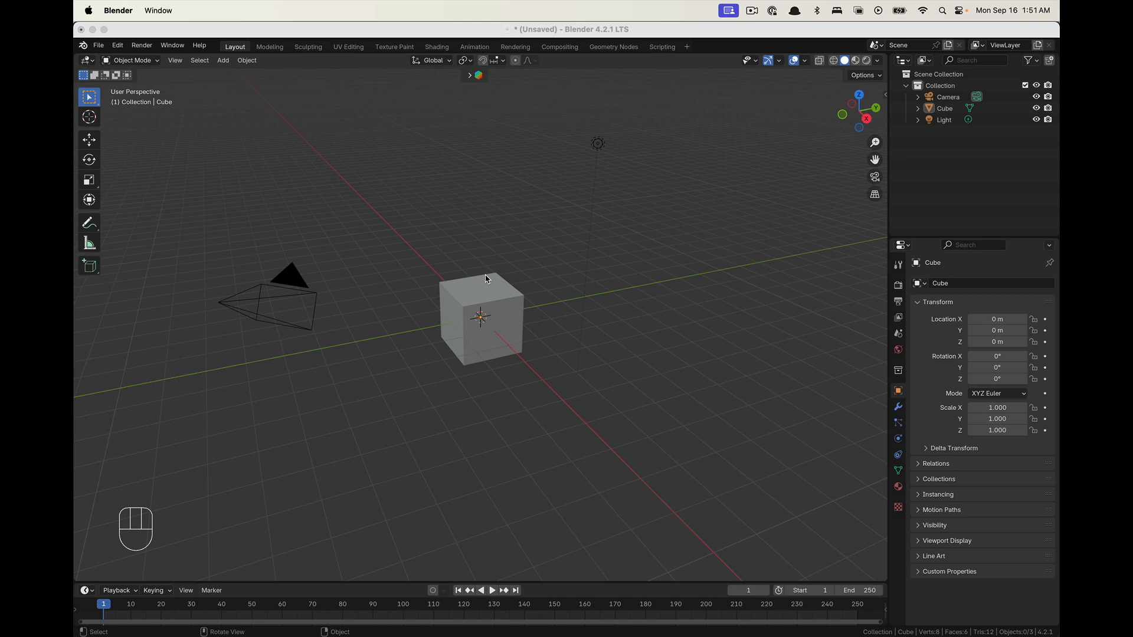
# Flatten the default cube along the Z axis to a slab about 0.17 m thick
pyautogui.click(487, 279)
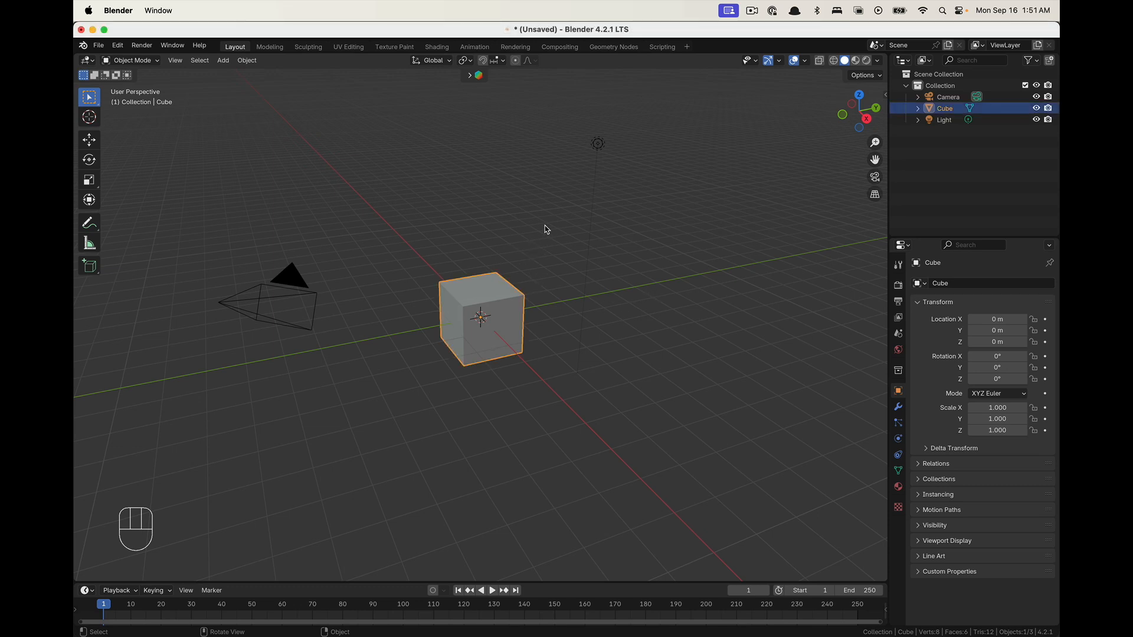
pyautogui.press('s')
pyautogui.press('z')
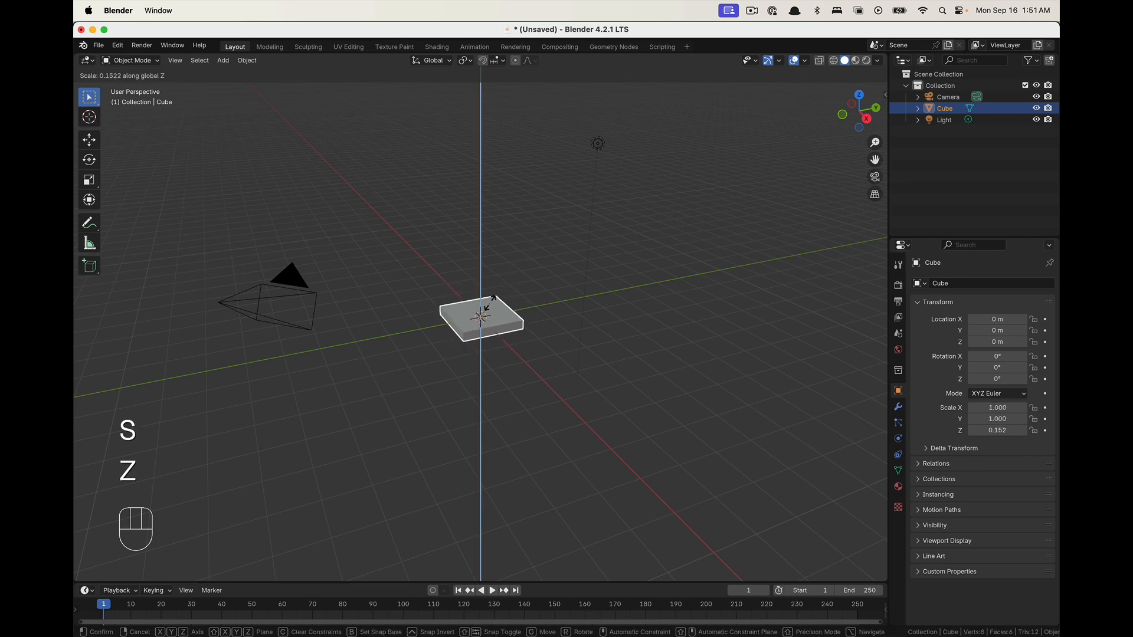
pyautogui.click(488, 308)
# Set the slab's X and Y dimensions to 30 m and apply its scale
pyautogui.press('n')
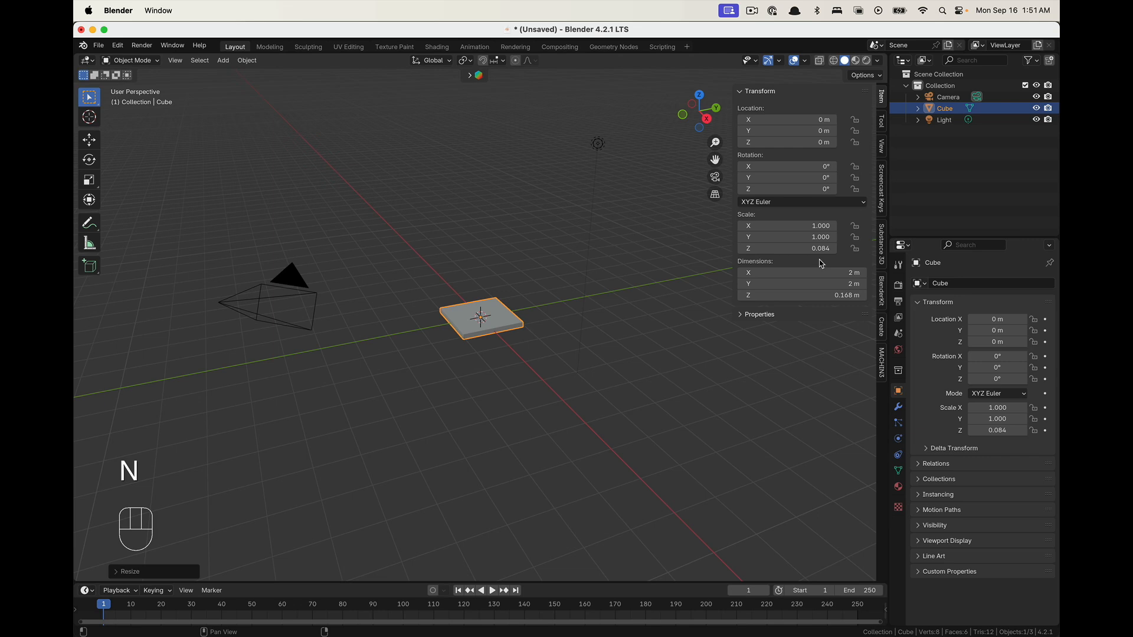
pyautogui.moveTo(794, 284); pyautogui.dragTo(795, 275)
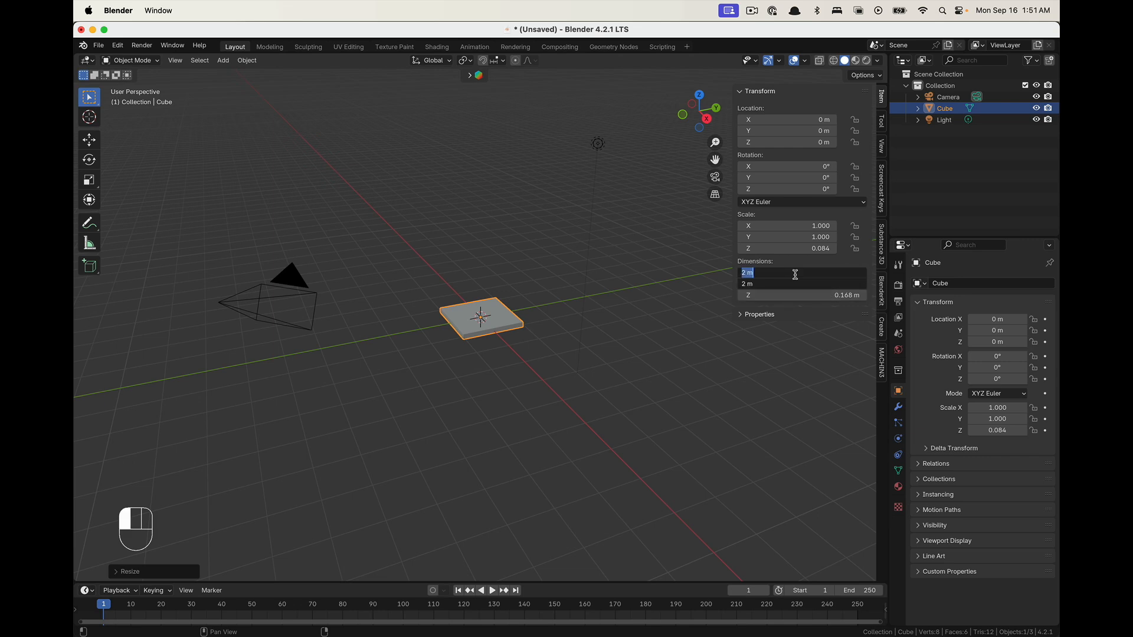
pyautogui.write('30')
pyautogui.press('Return')
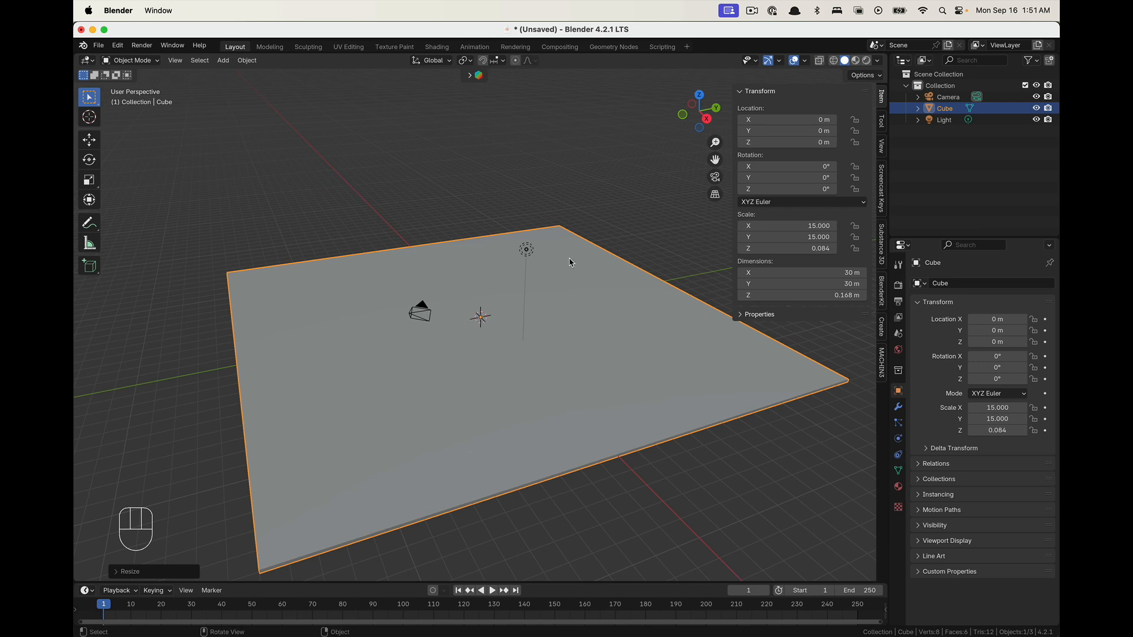
pyautogui.hotkey('ctrl', 'a')
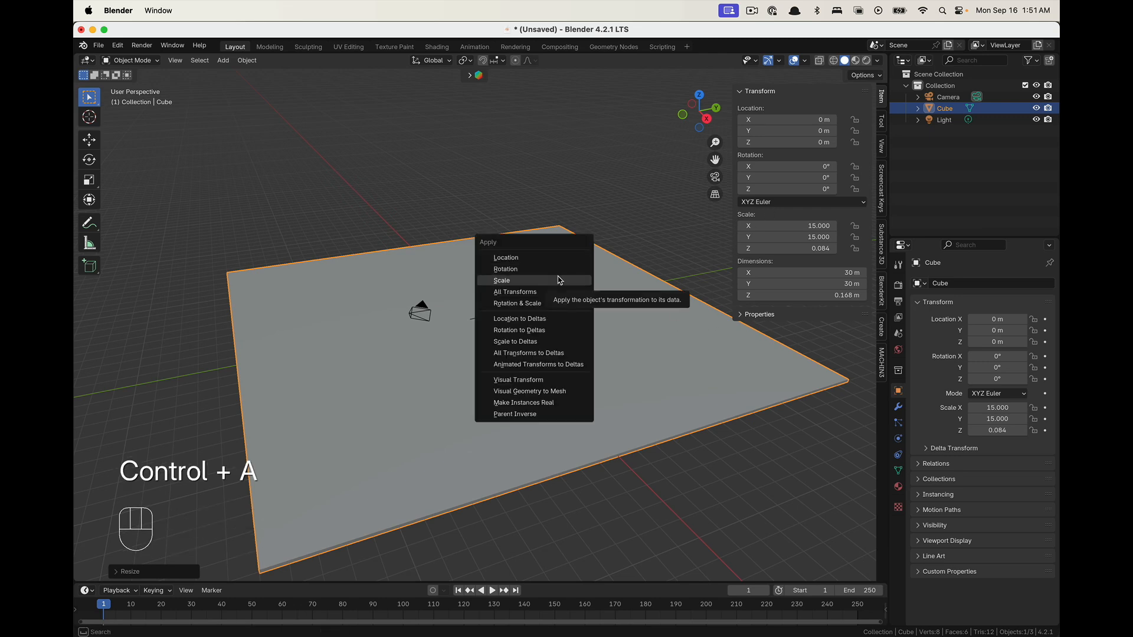
pyautogui.click(562, 280)
pyautogui.click(467, 187)
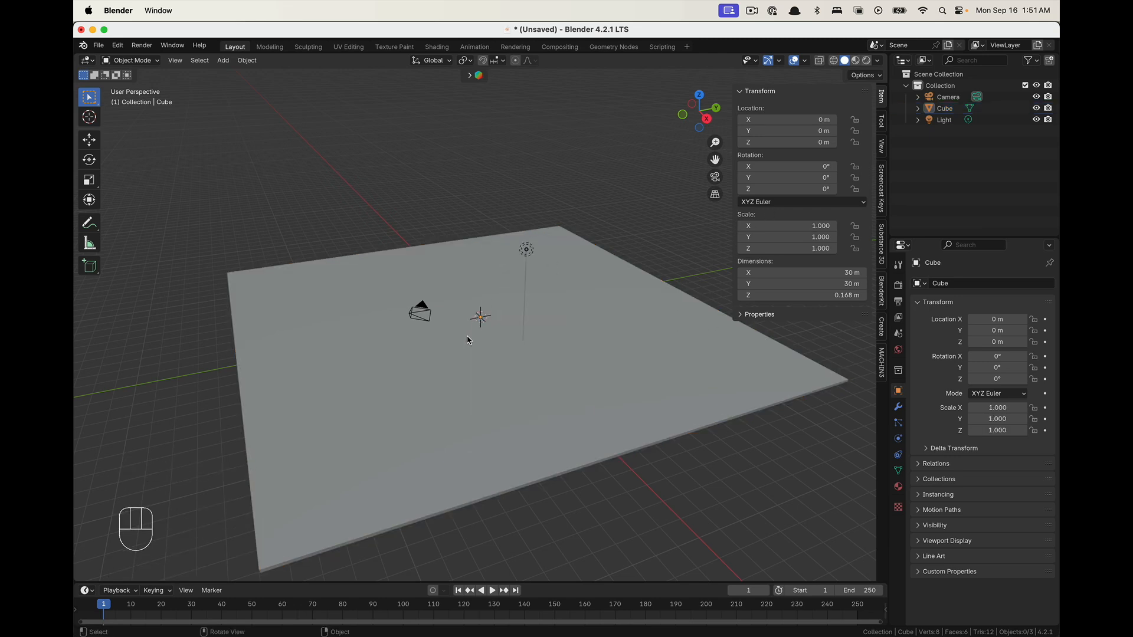
pyautogui.click(488, 390)
pyautogui.moveTo(487, 390); pyautogui.dragTo(538, 400, button='middle')
pyautogui.moveTo(356, 328)
pyautogui.mouseDown(button='middle')
pyautogui.moveTo(314, 301)
pyautogui.moveTo(344, 331)
pyautogui.mouseUp(button='middle')
pyautogui.moveTo(556, 284); pyautogui.dragTo(484, 376, button='middle')
pyautogui.scroll(3, 524, 301)
pyautogui.moveTo(545, 317)
pyautogui.keyDown('shift'); pyautogui.mouseDown(button='middle')
pyautogui.moveTo(551, 336)
pyautogui.moveTo(557, 327)
pyautogui.mouseUp(button='middle'); pyautogui.keyUp('shift')
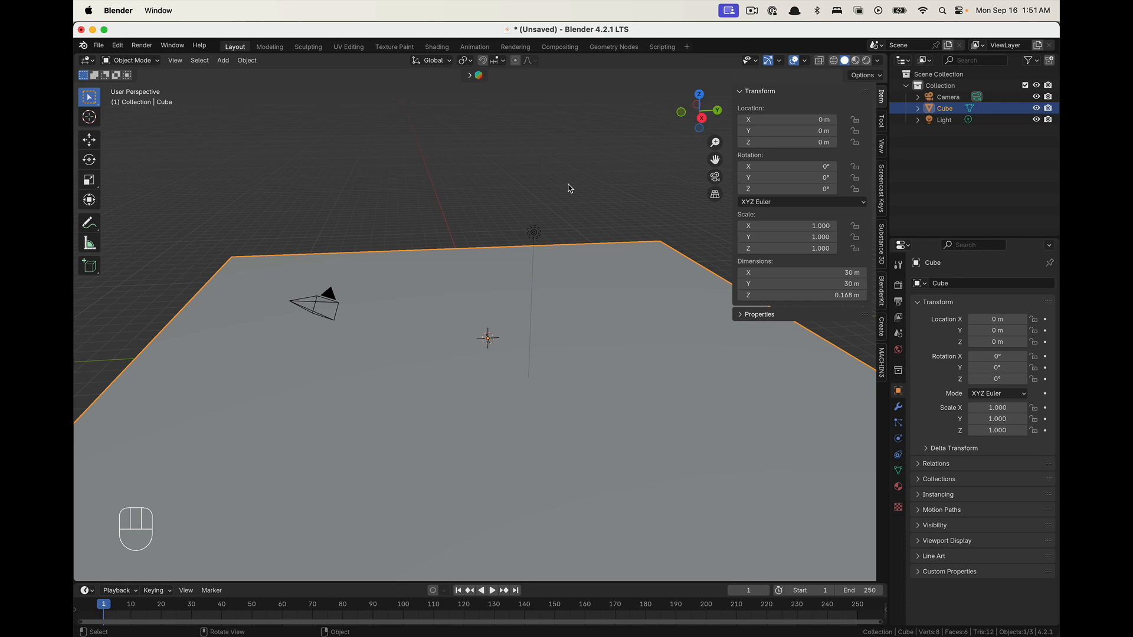
pyautogui.moveTo(491, 393); pyautogui.dragTo(522, 371, button='middle')
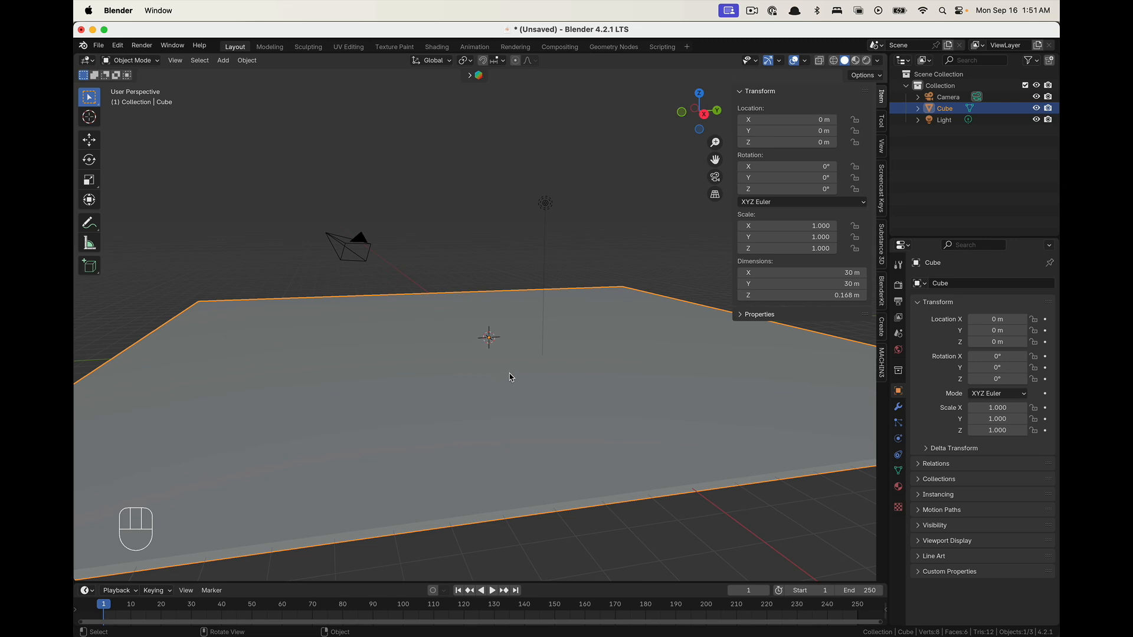
# Add a plane and raise it above the slab to a Z location of about 4.52 m
pyautogui.hotkey('shift', 'a')
pyautogui.moveTo(472, 198)
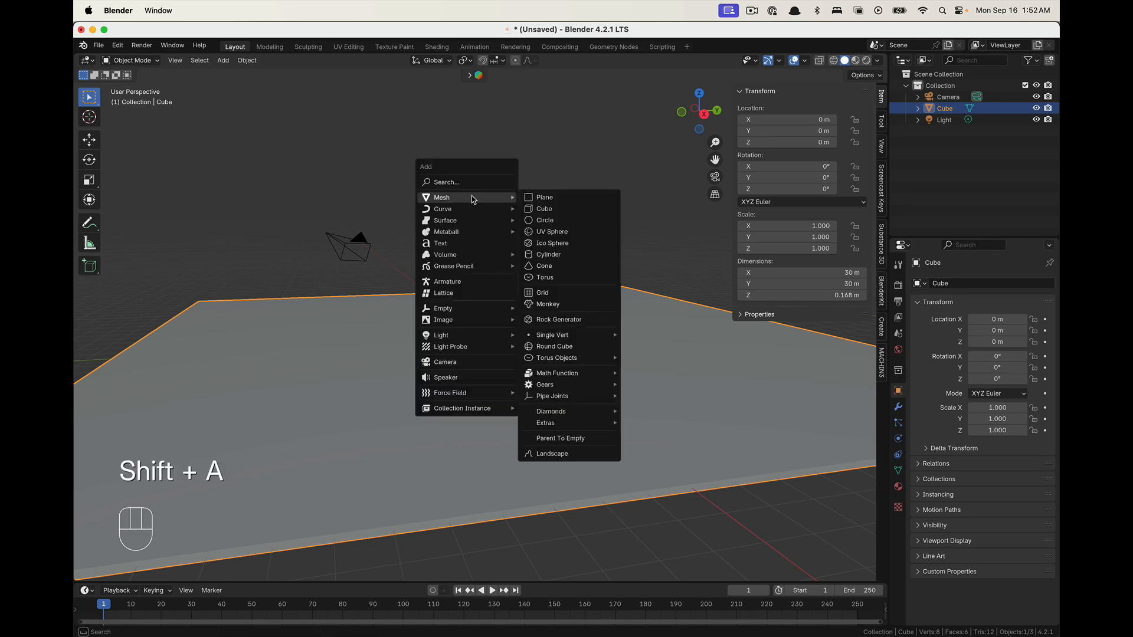
pyautogui.click(562, 198)
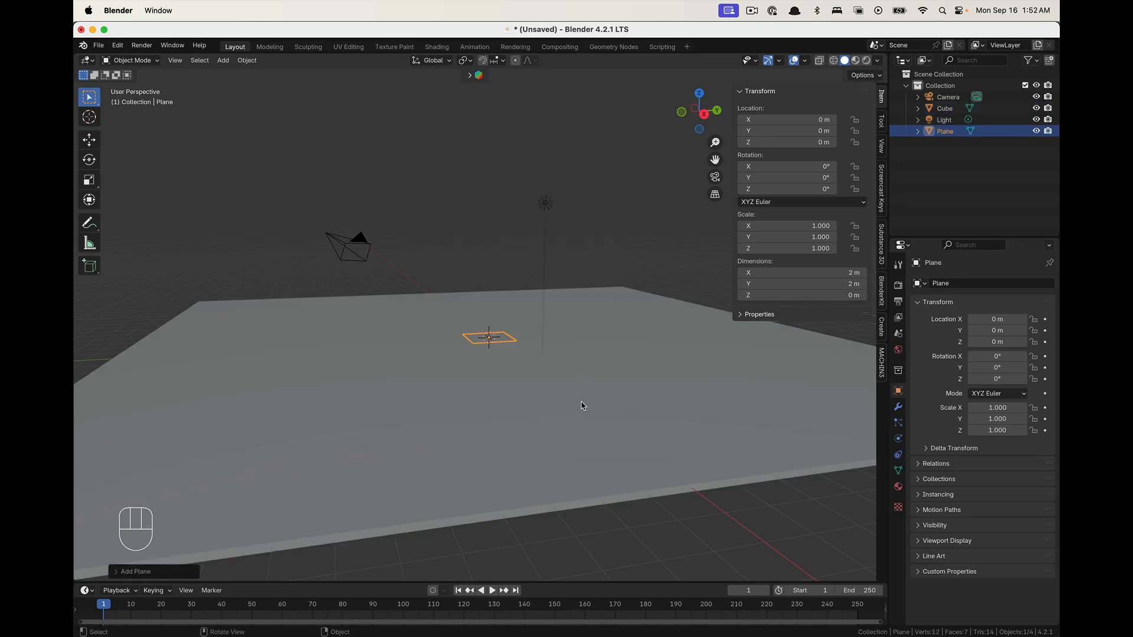
pyautogui.press('g')
pyautogui.press('z')
pyautogui.click(583, 284)
pyautogui.scroll(-5, 584, 296)
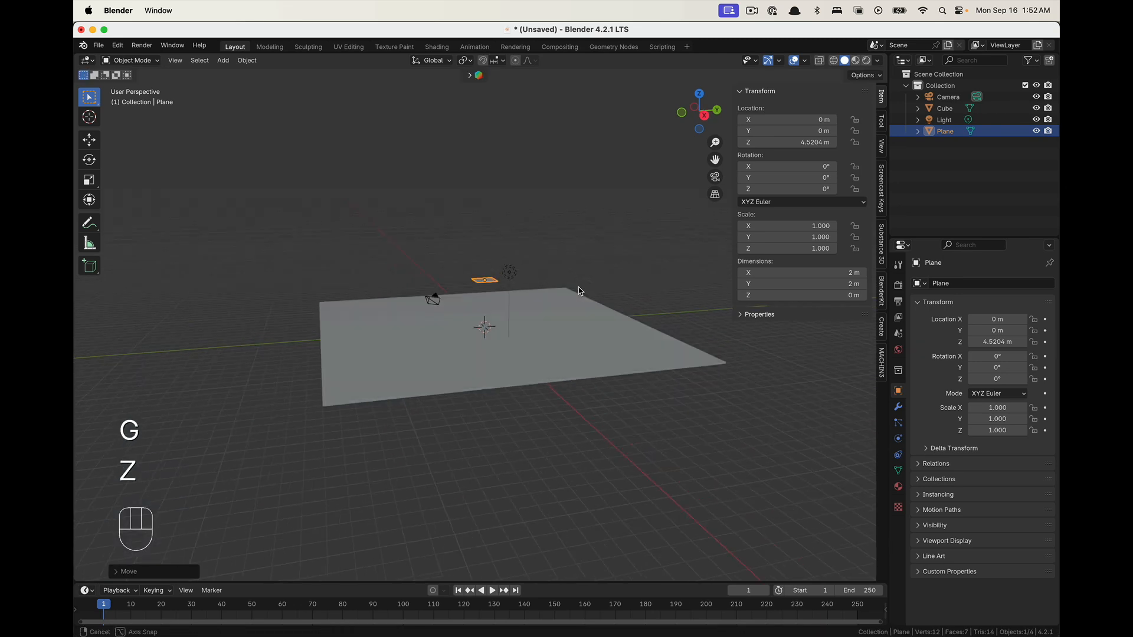
# Scale the raised plane up uniformly to about 12.2 m square
pyautogui.moveTo(584, 295); pyautogui.dragTo(511, 321, button='middle')
pyautogui.press('s')
pyautogui.click(609, 392)
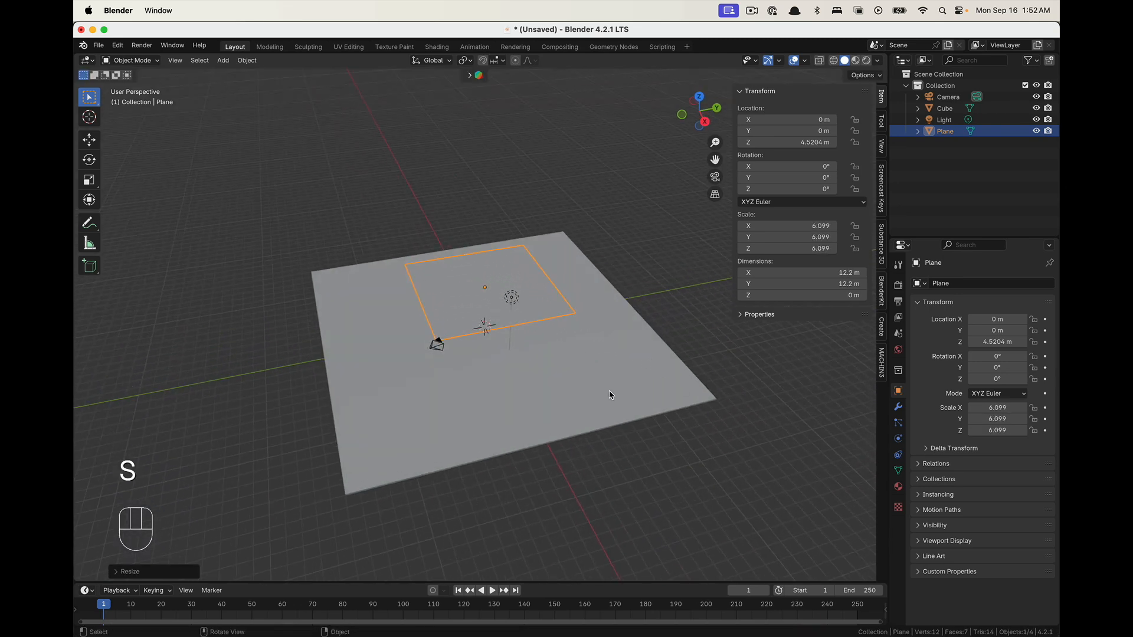
pyautogui.moveTo(610, 392); pyautogui.dragTo(519, 331, button='middle')
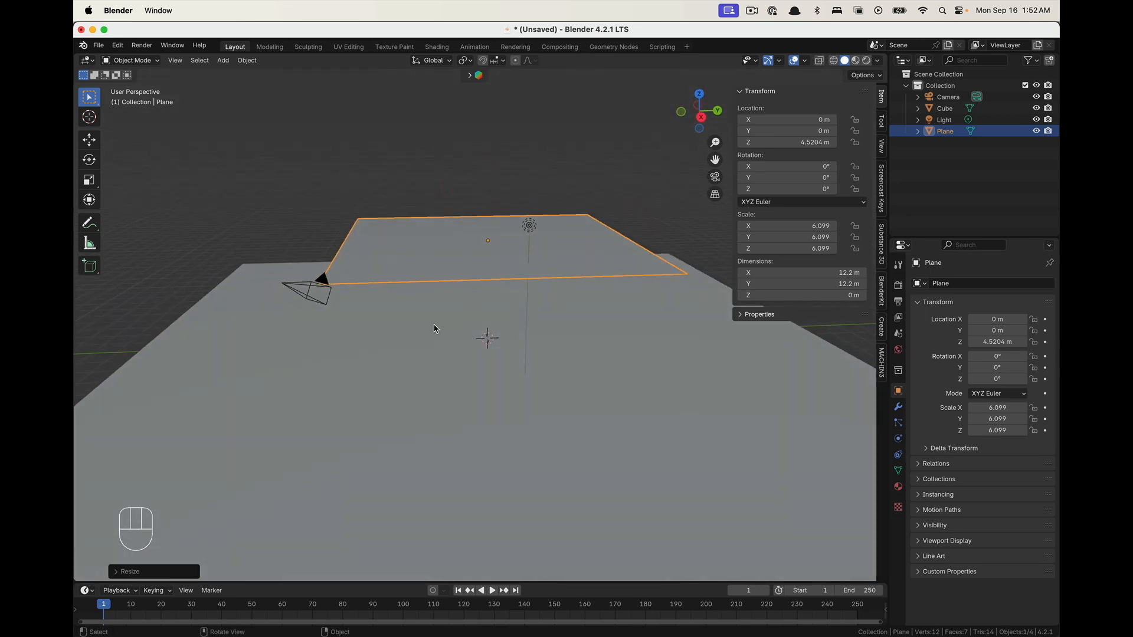
pyautogui.moveTo(434, 329); pyautogui.dragTo(489, 292, button='middle')
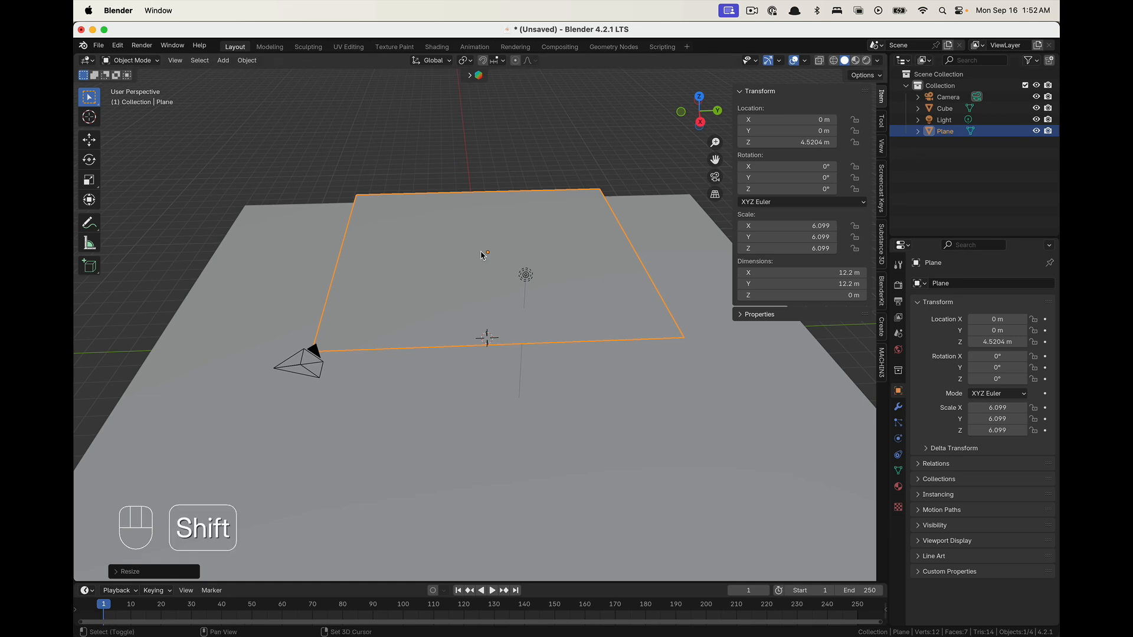
pyautogui.moveTo(456, 291); pyautogui.dragTo(470, 273, button='middle')
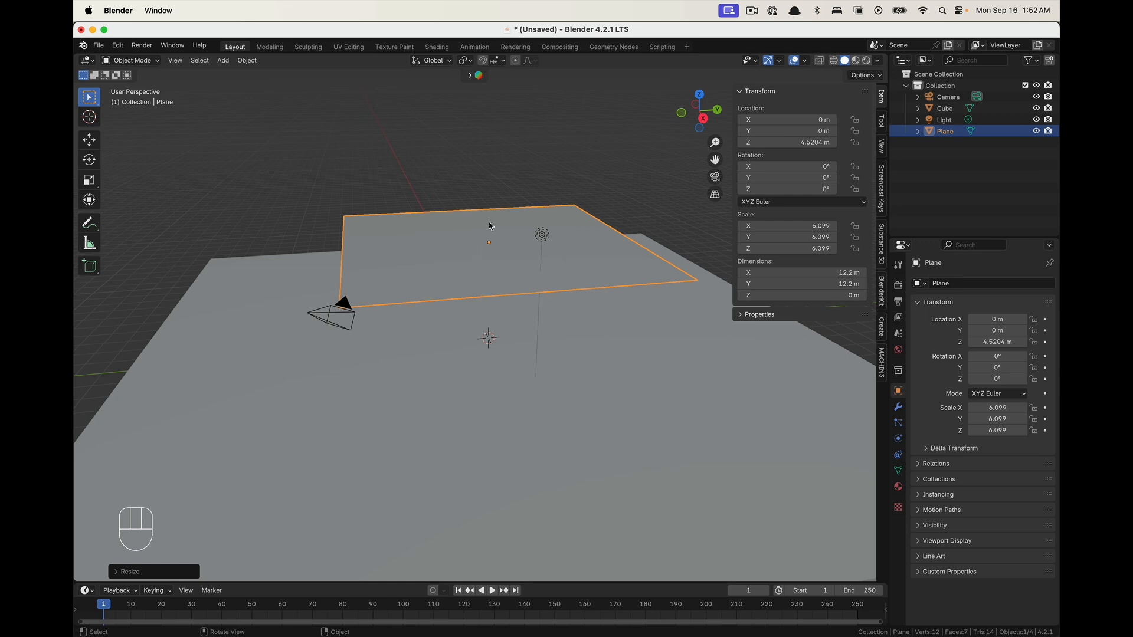
pyautogui.moveTo(490, 227); pyautogui.dragTo(471, 240, button='middle')
# Add a cylinder at the centre of the slab and scale it up uniformly to about 6.49 m
pyautogui.hotkey('shift', 'a')
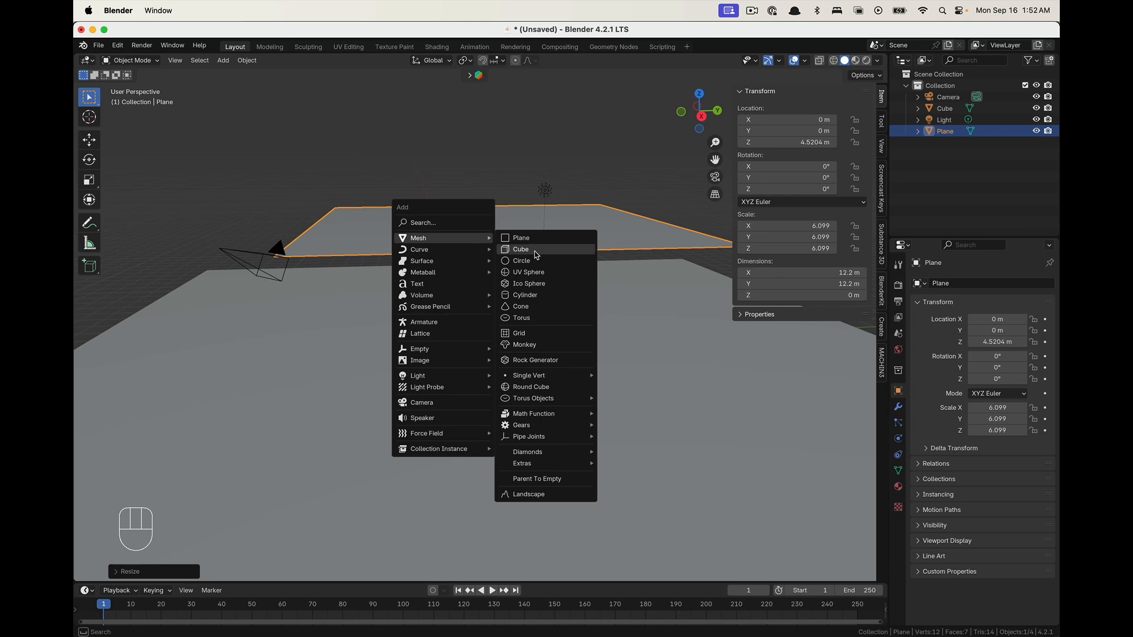
pyautogui.click(534, 295)
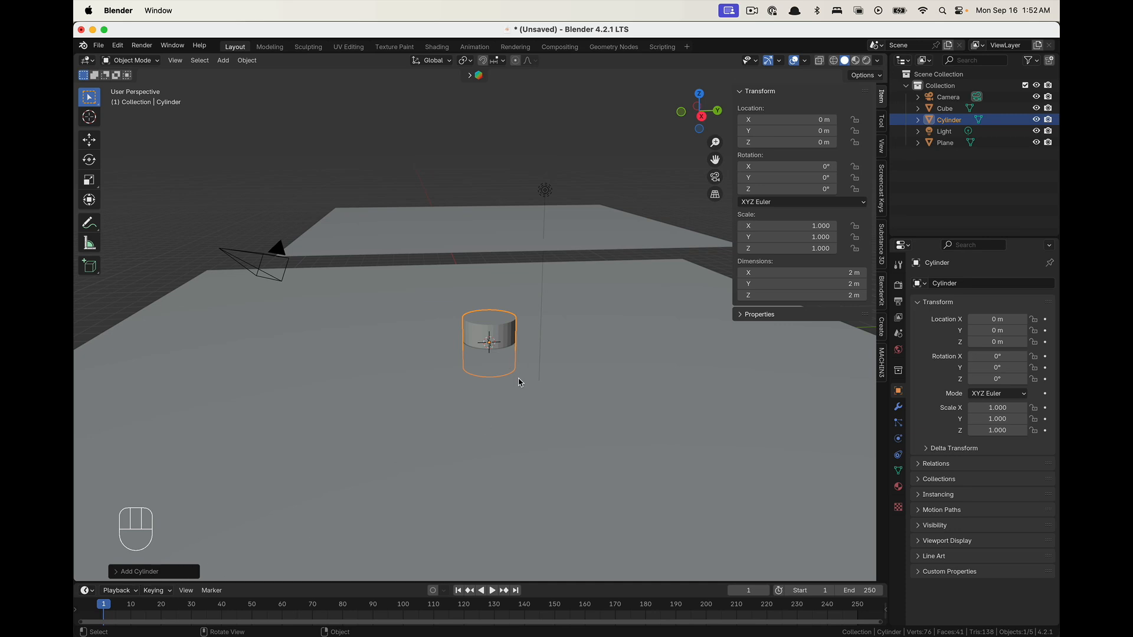
pyautogui.press('s')
pyautogui.click(613, 403)
# Raise the cylinder along Z to about 2.53 m so that it passes through the plane
pyautogui.moveTo(555, 377); pyautogui.dragTo(540, 428, button='middle')
pyautogui.moveTo(399, 340); pyautogui.dragTo(526, 428, button='middle')
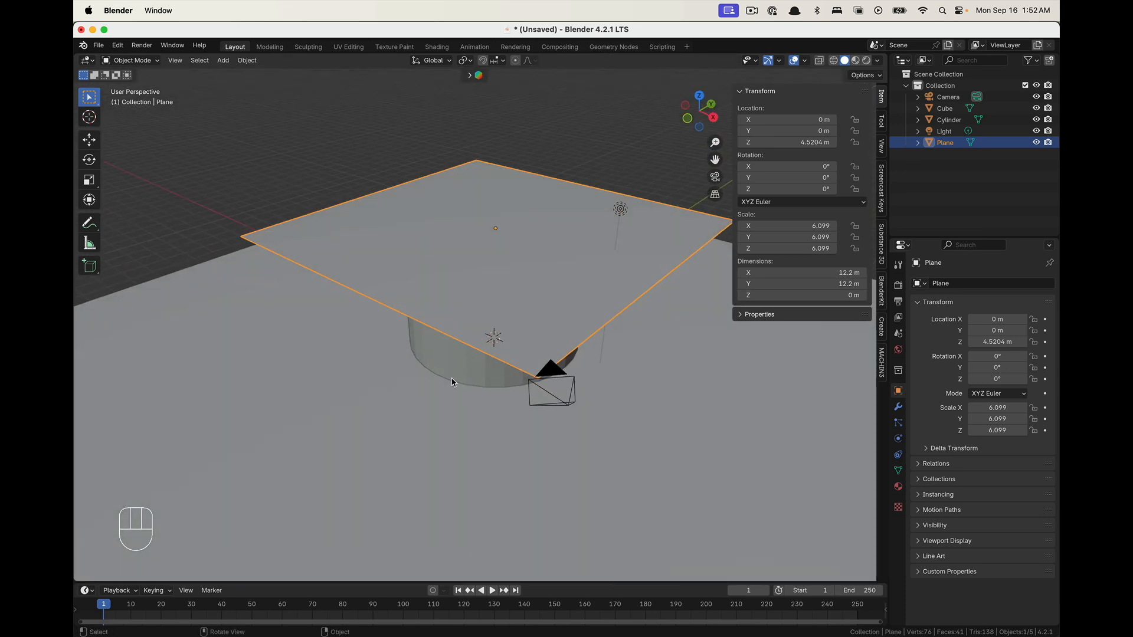
pyautogui.press('g')
pyautogui.press('z')
pyautogui.click(565, 268)
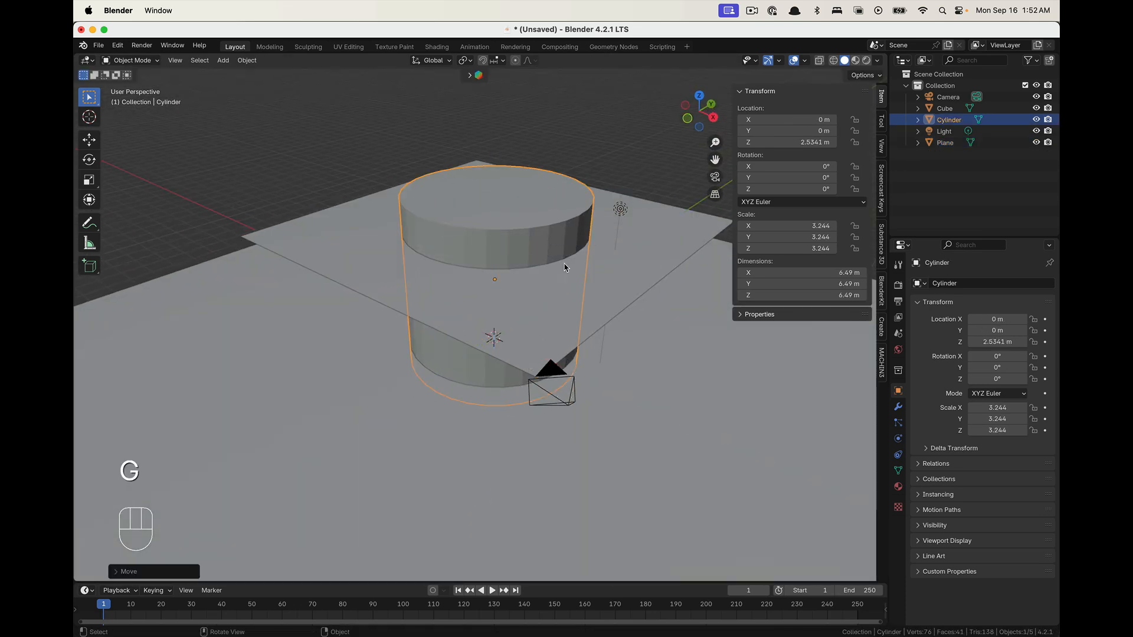
# Add a Boolean modifier in Difference mode to the plane, with the cylinder as the cutting object
pyautogui.click(670, 224)
pyautogui.moveTo(670, 224); pyautogui.dragTo(602, 267, button='middle')
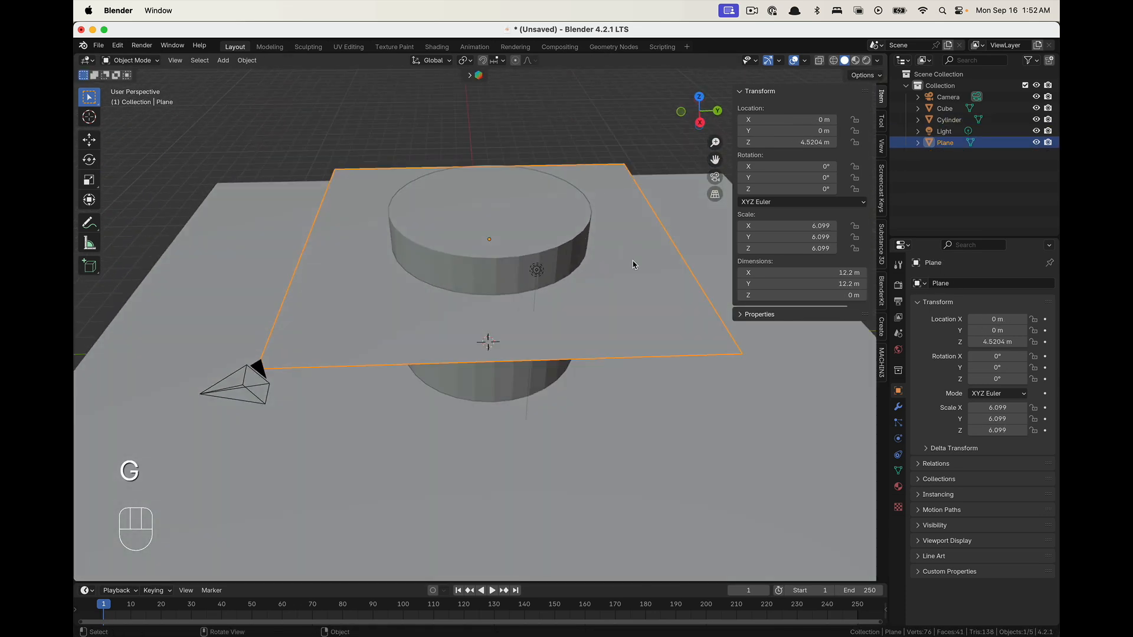
pyautogui.click(898, 407)
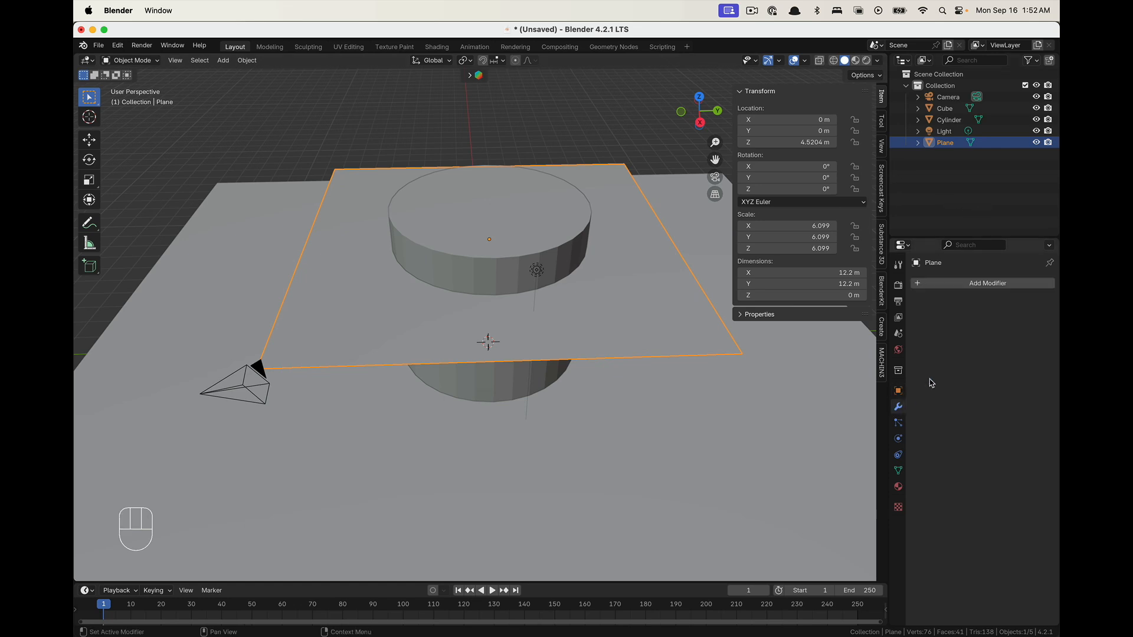
pyautogui.click(981, 284)
pyautogui.moveTo(982, 286)
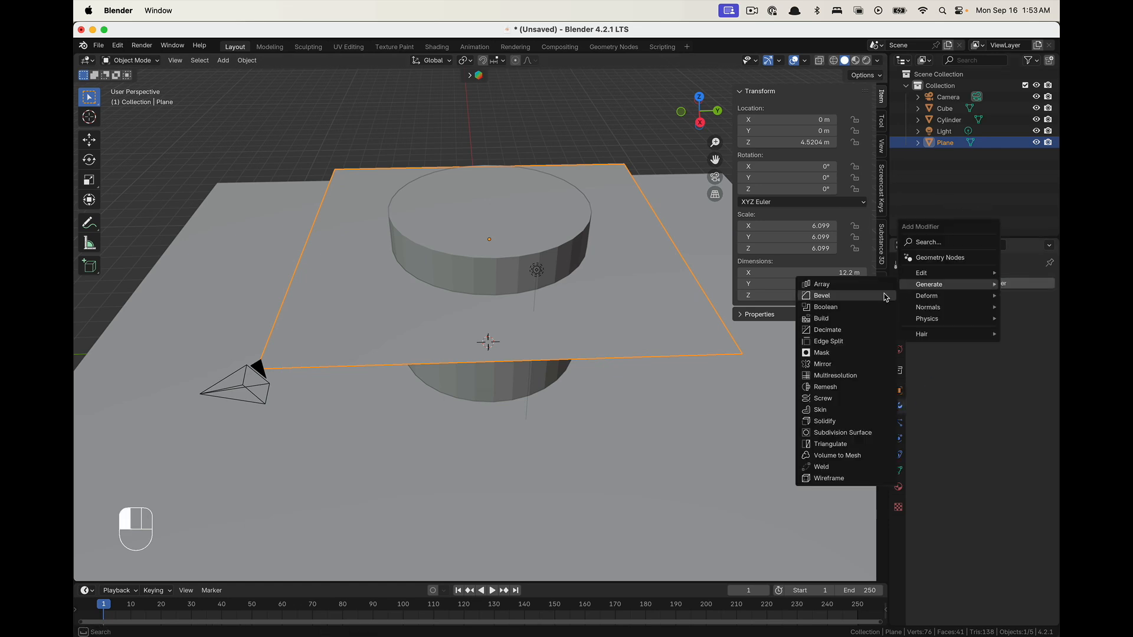
pyautogui.click(850, 309)
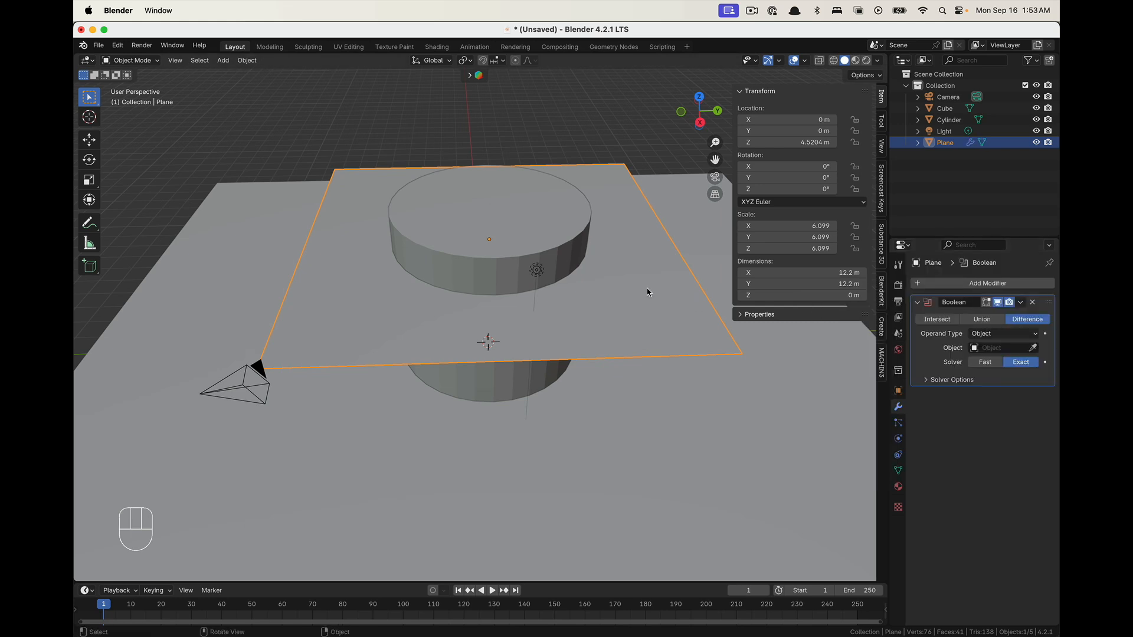
pyautogui.click(1033, 348)
pyautogui.click(523, 219)
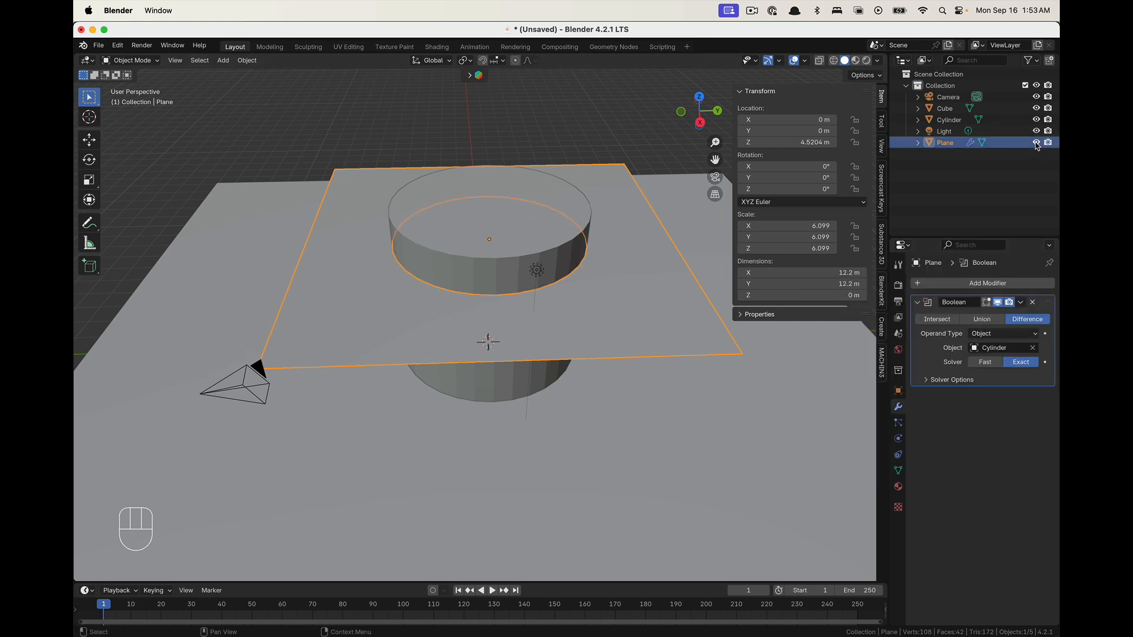
# Hide the cylinder to expose the circular opening cut through the plane
pyautogui.click(948, 123)
pyautogui.click(1036, 119)
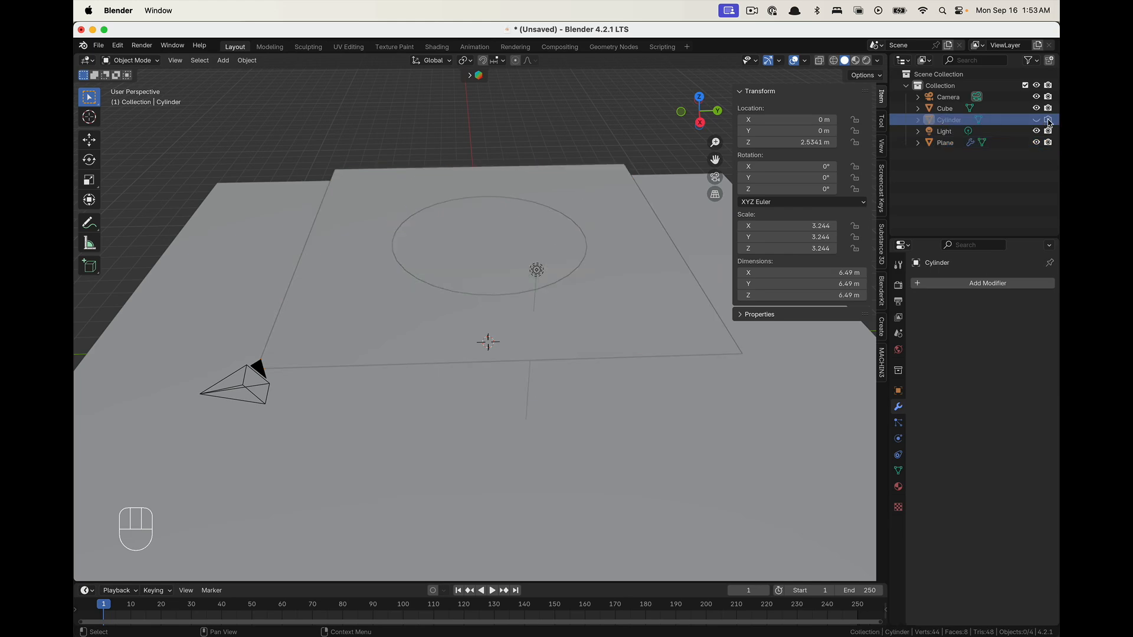
pyautogui.click(614, 290)
pyautogui.moveTo(614, 290); pyautogui.dragTo(572, 149, button='middle')
pyautogui.click(636, 281)
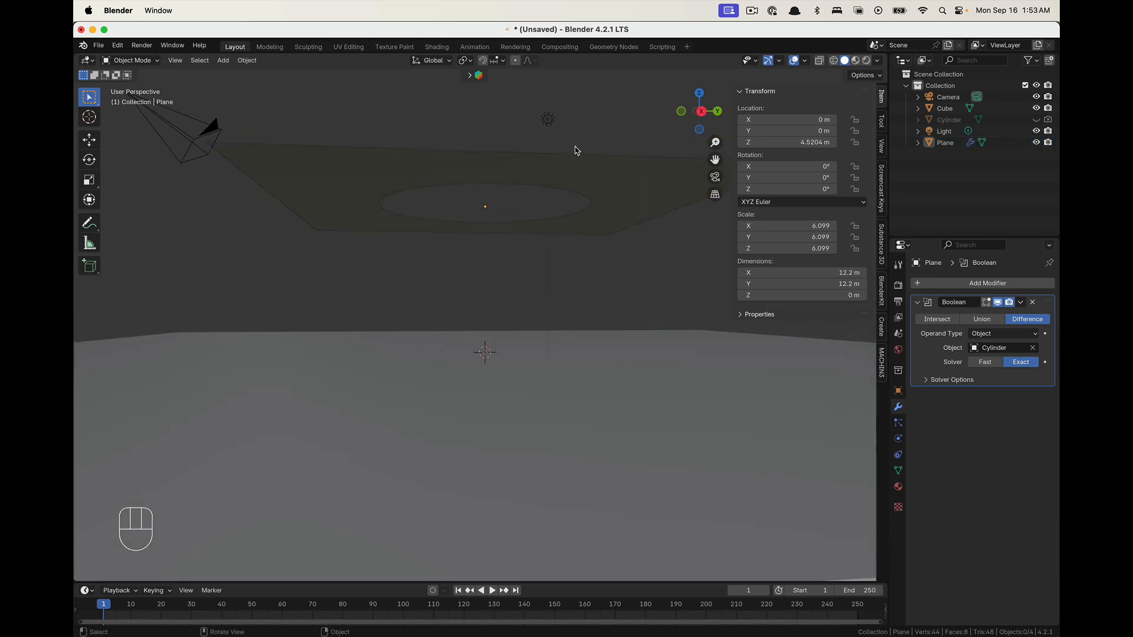
# Switch the viewport to Rendered shading and inspect the light passing through the plane's opening
pyautogui.click(866, 61)
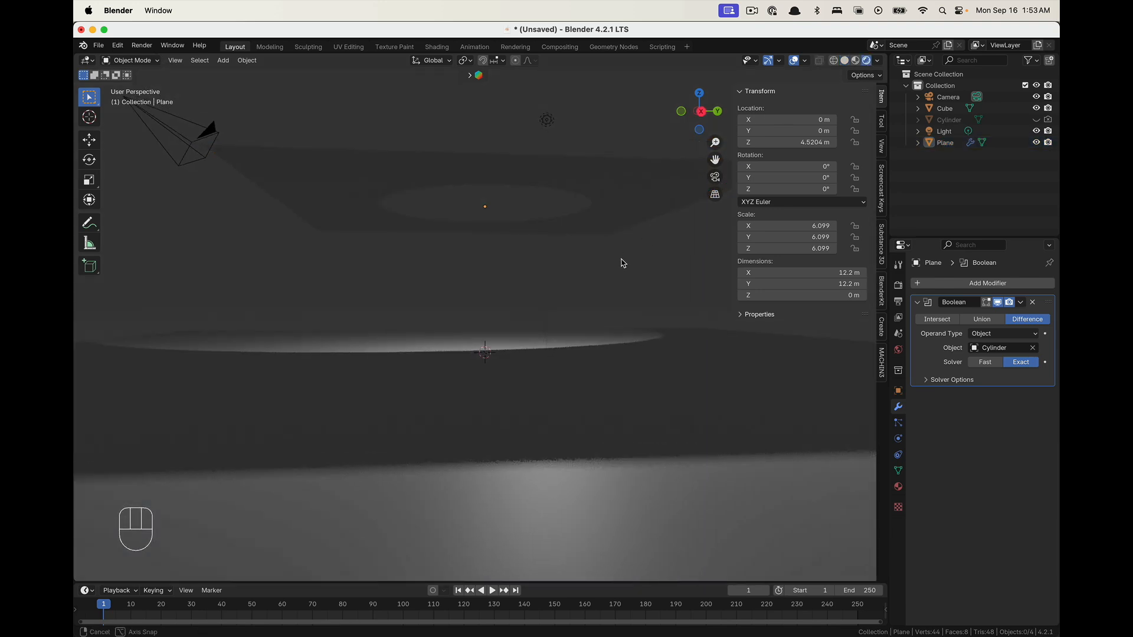
pyautogui.moveTo(620, 258); pyautogui.dragTo(524, 354, button='middle')
pyautogui.moveTo(605, 271); pyautogui.dragTo(568, 260, button='middle')
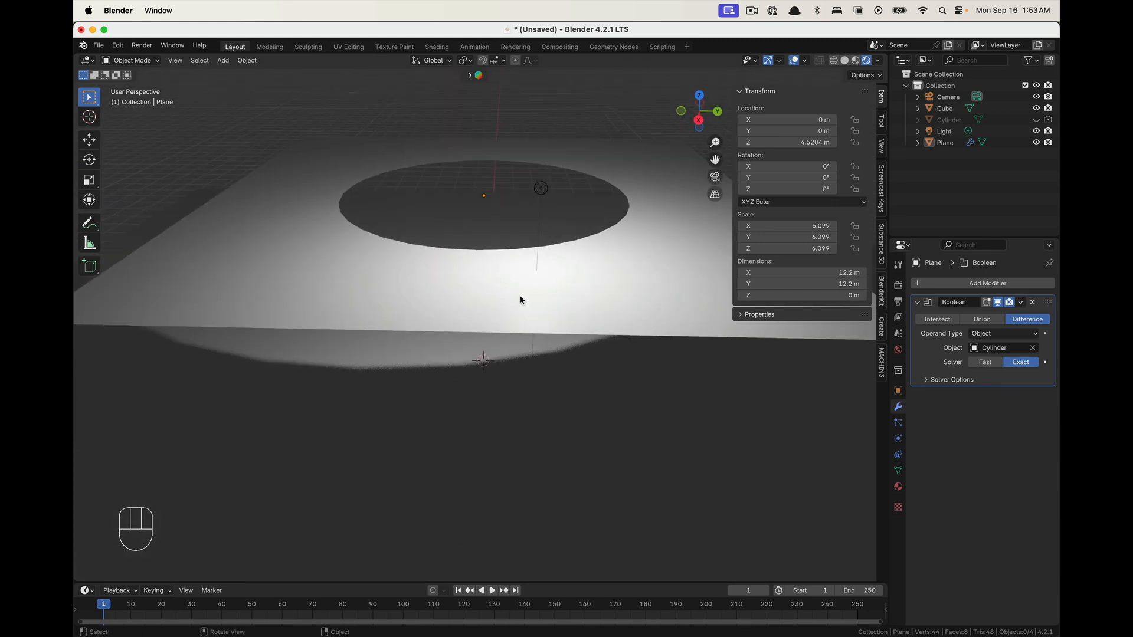
# Unhide the cylinder and select it, viewing how it sits in the plane's opening
pyautogui.click(1036, 120)
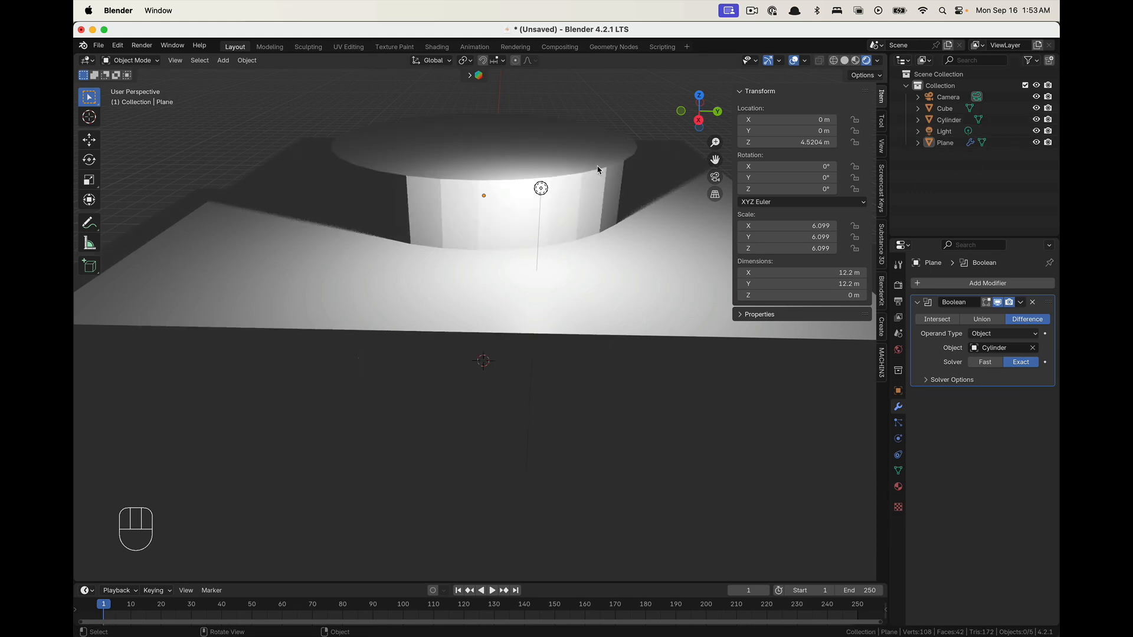
pyautogui.moveTo(514, 288); pyautogui.dragTo(579, 211, button='middle')
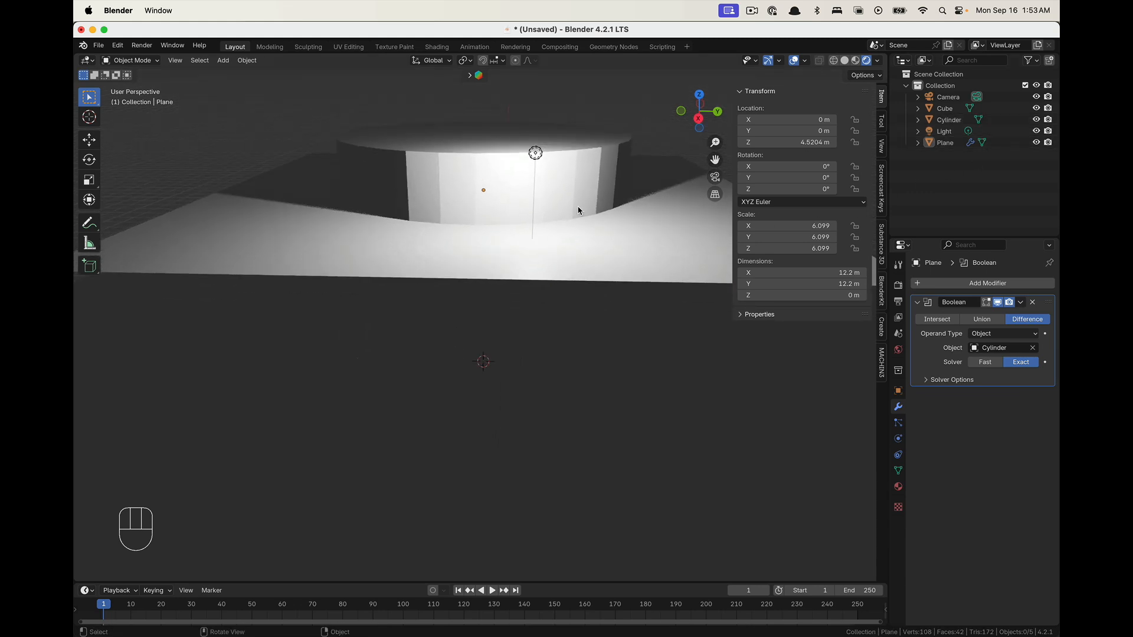
pyautogui.click(586, 186)
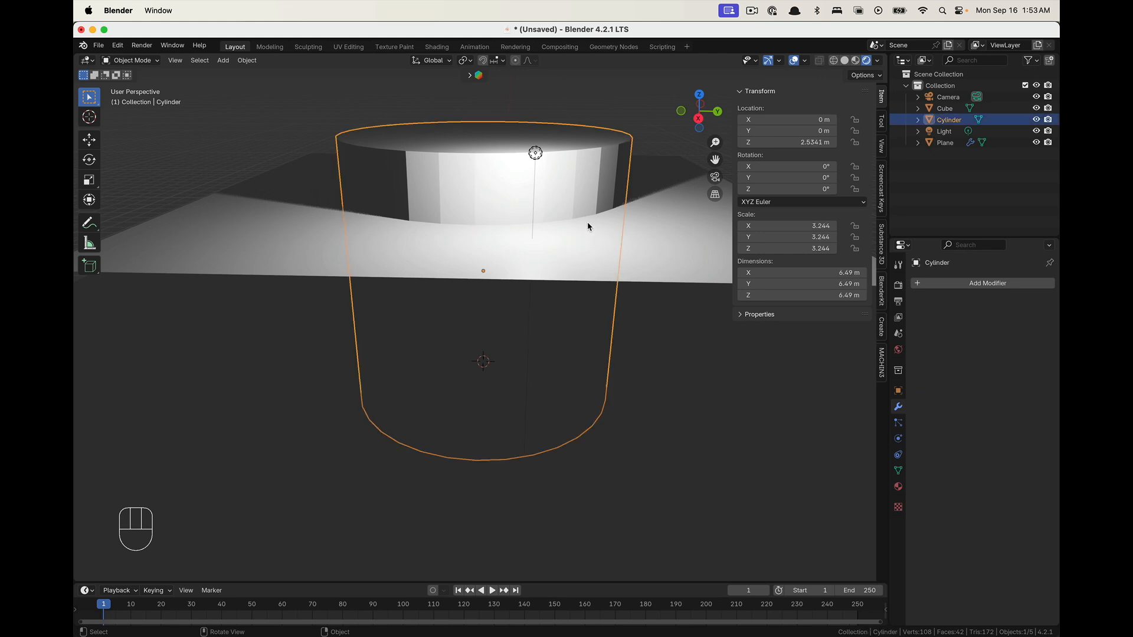
pyautogui.moveTo(481, 195); pyautogui.dragTo(483, 219, button='middle')
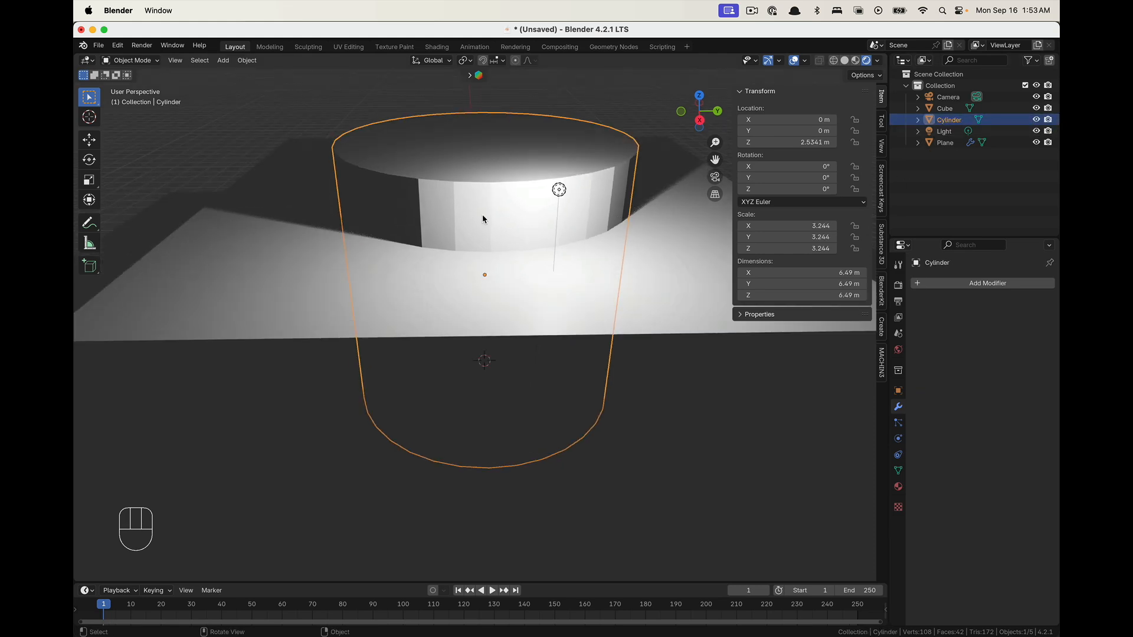
pyautogui.moveTo(435, 247); pyautogui.dragTo(478, 185, button='middle')
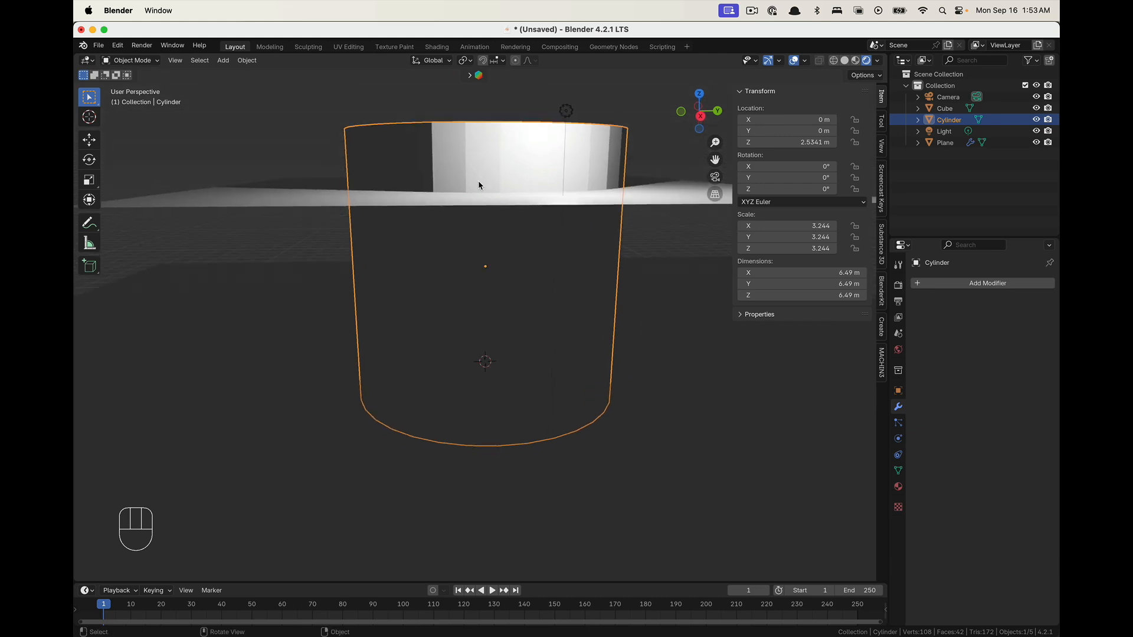
pyautogui.keyDown('shift'); pyautogui.moveTo(541, 220); pyautogui.dragTo(524, 239, button='middle'); pyautogui.keyUp('shift')
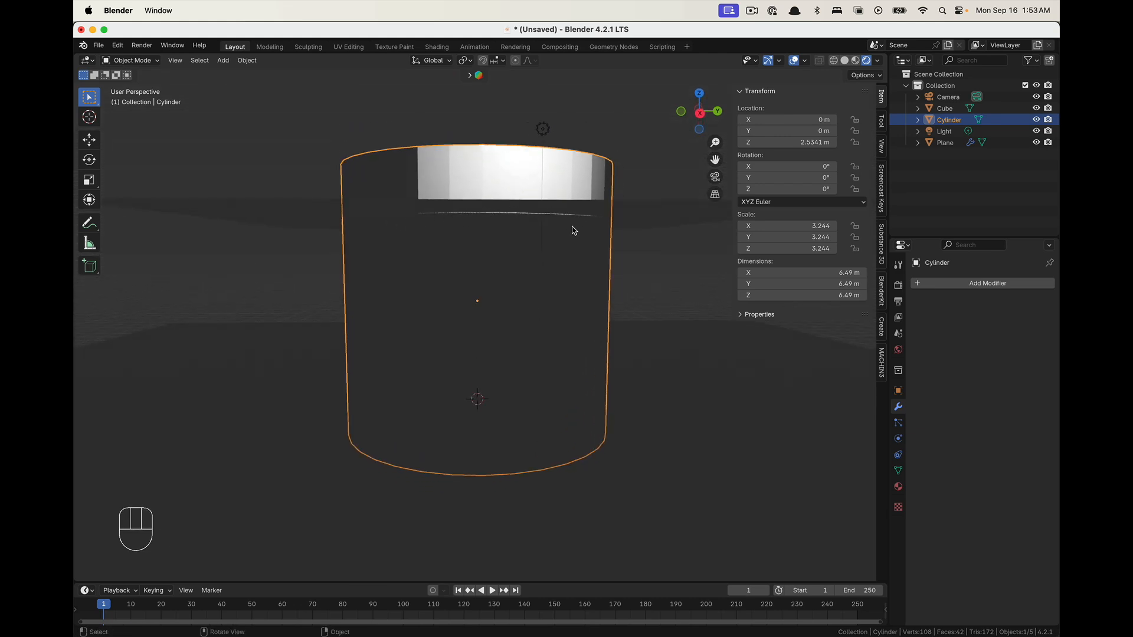
# Switch the viewport from Rendered back to Solid shading with the cylinder in view from above
pyautogui.moveTo(379, 219); pyautogui.dragTo(382, 235, button='middle')
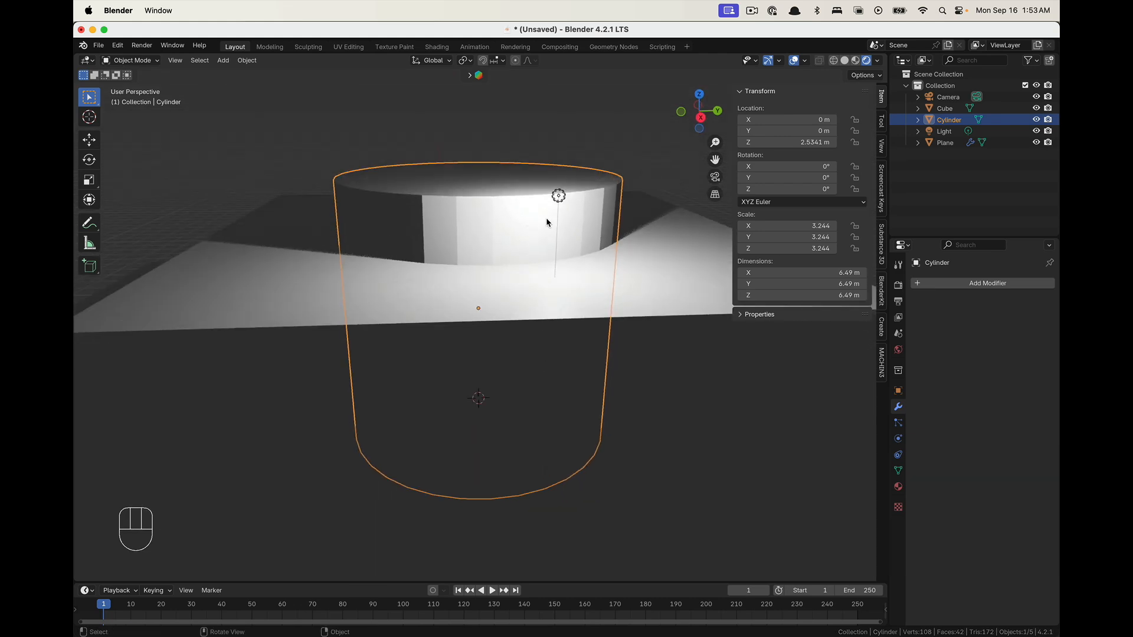
pyautogui.click(855, 62)
pyautogui.moveTo(576, 152); pyautogui.dragTo(576, 193, button='middle')
pyautogui.click(843, 61)
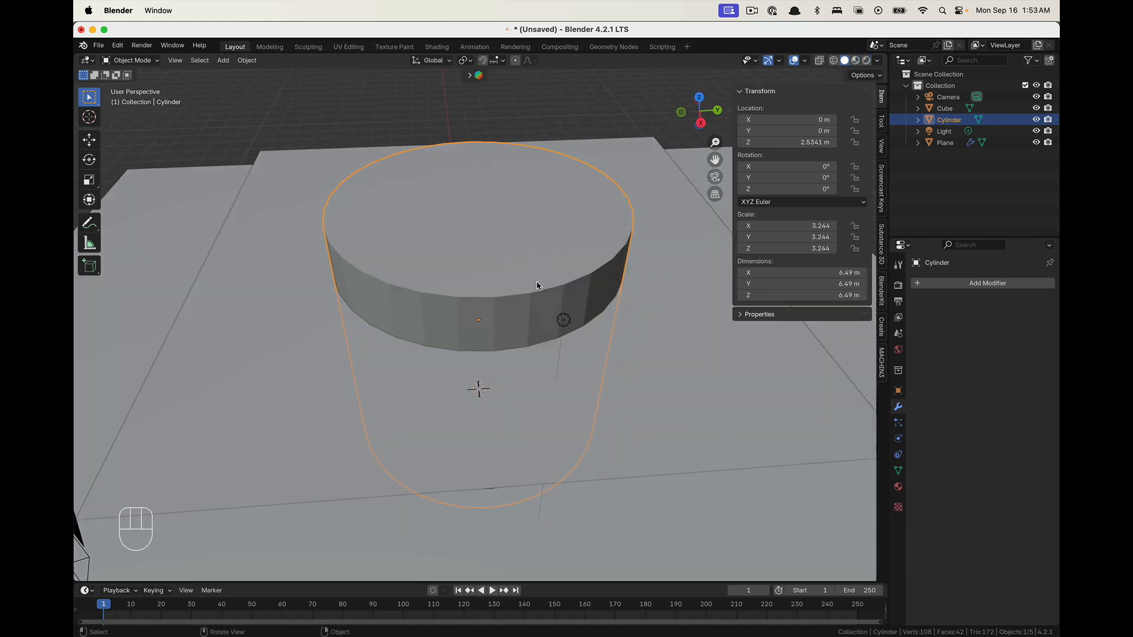
# Duplicate the cylinder in place and rename the copy "ring"
pyautogui.hotkey('shift', 'd')
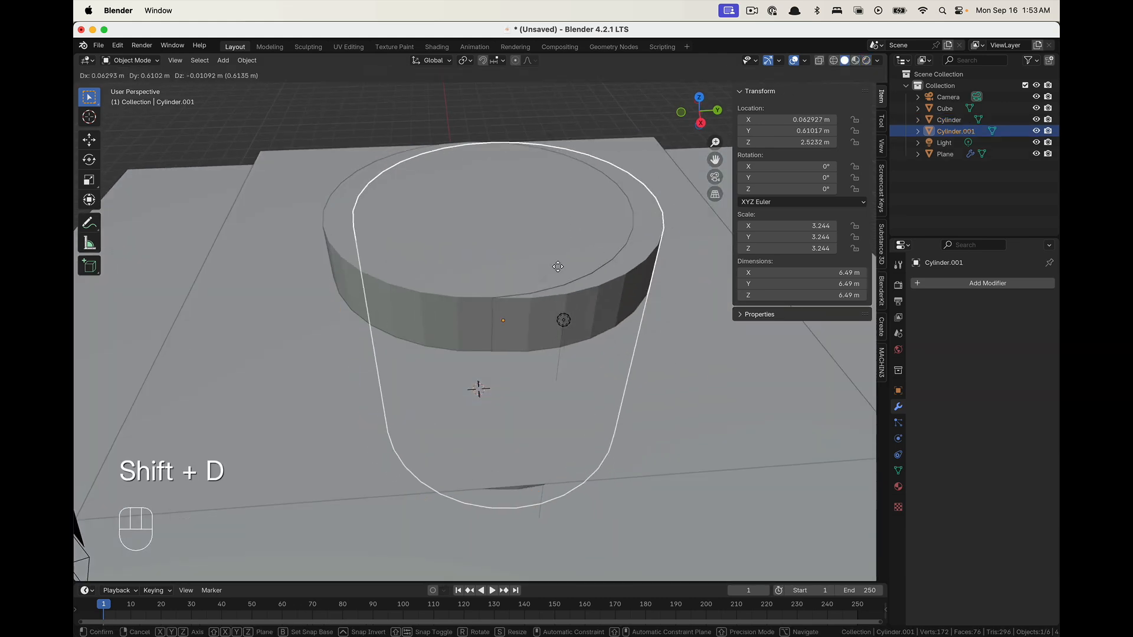
pyautogui.press('Escape')
pyautogui.doubleClick(966, 131)
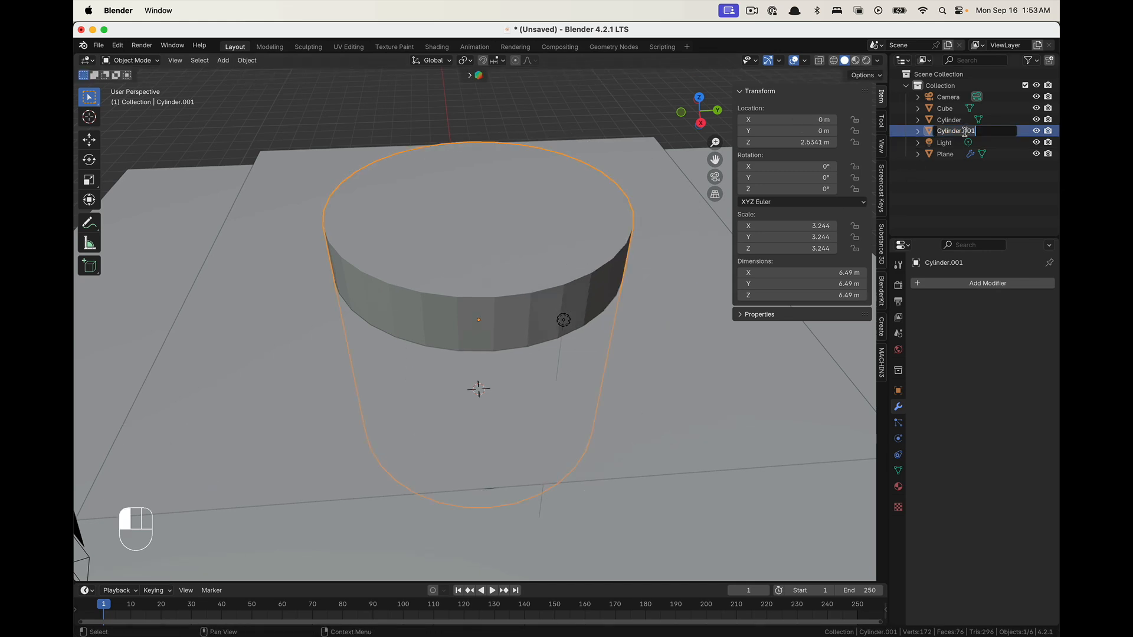
pyautogui.write('ring')
pyautogui.press('Return')
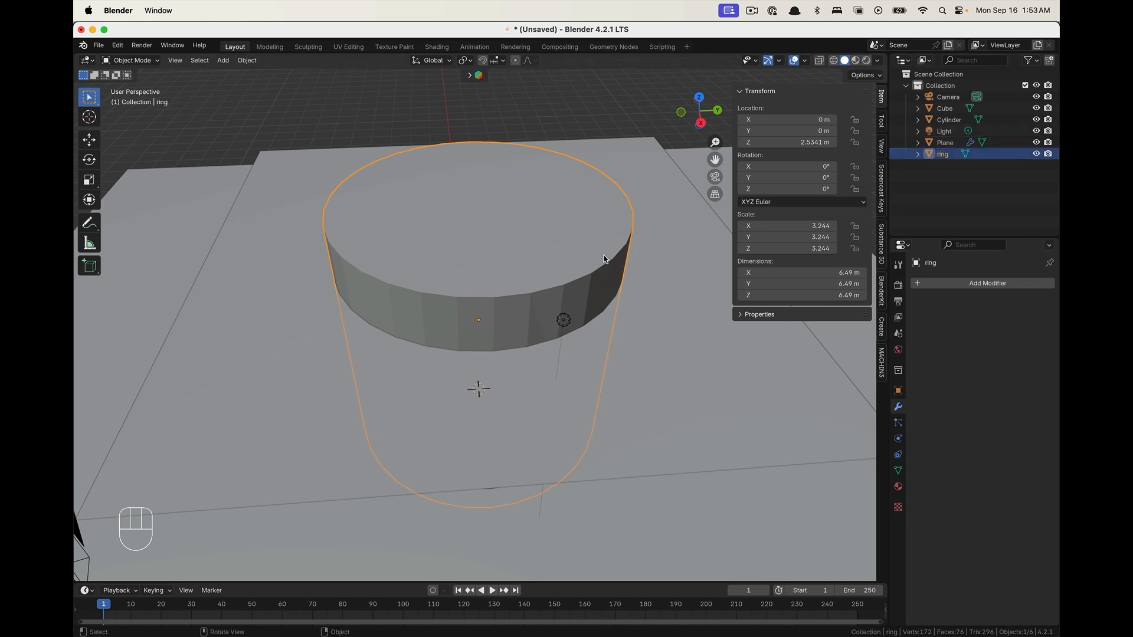
# Delete the top and bottom cap faces of the ring in Edit Mode, leaving only its side wall
pyautogui.press('Tab')
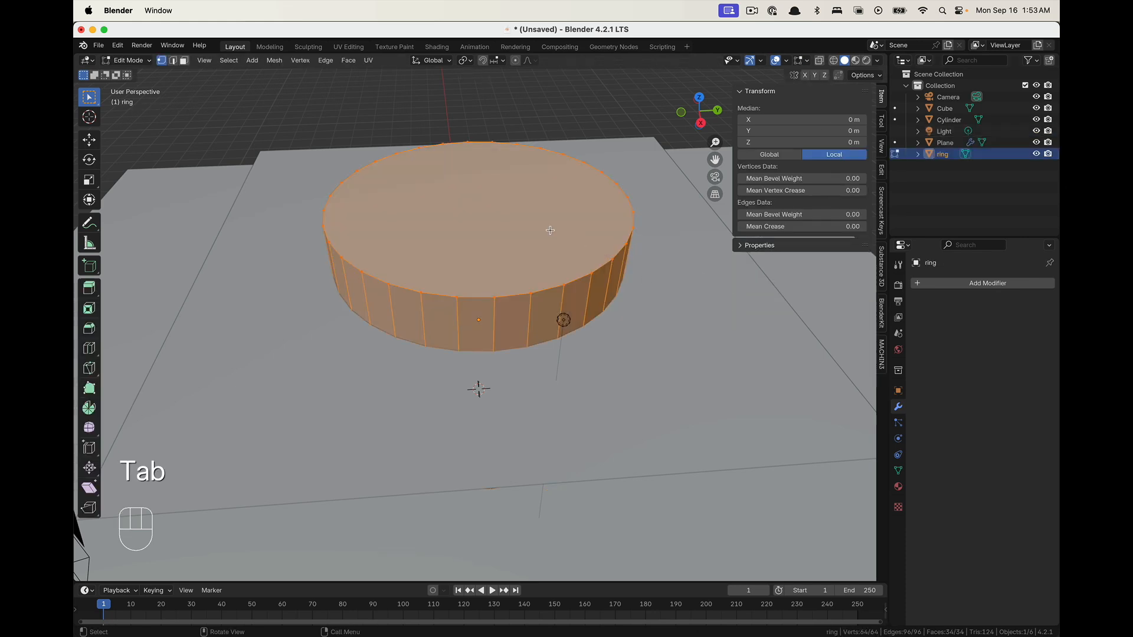
pyautogui.moveTo(550, 231); pyautogui.dragTo(544, 213, button='middle')
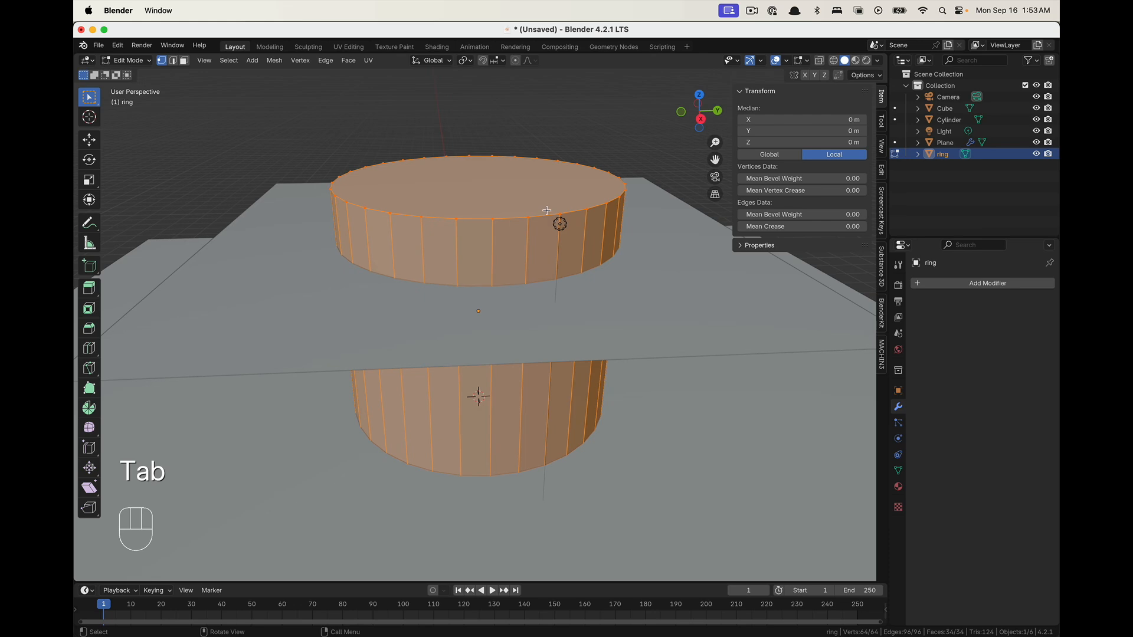
pyautogui.press('2')
pyautogui.click(506, 201)
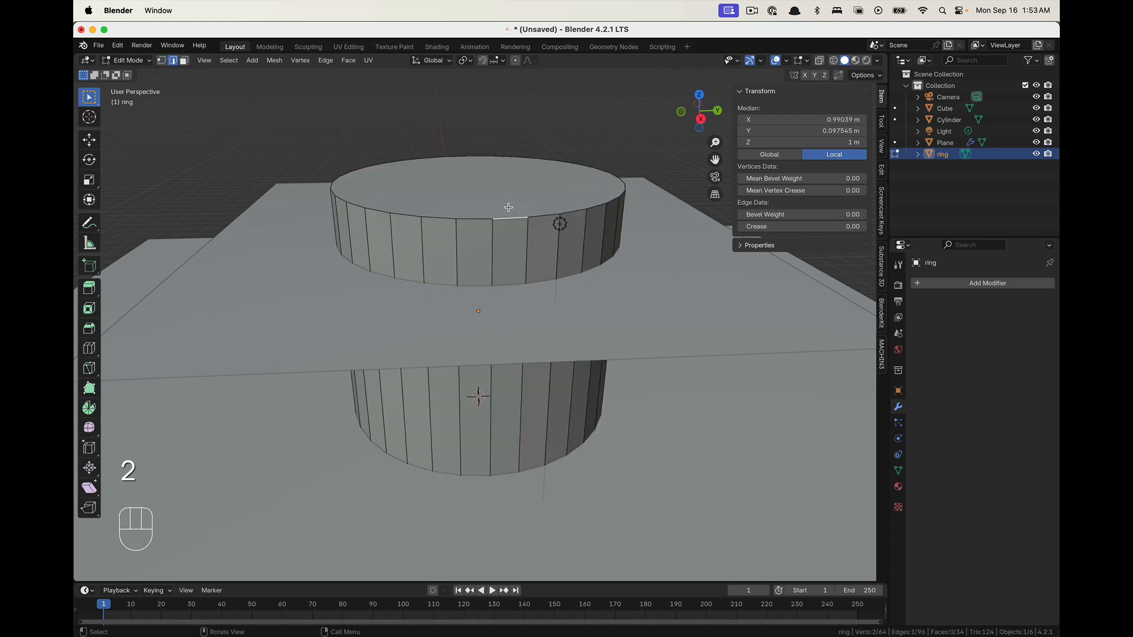
pyautogui.press('3')
pyautogui.click(508, 207)
pyautogui.moveTo(547, 307); pyautogui.dragTo(541, 400, button='middle')
pyautogui.keyDown('shift'); pyautogui.click(542, 400); pyautogui.keyUp('shift')
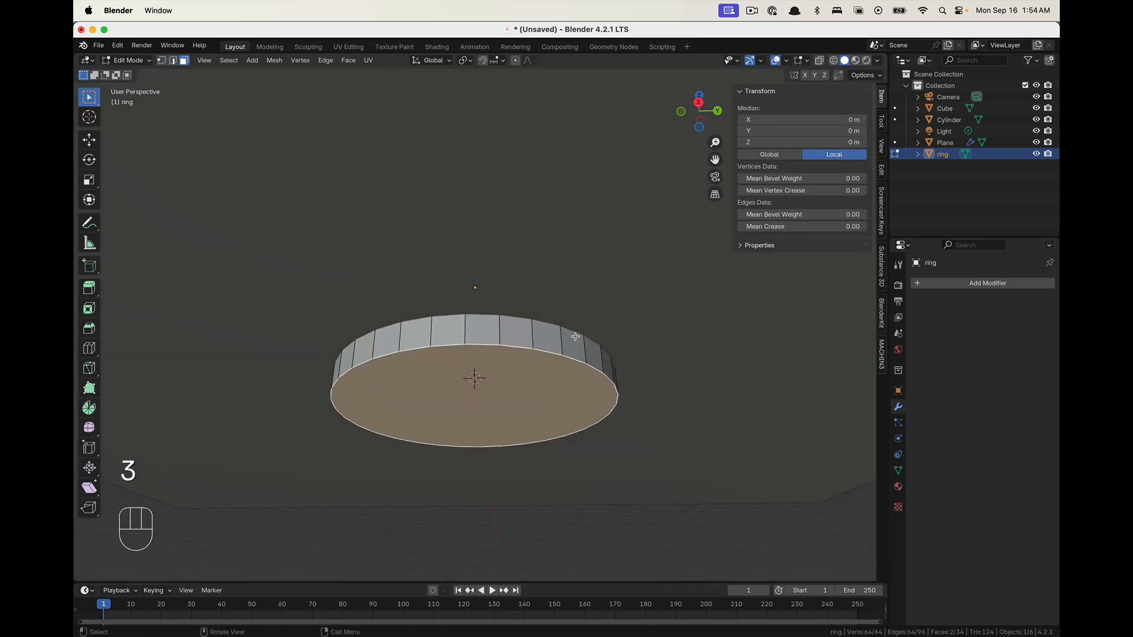
pyautogui.press('x')
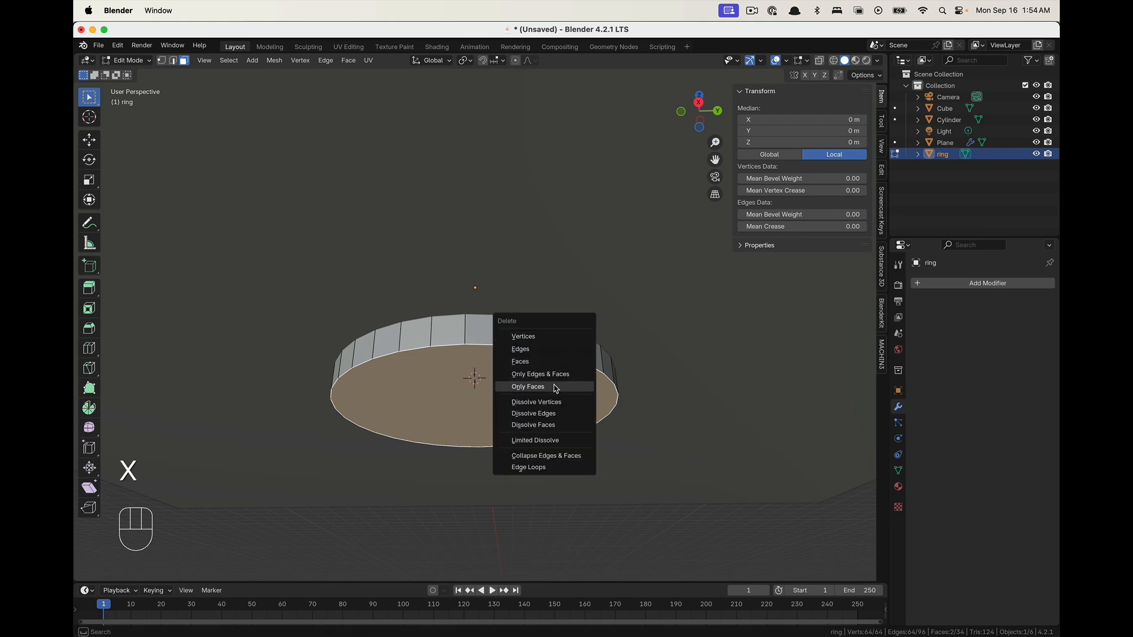
pyautogui.click(552, 361)
pyautogui.moveTo(551, 363); pyautogui.dragTo(534, 289, button='middle')
pyautogui.press('Tab')
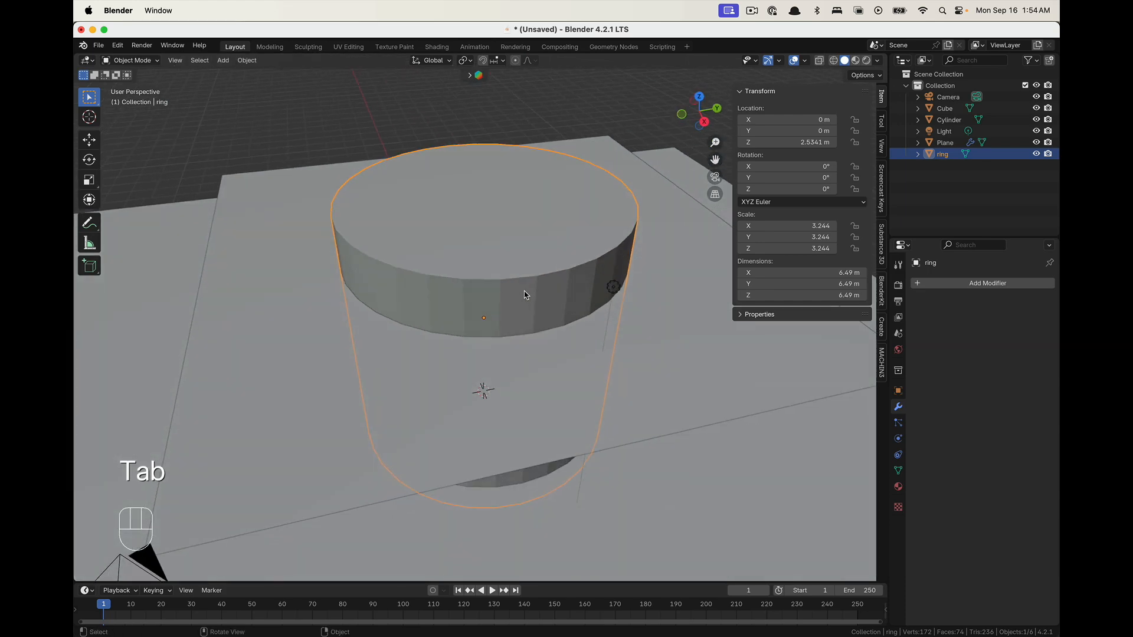
# Check the ring's open ends by temporarily moving it along the Y axis, clear of the original cylinder
pyautogui.press('Tab')
pyautogui.press('3')
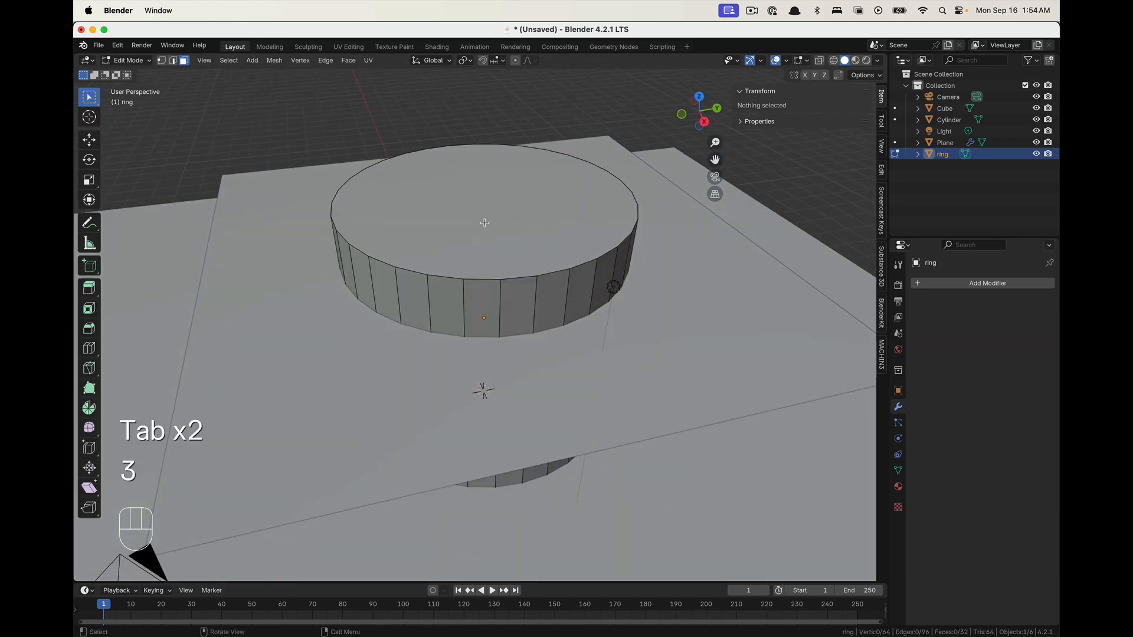
pyautogui.click(484, 223)
pyautogui.moveTo(533, 250); pyautogui.dragTo(475, 228, button='middle')
pyautogui.press('Tab')
pyautogui.scroll(-6, 503, 318)
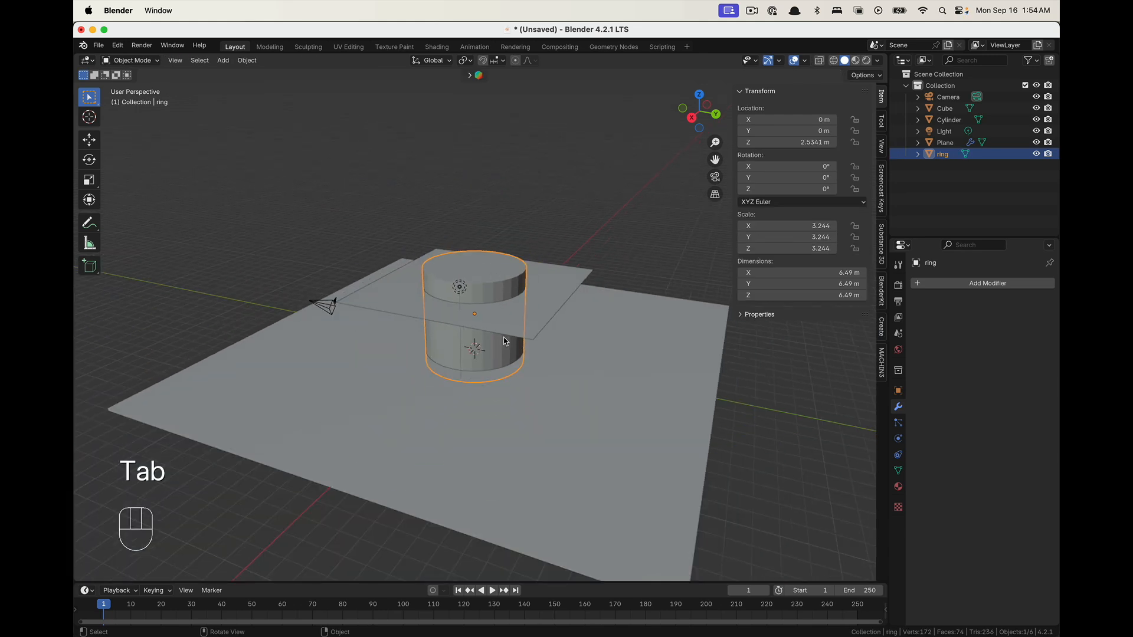
pyautogui.press('g')
pyautogui.press('y')
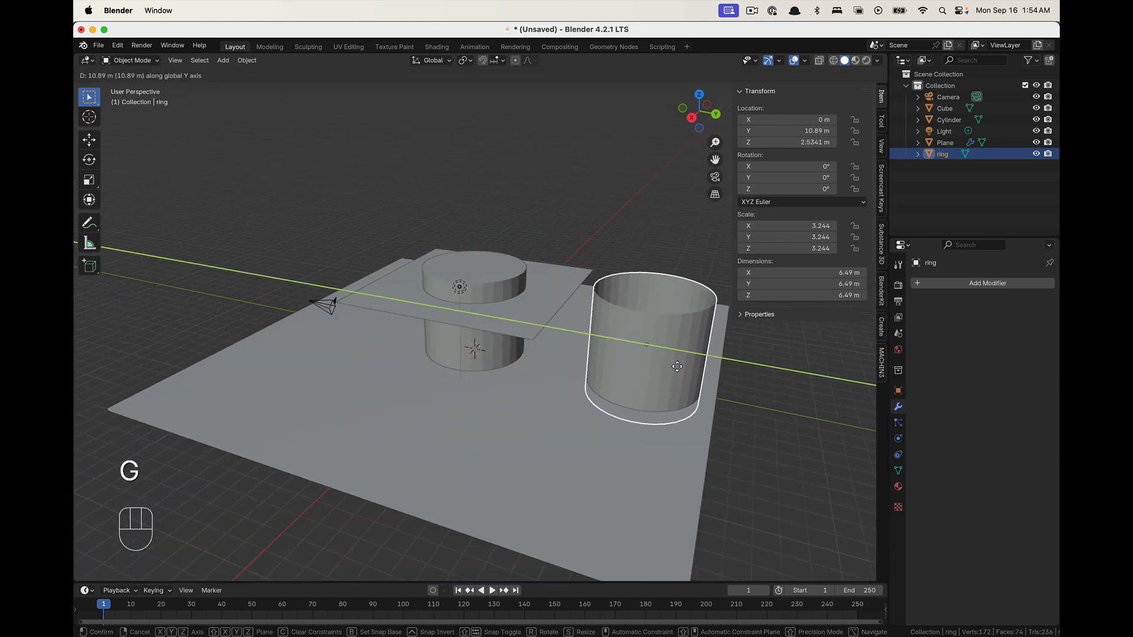
pyautogui.press('Escape')
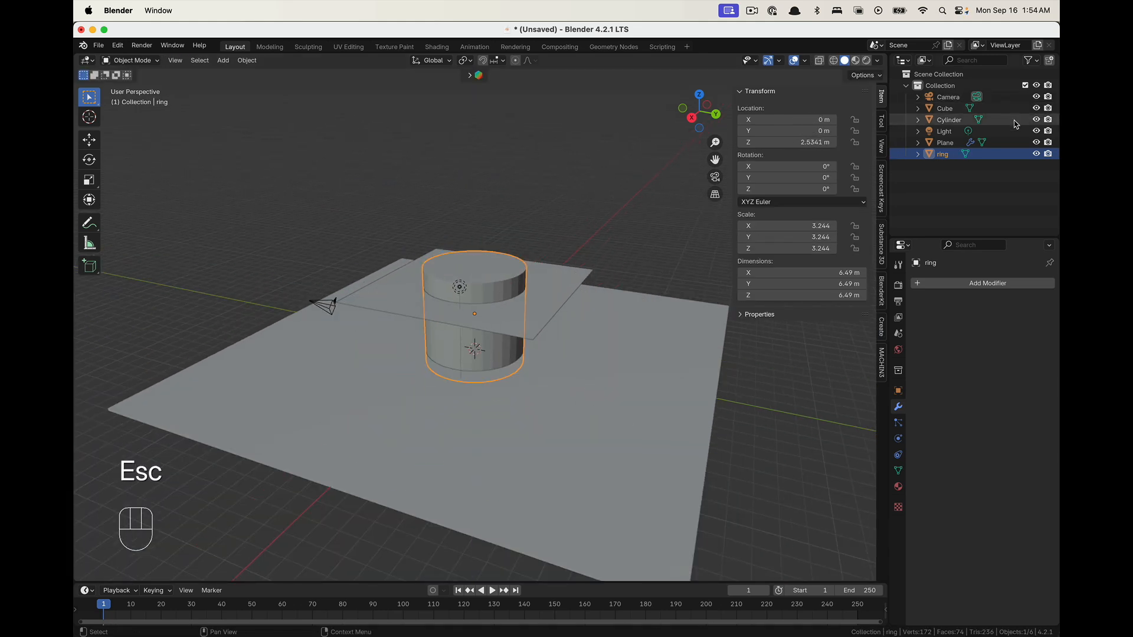
# Rename the original cylinder "Cutter-Cylinder"
pyautogui.doubleClick(959, 119)
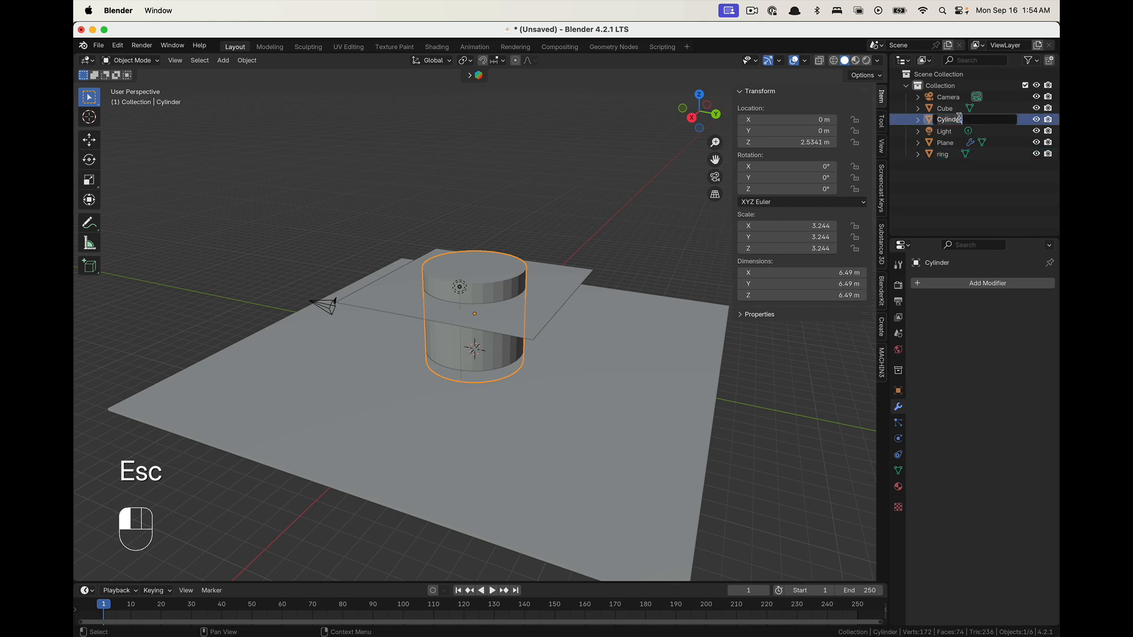
pyautogui.press('Left')
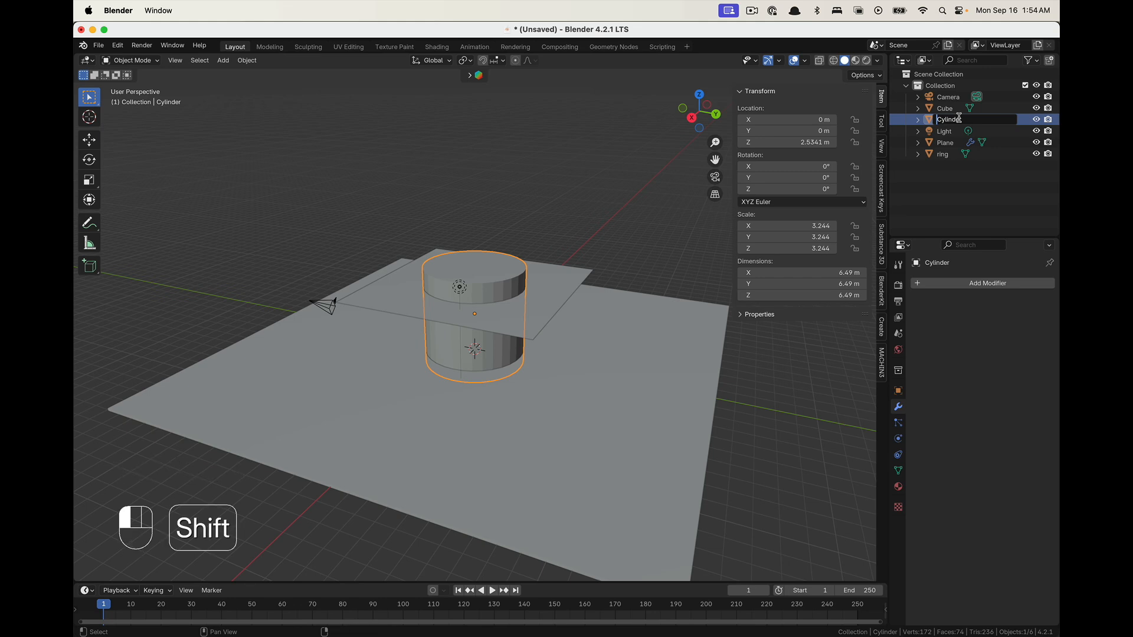
pyautogui.write('Cutter')
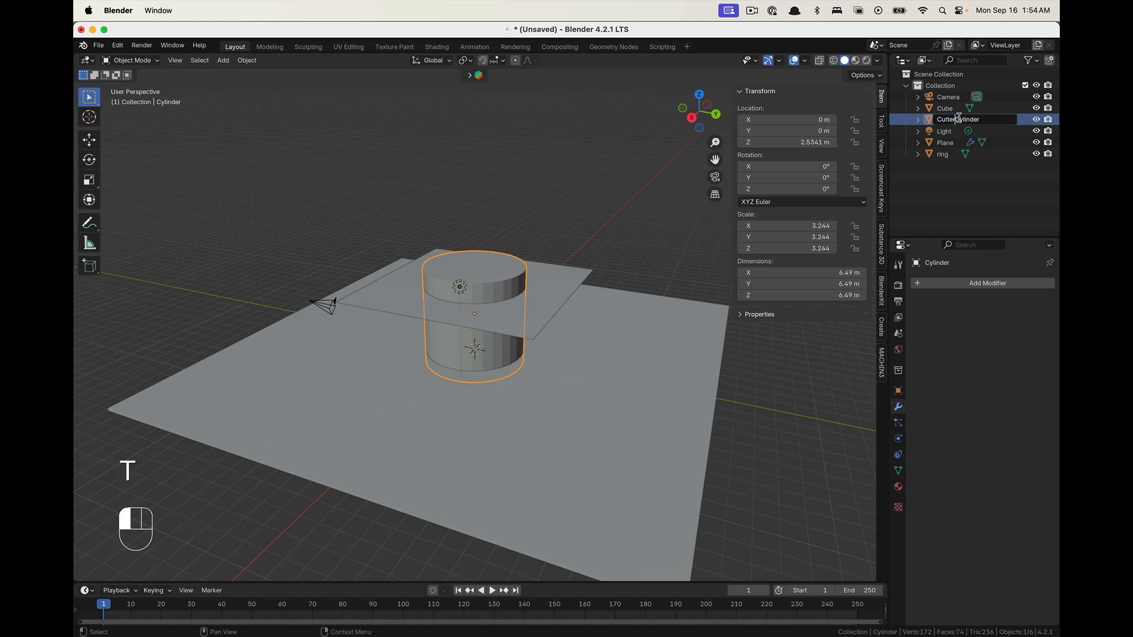
pyautogui.write('-')
pyautogui.press('Return')
# Create a new collection in the scene and name it "cutters"
pyautogui.rightClick(959, 187)
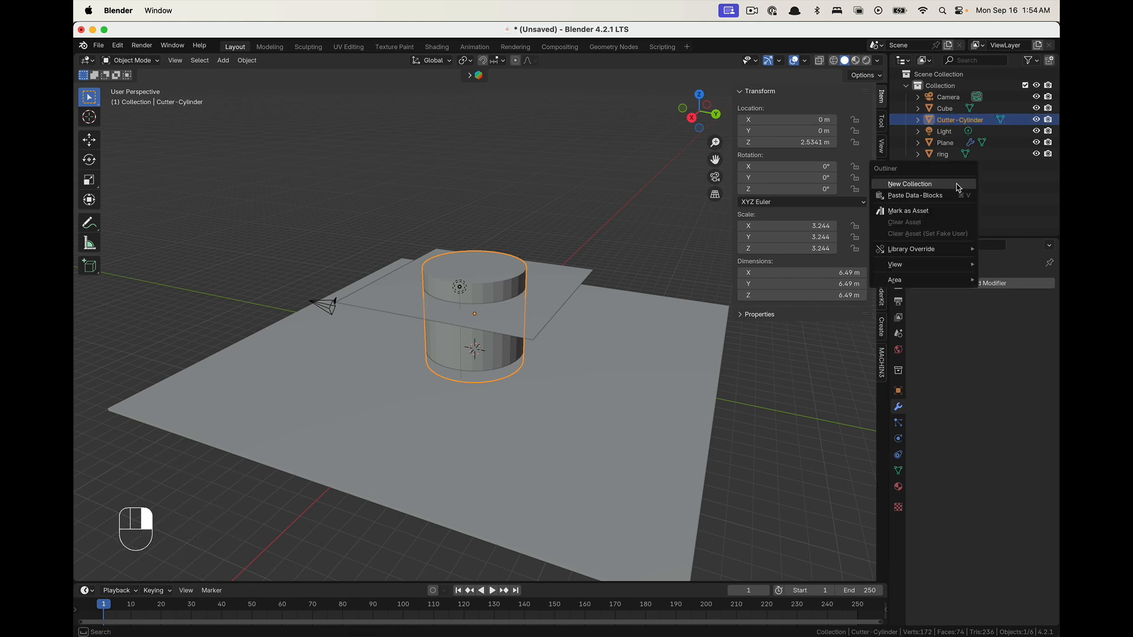
pyautogui.click(959, 186)
pyautogui.doubleClick(947, 166)
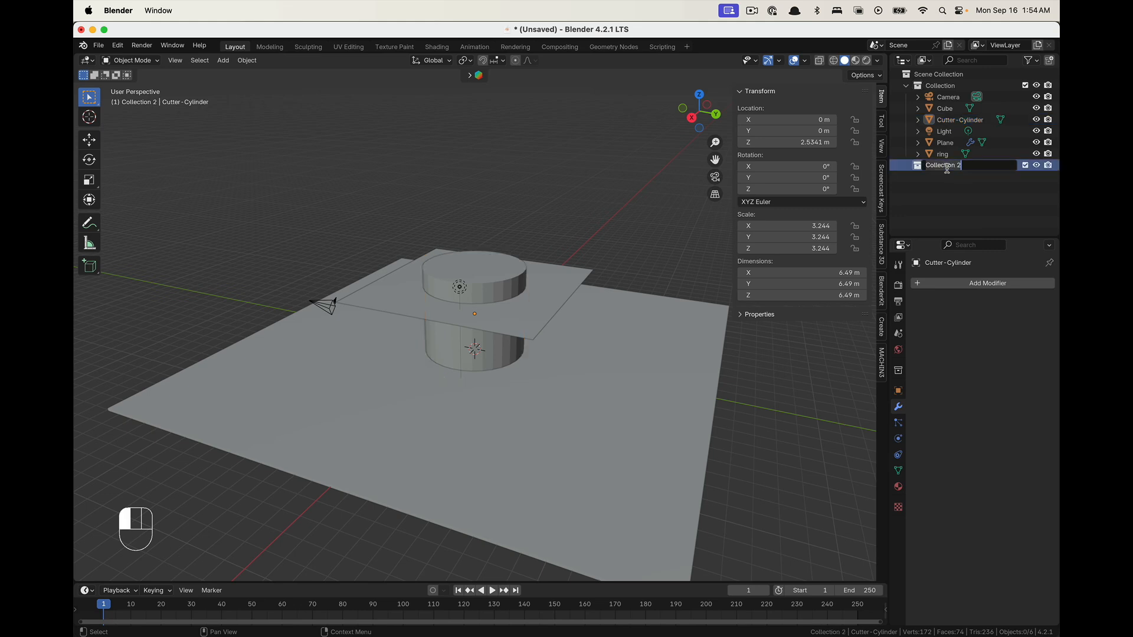
pyautogui.write('cutters')
pyautogui.press('Return')
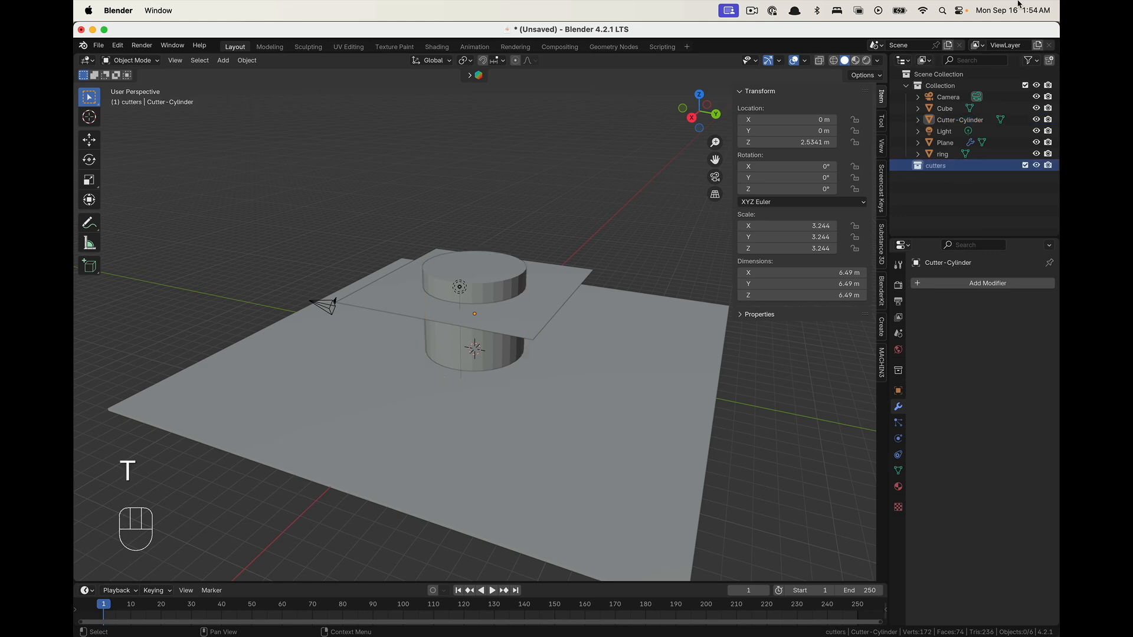
# Move Cutter-Cylinder into the cutters collection and exclude that collection from the view layer
pyautogui.moveTo(961, 120); pyautogui.dragTo(944, 165)
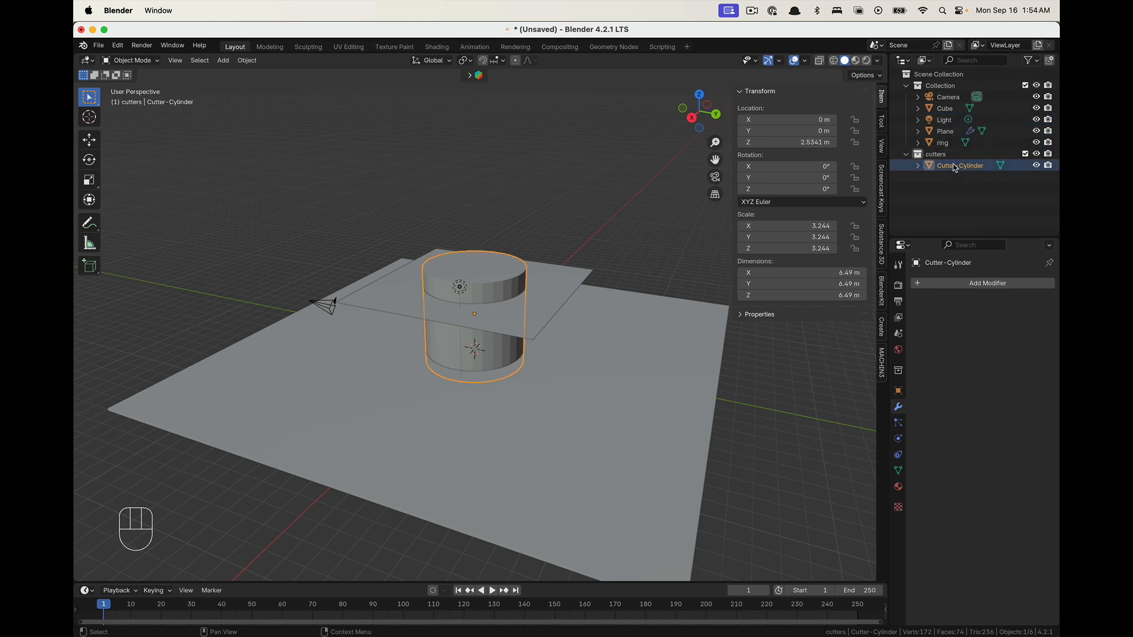
pyautogui.click(1026, 154)
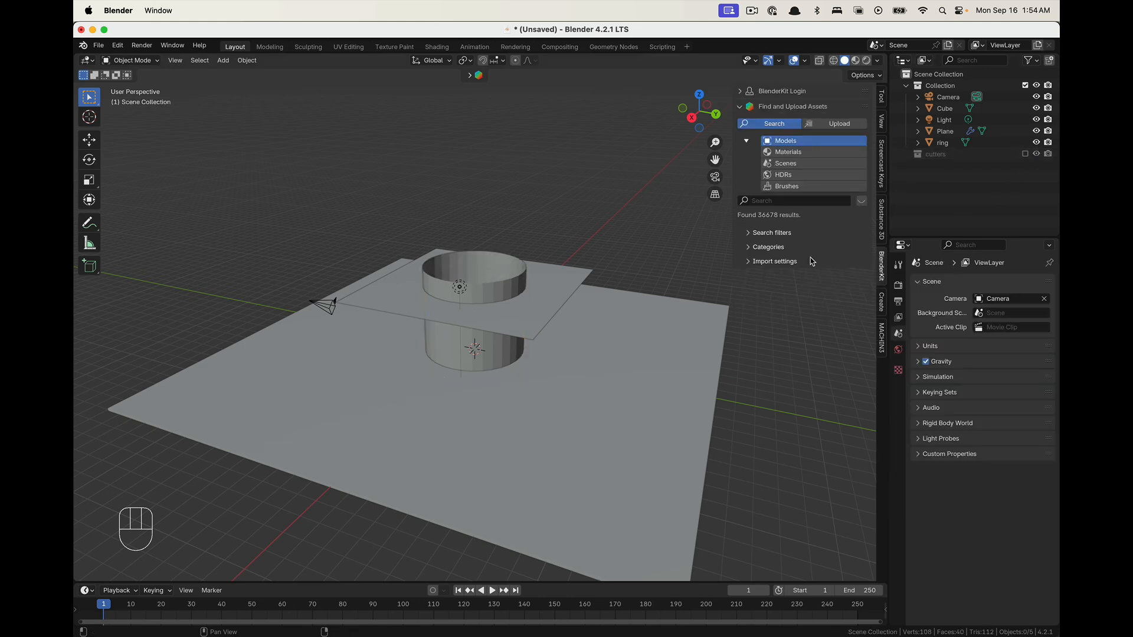
pyautogui.moveTo(508, 339); pyautogui.dragTo(511, 379, button='middle')
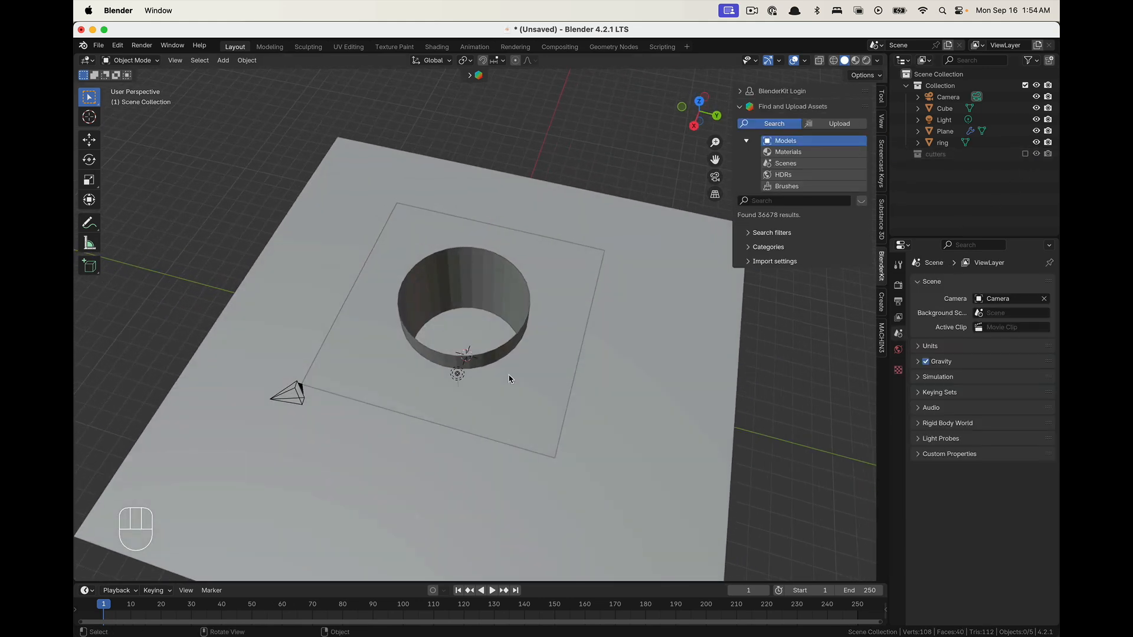
# Scale the ring down along the Z axis to a height of about 1.1 m
pyautogui.click(522, 285)
pyautogui.moveTo(522, 285); pyautogui.dragTo(492, 318, button='middle')
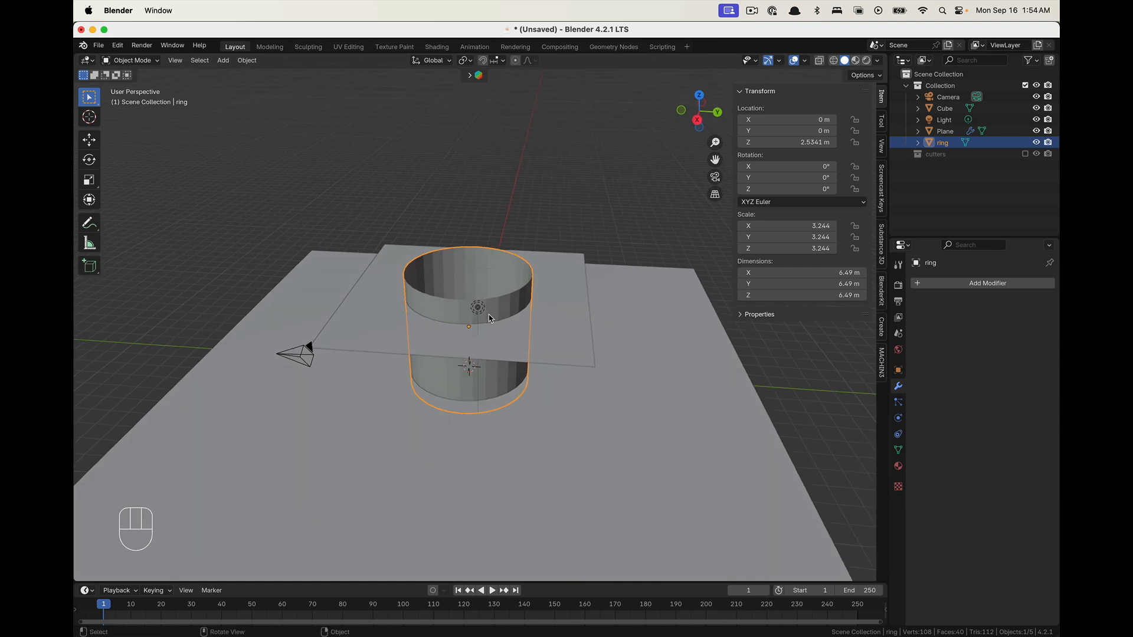
pyautogui.scroll(3, 492, 319)
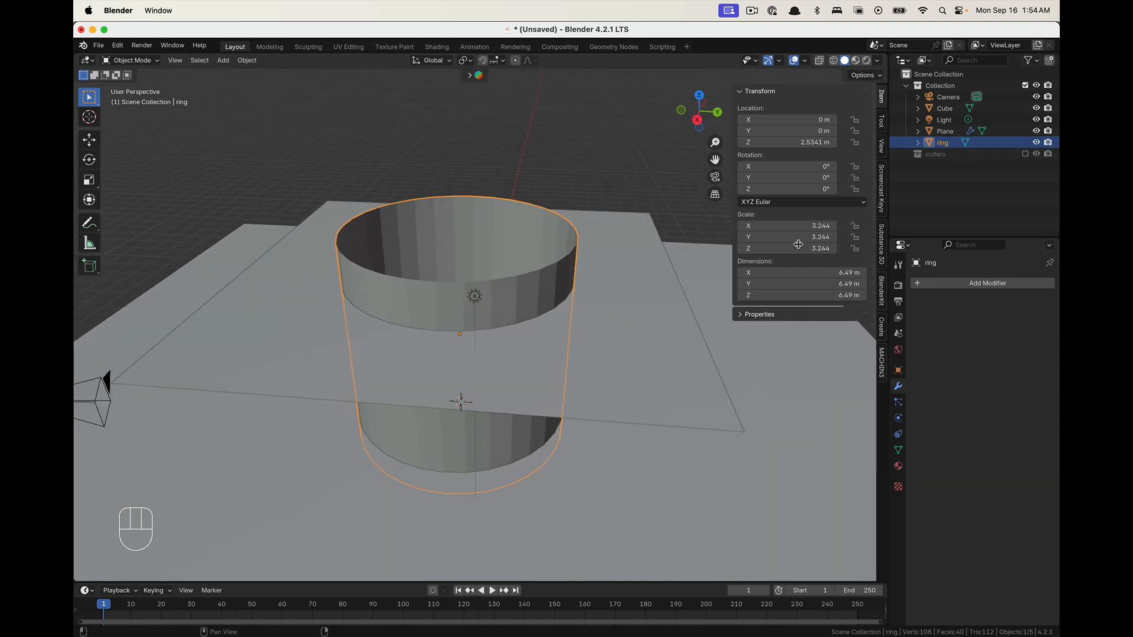
pyautogui.press('s')
pyautogui.press('z')
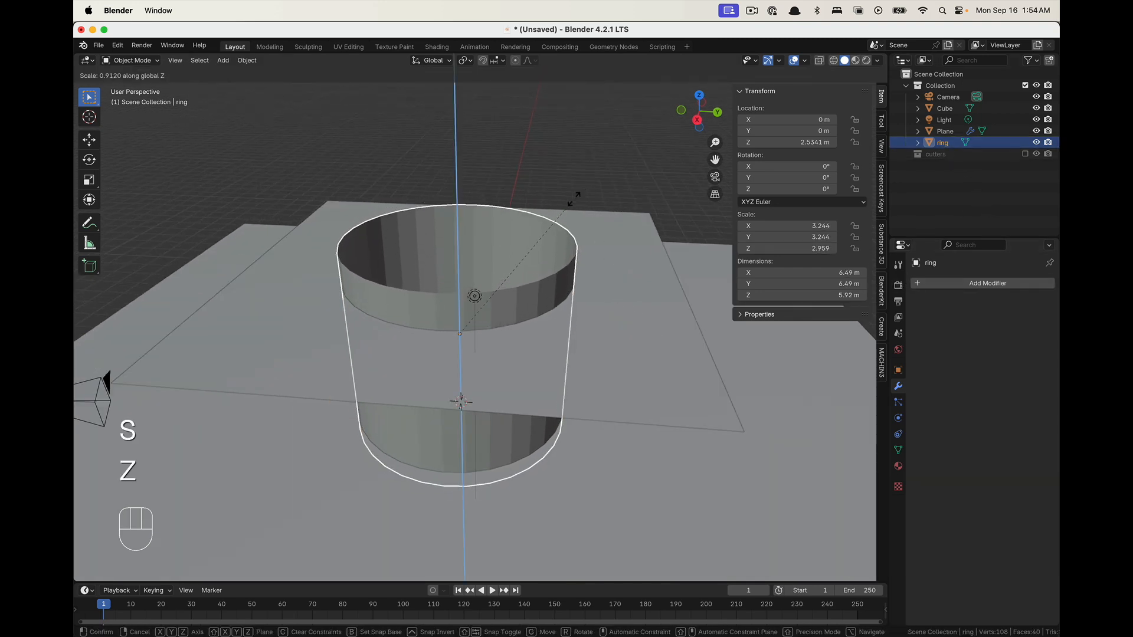
pyautogui.click(492, 341)
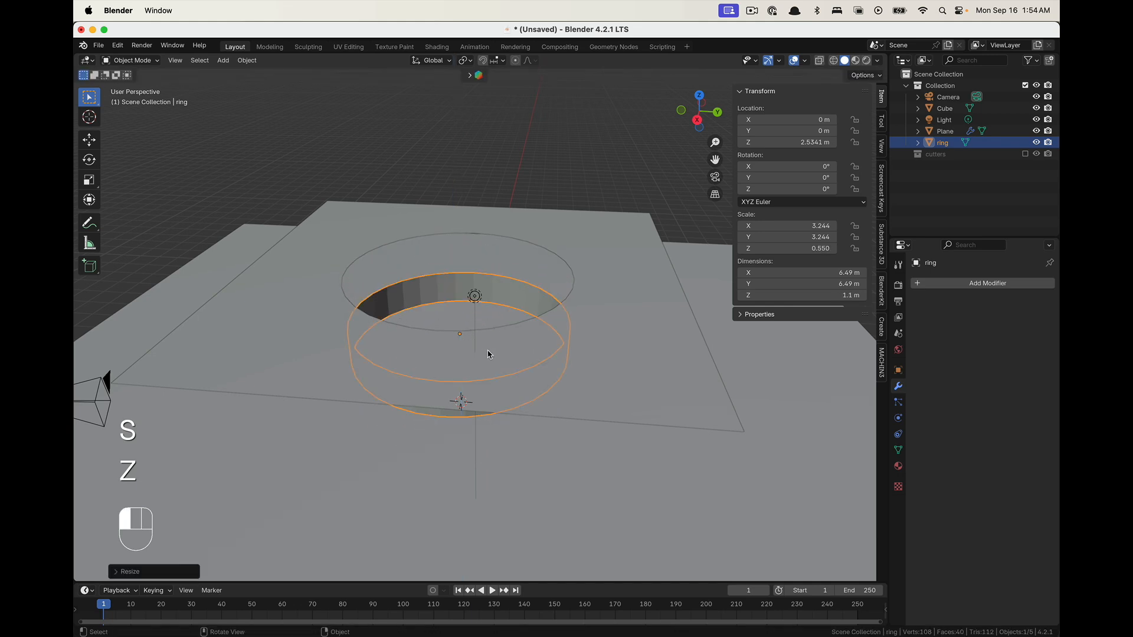
# Raise the ring along the Z axis to the plane's opening, at a Z location of about 4.8 m
pyautogui.moveTo(490, 352); pyautogui.dragTo(537, 362, button='middle')
pyautogui.press('g')
pyautogui.press('z')
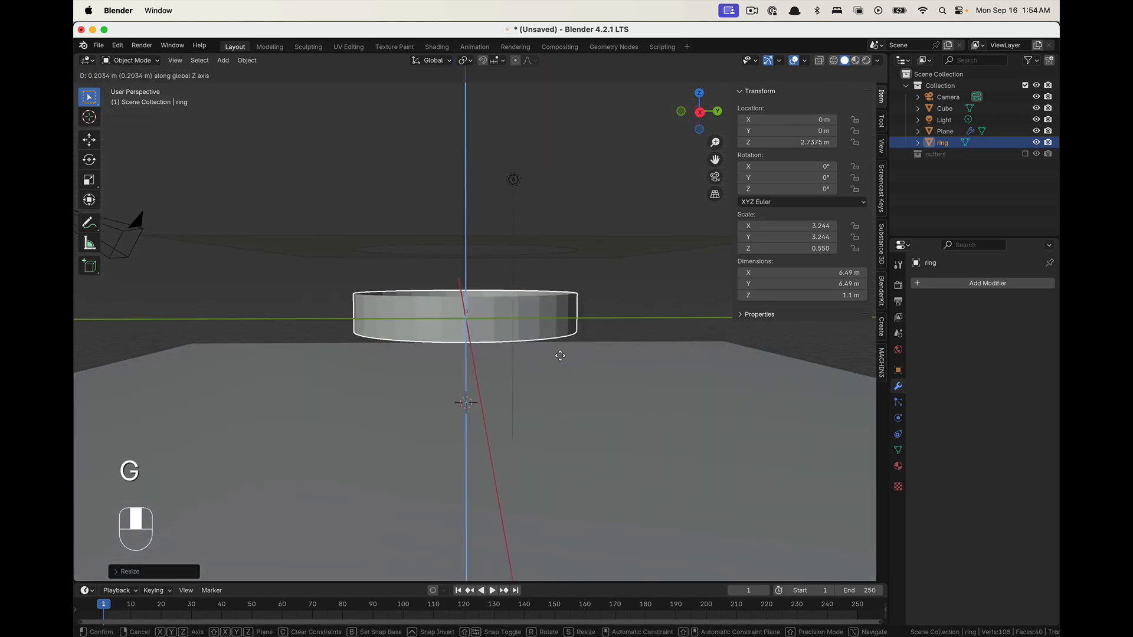
pyautogui.click(603, 260)
# Flatten the ring along Z to about 0.6 m high and lower it to a Z location of about 4.59 m
pyautogui.moveTo(603, 260); pyautogui.dragTo(602, 249, button='middle')
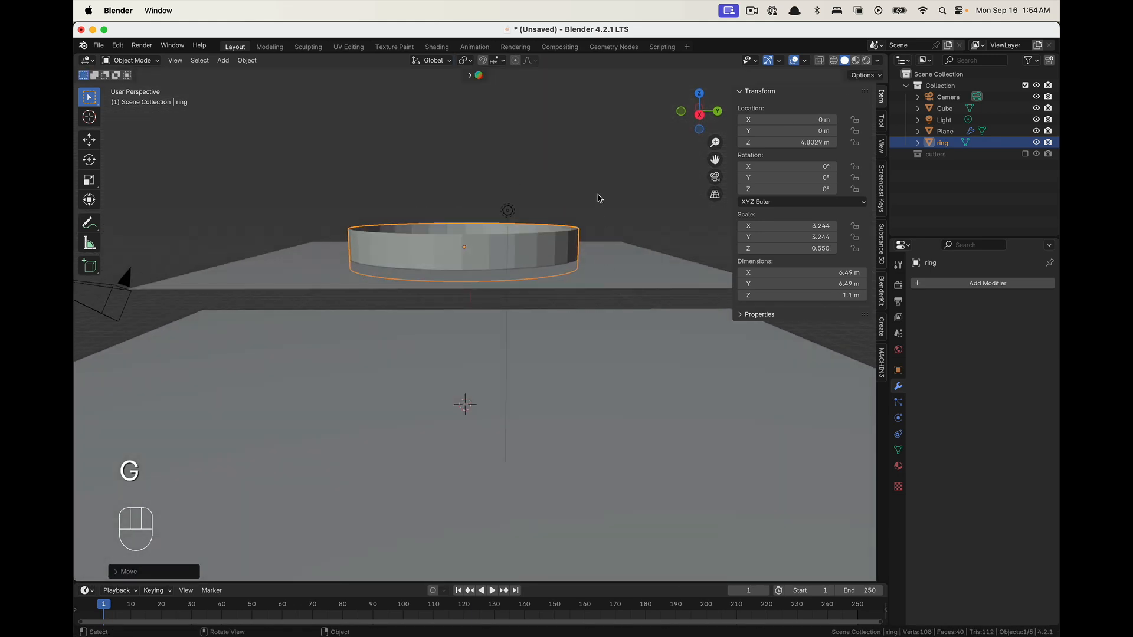
pyautogui.press('s')
pyautogui.press('z')
pyautogui.click(552, 233)
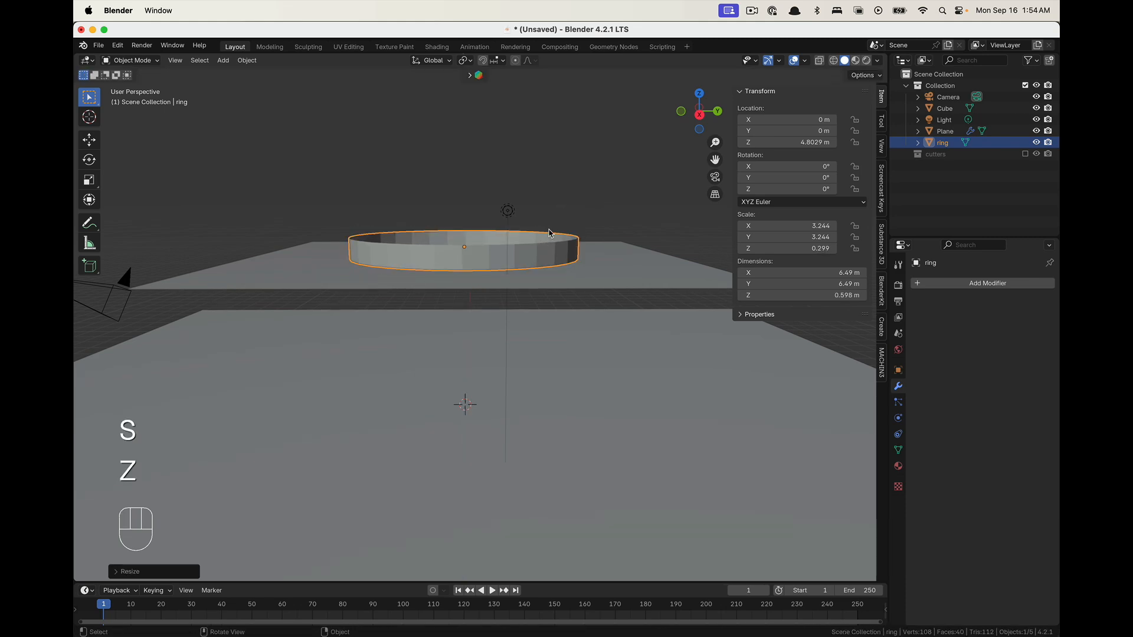
pyautogui.press('g')
pyautogui.press('z')
pyautogui.click(552, 232)
# Add a Solidify modifier to the ring and set its thickness to 0.066 m
pyautogui.moveTo(551, 231); pyautogui.dragTo(567, 265, button='middle')
pyautogui.scroll(5, 567, 265)
pyautogui.click(983, 286)
pyautogui.moveTo(984, 289)
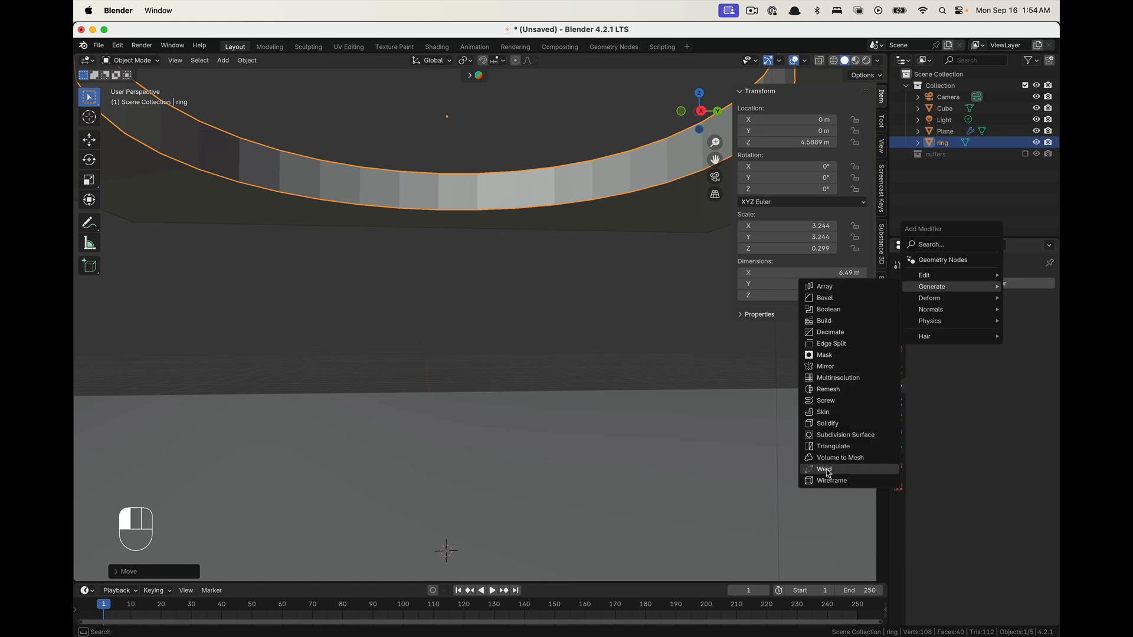
pyautogui.click(829, 425)
pyautogui.scroll(-4, 633, 317)
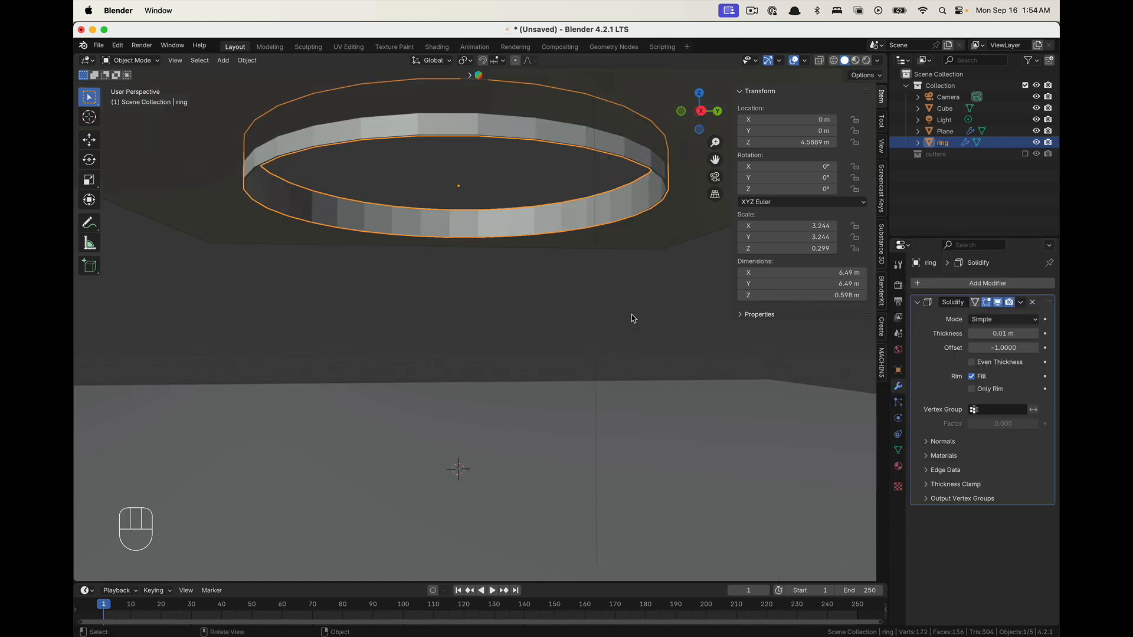
pyautogui.keyDown('shift'); pyautogui.moveTo(991, 333); pyautogui.dragTo(1004, 333); pyautogui.keyUp('shift')
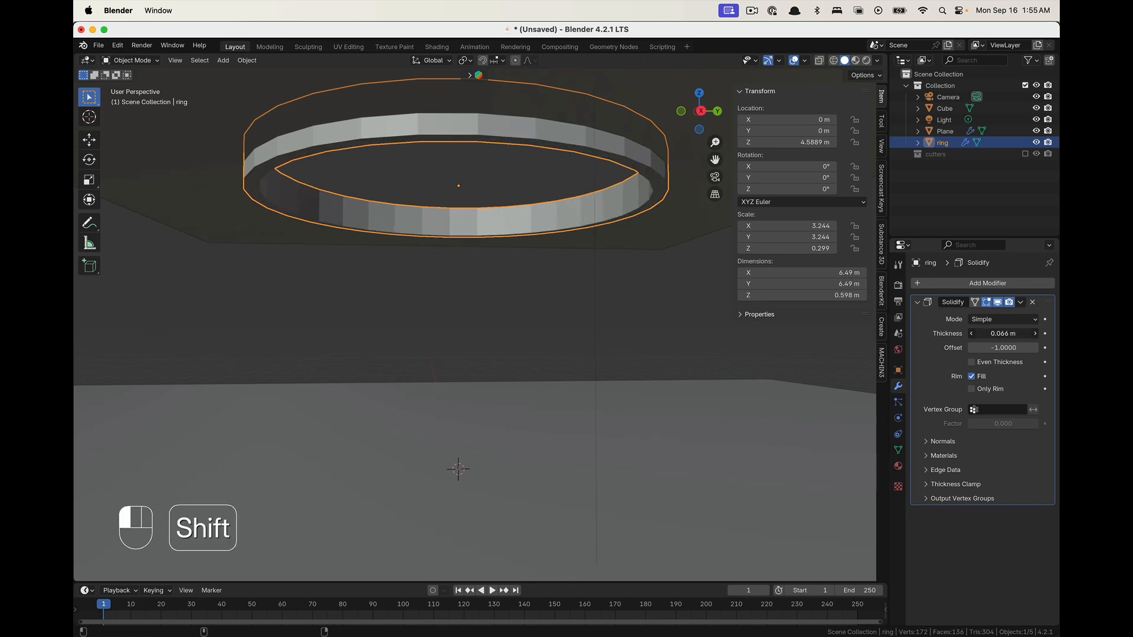
pyautogui.moveTo(636, 248); pyautogui.dragTo(649, 195, button='middle')
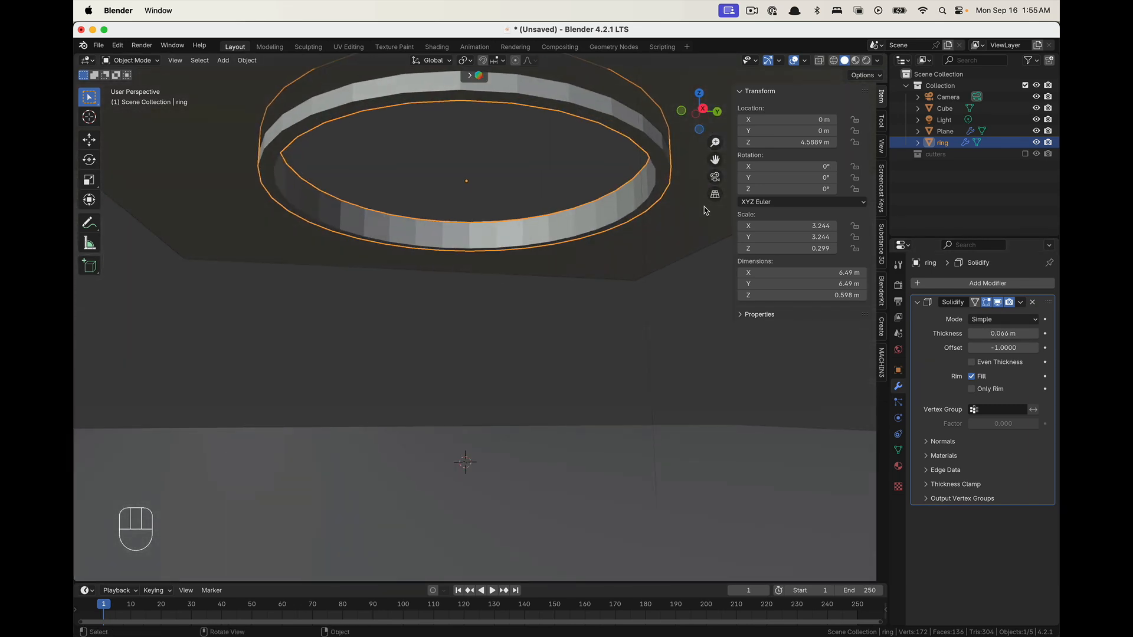
# Add a Bevel modifier to the ring and apply the ring's scale
pyautogui.click(969, 285)
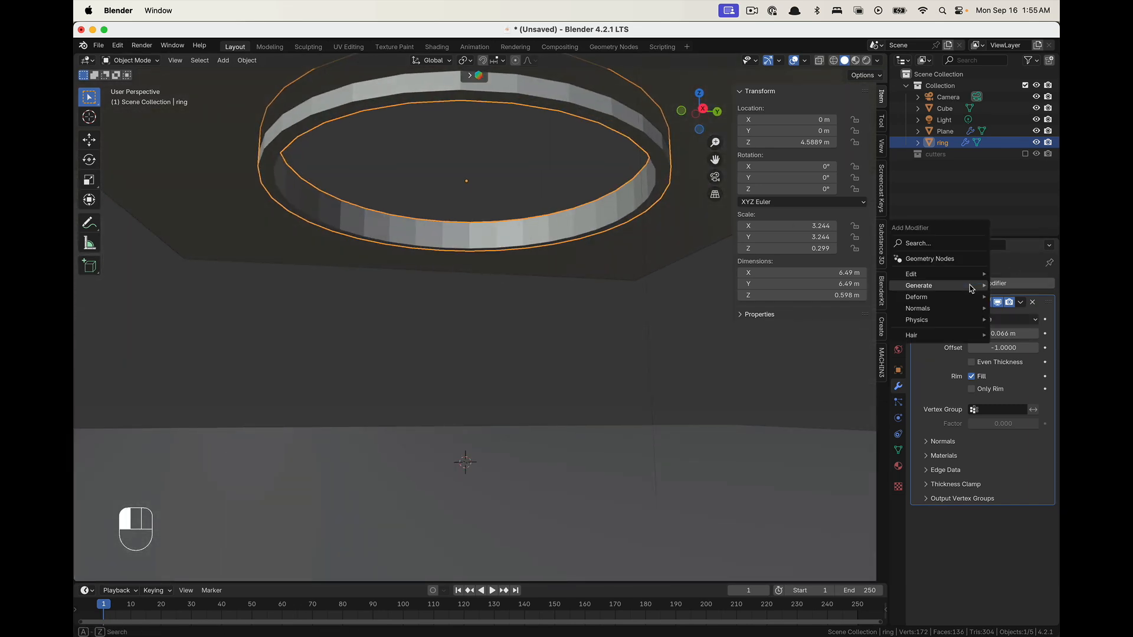
pyautogui.moveTo(972, 287)
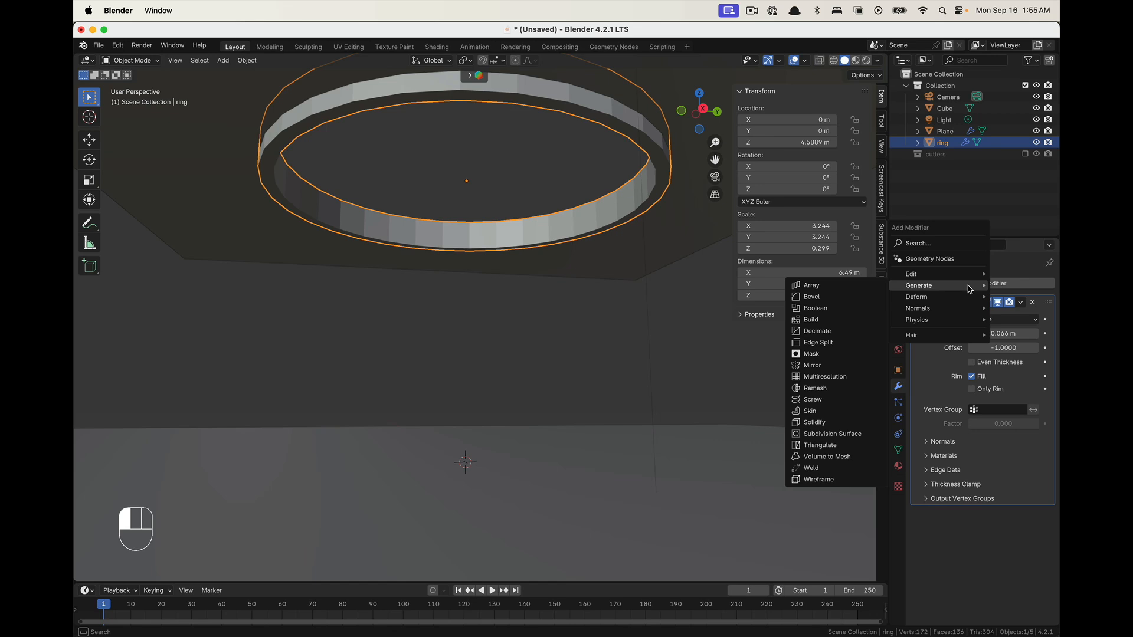
pyautogui.click(839, 298)
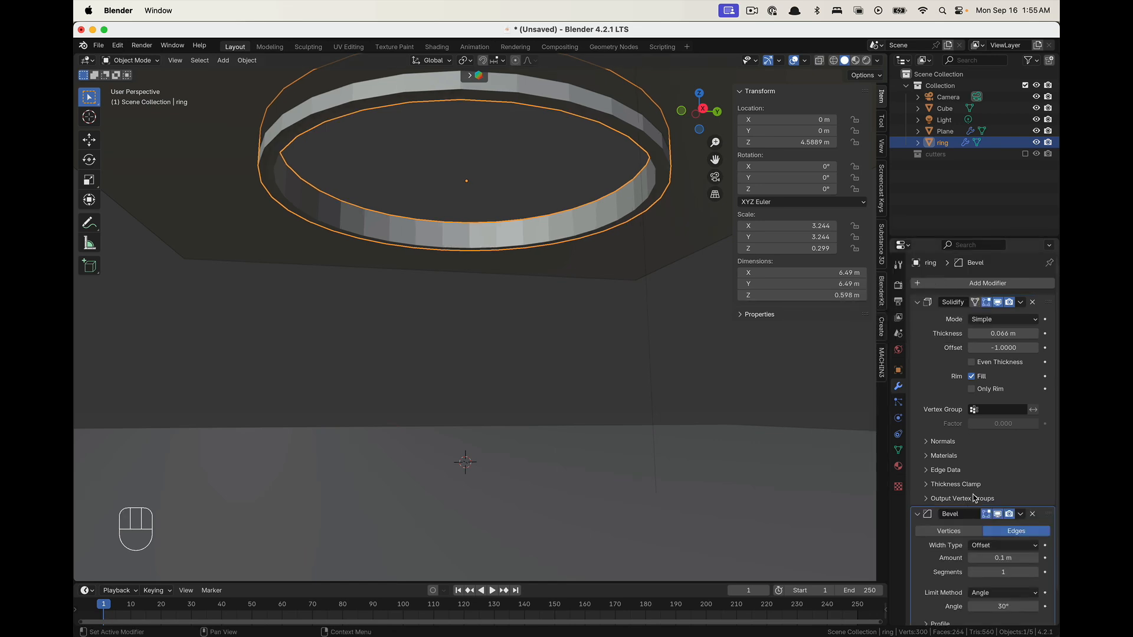
pyautogui.keyDown('shift'); pyautogui.moveTo(466, 179); pyautogui.dragTo(499, 278, button='middle'); pyautogui.keyUp('shift')
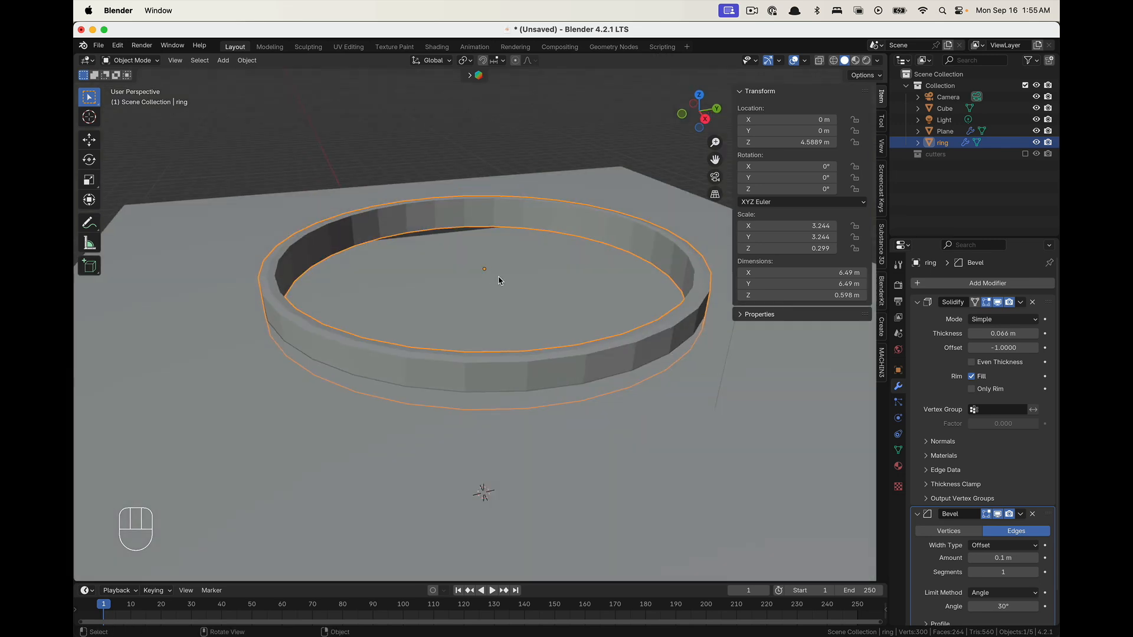
pyautogui.hotkey('ctrl', 'a')
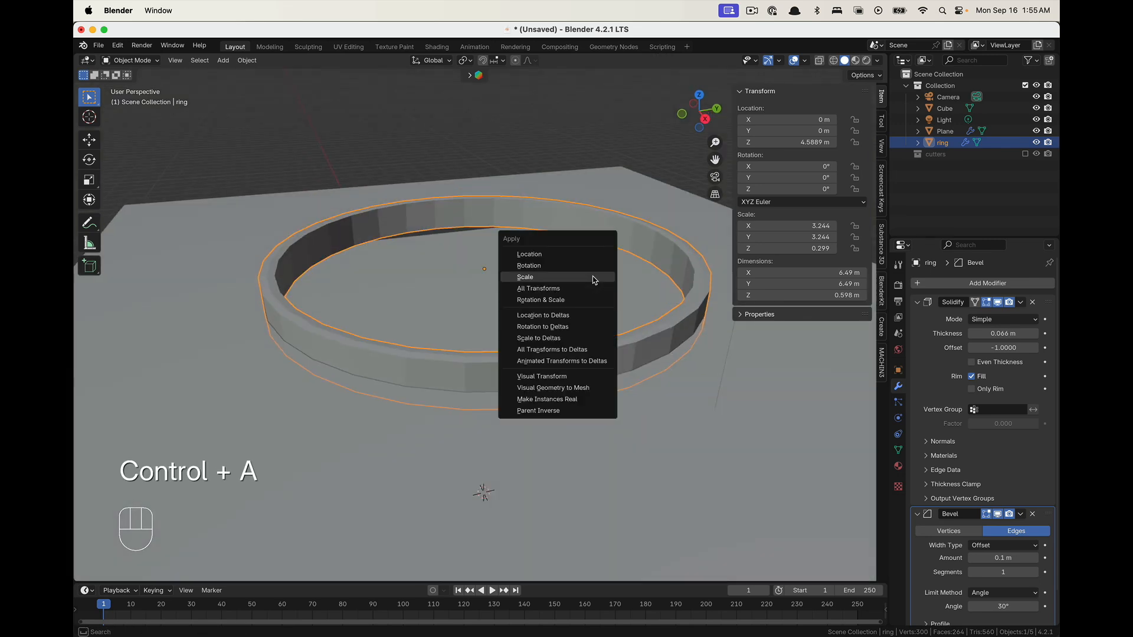
pyautogui.click(594, 275)
pyautogui.scroll(2, 508, 347)
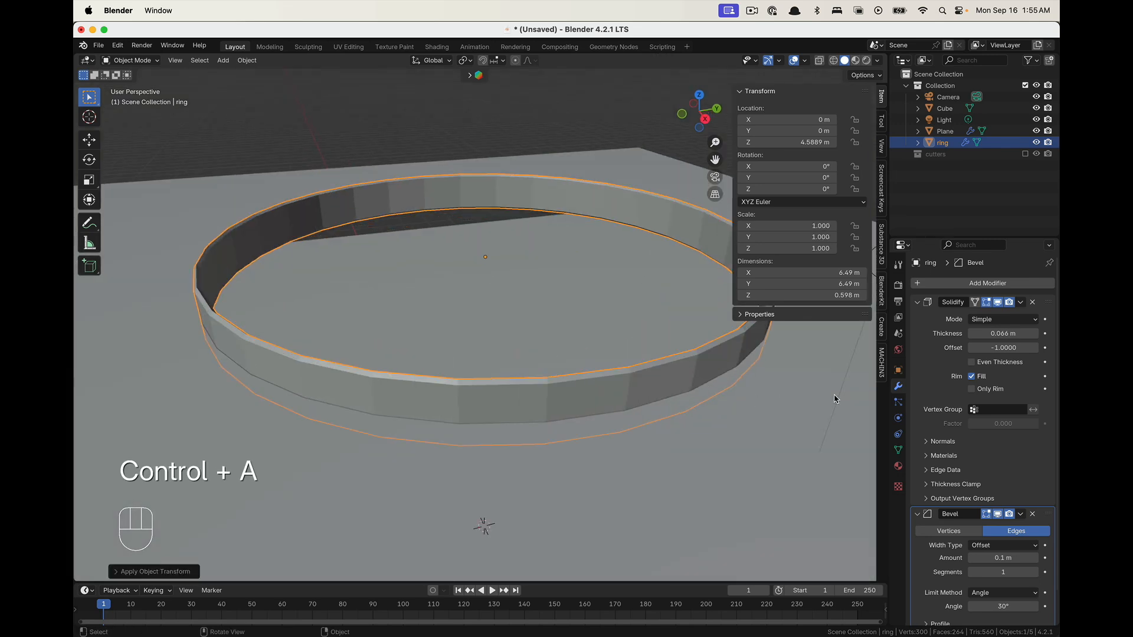
# Set the ring's Solidify thickness to 0.3 m and its Bevel amount to 0.036 m
pyautogui.keyDown('shift'); pyautogui.moveTo(1003, 334); pyautogui.dragTo(1043, 333); pyautogui.keyUp('shift')
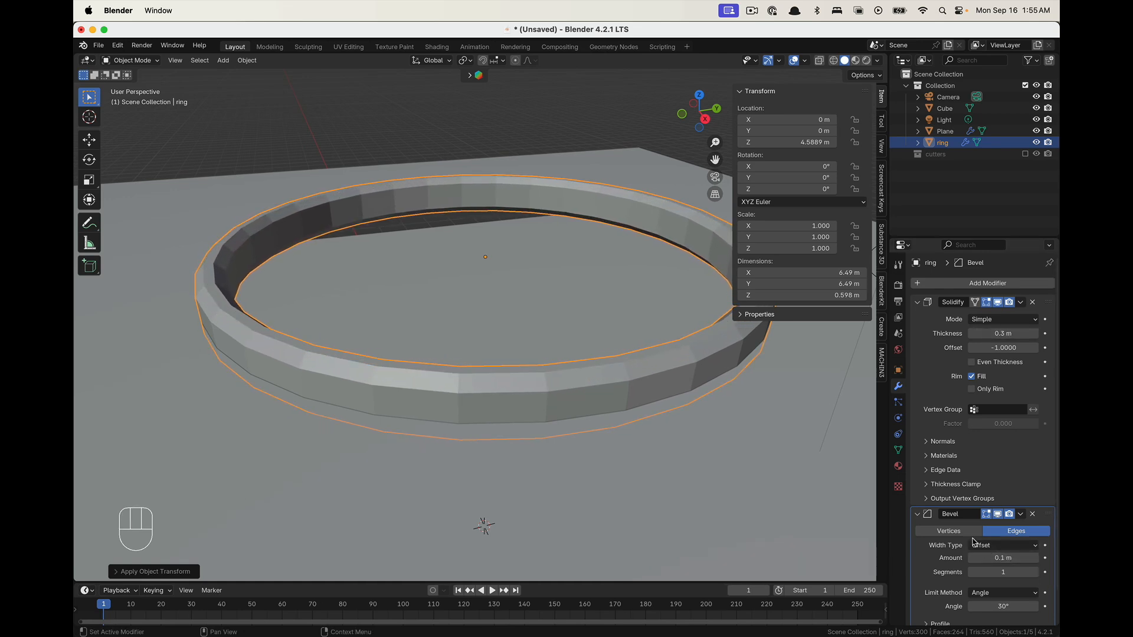
pyautogui.scroll(-2, 947, 562)
pyautogui.moveTo(1003, 524)
pyautogui.keyDown('shift'); pyautogui.mouseDown()
pyautogui.moveTo(1015, 524)
pyautogui.moveTo(1004, 524)
pyautogui.mouseUp(); pyautogui.keyUp('shift')
pyautogui.scroll(6, 450, 466)
pyautogui.scroll(-3, 450, 444)
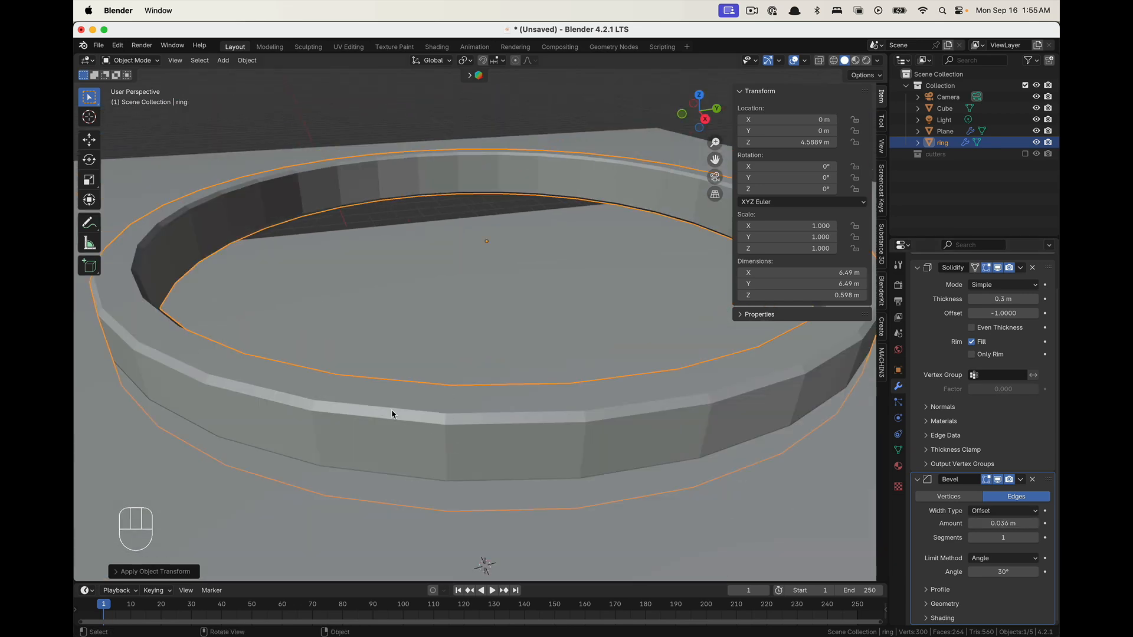
# Apply Shade Auto Smooth to the ring
pyautogui.rightClick(647, 427)
pyautogui.click(604, 416)
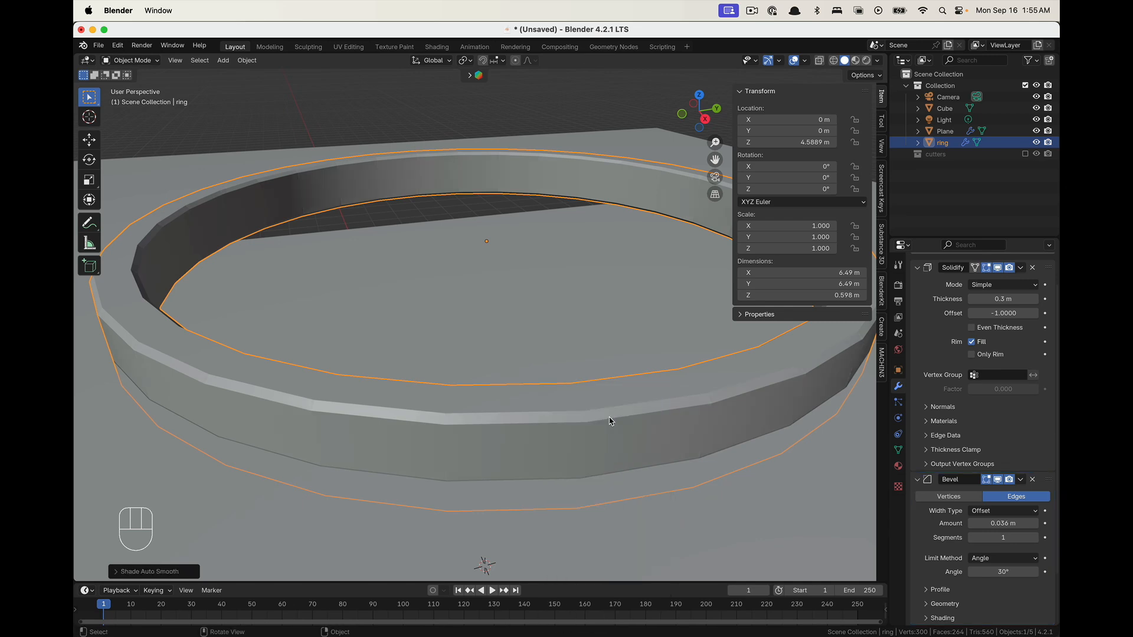
pyautogui.moveTo(651, 438)
pyautogui.mouseDown(button='middle')
pyautogui.moveTo(617, 445)
pyautogui.moveTo(631, 446)
pyautogui.mouseUp(button='middle')
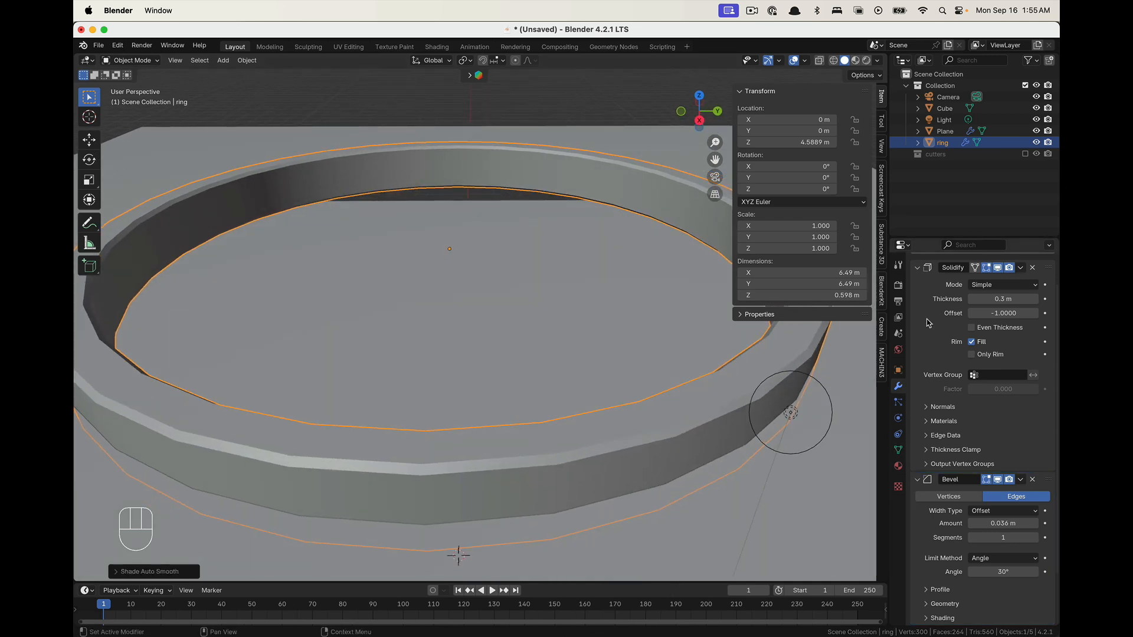
# Add a Subdivision Surface modifier to the ring and move it above Solidify and Bevel in the modifier stack
pyautogui.scroll(2, 926, 343)
pyautogui.click(968, 285)
pyautogui.moveTo(971, 287)
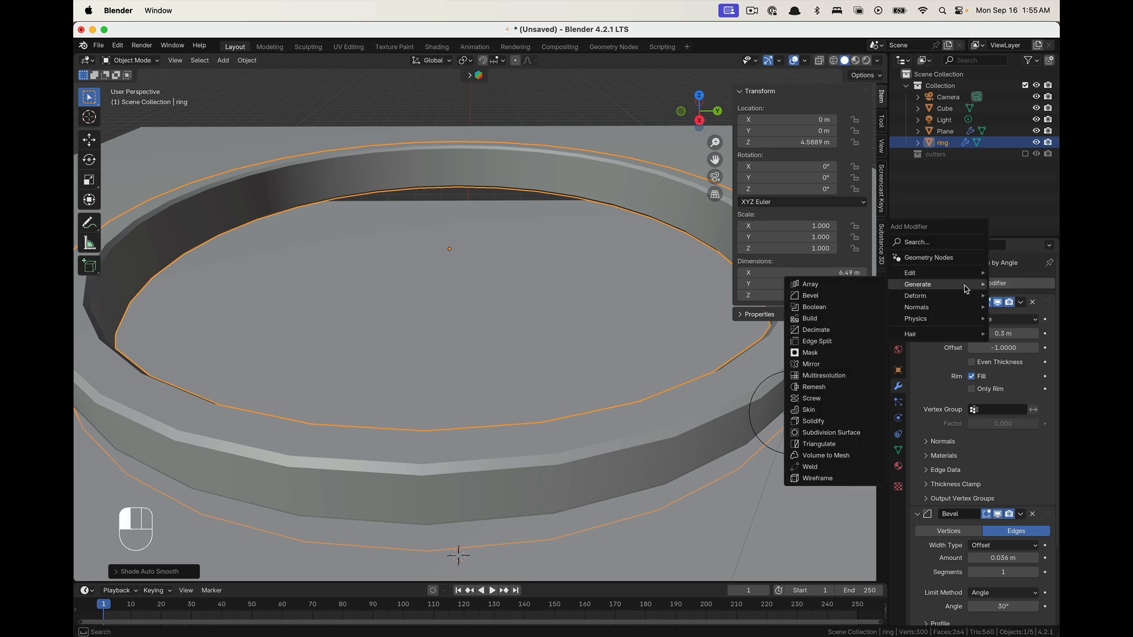
pyautogui.click(832, 433)
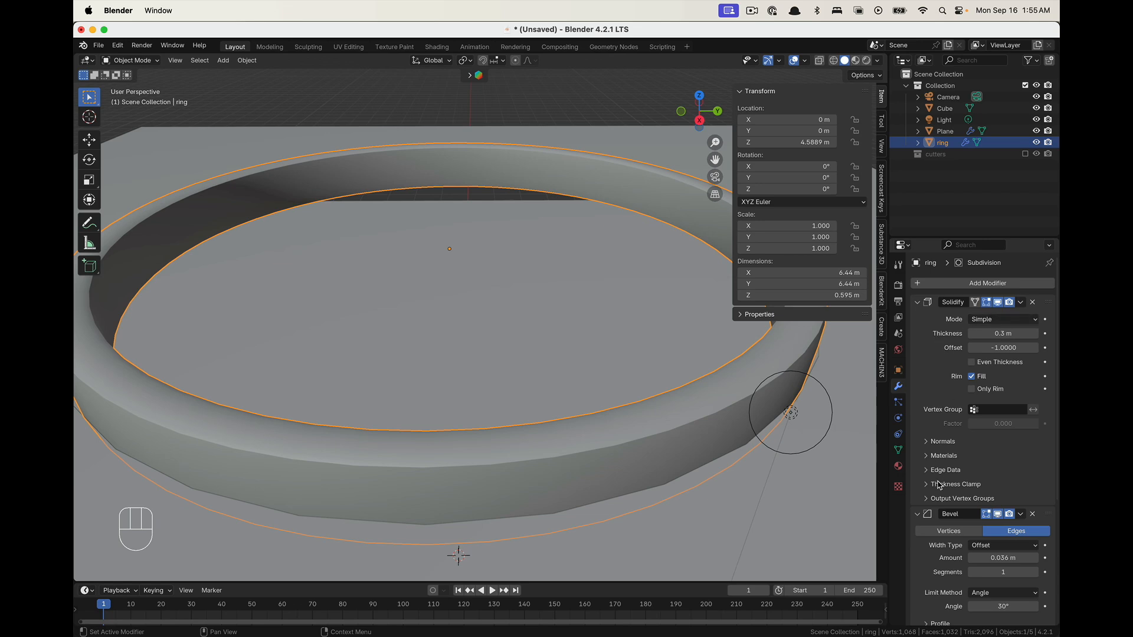
pyautogui.click(917, 514)
pyautogui.click(917, 302)
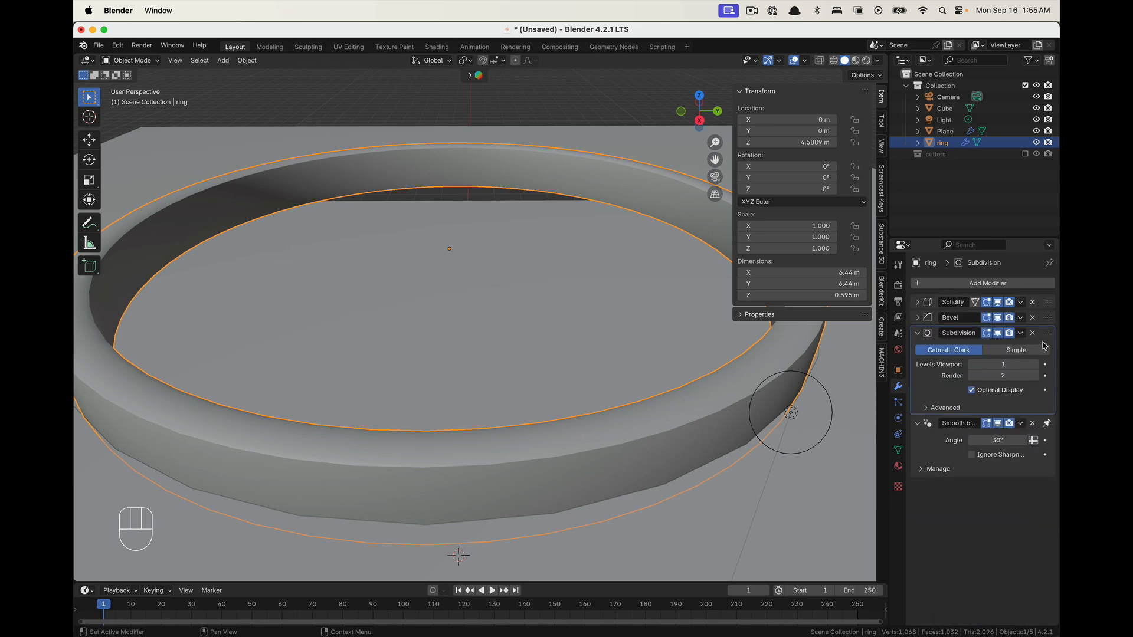
pyautogui.moveTo(1049, 333); pyautogui.dragTo(1049, 301)
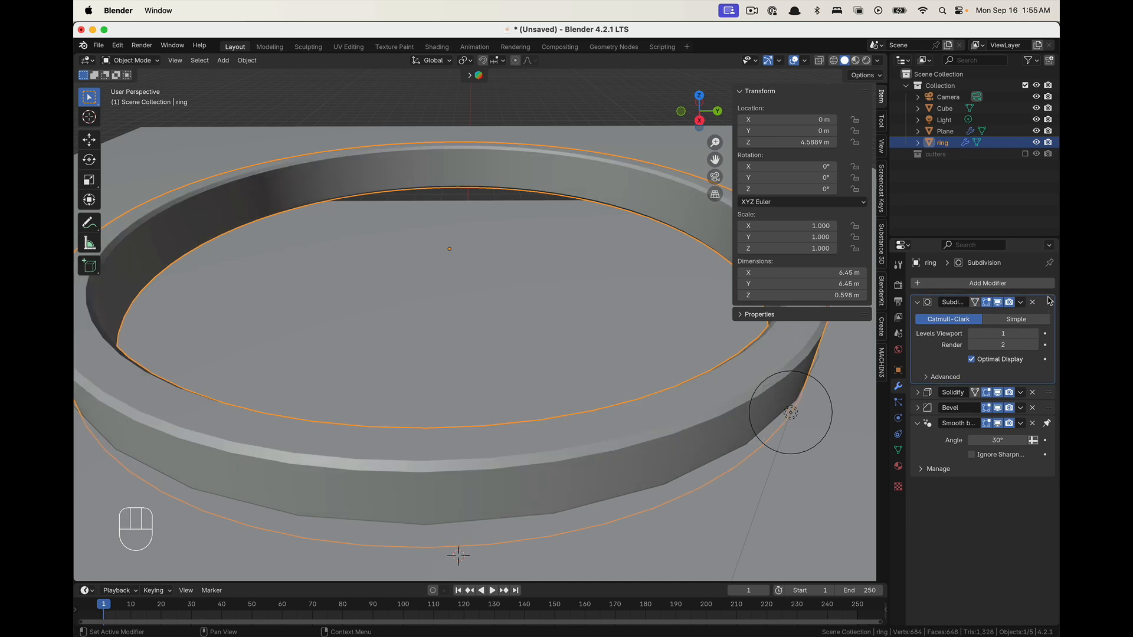
# Set the ring's Subdivision viewport levels to 3
pyautogui.scroll(-2, 665, 329)
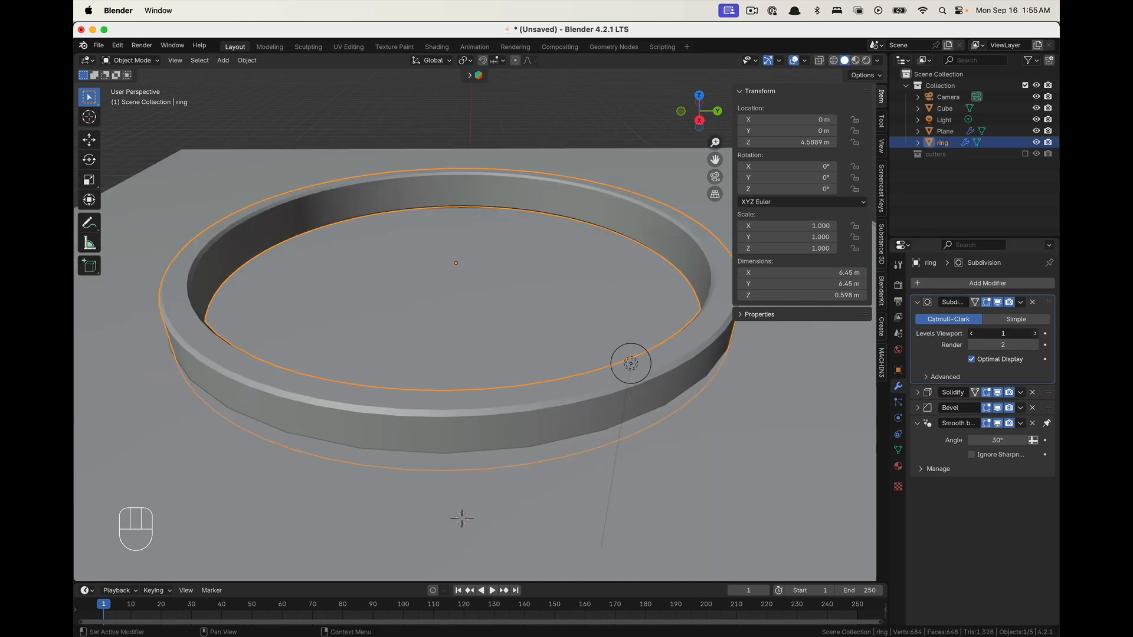
pyautogui.click(1035, 334)
pyautogui.click(1036, 334)
pyautogui.press('Tab')
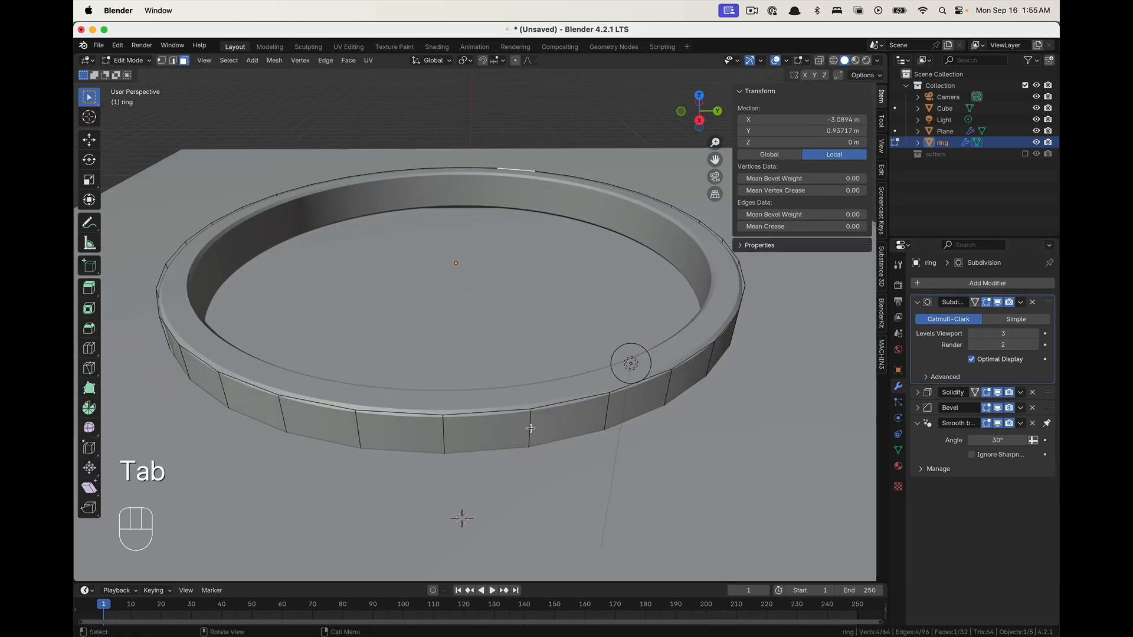
pyautogui.press('Tab')
pyautogui.keyDown('shift'); pyautogui.moveTo(557, 417); pyautogui.dragTo(549, 430, button='middle'); pyautogui.keyUp('shift')
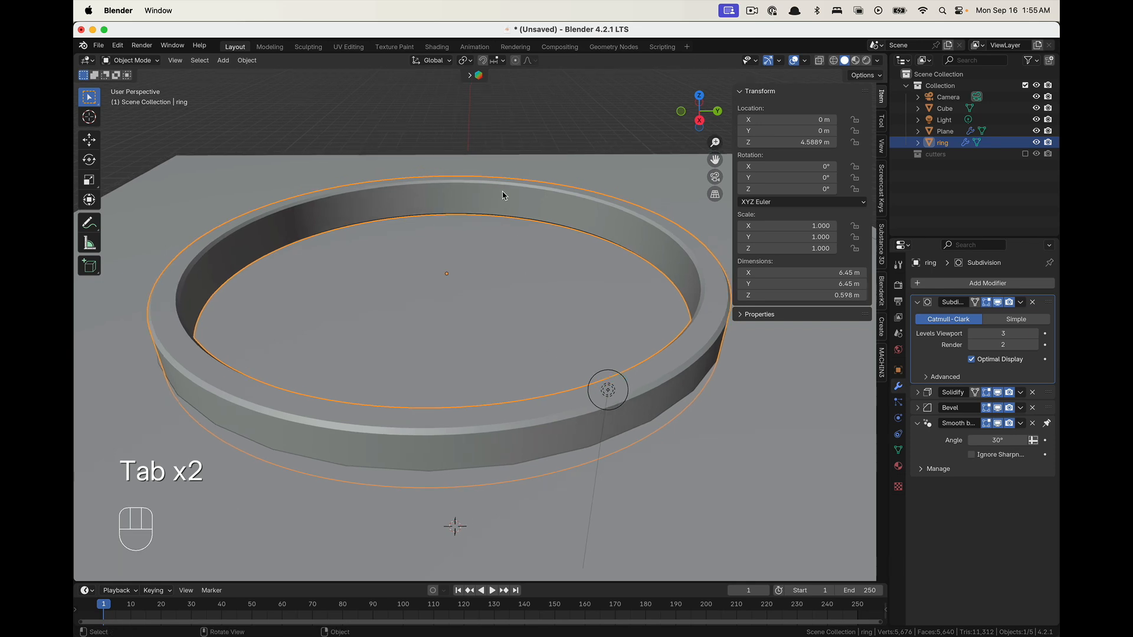
# Scale the ring up uniformly to about 1.011 so it covers the faceted edge of the plane's hole
pyautogui.click(354, 497)
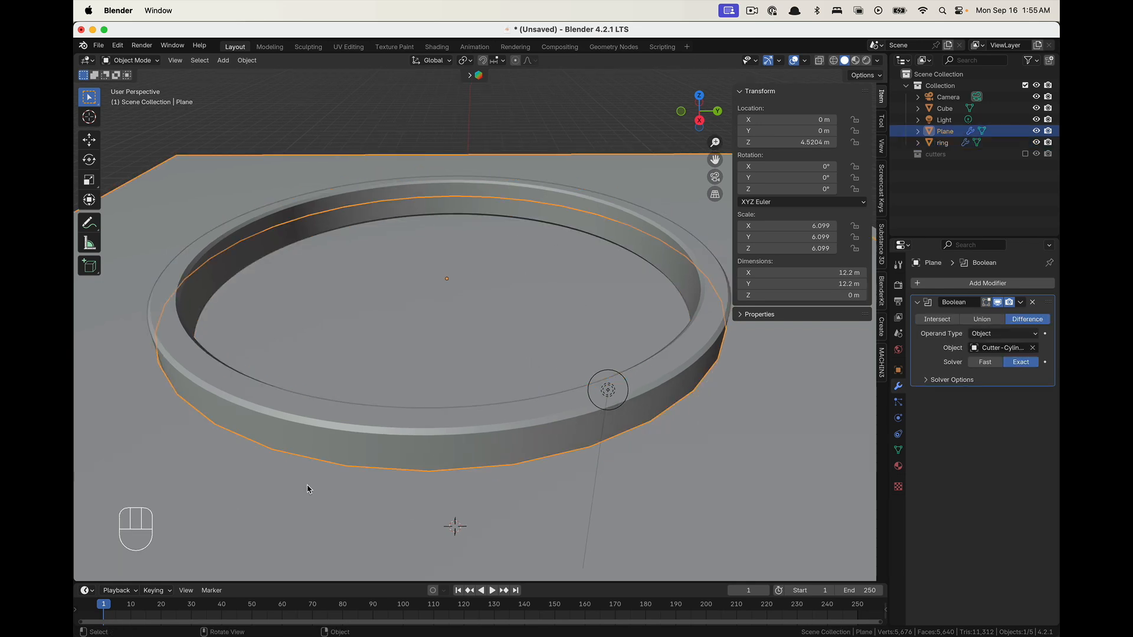
pyautogui.moveTo(400, 394); pyautogui.dragTo(346, 396, button='middle')
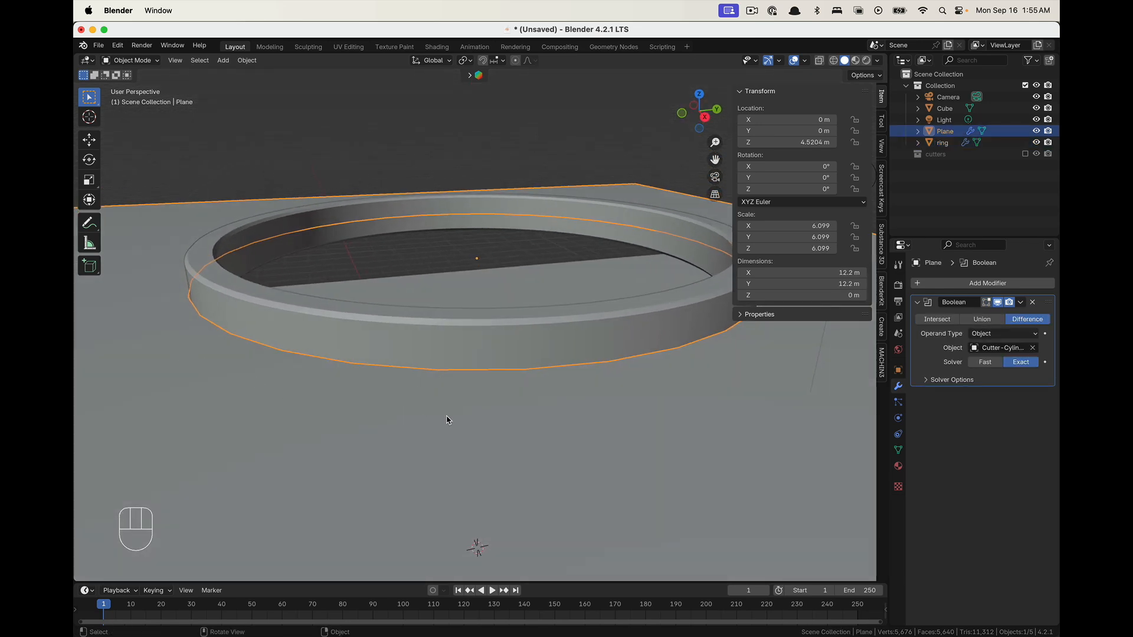
pyautogui.moveTo(447, 419); pyautogui.dragTo(455, 424, button='middle')
pyautogui.click(510, 466)
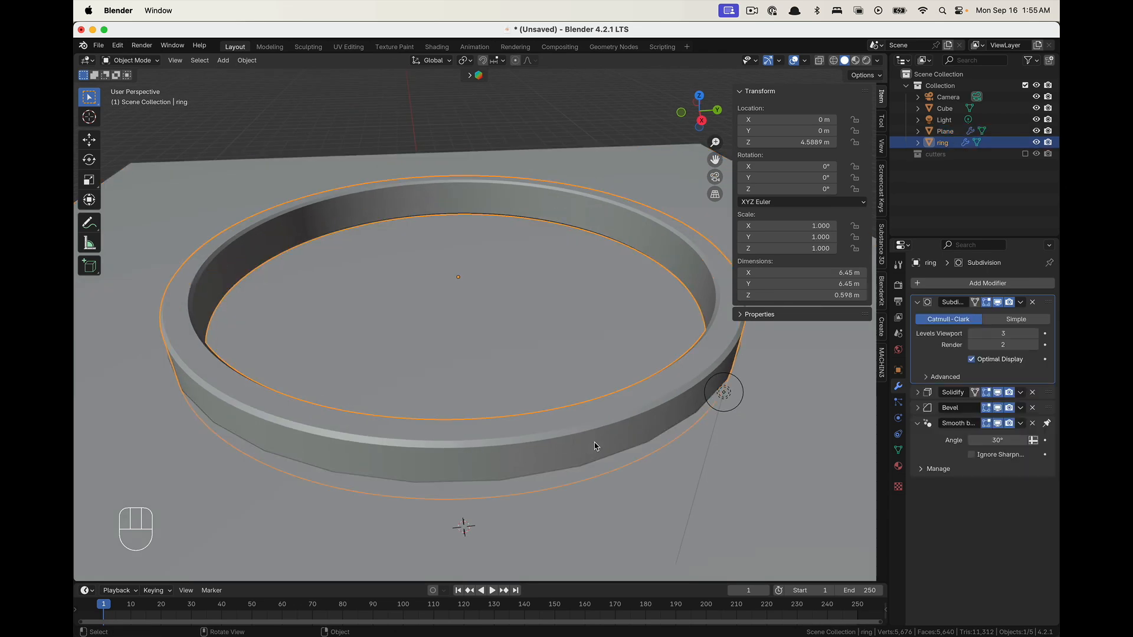
pyautogui.press('s')
pyautogui.click(362, 473)
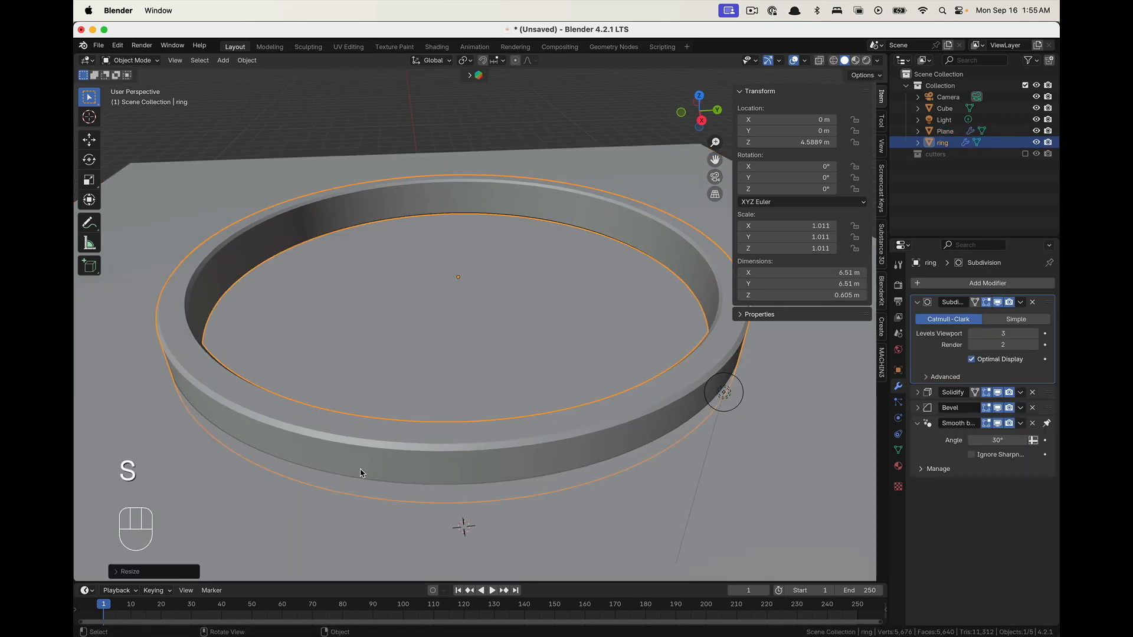
pyautogui.click(486, 168)
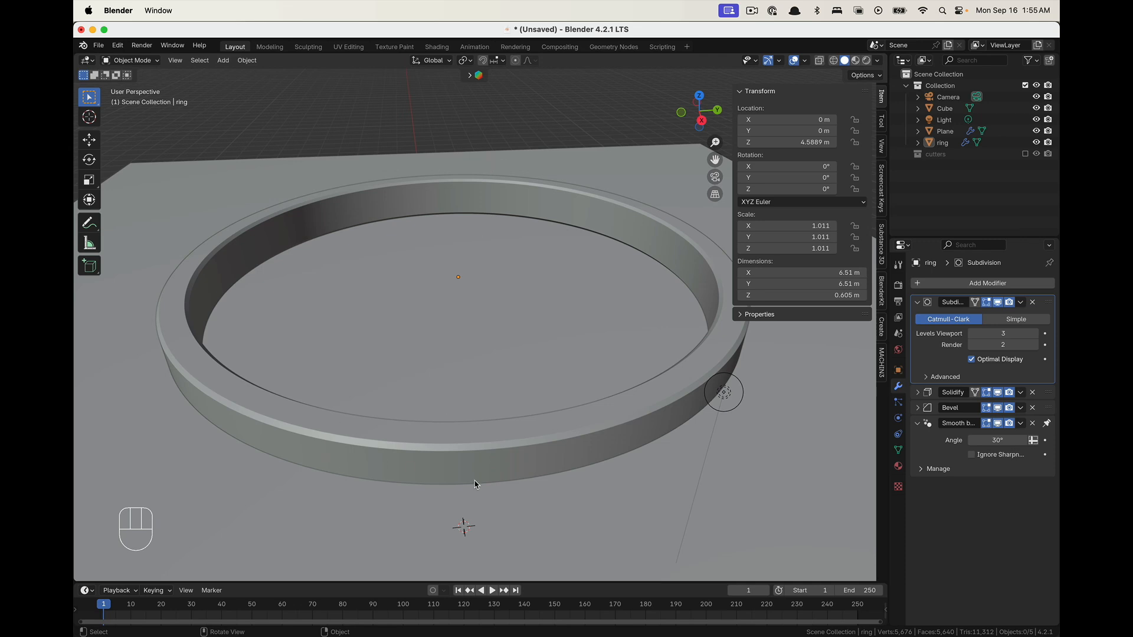
pyautogui.click(633, 518)
pyautogui.moveTo(653, 493); pyautogui.dragTo(620, 401, button='middle')
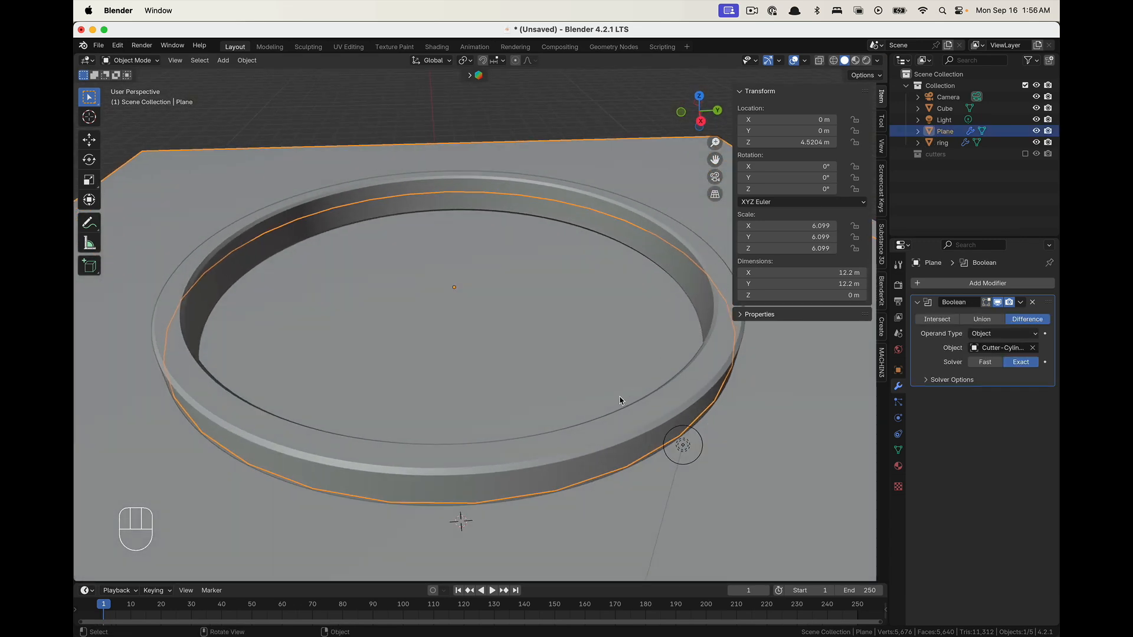
# Set the ring's Bevel modifier to 3 segments
pyautogui.click(473, 486)
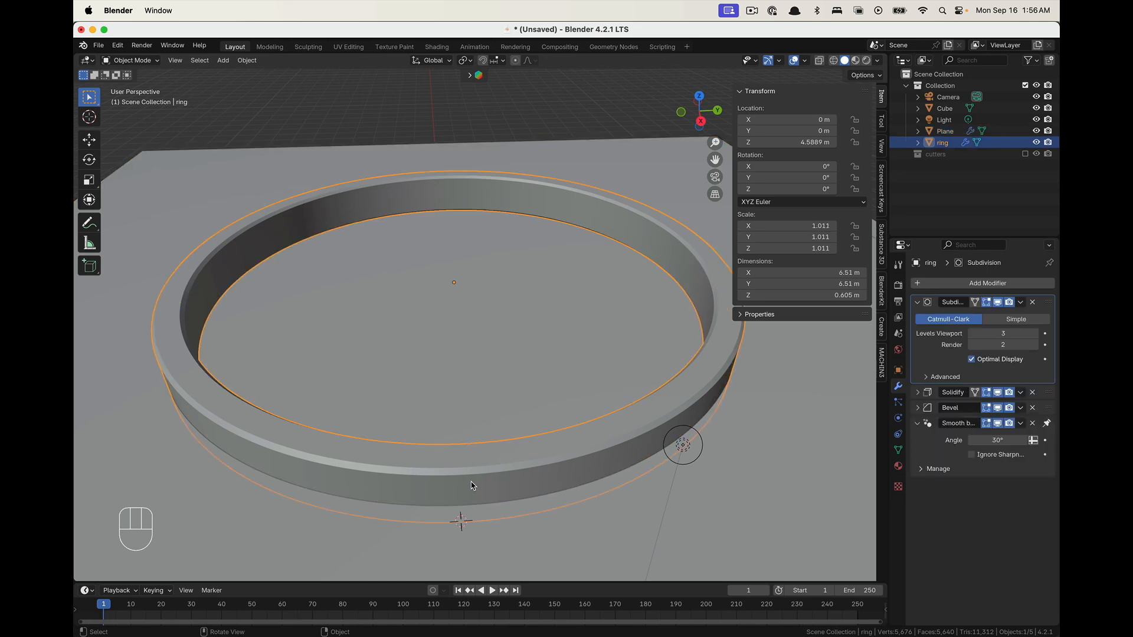
pyautogui.click(917, 408)
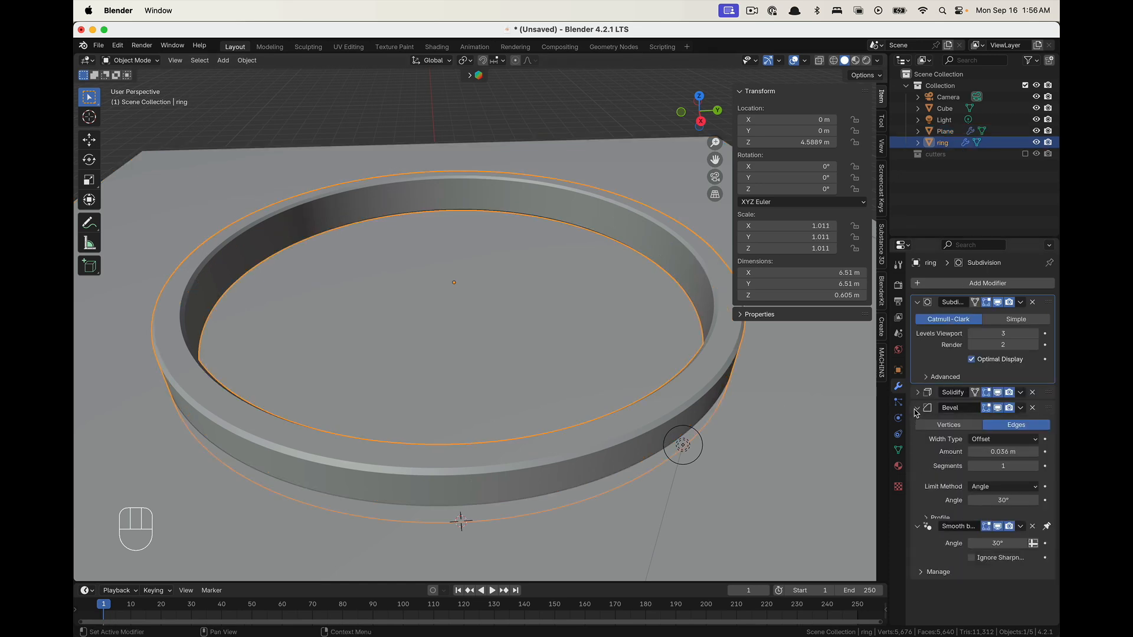
pyautogui.click(1035, 466)
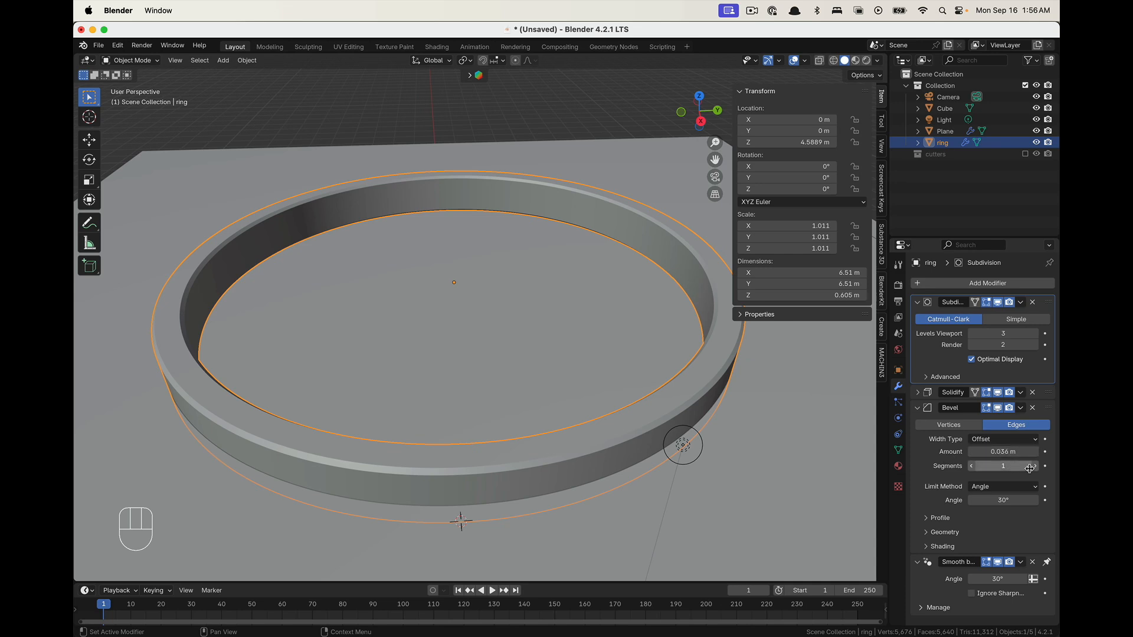
pyautogui.click(1035, 466)
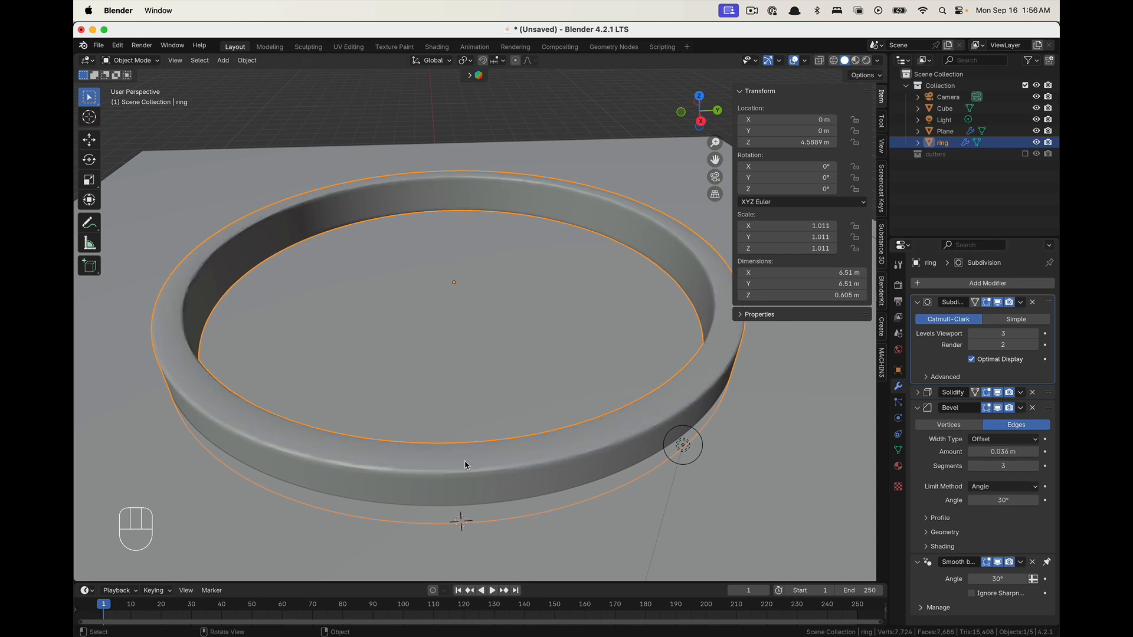
pyautogui.scroll(3, 520, 485)
pyautogui.keyDown('shift'); pyautogui.moveTo(521, 486); pyautogui.dragTo(541, 428, button='middle'); pyautogui.keyUp('shift')
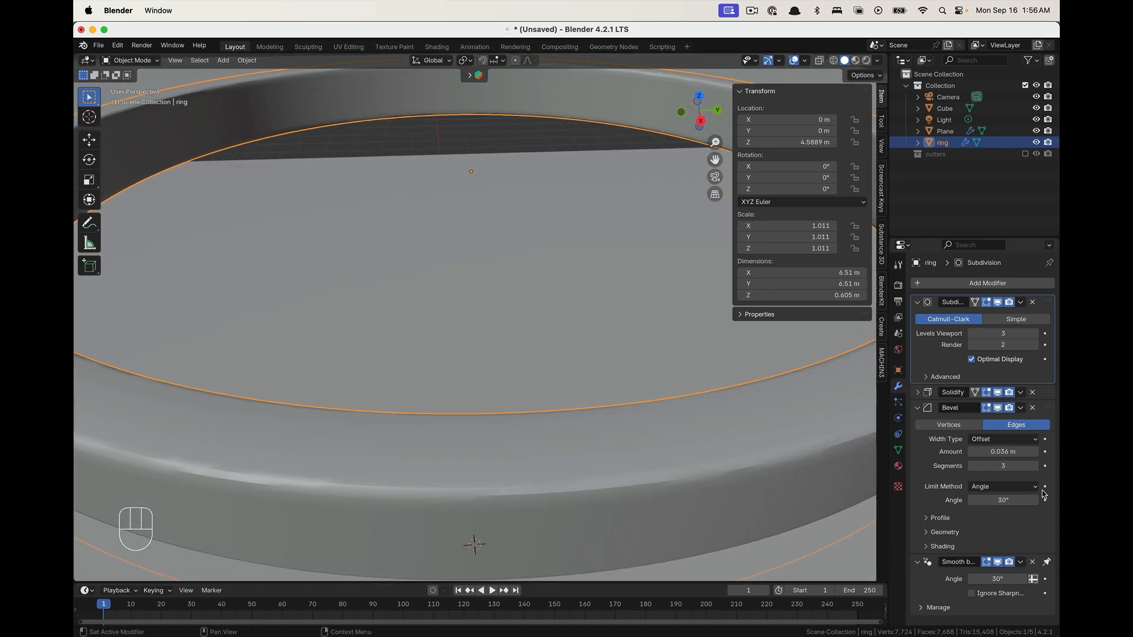
# Apply Shade Smooth to the ring and check the shading along its bevelled rim
pyautogui.rightClick(587, 483)
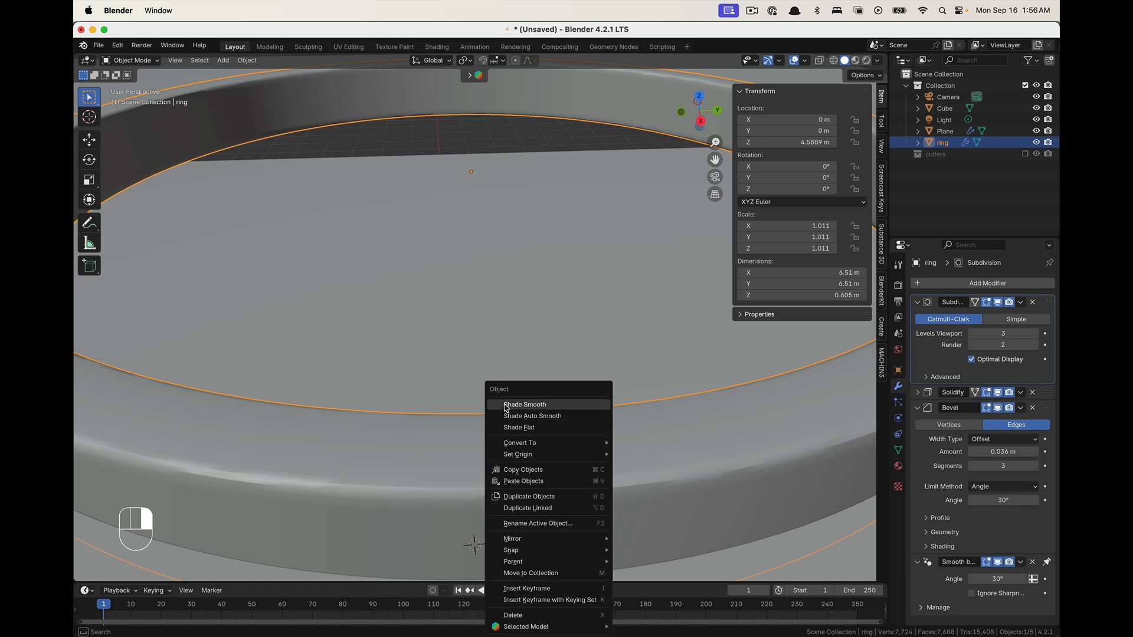
pyautogui.click(556, 406)
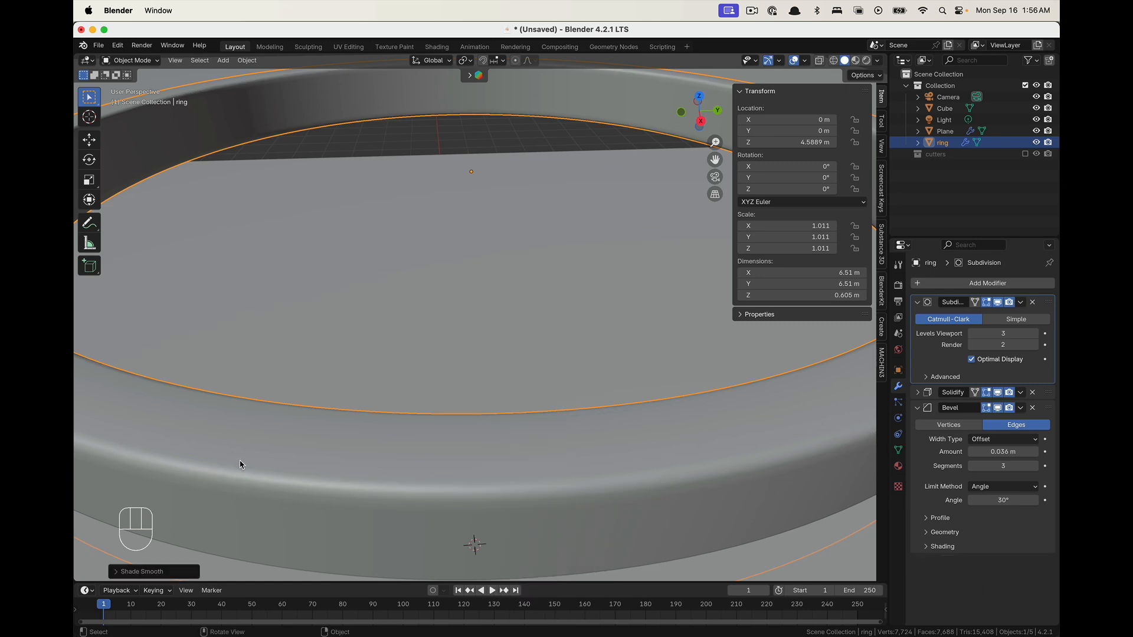
pyautogui.scroll(-5, 240, 465)
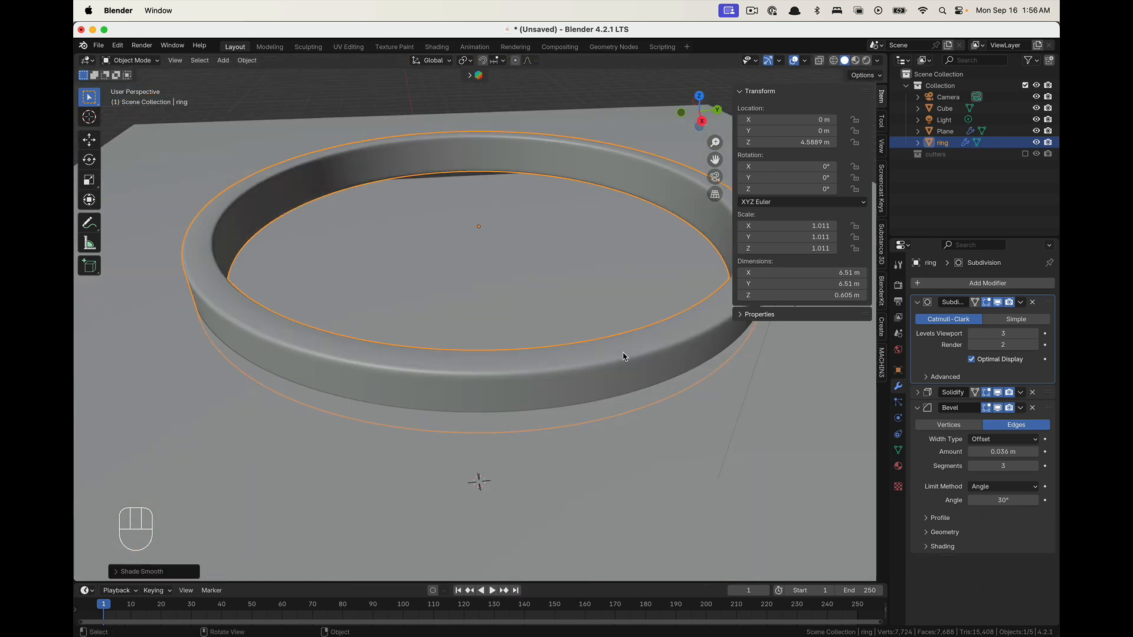
pyautogui.scroll(5, 595, 321)
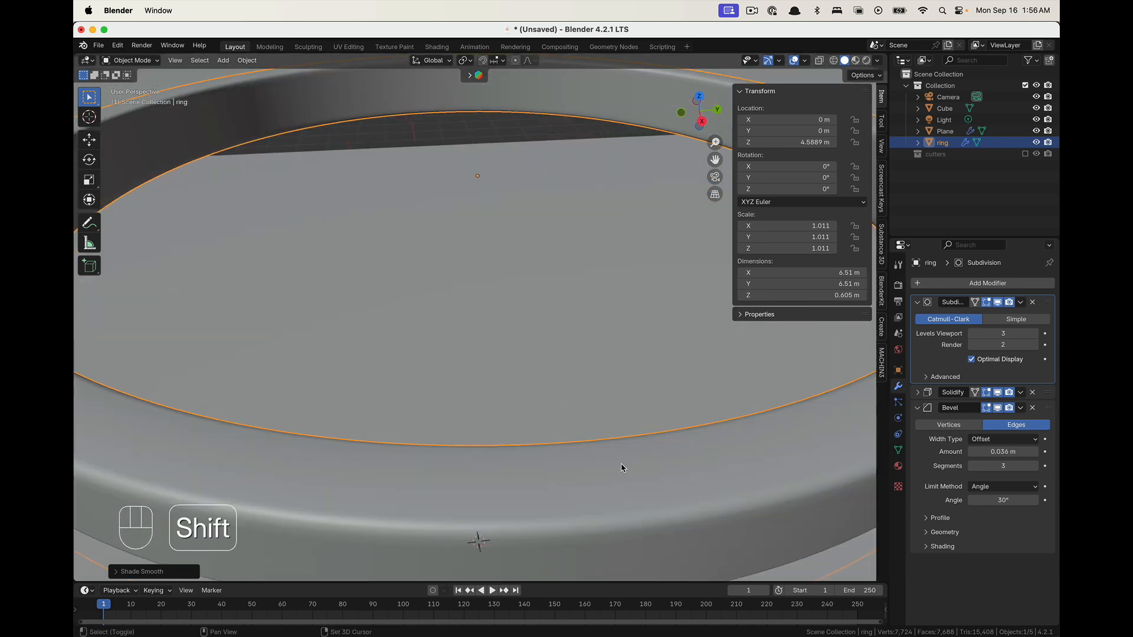
pyautogui.keyDown('shift'); pyautogui.scroll(-3, 504, 447); pyautogui.keyUp('shift')
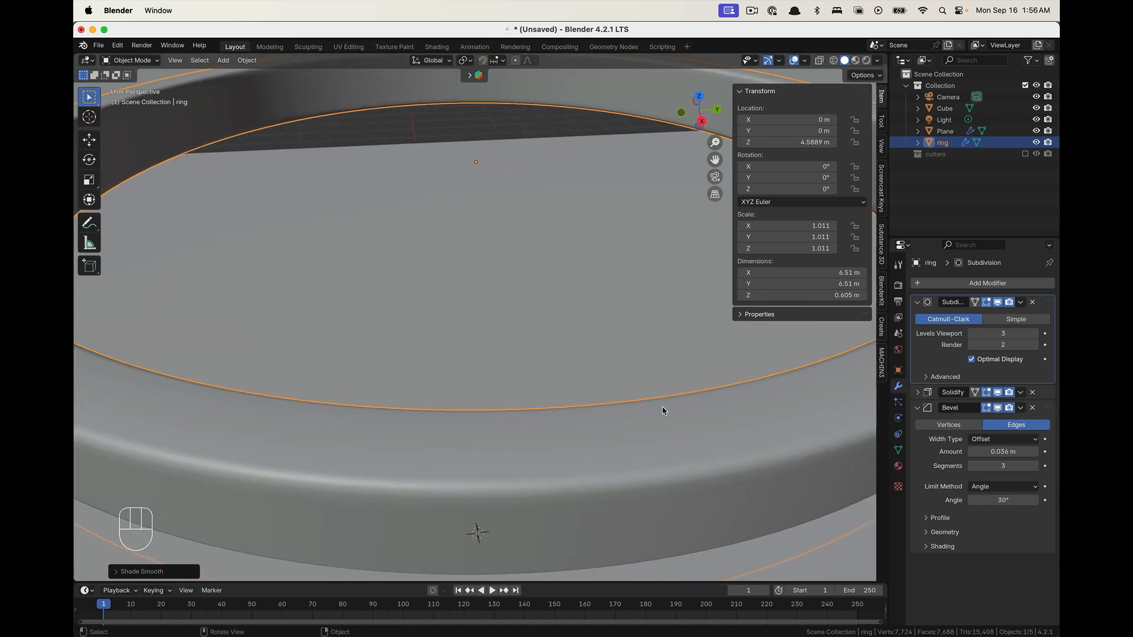
# Enable Harden Normals in the shading settings of the ring's Bevel modifier
pyautogui.click(950, 546)
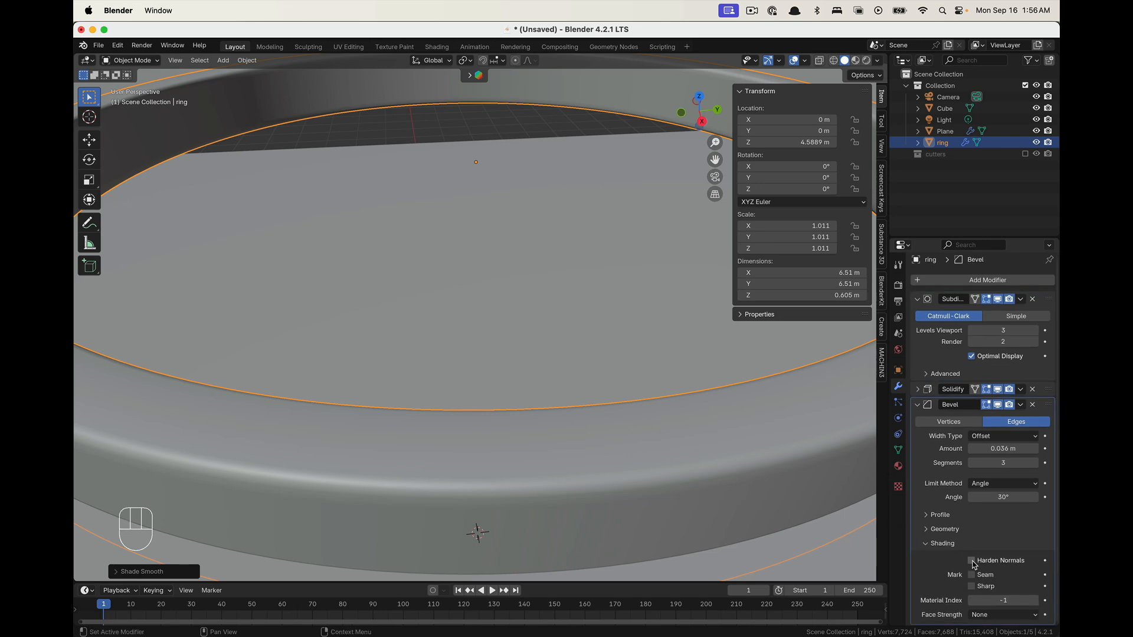
pyautogui.click(972, 560)
pyautogui.scroll(-4, 502, 513)
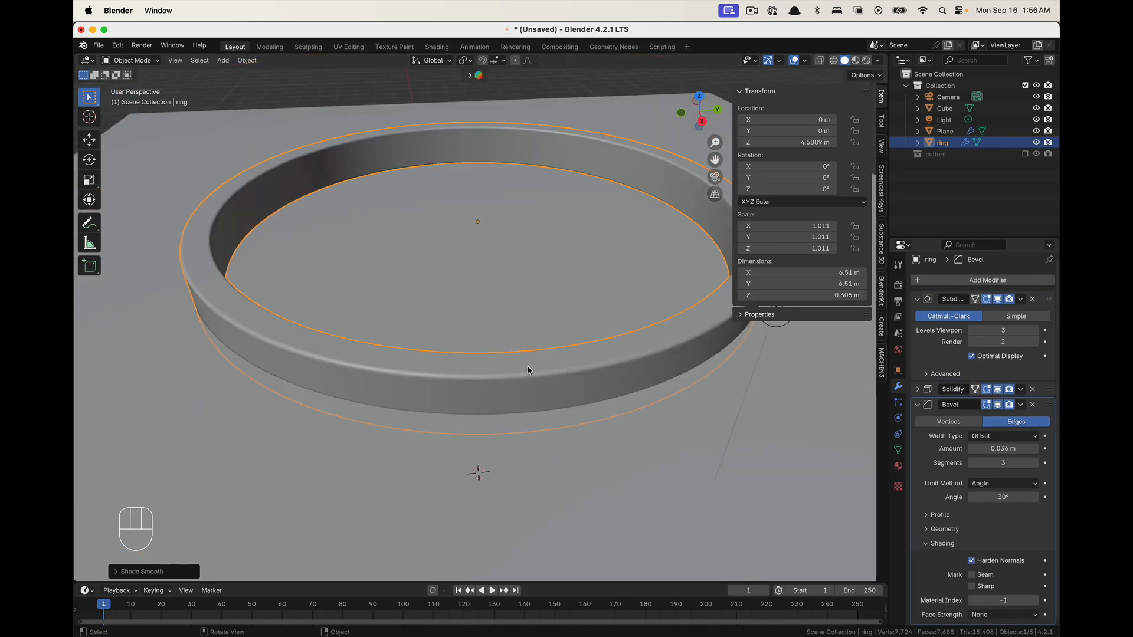
# Raise the ring along the Z axis to a height of about 4.687 m and deselect it
pyautogui.moveTo(337, 355); pyautogui.dragTo(484, 368, button='middle')
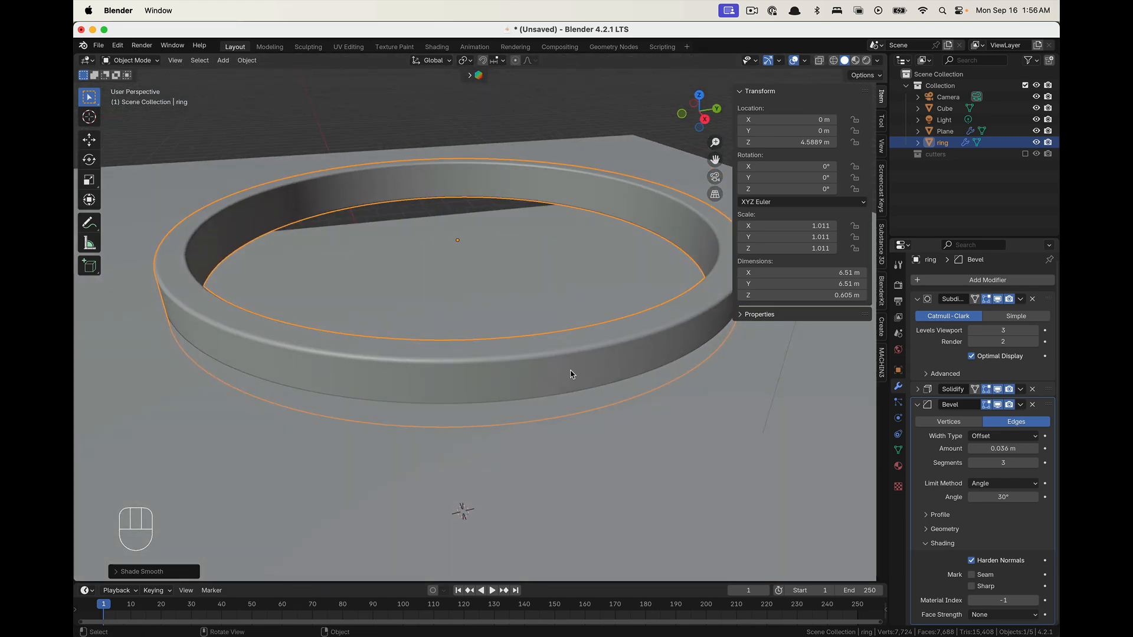
pyautogui.moveTo(570, 374)
pyautogui.mouseDown(button='middle')
pyautogui.moveTo(579, 392)
pyautogui.moveTo(572, 348)
pyautogui.moveTo(566, 360)
pyautogui.mouseUp(button='middle')
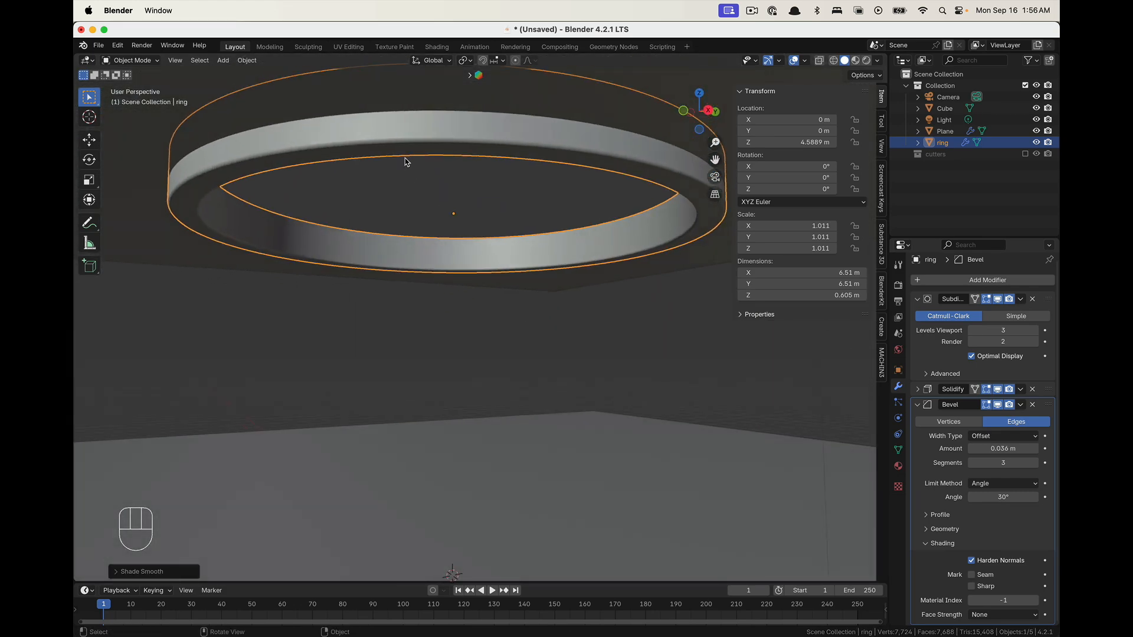
pyautogui.keyDown('shift'); pyautogui.moveTo(495, 154); pyautogui.dragTo(504, 239, button='middle'); pyautogui.keyUp('shift')
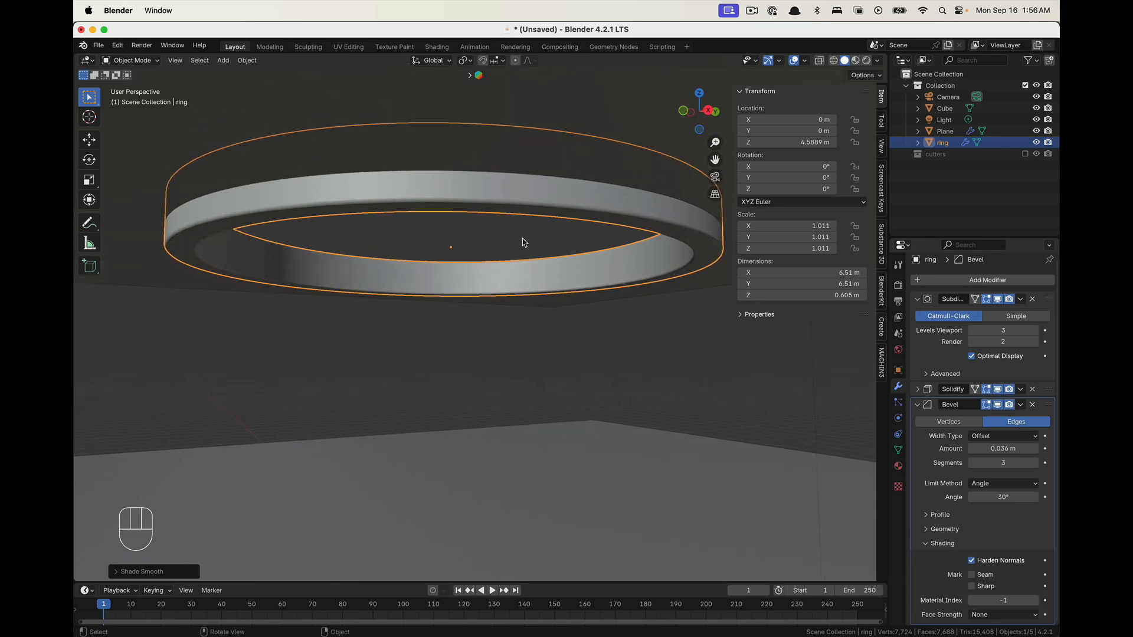
pyautogui.press('g')
pyautogui.press('z')
pyautogui.click(526, 235)
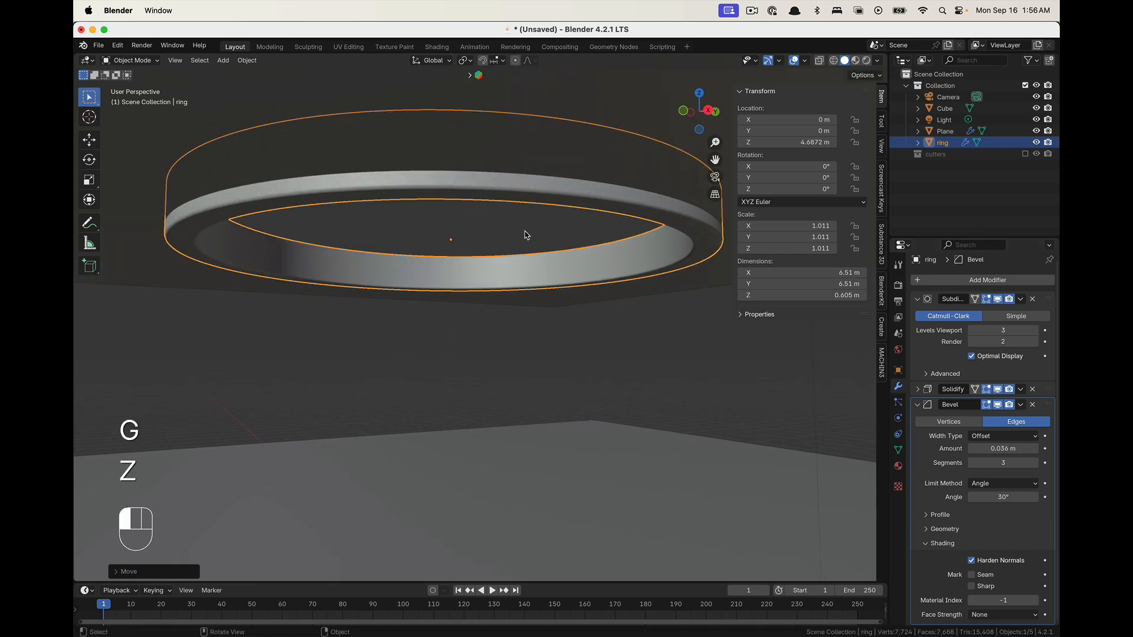
pyautogui.click(631, 380)
# Examine the ring in the plane's hole from below and switch the viewport to rendered shading
pyautogui.scroll(-5, 486, 326)
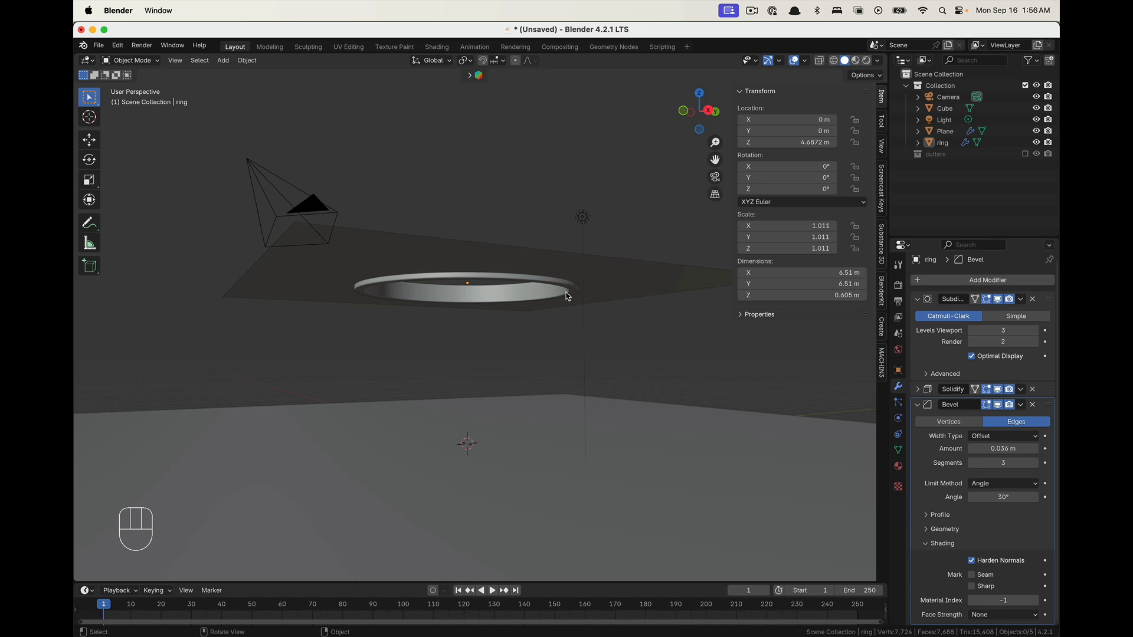
pyautogui.moveTo(567, 296); pyautogui.dragTo(516, 302, button='middle')
pyautogui.scroll(2, 515, 301)
pyautogui.scroll(1, 516, 302)
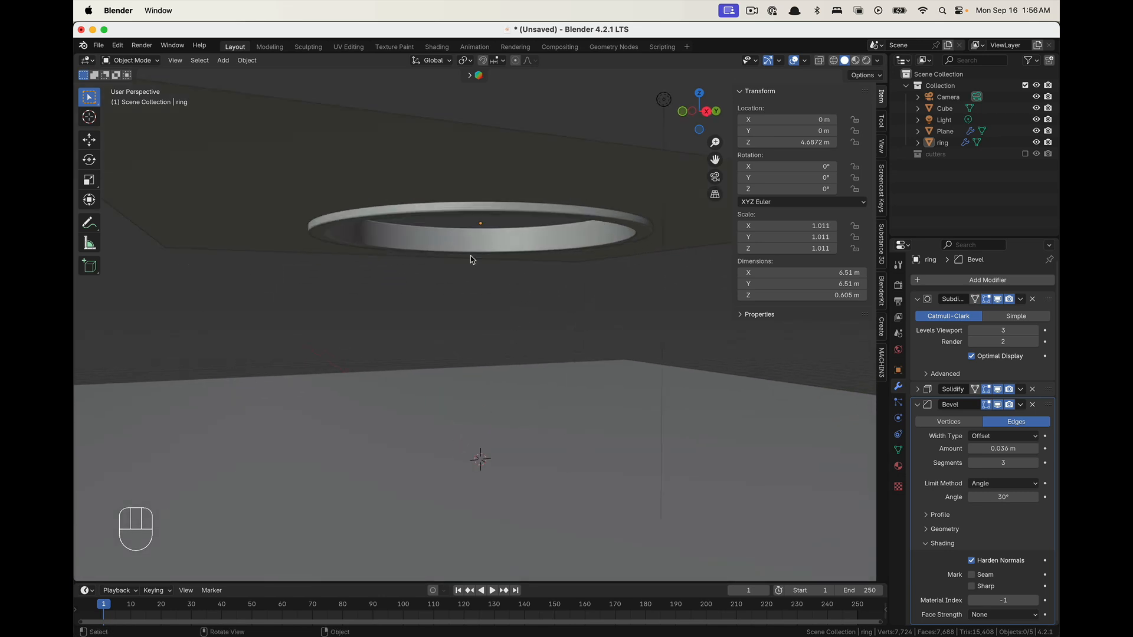
pyautogui.moveTo(378, 321); pyautogui.dragTo(455, 282, button='middle')
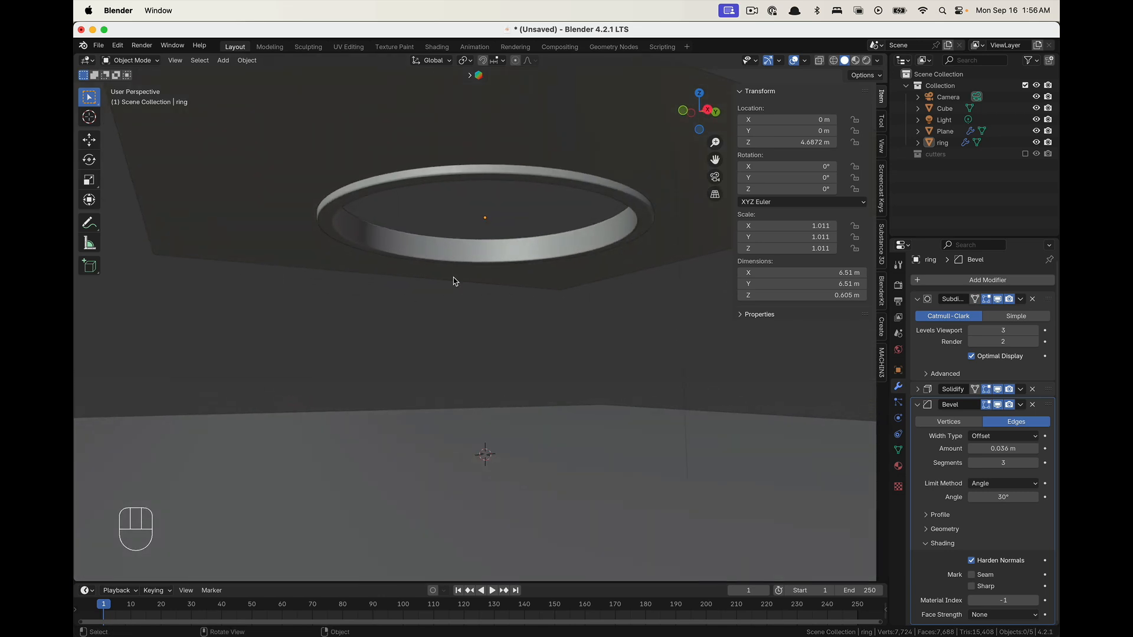
pyautogui.click(631, 234)
pyautogui.click(533, 303)
pyautogui.click(866, 61)
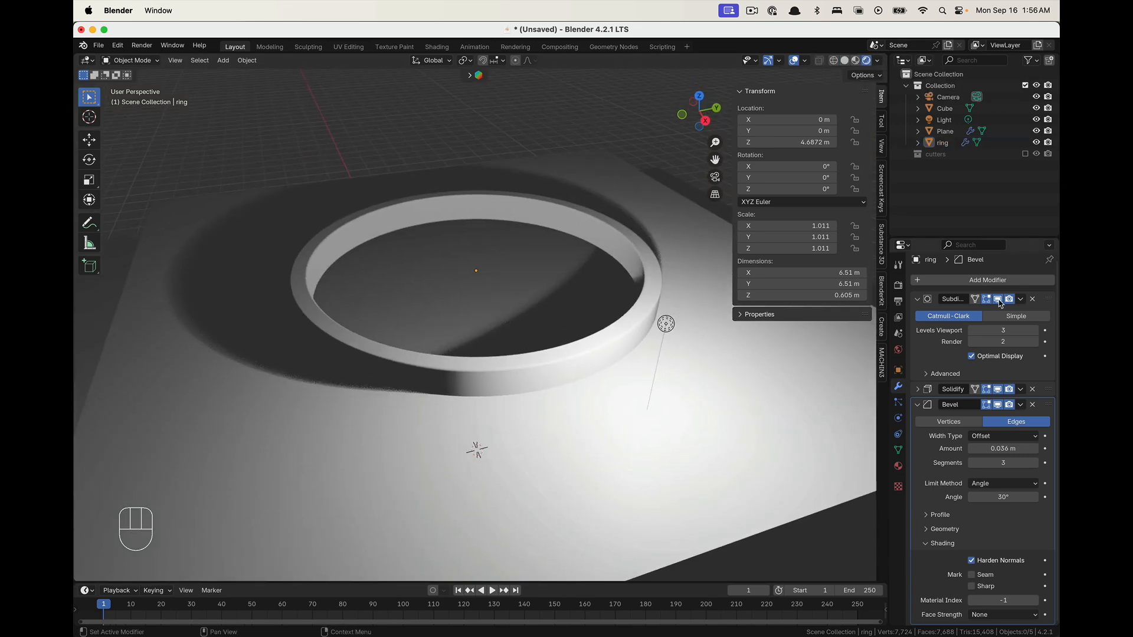
# Set the render engine to Cycles with GPU Compute as the device and view the ring from below
pyautogui.click(898, 286)
pyautogui.click(1003, 283)
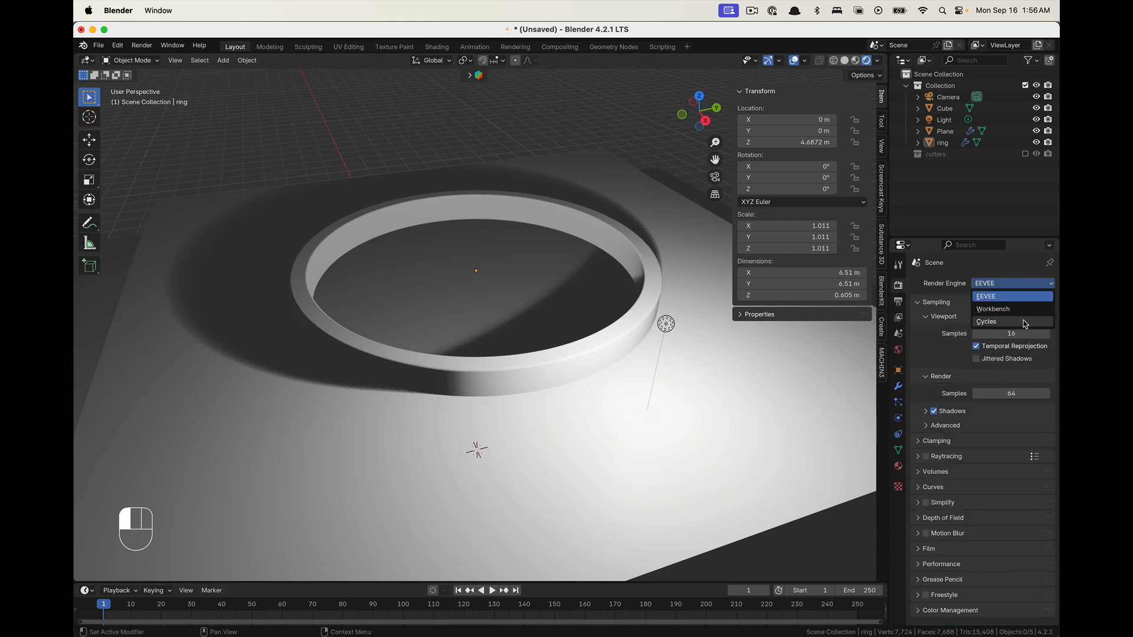
pyautogui.click(1004, 315)
pyautogui.click(1003, 312)
pyautogui.click(1010, 334)
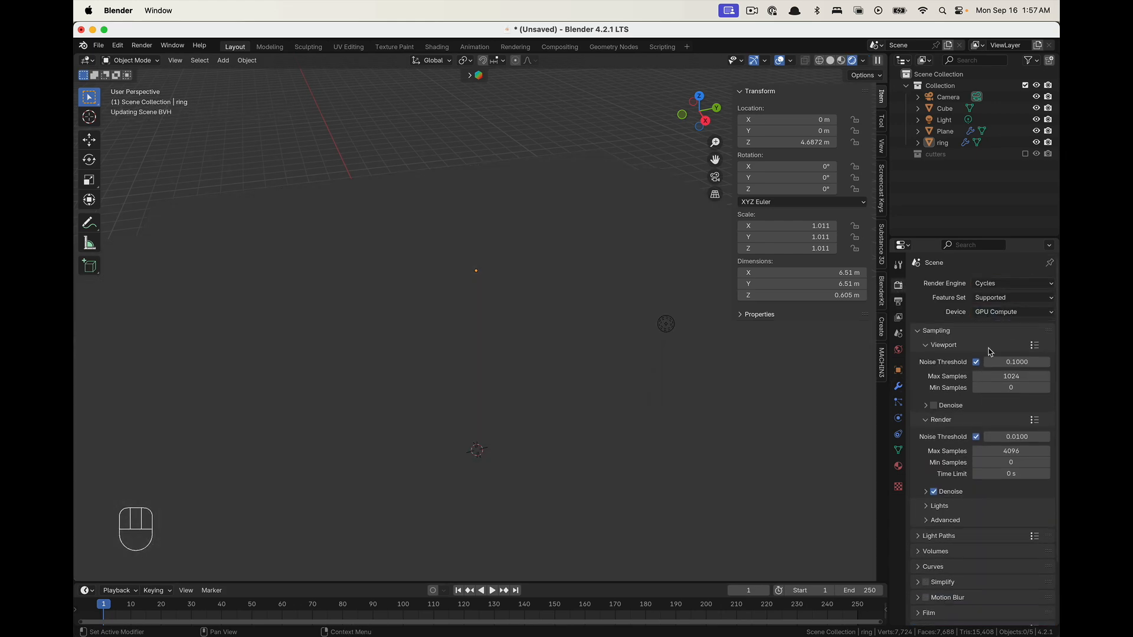
pyautogui.moveTo(387, 324); pyautogui.dragTo(473, 329, button='middle')
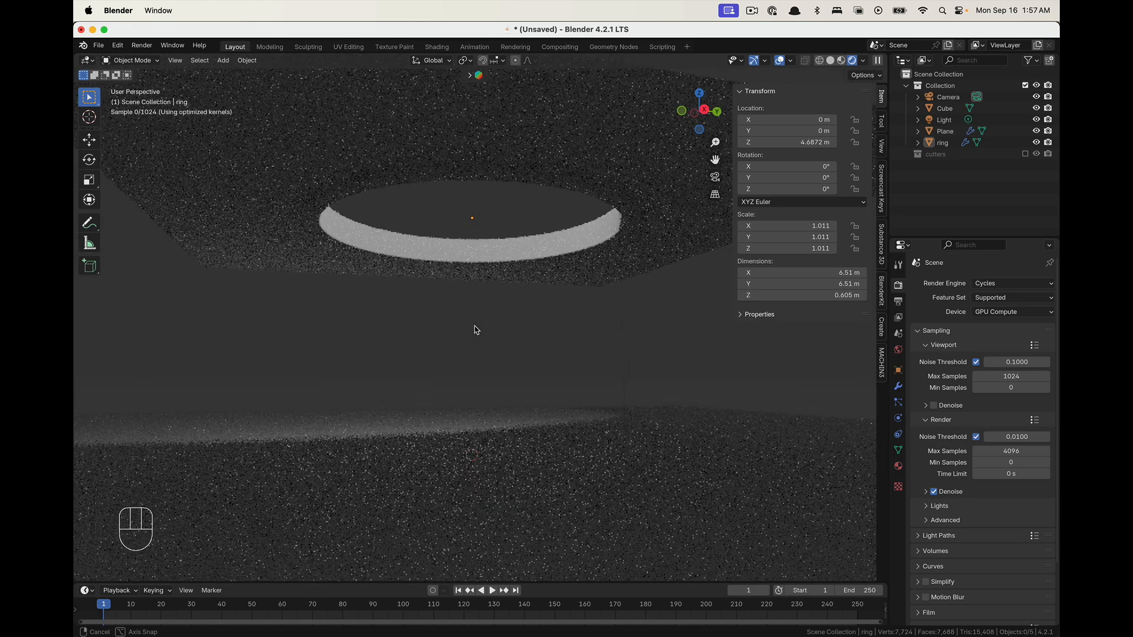
pyautogui.click(546, 237)
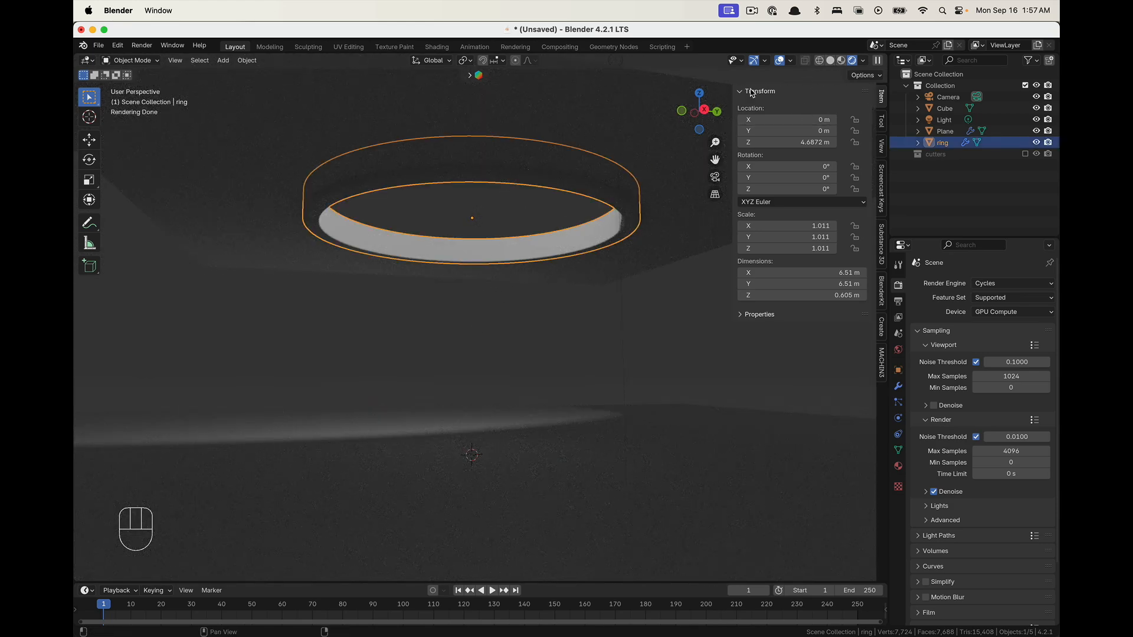
# Compare the ring and plane from above and below in Material Preview and rendered shading
pyautogui.click(841, 60)
pyautogui.moveTo(541, 162); pyautogui.dragTo(543, 226, button='middle')
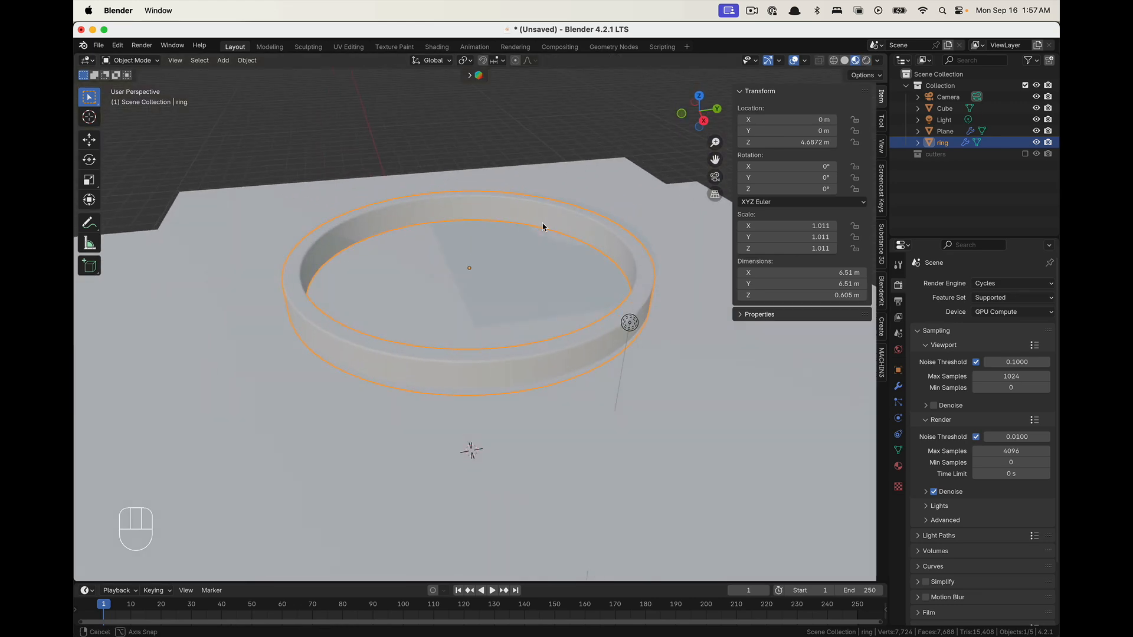
pyautogui.scroll(-1, 502, 335)
pyautogui.moveTo(498, 341); pyautogui.dragTo(564, 290, button='middle')
pyautogui.moveTo(561, 254); pyautogui.dragTo(595, 284, button='middle')
pyautogui.moveTo(599, 348); pyautogui.dragTo(579, 314, button='middle')
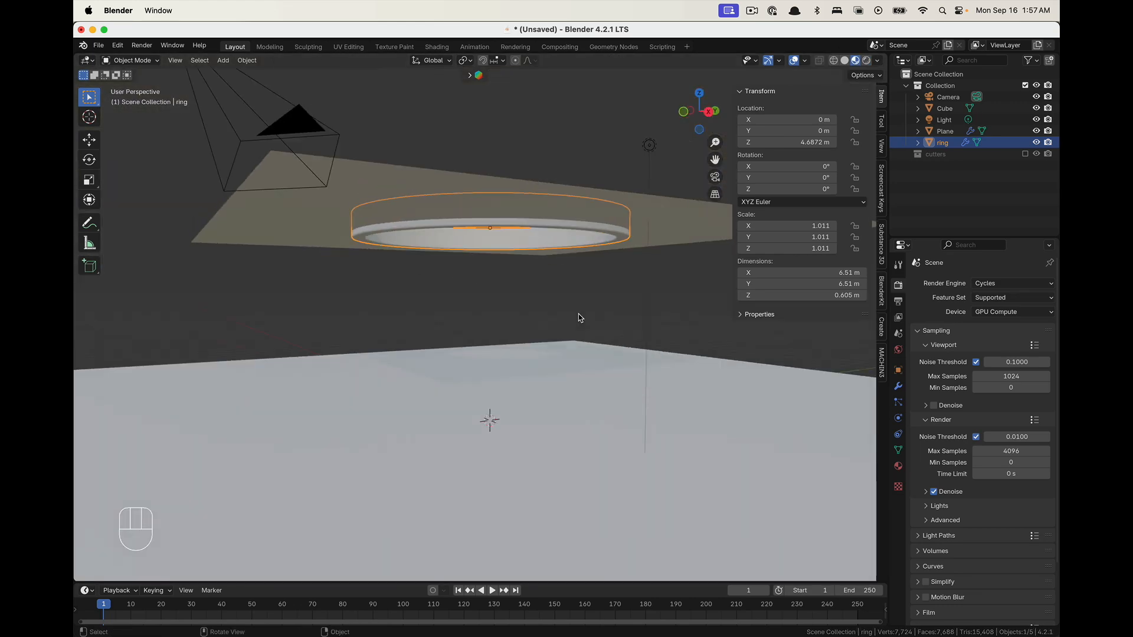
pyautogui.click(866, 61)
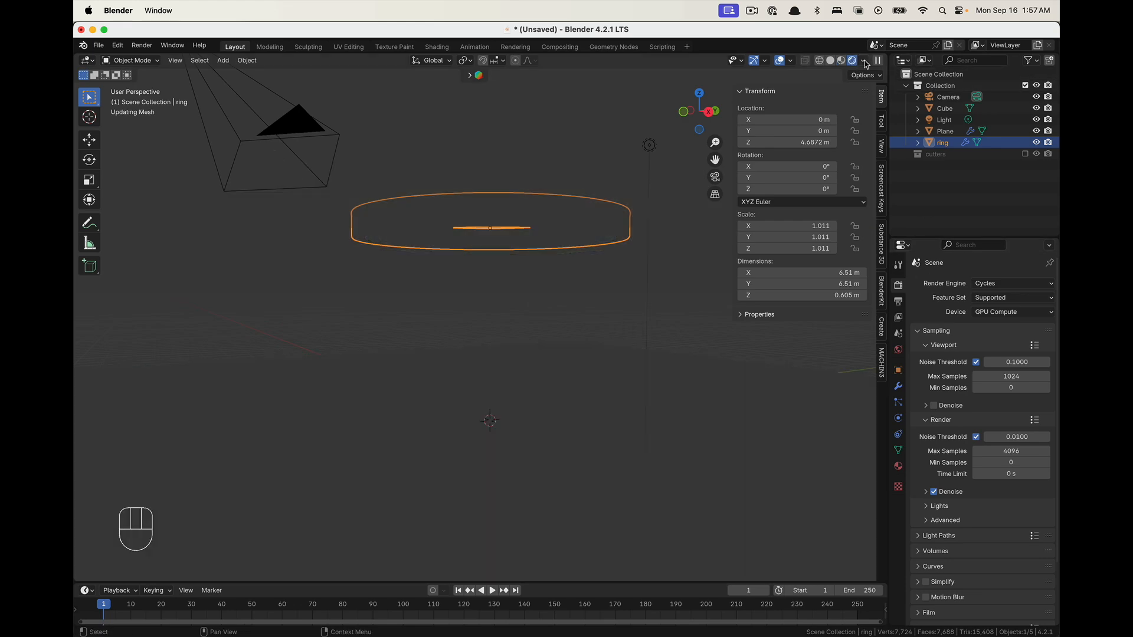
pyautogui.moveTo(536, 351)
pyautogui.mouseDown(button='middle')
pyautogui.moveTo(525, 333)
pyautogui.moveTo(488, 352)
pyautogui.mouseUp(button='middle')
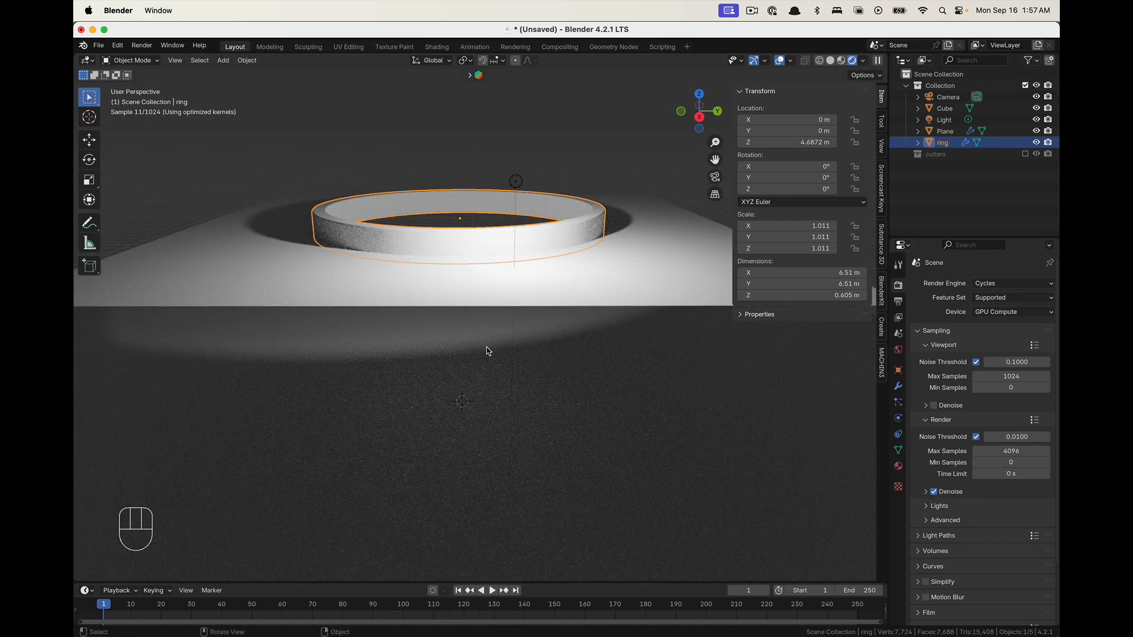
# Hide the scene's default light in the viewport and check the unlit scene
pyautogui.click(516, 182)
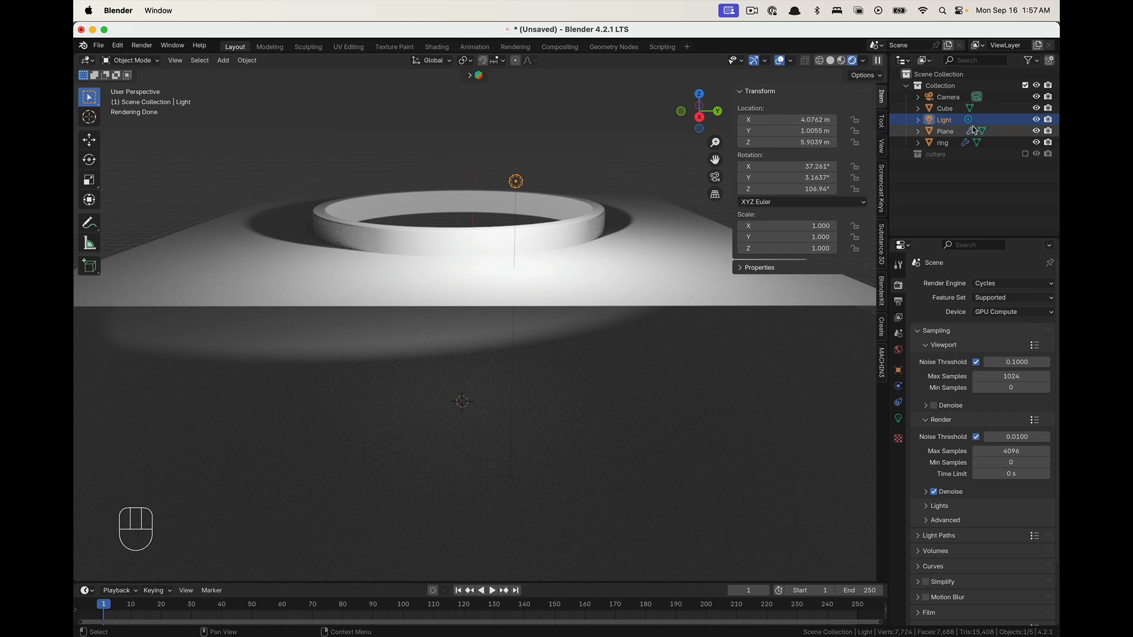
pyautogui.click(1037, 119)
pyautogui.moveTo(459, 243); pyautogui.dragTo(440, 307, button='middle')
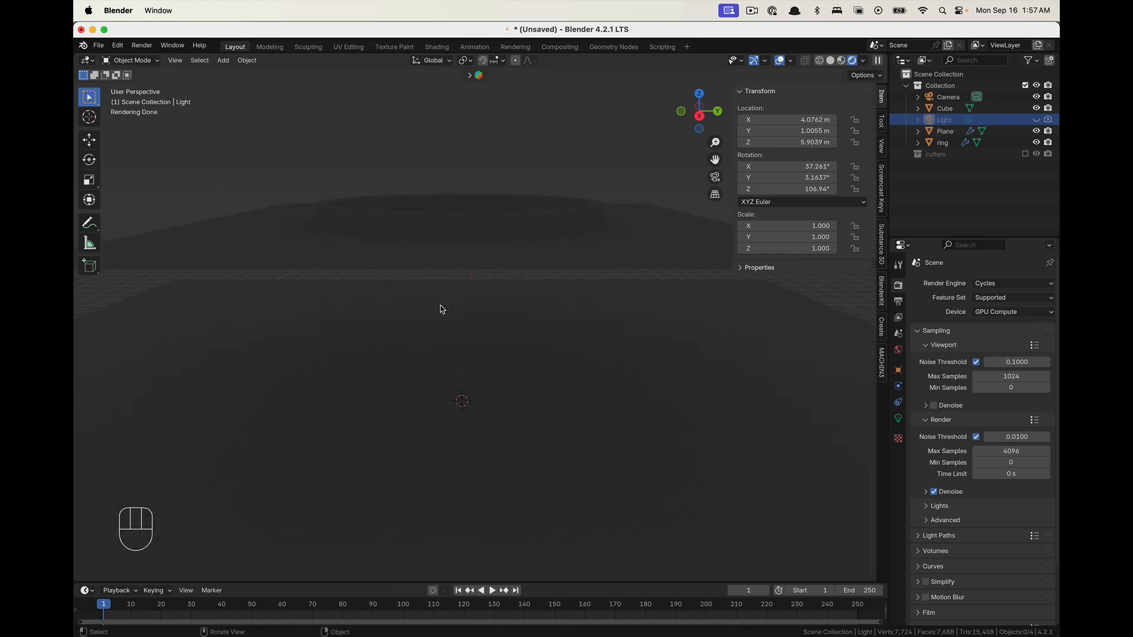
pyautogui.moveTo(341, 391); pyautogui.dragTo(380, 379, button='middle')
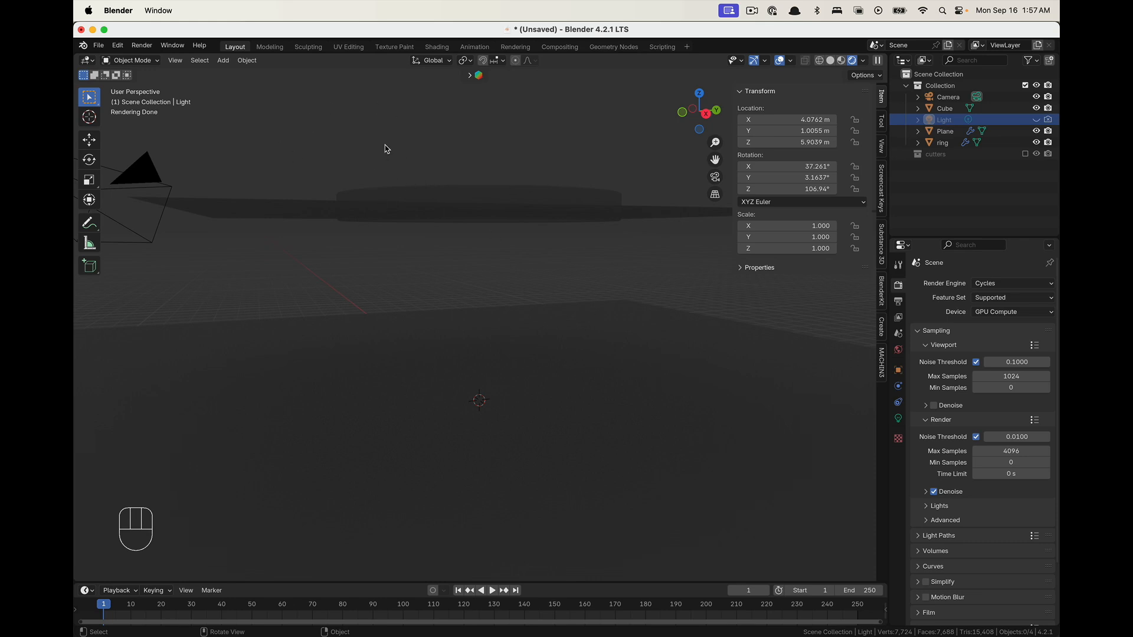
# Add a Sky Texture node to the World shader and connect its Color output to the Background node's Color input
pyautogui.click(436, 47)
pyautogui.click(273, 390)
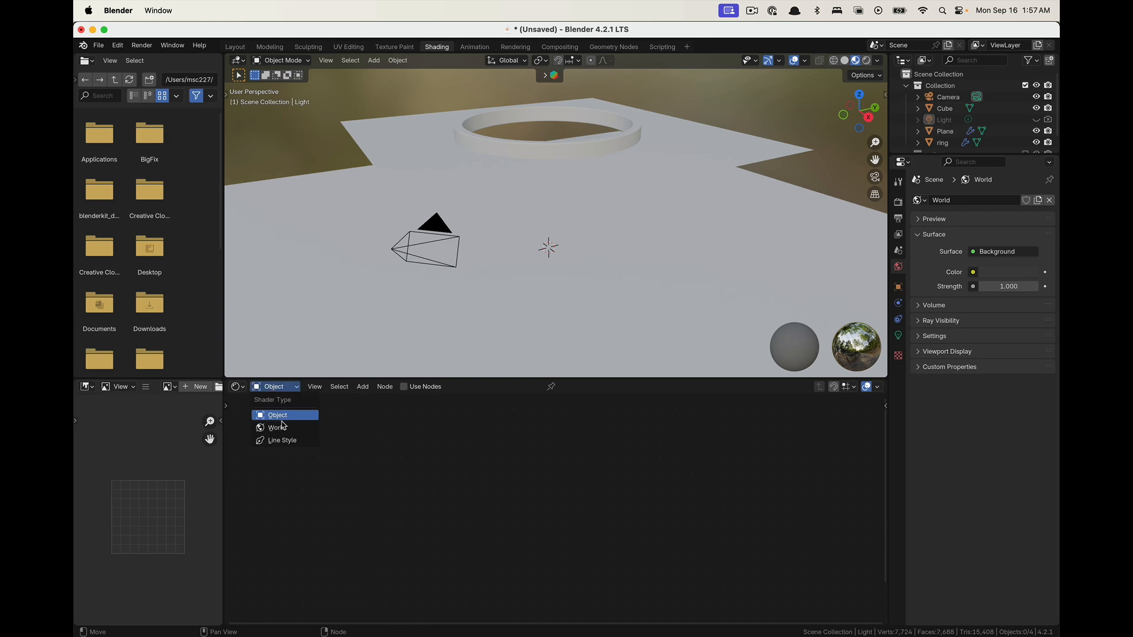
pyautogui.click(282, 427)
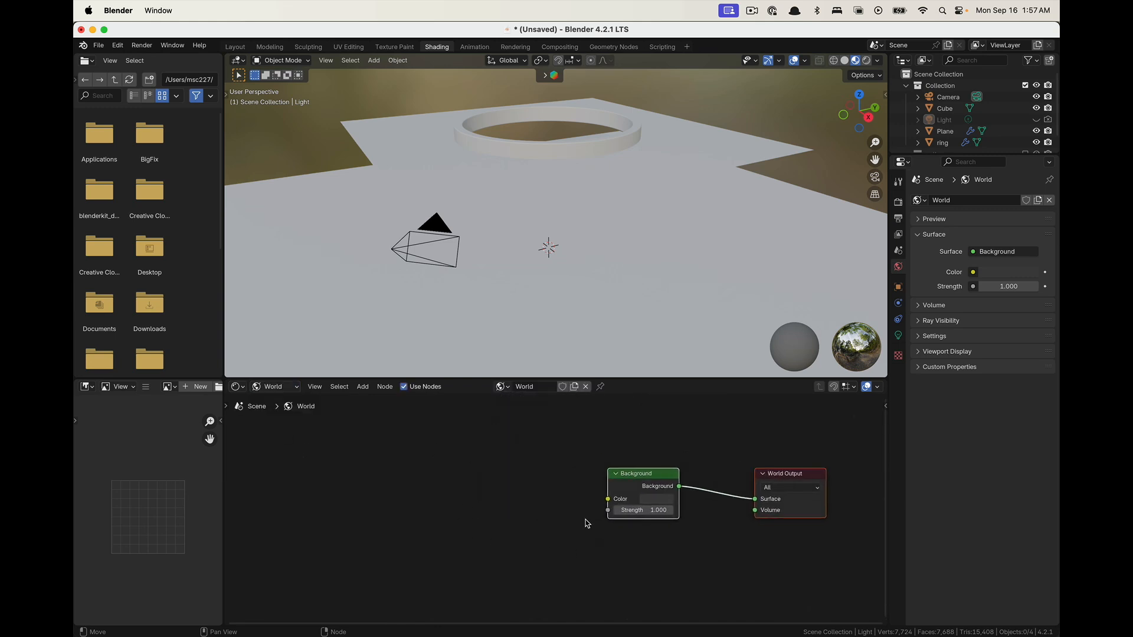
pyautogui.hotkey('shift', 'a')
pyautogui.click(427, 493)
pyautogui.write('s')
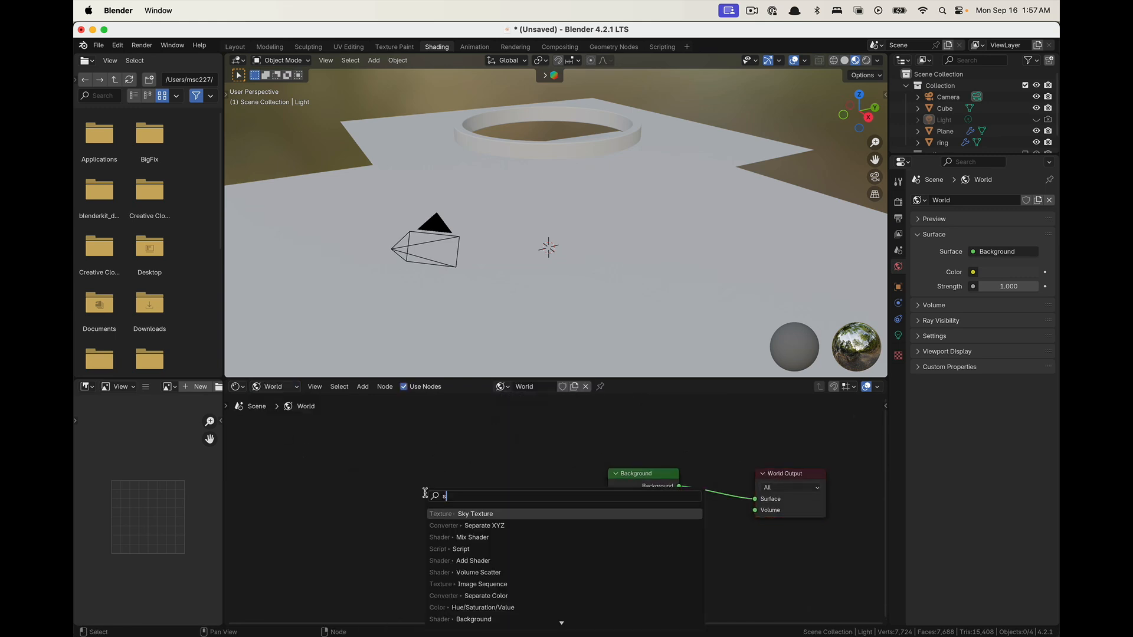
pyautogui.write('ky')
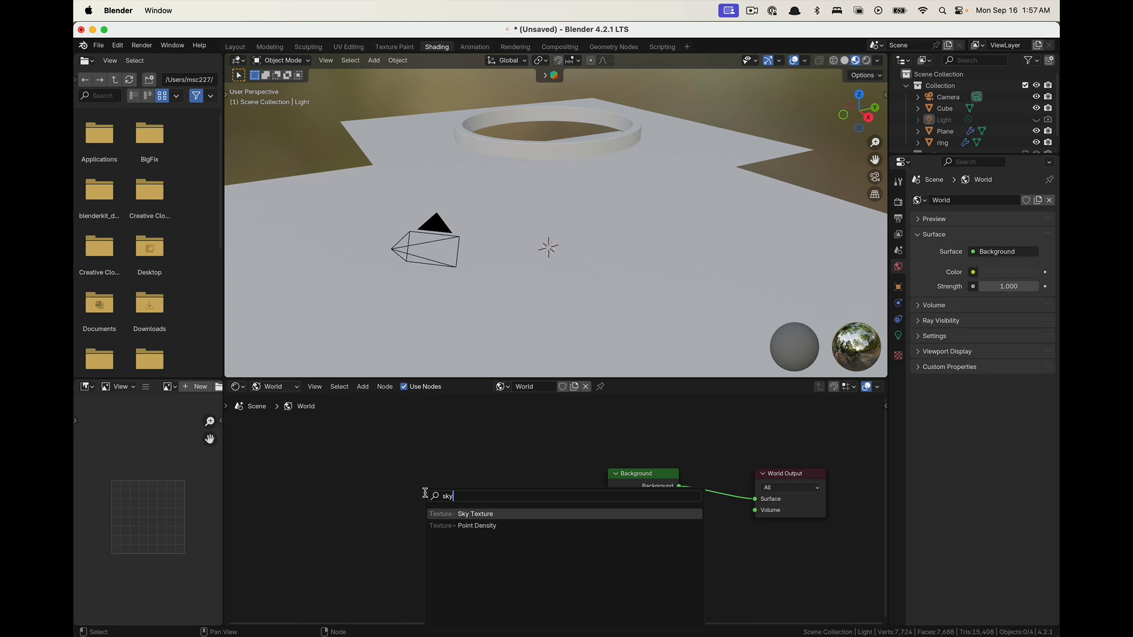
pyautogui.click(510, 512)
pyautogui.moveTo(502, 482); pyautogui.dragTo(606, 502)
# Preview the sky in rendered shading with Sun Disc enabled, and set the Sun Elevation to about 68.2°
pyautogui.click(445, 510)
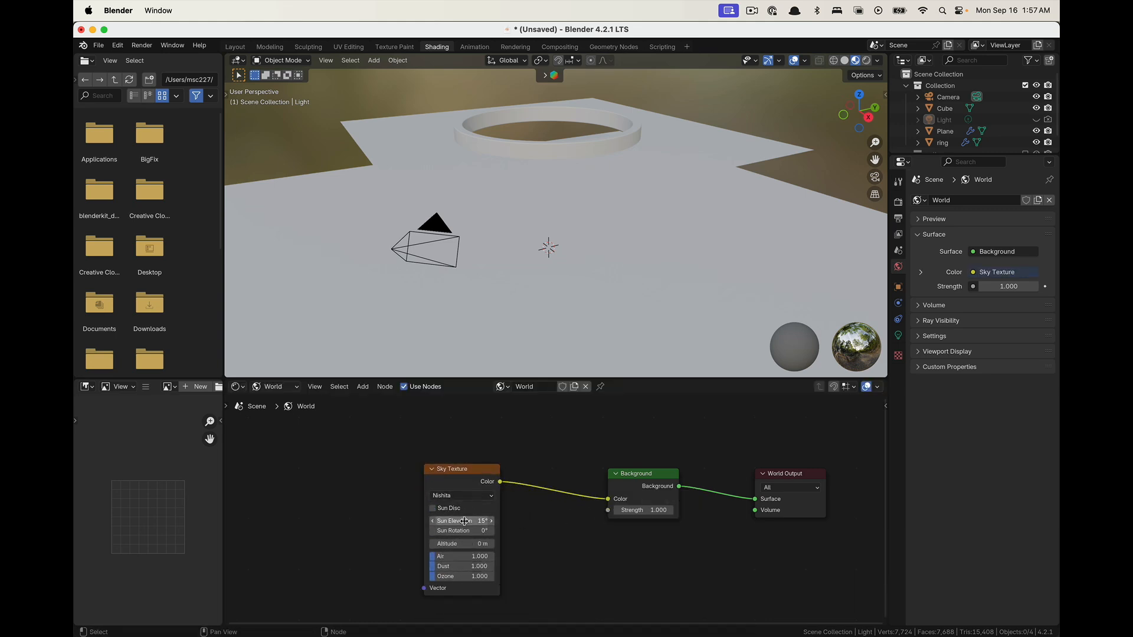
pyautogui.click(867, 61)
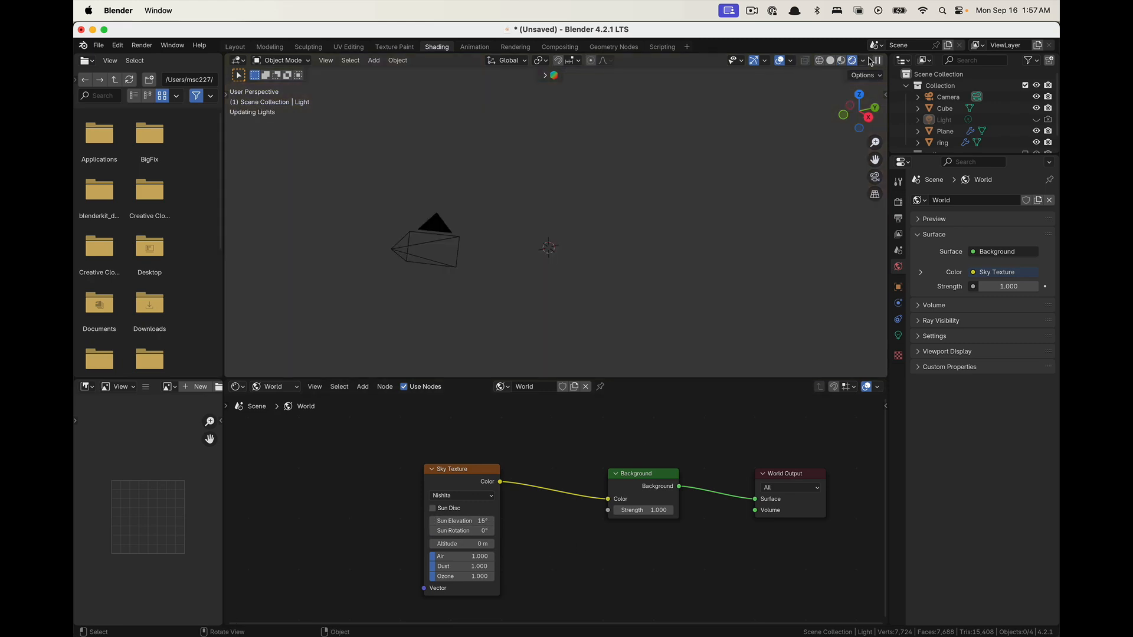
pyautogui.moveTo(560, 253); pyautogui.dragTo(502, 260, button='middle')
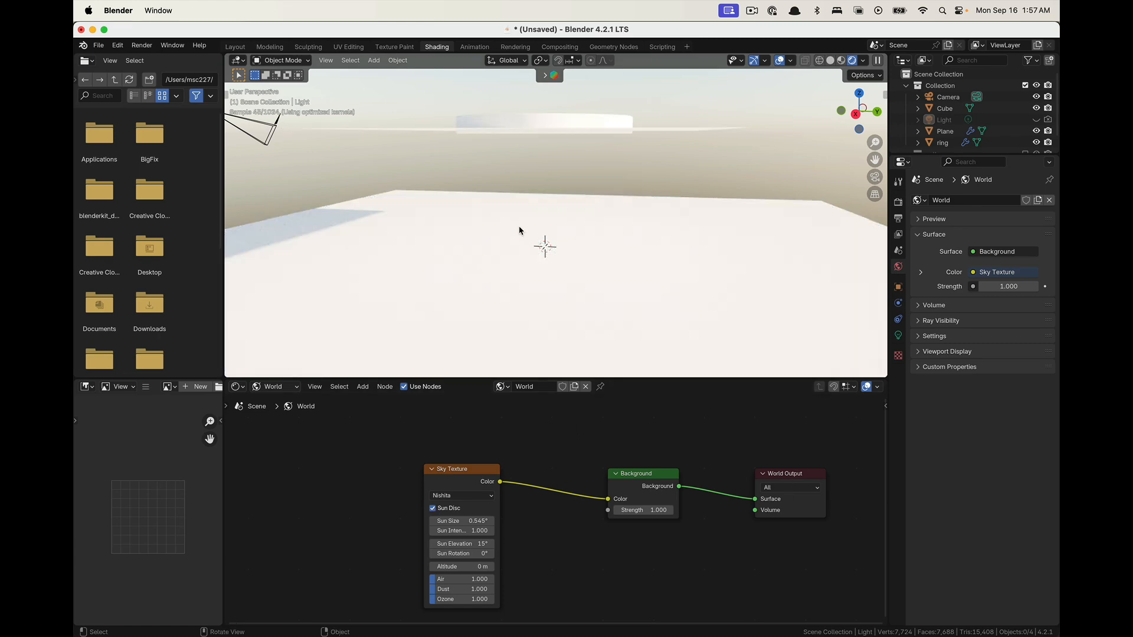
pyautogui.moveTo(518, 227); pyautogui.dragTo(529, 207, button='middle')
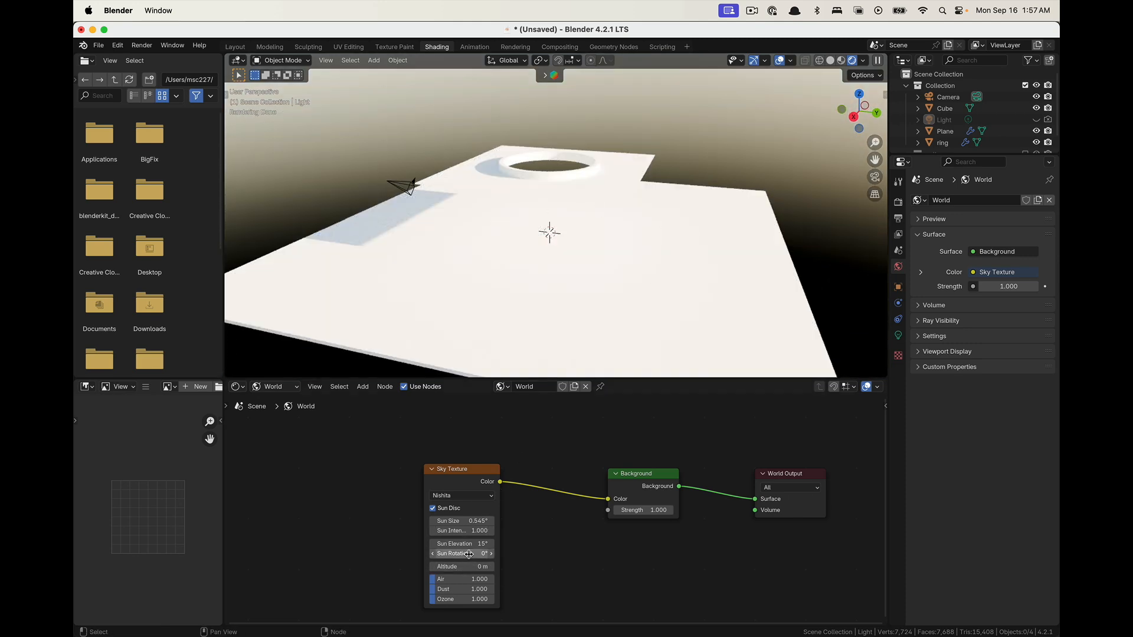
pyautogui.moveTo(467, 544); pyautogui.dragTo(557, 543)
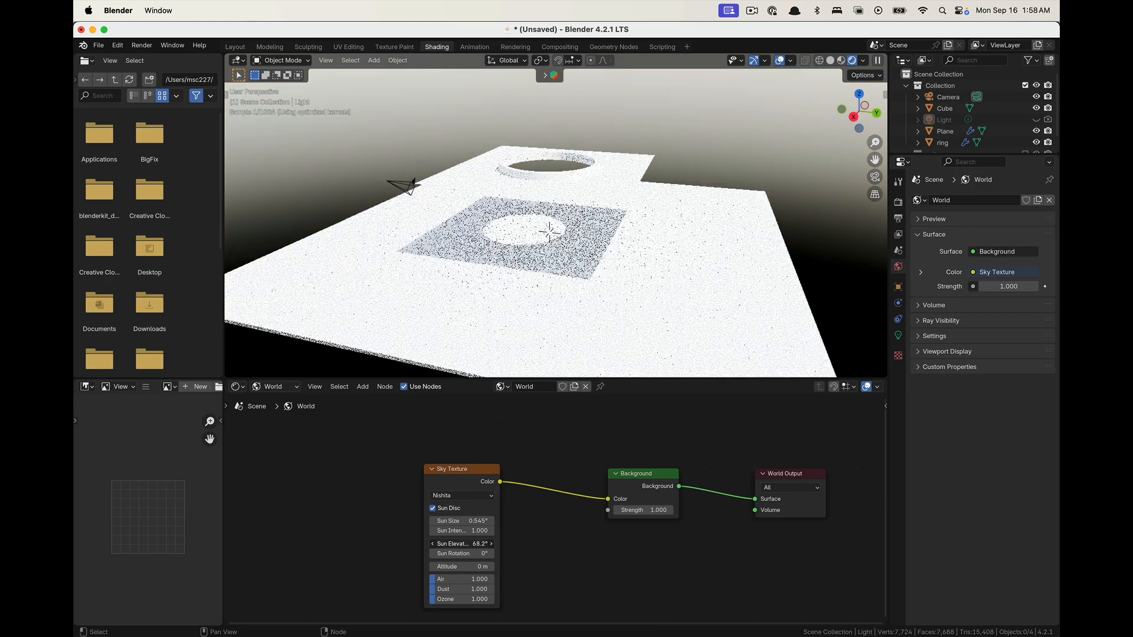
pyautogui.moveTo(488, 307); pyautogui.dragTo(680, 175, button='middle')
# Extend the raised plane by moving its two positive-Y corner vertices outward along the Y axis, and return to Object Mode
pyautogui.click(719, 207)
pyautogui.moveTo(718, 207); pyautogui.dragTo(665, 258, button='middle')
pyautogui.press('Tab')
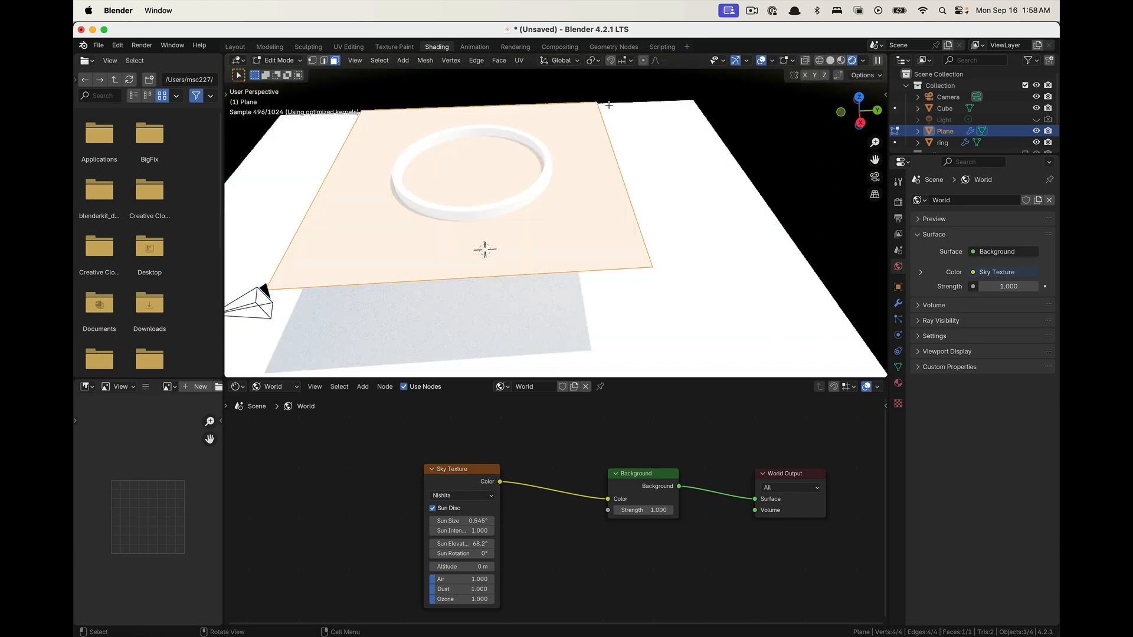
pyautogui.press('1')
pyautogui.click(600, 103)
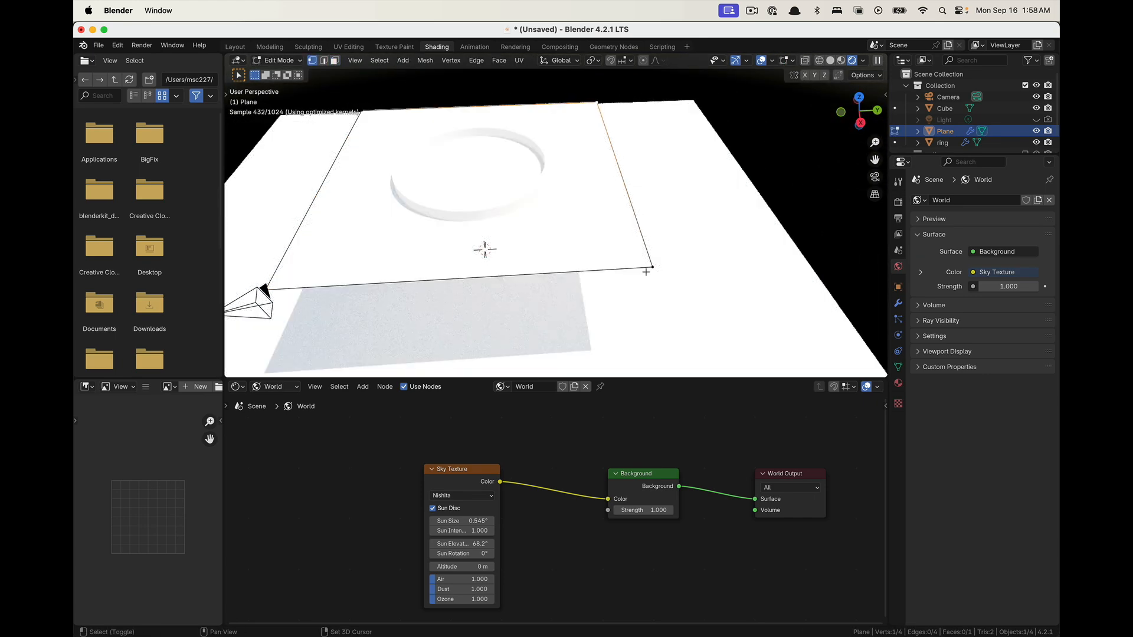
pyautogui.keyDown('shift'); pyautogui.click(646, 272); pyautogui.keyUp('shift')
pyautogui.moveTo(645, 272); pyautogui.dragTo(676, 270, button='middle')
pyautogui.press('g')
pyautogui.press('y')
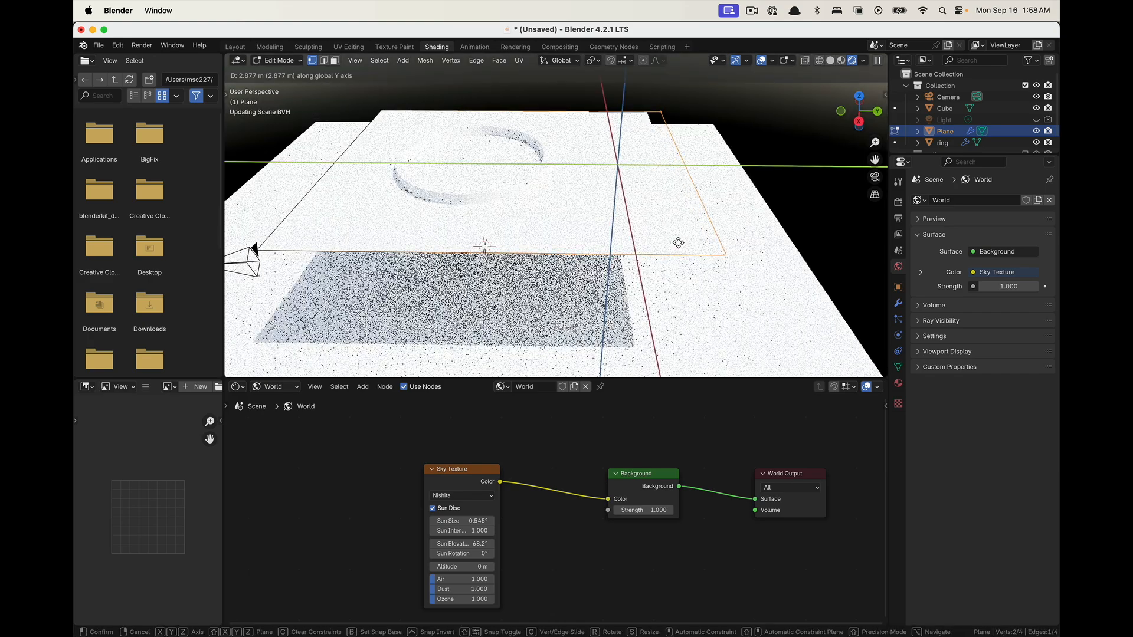
pyautogui.click(779, 242)
pyautogui.press('Tab')
pyautogui.moveTo(661, 299); pyautogui.dragTo(666, 241, button='middle')
pyautogui.click(714, 200)
pyautogui.moveTo(714, 202); pyautogui.dragTo(713, 238, button='middle')
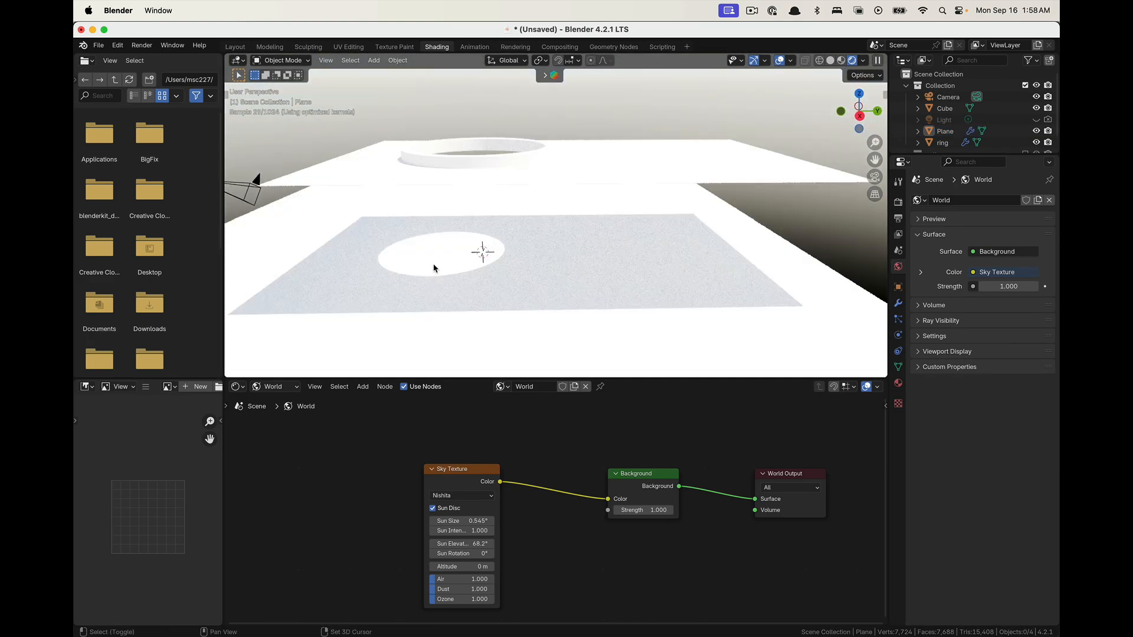
# Raise the Sky Texture's Sun Elevation to about 90.1° and check the light circle on the floor slab
pyautogui.moveTo(434, 268); pyautogui.dragTo(484, 233, button='middle')
pyautogui.click(505, 277)
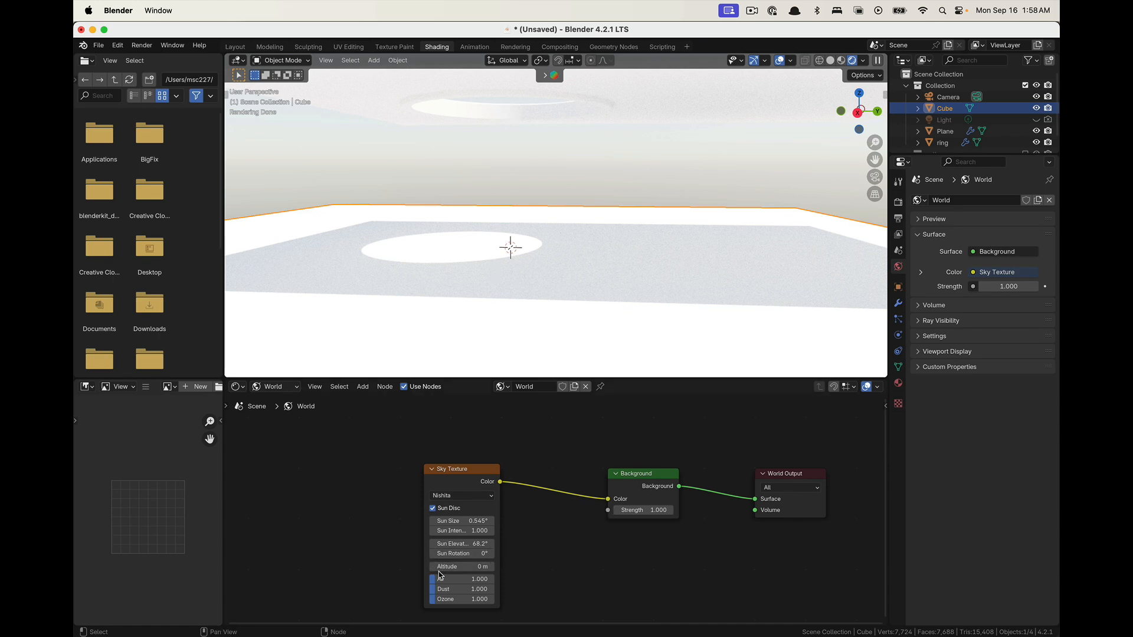
pyautogui.moveTo(460, 544); pyautogui.dragTo(493, 543)
pyautogui.press('super+z')
pyautogui.press('super+shift+z')
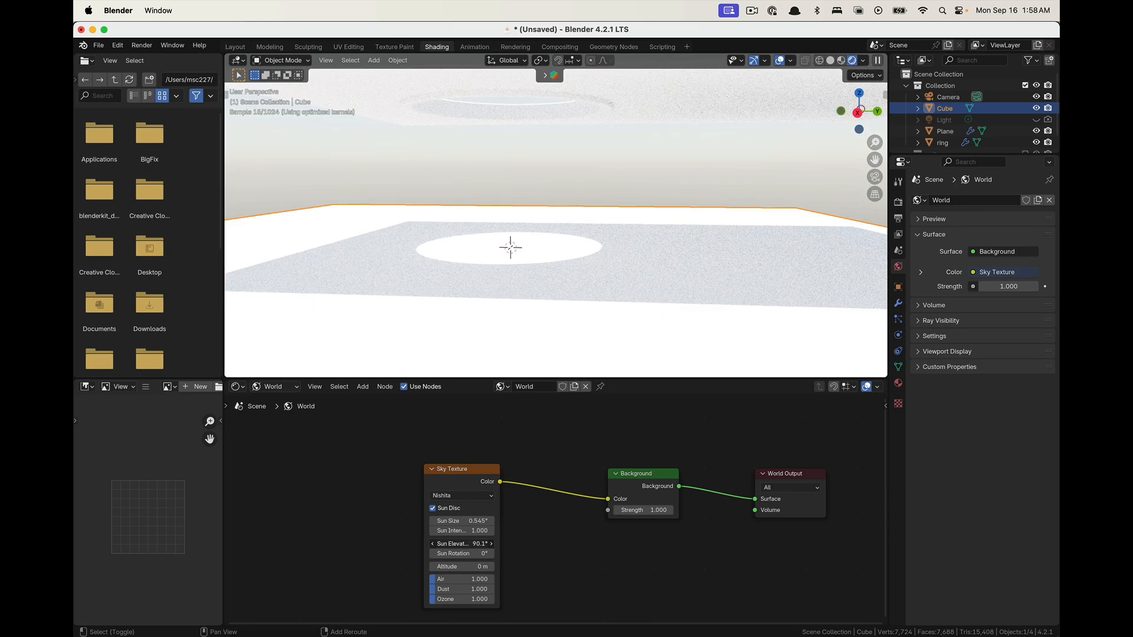
pyautogui.moveTo(518, 239); pyautogui.dragTo(521, 201, button='middle')
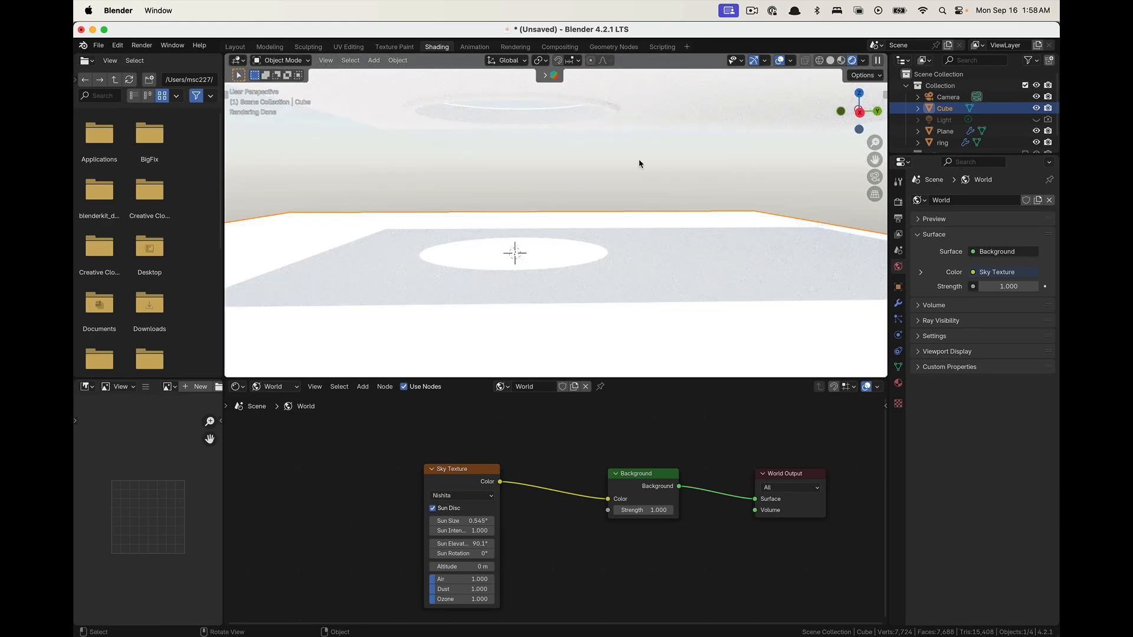
# Enable the cutters collection and duplicate the Cutter-Cylinder object in place
pyautogui.scroll(-1, 965, 135)
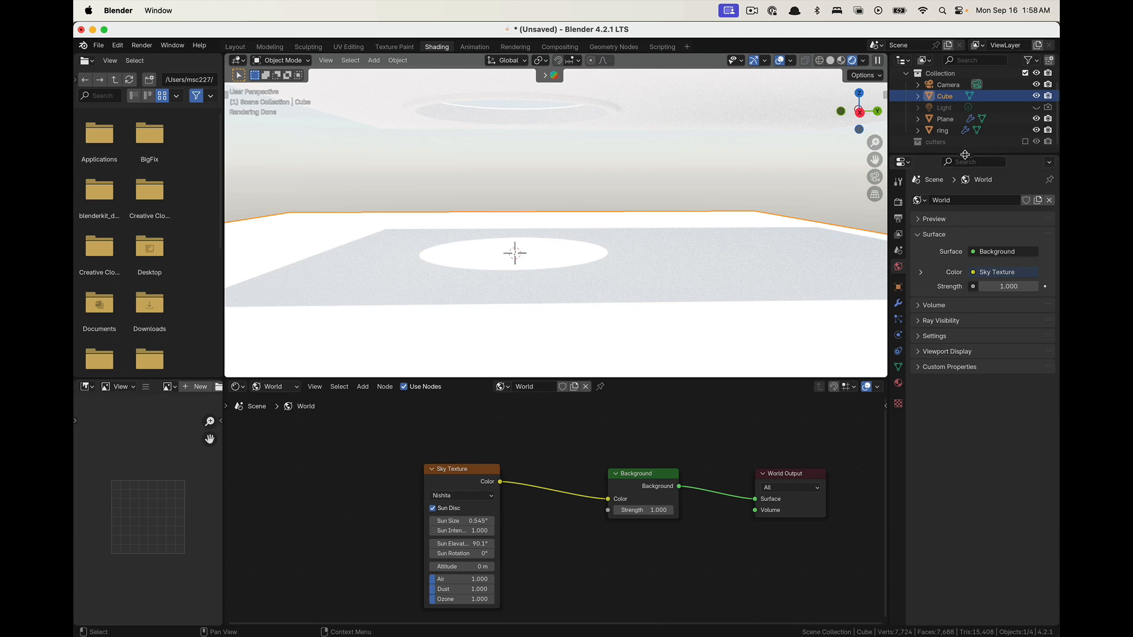
pyautogui.moveTo(965, 155); pyautogui.dragTo(965, 265)
pyautogui.click(1025, 154)
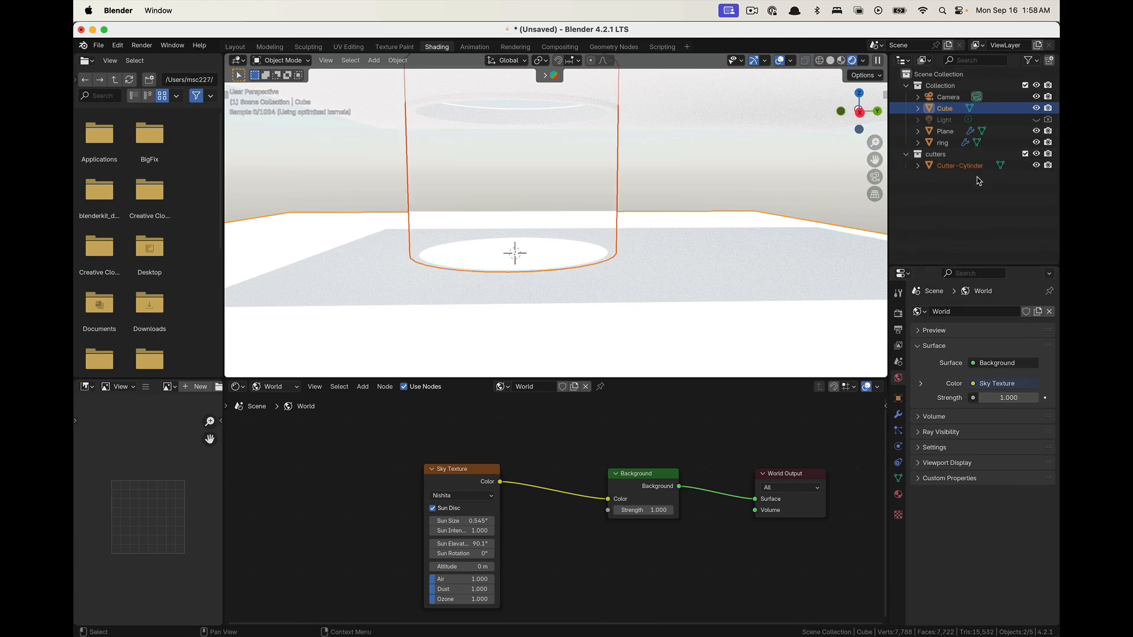
pyautogui.click(932, 167)
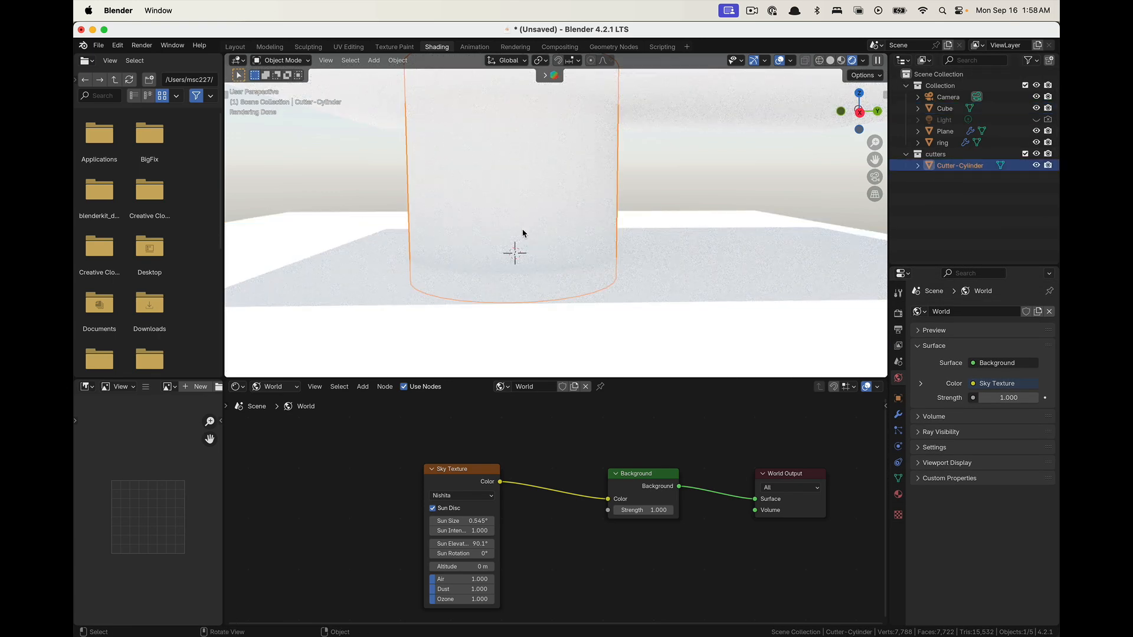
pyautogui.hotkey('shift', 'd')
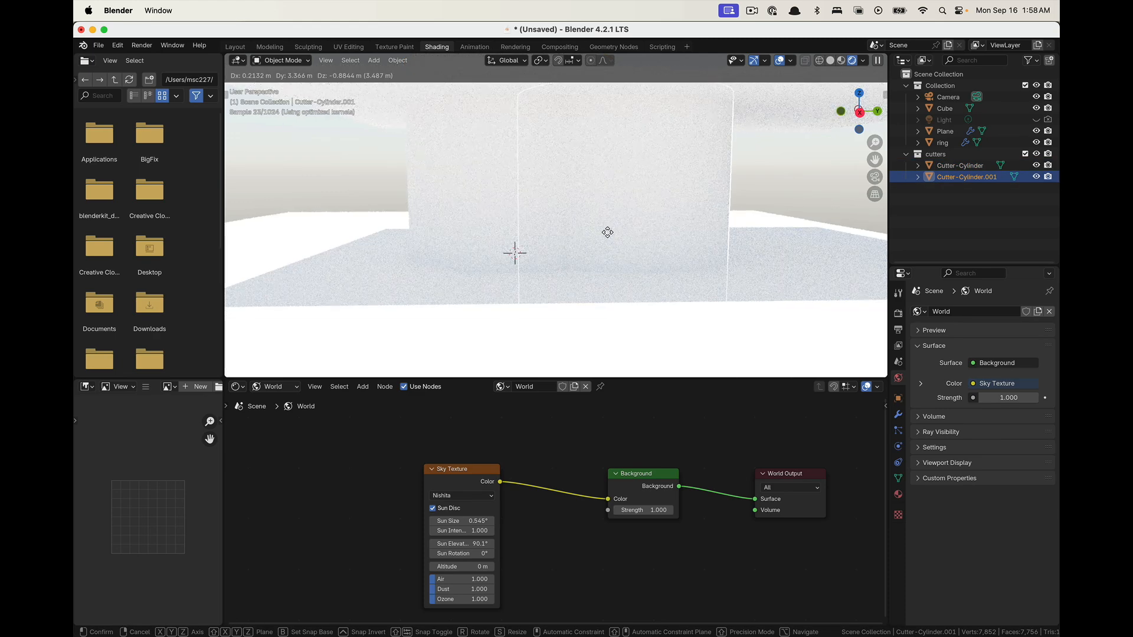
pyautogui.rightClick(611, 237)
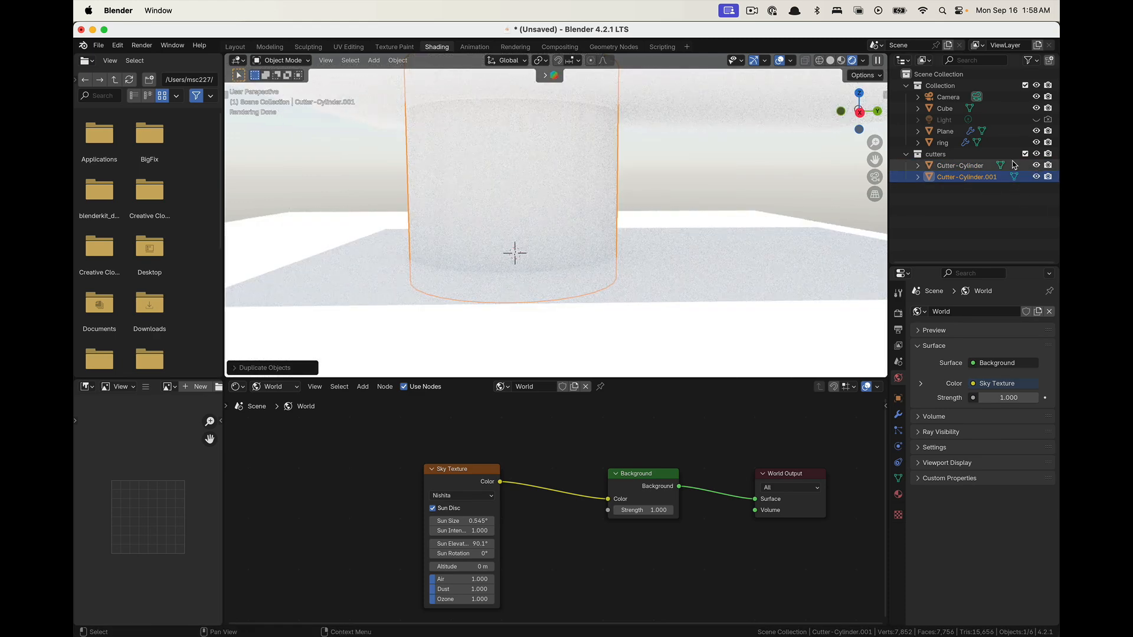
# Create a new collection named architecture and move the duplicated cutter cylinder into it
pyautogui.moveTo(977, 177); pyautogui.dragTo(944, 88)
pyautogui.rightClick(977, 211)
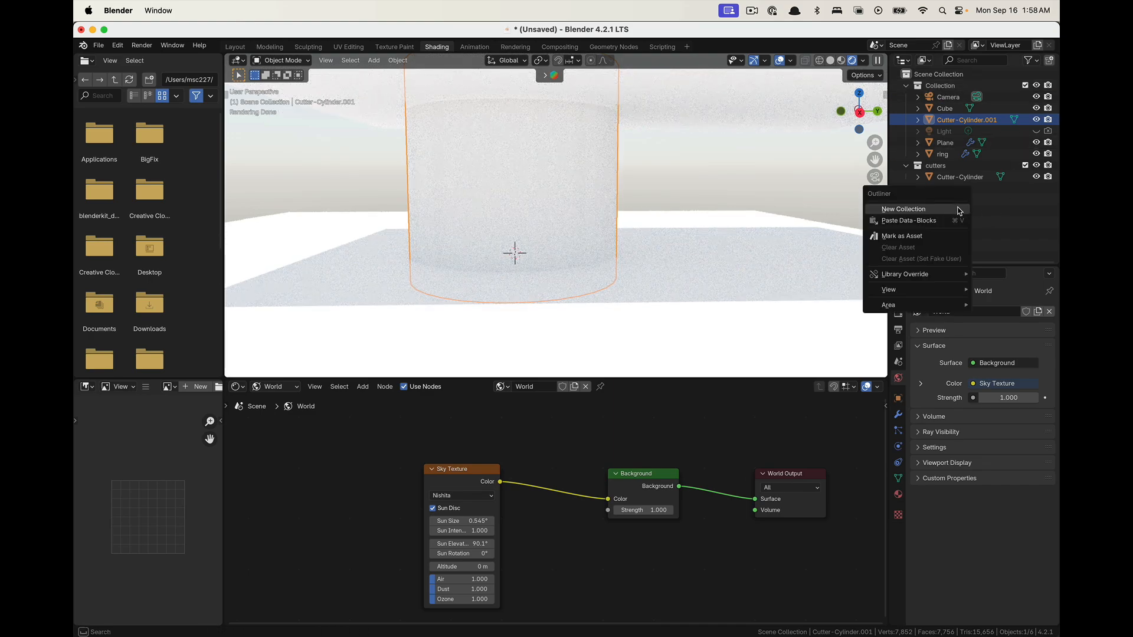
pyautogui.click(957, 210)
pyautogui.click(942, 189)
pyautogui.doubleClick(943, 189)
pyautogui.write('architecture')
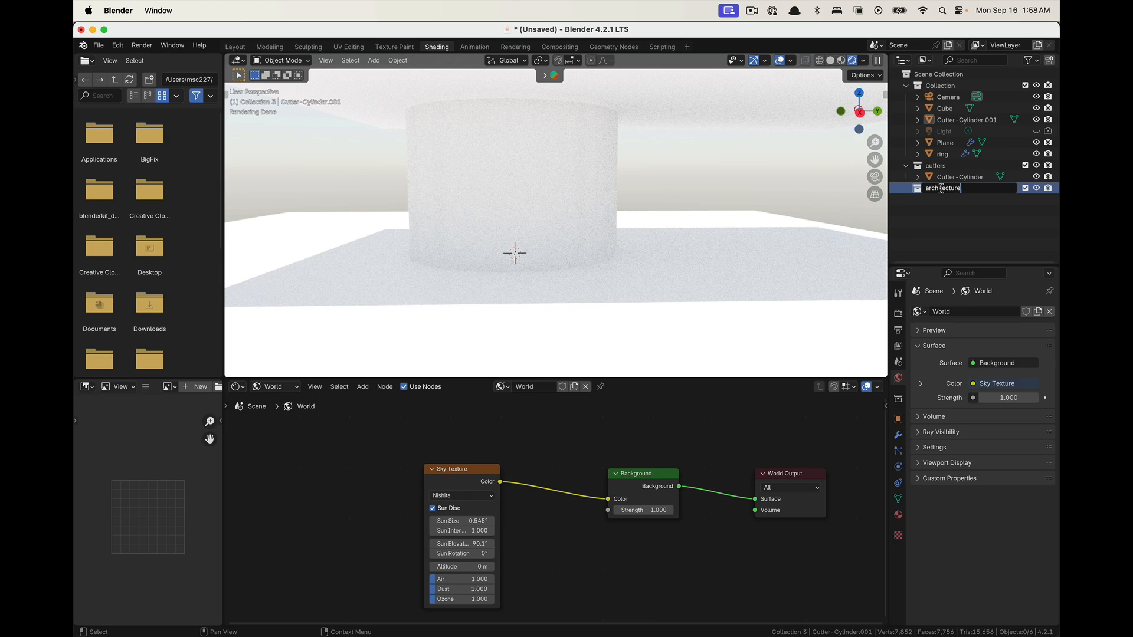
pyautogui.press('Return')
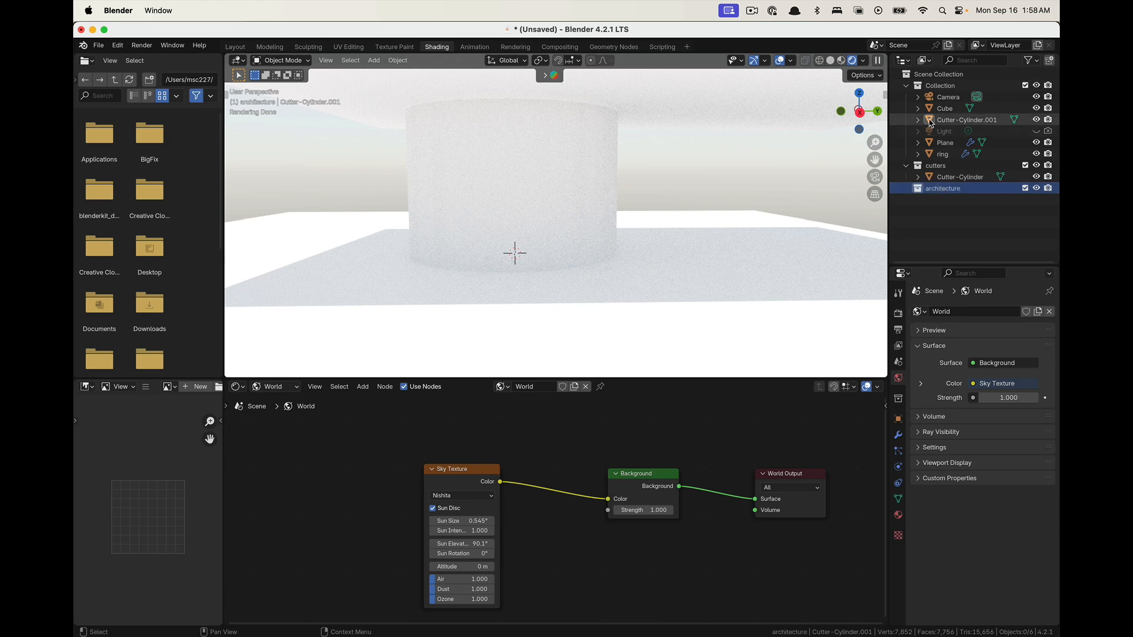
pyautogui.moveTo(948, 147); pyautogui.dragTo(943, 188)
# Rename the duplicated cylinder in the architecture collection as floor-ring
pyautogui.doubleClick(942, 188)
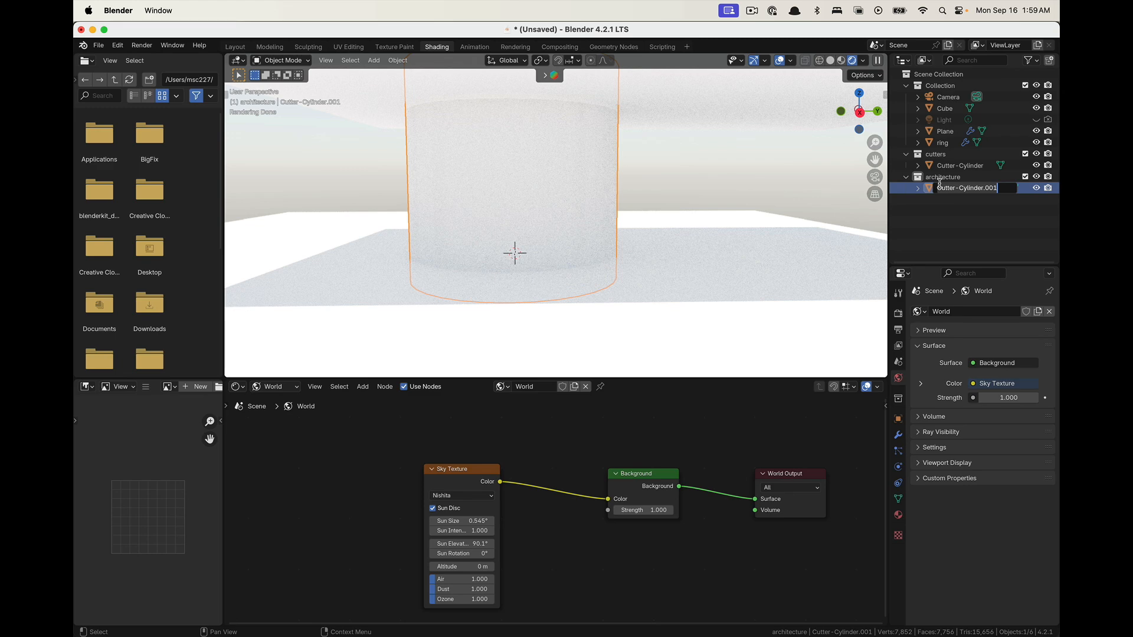
pyautogui.write('Roo')
pyautogui.write('or-ring')
pyautogui.press('Return')
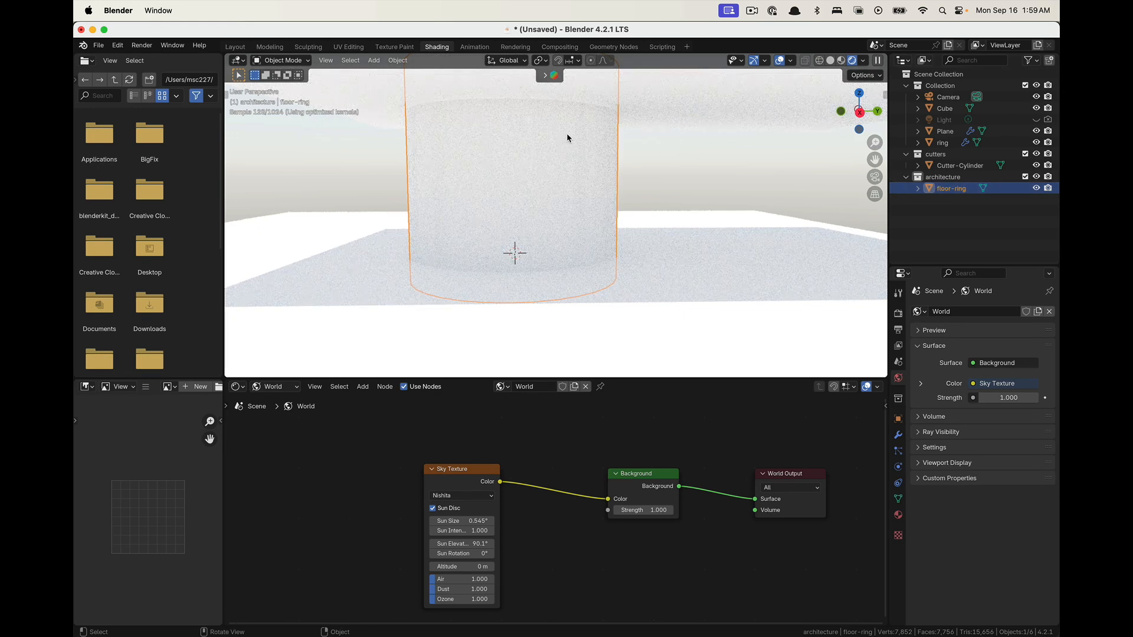
# Lower the floor-ring cylinder about 5.3 m along the Z axis so only a low disc stands above the floor slab
pyautogui.press('g')
pyautogui.press('z')
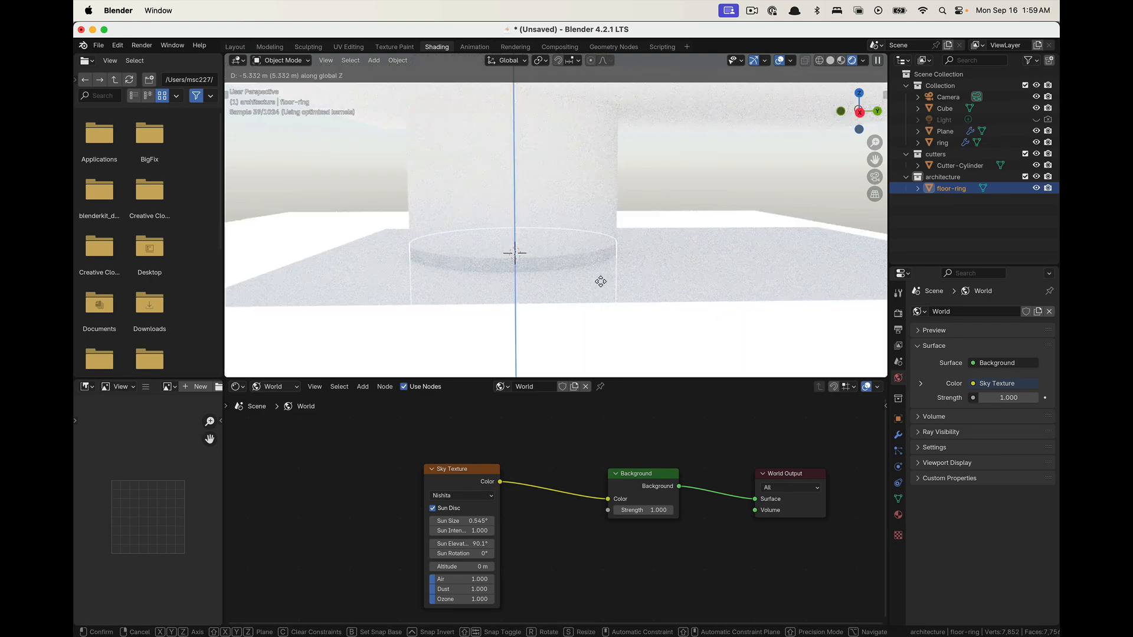
pyautogui.click(601, 285)
# Exclude the cutters collection from the view layer, select floor-ring and check its alignment with the light circle
pyautogui.click(683, 210)
pyautogui.moveTo(602, 199); pyautogui.dragTo(613, 192)
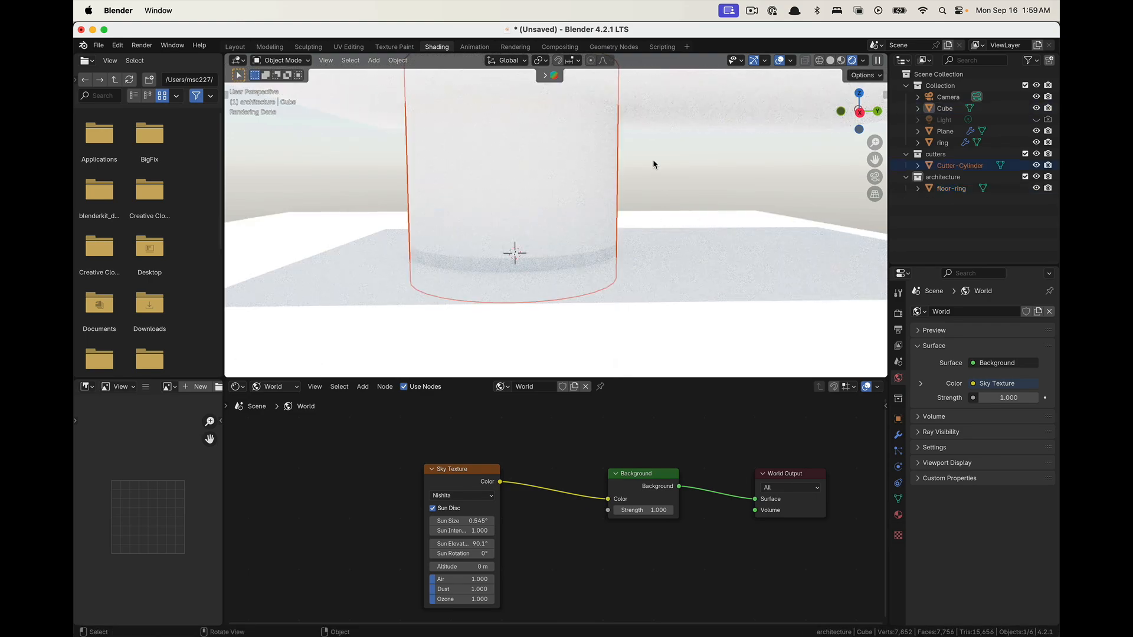
pyautogui.click(1025, 153)
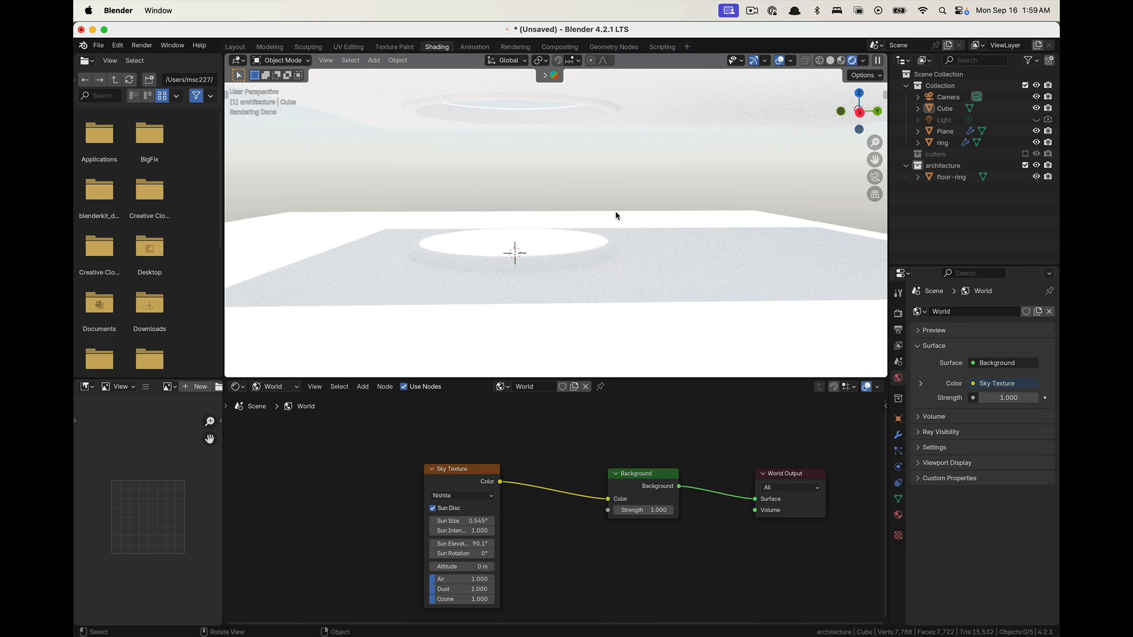
pyautogui.click(600, 255)
pyautogui.press('g')
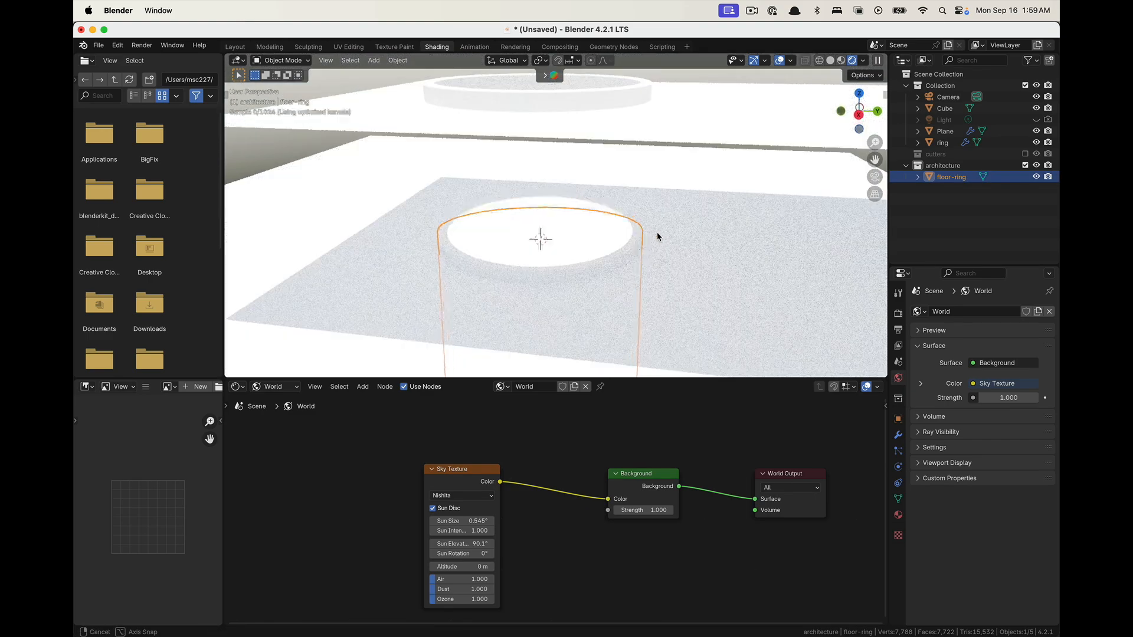
pyautogui.click(644, 234)
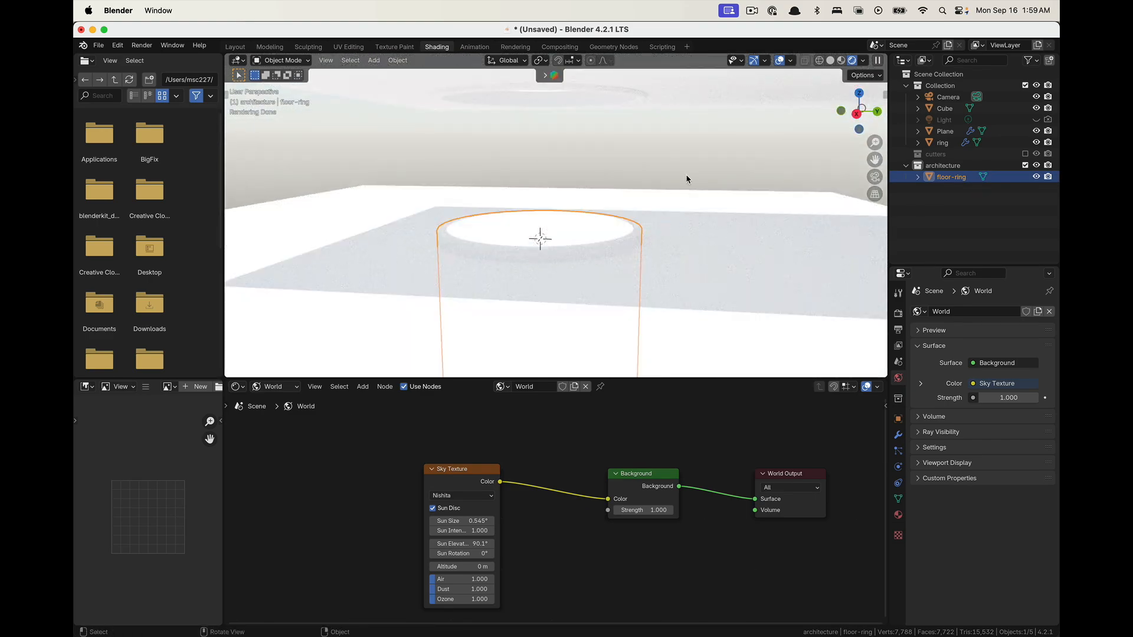
pyautogui.moveTo(751, 153); pyautogui.dragTo(703, 177, button='middle')
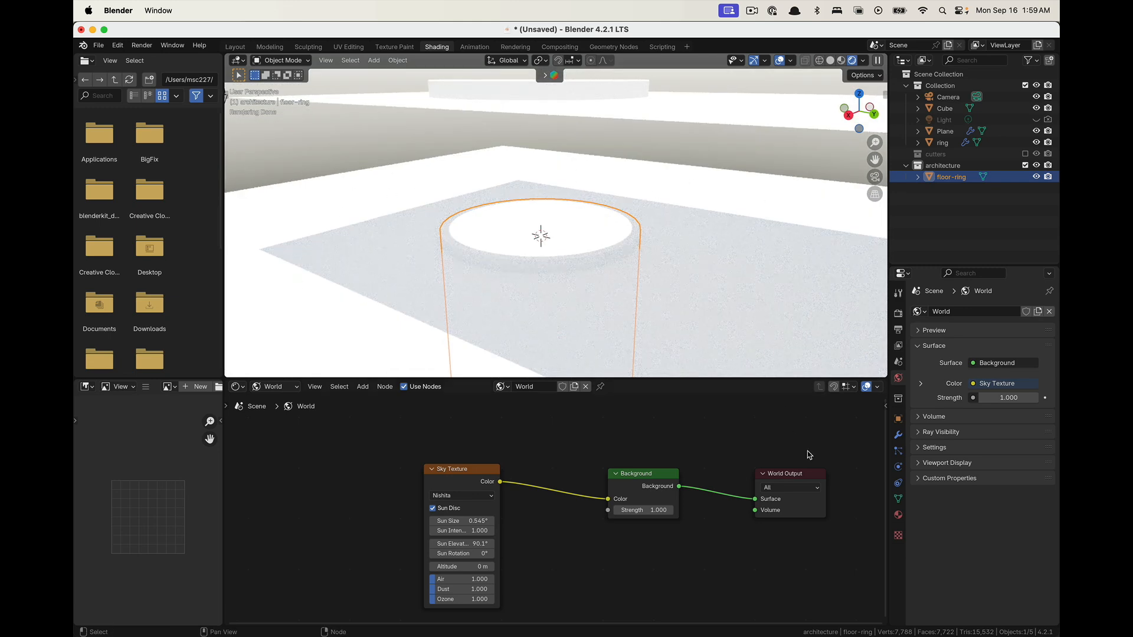
# Turn off Sun Disc in the Sky Texture node, leaving the sun intensity at 1.0
pyautogui.click(898, 515)
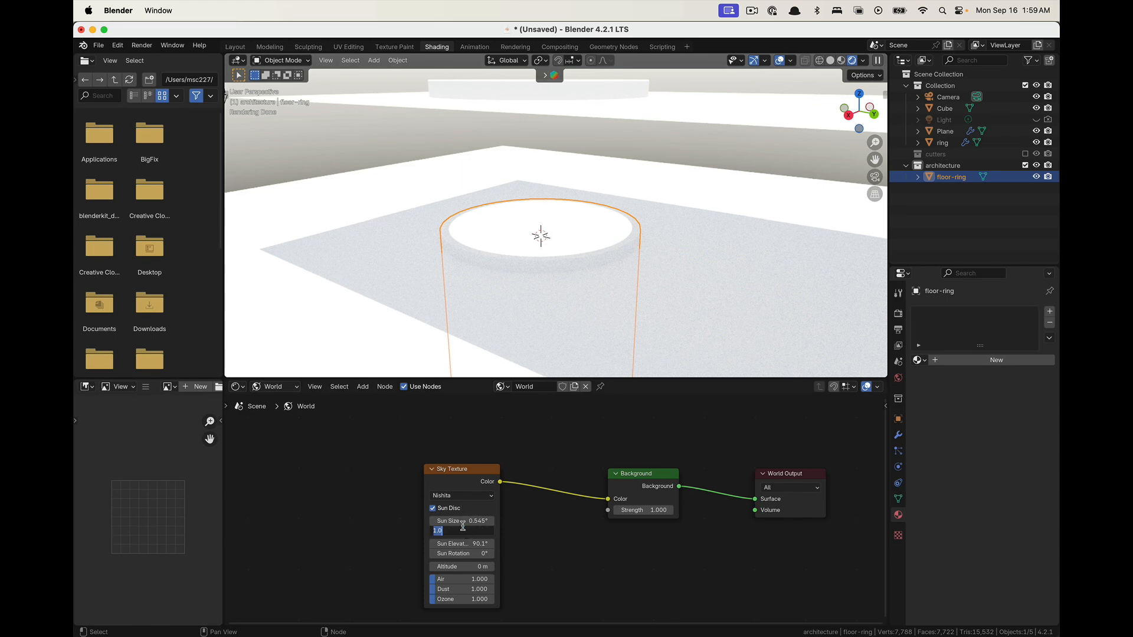
pyautogui.press('Return')
pyautogui.click(433, 508)
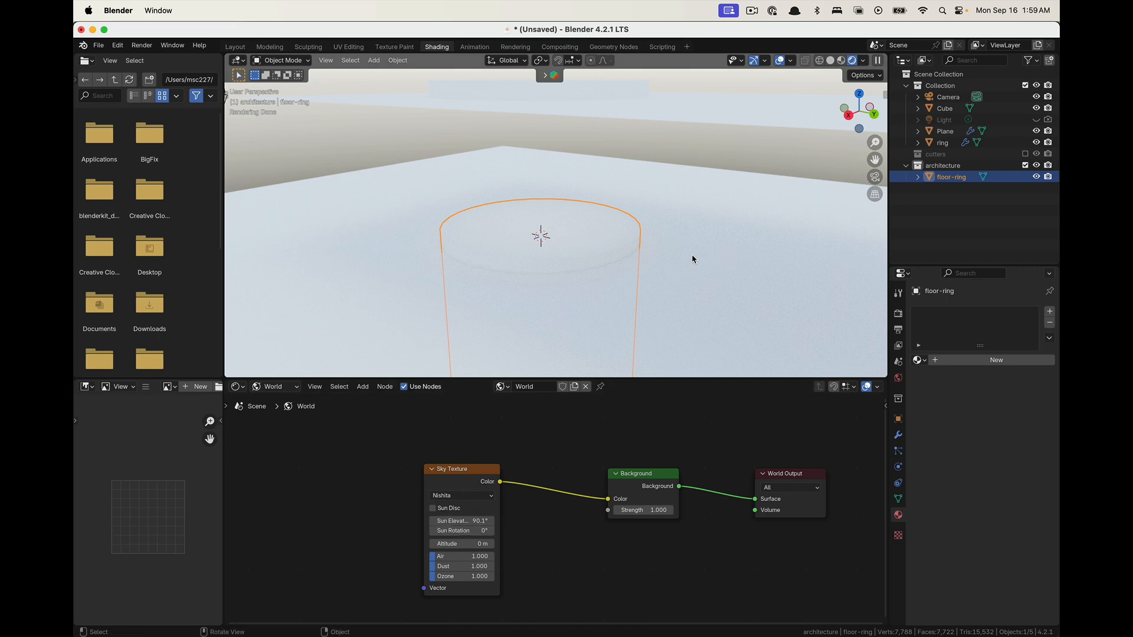
# Darken the floor slab material's Base Color to a Value of about 0.104
pyautogui.click(736, 253)
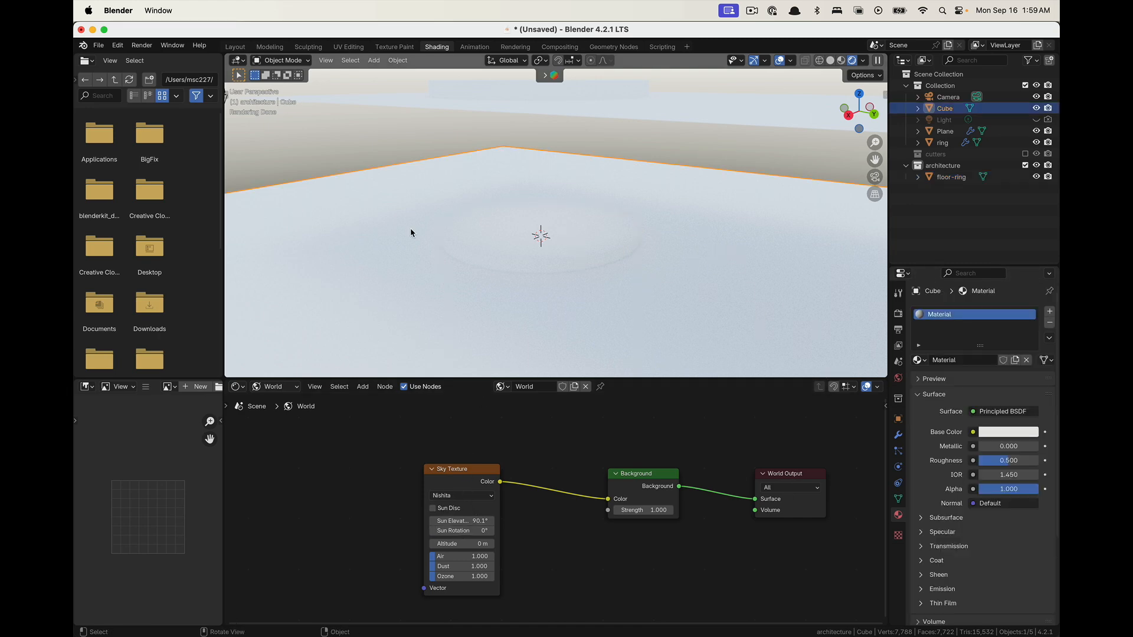
pyautogui.moveTo(411, 233); pyautogui.dragTo(473, 227, button='middle')
pyautogui.moveTo(761, 288); pyautogui.dragTo(744, 296, button='middle')
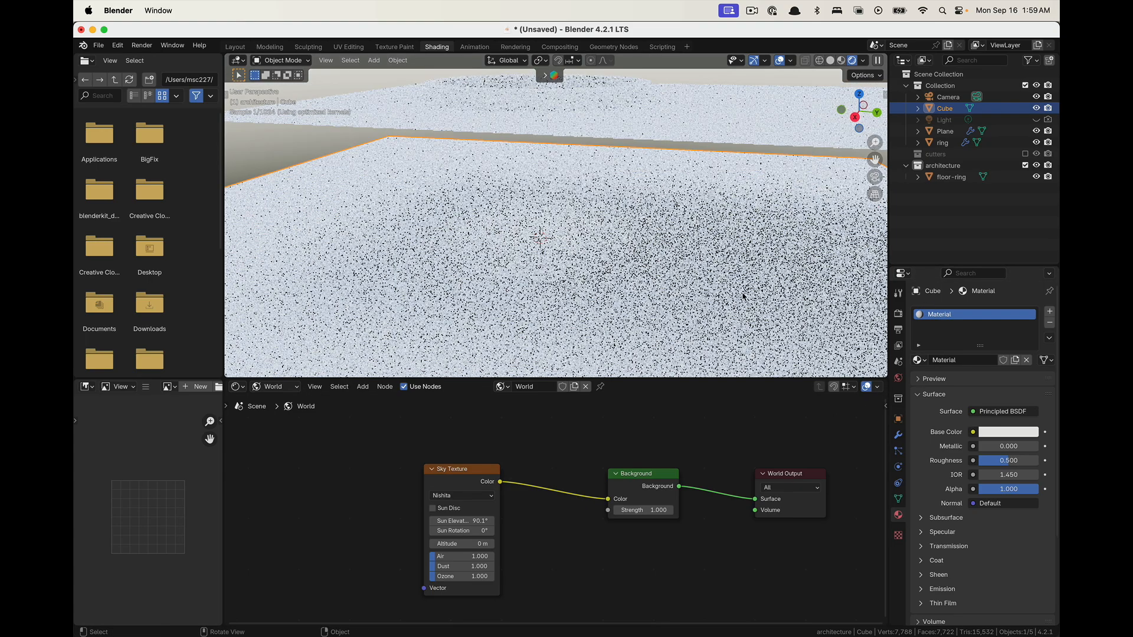
pyautogui.click(1018, 435)
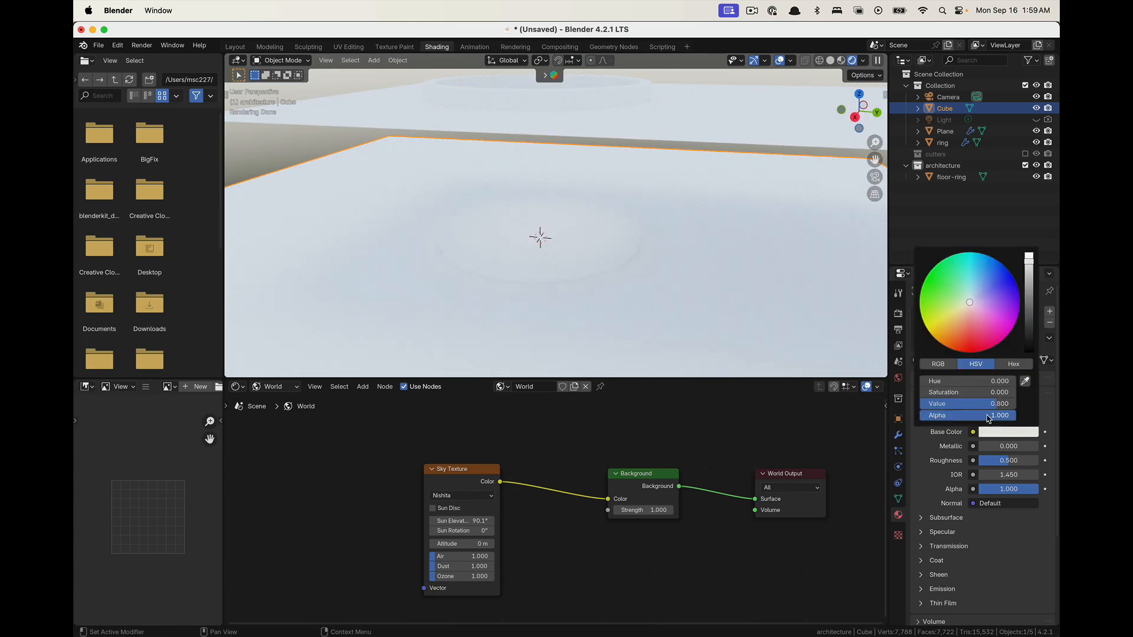
pyautogui.click(1029, 317)
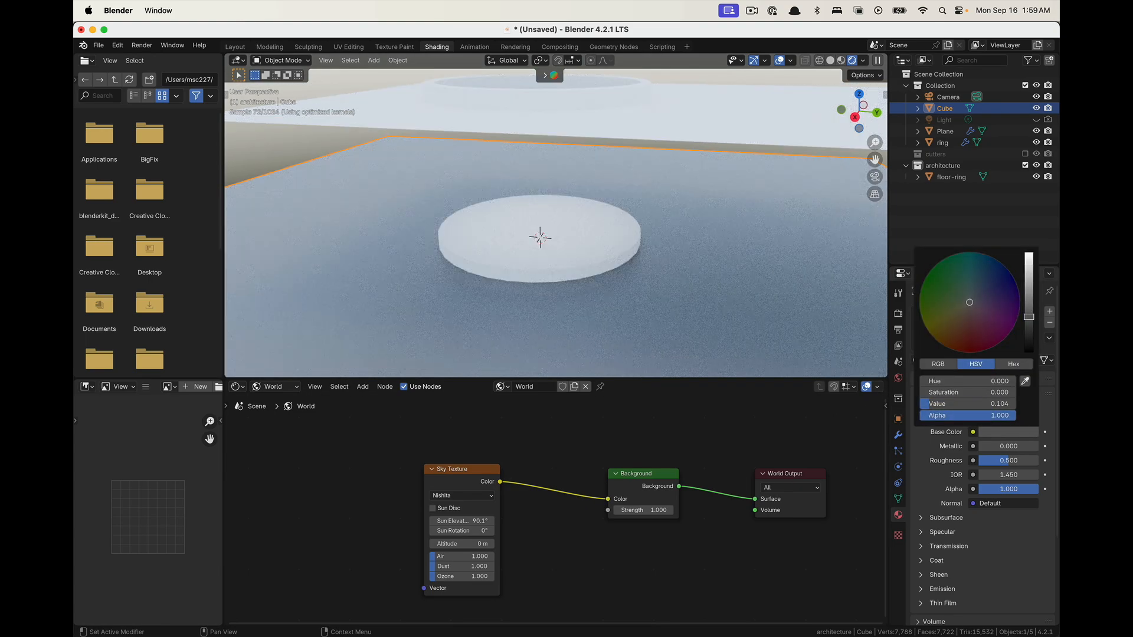
# Select the floor-ring disc and enter Edit Mode with it framed up close
pyautogui.click(632, 266)
pyautogui.moveTo(632, 266); pyautogui.dragTo(572, 266, button='middle')
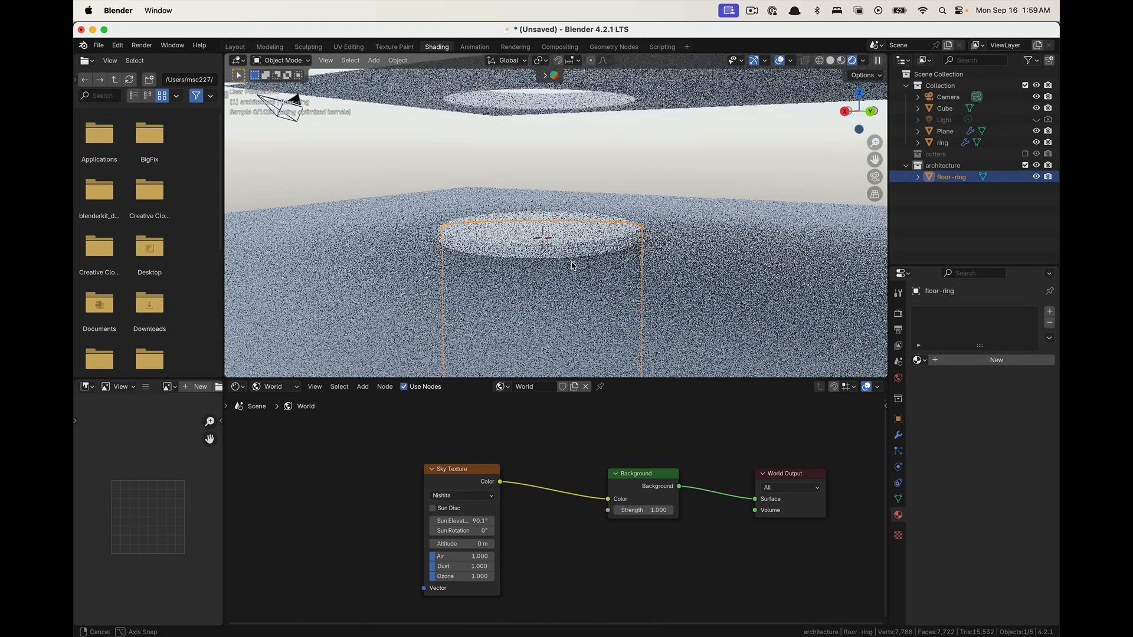
pyautogui.scroll(1, 608, 183)
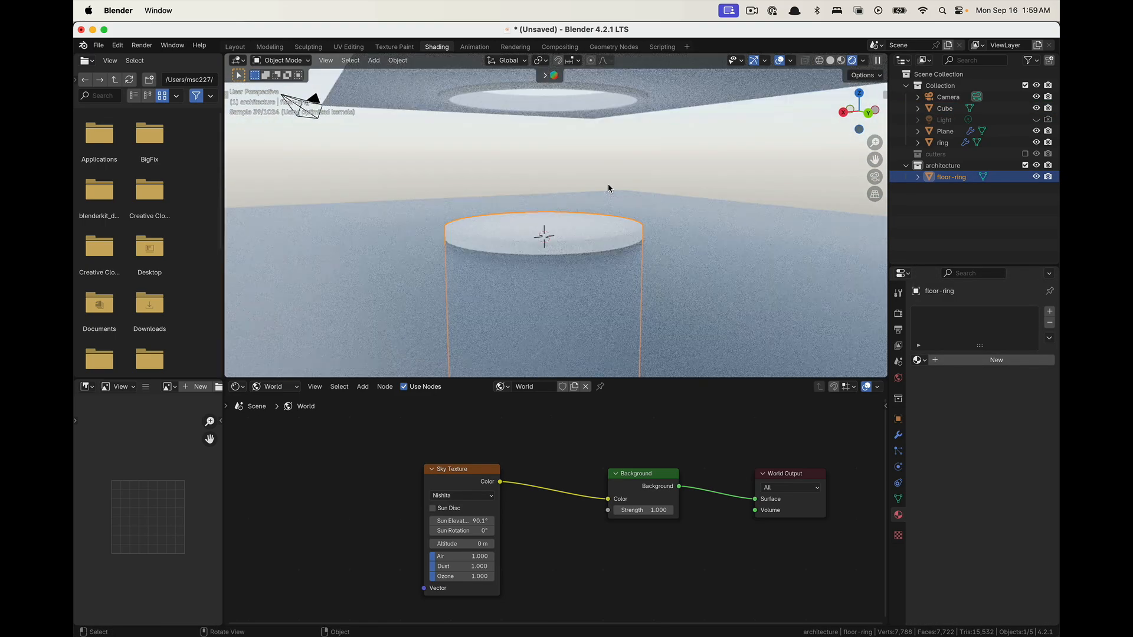
pyautogui.scroll(3, 503, 244)
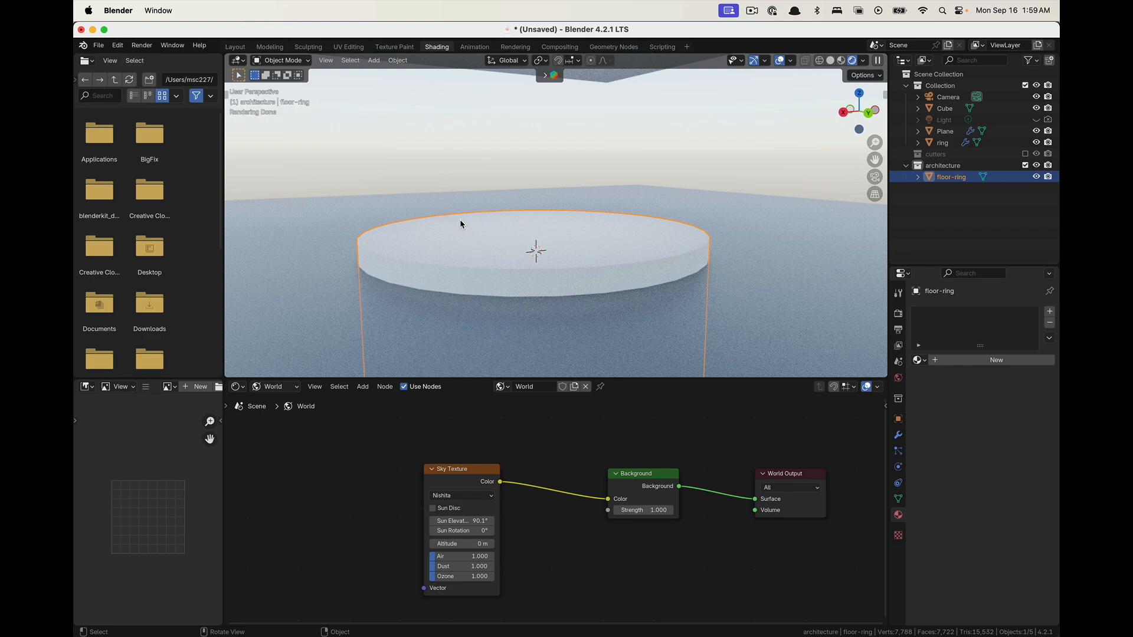
pyautogui.moveTo(460, 225); pyautogui.dragTo(481, 223, button='middle')
pyautogui.moveTo(552, 242); pyautogui.dragTo(519, 248, button='middle')
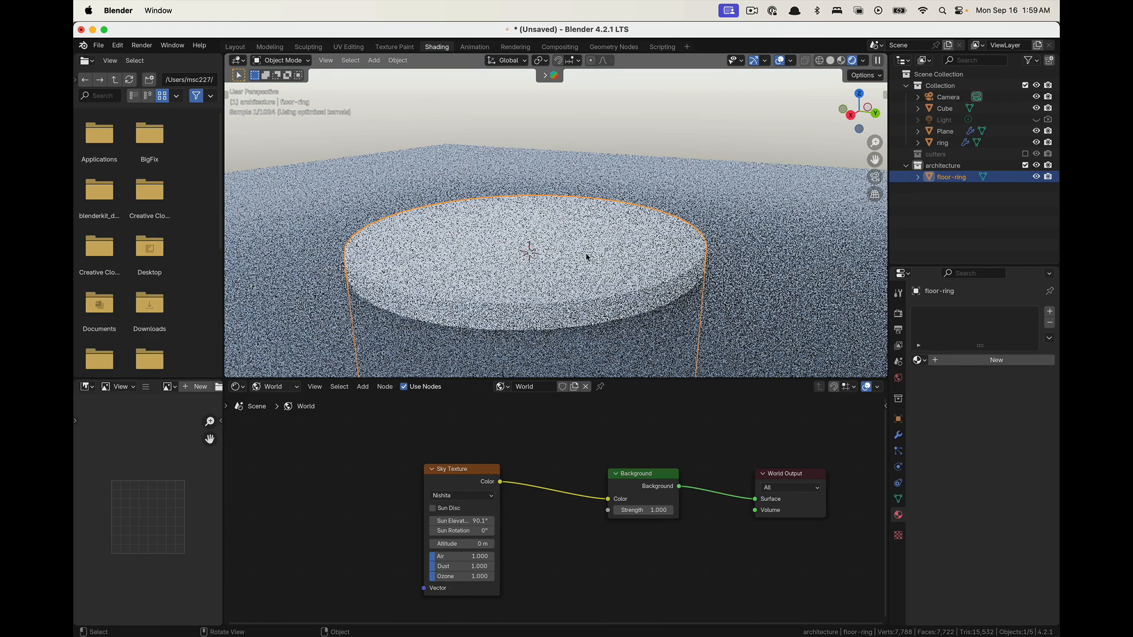
pyautogui.hotkey('alt', 'a')
pyautogui.moveTo(604, 221); pyautogui.dragTo(609, 237, button='middle')
pyautogui.click(610, 237)
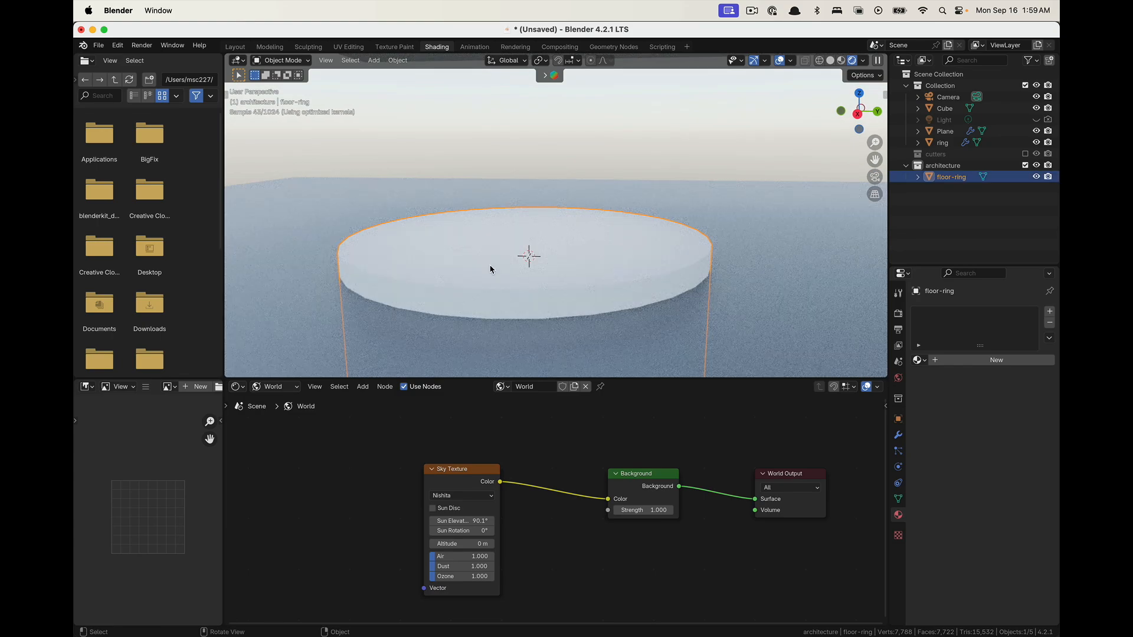
pyautogui.press('Tab')
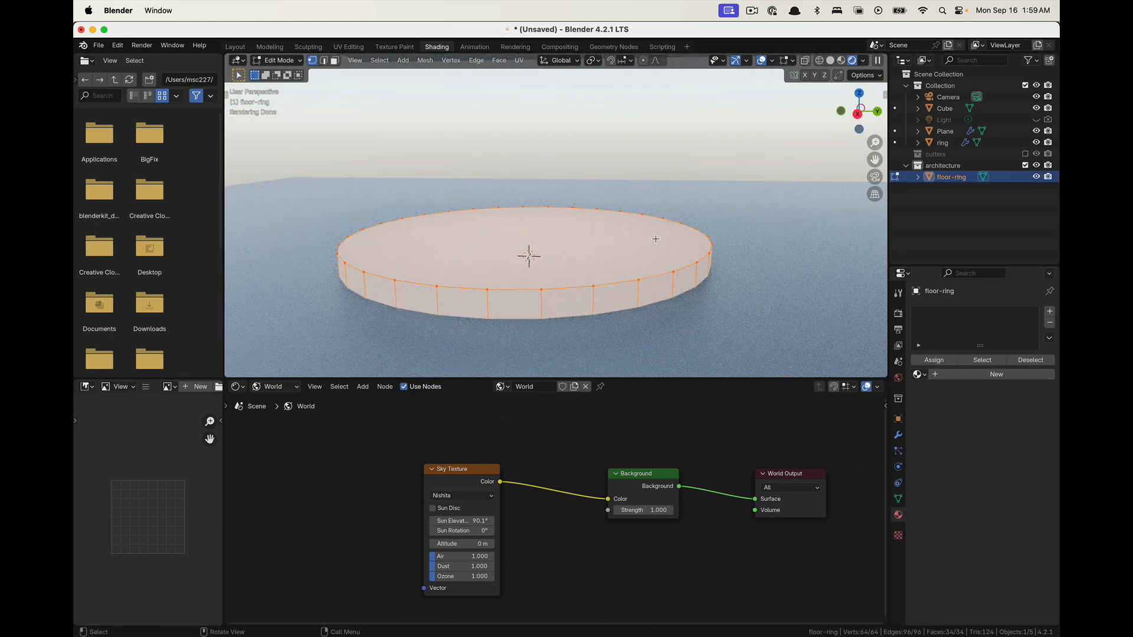
# Try to inset the floor ring's faces, and select its top face in face selection mode
pyautogui.press('i')
pyautogui.click(657, 243)
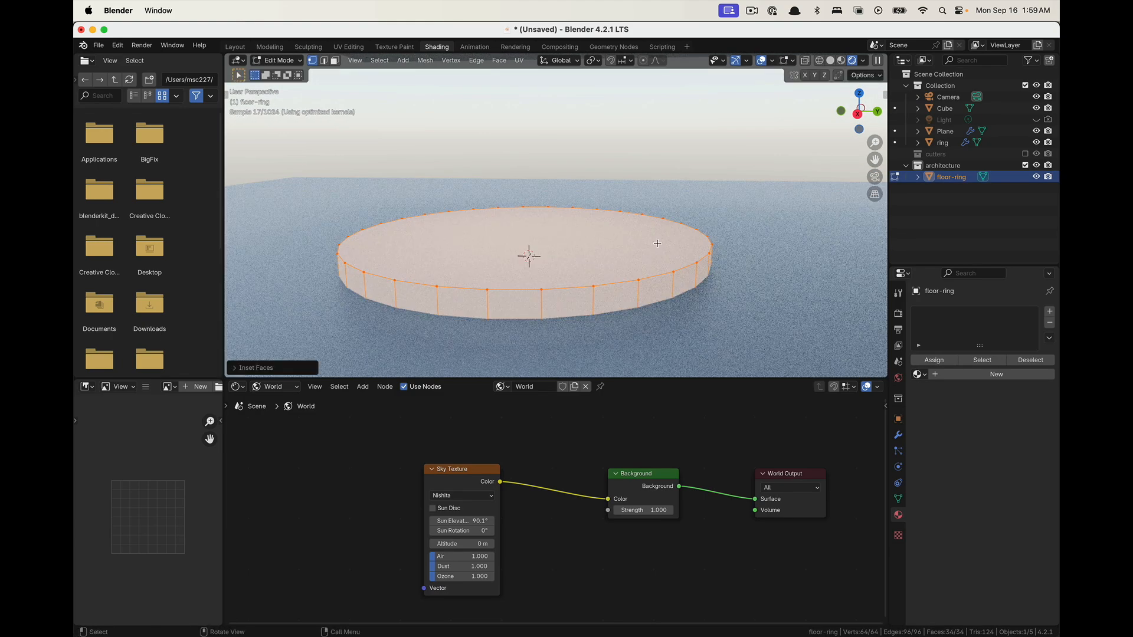
pyautogui.press('3')
pyautogui.click(623, 244)
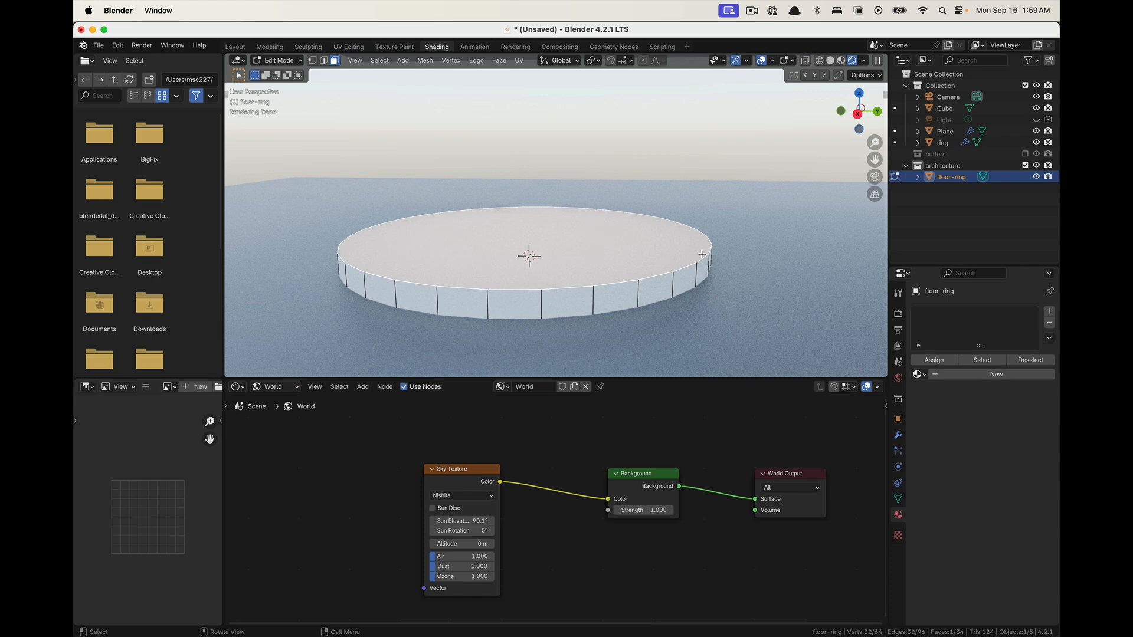
# Cut one horizontal edge loop around the floor ring's side and slide it to just below the top rim
pyautogui.hotkey('ctrl', 'r')
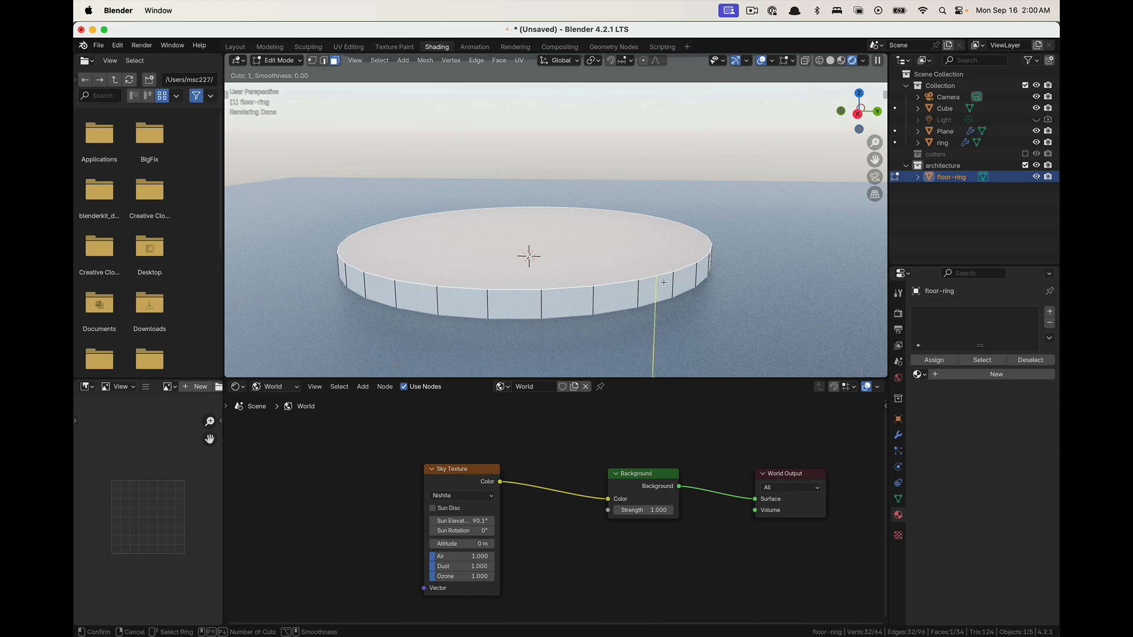
pyautogui.click(639, 293)
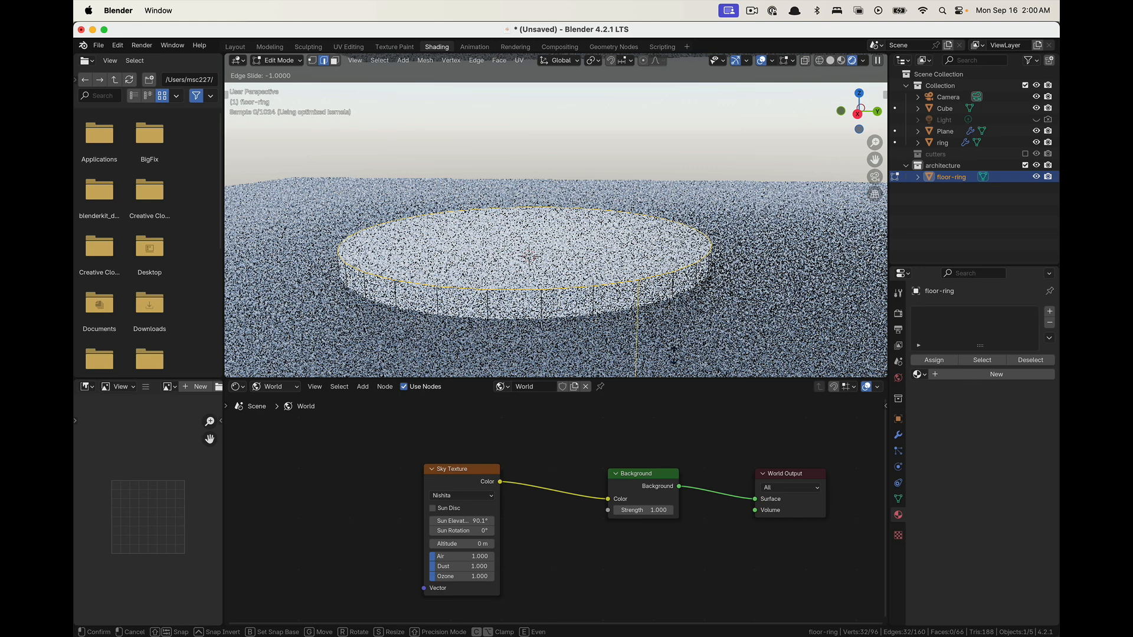
pyautogui.click(633, 92)
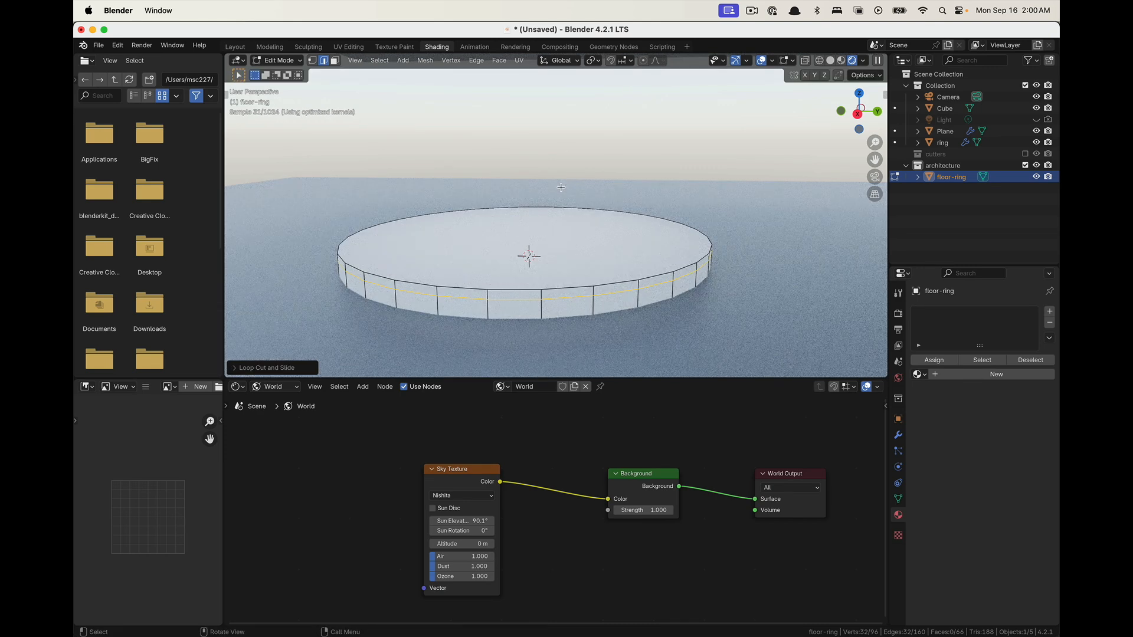
# Extrude the band of side faces at the floor ring's top rim and scale it outward by about 1.05
pyautogui.press('3')
pyautogui.keyDown('alt'); pyautogui.click(542, 295); pyautogui.keyUp('alt')
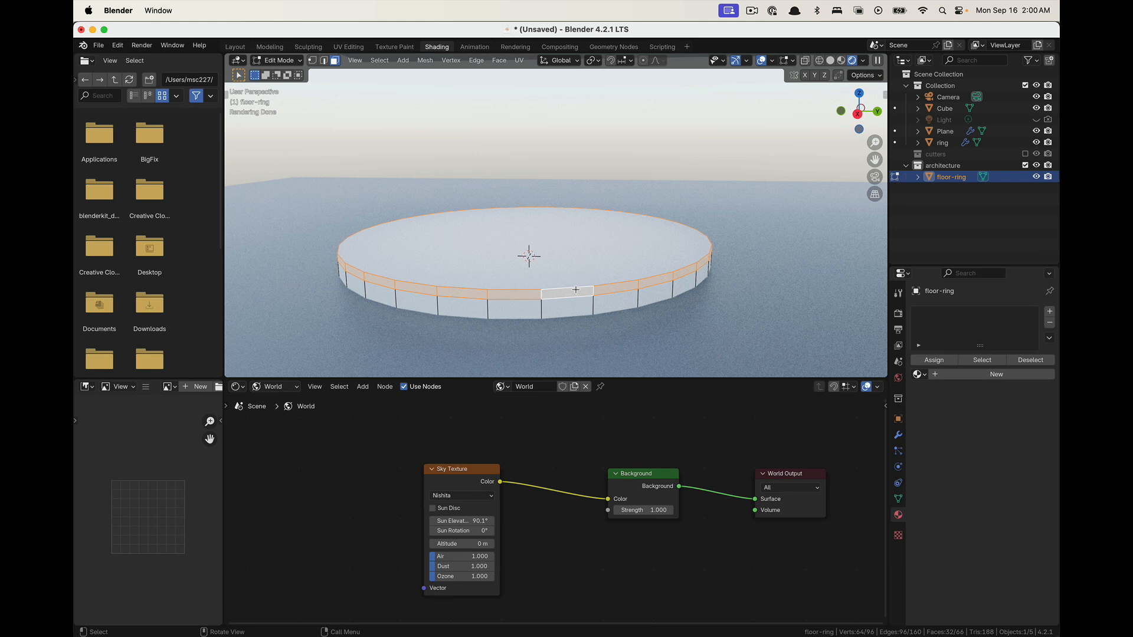
pyautogui.press('e')
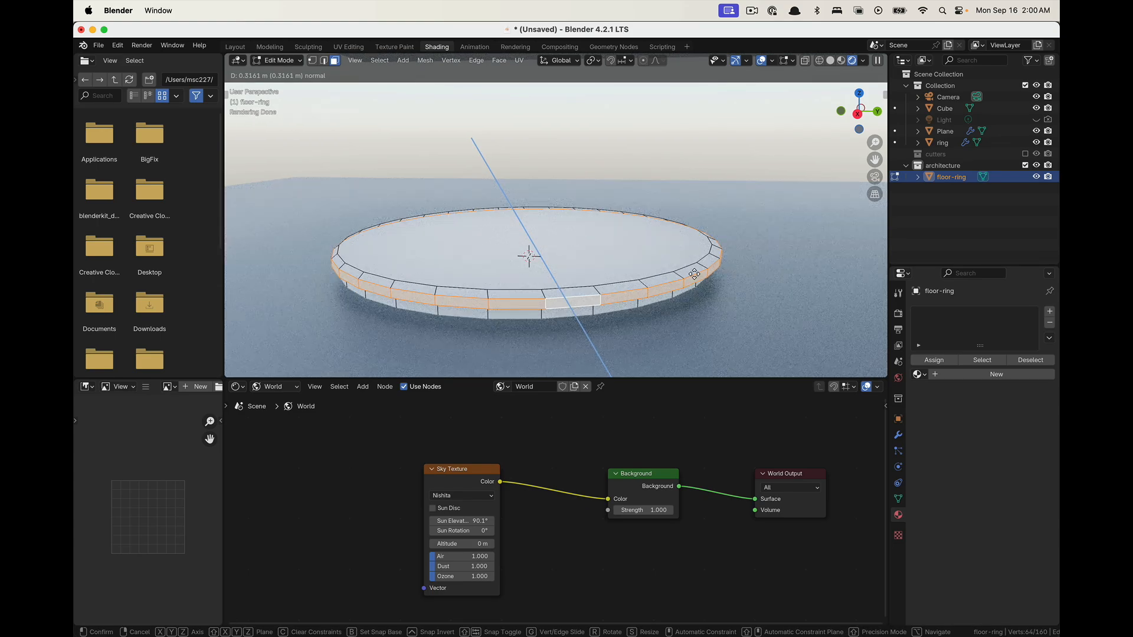
pyautogui.press('s')
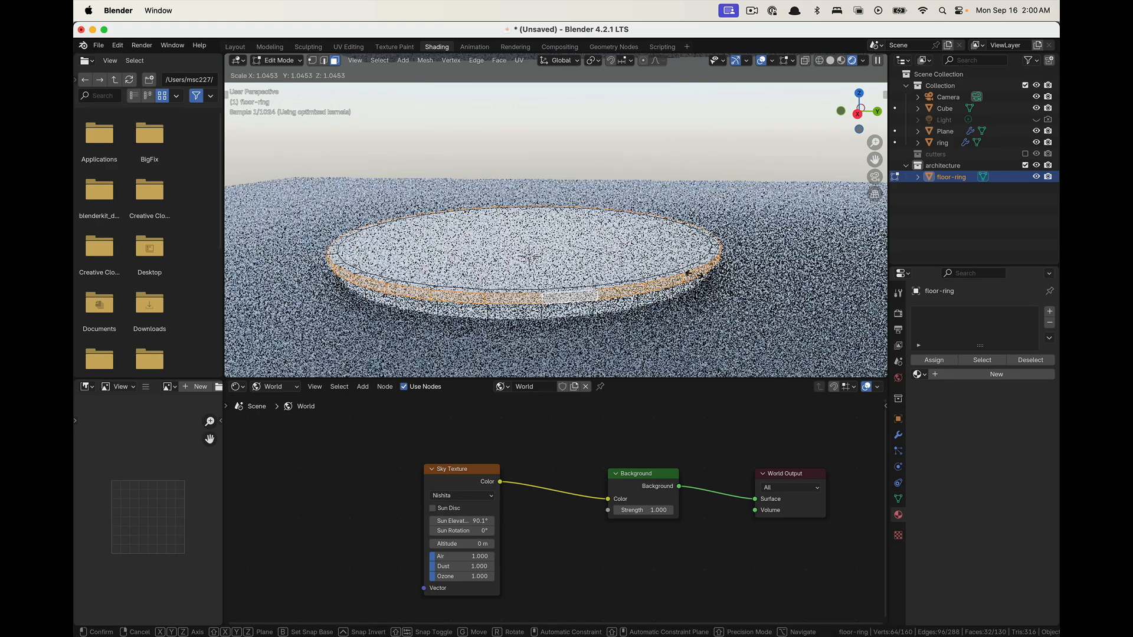
pyautogui.click(699, 275)
# Extrude the floor ring's top face about 0.14 m downward to form a recess, and return to Object Mode
pyautogui.moveTo(695, 309); pyautogui.dragTo(564, 247, button='middle')
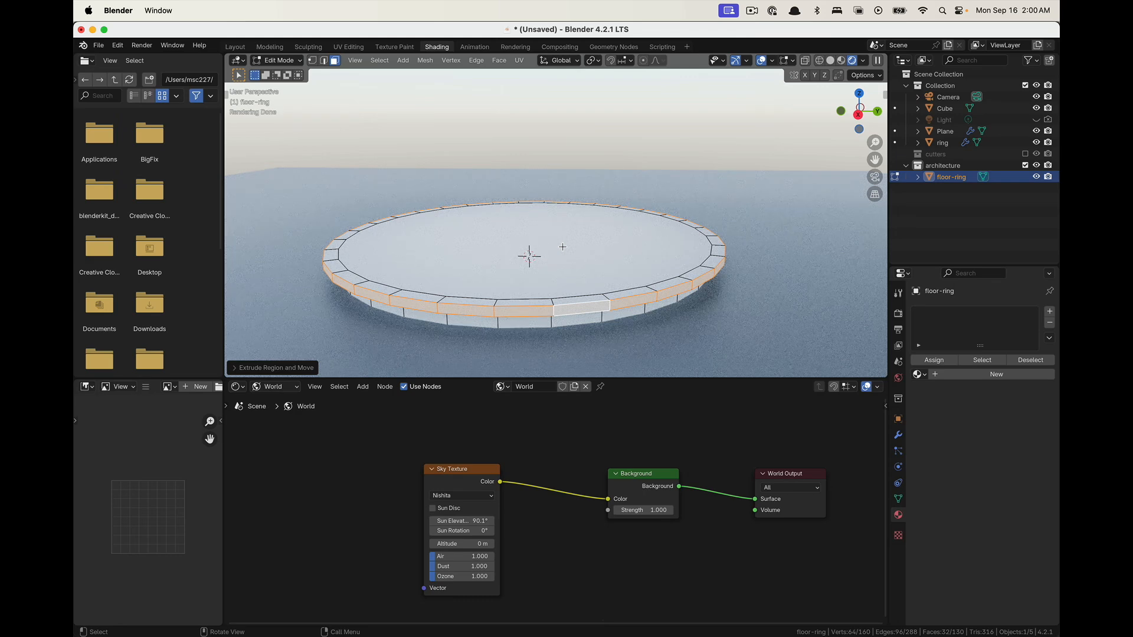
pyautogui.click(549, 249)
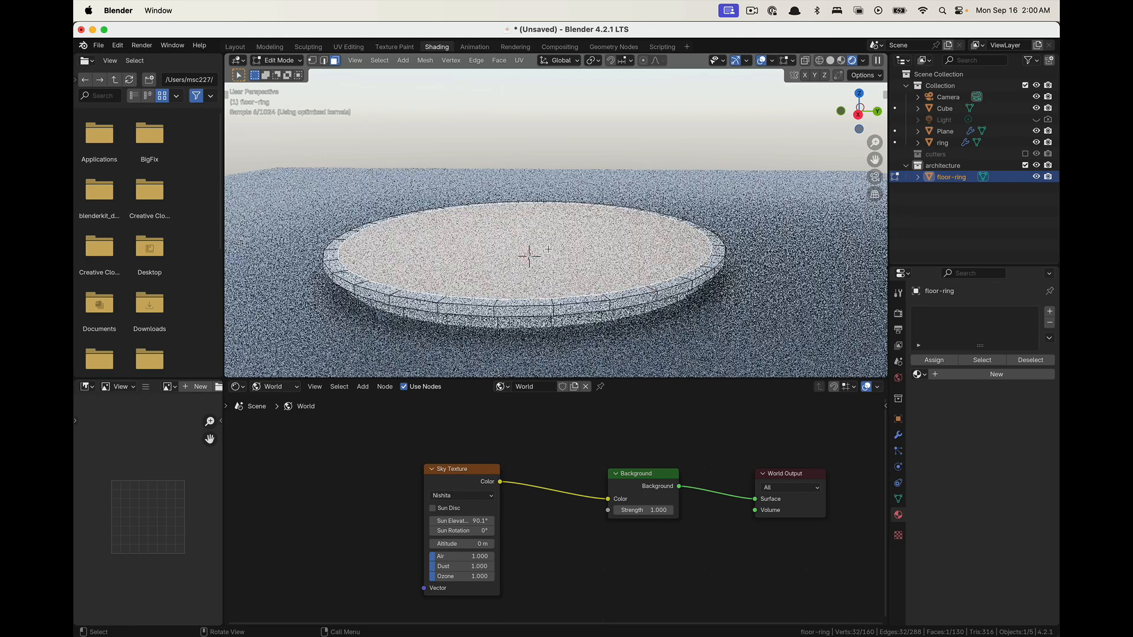
pyautogui.press('e')
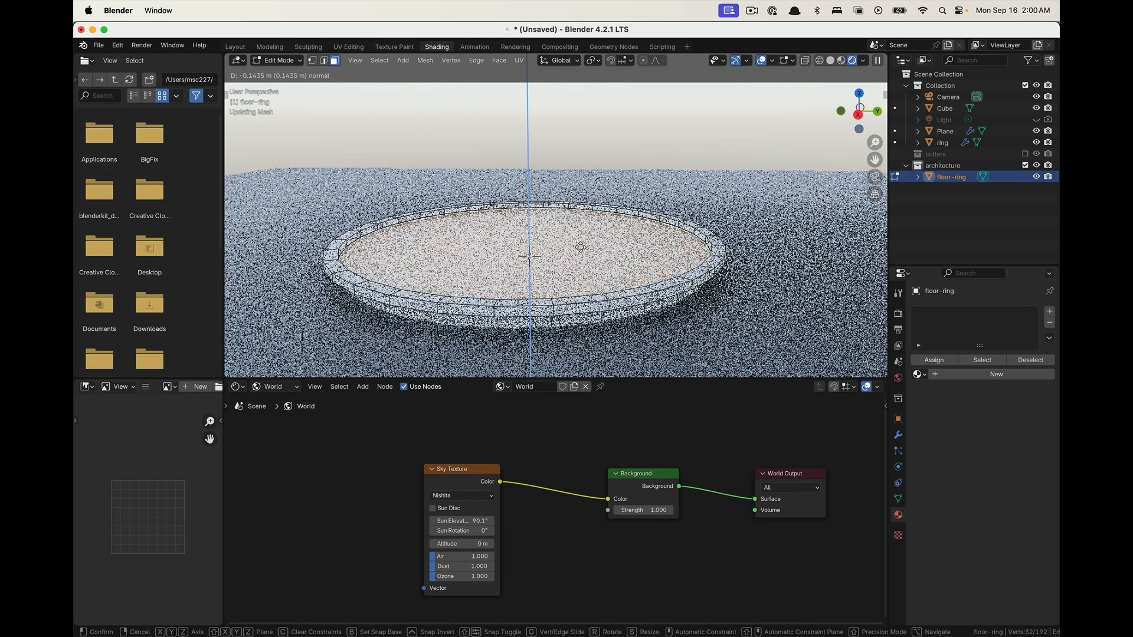
pyautogui.click(581, 246)
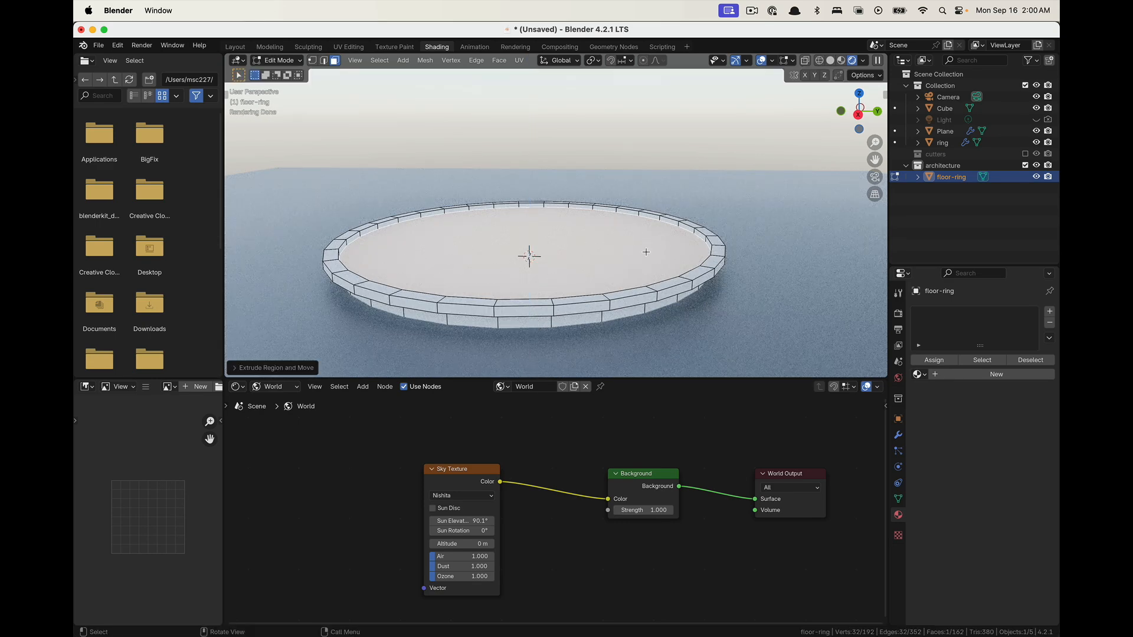
pyautogui.press('Tab')
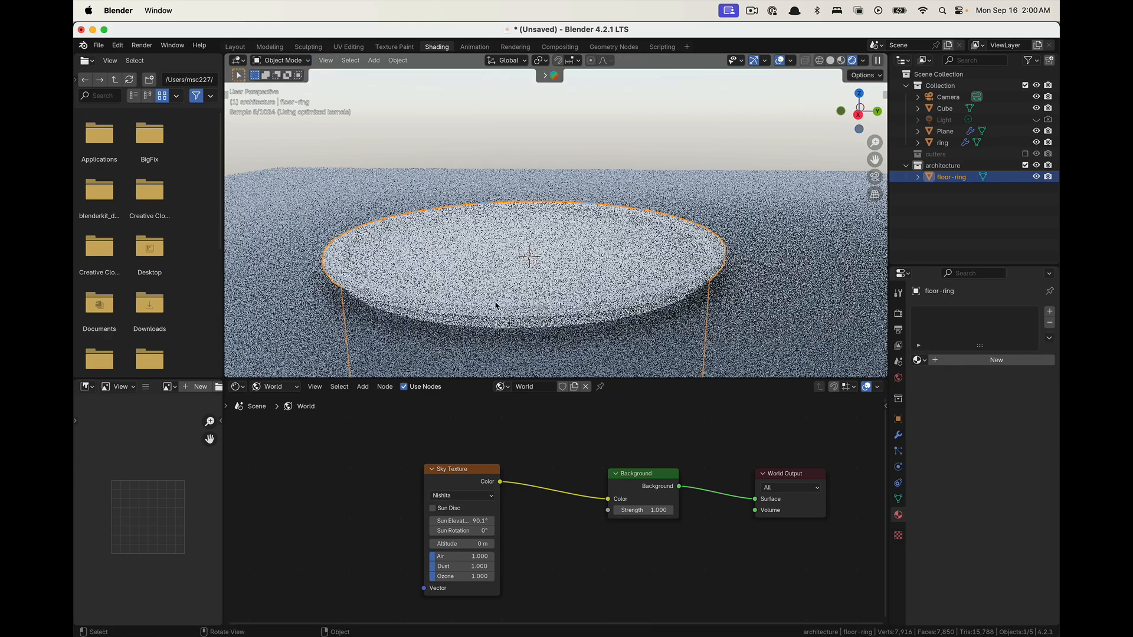
# Select the recess's upper and lower inner edge loops in the floor ring's mesh and scale them inward to widen the rim
pyautogui.moveTo(496, 291); pyautogui.dragTo(647, 195, button='middle')
pyautogui.click(643, 161)
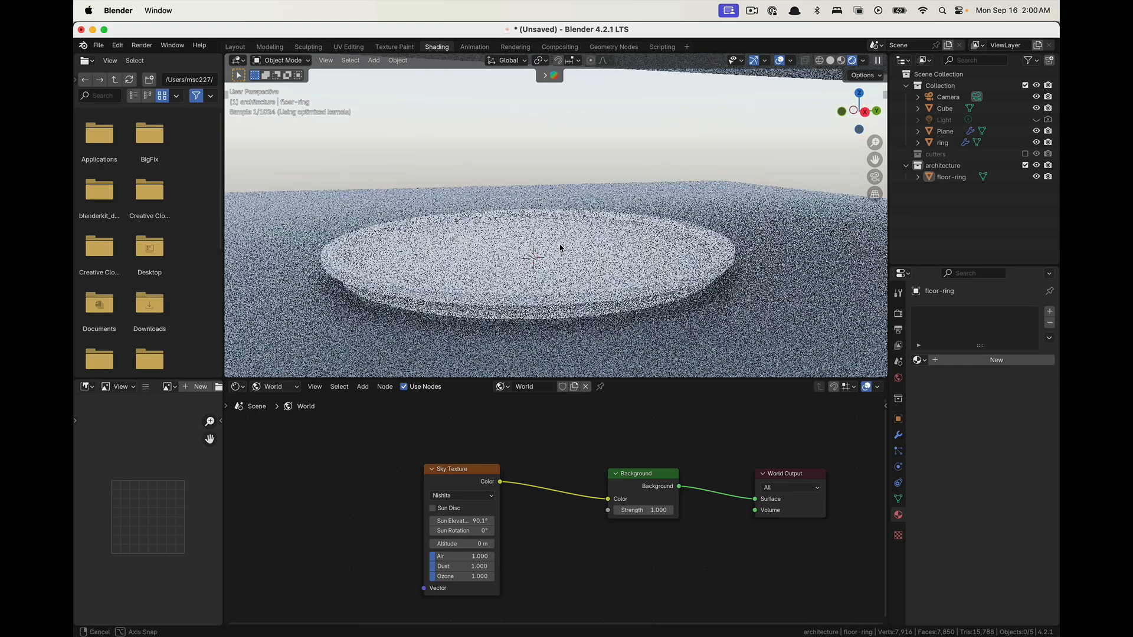
pyautogui.moveTo(560, 248); pyautogui.dragTo(656, 246, button='middle')
pyautogui.click(617, 240)
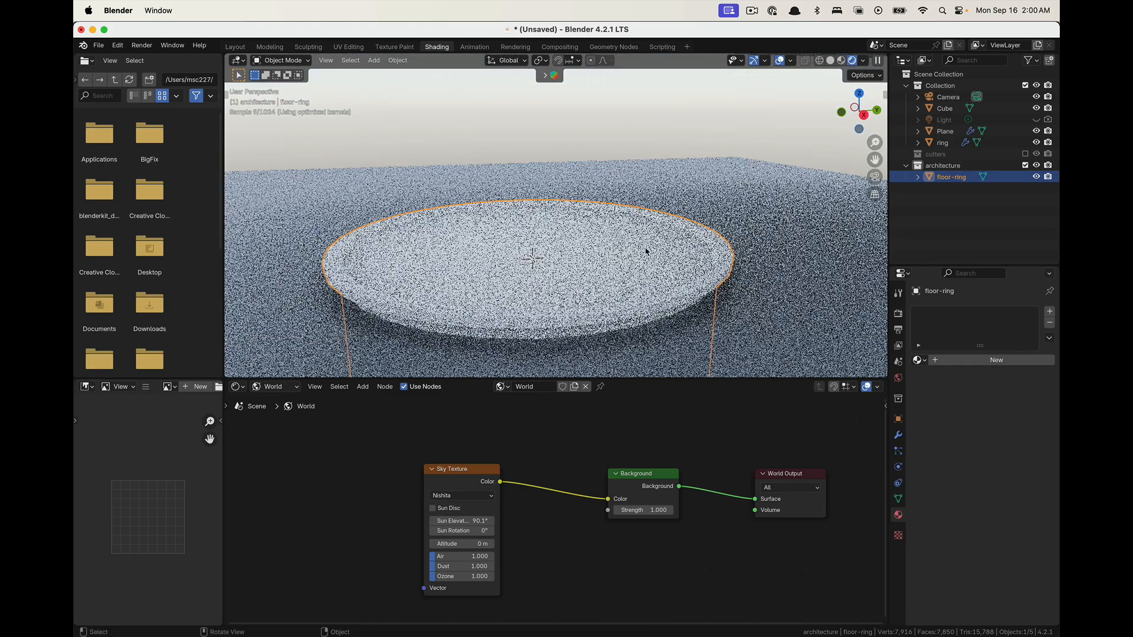
pyautogui.press('Tab')
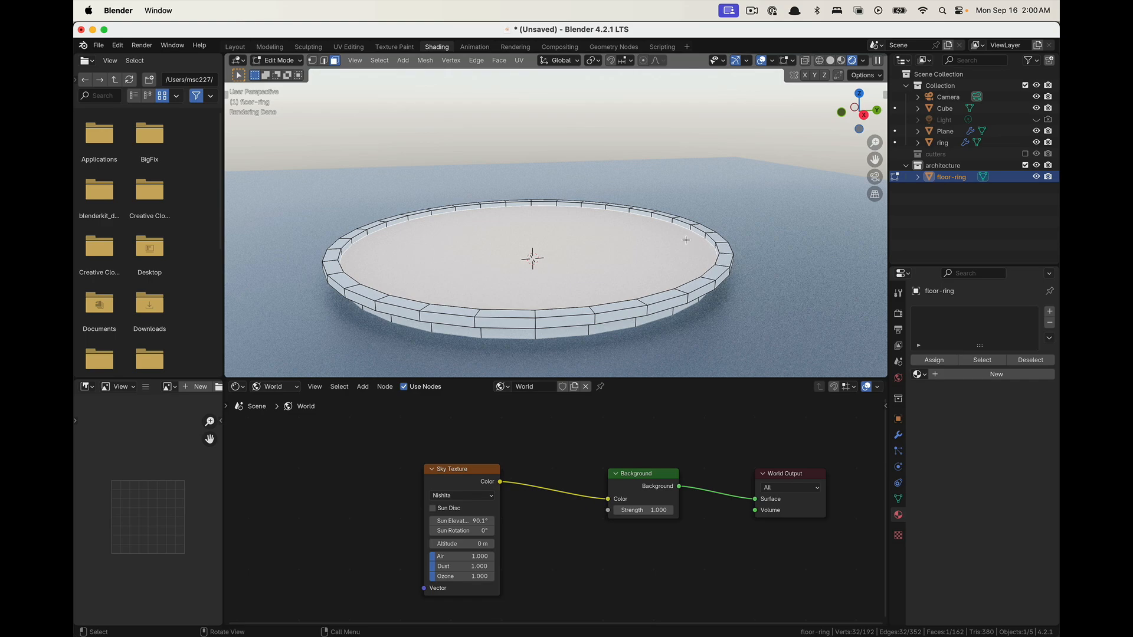
pyautogui.press('2')
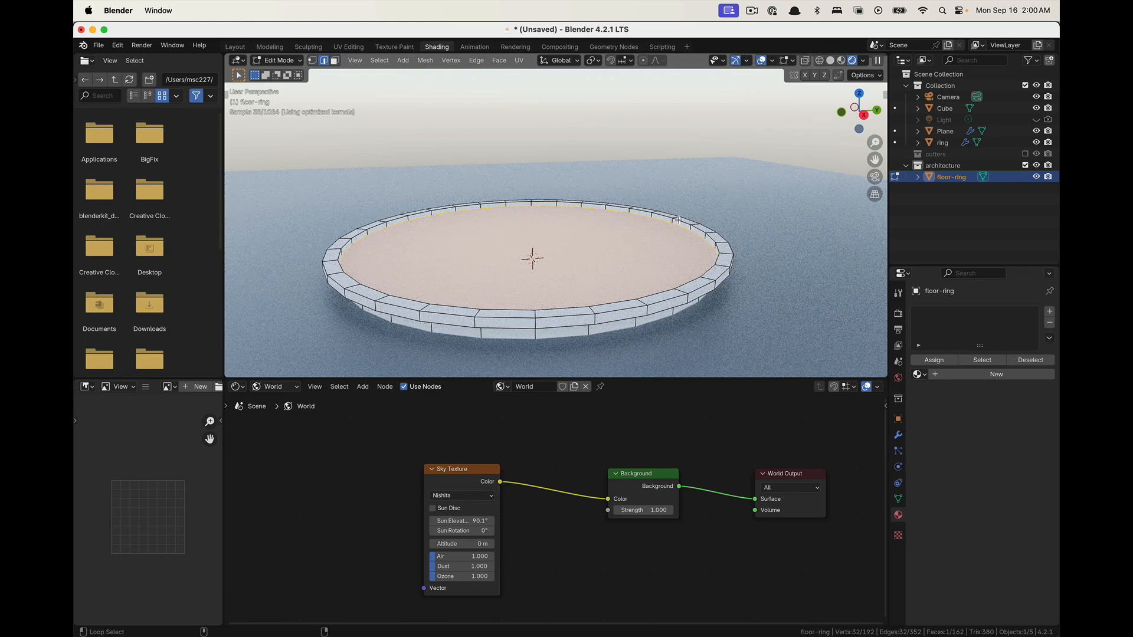
pyautogui.keyDown('alt'); pyautogui.keyDown('shift'); pyautogui.click(679, 222); pyautogui.keyUp('shift'); pyautogui.keyUp('alt')
pyautogui.press('s')
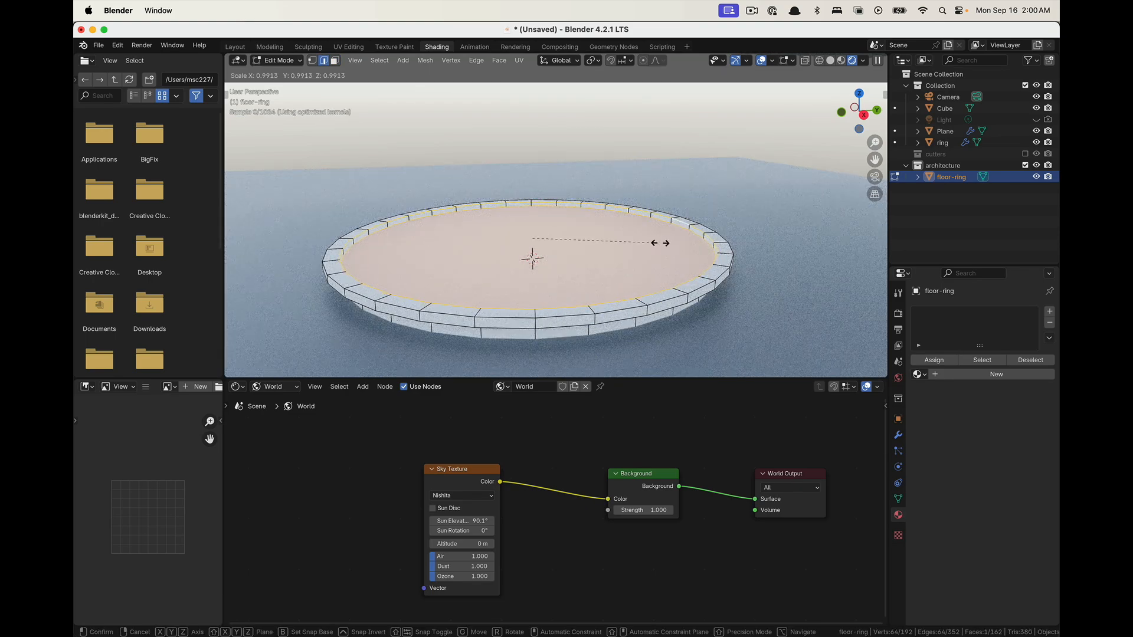
pyautogui.click(651, 246)
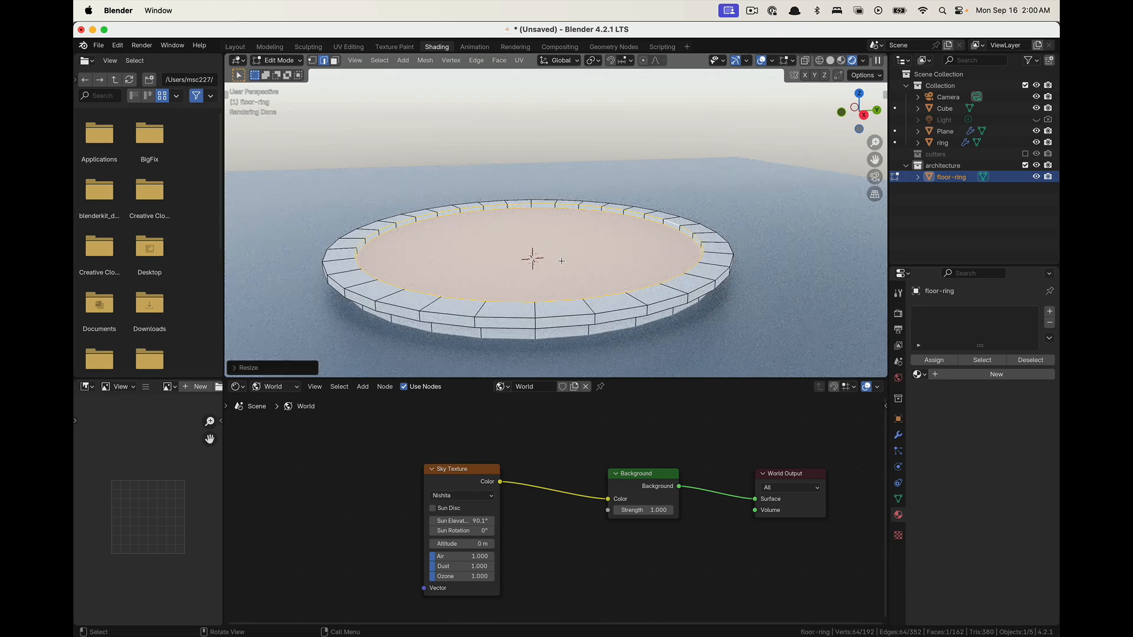
# Lower the floor ring's inner circular face about 0.33 m along Z, then leave Edit Mode and deselect the ring
pyautogui.press('3')
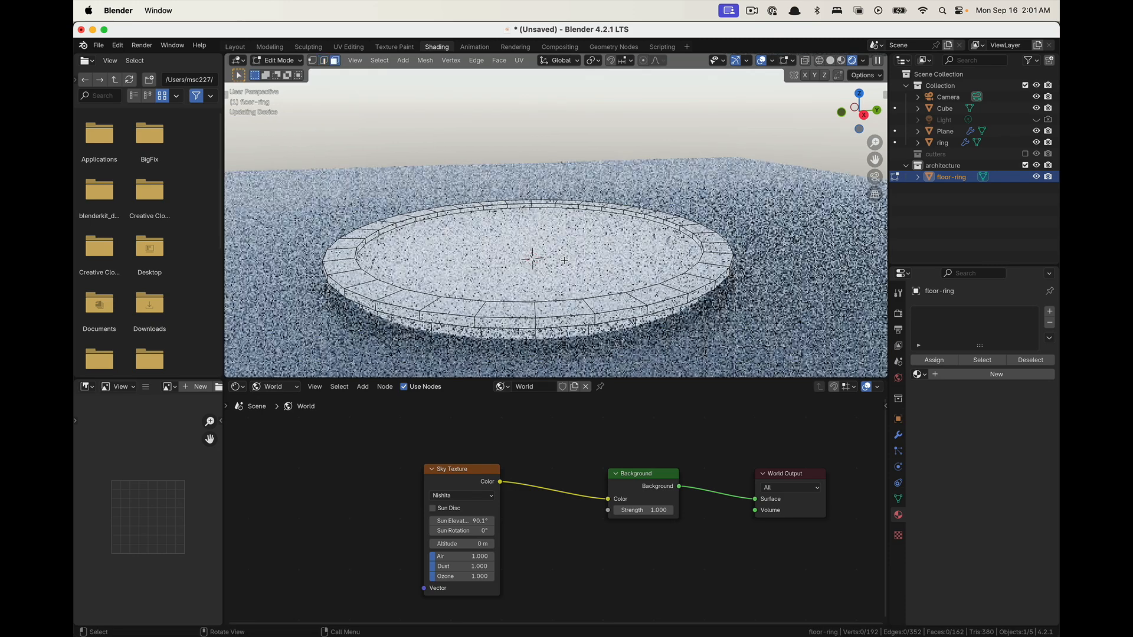
pyautogui.press('g')
pyautogui.press('z')
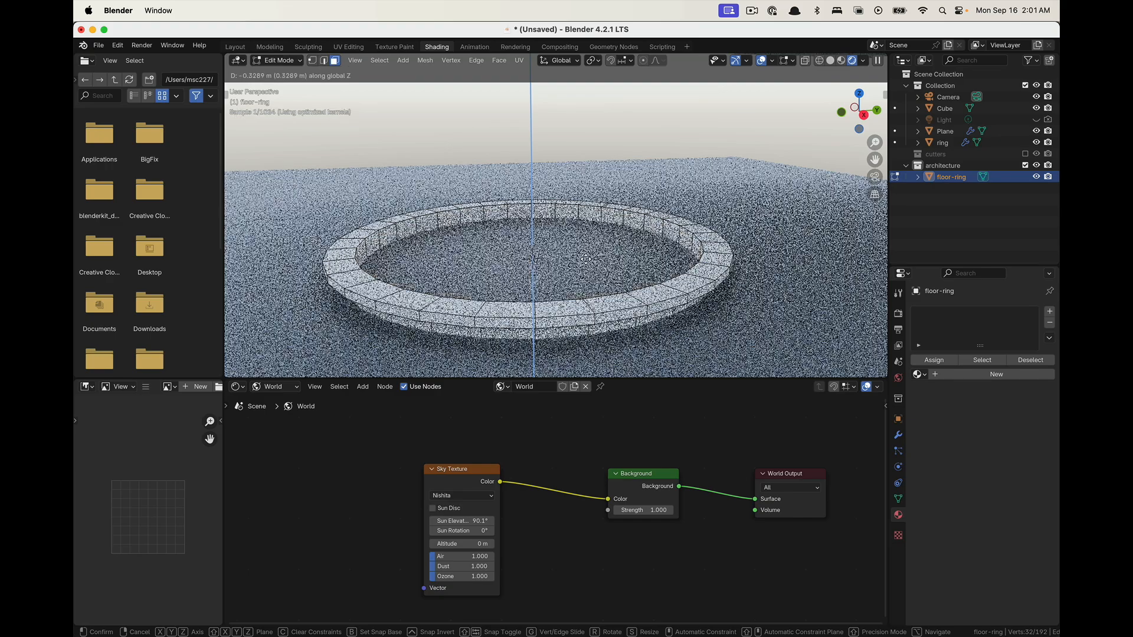
pyautogui.click(587, 258)
pyautogui.press('Tab')
pyautogui.click(550, 131)
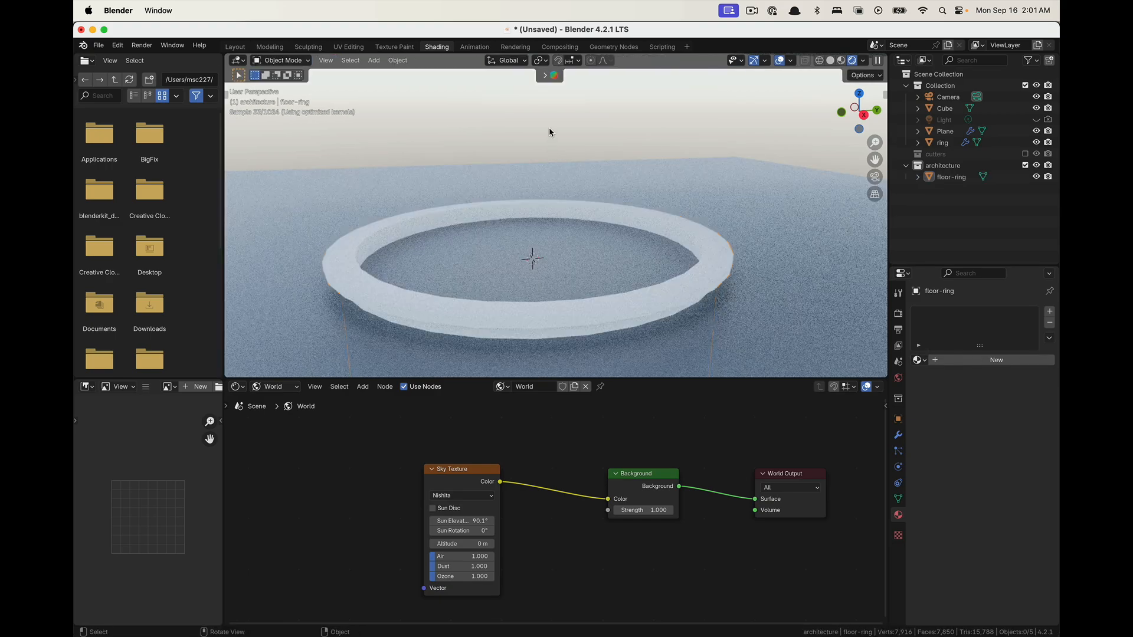
# Add a cube mesh and move it away from the floor ring toward the near edge of the floor slab
pyautogui.moveTo(530, 269); pyautogui.dragTo(579, 272, button='middle')
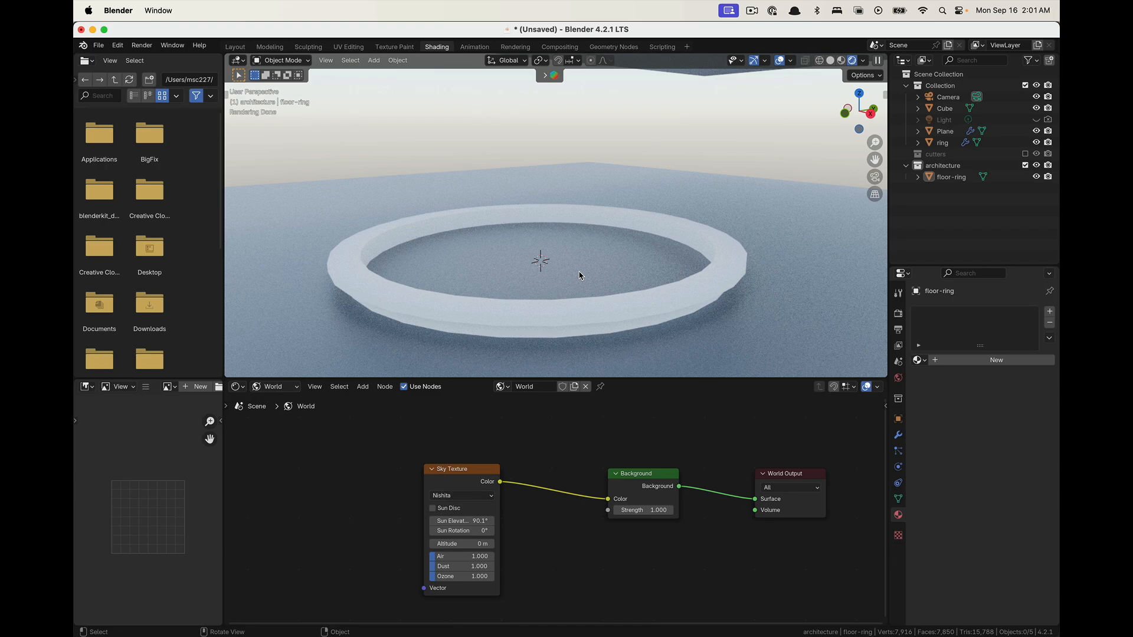
pyautogui.scroll(-4, 555, 264)
pyautogui.moveTo(538, 273); pyautogui.dragTo(628, 235, button='middle')
pyautogui.scroll(-5, 656, 230)
pyautogui.scroll(-3, 632, 238)
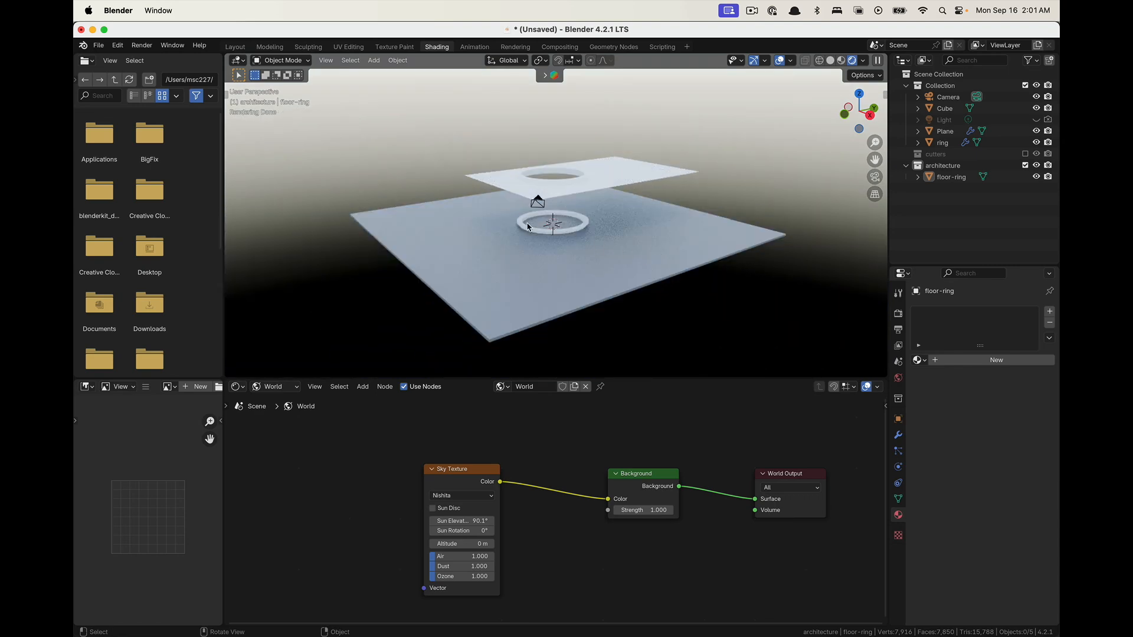
pyautogui.hotkey('shift', 'a')
pyautogui.moveTo(527, 226)
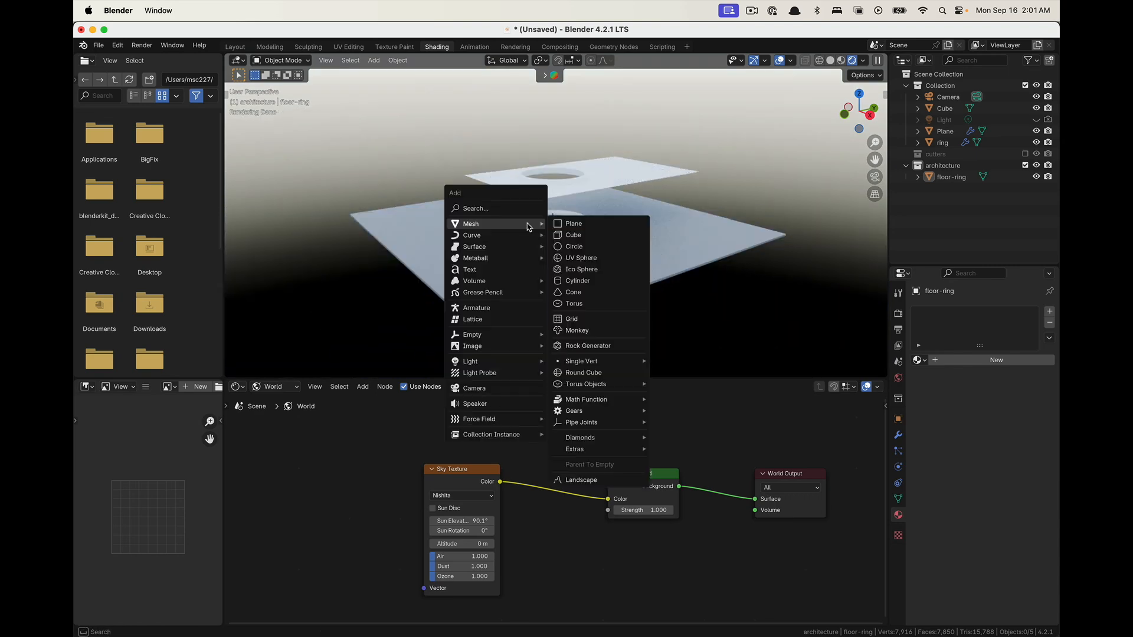
pyautogui.click(571, 235)
pyautogui.press('g')
pyautogui.moveTo(613, 236); pyautogui.dragTo(577, 284, button='middle')
pyautogui.click(484, 266)
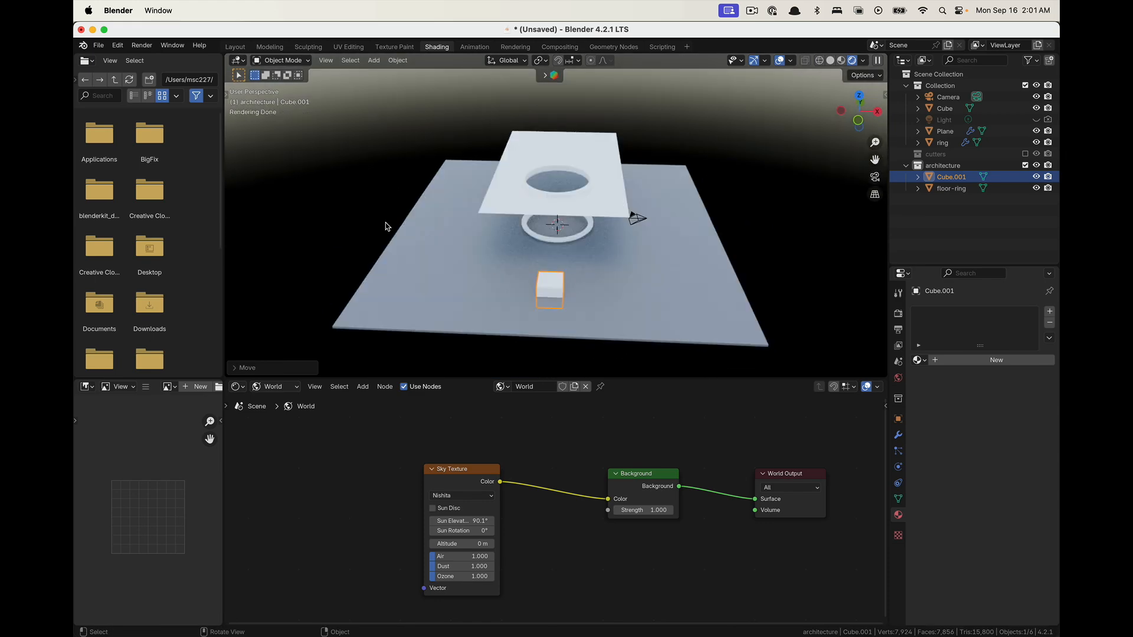
# Stretch the new cube along X with the Transform tool into a long bar spanning beyond the floor slab's width
pyautogui.press('t')
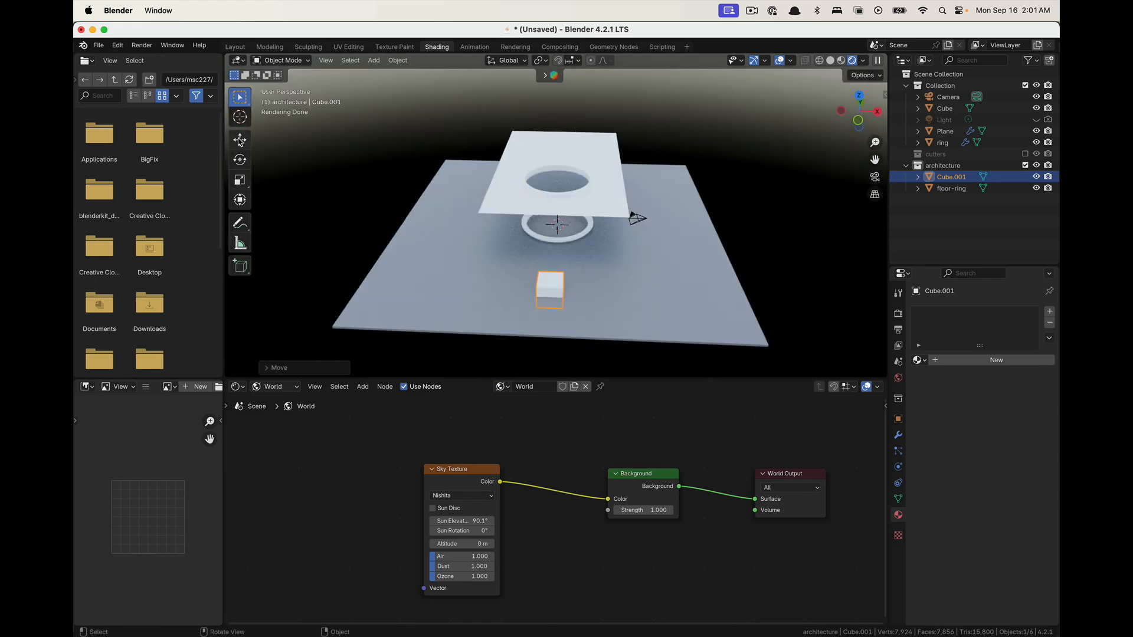
pyautogui.click(239, 201)
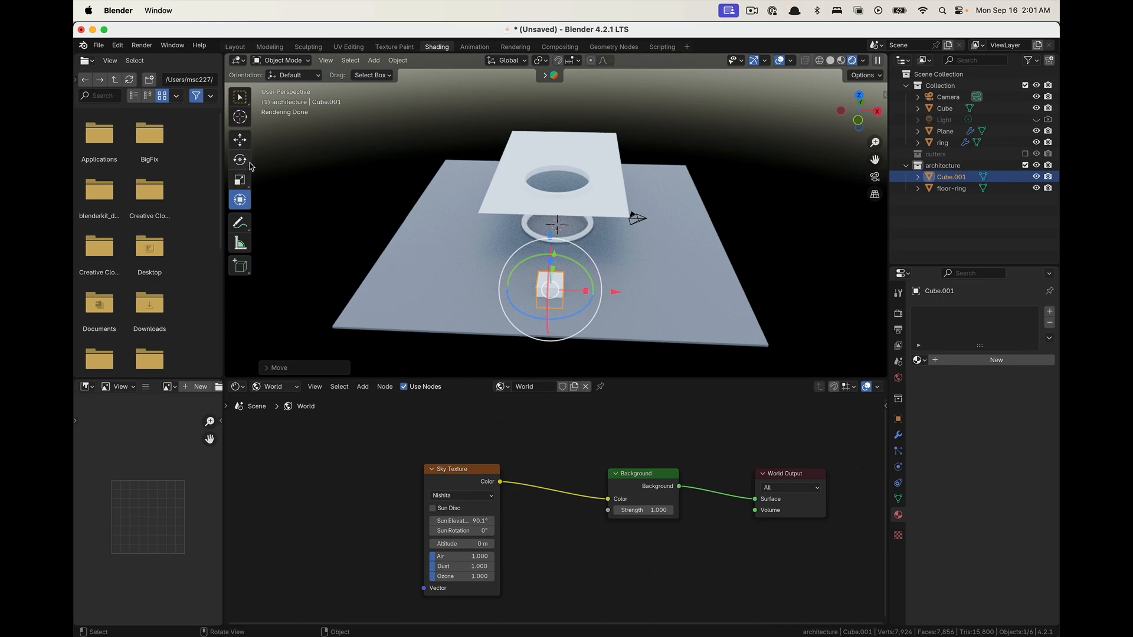
pyautogui.scroll(1, 638, 284)
pyautogui.keyDown('shift'); pyautogui.moveTo(579, 324); pyautogui.dragTo(540, 263, button='middle'); pyautogui.keyUp('shift')
pyautogui.scroll(3, 517, 261)
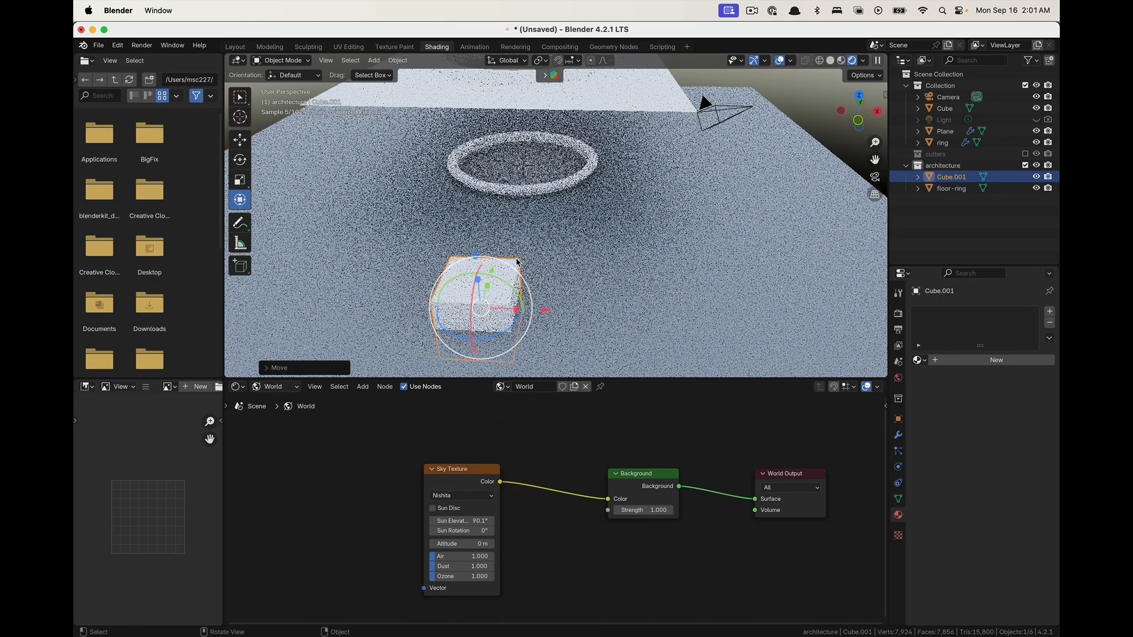
pyautogui.keyDown('shift'); pyautogui.moveTo(529, 324); pyautogui.dragTo(561, 272, button='middle'); pyautogui.keyUp('shift')
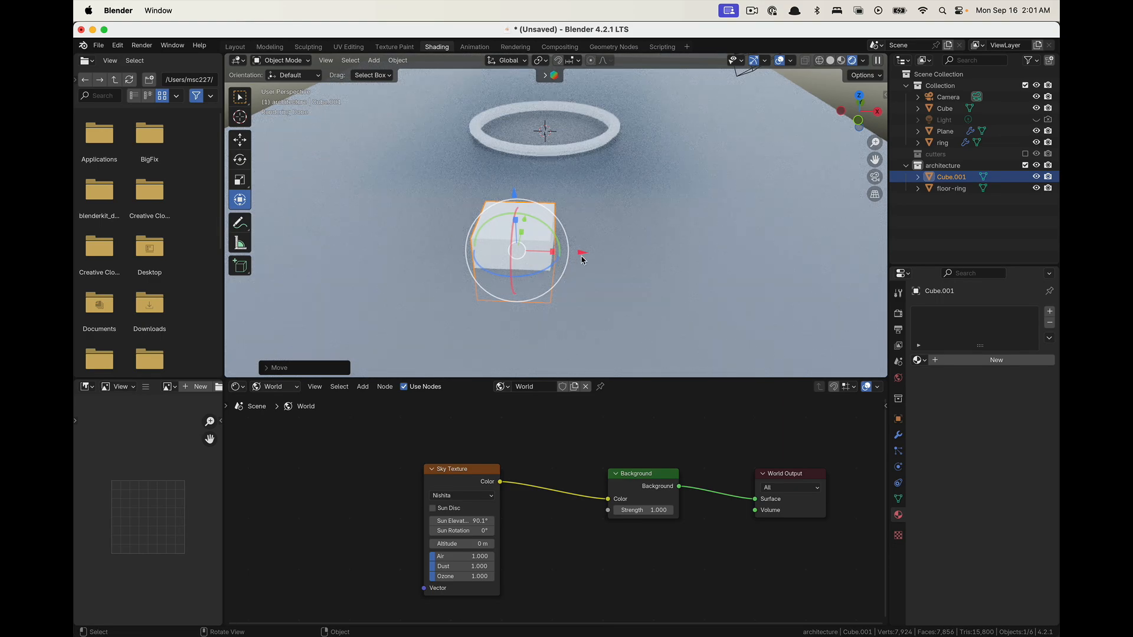
pyautogui.moveTo(553, 253); pyautogui.dragTo(799, 256)
pyautogui.scroll(-3, 571, 233)
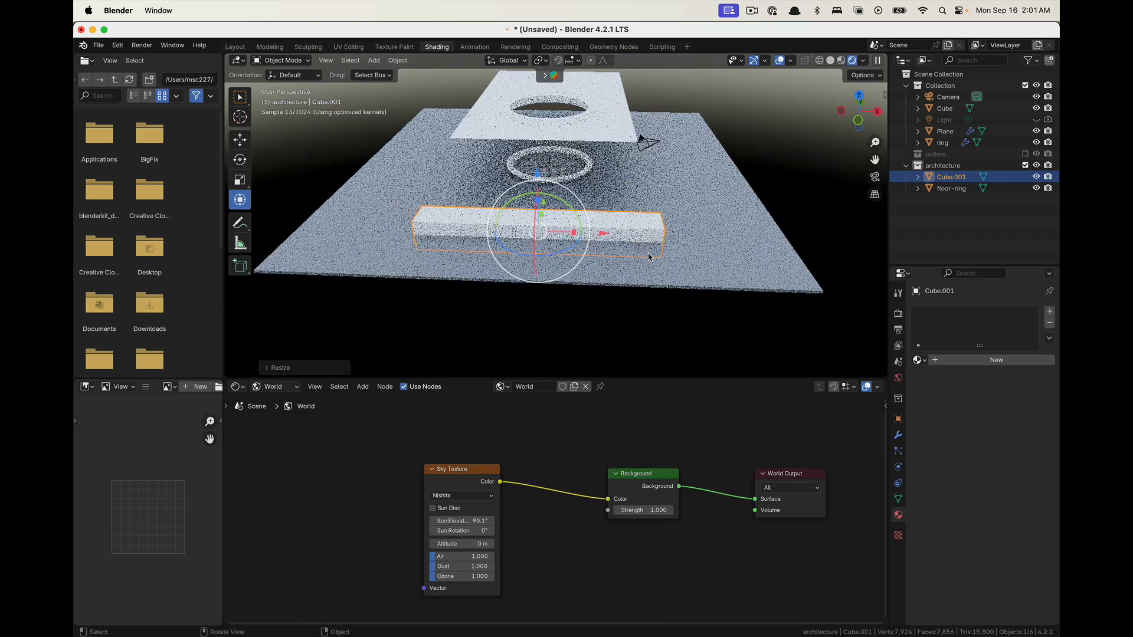
pyautogui.moveTo(572, 233); pyautogui.dragTo(615, 238)
# Scale the long bar along Z to make it a wall rising above the raised plane
pyautogui.moveTo(615, 238); pyautogui.dragTo(587, 247, button='middle')
pyautogui.press('s')
pyautogui.press('z')
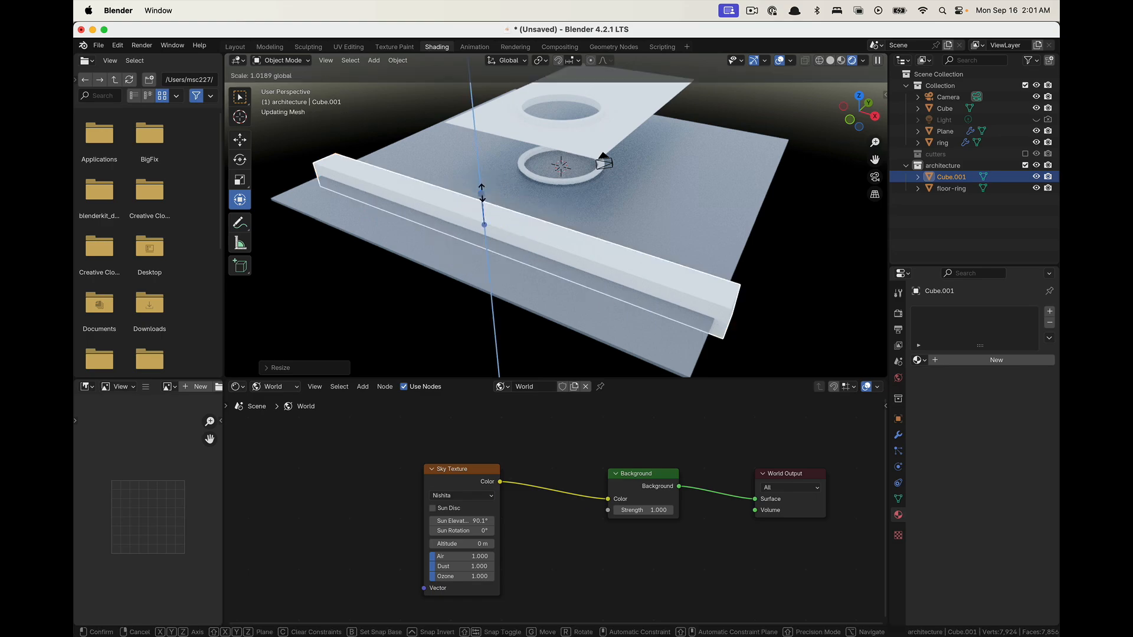
pyautogui.moveTo(475, 135); pyautogui.dragTo(468, 94)
# Duplicate the wall about 23.9 m along Y to the opposite side of the floor slab
pyautogui.moveTo(608, 225); pyautogui.dragTo(493, 186, button='middle')
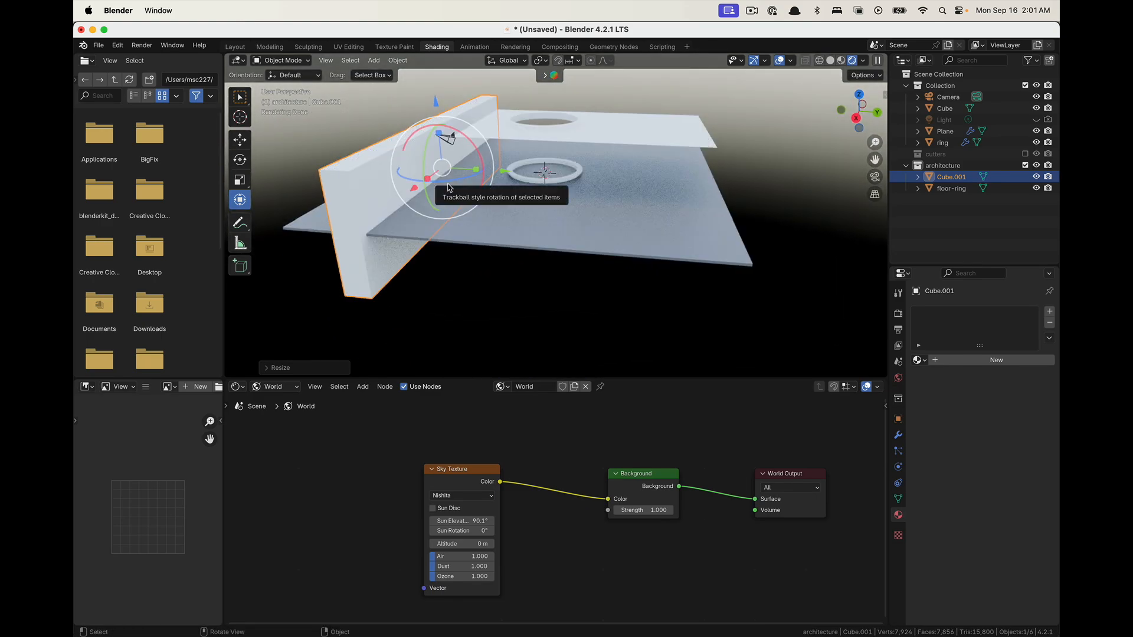
pyautogui.hotkey('shift', 'd')
pyautogui.press('y')
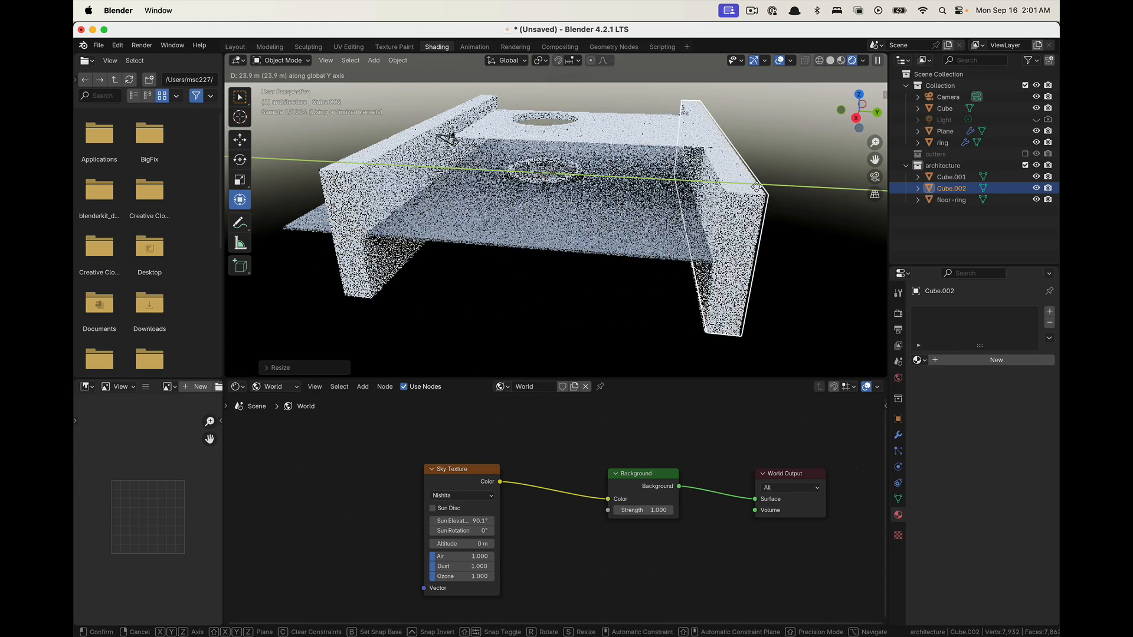
pyautogui.click(760, 187)
# Duplicate both walls in place and rotate the copies 90 degrees about Z to close the remaining two sides
pyautogui.moveTo(761, 187); pyautogui.dragTo(438, 155, button='middle')
pyautogui.keyDown('shift'); pyautogui.click(412, 142); pyautogui.keyUp('shift')
pyautogui.scroll(-4, 437, 150)
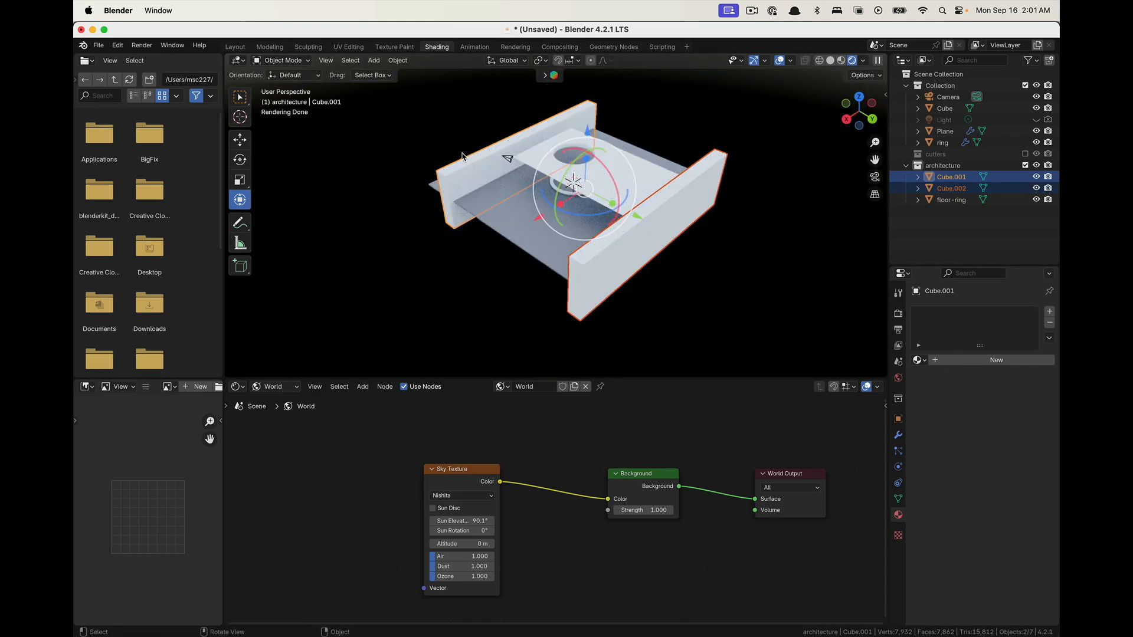
pyautogui.moveTo(693, 260); pyautogui.dragTo(672, 242, button='middle')
pyautogui.hotkey('shift', 'd')
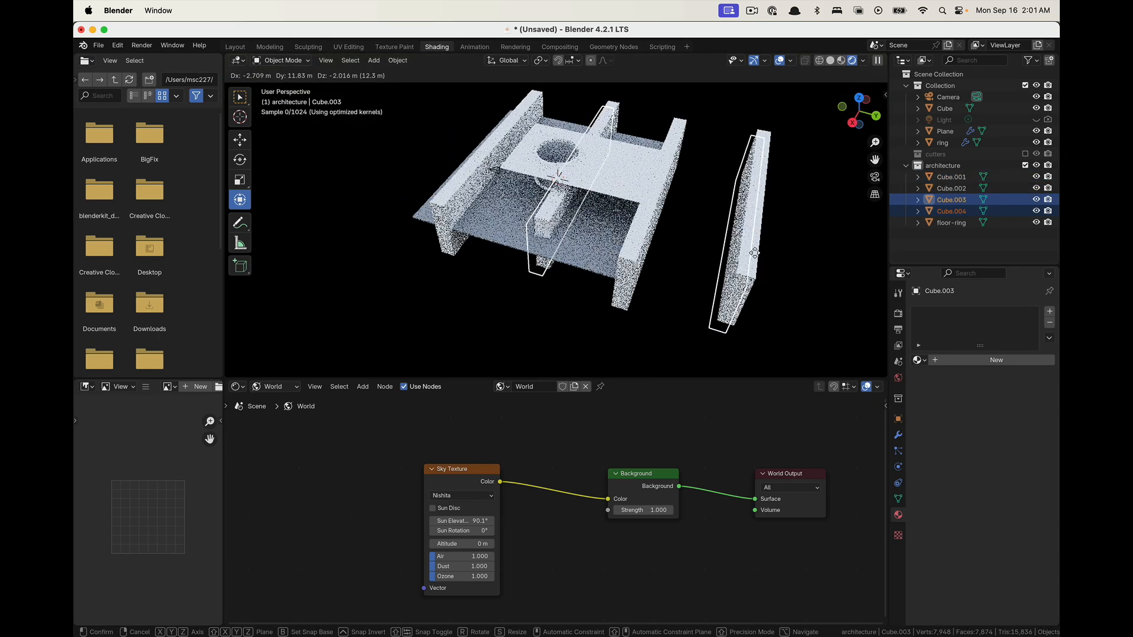
pyautogui.rightClick(759, 257)
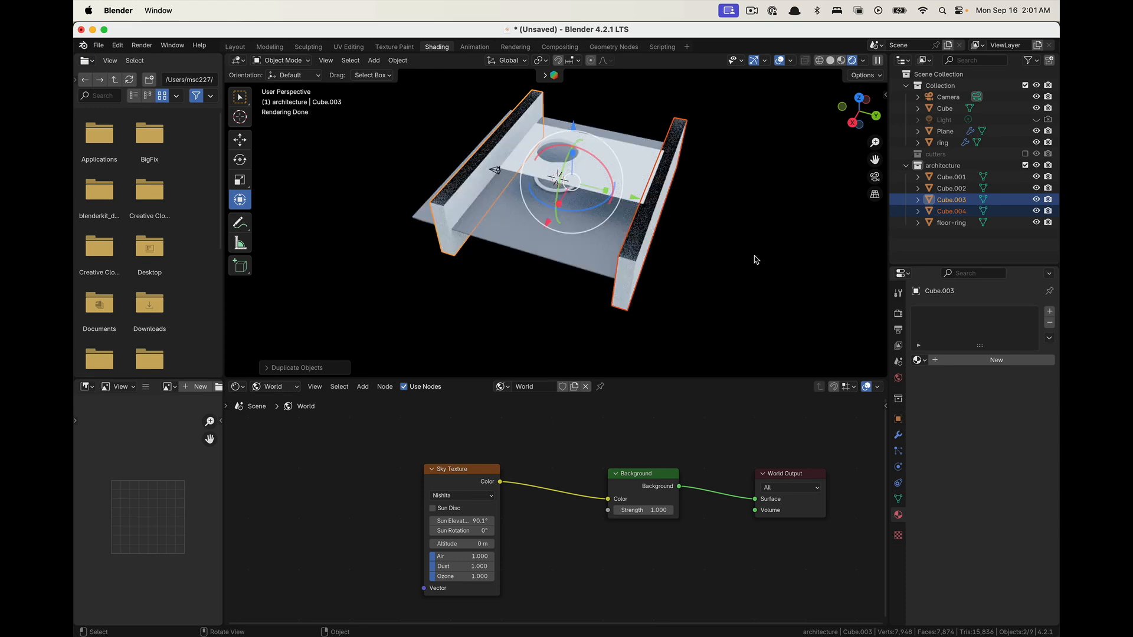
pyautogui.write('rz90')
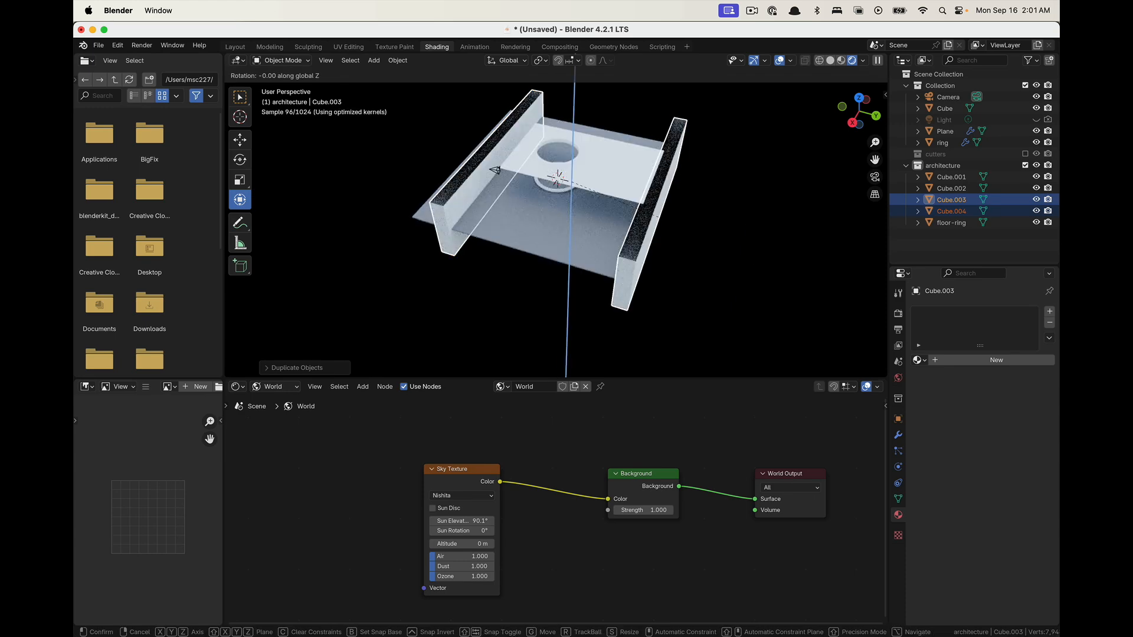
pyautogui.press('Return')
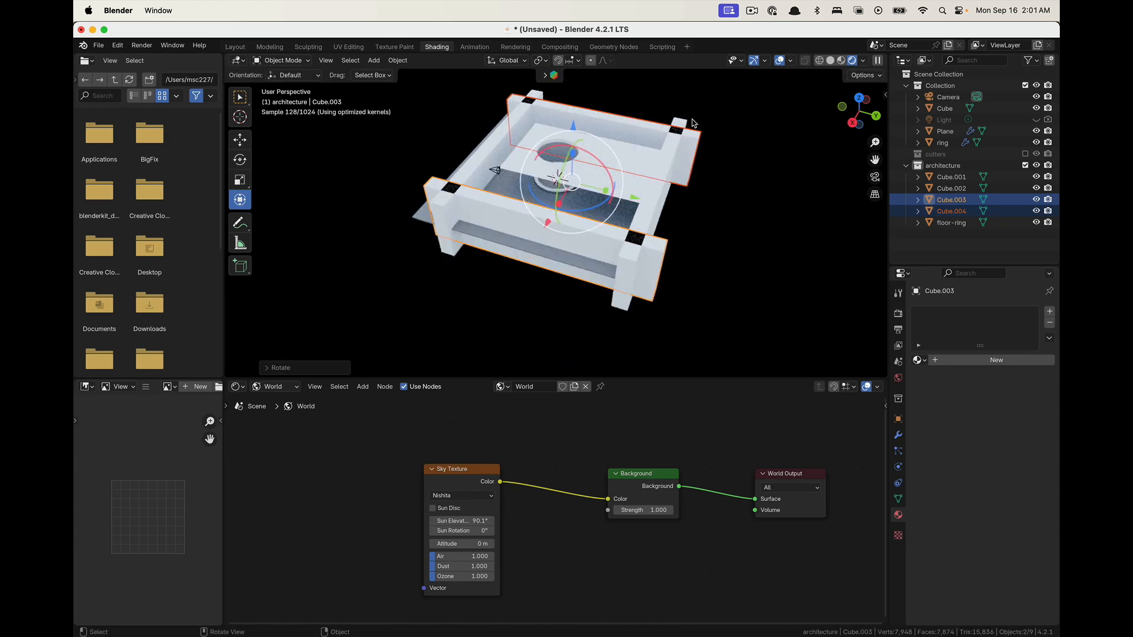
pyautogui.scroll(2, 524, 204)
pyautogui.scroll(2, 524, 204)
pyautogui.moveTo(524, 204); pyautogui.dragTo(682, 135, button='middle')
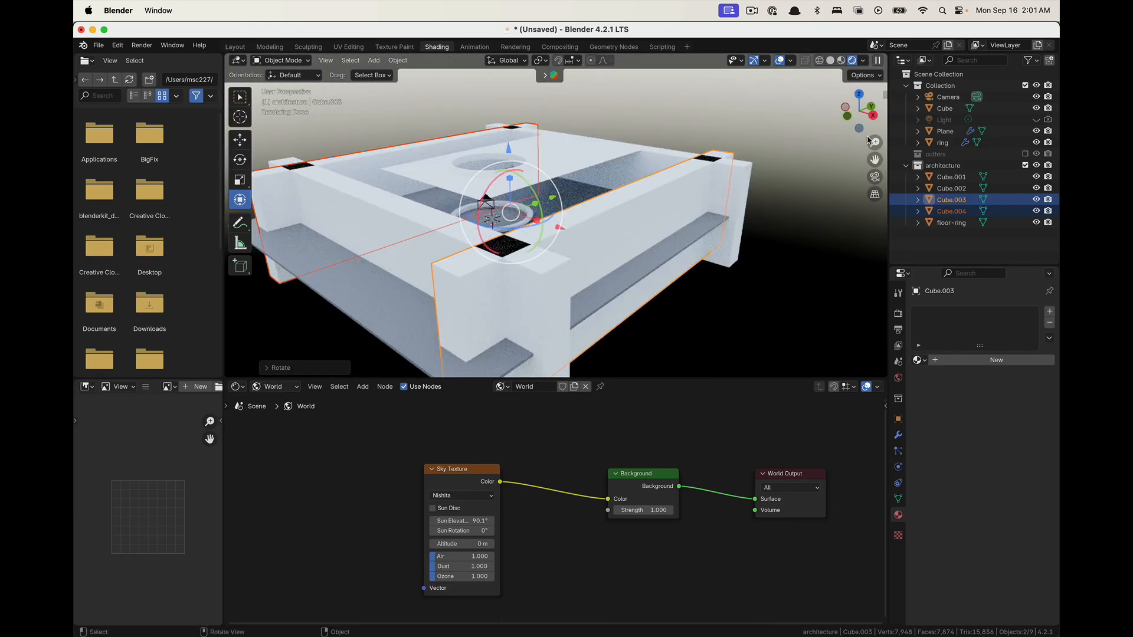
# Look through the scene camera and lower its view to frame the floor ring from near floor level inside the walls
pyautogui.click(875, 177)
pyautogui.moveTo(626, 237); pyautogui.dragTo(703, 174, button='middle')
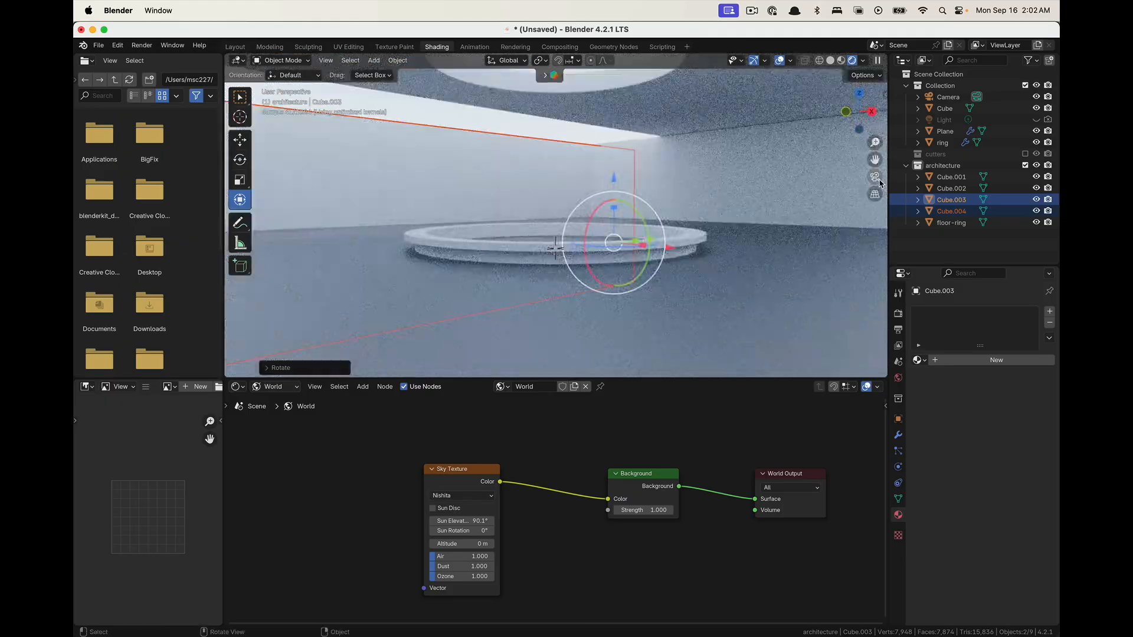
pyautogui.click(875, 177)
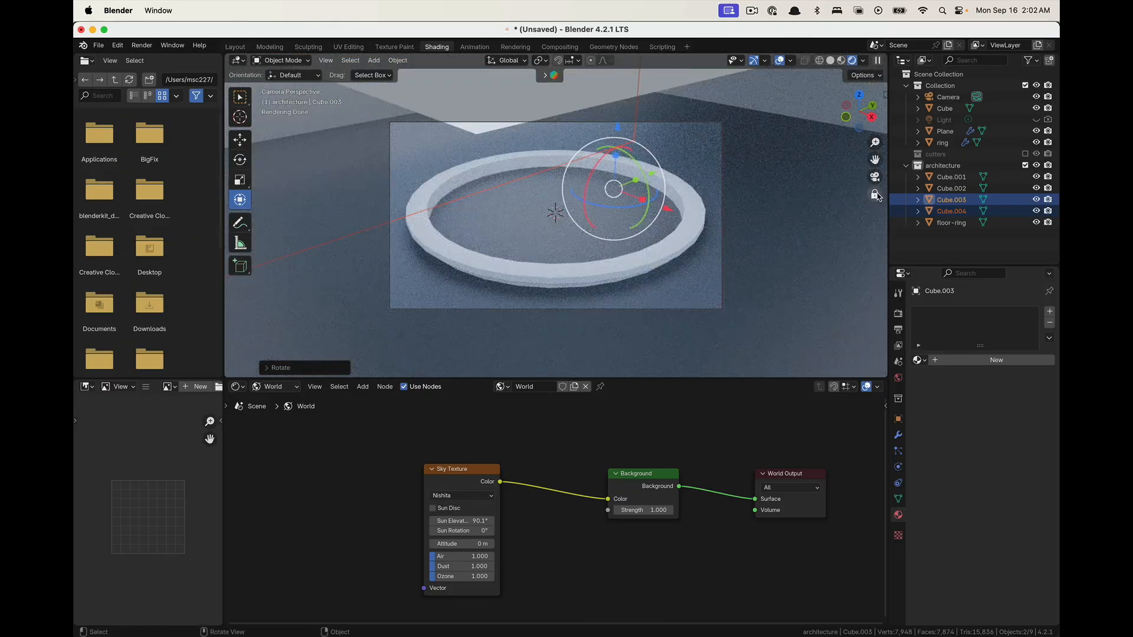
pyautogui.moveTo(761, 255); pyautogui.dragTo(726, 224, button='middle')
pyautogui.click(551, 135)
pyautogui.press('Tab')
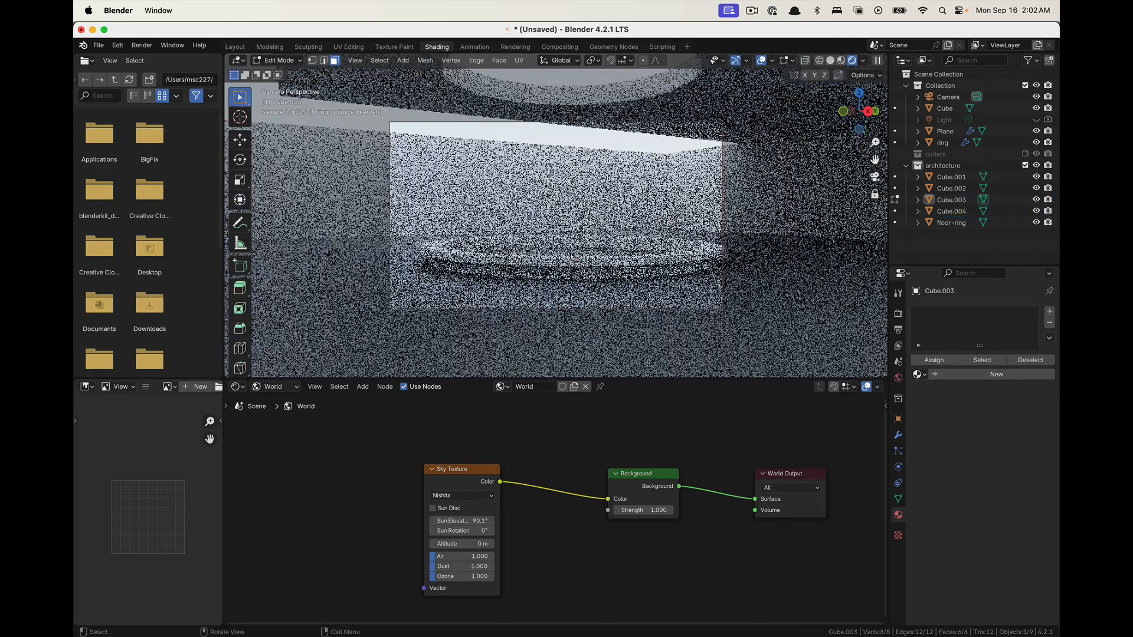
pyautogui.press('Tab')
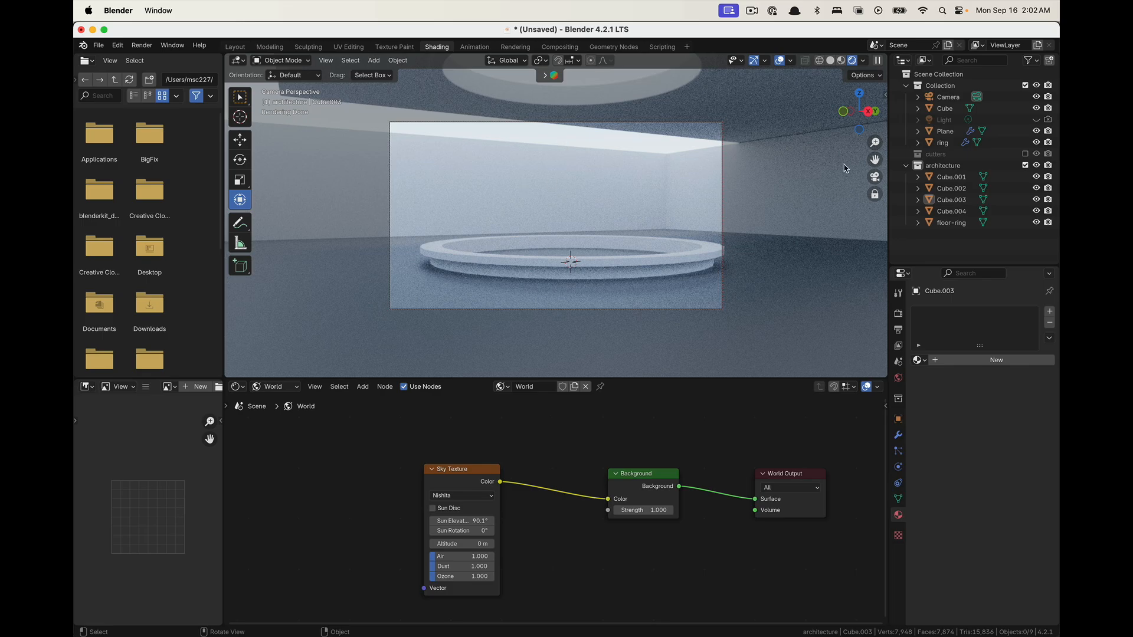
# Add a plain-axes empty and move it along X and Y to about X 8.19 m, Y -5.08 m, near the camera
pyautogui.click(875, 178)
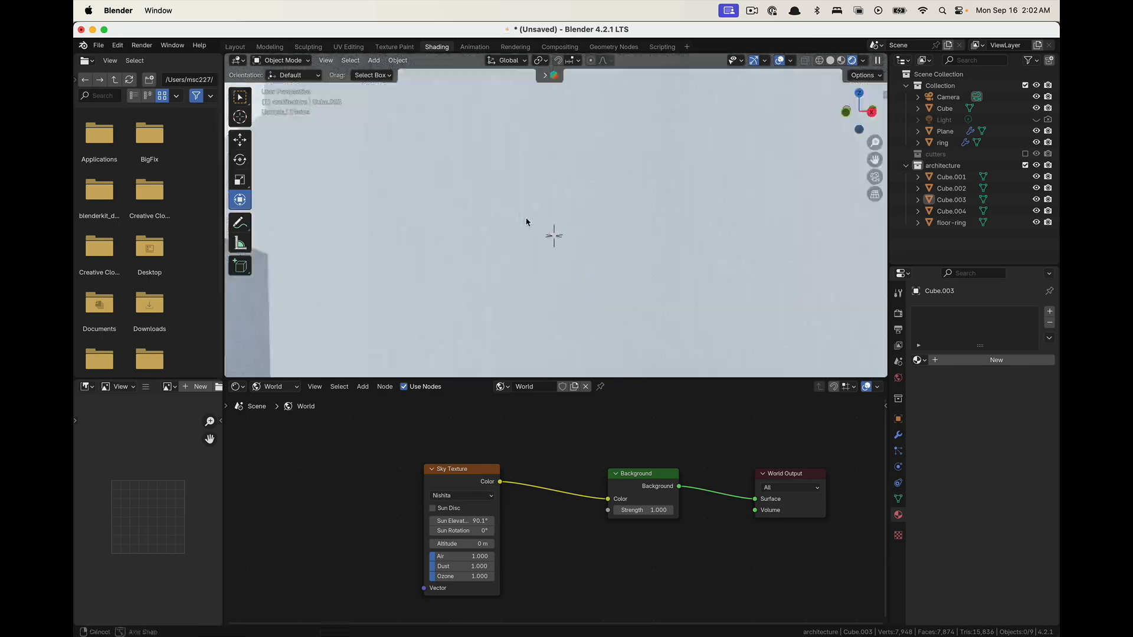
pyautogui.moveTo(451, 254); pyautogui.dragTo(701, 246, button='middle')
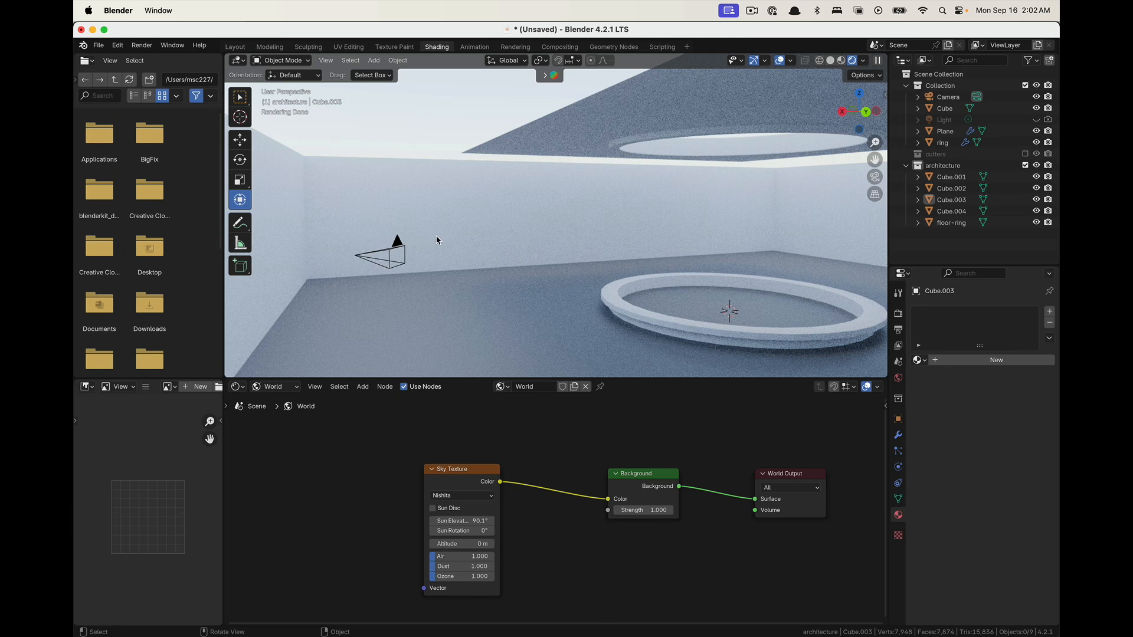
pyautogui.hotkey('shift', 'a')
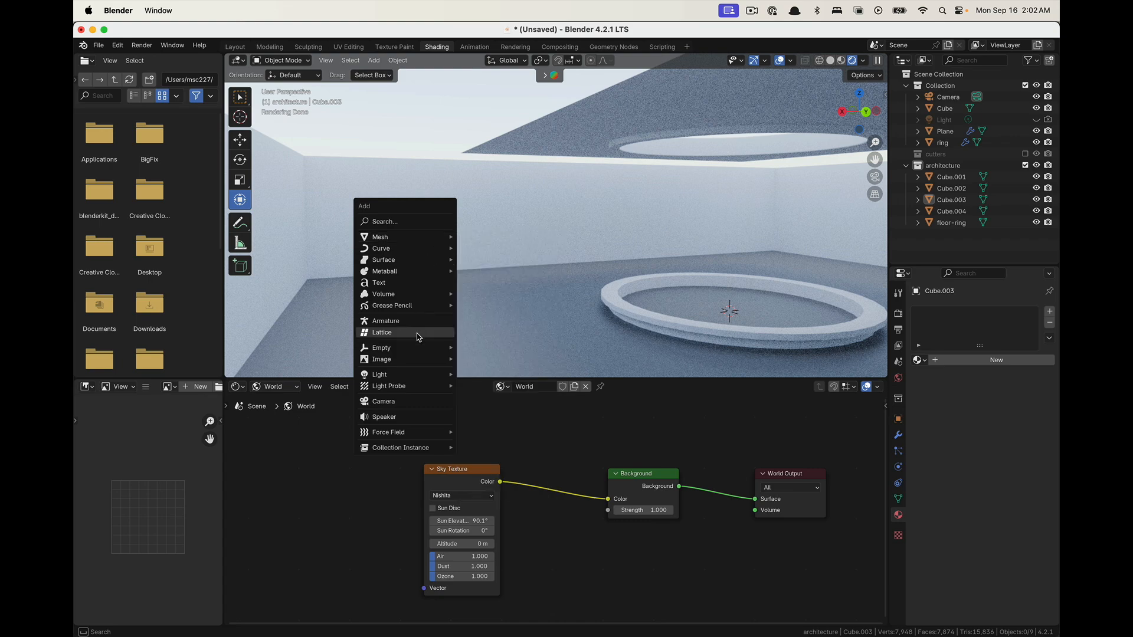
pyautogui.moveTo(413, 348)
pyautogui.click(510, 348)
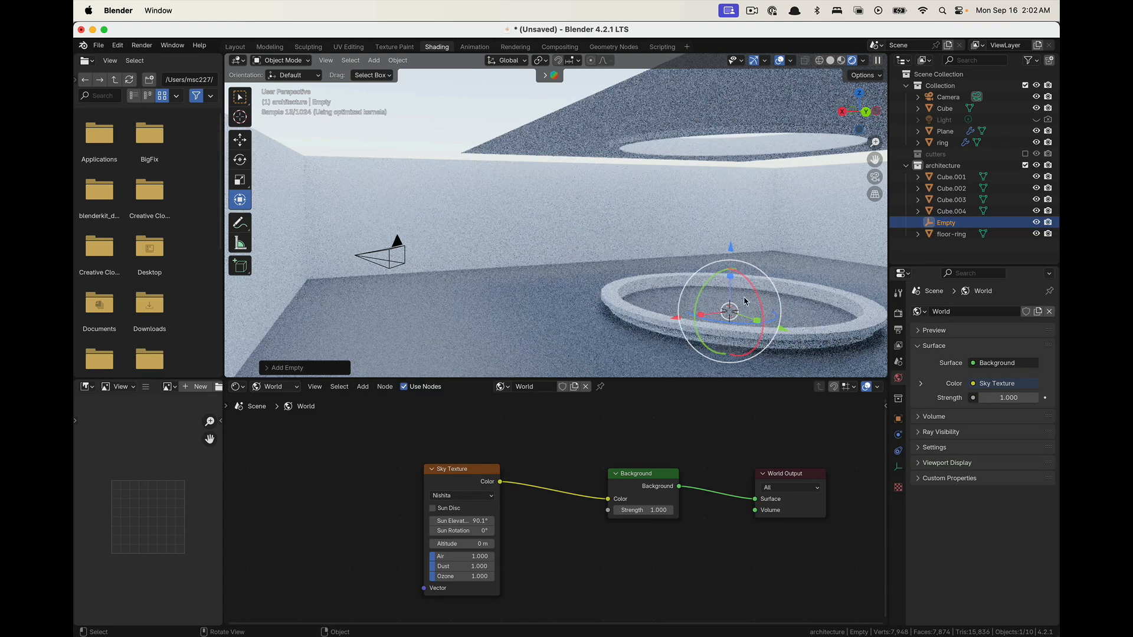
pyautogui.moveTo(688, 322); pyautogui.dragTo(413, 329)
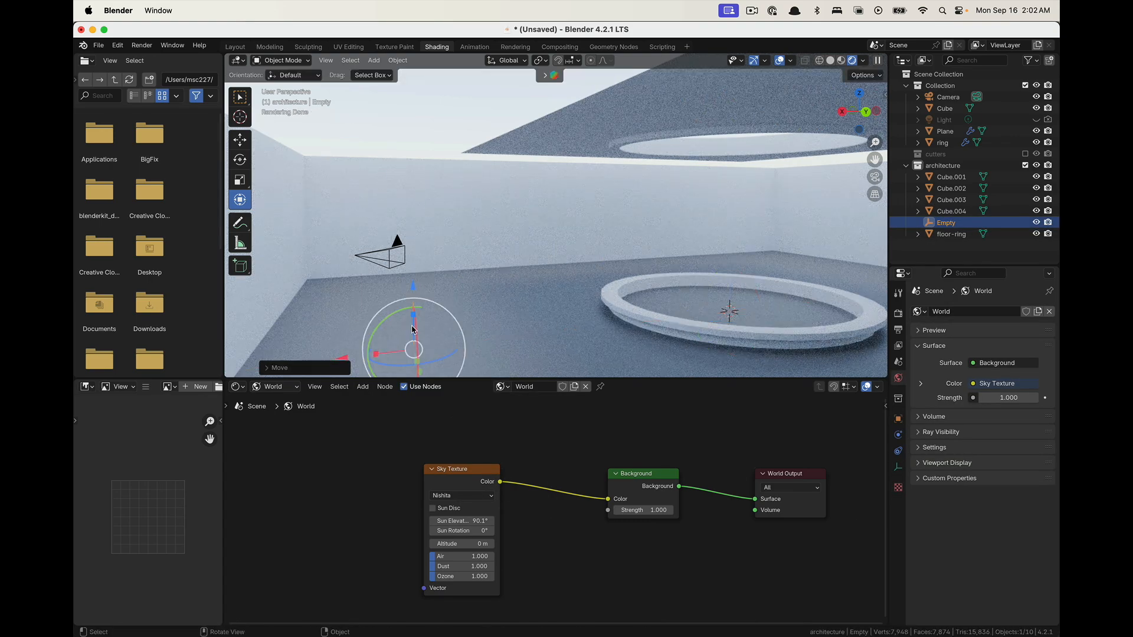
pyautogui.moveTo(425, 369); pyautogui.dragTo(401, 321)
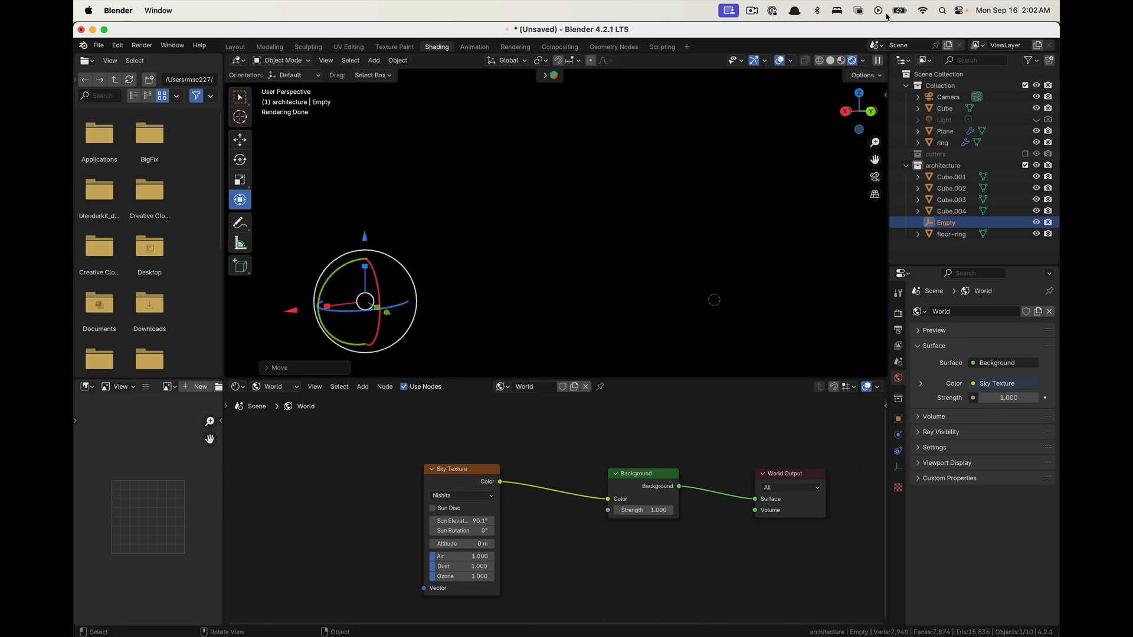
# Show the viewport in solid shading with X-ray and set the empty's Z location to 1.6 m
pyautogui.click(831, 62)
pyautogui.click(819, 63)
pyautogui.moveTo(629, 177); pyautogui.dragTo(754, 175, button='middle')
pyautogui.moveTo(677, 216); pyautogui.dragTo(522, 227, button='middle')
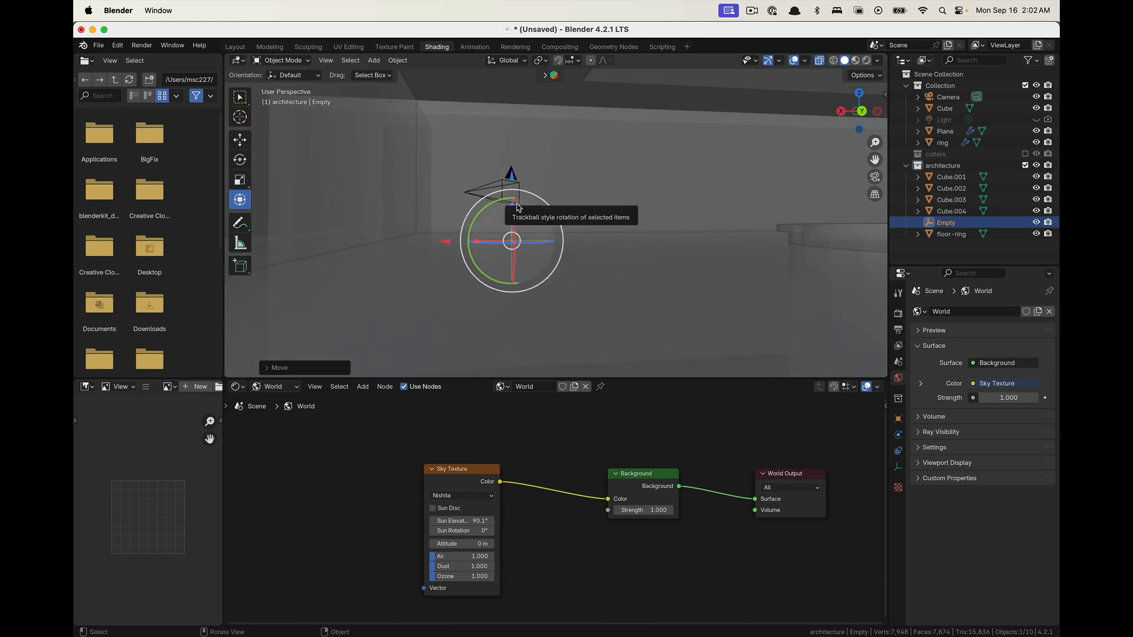
pyautogui.click(884, 94)
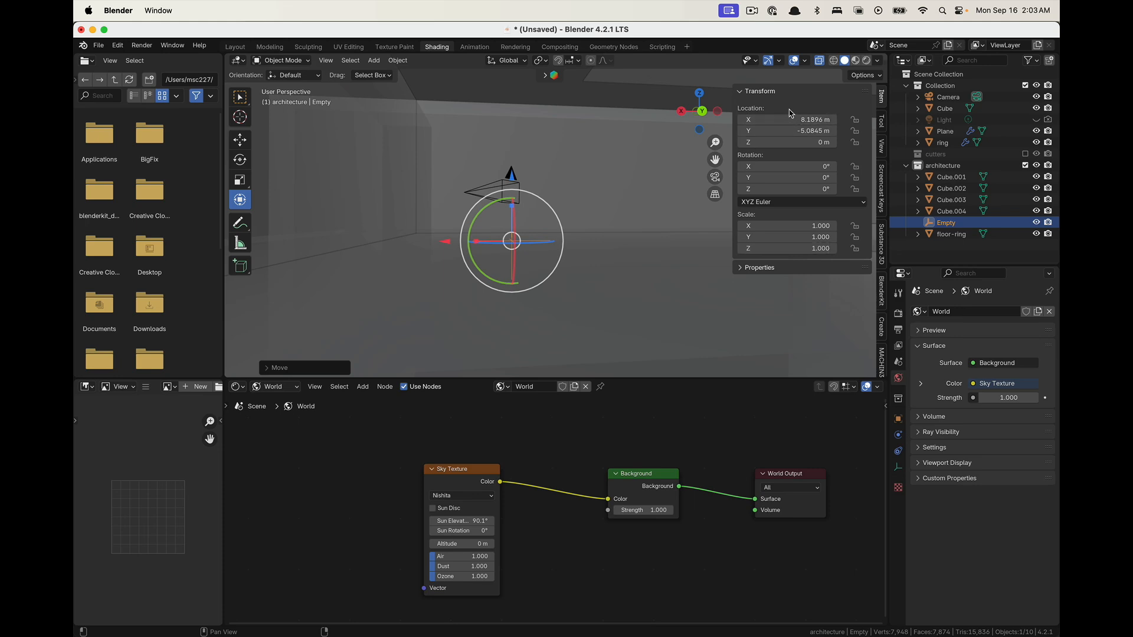
pyautogui.click(817, 142)
pyautogui.write('1')
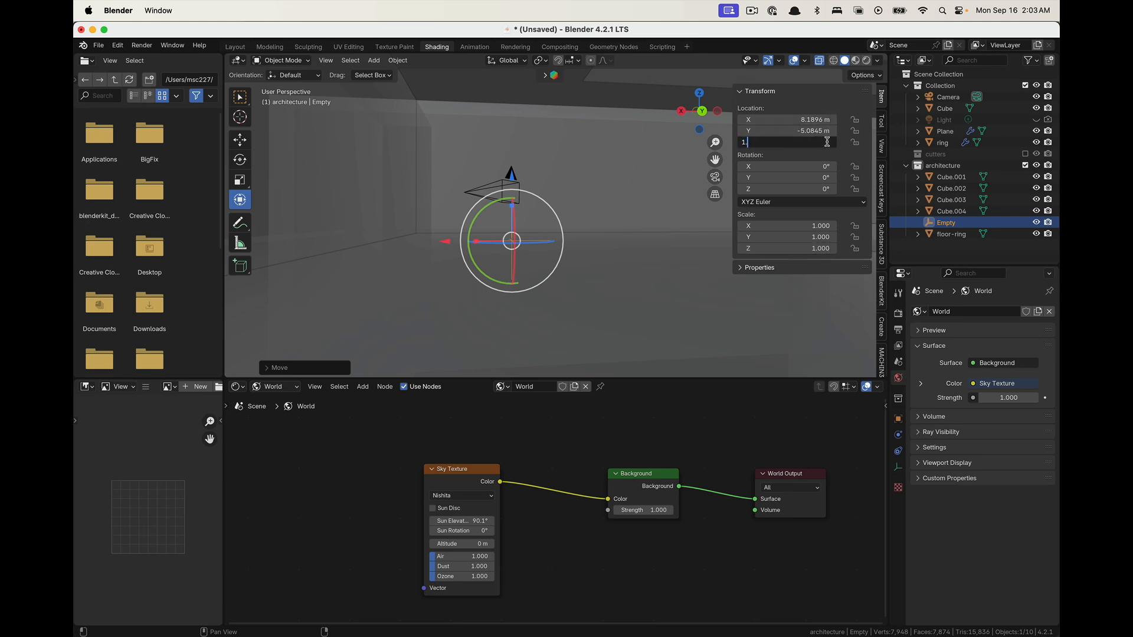
pyautogui.write('.6')
pyautogui.press('Return')
# Move the camera past the empty to about X 7.07 m, Y -5.01 m, Z 1.36 m
pyautogui.moveTo(501, 149); pyautogui.dragTo(515, 161, button='middle')
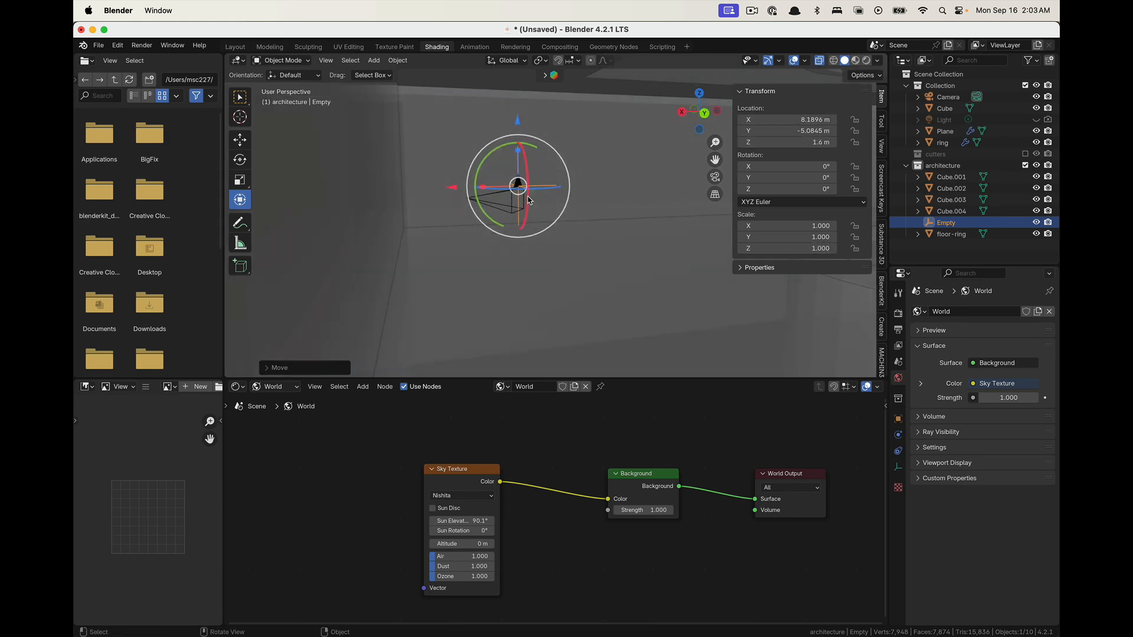
pyautogui.scroll(3, 474, 195)
pyautogui.click(426, 191)
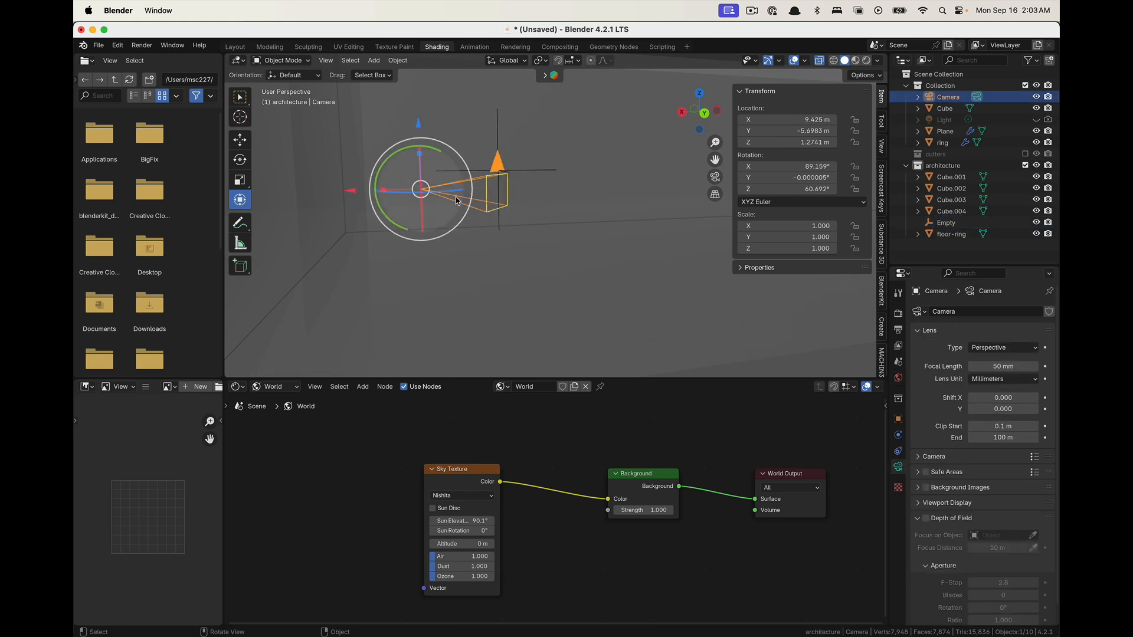
pyautogui.moveTo(445, 207); pyautogui.dragTo(505, 180)
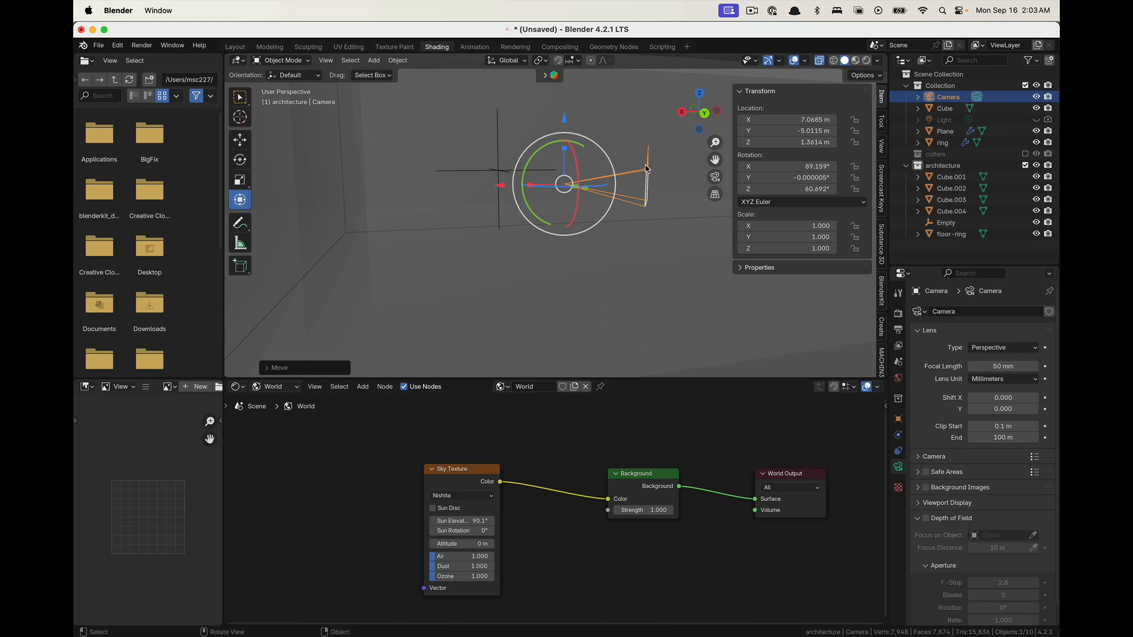
pyautogui.moveTo(646, 170); pyautogui.dragTo(690, 255, button='middle')
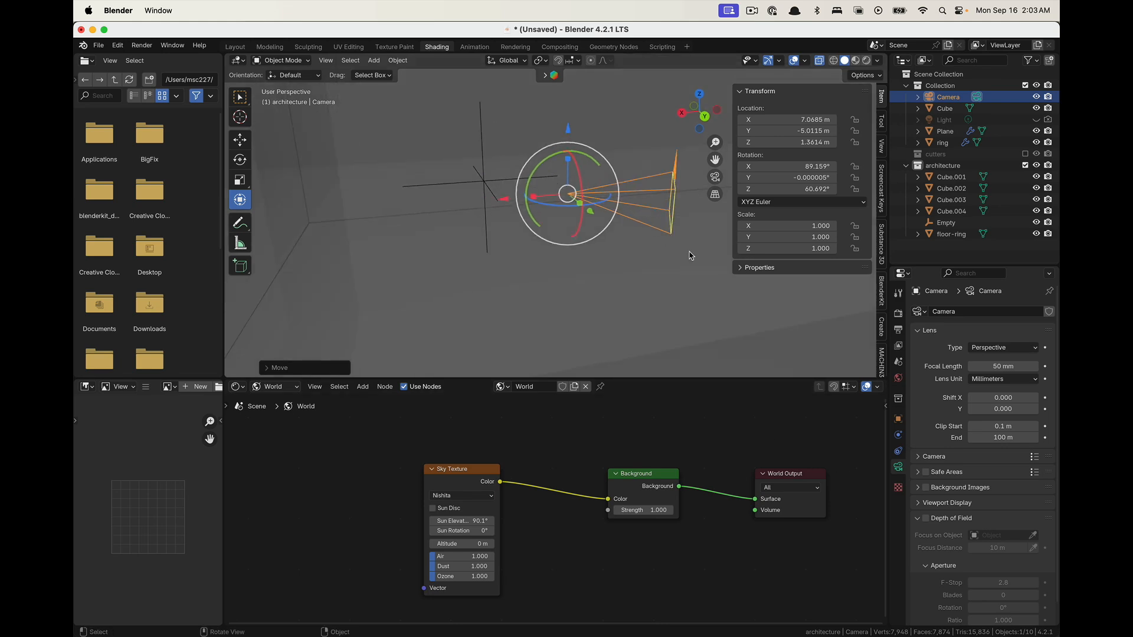
# Add a Copy Location constraint to the camera with the empty as target, limited to the Z axis
pyautogui.click(898, 453)
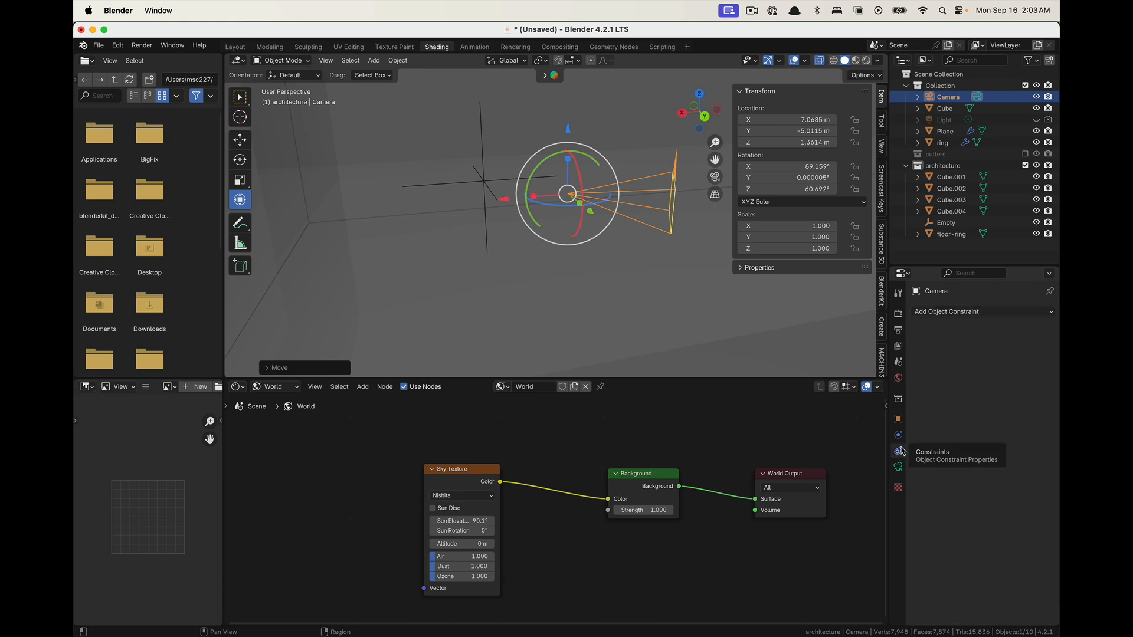
pyautogui.click(974, 312)
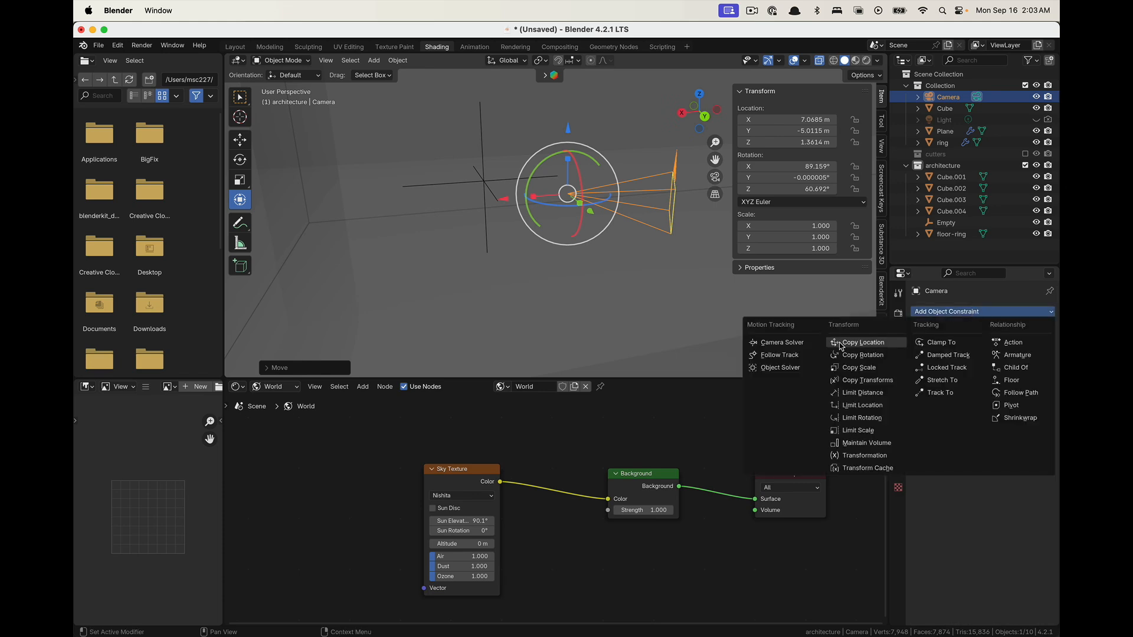
pyautogui.click(863, 343)
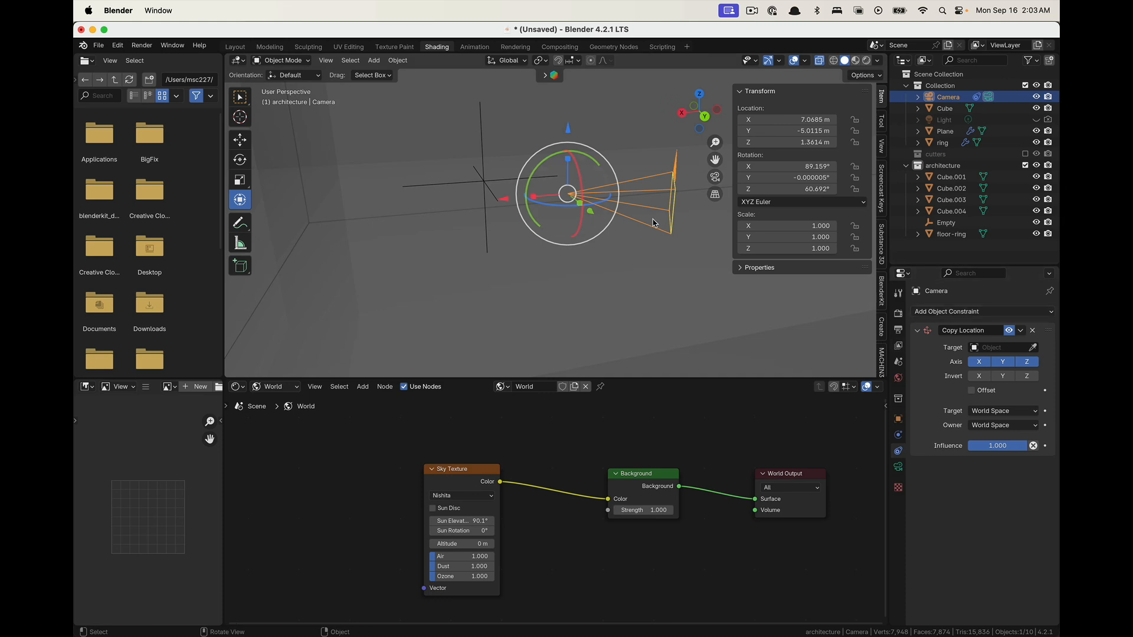
pyautogui.click(1036, 348)
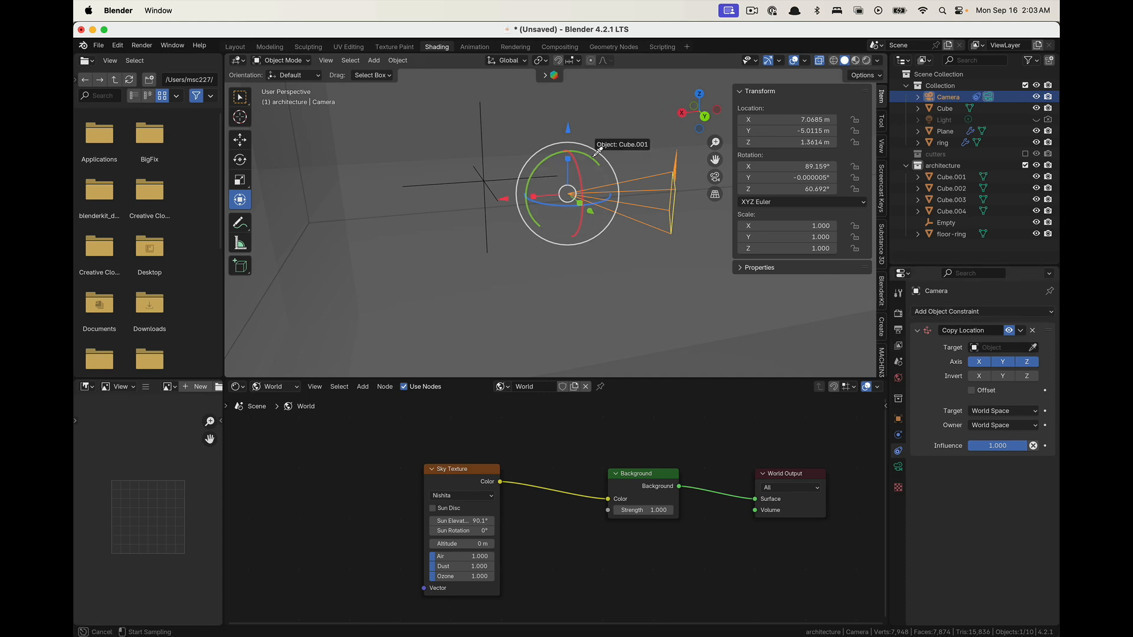
pyautogui.click(484, 118)
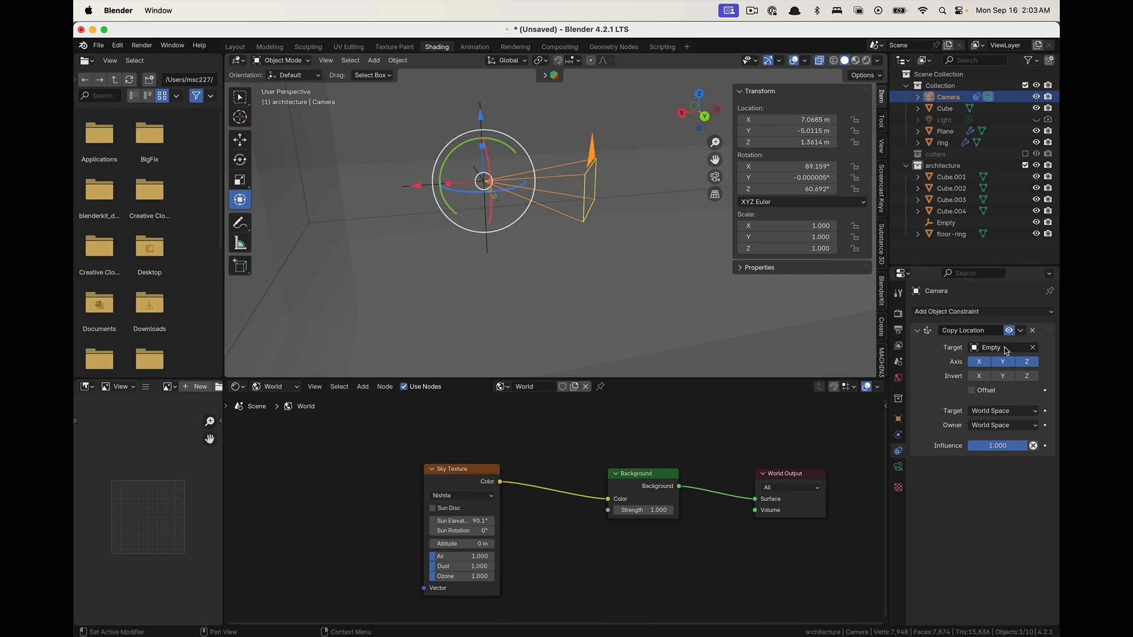
pyautogui.click(991, 366)
pyautogui.click(998, 363)
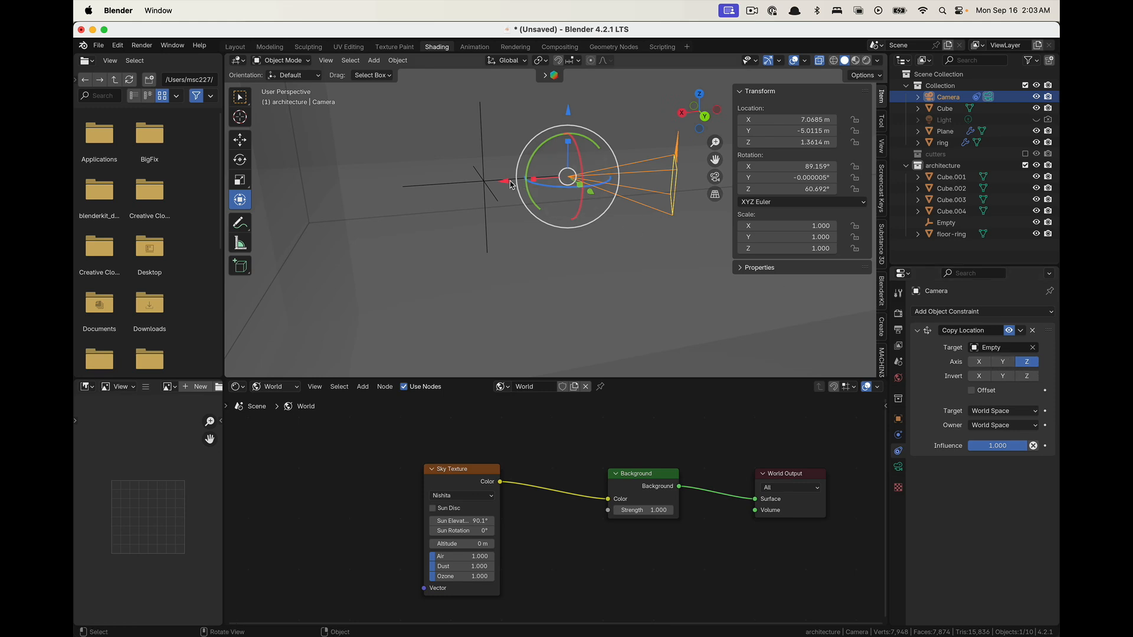
# Move the camera along X to about 6.72 m and try raising it along Z to test the height constraint
pyautogui.moveTo(508, 187); pyautogui.dragTo(533, 186)
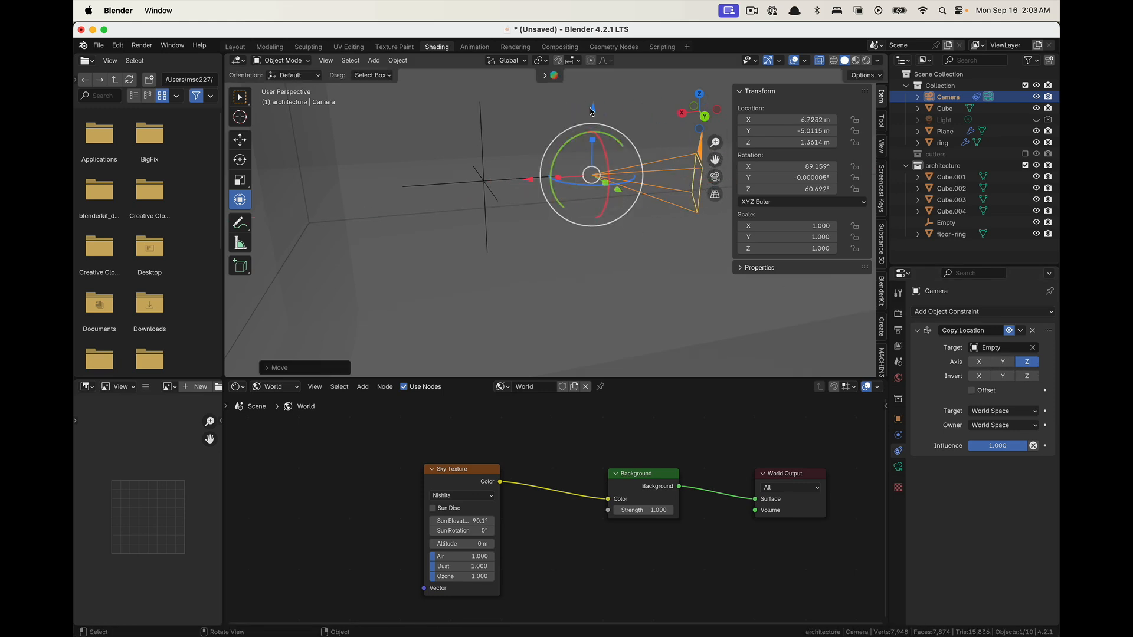
pyautogui.moveTo(592, 111)
pyautogui.mouseDown()
pyautogui.moveTo(596, 88)
pyautogui.moveTo(605, 100)
pyautogui.moveTo(598, 94)
pyautogui.mouseUp()
pyautogui.press('r')
pyautogui.press('Escape')
pyautogui.moveTo(481, 188); pyautogui.dragTo(460, 186, button='middle')
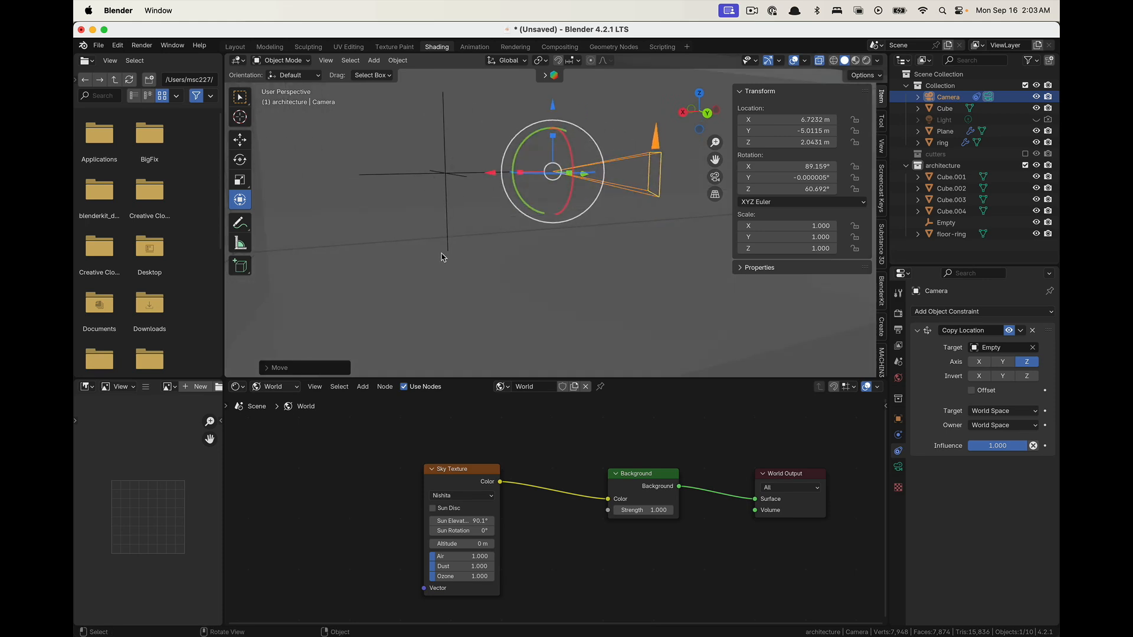
# Look through the camera and set its focal length to 22 mm
pyautogui.click(713, 178)
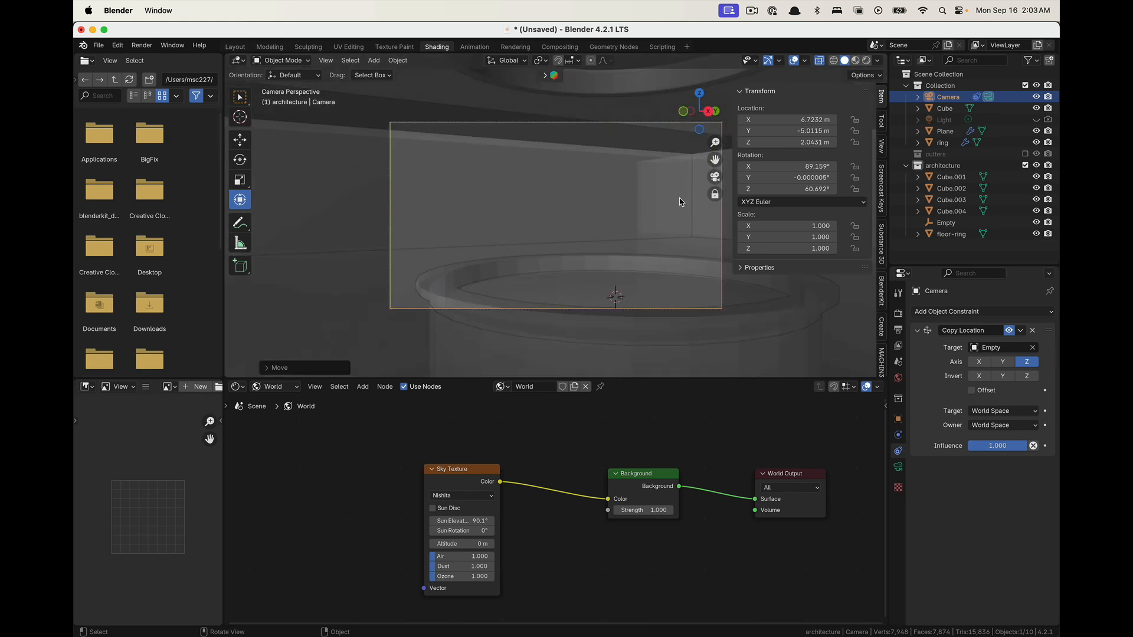
pyautogui.middleClick(638, 216)
pyautogui.click(898, 467)
pyautogui.click(992, 366)
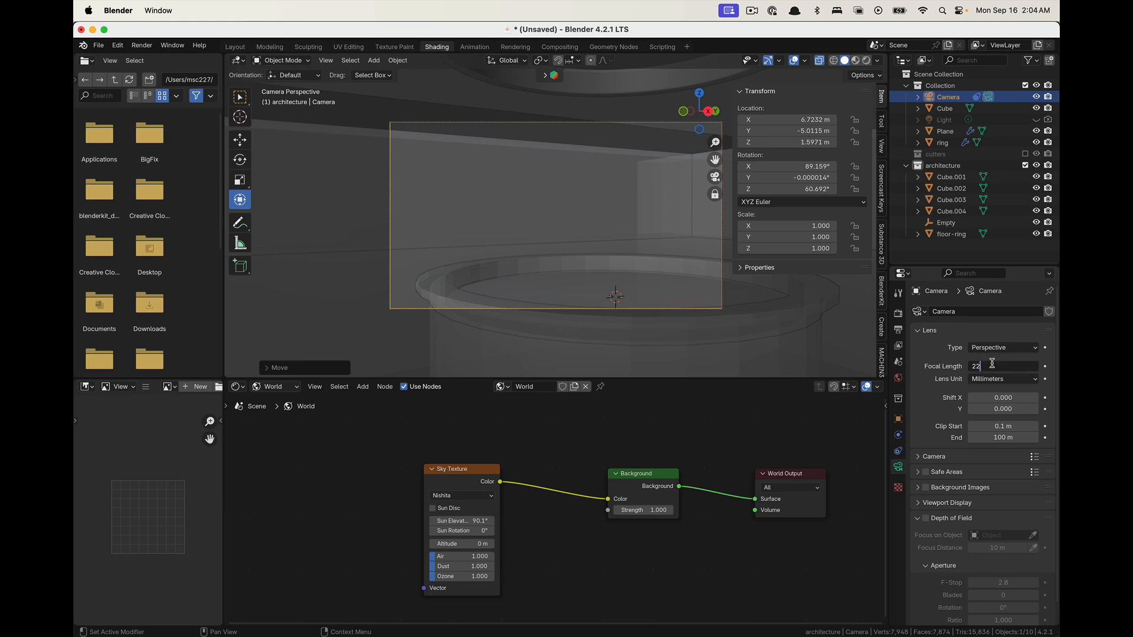
pyautogui.write('22')
pyautogui.press('Return')
# Examine the floor ring, ceiling ring and walls through the camera from different directions at the constrained eye height
pyautogui.moveTo(528, 212); pyautogui.dragTo(575, 225, button='middle')
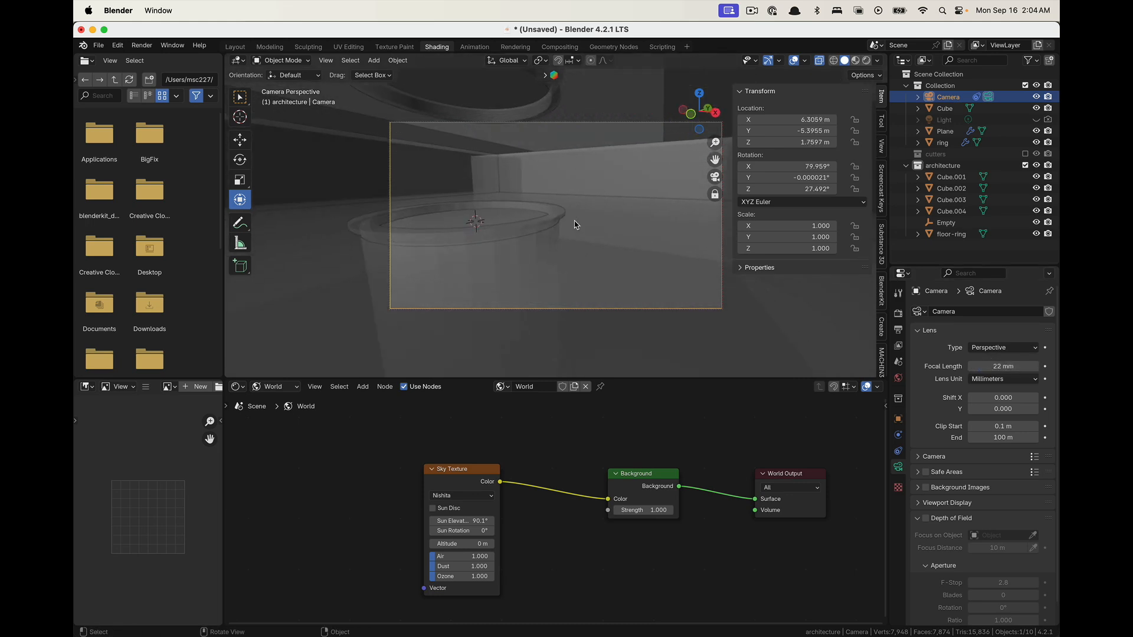
pyautogui.moveTo(593, 305); pyautogui.dragTo(545, 239, button='middle')
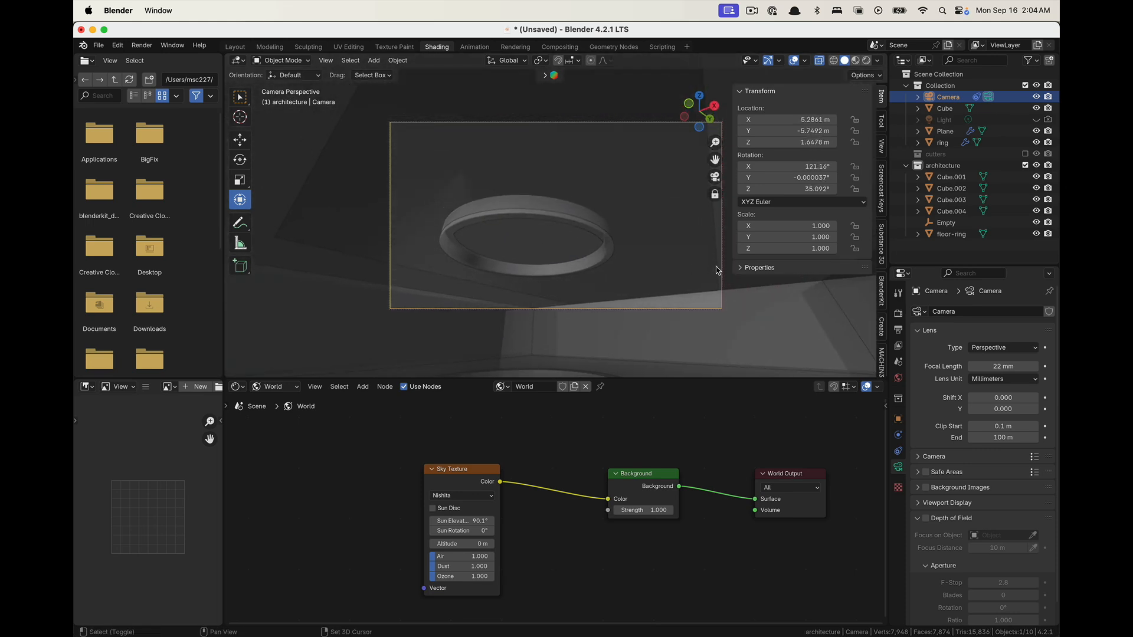
pyautogui.moveTo(649, 206); pyautogui.dragTo(486, 190, button='middle')
pyautogui.click(537, 225)
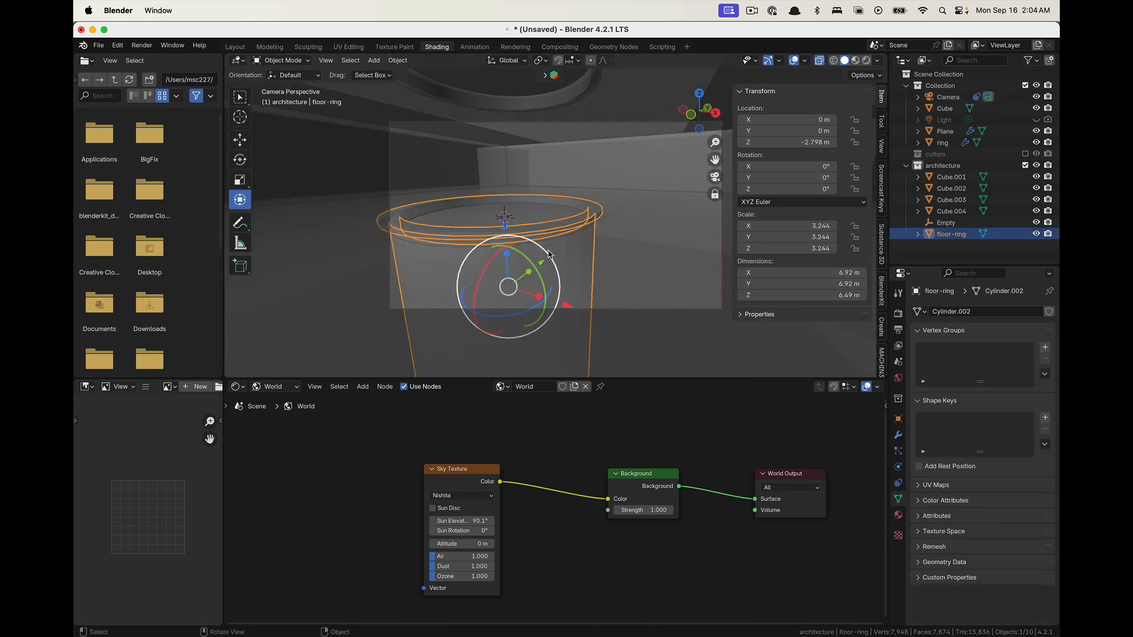
pyautogui.moveTo(543, 251); pyautogui.dragTo(569, 266, button='middle')
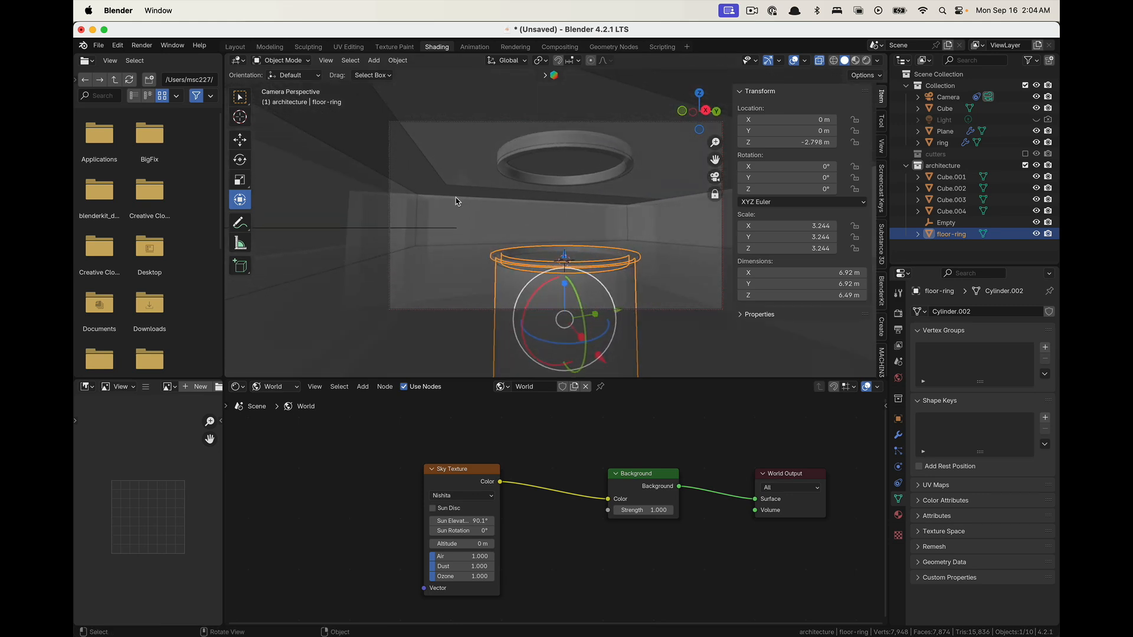
pyautogui.moveTo(581, 277); pyautogui.dragTo(589, 208, button='middle')
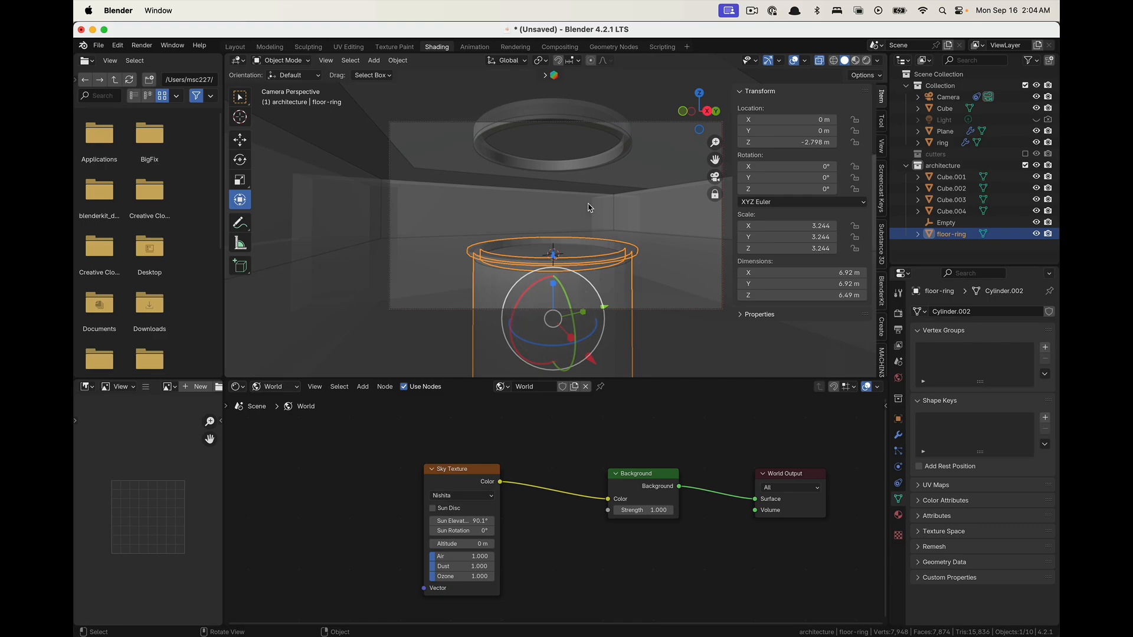
# Switch the viewport to rendered shading, deselect the floor ring and bring the camera view close to the ring
pyautogui.click(866, 60)
pyautogui.moveTo(687, 222)
pyautogui.mouseDown(button='middle')
pyautogui.moveTo(694, 233)
pyautogui.moveTo(674, 238)
pyautogui.moveTo(687, 247)
pyautogui.moveTo(726, 243)
pyautogui.mouseUp(button='middle')
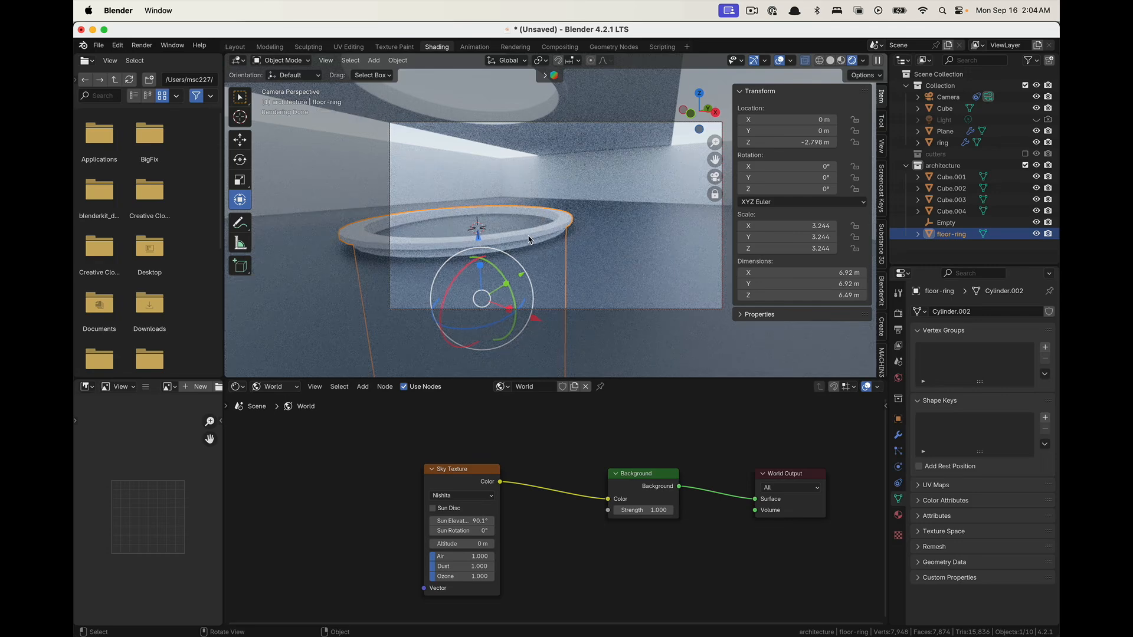
pyautogui.press('q')
pyautogui.click(530, 239)
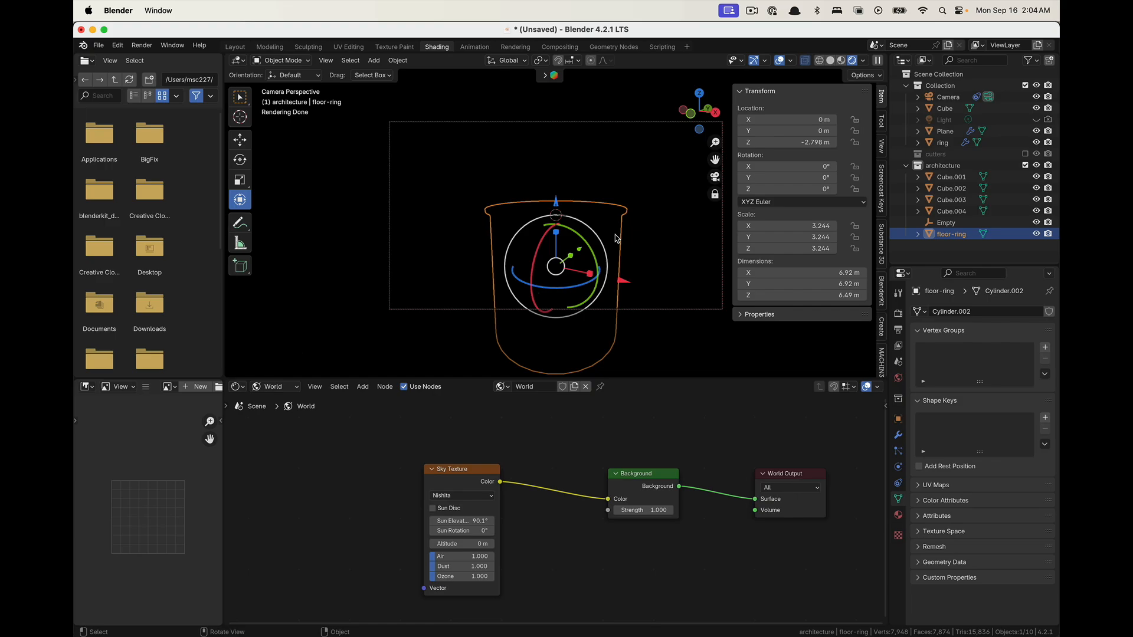
pyautogui.hotkey('alt', 'a')
pyautogui.scroll(8, 557, 235)
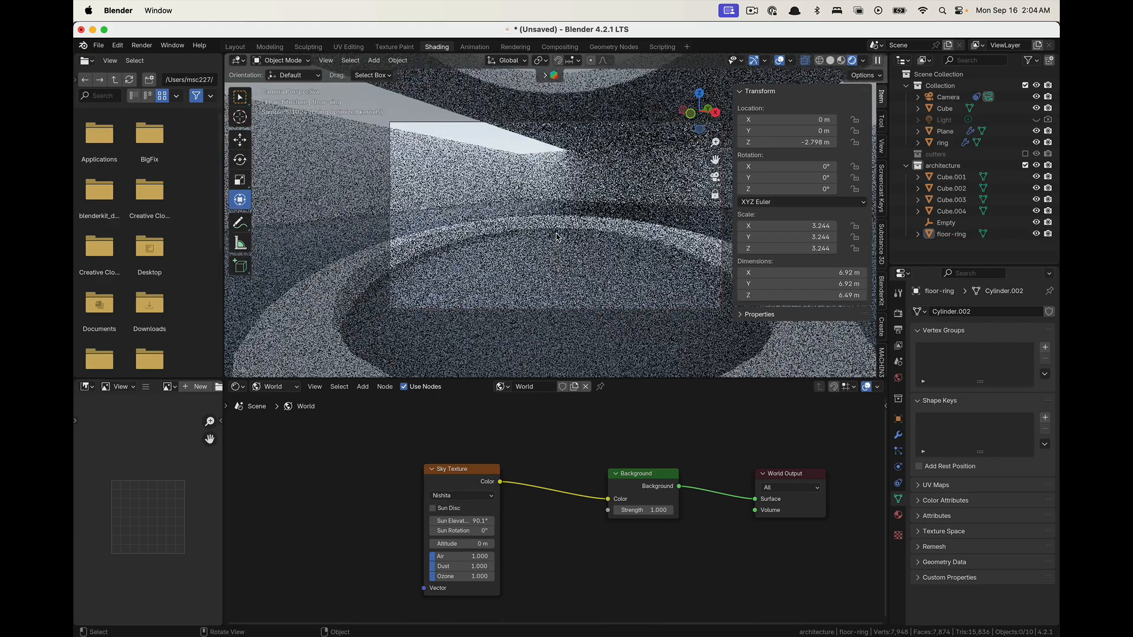
# Reframe the camera view so the whole floor ring and the ceiling opening sit centred in frame, and hide the transform values
pyautogui.scroll(-5, 557, 237)
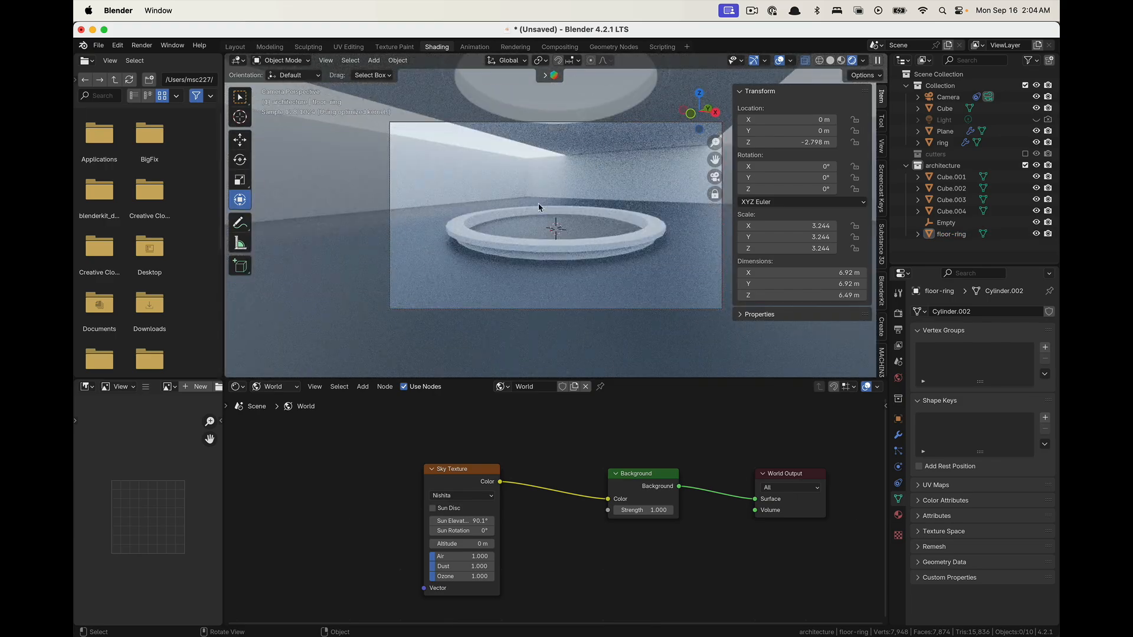
pyautogui.moveTo(514, 212); pyautogui.dragTo(614, 226, button='middle')
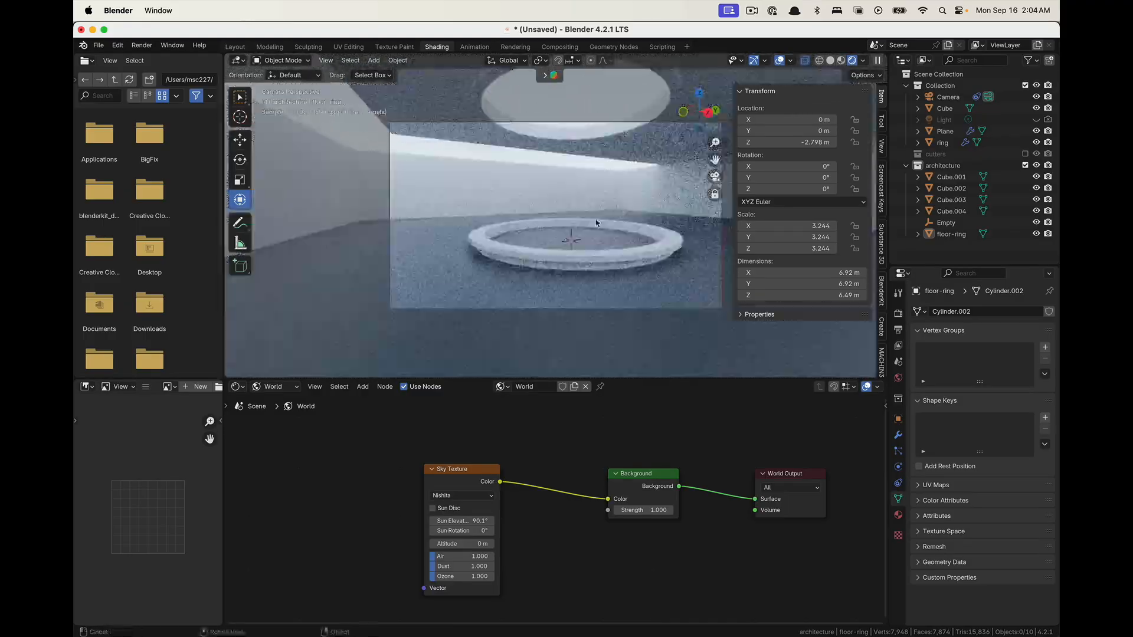
pyautogui.scroll(-5, 588, 215)
pyautogui.scroll(5, 588, 216)
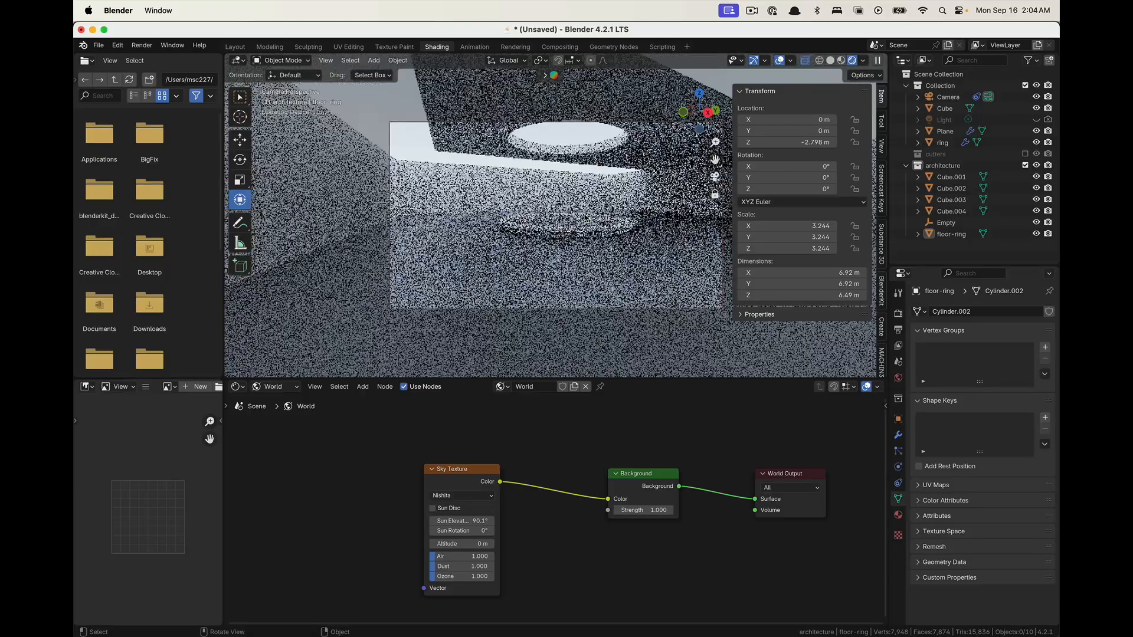
pyautogui.scroll(-3, 575, 234)
pyautogui.scroll(1, 571, 238)
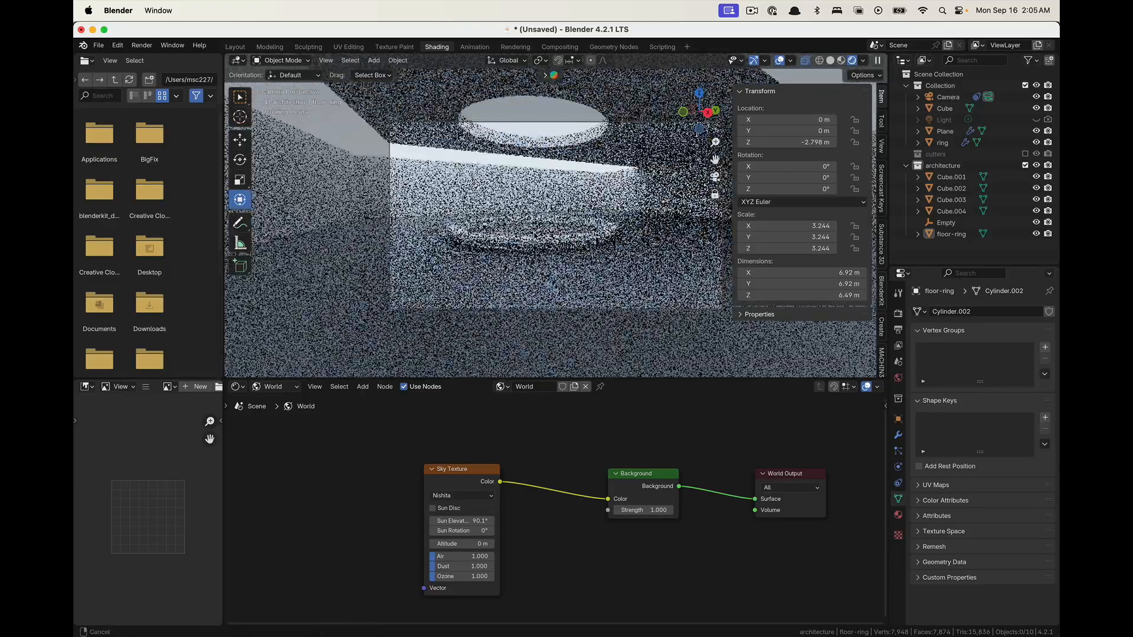
pyautogui.moveTo(571, 238)
pyautogui.mouseDown(button='middle')
pyautogui.moveTo(603, 223)
pyautogui.moveTo(581, 236)
pyautogui.mouseUp(button='middle')
pyautogui.moveTo(582, 236)
pyautogui.keyDown('ctrl'); pyautogui.mouseDown(button='middle')
pyautogui.moveTo(568, 217)
pyautogui.moveTo(579, 214)
pyautogui.mouseUp(button='middle'); pyautogui.keyUp('ctrl')
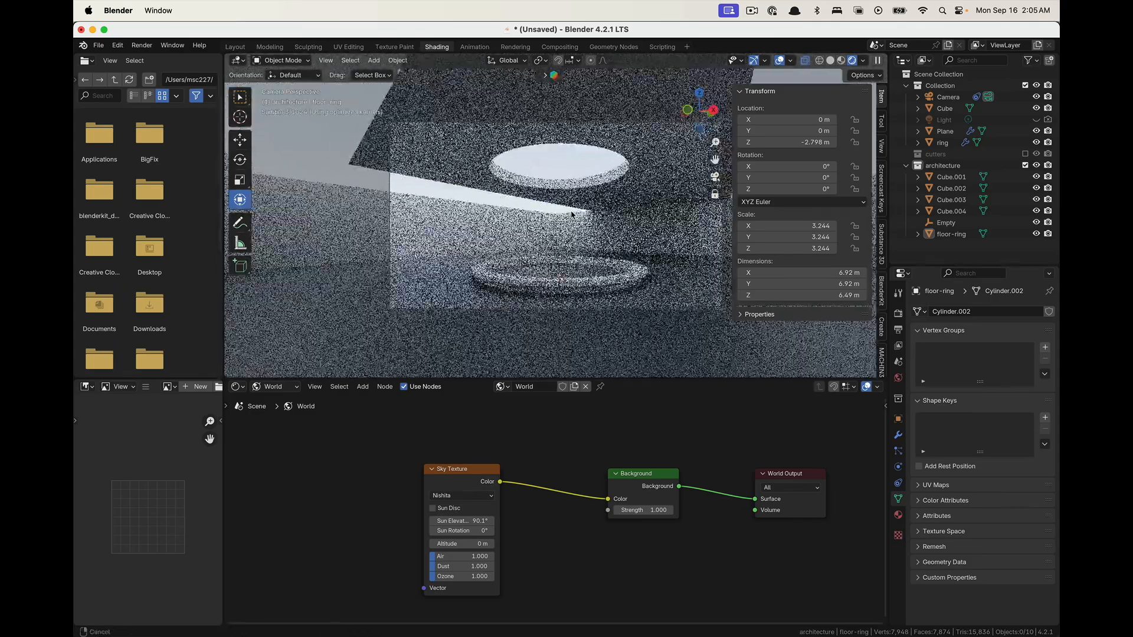
pyautogui.press('n')
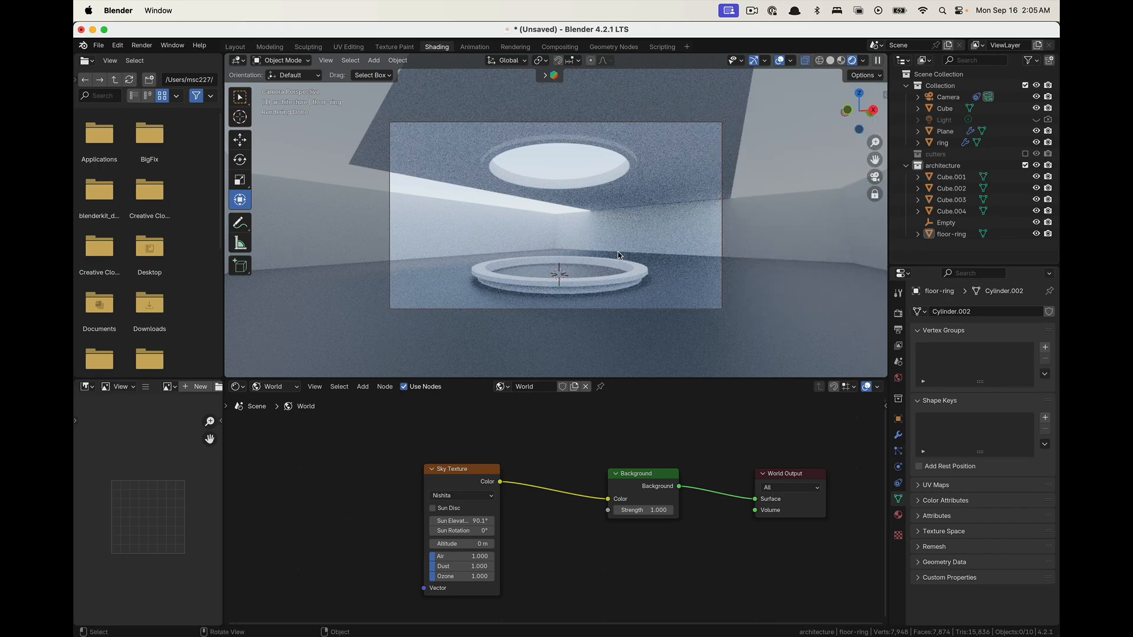
pyautogui.moveTo(611, 255)
pyautogui.keyDown('shift'); pyautogui.mouseDown(button='middle')
pyautogui.moveTo(597, 252)
pyautogui.moveTo(621, 252)
pyautogui.mouseUp(button='middle'); pyautogui.keyUp('shift')
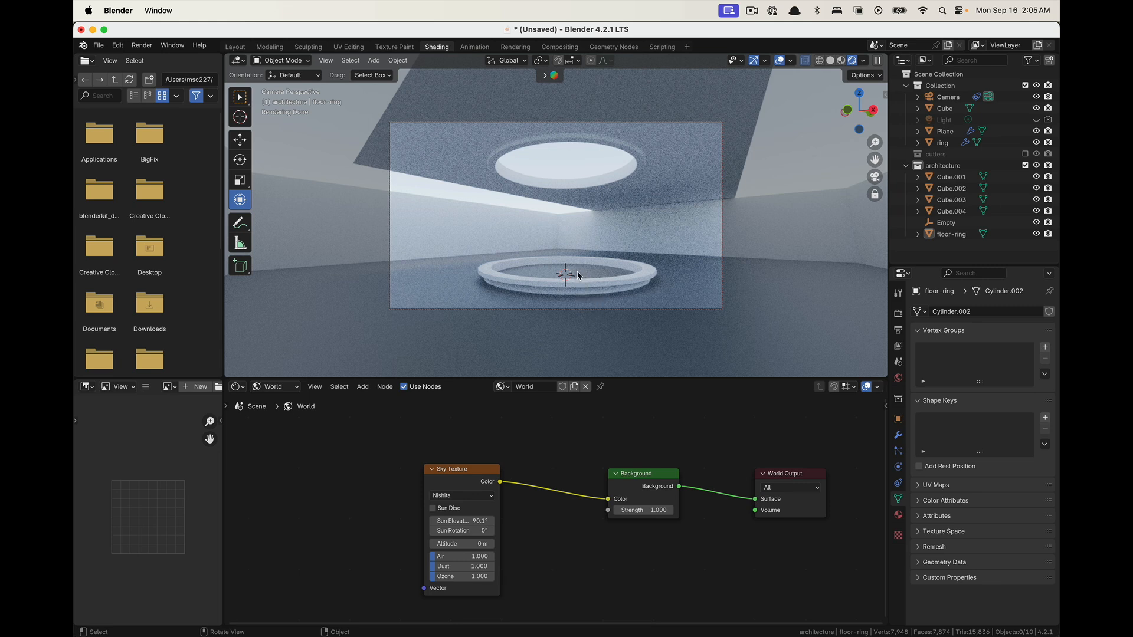
# Select the floor slab, switch to the Select Box tool, leave the camera view and show the slab's transform values
pyautogui.click(532, 273)
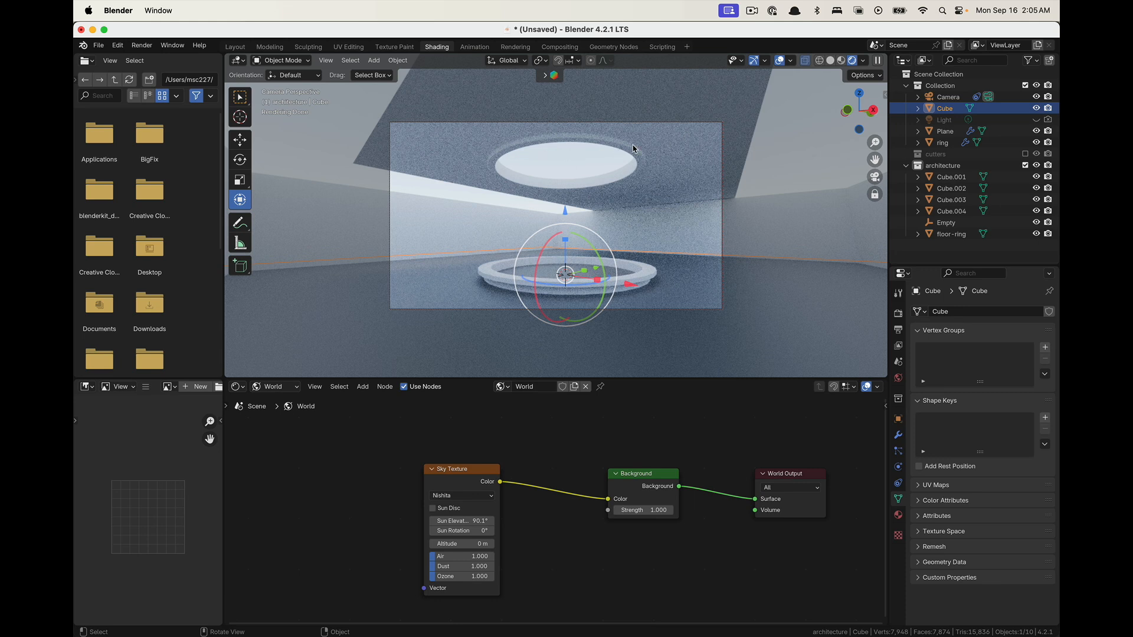
pyautogui.click(435, 170)
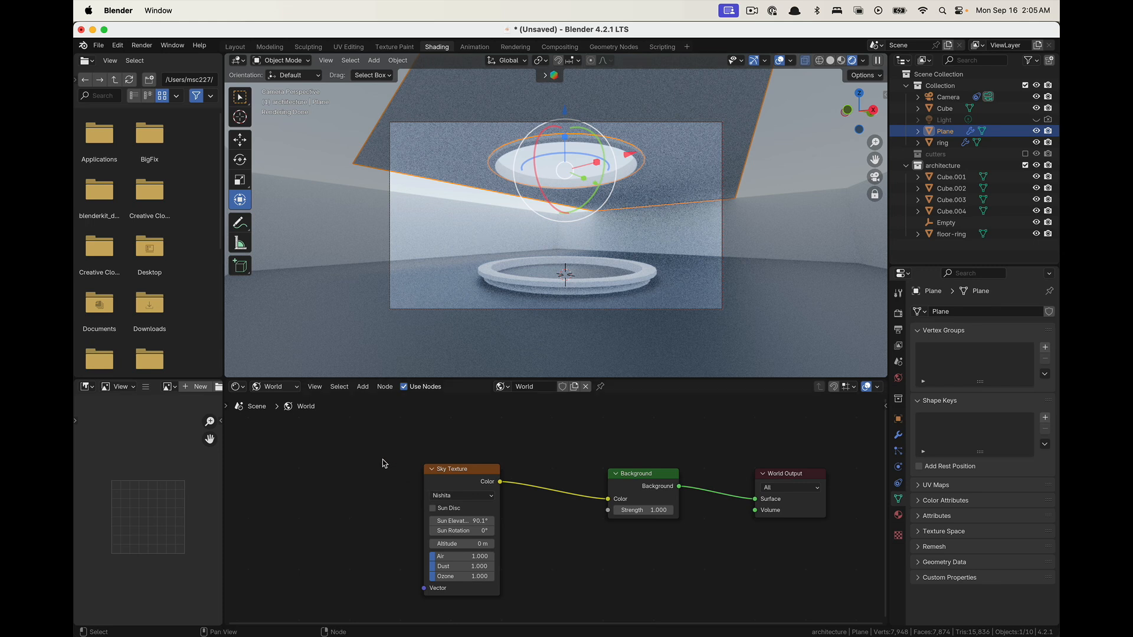
pyautogui.click(605, 323)
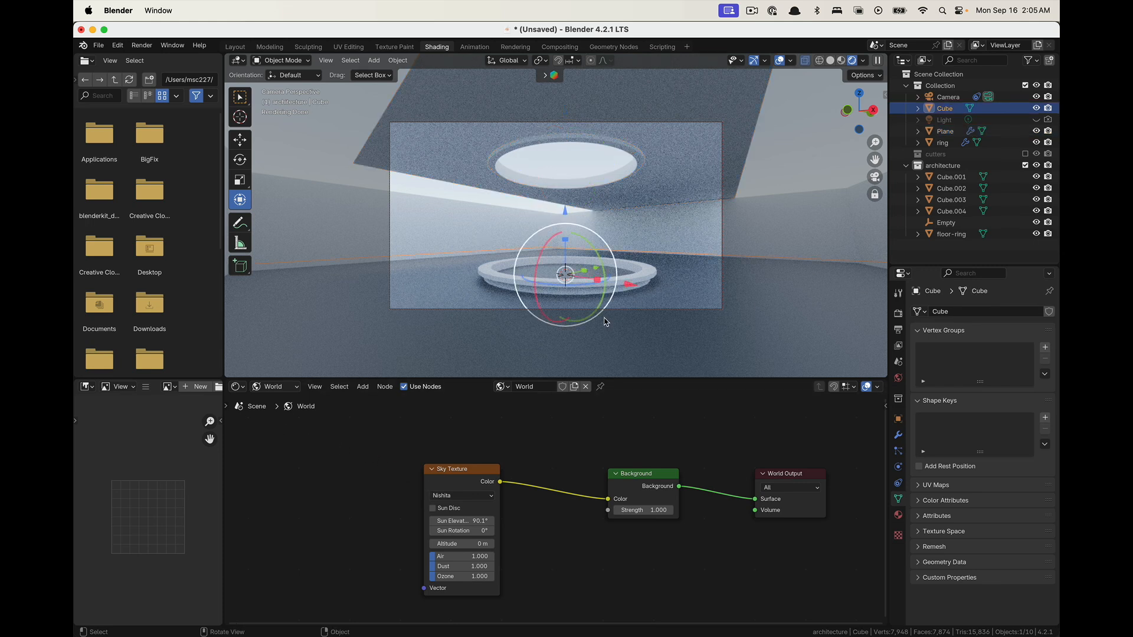
pyautogui.click(240, 99)
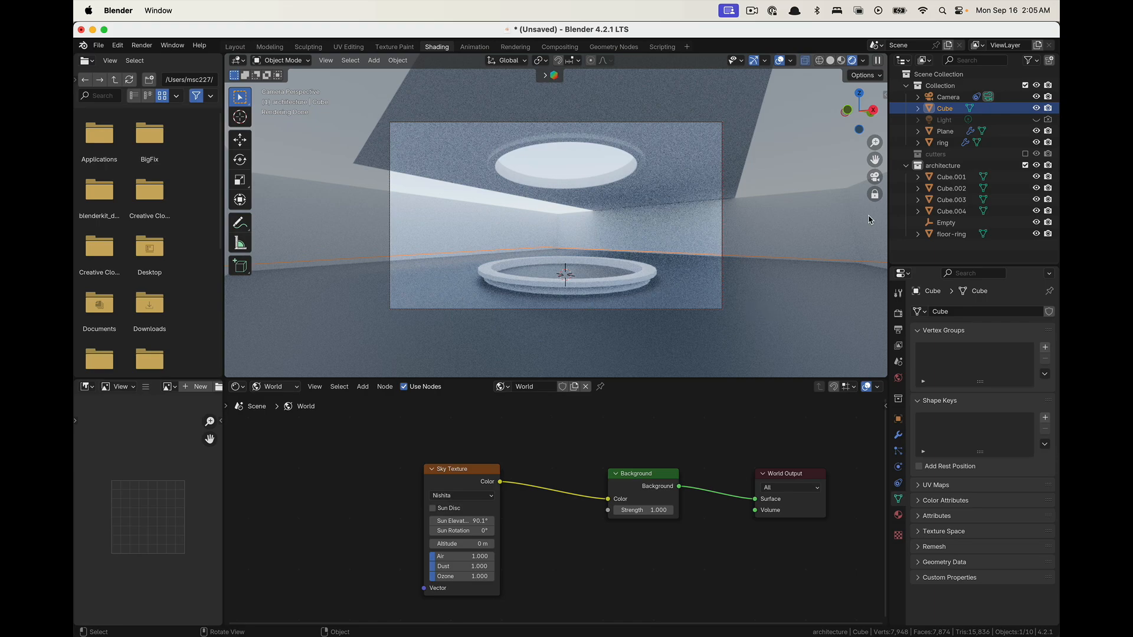
pyautogui.click(876, 176)
pyautogui.scroll(-5, 570, 244)
pyautogui.moveTo(572, 246); pyautogui.dragTo(554, 270, button='middle')
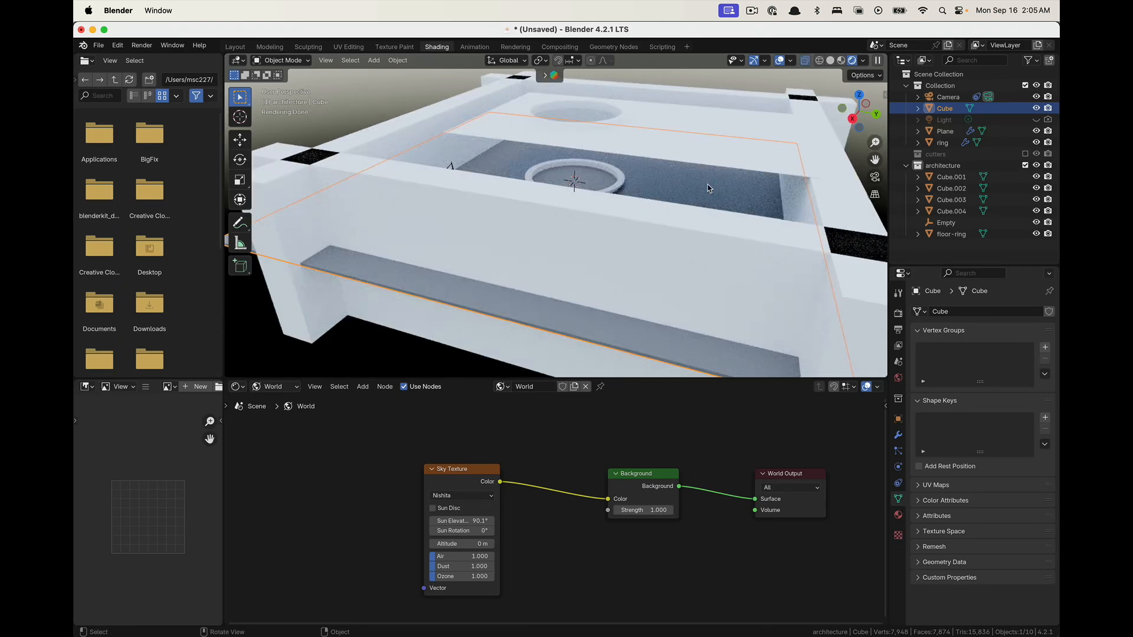
pyautogui.press('n')
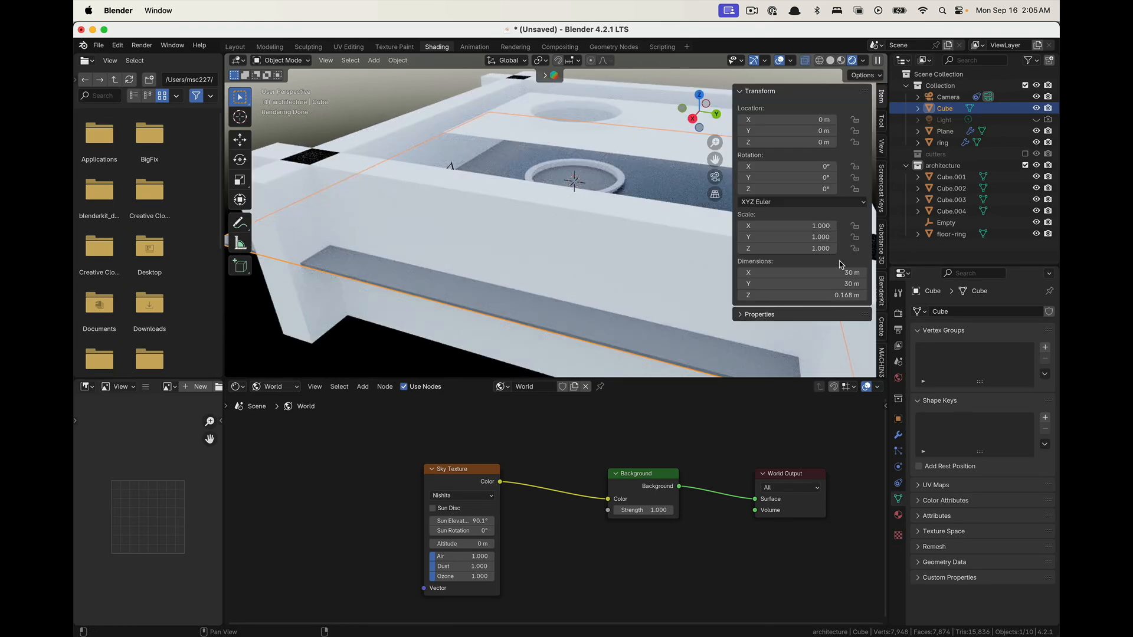
# Delete the outer vertices of the positive-X wall (Cube.003) in Edit Mode, leaving only its inner face as a flat plane
pyautogui.click(426, 227)
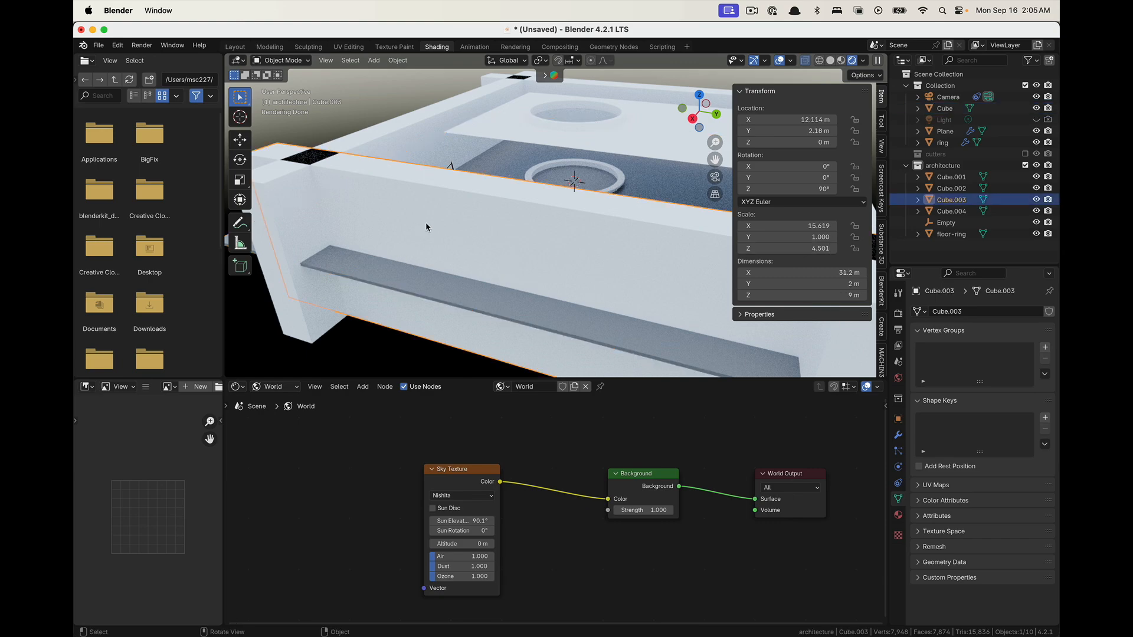
pyautogui.moveTo(477, 234); pyautogui.dragTo(440, 182, button='middle')
pyautogui.scroll(-3, 471, 247)
pyautogui.press('Tab')
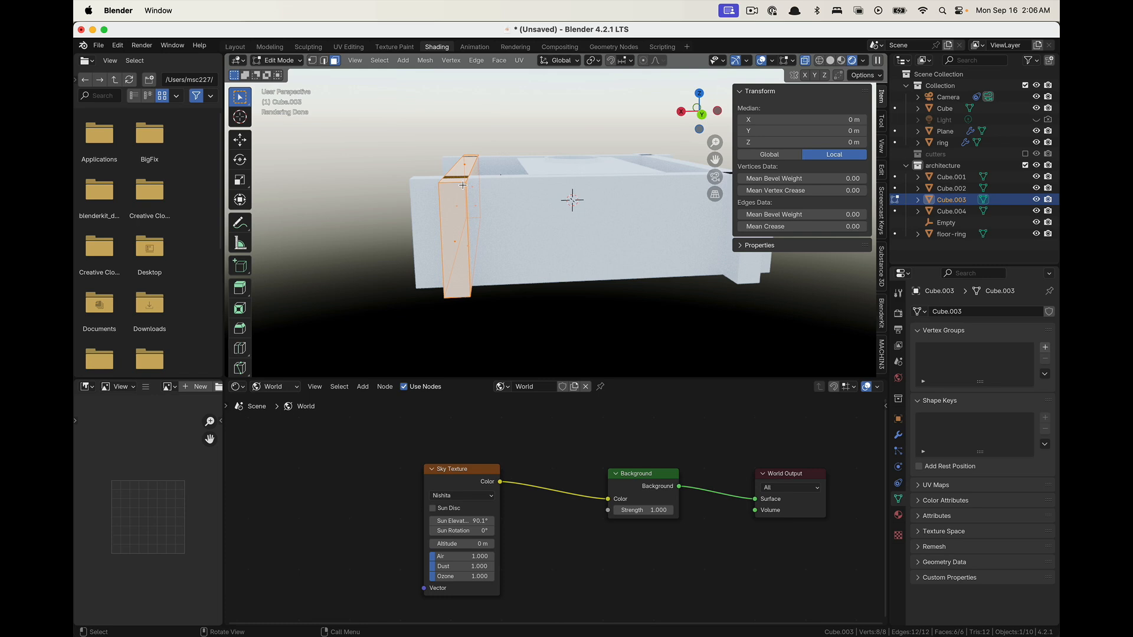
pyautogui.press('1')
pyautogui.click(702, 114)
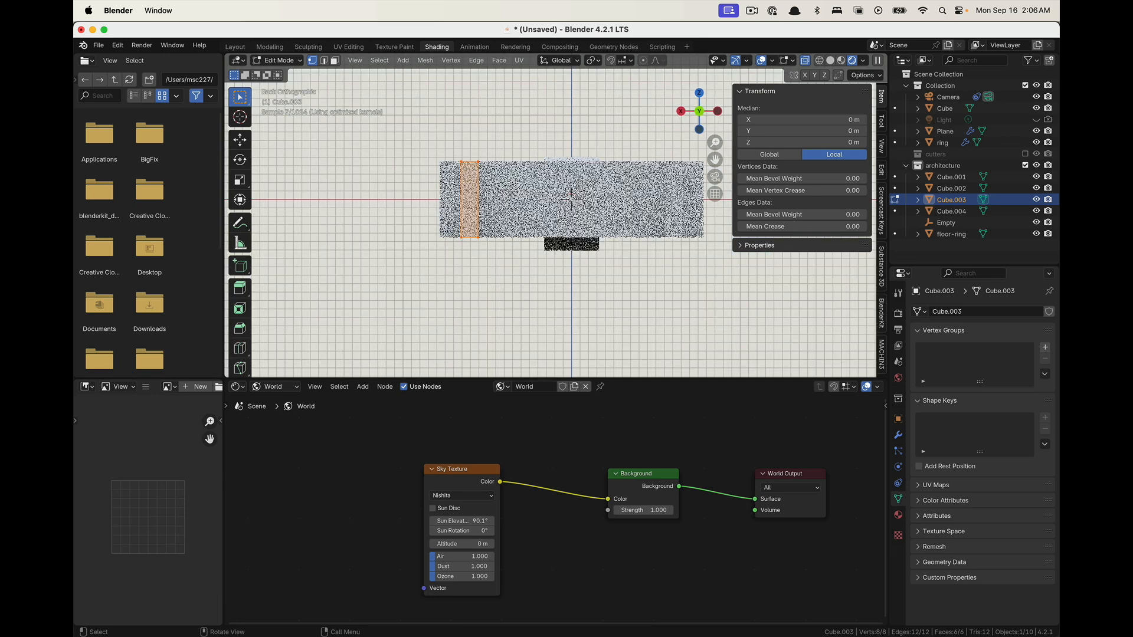
pyautogui.press('x')
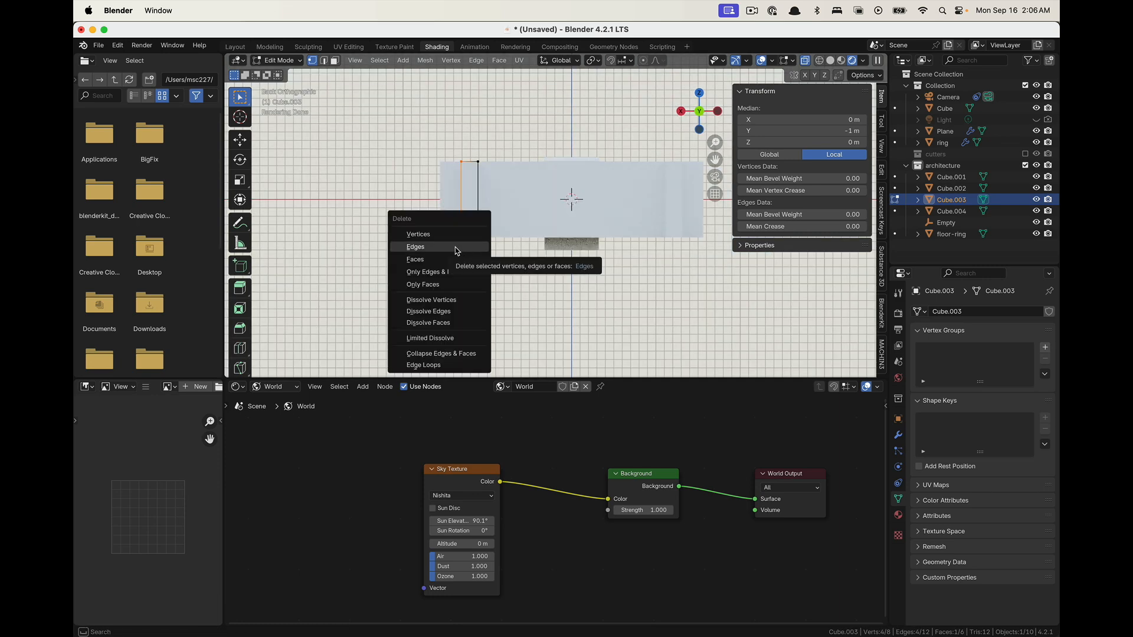
pyautogui.click(456, 245)
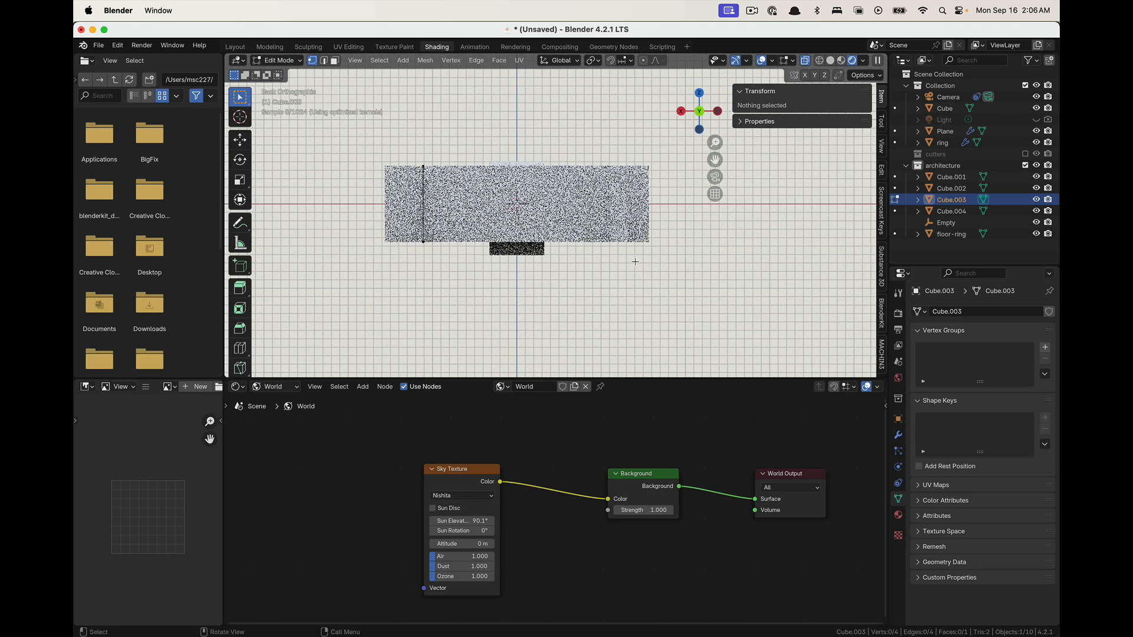
pyautogui.moveTo(632, 258); pyautogui.dragTo(630, 305, button='middle')
pyautogui.press('Tab')
# Delete the outer vertices of the negative-X wall (Cube.004), leaving only its inner face
pyautogui.click(628, 212)
pyautogui.press('Tab')
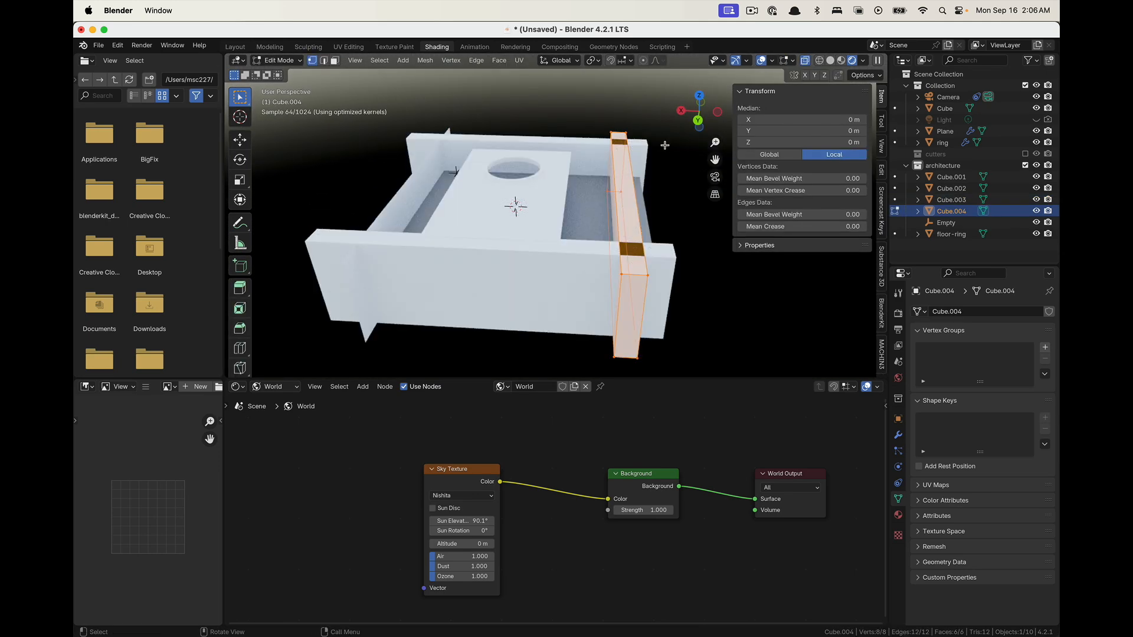
pyautogui.click(699, 121)
pyautogui.press('b')
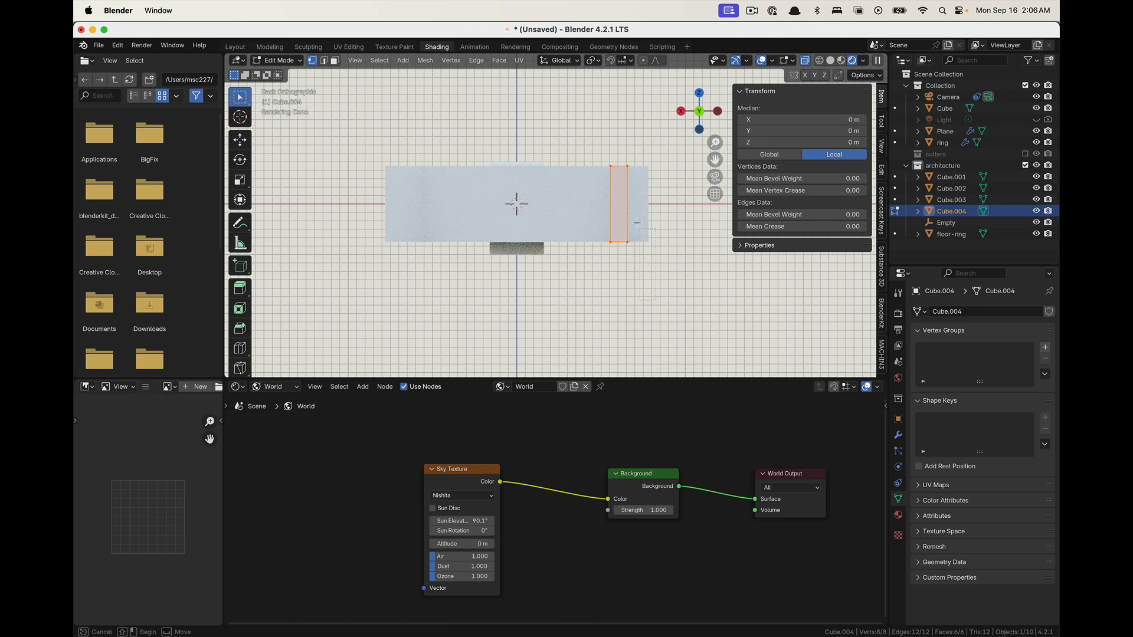
pyautogui.moveTo(656, 301); pyautogui.dragTo(616, 153)
pyautogui.press('x')
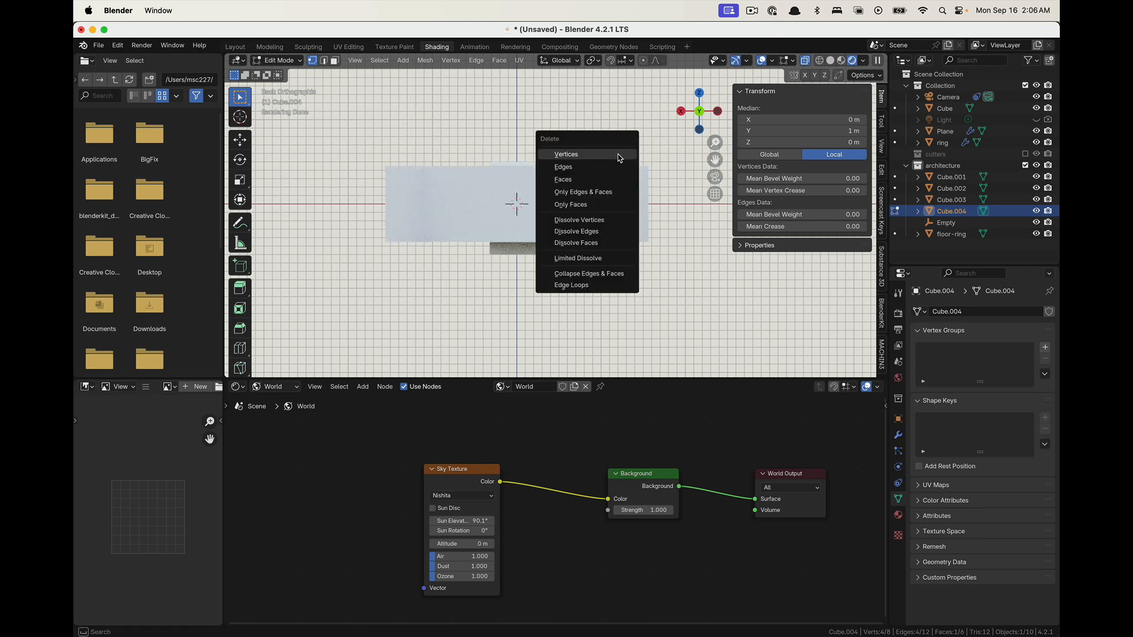
pyautogui.click(618, 155)
pyautogui.moveTo(618, 158); pyautogui.dragTo(585, 233, button='middle')
pyautogui.press('Tab')
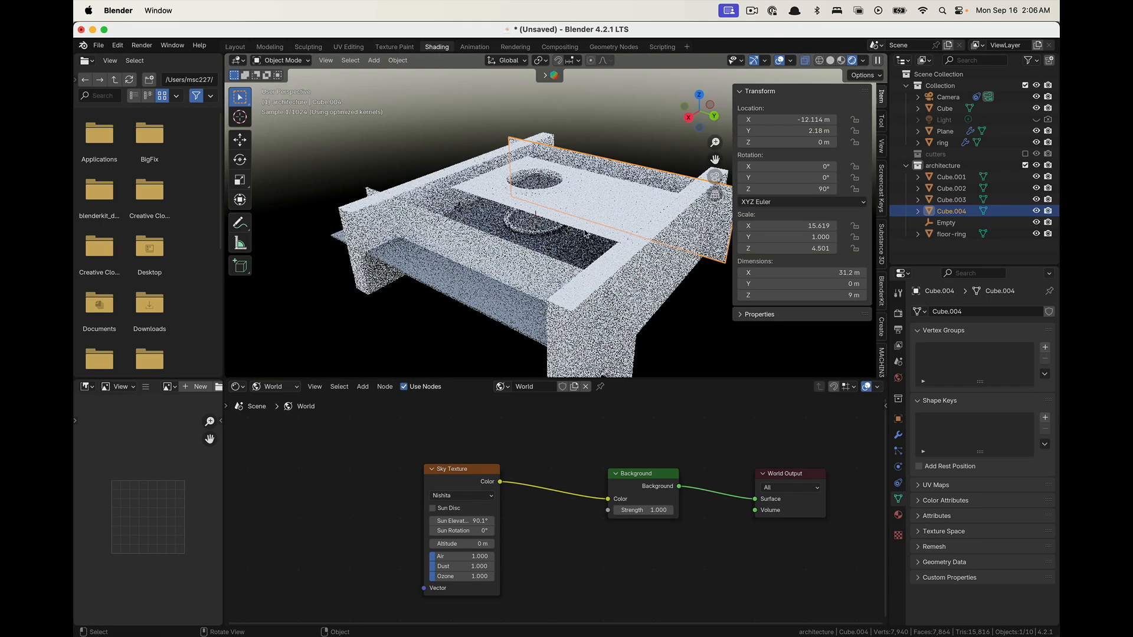
# Delete the outer vertices of the positive-Y wall (Cube.002), leaving only its inner face
pyautogui.click(671, 269)
pyautogui.click(688, 117)
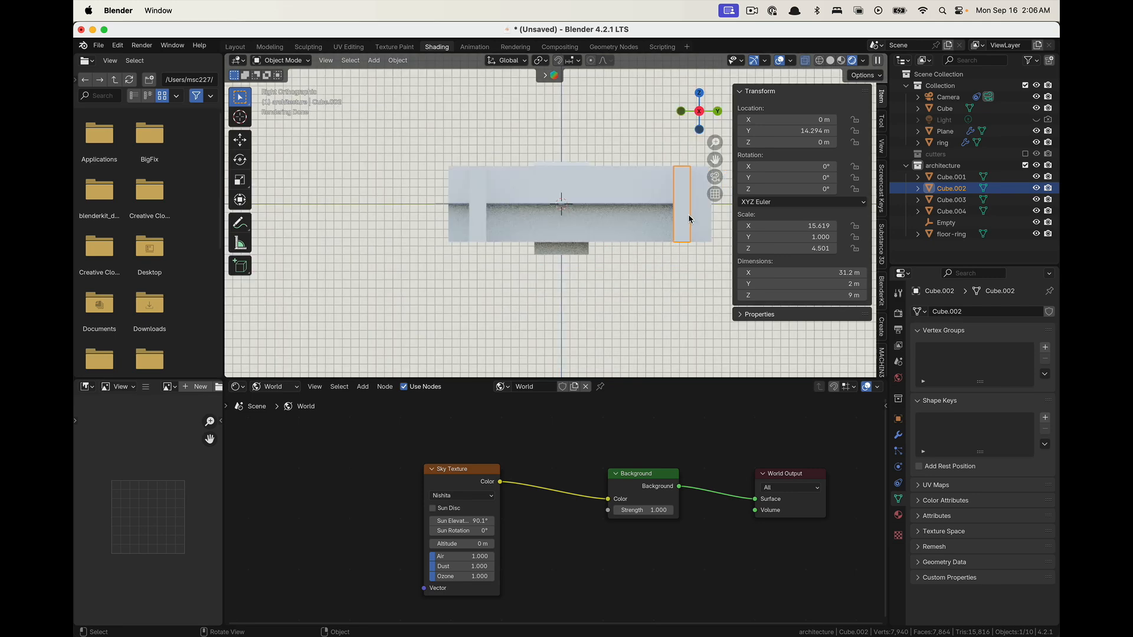
pyautogui.press('Tab')
pyautogui.keyDown('shift'); pyautogui.moveTo(730, 278); pyautogui.dragTo(643, 291, button='middle'); pyautogui.keyUp('shift')
pyautogui.moveTo(692, 310); pyautogui.dragTo(598, 157)
pyautogui.press('x')
pyautogui.click(598, 156)
pyautogui.press('Tab')
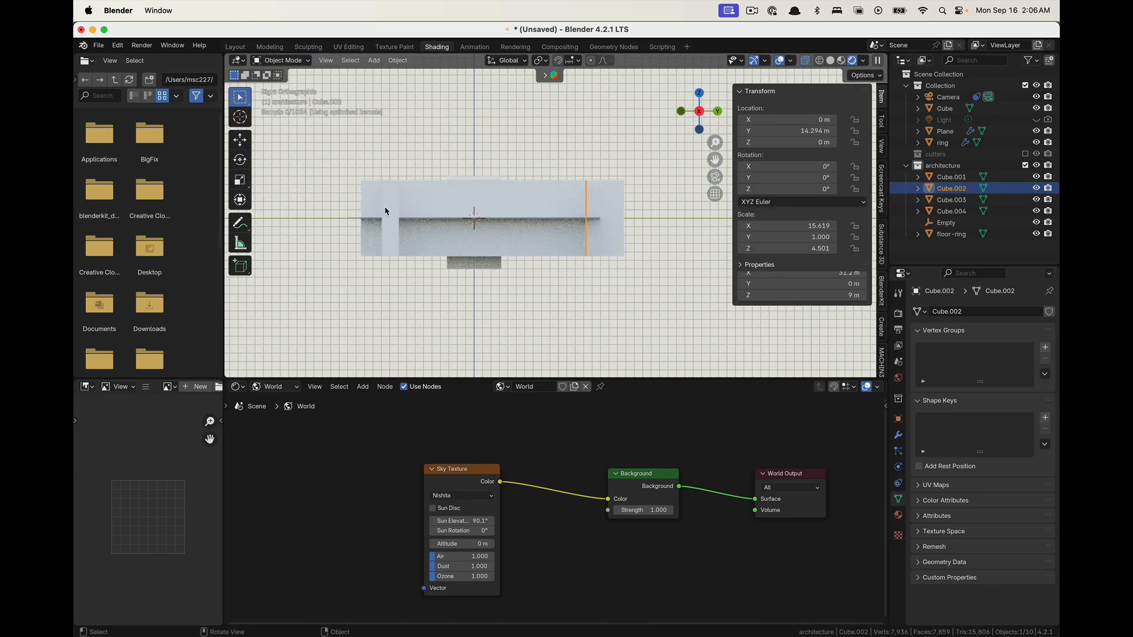
# Delete the outer vertices of the negative-Y wall (Cube.001), leaving only its inner face
pyautogui.click(387, 196)
pyautogui.press('Tab')
pyautogui.press('b')
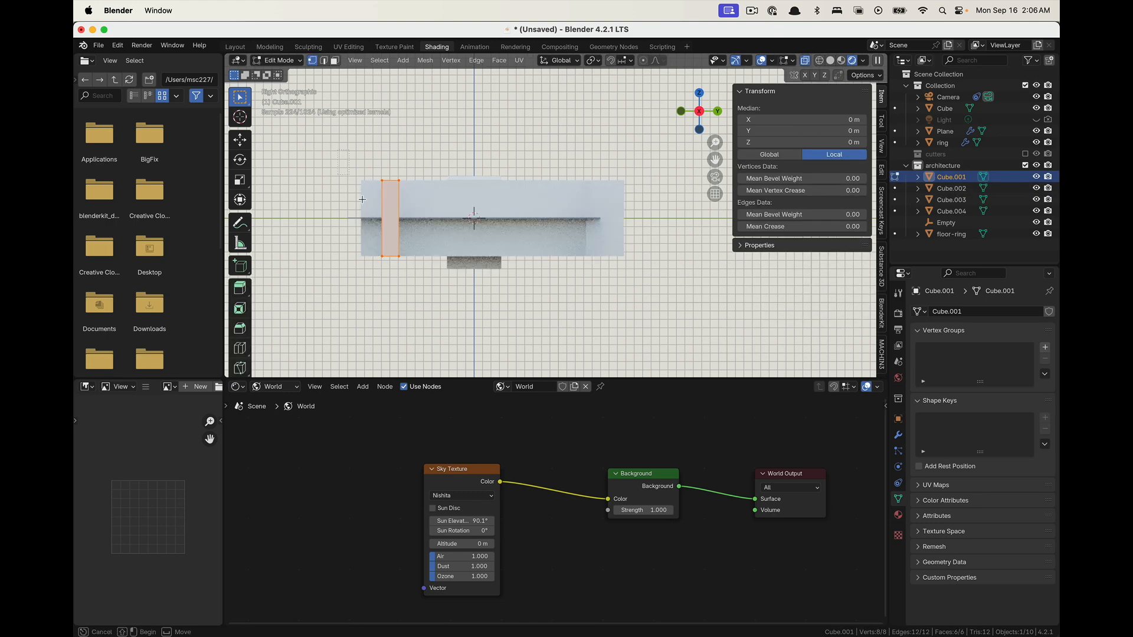
pyautogui.moveTo(386, 267); pyautogui.dragTo(386, 267)
pyautogui.press('x')
pyautogui.click(387, 264)
pyautogui.press('Tab')
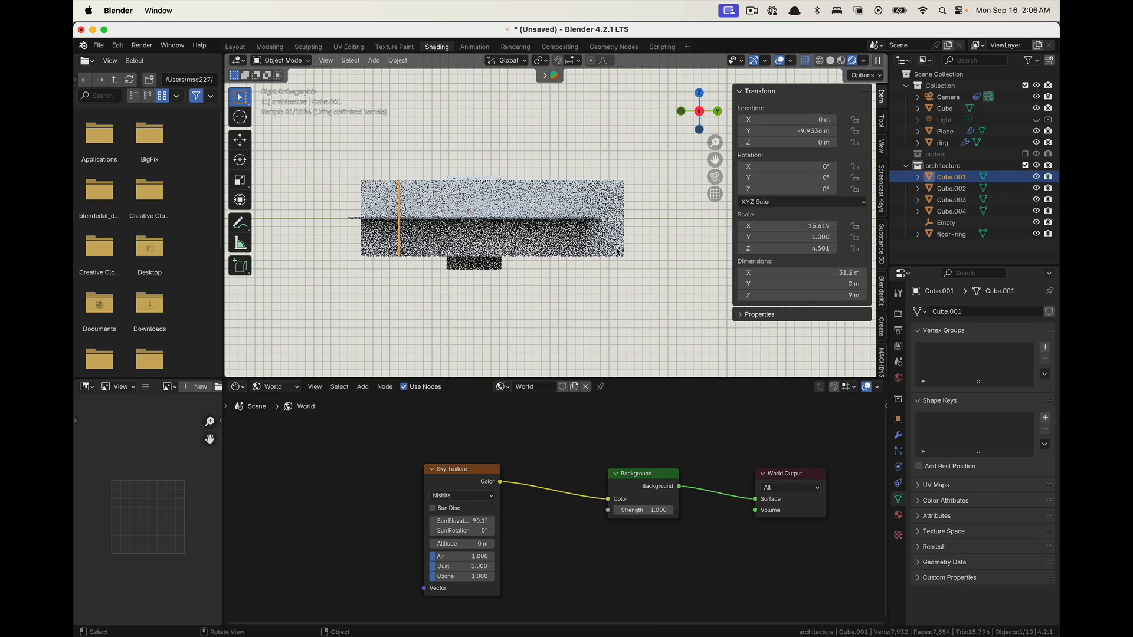
# Scale the negative-Y wall (Cube.001) along Z to a height of about 5.52 m
pyautogui.moveTo(617, 252); pyautogui.dragTo(509, 212, button='middle')
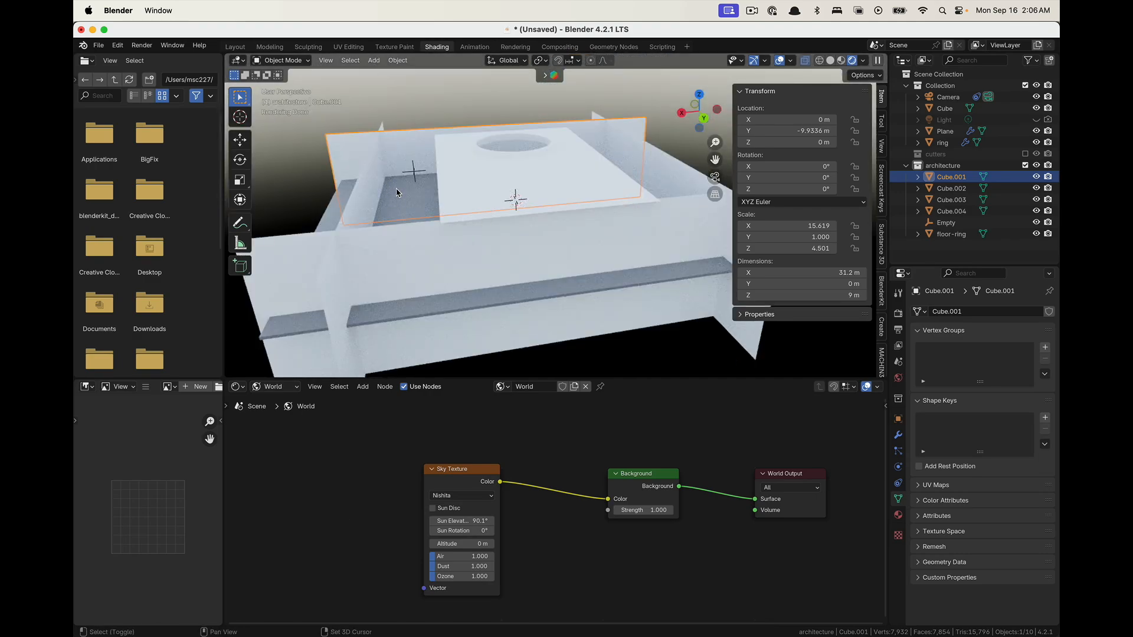
pyautogui.keyDown('shift'); pyautogui.moveTo(396, 189); pyautogui.dragTo(455, 235, button='middle'); pyautogui.keyUp('shift')
pyautogui.scroll(4, 529, 252)
pyautogui.keyDown('shift'); pyautogui.moveTo(402, 186); pyautogui.dragTo(543, 217, button='middle'); pyautogui.keyUp('shift')
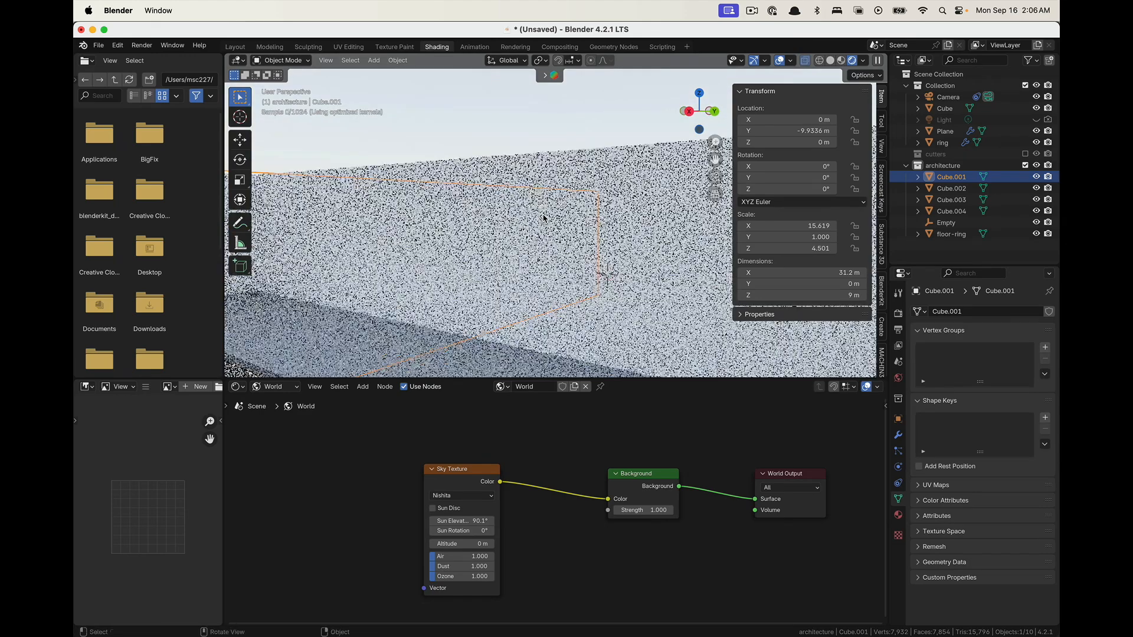
pyautogui.scroll(-3, 451, 242)
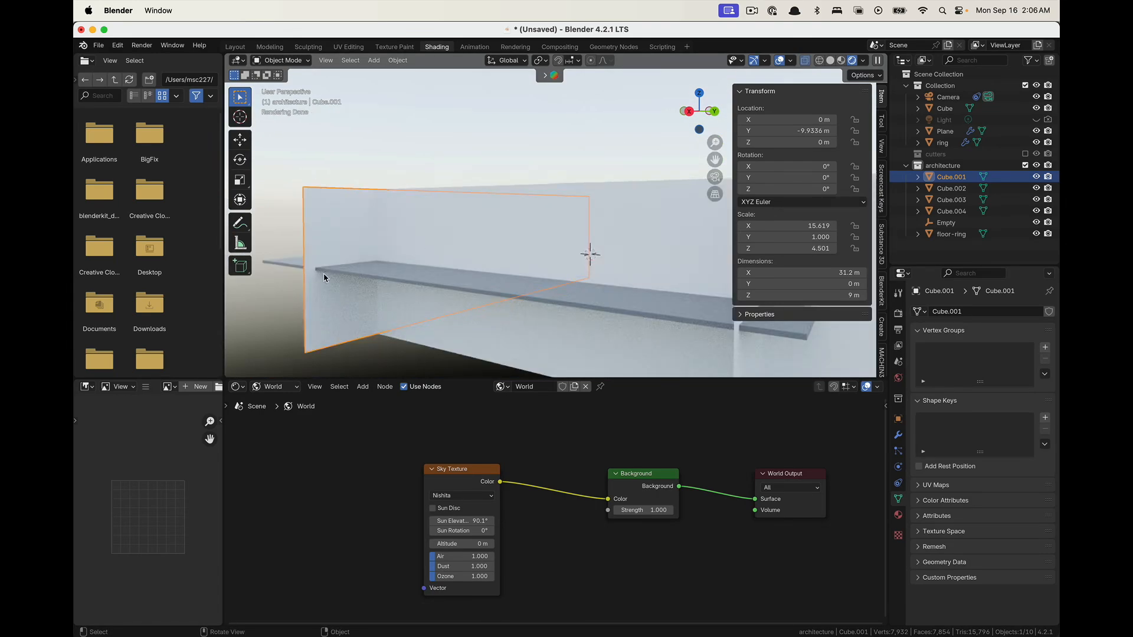
pyautogui.press('s')
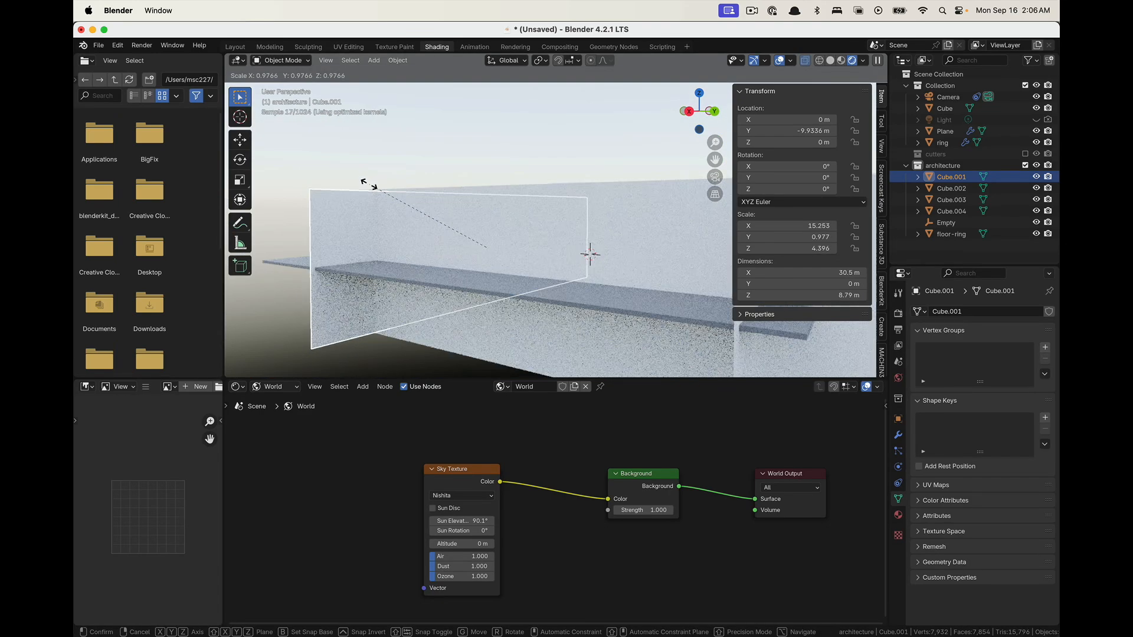
pyautogui.press('z')
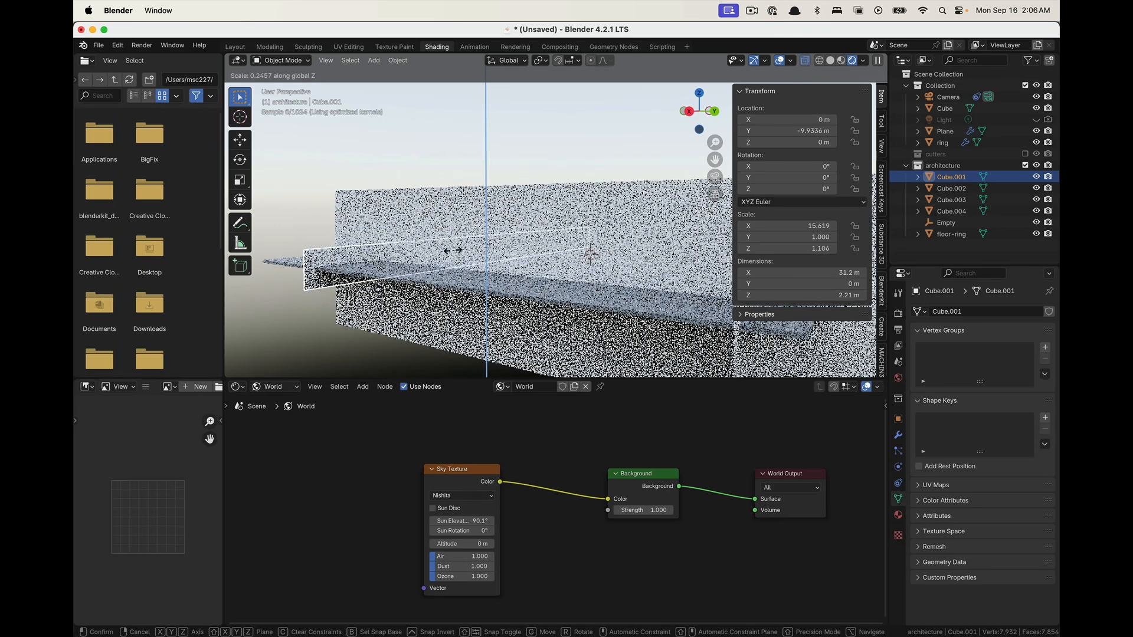
pyautogui.click(404, 269)
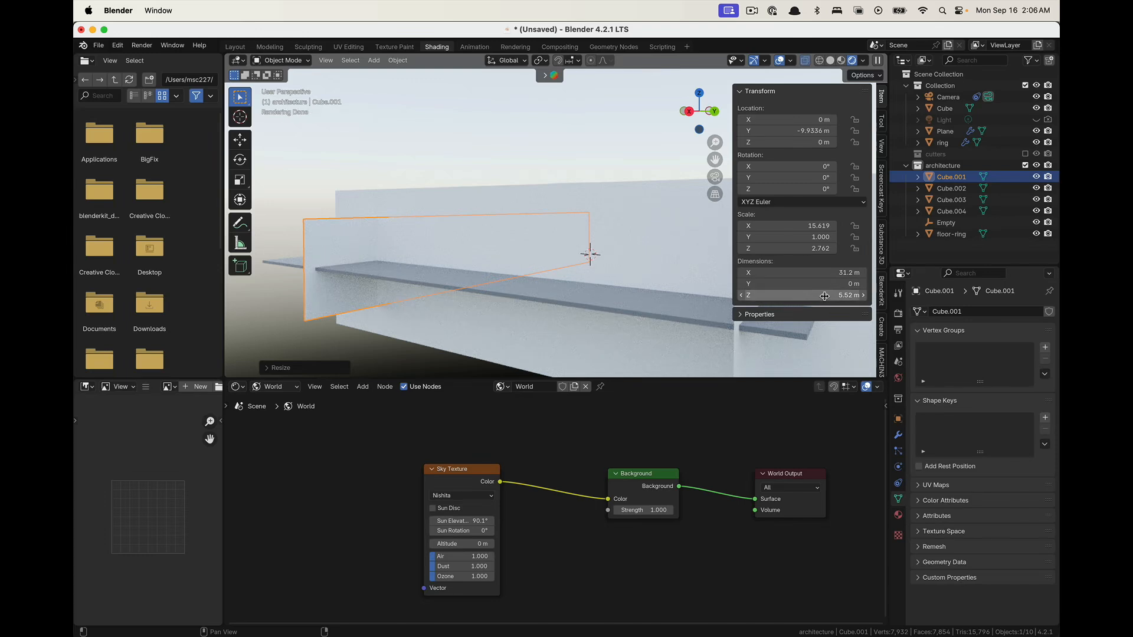
# Set the Z dimension of the wall Cube.001 to 3.5 m and activate the Move tool
pyautogui.click(782, 296)
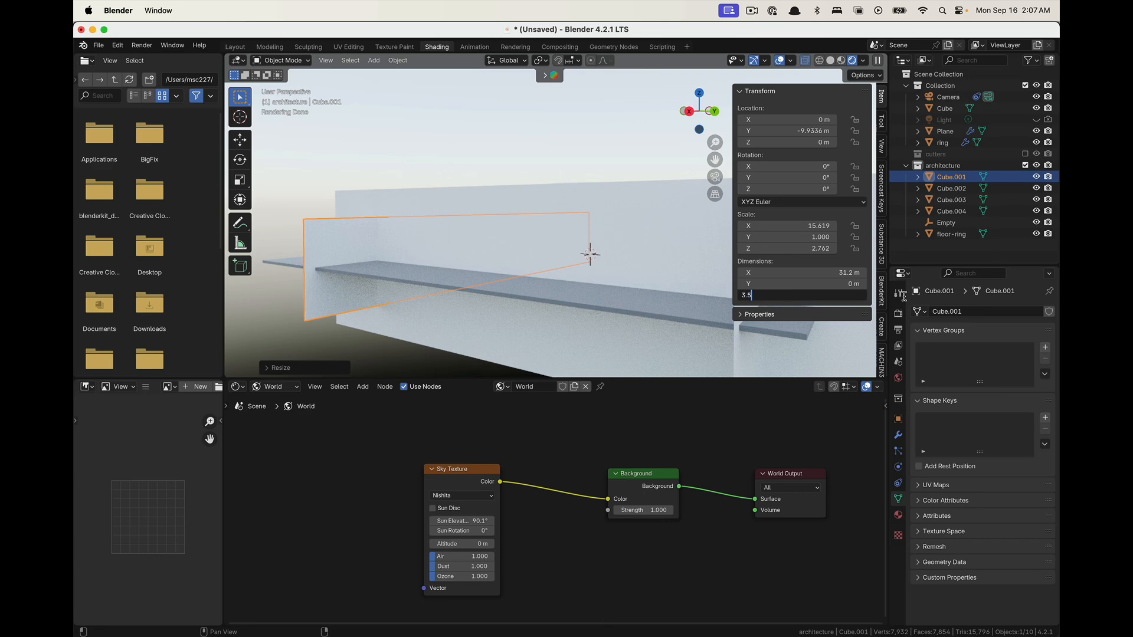
pyautogui.press('Return')
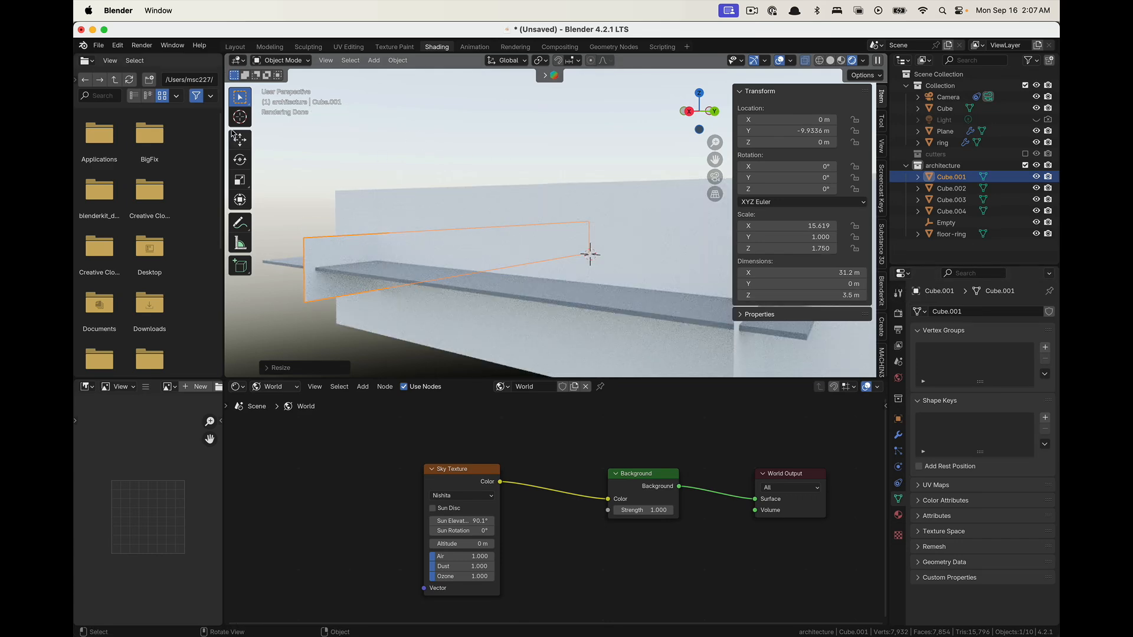
pyautogui.click(240, 138)
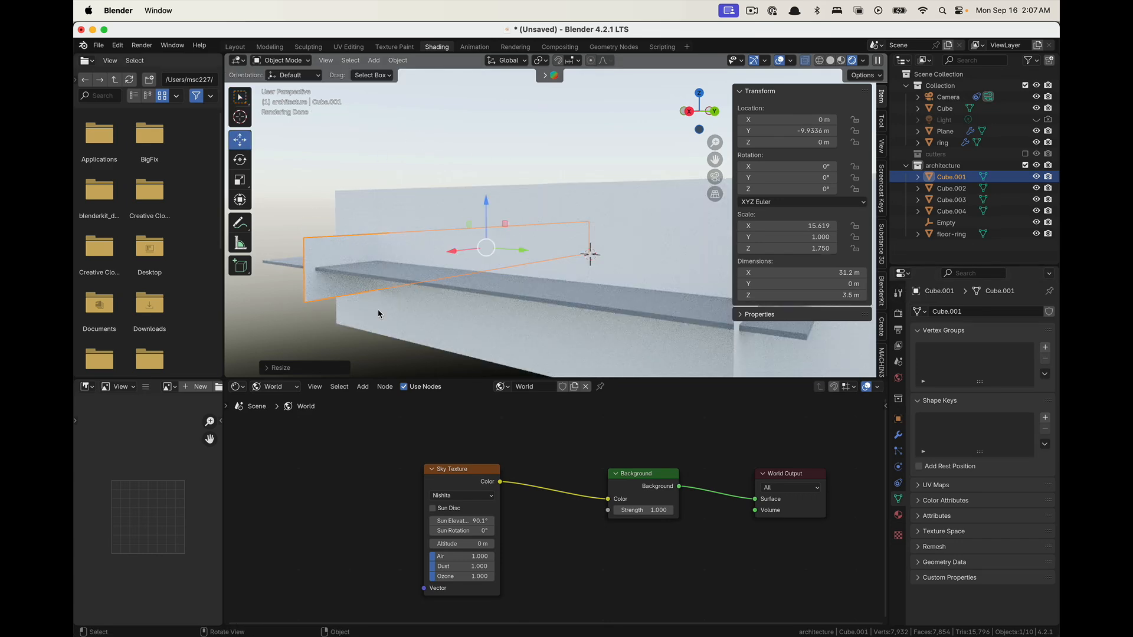
# Set the snap target to Vertex and move the wall Cube.001 along Z onto the floor, at Z 1.8341 m
pyautogui.click(578, 63)
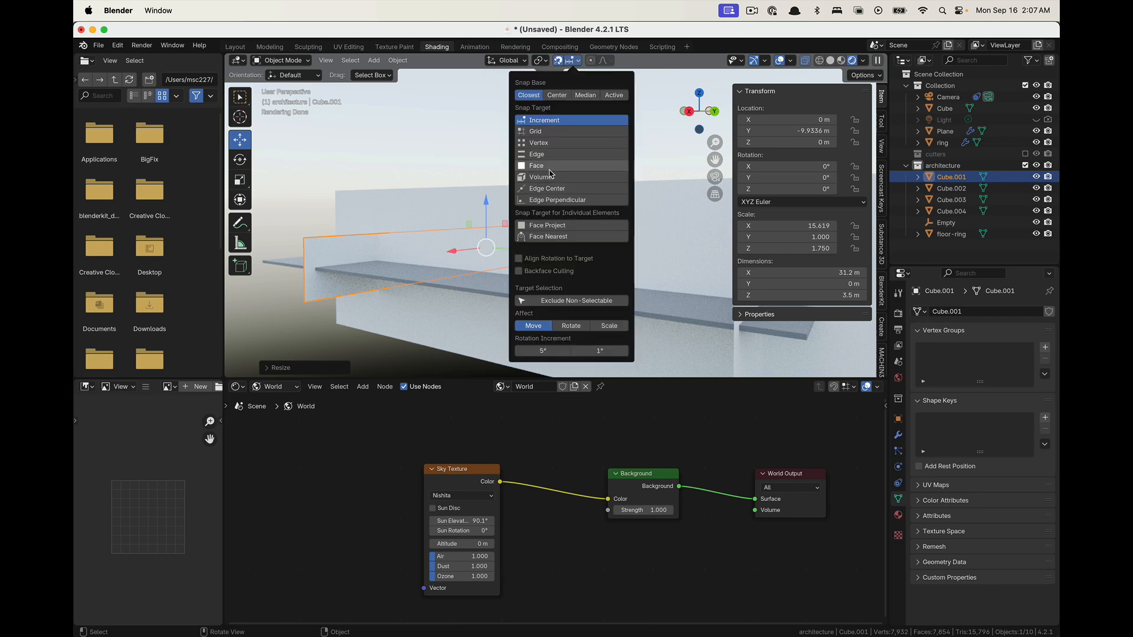
pyautogui.click(550, 143)
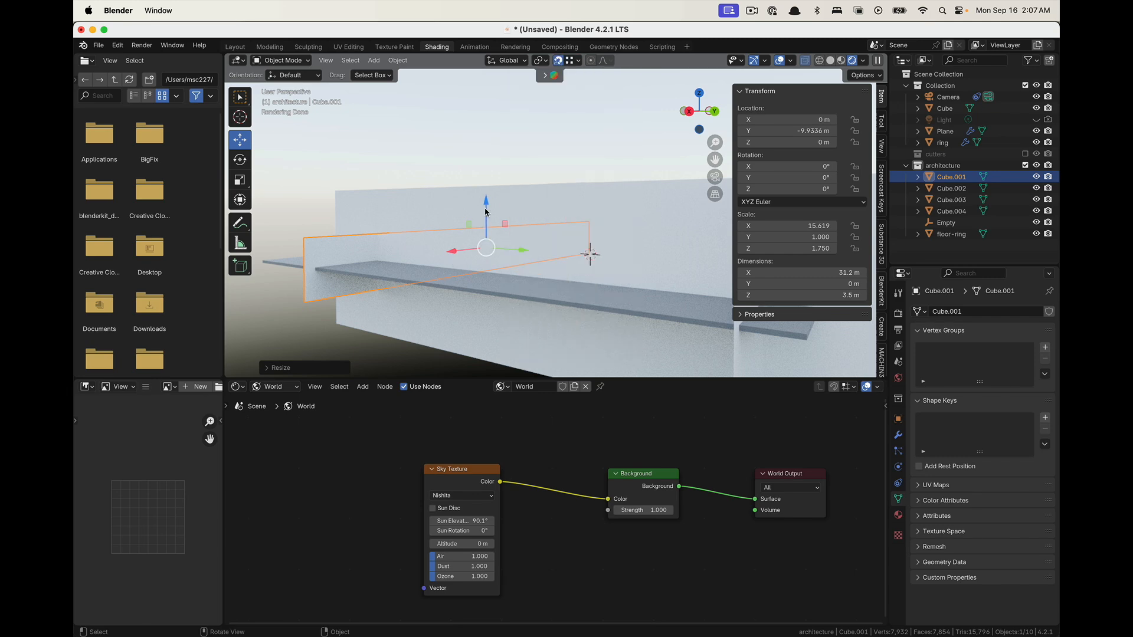
pyautogui.moveTo(485, 203); pyautogui.dragTo(265, 256)
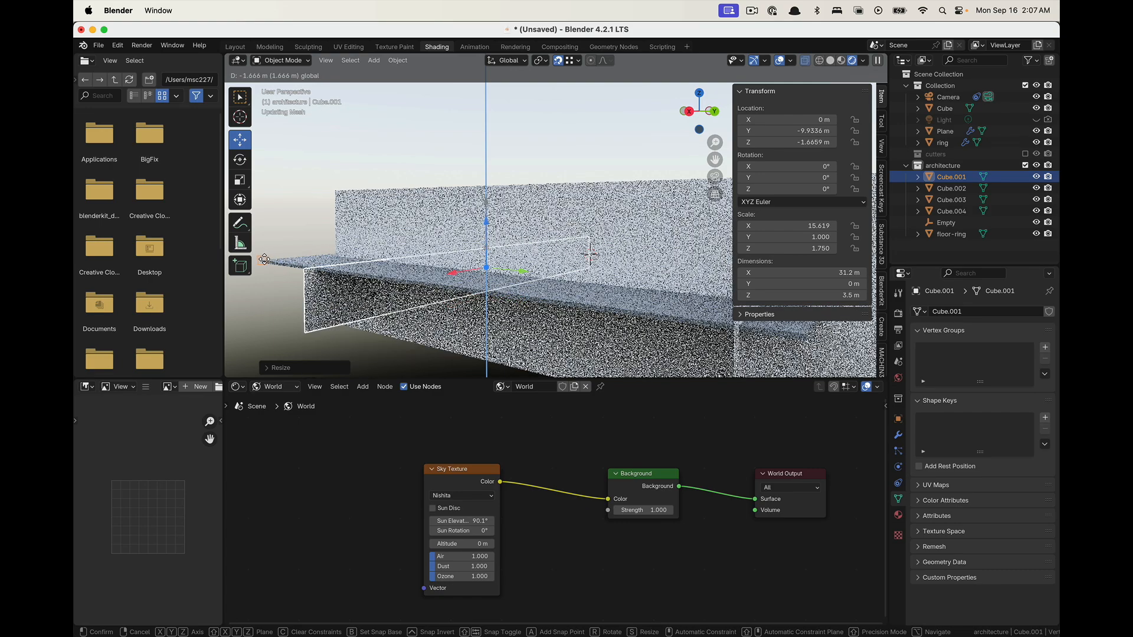
pyautogui.click(265, 260)
pyautogui.press('KP_Decimal')
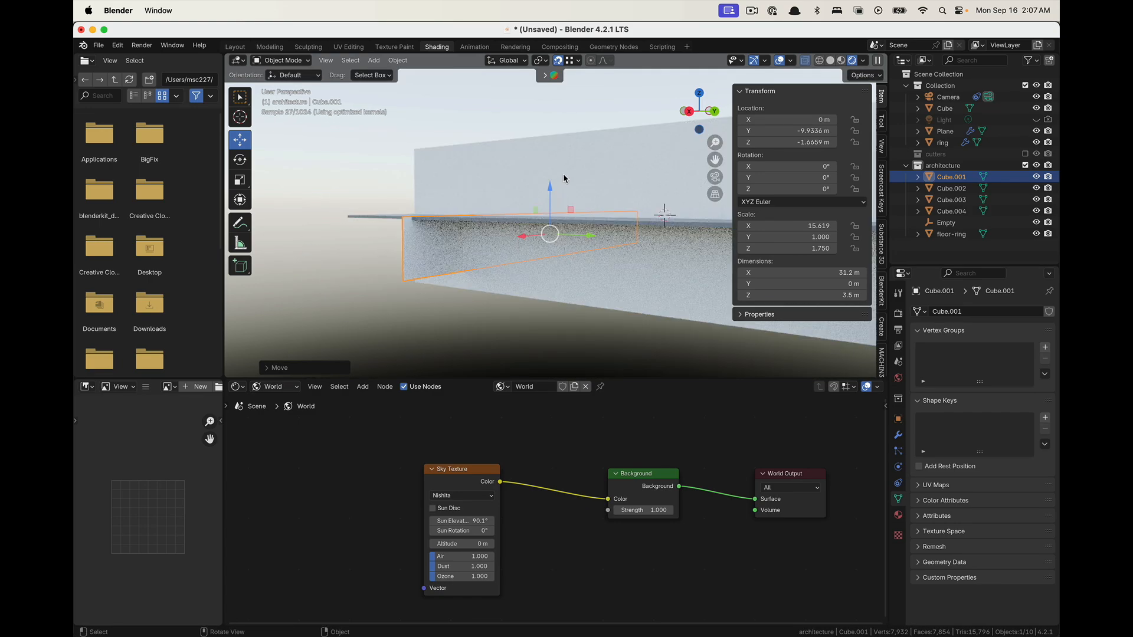
pyautogui.moveTo(551, 186); pyautogui.dragTo(349, 215)
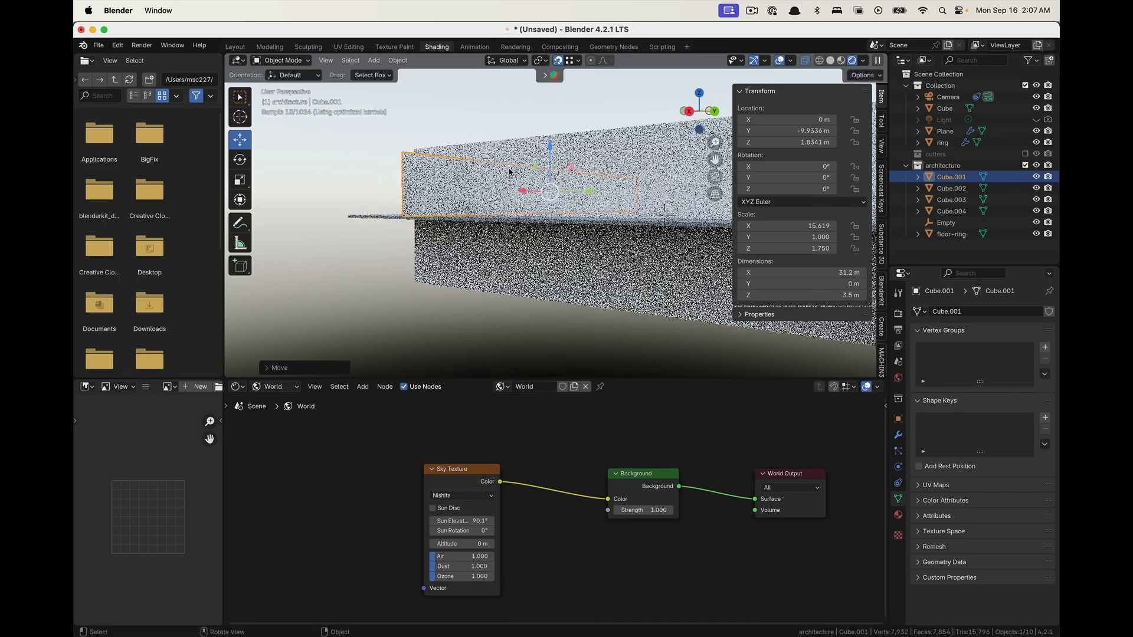
pyautogui.moveTo(509, 171); pyautogui.dragTo(573, 183, button='middle')
pyautogui.scroll(5, 433, 198)
pyautogui.moveTo(431, 199); pyautogui.dragTo(470, 201, button='middle')
pyautogui.scroll(-4, 468, 233)
# Apply the scale of the negative-Y wall Cube.001
pyautogui.click(441, 246)
pyautogui.click(444, 231)
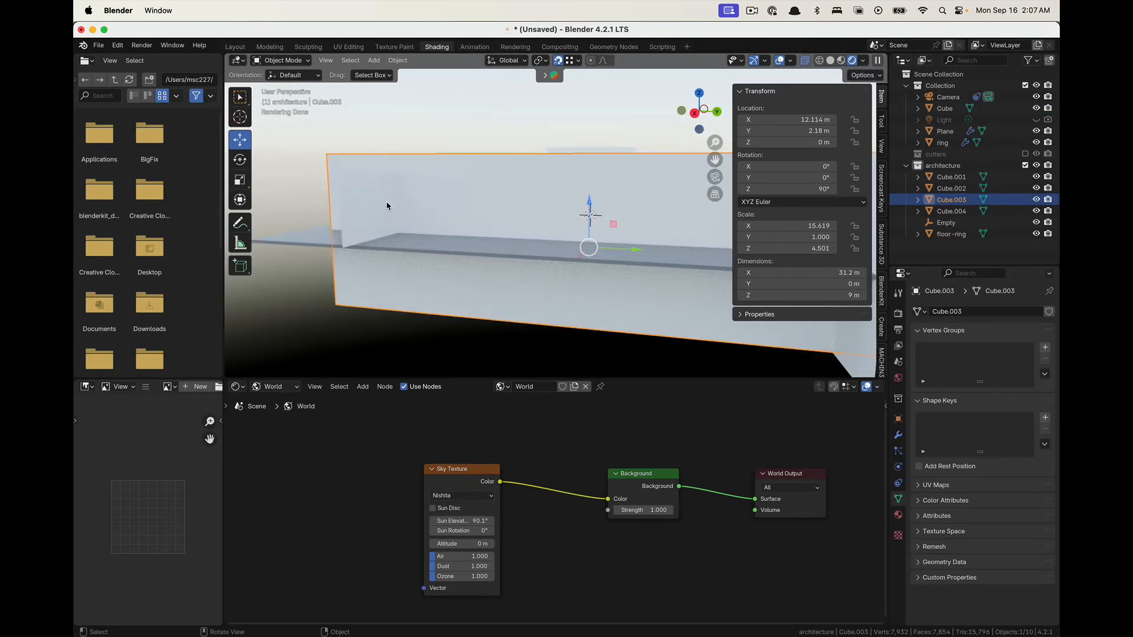
pyautogui.scroll(-2, 605, 202)
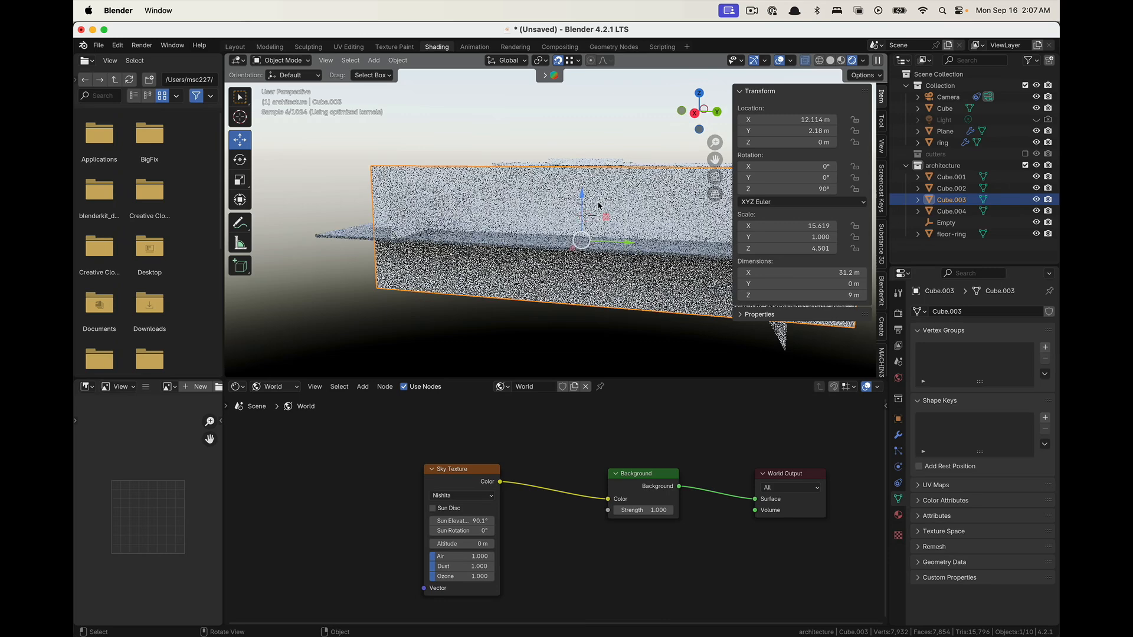
pyautogui.click(407, 207)
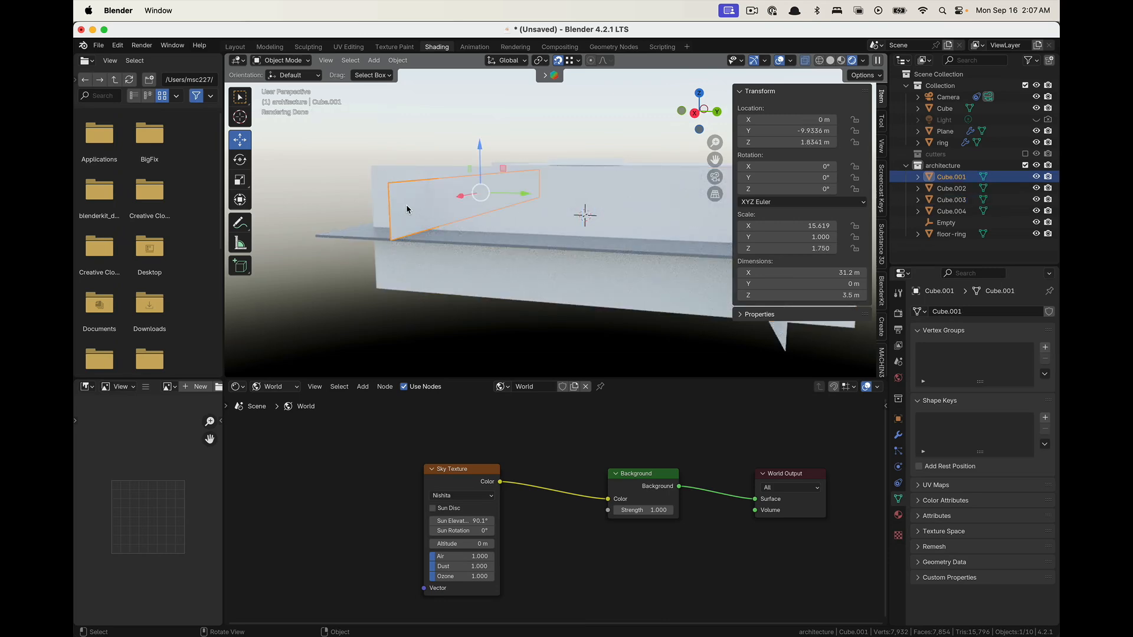
pyautogui.hotkey('ctrl', 'a')
pyautogui.click(406, 209)
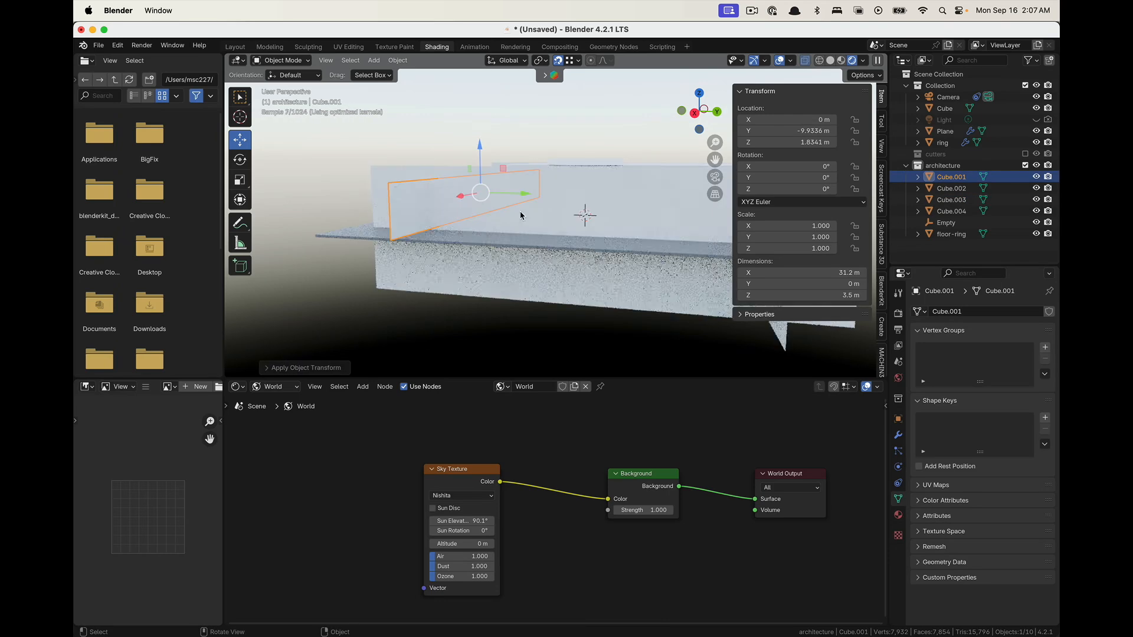
# Set the Z scale of the positive-X wall Cube.003 to 3.5
pyautogui.scroll(-4, 522, 215)
pyautogui.moveTo(632, 217); pyautogui.dragTo(633, 247, button='middle')
pyautogui.click(634, 247)
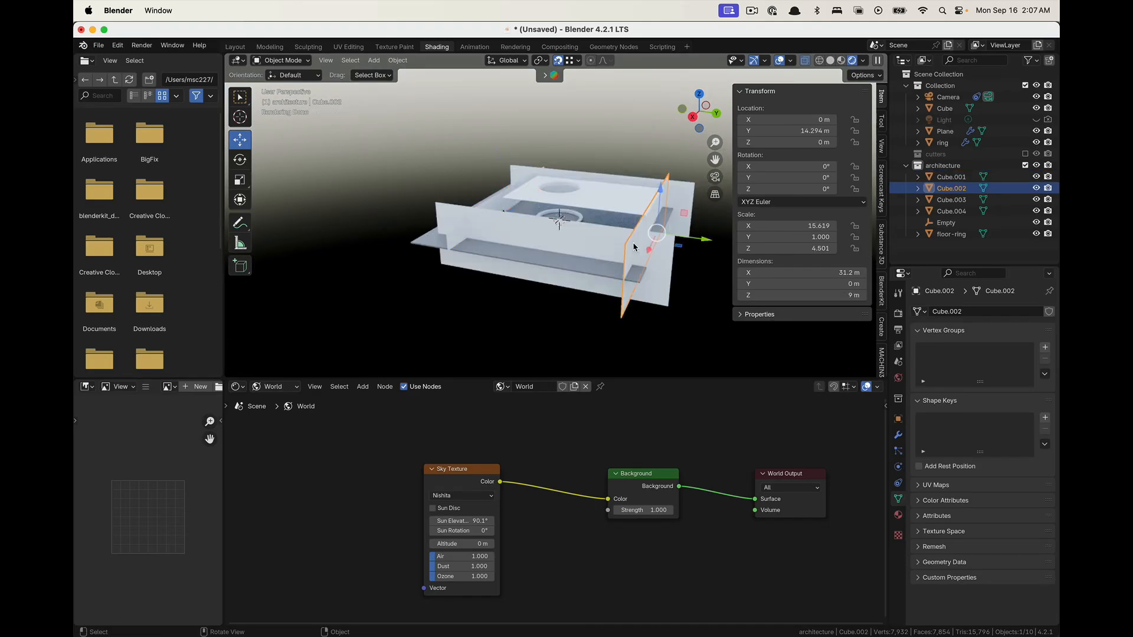
pyautogui.click(497, 302)
pyautogui.scroll(5, 457, 241)
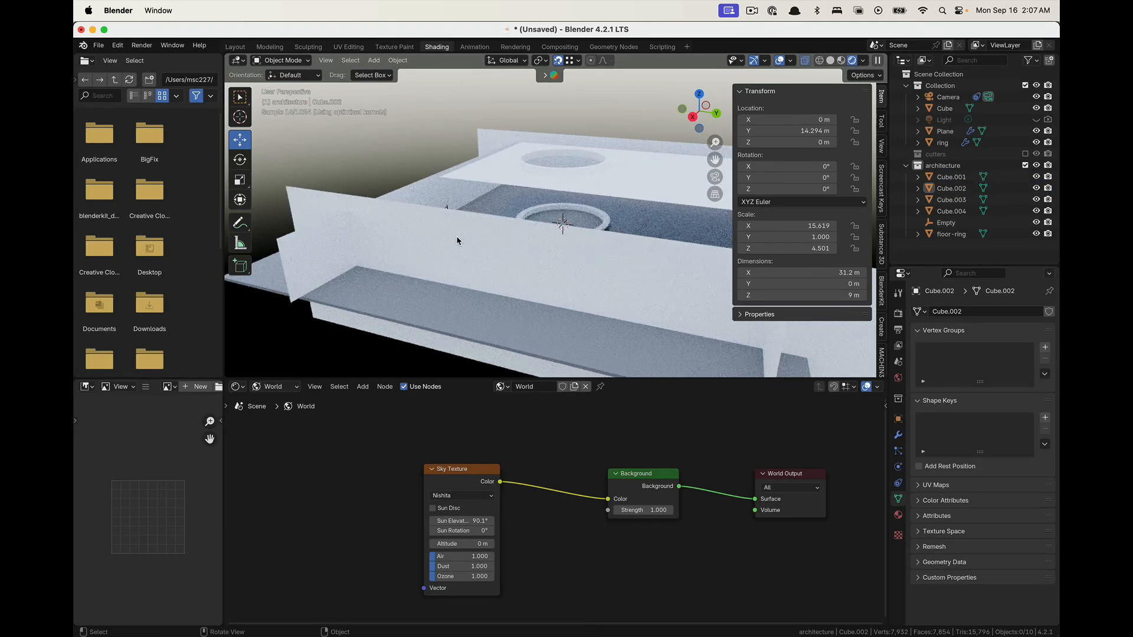
pyautogui.moveTo(553, 170)
pyautogui.mouseDown(button='middle')
pyautogui.moveTo(690, 266)
pyautogui.moveTo(546, 189)
pyautogui.mouseUp(button='middle')
pyautogui.moveTo(524, 241); pyautogui.dragTo(509, 219, button='middle')
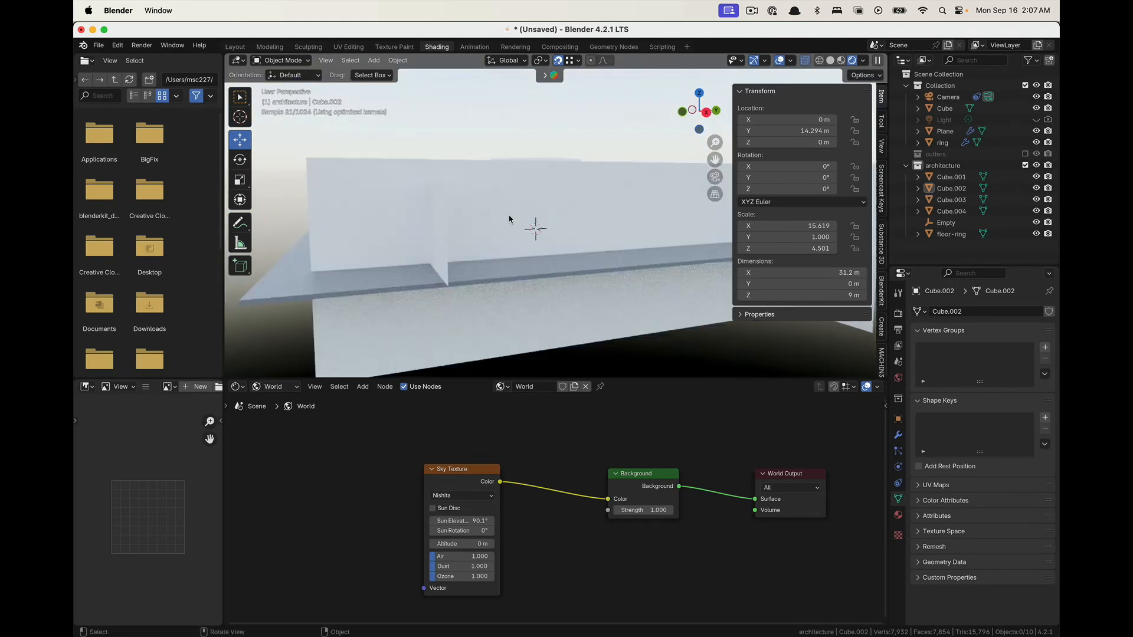
pyautogui.click(546, 191)
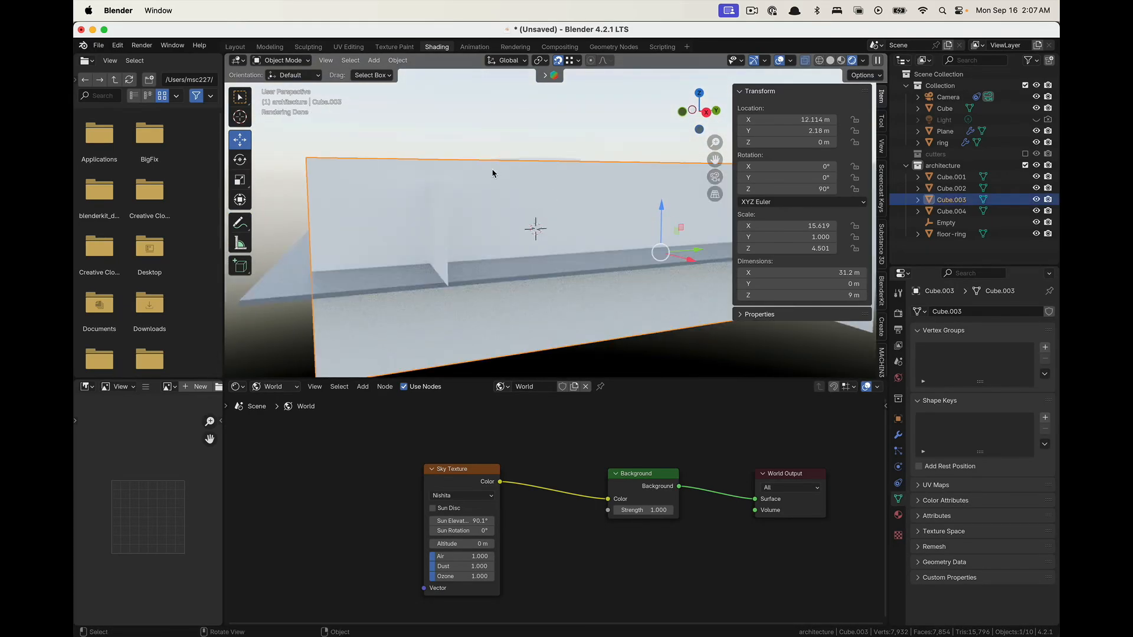
pyautogui.moveTo(493, 173); pyautogui.dragTo(429, 232, button='middle')
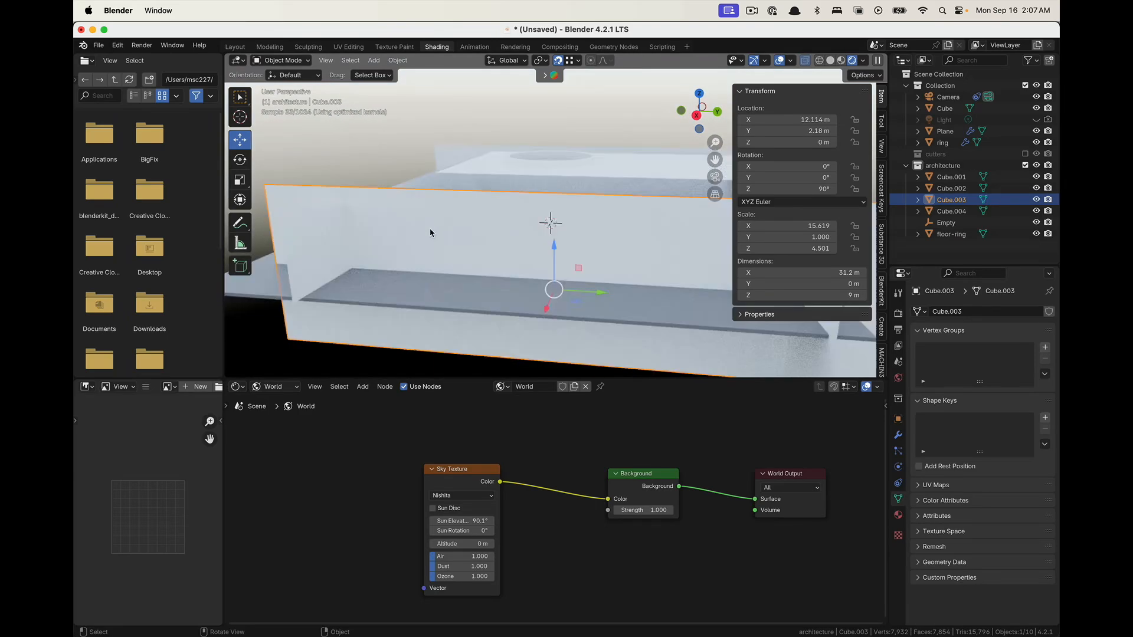
pyautogui.click(463, 261)
pyautogui.click(818, 249)
pyautogui.write('3.')
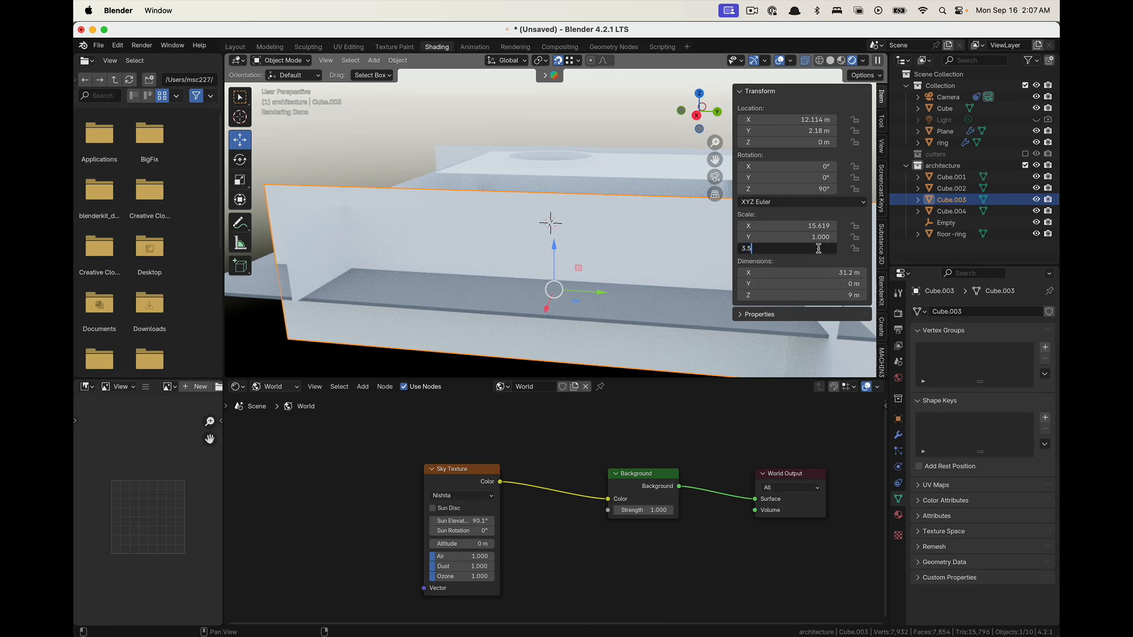
pyautogui.write('5')
pyautogui.press('Return')
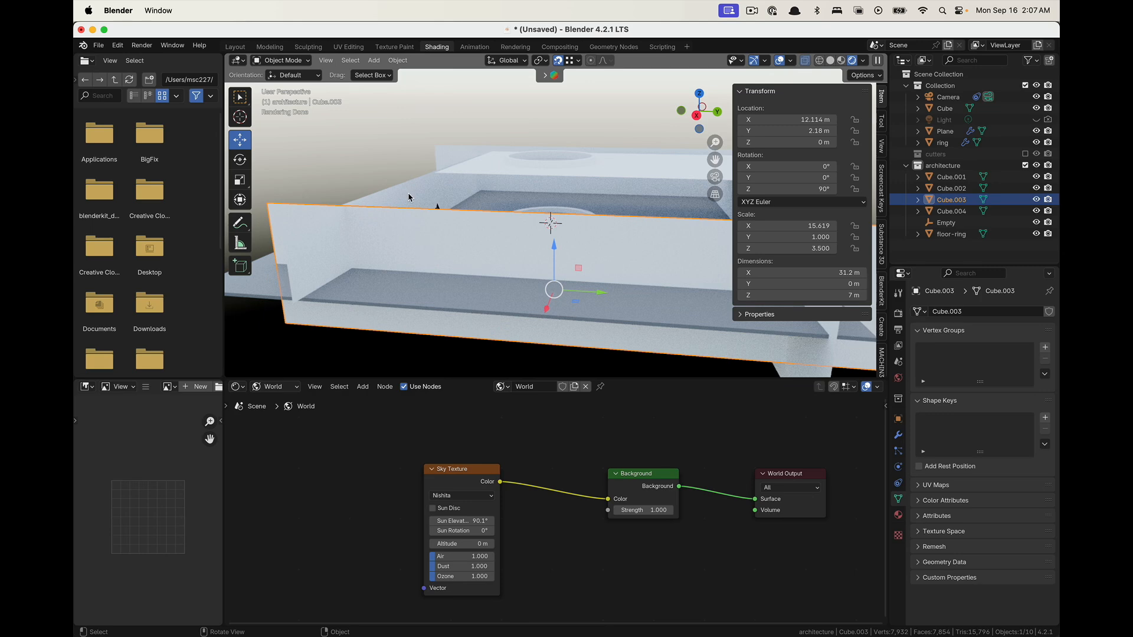
# Set the Z dimension of the positive-X wall Cube.003 to 3.5 m
pyautogui.click(409, 197)
pyautogui.click(497, 246)
pyautogui.moveTo(496, 246); pyautogui.dragTo(458, 261, button='middle')
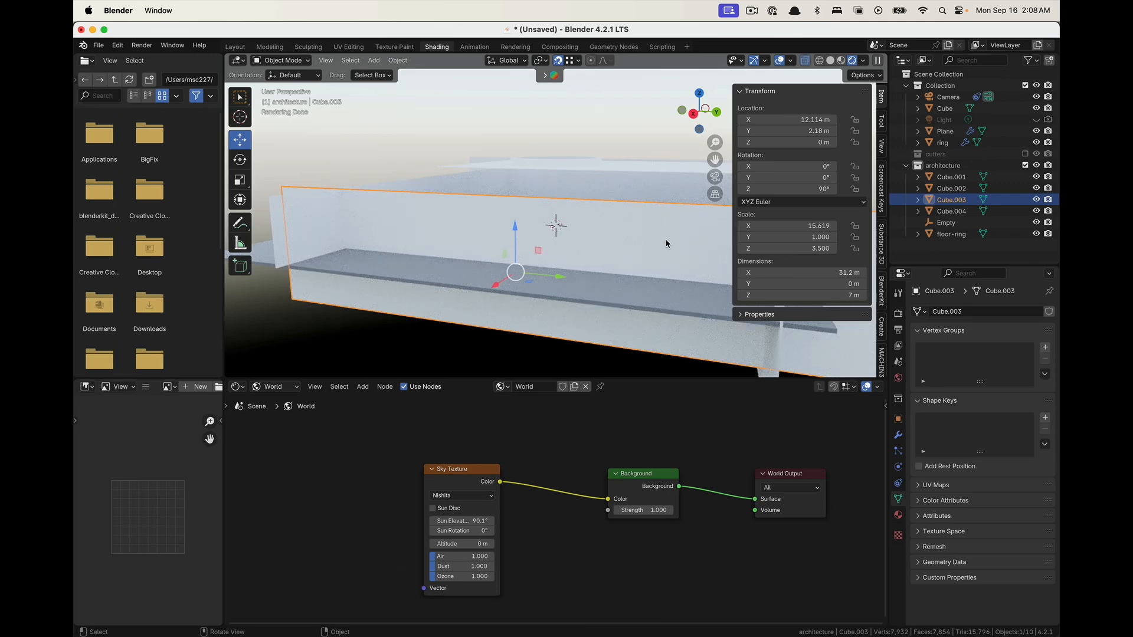
pyautogui.click(823, 295)
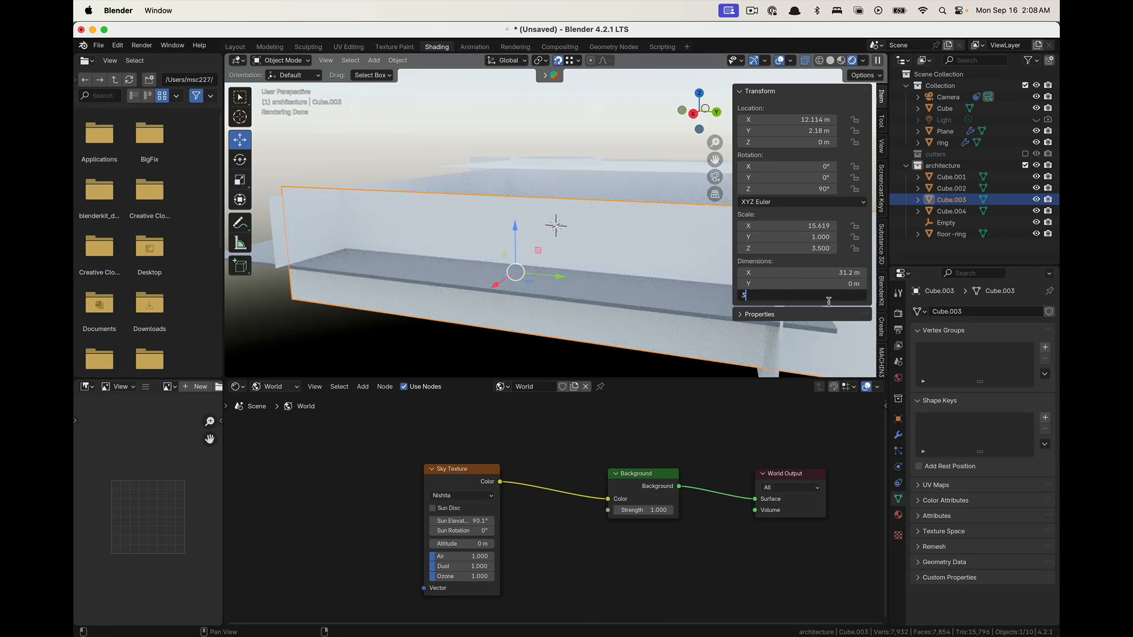
pyautogui.press('Return')
# Set the Z dimension of the positive-Y wall Cube.002 to 3.5 m
pyautogui.moveTo(655, 263); pyautogui.dragTo(608, 271, button='middle')
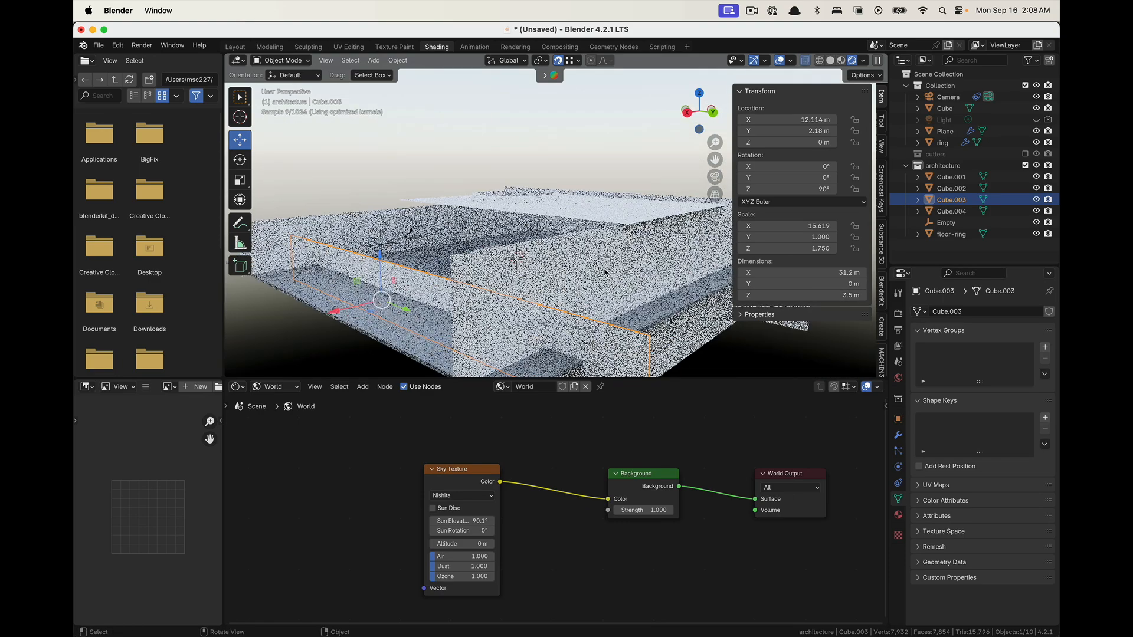
pyautogui.click(664, 286)
pyautogui.click(820, 294)
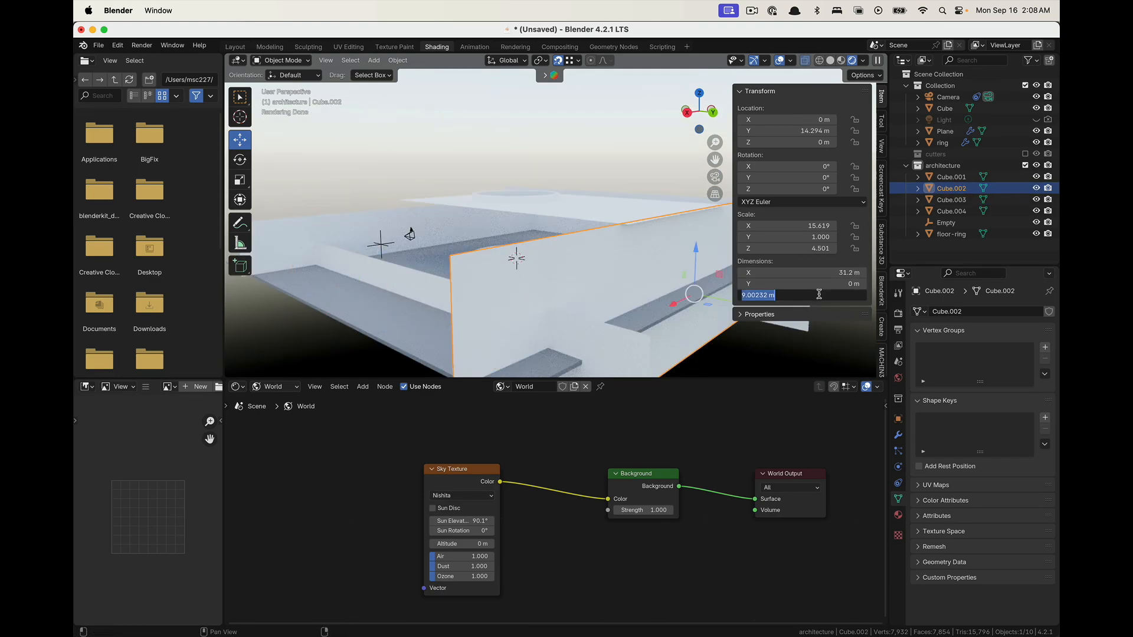
pyautogui.write('3.5')
pyautogui.press('Return')
# Set the Z scale of the negative-X wall Cube.004 to 3.5
pyautogui.click(696, 234)
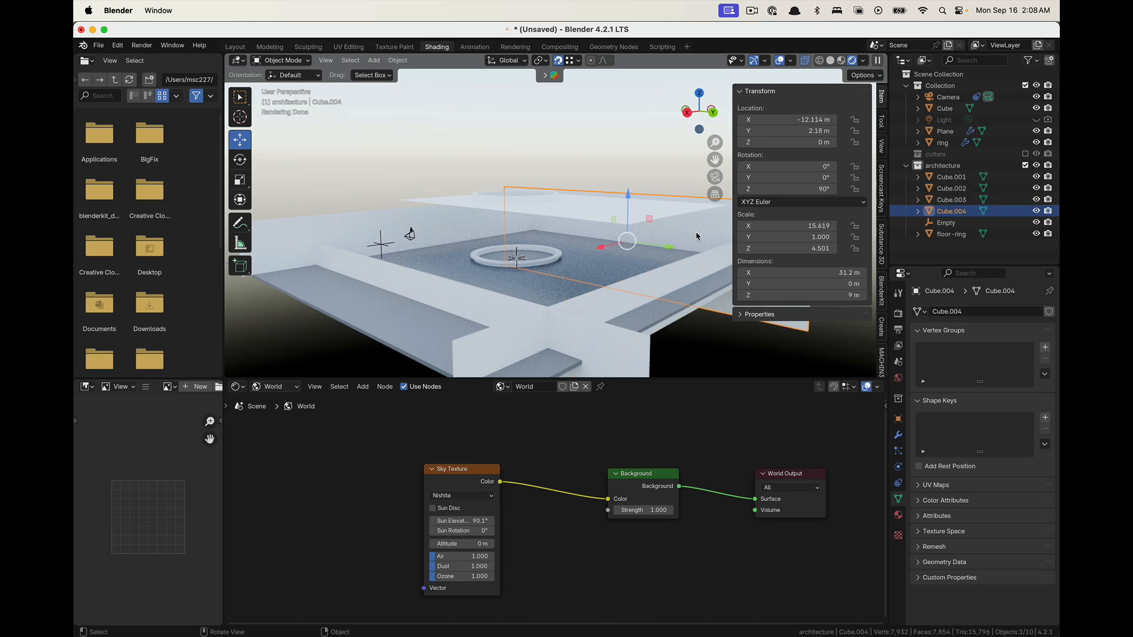
pyautogui.click(790, 248)
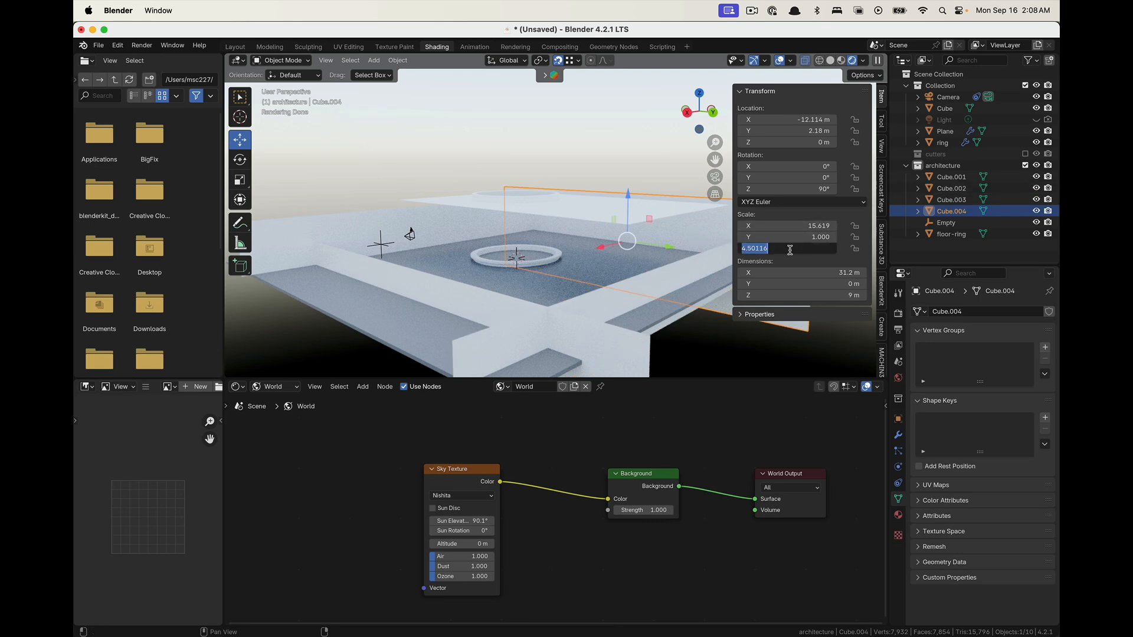
pyautogui.write('3.5')
pyautogui.press('Return')
# Raise the wall Cube.003 along Z with vertex snapping so it stands on the floor, at Z 1.8341 m
pyautogui.moveTo(590, 277); pyautogui.dragTo(506, 263, button='middle')
pyautogui.click(549, 267)
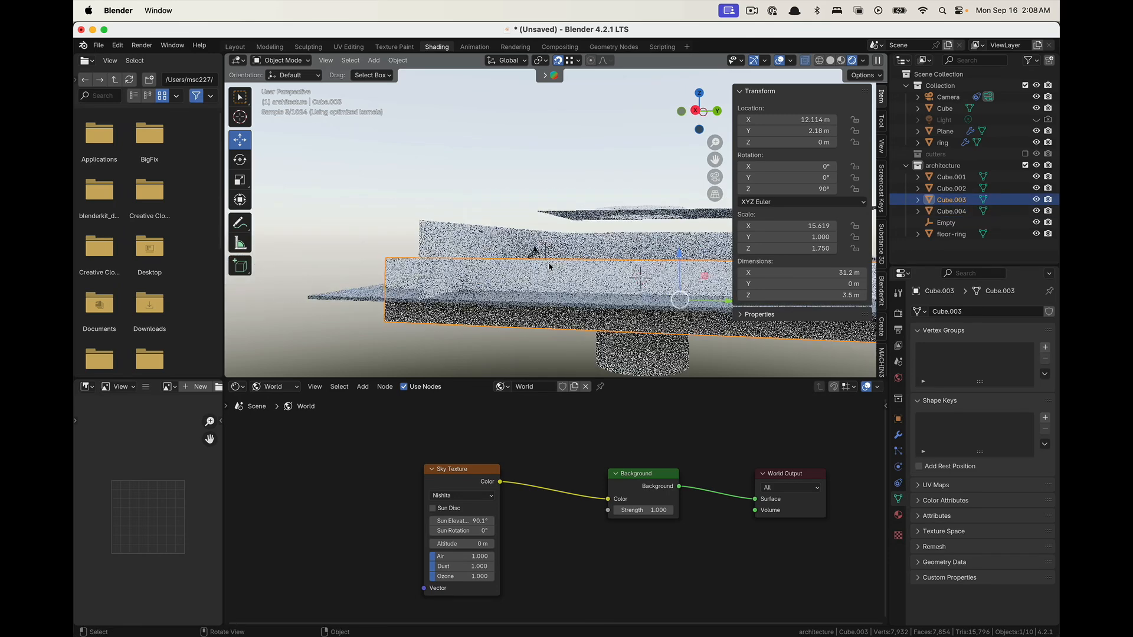
pyautogui.moveTo(680, 257); pyautogui.dragTo(640, 277)
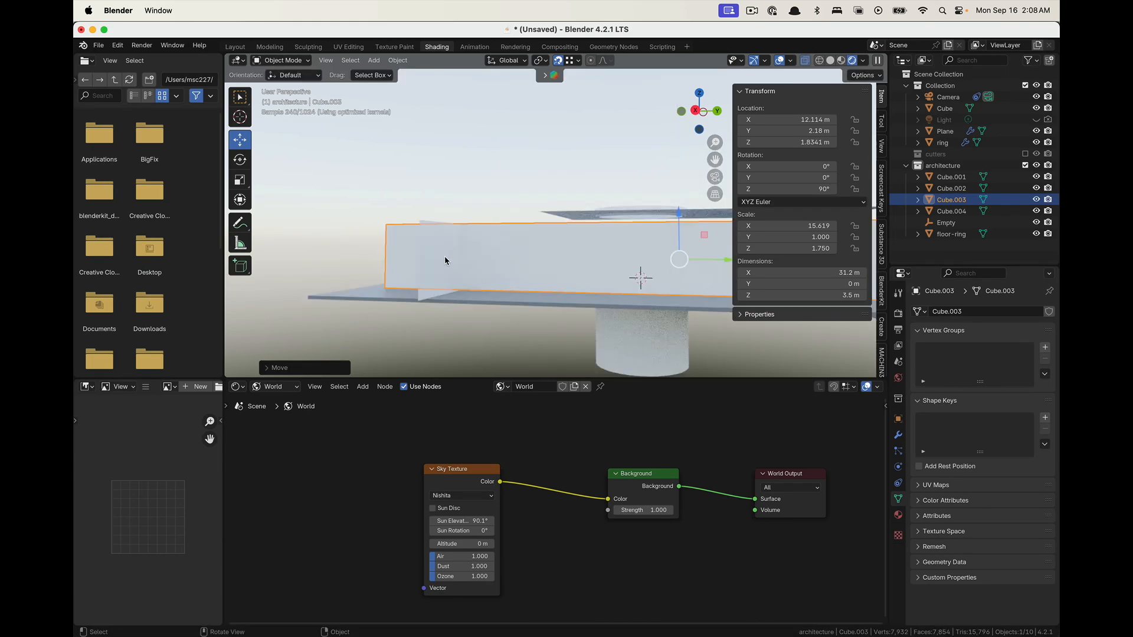
pyautogui.moveTo(445, 261); pyautogui.dragTo(481, 306, button='middle')
pyautogui.moveTo(666, 306); pyautogui.dragTo(494, 279, button='middle')
pyautogui.scroll(-4, 493, 279)
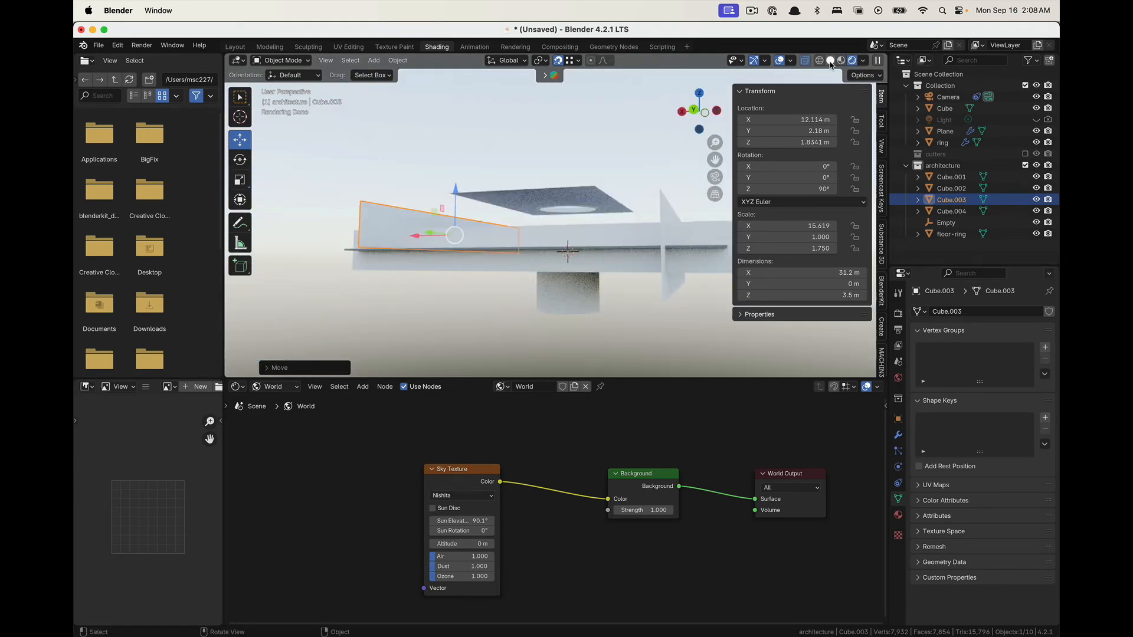
# Switch the viewport to Solid shading and snap the wall Cube.002 up along Z onto the floor, at Z 1.8341 m
pyautogui.click(831, 60)
pyautogui.moveTo(596, 171); pyautogui.dragTo(527, 249, button='middle')
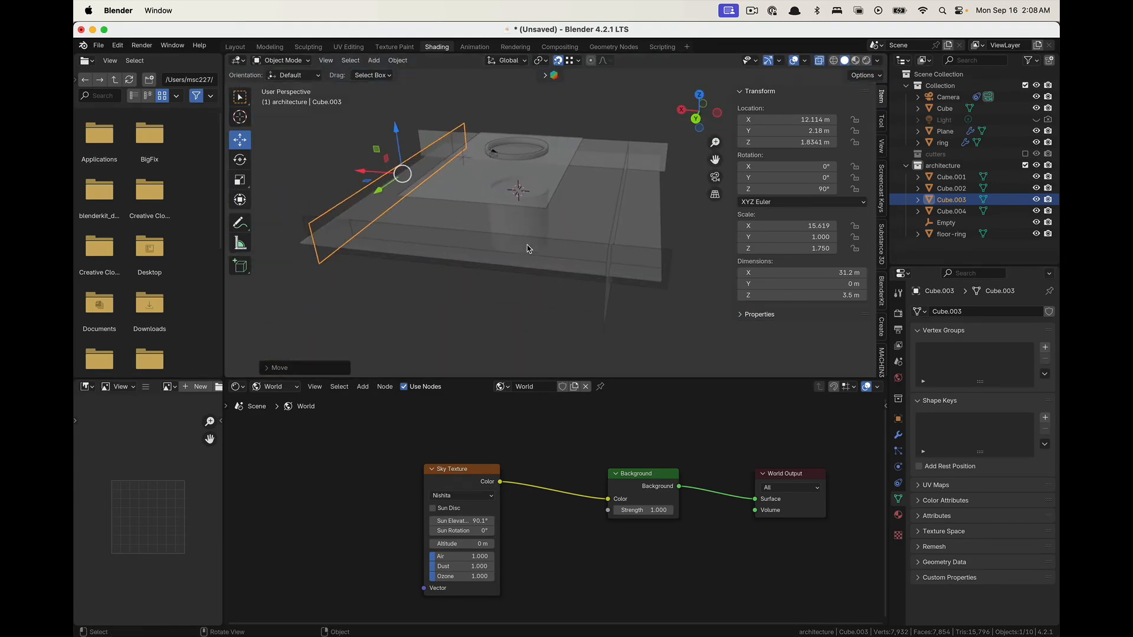
pyautogui.click(563, 246)
pyautogui.moveTo(441, 263); pyautogui.dragTo(473, 255, button='middle')
pyautogui.scroll(4, 435, 260)
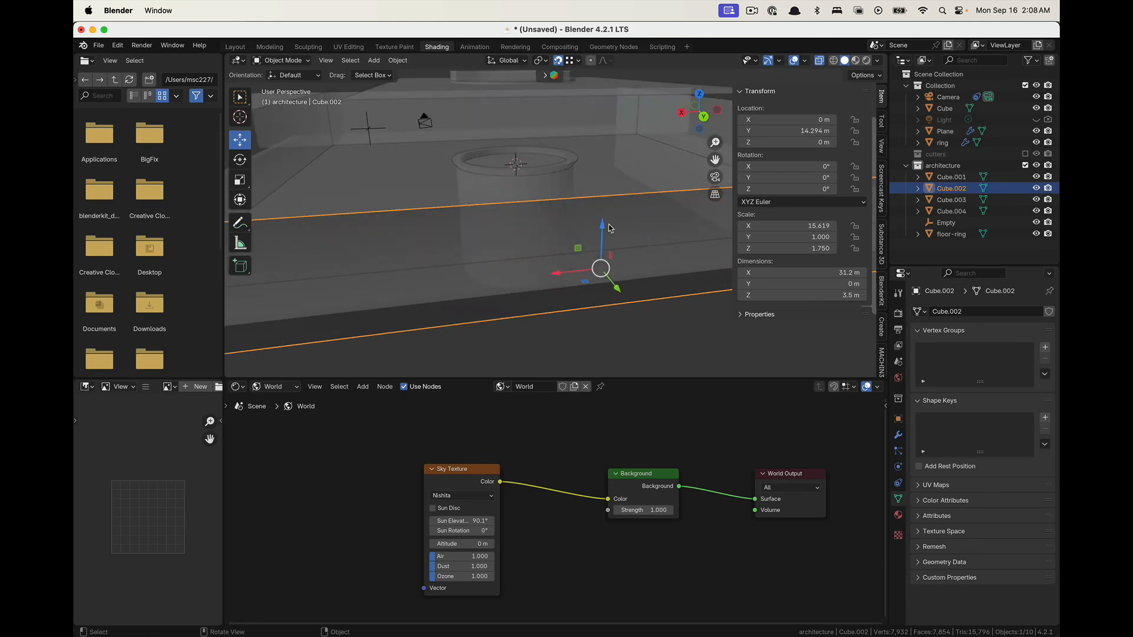
pyautogui.moveTo(603, 231); pyautogui.dragTo(412, 213)
pyautogui.scroll(-5, 579, 191)
pyautogui.moveTo(632, 281); pyautogui.dragTo(527, 275, button='middle')
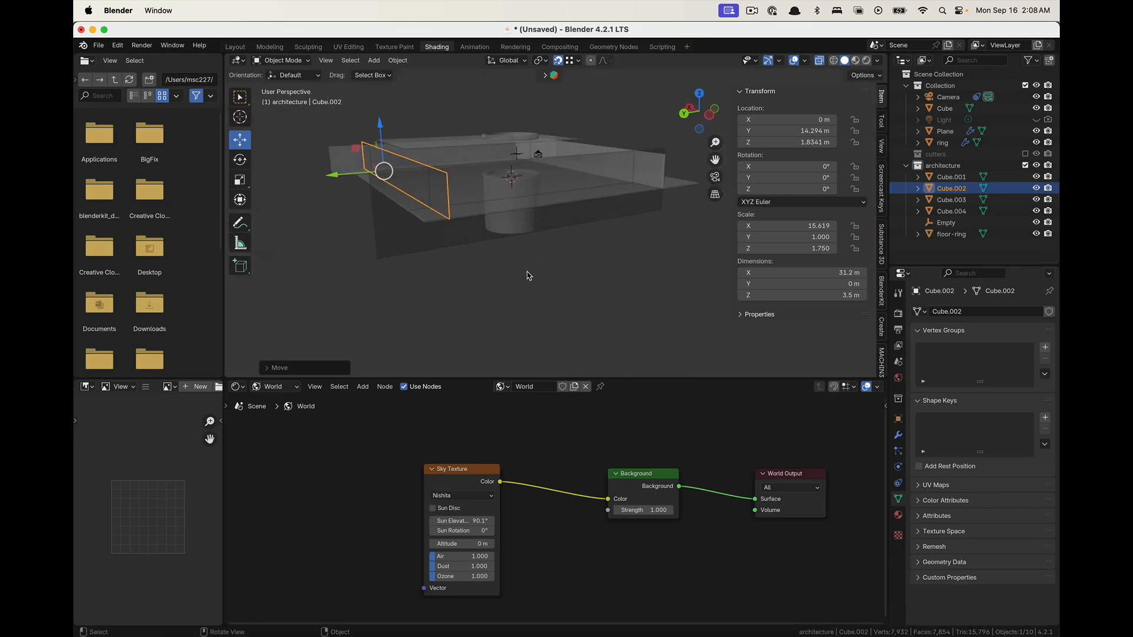
# Set the Z dimension of the negative-X wall Cube.004 to 3.5 m
pyautogui.click(594, 171)
pyautogui.doubleClick(831, 295)
pyautogui.write('3')
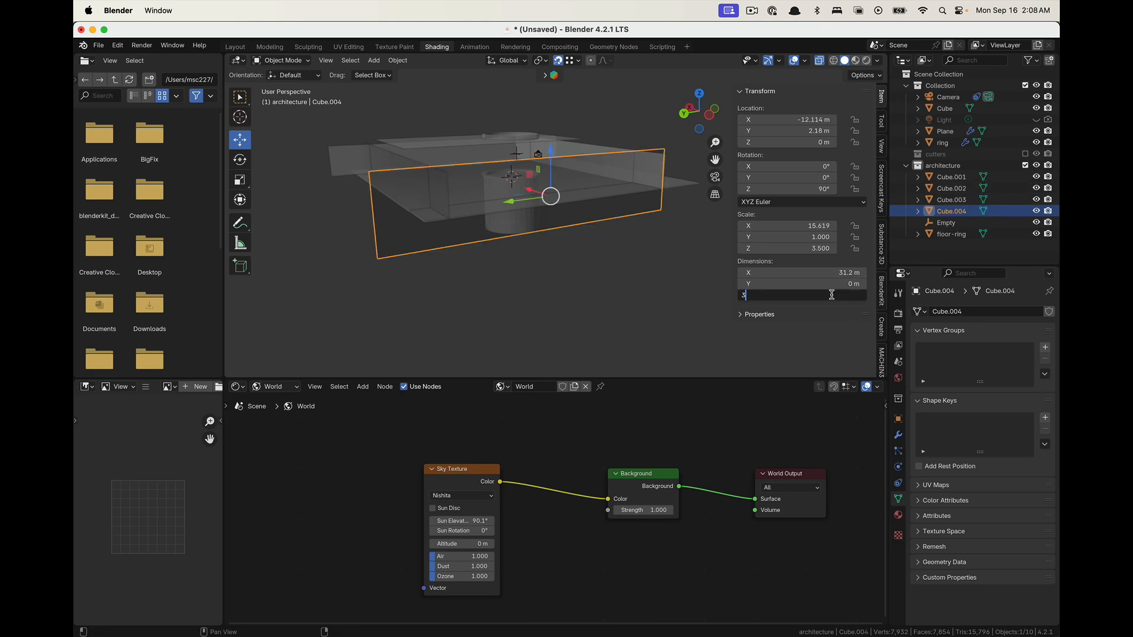
pyautogui.write('.5')
pyautogui.press('Return')
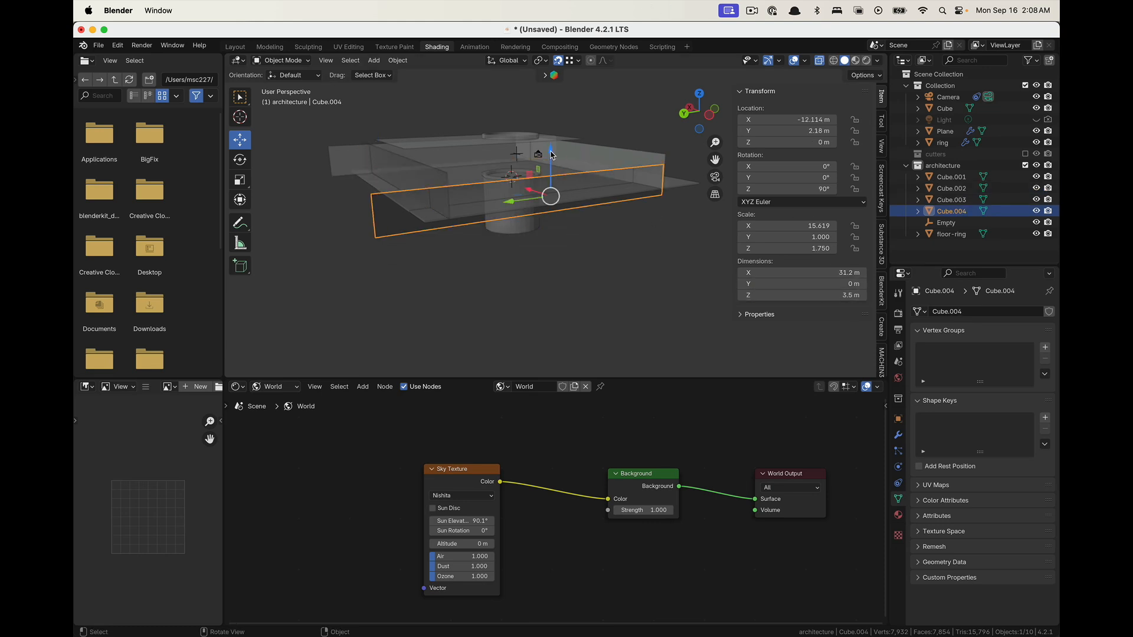
# Snap the wall Cube.004 up along Z onto the floor, at Z 1.8341 m, and deselect it
pyautogui.moveTo(552, 155); pyautogui.dragTo(662, 184)
pyautogui.click(568, 223)
pyautogui.moveTo(567, 222); pyautogui.dragTo(625, 276, button='middle')
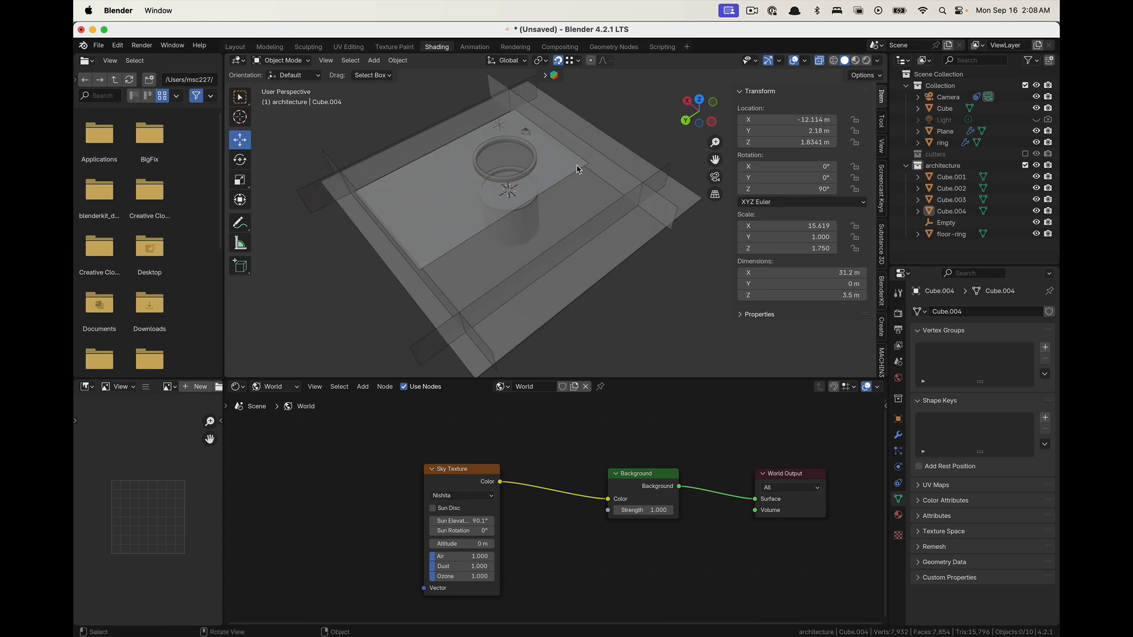
pyautogui.moveTo(578, 169); pyautogui.dragTo(592, 211, button='middle')
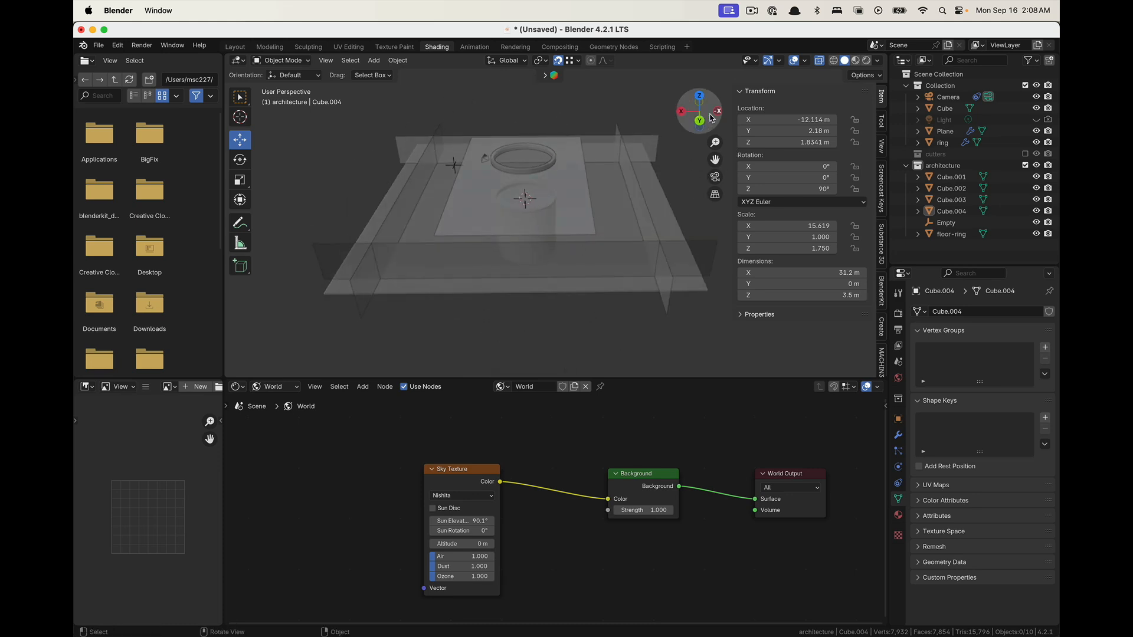
# Return the viewport to Rendered shading, look through the camera, and hide the transform sidebar
pyautogui.click(866, 60)
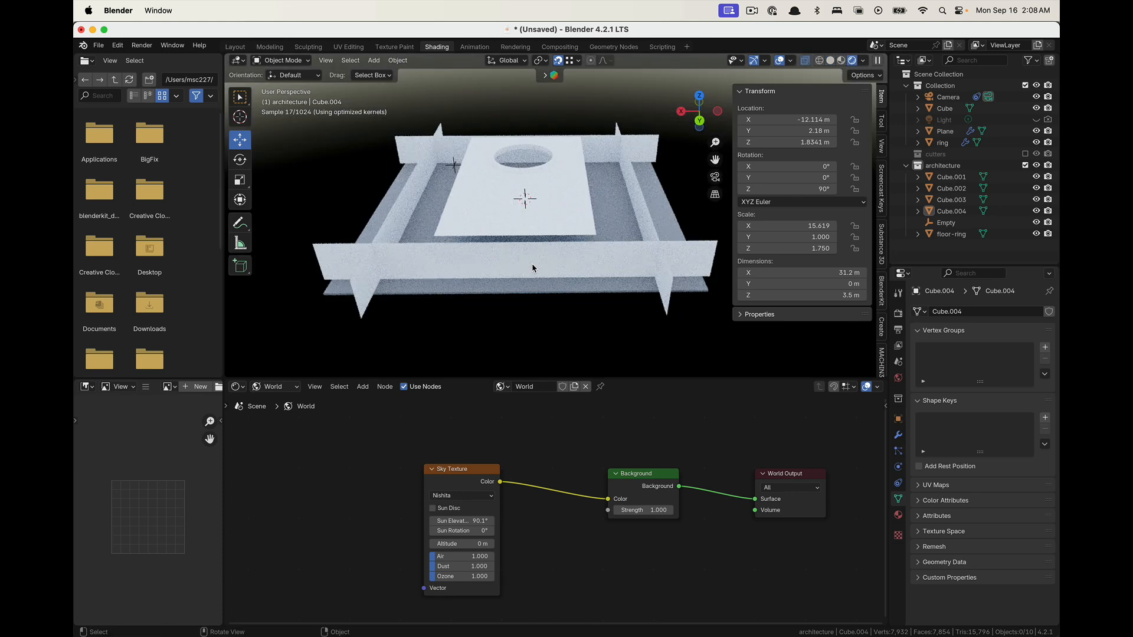
pyautogui.moveTo(487, 227); pyautogui.dragTo(600, 219, button='middle')
pyautogui.scroll(5, 571, 222)
pyautogui.click(714, 176)
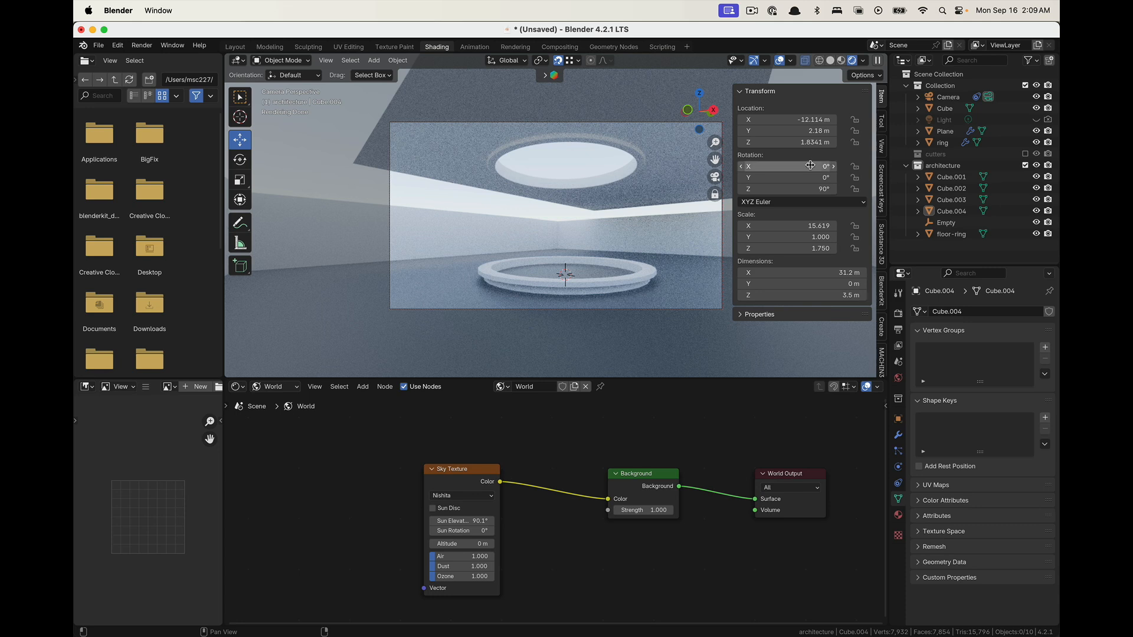
pyautogui.press('n')
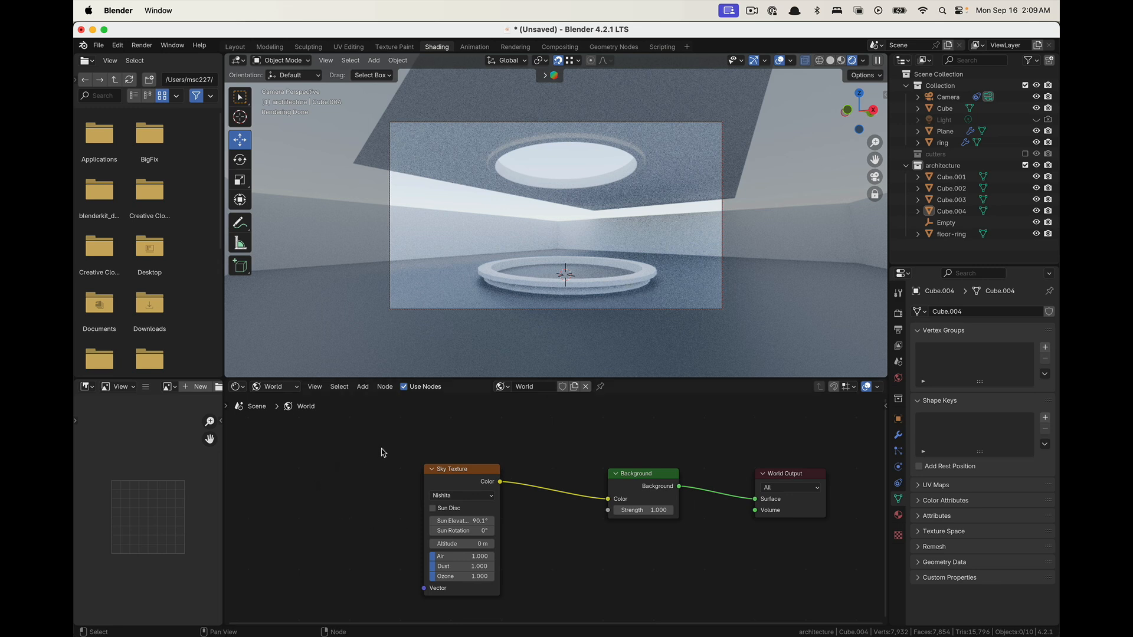
# Switch the shader editor from World to Object materials and select the floor Cube to show its material nodes
pyautogui.scroll(-3, 381, 448)
pyautogui.moveTo(381, 448); pyautogui.dragTo(479, 445, button='middle')
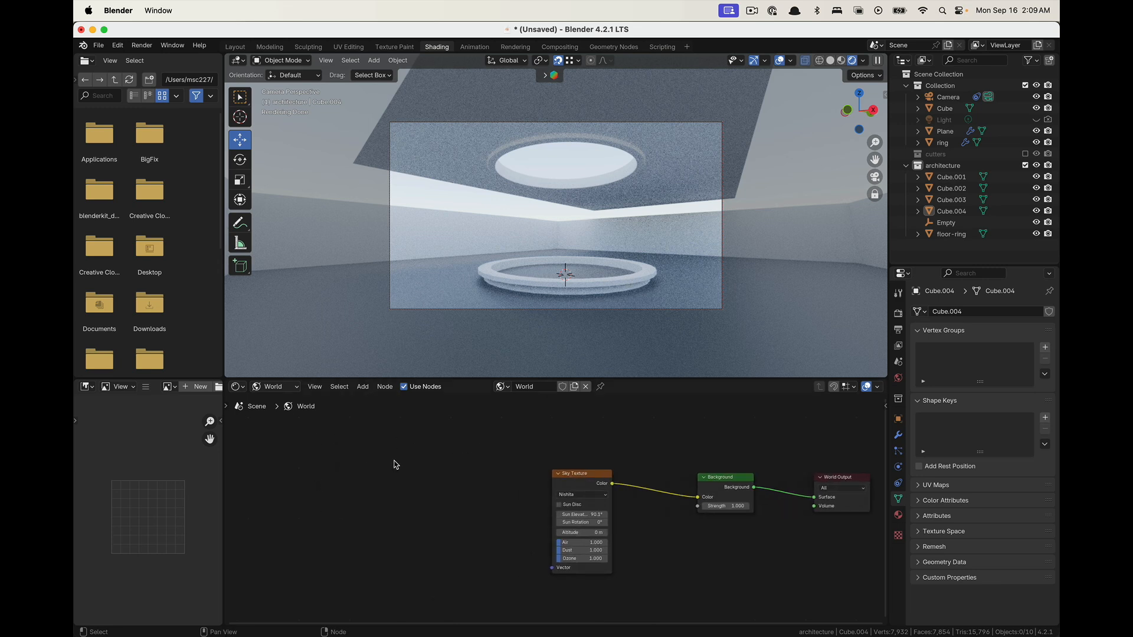
pyautogui.click(285, 388)
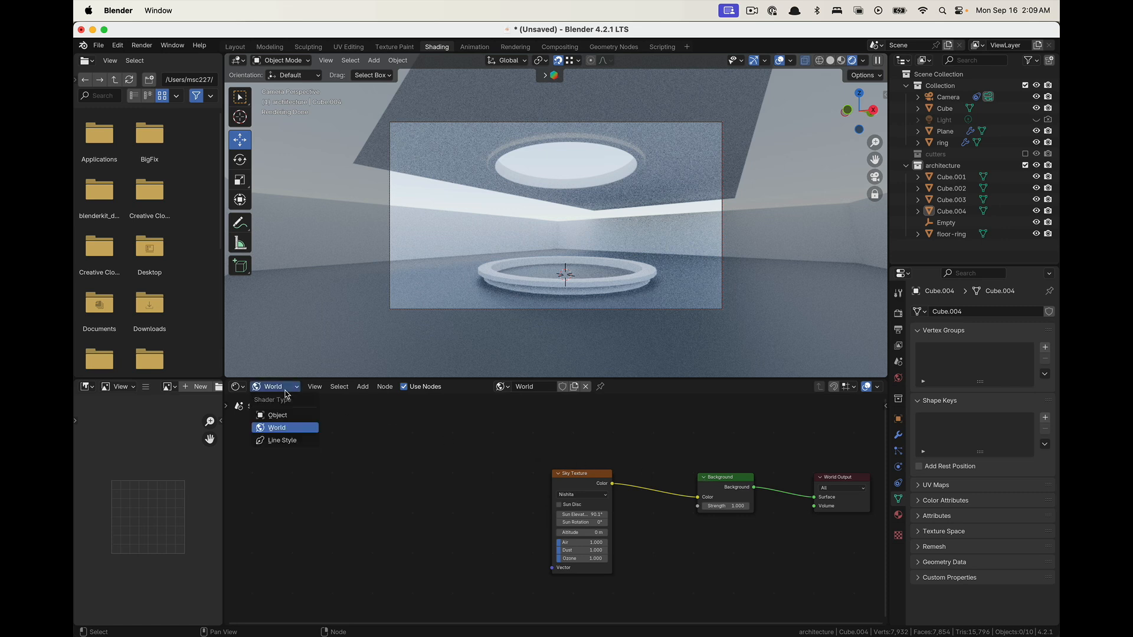
pyautogui.click(277, 416)
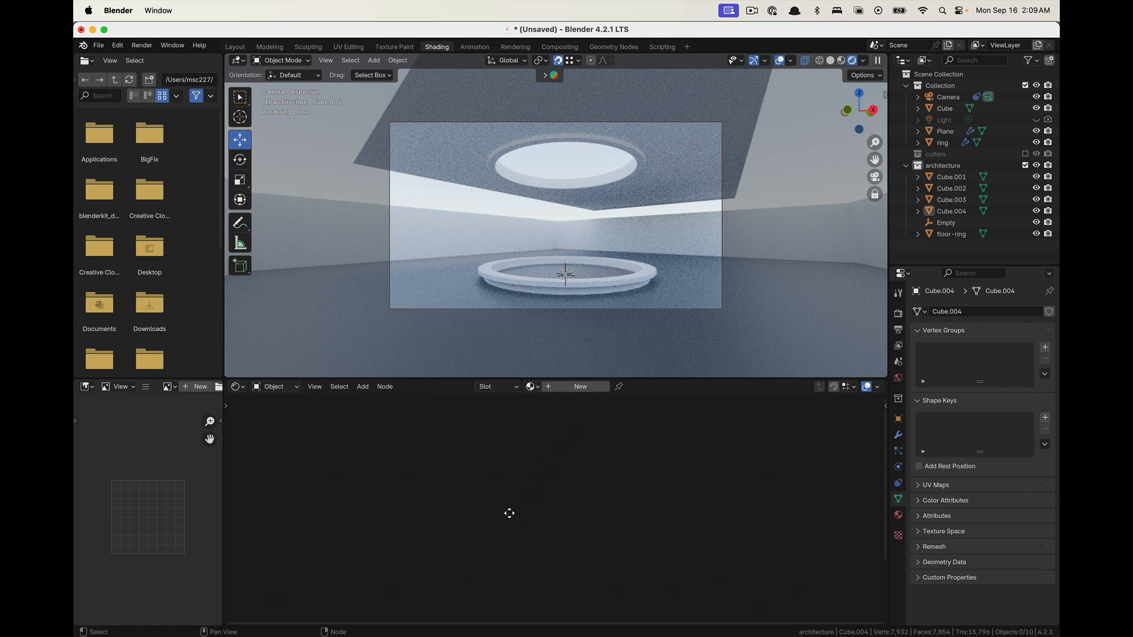
pyautogui.click(584, 278)
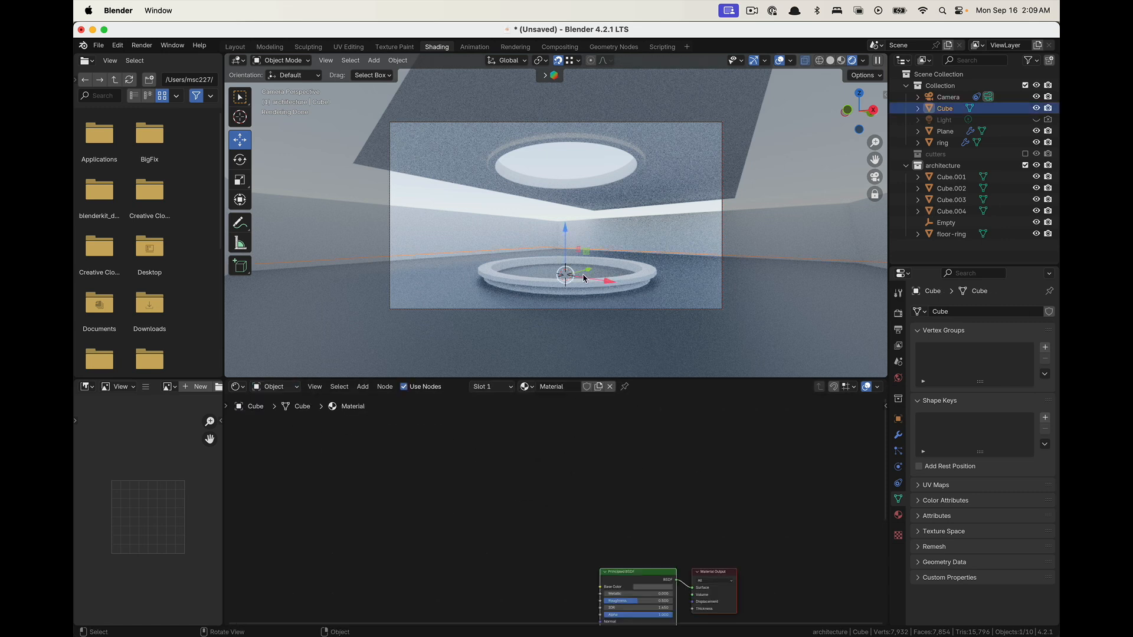
pyautogui.moveTo(605, 543); pyautogui.dragTo(513, 450, button='middle')
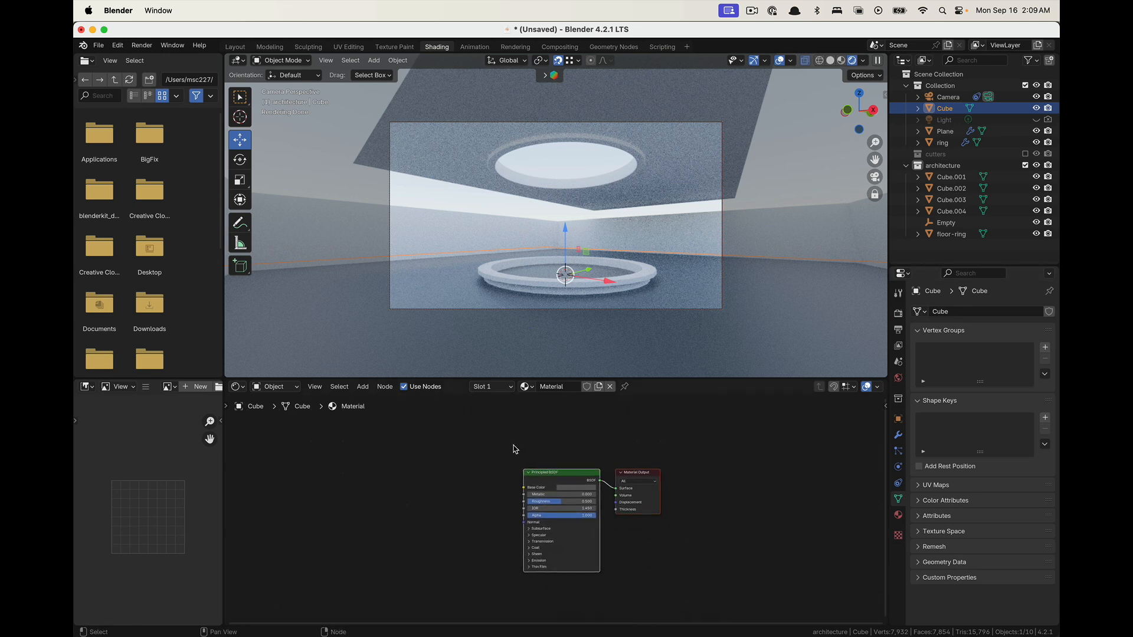
# Search the add-ons in Preferences for "node" to check whether Node Wrangler is enabled, and close Preferences
pyautogui.click(118, 45)
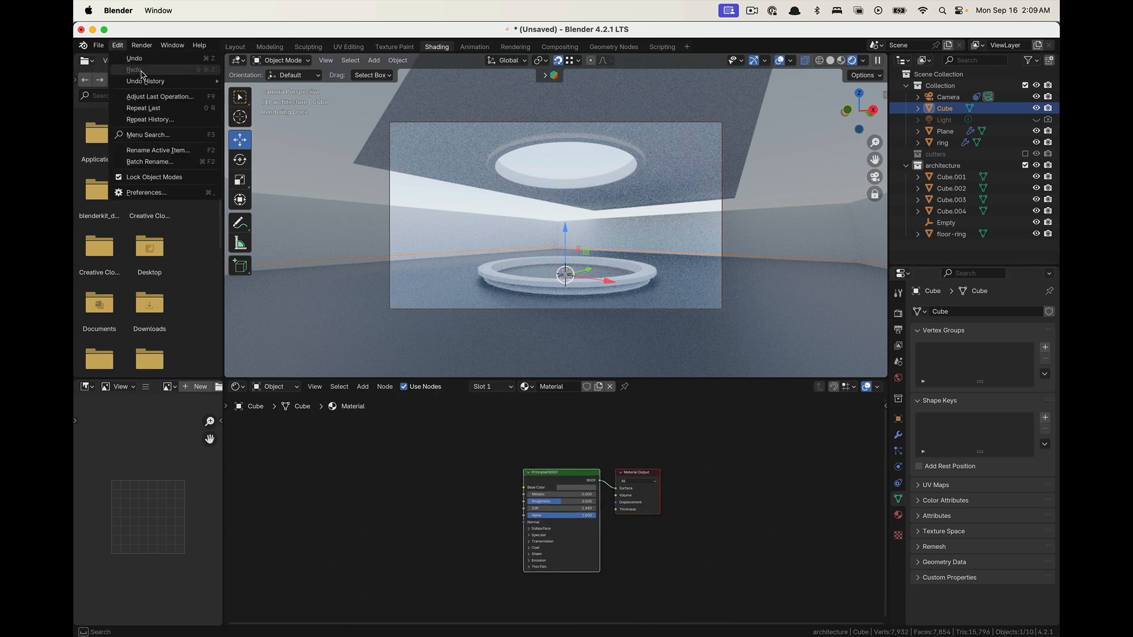
pyautogui.click(173, 194)
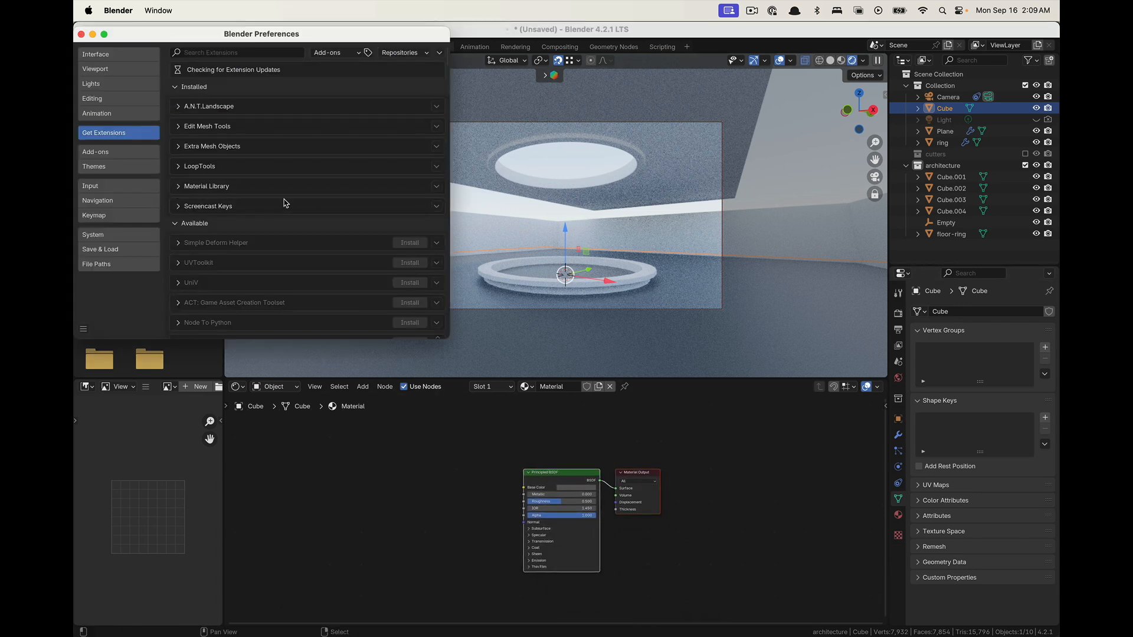
pyautogui.click(121, 154)
pyautogui.click(249, 52)
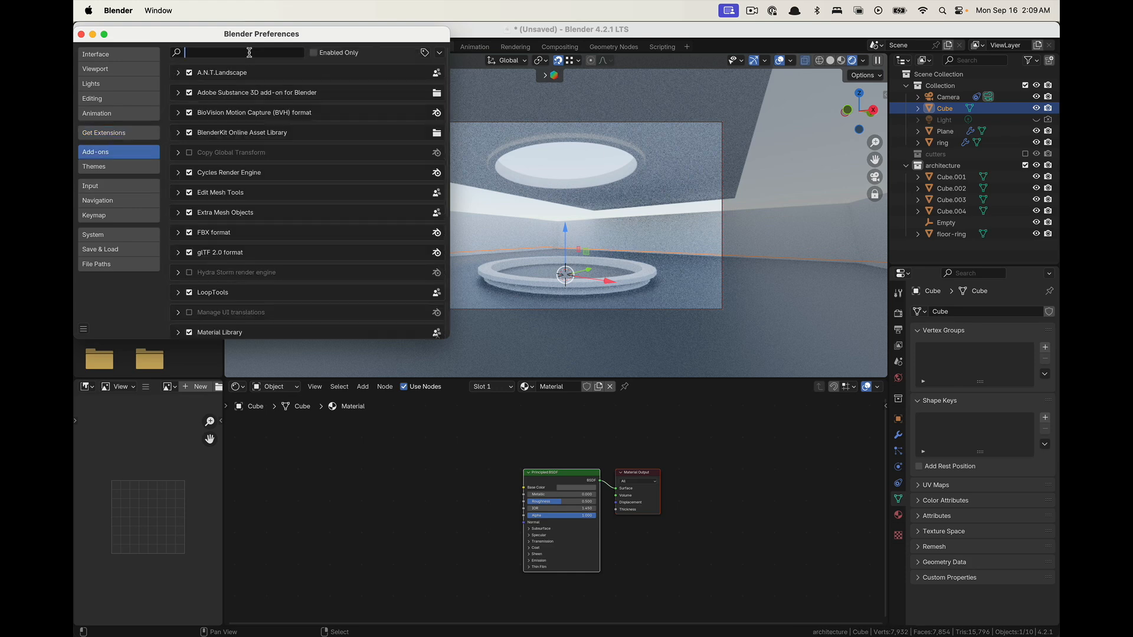
pyautogui.write('node')
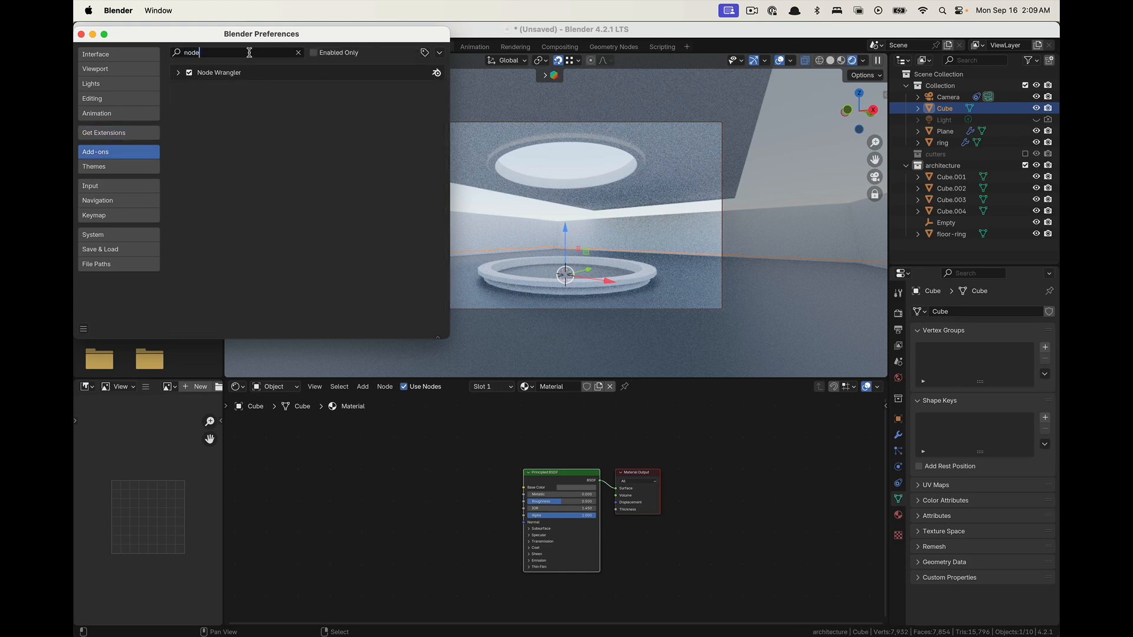
pyautogui.click(82, 34)
pyautogui.moveTo(561, 472); pyautogui.dragTo(618, 464)
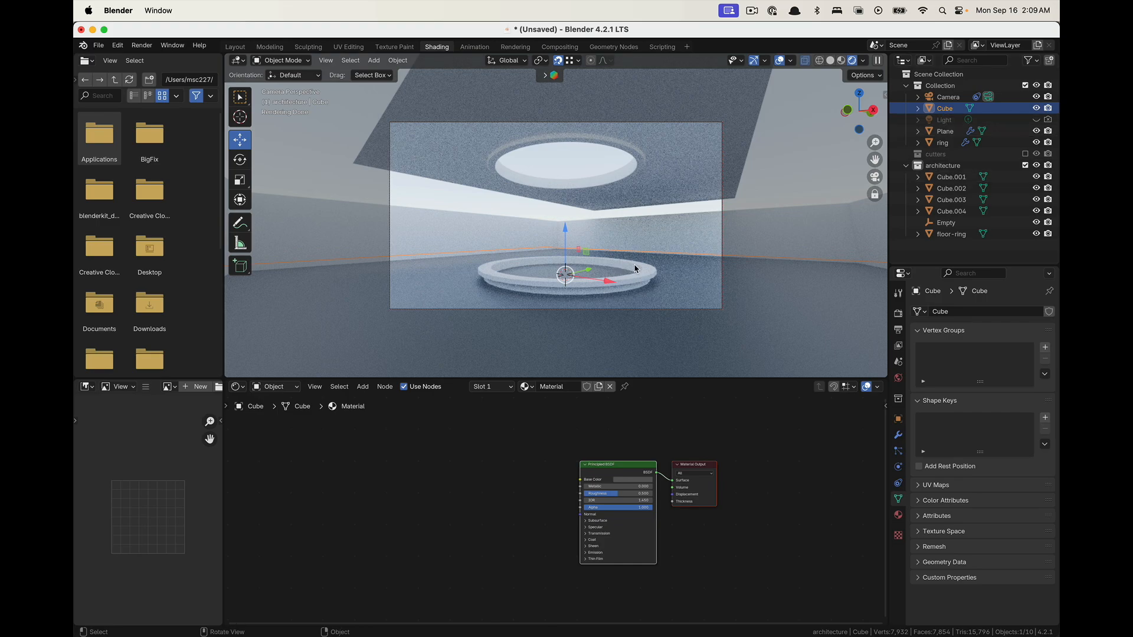
# Edit the floor-ring mesh in face select mode with Solid shading and select its inner circular face
pyautogui.click(634, 278)
pyautogui.press('Tab')
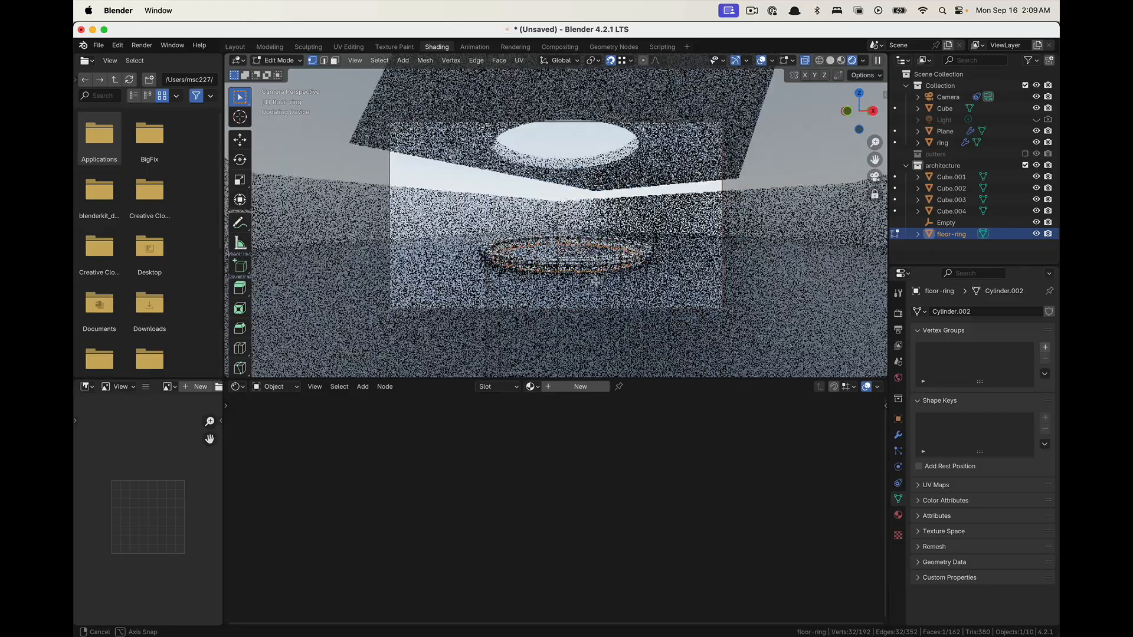
pyautogui.click(875, 180)
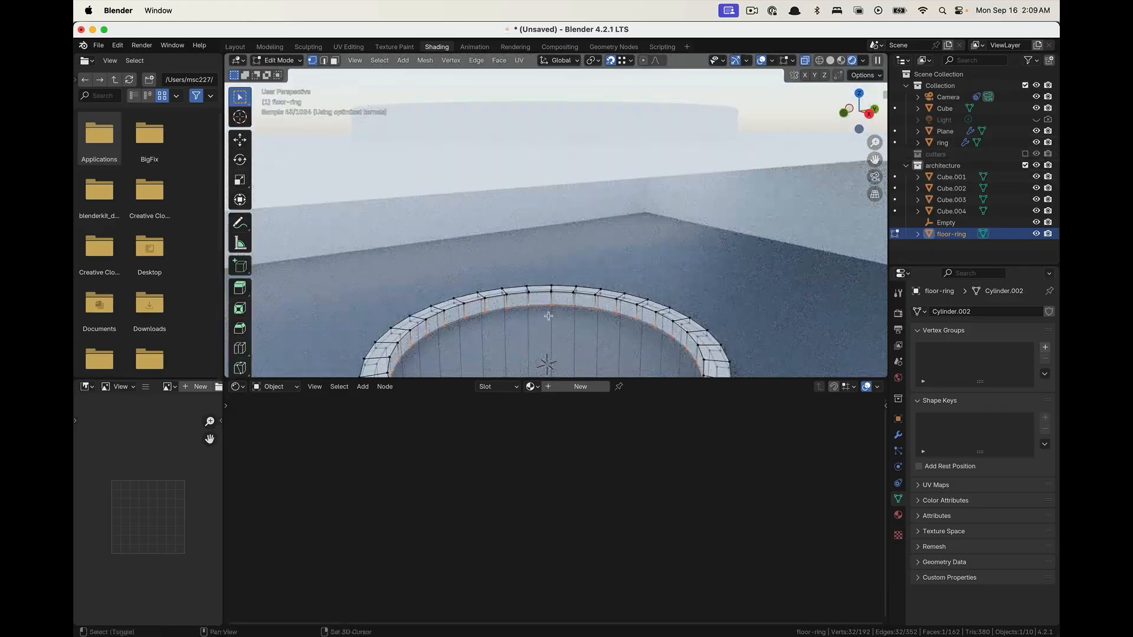
pyautogui.keyDown('shift'); pyautogui.moveTo(546, 317); pyautogui.dragTo(532, 252, button='middle'); pyautogui.keyUp('shift')
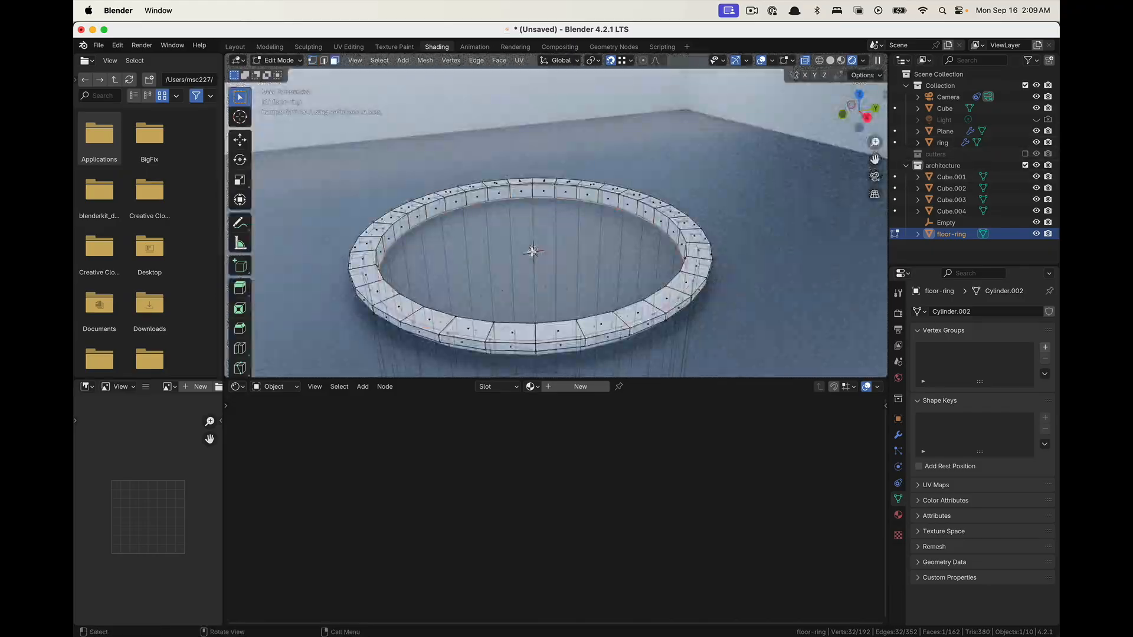
pyautogui.press('3')
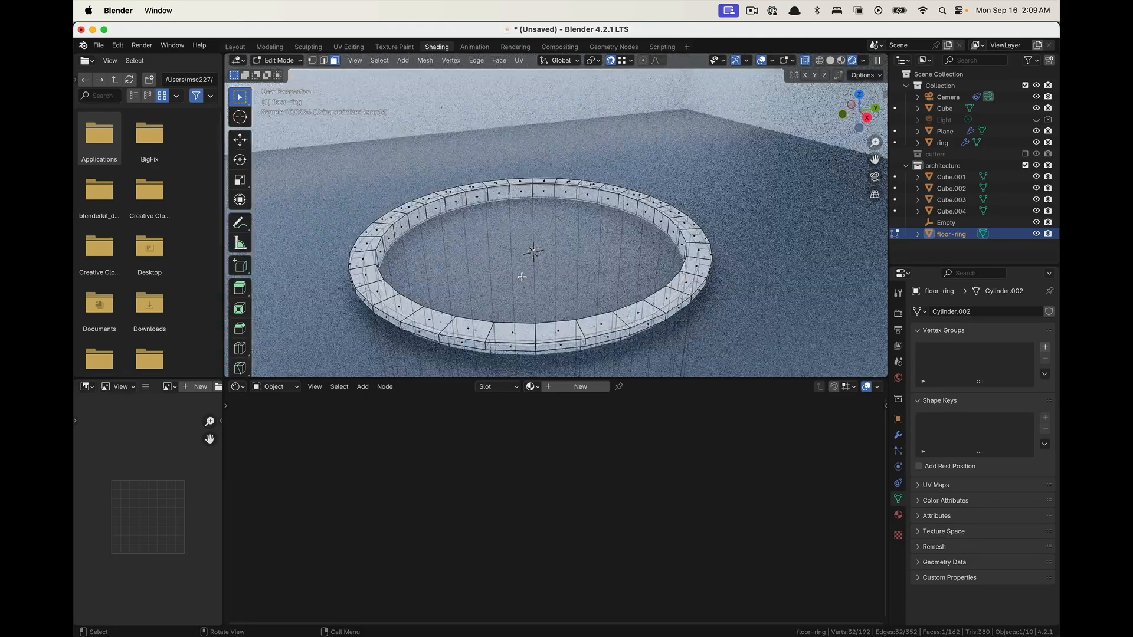
pyautogui.moveTo(533, 260); pyautogui.dragTo(534, 244, button='middle')
pyautogui.click(830, 62)
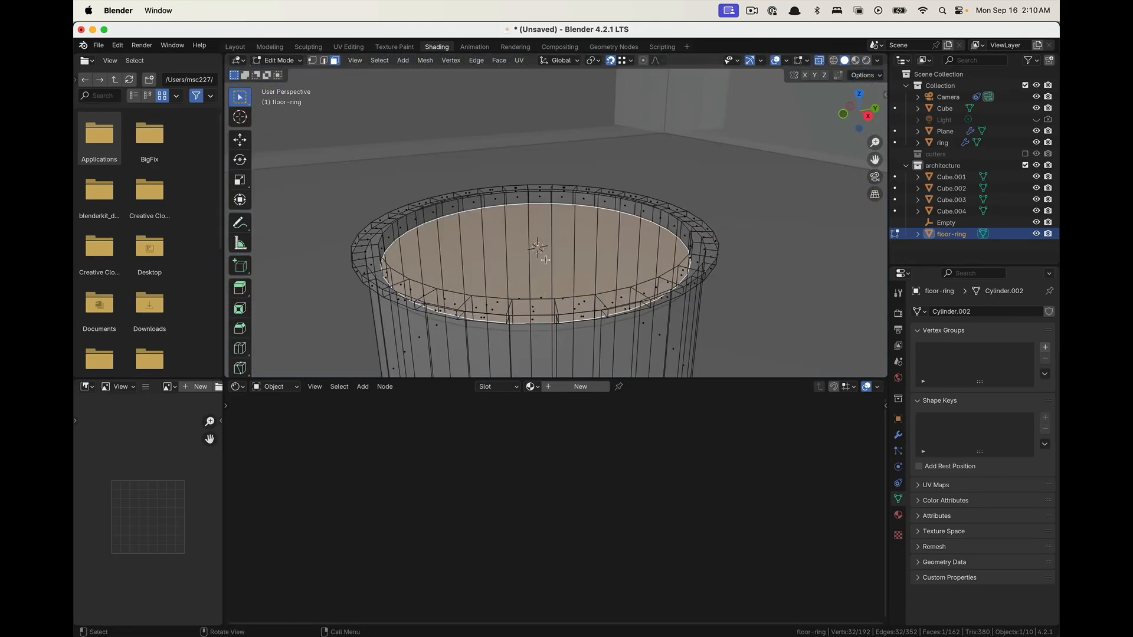
# Duplicate the inner circular face and raise the copy along Z above the floor ring
pyautogui.press('g')
pyautogui.press('y')
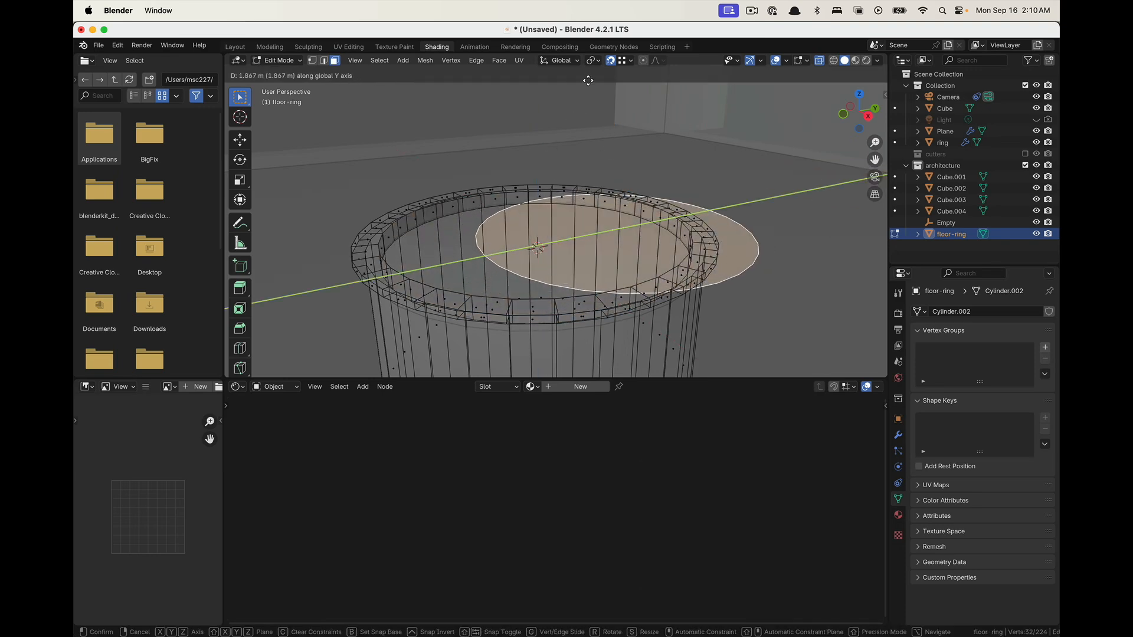
pyautogui.press('z')
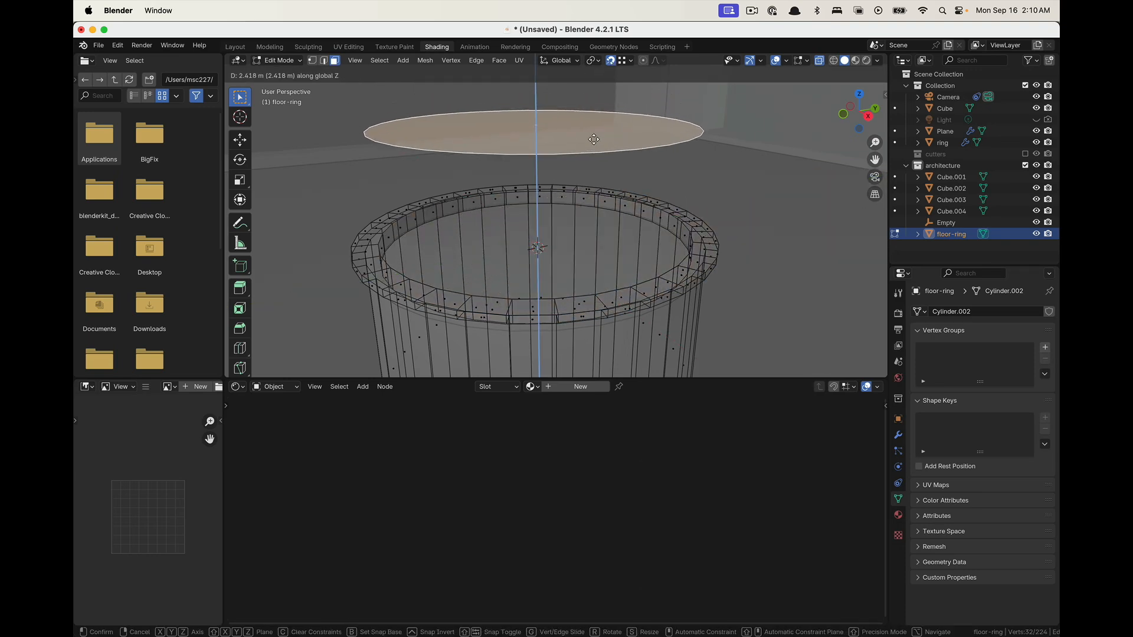
pyautogui.click(587, 158)
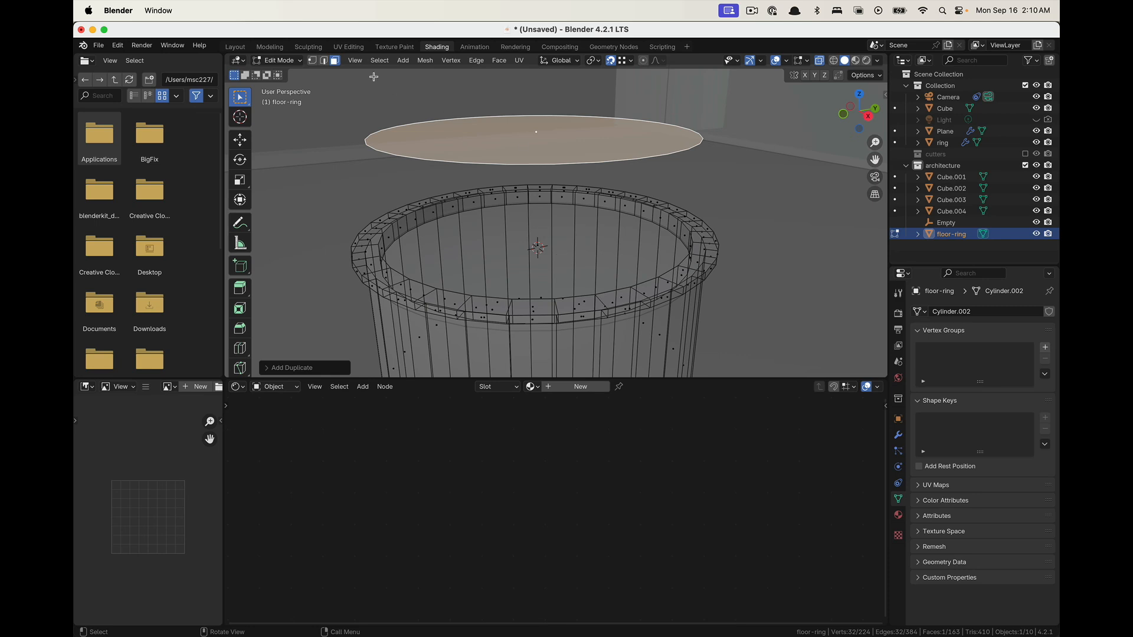
# Separate the raised disc from the floor ring by loose parts and return to Object Mode
pyautogui.click(426, 61)
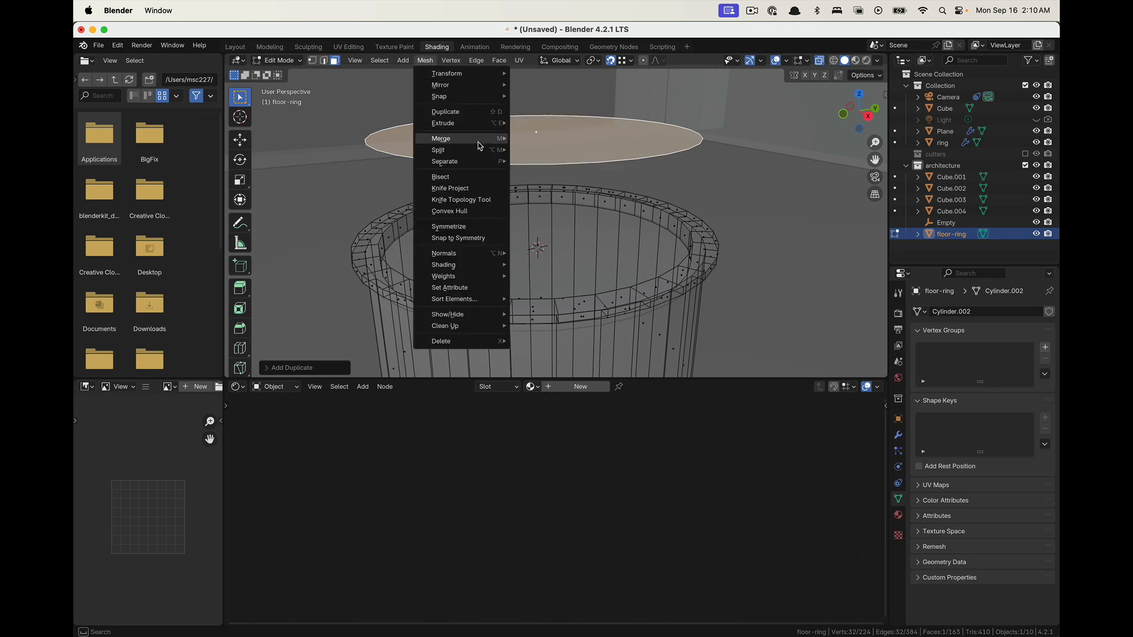
pyautogui.moveTo(480, 161)
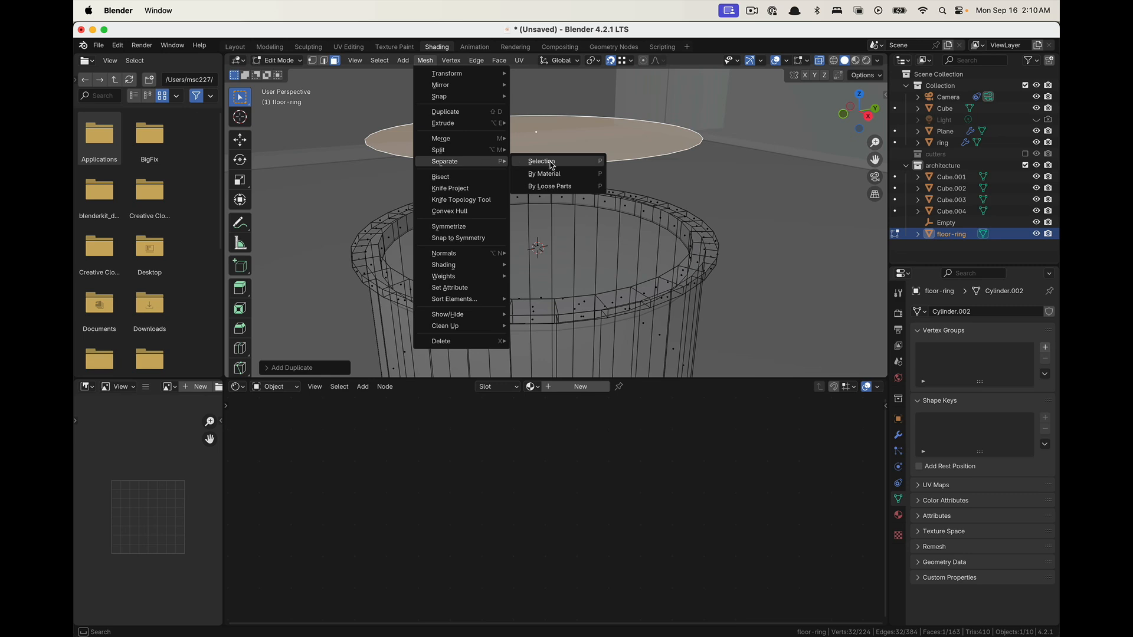
pyautogui.click(555, 187)
pyautogui.press('Tab')
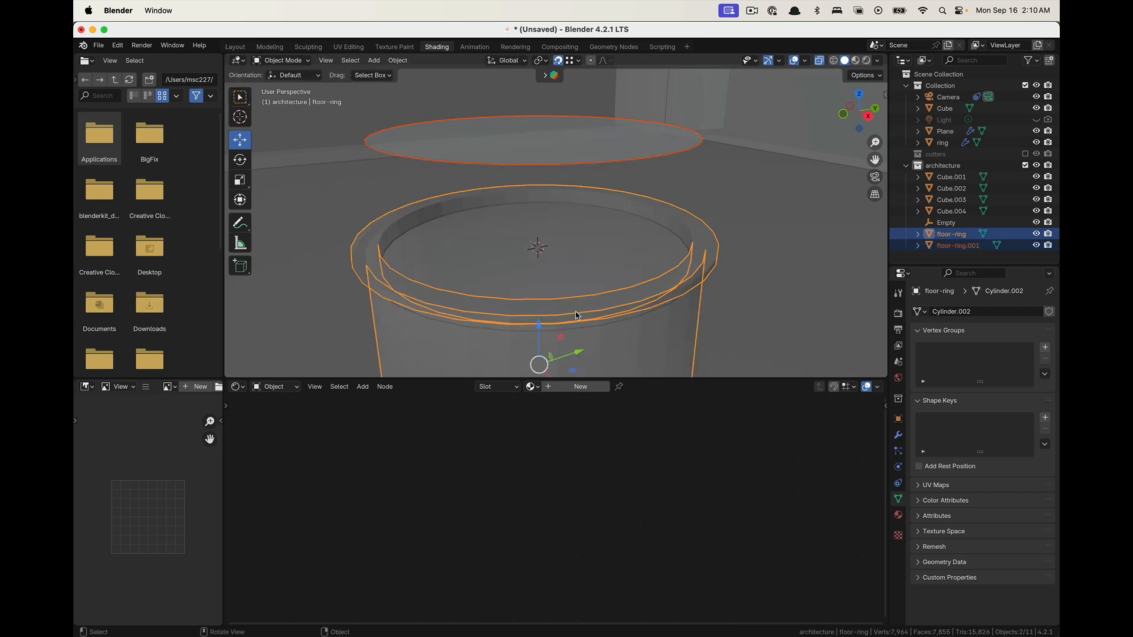
# Select only the separated disc and lower it about 2 m along Z into the floor ring's opening
pyautogui.click(661, 294)
pyautogui.click(627, 132)
pyautogui.moveTo(628, 132); pyautogui.dragTo(628, 139, button='middle')
pyautogui.press('g')
pyautogui.press('x')
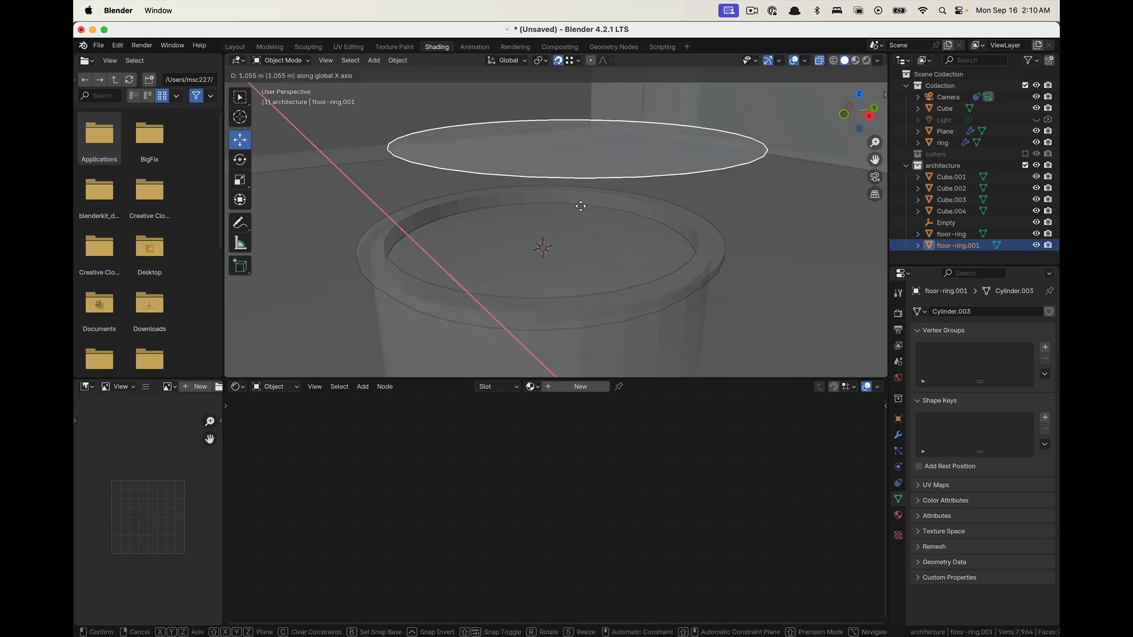
pyautogui.press('z')
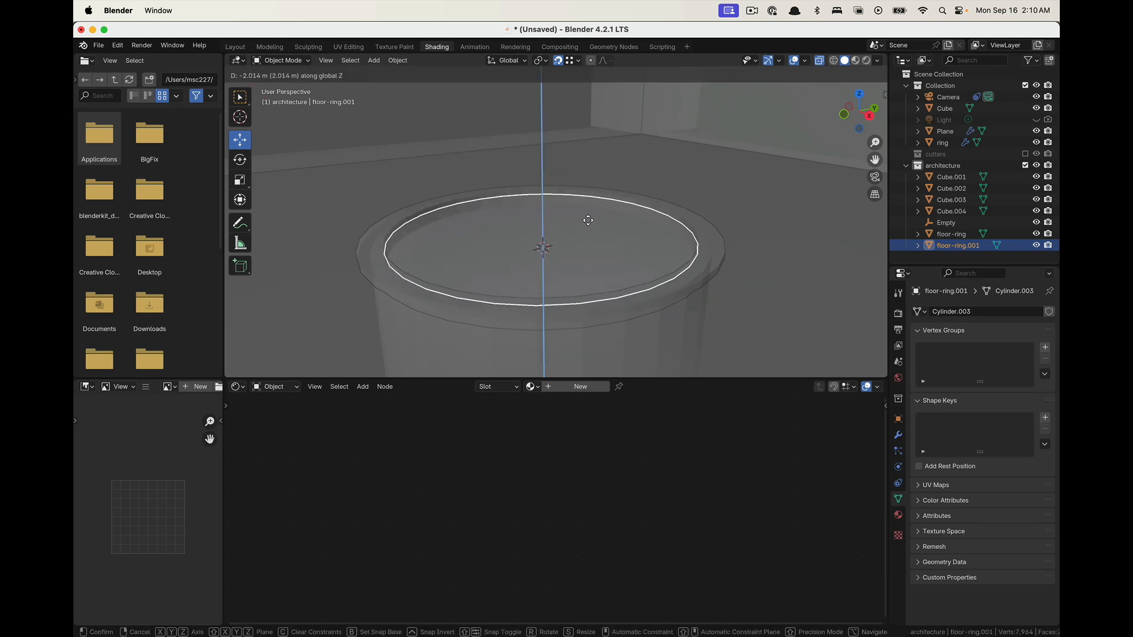
pyautogui.click(590, 223)
# Scale the disc by about 1.004 to fill the ring's opening and return the viewport to Rendered shading
pyautogui.press('s')
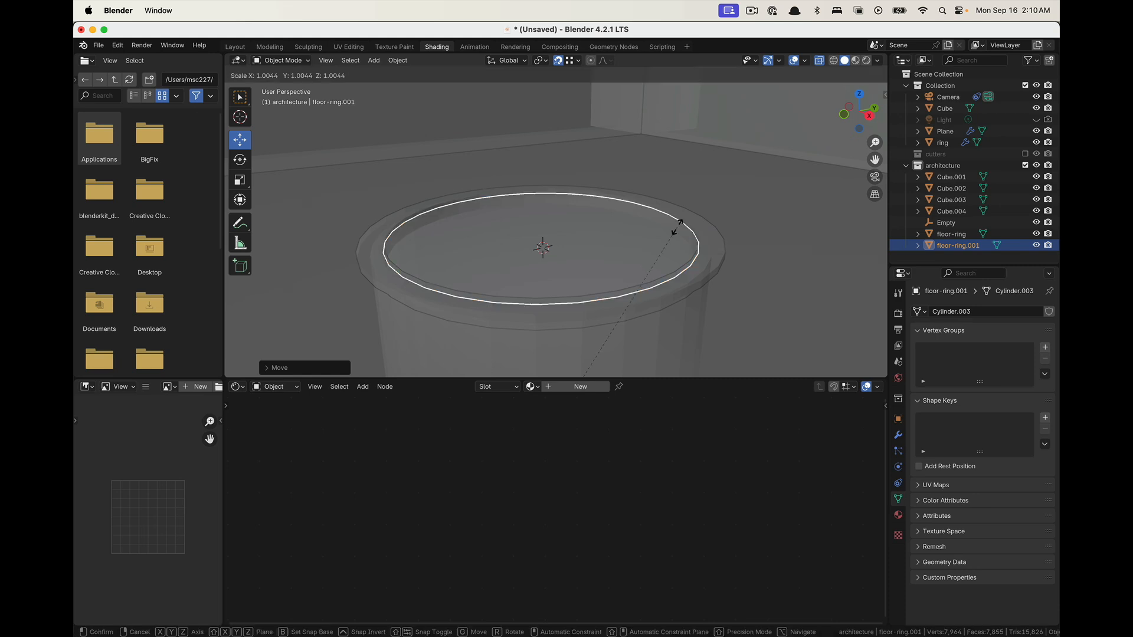
pyautogui.click(678, 228)
pyautogui.moveTo(686, 263)
pyautogui.mouseDown(button='middle')
pyautogui.moveTo(690, 237)
pyautogui.moveTo(688, 252)
pyautogui.mouseUp(button='middle')
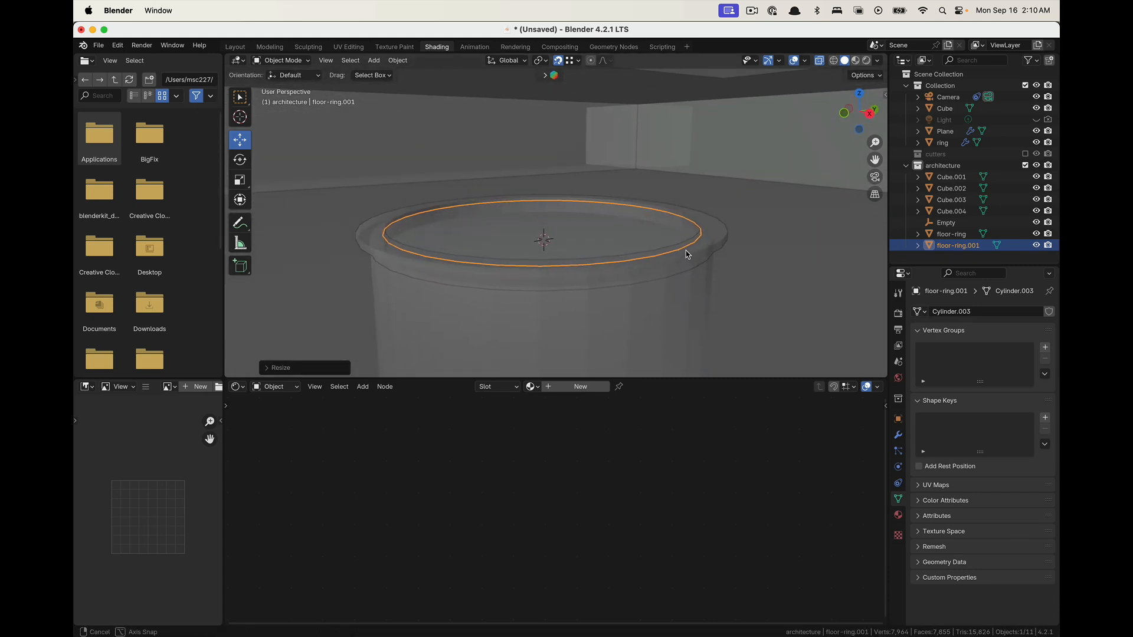
pyautogui.click(866, 61)
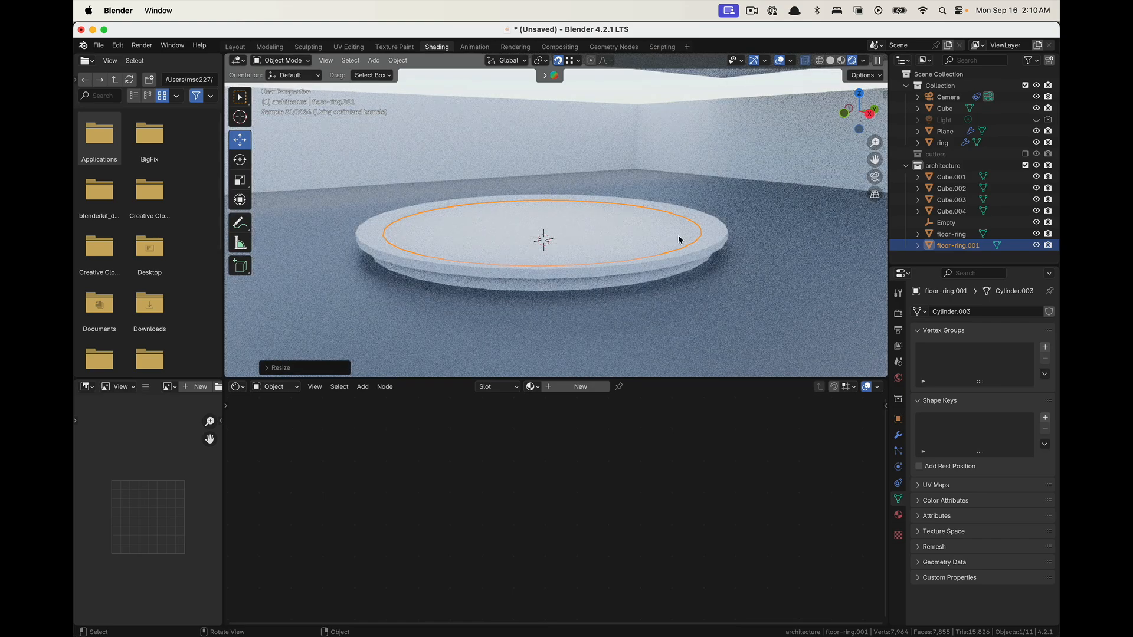
pyautogui.moveTo(598, 220); pyautogui.dragTo(625, 244, button='middle')
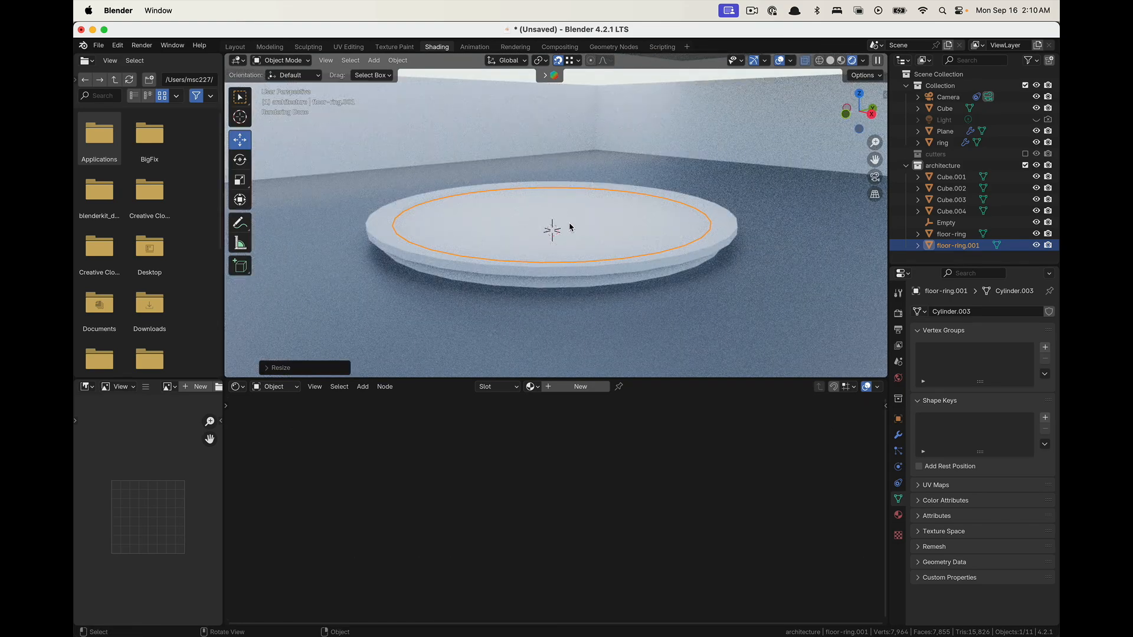
# Give the disc floor-ring.001 a new material with a bright green base color
pyautogui.click(579, 387)
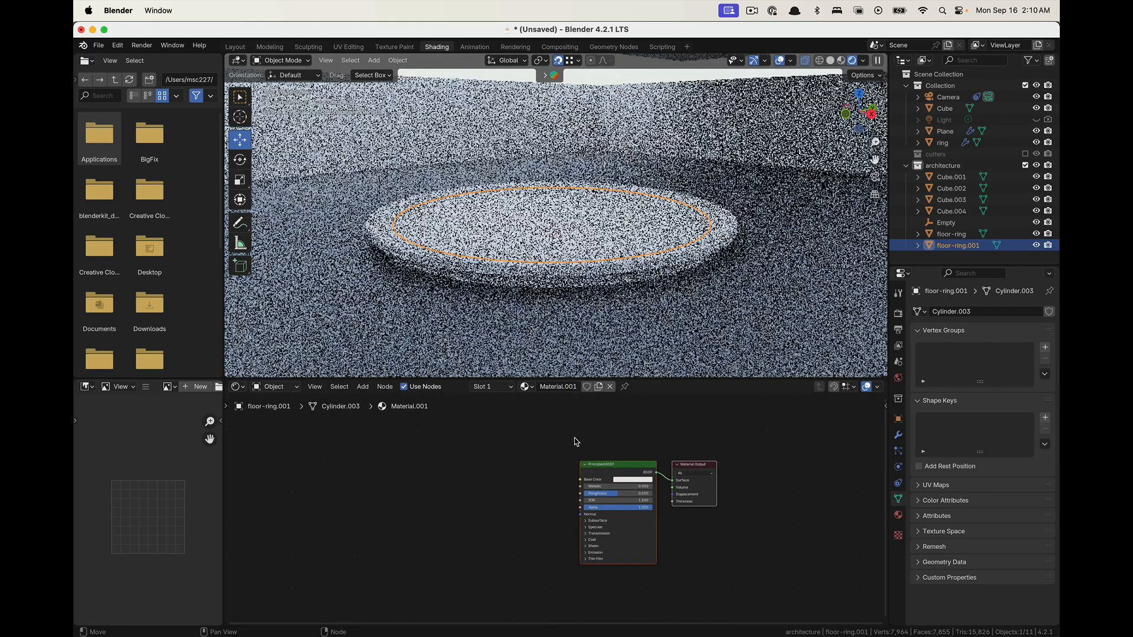
pyautogui.scroll(2, 558, 506)
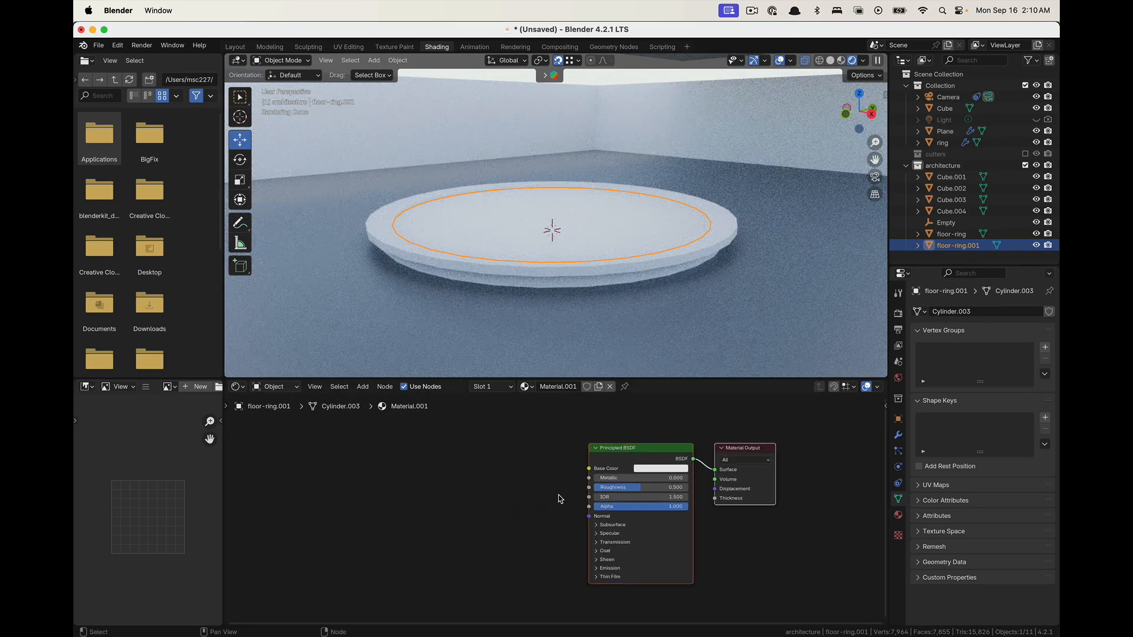
pyautogui.click(660, 470)
pyautogui.click(660, 470)
pyautogui.click(668, 469)
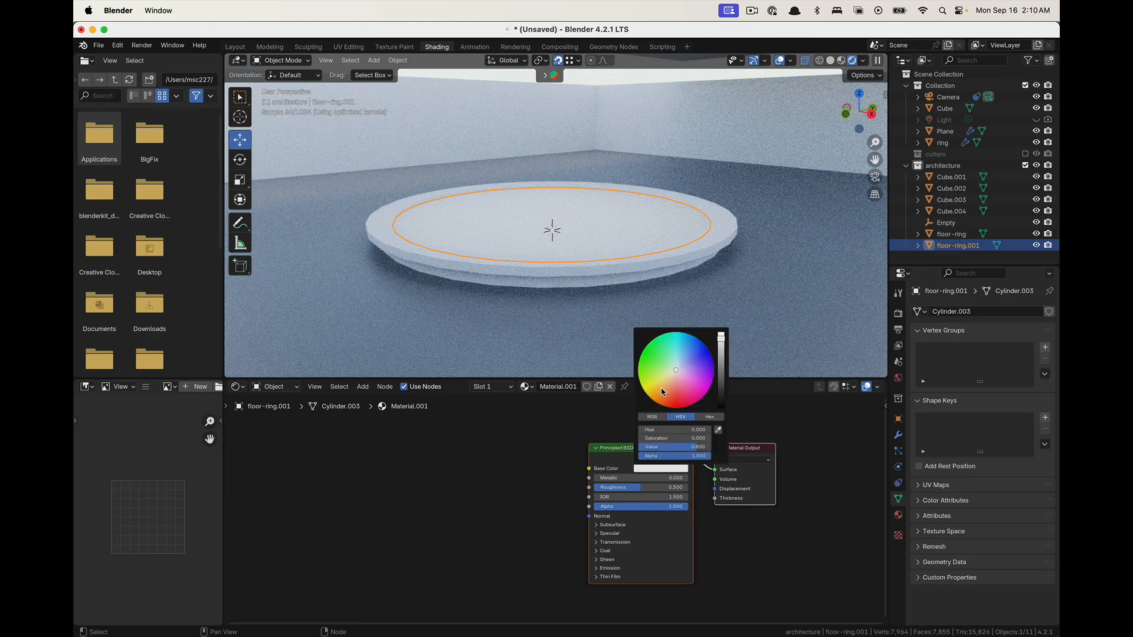
pyautogui.click(654, 351)
pyautogui.click(512, 475)
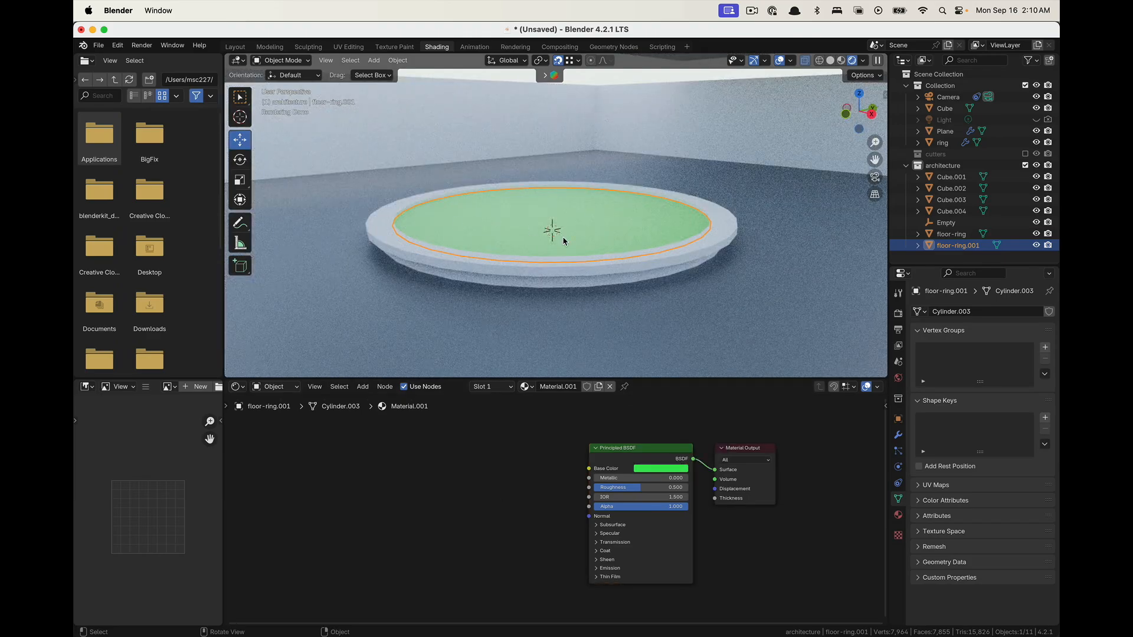
# Switch to the UV Editing workspace and select the disc's face to show its UV layout
pyautogui.scroll(-3, 537, 256)
pyautogui.moveTo(550, 247); pyautogui.dragTo(552, 273, button='middle')
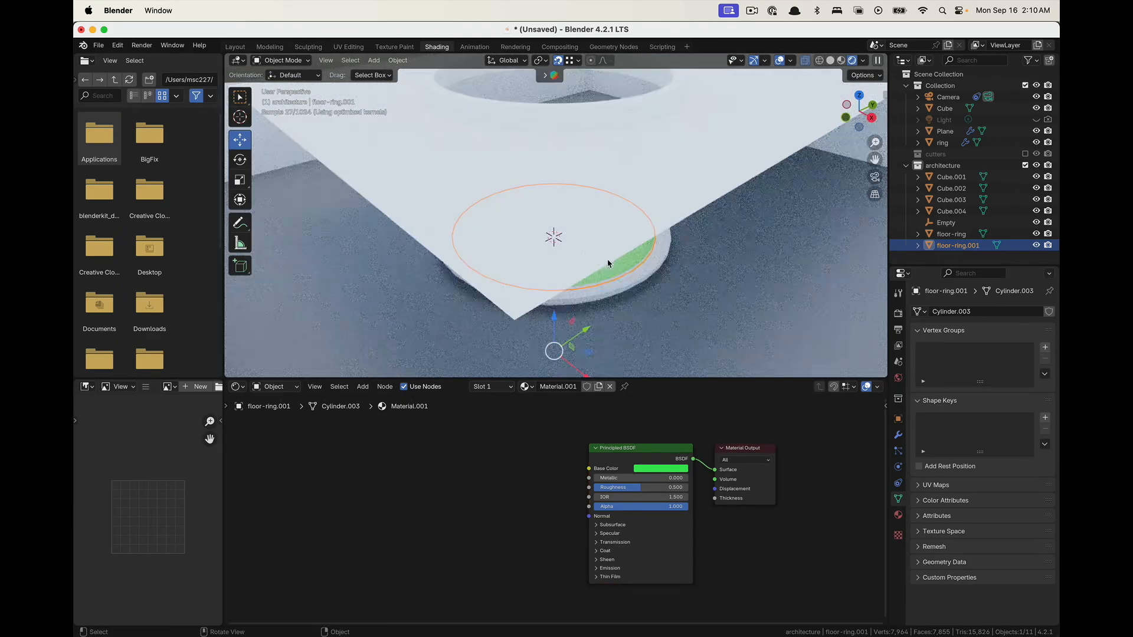
pyautogui.click(341, 47)
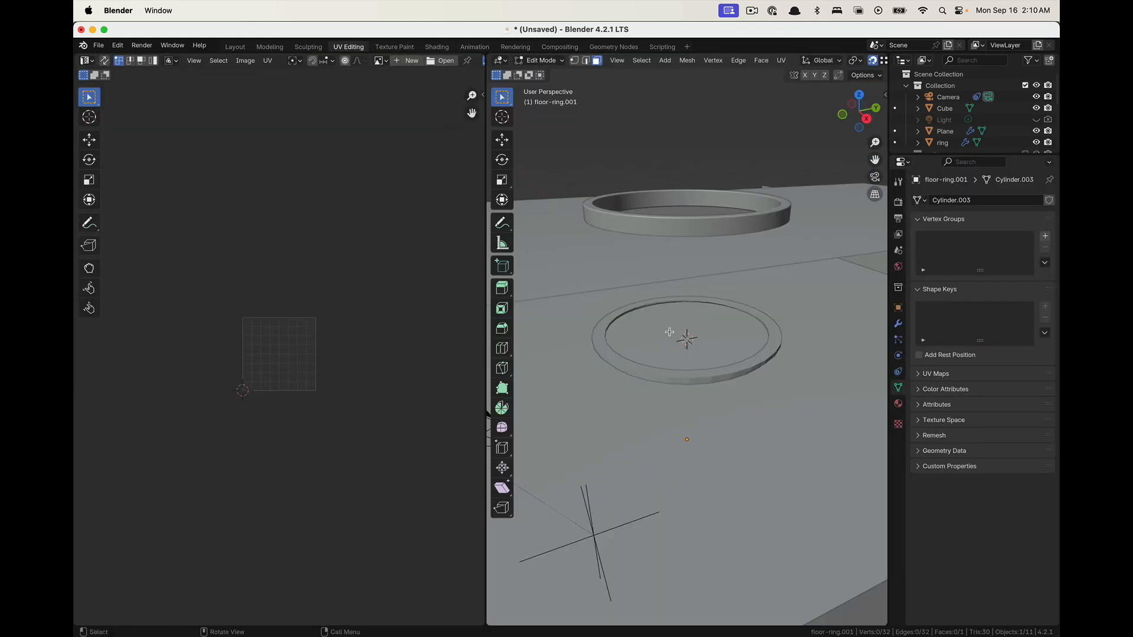
pyautogui.click(721, 349)
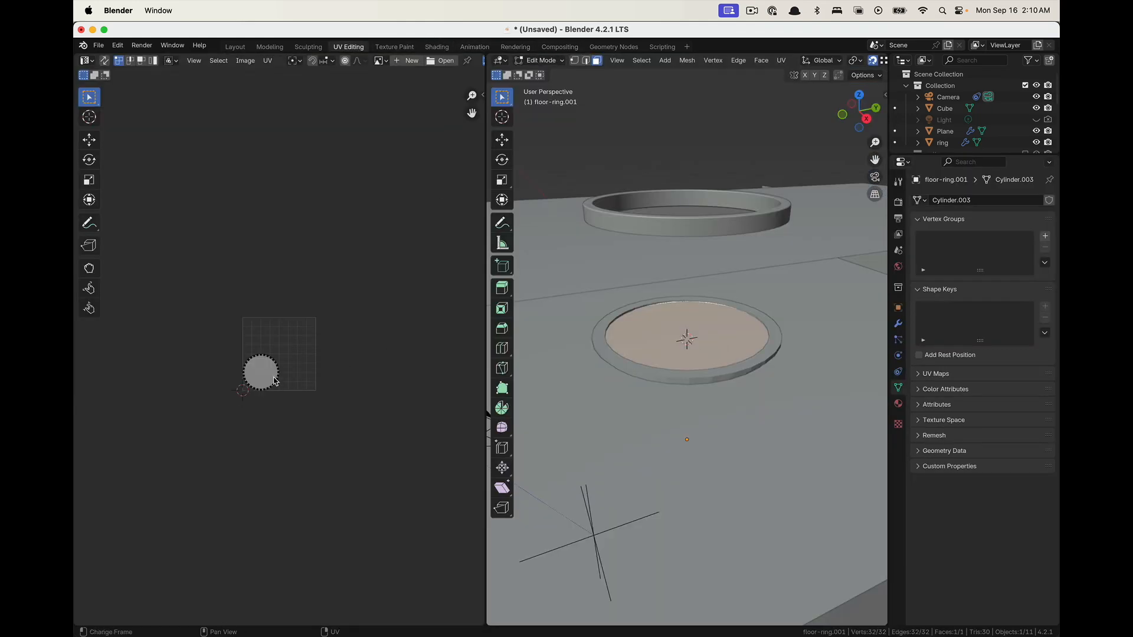
# Pack the circular face's UV island to fill the UV square, and return to the Layout workspace
pyautogui.scroll(4, 210, 410)
pyautogui.press('a')
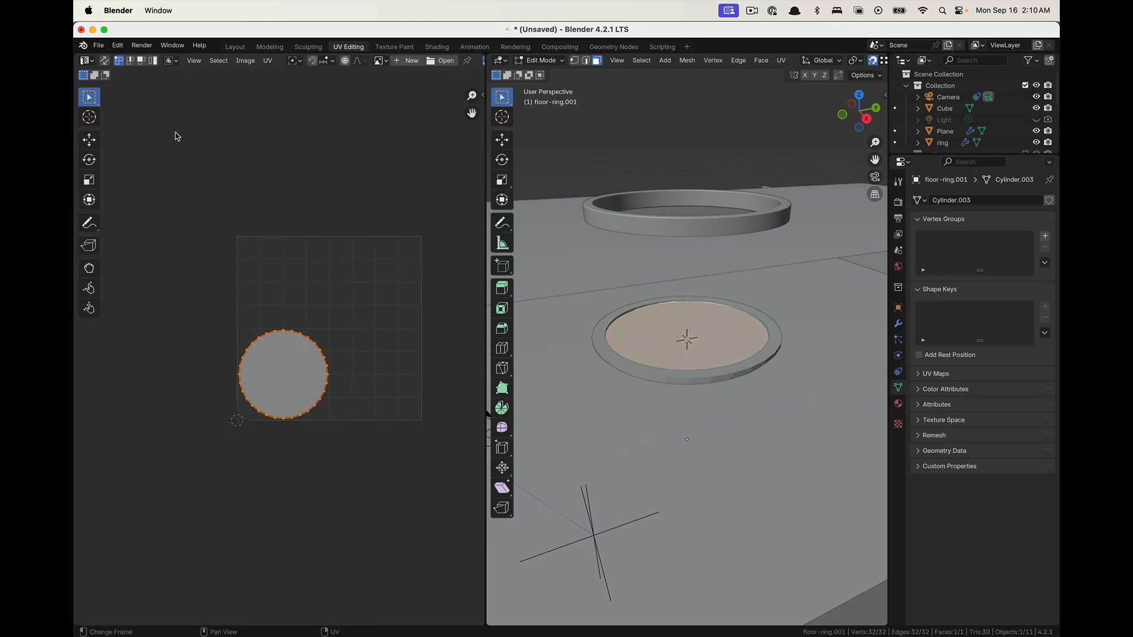
pyautogui.click(268, 61)
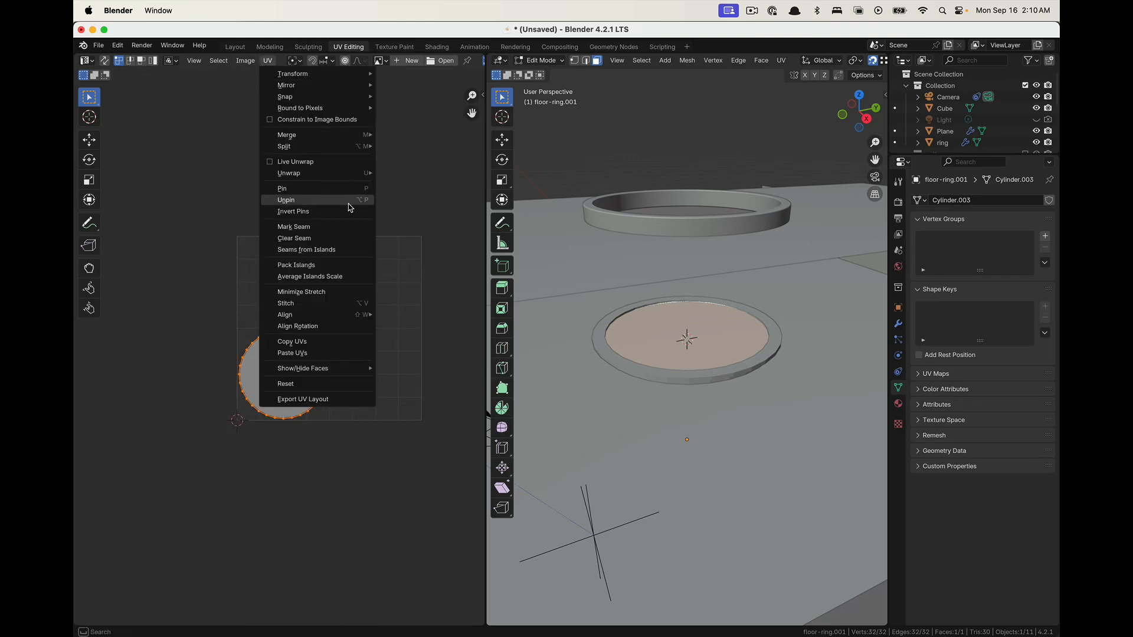
pyautogui.click(296, 265)
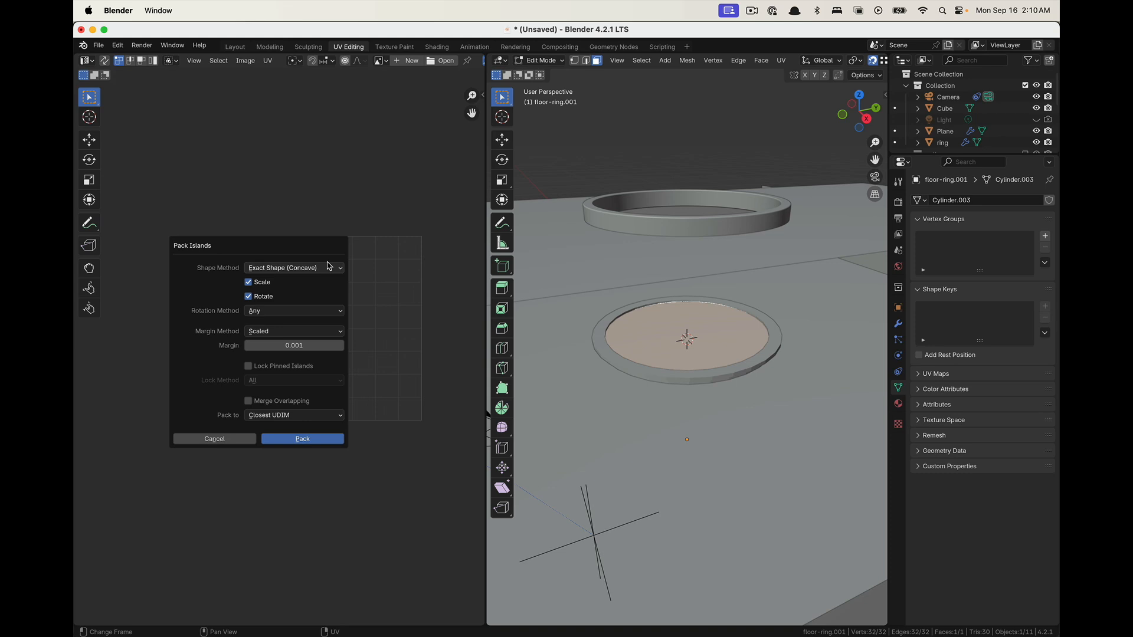
pyautogui.click(289, 442)
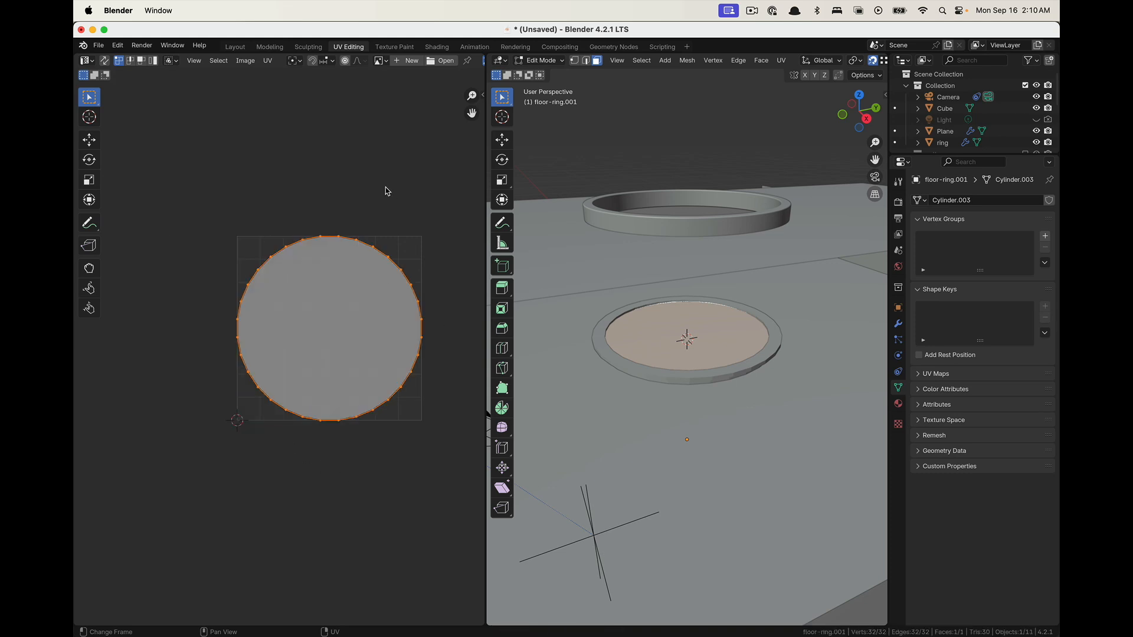
pyautogui.click(396, 219)
pyautogui.click(234, 48)
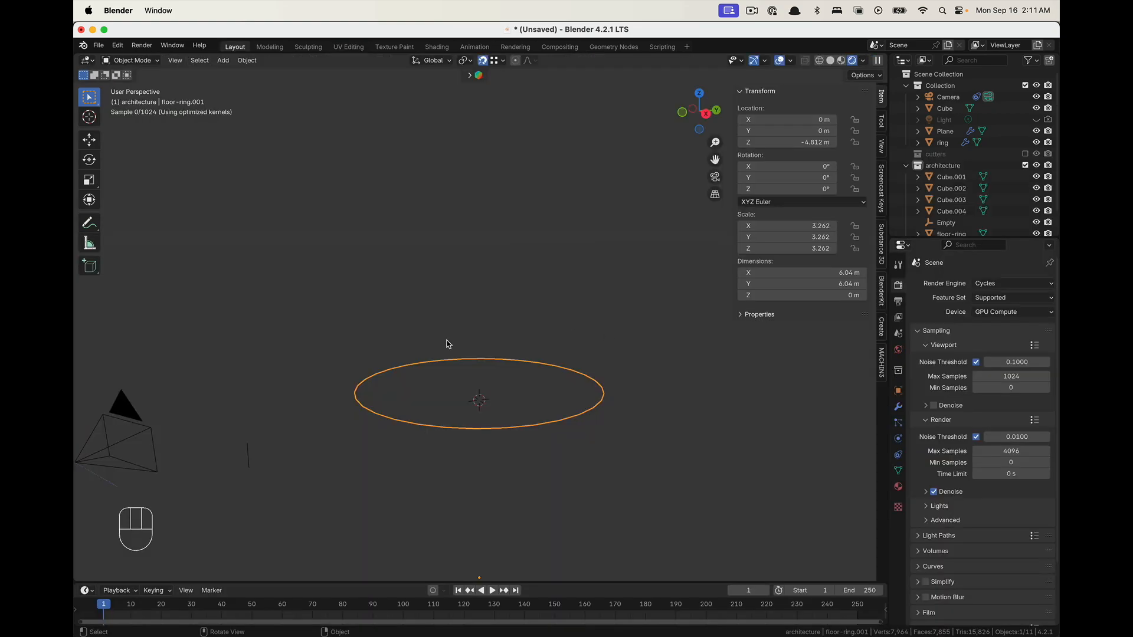
# Add a Subdivision Surface modifier to the floor ring around the green disc and set its viewport levels to 3
pyautogui.moveTo(300, 390); pyautogui.dragTo(425, 349, button='middle')
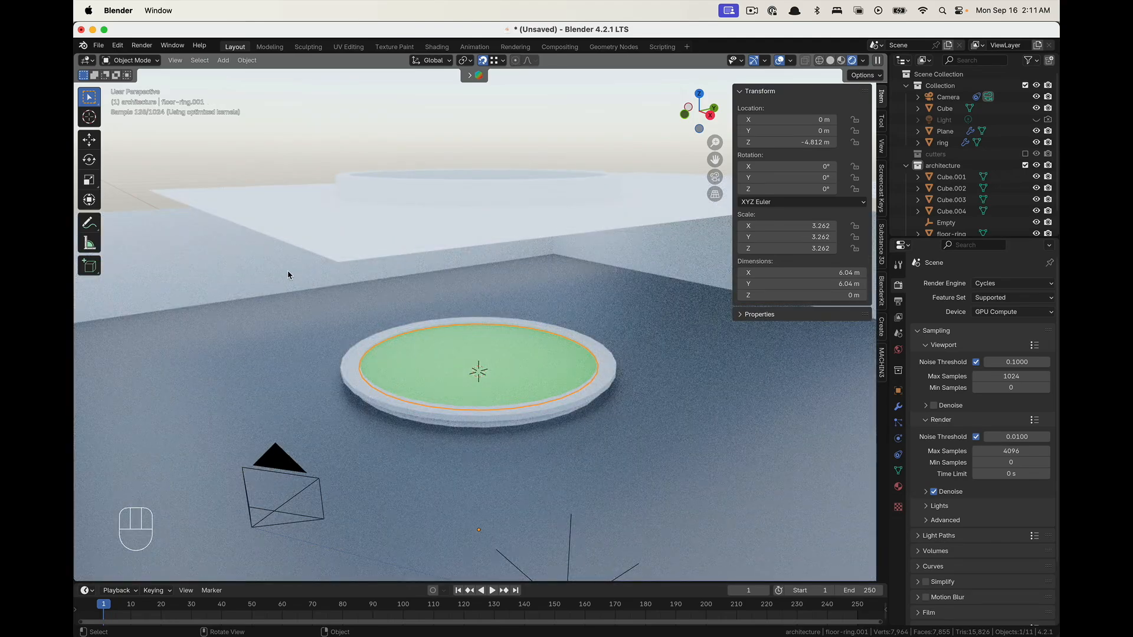
pyautogui.moveTo(295, 256); pyautogui.dragTo(396, 286, button='middle')
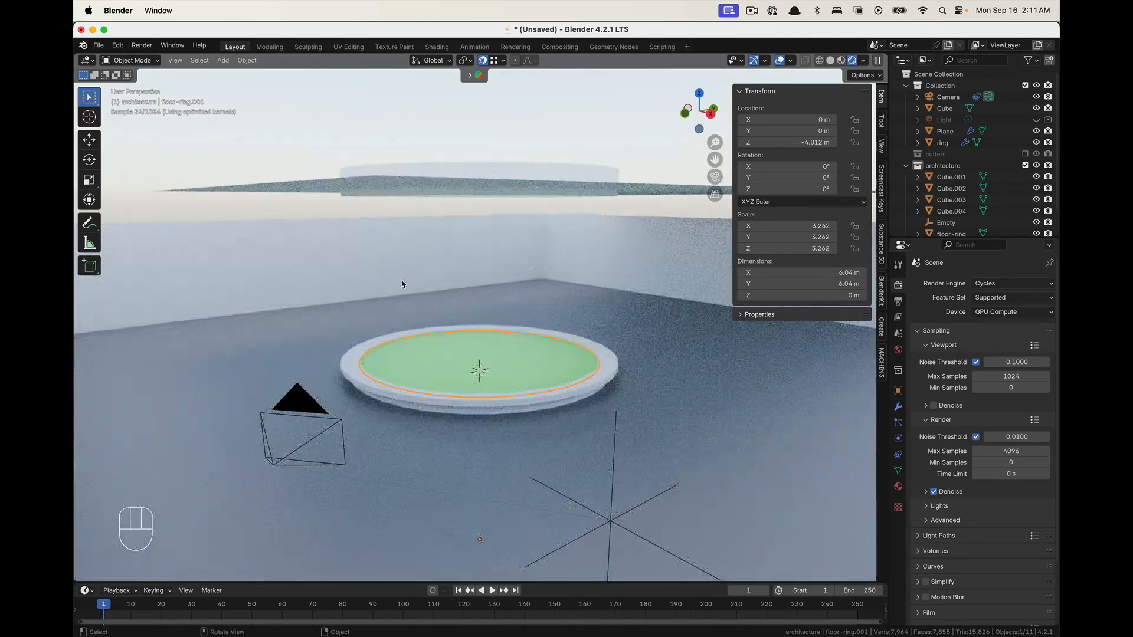
pyautogui.scroll(6, 465, 411)
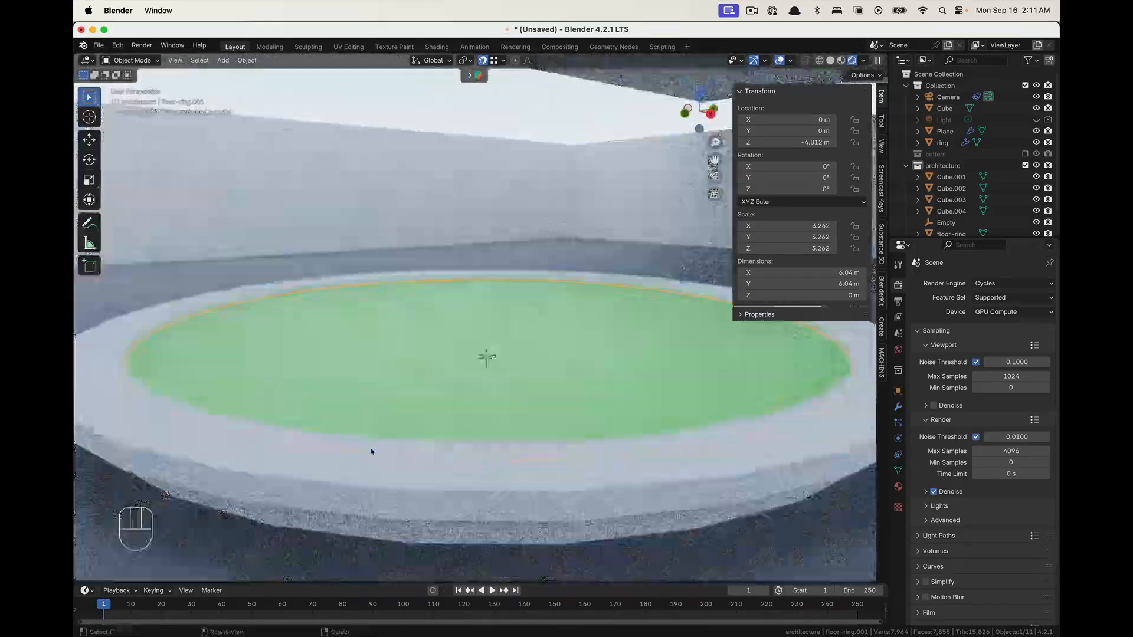
pyautogui.click(354, 466)
pyautogui.keyDown('shift'); pyautogui.moveTo(354, 465); pyautogui.dragTo(364, 448, button='middle'); pyautogui.keyUp('shift')
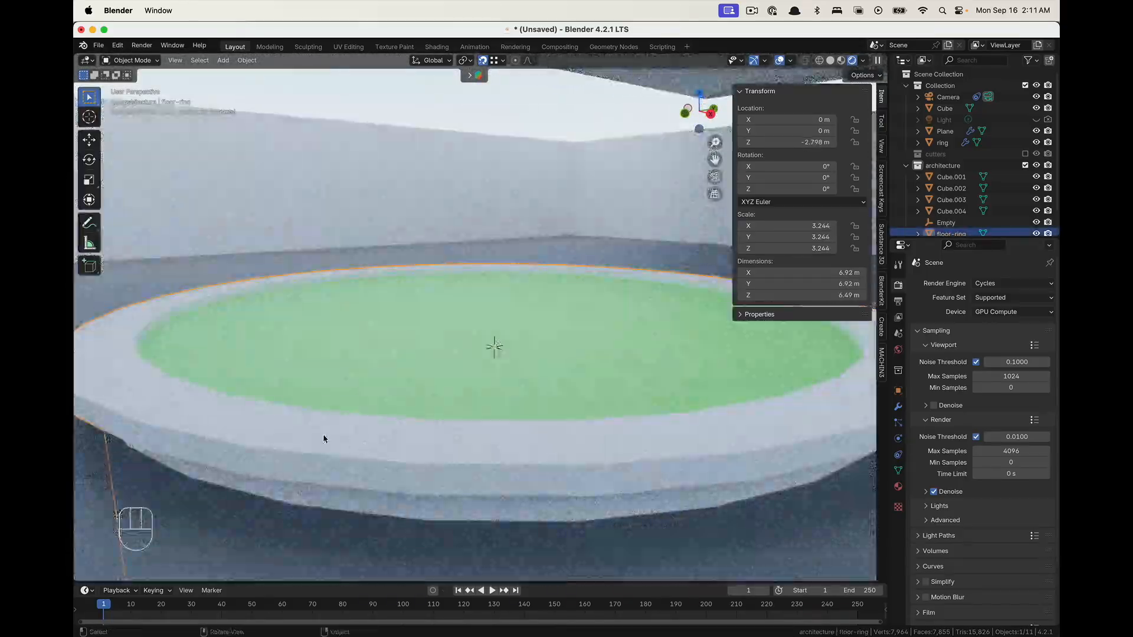
pyautogui.scroll(-4, 243, 405)
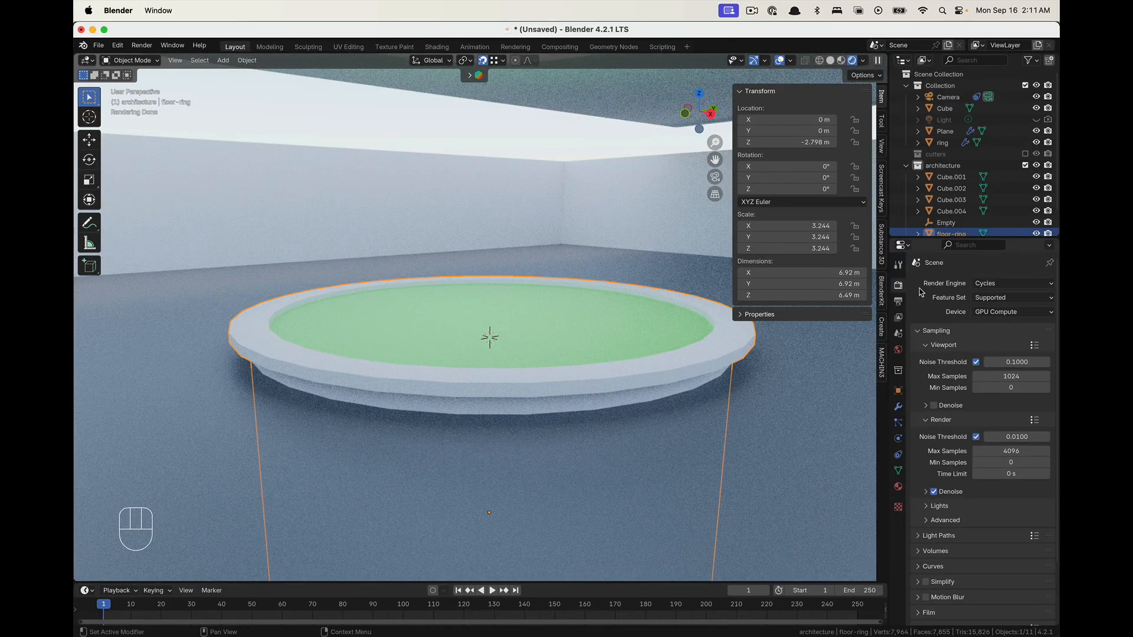
pyautogui.click(898, 405)
pyautogui.click(1010, 286)
pyautogui.moveTo(1009, 293)
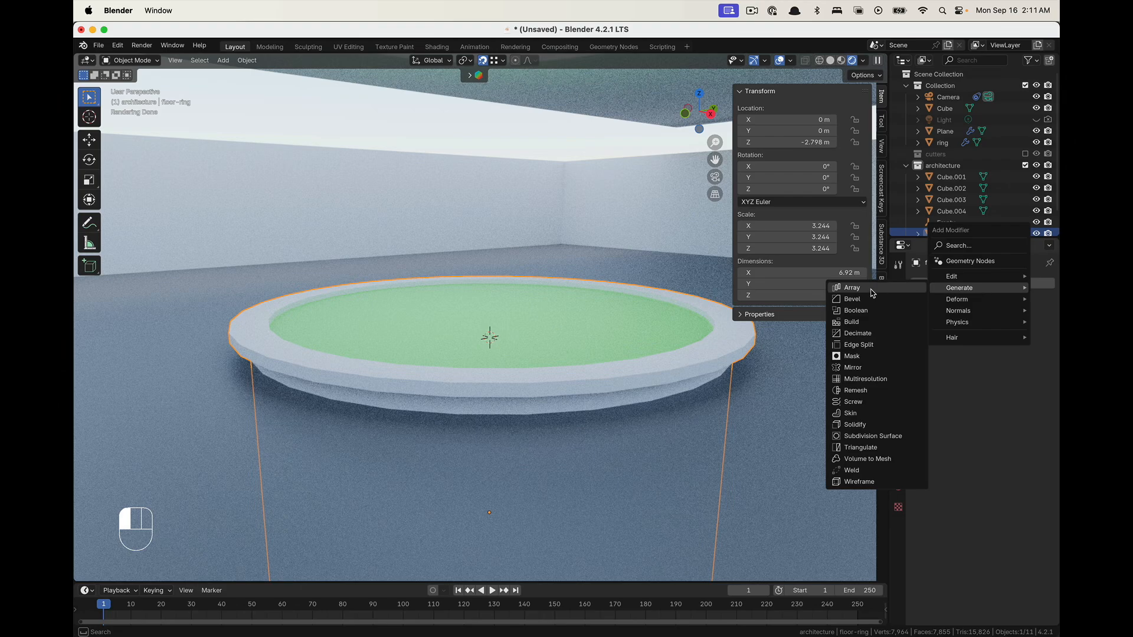
pyautogui.click(872, 436)
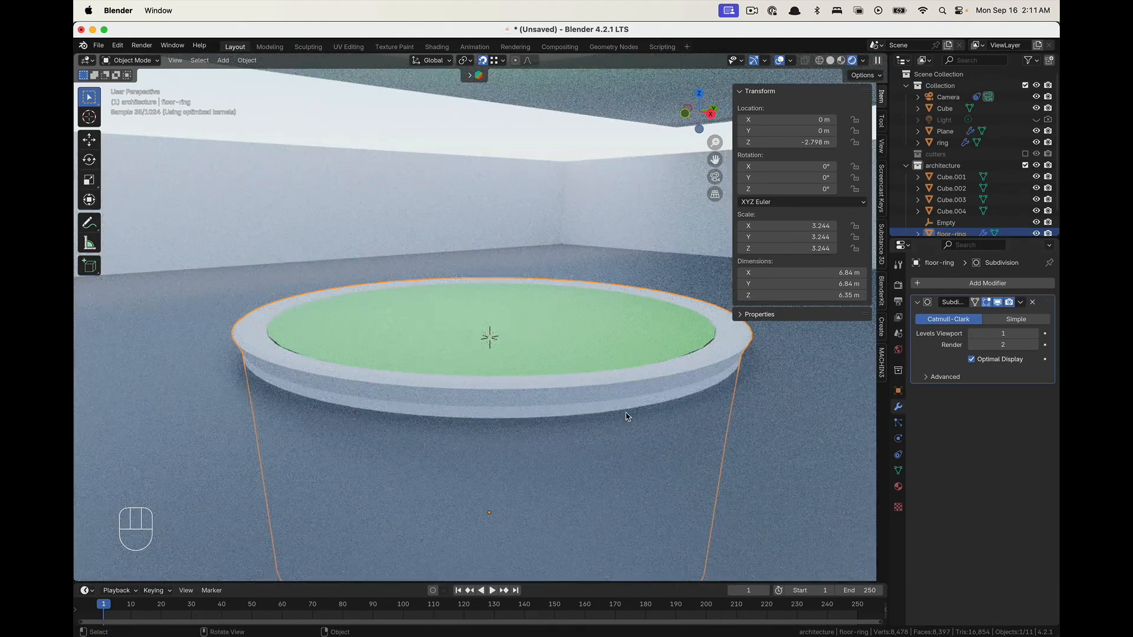
pyautogui.moveTo(1011, 334); pyautogui.dragTo(1033, 333)
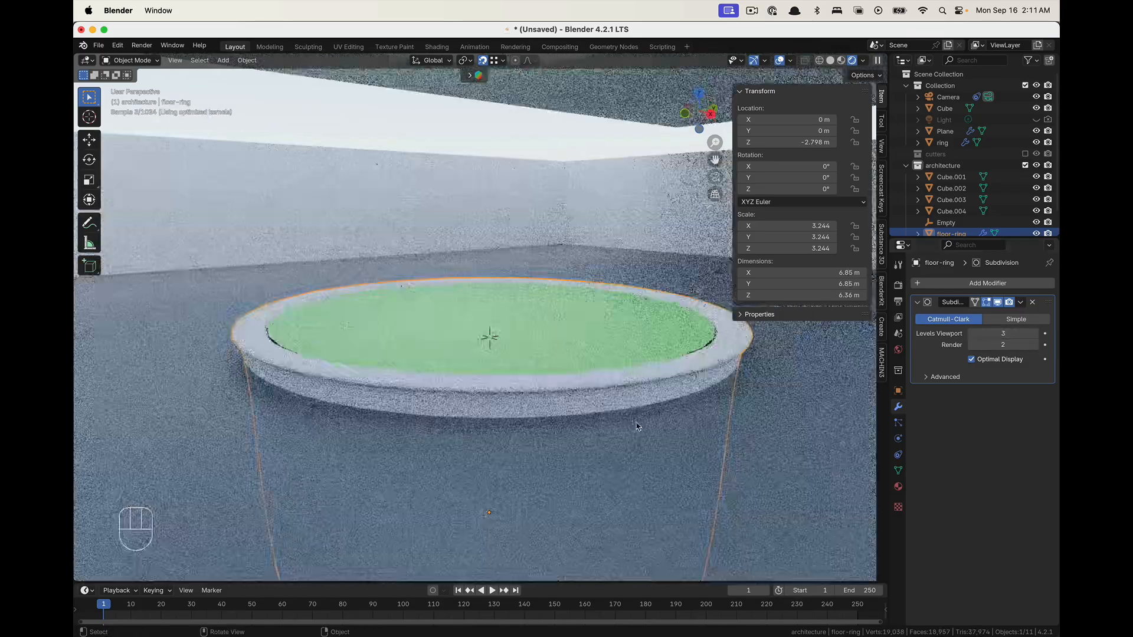
# Apply Shade Smooth to the floor ring
pyautogui.moveTo(533, 396); pyautogui.dragTo(533, 386, button='middle')
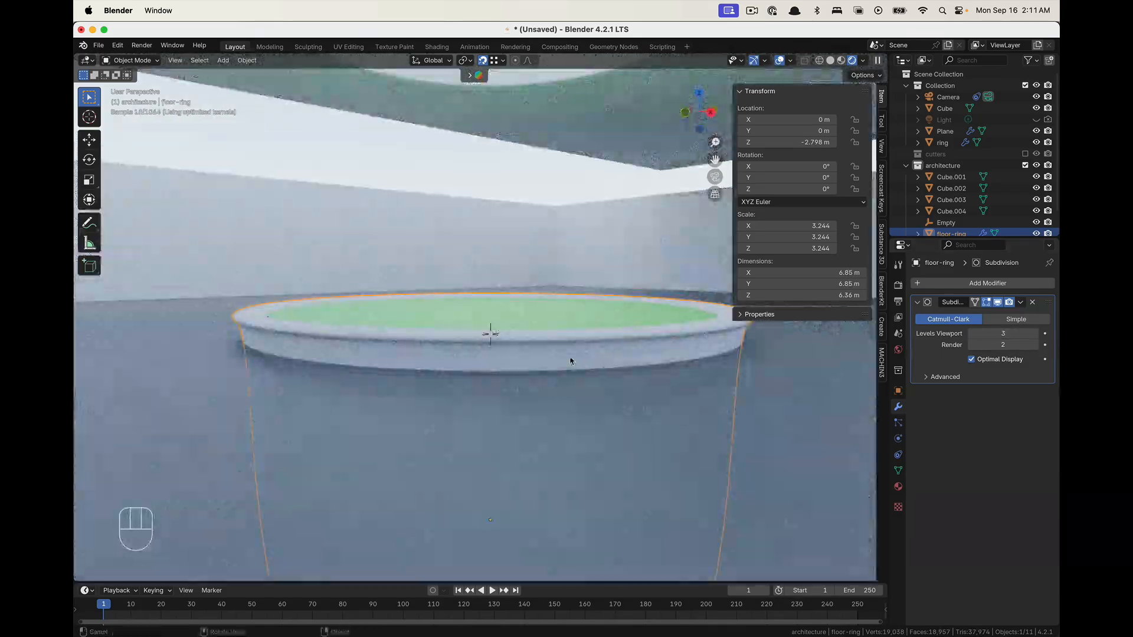
pyautogui.scroll(1, 581, 346)
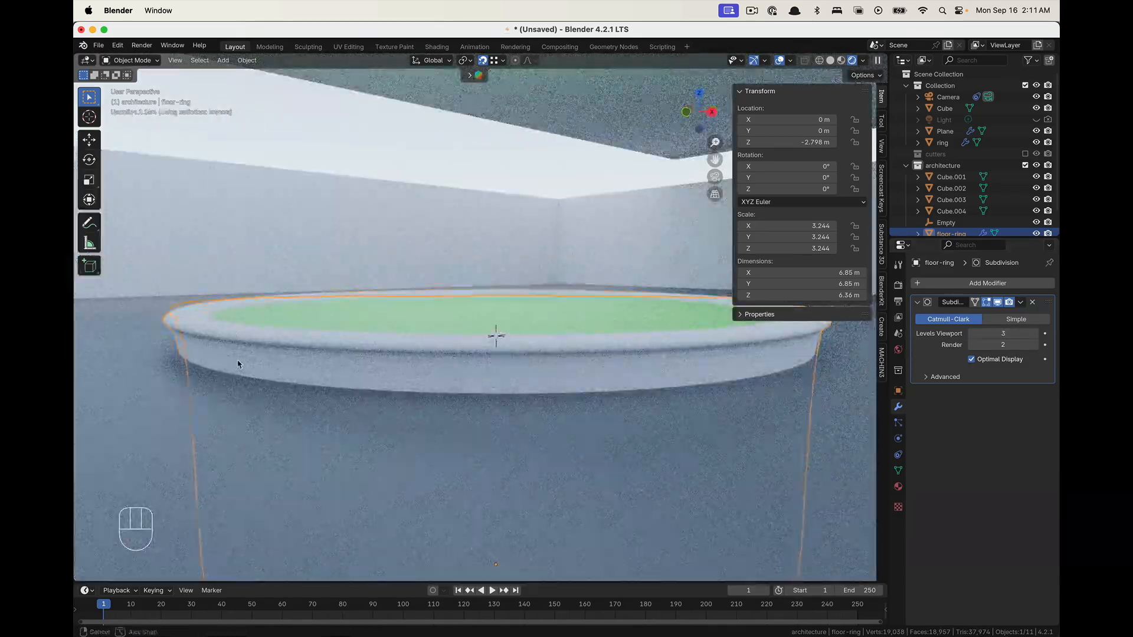
pyautogui.moveTo(240, 332); pyautogui.dragTo(176, 313, button='middle')
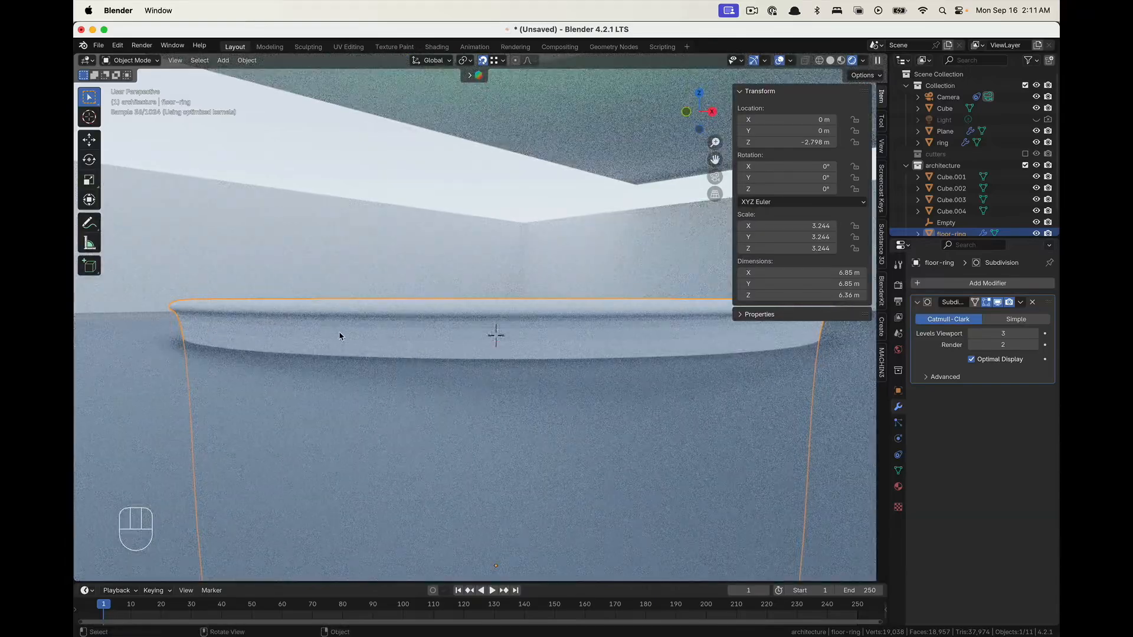
pyautogui.rightClick(408, 332)
pyautogui.click(407, 332)
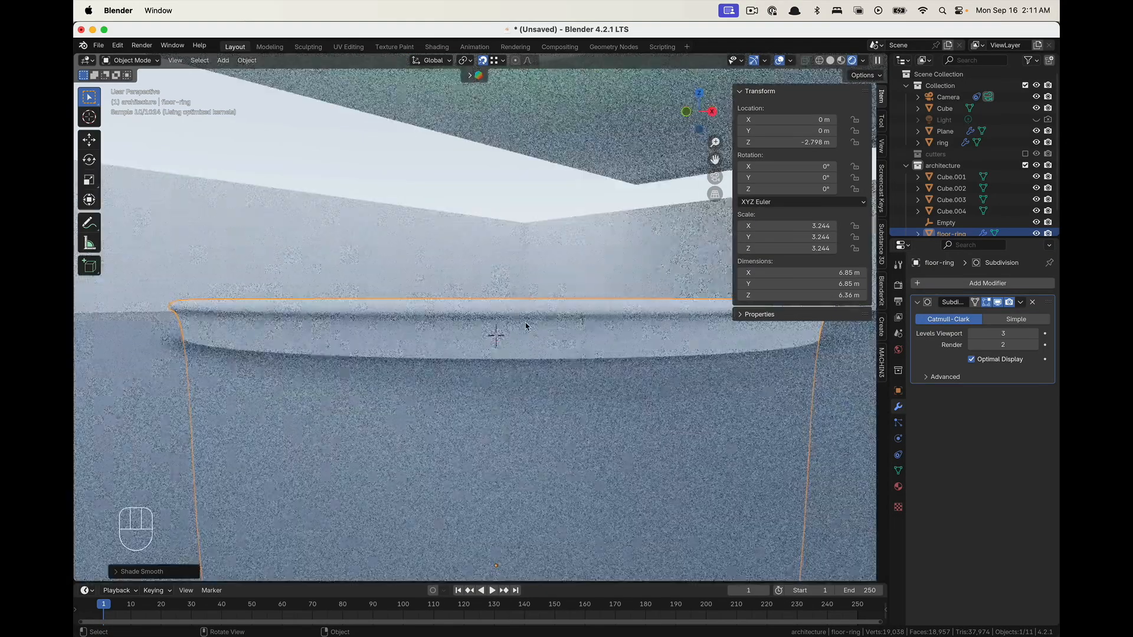
pyautogui.moveTo(496, 331); pyautogui.dragTo(527, 341, button='middle')
pyautogui.press('a')
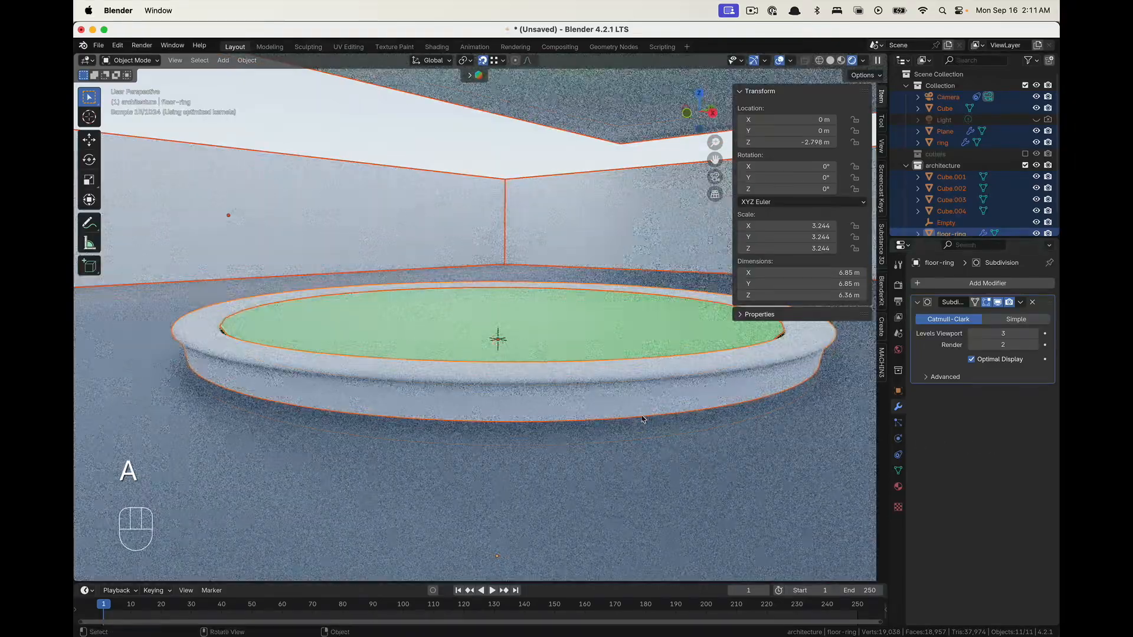
pyautogui.moveTo(642, 419); pyautogui.dragTo(591, 384, button='middle')
# Switch the viewport to solid shading and set the origin of the disc inside the floor ring to its geometry
pyautogui.click(609, 374)
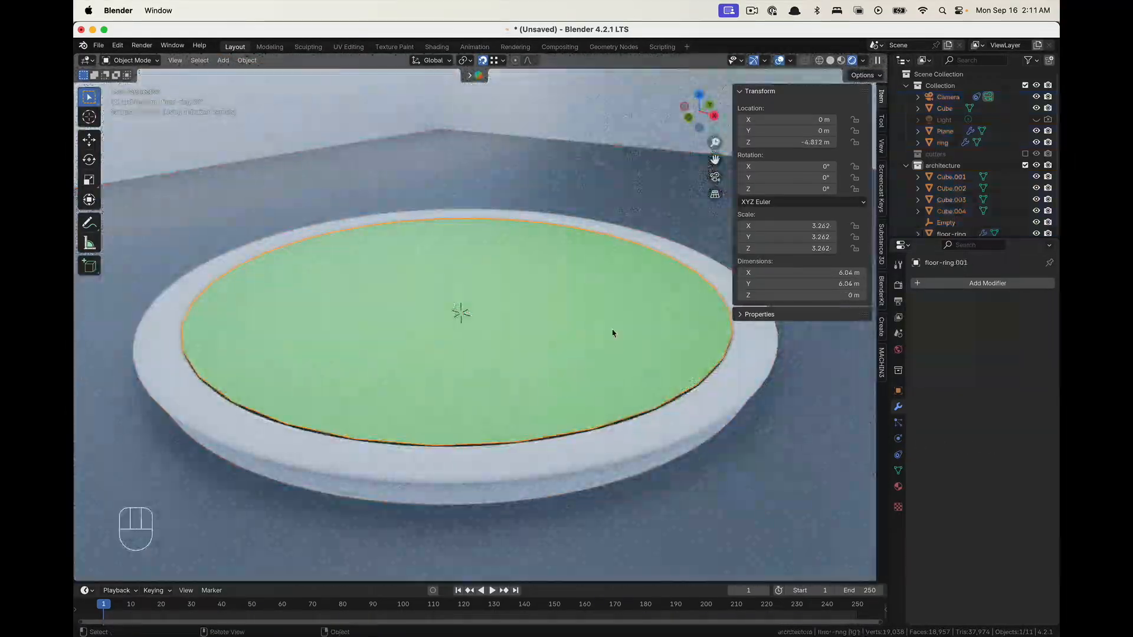
pyautogui.press('s')
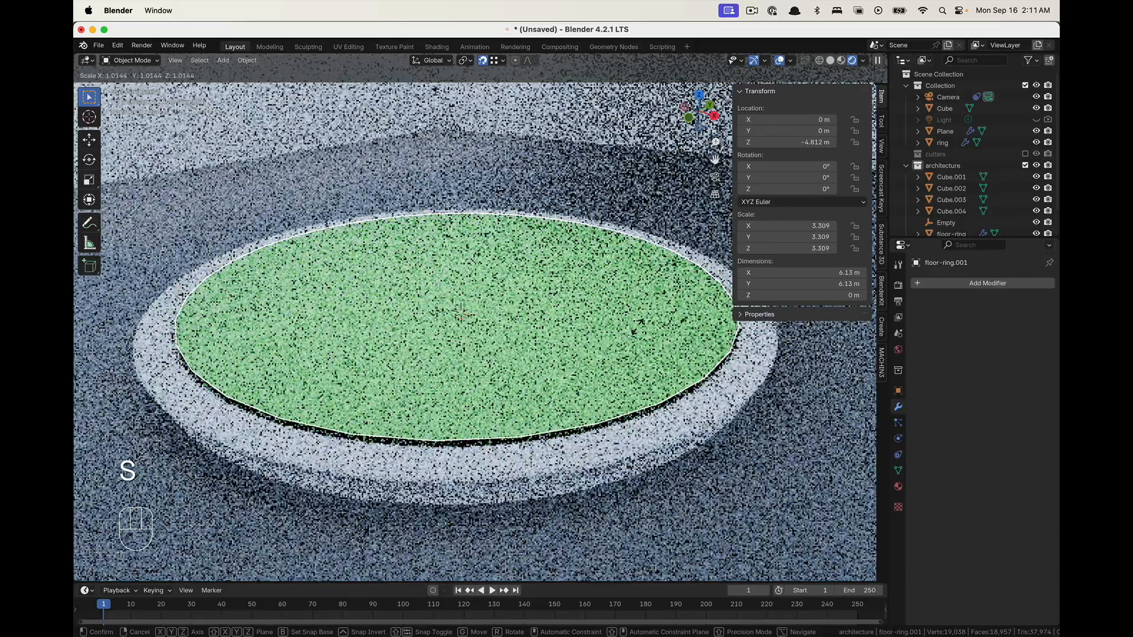
pyautogui.press('Escape')
pyautogui.scroll(-3, 529, 362)
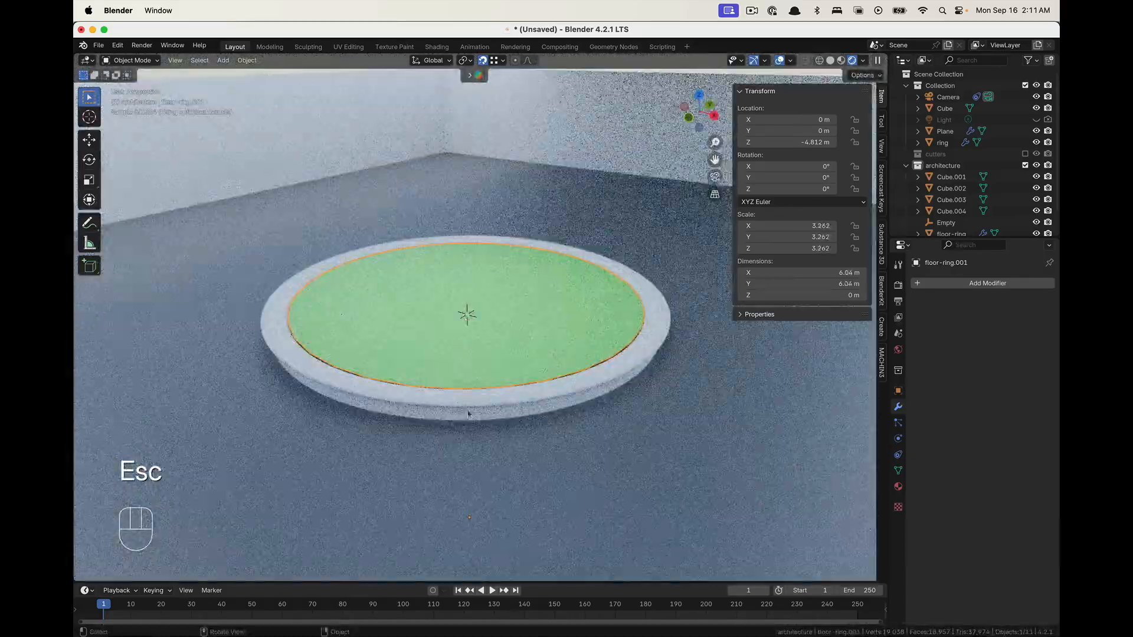
pyautogui.moveTo(468, 414); pyautogui.dragTo(446, 281, button='middle')
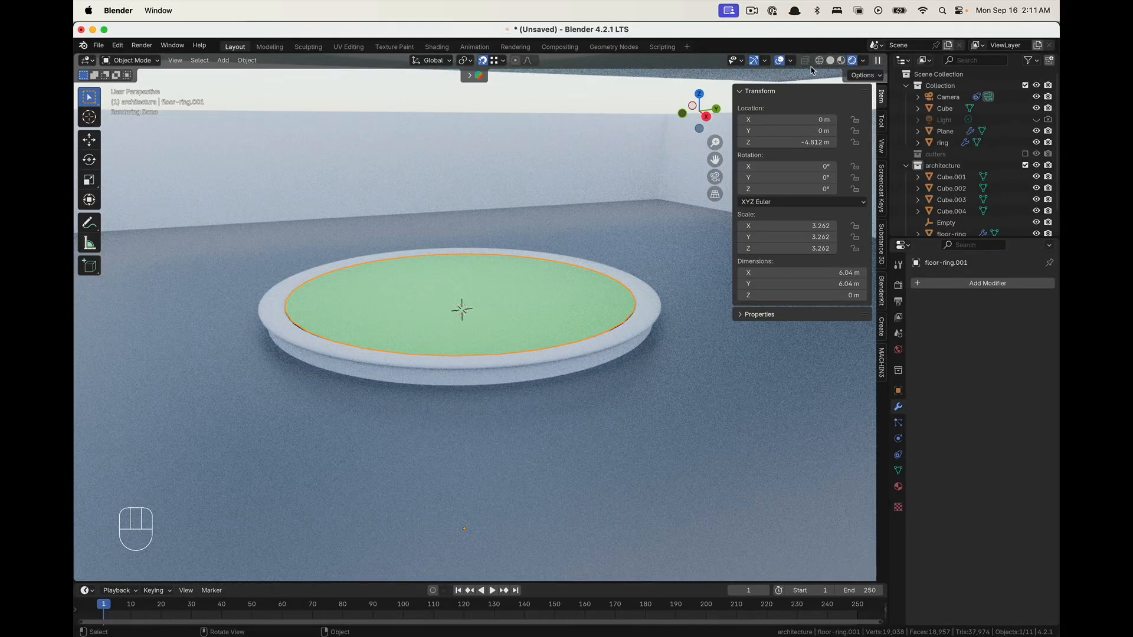
pyautogui.click(831, 61)
pyautogui.scroll(-6, 485, 372)
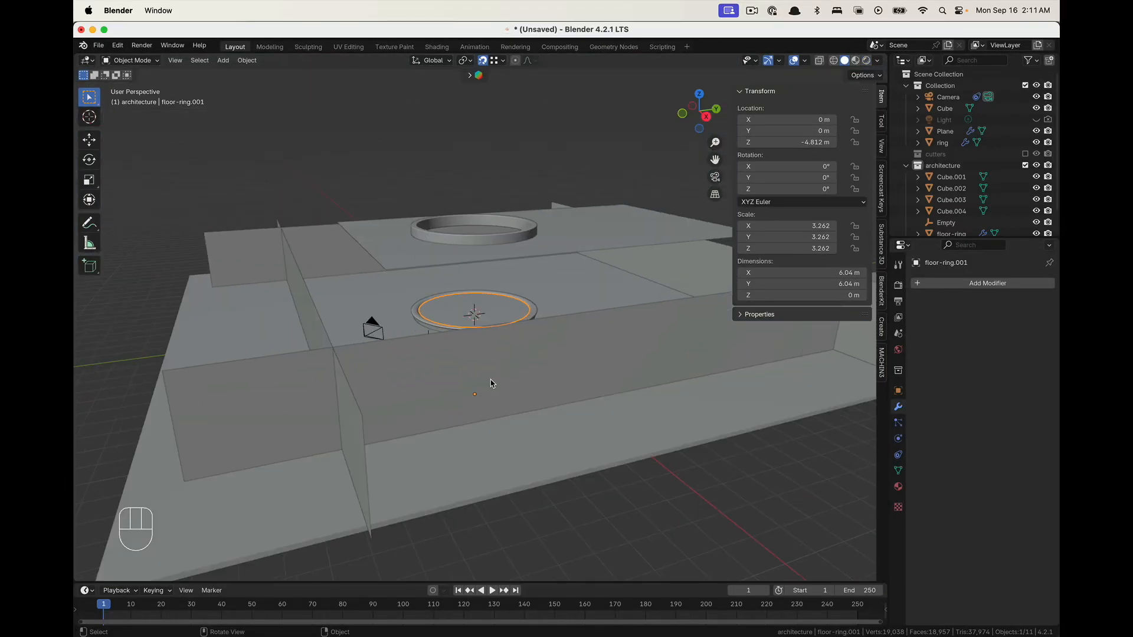
pyautogui.moveTo(494, 457)
pyautogui.mouseDown(button='middle')
pyautogui.moveTo(471, 417)
pyautogui.moveTo(494, 479)
pyautogui.mouseUp(button='middle')
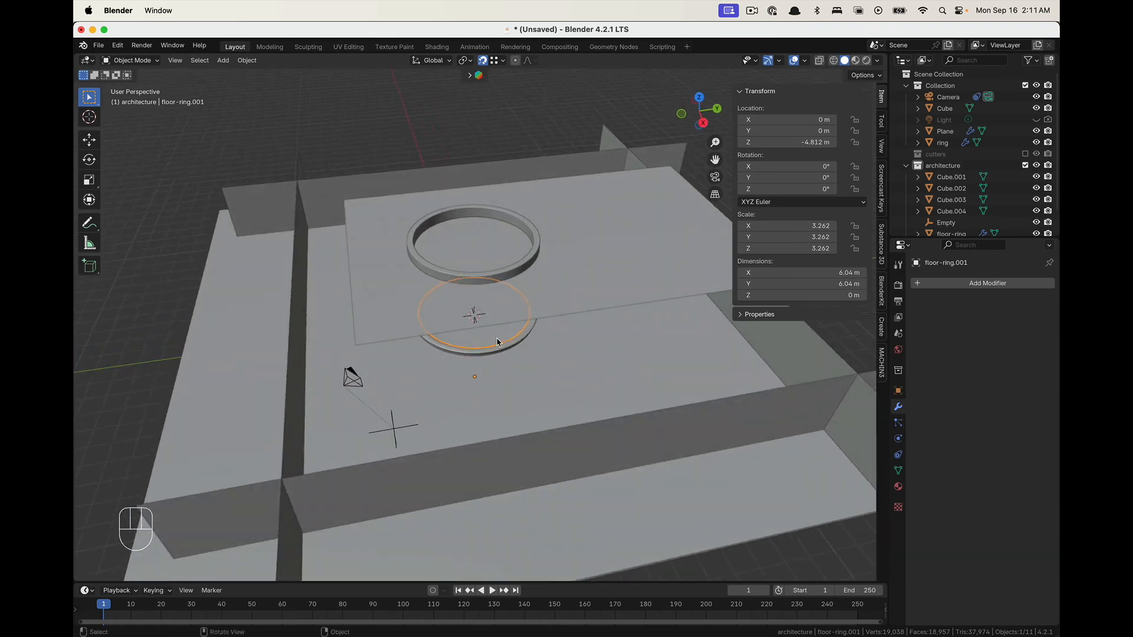
pyautogui.scroll(6, 497, 361)
pyautogui.moveTo(497, 419); pyautogui.dragTo(511, 374, button='middle')
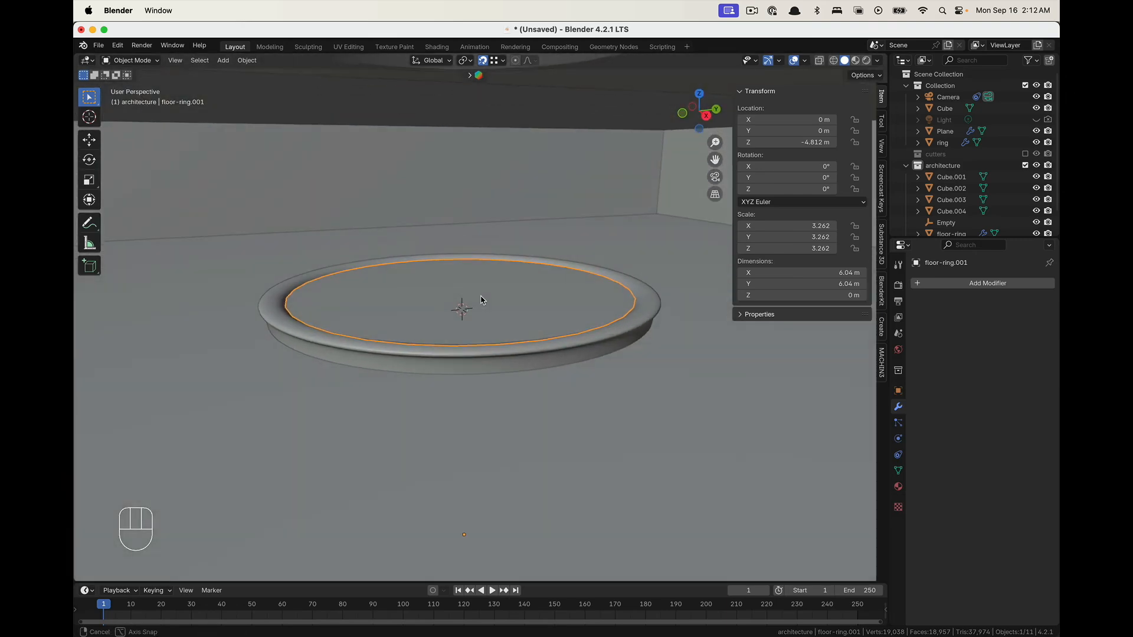
pyautogui.click(247, 61)
pyautogui.moveTo(274, 85)
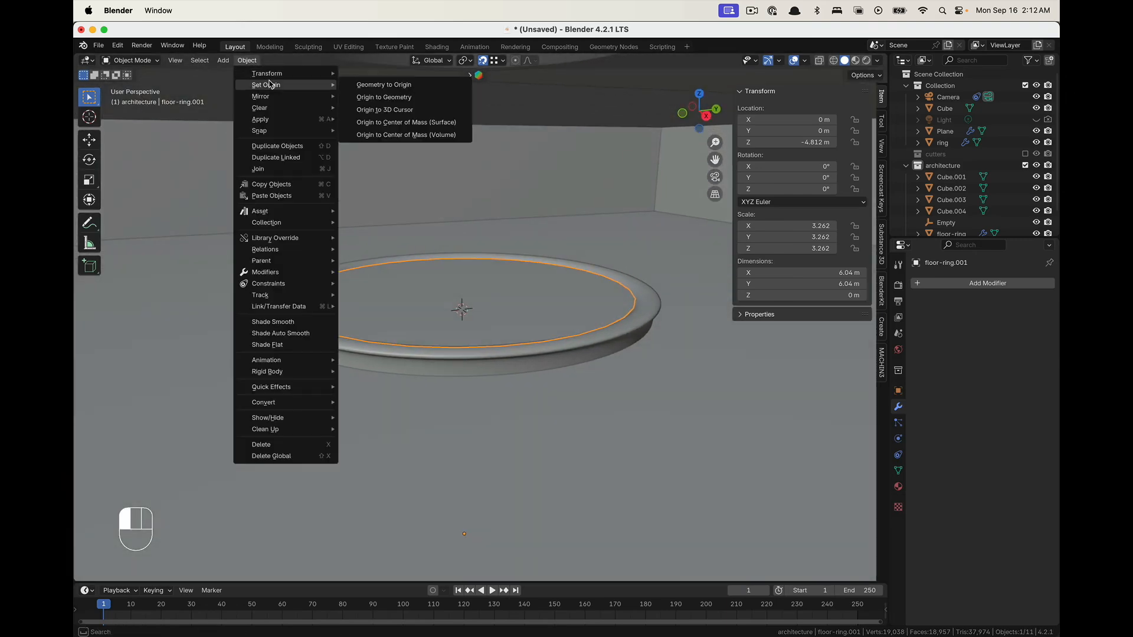
pyautogui.click(422, 99)
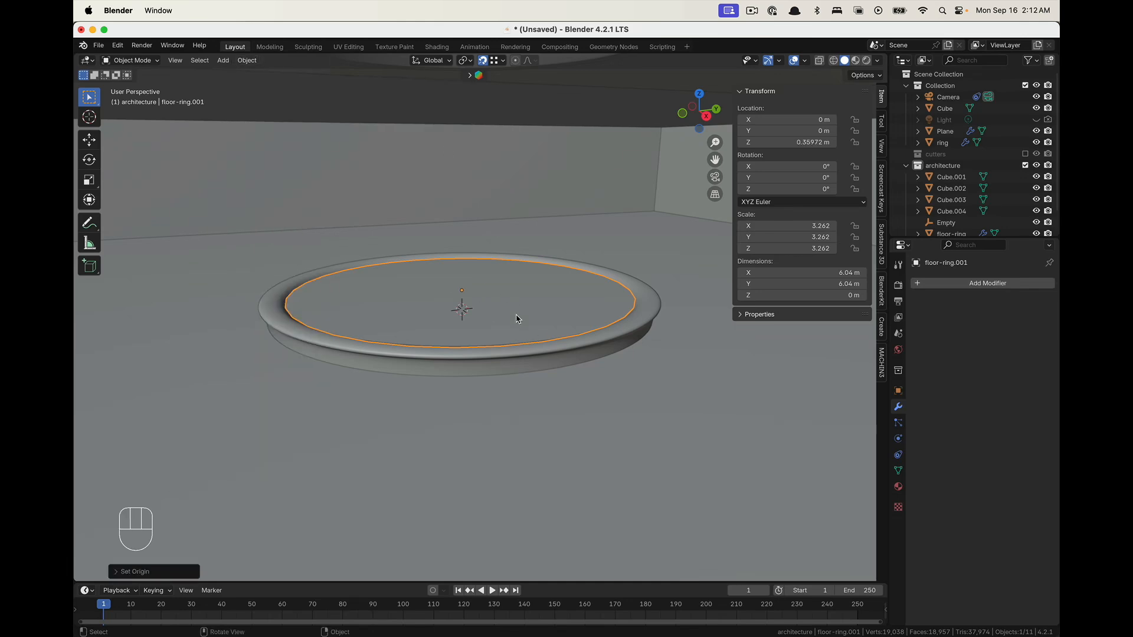
# Scale the disc up uniformly to about 6.28 m across so its edge reaches into the floor ring
pyautogui.moveTo(516, 318); pyautogui.dragTo(483, 344, button='middle')
pyautogui.scroll(1, 474, 323)
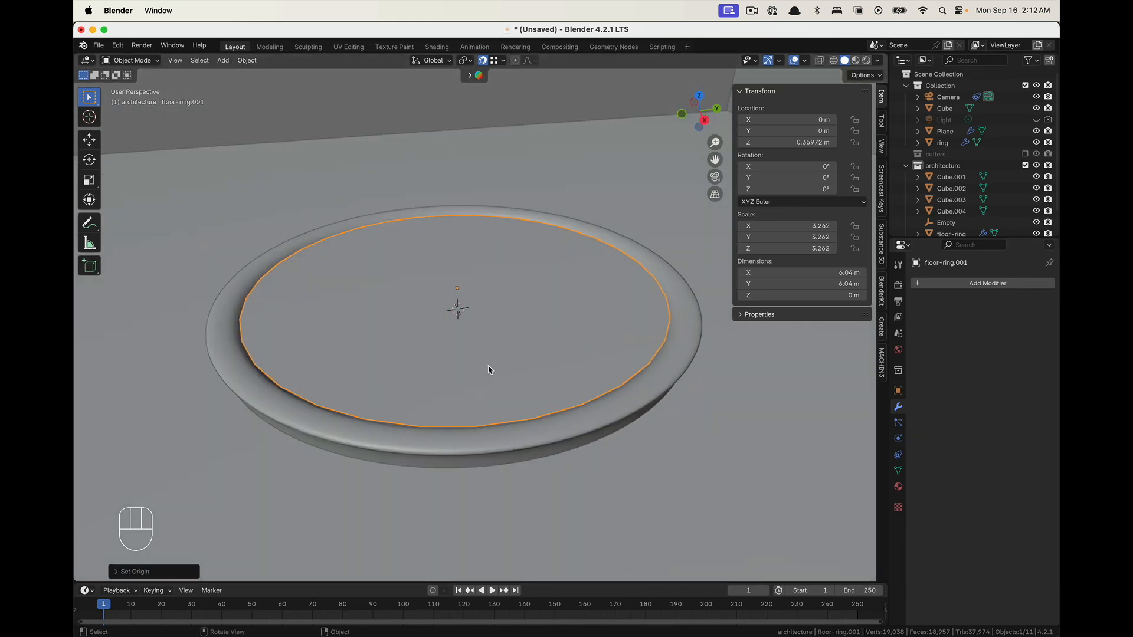
pyautogui.press('s')
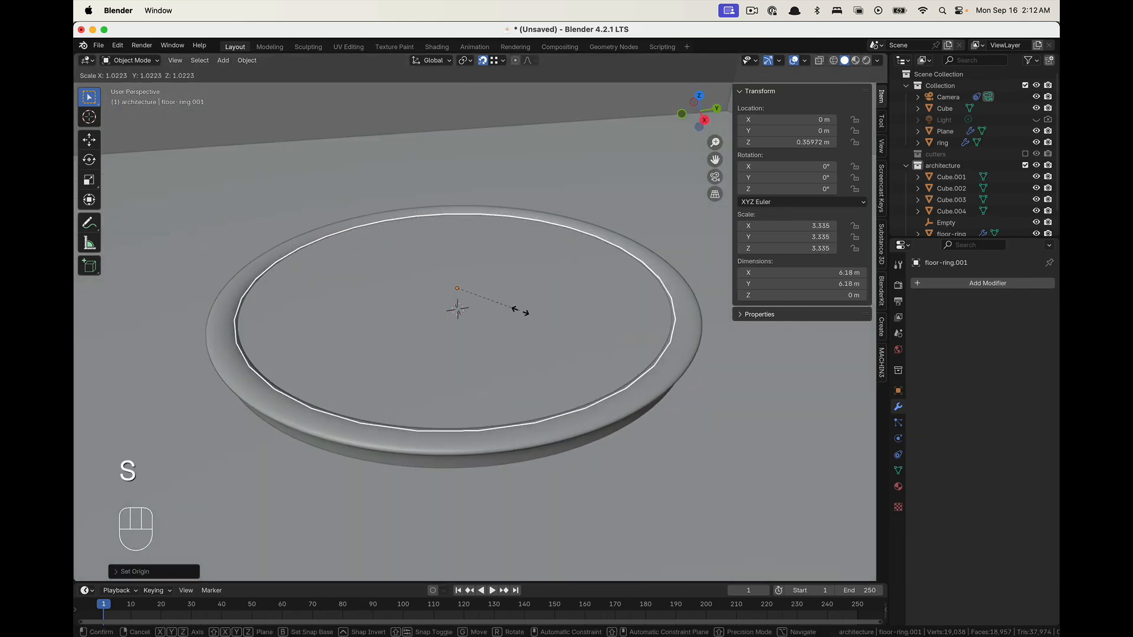
pyautogui.click(519, 311)
pyautogui.moveTo(520, 311)
pyautogui.mouseDown(button='middle')
pyautogui.moveTo(499, 354)
pyautogui.moveTo(517, 321)
pyautogui.mouseUp(button='middle')
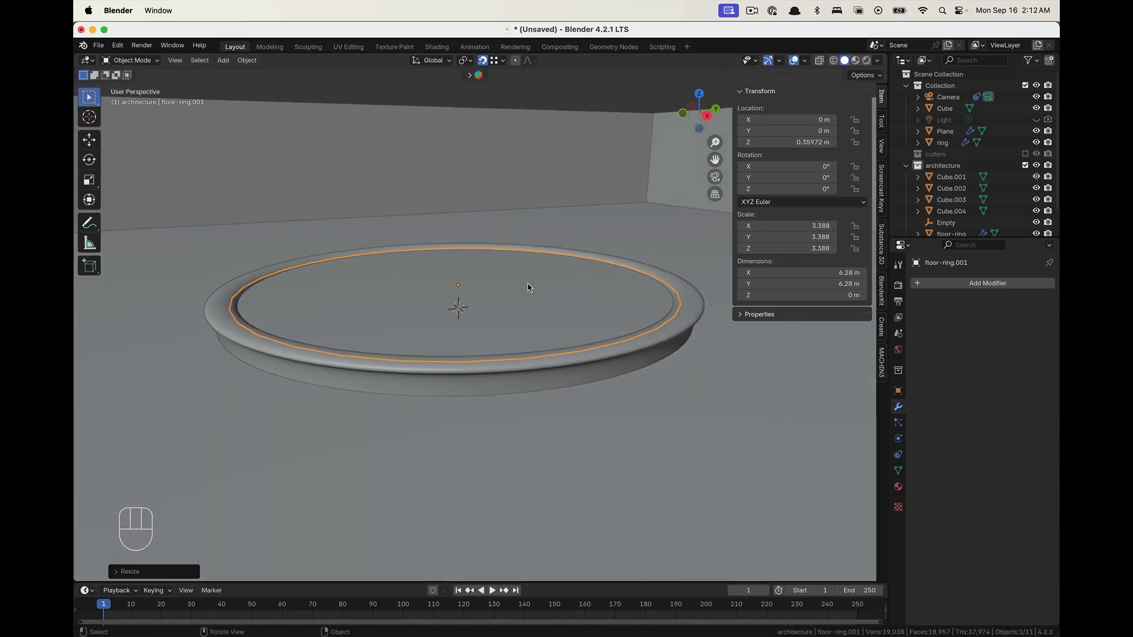
# Move the disc straight up along the Z axis so it sits well above the floor ring
pyautogui.press('g')
pyautogui.press('z')
pyautogui.press('Escape')
pyautogui.press('g')
pyautogui.press('z')
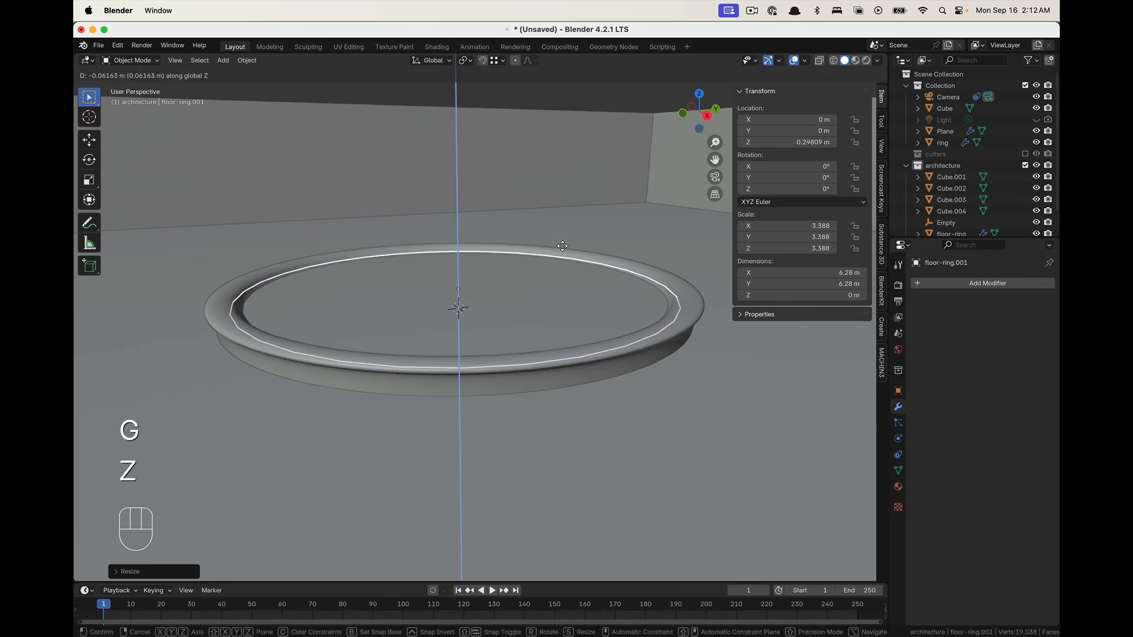
pyautogui.click(565, 249)
pyautogui.press('g')
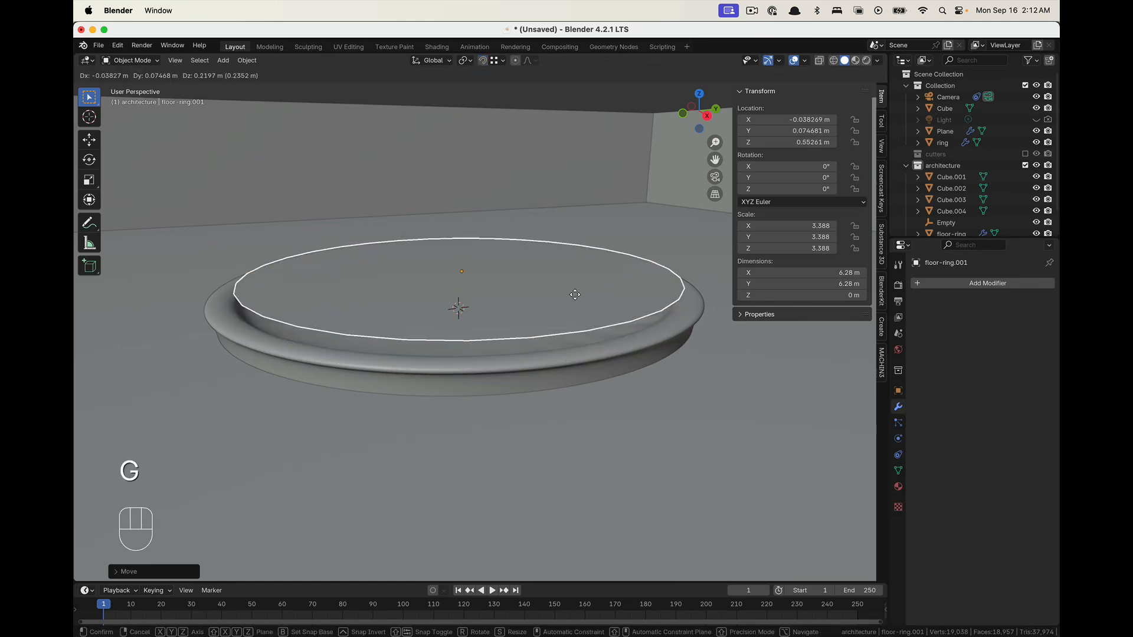
pyautogui.press('z')
pyautogui.click(584, 245)
# Add an edge loop around the floor ring's inner wall and slide it close to the recessed floor to sharpen that edge
pyautogui.click(593, 311)
pyautogui.press('Tab')
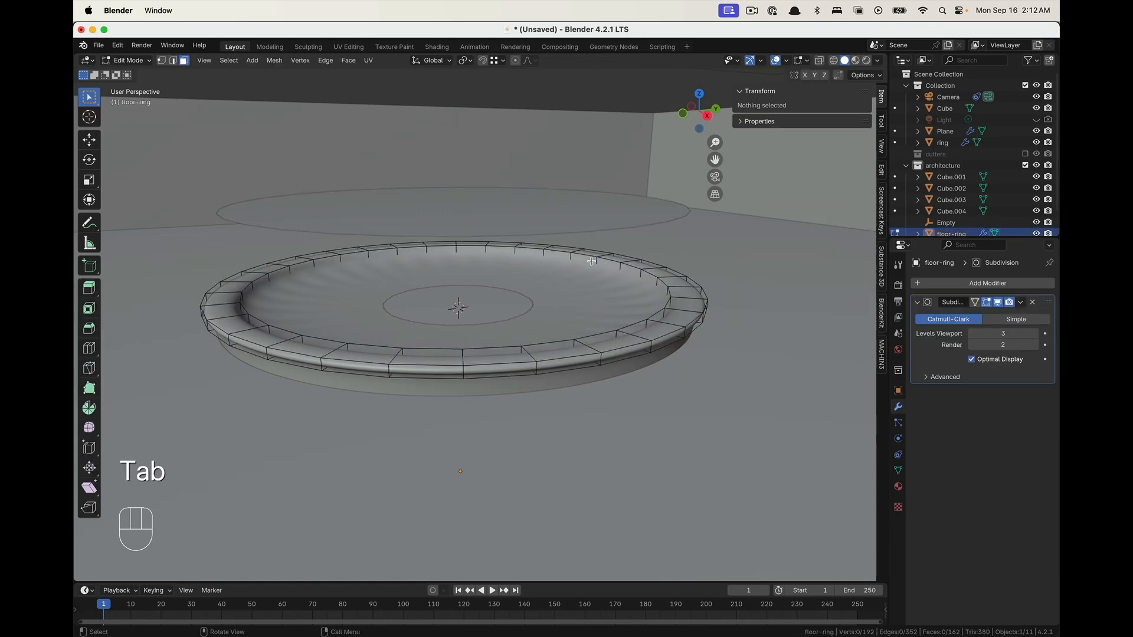
pyautogui.press('super+r')
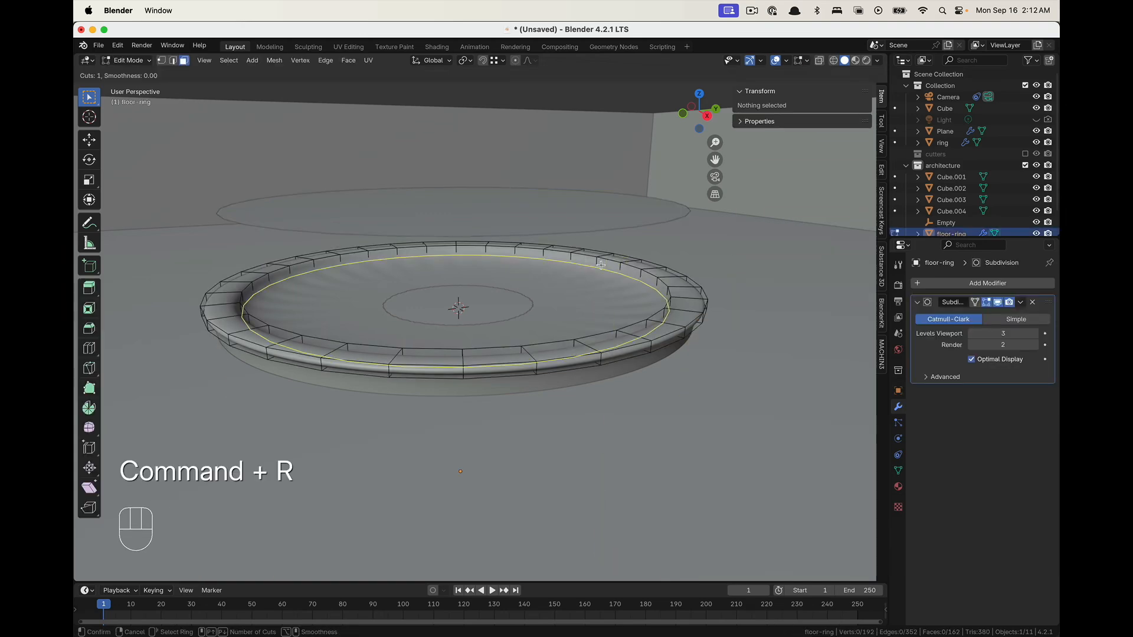
pyautogui.click(600, 263)
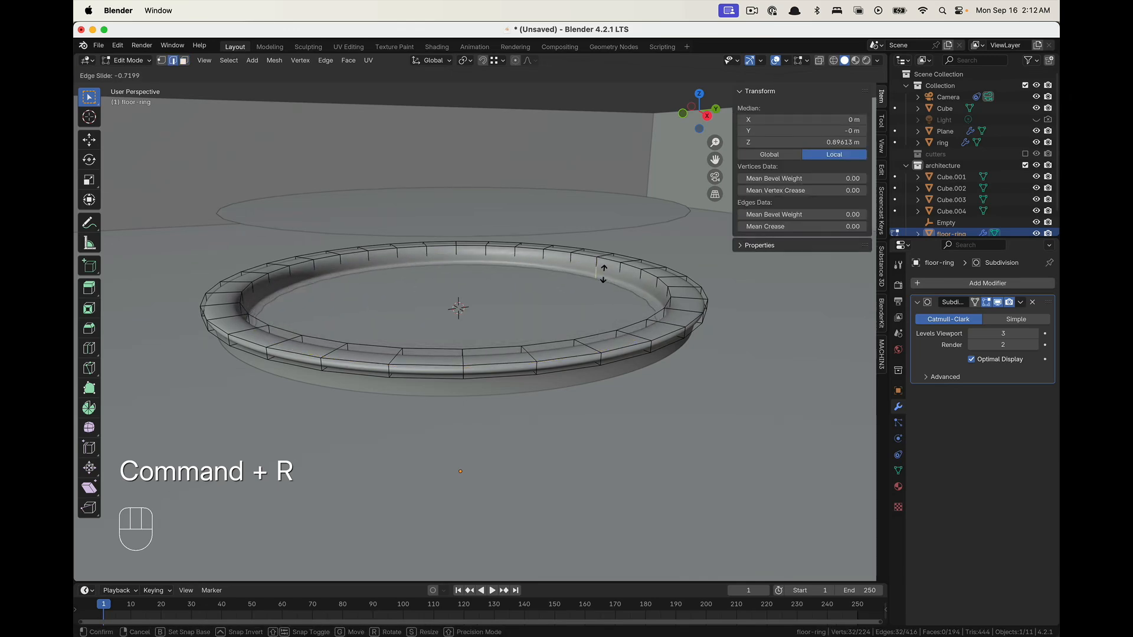
pyautogui.click(602, 275)
pyautogui.press('Tab')
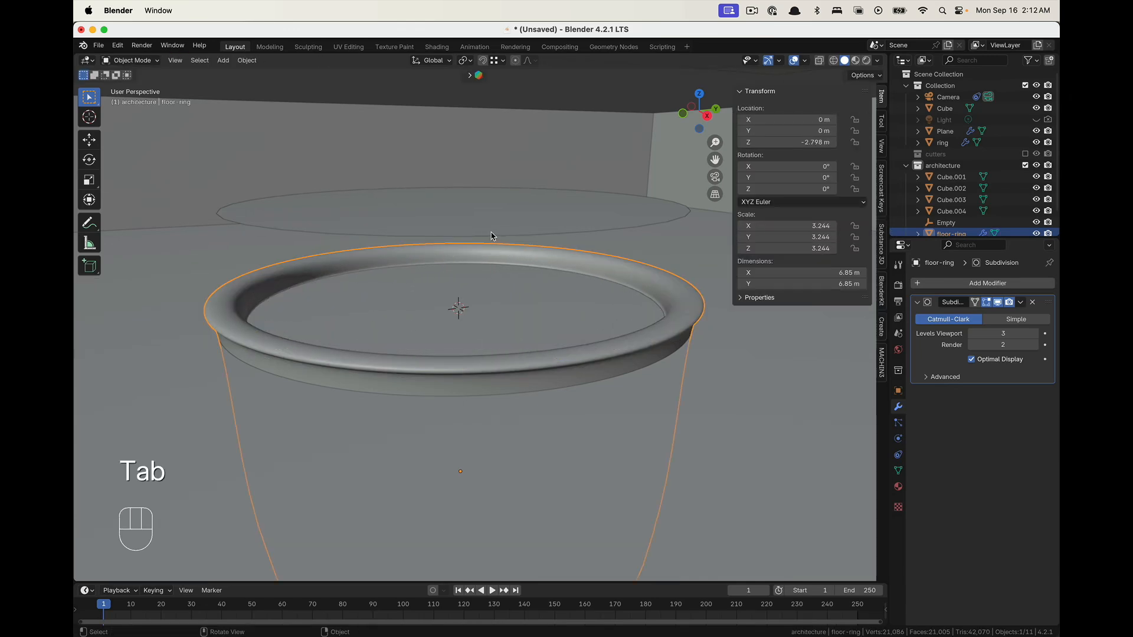
# Lower the disc along Z to about 0.21 m so it sits inside the floor ring, and clear the selection
pyautogui.click(498, 256)
pyautogui.press('g')
pyautogui.press('z')
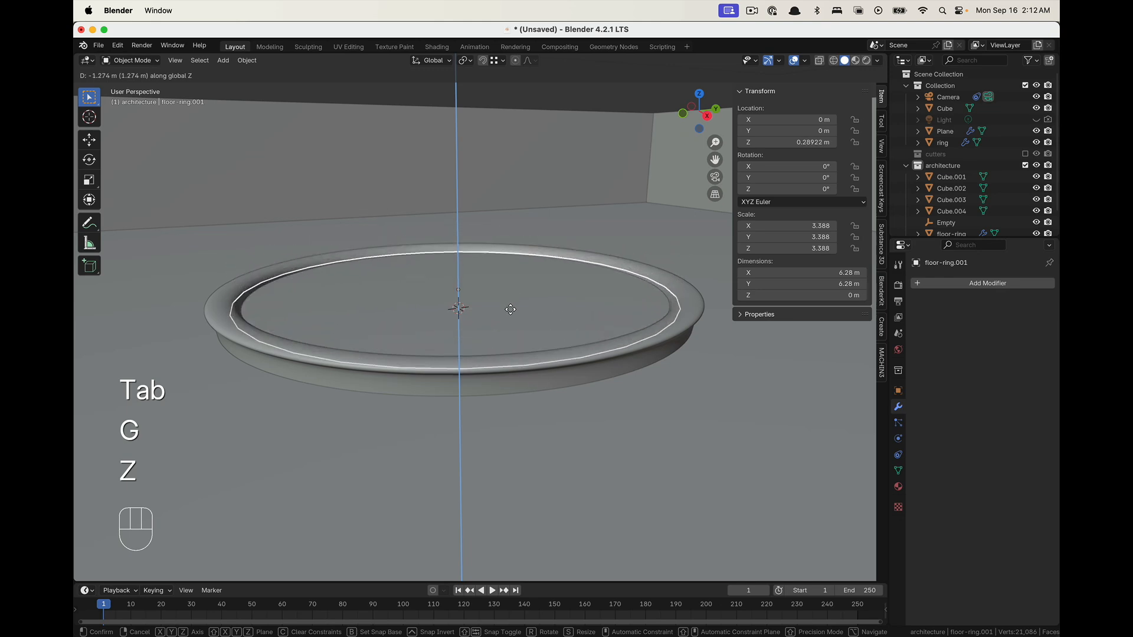
pyautogui.click(495, 296)
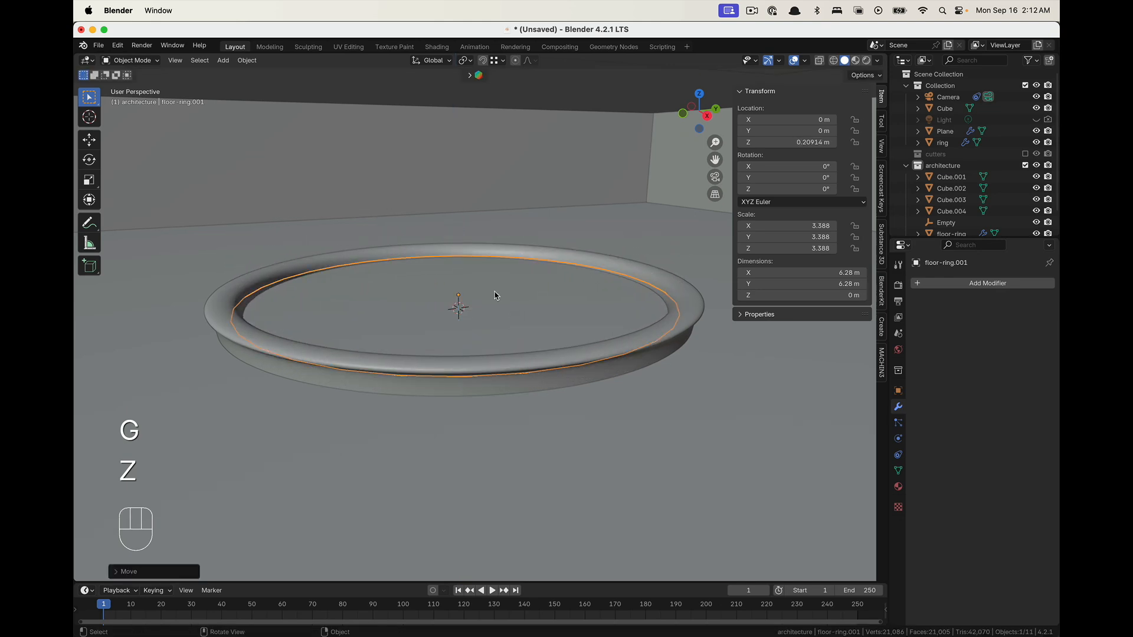
pyautogui.scroll(-4, 464, 305)
pyautogui.scroll(-3, 483, 218)
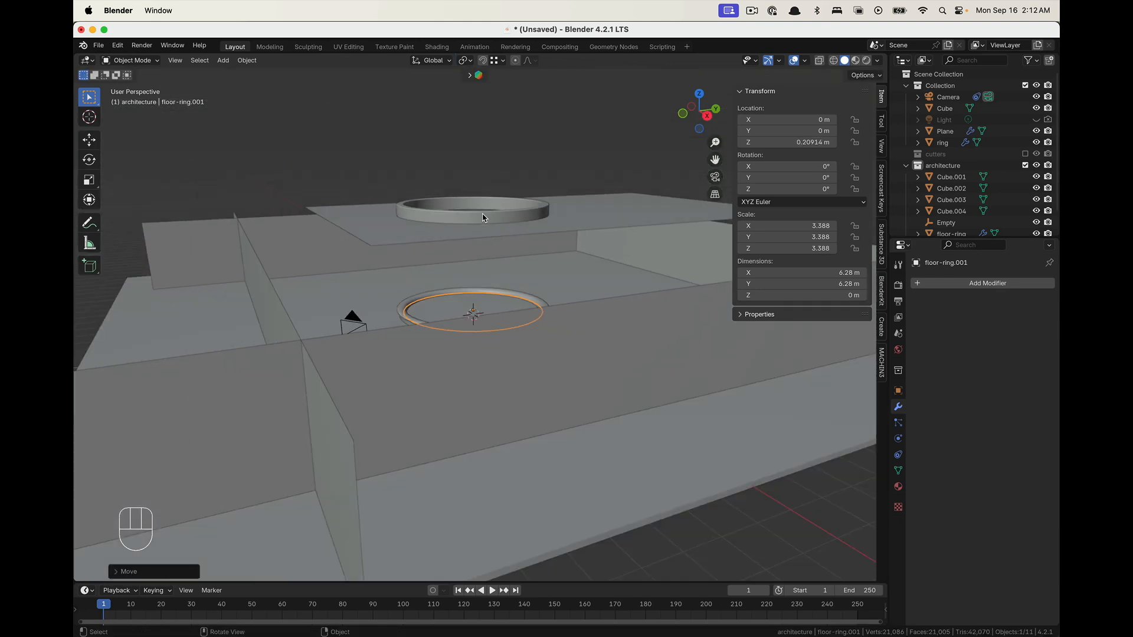
pyautogui.click(430, 164)
# Add an edge loop around the floor ring's long outer wall and slide it down close to the bottom edge
pyautogui.moveTo(429, 163); pyautogui.dragTo(478, 195, button='middle')
pyautogui.scroll(5, 484, 334)
pyautogui.moveTo(528, 365); pyautogui.dragTo(523, 387, button='middle')
pyautogui.scroll(2, 548, 384)
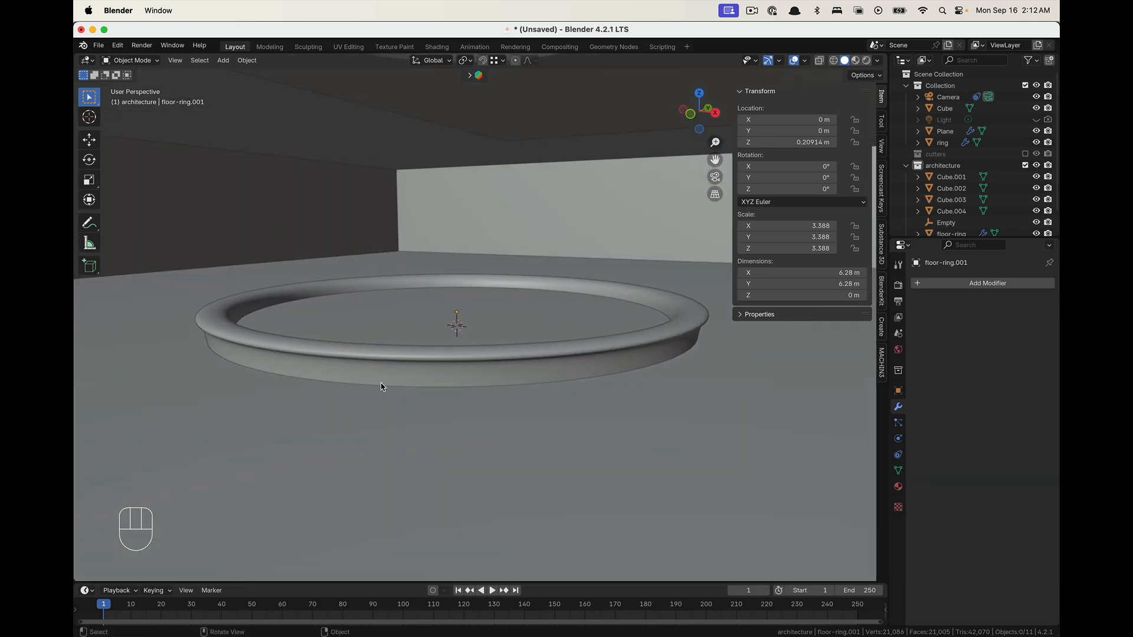
pyautogui.click(418, 377)
pyautogui.press('Tab')
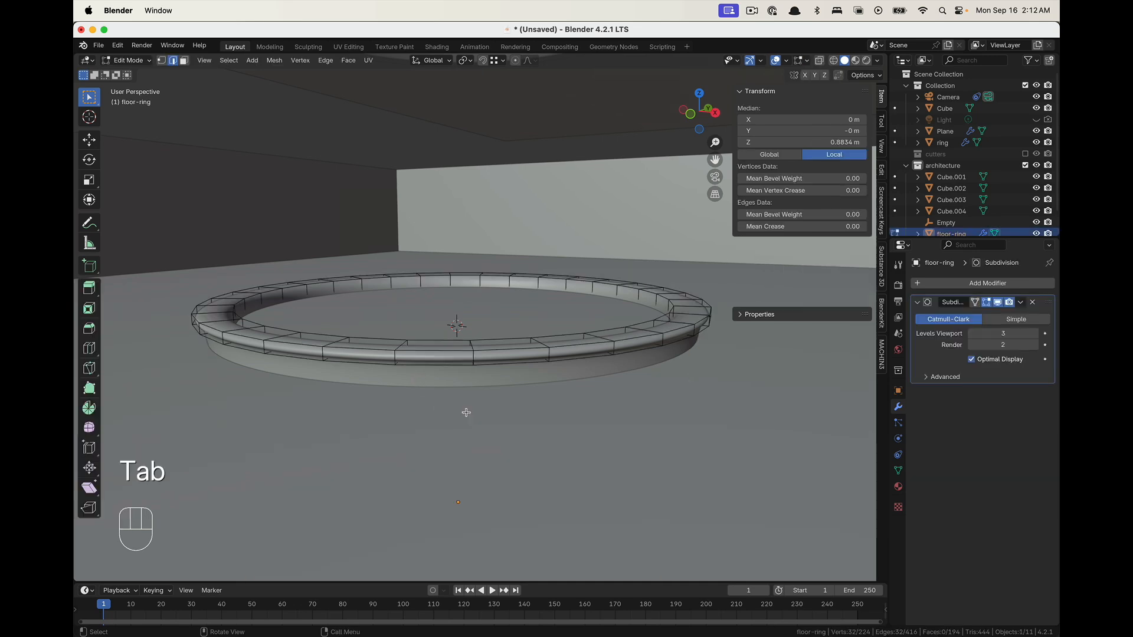
pyautogui.press('Tab')
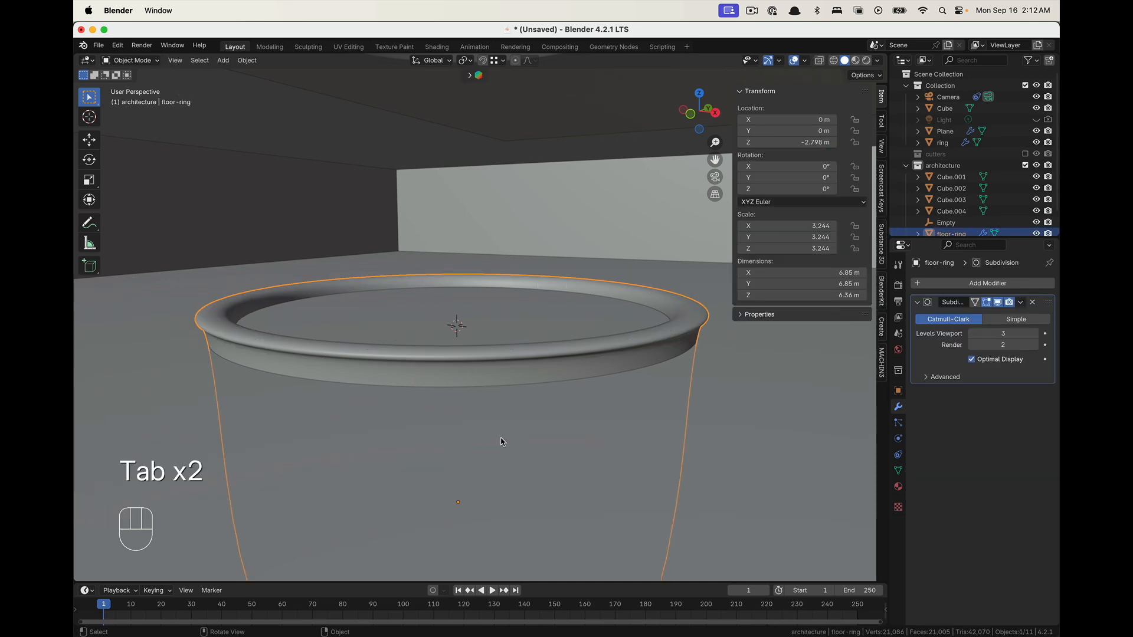
pyautogui.scroll(-10, 494, 371)
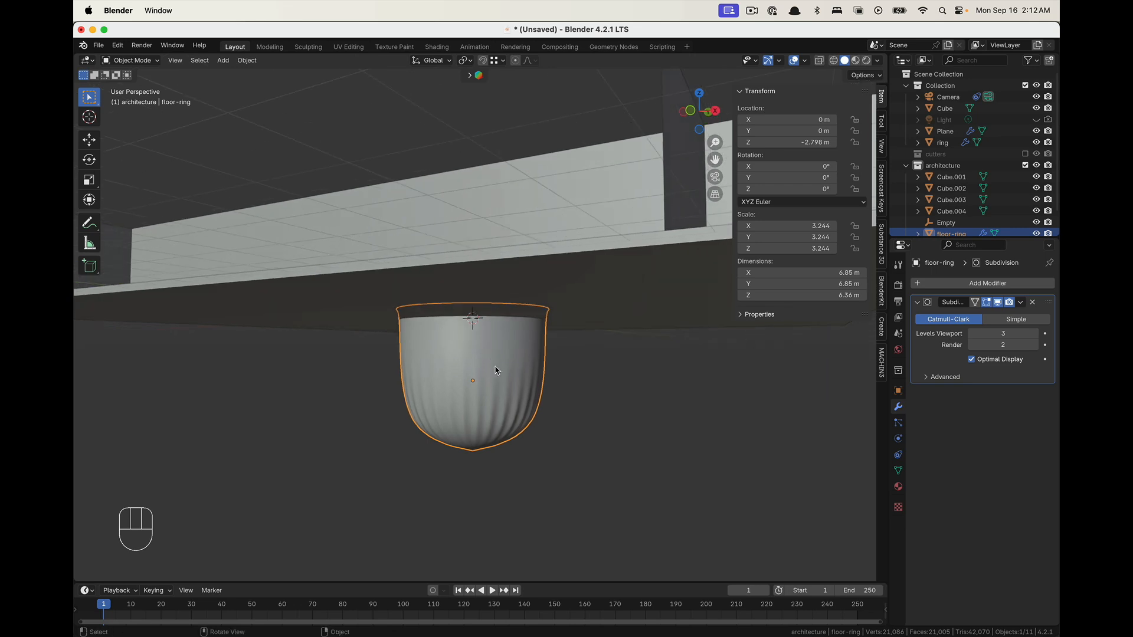
pyautogui.press('Tab')
pyautogui.scroll(2, 503, 420)
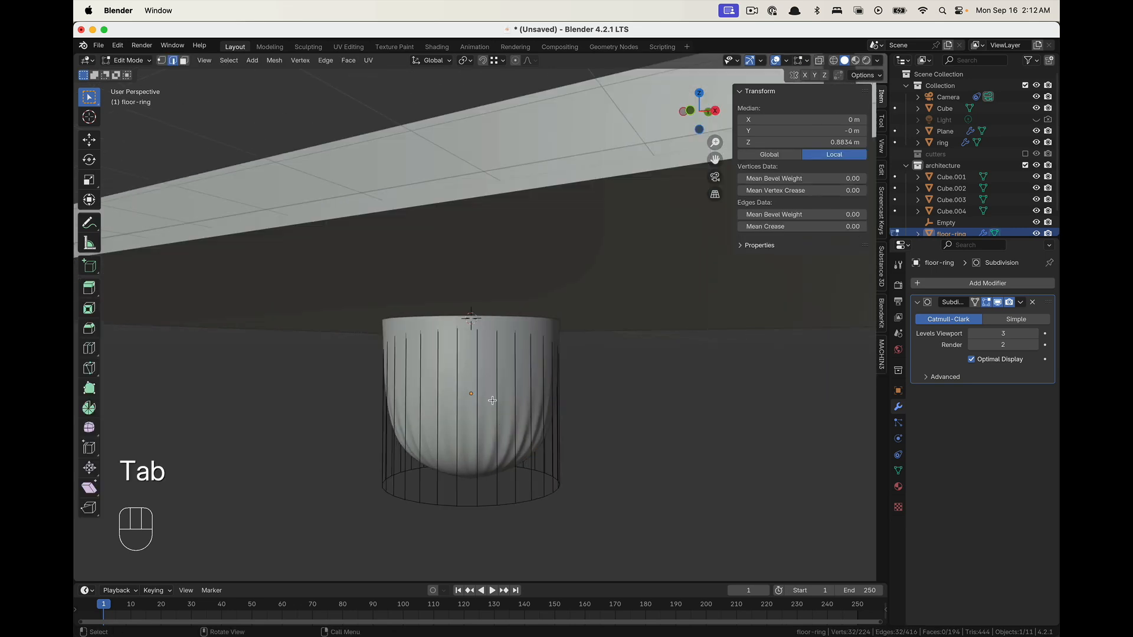
pyautogui.press('super+r')
pyautogui.click(495, 408)
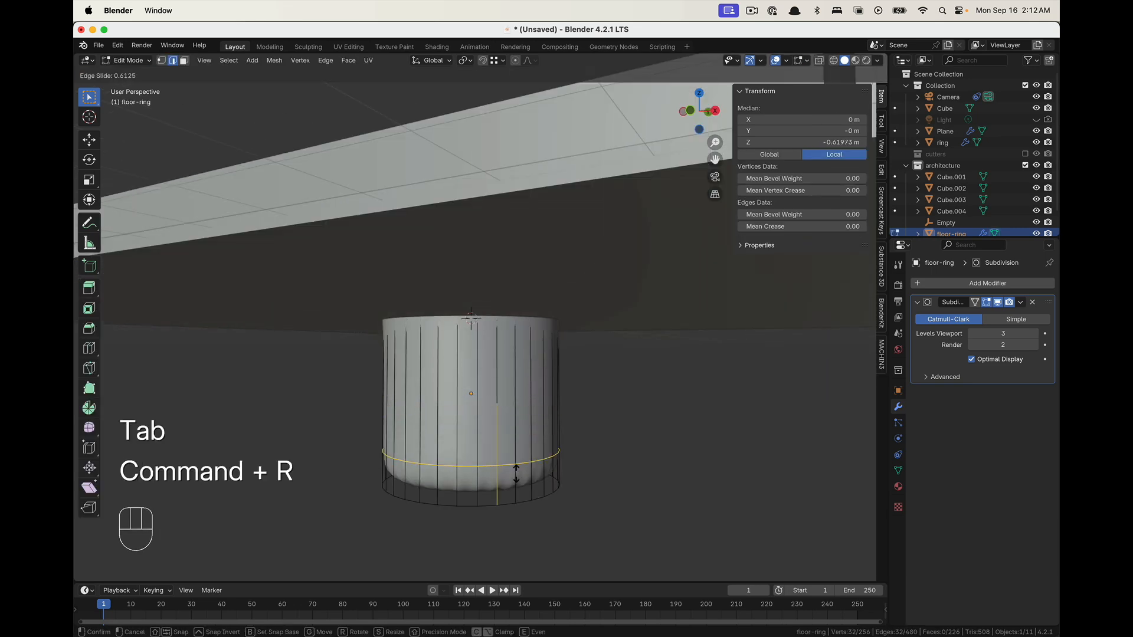
pyautogui.click(518, 506)
pyautogui.moveTo(522, 511); pyautogui.dragTo(531, 443, button='middle')
pyautogui.press('Tab')
pyautogui.press('Tab')
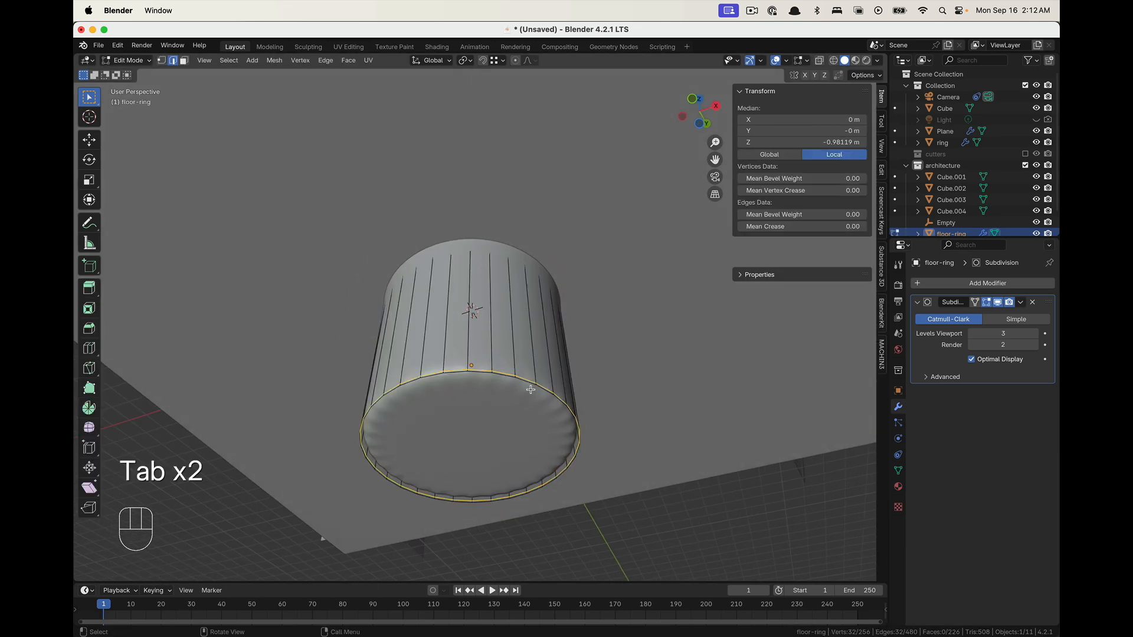
# Inset the floor ring's bottom cap face slightly to create a narrow border around its rim
pyautogui.click(527, 391)
pyautogui.press('3')
pyautogui.click(542, 414)
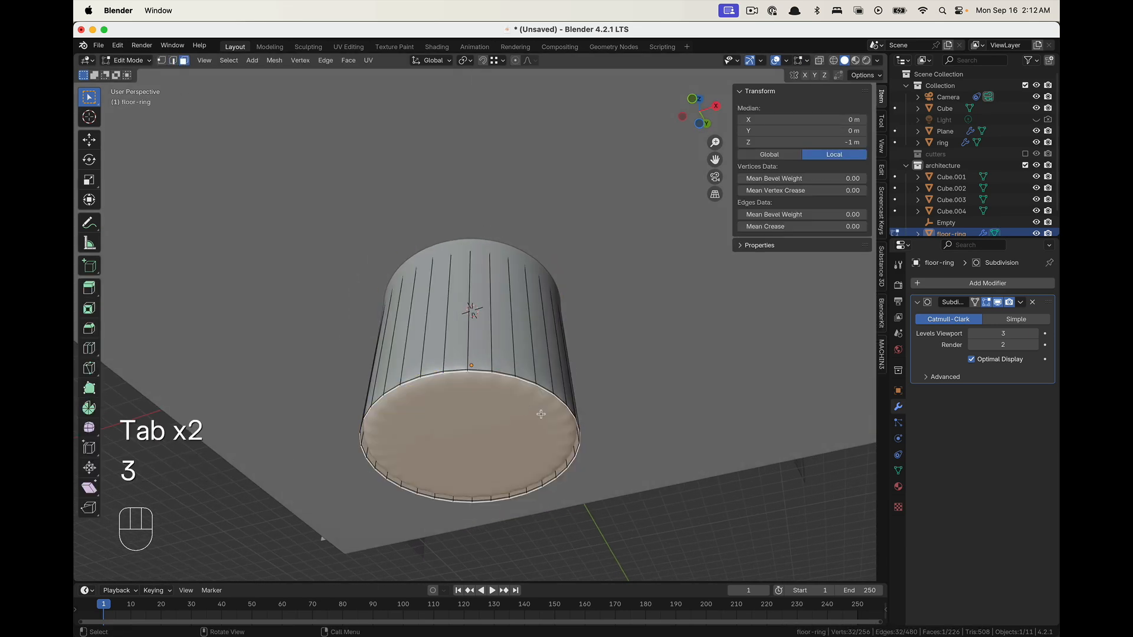
pyautogui.press('i')
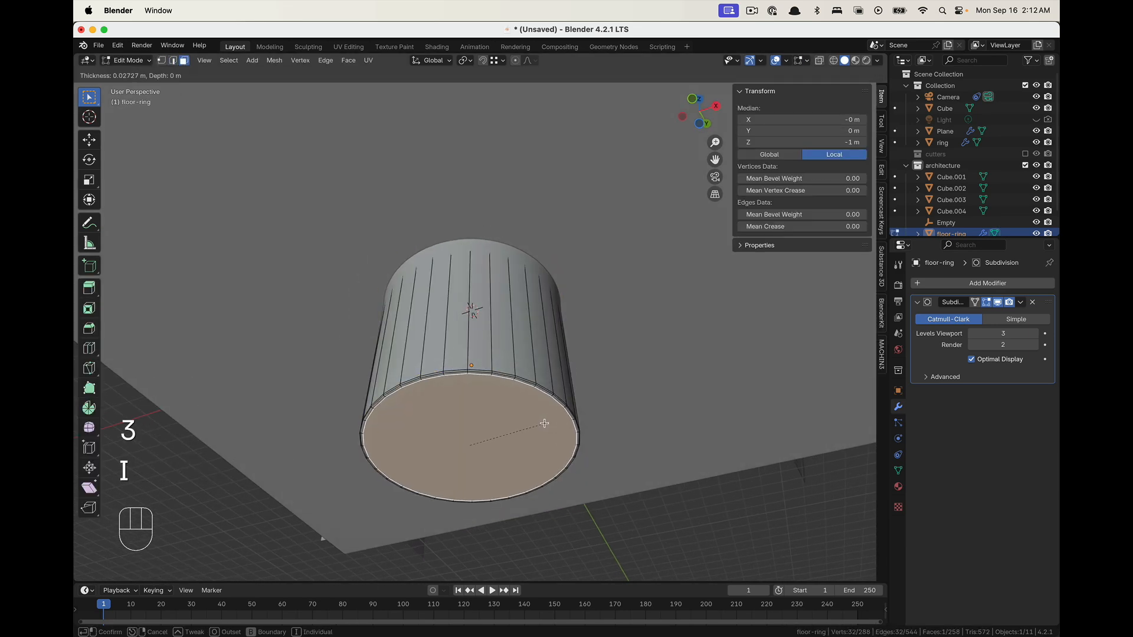
pyautogui.click(490, 387)
pyautogui.press('Tab')
pyautogui.press('Tab')
# With X-ray on, select all vertices at the floor ring's base and move them up about 5.95 m along Z to make the ring shallow
pyautogui.moveTo(495, 384); pyautogui.dragTo(523, 460, button='middle')
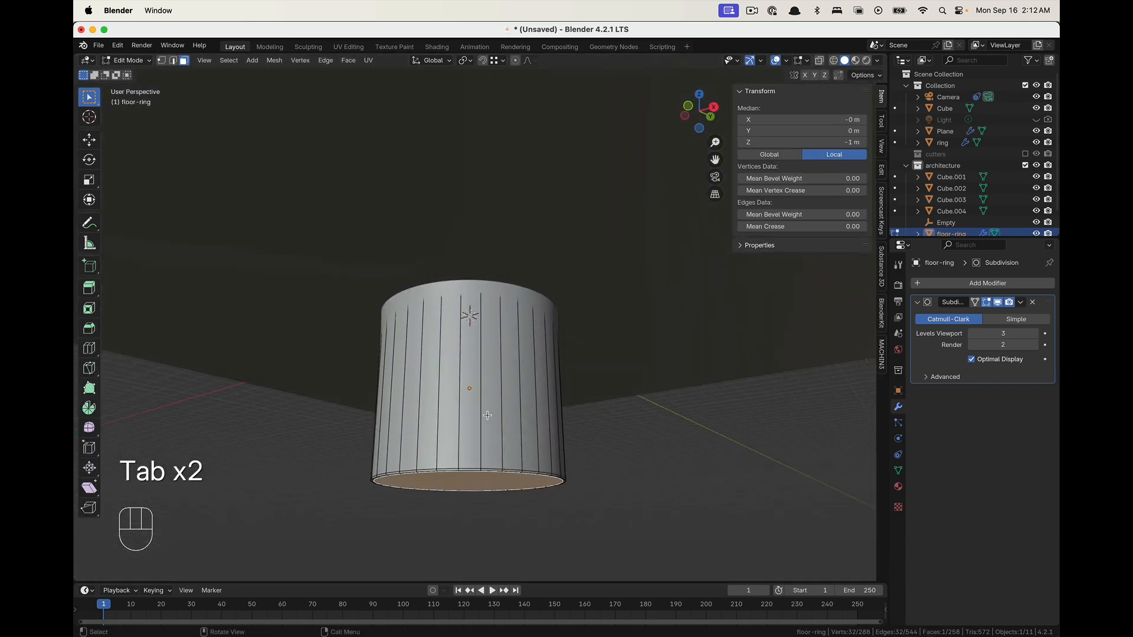
pyautogui.press('1')
pyautogui.moveTo(608, 527); pyautogui.dragTo(394, 455)
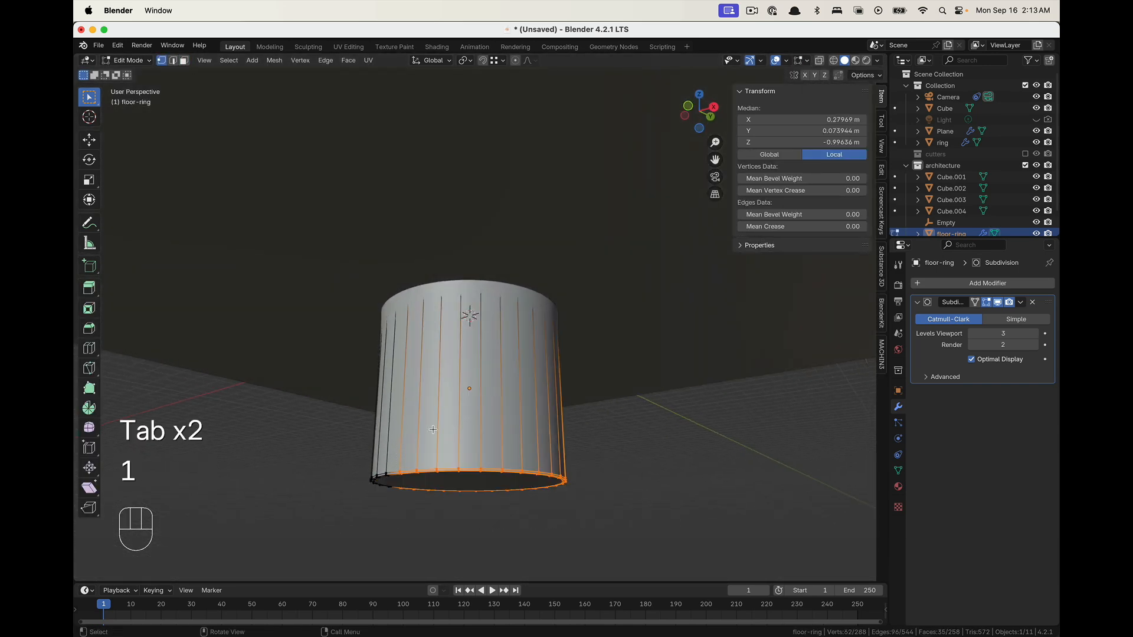
pyautogui.click(820, 61)
pyautogui.moveTo(660, 526); pyautogui.dragTo(376, 451)
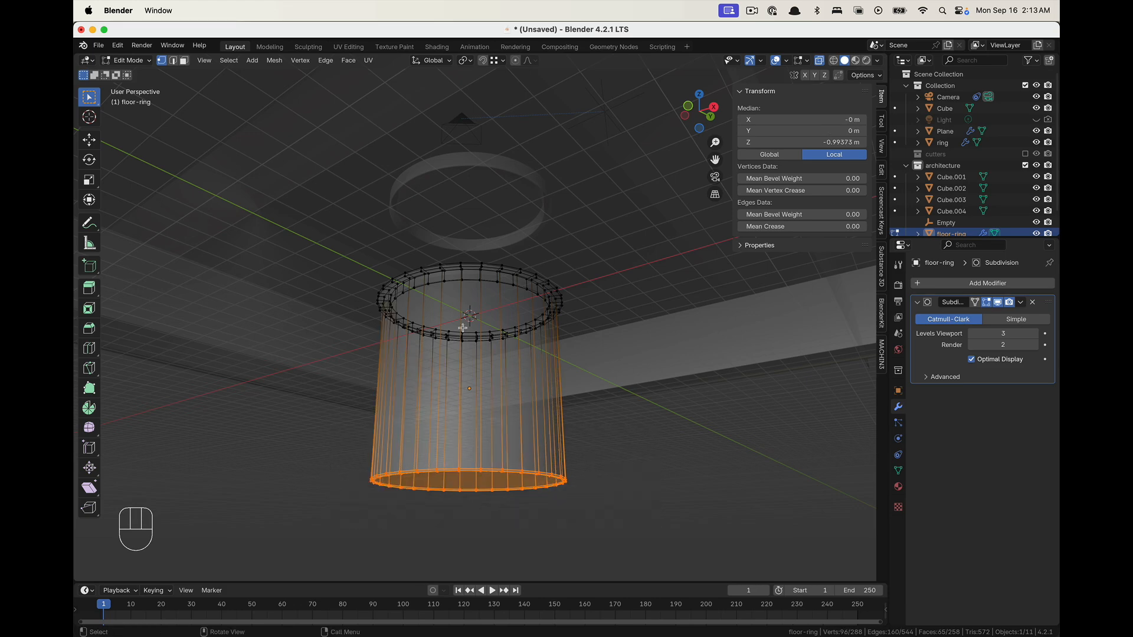
pyautogui.moveTo(462, 328); pyautogui.dragTo(491, 341, button='middle')
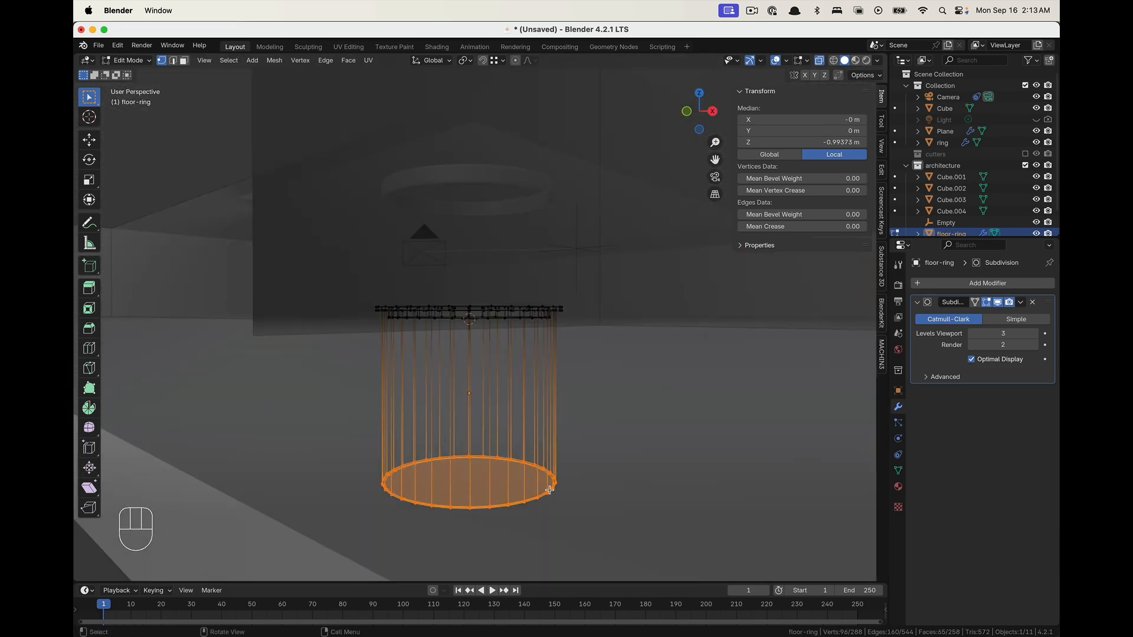
pyautogui.press('g')
pyautogui.press('z')
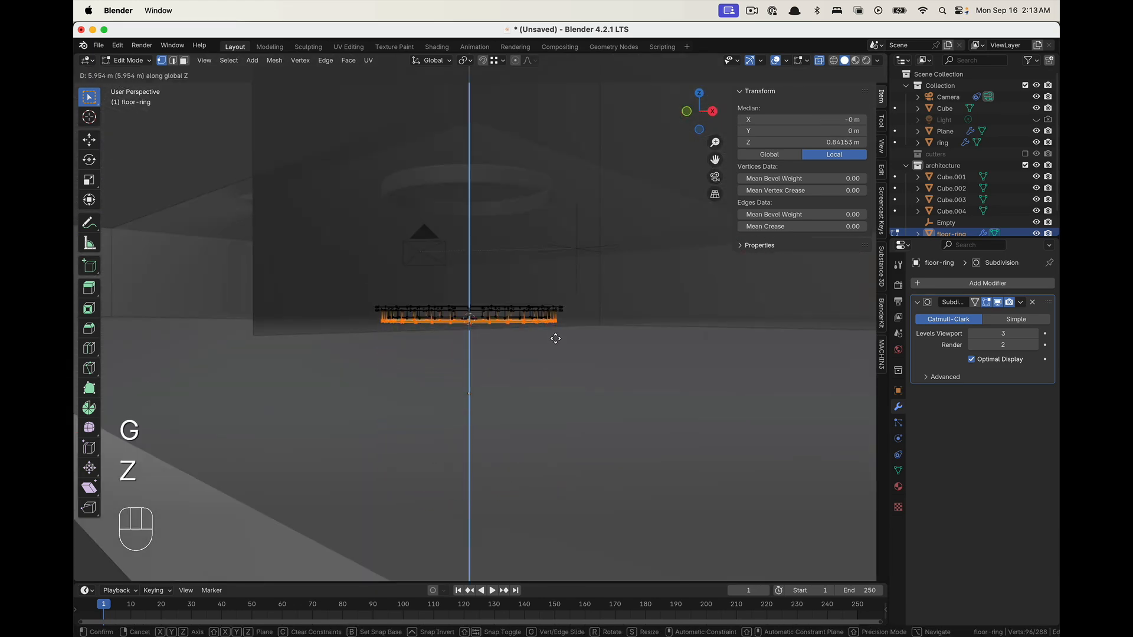
pyautogui.click(555, 339)
pyautogui.moveTo(461, 288); pyautogui.dragTo(483, 298, button='middle')
pyautogui.press('Tab')
# Raise the floor ring and disc together along Z by about 0.14 m, and turn X-ray off
pyautogui.scroll(5, 445, 319)
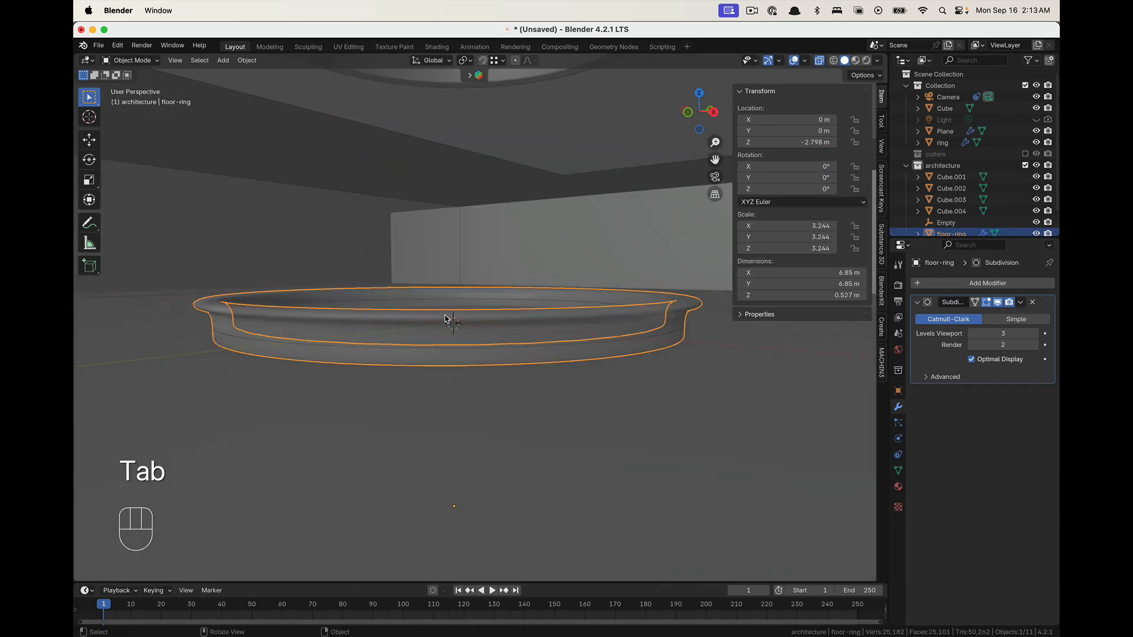
pyautogui.moveTo(523, 311); pyautogui.dragTo(521, 314, button='middle')
pyautogui.keyDown('shift'); pyautogui.click(522, 313); pyautogui.keyUp('shift')
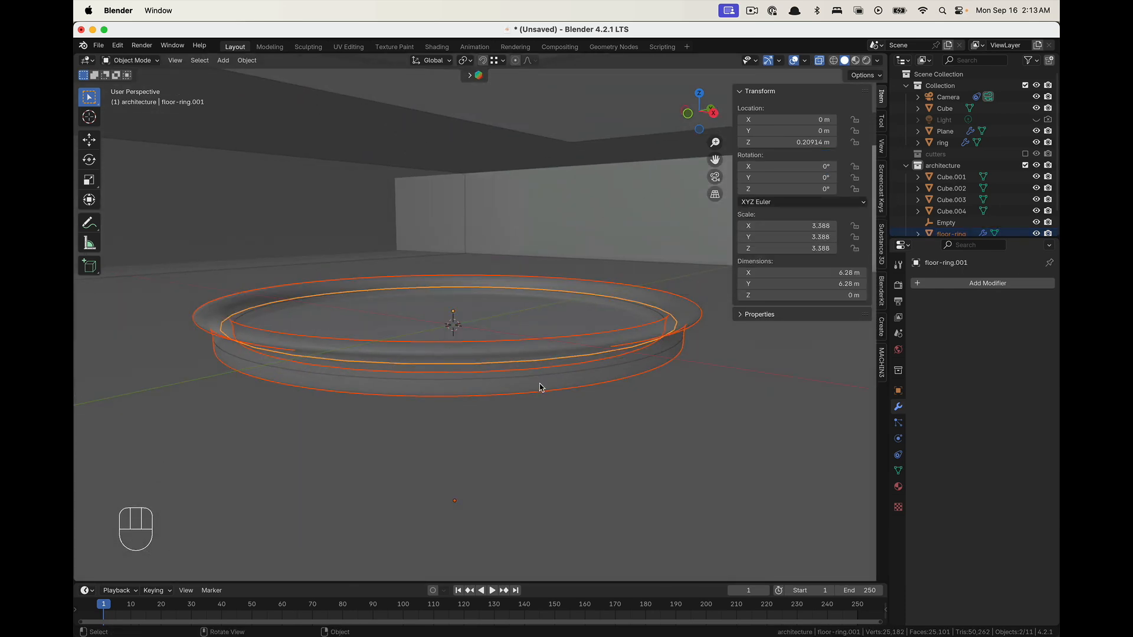
pyautogui.press('g')
pyautogui.press('z')
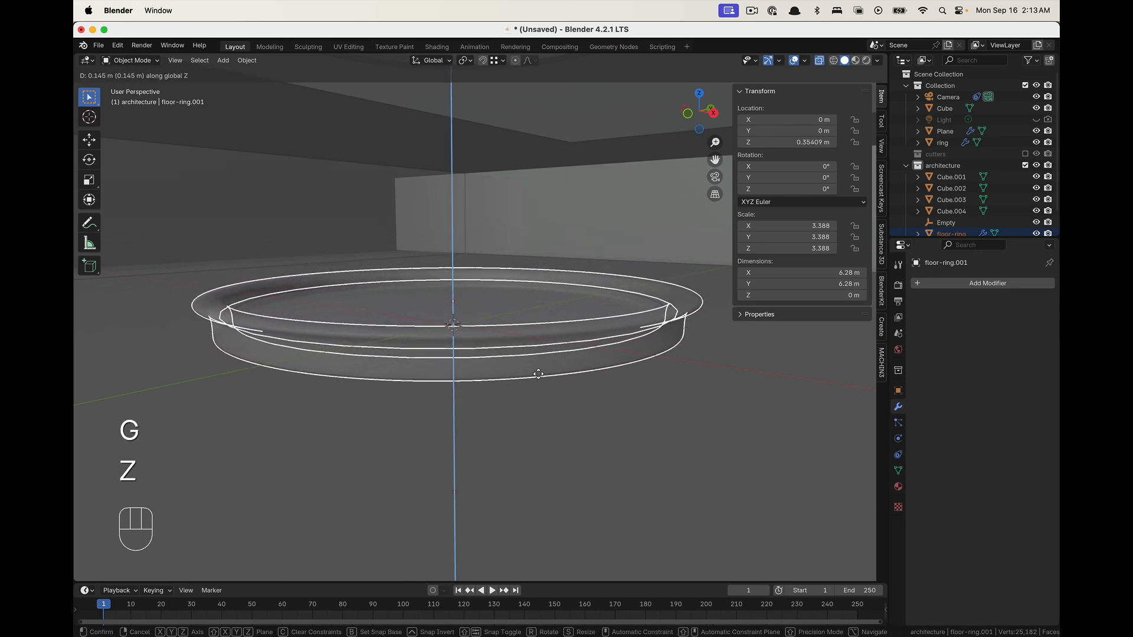
pyautogui.click(539, 378)
pyautogui.click(819, 65)
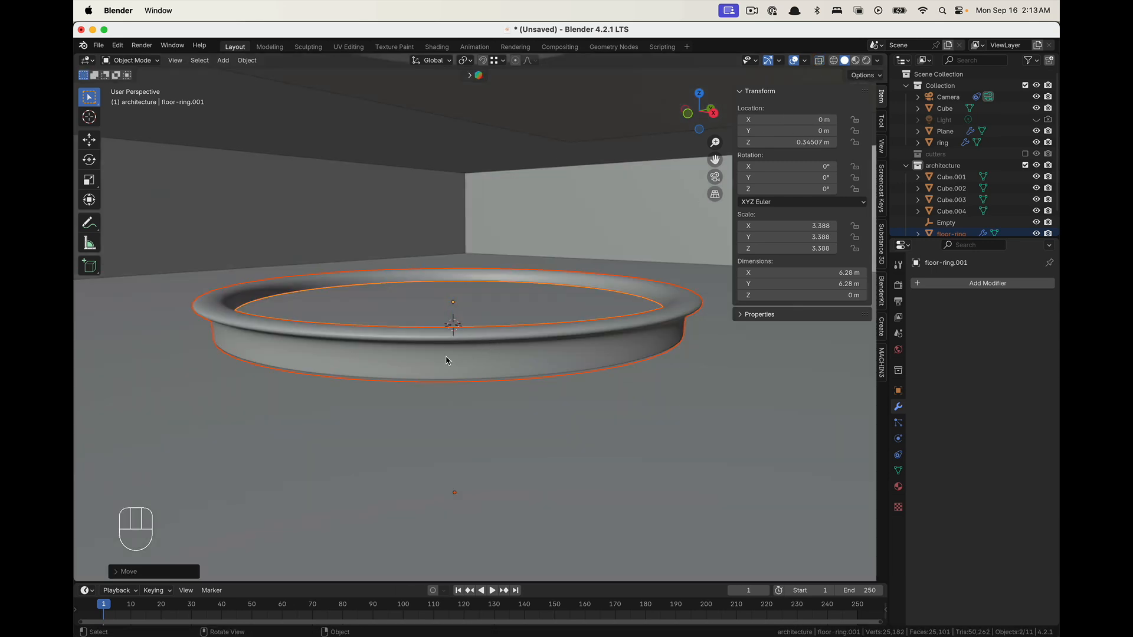
# Try to raise the floor ring and disc slightly along Z in the front view, and undo the move
pyautogui.moveTo(397, 429); pyautogui.dragTo(403, 416, button='middle')
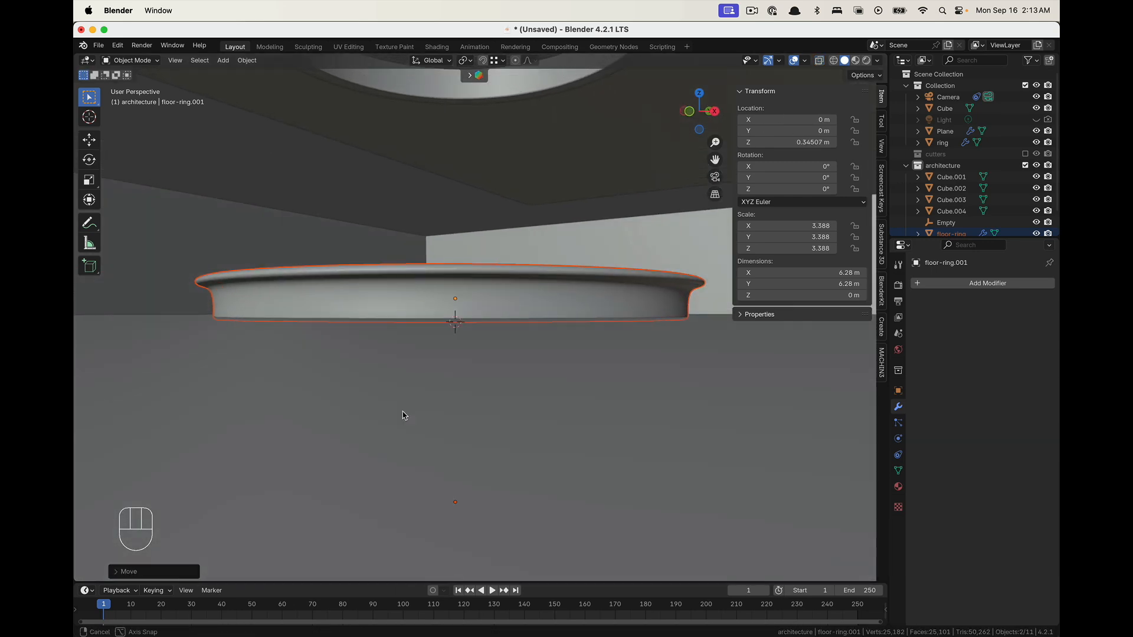
pyautogui.click(688, 111)
pyautogui.scroll(3, 526, 268)
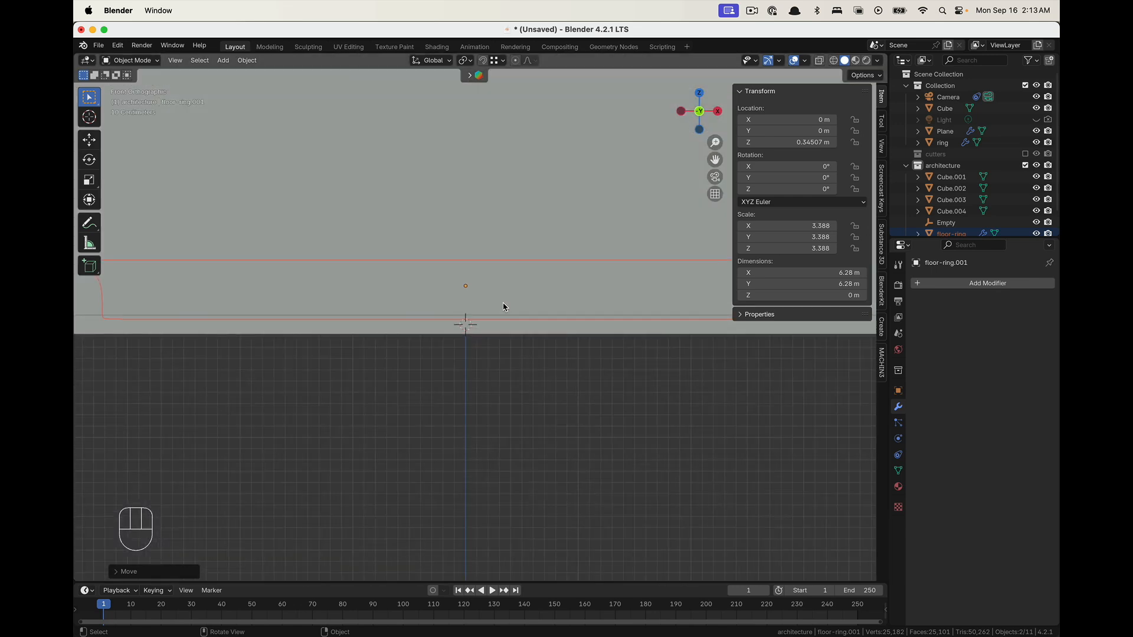
pyautogui.press('g')
pyautogui.press('z')
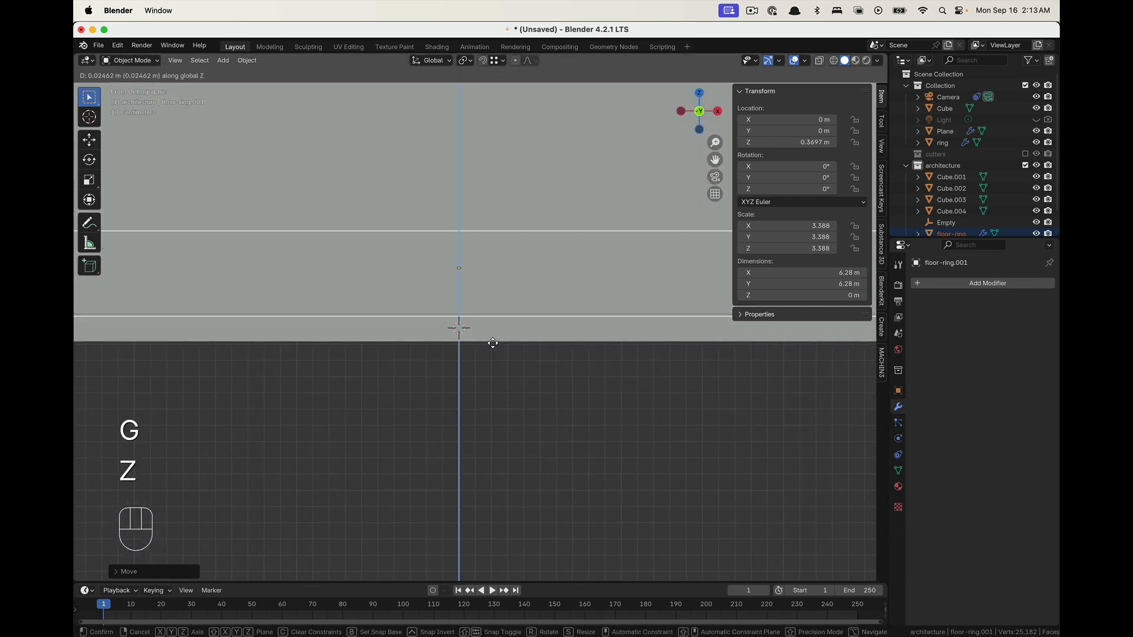
pyautogui.click(496, 353)
pyautogui.moveTo(498, 357); pyautogui.dragTo(439, 365, button='middle')
pyautogui.scroll(-6, 511, 395)
pyautogui.press('super+z')
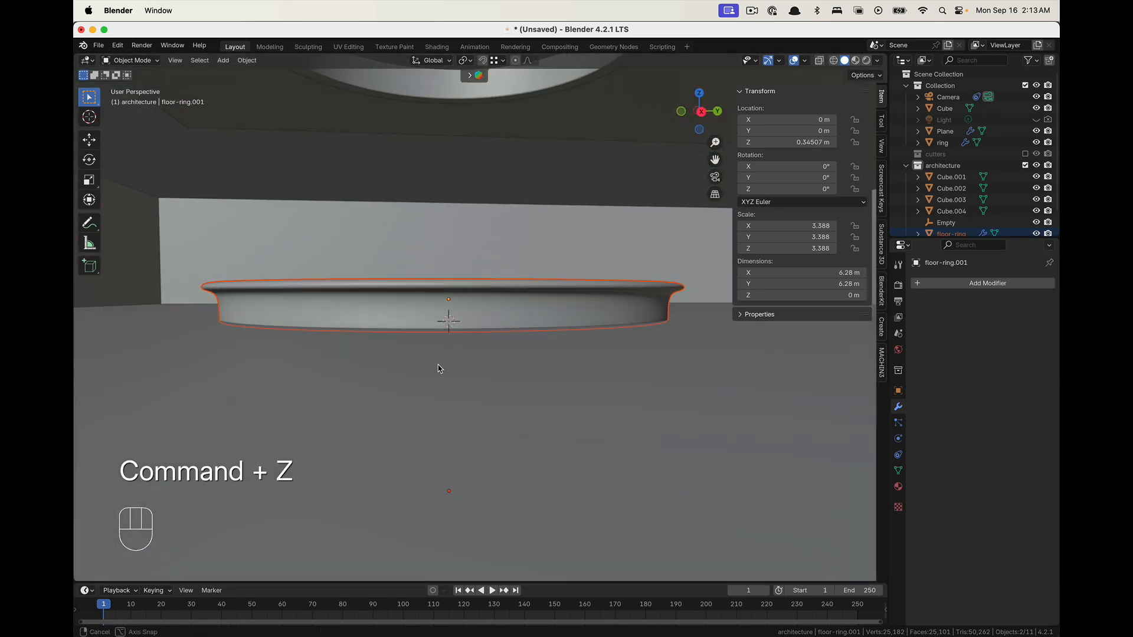
pyautogui.press('ctrl+super+z')
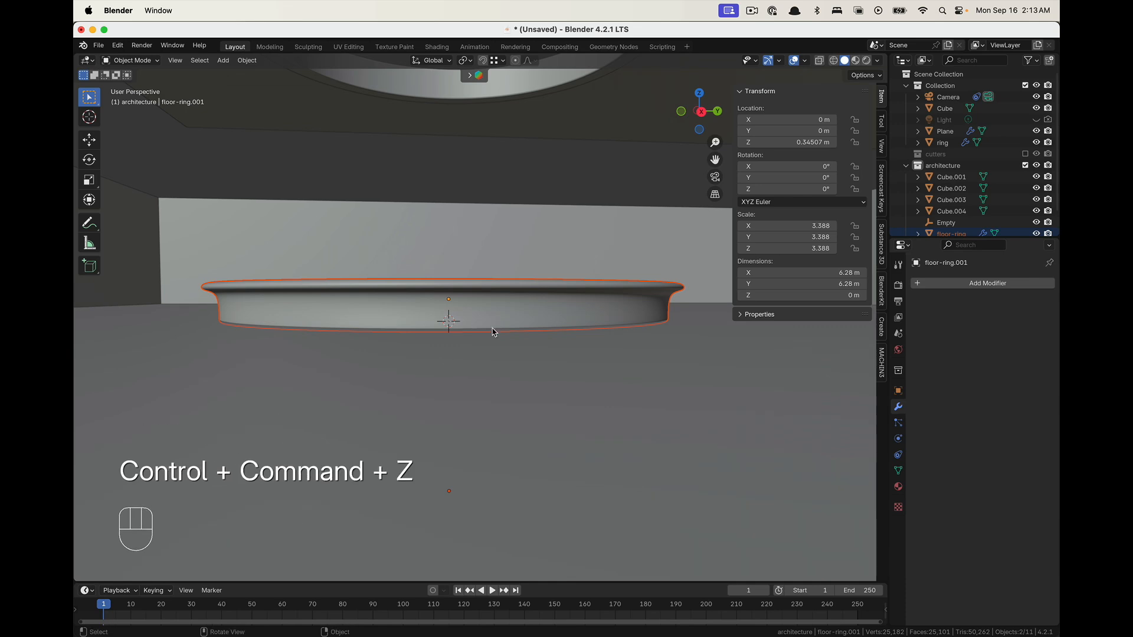
# Raise the floor ring and disc together along Z until the disc is at about 0.36 m, and clear the selection
pyautogui.press('g')
pyautogui.press('z')
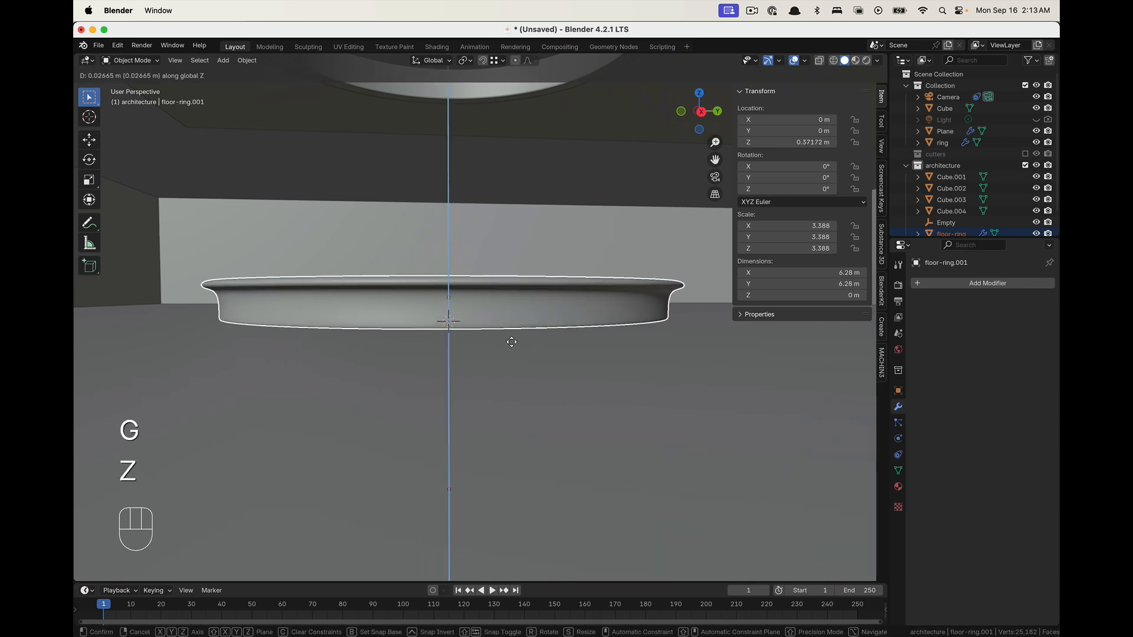
pyautogui.click(512, 346)
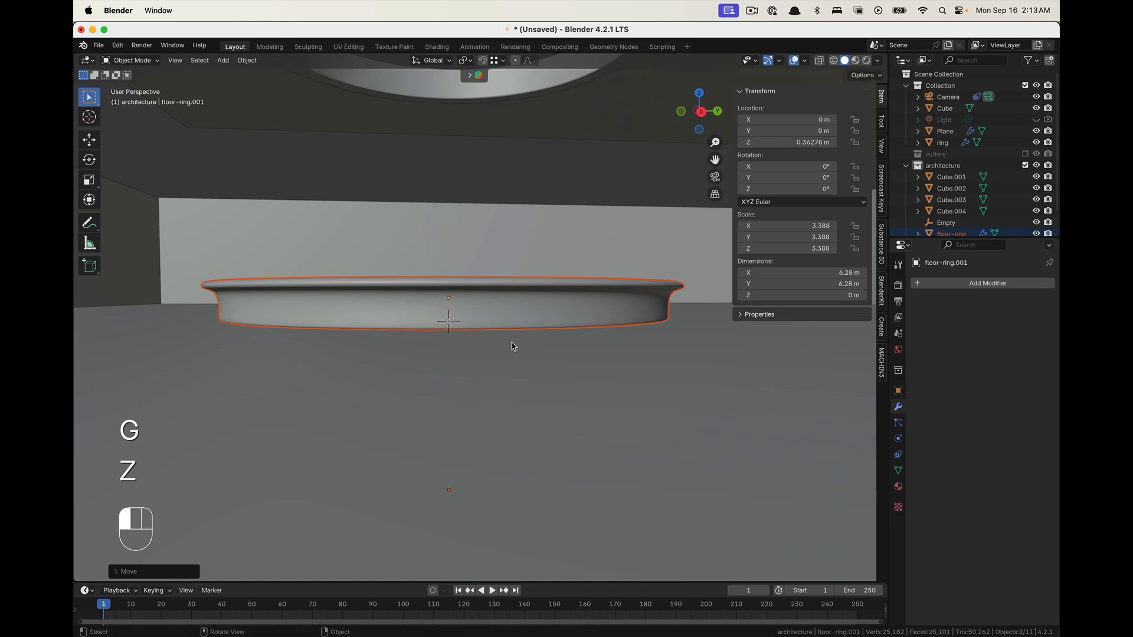
pyautogui.hotkey('alt', 'a')
# In the right view with X-ray on, raise the floor ring slightly along Z to about -2.637 m, and turn X-ray off
pyautogui.moveTo(511, 350); pyautogui.dragTo(508, 347, button='middle')
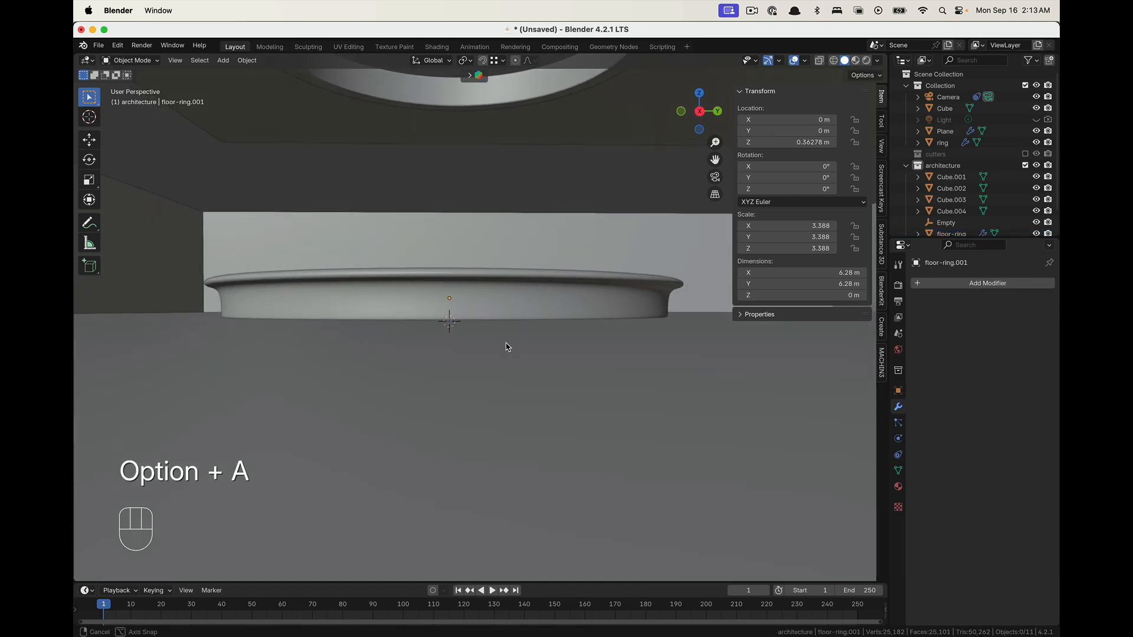
pyautogui.click(701, 112)
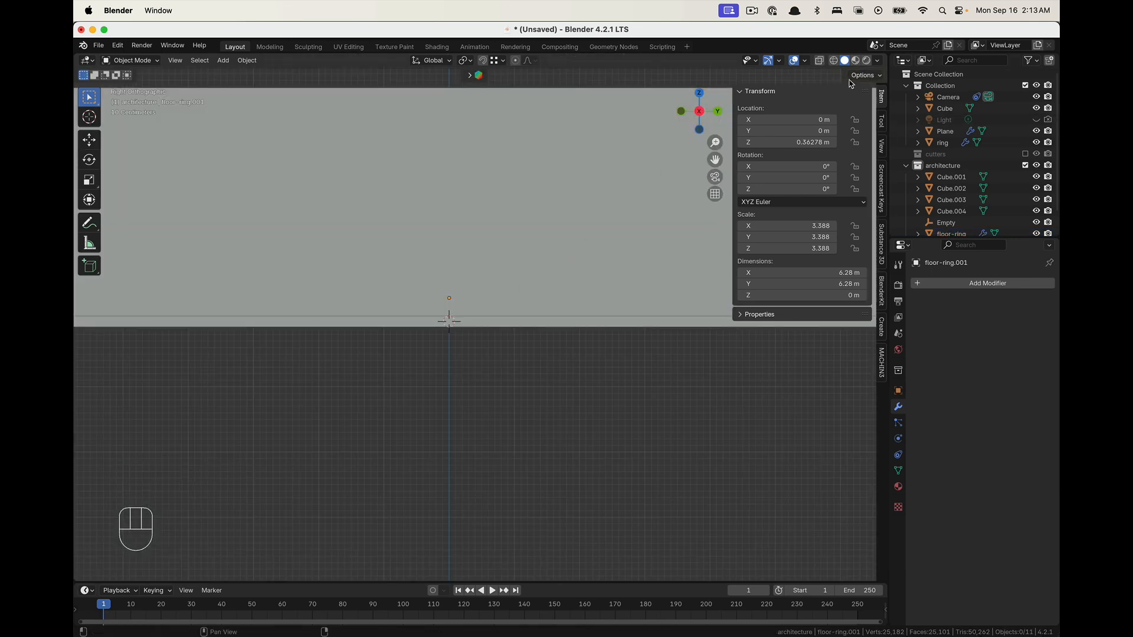
pyautogui.click(821, 61)
pyautogui.scroll(5, 497, 321)
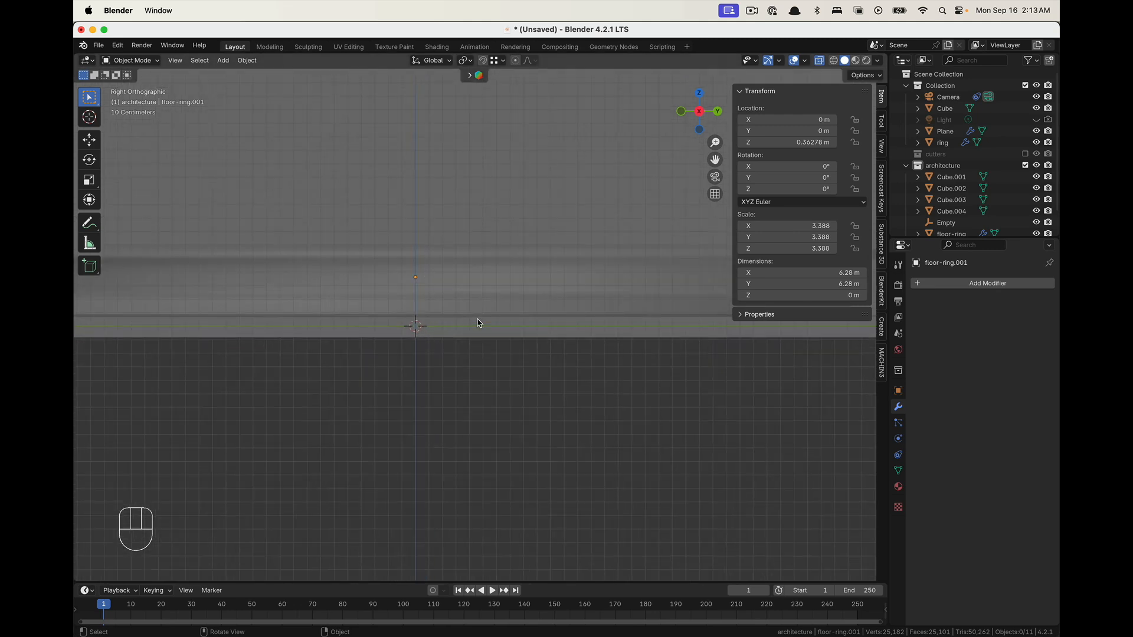
pyautogui.keyDown('shift'); pyautogui.moveTo(293, 329); pyautogui.dragTo(555, 378, button='middle'); pyautogui.keyUp('shift')
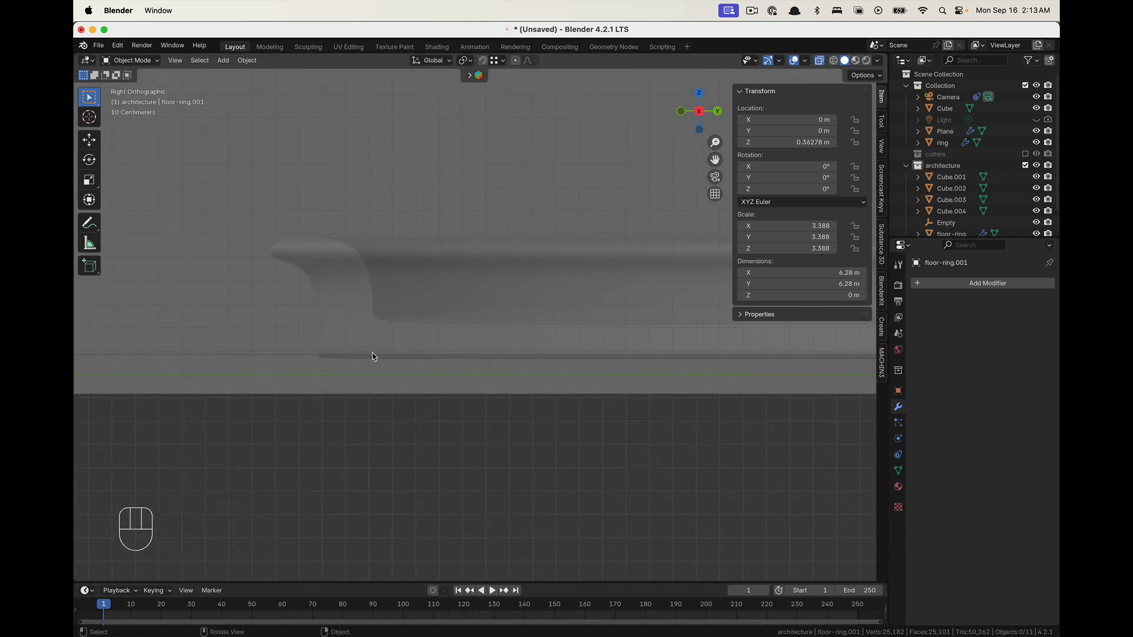
pyautogui.click(357, 299)
pyautogui.click(357, 299)
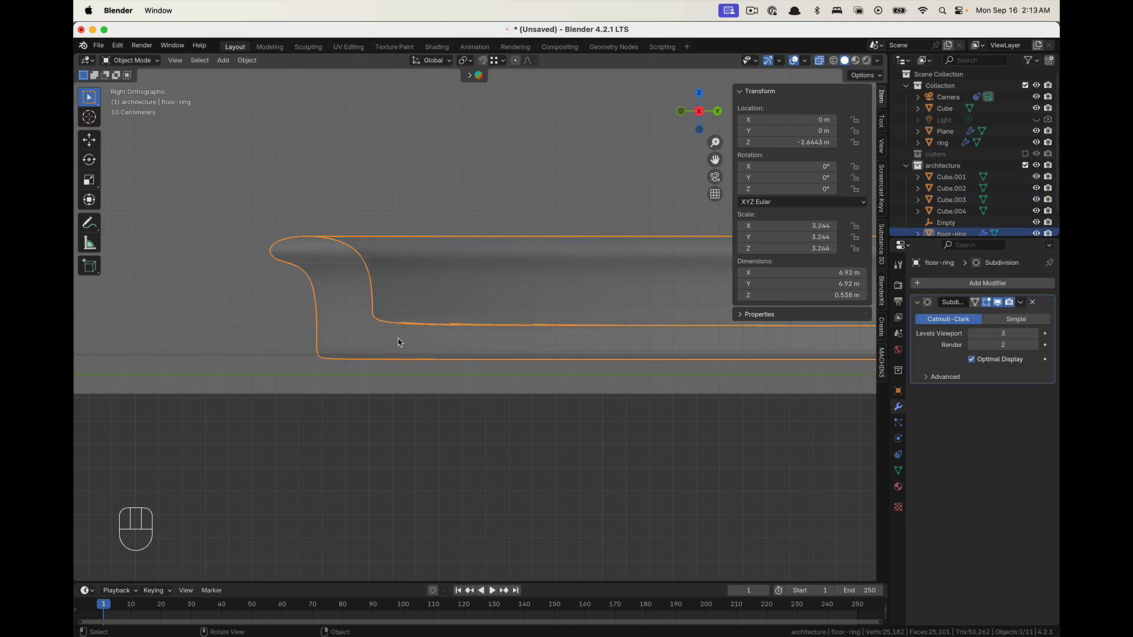
pyautogui.press('g')
pyautogui.press('z')
pyautogui.click(429, 355)
pyautogui.press('Tab')
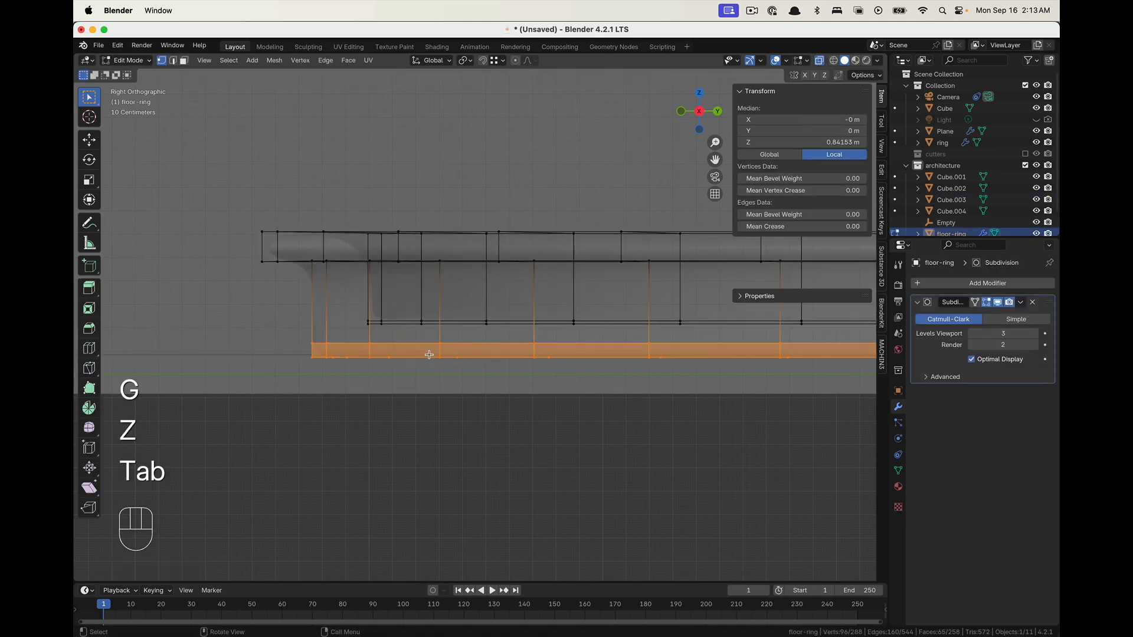
pyautogui.press('Tab')
pyautogui.moveTo(475, 423); pyautogui.dragTo(603, 132, button='middle')
pyautogui.click(819, 60)
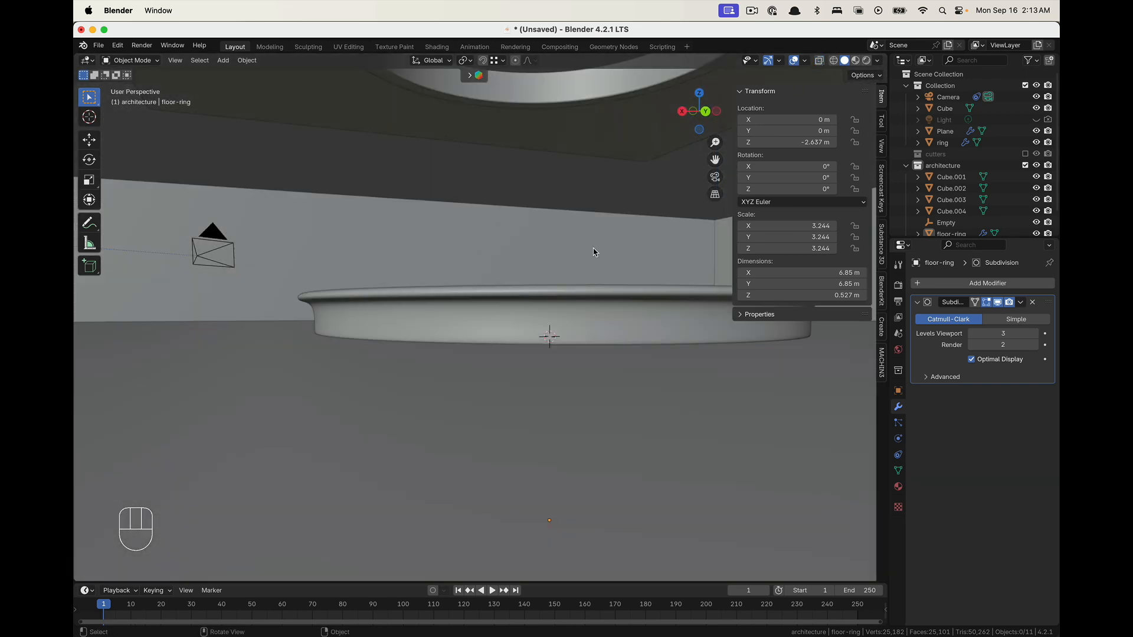
# Frame the floor ring in perspective and switch the viewport to rendered shading to check how it sits on the floor
pyautogui.moveTo(512, 339)
pyautogui.keyDown('shift'); pyautogui.mouseDown(button='middle')
pyautogui.moveTo(450, 318)
pyautogui.moveTo(467, 327)
pyautogui.moveTo(438, 350)
pyautogui.moveTo(519, 387)
pyautogui.mouseUp(button='middle'); pyautogui.keyUp('shift')
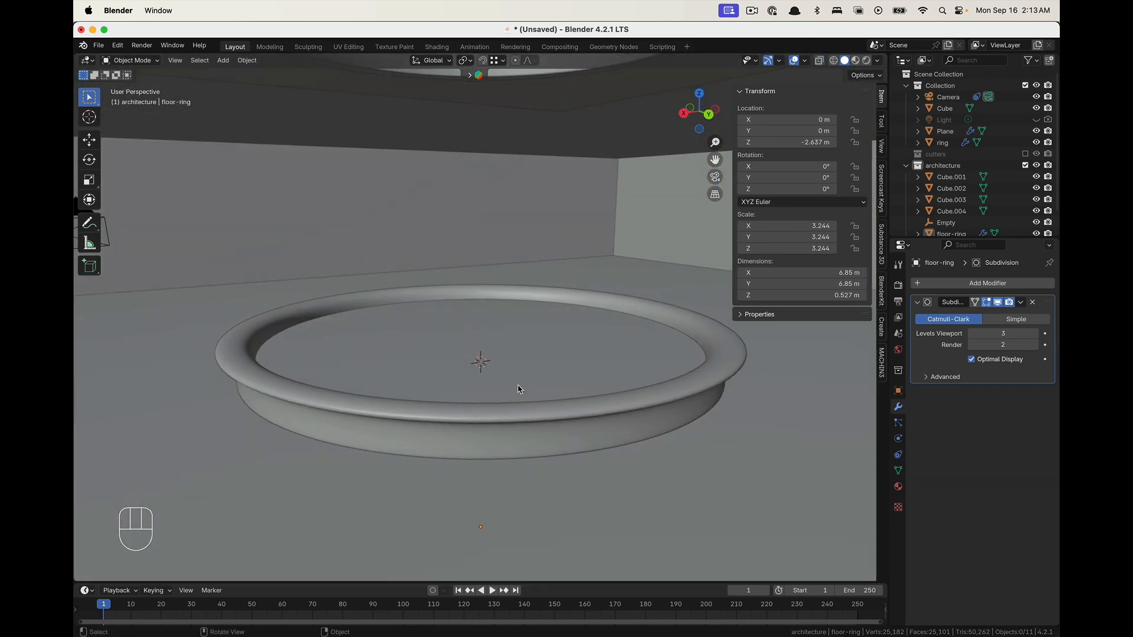
pyautogui.keyDown('shift'); pyautogui.moveTo(595, 438); pyautogui.dragTo(534, 370, button='middle'); pyautogui.keyUp('shift')
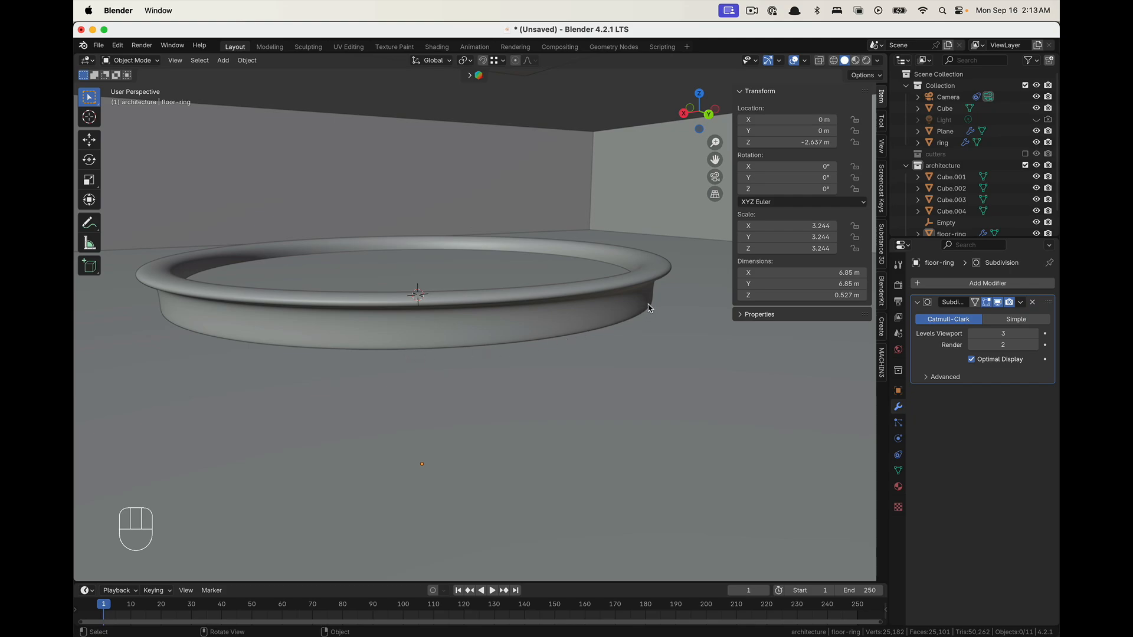
pyautogui.click(867, 60)
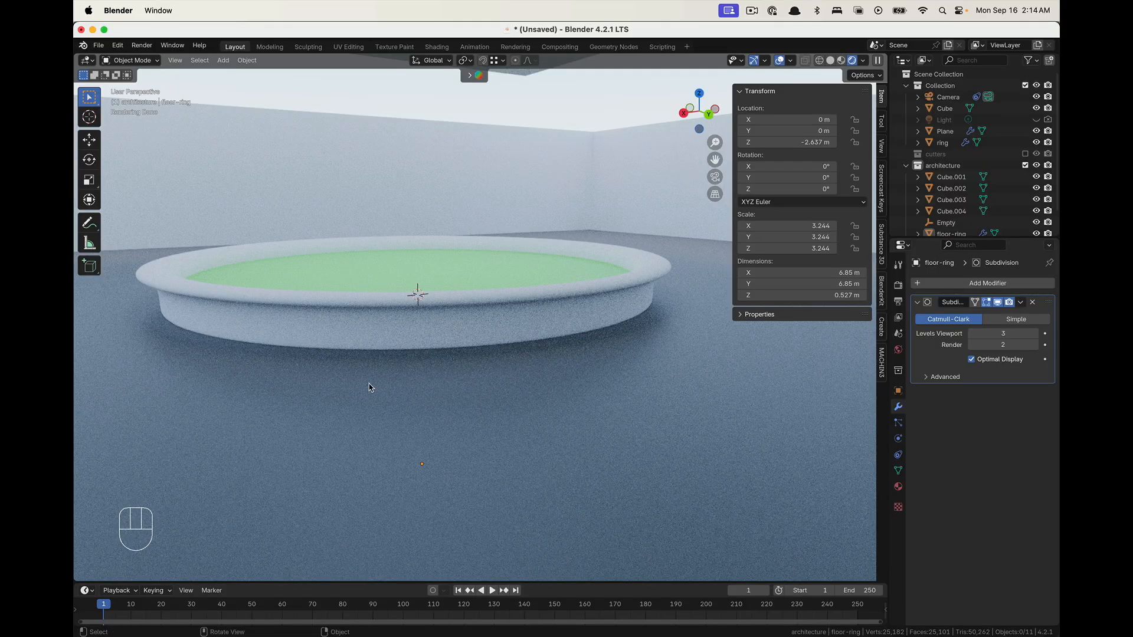
pyautogui.keyDown('shift'); pyautogui.moveTo(337, 376); pyautogui.dragTo(519, 365, button='middle'); pyautogui.keyUp('shift')
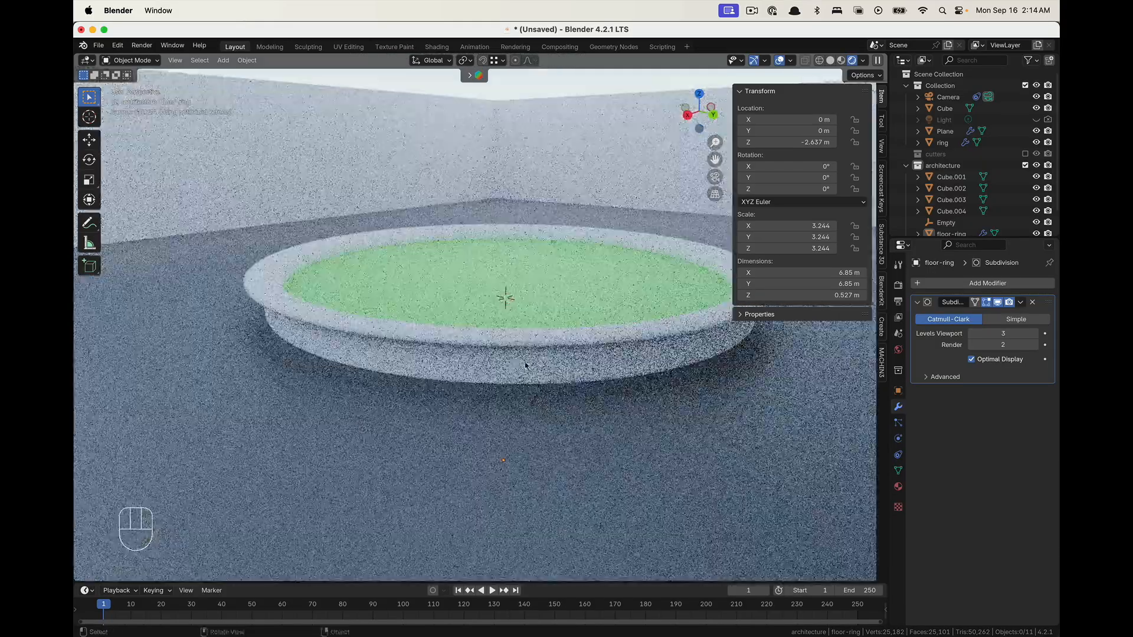
pyautogui.keyDown('shift'); pyautogui.moveTo(666, 336); pyautogui.dragTo(642, 329, button='middle'); pyautogui.keyUp('shift')
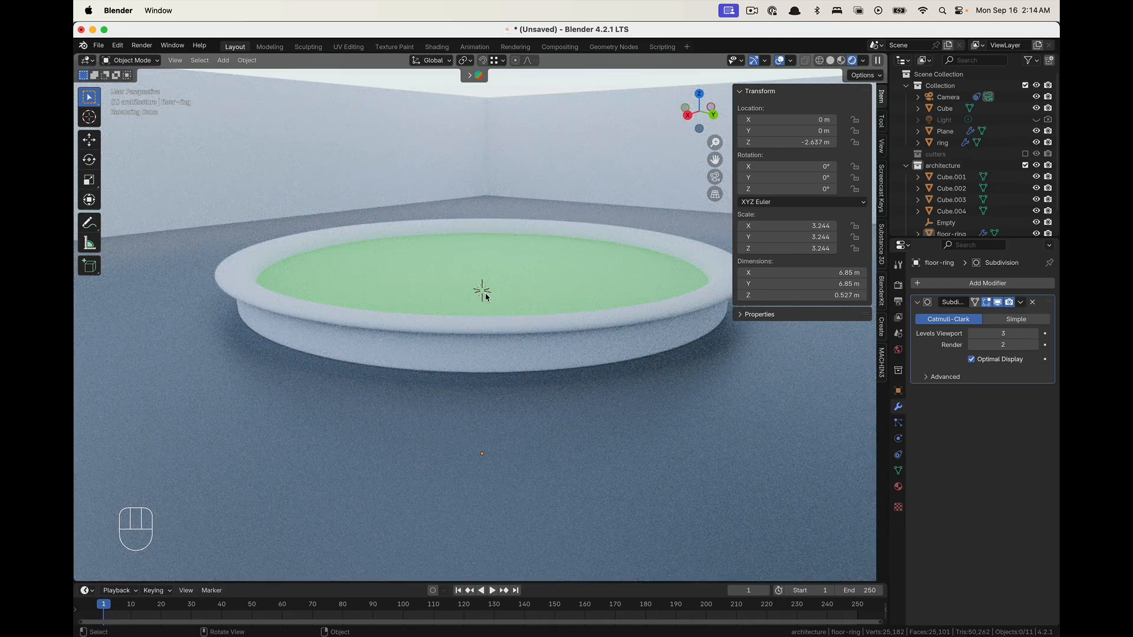
# Select the green disc and start a Principled texture setup for its shader in the Shading workspace, browsing to the brutal-sculpture-garden folder
pyautogui.moveTo(517, 245); pyautogui.dragTo(513, 255, button='middle')
pyautogui.click(513, 256)
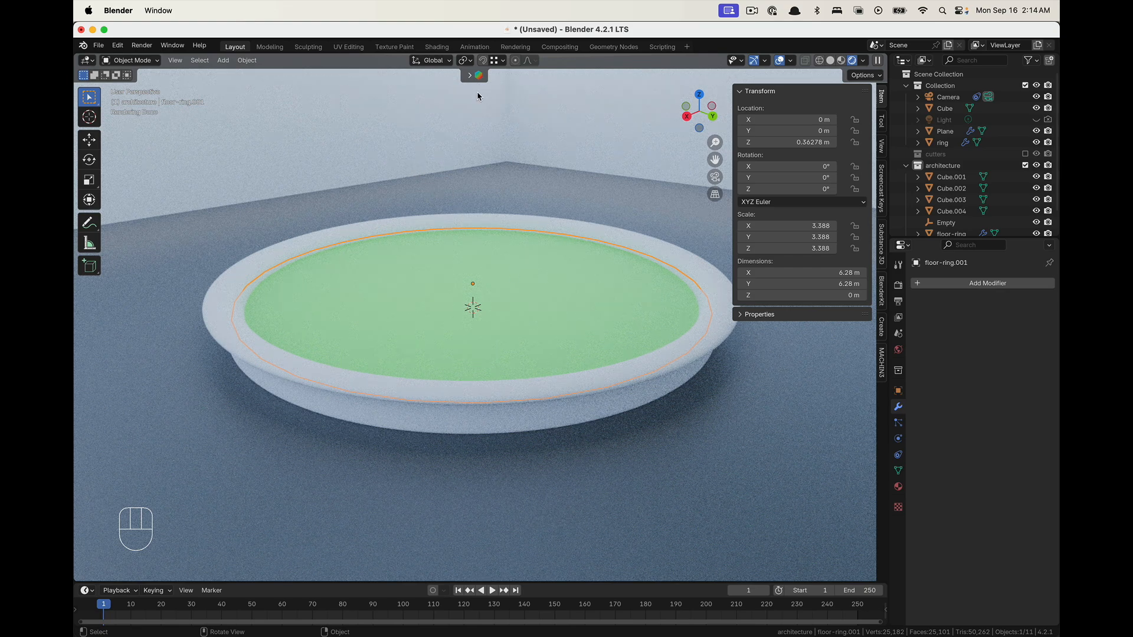
pyautogui.click(437, 47)
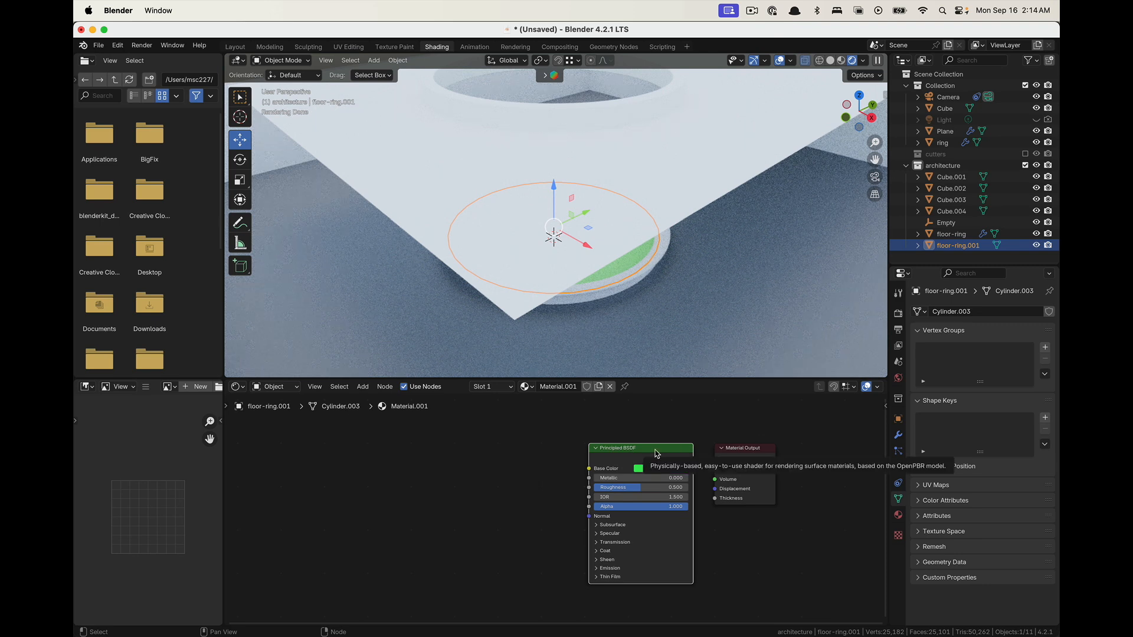
pyautogui.hotkey('shift', 'w')
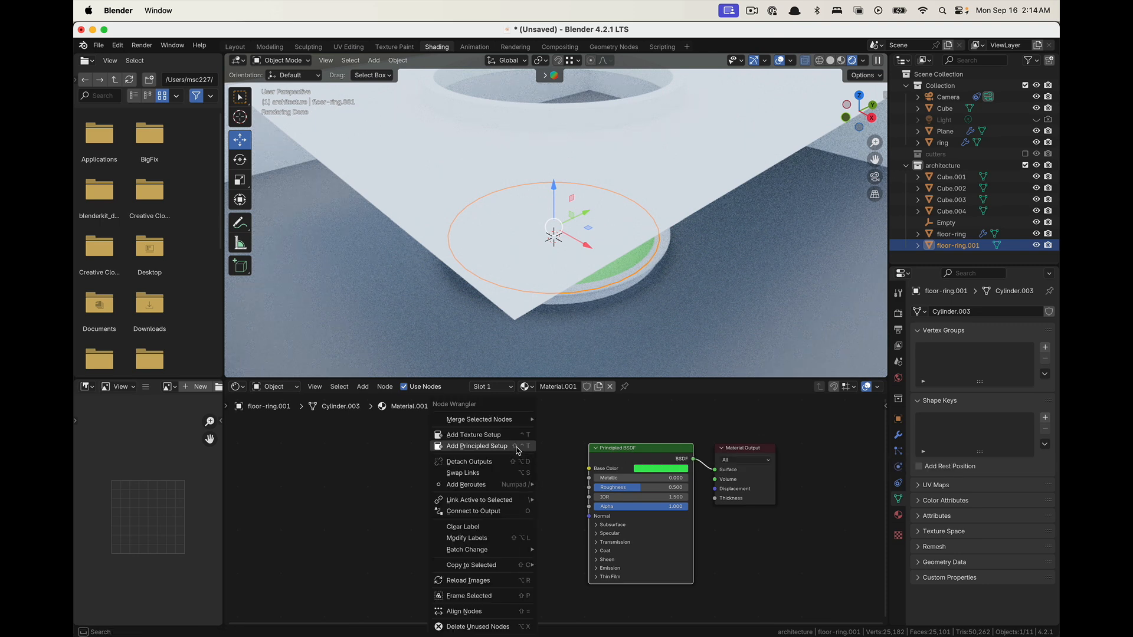
pyautogui.click(456, 447)
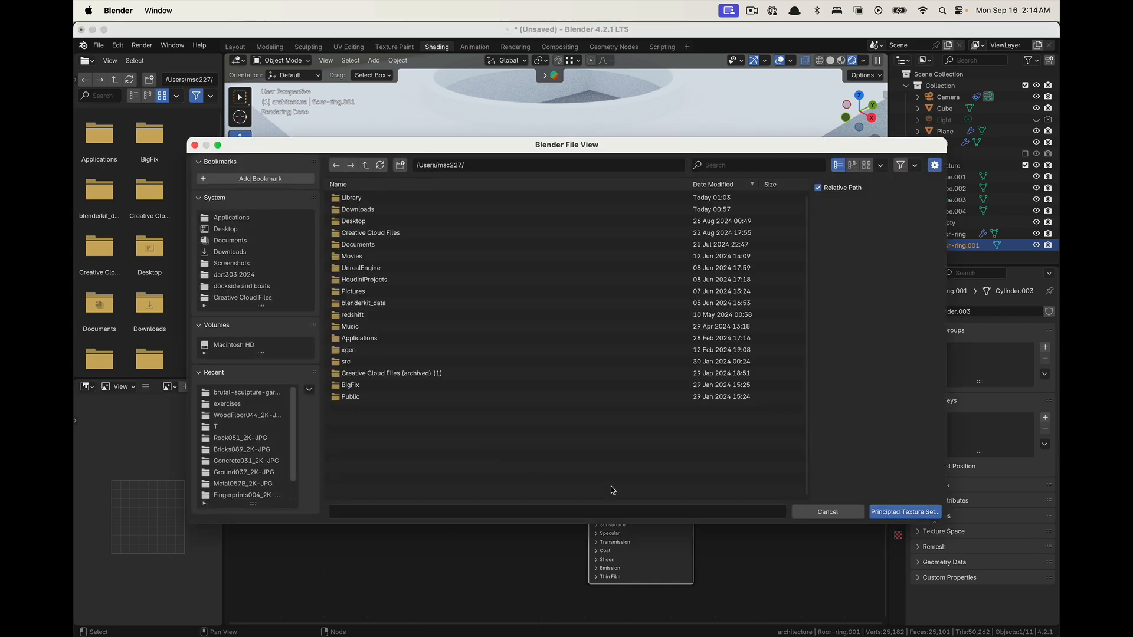
pyautogui.click(238, 393)
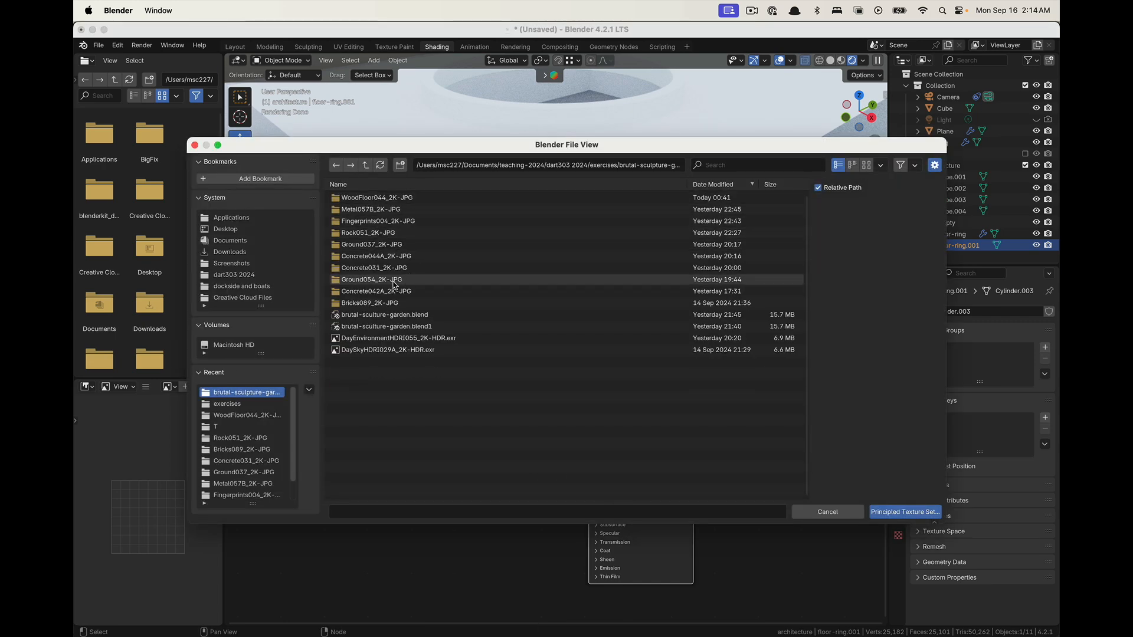
# Preview the color texture in the Ground054_2K-JPG folder and return to the parent folder
pyautogui.click(363, 281)
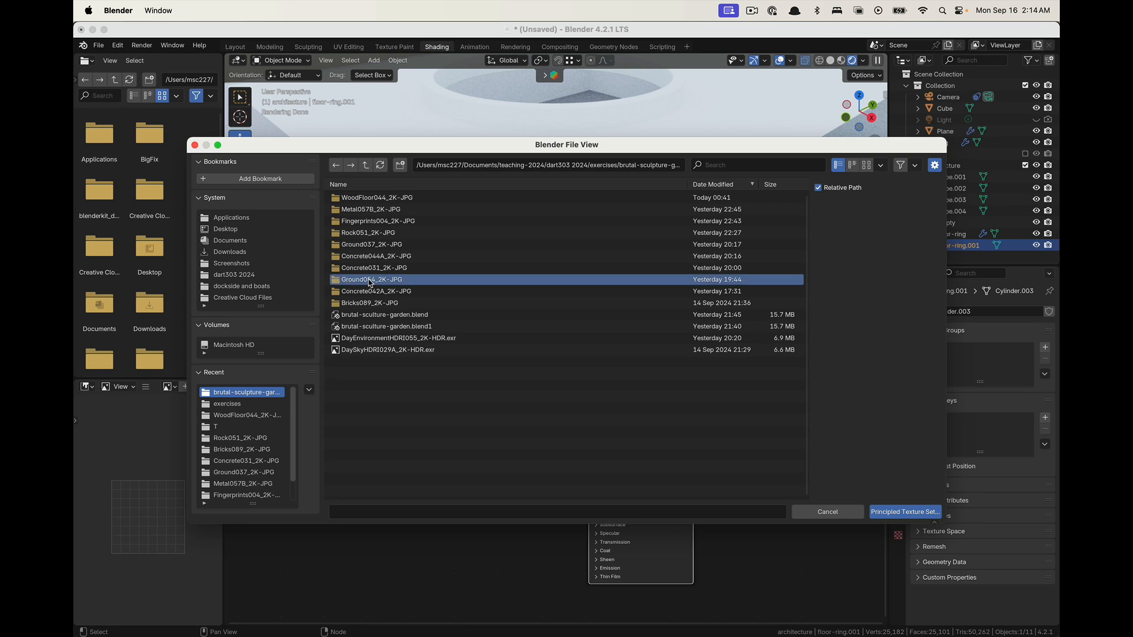
pyautogui.click(355, 281)
pyautogui.moveTo(362, 282)
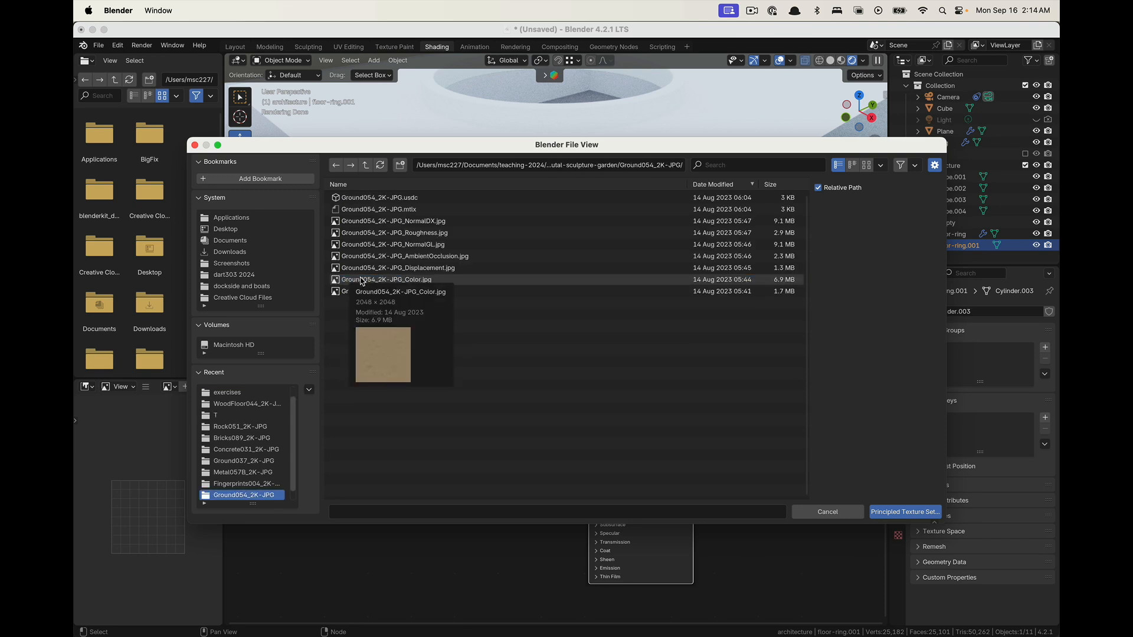
pyautogui.click(366, 165)
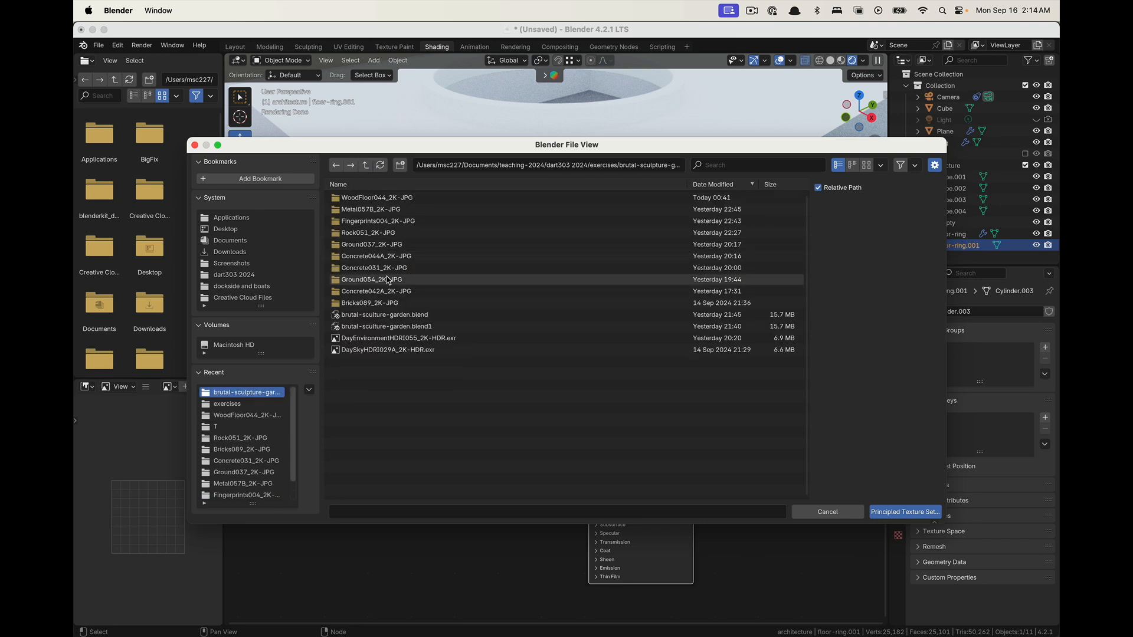
# Load the Ground037_2K-JPG NormalGL, AmbientOcclusion, Color, Roughness and Displacement maps into the disc's material with the Principled texture setup
pyautogui.click(377, 245)
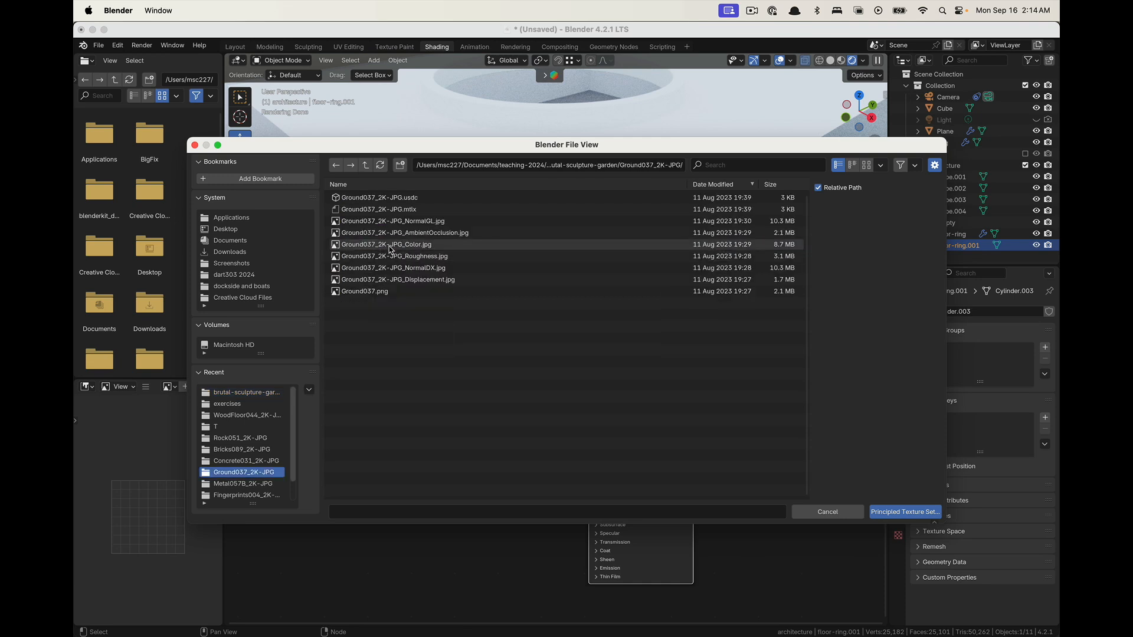
pyautogui.moveTo(390, 248)
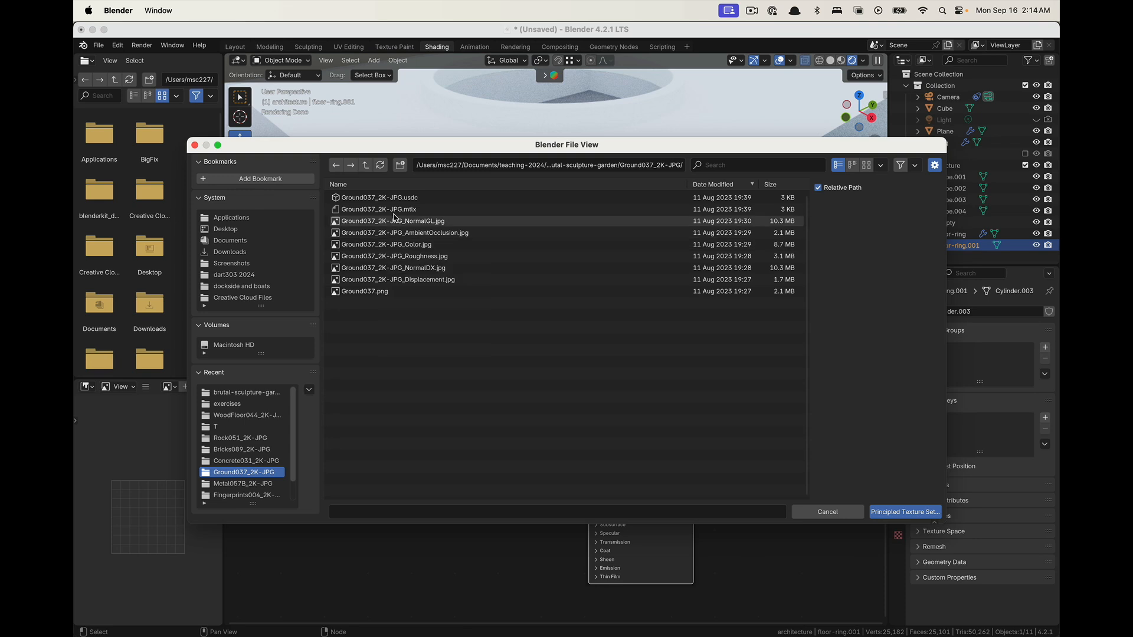
pyautogui.click(413, 221)
pyautogui.keyDown('shift'); pyautogui.click(455, 234); pyautogui.keyUp('shift')
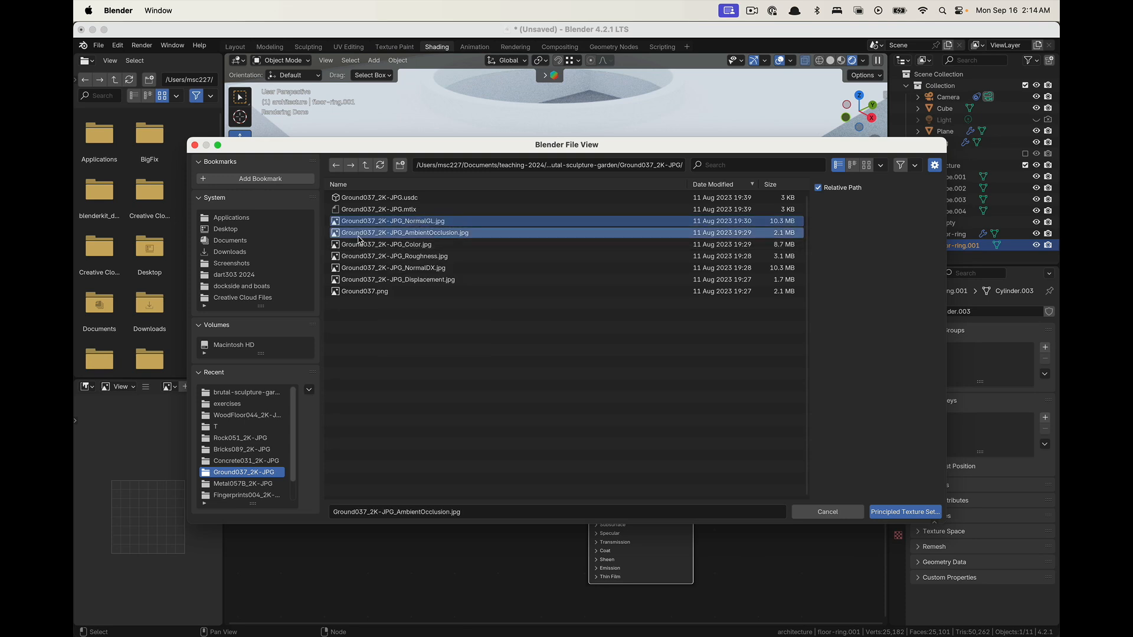
pyautogui.keyDown('shift'); pyautogui.click(424, 245); pyautogui.keyUp('shift')
pyautogui.keyDown('shift'); pyautogui.click(434, 258); pyautogui.keyUp('shift')
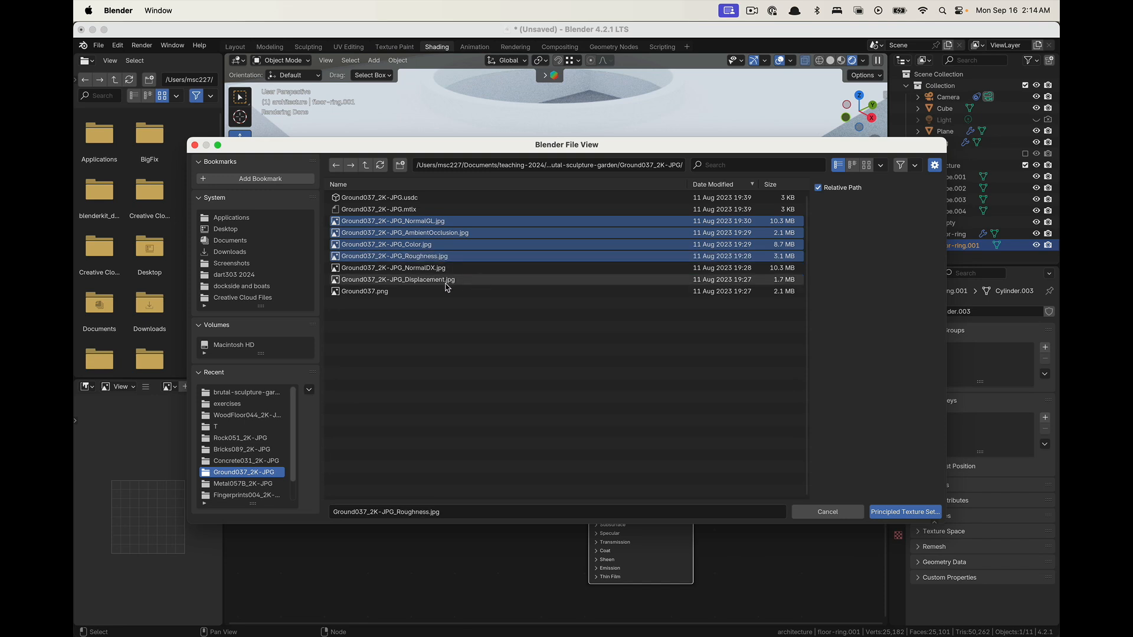
pyautogui.keyDown('shift'); pyautogui.click(412, 279); pyautogui.keyUp('shift')
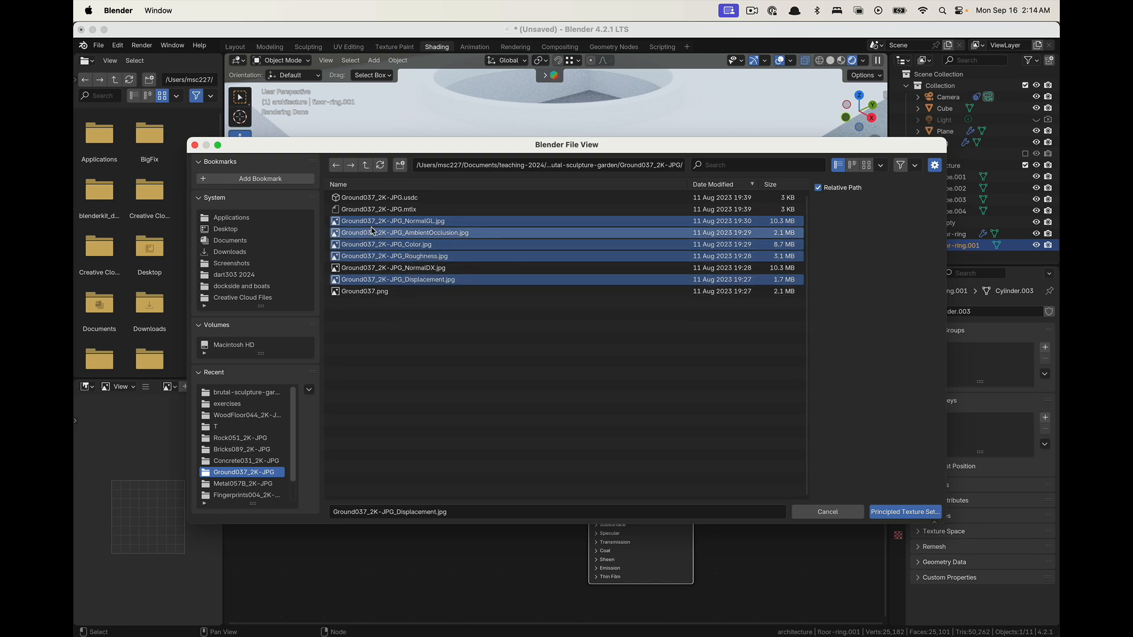
pyautogui.click(923, 507)
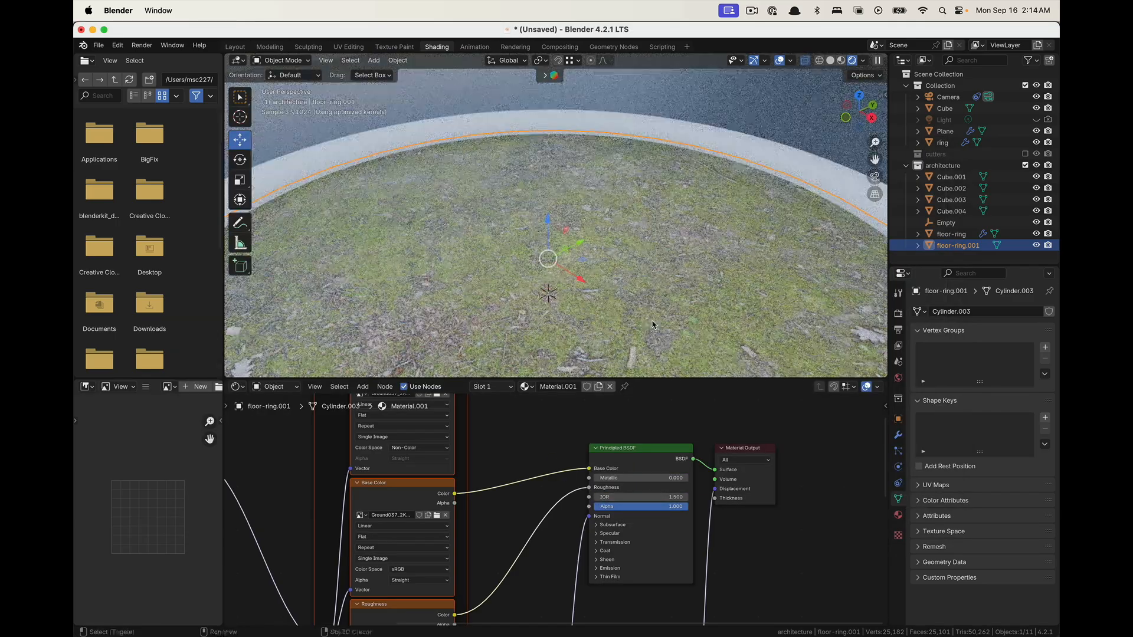
# Examine the rendered ground texture on the whole disc and the texture nodes connected to its Principled BSDF
pyautogui.keyDown('shift'); pyautogui.moveTo(651, 322); pyautogui.dragTo(583, 243, button='middle'); pyautogui.keyUp('shift')
pyautogui.scroll(-3, 547, 238)
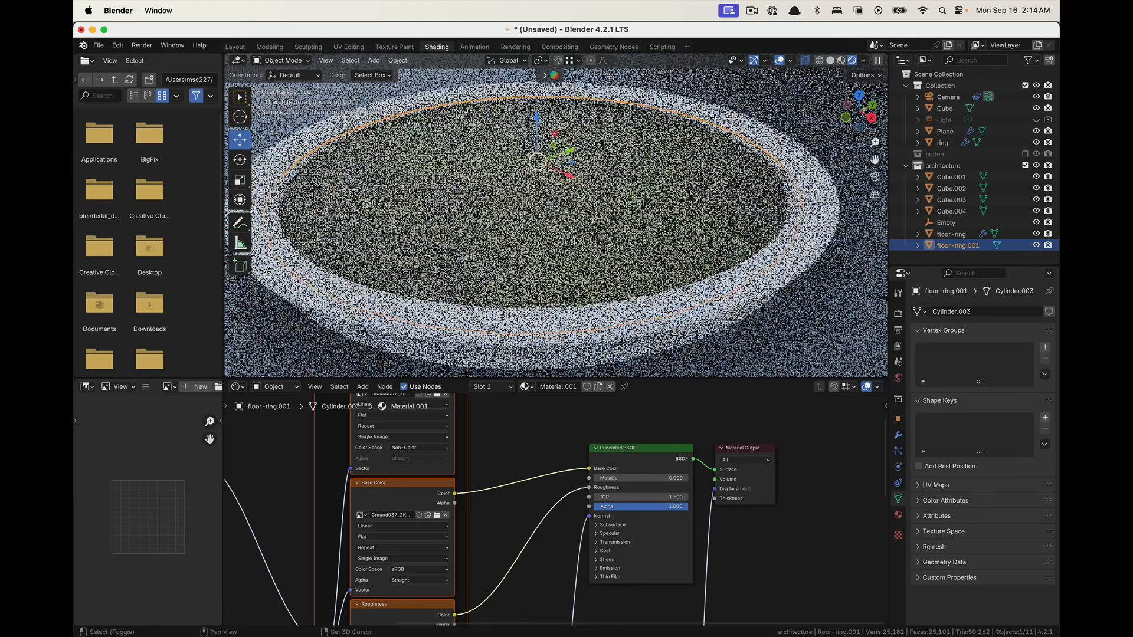
pyautogui.scroll(-3, 378, 496)
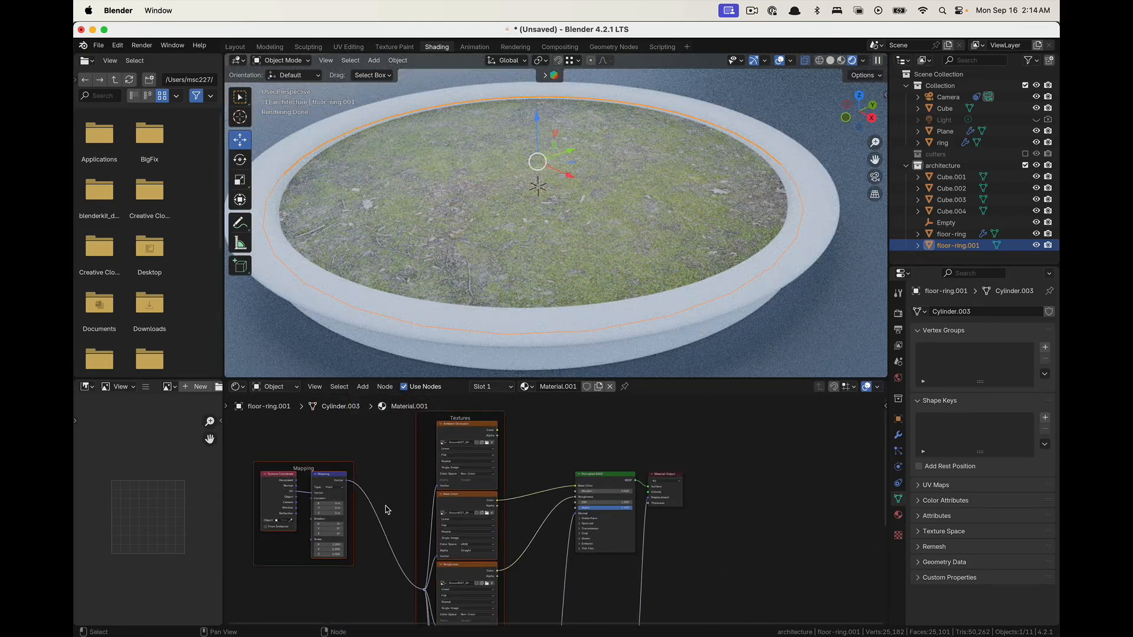
pyautogui.scroll(-1, 384, 502)
pyautogui.scroll(2, 746, 520)
pyautogui.scroll(3, 745, 525)
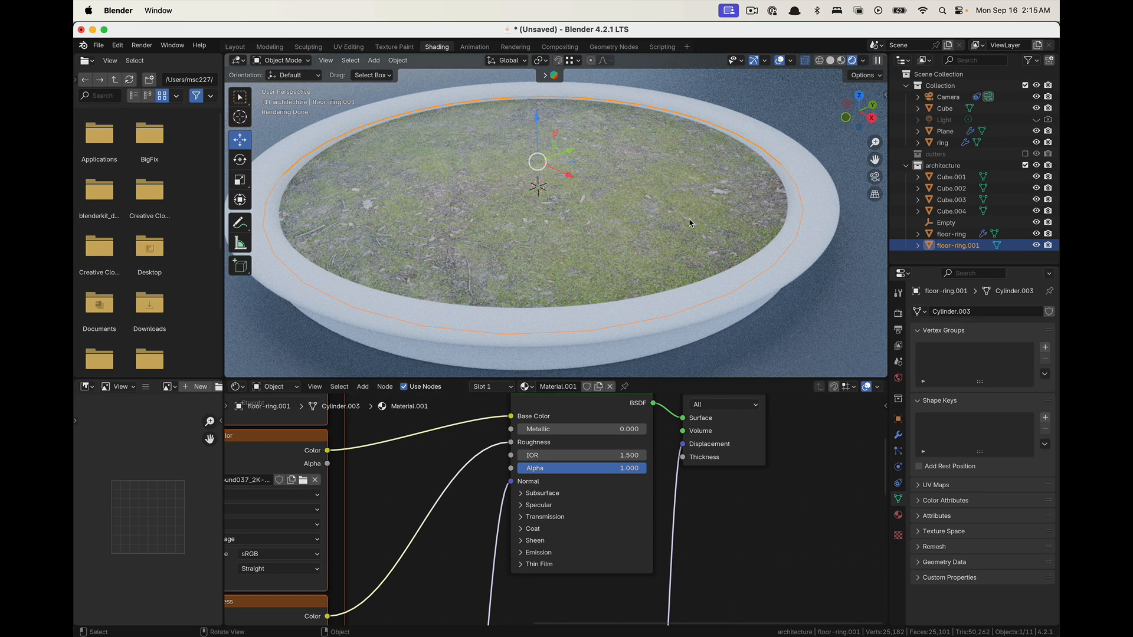
pyautogui.scroll(-2, 749, 529)
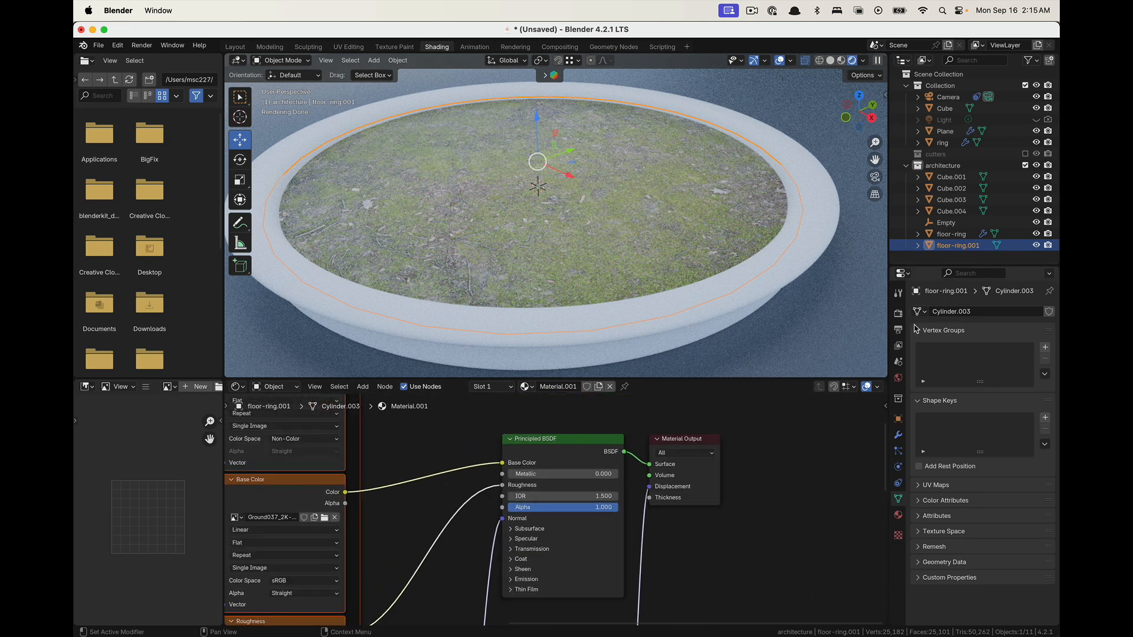
# Save the file as brutal-sculpture-garden in the exercises folder, and set the Cycles feature set to Experimental
pyautogui.click(898, 314)
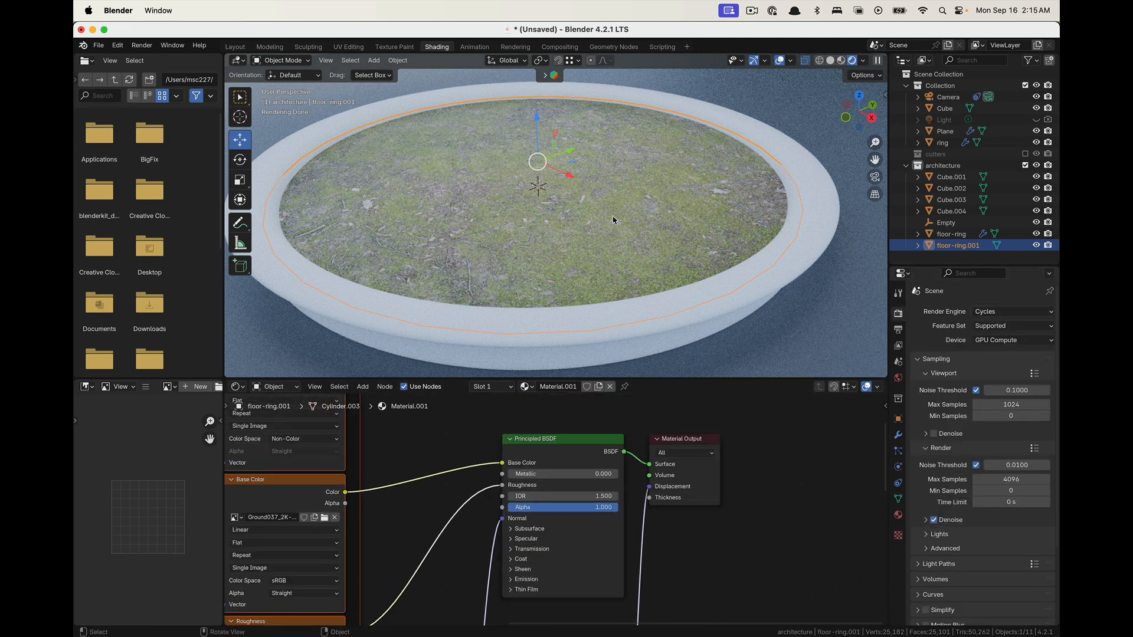
pyautogui.press('super+s')
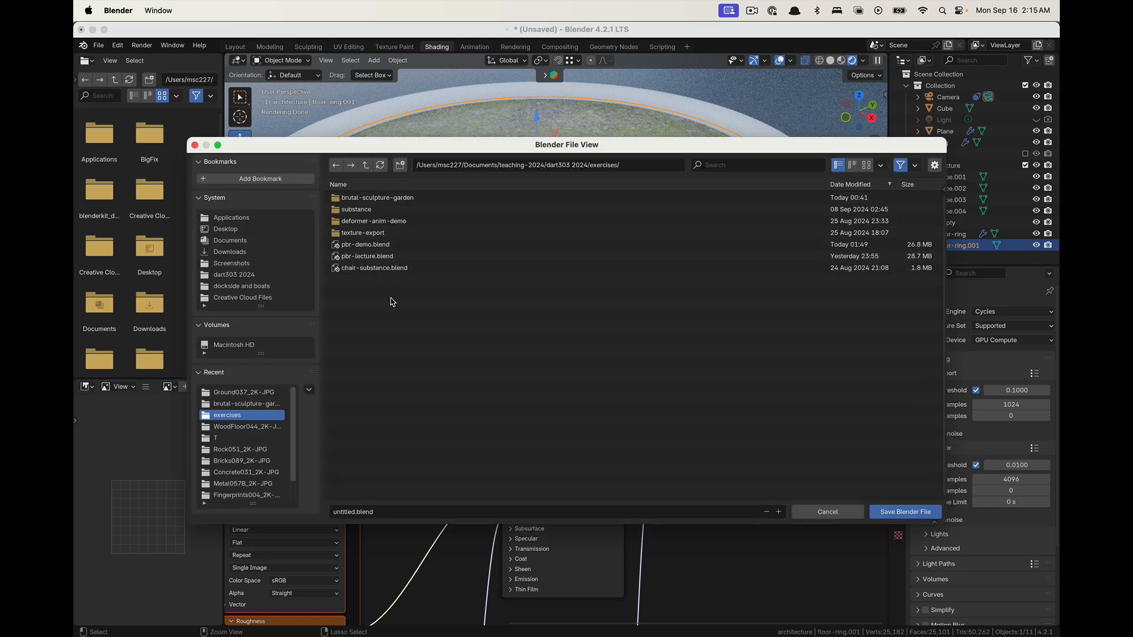
pyautogui.click(346, 512)
pyautogui.doubleClick(346, 512)
pyautogui.write('brutal-sculpture-garden')
pyautogui.click(904, 512)
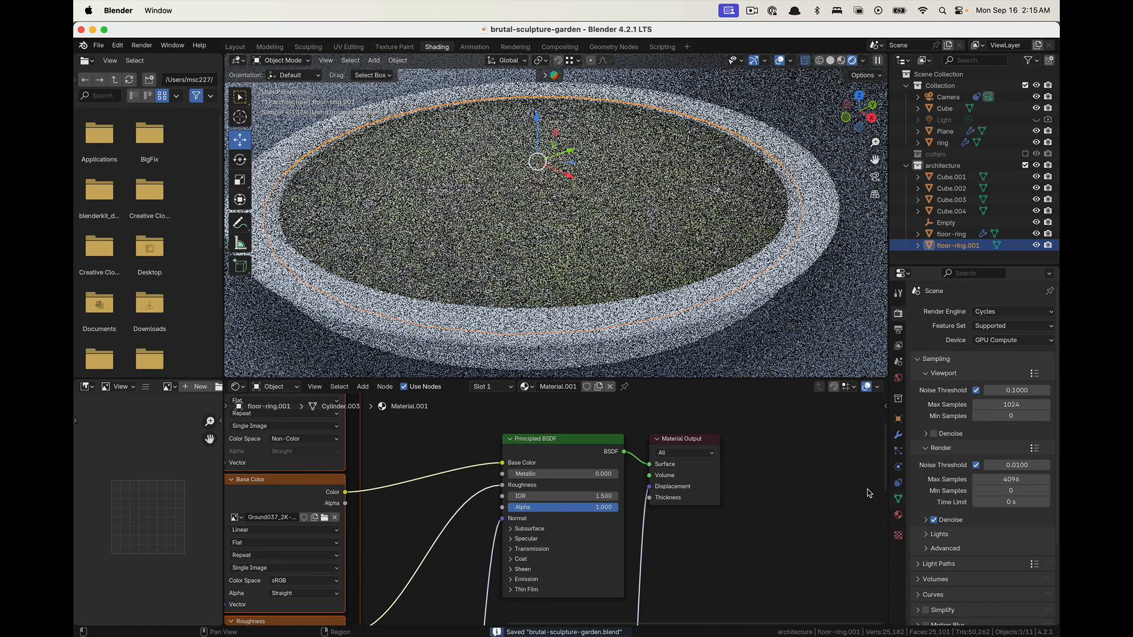
pyautogui.click(1005, 328)
pyautogui.click(1007, 352)
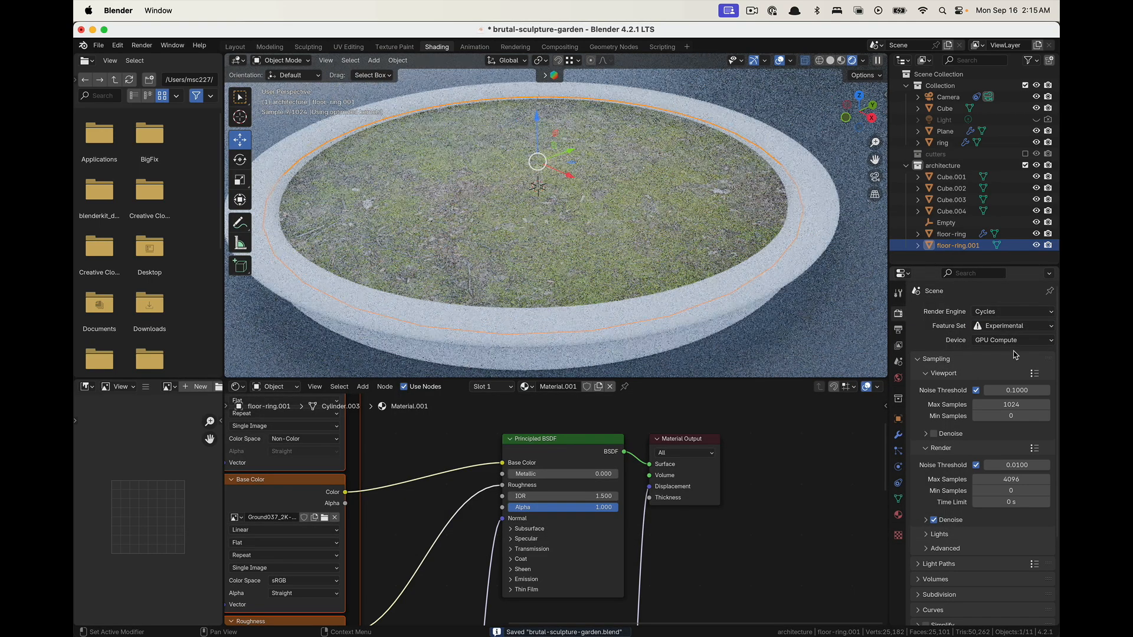
# Add a Subdivision Surface modifier to the ground-textured disc and enable Adaptive Subdivision
pyautogui.click(898, 435)
pyautogui.click(961, 312)
pyautogui.moveTo(962, 316)
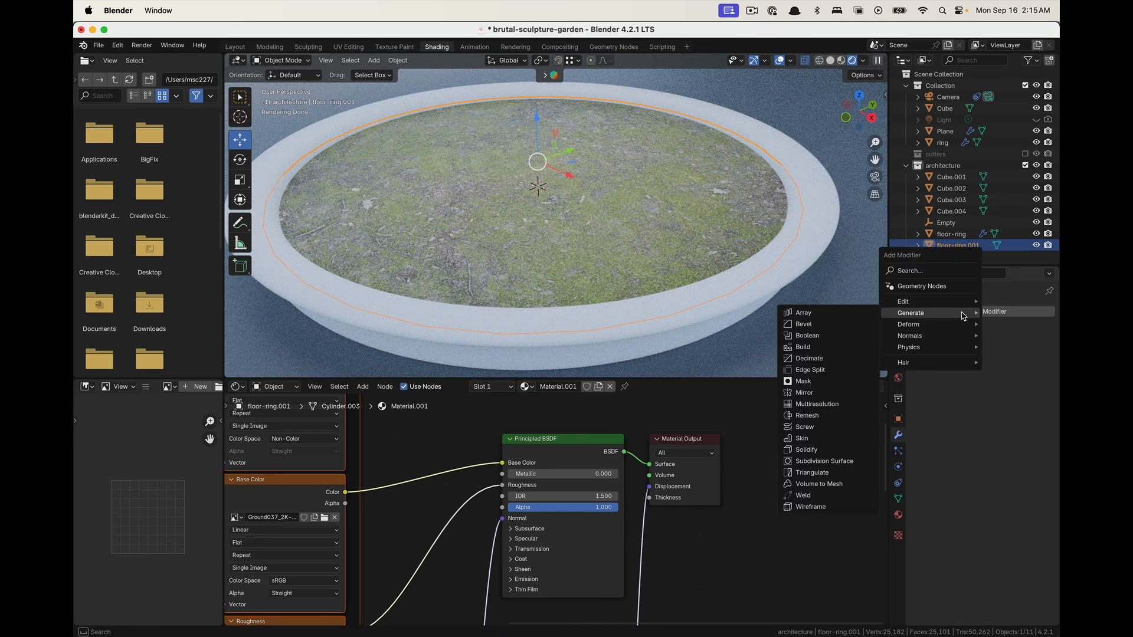
pyautogui.click(833, 461)
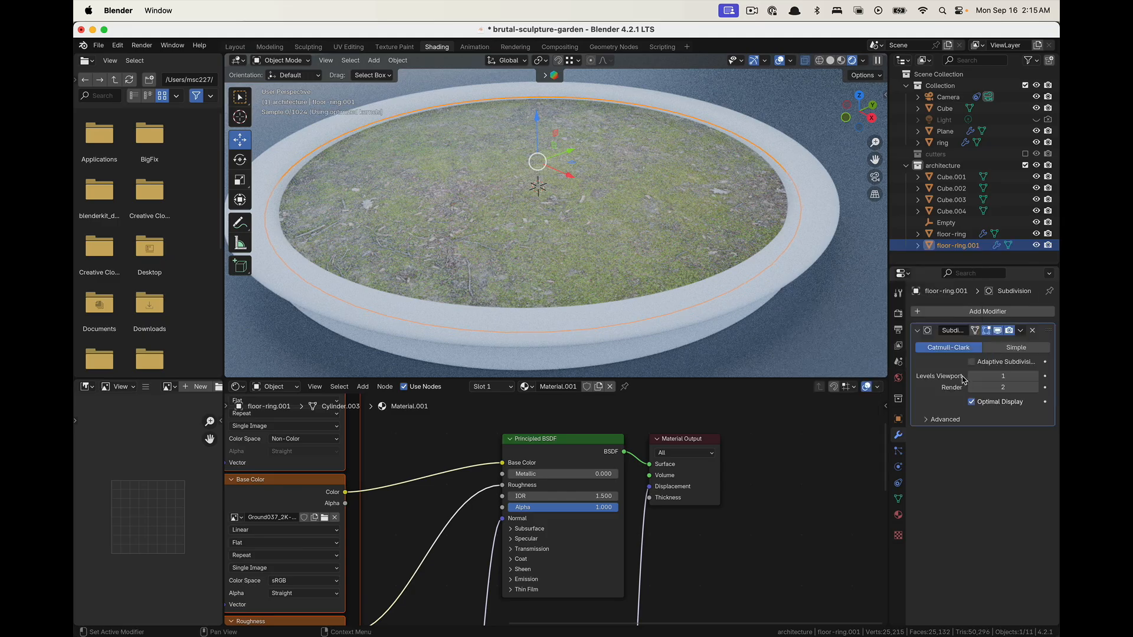
pyautogui.click(971, 362)
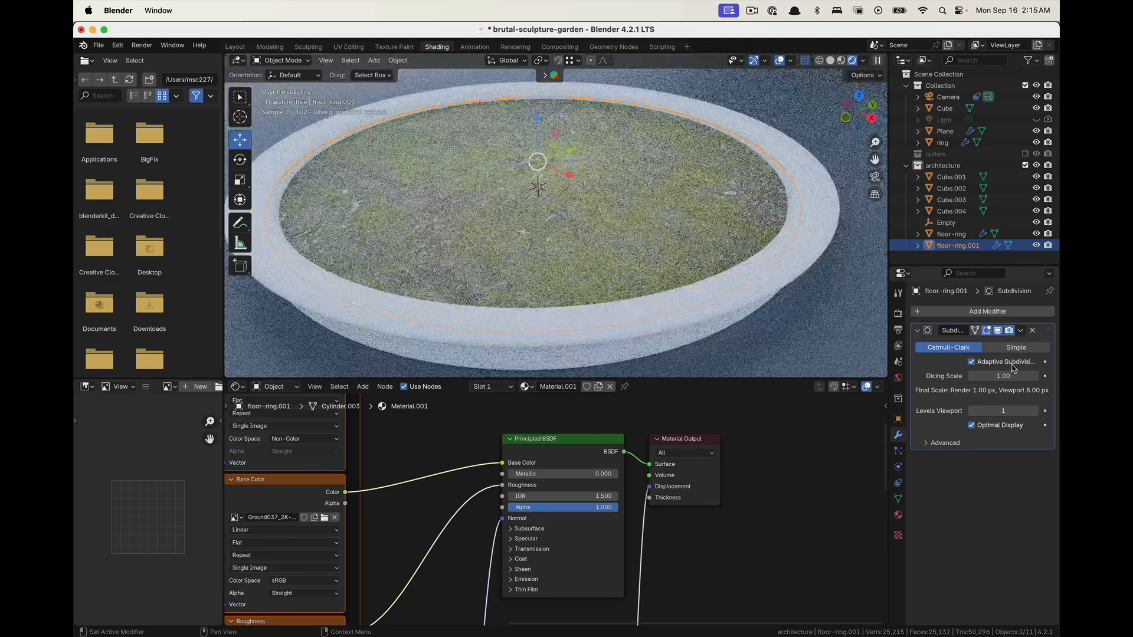
pyautogui.scroll(4, 566, 268)
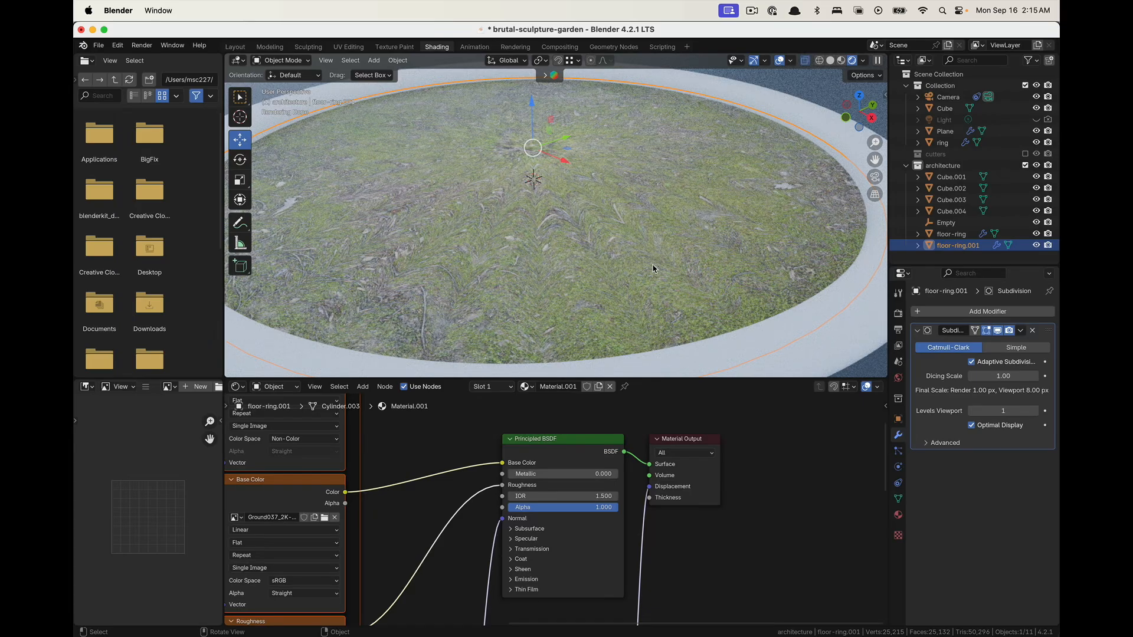
pyautogui.scroll(-1, 652, 268)
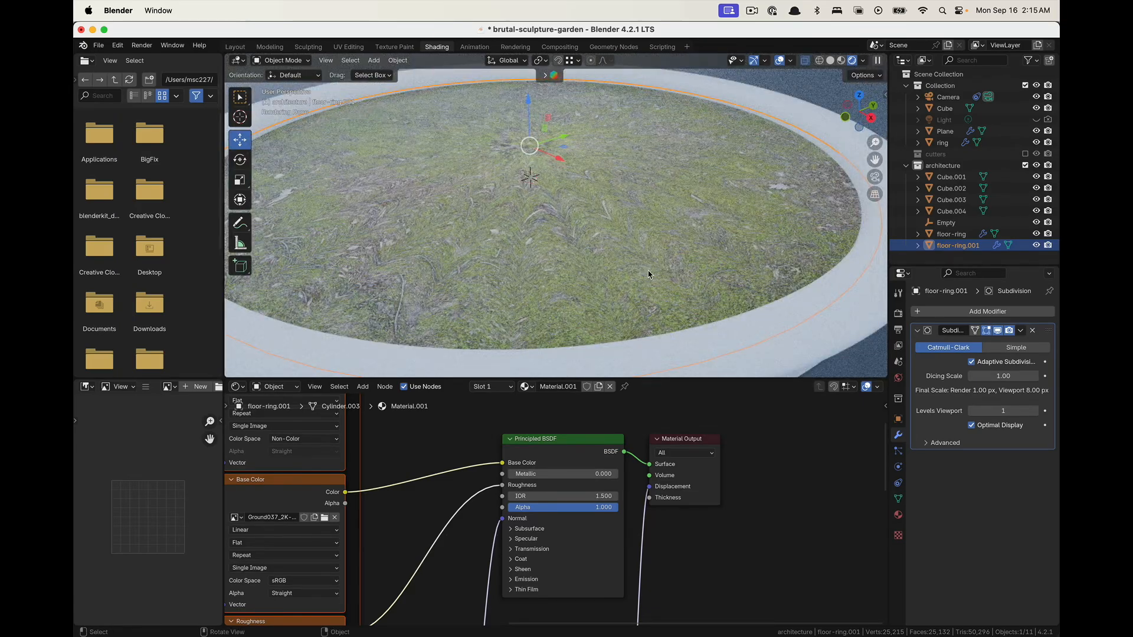
pyautogui.press('Tab')
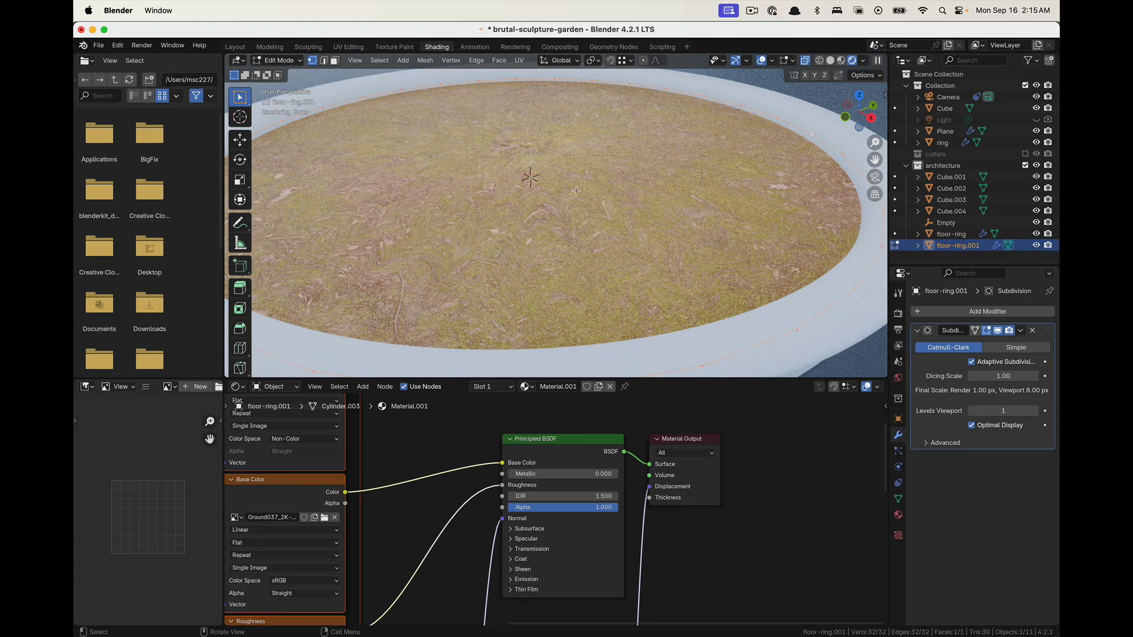
pyautogui.press('Tab')
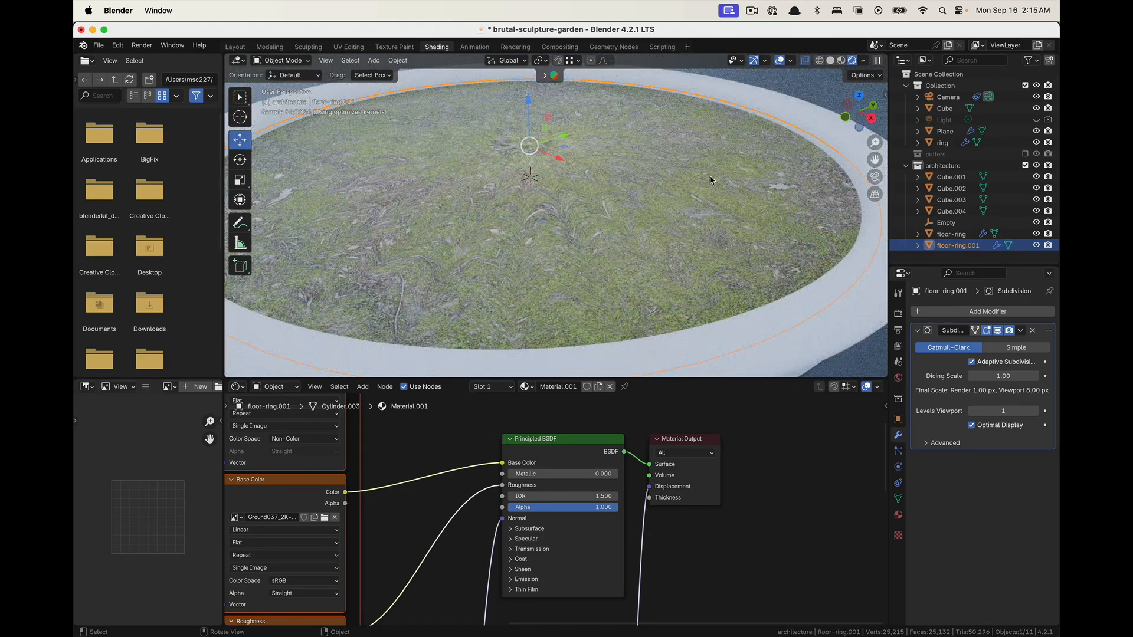
pyautogui.scroll(-5, 587, 188)
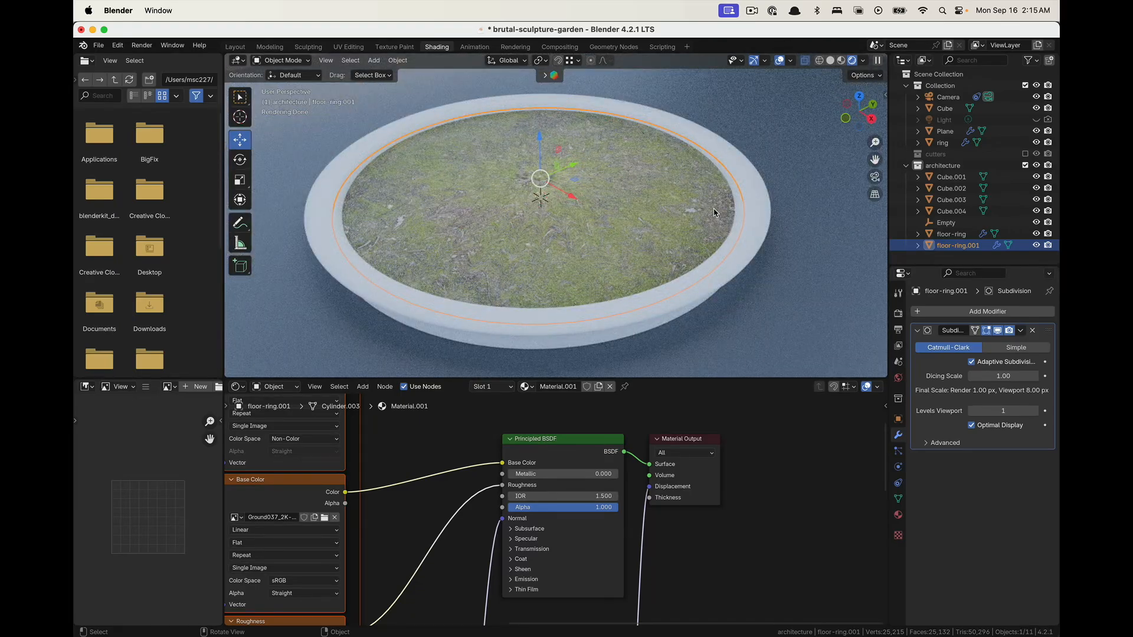
# In Edit Mode with solid shading, inset the disc's face three times into concentric rings, leaving a tiny face at its center
pyautogui.press('Tab')
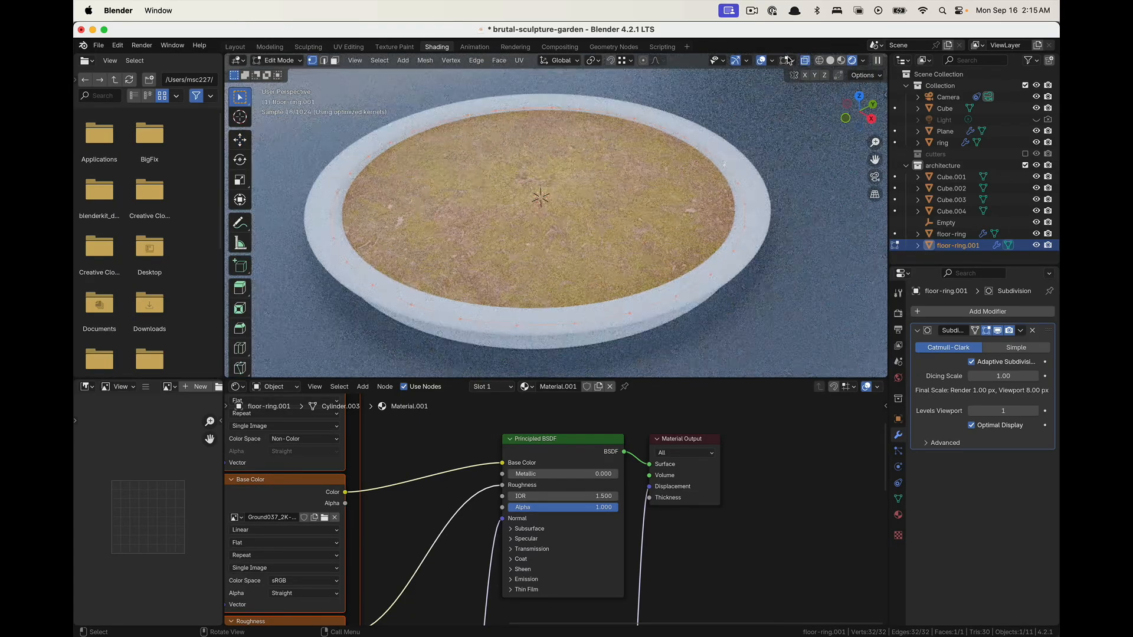
pyautogui.click(844, 61)
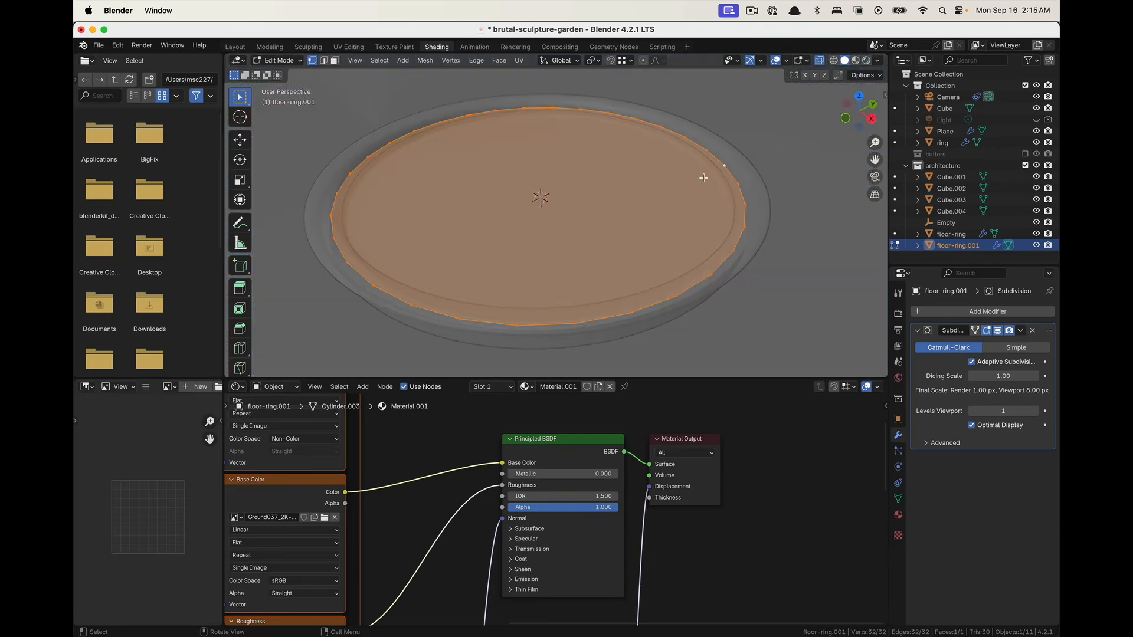
pyautogui.press('i')
pyautogui.click(672, 179)
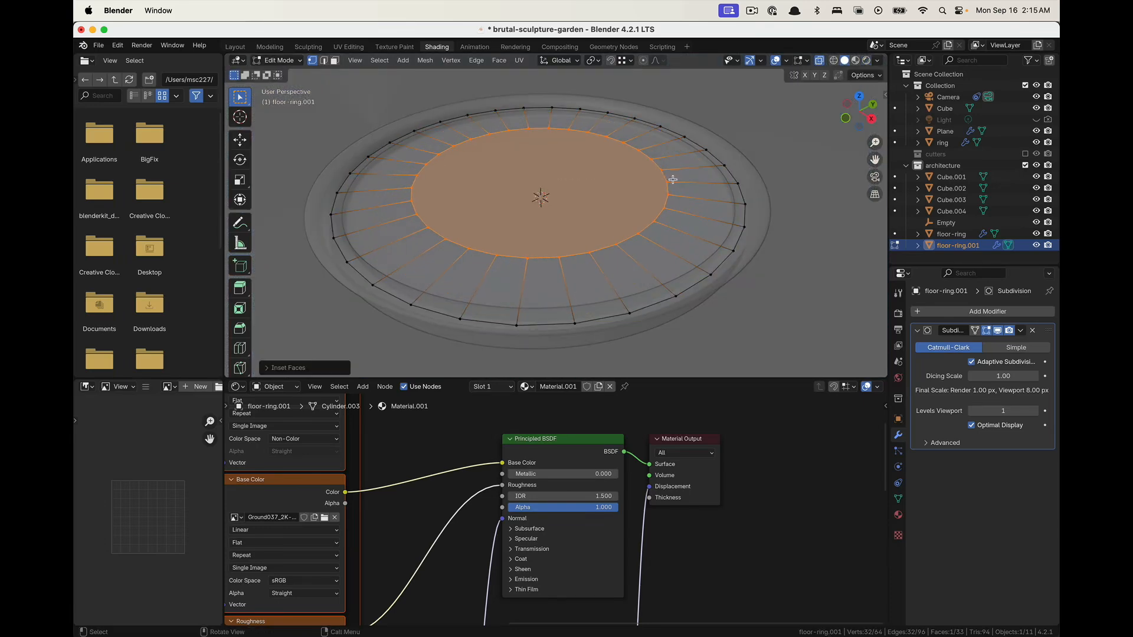
pyautogui.press('i')
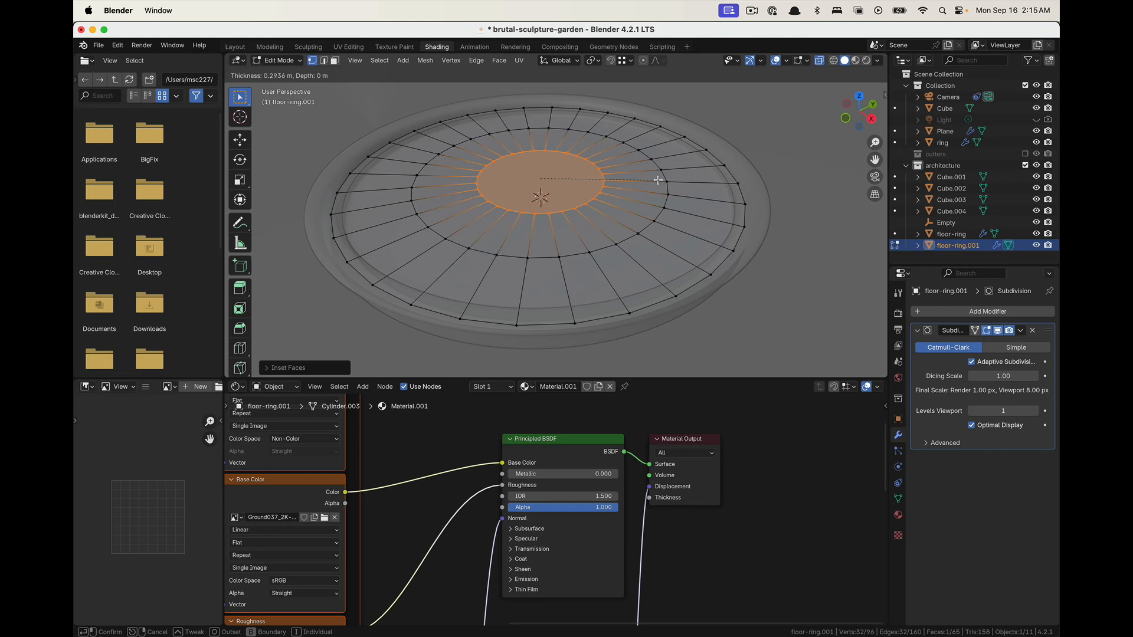
pyautogui.click(658, 179)
pyautogui.press('i')
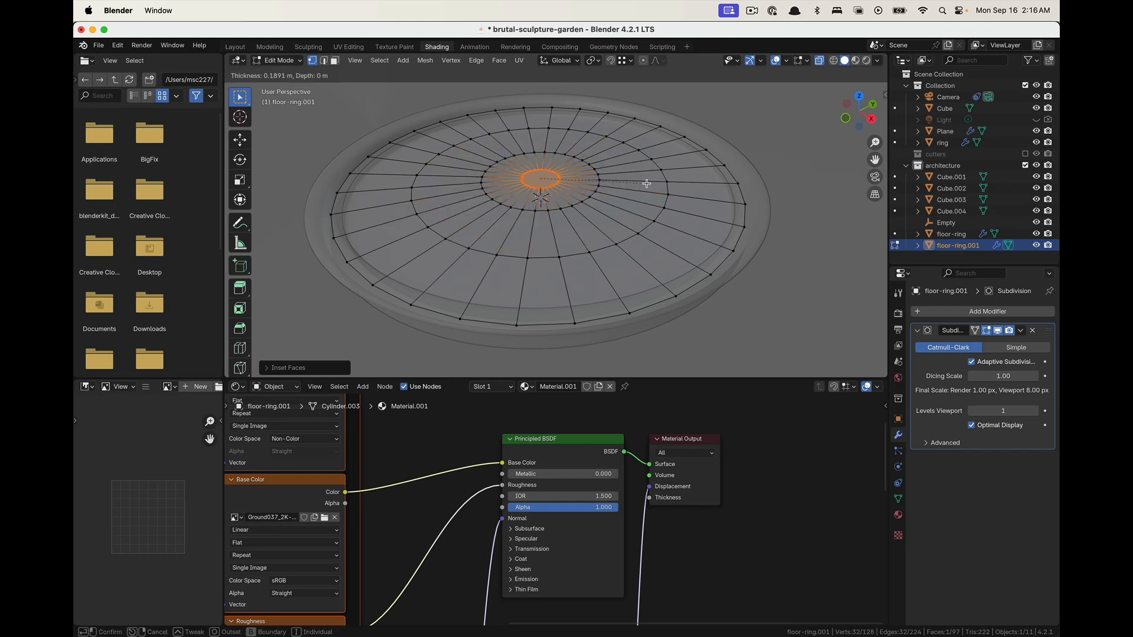
pyautogui.click(641, 184)
# Merge the vertices of the disc's tiny central face at center and switch to edge selection
pyautogui.scroll(4, 542, 180)
pyautogui.moveTo(536, 181); pyautogui.dragTo(550, 202, button='middle')
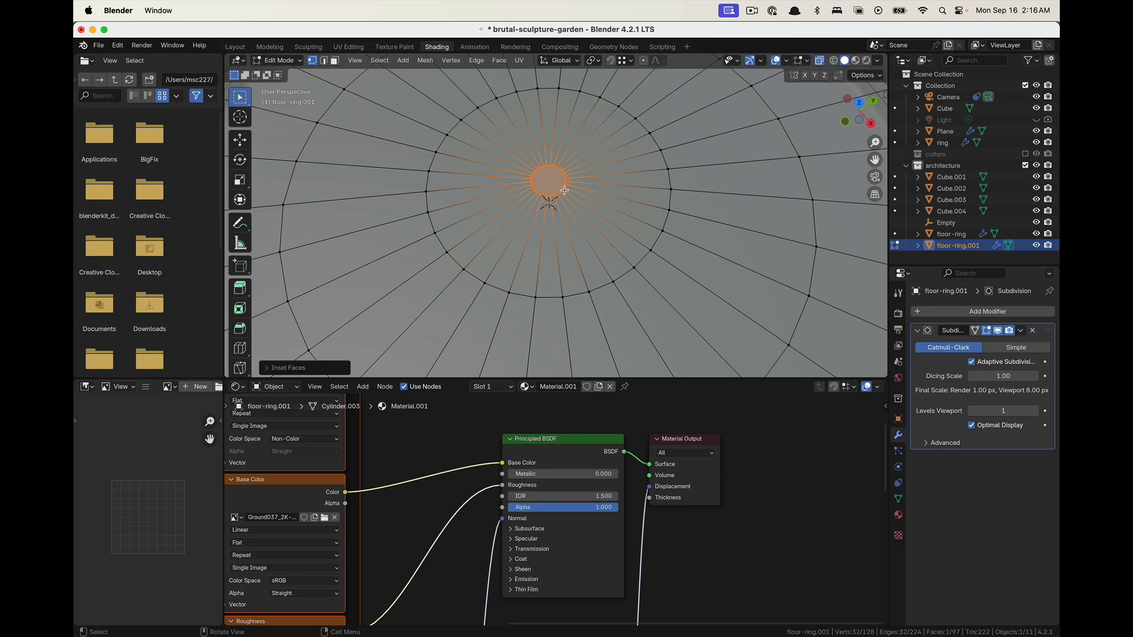
pyautogui.press('m')
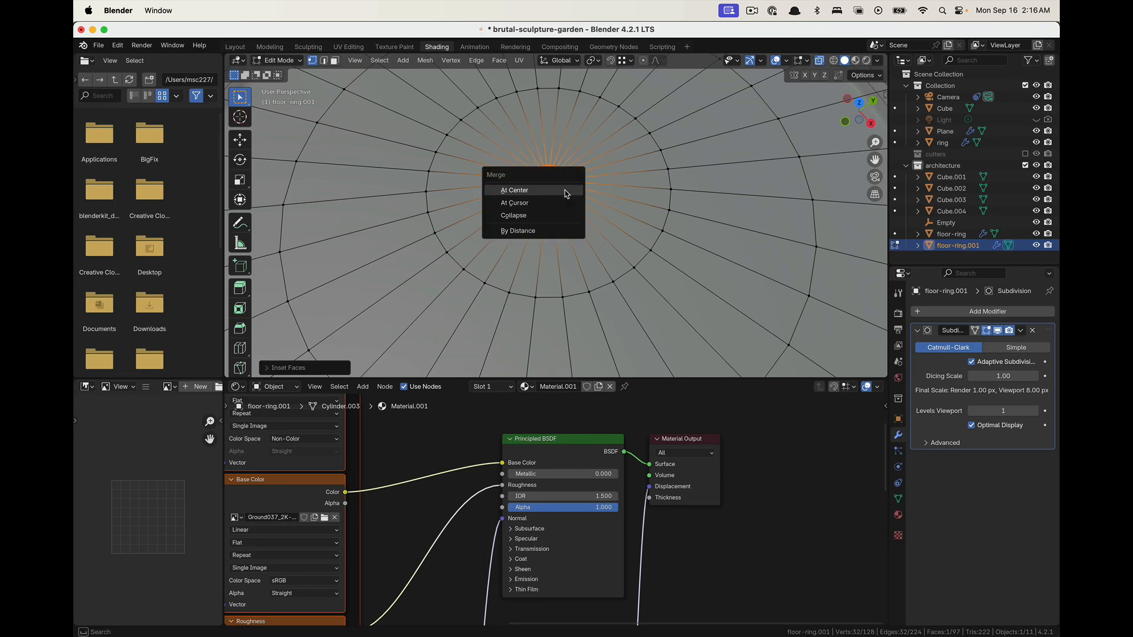
pyautogui.click(565, 191)
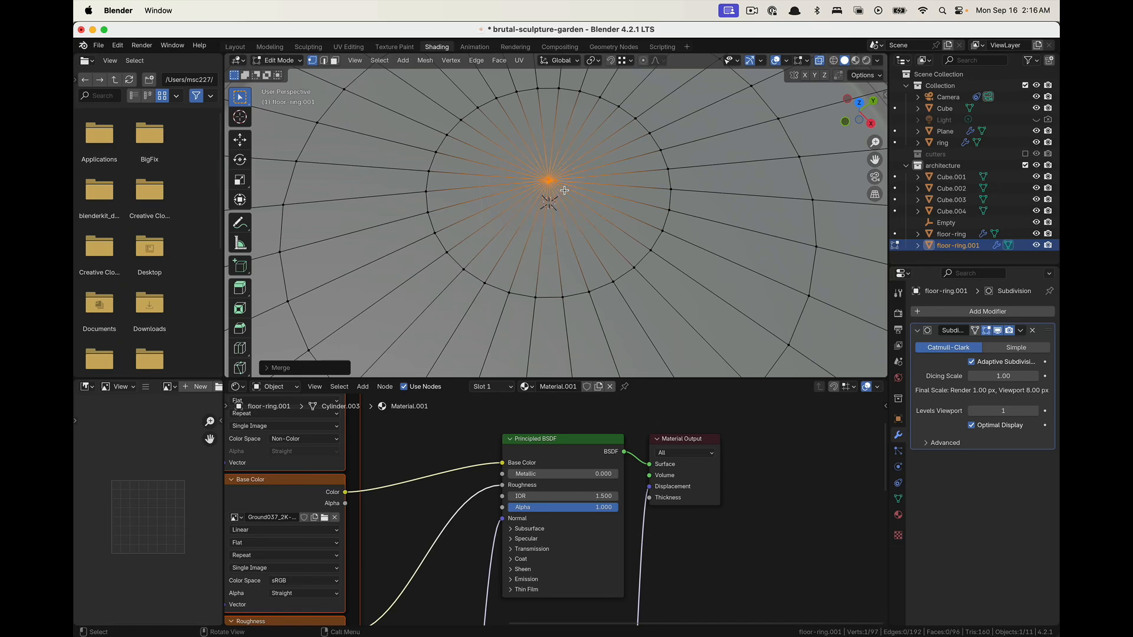
pyautogui.click(652, 190)
pyautogui.press('2')
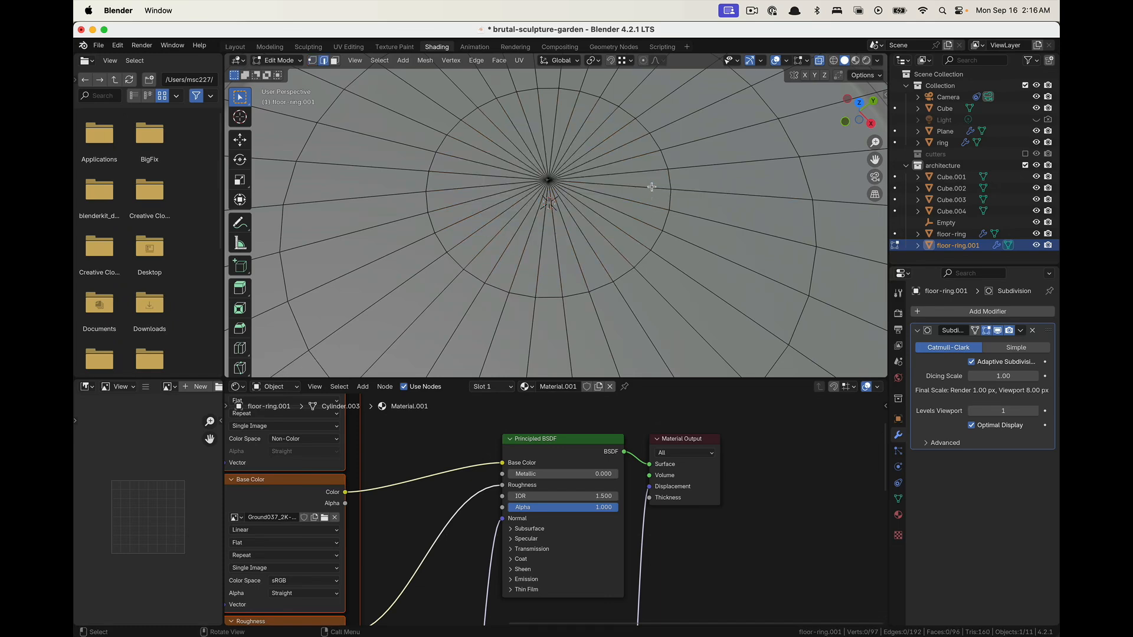
pyautogui.click(651, 187)
pyautogui.moveTo(539, 169); pyautogui.dragTo(562, 187)
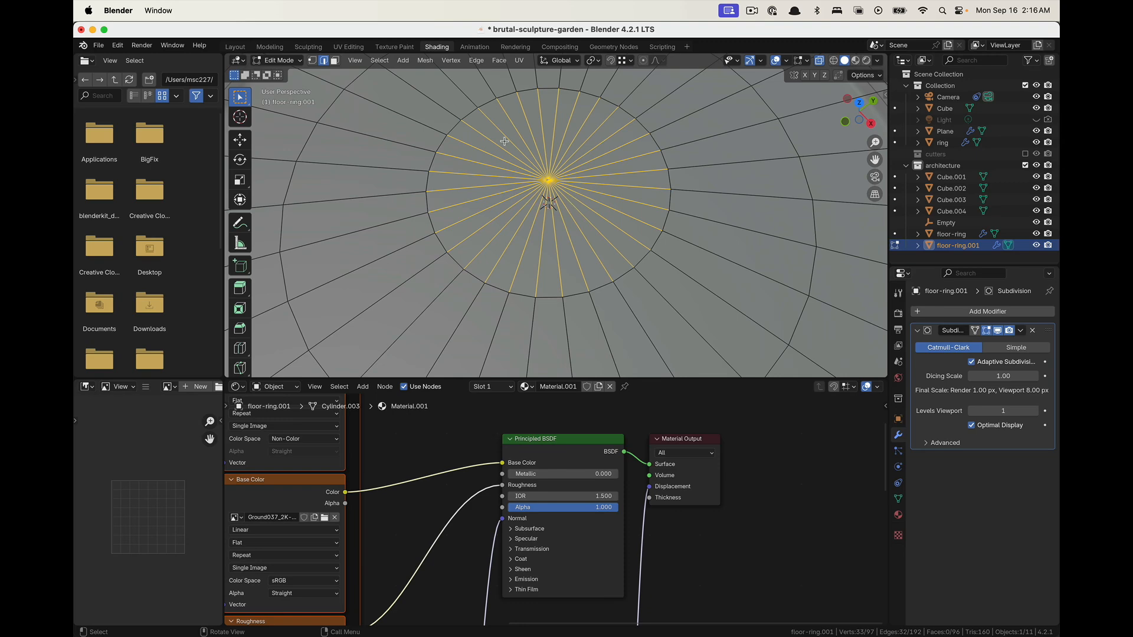
pyautogui.moveTo(582, 214); pyautogui.dragTo(566, 193, button='middle')
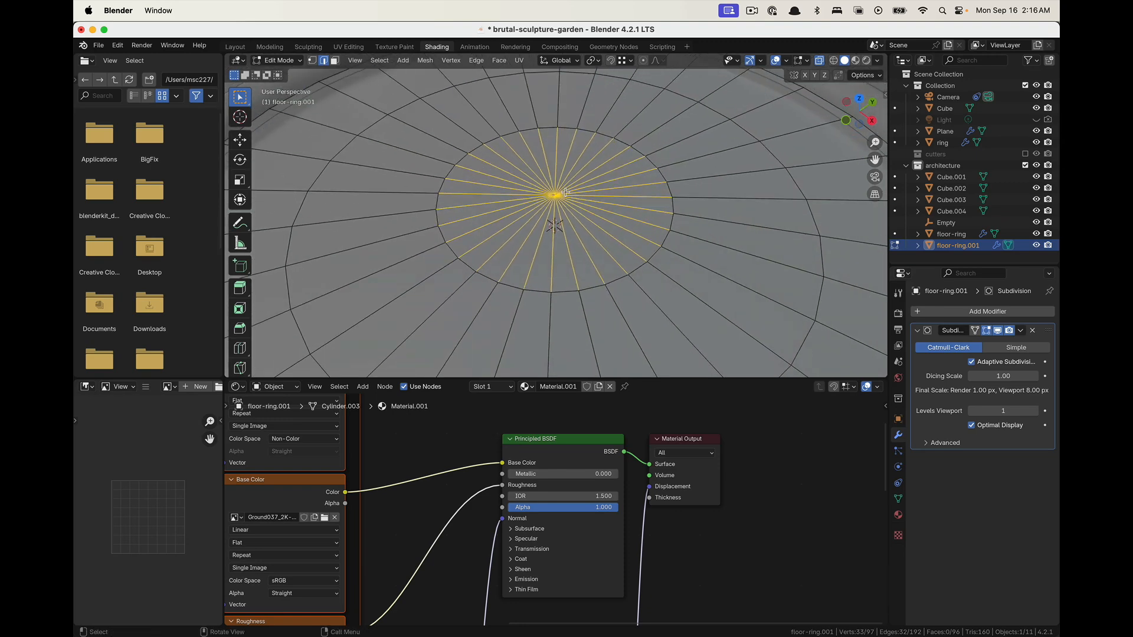
# Select every other radial edge inside the disc's innermost ring and dissolve those edges
pyautogui.click(526, 142)
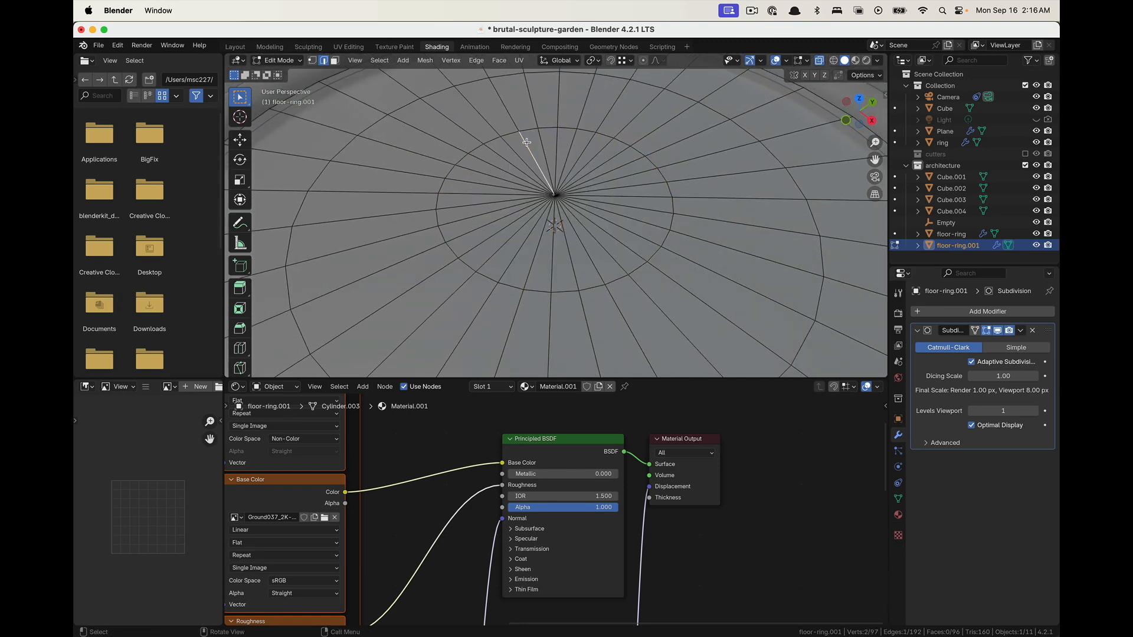
pyautogui.keyDown('shift'); pyautogui.click(558, 139); pyautogui.keyUp('shift')
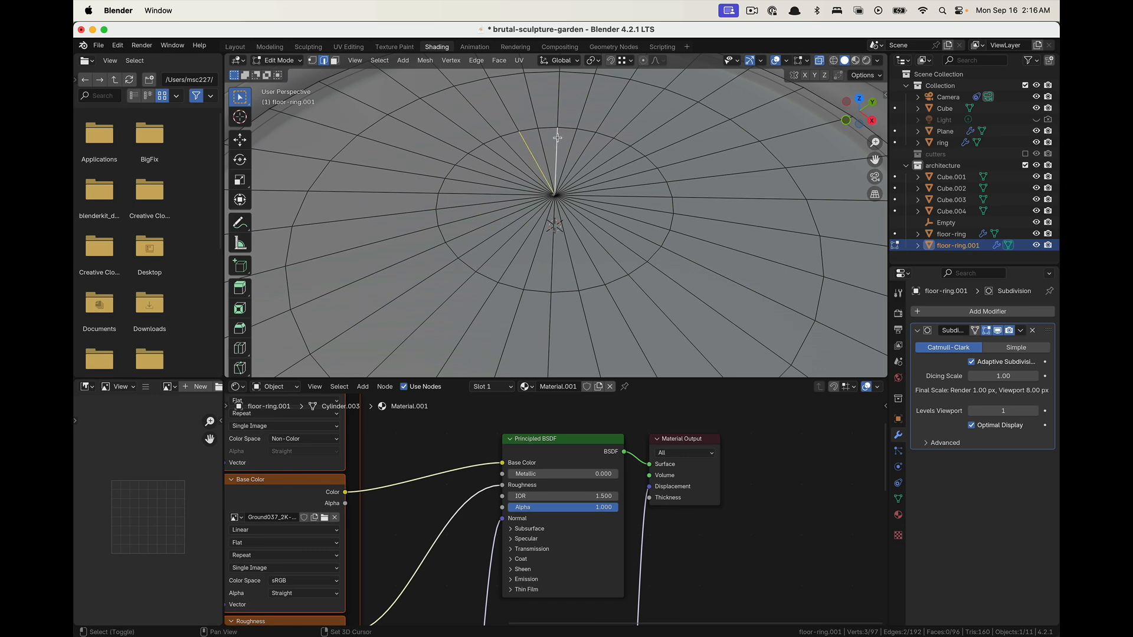
pyautogui.keyDown('shift'); pyautogui.click(591, 141); pyautogui.keyUp('shift')
pyautogui.keyDown('shift'); pyautogui.click(621, 155); pyautogui.keyUp('shift')
pyautogui.keyDown('shift'); pyautogui.click(643, 173); pyautogui.keyUp('shift')
pyautogui.keyDown('shift'); pyautogui.click(658, 196); pyautogui.keyUp('shift')
pyautogui.keyDown('shift'); pyautogui.click(656, 232); pyautogui.keyUp('shift')
pyautogui.keyDown('shift'); pyautogui.click(635, 255); pyautogui.keyUp('shift')
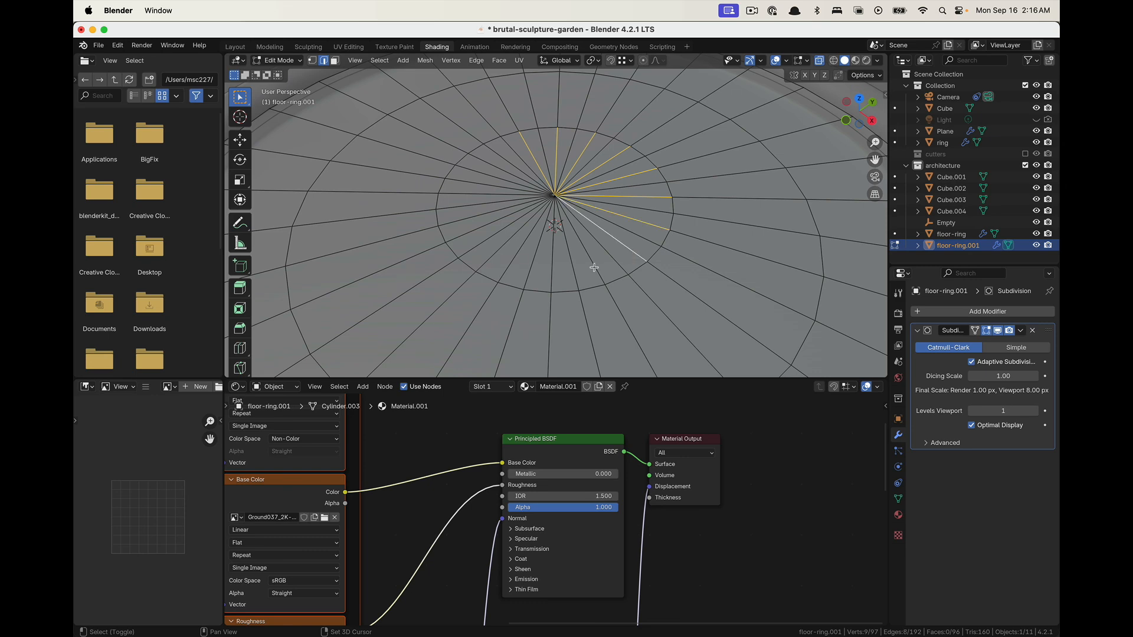
pyautogui.keyDown('shift'); pyautogui.click(595, 268); pyautogui.keyUp('shift')
pyautogui.keyDown('shift'); pyautogui.click(552, 270); pyautogui.keyUp('shift')
pyautogui.keyDown('shift'); pyautogui.click(510, 267); pyautogui.keyUp('shift')
pyautogui.keyDown('shift'); pyautogui.click(471, 243); pyautogui.keyUp('shift')
pyautogui.keyDown('shift'); pyautogui.click(458, 222); pyautogui.keyUp('shift')
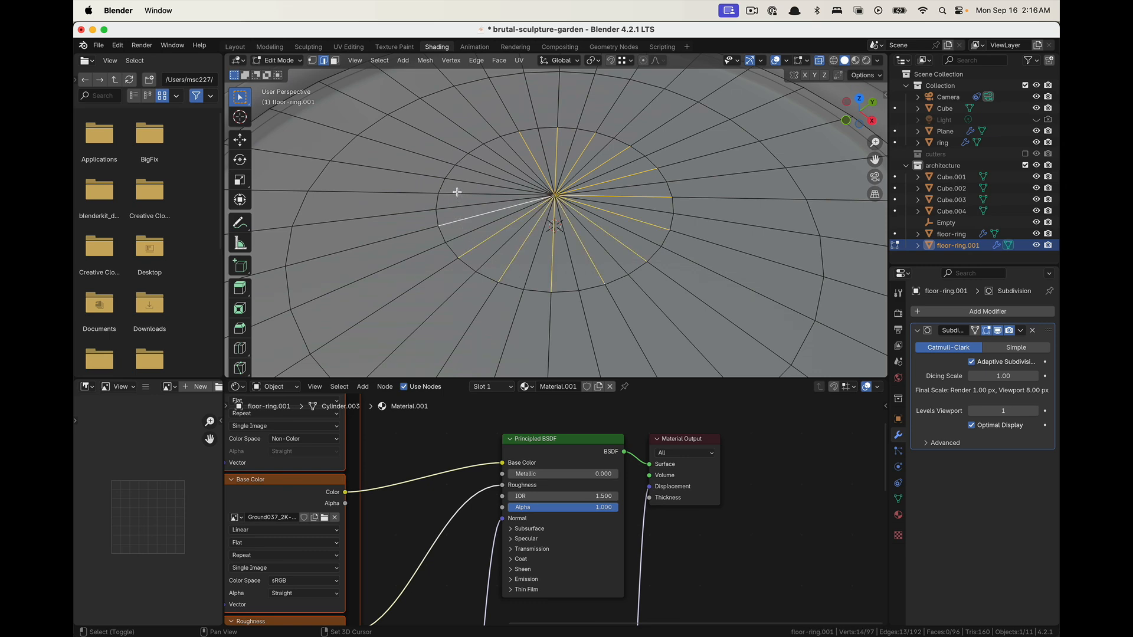
pyautogui.keyDown('shift'); pyautogui.click(458, 192); pyautogui.keyUp('shift')
pyautogui.keyDown('shift'); pyautogui.click(474, 160); pyautogui.keyUp('shift')
pyautogui.keyDown('shift'); pyautogui.click(493, 151); pyautogui.keyUp('shift')
pyautogui.press('x')
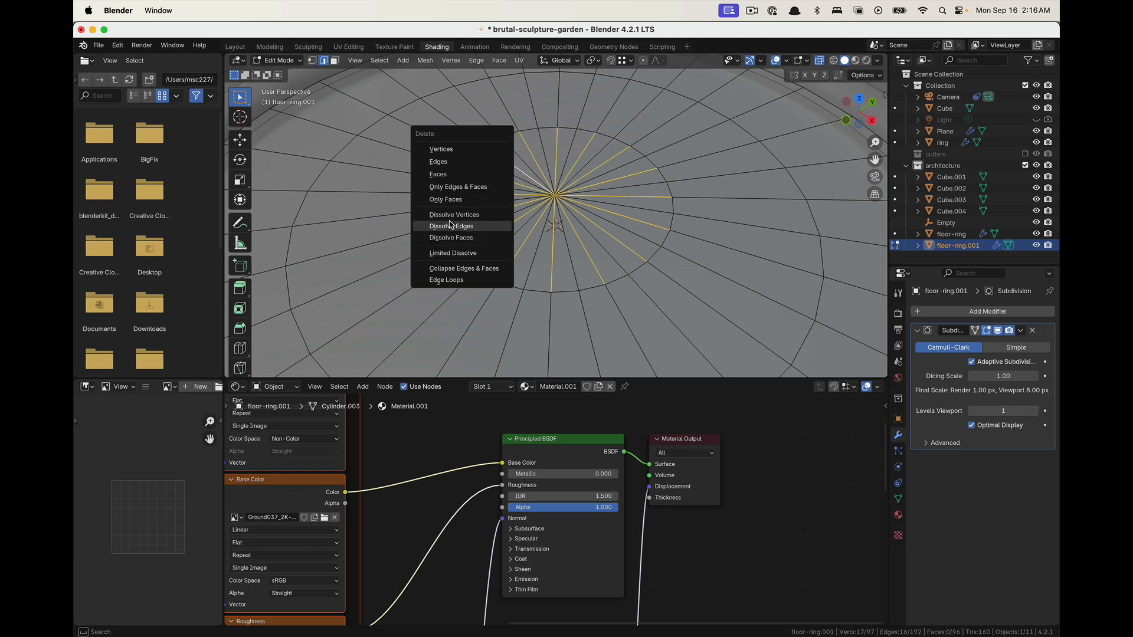
pyautogui.click(450, 226)
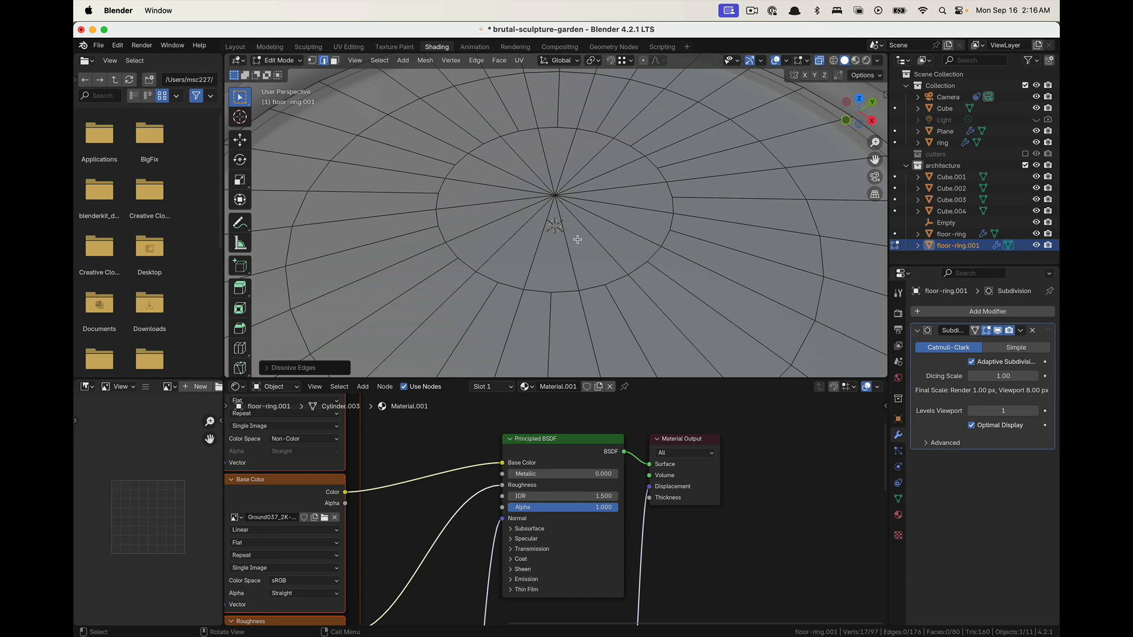
# Return the disc to Object Mode and show the viewport in rendered shading
pyautogui.moveTo(578, 239); pyautogui.dragTo(623, 209, button='middle')
pyautogui.press('Tab')
pyautogui.scroll(-3, 622, 209)
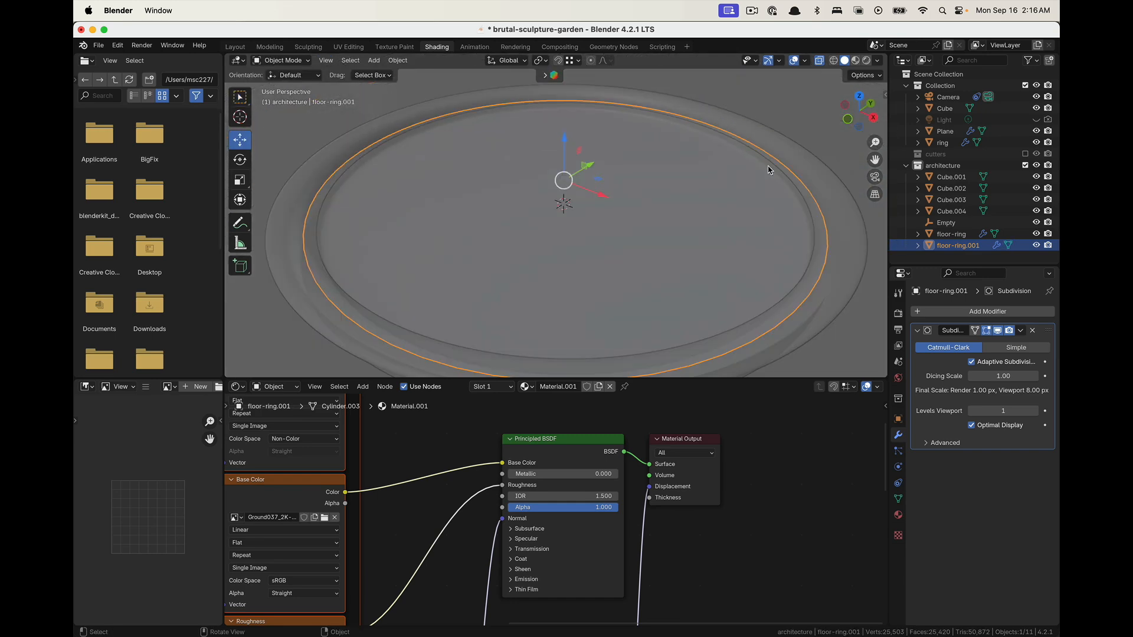
pyautogui.click(865, 60)
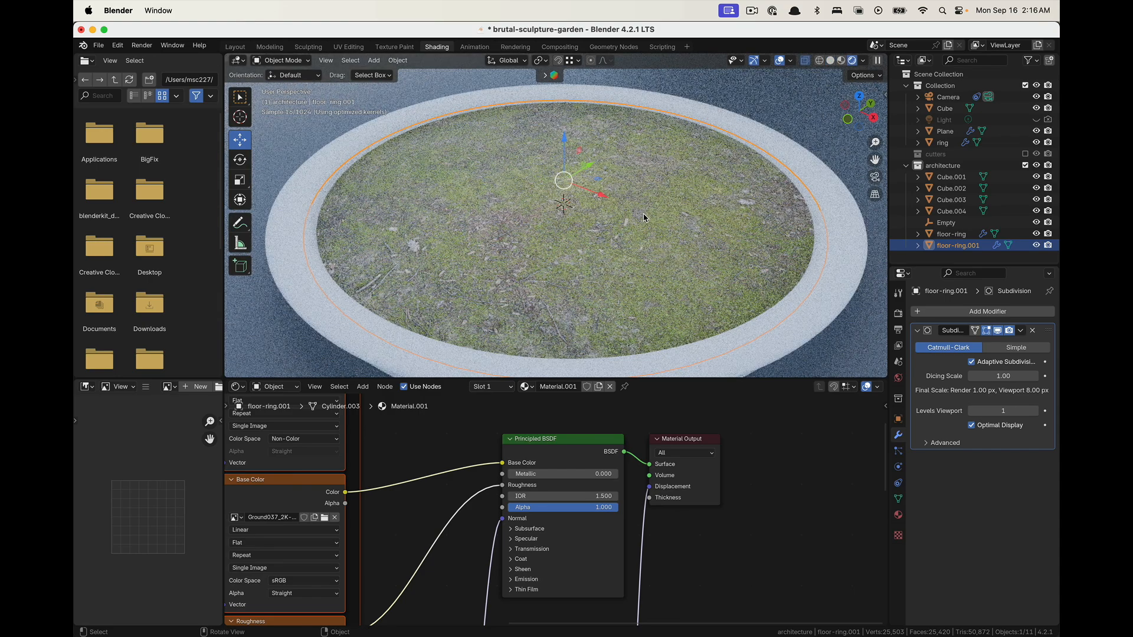
# Examine the disc's rendered ground surface from several angles and the Displacement node in its material
pyautogui.scroll(5, 644, 216)
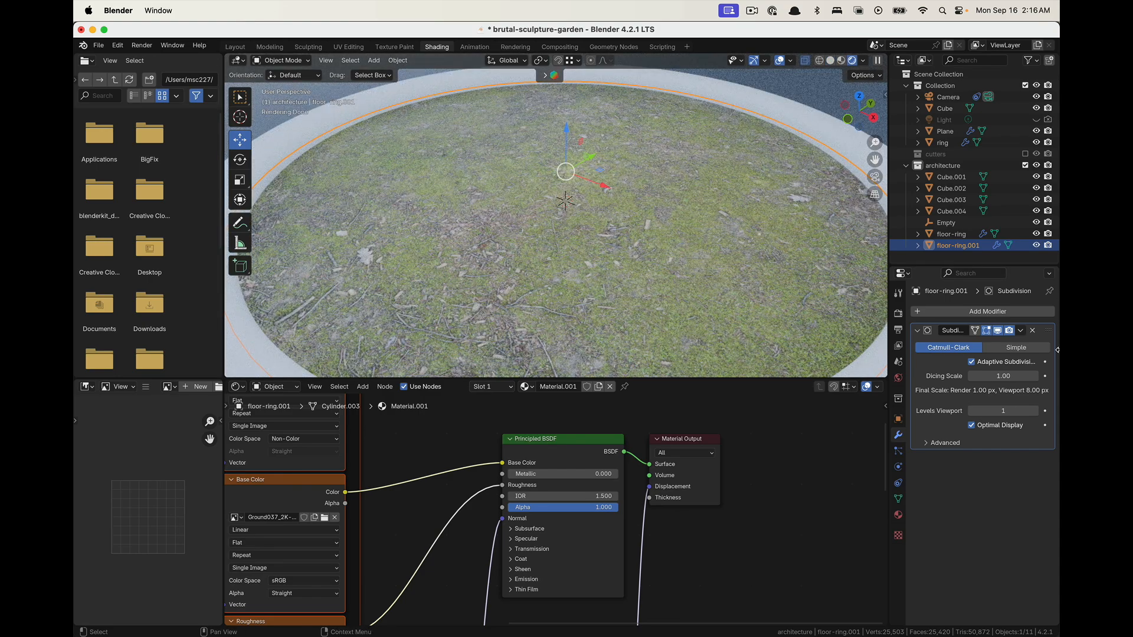
pyautogui.scroll(-3, 513, 253)
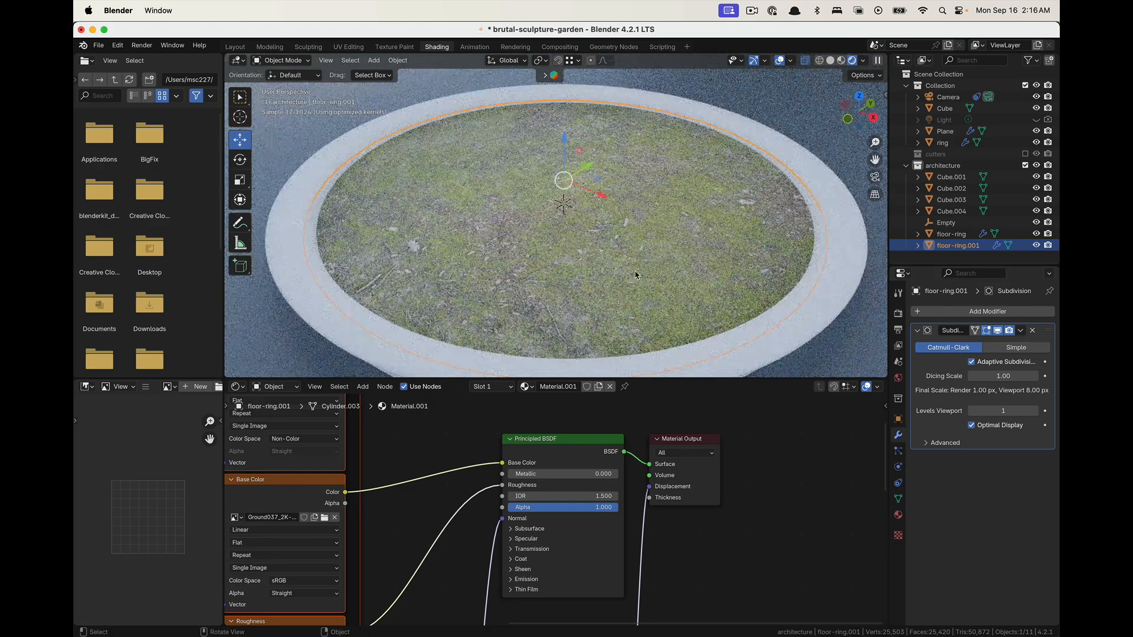
pyautogui.moveTo(636, 254); pyautogui.dragTo(635, 262, button='middle')
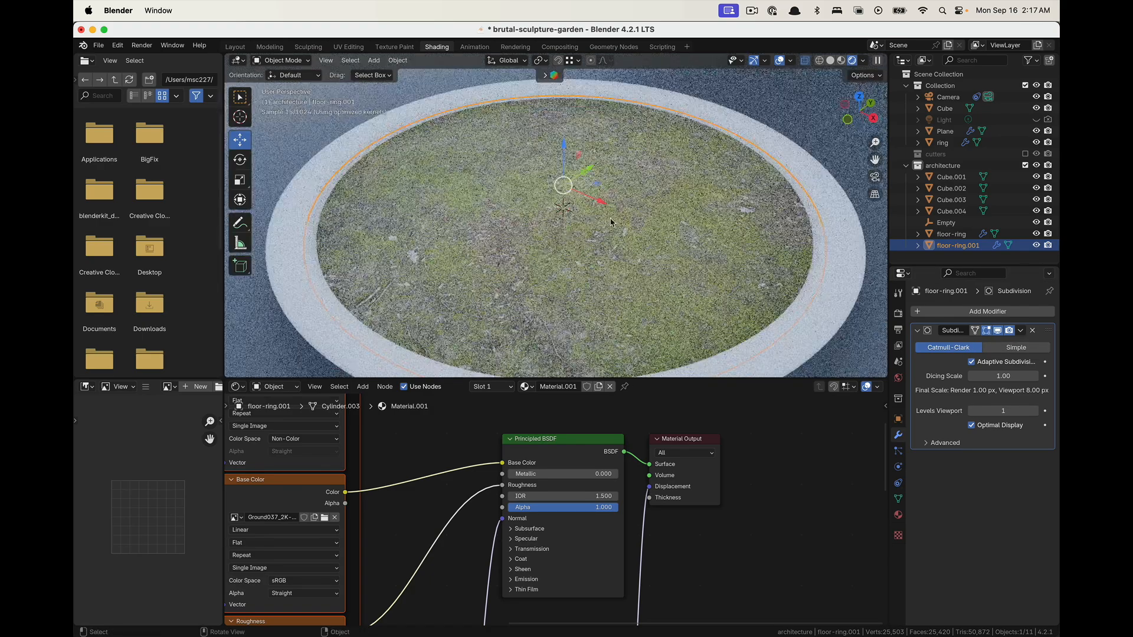
pyautogui.moveTo(584, 226); pyautogui.dragTo(597, 184, button='middle')
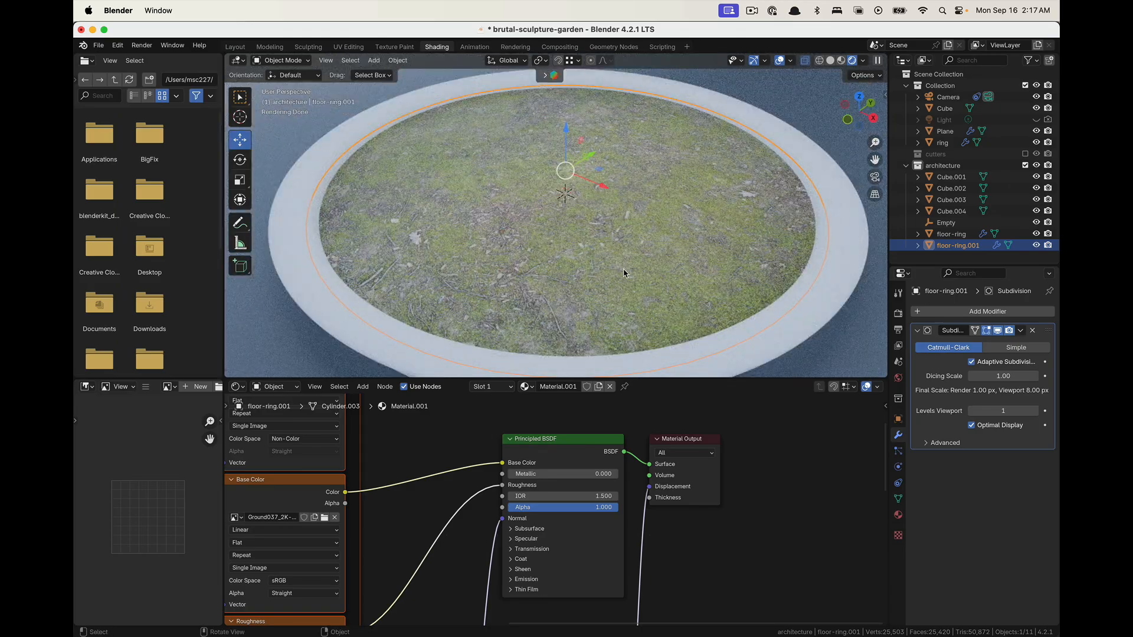
pyautogui.moveTo(625, 273); pyautogui.dragTo(635, 268, button='middle')
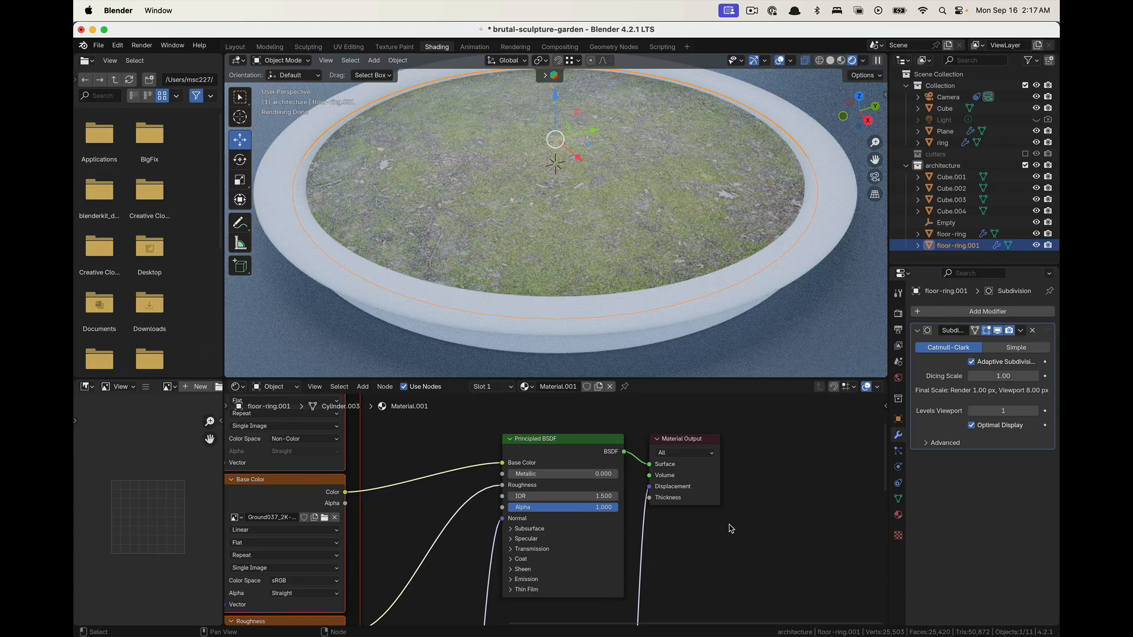
pyautogui.scroll(-10, 712, 553)
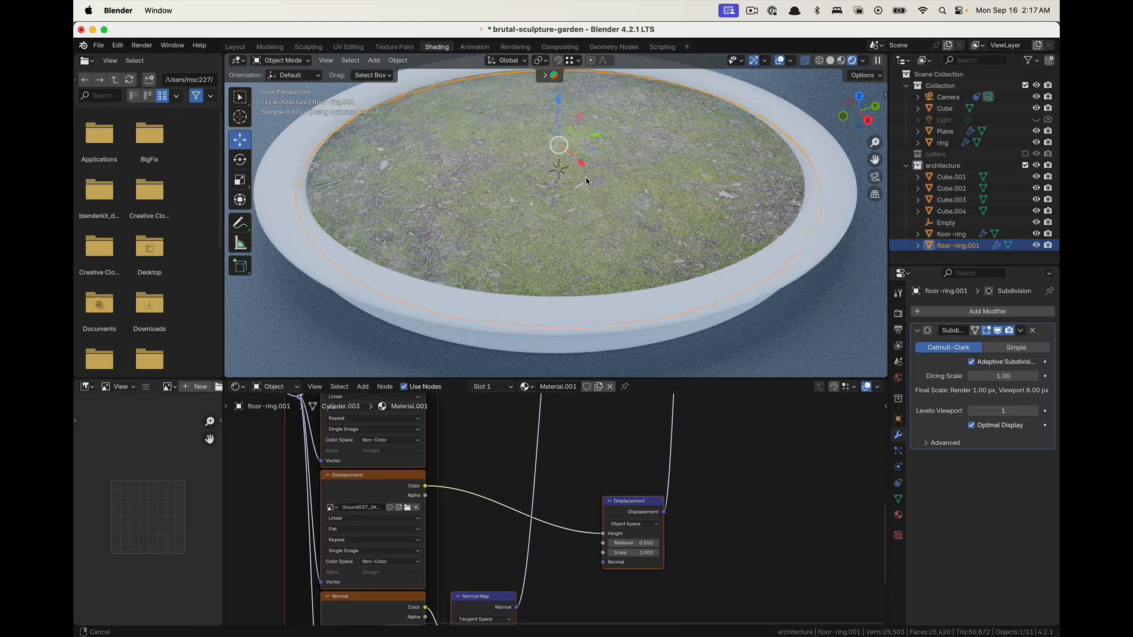
pyautogui.moveTo(586, 177); pyautogui.dragTo(775, 317, button='middle')
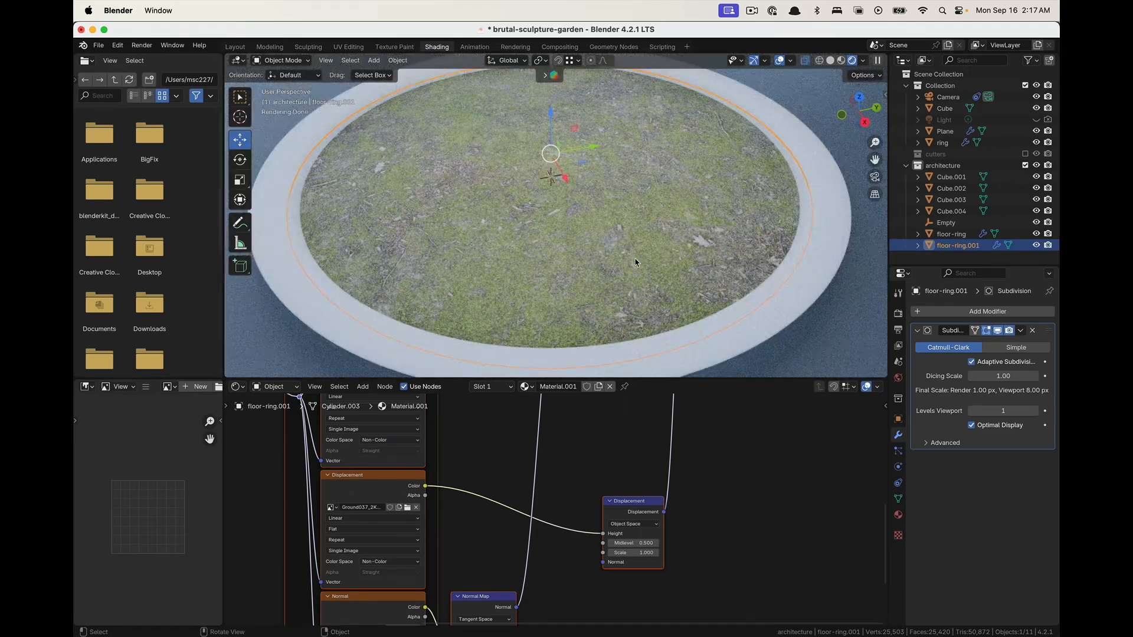
pyautogui.scroll(3, 619, 263)
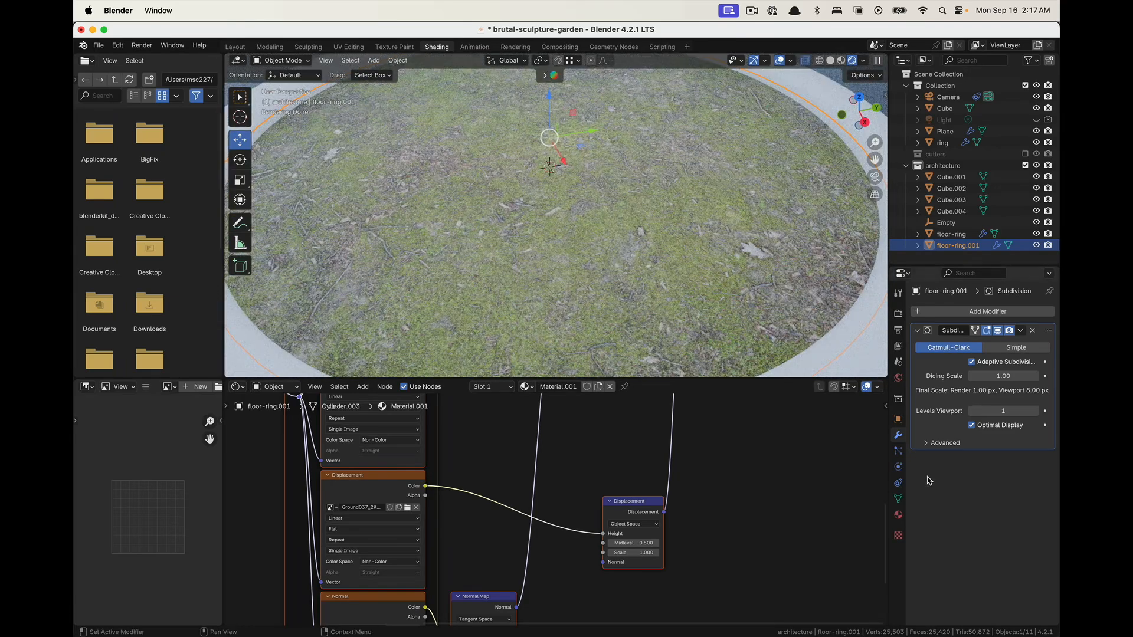
# Set the disc material's surface displacement method to Displacement and Bump in its material settings
pyautogui.click(899, 515)
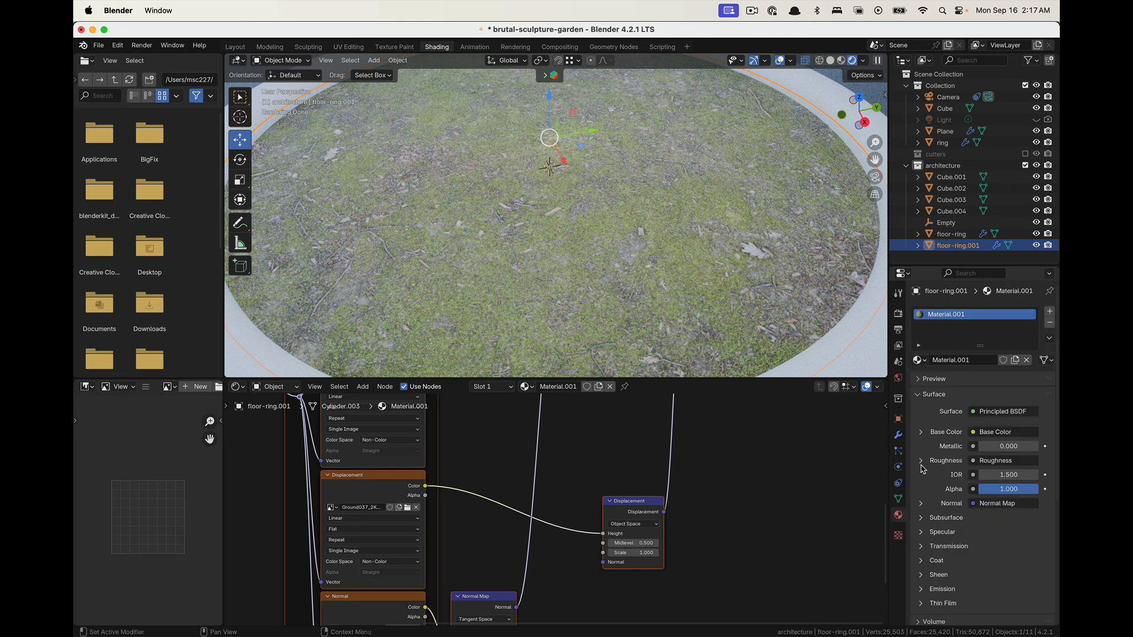
pyautogui.scroll(-5, 927, 437)
pyautogui.scroll(-2, 926, 435)
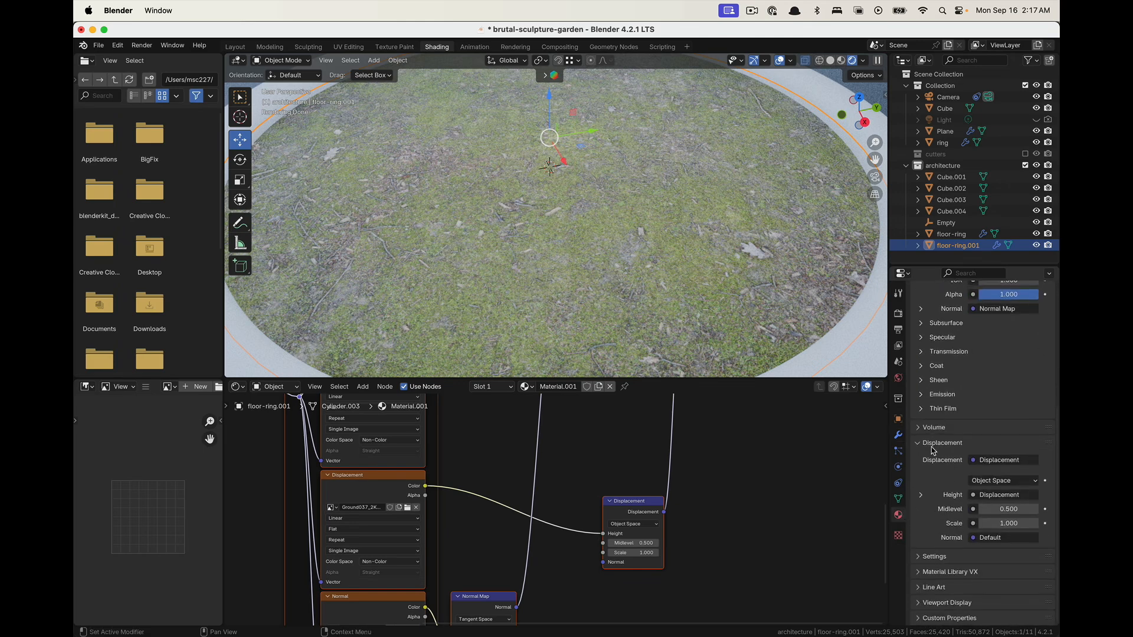
pyautogui.click(937, 558)
pyautogui.scroll(-5, 937, 450)
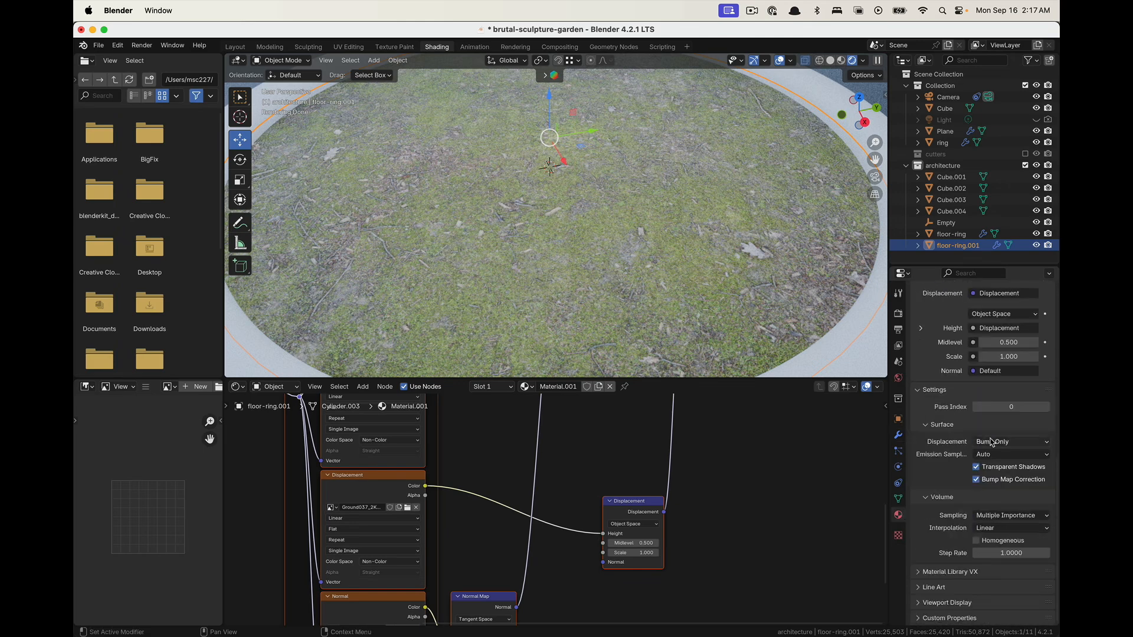
pyautogui.click(1024, 442)
pyautogui.click(987, 480)
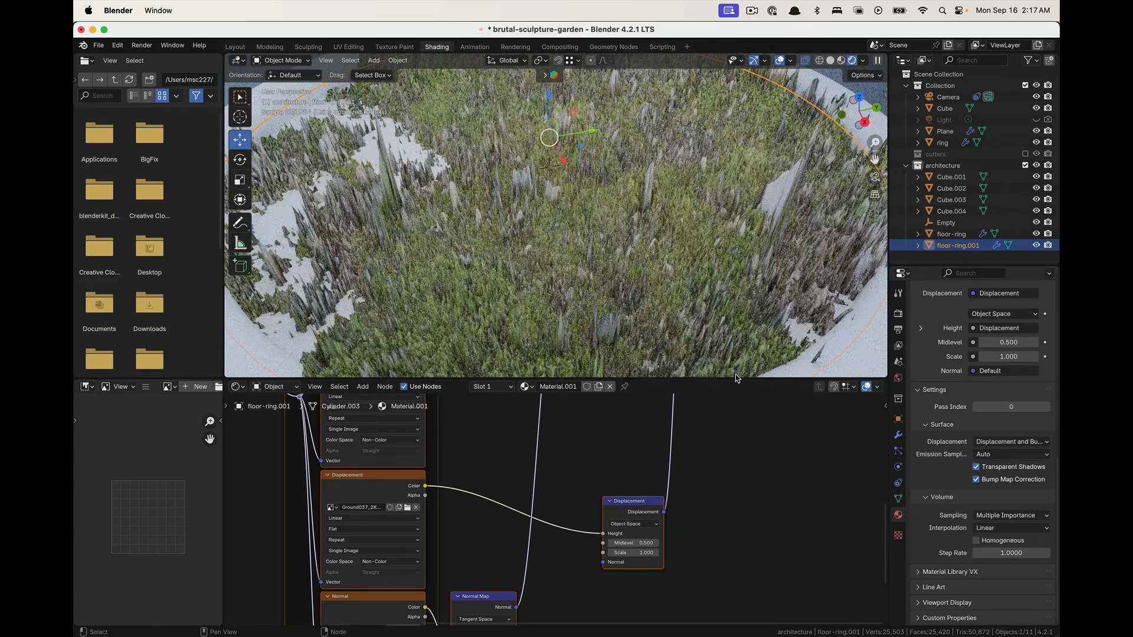
# Set the Scale of the disc material's Displacement node to 0.02
pyautogui.scroll(-3, 584, 286)
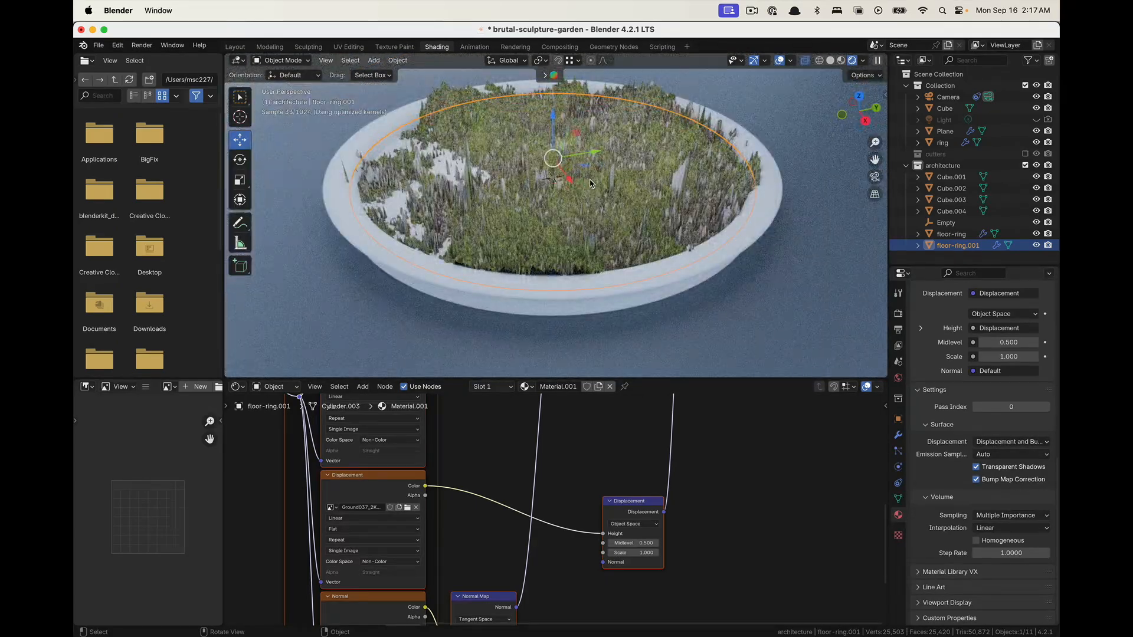
pyautogui.scroll(3, 599, 236)
pyautogui.scroll(-3, 720, 561)
pyautogui.scroll(3, 721, 524)
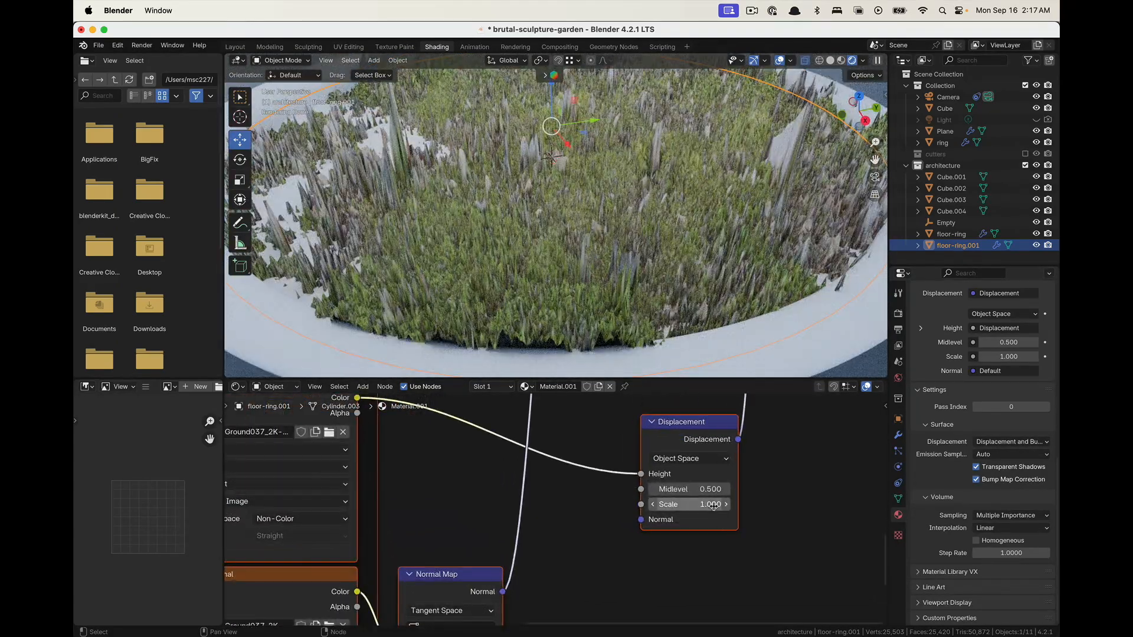
pyautogui.doubleClick(702, 505)
pyautogui.press('BackSpace')
pyautogui.write('.0')
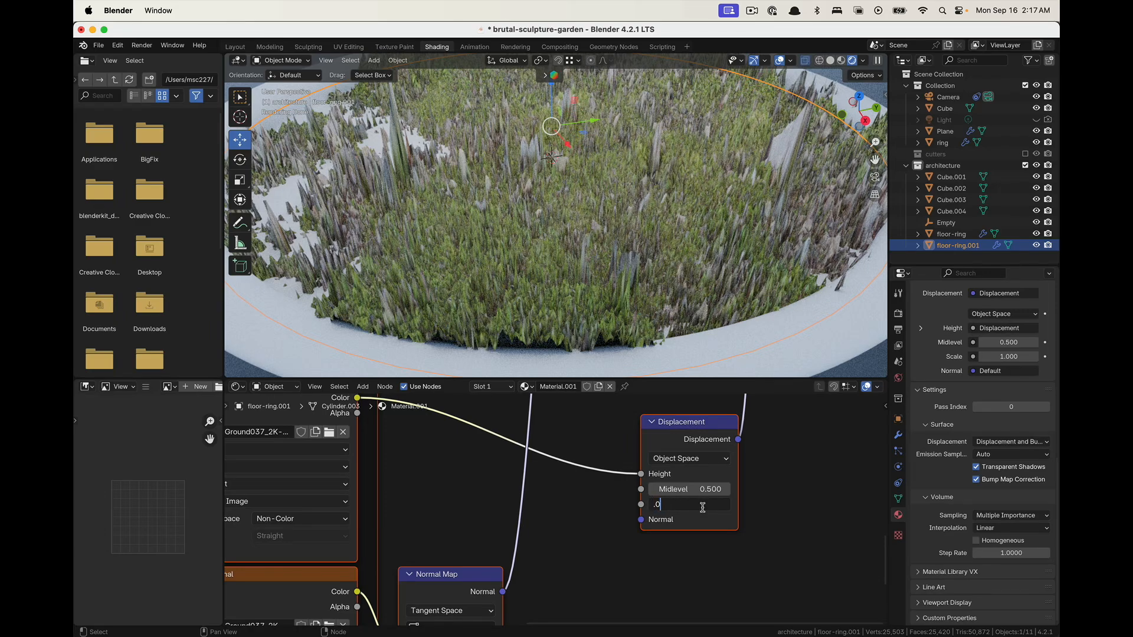
pyautogui.write('2')
pyautogui.press('Return')
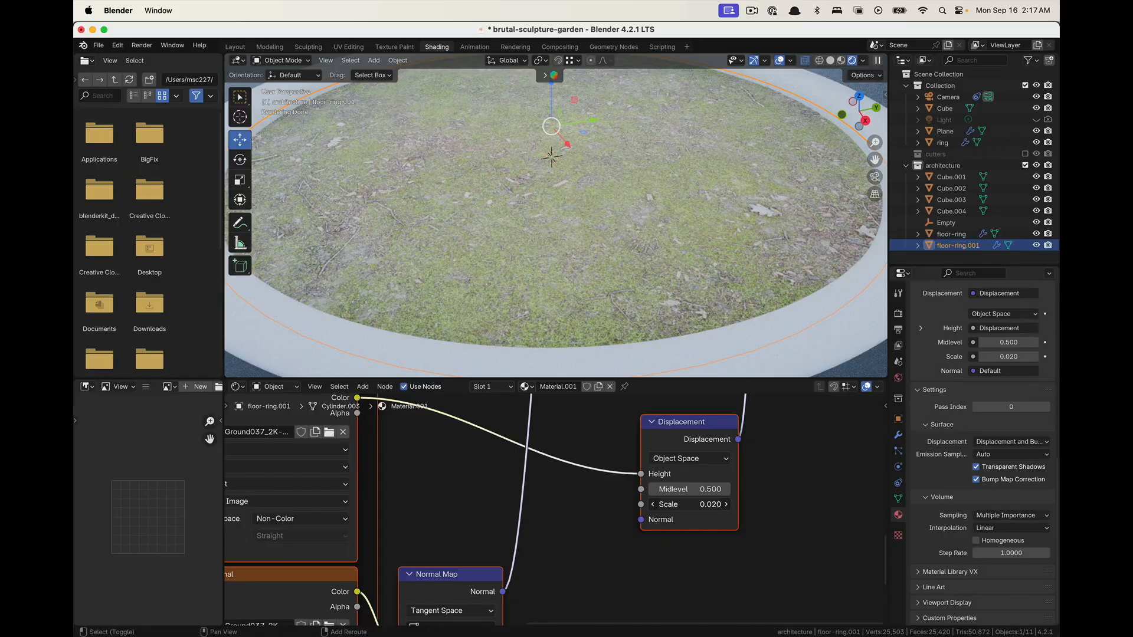
# Lower the Displacement node's Scale to 0.01 and deselect all objects
pyautogui.moveTo(690, 505)
pyautogui.mouseDown()
pyautogui.moveTo(708, 505)
pyautogui.moveTo(693, 505)
pyautogui.mouseUp()
pyautogui.click(710, 505)
pyautogui.write('.01')
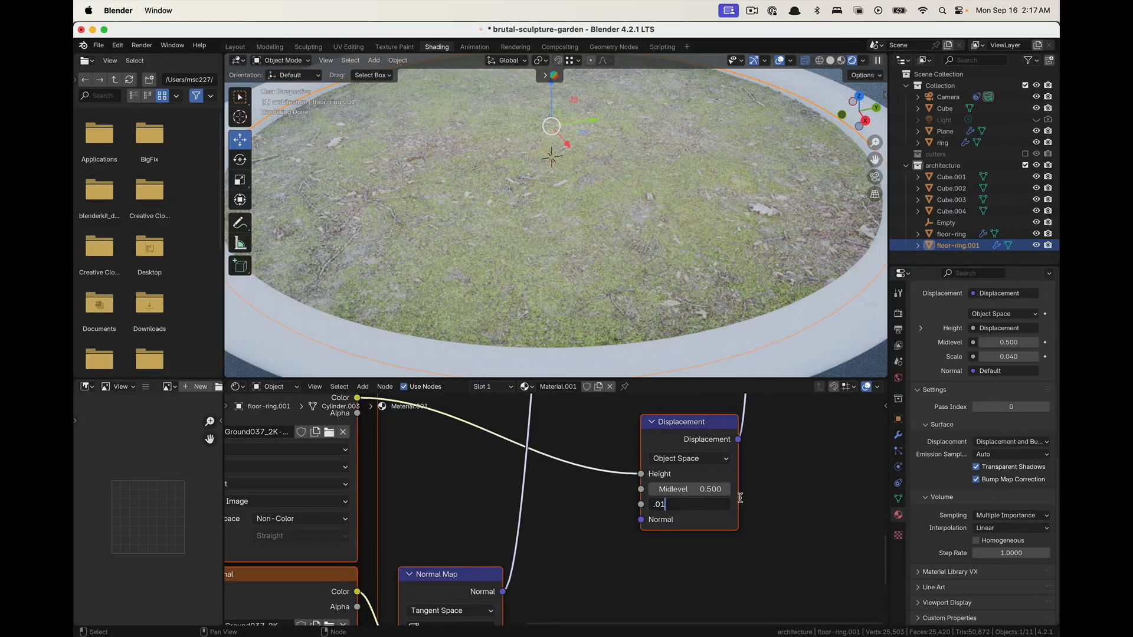
pyautogui.press('Return')
pyautogui.moveTo(642, 220)
pyautogui.mouseDown(button='middle')
pyautogui.moveTo(637, 227)
pyautogui.moveTo(658, 234)
pyautogui.mouseUp(button='middle')
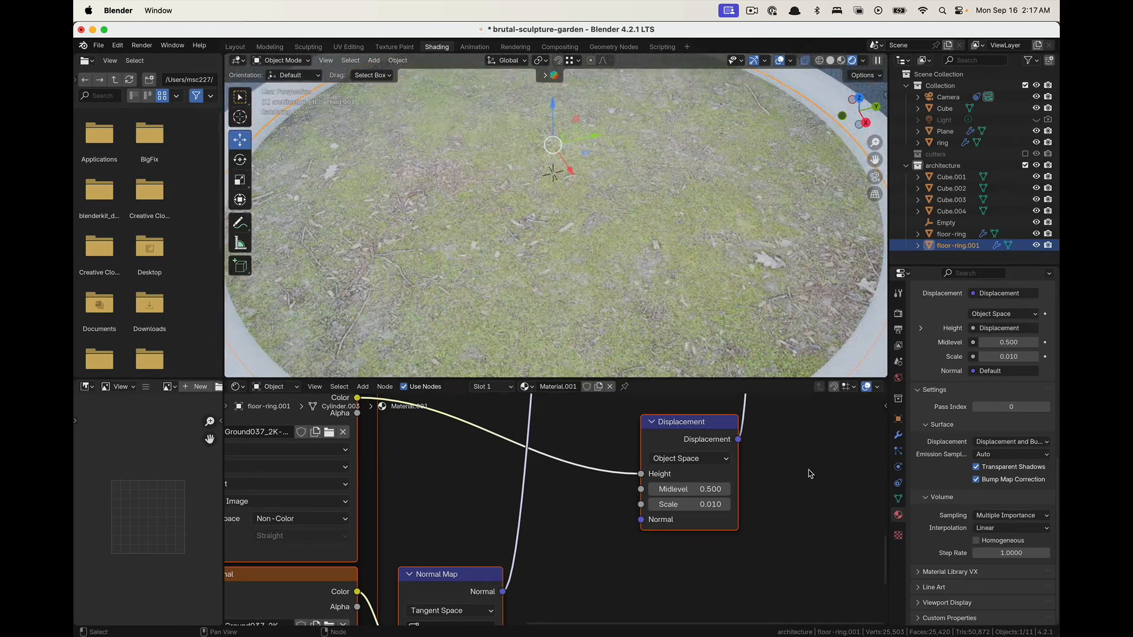
pyautogui.scroll(-7, 630, 215)
pyautogui.moveTo(616, 259); pyautogui.dragTo(578, 238, button='middle')
pyautogui.scroll(6, 557, 236)
pyautogui.hotkey('alt', 'a')
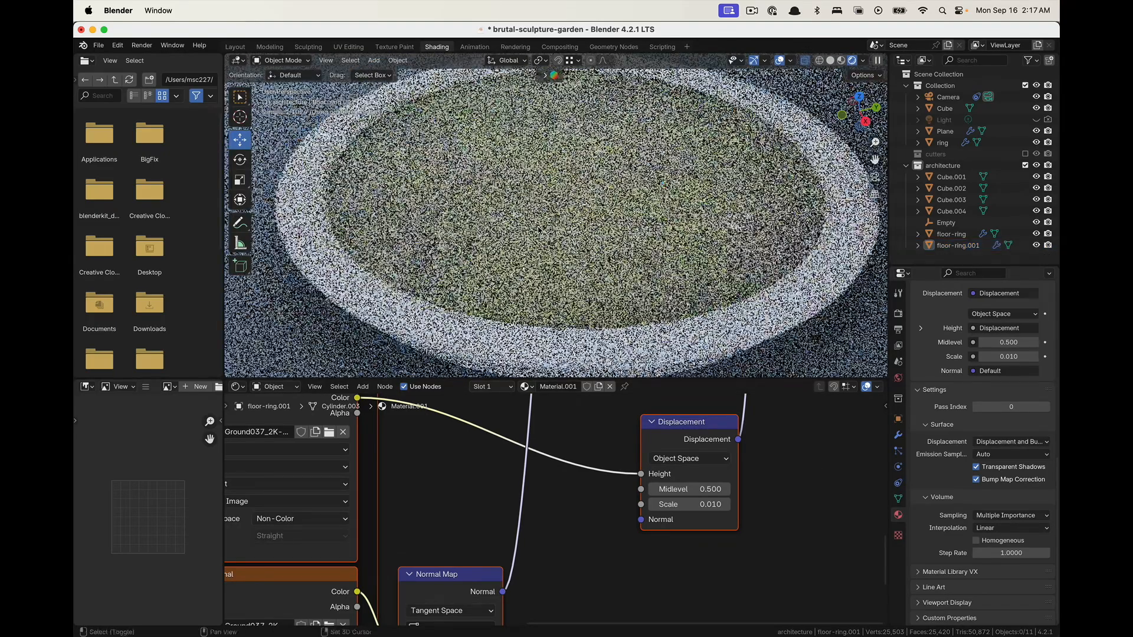
# Show the World shader nodes and enable Sun Disc on the Nishita Sky Texture
pyautogui.scroll(-5, 565, 457)
pyautogui.scroll(5, 634, 523)
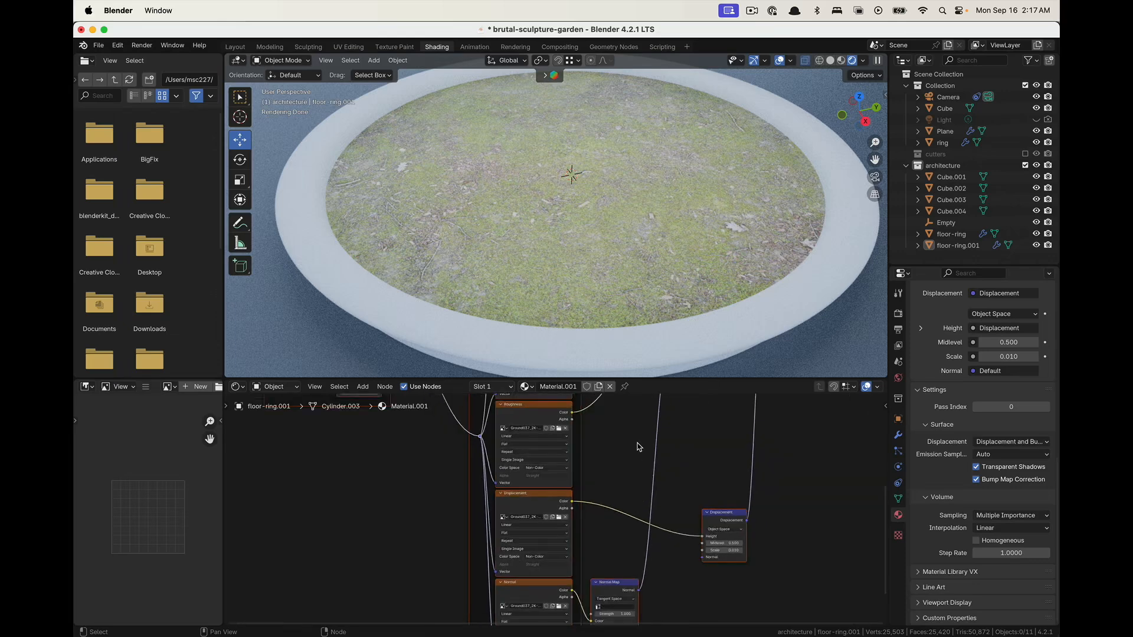
pyautogui.scroll(3, 449, 513)
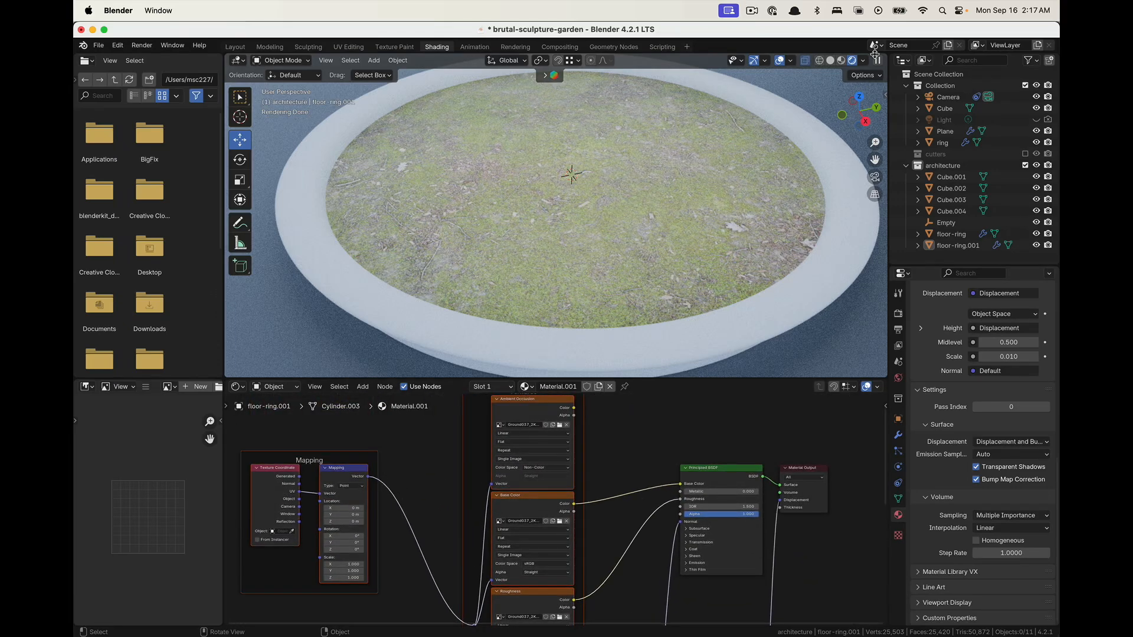
pyautogui.click(274, 386)
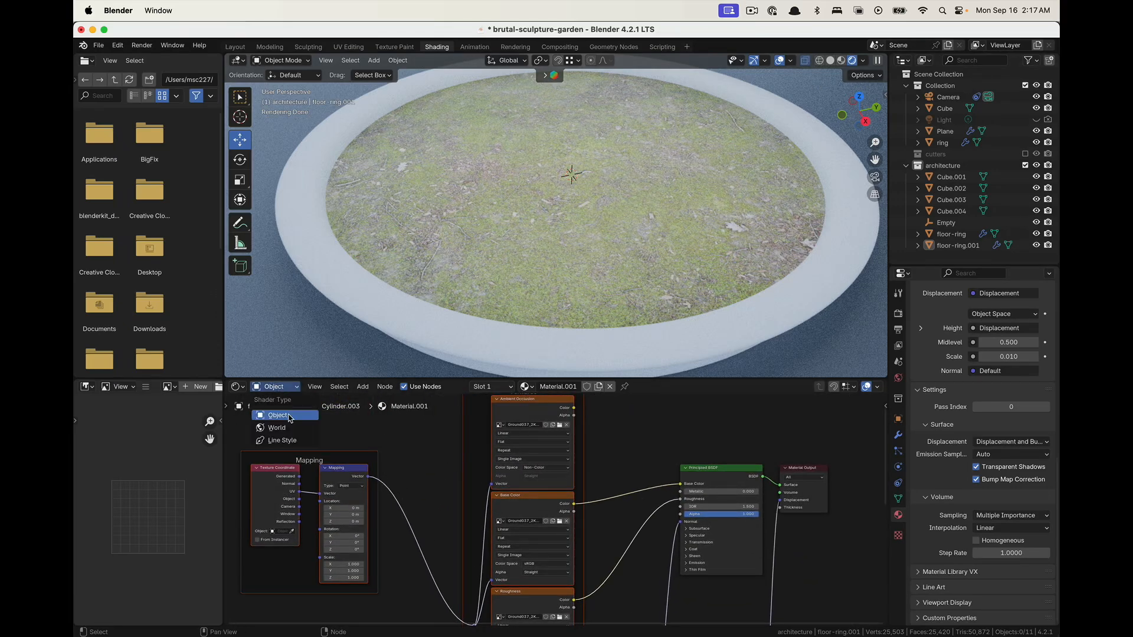
pyautogui.click(290, 426)
pyautogui.scroll(3, 558, 509)
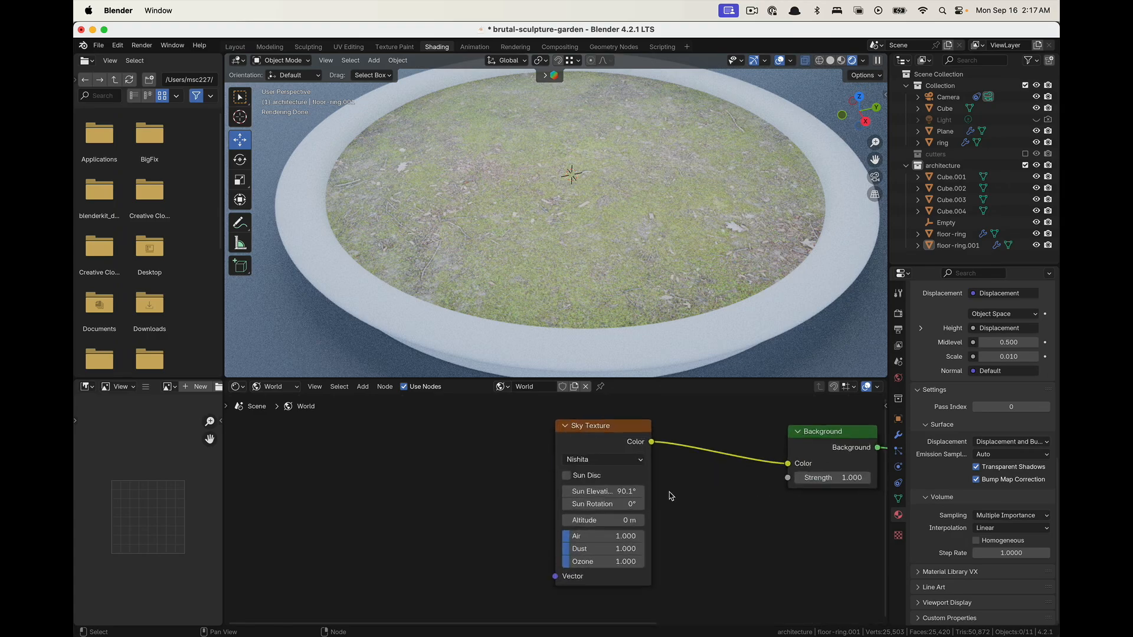
pyautogui.click(568, 472)
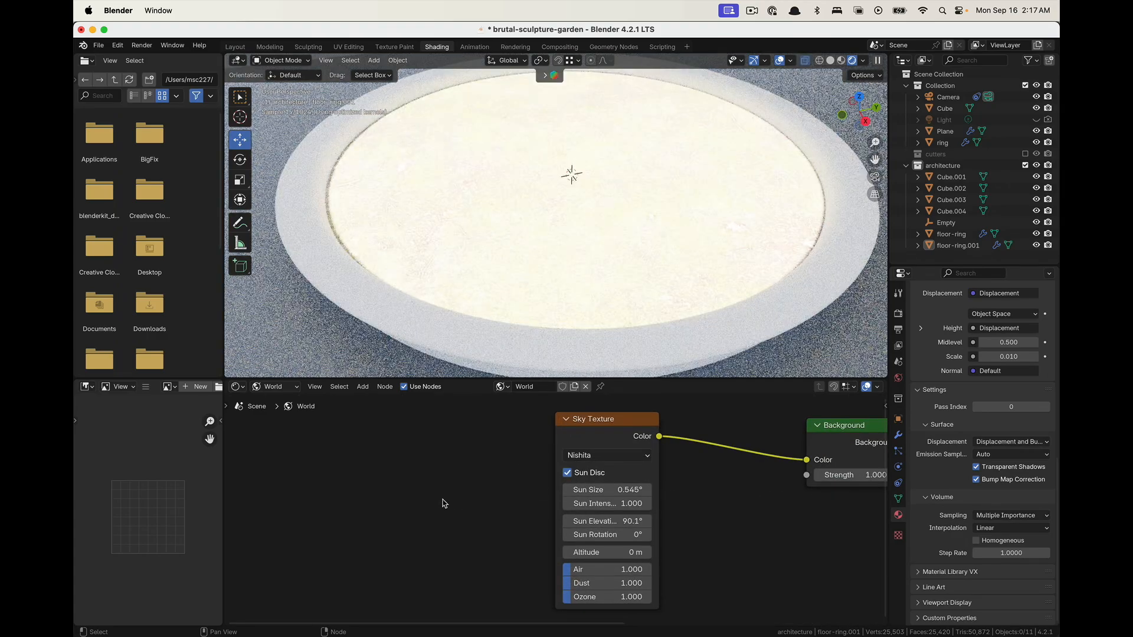
# Set the Sky Texture's Sun Intensity to 0.25 and its Sun Elevation to about 107°
pyautogui.moveTo(480, 271); pyautogui.dragTo(600, 234, button='middle')
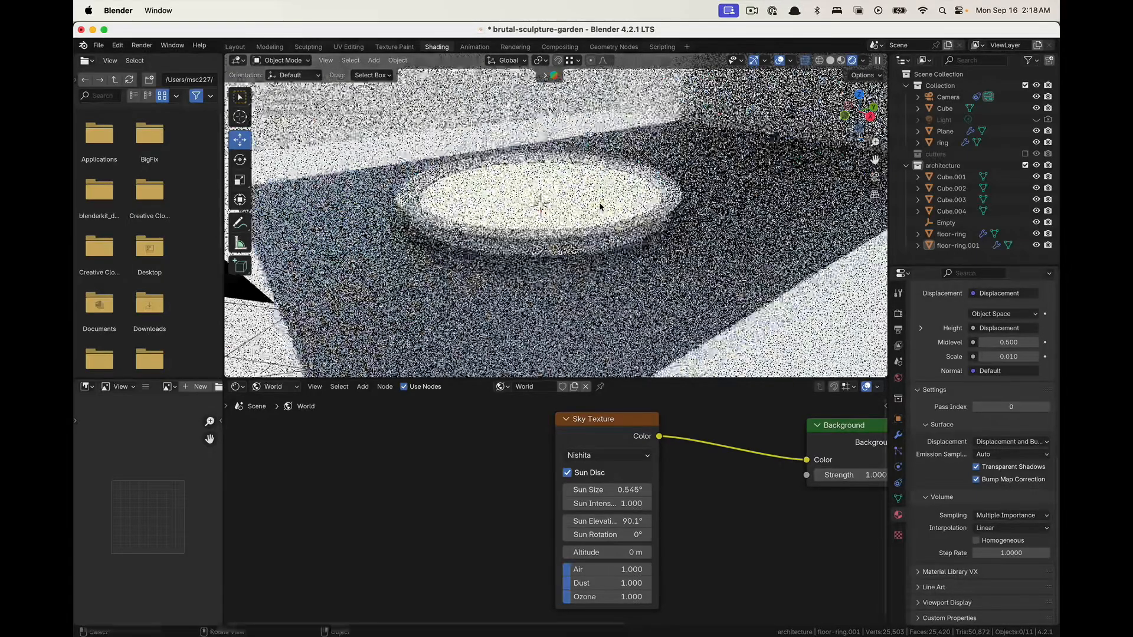
pyautogui.moveTo(746, 506); pyautogui.dragTo(653, 496, button='middle')
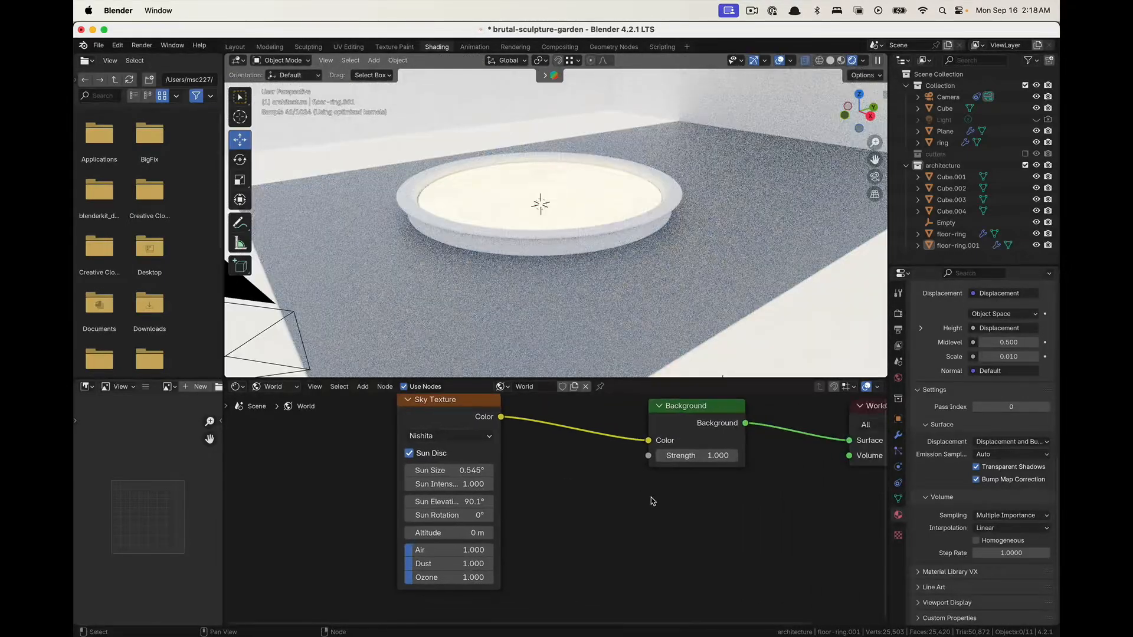
pyautogui.click(457, 484)
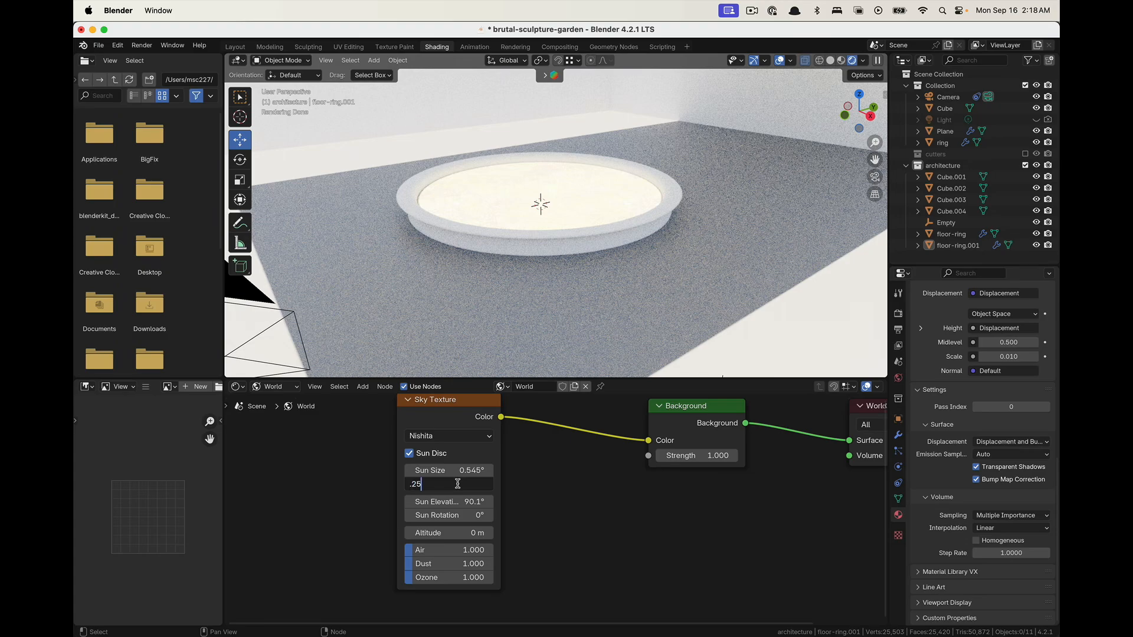
pyautogui.press('Return')
pyautogui.scroll(3, 519, 239)
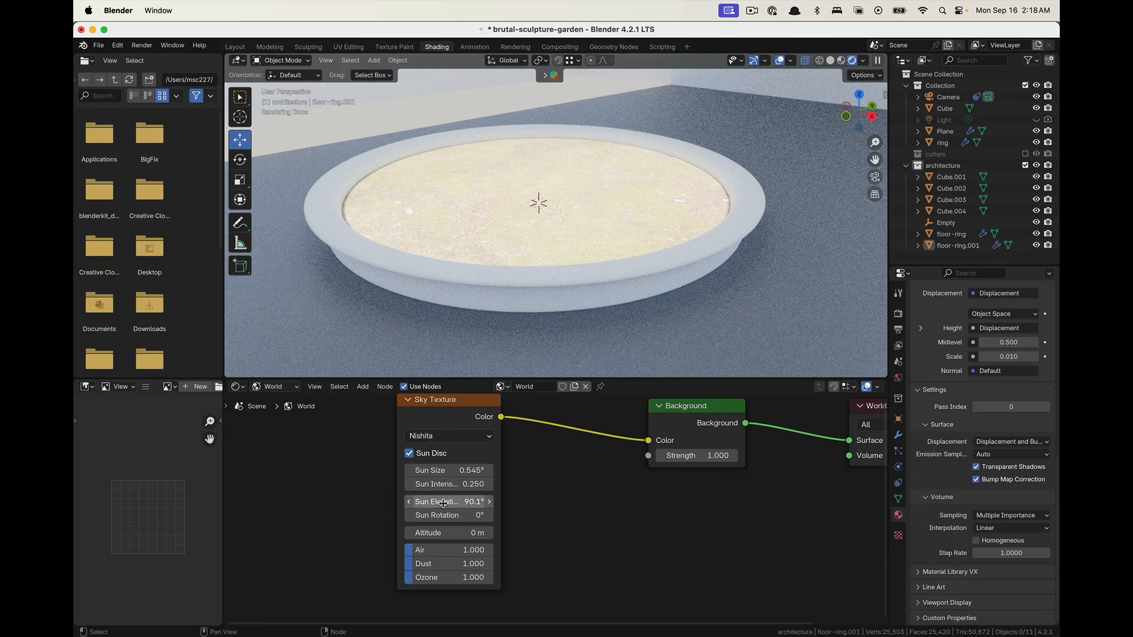
pyautogui.moveTo(443, 504); pyautogui.dragTo(481, 504)
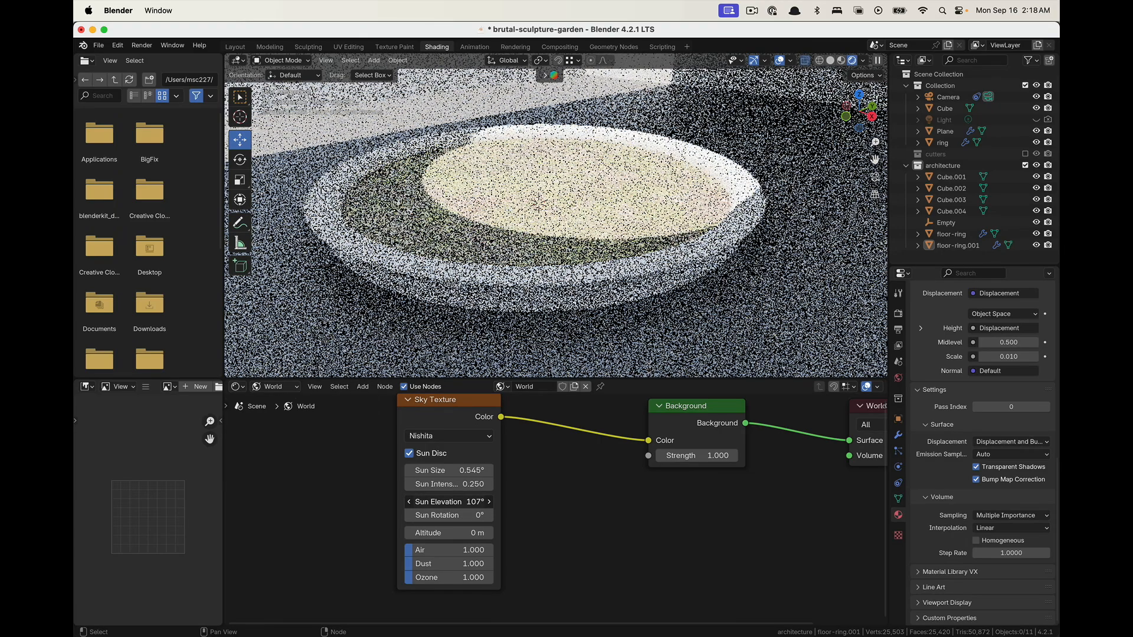
pyautogui.moveTo(645, 203); pyautogui.dragTo(567, 258, button='middle')
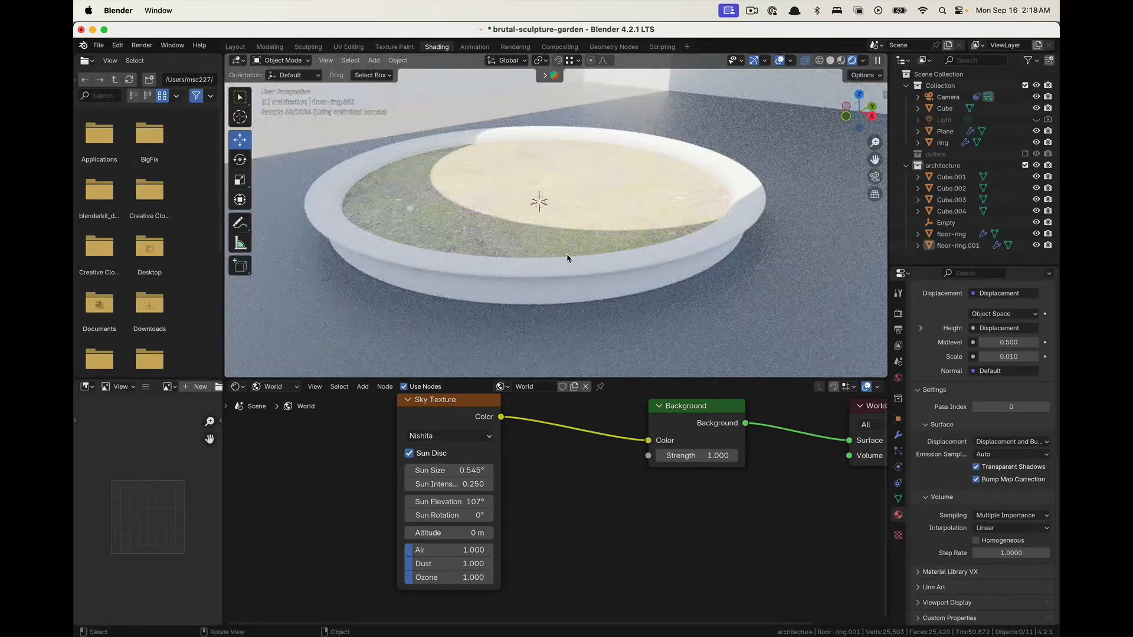
# Disable Sun Disc on the world's Sky Texture
pyautogui.click(409, 453)
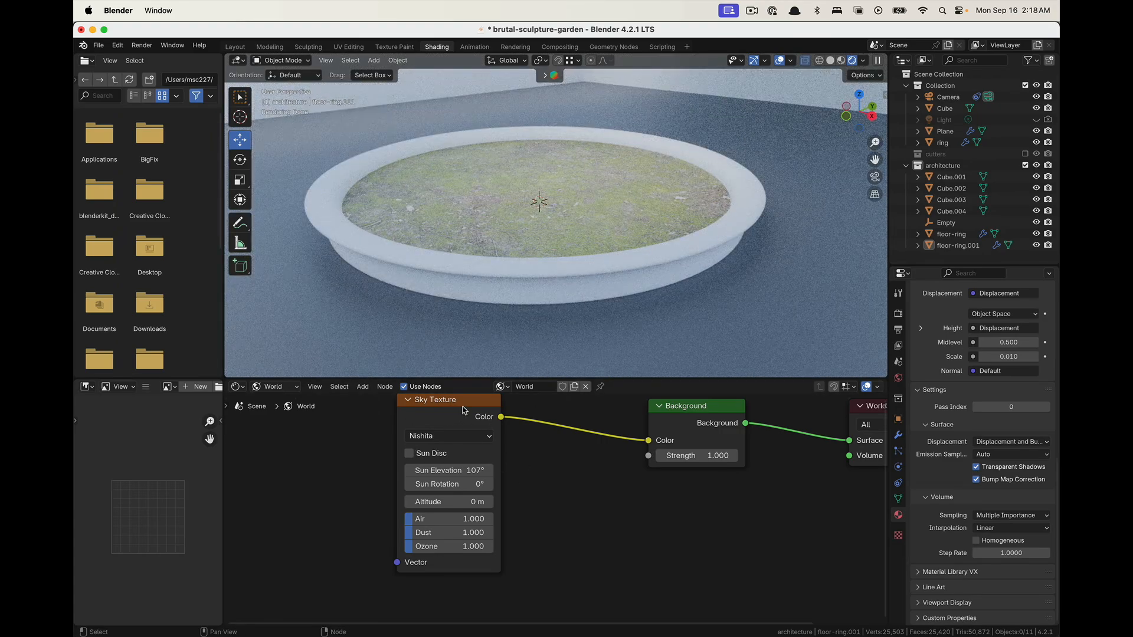
pyautogui.moveTo(510, 272); pyautogui.dragTo(515, 308, button='middle')
# Select the outer floor ring and create a new material for it in the object shader nodes
pyautogui.click(519, 320)
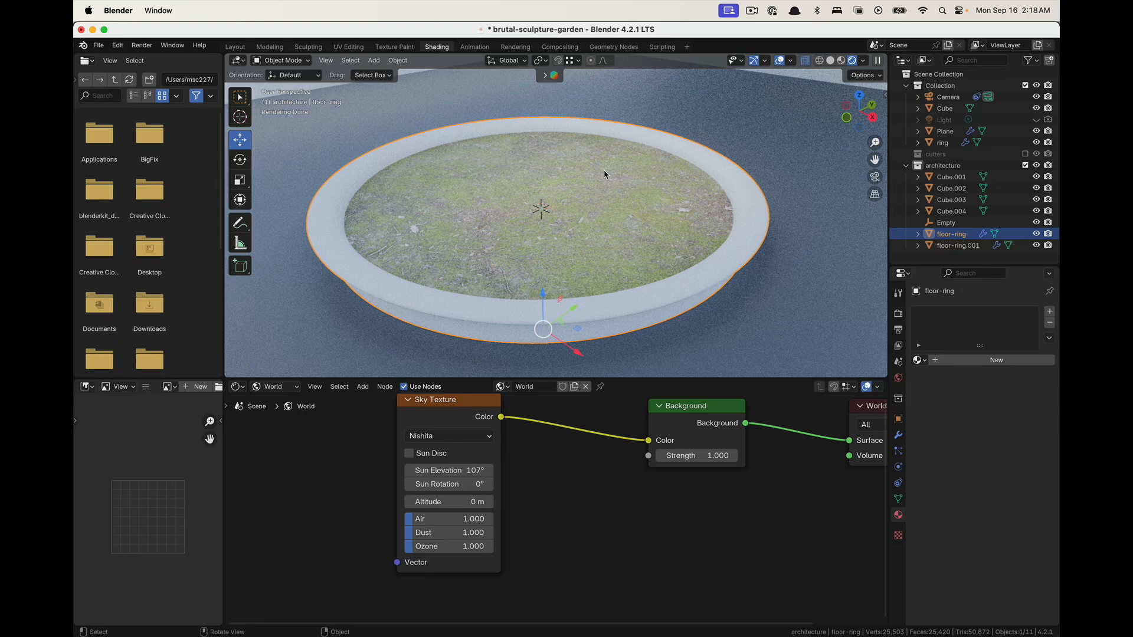
pyautogui.moveTo(479, 320); pyautogui.dragTo(481, 339, button='middle')
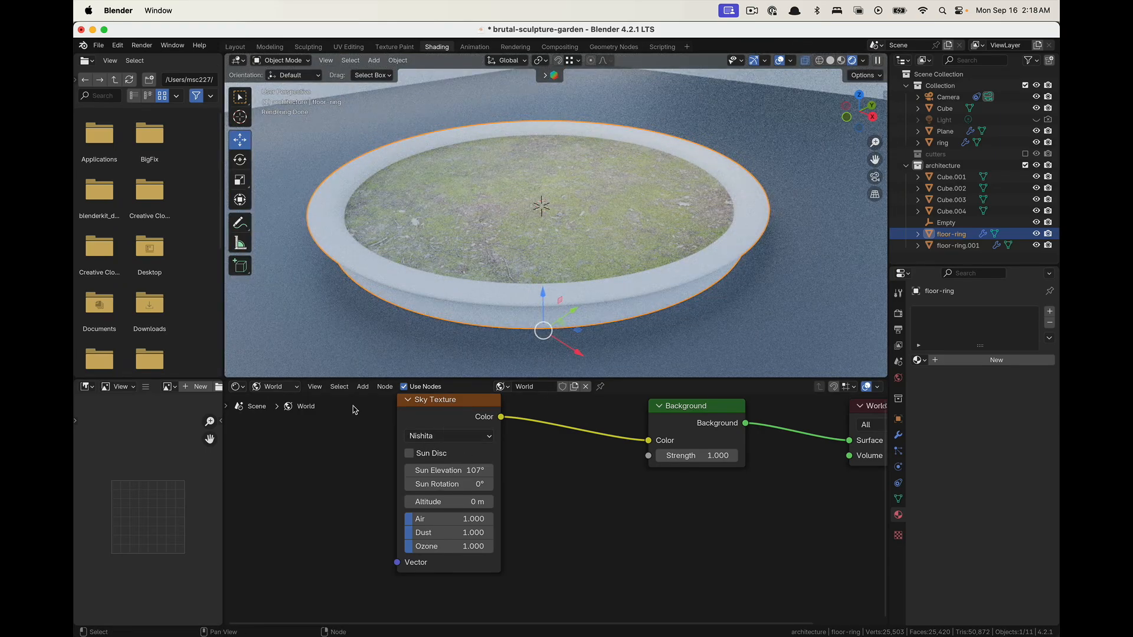
pyautogui.click(274, 386)
pyautogui.click(274, 412)
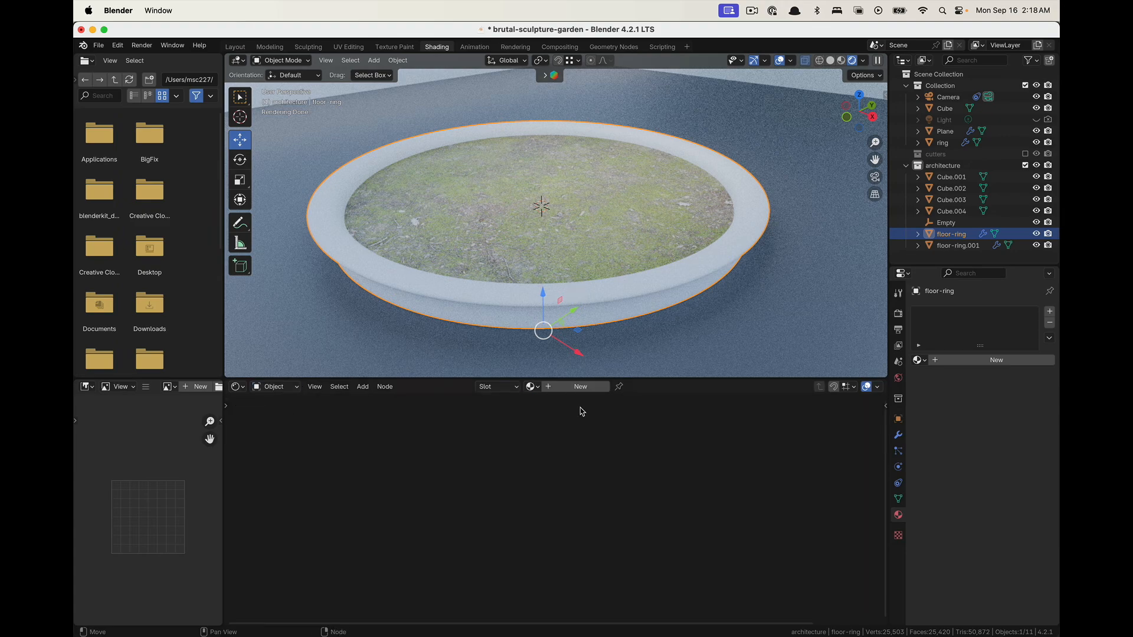
pyautogui.click(581, 387)
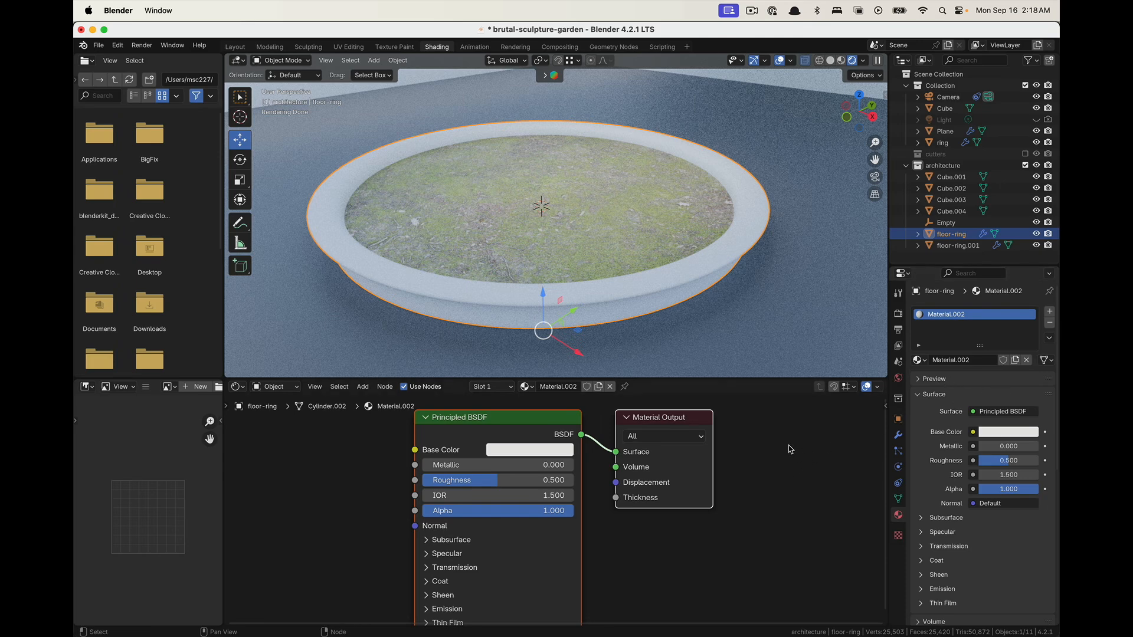
pyautogui.moveTo(364, 452); pyautogui.dragTo(534, 485, button='middle')
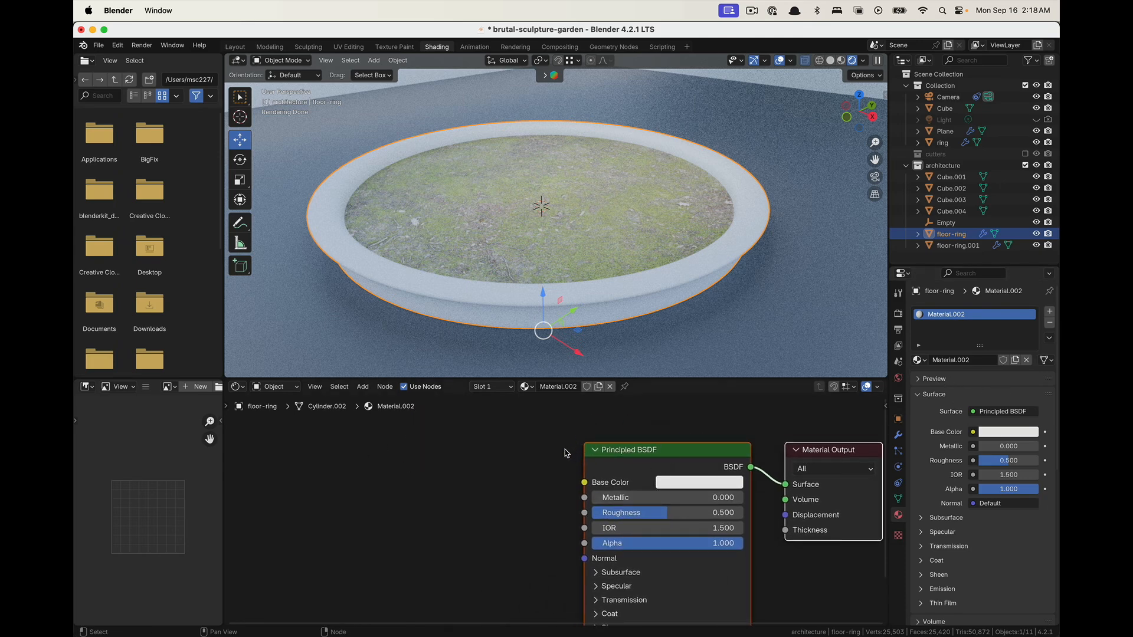
pyautogui.scroll(-2, 571, 481)
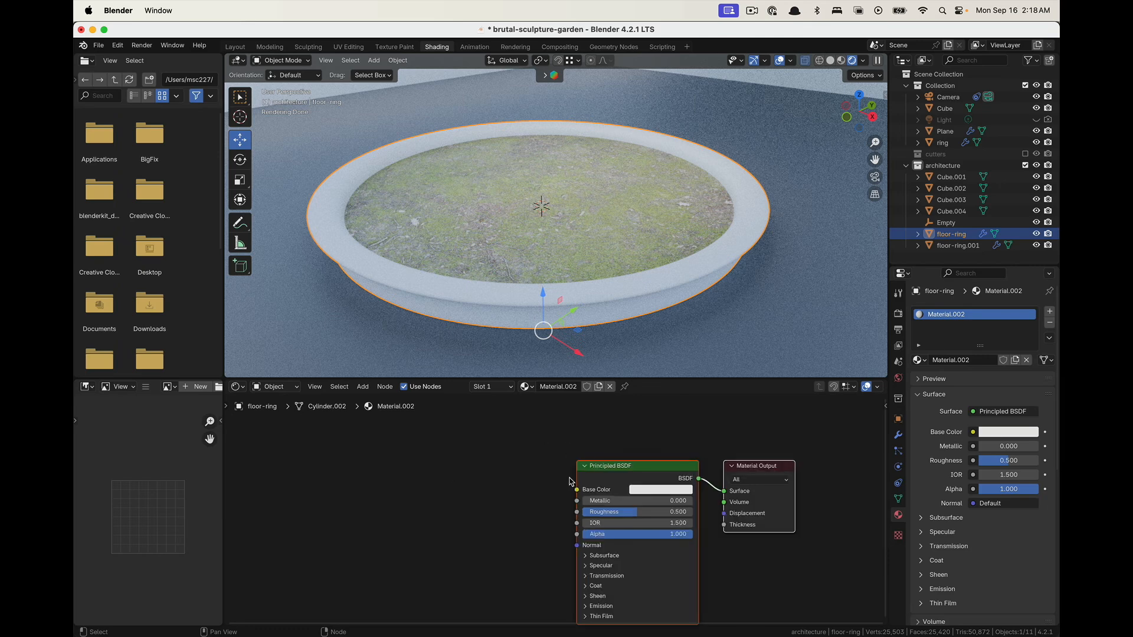
# Start a Principled texture setup on the ring material's Principled BSDF and open the Concrete042A_2K-JPG texture folder
pyautogui.hotkey('shift', 'w')
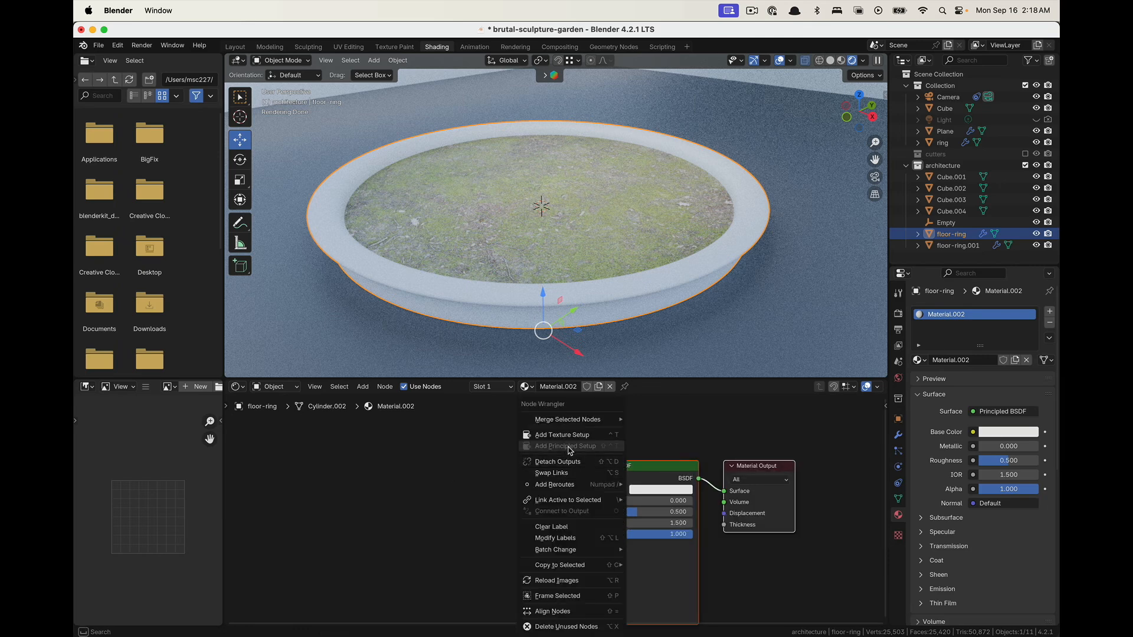
pyautogui.click(441, 466)
pyautogui.click(646, 472)
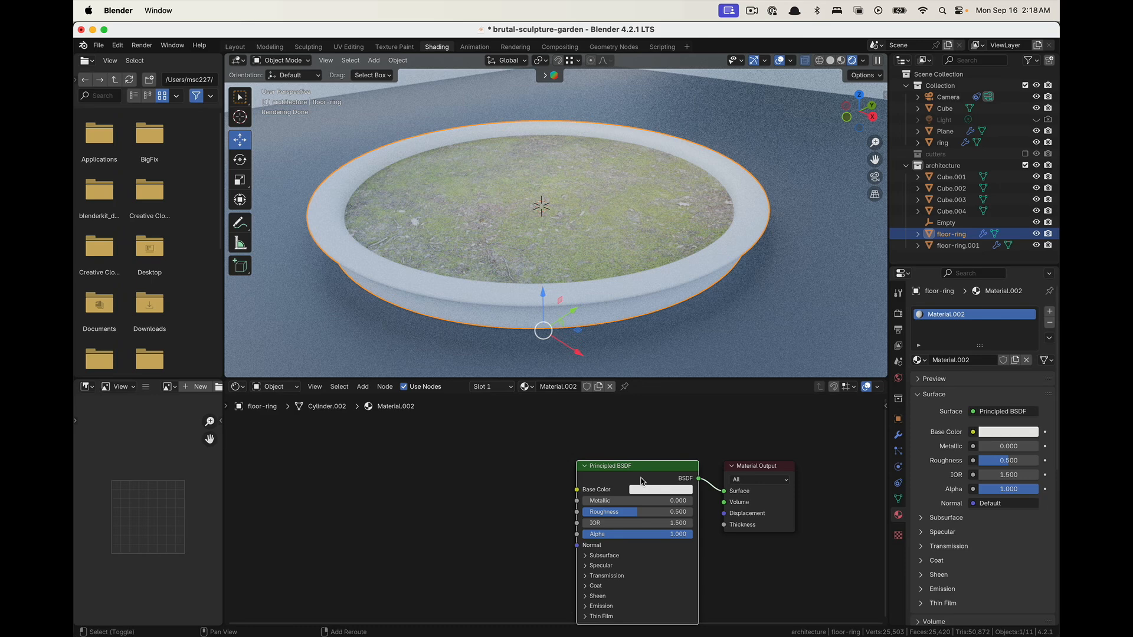
pyautogui.hotkey('shift', 'w')
pyautogui.click(603, 447)
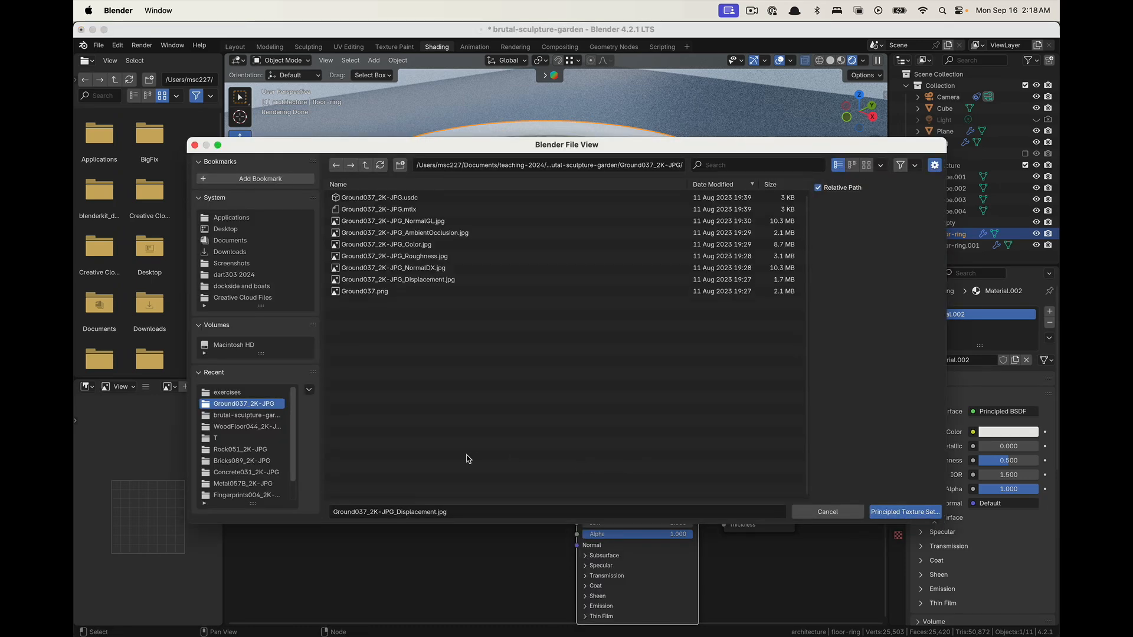
pyautogui.click(366, 165)
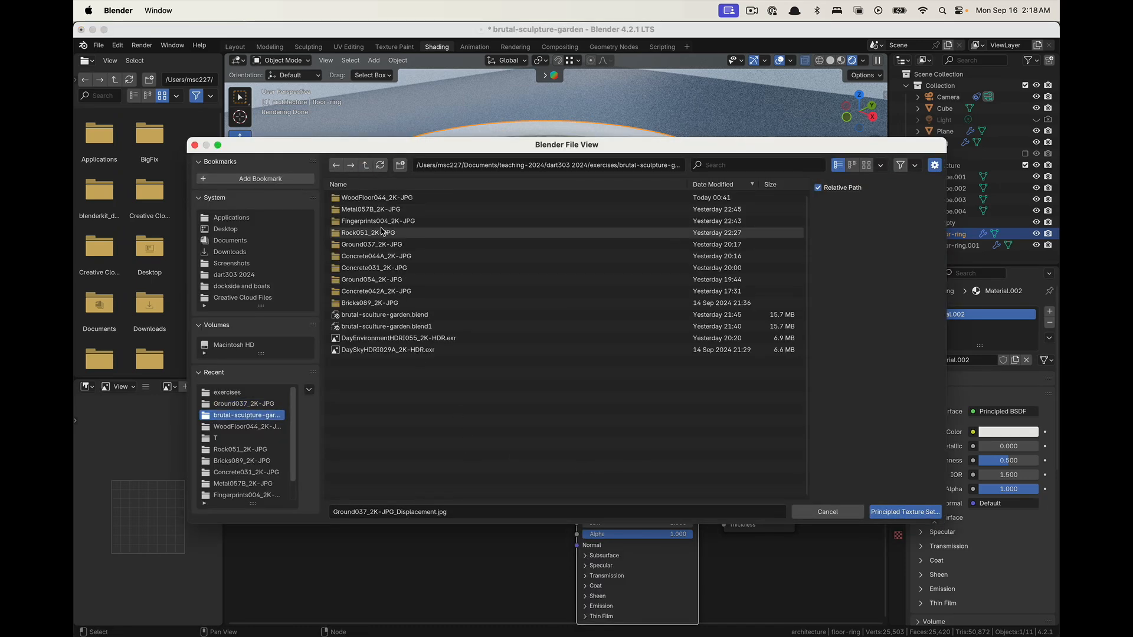
pyautogui.click(354, 256)
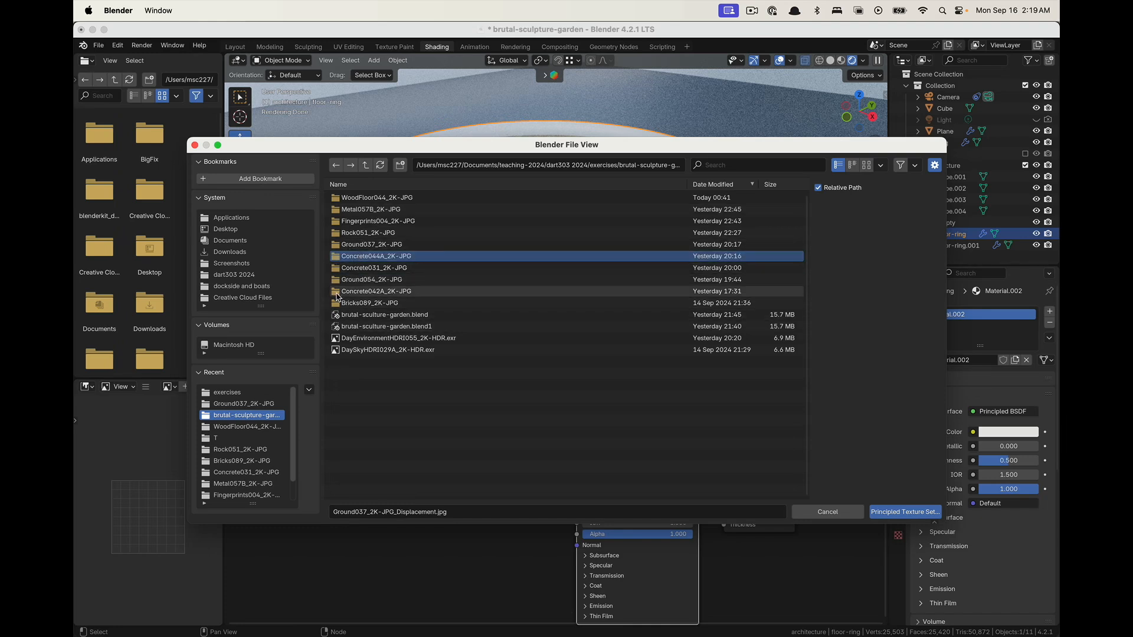
pyautogui.click(339, 292)
pyautogui.doubleClick(373, 295)
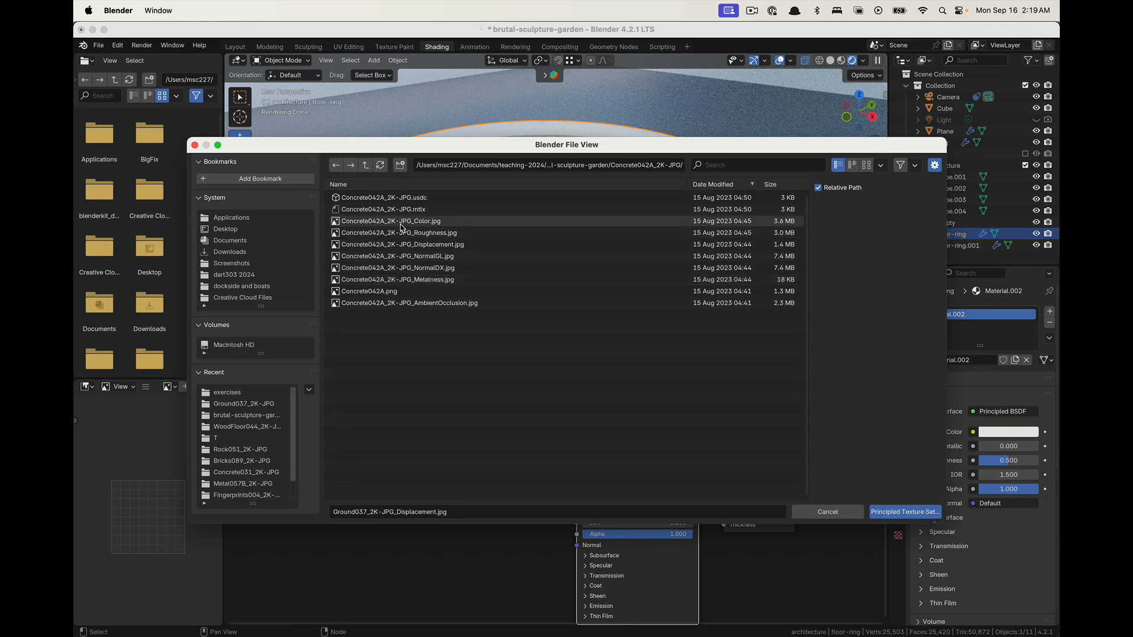
pyautogui.moveTo(403, 226)
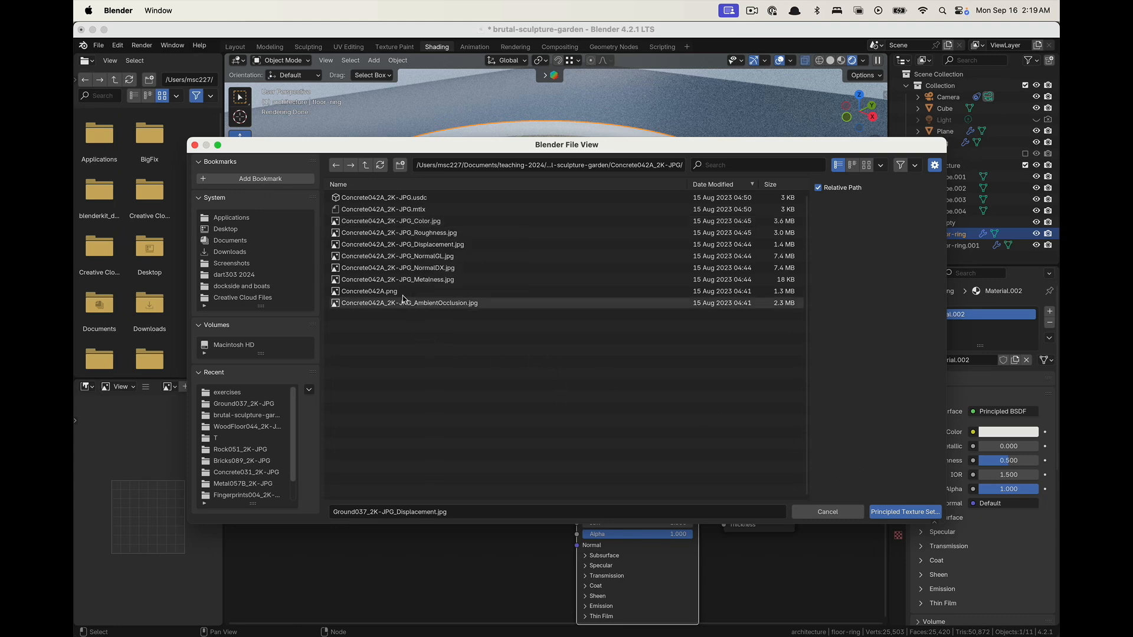
# Load the Concrete042A AmbientOcclusion, Metalness, NormalGL, Displacement, Roughness and Color maps into the ring's material
pyautogui.click(421, 303)
pyautogui.keyDown('ctrl'); pyautogui.click(428, 280); pyautogui.keyUp('ctrl')
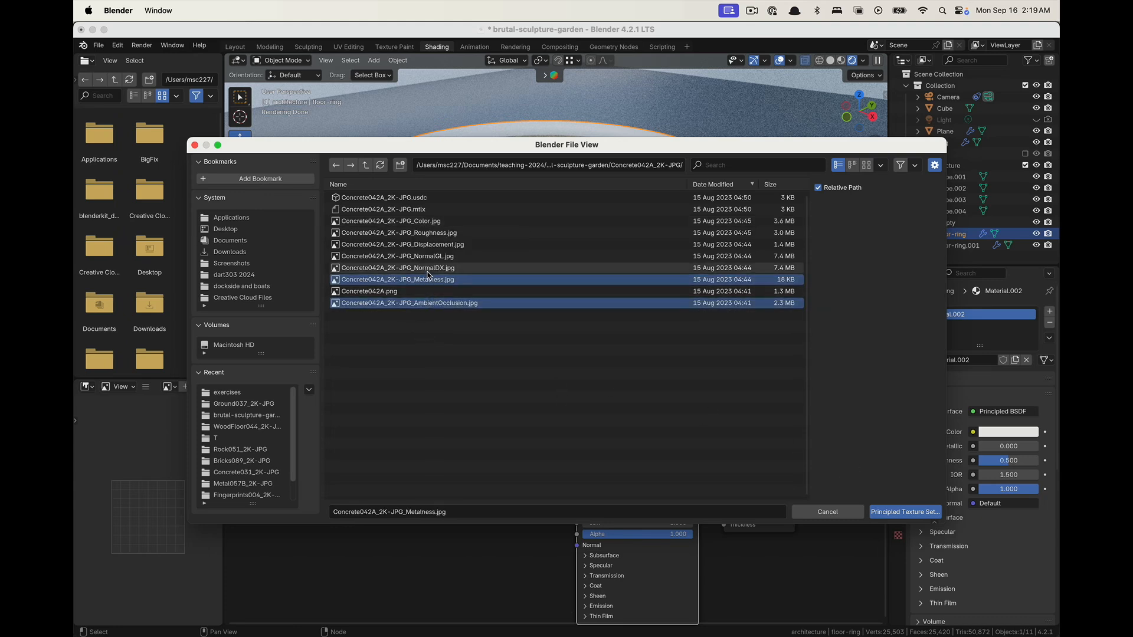
pyautogui.keyDown('ctrl'); pyautogui.click(428, 256); pyautogui.keyUp('ctrl')
pyautogui.keyDown('ctrl'); pyautogui.click(428, 245); pyautogui.keyUp('ctrl')
pyautogui.keyDown('ctrl'); pyautogui.click(428, 233); pyautogui.keyUp('ctrl')
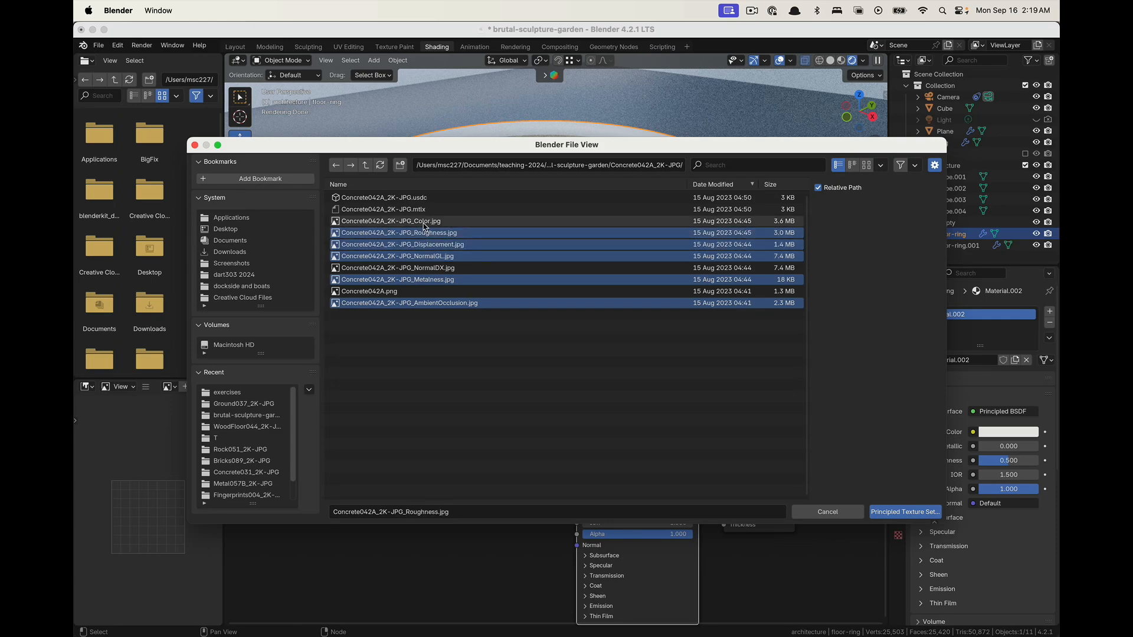
pyautogui.keyDown('ctrl'); pyautogui.click(428, 221); pyautogui.keyUp('ctrl')
pyautogui.click(905, 512)
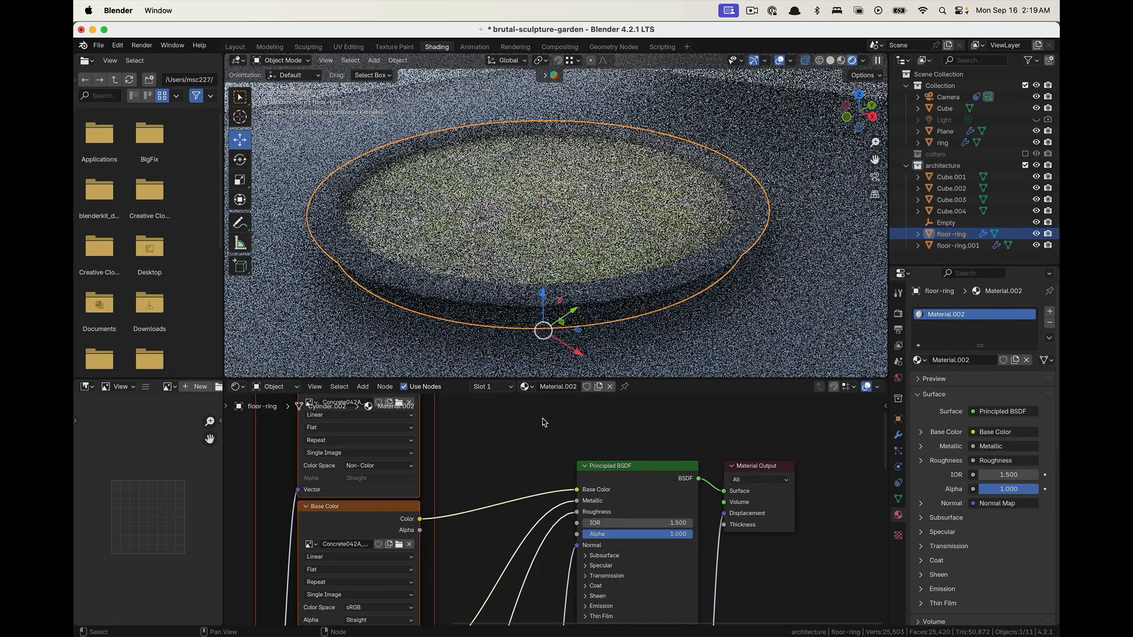
pyautogui.scroll(-3, 535, 450)
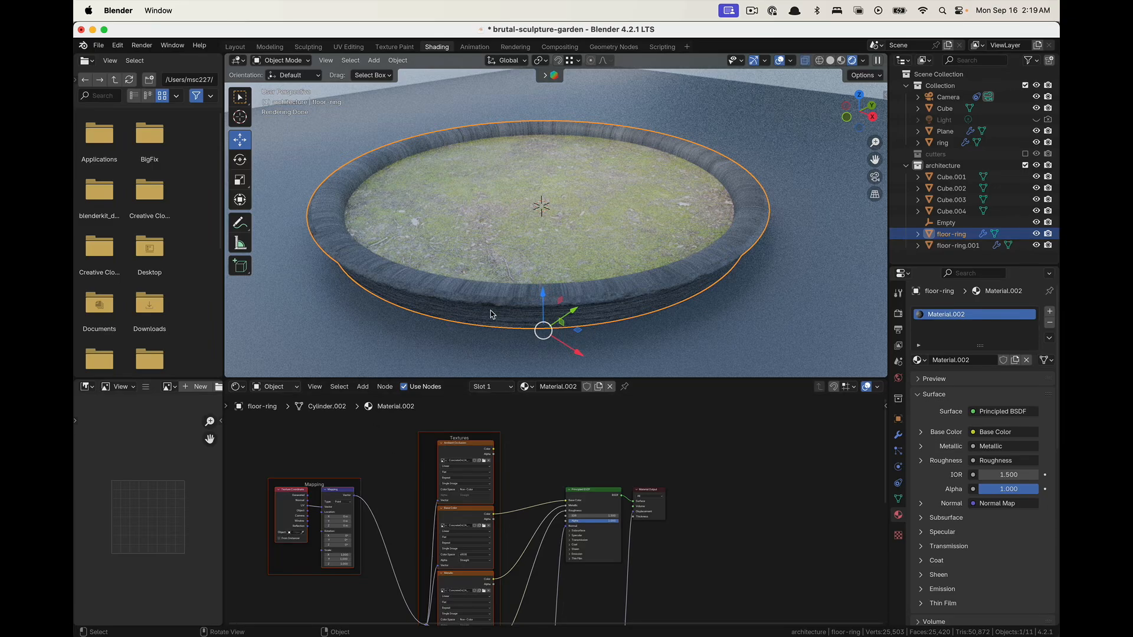
# Unwrap the entire floor ring mesh with Smart UV Project at its default settings and return to Object Mode
pyautogui.press('Tab')
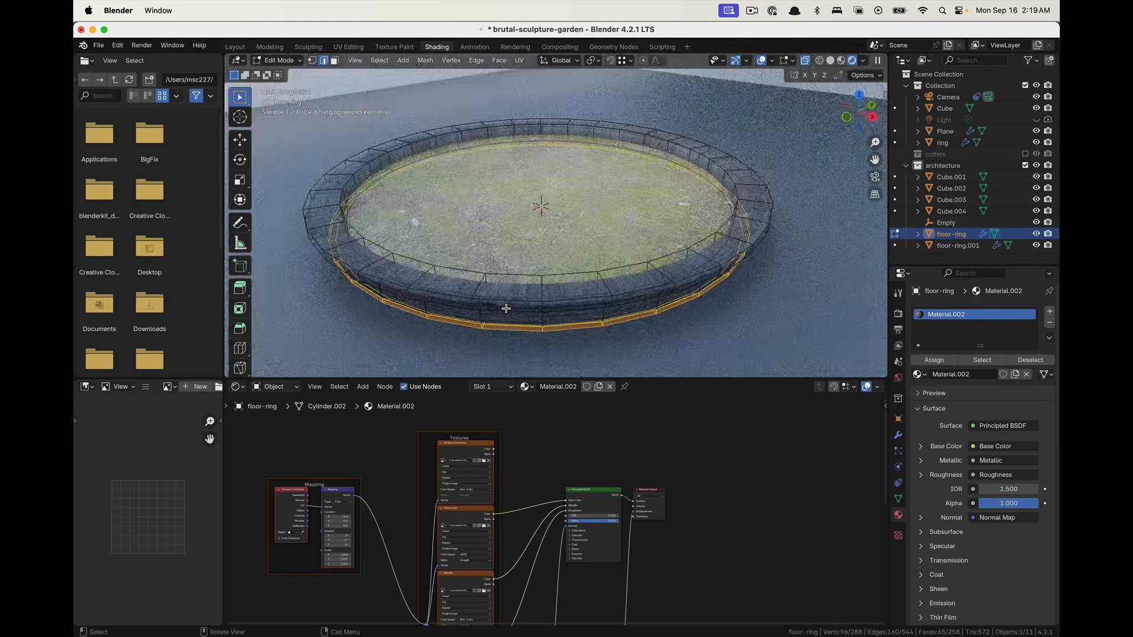
pyautogui.press('a')
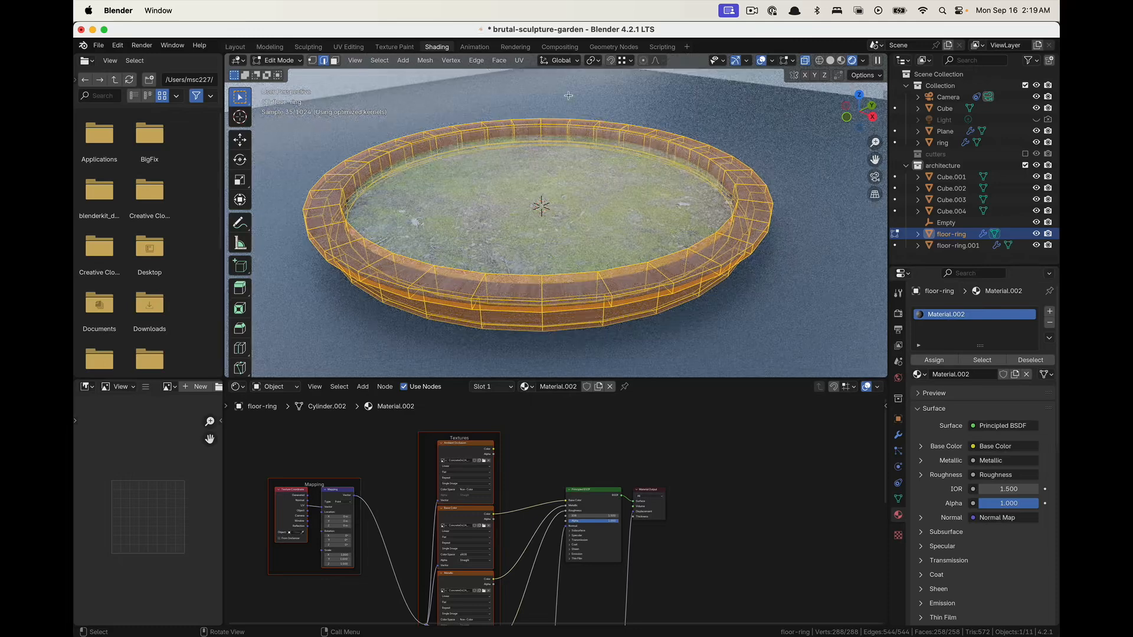
pyautogui.click(518, 60)
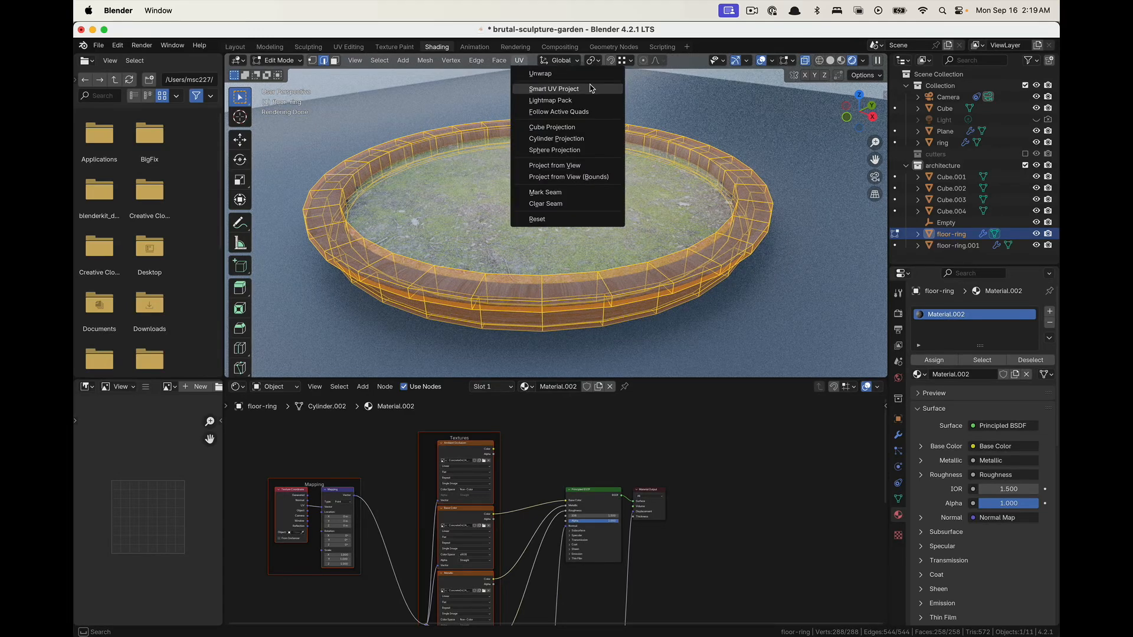
pyautogui.click(521, 61)
pyautogui.click(522, 62)
pyautogui.click(522, 63)
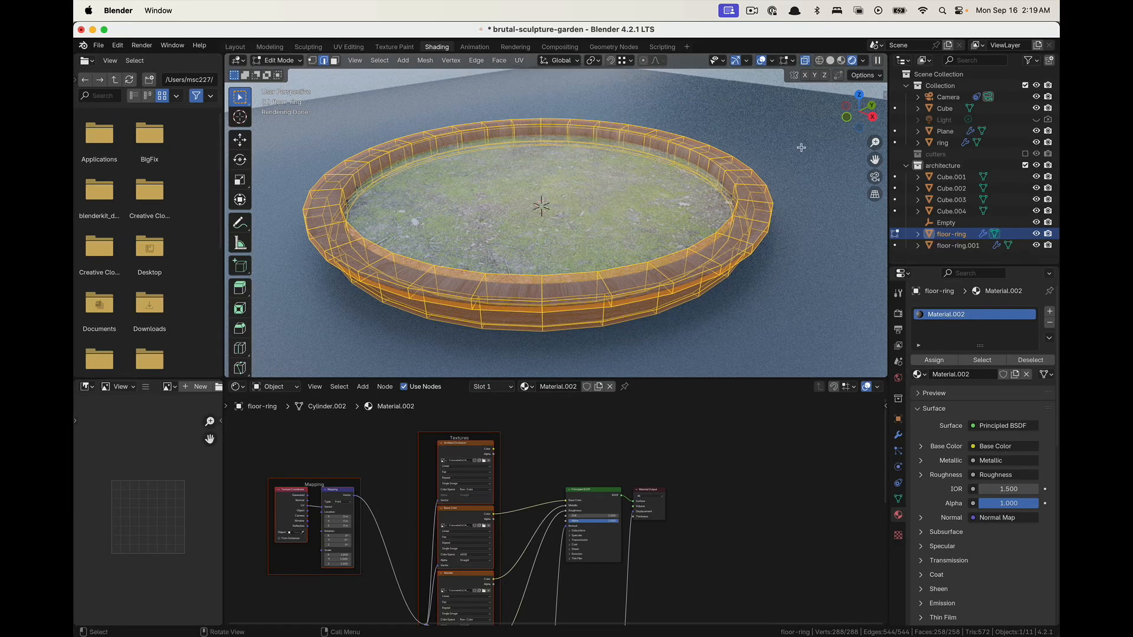
pyautogui.click(525, 61)
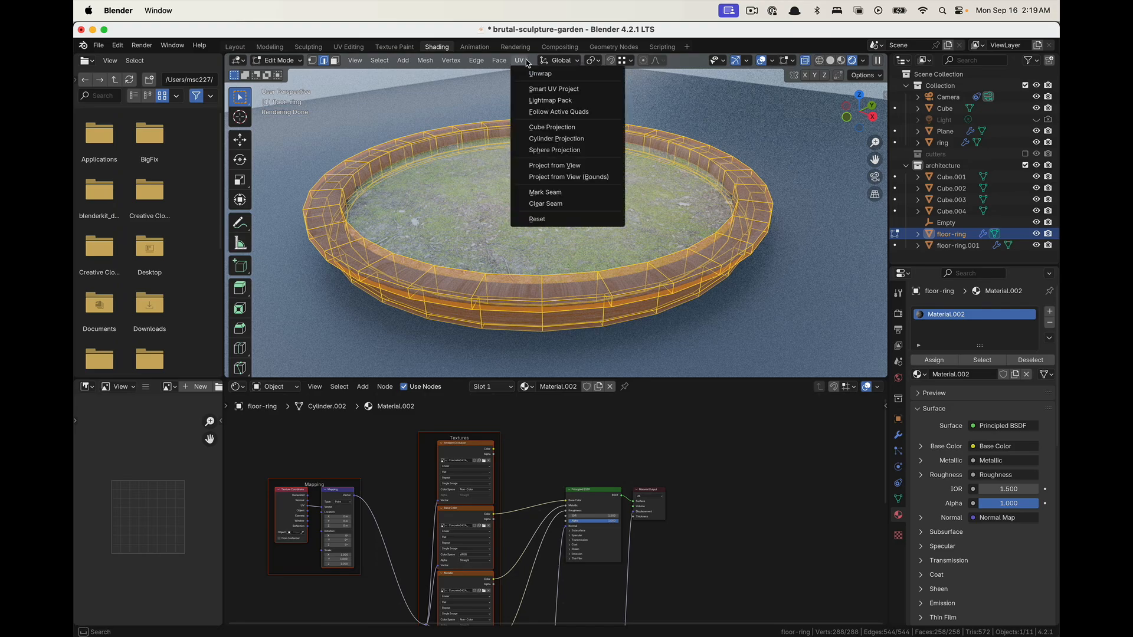
pyautogui.click(537, 89)
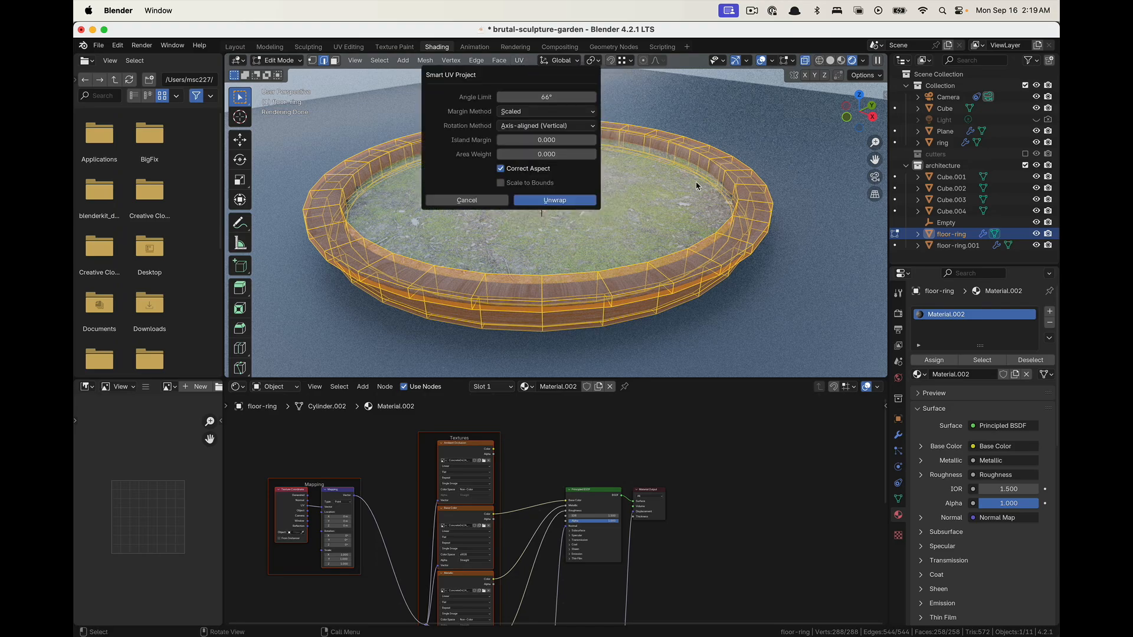
pyautogui.click(539, 199)
pyautogui.press('Tab')
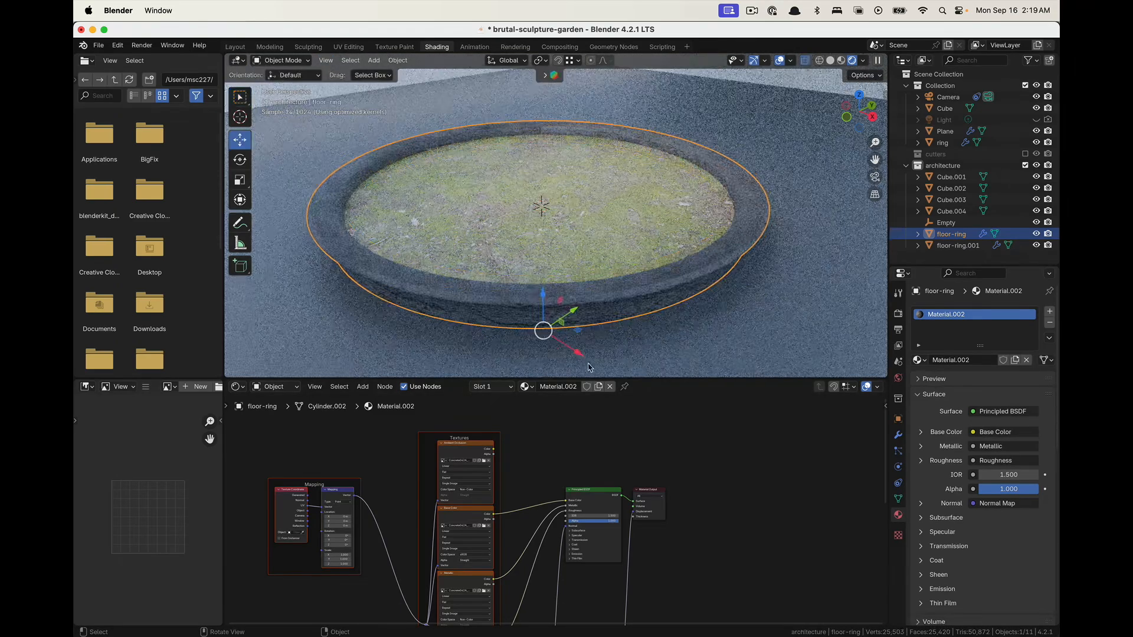
# Lower the Normal Map strength in the ring's material to 0.64
pyautogui.moveTo(589, 367); pyautogui.dragTo(592, 223, button='middle')
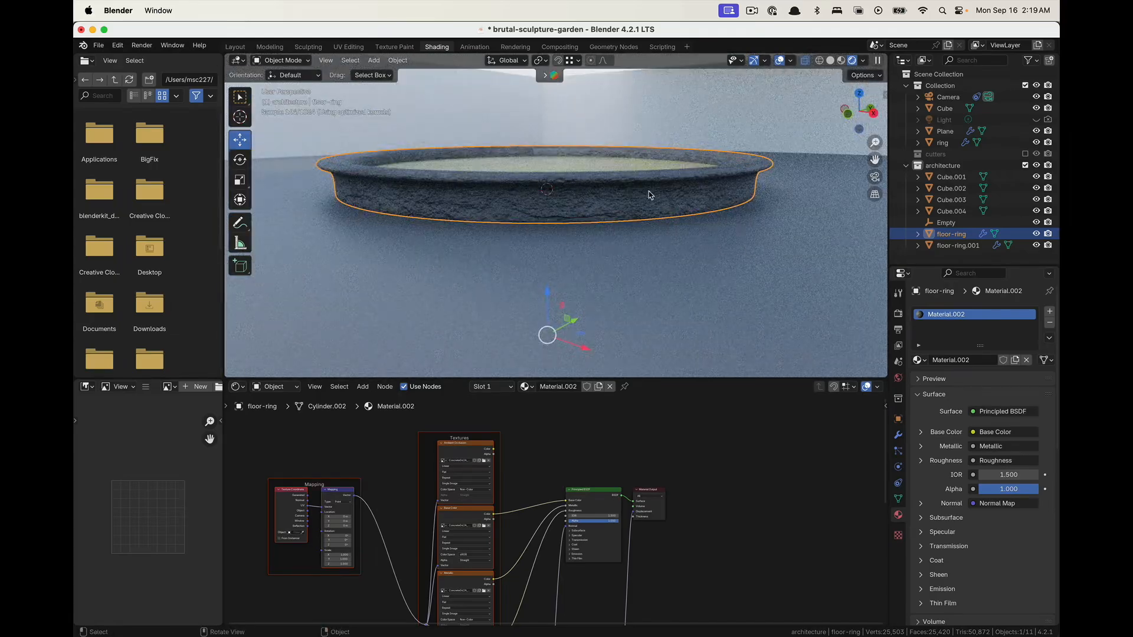
pyautogui.moveTo(649, 198); pyautogui.dragTo(547, 228, button='middle')
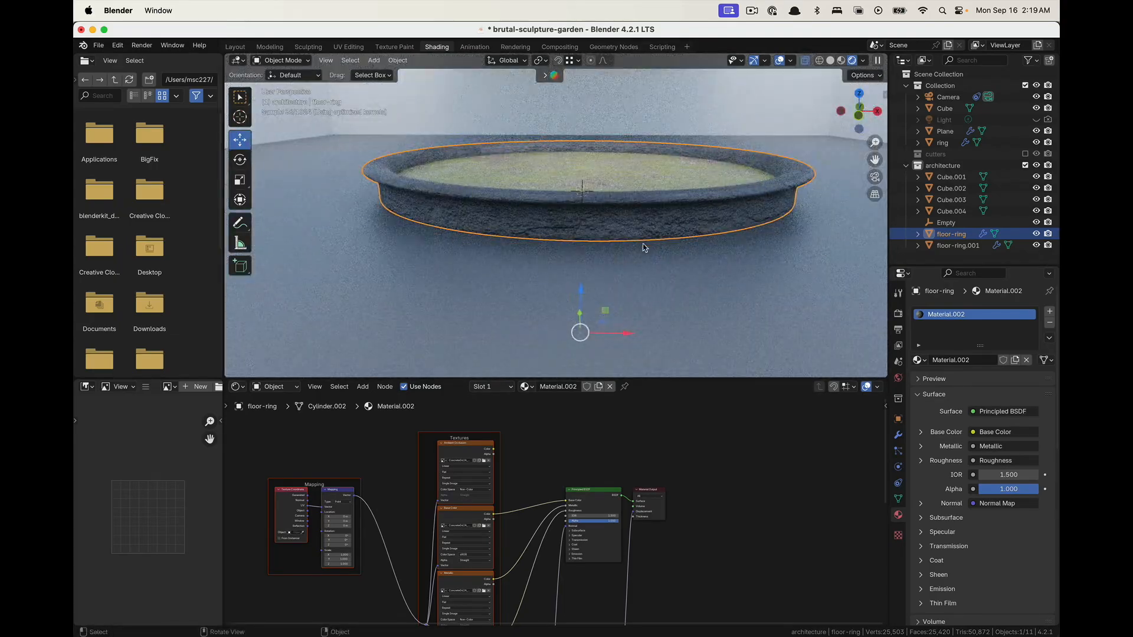
pyautogui.moveTo(644, 248)
pyautogui.mouseDown(button='middle')
pyautogui.moveTo(608, 245)
pyautogui.moveTo(641, 241)
pyautogui.mouseUp(button='middle')
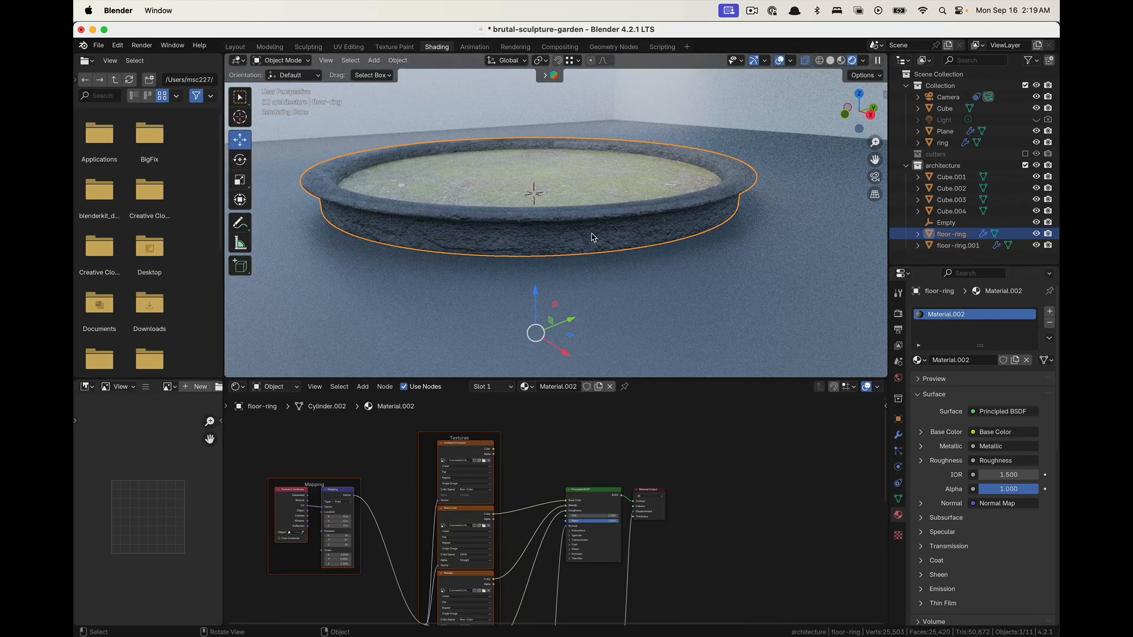
pyautogui.scroll(-3, 538, 479)
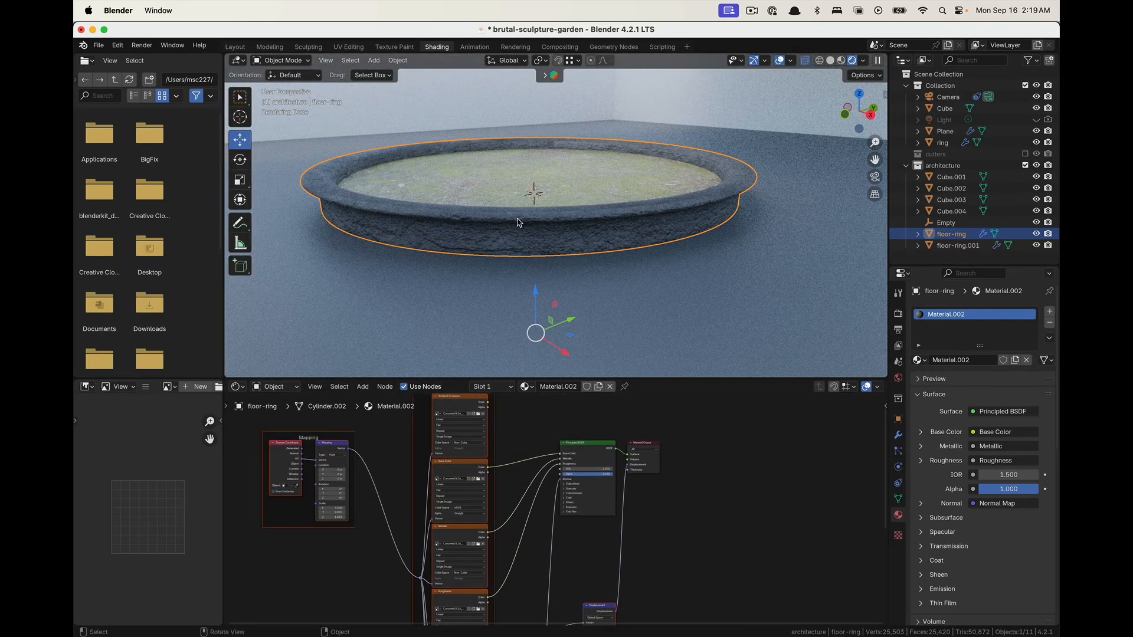
pyautogui.scroll(5, 711, 430)
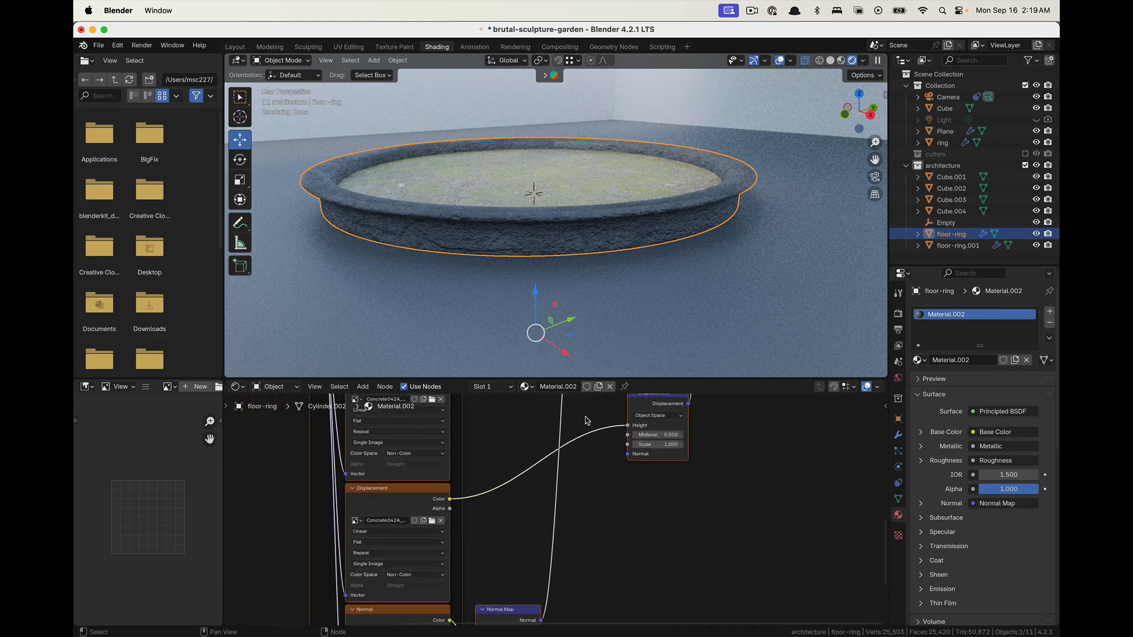
pyautogui.moveTo(523, 531); pyautogui.dragTo(545, 412, button='middle')
pyautogui.scroll(4, 619, 517)
pyautogui.keyDown('shift'); pyautogui.moveTo(527, 550); pyautogui.dragTo(592, 556); pyautogui.keyUp('shift')
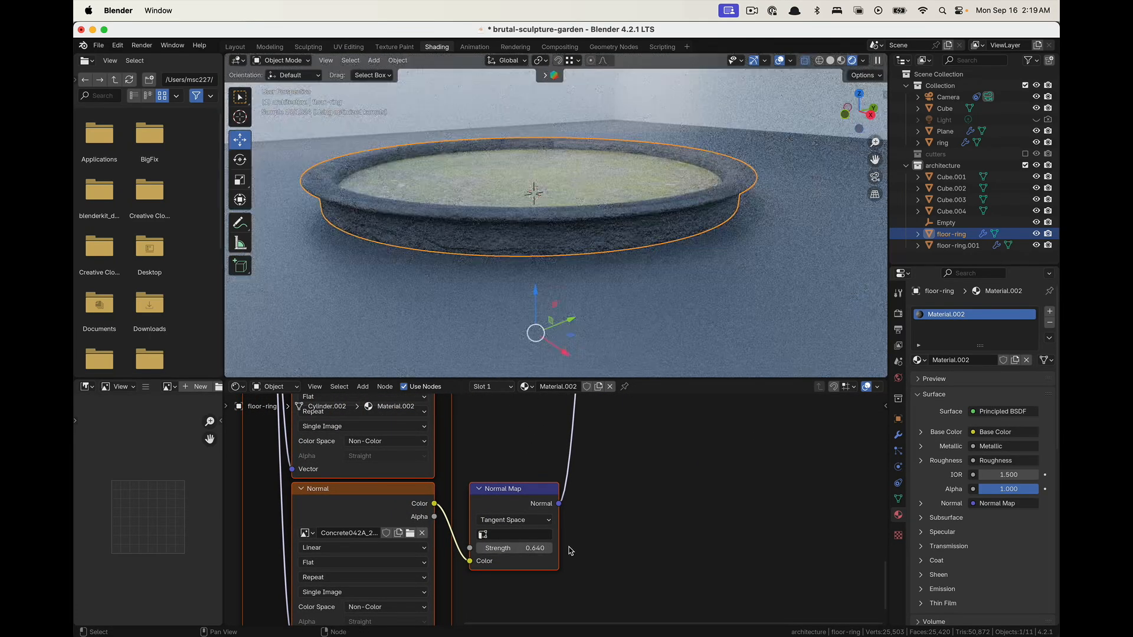
# Switch the viewport to Material Preview shading and reduce the ring's Normal Map strength to 0.38
pyautogui.click(841, 60)
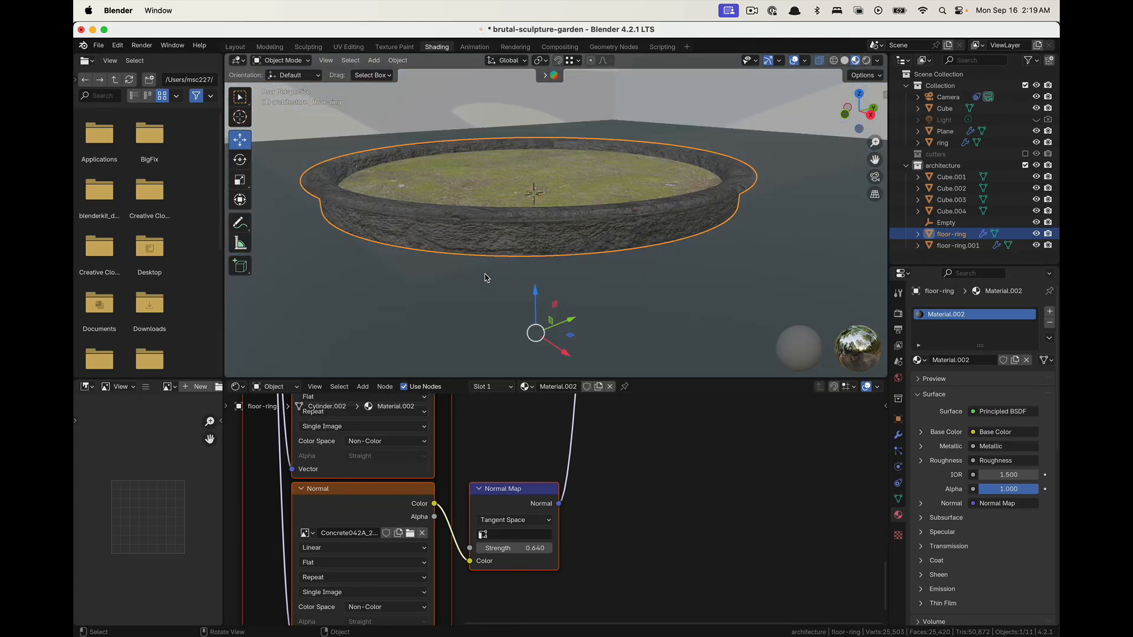
pyautogui.scroll(5, 550, 250)
pyautogui.keyDown('shift'); pyautogui.moveTo(514, 548); pyautogui.dragTo(479, 549); pyautogui.keyUp('shift')
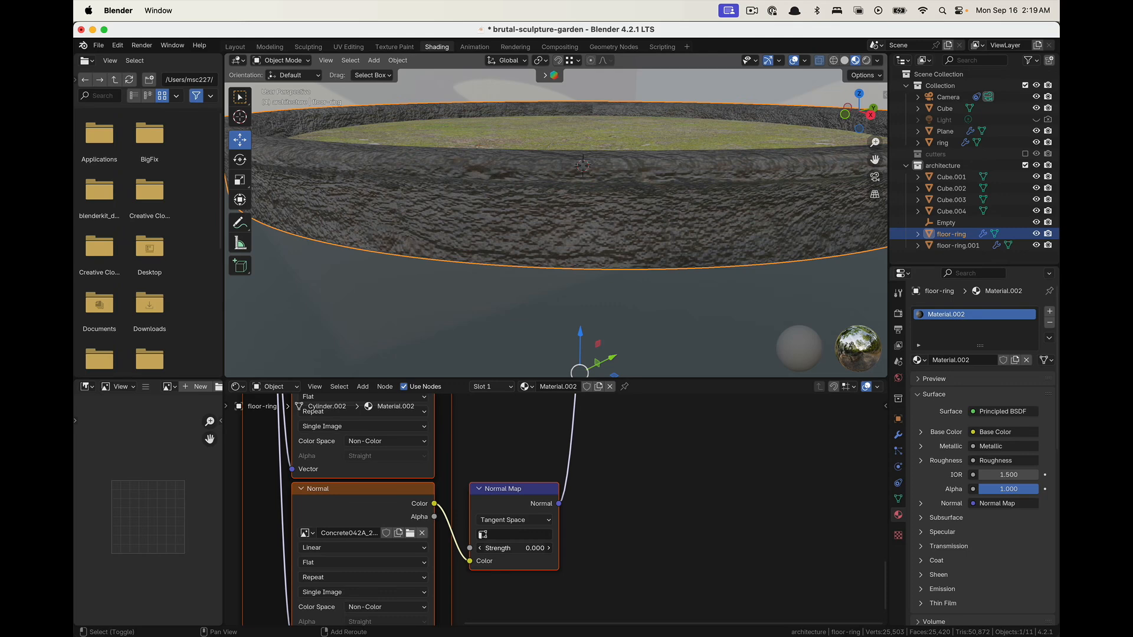
pyautogui.scroll(-4, 682, 202)
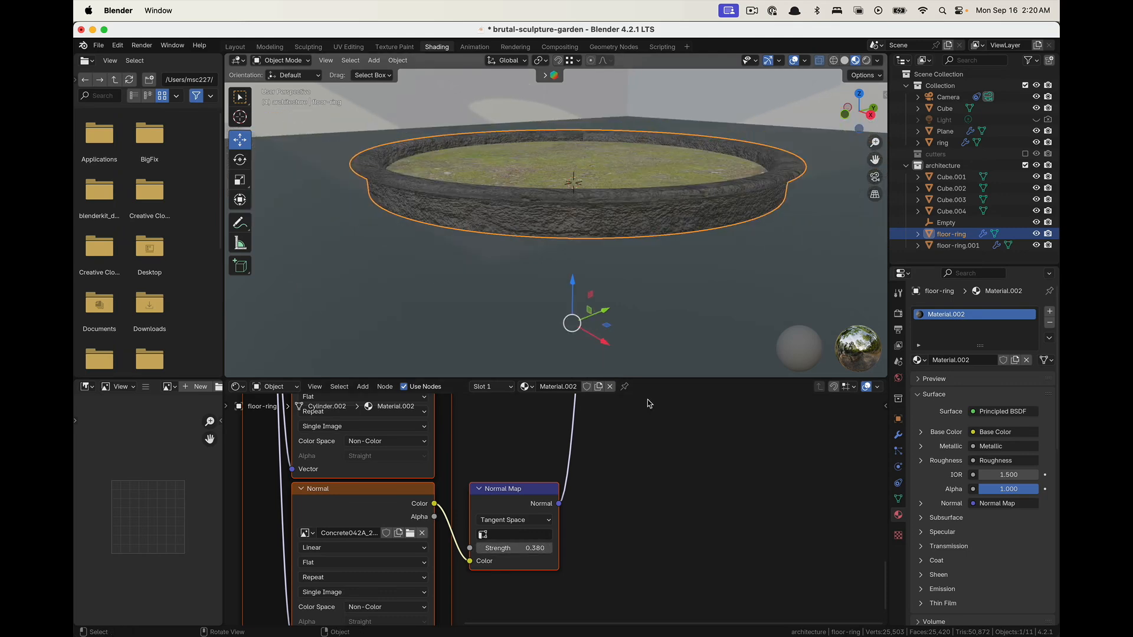
# Set the Displacement node's scale to 0.01 in the ring's material
pyautogui.moveTo(635, 511); pyautogui.dragTo(527, 618, button='middle')
pyautogui.moveTo(637, 402); pyautogui.dragTo(576, 533, button='middle')
pyautogui.scroll(-2, 629, 431)
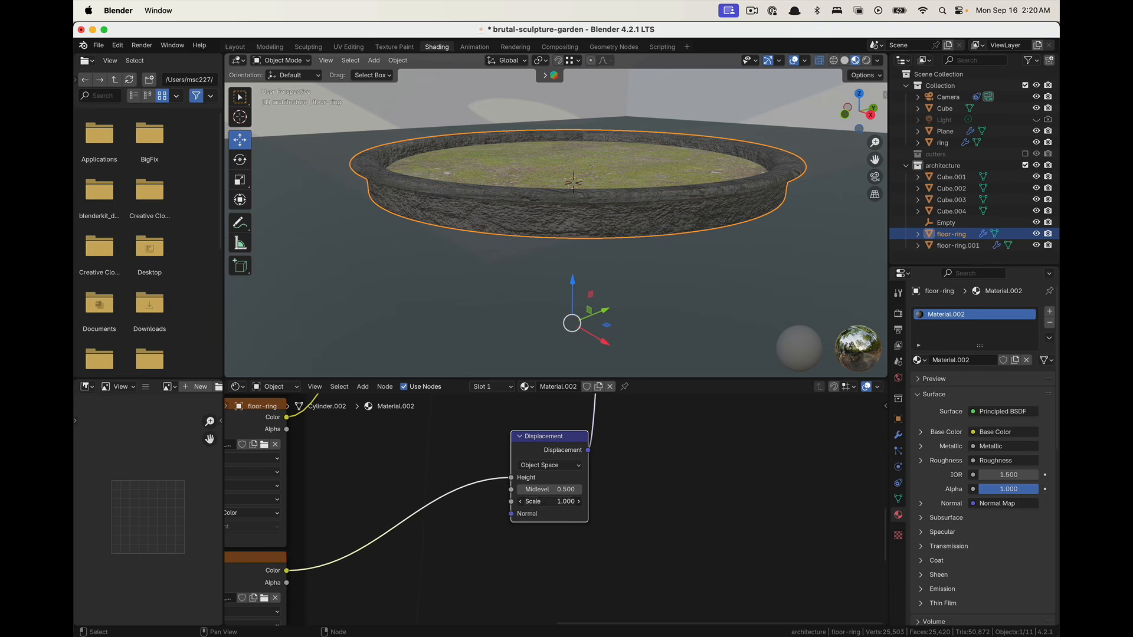
pyautogui.click(574, 501)
pyautogui.write('.01')
pyautogui.press('Return')
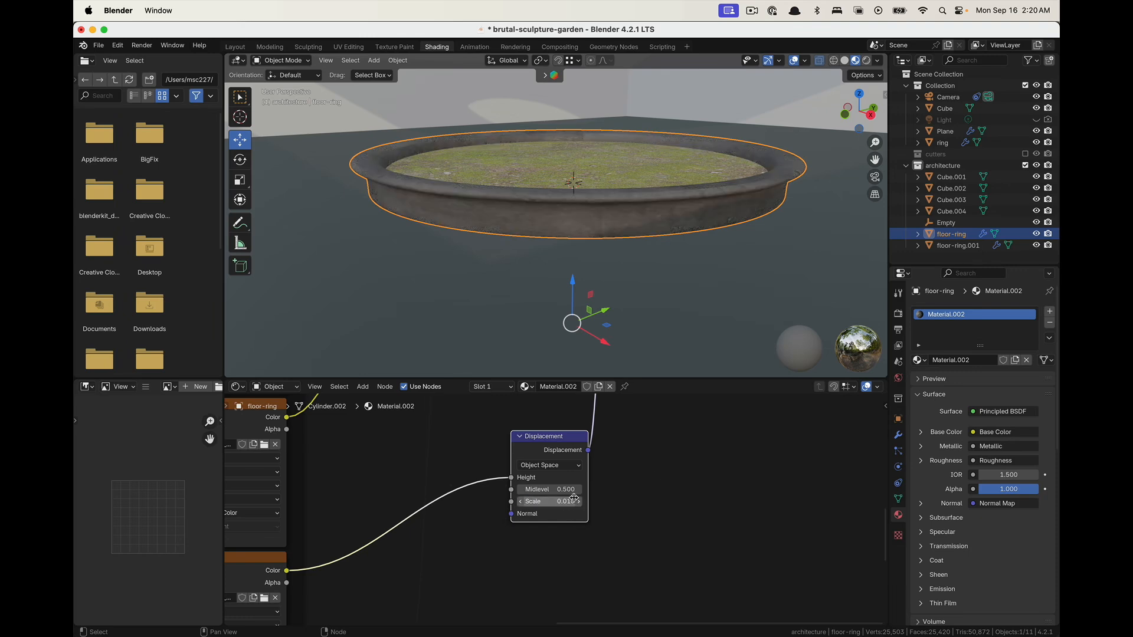
pyautogui.scroll(5, 562, 183)
pyautogui.scroll(-3, 560, 207)
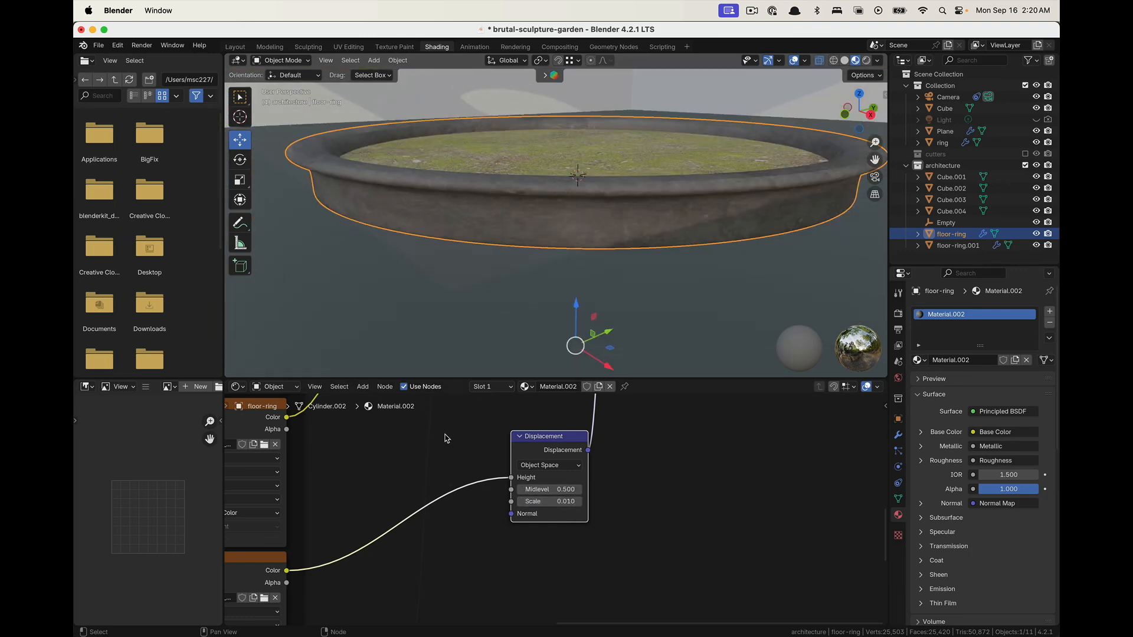
# Set the Normal Map strength in the ring's material to 1
pyautogui.scroll(-4, 422, 508)
pyautogui.moveTo(421, 522); pyautogui.dragTo(505, 462, button='middle')
pyautogui.moveTo(514, 572); pyautogui.dragTo(511, 515, button='middle')
pyautogui.scroll(1, 494, 601)
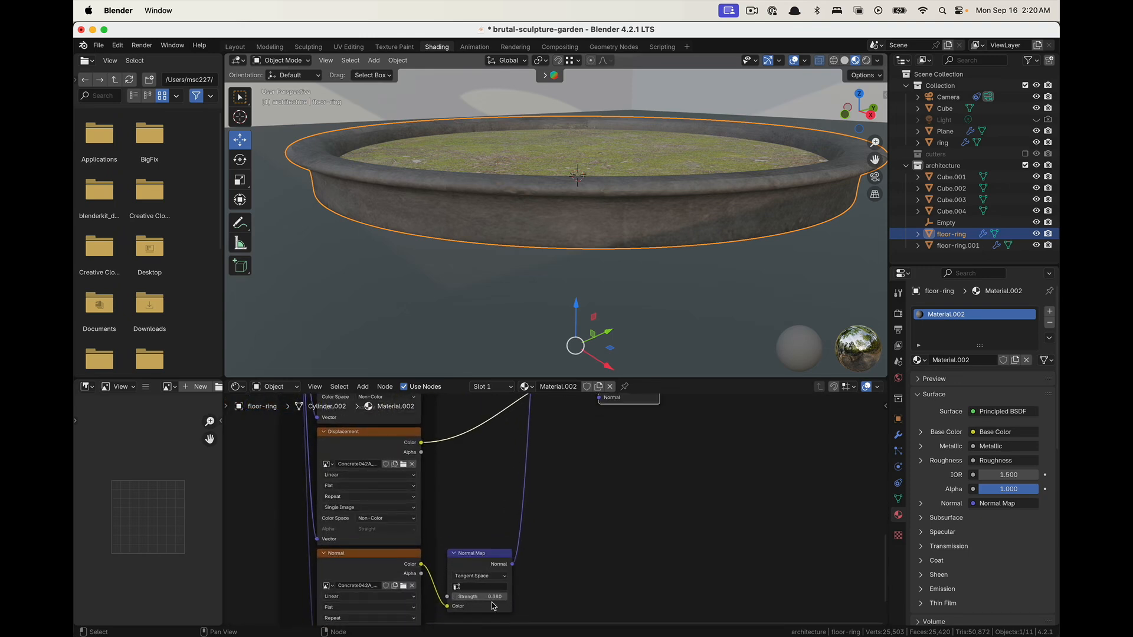
pyautogui.click(500, 597)
pyautogui.press('Return')
# Set the ring material's surface displacement method to Displacement and Bump
pyautogui.moveTo(634, 201); pyautogui.dragTo(619, 231, button='middle')
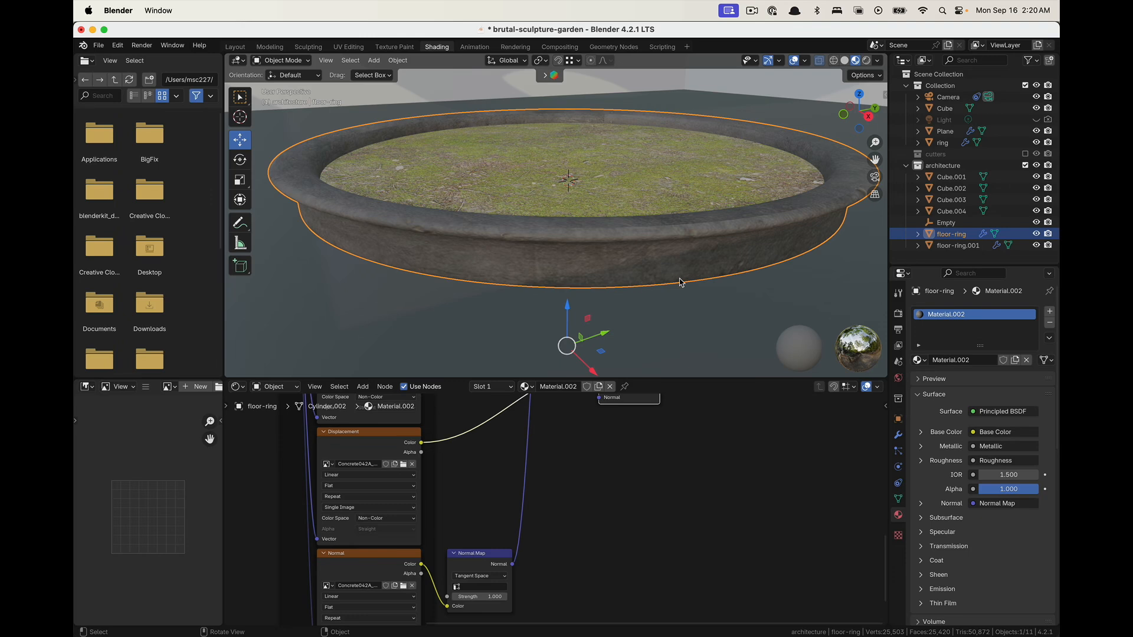
pyautogui.keyDown('shift'); pyautogui.moveTo(680, 283); pyautogui.dragTo(651, 287, button='middle'); pyautogui.keyUp('shift')
pyautogui.moveTo(641, 420); pyautogui.dragTo(586, 539, button='middle')
pyautogui.moveTo(685, 483); pyautogui.dragTo(605, 527, button='middle')
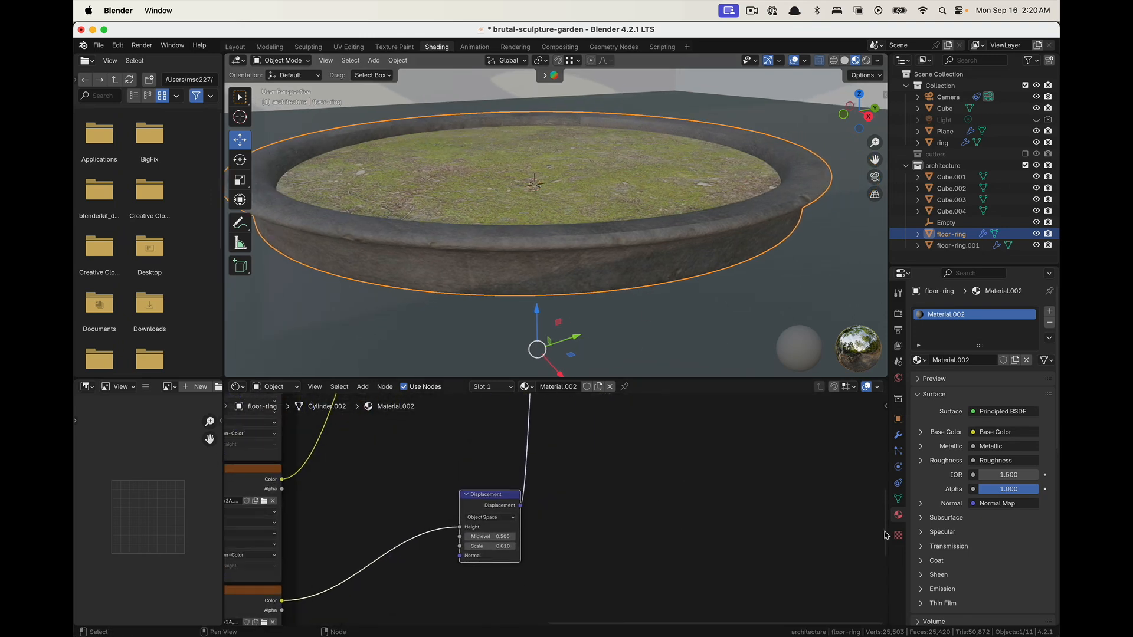
pyautogui.scroll(-10, 942, 542)
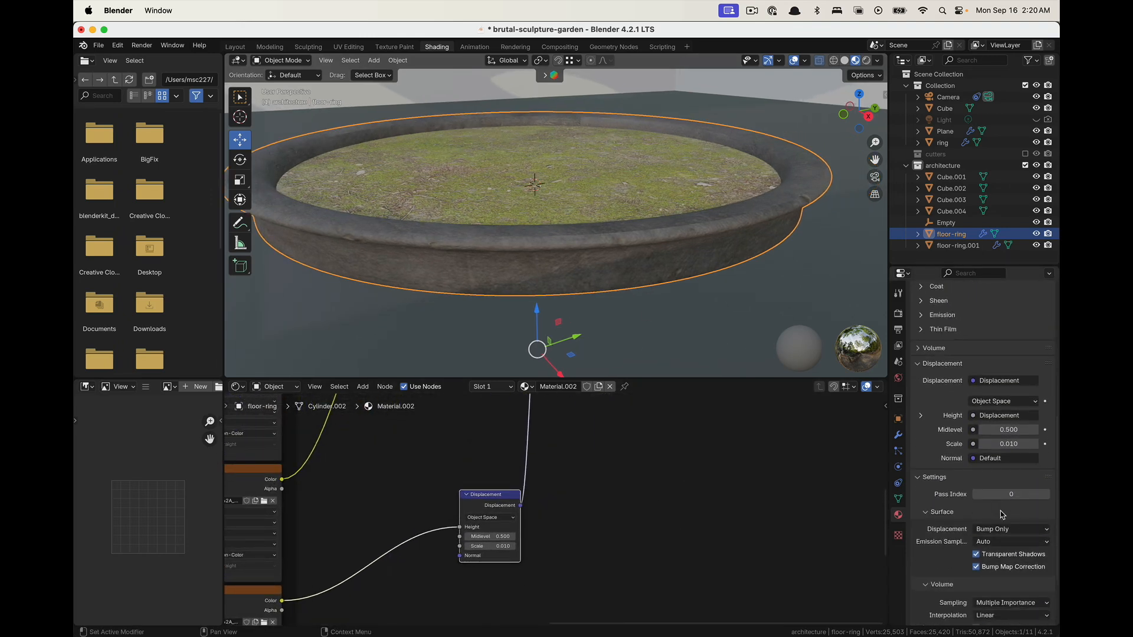
pyautogui.click(1013, 530)
pyautogui.click(998, 568)
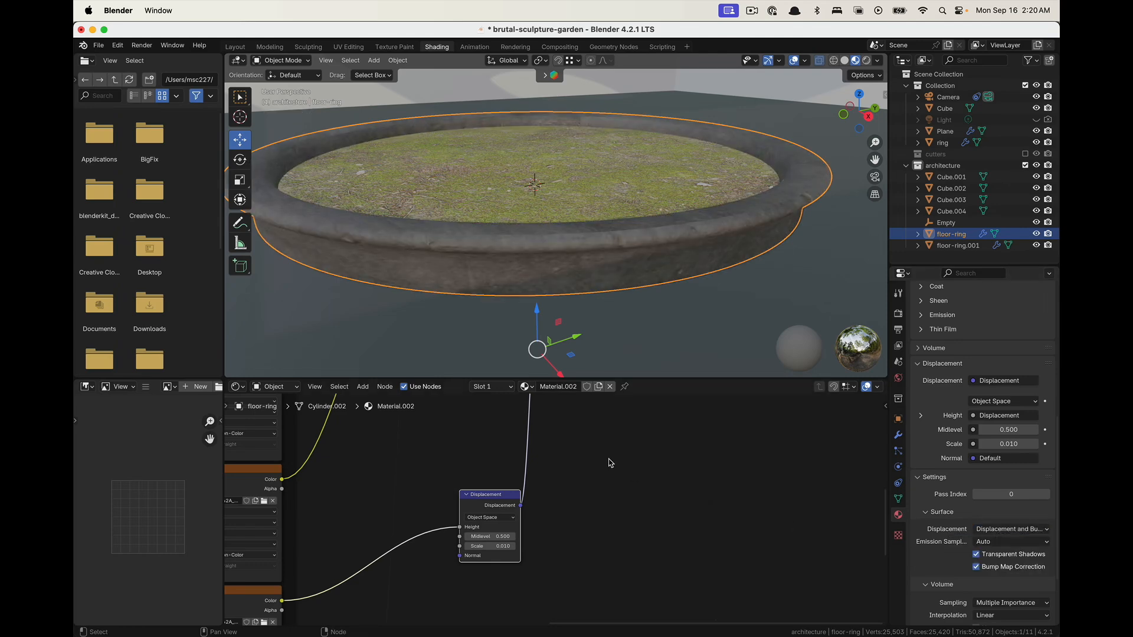
# Enable Adaptive Subdivision on the ring's Subdivision modifier and expand the modifier's advanced settings
pyautogui.scroll(-3, 463, 257)
pyautogui.moveTo(587, 463); pyautogui.dragTo(548, 458, button='middle')
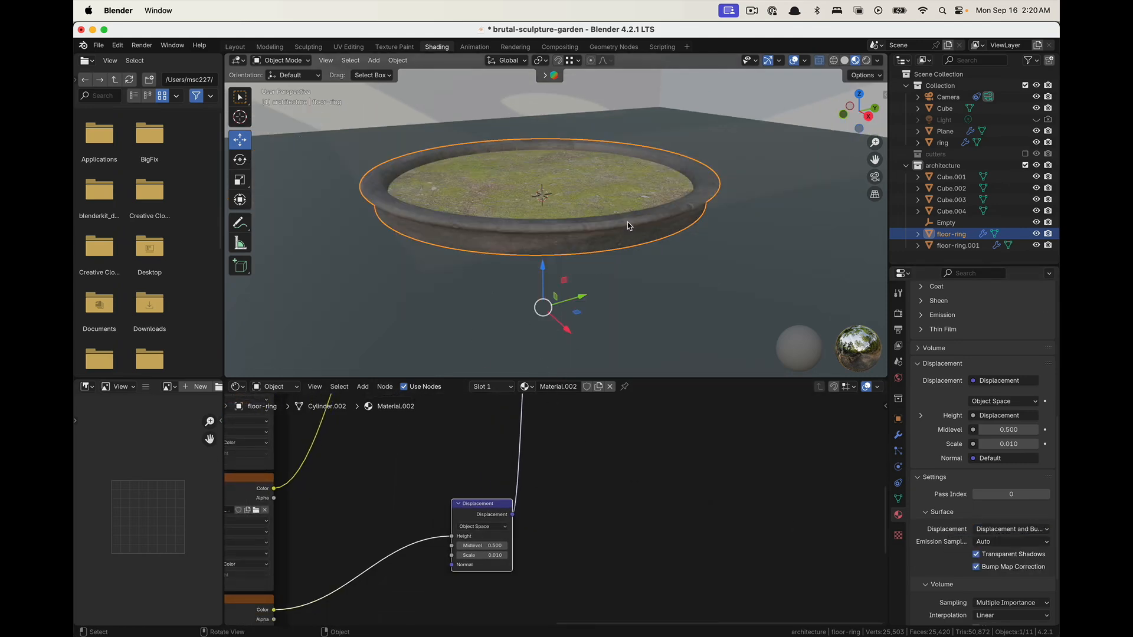
pyautogui.click(898, 435)
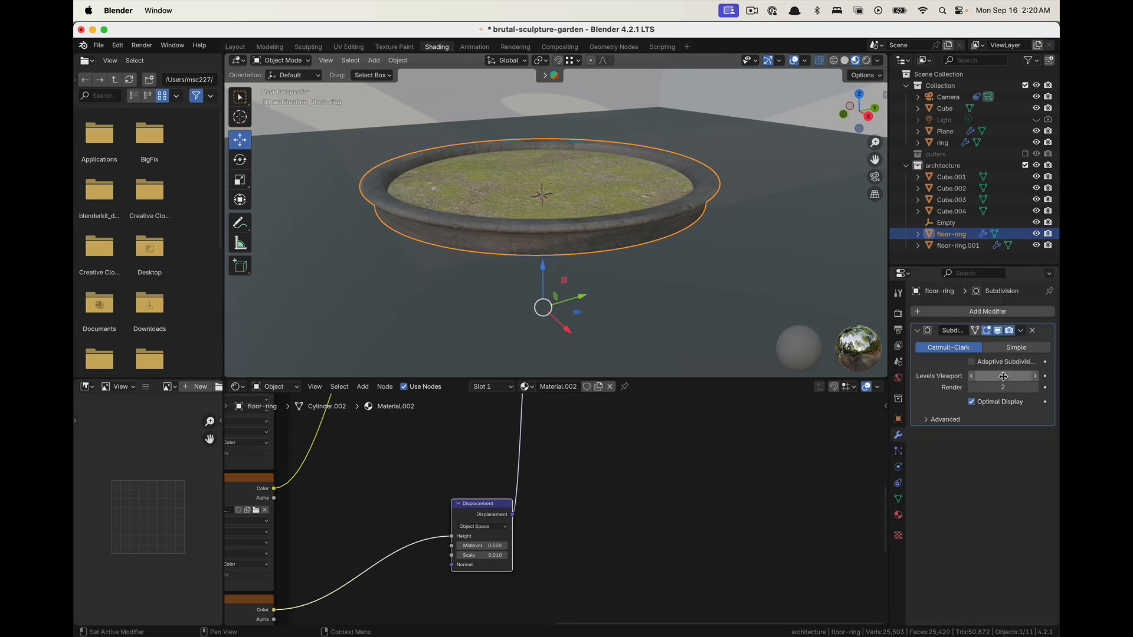
pyautogui.click(971, 362)
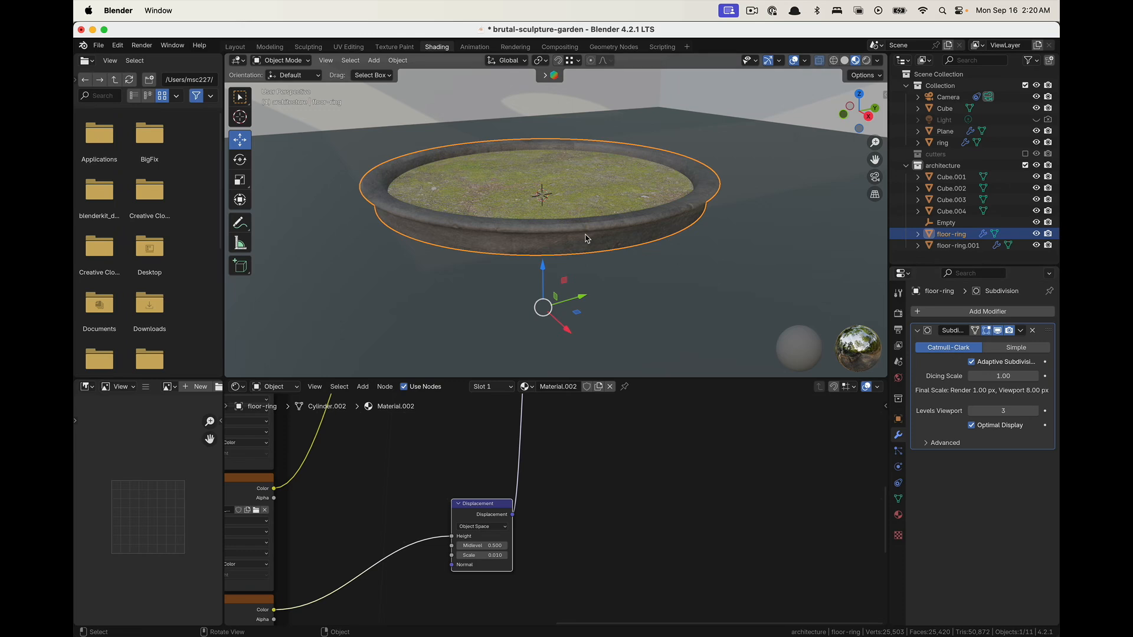
pyautogui.scroll(3, 593, 239)
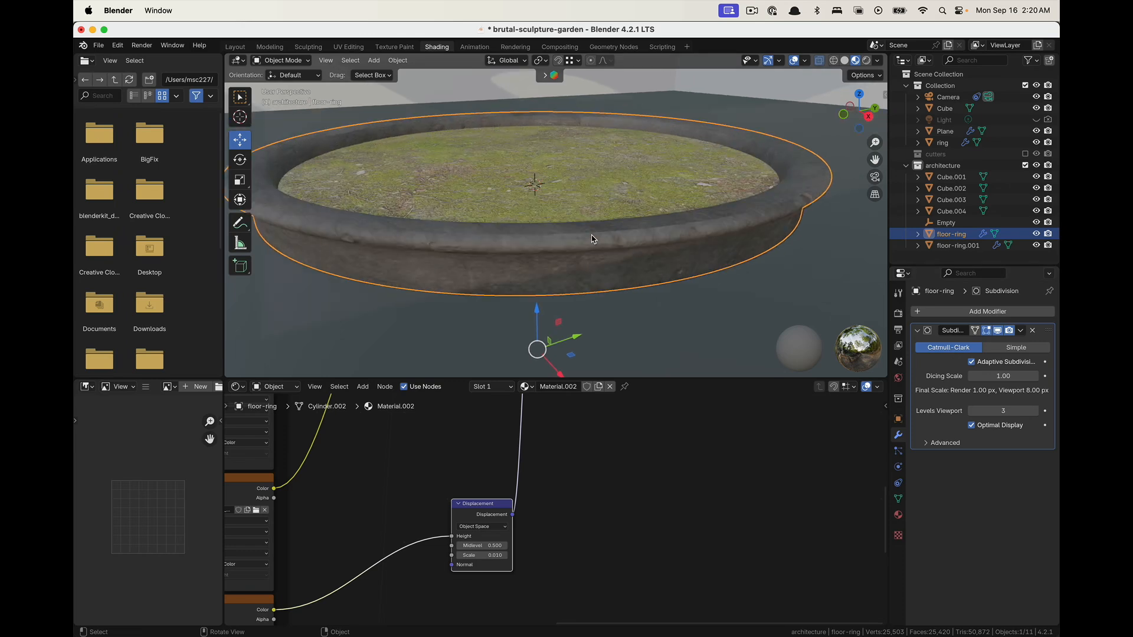
pyautogui.rightClick(632, 256)
pyautogui.click(631, 255)
pyautogui.click(700, 242)
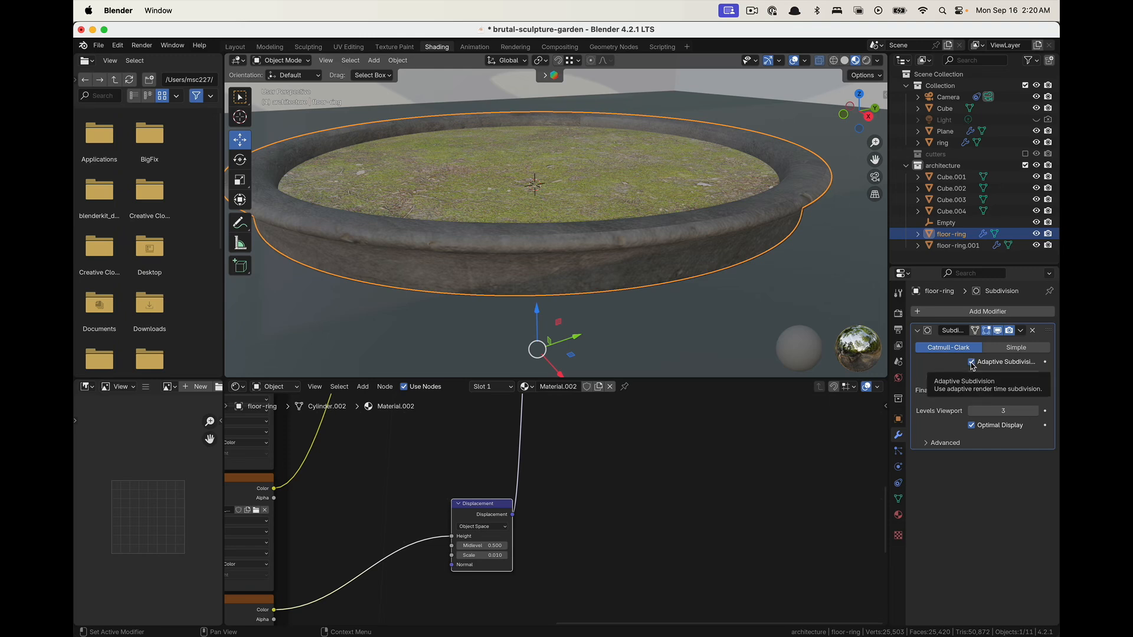
pyautogui.click(926, 444)
pyautogui.moveTo(621, 247); pyautogui.dragTo(595, 246, button='middle')
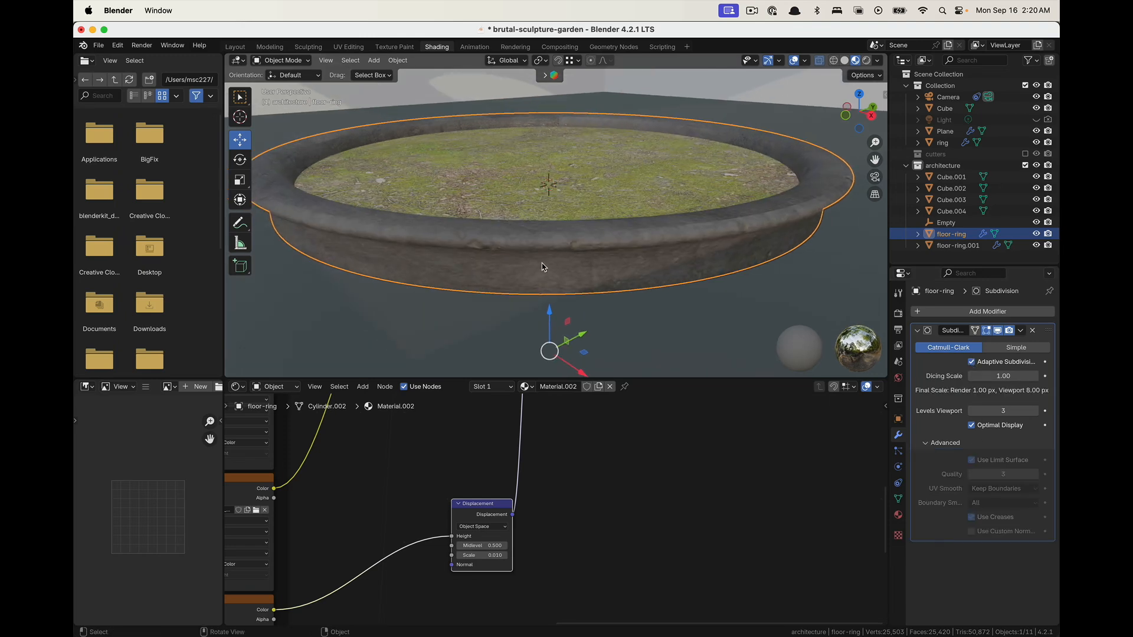
# Add three loop cuts around the ring's rim: one on the top face near the outer edge and two on the outer side face
pyautogui.press('Tab')
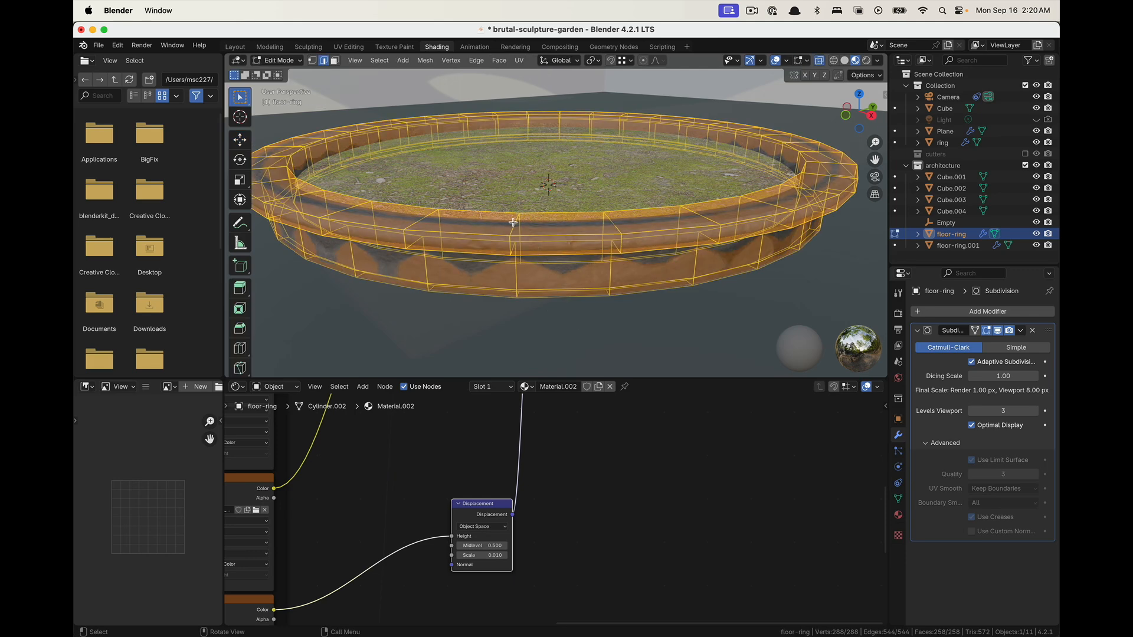
pyautogui.hotkey('ctrl', 'r')
pyautogui.click(514, 223)
pyautogui.click(512, 233)
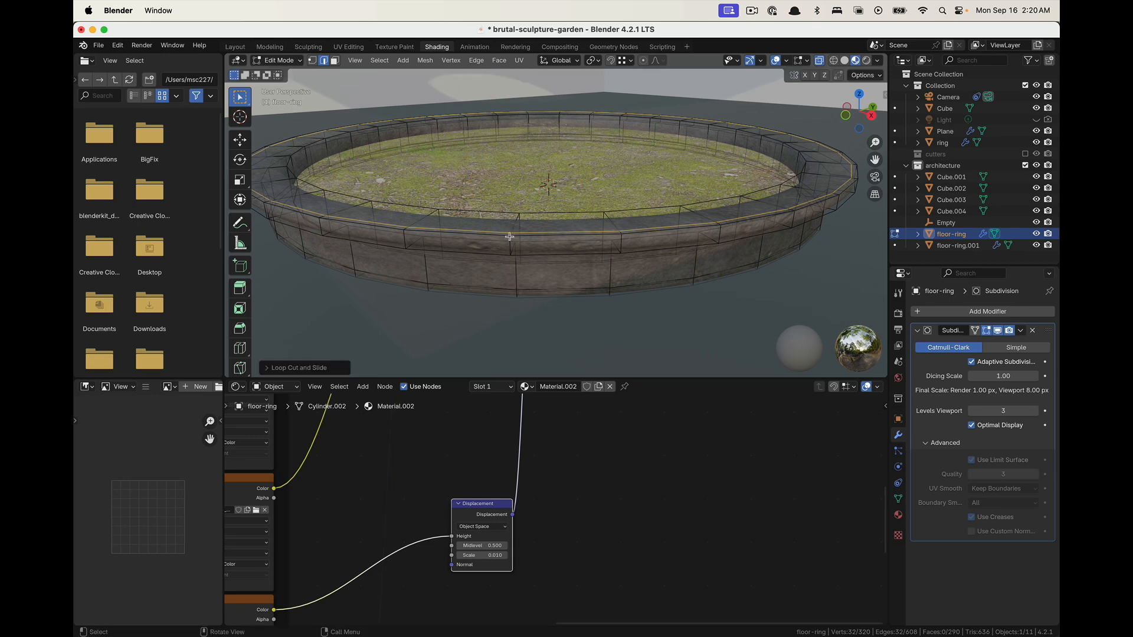
pyautogui.hotkey('ctrl', 'r')
pyautogui.click(508, 249)
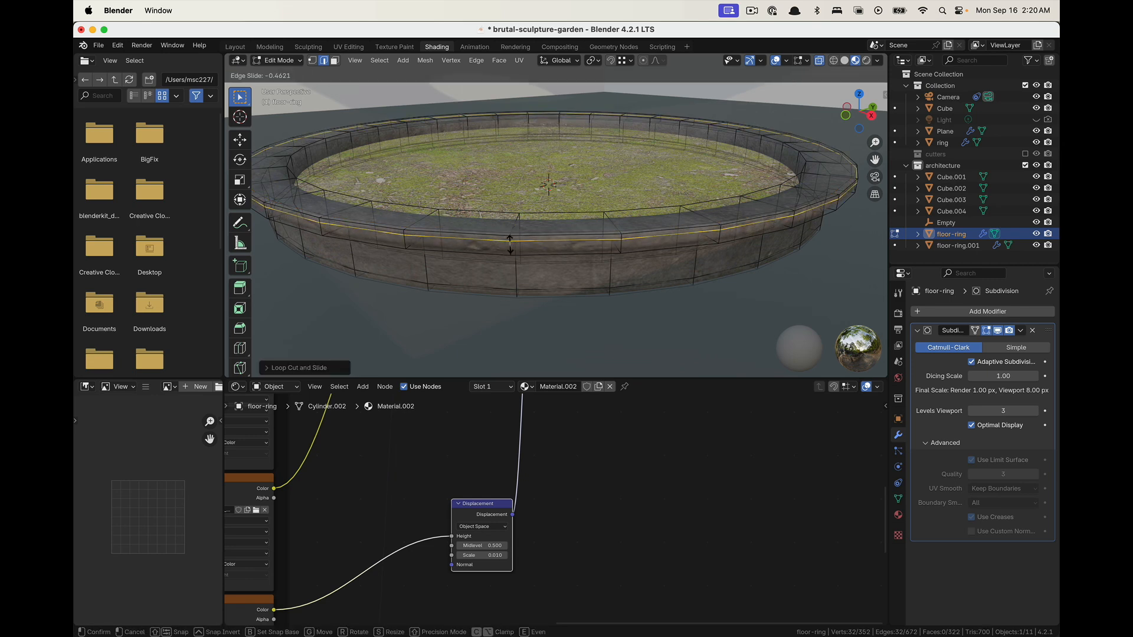
pyautogui.click(511, 247)
pyautogui.hotkey('ctrl', 'r')
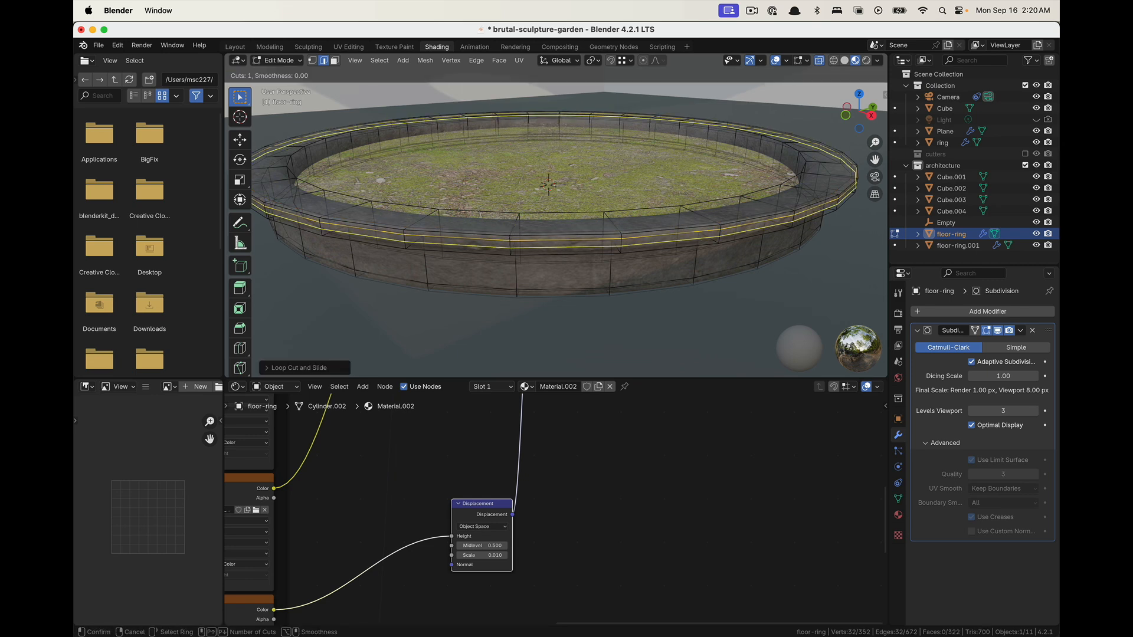
pyautogui.click(510, 247)
pyautogui.click(513, 250)
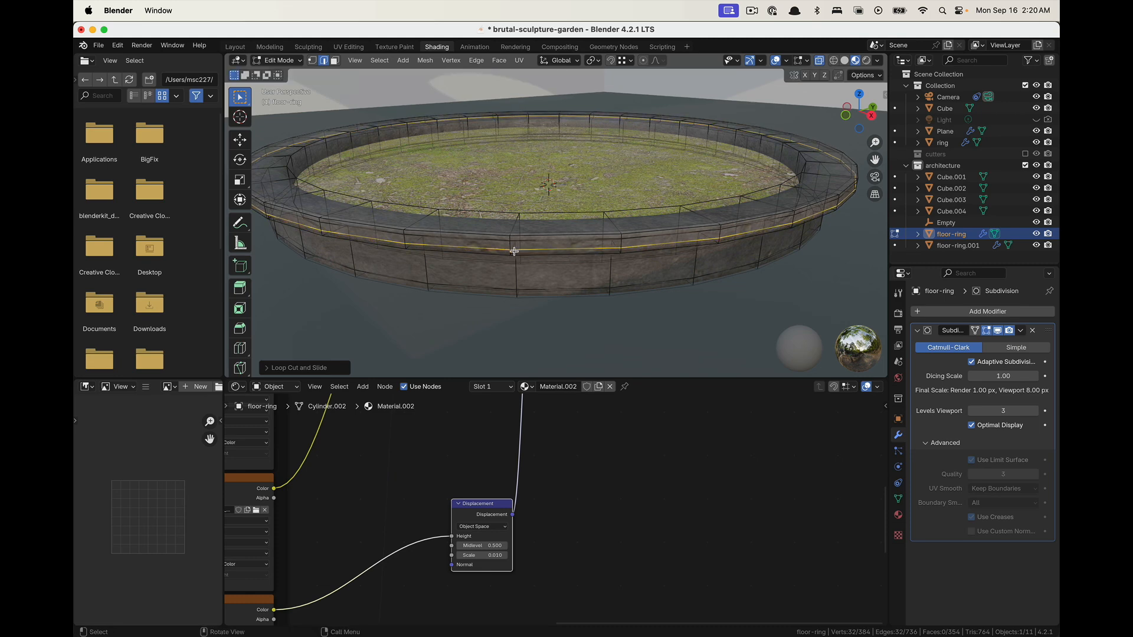
# Add a loop cut around the ring's outer wall just below the overhanging rim
pyautogui.moveTo(521, 274); pyautogui.dragTo(537, 236, button='middle')
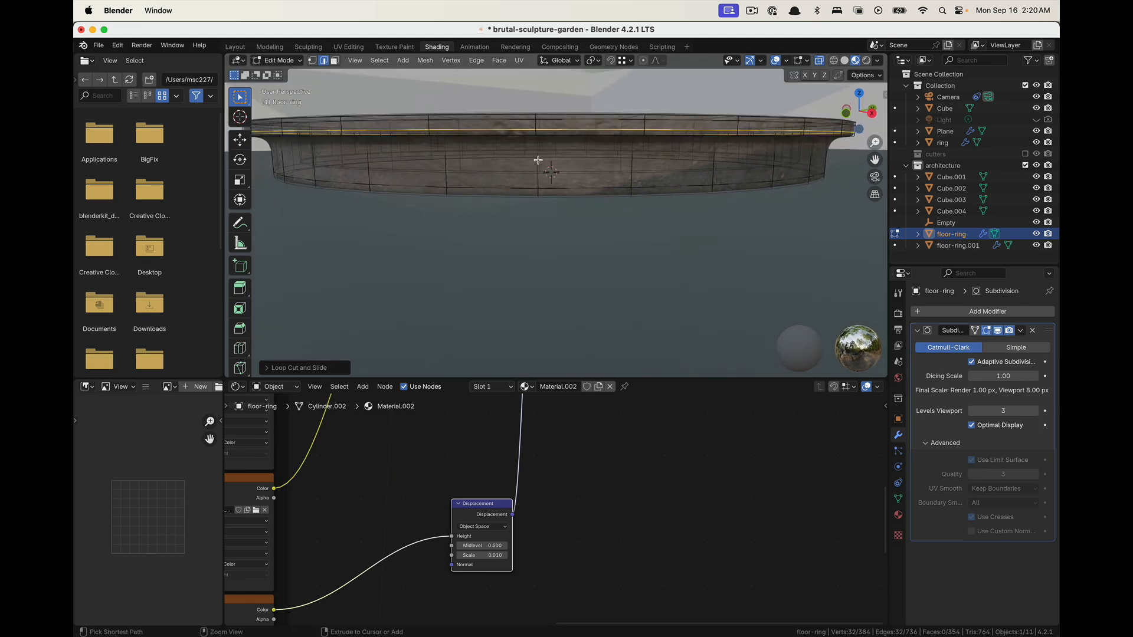
pyautogui.hotkey('ctrl', 'r')
pyautogui.click(539, 158)
pyautogui.click(616, 155)
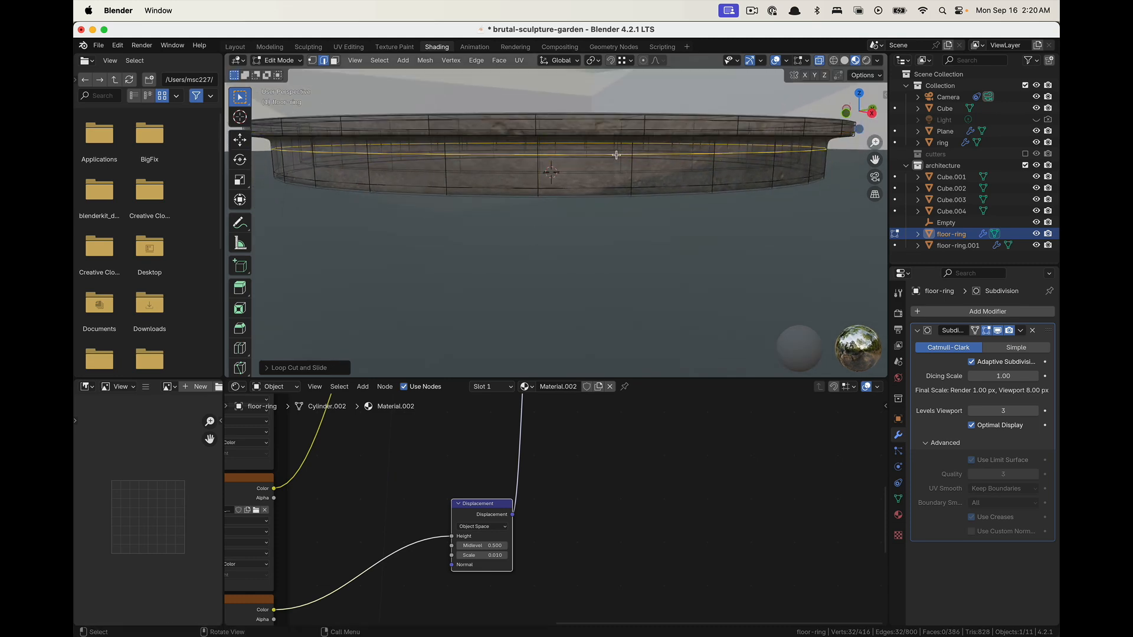
# Add loop cuts on the ring's top face near the inner edge and on the upper inner wall, returning to Object Mode
pyautogui.moveTo(616, 154); pyautogui.dragTo(631, 195, button='middle')
pyautogui.hotkey('ctrl', 'r')
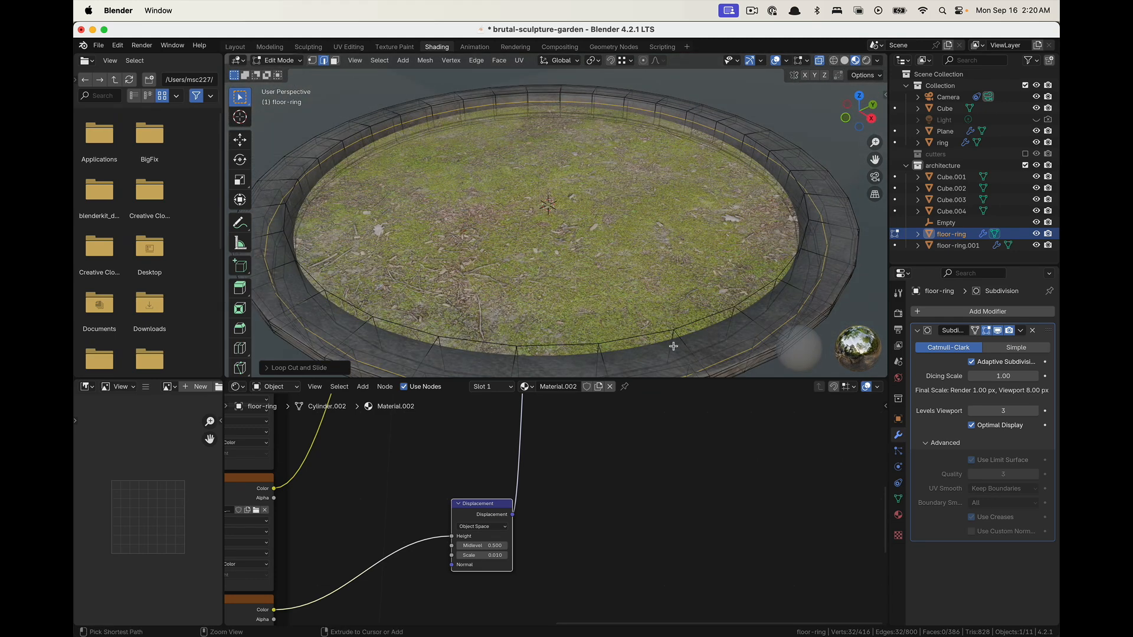
pyautogui.click(676, 340)
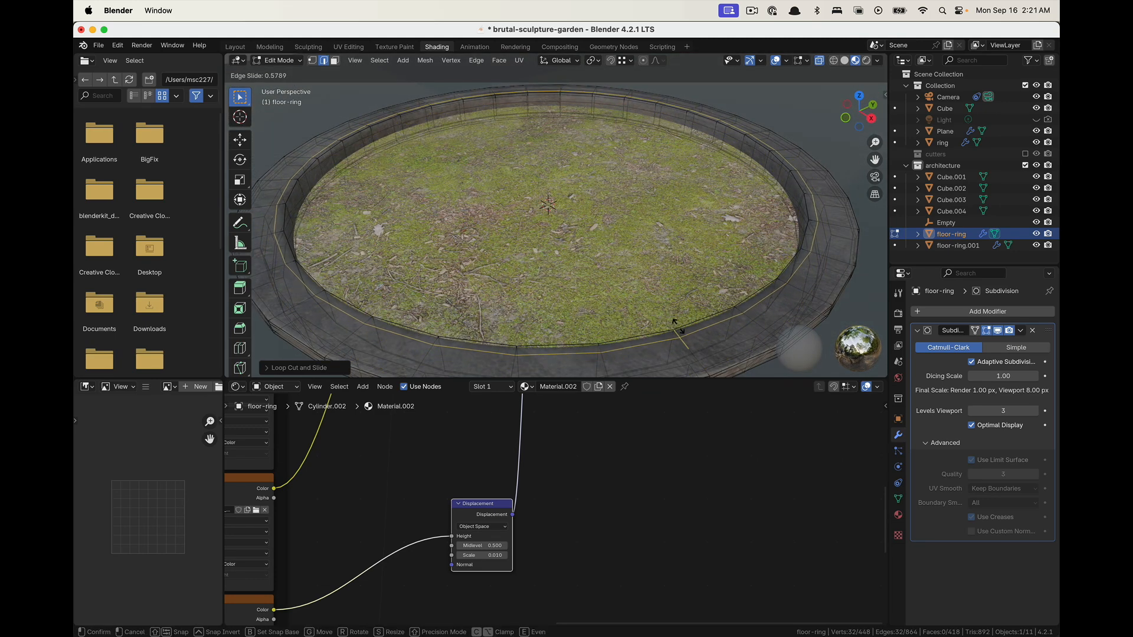
pyautogui.click(678, 323)
pyautogui.hotkey('ctrl', 'r')
pyautogui.click(761, 163)
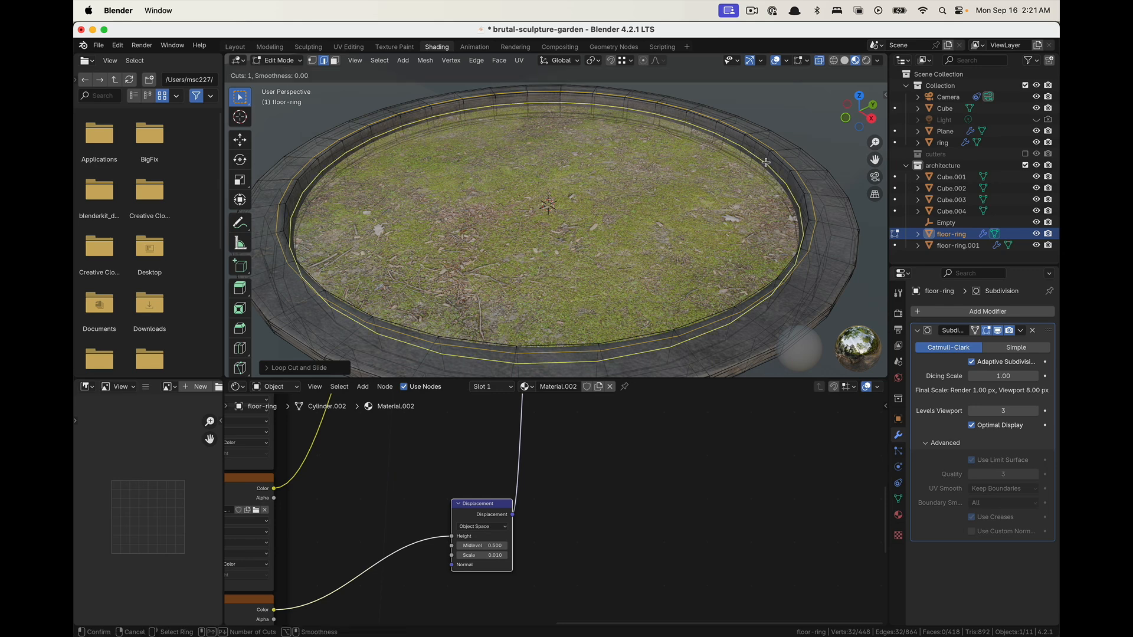
pyautogui.click(771, 154)
pyautogui.press('Tab')
# Inspect the ring in Rendered shading up close and through the scene camera, with nothing selected
pyautogui.scroll(-4, 649, 280)
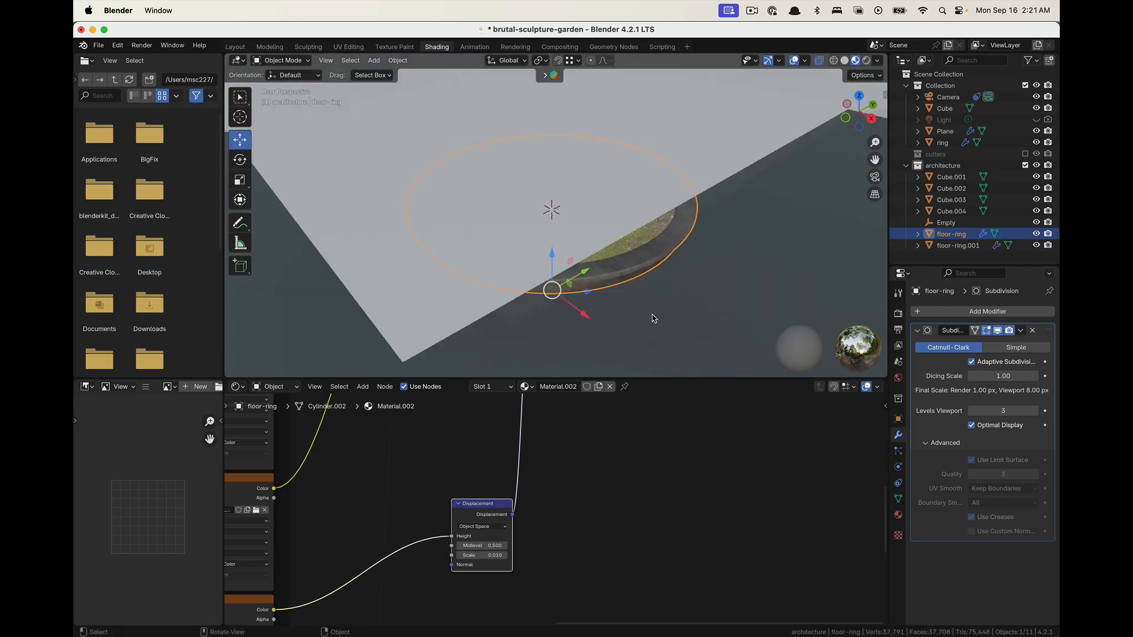
pyautogui.moveTo(658, 316); pyautogui.dragTo(642, 289, button='middle')
pyautogui.click(616, 268)
pyautogui.scroll(5, 539, 244)
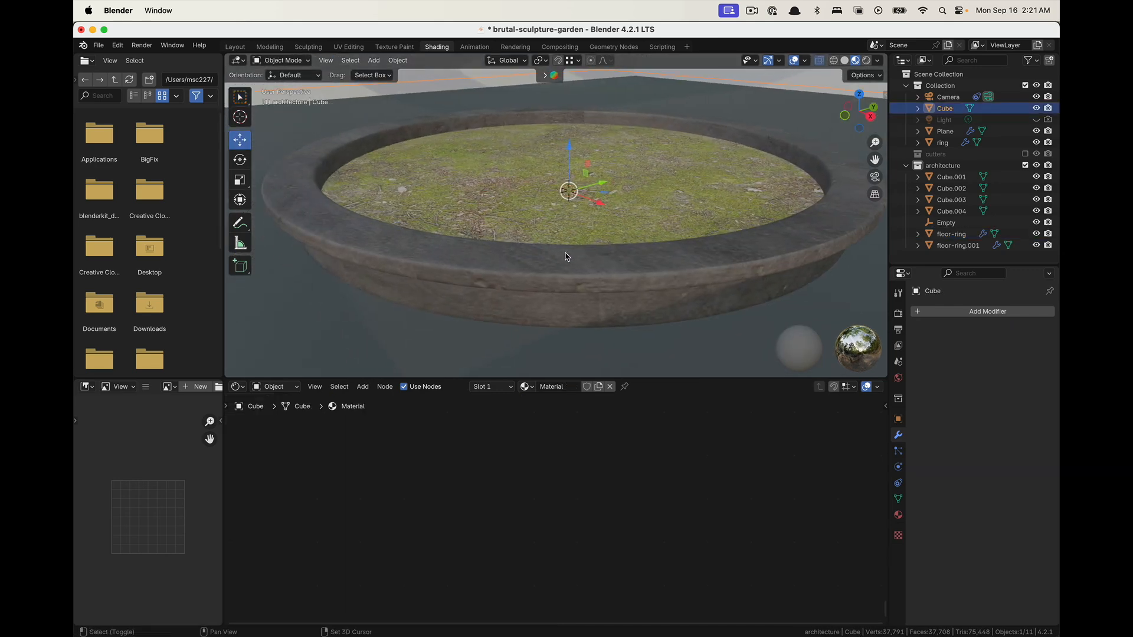
pyautogui.click(530, 268)
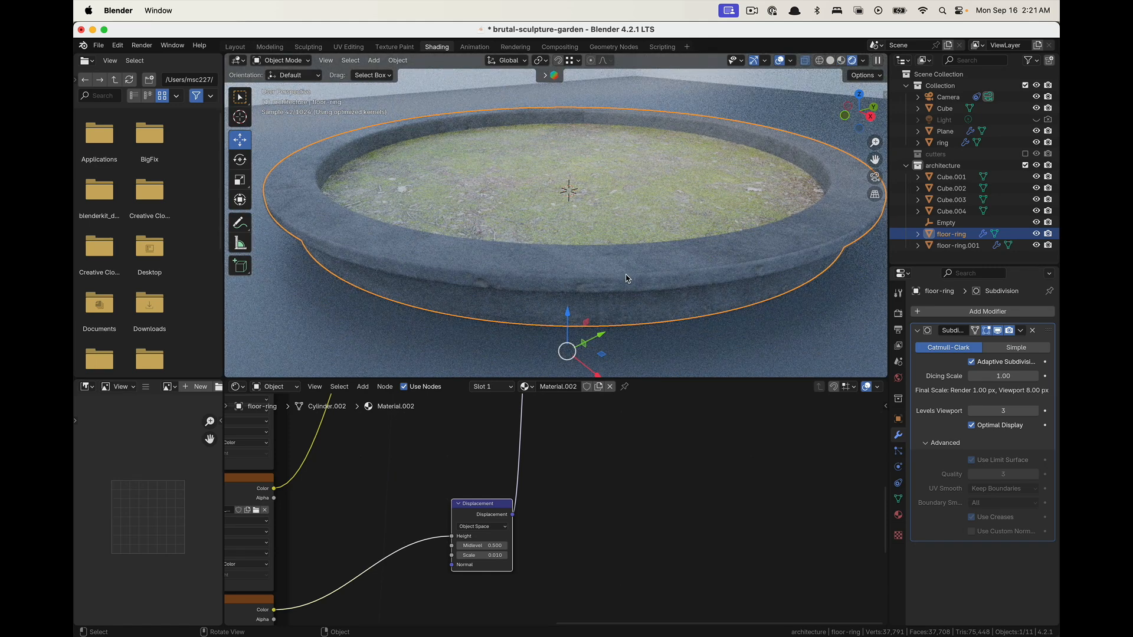
pyautogui.moveTo(627, 279); pyautogui.dragTo(627, 266, button='middle')
pyautogui.scroll(-4, 578, 216)
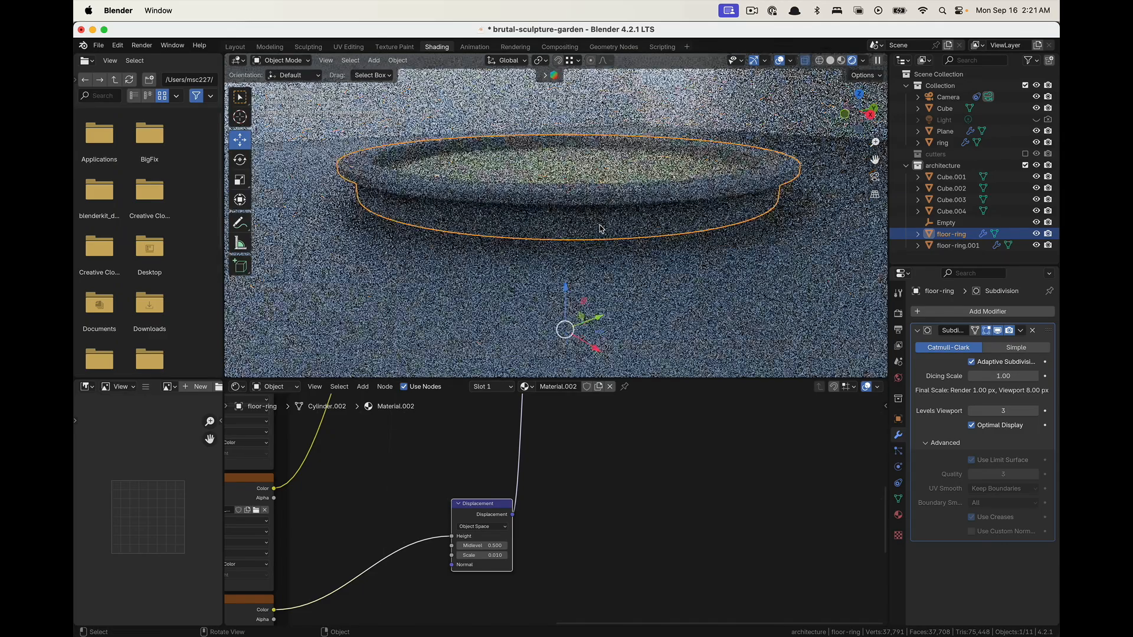
pyautogui.click(875, 177)
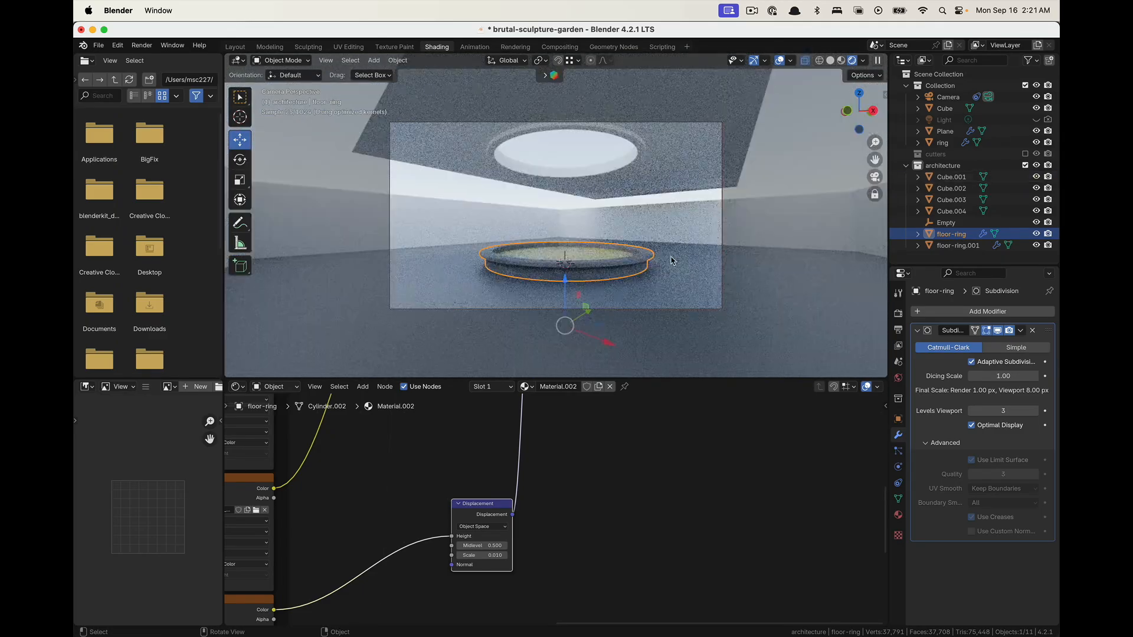
pyautogui.hotkey('alt', 'a')
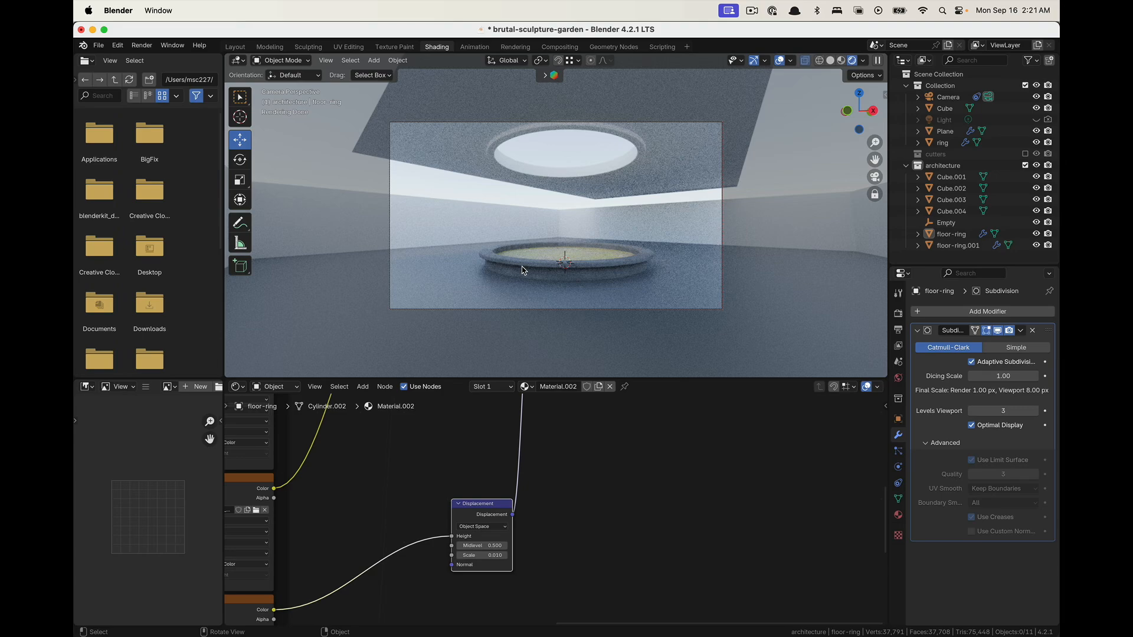
# Select the inner disc, leave the camera view and examine the disc's mesh topology up close
pyautogui.click(596, 256)
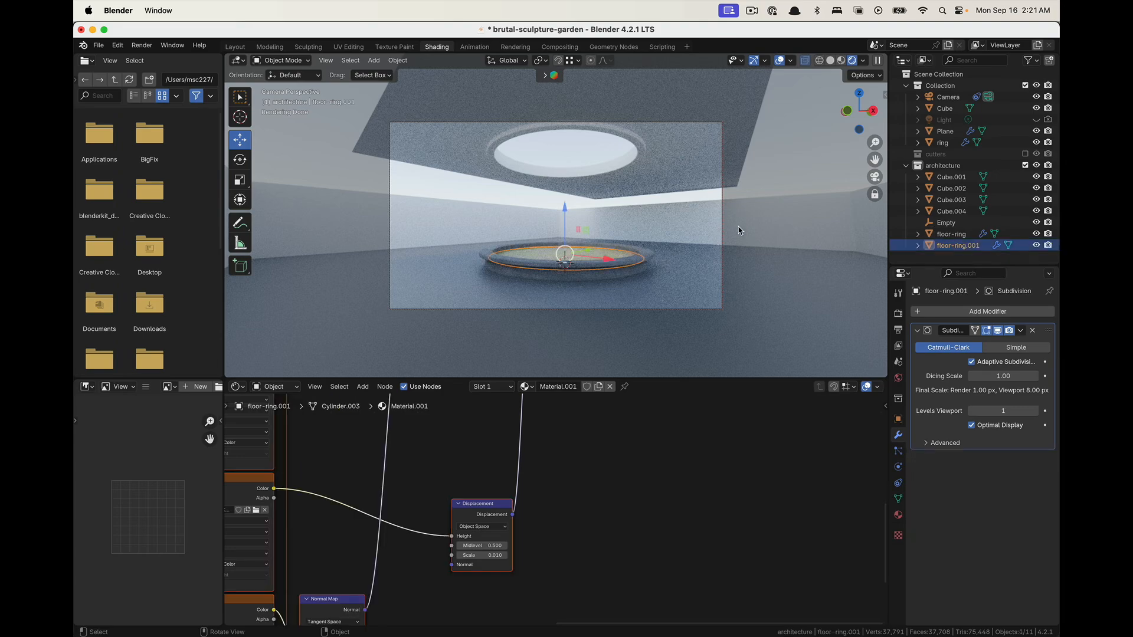
pyautogui.click(876, 177)
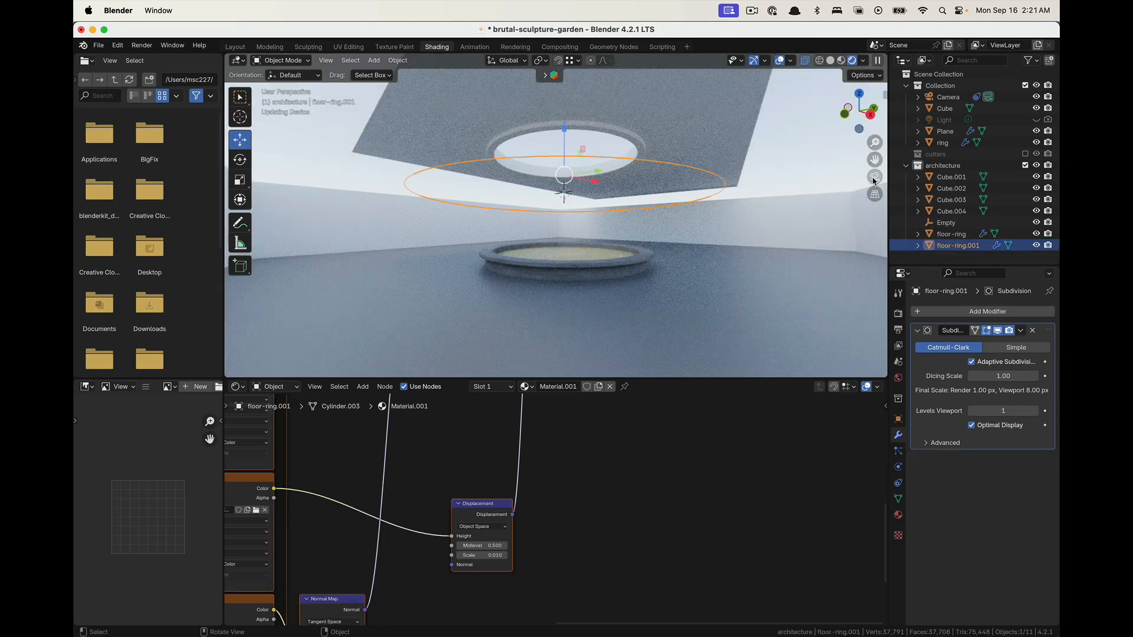
pyautogui.scroll(4, 601, 211)
pyautogui.moveTo(602, 211); pyautogui.dragTo(590, 248, button='middle')
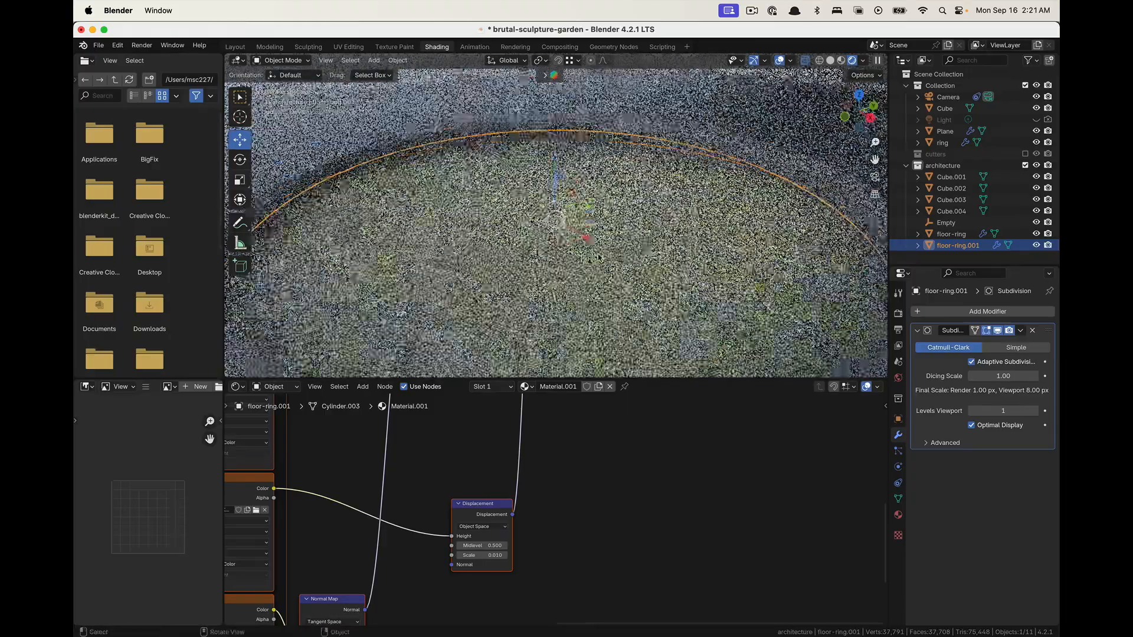
pyautogui.press('Tab')
pyautogui.scroll(-3, 552, 214)
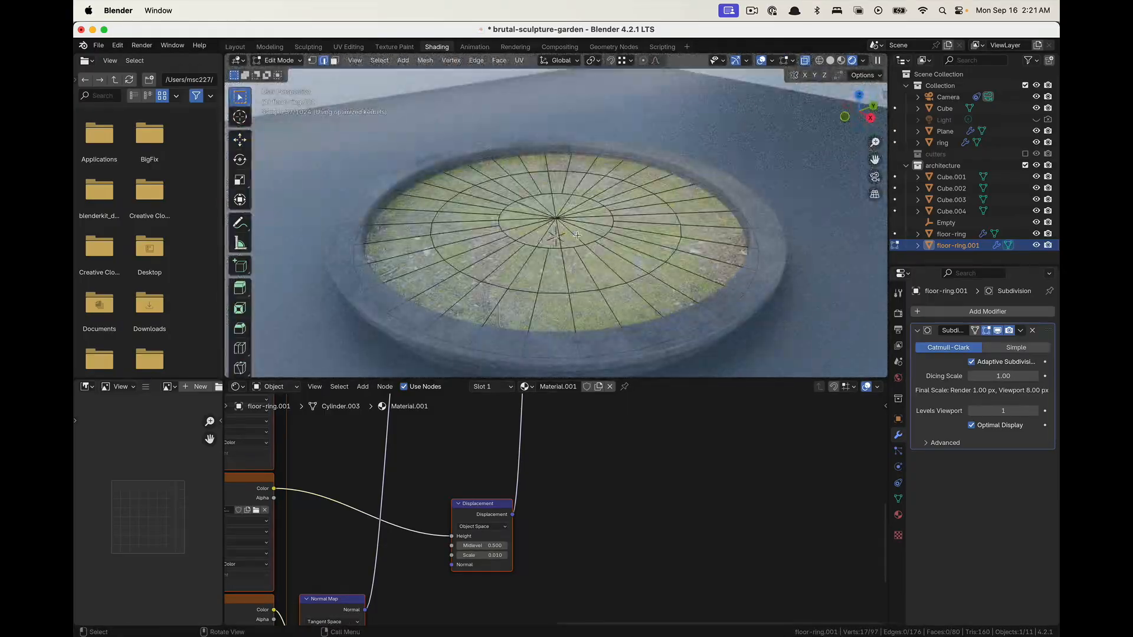
pyautogui.press('Tab')
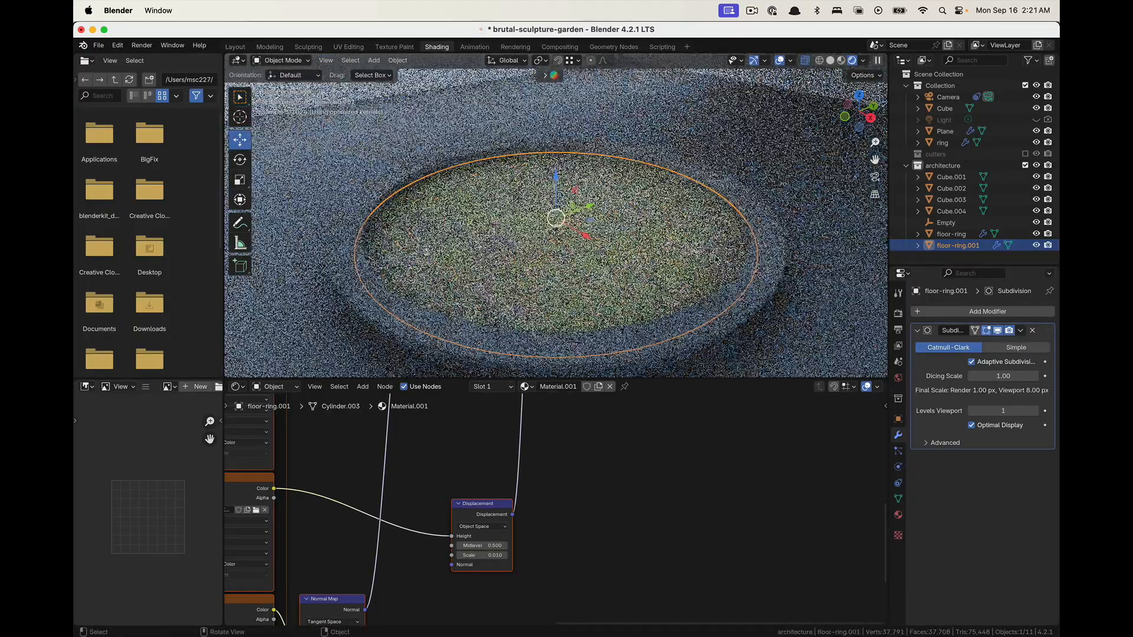
# Select the centre vertex of the inner disc's mesh in Edit Mode and turn on proportional editing
pyautogui.press('Tab')
pyautogui.click(571, 220)
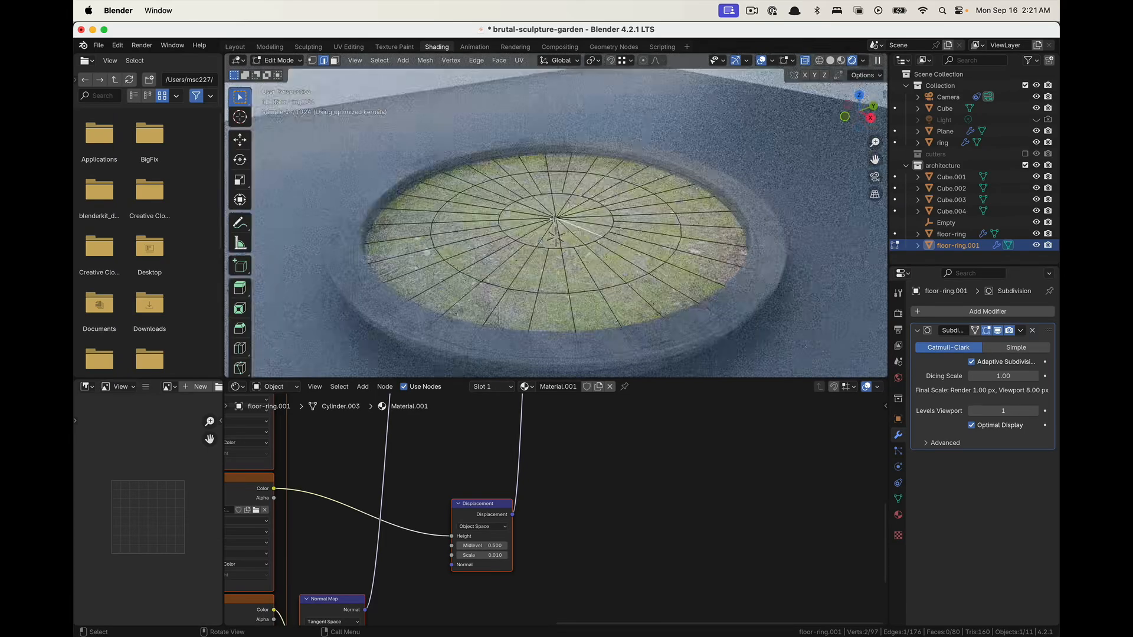
pyautogui.press('a')
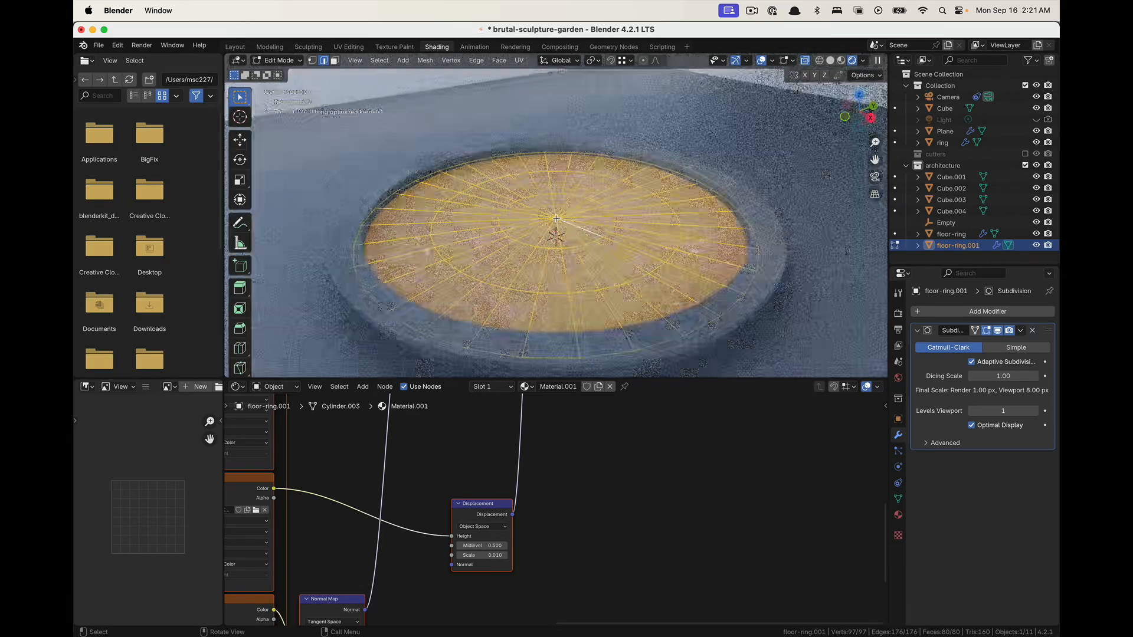
pyautogui.click(555, 218)
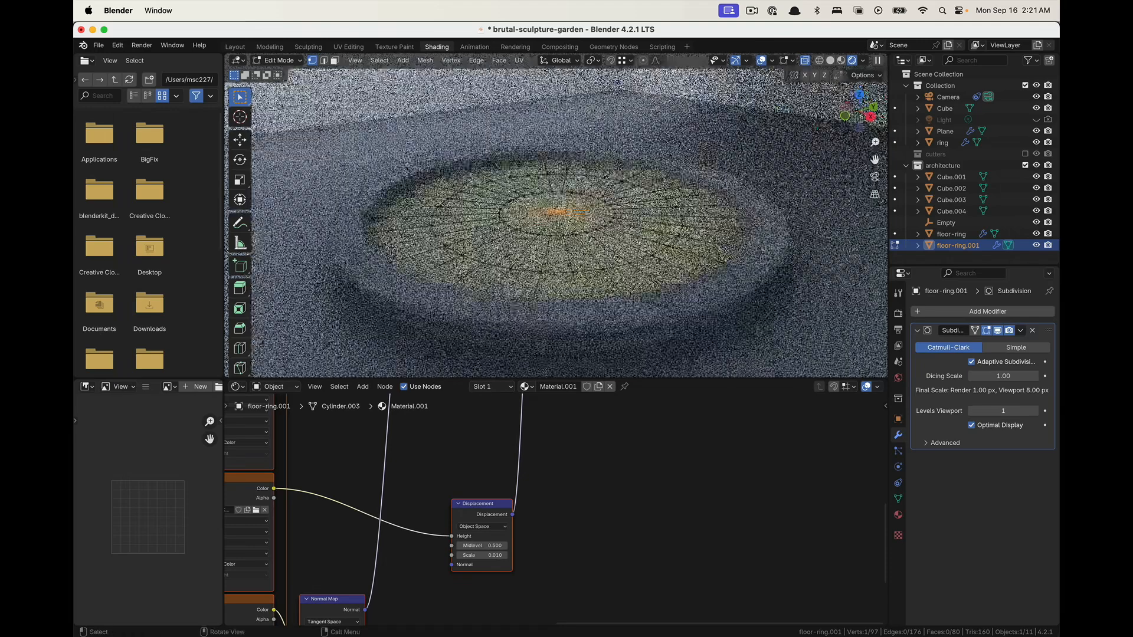
pyautogui.click(644, 60)
pyautogui.click(656, 60)
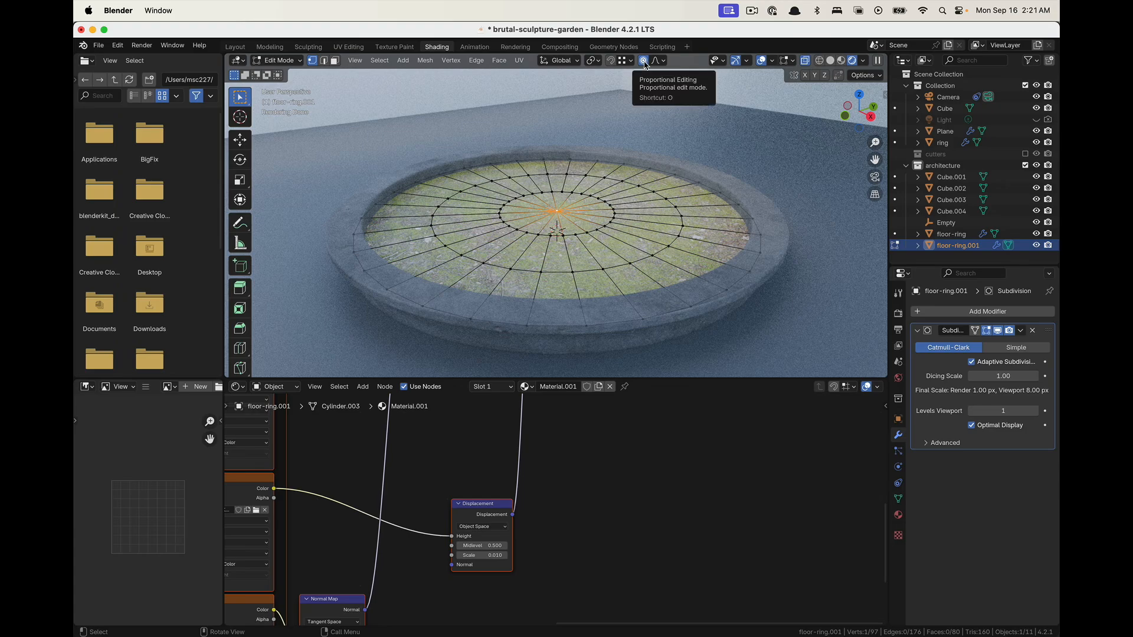
# Raise the disc's centre vertex about 0.09 m along Z with a proportional size of about 3.1 m, returning to Object Mode
pyautogui.press('g')
pyautogui.press('z')
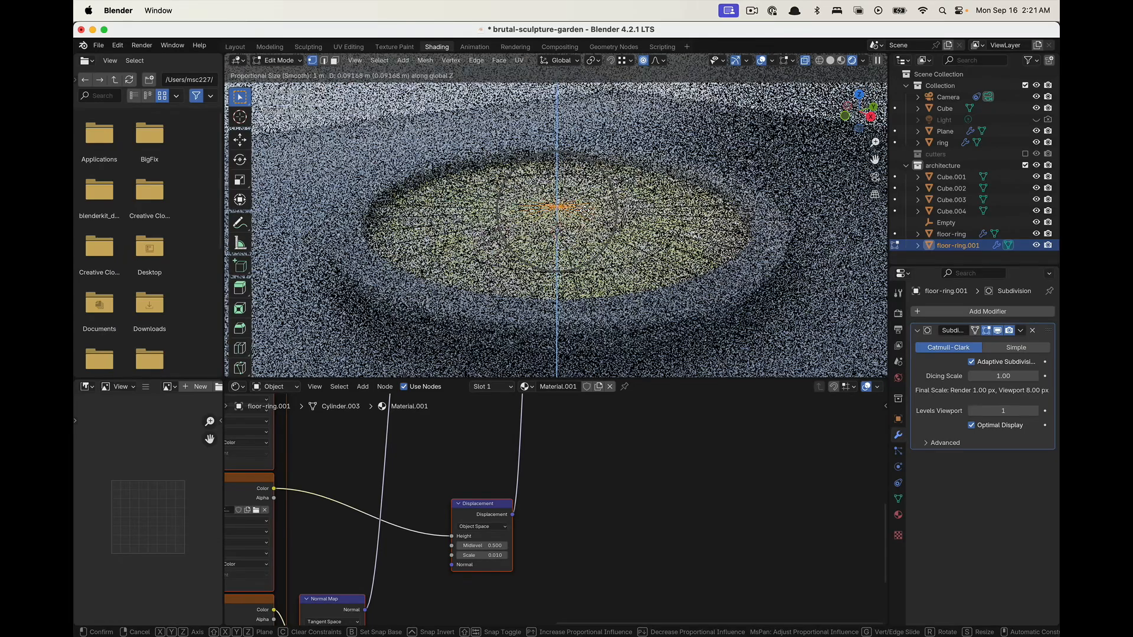
pyautogui.scroll(-5, 584, 210)
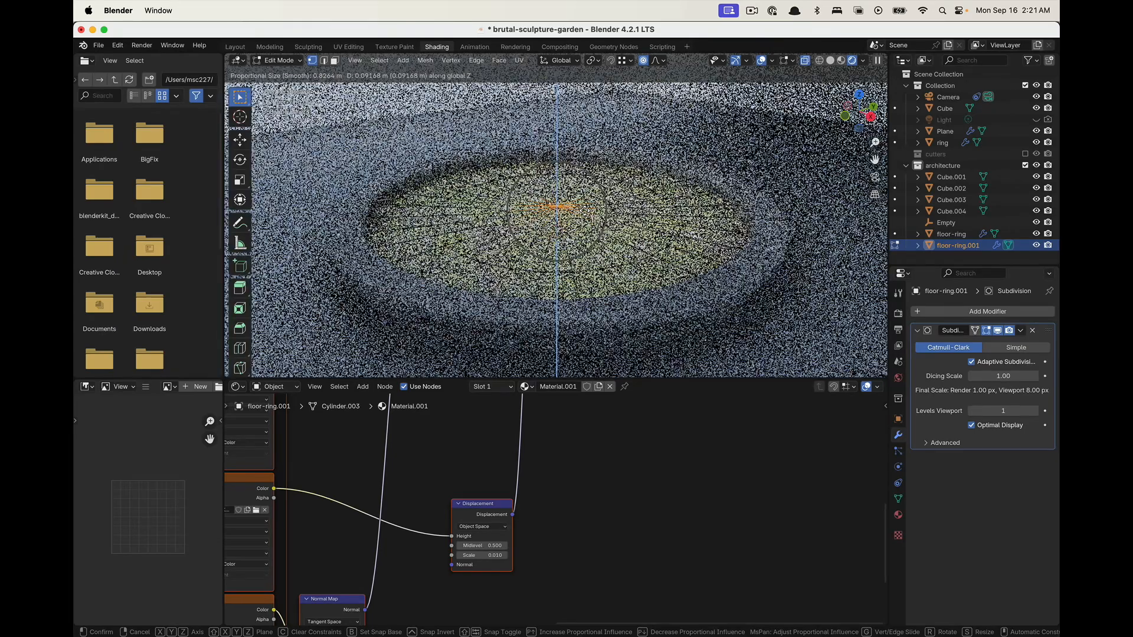
pyautogui.scroll(-5, 584, 211)
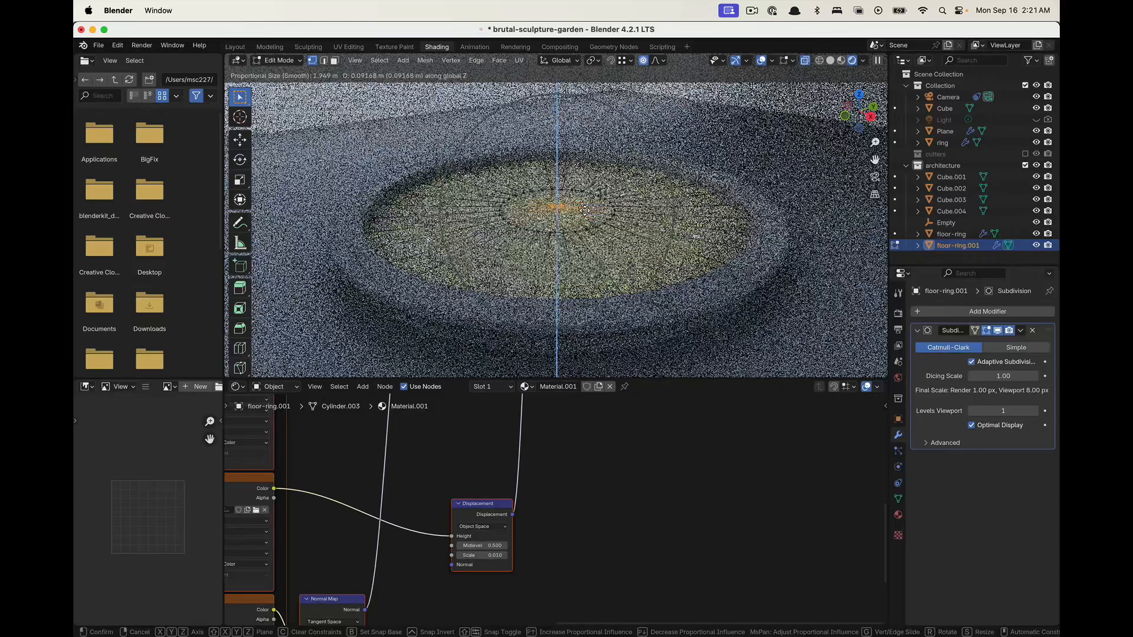
pyautogui.scroll(-2, 584, 211)
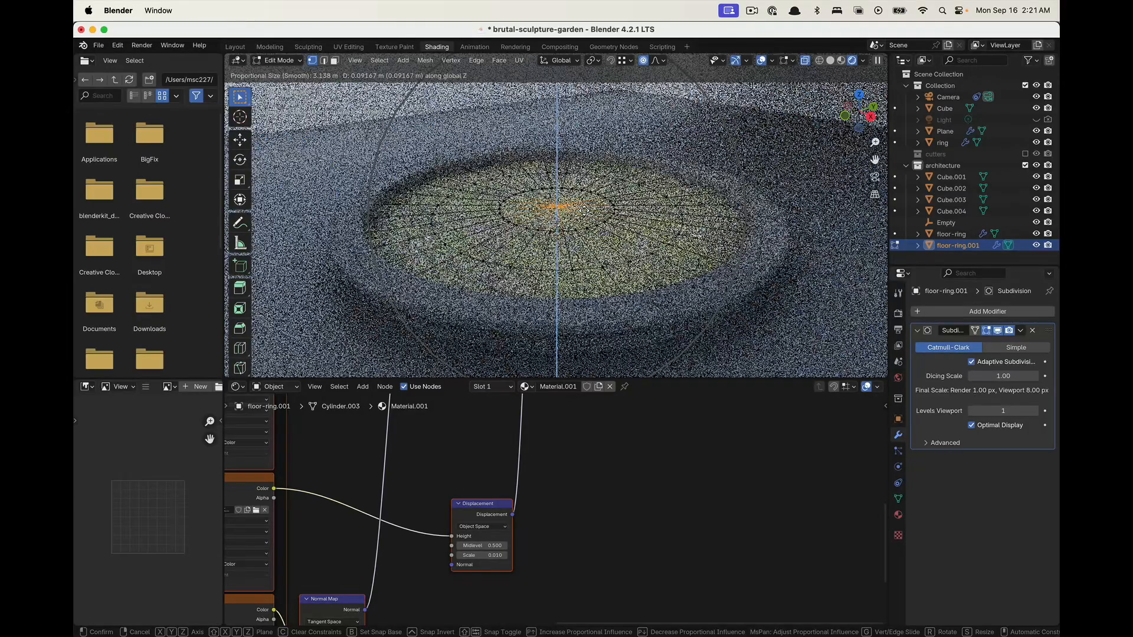
pyautogui.click(584, 207)
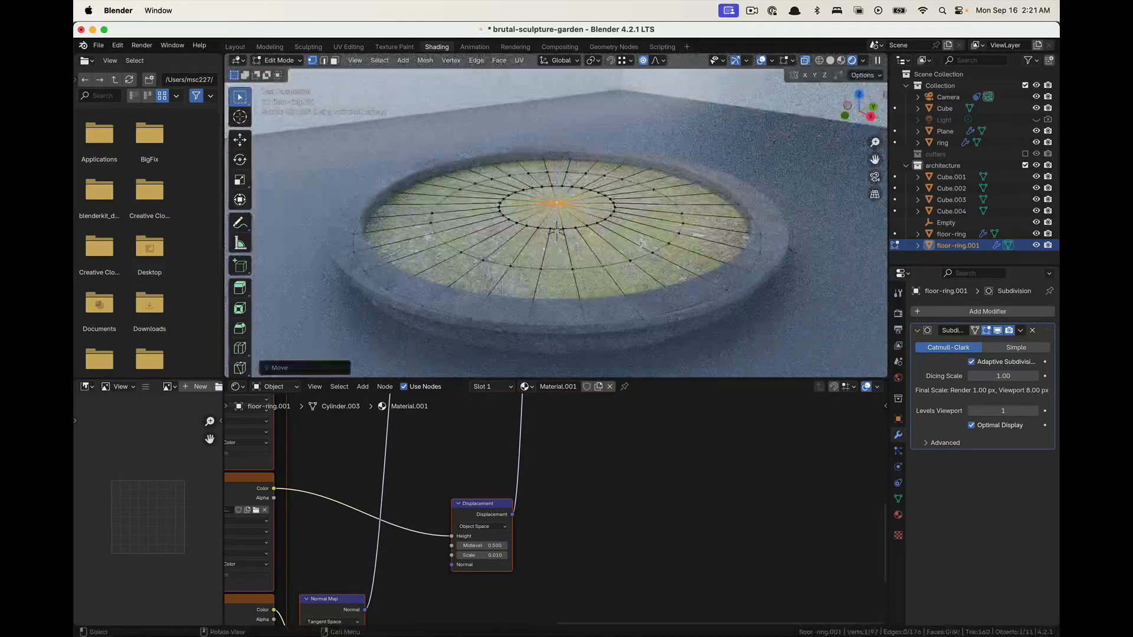
pyautogui.press('Tab')
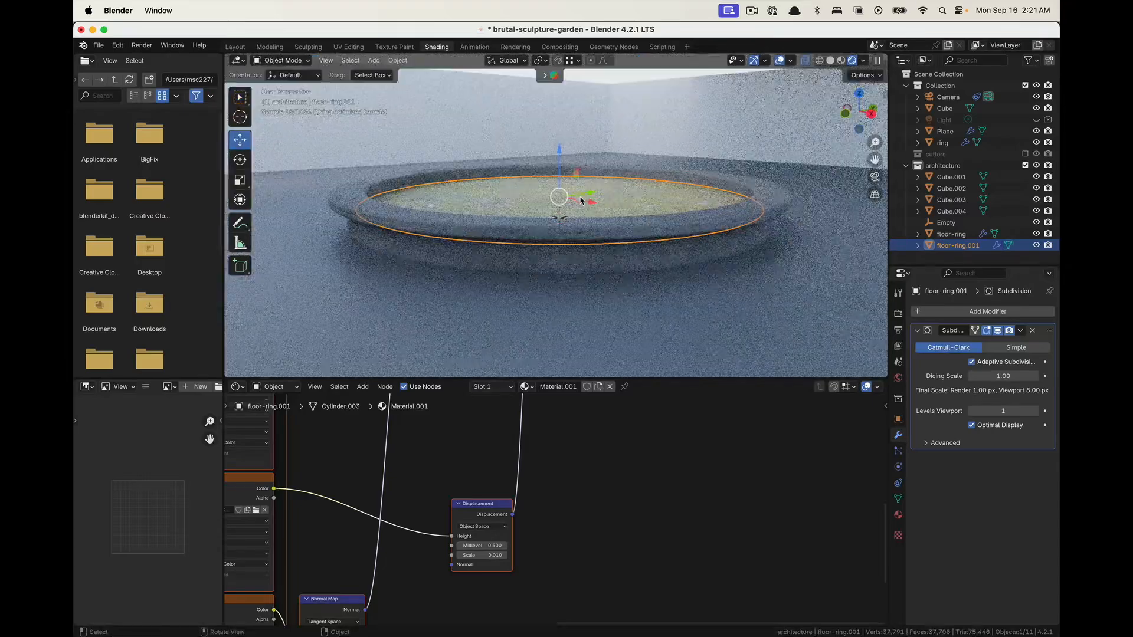
pyautogui.scroll(2, 741, 195)
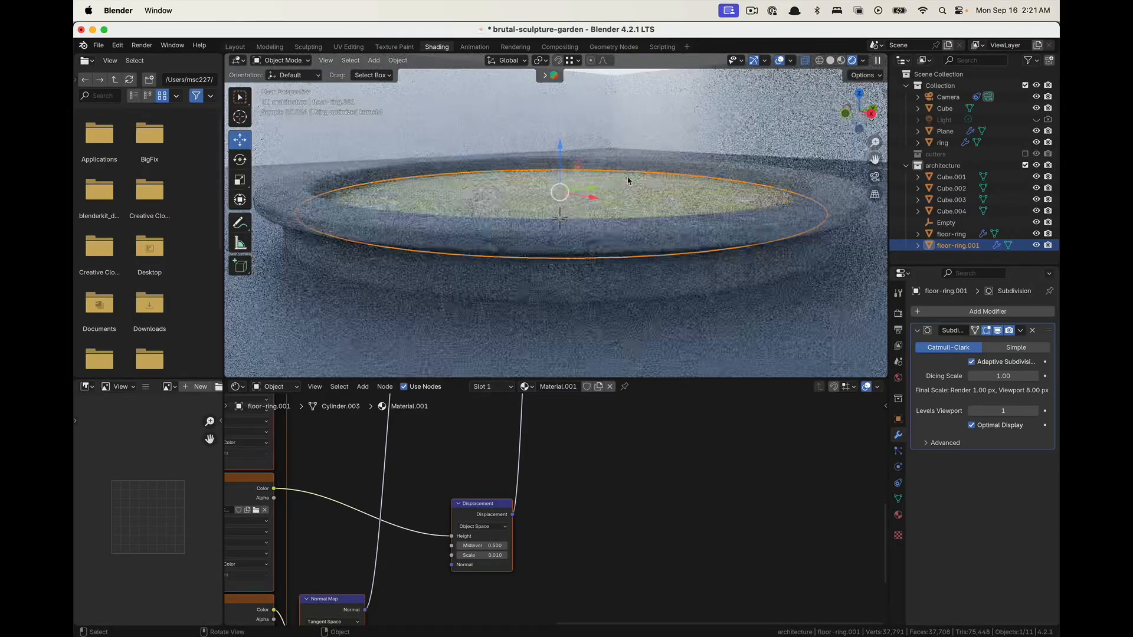
pyautogui.moveTo(719, 184); pyautogui.dragTo(619, 203, button='middle')
# Subdivide the whole mesh of the inner disc once and return to Object Mode
pyautogui.press('Tab')
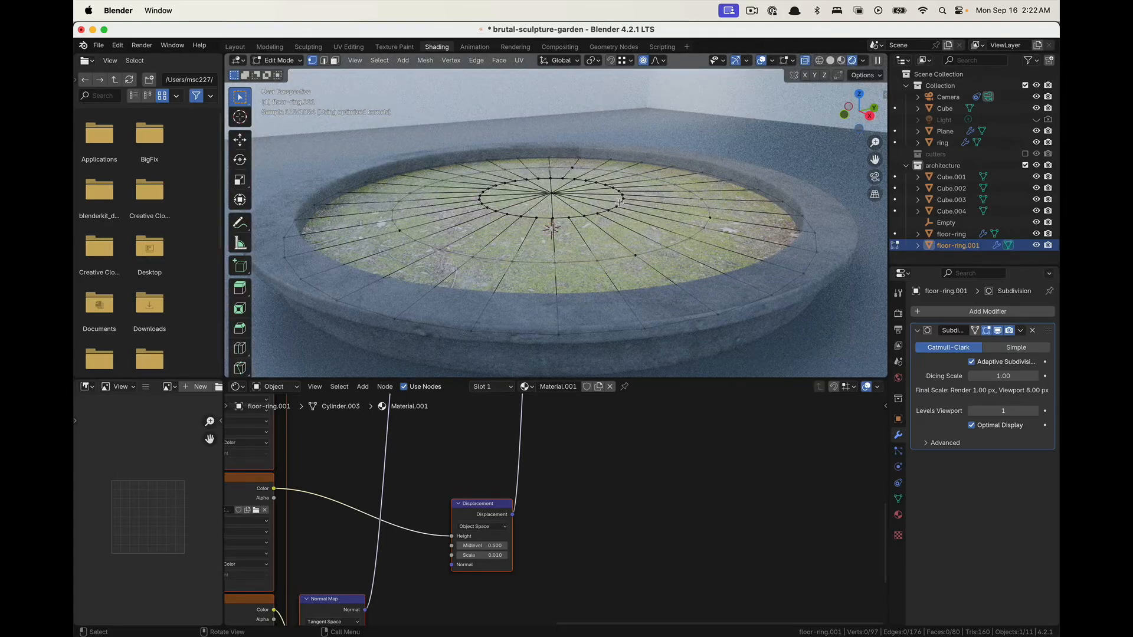
pyautogui.press('a')
pyautogui.rightClick(619, 203)
pyautogui.moveTo(620, 204)
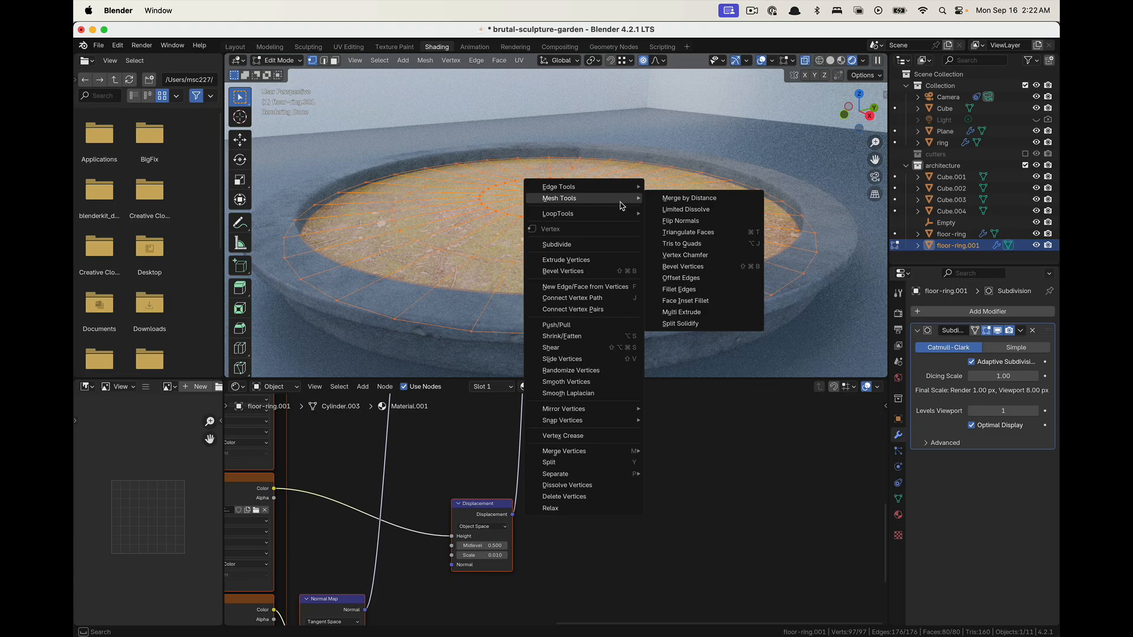
pyautogui.click(584, 244)
pyautogui.press('Tab')
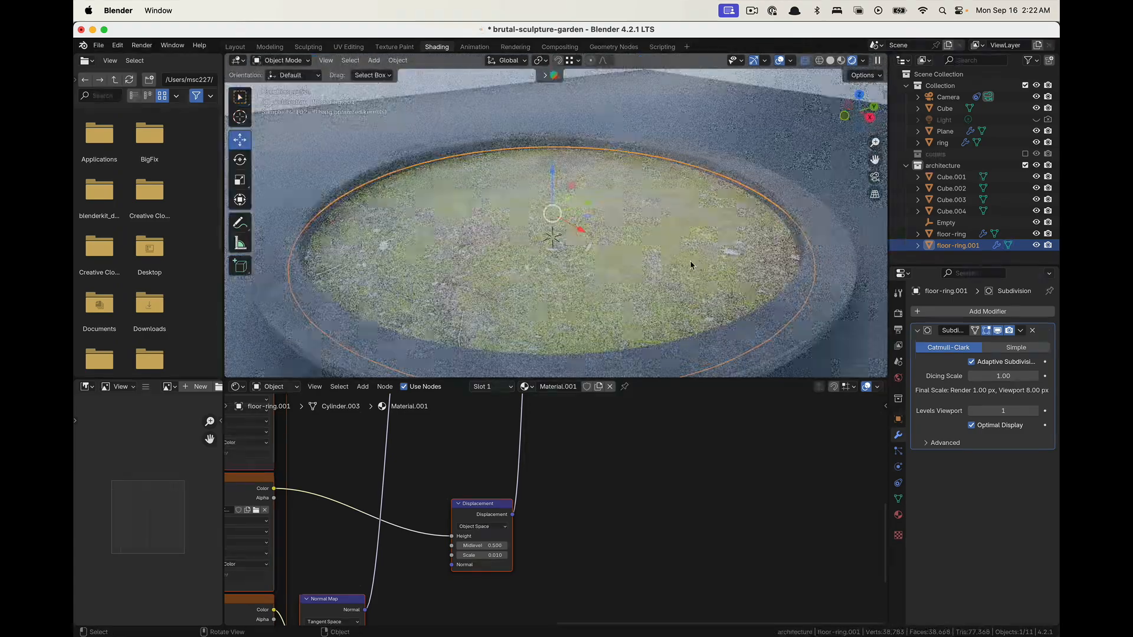
# Raise a single vertex midway between the disc's centre and rim about 0.1 m along Z with proportional falloff
pyautogui.press('Tab')
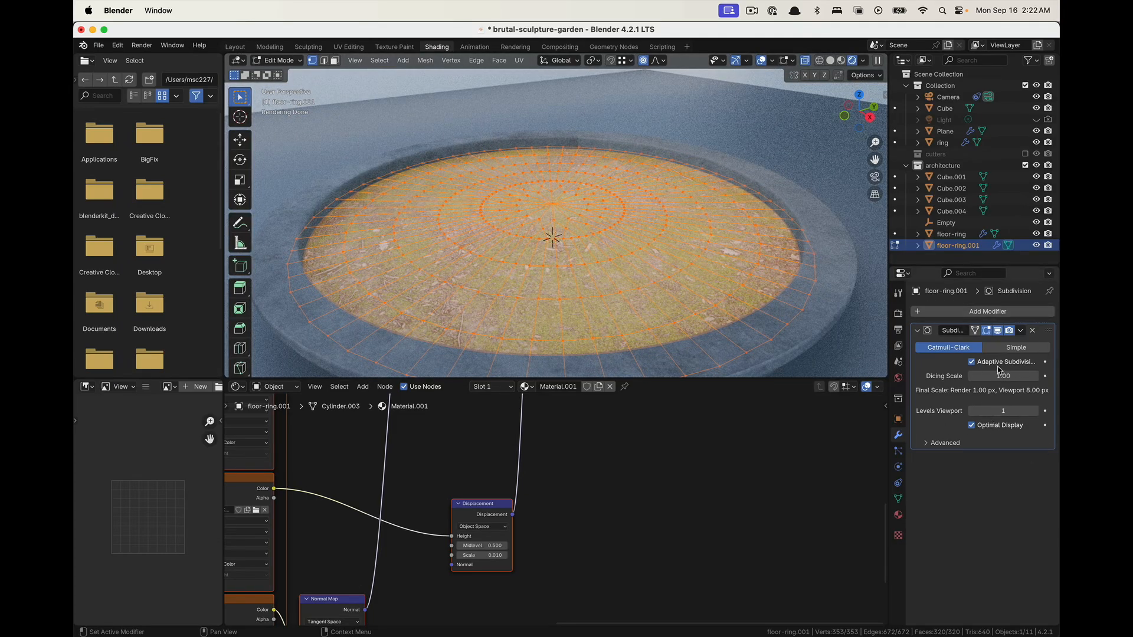
pyautogui.moveTo(706, 256); pyautogui.dragTo(663, 255, button='middle')
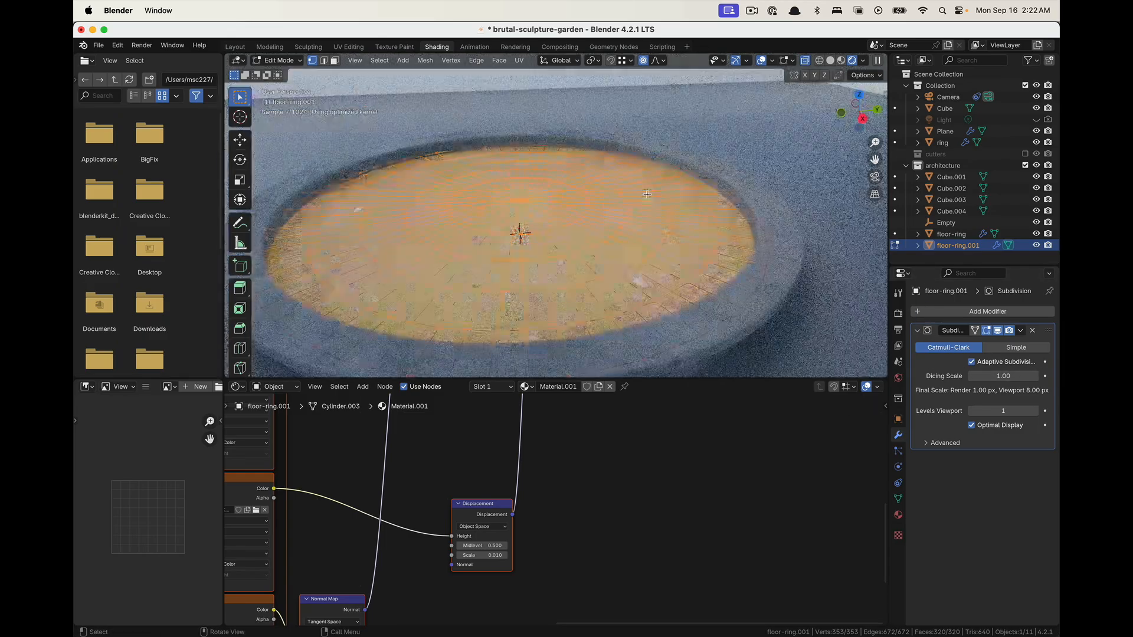
pyautogui.click(658, 199)
pyautogui.press('g')
pyautogui.press('z')
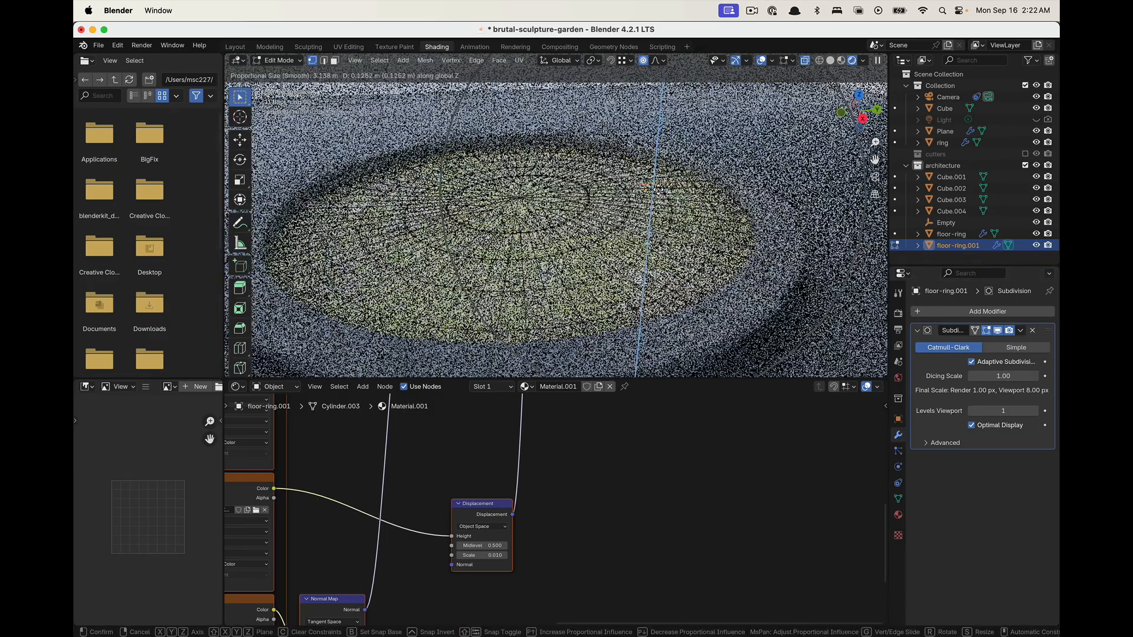
pyautogui.click(657, 190)
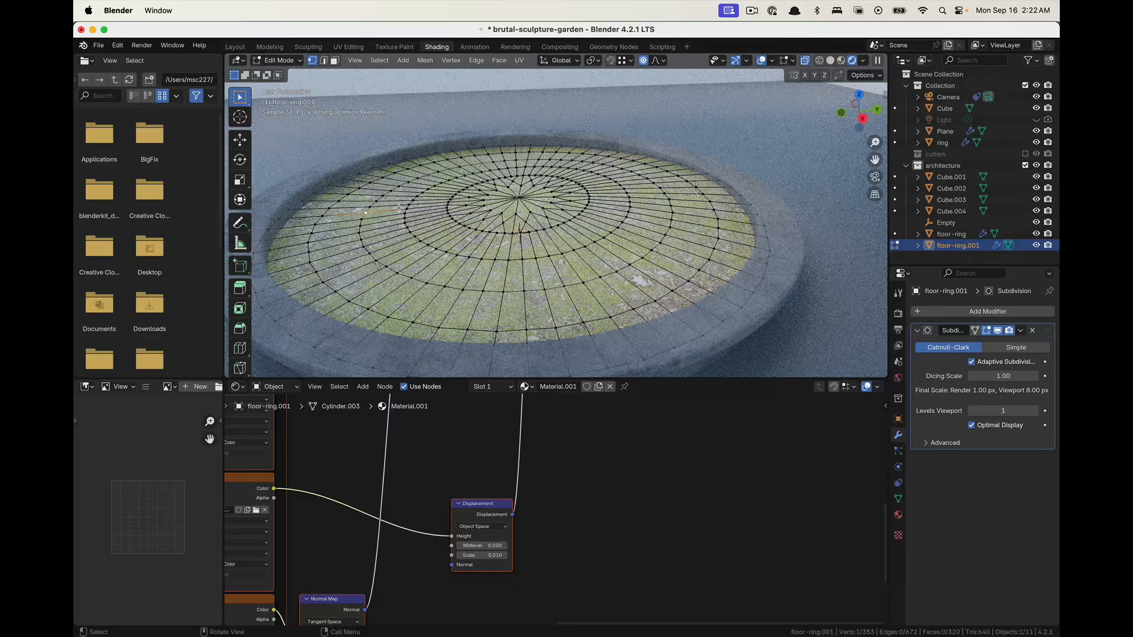
# Shift a vertex on the opposite side of the disc along Z and lower one near the front about 0.08 m
pyautogui.press('g')
pyautogui.press('z')
pyautogui.click(401, 215)
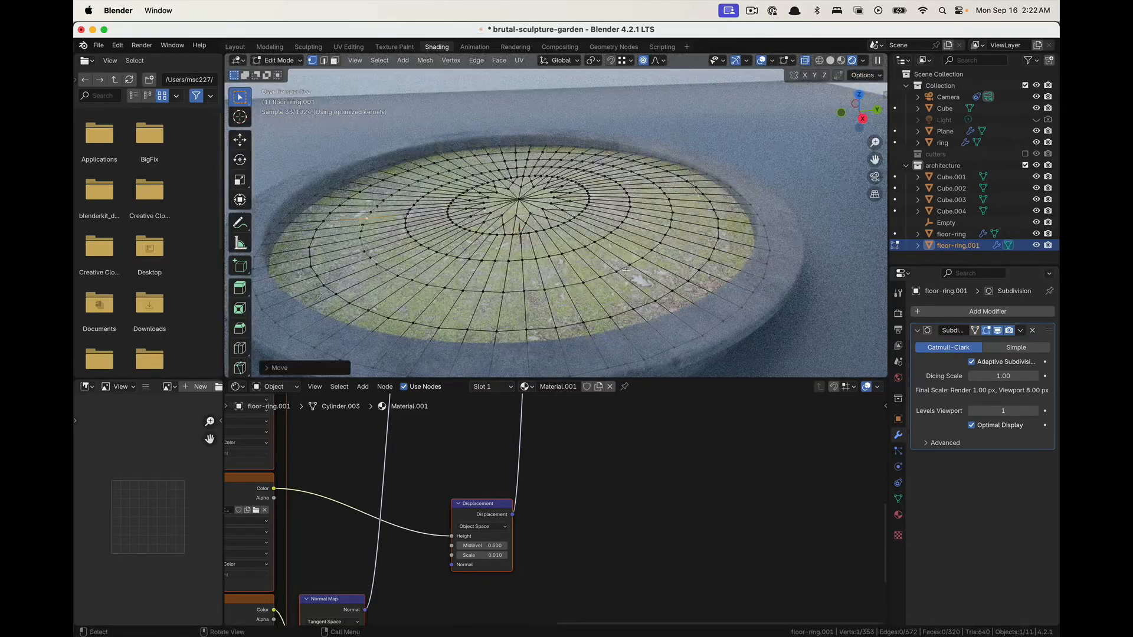
pyautogui.click(626, 270)
pyautogui.press('g')
pyautogui.press('z')
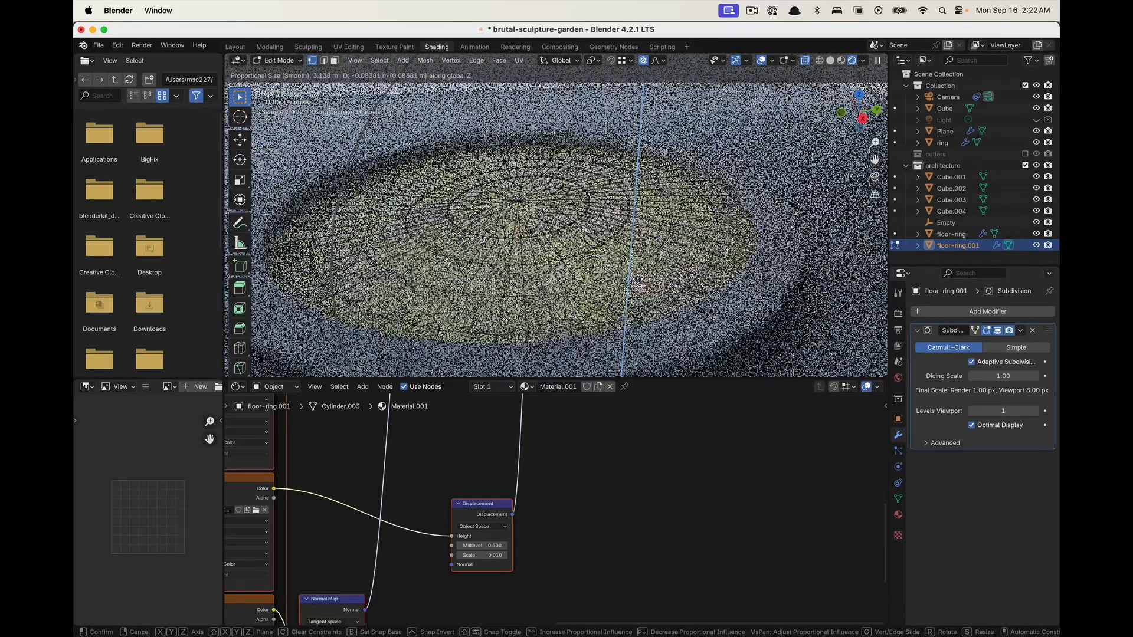
pyautogui.click(639, 287)
# Raise a vertex near the disc's far edge along Z with a proportional size of about 1.6 m, returning to Object Mode
pyautogui.moveTo(638, 288); pyautogui.dragTo(475, 202, button='middle')
pyautogui.press('g')
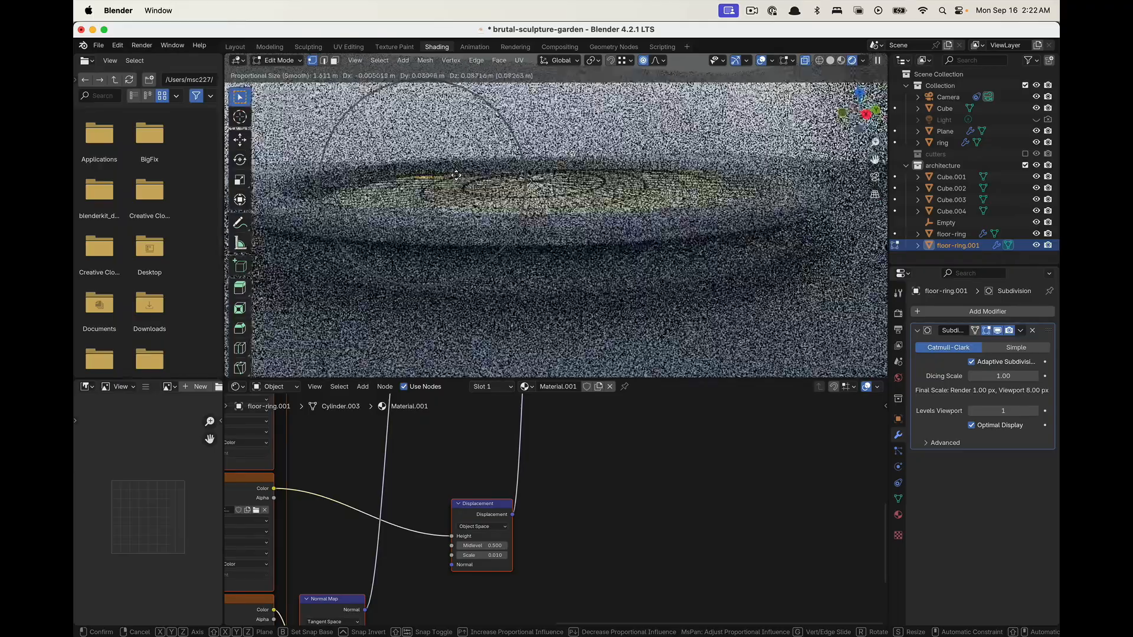
pyautogui.press('z')
pyautogui.click(466, 175)
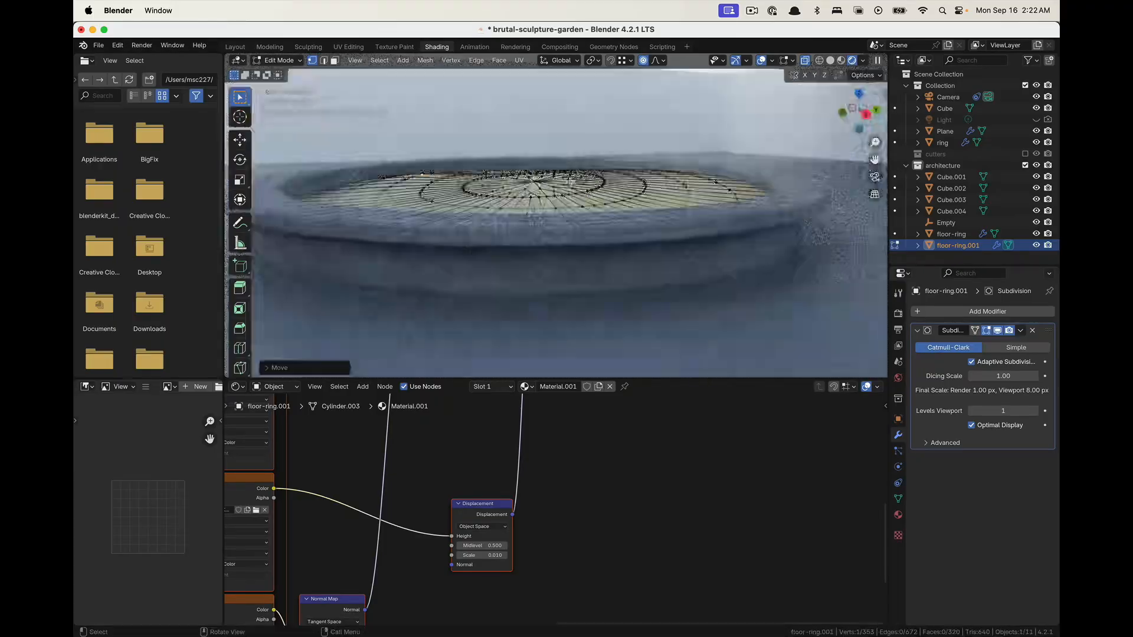
pyautogui.moveTo(571, 181); pyautogui.dragTo(472, 245, button='middle')
pyautogui.press('Tab')
pyautogui.moveTo(435, 194); pyautogui.dragTo(501, 177, button='middle')
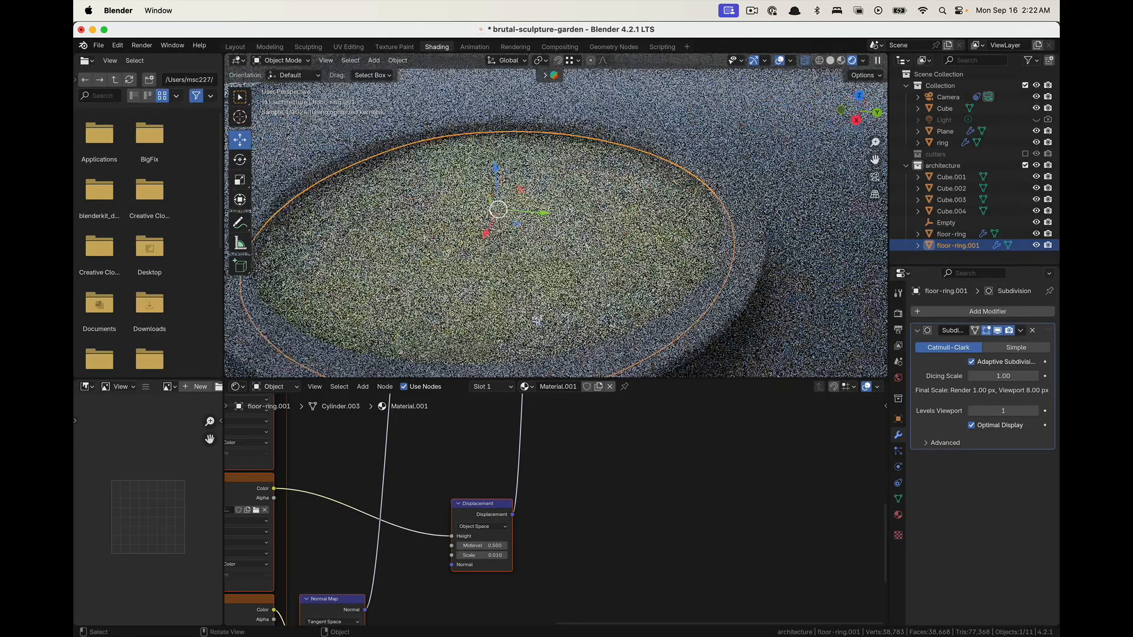
# Lower the selected far-edge vertex about 0.07 m along Z, and leave Edit Mode with nothing selected
pyautogui.press('Tab')
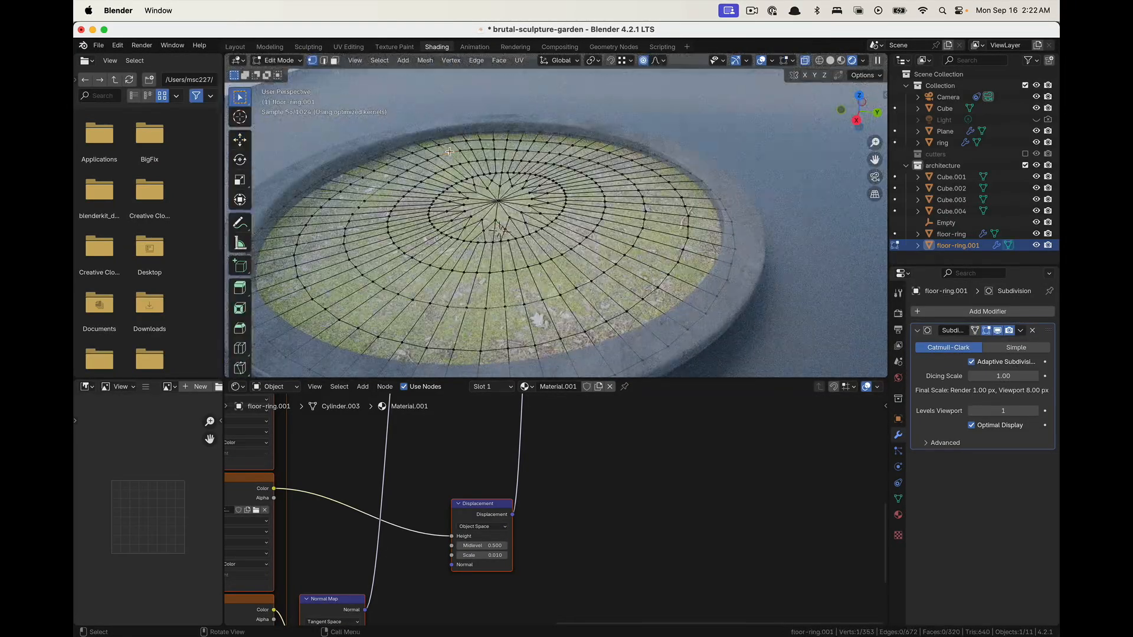
pyautogui.press('g')
pyautogui.press('z')
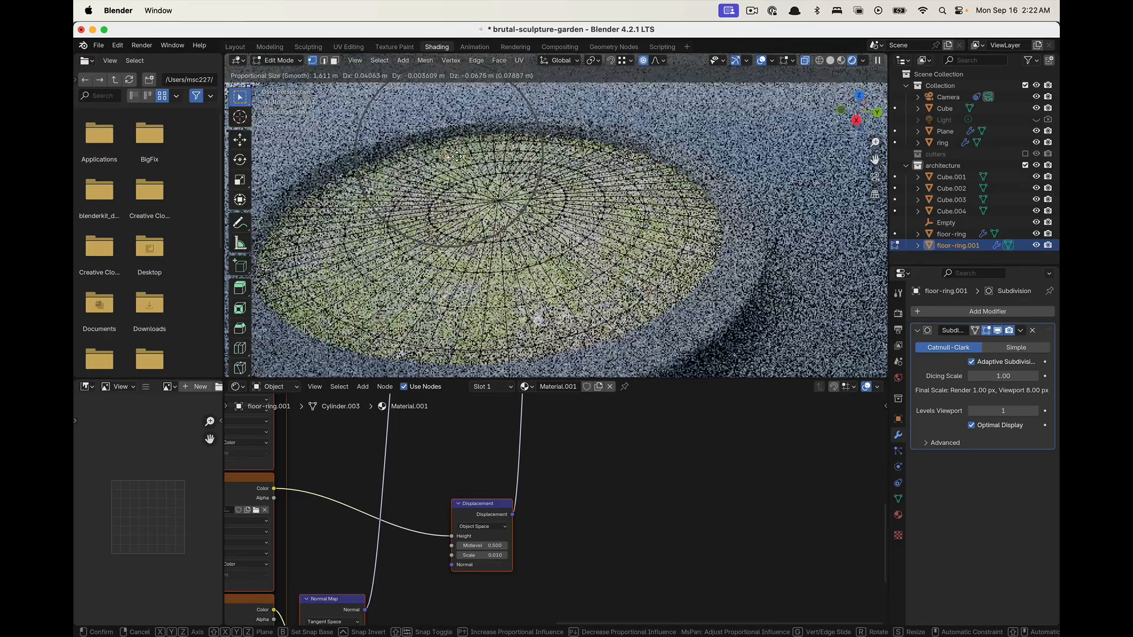
pyautogui.click(538, 320)
pyautogui.moveTo(538, 321); pyautogui.dragTo(539, 222, button='middle')
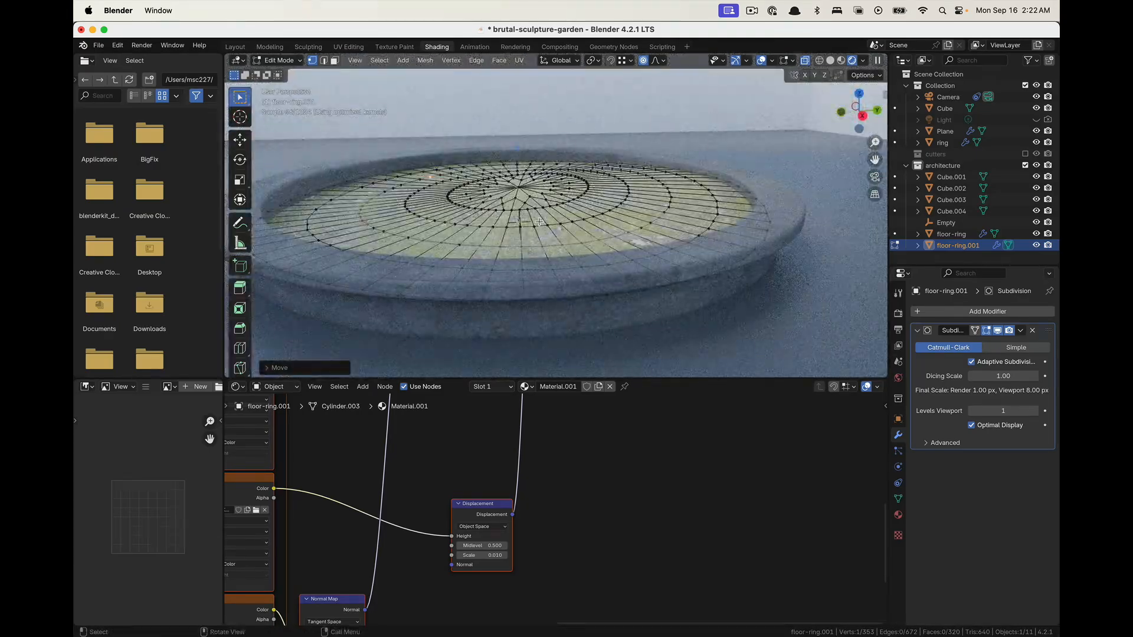
pyautogui.press('Tab')
pyautogui.scroll(-3, 539, 221)
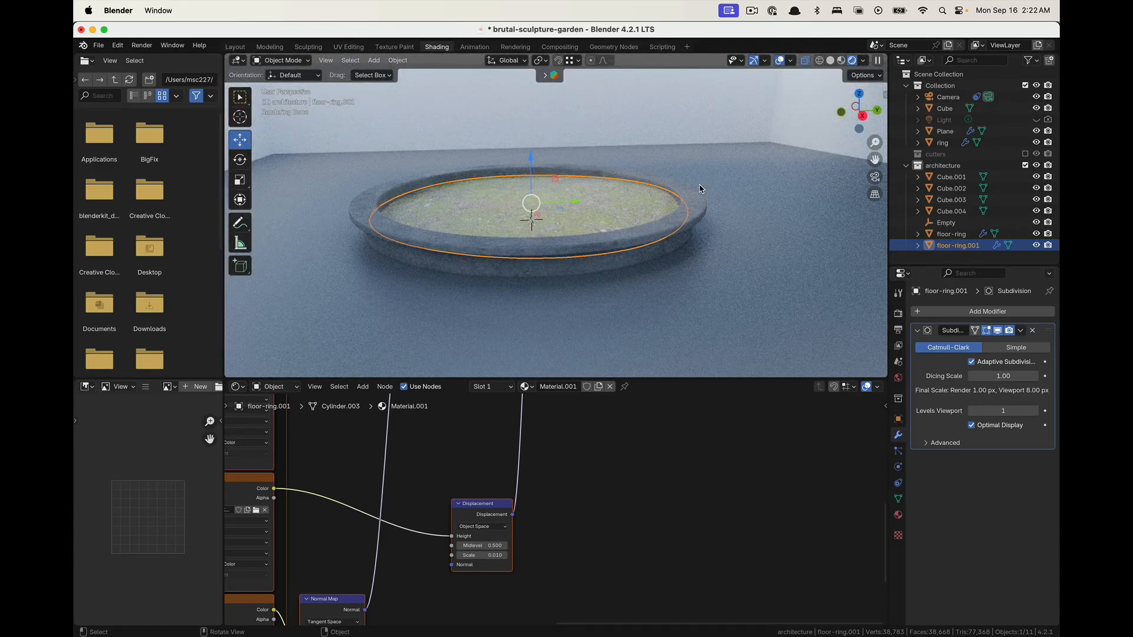
pyautogui.hotkey('alt', 'a')
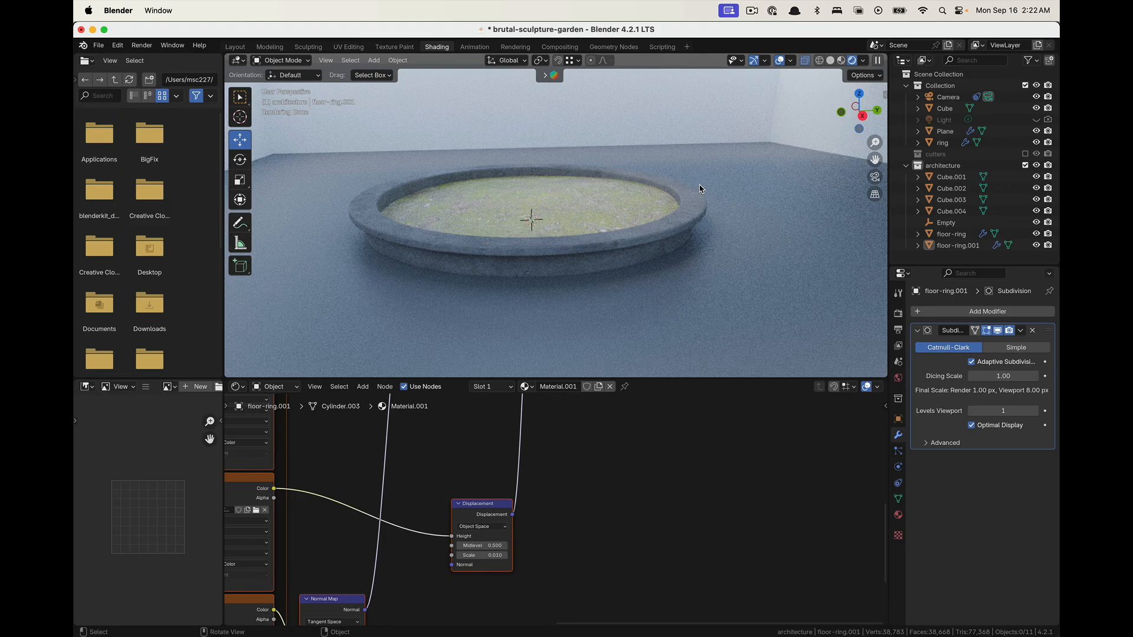
pyautogui.moveTo(567, 269); pyautogui.dragTo(589, 244, button='middle')
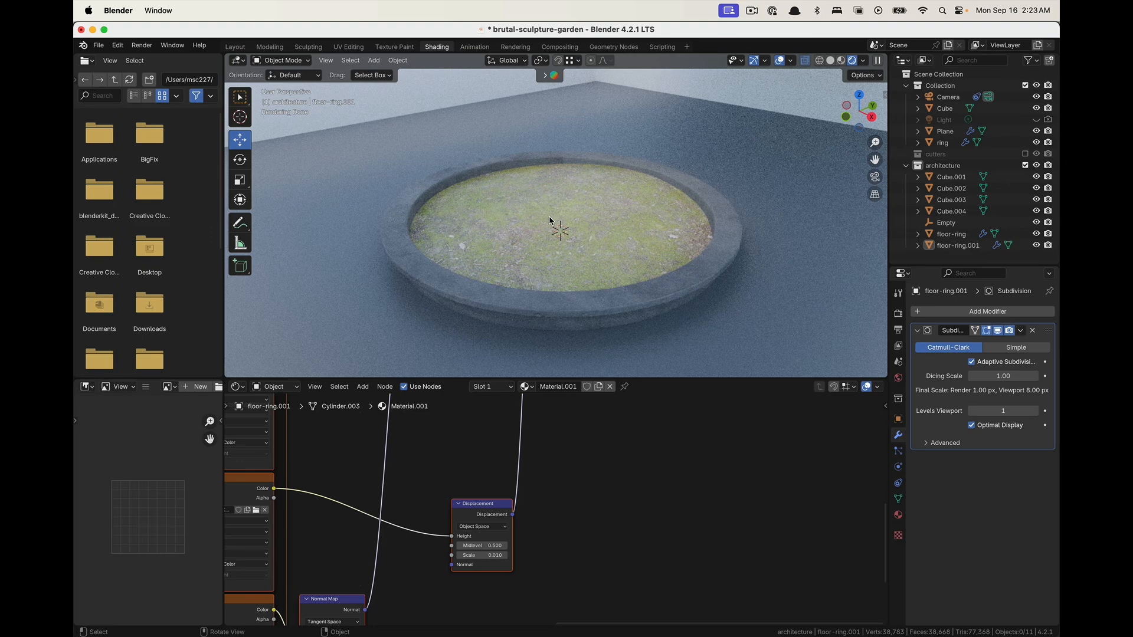
pyautogui.scroll(3, 585, 206)
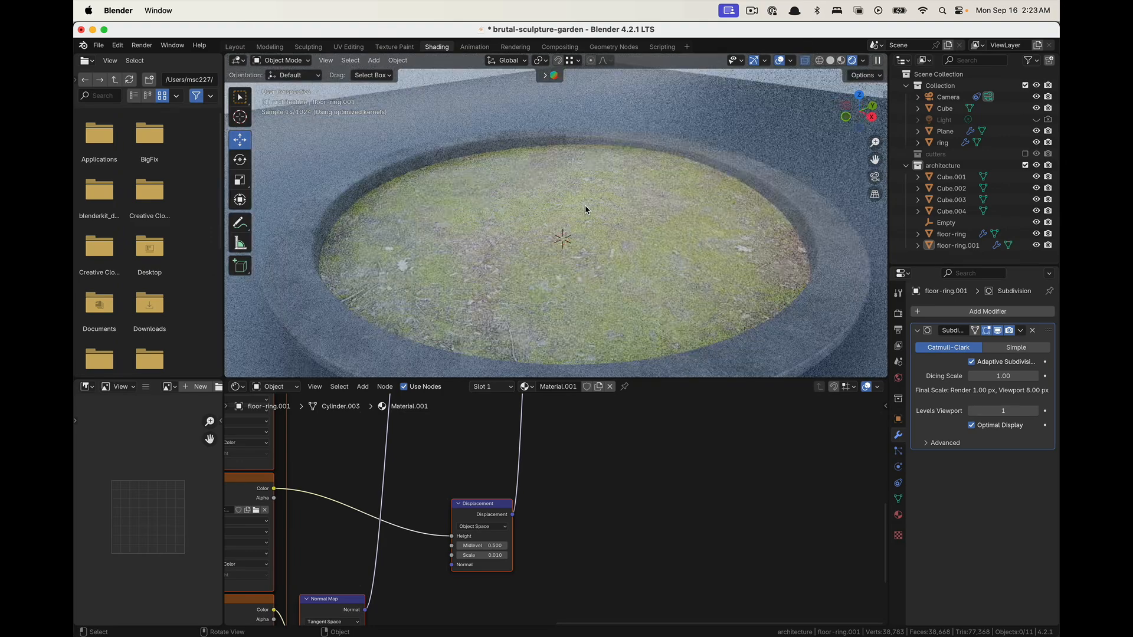
# Add a cone mesh at the centre of the ring and raise it about 1 m along Z onto the ground disc
pyautogui.hotkey('shift', 'a')
pyautogui.moveTo(588, 210)
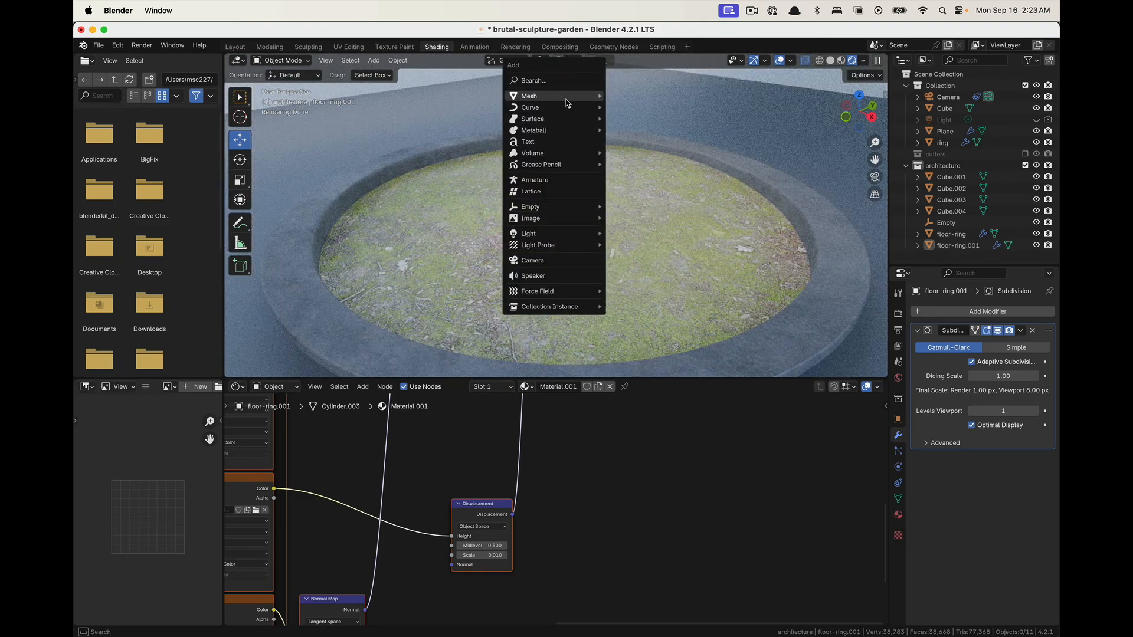
pyautogui.moveTo(567, 97)
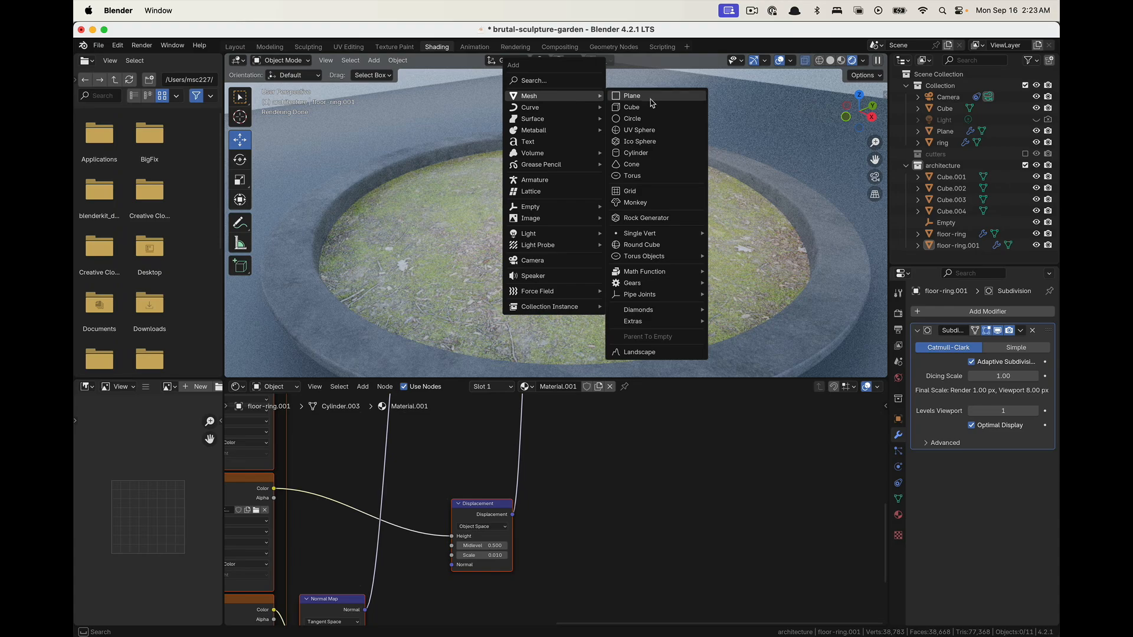
pyautogui.click(645, 165)
pyautogui.moveTo(649, 232); pyautogui.dragTo(640, 205, button='middle')
pyautogui.press('g')
pyautogui.press('z')
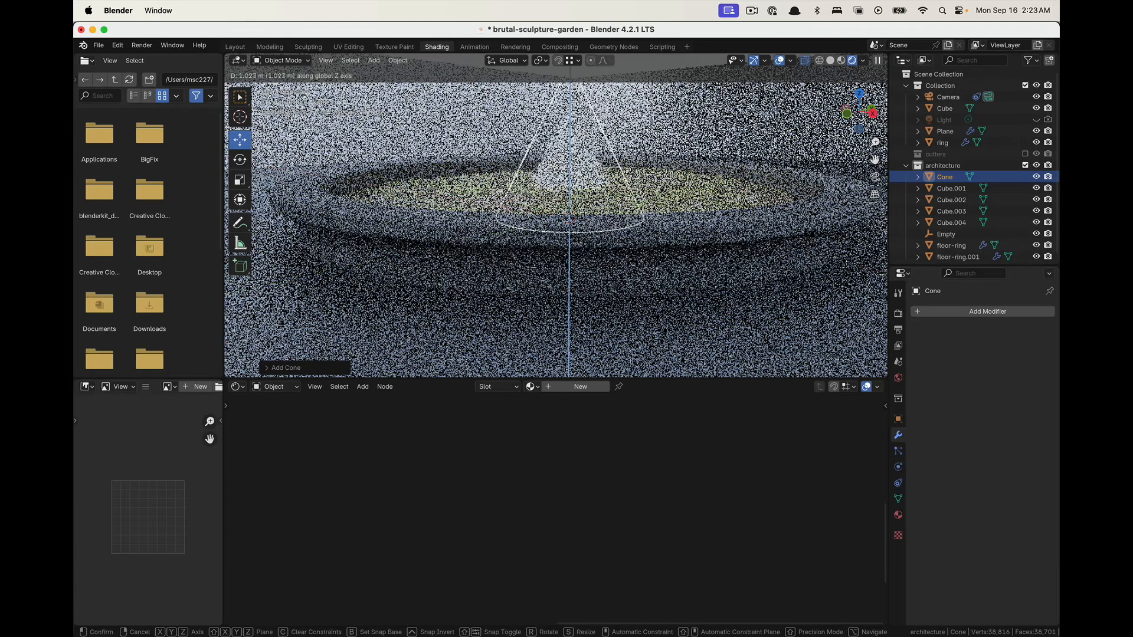
pyautogui.click(640, 123)
# Create a new material for the cone
pyautogui.keyDown('shift'); pyautogui.moveTo(639, 123); pyautogui.dragTo(650, 178, button='middle'); pyautogui.keyUp('shift')
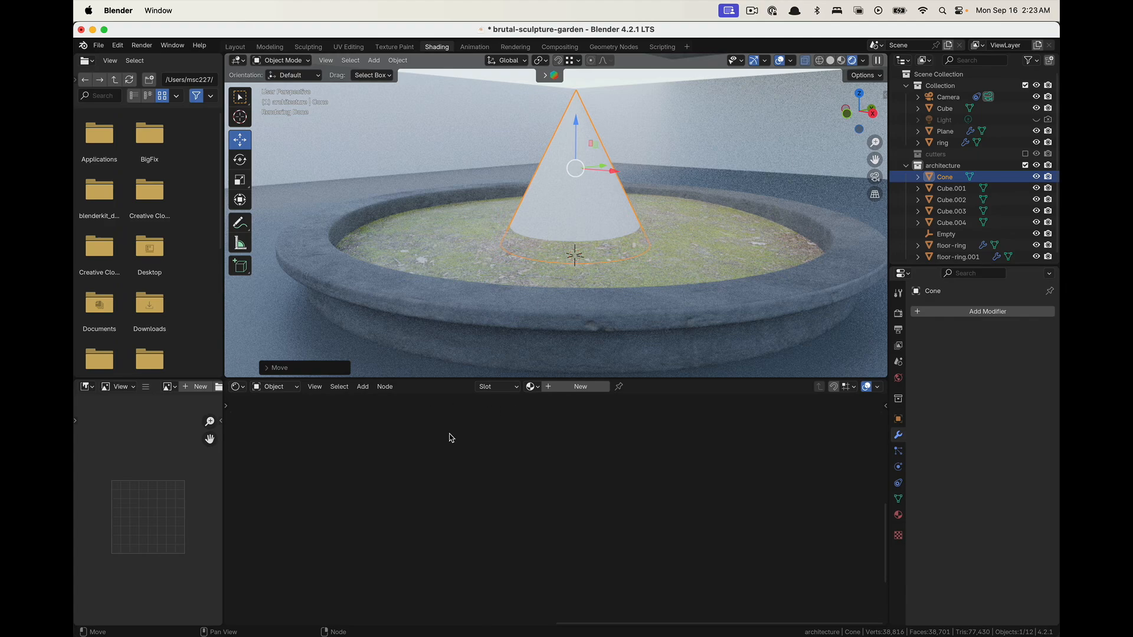
pyautogui.click(564, 386)
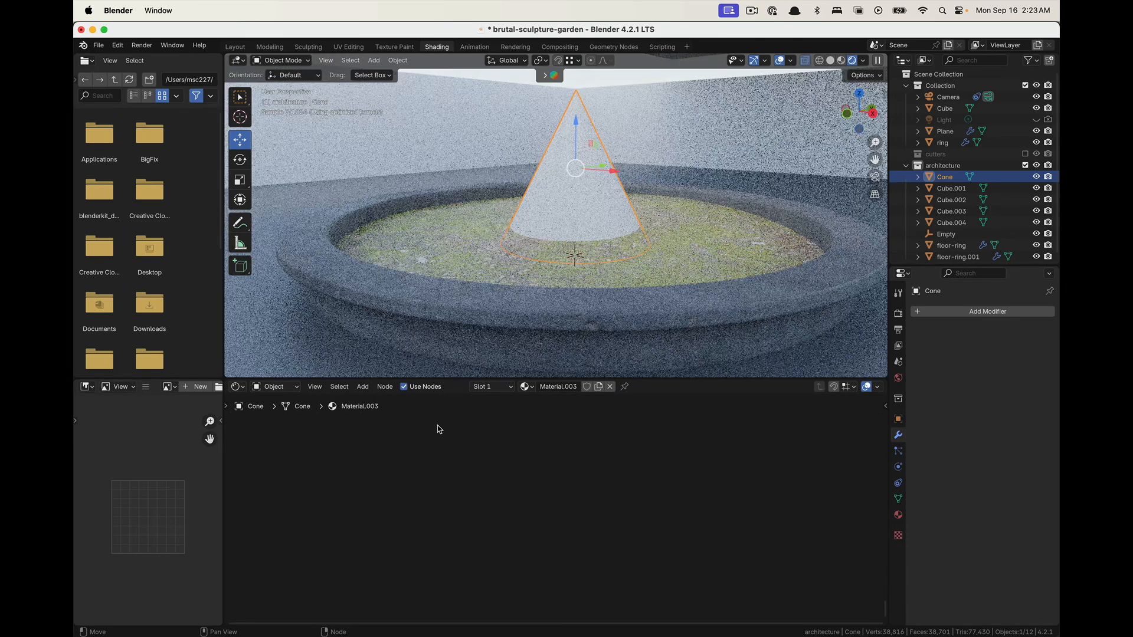
# Start the Principled Texture Setup for the cone's Principled BSDF node and open the Metal057B_2K-JPG folder
pyautogui.scroll(6, 490, 425)
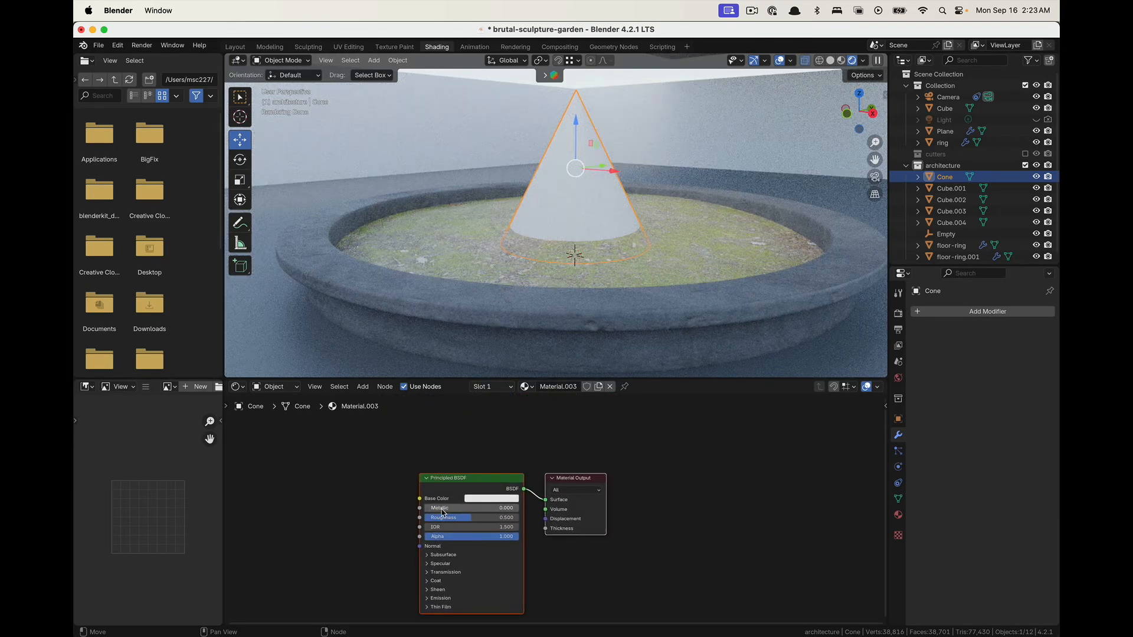
pyautogui.scroll(5, 466, 457)
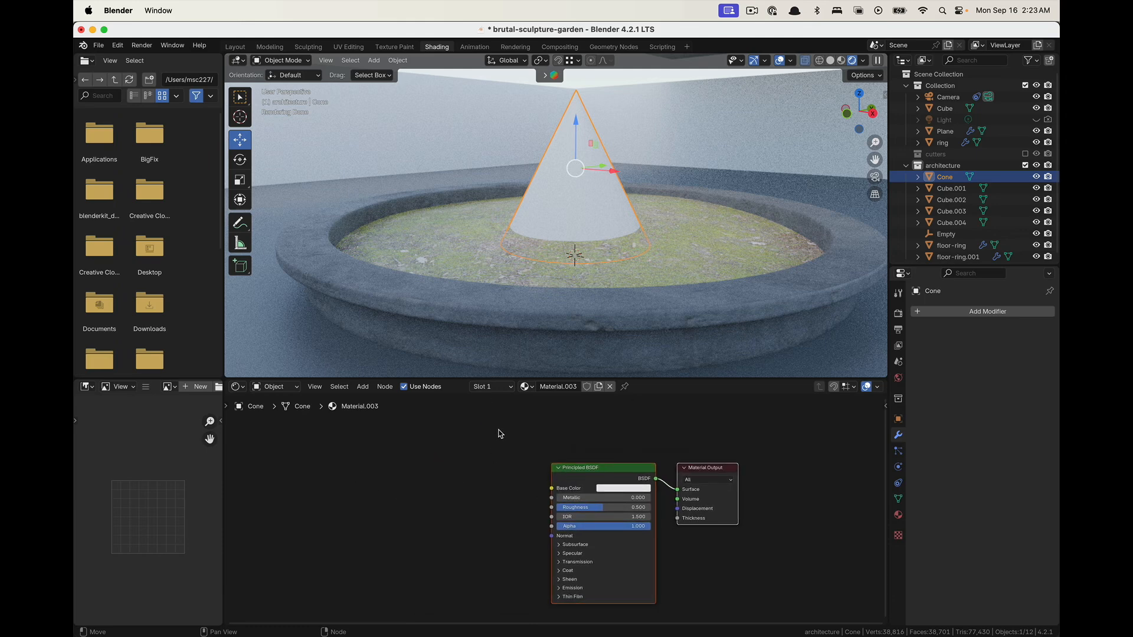
pyautogui.scroll(-5, 492, 448)
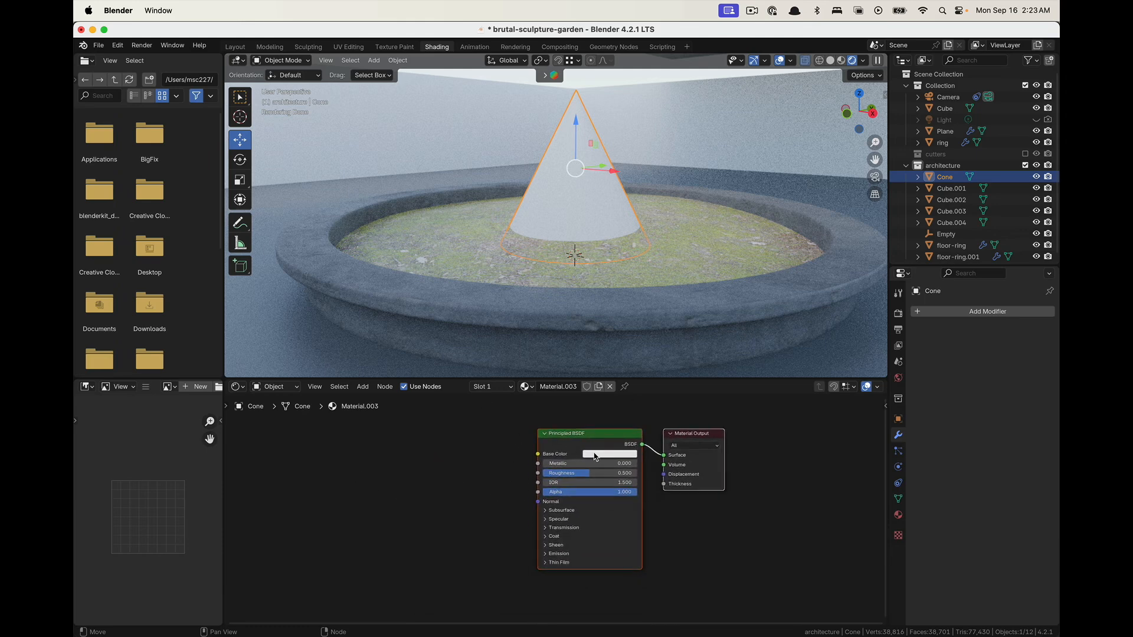
pyautogui.click(594, 435)
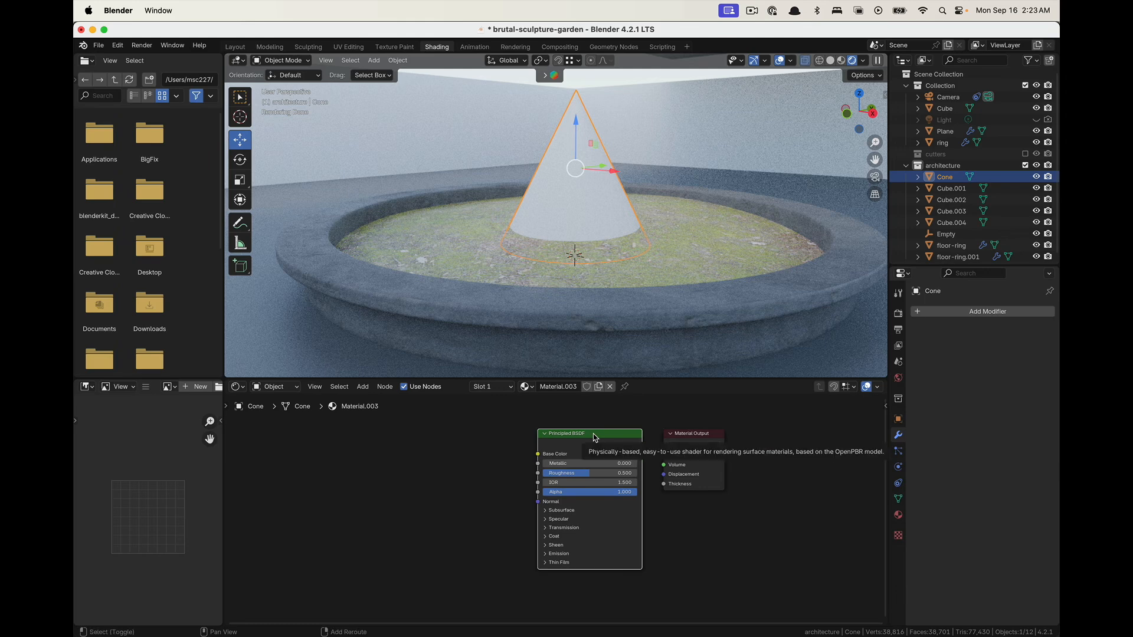
pyautogui.hotkey('shift', 'w')
pyautogui.click(574, 435)
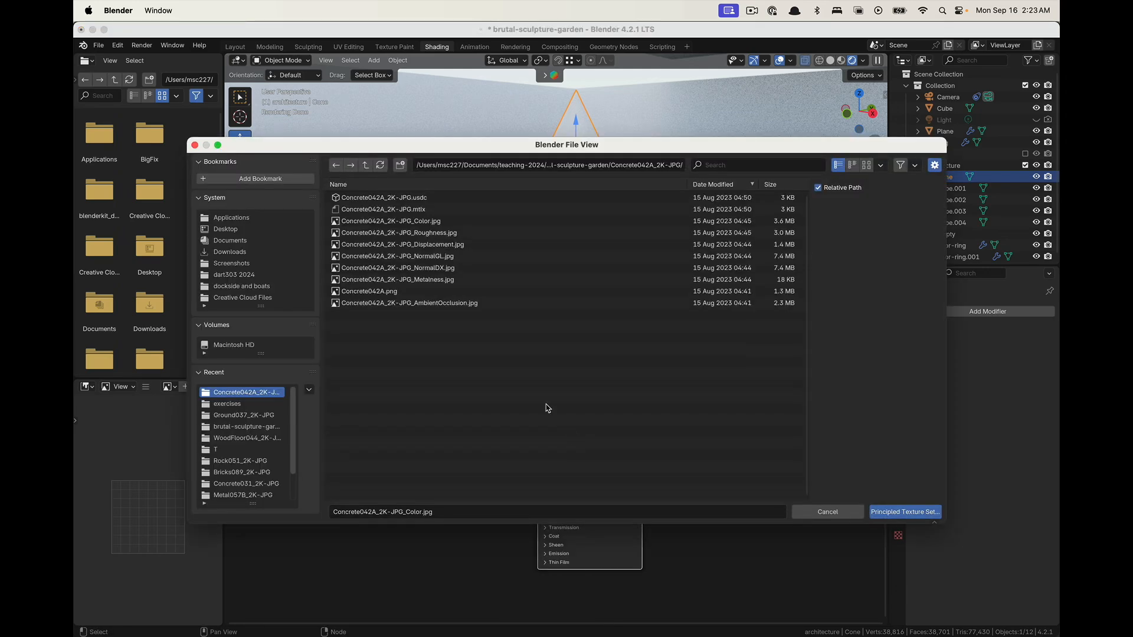
pyautogui.click(366, 166)
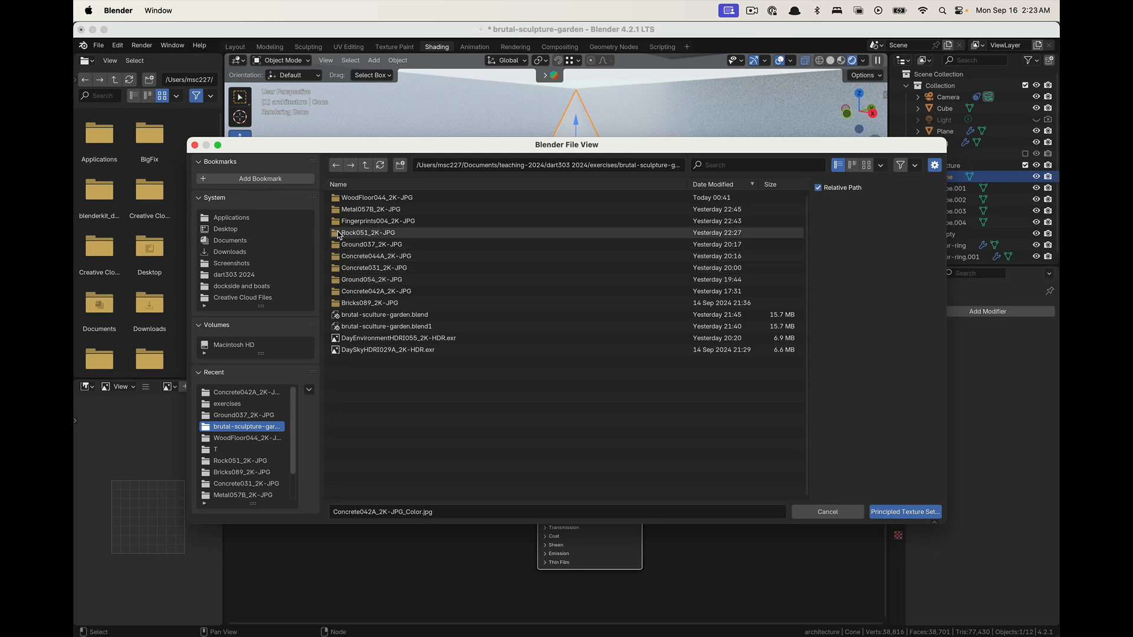
pyautogui.click(340, 210)
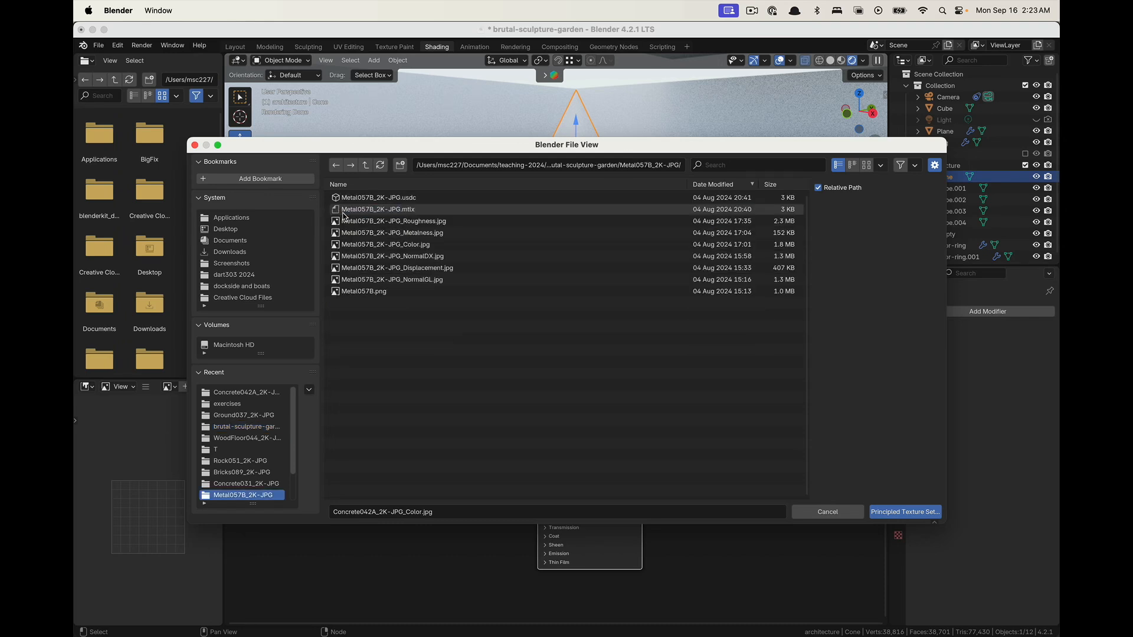
# Load the Metal057B NormalGL, Displacement, Color, Metalness and Roughness maps into the cone's material
pyautogui.click(420, 280)
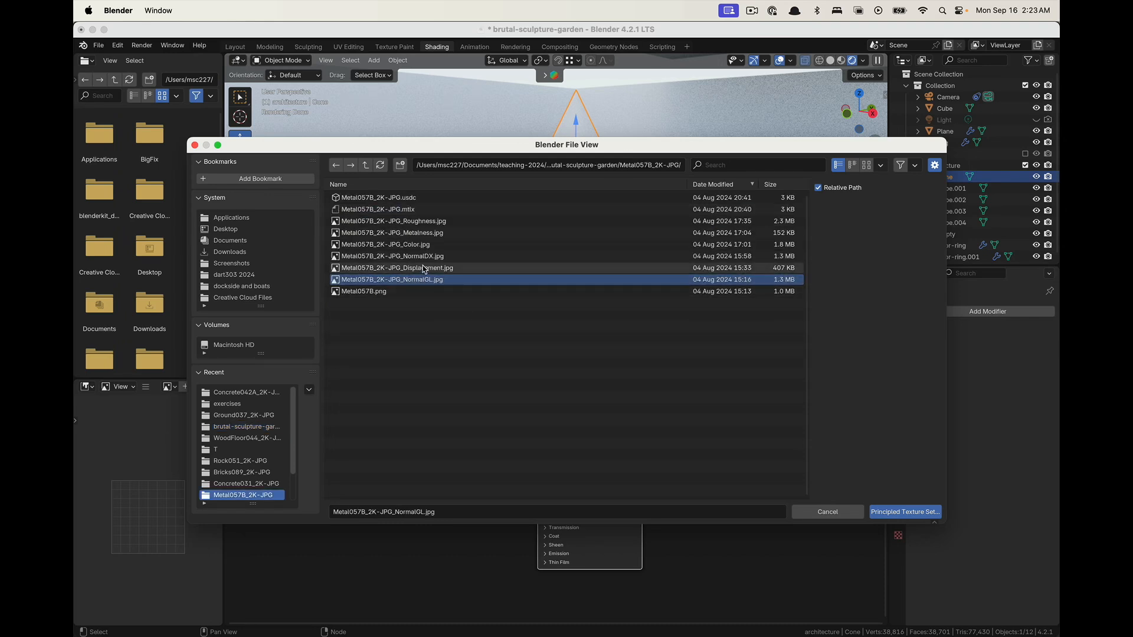
pyautogui.keyDown('shift'); pyautogui.click(425, 268); pyautogui.keyUp('shift')
pyautogui.keyDown('shift'); pyautogui.click(425, 245); pyautogui.keyUp('shift')
pyautogui.keyDown('shift'); pyautogui.click(424, 232); pyautogui.keyUp('shift')
pyautogui.keyDown('shift'); pyautogui.click(424, 222); pyautogui.keyUp('shift')
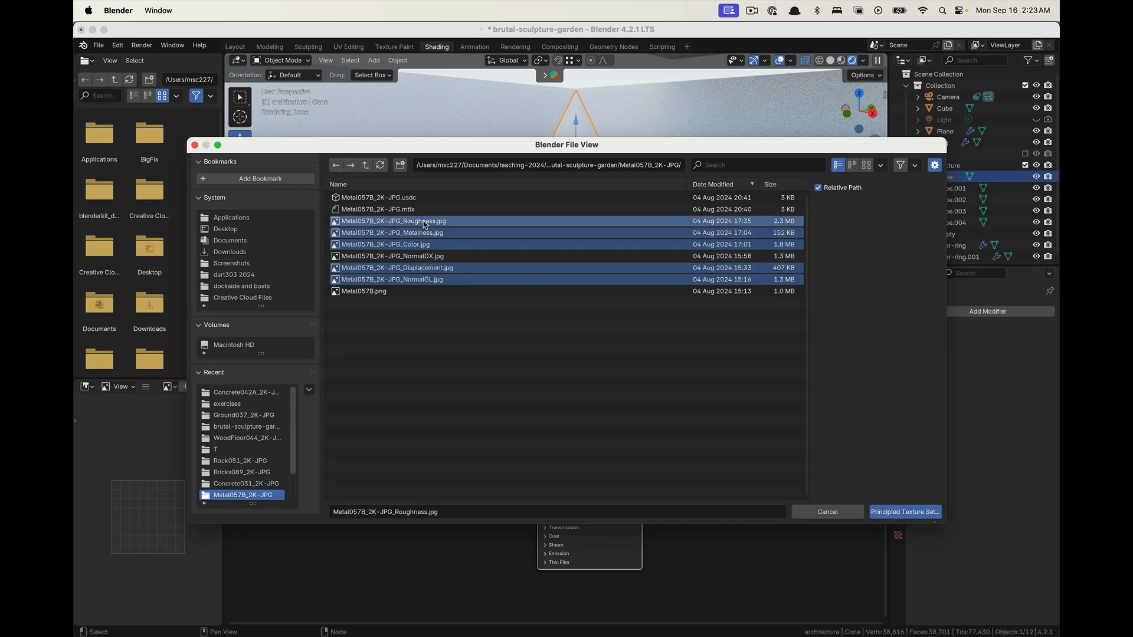
pyautogui.click(913, 512)
pyautogui.scroll(-2, 696, 546)
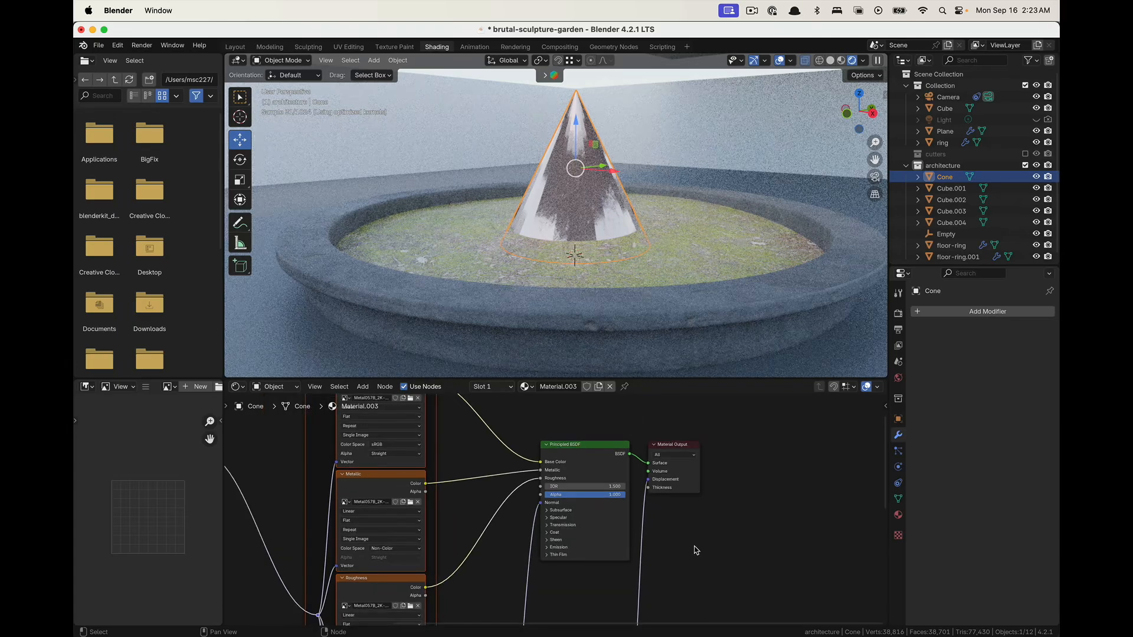
# Apply Shade Auto Smooth to the cone
pyautogui.moveTo(695, 547); pyautogui.dragTo(679, 505, button='middle')
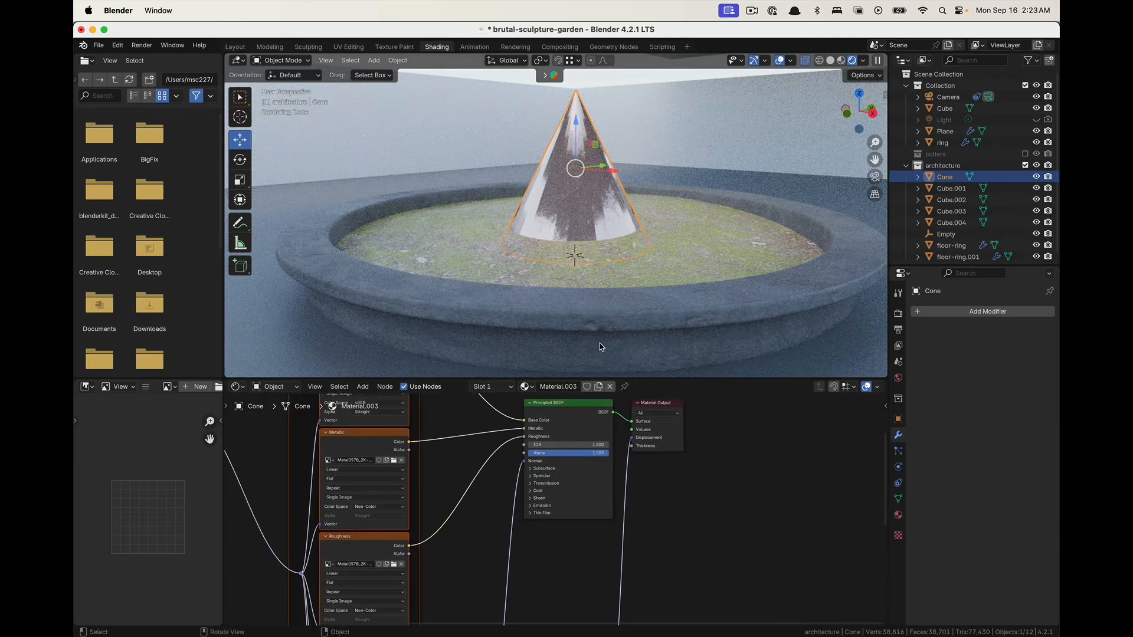
pyautogui.rightClick(590, 197)
pyautogui.click(588, 204)
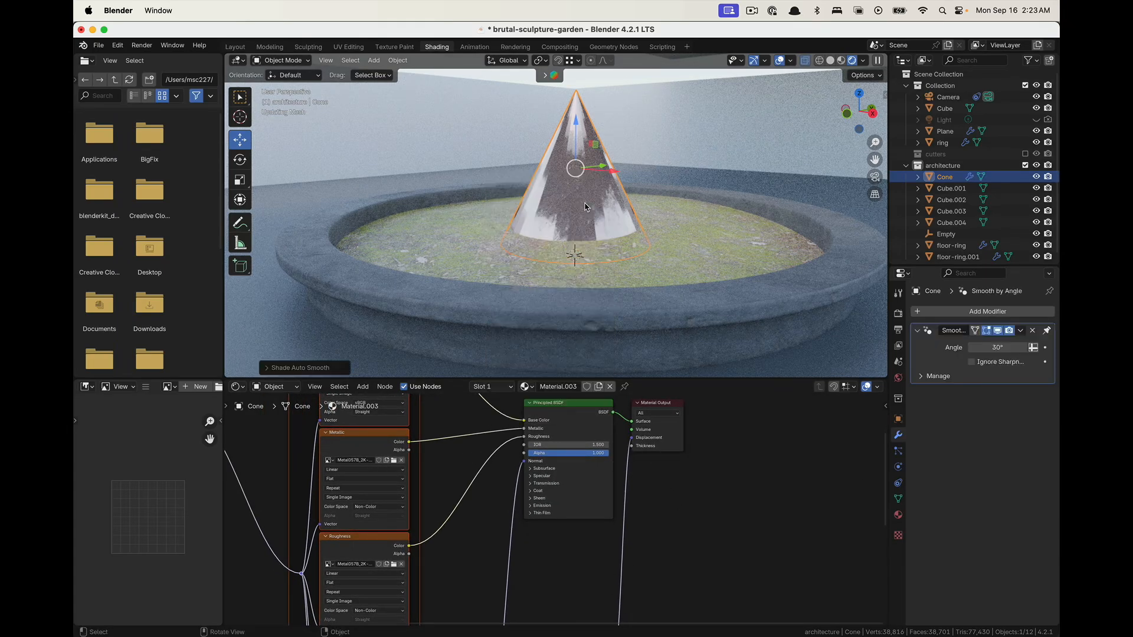
# Set the surface displacement method of the cone's material to Displacement and Bump
pyautogui.moveTo(716, 526); pyautogui.dragTo(670, 457, button='middle')
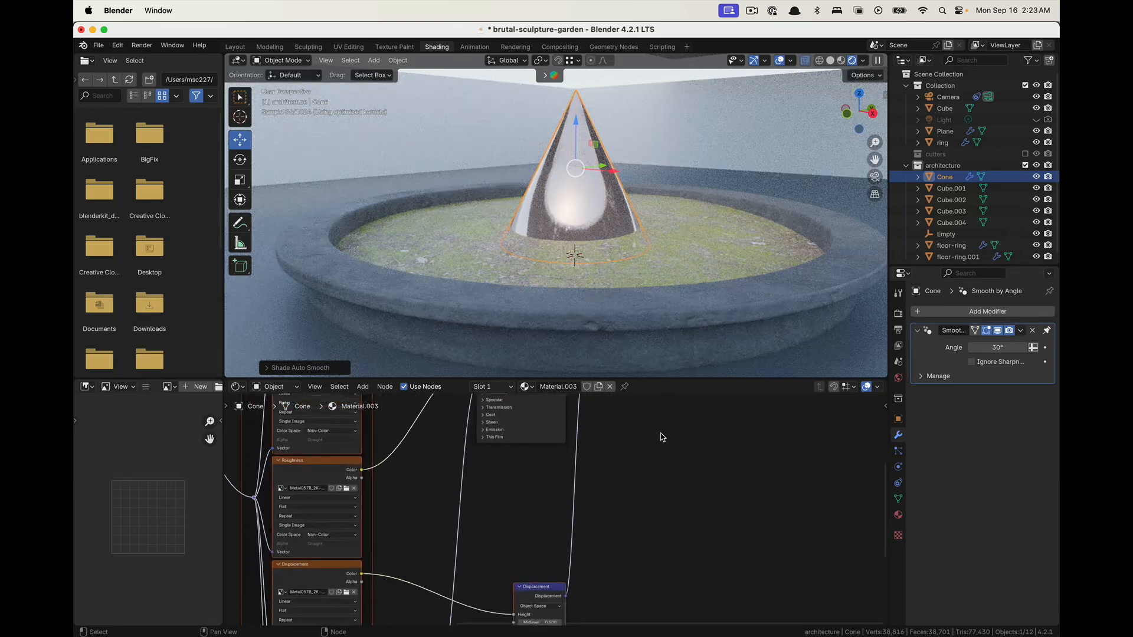
pyautogui.moveTo(662, 531); pyautogui.dragTo(633, 552, button='middle')
pyautogui.scroll(-1, 618, 434)
pyautogui.moveTo(618, 434); pyautogui.dragTo(567, 542, button='middle')
pyautogui.click(527, 464)
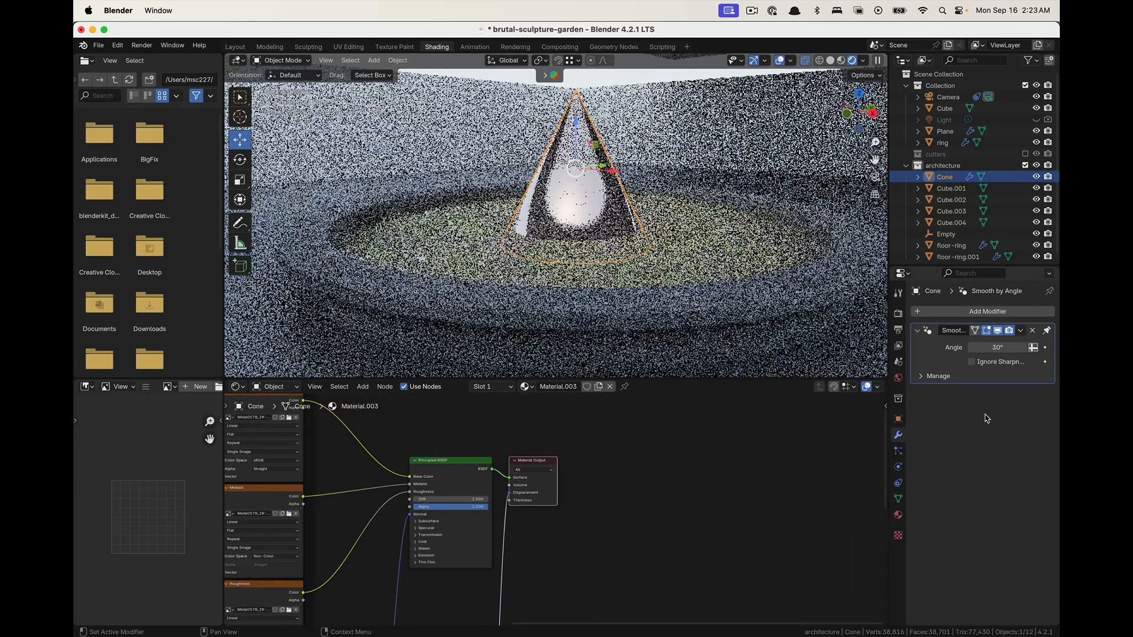
pyautogui.click(898, 515)
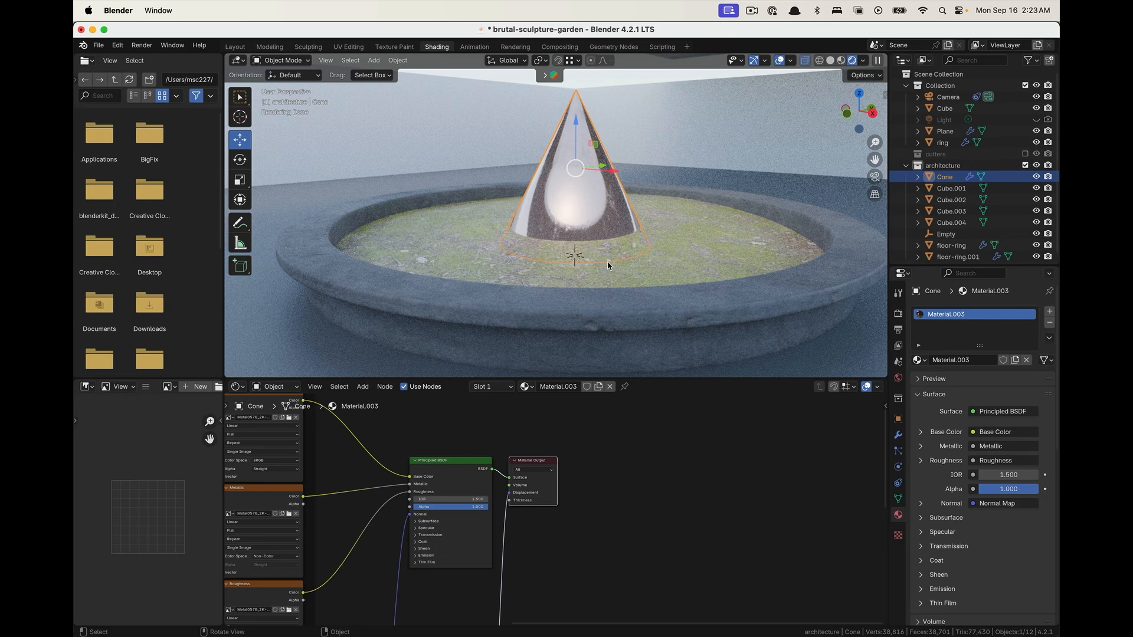
pyautogui.scroll(-3, 947, 553)
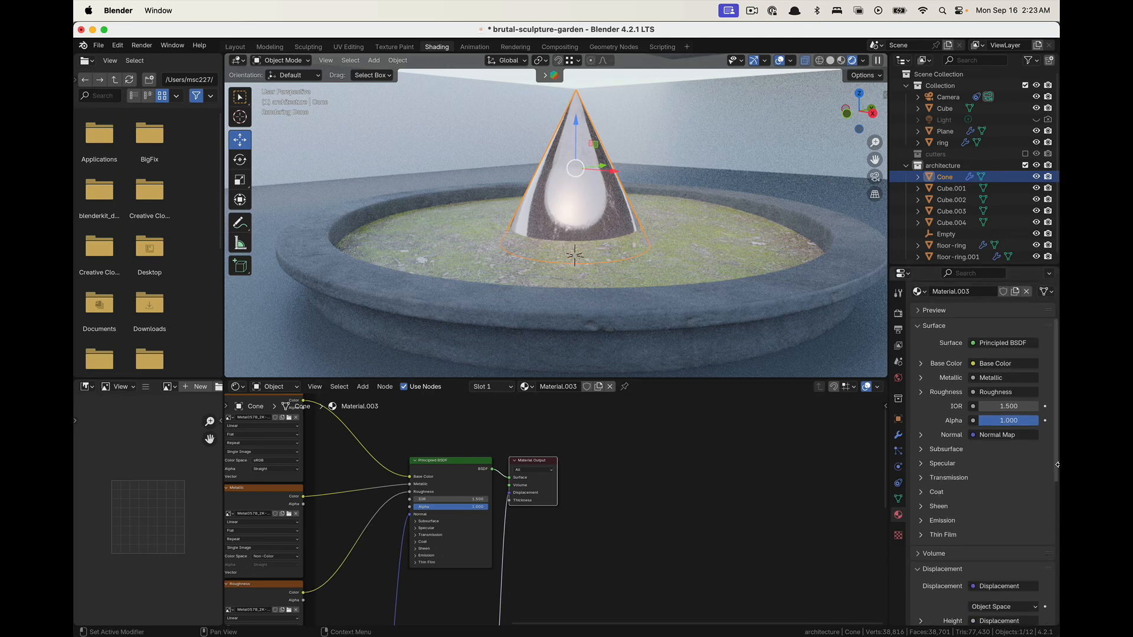
pyautogui.scroll(-5, 947, 439)
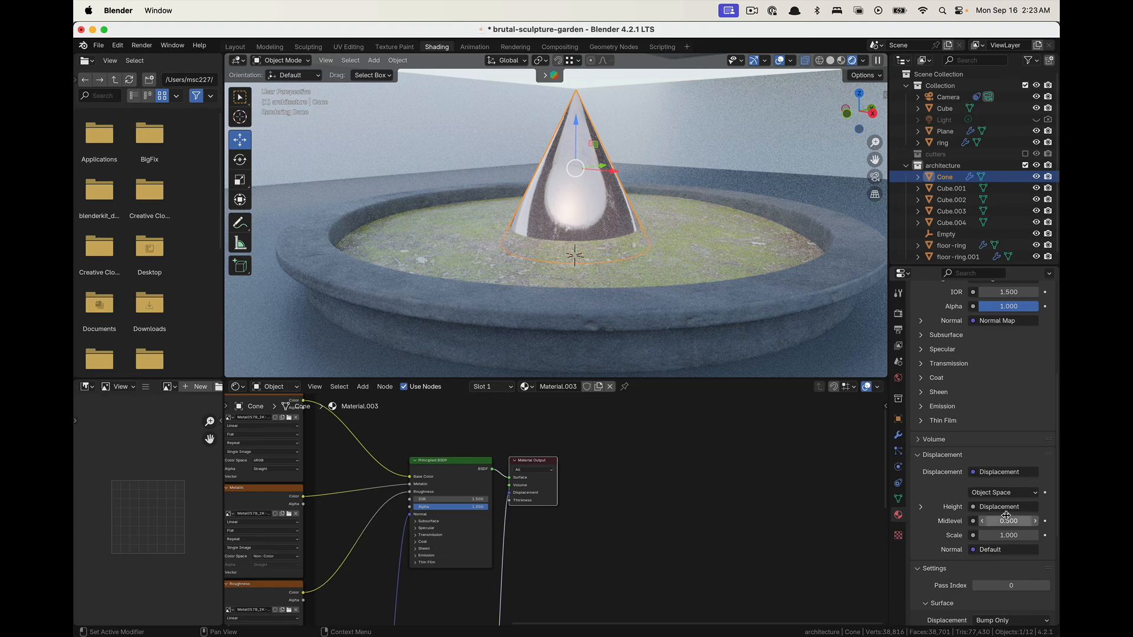
pyautogui.scroll(-6, 1006, 517)
pyautogui.click(1026, 484)
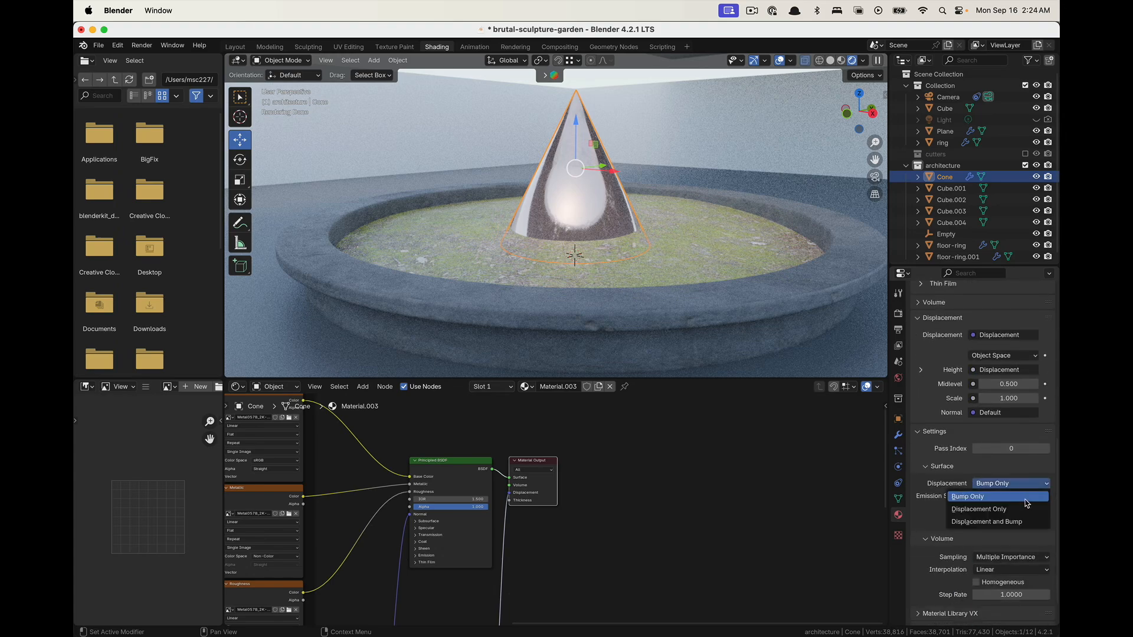
pyautogui.click(1018, 522)
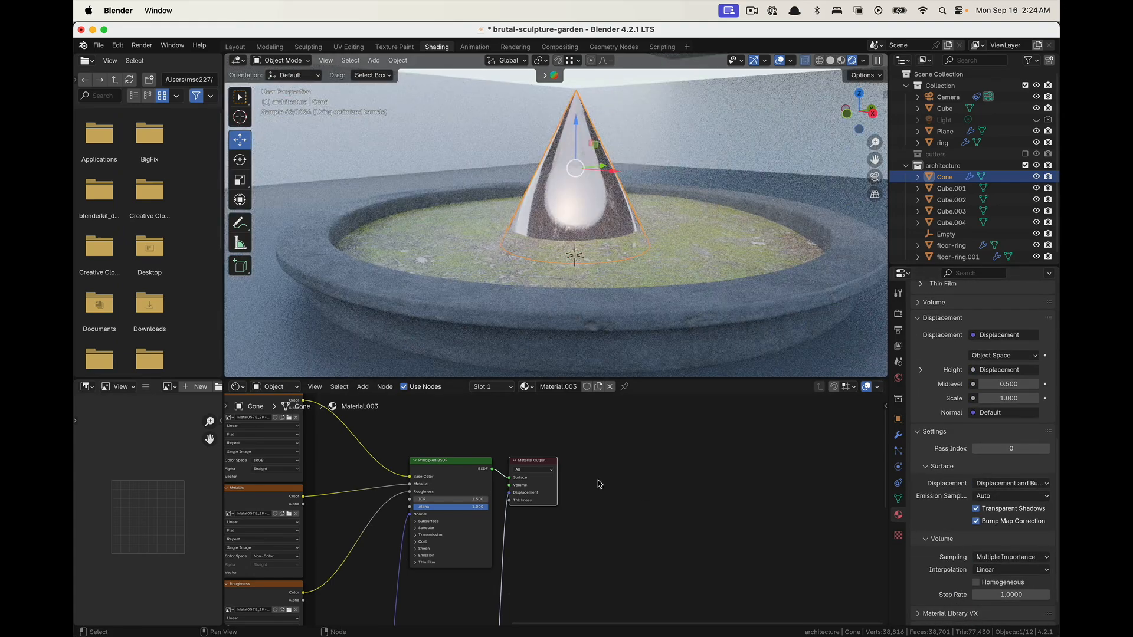
# Check the Displacement texture image, and delete both the Displacement texture node and the Displacement node from the cone's material
pyautogui.scroll(-10, 599, 484)
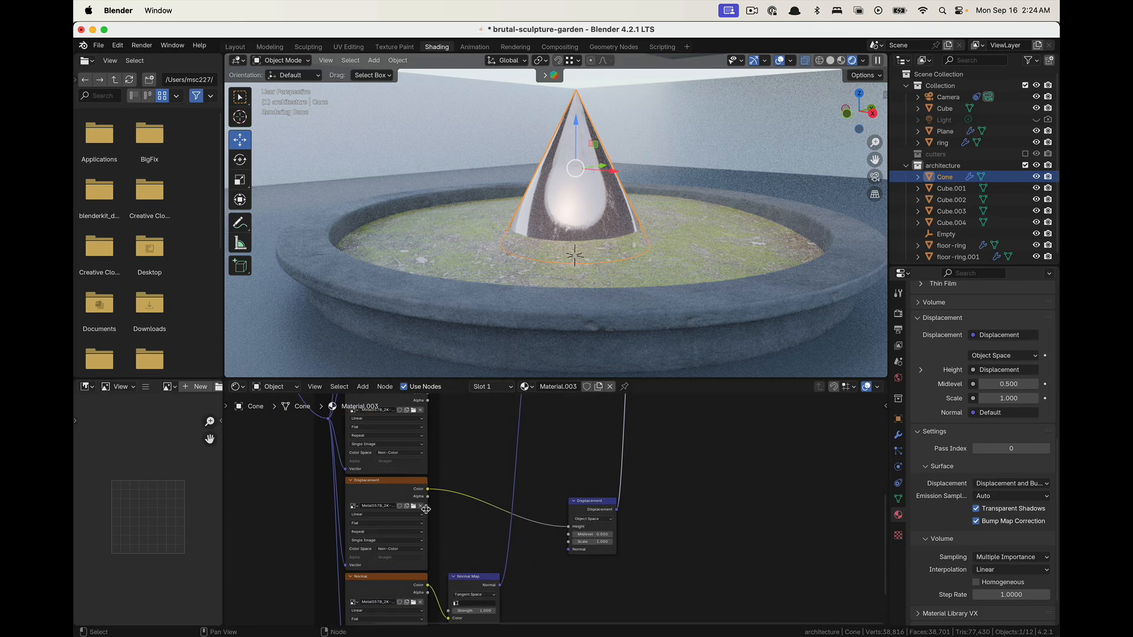
pyautogui.click(426, 509)
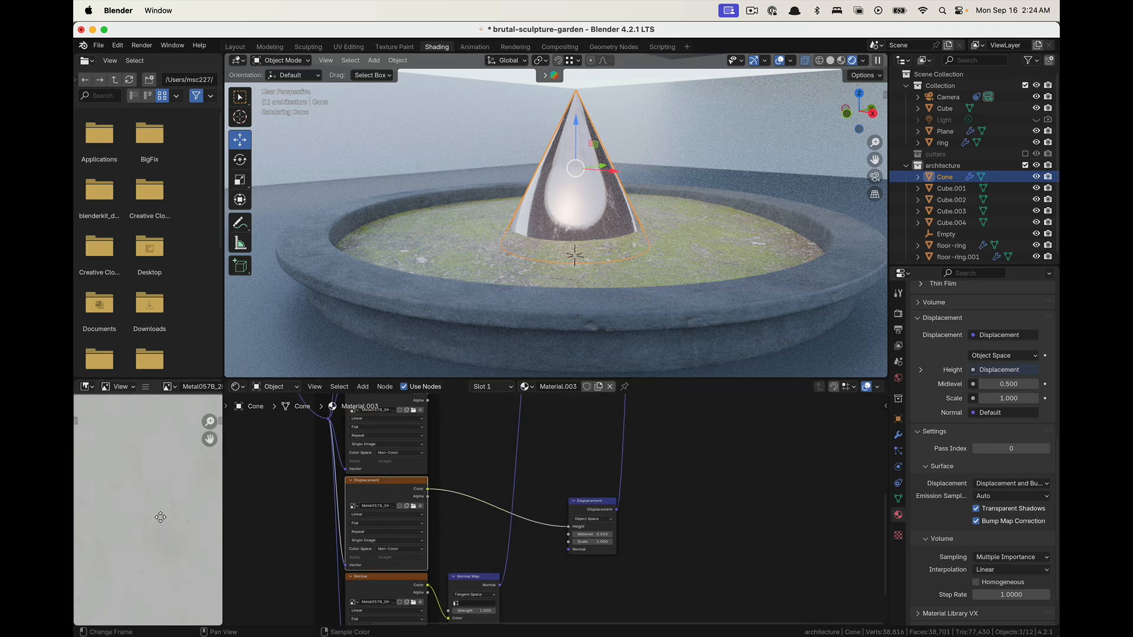
pyautogui.scroll(3, 738, 532)
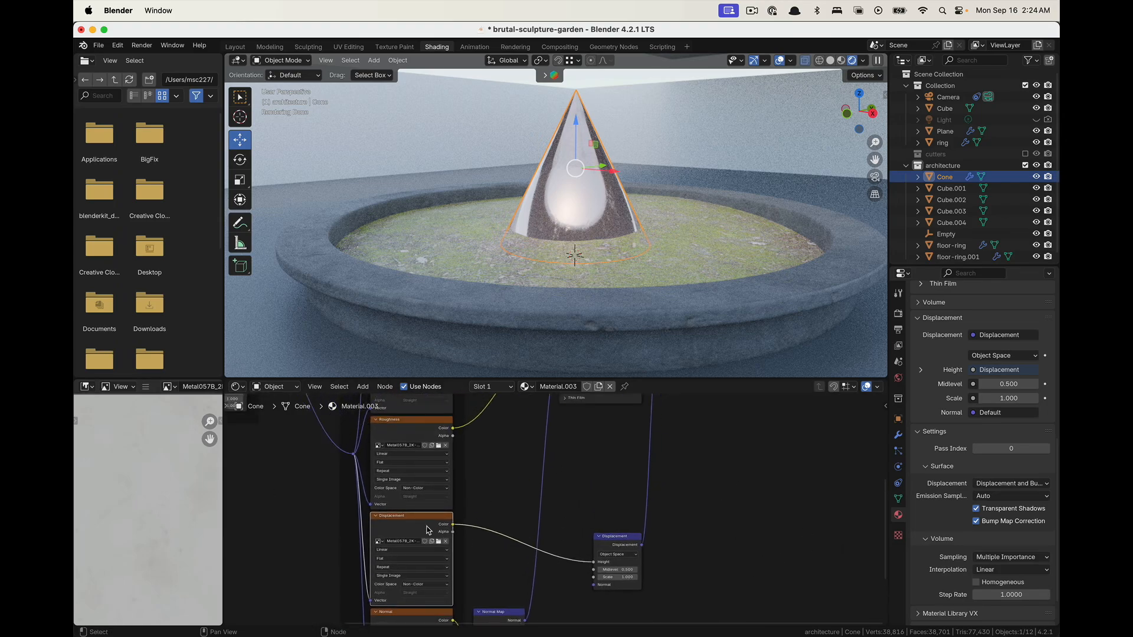
pyautogui.press('x')
pyautogui.click(626, 539)
pyautogui.press('x')
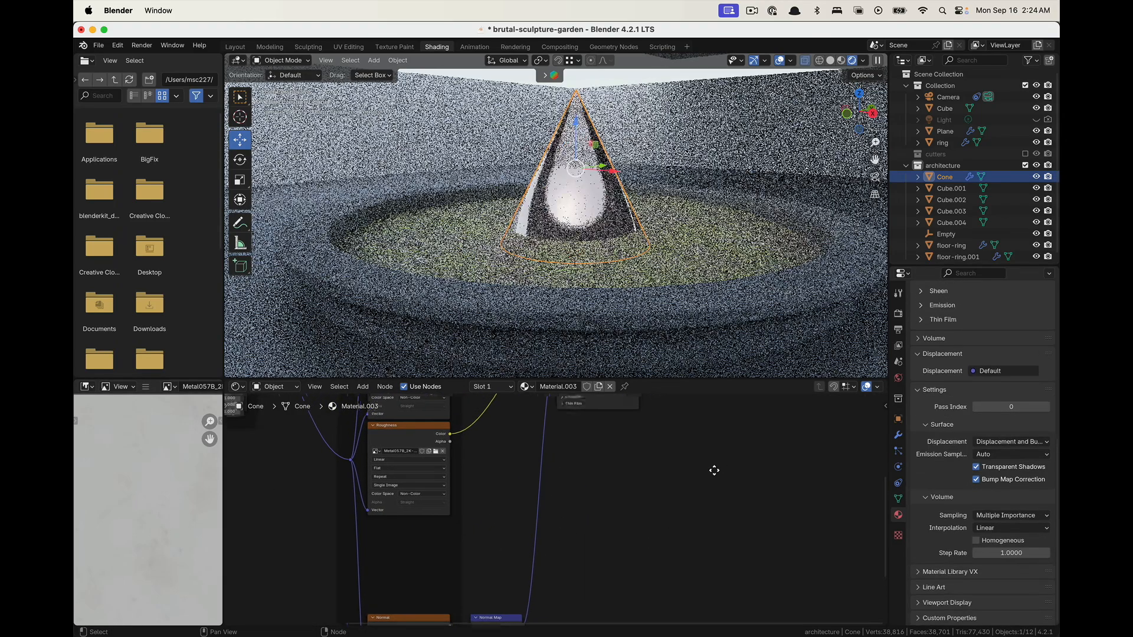
# Move the Material Output node farther away from the Principled BSDF node
pyautogui.scroll(5, 638, 487)
pyautogui.moveTo(605, 435); pyautogui.dragTo(661, 434)
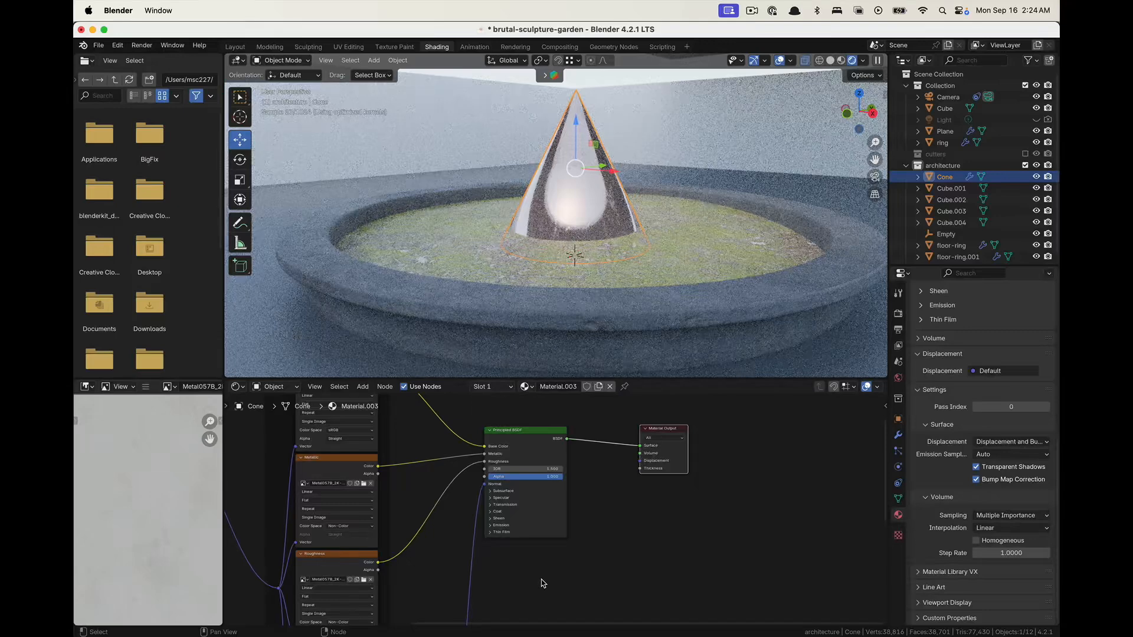
pyautogui.moveTo(461, 588); pyautogui.dragTo(592, 544, button='middle')
pyautogui.moveTo(540, 470); pyautogui.dragTo(561, 522, button='middle')
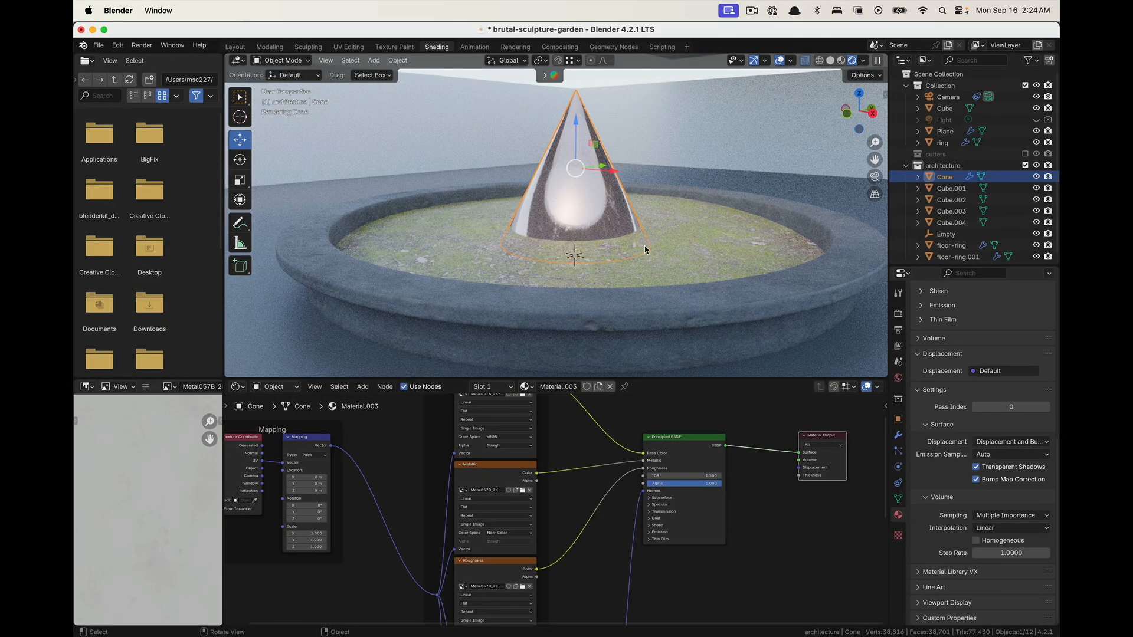
# Examine the deselected metal cone inside the ring from afar and close up, and reselect it
pyautogui.click(647, 166)
pyautogui.scroll(-4, 636, 221)
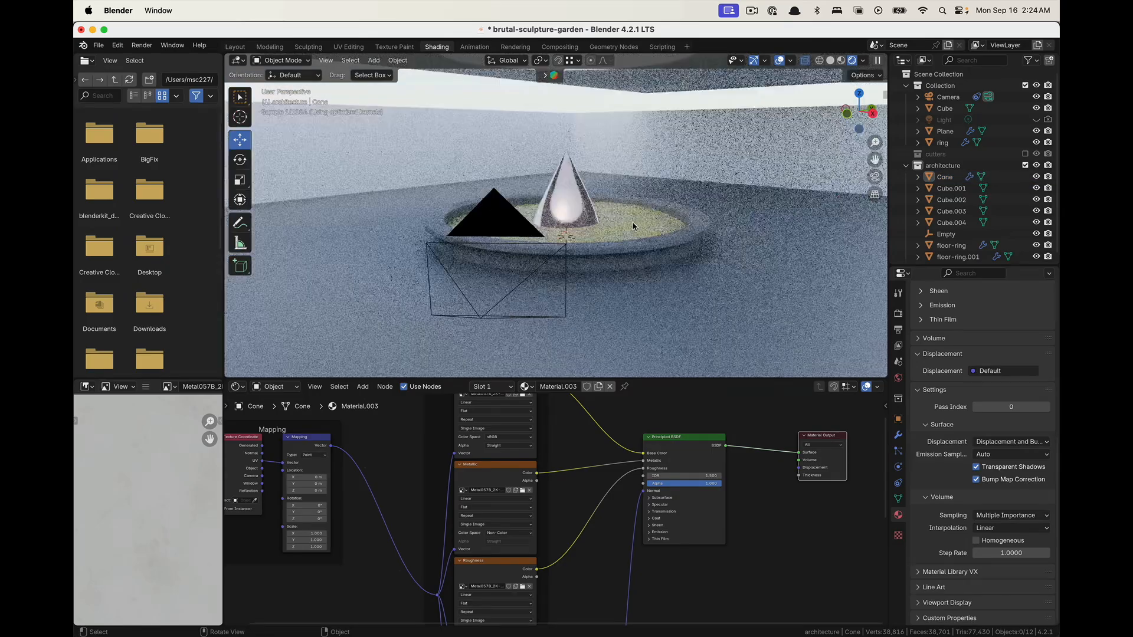
pyautogui.scroll(6, 625, 223)
pyautogui.moveTo(626, 223); pyautogui.dragTo(592, 245, button='middle')
pyautogui.click(586, 225)
# Show the Base Color texture in the image editor, widen that editor, and compare the image with the cone's rendered surface
pyautogui.moveTo(600, 471); pyautogui.dragTo(531, 566, button='middle')
pyautogui.scroll(6, 529, 566)
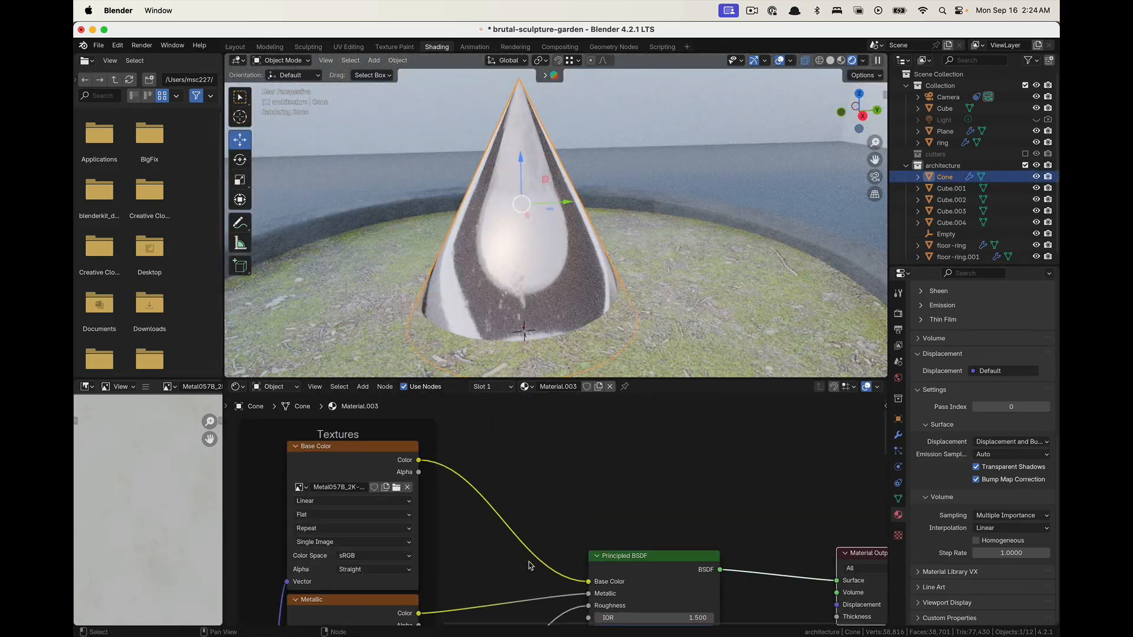
pyautogui.click(344, 455)
pyautogui.moveTo(354, 469); pyautogui.dragTo(487, 454, button='middle')
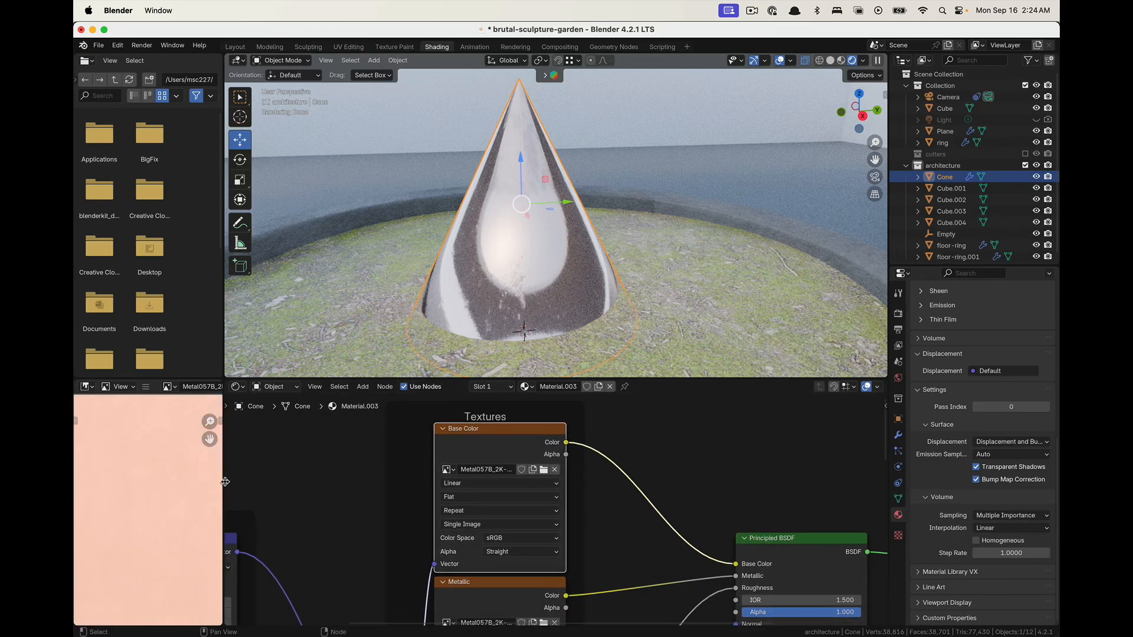
pyautogui.moveTo(225, 482); pyautogui.dragTo(268, 463)
pyautogui.scroll(-6, 623, 266)
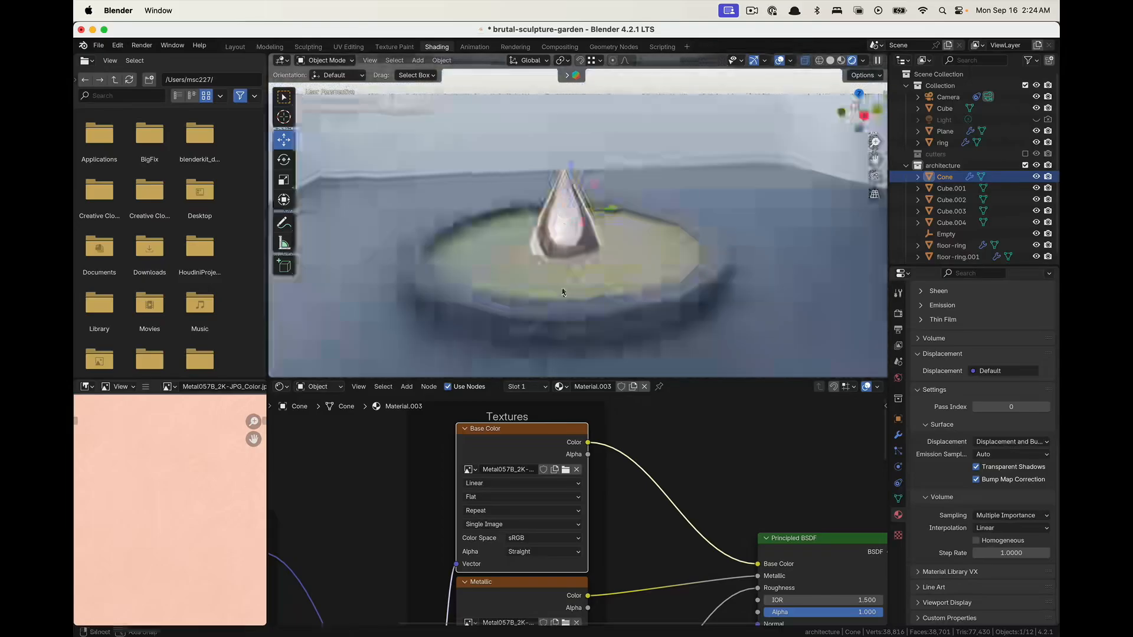
pyautogui.moveTo(624, 267); pyautogui.dragTo(592, 247, button='middle')
pyautogui.scroll(5, 644, 232)
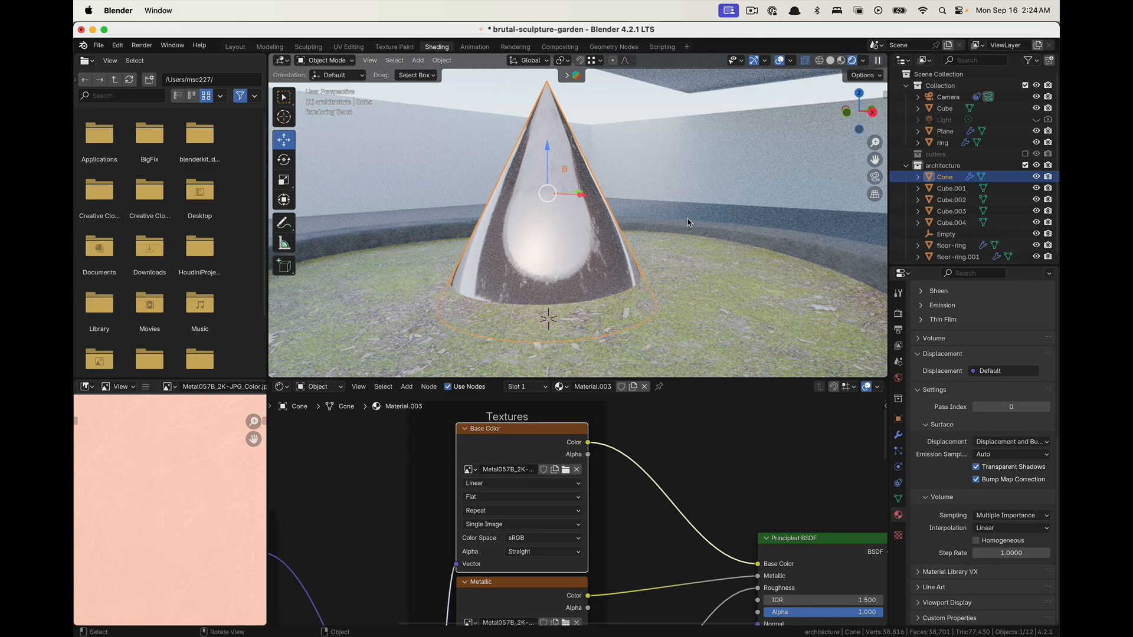
# Try an orange base colour on the Principled BSDF in place of the Base Color texture, and reconnect the texture
pyautogui.moveTo(747, 488); pyautogui.dragTo(714, 493, button='middle')
pyautogui.moveTo(708, 514); pyautogui.dragTo(667, 502)
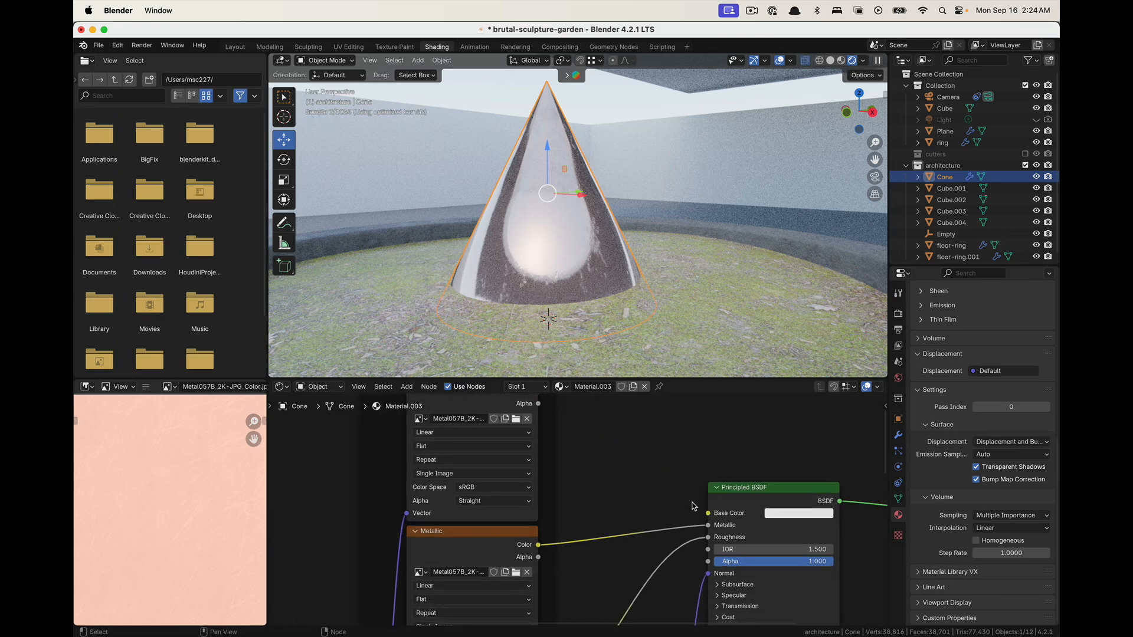
pyautogui.click(799, 513)
pyautogui.moveTo(809, 396)
pyautogui.mouseDown()
pyautogui.moveTo(818, 425)
pyautogui.moveTo(804, 419)
pyautogui.mouseUp()
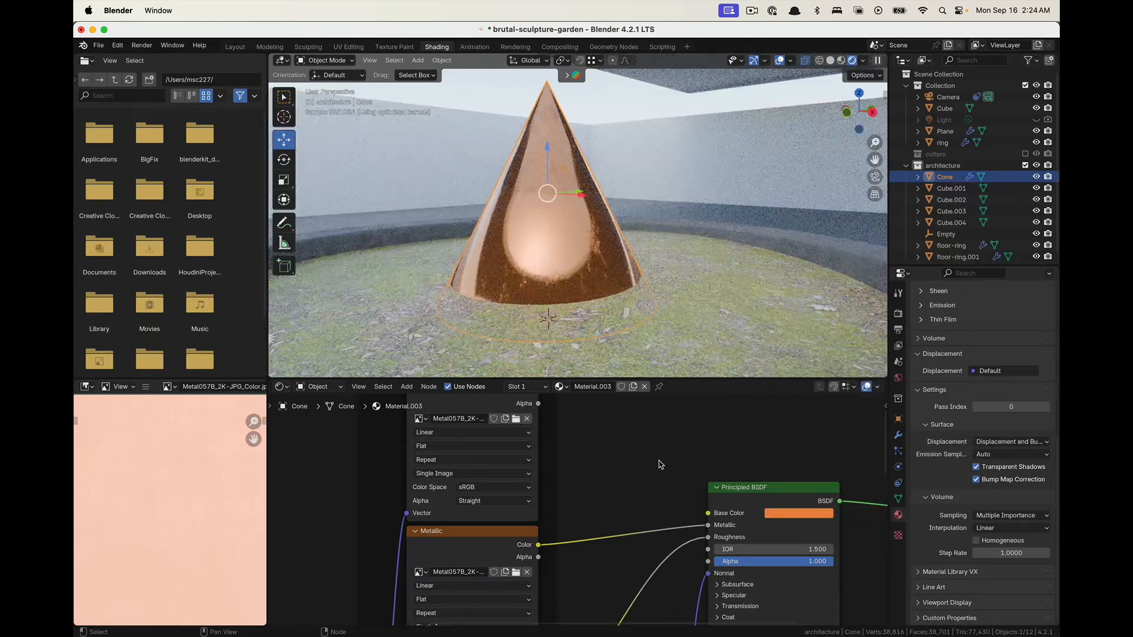
pyautogui.scroll(-2, 664, 464)
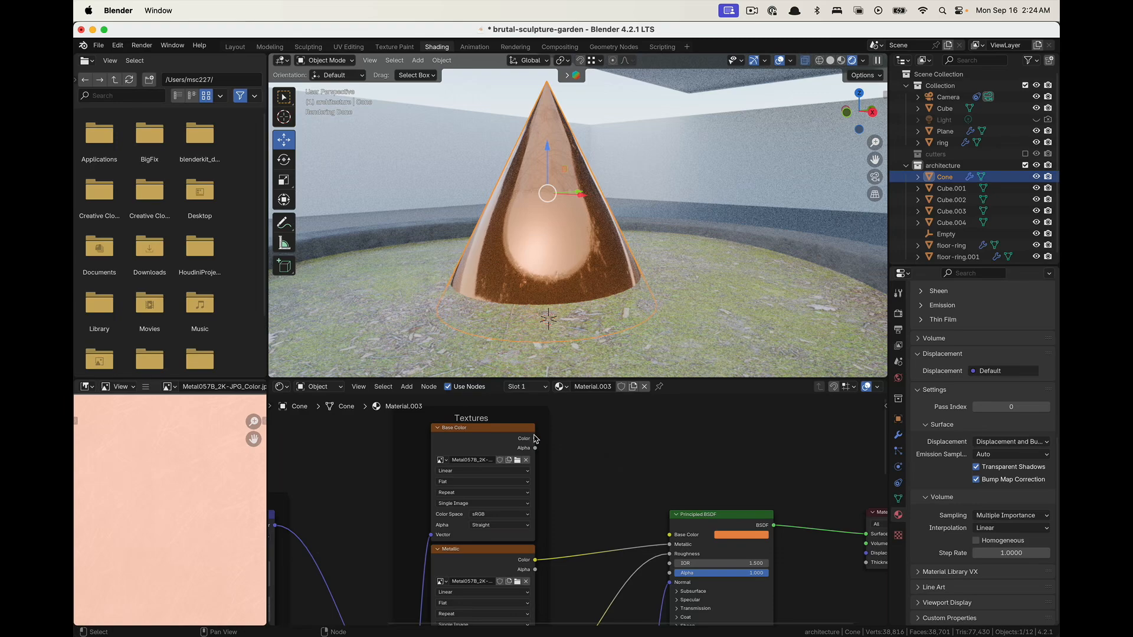
pyautogui.moveTo(534, 438); pyautogui.dragTo(669, 535)
# Insert a Hue/Saturation/Value node between the Base Color texture and the Principled BSDF's Base Color input
pyautogui.hscroll(1, 626, 501)
pyautogui.hotkey('shift', 'a')
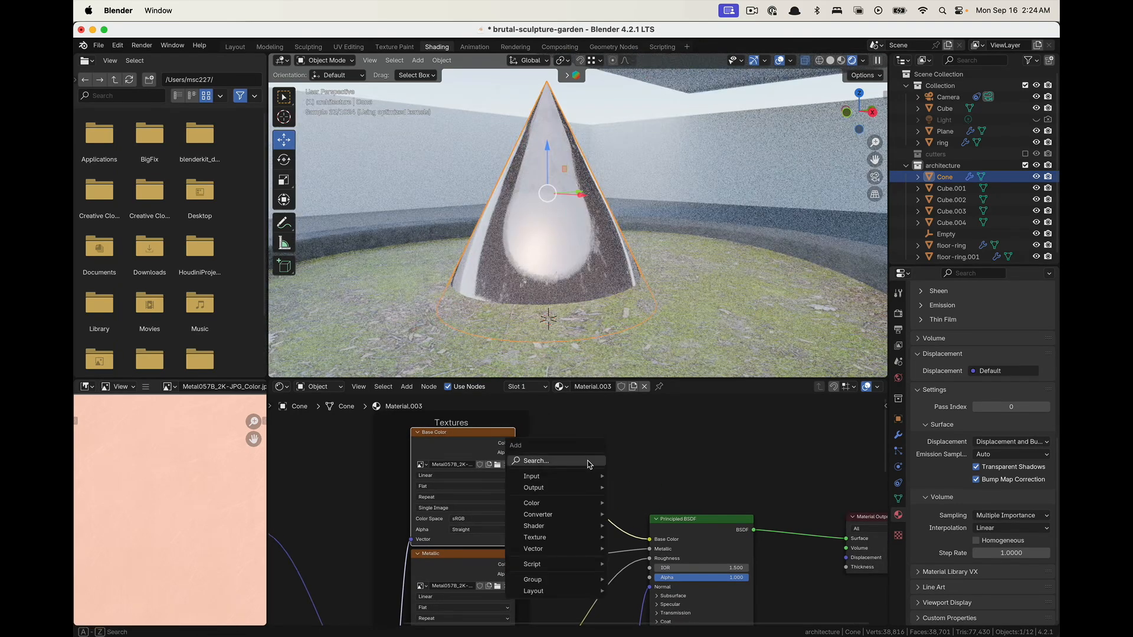
pyautogui.click(588, 461)
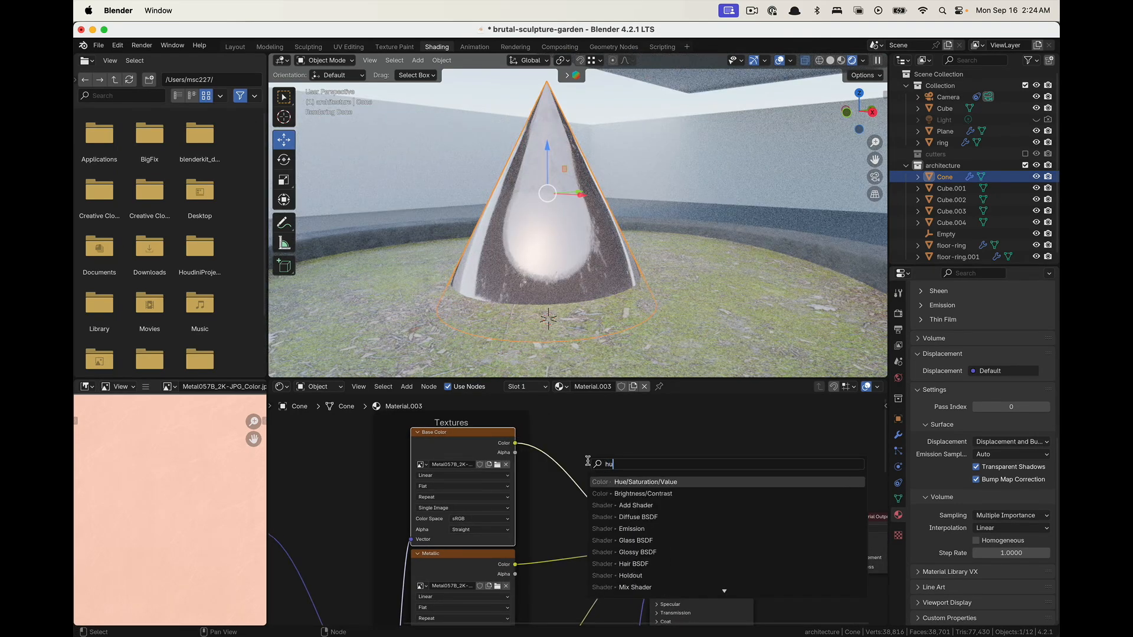
pyautogui.write('hu')
pyautogui.press('Return')
pyautogui.click(594, 457)
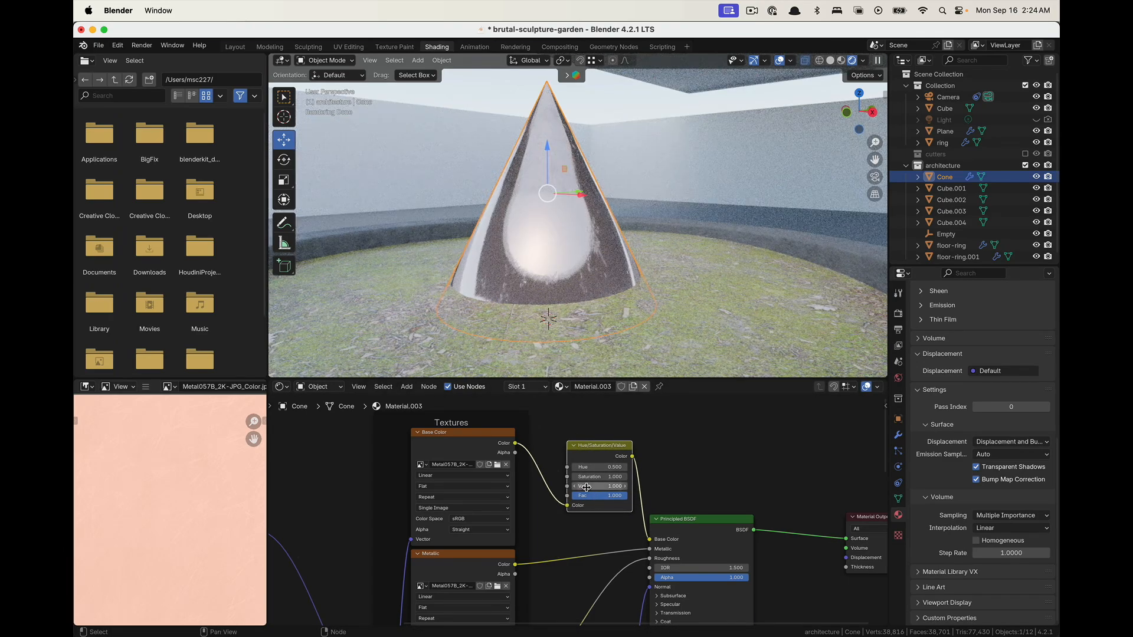
# Try a Value of 2 on the Hue/Saturation/Value node, return it to 1, and set Saturation to 1.6
pyautogui.click(586, 487)
pyautogui.write('2')
pyautogui.press('Return')
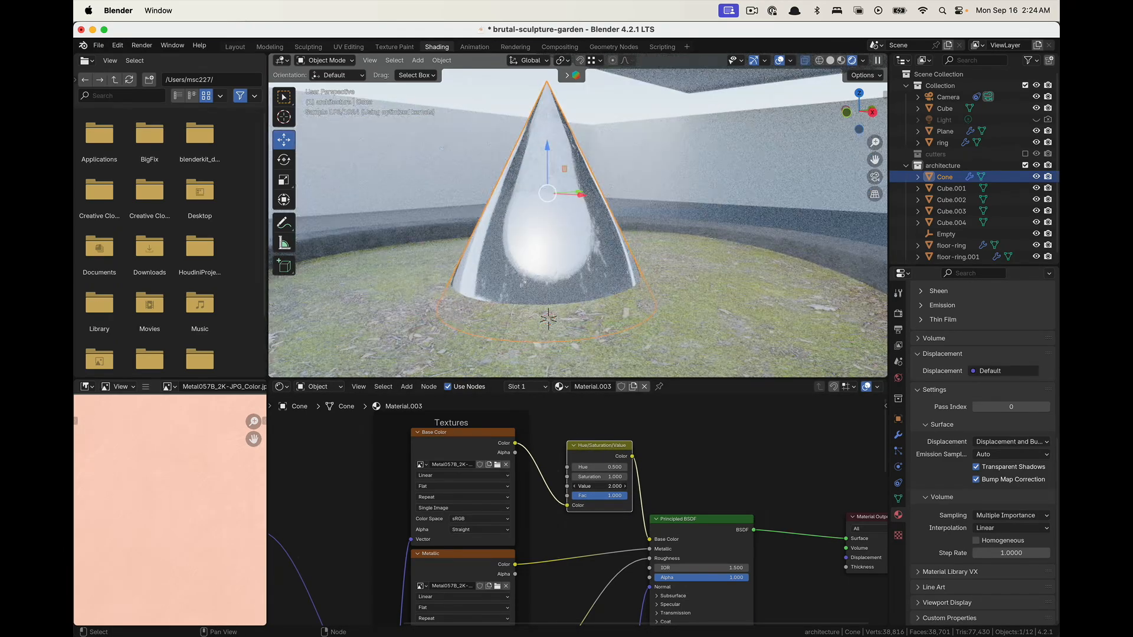
pyautogui.click(586, 476)
pyautogui.write('1.6')
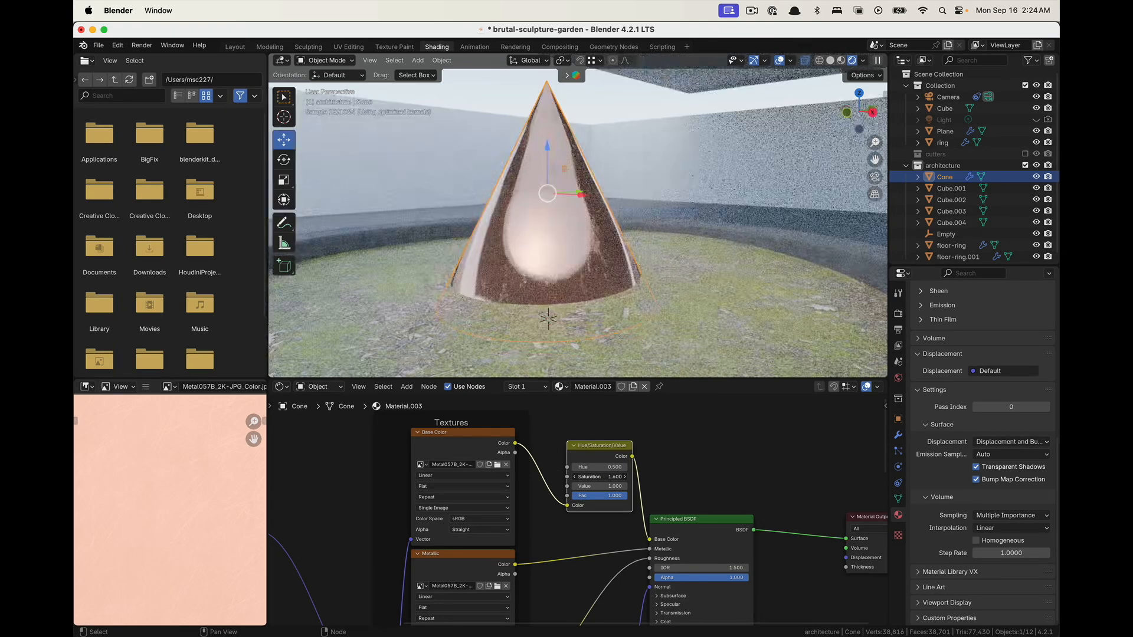
pyautogui.press('Return')
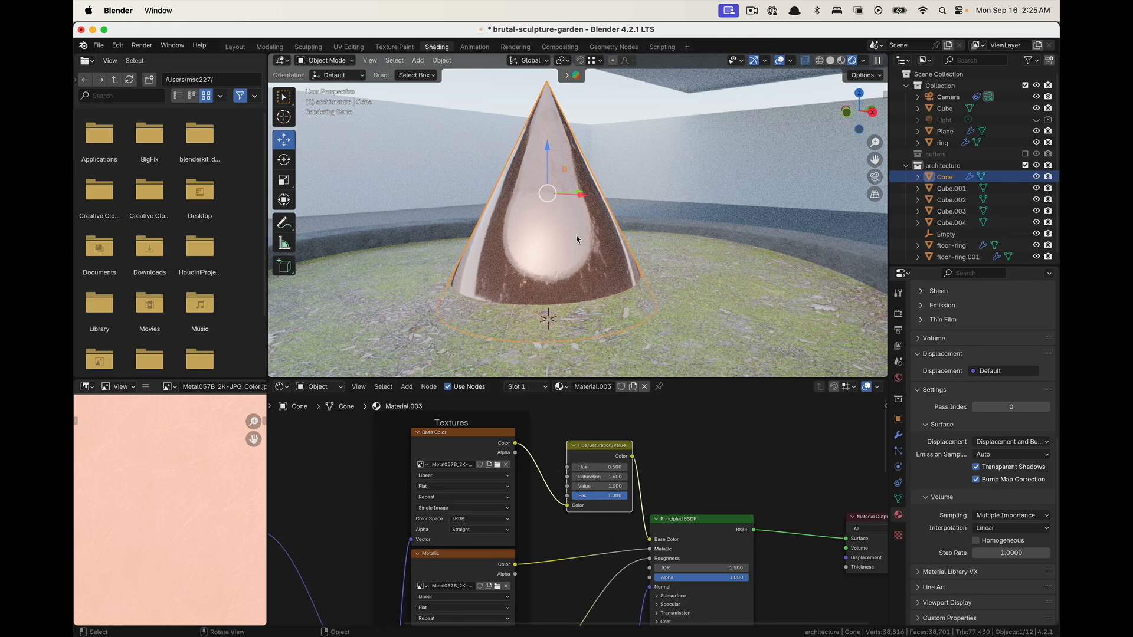
# Scale the cone down and move it off-centre toward one side of the ground disc
pyautogui.scroll(-5, 585, 215)
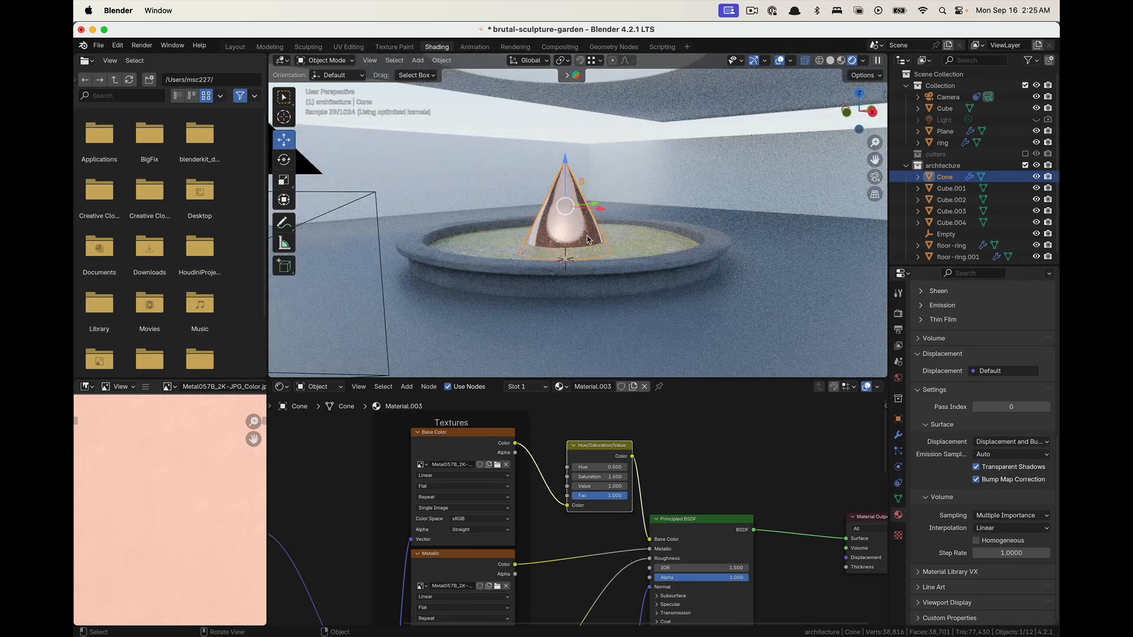
pyautogui.press('s')
pyautogui.click(644, 198)
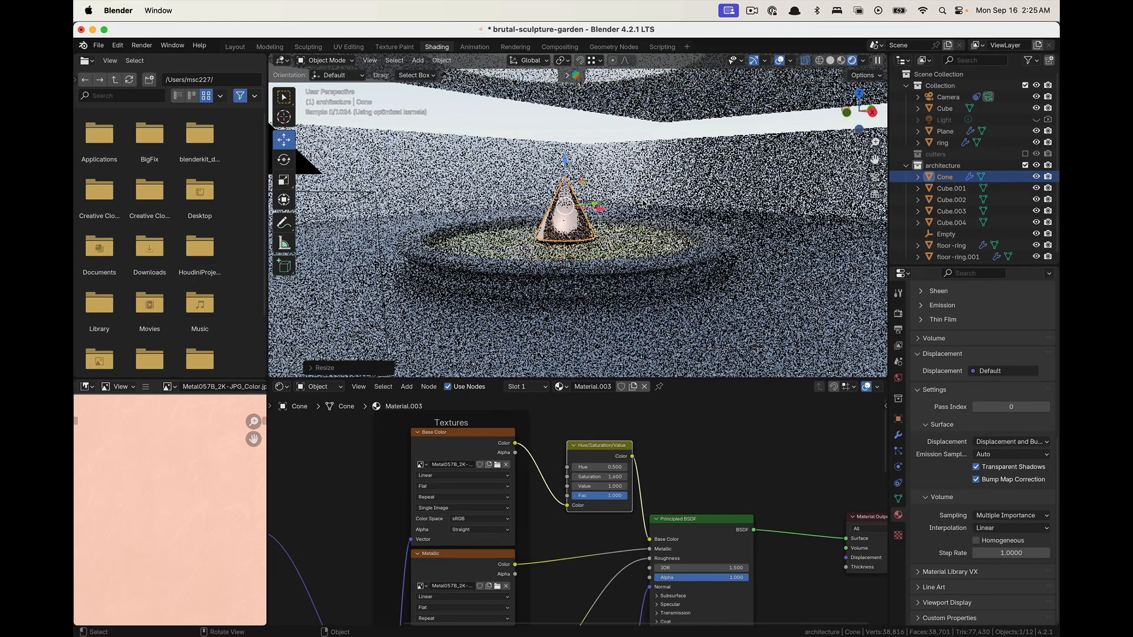
pyautogui.scroll(4, 591, 214)
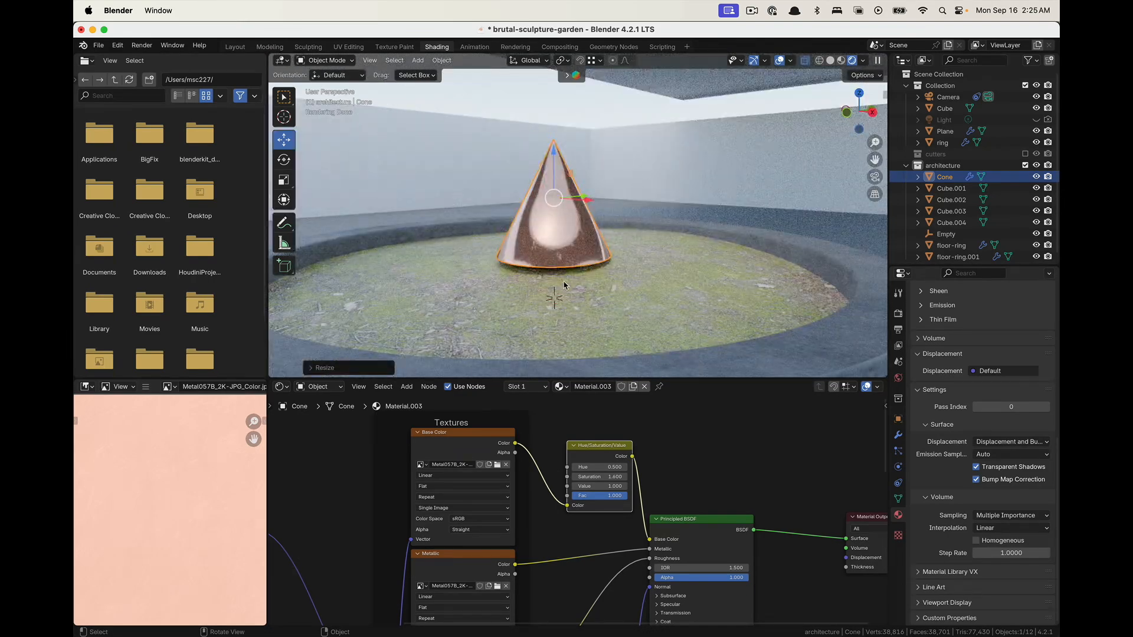
pyautogui.press('g')
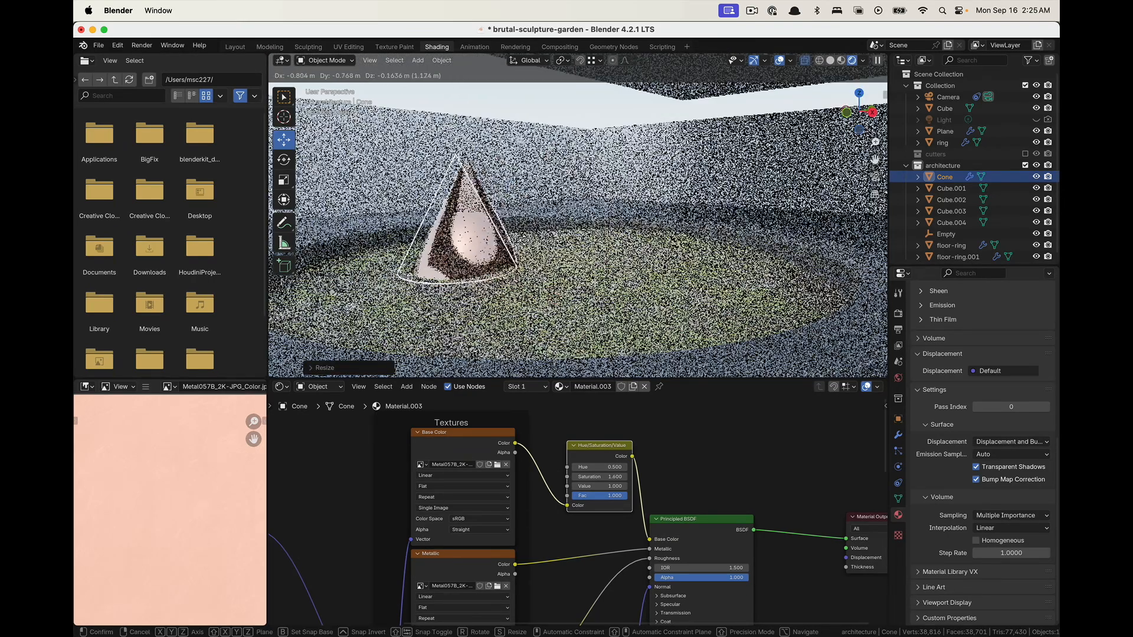
pyautogui.click(502, 267)
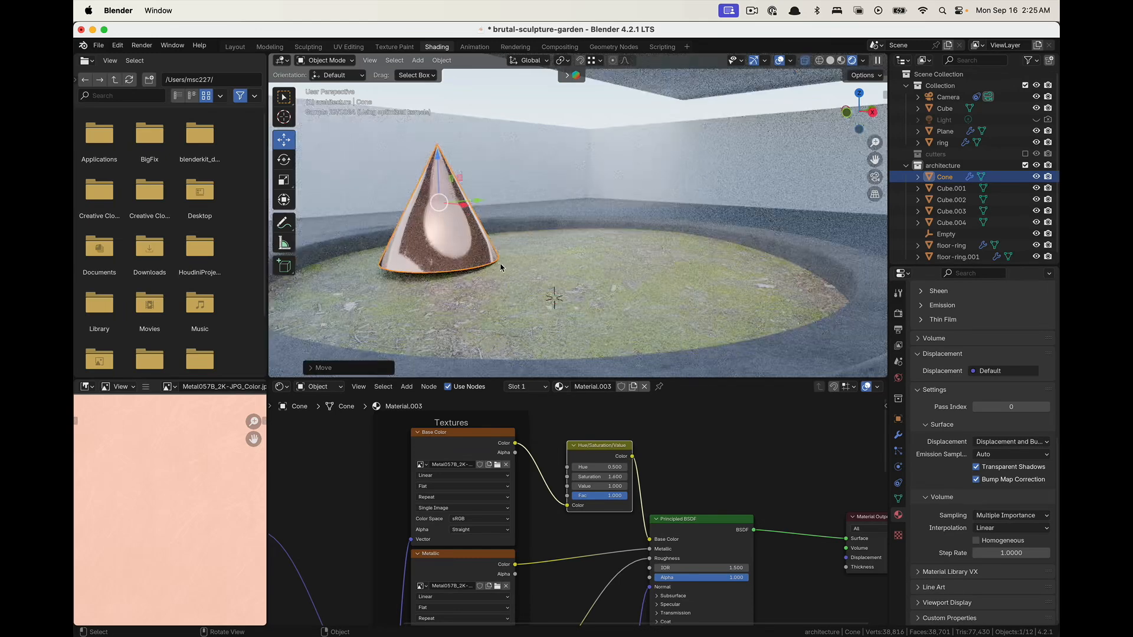
# Tilt the cone slightly and lower it until its base sinks into the ground
pyautogui.press('r')
pyautogui.click(440, 174)
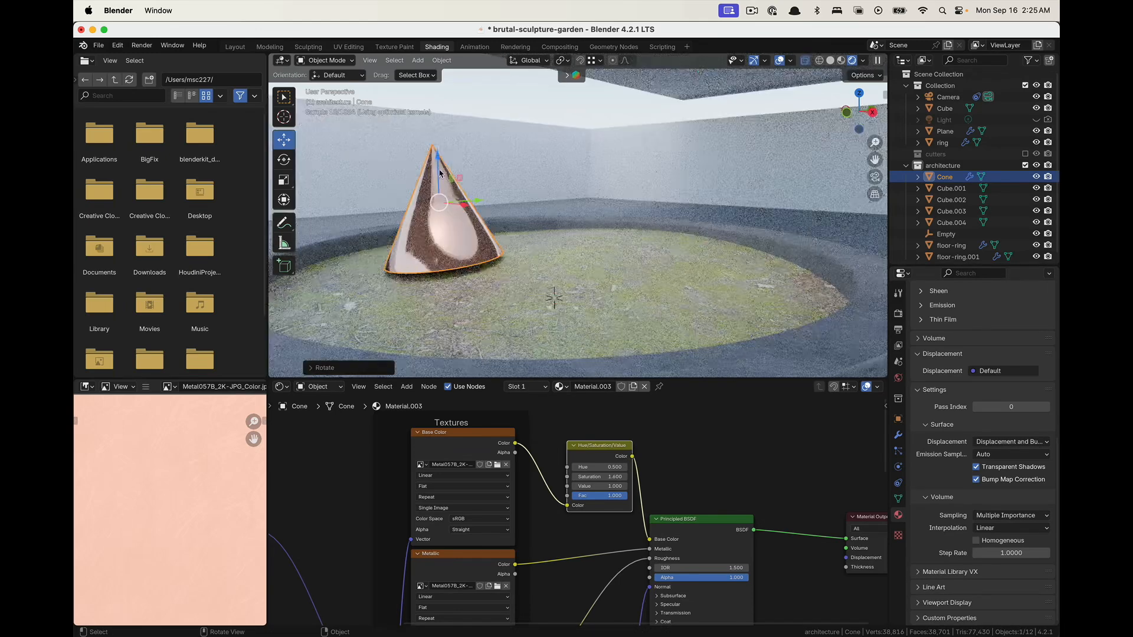
pyautogui.moveTo(438, 159); pyautogui.dragTo(438, 167)
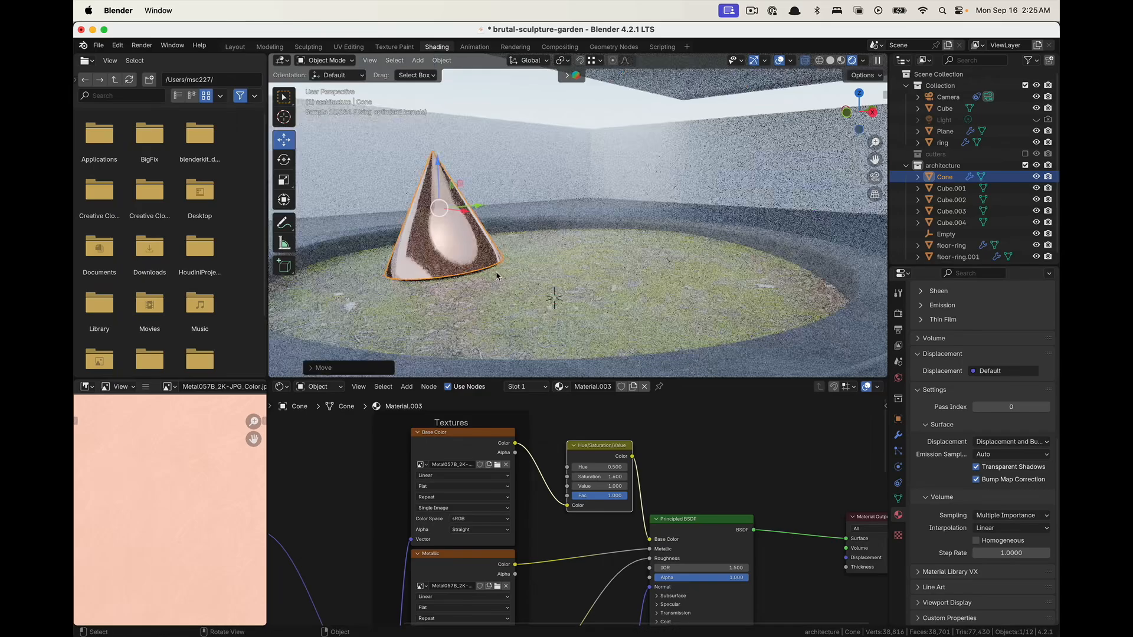
pyautogui.click(596, 345)
pyautogui.moveTo(594, 345); pyautogui.dragTo(581, 322, button='middle')
pyautogui.scroll(3, 581, 322)
pyautogui.click(412, 250)
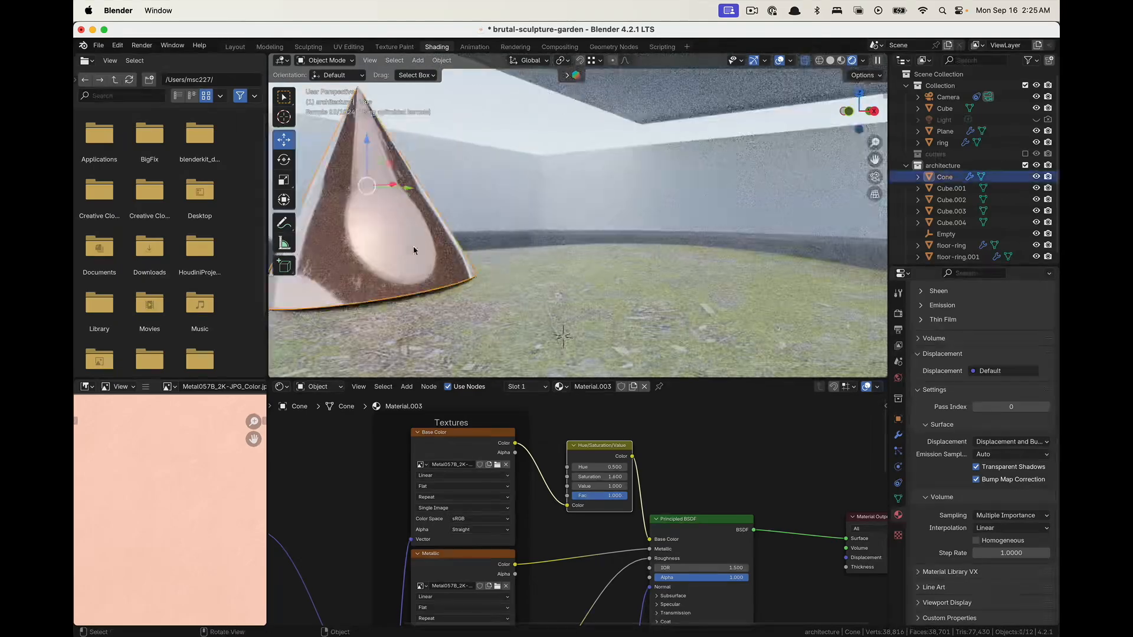
pyautogui.keyDown('shift'); pyautogui.moveTo(408, 250); pyautogui.dragTo(518, 263, button='middle'); pyautogui.keyUp('shift')
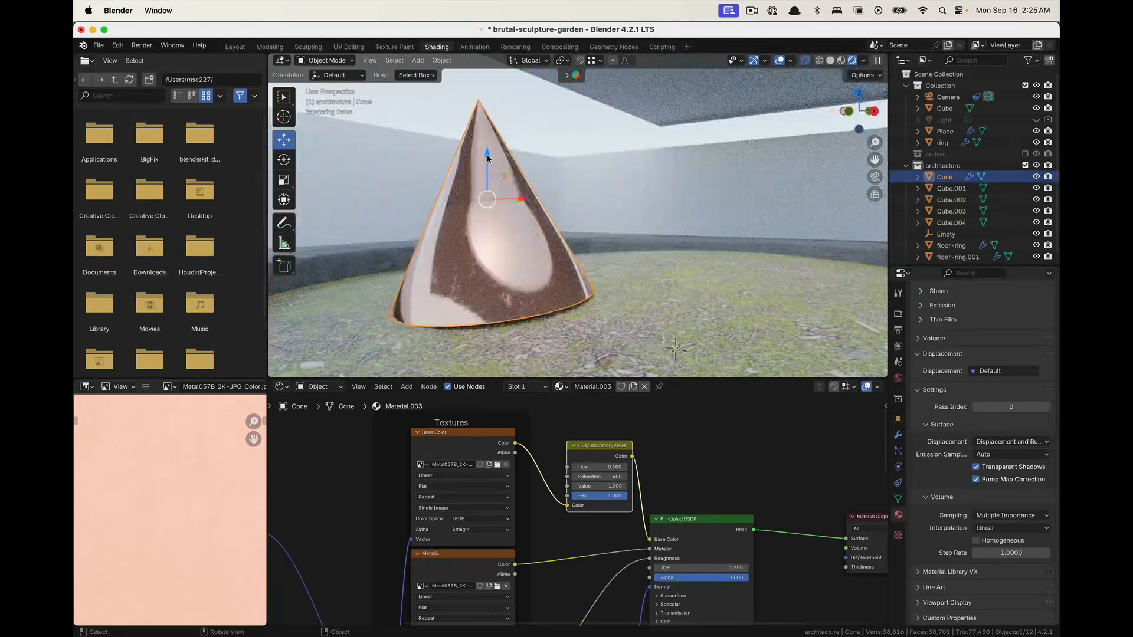
pyautogui.moveTo(487, 157); pyautogui.dragTo(489, 165)
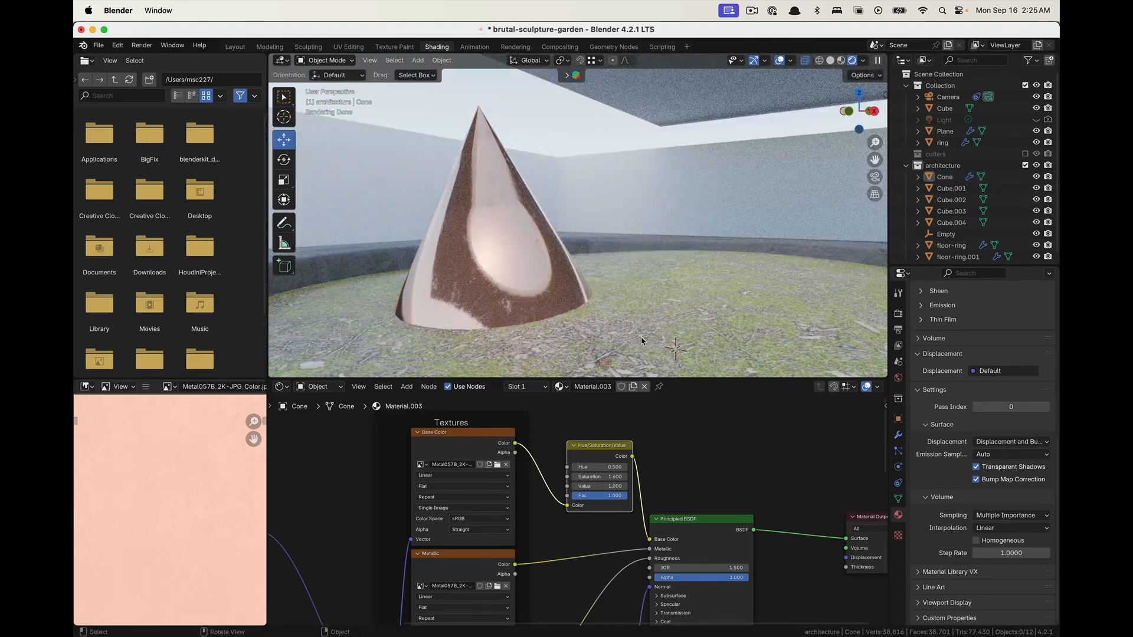
# Flatten the cone along the Z axis and lower it vertically so it sits in the ground again
pyautogui.scroll(-2, 663, 308)
pyautogui.keyDown('shift'); pyautogui.moveTo(664, 303); pyautogui.dragTo(641, 301, button='middle'); pyautogui.keyUp('shift')
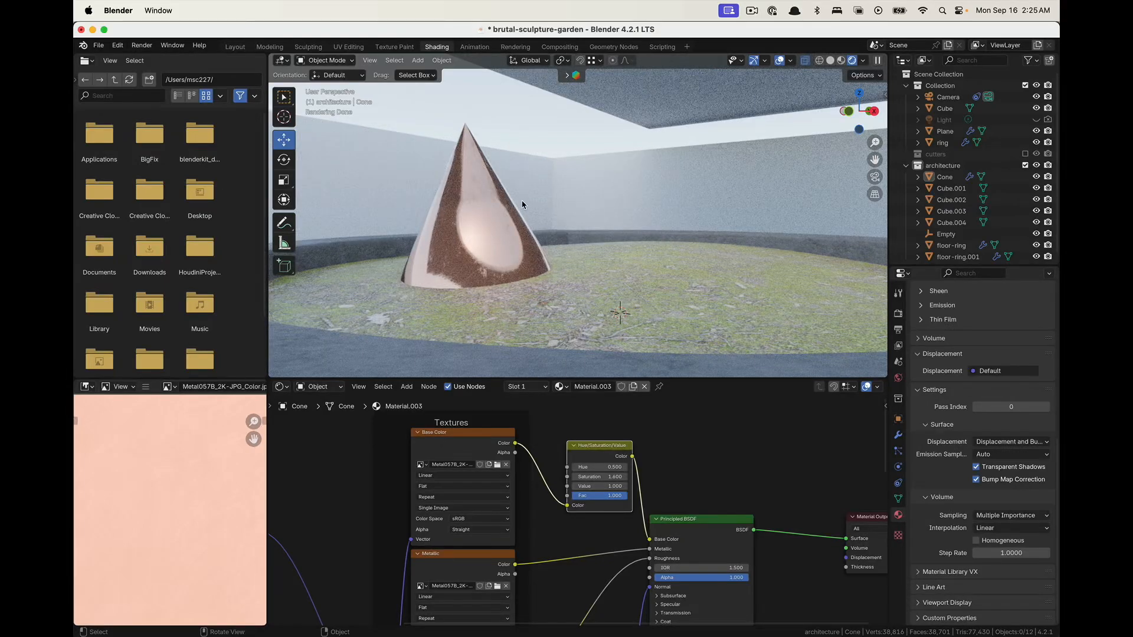
pyautogui.scroll(-3, 523, 204)
pyautogui.moveTo(511, 182); pyautogui.dragTo(509, 203, button='middle')
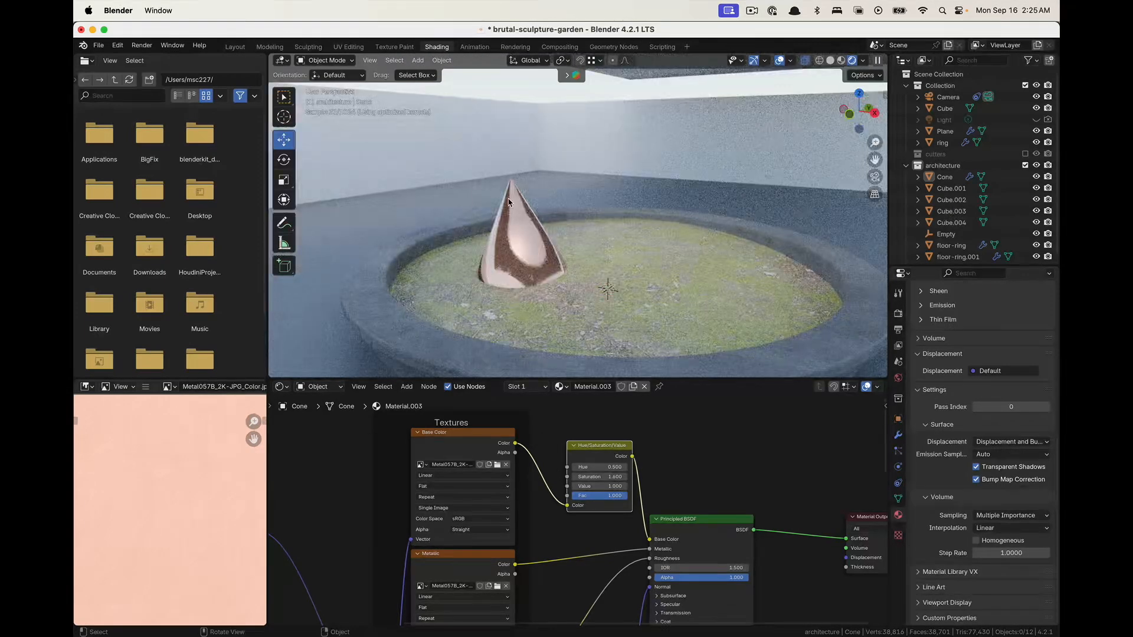
pyautogui.press('s')
pyautogui.press('z')
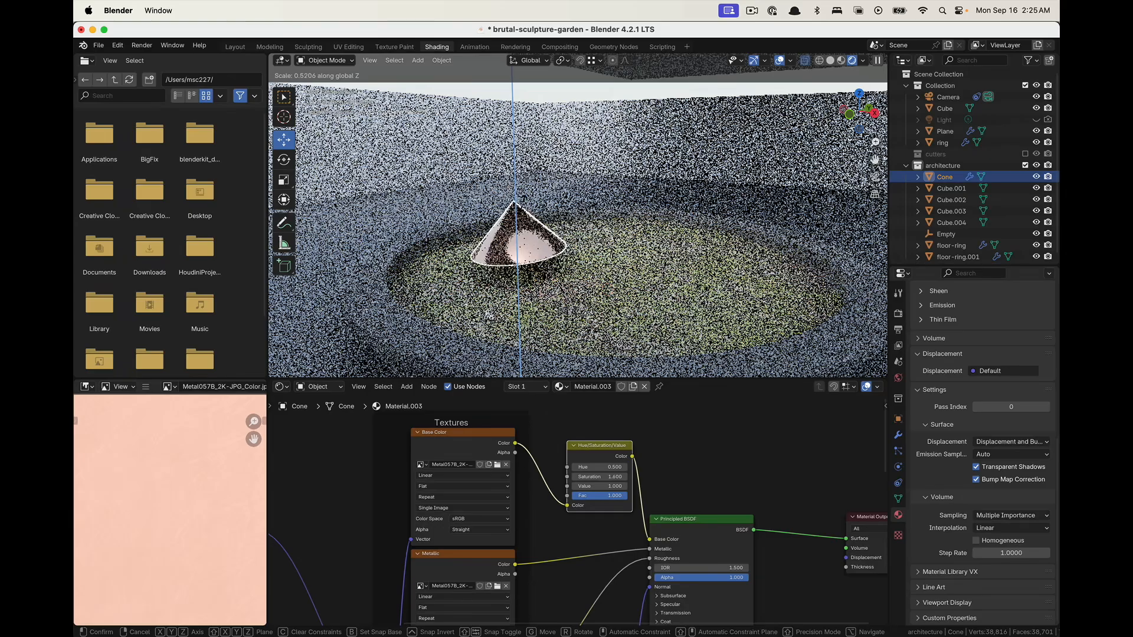
pyautogui.click(522, 199)
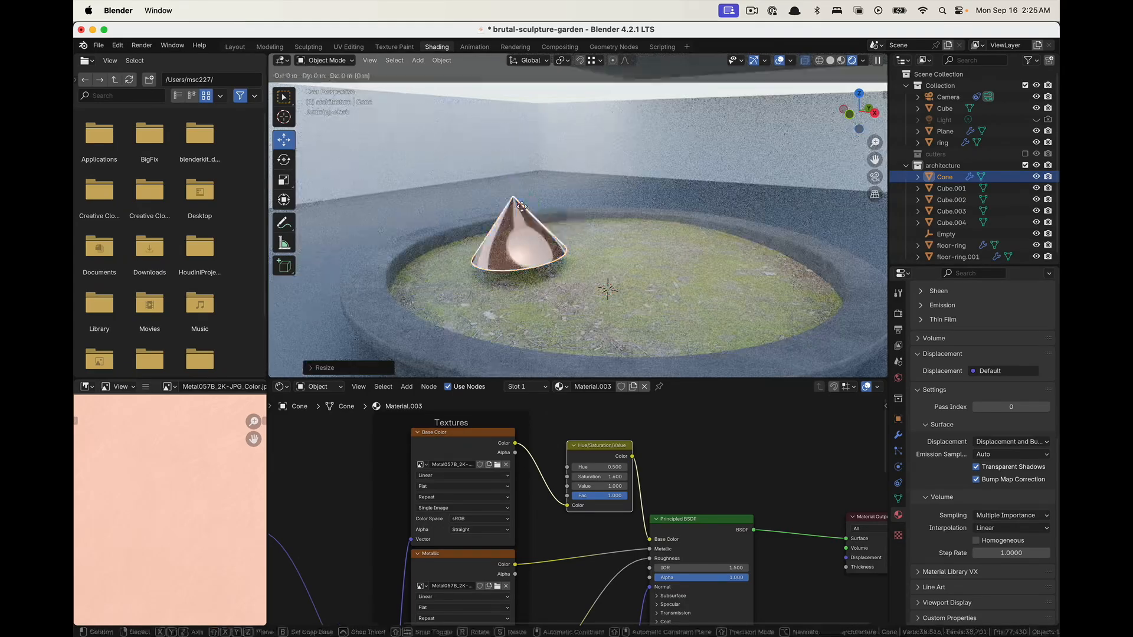
pyautogui.press('g')
pyautogui.press('z')
pyautogui.click(522, 217)
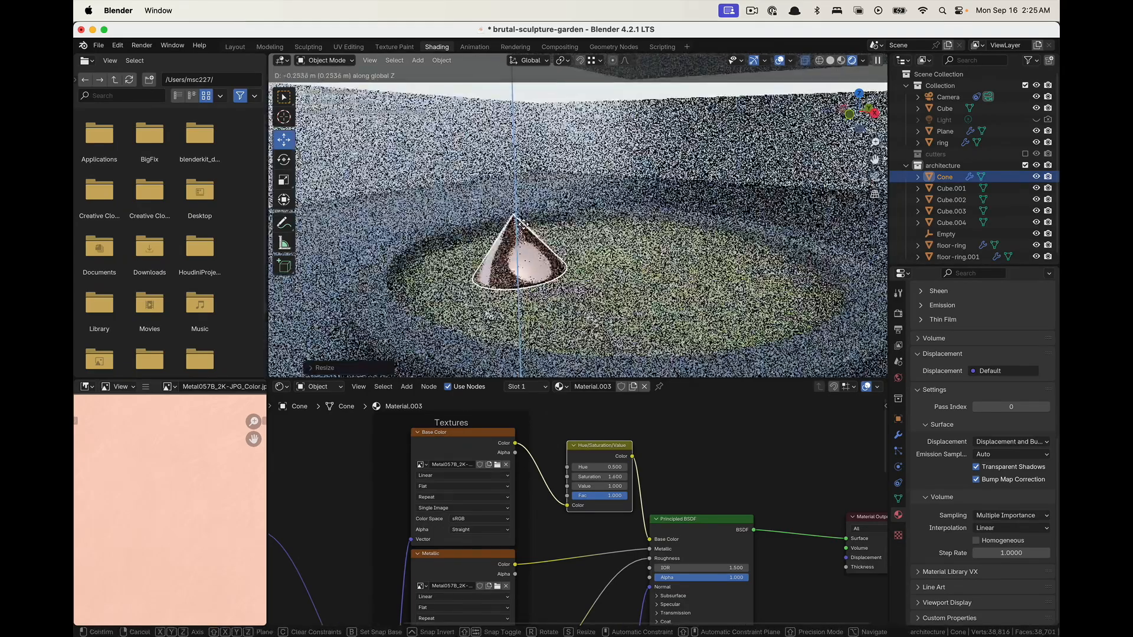
pyautogui.click(607, 288)
pyautogui.moveTo(607, 289)
pyautogui.mouseDown(button='middle')
pyautogui.moveTo(659, 294)
pyautogui.moveTo(590, 290)
pyautogui.mouseUp(button='middle')
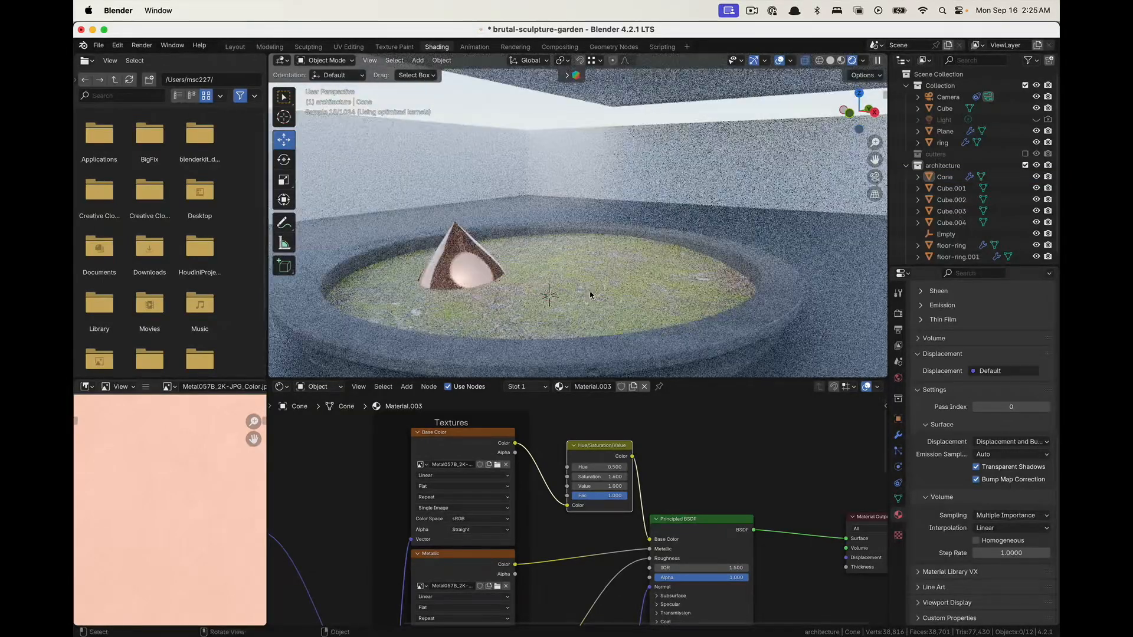
# Add an ico sphere, raise it above the ground disc beyond the cone, and scale it down
pyautogui.hotkey('shift', 'a')
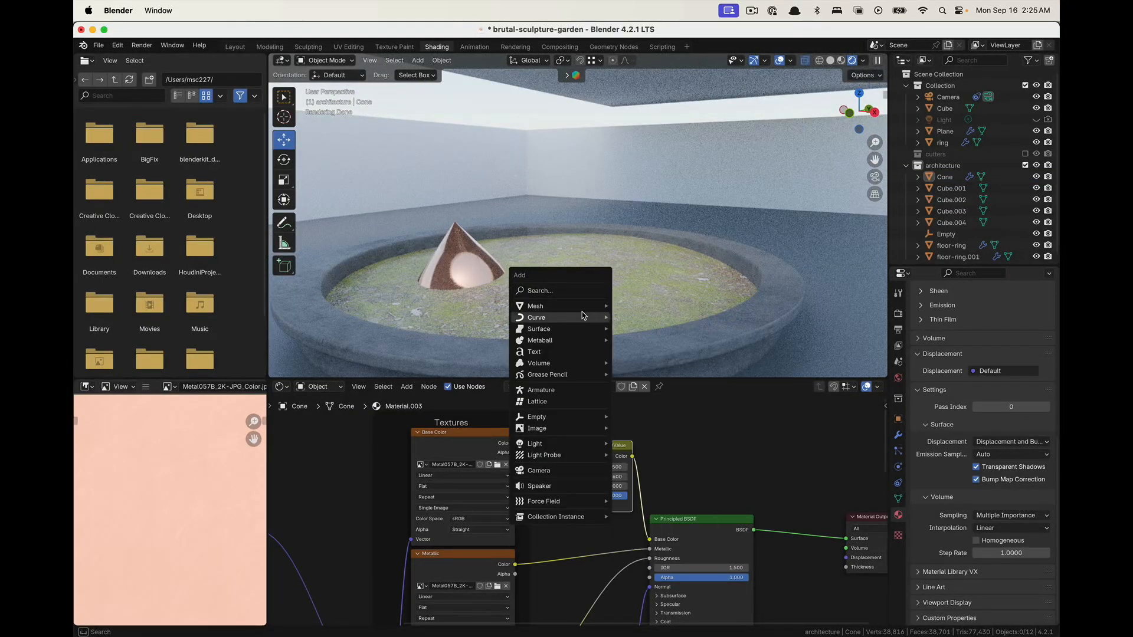
pyautogui.moveTo(582, 316)
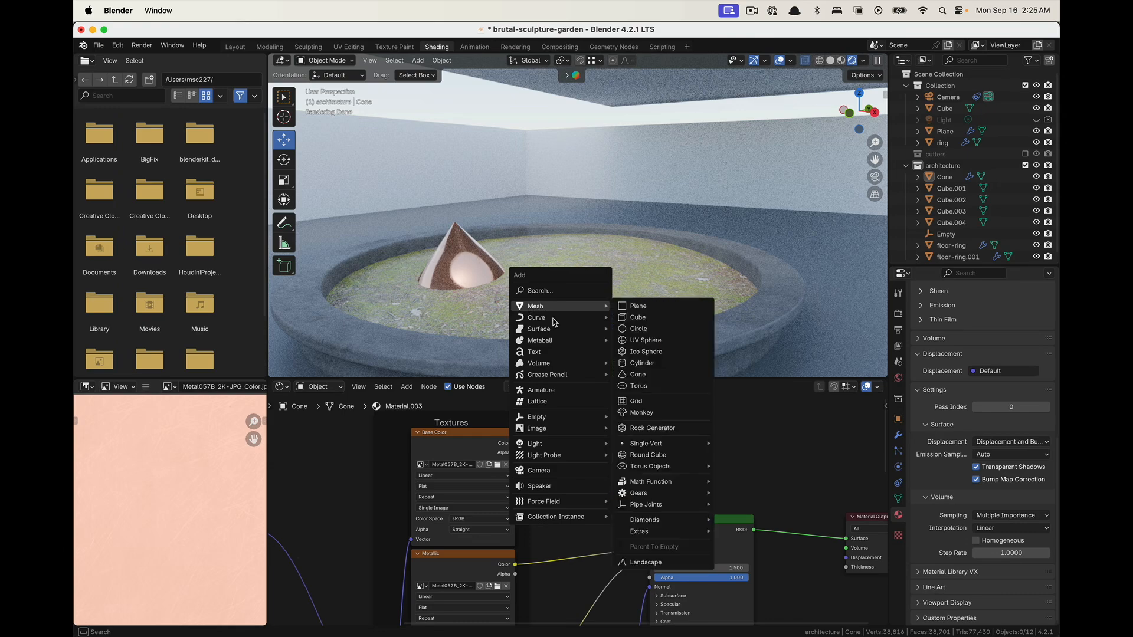
pyautogui.click(663, 355)
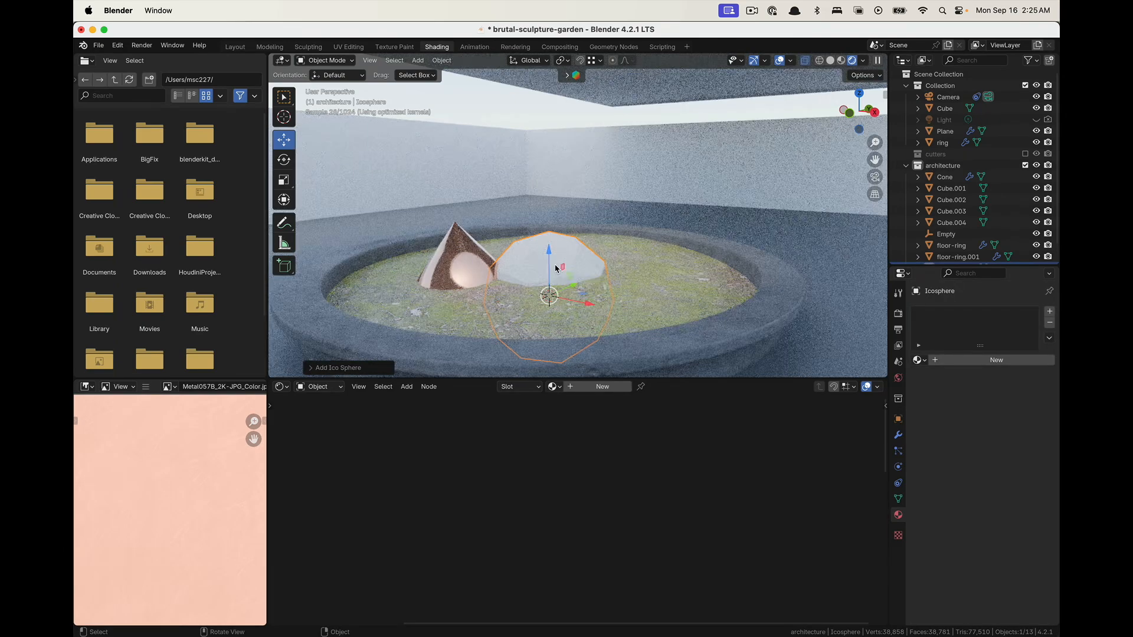
pyautogui.moveTo(581, 302); pyautogui.dragTo(631, 138)
pyautogui.press('s')
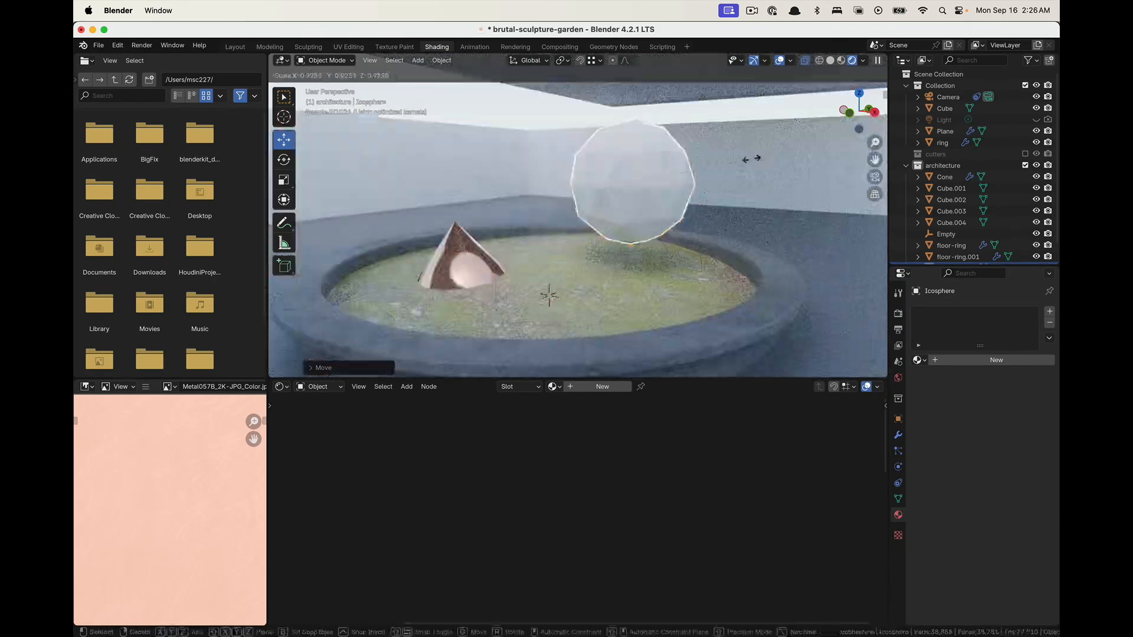
pyautogui.click(659, 187)
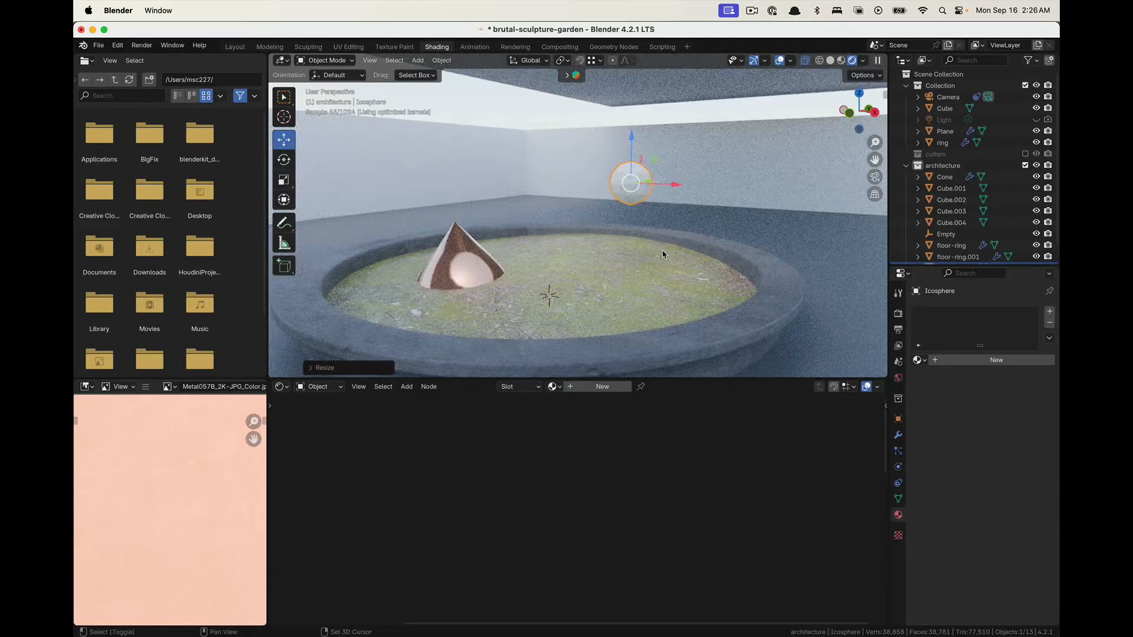
# Duplicate the small sphere, place the copy higher up beside it, and slightly enlarge the original
pyautogui.rightClick(663, 255)
pyautogui.hotkey('shift', 'd')
pyautogui.click(596, 175)
pyautogui.click(642, 192)
pyautogui.press('s')
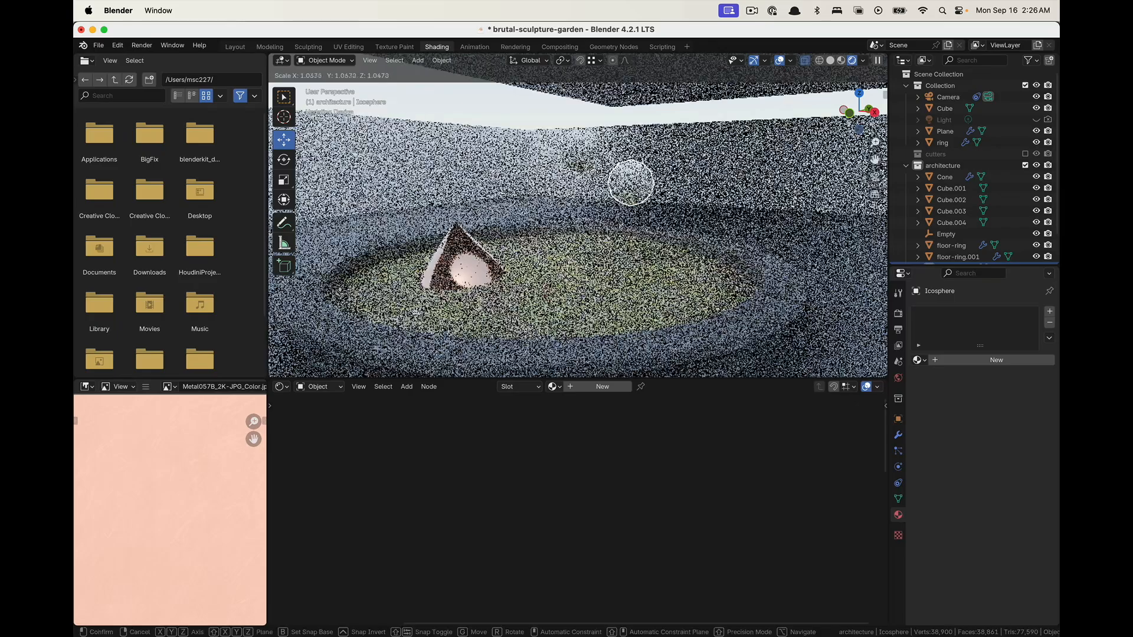
pyautogui.click(665, 196)
# Duplicate the enlarged sphere and place the copy next to it above the disc
pyautogui.hotkey('shift', 'd')
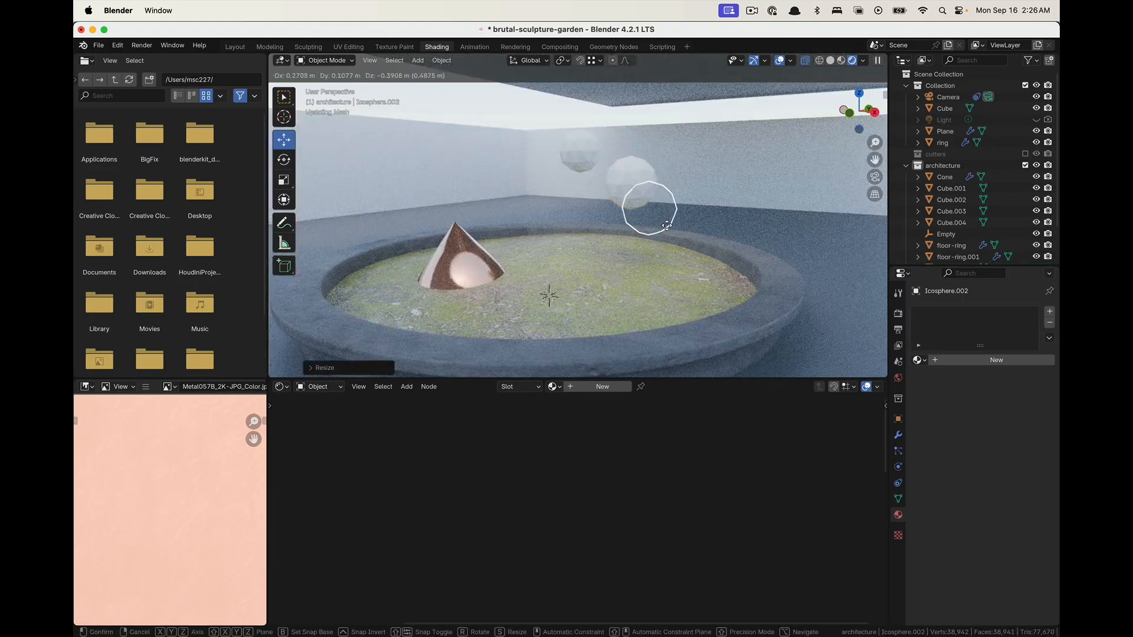
pyautogui.click(703, 235)
pyautogui.moveTo(702, 235); pyautogui.dragTo(658, 231, button='middle')
pyautogui.press('g')
pyautogui.click(568, 267)
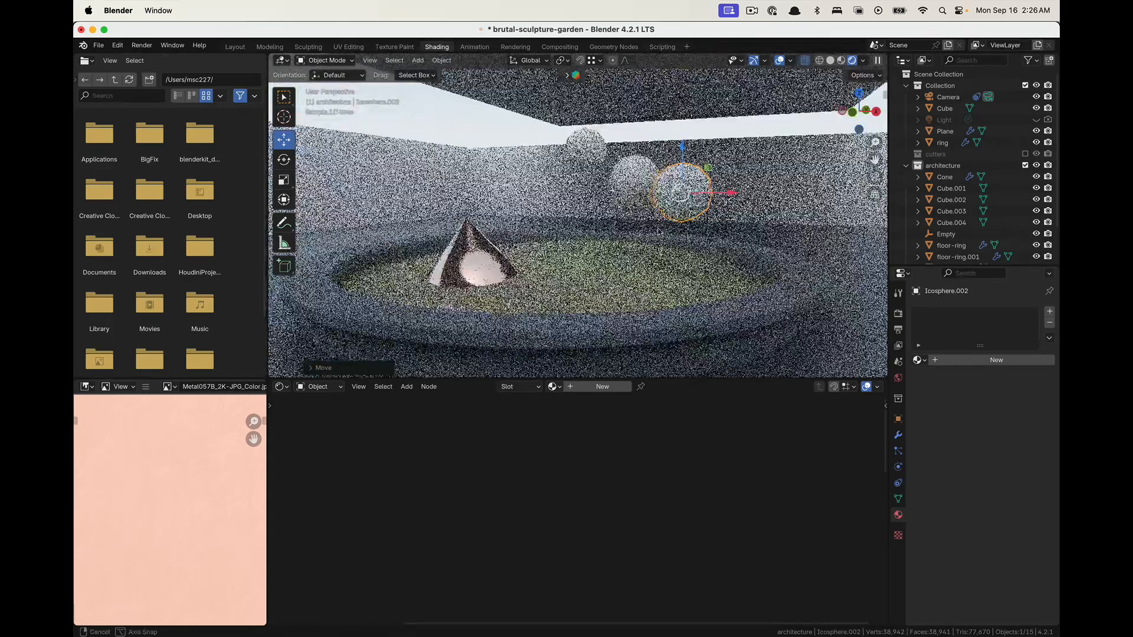
# From the camera view, move the newest sphere toward the cone and enlarge it slightly
pyautogui.press('KP_0')
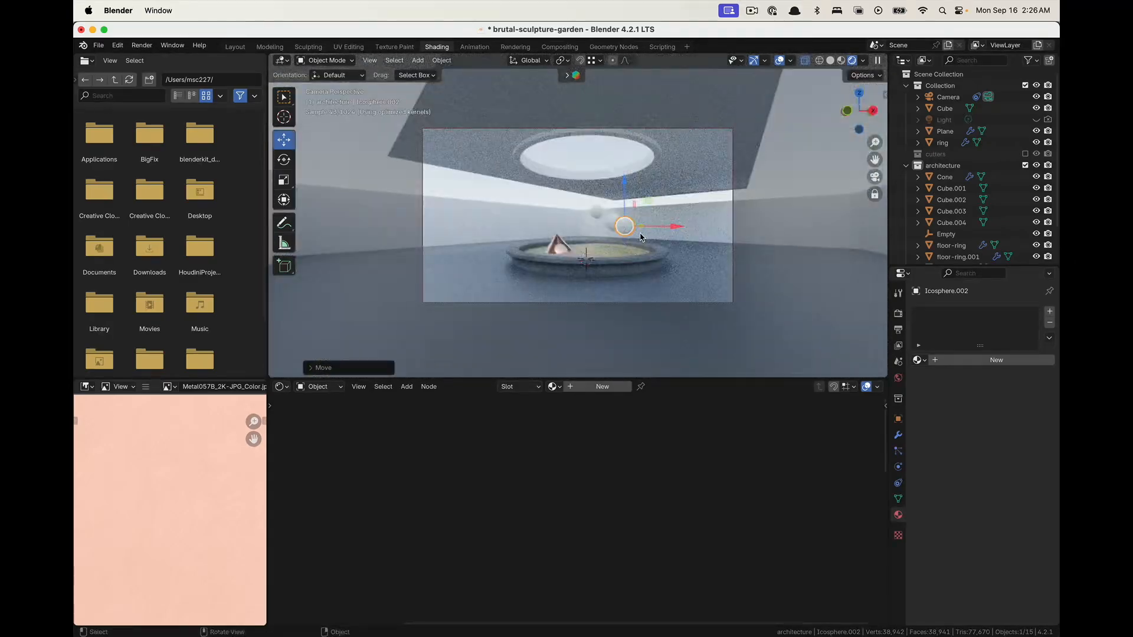
pyautogui.press('g')
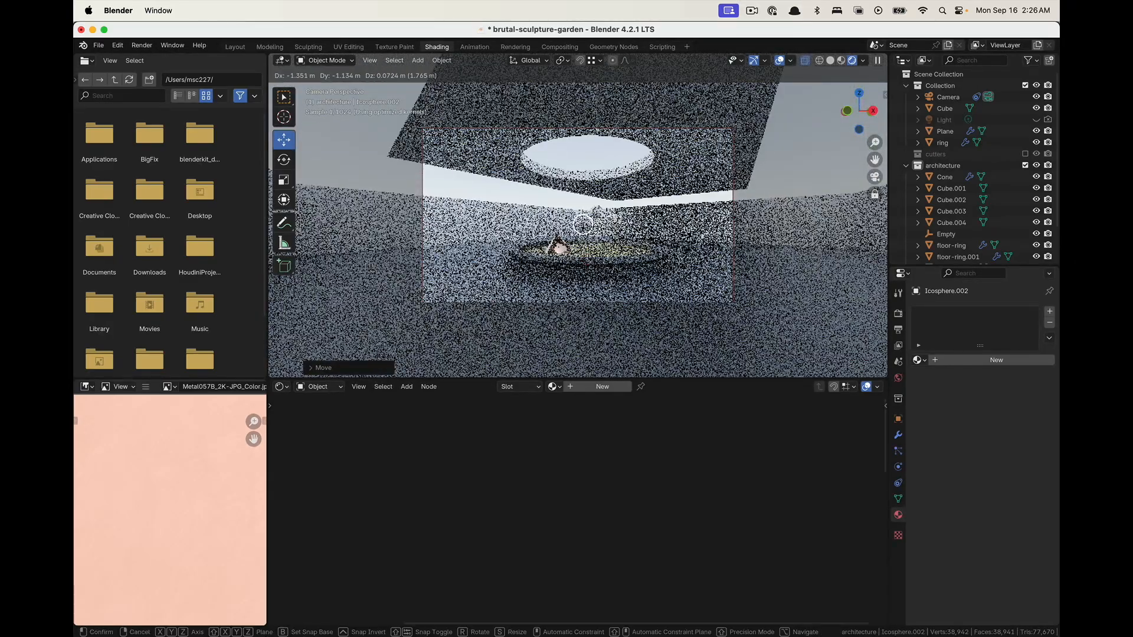
pyautogui.press('s')
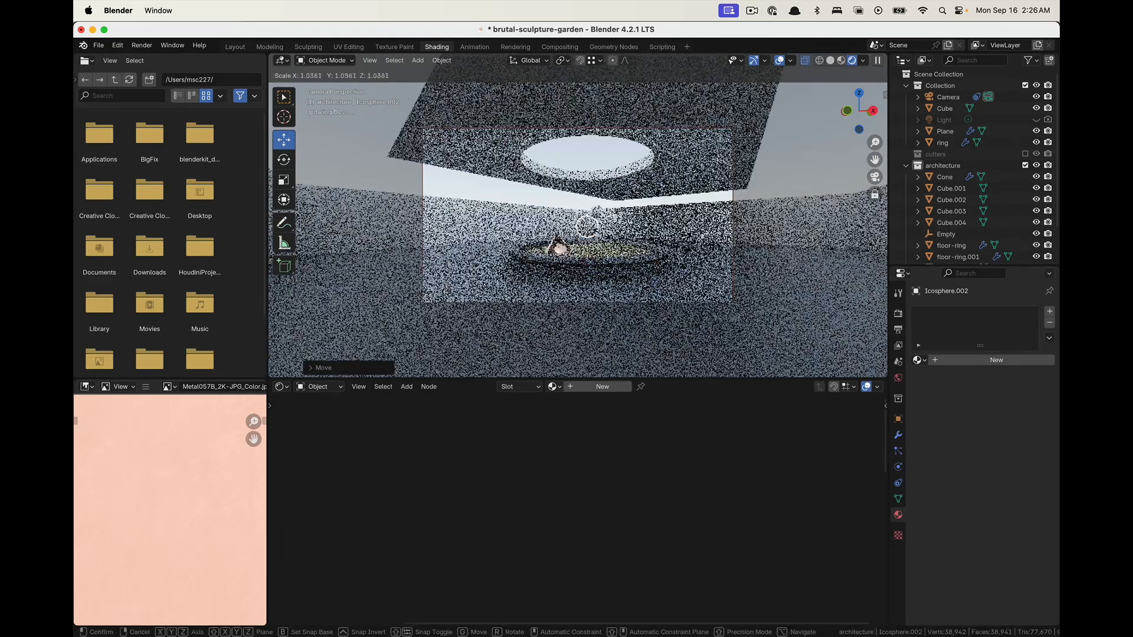
pyautogui.click(598, 232)
pyautogui.press('KP_0')
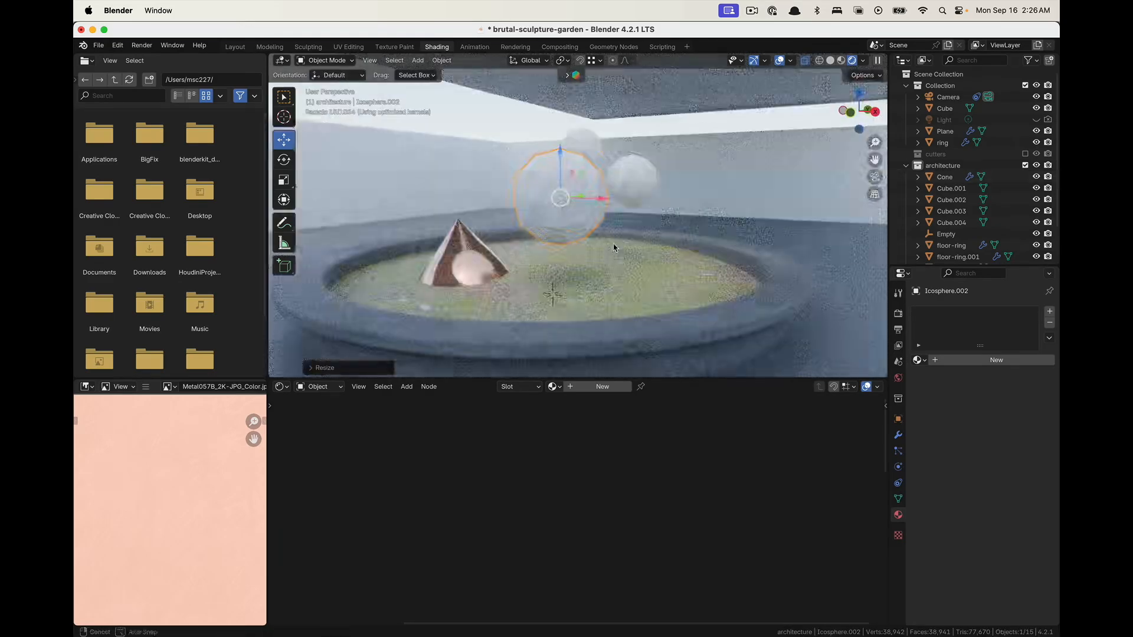
pyautogui.moveTo(614, 246); pyautogui.dragTo(521, 263, button='middle')
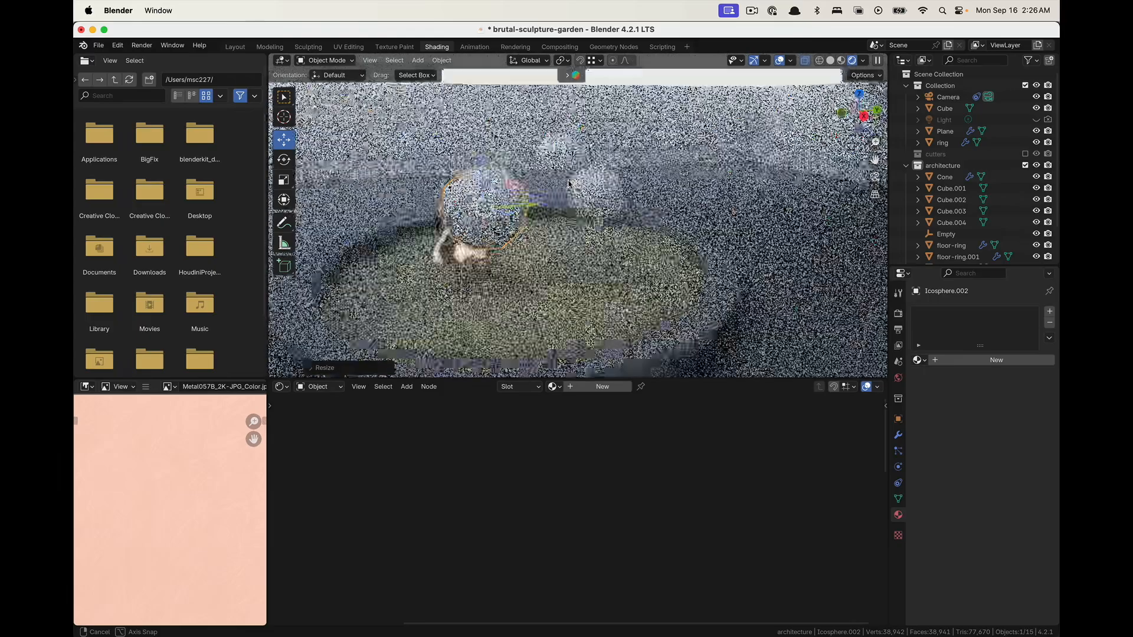
# Move the large sphere away from the two smaller spheres and slightly lower over the disc, and return to the camera view
pyautogui.press('g')
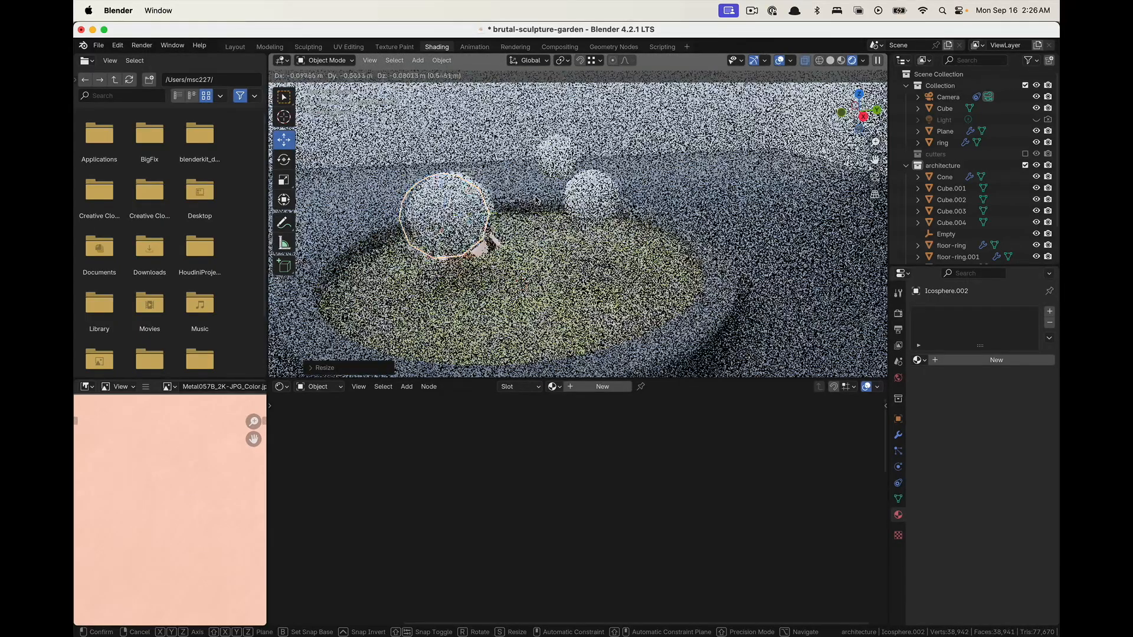
pyautogui.click(531, 206)
pyautogui.press('KP_0')
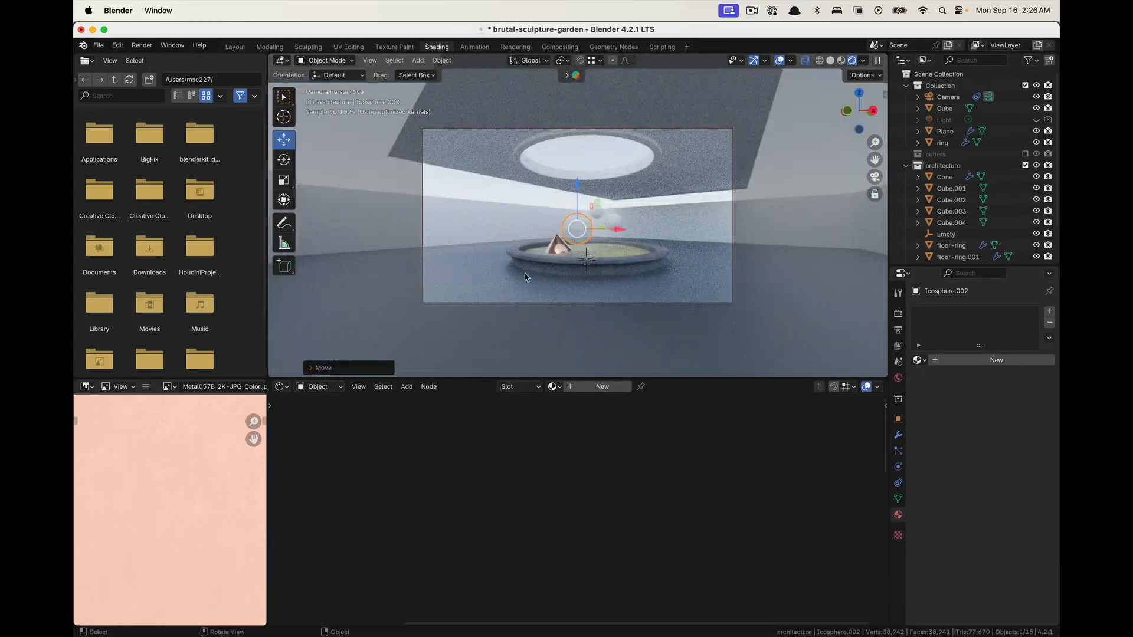
# Try to extend the ceiling plane's edge along the Y axis while keeping the architecture collection shown
pyautogui.click(553, 248)
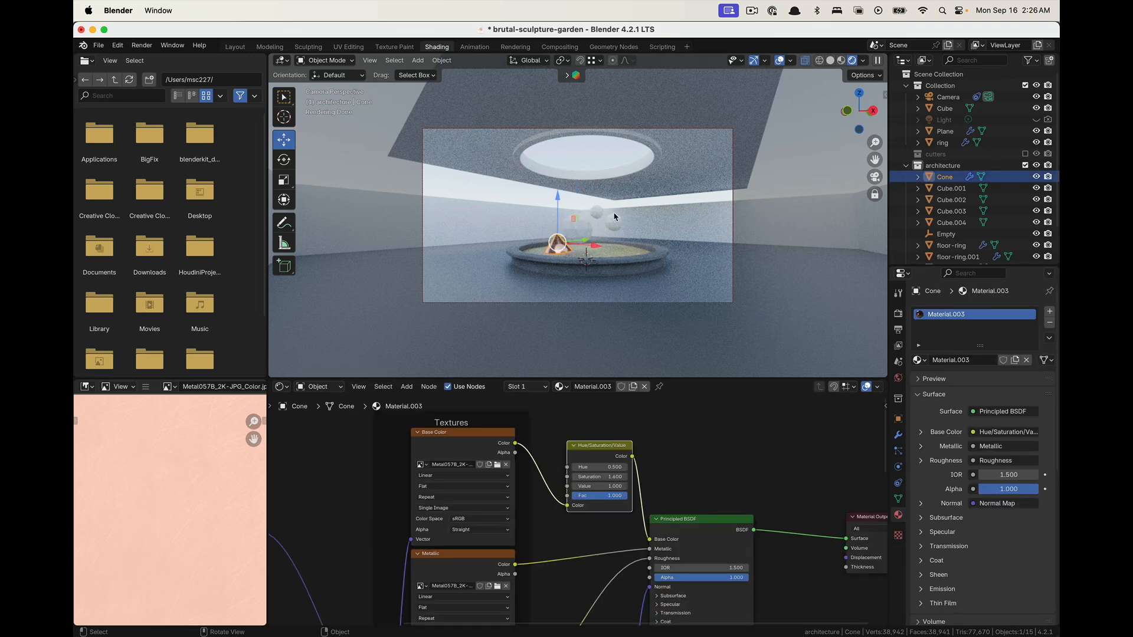
pyautogui.click(656, 183)
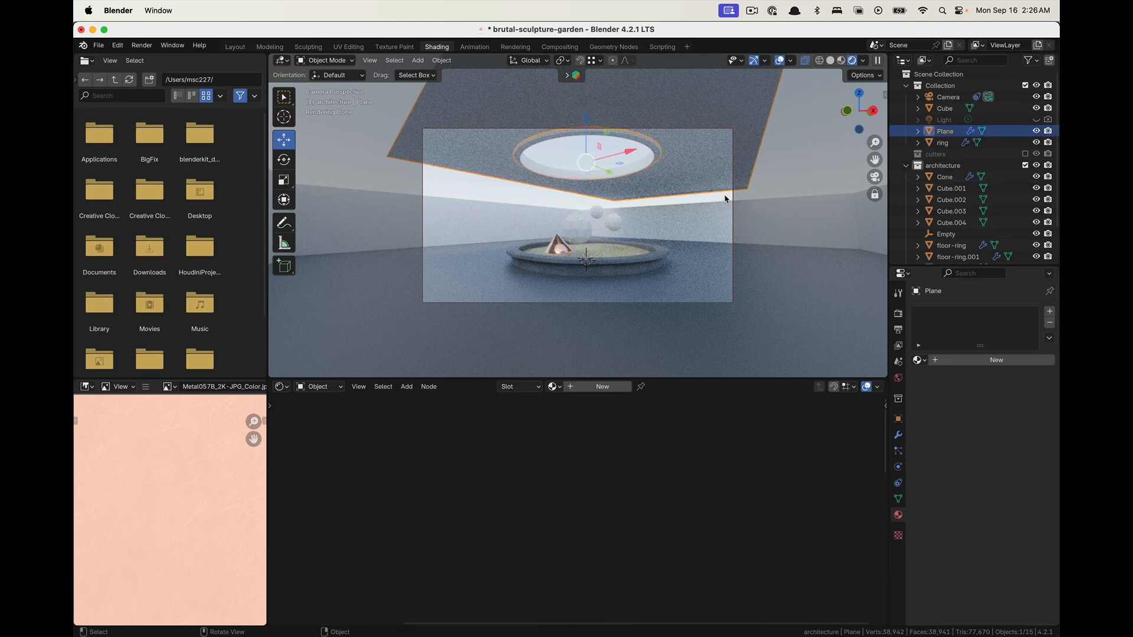
pyautogui.press('1')
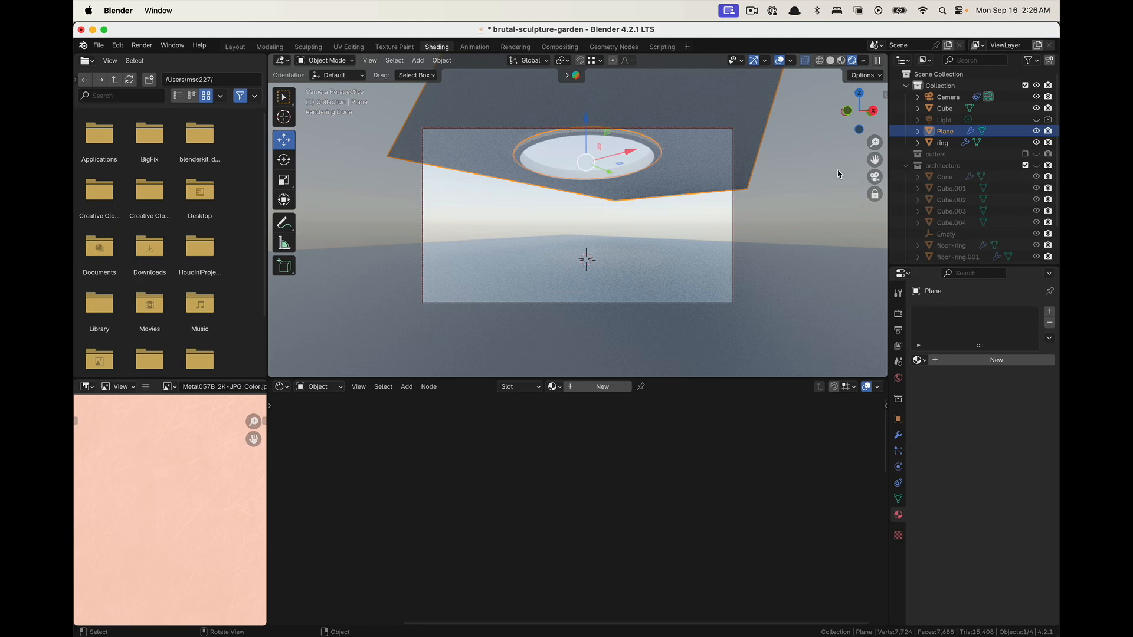
pyautogui.click(1037, 165)
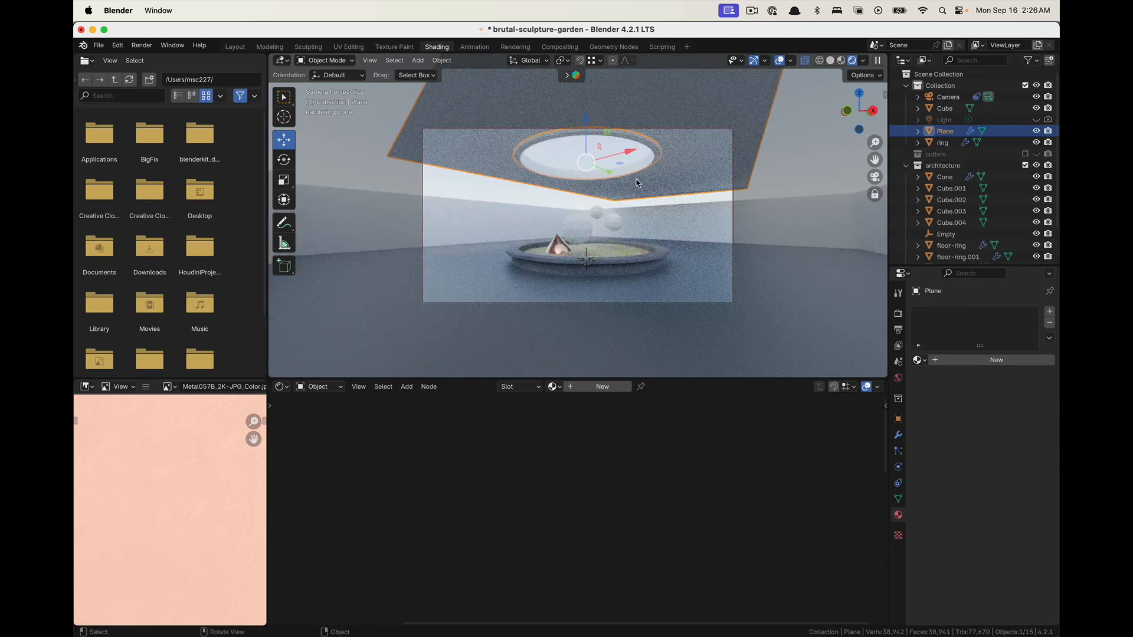
pyautogui.press('Tab')
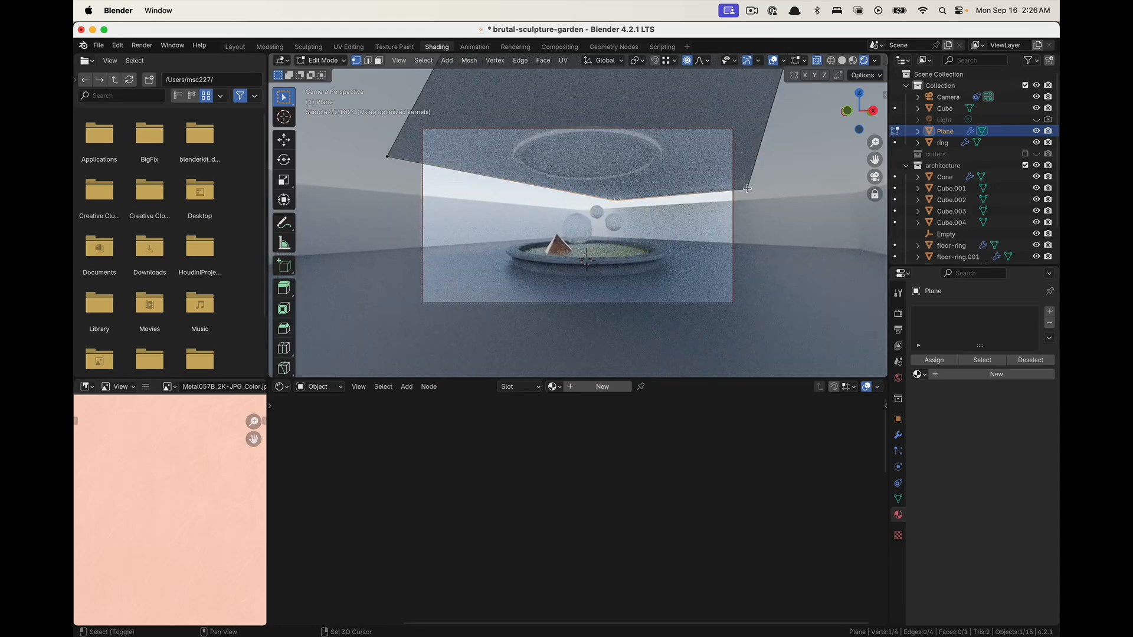
pyautogui.press('g')
pyautogui.press('y')
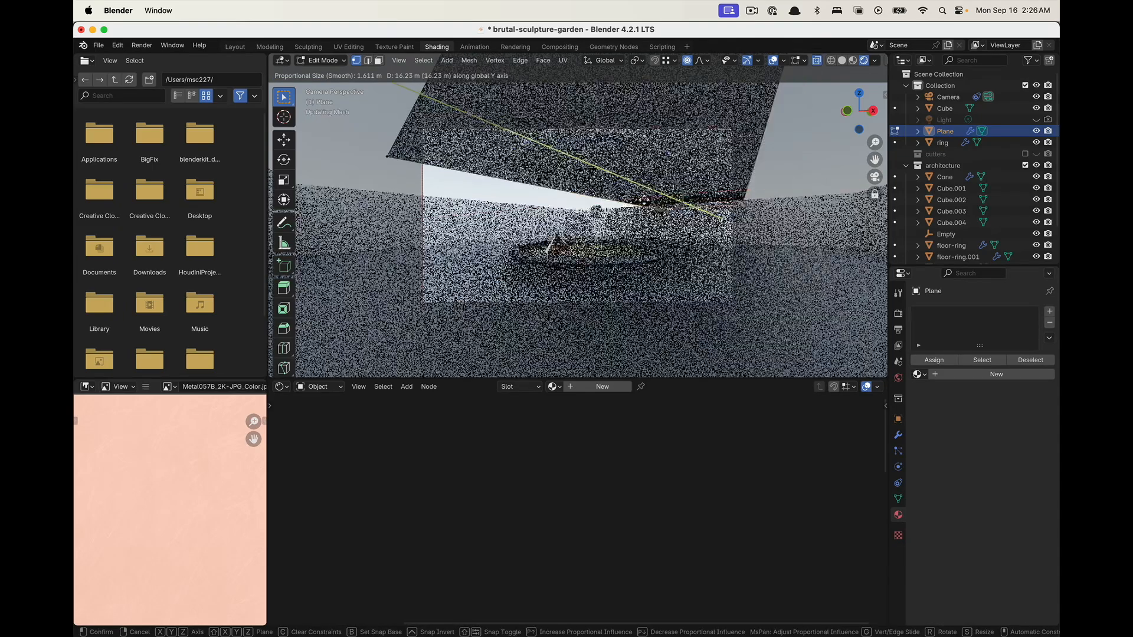
pyautogui.click(667, 210)
pyautogui.press('Tab')
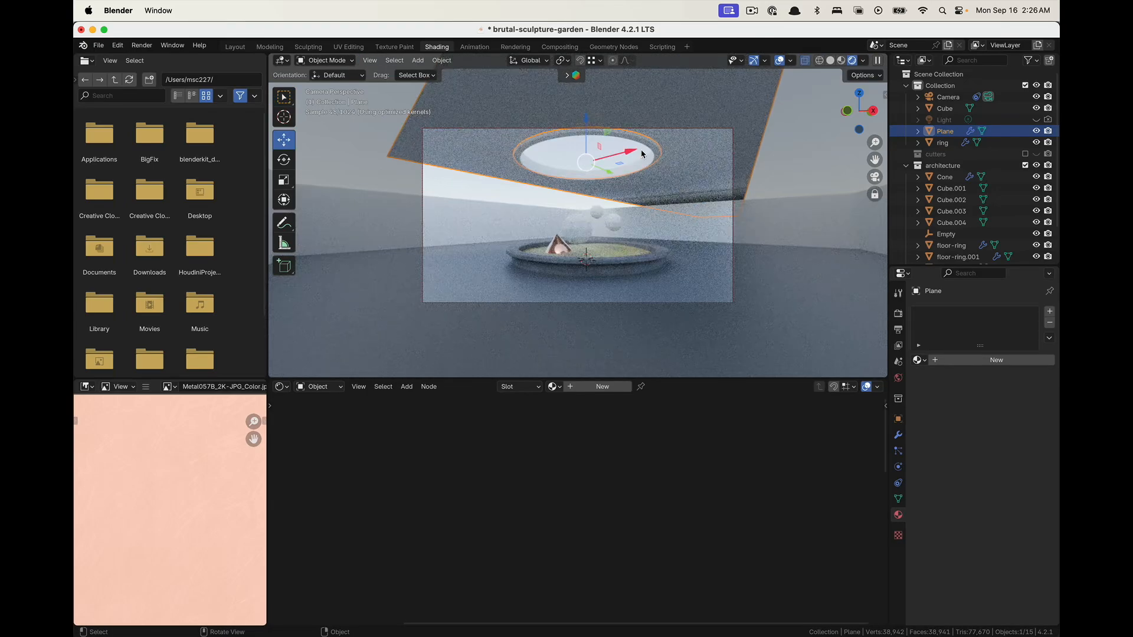
pyautogui.hotkey('alt', 'a')
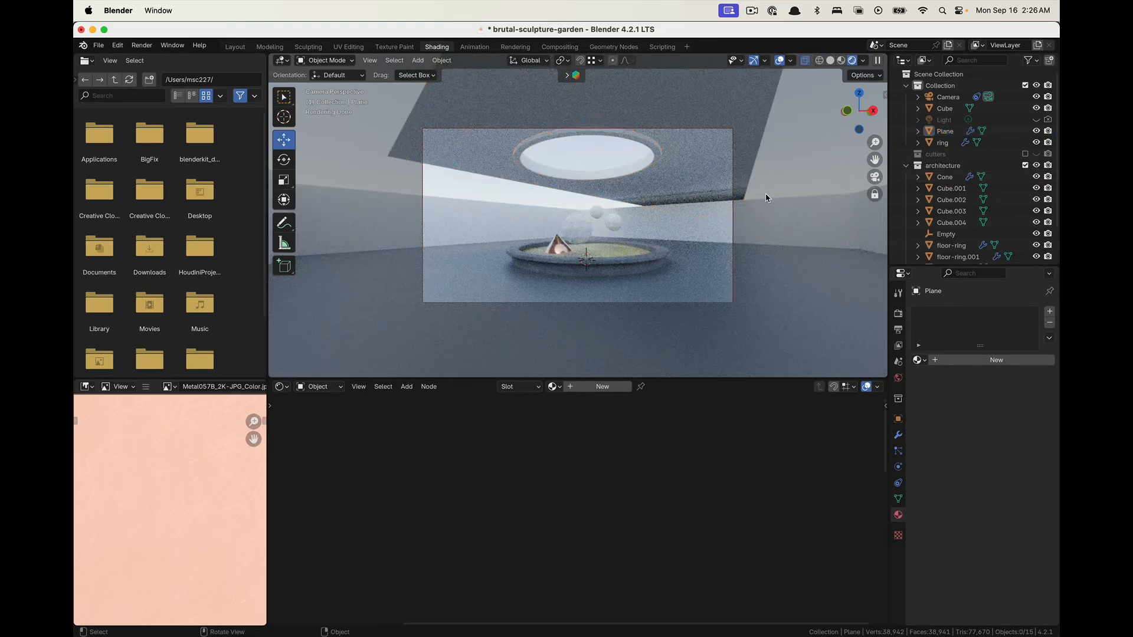
# Leave the camera view and undo the ceiling plane's excessive edge extension in Edit Mode
pyautogui.click(877, 180)
pyautogui.moveTo(779, 218); pyautogui.dragTo(729, 160, button='middle')
pyautogui.scroll(-10, 742, 194)
pyautogui.moveTo(635, 203); pyautogui.dragTo(665, 201, button='middle')
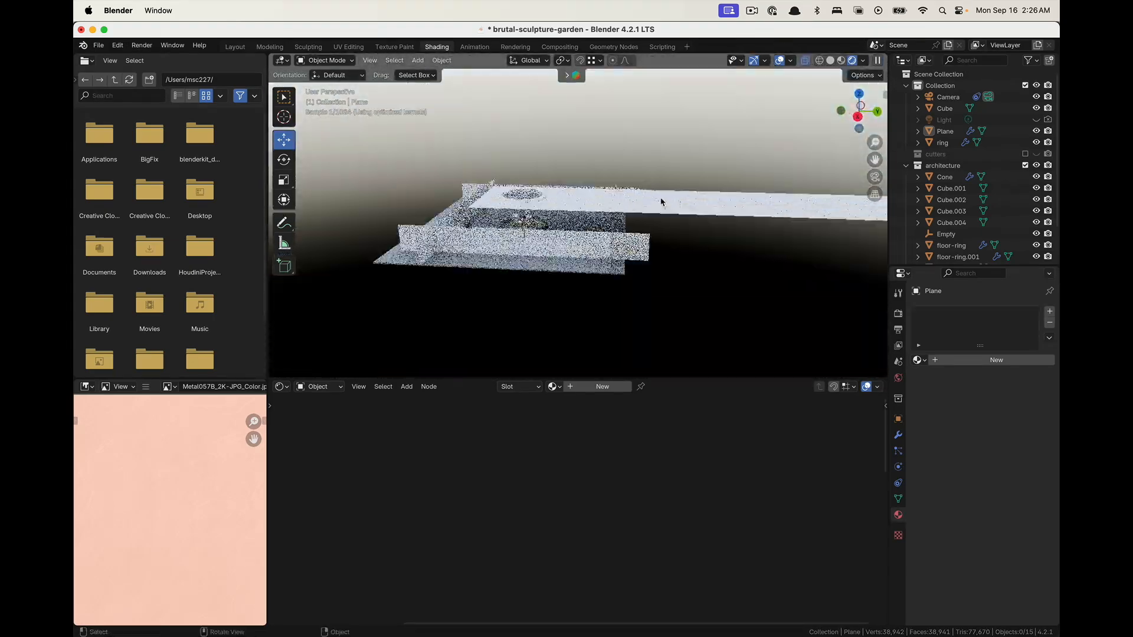
pyautogui.click(665, 200)
pyautogui.press('Tab')
pyautogui.hotkey('ctrl', 'z')
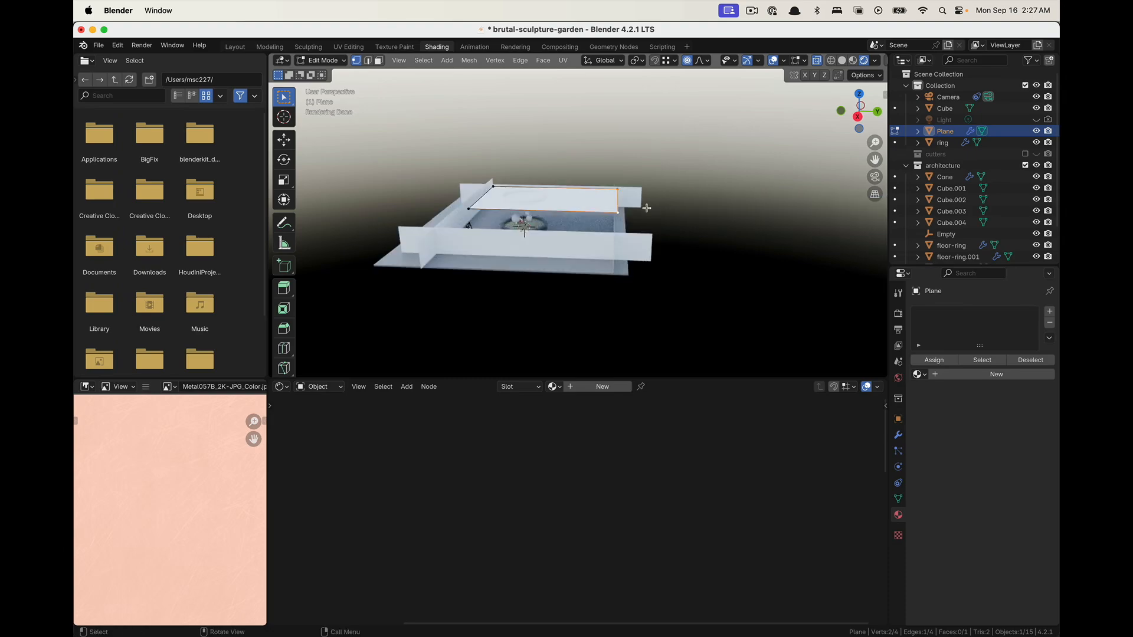
# Move the ceiling plane's selected end edge outward about 4.8 m along the Y axis
pyautogui.press('g')
pyautogui.press('y')
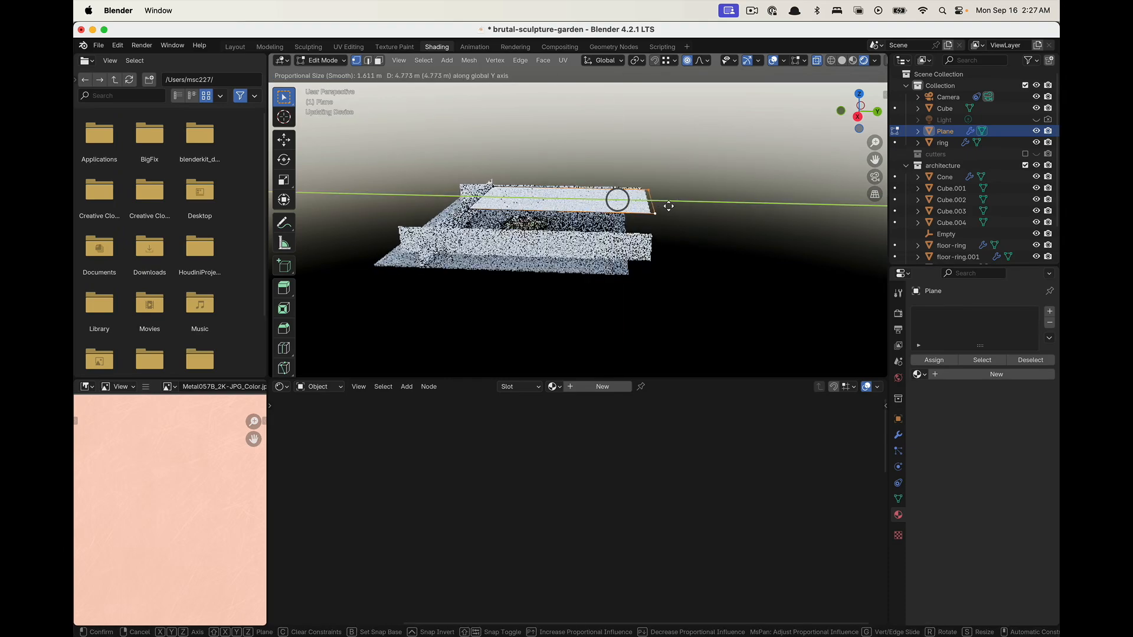
pyautogui.click(668, 206)
pyautogui.scroll(10, 582, 216)
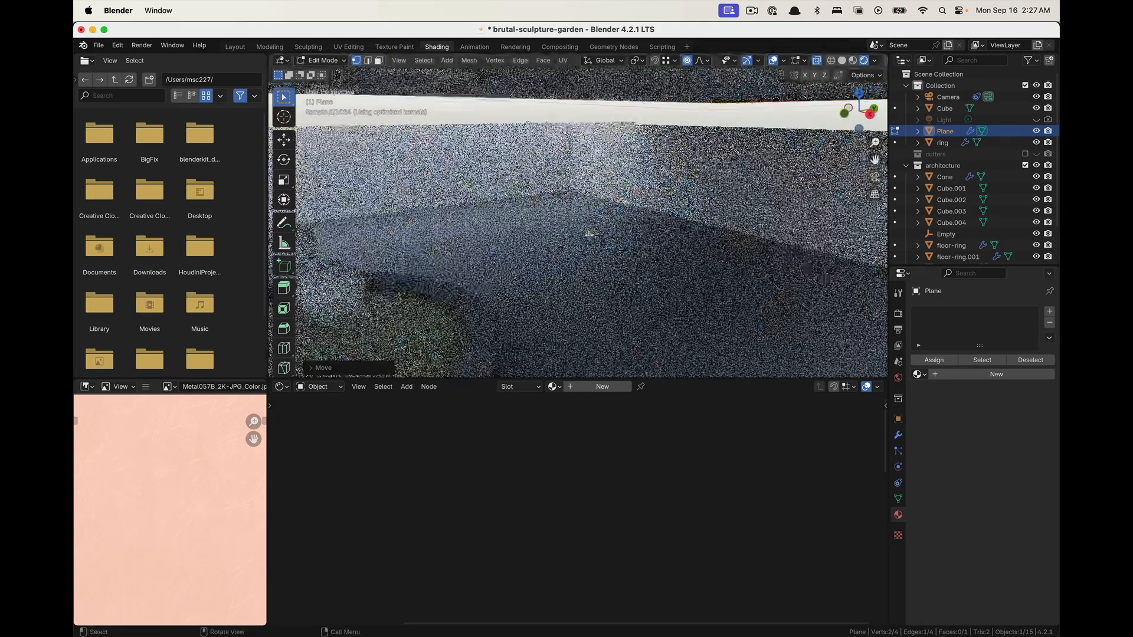
pyautogui.scroll(-10, 628, 226)
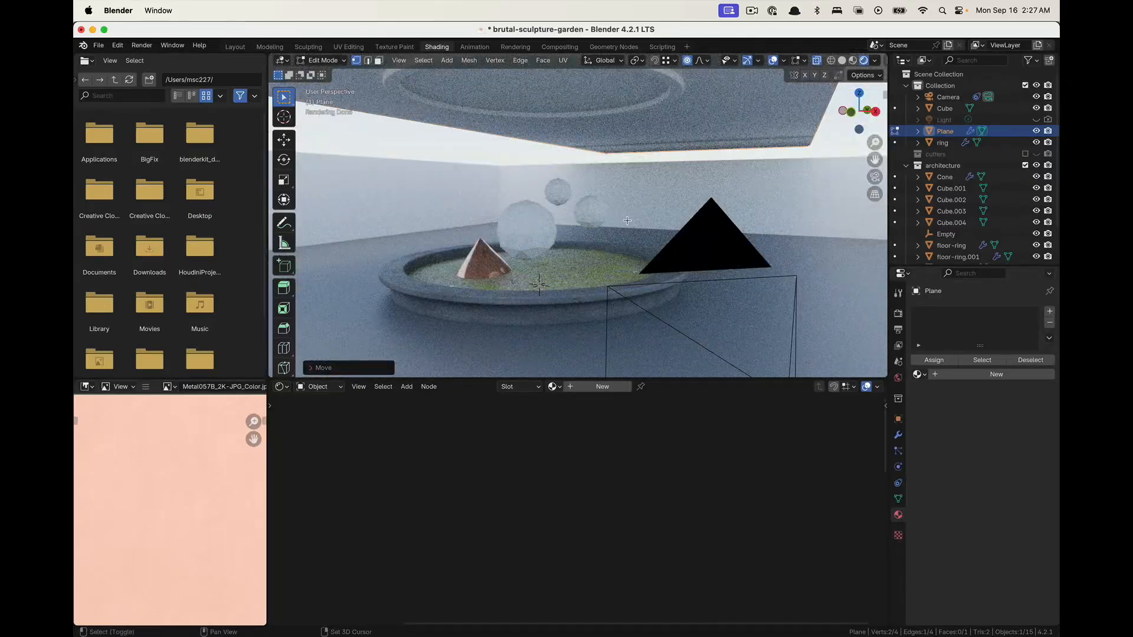
pyautogui.moveTo(627, 220)
pyautogui.keyDown('shift'); pyautogui.mouseDown(button='middle')
pyautogui.moveTo(643, 214)
pyautogui.moveTo(612, 211)
pyautogui.mouseUp(button='middle'); pyautogui.keyUp('shift')
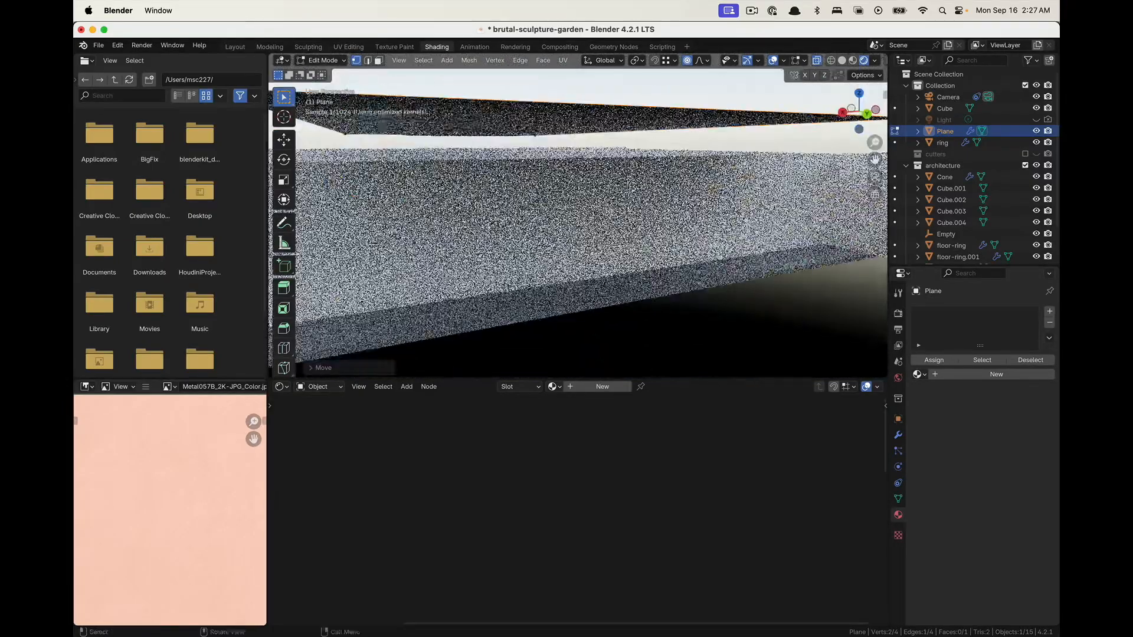
pyautogui.press('2')
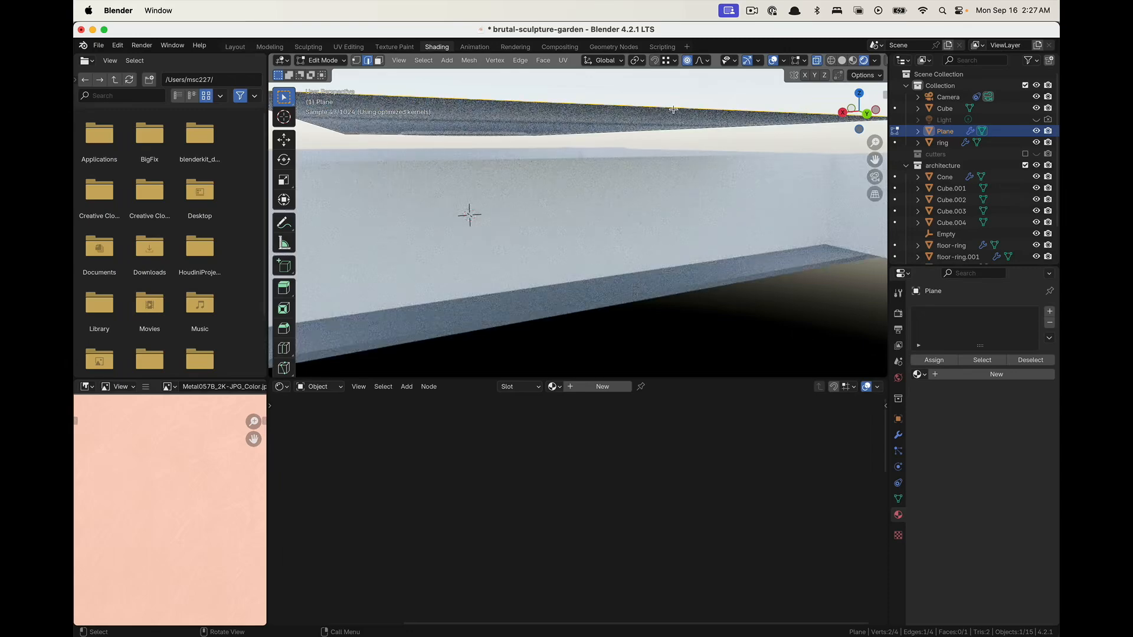
pyautogui.press('g')
pyautogui.press('z')
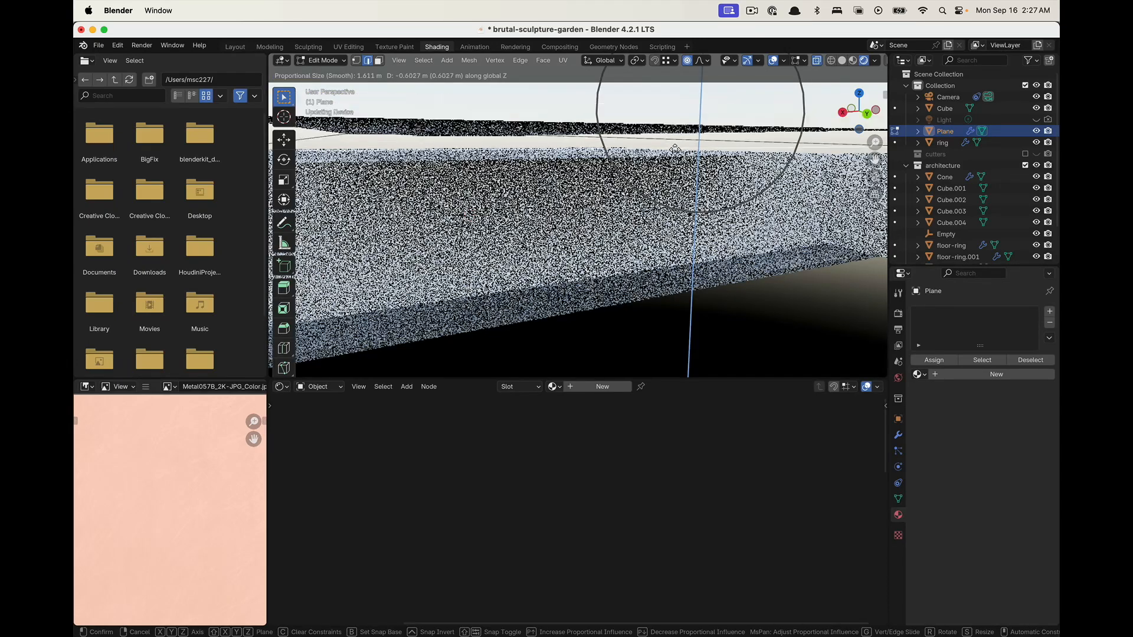
pyautogui.press('Escape')
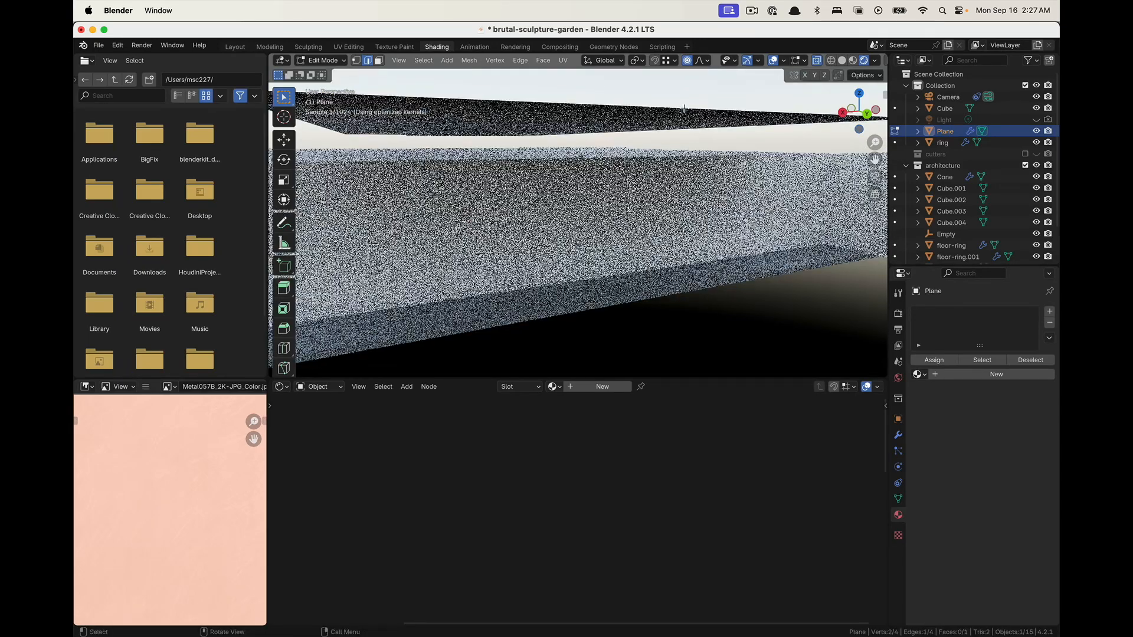
# Extrude the selected edge of the ceiling plane straight down along the Z axis to form a wall reaching the ground
pyautogui.scroll(-3, 683, 109)
pyautogui.press('g')
pyautogui.press('z')
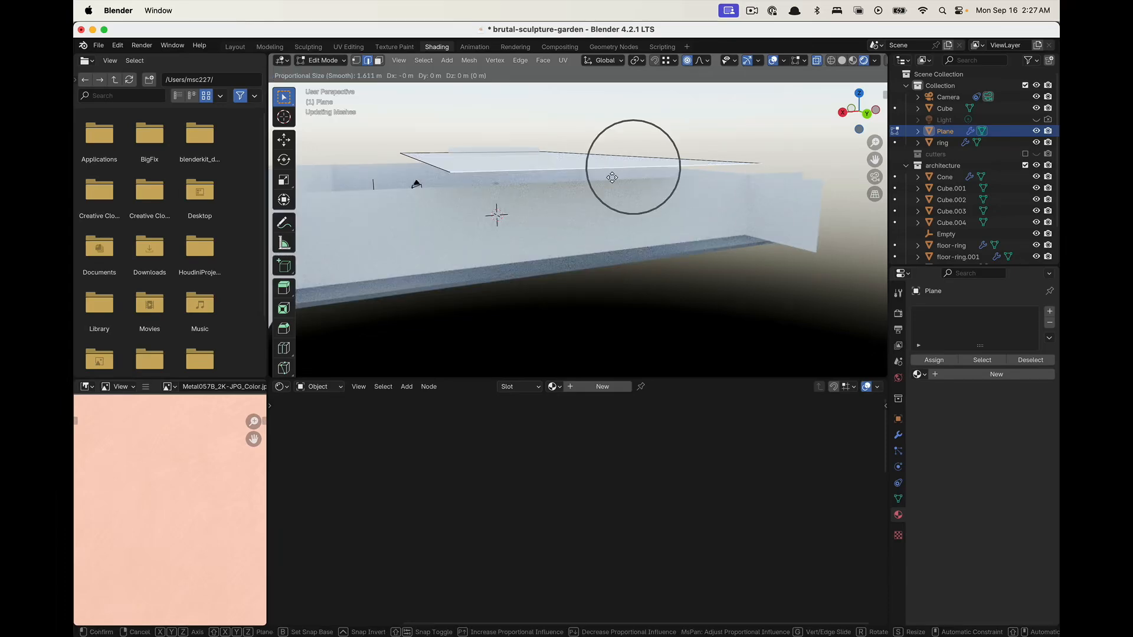
pyautogui.click(615, 216)
pyautogui.press('e')
pyautogui.press('z')
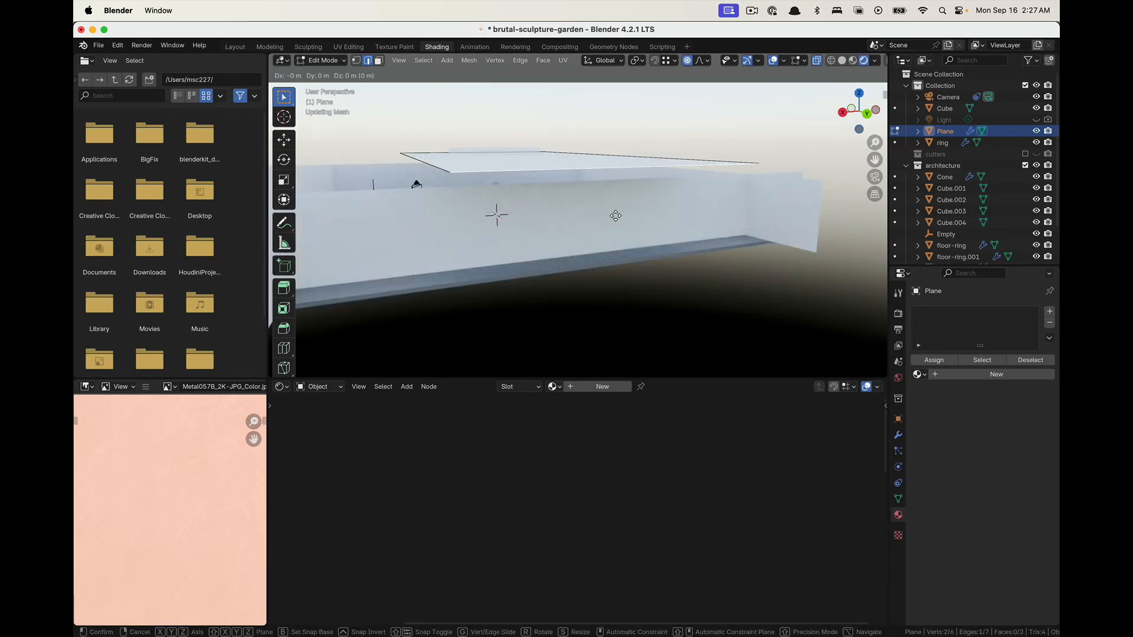
pyautogui.press('c')
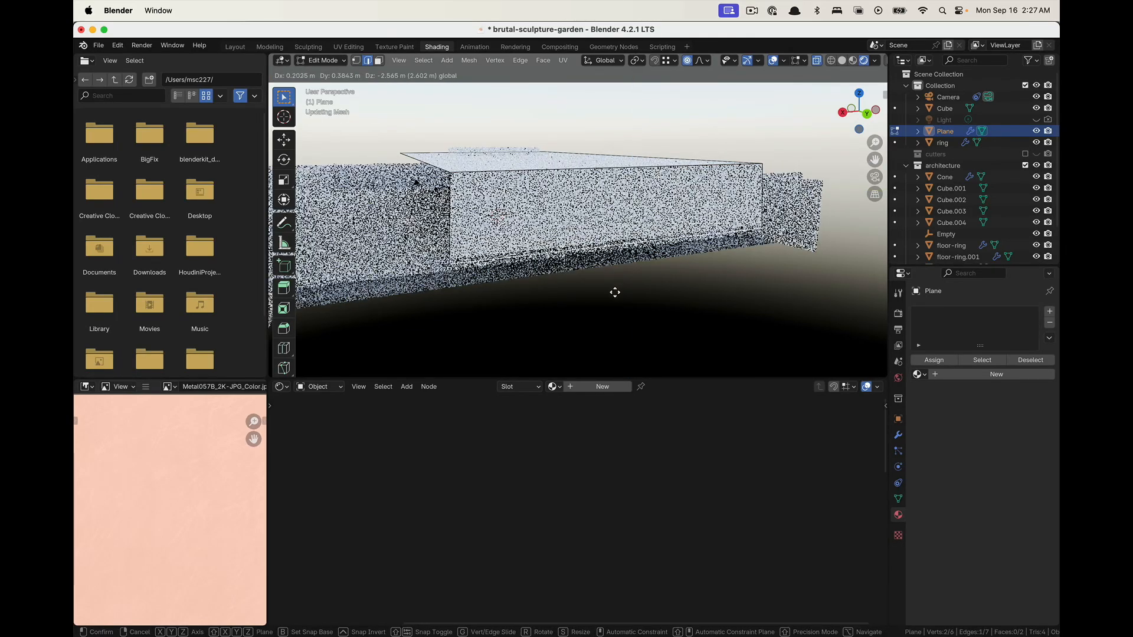
pyautogui.press('z')
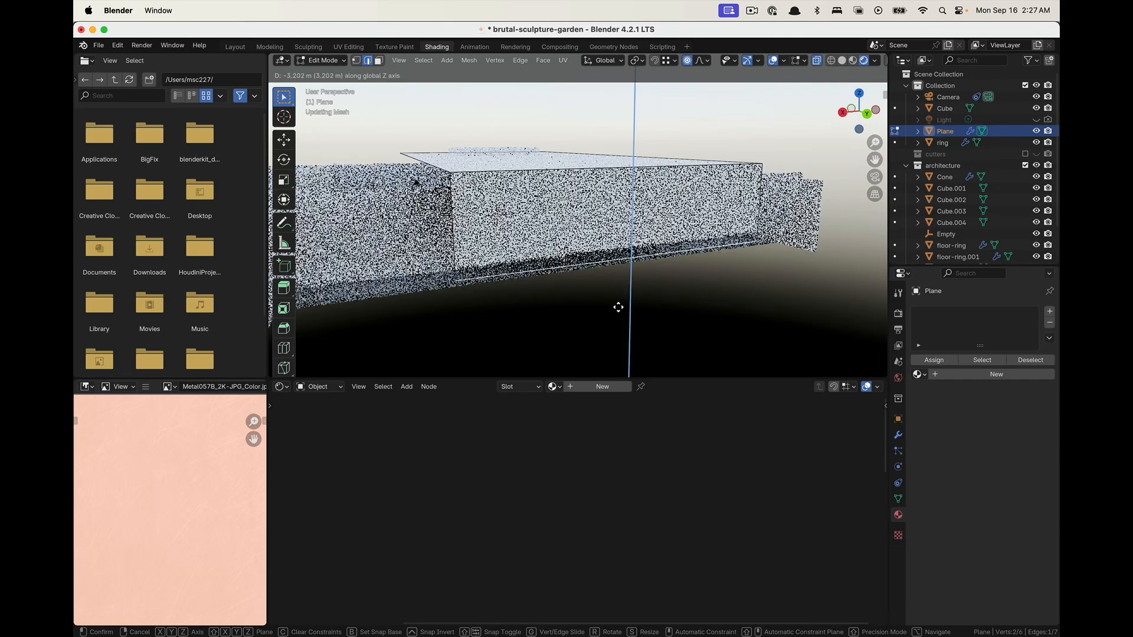
pyautogui.click(618, 315)
pyautogui.moveTo(618, 314); pyautogui.dragTo(767, 319, button='middle')
pyautogui.press('KP_0')
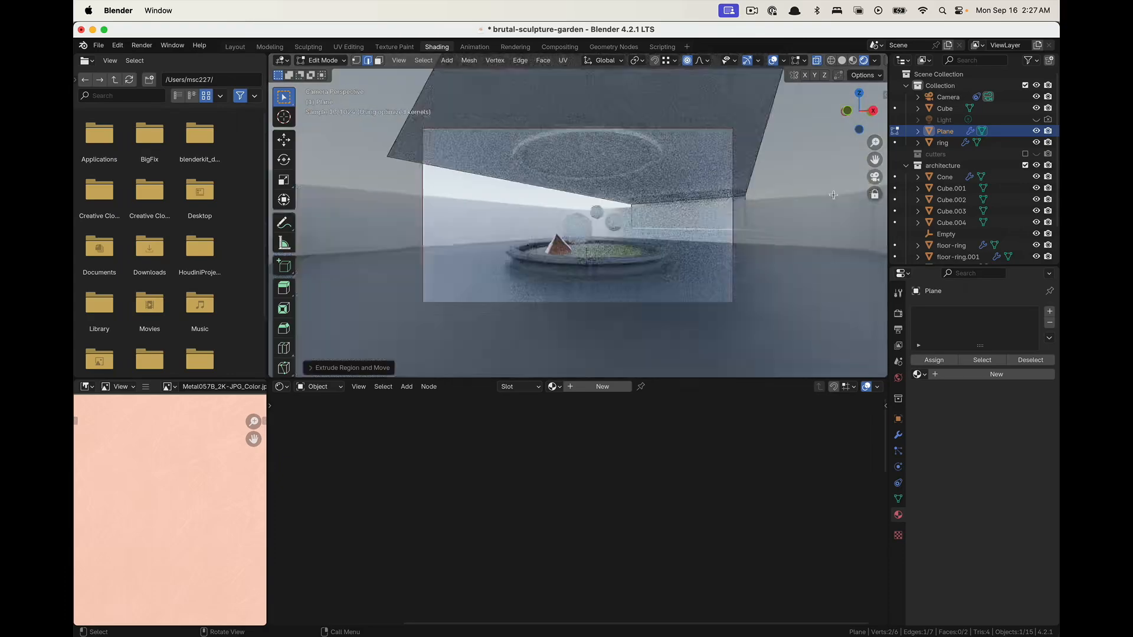
# Clear the edge selection, leave mesh editing on the plane, and display the viewport in solid shading
pyautogui.hotkey('alt', 'a')
pyautogui.press('Tab')
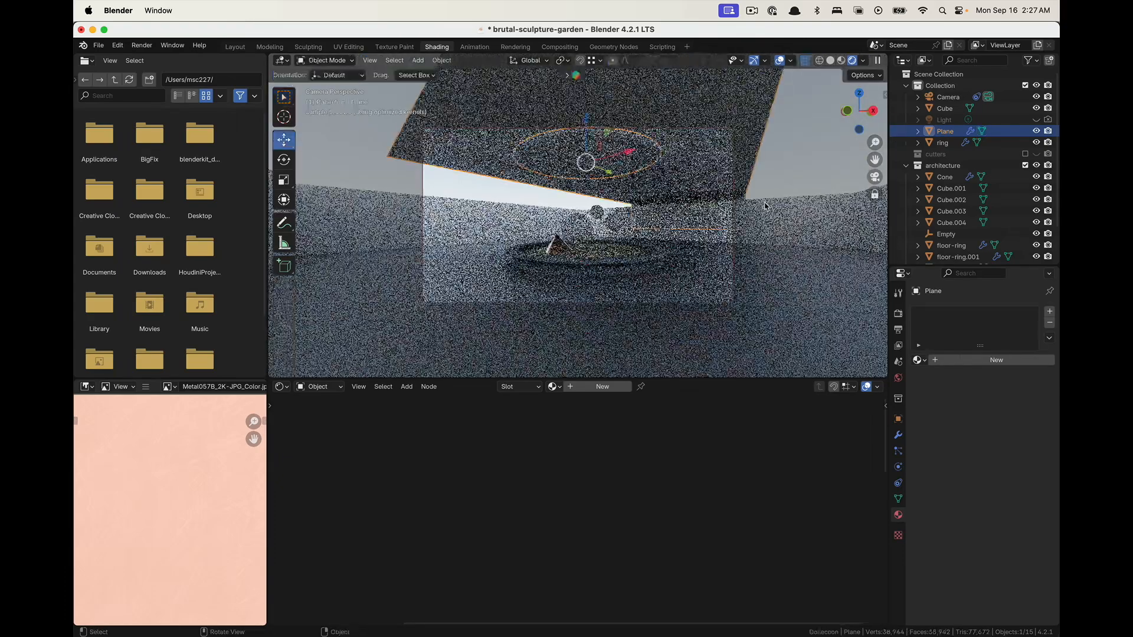
pyautogui.click(829, 61)
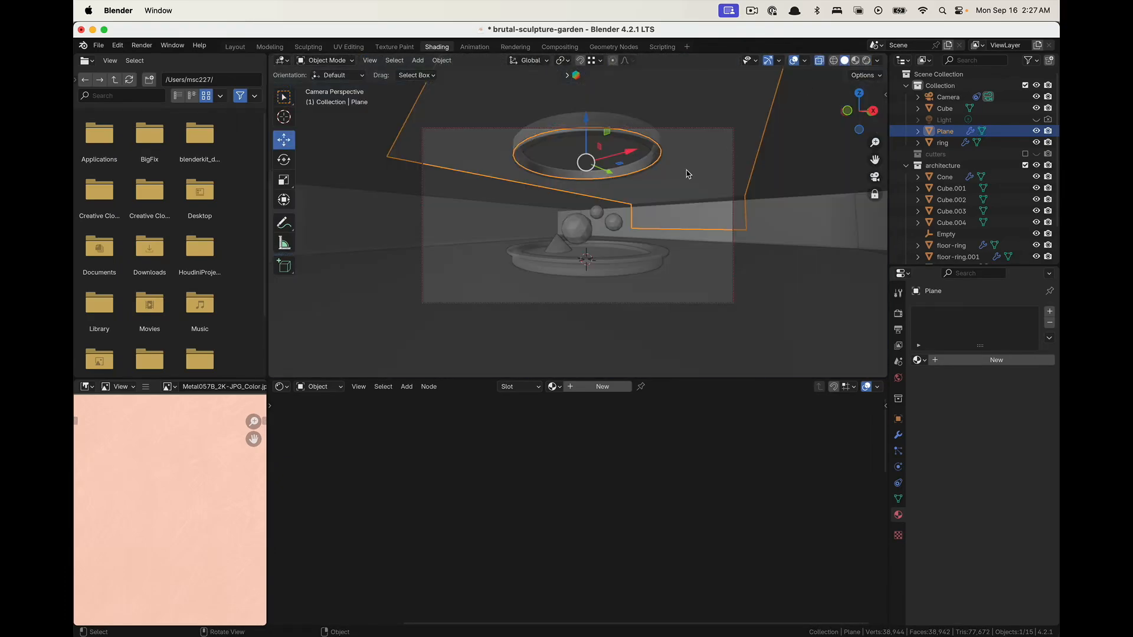
pyautogui.scroll(4, 664, 210)
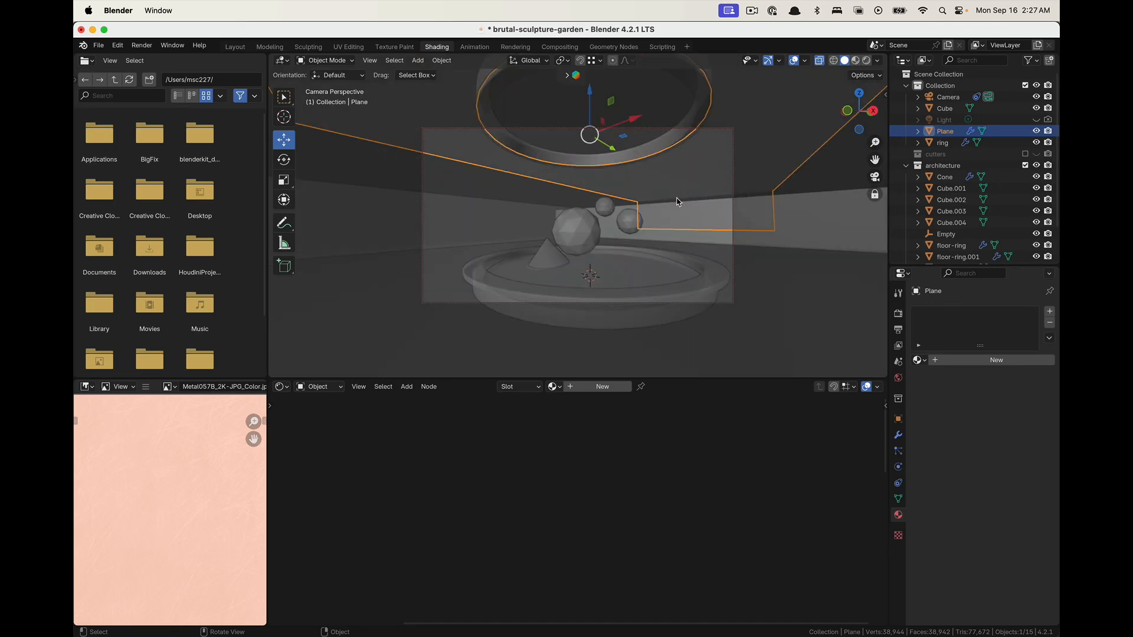
pyautogui.scroll(-3, 700, 203)
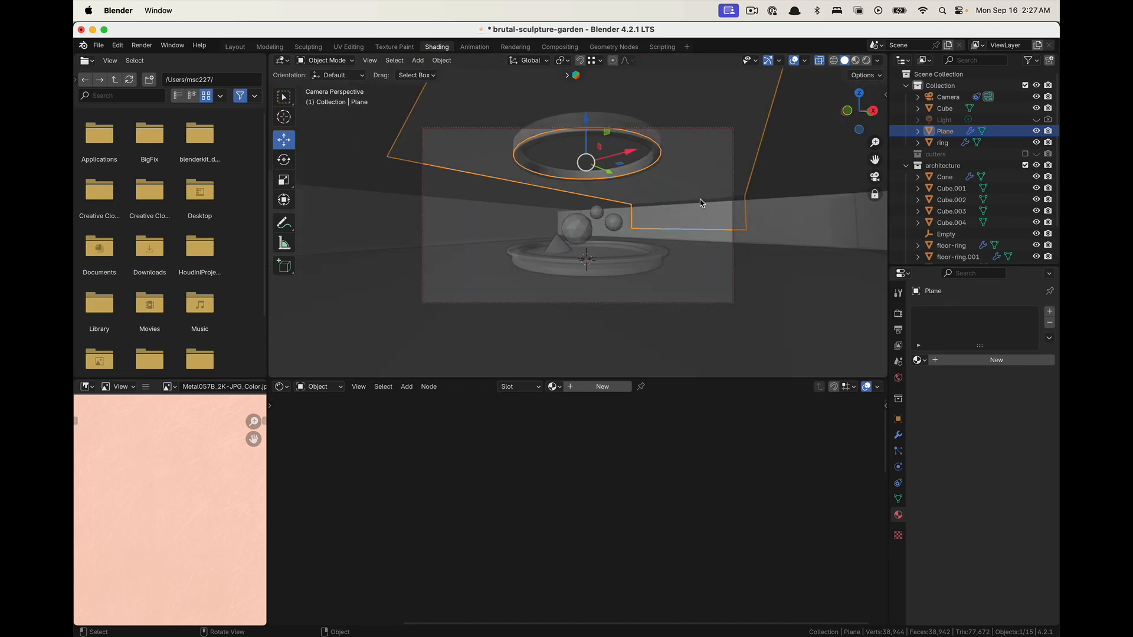
# Select the four surrounding wall slabs, Cube.001 through Cube.004, and hide them from the viewport
pyautogui.click(872, 177)
pyautogui.moveTo(582, 247); pyautogui.dragTo(613, 230, button='middle')
pyautogui.scroll(-4, 669, 202)
pyautogui.hotkey('alt', 'a')
pyautogui.scroll(-5, 600, 200)
pyautogui.click(432, 231)
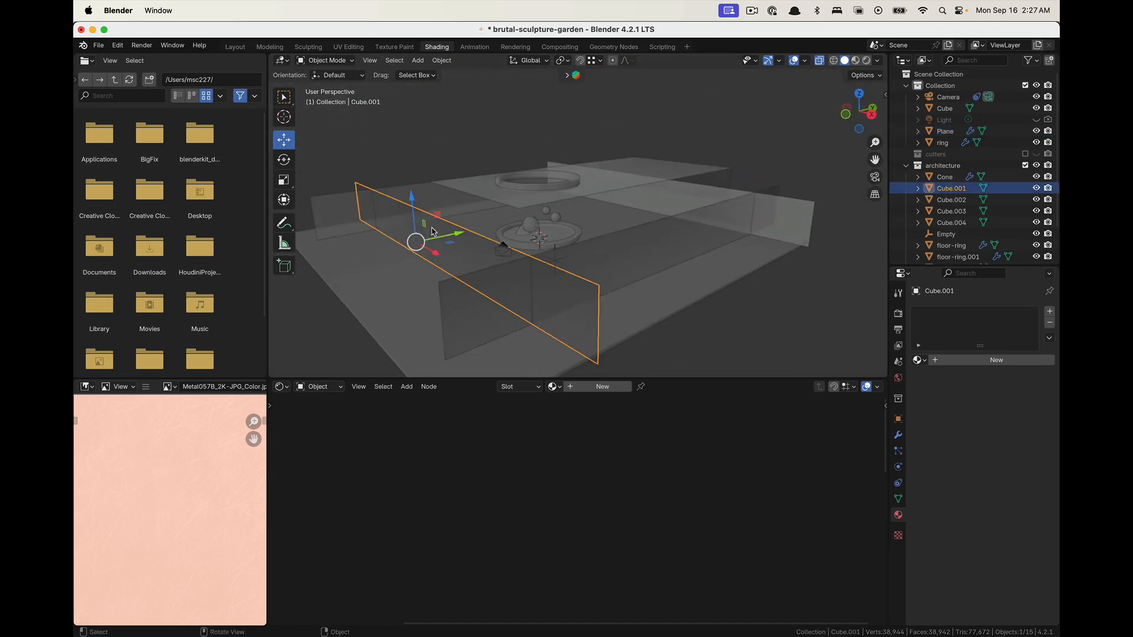
pyautogui.keyDown('shift'); pyautogui.click(605, 251); pyautogui.keyUp('shift')
pyautogui.keyDown('shift'); pyautogui.click(670, 242); pyautogui.keyUp('shift')
pyautogui.keyDown('shift'); pyautogui.click(765, 234); pyautogui.keyUp('shift')
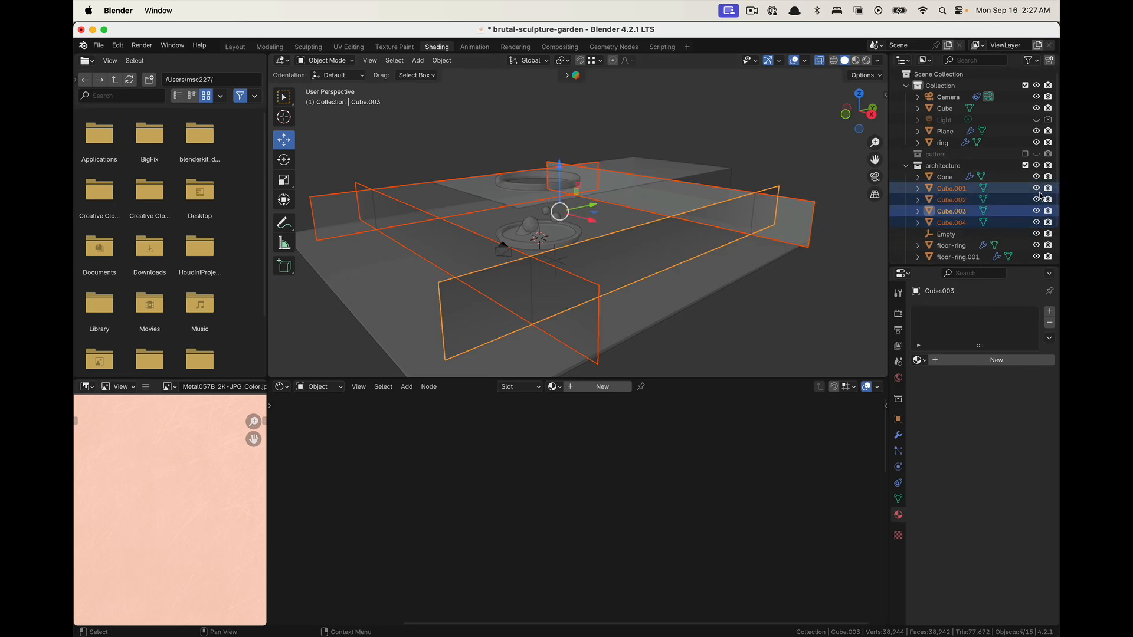
pyautogui.press('h')
# In the camera view, reposition the floating spheres above the basin, raising the large one toward the ceiling ring
pyautogui.moveTo(584, 275)
pyautogui.mouseDown(button='middle')
pyautogui.moveTo(635, 253)
pyautogui.moveTo(593, 267)
pyautogui.mouseUp(button='middle')
pyautogui.scroll(6, 530, 270)
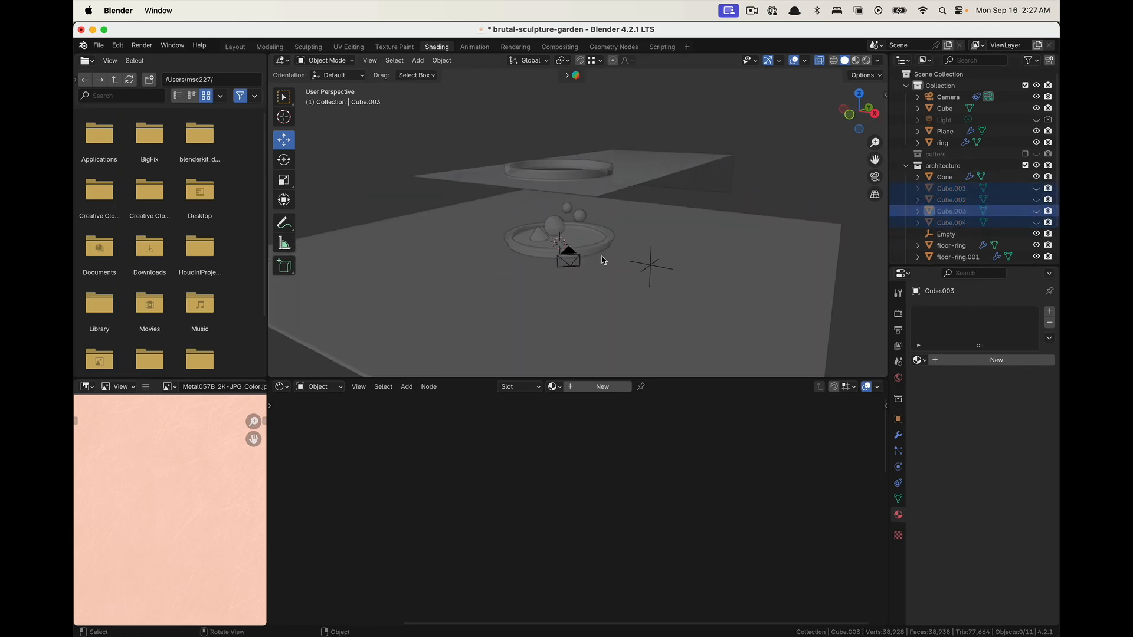
pyautogui.moveTo(516, 275); pyautogui.dragTo(859, 188, button='middle')
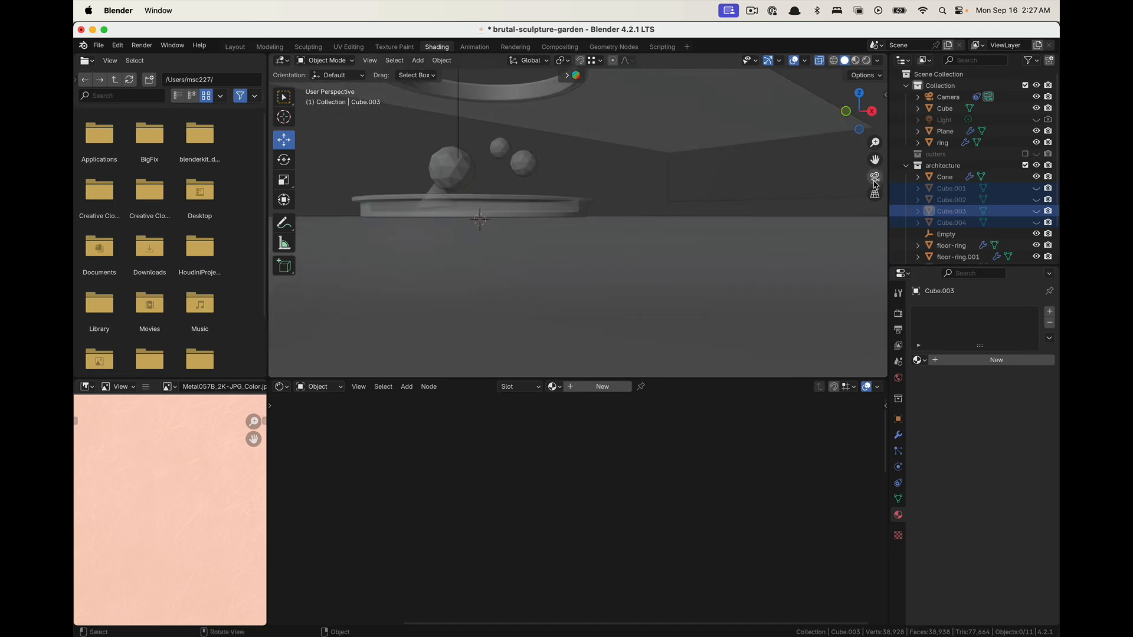
pyautogui.click(875, 179)
pyautogui.click(577, 235)
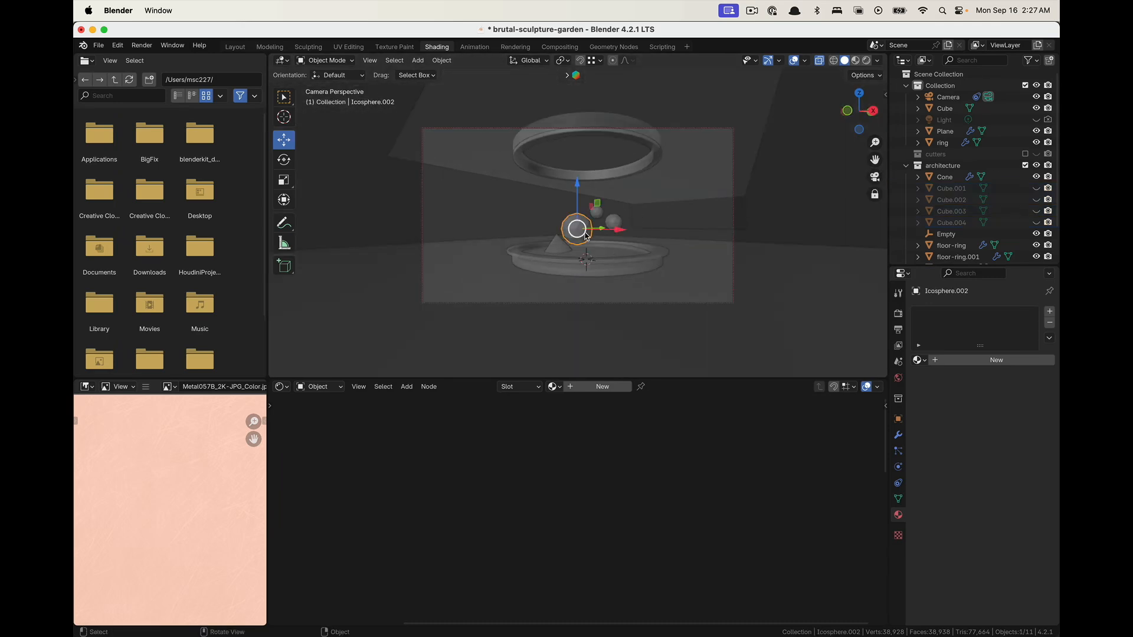
pyautogui.moveTo(577, 230); pyautogui.dragTo(606, 206)
pyautogui.click(598, 214)
pyautogui.click(614, 223)
pyautogui.click(610, 200)
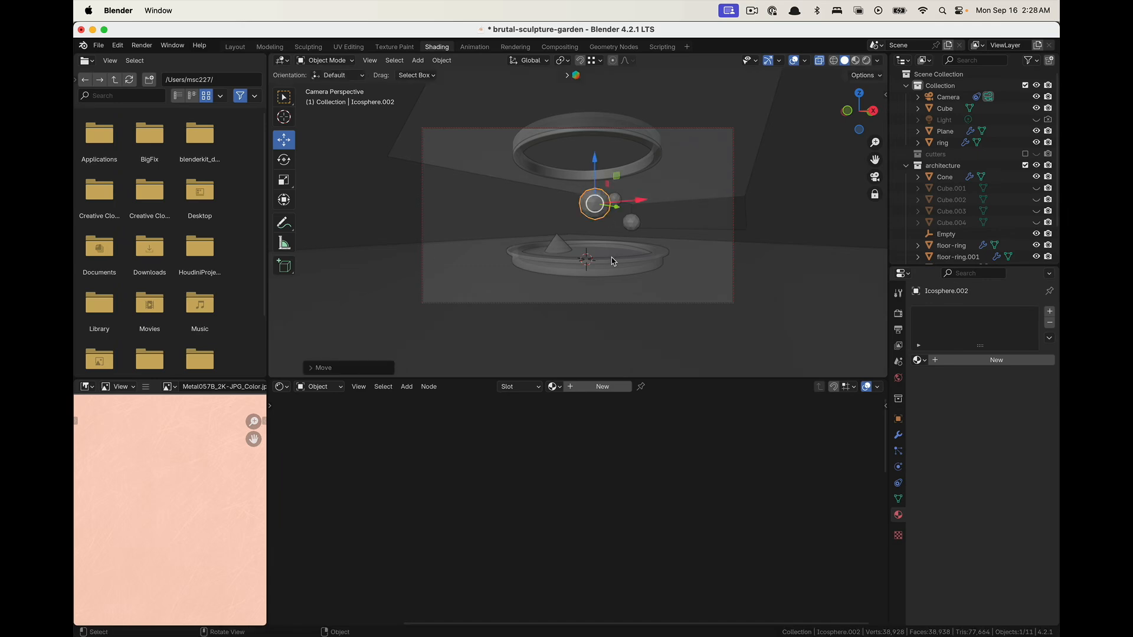
# Select the cone inside the basin and move it to the middle of the basin floor
pyautogui.click(543, 251)
pyautogui.moveTo(546, 254); pyautogui.dragTo(550, 218, button='middle')
pyautogui.press('KP_Decimal')
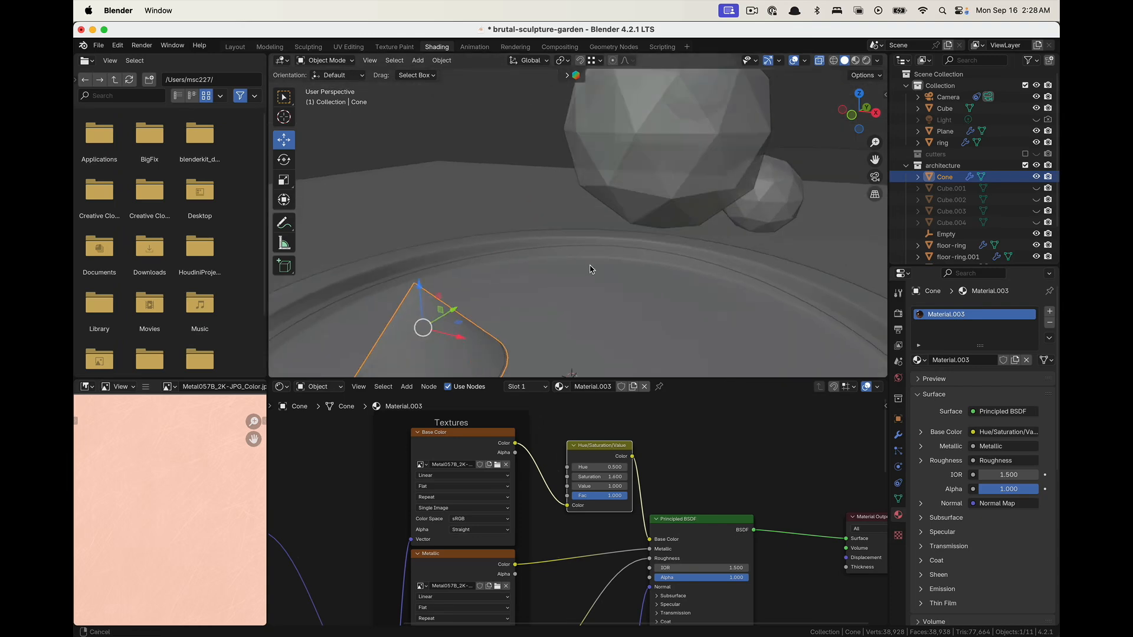
pyautogui.scroll(-4, 581, 250)
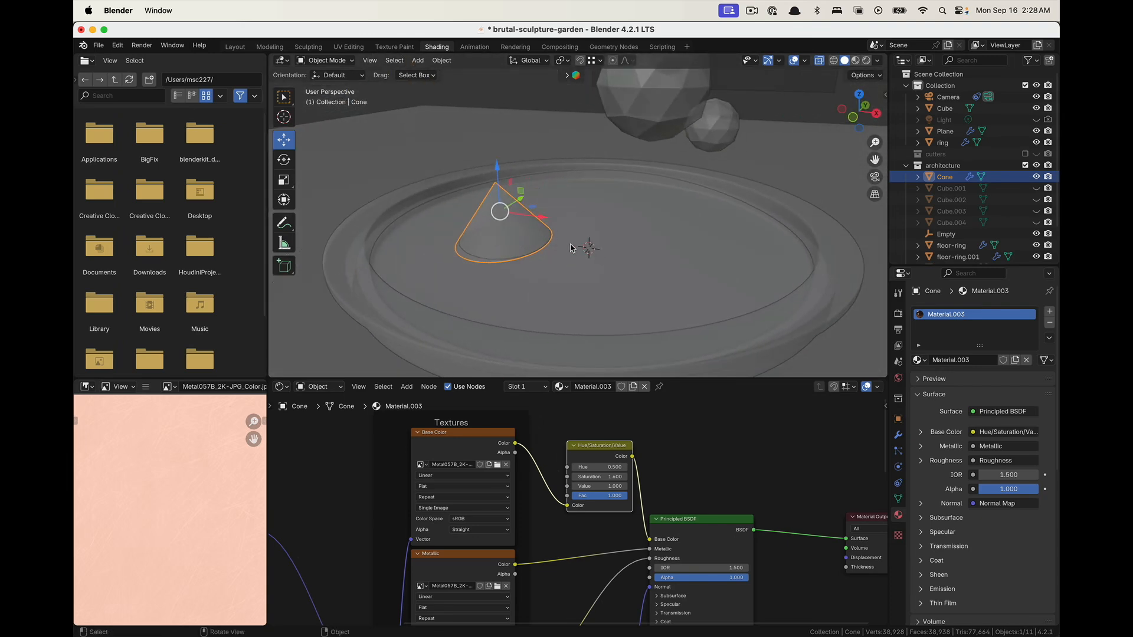
pyautogui.press('g')
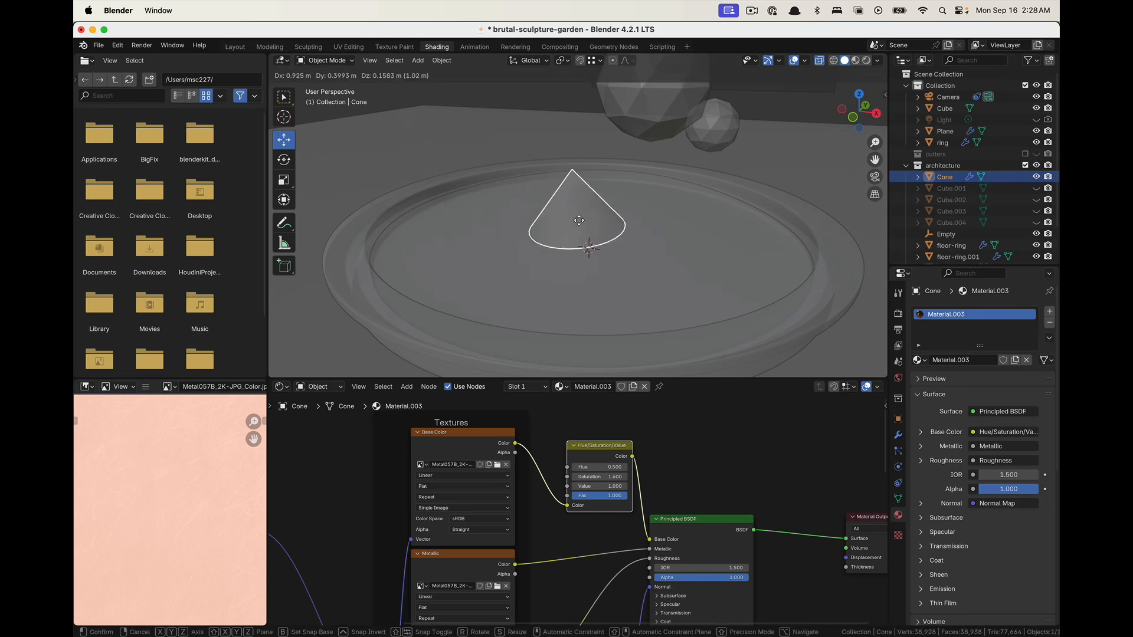
pyautogui.click(641, 232)
pyautogui.moveTo(641, 232); pyautogui.dragTo(504, 209, button='middle')
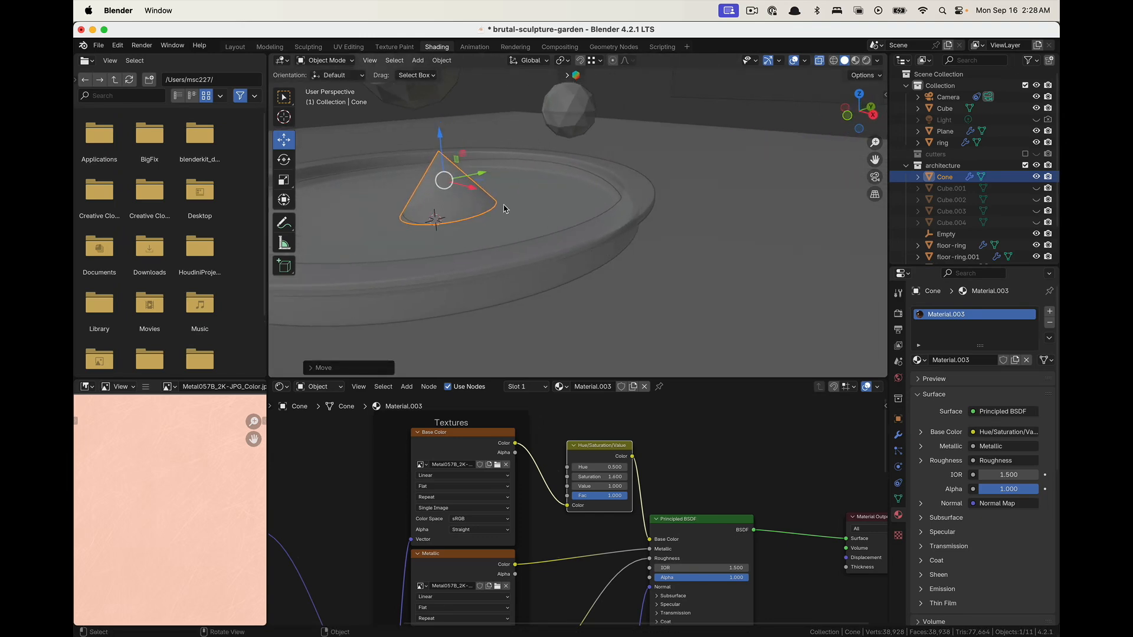
# Switch to rendered shading, rotate the cone about 6° to level its base, and lower it slightly along Z
pyautogui.click(866, 61)
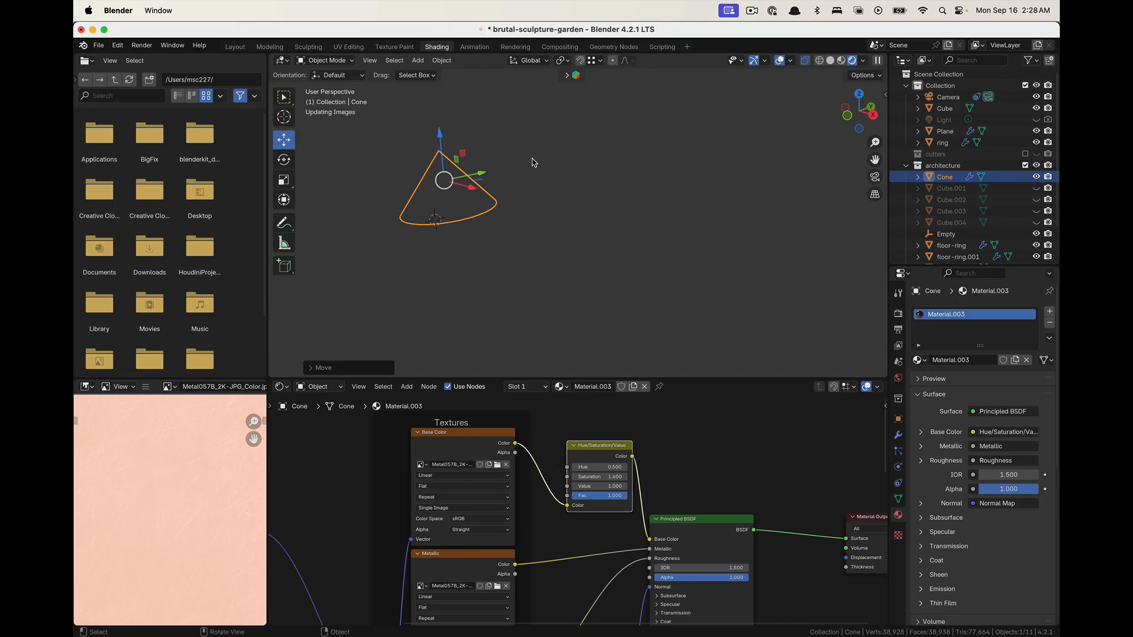
pyautogui.press('r')
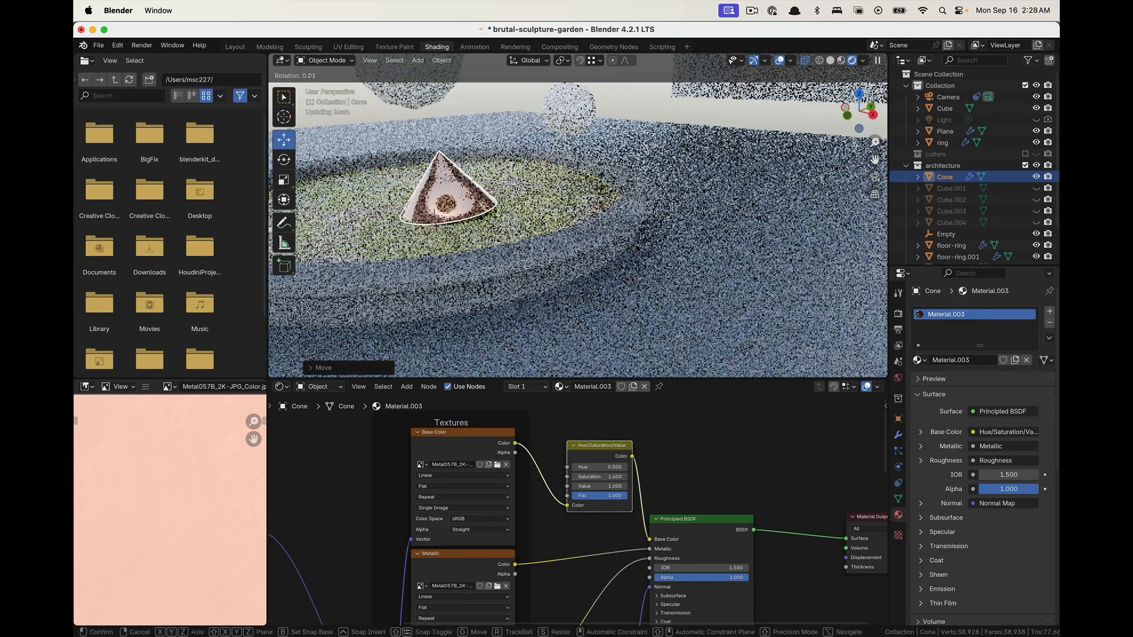
pyautogui.click(583, 194)
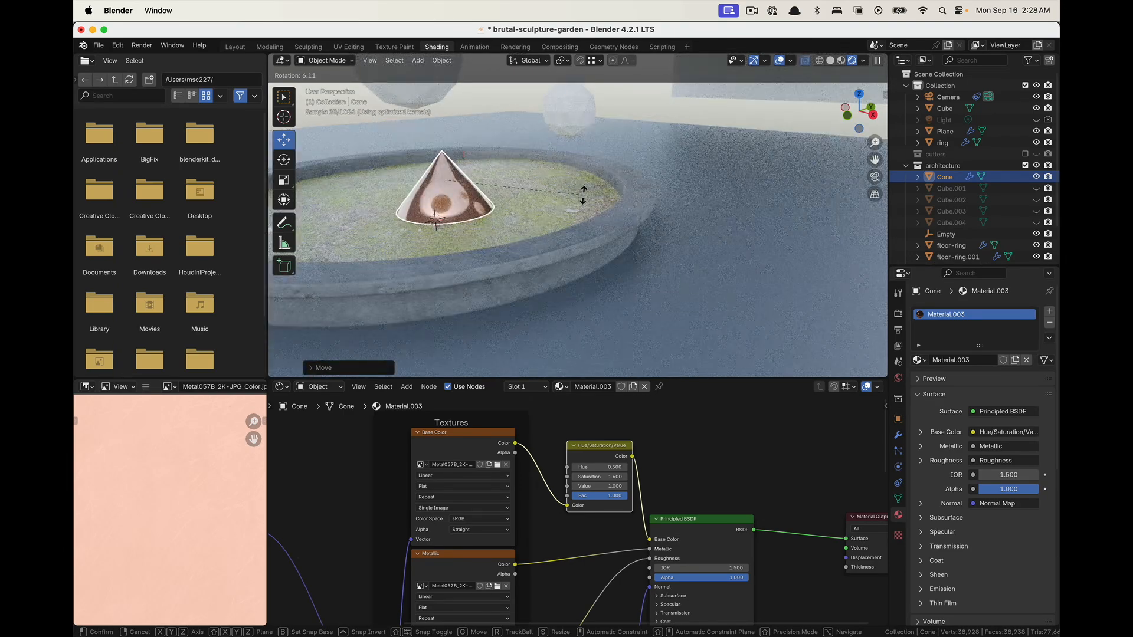
pyautogui.moveTo(439, 135); pyautogui.dragTo(440, 140)
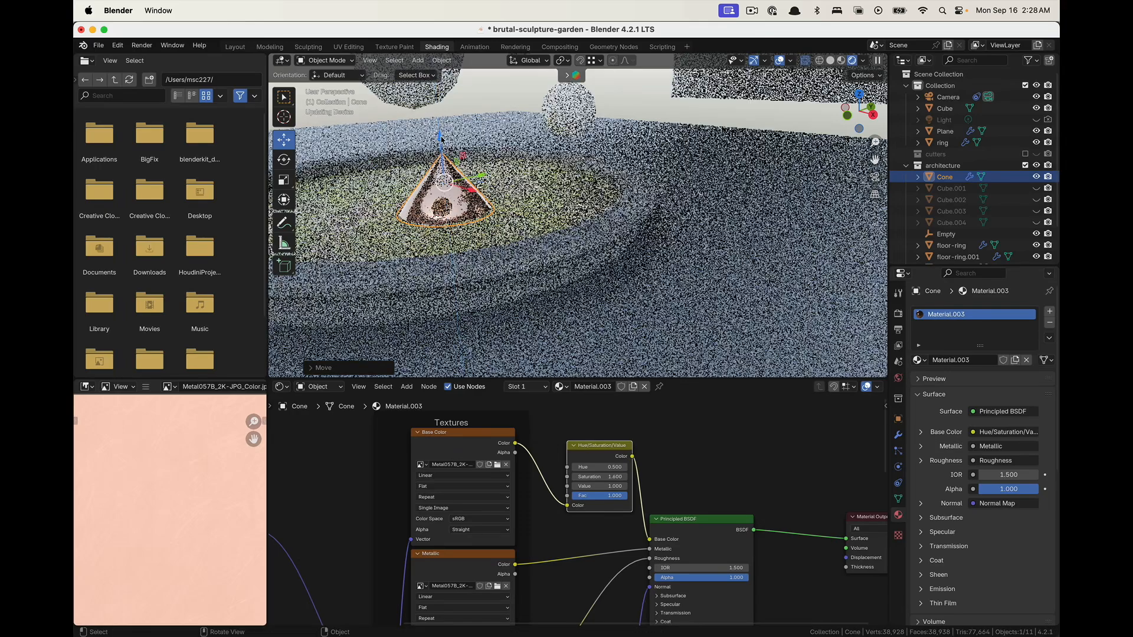
# Add a Bézier curve and raise it along Z to the tip of the cone
pyautogui.hotkey('shift', 'a')
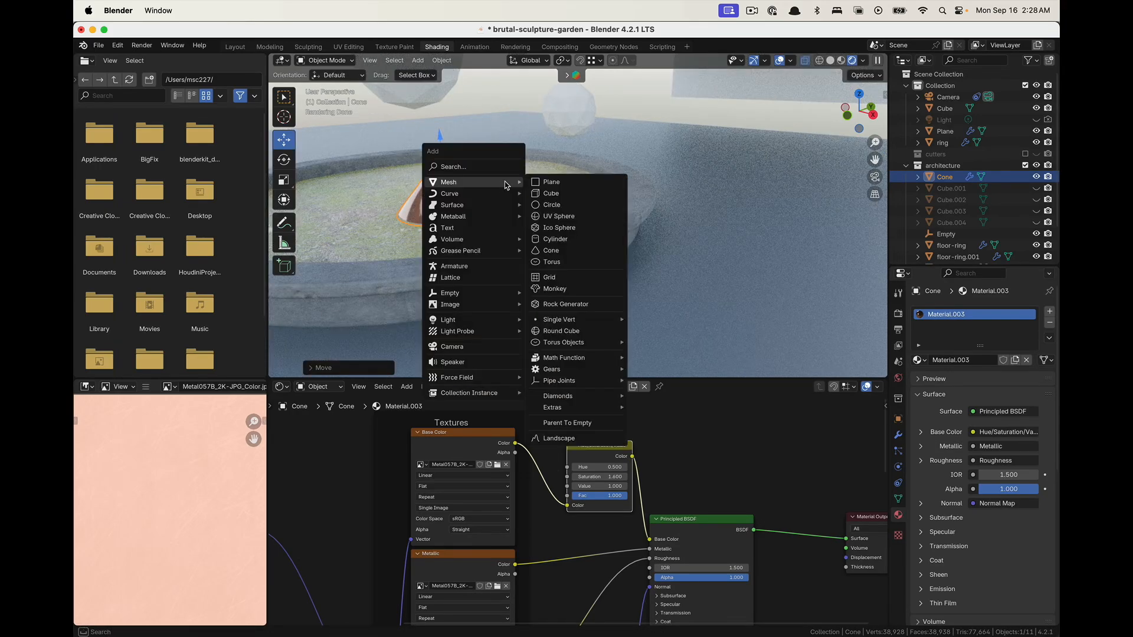
pyautogui.moveTo(502, 193)
pyautogui.click(558, 195)
pyautogui.moveTo(558, 195); pyautogui.dragTo(513, 179, button='middle')
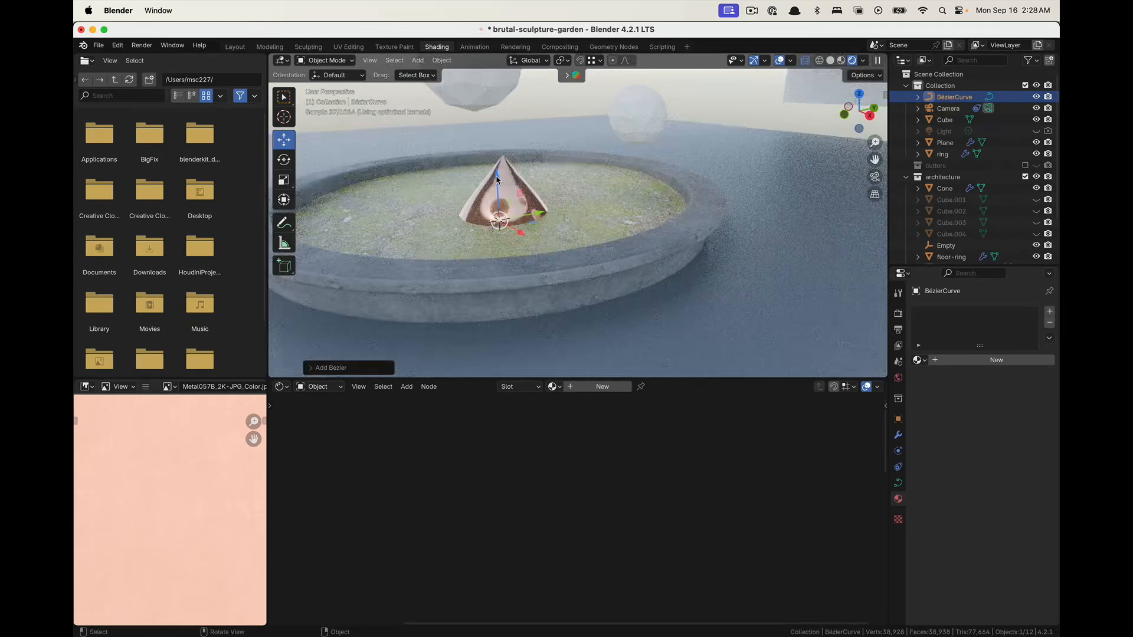
pyautogui.moveTo(497, 177); pyautogui.dragTo(493, 105)
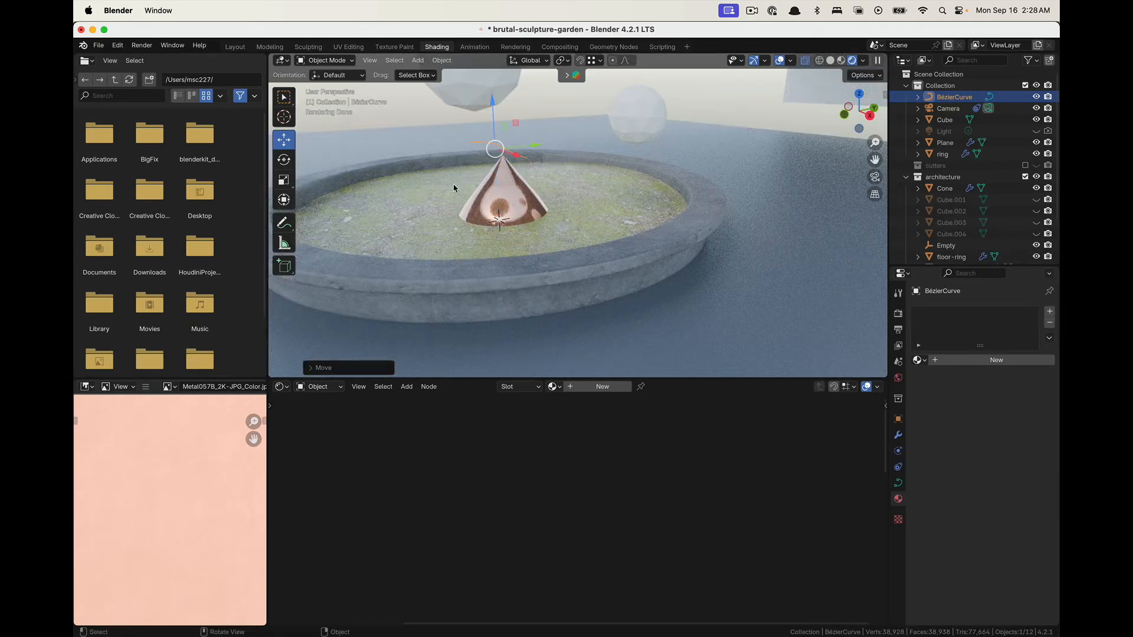
# Rotate the Bézier curve about the global Y axis until it stands upright above the cone
pyautogui.click(283, 160)
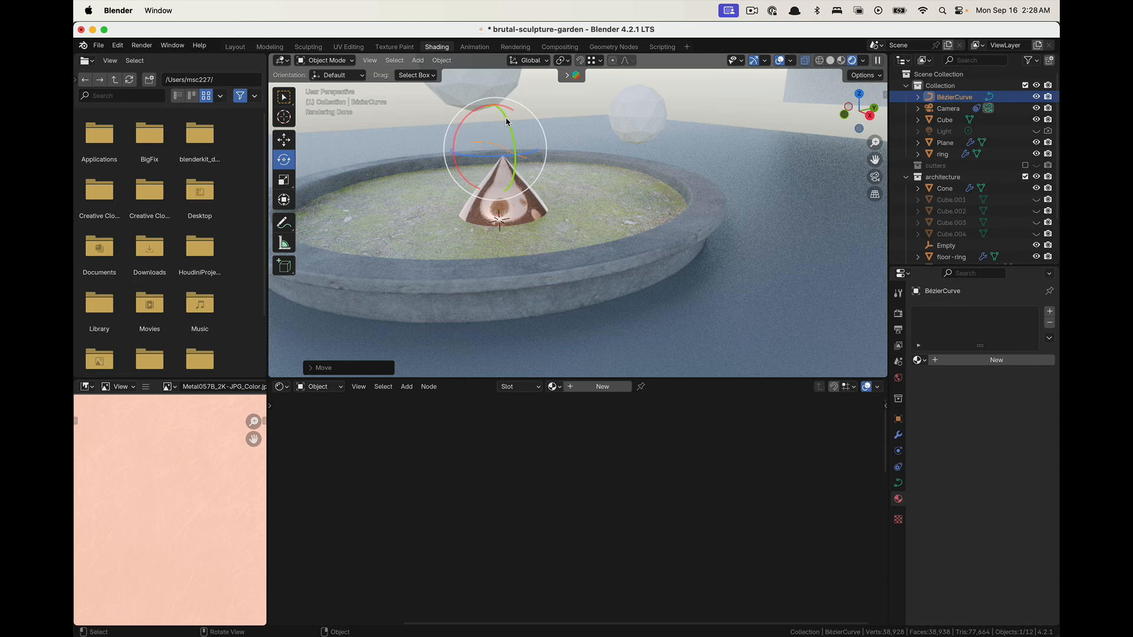
pyautogui.moveTo(507, 122); pyautogui.dragTo(509, 181)
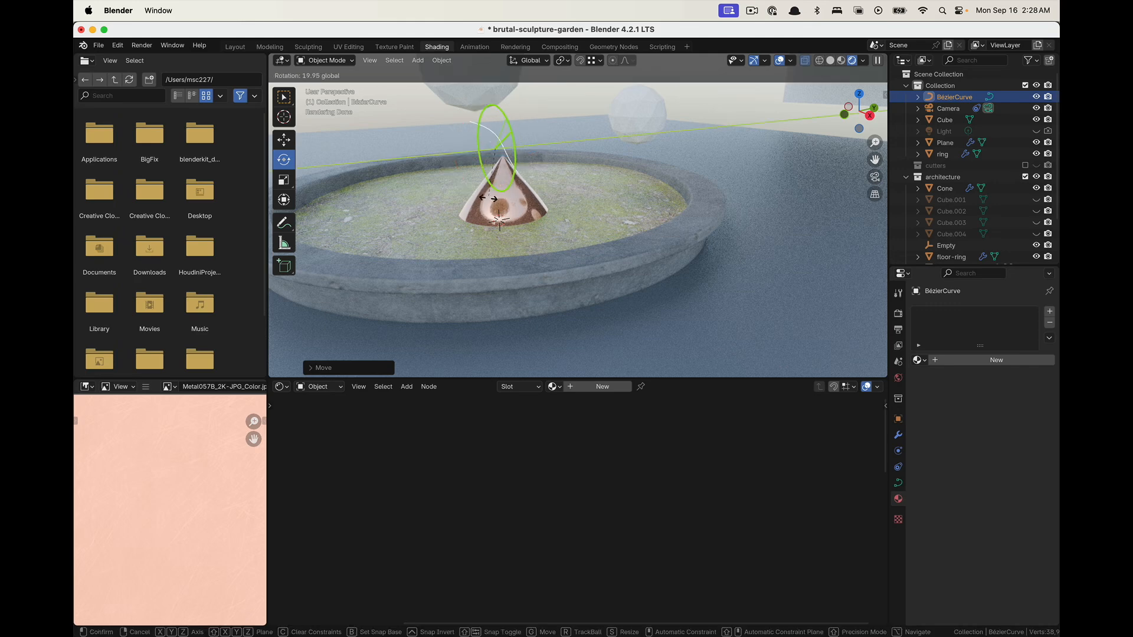
pyautogui.moveTo(441, 178); pyautogui.dragTo(444, 179)
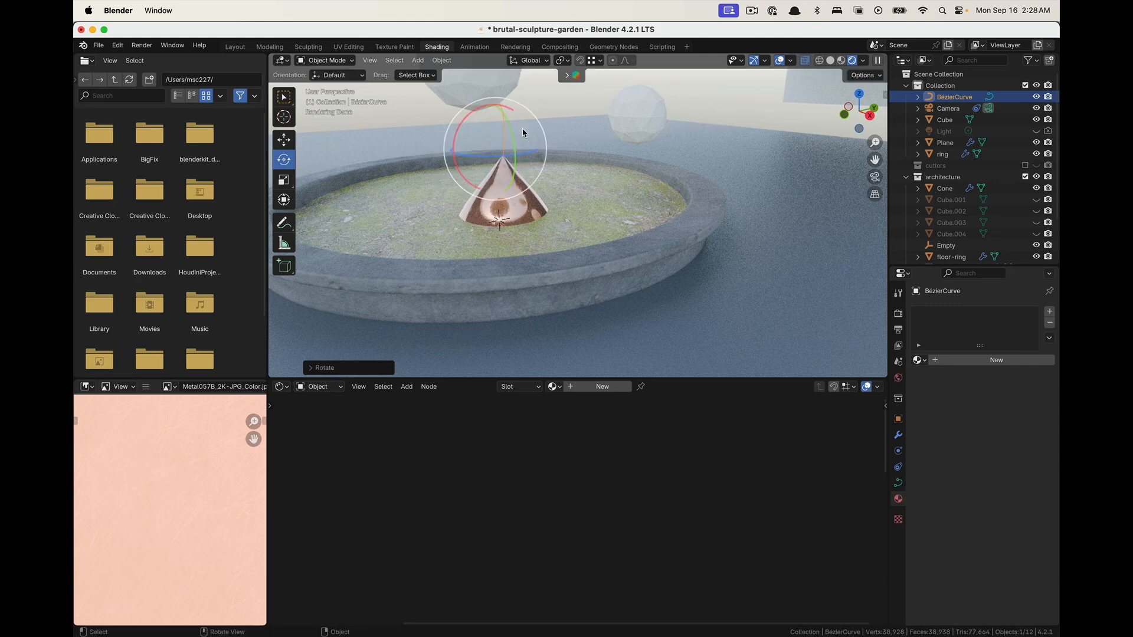
# Raise the upright Bézier curve along Z so its lower end sits just above the cone's tip
pyautogui.moveTo(525, 133); pyautogui.dragTo(742, 267, button='middle')
pyautogui.scroll(6, 521, 185)
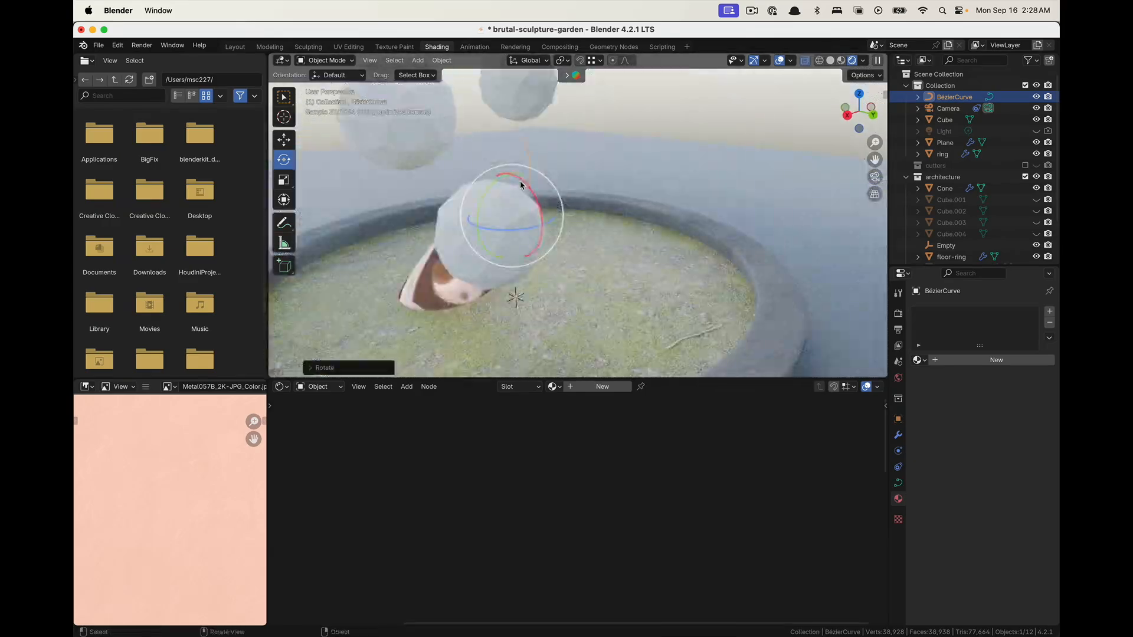
pyautogui.moveTo(521, 185); pyautogui.dragTo(551, 188, button='middle')
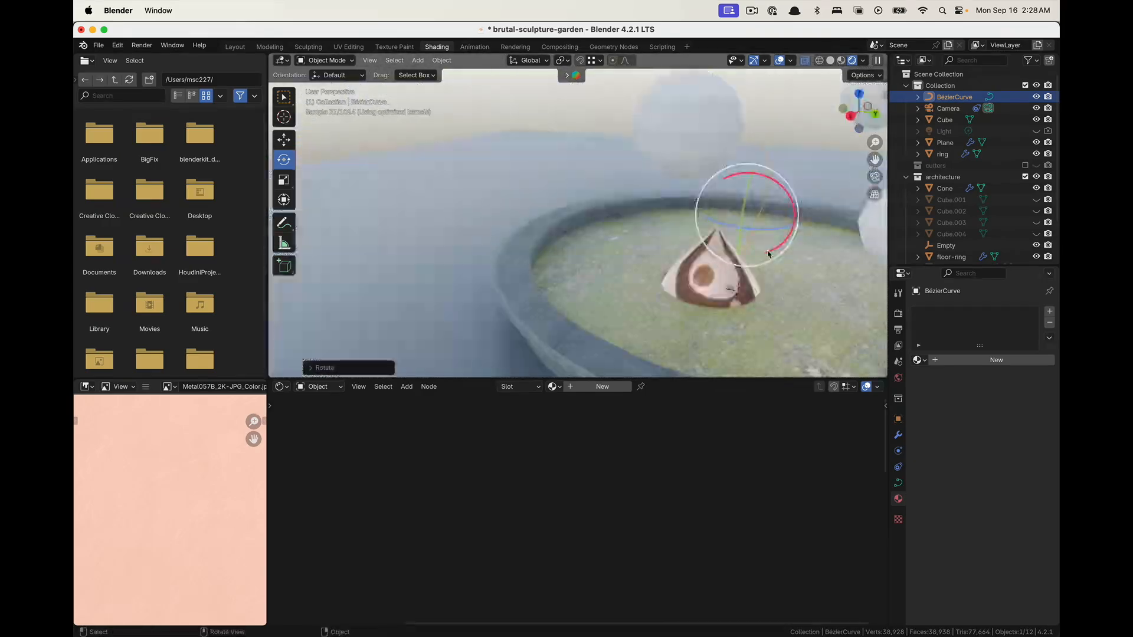
pyautogui.press('g')
pyautogui.press('z')
pyautogui.click(739, 219)
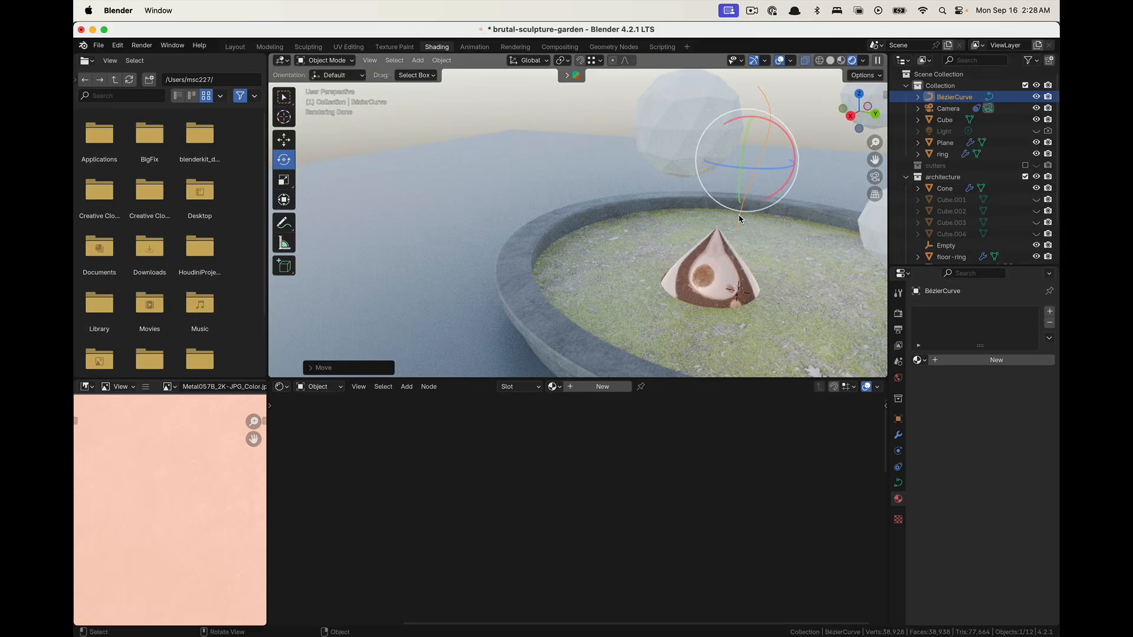
# Edit the Bézier curve's points with snapping enabled and move its lower control point onto the cone's apex
pyautogui.press('Tab')
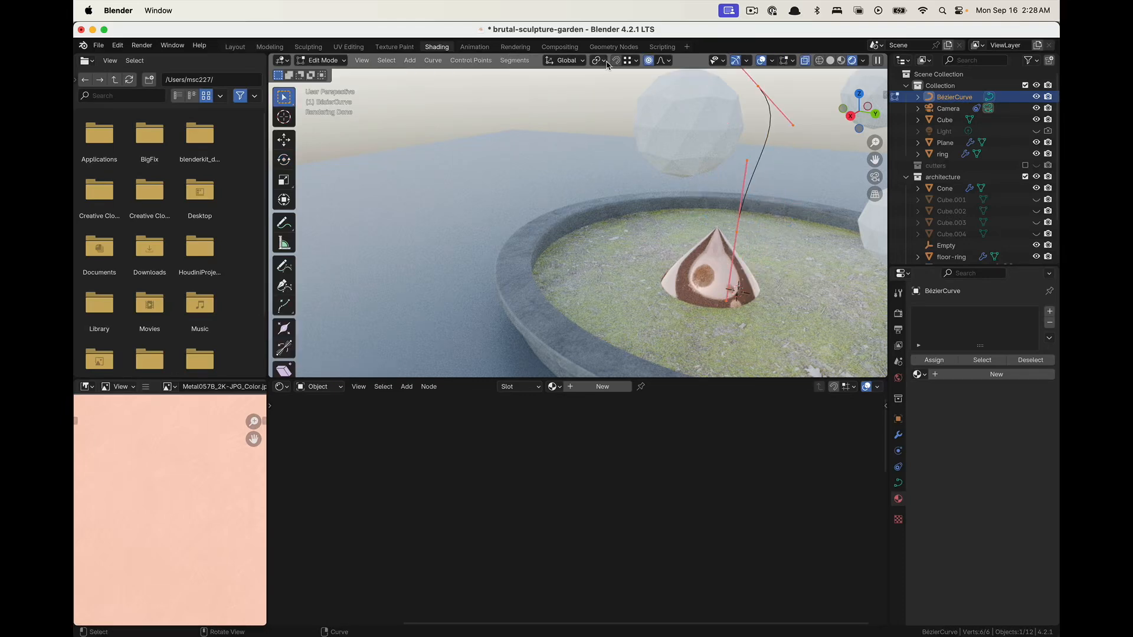
pyautogui.press('g')
pyautogui.click(745, 207)
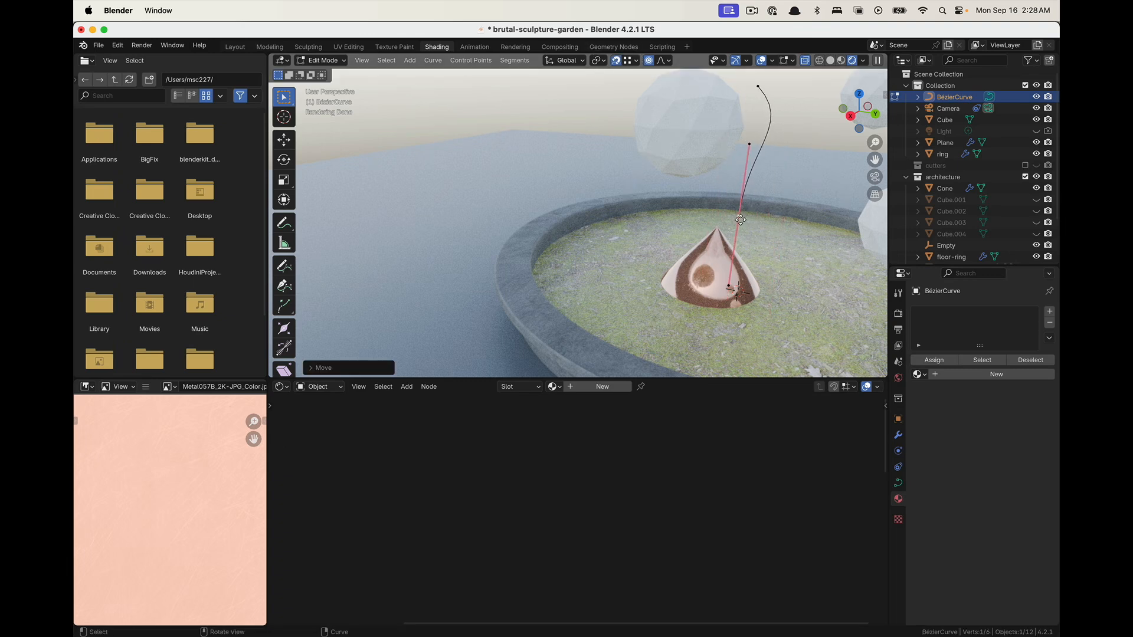
pyautogui.press('g')
pyautogui.click(751, 243)
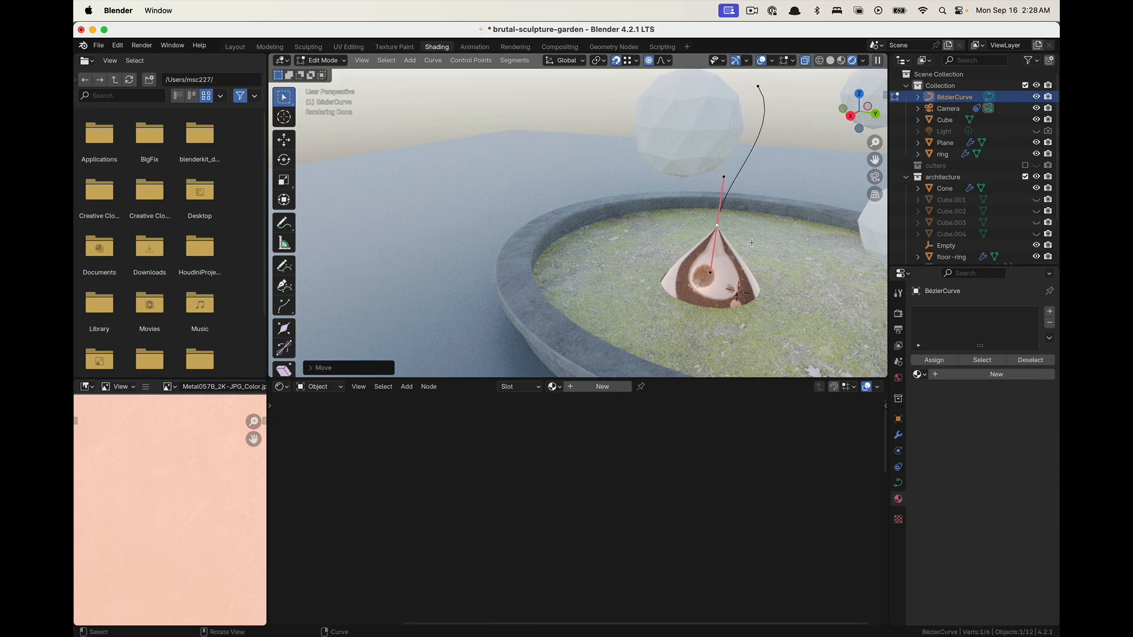
# Snap the Bézier curve's lower control point back onto the cone's apex and set the viewport to solid shading
pyautogui.scroll(3, 751, 242)
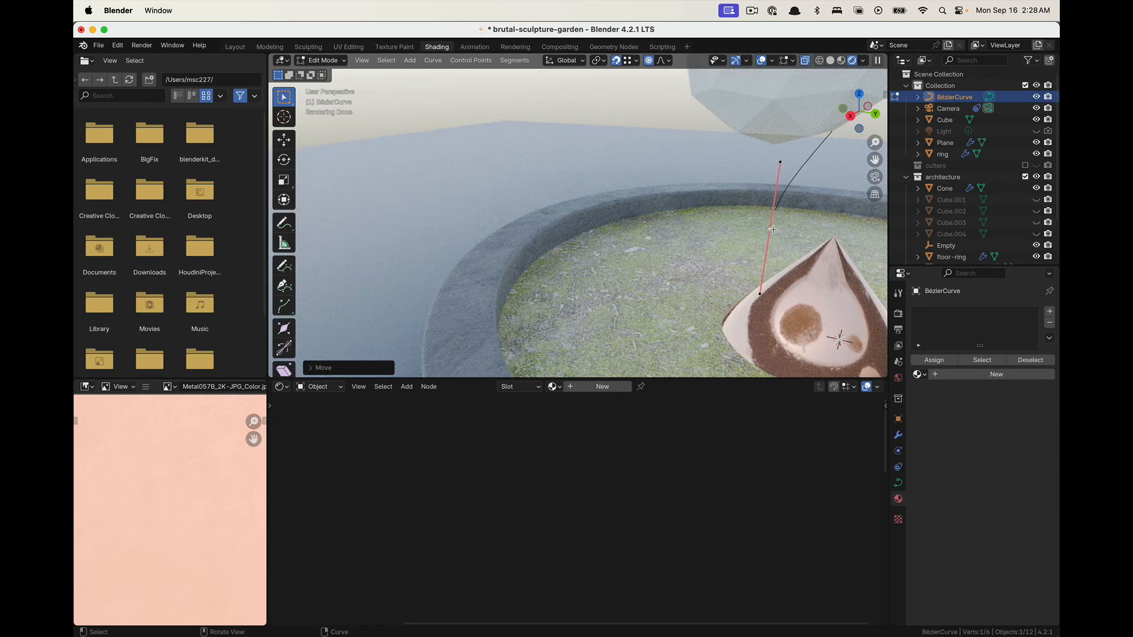
pyautogui.press('g')
pyautogui.click(848, 254)
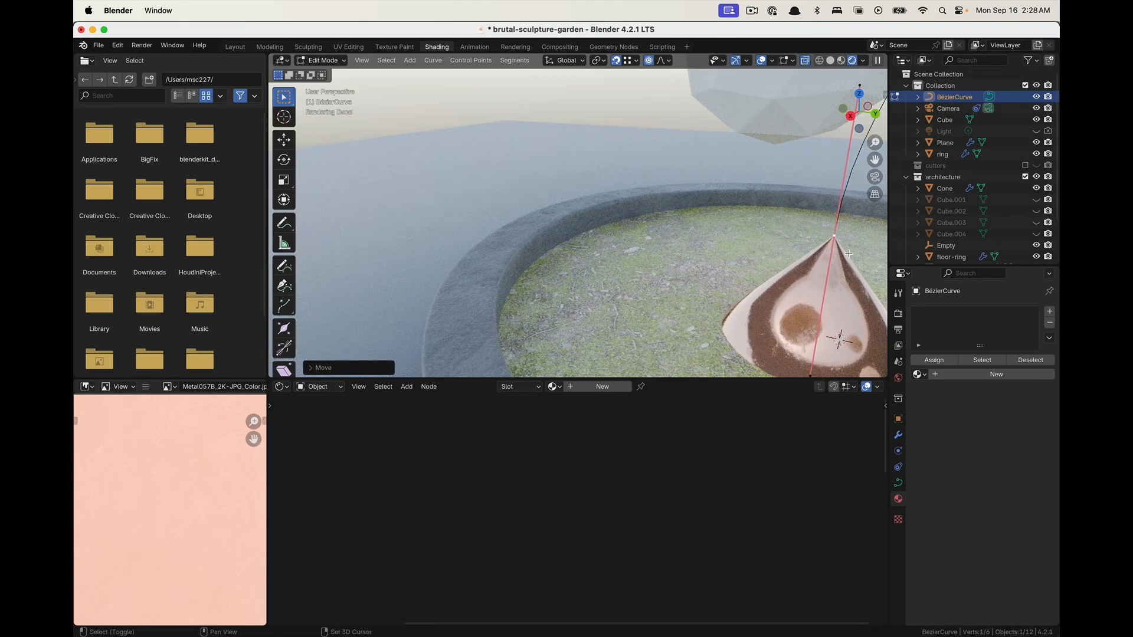
pyautogui.moveTo(849, 253)
pyautogui.mouseDown(button='middle')
pyautogui.moveTo(433, 216)
pyautogui.moveTo(667, 183)
pyautogui.moveTo(635, 213)
pyautogui.moveTo(799, 220)
pyautogui.mouseUp(button='middle')
pyautogui.click(831, 61)
pyautogui.click(821, 61)
# Move the Bézier curve's upper control point down beside the large faceted sphere and turn off snapping
pyautogui.scroll(-6, 717, 197)
pyautogui.scroll(6, 605, 160)
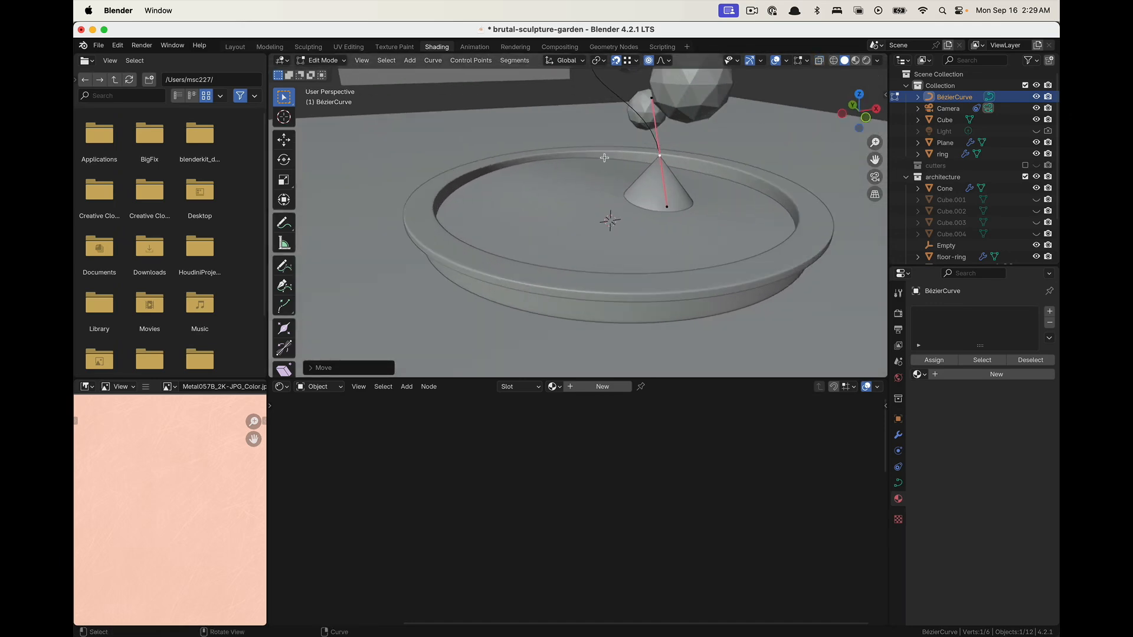
pyautogui.keyDown('shift'); pyautogui.moveTo(604, 159); pyautogui.dragTo(555, 171, button='middle'); pyautogui.keyUp('shift')
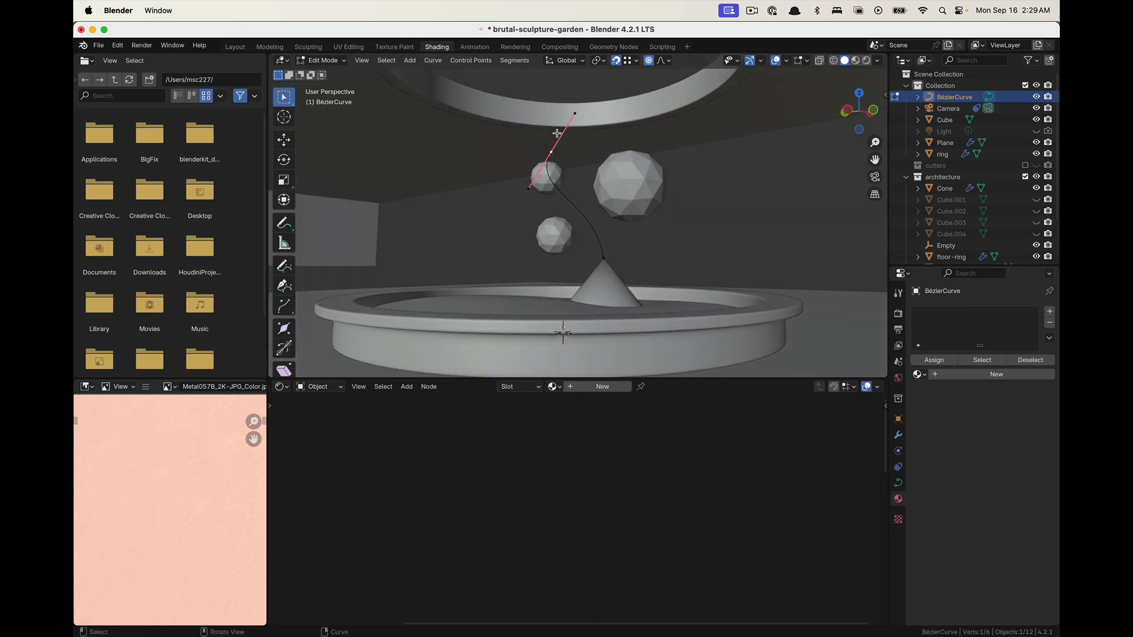
pyautogui.press('g')
pyautogui.click(604, 76)
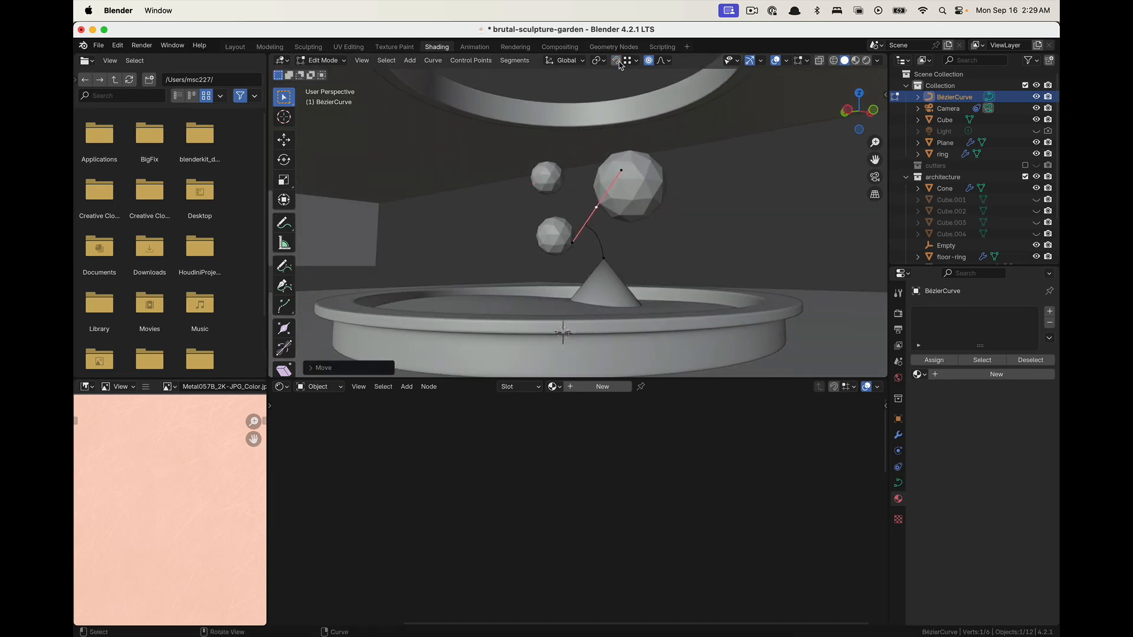
pyautogui.moveTo(670, 171); pyautogui.dragTo(580, 233, button='middle')
pyautogui.scroll(4, 585, 233)
pyautogui.click(535, 254)
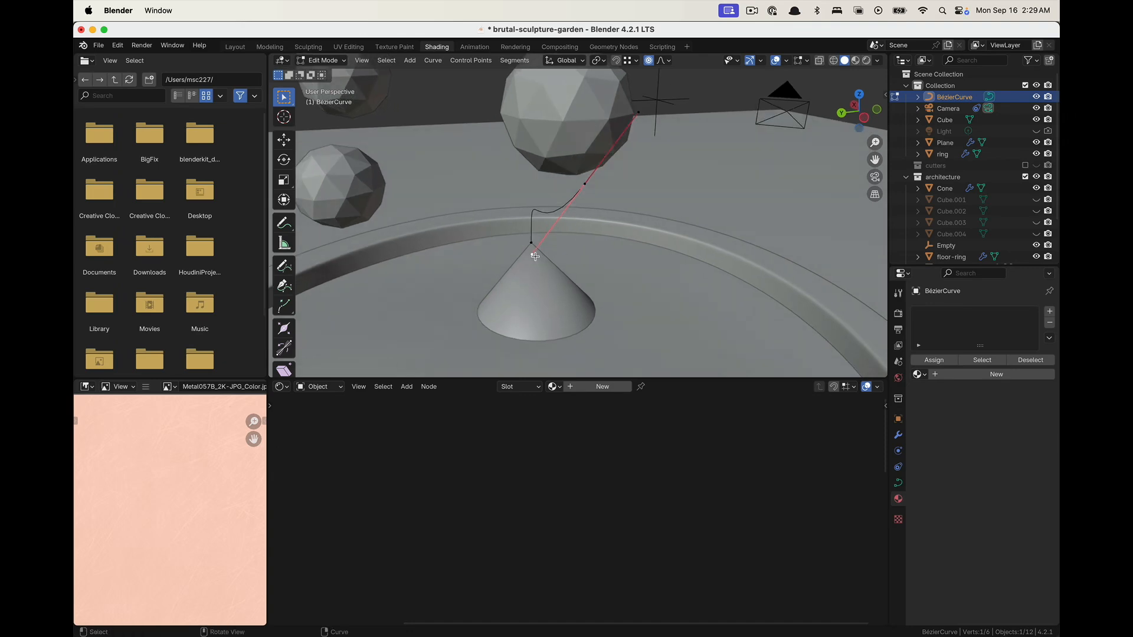
pyautogui.press('g')
pyautogui.rightClick(597, 258)
pyautogui.press('g')
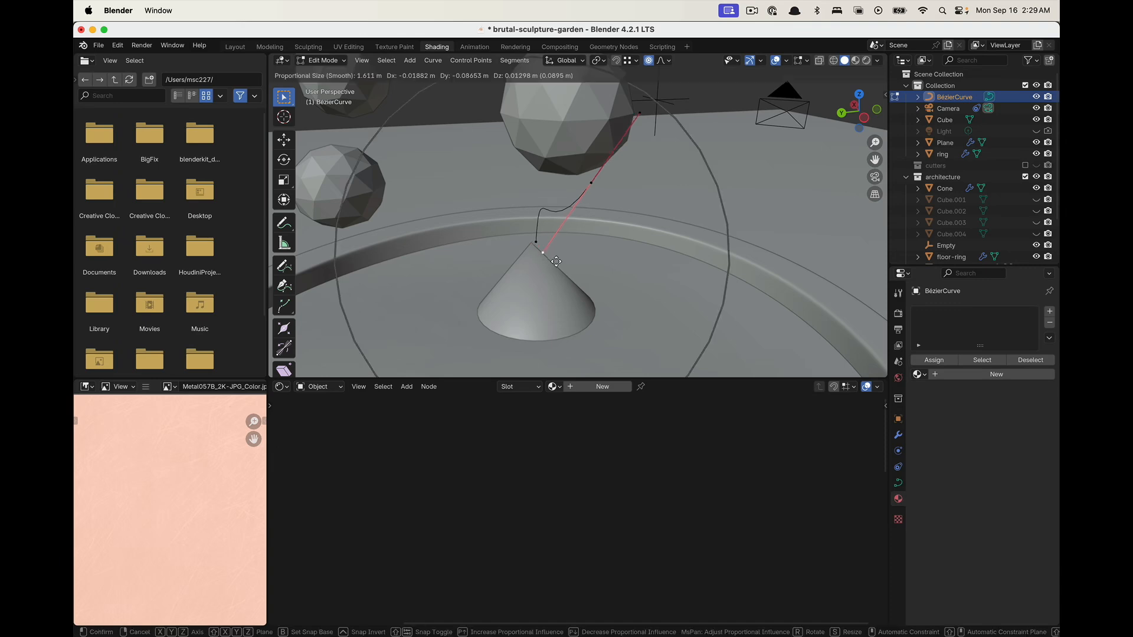
pyautogui.rightClick(595, 269)
pyautogui.moveTo(594, 269); pyautogui.dragTo(455, 213, button='middle')
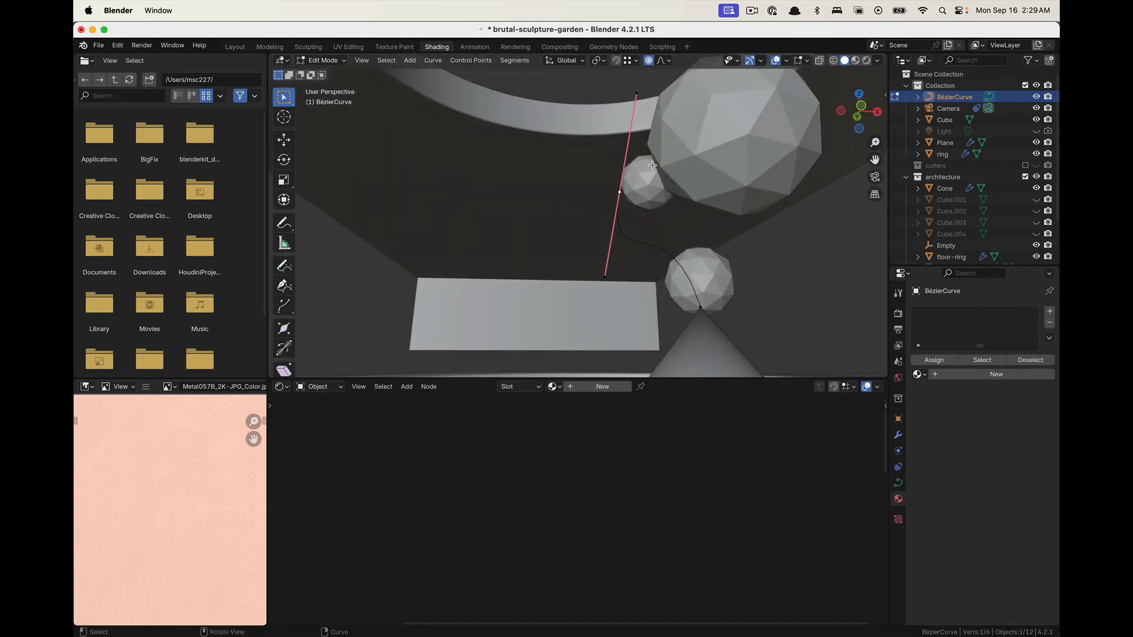
pyautogui.press('r')
pyautogui.rightClick(676, 184)
pyautogui.click(704, 303)
pyautogui.keyDown('shift'); pyautogui.moveTo(773, 322); pyautogui.dragTo(842, 288, button='middle'); pyautogui.keyUp('shift')
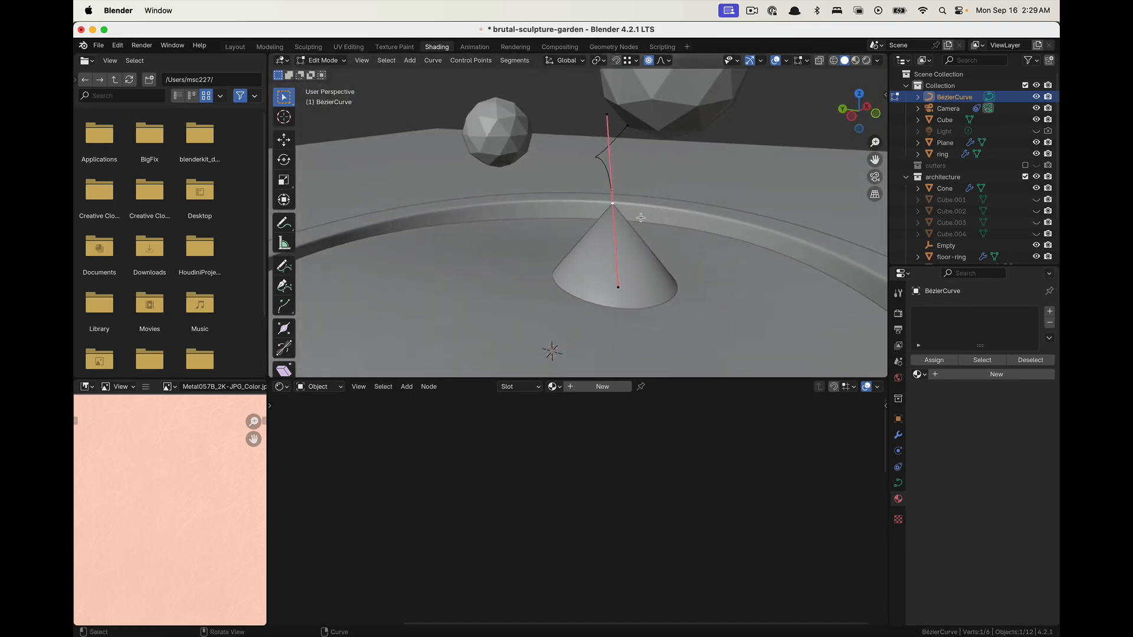
pyautogui.moveTo(604, 119); pyautogui.dragTo(480, 114, button='middle')
pyautogui.press('g')
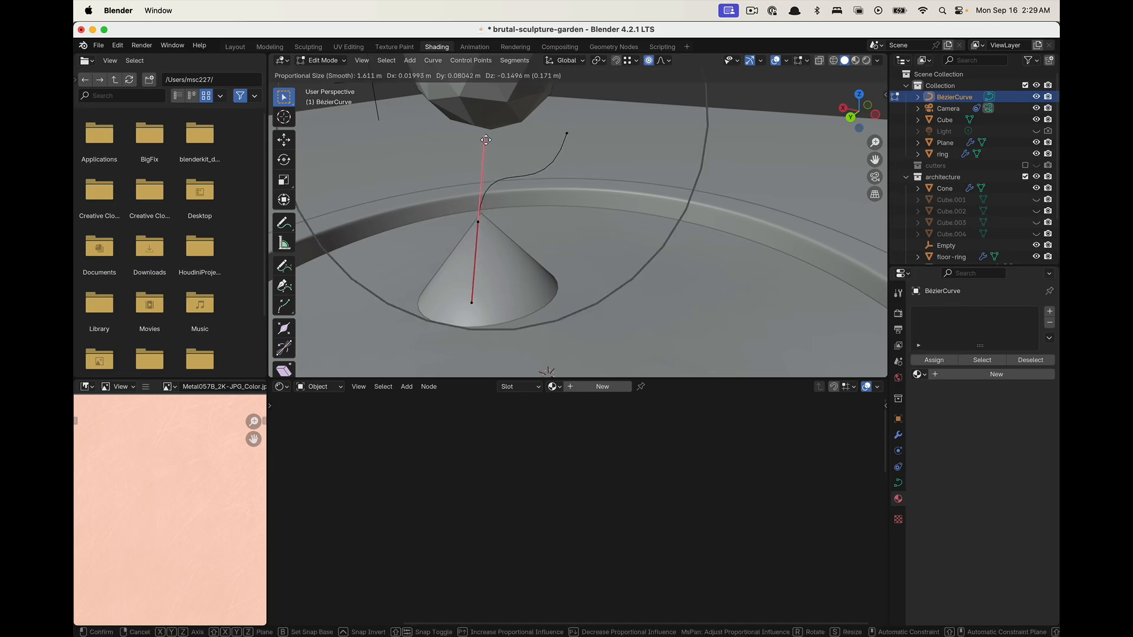
pyautogui.rightClick(485, 177)
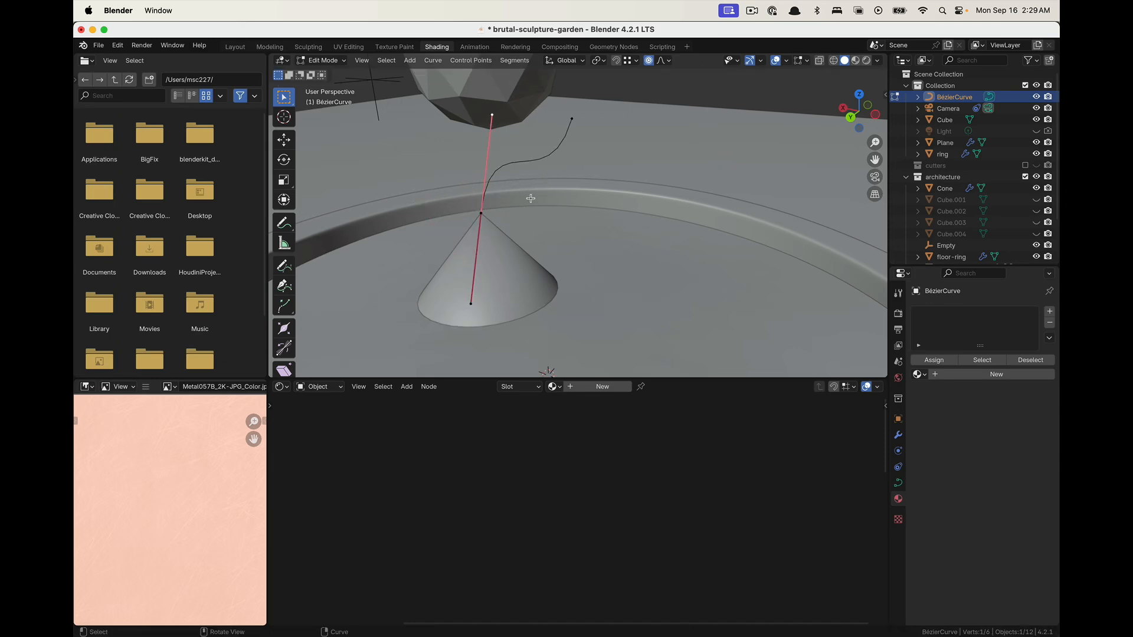
# In Object Mode, set the Bézier curve's origin to its geometry and return to editing its points
pyautogui.press('Tab')
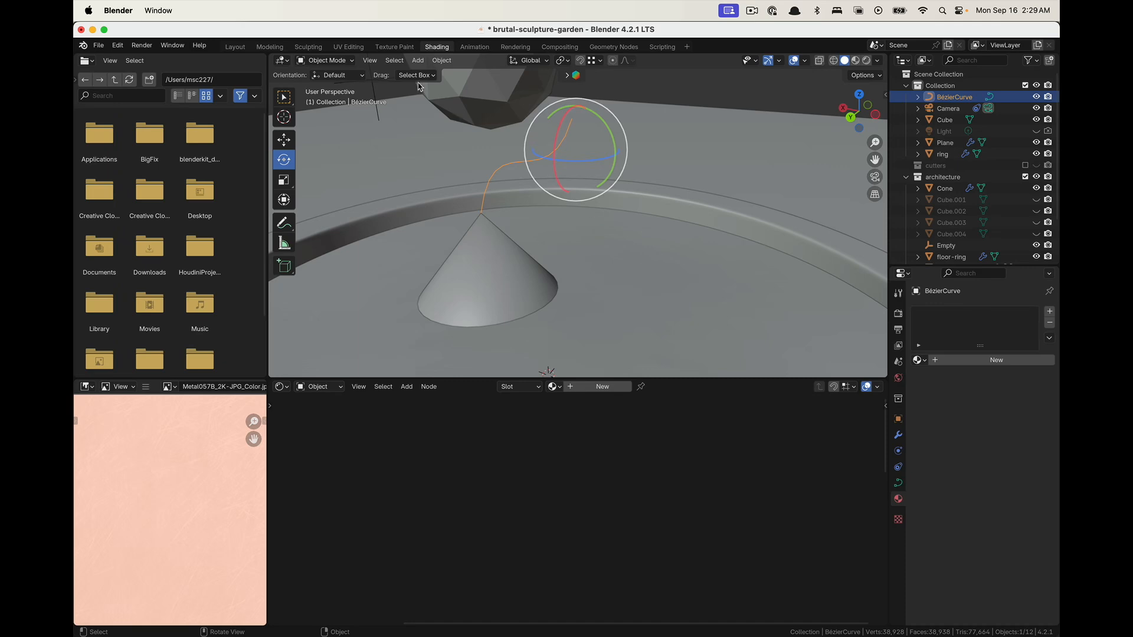
pyautogui.click(448, 63)
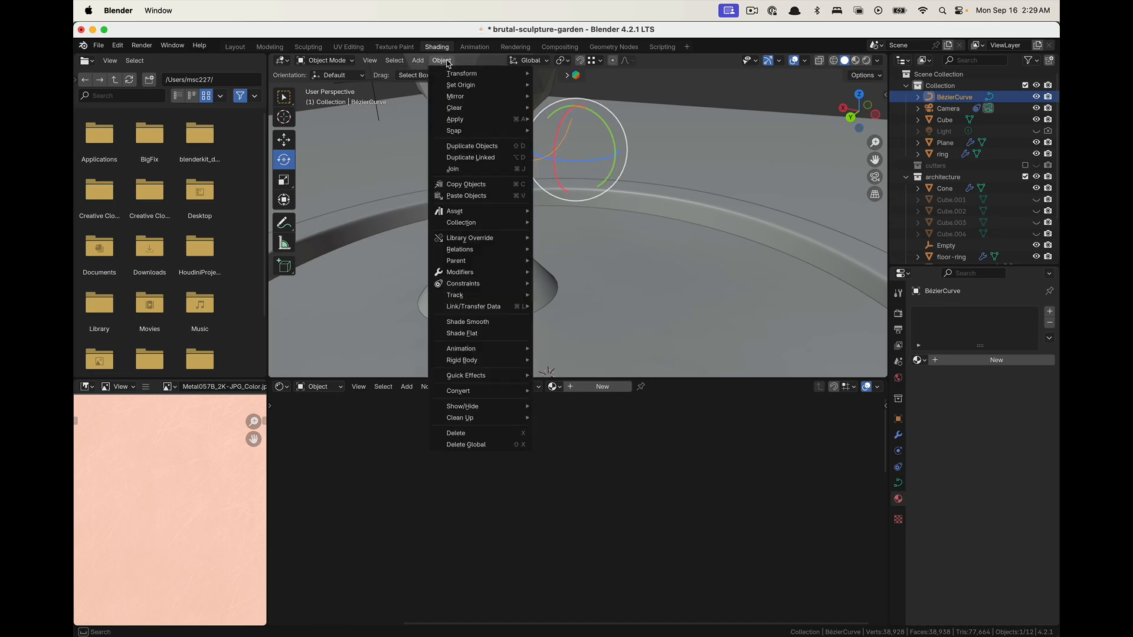
pyautogui.moveTo(462, 85)
pyautogui.click(611, 104)
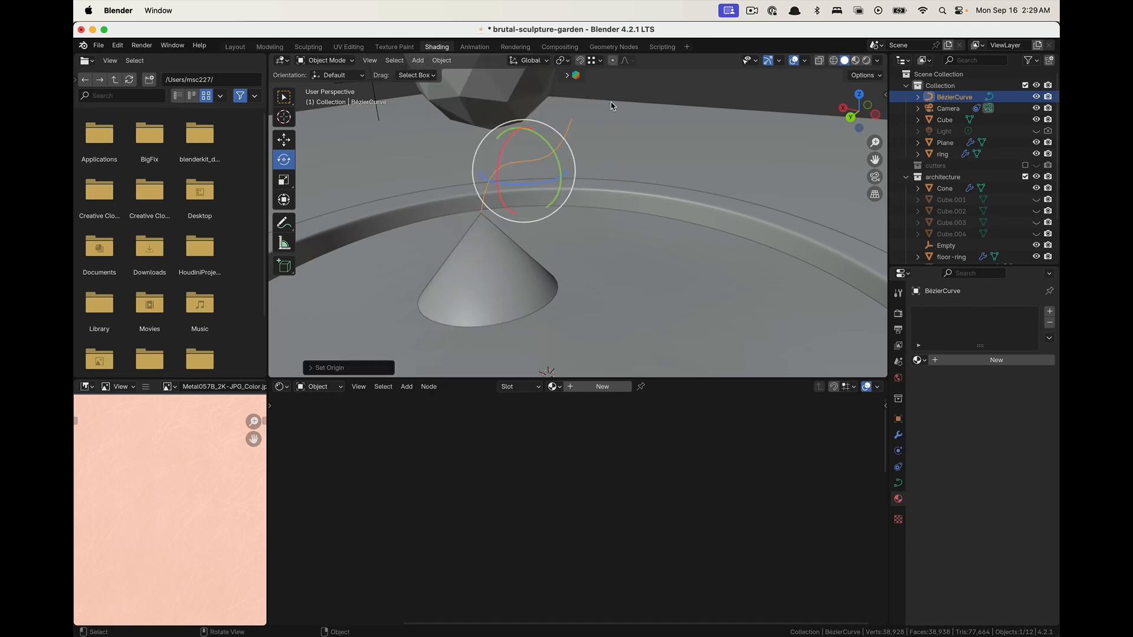
pyautogui.press('Tab')
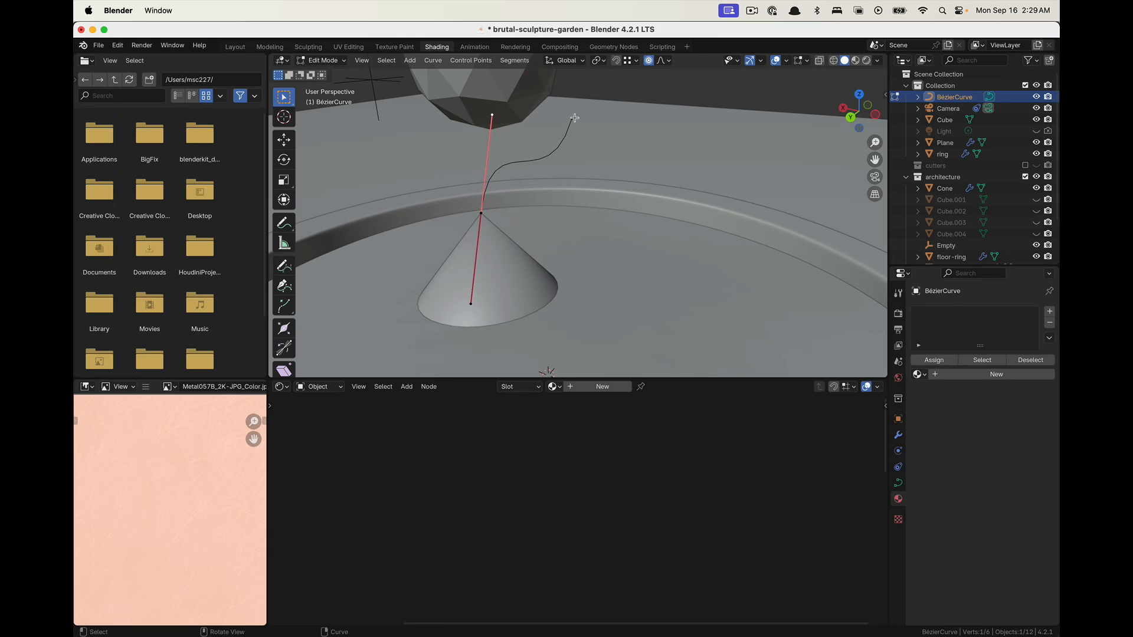
# Try to move the curve's upper control point with proportional editing on, and undo the move
pyautogui.press('g')
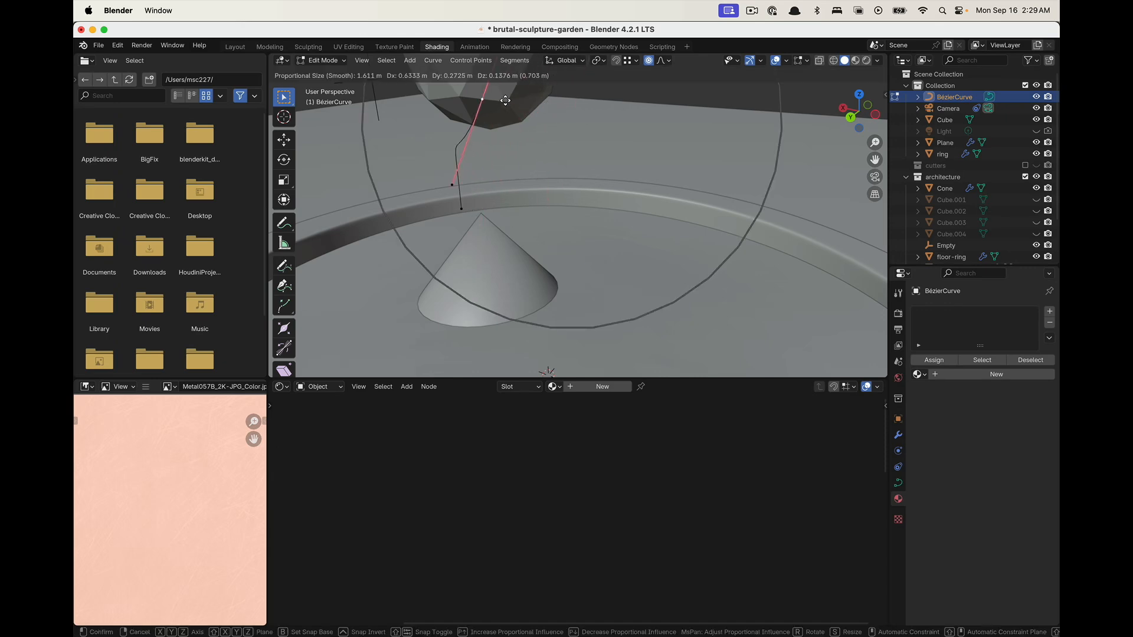
pyautogui.click(467, 198)
pyautogui.press('super+z')
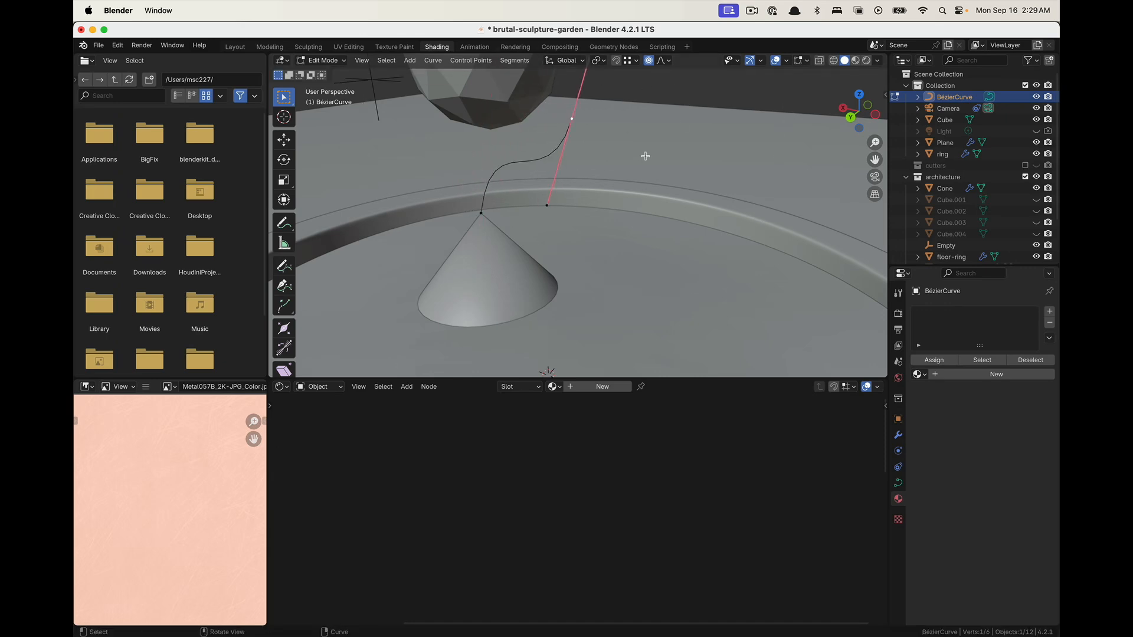
# Turn off proportional editing and move only the curve's upper control point onto the large faceted sphere above the cone
pyautogui.moveTo(646, 156); pyautogui.dragTo(595, 162, button='middle')
pyautogui.moveTo(752, 168); pyautogui.dragTo(669, 108, button='middle')
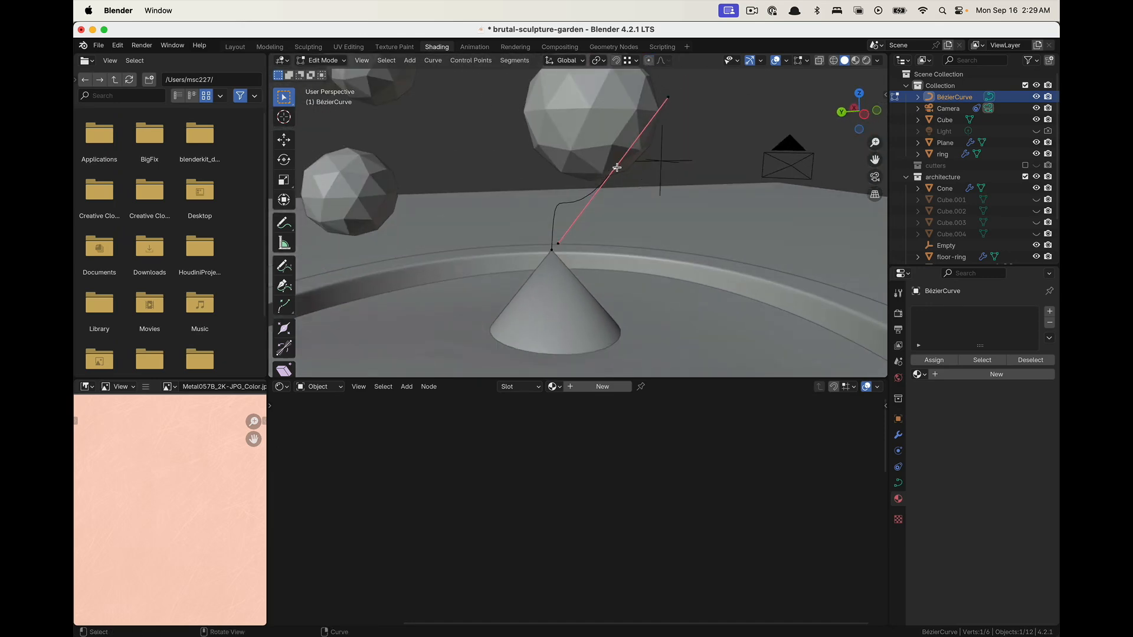
pyautogui.press('g')
pyautogui.click(582, 114)
pyautogui.moveTo(585, 153); pyautogui.dragTo(696, 188, button='middle')
pyautogui.press('g')
pyautogui.click(496, 112)
pyautogui.moveTo(561, 165); pyautogui.dragTo(459, 130, button='middle')
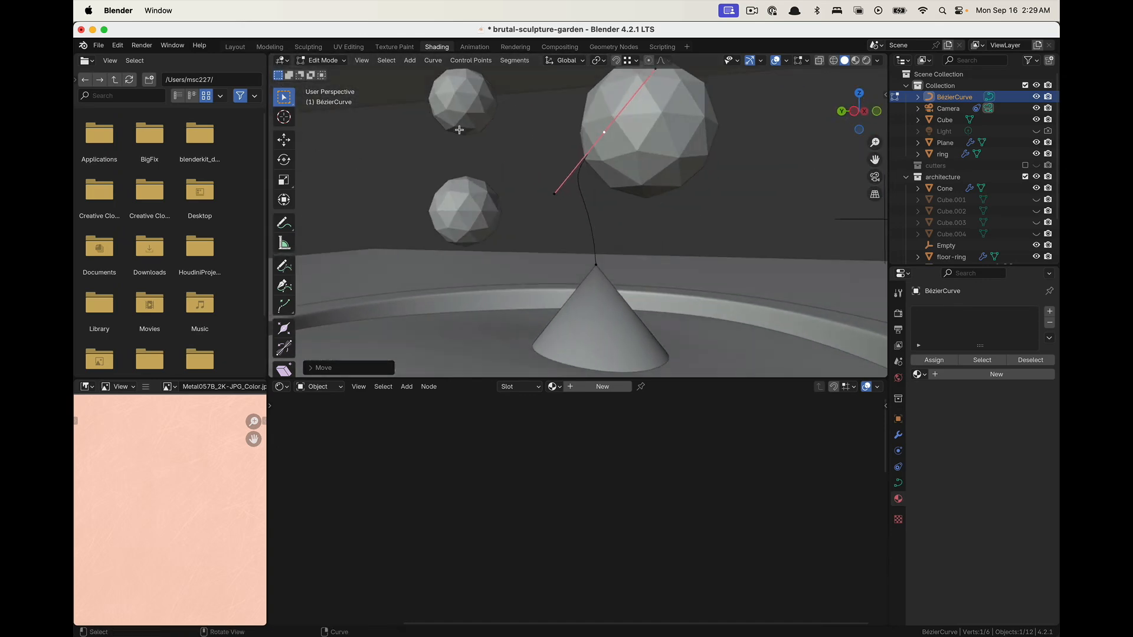
pyautogui.press('g')
pyautogui.click(645, 130)
# Reposition the lower handle of the curve's upper control point to shape the bend below the sphere, and leave Edit Mode
pyautogui.click(590, 188)
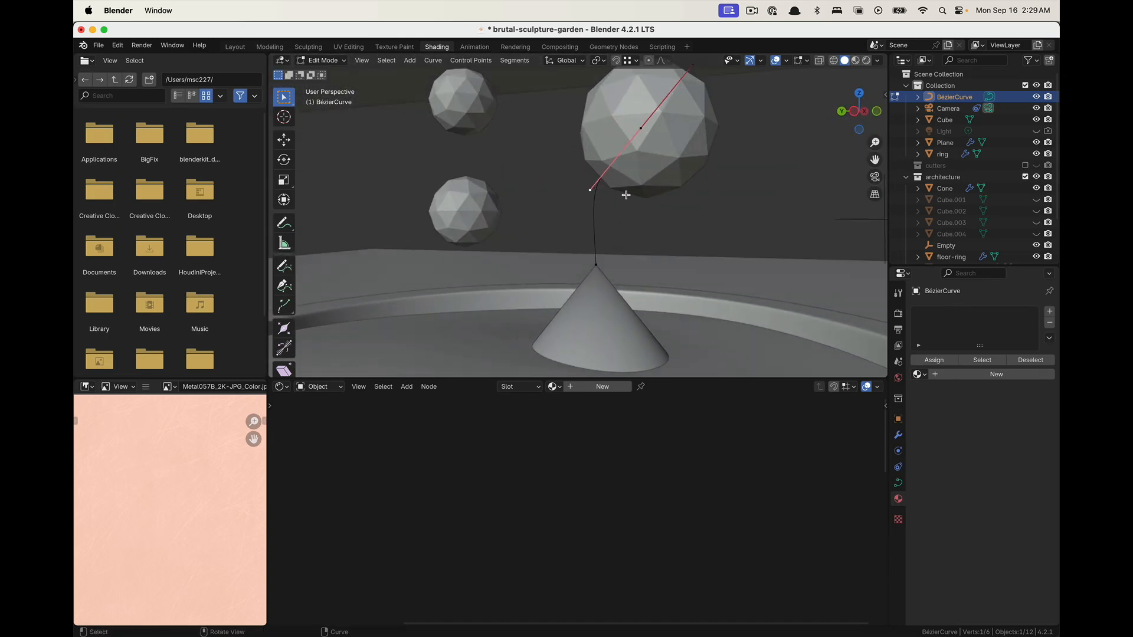
pyautogui.press('g')
pyautogui.click(647, 124)
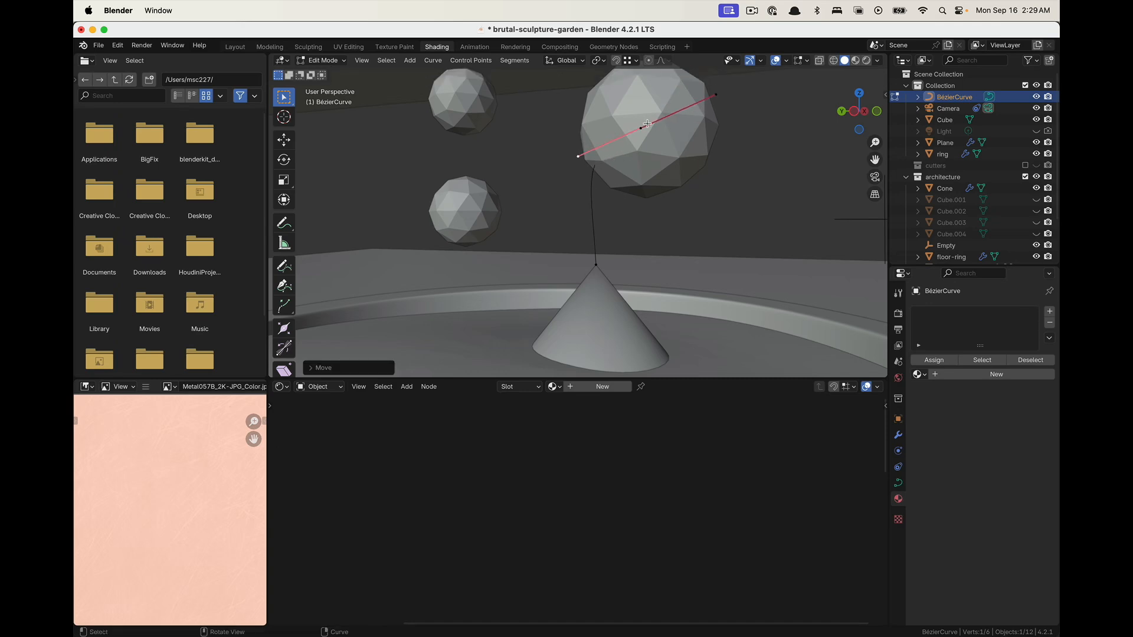
pyautogui.press('g')
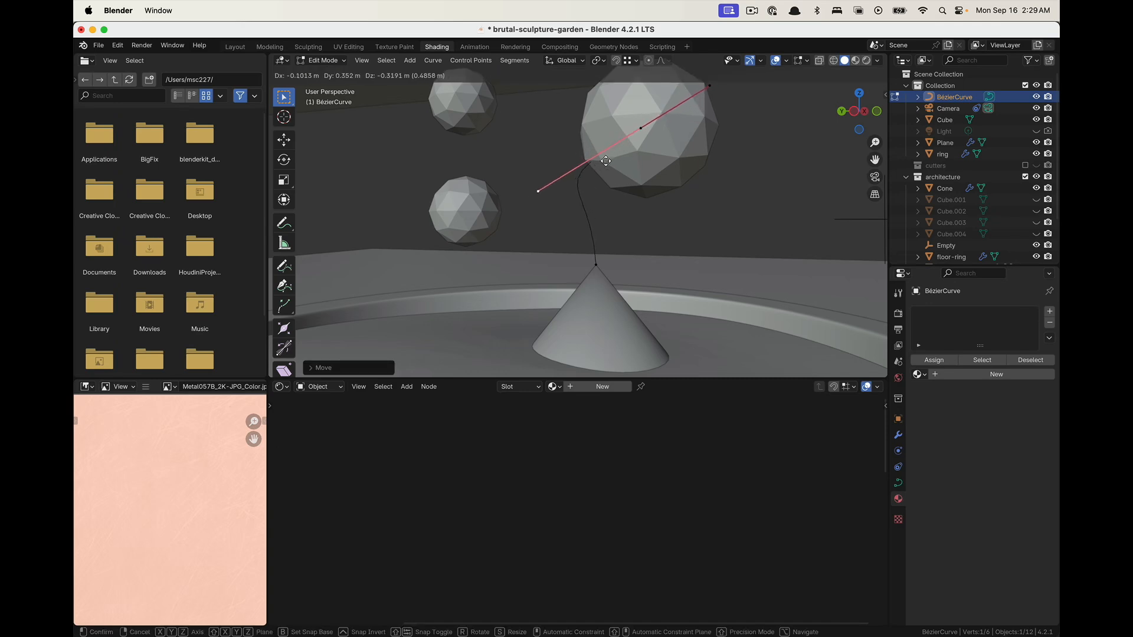
pyautogui.click(591, 176)
pyautogui.moveTo(688, 197); pyautogui.dragTo(674, 231, button='middle')
pyautogui.press('Tab')
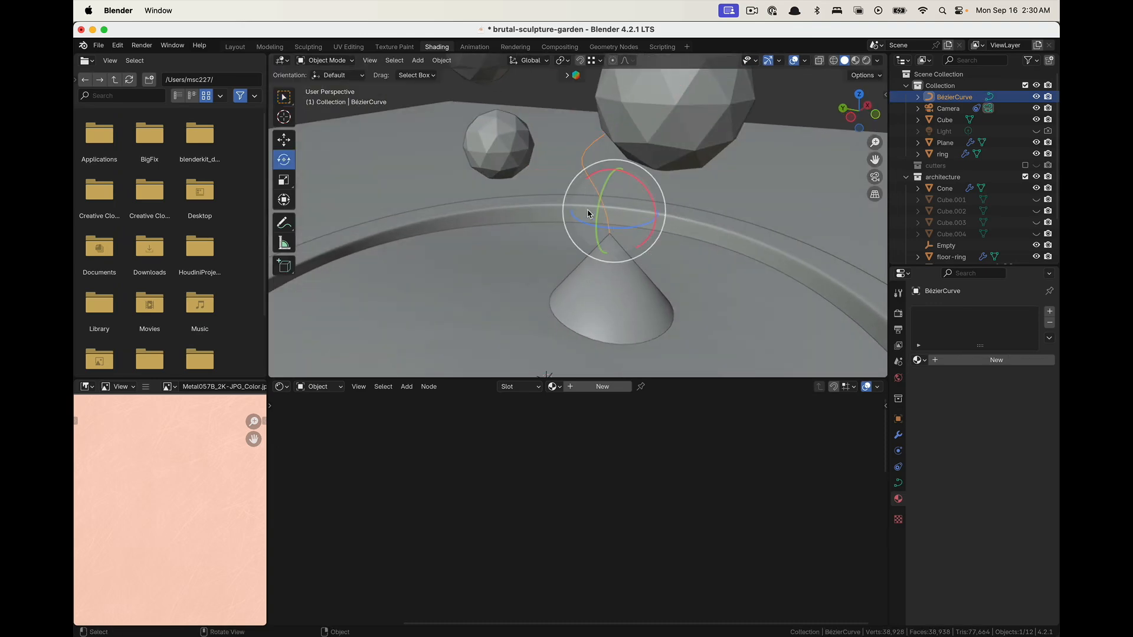
pyautogui.moveTo(588, 214); pyautogui.dragTo(601, 195, button='middle')
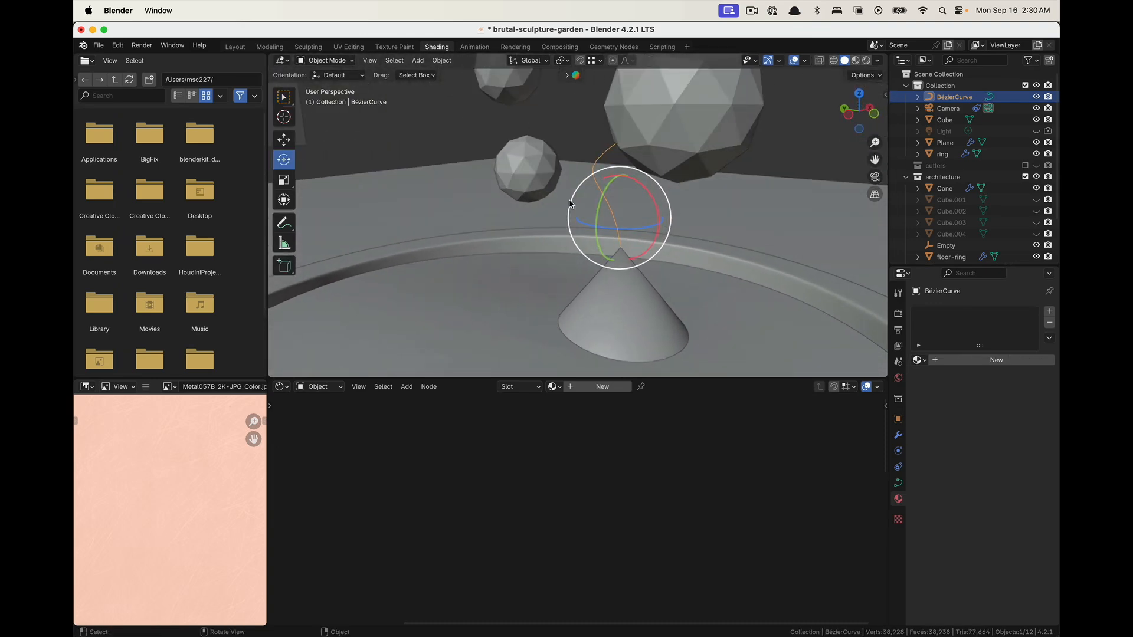
# Give the Bézier curve a round bevel with a depth of 0.06 m and a resolution of 6
pyautogui.click(899, 483)
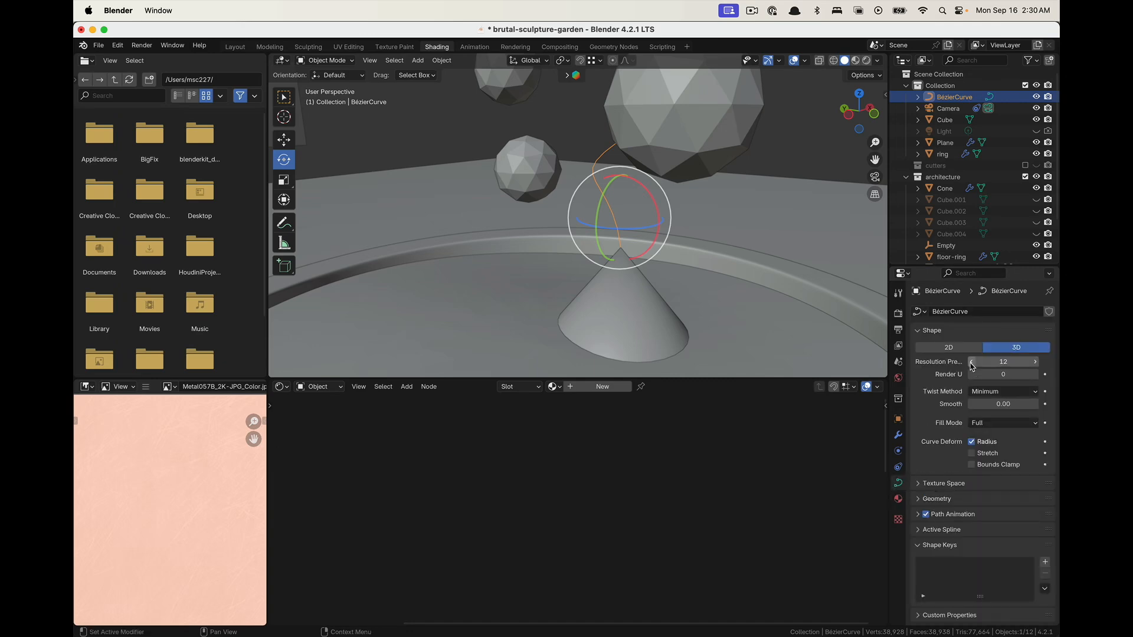
pyautogui.click(944, 499)
pyautogui.scroll(-3, 974, 499)
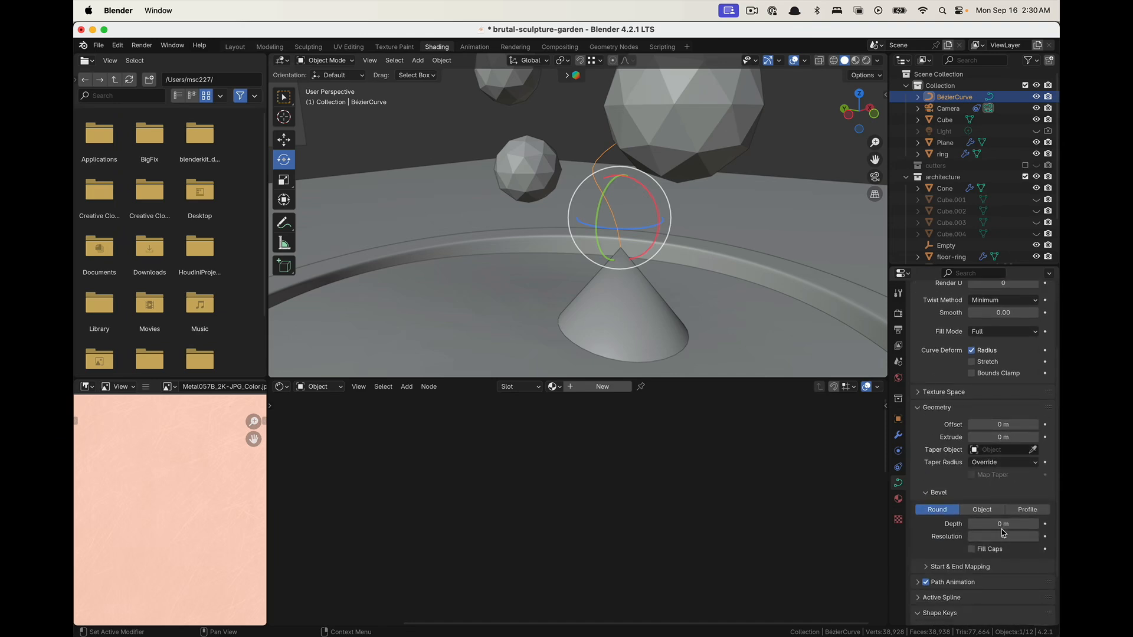
pyautogui.moveTo(1004, 524); pyautogui.dragTo(1007, 524)
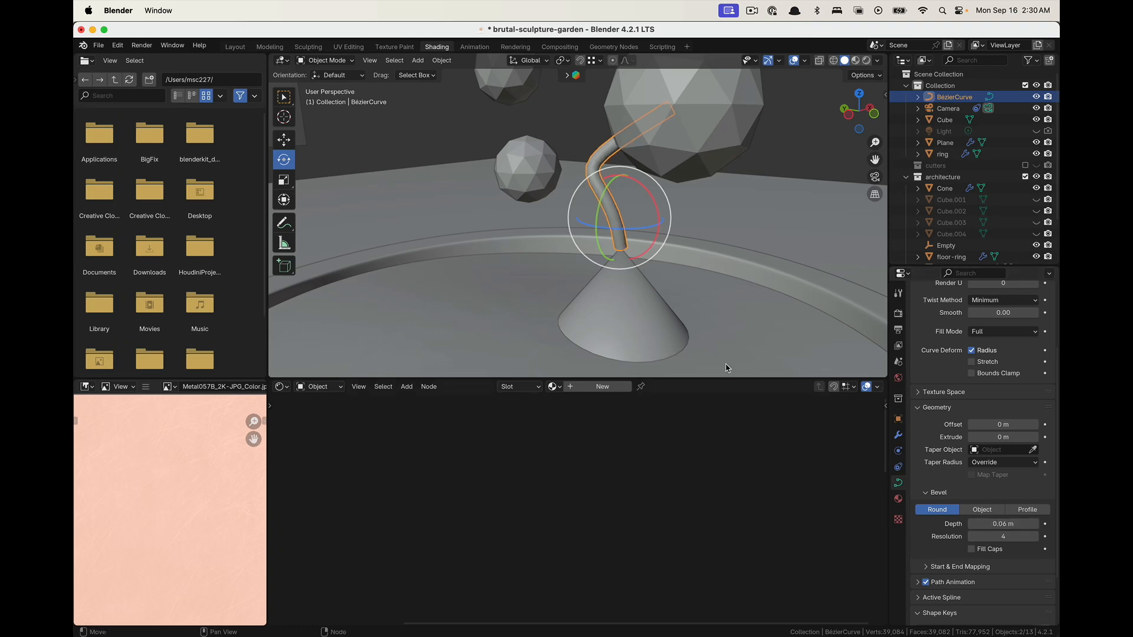
pyautogui.moveTo(649, 295); pyautogui.dragTo(586, 286, button='middle')
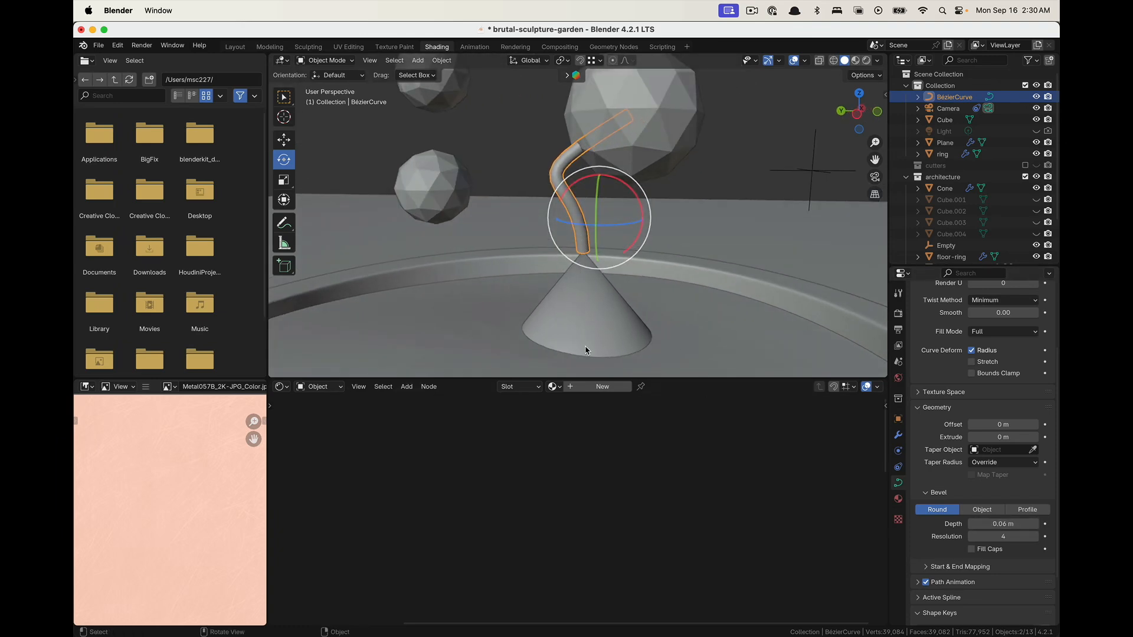
pyautogui.scroll(2, 587, 351)
pyautogui.click(1035, 536)
pyautogui.click(1035, 537)
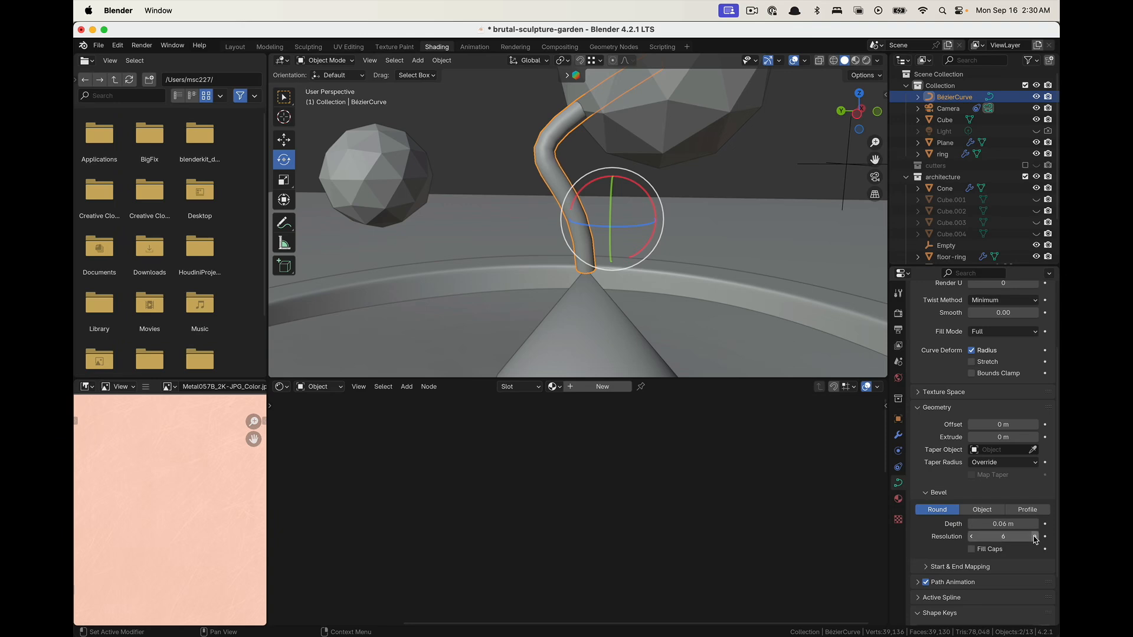
# Edit the curve and lower its base control point along Z so the tube sinks into the cone's tip
pyautogui.press('Tab')
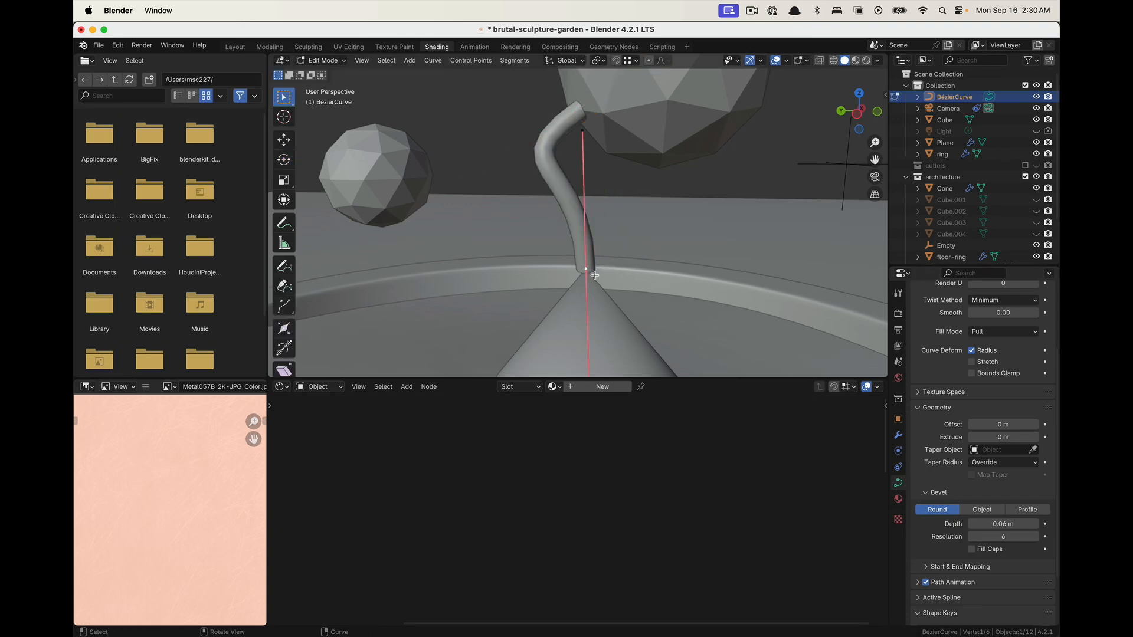
pyautogui.press('g')
pyautogui.press('z')
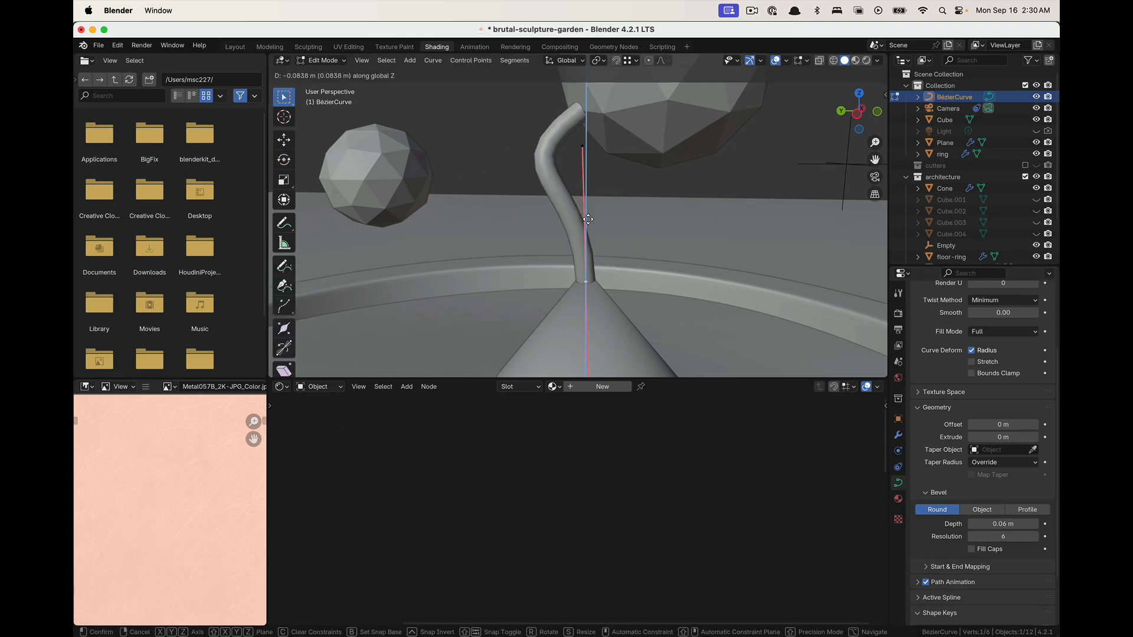
pyautogui.click(596, 245)
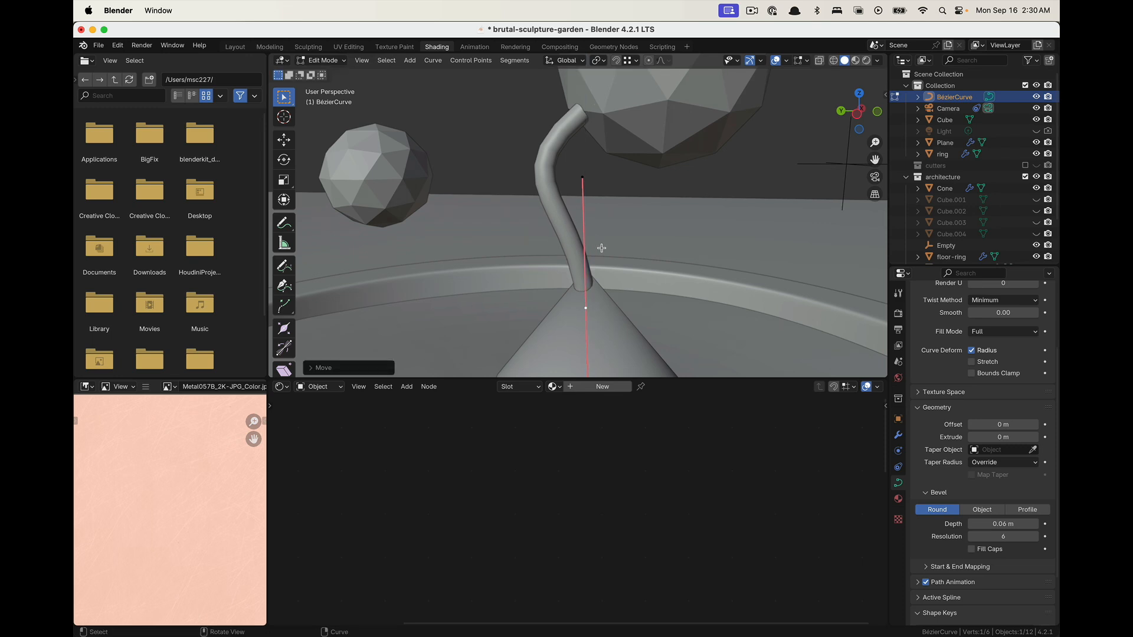
# Raise the upper handle of the curve's base control point along Z to smooth the tube's rise from the cone
pyautogui.click(588, 181)
pyautogui.press('g')
pyautogui.press('z')
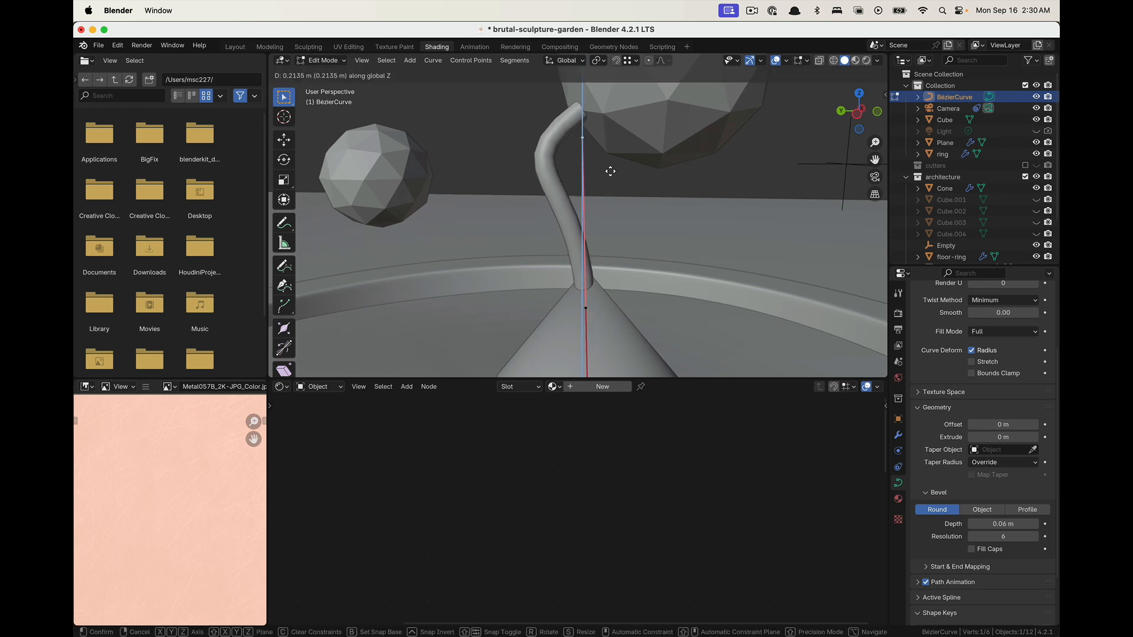
pyautogui.click(614, 151)
pyautogui.moveTo(615, 152); pyautogui.dragTo(646, 266, button='middle')
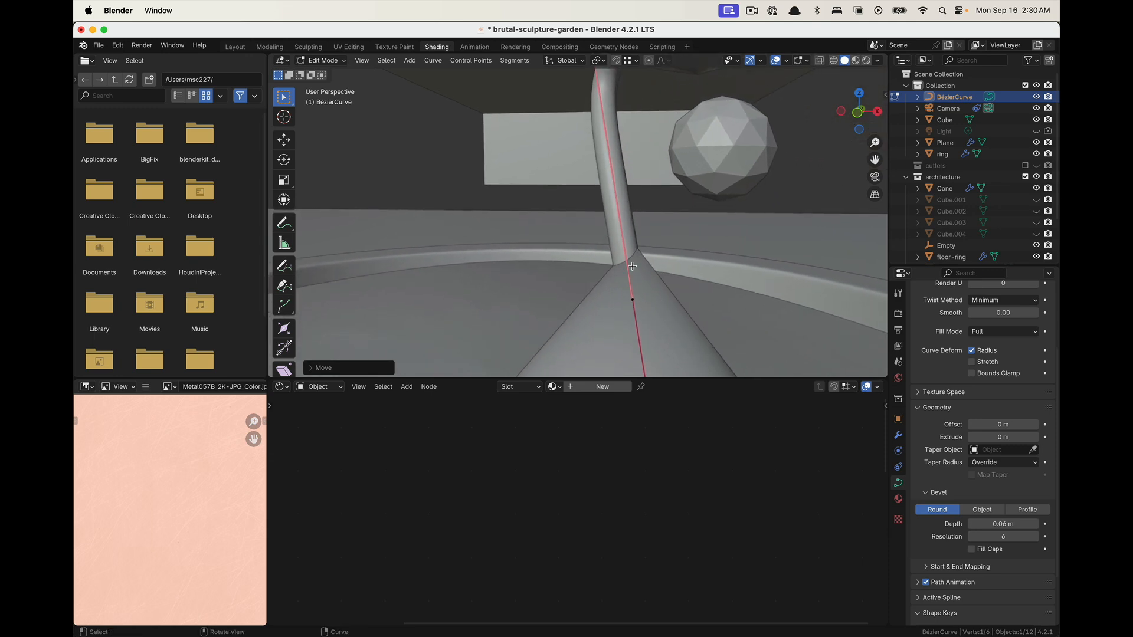
pyautogui.scroll(-4, 619, 188)
pyautogui.moveTo(607, 194); pyautogui.dragTo(626, 209, button='middle')
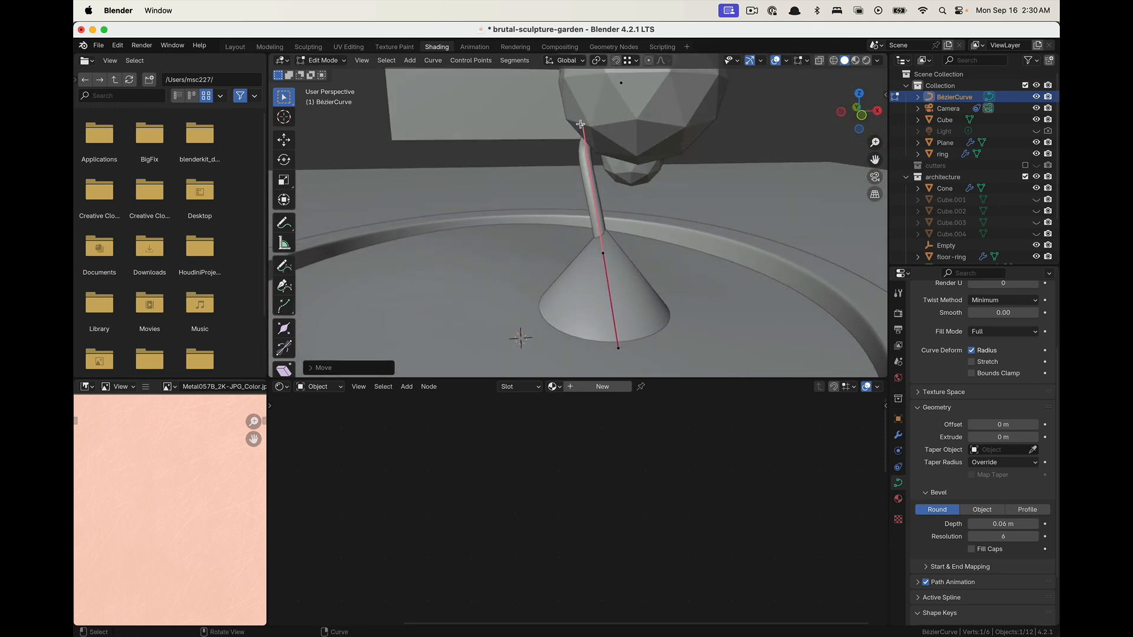
# Reposition the upper handle of the curve's base control point to give the tube an S-shaped bend, and leave Edit Mode
pyautogui.press('g')
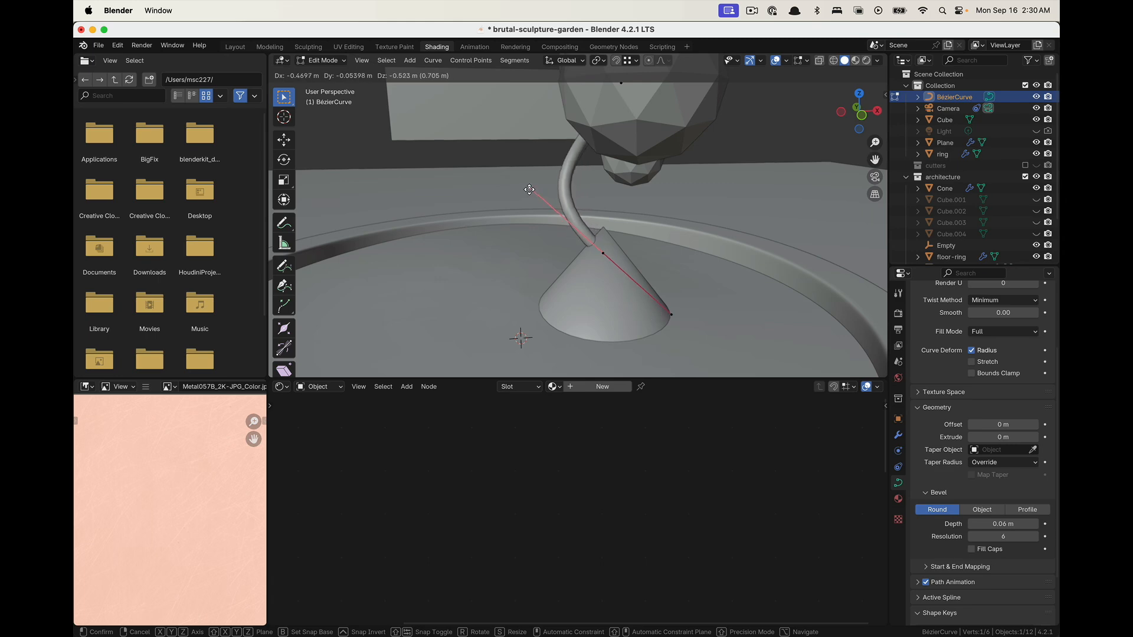
pyautogui.click(524, 165)
pyautogui.moveTo(523, 165); pyautogui.dragTo(630, 280, button='middle')
pyautogui.press('Tab')
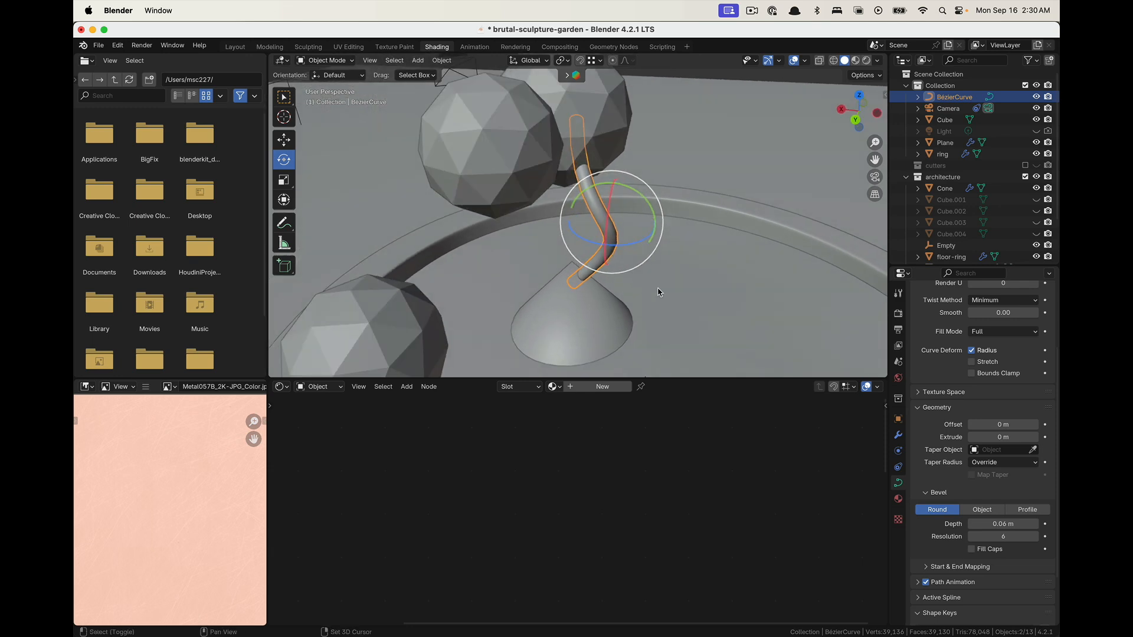
# Duplicate the bevelled tube beside the original and rotate the copy freely
pyautogui.hotkey('shift', 'd')
pyautogui.click(683, 317)
pyautogui.moveTo(683, 316); pyautogui.dragTo(586, 293, button='middle')
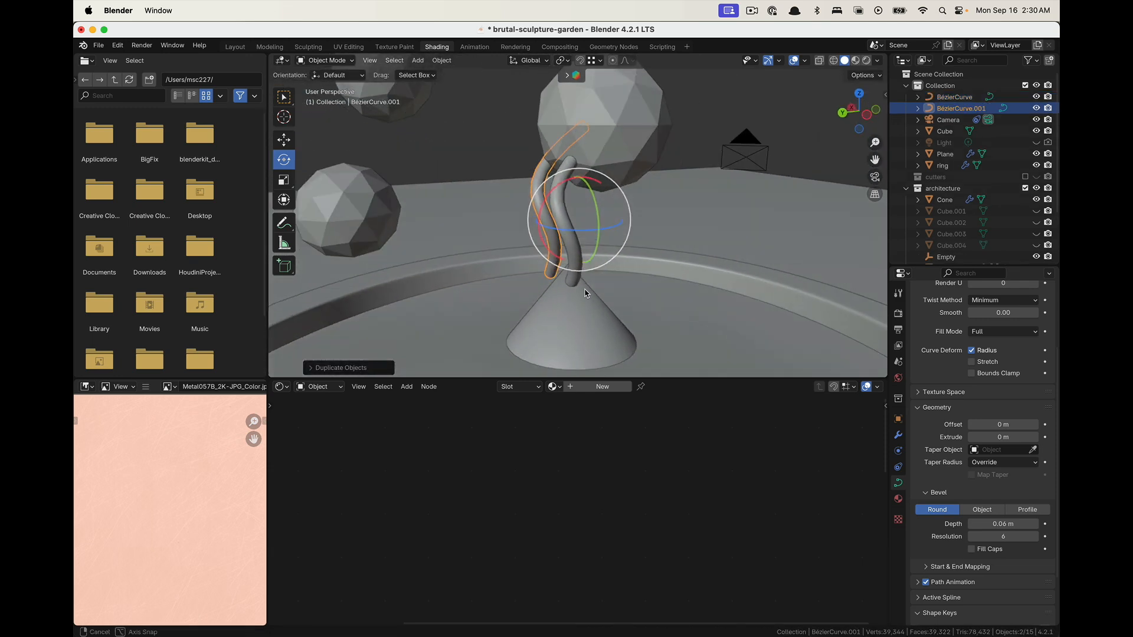
pyautogui.press('r')
pyautogui.click(802, 190)
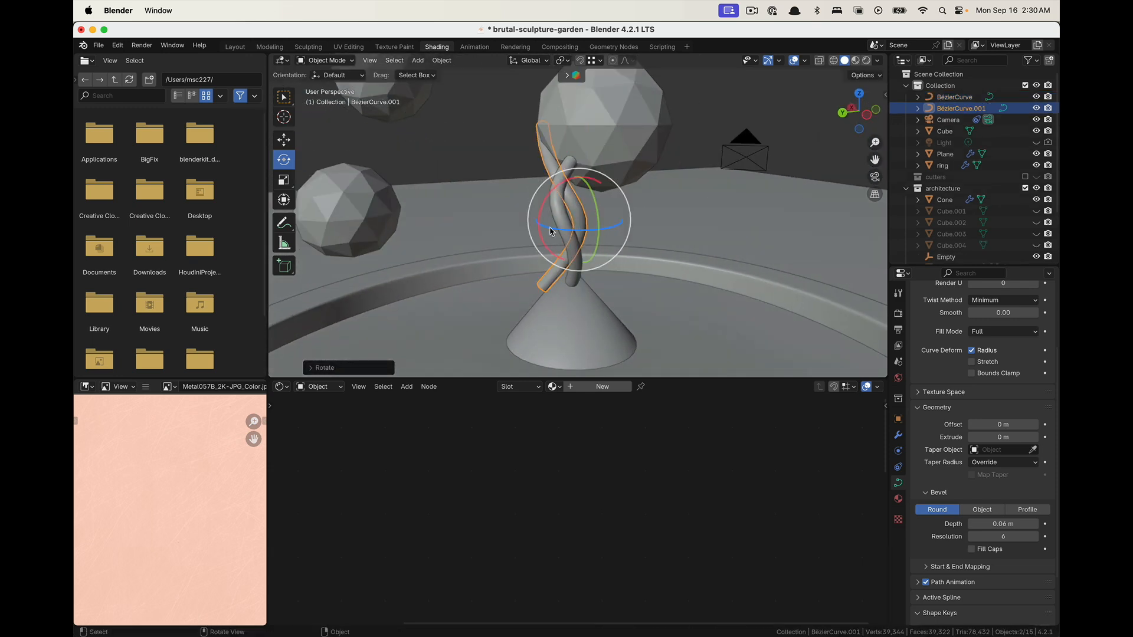
# Rotate the tube copy about the Z axis and move its base onto the side of the cone
pyautogui.moveTo(550, 231); pyautogui.dragTo(654, 291)
pyautogui.press('g')
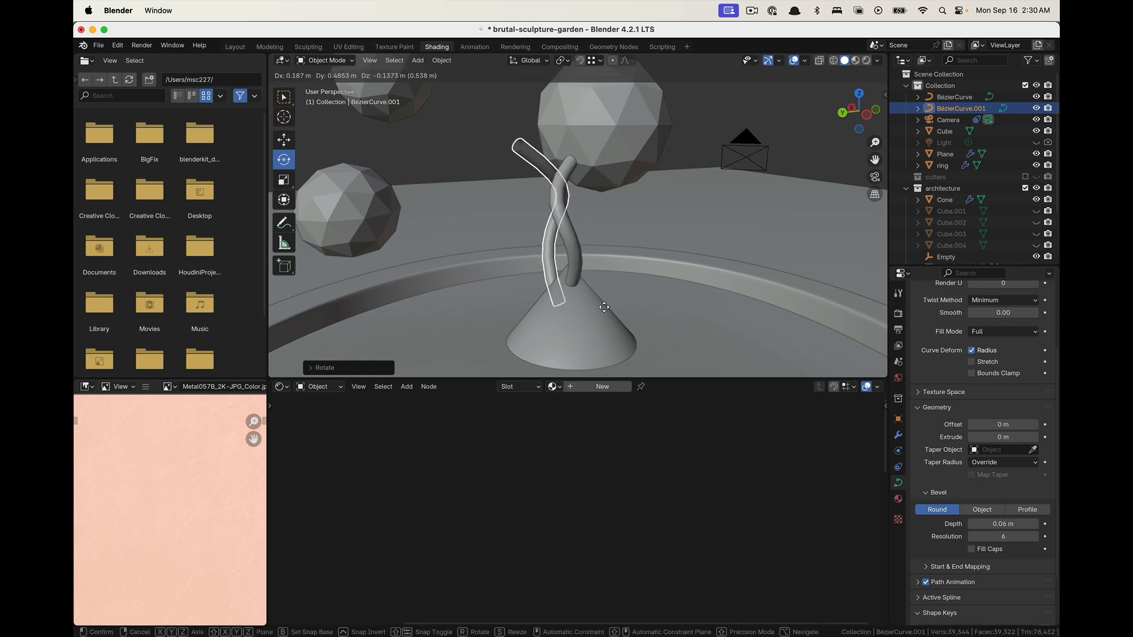
pyautogui.click(596, 311)
pyautogui.moveTo(596, 311); pyautogui.dragTo(384, 289, button='middle')
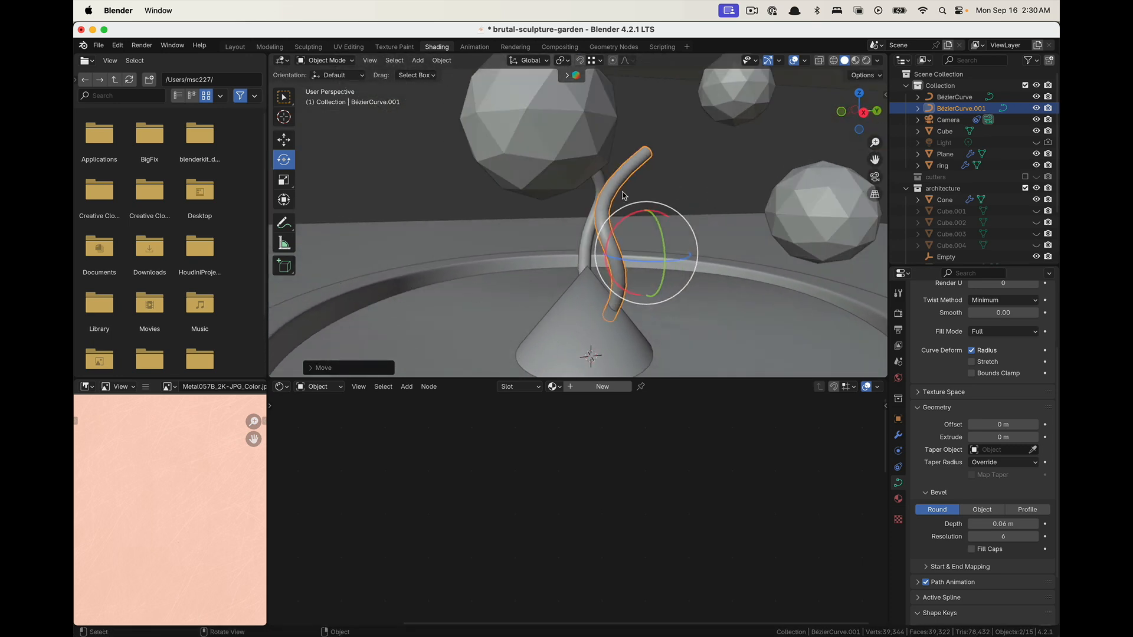
# Tilt the tube copy about the X axis toward the low small sphere and shift its base against the cone
pyautogui.moveTo(693, 240); pyautogui.dragTo(680, 245, button='middle')
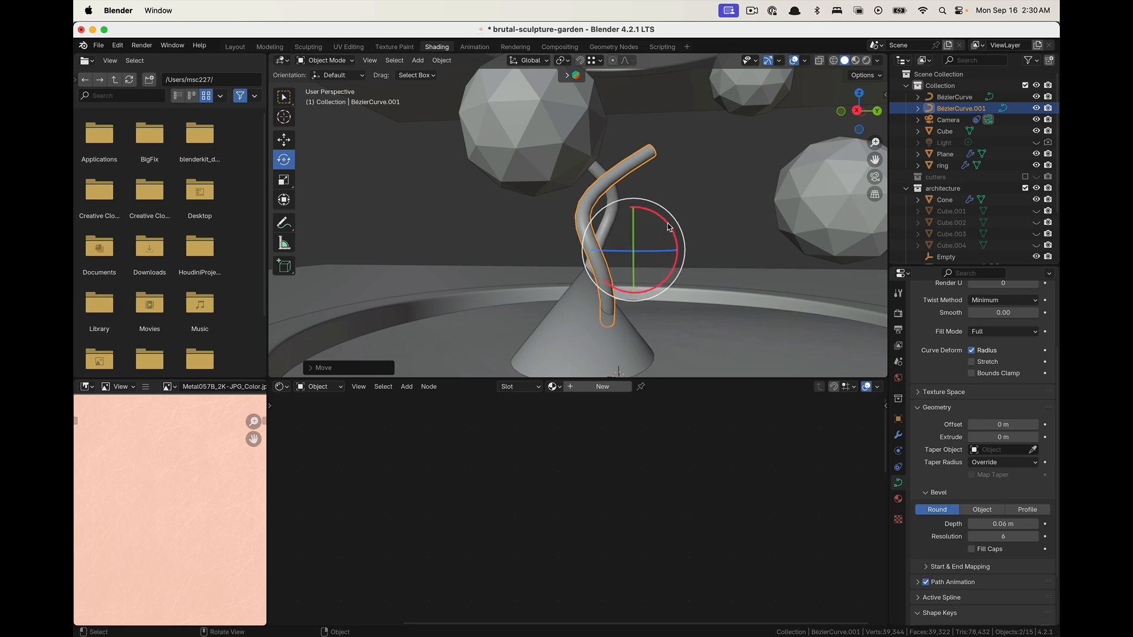
pyautogui.moveTo(669, 227); pyautogui.dragTo(655, 262)
pyautogui.press('g')
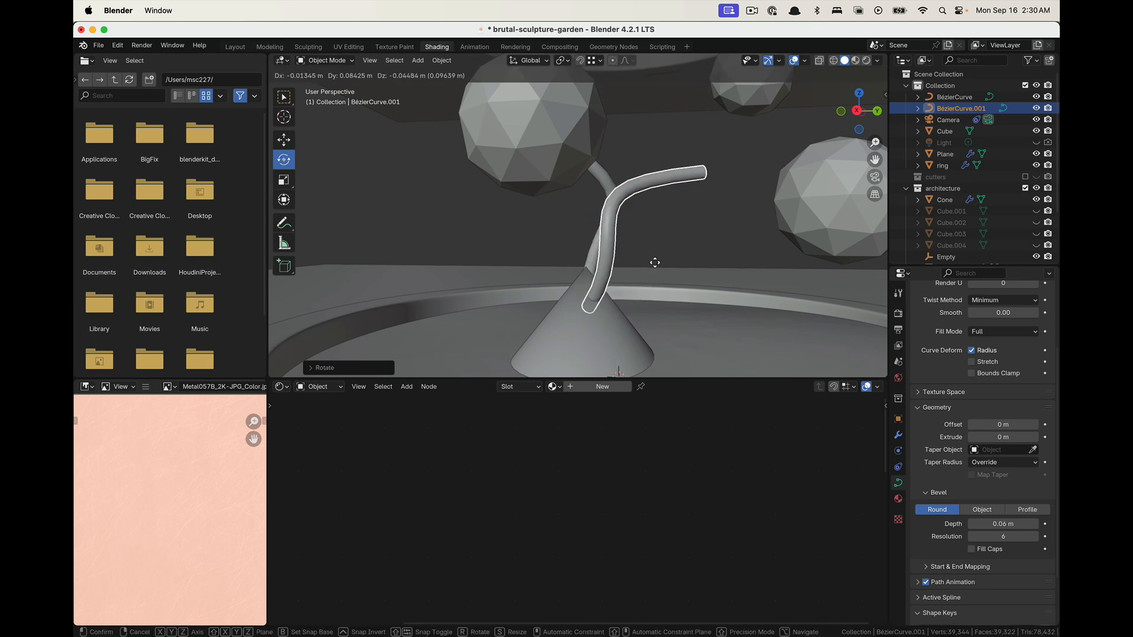
pyautogui.click(673, 281)
pyautogui.moveTo(810, 196); pyautogui.dragTo(831, 248, button='middle')
# Select the tube copy again, rotate it to face the low small sphere, and move its base into the cone
pyautogui.click(847, 298)
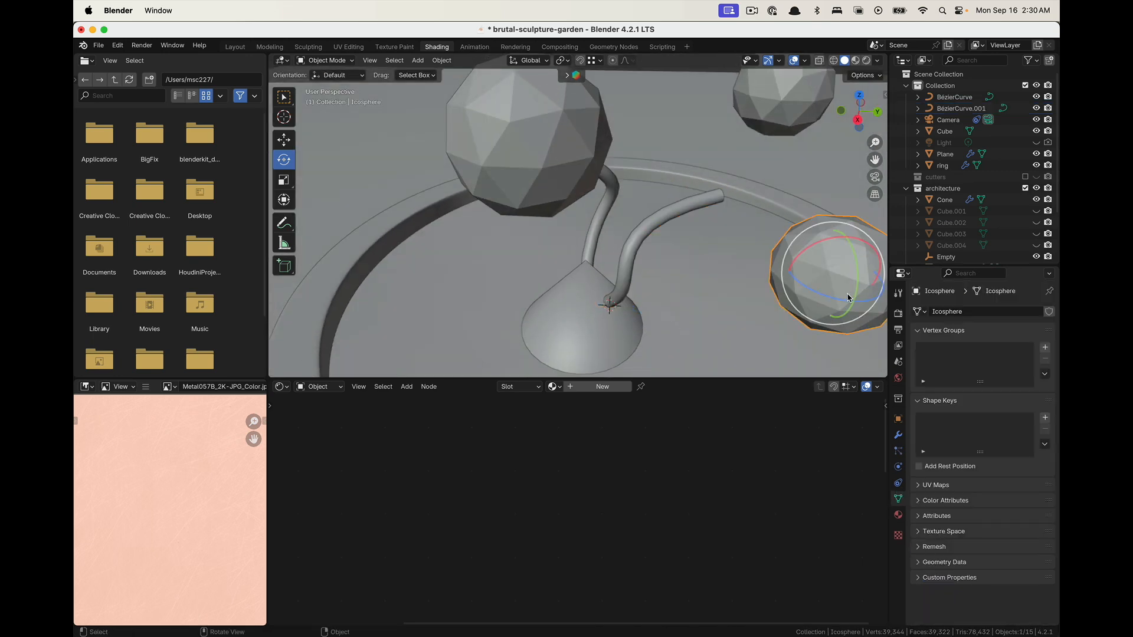
pyautogui.keyDown('shift'); pyautogui.moveTo(848, 298); pyautogui.dragTo(688, 237, button='middle'); pyautogui.keyUp('shift')
pyautogui.click(655, 202)
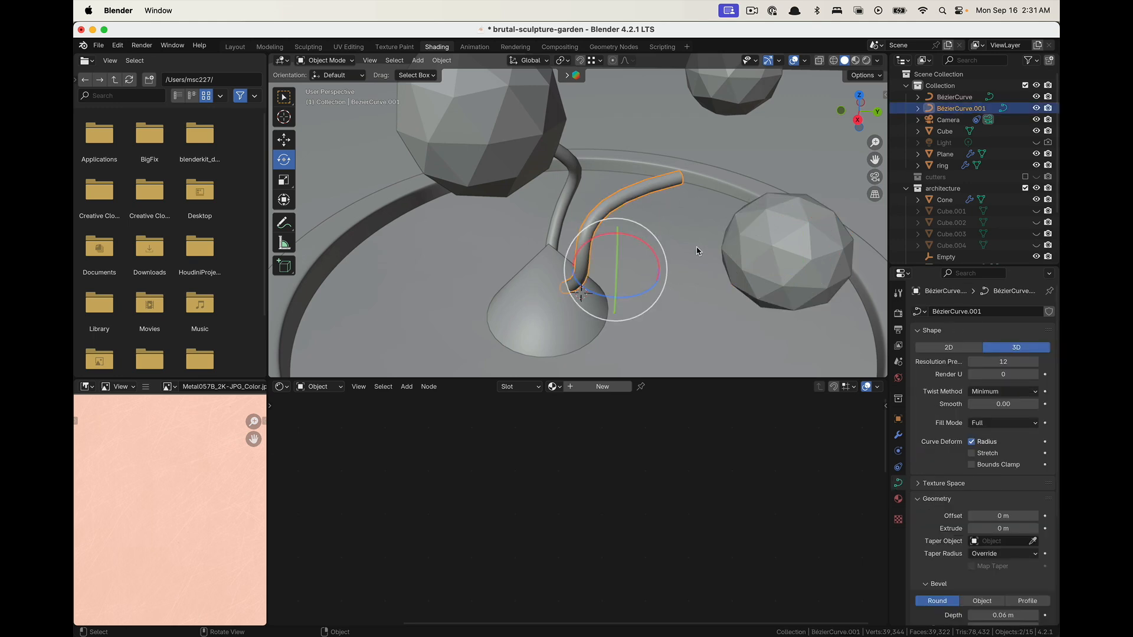
pyautogui.moveTo(648, 294); pyautogui.dragTo(648, 249)
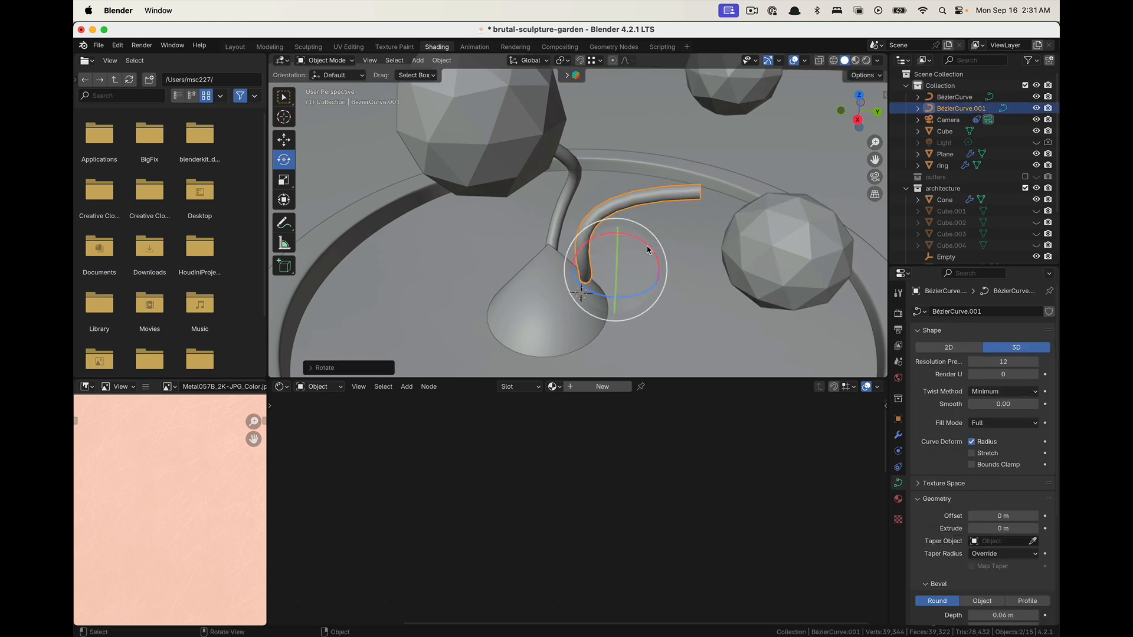
pyautogui.press('g')
pyautogui.click(672, 266)
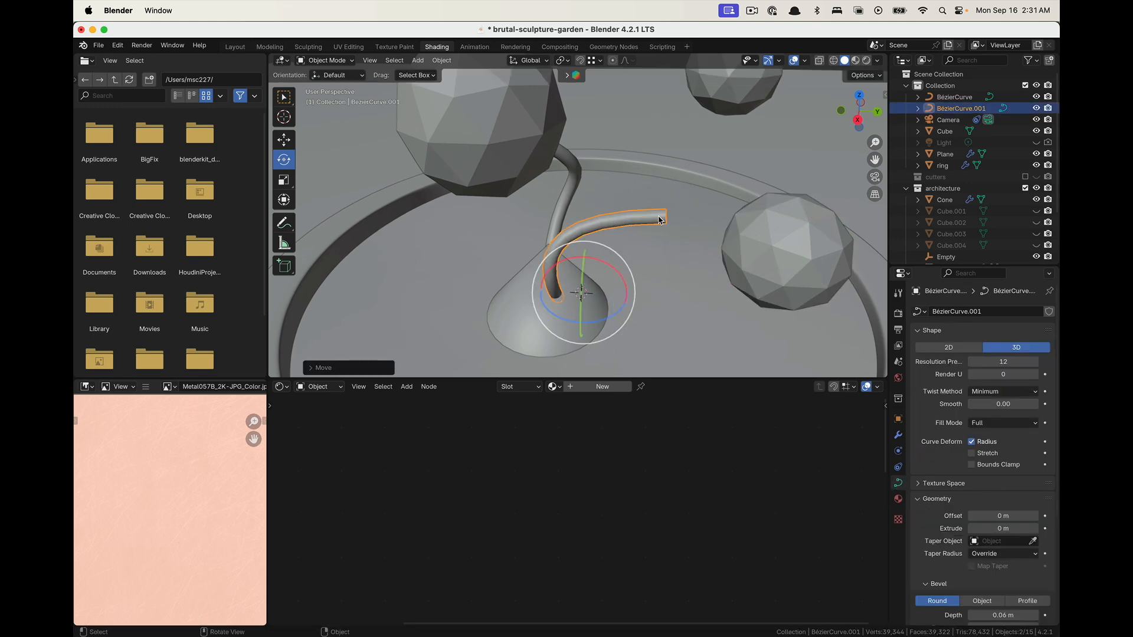
# Edit the tube copy and extend its end control point to the low small sphere
pyautogui.press('Tab')
pyautogui.press('g')
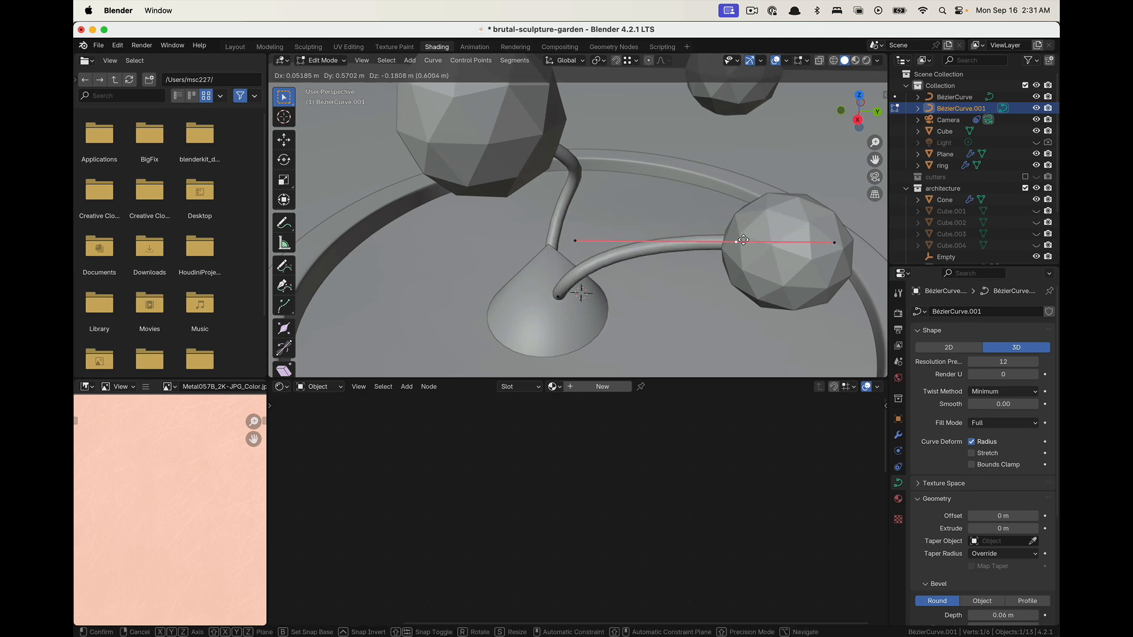
pyautogui.click(746, 243)
# Adjust the height and position of the tube's end control point so it meets the low small sphere, and leave Edit Mode
pyautogui.moveTo(746, 243)
pyautogui.mouseDown(button='middle')
pyautogui.moveTo(743, 191)
pyautogui.moveTo(747, 232)
pyautogui.mouseUp(button='middle')
pyautogui.press('g')
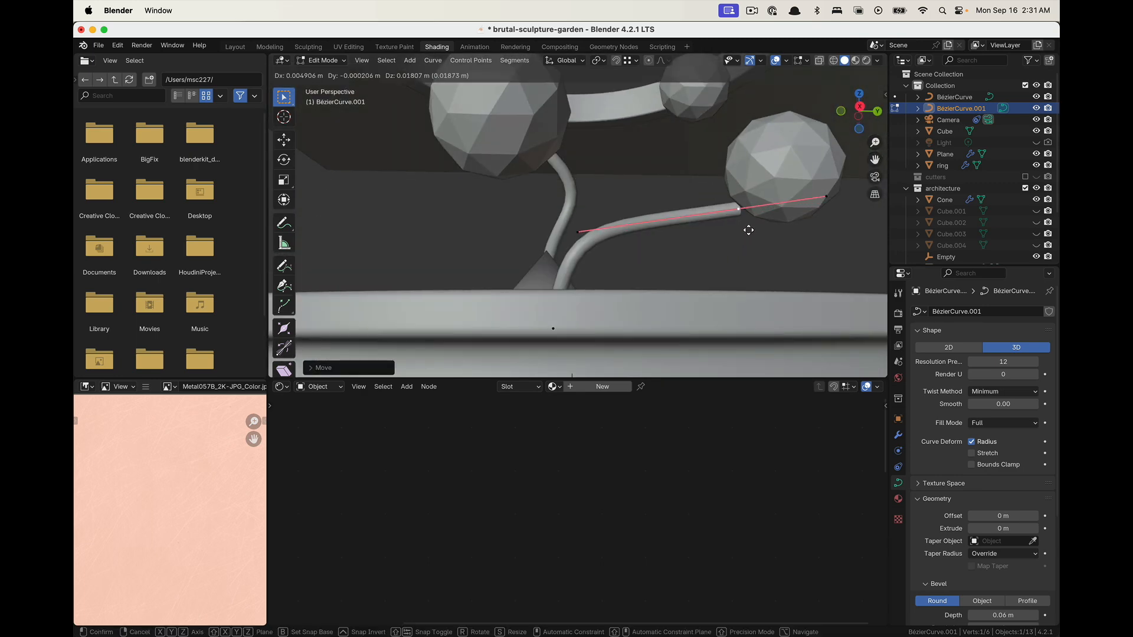
pyautogui.click(734, 192)
pyautogui.moveTo(733, 191); pyautogui.dragTo(735, 218, button='middle')
pyautogui.moveTo(622, 267); pyautogui.dragTo(681, 222, button='middle')
pyautogui.press('g')
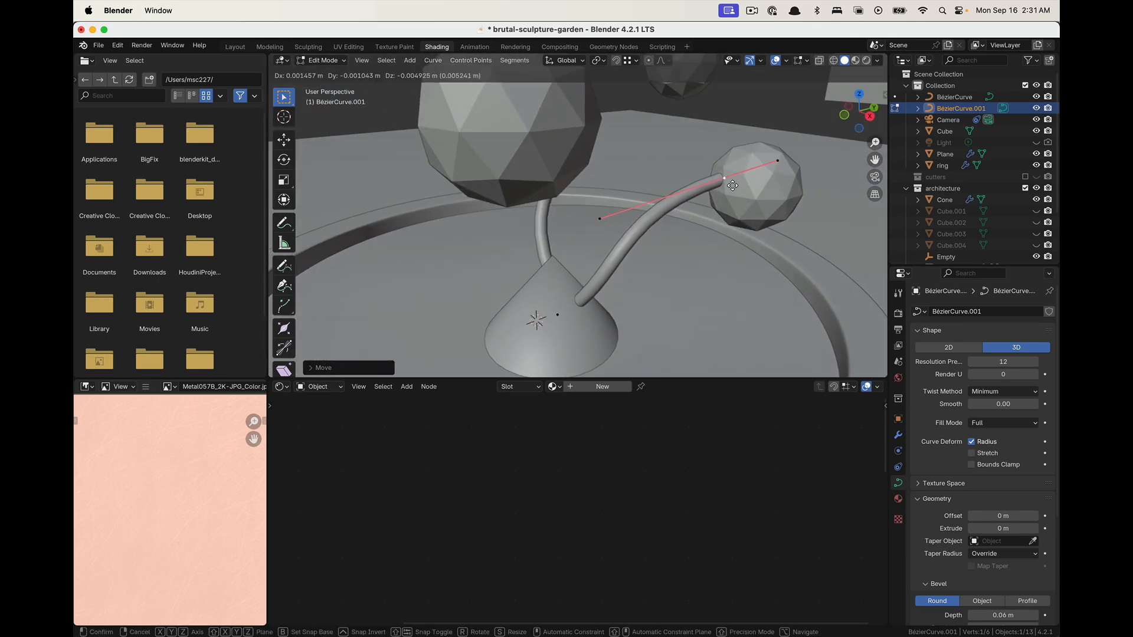
pyautogui.click(727, 201)
pyautogui.press('Tab')
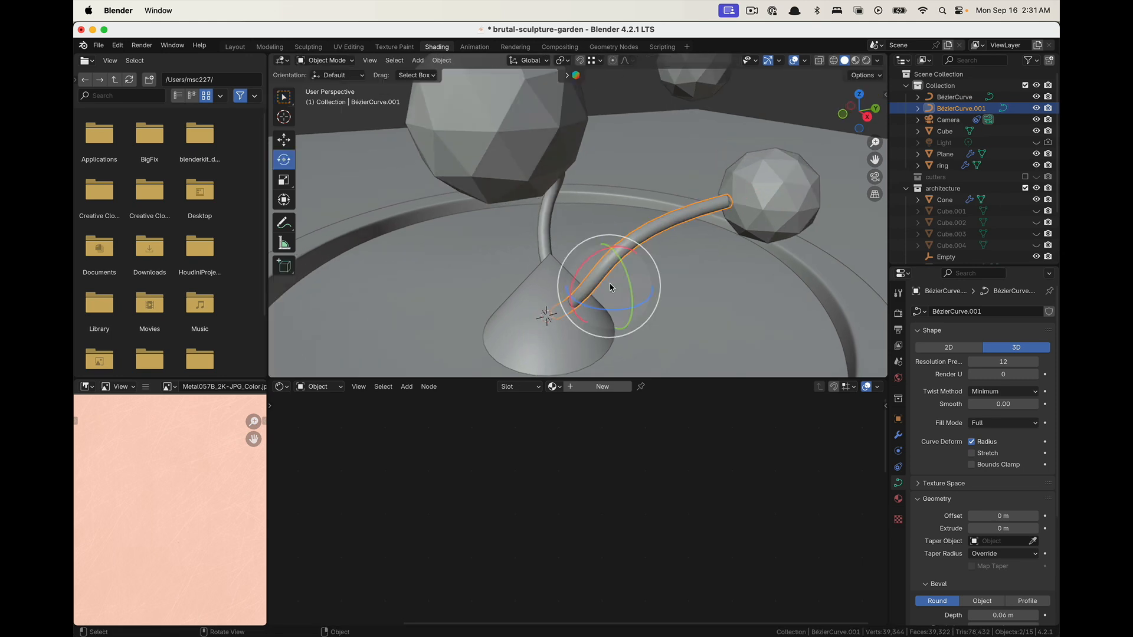
# Duplicate the second tube and move the copy to the side of the cone as a third stem
pyautogui.moveTo(613, 288); pyautogui.dragTo(647, 285, button='middle')
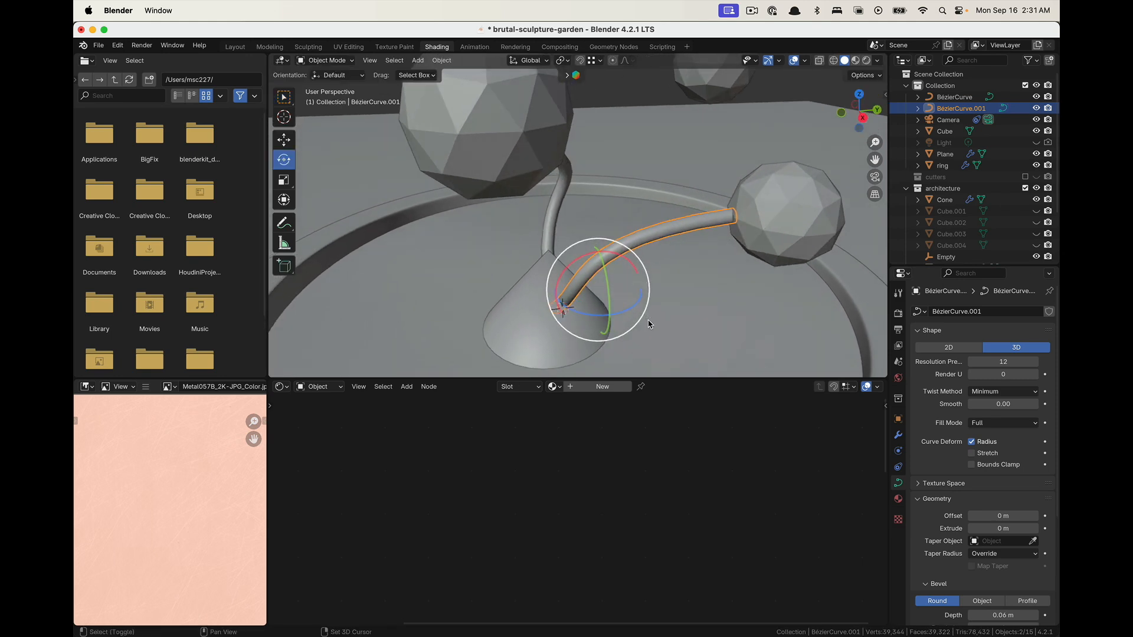
pyautogui.hotkey('shift', 'd')
pyautogui.click(698, 298)
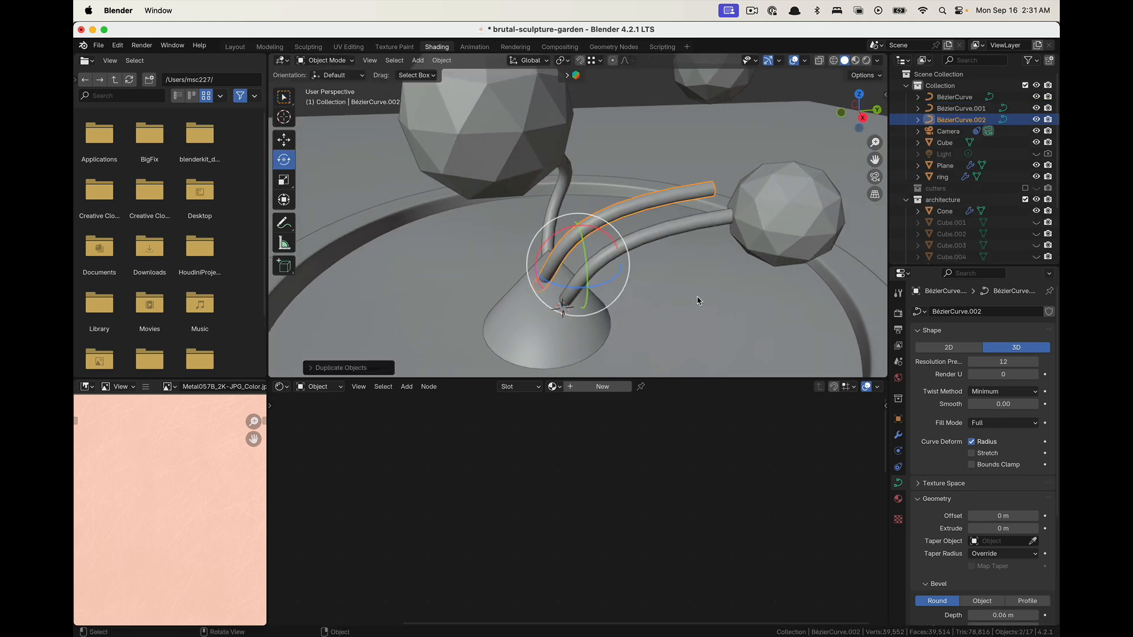
pyautogui.moveTo(699, 298); pyautogui.dragTo(591, 308, button='middle')
pyautogui.moveTo(703, 281); pyautogui.dragTo(599, 281, button='middle')
pyautogui.press('g')
pyautogui.click(597, 310)
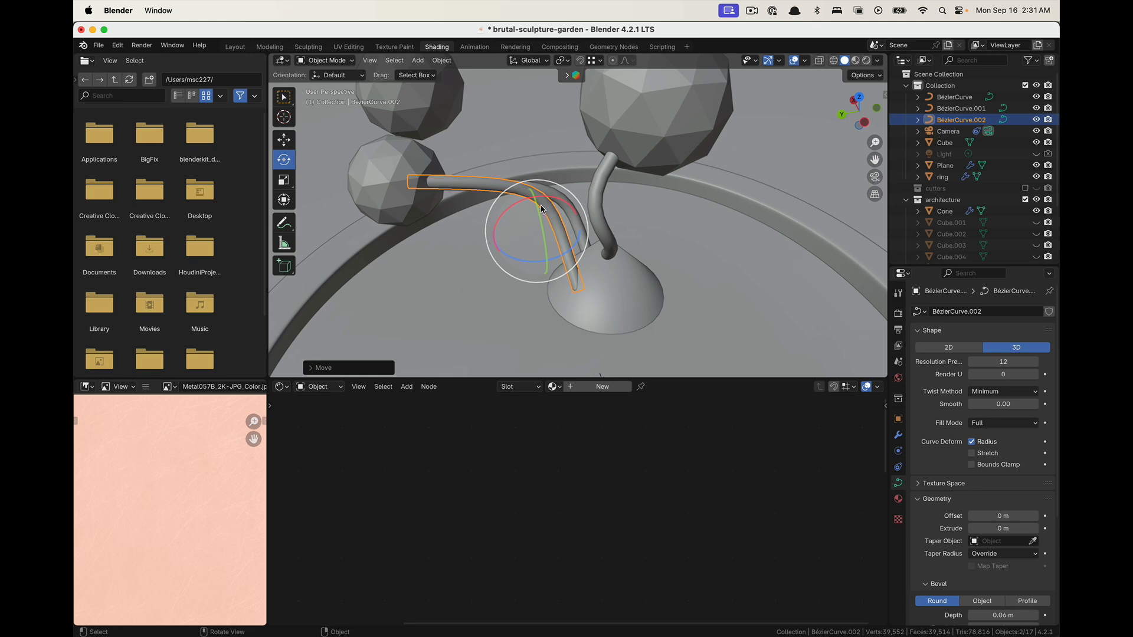
# Rotate the third tube slightly and move it over so its base sits on the cone
pyautogui.moveTo(538, 215); pyautogui.dragTo(541, 231)
pyautogui.moveTo(560, 243); pyautogui.dragTo(620, 283, button='middle')
pyautogui.press('g')
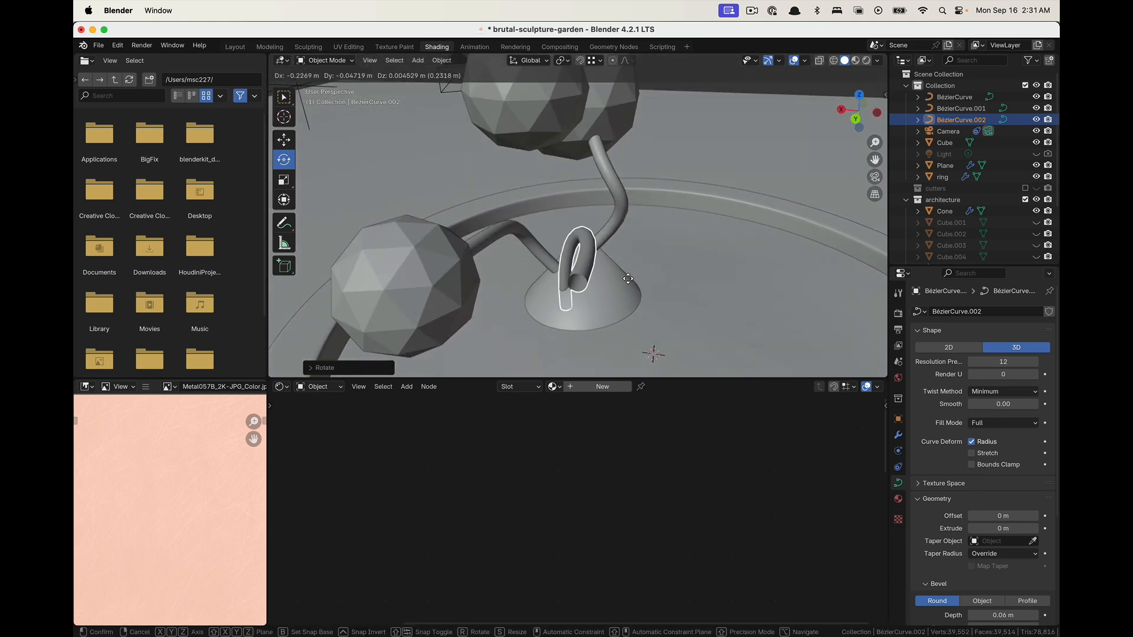
pyautogui.click(654, 280)
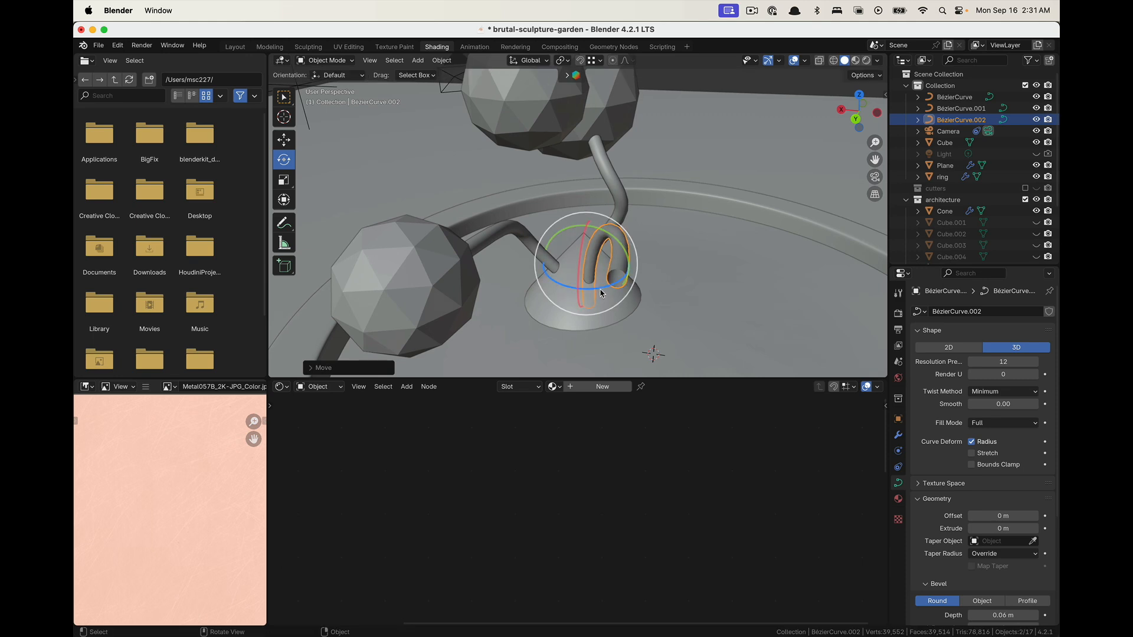
# Rotate the third tube about the Z axis and tilt it toward the small spheres
pyautogui.moveTo(611, 285); pyautogui.dragTo(582, 289)
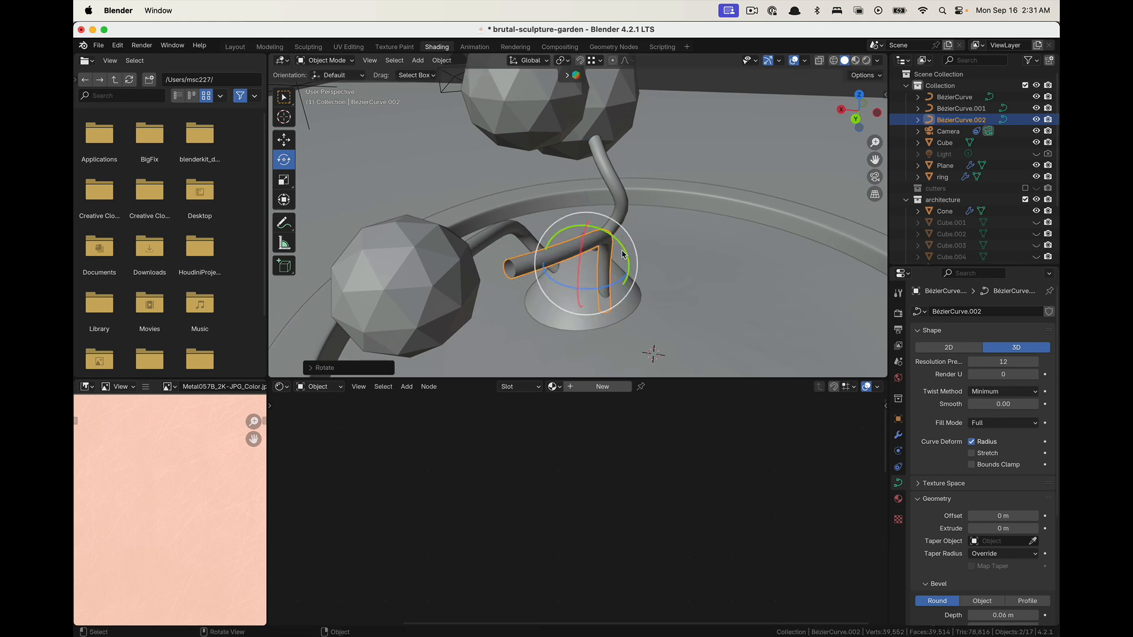
pyautogui.moveTo(607, 255)
pyautogui.mouseDown(button='middle')
pyautogui.moveTo(646, 292)
pyautogui.moveTo(658, 261)
pyautogui.mouseUp(button='middle')
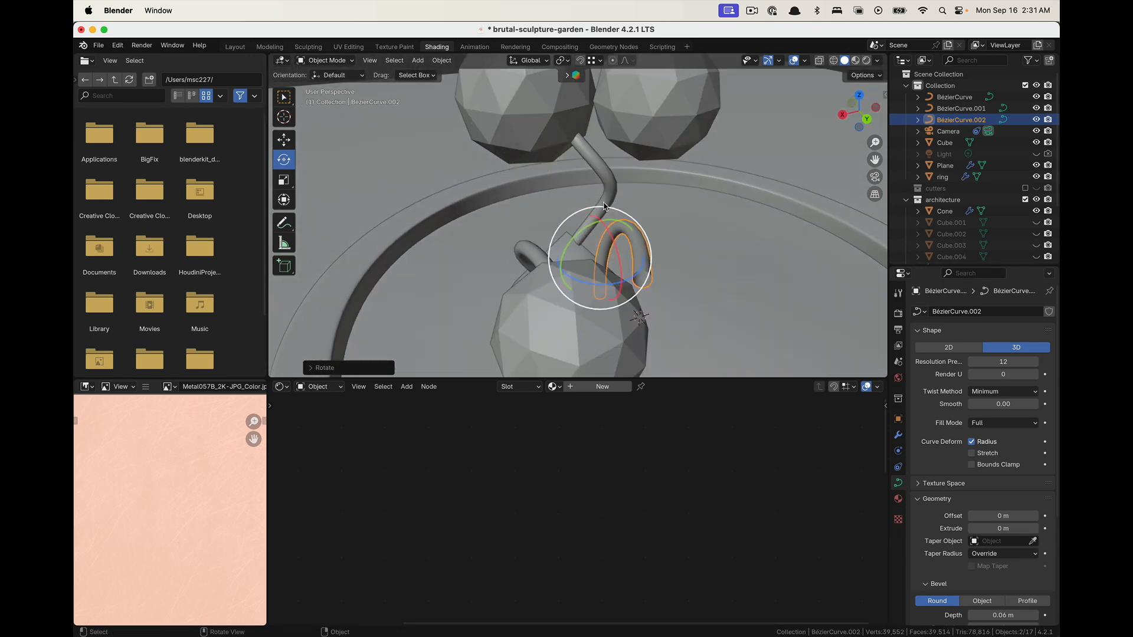
pyautogui.moveTo(604, 206); pyautogui.dragTo(634, 218)
# Edit the third tube and move its end control point to meet the upper small sphere
pyautogui.moveTo(572, 268); pyautogui.dragTo(500, 255, button='middle')
pyautogui.press('Tab')
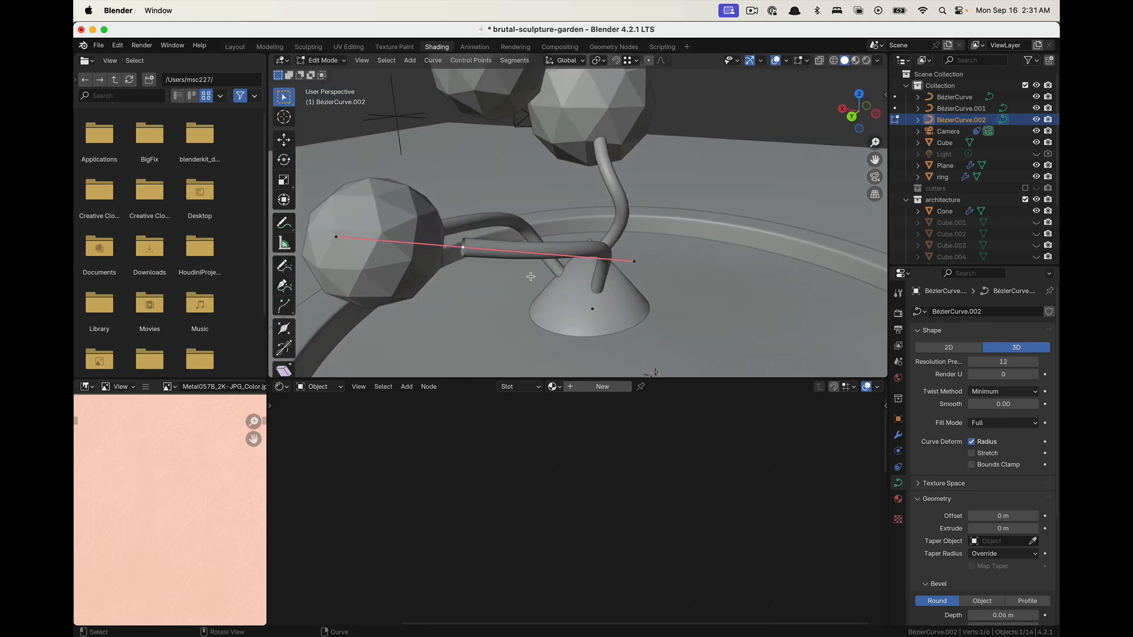
pyautogui.press('g')
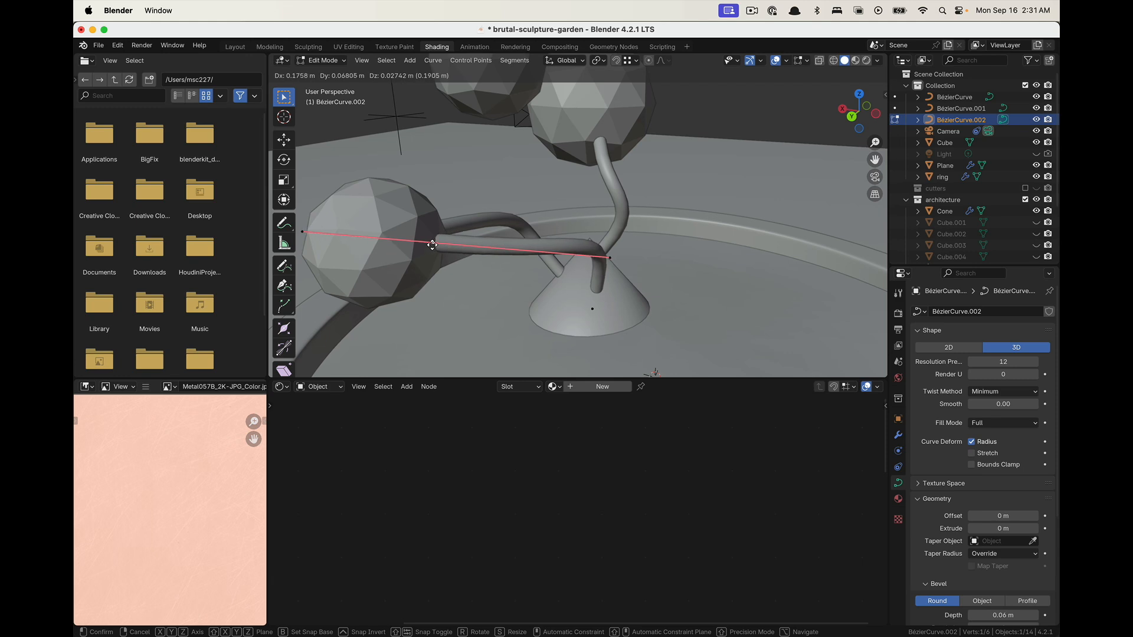
pyautogui.click(432, 245)
pyautogui.moveTo(514, 271); pyautogui.dragTo(463, 190, button='middle')
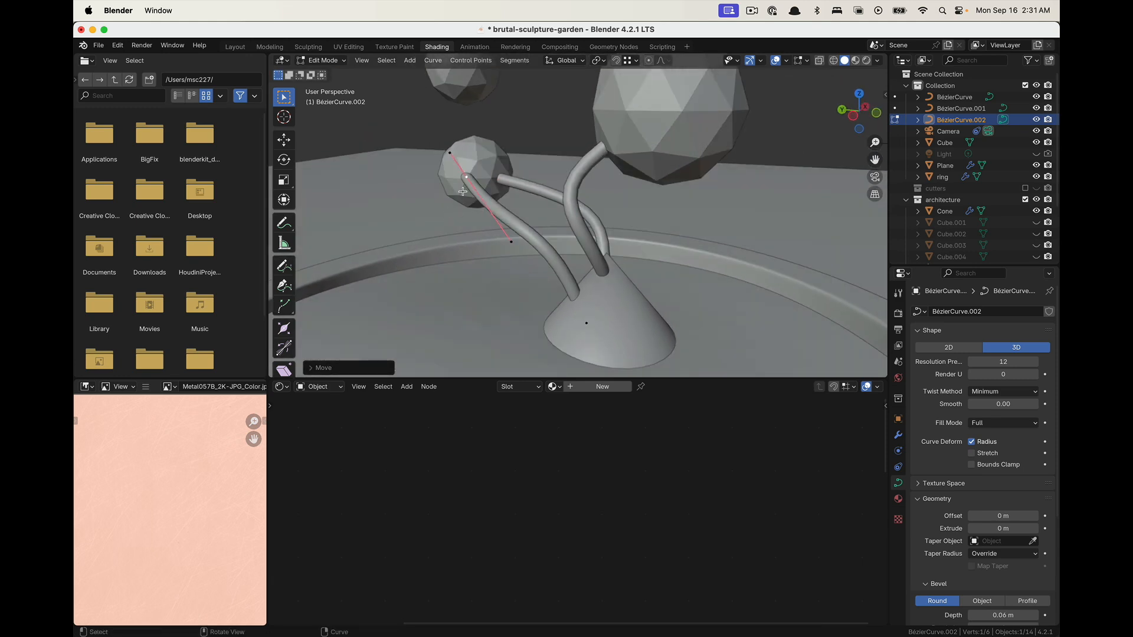
pyautogui.moveTo(574, 193); pyautogui.dragTo(533, 163, button='middle')
pyautogui.moveTo(437, 253); pyautogui.dragTo(519, 160, button='middle')
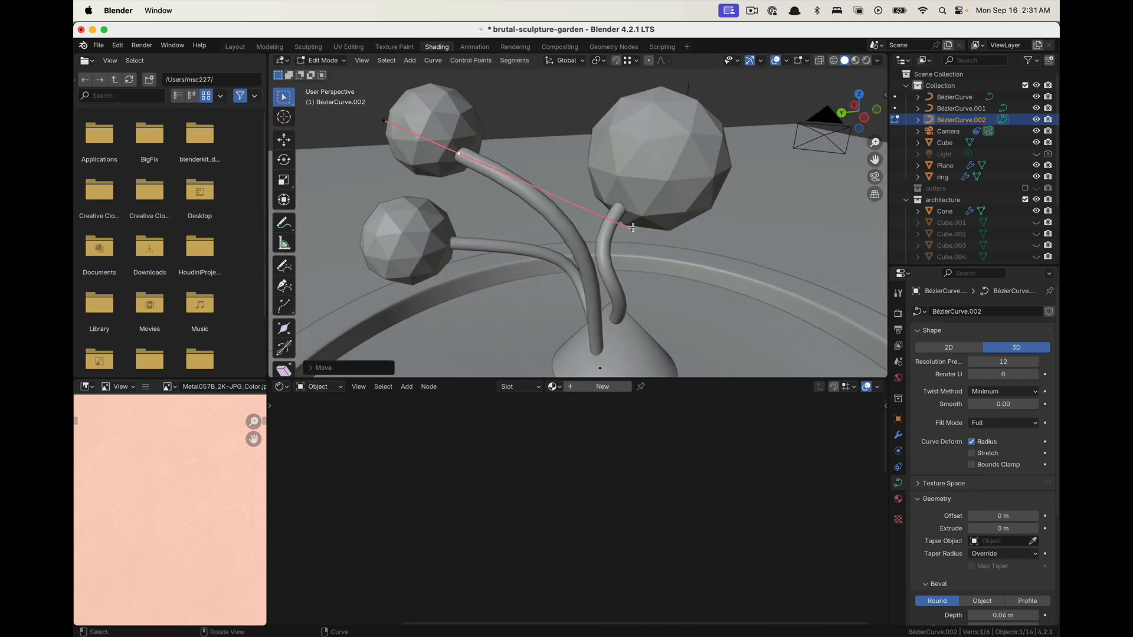
# Reposition the lower handle of the third tube's end control point to shape its bend, and leave Edit Mode
pyautogui.press('g')
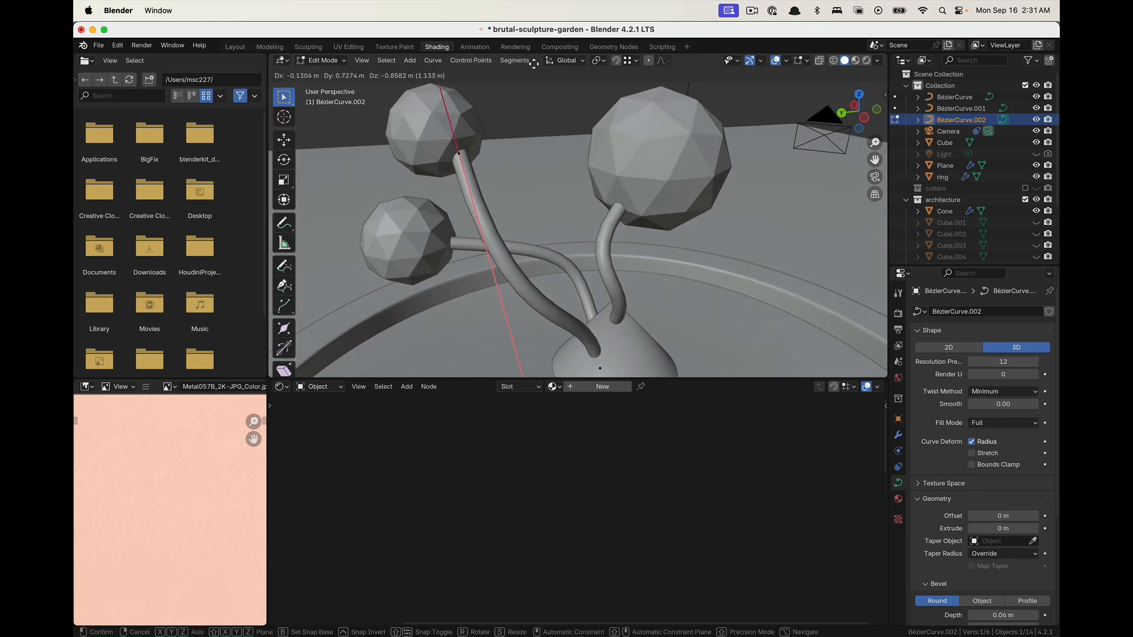
pyautogui.click(555, 298)
pyautogui.moveTo(581, 300)
pyautogui.mouseDown(button='middle')
pyautogui.moveTo(532, 301)
pyautogui.moveTo(495, 272)
pyautogui.moveTo(608, 270)
pyautogui.mouseUp(button='middle')
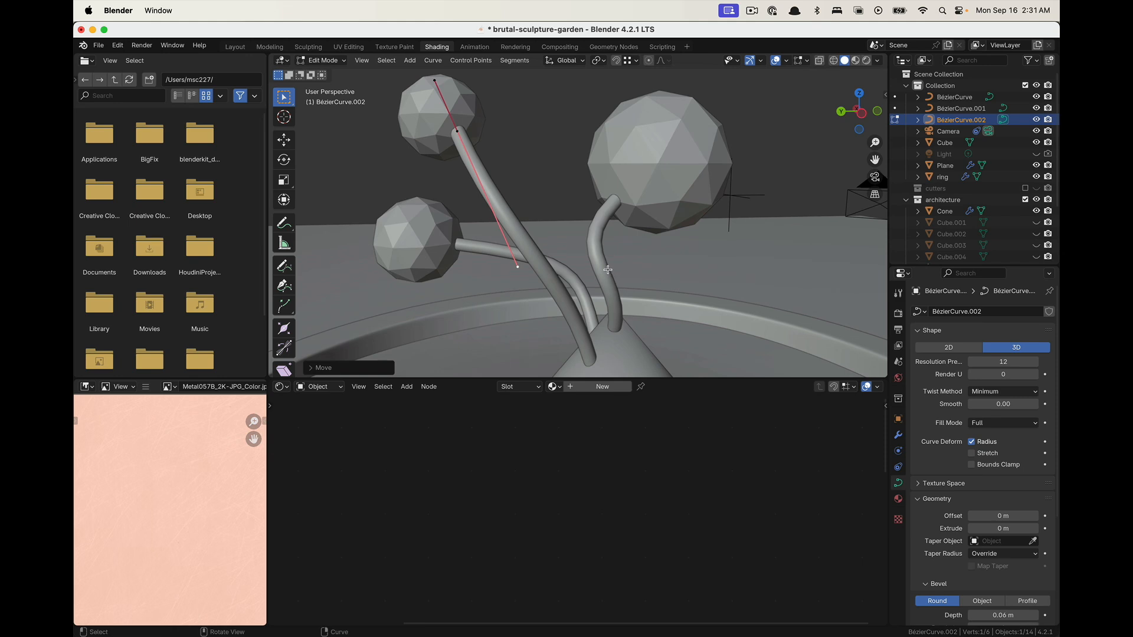
pyautogui.click(608, 270)
pyautogui.scroll(-8, 608, 269)
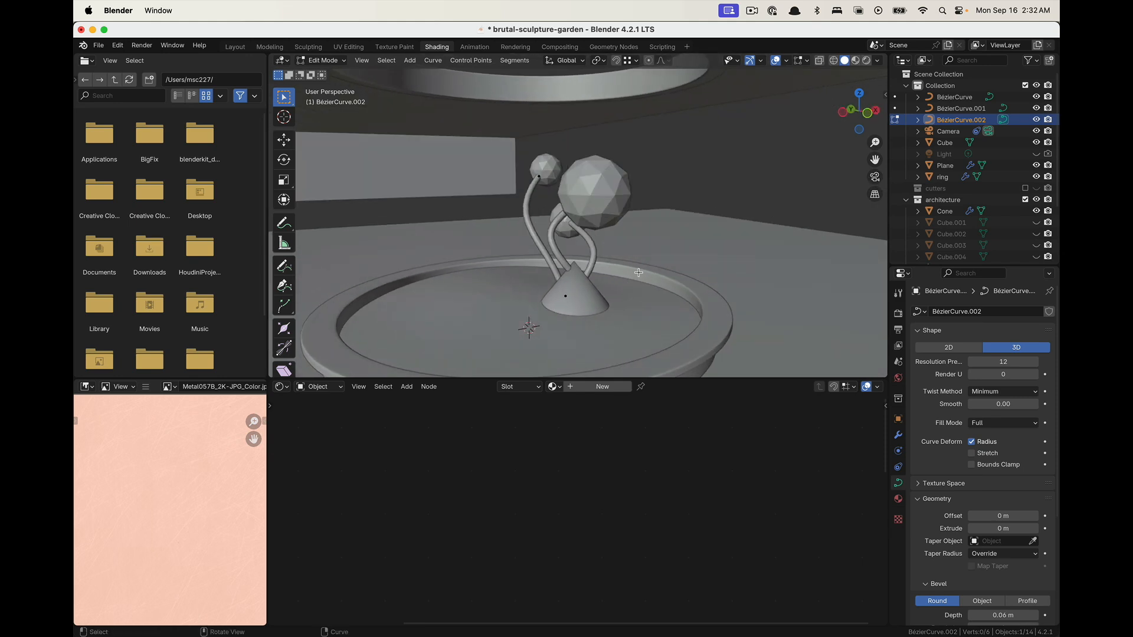
pyautogui.scroll(5, 560, 261)
pyautogui.press('Tab')
# Check the original tube's bevel settings, open that tube for editing, and view the scene through the camera
pyautogui.click(526, 255)
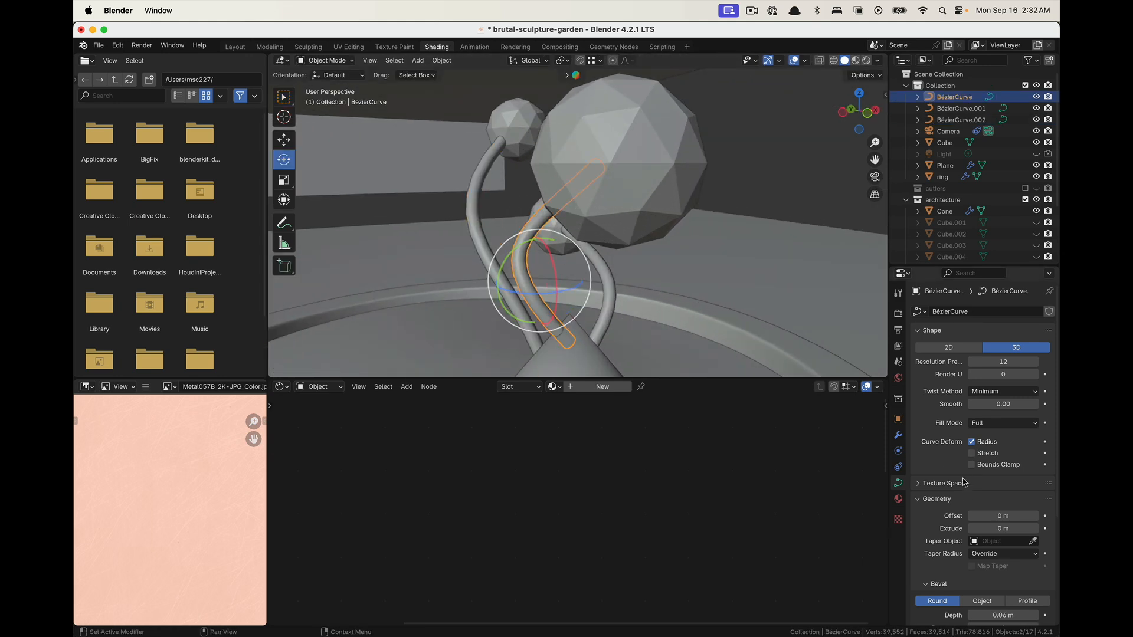
pyautogui.scroll(-3, 963, 482)
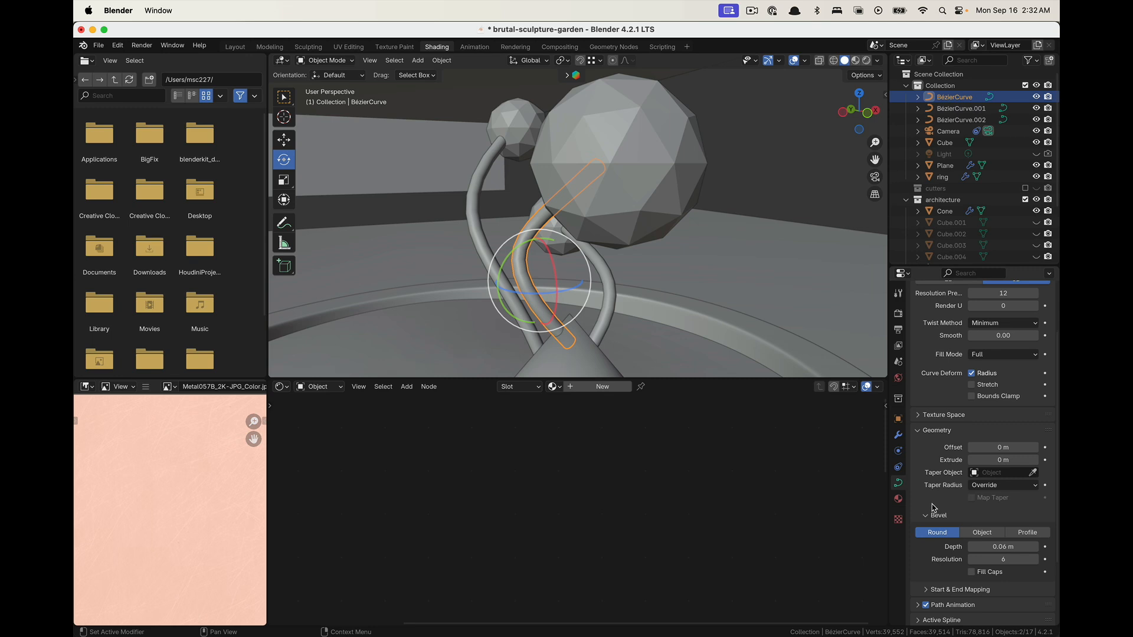
pyautogui.scroll(-2, 933, 508)
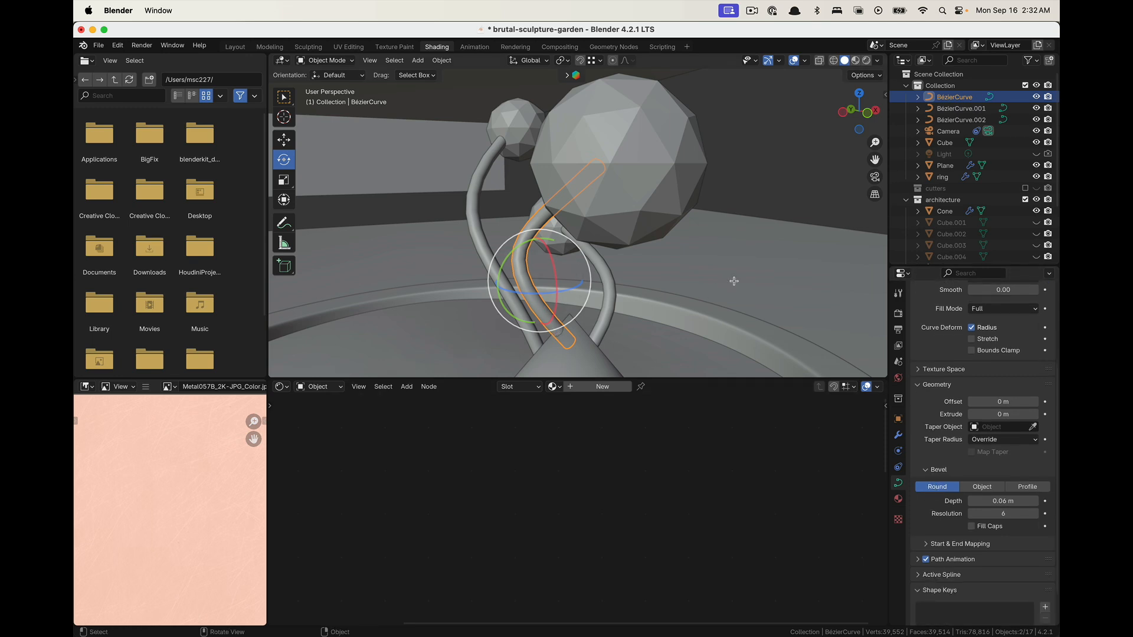
pyautogui.press('Tab')
pyautogui.moveTo(735, 281); pyautogui.dragTo(578, 276, button='middle')
pyautogui.scroll(-8, 578, 276)
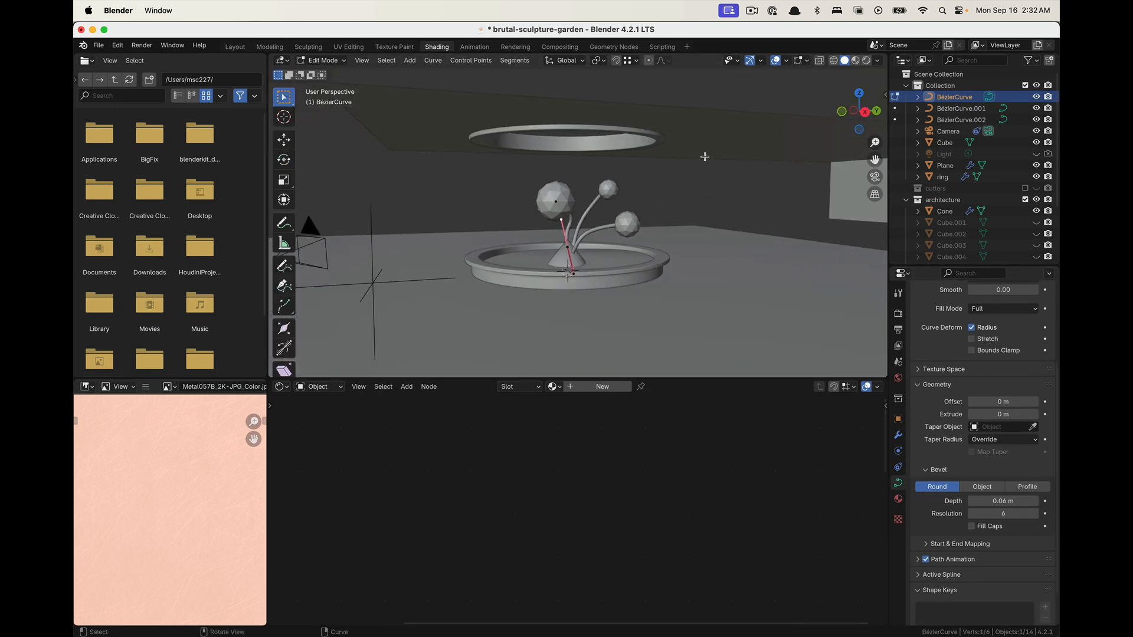
pyautogui.click(875, 177)
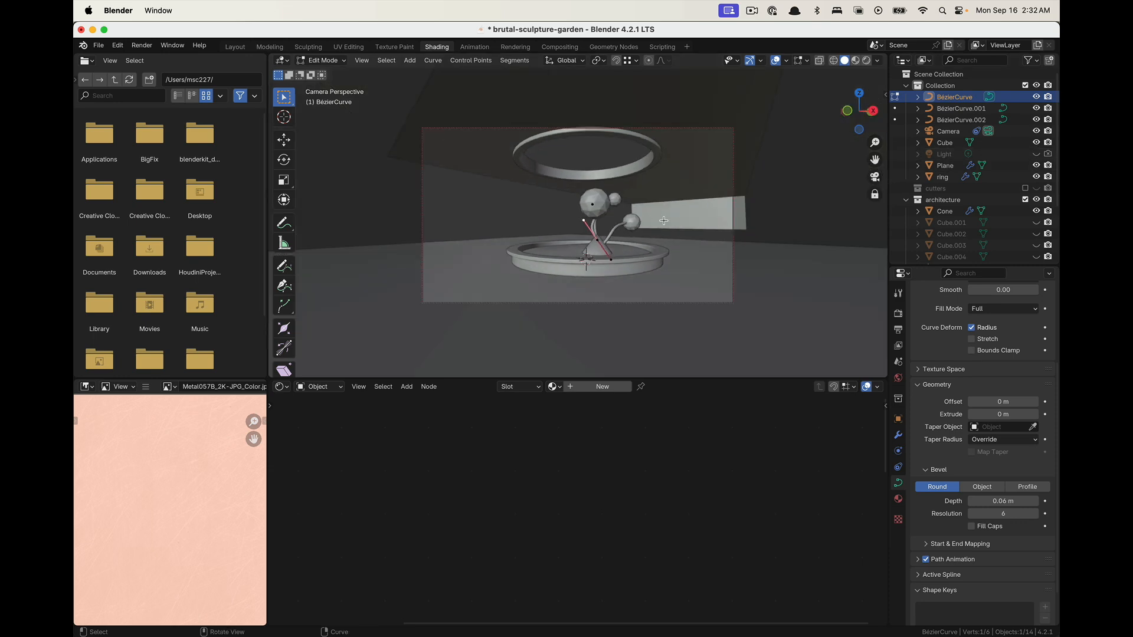
# Examine how the three tubes meet the cone and spheres from several sides, and leave Edit Mode
pyautogui.click(667, 221)
pyautogui.click(875, 176)
pyautogui.scroll(4, 596, 214)
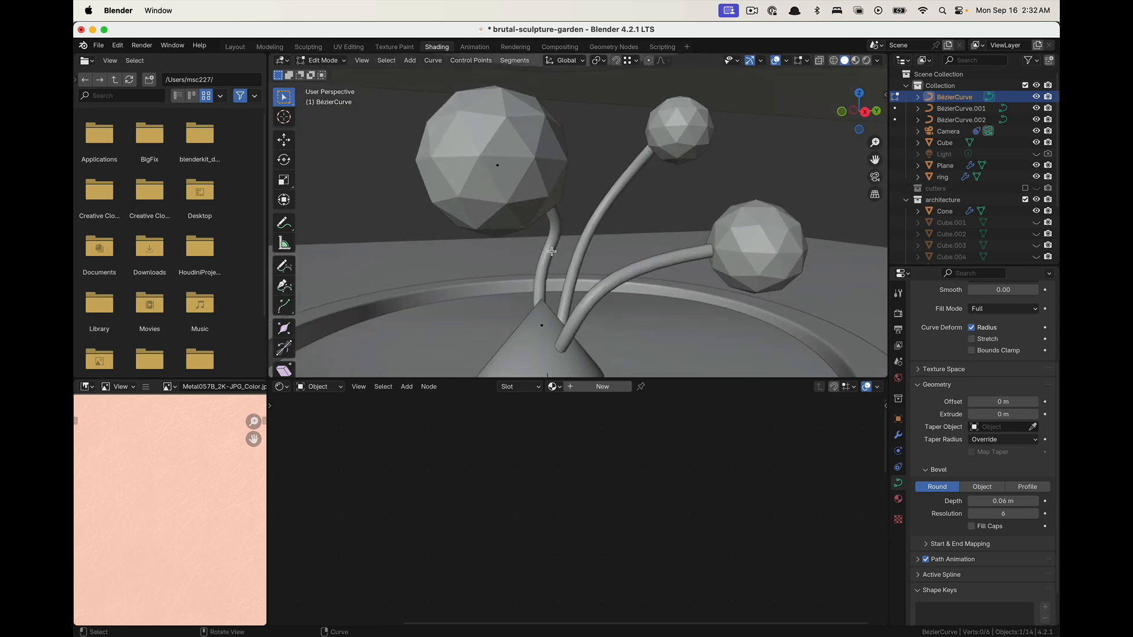
pyautogui.hscroll(-5, 552, 252)
pyautogui.scroll(-3, 552, 251)
pyautogui.hscroll(3, 553, 249)
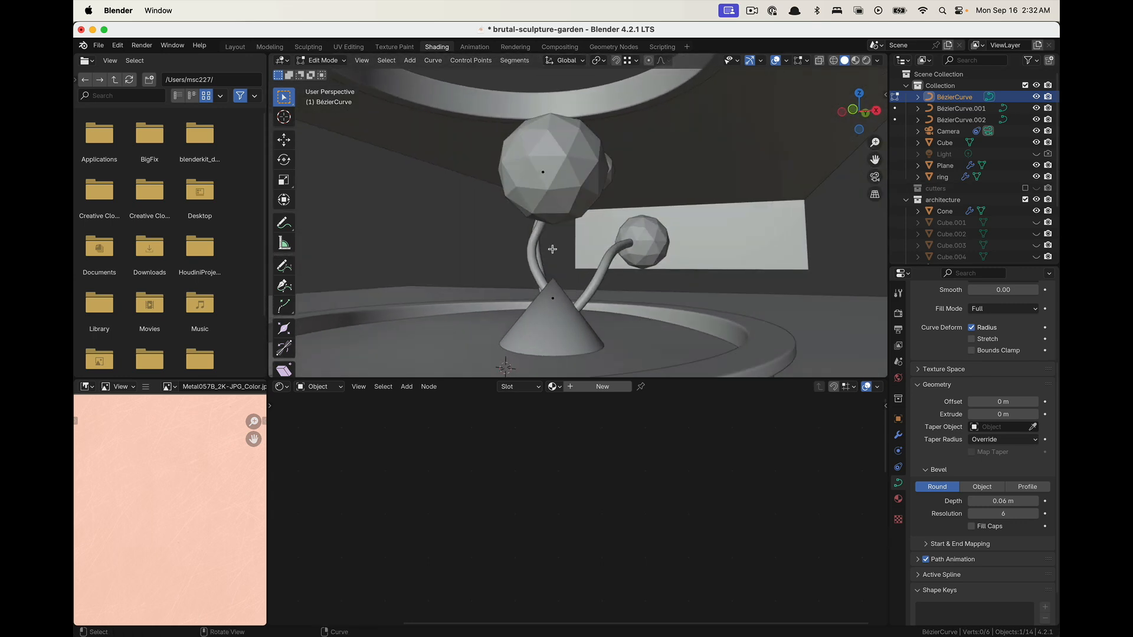
pyautogui.hscroll(4, 555, 251)
pyautogui.press('Tab')
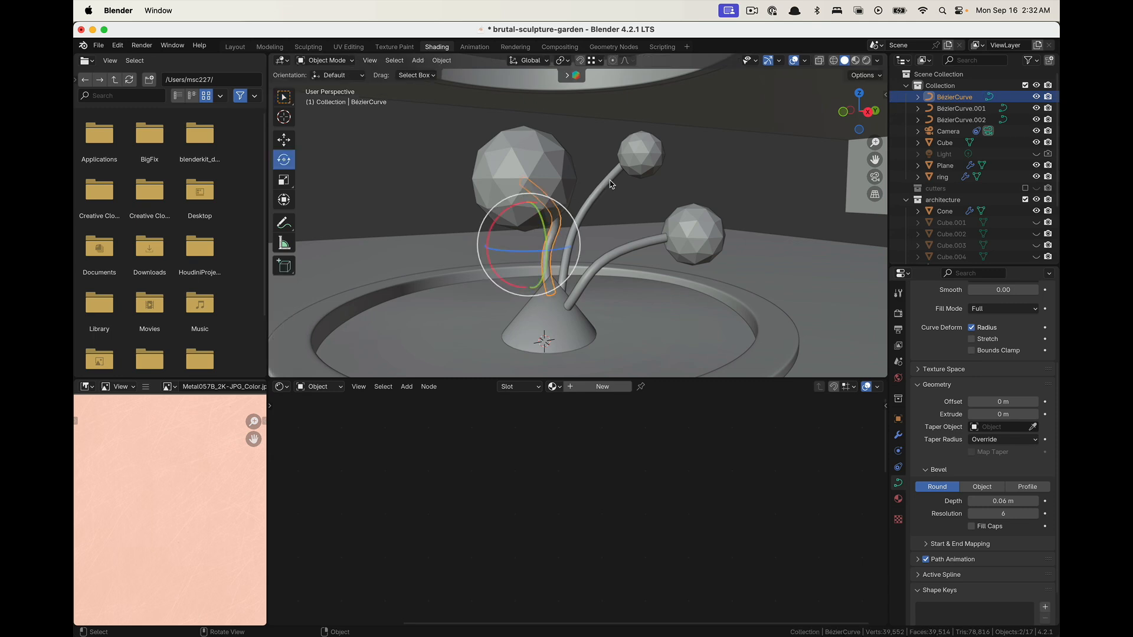
# Open the third tube for editing and pull the lower handle of its end control point outward to the lower small sphere
pyautogui.click(610, 179)
pyautogui.hscroll(-4, 611, 254)
pyautogui.press('Tab')
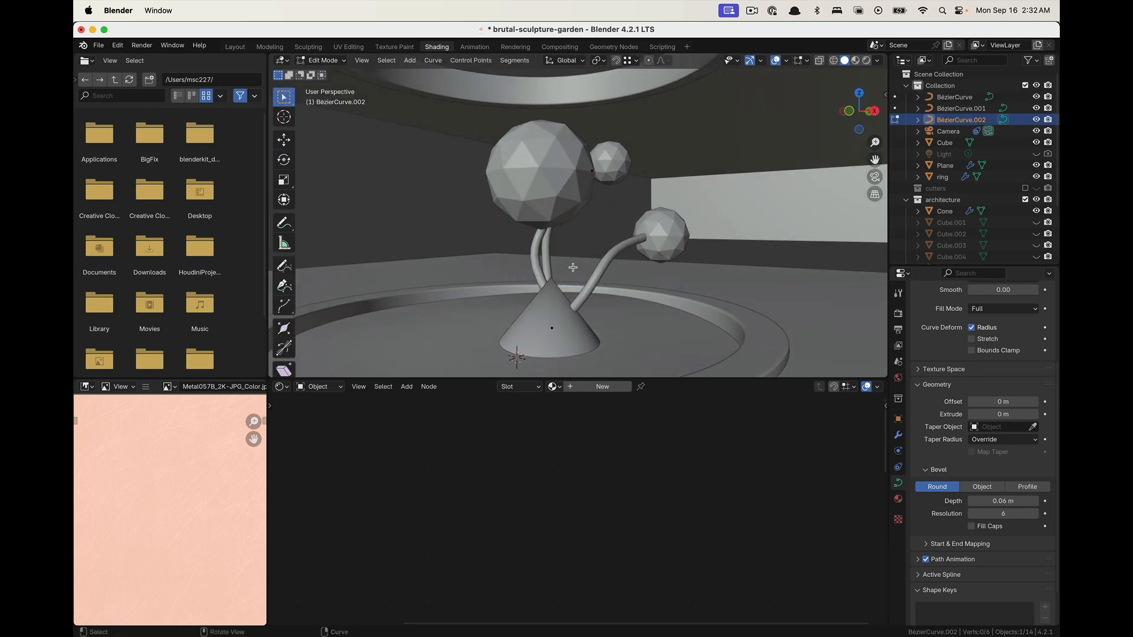
pyautogui.hscroll(3, 603, 191)
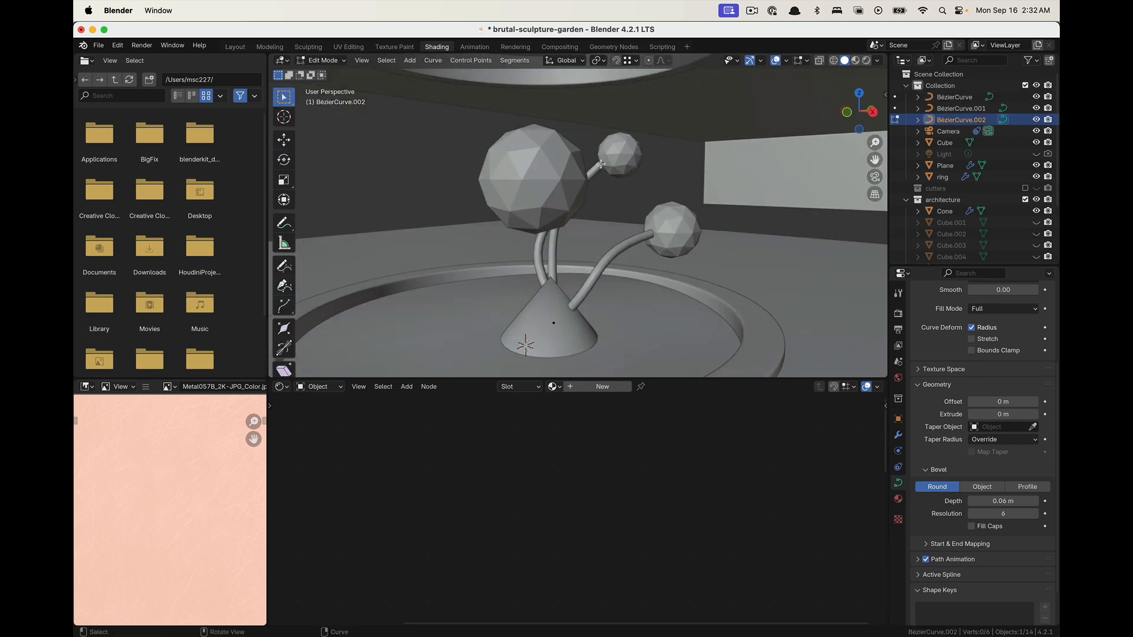
pyautogui.click(601, 164)
pyautogui.moveTo(540, 217); pyautogui.dragTo(616, 240)
pyautogui.click(602, 162)
pyautogui.moveTo(540, 216); pyautogui.dragTo(655, 224)
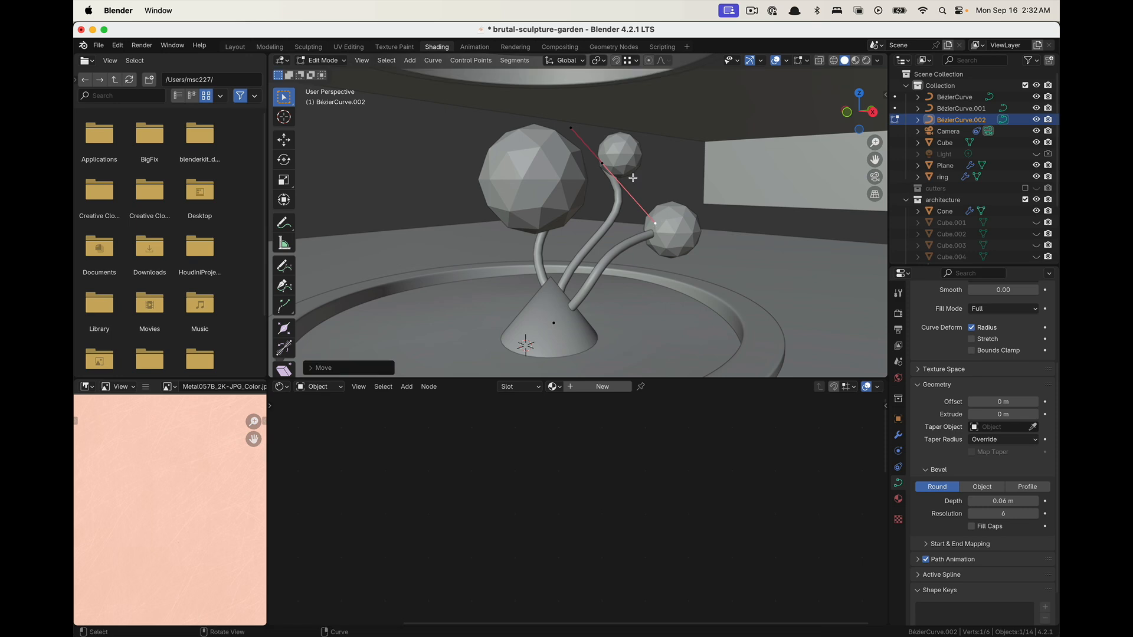
# Pull that handle slightly farther out, and move the end control point into the upper small sphere
pyautogui.press('g')
pyautogui.click(623, 170)
pyautogui.click(604, 165)
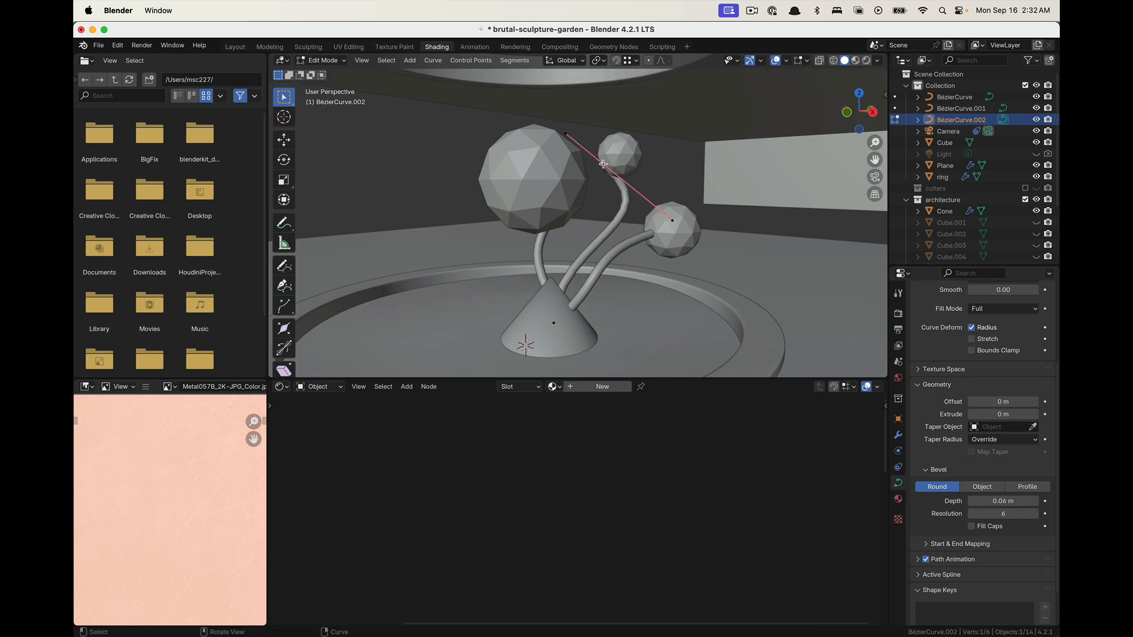
pyautogui.press('g')
pyautogui.click(618, 160)
# Through the camera, move the lower handle of the third tube's end control point inward for a steeper bend, and leave Edit Mode
pyautogui.click(874, 177)
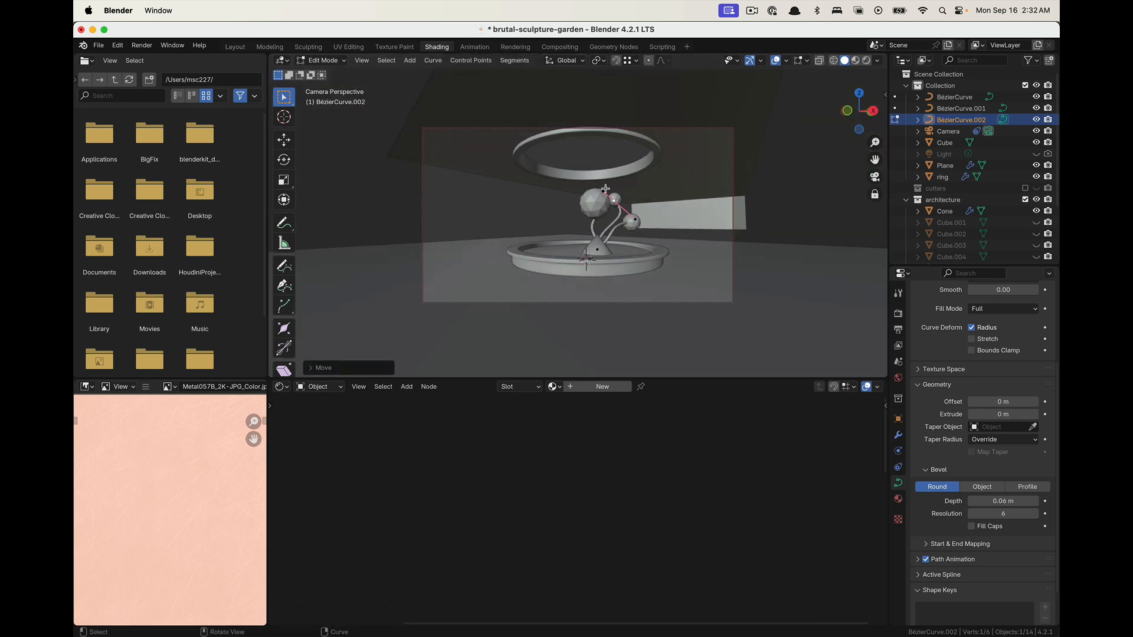
pyautogui.click(641, 219)
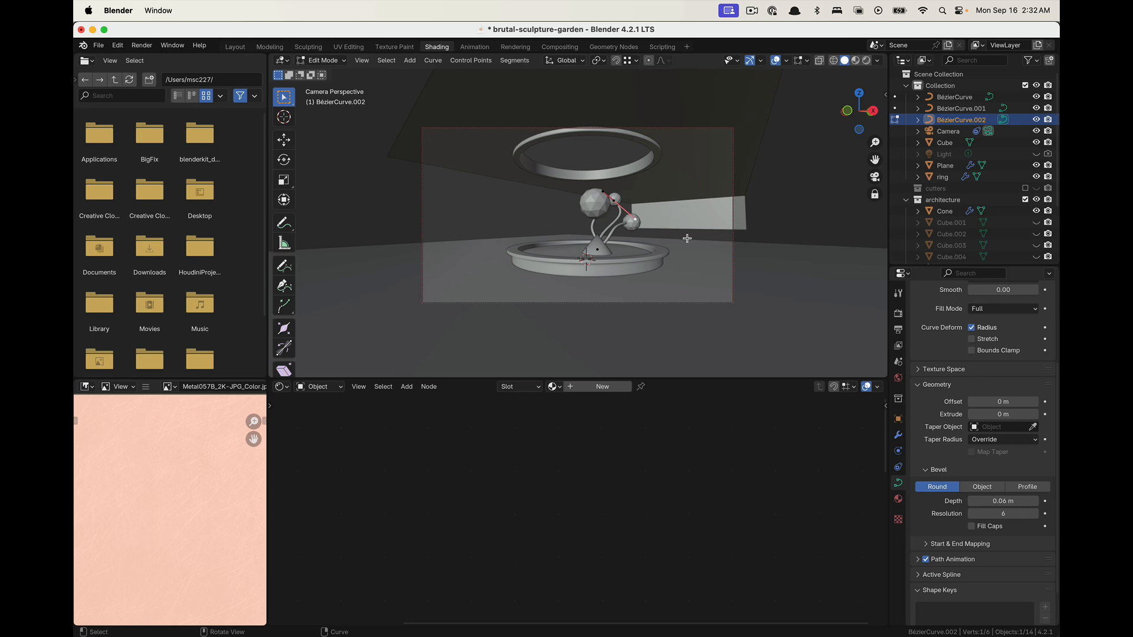
pyautogui.press('g')
pyautogui.click(658, 247)
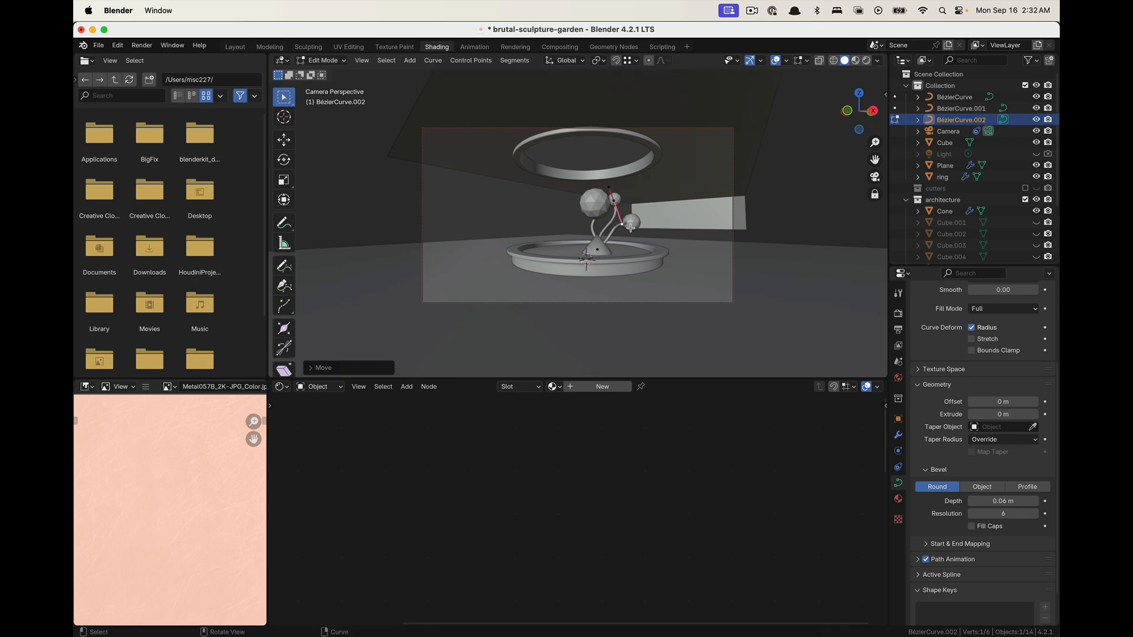
pyautogui.press('Tab')
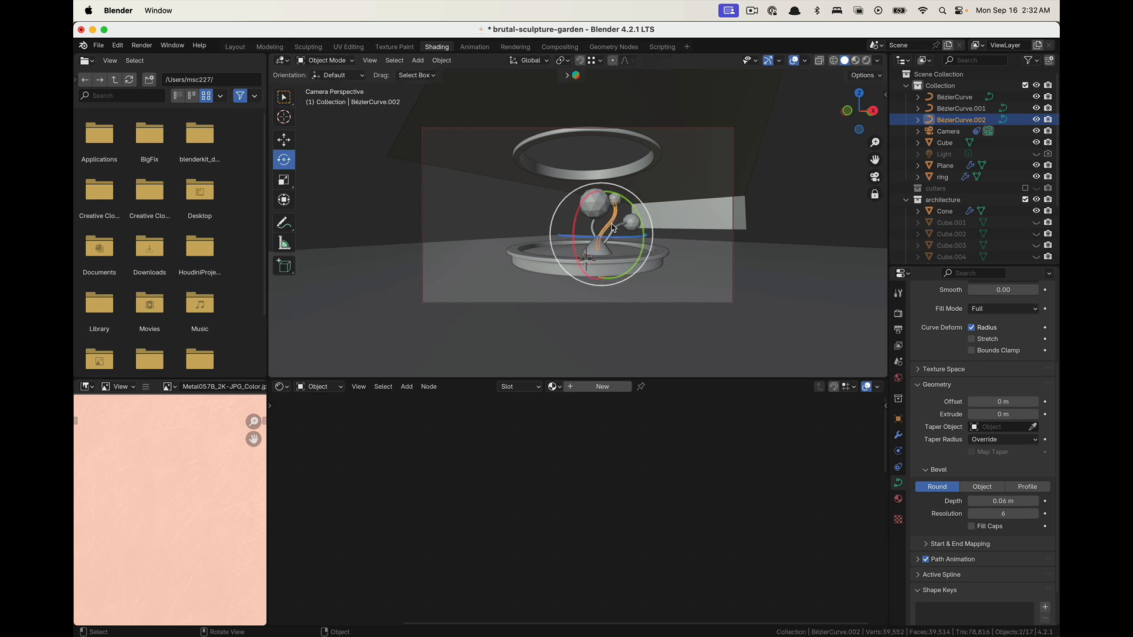
# Reopen the third tube for editing and raise the upper handle of its base control point toward the large sphere
pyautogui.press('Tab')
pyautogui.press('a')
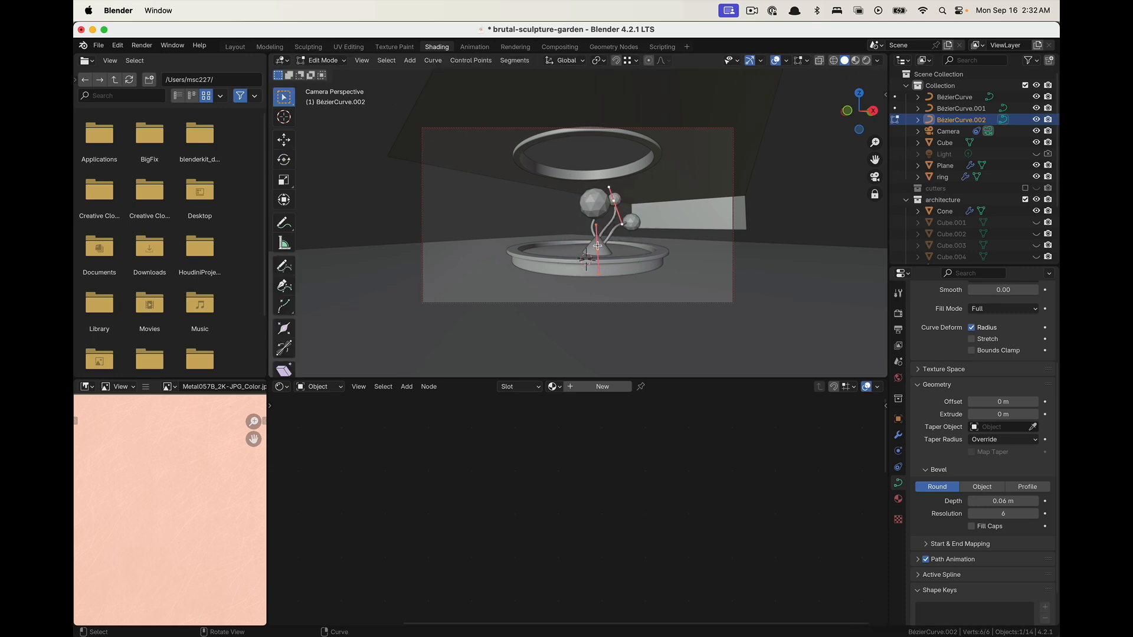
pyautogui.click(597, 247)
pyautogui.click(596, 226)
pyautogui.press('g')
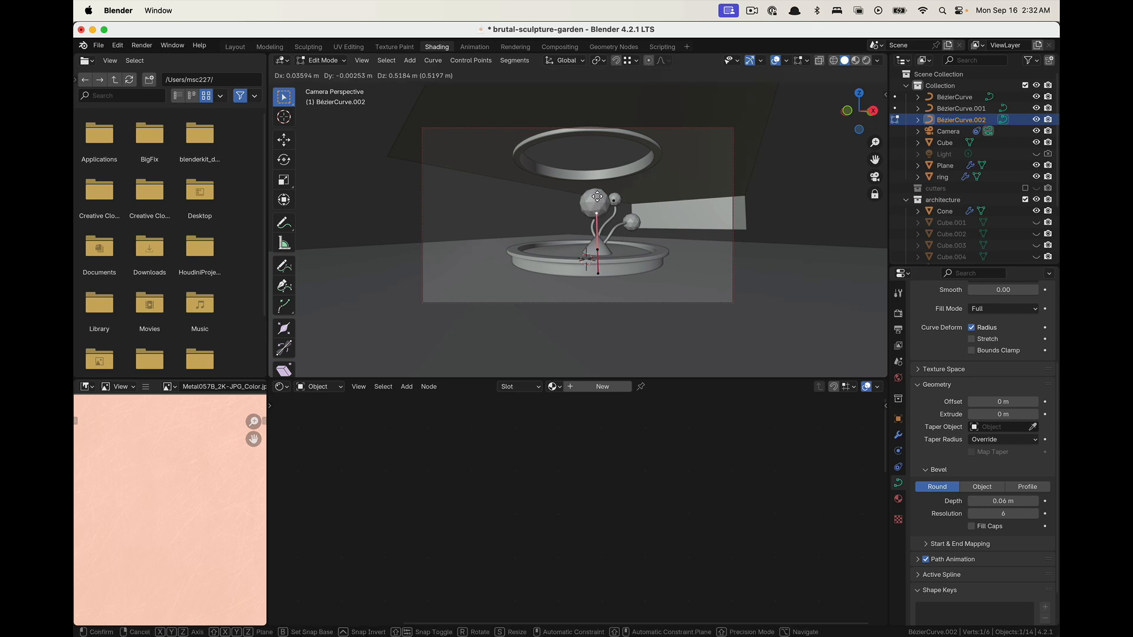
pyautogui.click(603, 192)
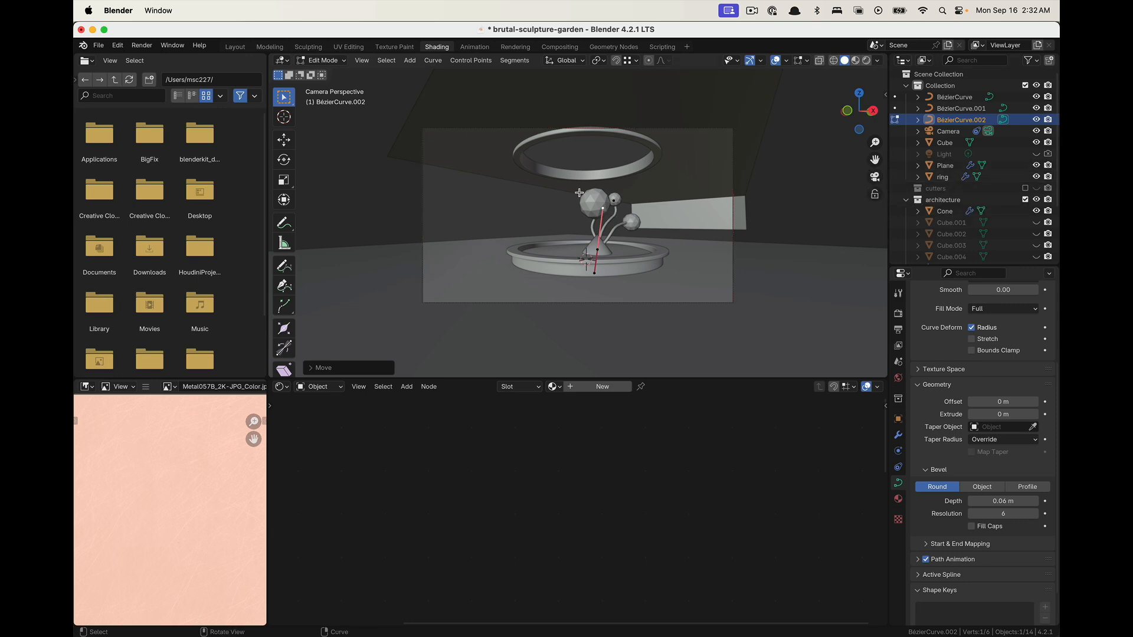
# From a side view, swing the base control point's upper handle out beyond the large sphere so the tube curves away from the cone
pyautogui.scroll(3, 579, 193)
pyautogui.scroll(2, 580, 193)
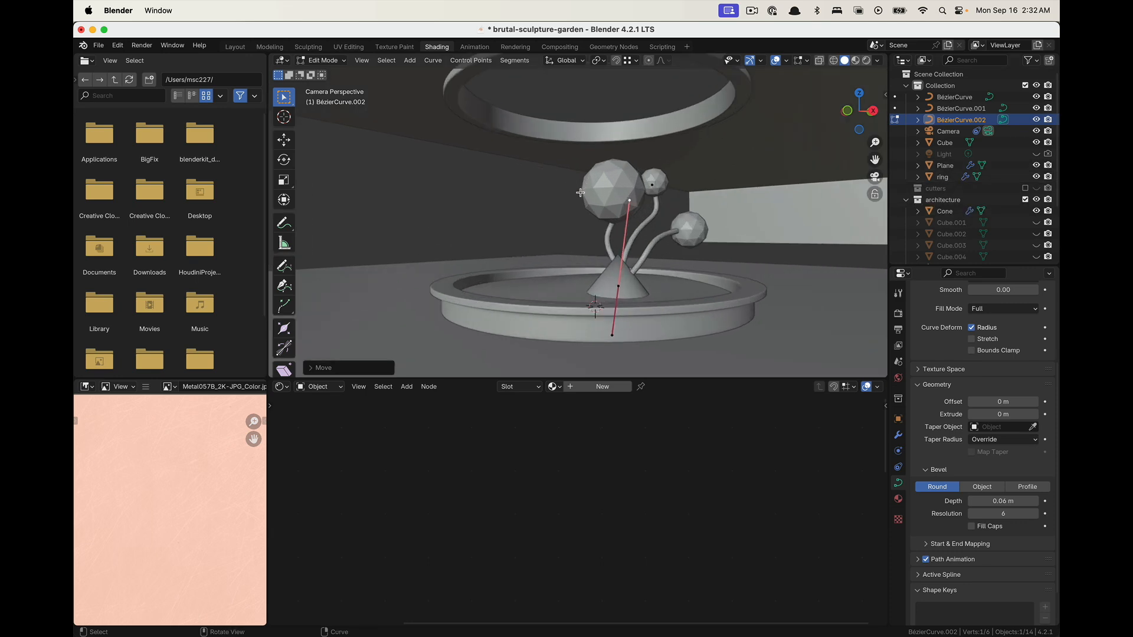
pyautogui.click(875, 177)
pyautogui.moveTo(713, 255); pyautogui.dragTo(614, 216, button='middle')
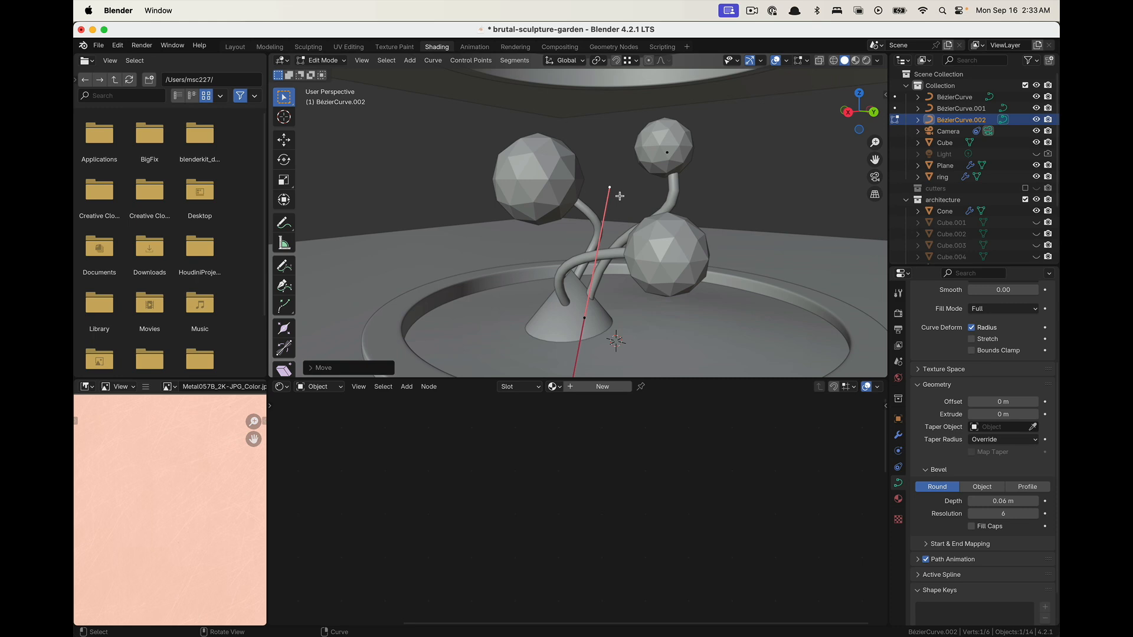
pyautogui.press('g')
pyautogui.click(462, 216)
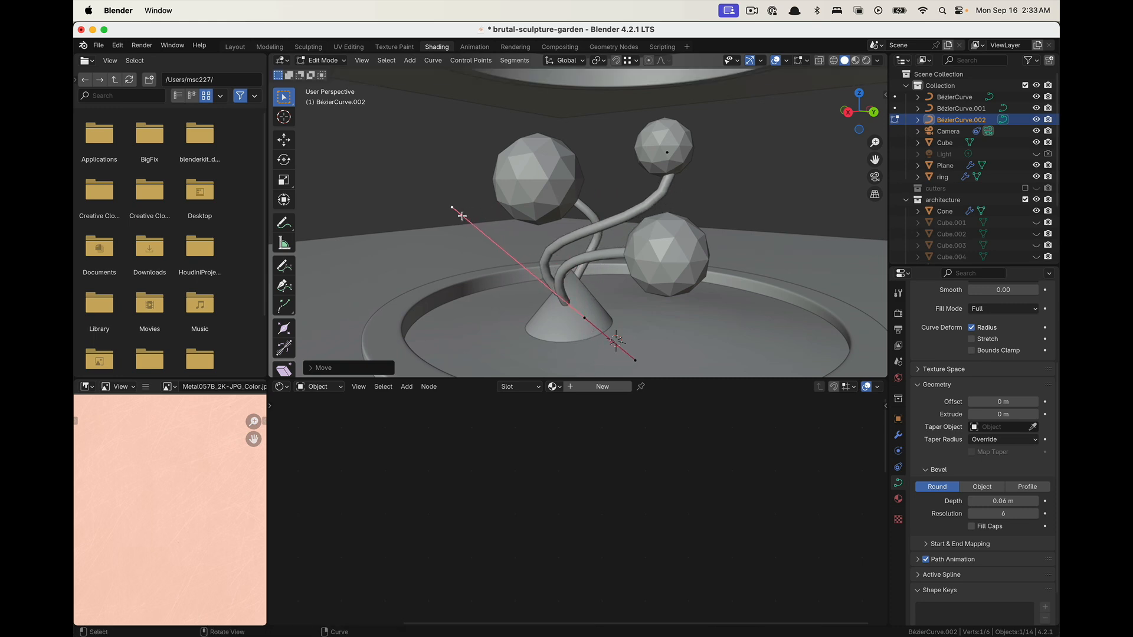
pyautogui.moveTo(462, 216)
pyautogui.mouseDown(button='middle')
pyautogui.moveTo(519, 262)
pyautogui.moveTo(567, 248)
pyautogui.moveTo(639, 188)
pyautogui.mouseUp(button='middle')
pyautogui.press('g')
pyautogui.click(535, 279)
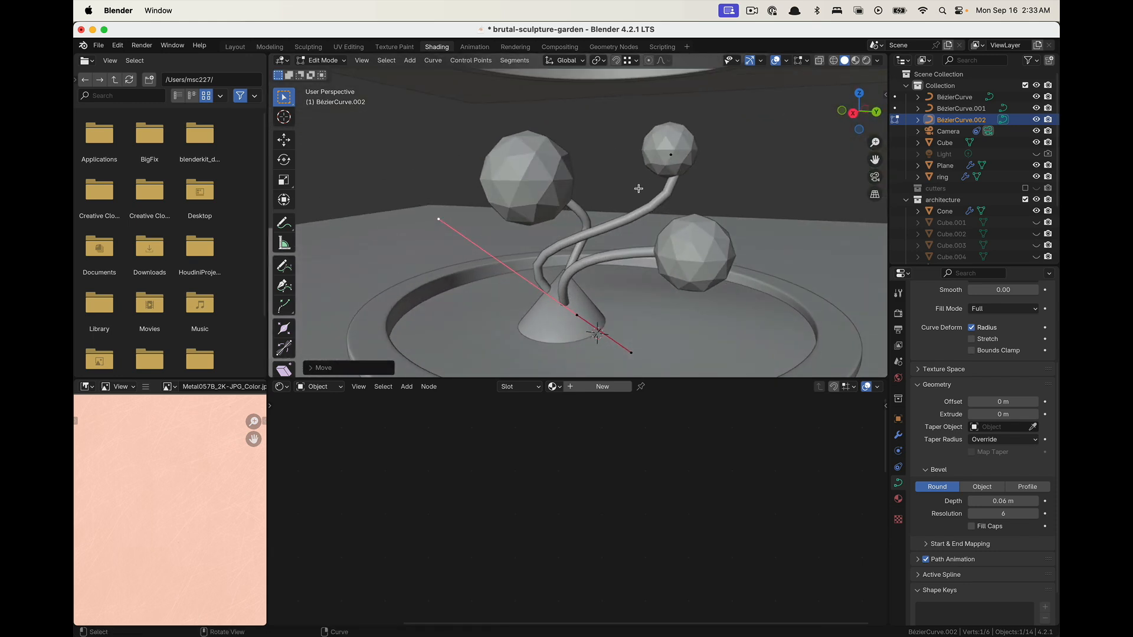
# Move the lower handle of the third tube's end control point out to the far edge of the lower small sphere
pyautogui.click(672, 156)
pyautogui.click(712, 251)
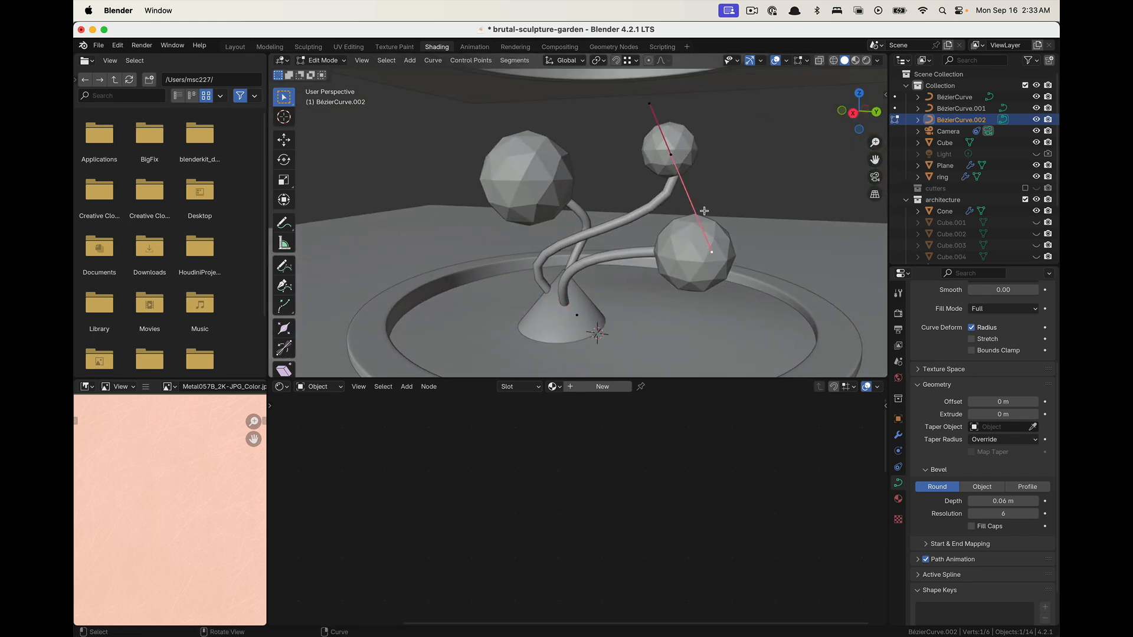
pyautogui.press('g')
pyautogui.click(714, 212)
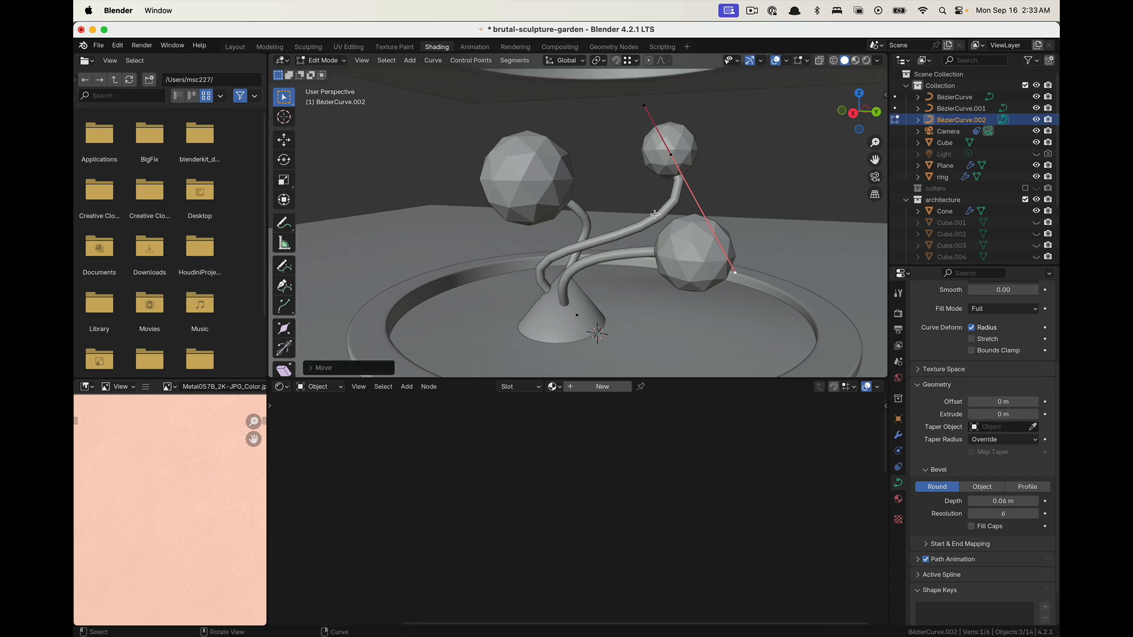
# Select all control points of the third tube, subdivide its segments twice, and leave Edit Mode
pyautogui.press('a')
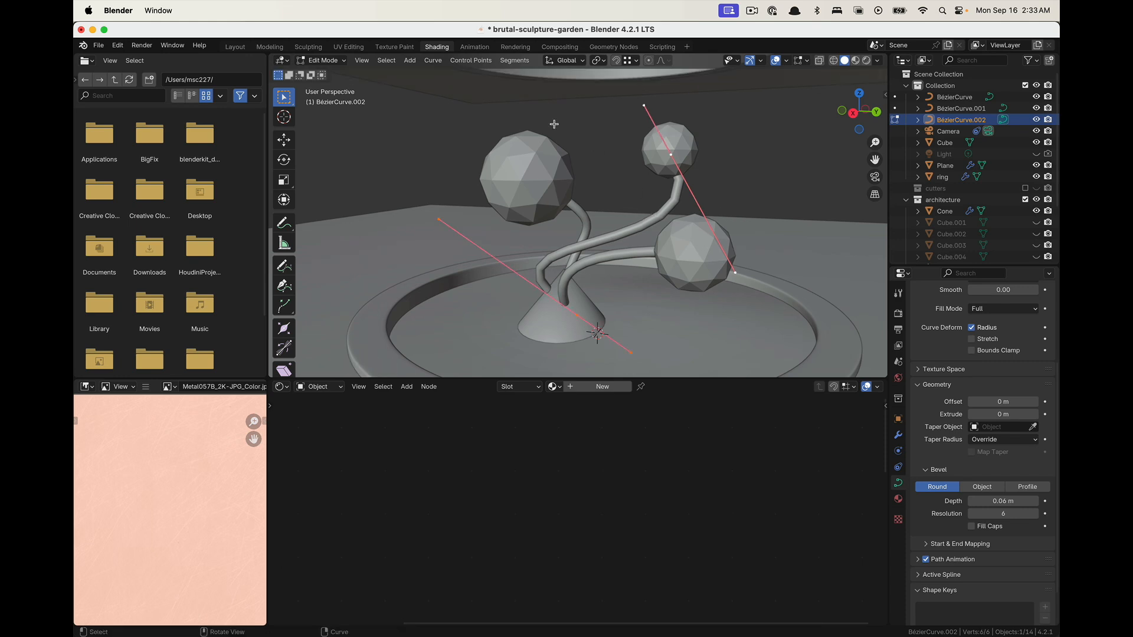
pyautogui.click(432, 62)
pyautogui.moveTo(458, 62)
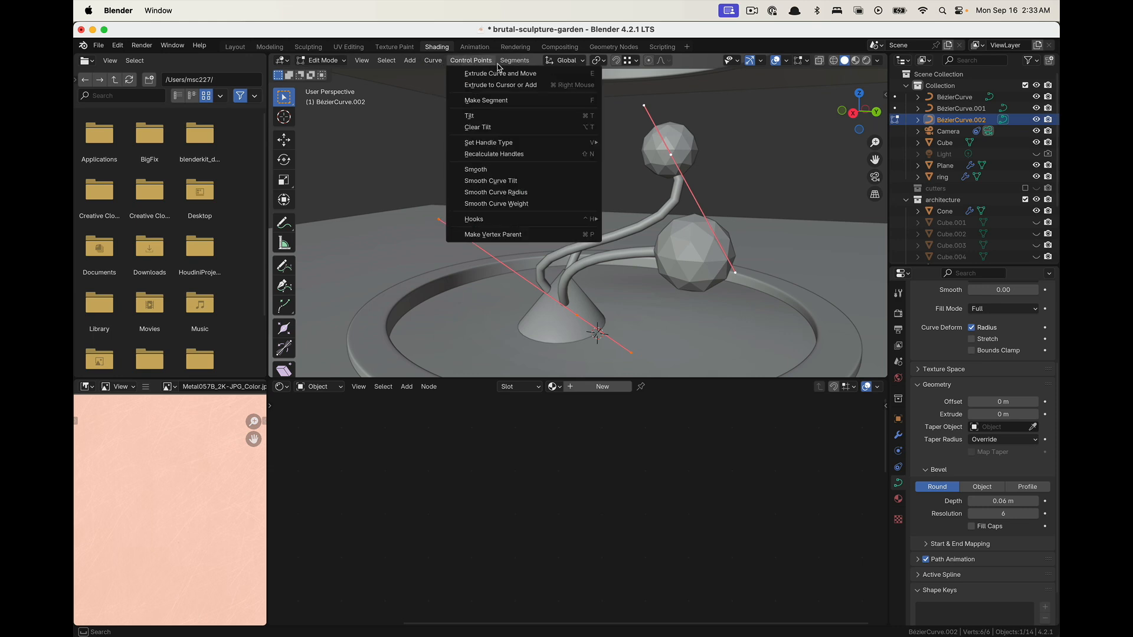
pyautogui.click(514, 72)
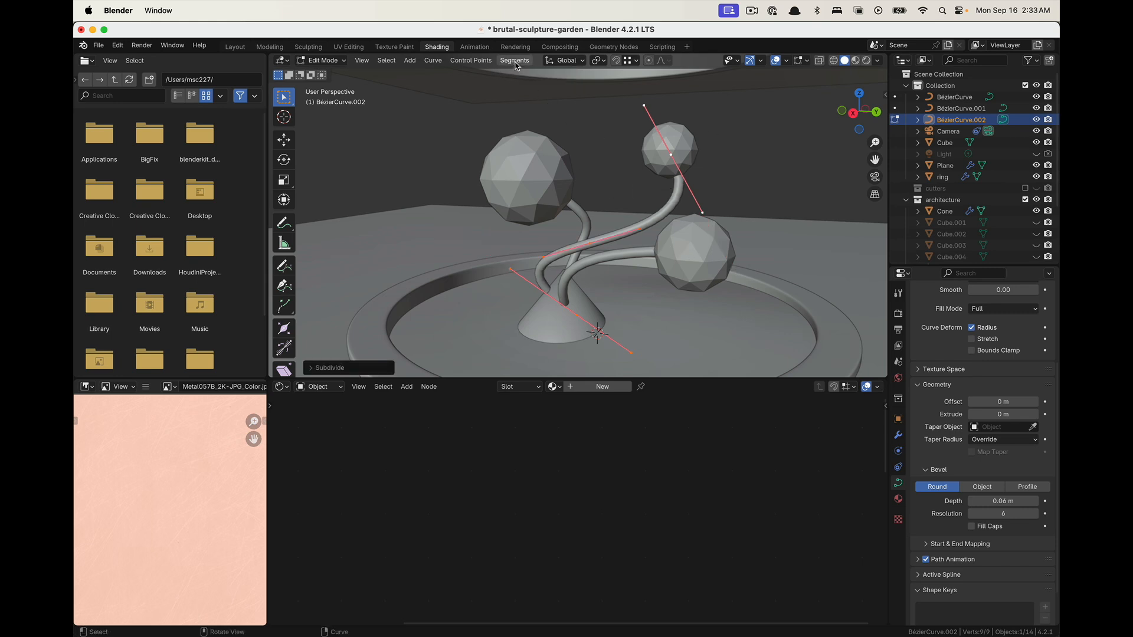
pyautogui.click(514, 61)
pyautogui.click(524, 74)
pyautogui.press('Tab')
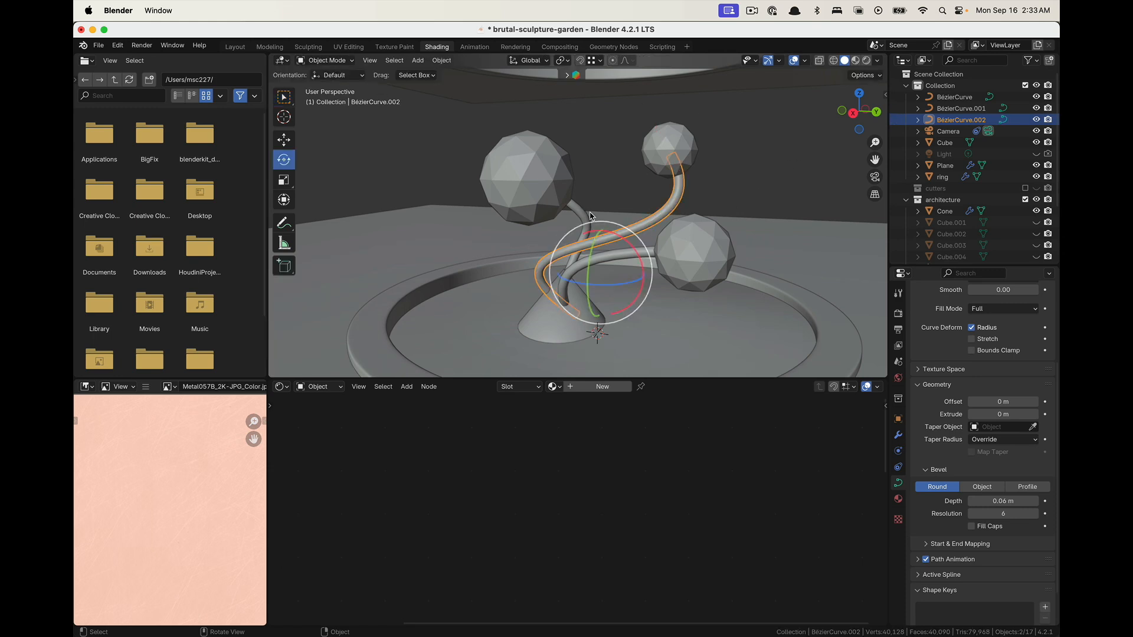
# Subdivide all segments of the original tube under the large sphere once, and leave Edit Mode
pyautogui.click(578, 211)
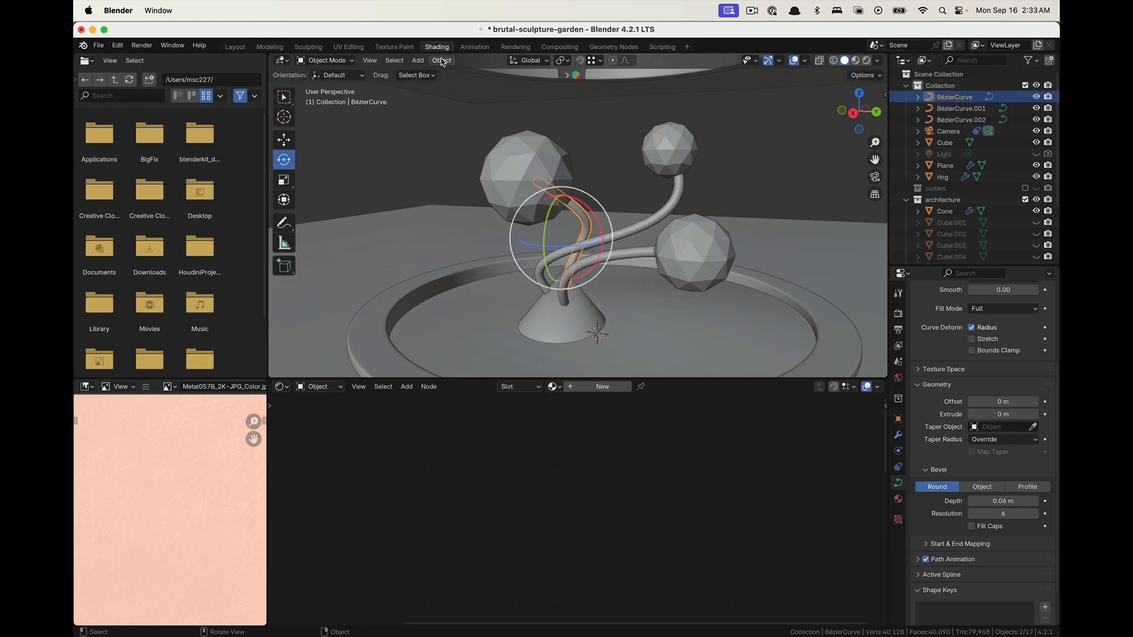
pyautogui.press('Tab')
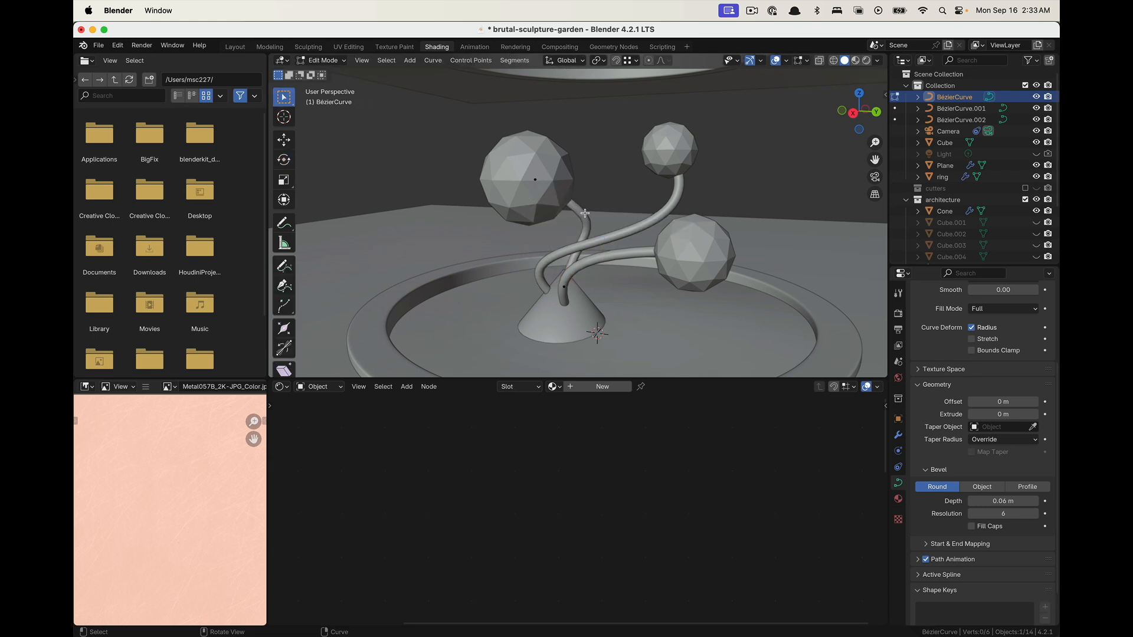
pyautogui.press('a')
pyautogui.press('Tab')
# Subdivide the segments of the tube leading to the lower small sphere once, leave Edit Mode and deselect everything
pyautogui.click(684, 259)
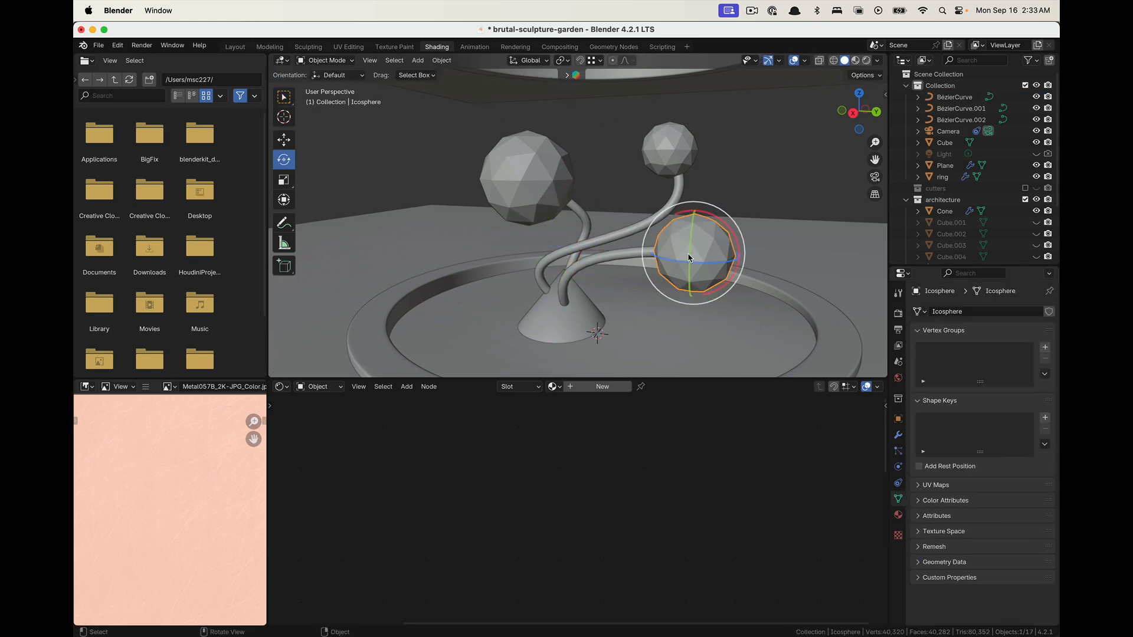
pyautogui.press('Tab')
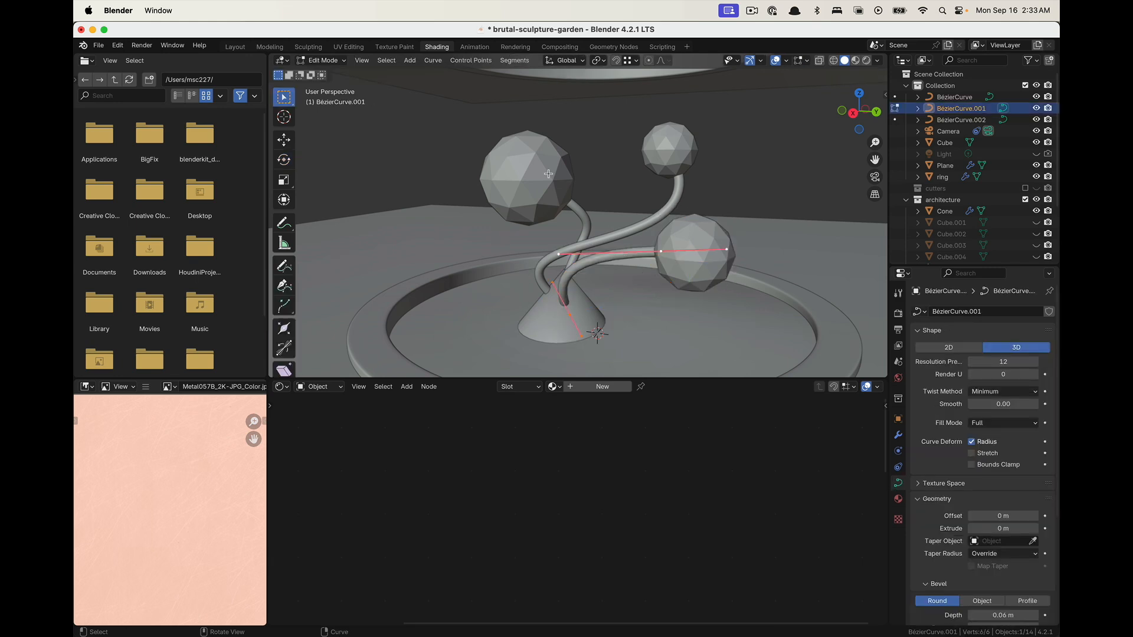
pyautogui.press('Tab')
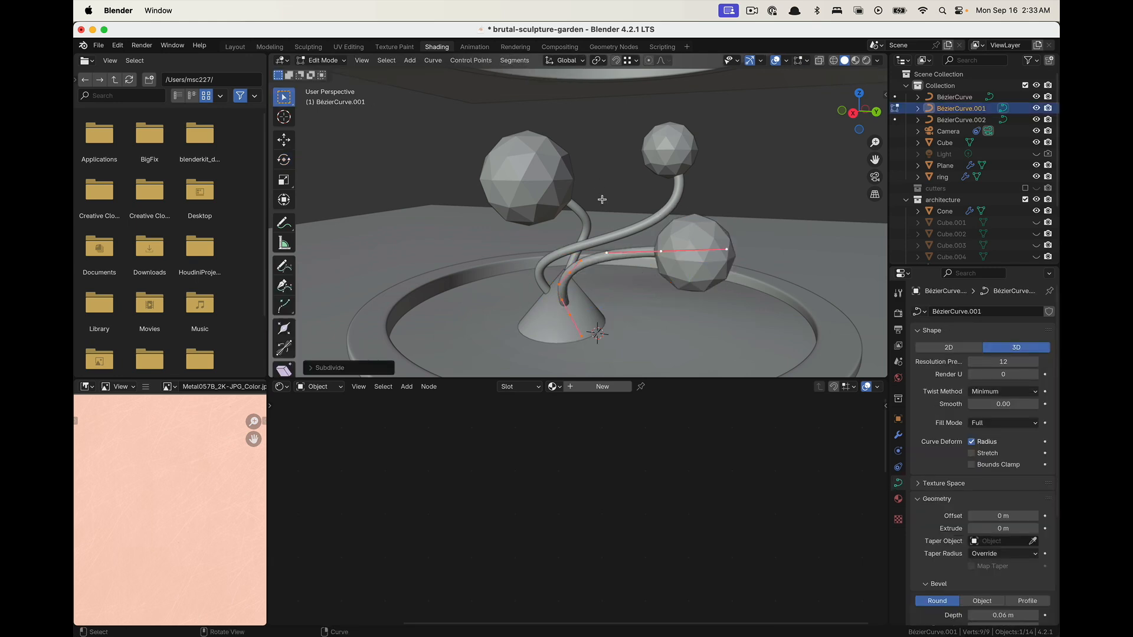
pyautogui.moveTo(463, 253); pyautogui.dragTo(695, 221, button='middle')
pyautogui.scroll(-2, 695, 221)
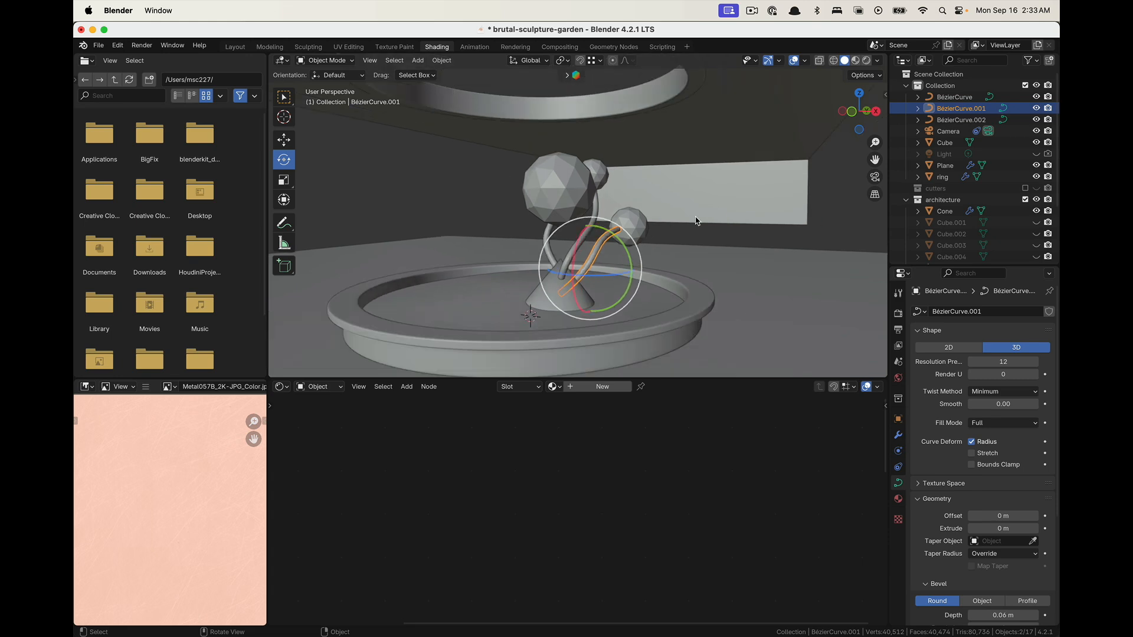
pyautogui.hotkey('alt', 'a')
# Compare the sculpture through the camera and from the free view, and select the large sphere
pyautogui.click(875, 176)
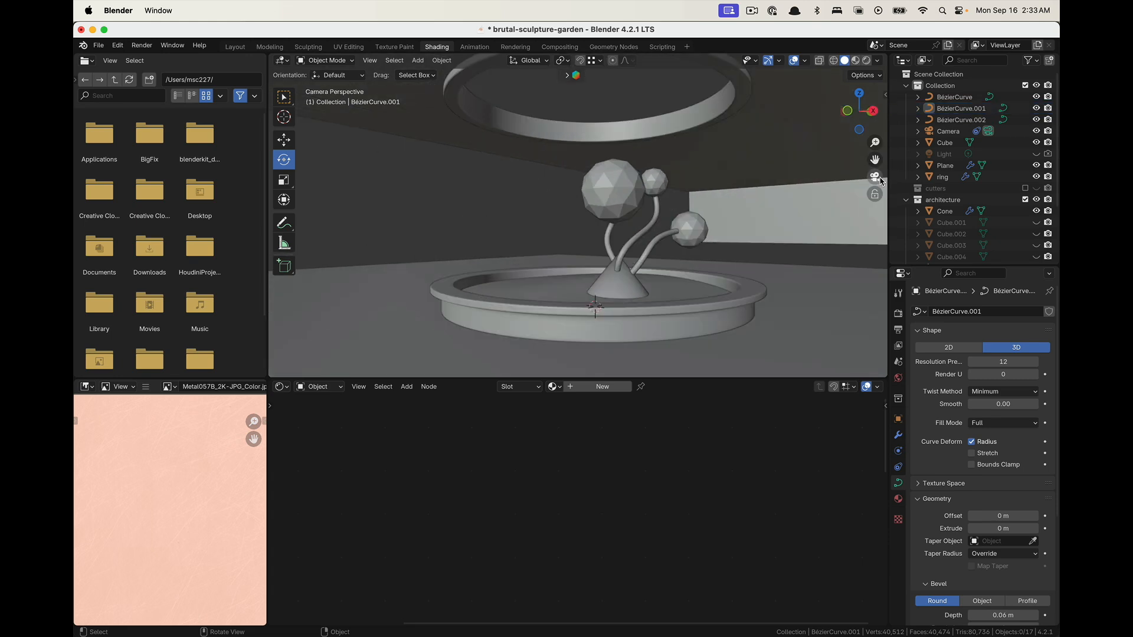
pyautogui.click(875, 177)
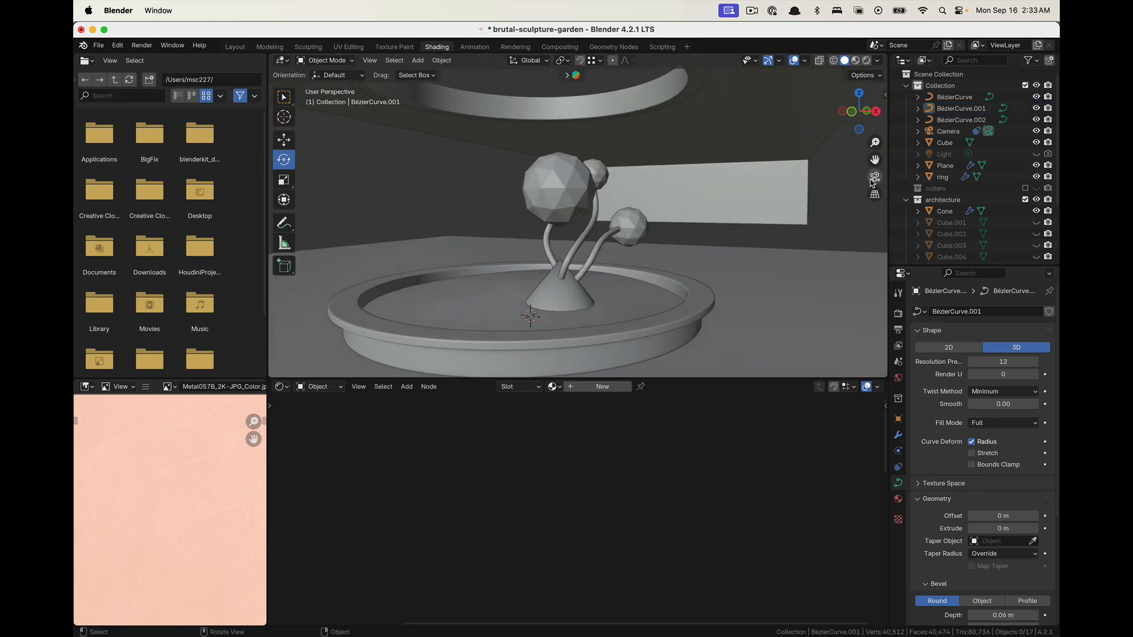
pyautogui.click(875, 177)
pyautogui.scroll(-3, 618, 214)
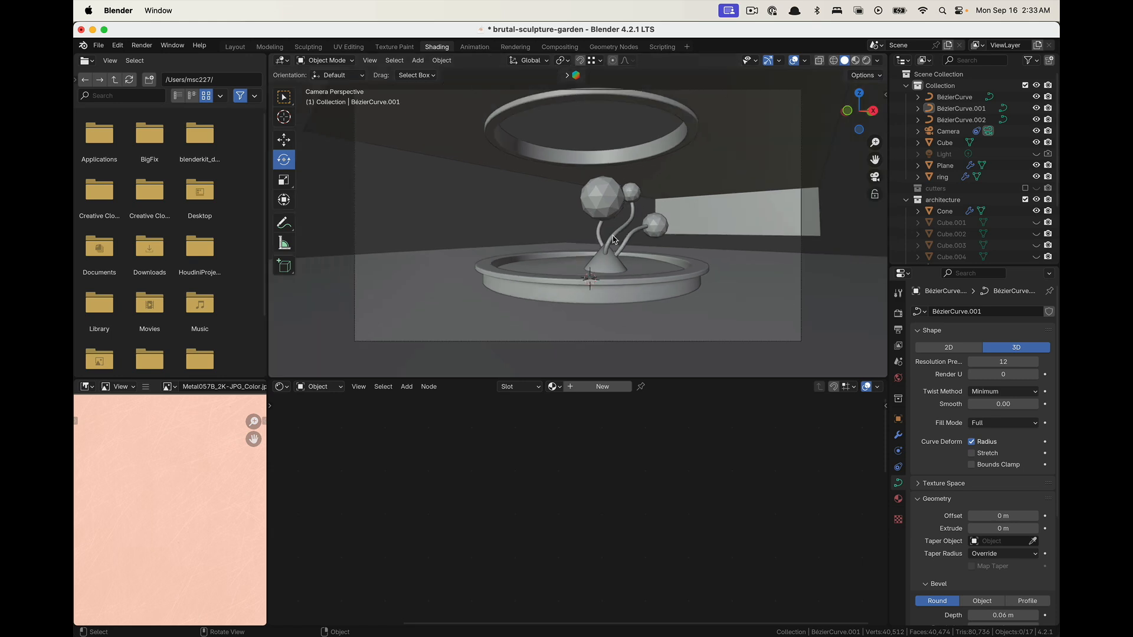
pyautogui.click(608, 204)
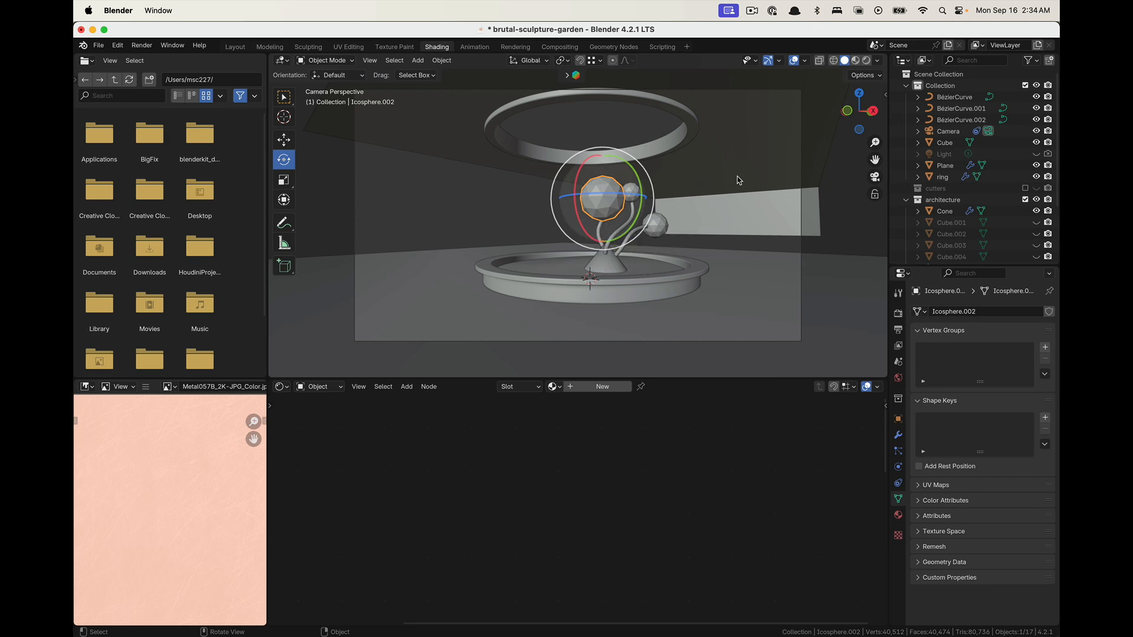
# Collapse the architecture collection in the scene hierarchy and add a new collection below it
pyautogui.click(906, 200)
pyautogui.rightClick(948, 219)
pyautogui.click(948, 216)
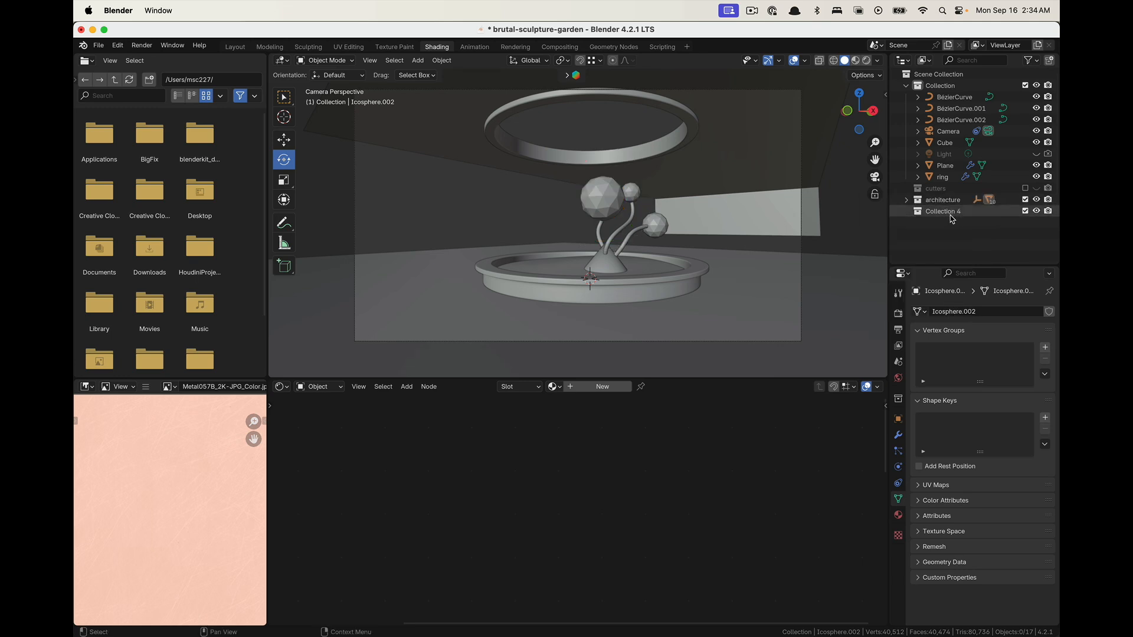
# Rename the new collection as plop art
pyautogui.doubleClick(951, 211)
pyautogui.write('plop art')
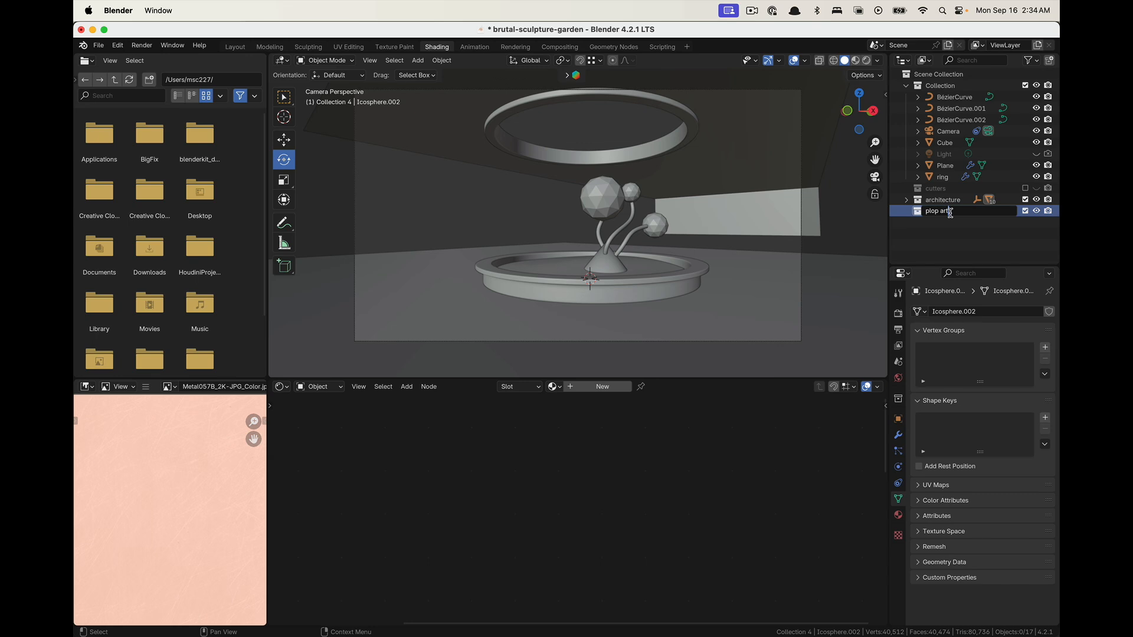
pyautogui.press('Return')
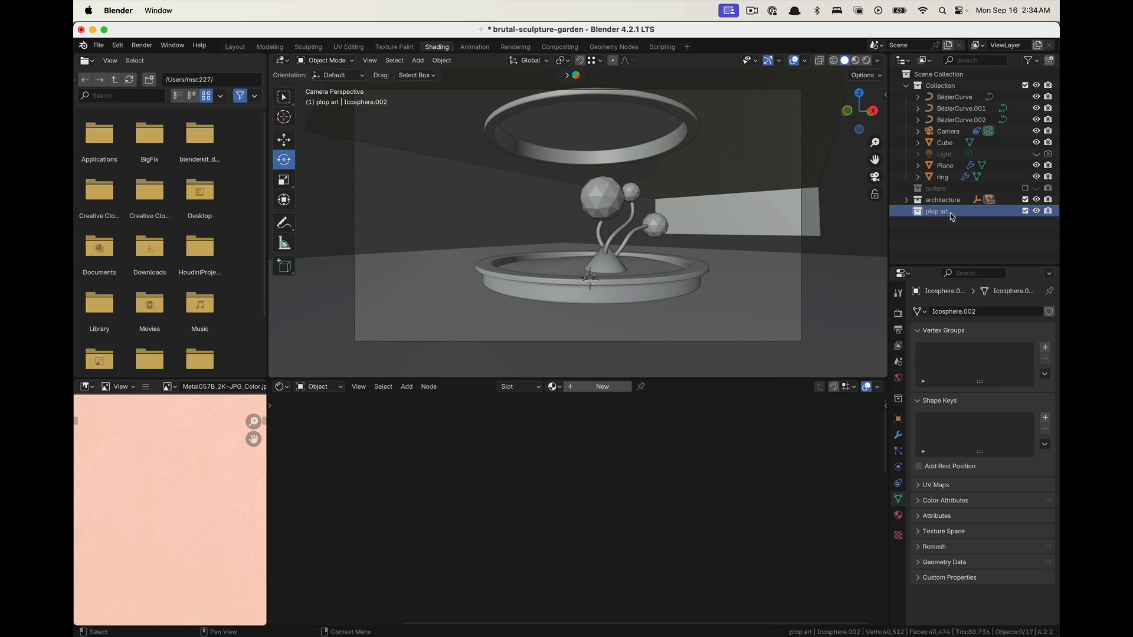
# Select the three curve tubes, the cone and the three spheres, and move them into the plop art collection
pyautogui.click(599, 233)
pyautogui.keyDown('shift'); pyautogui.click(618, 232); pyautogui.keyUp('shift')
pyautogui.keyDown('shift'); pyautogui.click(634, 231); pyautogui.keyUp('shift')
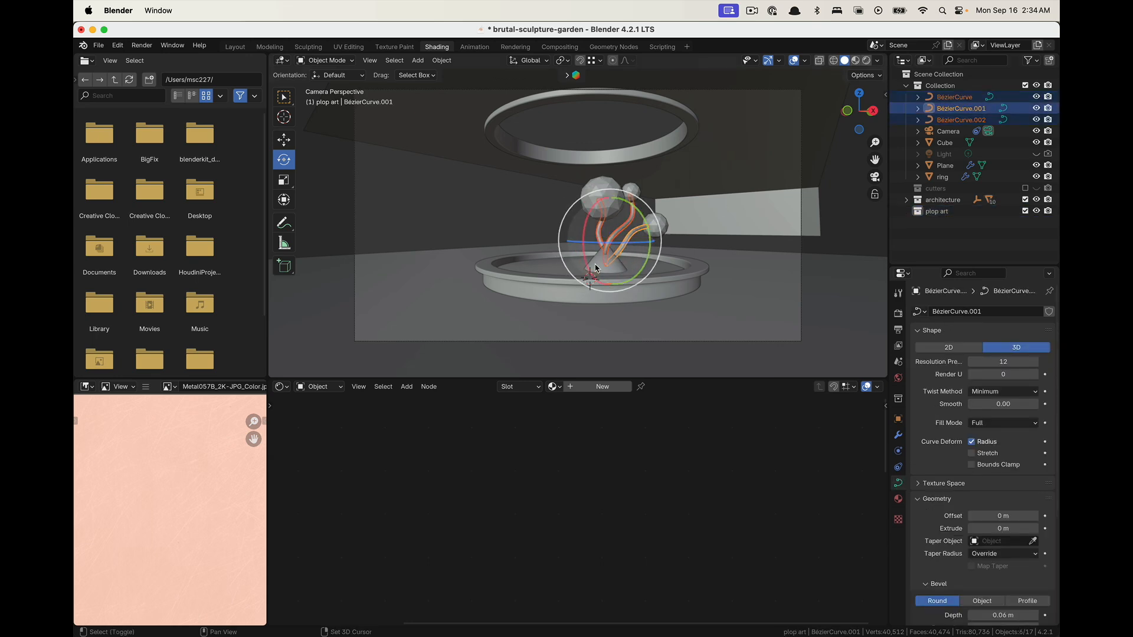
pyautogui.keyDown('shift'); pyautogui.click(604, 265); pyautogui.keyUp('shift')
pyautogui.keyDown('shift'); pyautogui.click(600, 187); pyautogui.keyUp('shift')
pyautogui.keyDown('shift'); pyautogui.click(635, 189); pyautogui.keyUp('shift')
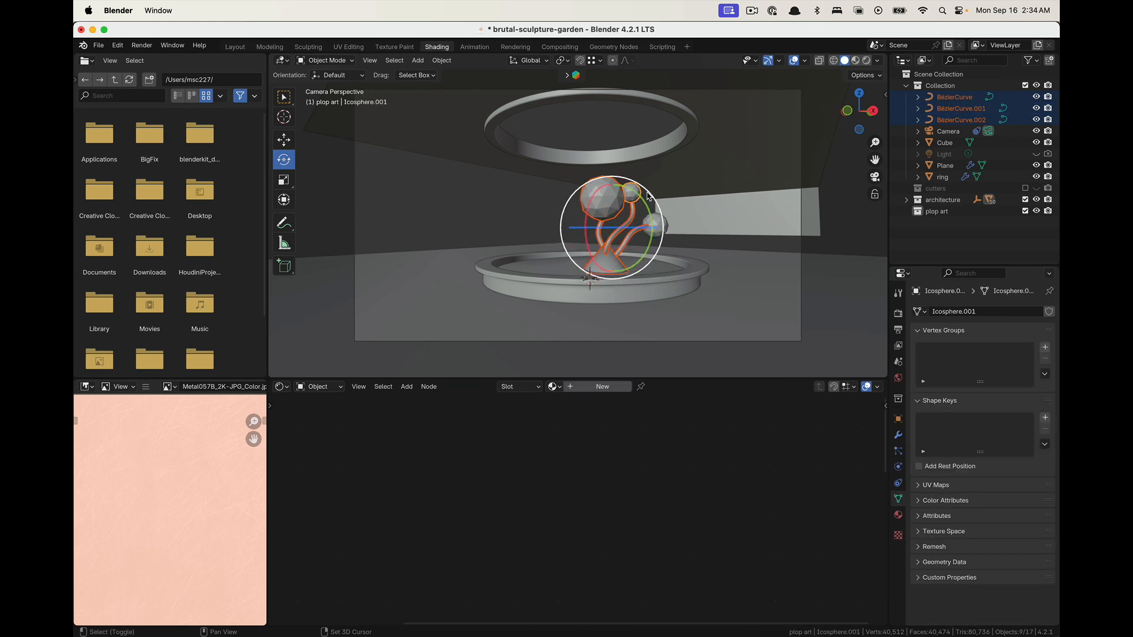
pyautogui.keyDown('shift'); pyautogui.click(659, 226); pyautogui.keyUp('shift')
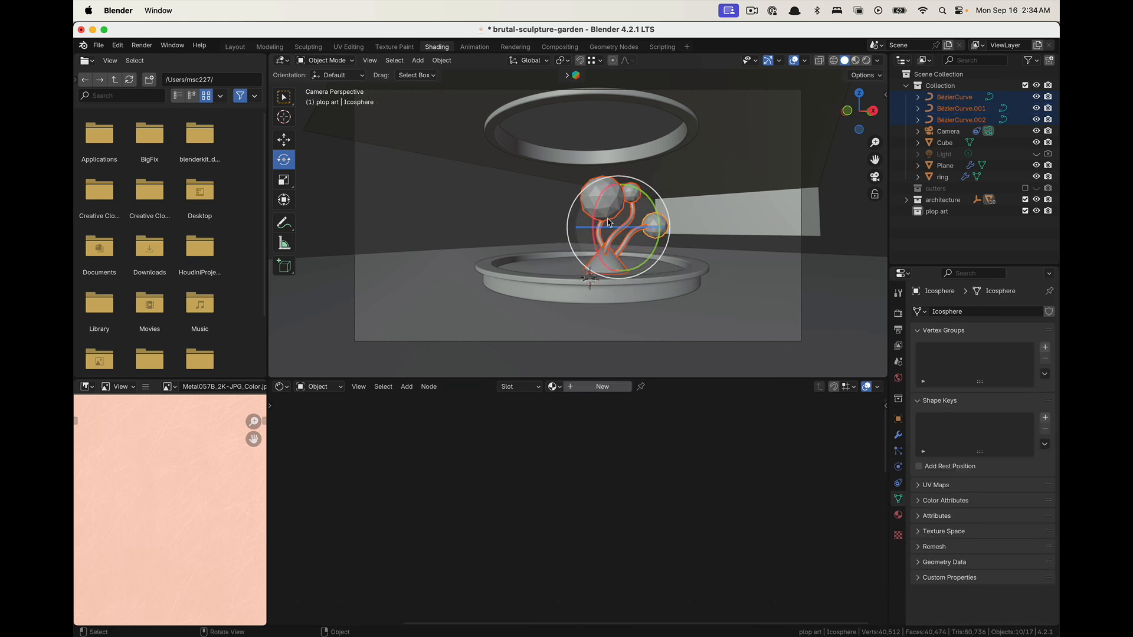
pyautogui.moveTo(990, 124); pyautogui.dragTo(938, 210)
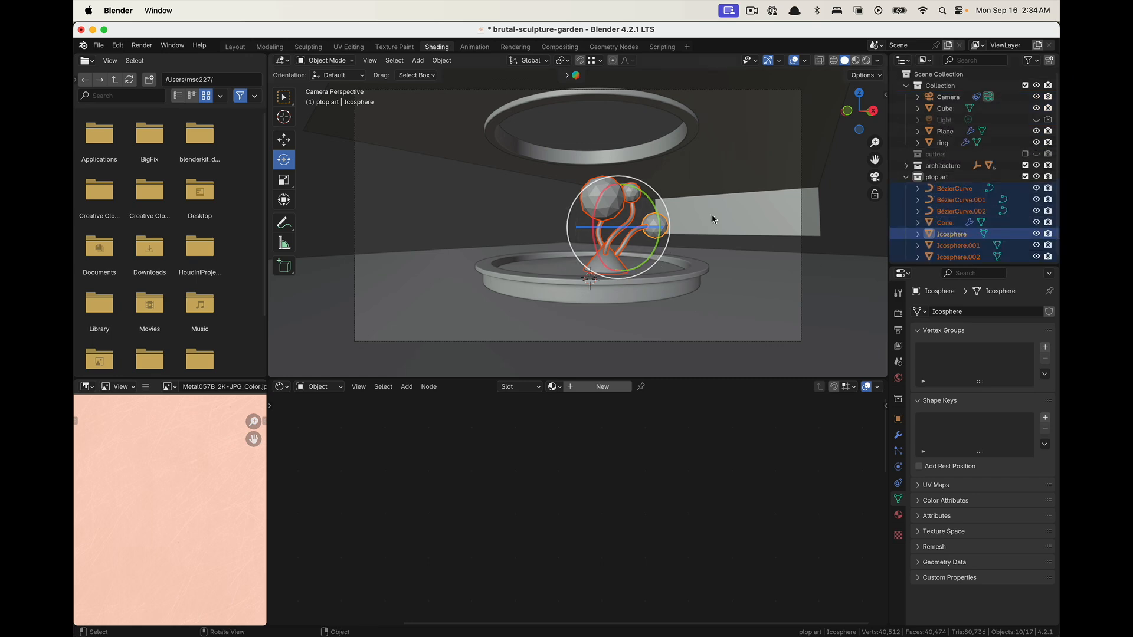
# Reposition the whole sculpture at the centre of the round basin, return to the camera view and deselect everything
pyautogui.press('g')
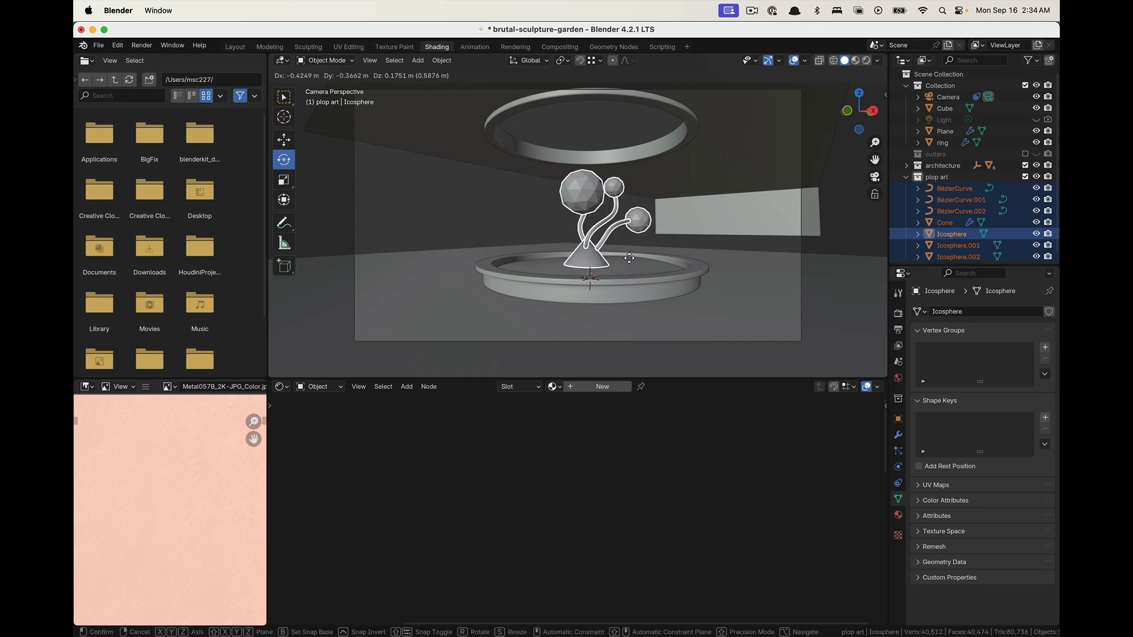
pyautogui.click(636, 264)
pyautogui.click(876, 178)
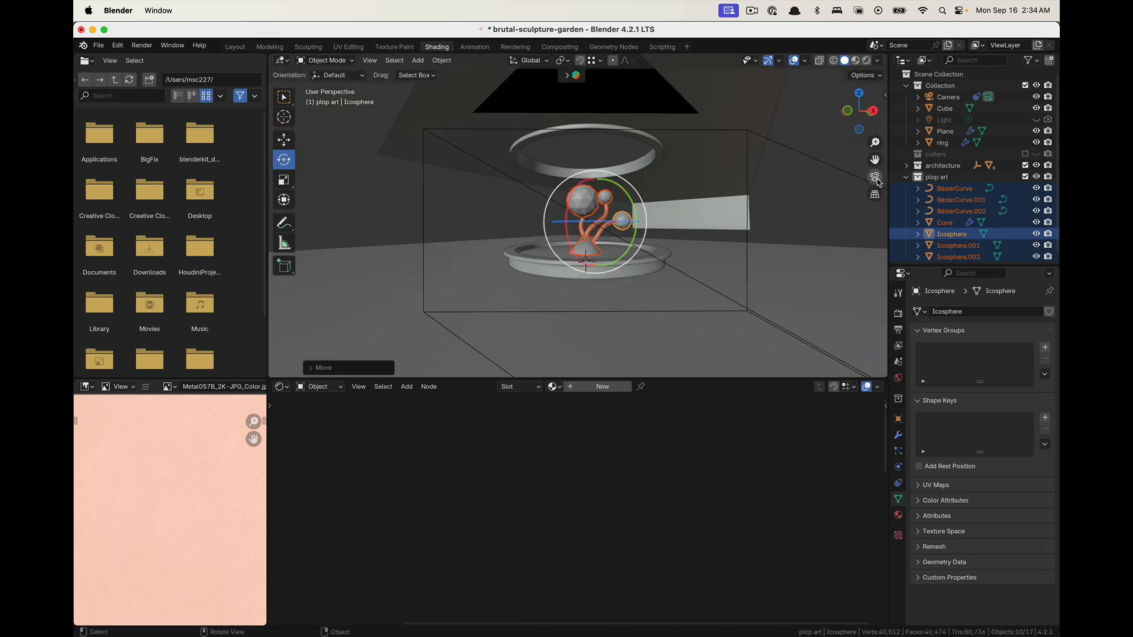
pyautogui.scroll(4, 663, 255)
pyautogui.moveTo(663, 256); pyautogui.dragTo(574, 285, button='middle')
pyautogui.press('g')
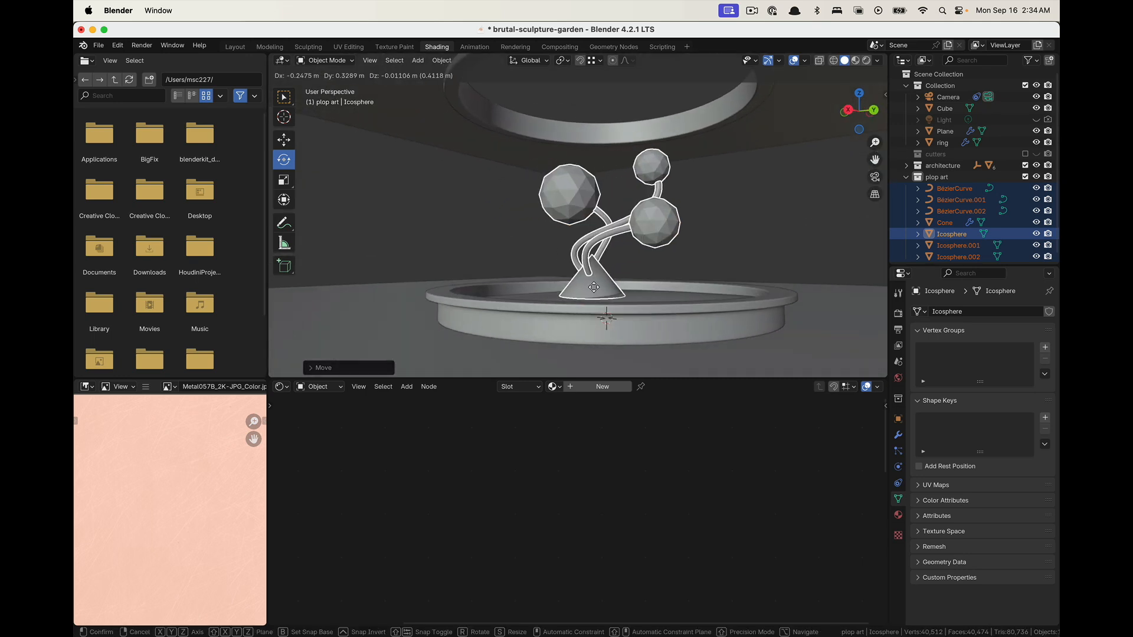
pyautogui.click(609, 293)
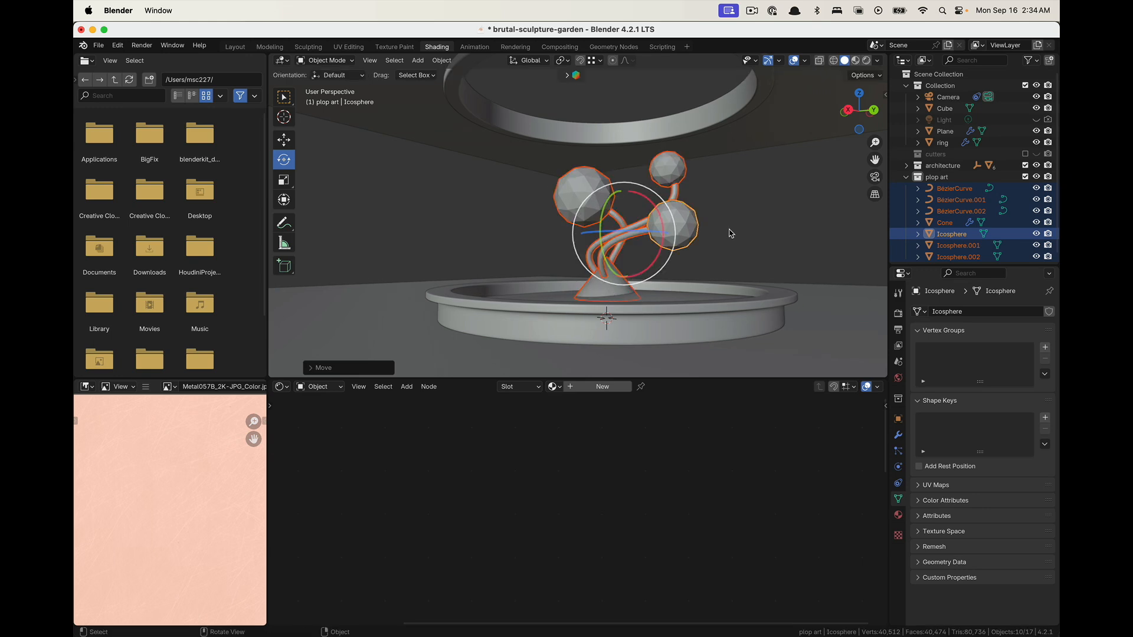
pyautogui.click(875, 177)
pyautogui.hotkey('alt', 'a')
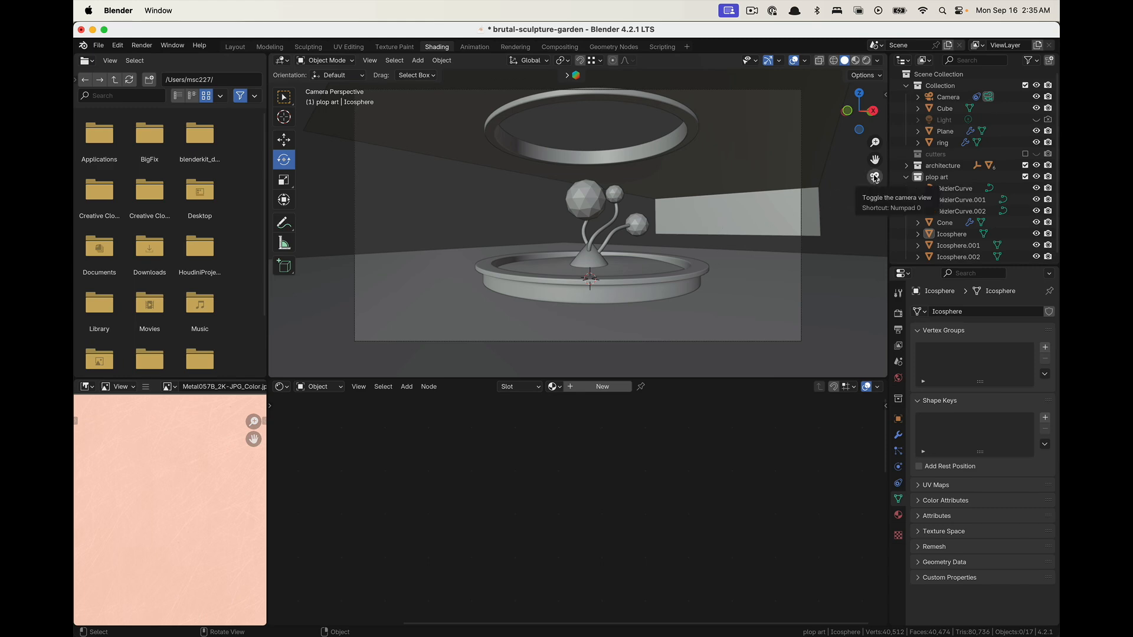
# Switch the viewport to rendered shading, link the cone's copper material to the three curve tubes and deselect everything
pyautogui.click(866, 61)
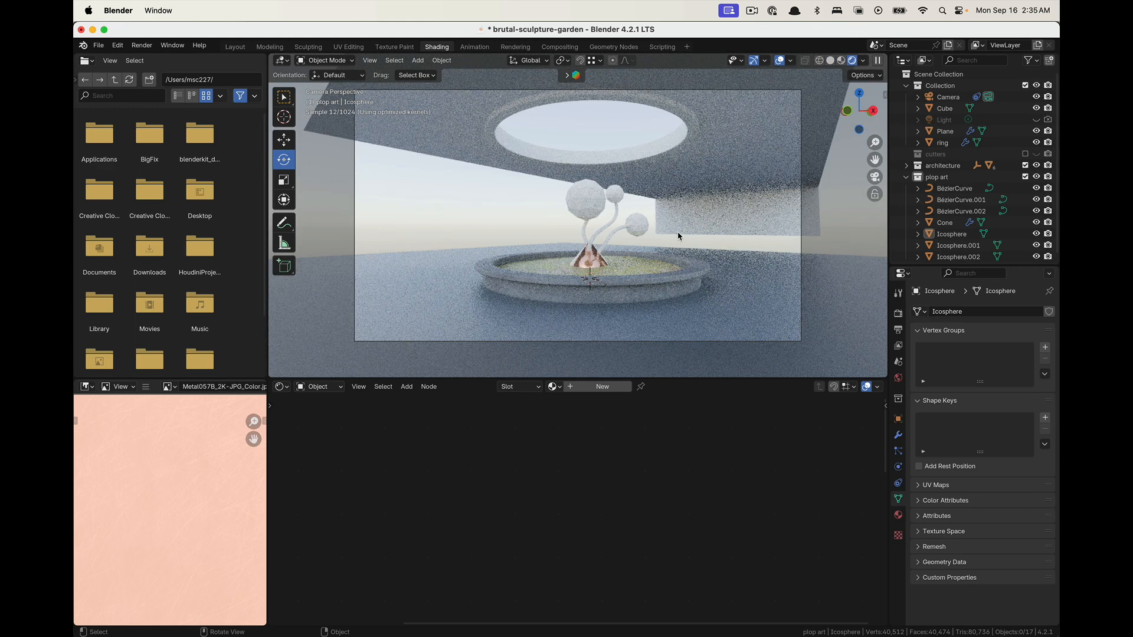
pyautogui.click(588, 233)
pyautogui.keyDown('shift'); pyautogui.click(616, 218); pyautogui.keyUp('shift')
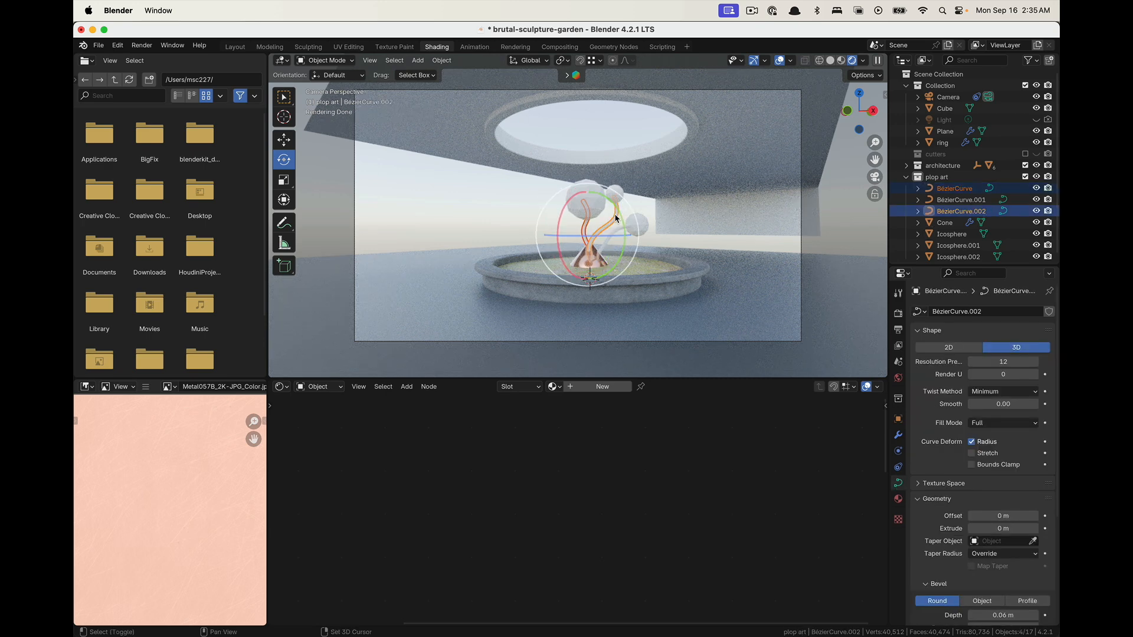
pyautogui.keyDown('shift'); pyautogui.click(614, 235); pyautogui.keyUp('shift')
pyautogui.keyDown('shift'); pyautogui.click(588, 269); pyautogui.keyUp('shift')
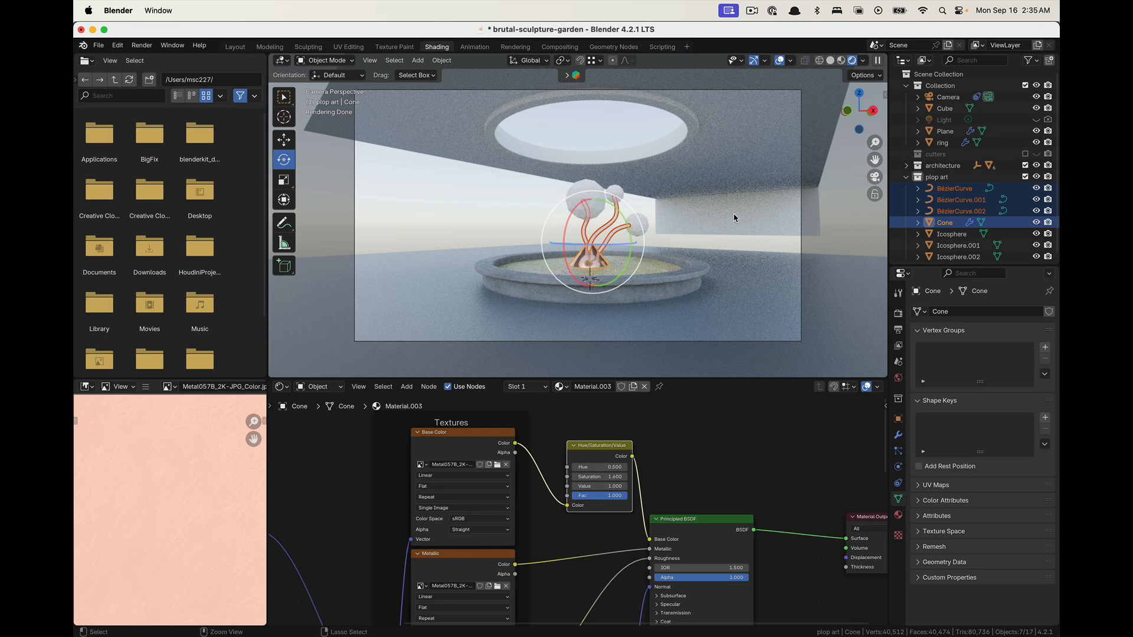
pyautogui.hotkey('ctrl', 'l')
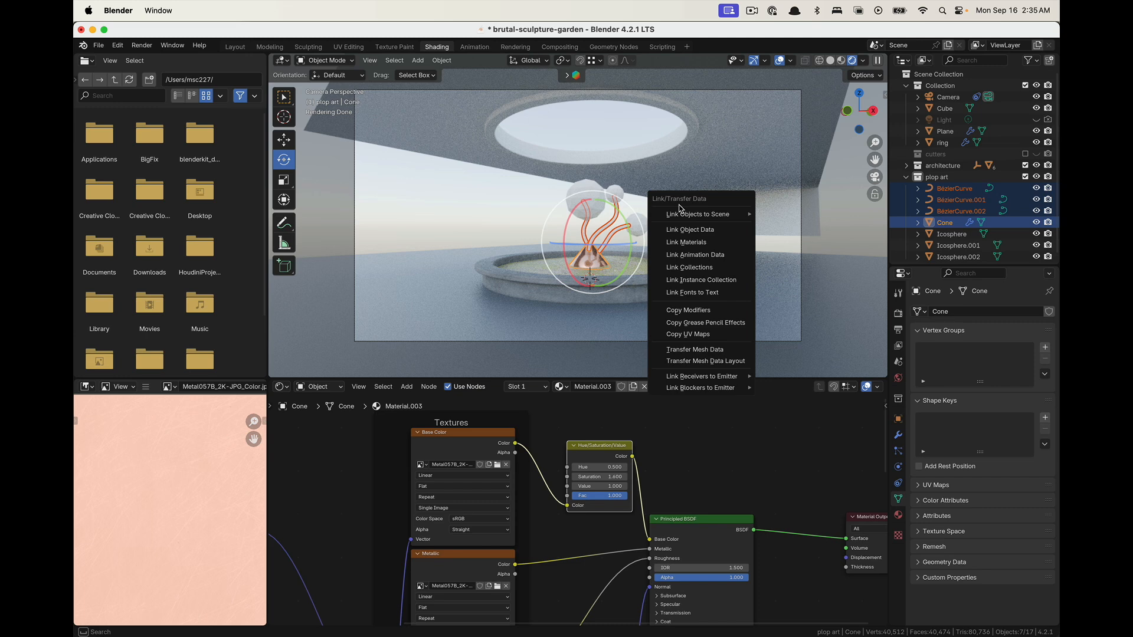
pyautogui.click(685, 243)
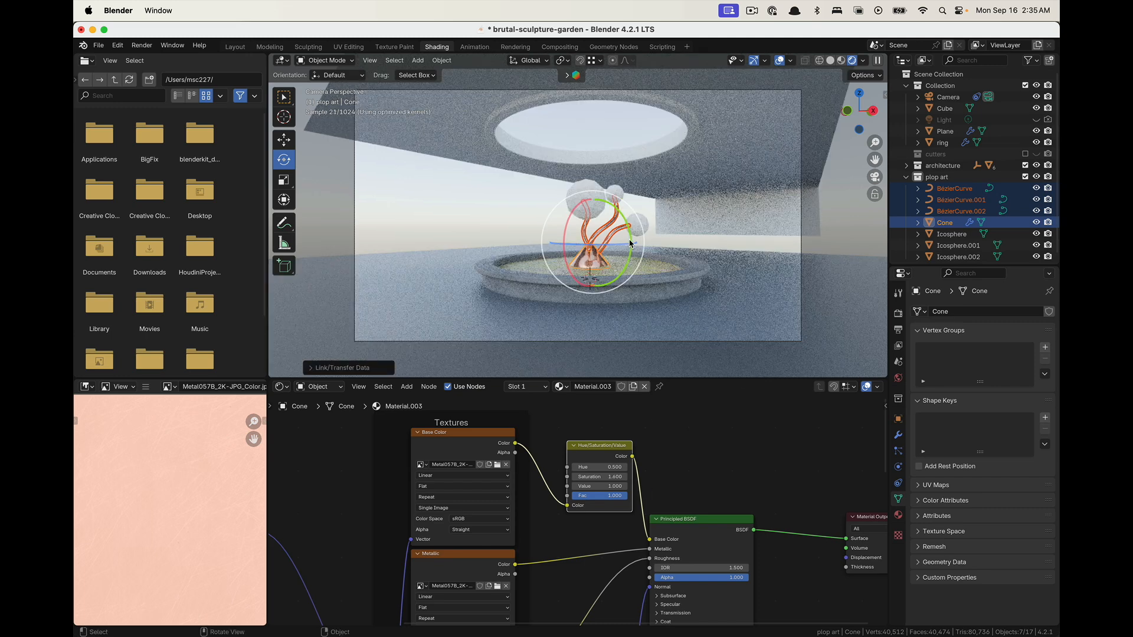
pyautogui.click(611, 280)
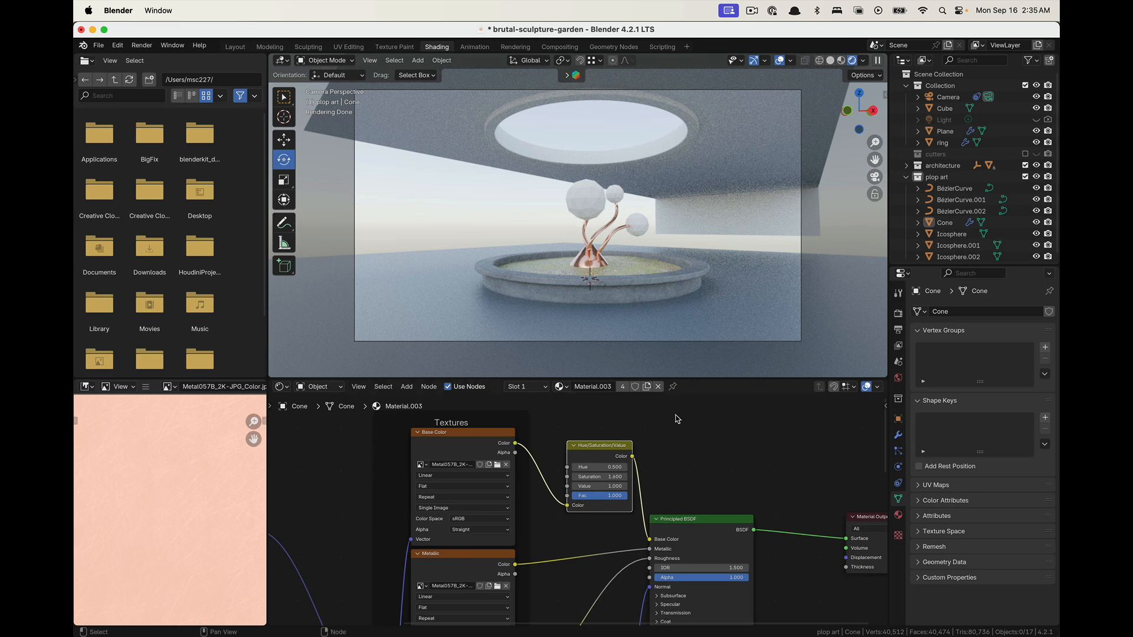
# Darken the copper material by setting the Value of its Hue/Saturation/Value node to 0.500
pyautogui.moveTo(681, 501); pyautogui.dragTo(688, 477, button='middle')
pyautogui.scroll(3, 603, 469)
pyautogui.moveTo(603, 470); pyautogui.dragTo(612, 460, button='middle')
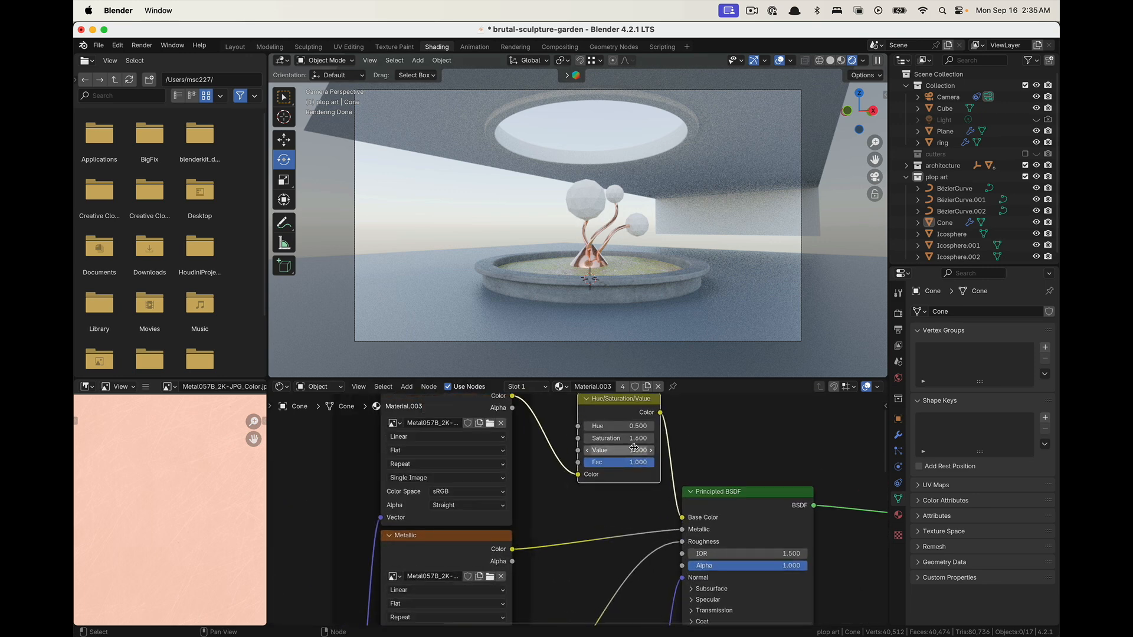
pyautogui.keyDown('shift'); pyautogui.moveTo(633, 448); pyautogui.dragTo(573, 448); pyautogui.keyUp('shift')
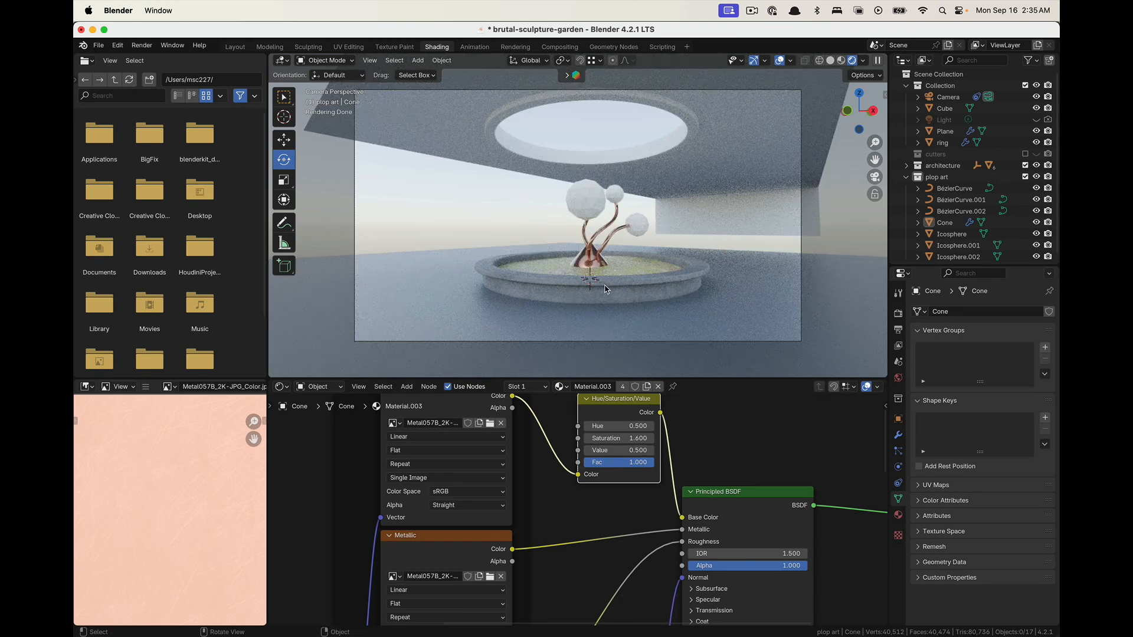
# Give the large sphere a new material with a pinkish-red base colour of hue 0.980 and saturation 0.974
pyautogui.click(587, 192)
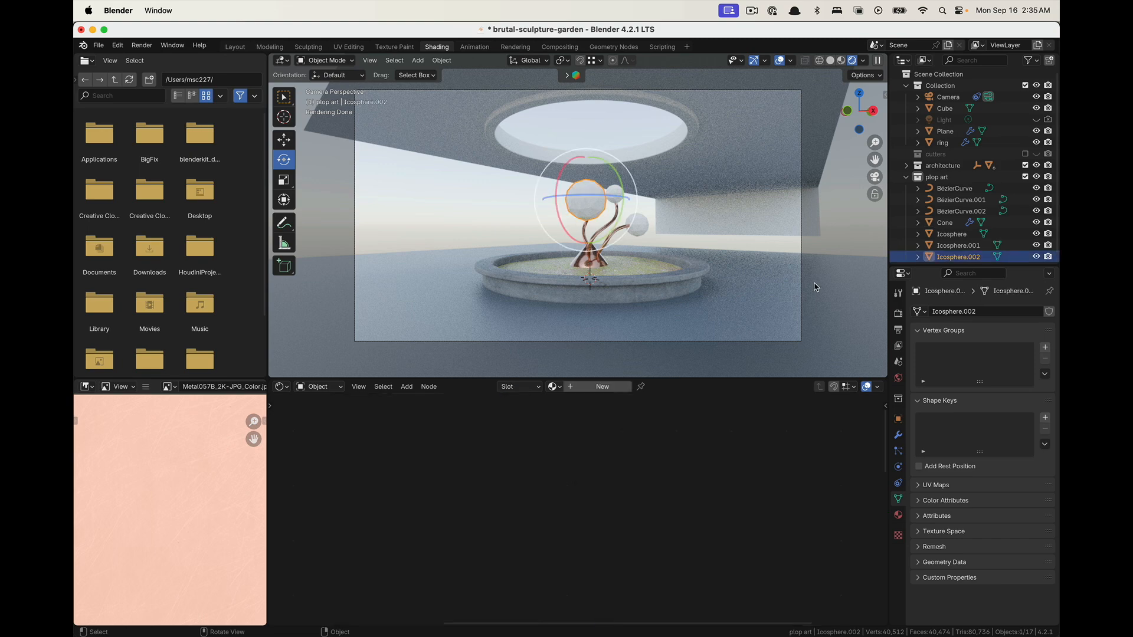
pyautogui.click(897, 516)
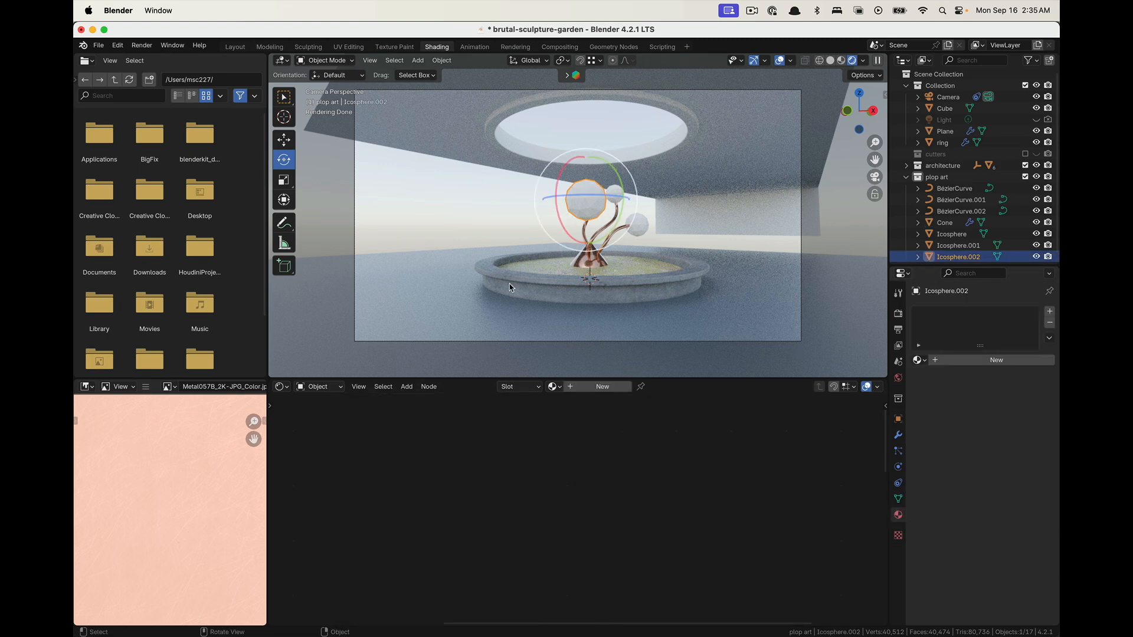
pyautogui.click(996, 360)
pyautogui.click(1023, 434)
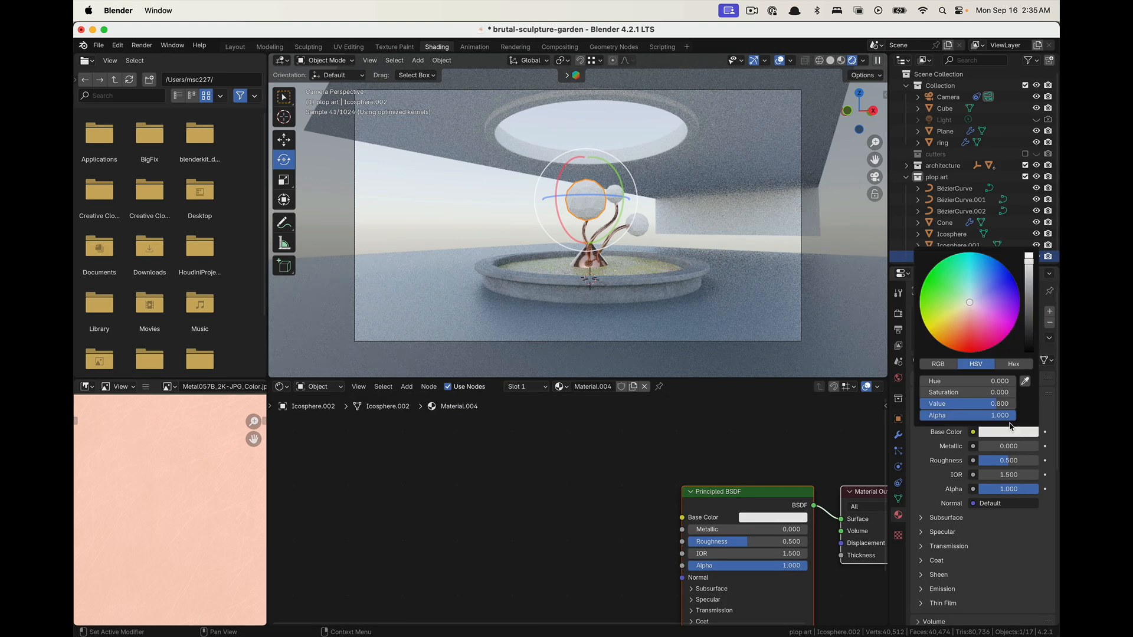
pyautogui.click(965, 331)
pyautogui.moveTo(965, 331); pyautogui.dragTo(981, 343)
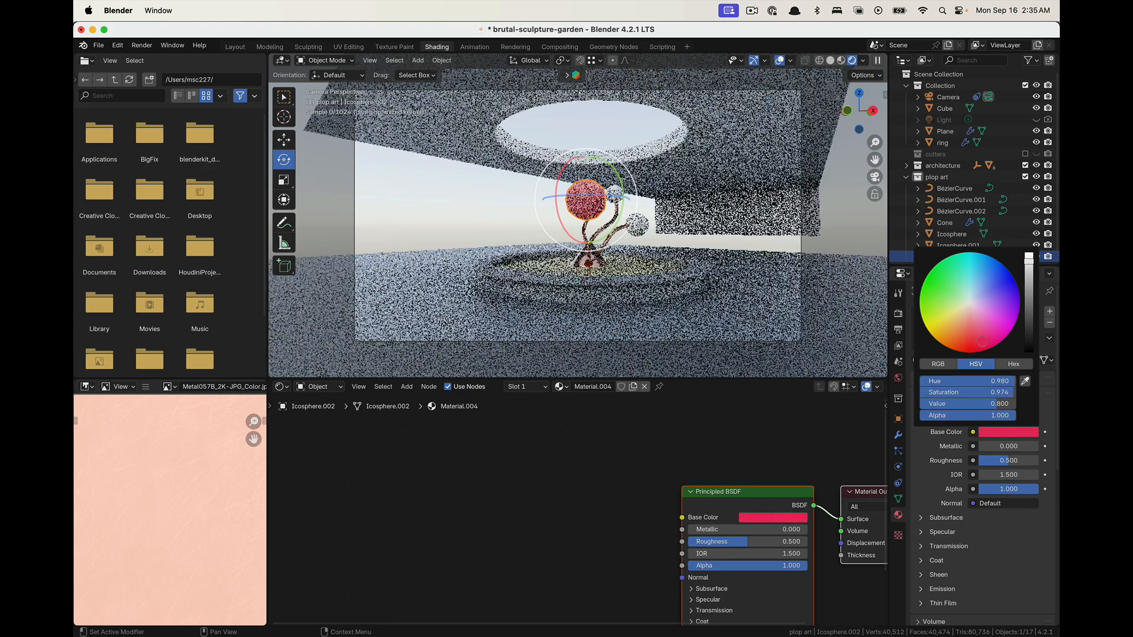
# Set the roughness of the large sphere's material to 0.085
pyautogui.moveTo(1000, 449)
pyautogui.mouseDown()
pyautogui.moveTo(1061, 449)
pyautogui.moveTo(1000, 449)
pyautogui.moveTo(989, 463)
pyautogui.mouseUp()
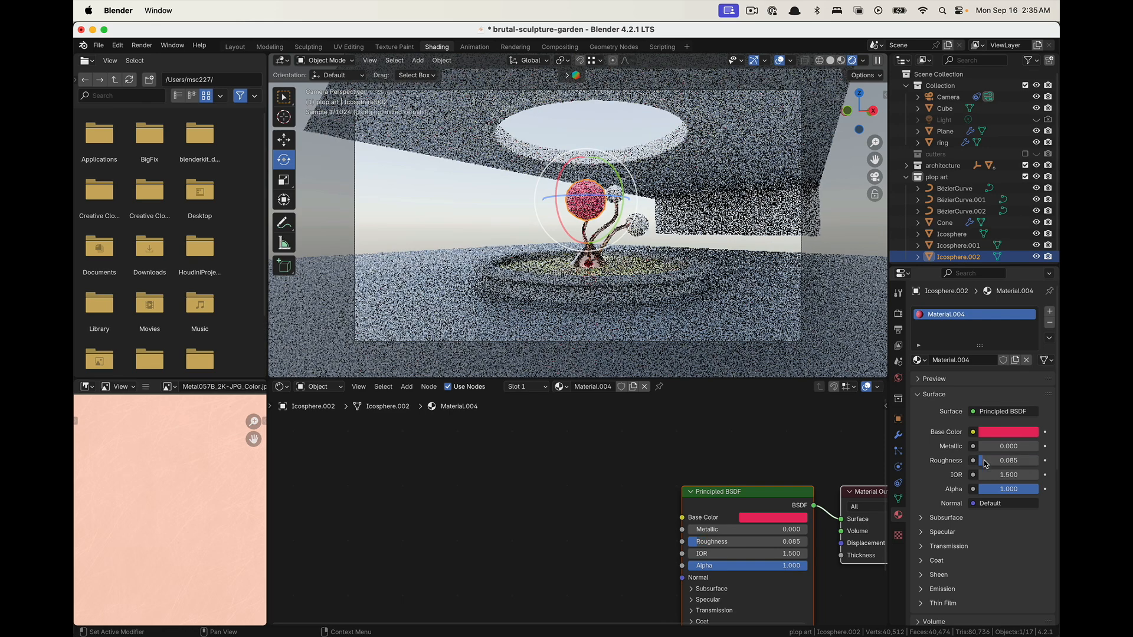
pyautogui.click(1008, 432)
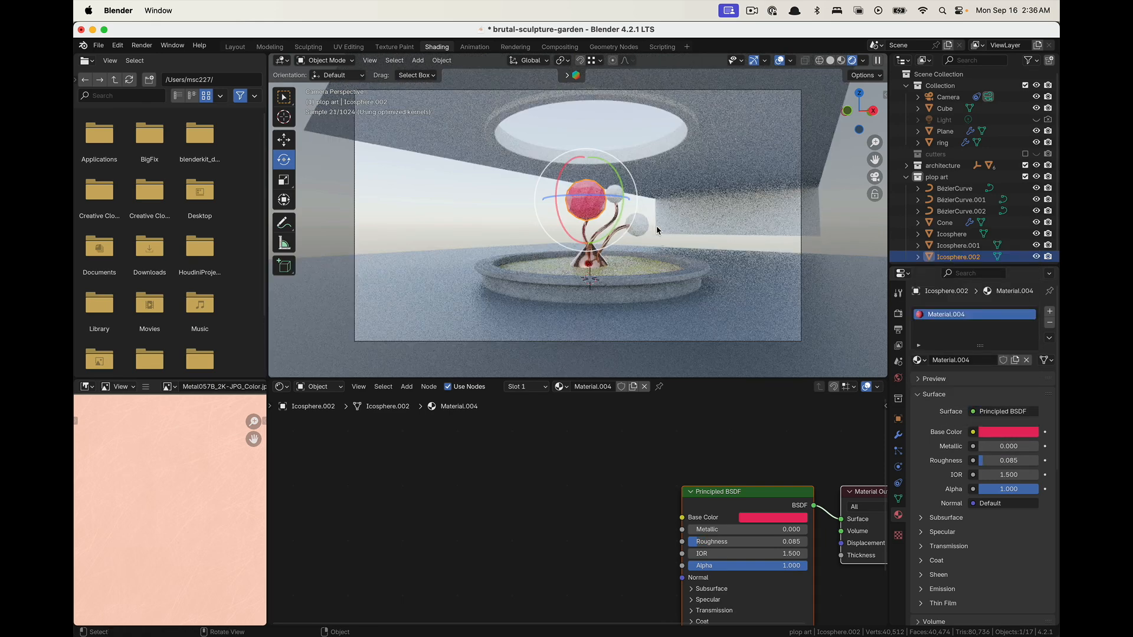
pyautogui.moveTo(746, 496); pyautogui.dragTo(677, 489, button='middle')
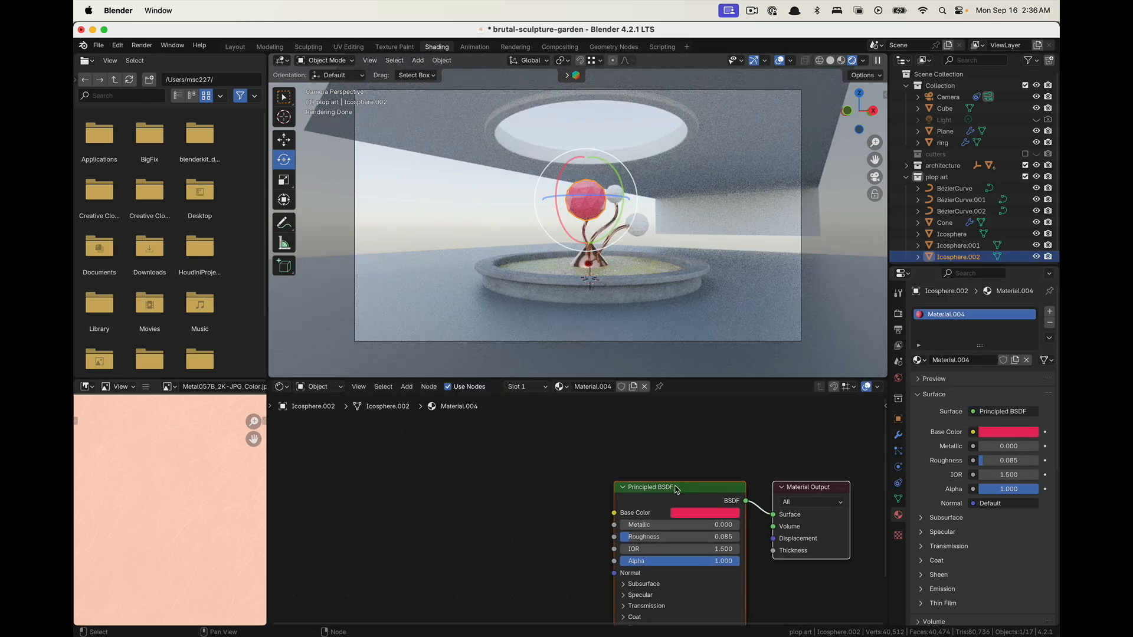
# Link the large sphere's pinkish-red material to the two small spheres and deselect everything
pyautogui.click(617, 193)
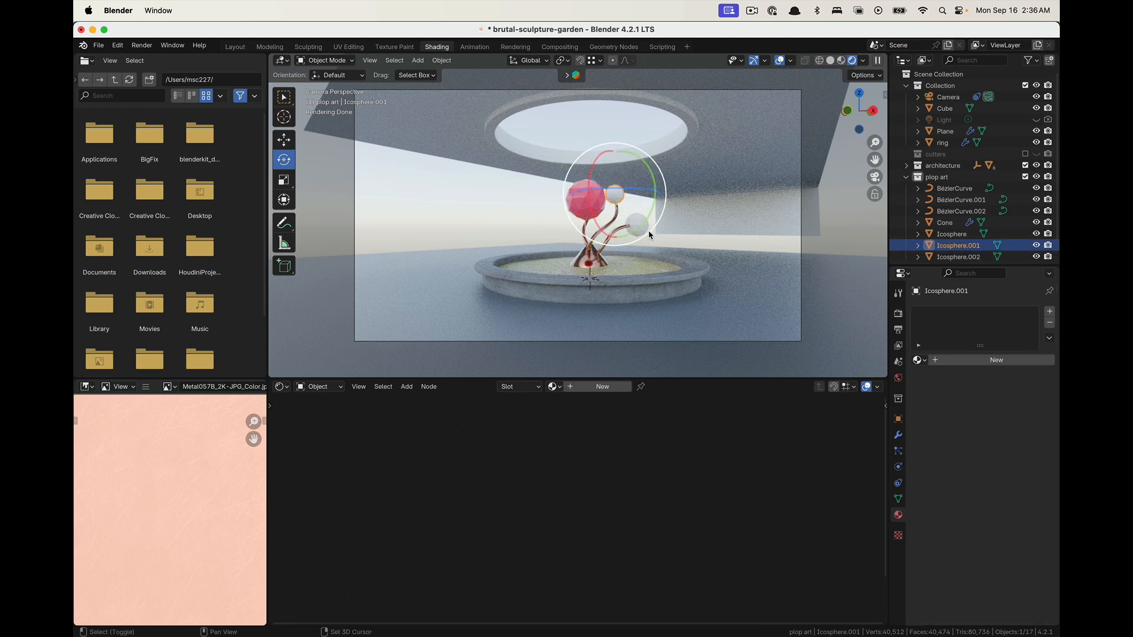
pyautogui.keyDown('shift'); pyautogui.click(598, 203); pyautogui.keyUp('shift')
pyautogui.keyDown('shift'); pyautogui.click(615, 195); pyautogui.keyUp('shift')
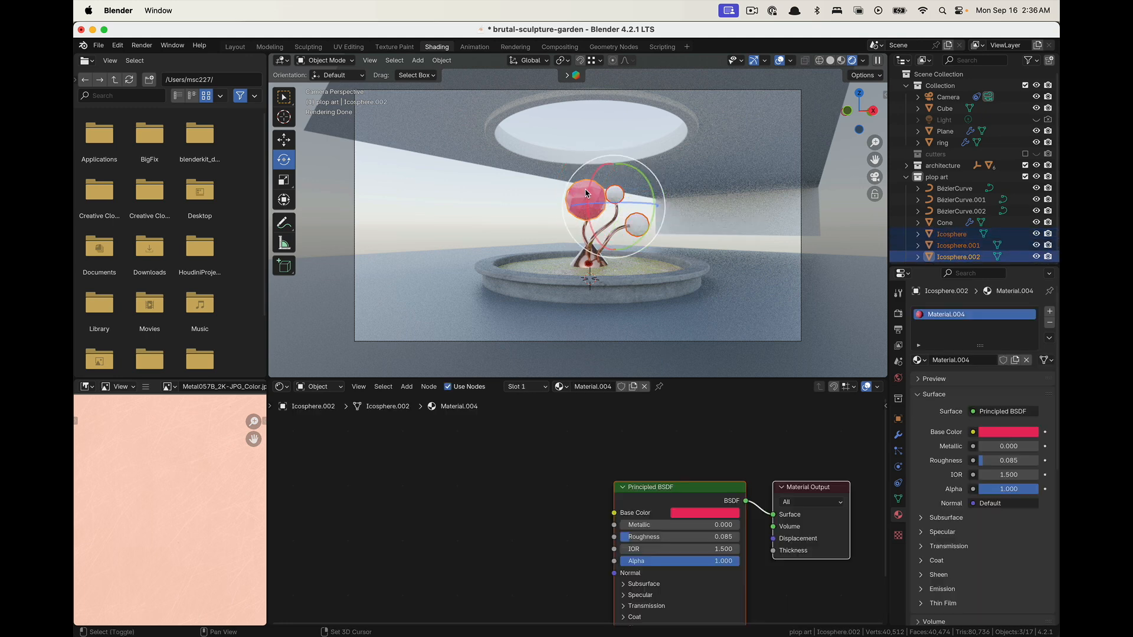
pyautogui.hotkey('ctrl', 'l')
pyautogui.click(594, 201)
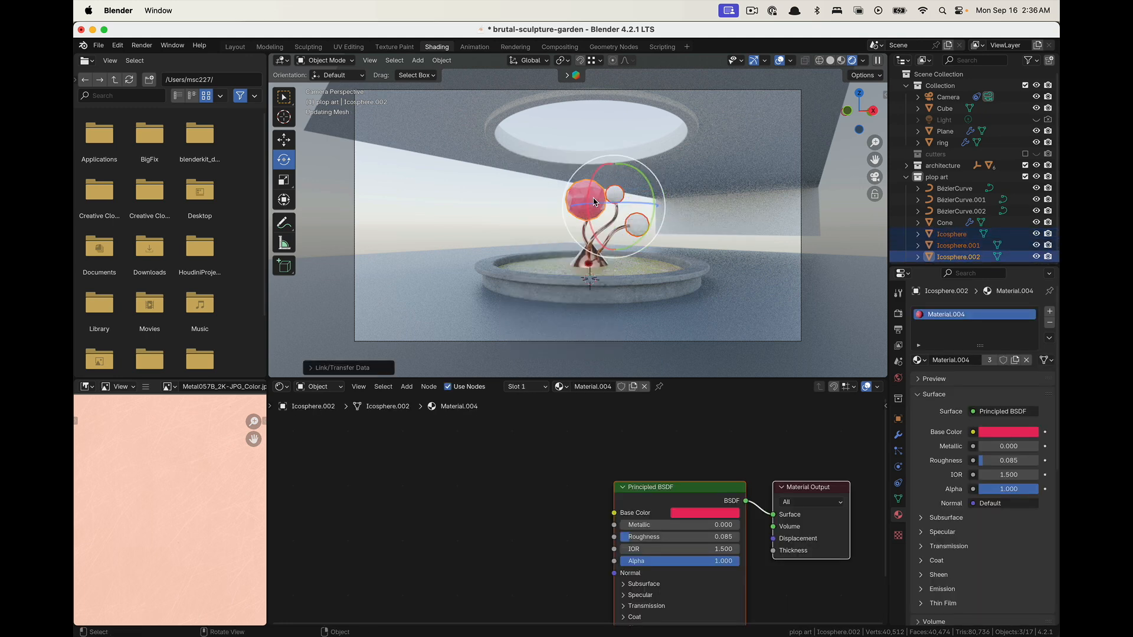
pyautogui.hotkey('alt', 'a')
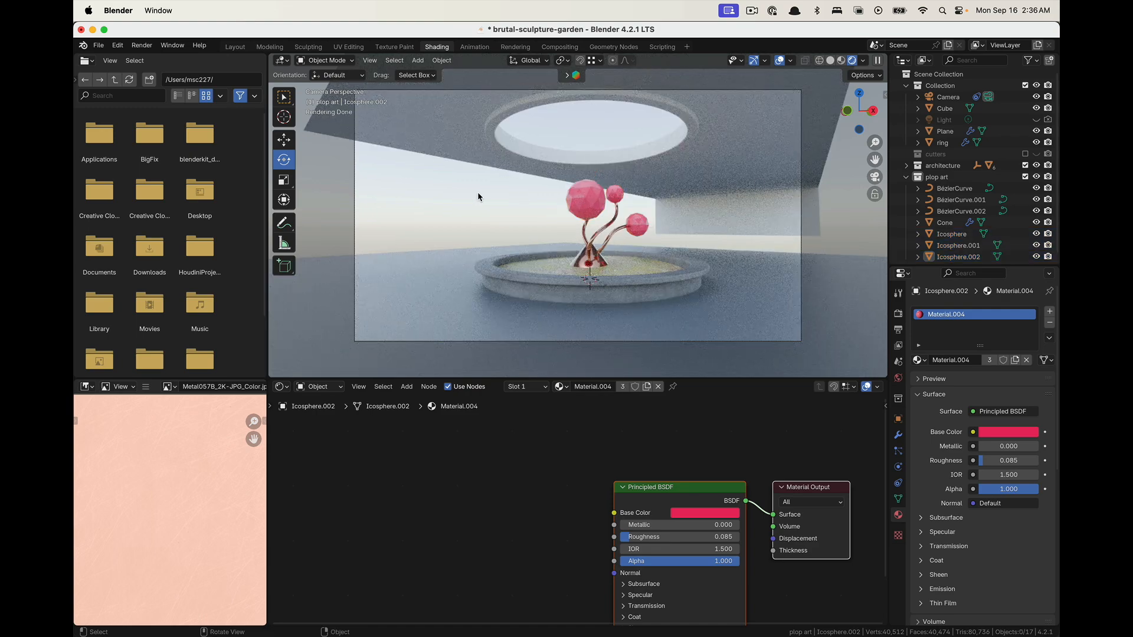
# Add a Bevel modifier to the large sphere and apply the object's scale
pyautogui.click(601, 199)
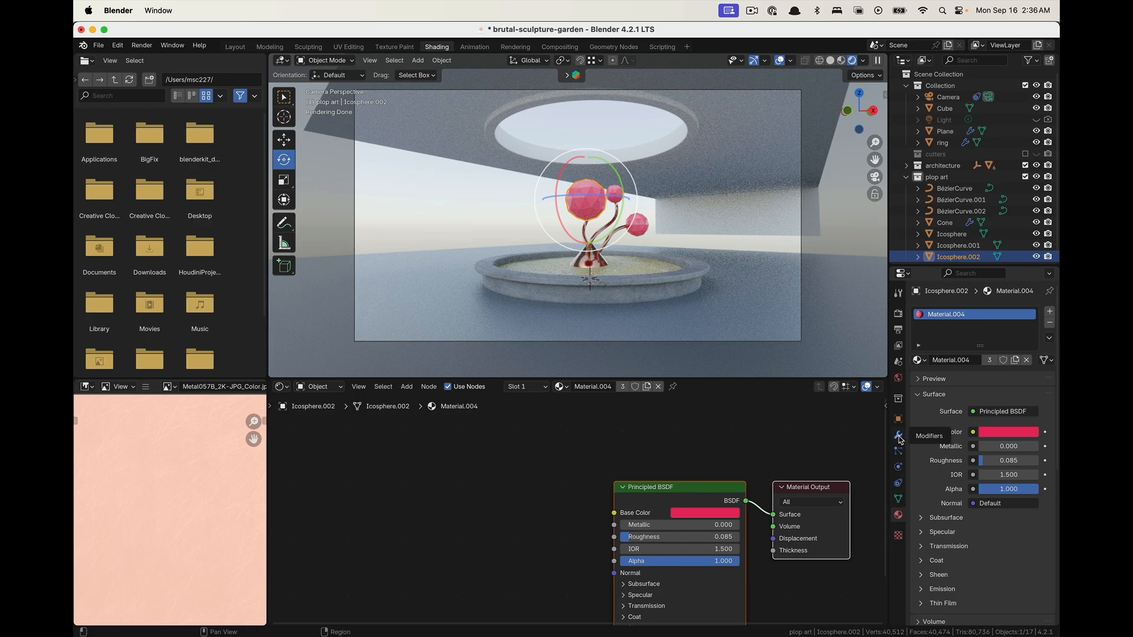
pyautogui.click(874, 178)
pyautogui.scroll(5, 731, 223)
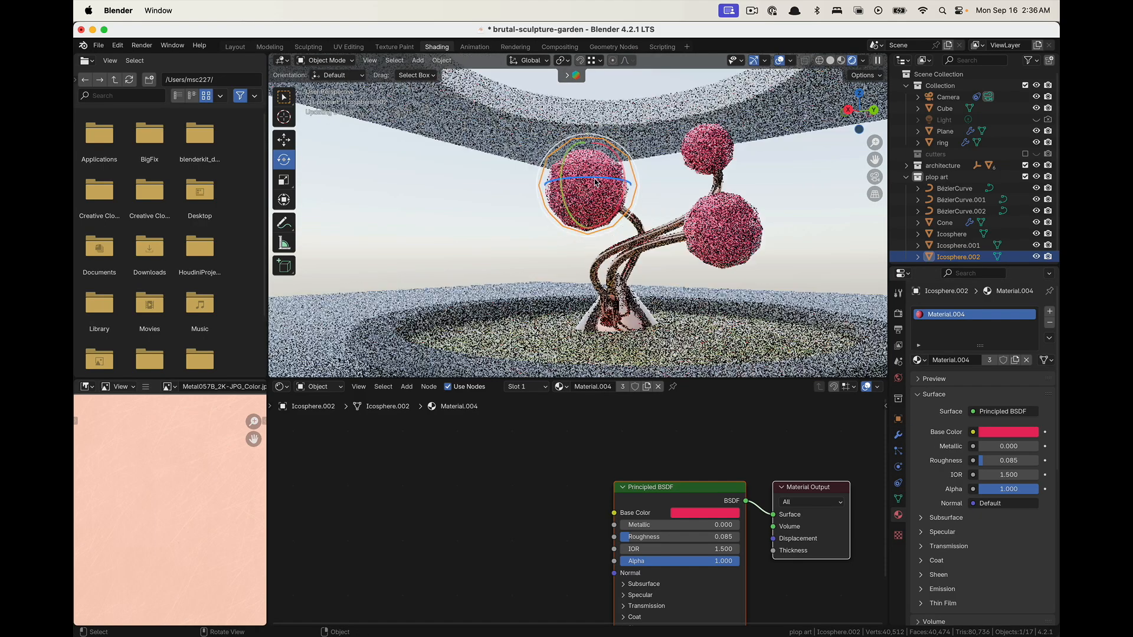
pyautogui.moveTo(731, 223)
pyautogui.mouseDown(button='middle')
pyautogui.moveTo(609, 152)
pyautogui.moveTo(608, 184)
pyautogui.mouseUp(button='middle')
pyautogui.scroll(3, 609, 151)
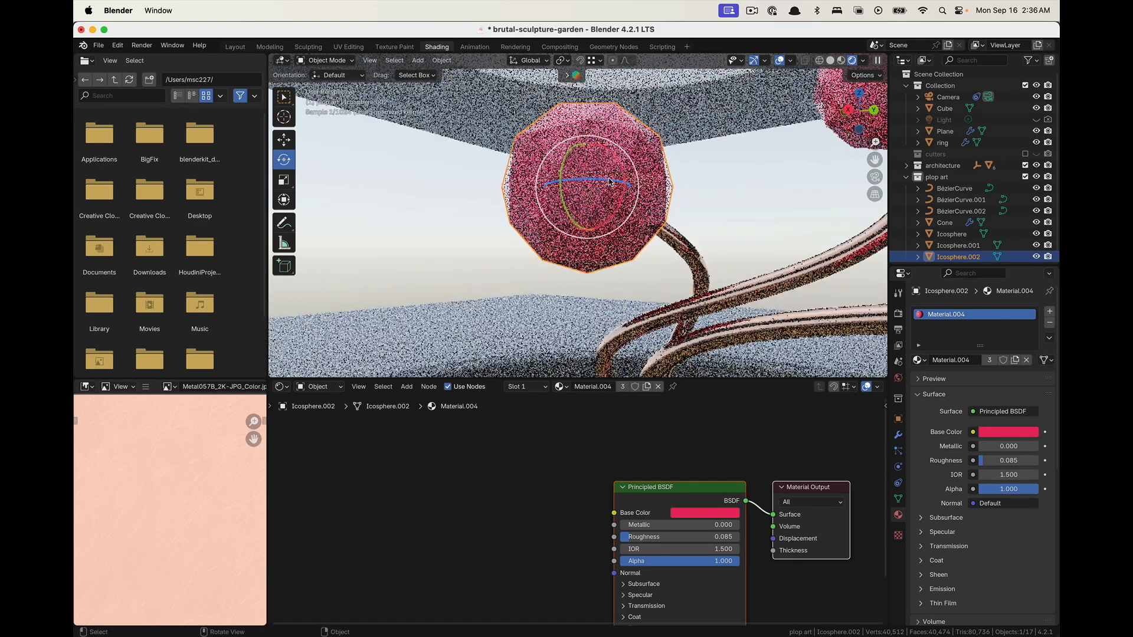
pyautogui.scroll(3, 649, 141)
pyautogui.keyDown('shift'); pyautogui.moveTo(676, 116); pyautogui.dragTo(653, 136, button='middle'); pyautogui.keyUp('shift')
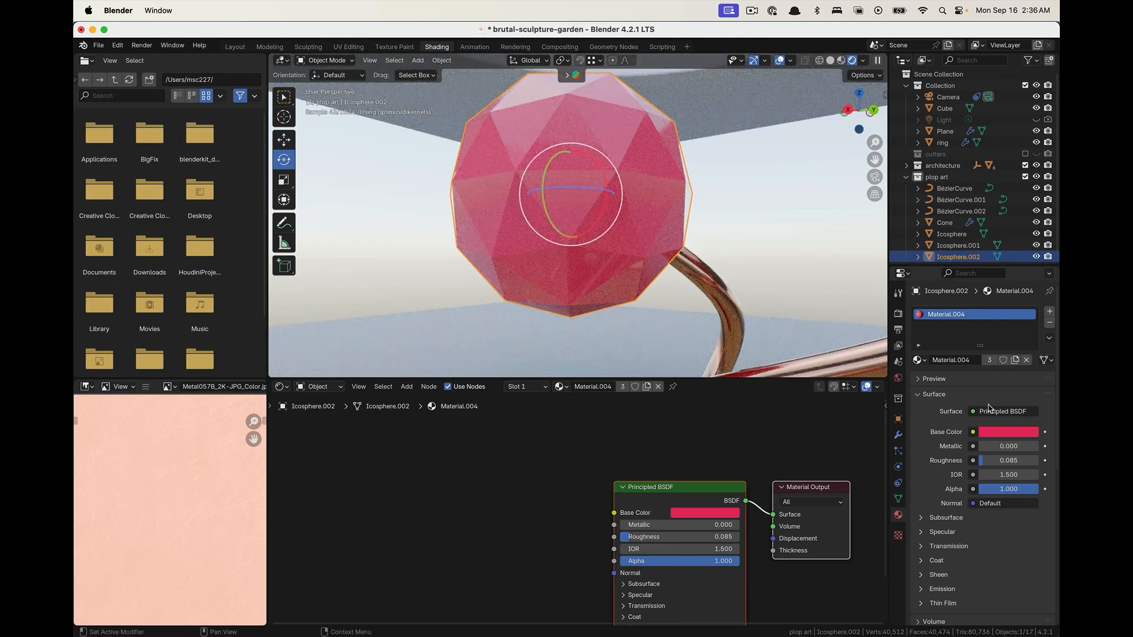
pyautogui.click(898, 435)
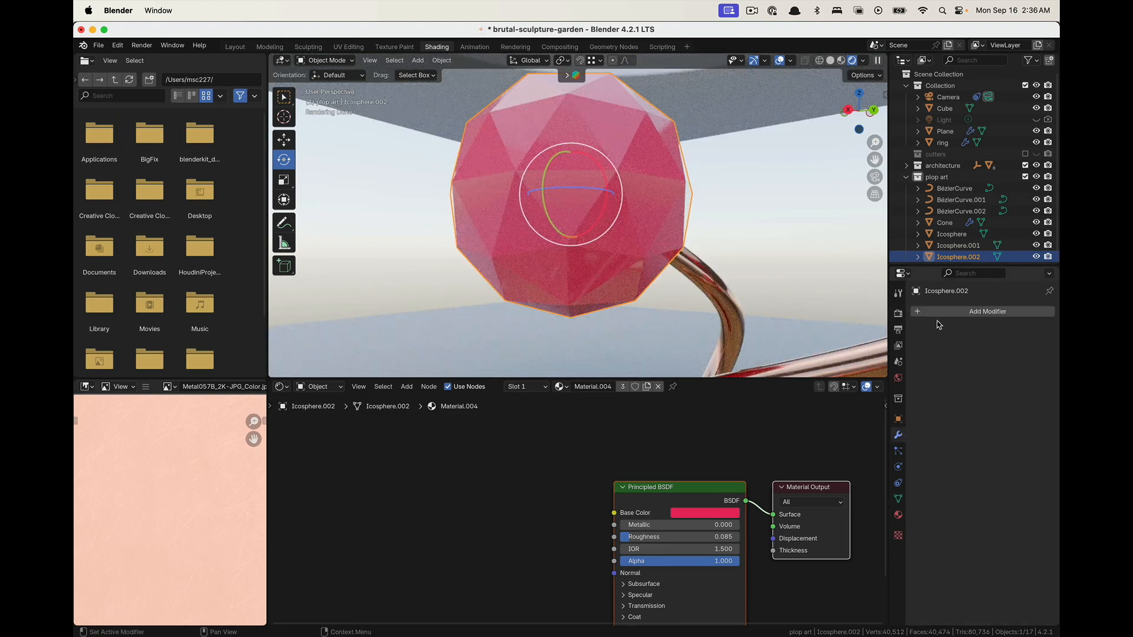
pyautogui.click(986, 311)
pyautogui.moveTo(942, 323)
pyautogui.moveTo(891, 311)
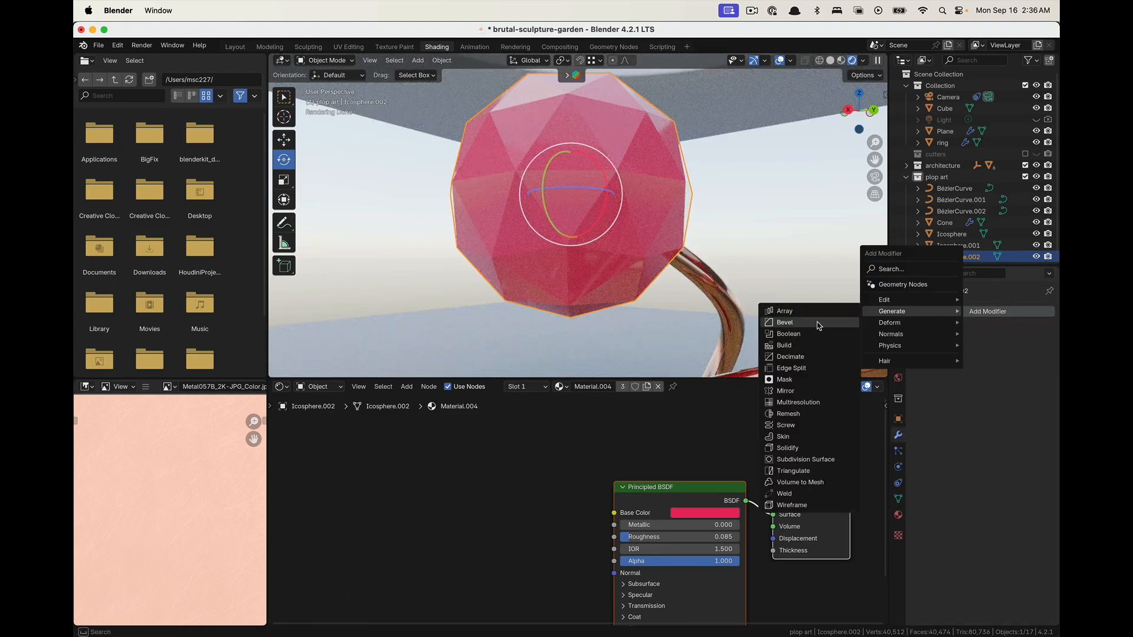
pyautogui.click(791, 323)
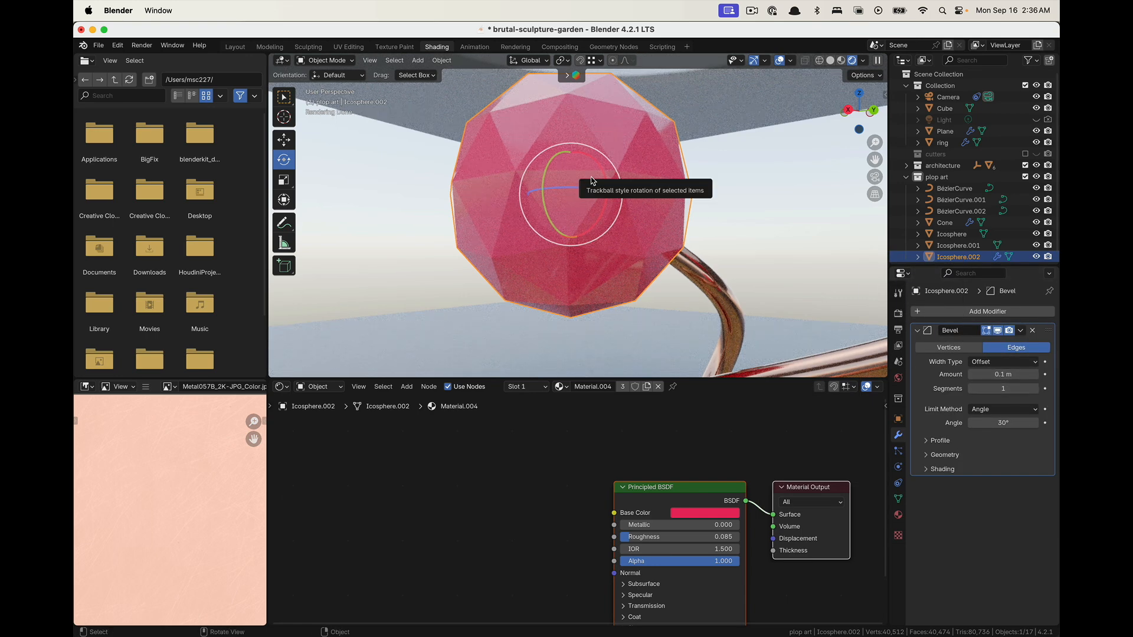
pyautogui.hotkey('ctrl', 'a')
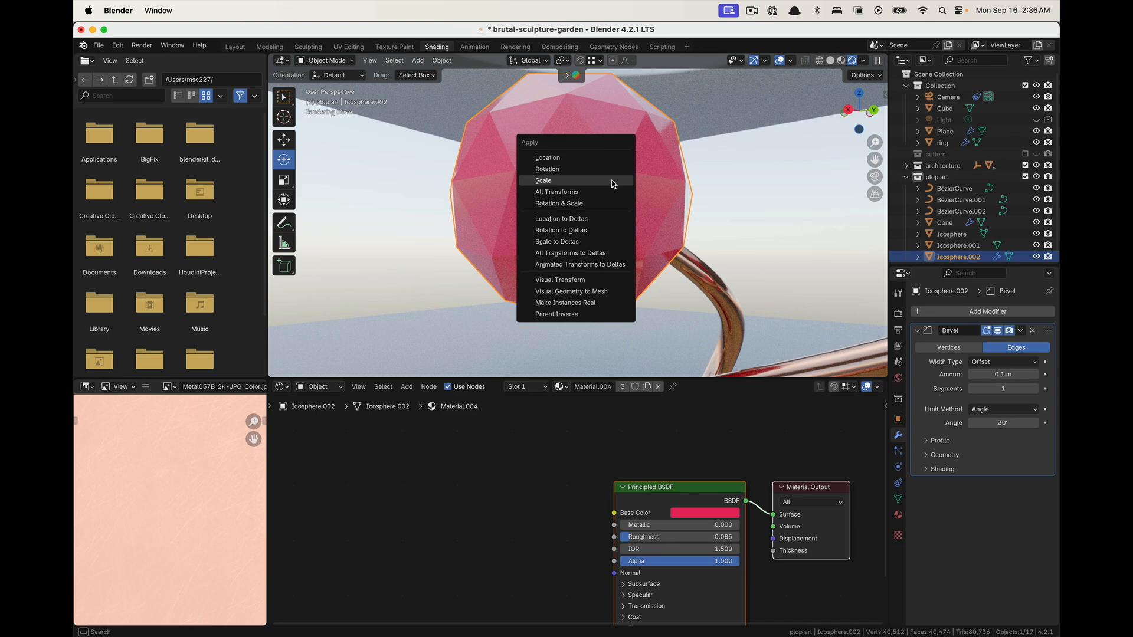
pyautogui.click(612, 184)
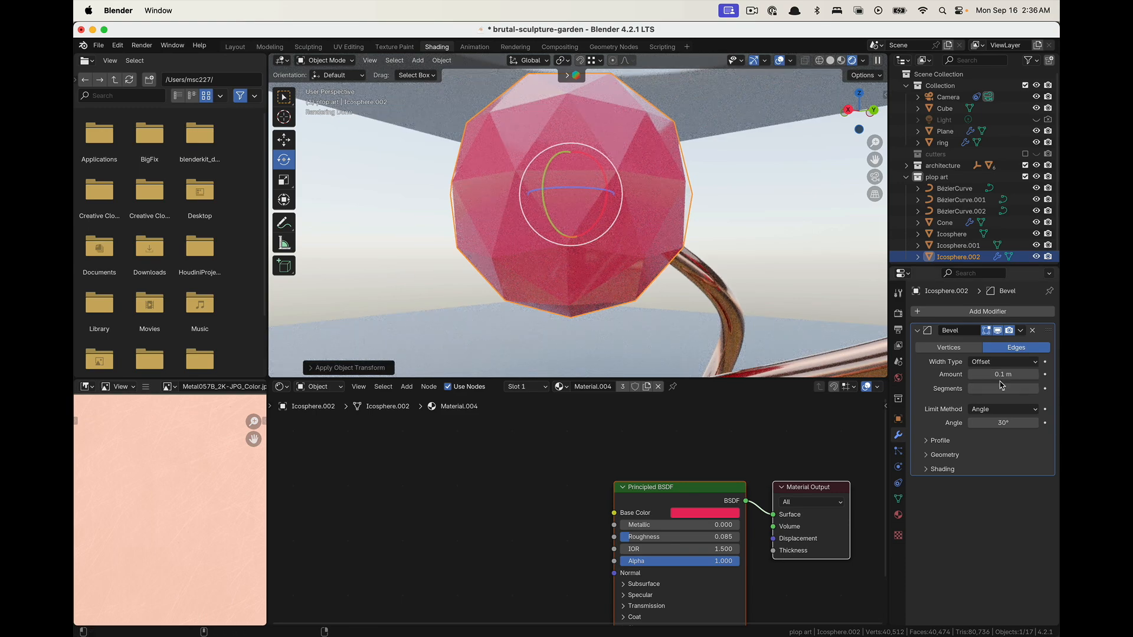
# Try a bevel amount of 0 m with the angle limit at 18° on the large sphere
pyautogui.moveTo(1002, 375)
pyautogui.mouseDown()
pyautogui.moveTo(1016, 375)
pyautogui.moveTo(998, 375)
pyautogui.mouseUp()
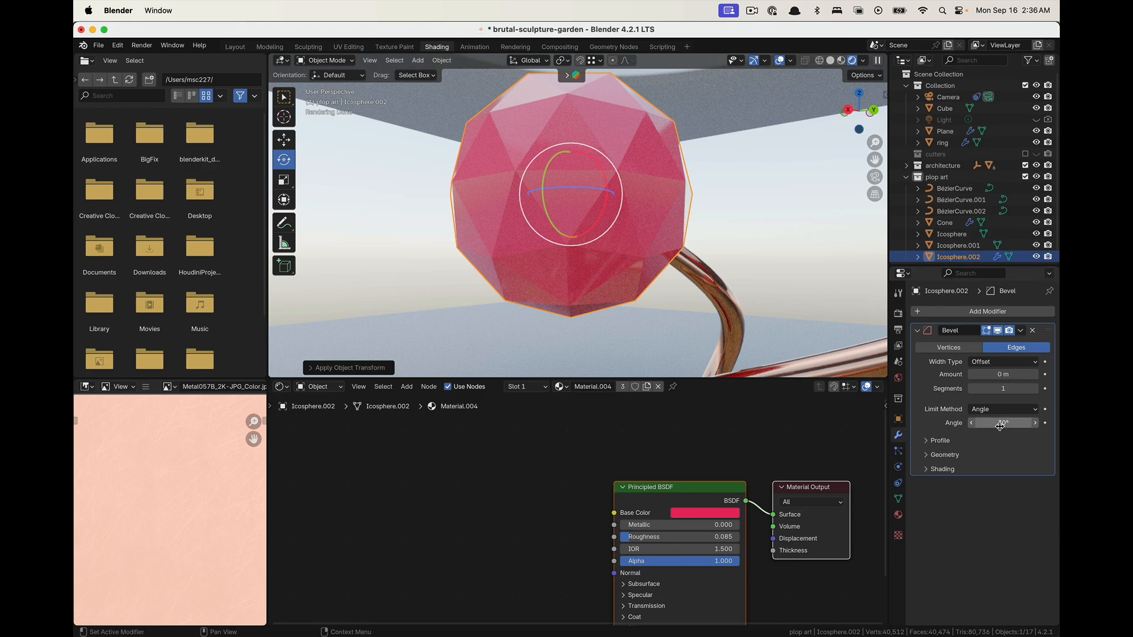
pyautogui.click(1035, 423)
pyautogui.moveTo(1005, 423)
pyautogui.mouseDown()
pyautogui.moveTo(984, 423)
pyautogui.moveTo(1008, 423)
pyautogui.mouseUp()
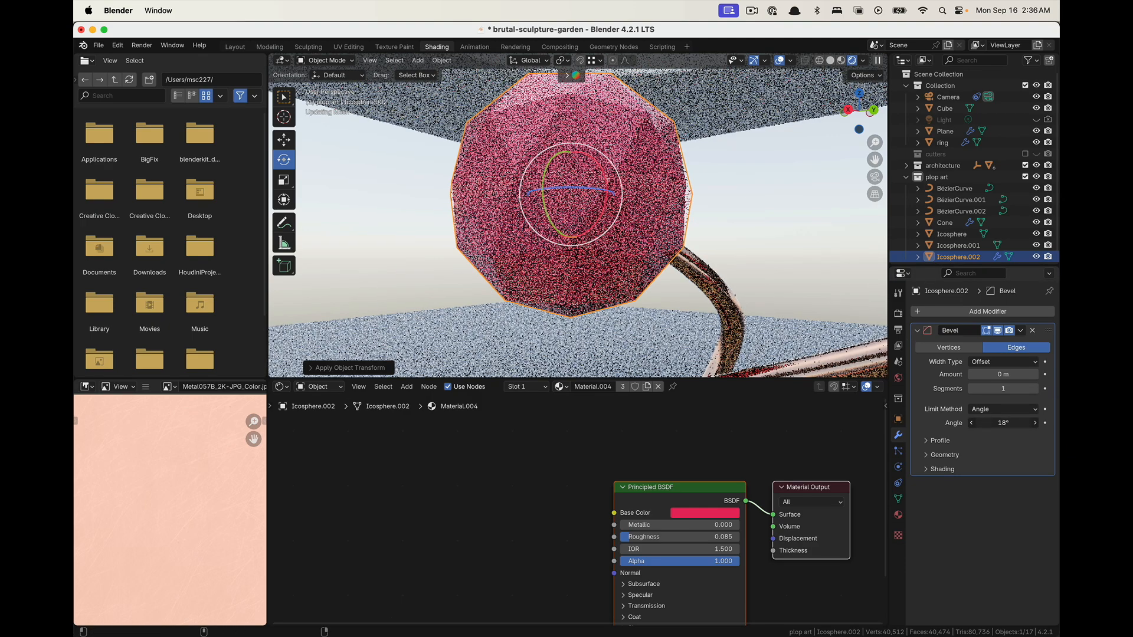
# Set the bevel's limit method to None, its amount to 0.026 m and its segments to 3
pyautogui.click(1003, 409)
pyautogui.click(999, 411)
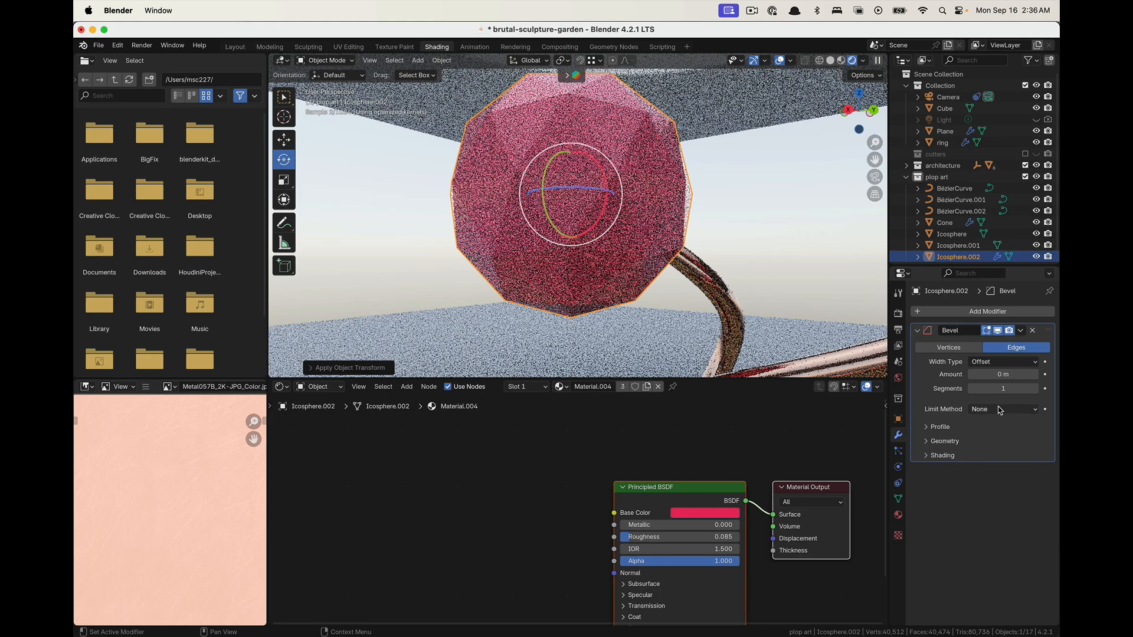
pyautogui.moveTo(1002, 374); pyautogui.dragTo(1018, 374)
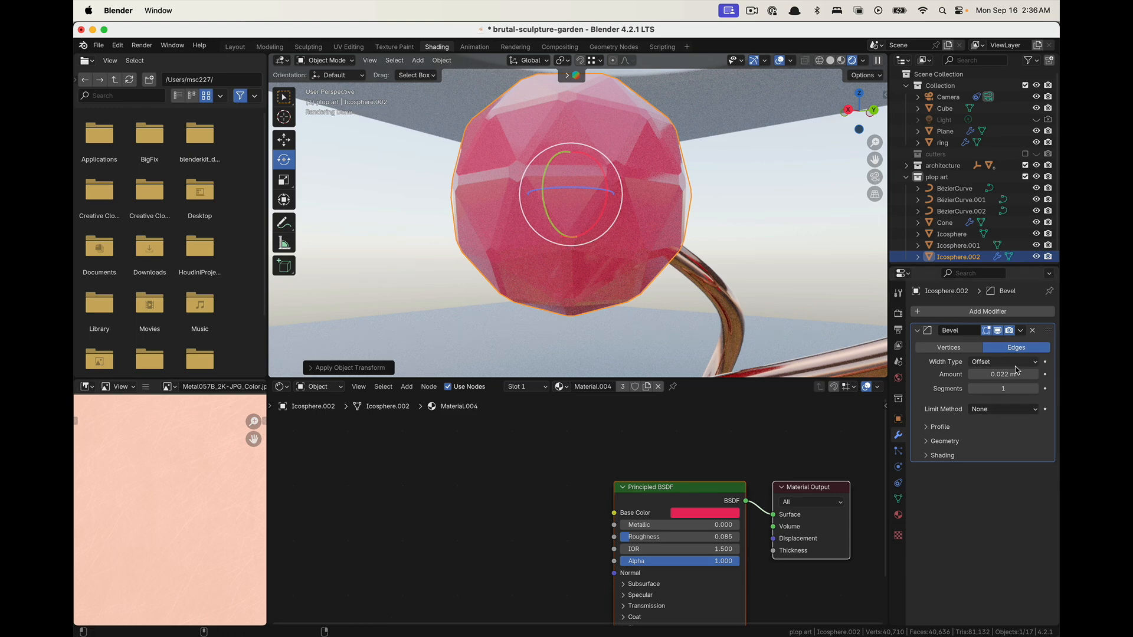
pyautogui.moveTo(1016, 368); pyautogui.dragTo(1019, 368)
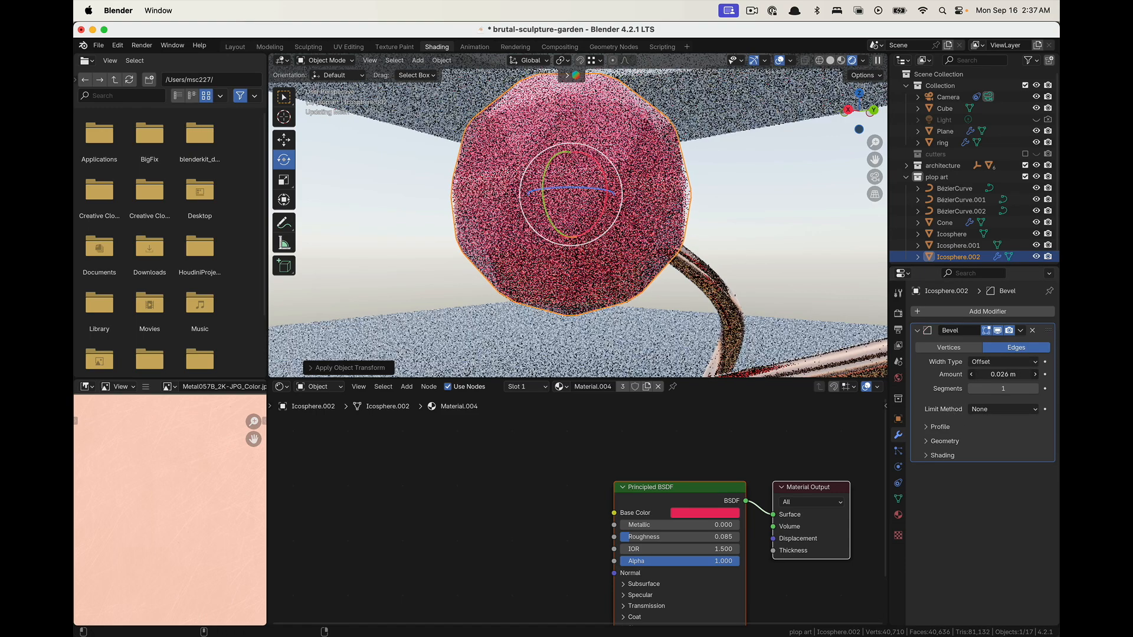
pyautogui.click(1035, 389)
pyautogui.click(1036, 389)
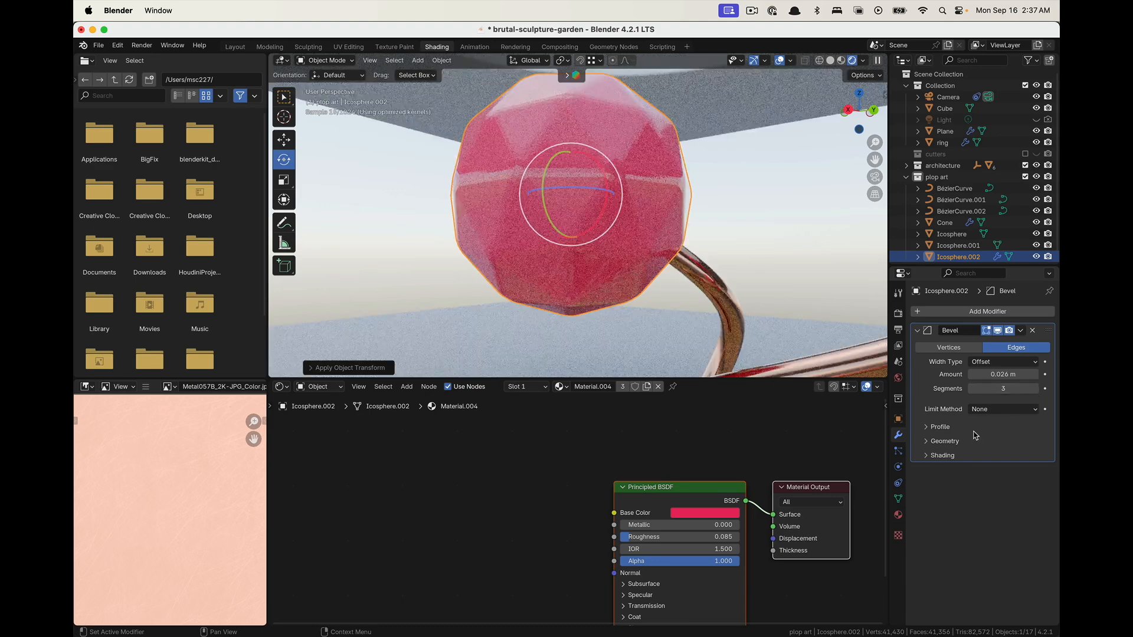
# Shade the large sphere smooth, turn on Harden Normals in its bevel's shading options, and deselect it
pyautogui.rightClick(594, 130)
pyautogui.click(604, 128)
pyautogui.rightClick(613, 130)
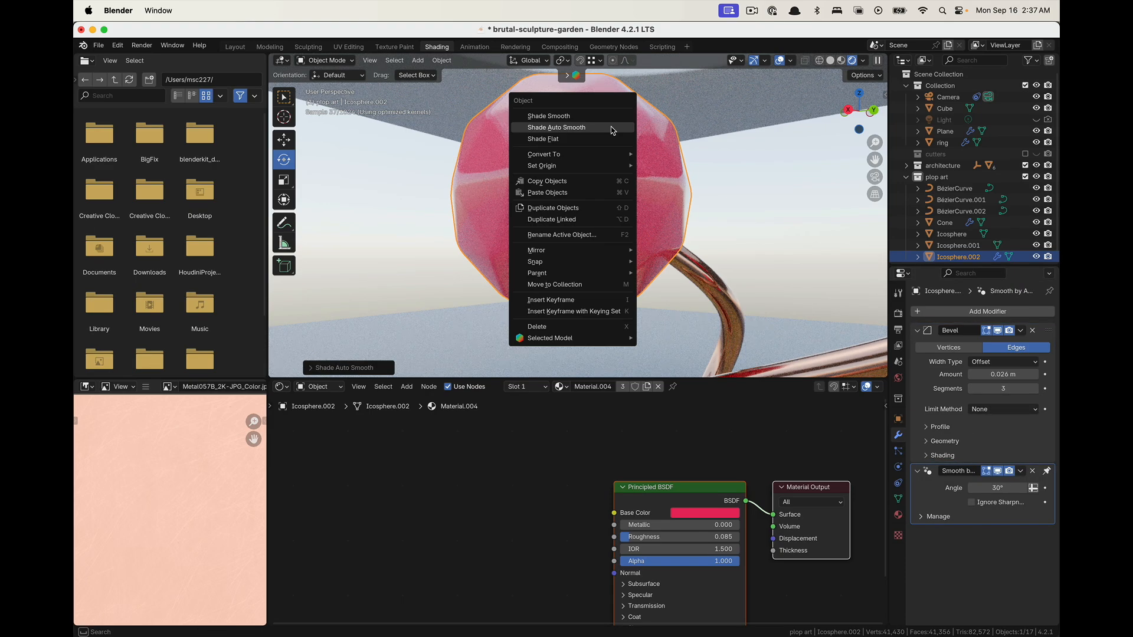
pyautogui.click(589, 115)
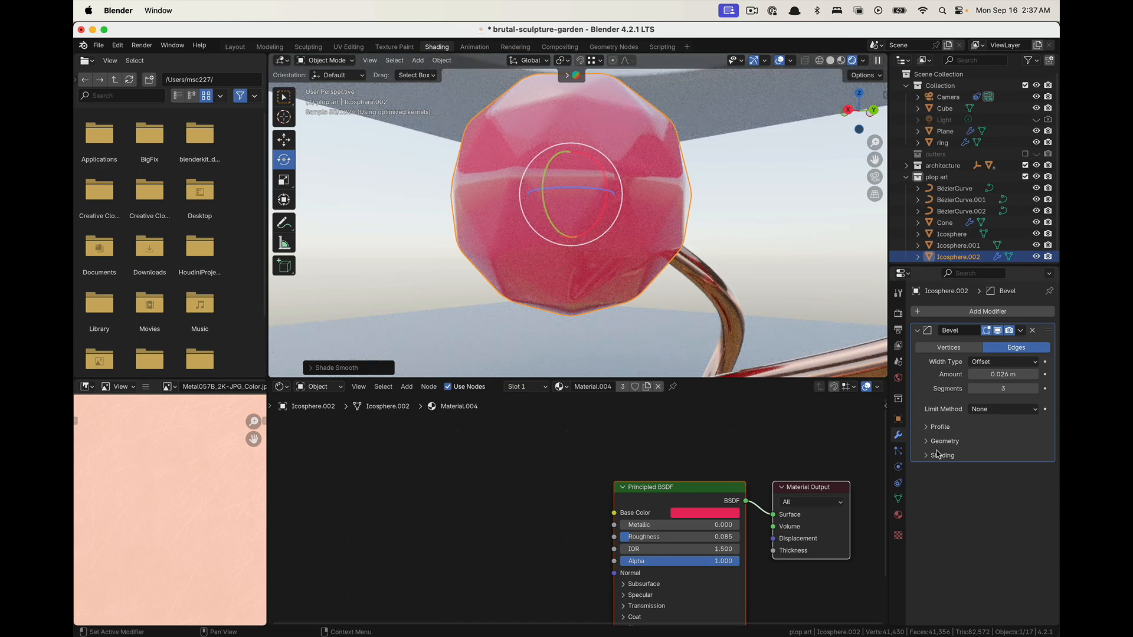
pyautogui.click(938, 455)
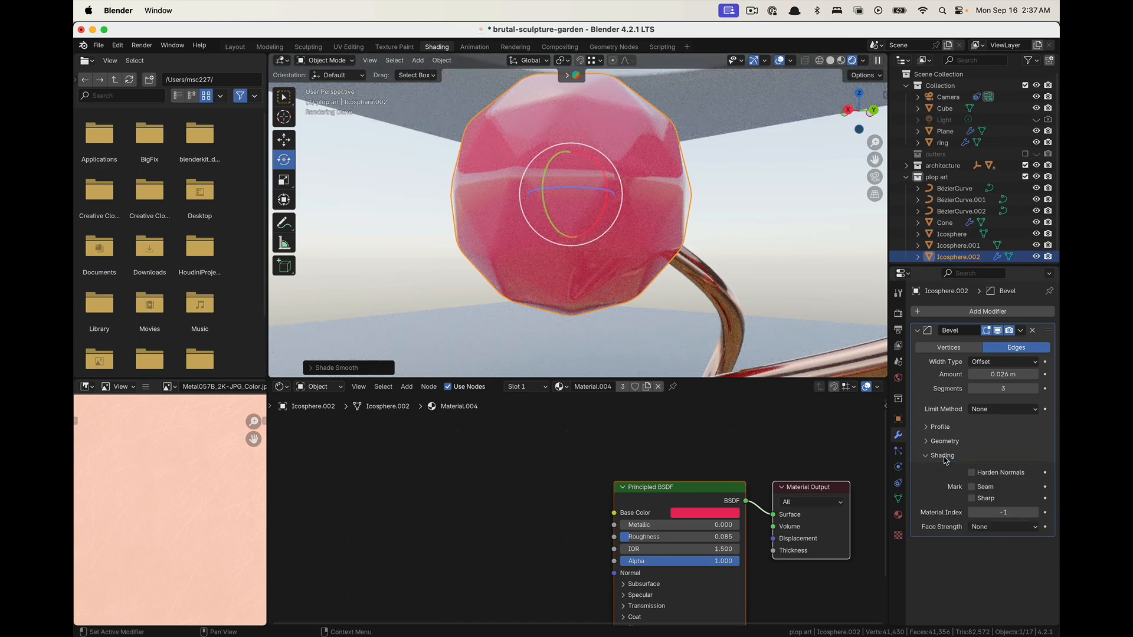
pyautogui.click(975, 473)
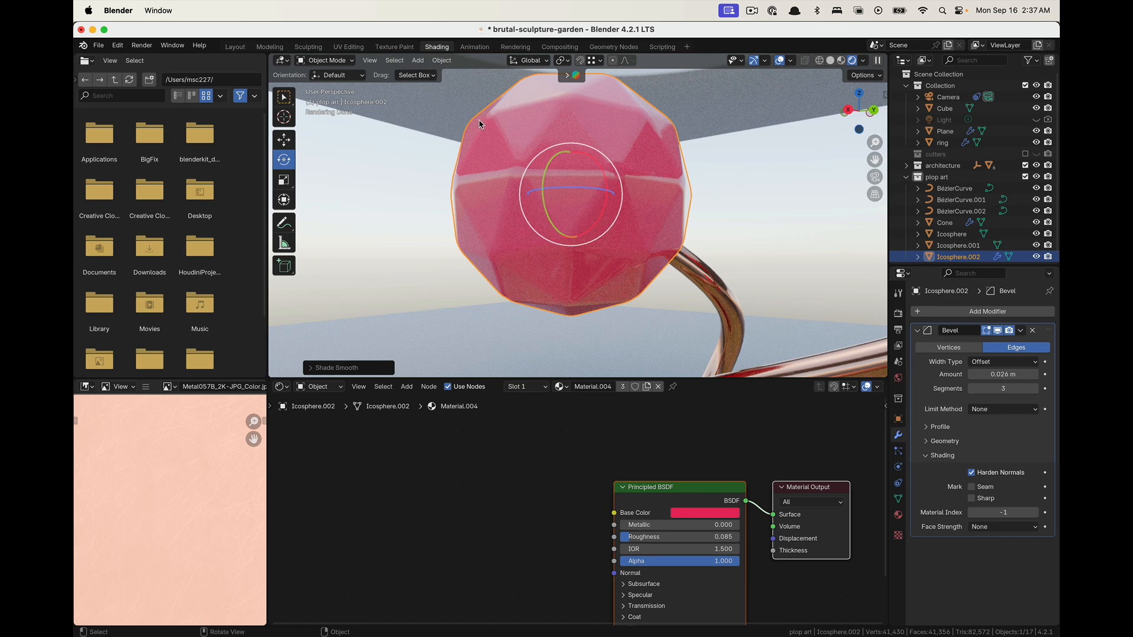
pyautogui.moveTo(480, 134); pyautogui.dragTo(533, 148, button='middle')
pyautogui.scroll(-2, 533, 148)
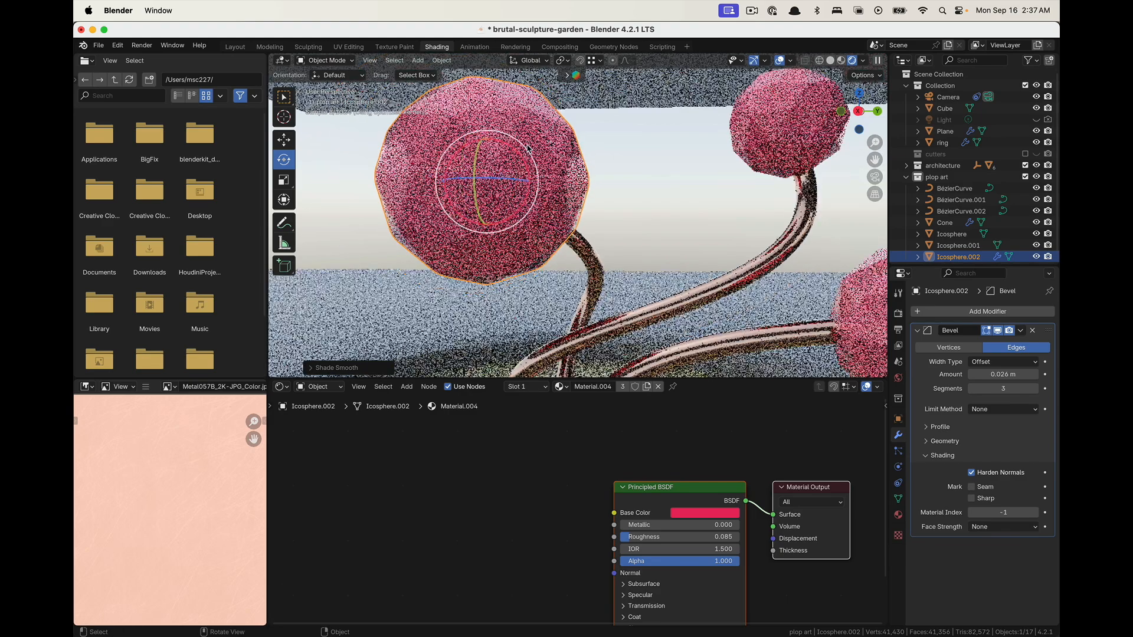
pyautogui.moveTo(628, 208); pyautogui.dragTo(555, 210, button='middle')
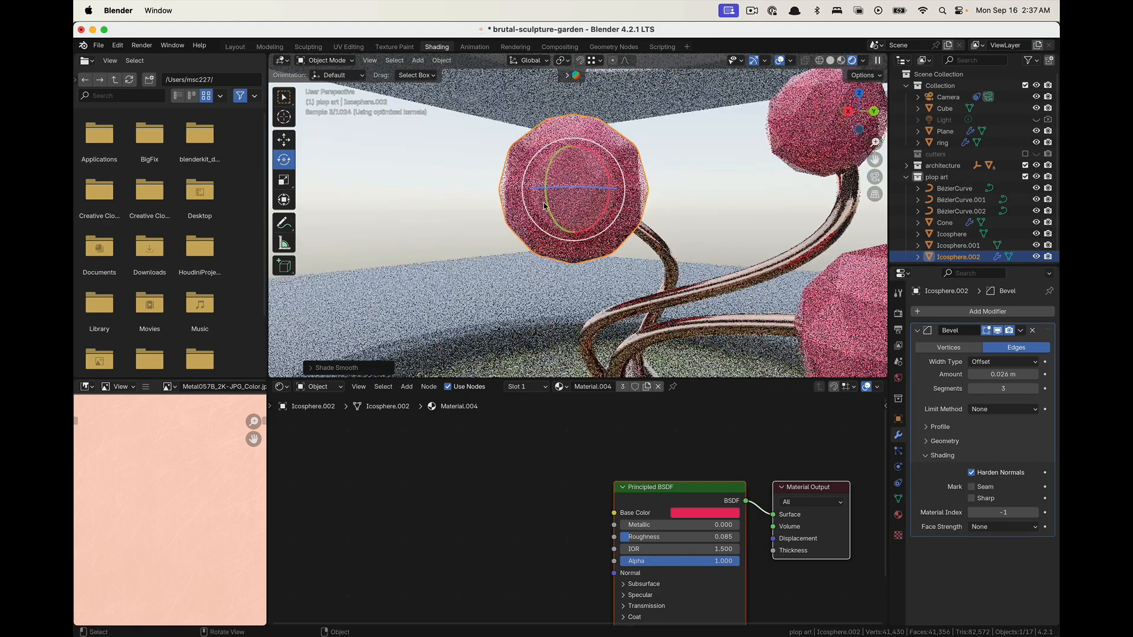
pyautogui.click(687, 206)
pyautogui.moveTo(689, 204)
pyautogui.mouseDown(button='middle')
pyautogui.moveTo(714, 221)
pyautogui.moveTo(770, 175)
pyautogui.moveTo(531, 211)
pyautogui.mouseUp(button='middle')
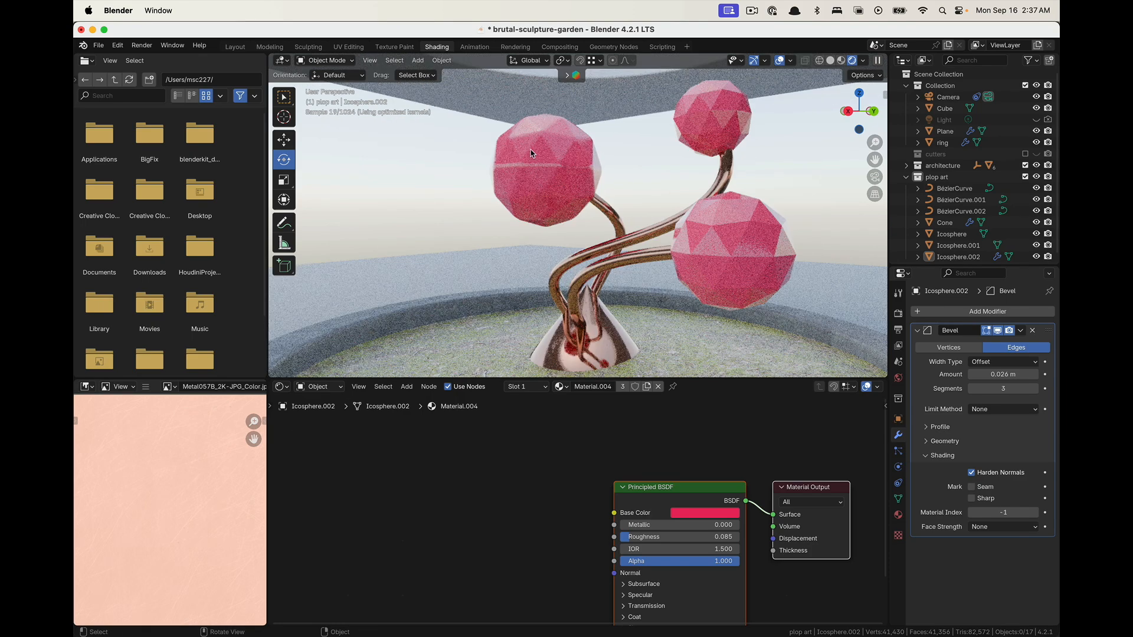
pyautogui.click(732, 237)
pyautogui.click(725, 128)
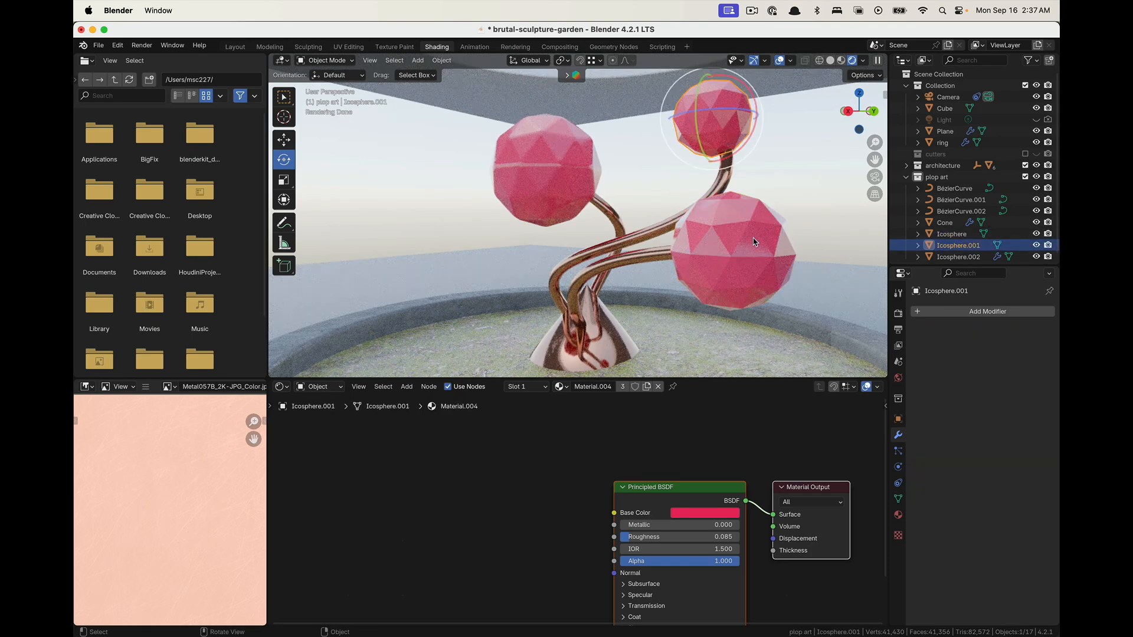
pyautogui.click(567, 190)
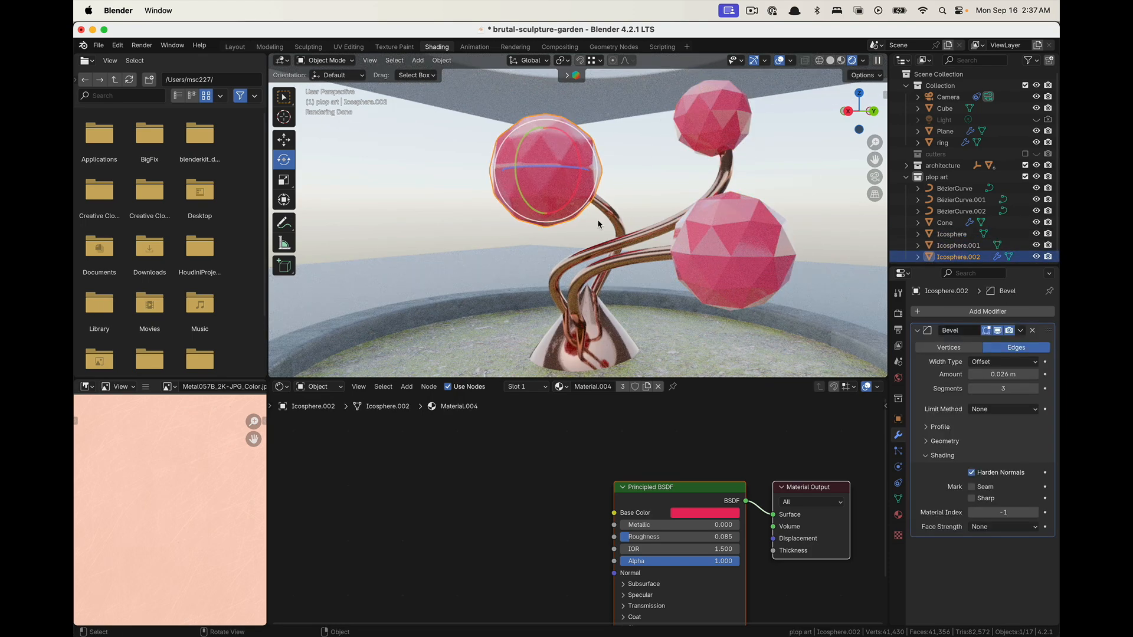
pyautogui.keyDown('shift'); pyautogui.click(726, 138); pyautogui.keyUp('shift')
pyautogui.keyDown('shift'); pyautogui.click(755, 236); pyautogui.keyUp('shift')
pyautogui.keyDown('shift'); pyautogui.click(544, 185); pyautogui.keyUp('shift')
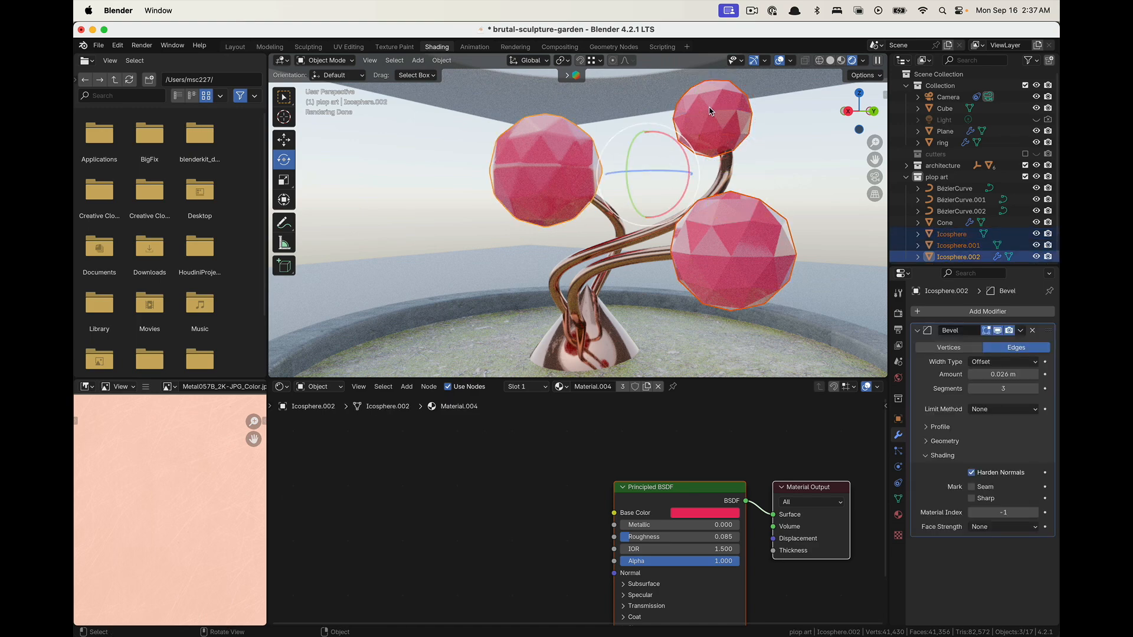
# Apply the scale of each of the two other spheres individually
pyautogui.click(732, 134)
pyautogui.hotkey('ctrl', 'a')
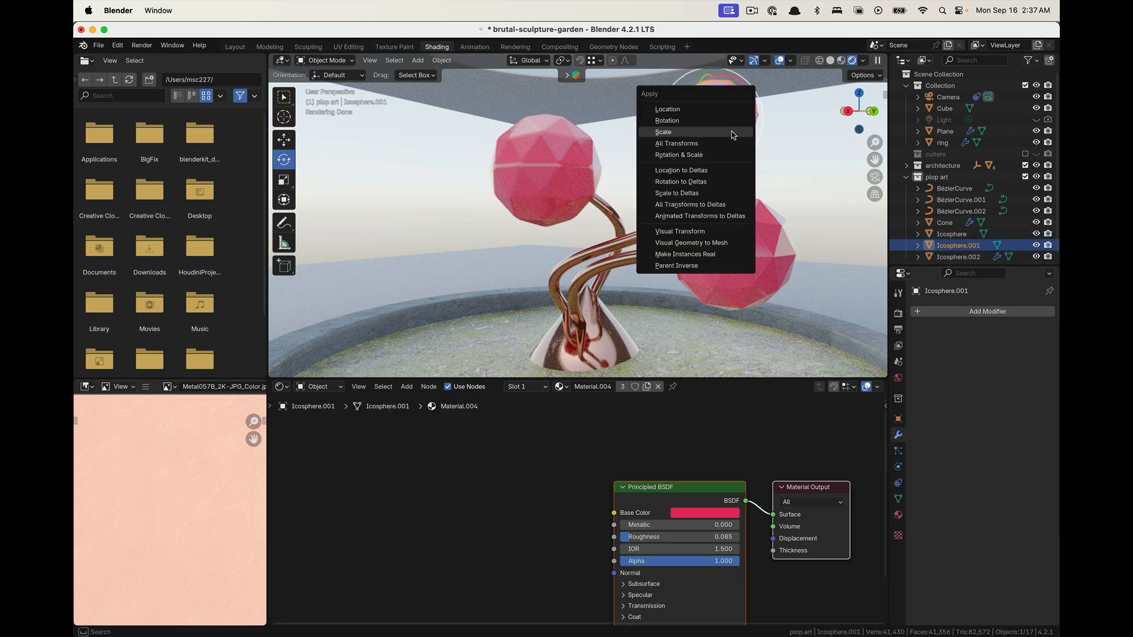
pyautogui.click(732, 133)
pyautogui.click(747, 236)
pyautogui.hotkey('ctrl', 'a')
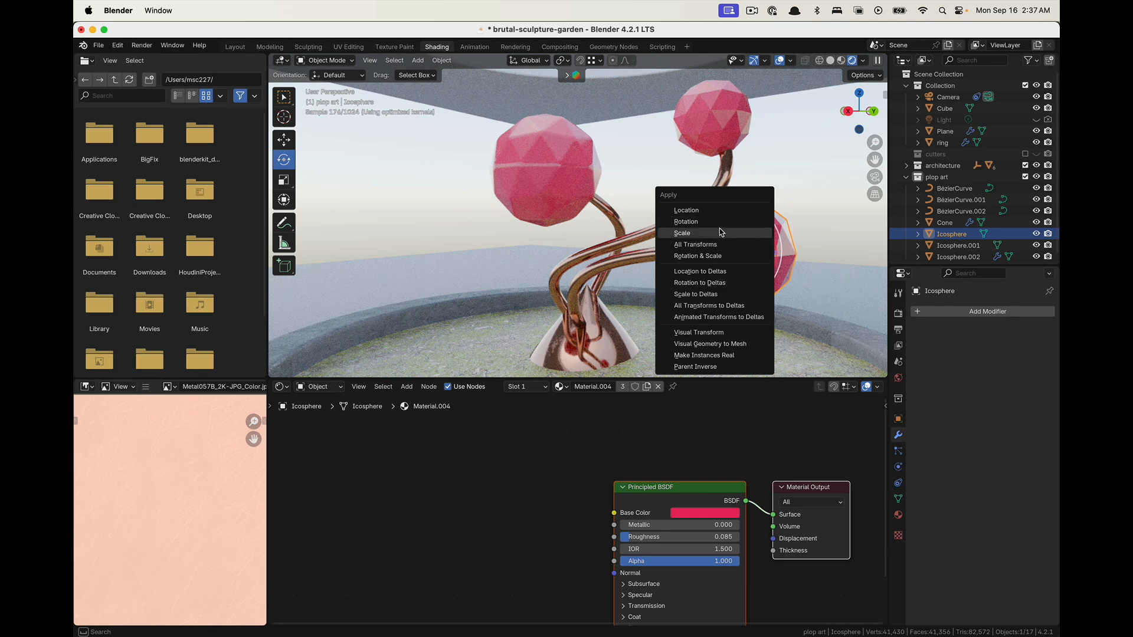
pyautogui.click(682, 233)
# Copy the bevelled sphere's modifiers to the two other spheres, keeping the bevelled one as the active object
pyautogui.keyDown('shift'); pyautogui.click(711, 118); pyautogui.keyUp('shift')
pyautogui.keyDown('shift'); pyautogui.click(538, 163); pyautogui.keyUp('shift')
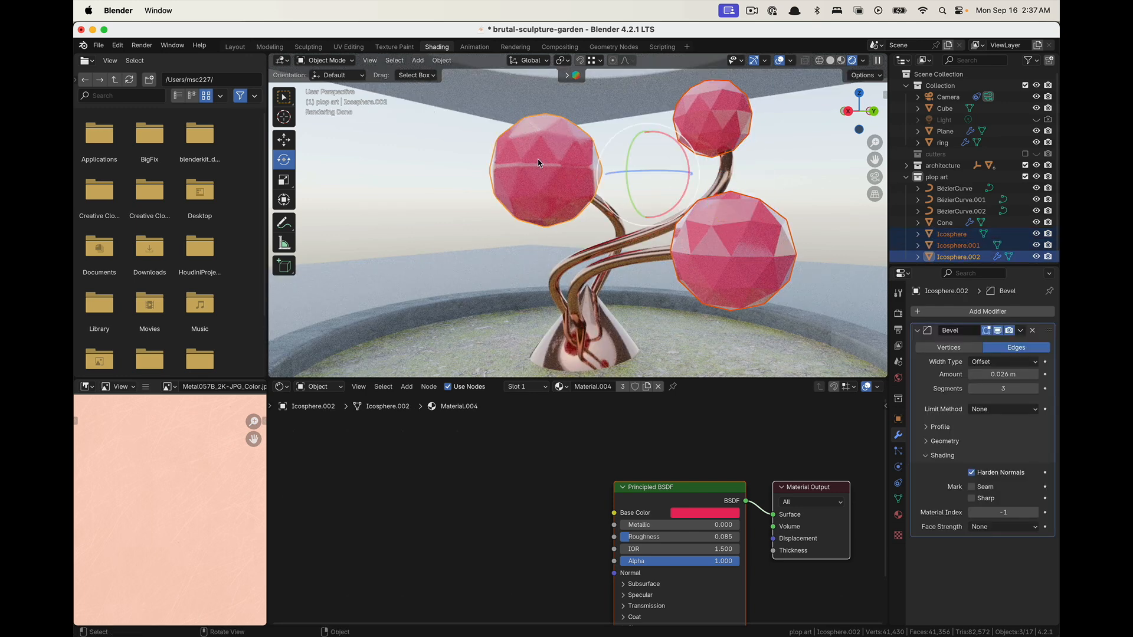
pyautogui.hotkey('ctrl', 'l')
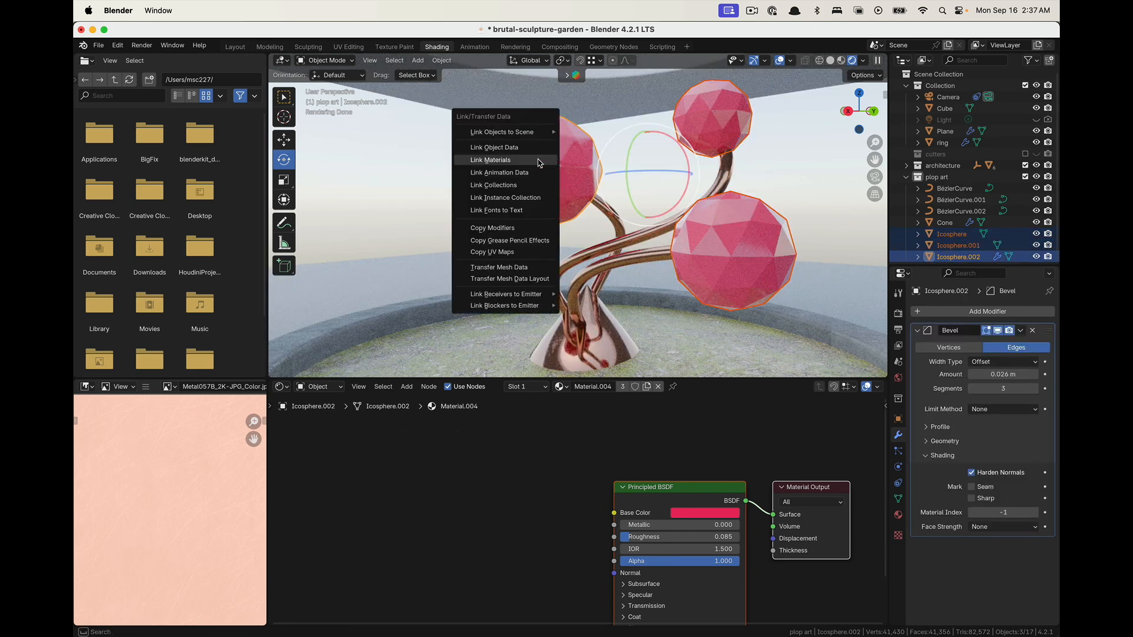
pyautogui.click(512, 228)
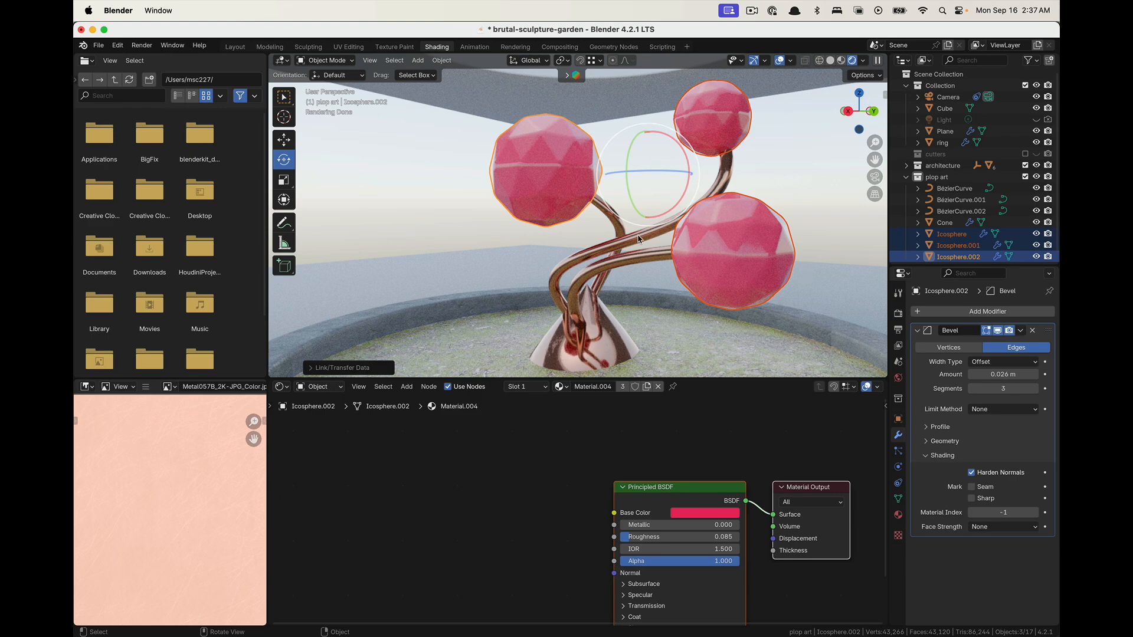
# Select the ground object Cube to show its material nodes and save the file
pyautogui.scroll(-6, 561, 272)
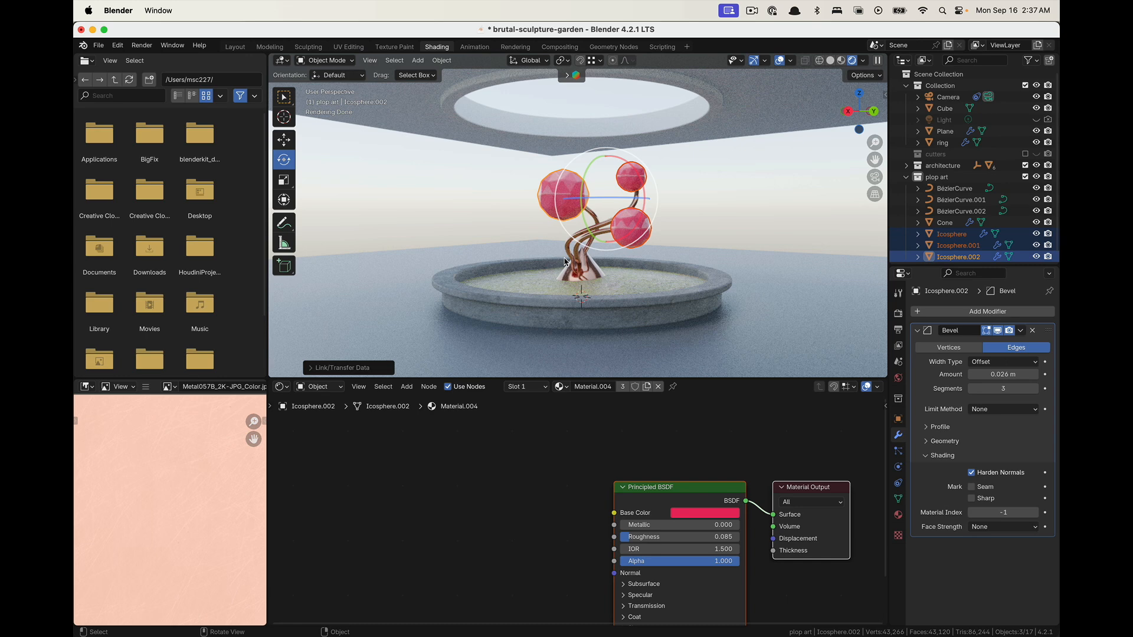
pyautogui.click(644, 284)
pyautogui.moveTo(637, 534); pyautogui.dragTo(715, 566, button='middle')
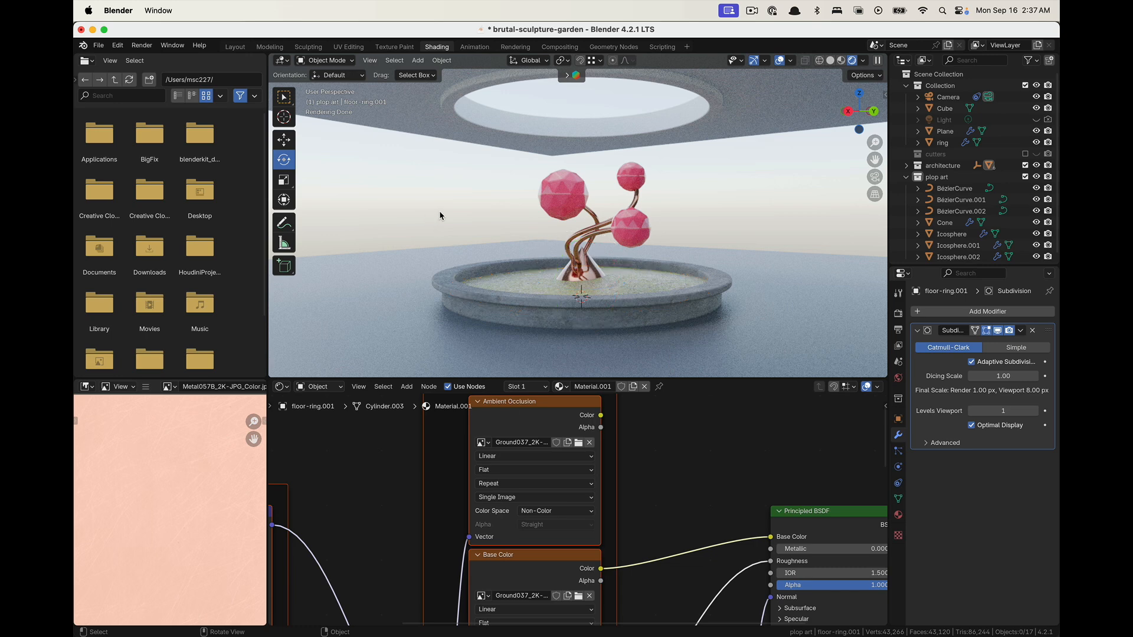
pyautogui.click(785, 301)
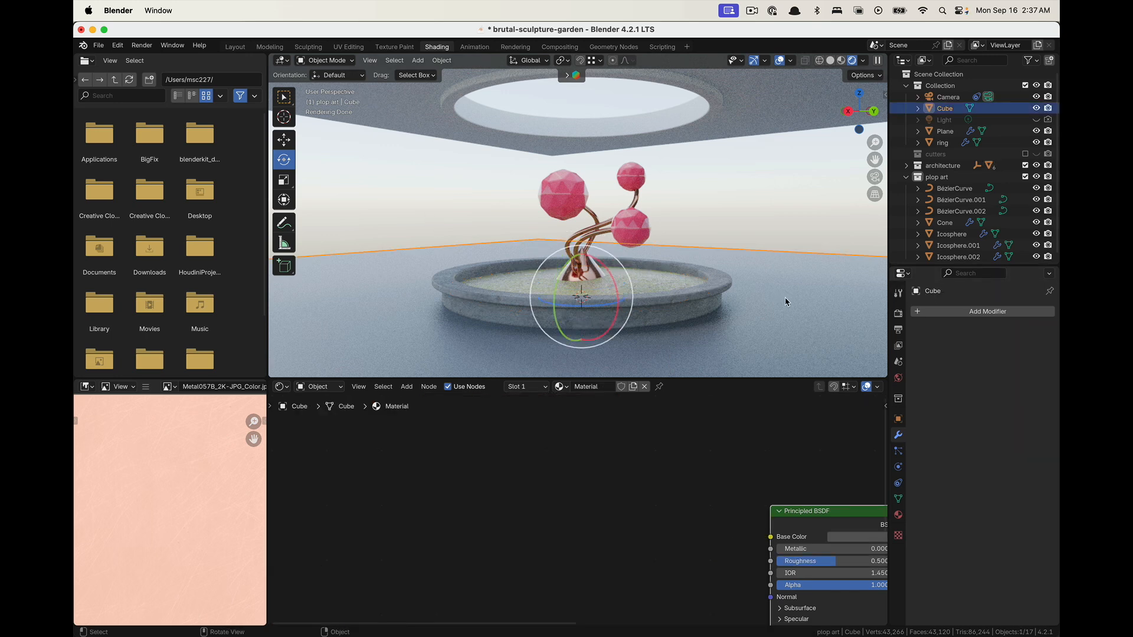
pyautogui.press('super+s')
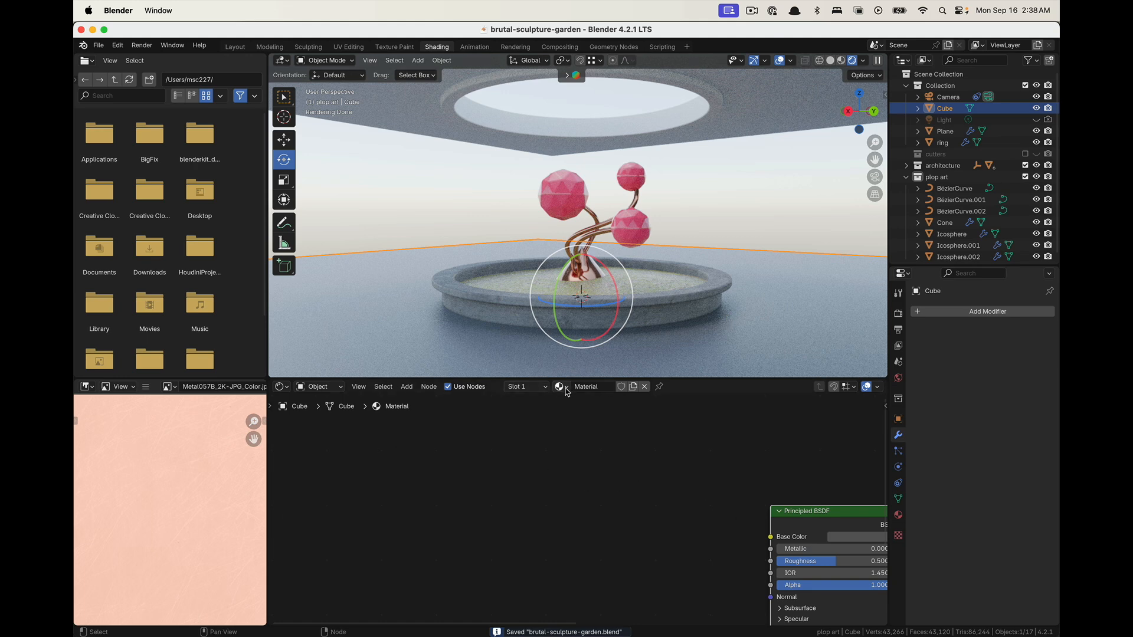
pyautogui.scroll(-2, 592, 436)
pyautogui.moveTo(592, 436); pyautogui.dragTo(390, 398, button='middle')
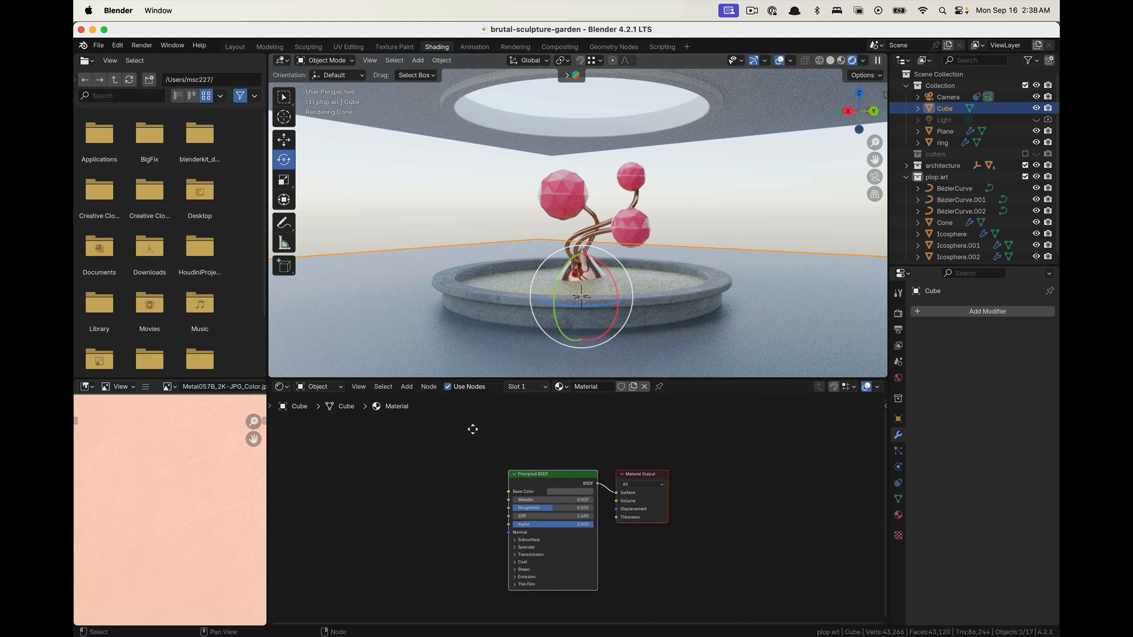
# Start a Principled texture setup for the ground material's Principled BSDF and browse to the brutal-sculpture-garden project folder
pyautogui.moveTo(554, 470); pyautogui.dragTo(676, 436, button='middle')
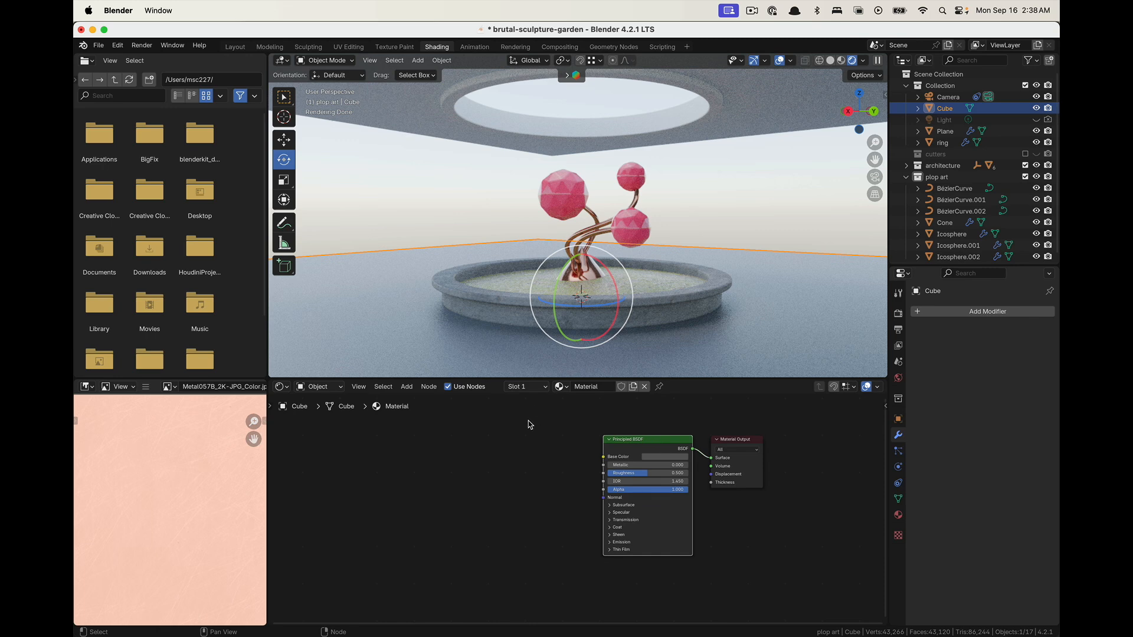
pyautogui.scroll(3, 529, 425)
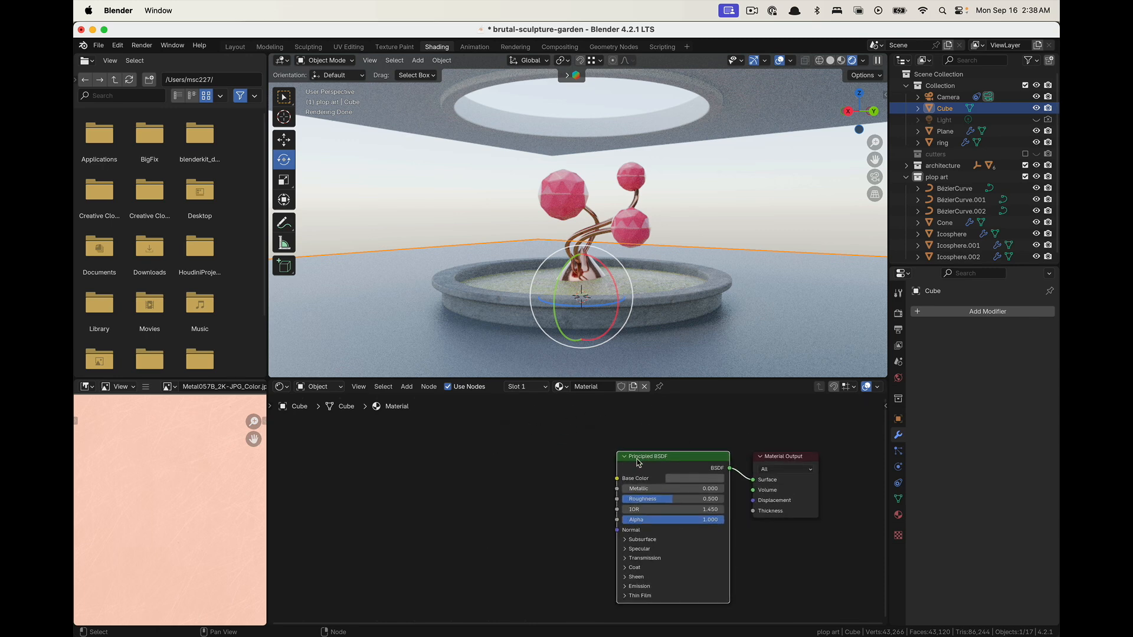
pyautogui.hotkey('shift', 'w')
pyautogui.click(680, 450)
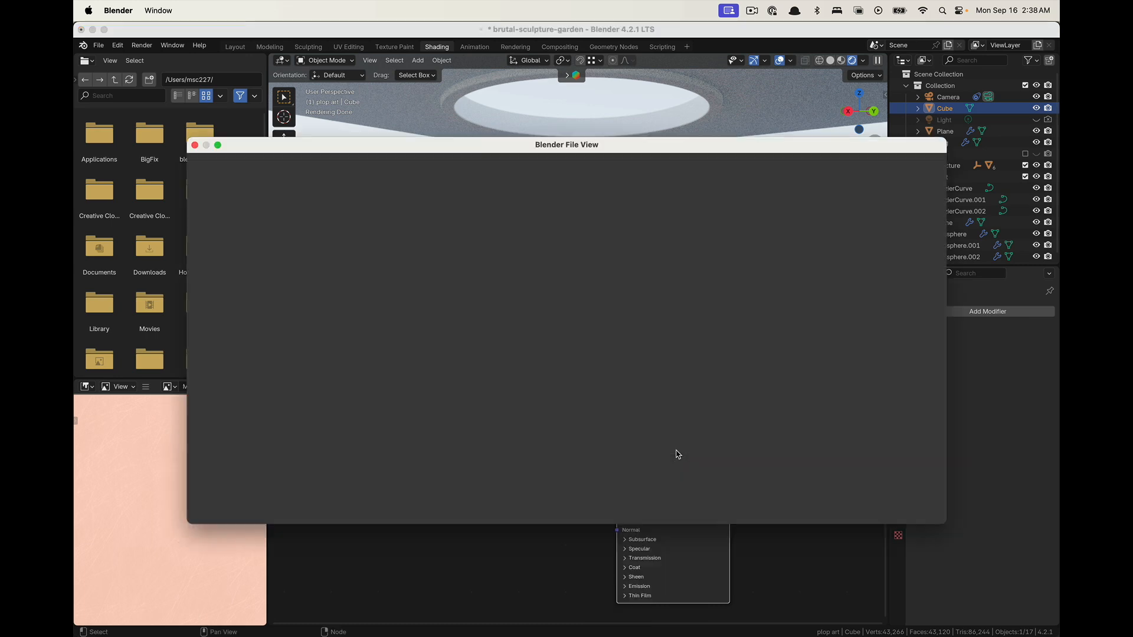
pyautogui.click(365, 168)
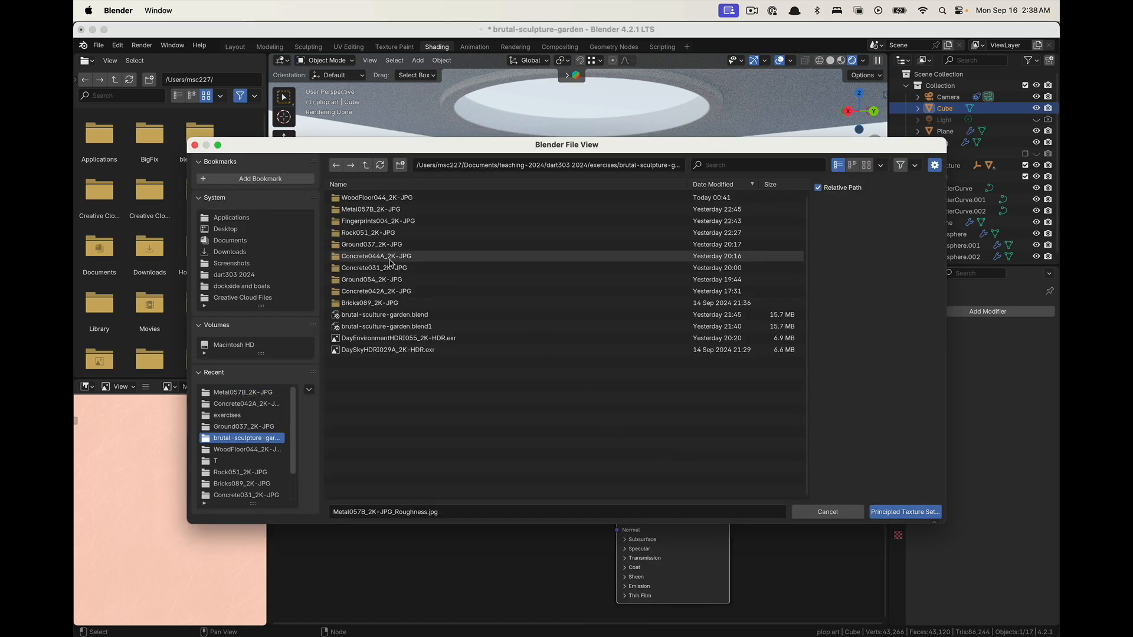
# Look through the Concrete044A_2K-JPG and Concrete042A_2K-JPG texture folders and return to the project folder
pyautogui.click(338, 256)
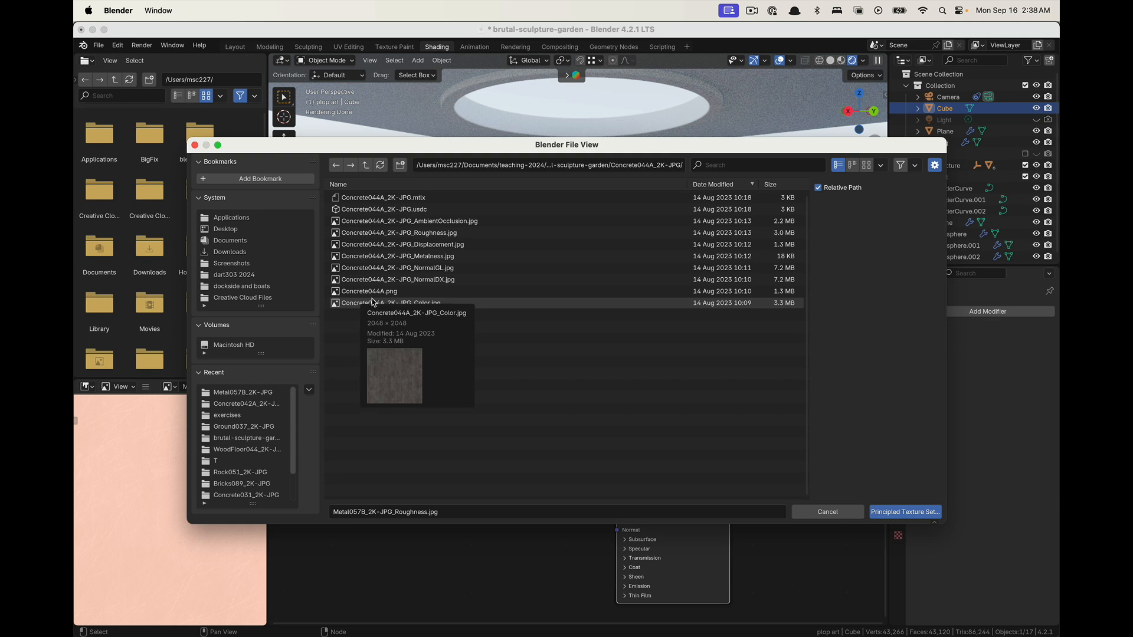
pyautogui.click(366, 165)
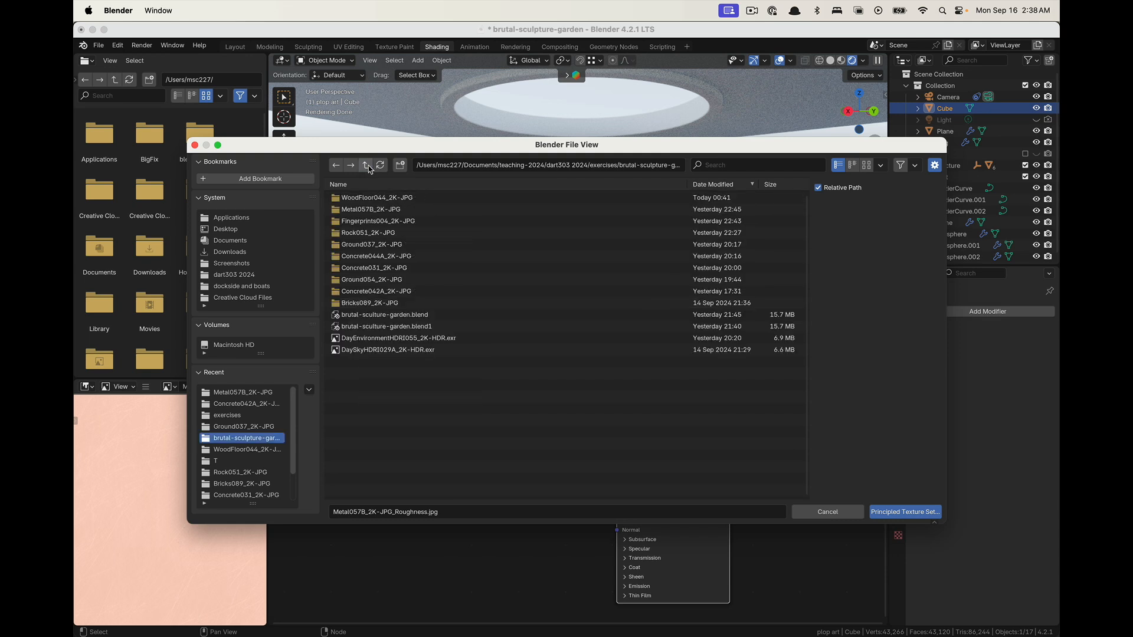
pyautogui.doubleClick(340, 292)
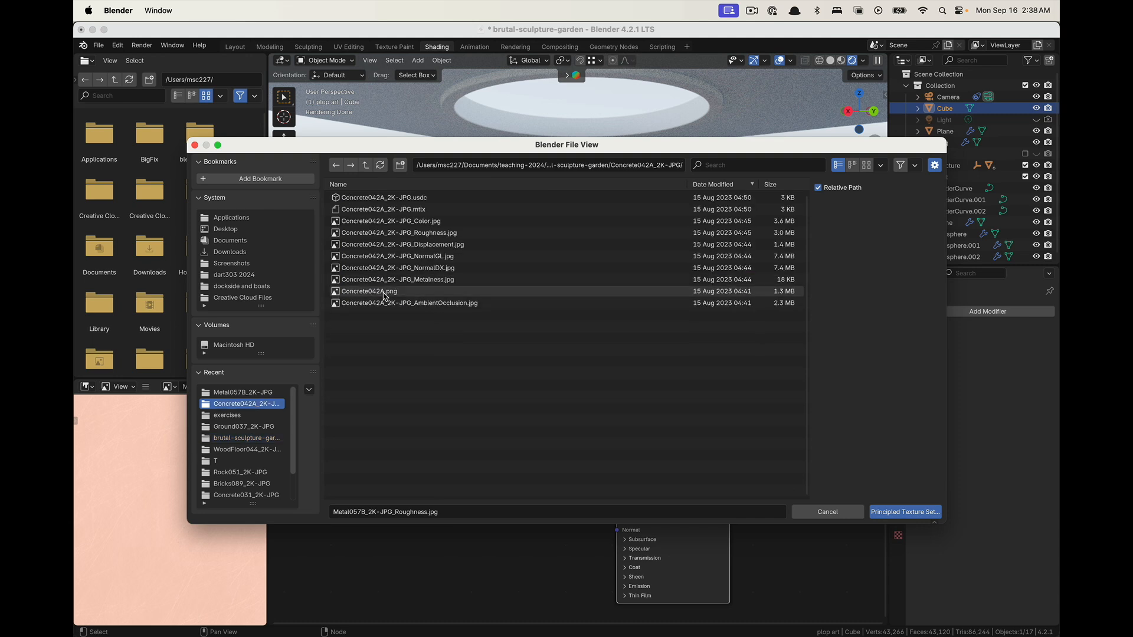
pyautogui.moveTo(385, 295)
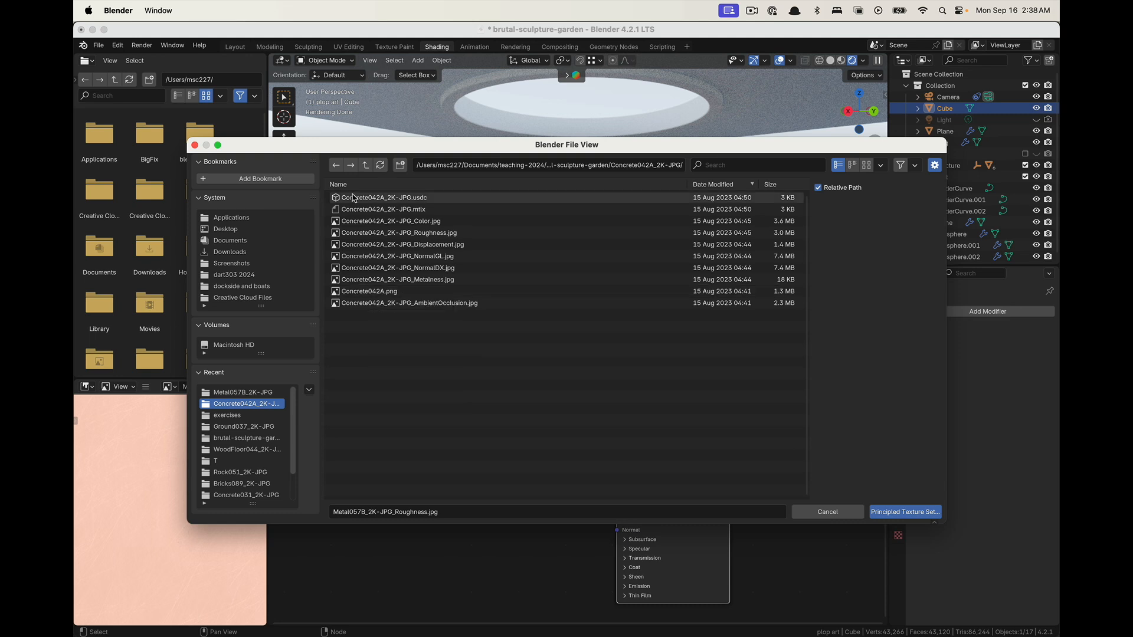
pyautogui.click(366, 165)
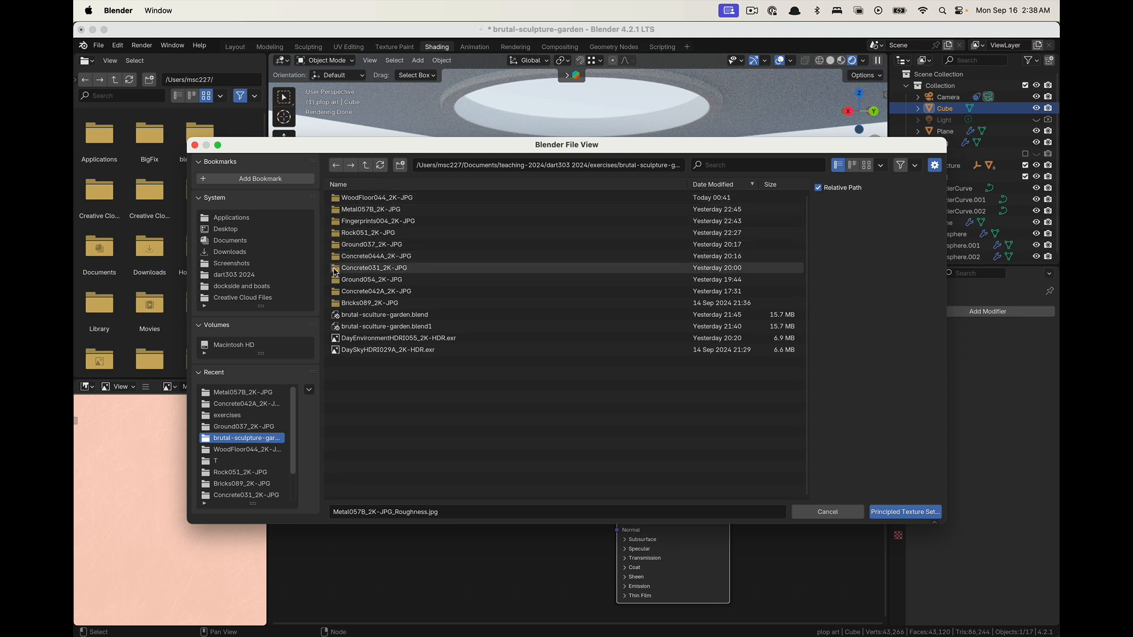
# Load the Color, Displacement, AmbientOcclusion, NormalGL and Roughness maps from Concrete031_2K-JPG into the ground material
pyautogui.click(354, 269)
pyautogui.moveTo(365, 295)
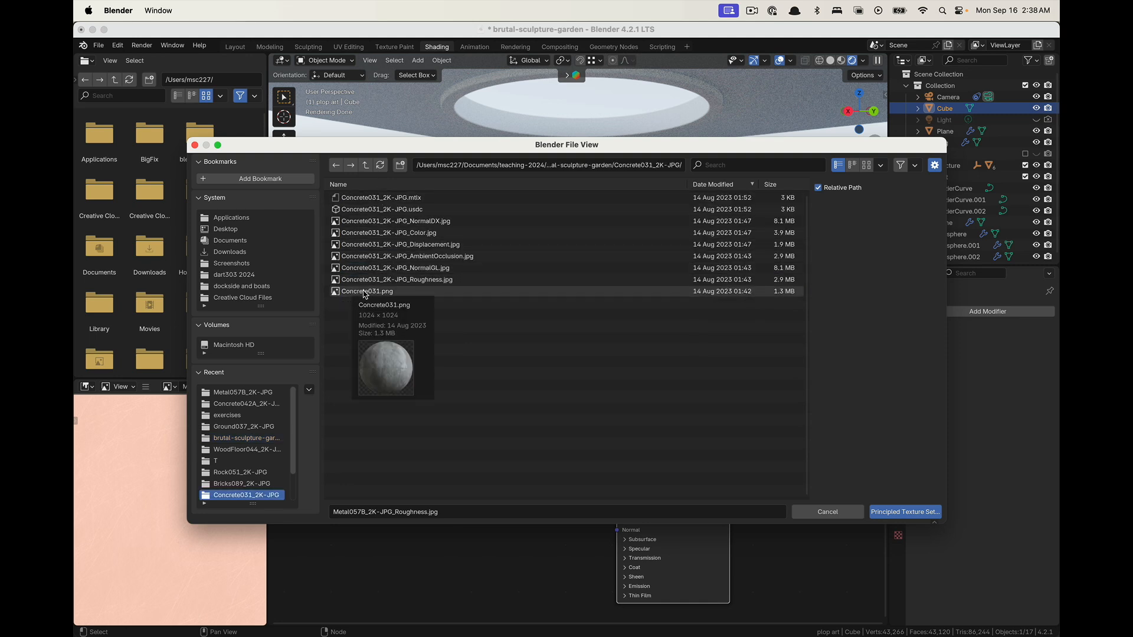
pyautogui.click(439, 280)
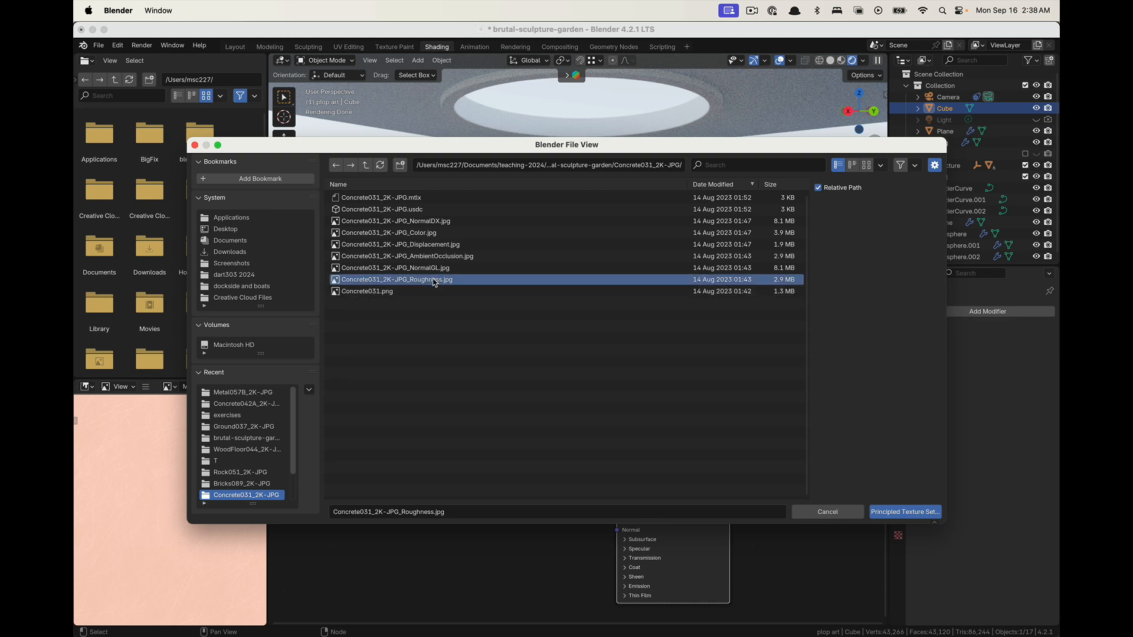
pyautogui.keyDown('shift'); pyautogui.click(441, 268); pyautogui.keyUp('shift')
pyautogui.keyDown('shift'); pyautogui.click(441, 257); pyautogui.keyUp('shift')
pyautogui.keyDown('shift'); pyautogui.click(435, 244); pyautogui.keyUp('shift')
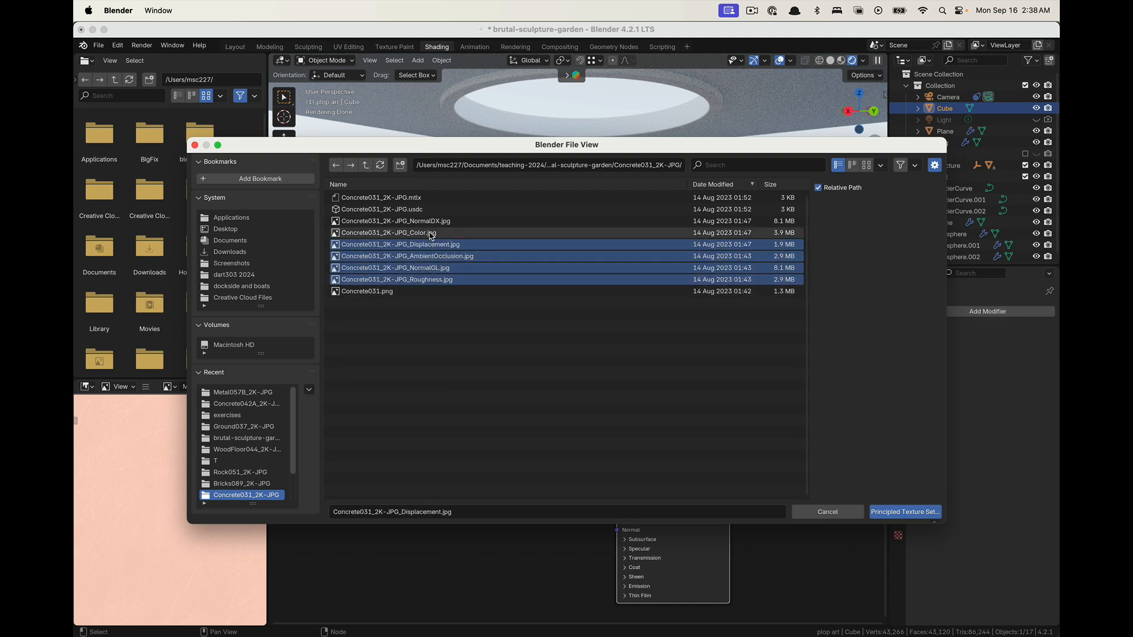
pyautogui.keyDown('shift'); pyautogui.click(430, 233); pyautogui.keyUp('shift')
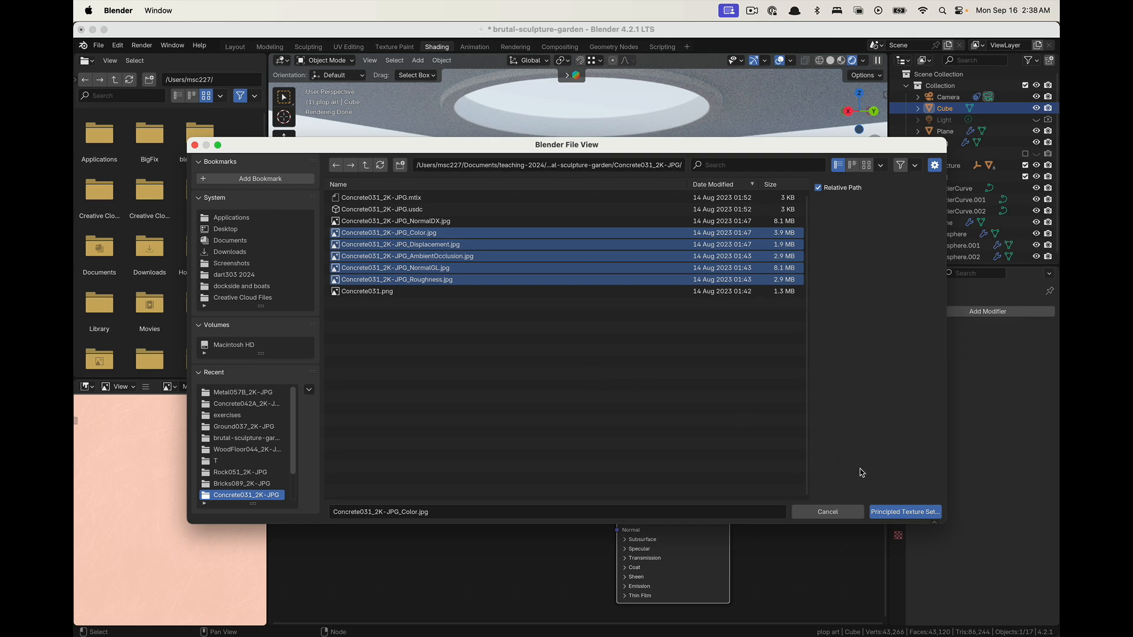
pyautogui.click(905, 511)
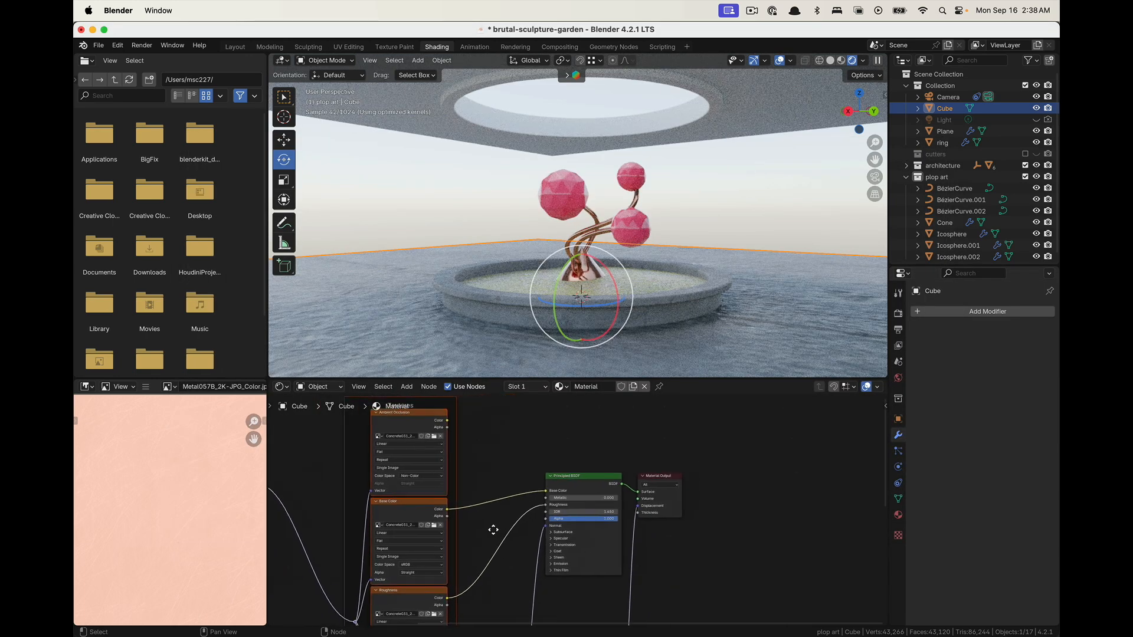
# Apply the scale of the ground object Cube
pyautogui.scroll(-4, 543, 481)
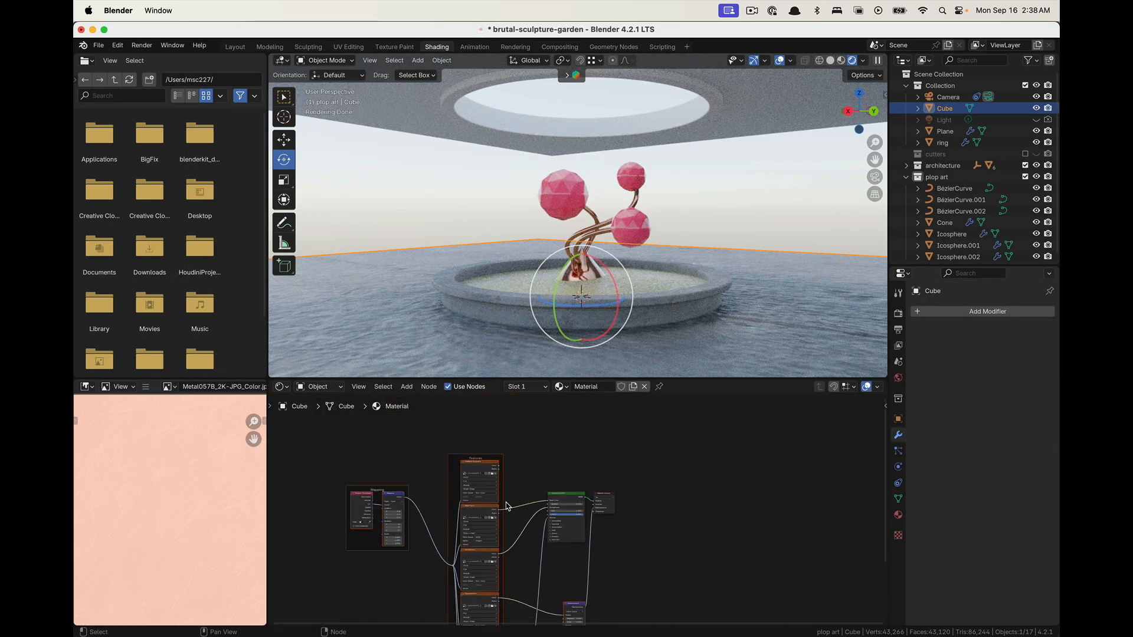
pyautogui.hotkey('ctrl', 'a')
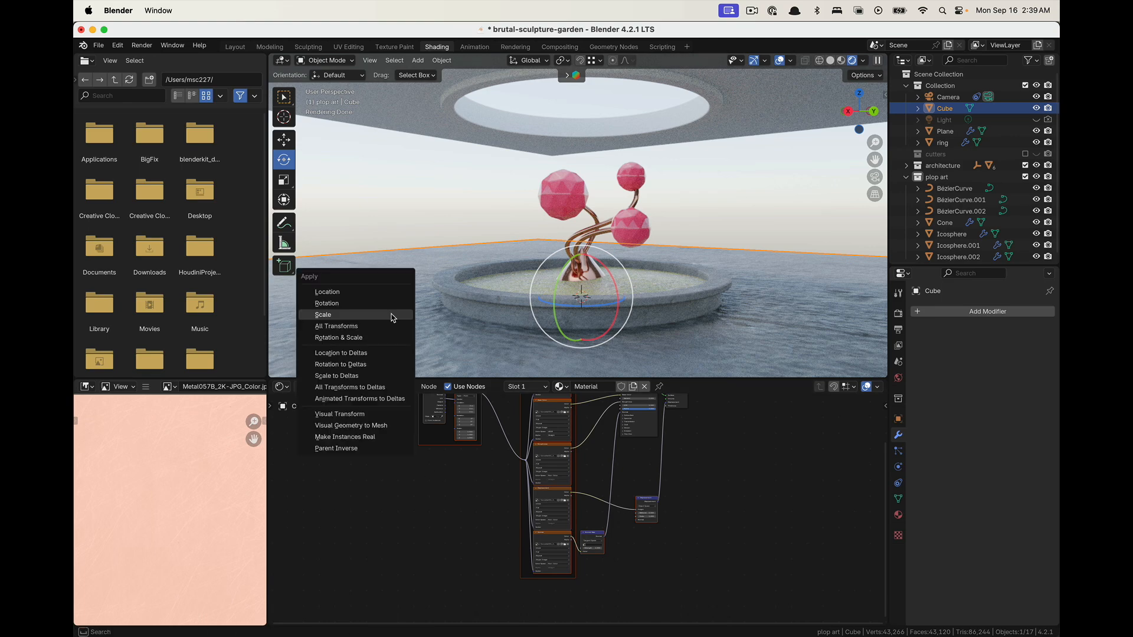
pyautogui.click(391, 317)
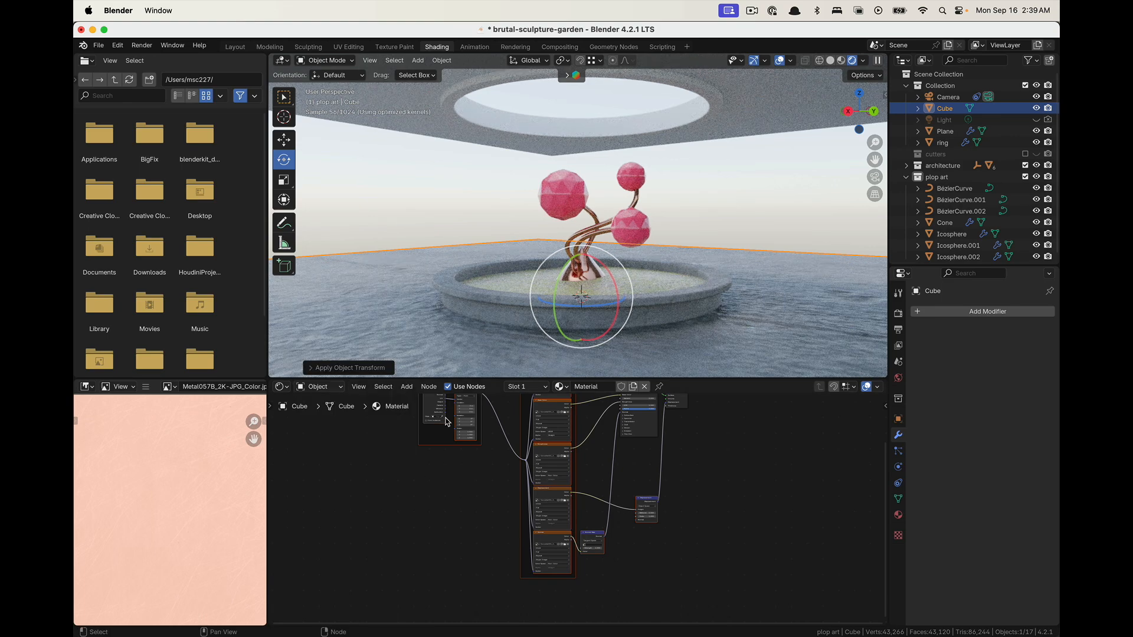
# Try a scale of 4 on all three axes of the ground material's Mapping node
pyautogui.scroll(8, 444, 483)
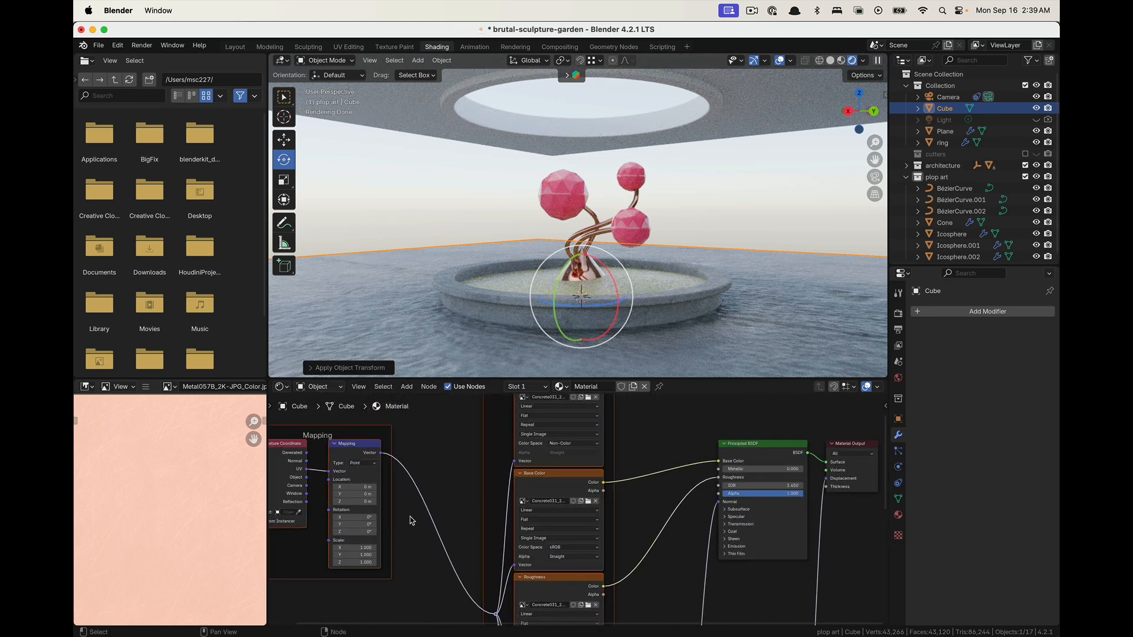
pyautogui.scroll(3, 527, 498)
pyautogui.click(406, 507)
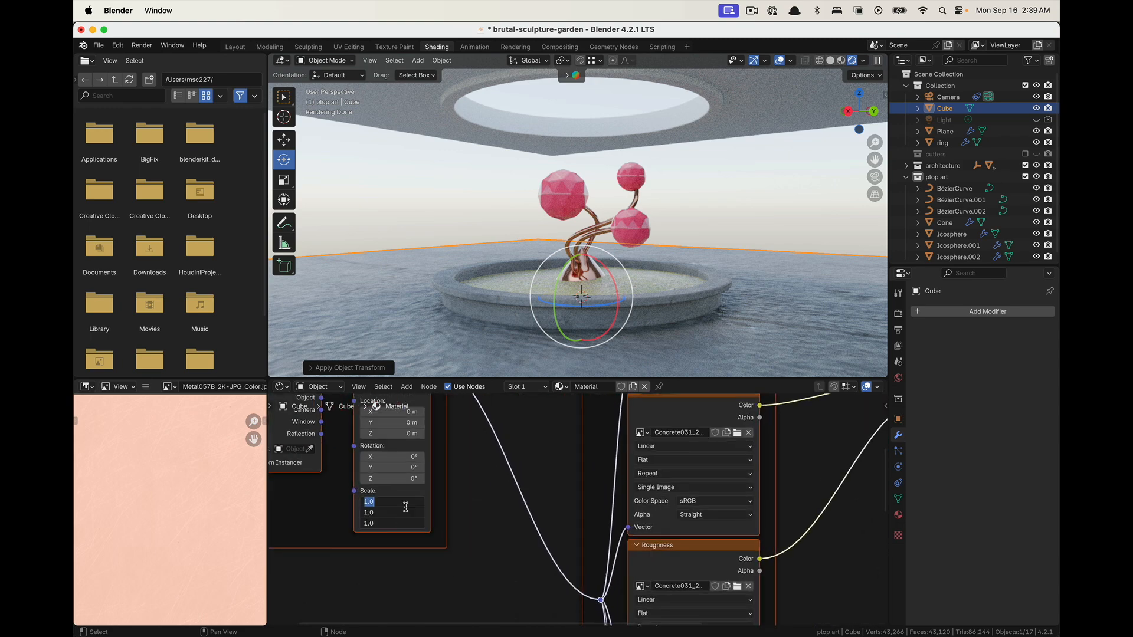
pyautogui.press('Return')
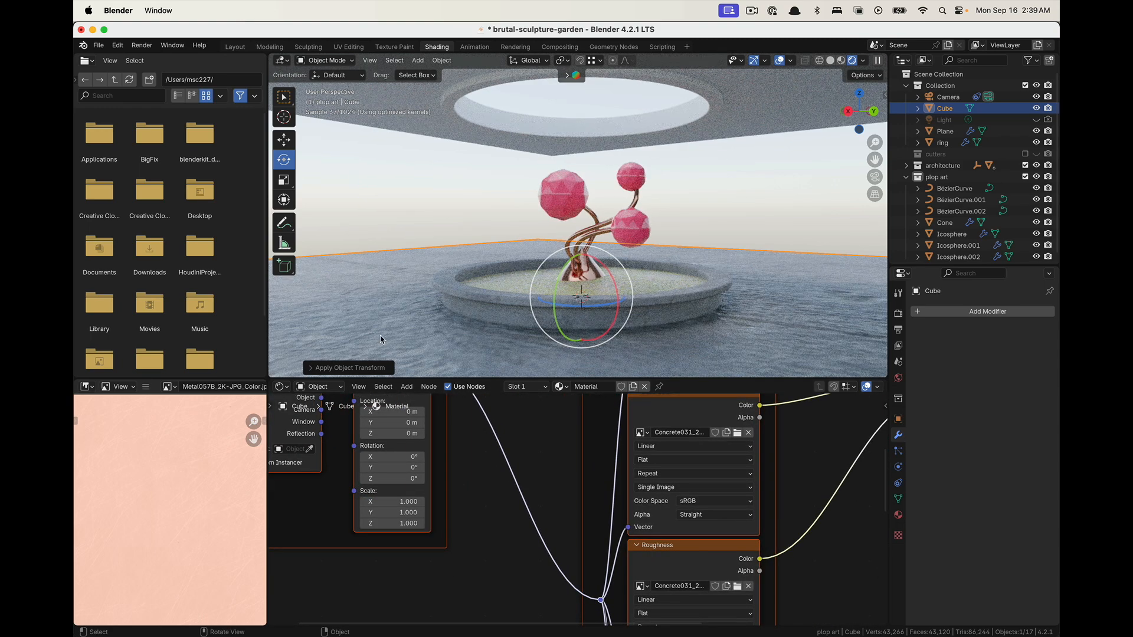
pyautogui.moveTo(502, 454); pyautogui.dragTo(662, 513, button='middle')
pyautogui.scroll(1, 592, 582)
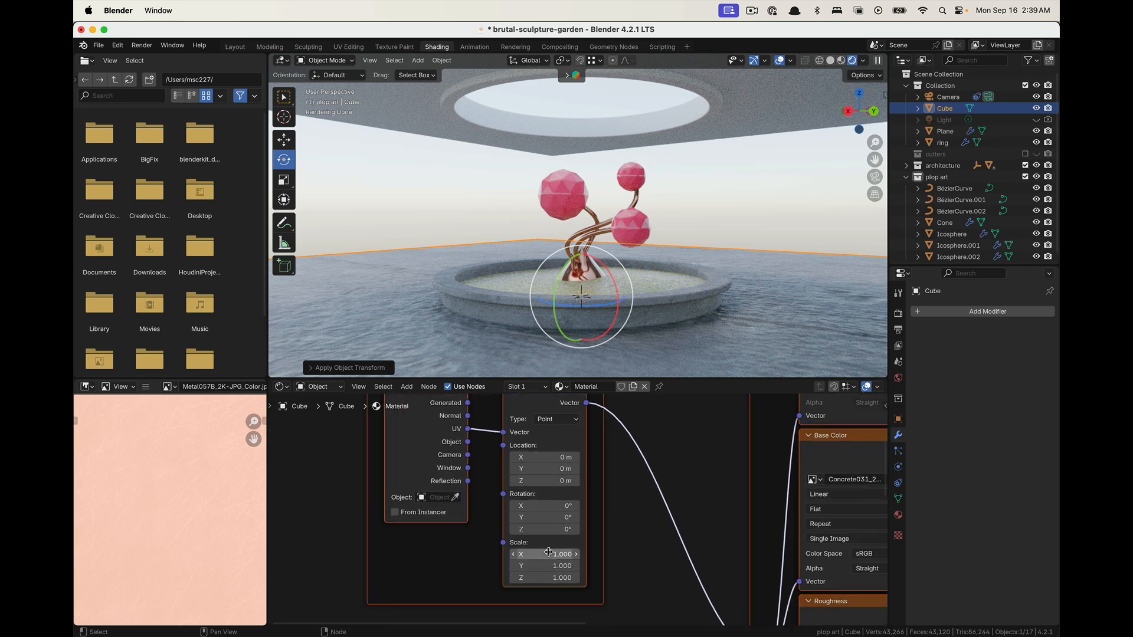
pyautogui.moveTo(549, 553); pyautogui.dragTo(549, 552)
pyautogui.write('4')
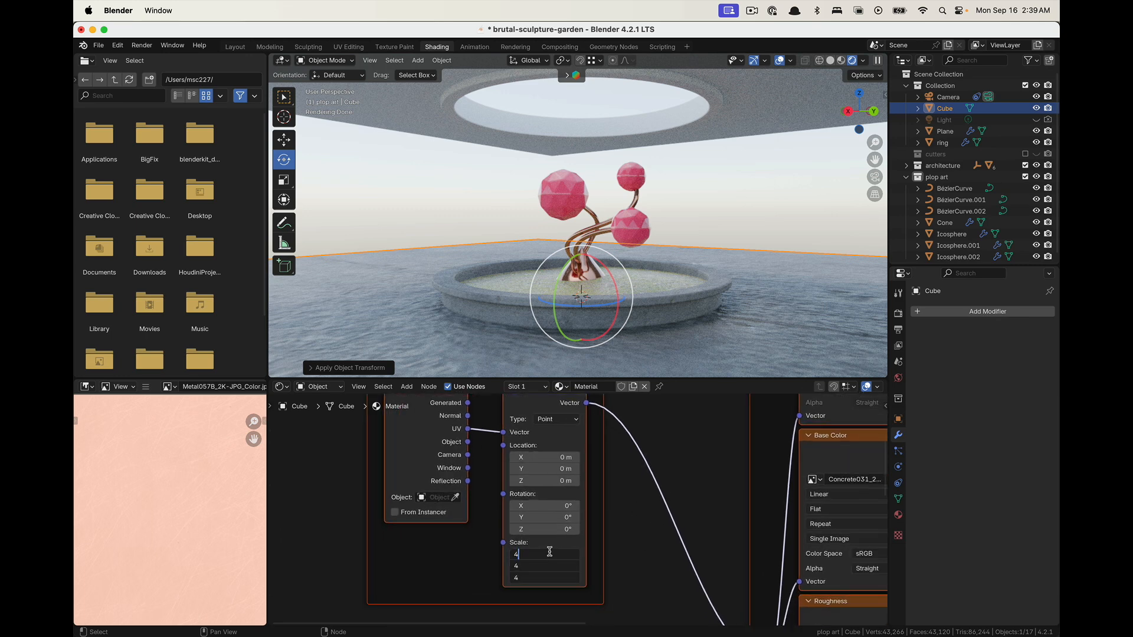
pyautogui.press('Return')
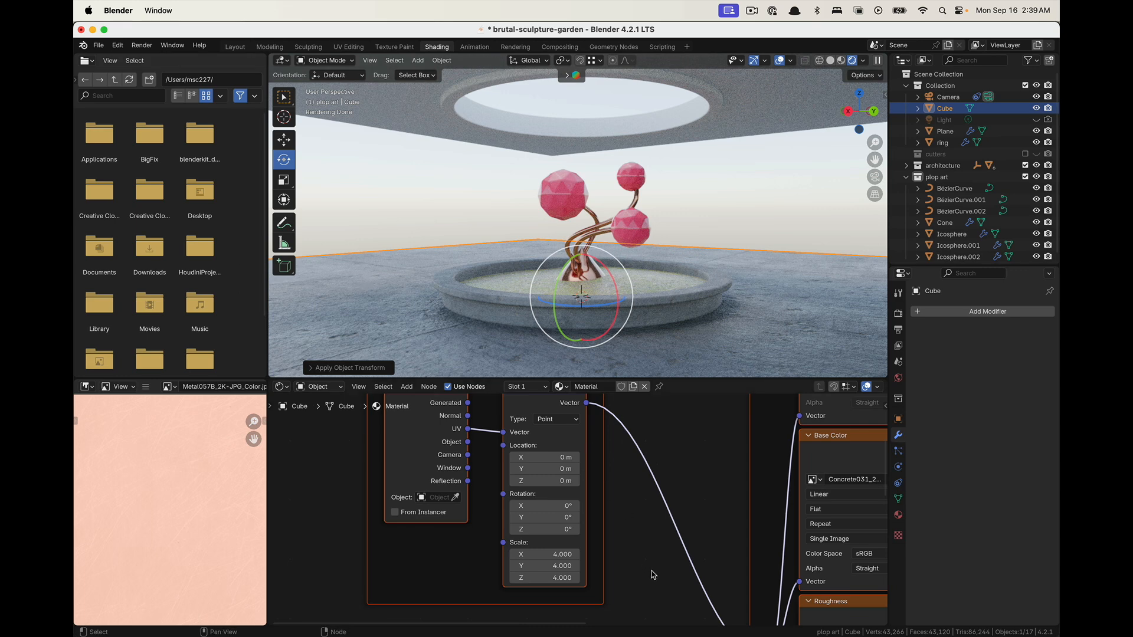
# Try scales of 8, 10 and 12 in turn on all three axes of the Mapping node
pyautogui.moveTo(555, 577); pyautogui.dragTo(555, 555)
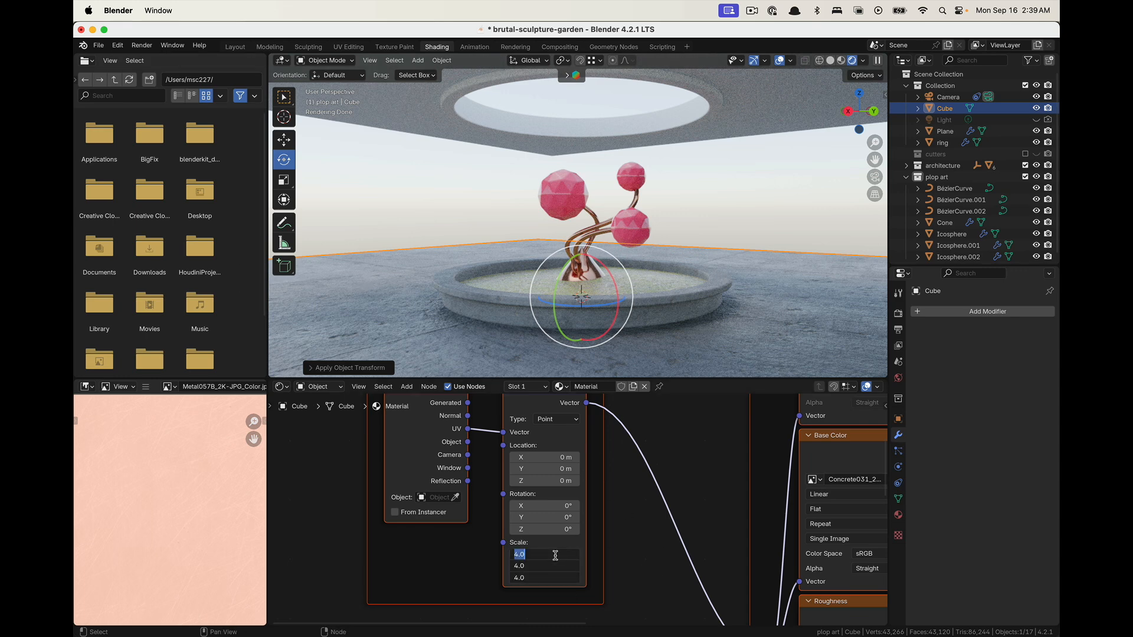
pyautogui.write('8')
pyautogui.press('Return')
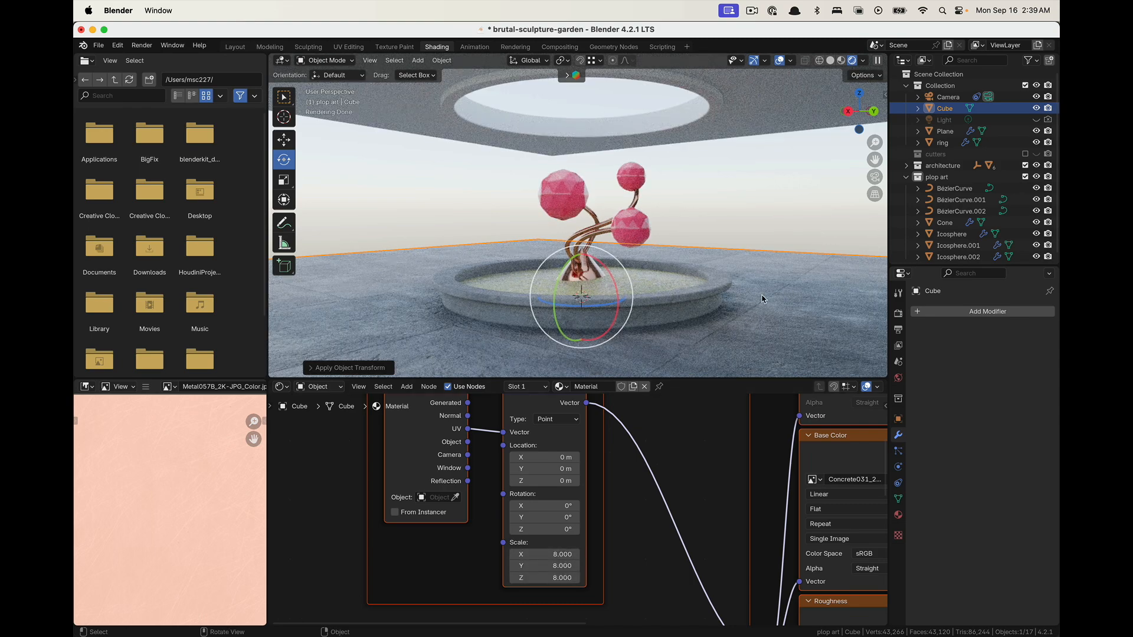
pyautogui.moveTo(553, 577); pyautogui.dragTo(553, 555)
pyautogui.write('10')
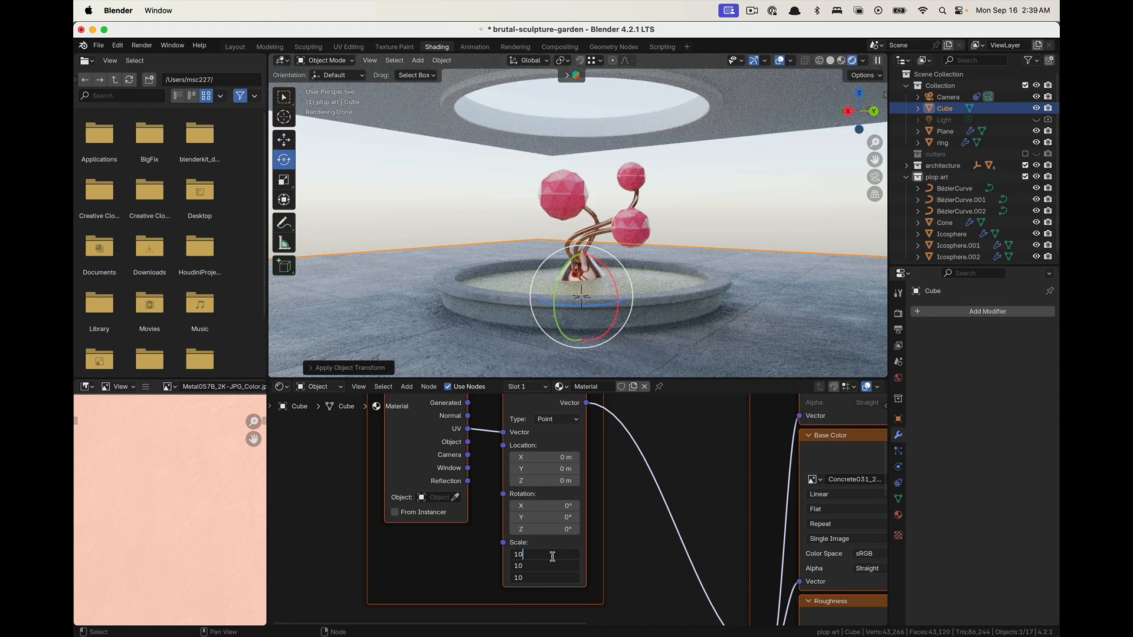
pyautogui.press('Return')
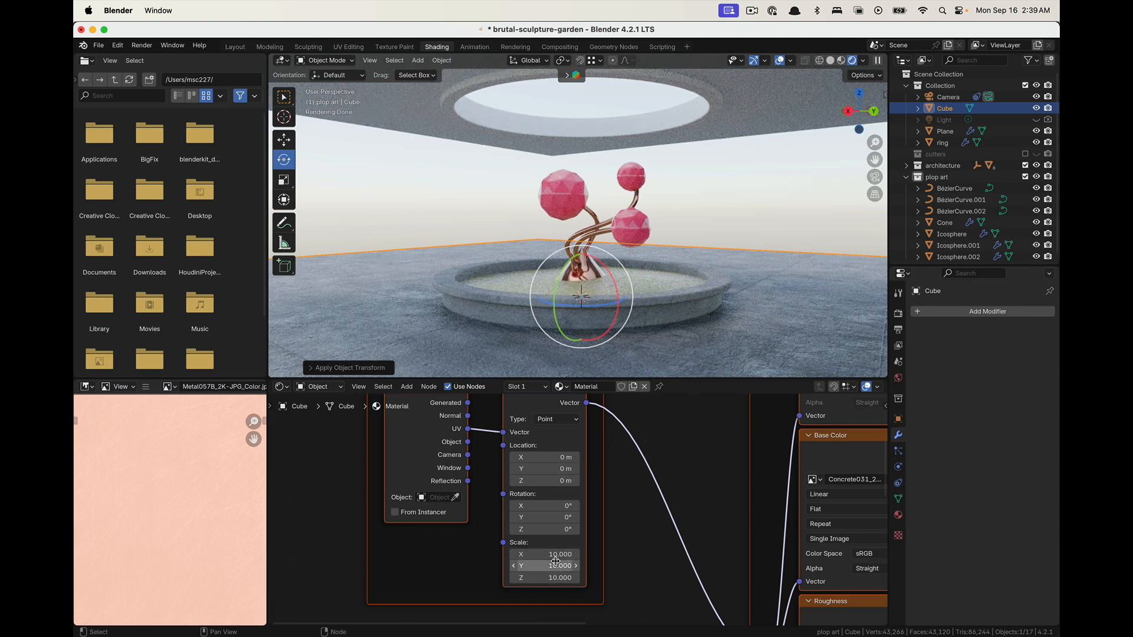
pyautogui.moveTo(557, 556); pyautogui.dragTo(557, 578)
pyautogui.write('12')
pyautogui.press('Return')
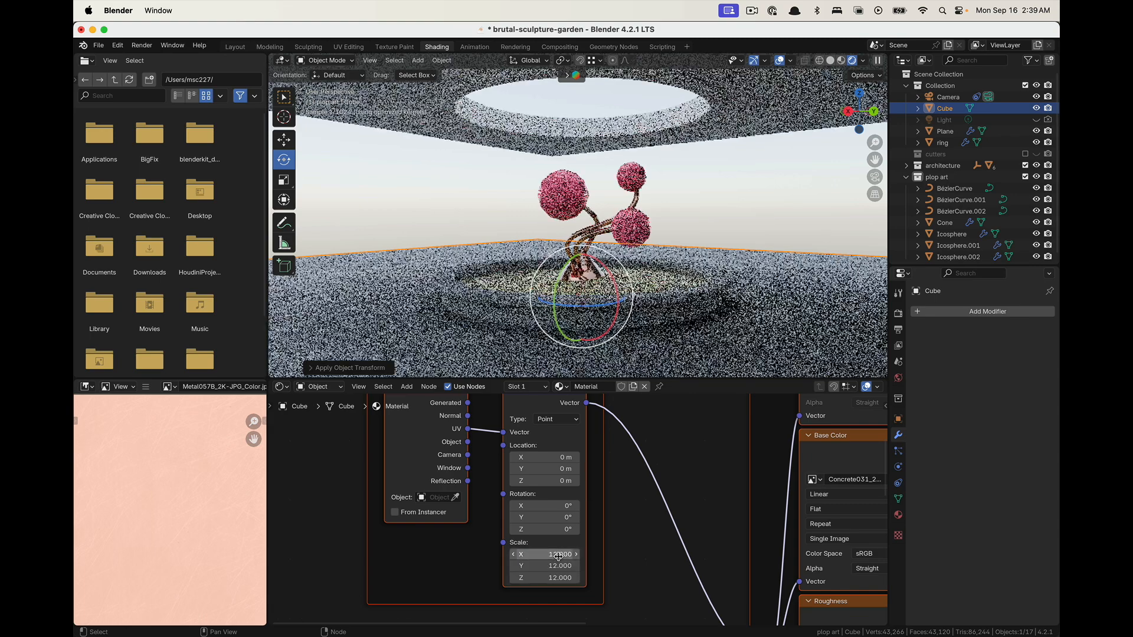
# Set the Mapping node's scale to 16 on the X, Y and Z axes
pyautogui.moveTo(558, 557); pyautogui.dragTo(557, 578)
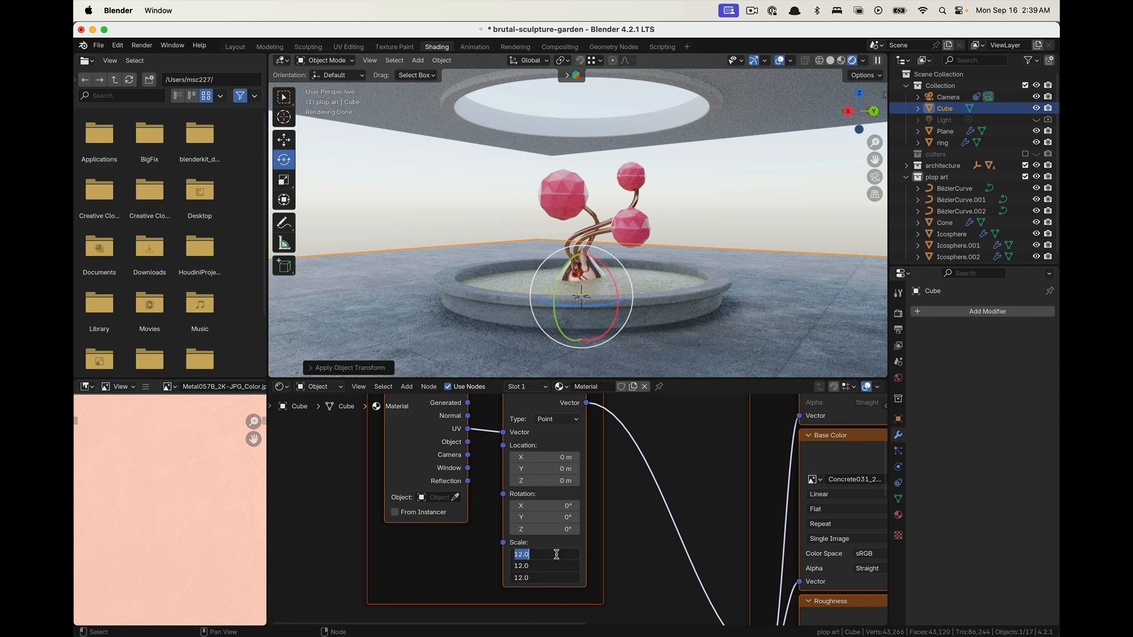
pyautogui.write('16')
pyautogui.press('Return')
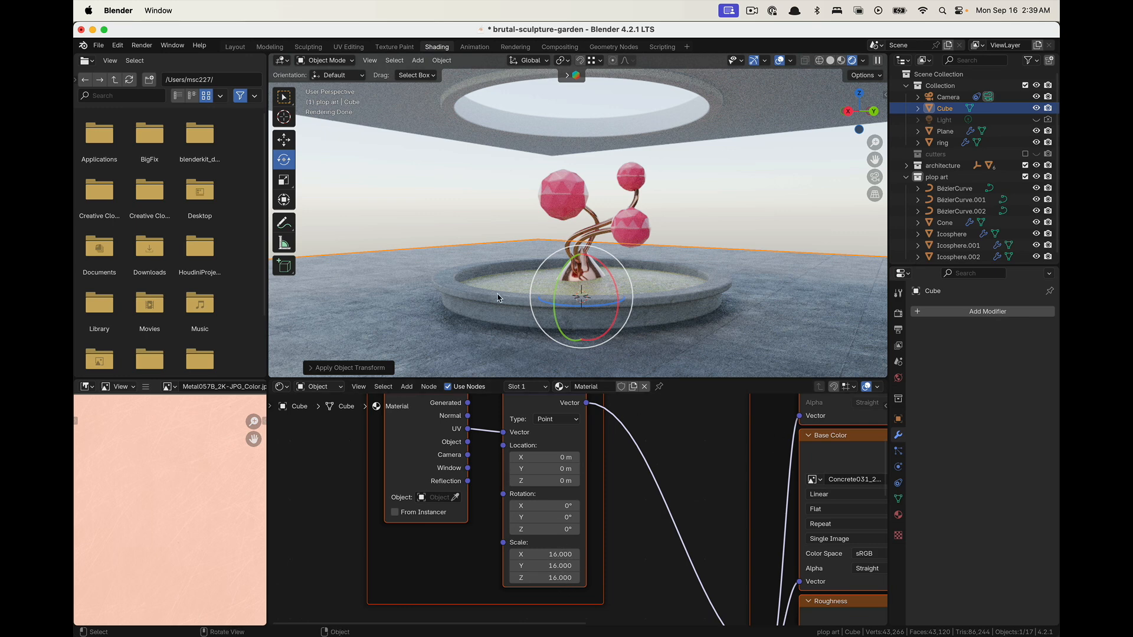
# Set the surface displacement method in the ground material's settings to Displacement and Bump
pyautogui.scroll(-4, 664, 470)
pyautogui.moveTo(664, 511); pyautogui.dragTo(328, 485, button='middle')
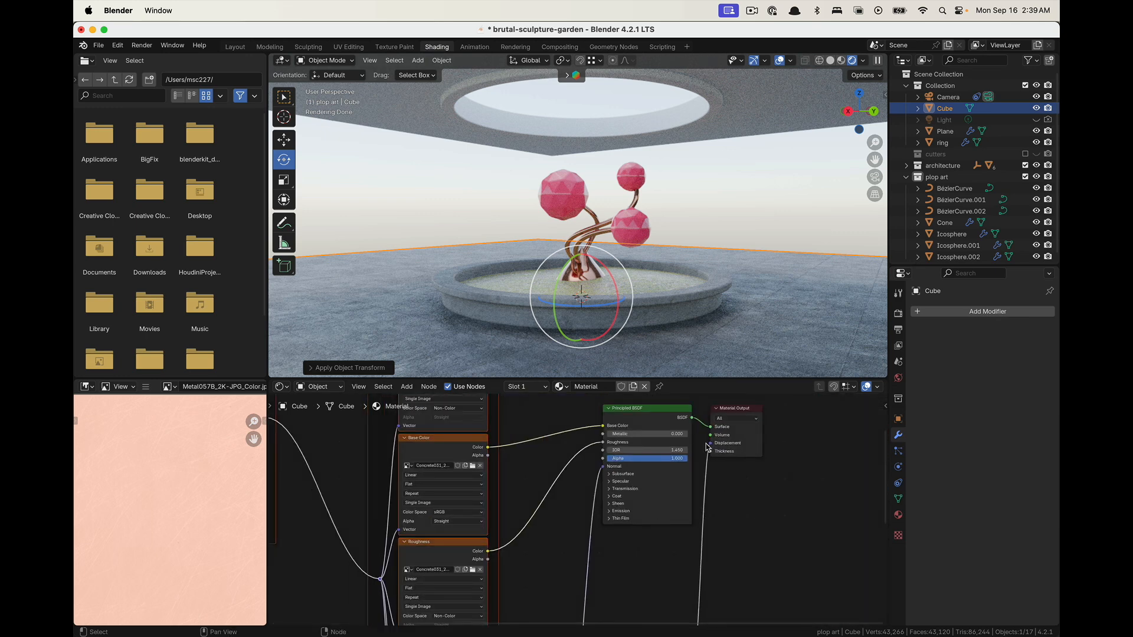
pyautogui.click(741, 421)
pyautogui.click(898, 515)
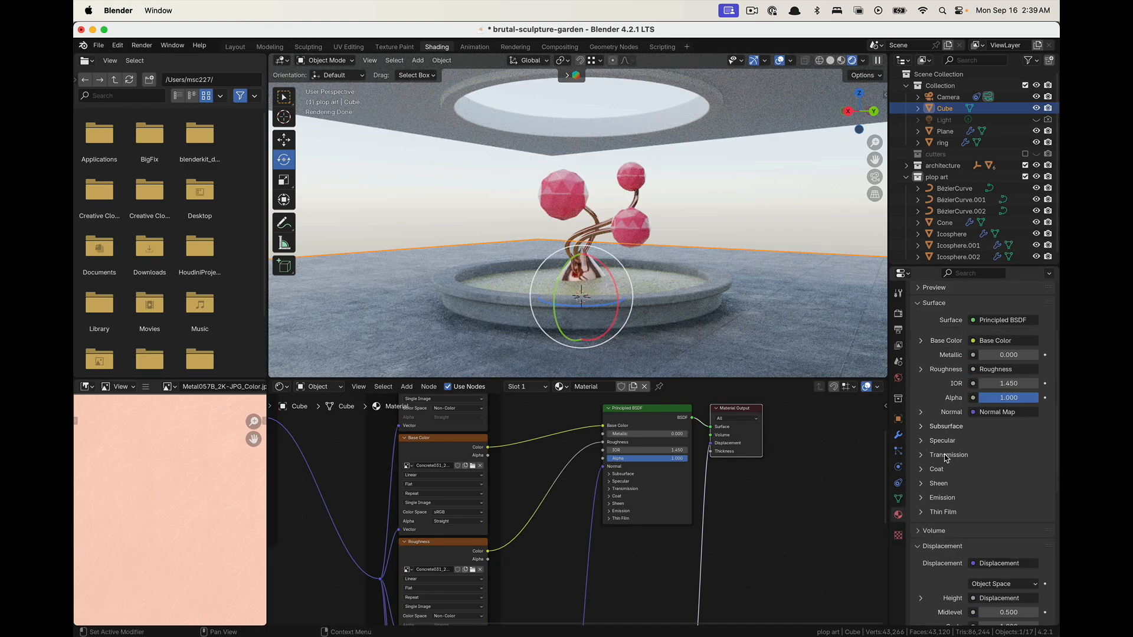
pyautogui.scroll(-10, 948, 467)
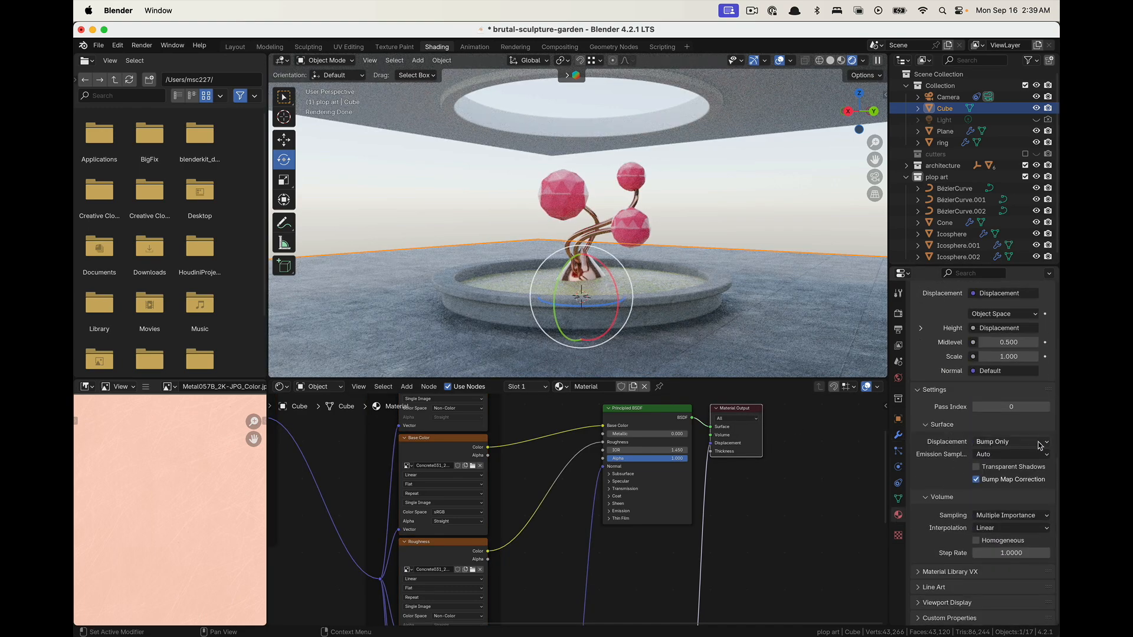
pyautogui.click(992, 442)
pyautogui.click(1003, 481)
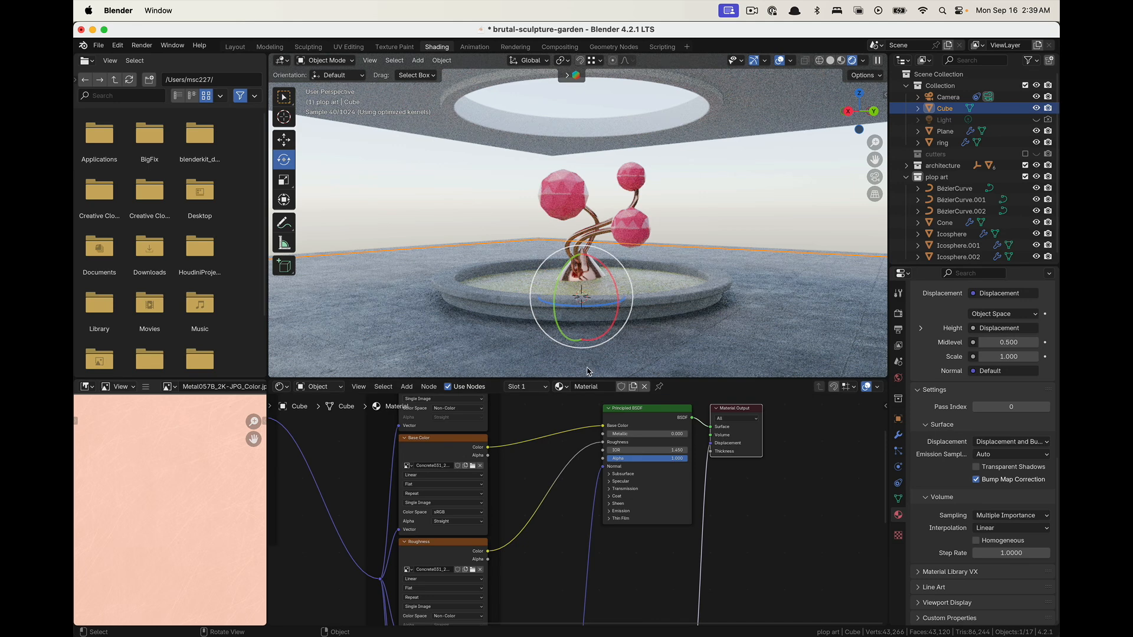
# Set the Scale of the ground material's Displacement node to 0.01
pyautogui.scroll(6, 738, 554)
pyautogui.moveTo(756, 585); pyautogui.dragTo(713, 435, button='middle')
pyautogui.scroll(-3, 709, 551)
pyautogui.moveTo(709, 552); pyautogui.dragTo(703, 435, button='middle')
pyautogui.scroll(6, 683, 512)
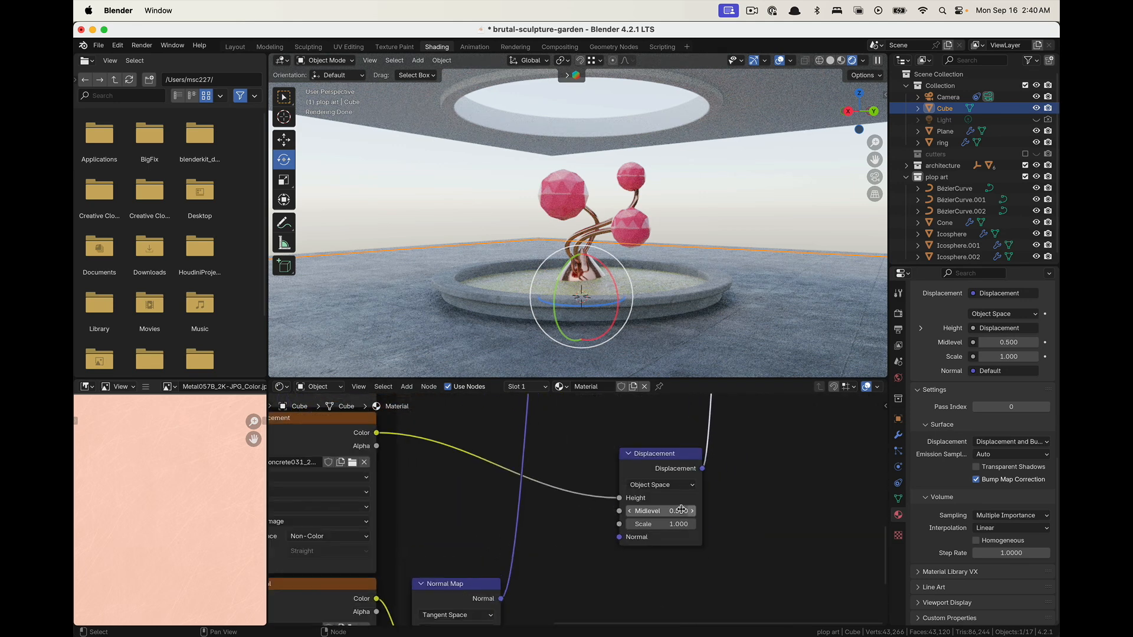
pyautogui.click(684, 533)
pyautogui.write('.01')
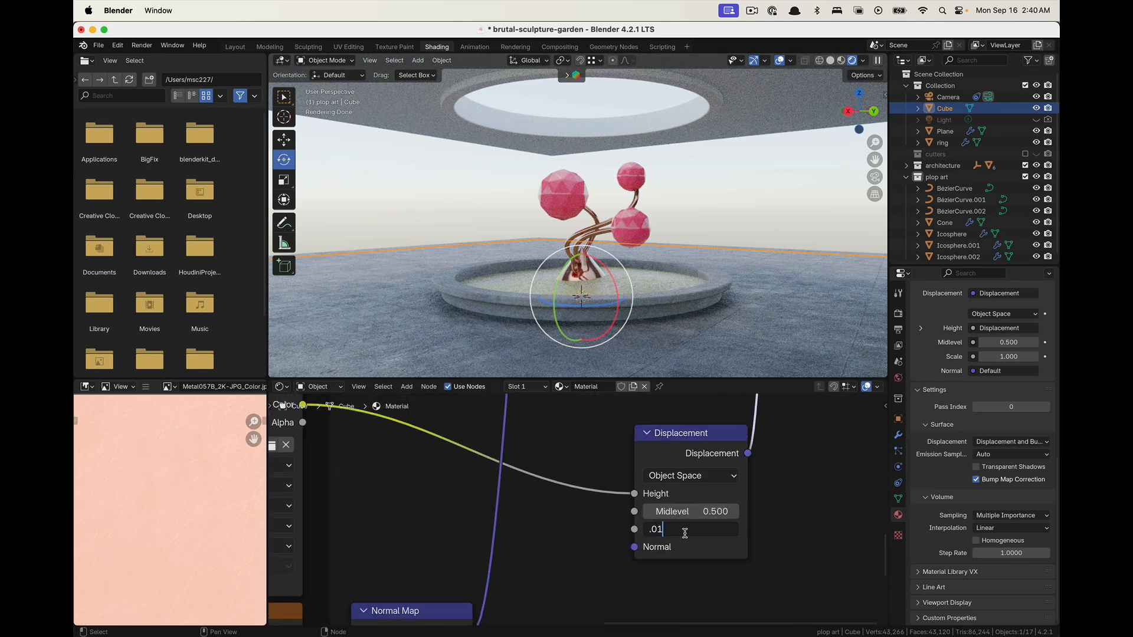
pyautogui.press('Return')
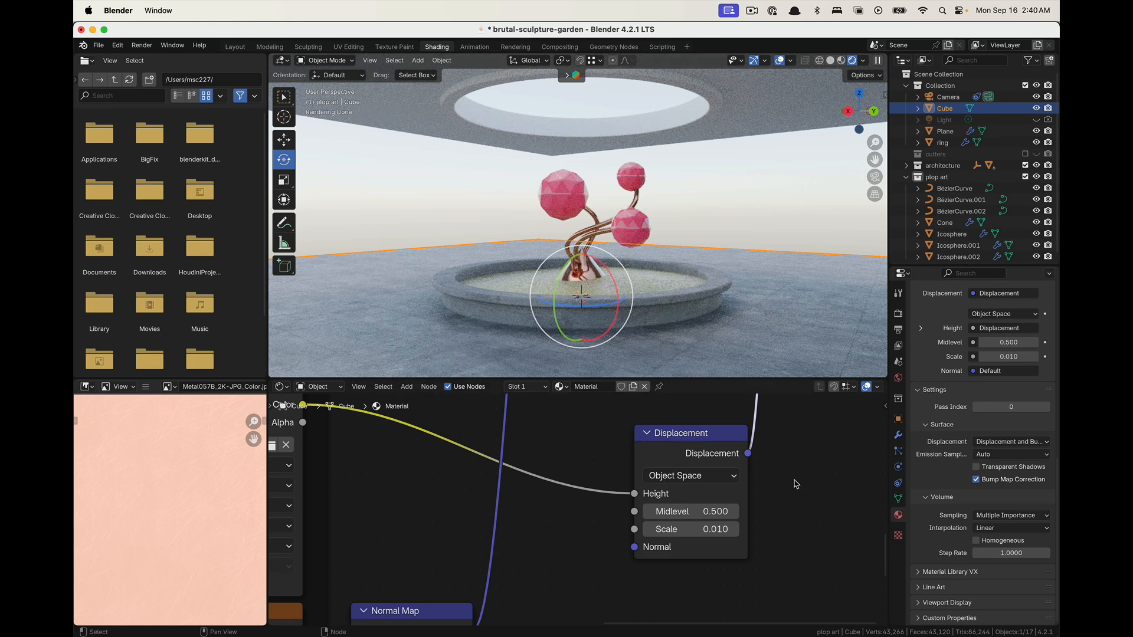
# Insert a Mix Color node between the ground material's Base Color texture and the Principled BSDF
pyautogui.scroll(-4, 555, 508)
pyautogui.moveTo(534, 539); pyautogui.dragTo(503, 547, button='middle')
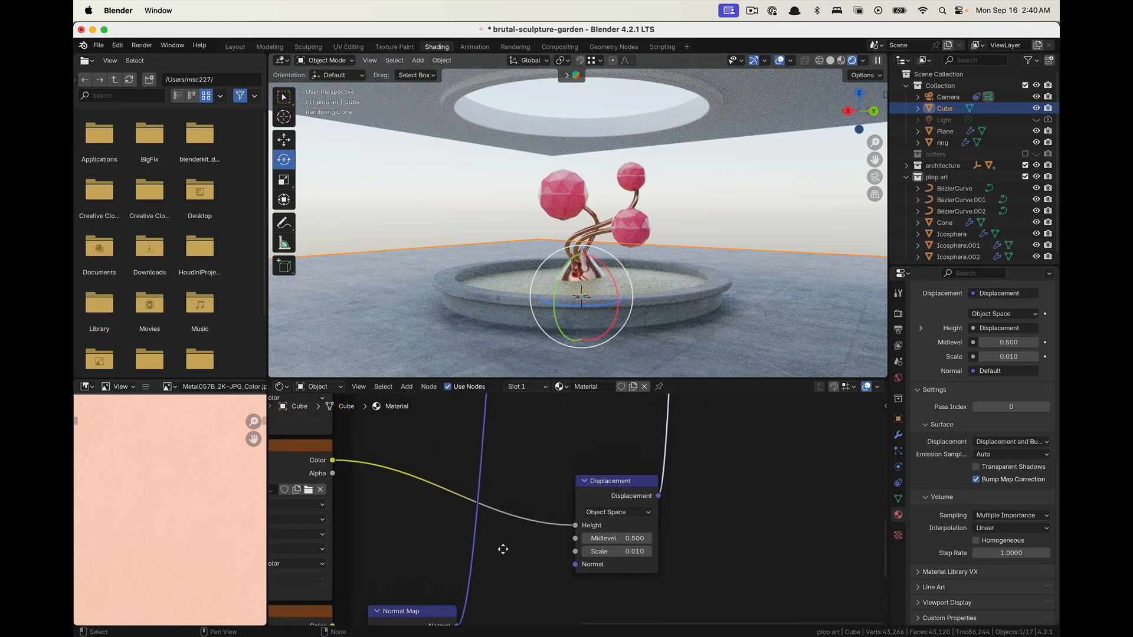
pyautogui.moveTo(535, 402); pyautogui.dragTo(530, 586, button='middle')
pyautogui.scroll(-4, 517, 502)
pyautogui.moveTo(522, 456); pyautogui.dragTo(558, 484, button='middle')
pyautogui.moveTo(509, 523); pyautogui.dragTo(556, 523, button='middle')
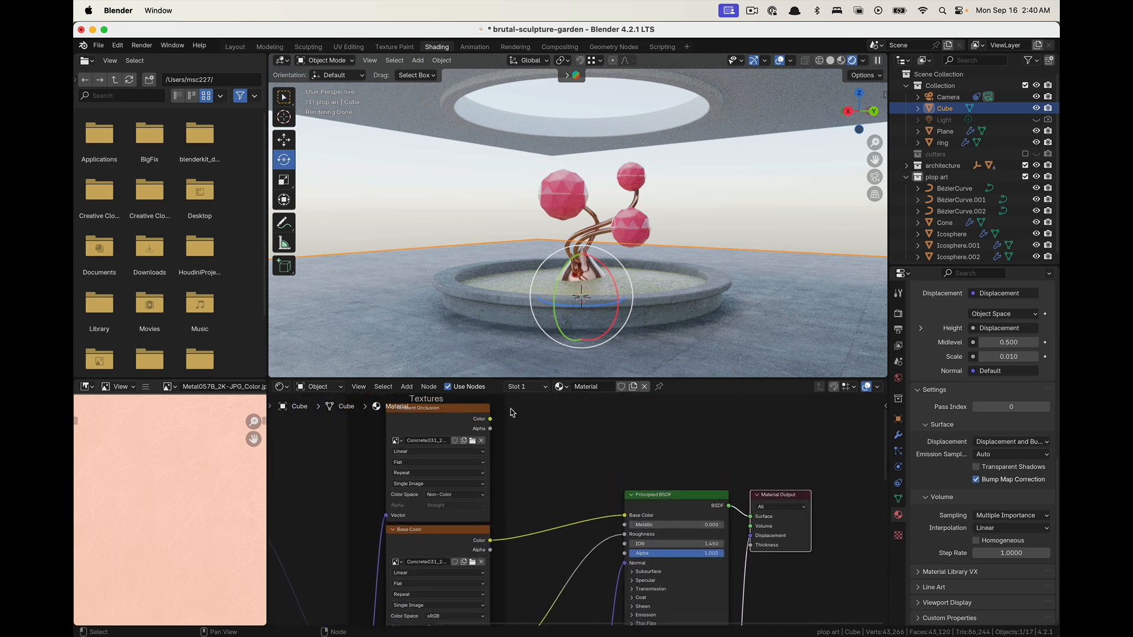
pyautogui.click(567, 432)
pyautogui.hotkey('shift', 'a')
pyautogui.click(565, 436)
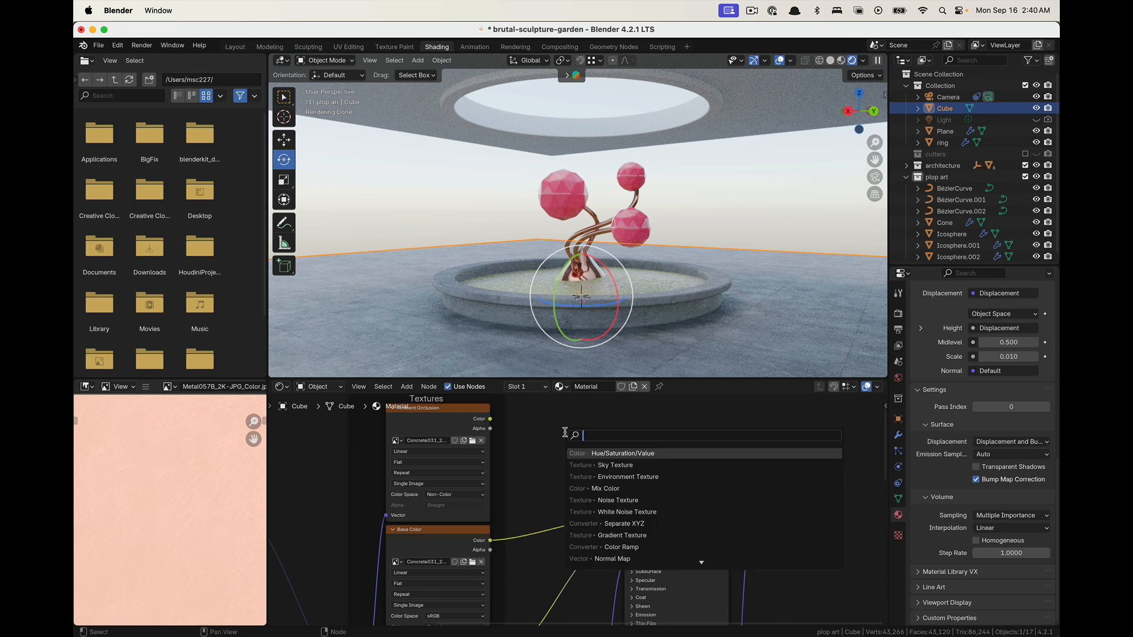
pyautogui.write('mix')
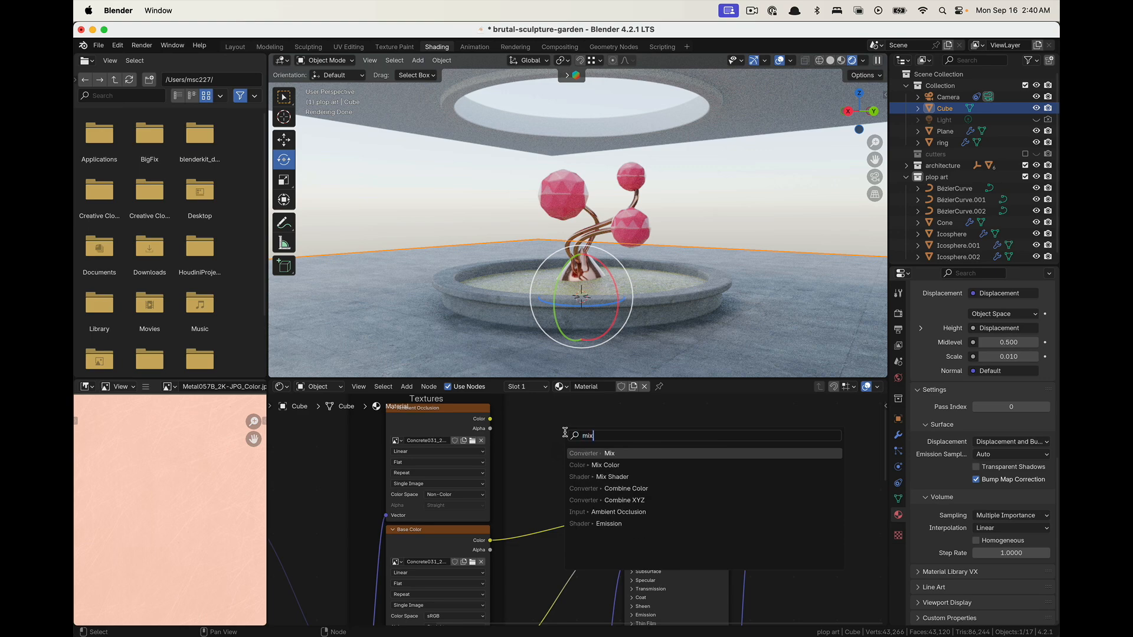
pyautogui.press('Down')
pyautogui.press('Return')
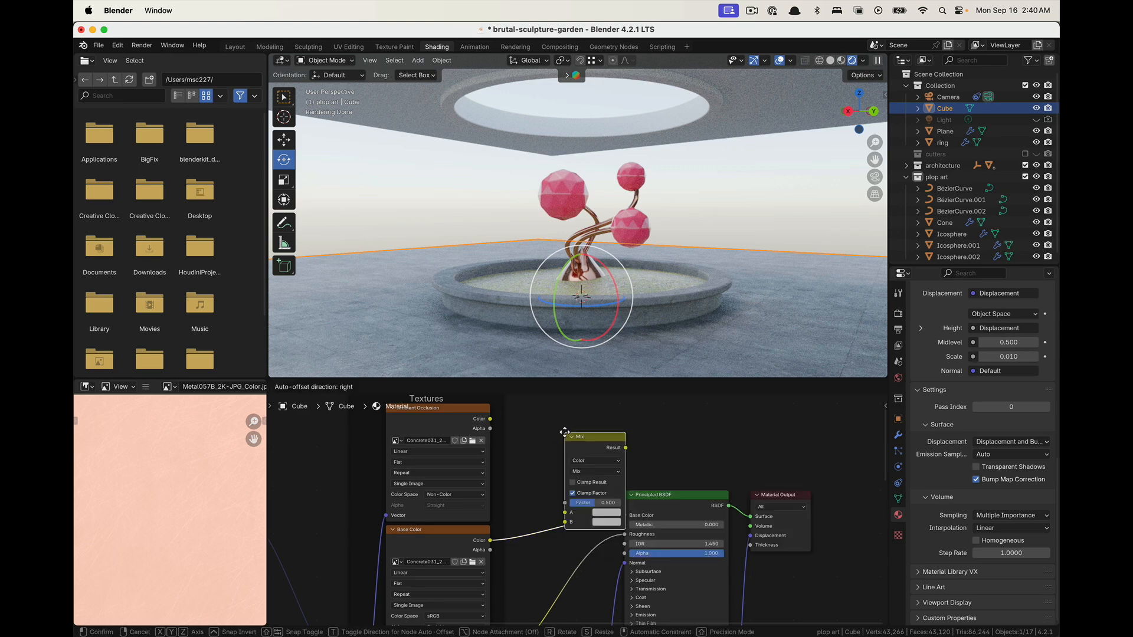
pyautogui.click(547, 434)
# Connect the ground's Ambient Occlusion texture color to the Mix node's B input and set the blending mode to Multiply with factor 1
pyautogui.moveTo(491, 419); pyautogui.dragTo(559, 515)
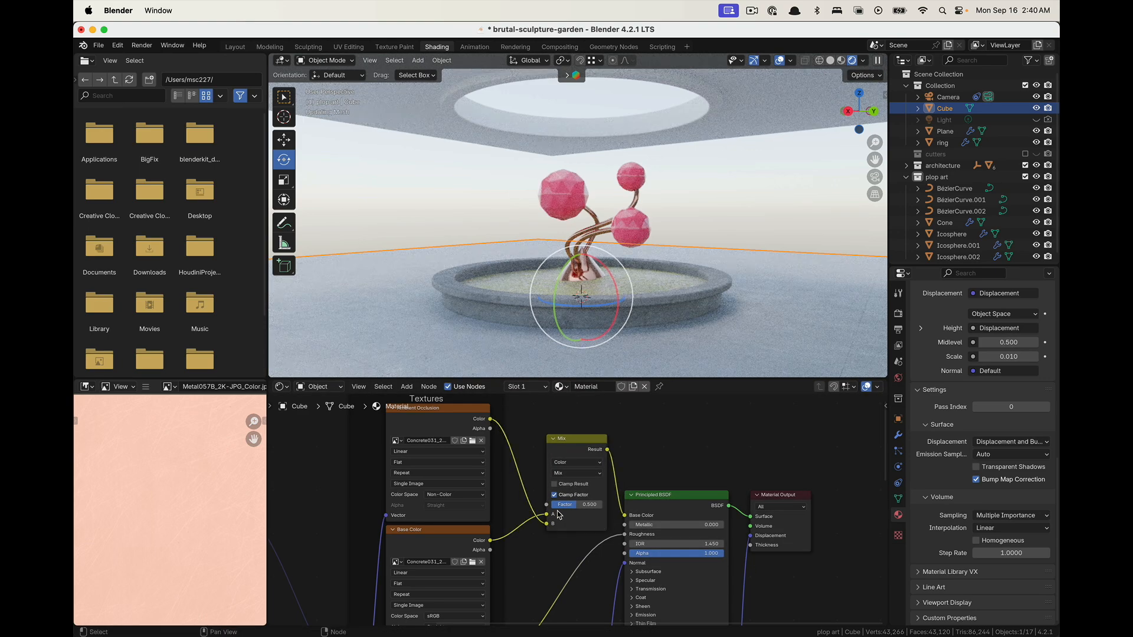
pyautogui.click(577, 473)
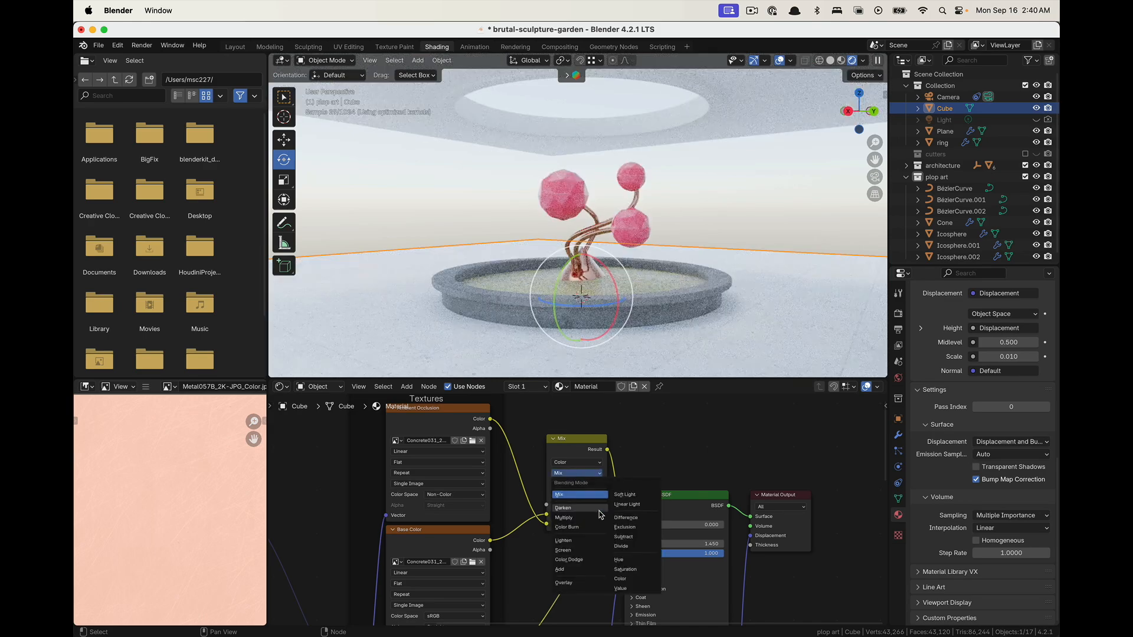
pyautogui.click(598, 517)
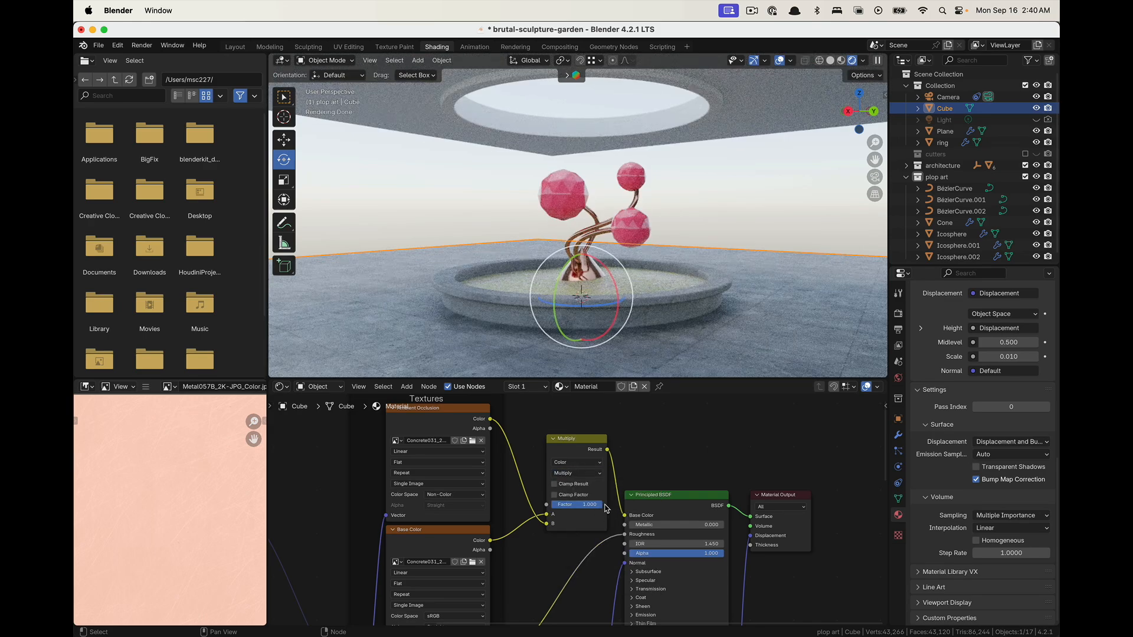
# Insert a Hue/Saturation/Value node between the ground material's Multiply and Principled BSDF nodes and set its Value to 0
pyautogui.scroll(4, 640, 469)
pyautogui.moveTo(665, 440); pyautogui.dragTo(520, 475, button='middle')
pyautogui.moveTo(725, 520); pyautogui.dragTo(836, 509)
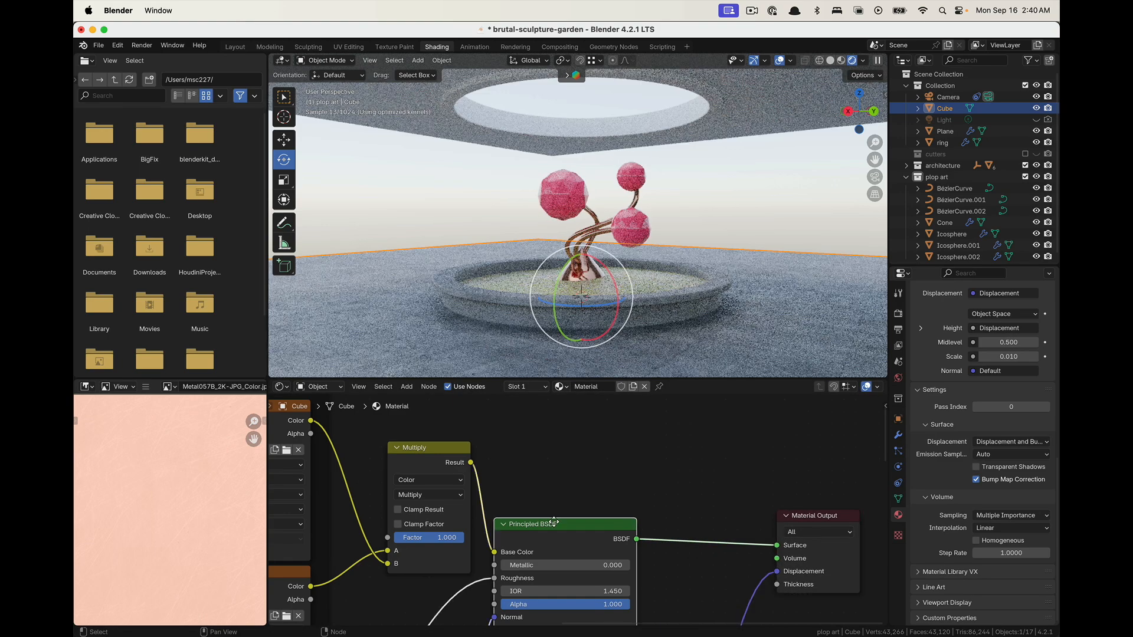
pyautogui.hotkey('shift', 'a')
pyautogui.click(522, 445)
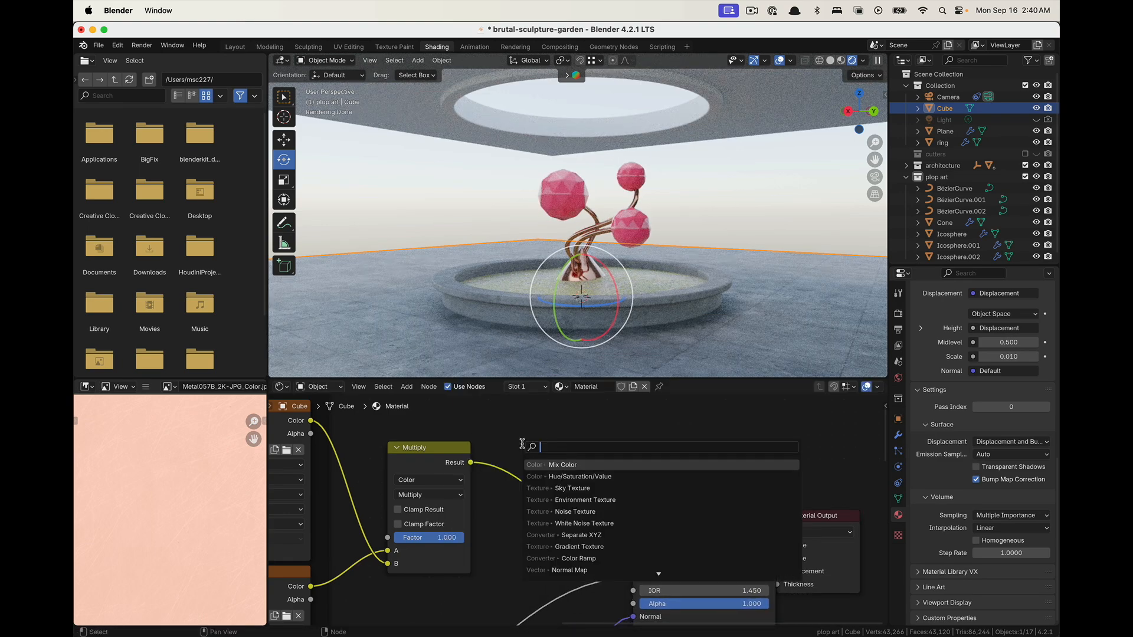
pyautogui.write('hu')
pyautogui.press('Return')
pyautogui.click(523, 446)
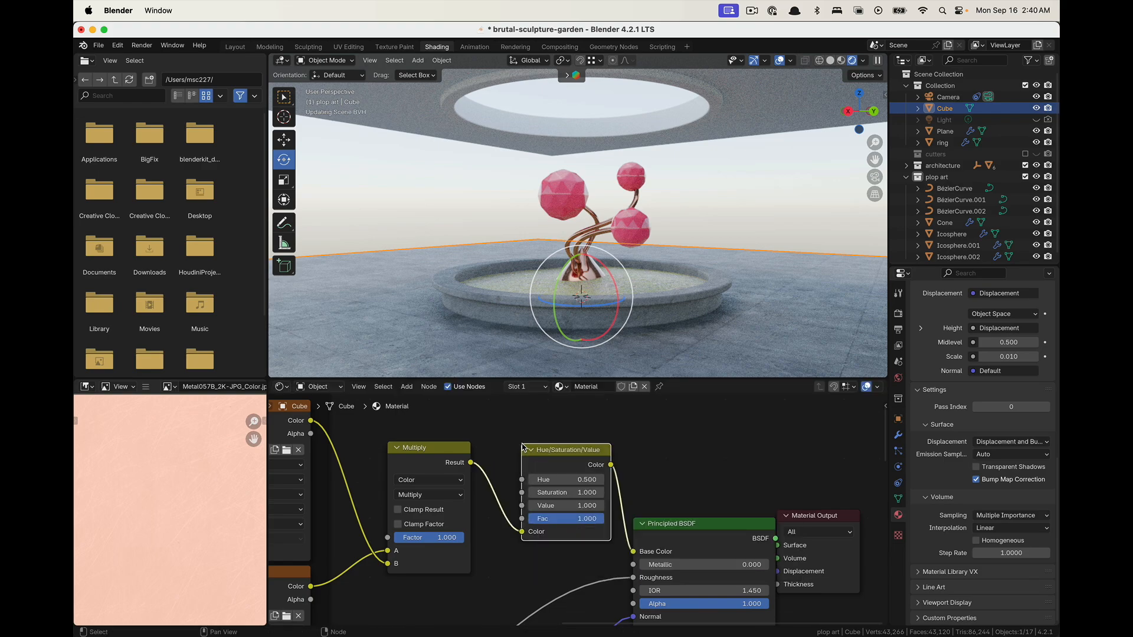
pyautogui.moveTo(565, 505); pyautogui.dragTo(540, 506)
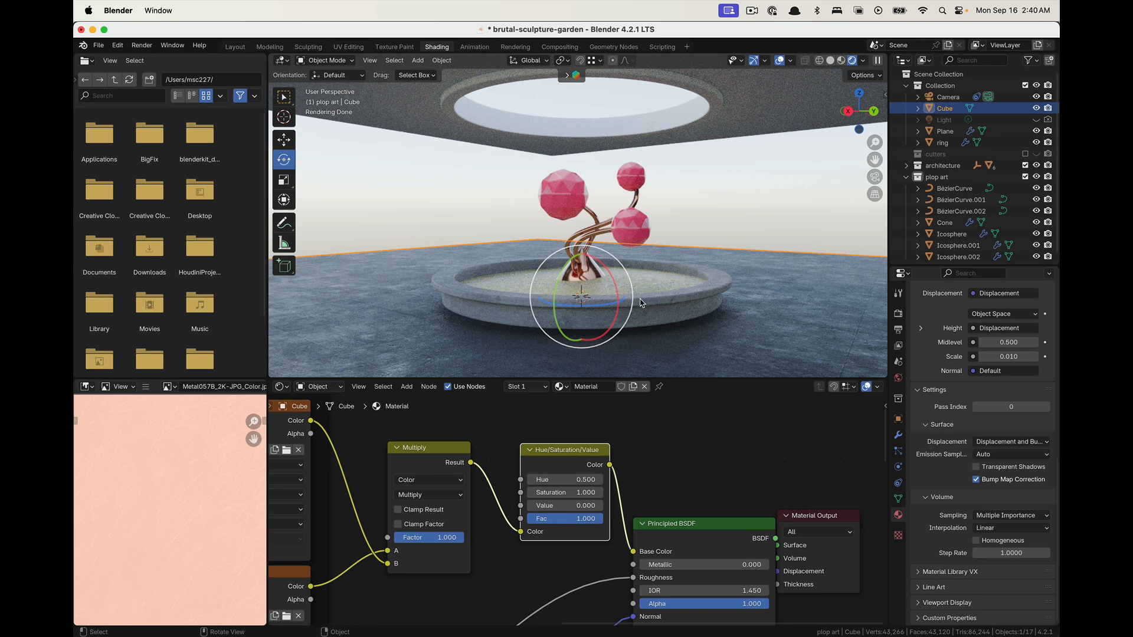
# Insert a Mix Color node between the floor ring material's Base Color texture and its Principled BSDF
pyautogui.click(482, 290)
pyautogui.scroll(-5, 478, 479)
pyautogui.moveTo(473, 530); pyautogui.dragTo(638, 535, button='middle')
pyautogui.scroll(2, 566, 545)
pyautogui.scroll(3, 579, 536)
pyautogui.scroll(-1, 560, 470)
pyautogui.scroll(1, 561, 475)
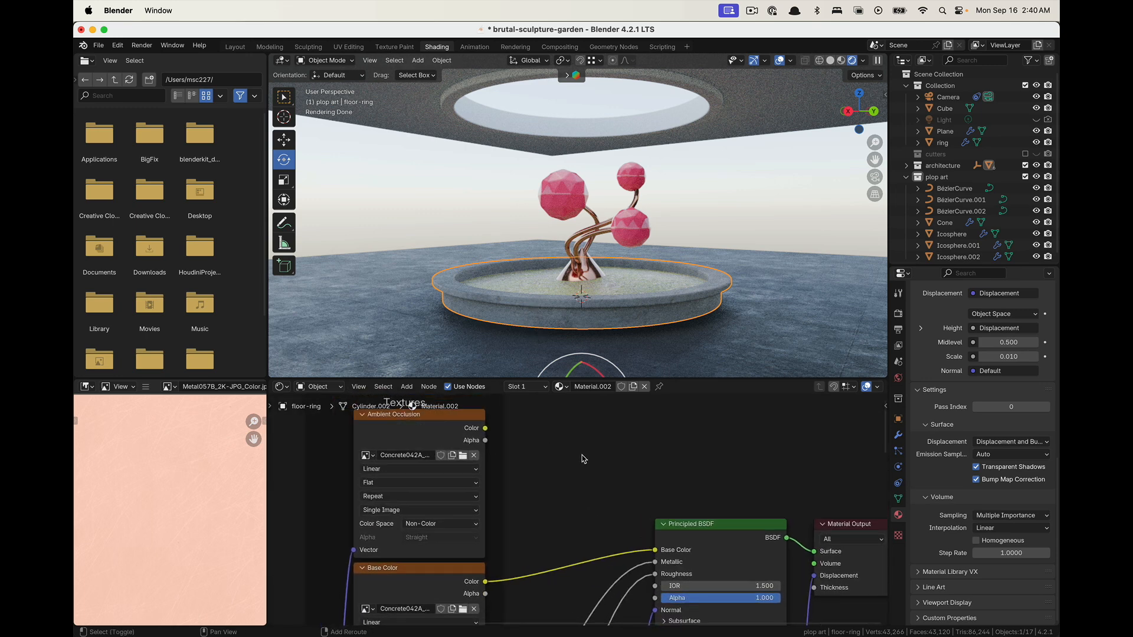
pyautogui.hotkey('shift', 'a')
pyautogui.write('s')
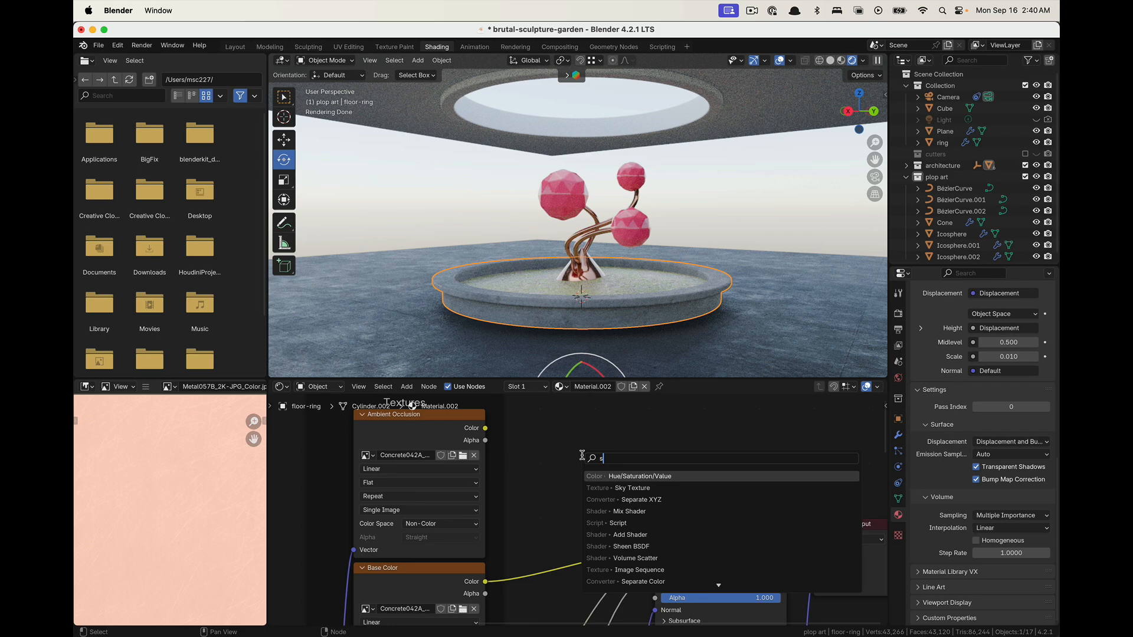
pyautogui.press('BackSpace')
pyautogui.write('colo')
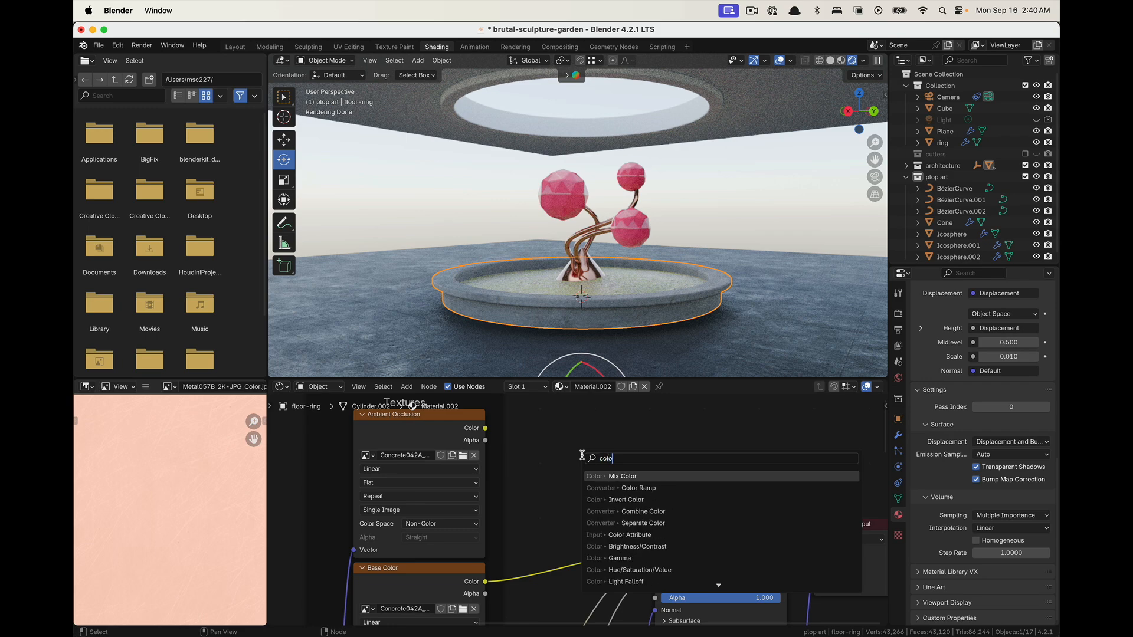
pyautogui.press('Return')
pyautogui.click(560, 473)
# Connect the floor ring's Ambient Occlusion texture color to the Mix node's B input and set it to Multiply with factor 1
pyautogui.moveTo(485, 428); pyautogui.dragTo(523, 562)
pyautogui.moveTo(561, 466); pyautogui.dragTo(607, 435)
pyautogui.click(606, 478)
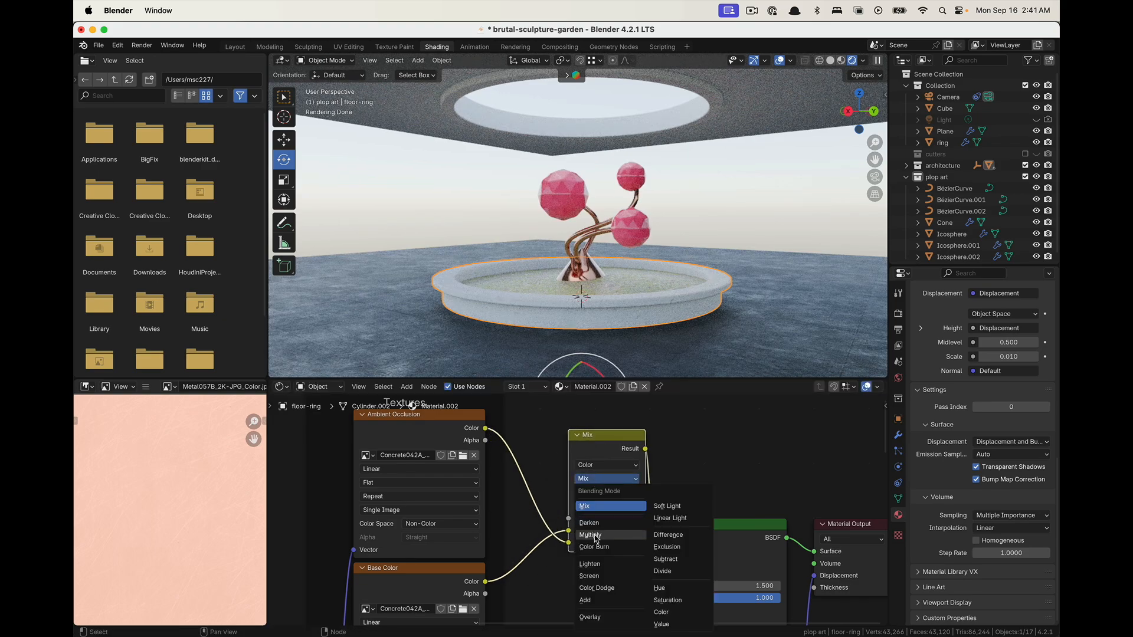
pyautogui.click(592, 536)
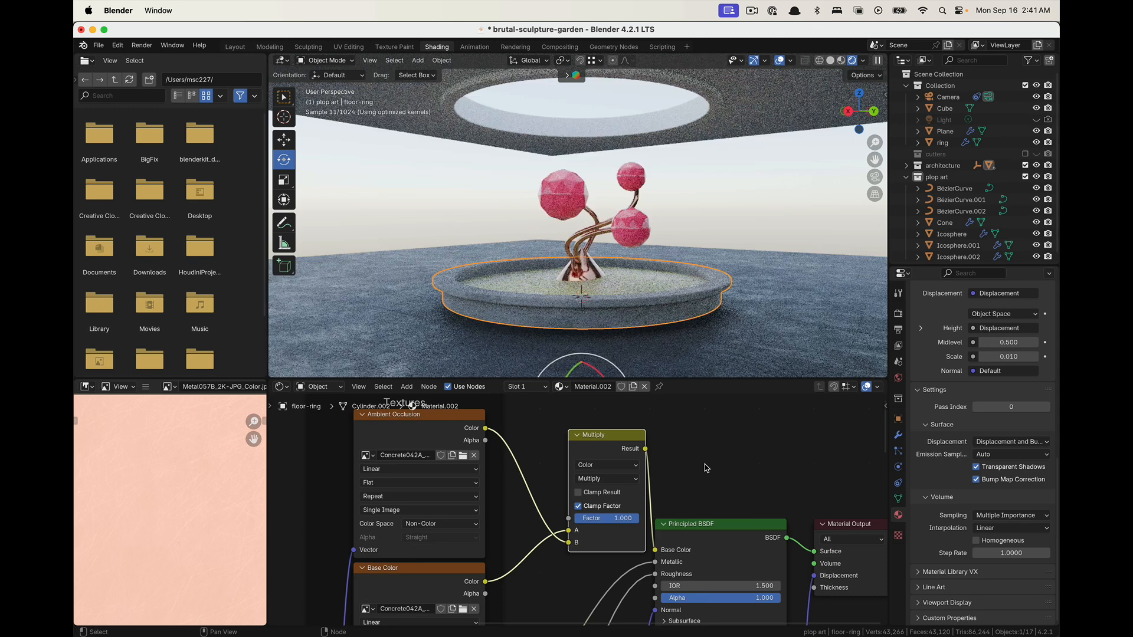
# Insert a Hue/Saturation/Value node after the floor ring material's Multiply node and set its Value to 2
pyautogui.moveTo(705, 466); pyautogui.dragTo(687, 479, button='middle')
pyautogui.moveTo(680, 536); pyautogui.dragTo(769, 493)
pyautogui.hotkey('shift', 'a')
pyautogui.click(675, 458)
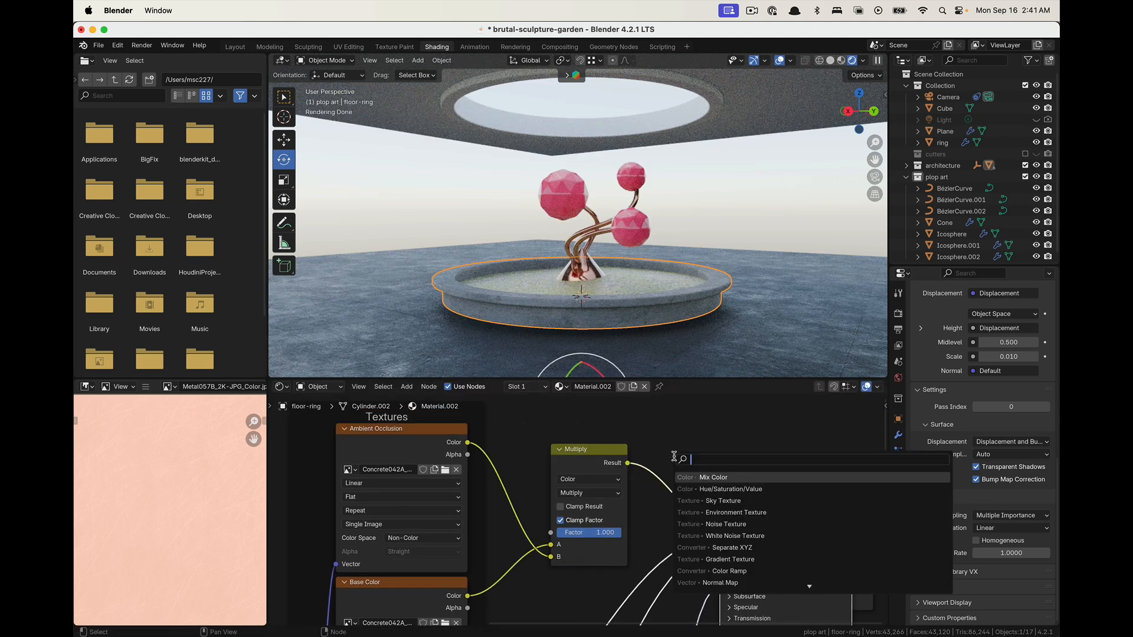
pyautogui.write('hue')
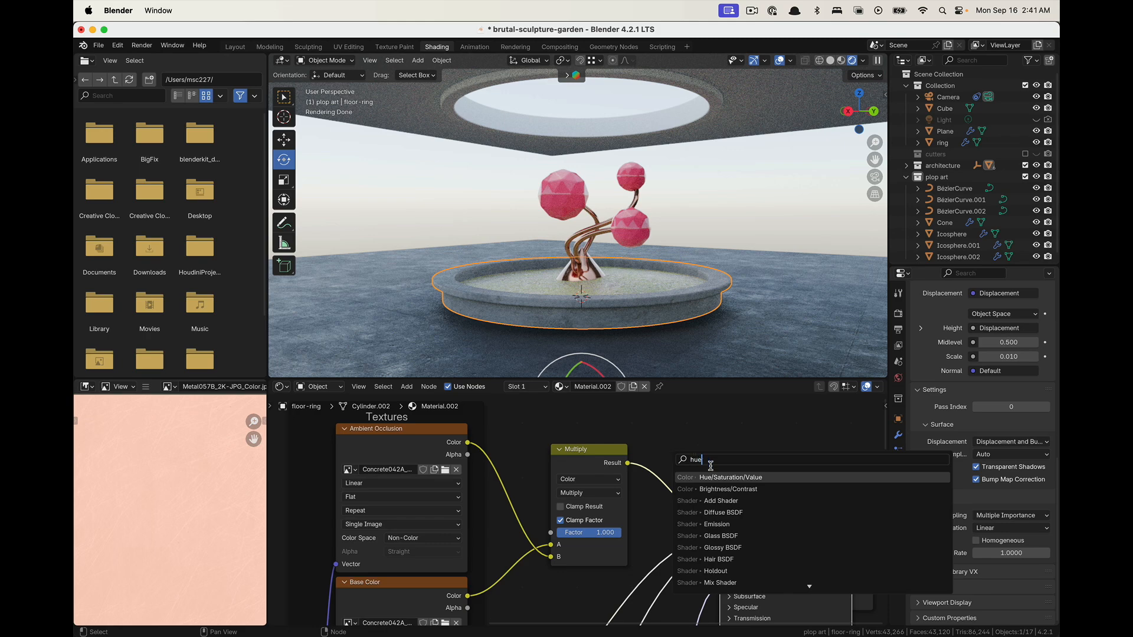
pyautogui.press('Return')
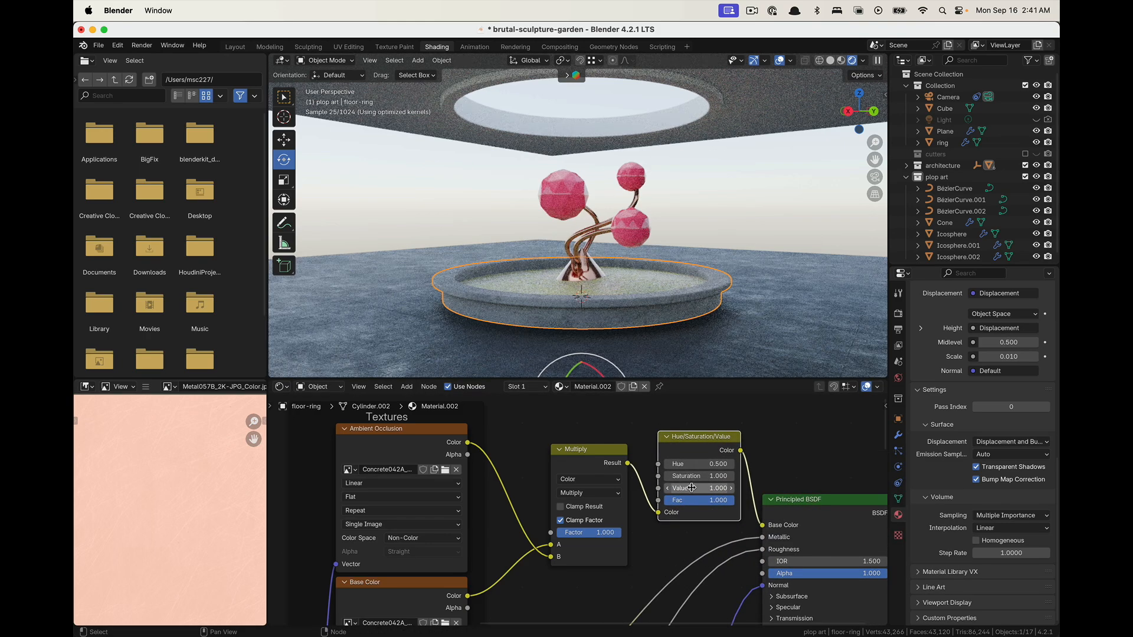
pyautogui.moveTo(725, 486); pyautogui.dragTo(791, 486)
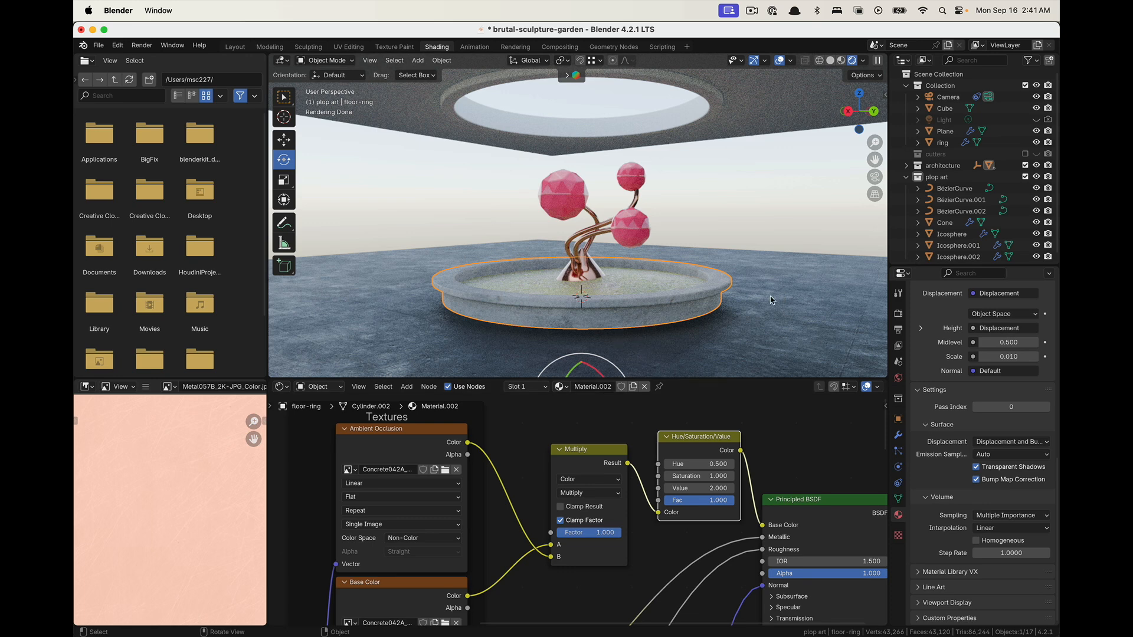
pyautogui.click(422, 208)
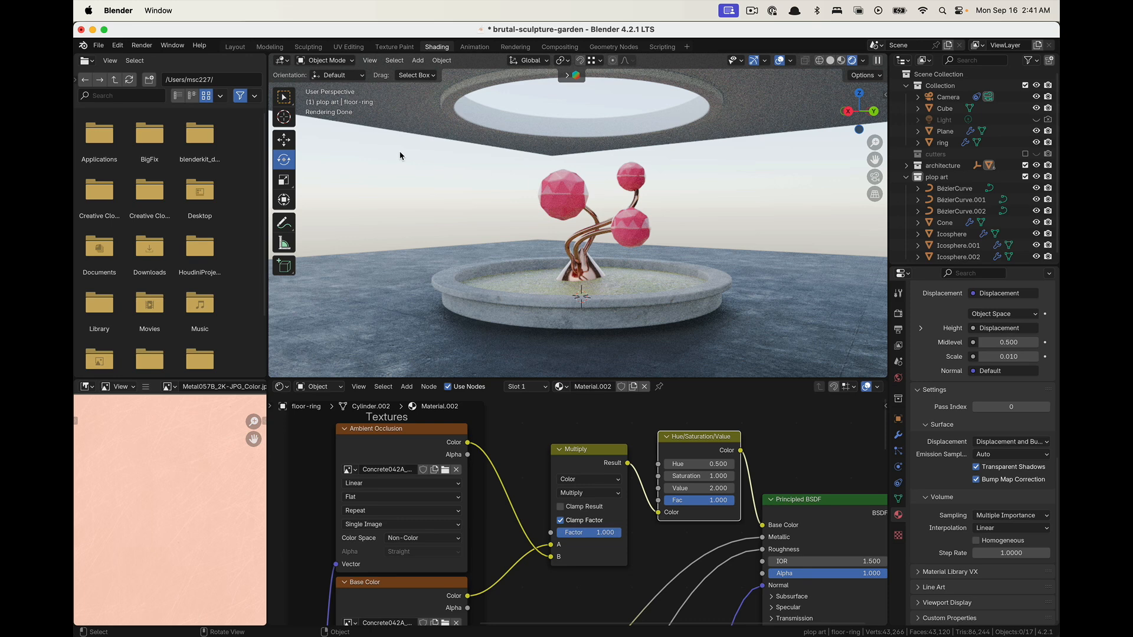
pyautogui.click(719, 307)
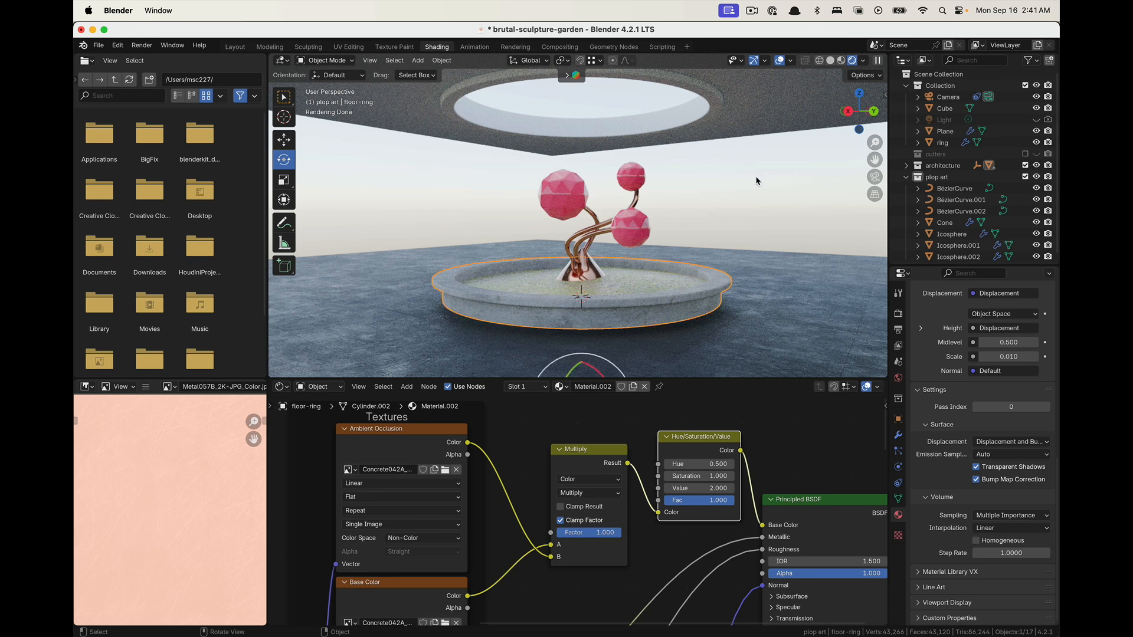
pyautogui.click(777, 278)
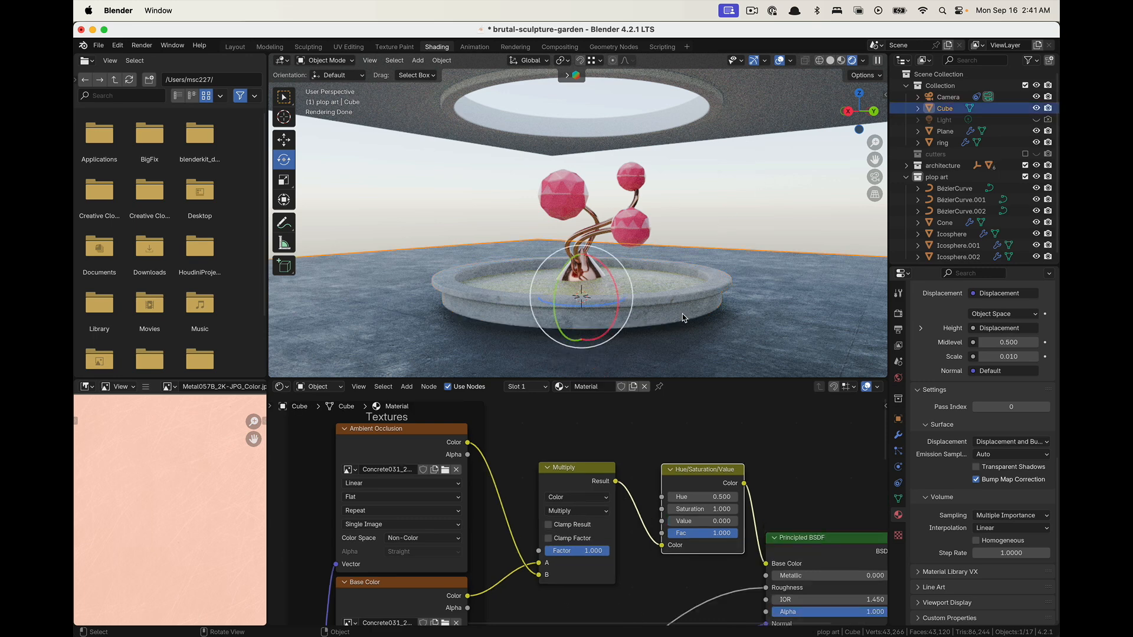
pyautogui.click(751, 113)
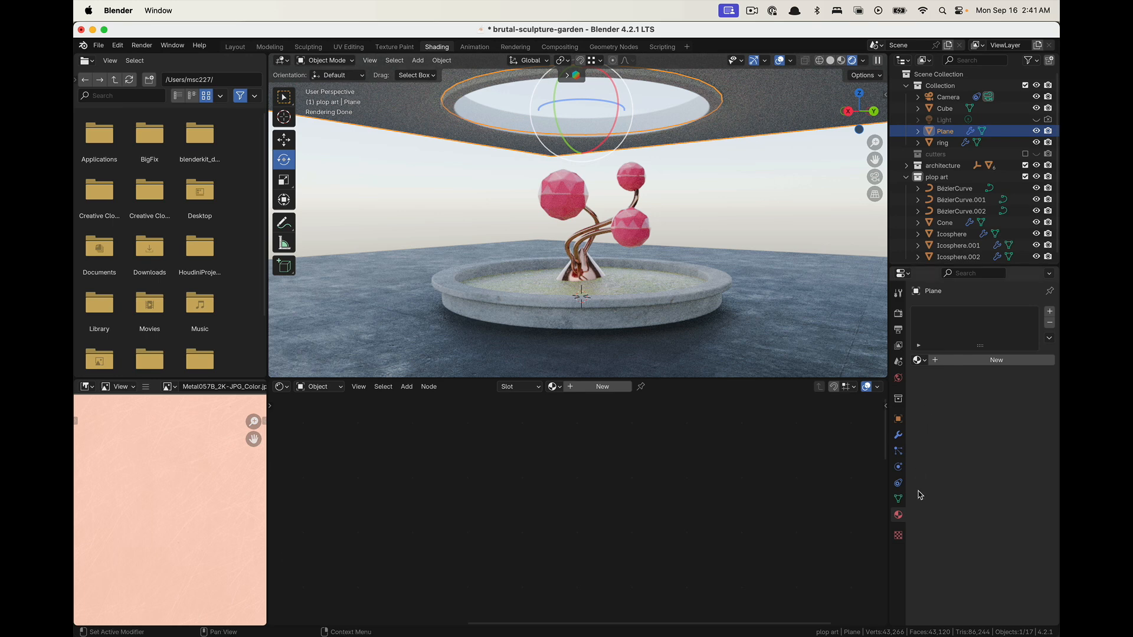
pyautogui.click(919, 360)
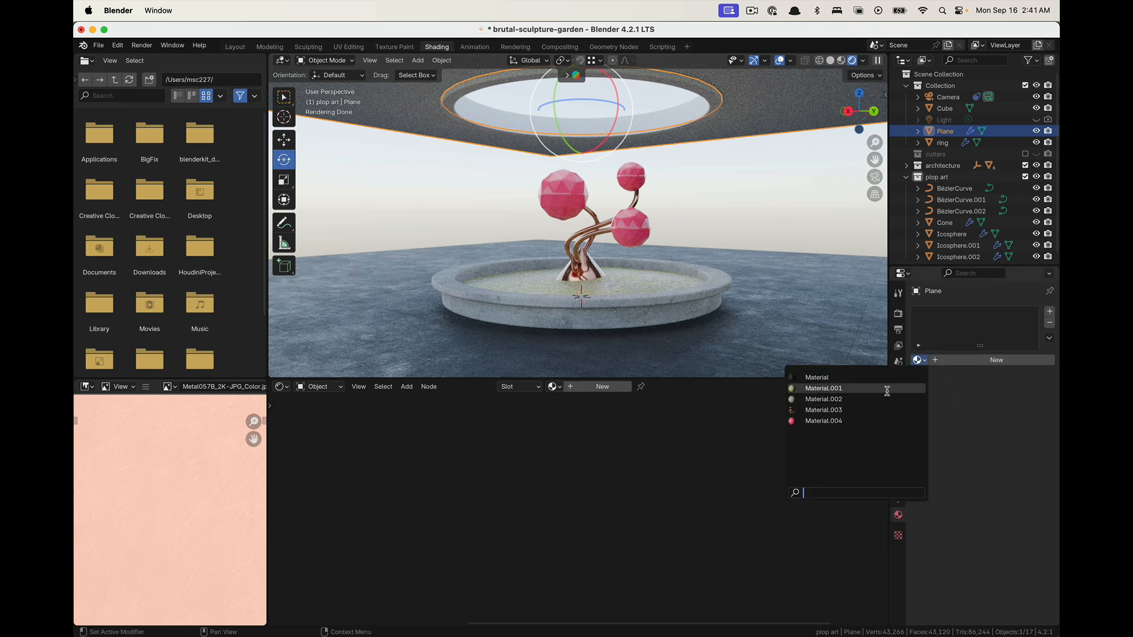
pyautogui.click(859, 400)
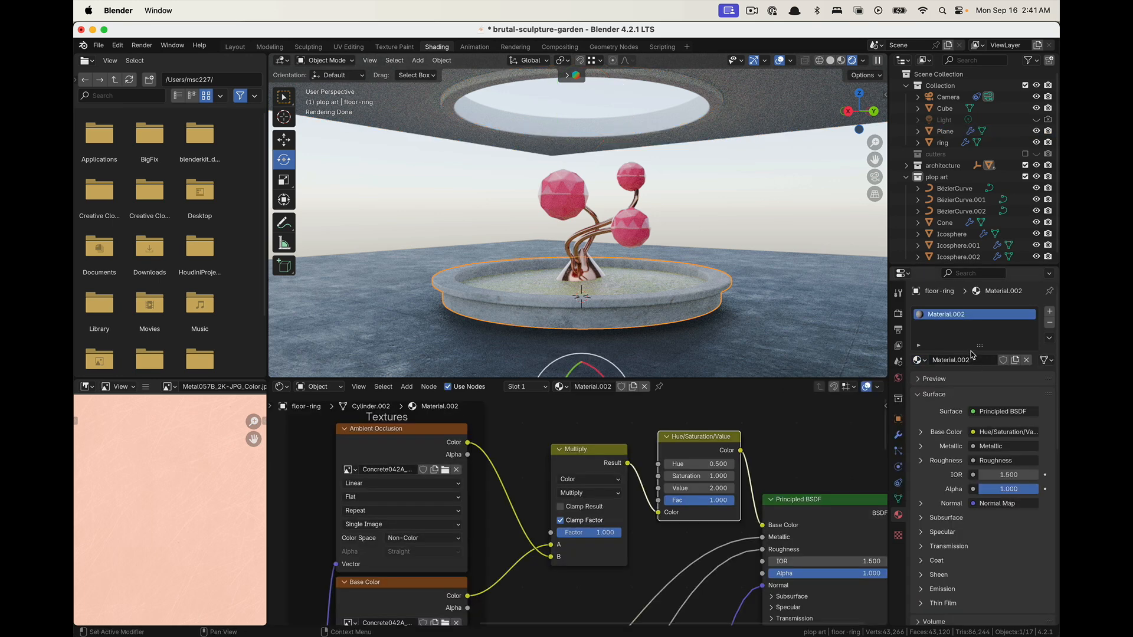
# Rename the floor ring's material to light-concrete
pyautogui.doubleClick(954, 315)
pyautogui.press('BackSpace')
pyautogui.press('Return')
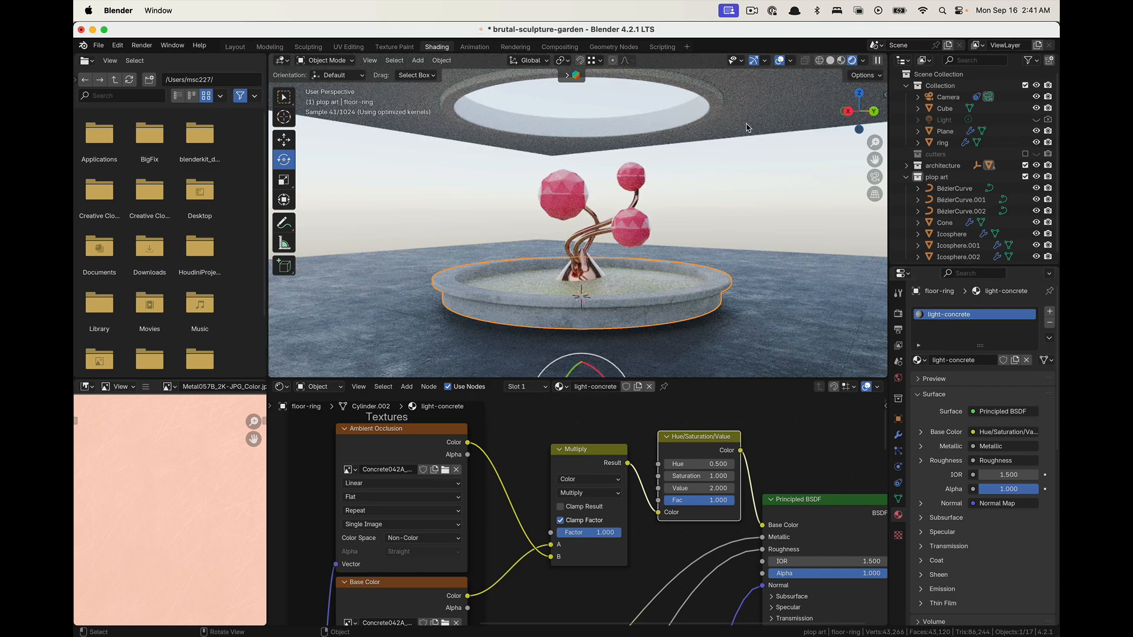
# Assign the existing light-concrete material to the ceiling plane with the circular opening
pyautogui.click(746, 127)
pyautogui.click(916, 360)
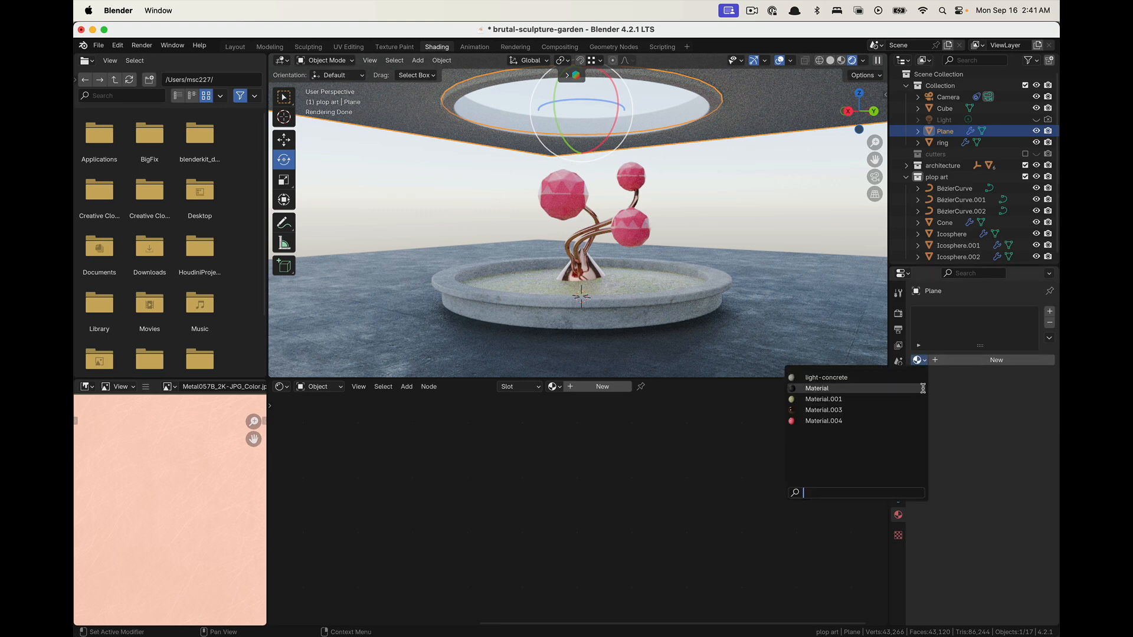
pyautogui.click(870, 379)
# Rename the ground cube's material to dark-concrete
pyautogui.click(945, 108)
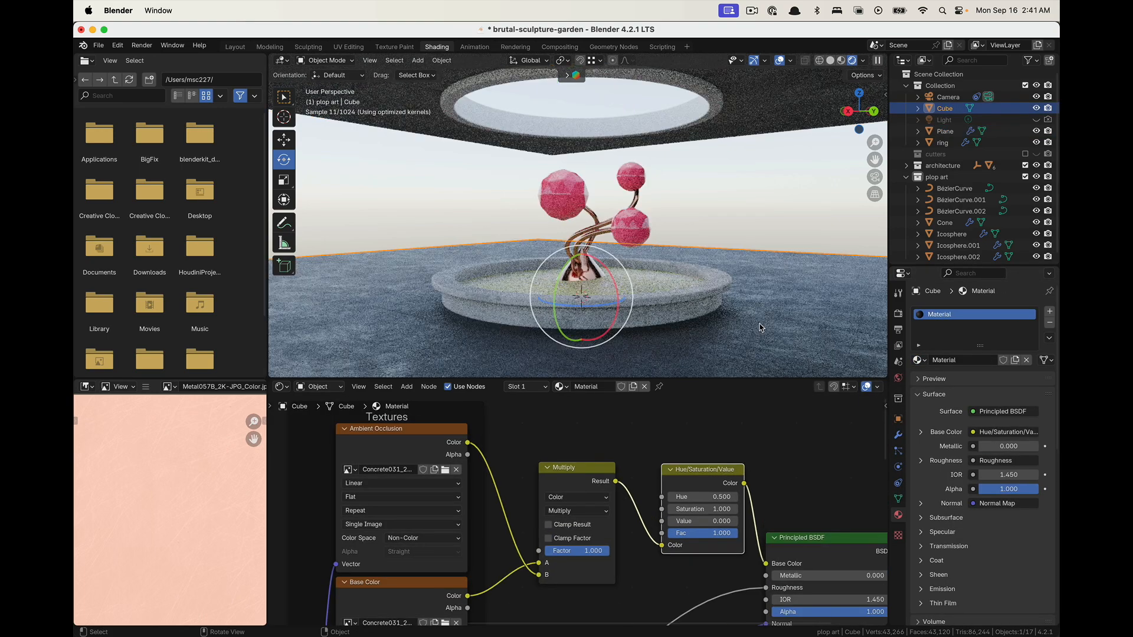
pyautogui.doubleClick(939, 315)
pyautogui.write('d')
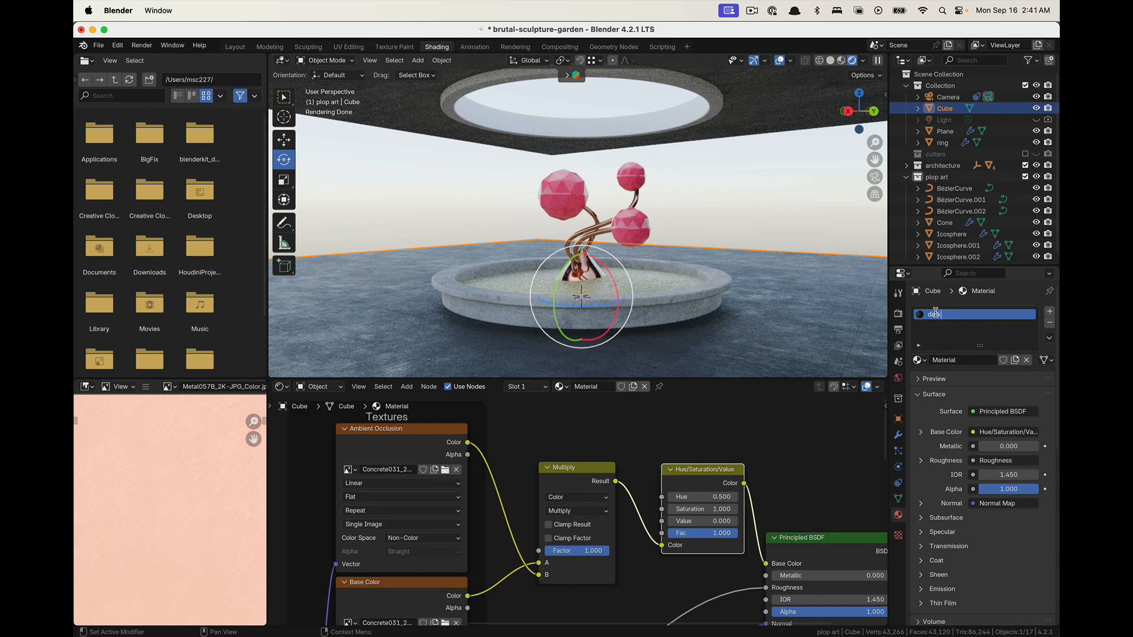
pyautogui.write('ark-concrete')
pyautogui.press('Return')
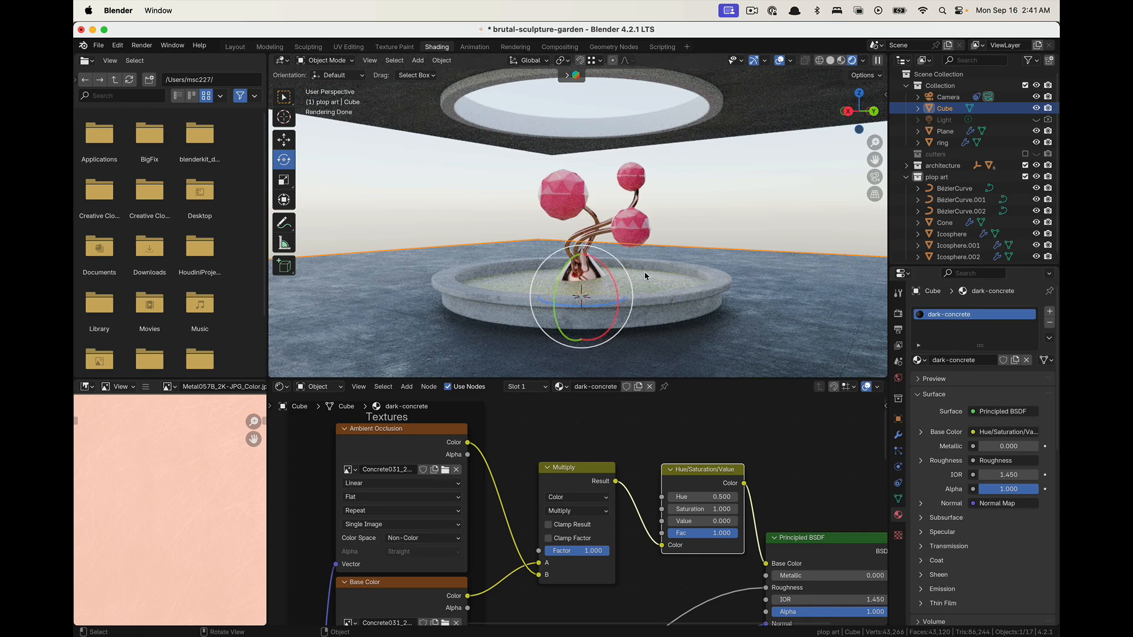
# Rename the material of the grassy disc inside the floor ring to grass
pyautogui.click(645, 276)
pyautogui.doubleClick(948, 315)
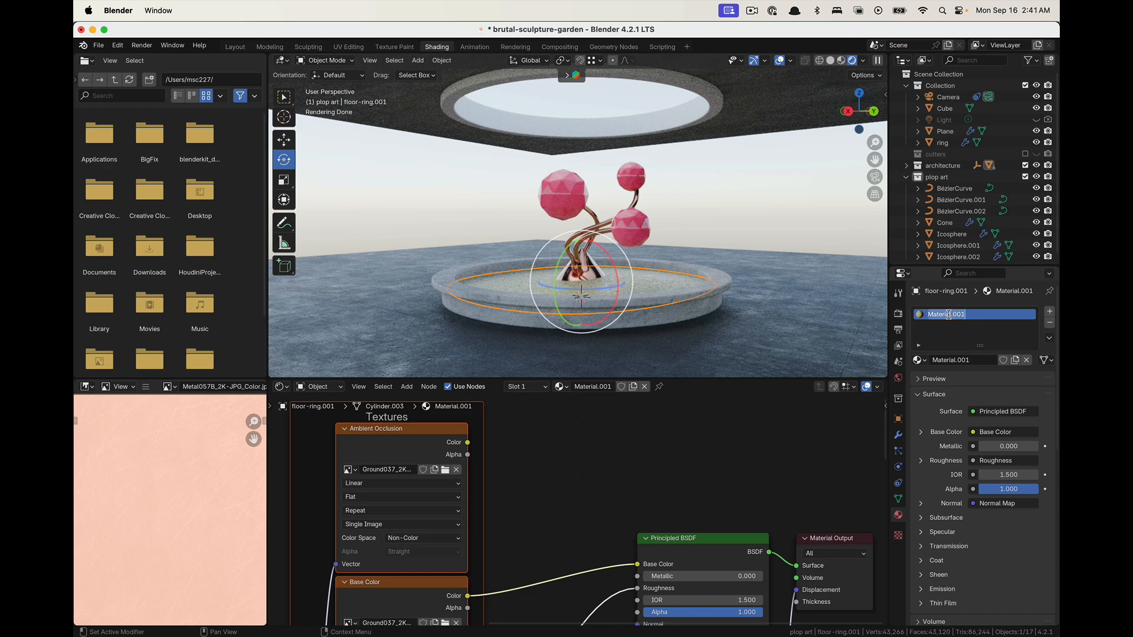
pyautogui.write('grass')
pyautogui.press('Return')
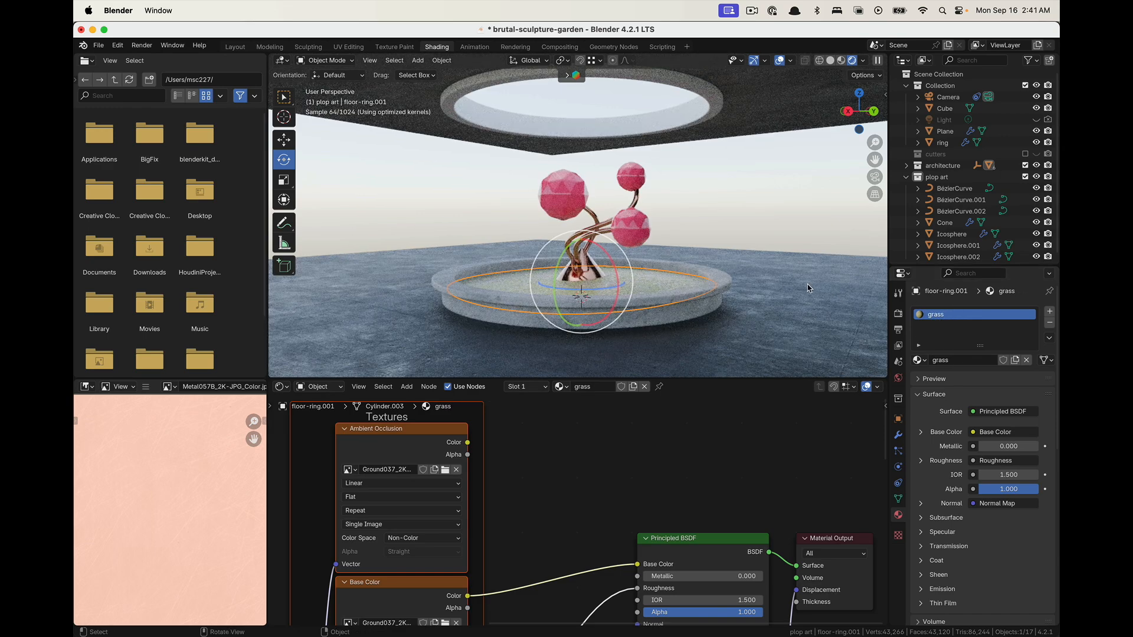
# Rename the metal material on the sculpture's BézierCurve.002 stem to brass, undoing the accidental trackball rotation of the stem
pyautogui.click(596, 234)
pyautogui.doubleClick(947, 314)
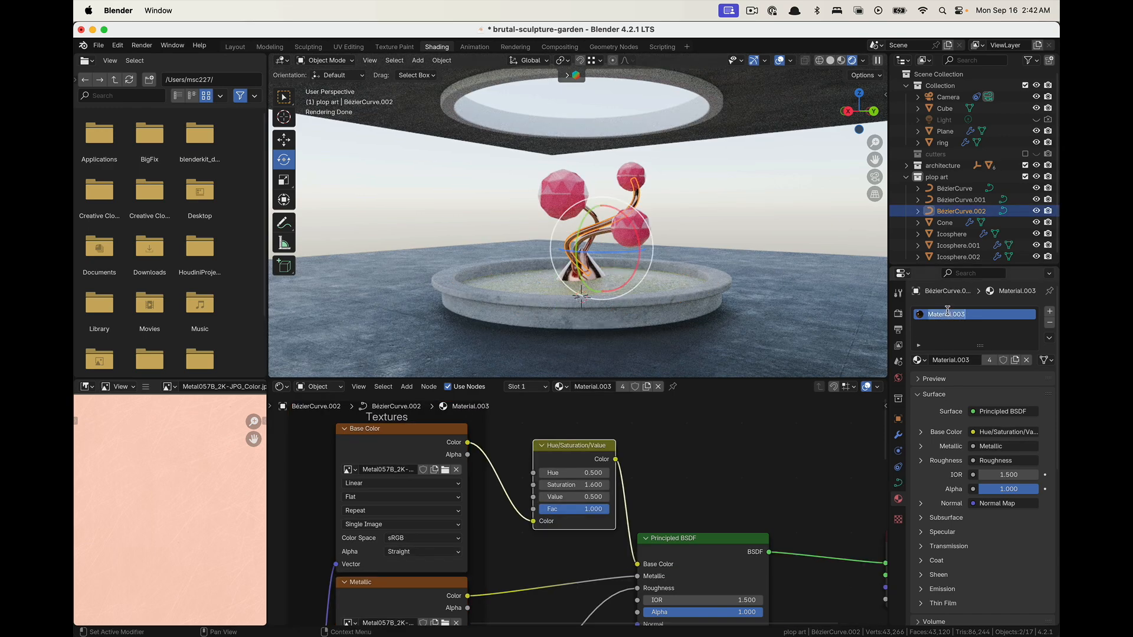
pyautogui.write('brass')
pyautogui.press('Return')
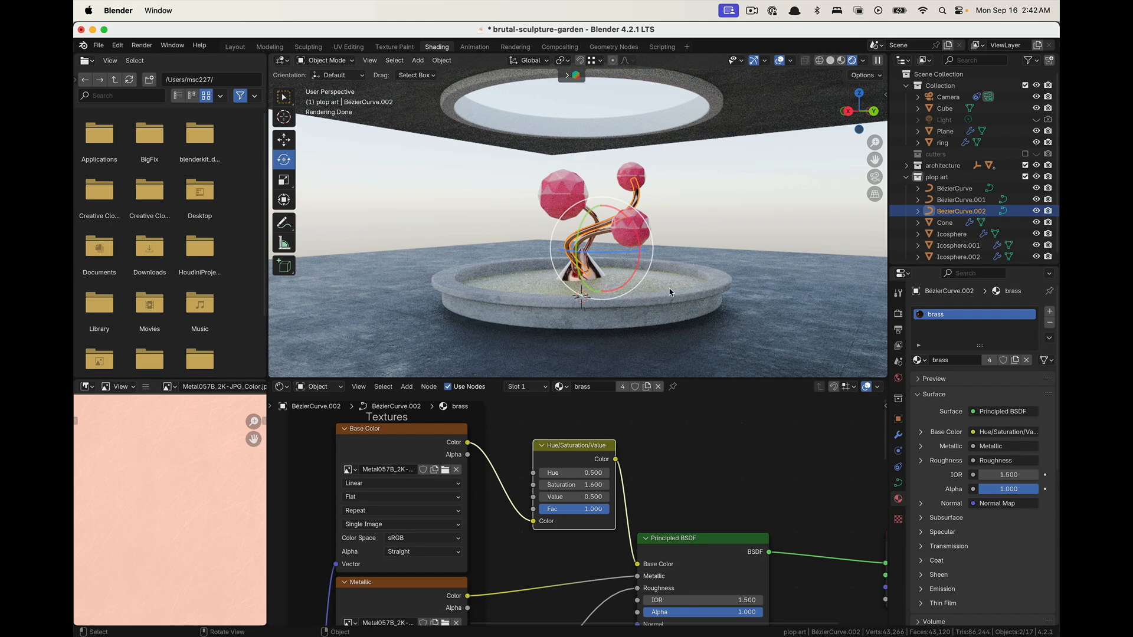
pyautogui.moveTo(571, 254); pyautogui.dragTo(581, 255)
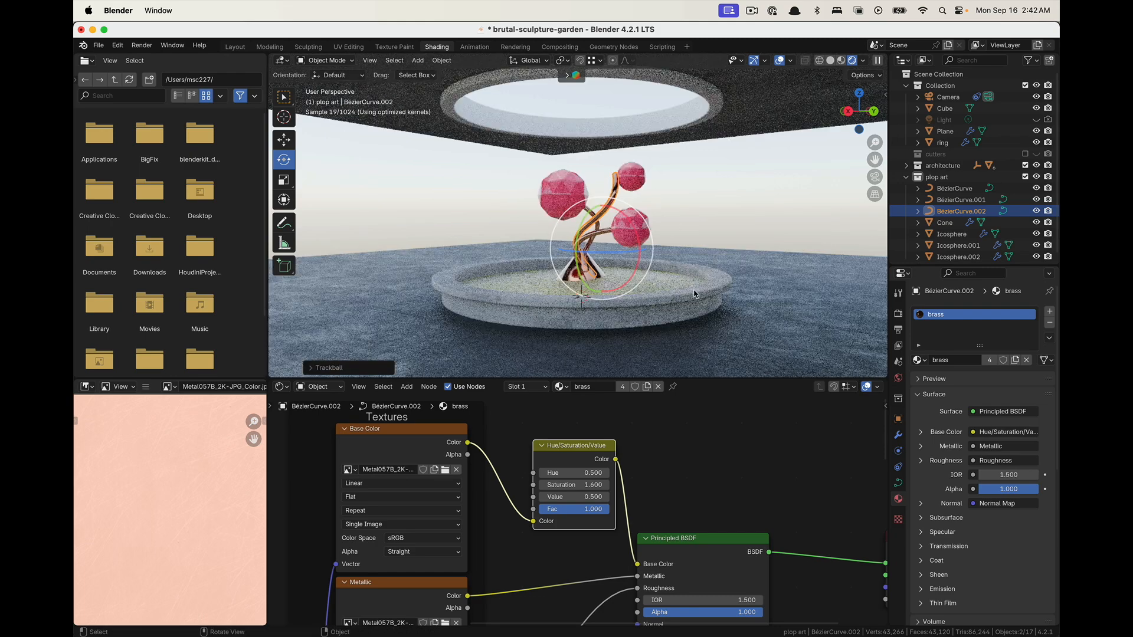
pyautogui.press('super+z')
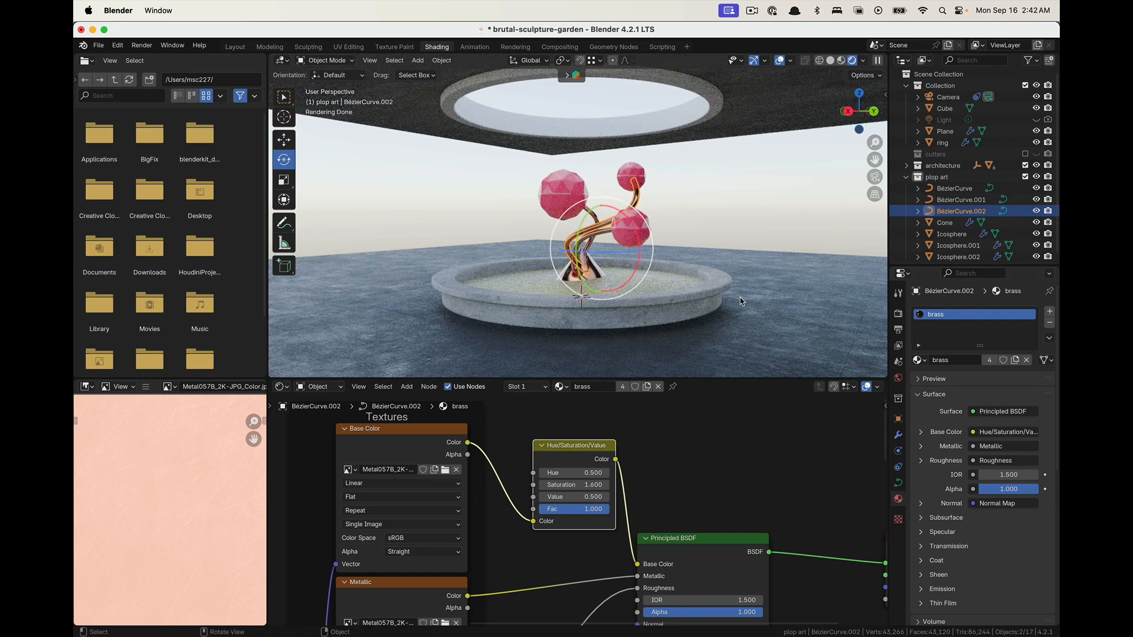
# Assign the existing Material.004 to the selected sculpture stem and rename that material pink-plastic
pyautogui.click(920, 361)
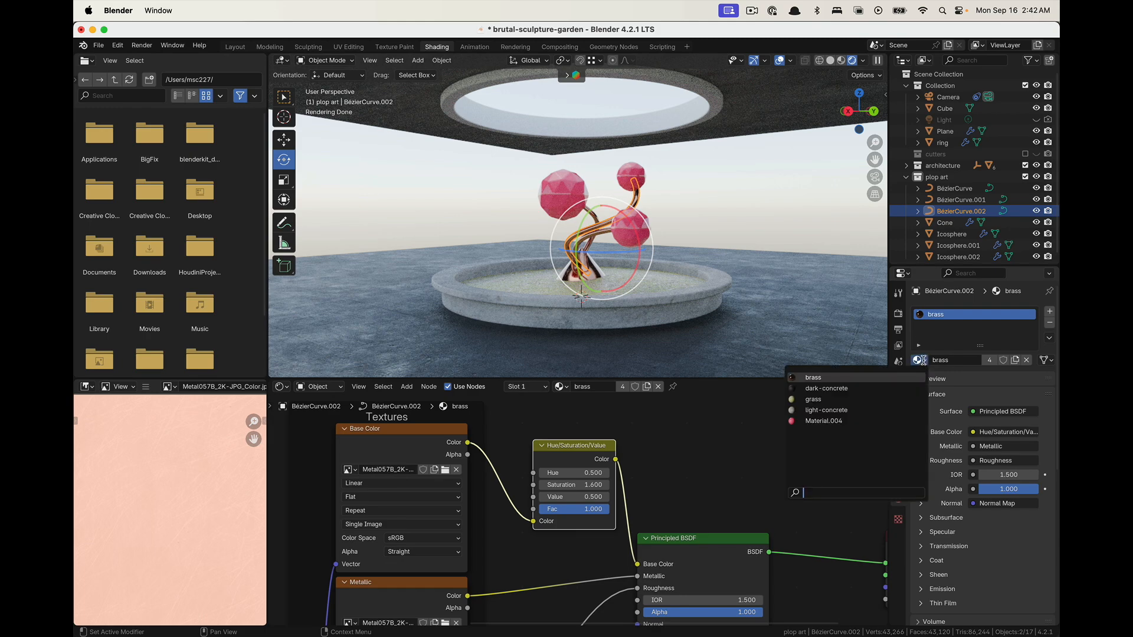
pyautogui.click(838, 421)
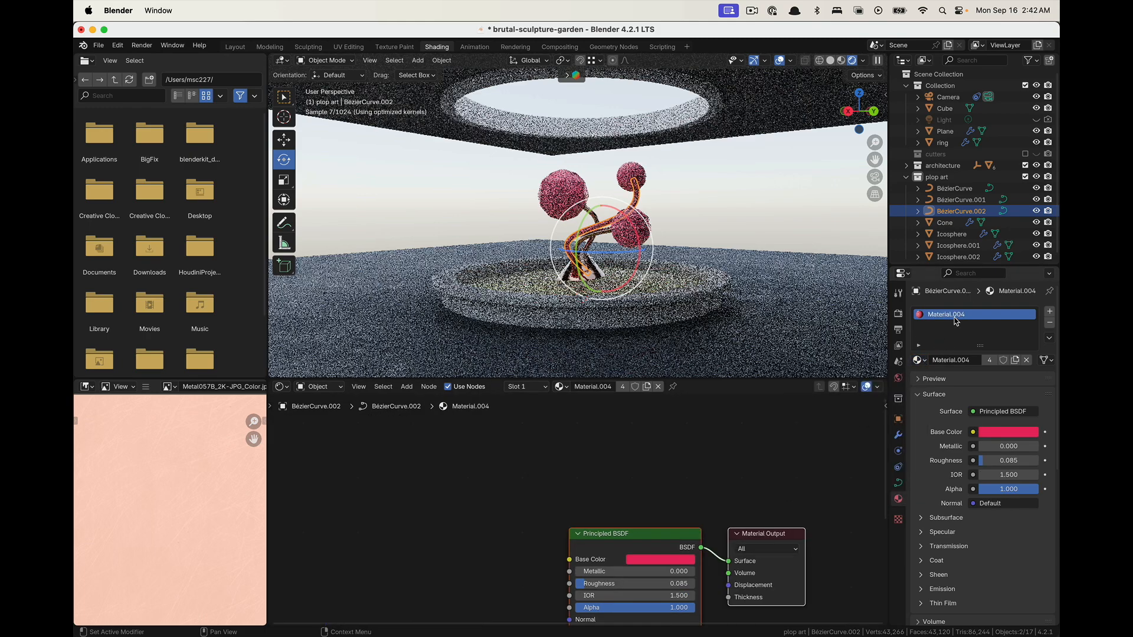
pyautogui.doubleClick(954, 316)
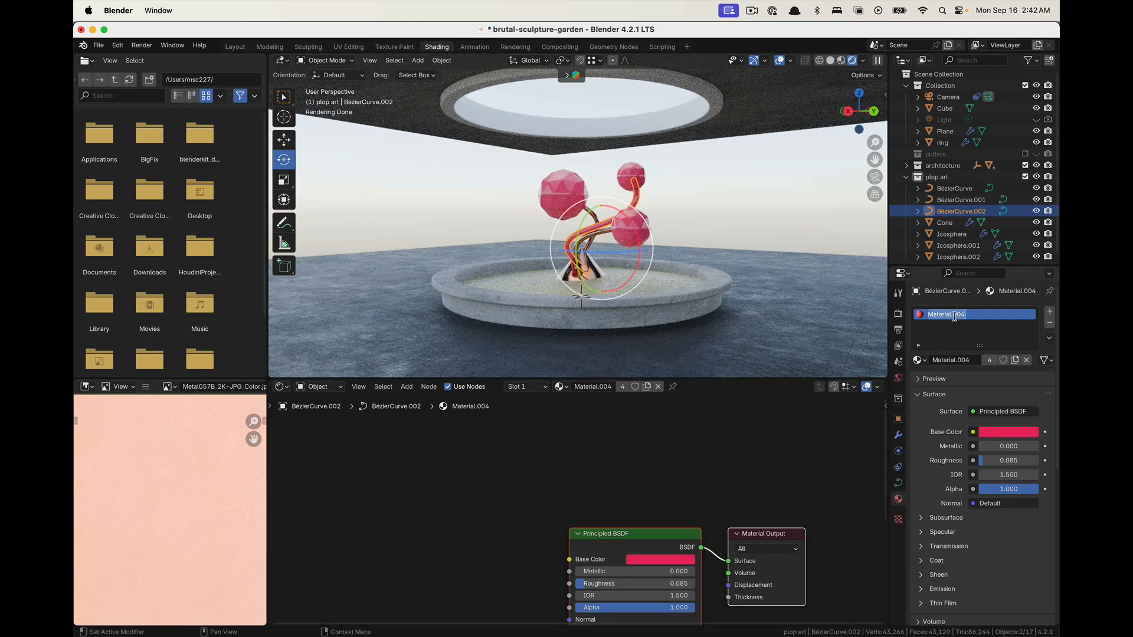
pyautogui.write('pink-plastic')
pyautogui.press('Return')
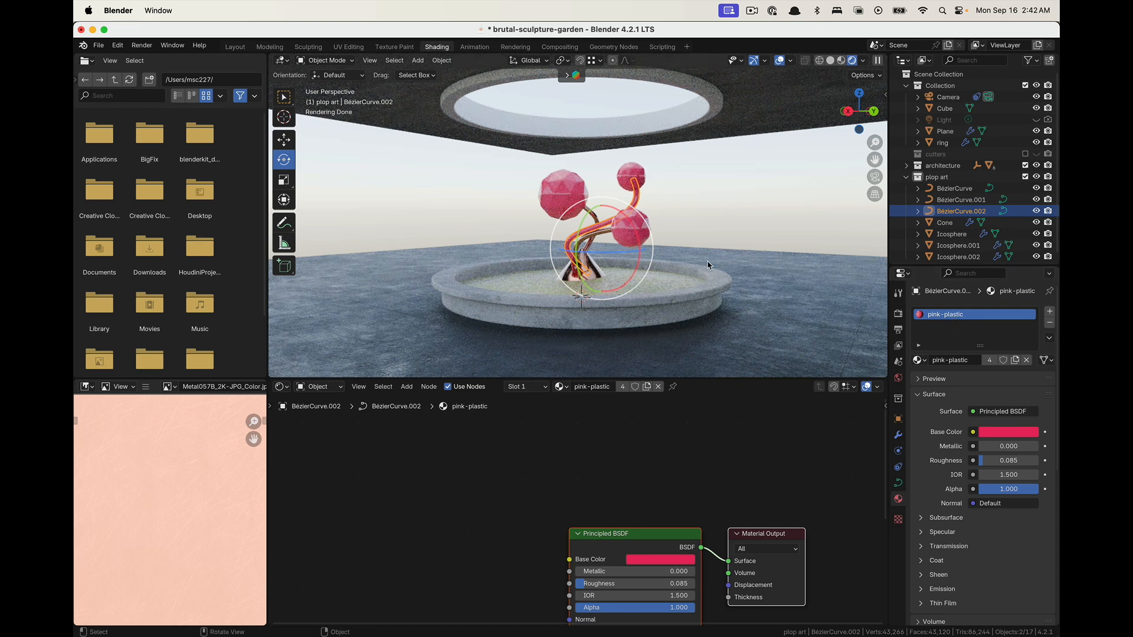
# Select the ceiling plane and check the scene through the camera, returning to the free perspective view
pyautogui.click(736, 135)
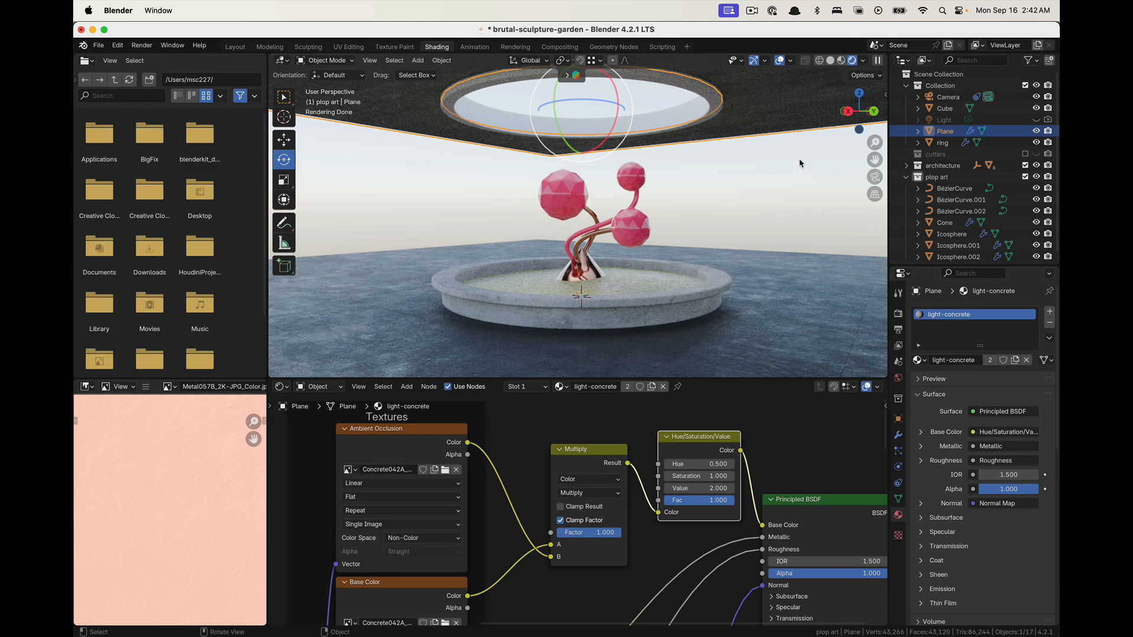
pyautogui.press('KP_0')
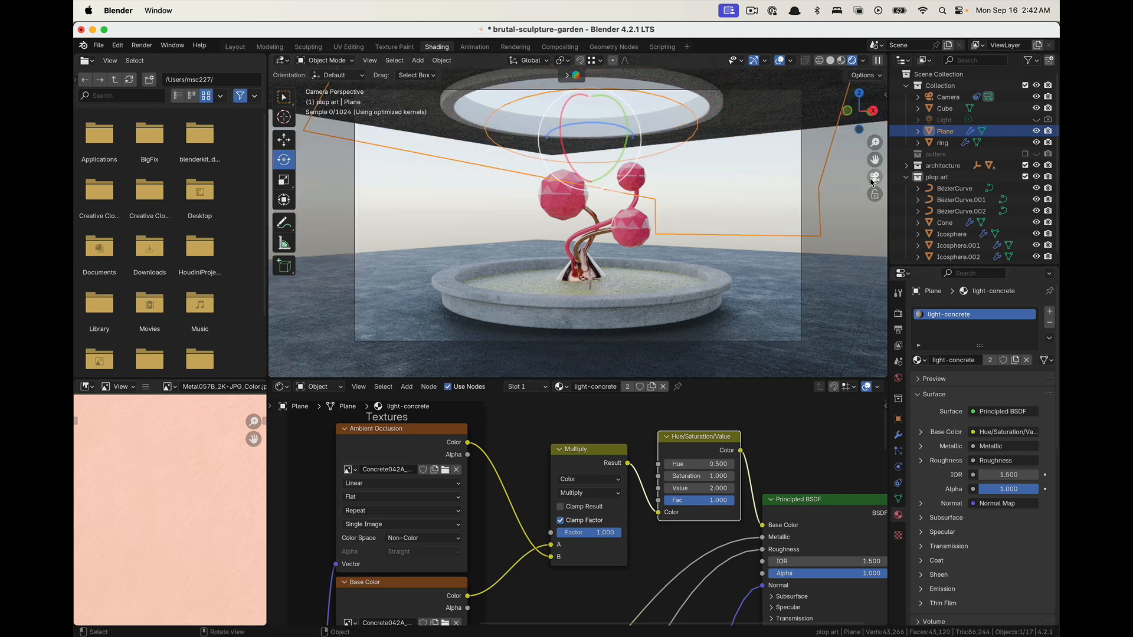
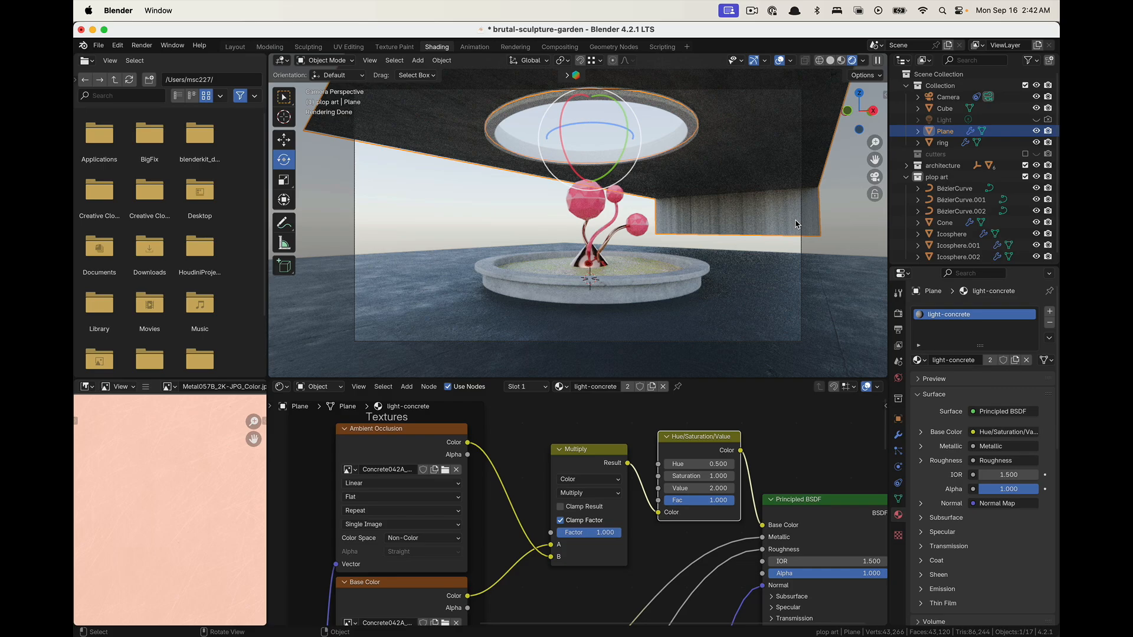
pyautogui.click(875, 177)
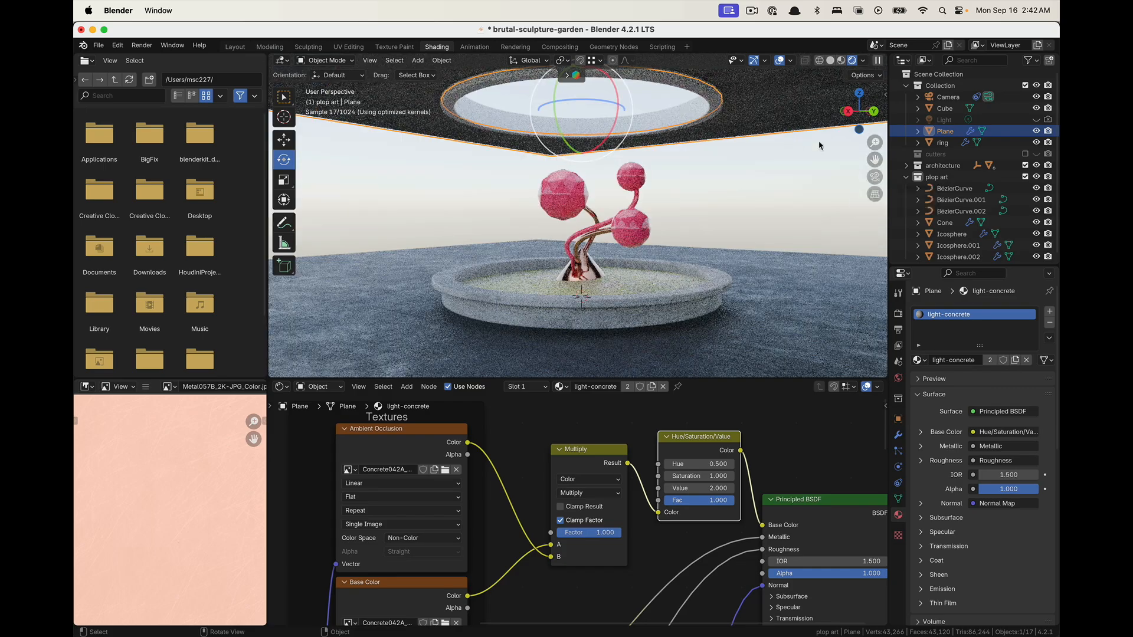
# Enable the Face Orientation overlay and examine the direction of the ceiling plane's faces from several angles
pyautogui.scroll(-5, 791, 147)
pyautogui.moveTo(788, 147)
pyautogui.mouseDown(button='middle')
pyautogui.moveTo(668, 163)
pyautogui.moveTo(679, 231)
pyautogui.moveTo(703, 242)
pyautogui.moveTo(667, 236)
pyautogui.moveTo(705, 128)
pyautogui.moveTo(713, 162)
pyautogui.mouseUp(button='middle')
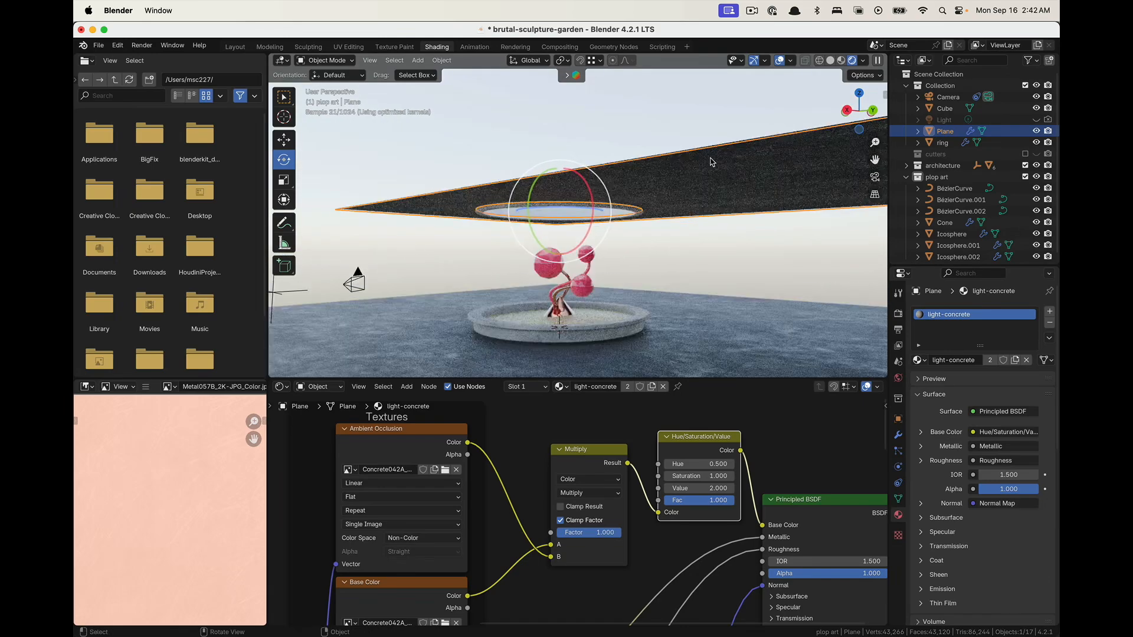
pyautogui.click(791, 61)
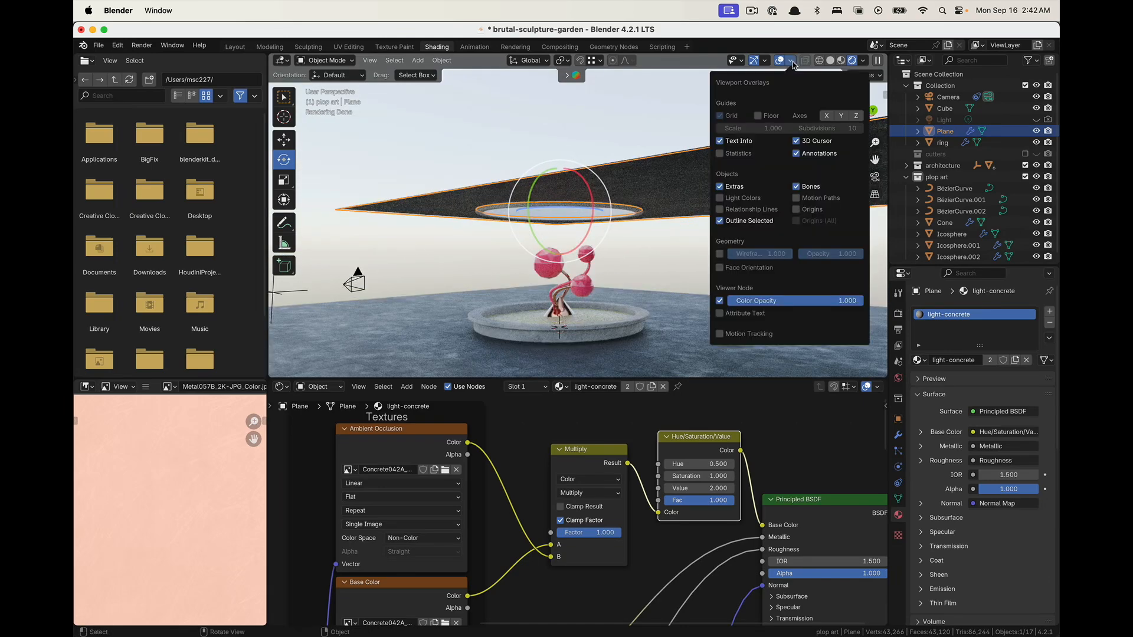
pyautogui.click(719, 267)
pyautogui.moveTo(621, 264); pyautogui.dragTo(642, 260, button='middle')
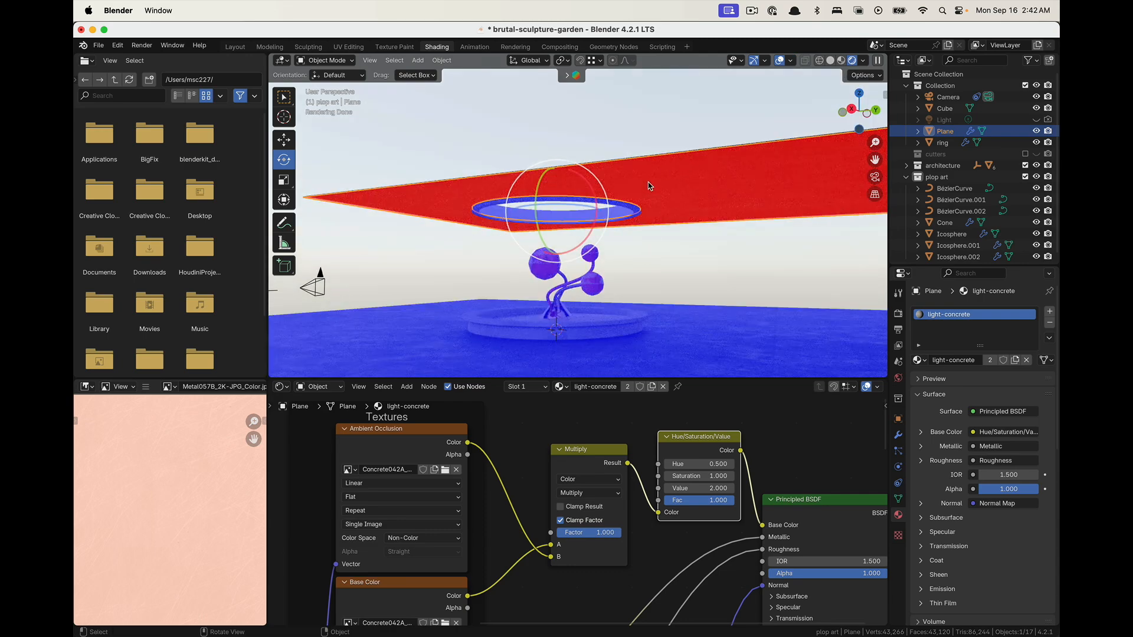
pyautogui.moveTo(713, 186); pyautogui.dragTo(719, 230, button='middle')
pyautogui.moveTo(661, 270)
pyautogui.mouseDown(button='middle')
pyautogui.moveTo(657, 204)
pyautogui.moveTo(634, 163)
pyautogui.mouseUp(button='middle')
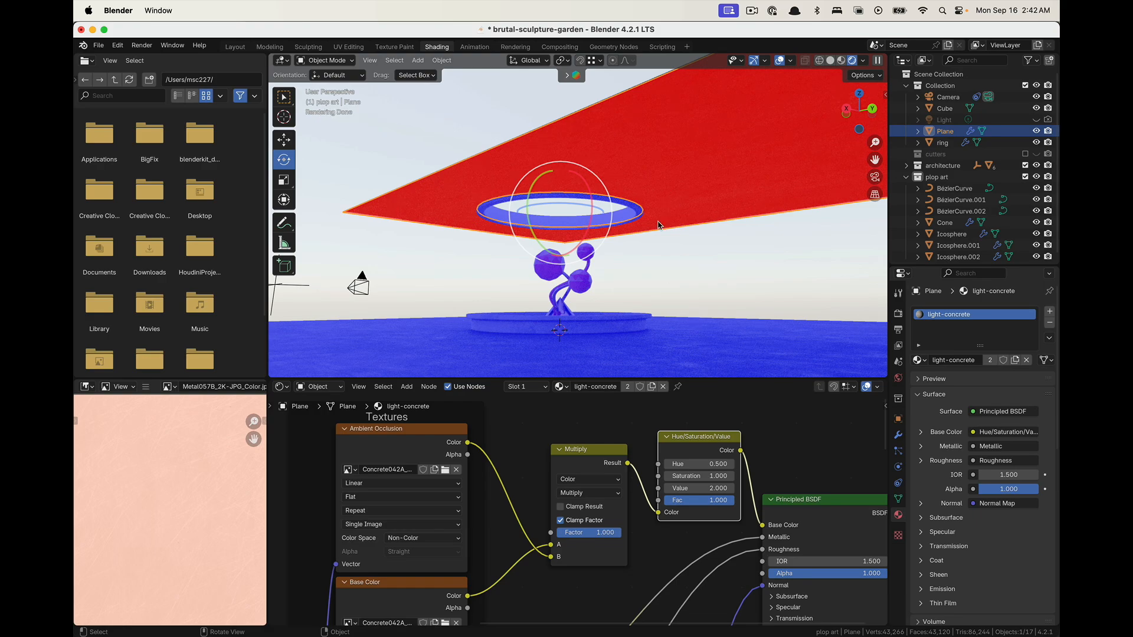
pyautogui.moveTo(673, 207)
pyautogui.mouseDown(button='middle')
pyautogui.moveTo(703, 277)
pyautogui.moveTo(709, 228)
pyautogui.moveTo(697, 224)
pyautogui.moveTo(737, 233)
pyautogui.moveTo(663, 215)
pyautogui.moveTo(670, 195)
pyautogui.mouseUp(button='middle')
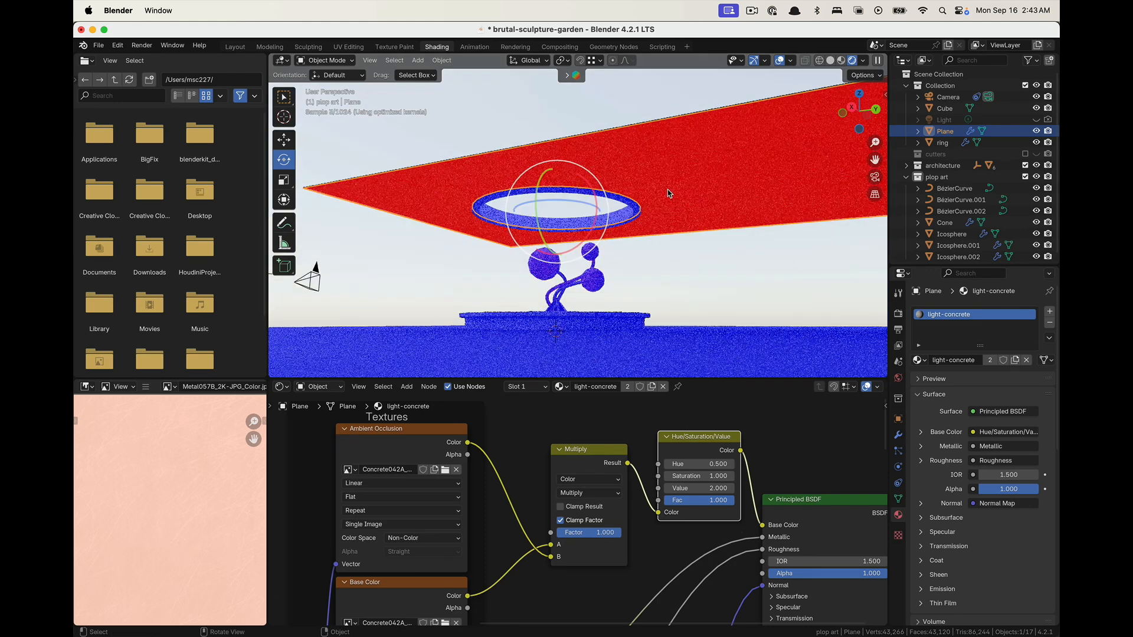
# Add a Solidify modifier to the ceiling plane after its Boolean modifier
pyautogui.click(898, 436)
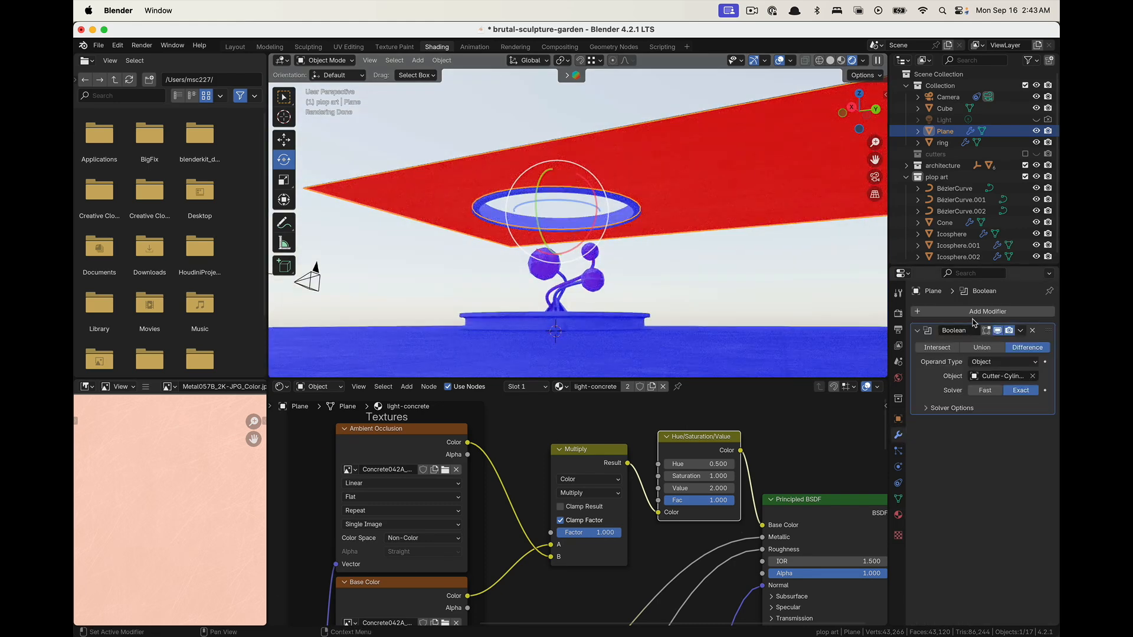
pyautogui.click(976, 317)
pyautogui.moveTo(978, 314)
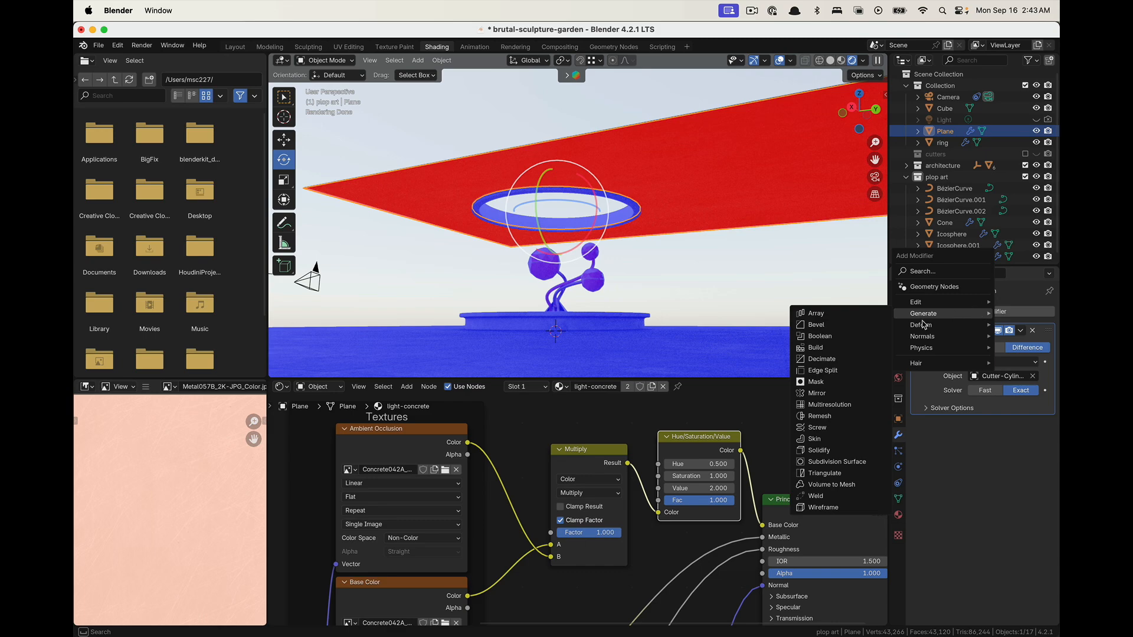
pyautogui.click(819, 450)
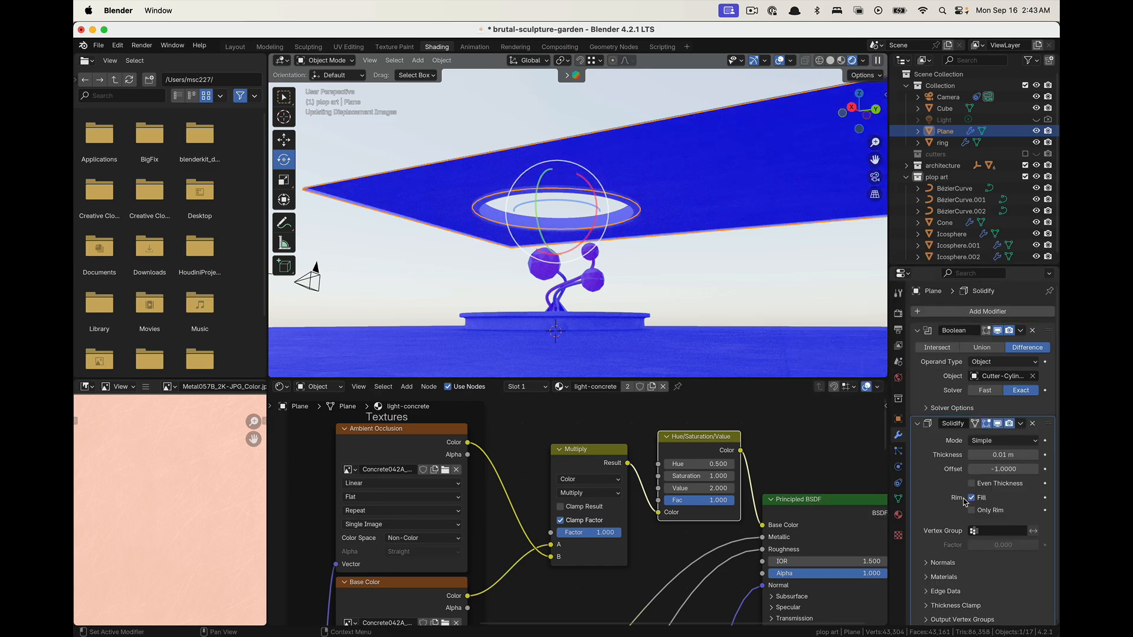
pyautogui.click(604, 114)
pyautogui.moveTo(670, 177)
pyautogui.mouseDown(button='middle')
pyautogui.moveTo(664, 245)
pyautogui.moveTo(663, 165)
pyautogui.moveTo(663, 177)
pyautogui.moveTo(696, 148)
pyautogui.mouseUp(button='middle')
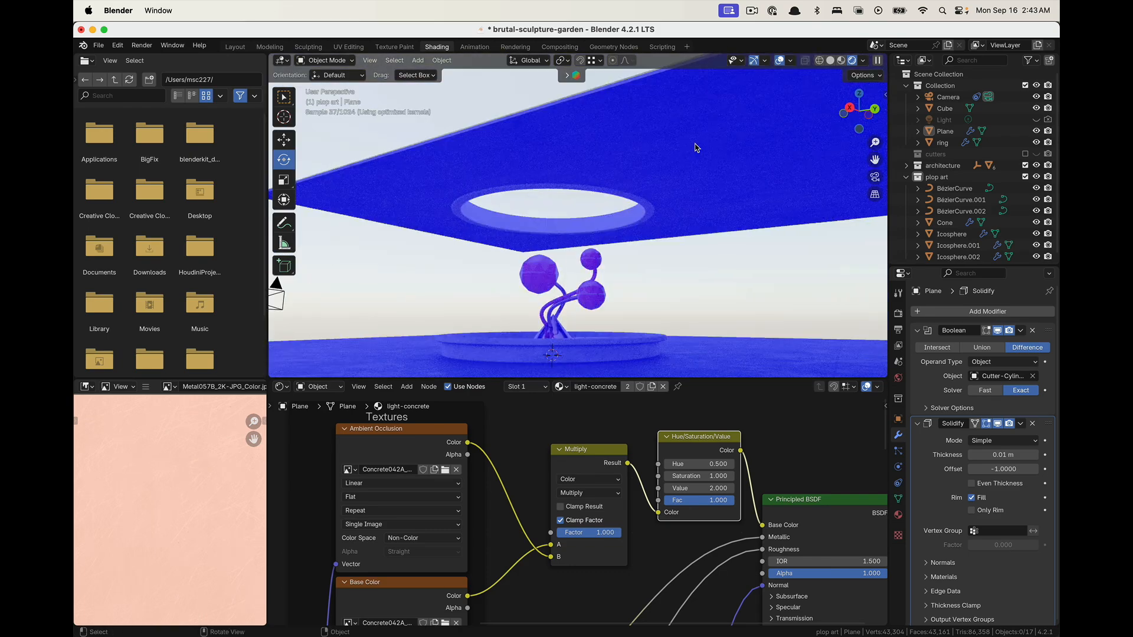
# Apply the object transform of the ceiling plane
pyautogui.click(697, 147)
pyautogui.hotkey('ctrl', 'a')
pyautogui.click(697, 145)
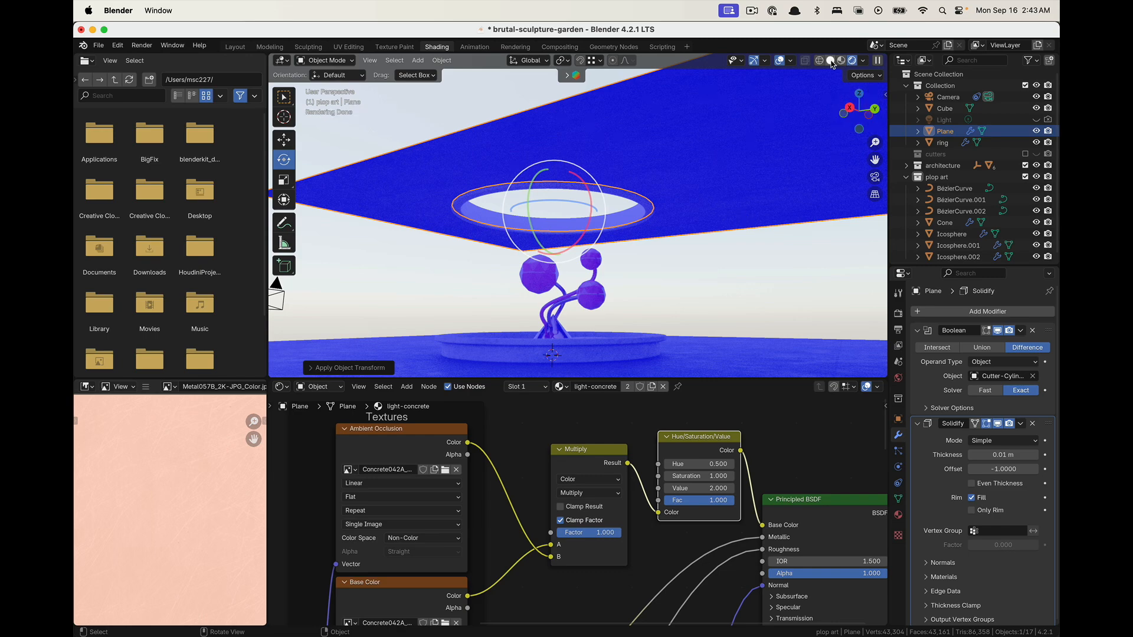
# Disable the Face Orientation overlay and examine the ceiling opening up close in the rendered view
pyautogui.click(791, 61)
pyautogui.click(719, 267)
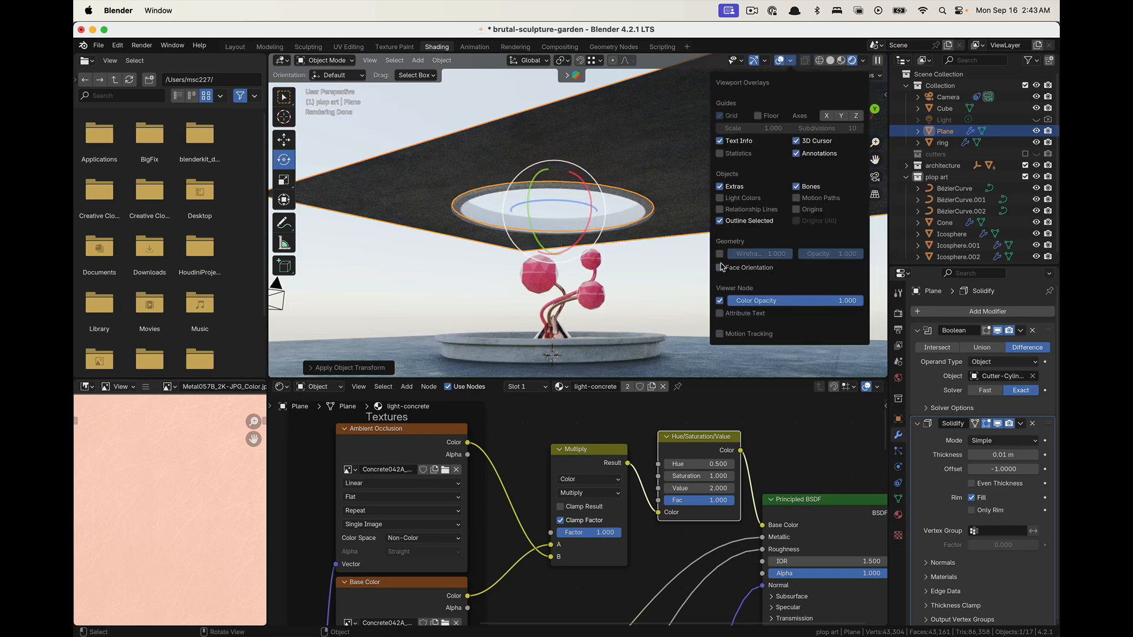
pyautogui.click(685, 250)
pyautogui.scroll(-5, 691, 243)
pyautogui.scroll(9, 696, 239)
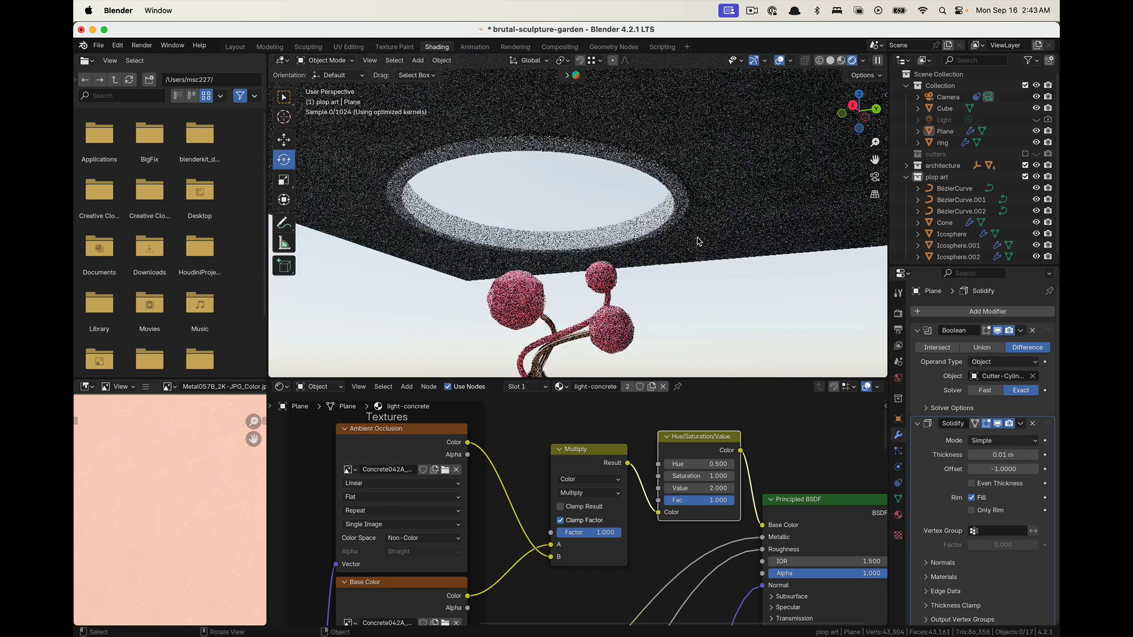
pyautogui.moveTo(698, 217); pyautogui.dragTo(679, 247, button='middle')
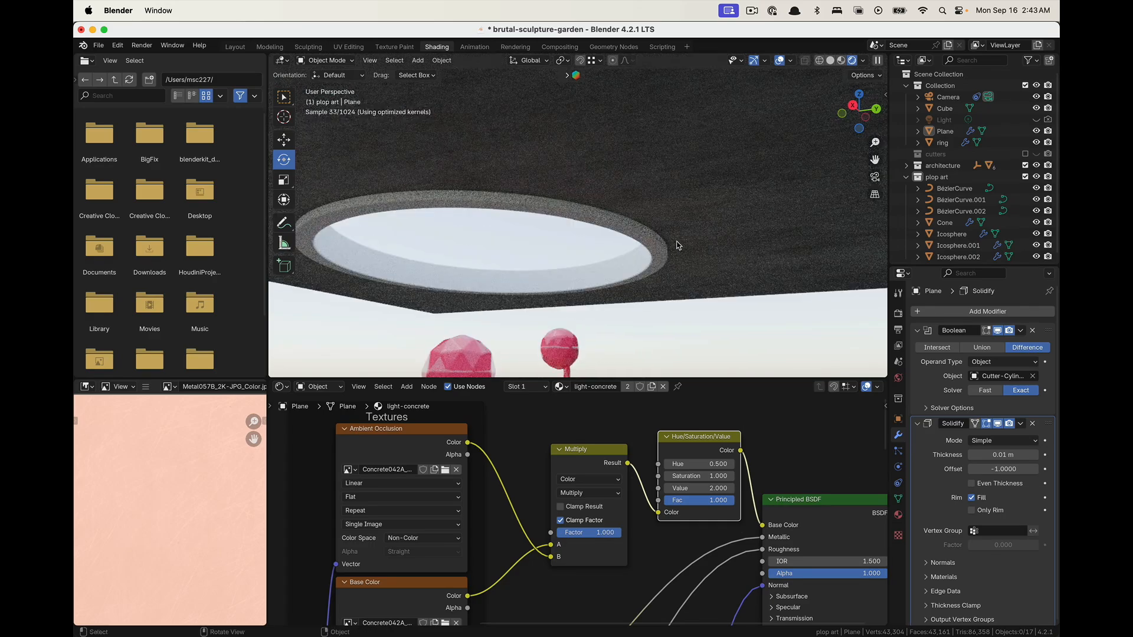
pyautogui.click(647, 242)
pyautogui.moveTo(704, 289); pyautogui.dragTo(686, 248, button='middle')
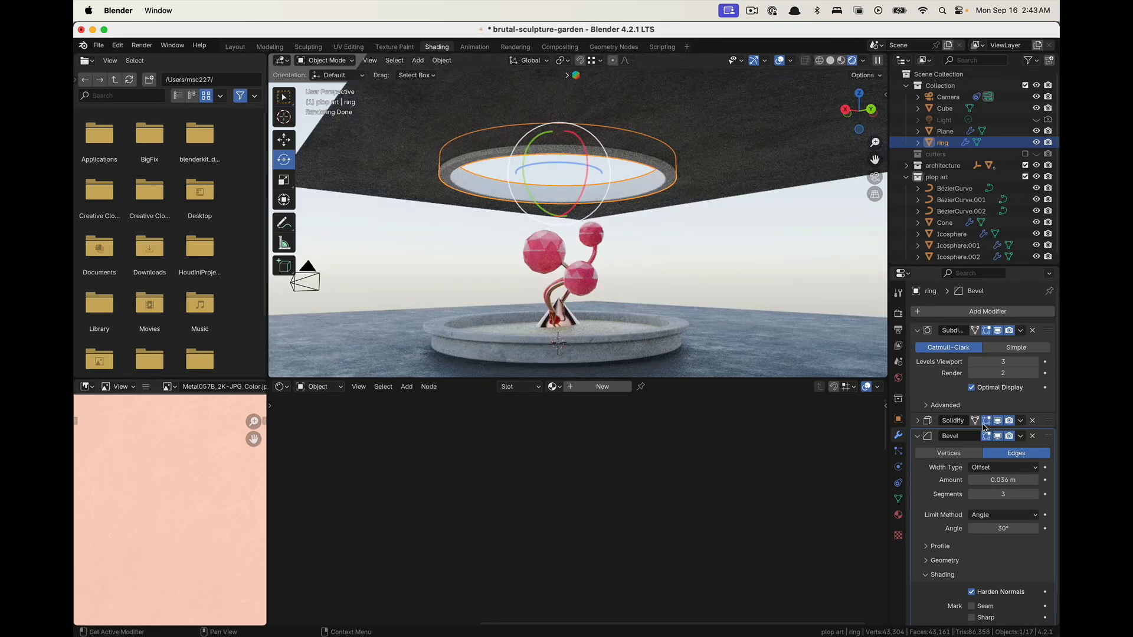
pyautogui.click(898, 514)
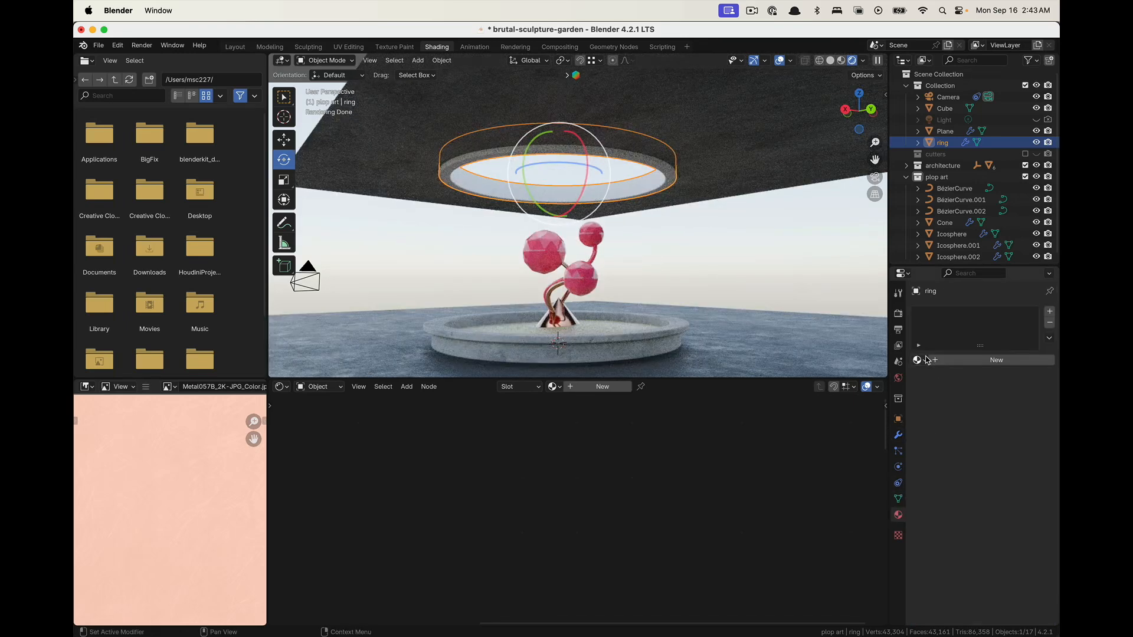
pyautogui.click(919, 360)
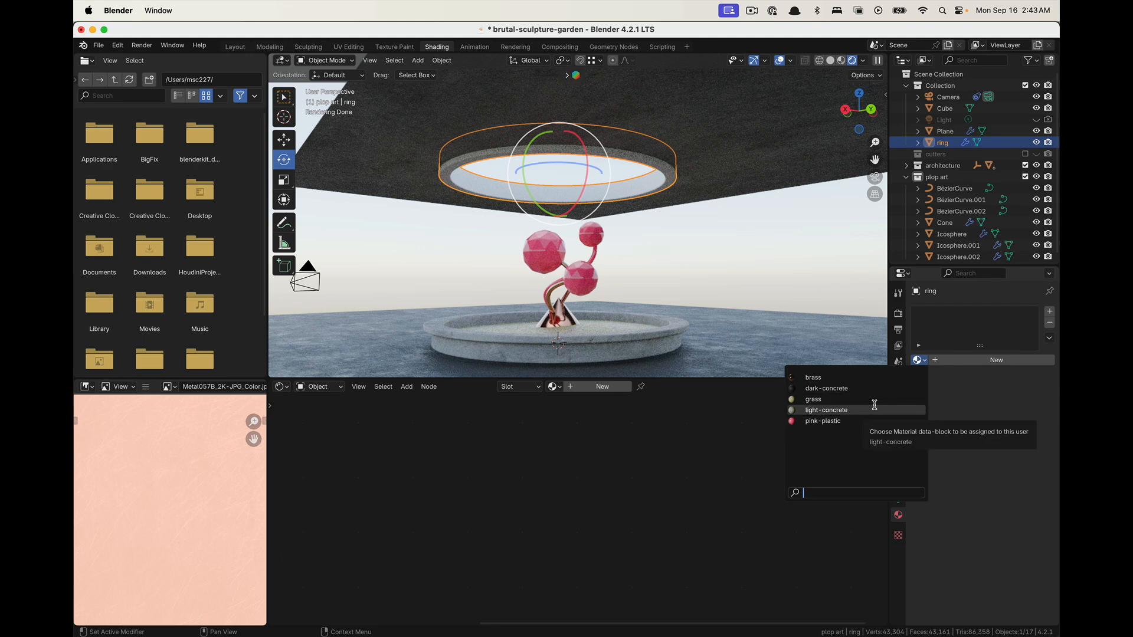
pyautogui.click(773, 152)
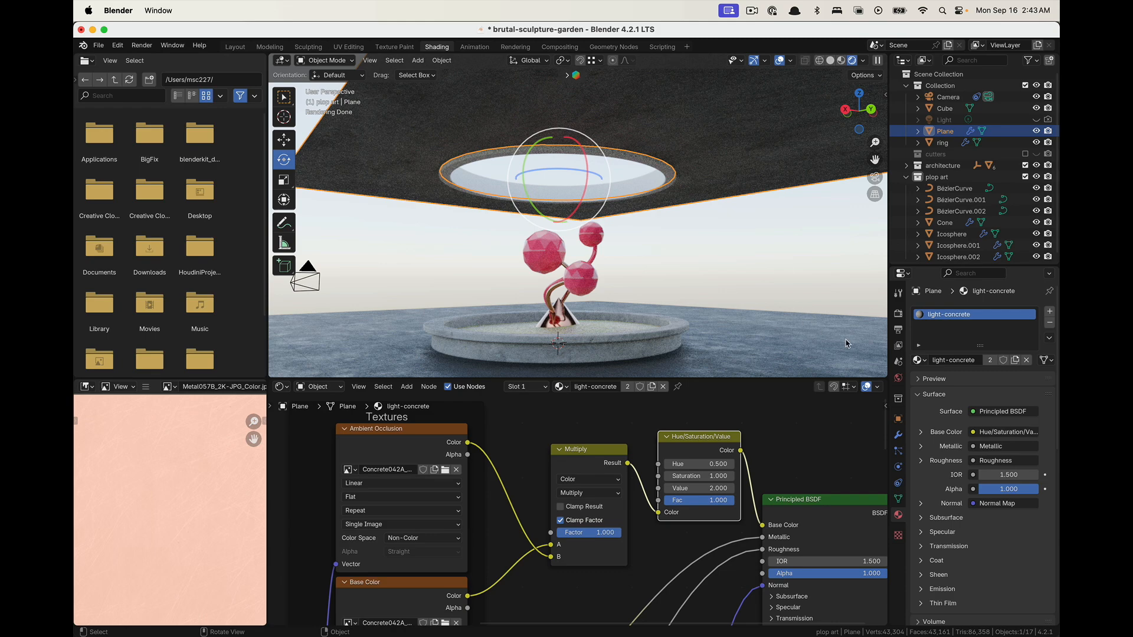
pyautogui.click(918, 360)
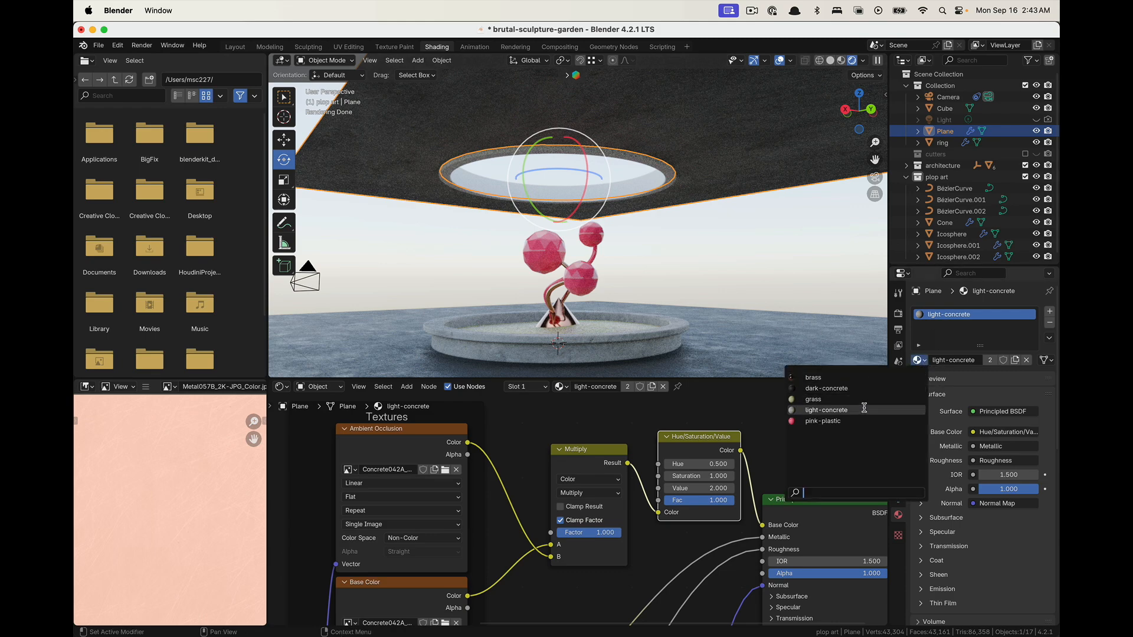
pyautogui.click(742, 252)
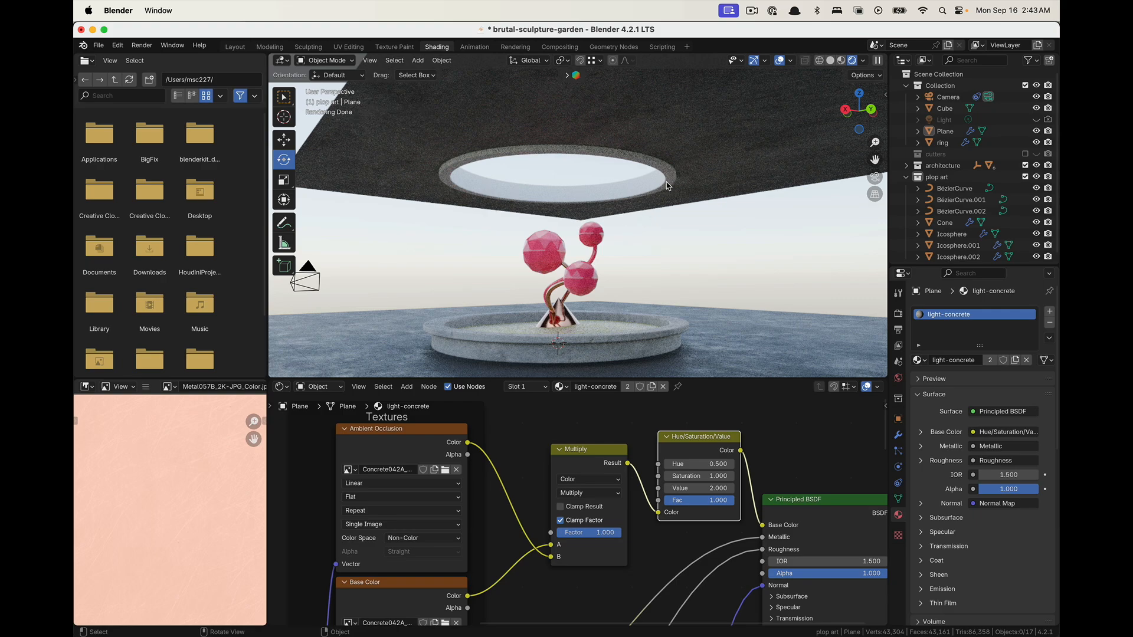
# Assign the existing light-concrete material to the ring around the ceiling opening and deselect it
pyautogui.click(654, 213)
pyautogui.click(919, 360)
pyautogui.click(827, 410)
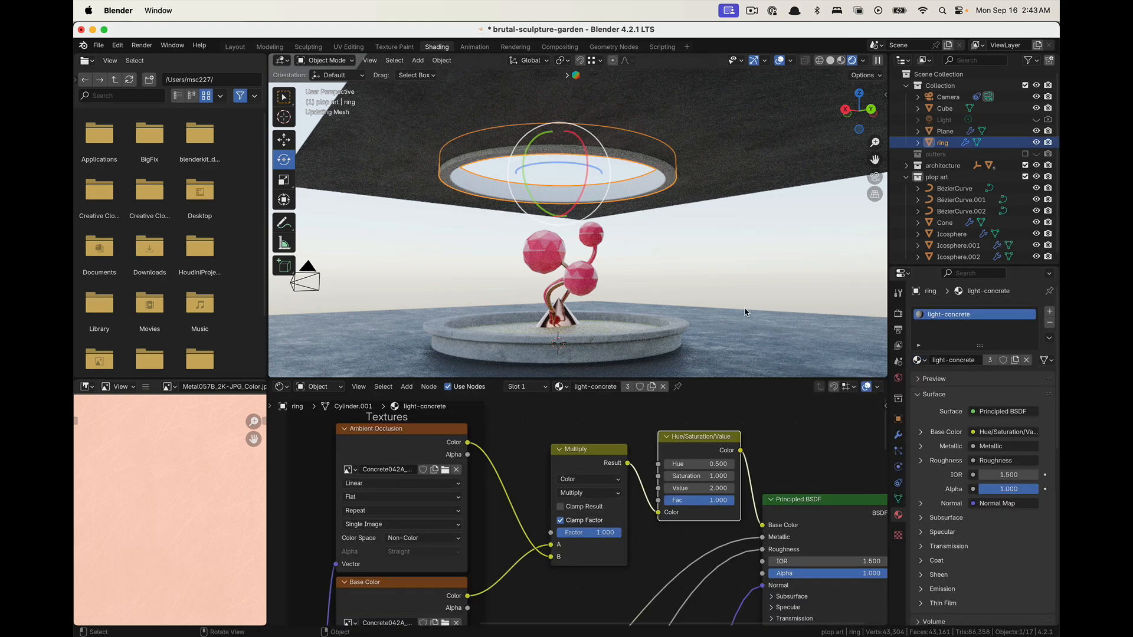
pyautogui.click(687, 218)
pyautogui.scroll(7, 535, 151)
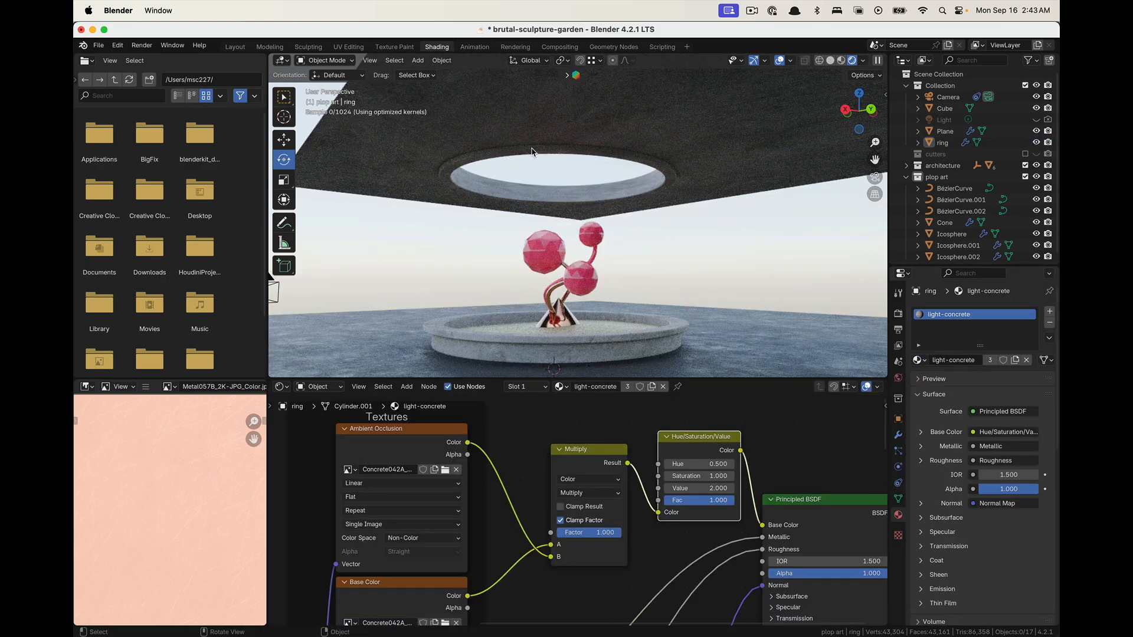
# Select the ring around the ceiling opening and inspect its base mesh in Edit Mode
pyautogui.keyDown('shift'); pyautogui.moveTo(579, 157); pyautogui.dragTo(635, 287, button='middle'); pyautogui.keyUp('shift')
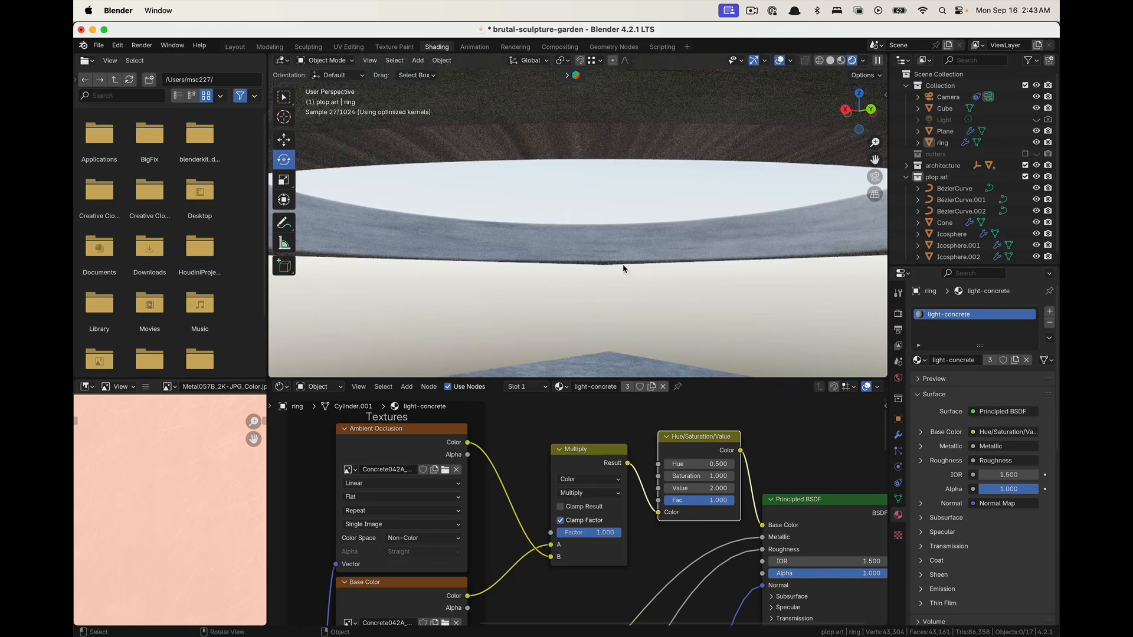
pyautogui.click(612, 253)
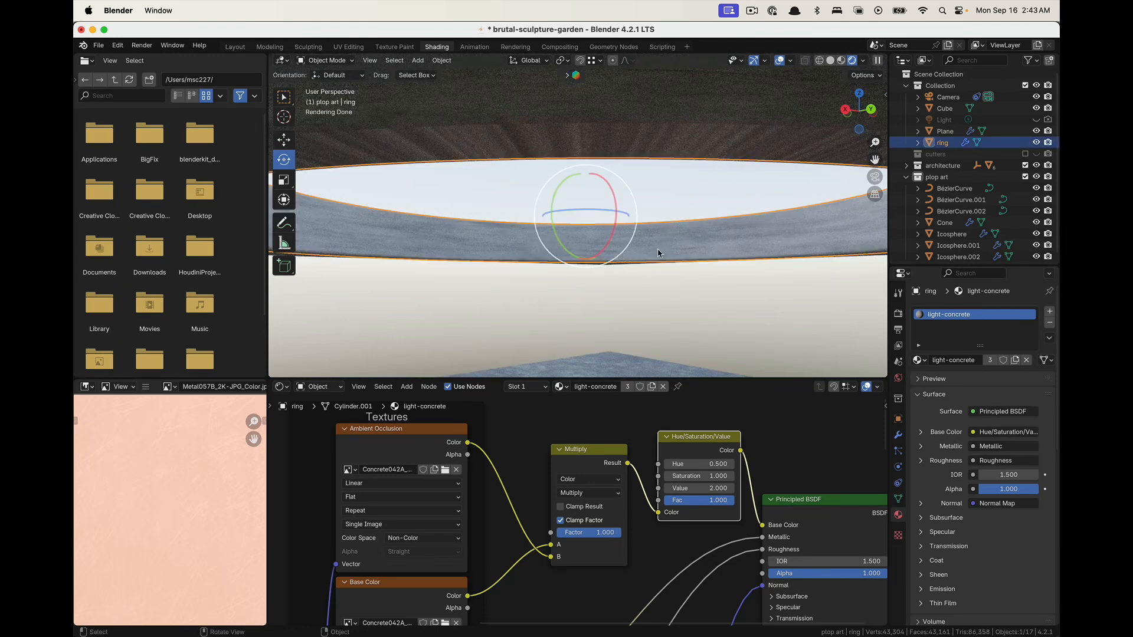
pyautogui.press('a')
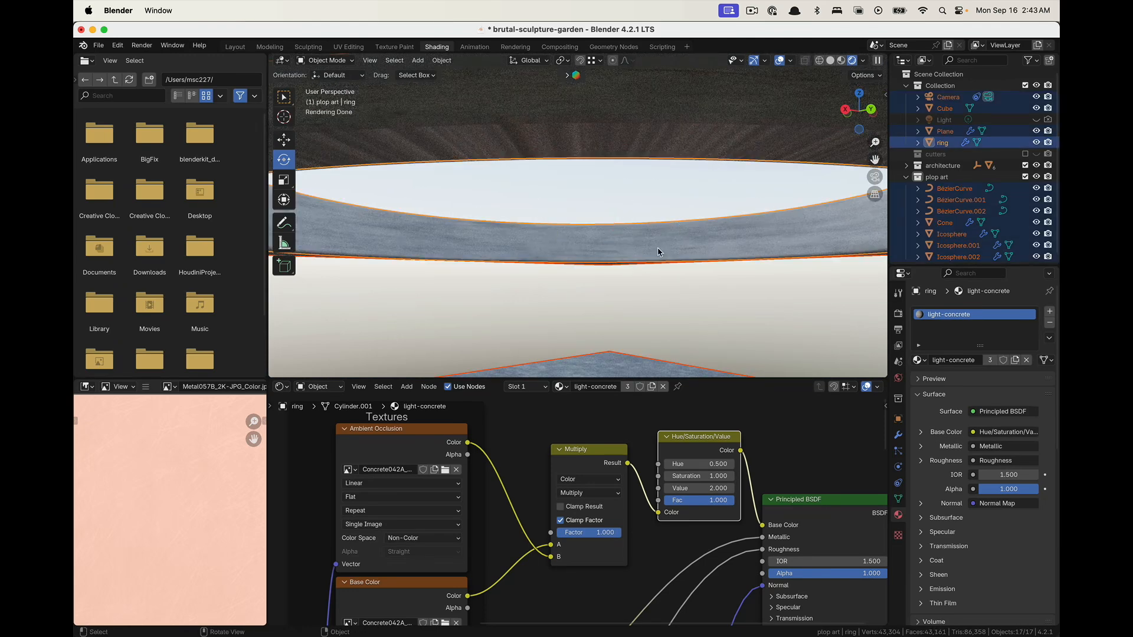
pyautogui.click(658, 251)
pyautogui.press('Tab')
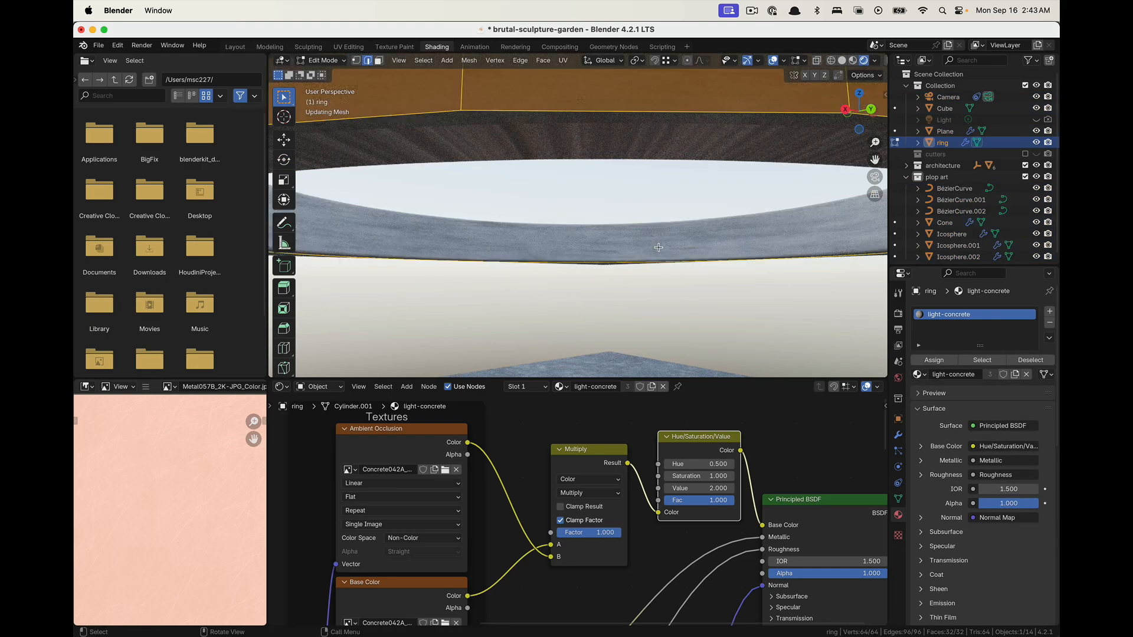
pyautogui.scroll(-5, 657, 252)
pyautogui.moveTo(657, 252); pyautogui.dragTo(732, 274, button='middle')
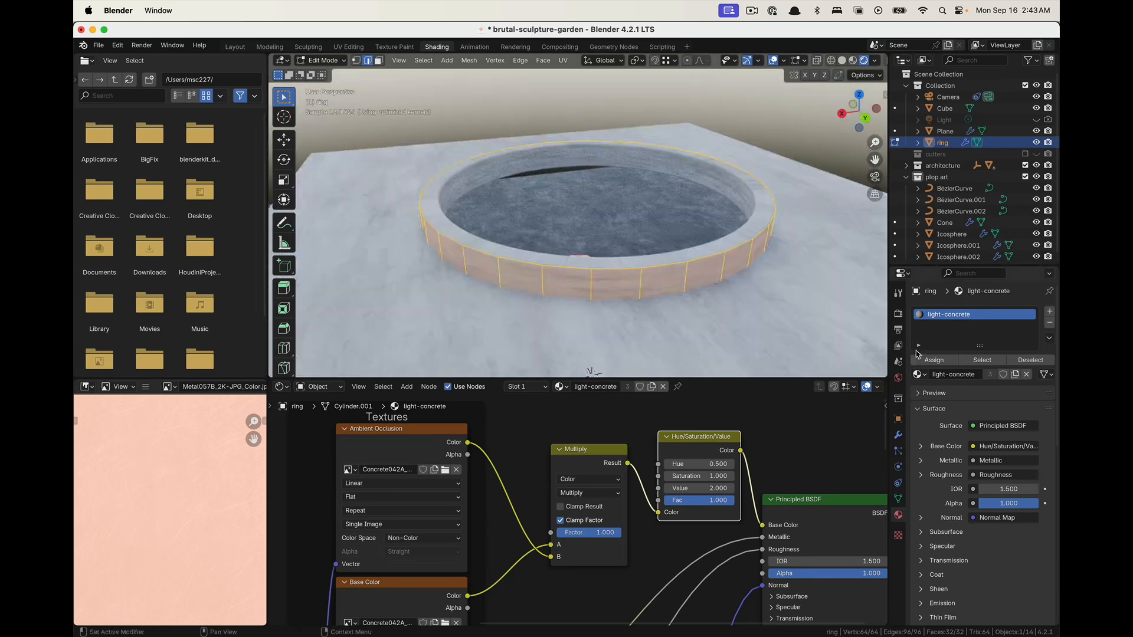
# Apply the ring's Solidify modifier in Object Mode and move its Bevel modifier above the Subdivision modifier
pyautogui.click(899, 437)
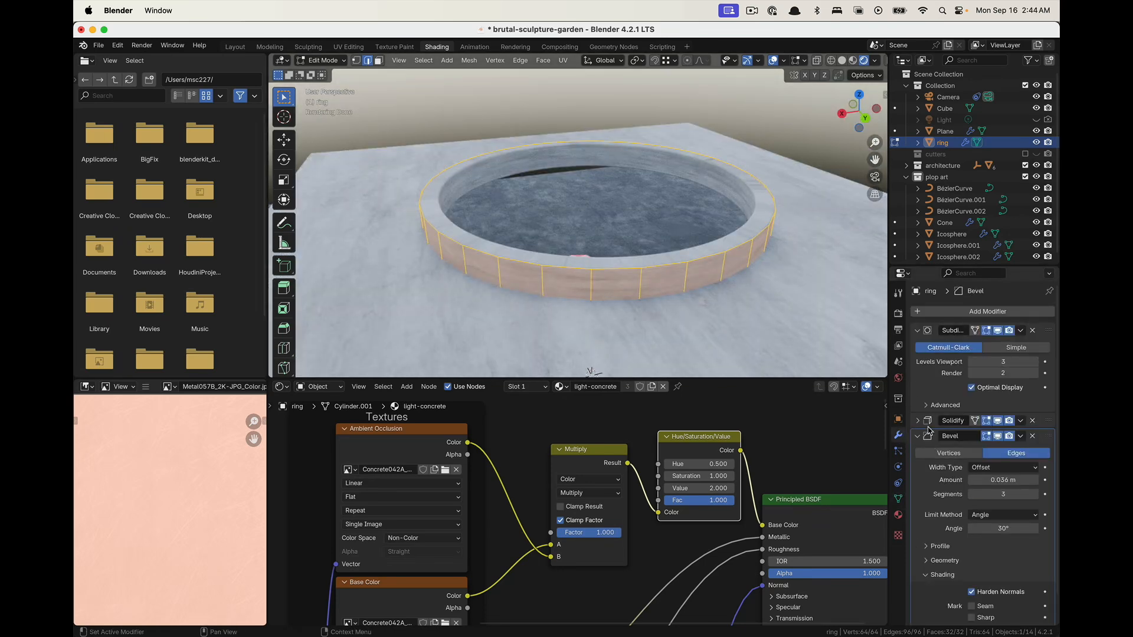
pyautogui.click(1020, 420)
pyautogui.press('Tab')
pyautogui.click(1020, 436)
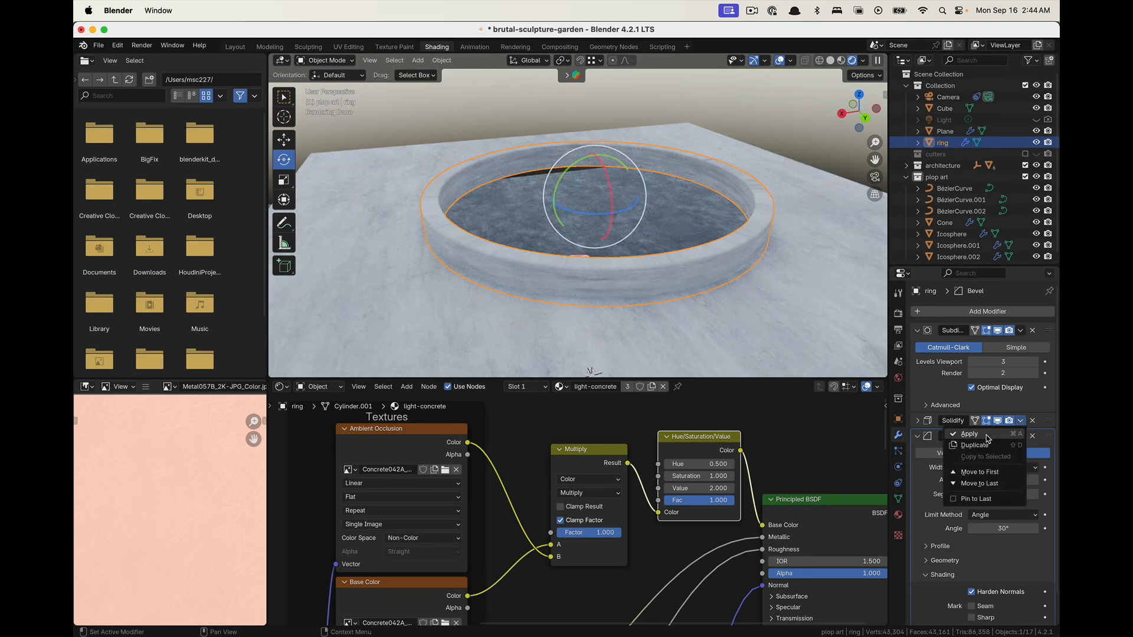
pyautogui.click(988, 437)
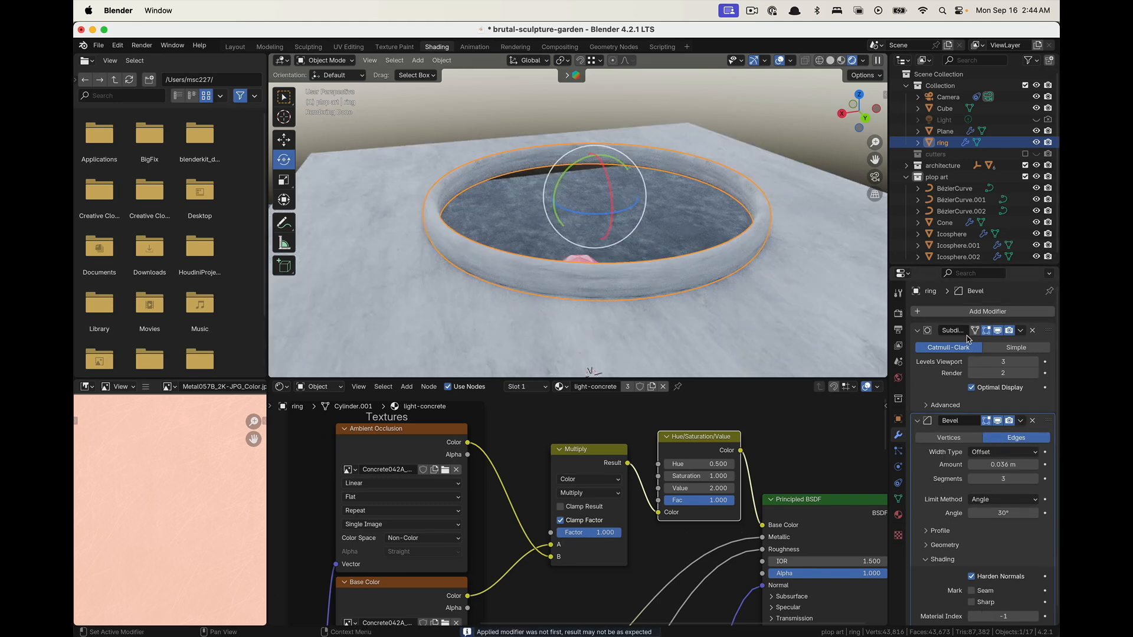
pyautogui.moveTo(1047, 421); pyautogui.dragTo(1040, 329)
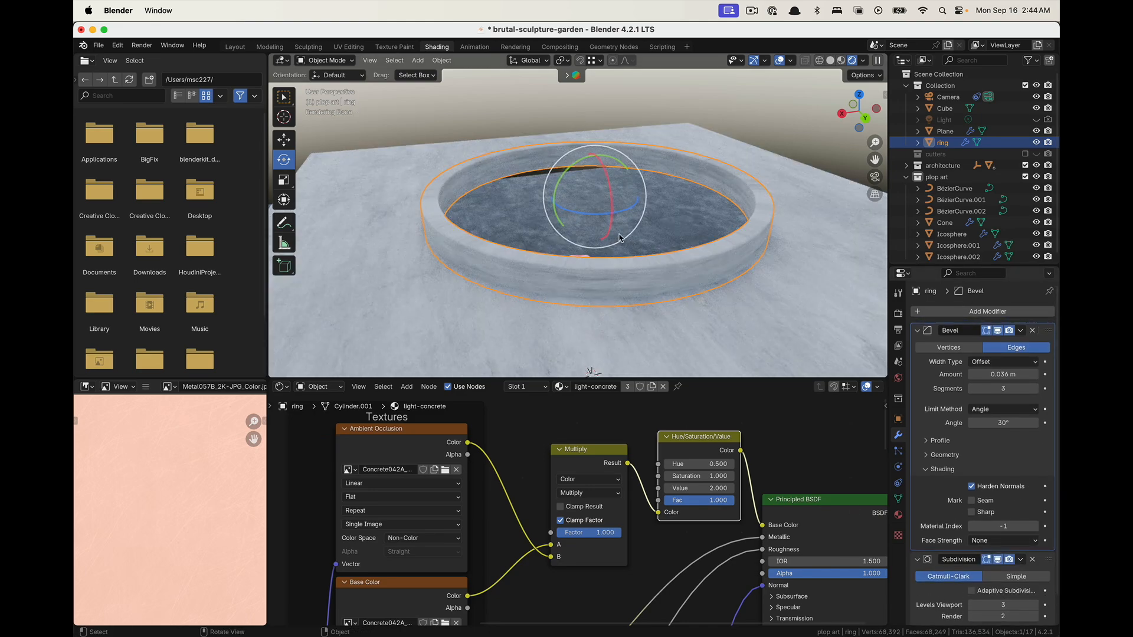
# Unwrap the entire ring mesh with Smart UV Project at an angle limit of 66° and return to Object Mode
pyautogui.moveTo(620, 238); pyautogui.dragTo(630, 278, button='middle')
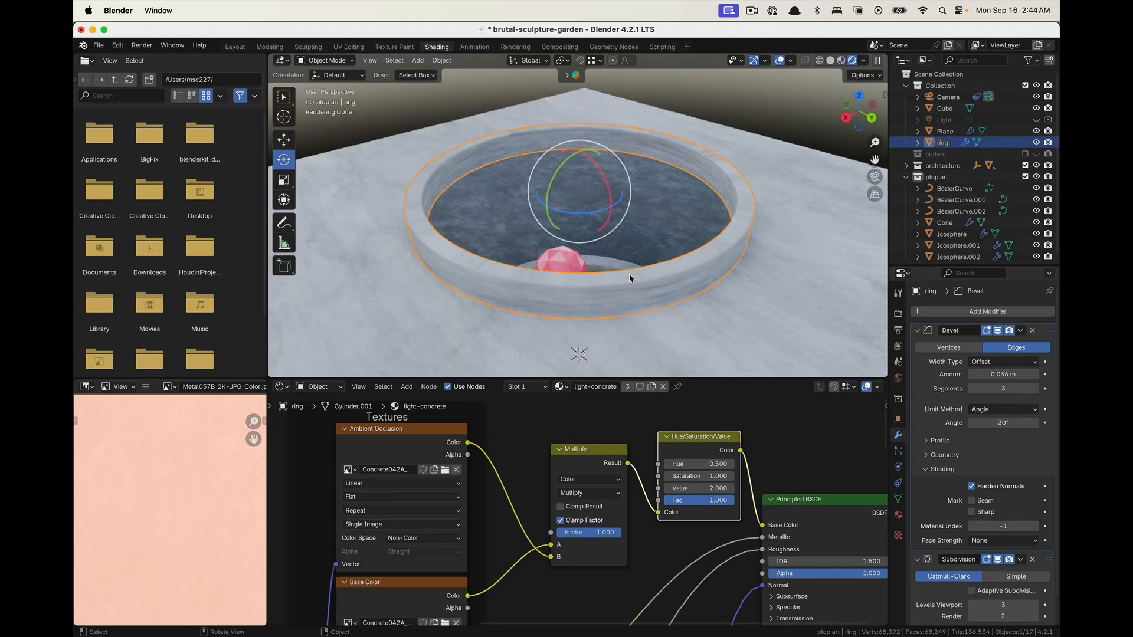
pyautogui.moveTo(656, 314); pyautogui.dragTo(715, 249, button='middle')
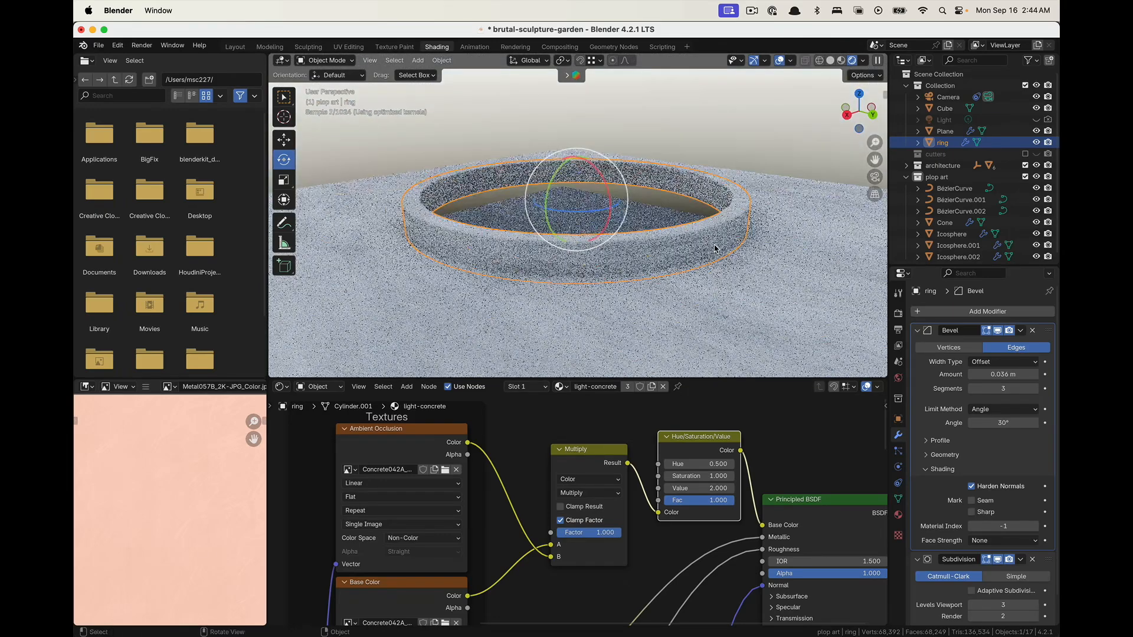
pyautogui.press('Tab')
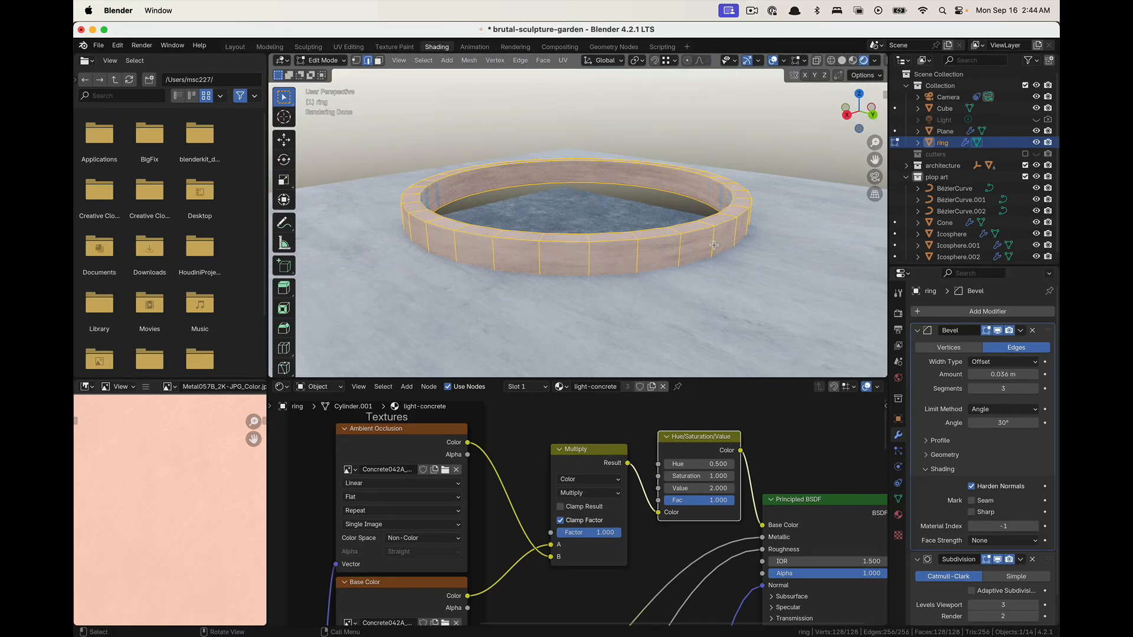
pyautogui.click(562, 63)
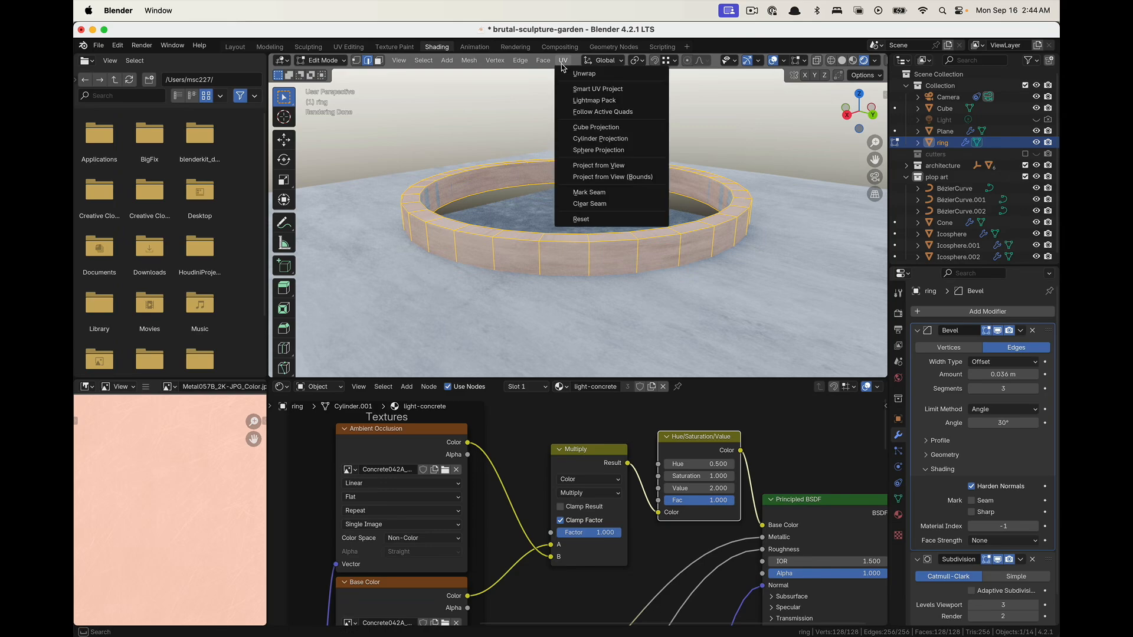
pyautogui.click(646, 88)
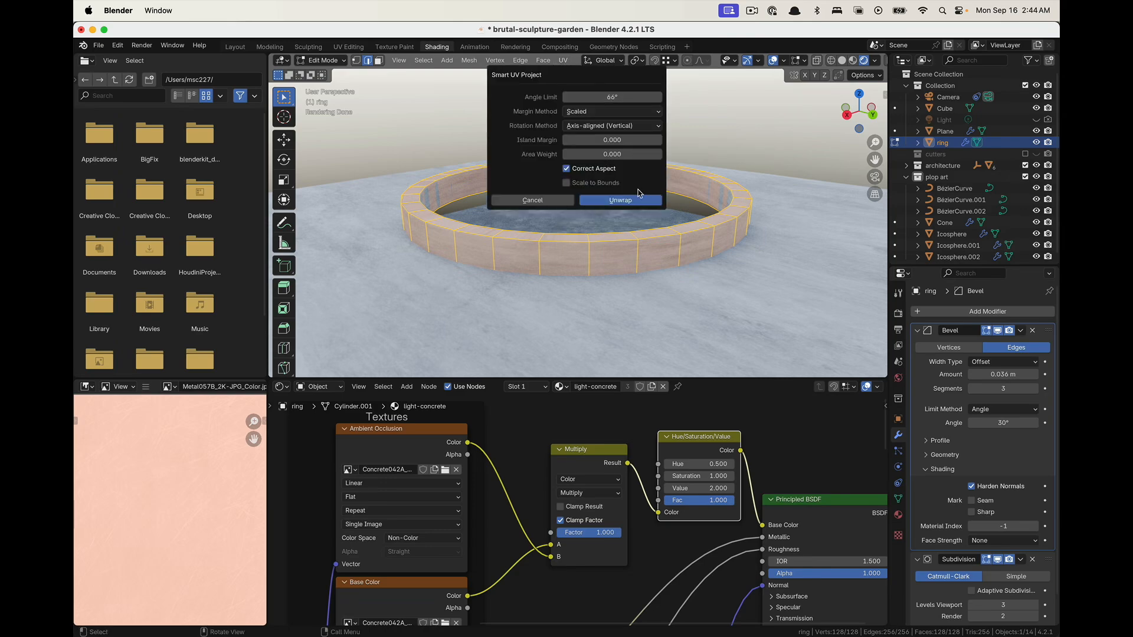
pyautogui.click(620, 200)
pyautogui.press('Tab')
# Rotate the ring slightly about the global Z axis while viewing its inner face from below
pyautogui.moveTo(718, 307); pyautogui.dragTo(809, 169, button='middle')
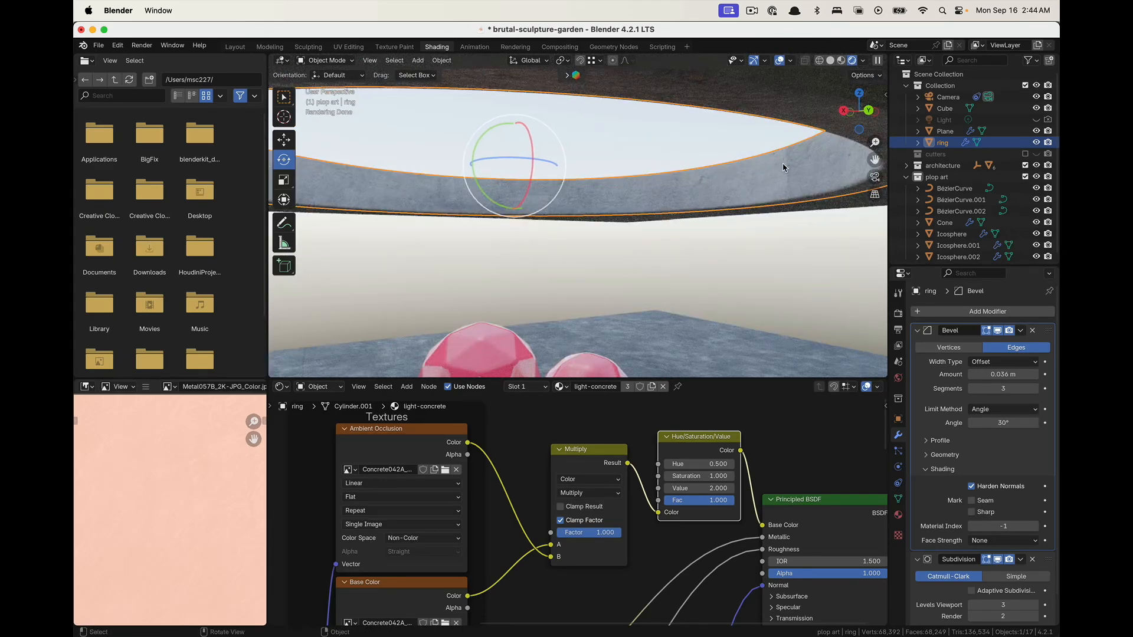
pyautogui.press('r')
pyautogui.press('z')
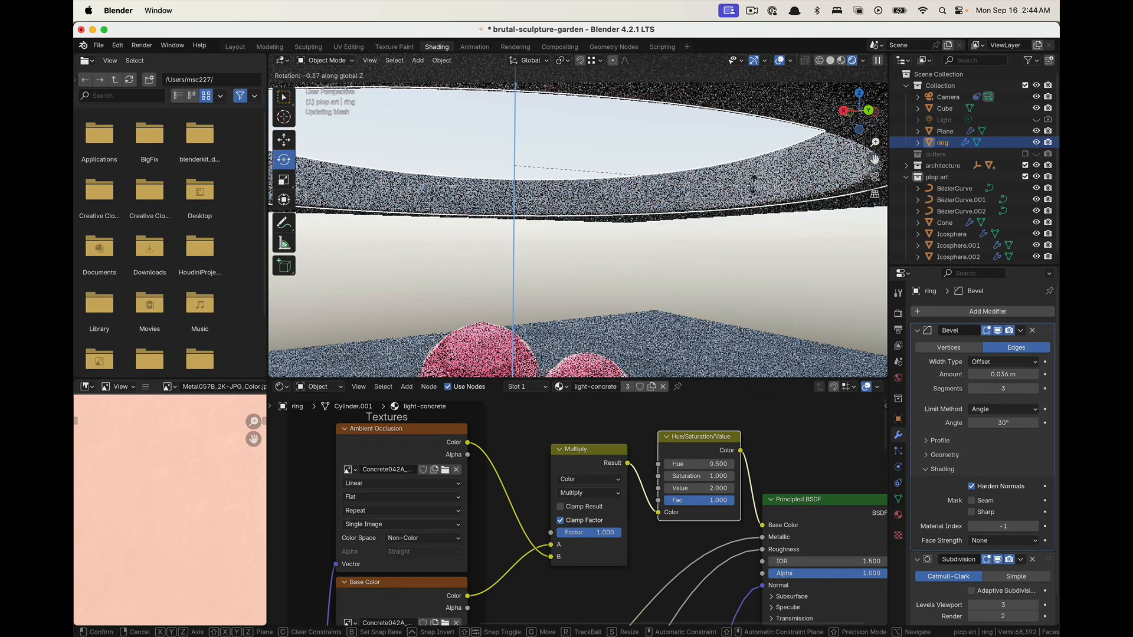
pyautogui.click(755, 119)
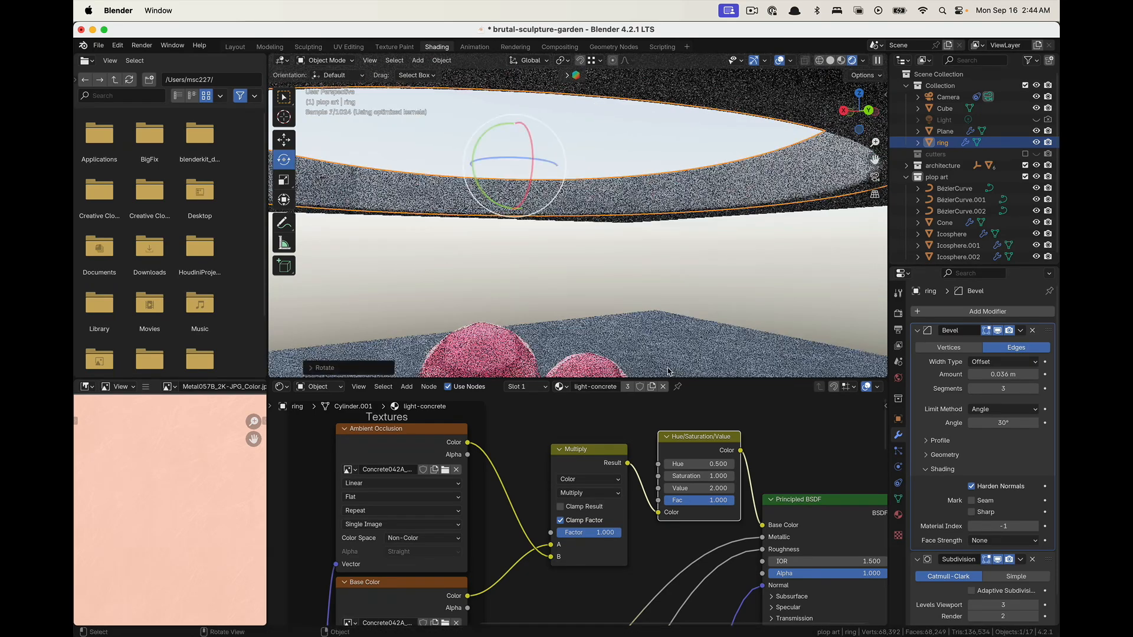
# Select a vertical edge on the ring's inner wall in Edit Mode and set the viewport to solid shading
pyautogui.moveTo(387, 223)
pyautogui.mouseDown(button='middle')
pyautogui.moveTo(584, 139)
pyautogui.moveTo(568, 165)
pyautogui.moveTo(414, 197)
pyautogui.moveTo(512, 133)
pyautogui.moveTo(455, 309)
pyautogui.moveTo(654, 162)
pyautogui.moveTo(590, 157)
pyautogui.mouseUp(button='middle')
pyautogui.press('Tab')
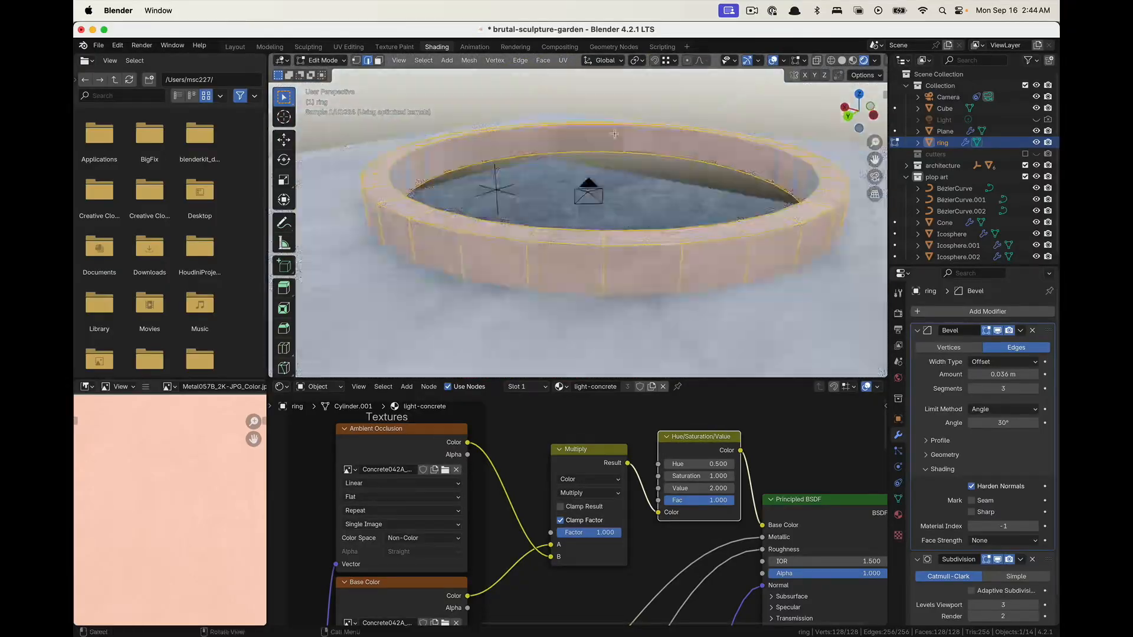
pyautogui.click(590, 157)
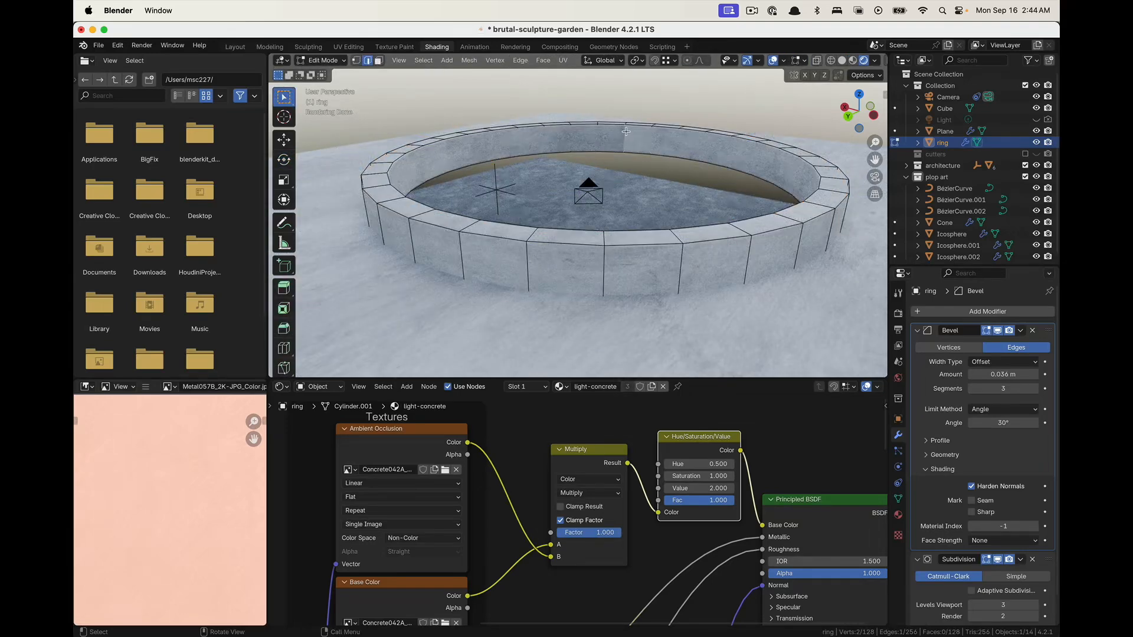
pyautogui.click(833, 60)
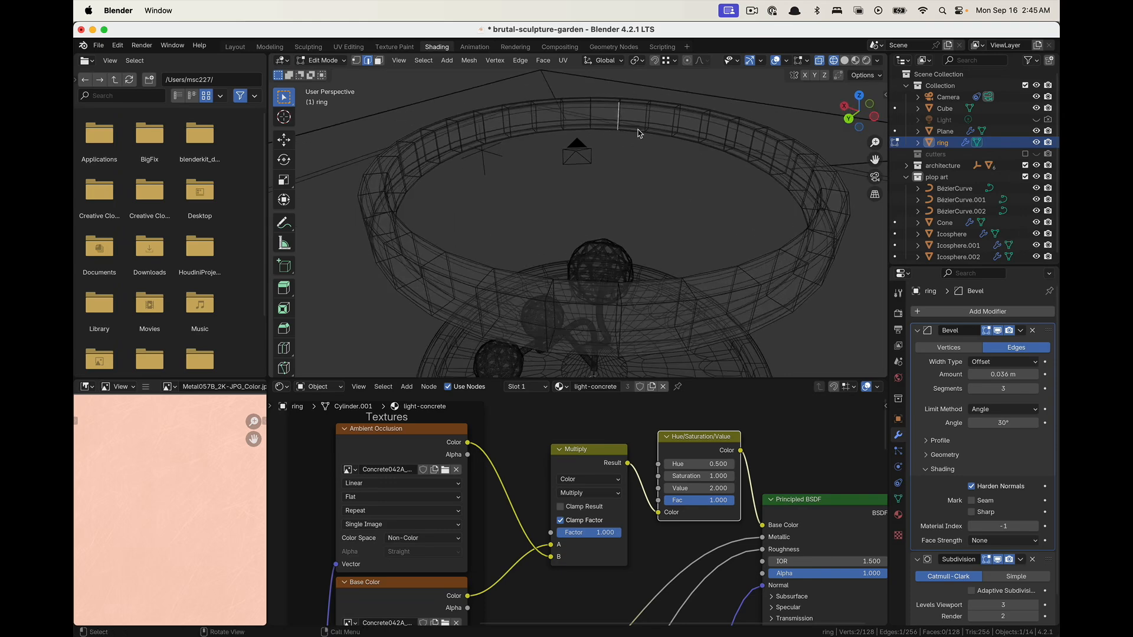
pyautogui.press('Tab')
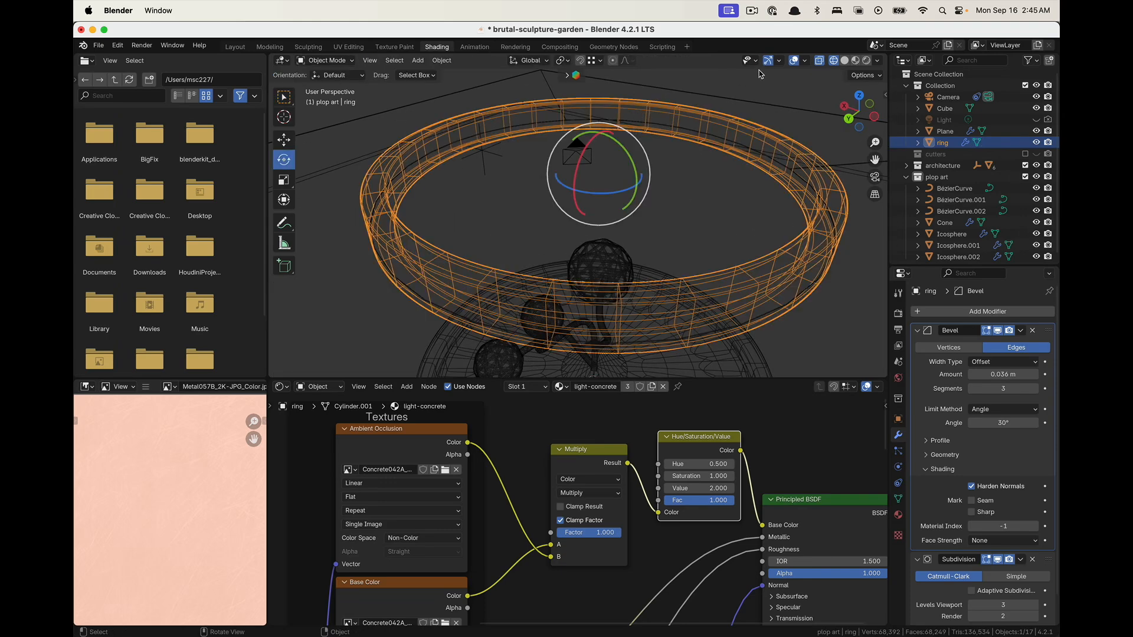
pyautogui.press('Tab')
pyautogui.click(844, 60)
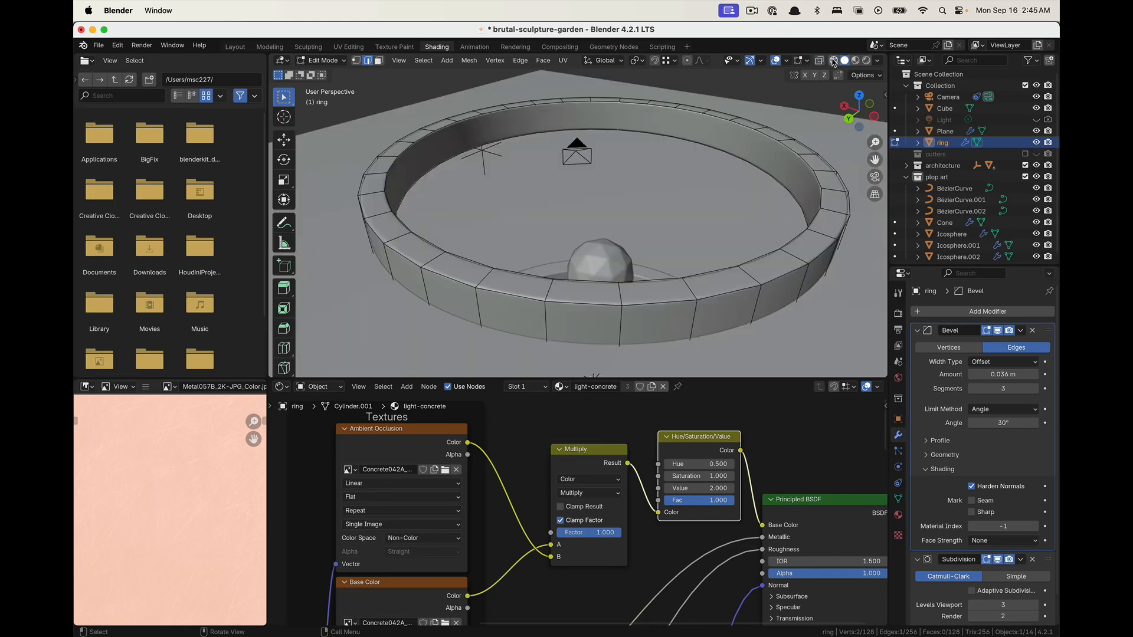
# Enable the Wireframe overlay for the viewport geometry with the overlays displayed
pyautogui.click(780, 61)
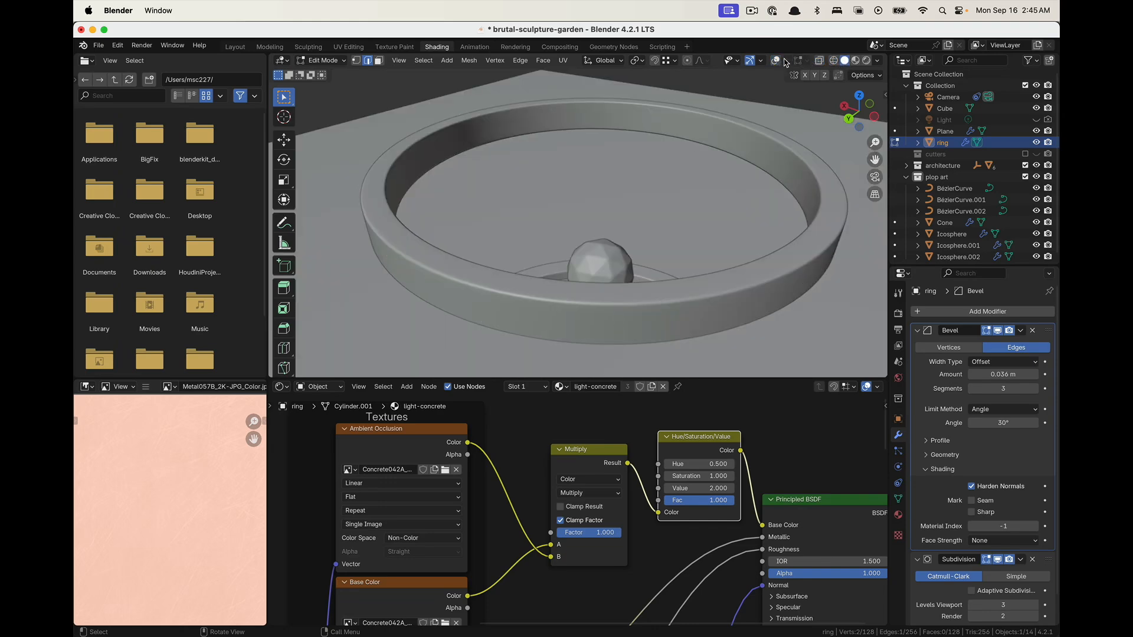
pyautogui.click(785, 61)
pyautogui.click(781, 61)
pyautogui.click(785, 60)
pyautogui.click(781, 61)
pyautogui.click(776, 60)
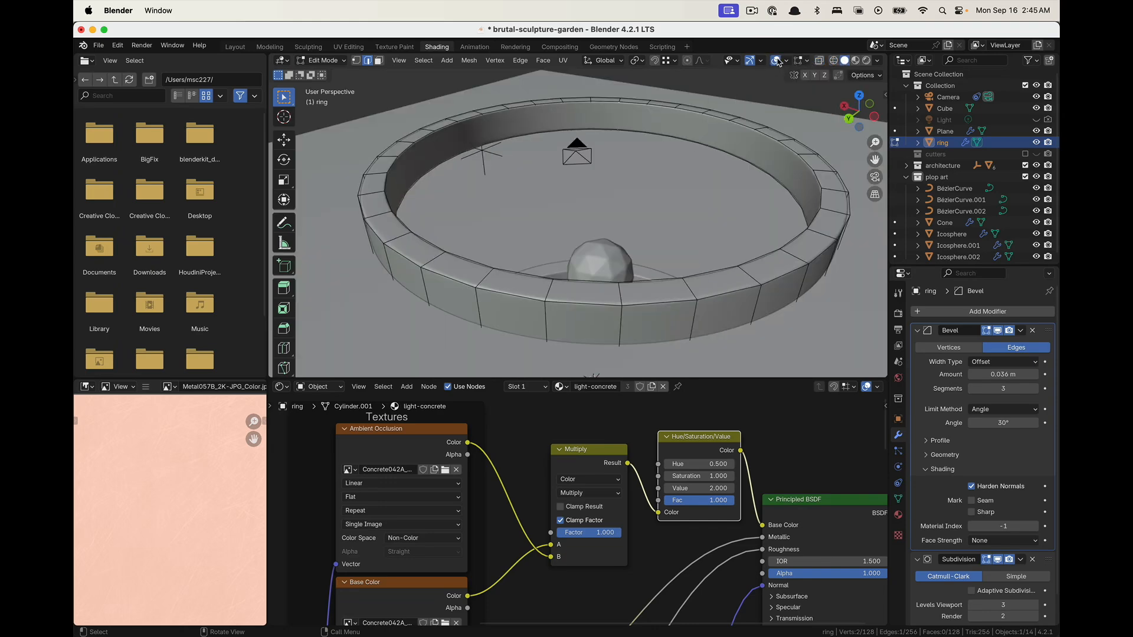
pyautogui.click(786, 61)
pyautogui.click(715, 254)
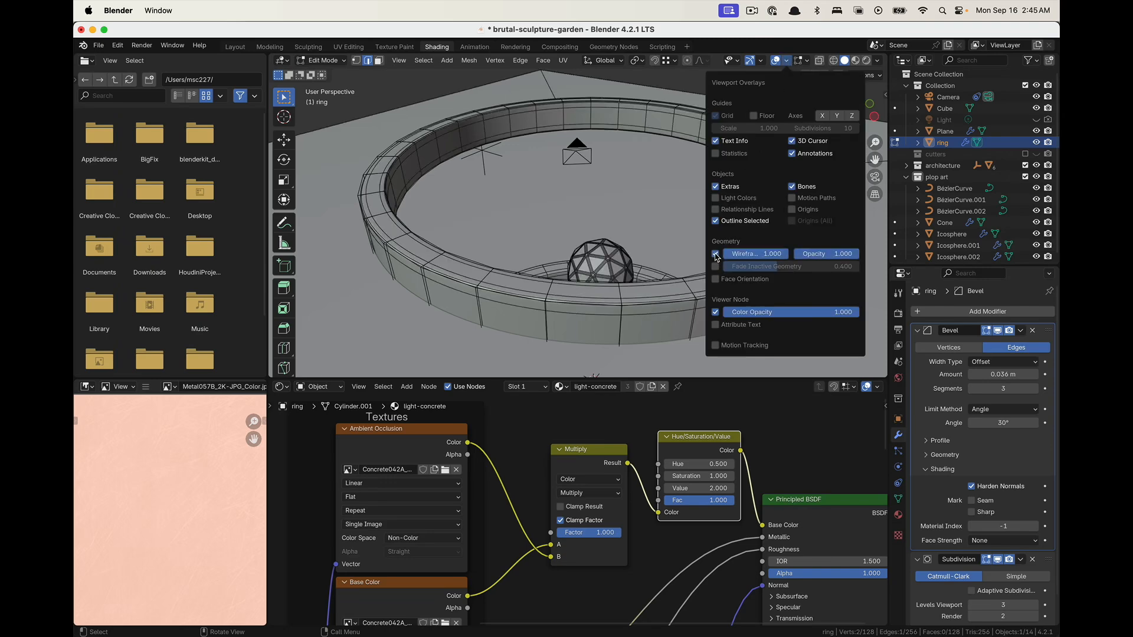
# Turn off the viewport display of the ring's Bevel and Subdivision modifiers while staying in Edit Mode
pyautogui.press('Tab')
pyautogui.scroll(1, 704, 152)
pyautogui.keyDown('shift'); pyautogui.moveTo(704, 151); pyautogui.dragTo(680, 232, button='middle'); pyautogui.keyUp('shift')
pyautogui.scroll(3, 681, 232)
pyautogui.press('Tab')
pyautogui.keyDown('shift'); pyautogui.moveTo(632, 170); pyautogui.dragTo(643, 306, button='middle'); pyautogui.keyUp('shift')
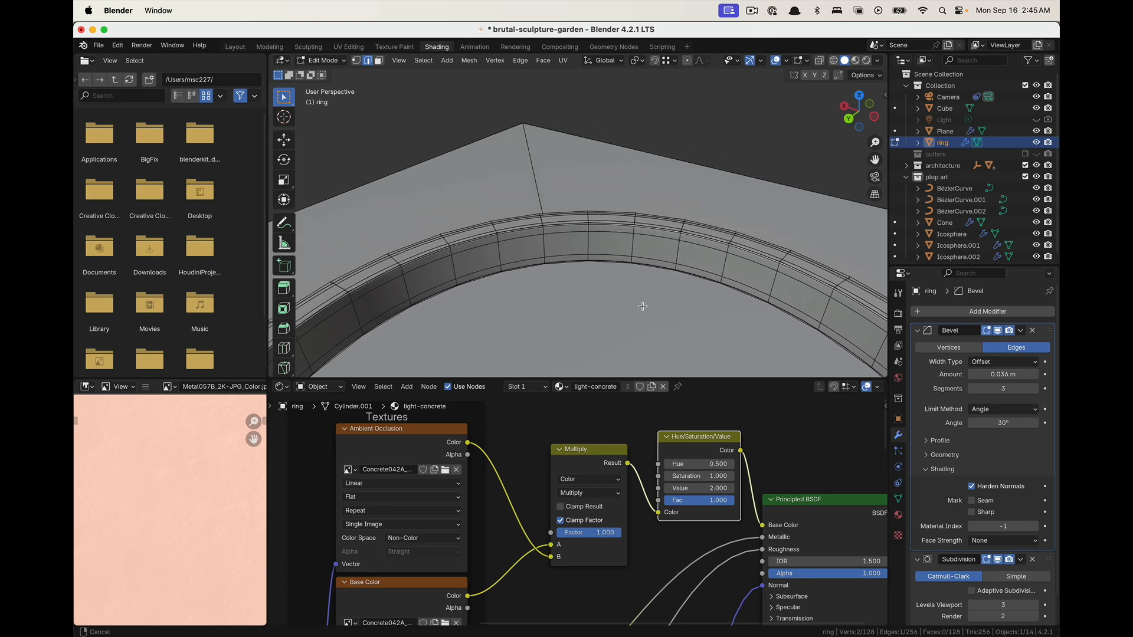
pyautogui.scroll(4, 647, 245)
pyautogui.scroll(1, 694, 256)
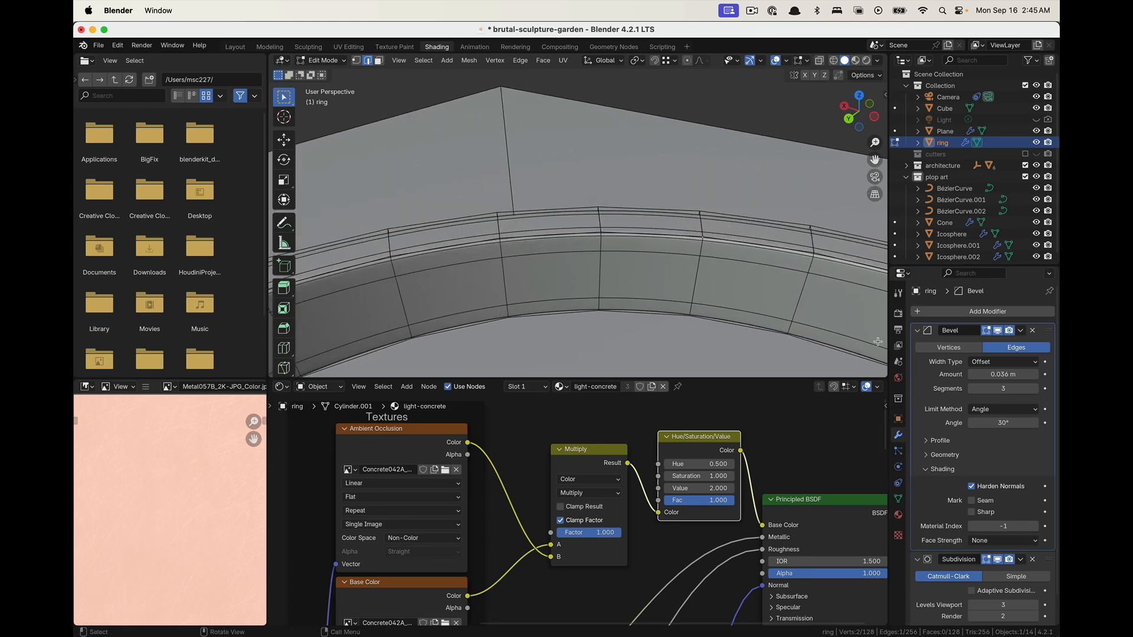
pyautogui.click(917, 330)
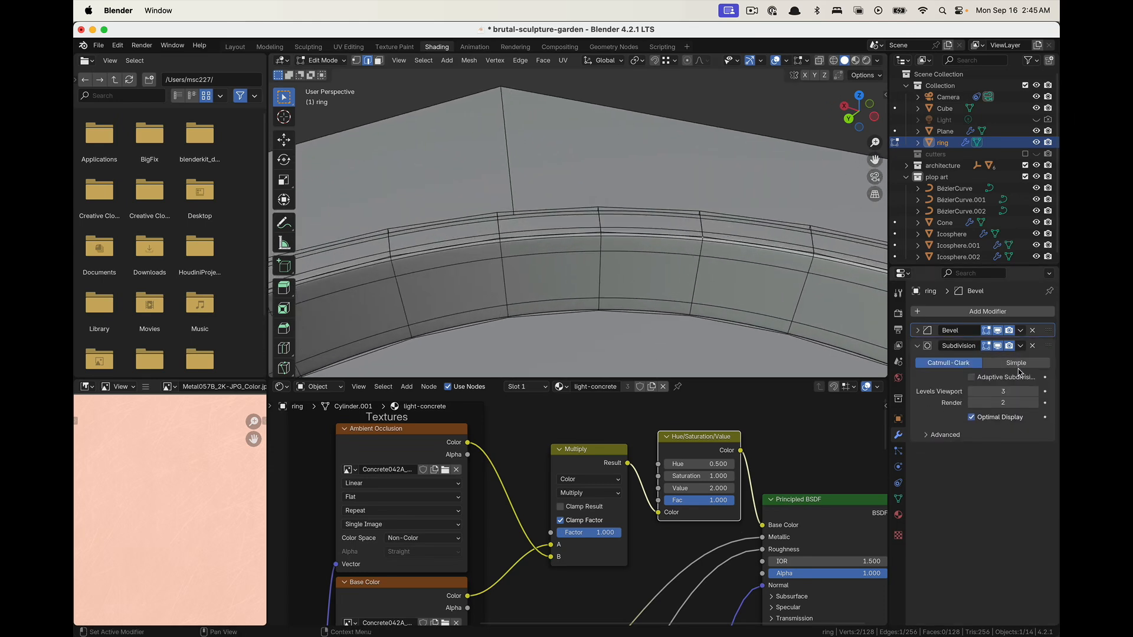
pyautogui.click(986, 346)
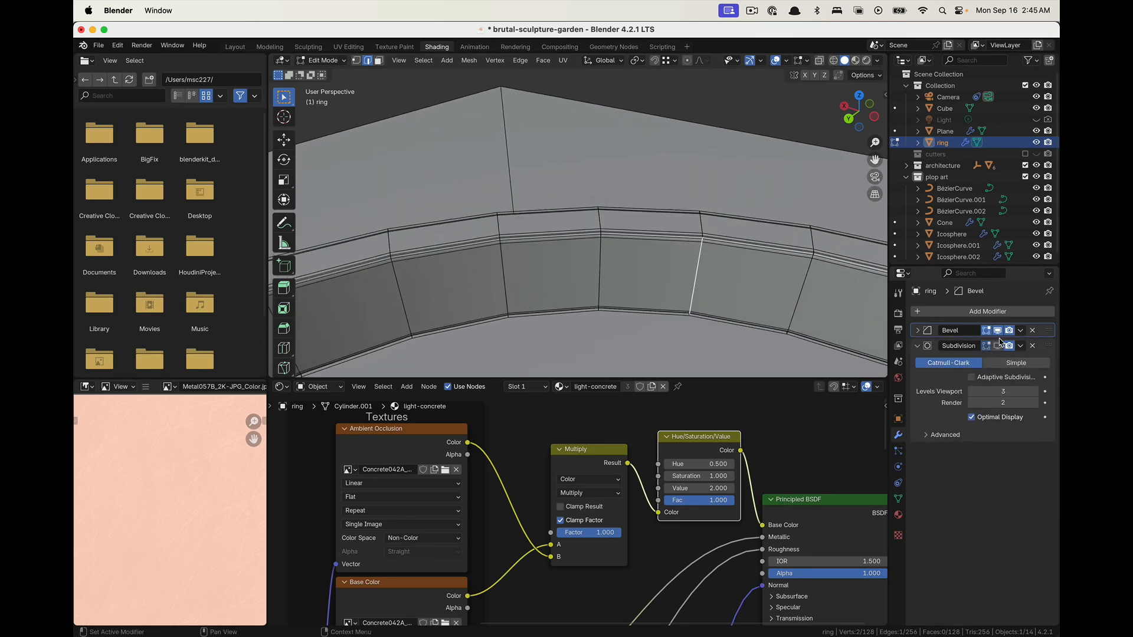
# Mark seams along the ring's four circular edge loops and one vertical edge each on its inner and outer walls
pyautogui.keyDown('alt'); pyautogui.keyDown('shift'); pyautogui.click(684, 235); pyautogui.keyUp('shift'); pyautogui.keyUp('alt')
pyautogui.keyDown('alt'); pyautogui.keyDown('shift'); pyautogui.click(672, 315); pyautogui.keyUp('shift'); pyautogui.keyUp('alt')
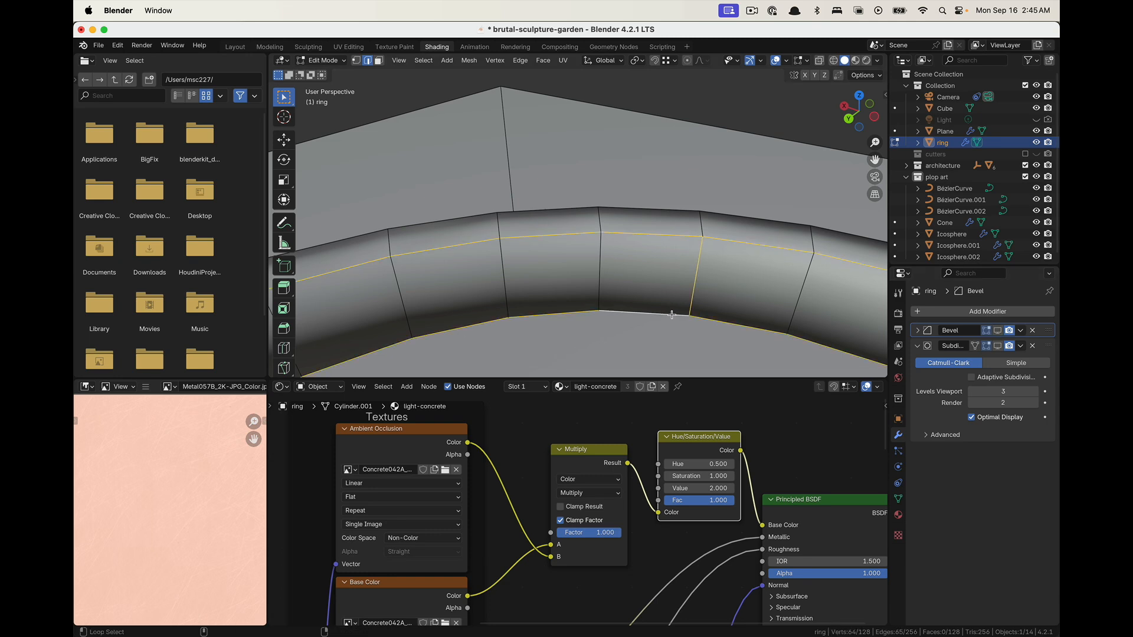
pyautogui.keyDown('alt'); pyautogui.keyDown('shift'); pyautogui.click(673, 210); pyautogui.keyUp('shift'); pyautogui.keyUp('alt')
pyautogui.moveTo(707, 336); pyautogui.dragTo(680, 248, button='middle')
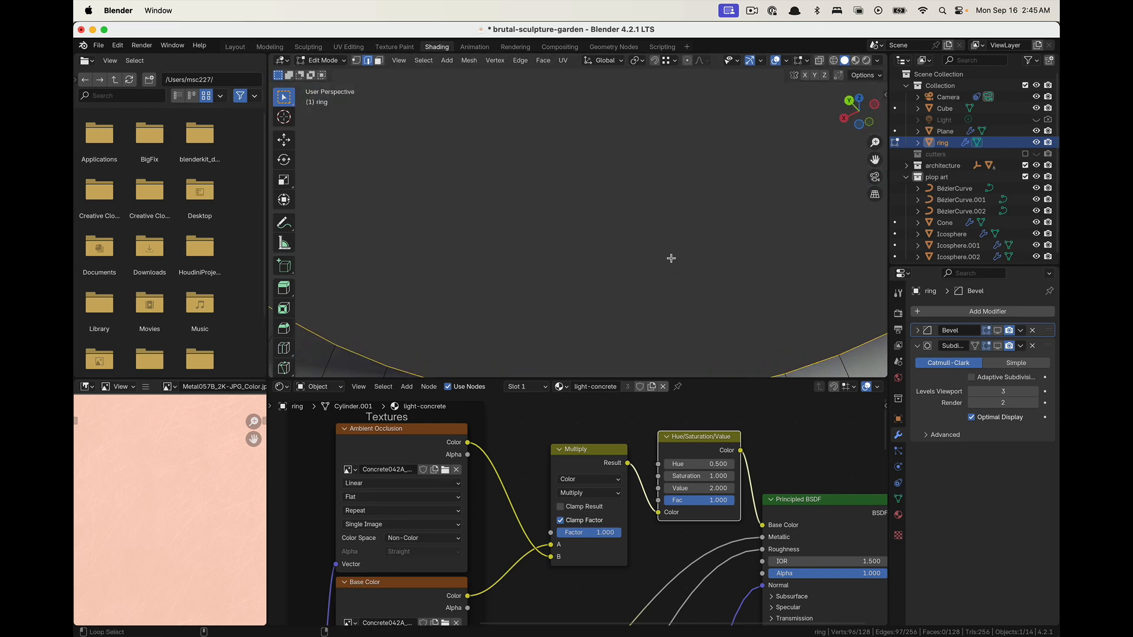
pyautogui.keyDown('shift'); pyautogui.moveTo(696, 334); pyautogui.dragTo(684, 147, button='middle'); pyautogui.keyUp('shift')
pyautogui.keyDown('alt'); pyautogui.keyDown('shift'); pyautogui.click(770, 274); pyautogui.keyUp('shift'); pyautogui.keyUp('alt')
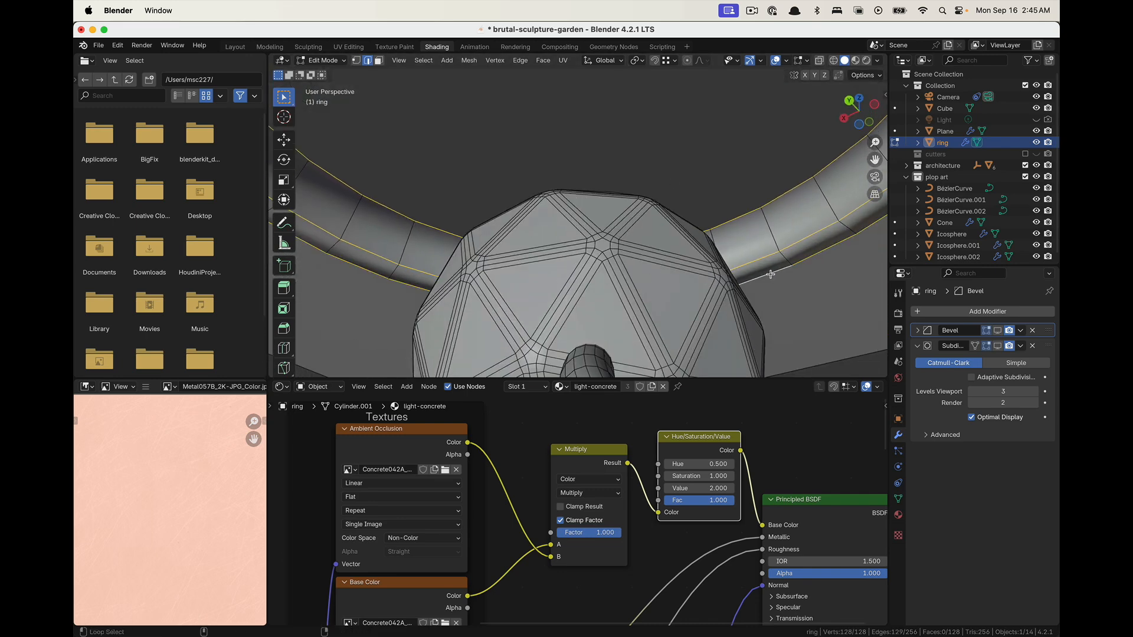
pyautogui.moveTo(770, 274); pyautogui.dragTo(573, 241, button='middle')
pyautogui.scroll(-5, 573, 242)
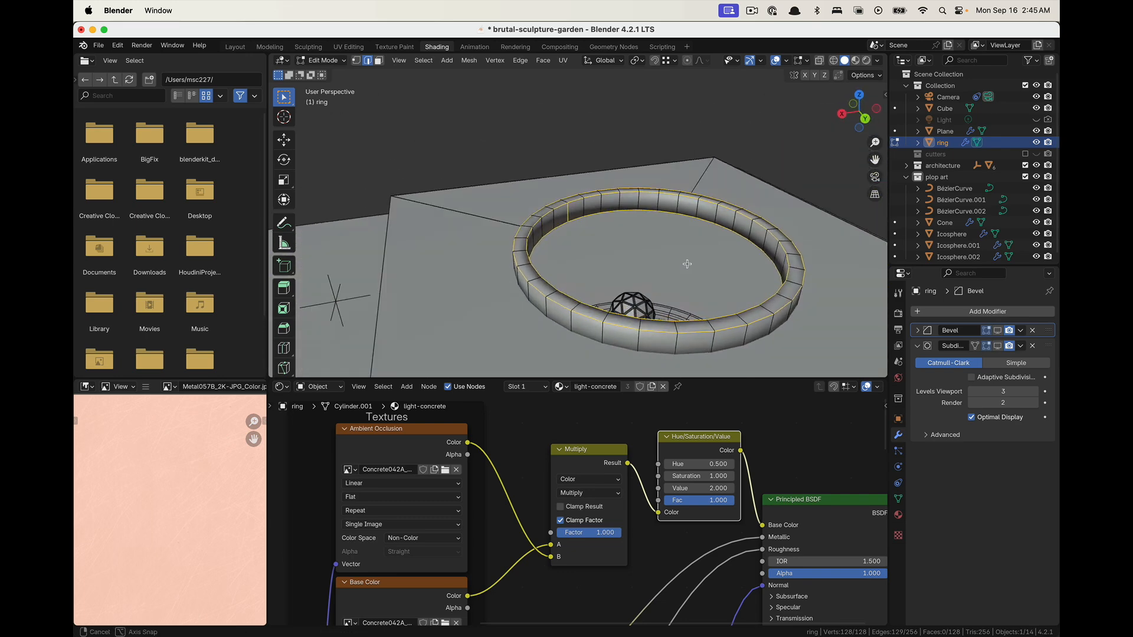
pyautogui.moveTo(685, 263); pyautogui.dragTo(663, 301, button='middle')
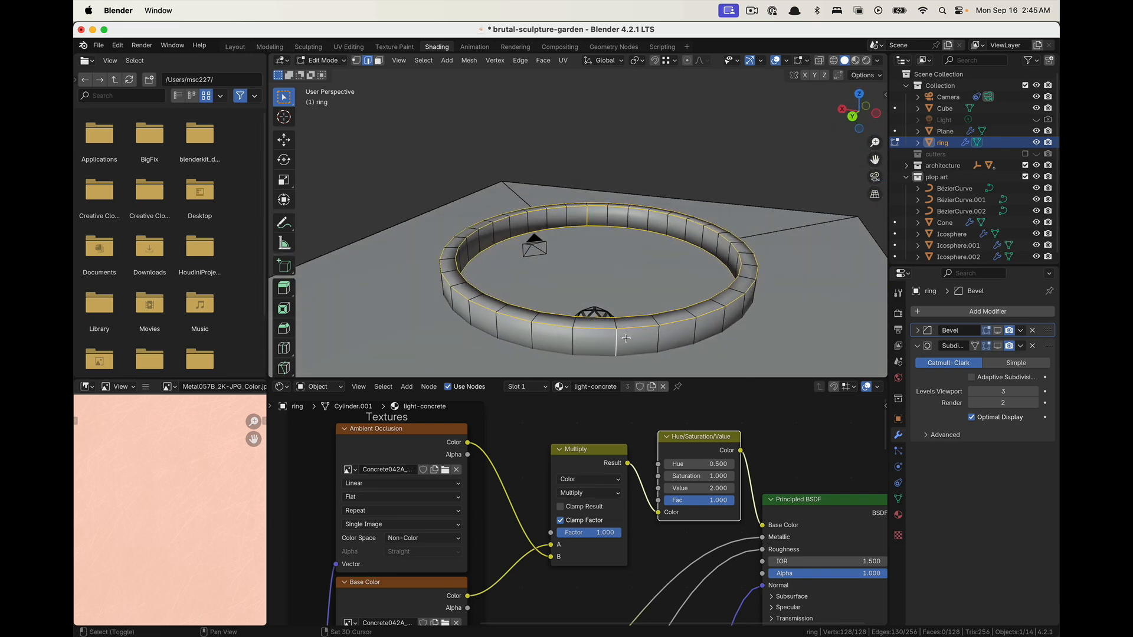
pyautogui.press('u')
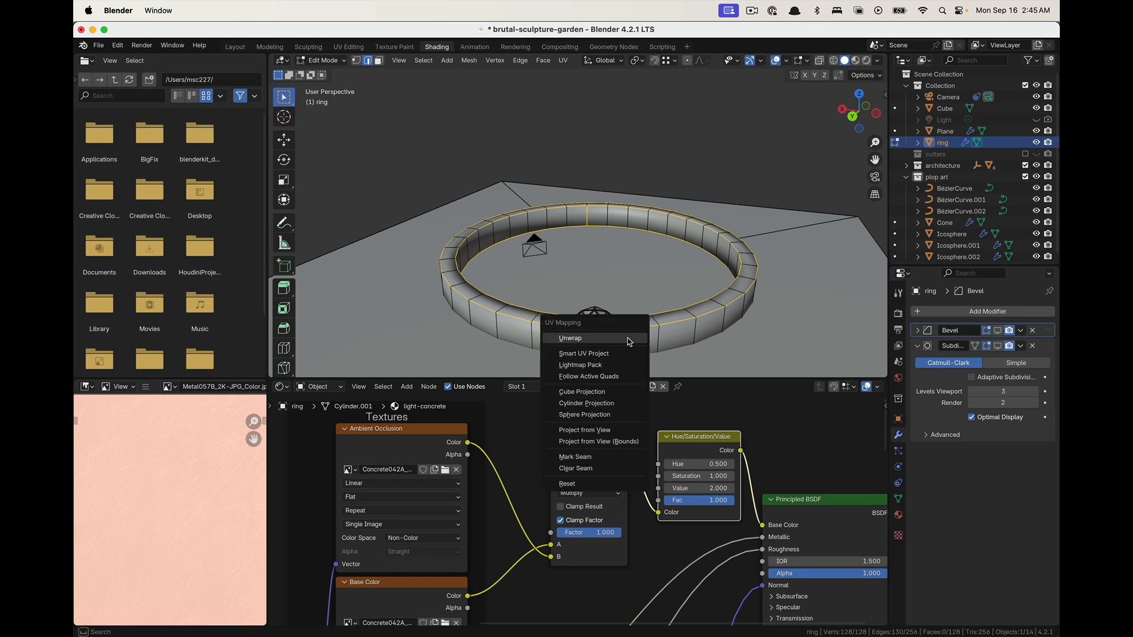
pyautogui.click(628, 339)
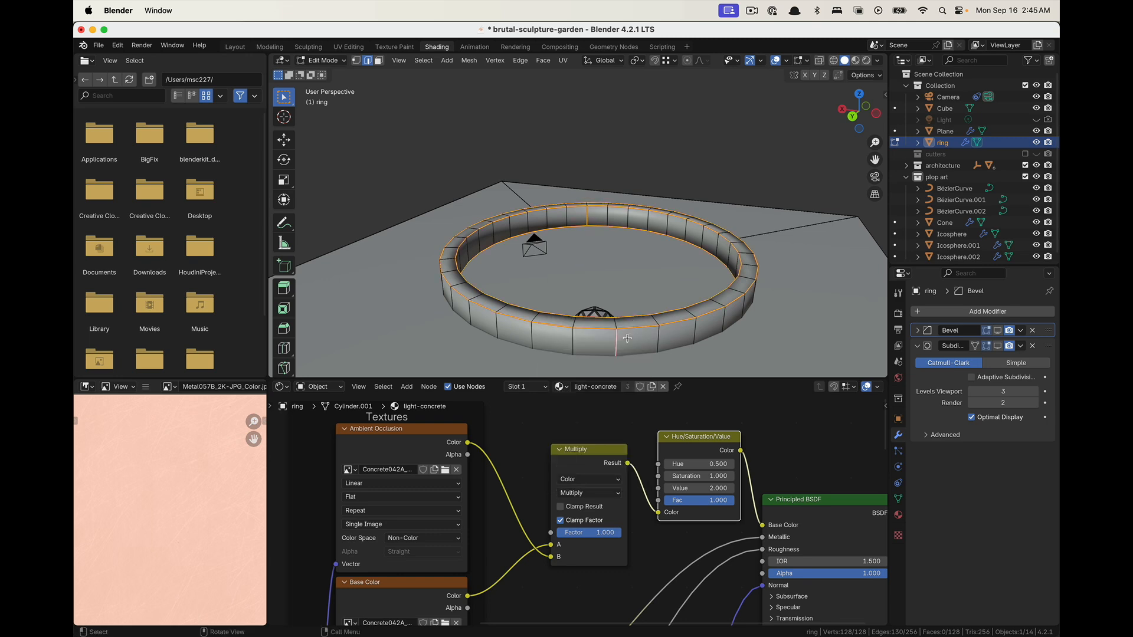
# Select the whole ring mesh and unwrap it along the marked seams
pyautogui.press('Tab')
pyautogui.press('Tab')
pyautogui.hotkey('alt', 'a')
pyautogui.press('a')
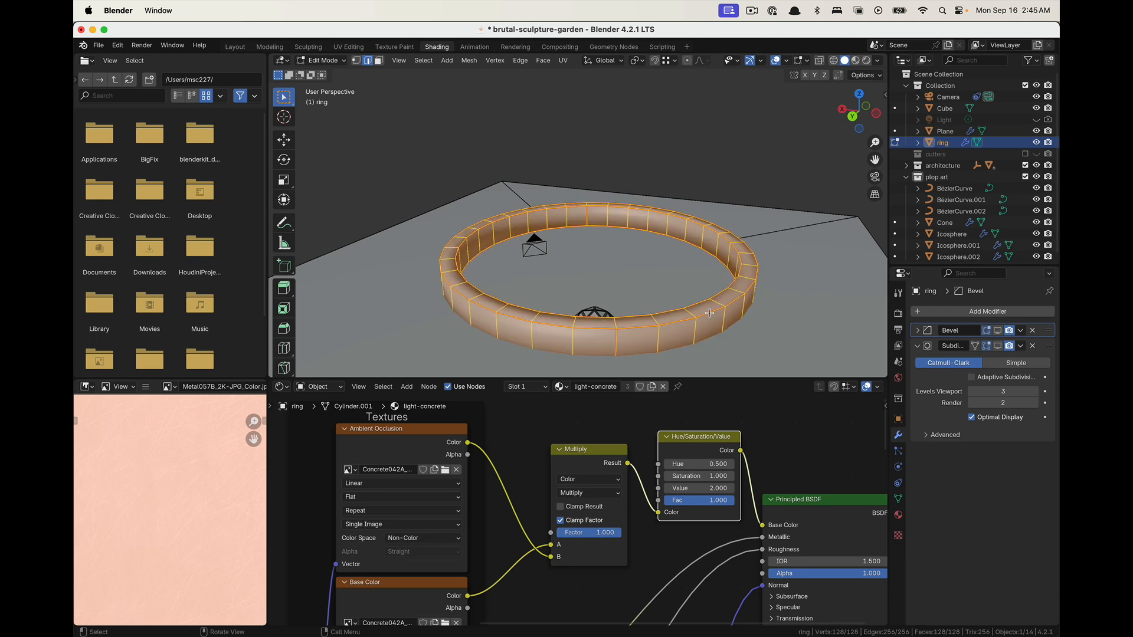
pyautogui.press('u')
pyautogui.click(710, 313)
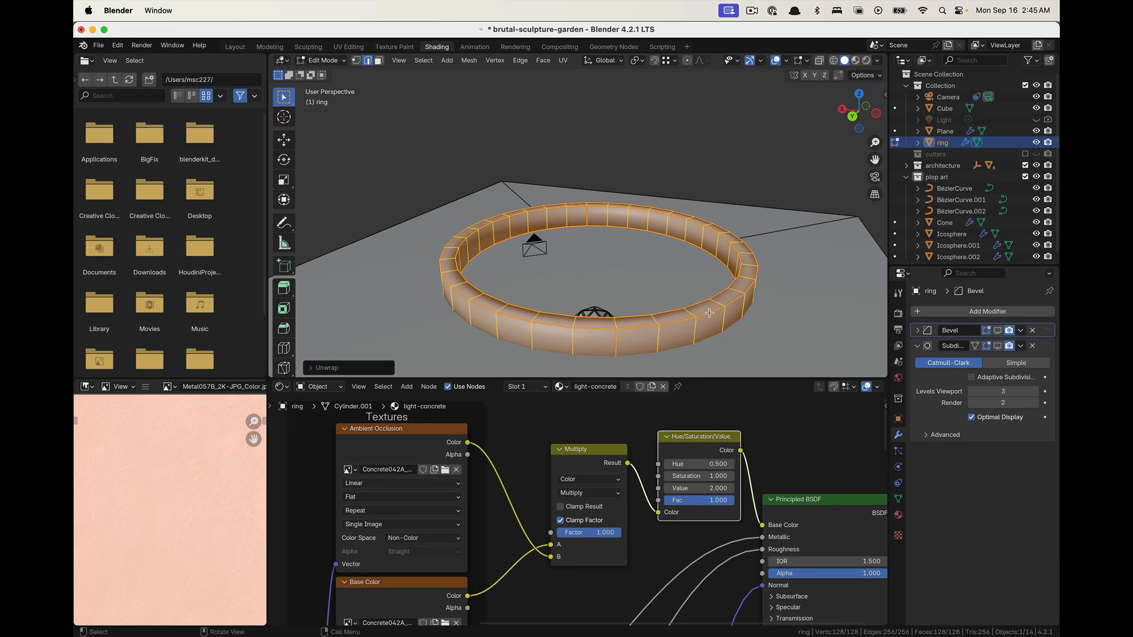
# Return the ring to Object Mode with its Bevel and Subdivision modifiers shown in the viewport, and switch to Rendered shading
pyautogui.press('Tab')
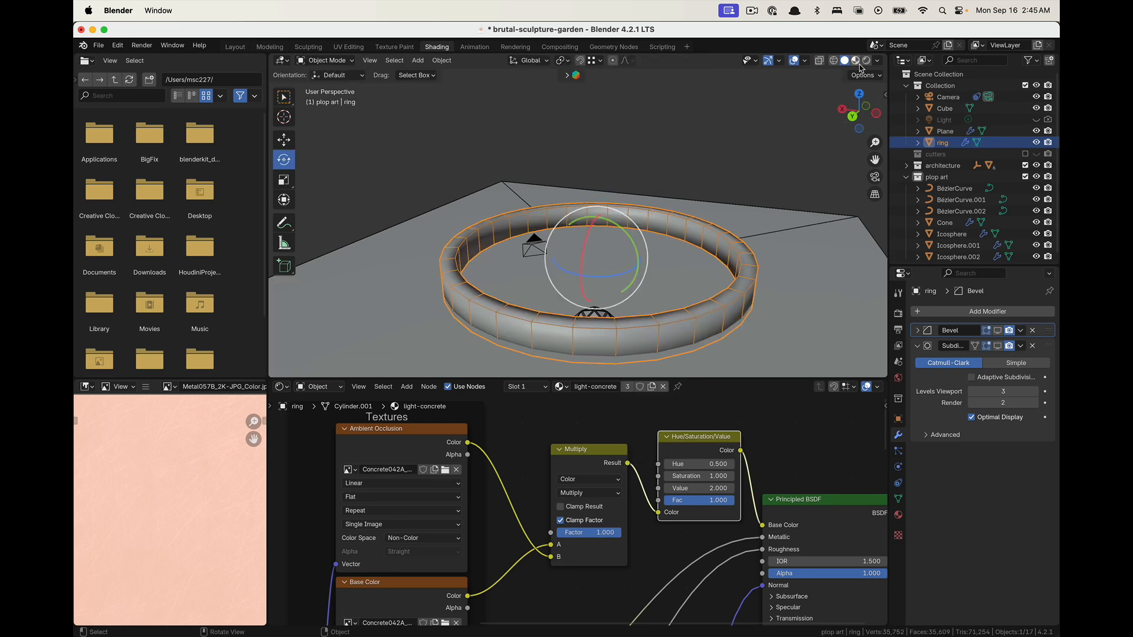
pyautogui.click(998, 331)
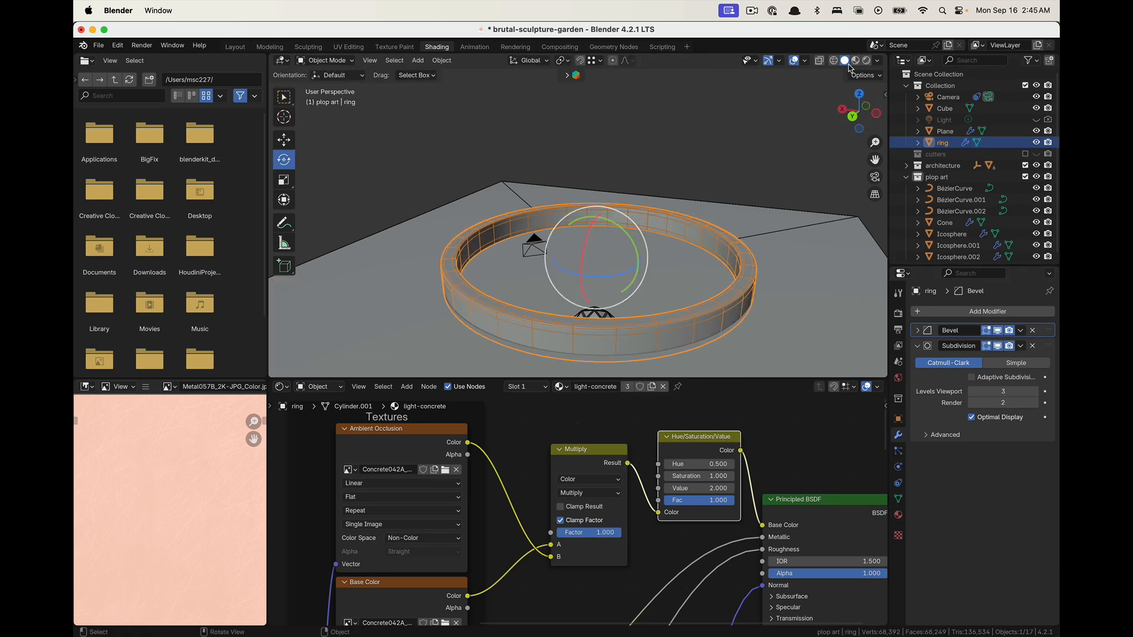
pyautogui.click(867, 60)
pyautogui.click(685, 166)
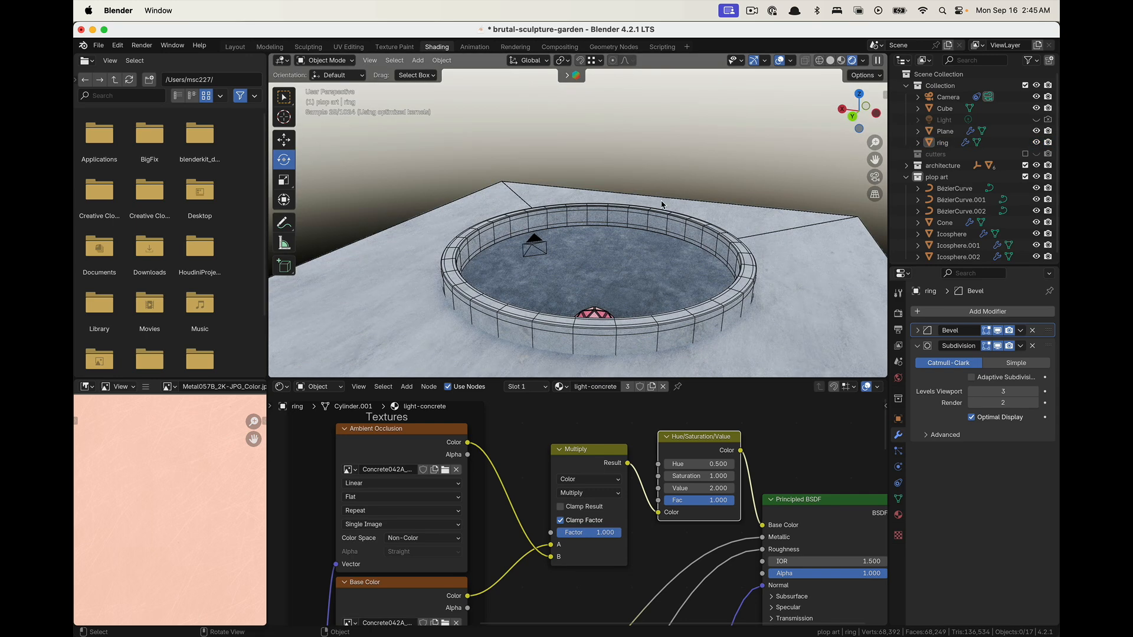
# Turn off the wireframe overlay, inspect the smoothed ring from above and below, and look through the scene camera
pyautogui.click(790, 61)
pyautogui.click(729, 255)
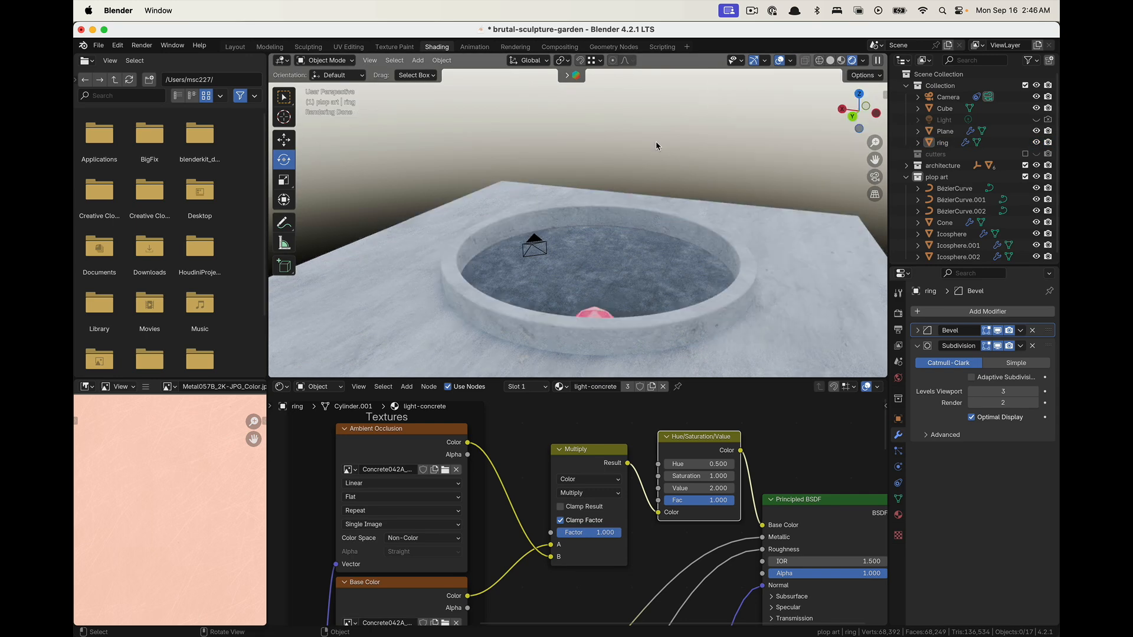
pyautogui.scroll(5, 585, 281)
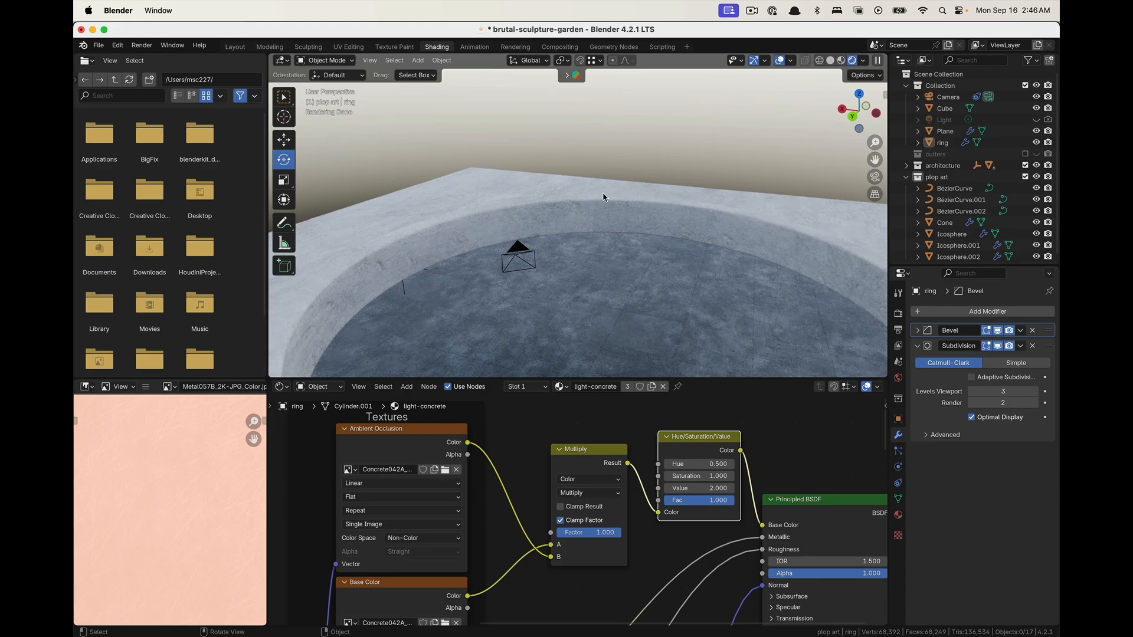
pyautogui.moveTo(589, 258); pyautogui.dragTo(733, 267, button='middle')
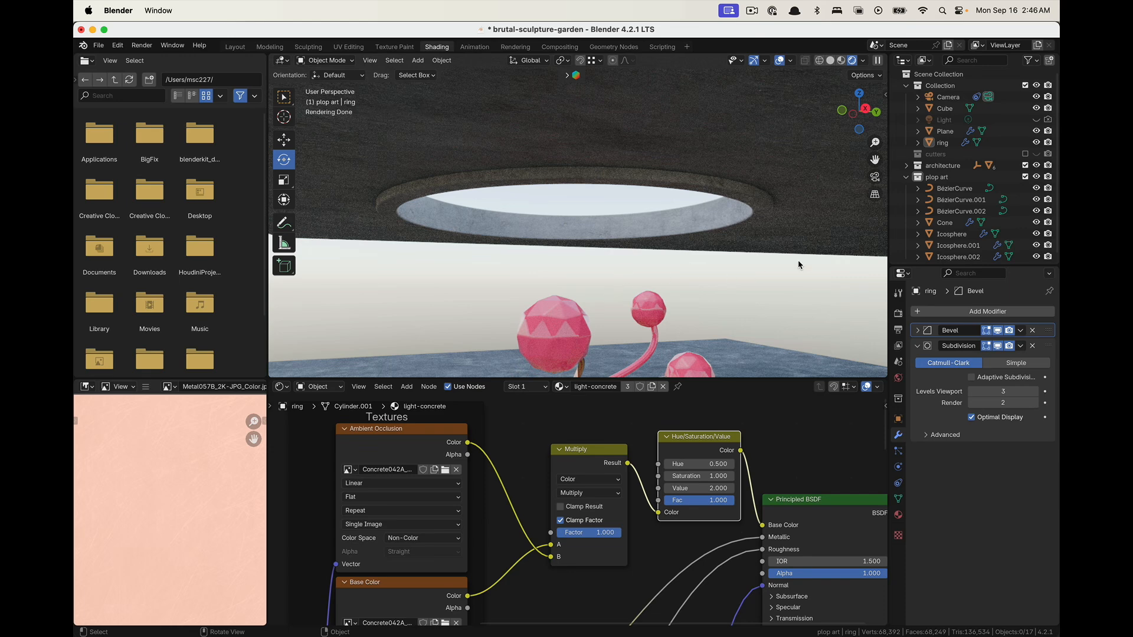
pyautogui.click(875, 176)
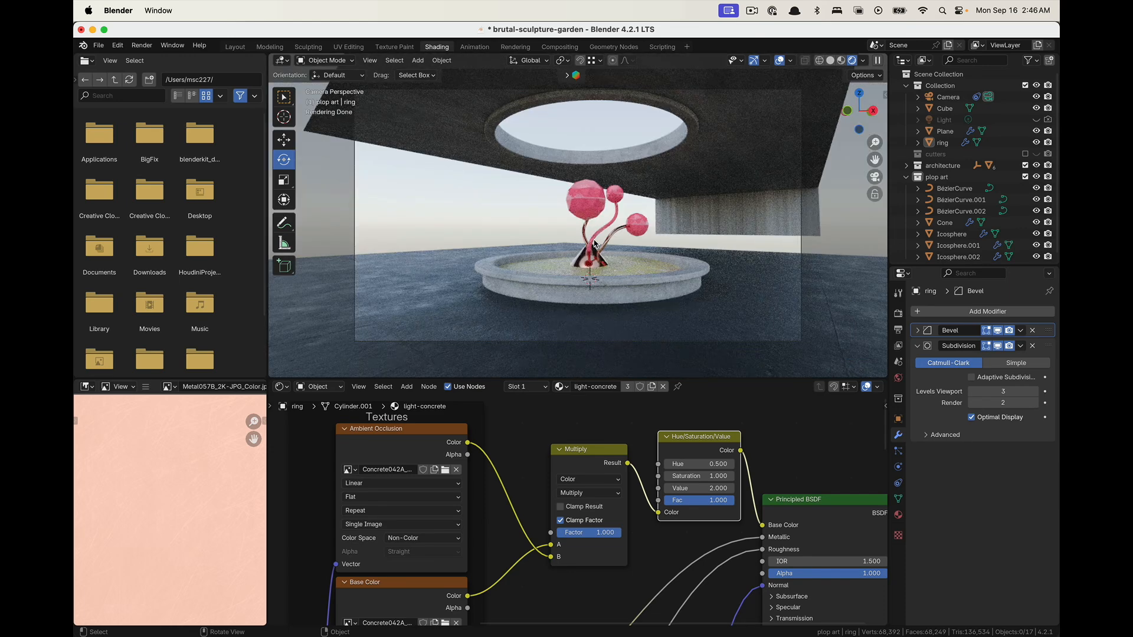
# Lower the ceiling ring about 0.32 m along the Z axis, and deselect it
pyautogui.click(686, 123)
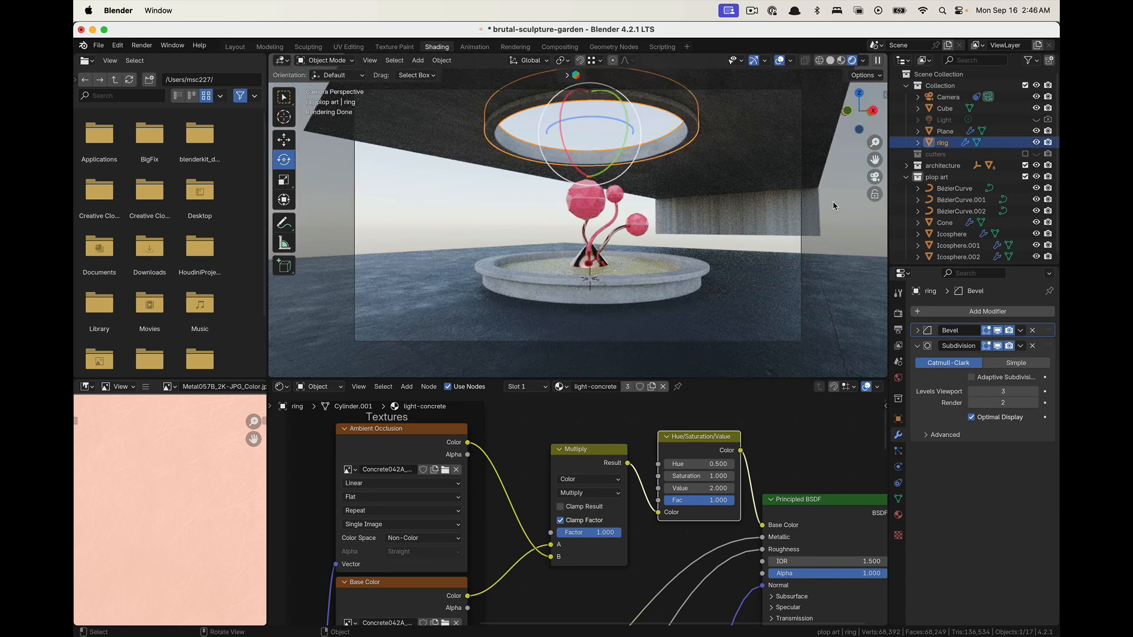
pyautogui.press('g')
pyautogui.press('z')
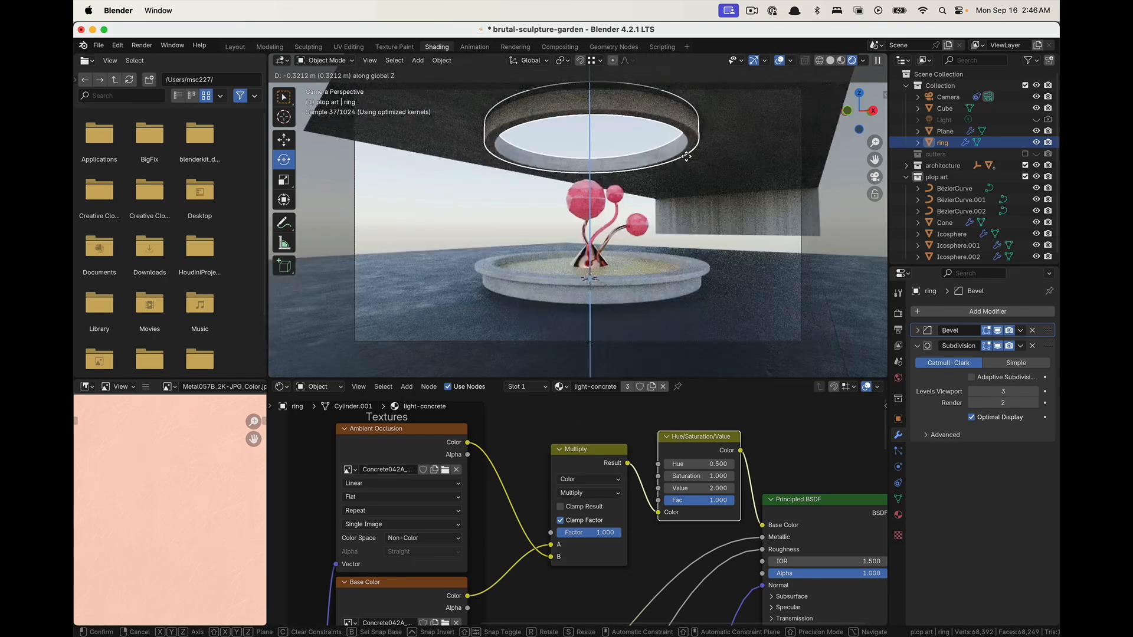
pyautogui.click(687, 157)
pyautogui.click(464, 222)
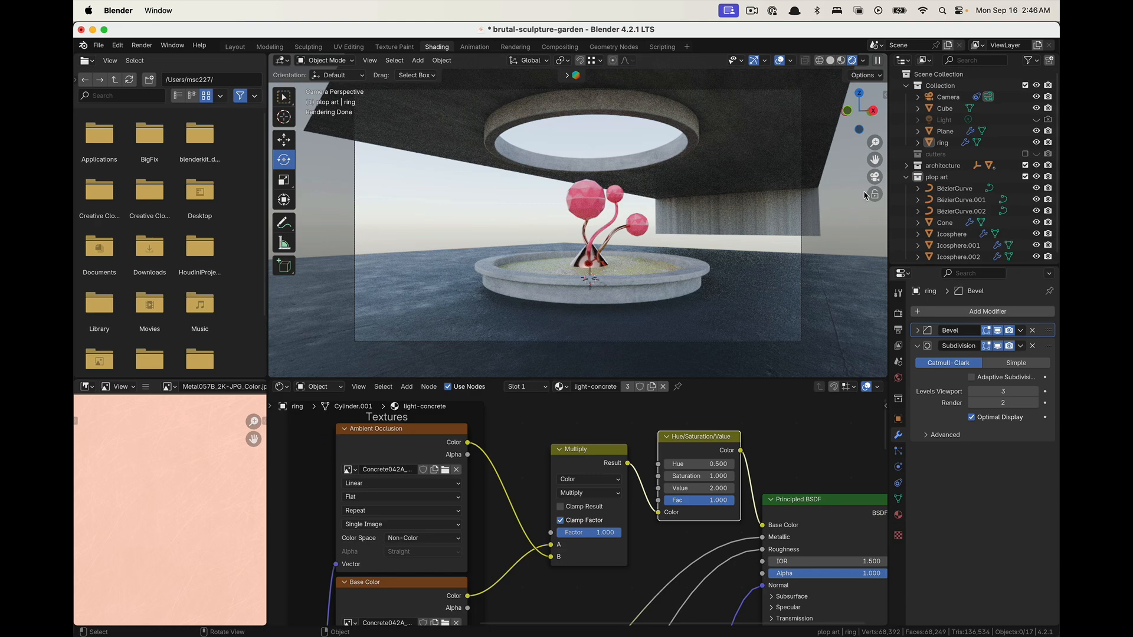
# Leave the camera view, add a text object at the fountain's centre and raise it along Z to about 1.75 m
pyautogui.click(875, 177)
pyautogui.scroll(-4, 607, 325)
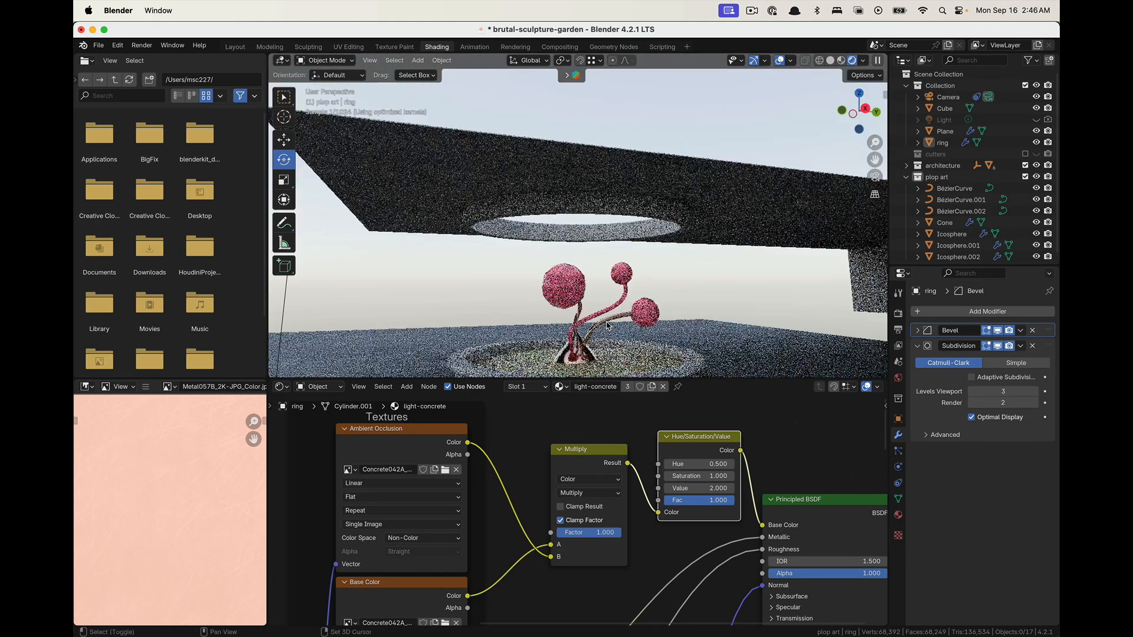
pyautogui.keyDown('shift'); pyautogui.moveTo(608, 325); pyautogui.dragTo(629, 236, button='middle'); pyautogui.keyUp('shift')
pyautogui.moveTo(490, 236)
pyautogui.mouseDown(button='middle')
pyautogui.moveTo(499, 274)
pyautogui.moveTo(546, 284)
pyautogui.moveTo(562, 271)
pyautogui.mouseUp(button='middle')
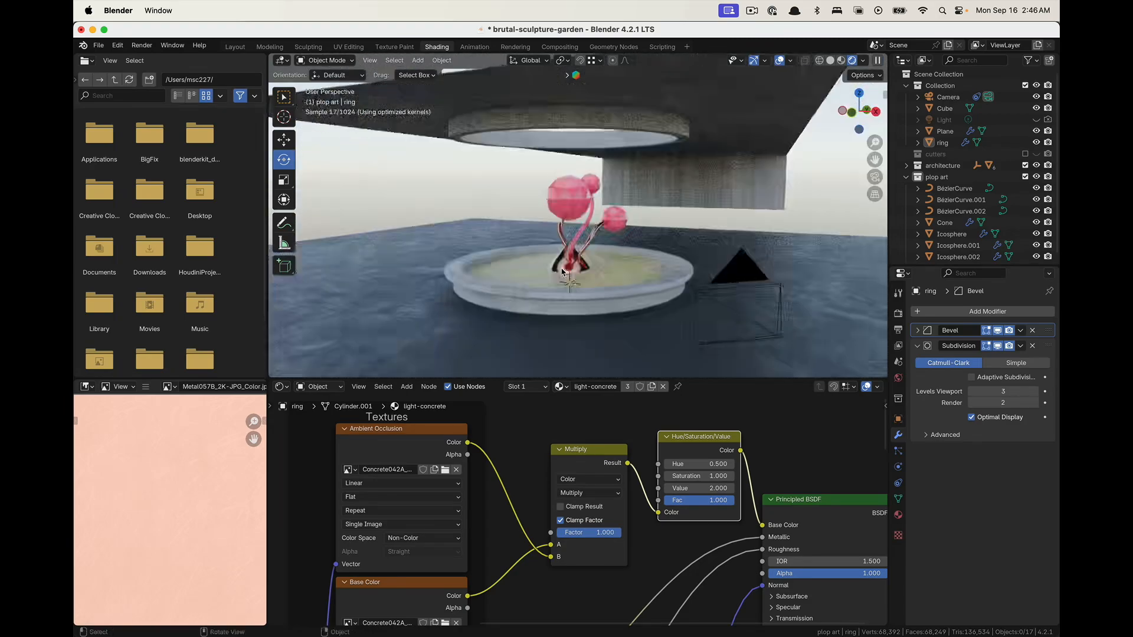
pyautogui.hotkey('shift', 'a')
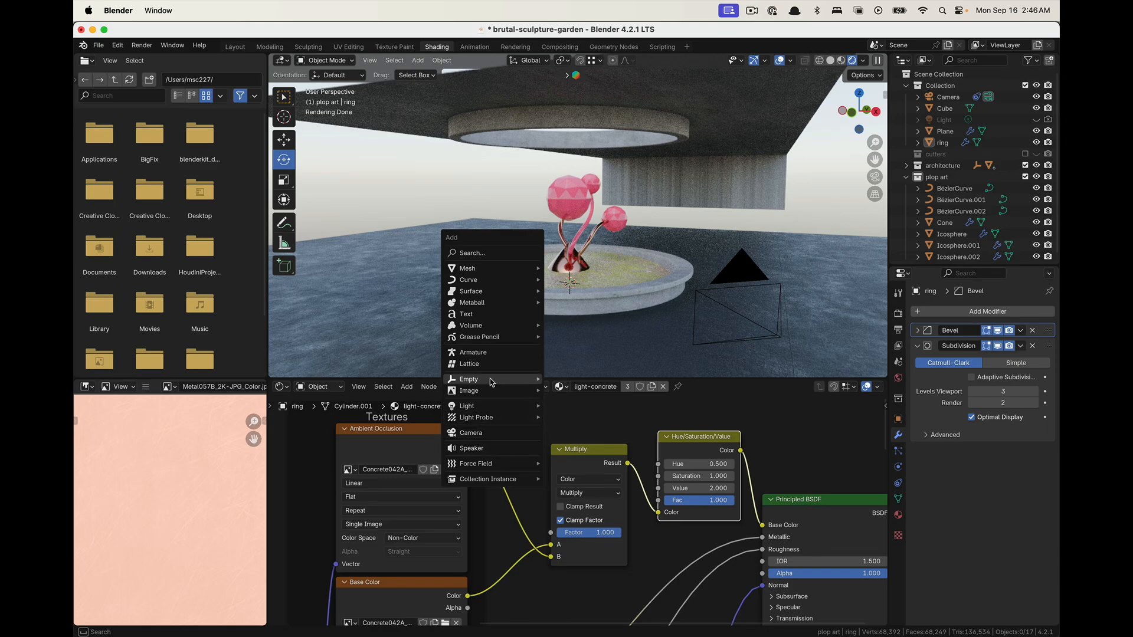
pyautogui.click(490, 314)
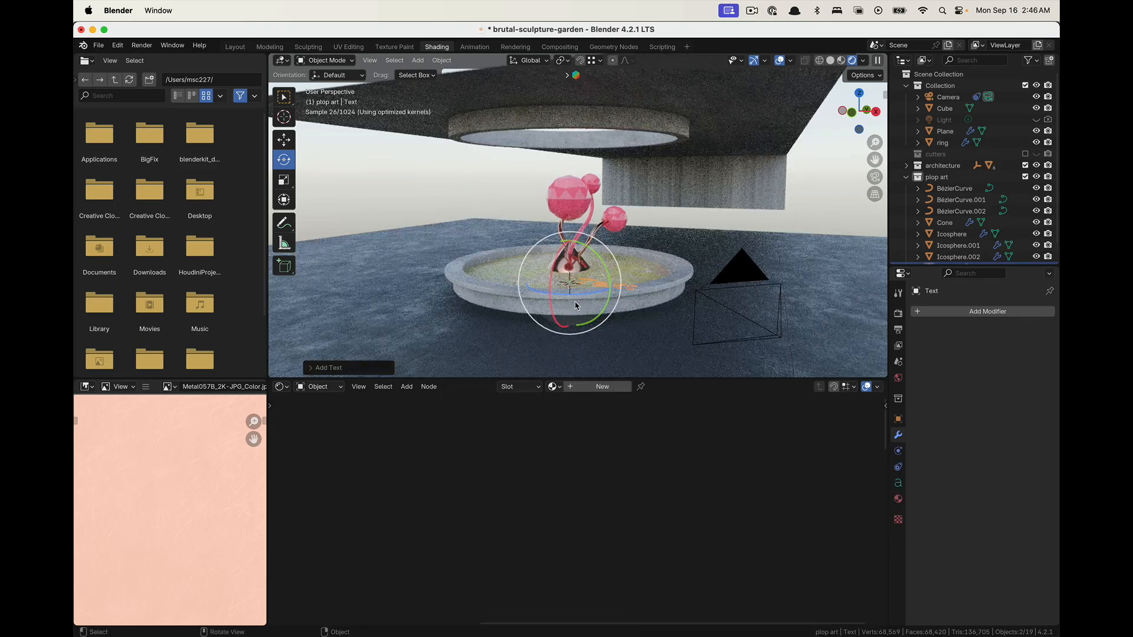
pyautogui.press('g')
pyautogui.press('z')
pyautogui.click(576, 244)
# Rotate the text object about the global X axis by about 95° so it stands upright
pyautogui.moveTo(575, 244); pyautogui.dragTo(611, 255, button='middle')
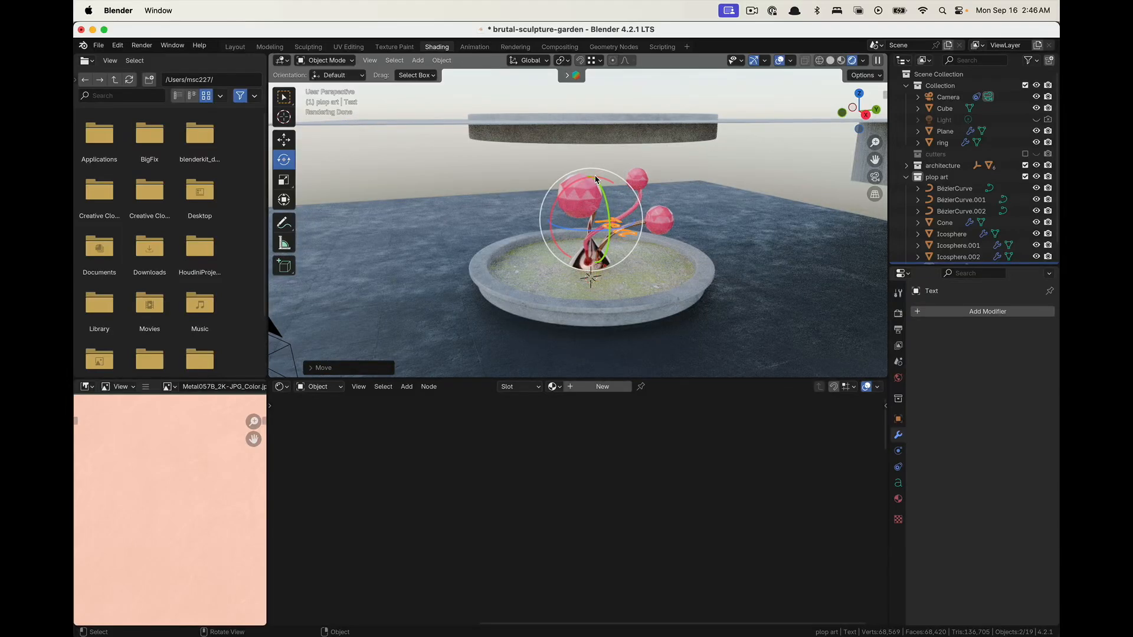
pyautogui.moveTo(595, 180); pyautogui.dragTo(589, 247)
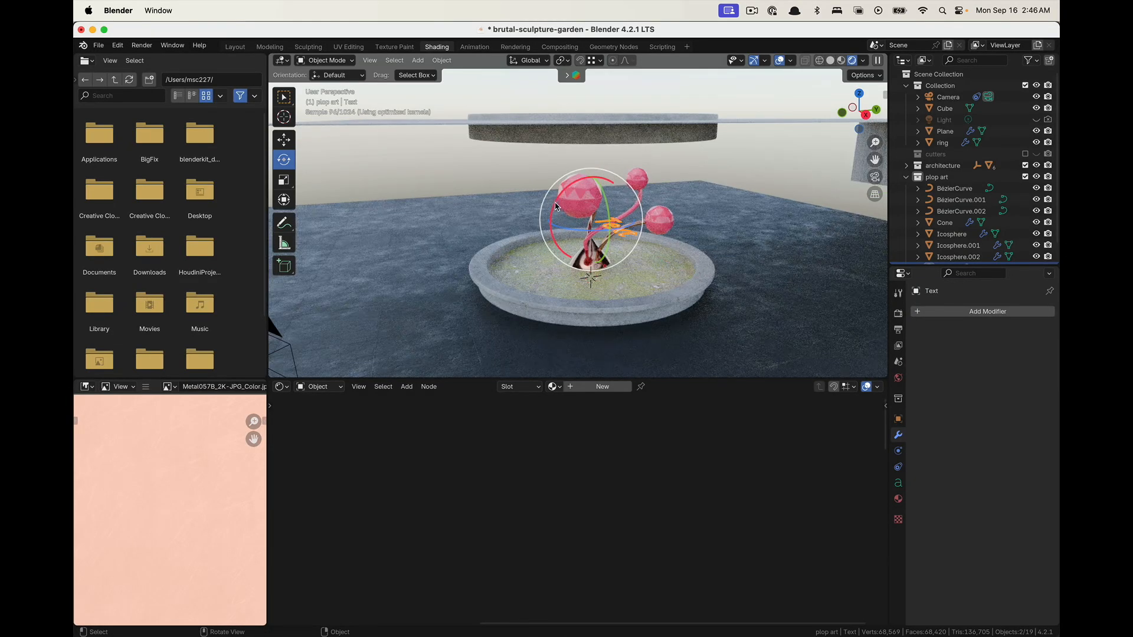
pyautogui.moveTo(555, 204); pyautogui.dragTo(593, 255)
pyautogui.moveTo(570, 214); pyautogui.dragTo(584, 248)
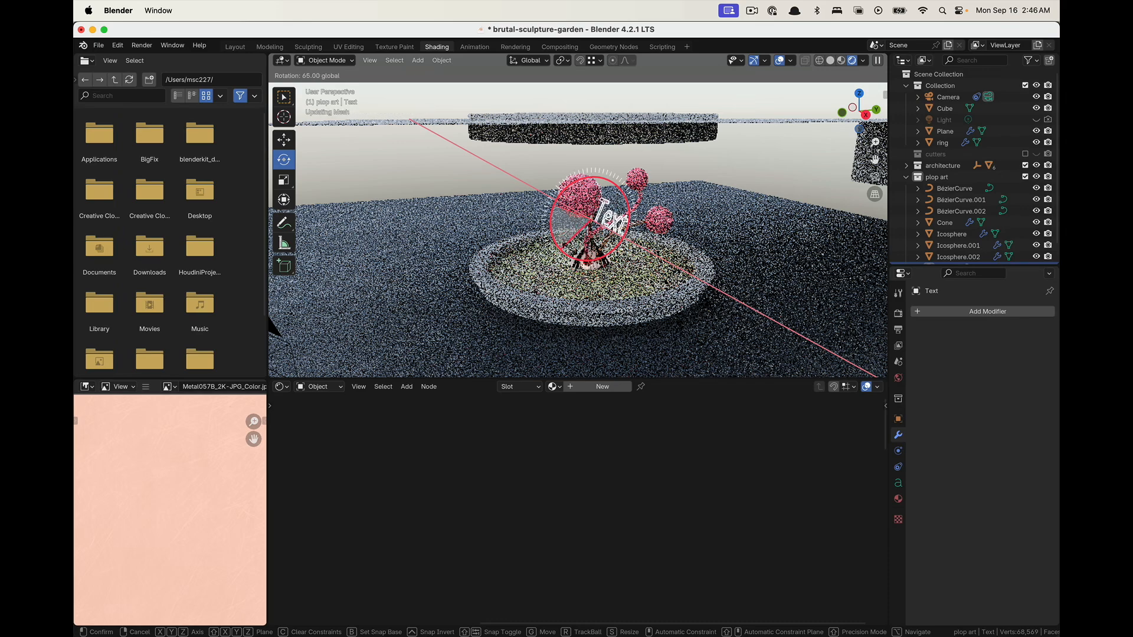
pyautogui.moveTo(273, 326); pyautogui.dragTo(272, 325)
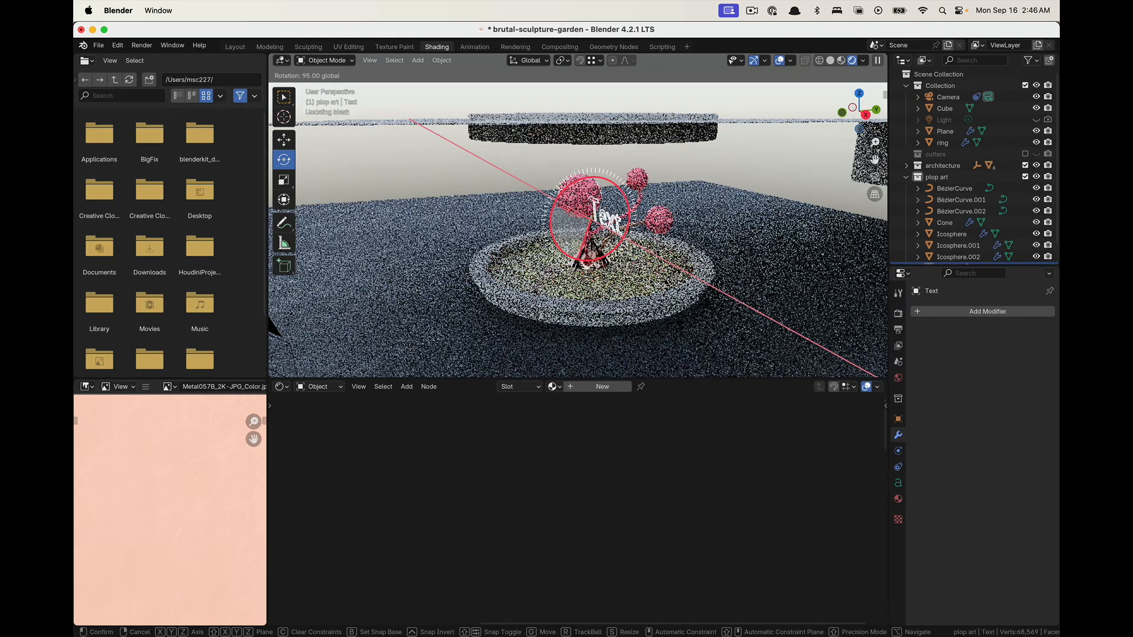
pyautogui.keyDown('ctrl'); pyautogui.moveTo(580, 258); pyautogui.dragTo(578, 257); pyautogui.keyUp('ctrl')
pyautogui.moveTo(578, 257); pyautogui.dragTo(567, 248, button='middle')
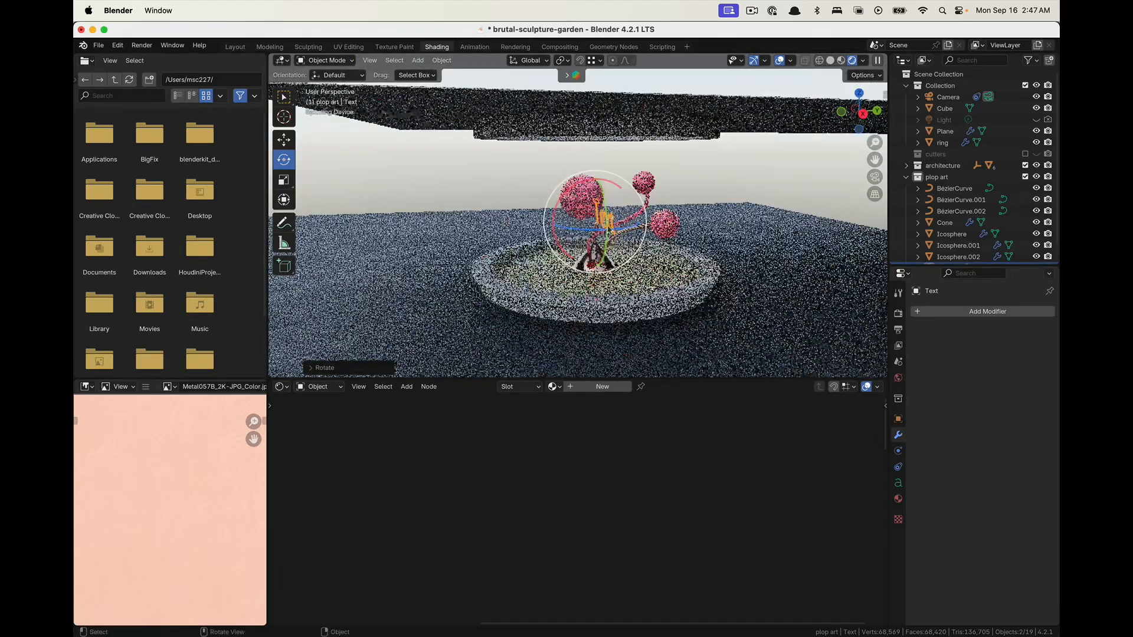
# Set the text object's X rotation to exactly 90°
pyautogui.click(885, 93)
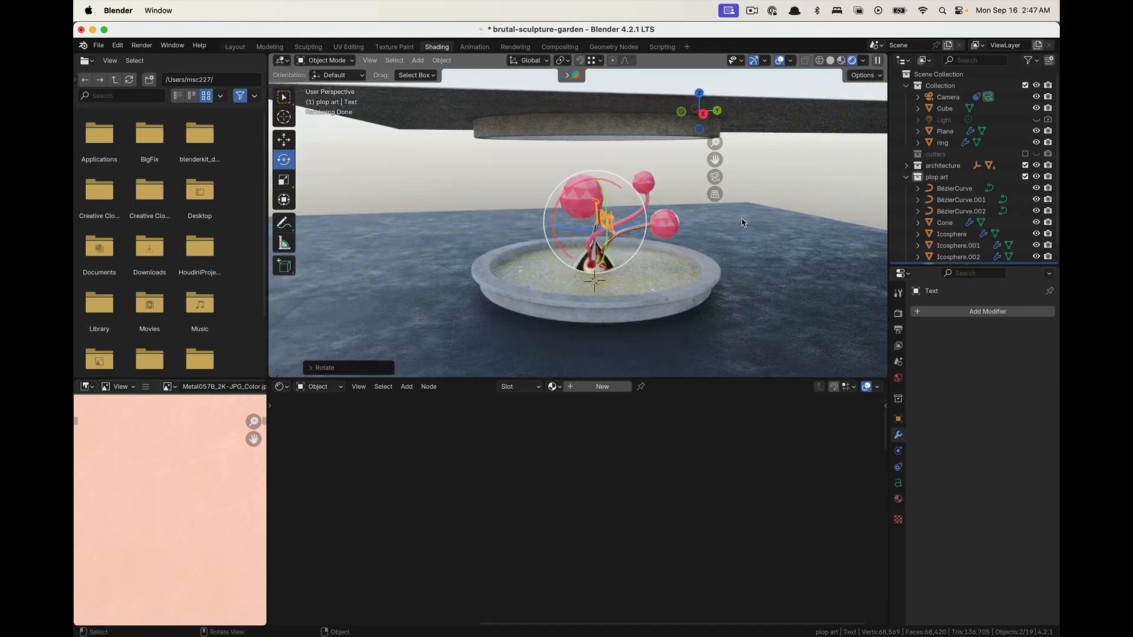
pyautogui.click(816, 141)
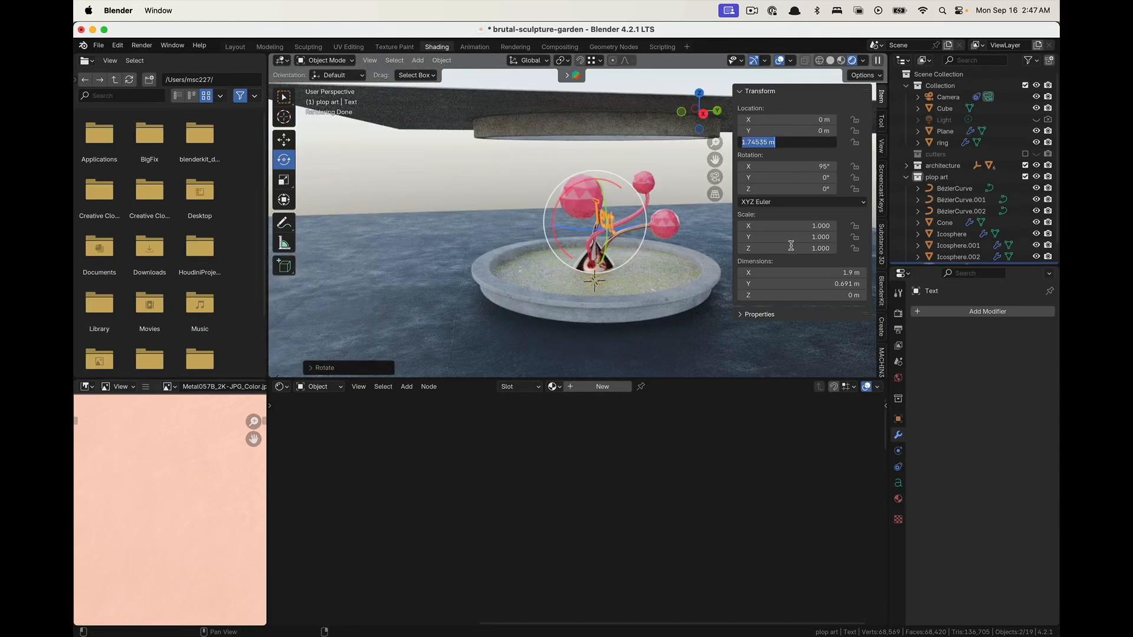
pyautogui.press('Tab')
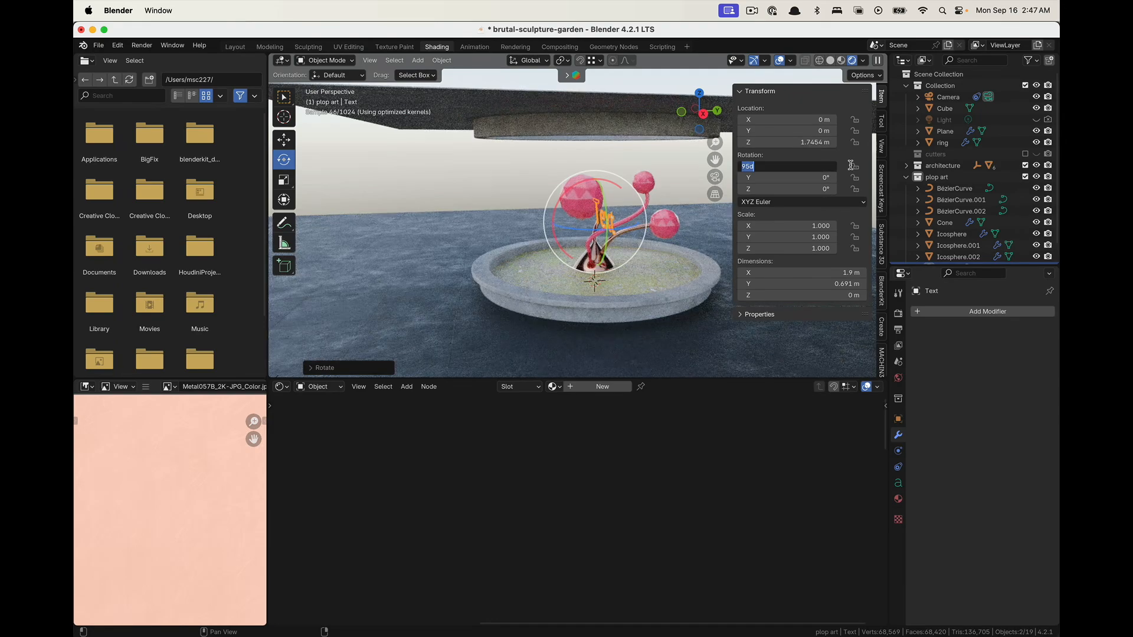
pyautogui.write('90')
pyautogui.press('Return')
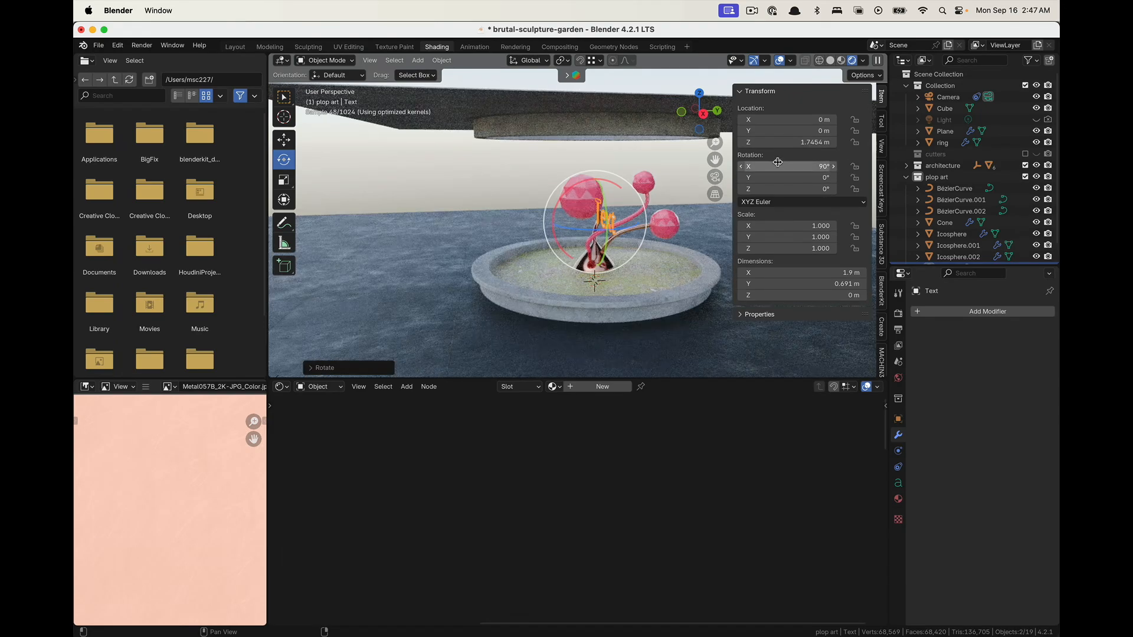
pyautogui.press('n')
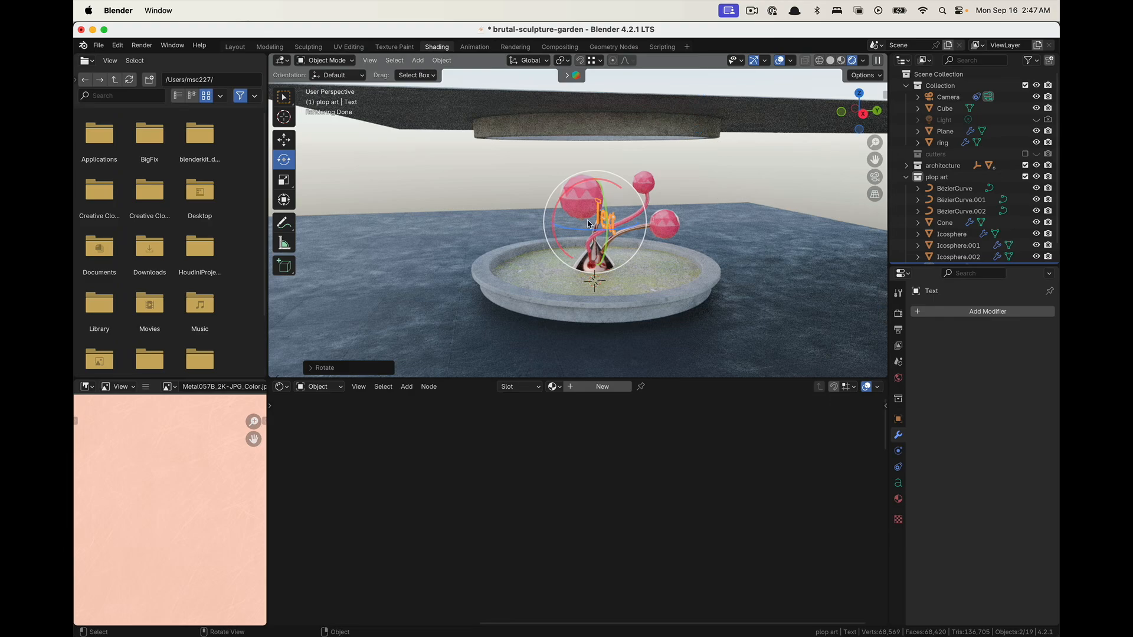
# Move the text object freehand beside the pink sculpture so the word starts well to its left
pyautogui.scroll(4, 627, 223)
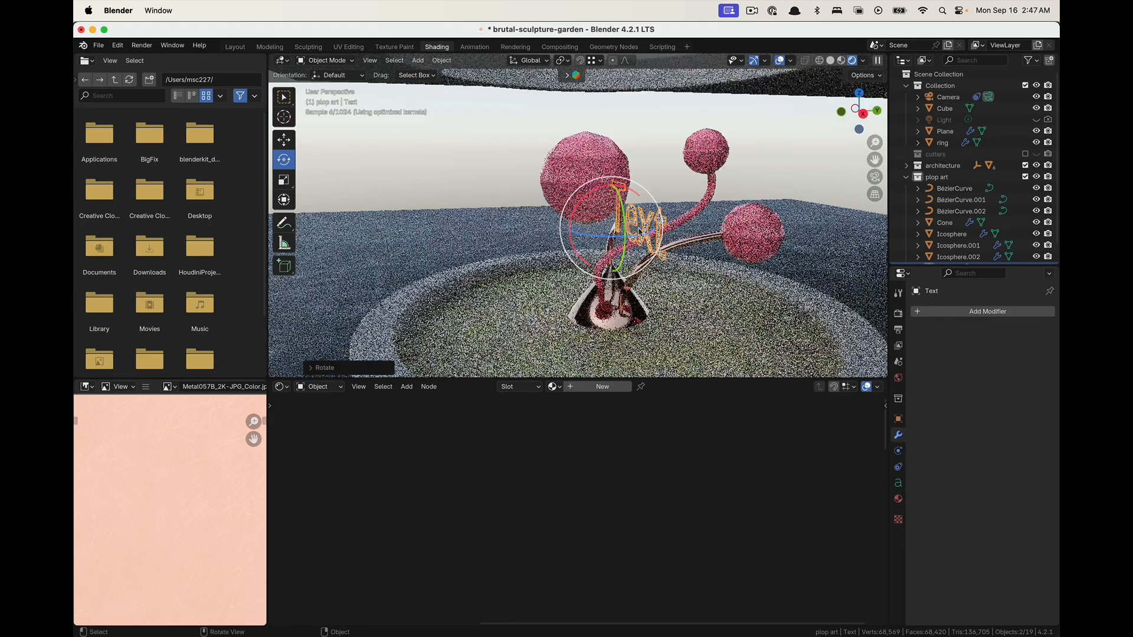
pyautogui.moveTo(627, 223); pyautogui.dragTo(724, 247, button='middle')
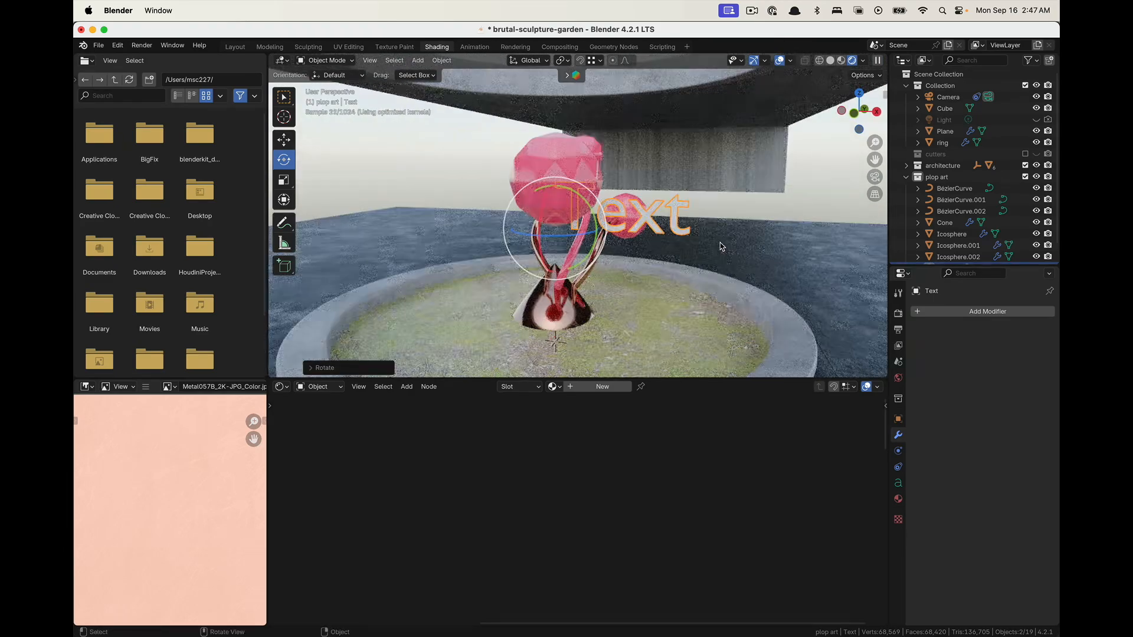
pyautogui.press('g')
pyautogui.click(556, 239)
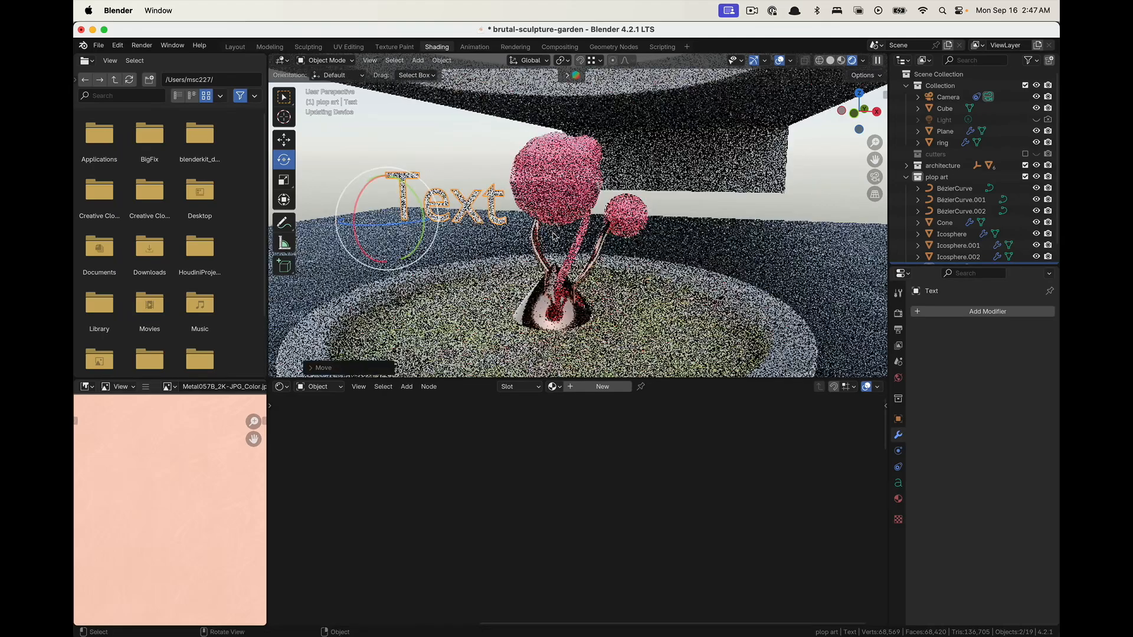
# Replace the text object's default word with GARDEN
pyautogui.moveTo(556, 239)
pyautogui.mouseDown(button='middle')
pyautogui.moveTo(514, 276)
pyautogui.moveTo(516, 230)
pyautogui.mouseUp(button='middle')
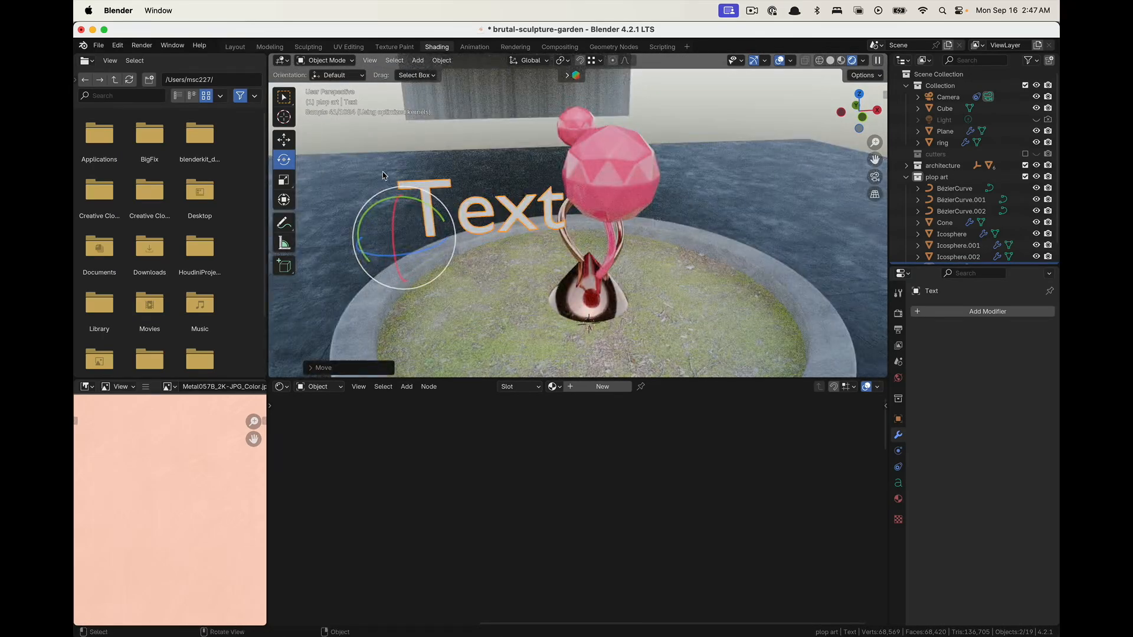
pyautogui.press('Tab')
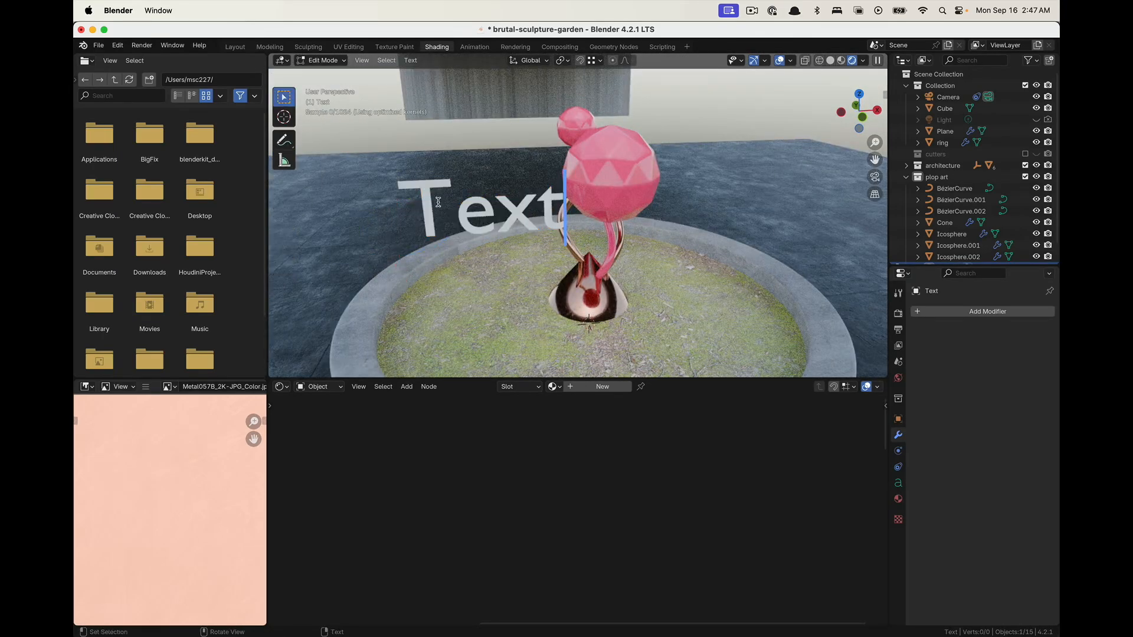
pyautogui.press('BackSpace')
pyautogui.press('BackSpace')
pyautogui.press('BackSpace')
pyautogui.press('BackSpace')
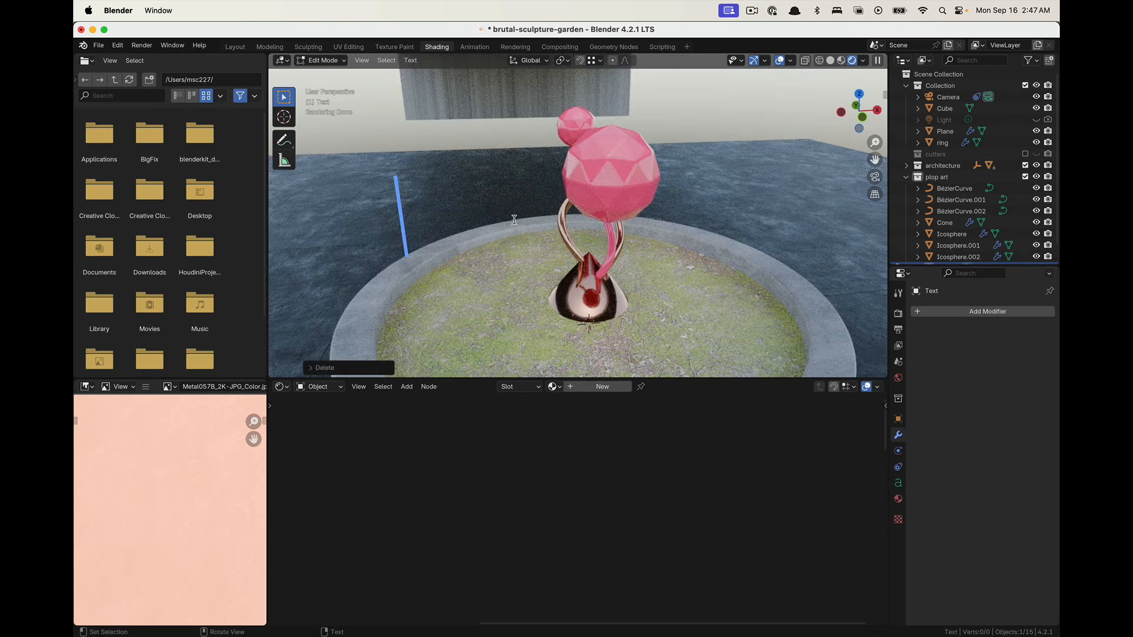
pyautogui.write('GARDEN')
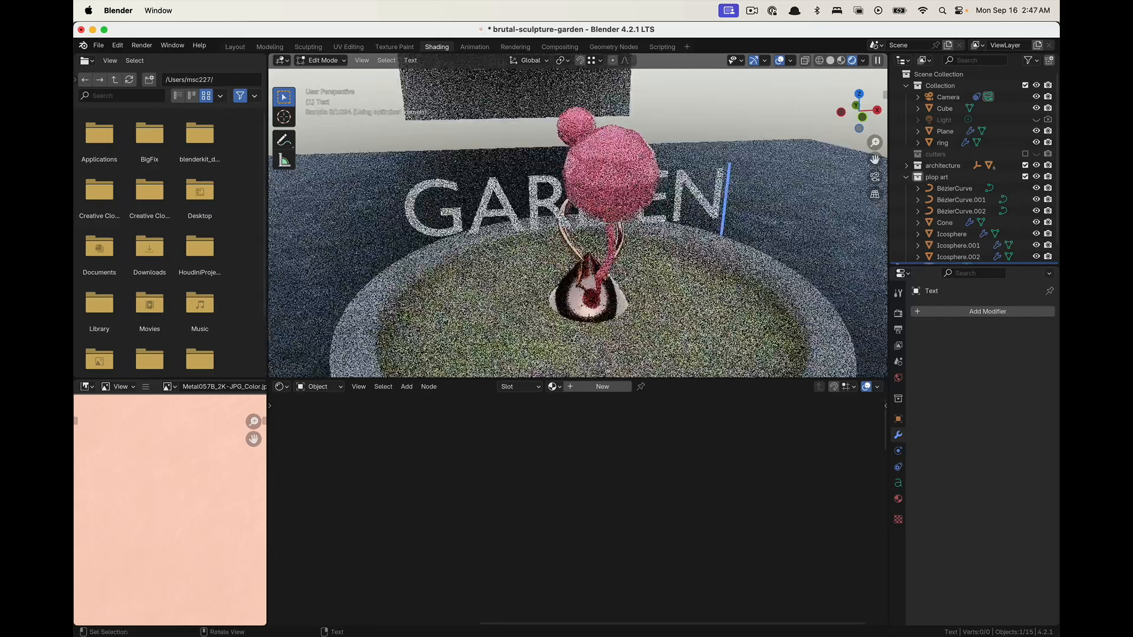
pyautogui.press('Tab')
# Insert a line reading BRUTAL above the word GARDEN in the text object
pyautogui.moveTo(514, 220); pyautogui.dragTo(673, 206, button='middle')
pyautogui.press('Tab')
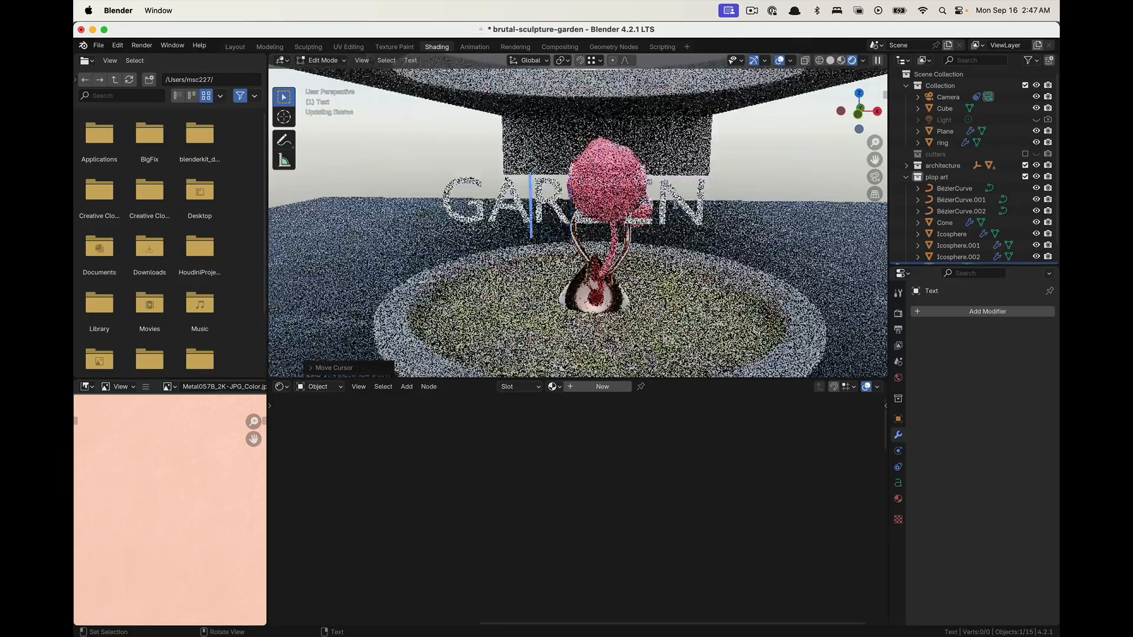
pyautogui.press('Home')
pyautogui.press('Return')
pyautogui.press('Up')
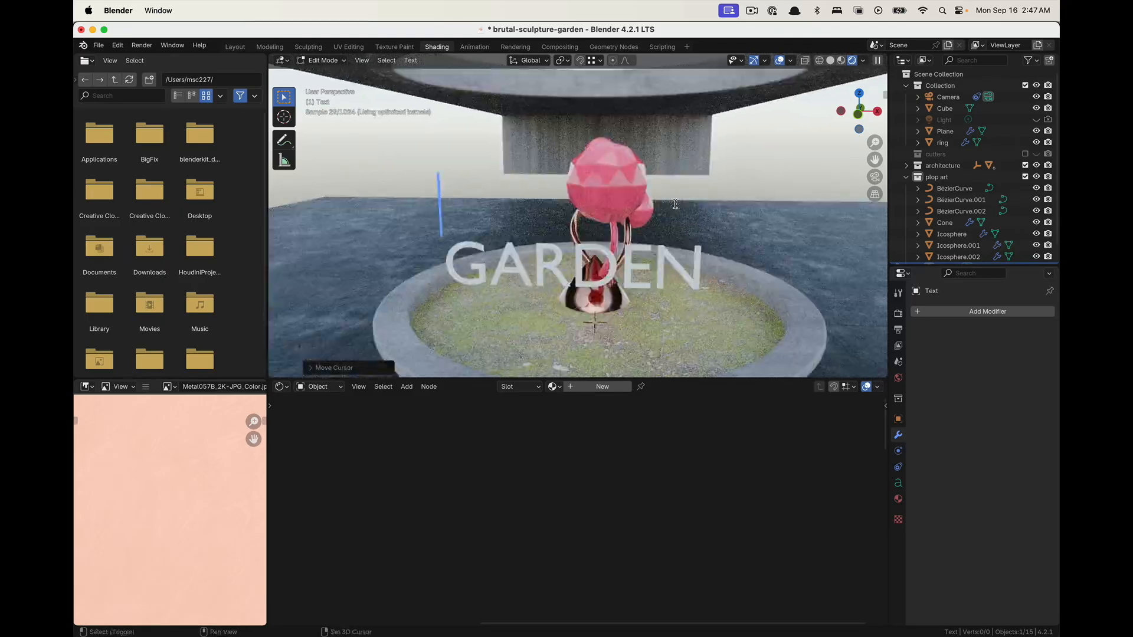
pyautogui.write('BRUTAL')
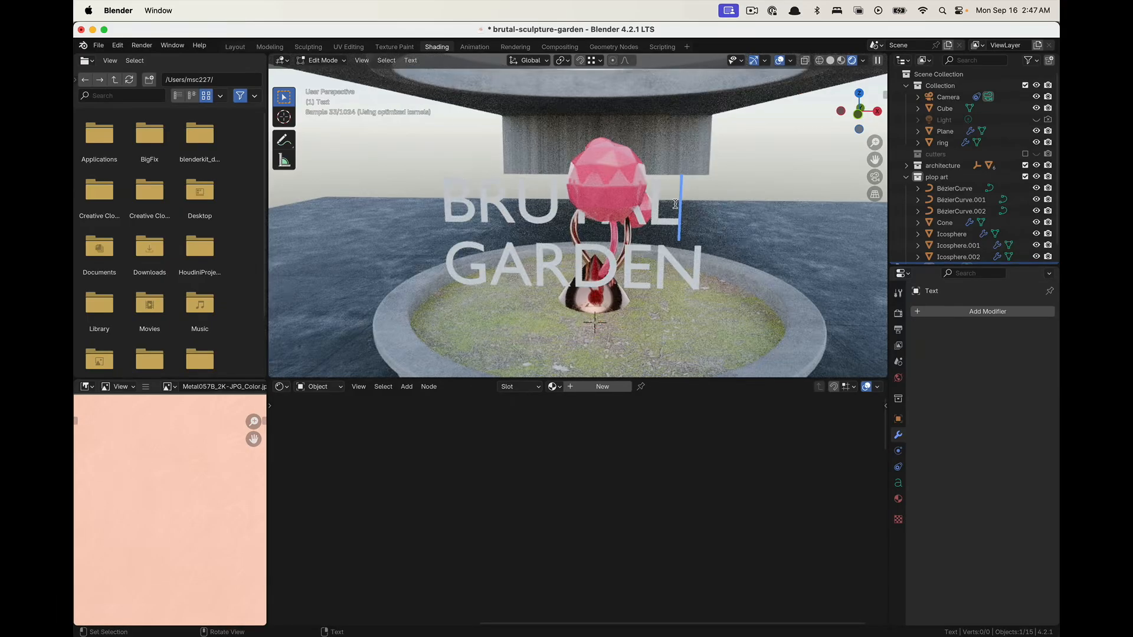
# Add a middle line reading SCULTURE between BRUTAL and GARDEN and finish editing the text
pyautogui.press('Return')
pyautogui.write('S')
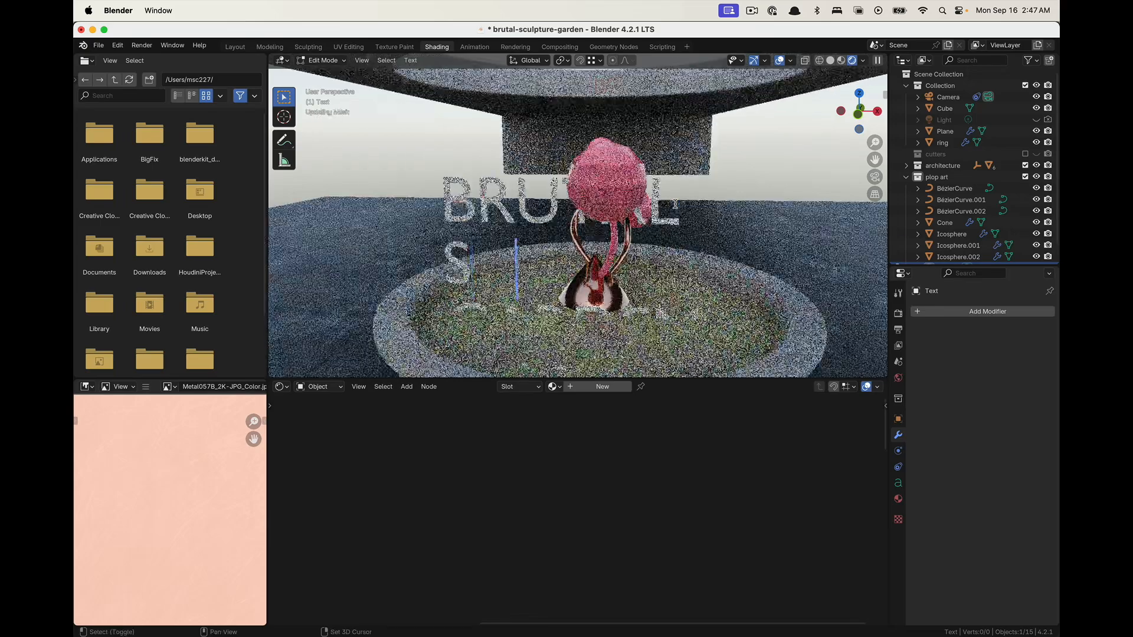
pyautogui.write('CULT')
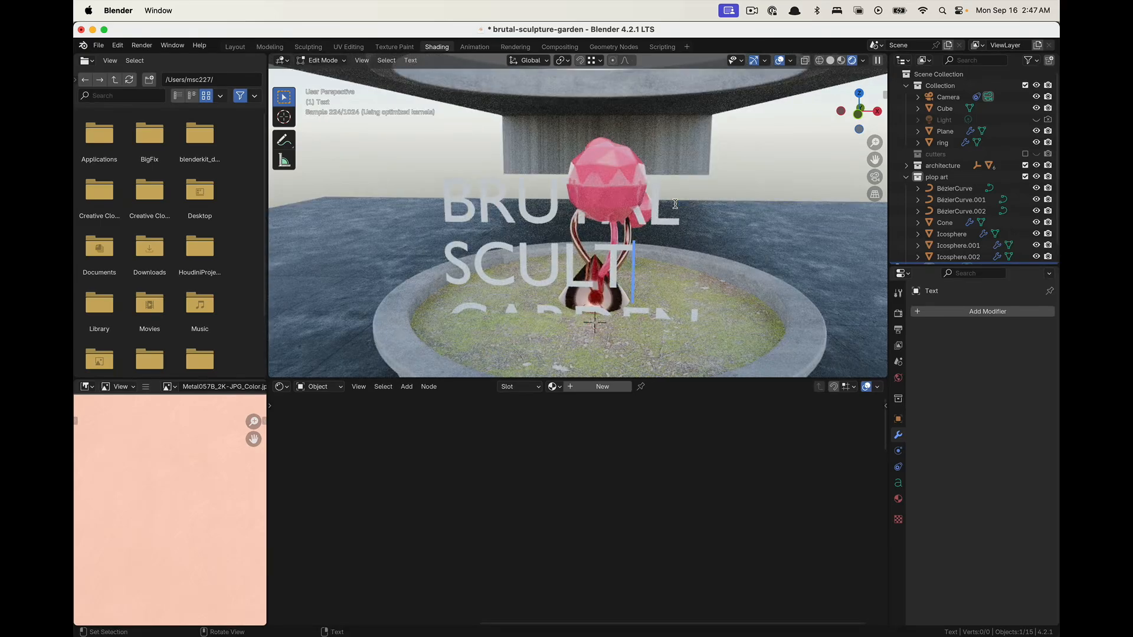
pyautogui.write('URE')
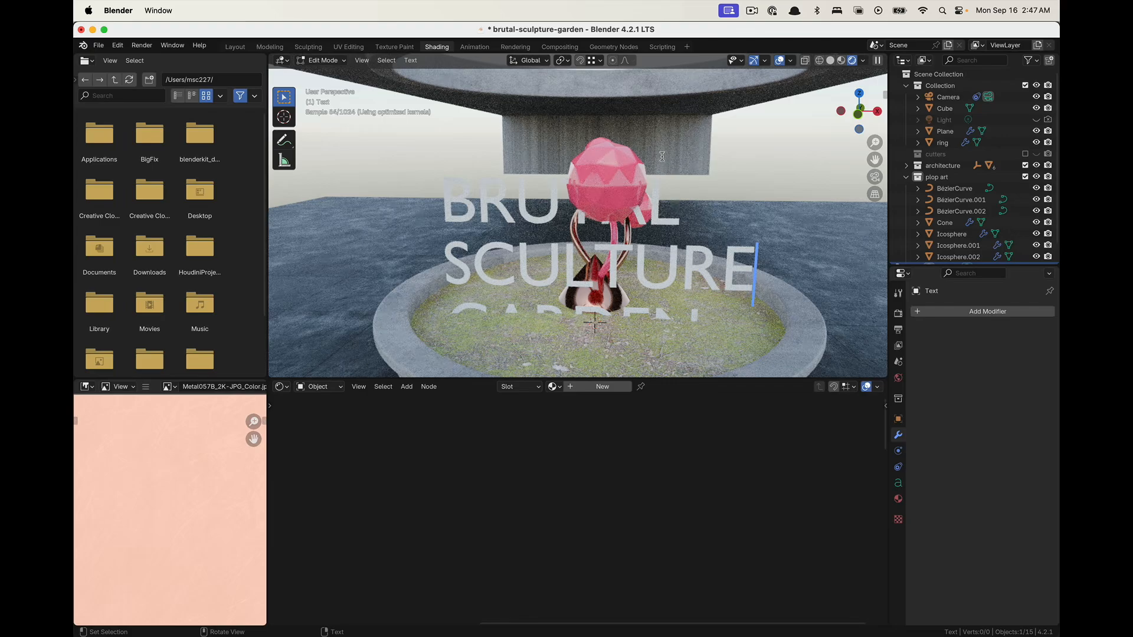
pyautogui.press('Tab')
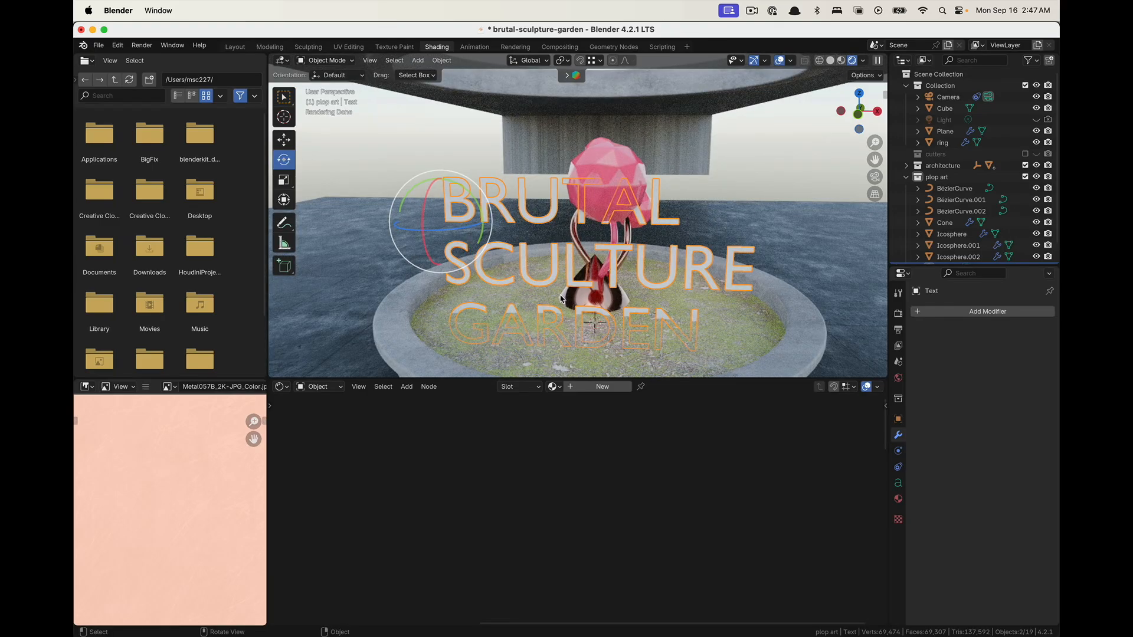
# Raise the three-line text along Z until GARDEN clears the planter, and shift it along Y
pyautogui.press('g')
pyautogui.press('z')
pyautogui.click(555, 240)
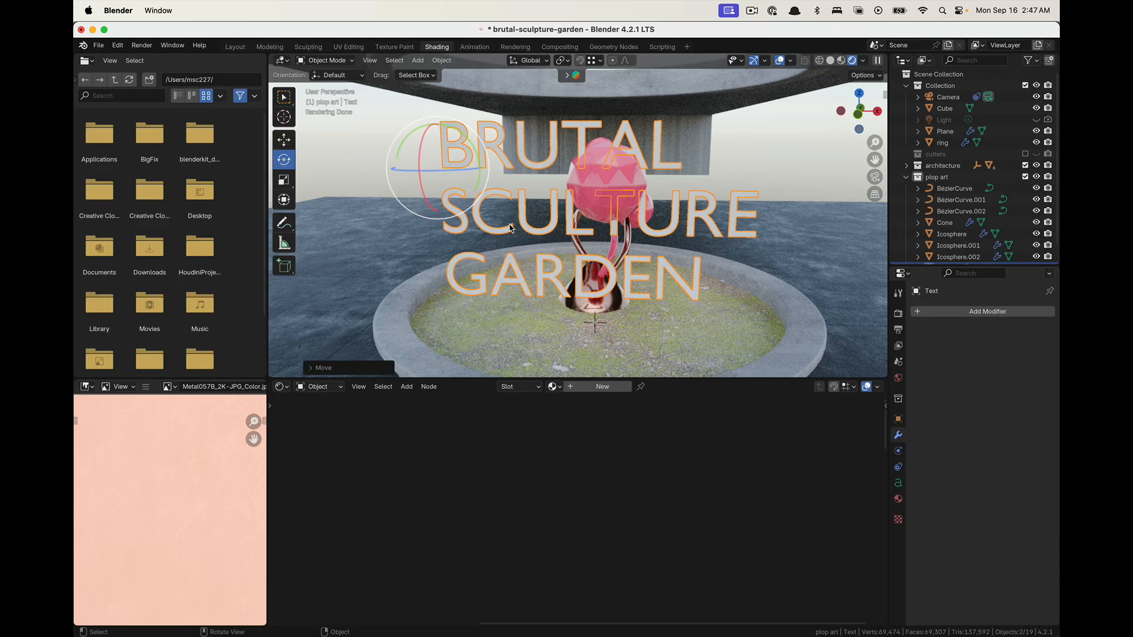
pyautogui.moveTo(511, 228); pyautogui.dragTo(548, 239, button='middle')
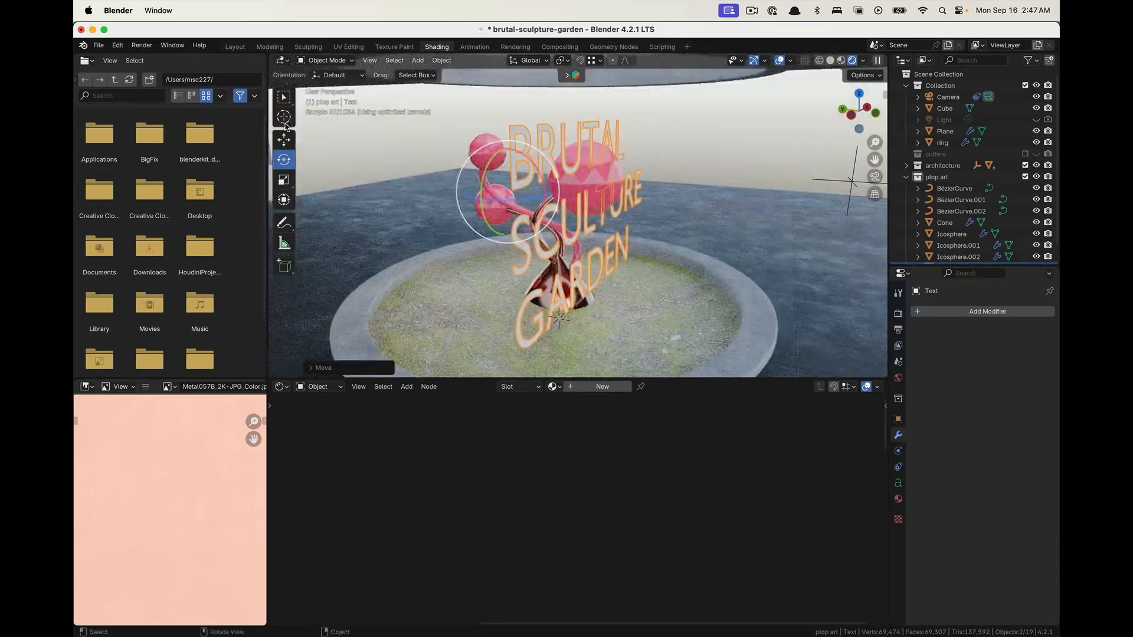
pyautogui.moveTo(472, 191); pyautogui.dragTo(532, 196)
pyautogui.moveTo(532, 196); pyautogui.dragTo(464, 198, button='middle')
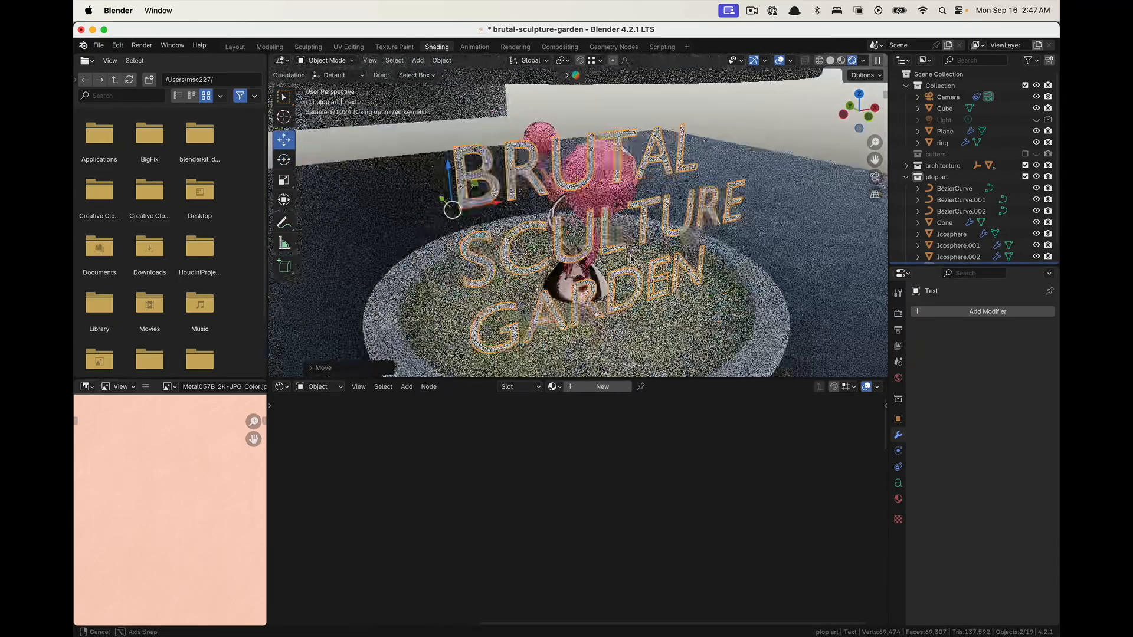
# Give the text object thickness by setting its geometry Extrude to 0.16 m
pyautogui.click(898, 485)
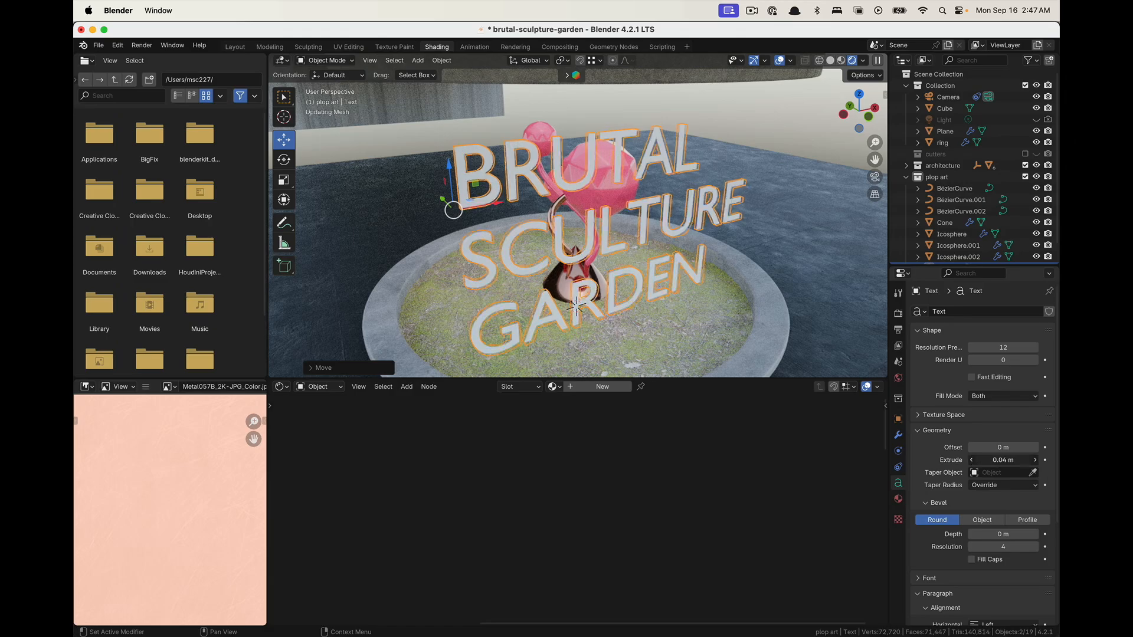
pyautogui.moveTo(1003, 460); pyautogui.dragTo(1039, 460)
pyautogui.moveTo(754, 180); pyautogui.dragTo(723, 188, button='middle')
pyautogui.moveTo(552, 192); pyautogui.dragTo(595, 186, button='middle')
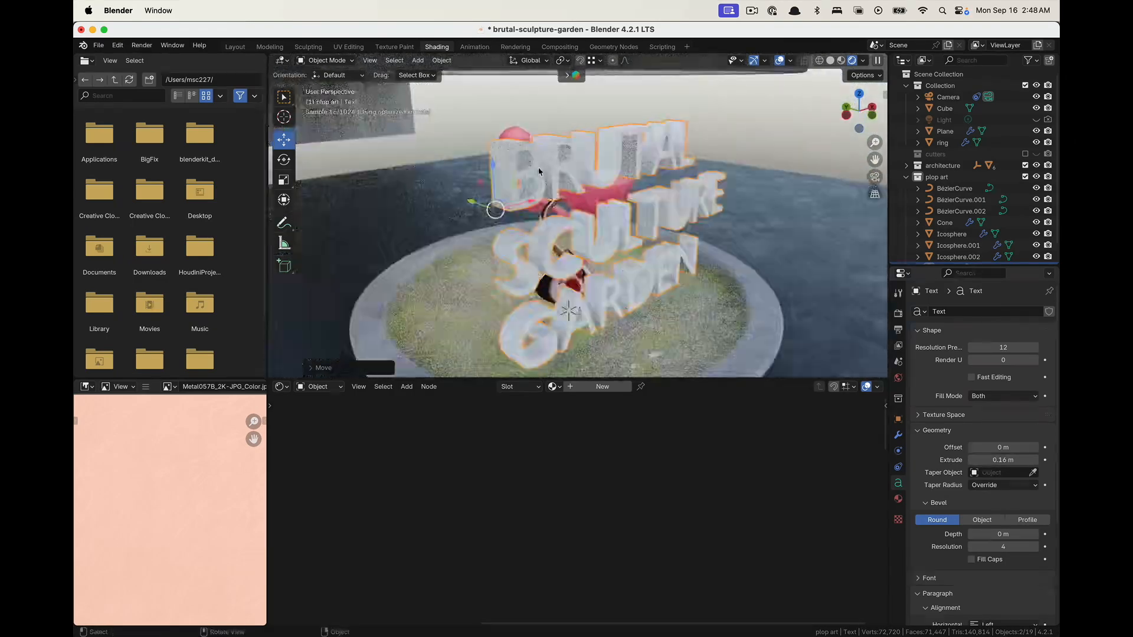
# Move the extruded text out beside the round planter, clear of the pink sculpture
pyautogui.press('g')
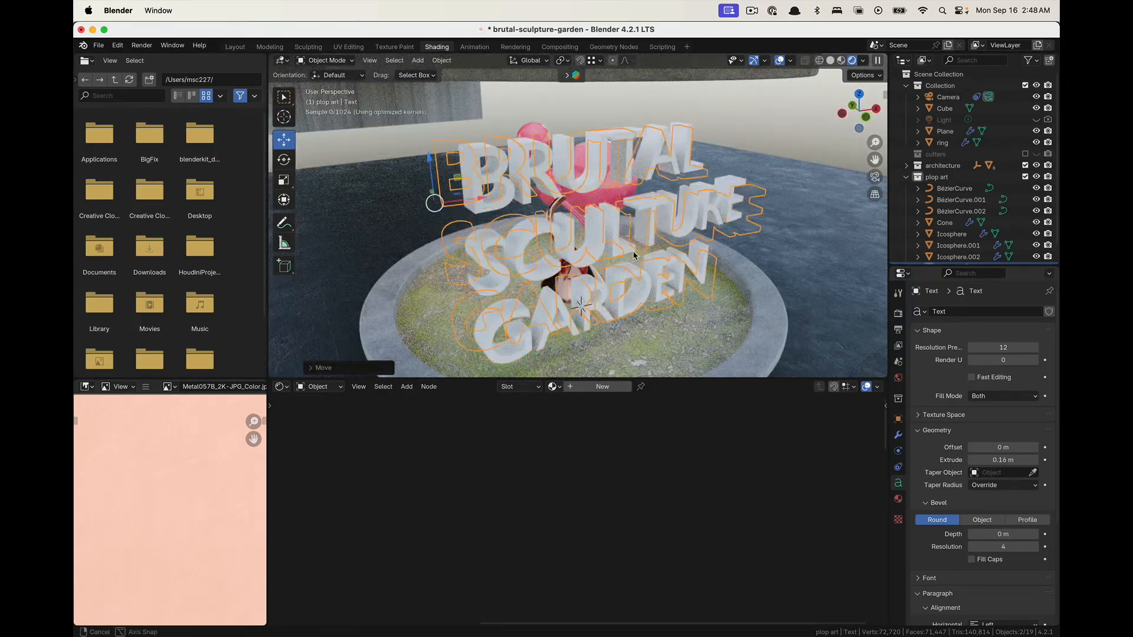
pyautogui.moveTo(633, 256); pyautogui.dragTo(572, 207, button='middle')
pyautogui.scroll(-4, 572, 229)
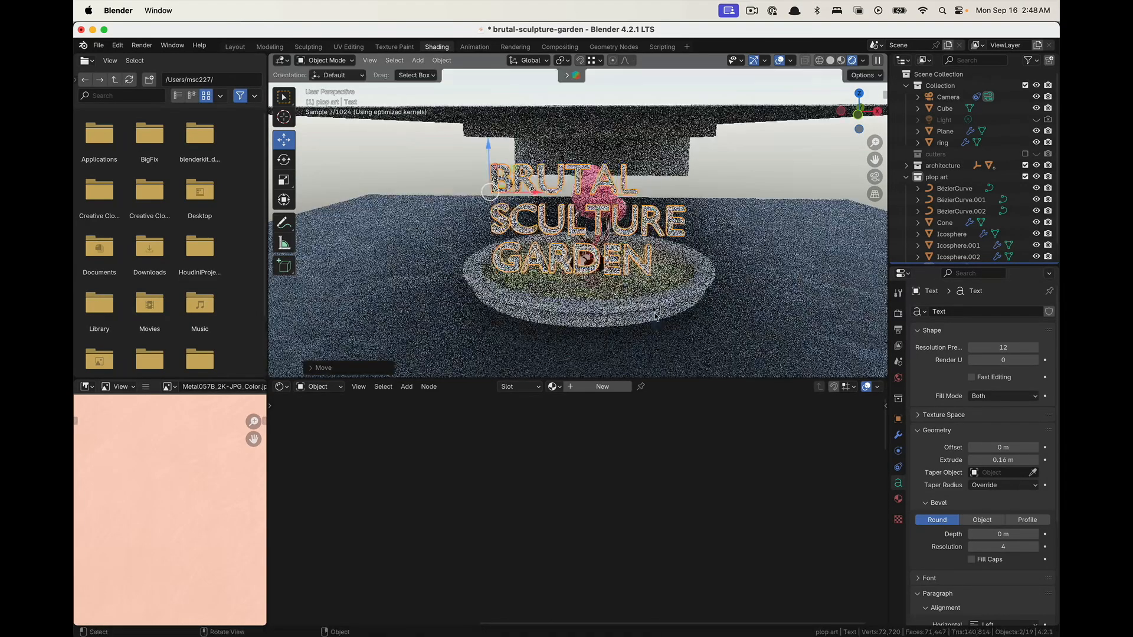
pyautogui.moveTo(788, 274); pyautogui.dragTo(719, 259, button='middle')
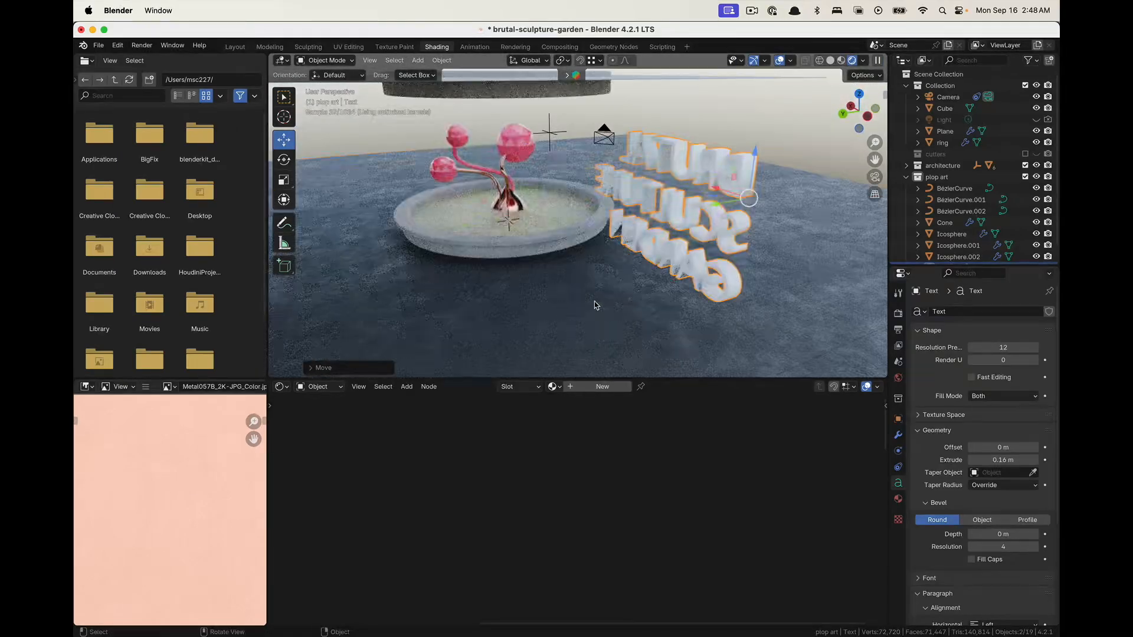
# Add a cube mesh and move it freehand from the planter to the area beside the text
pyautogui.click(596, 304)
pyautogui.hotkey('shift', 'a')
pyautogui.moveTo(608, 260)
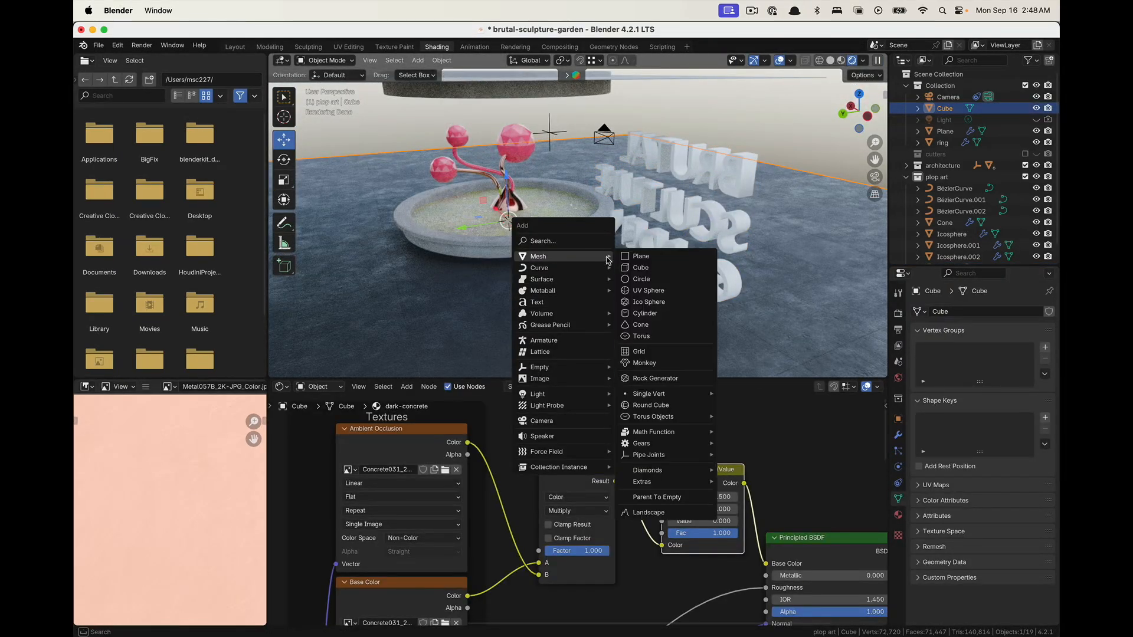
pyautogui.click(640, 268)
pyautogui.scroll(-4, 531, 221)
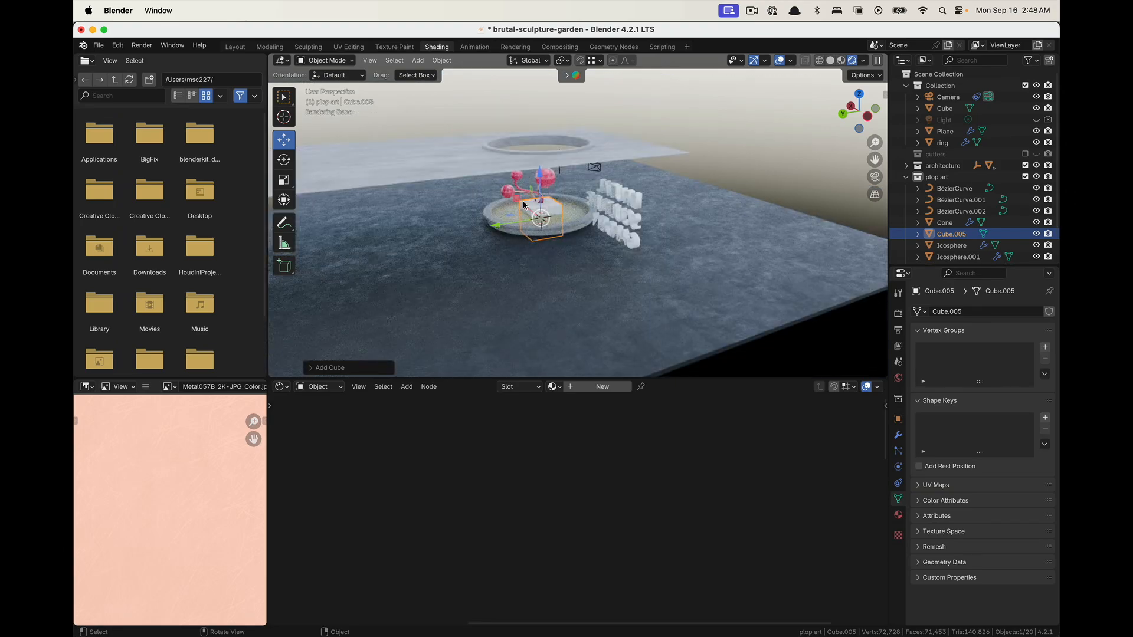
pyautogui.press('g')
pyautogui.click(599, 244)
# Stretch the new cube along Z to about 7.1 m high
pyautogui.press('s')
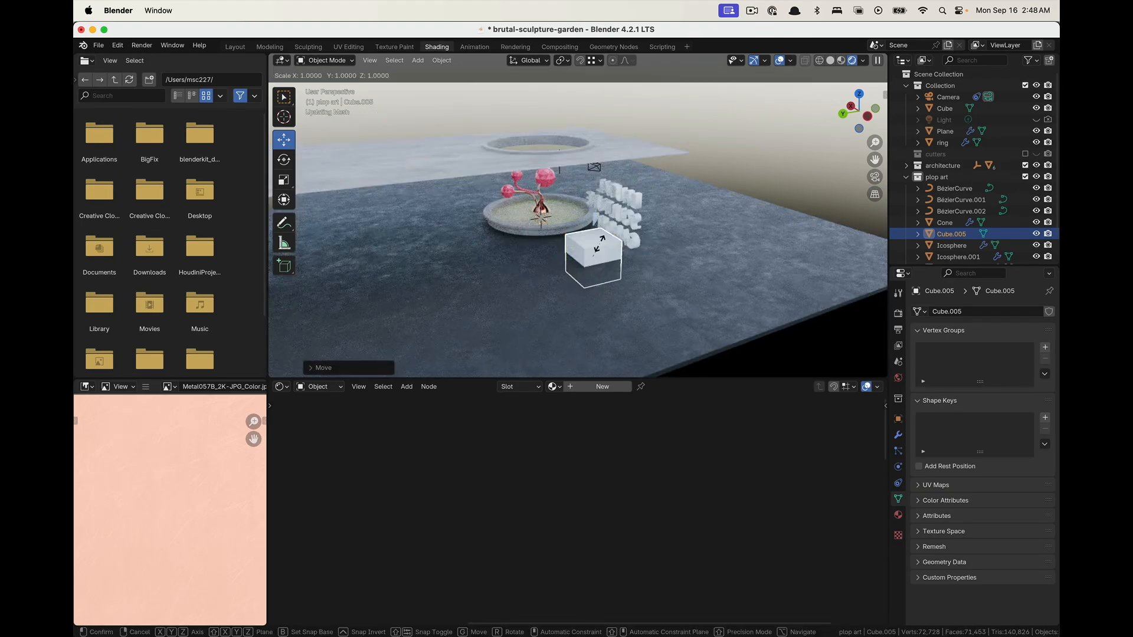
pyautogui.press('z')
pyautogui.click(618, 207)
pyautogui.moveTo(618, 206); pyautogui.dragTo(564, 243, button='middle')
pyautogui.scroll(4, 564, 243)
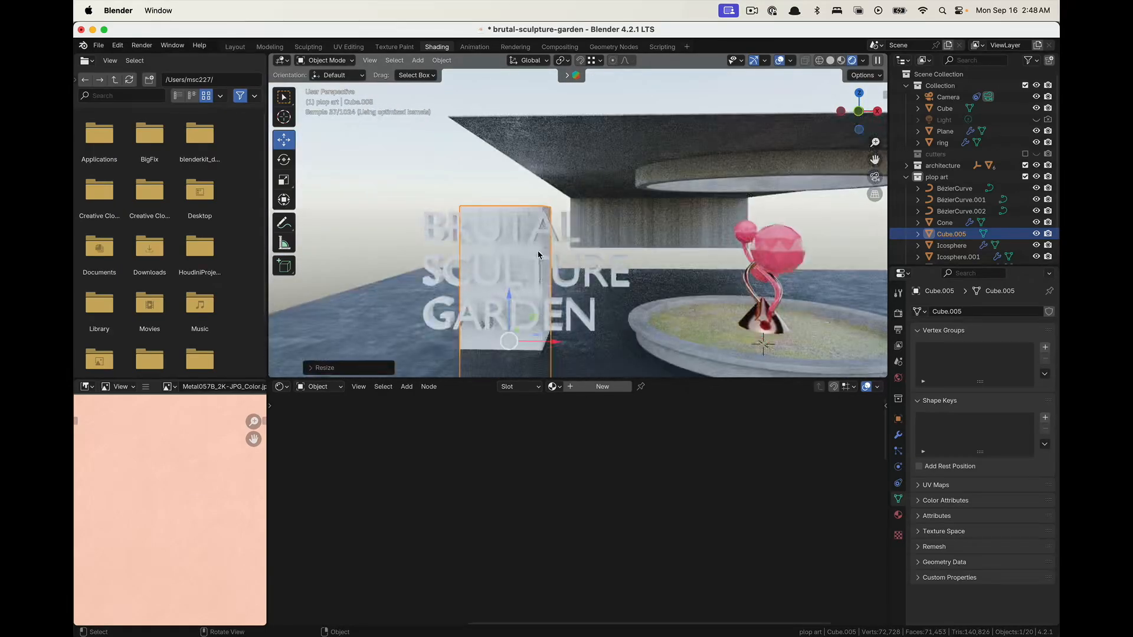
# Widen the block along the global X axis to about 6.1 m, covering the text's width
pyautogui.press('s')
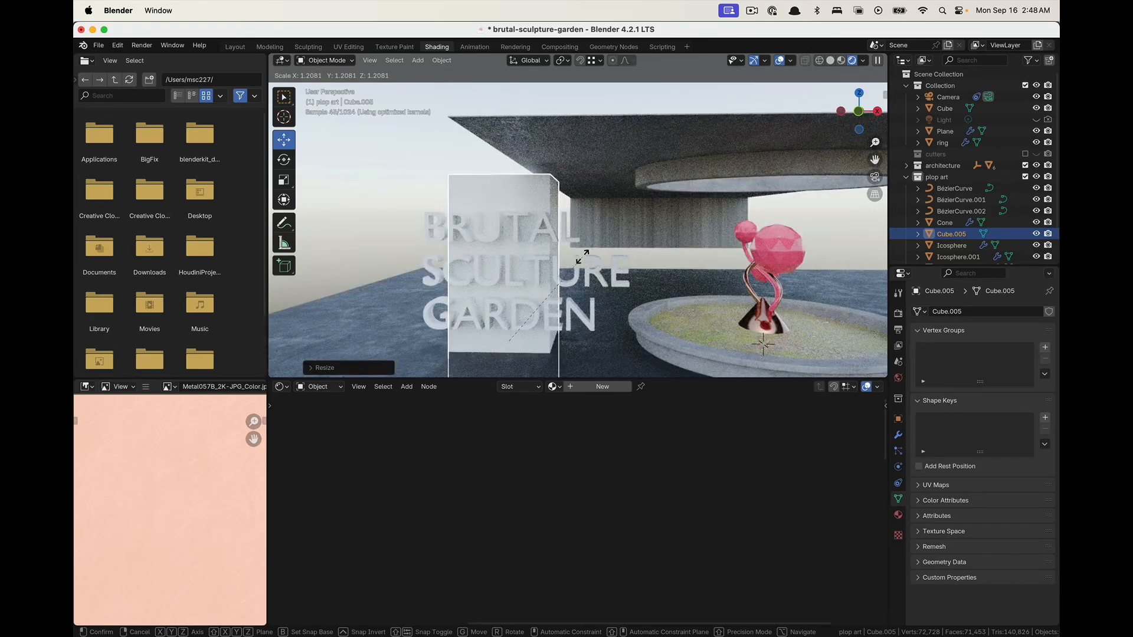
pyautogui.press('y')
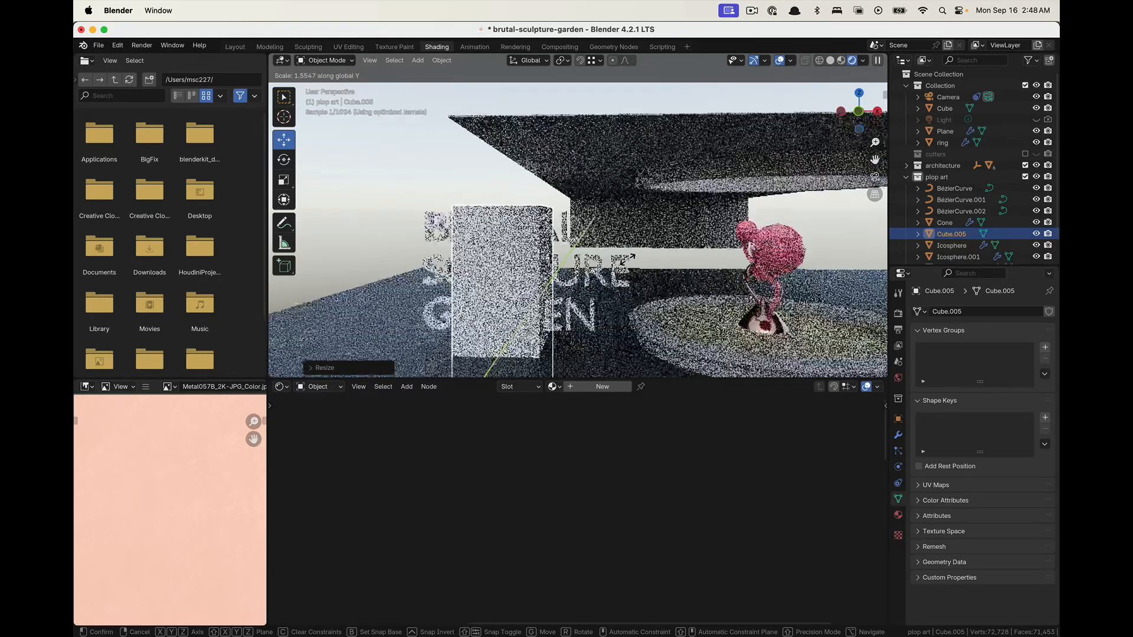
pyautogui.press('x')
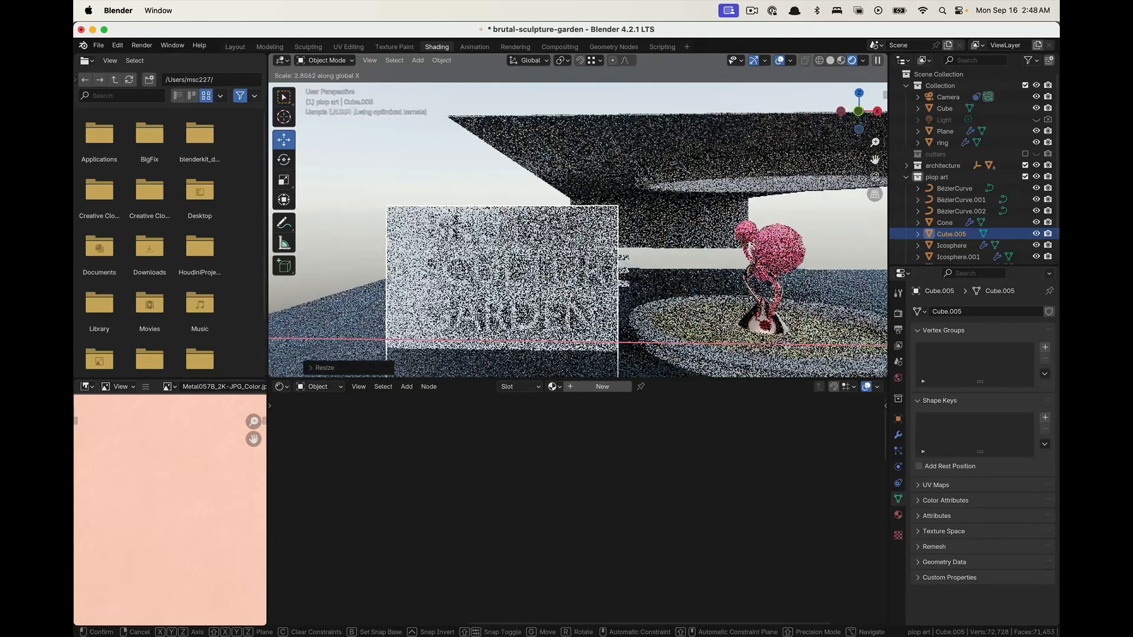
pyautogui.click(788, 288)
# Shift the block along X and Y so it backs the three text lines with the letters protruding from its front
pyautogui.moveTo(555, 342); pyautogui.dragTo(605, 344)
pyautogui.moveTo(605, 344); pyautogui.dragTo(649, 365, button='middle')
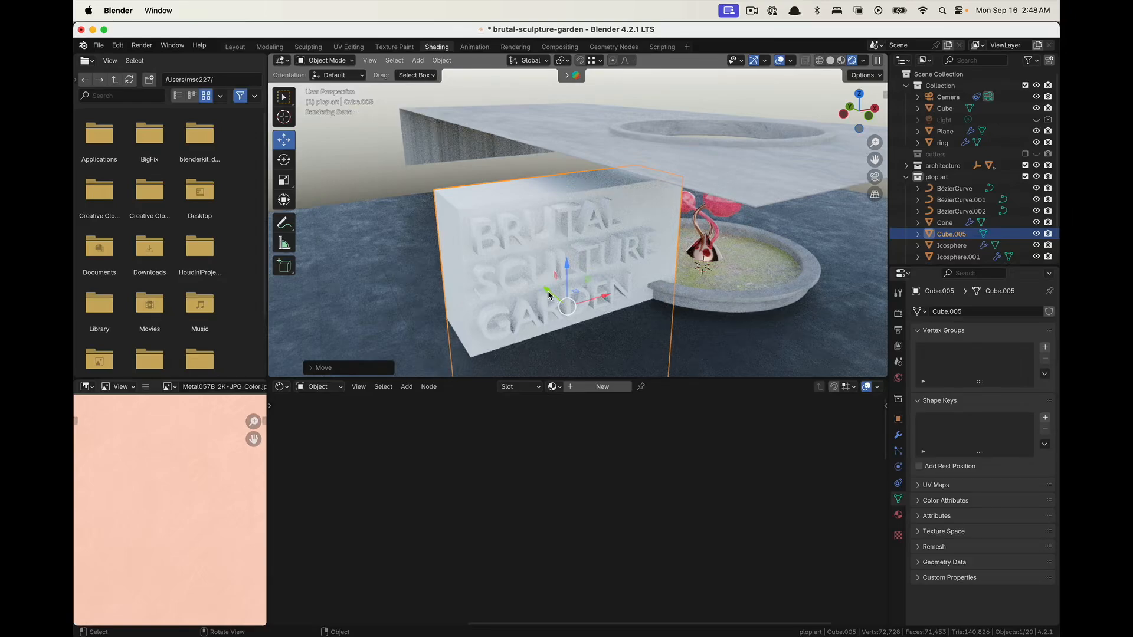
pyautogui.moveTo(548, 296); pyautogui.dragTo(554, 297)
pyautogui.scroll(3, 553, 297)
pyautogui.moveTo(475, 281); pyautogui.dragTo(655, 363, button='middle')
# Switch to the Layout workspace, maximize the 3D viewport and hide its sidebar
pyautogui.click(235, 47)
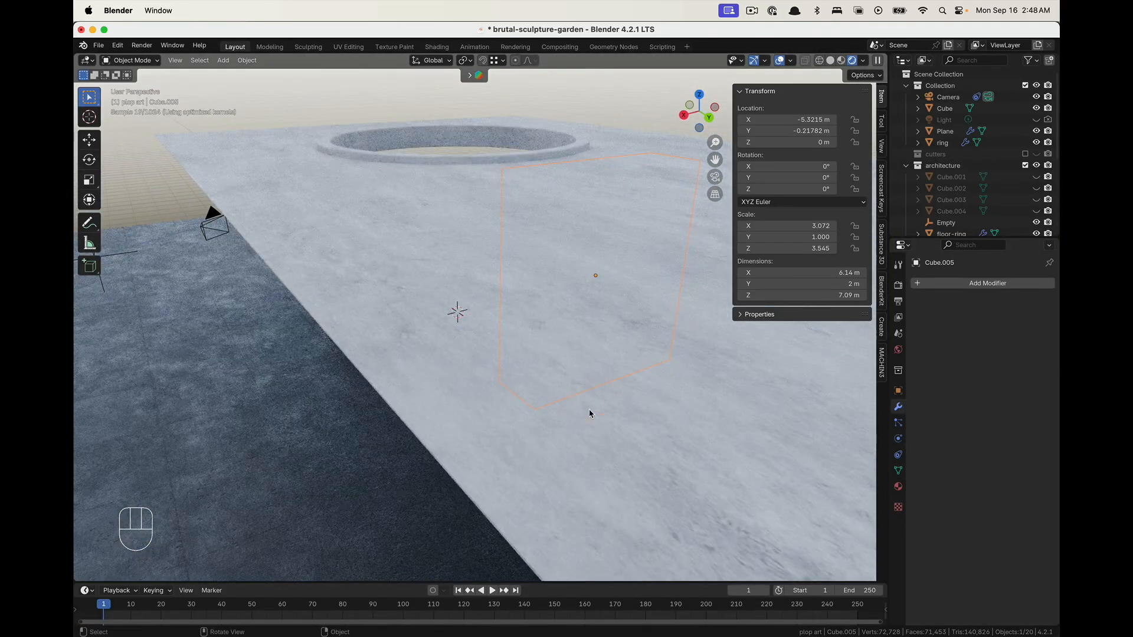
pyautogui.moveTo(481, 312); pyautogui.dragTo(494, 301, button='middle')
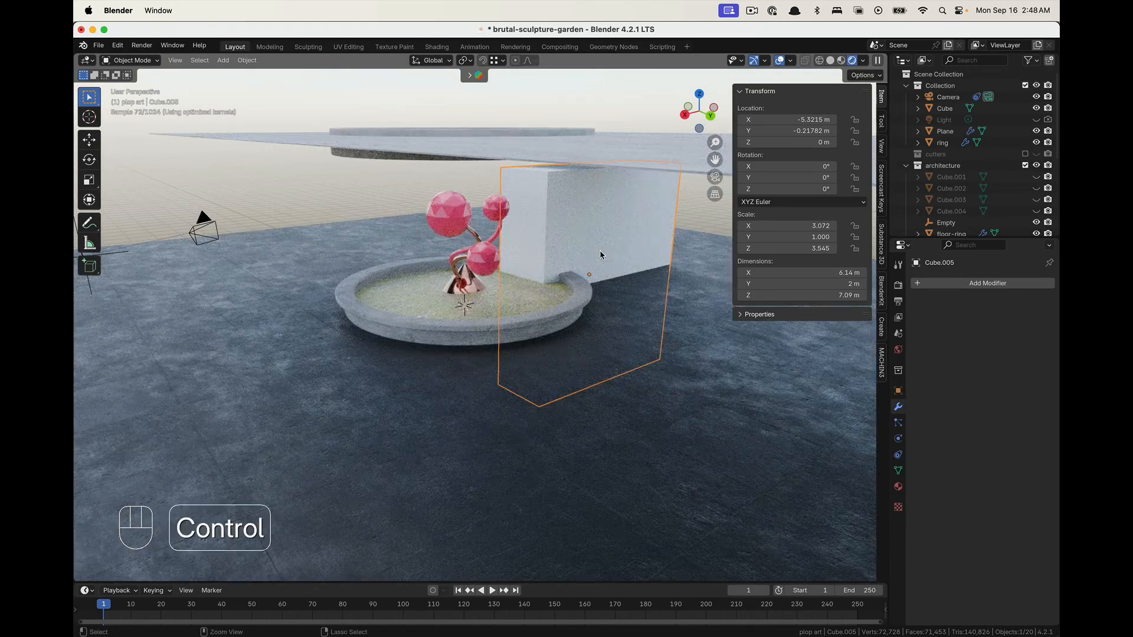
pyautogui.hotkey('ctrl', 'space')
pyautogui.press('n')
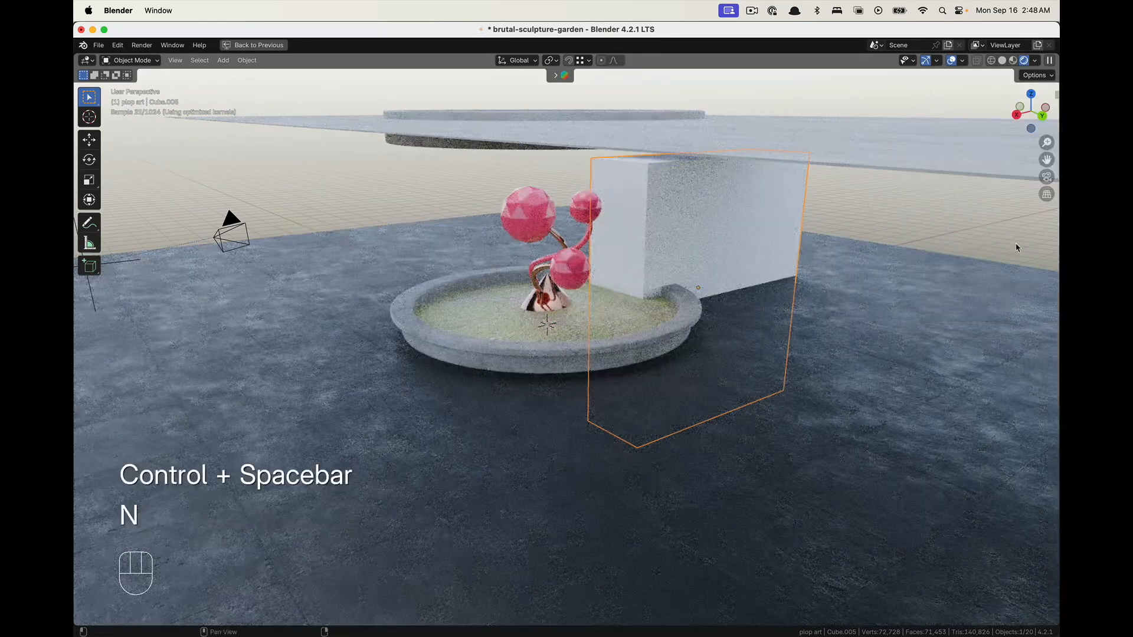
# Examine the sign block and its lettering from several angles, including how it meets the floor and planter
pyautogui.moveTo(784, 336); pyautogui.dragTo(1021, 299, button='middle')
pyautogui.moveTo(984, 363)
pyautogui.mouseDown(button='middle')
pyautogui.moveTo(1003, 298)
pyautogui.moveTo(1012, 360)
pyautogui.moveTo(1027, 351)
pyautogui.mouseUp(button='middle')
pyautogui.moveTo(659, 285); pyautogui.dragTo(767, 289, button='middle')
pyautogui.keyDown('shift'); pyautogui.moveTo(483, 254); pyautogui.dragTo(431, 305, button='middle'); pyautogui.keyUp('shift')
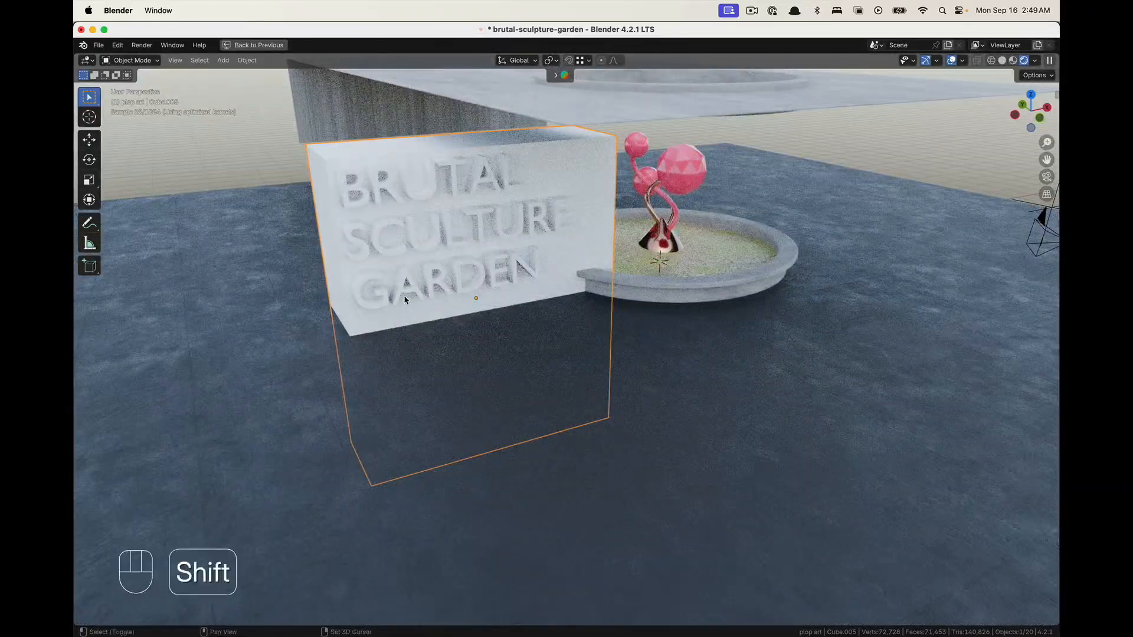
pyautogui.keyDown('shift'); pyautogui.moveTo(461, 203); pyautogui.dragTo(527, 212, button='middle'); pyautogui.keyUp('shift')
pyautogui.moveTo(369, 159); pyautogui.dragTo(422, 169, button='middle')
pyautogui.scroll(3, 429, 229)
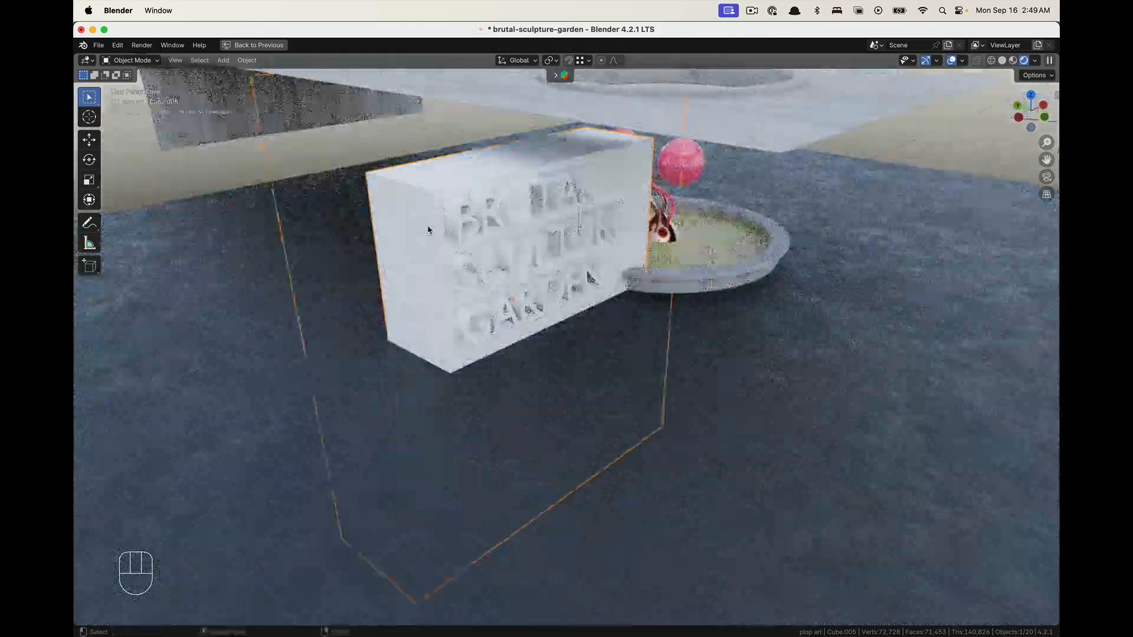
pyautogui.moveTo(481, 384); pyautogui.dragTo(561, 139, button='middle')
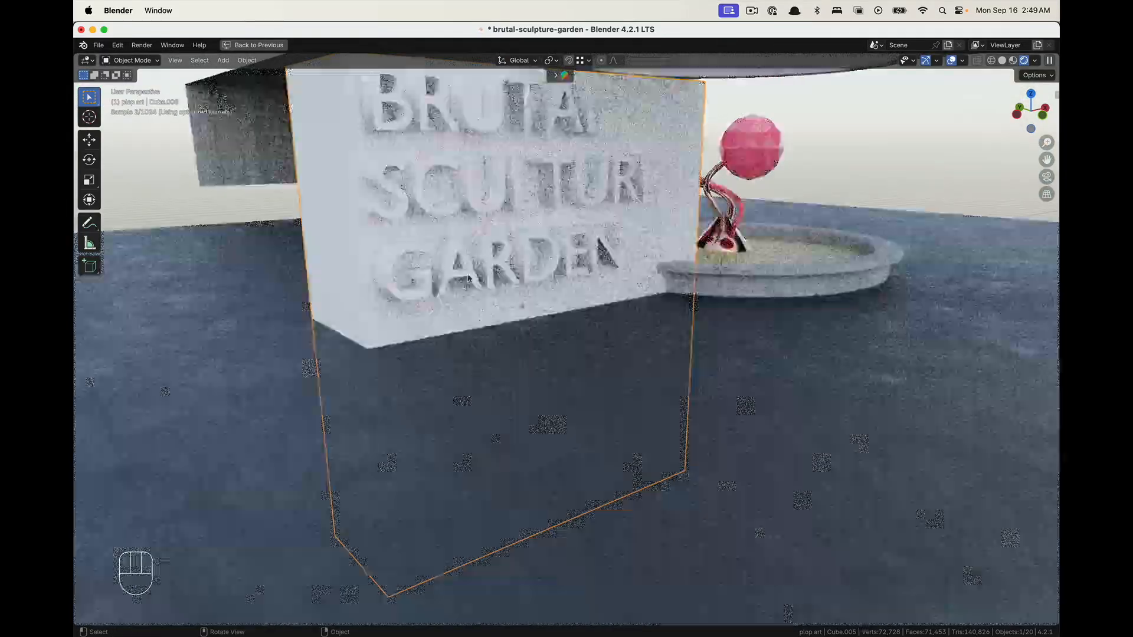
pyautogui.press('s')
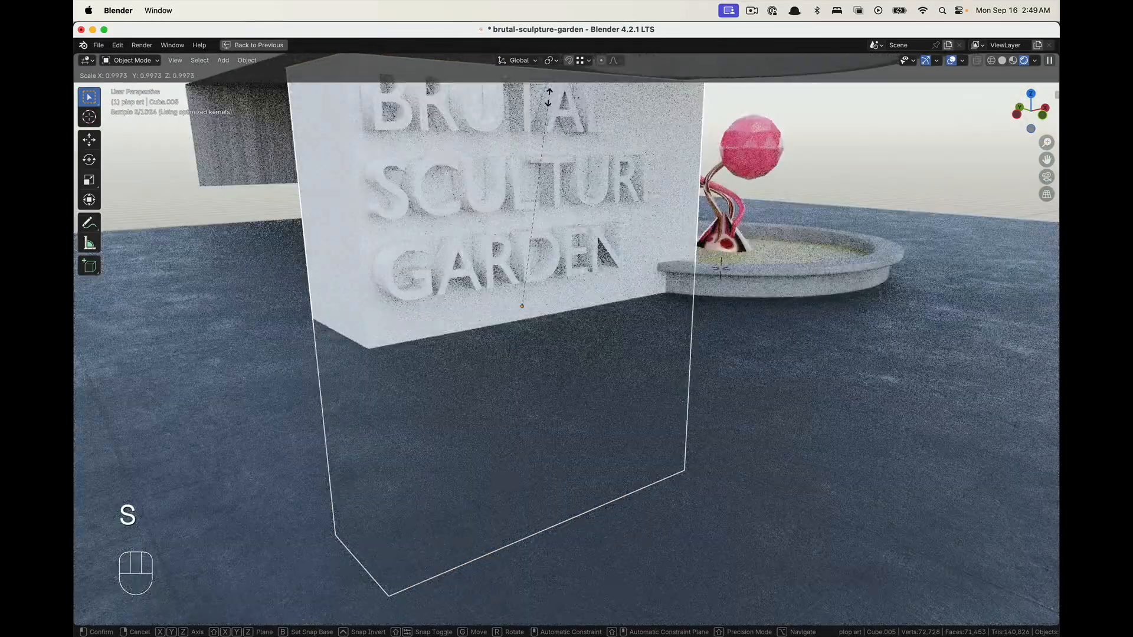
pyautogui.press('Escape')
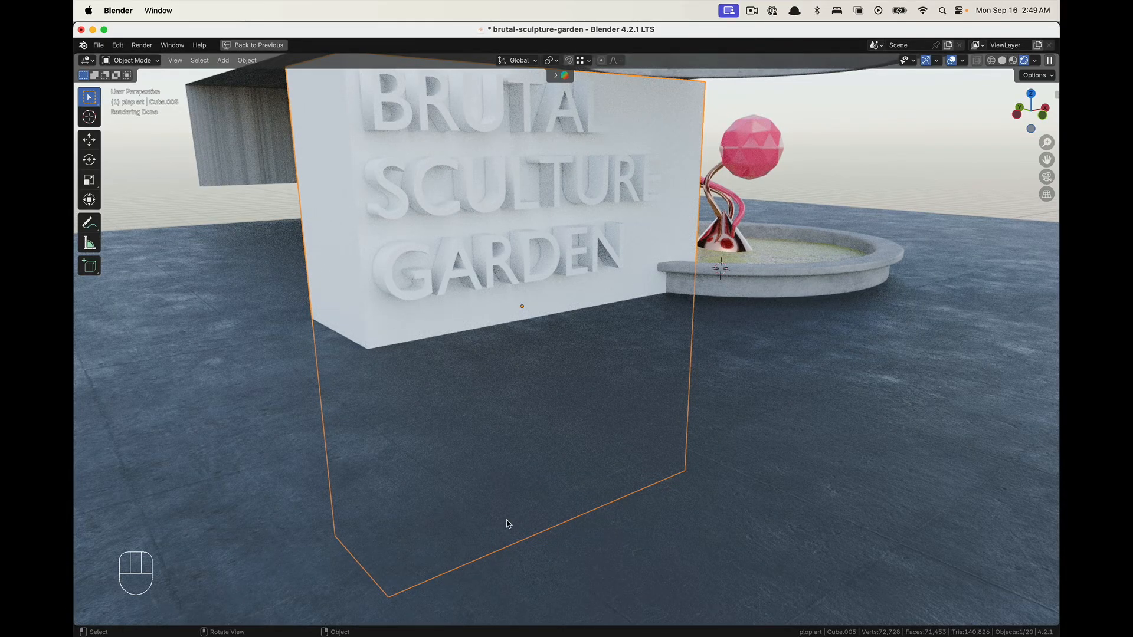
pyautogui.press('Tab')
pyautogui.press('Tab')
pyautogui.press('1')
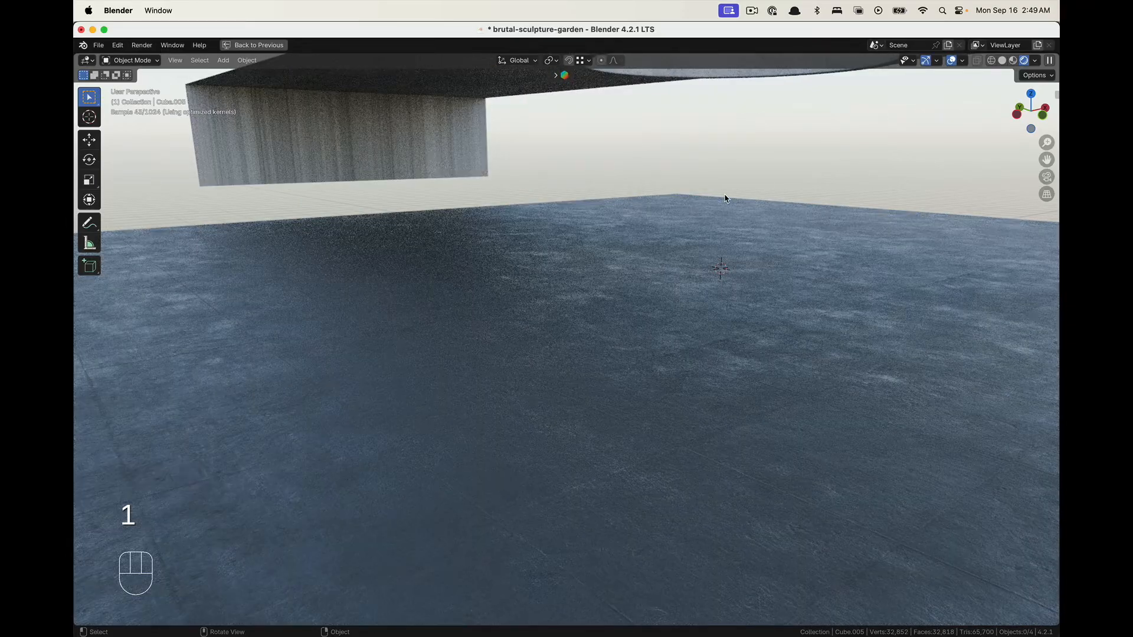
pyautogui.press('Tab')
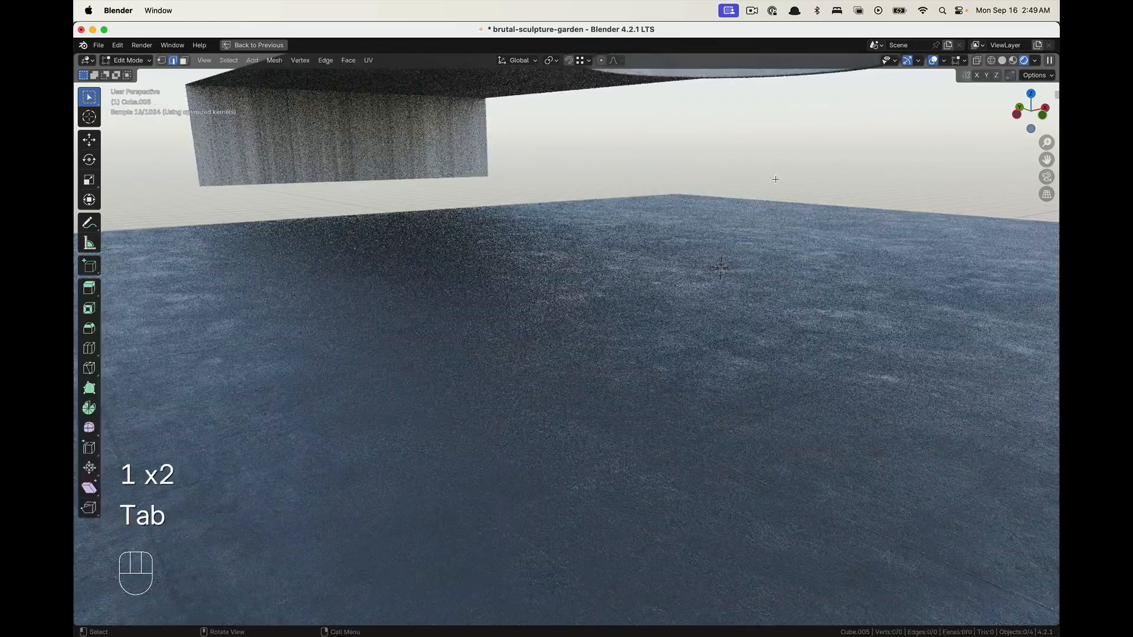
# Leave the maximized viewport and make the architecture collection visible again
pyautogui.hotkey('ctrl', 'space')
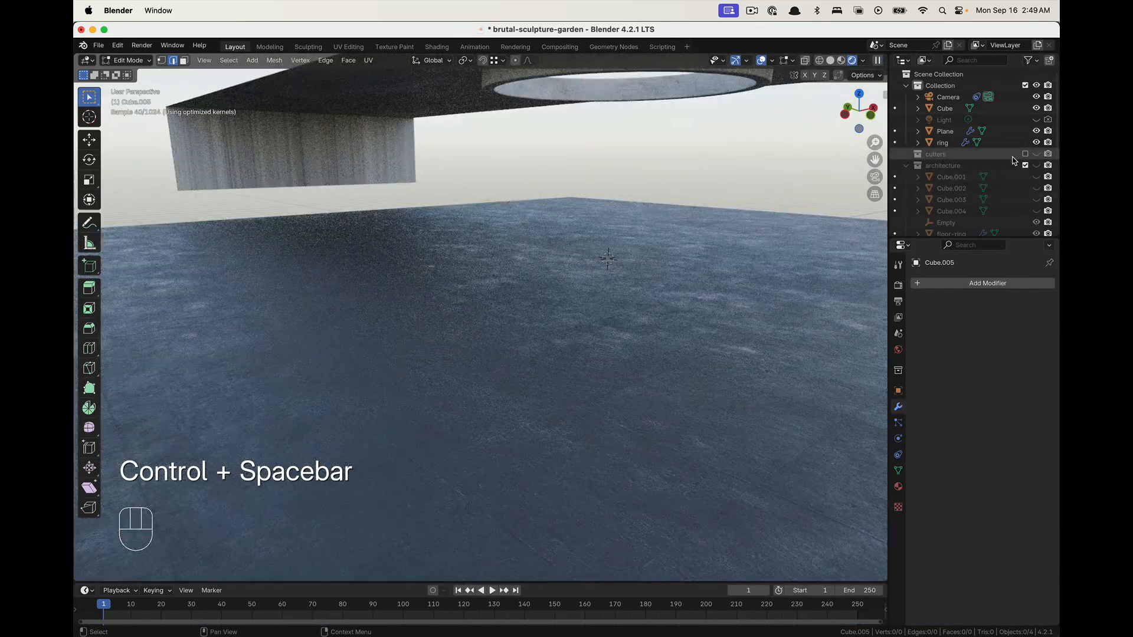
pyautogui.click(1037, 165)
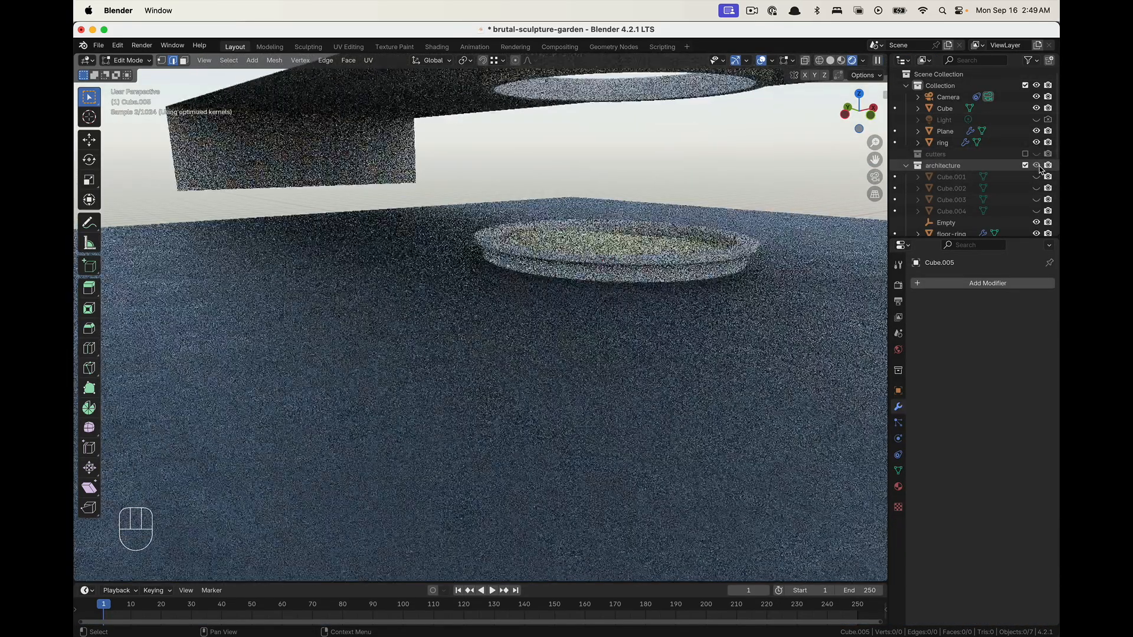
# Make the hidden art collection listed below architecture visible again so the sign and sculpture show
pyautogui.scroll(-3, 1019, 216)
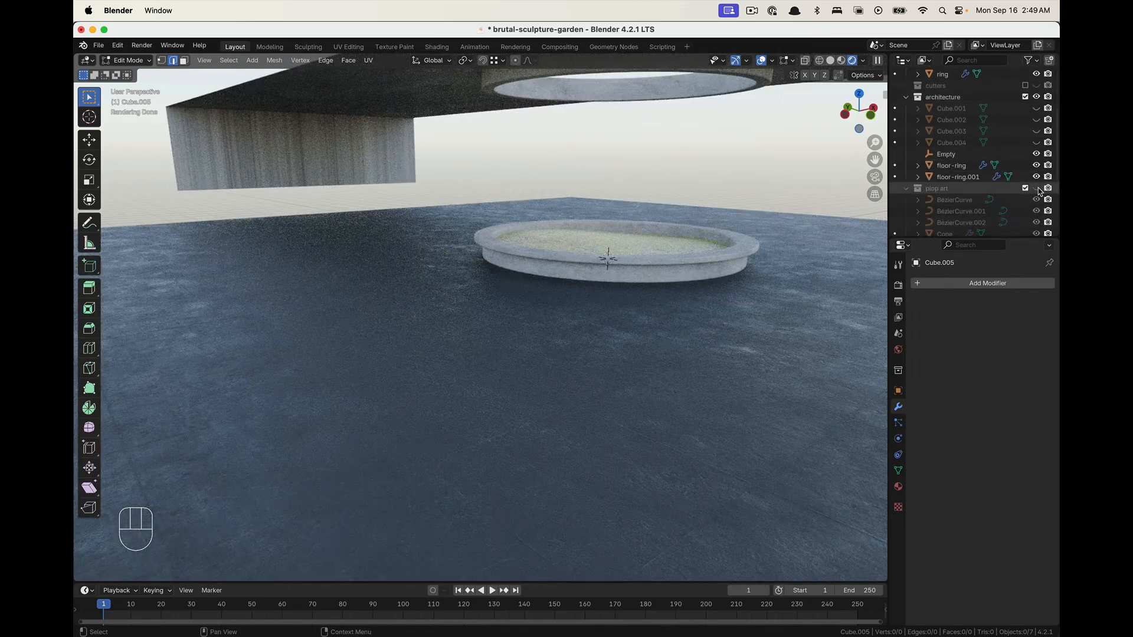
pyautogui.click(1037, 188)
pyautogui.scroll(3, 1003, 195)
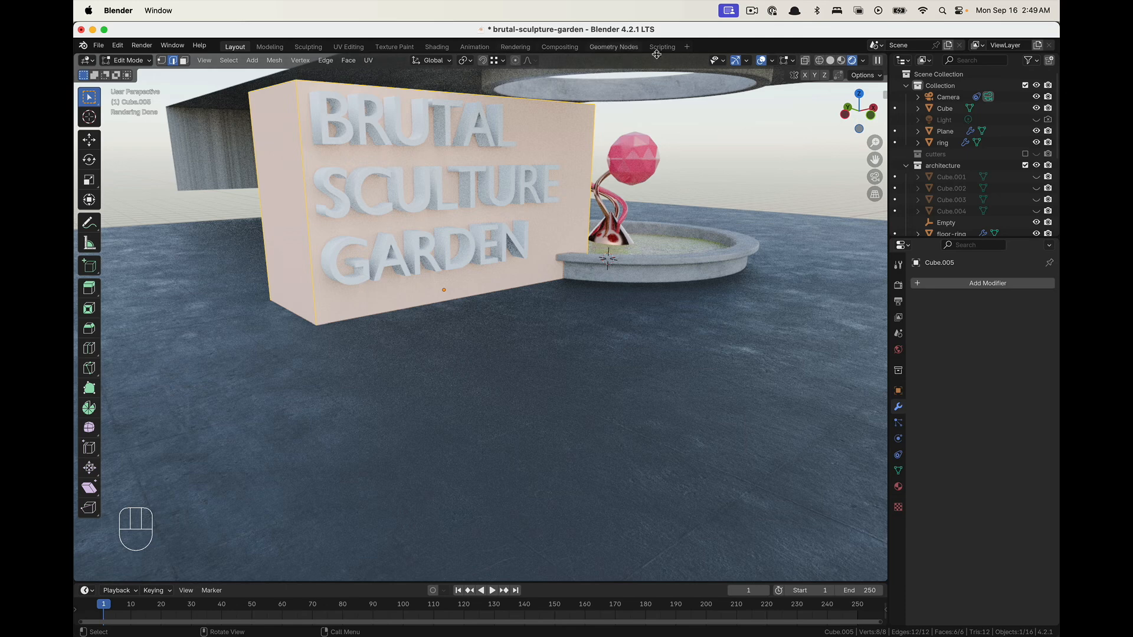
# Switch to solid shading with X-ray and select the four bottom vertices of the sign block
pyautogui.click(806, 63)
pyautogui.click(831, 61)
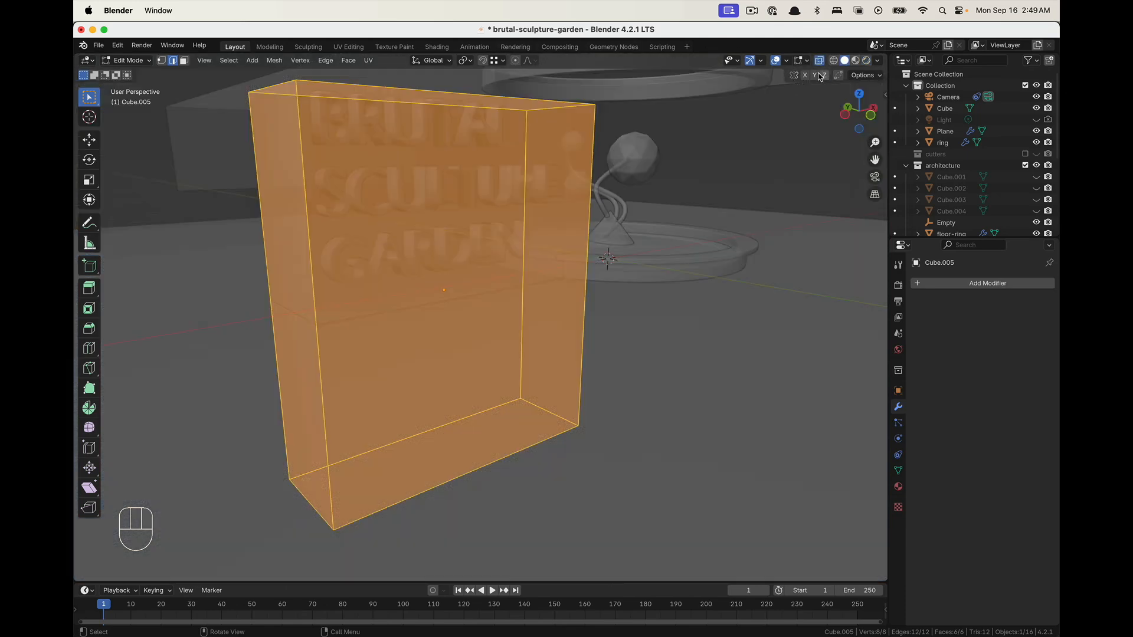
pyautogui.press('1')
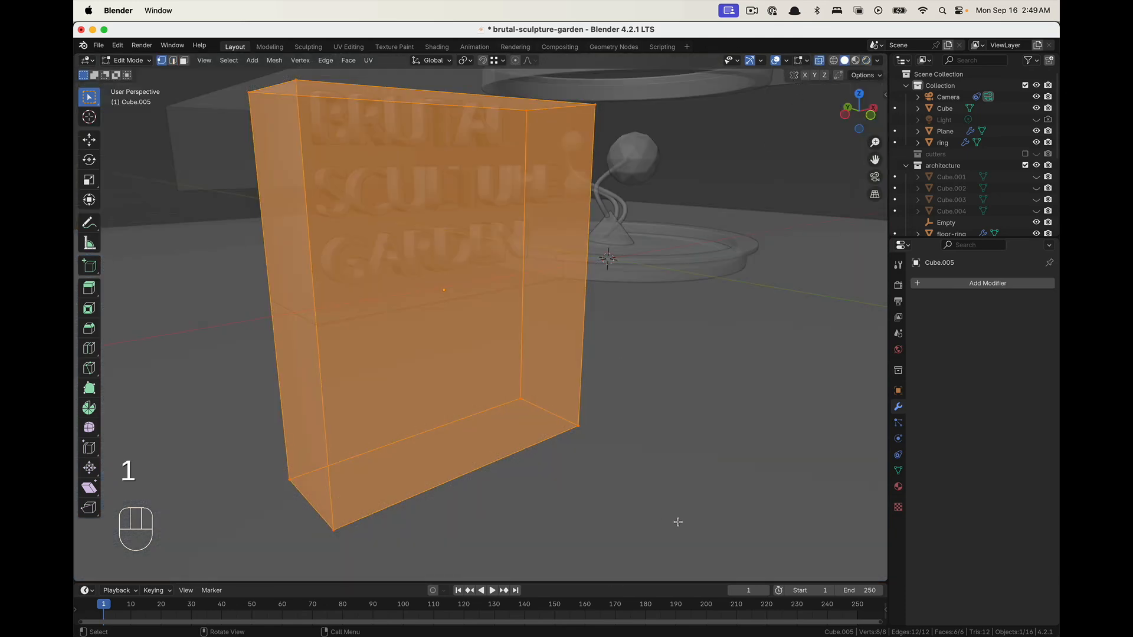
pyautogui.moveTo(654, 517); pyautogui.dragTo(278, 440)
pyautogui.moveTo(172, 365); pyautogui.dragTo(171, 366)
pyautogui.keyDown('shift'); pyautogui.moveTo(408, 558); pyautogui.dragTo(273, 507); pyautogui.keyUp('shift')
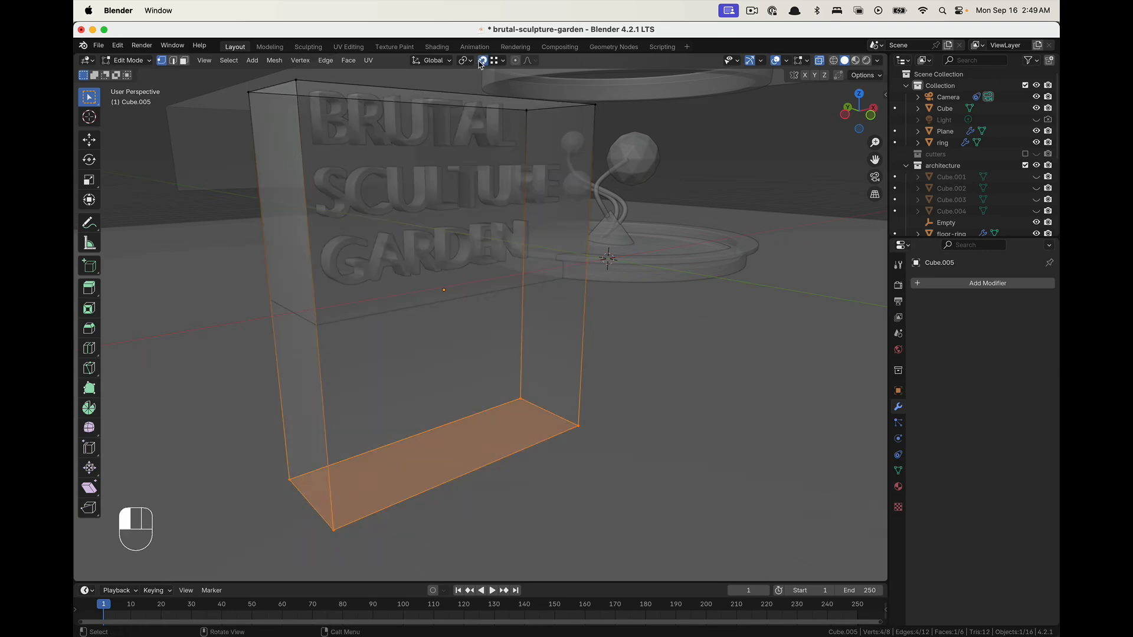
pyautogui.press('g')
pyautogui.press('z')
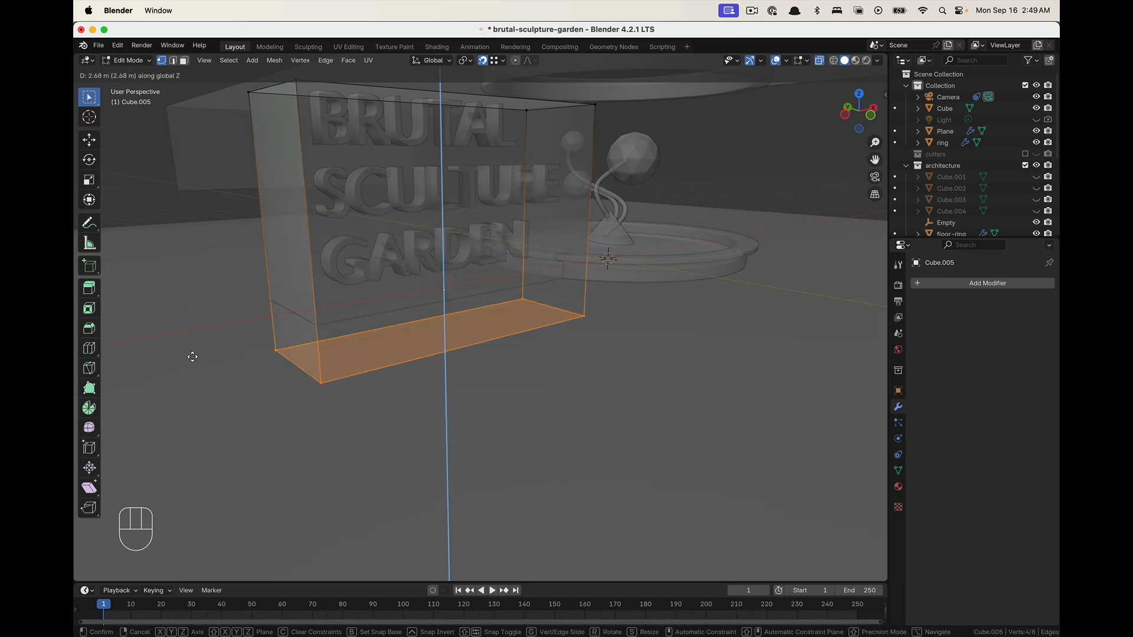
pyautogui.press('Escape')
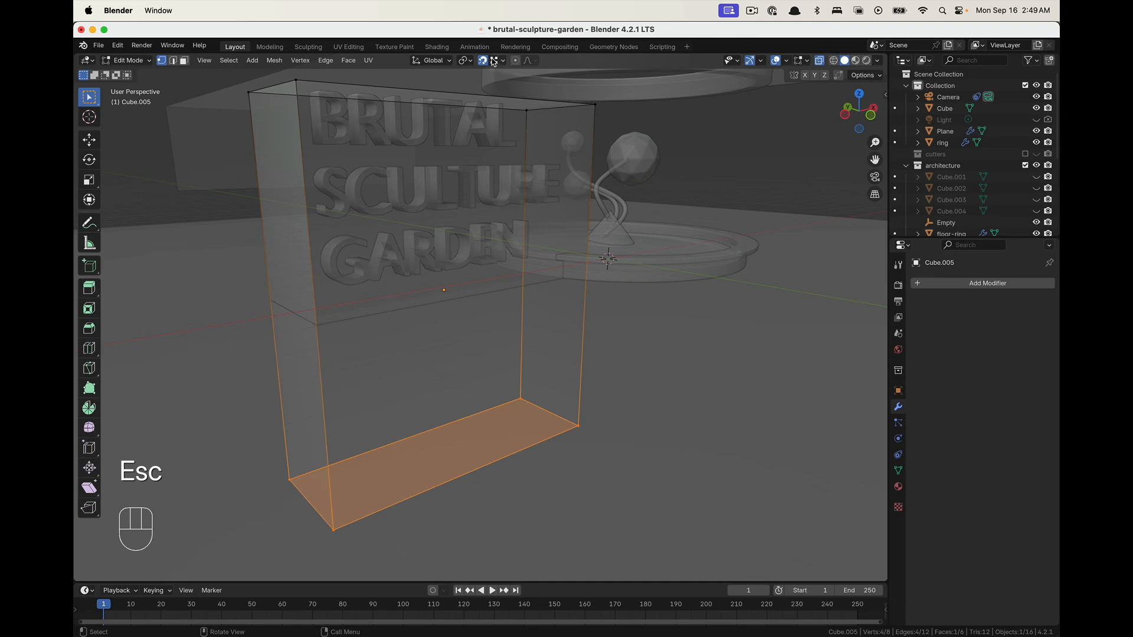
# Set snapping to faces and raise the block's bottom vertices along Z so they meet the floor surface
pyautogui.moveTo(494, 62); pyautogui.dragTo(469, 167)
pyautogui.press('g')
pyautogui.press('z')
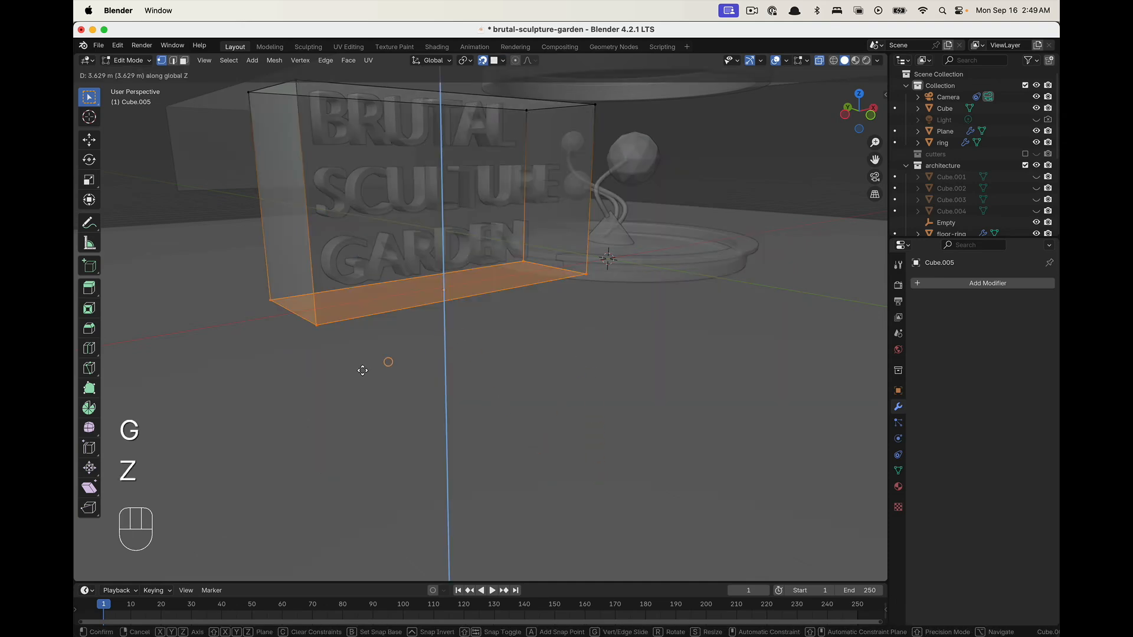
pyautogui.click(363, 371)
pyautogui.moveTo(331, 331); pyautogui.dragTo(278, 321, button='middle')
pyautogui.moveTo(435, 472); pyautogui.dragTo(227, 410, button='middle')
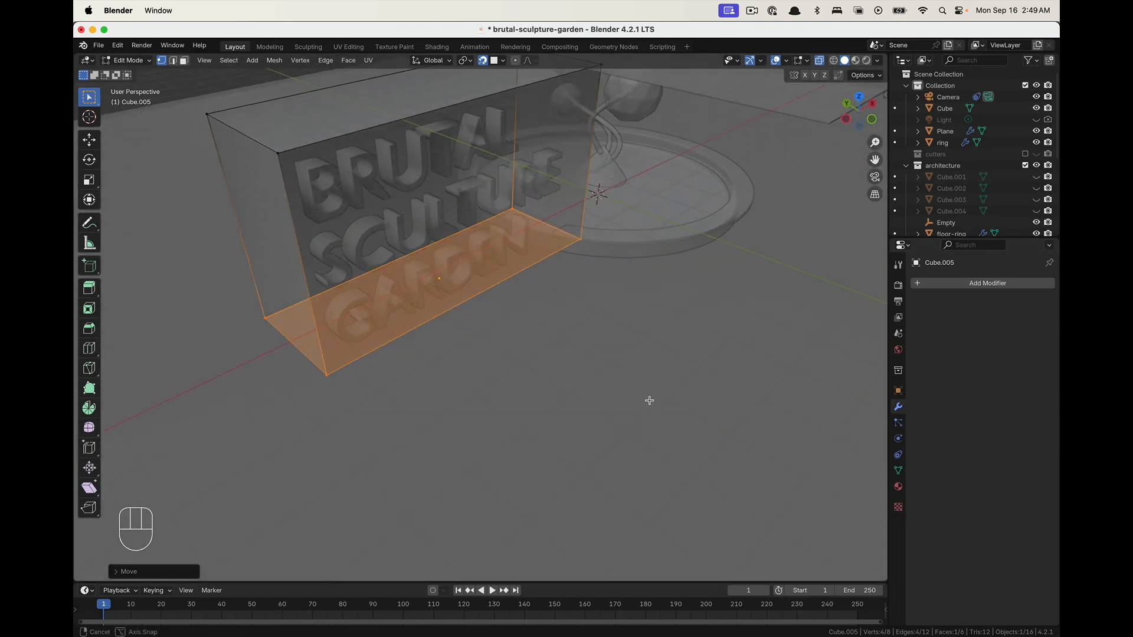
pyautogui.moveTo(649, 397); pyautogui.dragTo(560, 308, button='middle')
# Return to Object Mode and switch the viewport to rendered shading with the sign block in view
pyautogui.press('Tab')
pyautogui.moveTo(307, 145); pyautogui.dragTo(392, 215, button='middle')
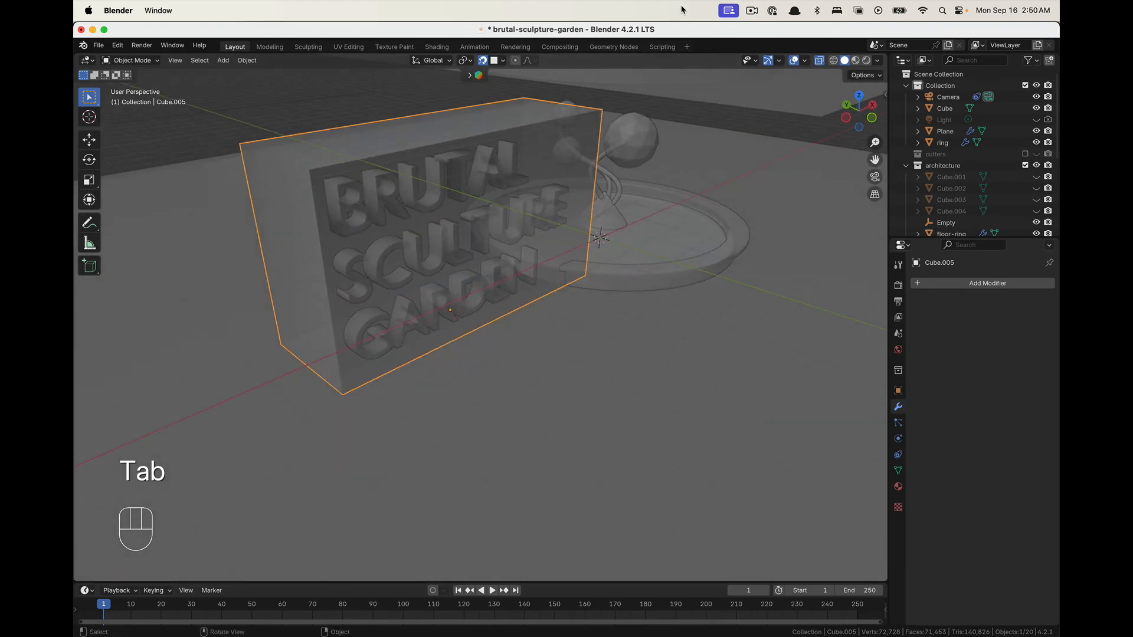
pyautogui.click(866, 60)
pyautogui.keyDown('shift'); pyautogui.moveTo(321, 288); pyautogui.dragTo(354, 277, button='middle'); pyautogui.keyUp('shift')
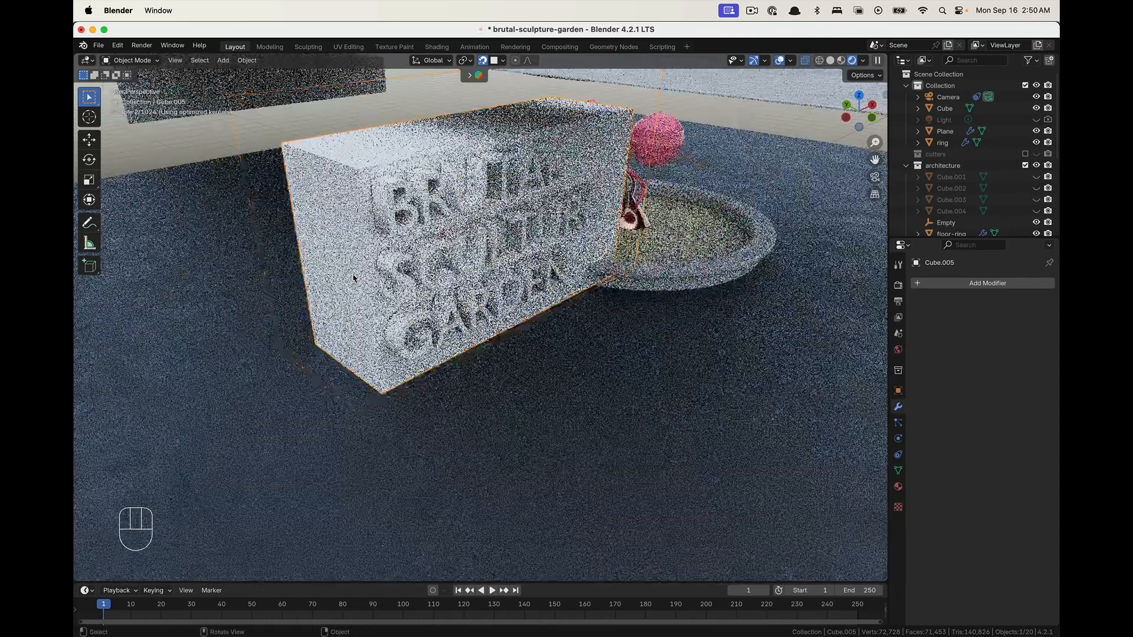
pyautogui.scroll(1, 354, 278)
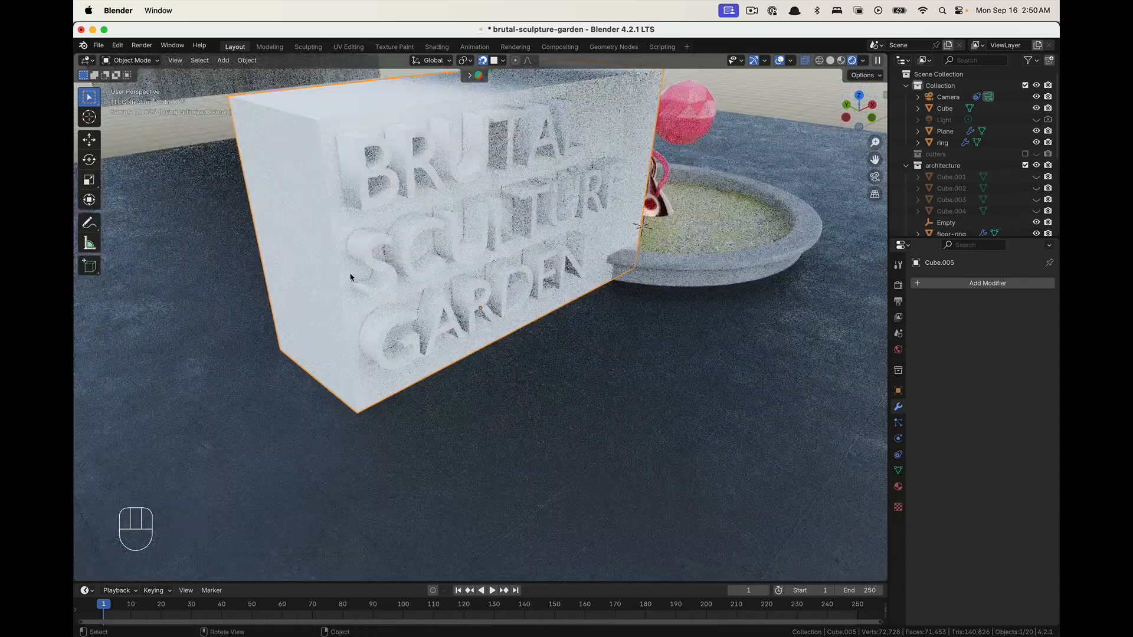
# Add a Bevel modifier to the sign block and apply the block's scale
pyautogui.click(968, 283)
pyautogui.moveTo(968, 280)
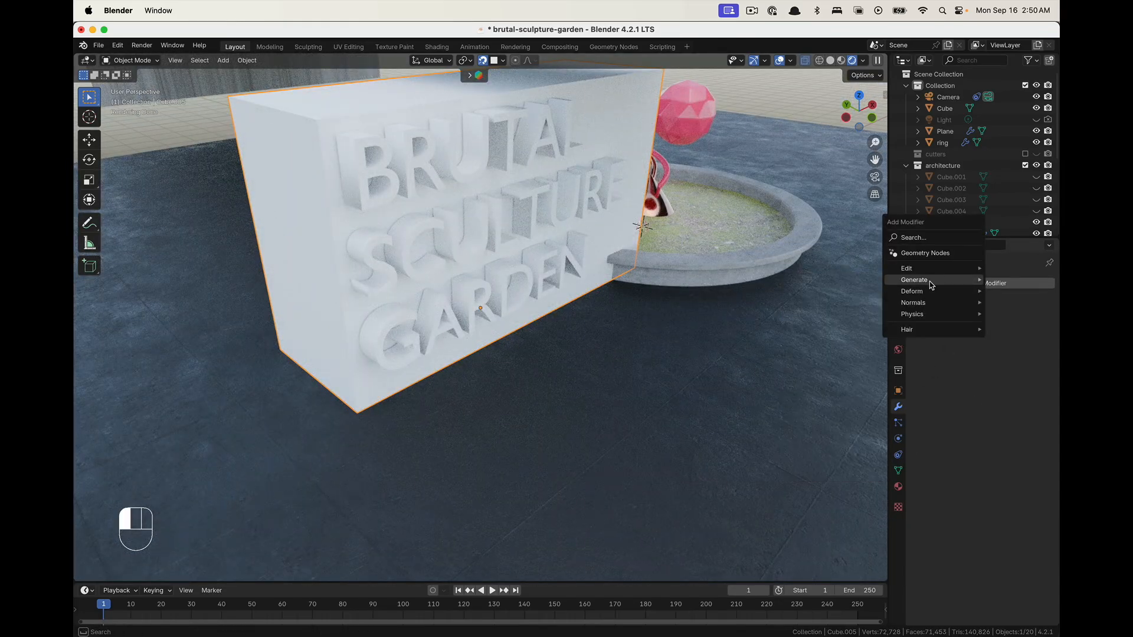
pyautogui.click(827, 291)
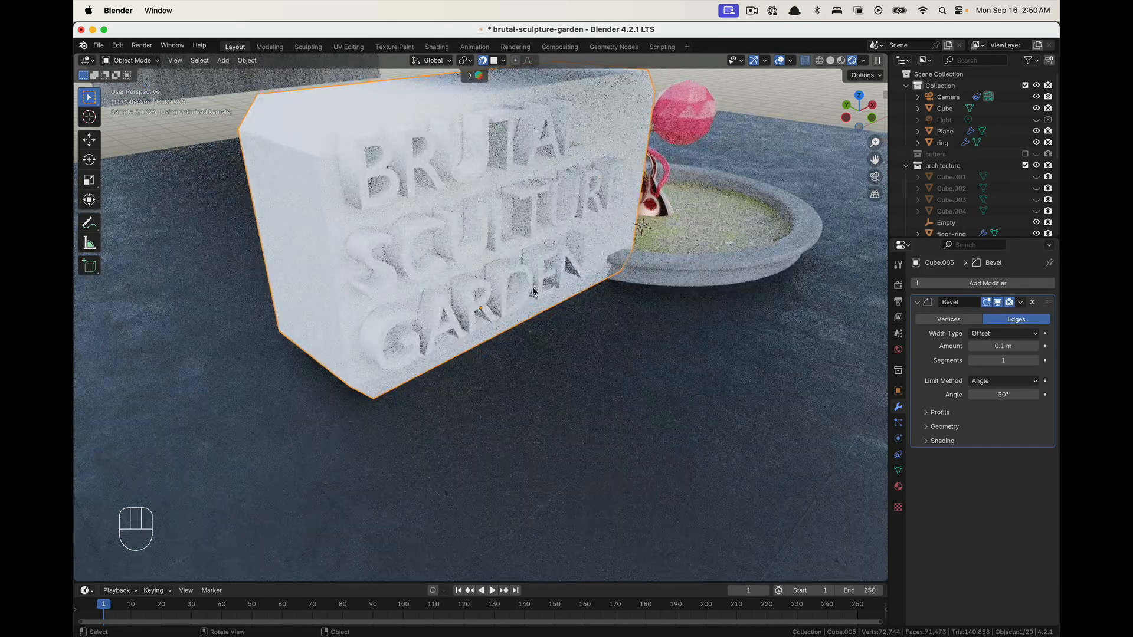
pyautogui.hotkey('ctrl', 'a')
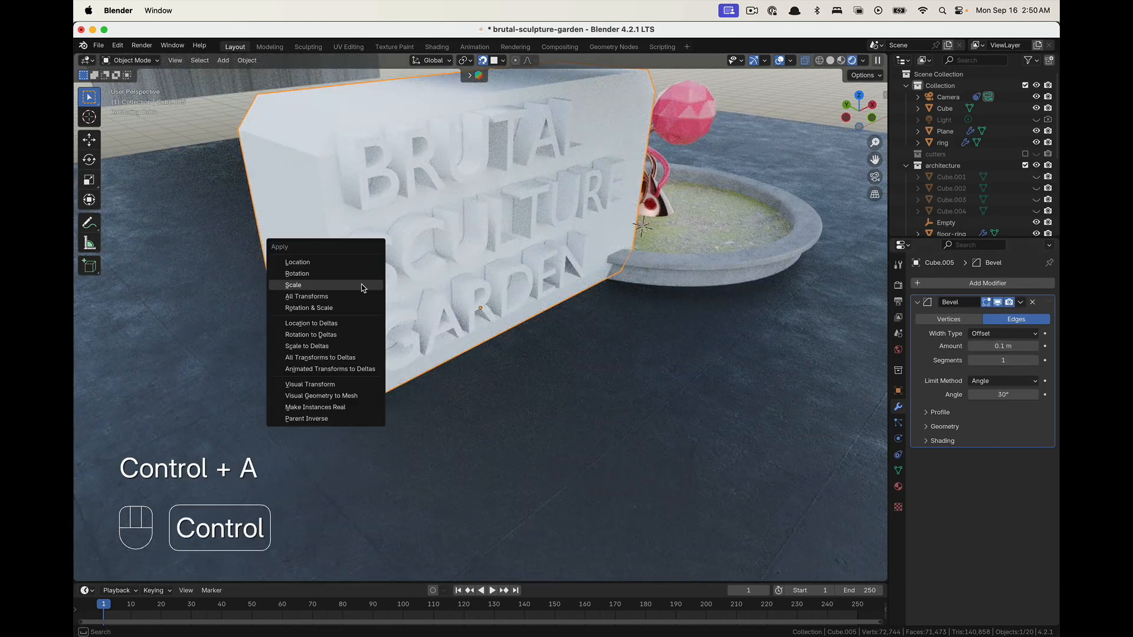
pyautogui.click(362, 283)
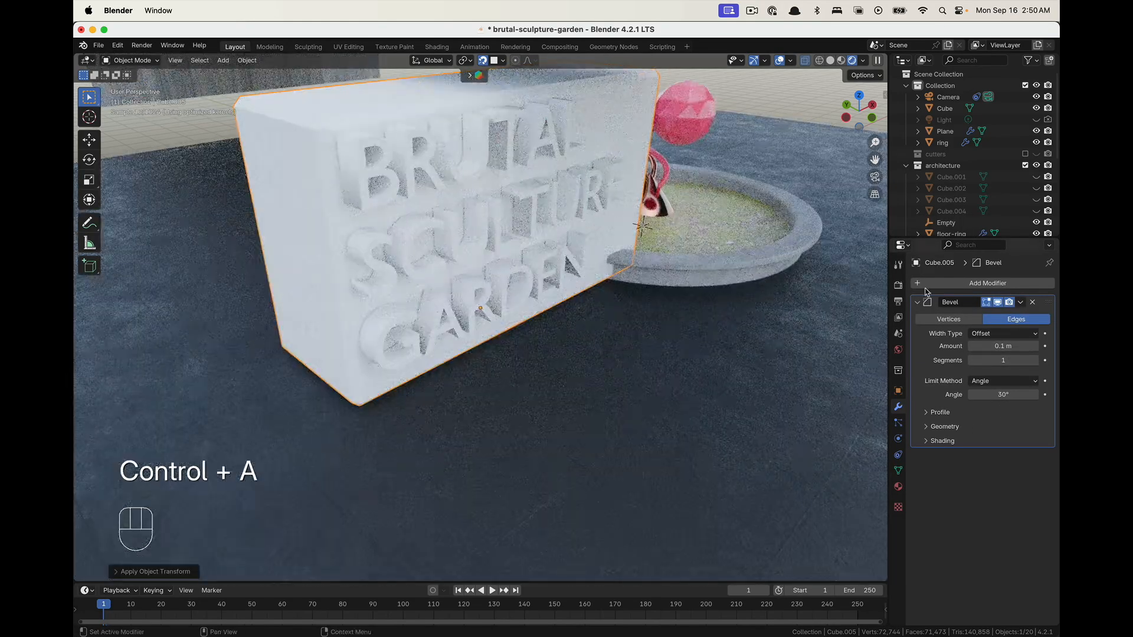
# Set the block's bevel amount to 0.04 m with 3 segments
pyautogui.keyDown('shift'); pyautogui.moveTo(1001, 345); pyautogui.dragTo(962, 346); pyautogui.keyUp('shift')
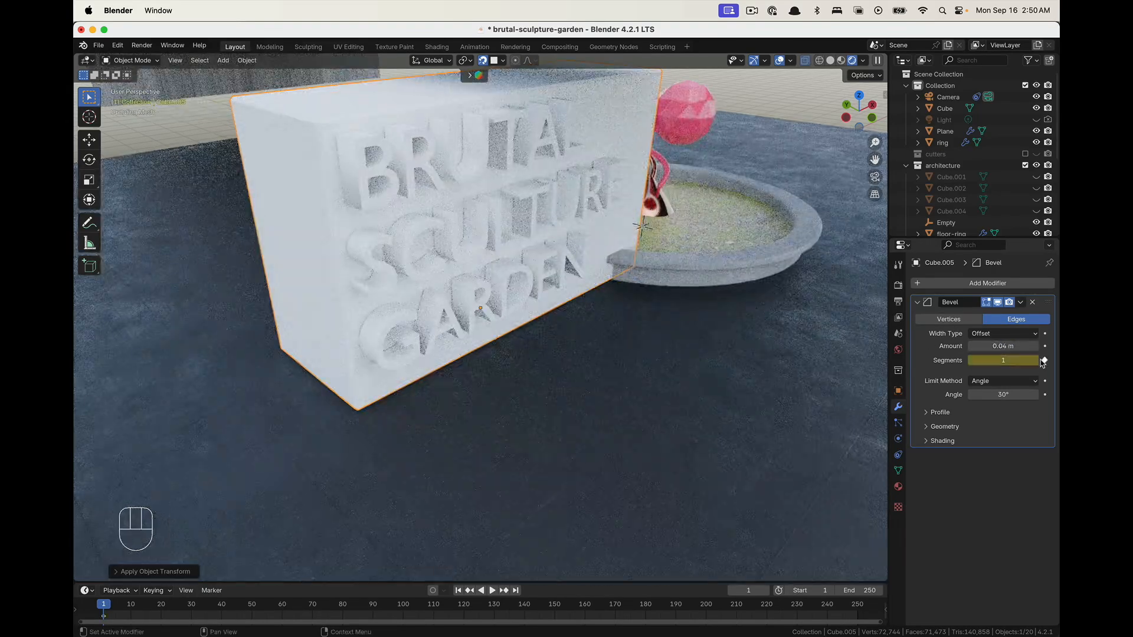
pyautogui.click(1037, 362)
pyautogui.click(1036, 361)
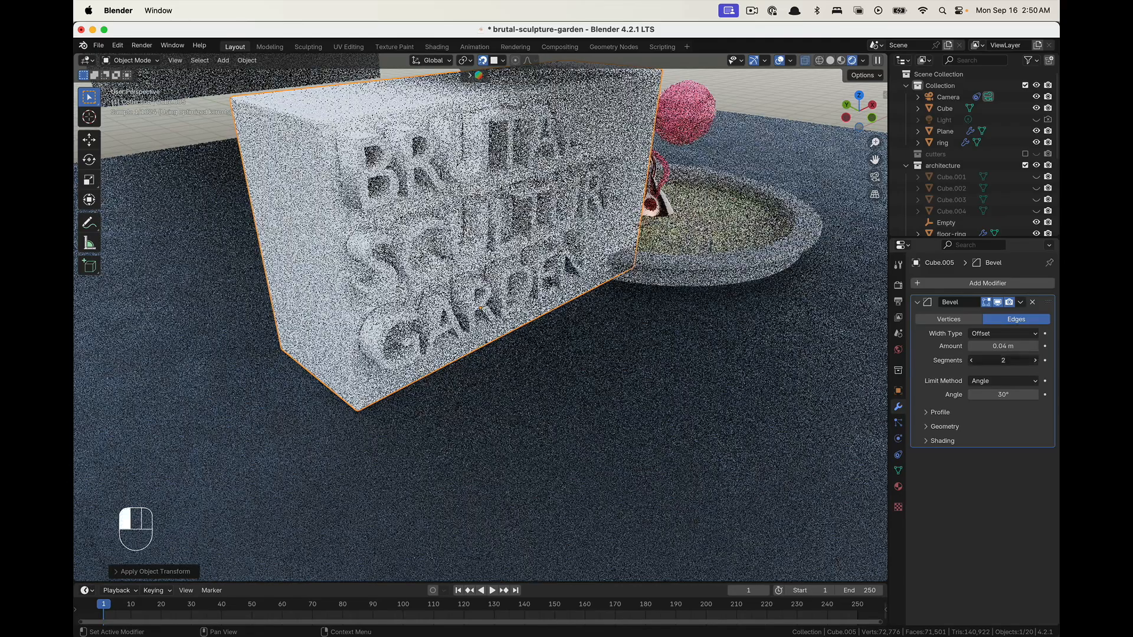
pyautogui.keyDown('shift'); pyautogui.scroll(5, 316, 198); pyautogui.keyUp('shift')
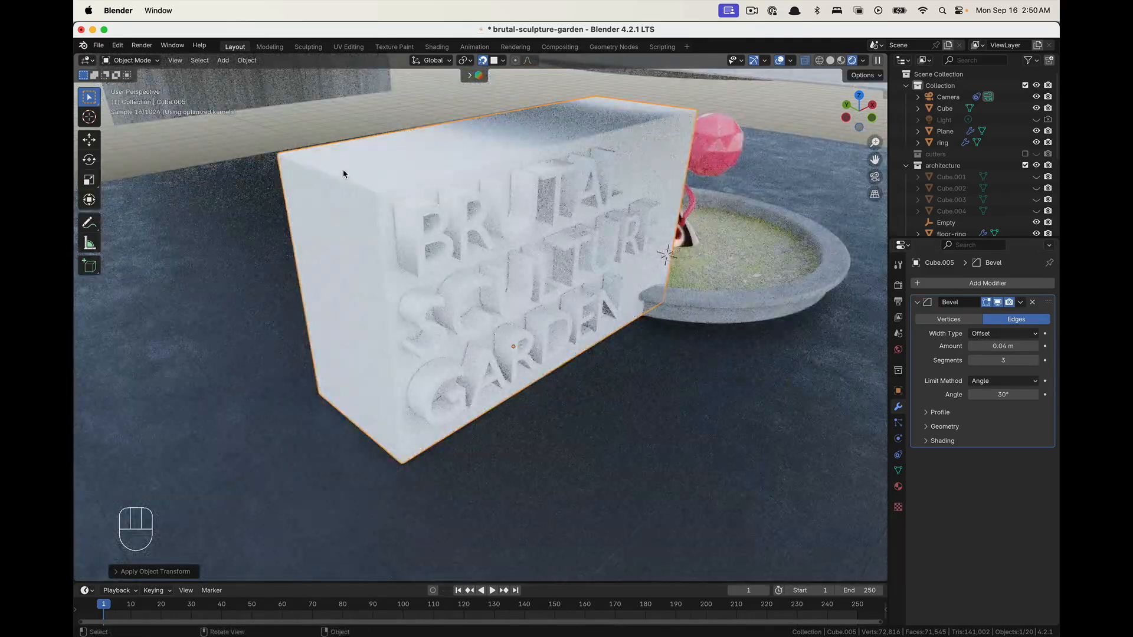
# Shade the sign block smooth and enable Harden Normals in its Bevel modifier
pyautogui.rightClick(316, 198)
pyautogui.click(344, 175)
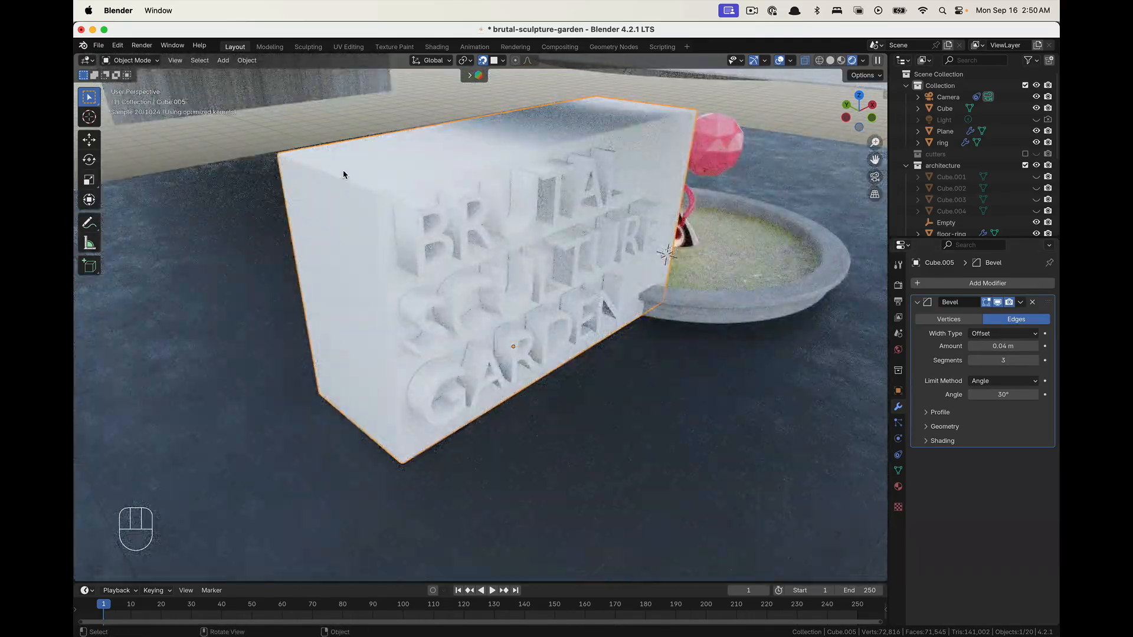
pyautogui.scroll(2, 341, 174)
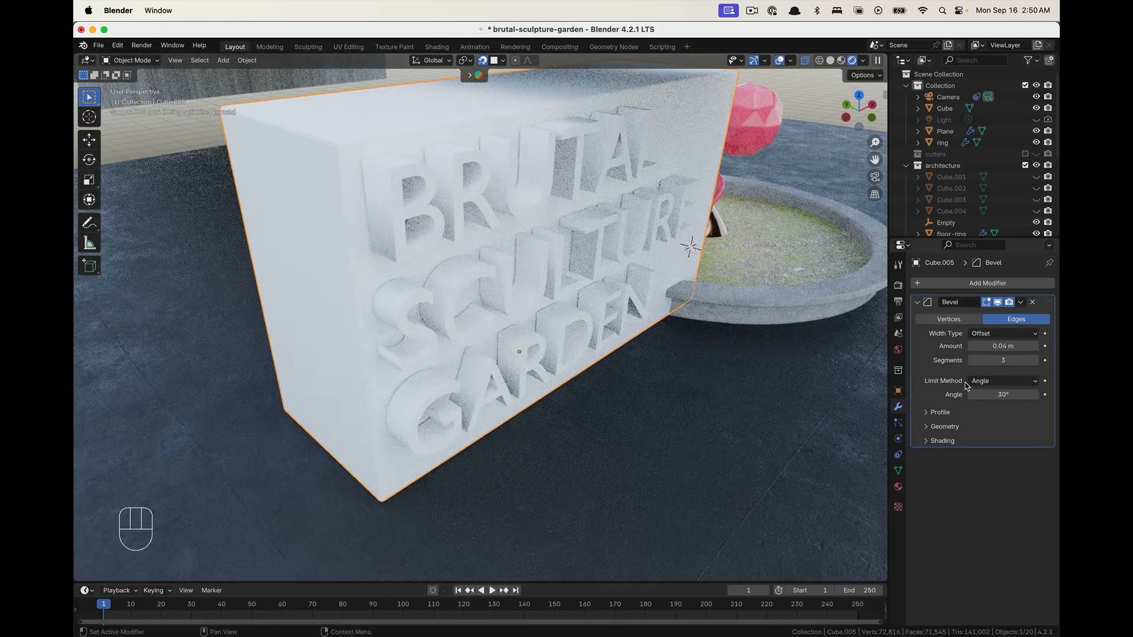
pyautogui.click(935, 441)
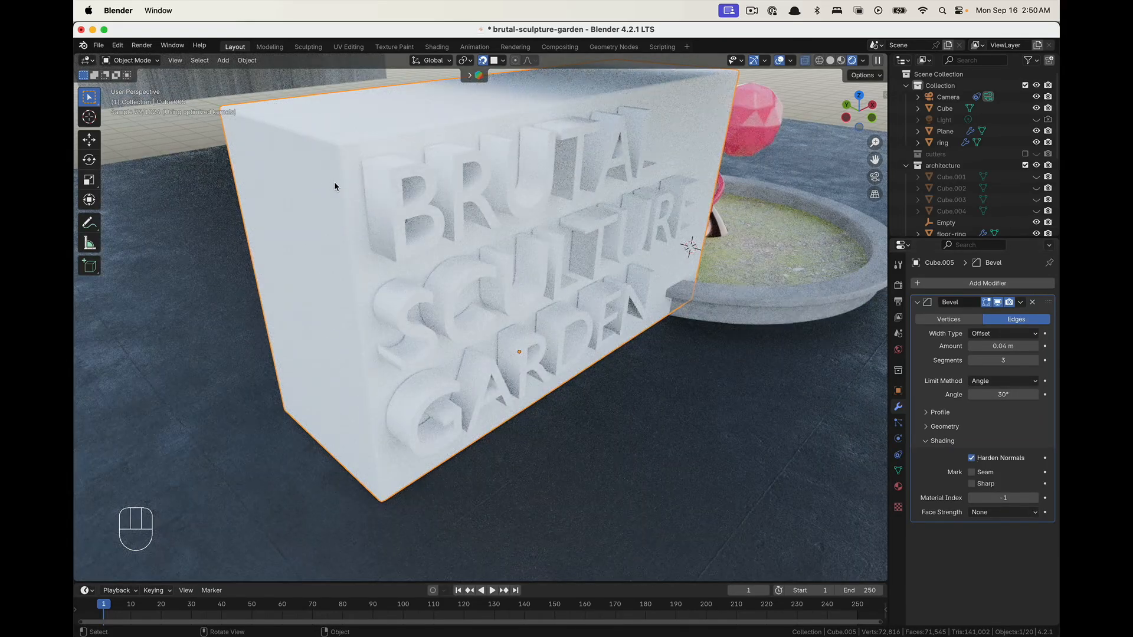
# Select the lettering together with the block and move the whole sign along X away from the planter
pyautogui.hscroll(5, 325, 206)
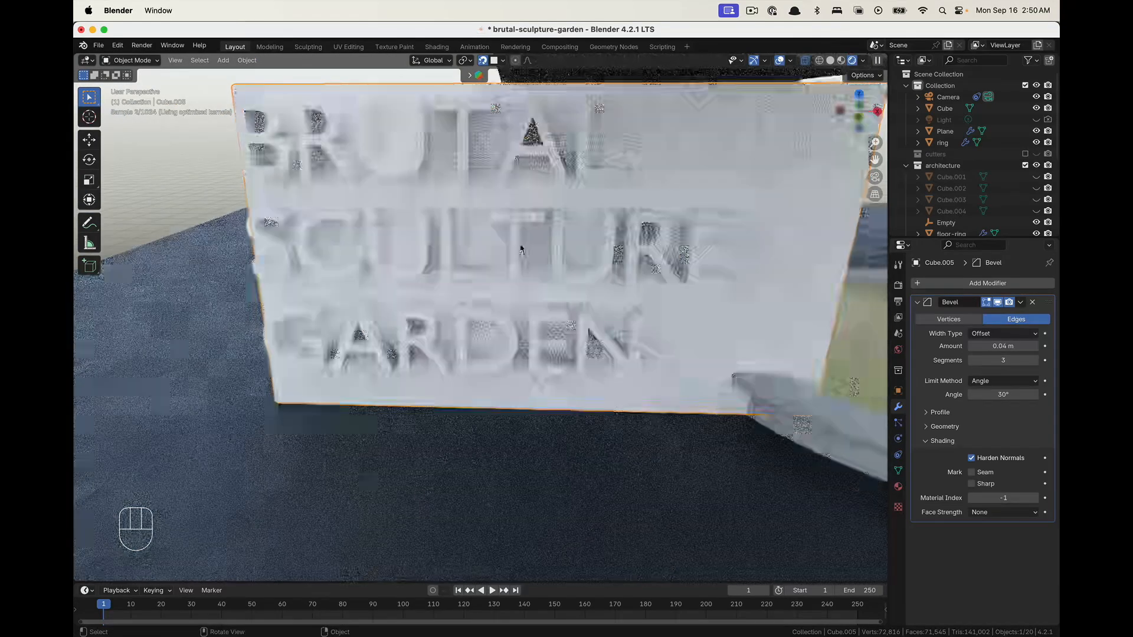
pyautogui.scroll(-2, 495, 223)
pyautogui.keyDown('shift'); pyautogui.click(495, 223); pyautogui.keyUp('shift')
pyautogui.scroll(-5, 494, 223)
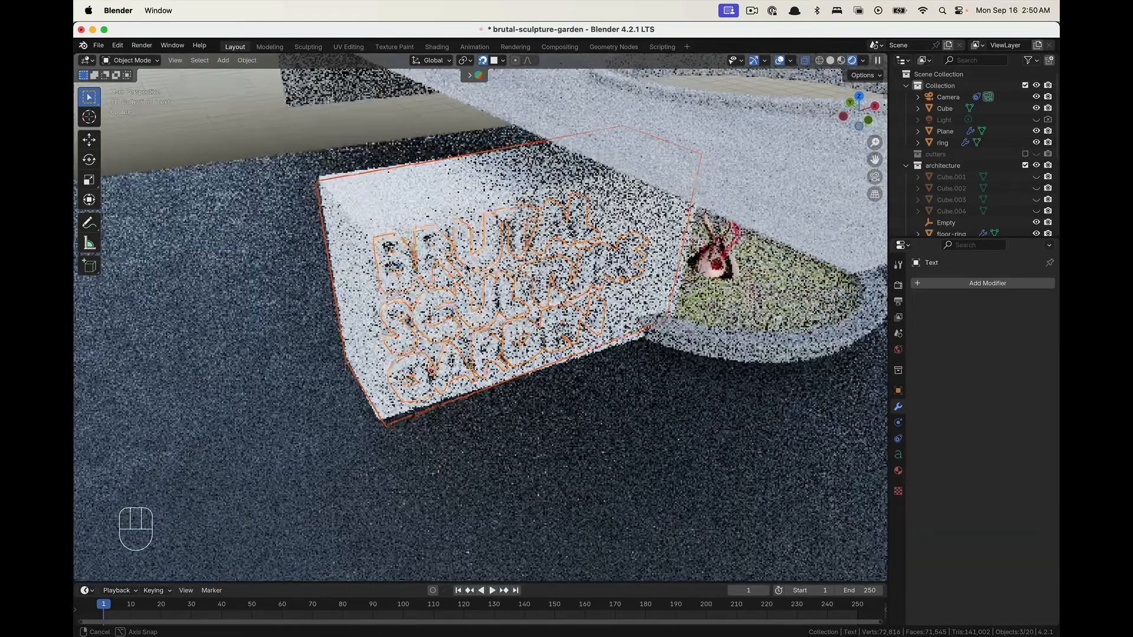
pyautogui.click(90, 140)
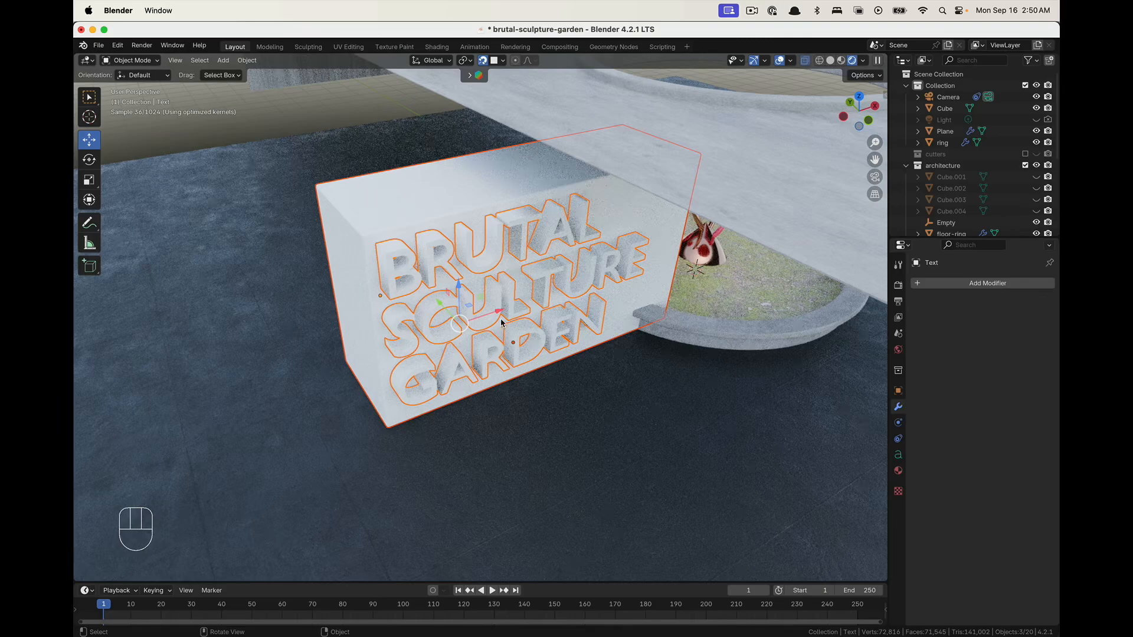
pyautogui.moveTo(499, 311); pyautogui.dragTo(342, 324)
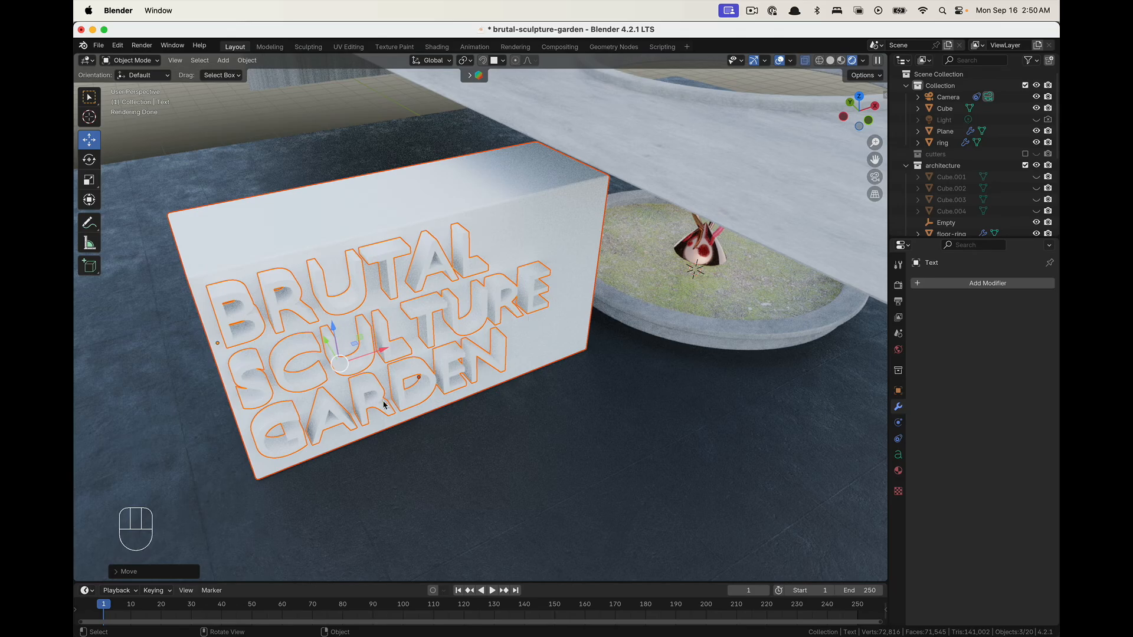
# Rotate the sign block and its lettering together around the Z axis so the sign stands at an angle beside the planter
pyautogui.press('r')
pyautogui.press('z')
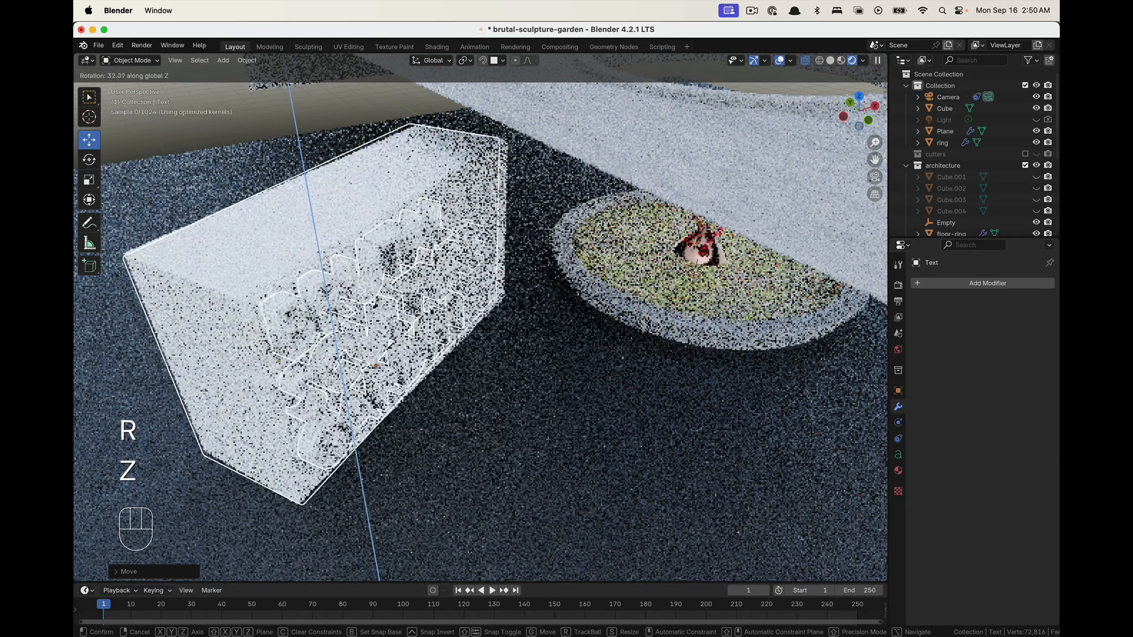
pyautogui.click(531, 415)
pyautogui.moveTo(532, 415)
pyautogui.mouseDown(button='middle')
pyautogui.moveTo(490, 377)
pyautogui.moveTo(531, 397)
pyautogui.moveTo(544, 421)
pyautogui.mouseUp(button='middle')
pyautogui.scroll(-3, 490, 378)
# Select only the sign block, set the transform orientation to Local and nudge the block along its own X axis
pyautogui.click(507, 285)
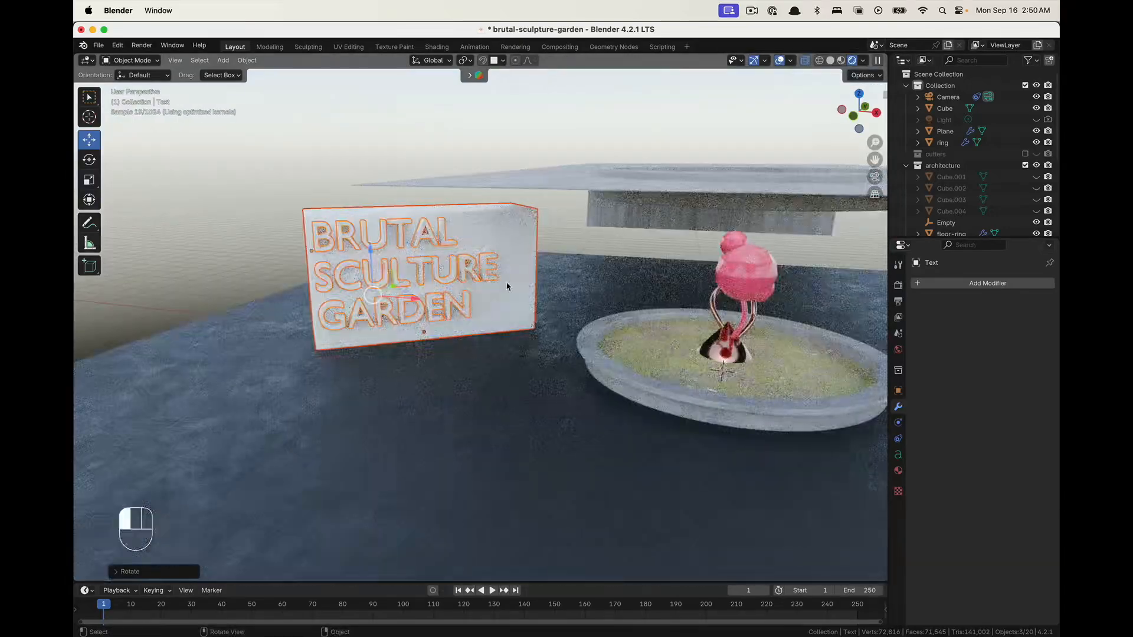
pyautogui.click(441, 59)
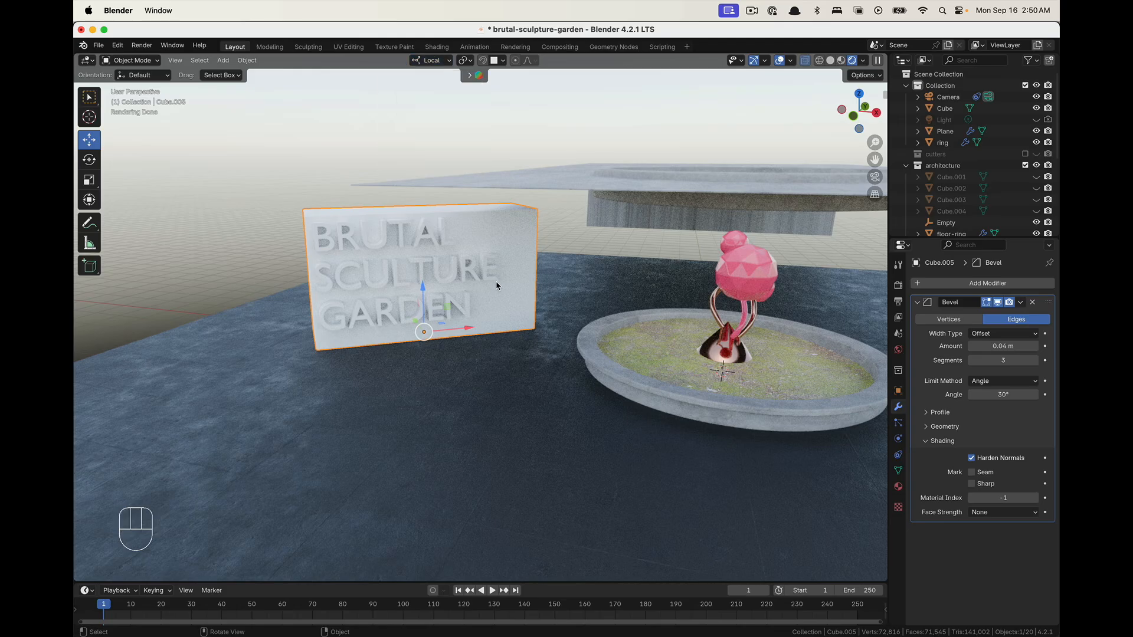
pyautogui.moveTo(467, 328); pyautogui.dragTo(462, 328)
pyautogui.press('super+z')
pyautogui.moveTo(352, 286); pyautogui.dragTo(328, 289, button='middle')
pyautogui.scroll(3, 329, 289)
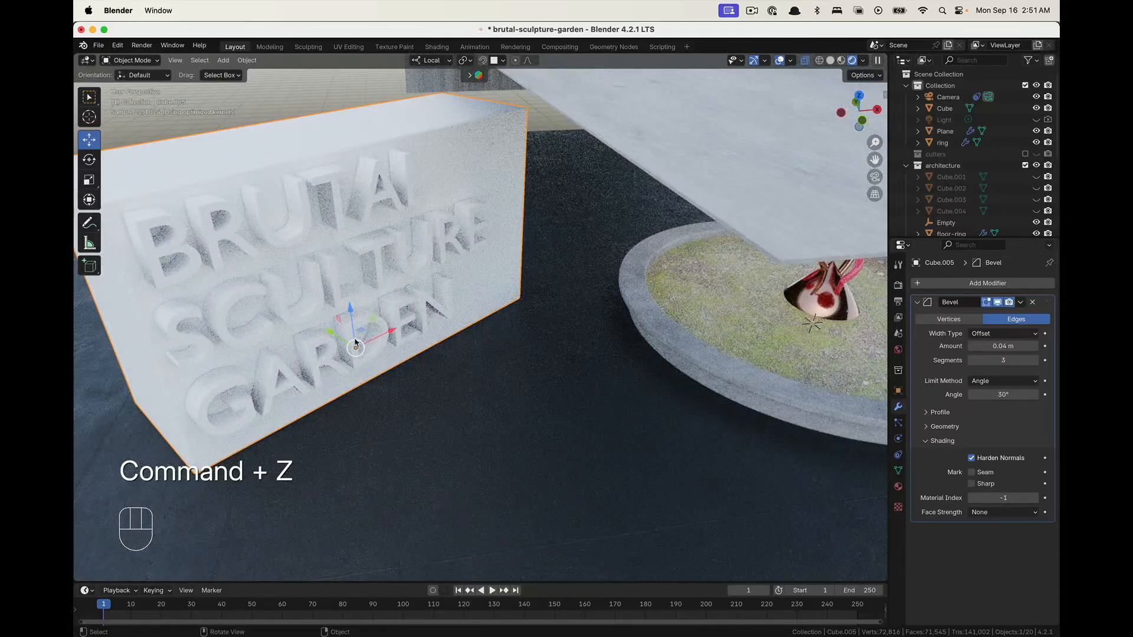
pyautogui.moveTo(394, 332); pyautogui.dragTo(386, 336)
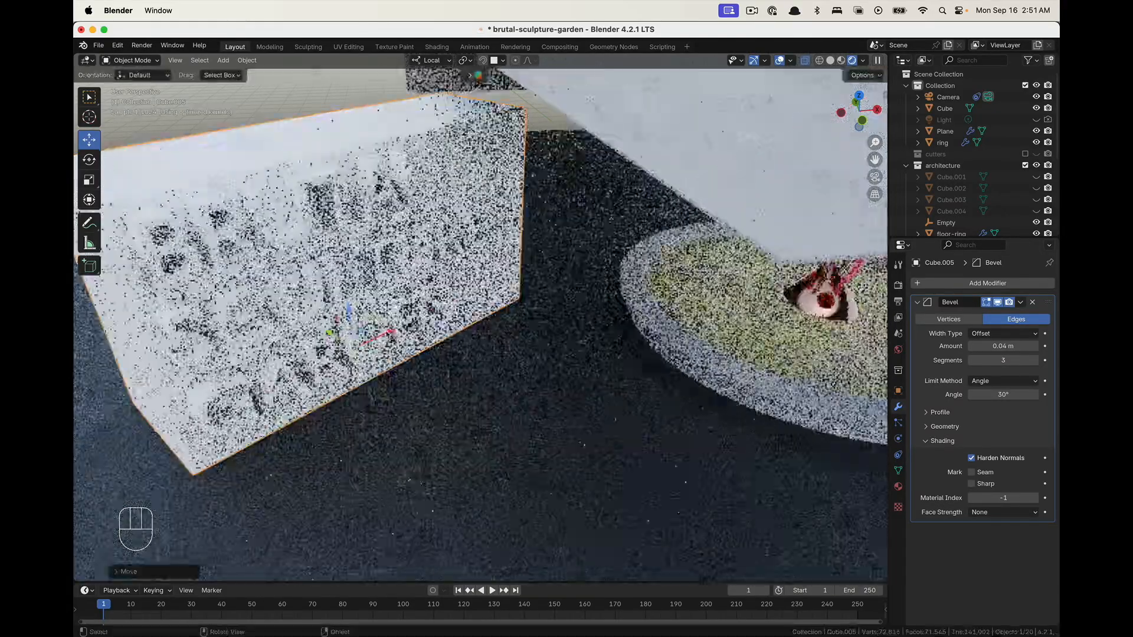
pyautogui.moveTo(438, 281); pyautogui.dragTo(301, 187, button='middle')
# Set the sign text's line spacing to 0.800 and its character spacing to 0.920
pyautogui.click(302, 188)
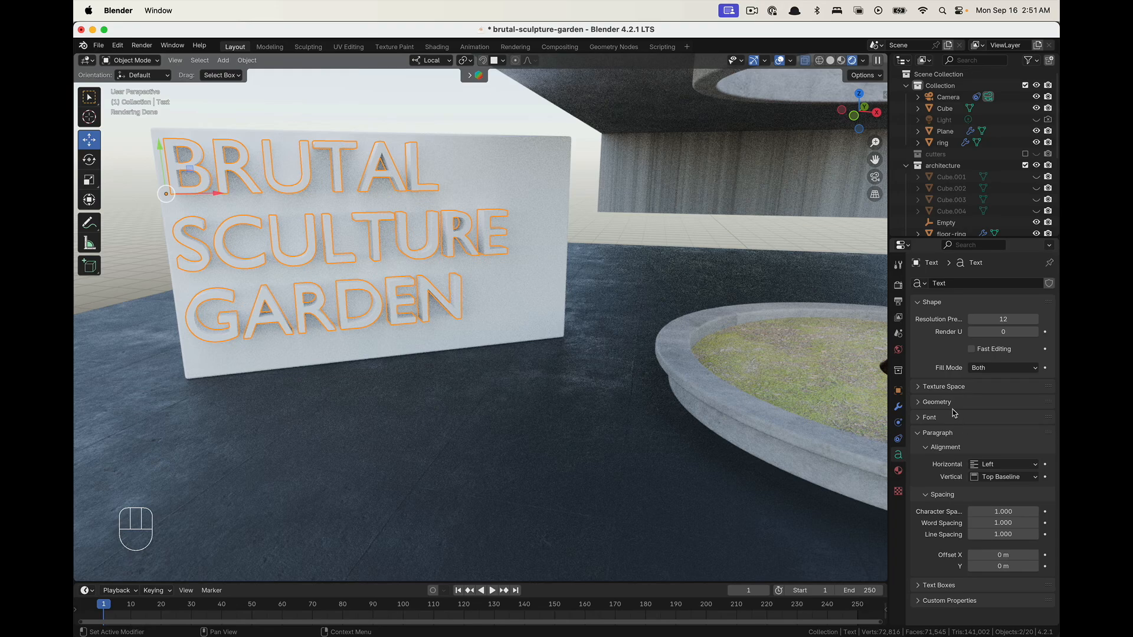
pyautogui.keyDown('shift'); pyautogui.moveTo(989, 541); pyautogui.dragTo(947, 542); pyautogui.keyUp('shift')
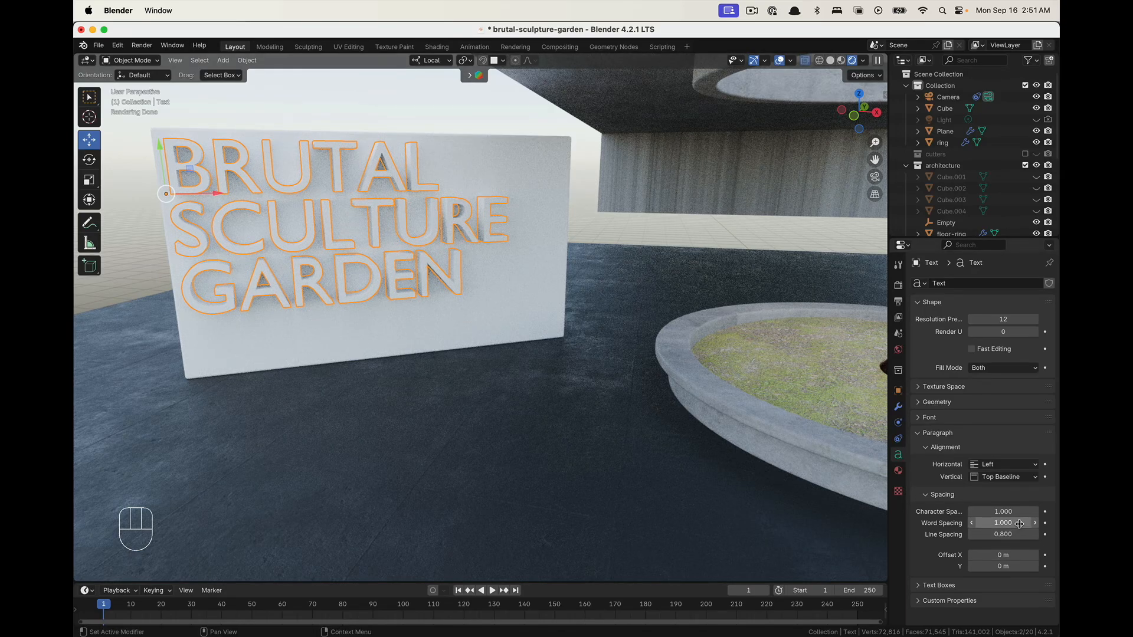
pyautogui.keyDown('shift'); pyautogui.moveTo(1013, 513); pyautogui.dragTo(996, 513); pyautogui.keyUp('shift')
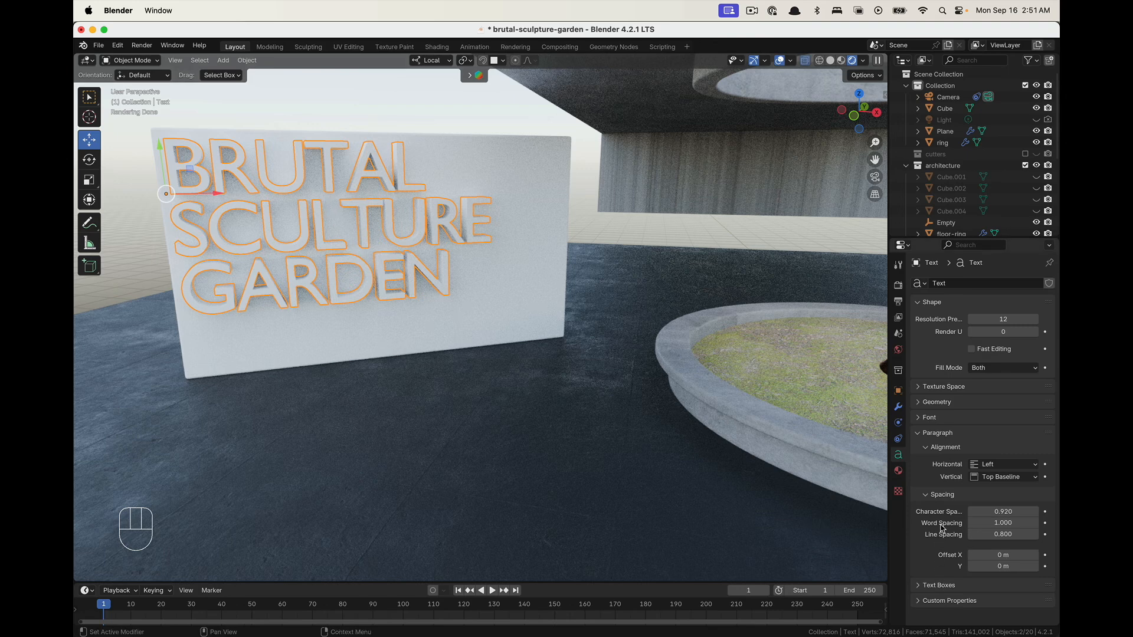
# Examine the sign text's font and paragraph settings and inspect the raised lettering on the block from several angles
pyautogui.click(938, 421)
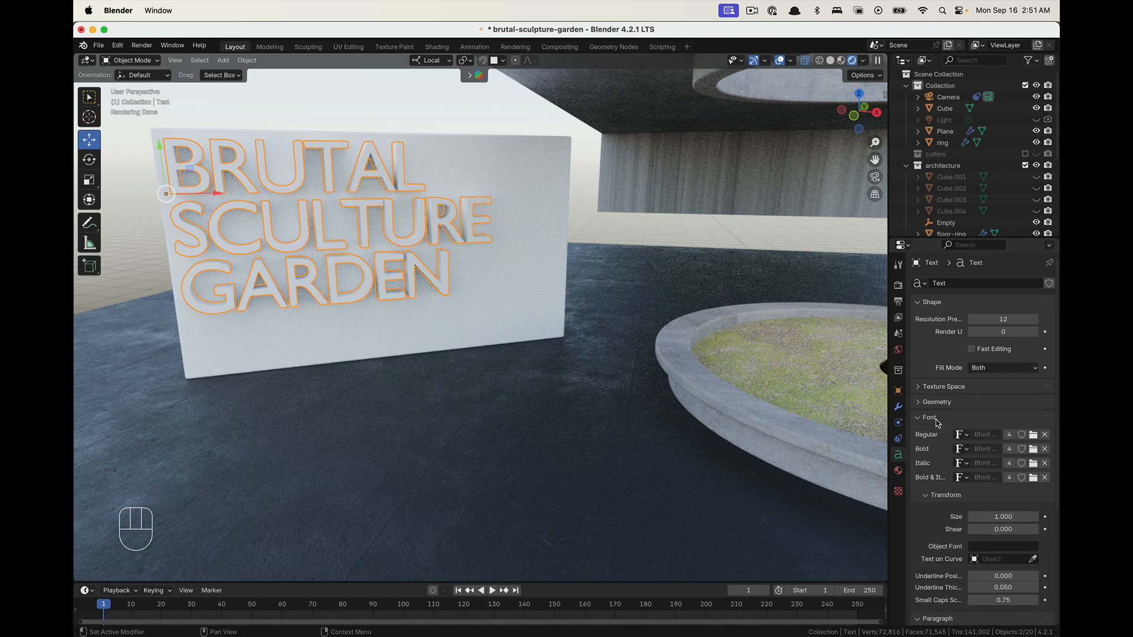
pyautogui.scroll(-5, 940, 507)
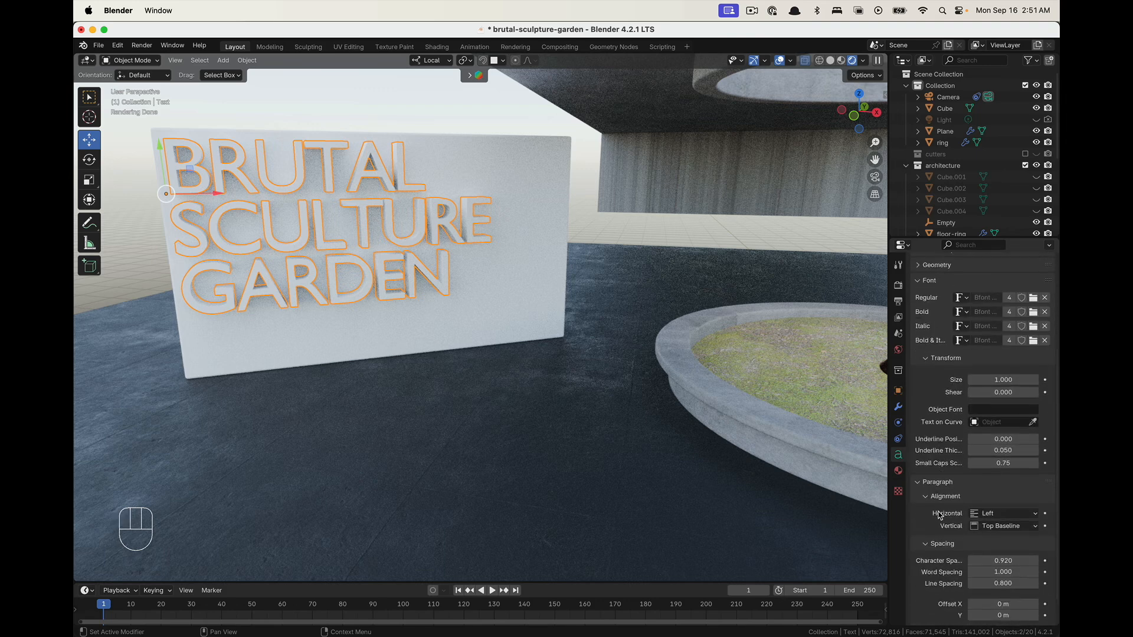
pyautogui.scroll(-1, 944, 535)
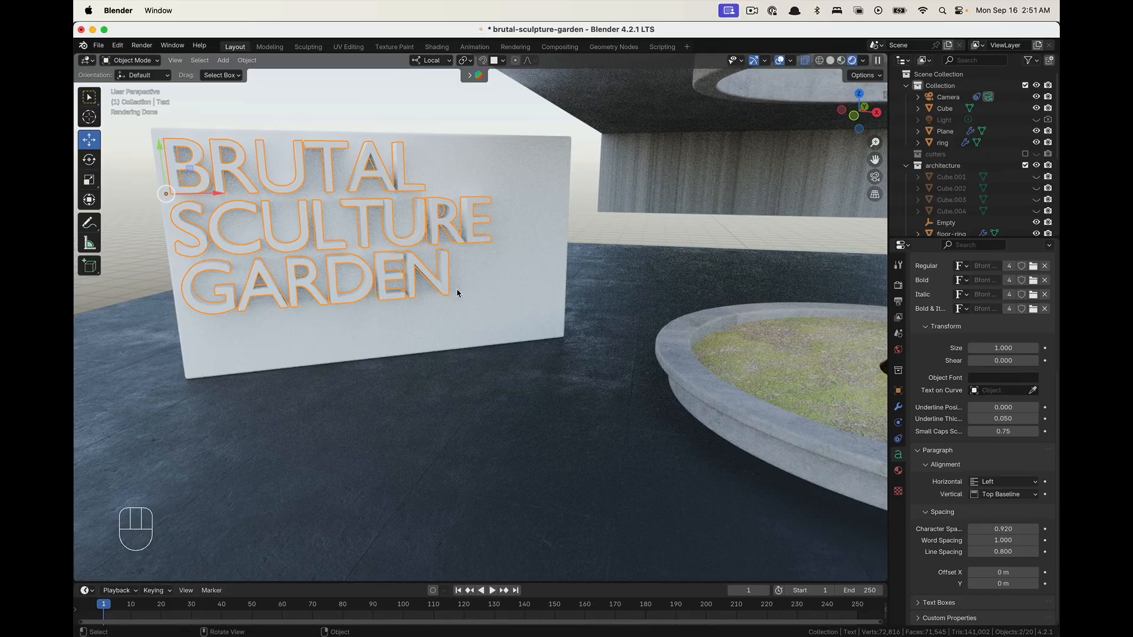
pyautogui.moveTo(457, 294); pyautogui.dragTo(419, 265, button='middle')
pyautogui.moveTo(360, 218); pyautogui.dragTo(372, 227, button='middle')
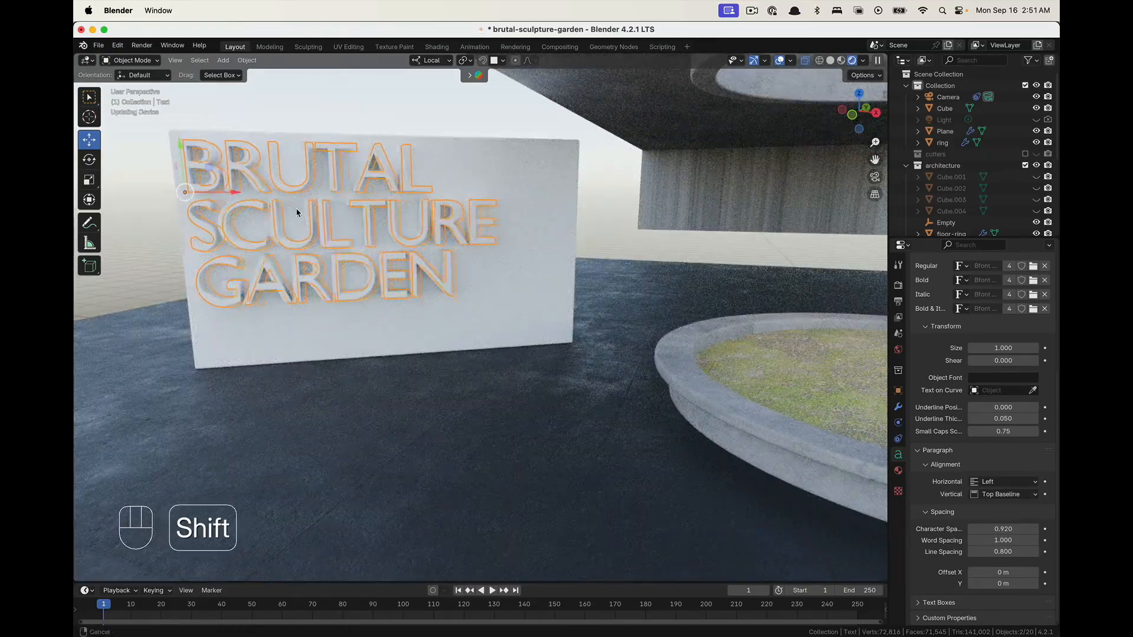
pyautogui.keyDown('shift'); pyautogui.moveTo(279, 157); pyautogui.dragTo(408, 232, button='middle'); pyautogui.keyUp('shift')
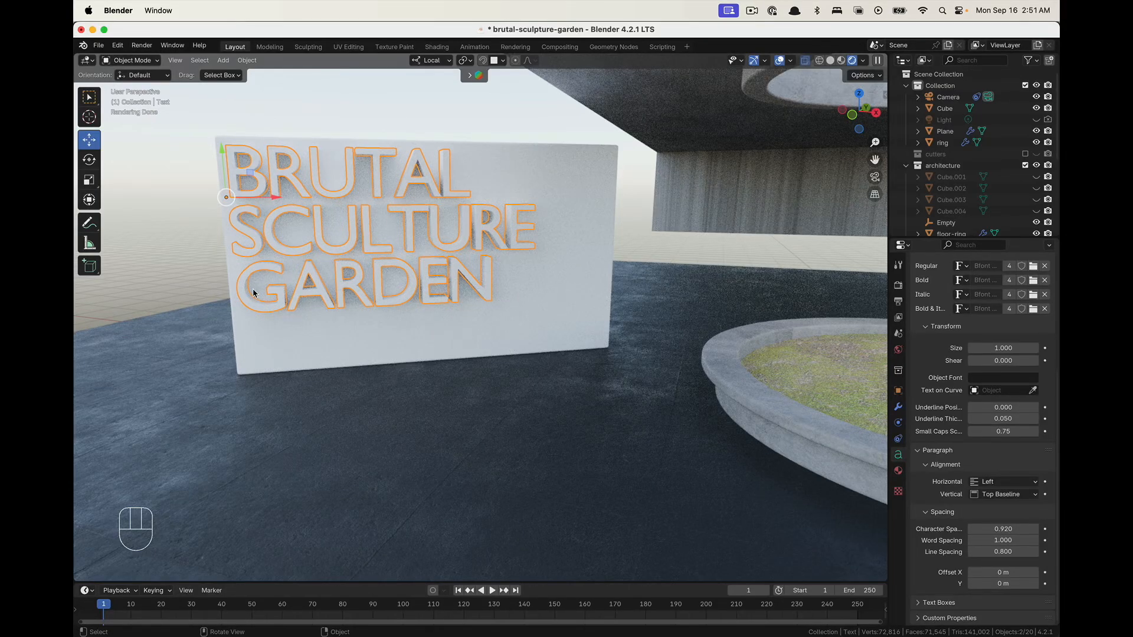
pyautogui.moveTo(388, 206); pyautogui.dragTo(266, 192, button='middle')
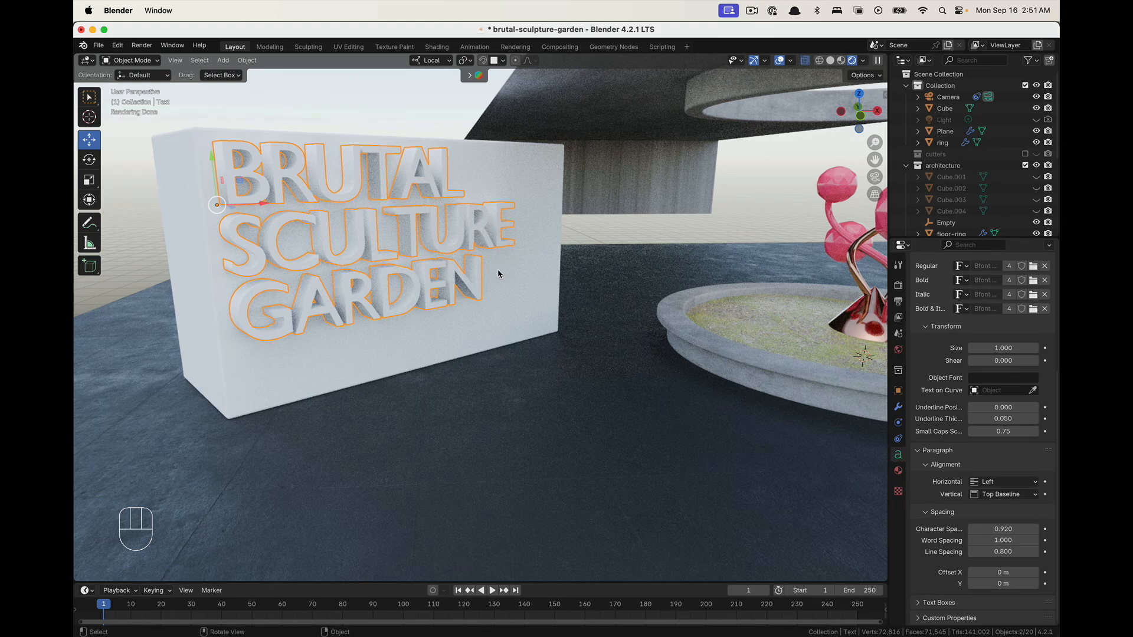
pyautogui.moveTo(499, 274); pyautogui.dragTo(438, 215, button='middle')
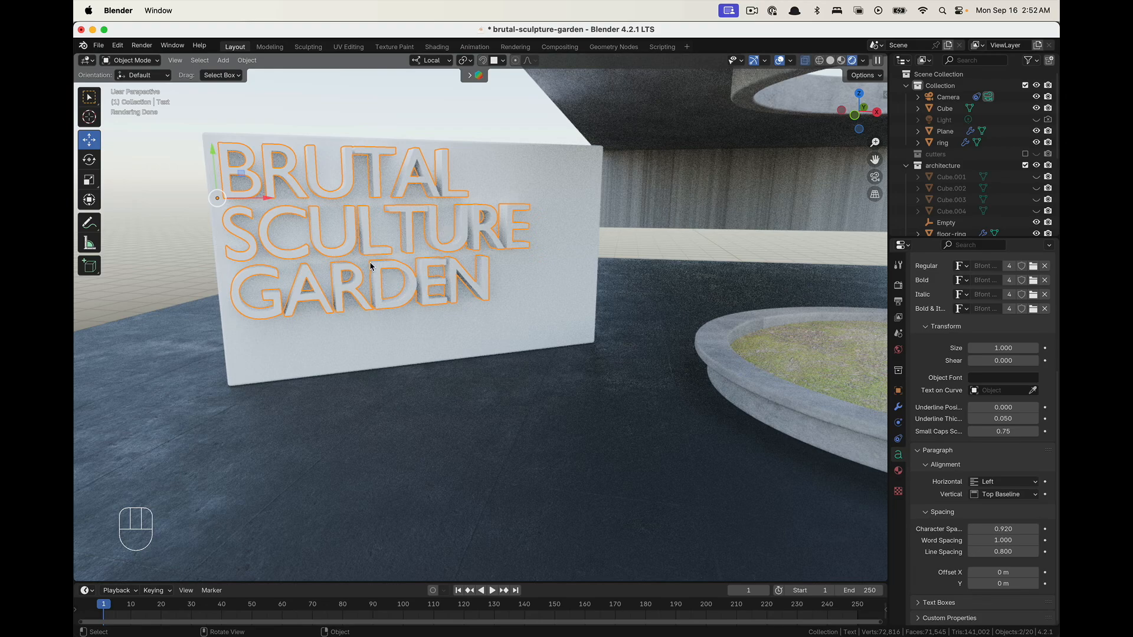
pyautogui.moveTo(406, 269); pyautogui.dragTo(456, 296, button='middle')
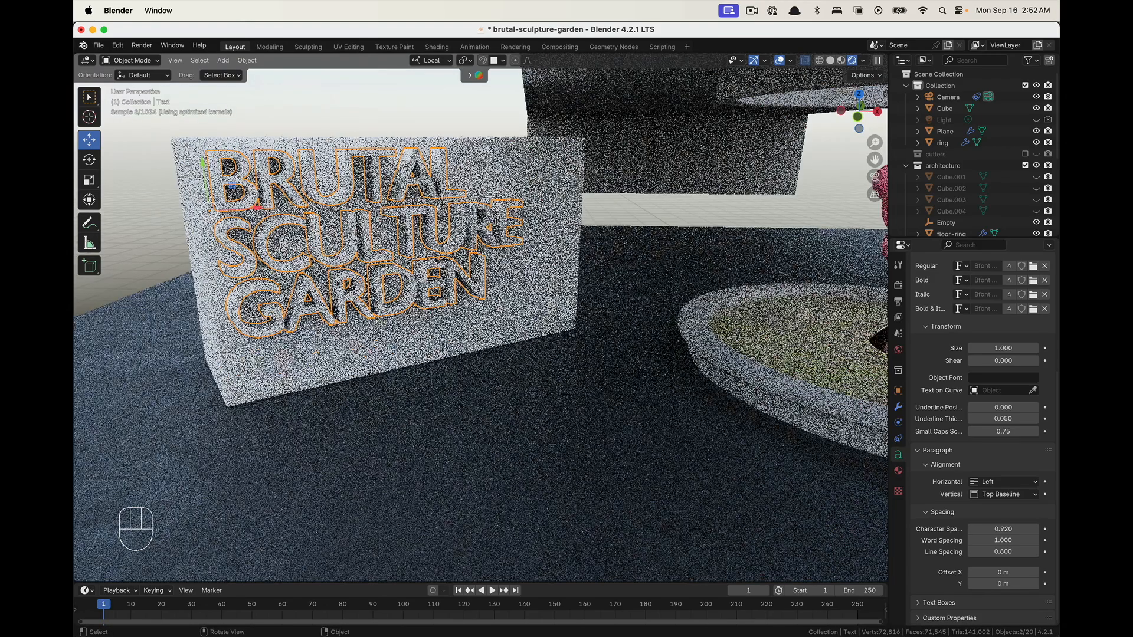
# Create a new material for the sign lettering and name it metal-text
pyautogui.click(897, 472)
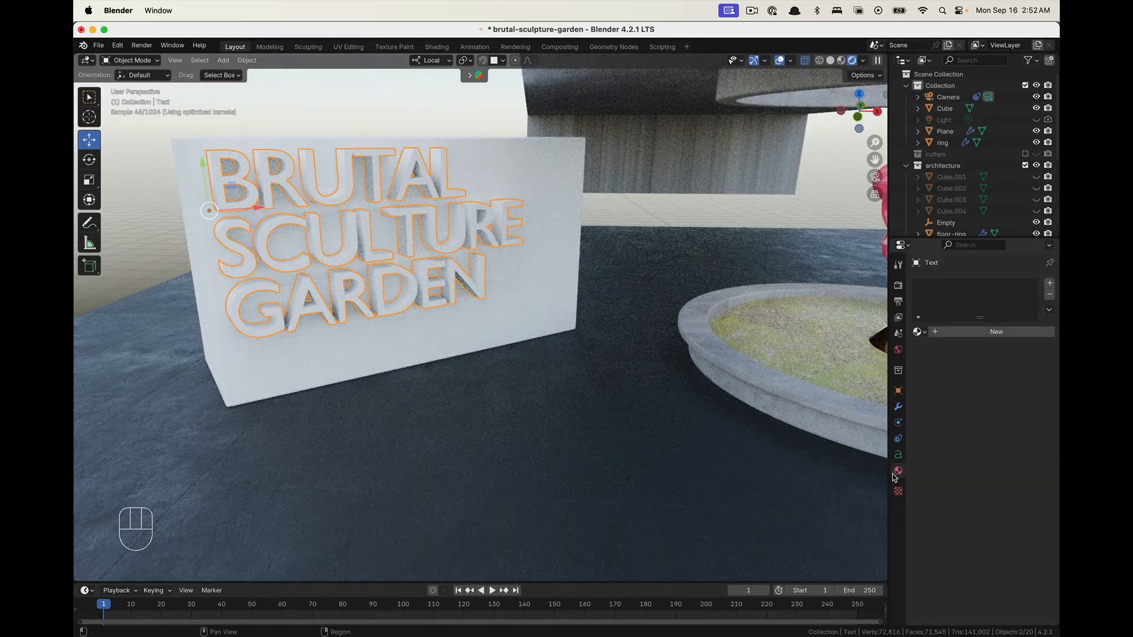
pyautogui.click(974, 331)
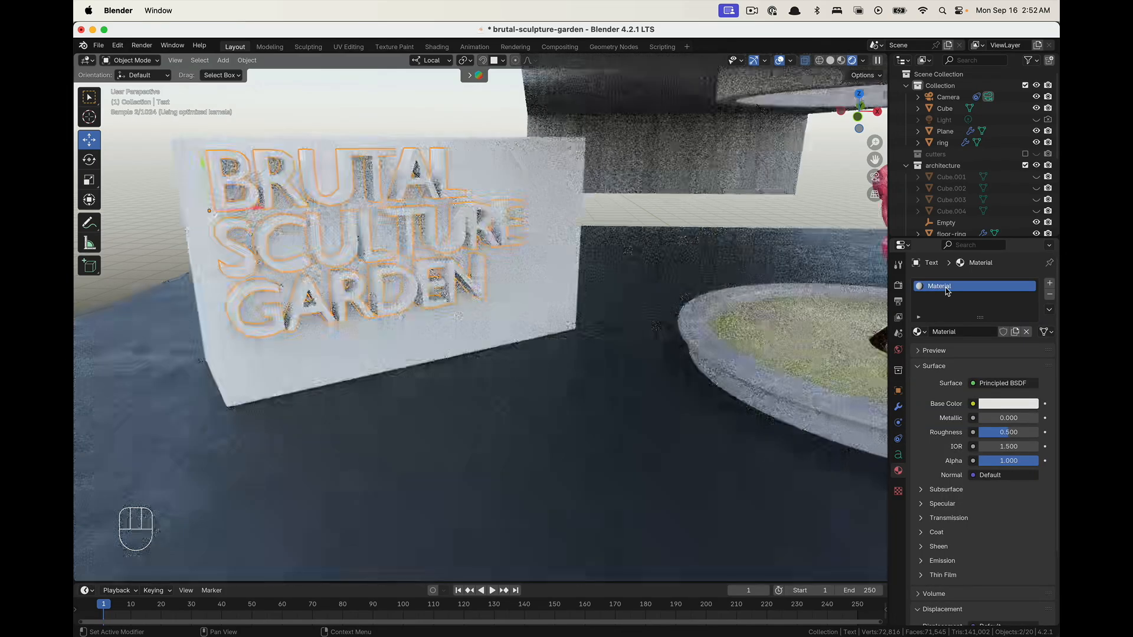
pyautogui.doubleClick(946, 287)
pyautogui.write('metal-text')
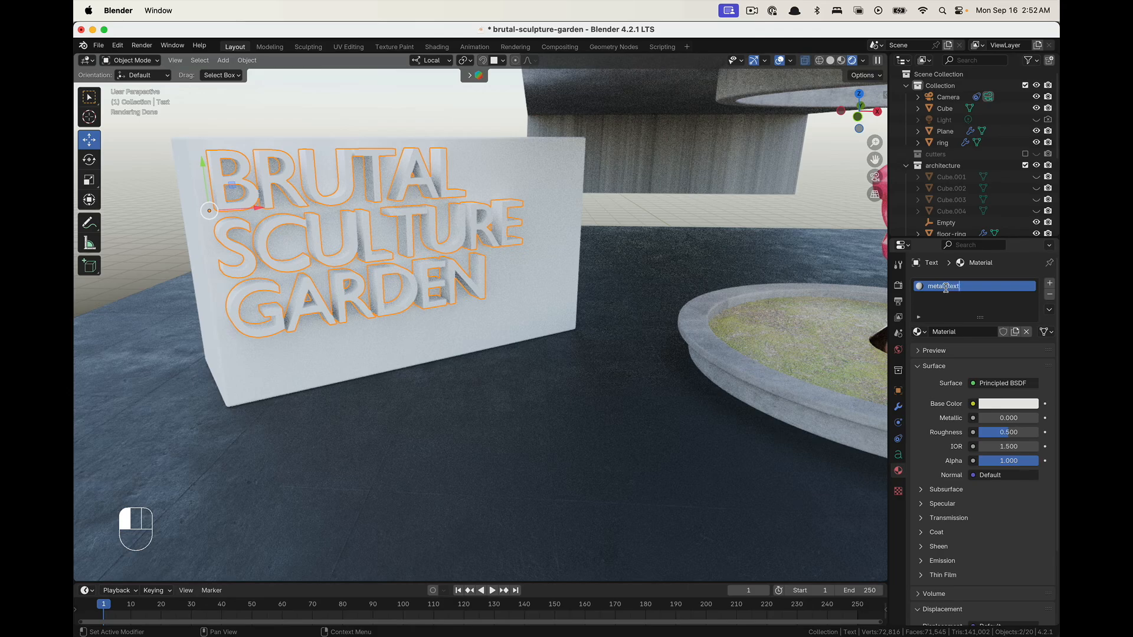
pyautogui.press('Return')
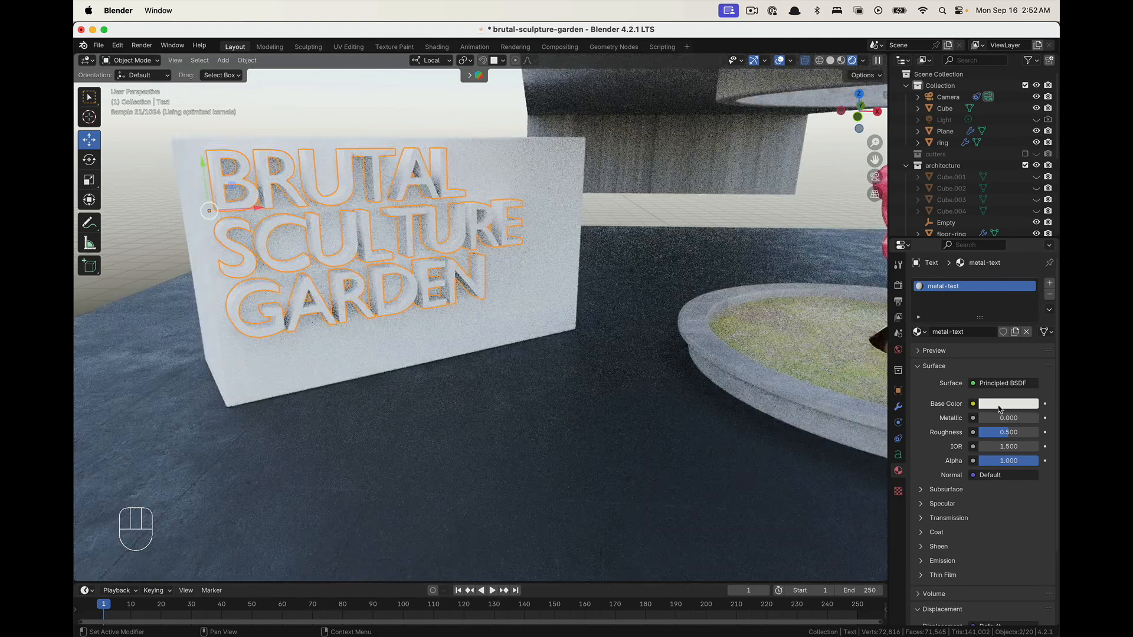
# Set the metal-text material's Metallic to 1.000 and darken its base color to near black
pyautogui.moveTo(987, 422); pyautogui.dragTo(1040, 419)
pyautogui.click(1009, 404)
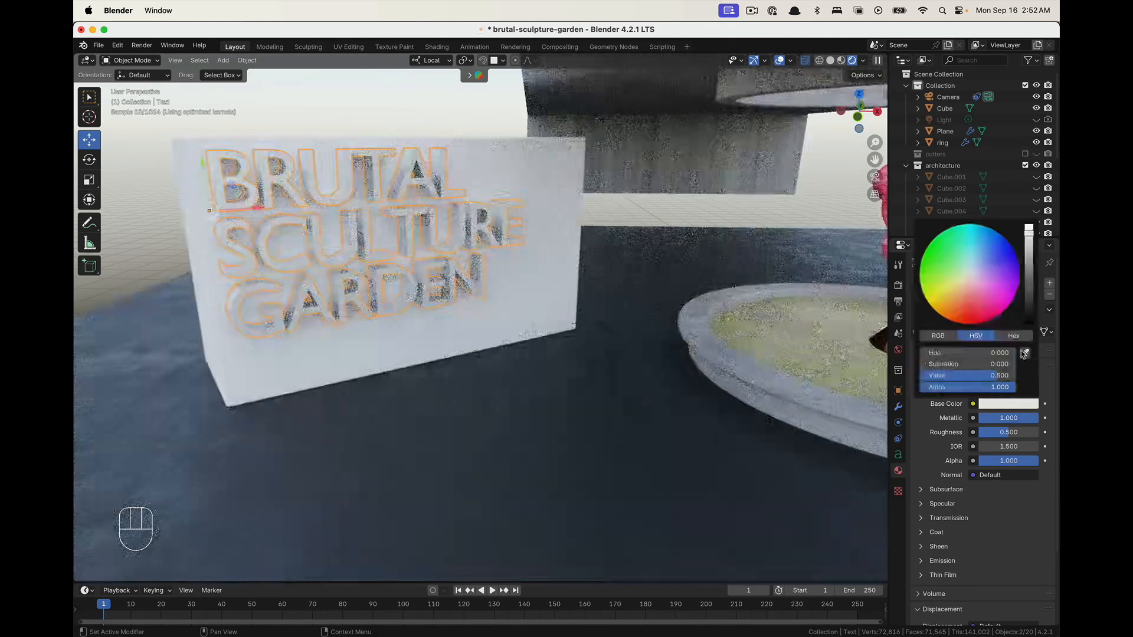
pyautogui.click(1030, 302)
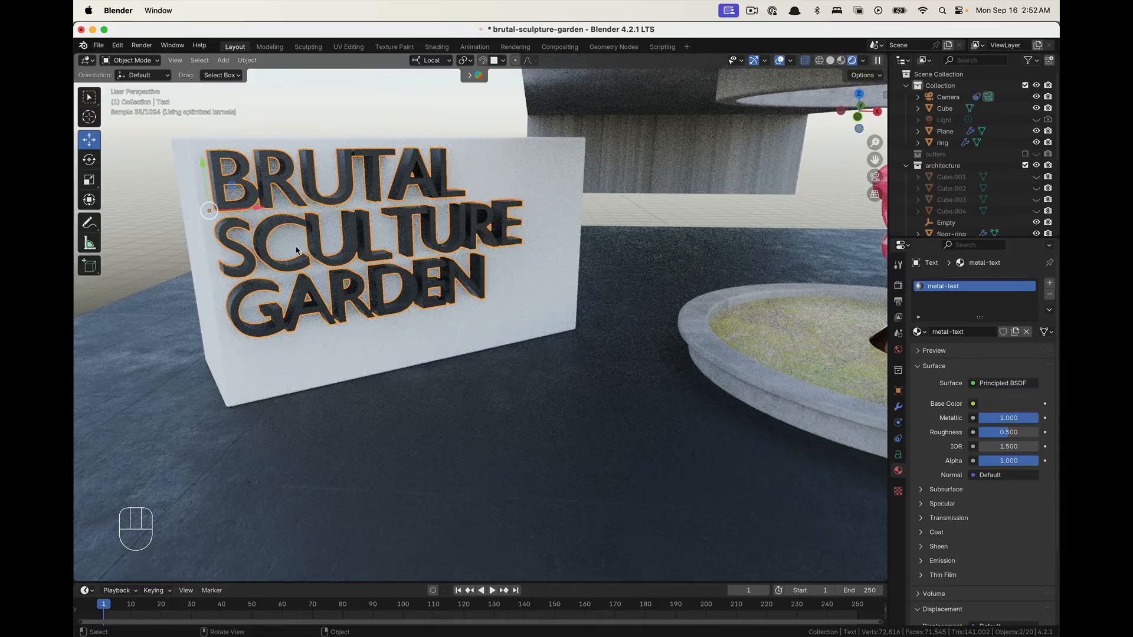
pyautogui.scroll(3, 296, 251)
pyautogui.keyDown('shift'); pyautogui.moveTo(297, 251); pyautogui.dragTo(515, 269, button='middle'); pyautogui.keyUp('shift')
pyautogui.scroll(4, 515, 268)
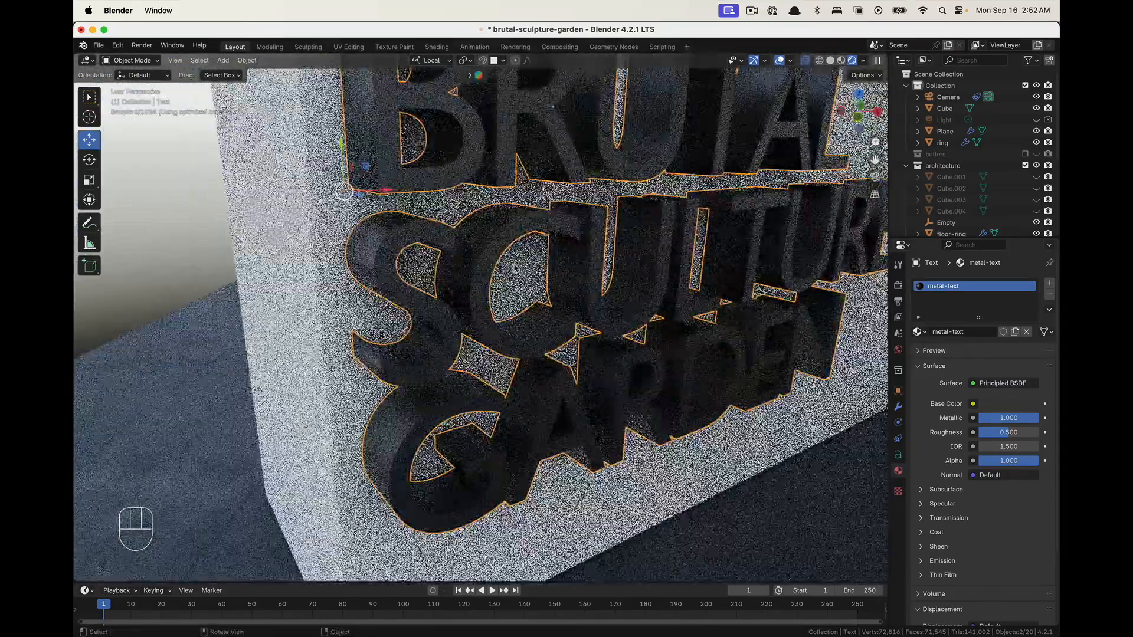
pyautogui.scroll(-6, 514, 268)
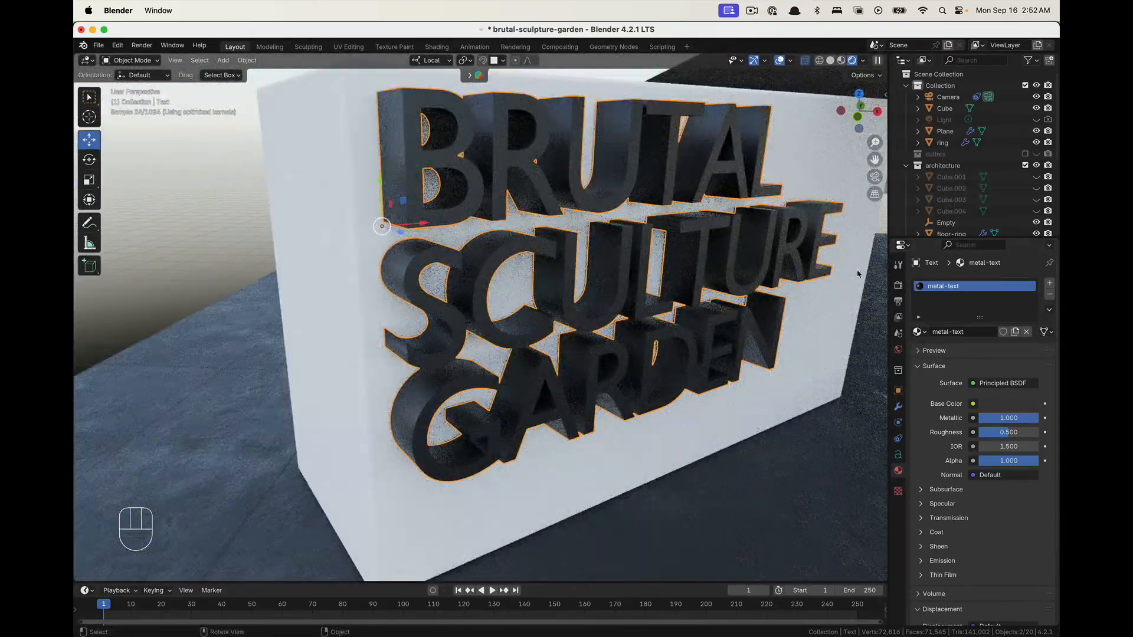
# Give the lettering's geometry a round bevel with a depth of 0.006 m
pyautogui.click(898, 454)
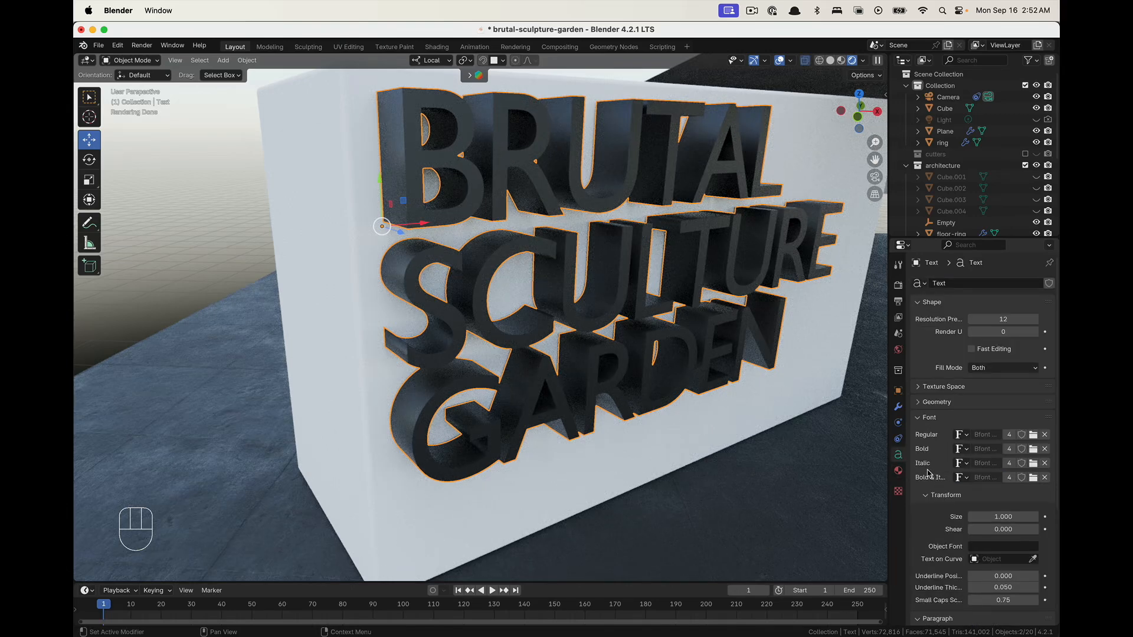
pyautogui.scroll(-6, 929, 472)
pyautogui.scroll(5, 925, 463)
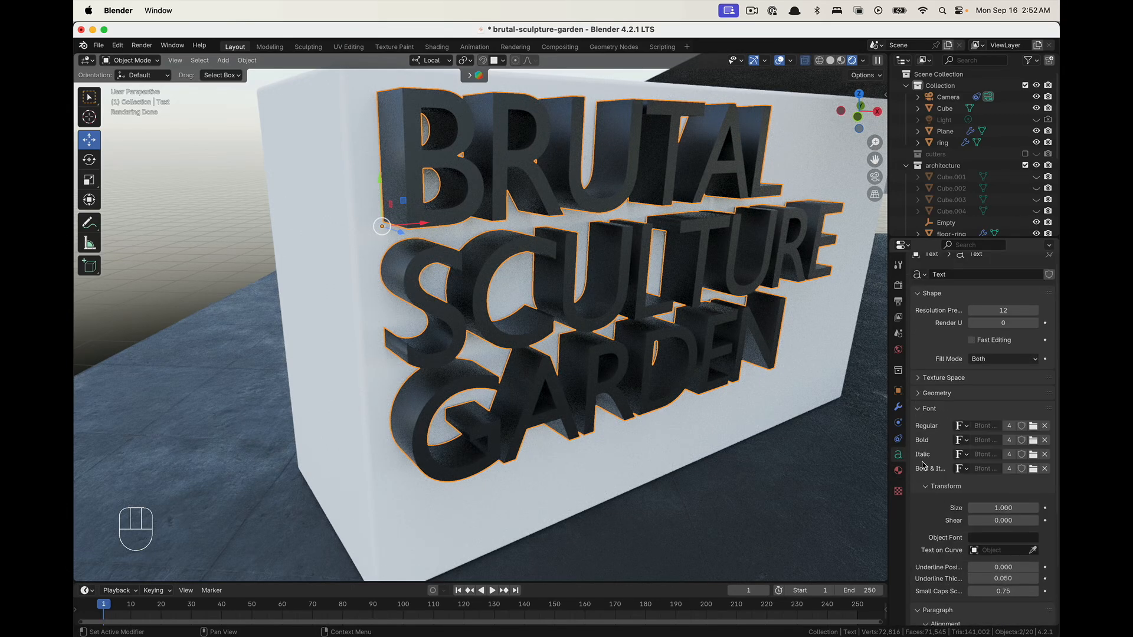
pyautogui.click(945, 372)
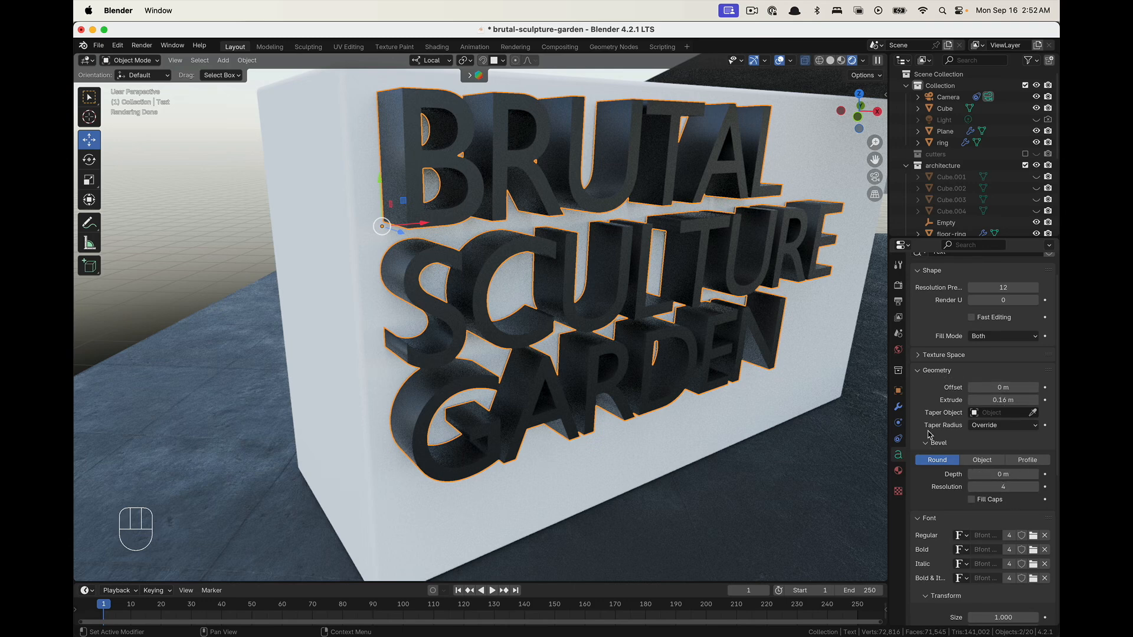
pyautogui.keyDown('shift'); pyautogui.moveTo(1007, 473); pyautogui.dragTo(1030, 472); pyautogui.keyUp('shift')
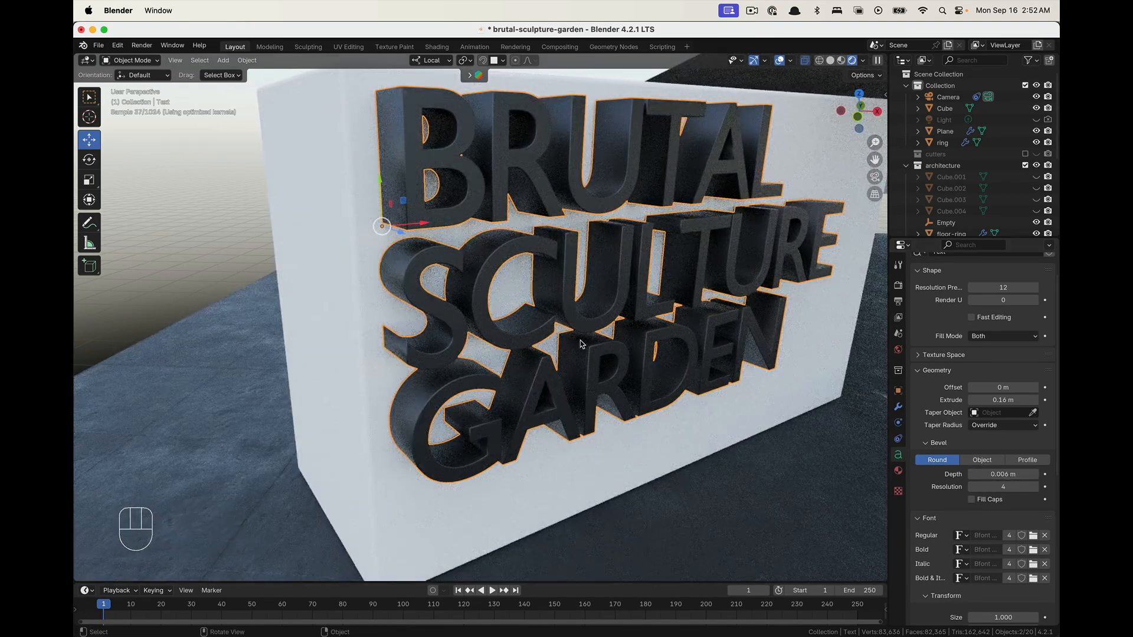
pyautogui.scroll(5, 425, 178)
pyautogui.moveTo(376, 323); pyautogui.dragTo(506, 283, button='middle')
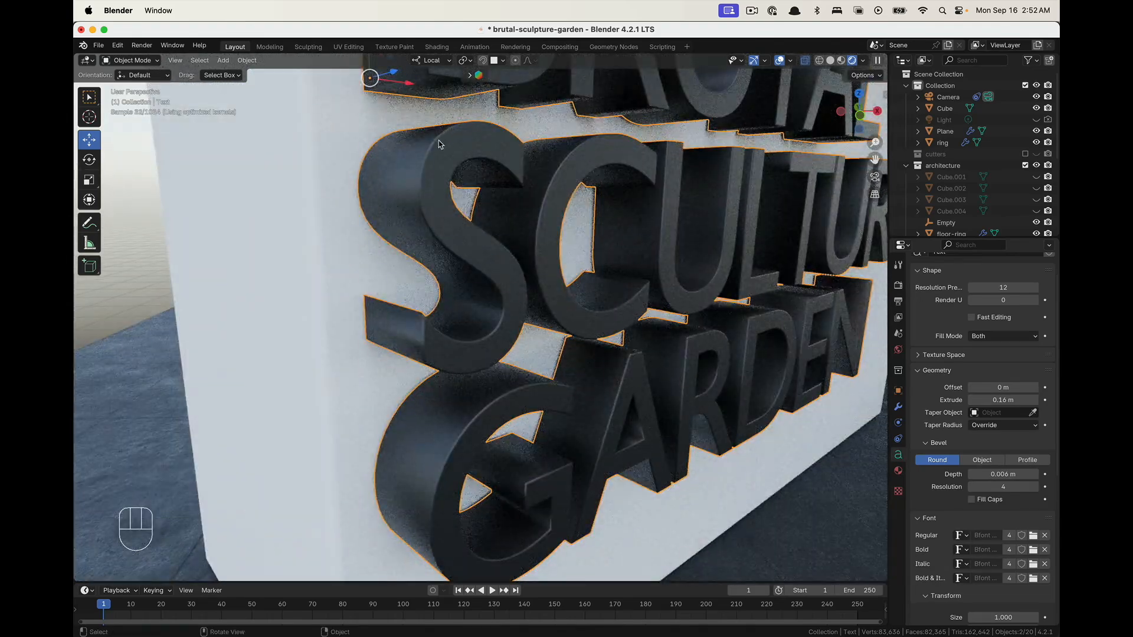
pyautogui.scroll(-6, 573, 145)
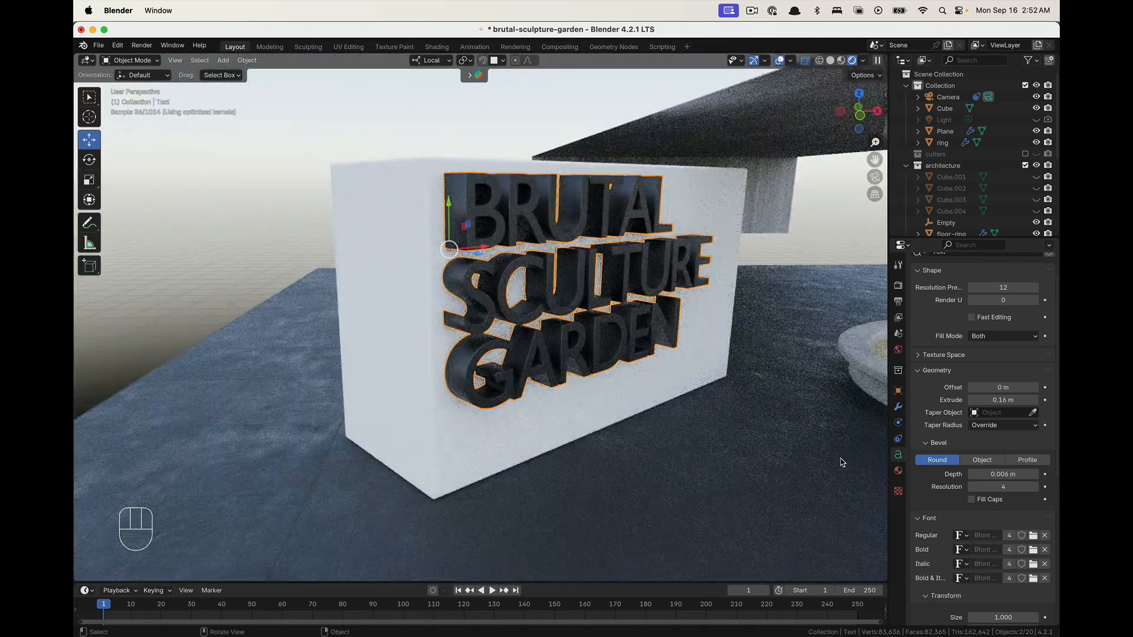
# Set the lettering's fill mode to None so the letters are hollow outlines, and deselect it
pyautogui.scroll(6, 606, 270)
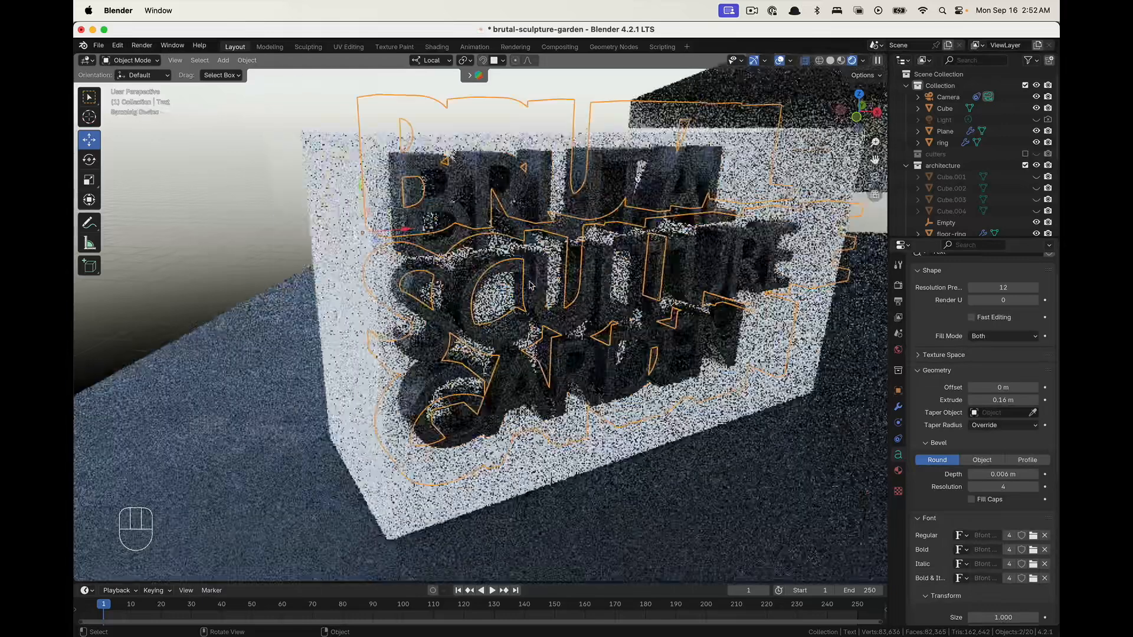
pyautogui.scroll(2, 938, 389)
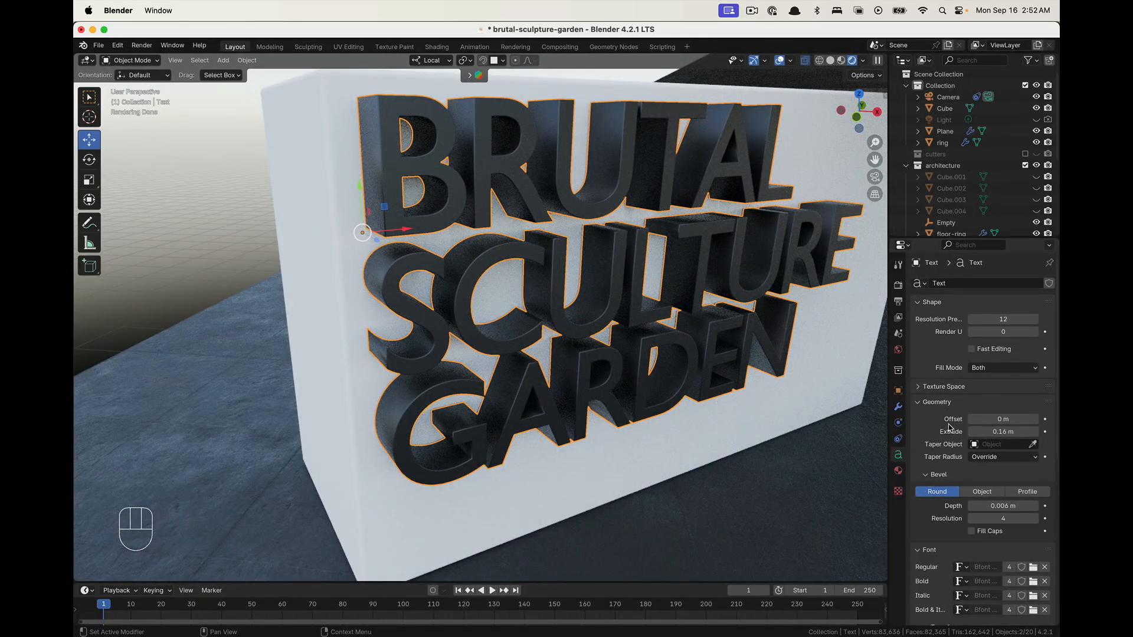
pyautogui.scroll(-4, 947, 466)
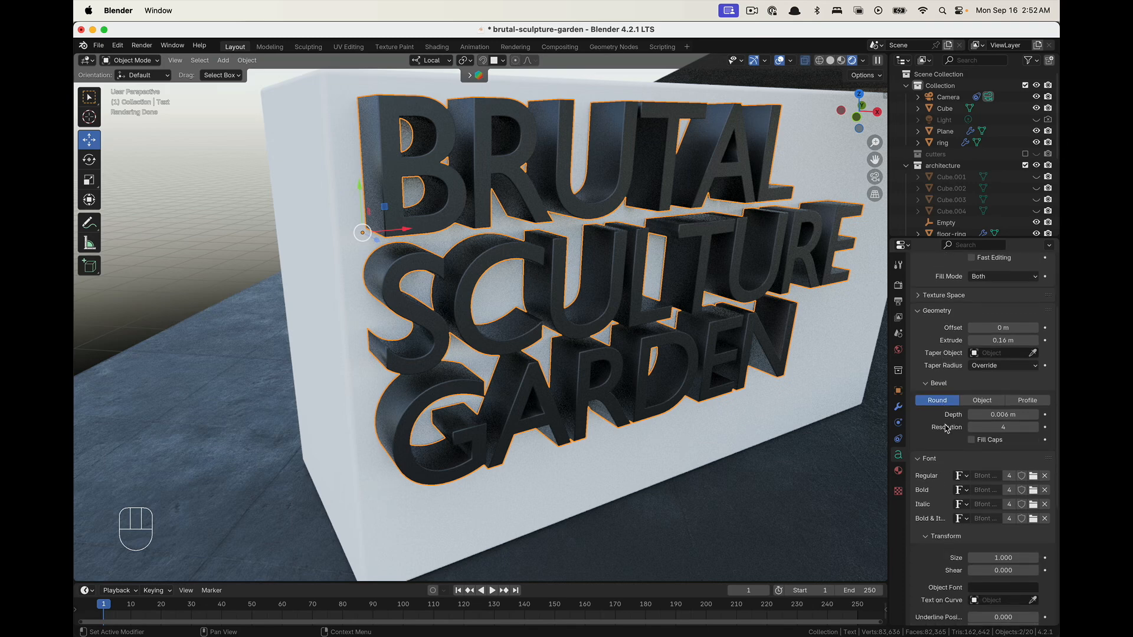
pyautogui.scroll(3, 947, 429)
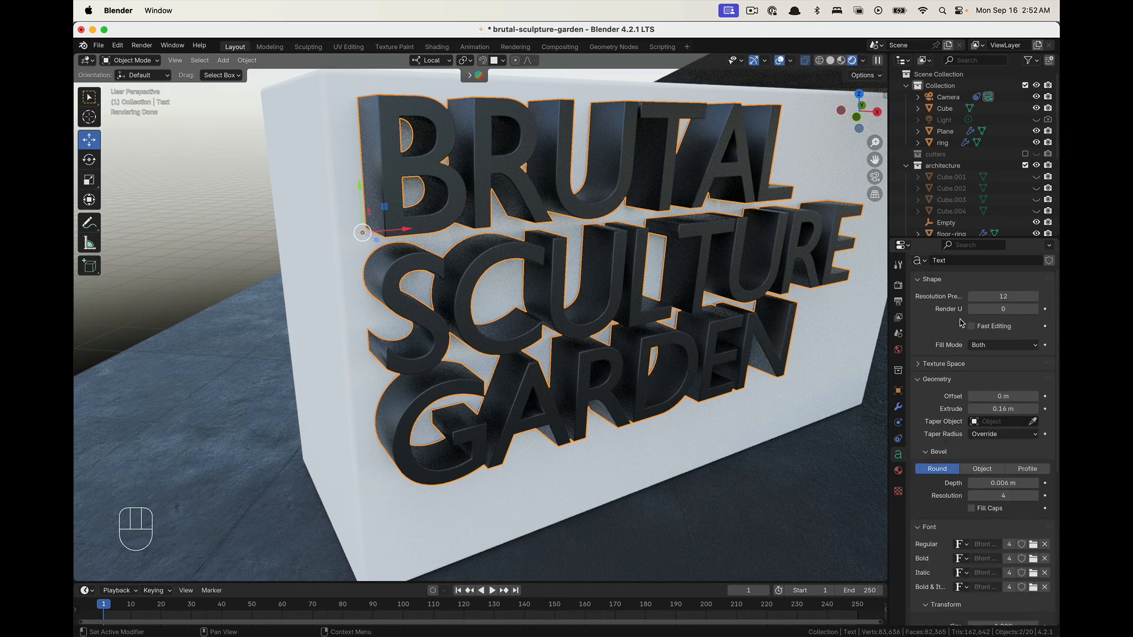
pyautogui.click(1001, 345)
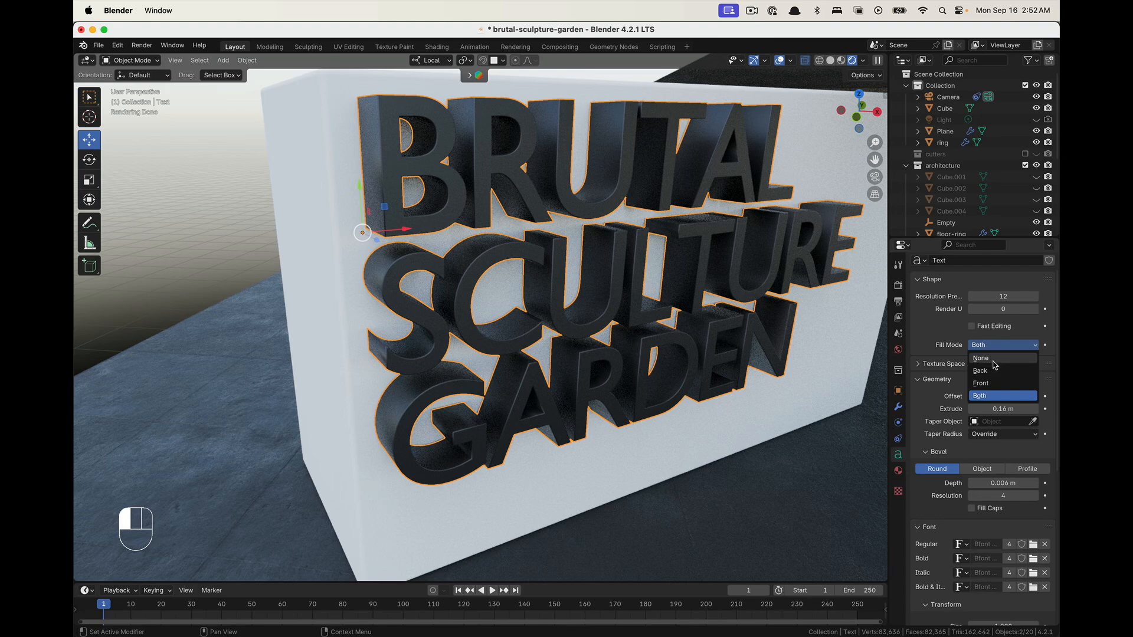
pyautogui.click(997, 359)
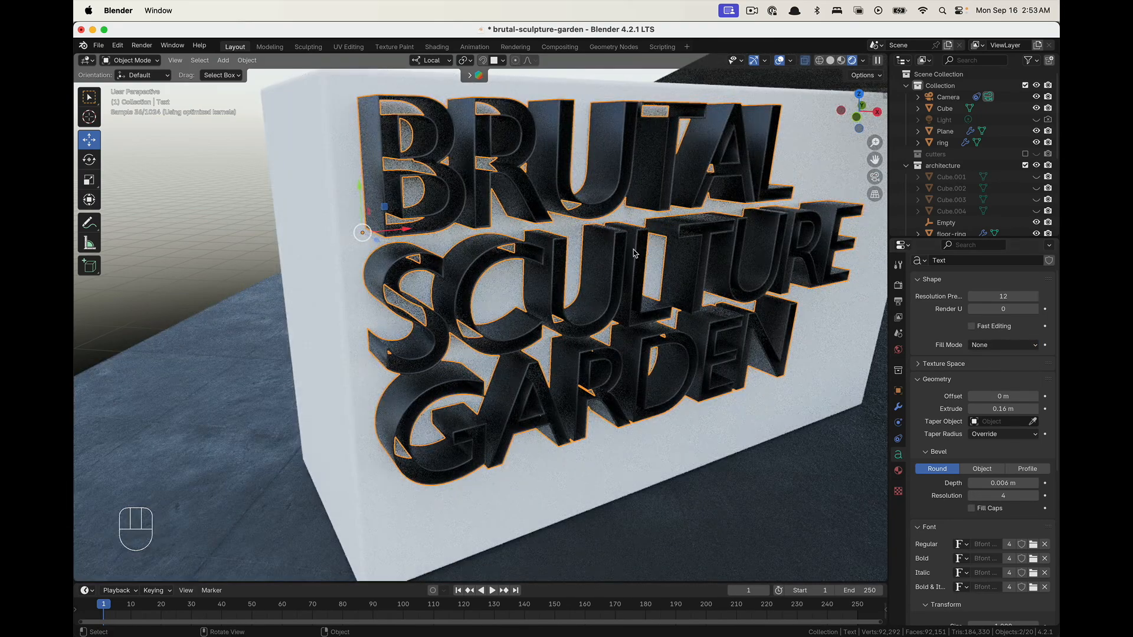
pyautogui.moveTo(461, 245); pyautogui.dragTo(561, 285, button='middle')
pyautogui.scroll(2, 561, 285)
pyautogui.click(228, 200)
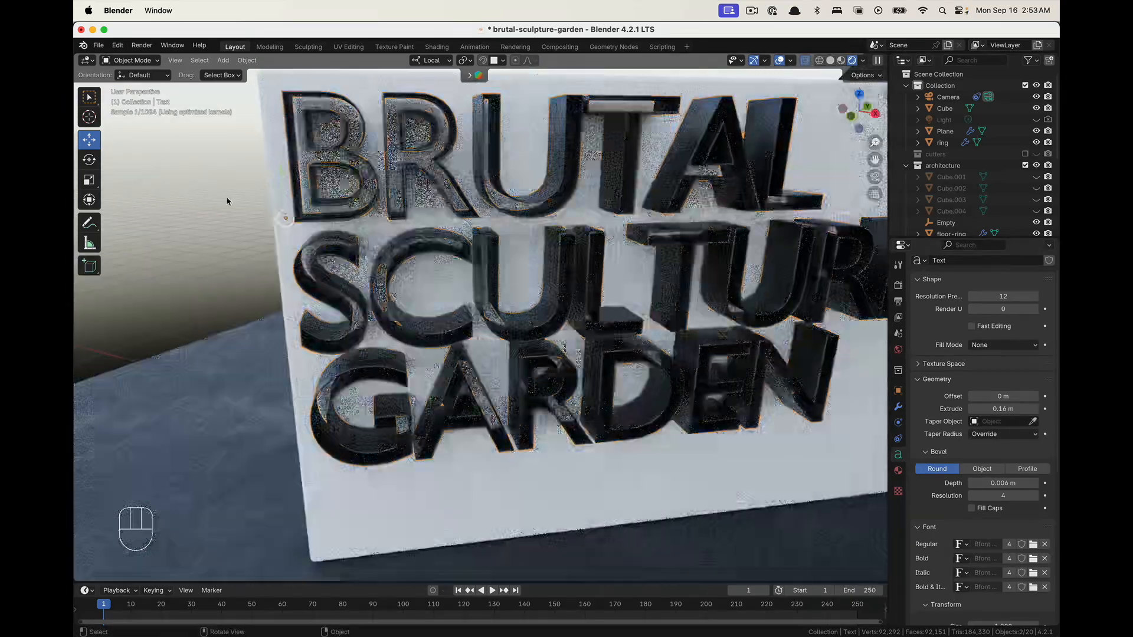
# Select the hollow lettering, duplicate it in place and set the copy's fill mode to Front
pyautogui.click(479, 270)
pyautogui.moveTo(479, 270); pyautogui.dragTo(481, 175, button='middle')
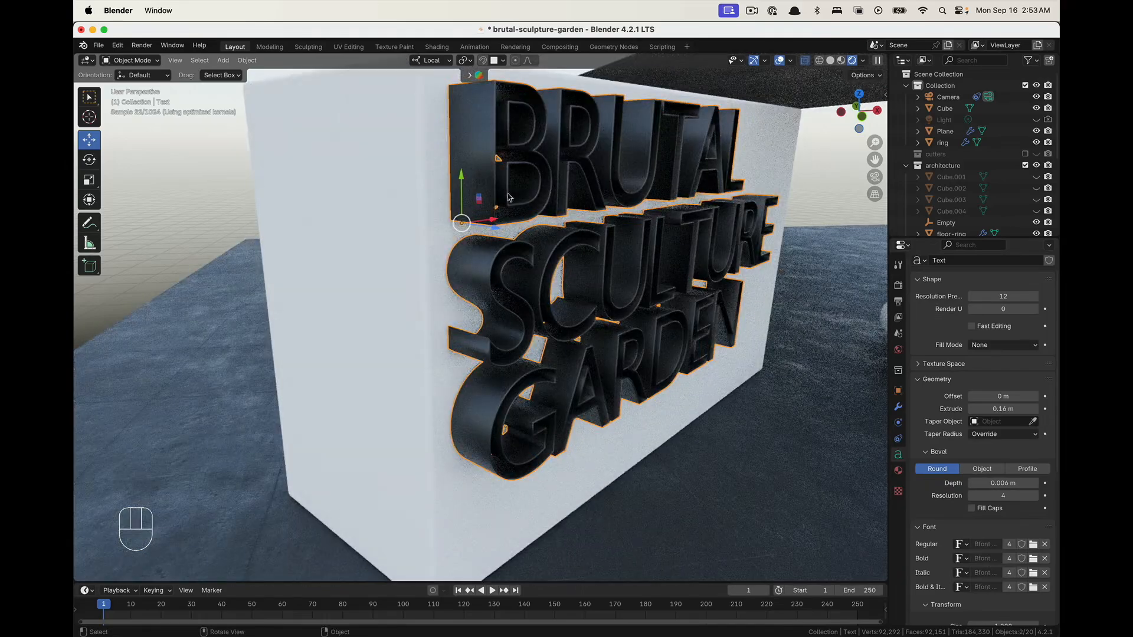
pyautogui.hotkey('shift', 'd')
pyautogui.press('Escape')
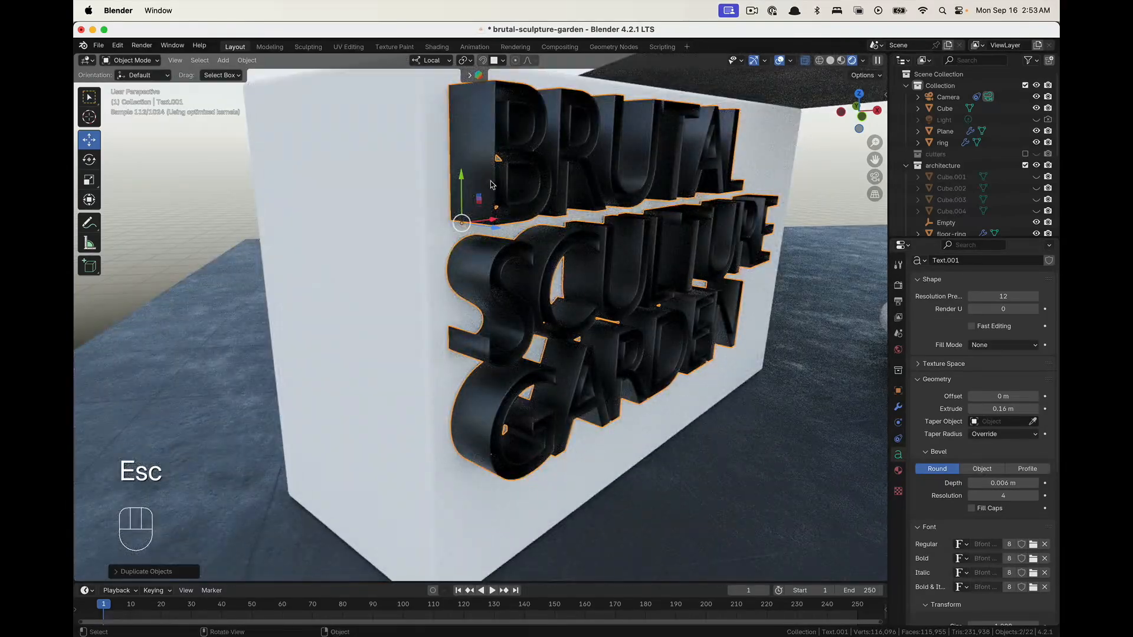
pyautogui.click(1002, 347)
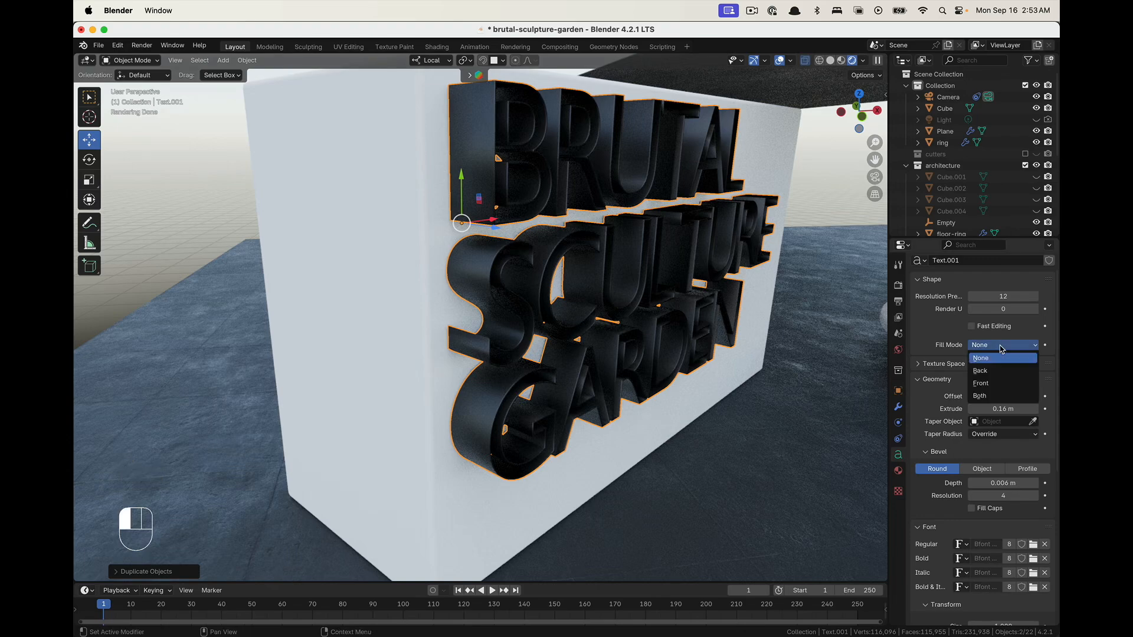
pyautogui.click(998, 384)
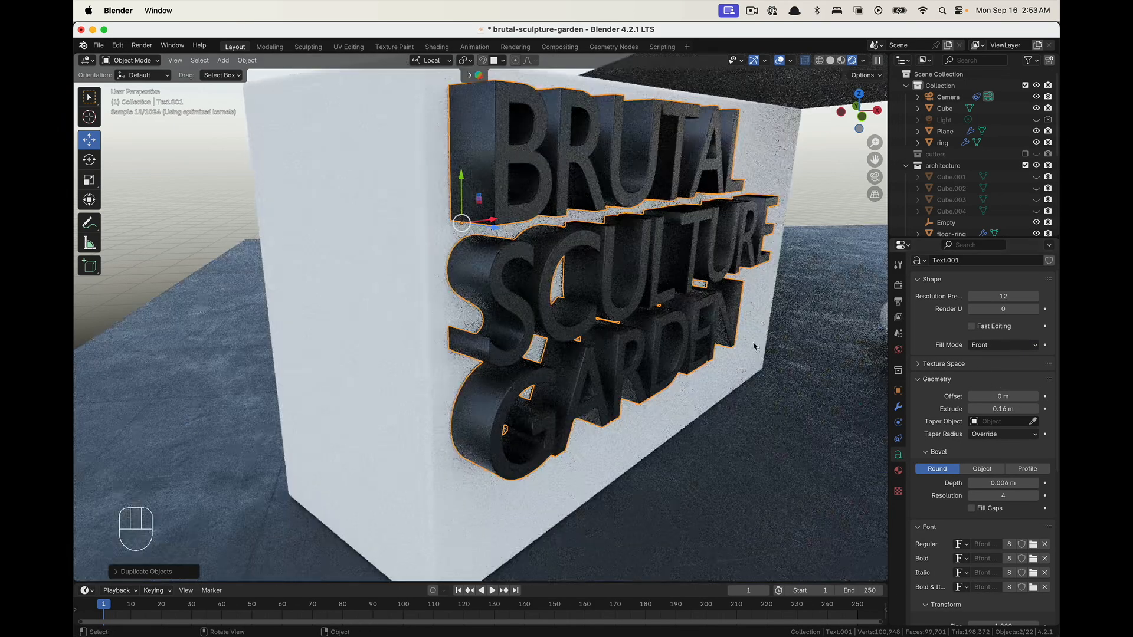
# Push the filled copy slightly back along its local Z axis so its faces sit recessed inside the hollow letters, and deselect it
pyautogui.moveTo(490, 229); pyautogui.dragTo(216, 198)
pyautogui.click(216, 198)
pyautogui.hscroll(10, 581, 294)
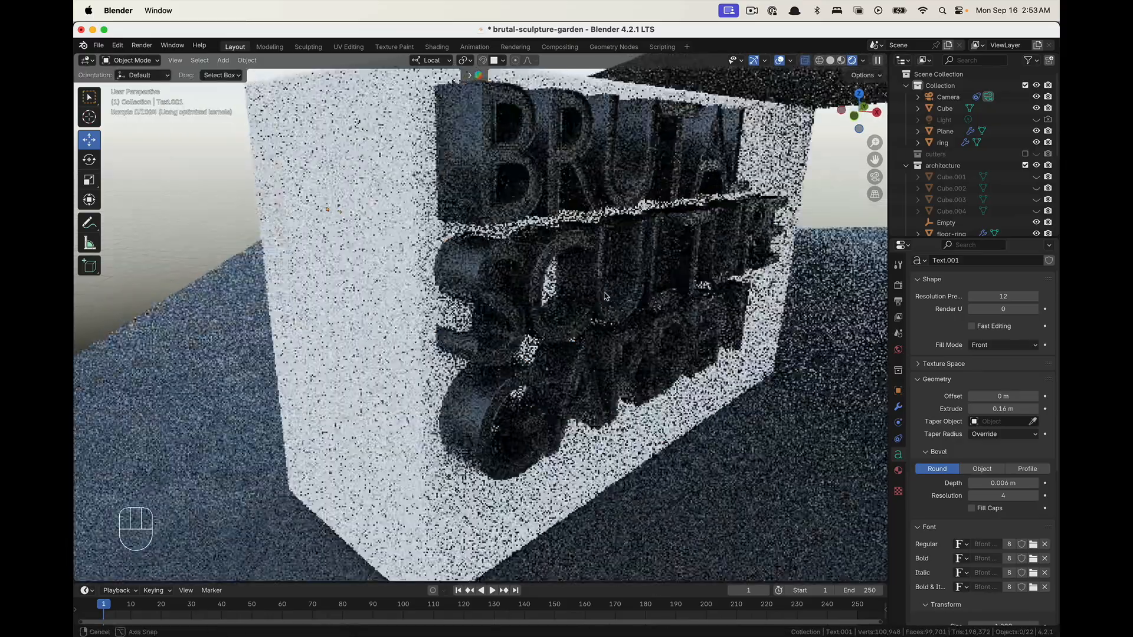
pyautogui.scroll(1, 581, 294)
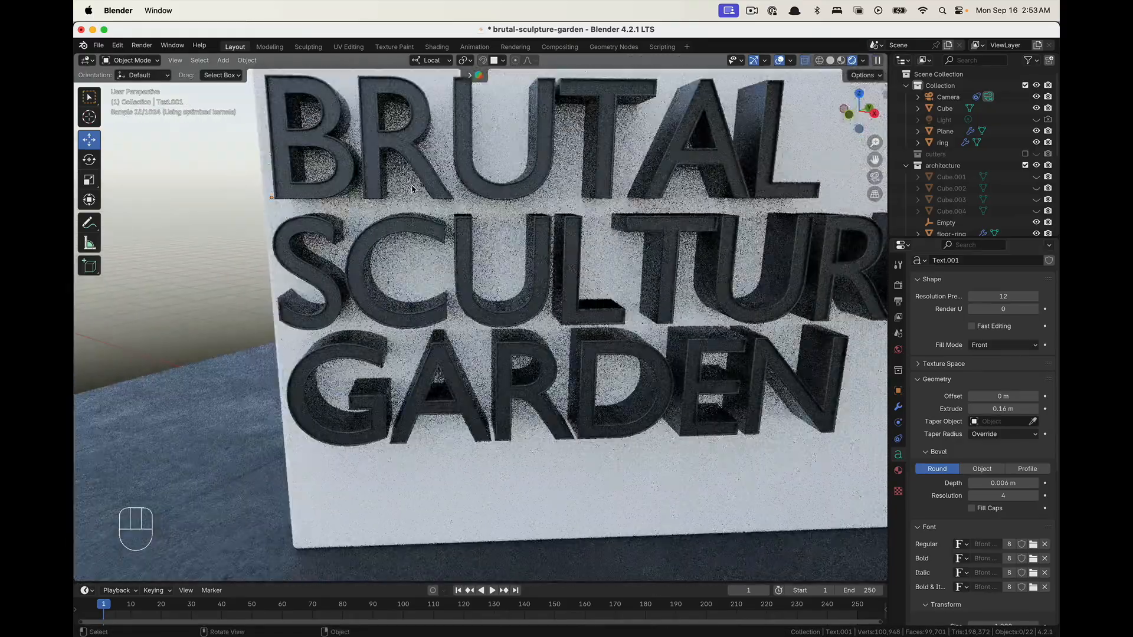
# Expand the specular settings of the filled lettering's metal-text material and switch to the Shading workspace
pyautogui.scroll(3, 390, 256)
pyautogui.keyDown('shift'); pyautogui.hscroll(-5, 390, 255); pyautogui.keyUp('shift')
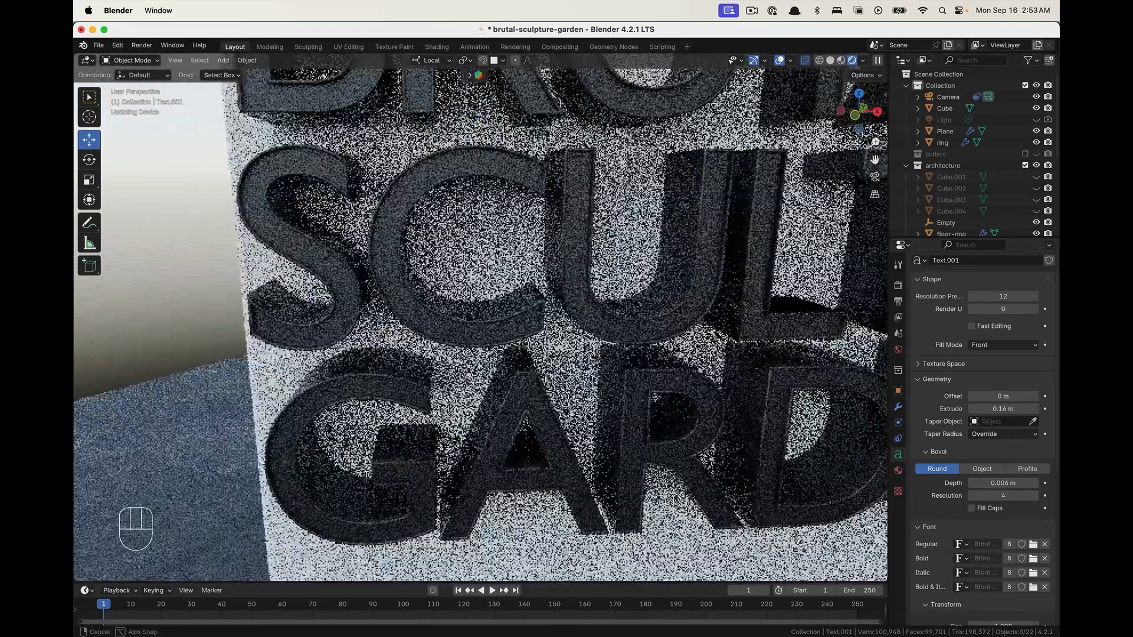
pyautogui.hscroll(-8, 390, 256)
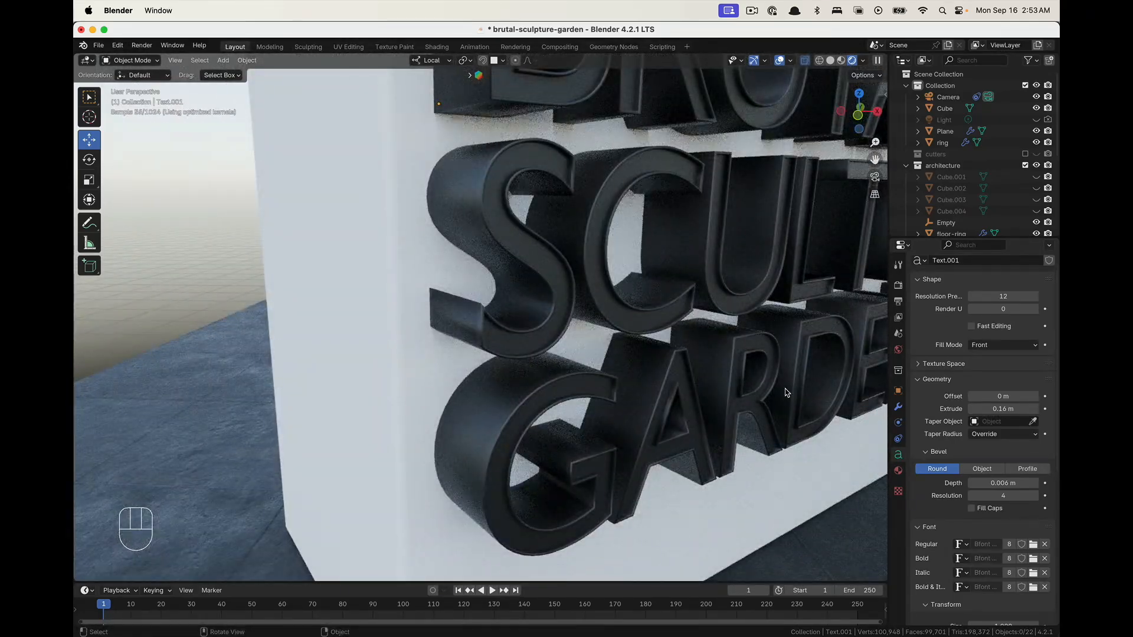
pyautogui.scroll(-3, 753, 249)
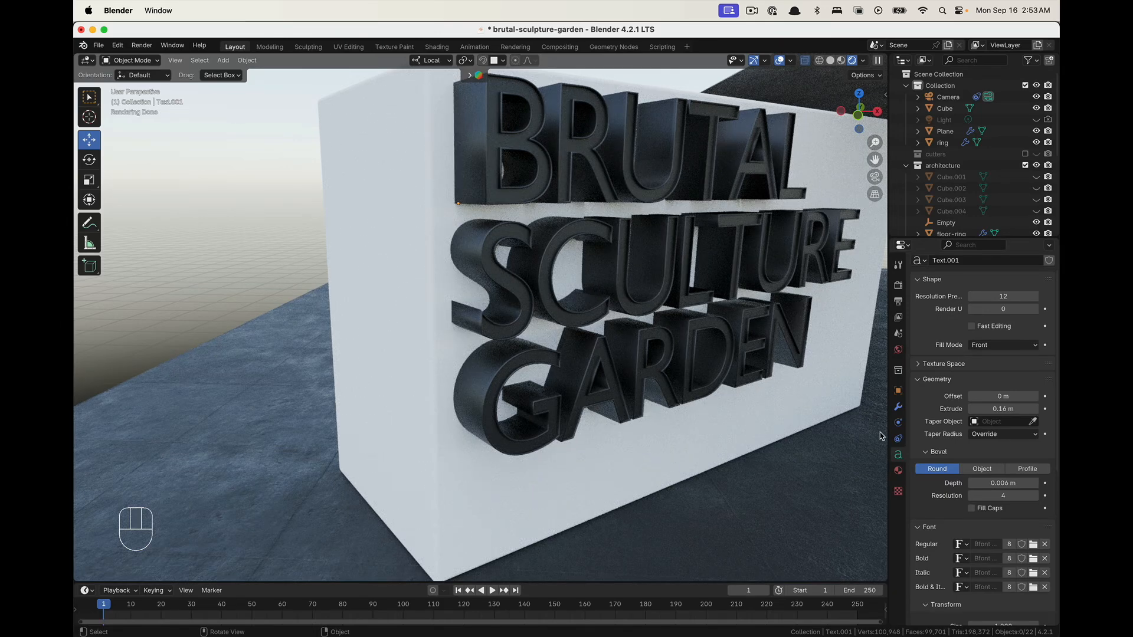
pyautogui.click(898, 470)
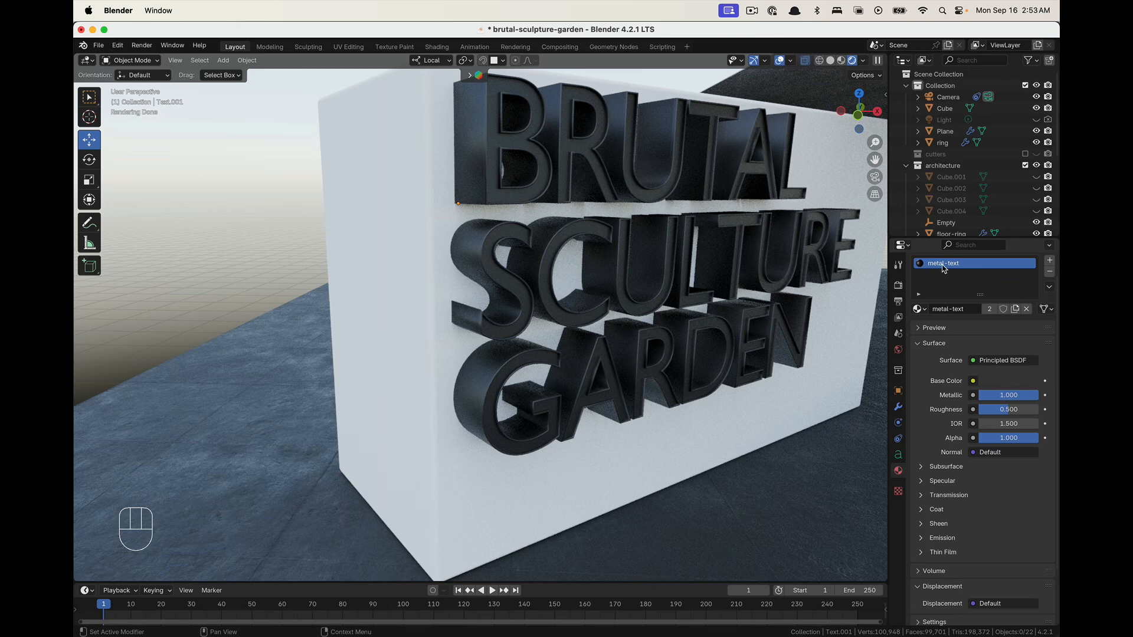
pyautogui.click(926, 483)
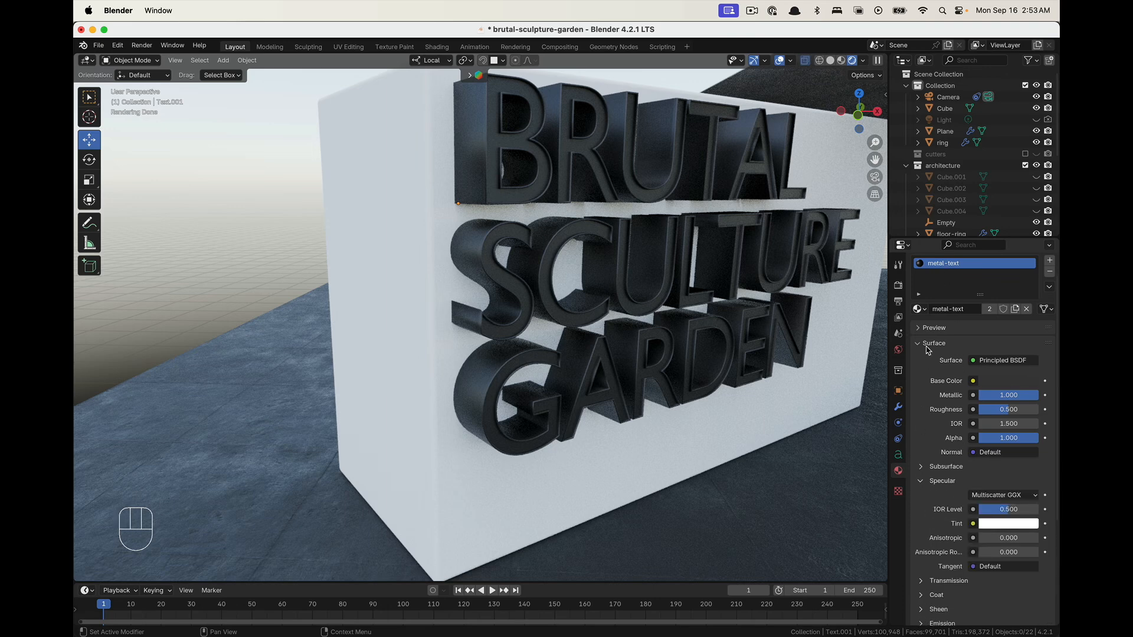
pyautogui.scroll(-3, 951, 496)
pyautogui.scroll(3, 950, 497)
pyautogui.click(437, 46)
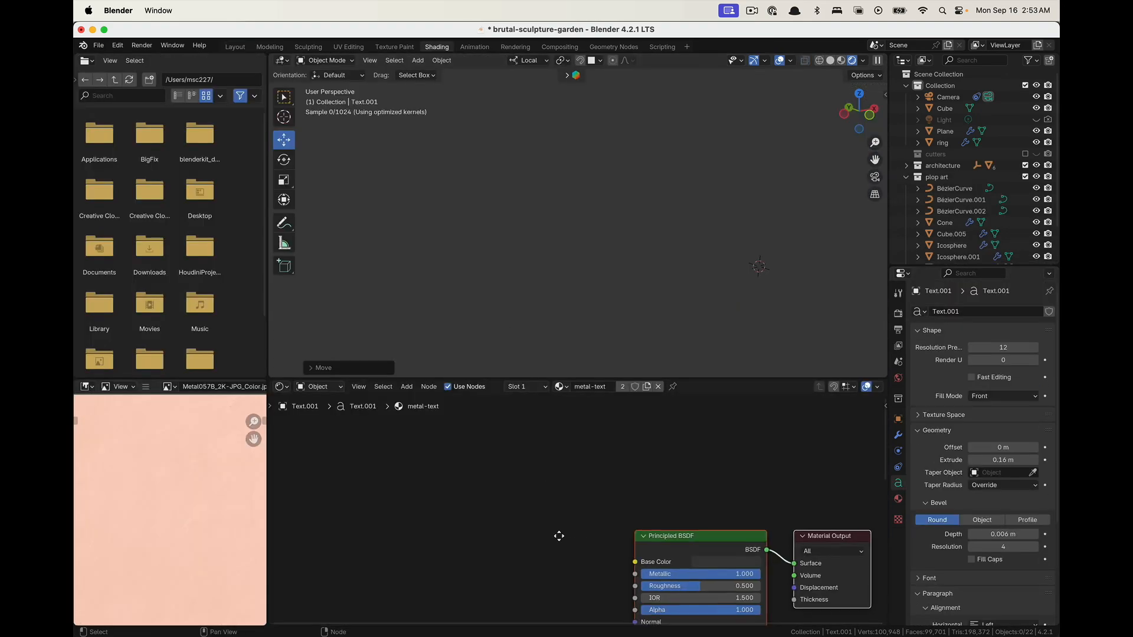
# Lower the metal-text material's roughness to 0.289 in the Principled BSDF node
pyautogui.scroll(2, 544, 481)
pyautogui.moveTo(677, 499); pyautogui.dragTo(642, 490)
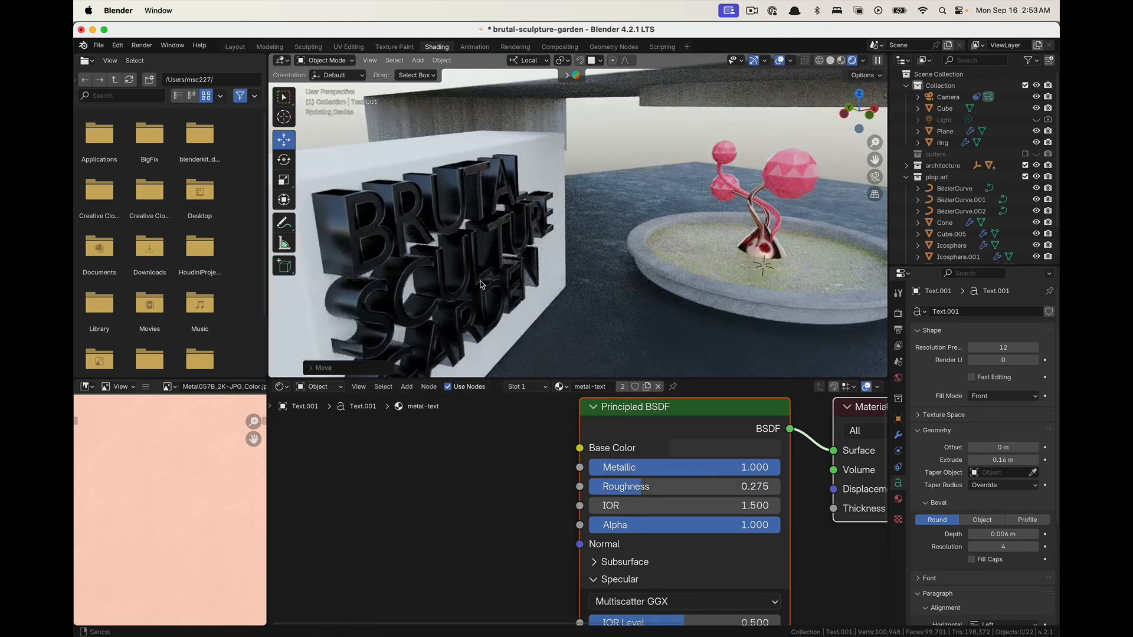
pyautogui.moveTo(568, 245); pyautogui.dragTo(522, 248, button='middle')
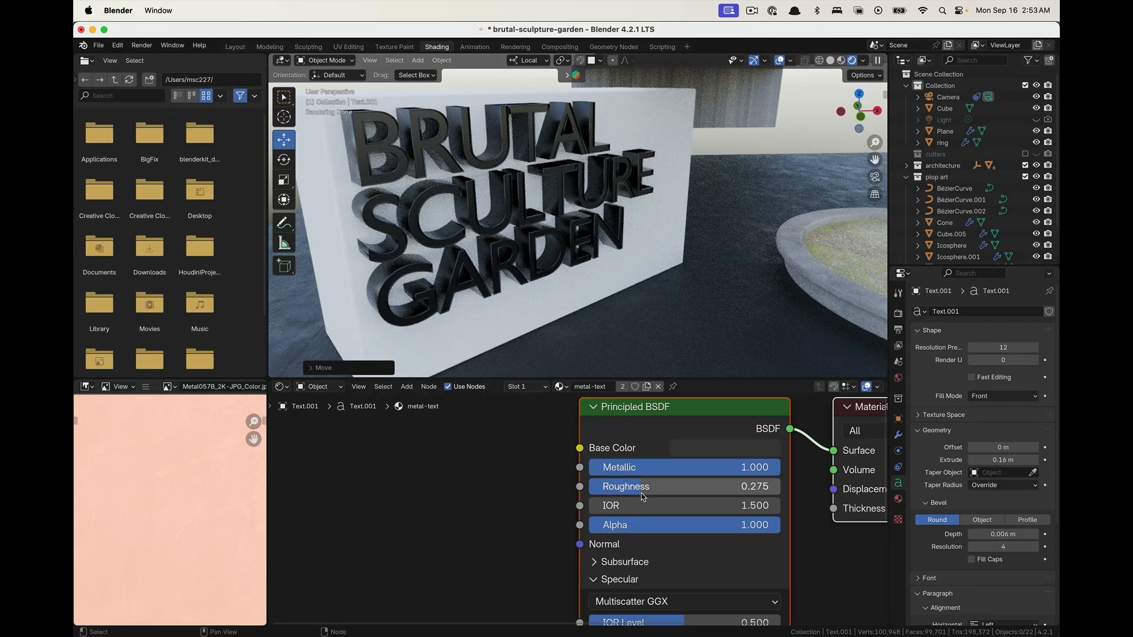
pyautogui.moveTo(649, 492); pyautogui.dragTo(653, 492)
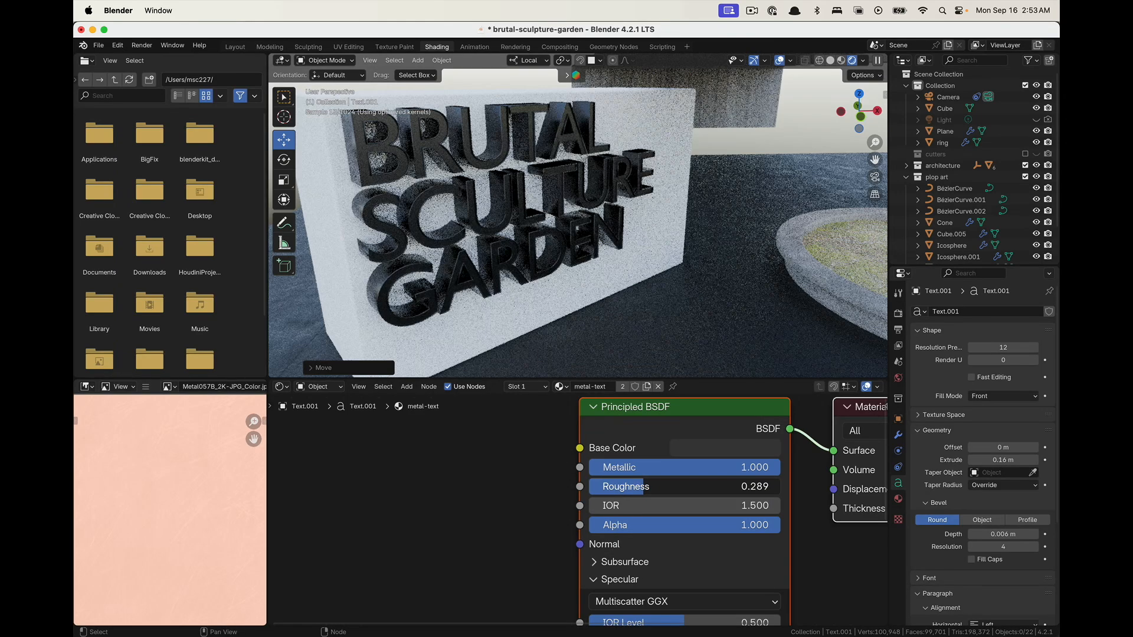
# Darken the metal-text material's base color slightly and inspect the lettering up close
pyautogui.click(722, 450)
pyautogui.moveTo(846, 291); pyautogui.dragTo(846, 303)
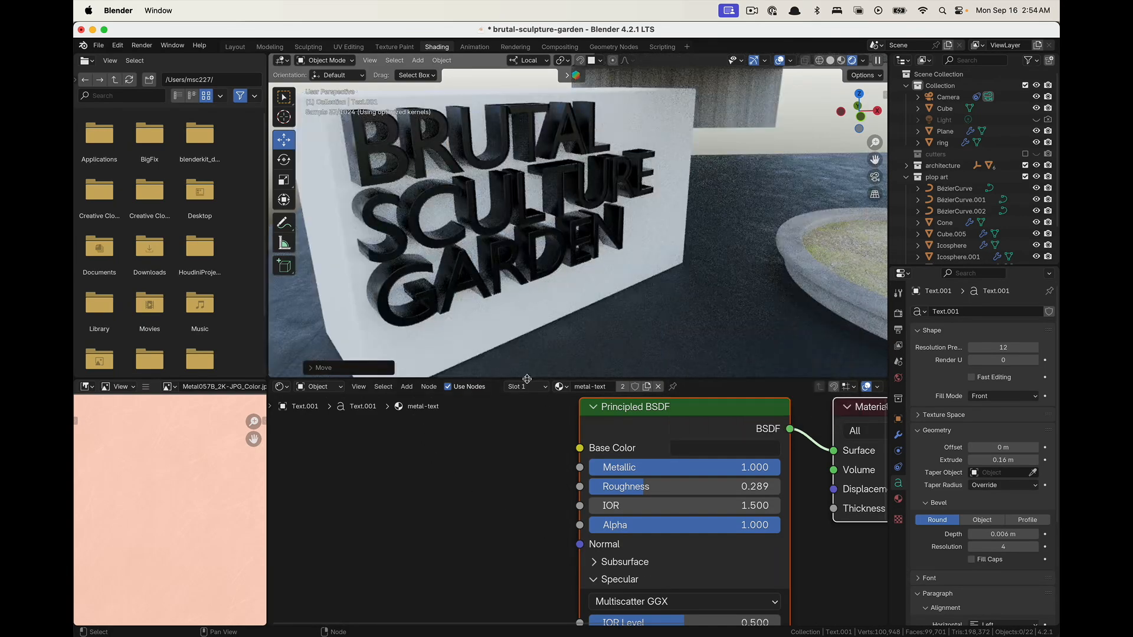
pyautogui.scroll(-4, 513, 265)
pyautogui.moveTo(513, 265); pyautogui.dragTo(485, 183, button='middle')
pyautogui.scroll(4, 483, 253)
pyautogui.scroll(3, 484, 186)
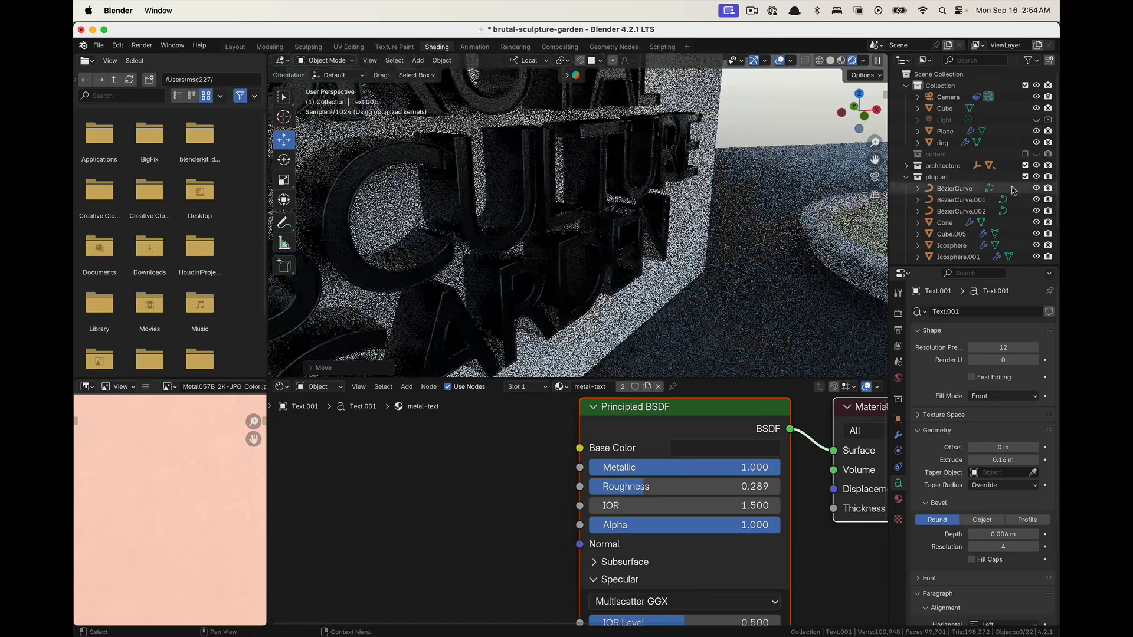
# Move both lettering objects, Text and Text.001, from the plop art collection into the architecture collection
pyautogui.scroll(-3, 943, 200)
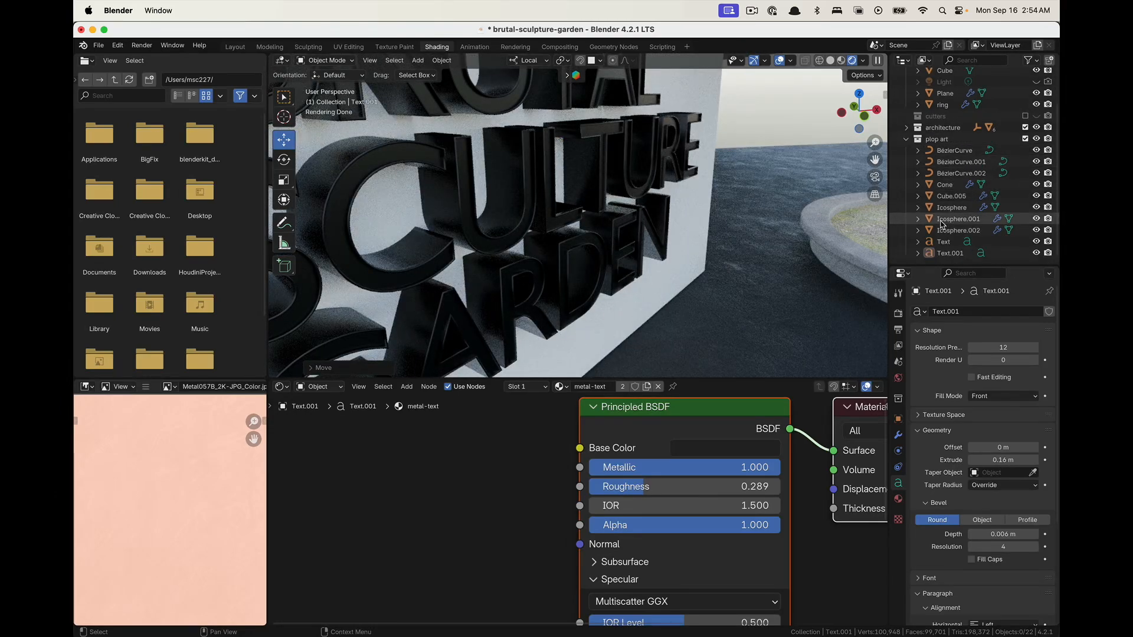
pyautogui.click(942, 253)
pyautogui.scroll(-5, 679, 224)
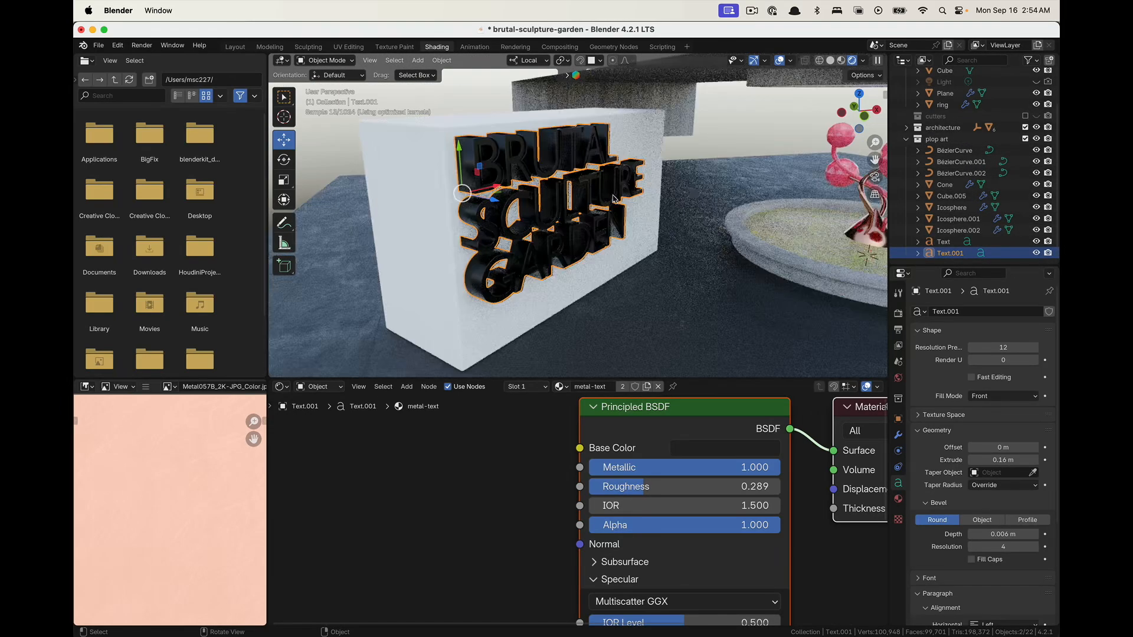
pyautogui.keyDown('ctrl'); pyautogui.click(943, 242); pyautogui.keyUp('ctrl')
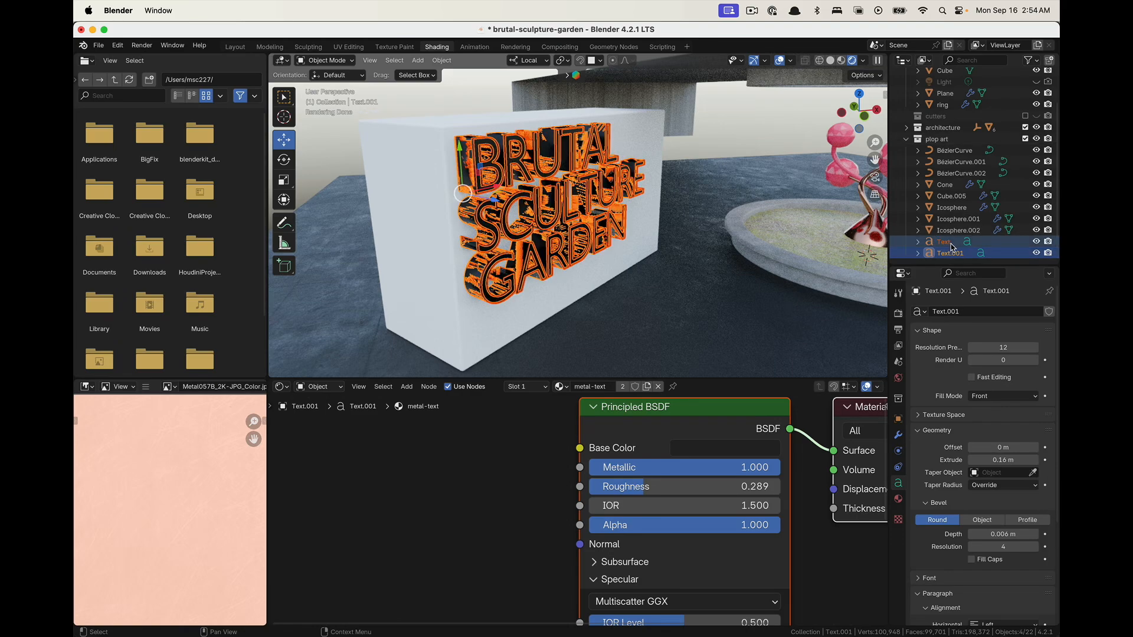
pyautogui.moveTo(944, 241); pyautogui.dragTo(938, 129)
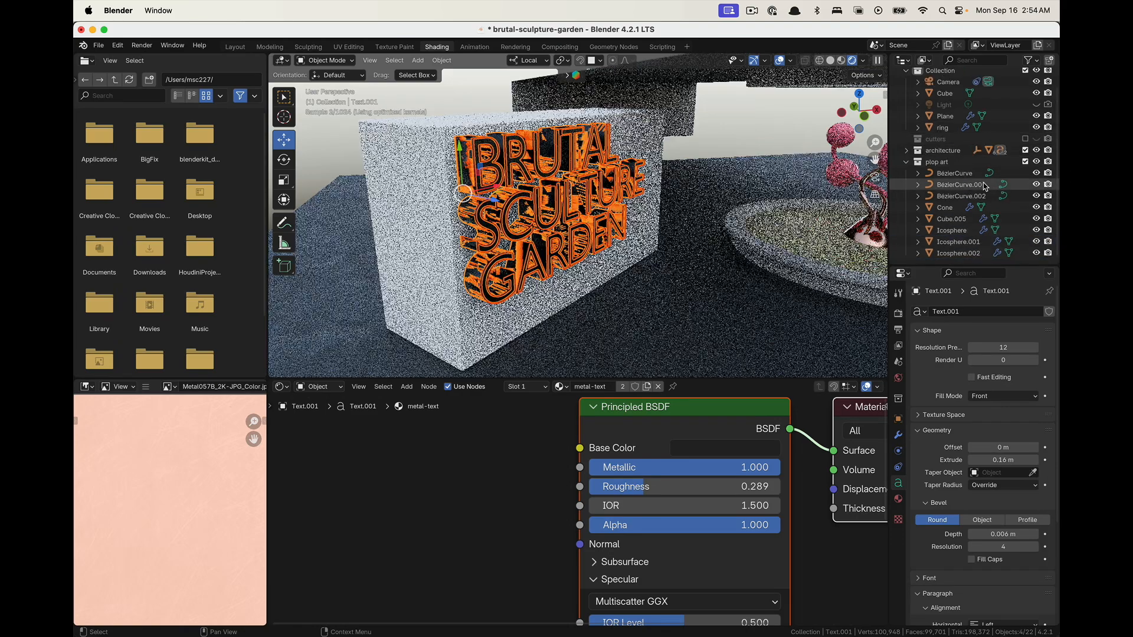
# Move the sign block Cube.005 into the architecture collection and rename it Sign
pyautogui.click(962, 220)
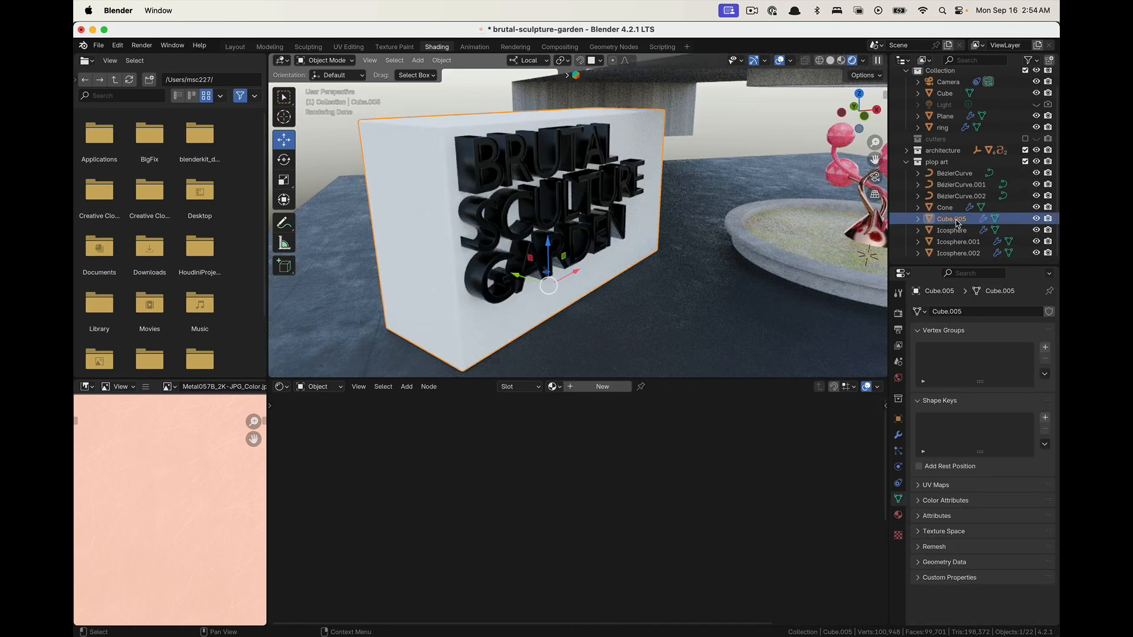
pyautogui.moveTo(959, 223); pyautogui.dragTo(921, 152)
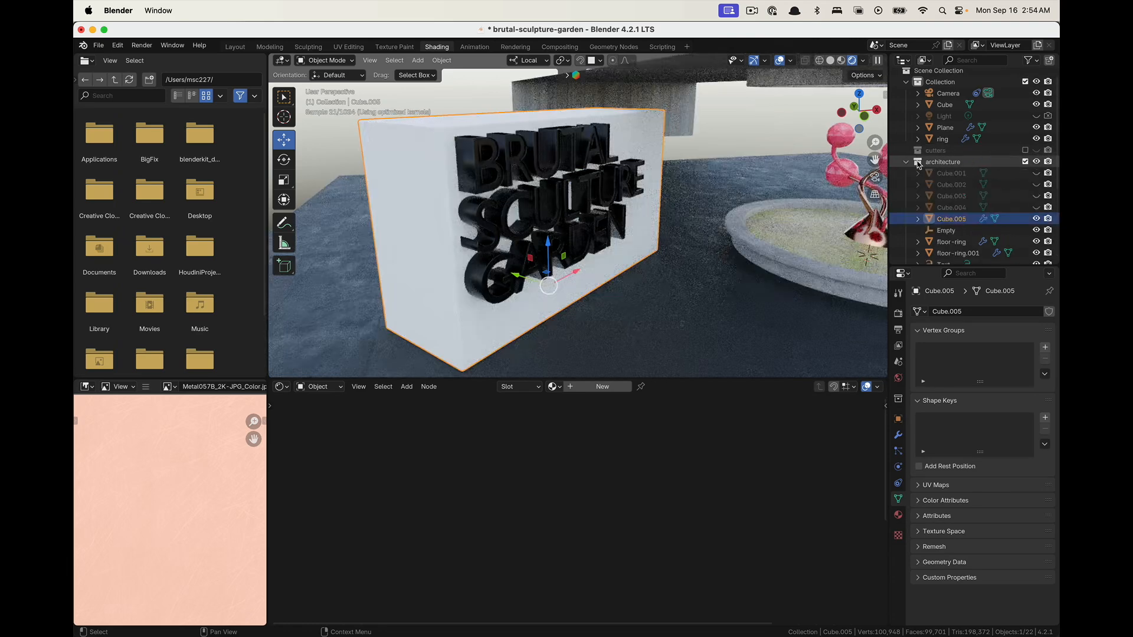
pyautogui.doubleClick(953, 219)
pyautogui.scroll(-3, 972, 220)
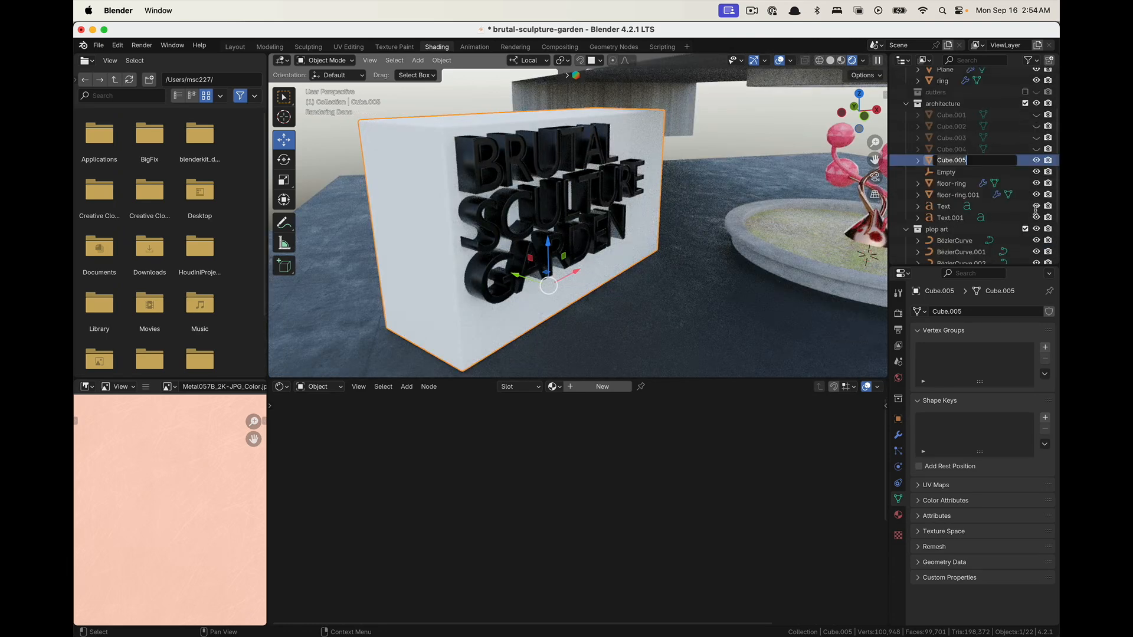
pyautogui.write('Sign')
pyautogui.press('Return')
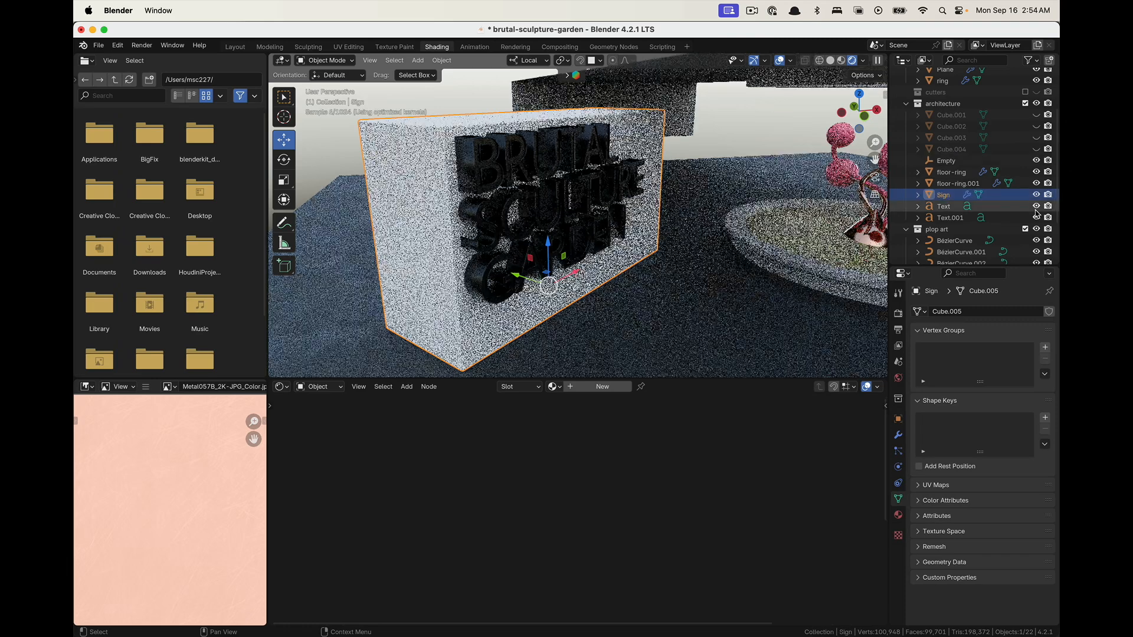
# Select the Empty and the Cone to identify them, and collapse the plop art collection in the outliner
pyautogui.scroll(-1, 980, 177)
pyautogui.click(943, 141)
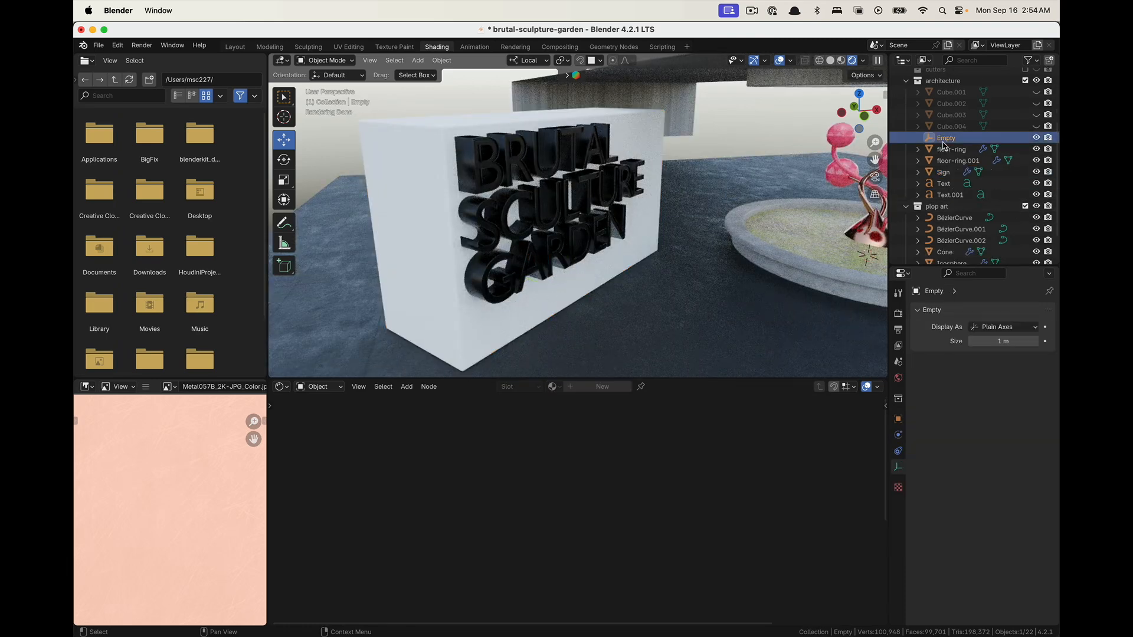
pyautogui.scroll(-2, 956, 236)
pyautogui.click(945, 219)
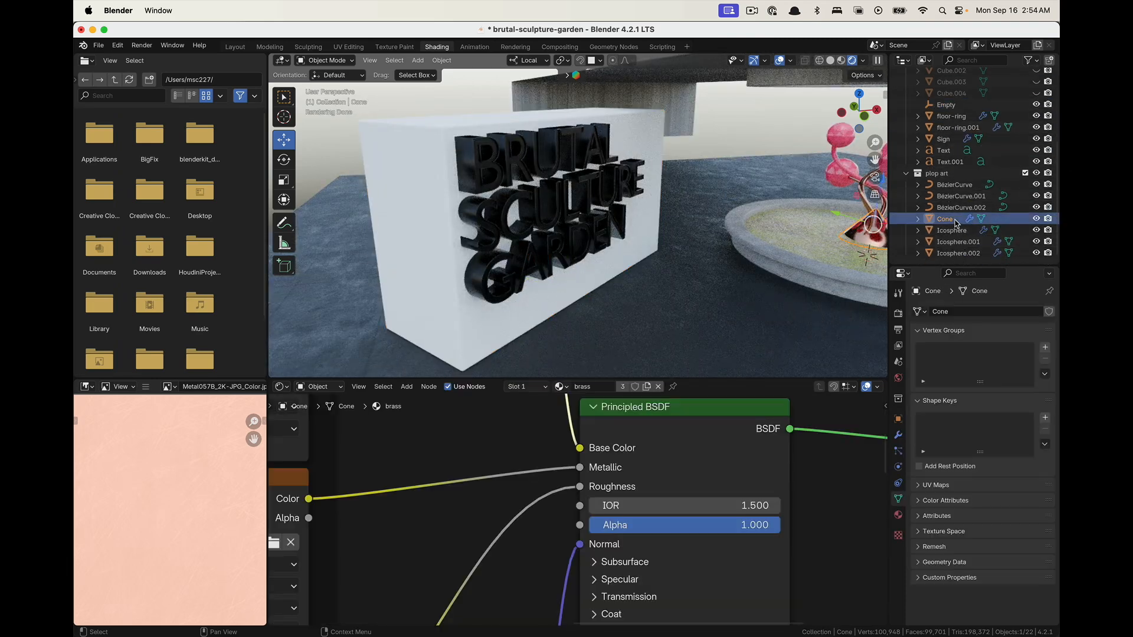
pyautogui.click(906, 173)
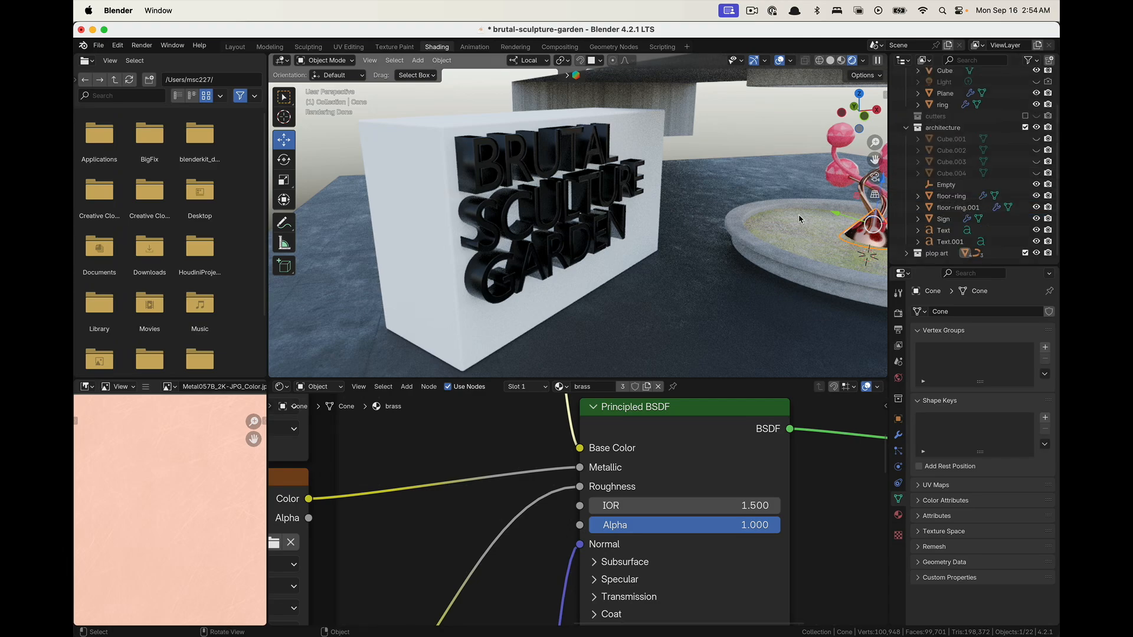
# Move the two upper vertices at the end of the Sign block beyond the lettering inward along local X to slope that end
pyautogui.moveTo(625, 229); pyautogui.dragTo(579, 232, button='middle')
pyautogui.moveTo(476, 293); pyautogui.dragTo(507, 254, button='middle')
pyautogui.click(666, 129)
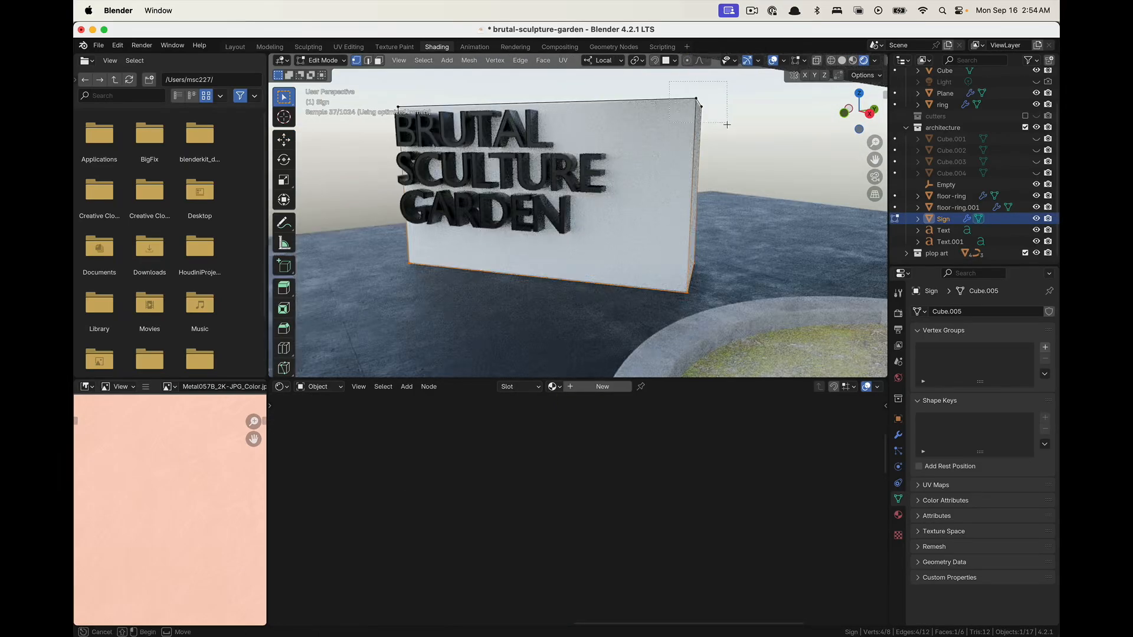
pyautogui.press('Tab')
pyautogui.click(284, 140)
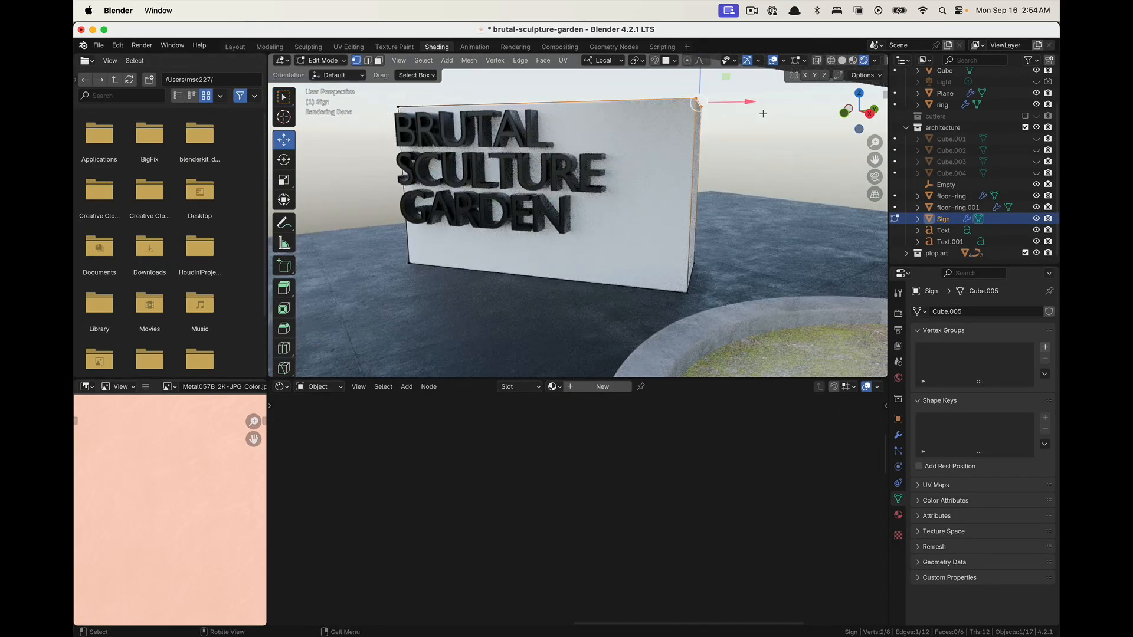
pyautogui.moveTo(750, 101); pyautogui.dragTo(661, 101)
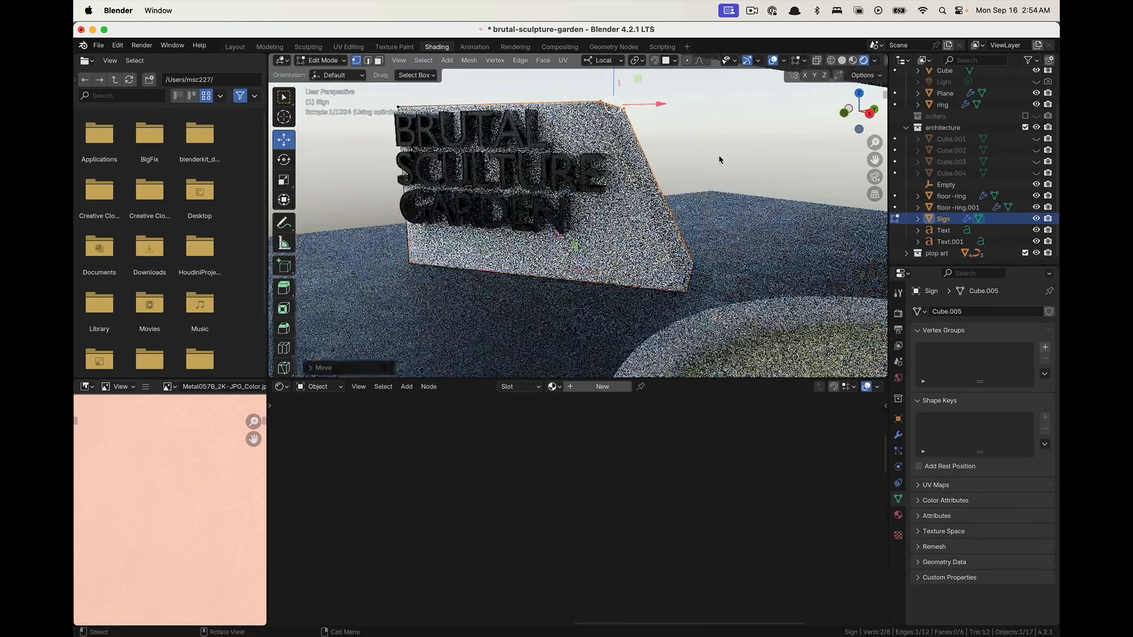
pyautogui.press('Tab')
# Add a horizontal loop cut around the Sign block and slide it down below the lettering, near the base
pyautogui.scroll(-4, 596, 213)
pyautogui.moveTo(527, 233); pyautogui.dragTo(553, 252, button='middle')
pyautogui.click(430, 190)
pyautogui.click(553, 251)
pyautogui.scroll(4, 553, 251)
pyautogui.press('Tab')
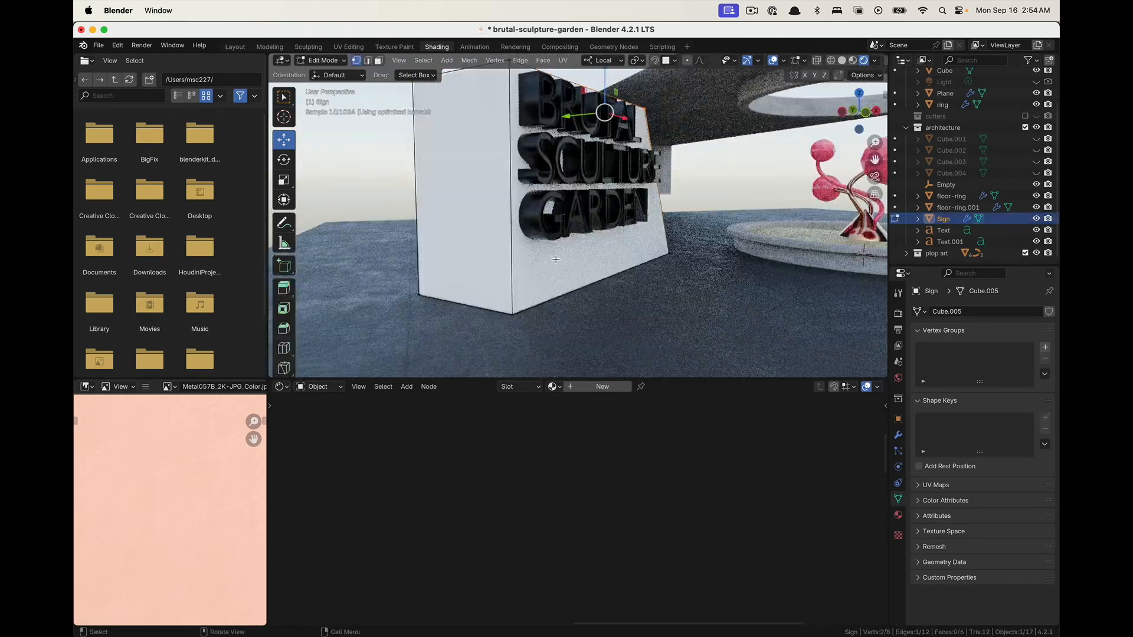
pyautogui.hotkey('ctrl', 'r')
pyautogui.click(517, 267)
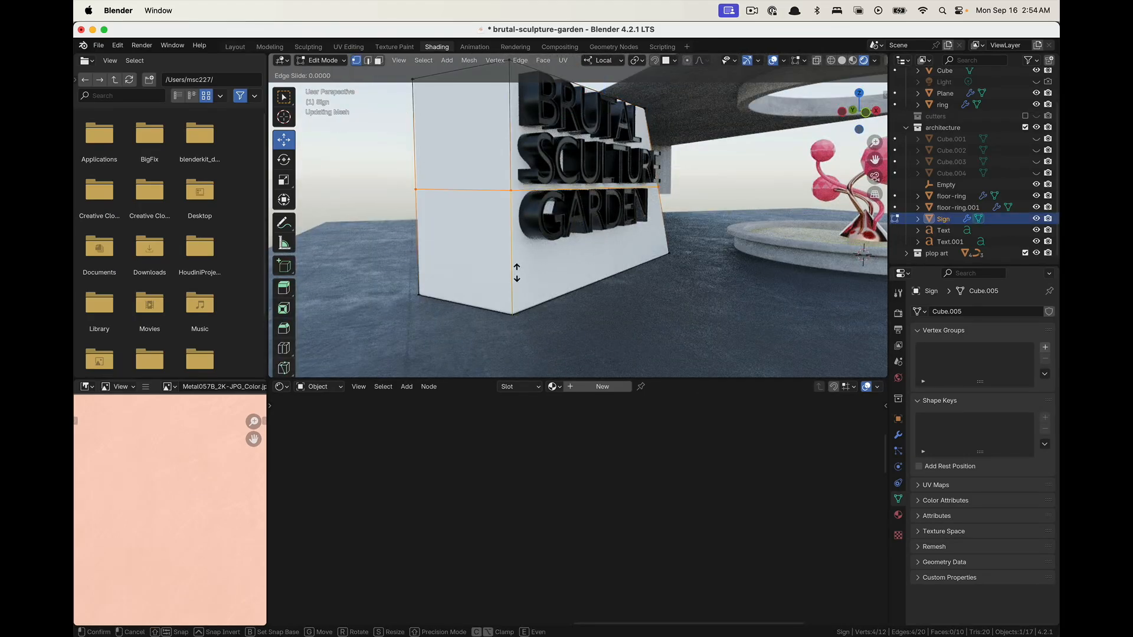
pyautogui.click(530, 346)
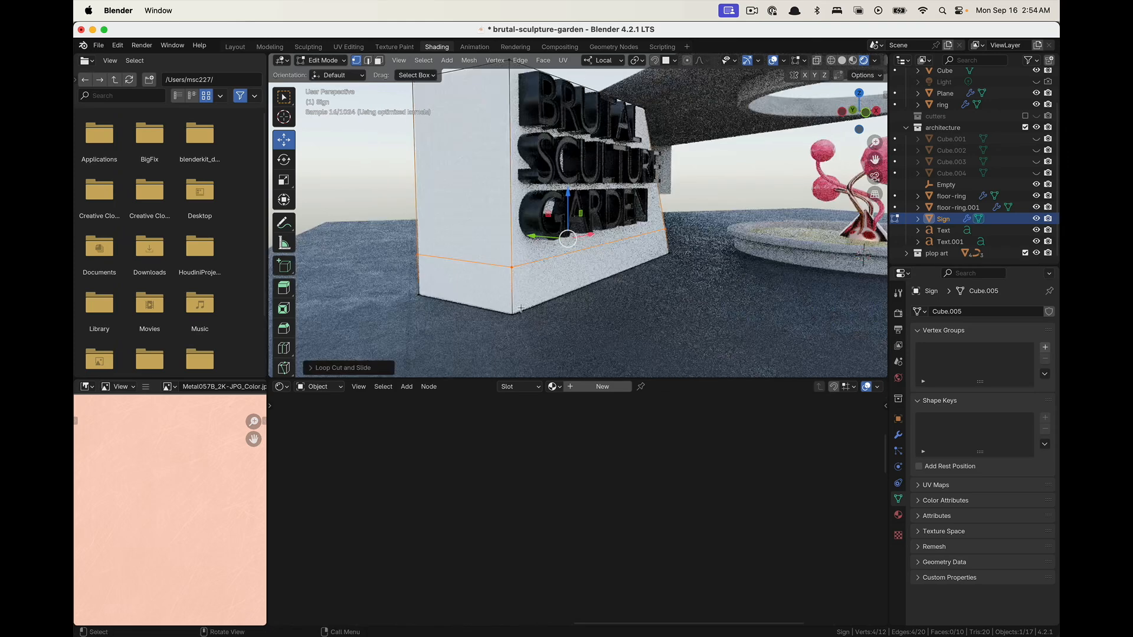
# Add a second horizontal loop cut just below the first one on the Sign block
pyautogui.hotkey('ctrl', 'r')
pyautogui.click(517, 277)
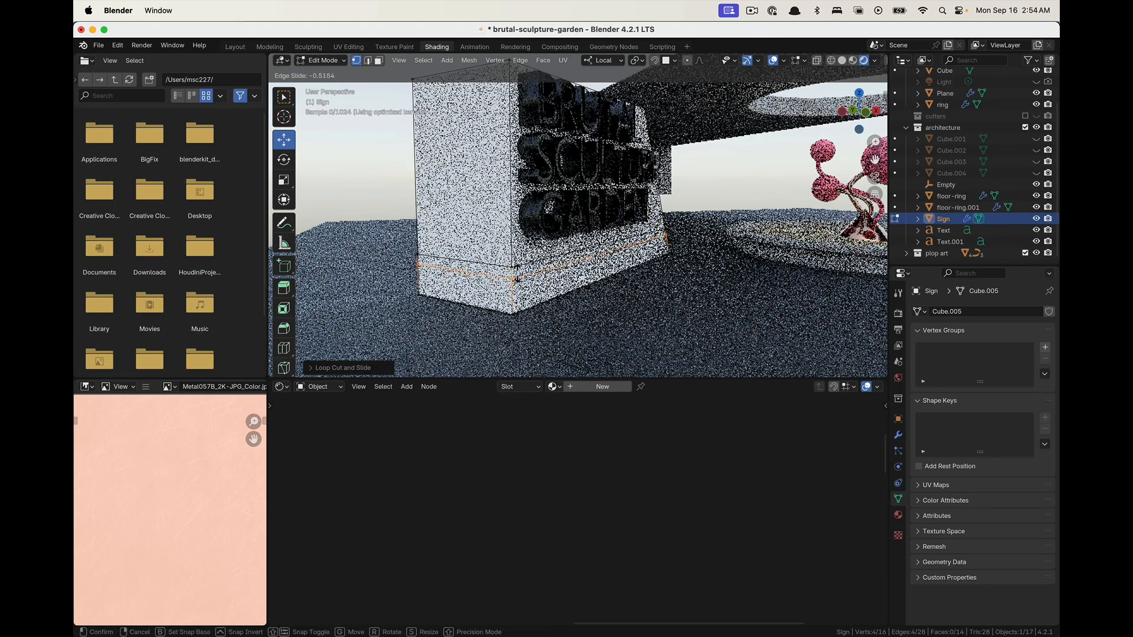
pyautogui.click(518, 273)
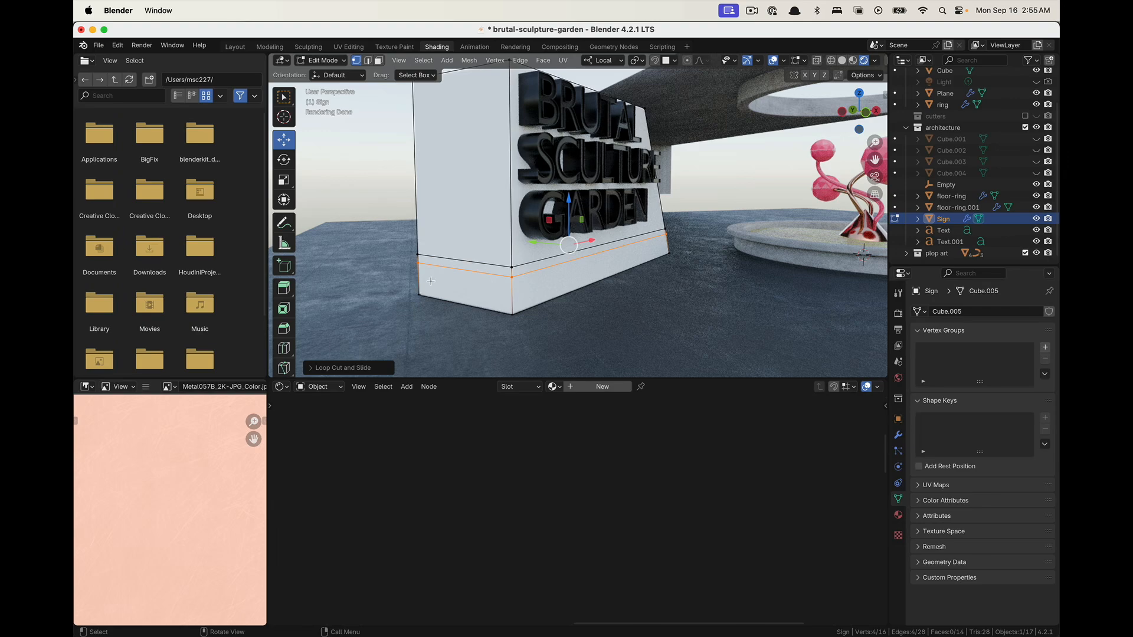
# Select the lower loop and bottom edges of the Sign block and scale them inward, excluding local Z, to form a recessed base
pyautogui.press('2')
pyautogui.keyDown('alt'); pyautogui.keyDown('shift'); pyautogui.click(465, 302); pyautogui.keyUp('shift'); pyautogui.keyUp('alt')
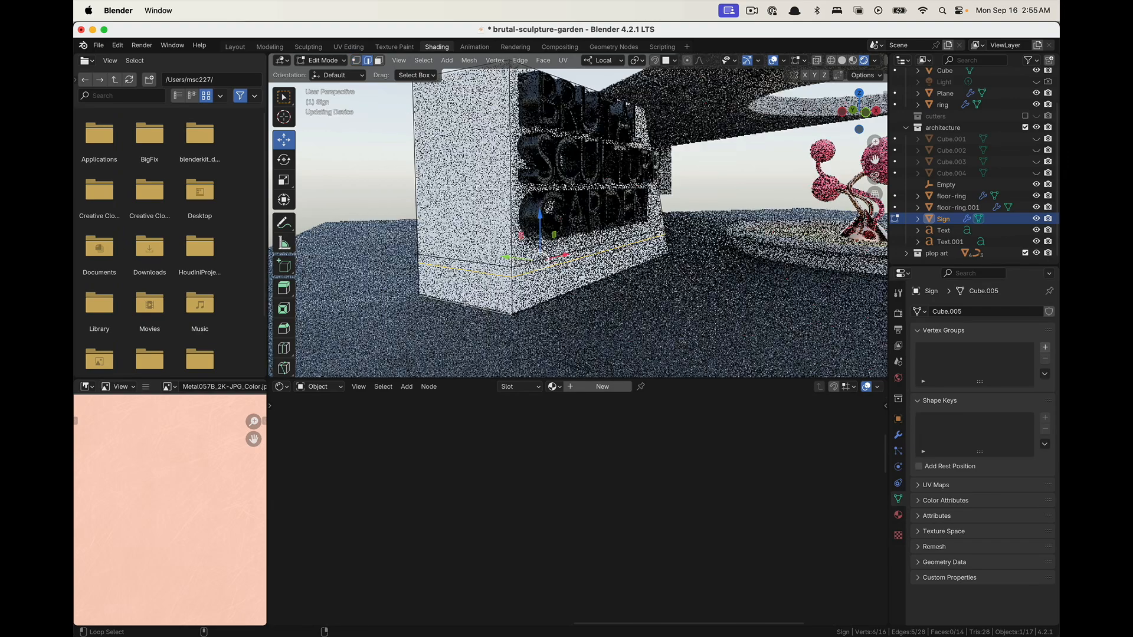
pyautogui.keyDown('alt'); pyautogui.keyDown('shift'); pyautogui.click(525, 309); pyautogui.keyUp('shift'); pyautogui.keyUp('alt')
pyautogui.moveTo(525, 309); pyautogui.dragTo(702, 309, button='middle')
pyautogui.keyDown('alt'); pyautogui.keyDown('shift'); pyautogui.click(602, 301); pyautogui.keyUp('shift'); pyautogui.keyUp('alt')
pyautogui.keyDown('alt'); pyautogui.keyDown('shift'); pyautogui.click(509, 300); pyautogui.keyUp('shift'); pyautogui.keyUp('alt')
pyautogui.moveTo(429, 294); pyautogui.dragTo(673, 283, button='middle')
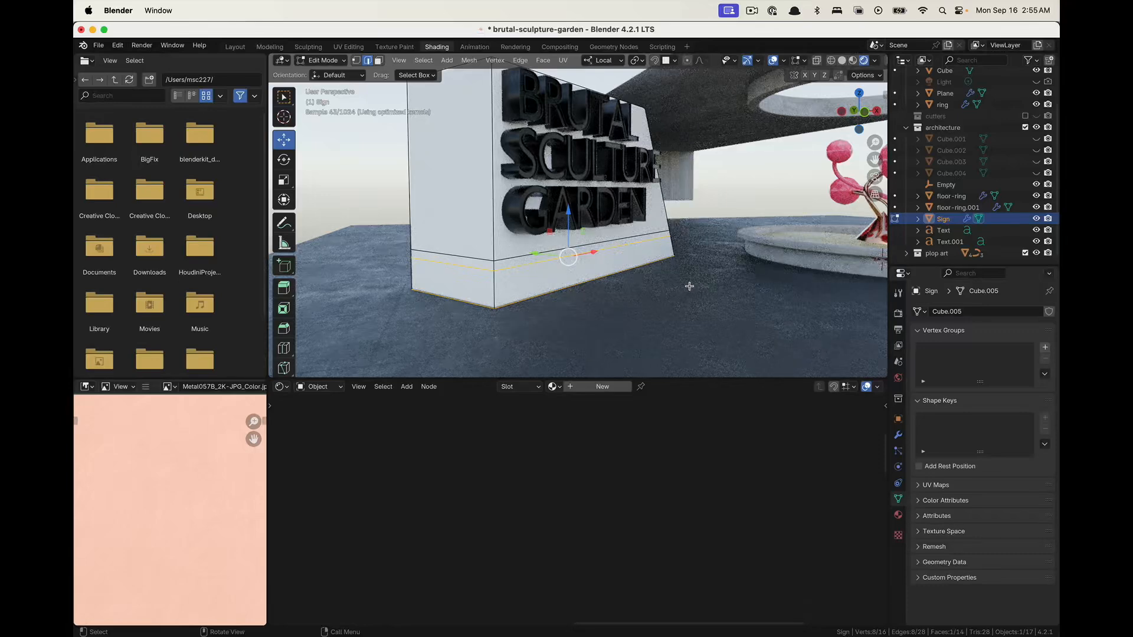
pyautogui.press('s')
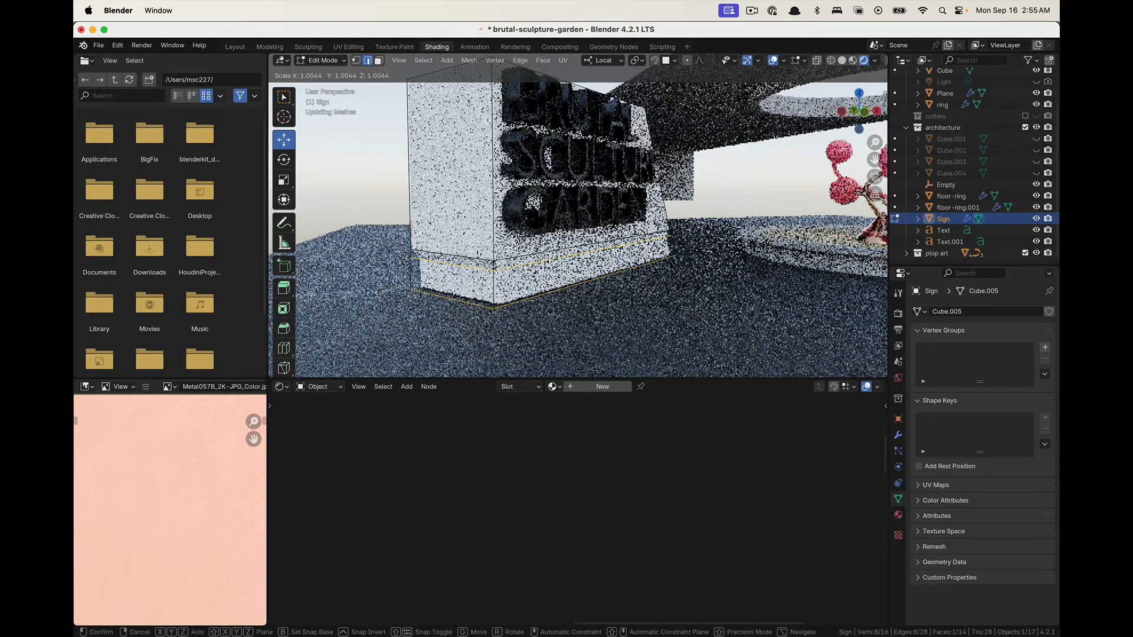
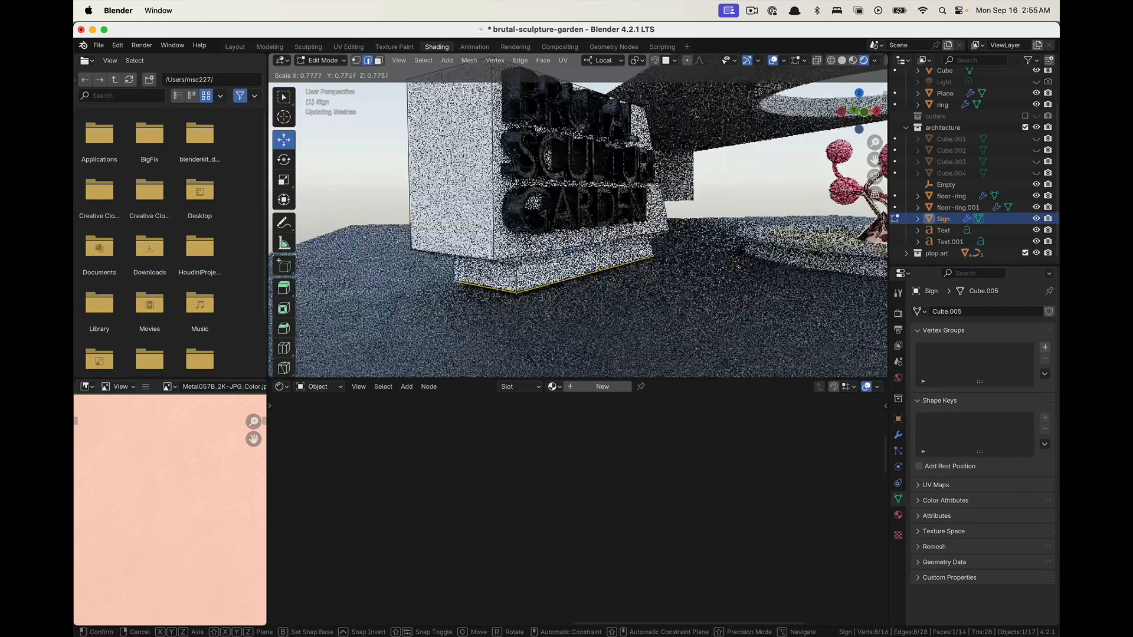
pyautogui.hotkey('shift', 'z')
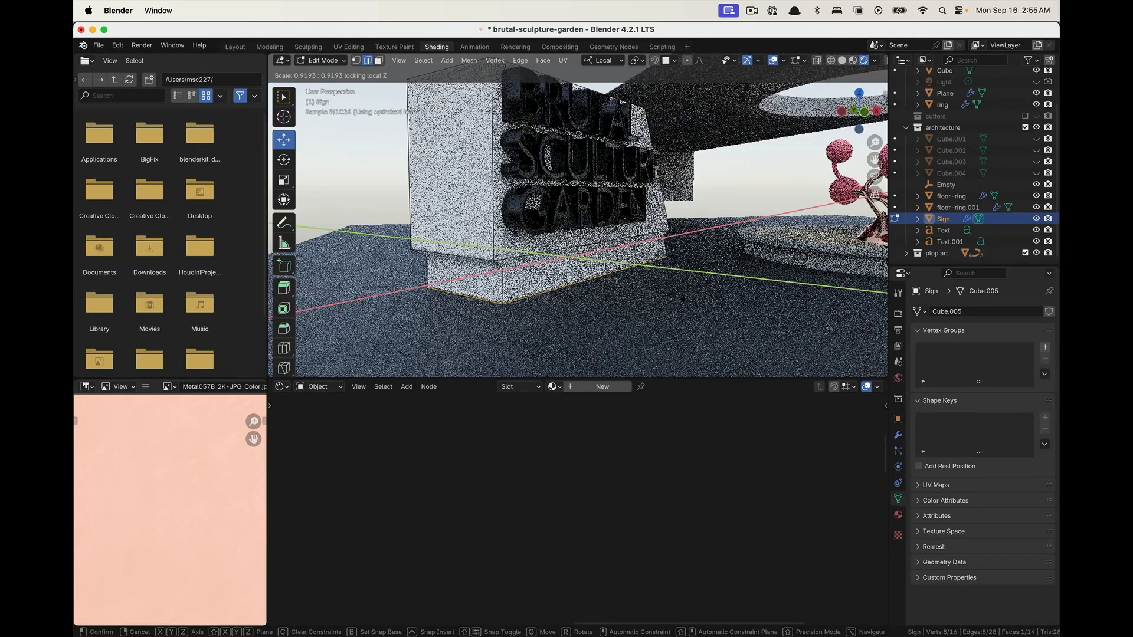
pyautogui.click(676, 297)
pyautogui.moveTo(647, 296); pyautogui.dragTo(587, 290, button='middle')
pyautogui.press('Tab')
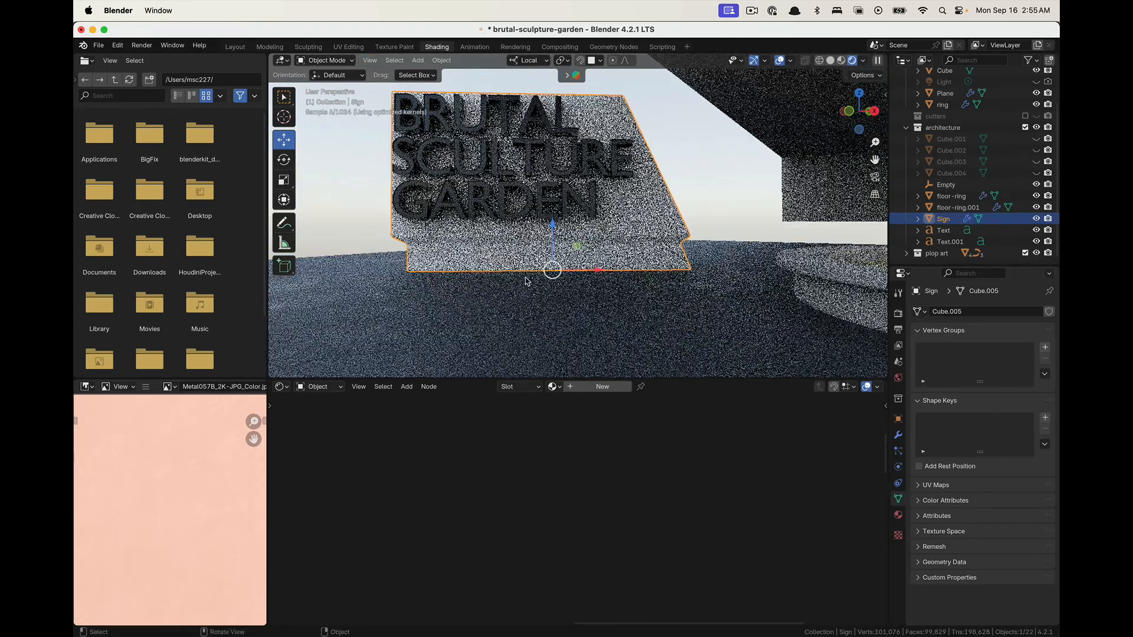
# Show the Sign block's base in Edit Mode with solid shading and X-ray turned on
pyautogui.moveTo(354, 213); pyautogui.dragTo(432, 275, button='middle')
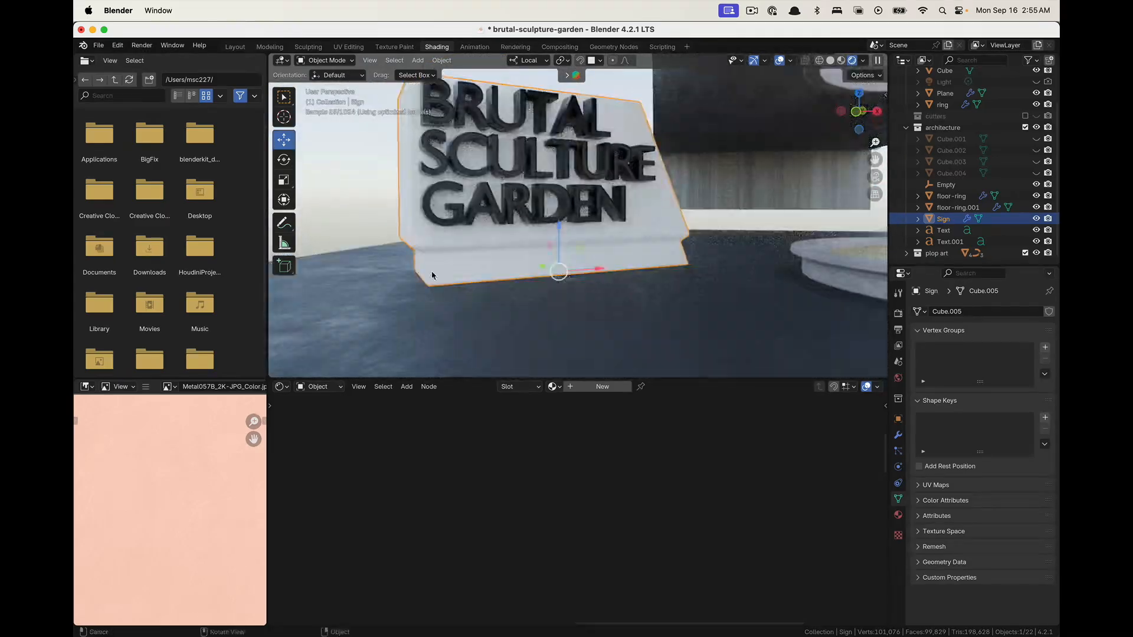
pyautogui.scroll(3, 501, 264)
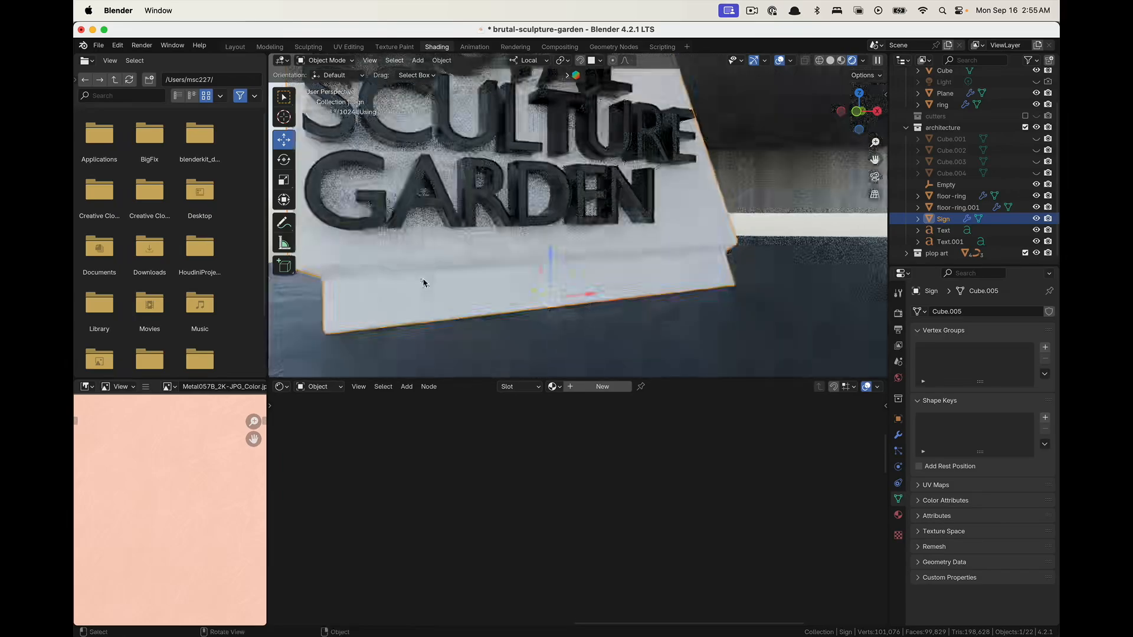
pyautogui.press('Tab')
pyautogui.moveTo(424, 281); pyautogui.dragTo(455, 275, button='middle')
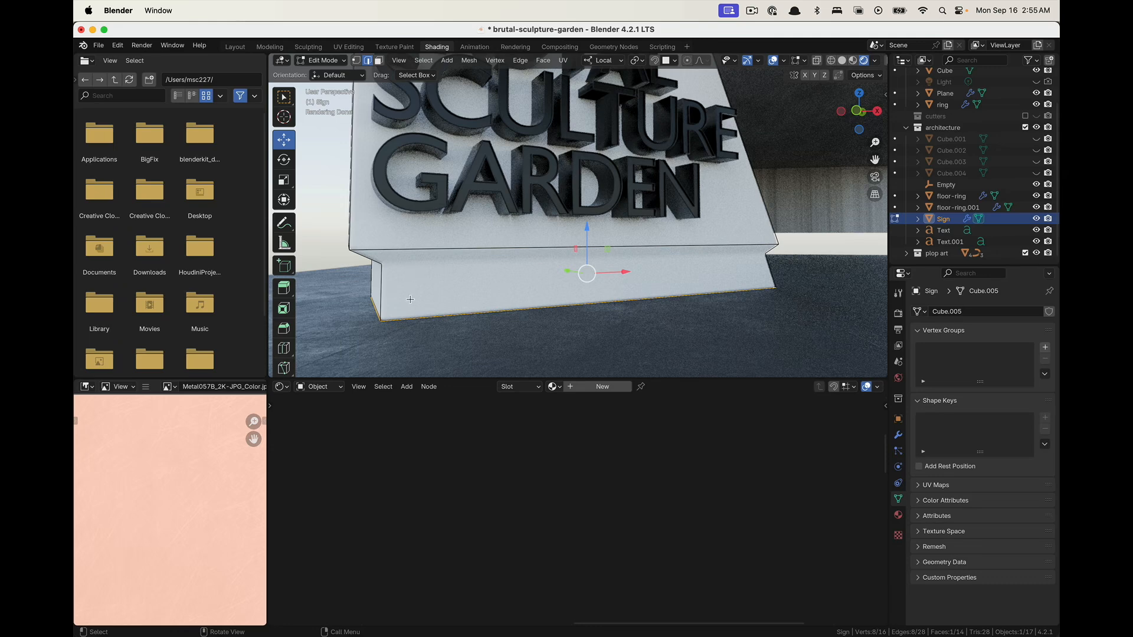
pyautogui.click(841, 61)
pyautogui.moveTo(390, 261); pyautogui.dragTo(699, 266, button='middle')
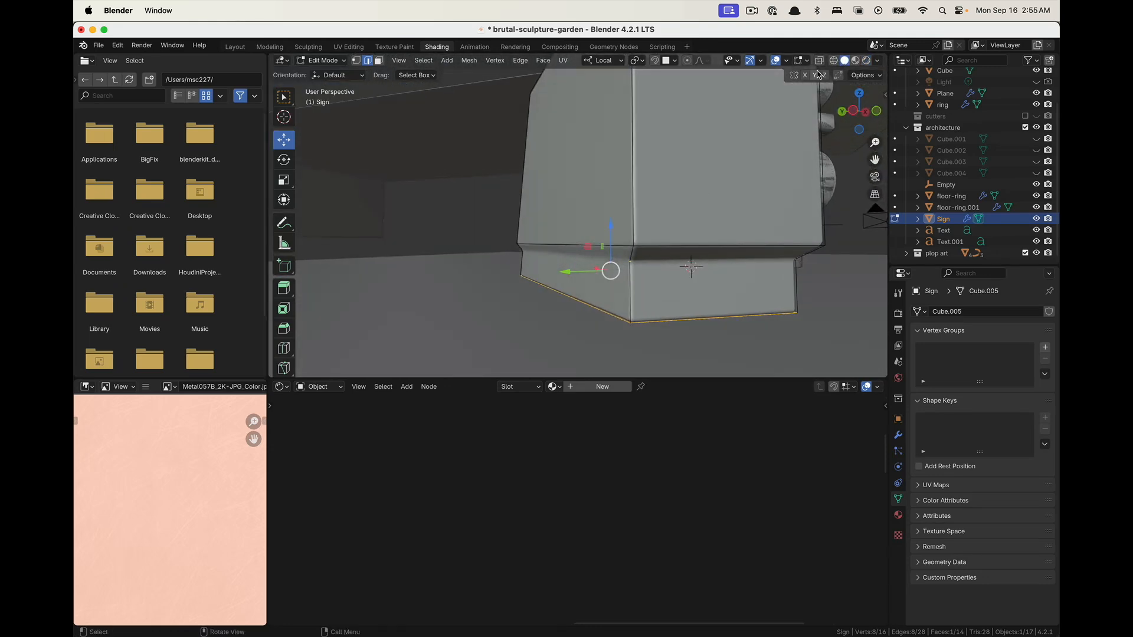
pyautogui.click(820, 63)
pyautogui.moveTo(610, 273)
pyautogui.mouseDown(button='middle')
pyautogui.moveTo(567, 278)
pyautogui.moveTo(560, 260)
pyautogui.mouseUp(button='middle')
# Snap the recessed base's four upper vertices vertically to the block's lower edge with vertex snapping, making the underside level
pyautogui.press('1')
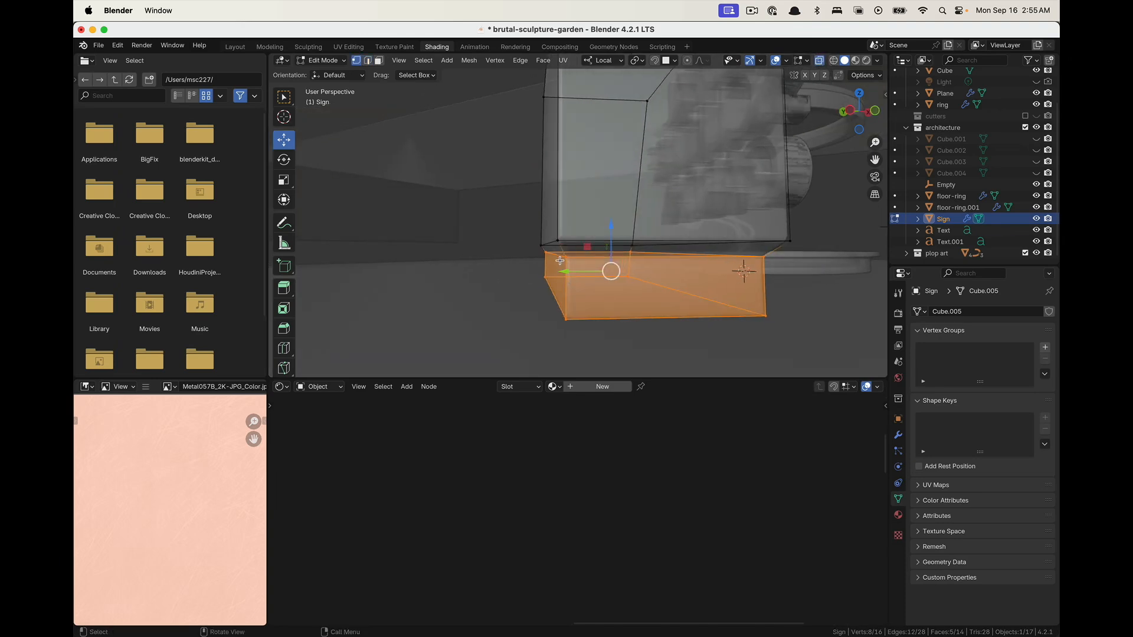
pyautogui.moveTo(538, 250); pyautogui.dragTo(724, 257)
pyautogui.moveTo(809, 263); pyautogui.dragTo(809, 264)
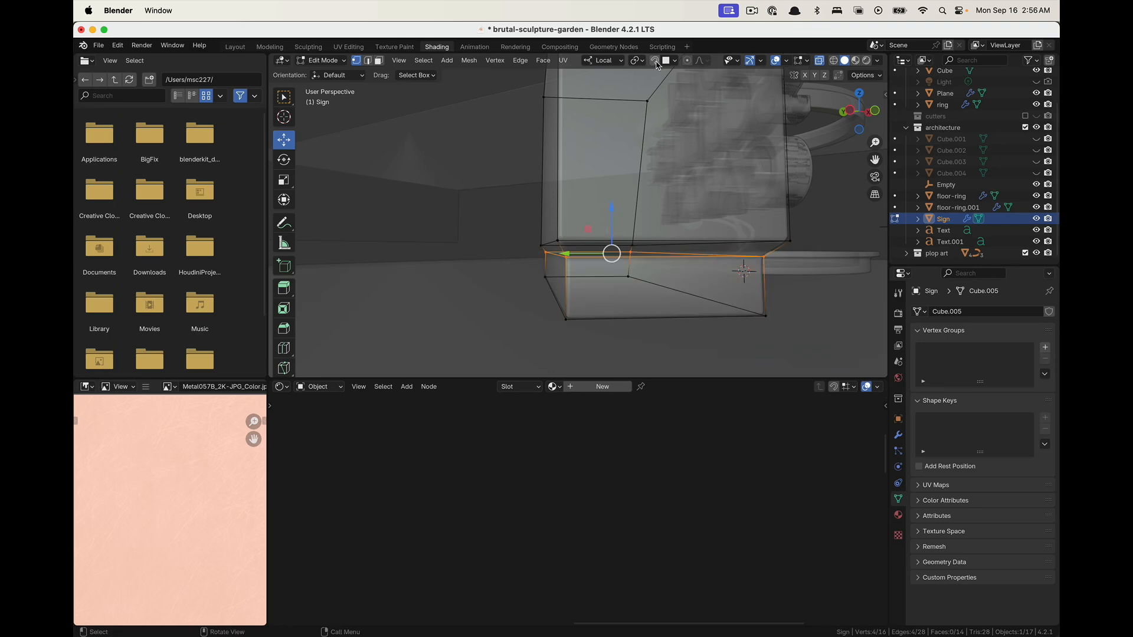
pyautogui.click(673, 60)
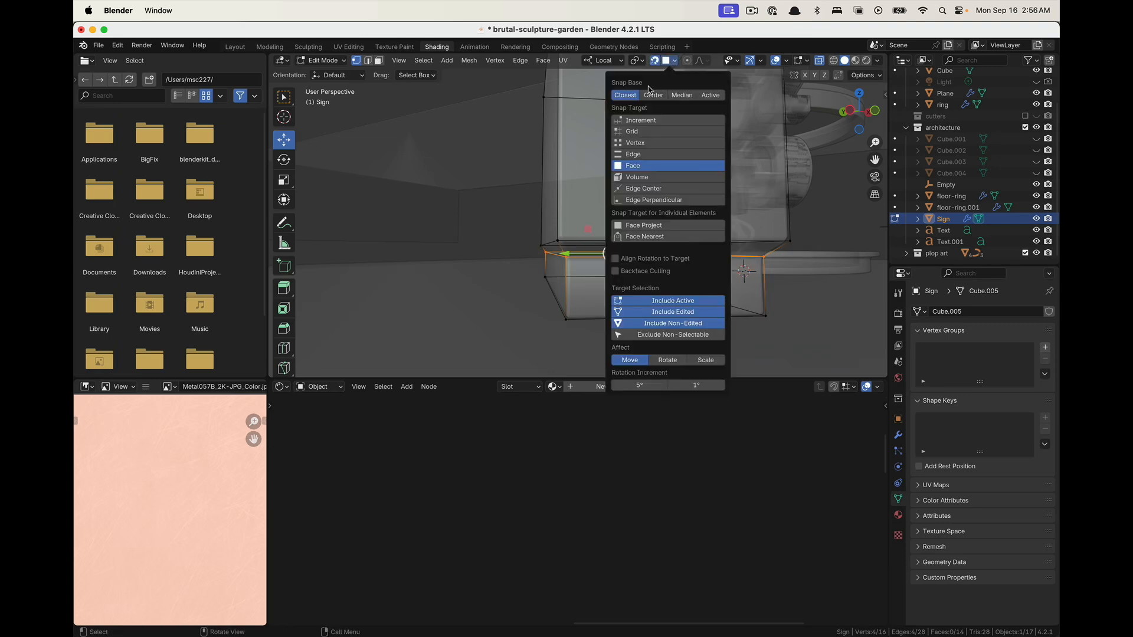
pyautogui.click(637, 142)
pyautogui.moveTo(610, 207)
pyautogui.mouseDown()
pyautogui.moveTo(579, 160)
pyautogui.moveTo(539, 192)
pyautogui.moveTo(536, 242)
pyautogui.moveTo(556, 238)
pyautogui.mouseUp()
pyautogui.moveTo(762, 255); pyautogui.dragTo(727, 254, button='middle')
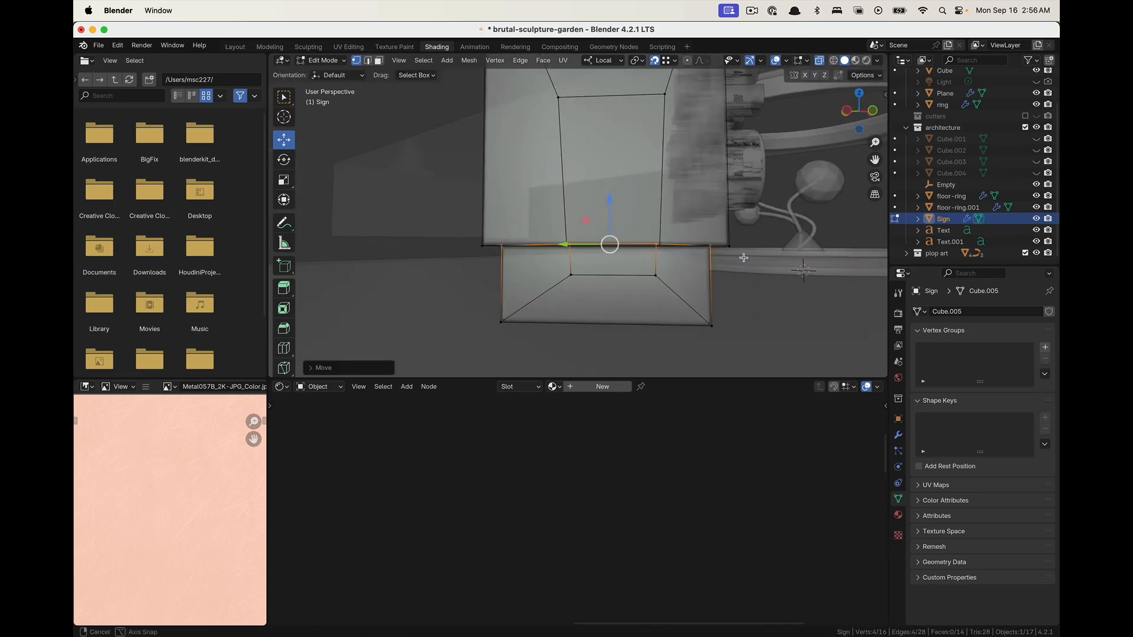
pyautogui.moveTo(608, 254); pyautogui.dragTo(446, 239, button='middle')
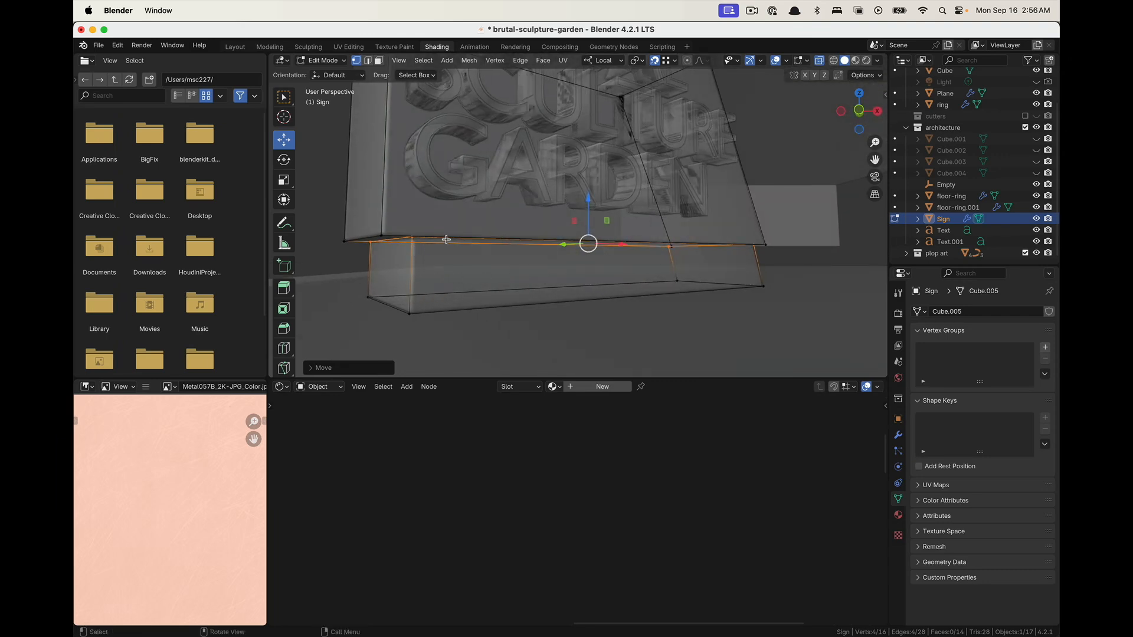
pyautogui.moveTo(782, 232)
pyautogui.mouseDown(button='middle')
pyautogui.moveTo(765, 256)
pyautogui.moveTo(661, 284)
pyautogui.moveTo(673, 271)
pyautogui.mouseUp(button='middle')
pyautogui.press('Tab')
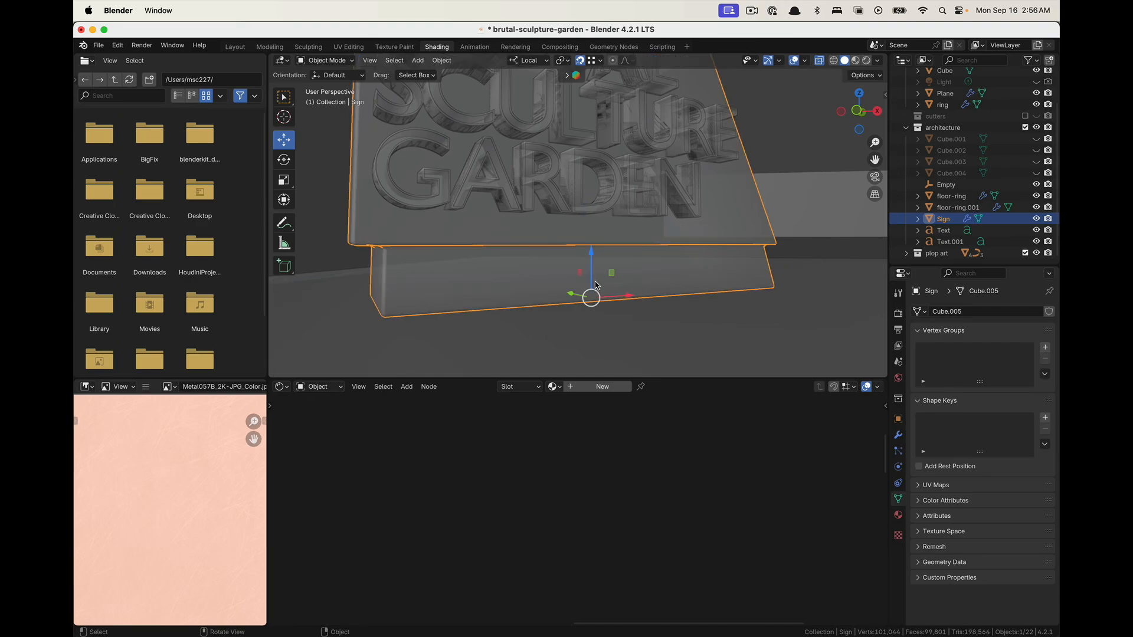
# Return to rendered shading and assign the existing light-concrete material to the Sign block
pyautogui.scroll(-2, 596, 284)
pyautogui.click(866, 61)
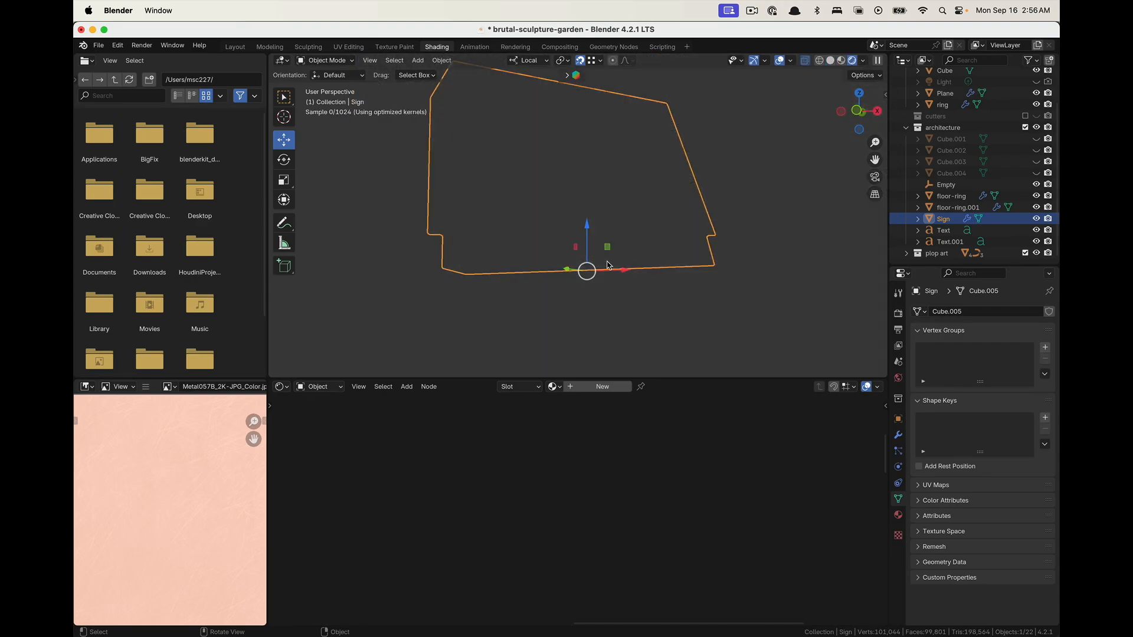
pyautogui.hotkey('alt', 'a')
pyautogui.moveTo(655, 272); pyautogui.dragTo(499, 257, button='middle')
pyautogui.click(500, 258)
pyautogui.moveTo(670, 302); pyautogui.dragTo(598, 317, button='middle')
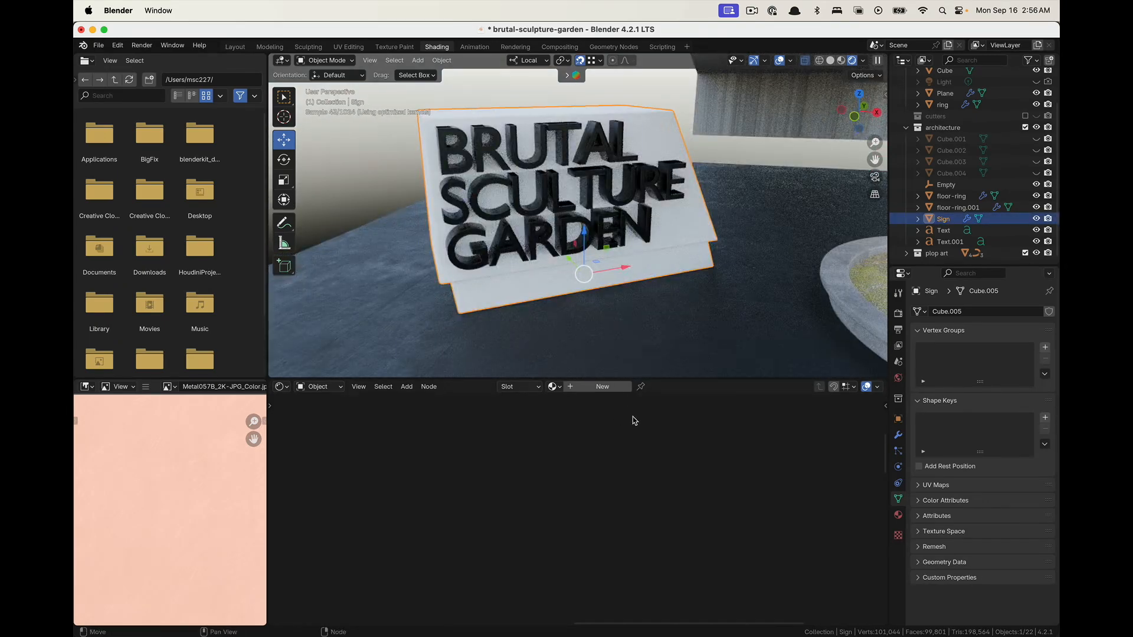
pyautogui.click(555, 387)
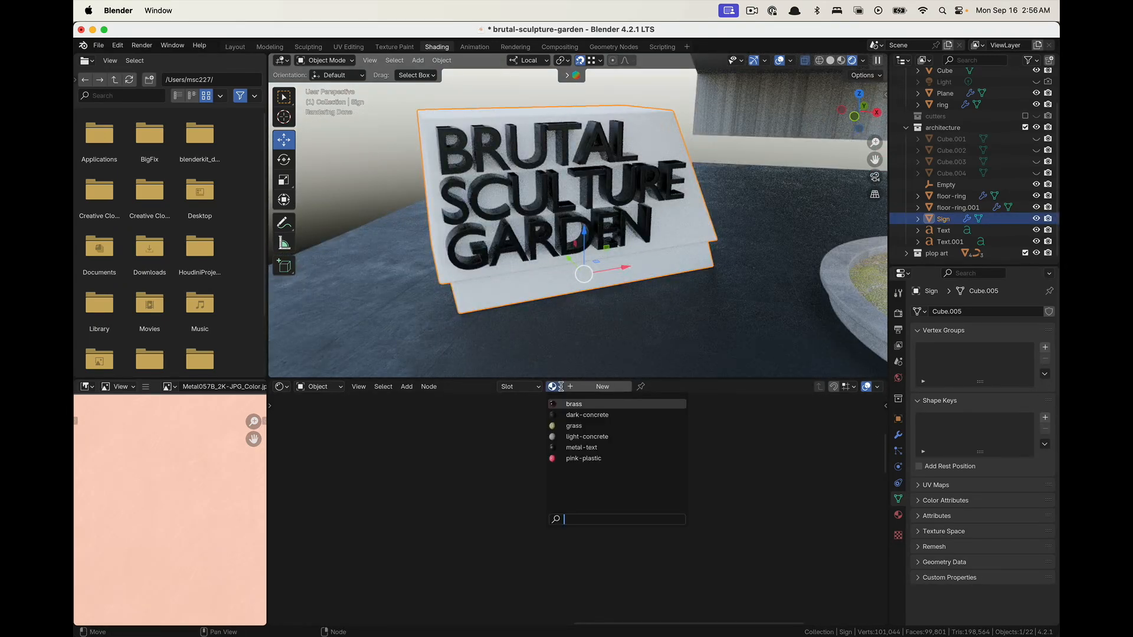
pyautogui.click(618, 437)
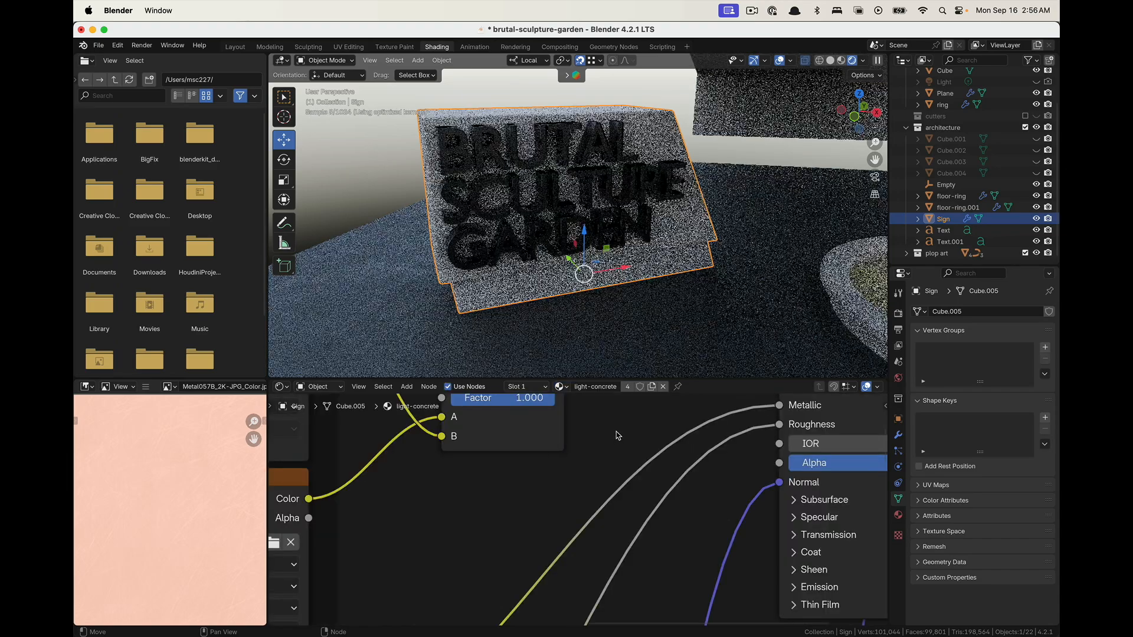
# View the scene through the camera and select the Text lettering together with the Sign block
pyautogui.moveTo(472, 265); pyautogui.dragTo(505, 258, button='middle')
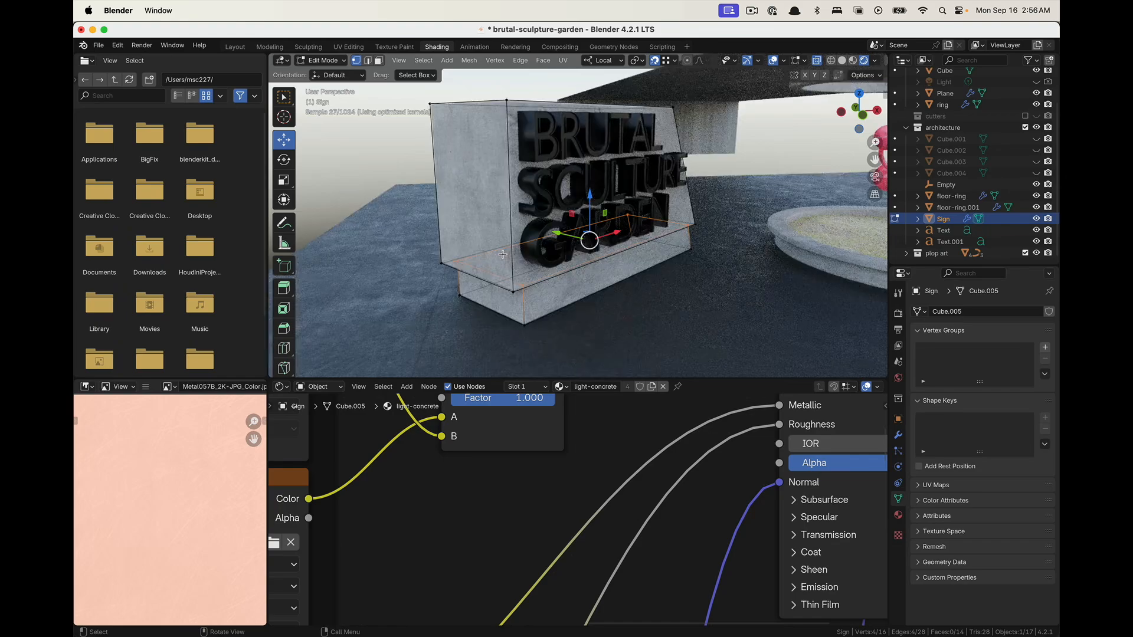
pyautogui.click(427, 132)
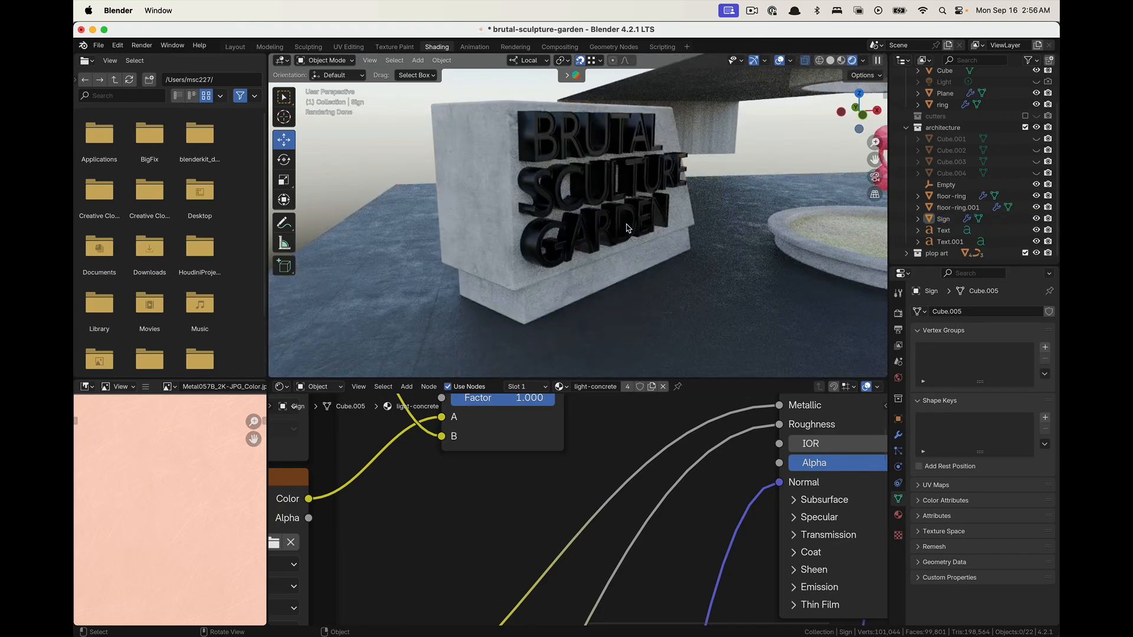
pyautogui.moveTo(627, 229); pyautogui.dragTo(517, 227, button='middle')
pyautogui.moveTo(636, 259); pyautogui.dragTo(672, 259, button='middle')
pyautogui.click(875, 176)
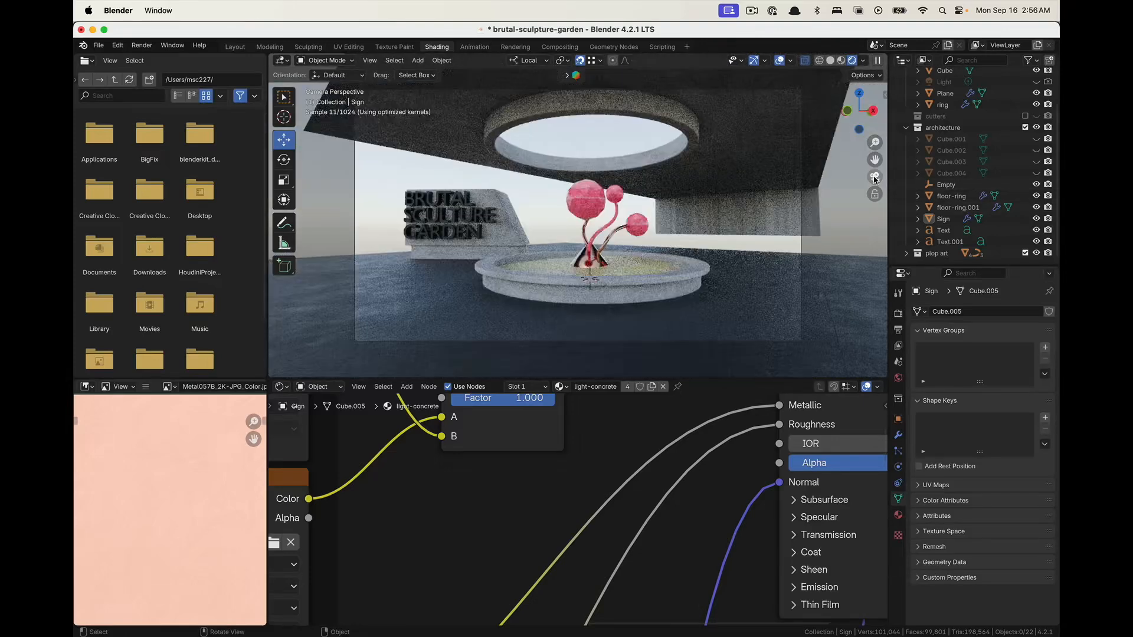
pyautogui.click(455, 239)
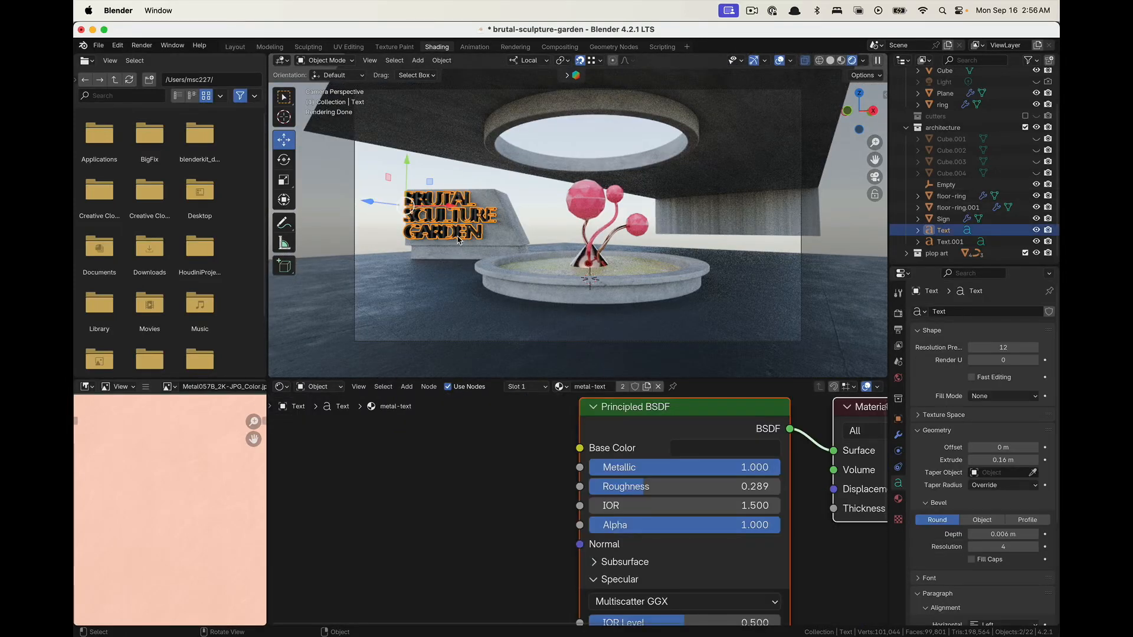
pyautogui.keyDown('shift'); pyautogui.click(510, 246); pyautogui.keyUp('shift')
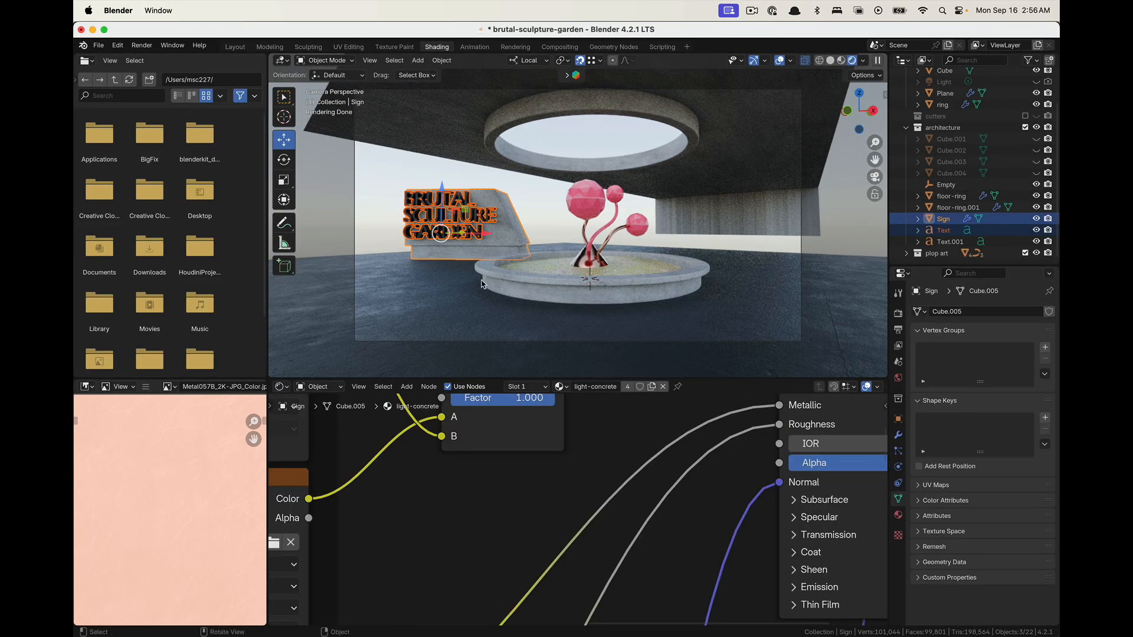
pyautogui.press('r')
pyautogui.press('z')
pyautogui.press('z')
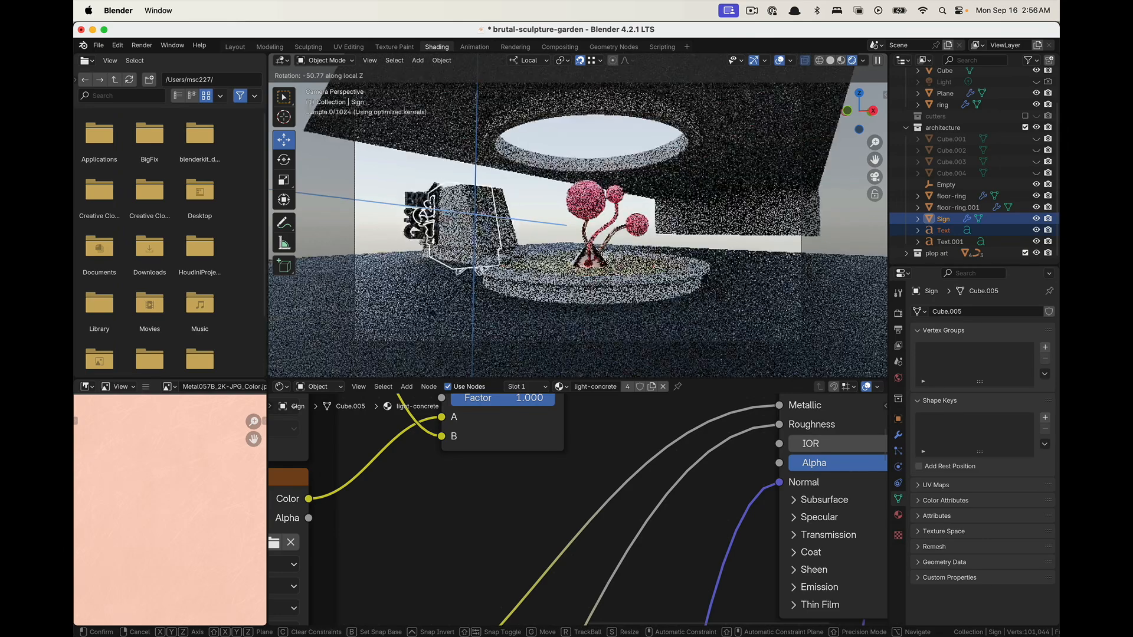
pyautogui.press('Escape')
# Switch to Global orientation with snapping off and rotate the selected sign and lettering about Z so the sign faces the camera more
pyautogui.click(527, 60)
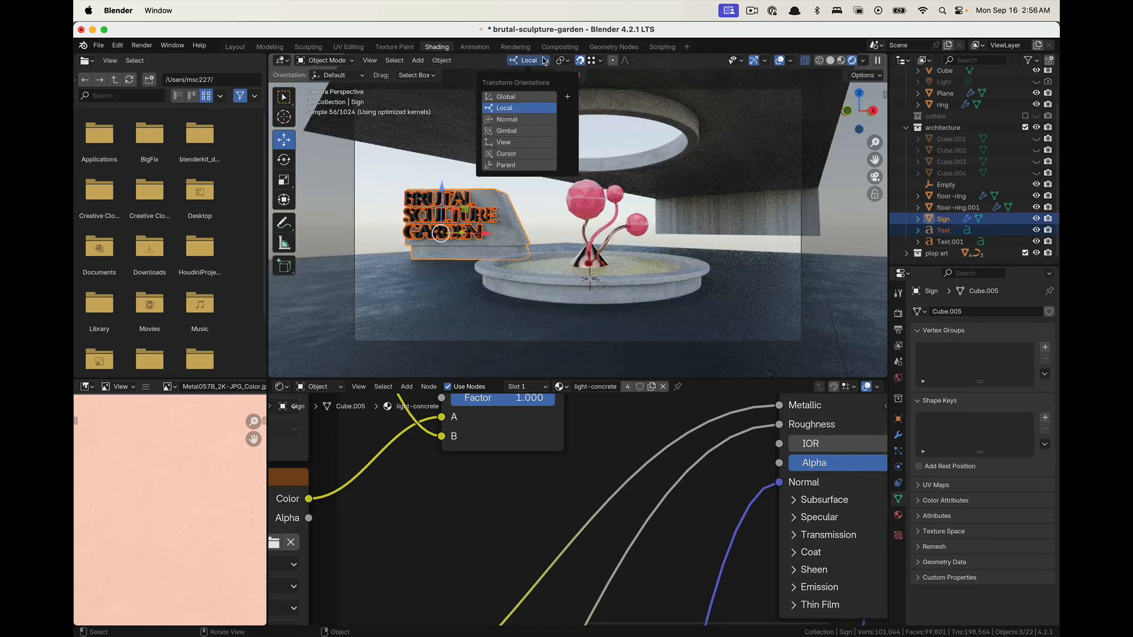
pyautogui.click(522, 96)
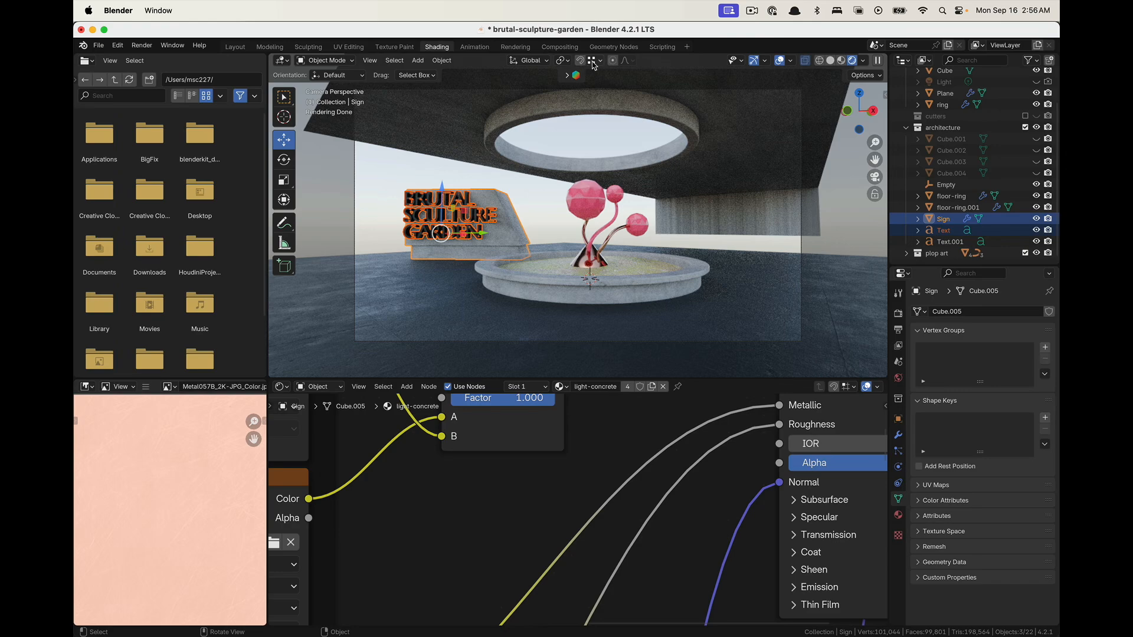
pyautogui.press('r')
pyautogui.press('z')
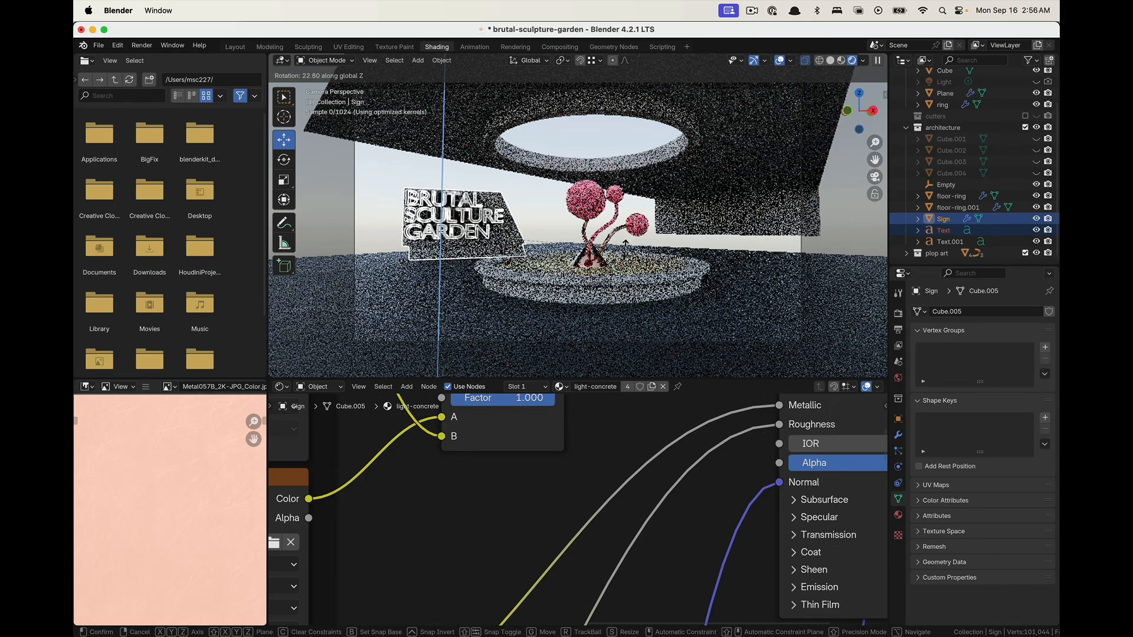
pyautogui.click(485, 244)
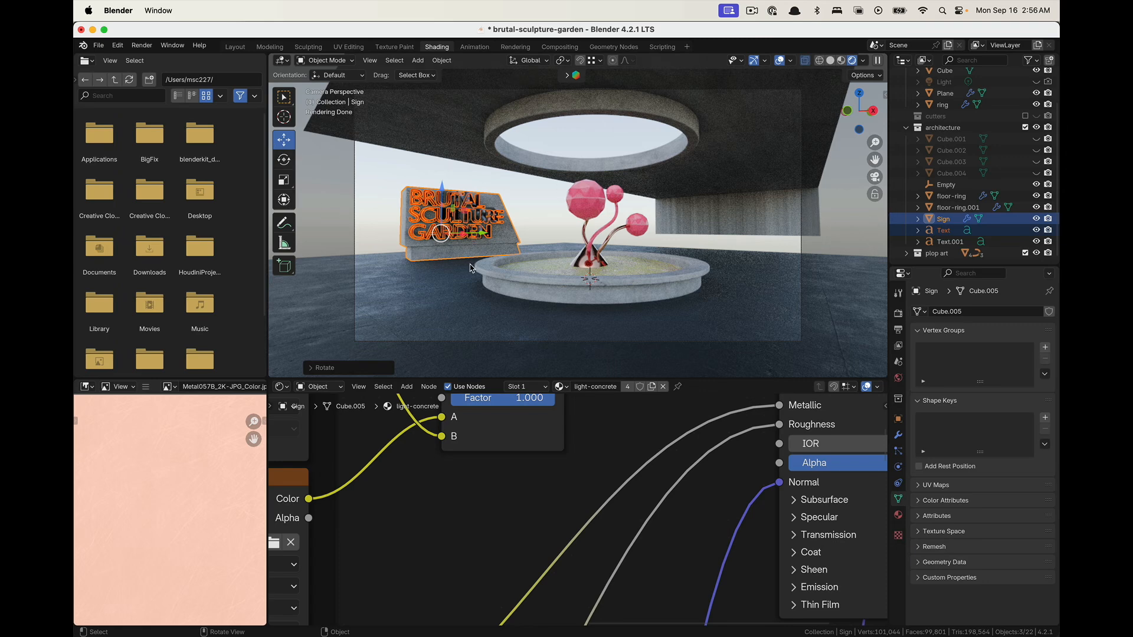
# Move the selected sign and lettering along global Y and X, farther away from the round fountain
pyautogui.press('g')
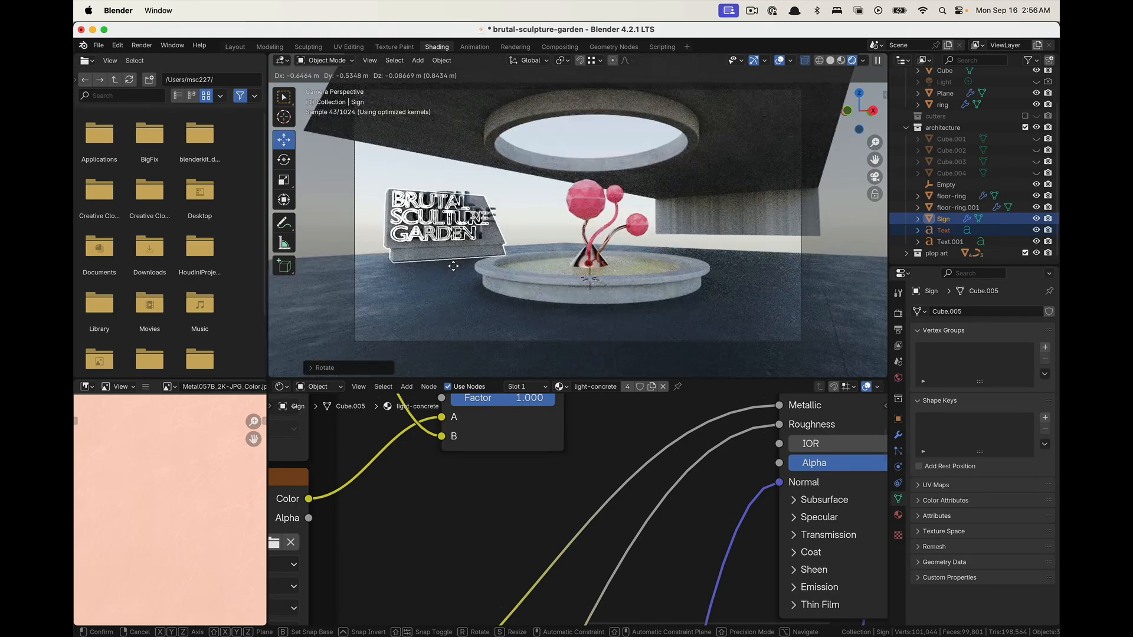
pyautogui.press('y')
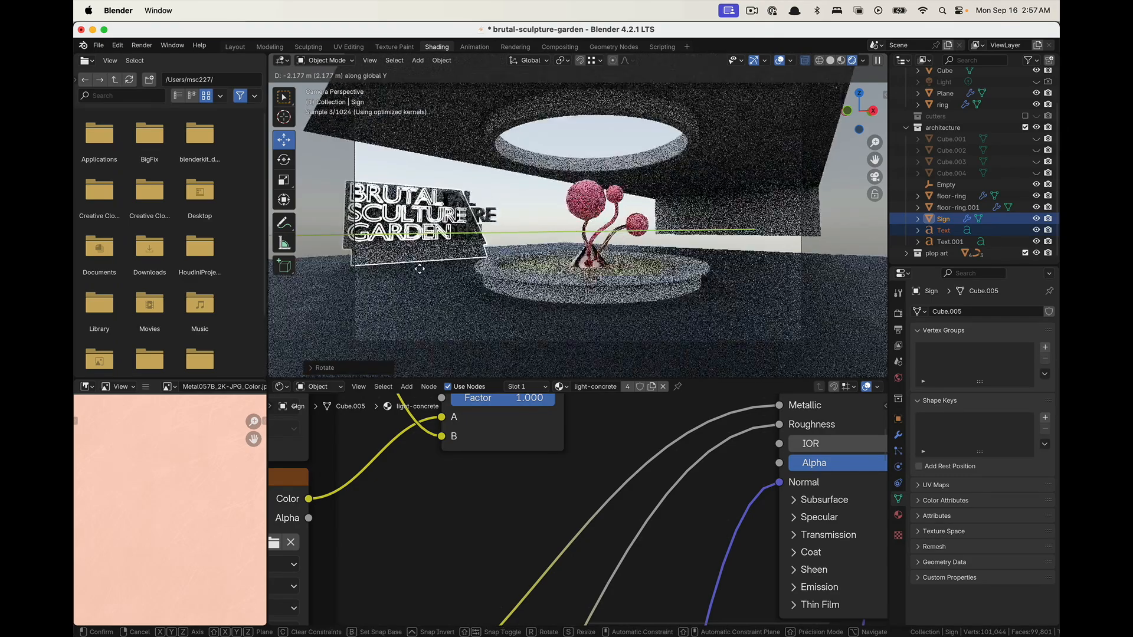
pyautogui.click(462, 269)
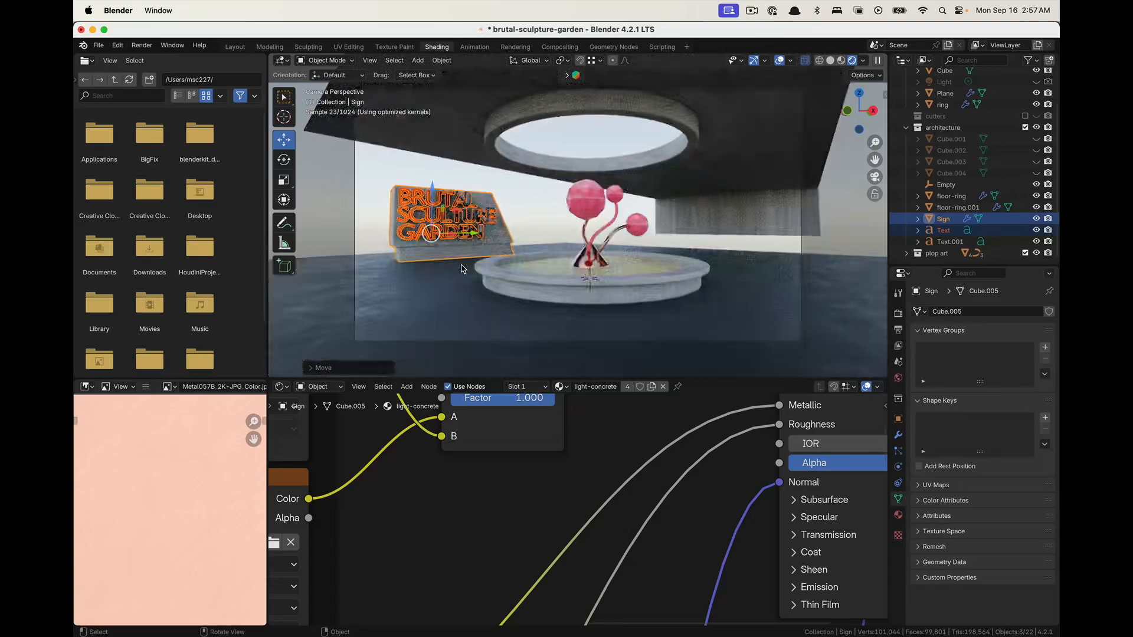
pyautogui.press('g')
pyautogui.press('x')
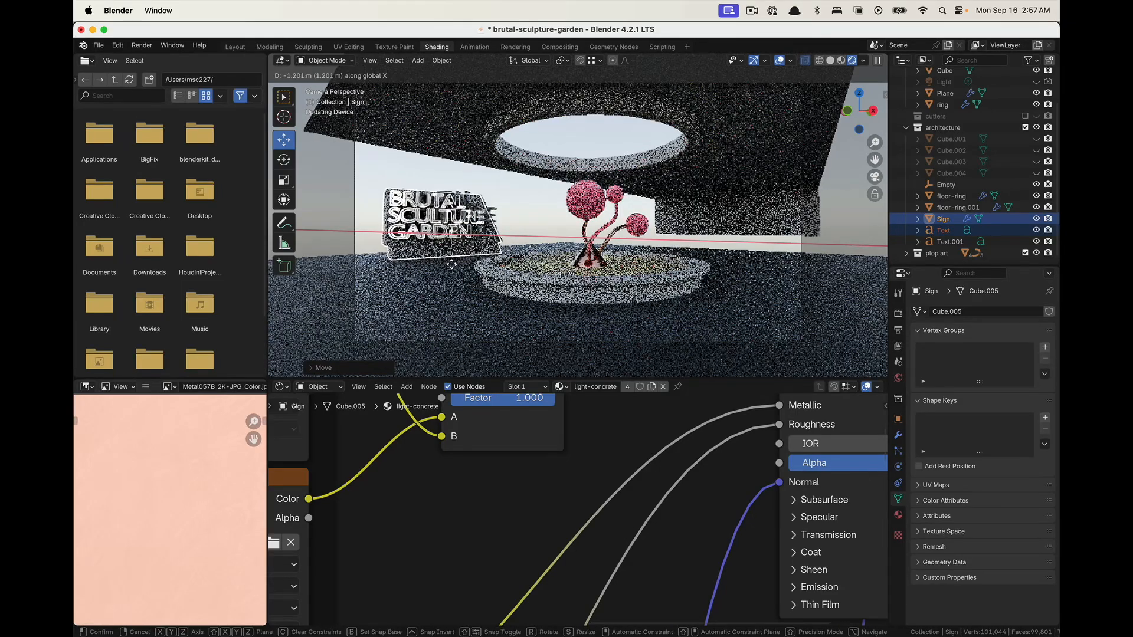
pyautogui.click(446, 263)
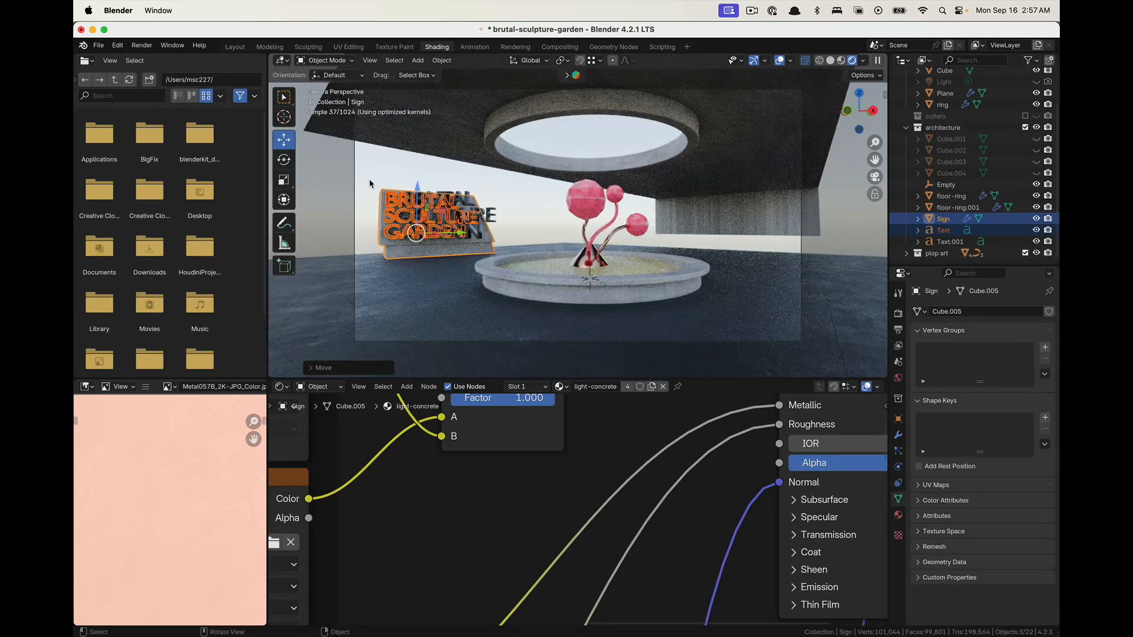
# Undo the last moves and rotation of the sign and include the second lettering object, Text.001, in the selection
pyautogui.click(370, 184)
pyautogui.hotkey('ctrl', 'z')
pyautogui.hotkey('ctrl', 'z')
pyautogui.hotkey('ctrl', 'z')
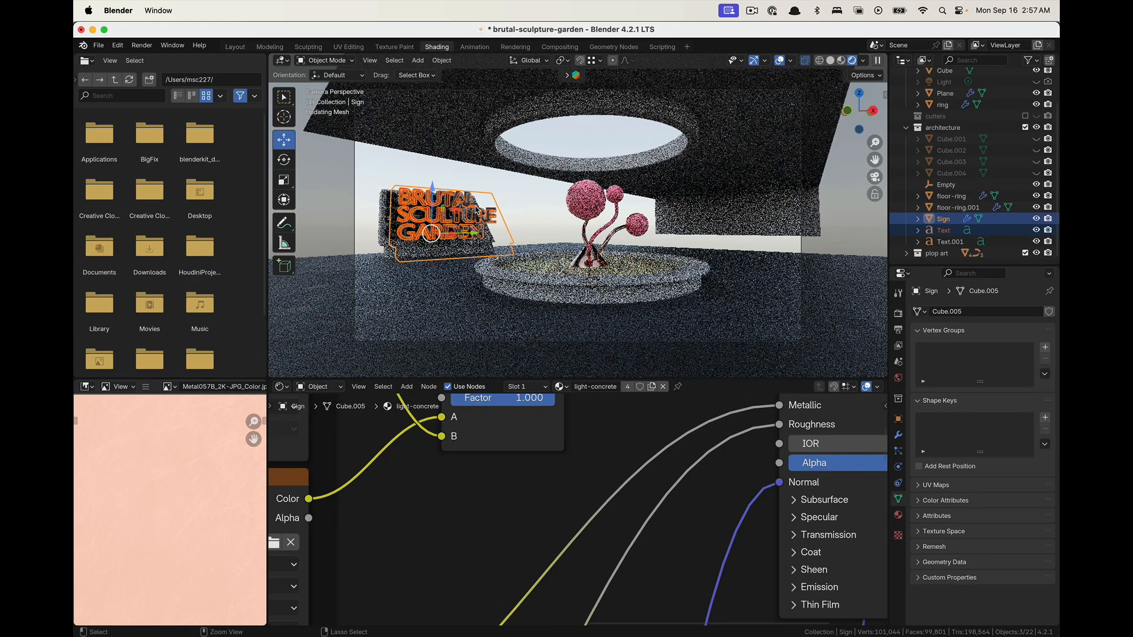
pyautogui.hotkey('ctrl', 'z')
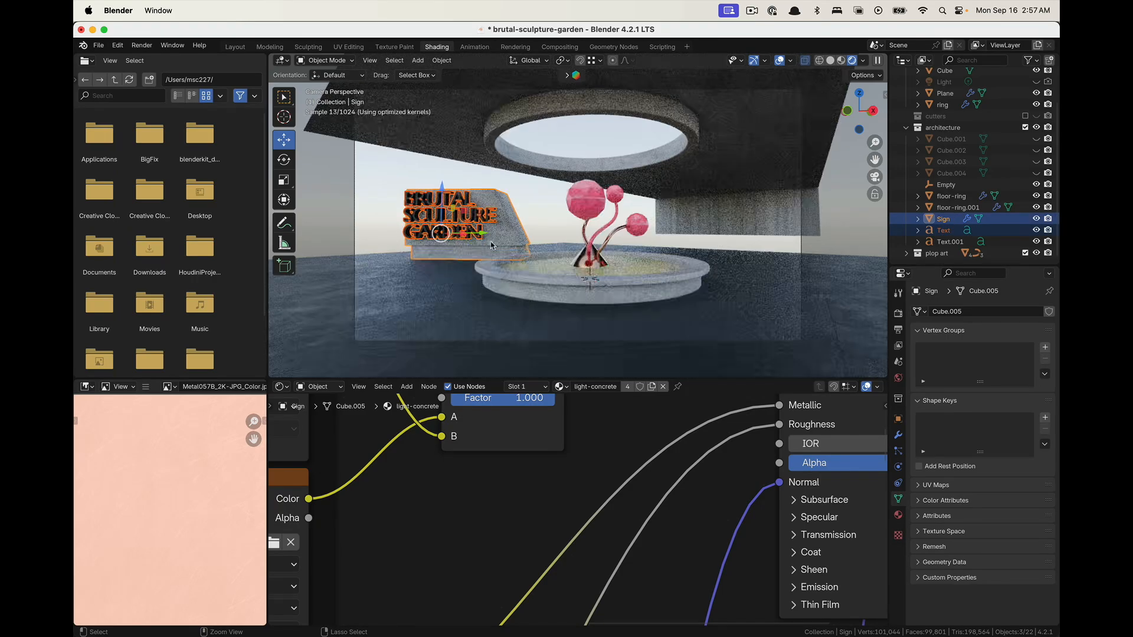
pyautogui.hotkey('ctrl', 'z')
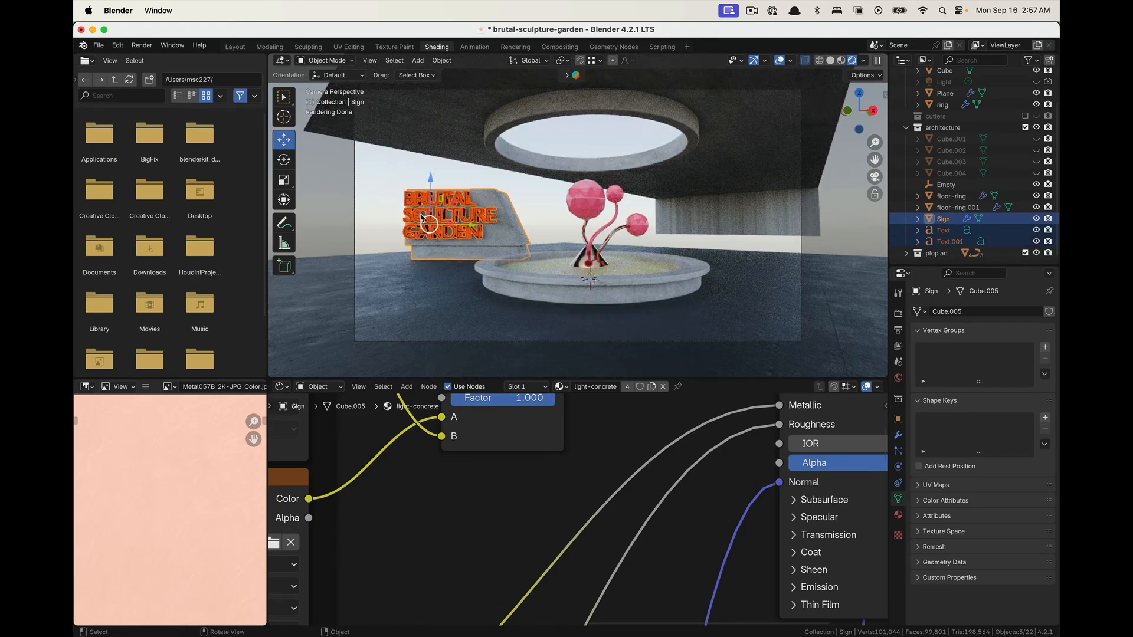
# Rotate the Sign block and both lettering objects together about 48° around global Z to face the camera
pyautogui.press('r')
pyautogui.press('z')
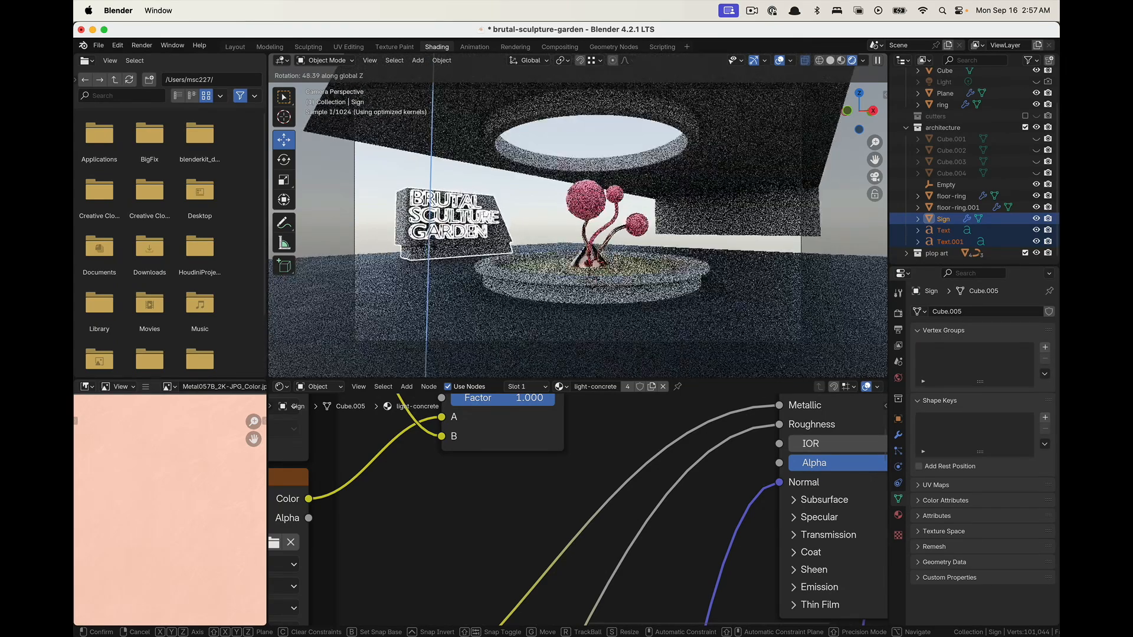
pyautogui.click(450, 220)
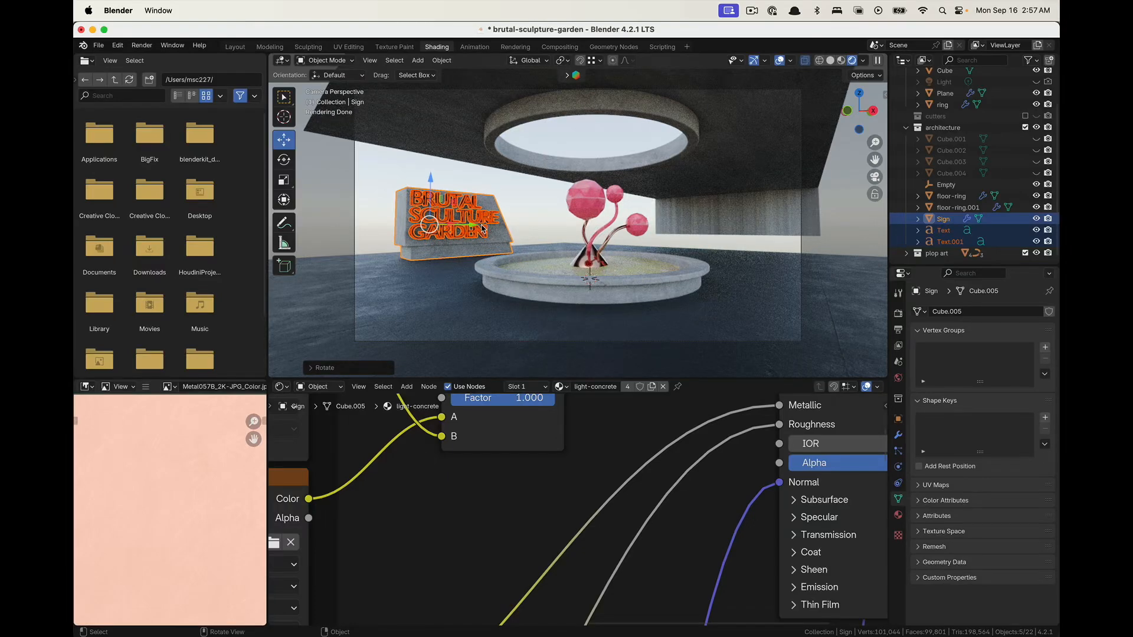
# Move the sign and both lettering objects about -1.6 m along global X and in the negative global Y direction, and deselect them
pyautogui.press('g')
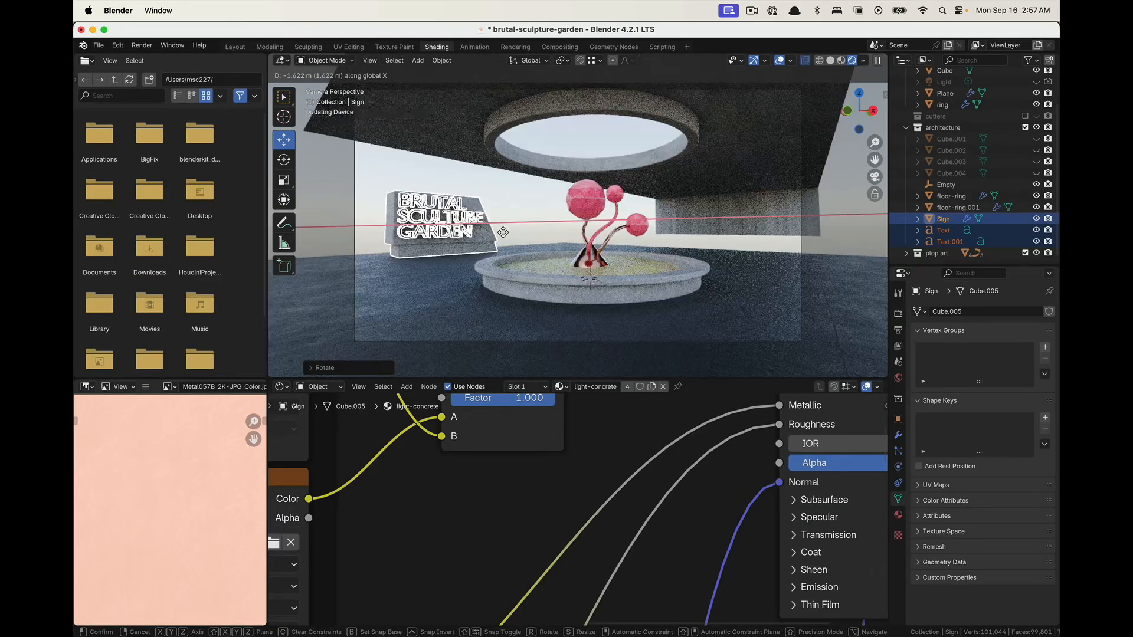
pyautogui.click(502, 232)
pyautogui.press('g')
pyautogui.press('y')
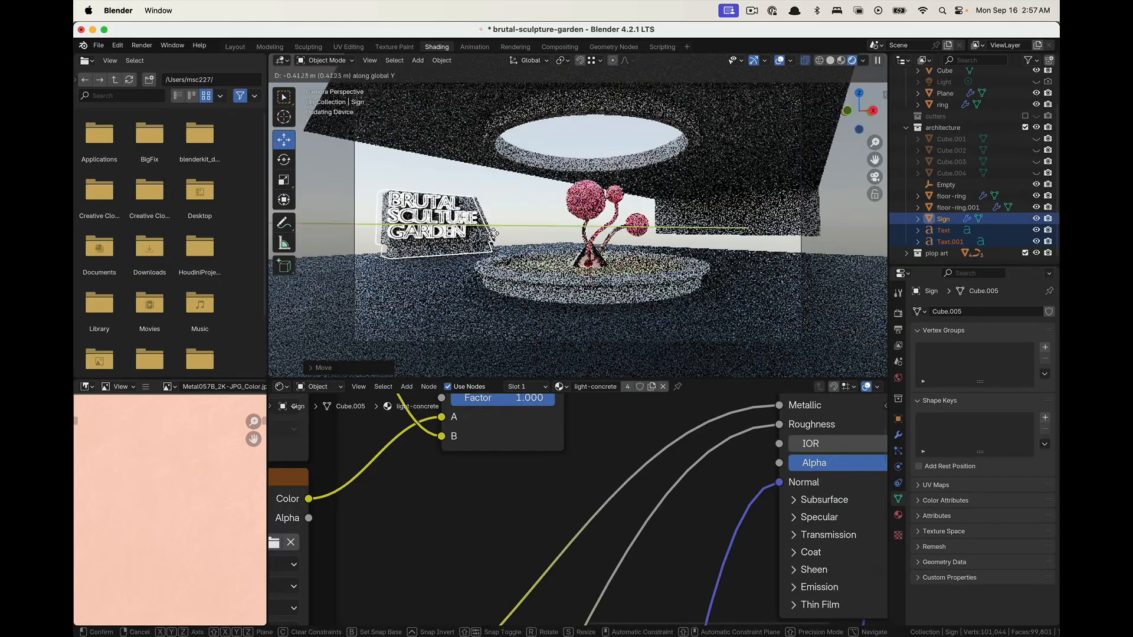
pyautogui.click(490, 231)
pyautogui.click(510, 216)
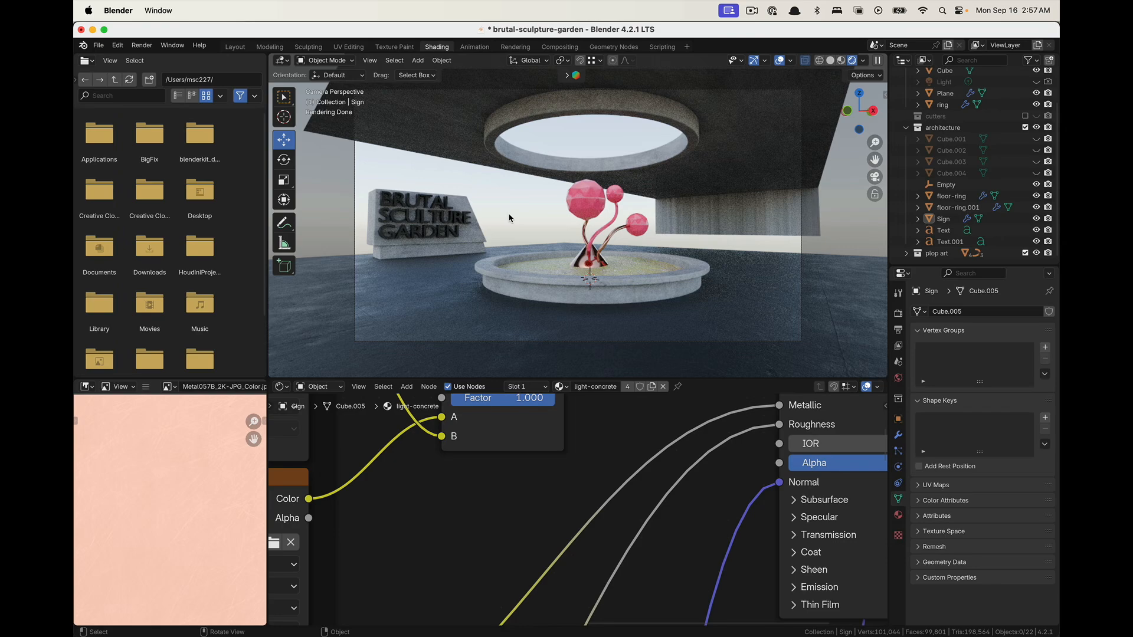
# Edit the Text lettering on the sign so that its first line reads BRUTALIST
pyautogui.click(443, 203)
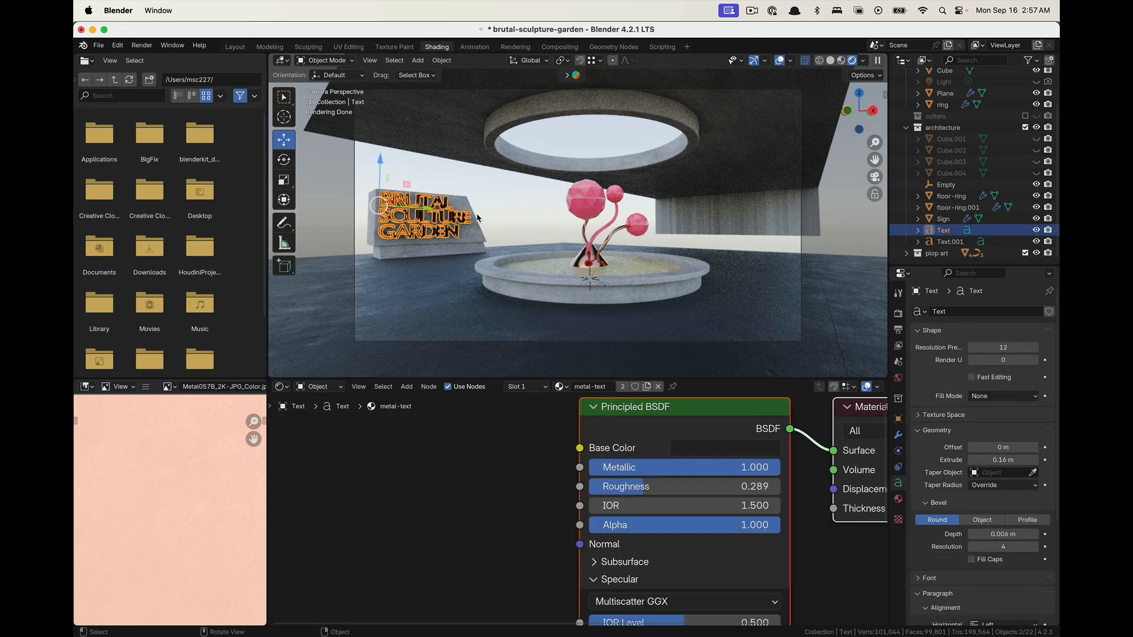
pyautogui.press('Tab')
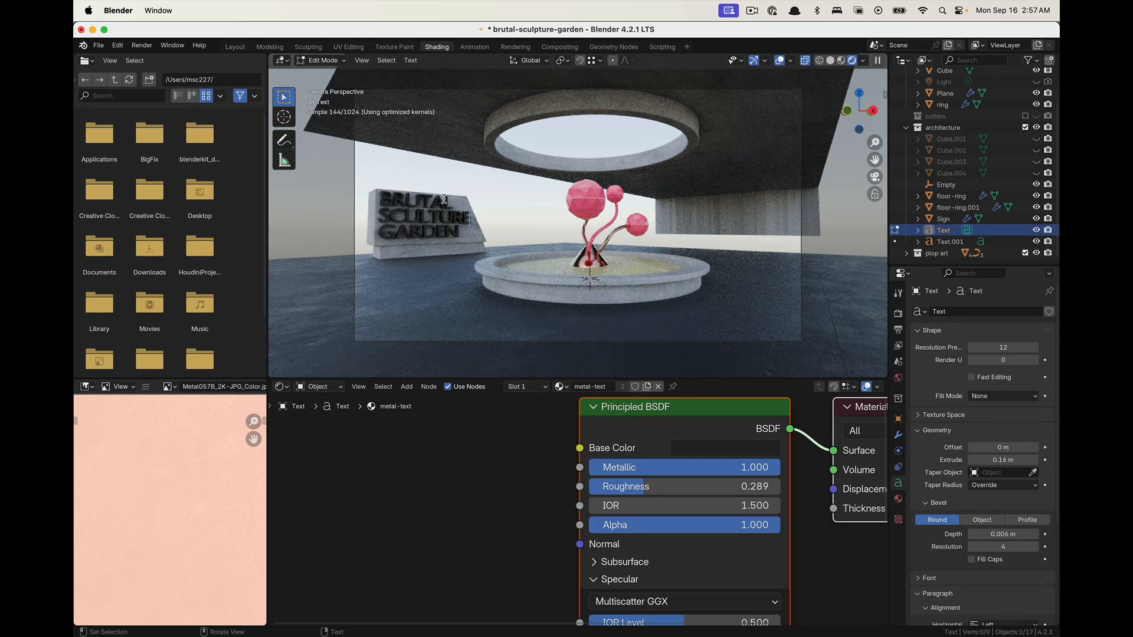
pyautogui.click(444, 200)
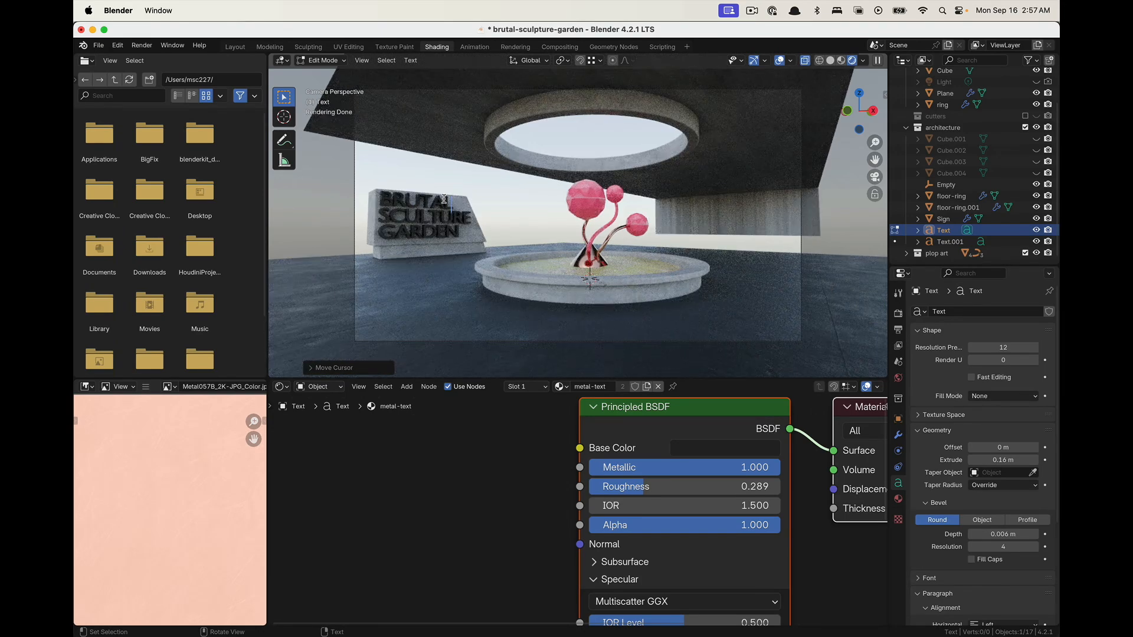
pyautogui.write('IST')
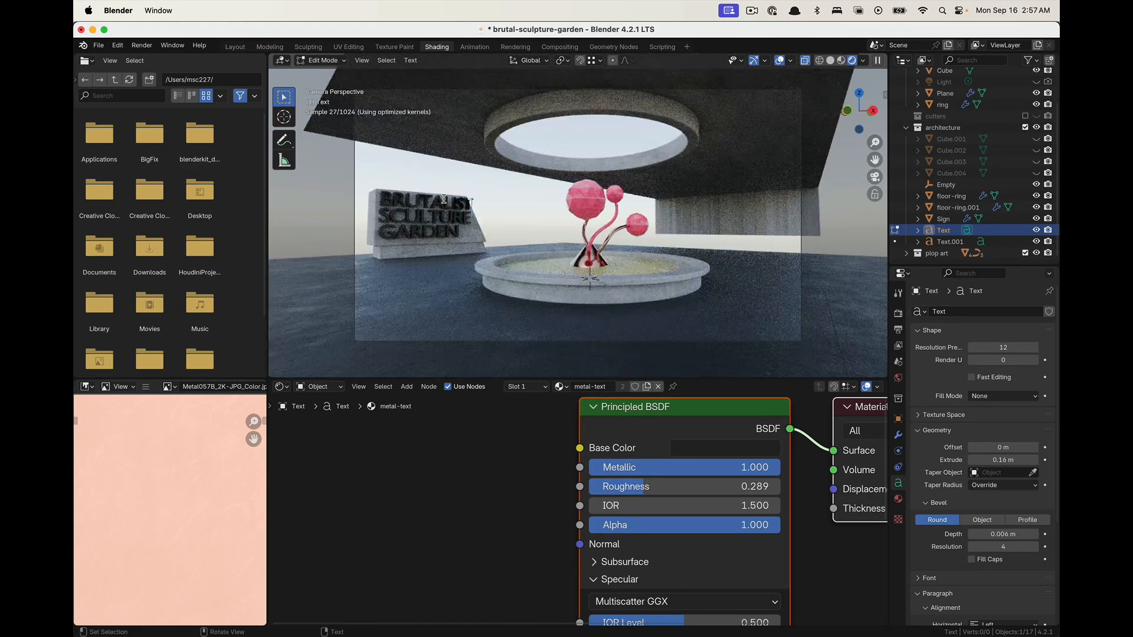
pyautogui.press('Tab')
pyautogui.press('Tab')
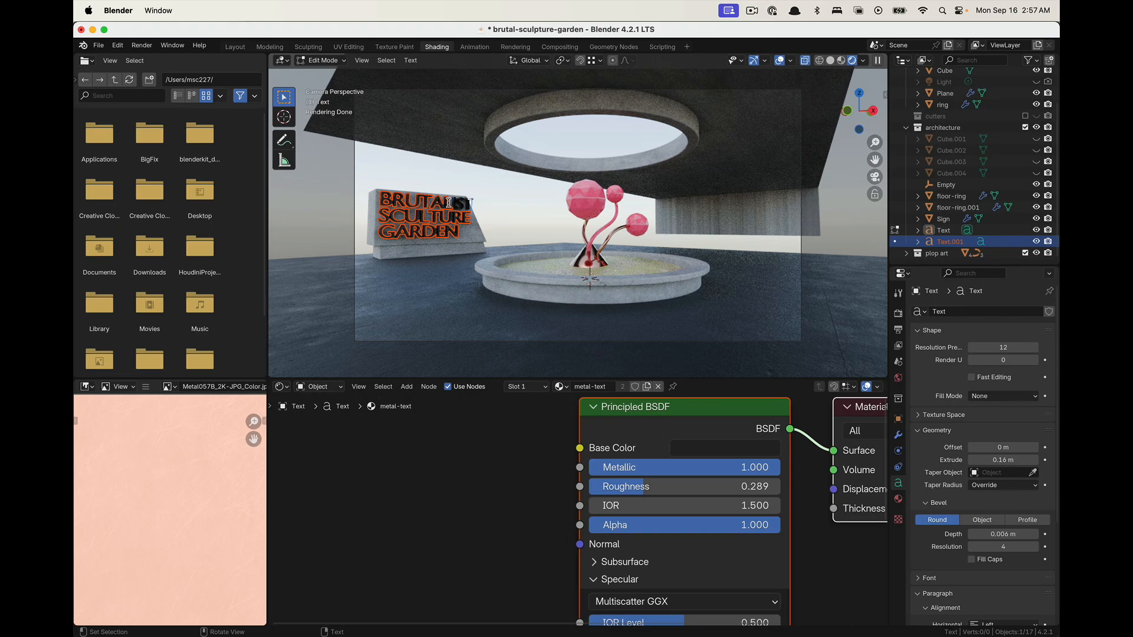
pyautogui.write('IST')
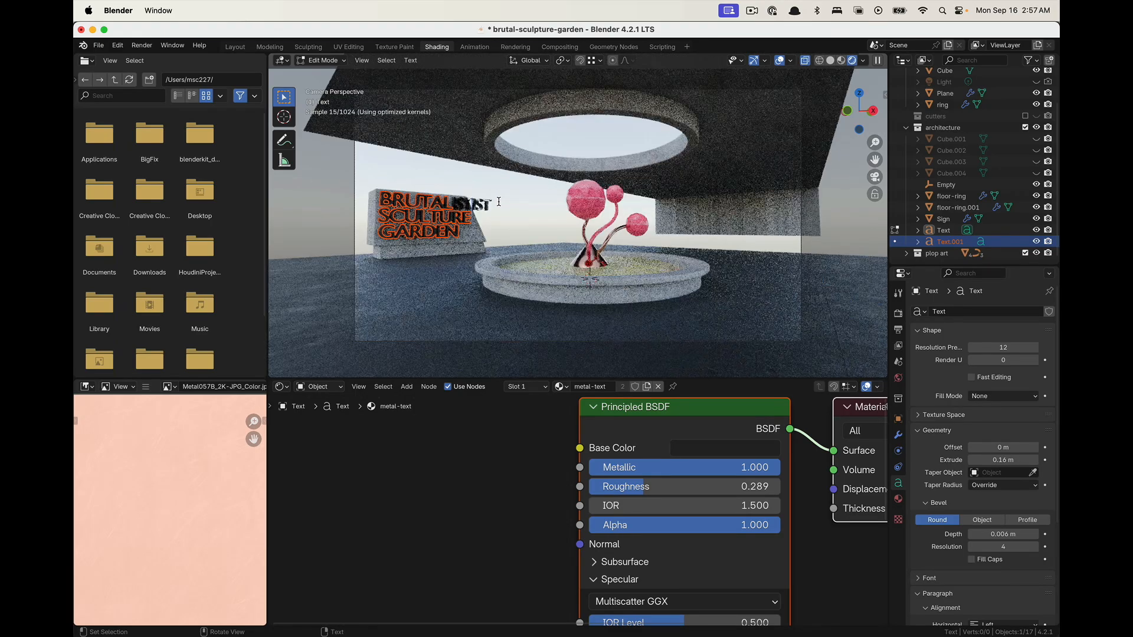
pyautogui.write('SCULTURE')
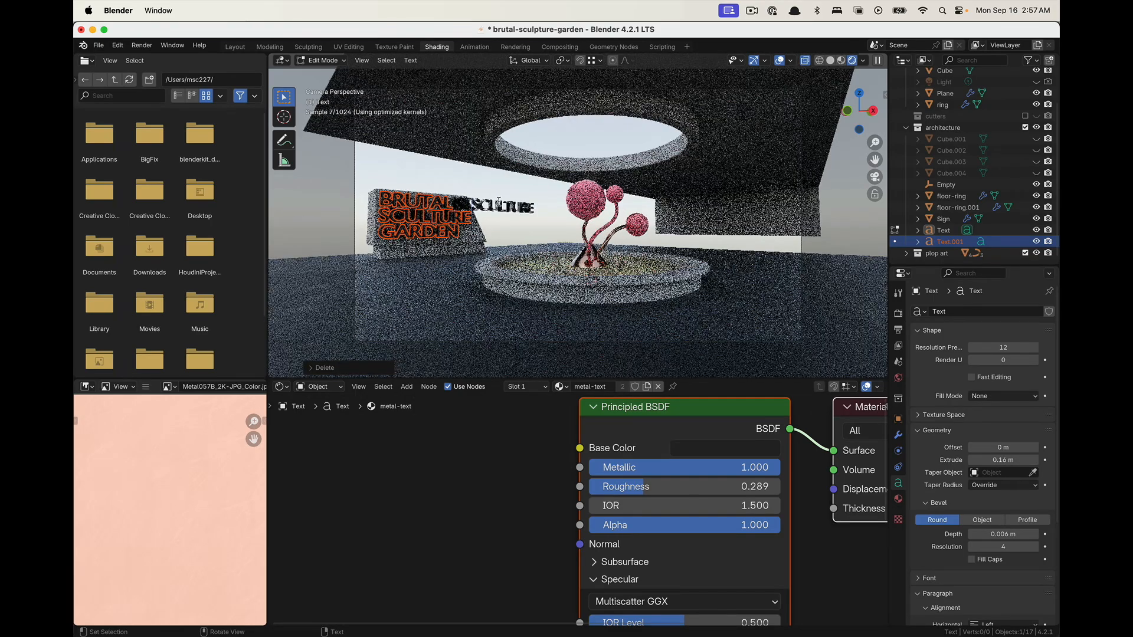
pyautogui.press('BackSpace')
pyautogui.press('BackSpace')
pyautogui.press('BackSpace')
pyautogui.press('BackSpace')
pyautogui.press('BackSpace')
pyautogui.press('BackSpace')
pyautogui.press('BackSpace')
pyautogui.press('BackSpace')
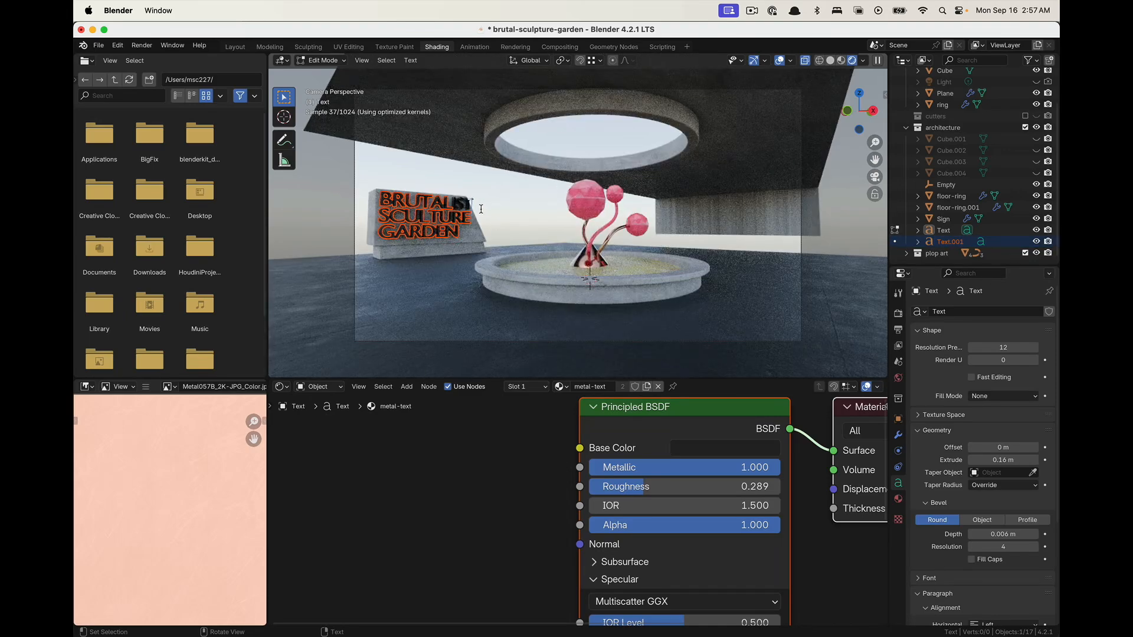
pyautogui.click(946, 230)
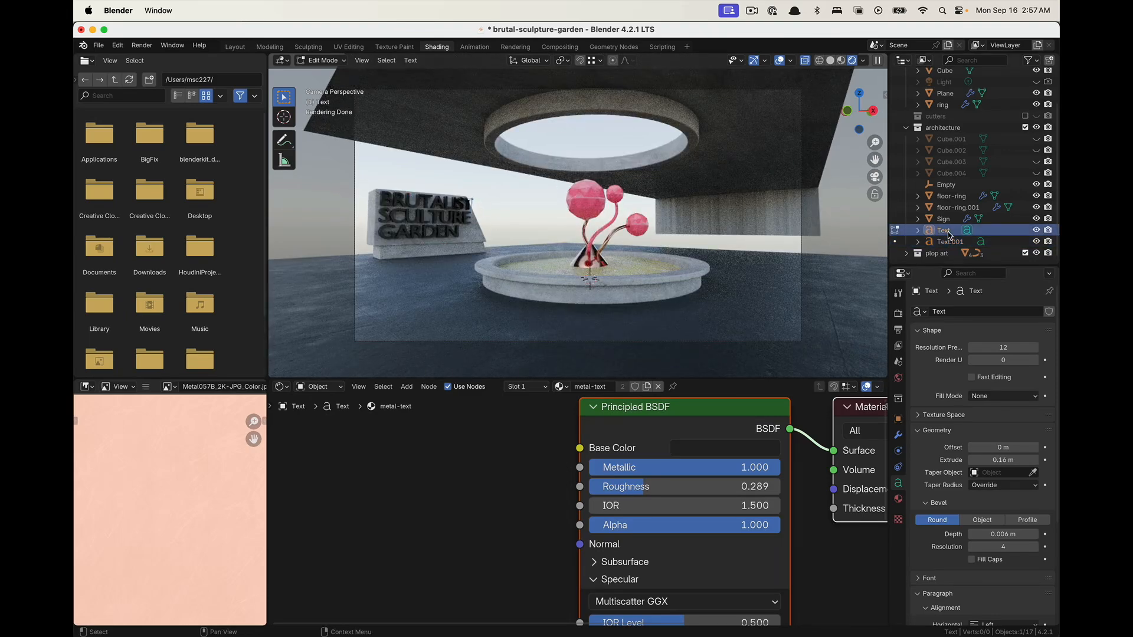
pyautogui.press('Tab')
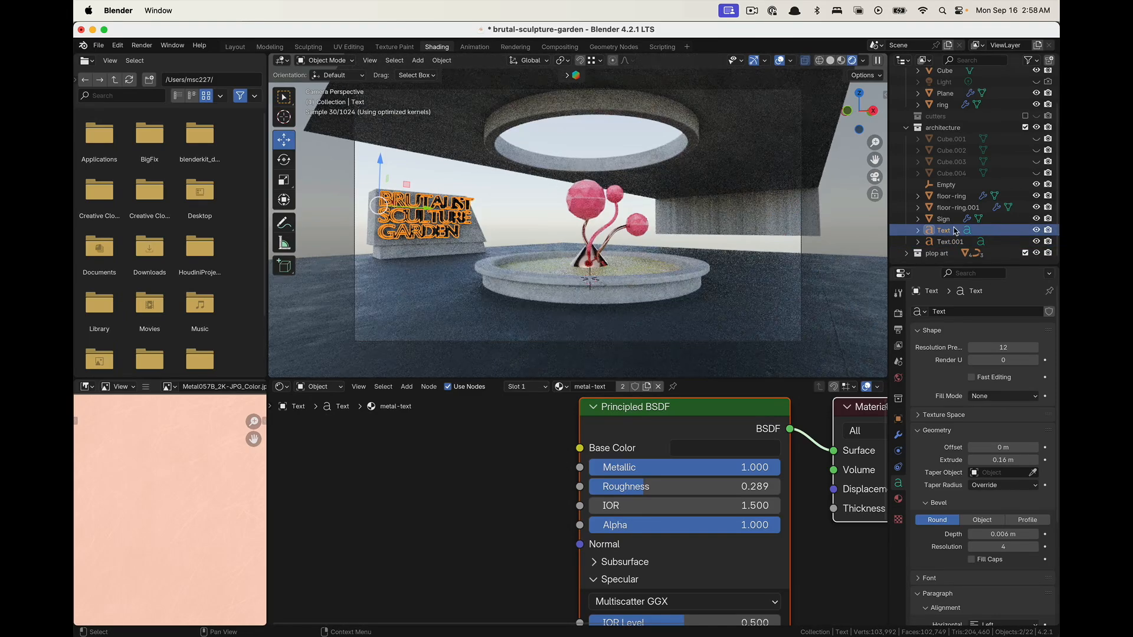
pyautogui.press('Tab')
pyautogui.press('Tab')
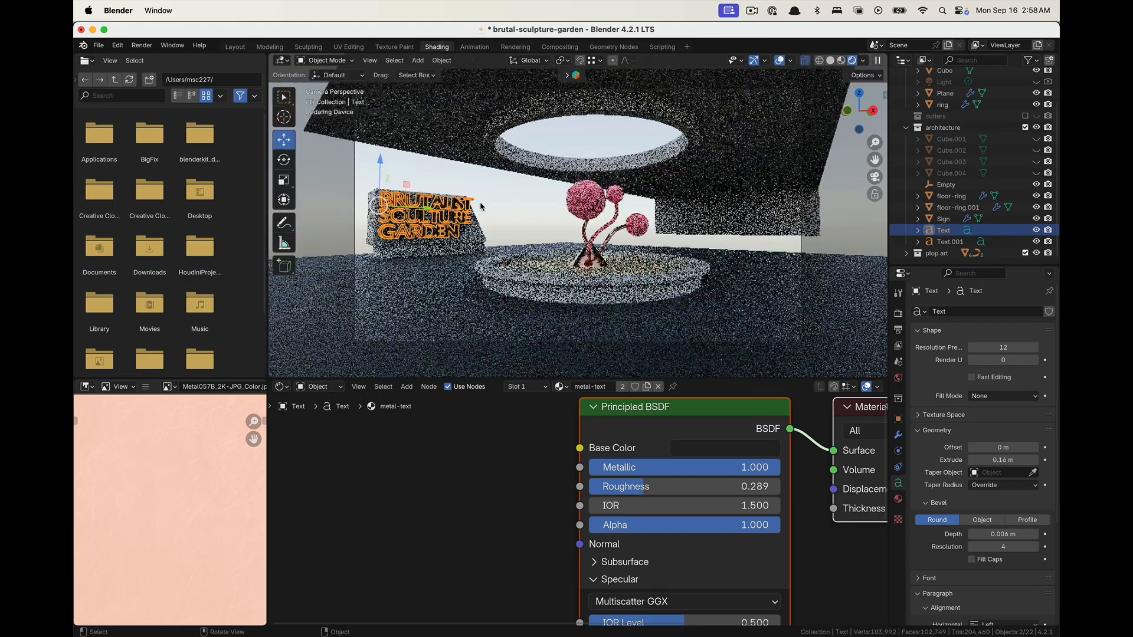
pyautogui.press('Tab')
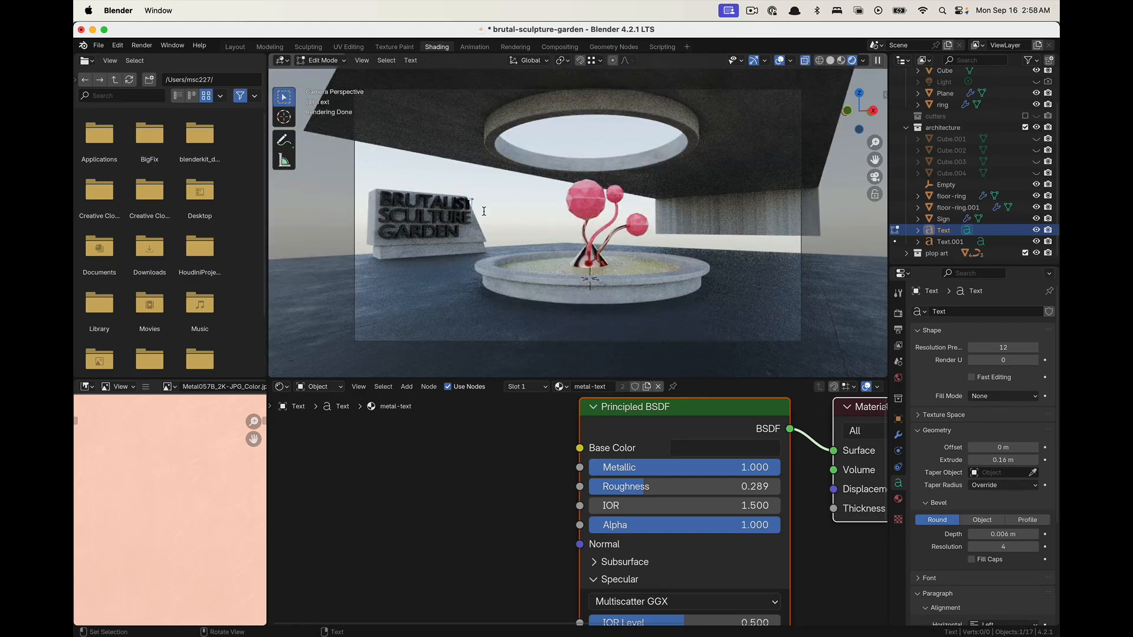
pyautogui.press('Tab')
# Add IST to the first line of the duplicate lettering Text.001 and deselect it
pyautogui.click(466, 219)
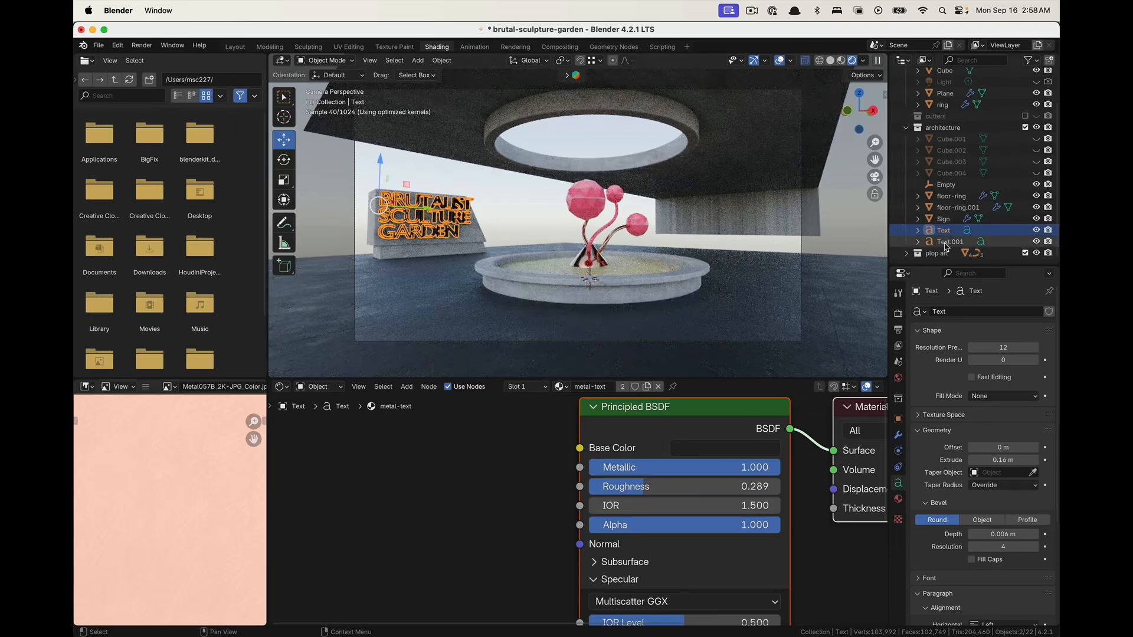
pyautogui.press('Tab')
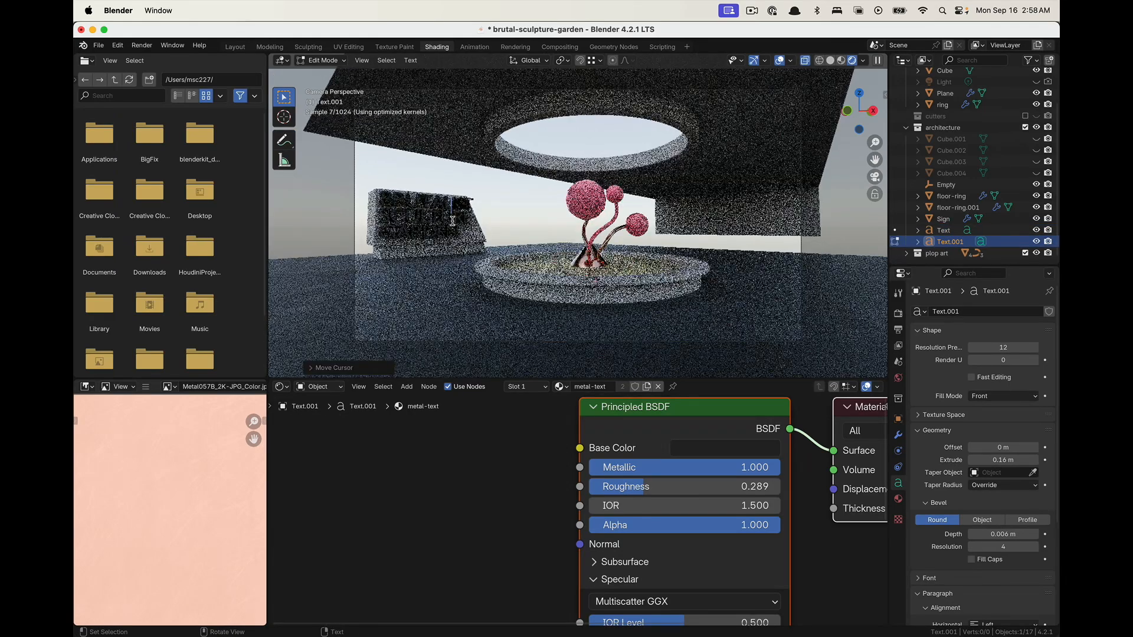
pyautogui.hotkey('shift', 'Up')
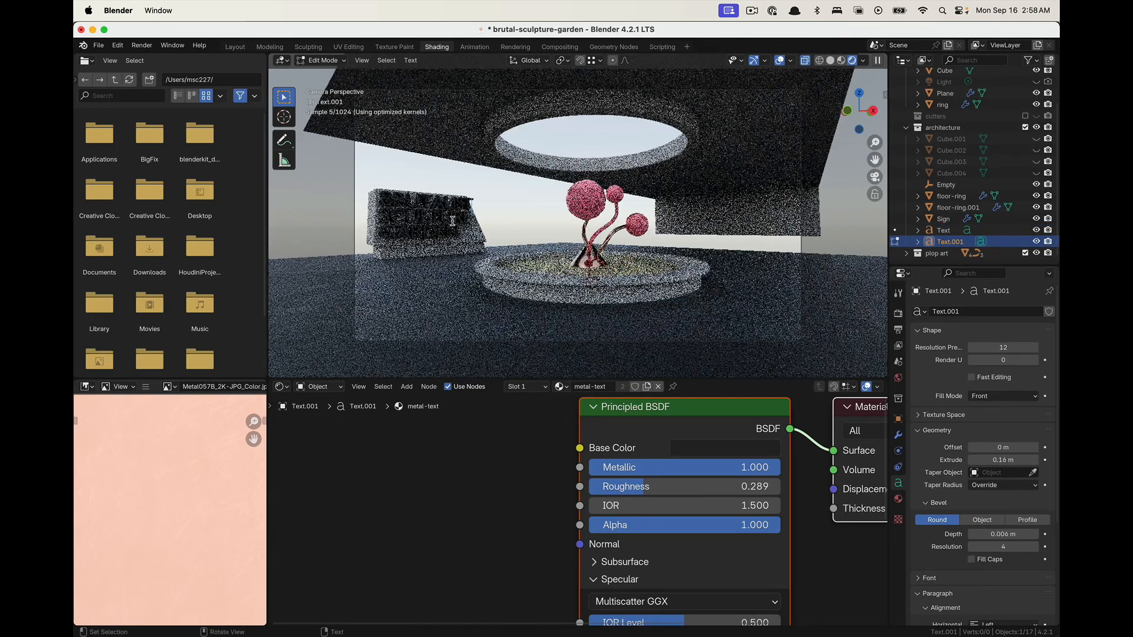
pyautogui.press('Tab')
pyautogui.click(543, 202)
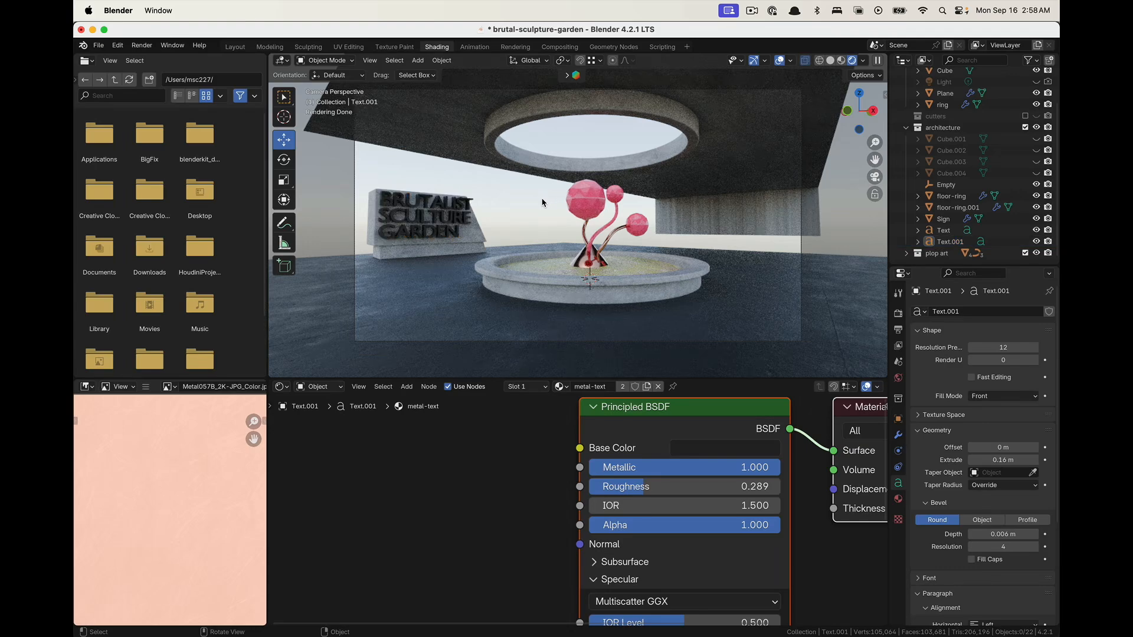
# Widen the Sign block by moving its upper vertices at the slanted end outward in wireframe shading, and return to rendered shading
pyautogui.click(482, 247)
pyautogui.press('Tab')
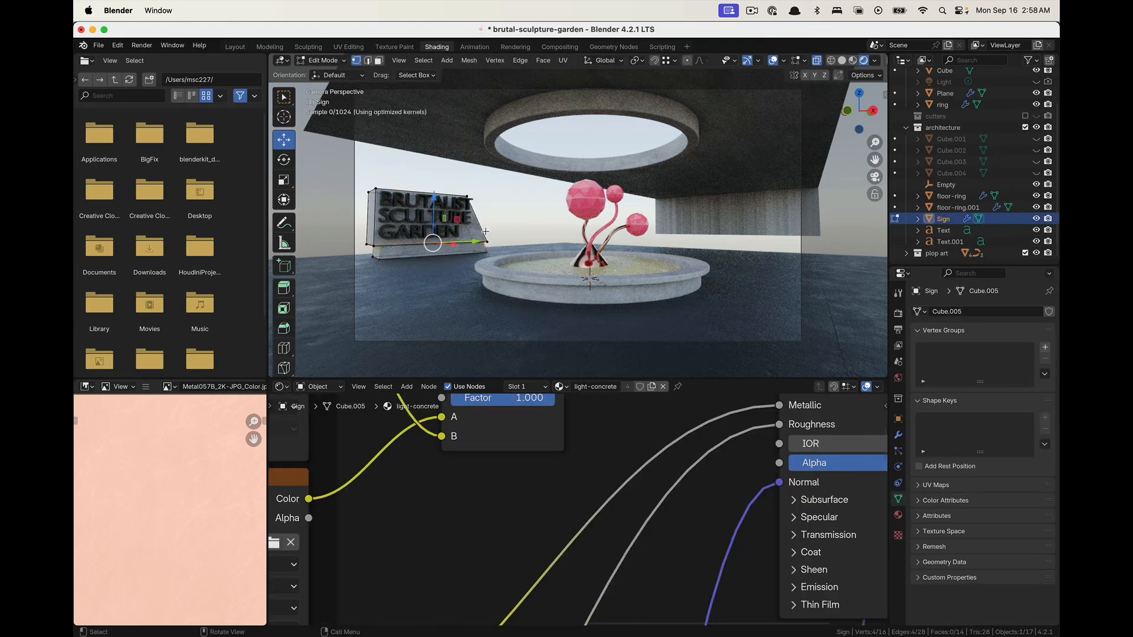
pyautogui.click(832, 60)
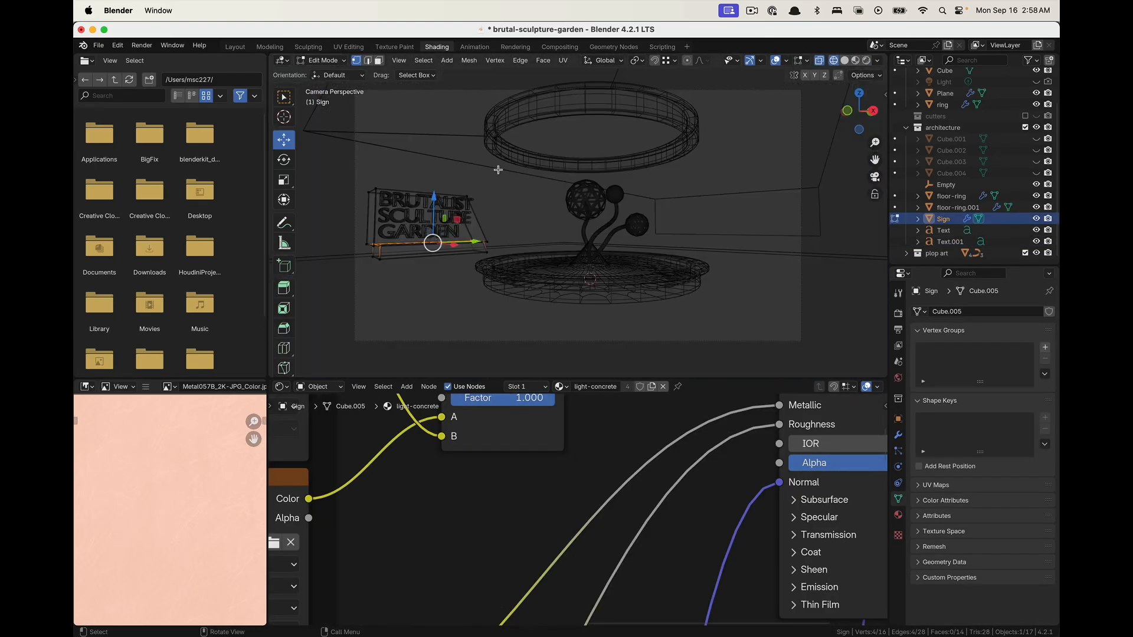
pyautogui.moveTo(432, 180)
pyautogui.mouseDown()
pyautogui.moveTo(493, 206)
pyautogui.moveTo(520, 202)
pyautogui.mouseUp()
pyautogui.press('Tab')
pyautogui.click(538, 236)
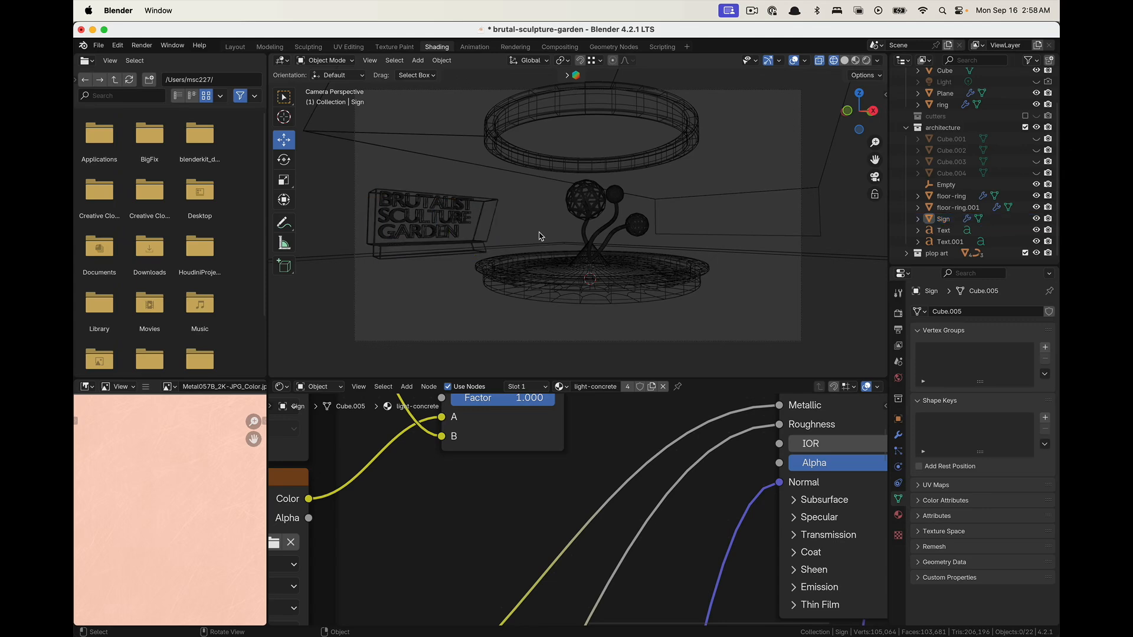
pyautogui.click(866, 60)
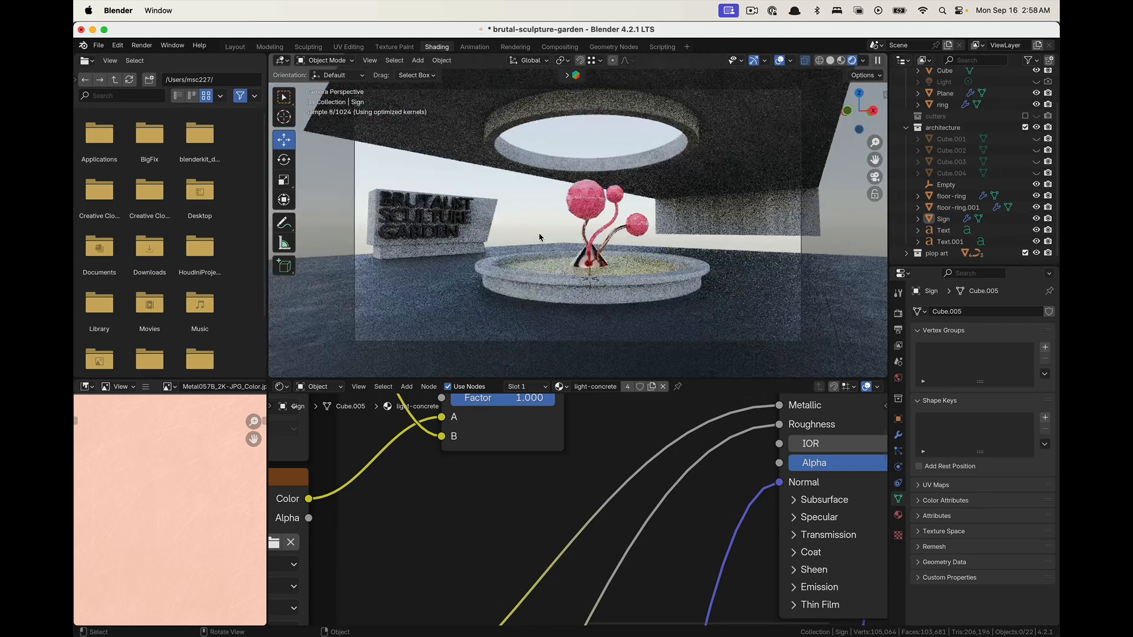
# Move both lettering objects along global Y to center them on the widened sign and lower them slightly along Z
pyautogui.click(462, 221)
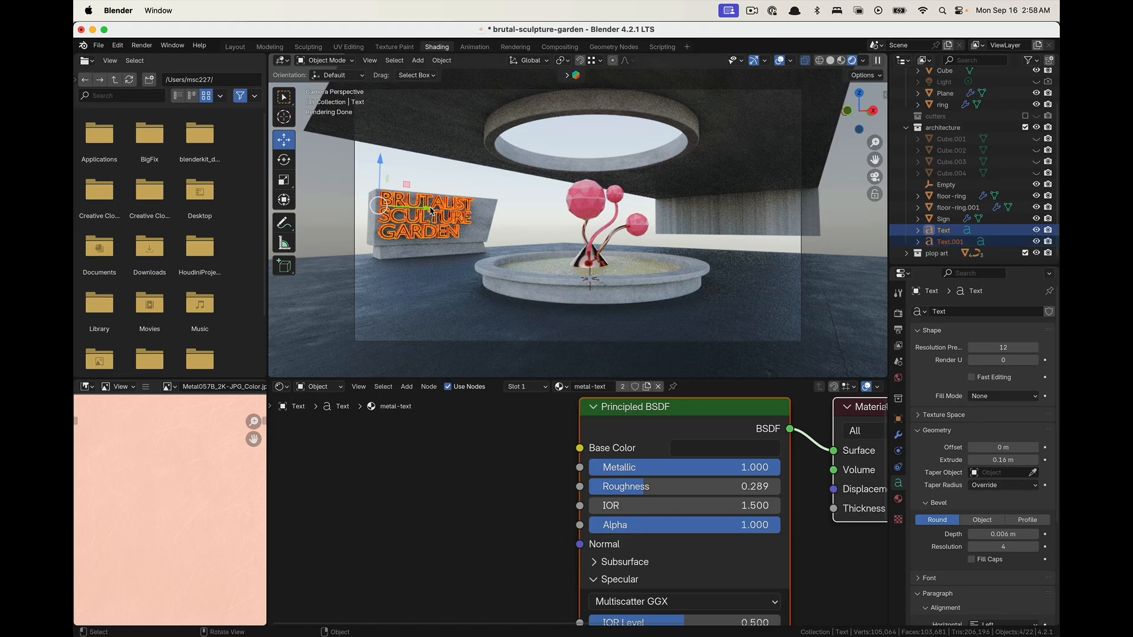
pyautogui.moveTo(431, 211); pyautogui.dragTo(448, 211)
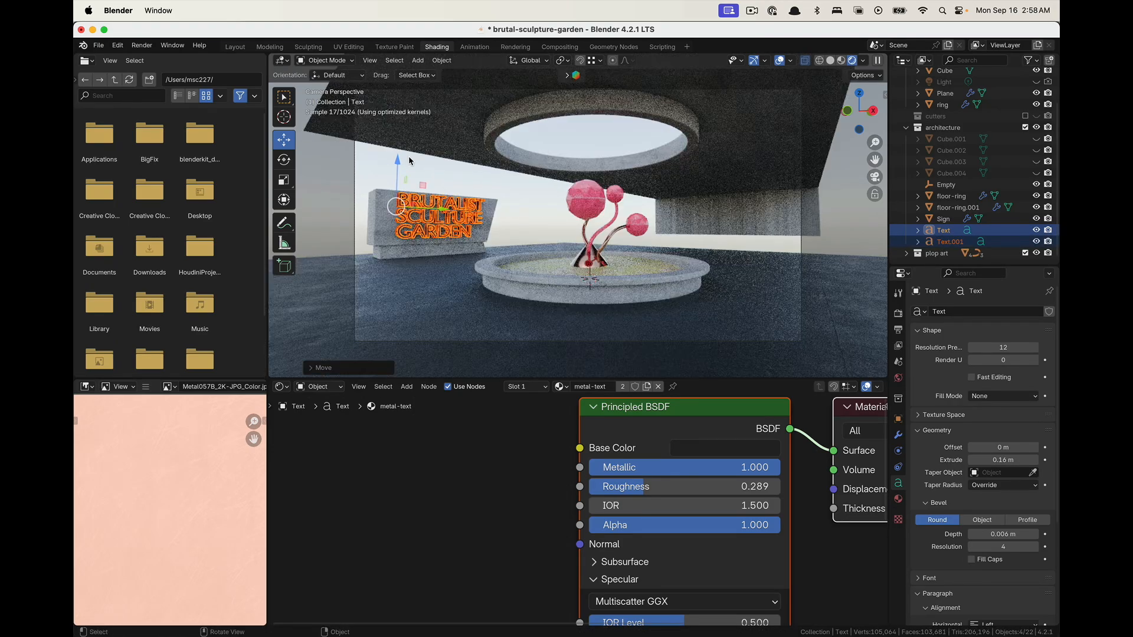
pyautogui.moveTo(398, 161); pyautogui.dragTo(398, 163)
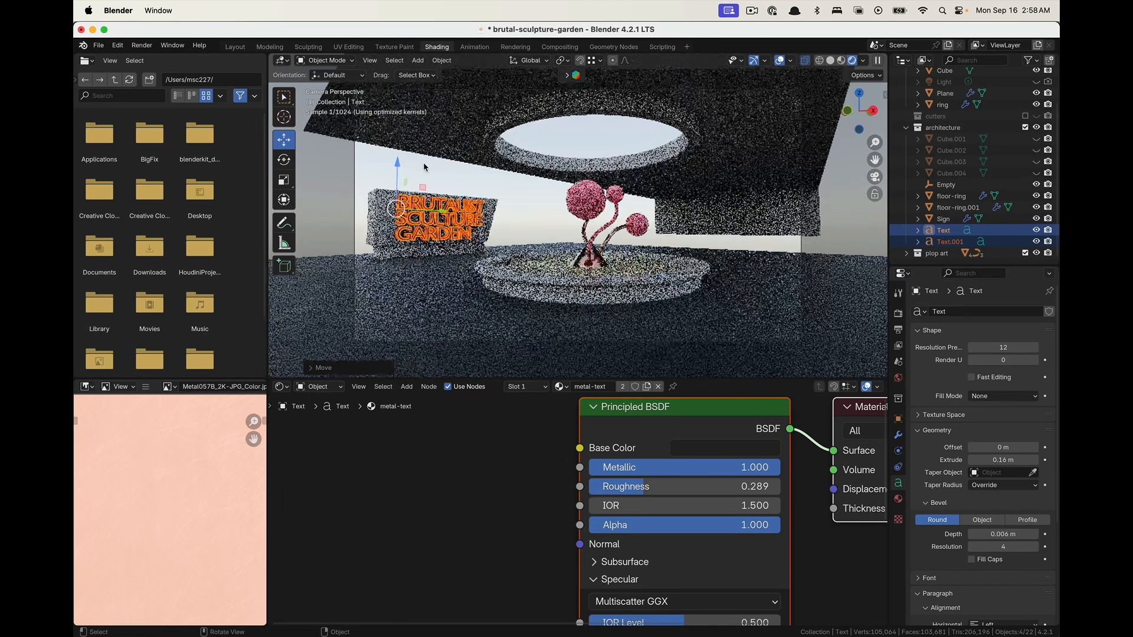
pyautogui.click(490, 201)
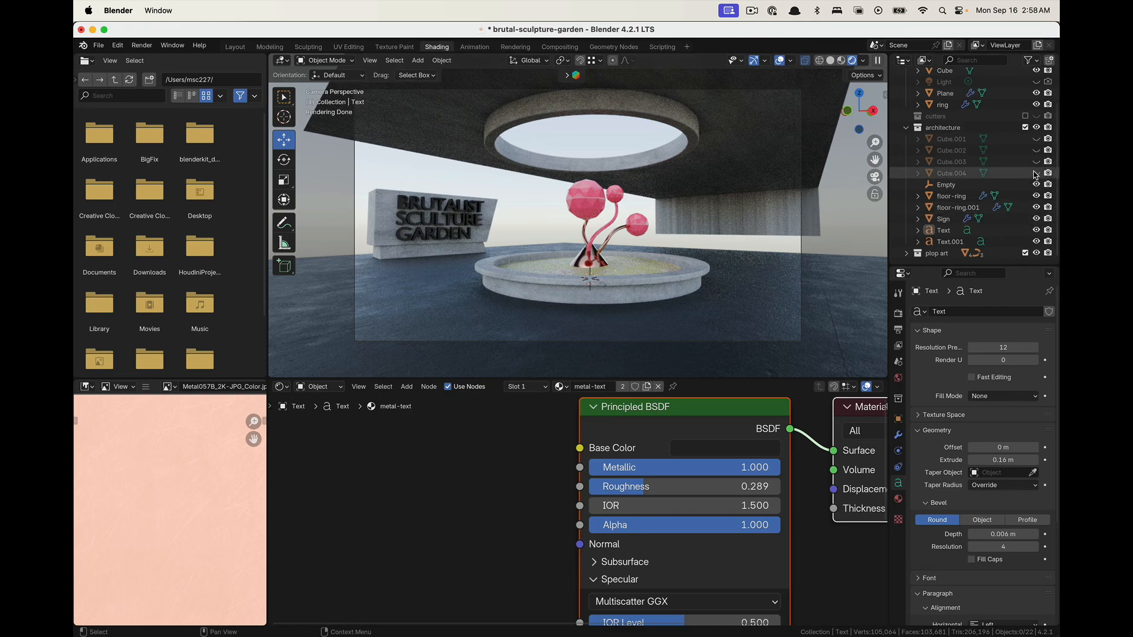
# Unhide the walls Cube.002, Cube.003 and Cube.004 and select Cube.004, the wall crossing the sign, undoing its trial move
pyautogui.moveTo(1036, 173); pyautogui.dragTo(1037, 154)
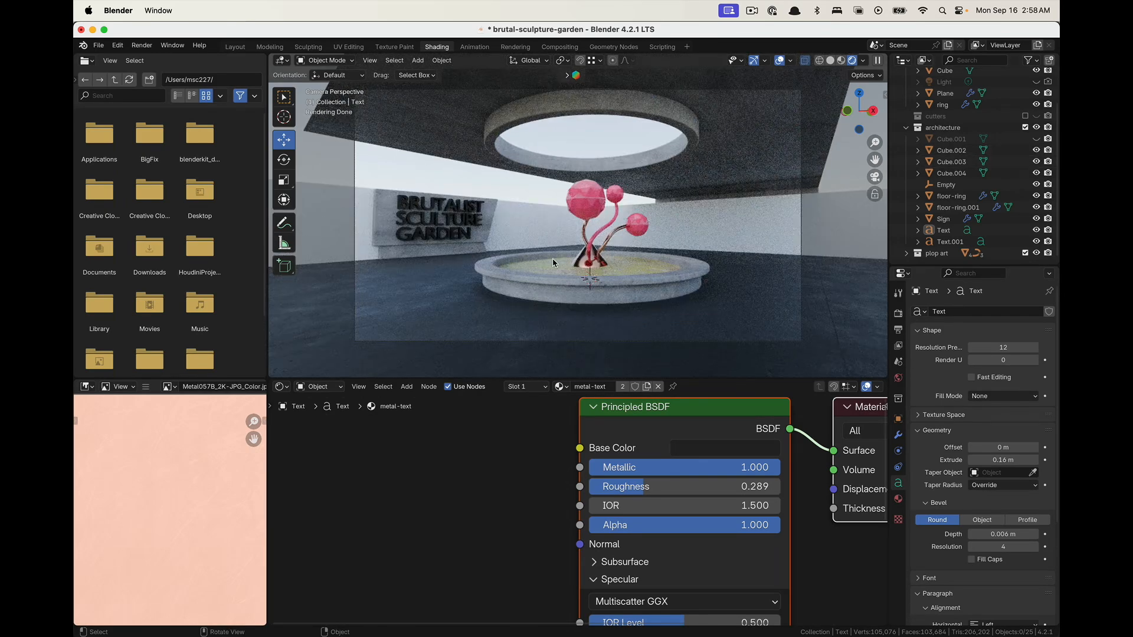
pyautogui.click(472, 225)
pyautogui.moveTo(499, 225); pyautogui.dragTo(445, 223)
pyautogui.press('super+z')
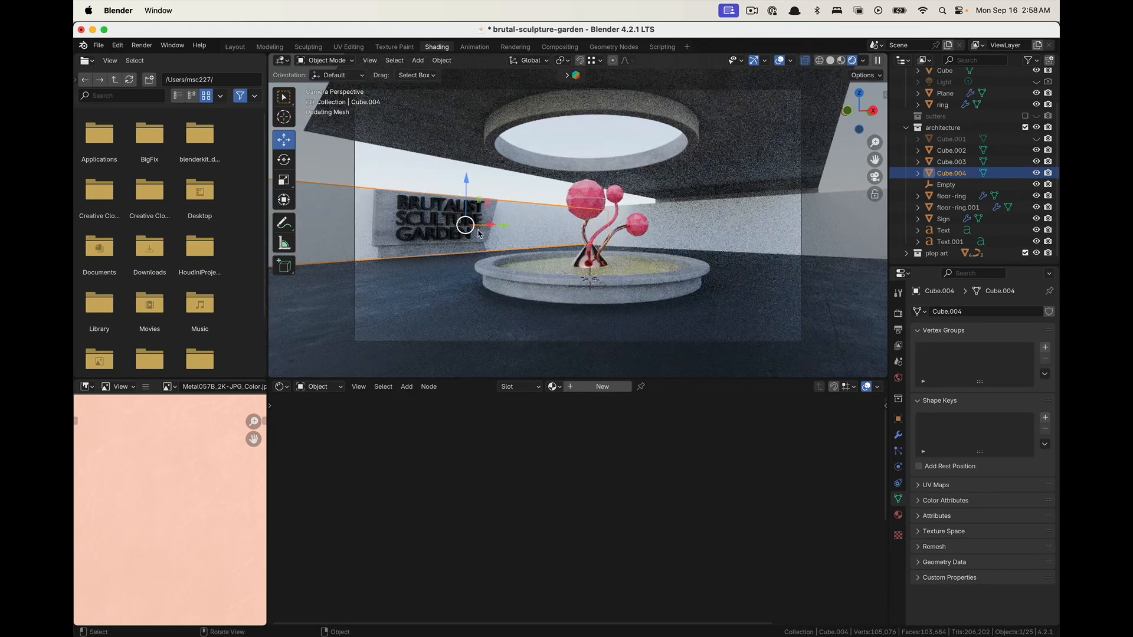
# Move the wall Cube.004 about 1.9 m along negative global X behind the sign, return to the camera view and deselect it
pyautogui.moveTo(596, 222); pyautogui.dragTo(581, 254, button='middle')
pyautogui.scroll(-4, 567, 240)
pyautogui.moveTo(562, 200); pyautogui.dragTo(534, 190)
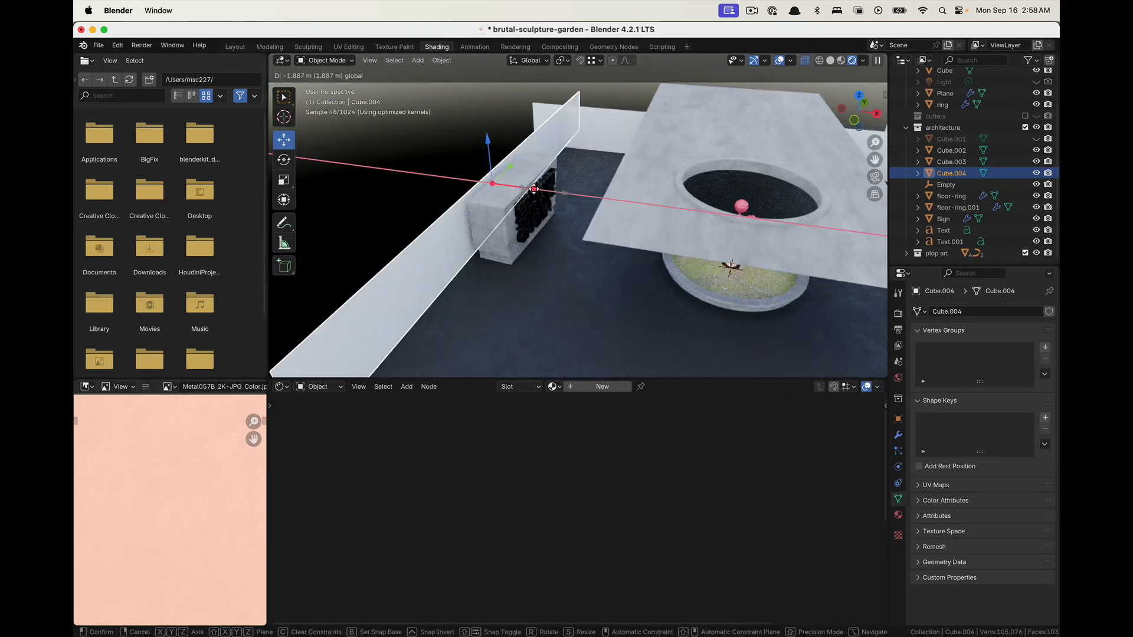
pyautogui.click(875, 176)
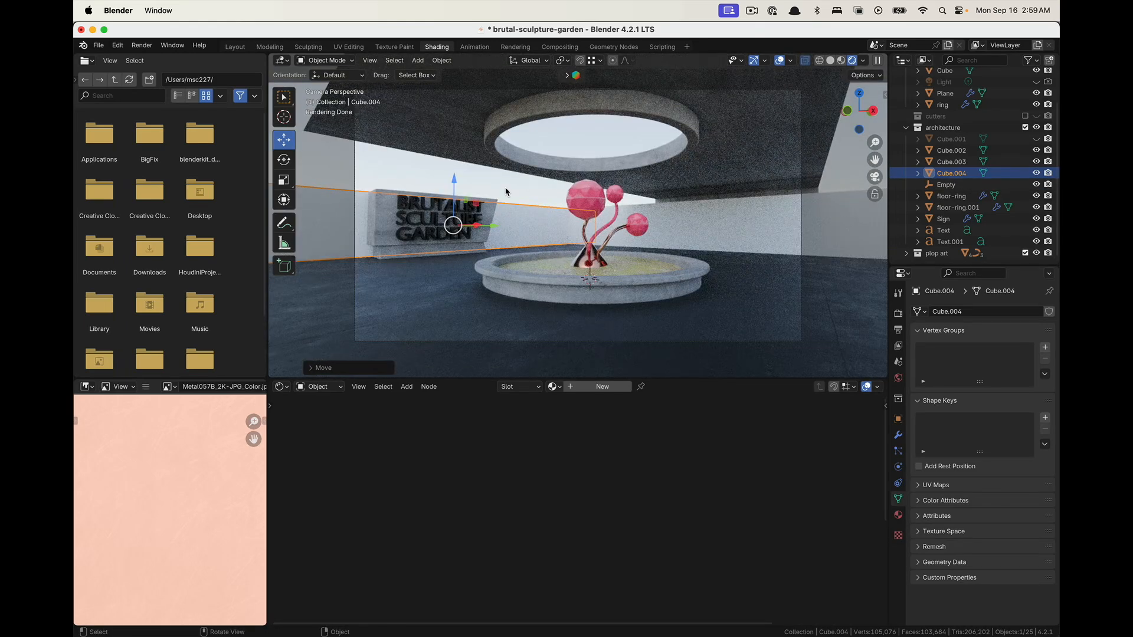
pyautogui.click(837, 171)
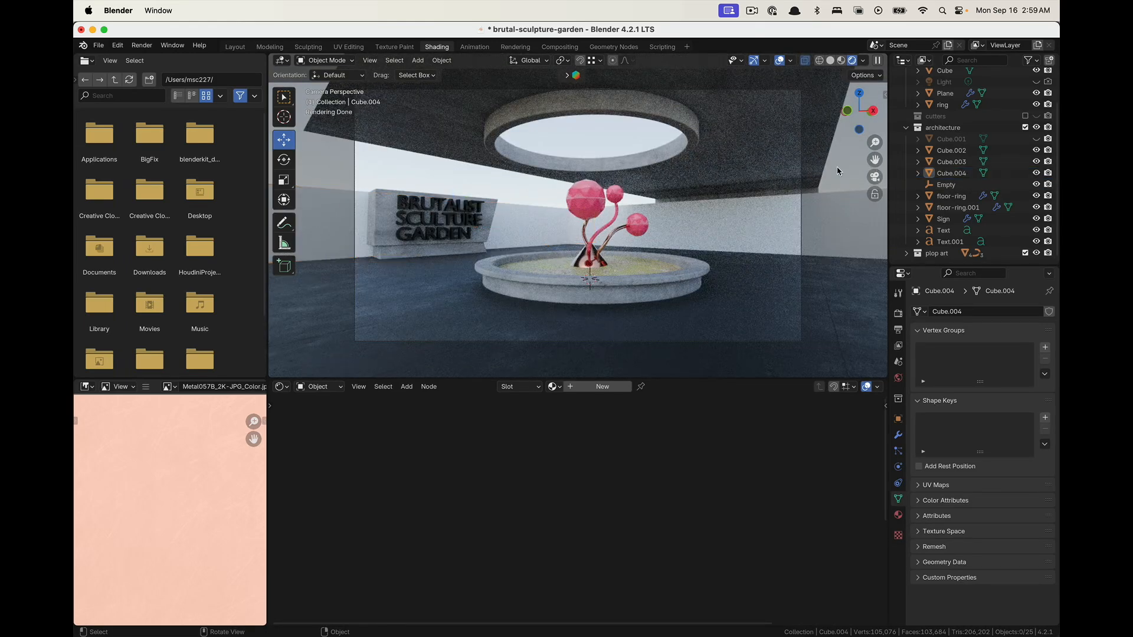
# Apply the object transform of the wall Cube.002 and assign it the existing dark-concrete material
pyautogui.click(775, 231)
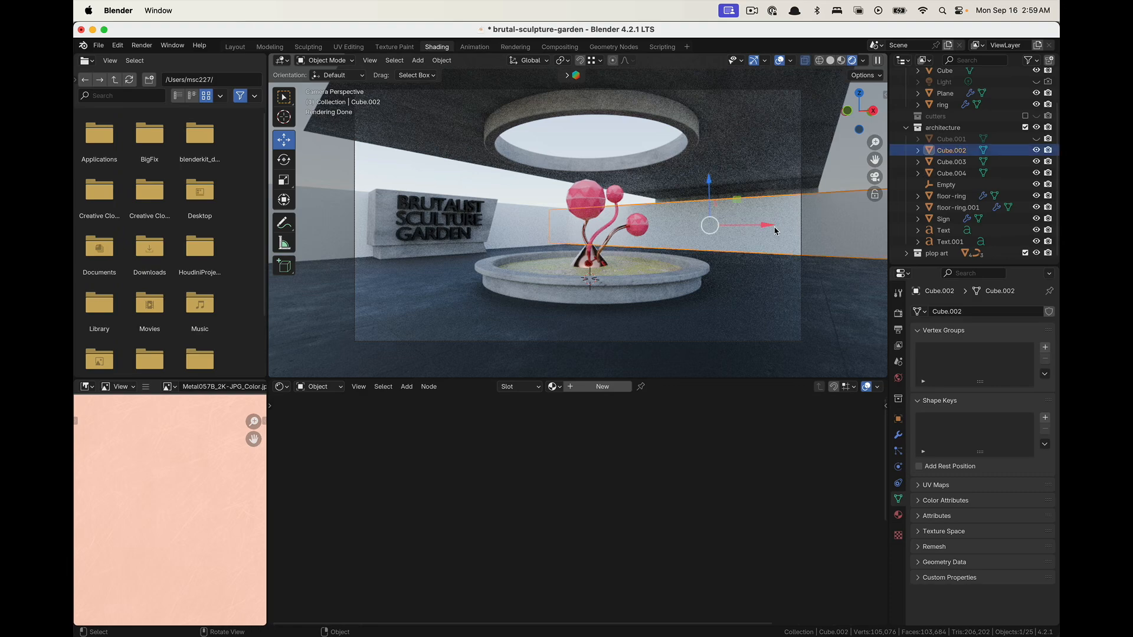
pyautogui.hotkey('ctrl', 'a')
pyautogui.click(823, 244)
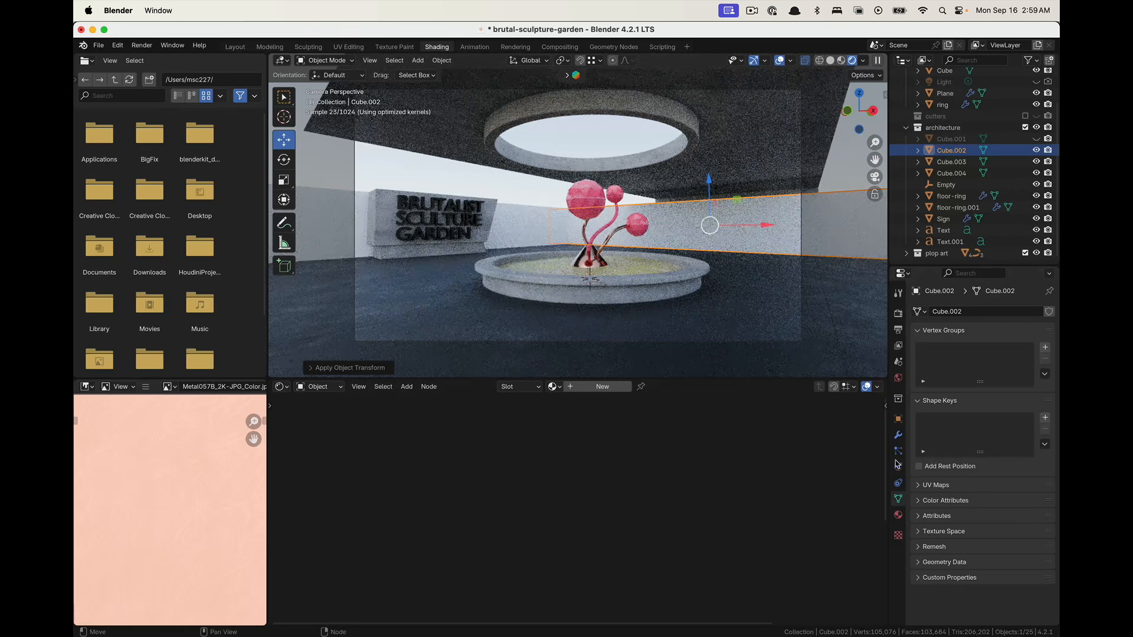
pyautogui.click(899, 515)
pyautogui.click(917, 361)
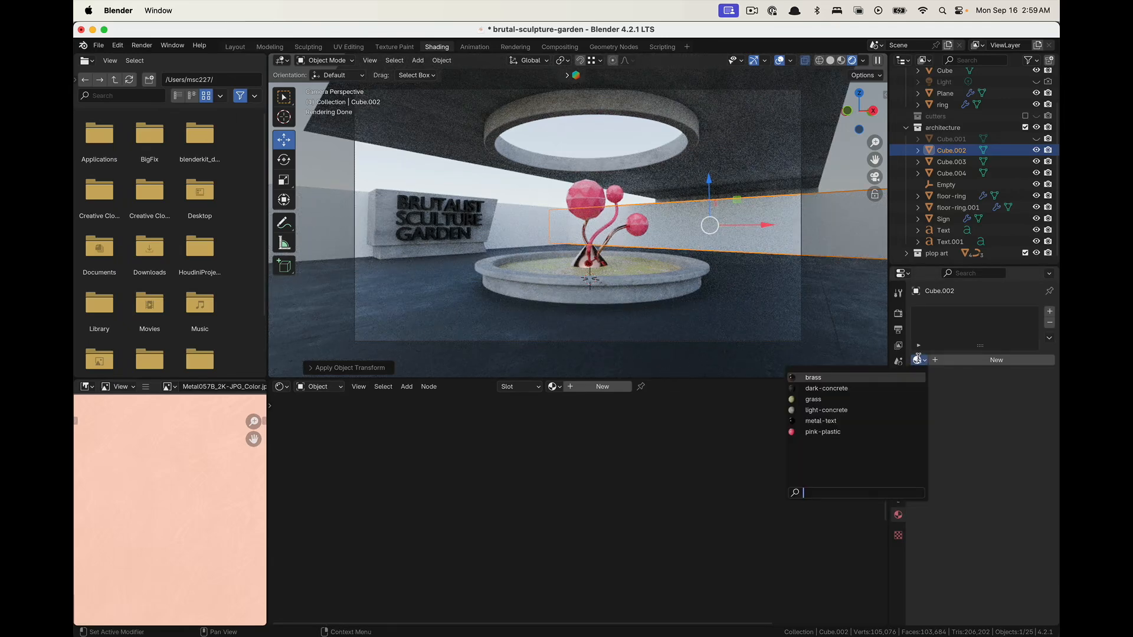
pyautogui.click(866, 388)
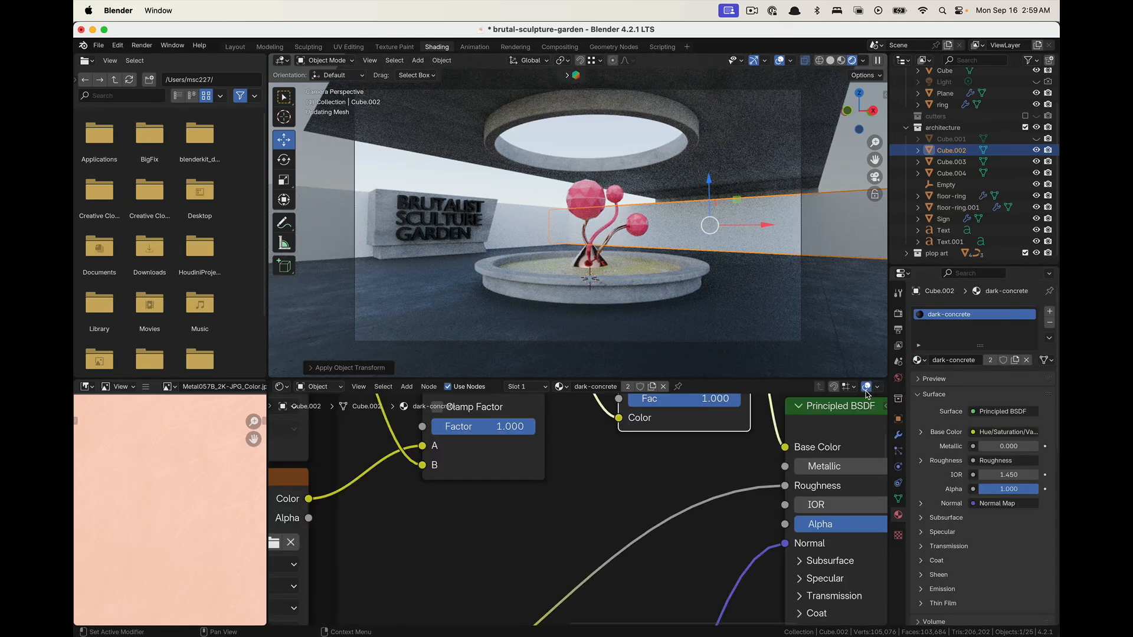
pyautogui.click(528, 228)
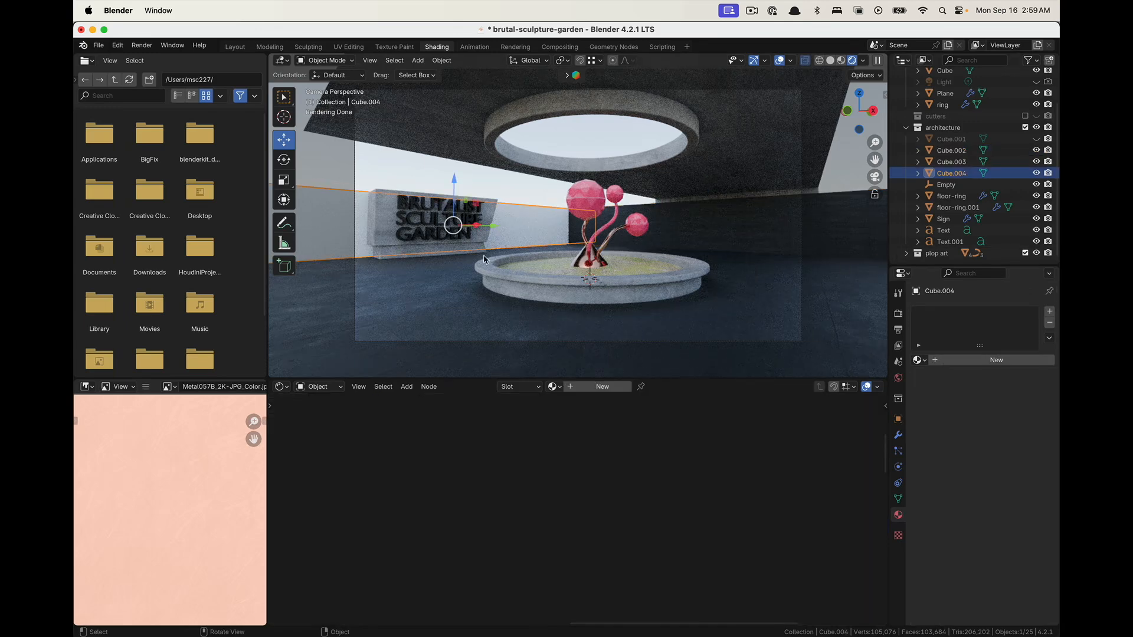
# Unwrap the whole mesh of the wall Cube.002 with the standard Unwrap method
pyautogui.click(850, 254)
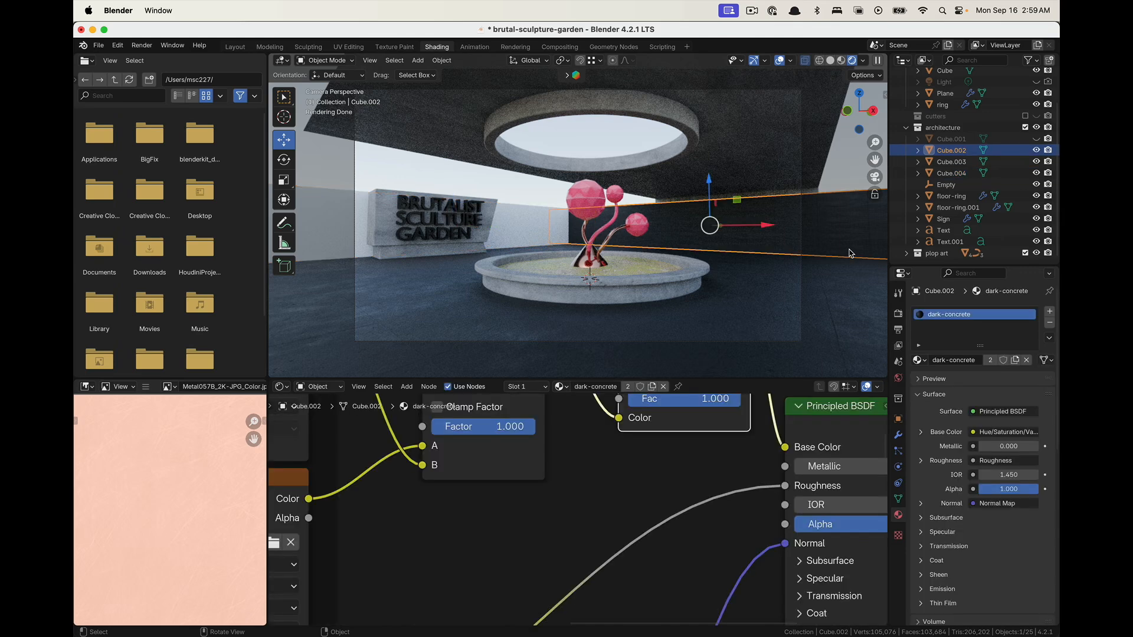
pyautogui.press('a')
pyautogui.click(844, 234)
pyautogui.press('Tab')
pyautogui.press('a')
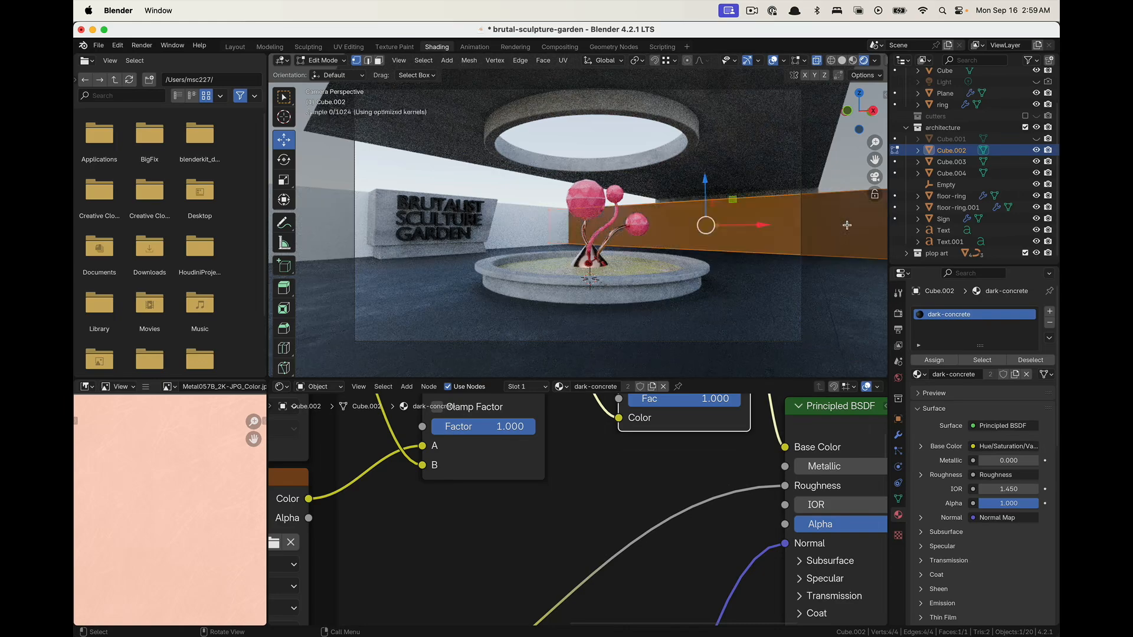
pyautogui.press('u')
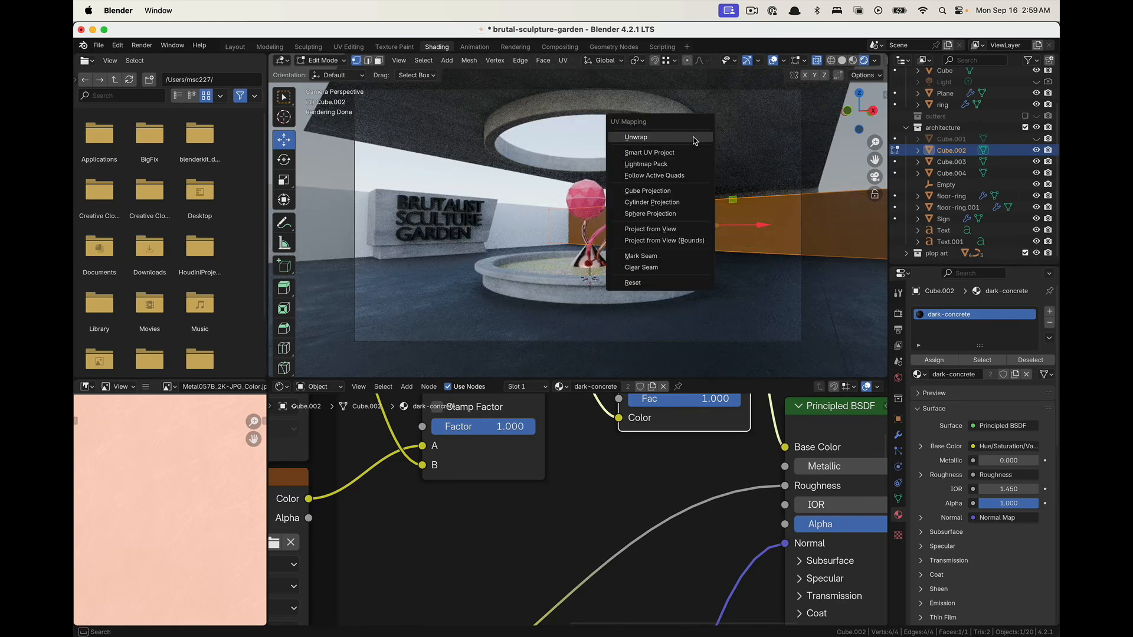
pyautogui.click(693, 137)
pyautogui.press('Tab')
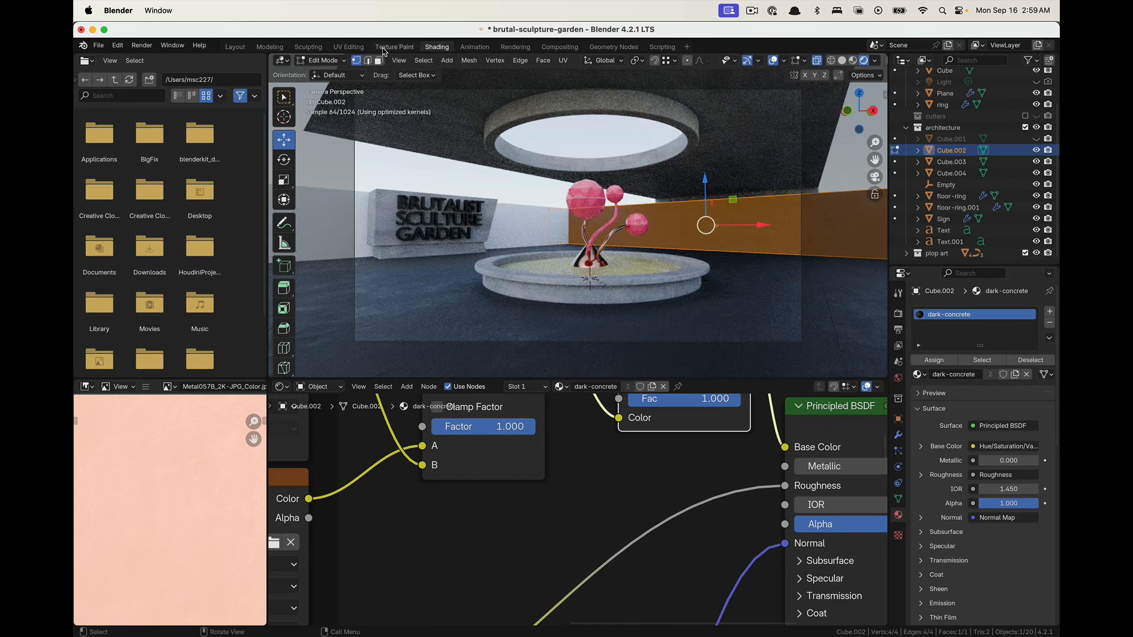
# Switch to the UV Editing workspace and select the entire UV island of Cube.002
pyautogui.click(348, 47)
pyautogui.scroll(-6, 393, 250)
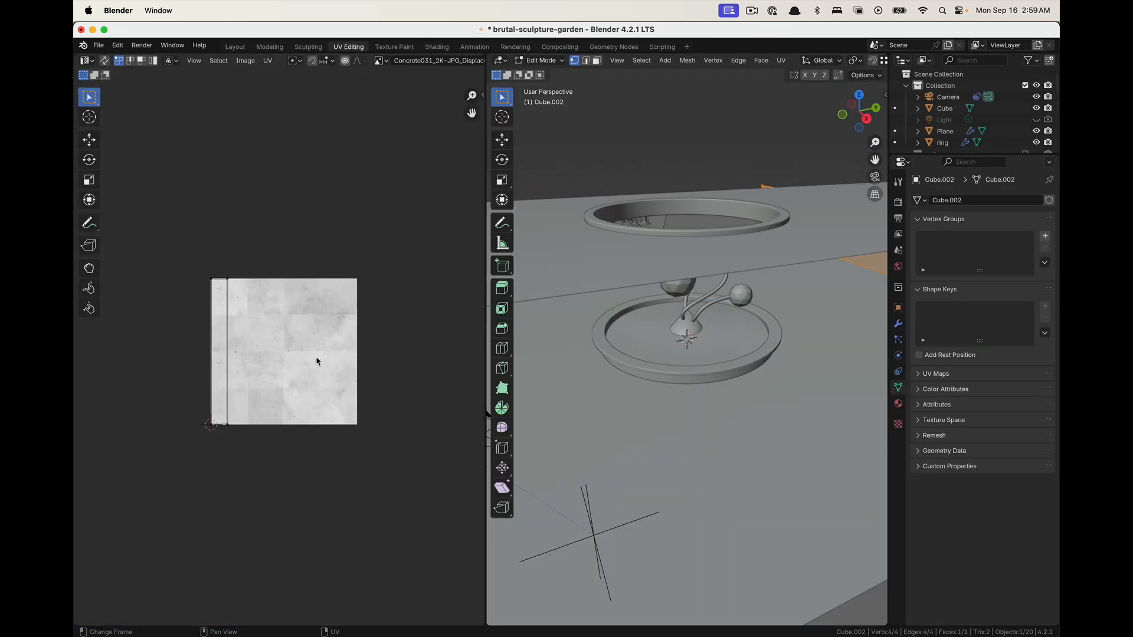
pyautogui.press('b')
pyautogui.moveTo(262, 411); pyautogui.dragTo(180, 251)
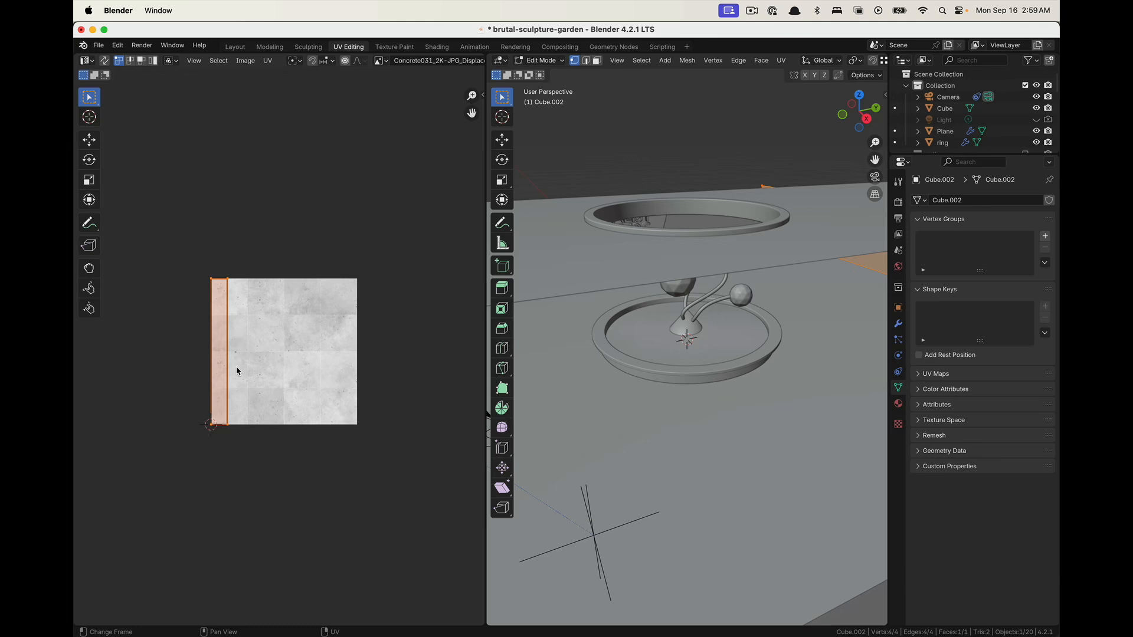
# Frame the wall Cube.002 in the 3D view from inside the garden and display it in rendered shading
pyautogui.press('KP_Decimal')
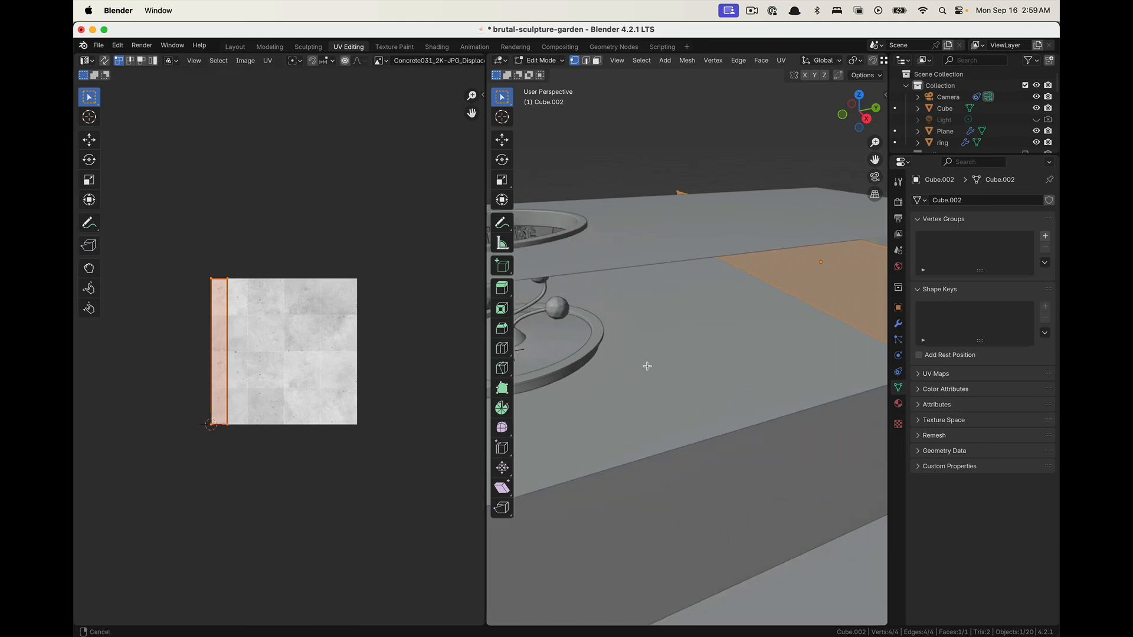
pyautogui.moveTo(842, 362)
pyautogui.mouseDown(button='middle')
pyautogui.moveTo(817, 340)
pyautogui.moveTo(844, 330)
pyautogui.mouseUp(button='middle')
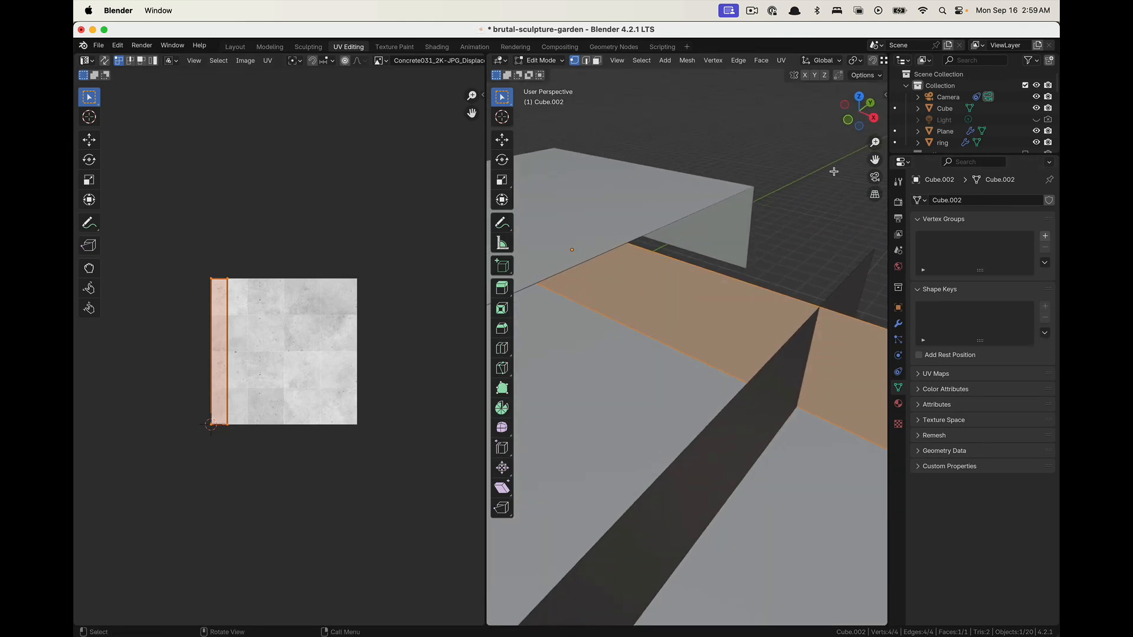
pyautogui.scroll(-5, 874, 62)
pyautogui.click(867, 60)
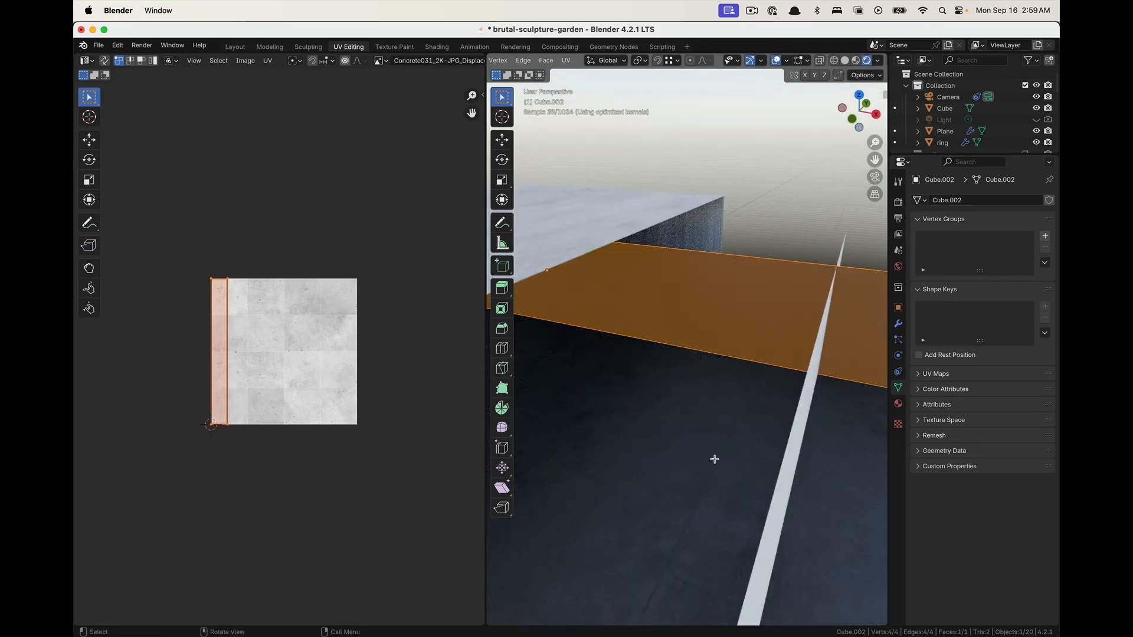
pyautogui.moveTo(726, 446); pyautogui.dragTo(749, 311, button='middle')
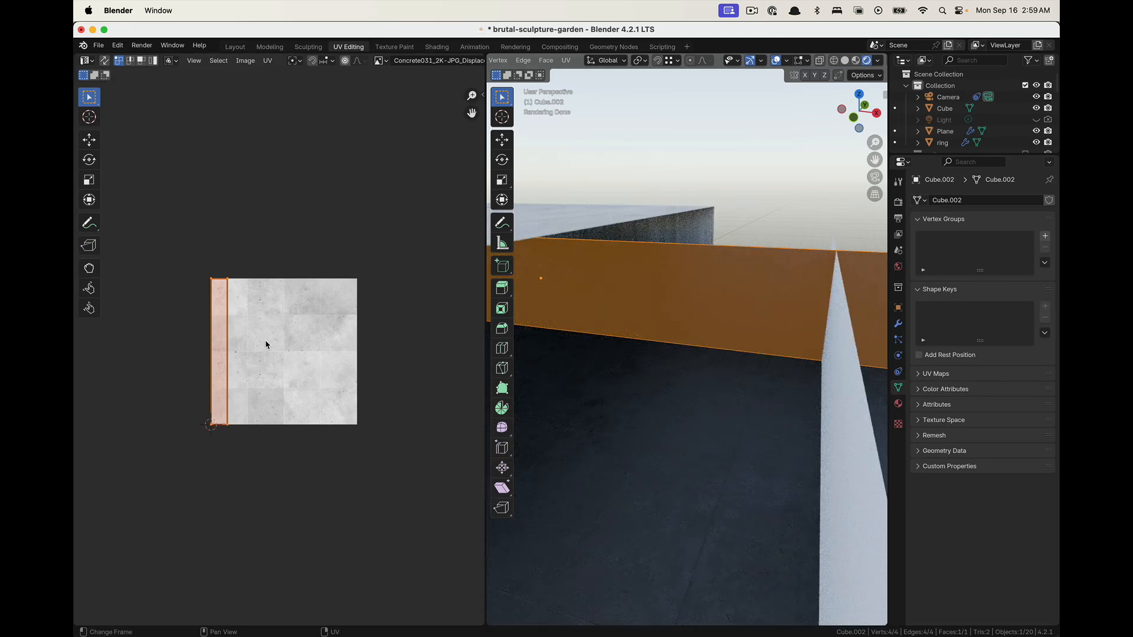
# Try scaling the wall's UV island up well beyond the concrete image and inspect the texture in object mode
pyautogui.press('s')
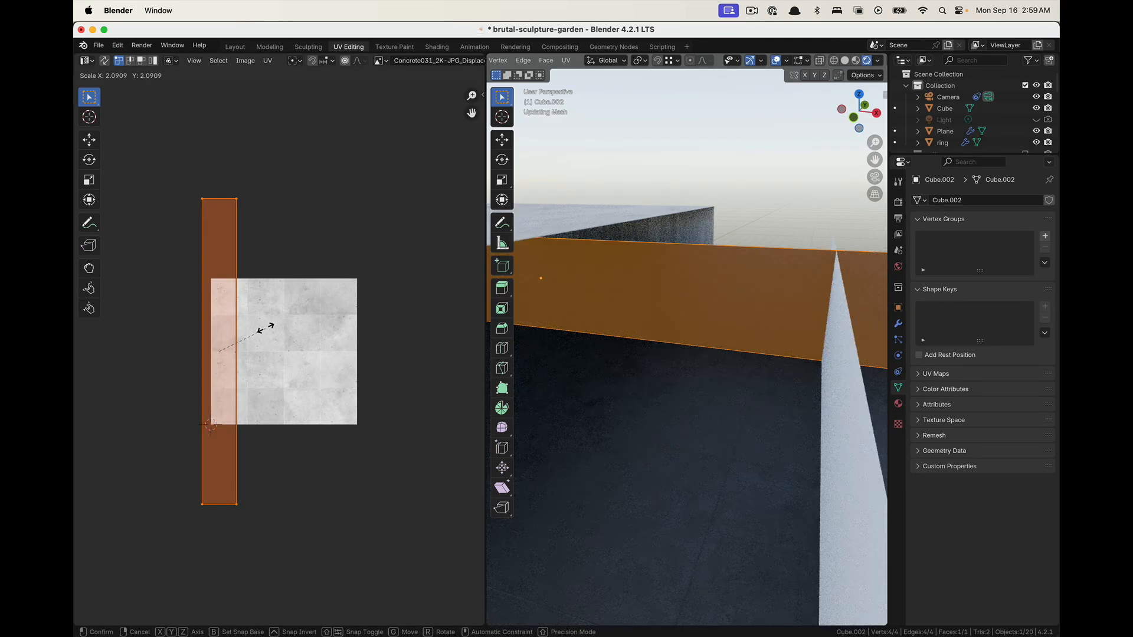
pyautogui.click(261, 327)
pyautogui.press('Tab')
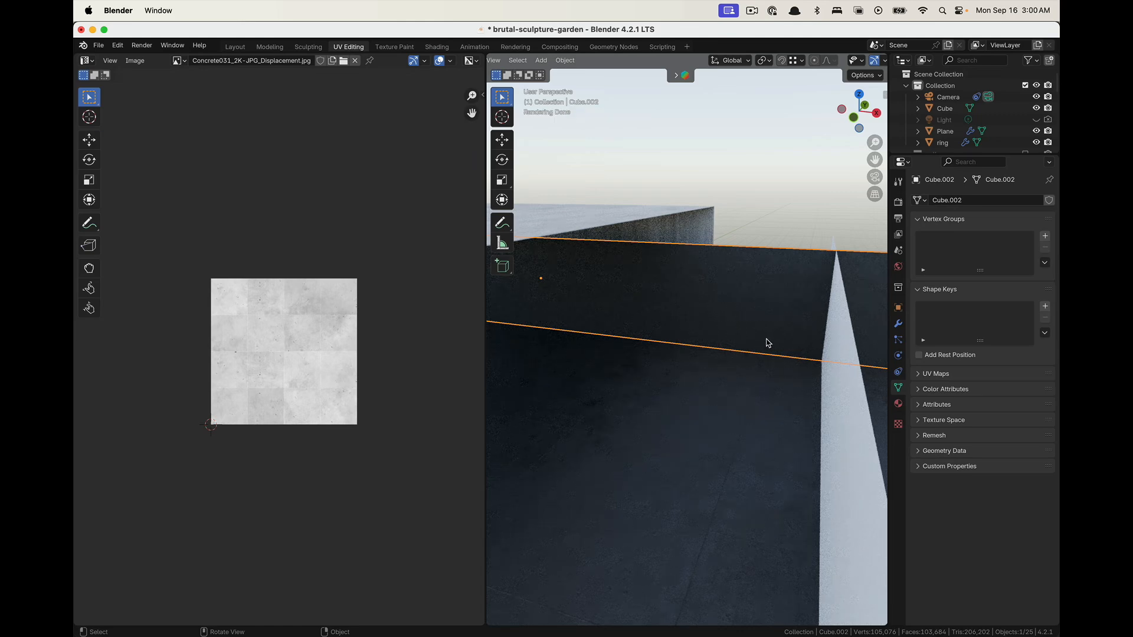
pyautogui.press('Tab')
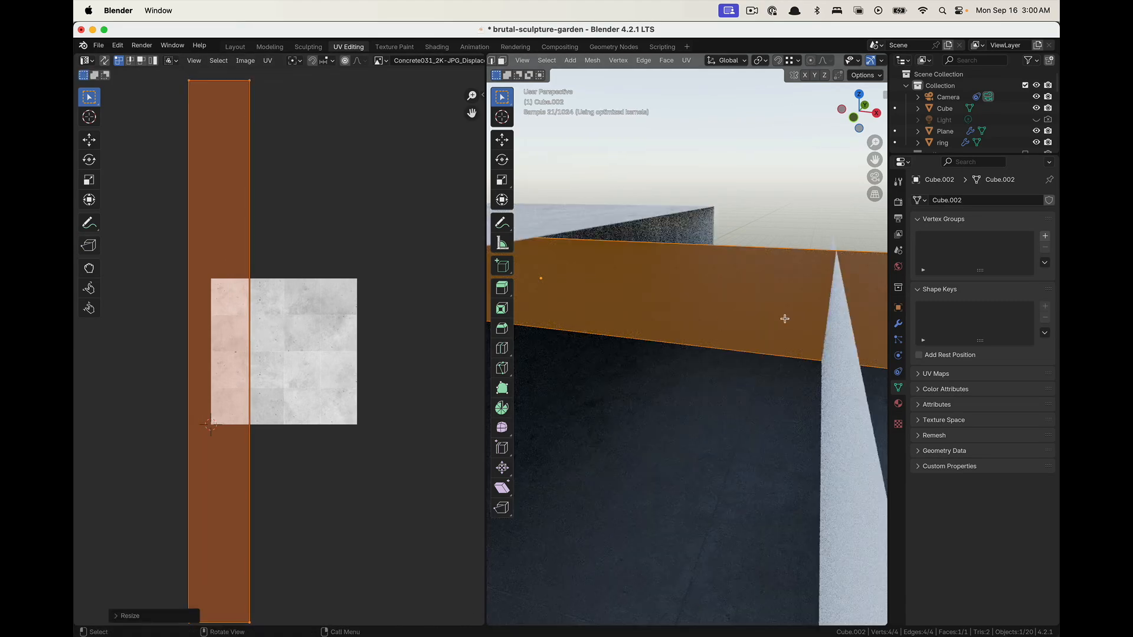
pyautogui.press('Tab')
pyautogui.scroll(4, 783, 322)
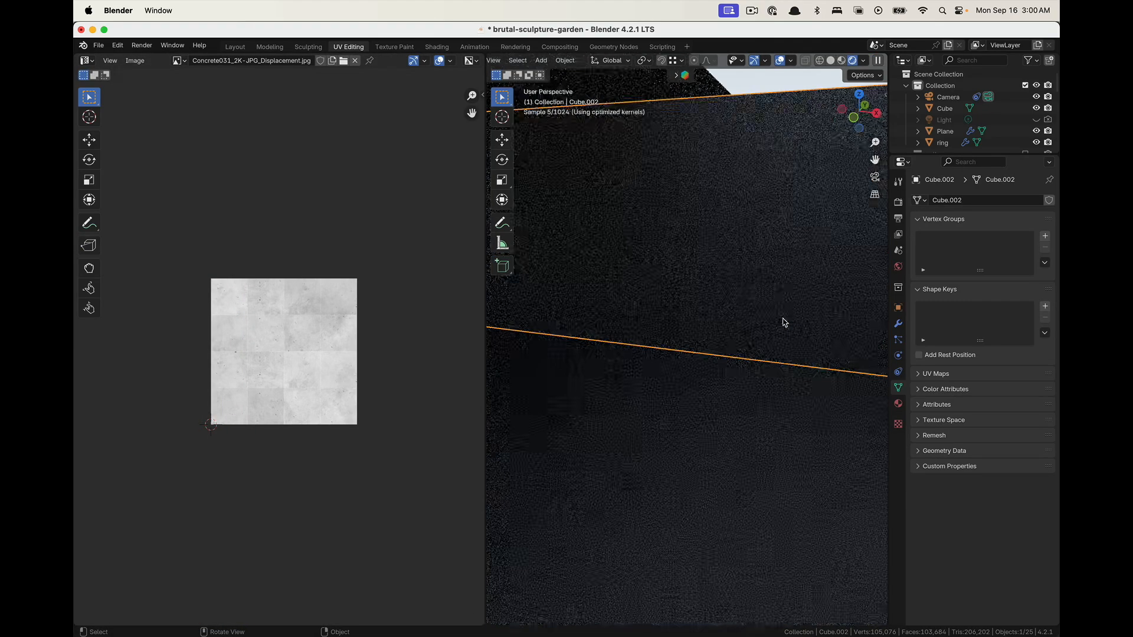
pyautogui.press('Tab')
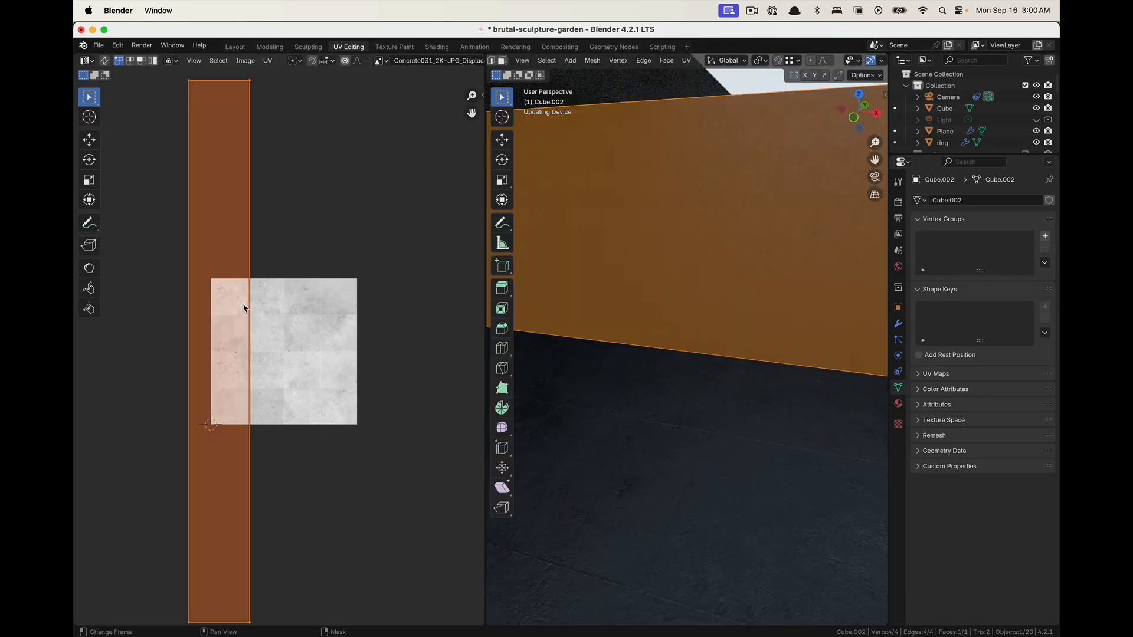
# Scale the wall's UV island down to fit inside the concrete image, comparing different sizes on the rendered wall
pyautogui.press('s')
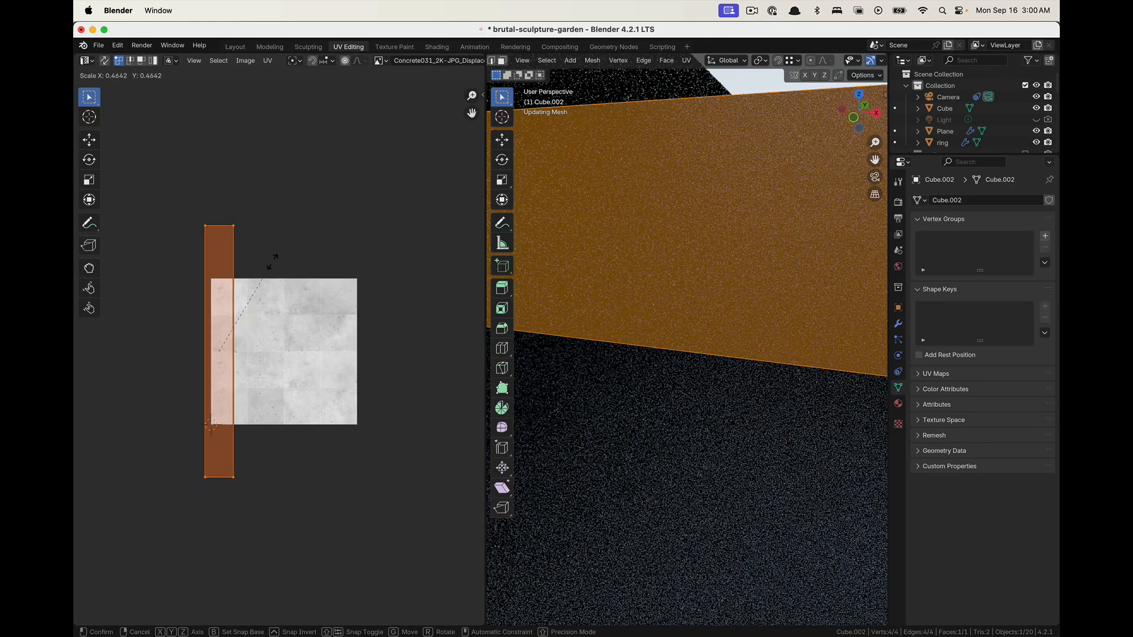
pyautogui.click(234, 310)
pyautogui.press('Tab')
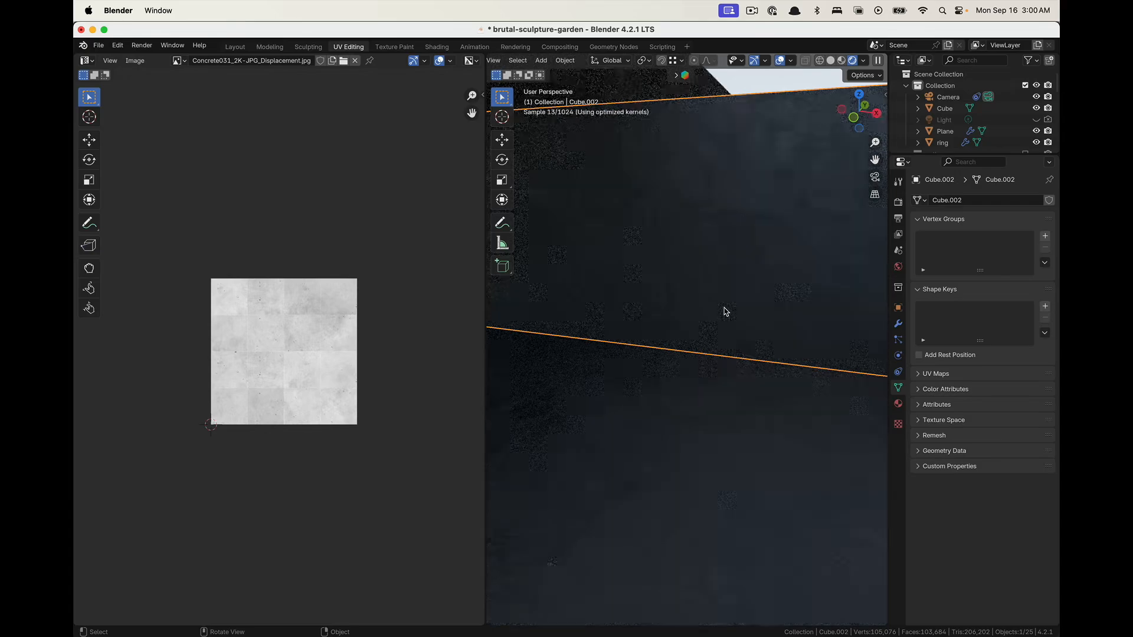
pyautogui.press('Tab')
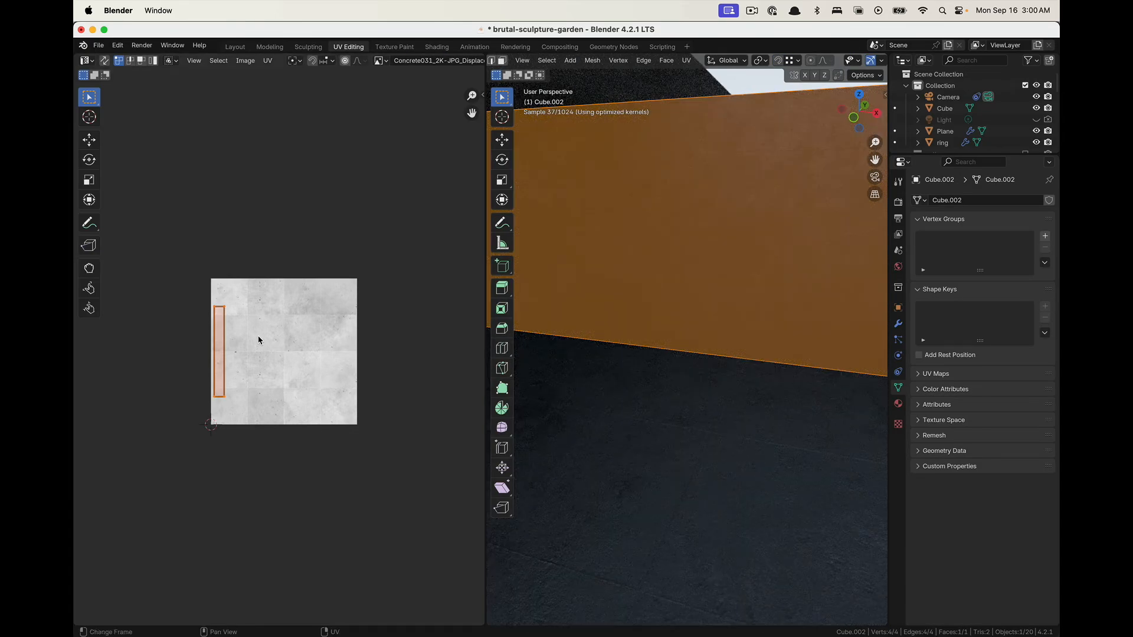
pyautogui.press('Tab')
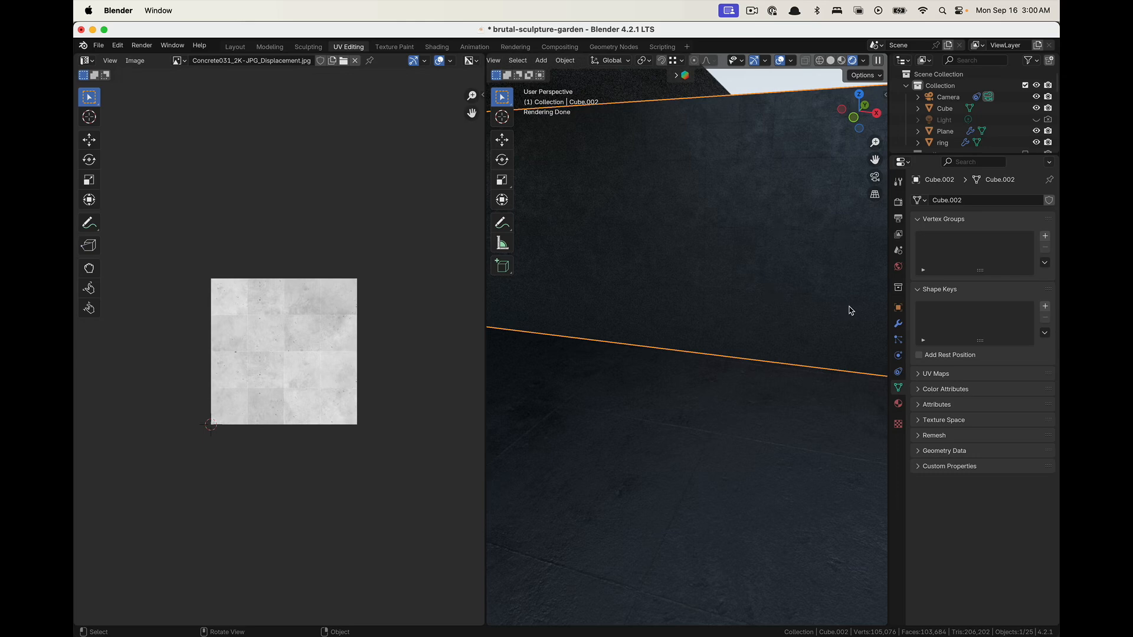
pyautogui.press('Tab')
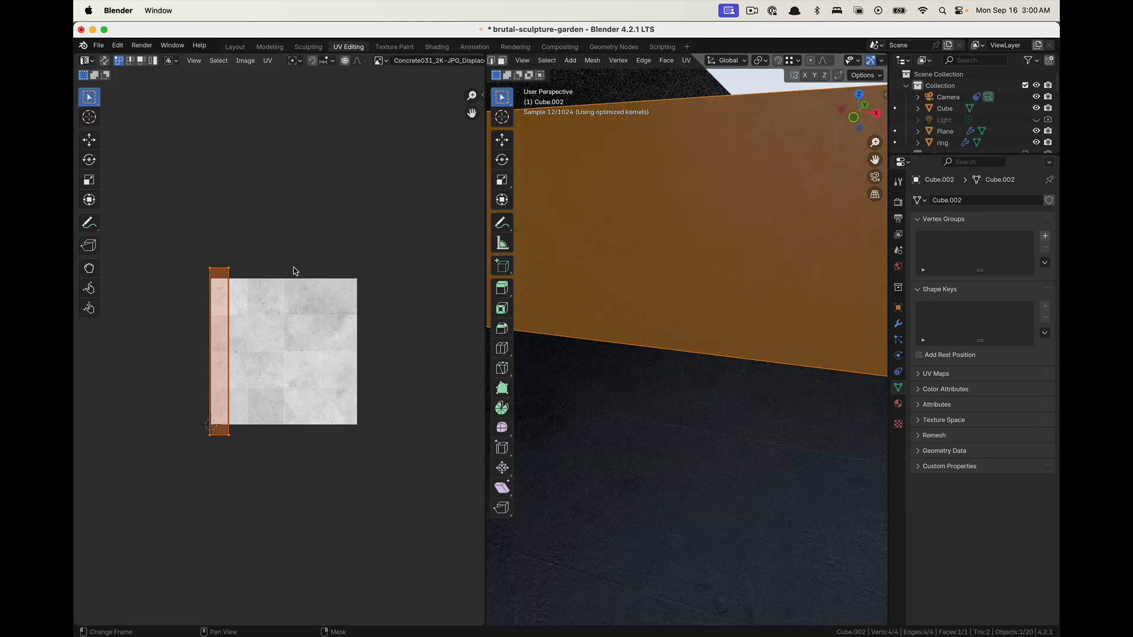
pyautogui.press('s')
pyautogui.click(266, 290)
pyautogui.press('Tab')
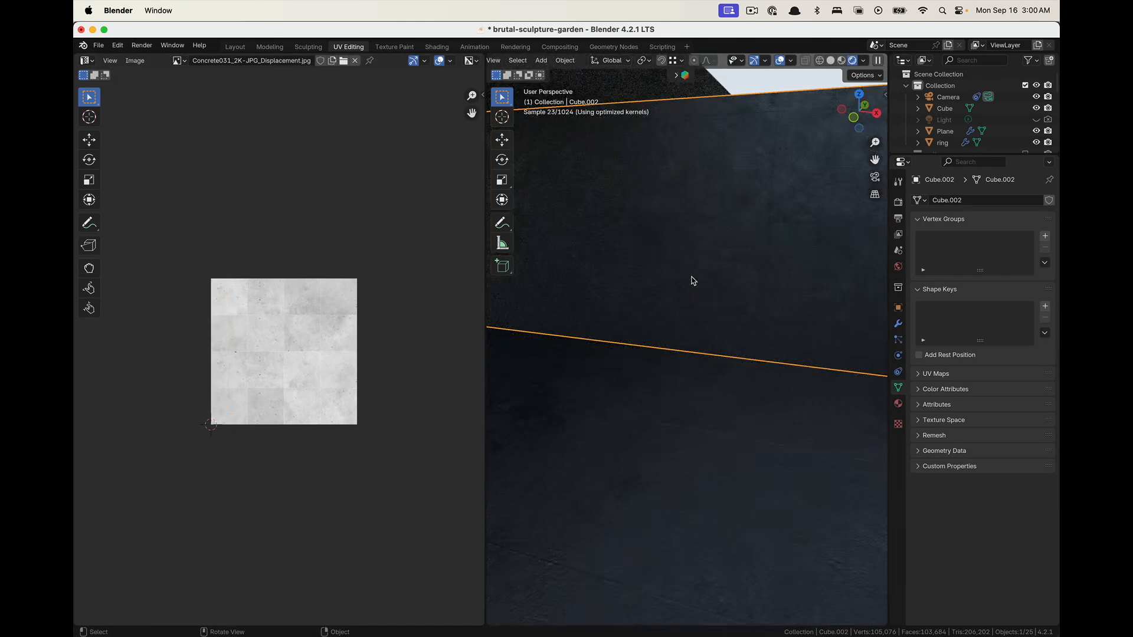
# Shrink the wall's UV island further to about a quarter of the concrete image's height, checking the texture between scalings
pyautogui.press('Tab')
pyautogui.press('s')
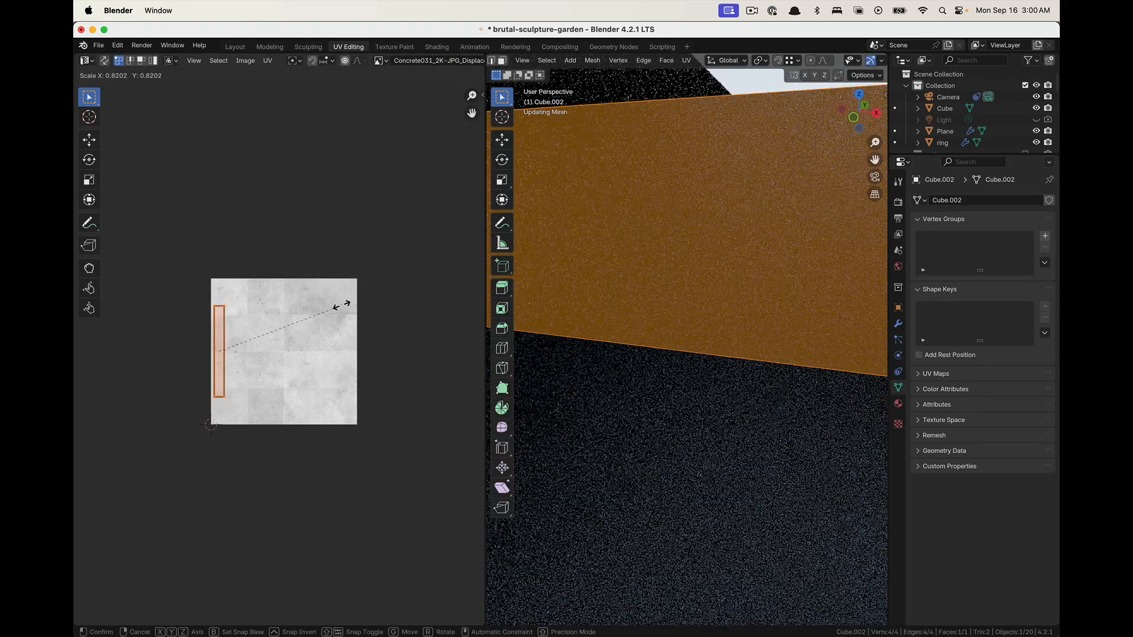
pyautogui.click(306, 321)
pyautogui.press('Tab')
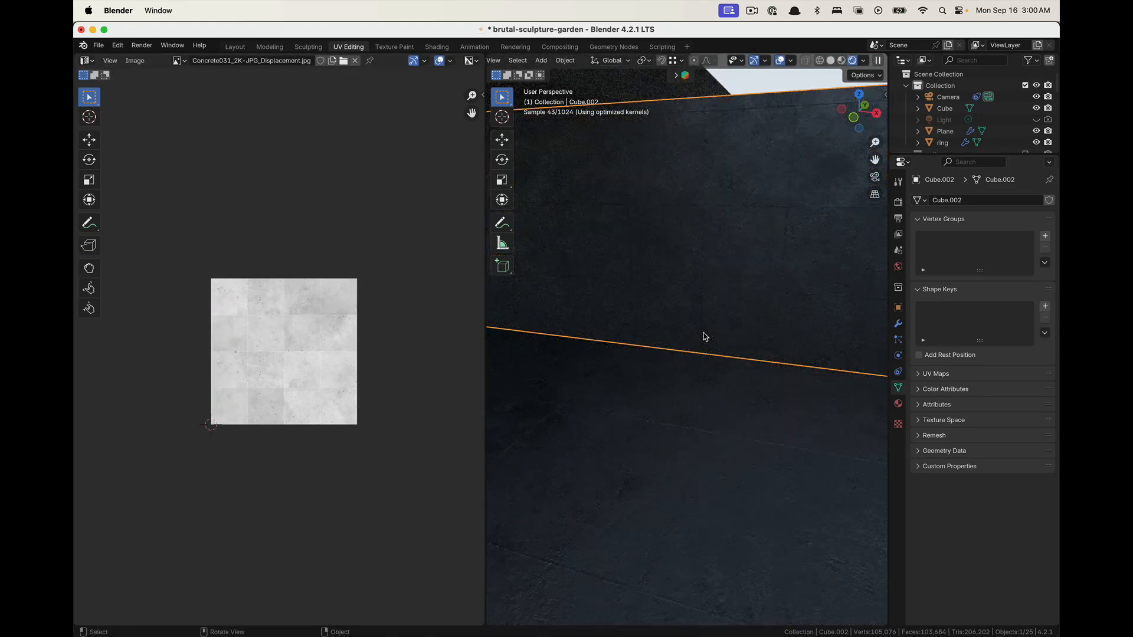
pyautogui.press('Tab')
pyautogui.press('s')
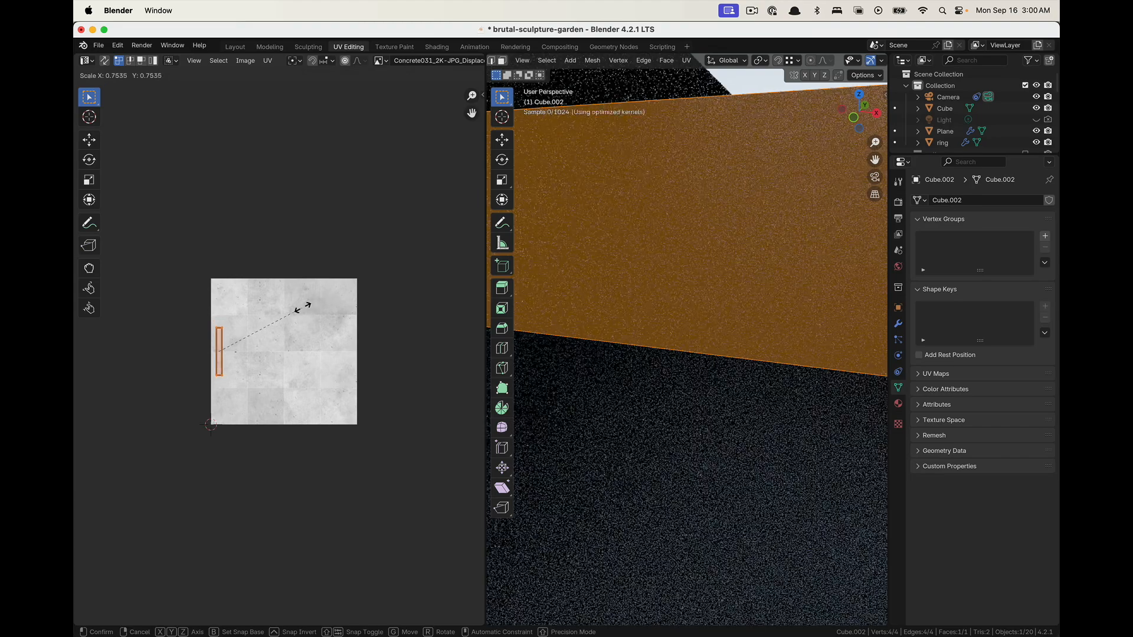
pyautogui.click(417, 312)
pyautogui.press('Tab')
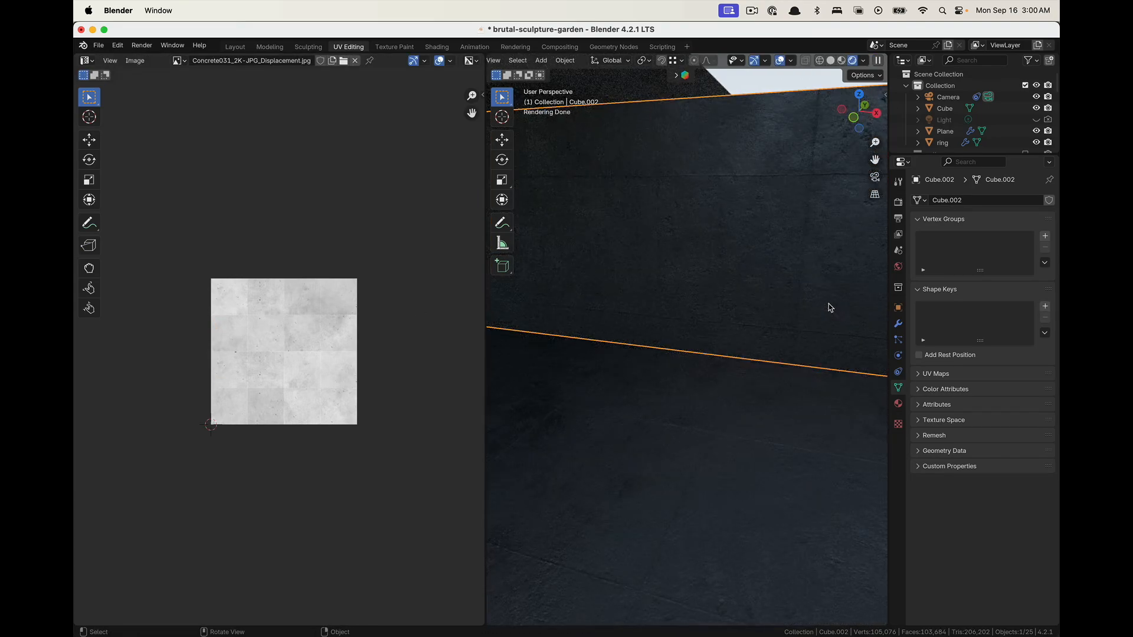
# Move the wall's UV island slightly down along the vertical axis of the concrete image with the Move tool
pyautogui.press('Tab')
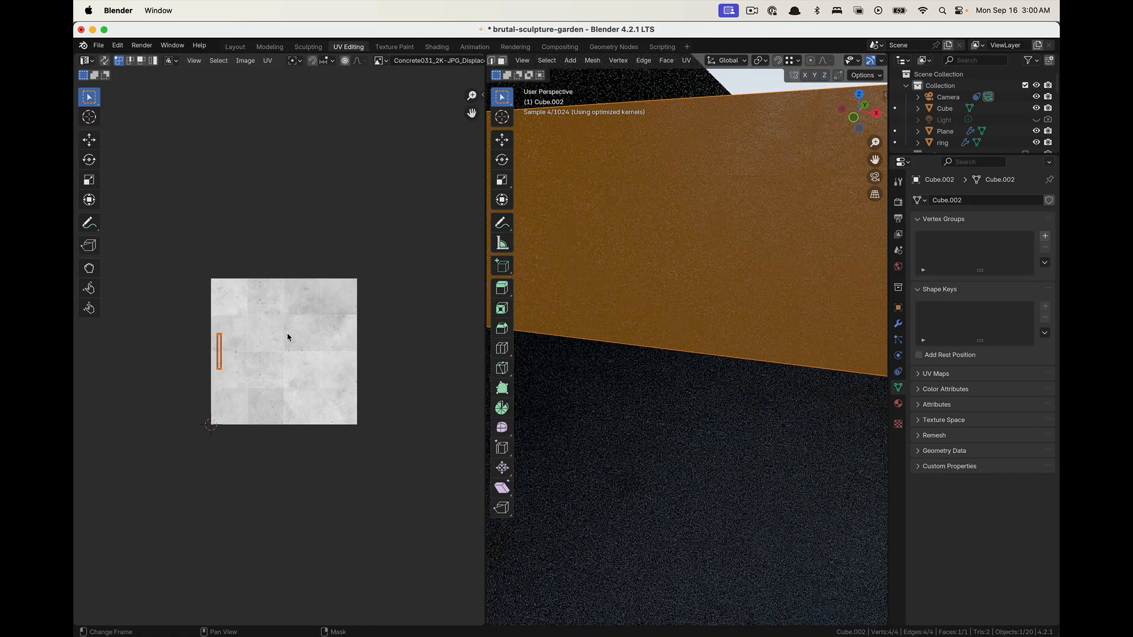
pyautogui.click(90, 138)
pyautogui.moveTo(222, 303); pyautogui.dragTo(221, 308)
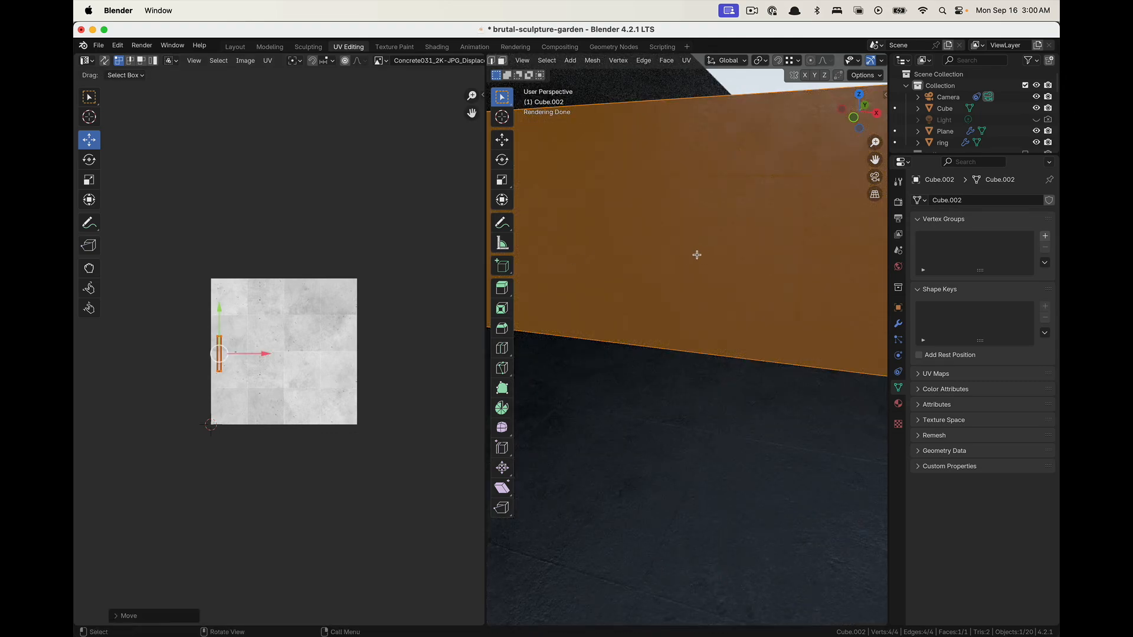
# Examine the scaled concrete texture on the back wall and where it meets the floor in object mode
pyautogui.press('Tab')
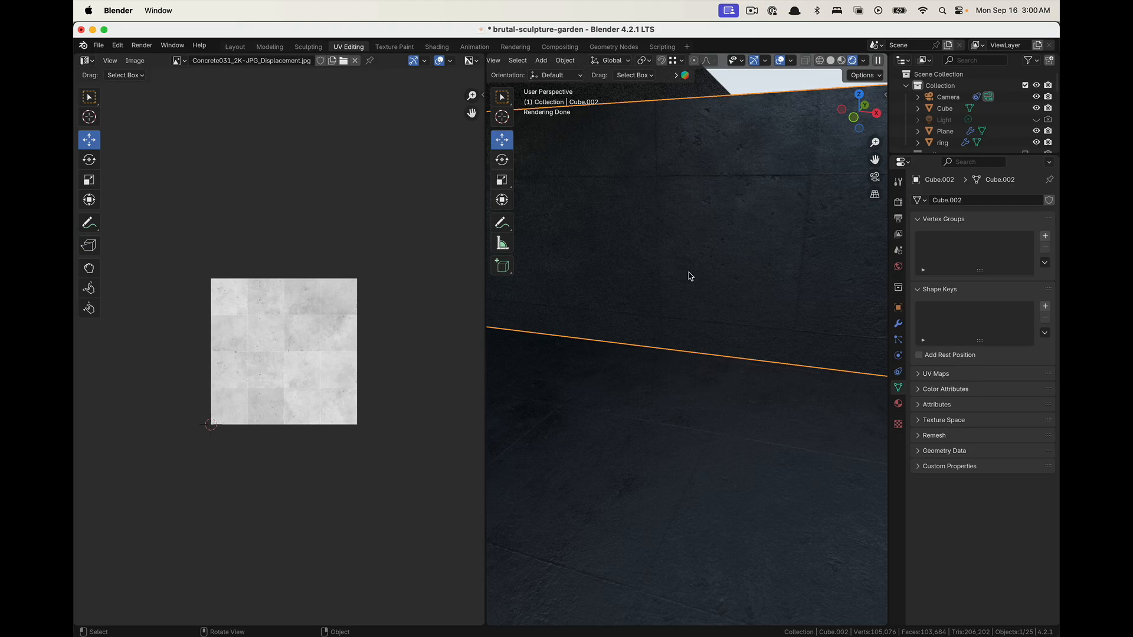
pyautogui.scroll(-3, 690, 276)
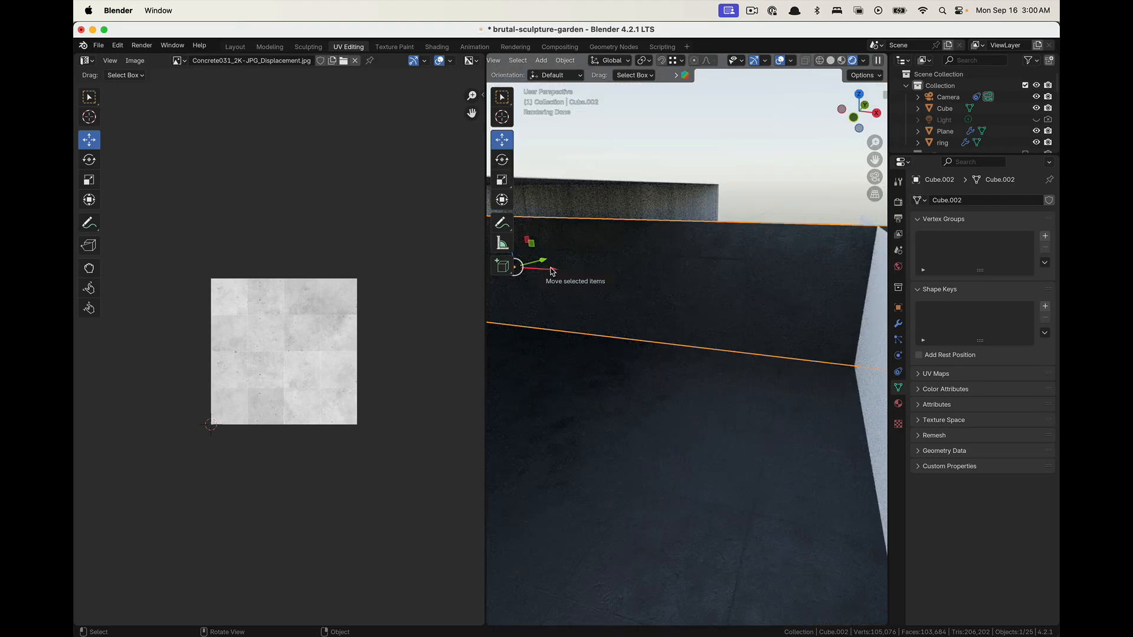
pyautogui.moveTo(553, 272); pyautogui.dragTo(581, 277)
pyautogui.click(792, 189)
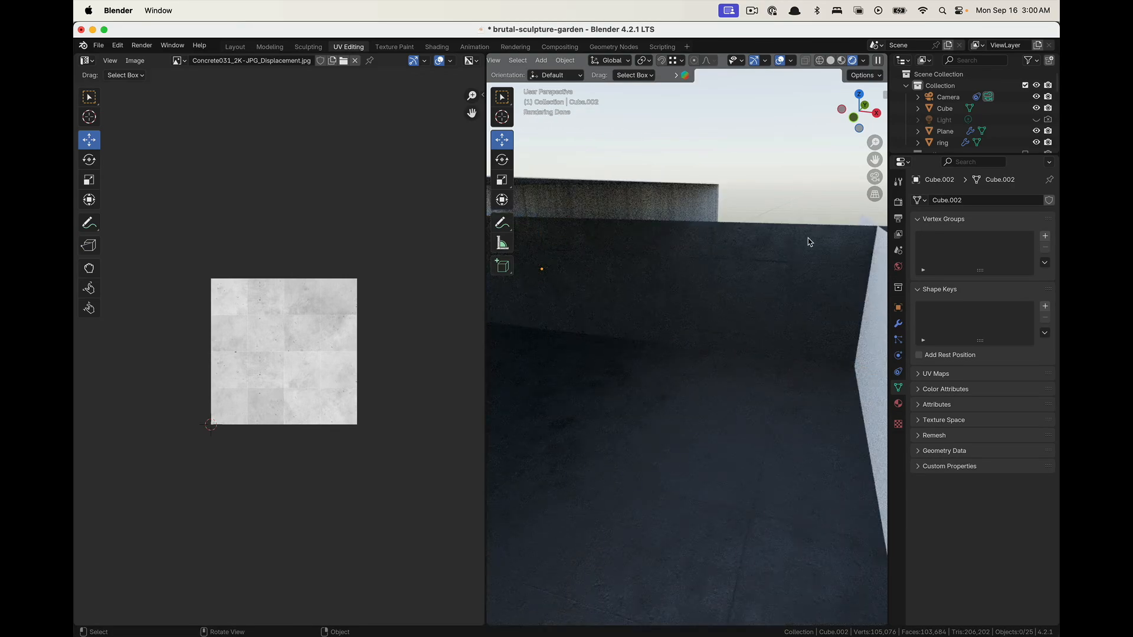
pyautogui.scroll(3, 738, 308)
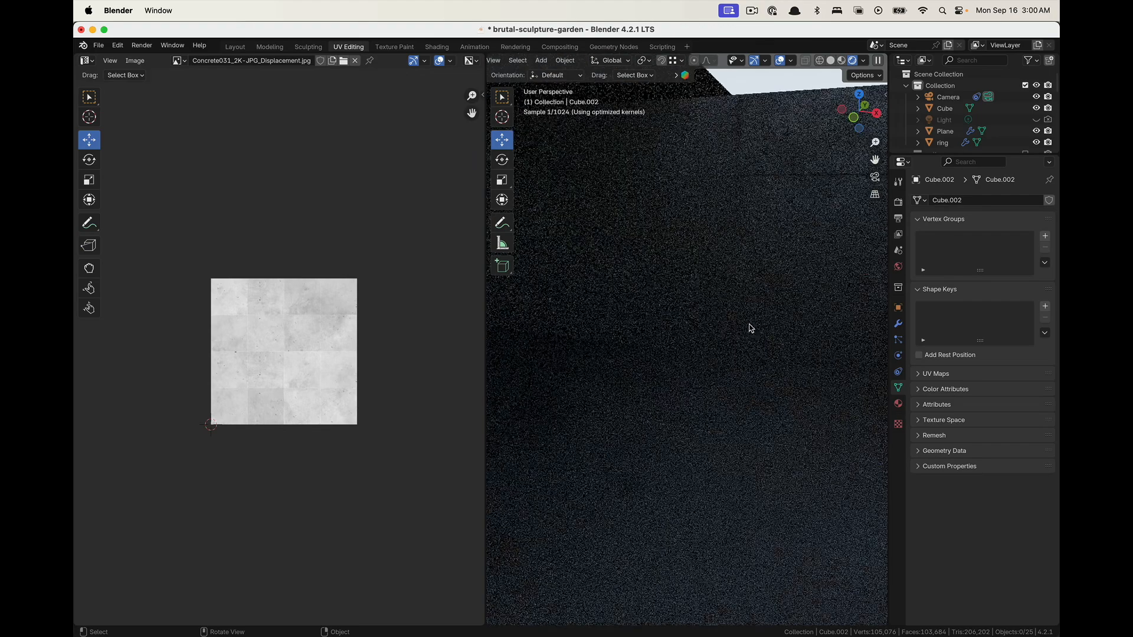
pyautogui.keyDown('shift'); pyautogui.moveTo(824, 370); pyautogui.dragTo(728, 342, button='middle'); pyautogui.keyUp('shift')
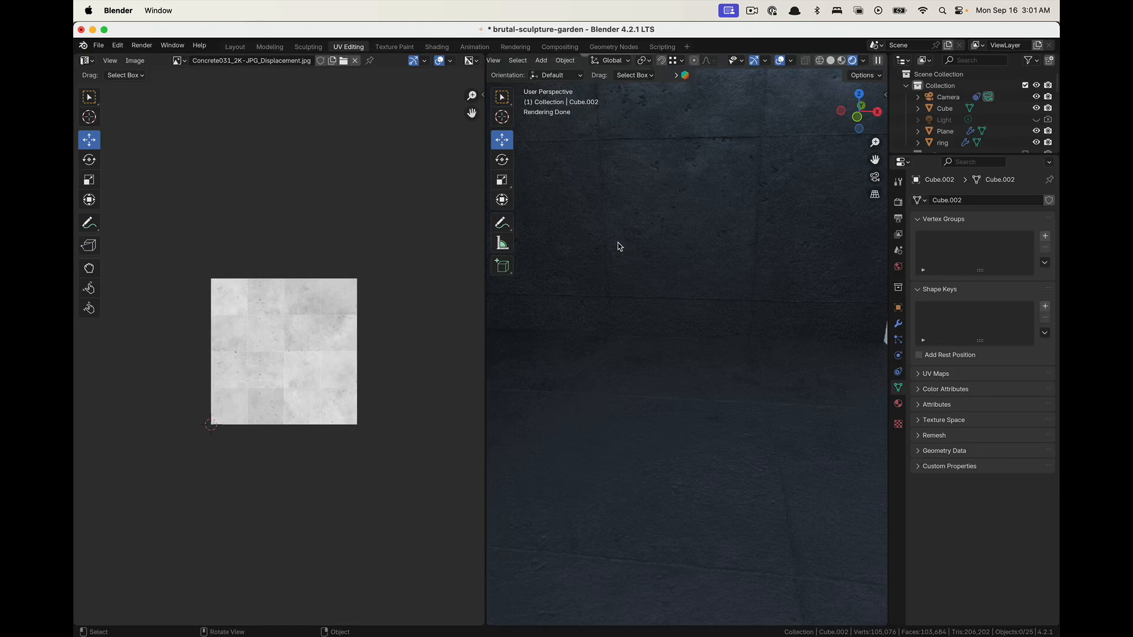
pyautogui.moveTo(706, 299); pyautogui.dragTo(731, 276, button='middle')
# Add a Solidify modifier to the back wall and set its thickness to 1.01 m
pyautogui.click(732, 275)
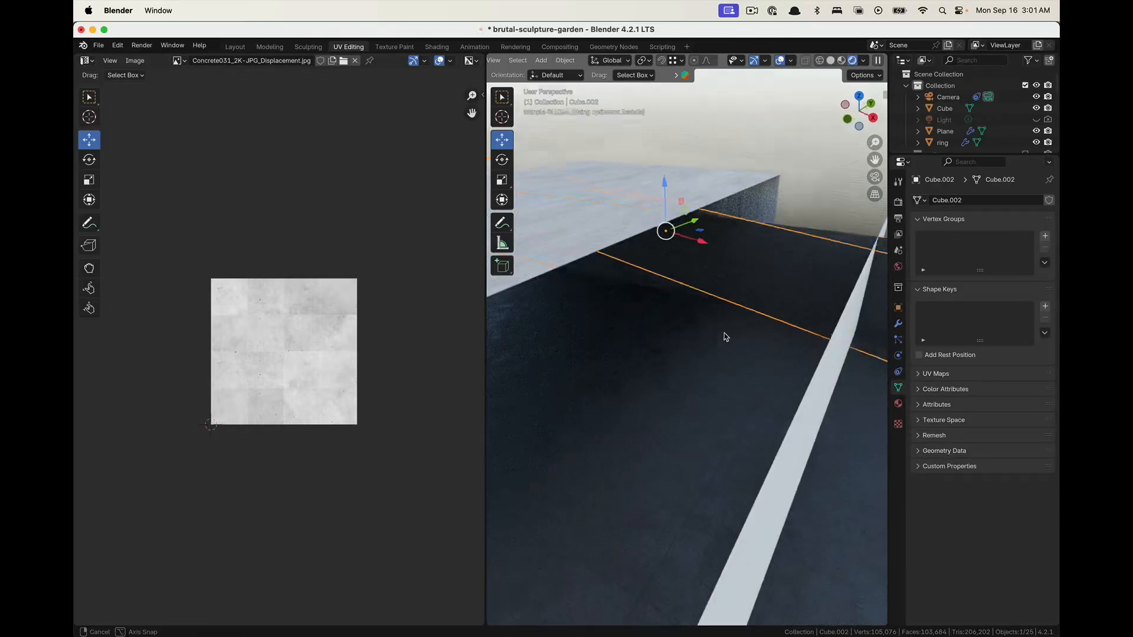
pyautogui.moveTo(724, 336); pyautogui.dragTo(682, 331, button='middle')
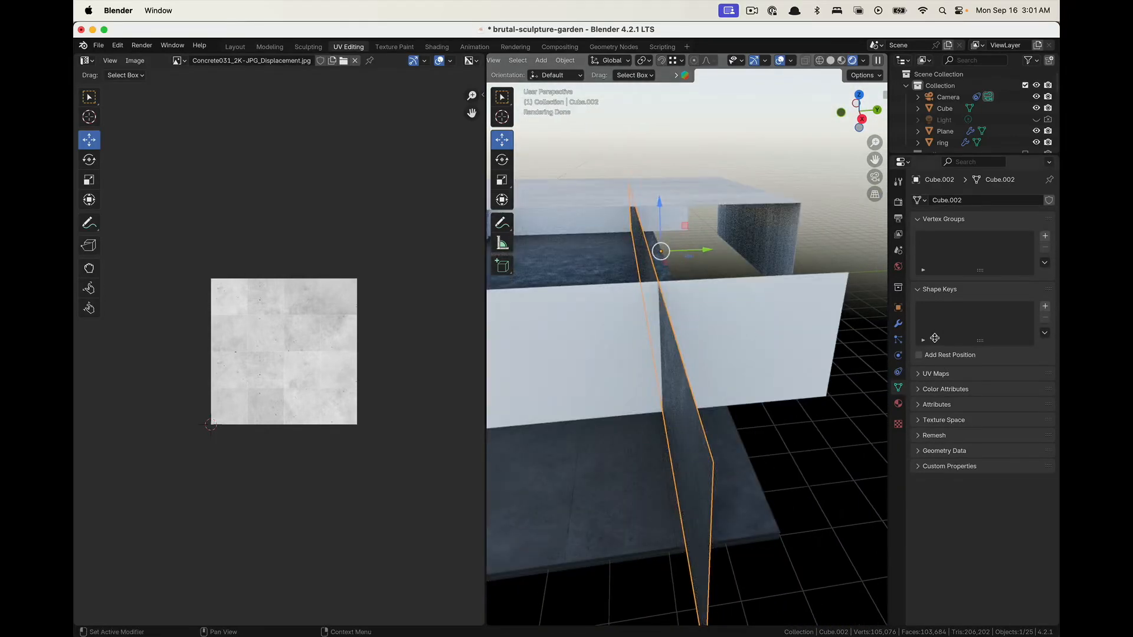
pyautogui.click(898, 325)
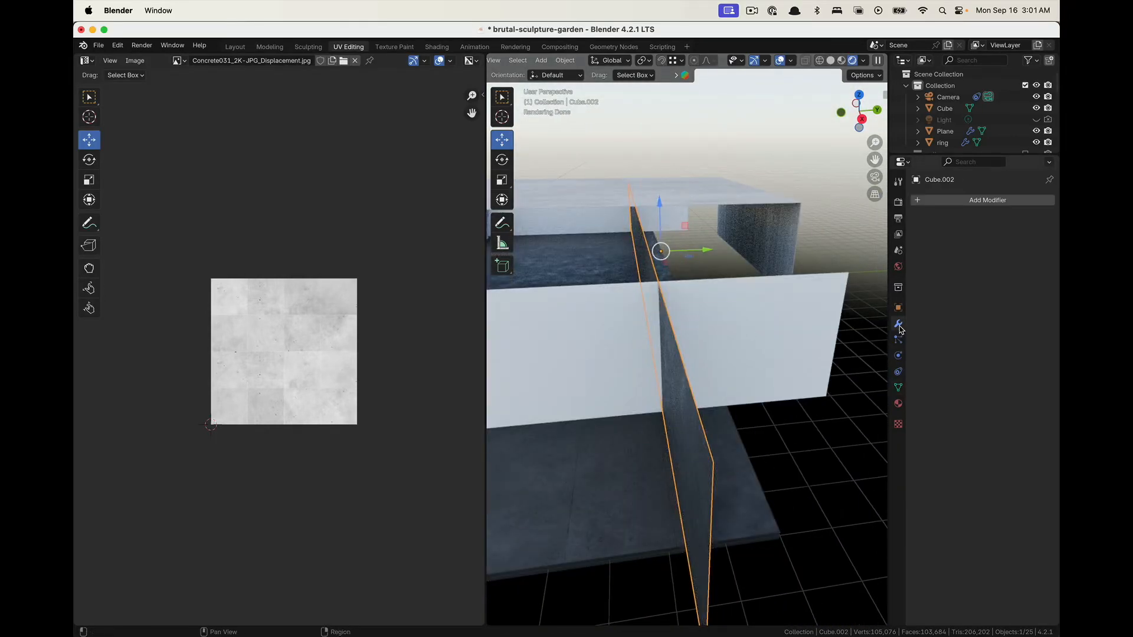
pyautogui.click(931, 201)
pyautogui.moveTo(931, 202)
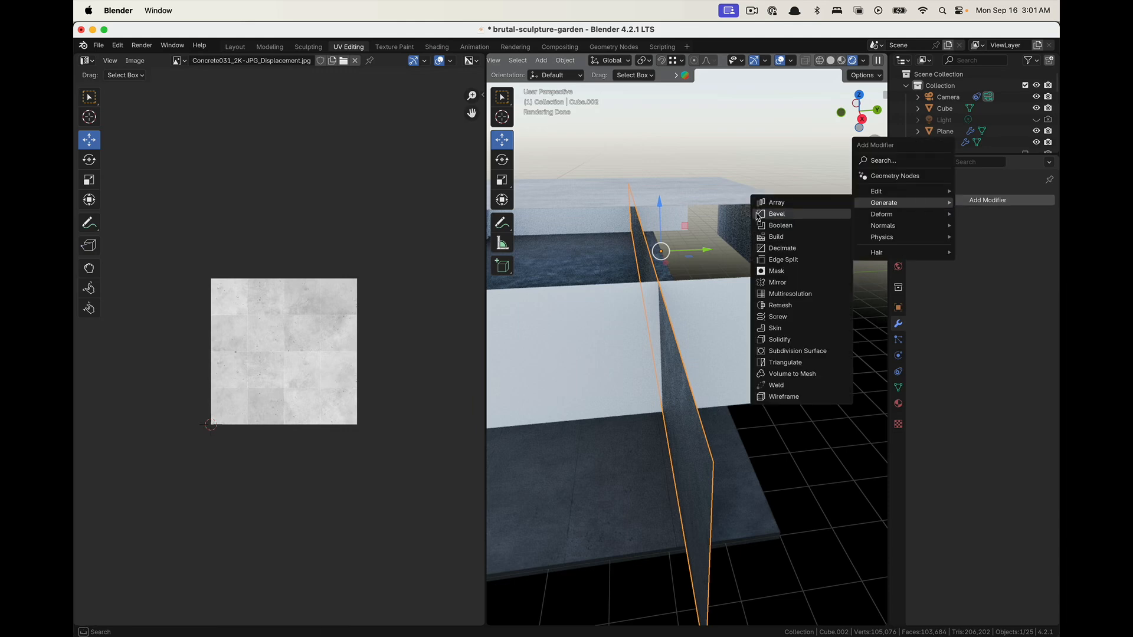
pyautogui.click(791, 340)
pyautogui.moveTo(1001, 250)
pyautogui.mouseDown()
pyautogui.moveTo(1039, 250)
pyautogui.moveTo(1001, 249)
pyautogui.mouseUp()
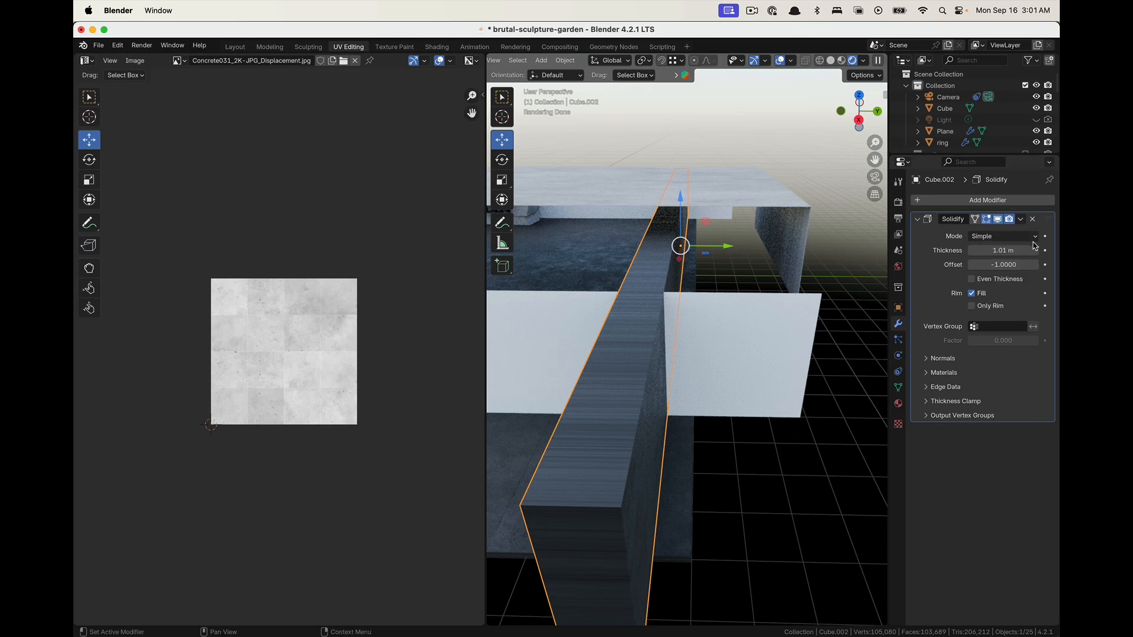
# Add a Bevel modifier to the back wall and set it to 3 segments
pyautogui.click(964, 201)
pyautogui.moveTo(966, 207)
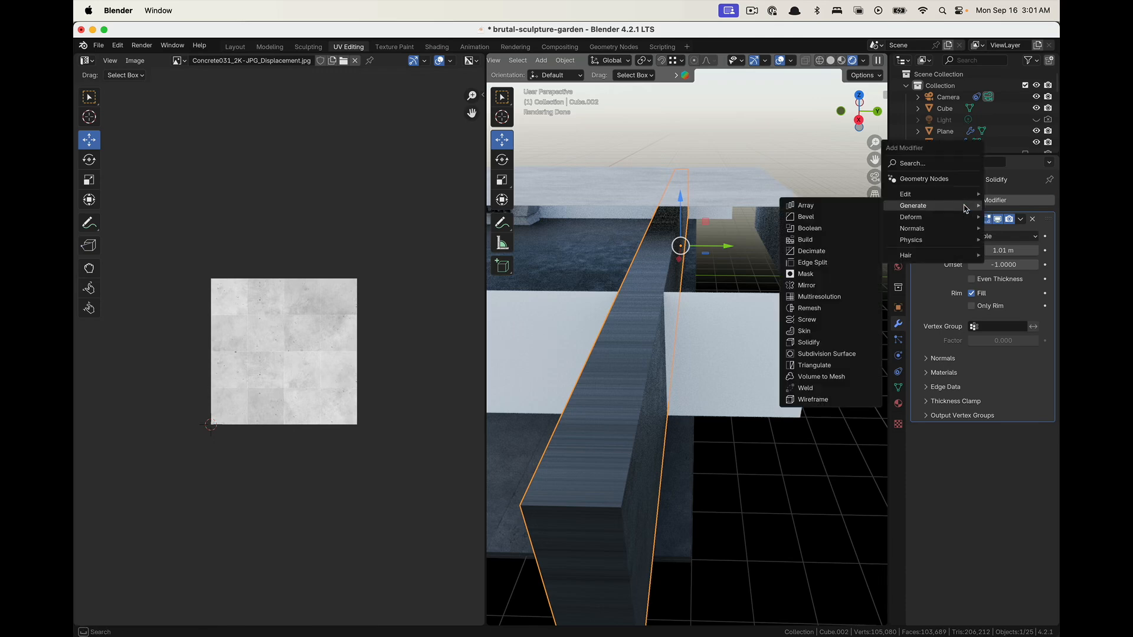
pyautogui.click(806, 216)
pyautogui.moveTo(767, 384); pyautogui.dragTo(713, 403, button='middle')
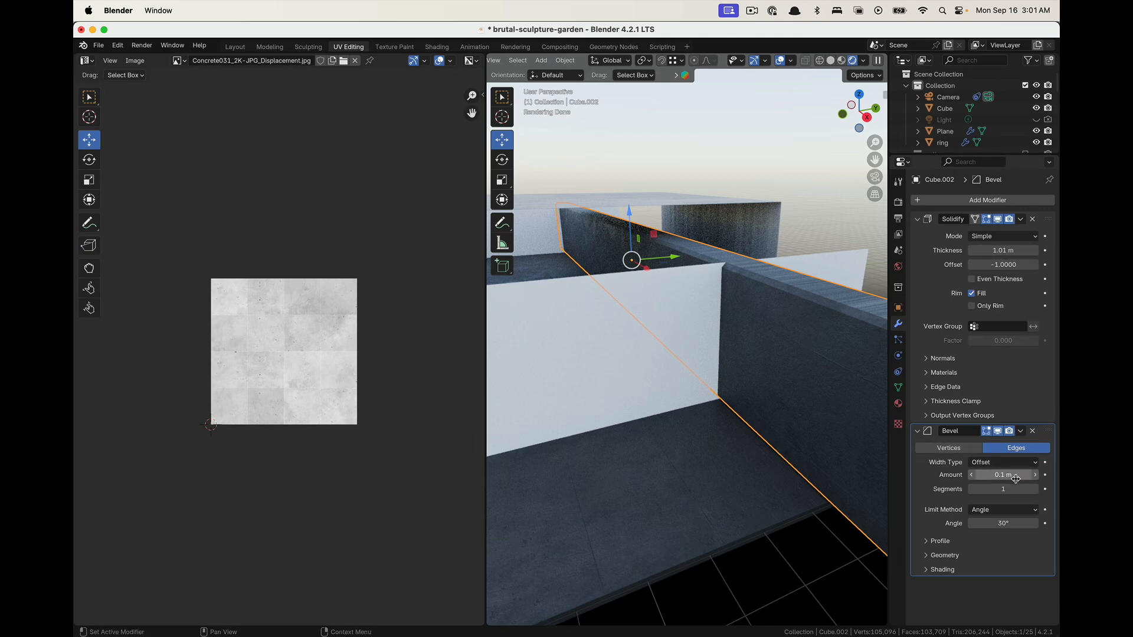
pyautogui.click(1035, 490)
pyautogui.click(1036, 490)
# Shade the back wall smooth and enable Harden Normals in its Bevel modifier
pyautogui.rightClick(761, 308)
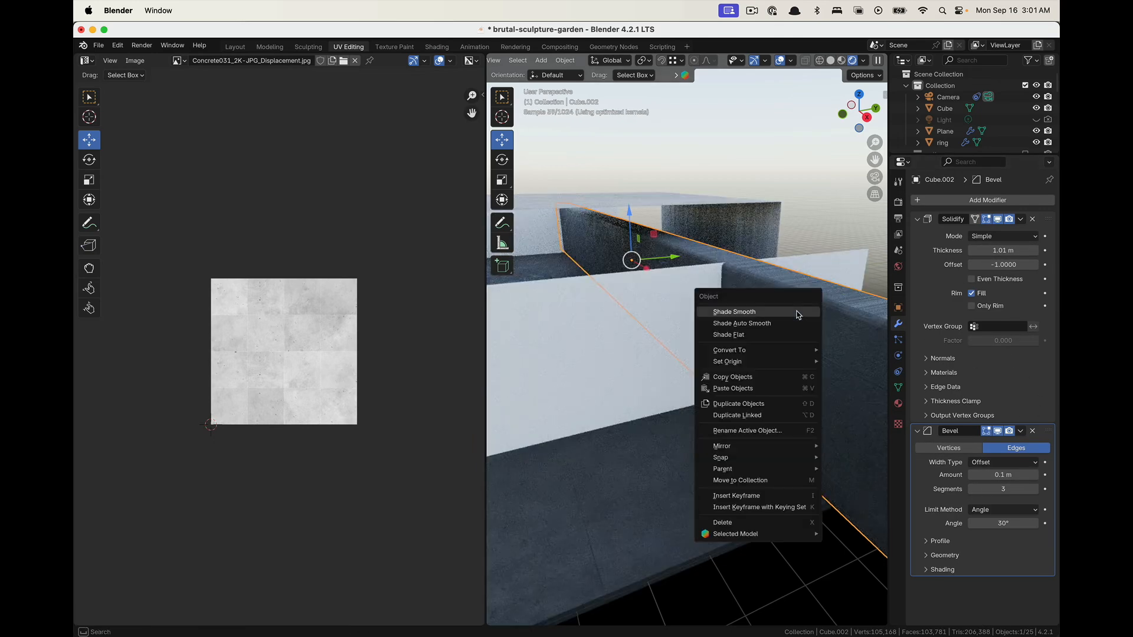
pyautogui.click(761, 309)
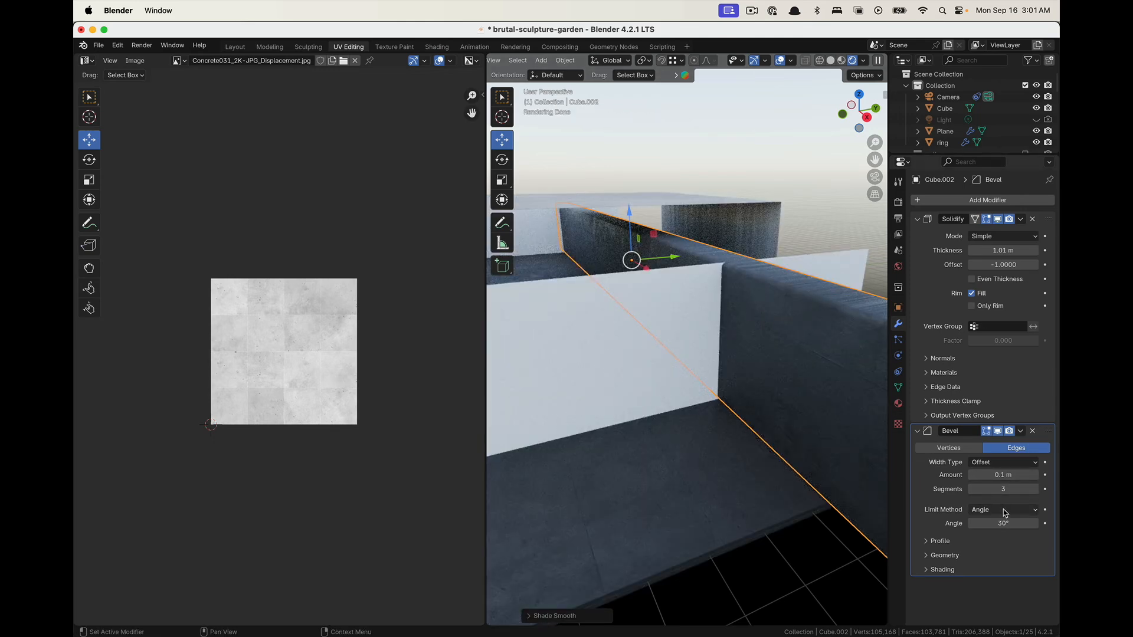
pyautogui.click(956, 568)
pyautogui.scroll(-1, 968, 558)
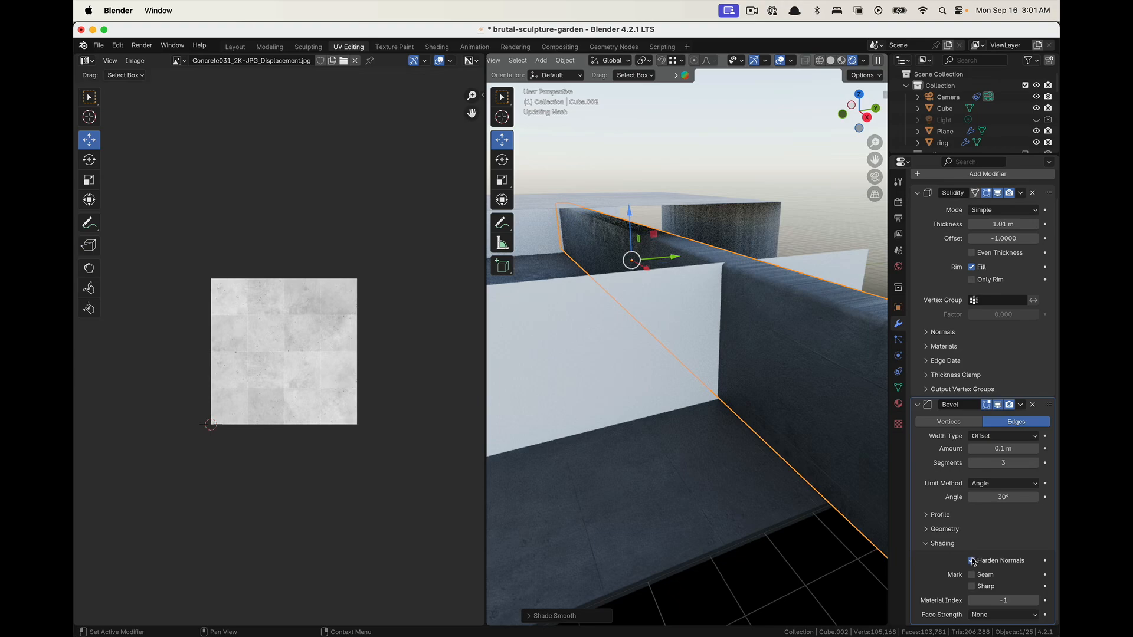
# Reduce the back wall's bevel amount to 0.028 m, checking the rendered edges with the wall deselected
pyautogui.moveTo(700, 329); pyautogui.dragTo(749, 248, button='middle')
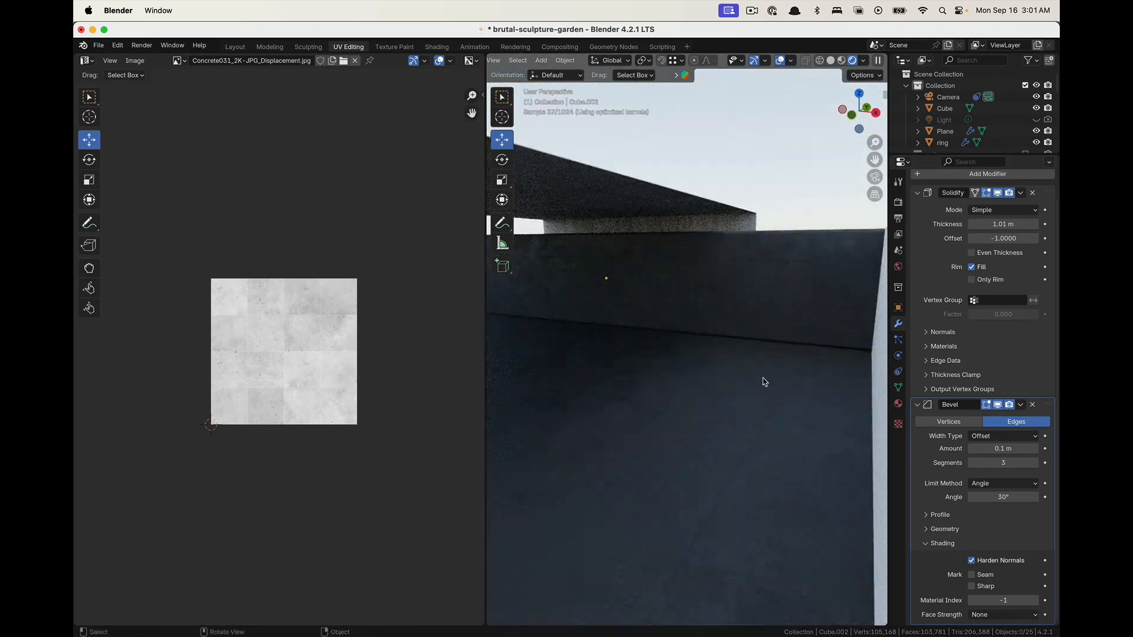
pyautogui.moveTo(708, 348); pyautogui.dragTo(779, 317, button='middle')
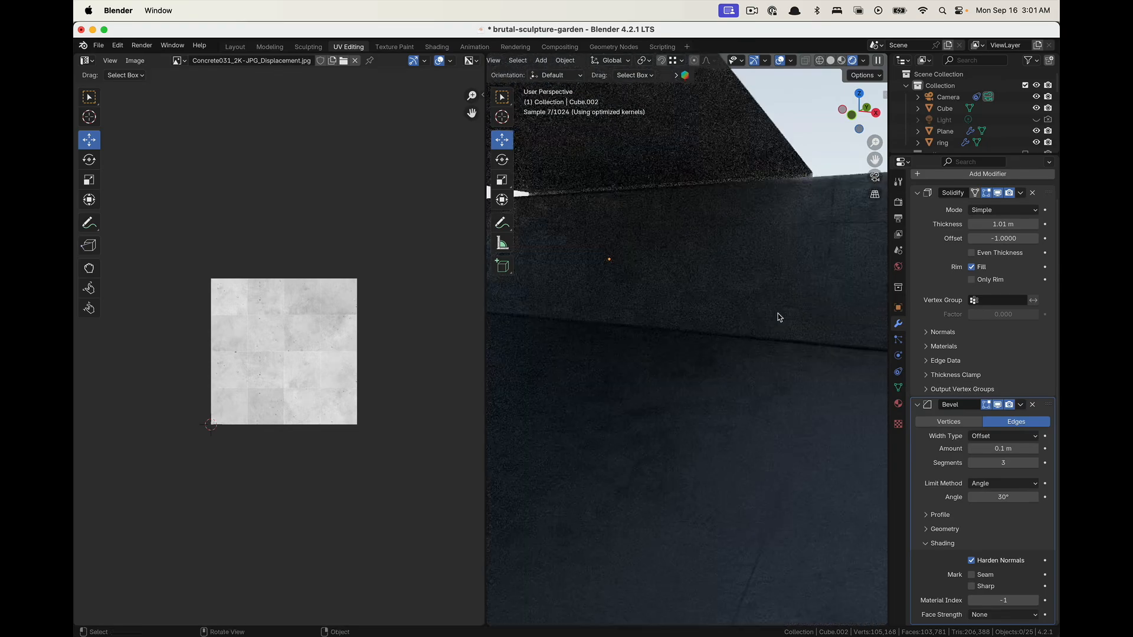
pyautogui.click(780, 340)
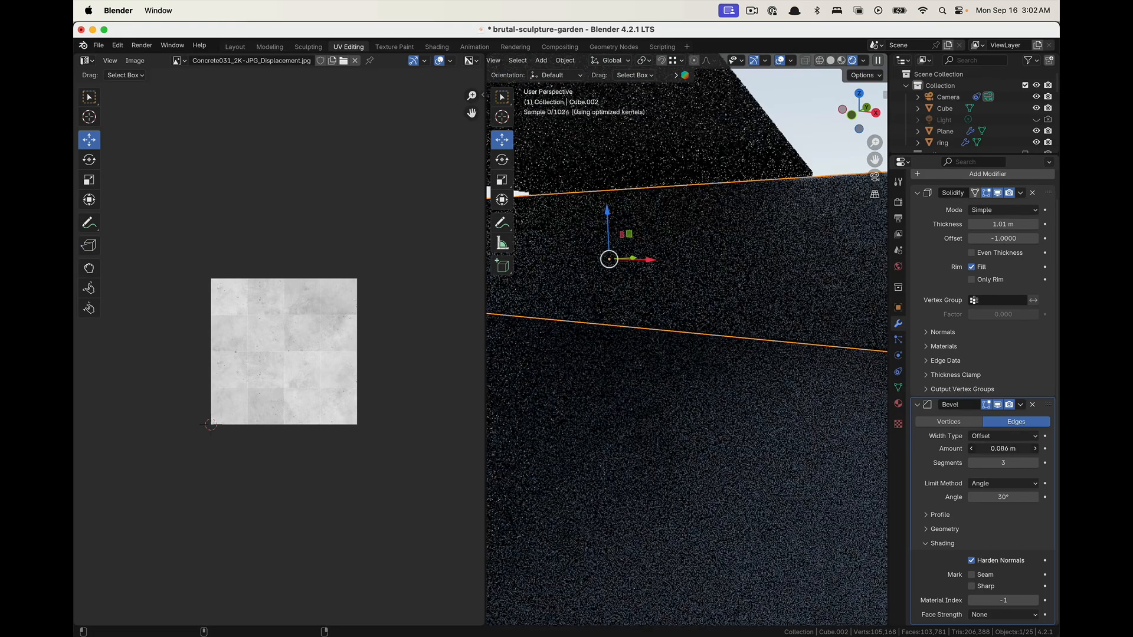
pyautogui.moveTo(1003, 448); pyautogui.dragTo(984, 449)
pyautogui.hotkey('alt', 'a')
pyautogui.click(830, 328)
pyautogui.hotkey('alt', 'a')
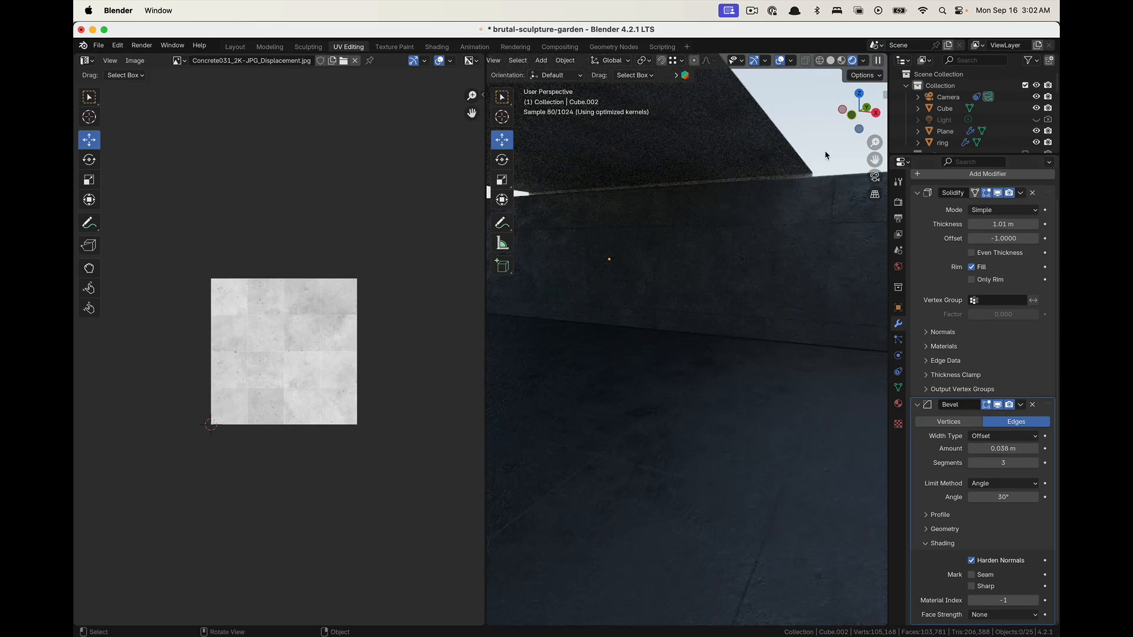
pyautogui.click(842, 275)
pyautogui.moveTo(1000, 462)
pyautogui.mouseDown()
pyautogui.moveTo(1013, 463)
pyautogui.moveTo(999, 449)
pyautogui.mouseUp()
pyautogui.click(794, 103)
pyautogui.scroll(-2, 673, 387)
pyautogui.keyDown('shift'); pyautogui.moveTo(673, 389); pyautogui.dragTo(720, 373, button='middle'); pyautogui.keyUp('shift')
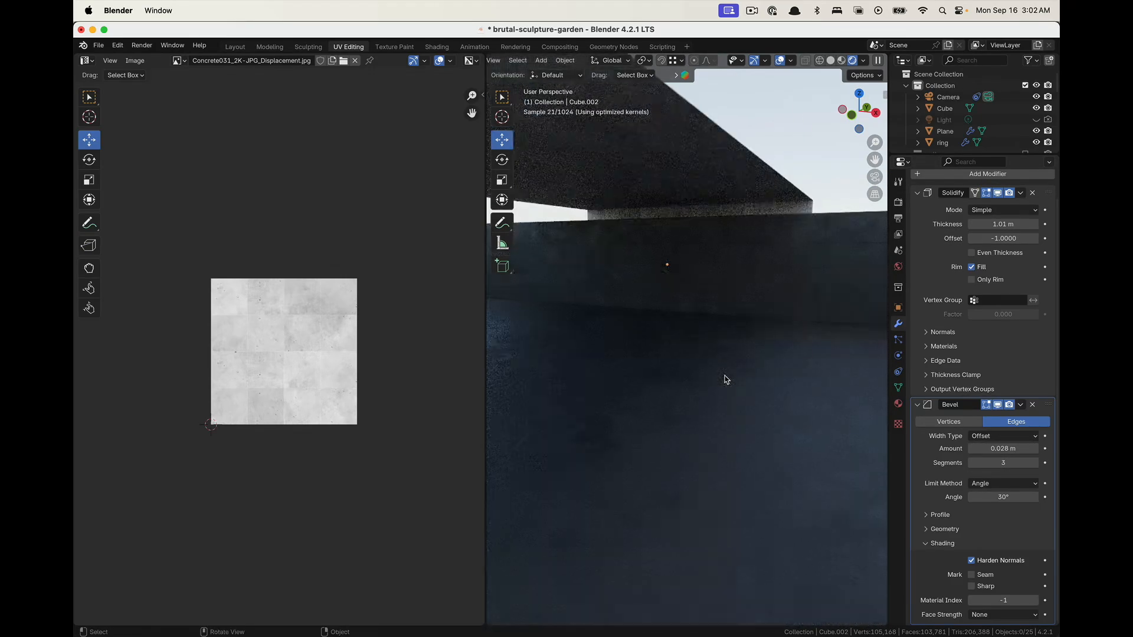
# Delete the plain untextured wall behind the sign while looking through the camera
pyautogui.moveTo(699, 420)
pyautogui.mouseDown(button='middle')
pyautogui.moveTo(574, 392)
pyautogui.moveTo(720, 393)
pyautogui.mouseUp(button='middle')
pyautogui.click(875, 176)
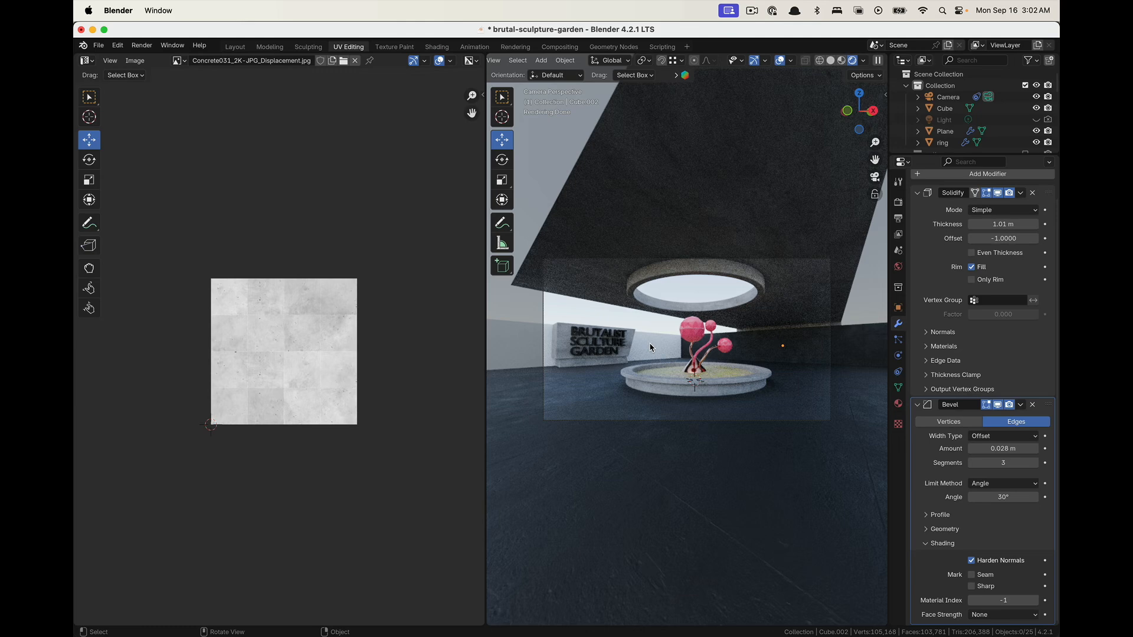
pyautogui.click(618, 351)
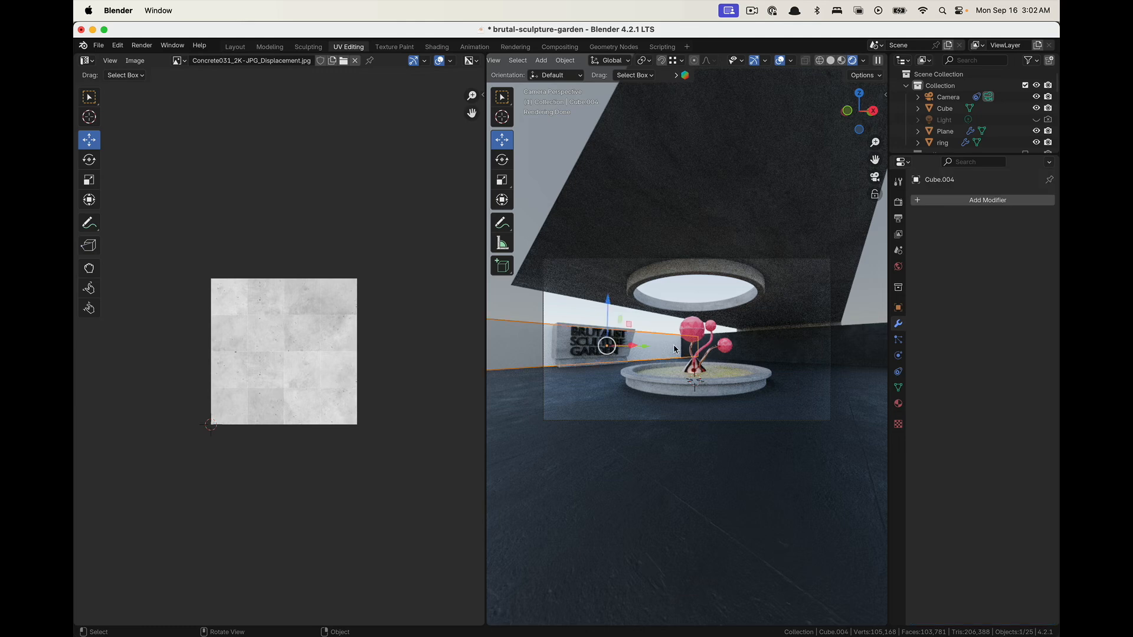
pyautogui.press('x')
pyautogui.click(672, 345)
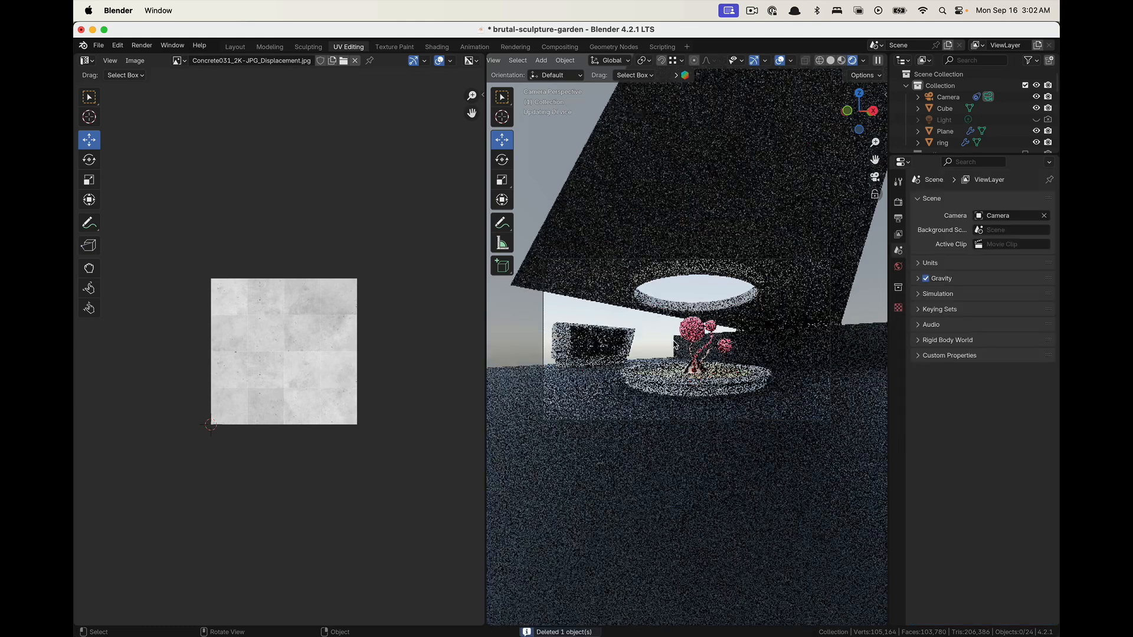
# Duplicate the finished concrete back wall and rotate the copy -90° about the Z axis
pyautogui.click(878, 180)
pyautogui.scroll(-6, 737, 293)
pyautogui.moveTo(740, 292)
pyautogui.mouseDown(button='middle')
pyautogui.moveTo(742, 313)
pyautogui.moveTo(660, 382)
pyautogui.moveTo(615, 352)
pyautogui.mouseUp(button='middle')
pyautogui.click(616, 351)
pyautogui.hotkey('shift', 'd')
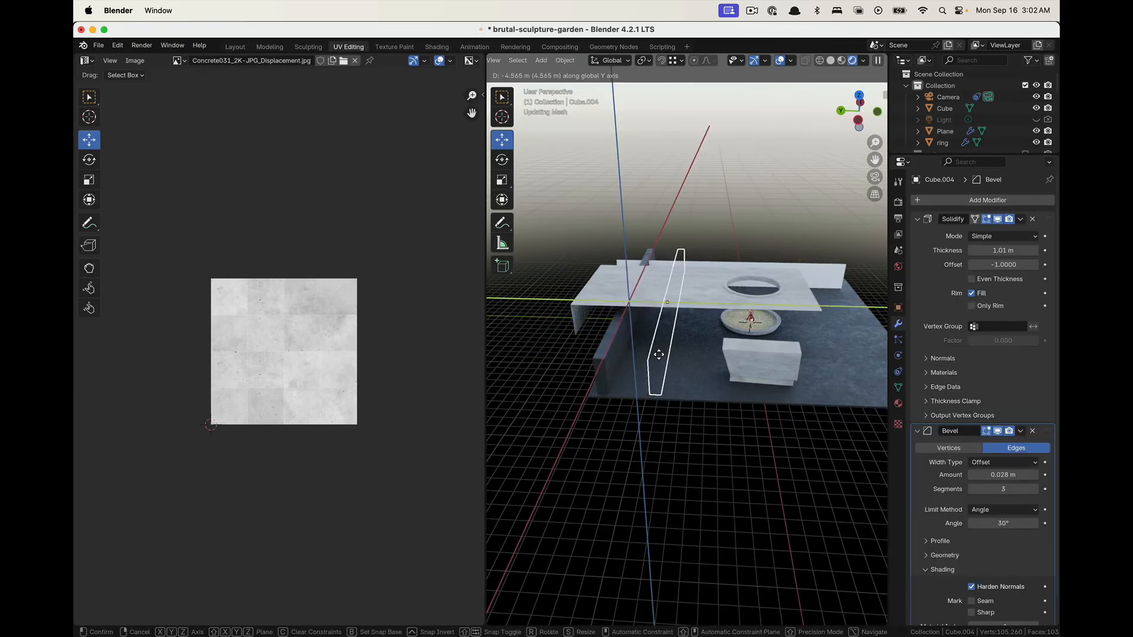
pyautogui.press('r')
pyautogui.press('z')
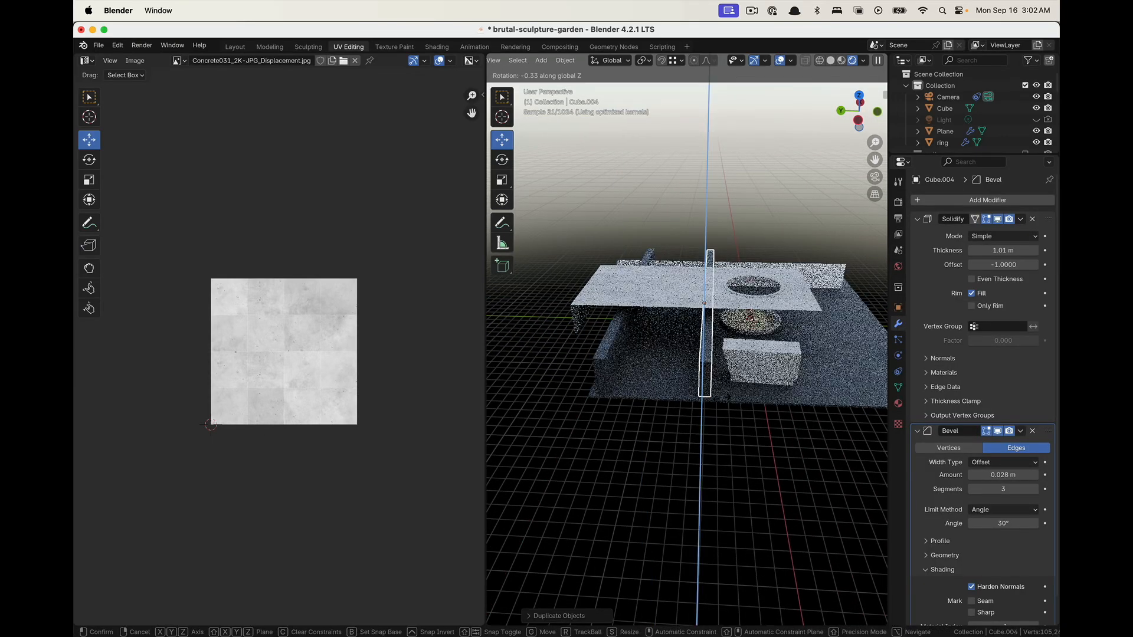
pyautogui.write('-90')
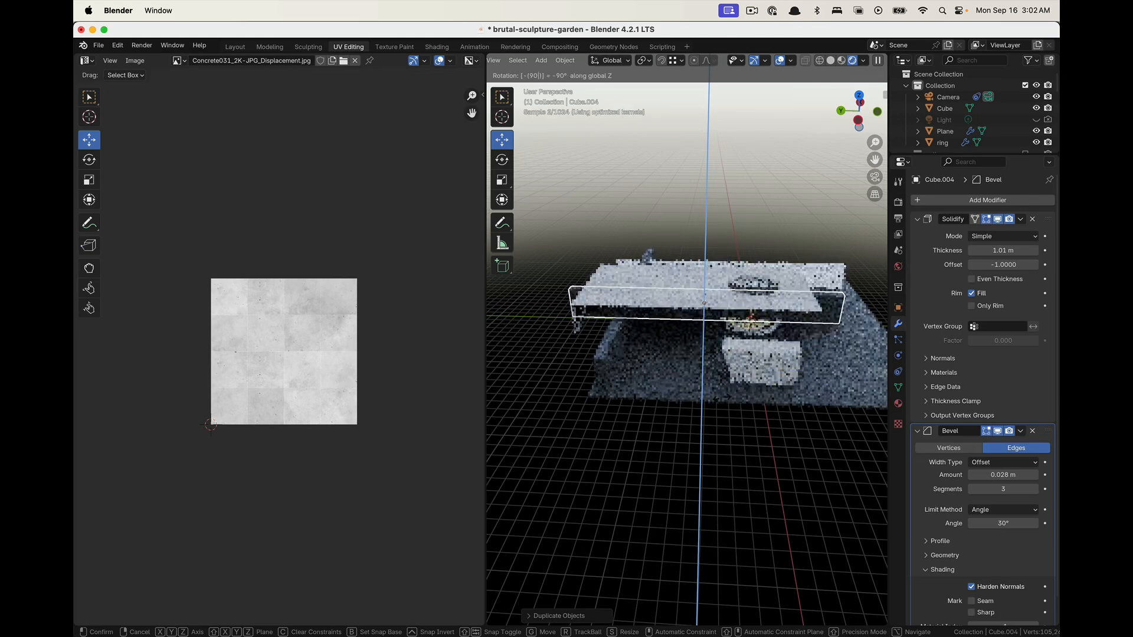
pyautogui.press('Return')
# Move the rotated wall copy along the X axis to the floor's edge behind the sign and adjust its position there
pyautogui.moveTo(720, 399); pyautogui.dragTo(758, 332, button='middle')
pyautogui.press('g')
pyautogui.press('x')
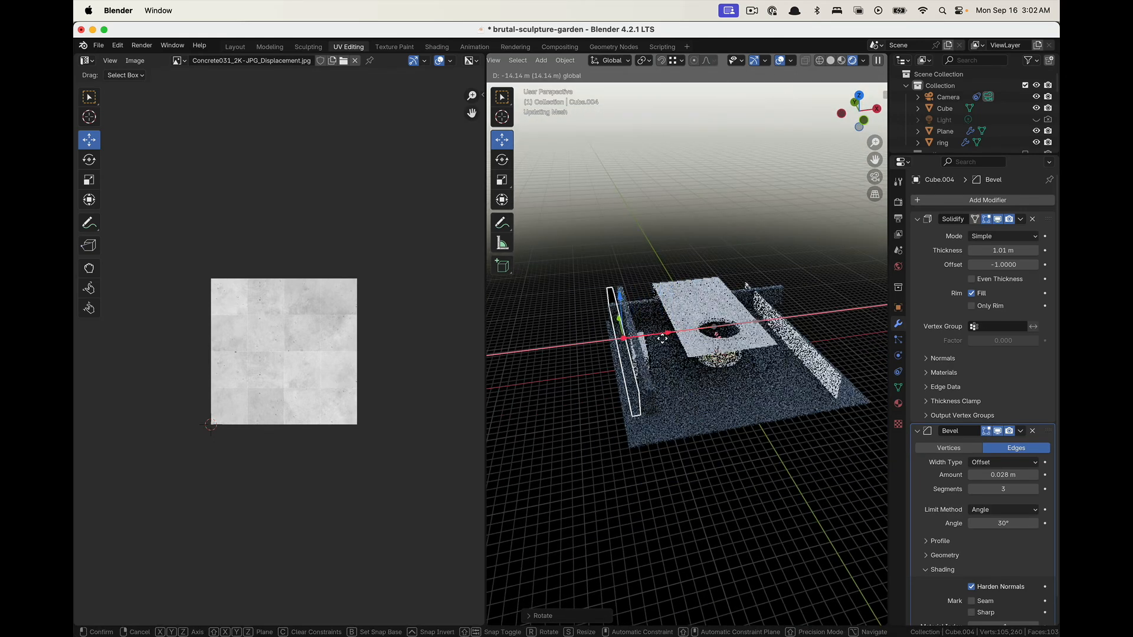
pyautogui.click(657, 339)
pyautogui.moveTo(657, 339); pyautogui.dragTo(648, 308, button='middle')
pyautogui.moveTo(648, 308); pyautogui.dragTo(594, 348)
pyautogui.click(593, 348)
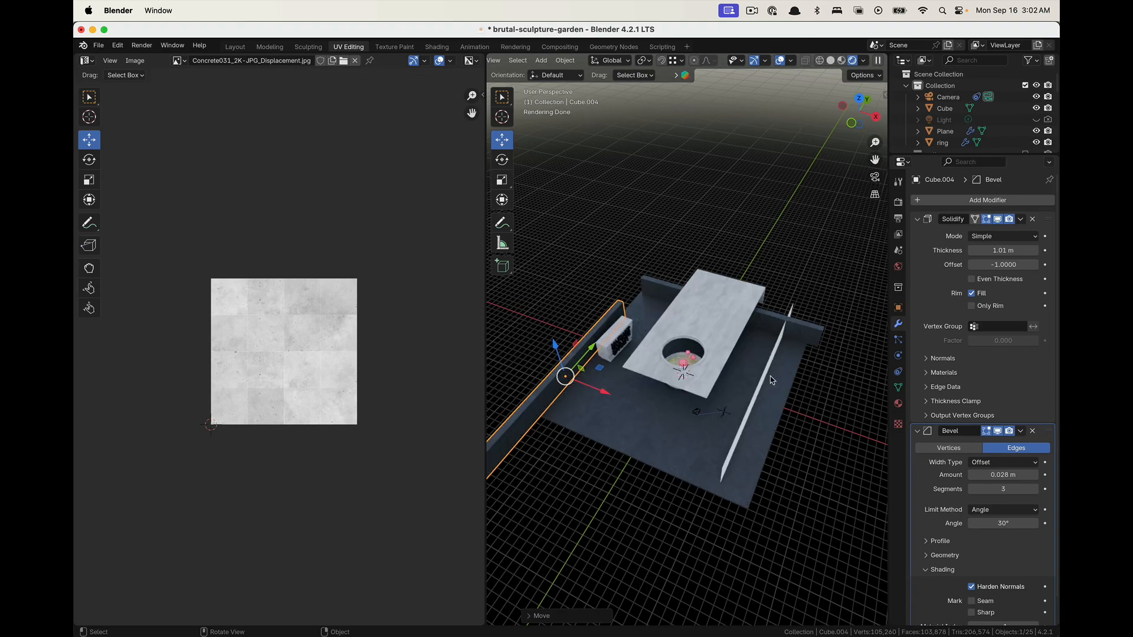
# Go in close to the sign and the new side wall and switch the viewport shading to Material Preview
pyautogui.moveTo(649, 321); pyautogui.dragTo(646, 301, button='middle')
pyautogui.click(646, 301)
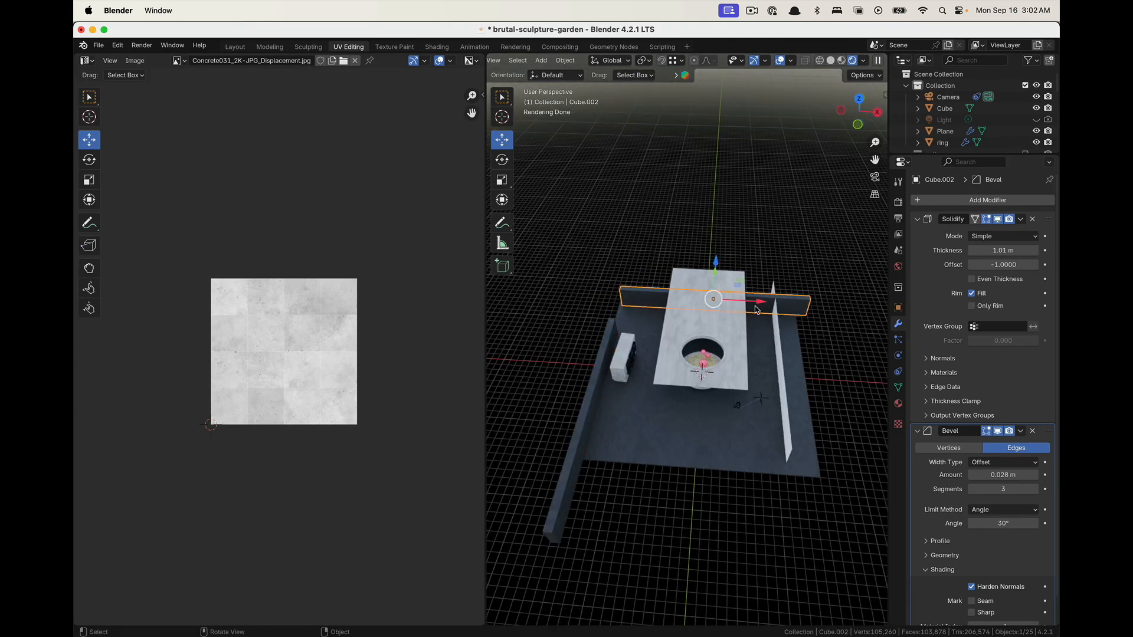
pyautogui.moveTo(660, 391); pyautogui.dragTo(596, 393, button='middle')
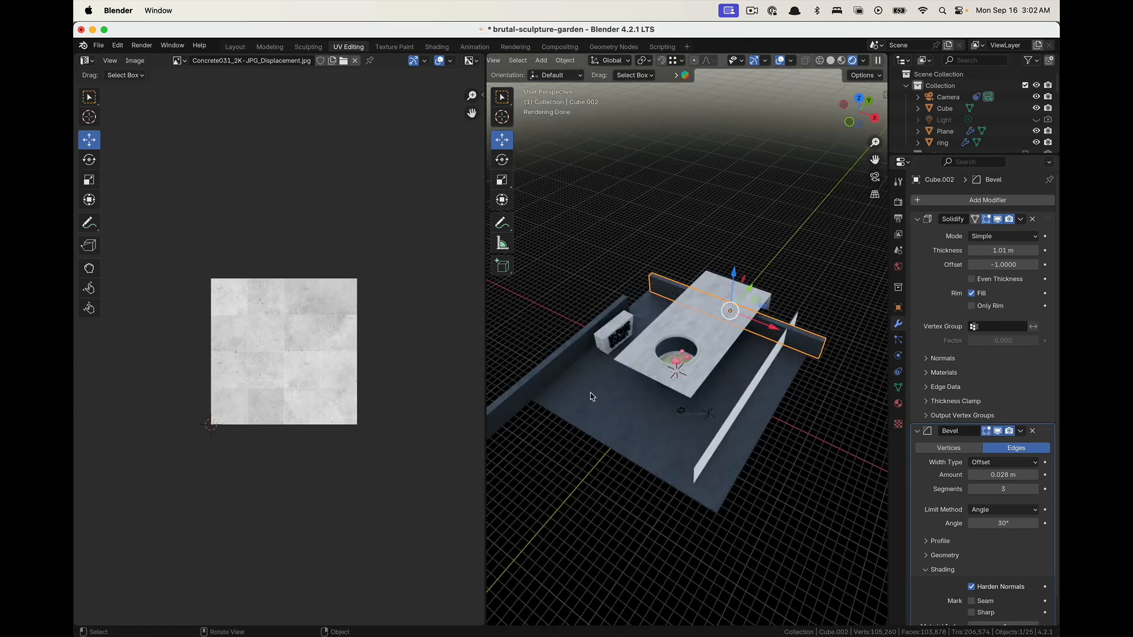
pyautogui.scroll(10, 592, 397)
pyautogui.keyDown('shift'); pyautogui.moveTo(501, 401); pyautogui.dragTo(846, 325, button='middle'); pyautogui.keyUp('shift')
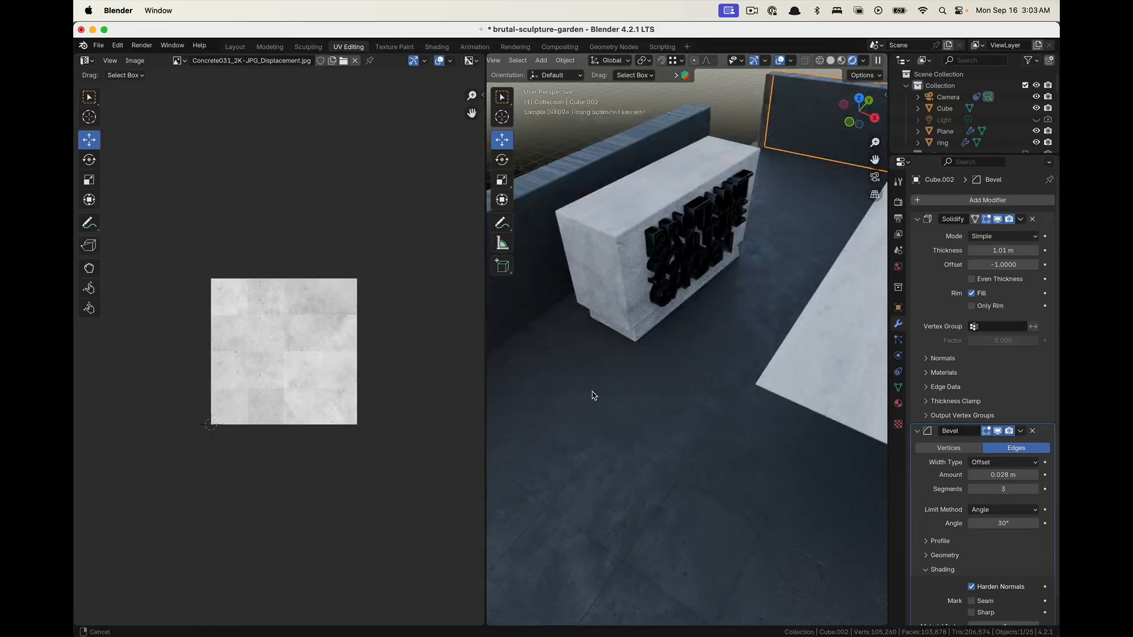
pyautogui.keyDown('shift'); pyautogui.moveTo(582, 400); pyautogui.dragTo(708, 388, button='middle'); pyautogui.keyUp('shift')
pyautogui.click(842, 61)
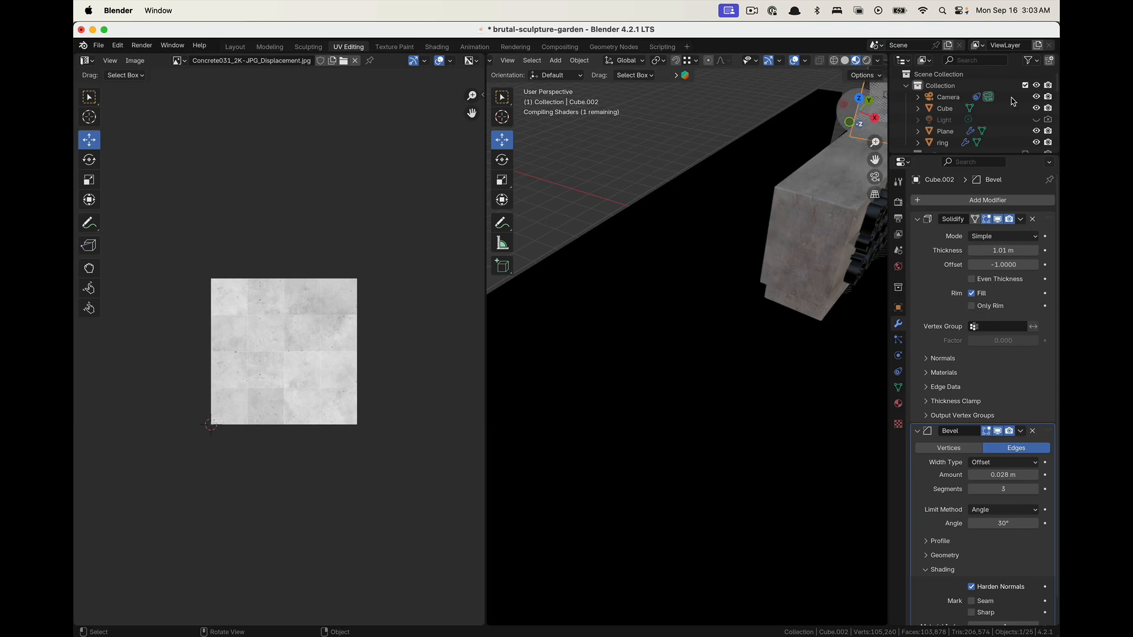
# Nudge the side wall behind the sign slightly into place and open its mesh in Edit Mode
pyautogui.moveTo(633, 391); pyautogui.dragTo(739, 409, button='middle')
pyautogui.scroll(3, 710, 377)
pyautogui.click(728, 248)
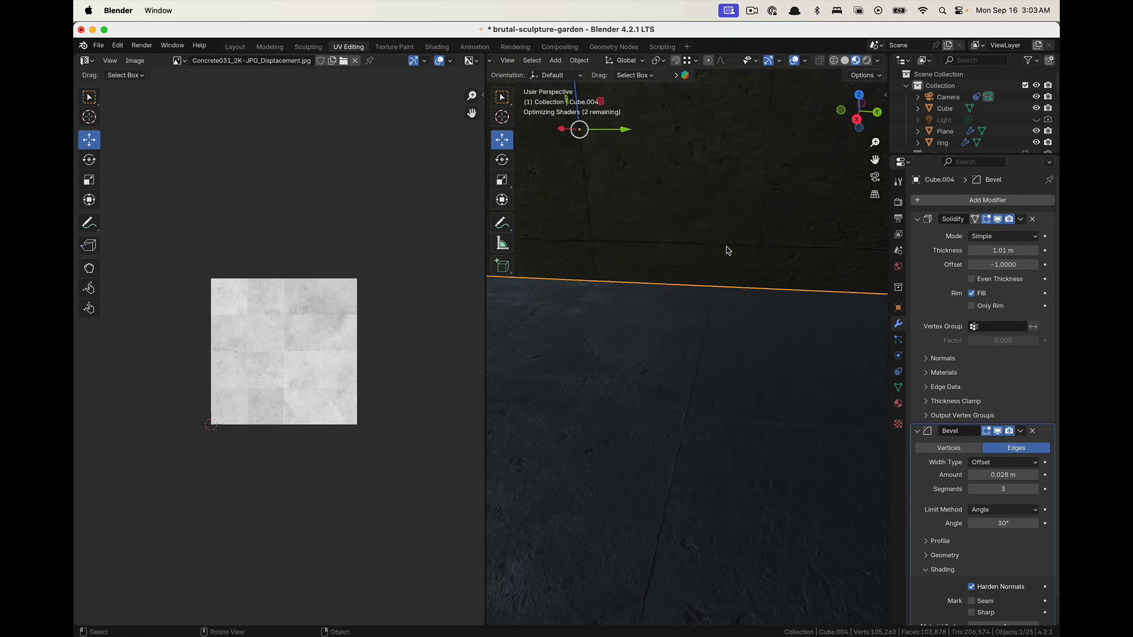
pyautogui.scroll(-2, 685, 239)
pyautogui.moveTo(681, 240); pyautogui.dragTo(672, 234)
pyautogui.scroll(3, 730, 301)
pyautogui.keyDown('shift'); pyautogui.moveTo(729, 301); pyautogui.dragTo(782, 328, button='middle'); pyautogui.keyUp('shift')
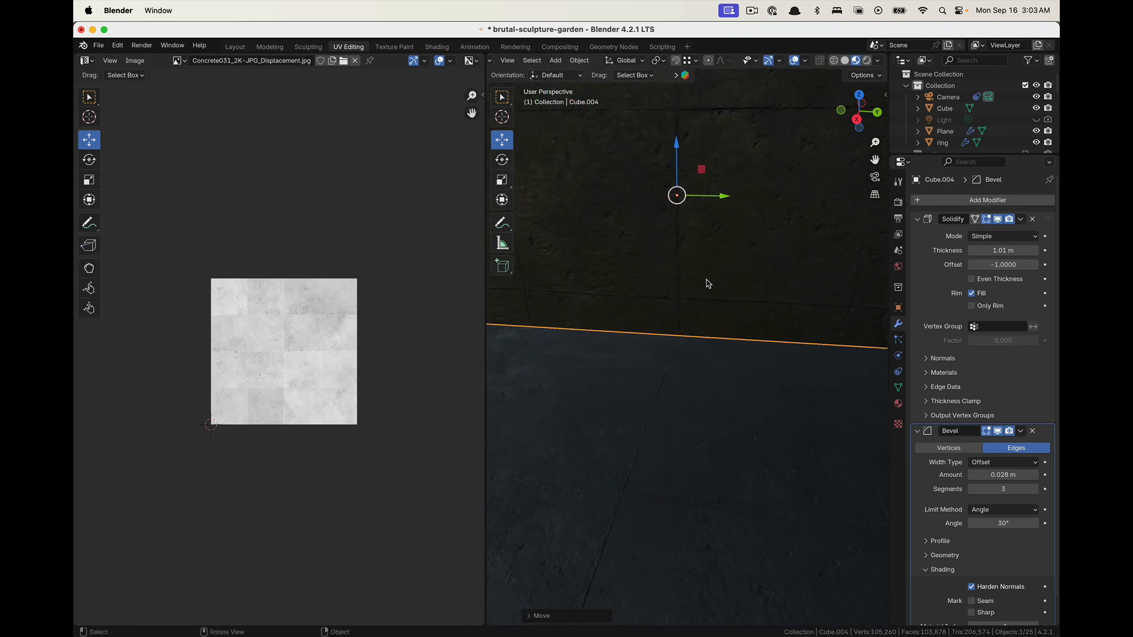
pyautogui.press('Tab')
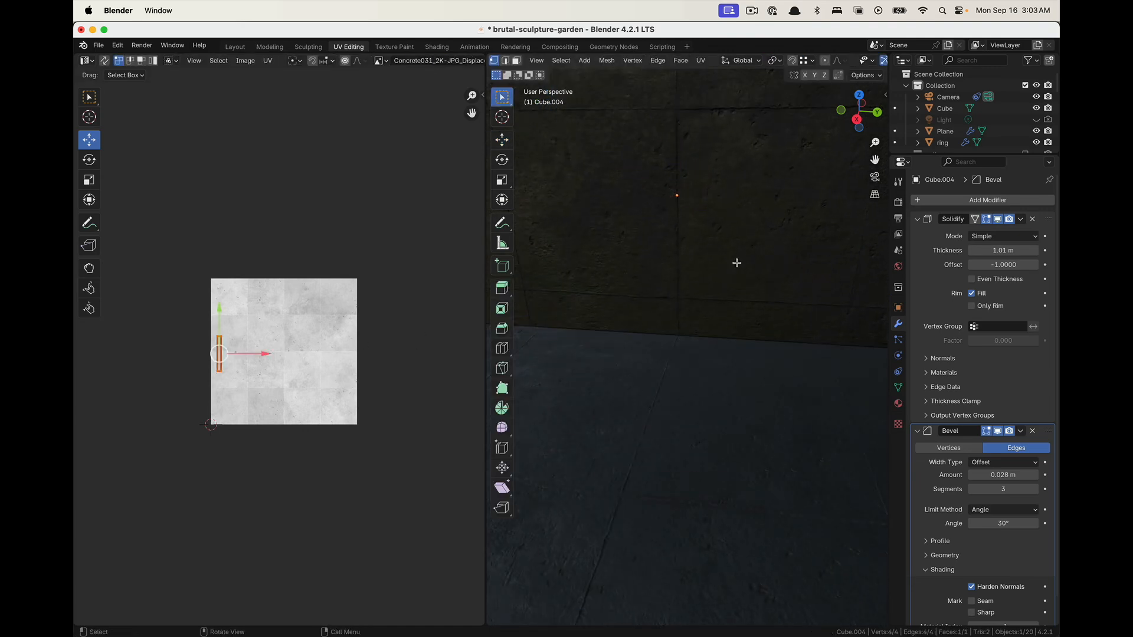
# Scale up the side wall's UVs by a factor of about 1.1 and compare its concrete seams with the floor's
pyautogui.scroll(3, 175, 392)
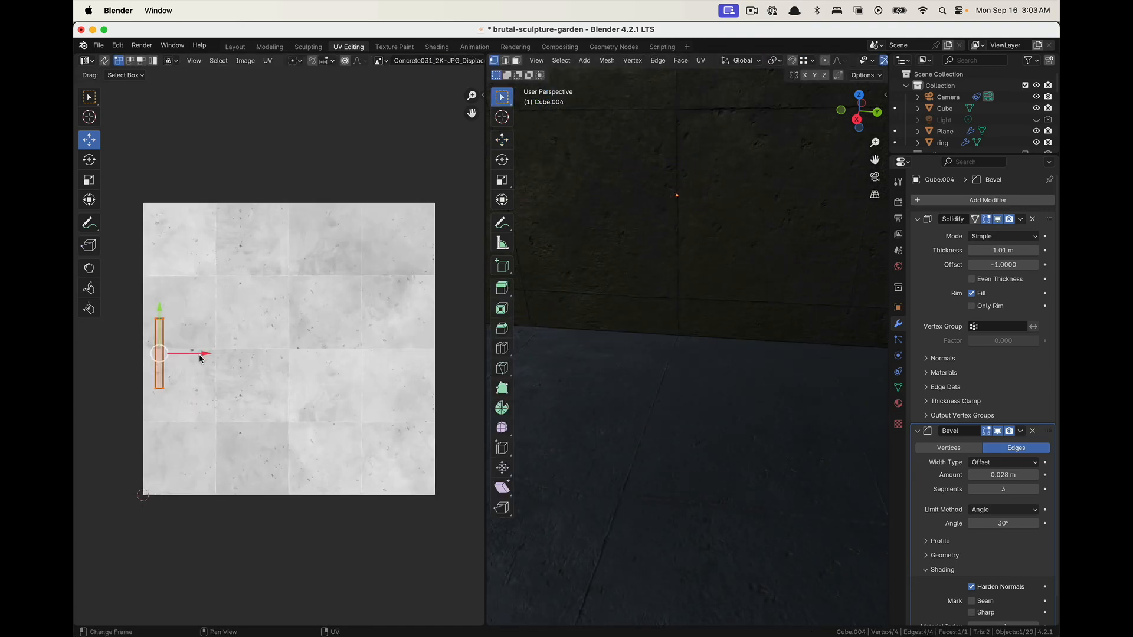
pyautogui.press('s')
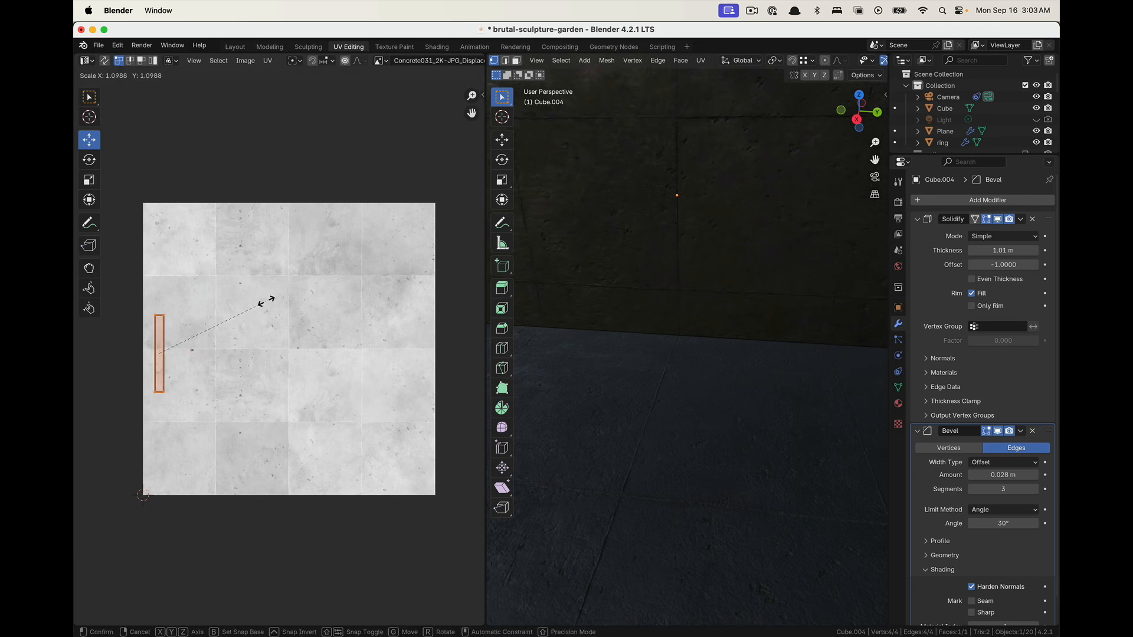
pyautogui.click(268, 299)
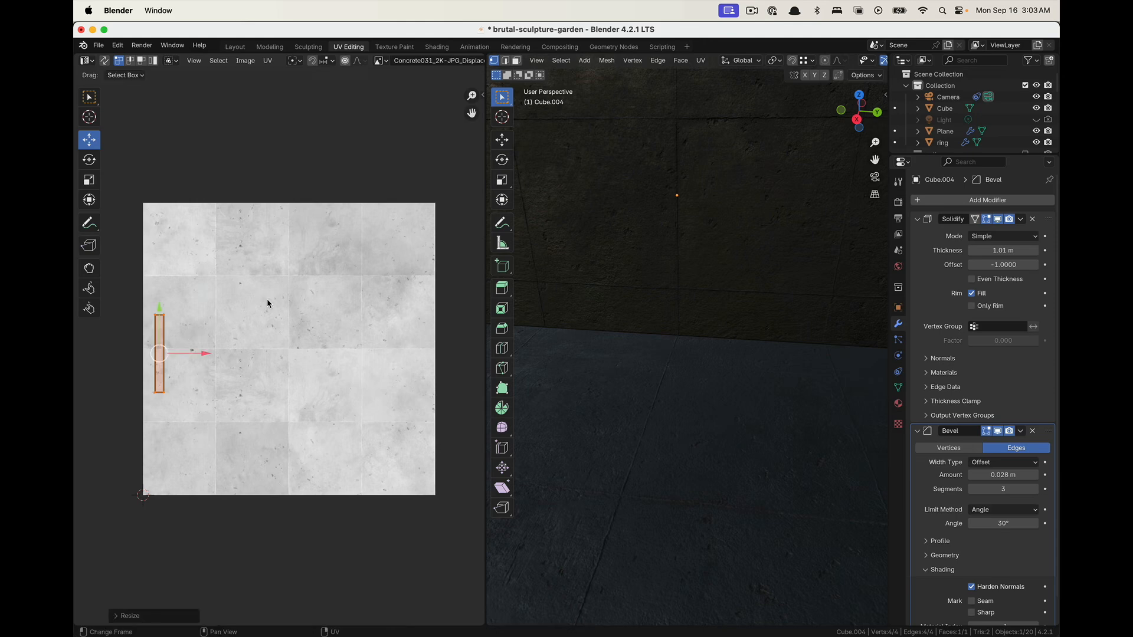
pyautogui.press('Tab')
pyautogui.moveTo(690, 338); pyautogui.dragTo(651, 389, button='middle')
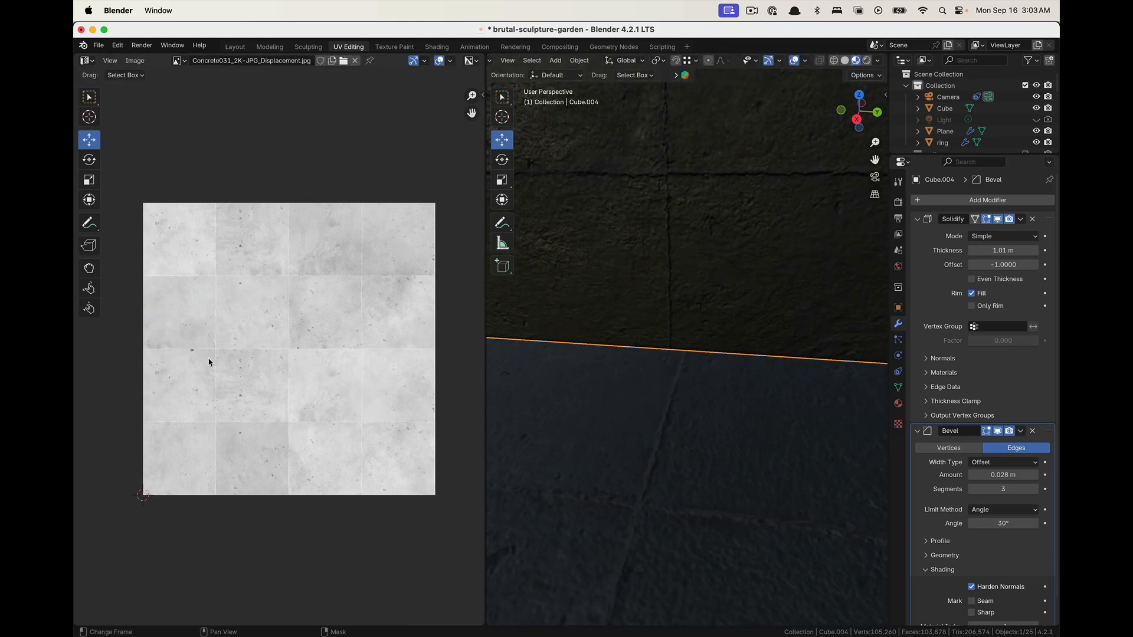
# Fine-tune the side wall's UV scale to bring its seams closer to the floor's, and return to Object Mode
pyautogui.press('Tab')
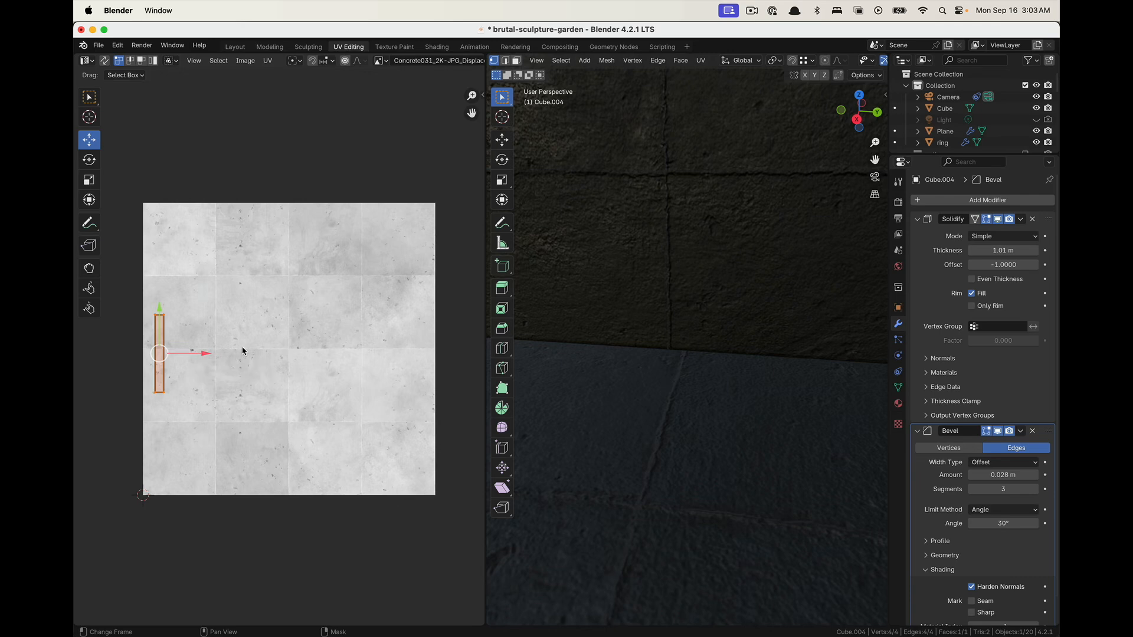
pyautogui.press('s')
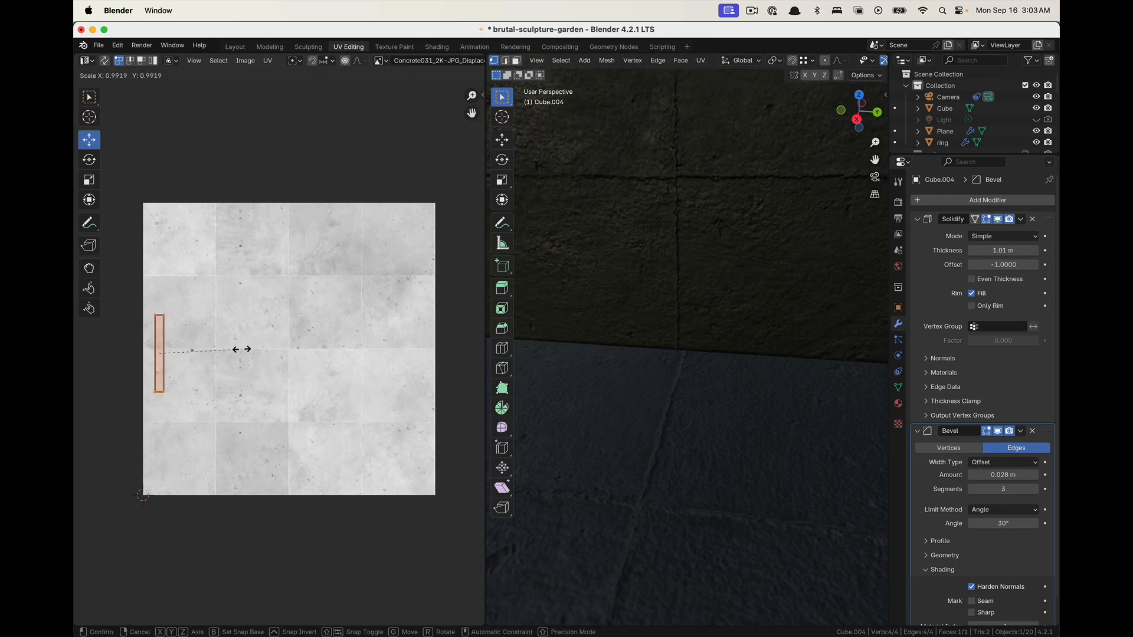
pyautogui.click(236, 349)
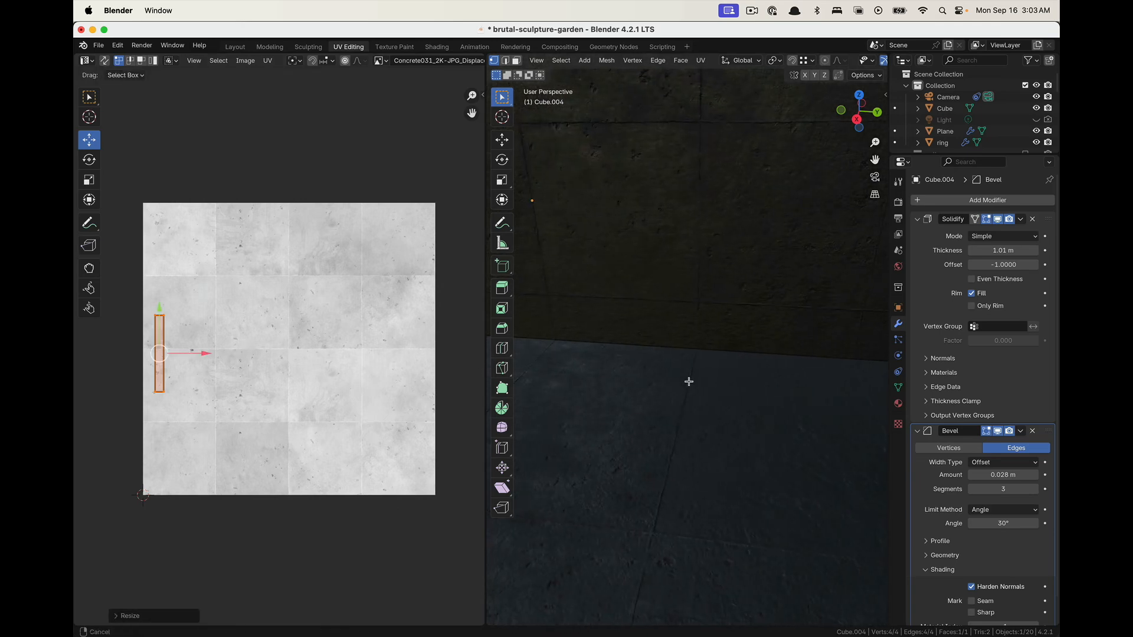
pyautogui.moveTo(744, 399); pyautogui.dragTo(723, 377, button='middle')
pyautogui.press('Tab')
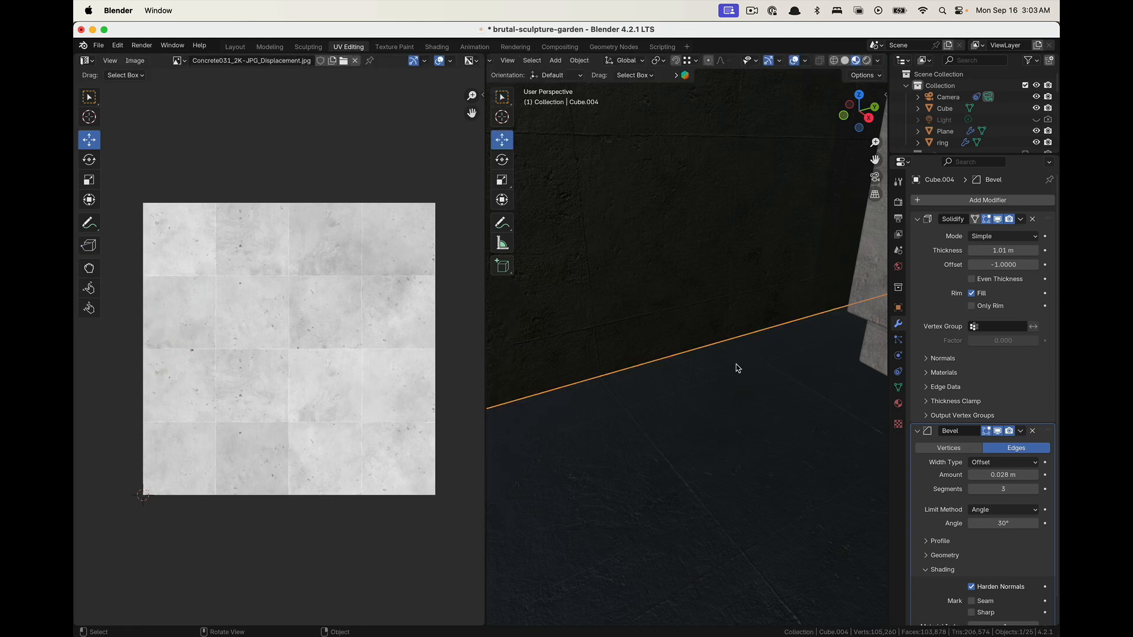
# Delete the old concrete back wall
pyautogui.scroll(-4, 672, 405)
pyautogui.click(648, 207)
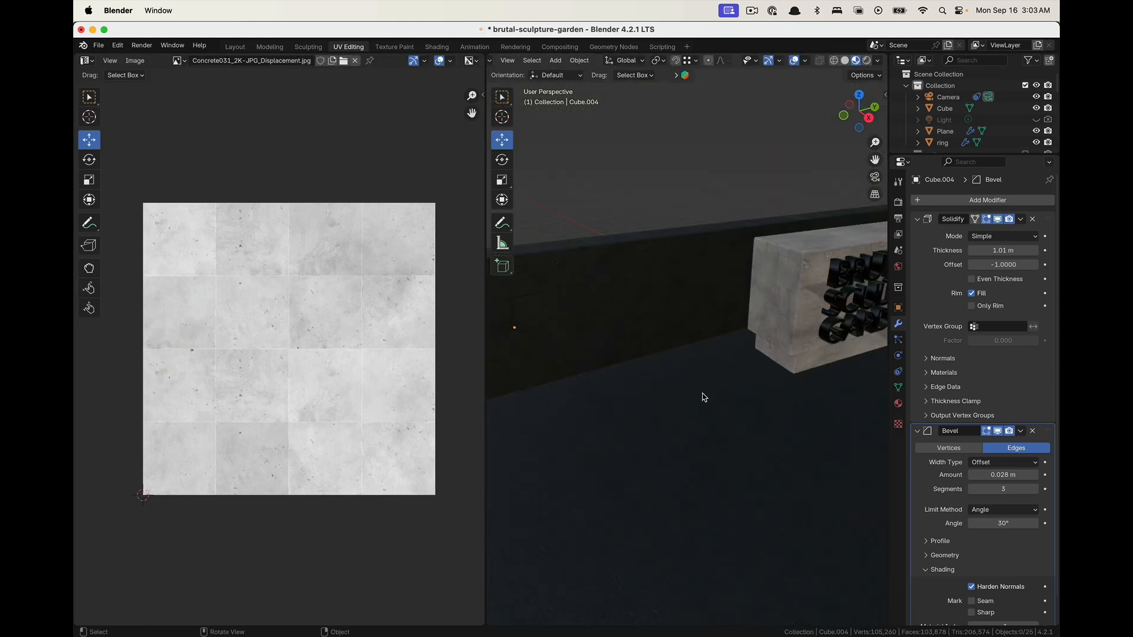
pyautogui.moveTo(704, 397); pyautogui.dragTo(746, 389, button='middle')
pyautogui.scroll(-8, 801, 393)
pyautogui.keyDown('shift'); pyautogui.moveTo(596, 417); pyautogui.dragTo(555, 417, button='middle'); pyautogui.keyUp('shift')
pyautogui.scroll(6, 736, 425)
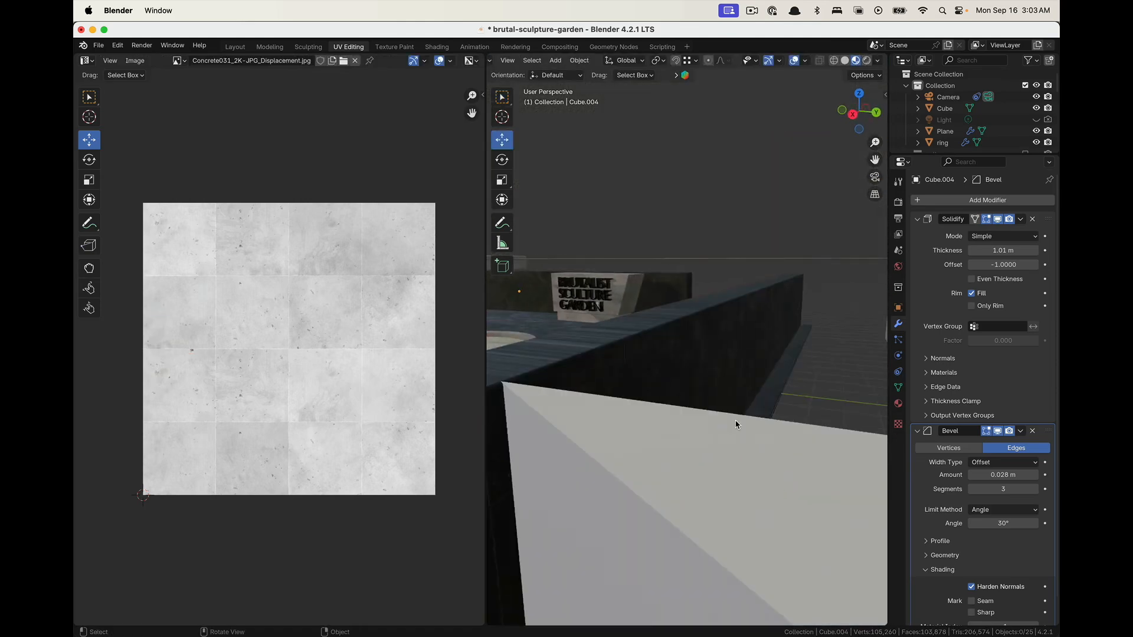
pyautogui.keyDown('shift'); pyautogui.moveTo(736, 425); pyautogui.dragTo(762, 425, button='middle'); pyautogui.keyUp('shift')
pyautogui.scroll(-6, 763, 425)
pyautogui.click(850, 398)
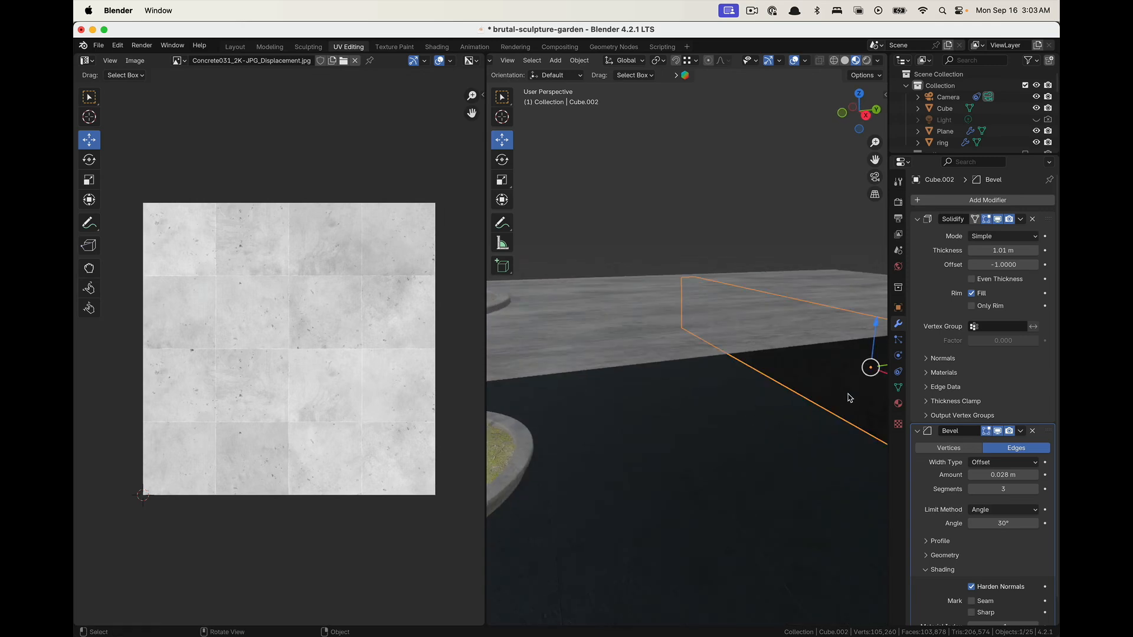
pyautogui.scroll(-3, 850, 398)
pyautogui.press('x')
pyautogui.click(846, 405)
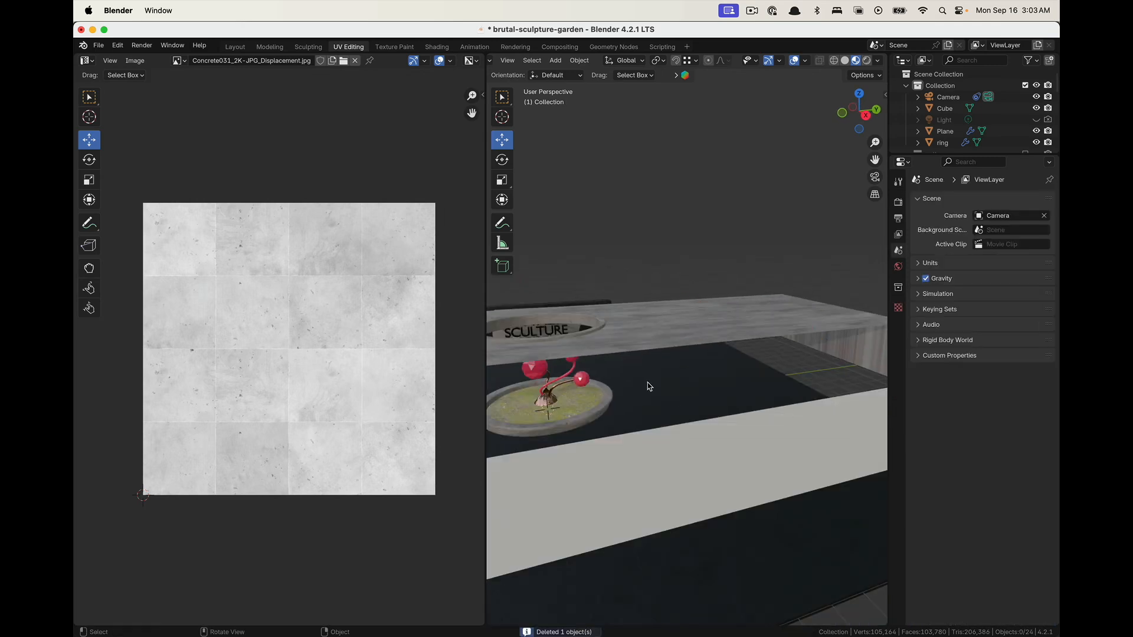
# Duplicate the side wall behind the sign and rotate the copy 90° about the Z axis
pyautogui.keyDown('shift'); pyautogui.moveTo(647, 386); pyautogui.dragTo(614, 404, button='middle'); pyautogui.keyUp('shift')
pyautogui.click(605, 353)
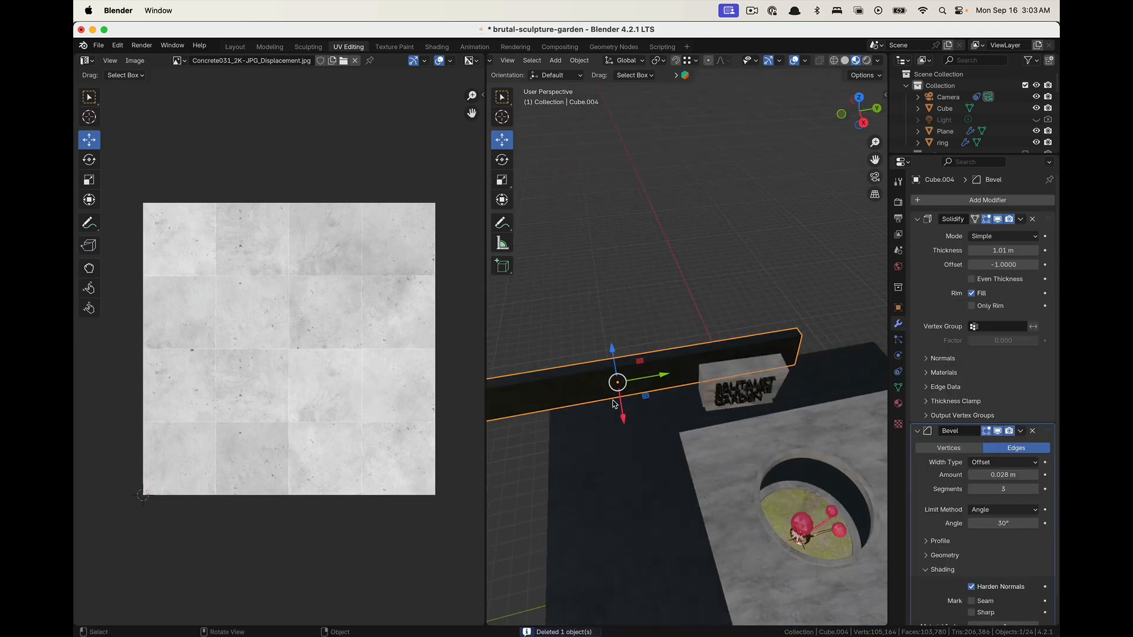
pyautogui.moveTo(593, 441); pyautogui.dragTo(555, 443, button='middle')
pyautogui.hotkey('shift', 'd')
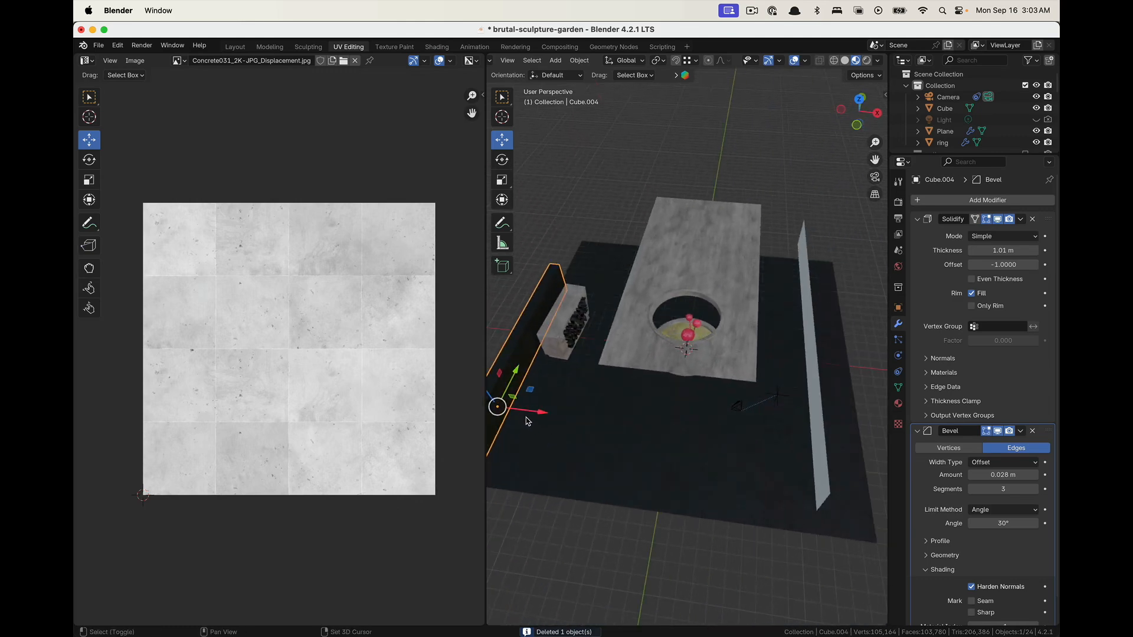
pyautogui.click(693, 440)
pyautogui.write('rz')
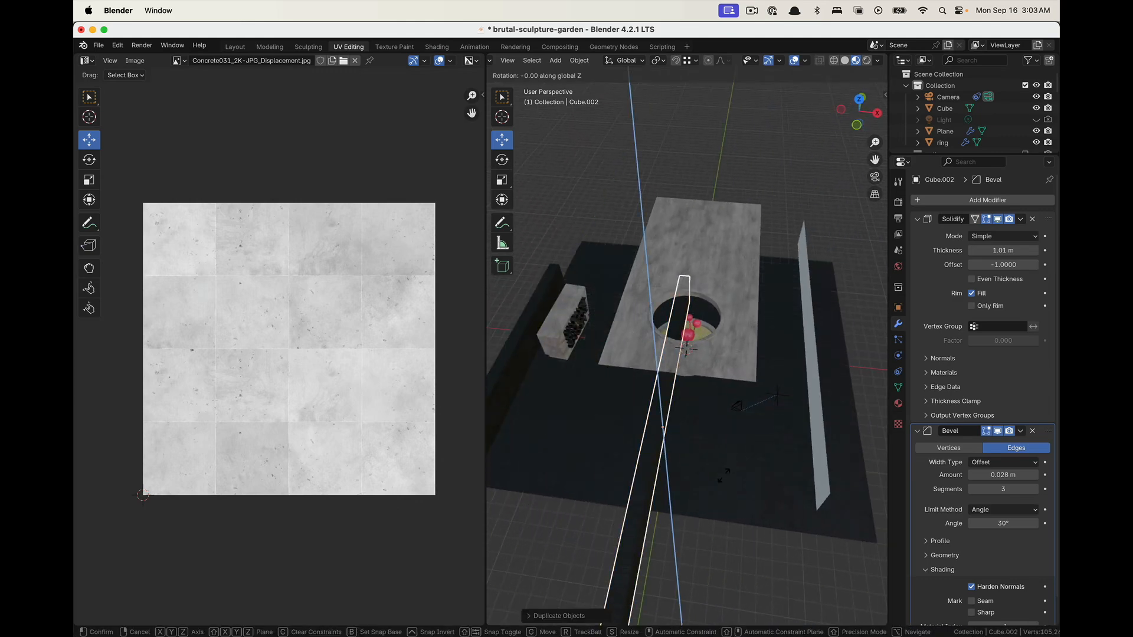
pyautogui.write('90')
pyautogui.press('Return')
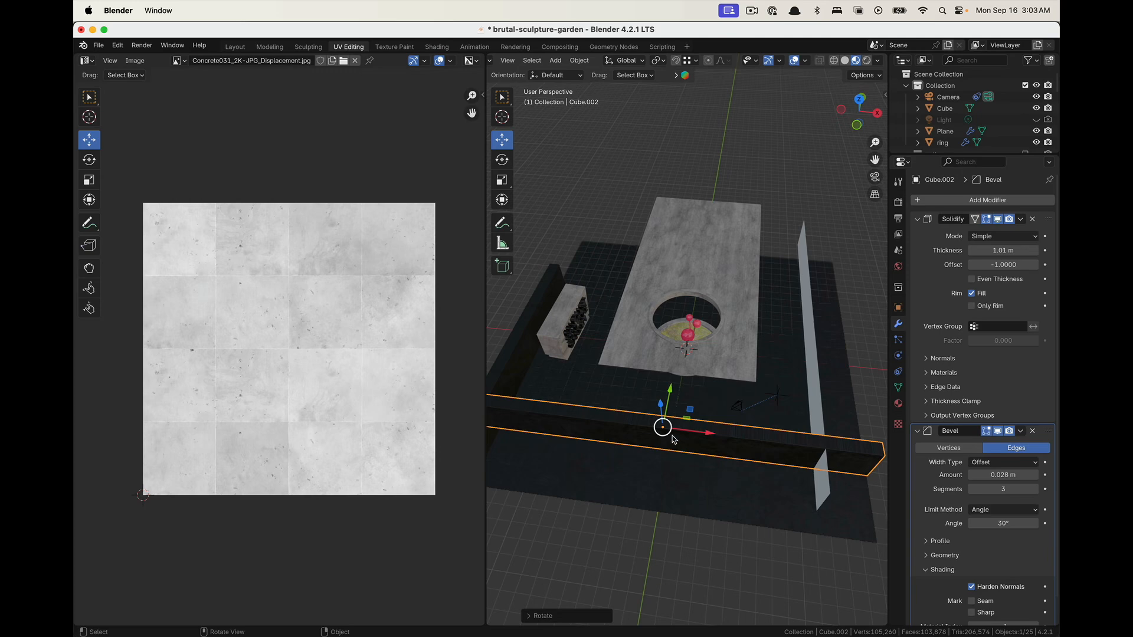
# Move the rotated wall copy along the Y axis to the back of the scene, beyond the round planter
pyautogui.moveTo(670, 400); pyautogui.dragTo(703, 217)
pyautogui.scroll(3, 812, 289)
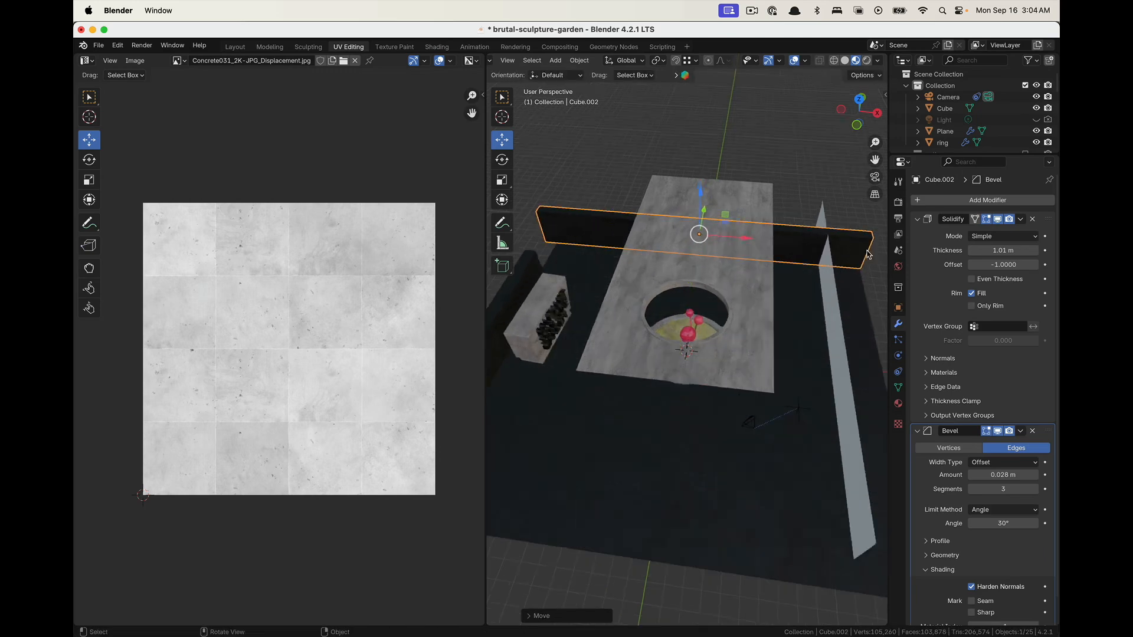
pyautogui.keyDown('shift'); pyautogui.moveTo(815, 291); pyautogui.dragTo(564, 390, button='middle'); pyautogui.keyUp('shift')
pyautogui.scroll(5, 564, 523)
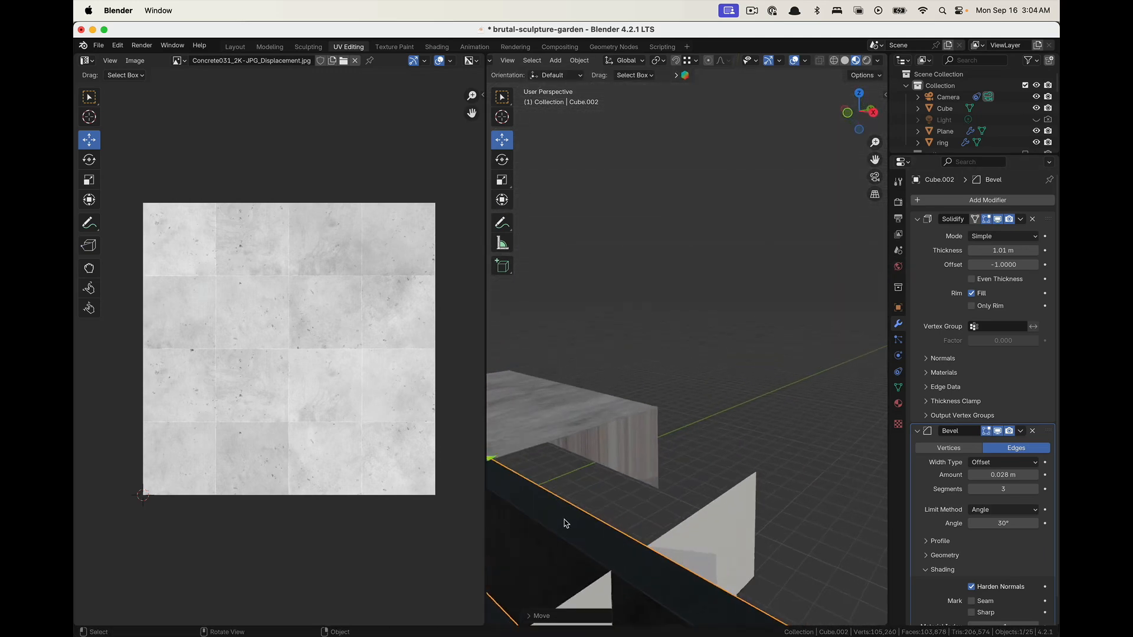
pyautogui.moveTo(564, 523); pyautogui.dragTo(689, 489, button='middle')
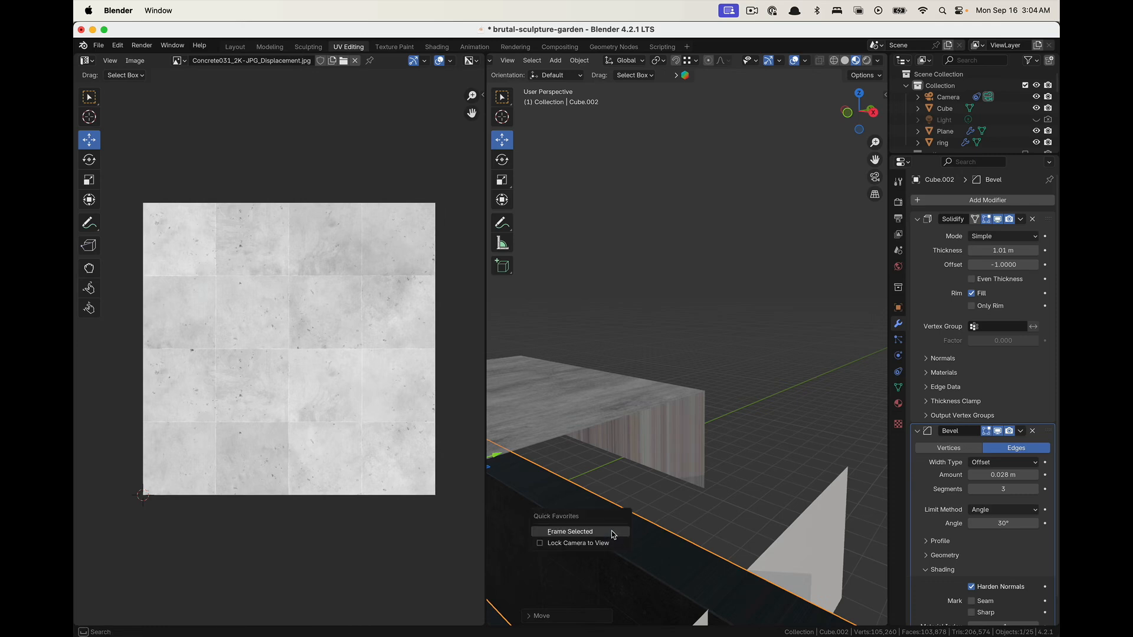
pyautogui.moveTo(746, 453); pyautogui.dragTo(721, 444, button='middle')
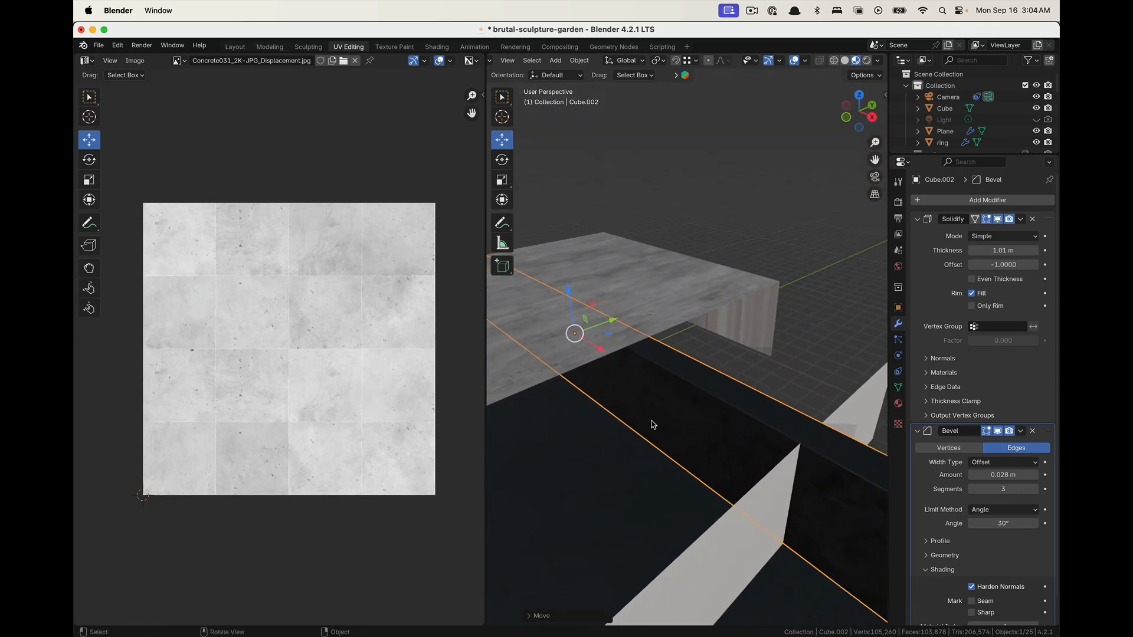
# Check that Frame Selected is stored as a quick favorite and frame the new back wall with it
pyautogui.press('q')
pyautogui.click(505, 60)
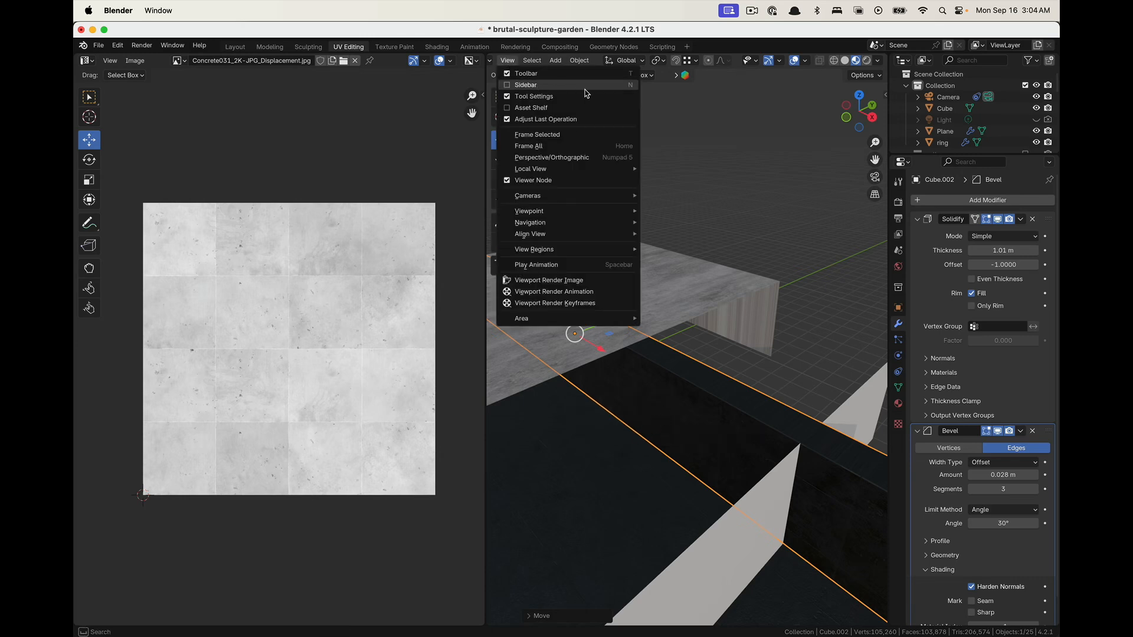
pyautogui.rightClick(577, 136)
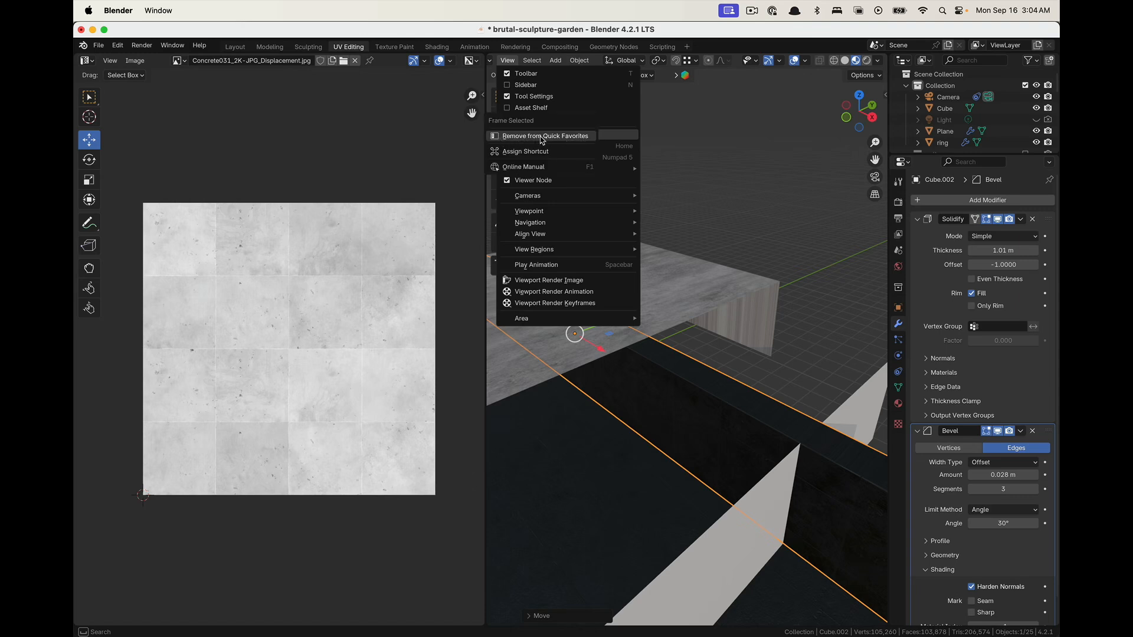
pyautogui.click(574, 137)
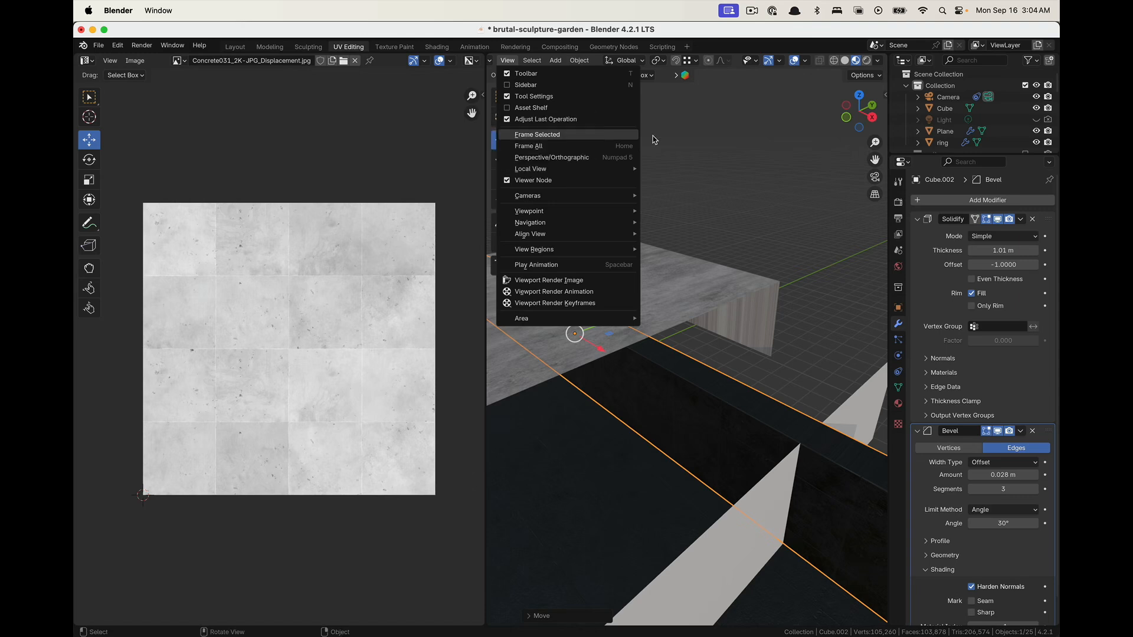
pyautogui.press('q')
pyautogui.click(700, 387)
pyautogui.scroll(8, 672, 372)
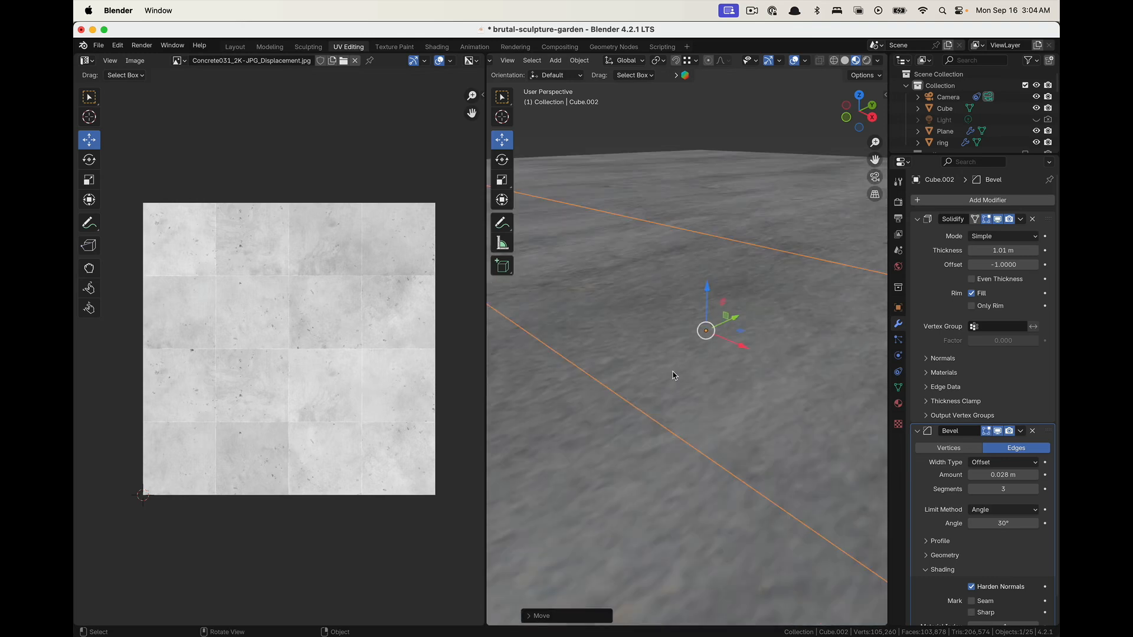
# Shift the new back wall a little along the X axis and deselect it
pyautogui.moveTo(674, 376); pyautogui.dragTo(702, 432, button='middle')
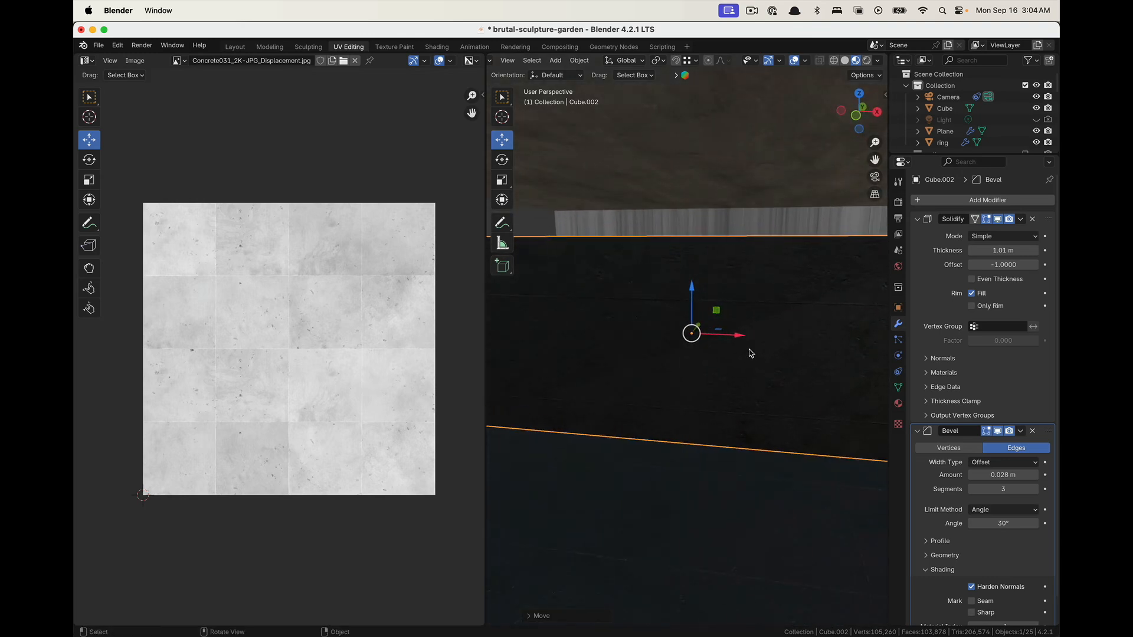
pyautogui.moveTo(750, 353); pyautogui.dragTo(710, 373, button='middle')
pyautogui.moveTo(738, 333); pyautogui.dragTo(786, 336)
pyautogui.hotkey('alt', 'a')
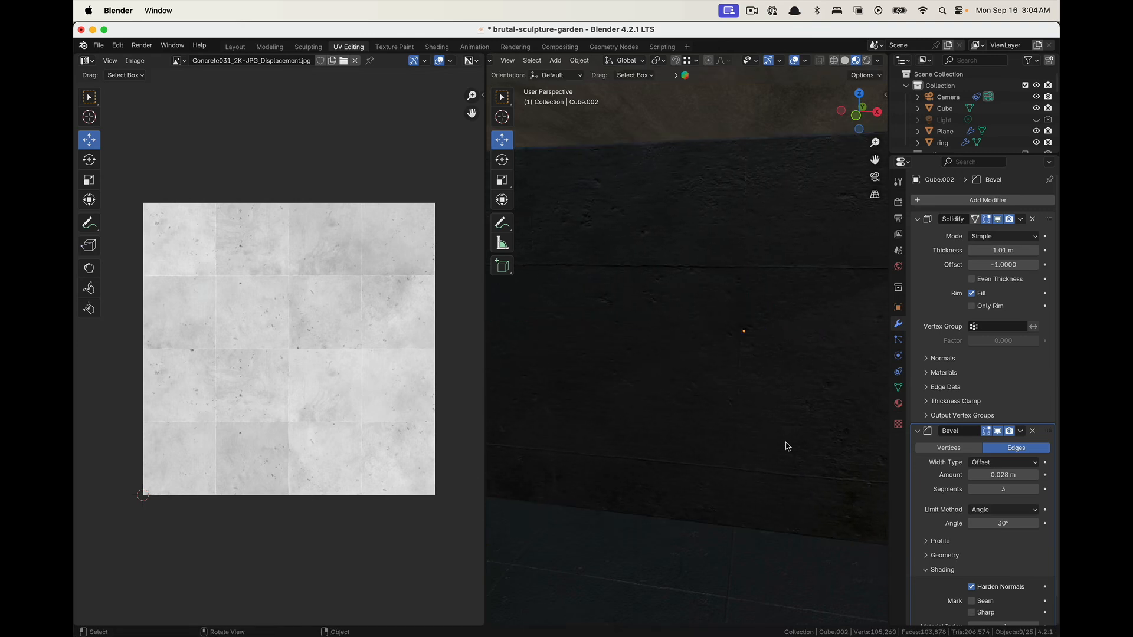
# Examine the new walls from several angles and through the scene camera, including the corner where they should meet
pyautogui.moveTo(759, 475)
pyautogui.mouseDown(button='middle')
pyautogui.moveTo(781, 489)
pyautogui.moveTo(729, 458)
pyautogui.moveTo(746, 462)
pyautogui.moveTo(708, 461)
pyautogui.moveTo(699, 440)
pyautogui.moveTo(645, 455)
pyautogui.moveTo(765, 448)
pyautogui.mouseUp(button='middle')
pyautogui.moveTo(679, 330); pyautogui.dragTo(597, 391, button='middle')
pyautogui.scroll(-5, 731, 423)
pyautogui.moveTo(647, 343); pyautogui.dragTo(767, 283, button='middle')
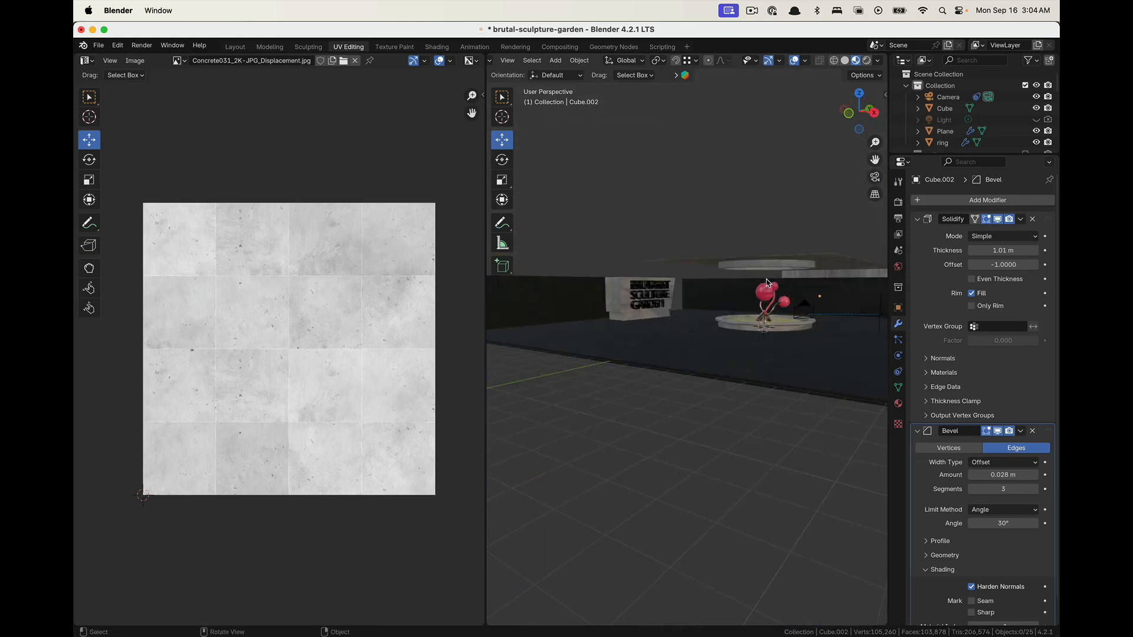
pyautogui.moveTo(698, 284)
pyautogui.mouseDown(button='middle')
pyautogui.moveTo(696, 354)
pyautogui.moveTo(611, 351)
pyautogui.moveTo(635, 357)
pyautogui.mouseUp(button='middle')
pyautogui.click(876, 178)
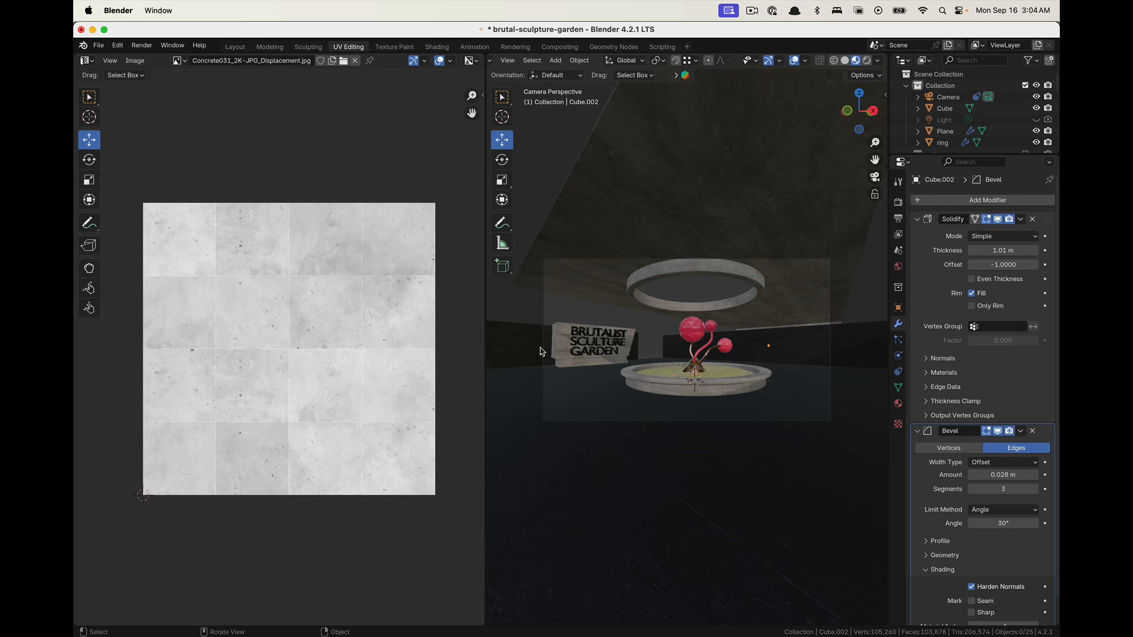
pyautogui.moveTo(866, 186); pyautogui.dragTo(748, 372, button='middle')
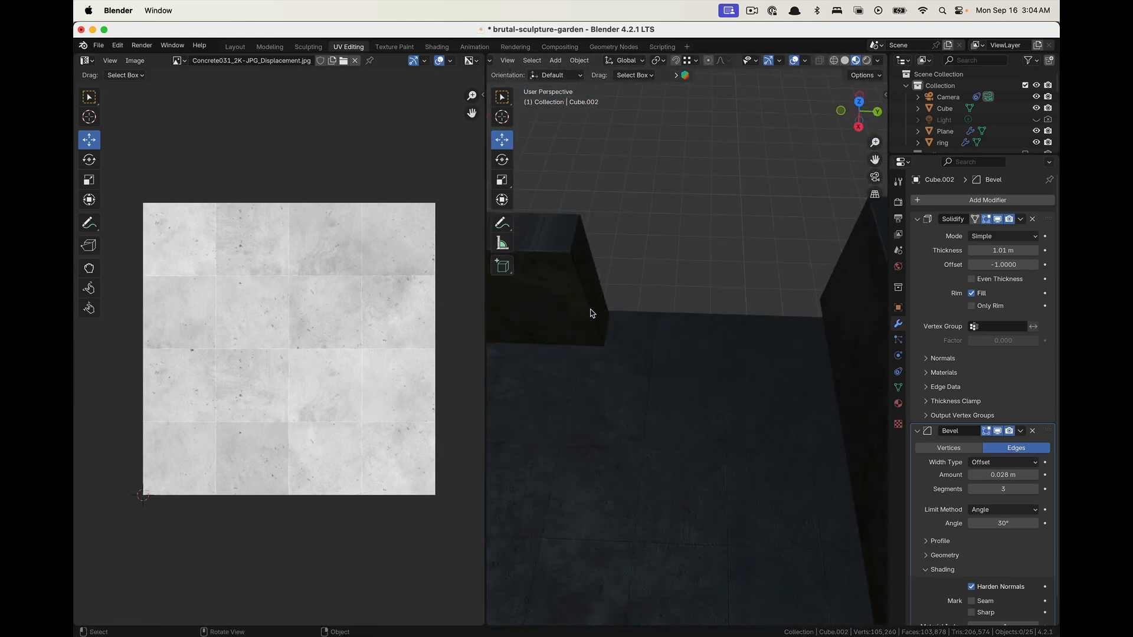
# Slide the side wall behind the sign along the Y axis until its end meets the back wall
pyautogui.click(595, 317)
pyautogui.press('g')
pyautogui.press('y')
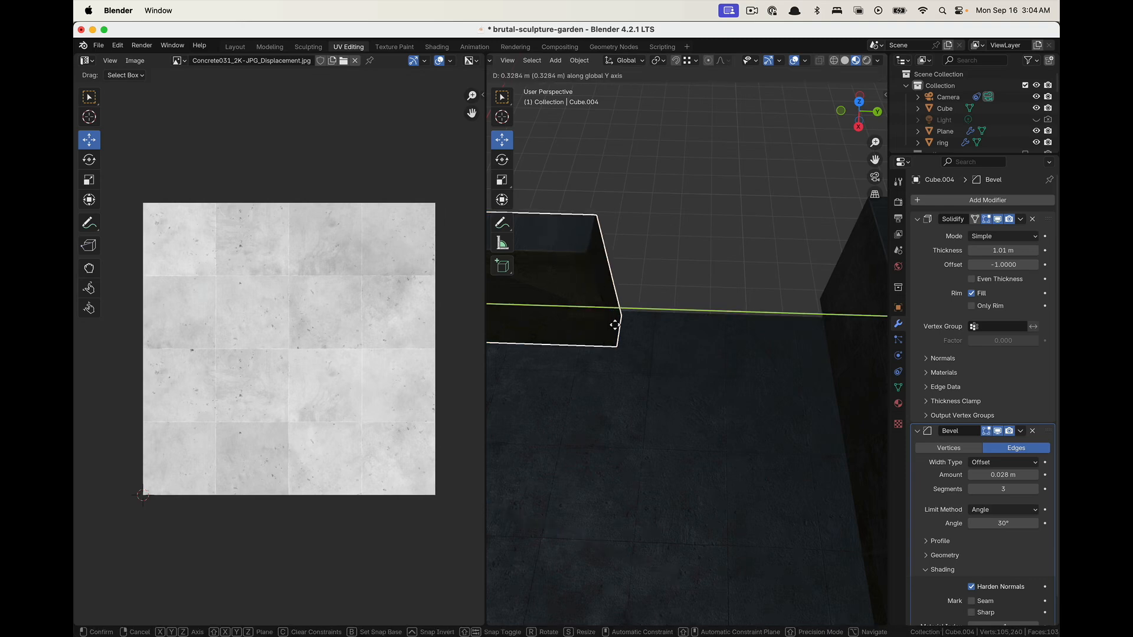
pyautogui.click(855, 335)
pyautogui.scroll(5, 691, 351)
pyautogui.keyDown('shift'); pyautogui.moveTo(654, 355); pyautogui.dragTo(440, 378, button='middle'); pyautogui.keyUp('shift')
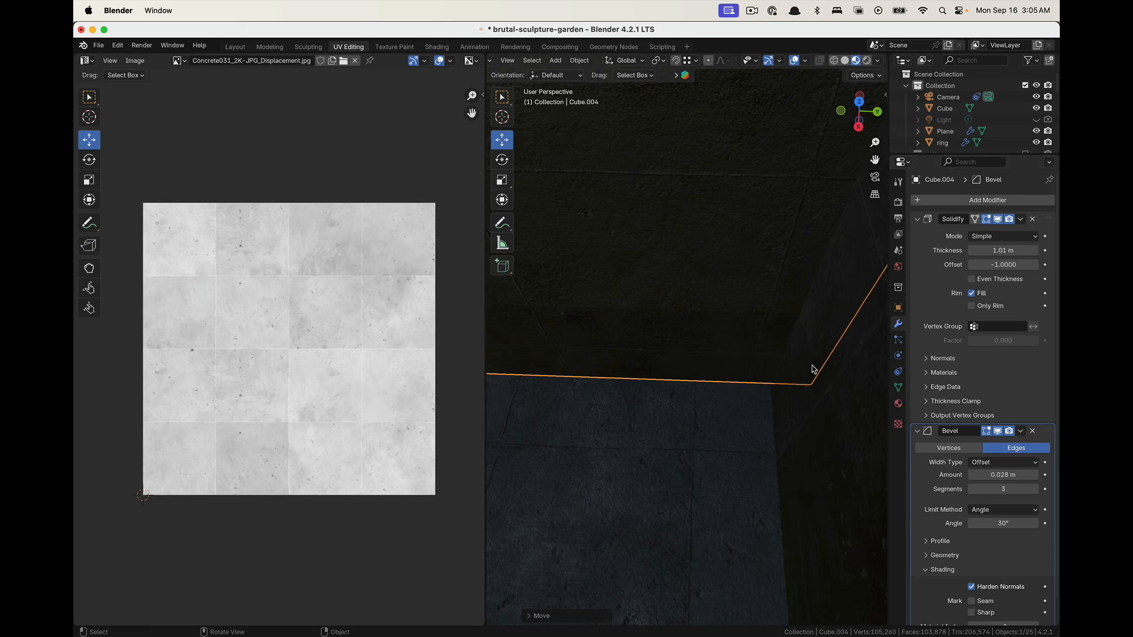
pyautogui.press('g')
pyautogui.press('y')
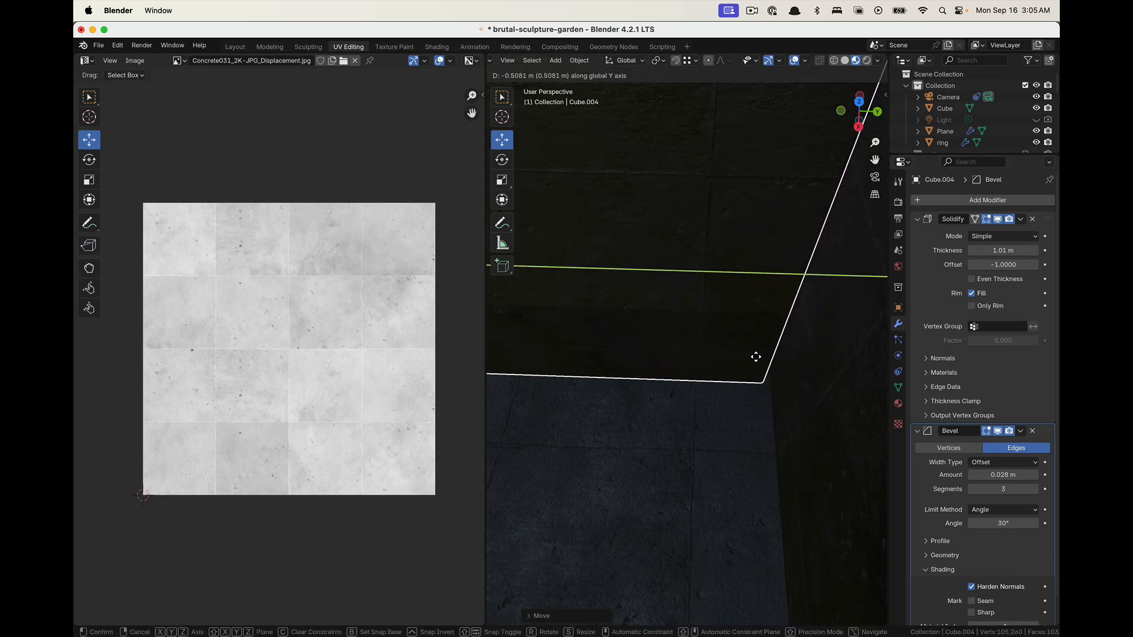
pyautogui.click(753, 357)
# Move the back wall about -0.12 m along the Y axis to close the corner with the side wall
pyautogui.click(835, 387)
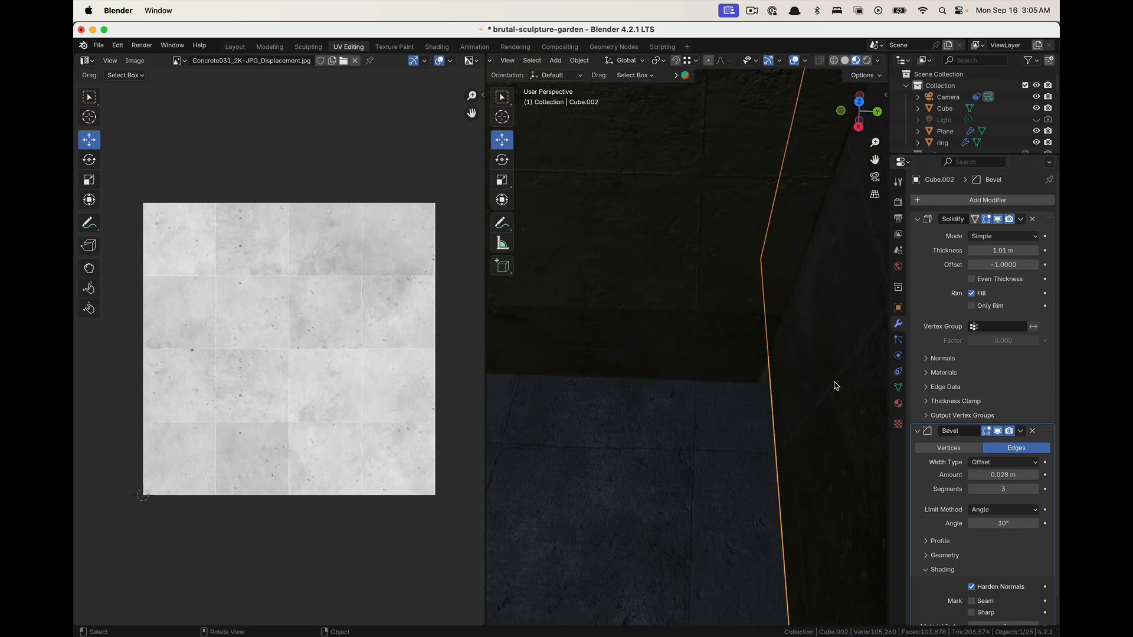
pyautogui.press('g')
pyautogui.press('y')
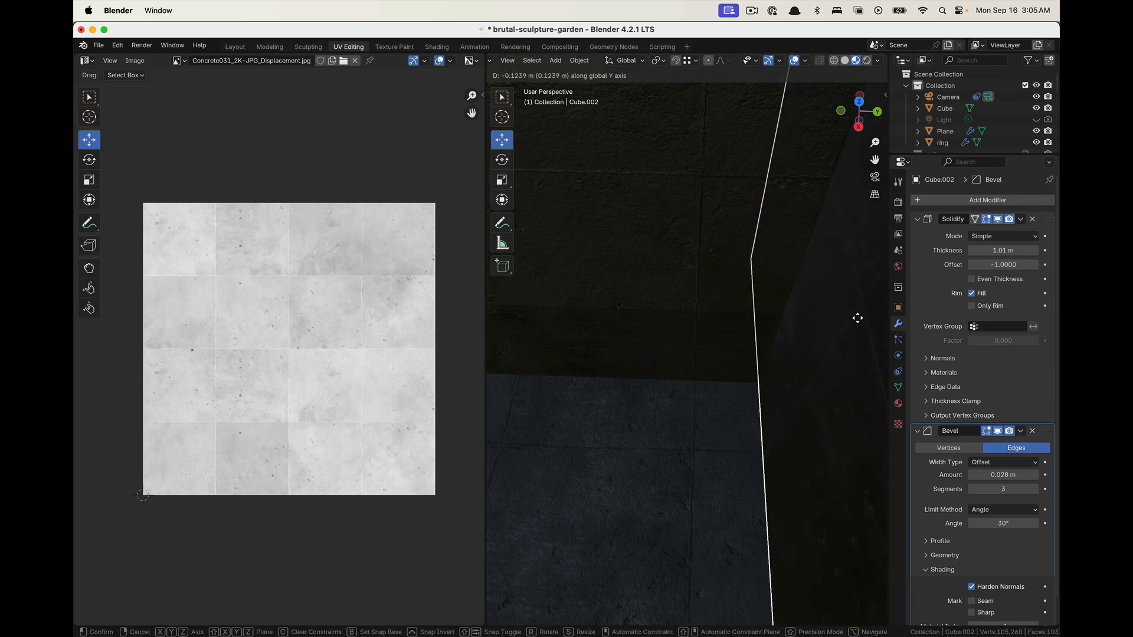
pyautogui.click(858, 318)
pyautogui.moveTo(768, 324); pyautogui.dragTo(694, 462, button='middle')
pyautogui.scroll(6, 761, 288)
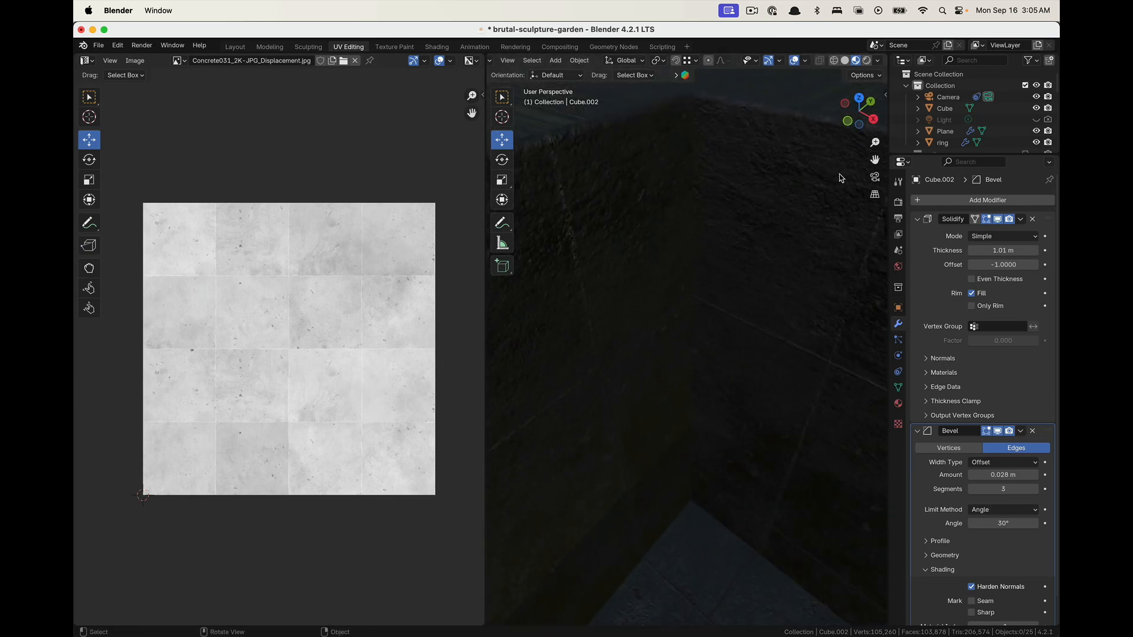
# Show the walled garden through the scene camera in rendered shading and select the camera
pyautogui.click(875, 177)
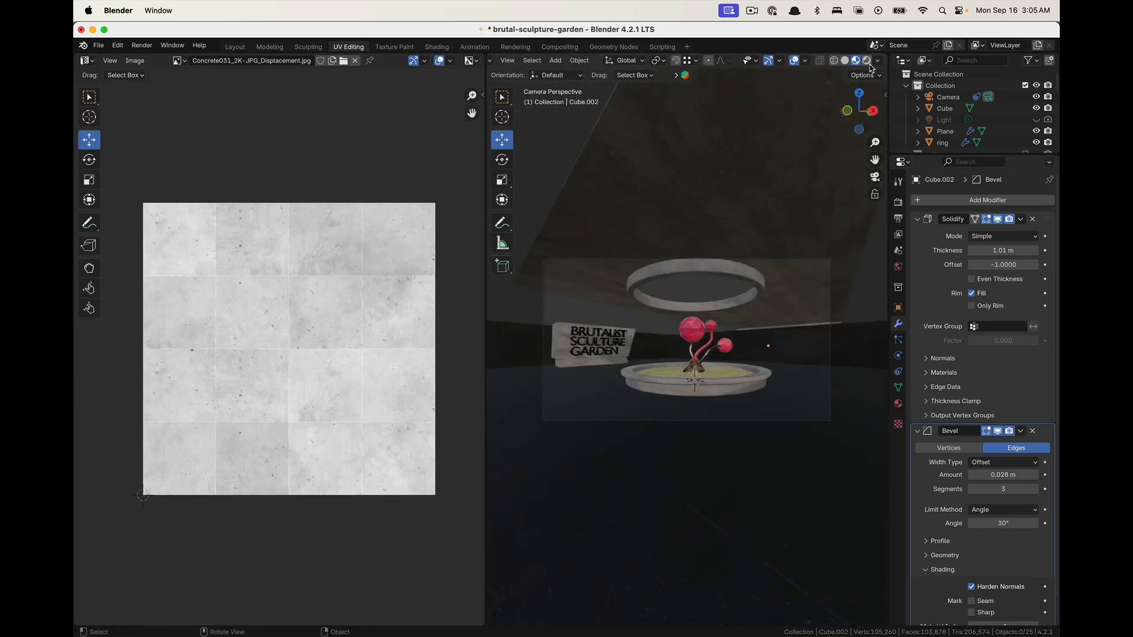
pyautogui.click(867, 61)
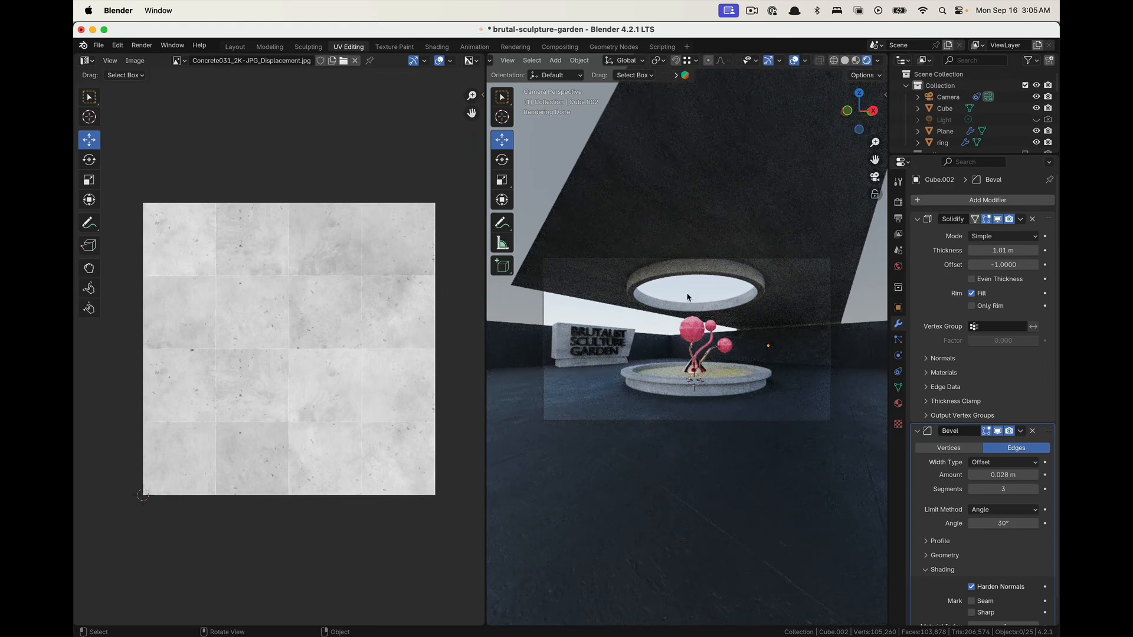
pyautogui.click(830, 292)
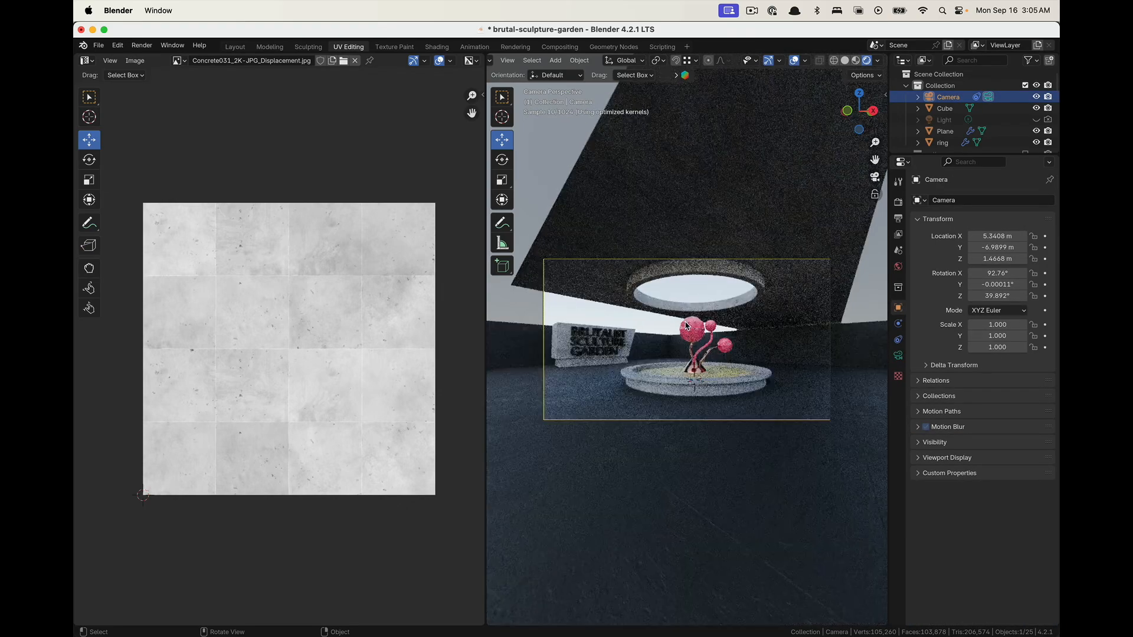
pyautogui.scroll(-2, 686, 325)
pyautogui.scroll(5, 687, 326)
# Switch to the Layout workspace and save the brutal-sculpture-garden file
pyautogui.click(223, 48)
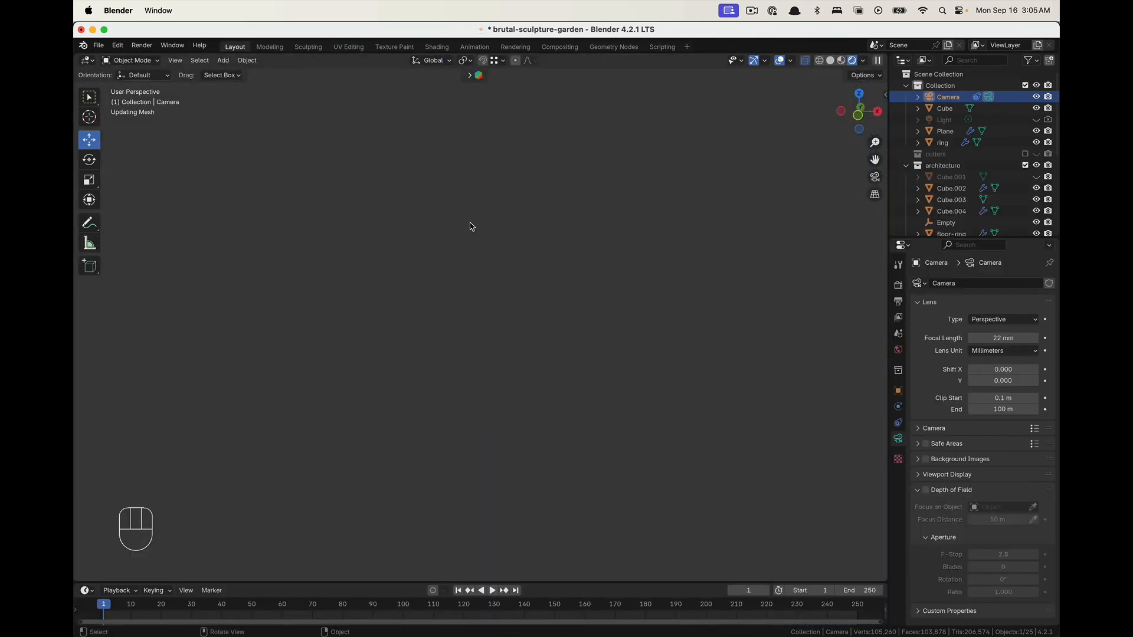
pyautogui.press('super+s')
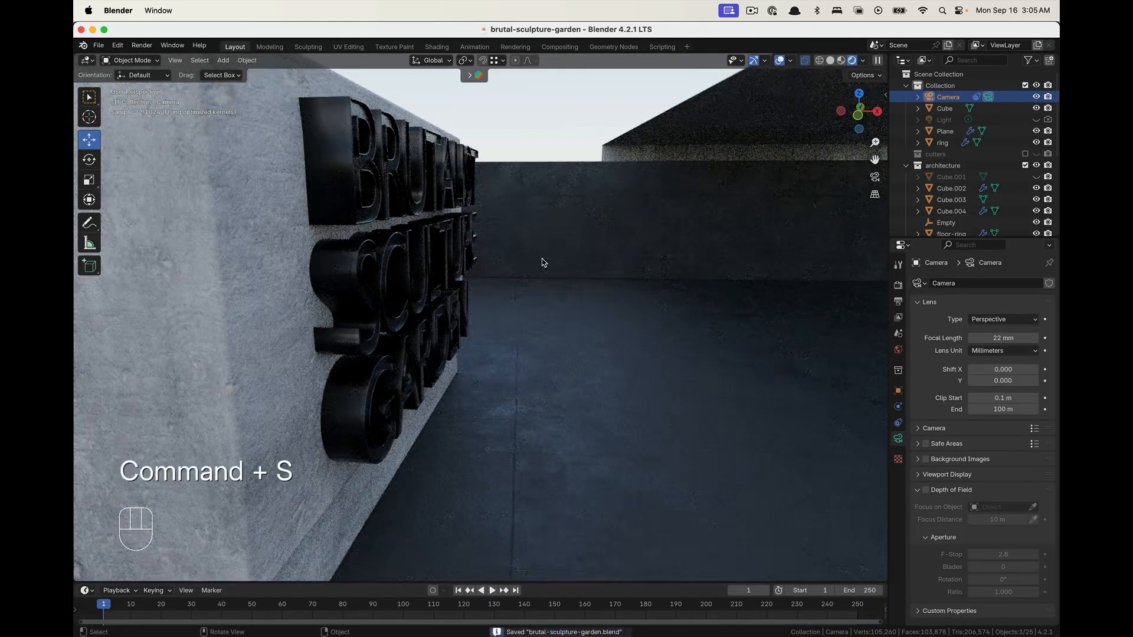
# Lock the scene camera to the view and reframe it so the canopy, sign, sculpture and surrounding walls fit the shot
pyautogui.moveTo(541, 261)
pyautogui.mouseDown(button='middle')
pyautogui.moveTo(610, 304)
pyautogui.moveTo(571, 292)
pyautogui.mouseUp(button='middle')
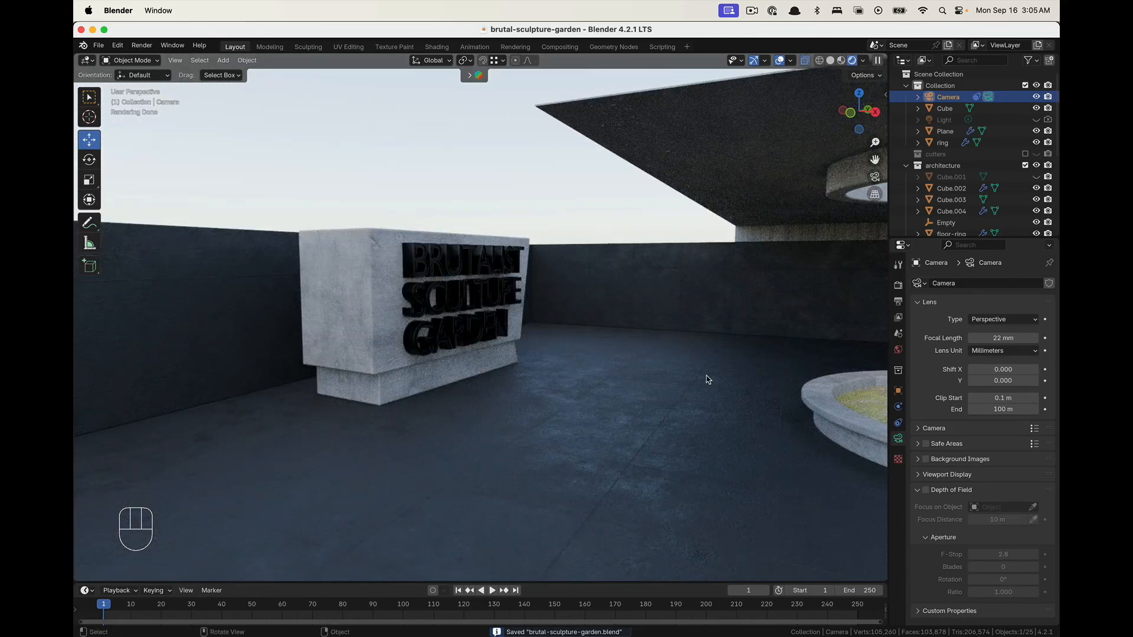
pyautogui.moveTo(707, 376); pyautogui.dragTo(649, 369, button='middle')
pyautogui.keyDown('shift'); pyautogui.moveTo(649, 368); pyautogui.dragTo(520, 363, button='middle'); pyautogui.keyUp('shift')
pyautogui.click(879, 178)
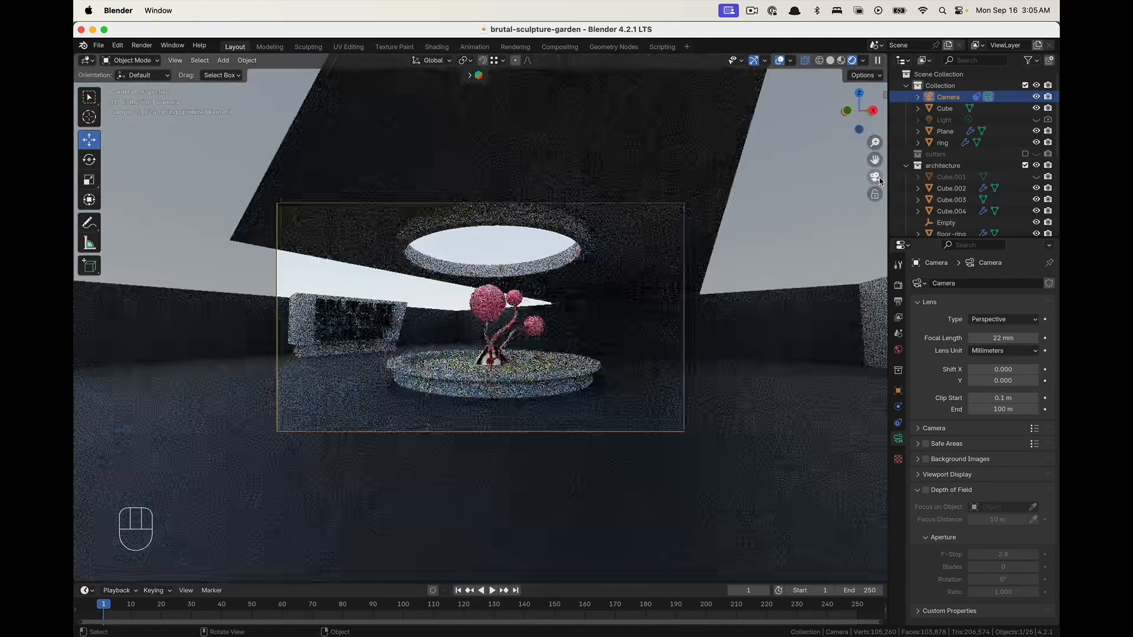
pyautogui.moveTo(466, 303)
pyautogui.mouseDown(button='middle')
pyautogui.moveTo(496, 326)
pyautogui.moveTo(479, 331)
pyautogui.moveTo(511, 307)
pyautogui.mouseUp(button='middle')
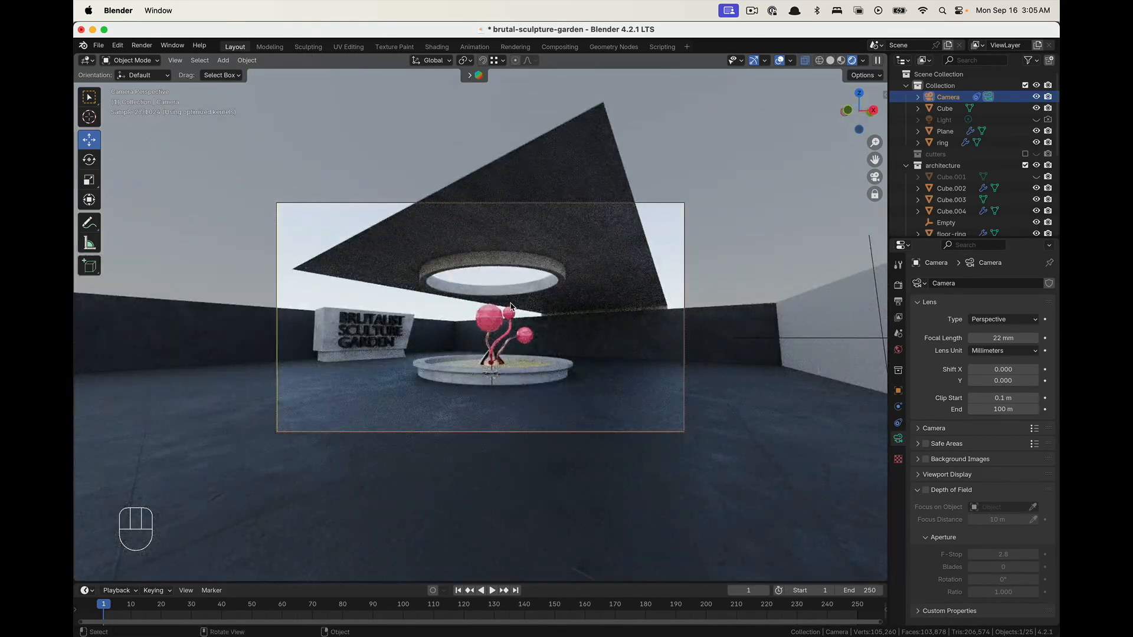
# Select the roof slab's corner vertices on the side away from the sign and move them outward along the X axis to widen it
pyautogui.click(576, 245)
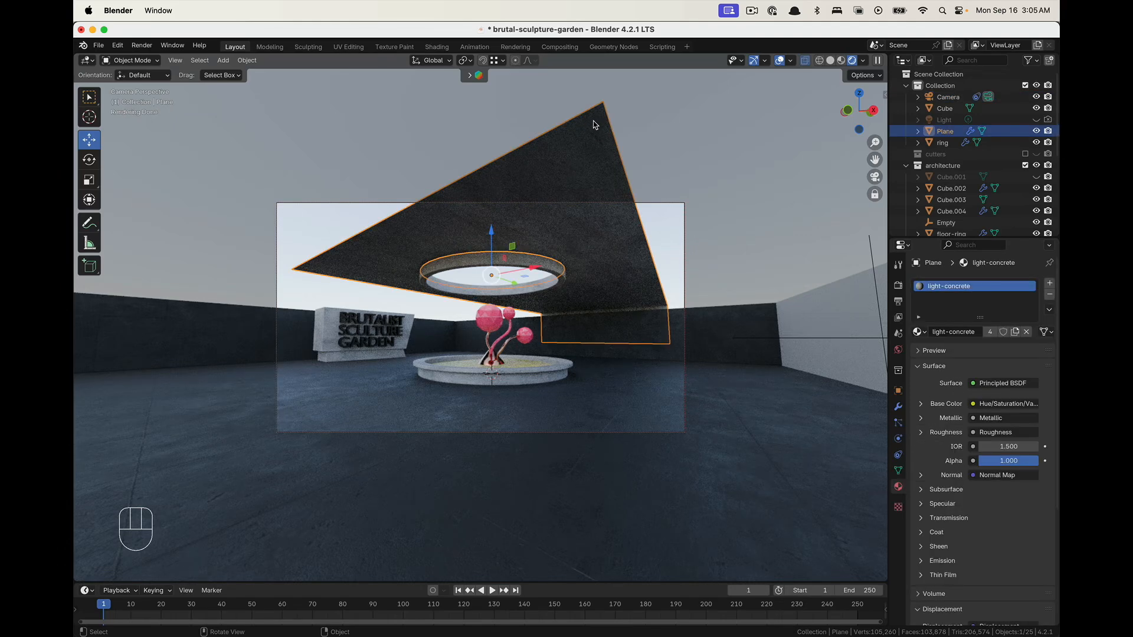
pyautogui.press('Tab')
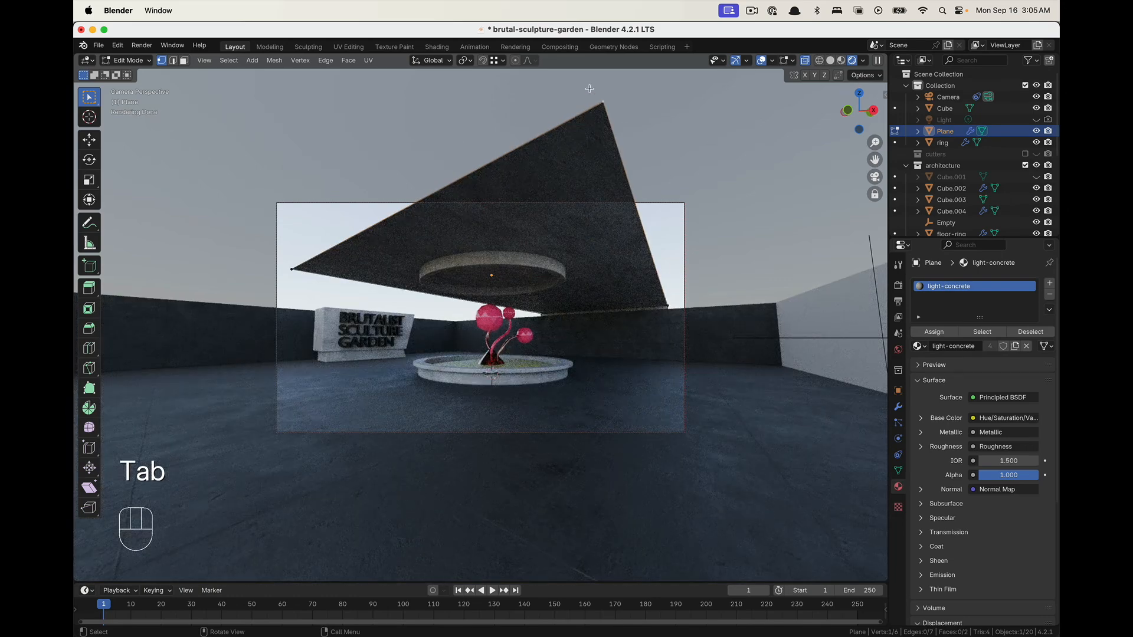
pyautogui.moveTo(589, 88); pyautogui.dragTo(754, 399)
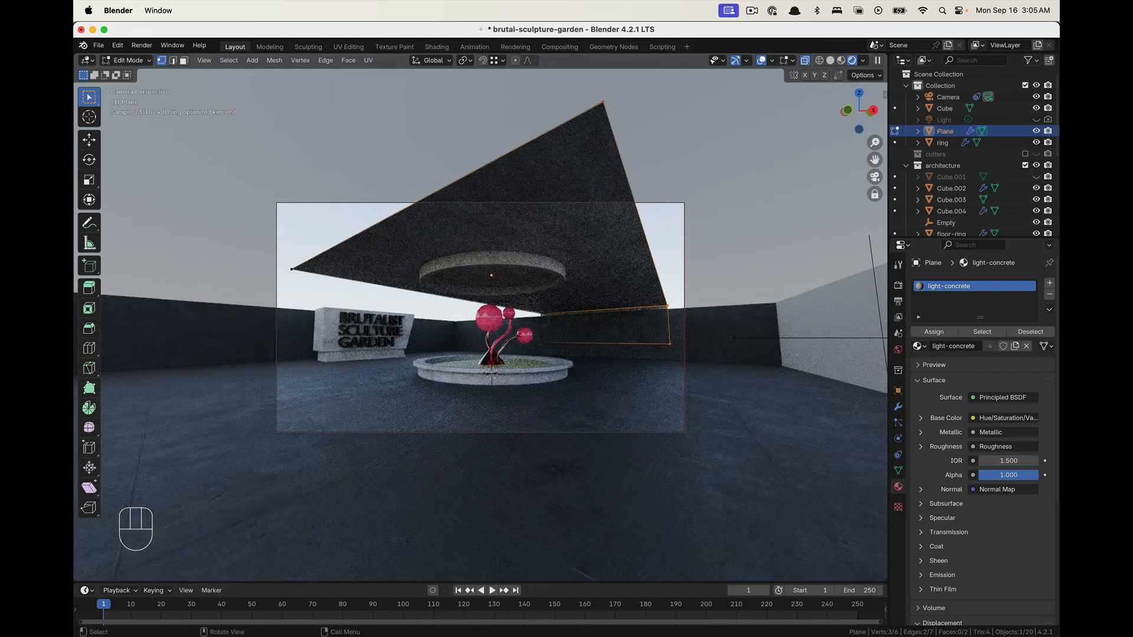
pyautogui.click(89, 140)
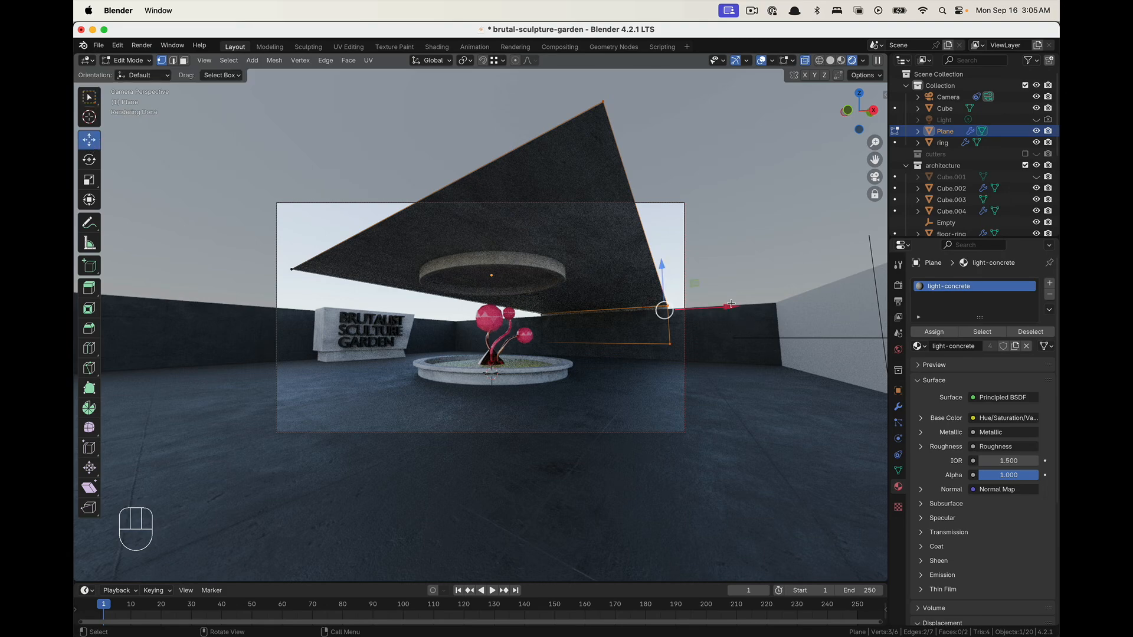
pyautogui.moveTo(729, 305); pyautogui.dragTo(761, 310)
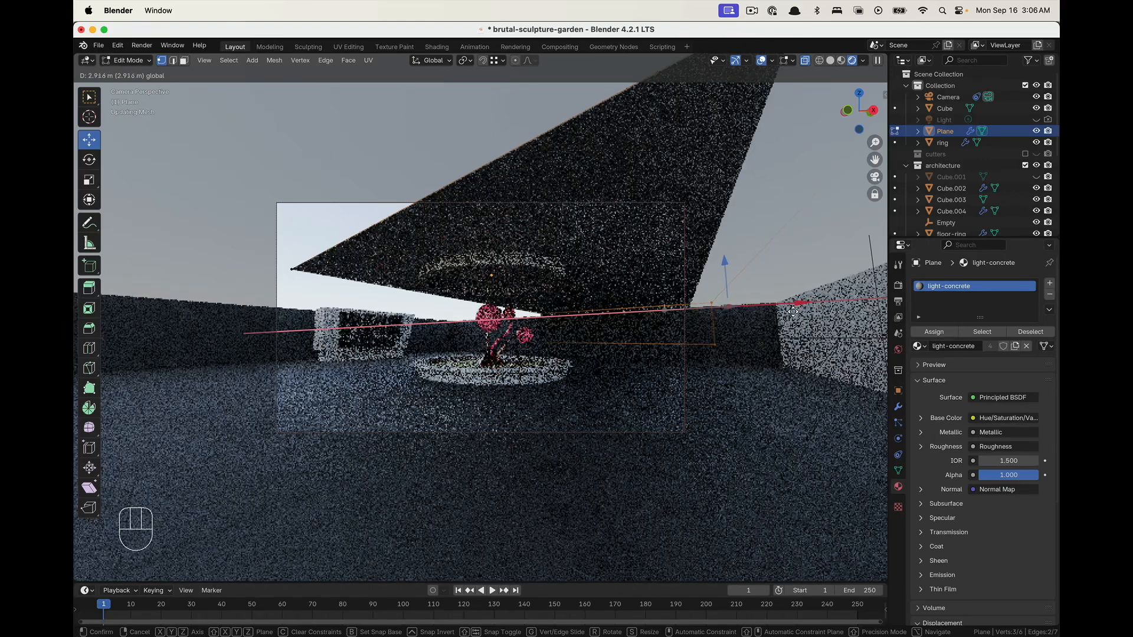
pyautogui.press('Tab')
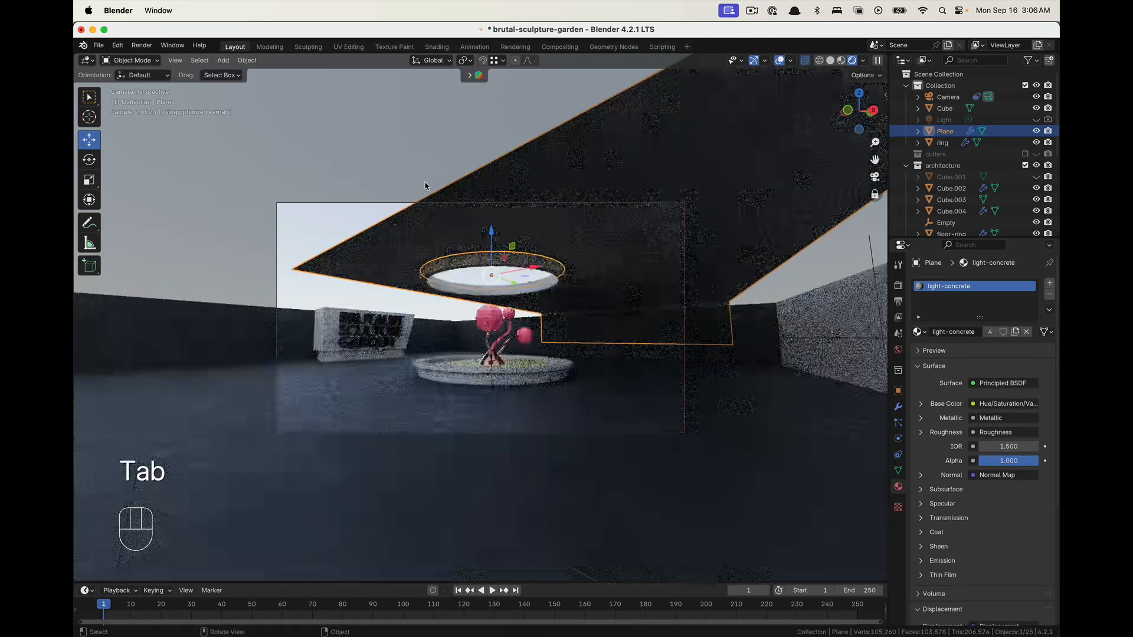
pyautogui.click(425, 182)
pyautogui.click(310, 265)
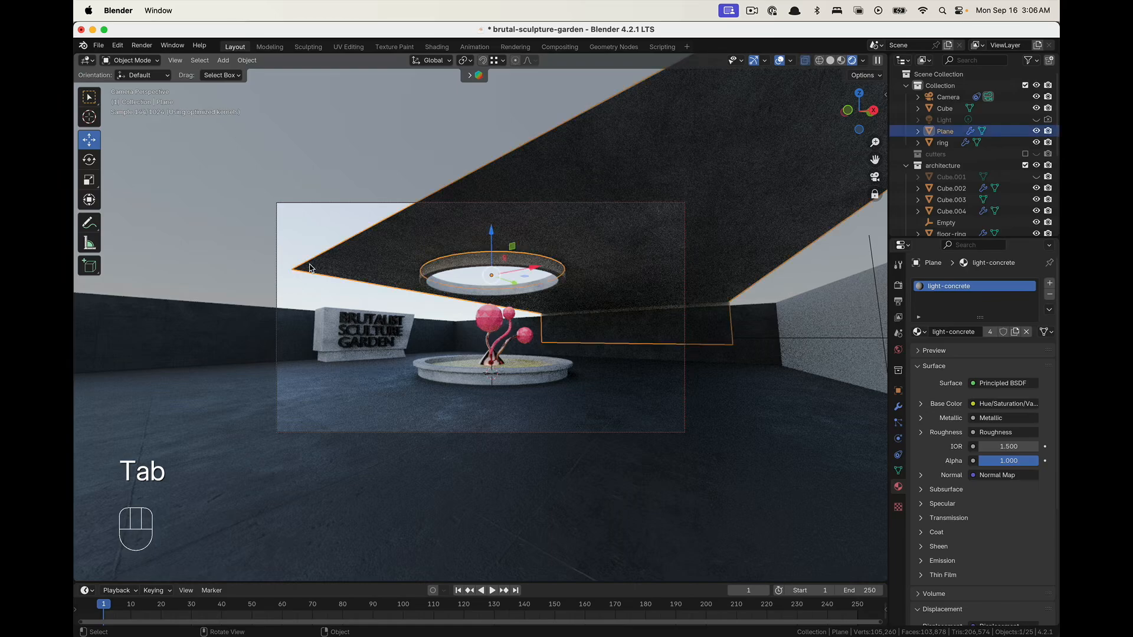
# Leave the camera view and add another Solidify modifier to the roof slab
pyautogui.click(875, 177)
pyautogui.moveTo(442, 227); pyautogui.dragTo(398, 354, button='middle')
pyautogui.press('Tab')
pyautogui.press('Tab')
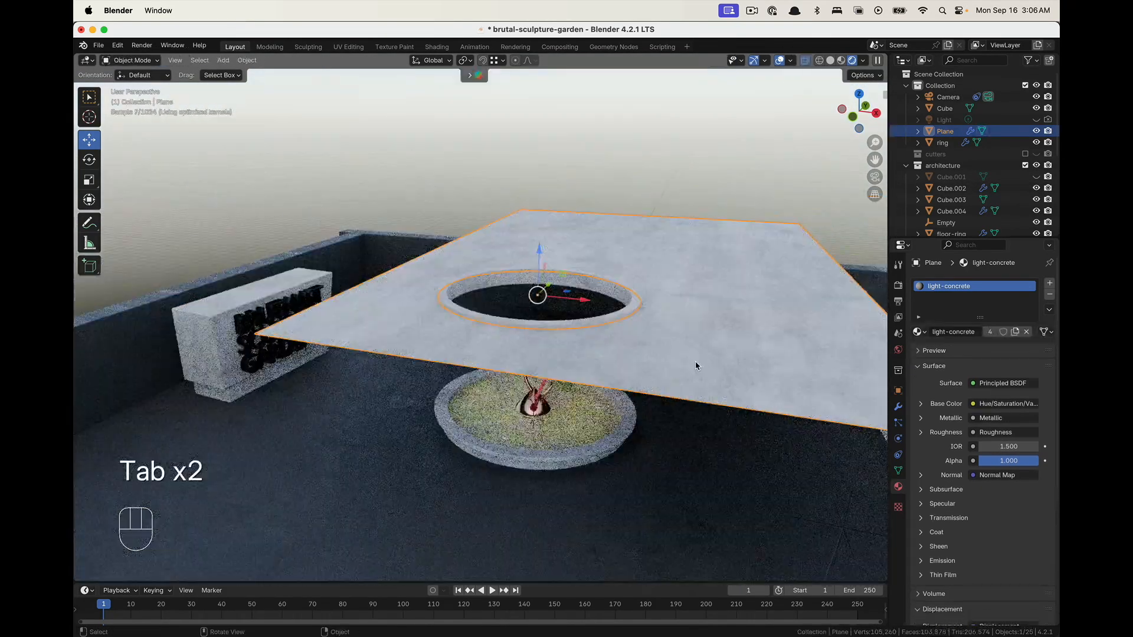
pyautogui.click(902, 408)
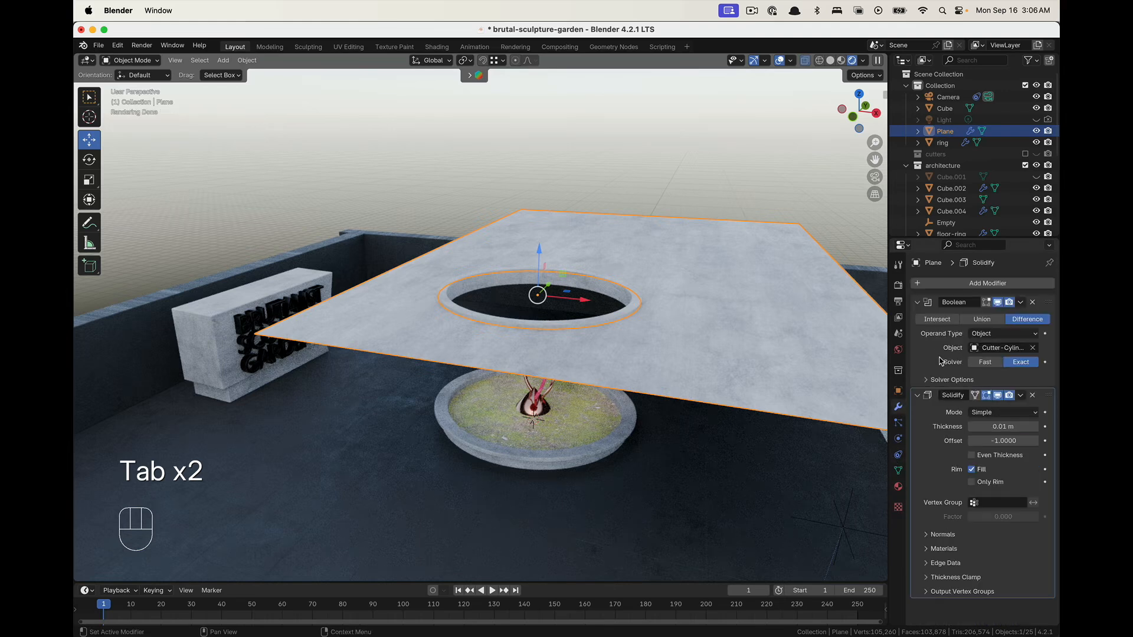
pyautogui.click(944, 284)
pyautogui.moveTo(903, 296)
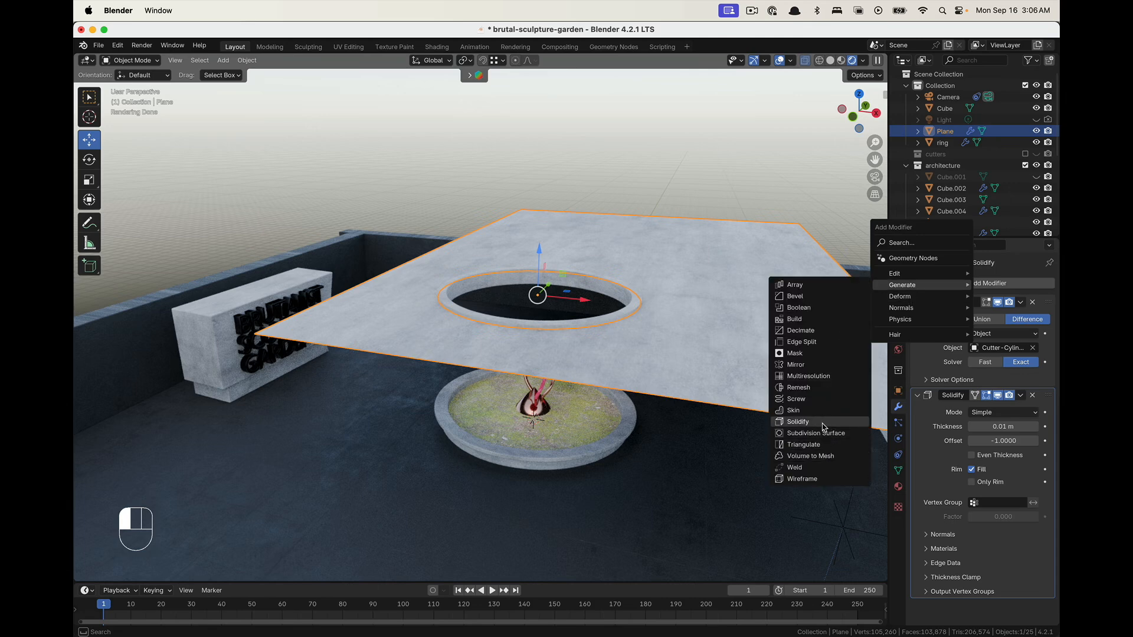
pyautogui.click(825, 423)
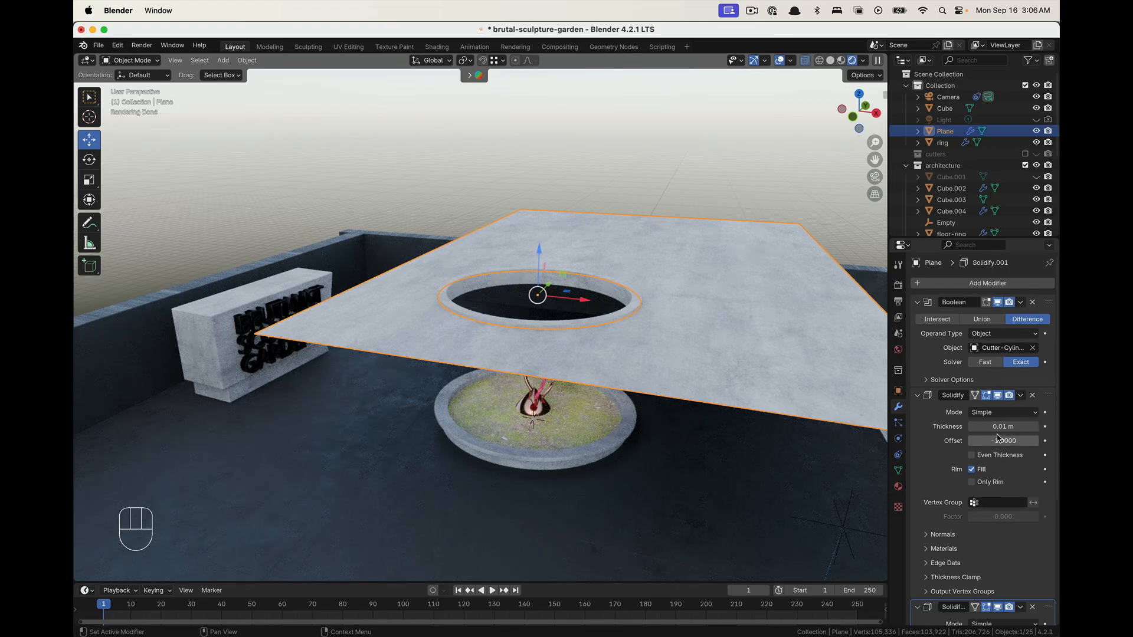
# Set the first Solidify modifier's thickness to 0.15 m on the roof slab
pyautogui.moveTo(991, 431); pyautogui.dragTo(1003, 431)
pyautogui.scroll(-10, 670, 406)
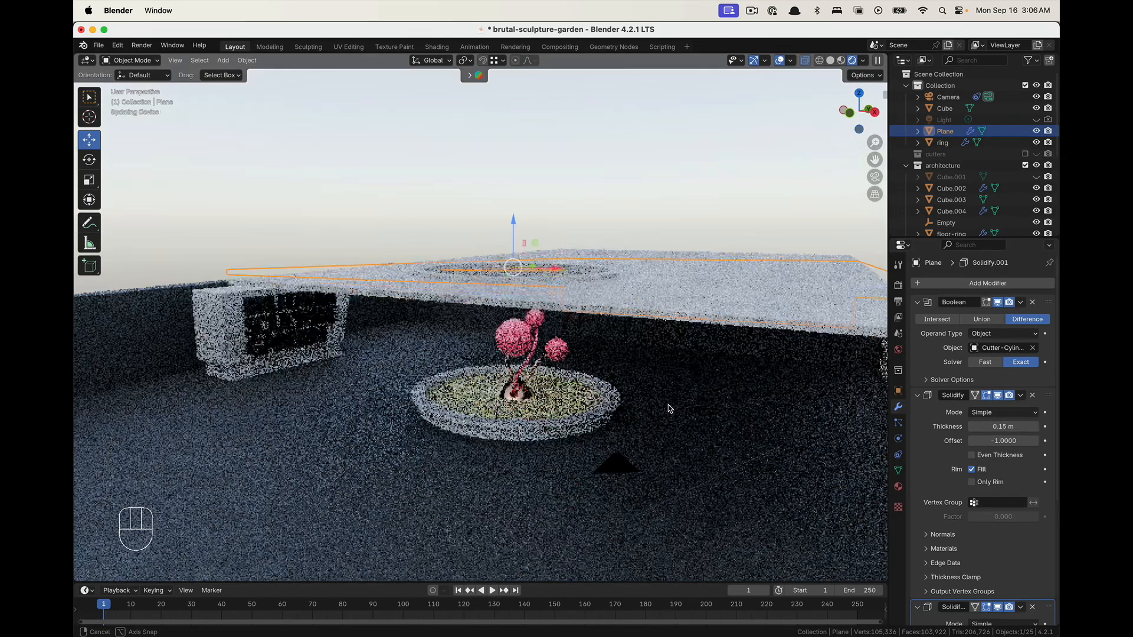
pyautogui.moveTo(626, 380); pyautogui.dragTo(688, 302, button='middle')
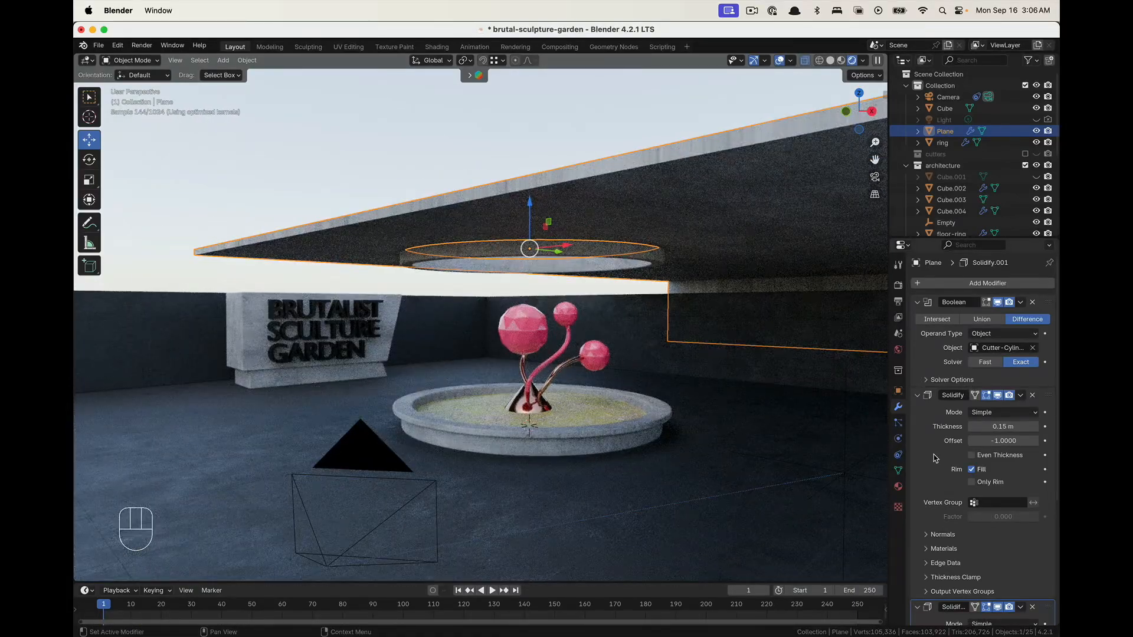
# Add a Bevel modifier to the thickened roof slab
pyautogui.click(956, 286)
pyautogui.moveTo(955, 289)
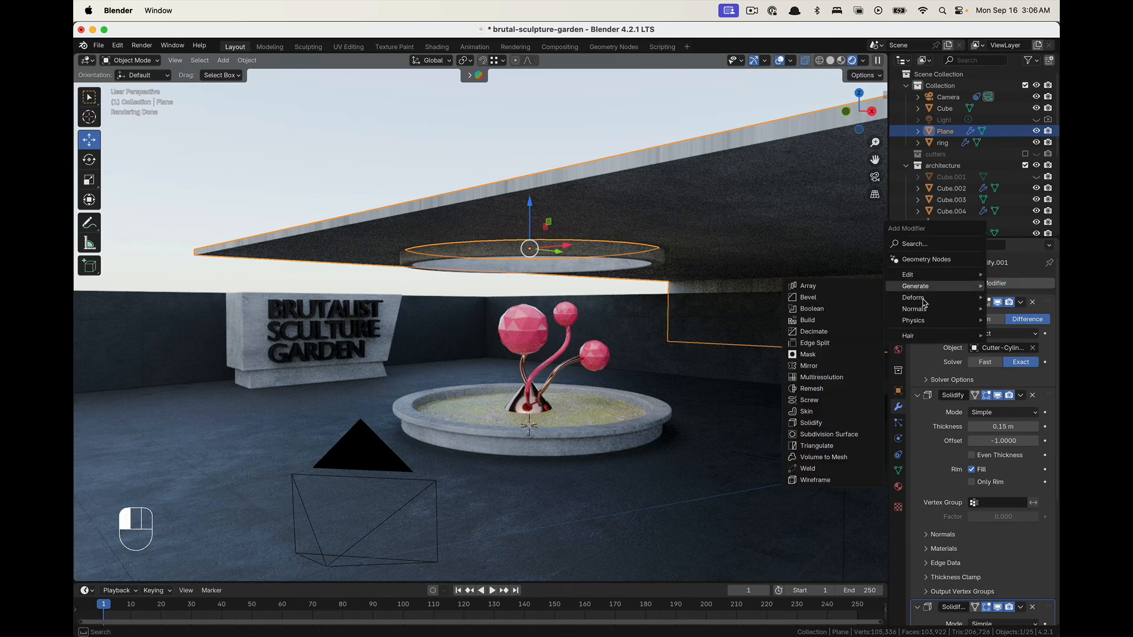
pyautogui.click(844, 298)
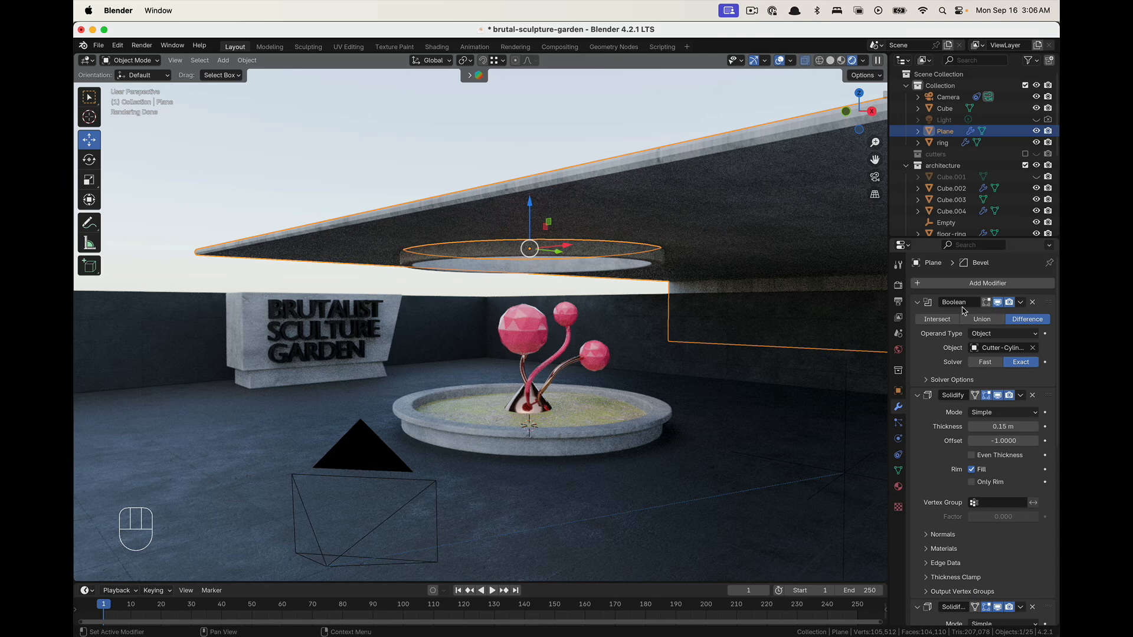
# Add a second Bevel modifier to the roof slab and set its amount to 0.04 m
pyautogui.click(975, 289)
pyautogui.moveTo(973, 286)
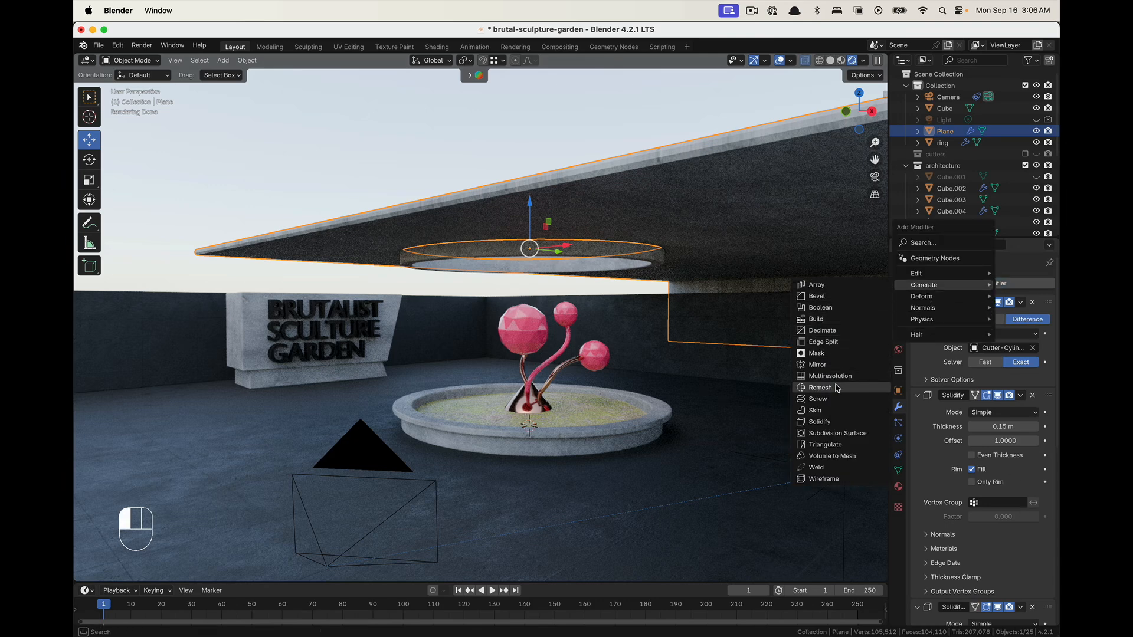
pyautogui.click(826, 299)
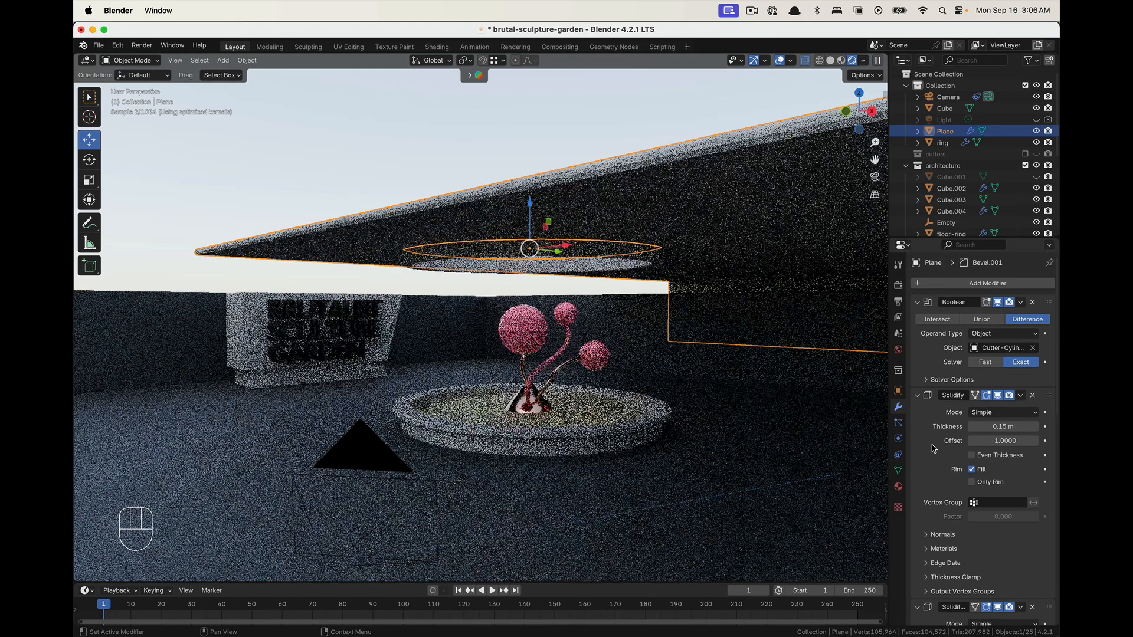
pyautogui.scroll(-10, 959, 551)
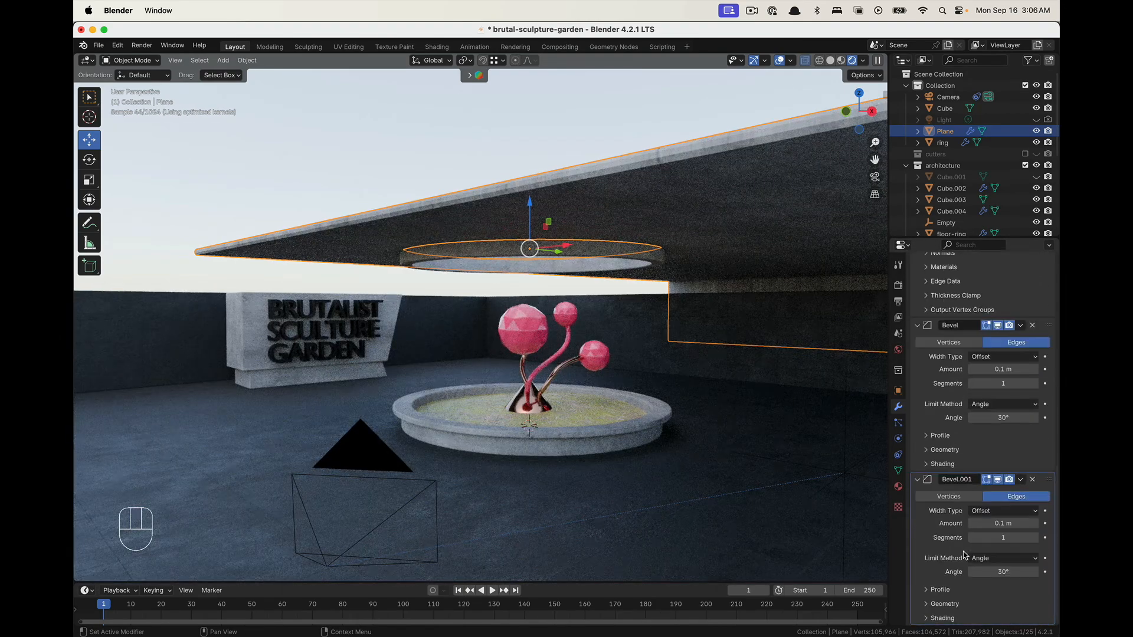
pyautogui.scroll(5, 564, 170)
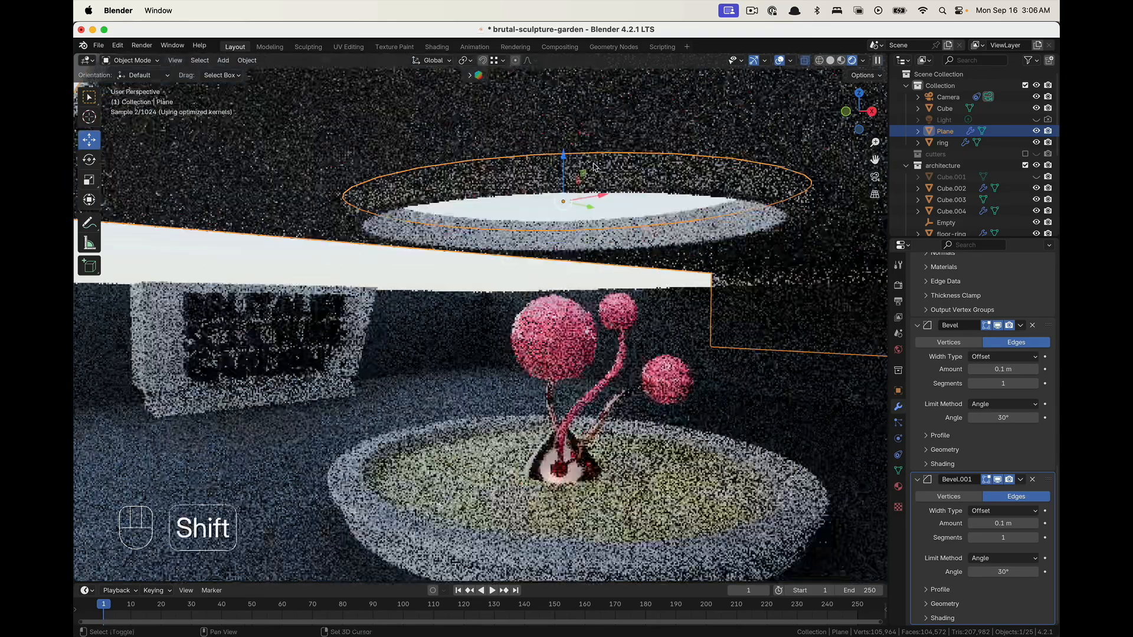
pyautogui.keyDown('shift'); pyautogui.moveTo(624, 147); pyautogui.dragTo(640, 235, button='middle'); pyautogui.keyUp('shift')
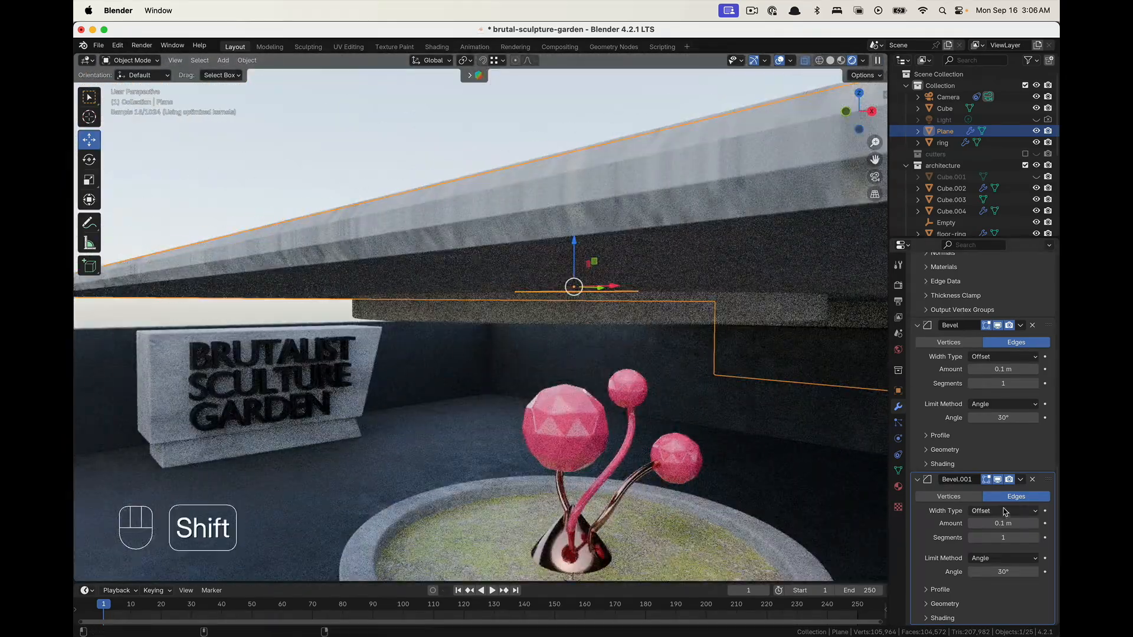
pyautogui.keyDown('shift'); pyautogui.moveTo(1004, 523); pyautogui.dragTo(1000, 524); pyautogui.keyUp('shift')
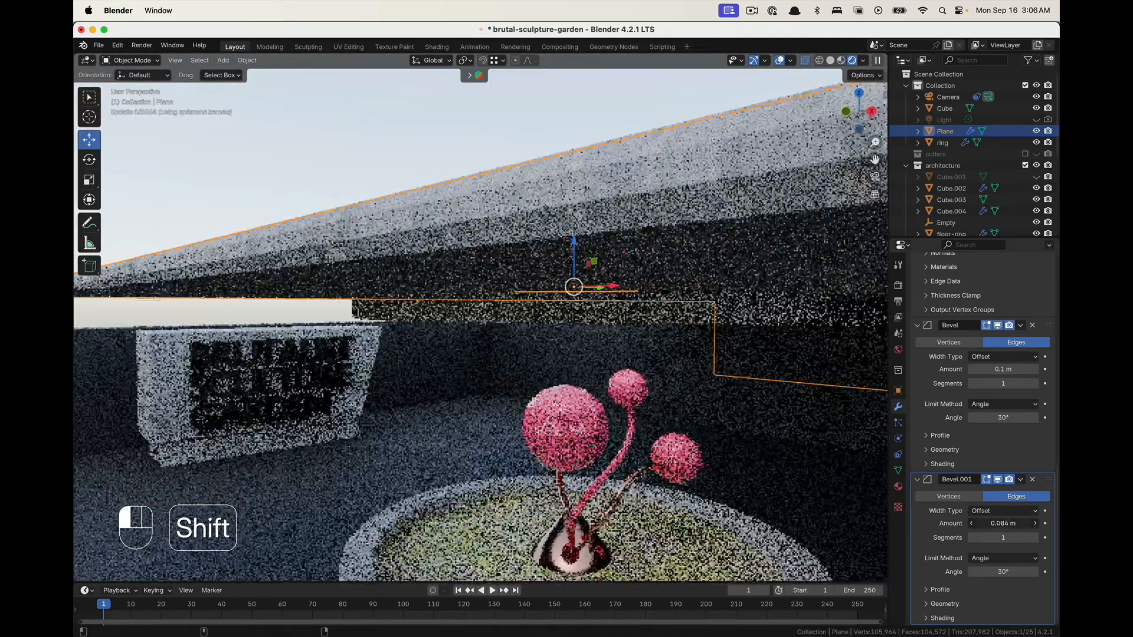
# Switch the viewport to solid shading with the wireframe overlay on and examine the roof slab's bevelled corner near the sign
pyautogui.click(831, 60)
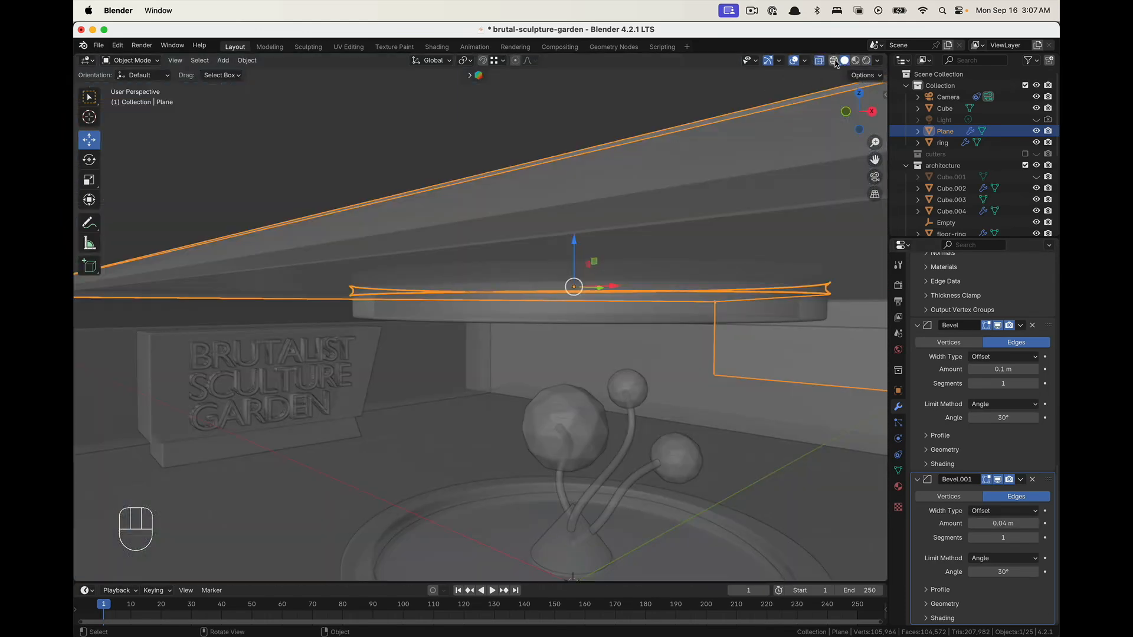
pyautogui.click(806, 61)
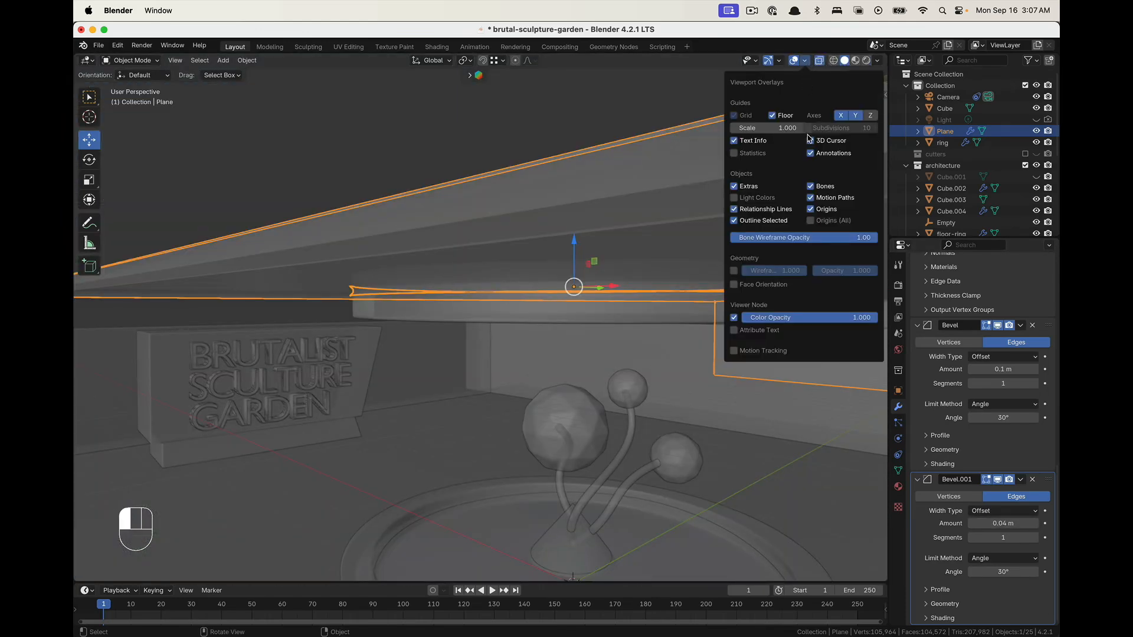
pyautogui.click(734, 271)
pyautogui.keyDown('shift'); pyautogui.moveTo(503, 207); pyautogui.dragTo(694, 235, button='middle'); pyautogui.keyUp('shift')
pyautogui.scroll(5, 322, 322)
pyautogui.keyDown('shift'); pyautogui.moveTo(322, 322); pyautogui.dragTo(561, 301, button='middle'); pyautogui.keyUp('shift')
pyautogui.scroll(2, 512, 284)
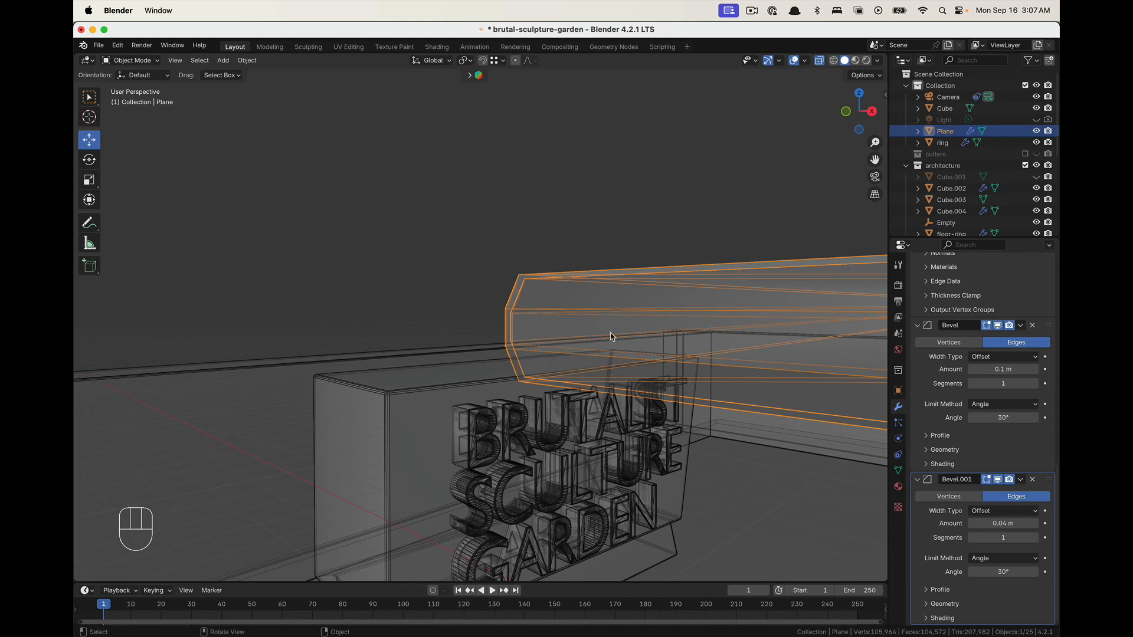
pyautogui.moveTo(625, 320); pyautogui.dragTo(622, 323, button='middle')
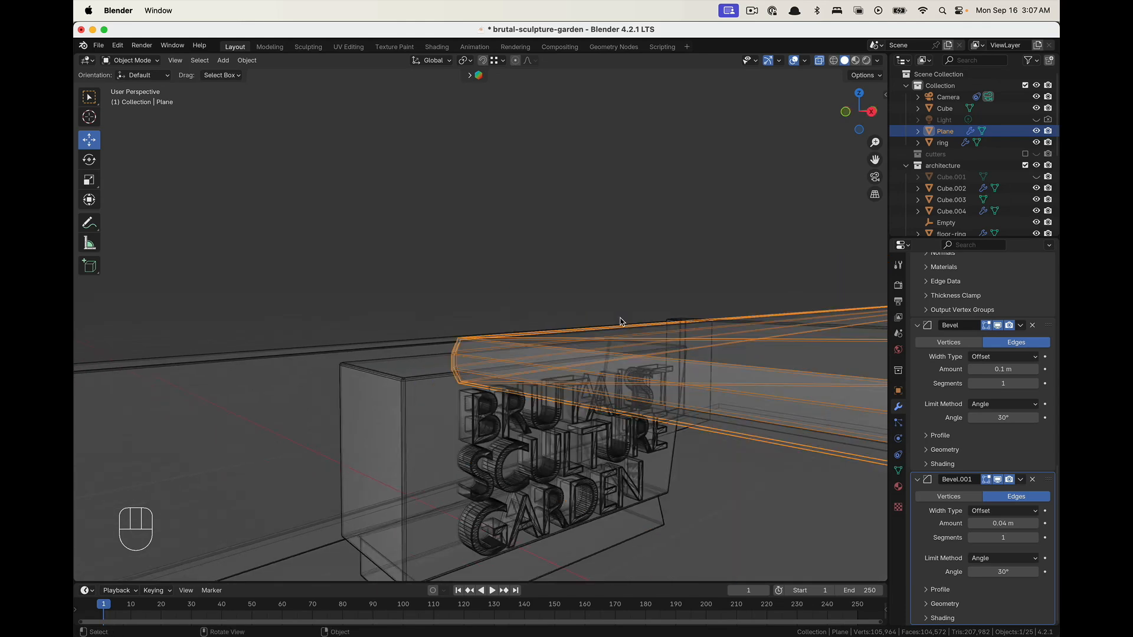
# Set the second Bevel modifier's amount to 0.186 m
pyautogui.scroll(8, 967, 335)
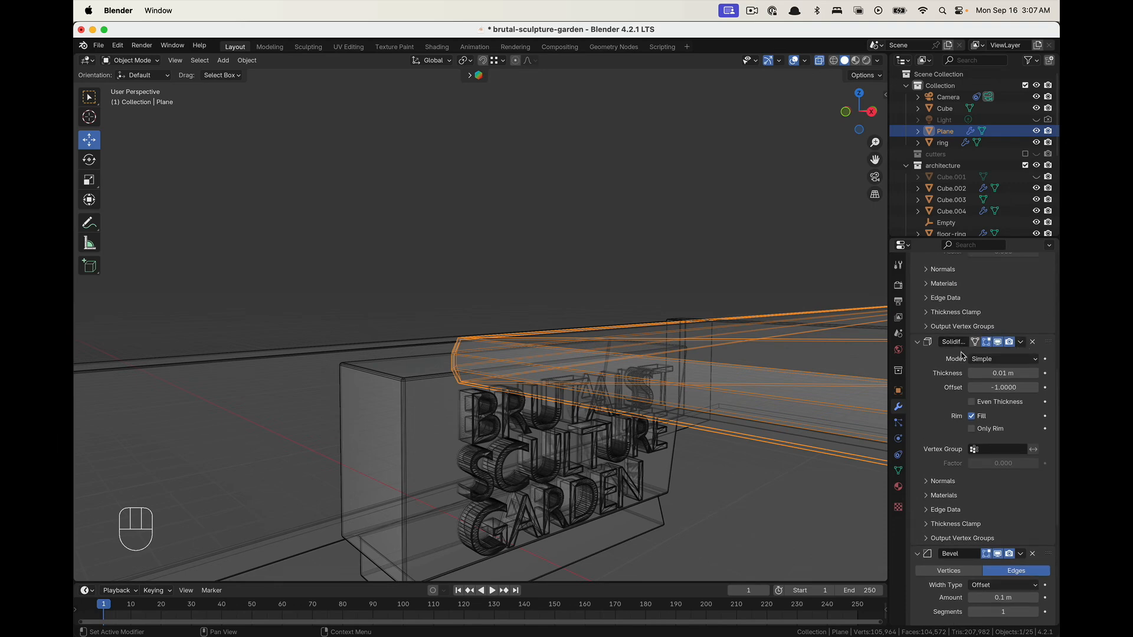
pyautogui.scroll(-8, 937, 431)
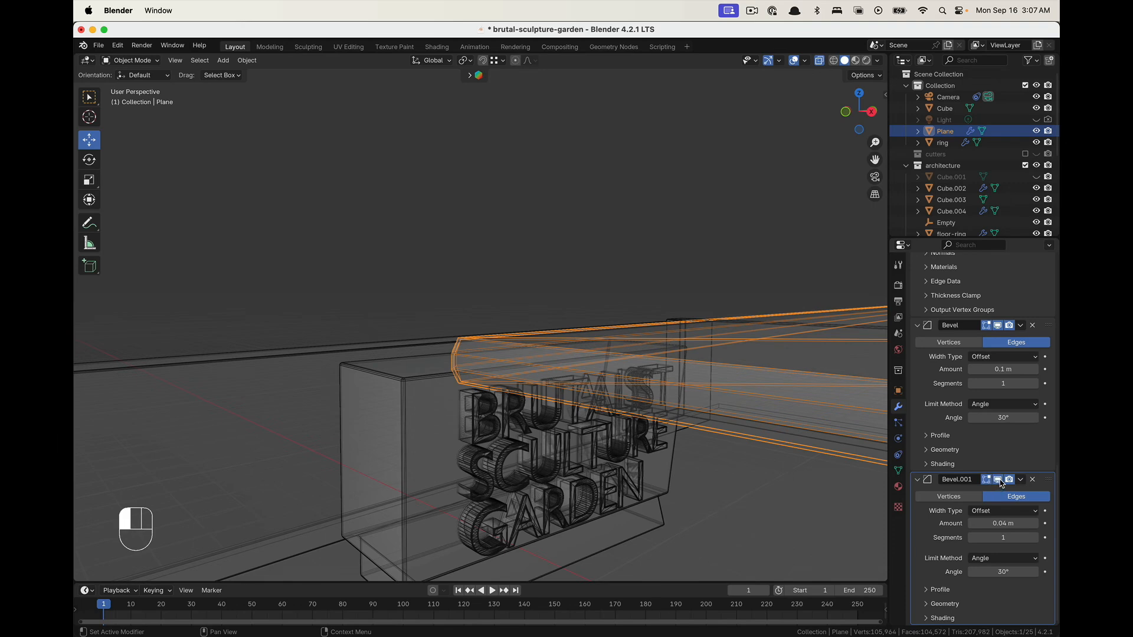
pyautogui.scroll(3, 556, 398)
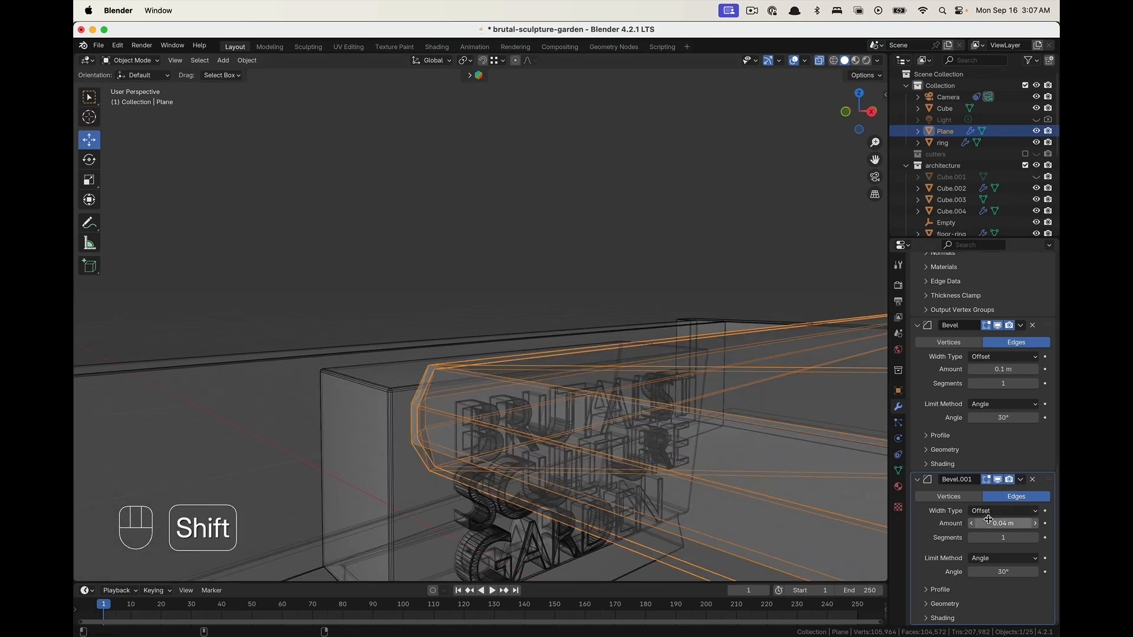
pyautogui.keyDown('shift'); pyautogui.moveTo(990, 524); pyautogui.dragTo(1027, 523); pyautogui.keyUp('shift')
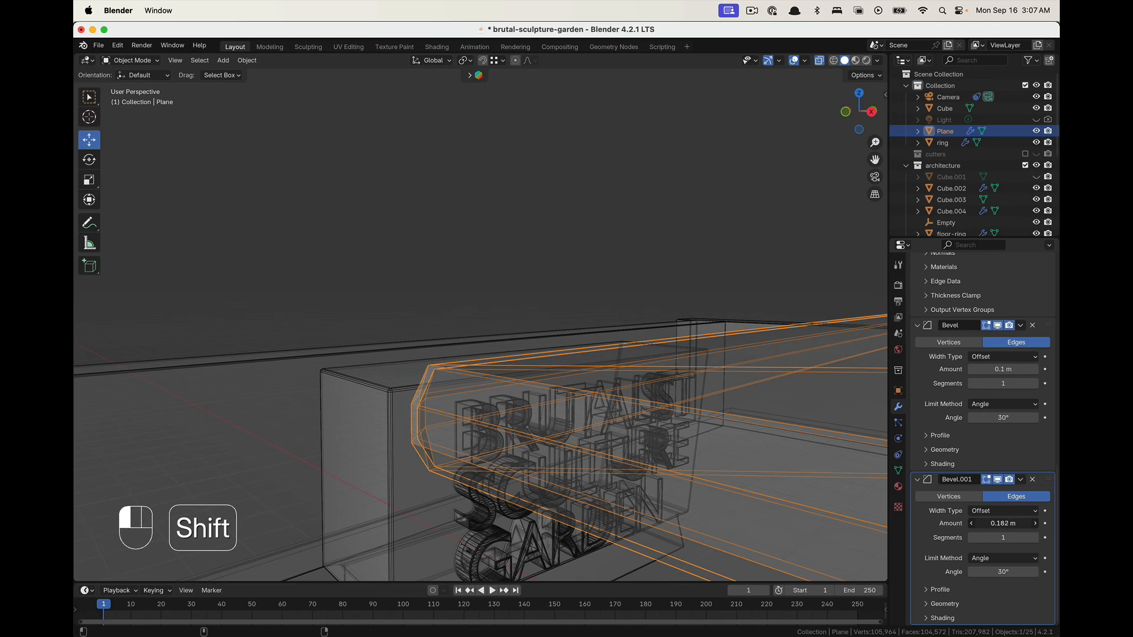
pyautogui.keyDown('shift'); pyautogui.moveTo(1027, 523); pyautogui.dragTo(1042, 491); pyautogui.keyUp('shift')
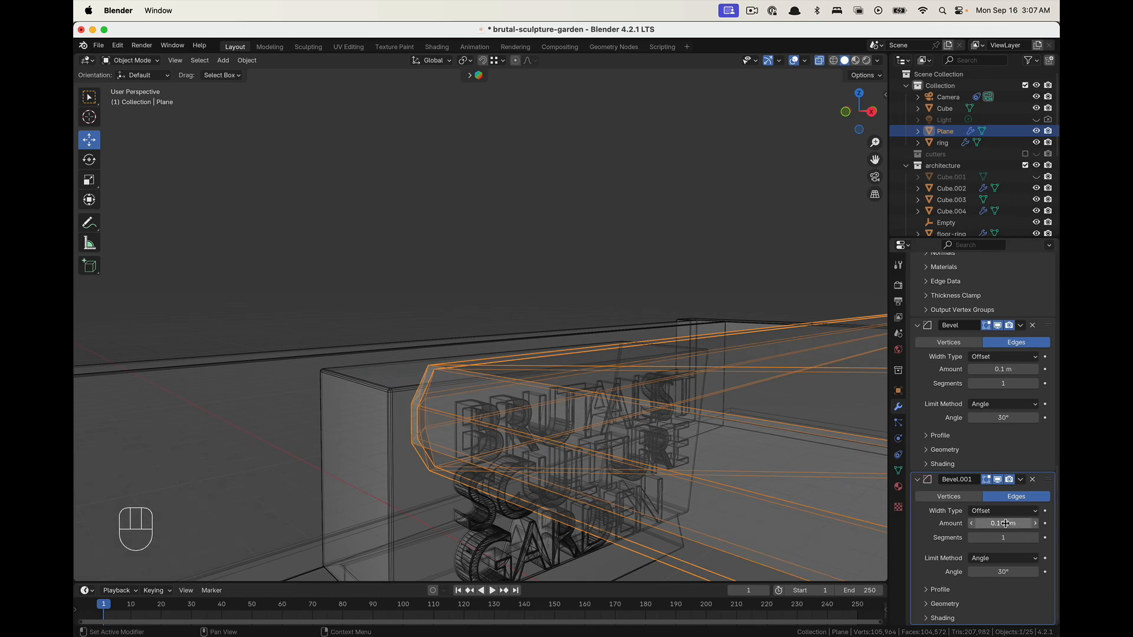
# Try limit method None with a 0.026 m amount on the second Bevel modifier and remove that modifier
pyautogui.click(1008, 560)
pyautogui.click(1003, 562)
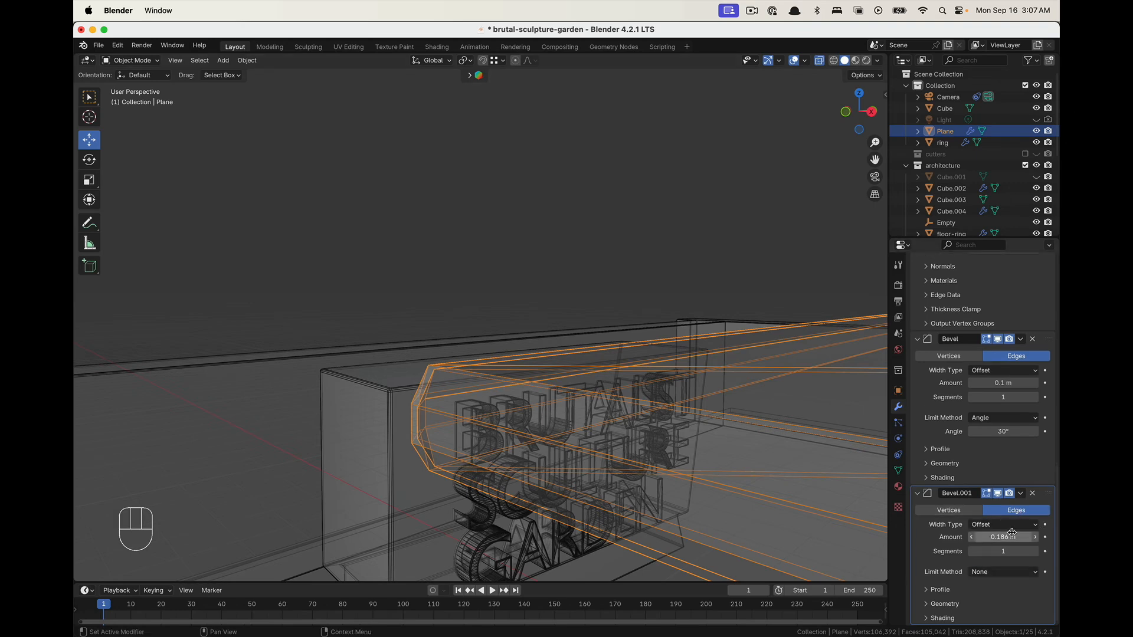
pyautogui.keyDown('shift'); pyautogui.moveTo(1024, 537); pyautogui.dragTo(988, 537); pyautogui.keyUp('shift')
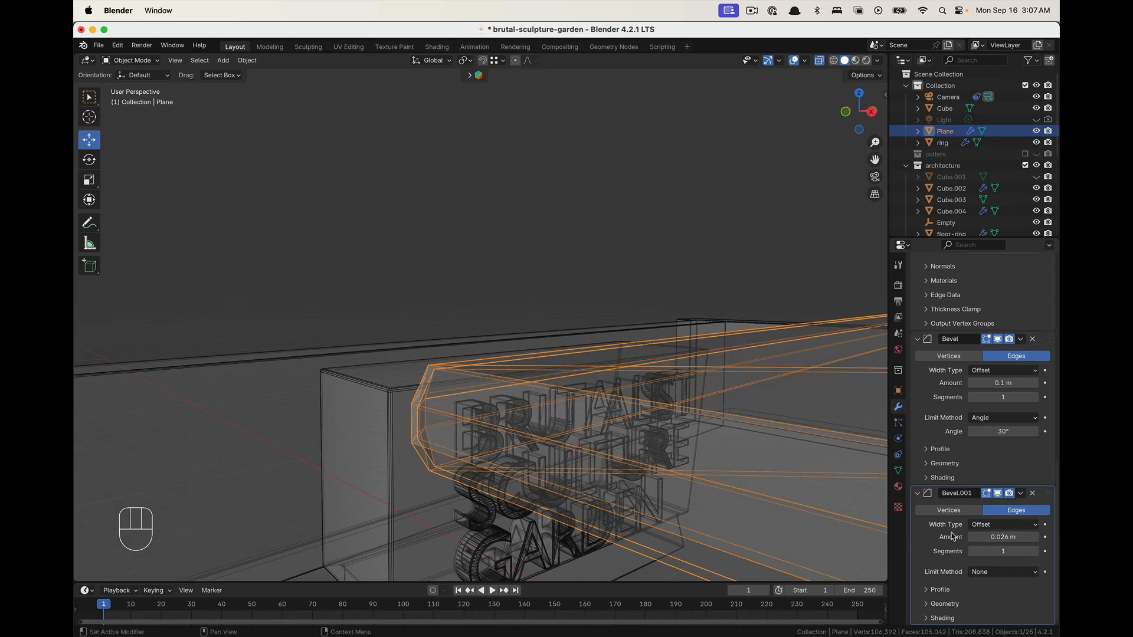
pyautogui.click(1034, 493)
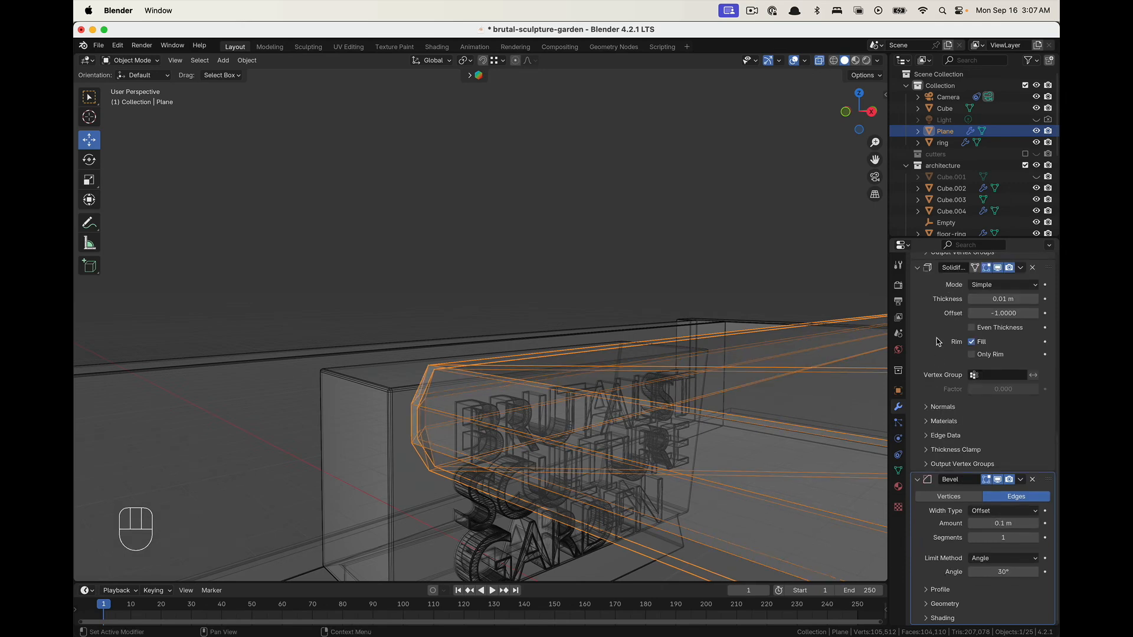
# Toggle the second Solidify modifier's viewport visibility off and on to compare its effect on the slab's corner
pyautogui.click(998, 269)
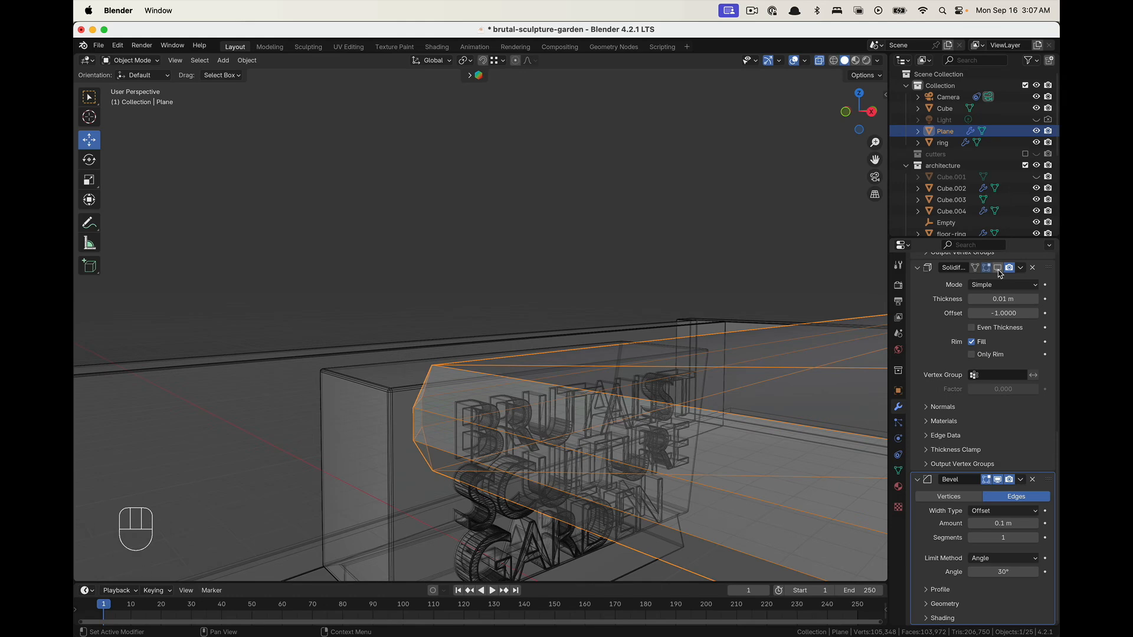
pyautogui.click(999, 269)
pyautogui.hscroll(5, 678, 470)
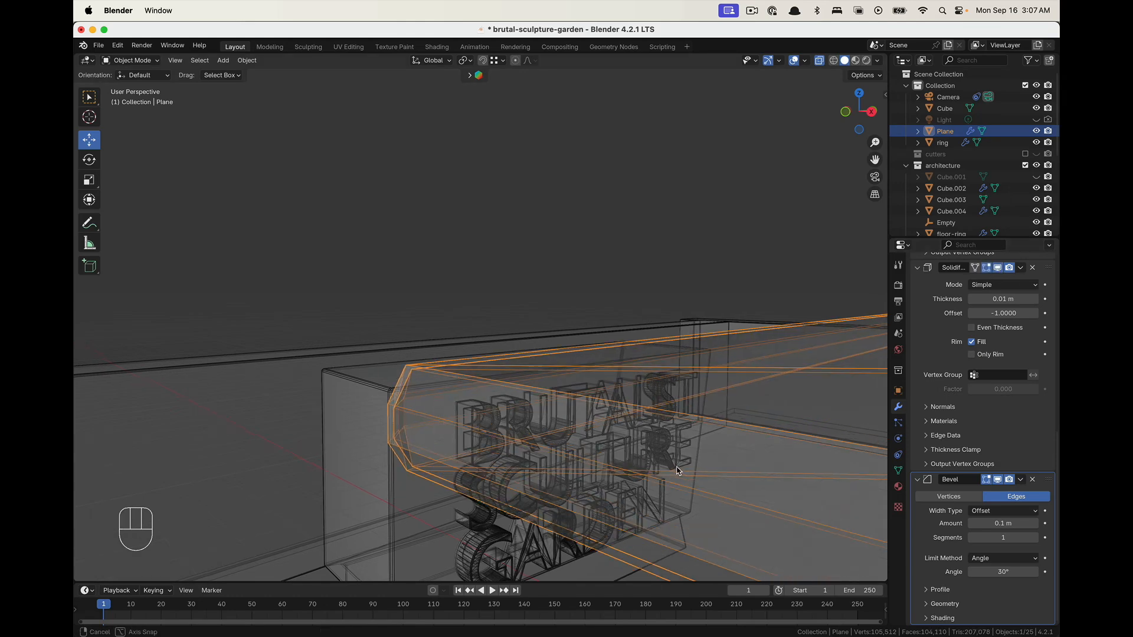
# Remove the second Solidify modifier, the one with 0.01 m thickness, from the roof slab
pyautogui.hscroll(-8, 679, 471)
pyautogui.scroll(8, 935, 391)
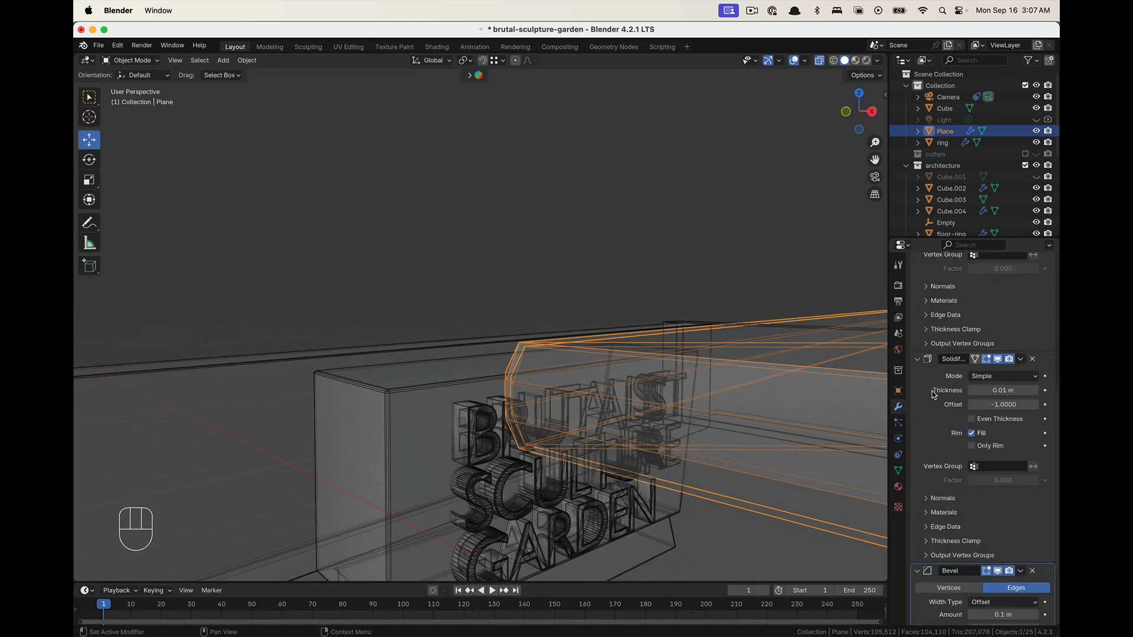
pyautogui.scroll(3, 939, 416)
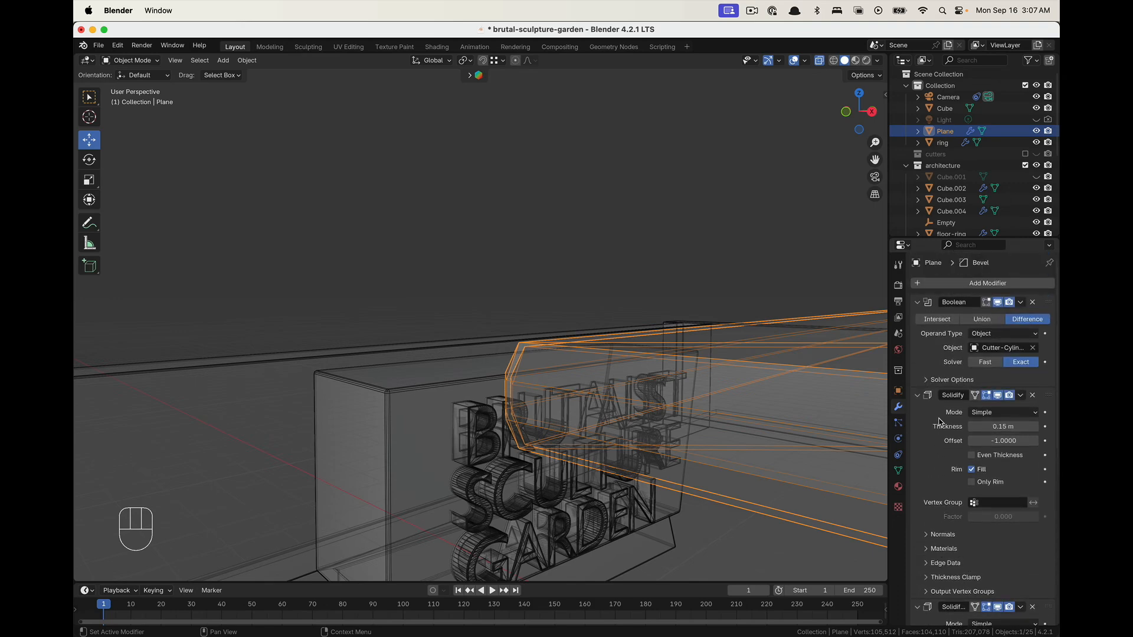
pyautogui.scroll(-3, 940, 422)
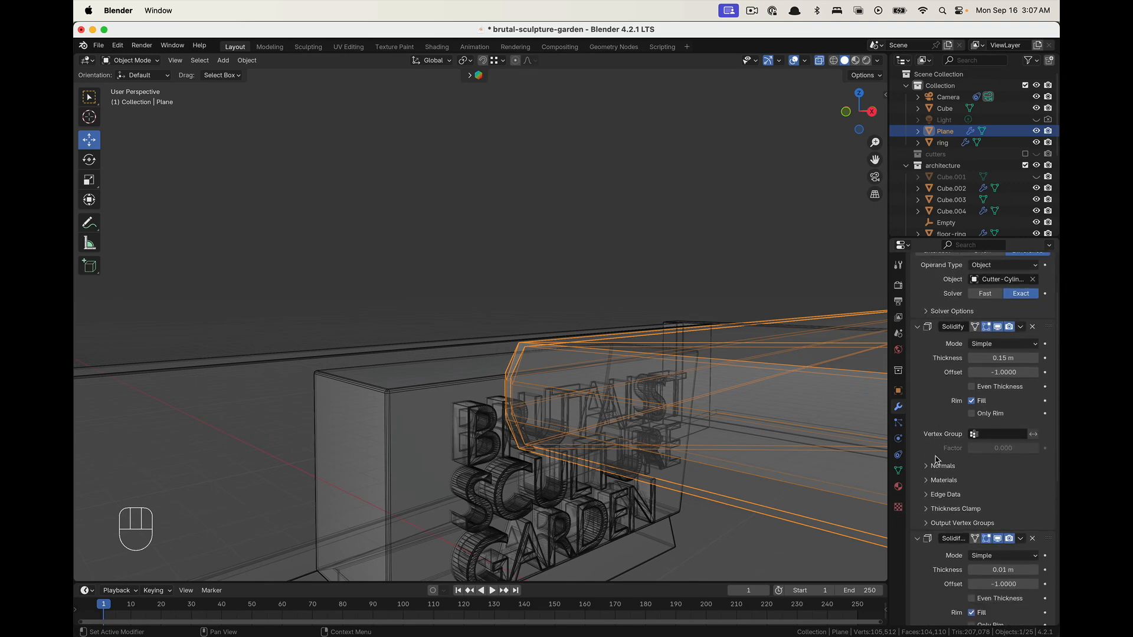
pyautogui.click(1033, 539)
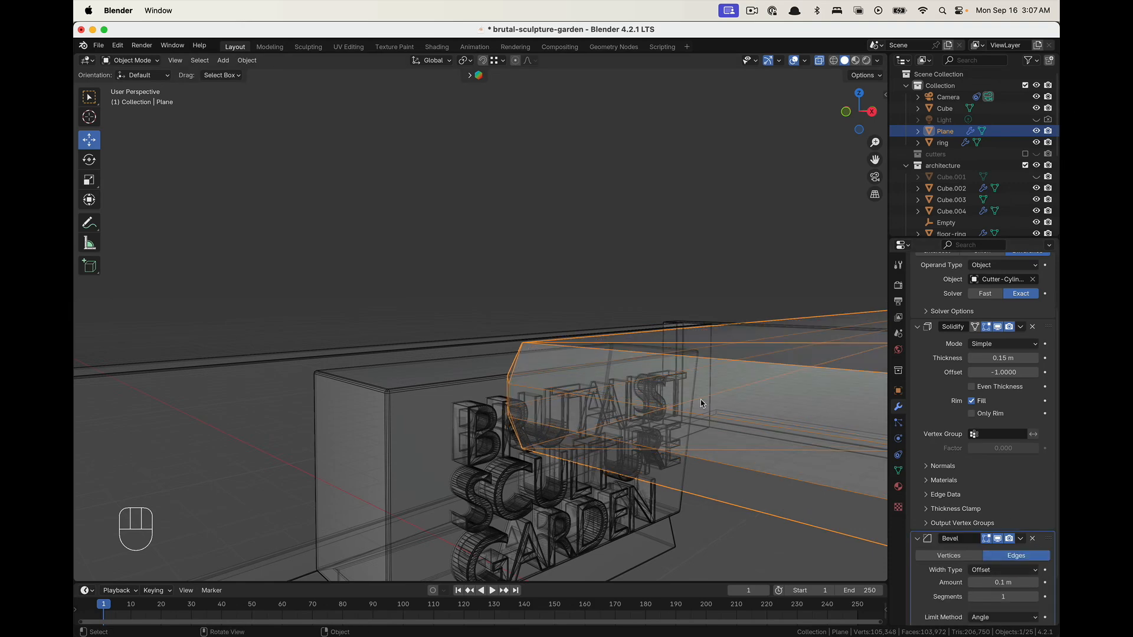
# Set the slab's Bevel modifier amount to 0.042 m and apply the object's scale
pyautogui.scroll(-3, 947, 469)
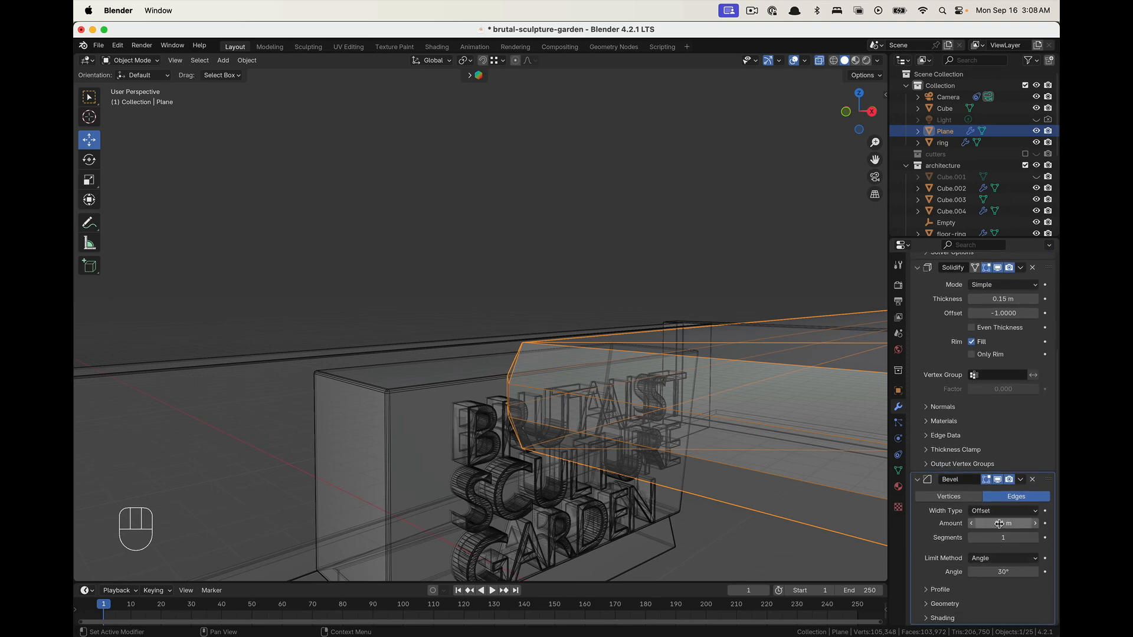
pyautogui.press('shift')
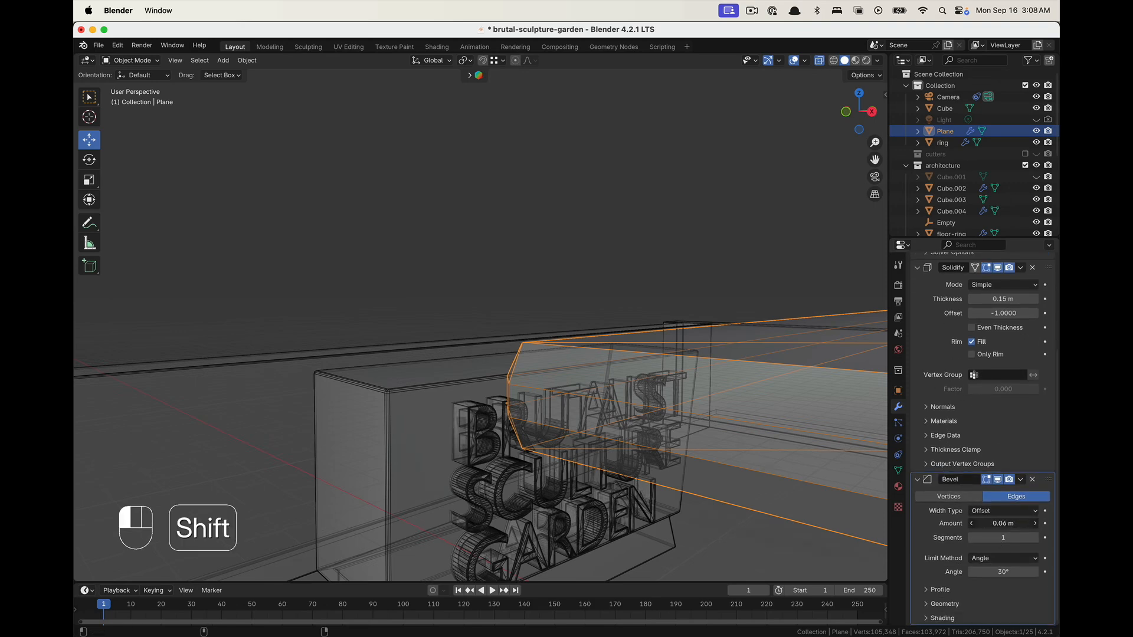
pyautogui.keyDown('shift'); pyautogui.moveTo(1003, 523); pyautogui.dragTo(979, 523); pyautogui.keyUp('shift')
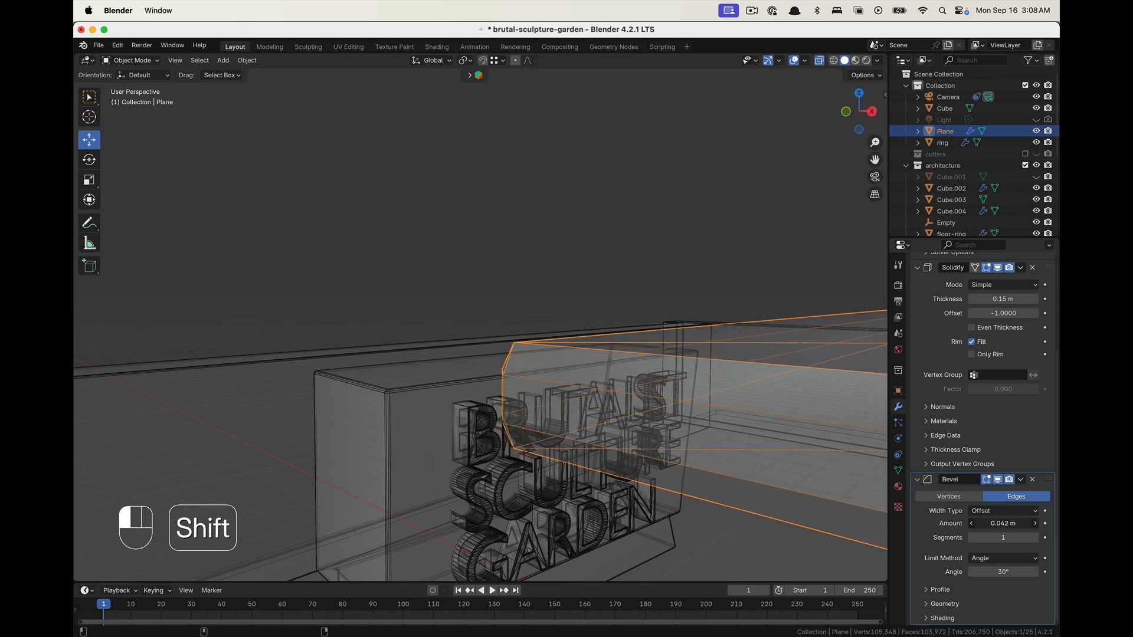
pyautogui.hotkey('ctrl', 'a')
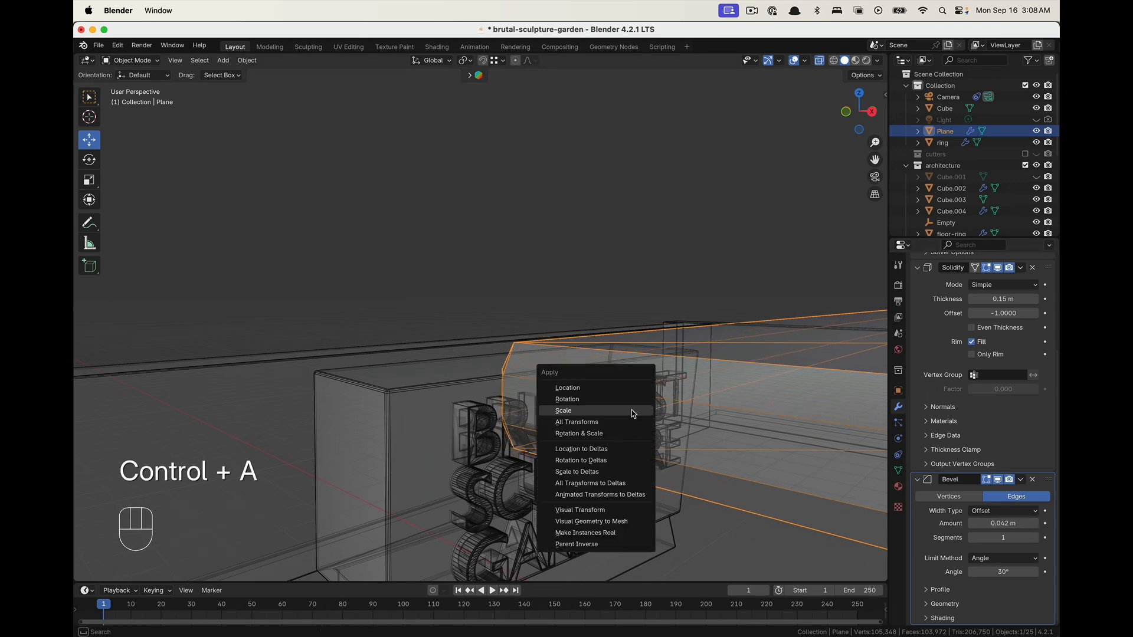
pyautogui.click(633, 413)
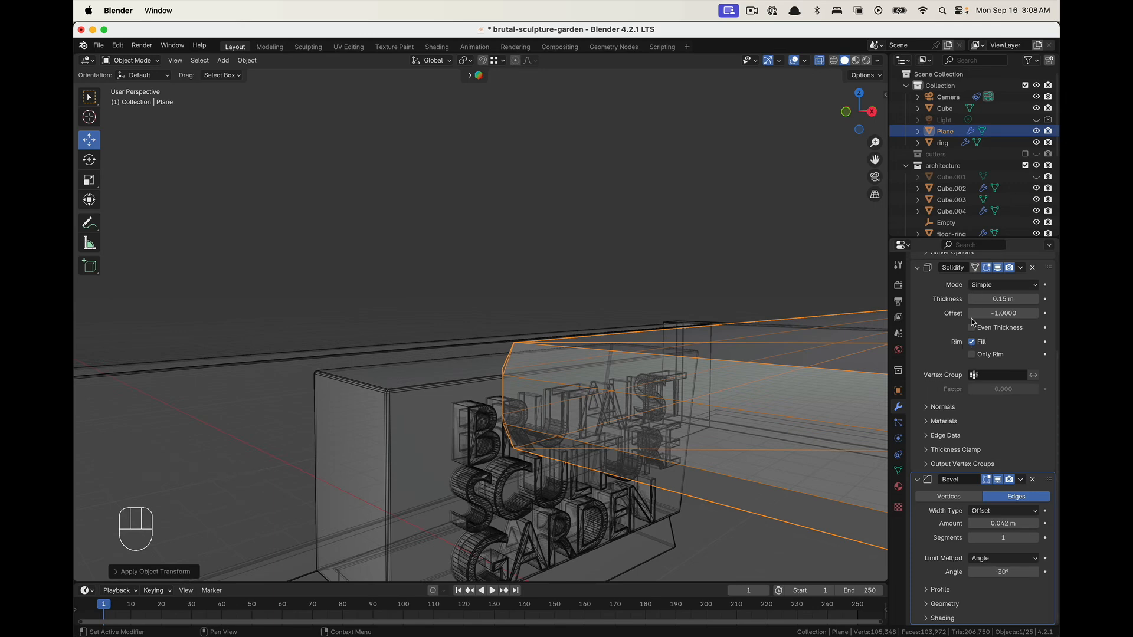
# Duplicate the slab's Bevel modifier and give the copy 3 segments and a 0.004 m amount
pyautogui.click(1022, 479)
pyautogui.click(1006, 507)
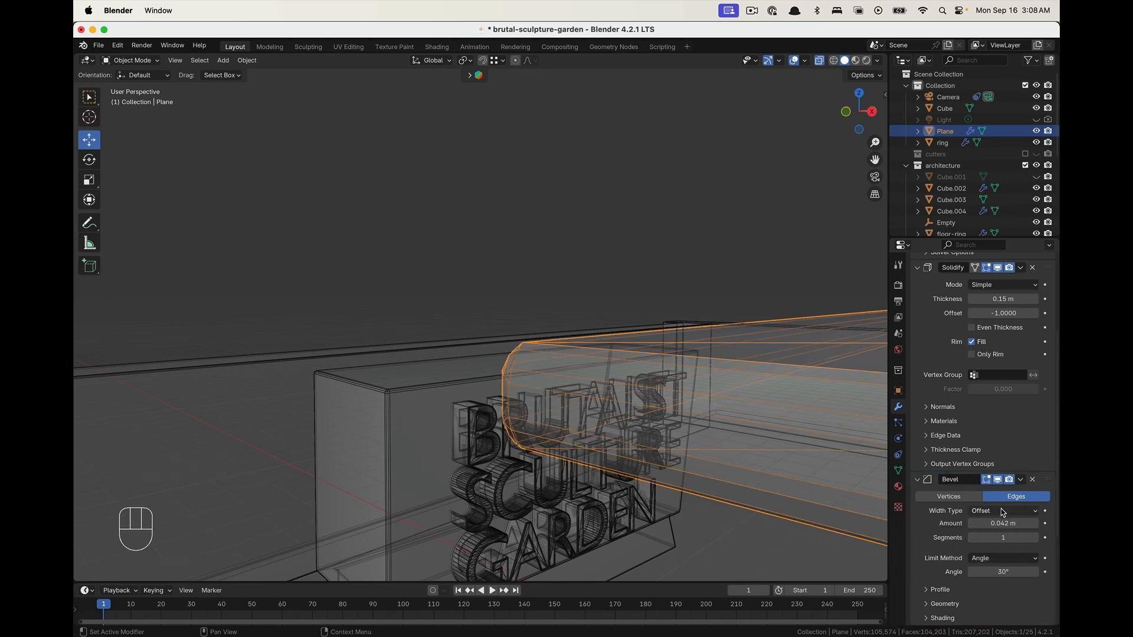
pyautogui.scroll(-3, 955, 538)
pyautogui.scroll(-3, 1012, 570)
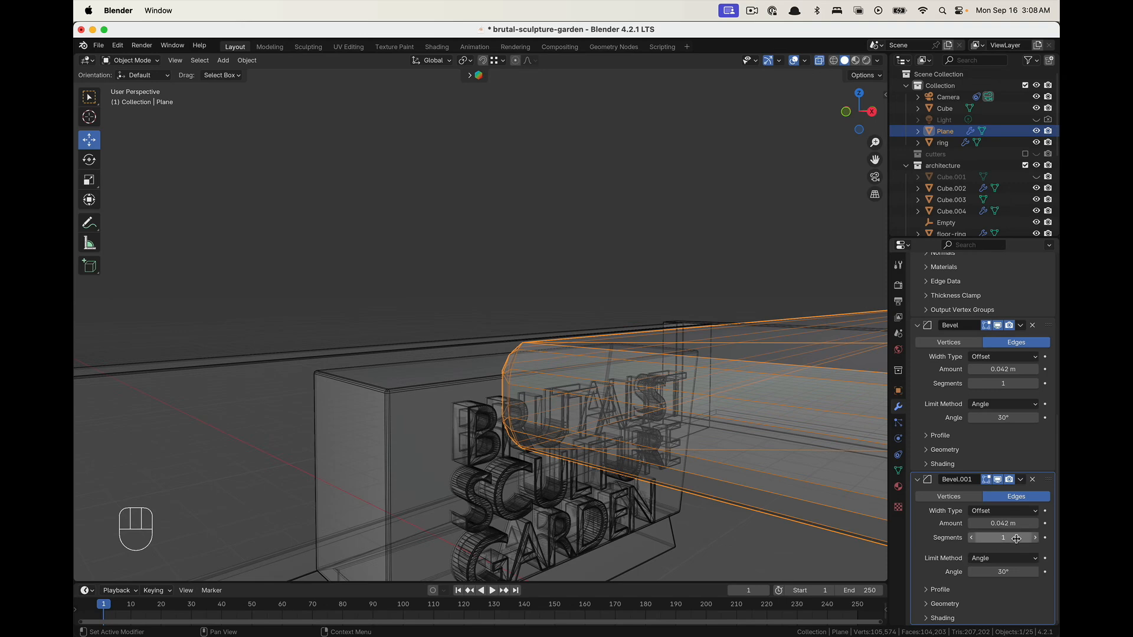
pyautogui.click(1035, 537)
pyautogui.click(1035, 538)
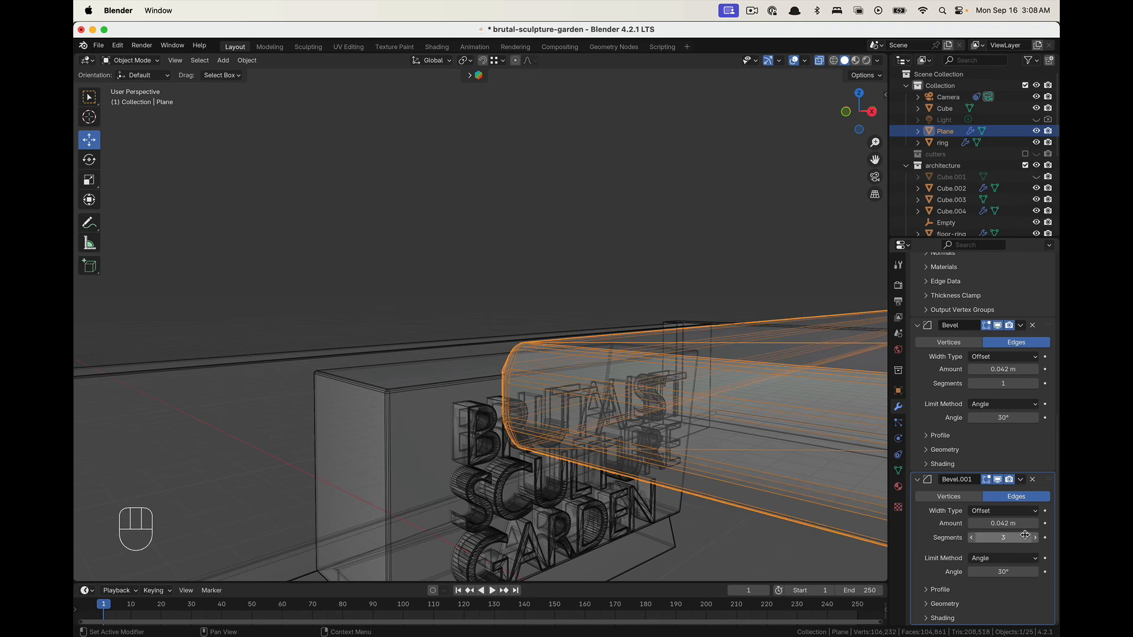
pyautogui.keyDown('shift'); pyautogui.moveTo(1003, 524); pyautogui.dragTo(983, 524); pyautogui.keyUp('shift')
# Shade the roof slab smooth and enable Harden Normals on the second Bevel modifier
pyautogui.rightClick(629, 380)
pyautogui.click(630, 380)
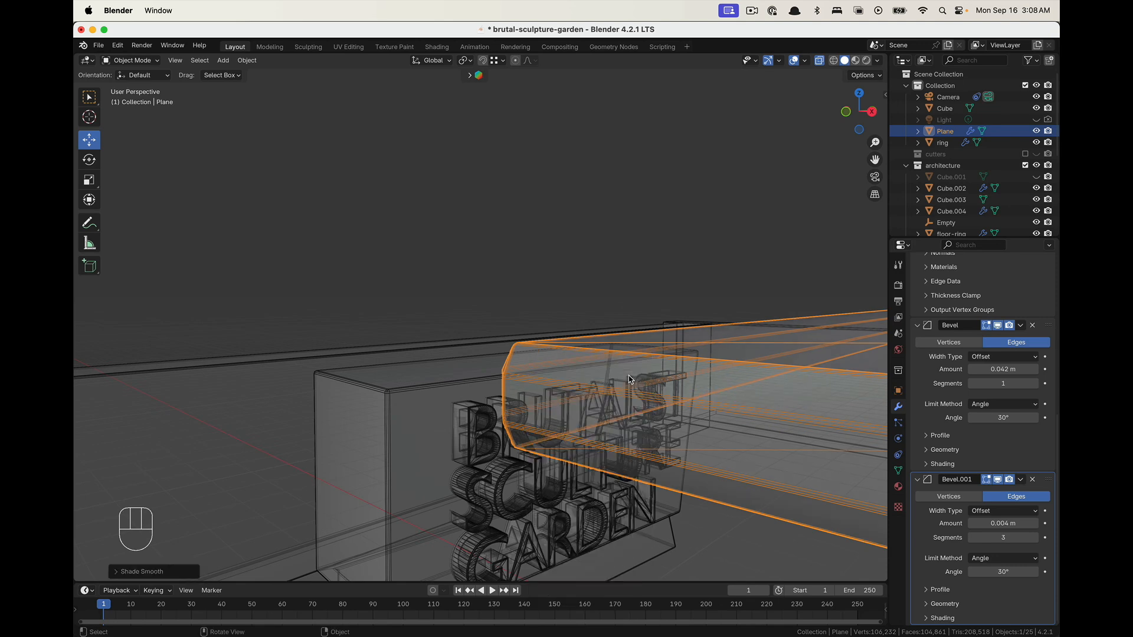
pyautogui.click(943, 618)
pyautogui.scroll(-3, 974, 590)
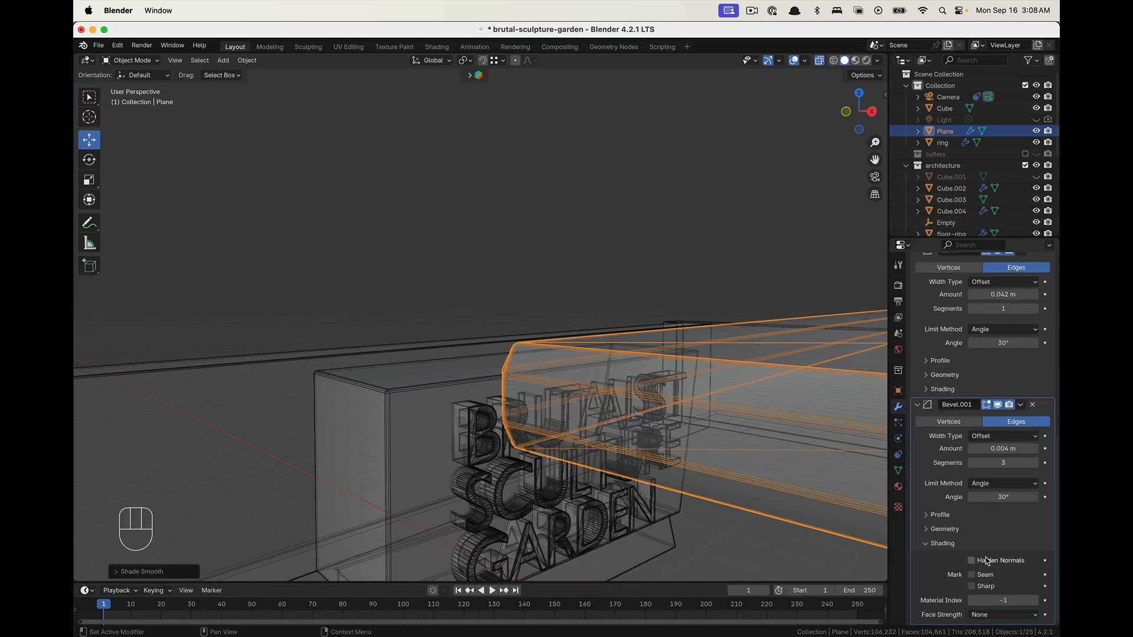
# Switch the viewport to rendered shading and turn off the wireframe overlay
pyautogui.click(865, 61)
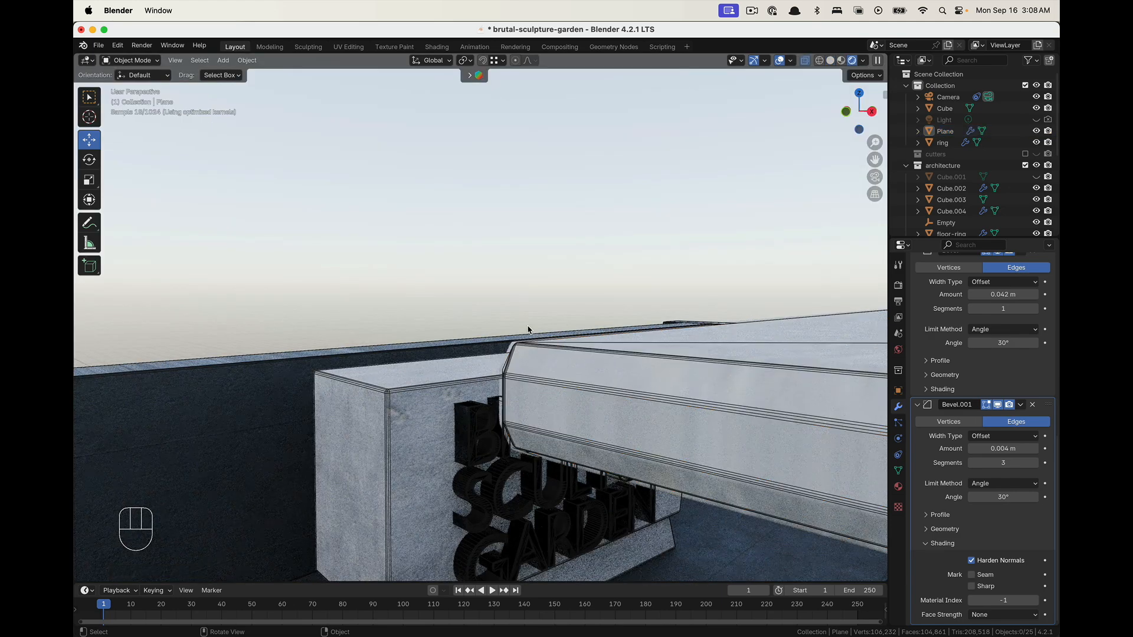
pyautogui.click(790, 61)
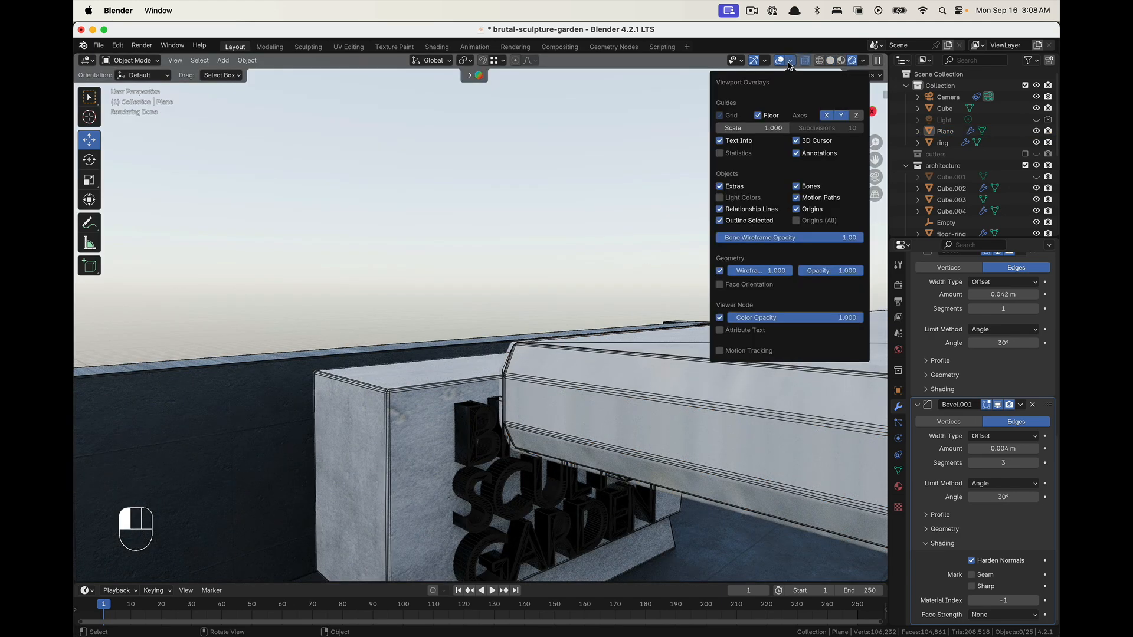
pyautogui.click(720, 272)
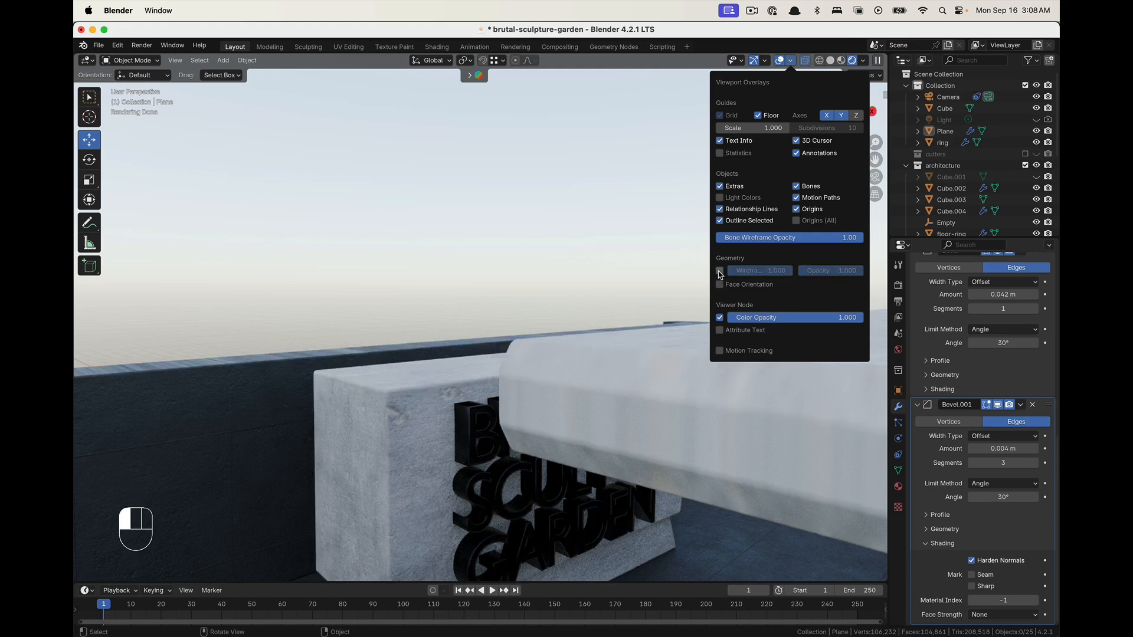
pyautogui.scroll(-5, 601, 359)
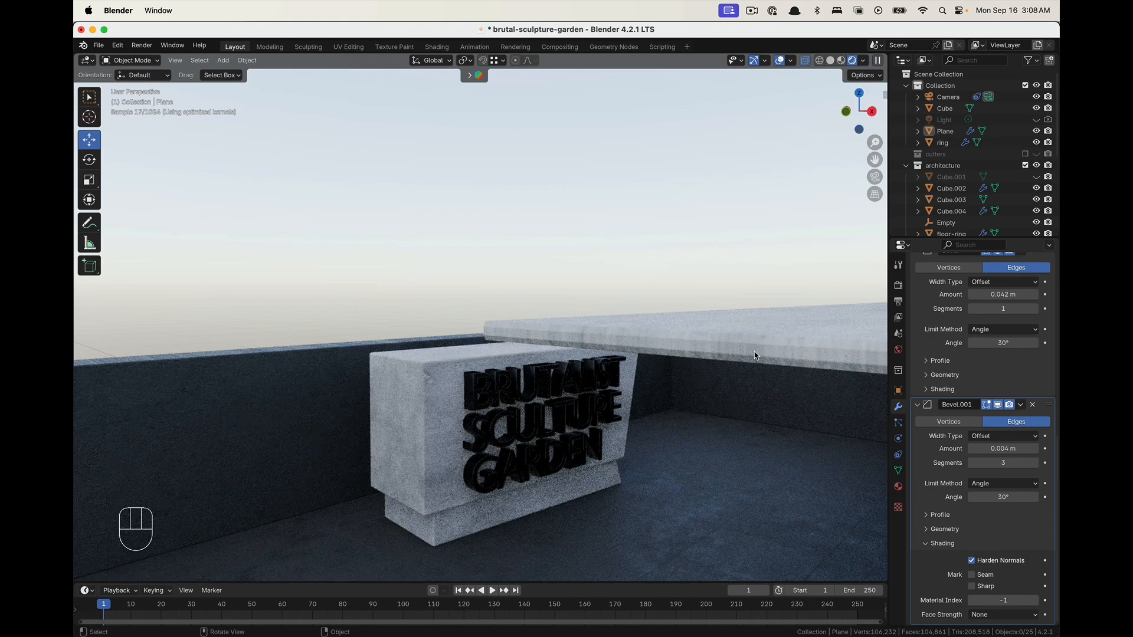
# Select the roof slab and apply its Solidify modifier to make the thickness real geometry
pyautogui.click(779, 360)
pyautogui.moveTo(780, 360); pyautogui.dragTo(778, 386, button='middle')
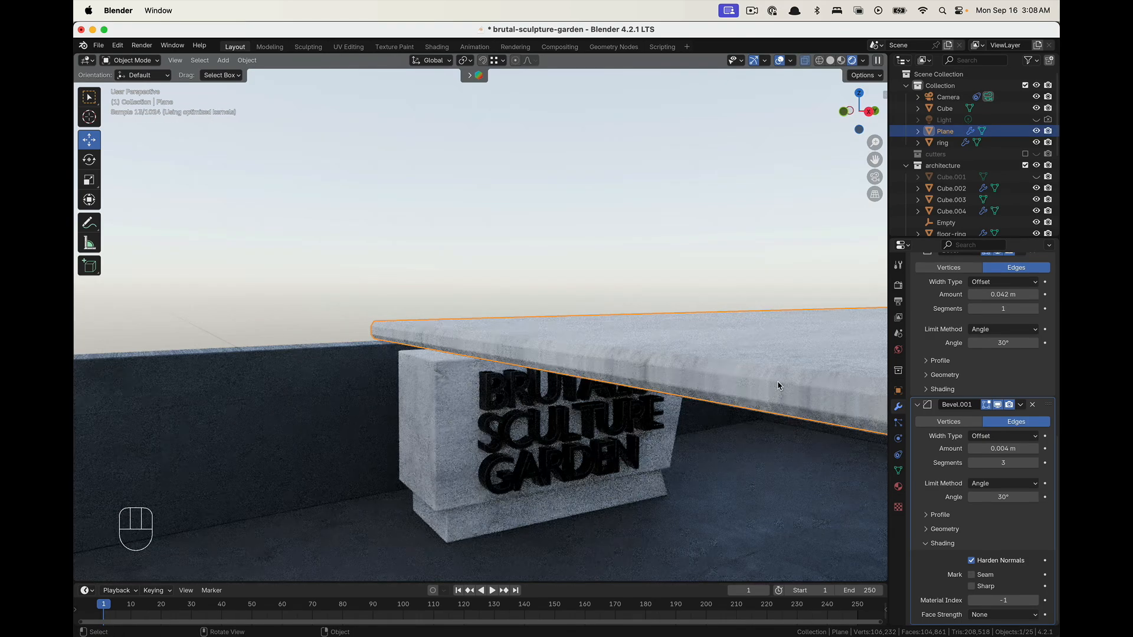
pyautogui.press('Tab')
pyautogui.press('Tab')
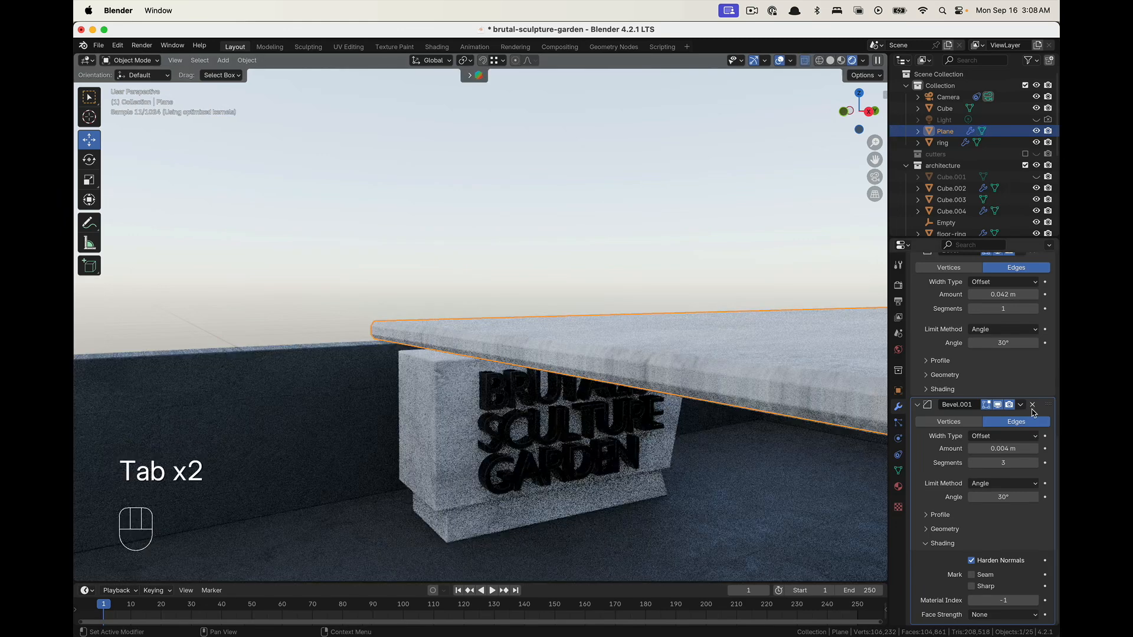
pyautogui.scroll(10, 938, 472)
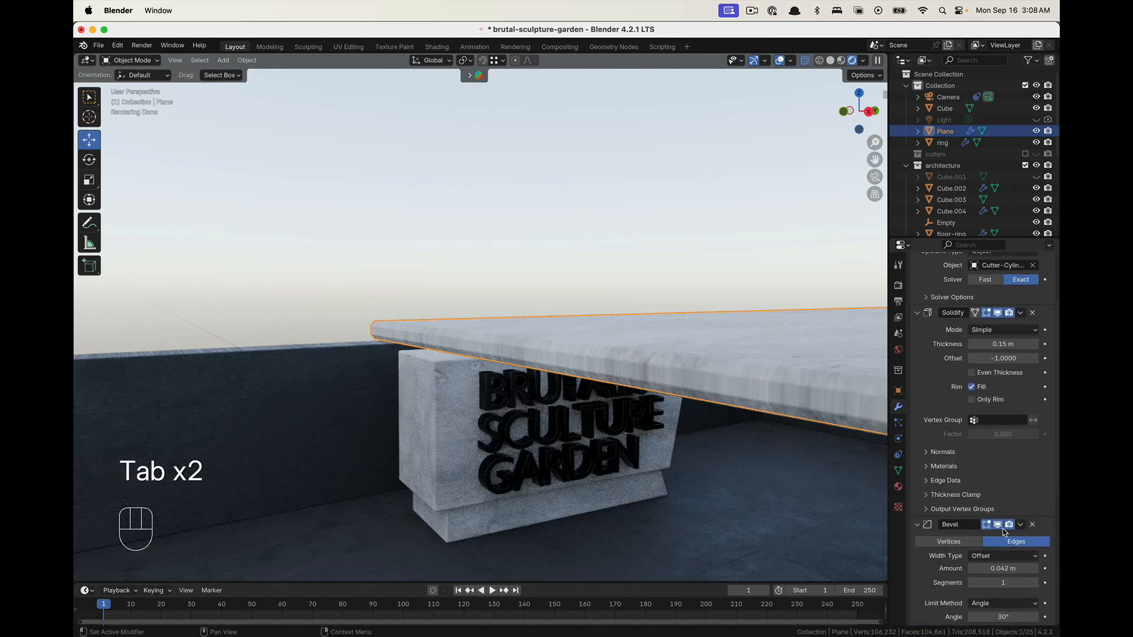
pyautogui.scroll(4, 980, 484)
pyautogui.click(1021, 396)
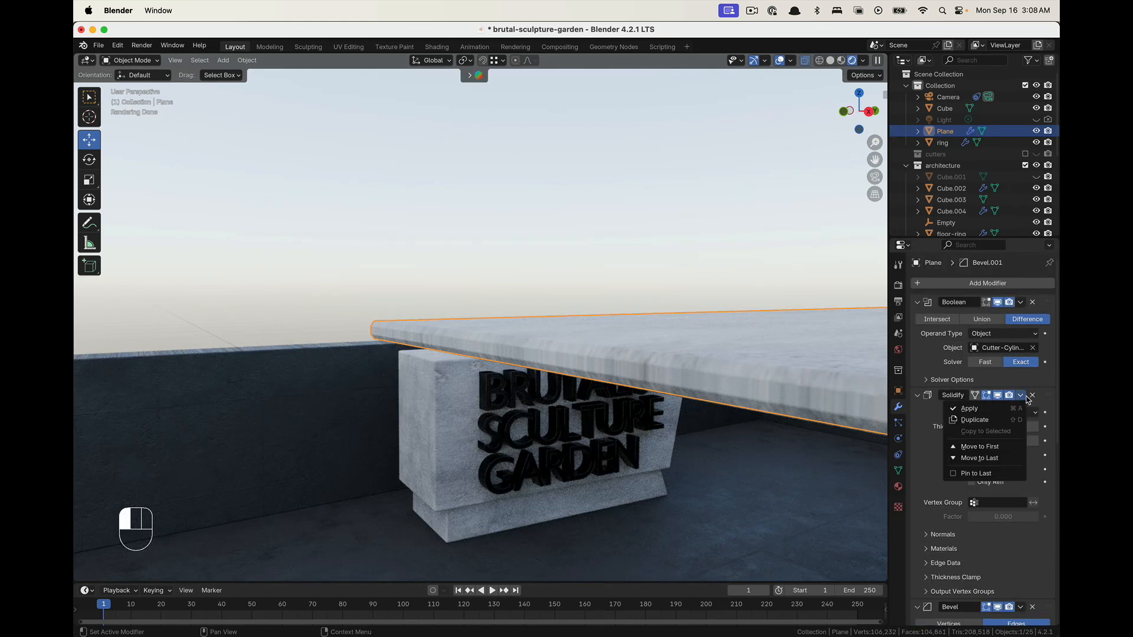
pyautogui.click(999, 413)
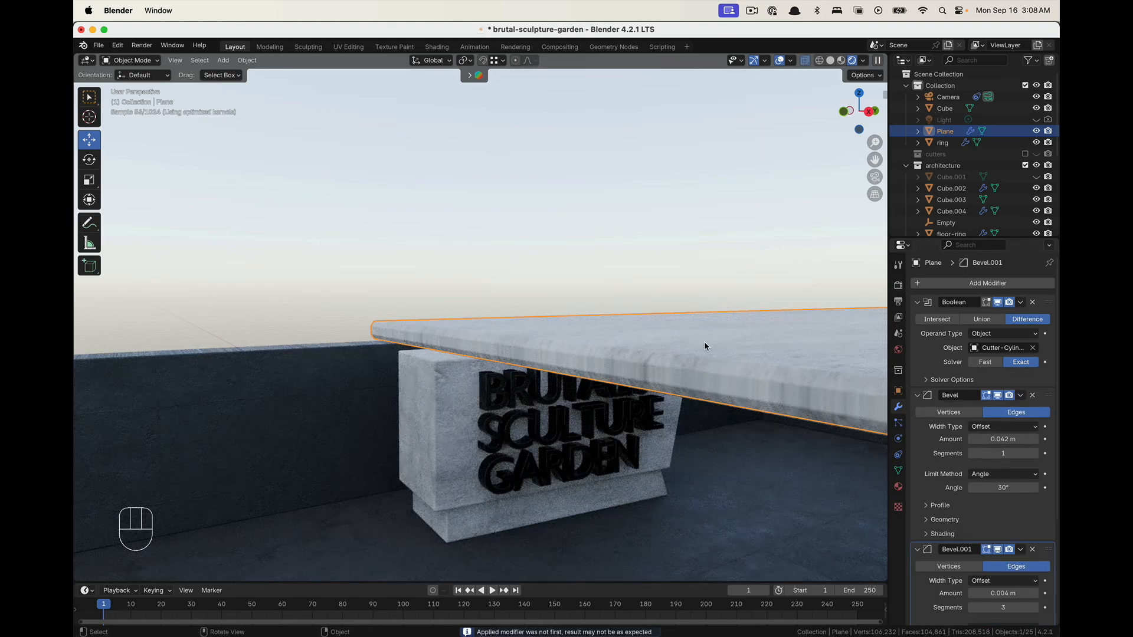
# Try a Smart UV Project unwrap in Edit Mode on only the slab's currently selected faces
pyautogui.scroll(-2, 598, 378)
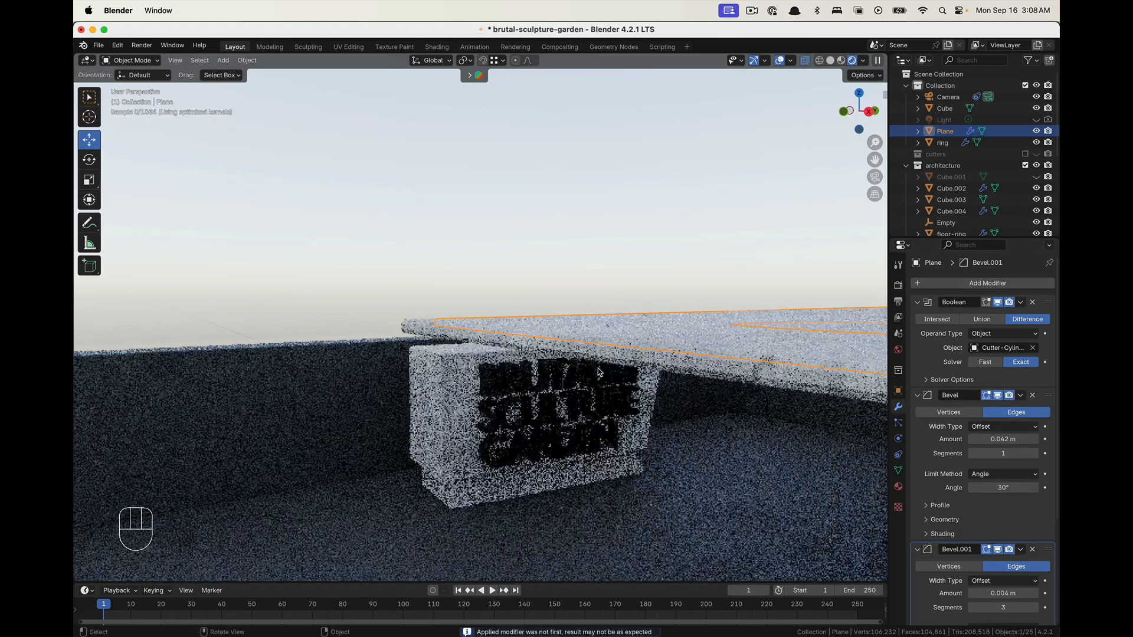
pyautogui.scroll(3, 619, 323)
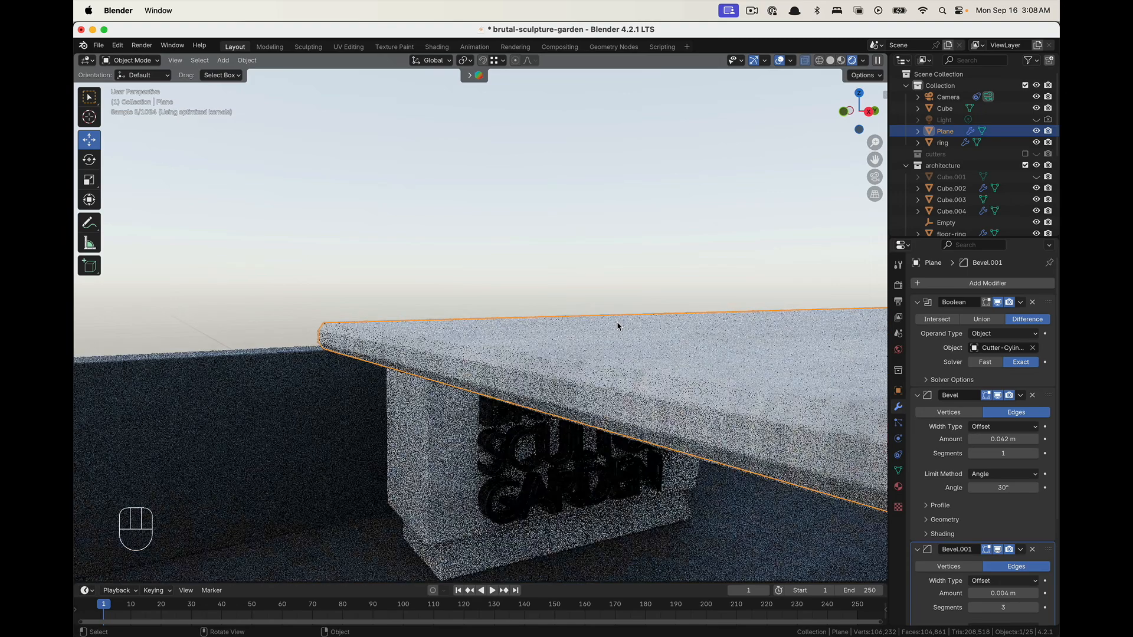
pyautogui.press('Tab')
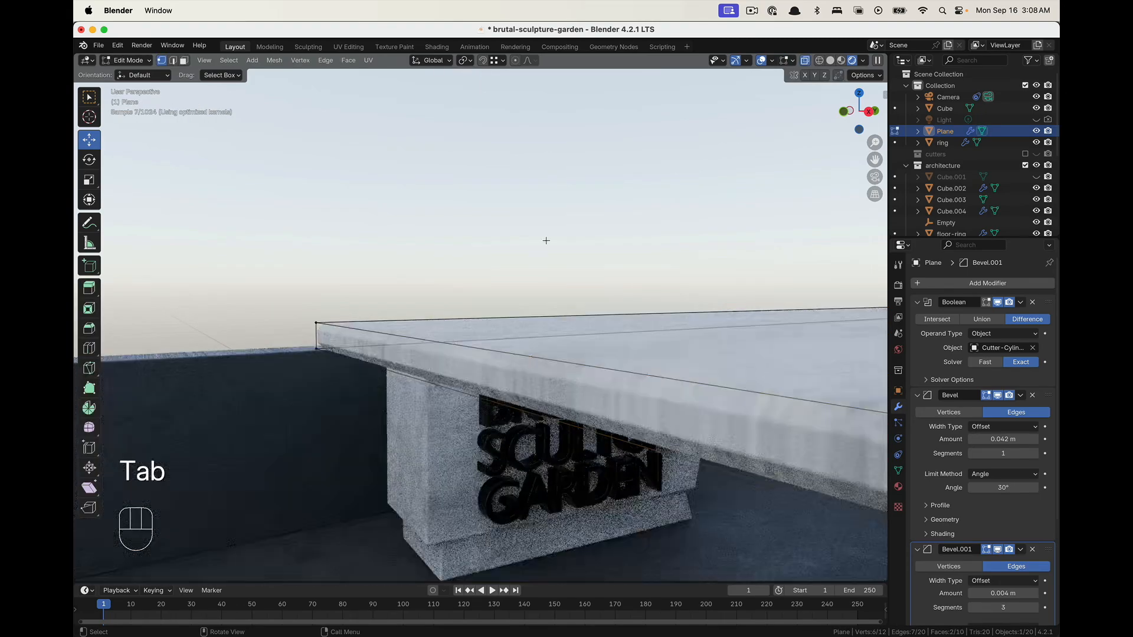
pyautogui.click(367, 61)
pyautogui.click(401, 88)
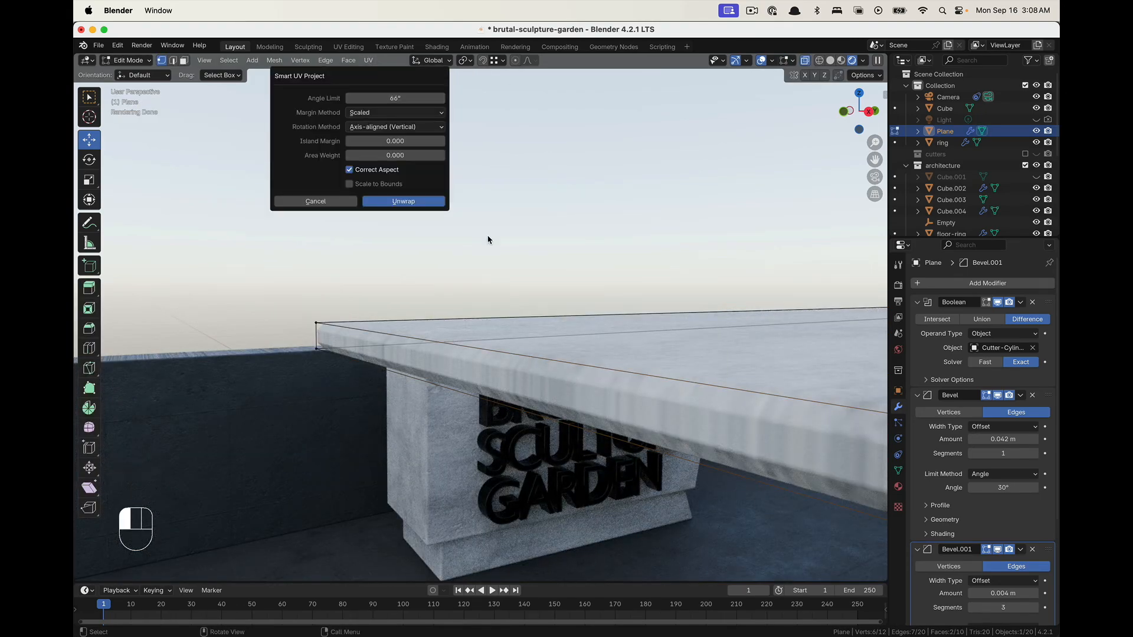
pyautogui.click(404, 201)
pyautogui.click(461, 283)
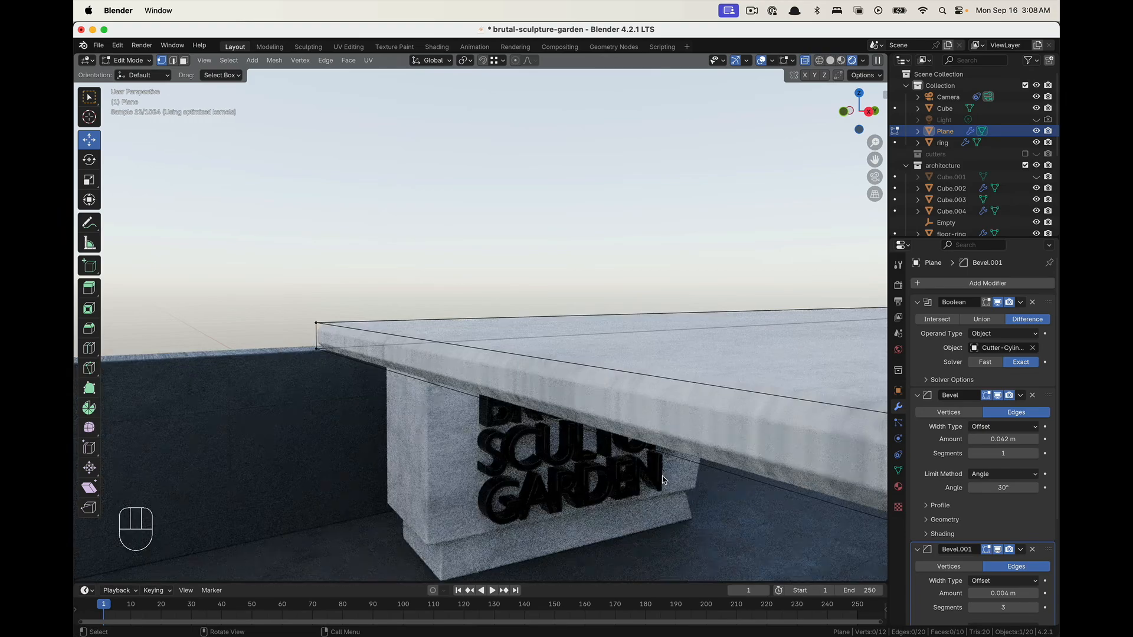
# Select all of the slab's geometry, unwrap it with Smart UV Project and return to Object Mode
pyautogui.press('Tab')
pyautogui.press('Tab')
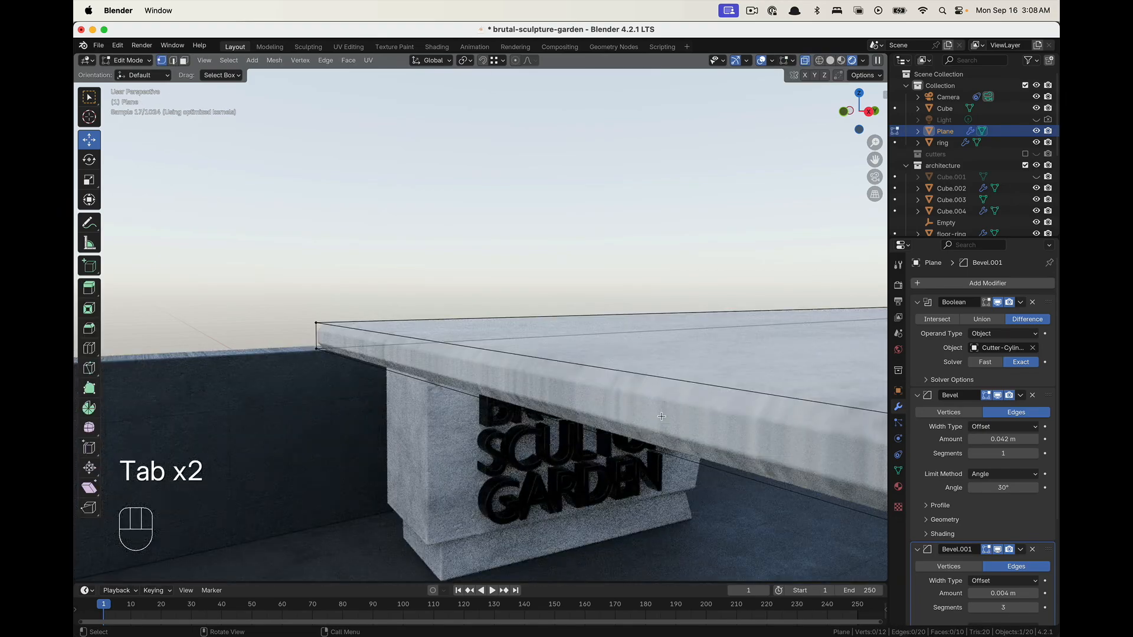
pyautogui.press('a')
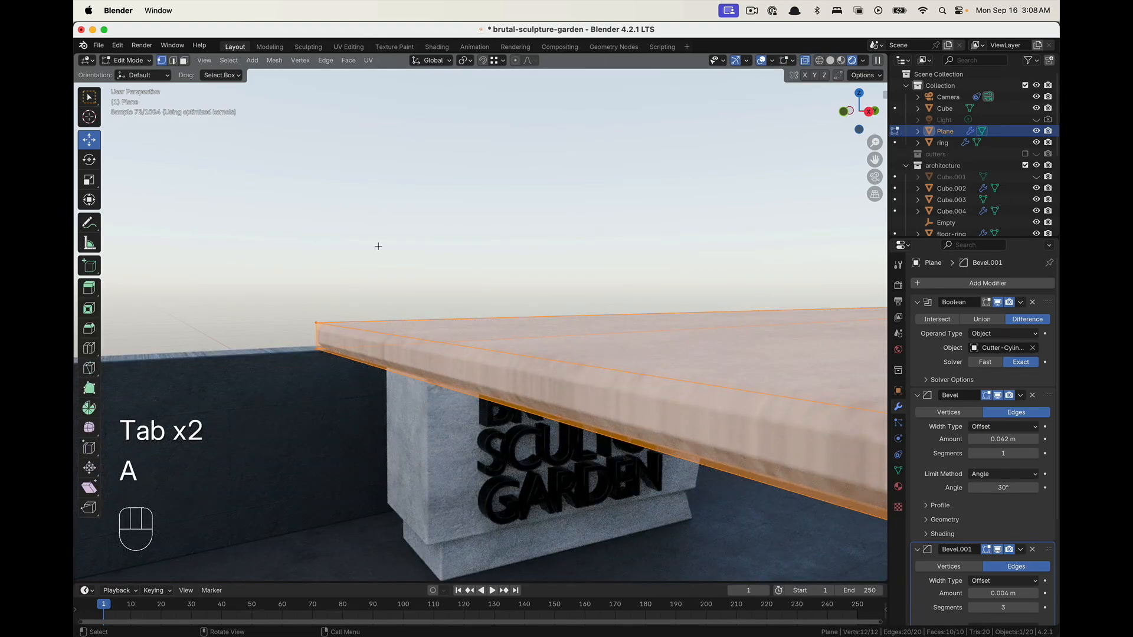
pyautogui.click(368, 61)
pyautogui.click(396, 89)
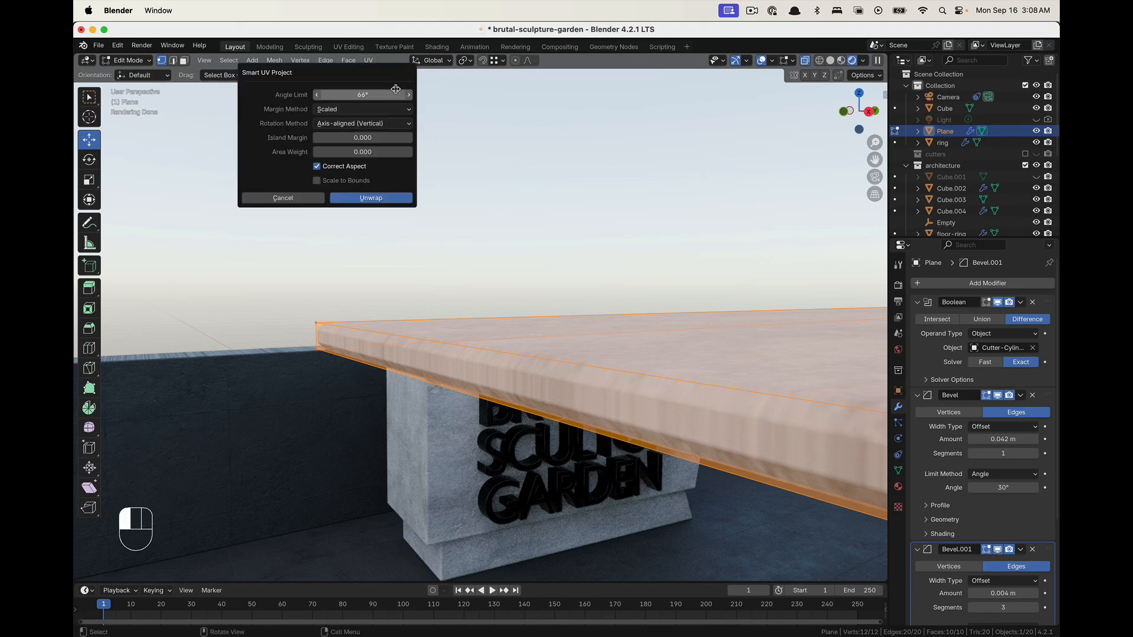
pyautogui.click(371, 197)
pyautogui.press('Tab')
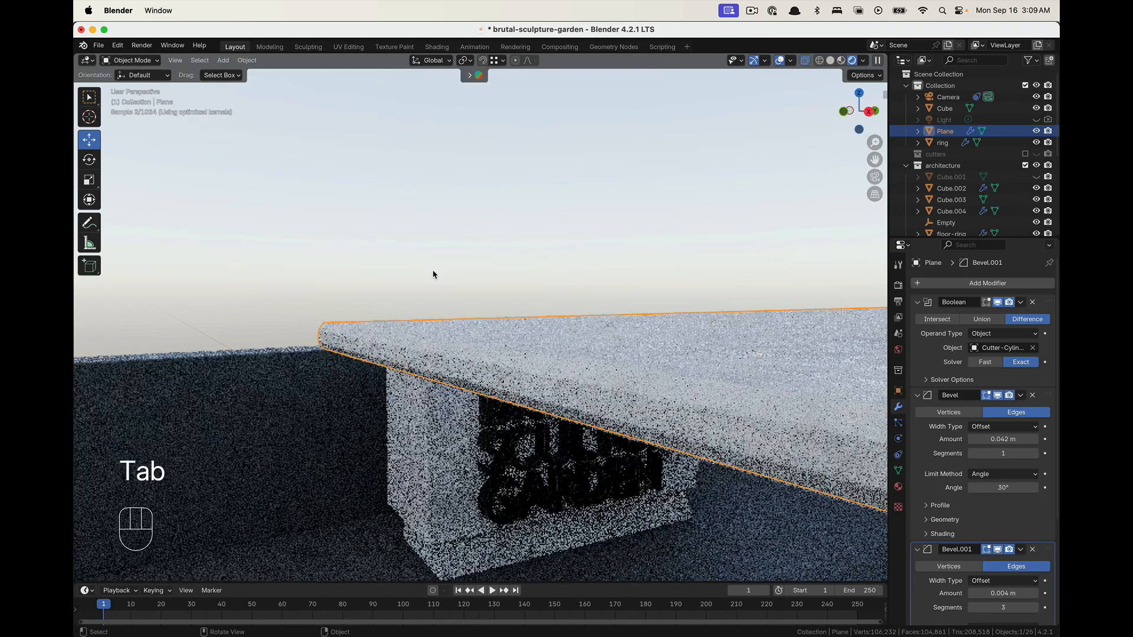
# Deselect the slab and examine its rendered concrete texture, edges and underside around the circular opening
pyautogui.click(433, 274)
pyautogui.moveTo(590, 377); pyautogui.dragTo(700, 392, button='middle')
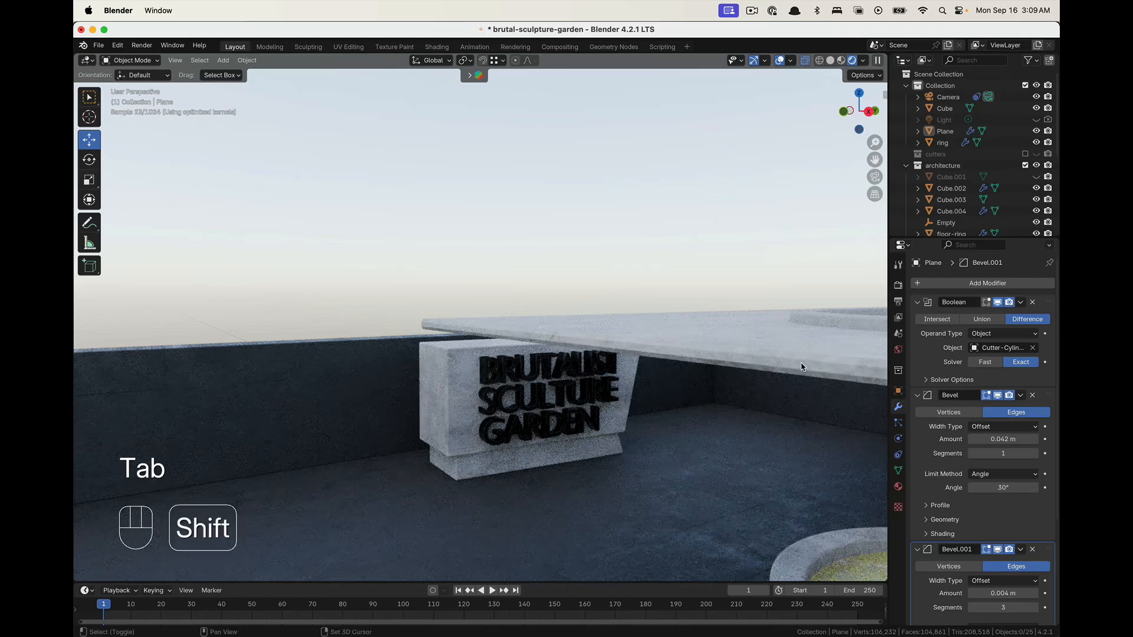
pyautogui.moveTo(802, 367)
pyautogui.keyDown('shift'); pyautogui.mouseDown(button='middle')
pyautogui.moveTo(645, 353)
pyautogui.moveTo(515, 245)
pyautogui.mouseUp(button='middle'); pyautogui.keyUp('shift')
pyautogui.scroll(-3, 645, 353)
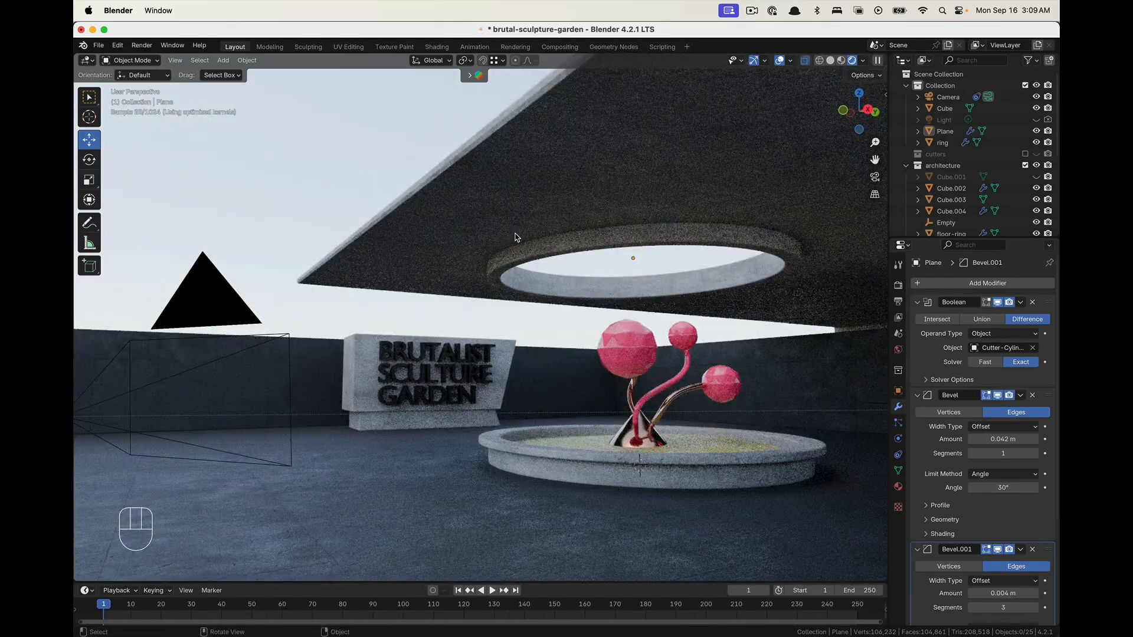
pyautogui.scroll(3, 595, 195)
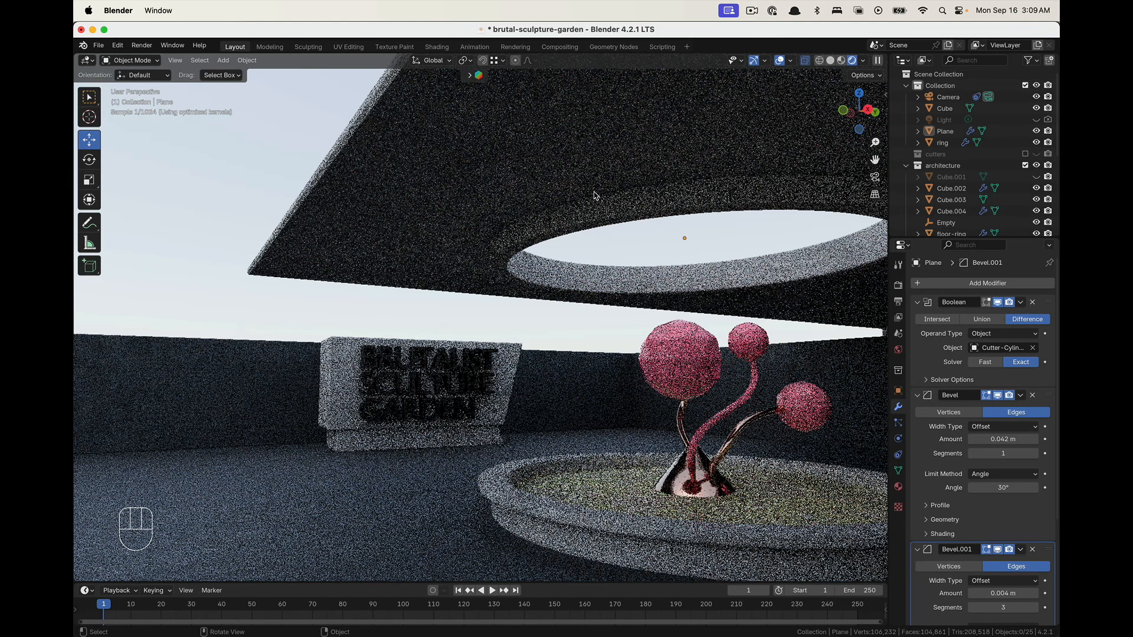
# Select the roof slab and make its light-concrete material a single-user copy
pyautogui.moveTo(594, 193)
pyautogui.keyDown('shift'); pyautogui.mouseDown(button='middle')
pyautogui.moveTo(560, 271)
pyautogui.moveTo(550, 265)
pyautogui.moveTo(566, 301)
pyautogui.moveTo(648, 365)
pyautogui.moveTo(448, 295)
pyautogui.mouseUp(button='middle'); pyautogui.keyUp('shift')
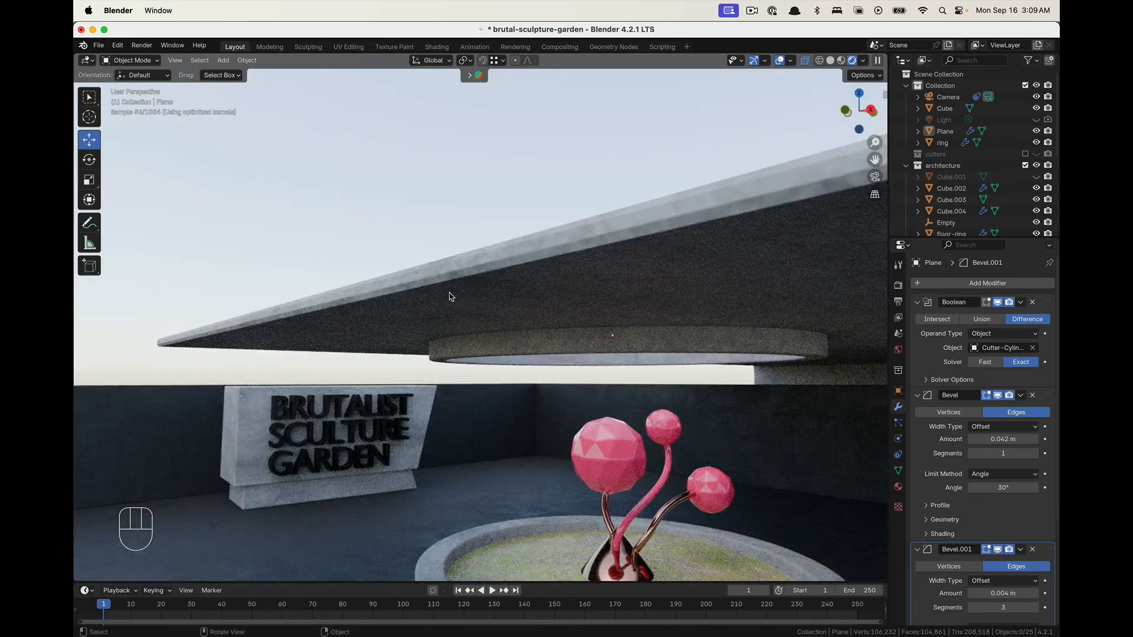
pyautogui.click(451, 296)
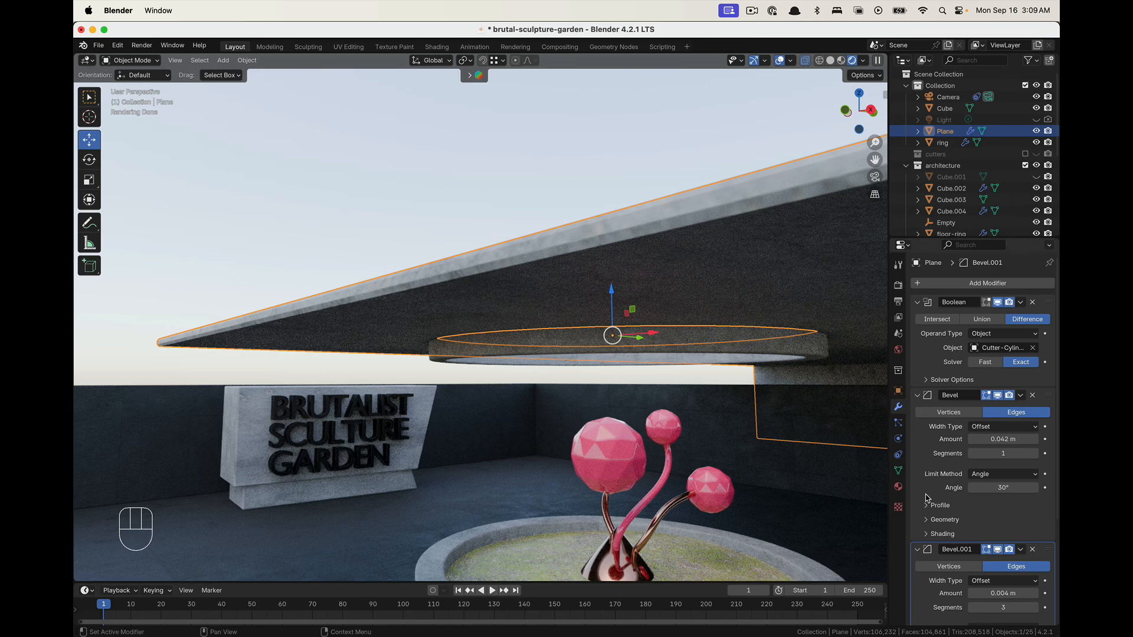
pyautogui.click(899, 488)
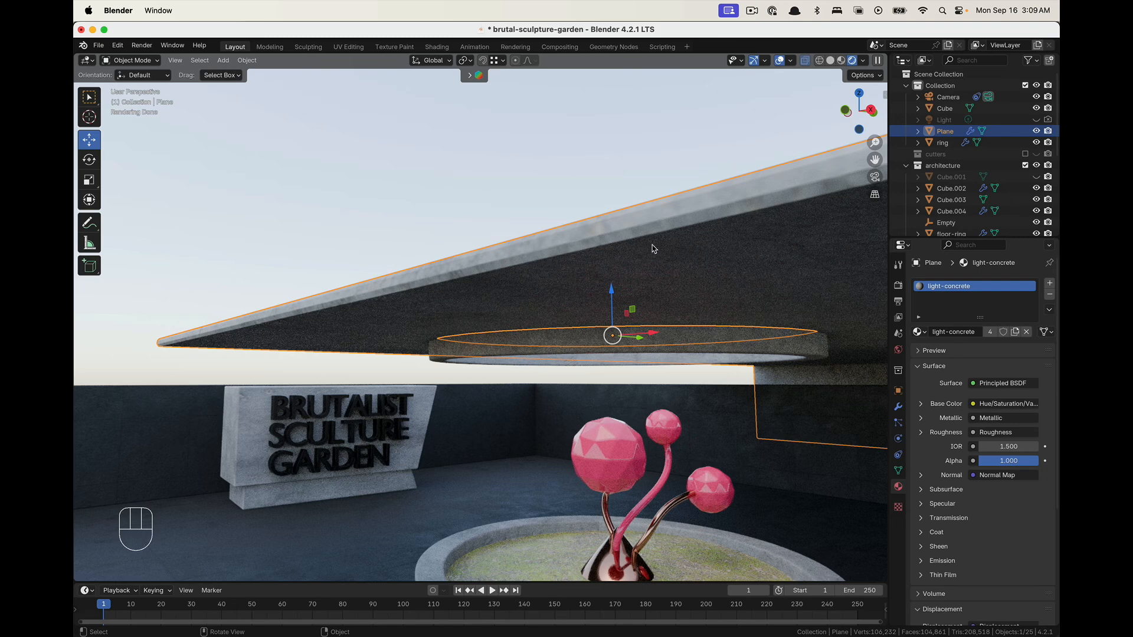
pyautogui.click(990, 332)
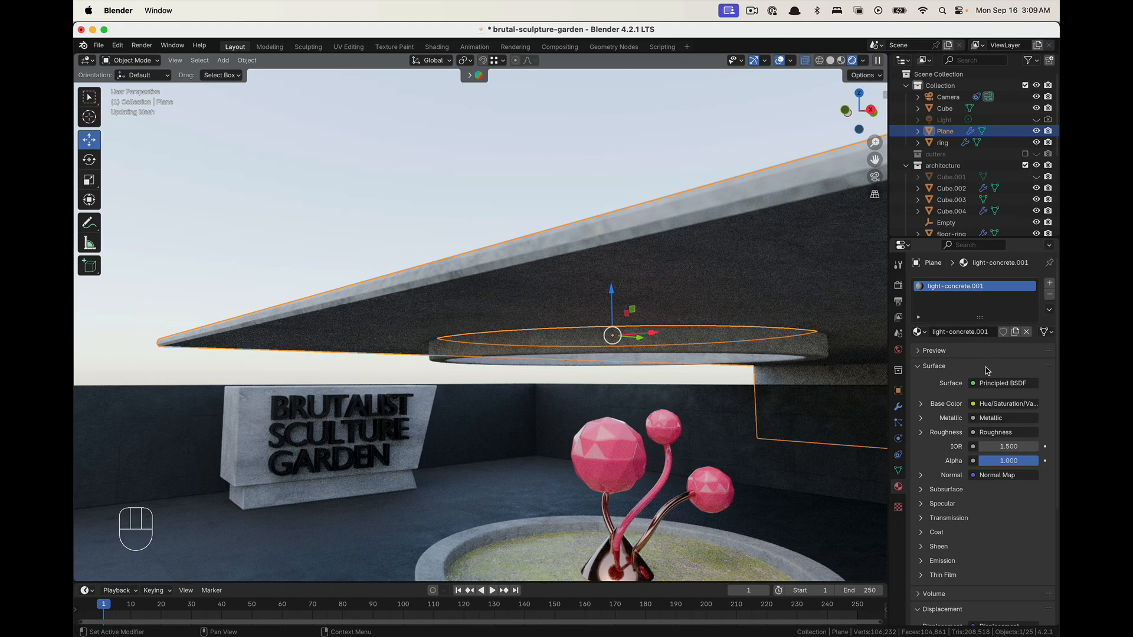
# Rename the slab's copied material as light-concrete-roof
pyautogui.doubleClick(999, 286)
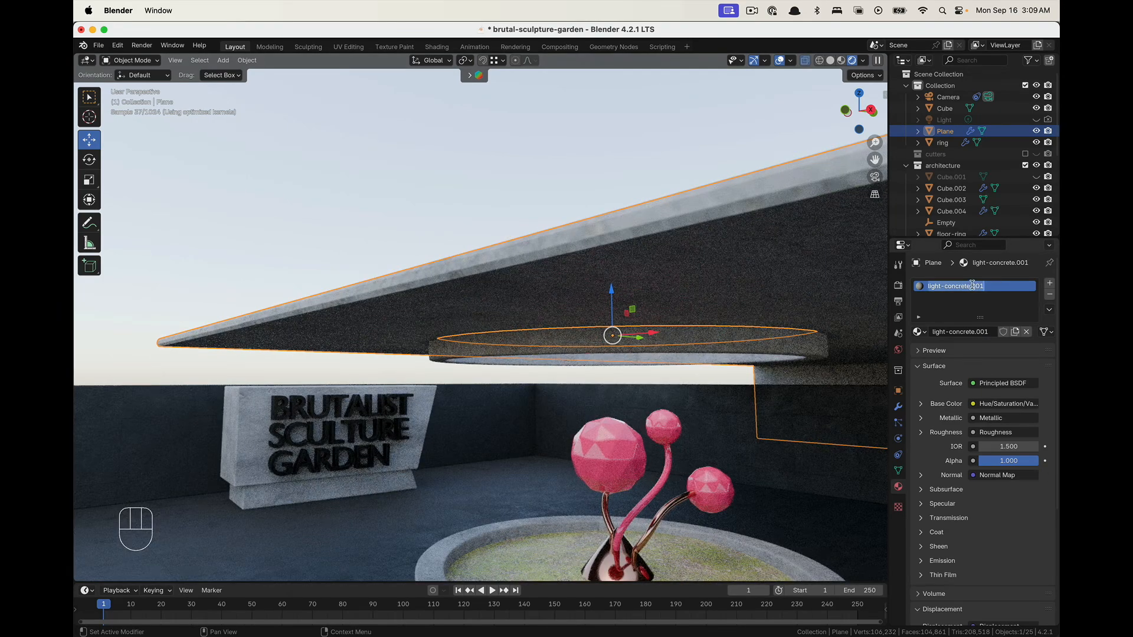
pyautogui.press('BackSpace')
pyautogui.press('BackSpace')
pyautogui.press('BackSpace')
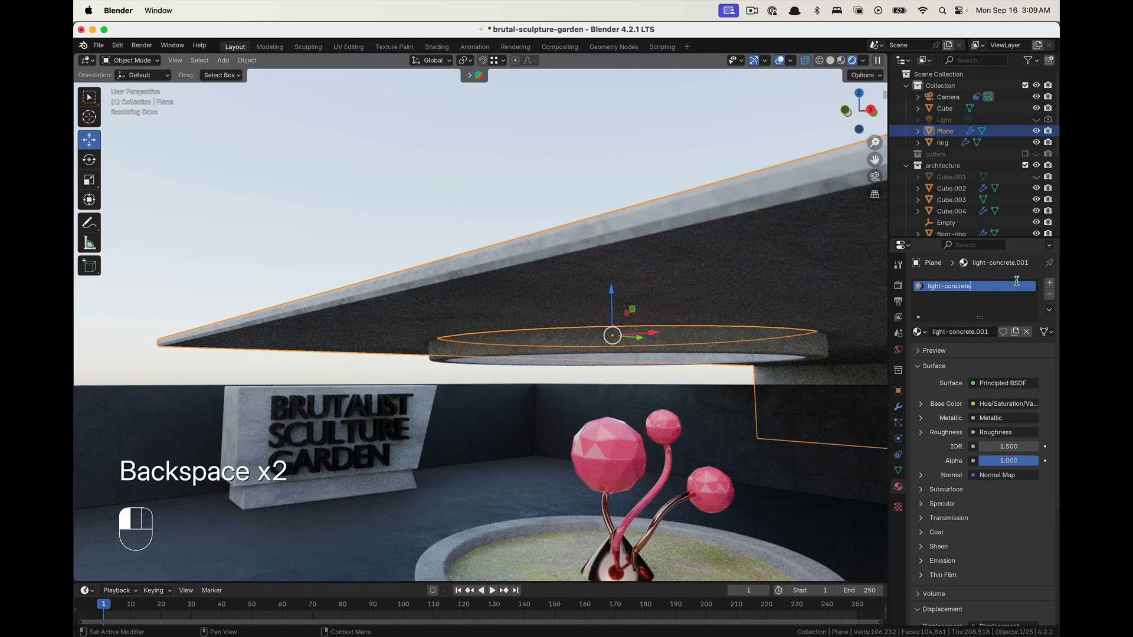
pyautogui.write('-roof')
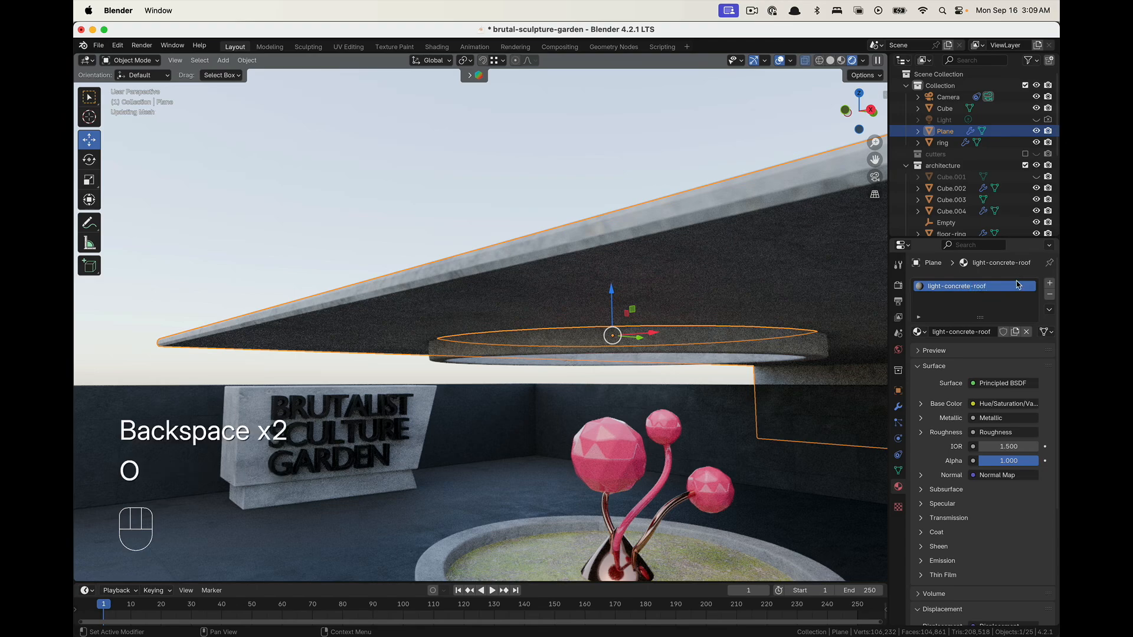
pyautogui.press('Return')
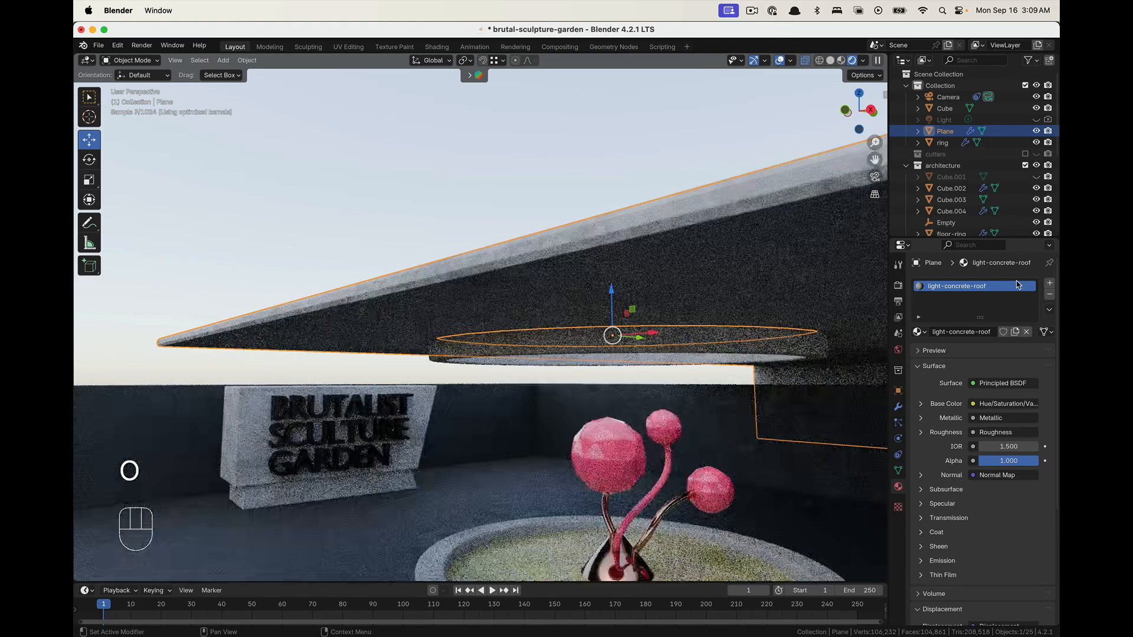
# Switch to the Shading workspace and bring up the mapping nodes of the roof material
pyautogui.click(437, 47)
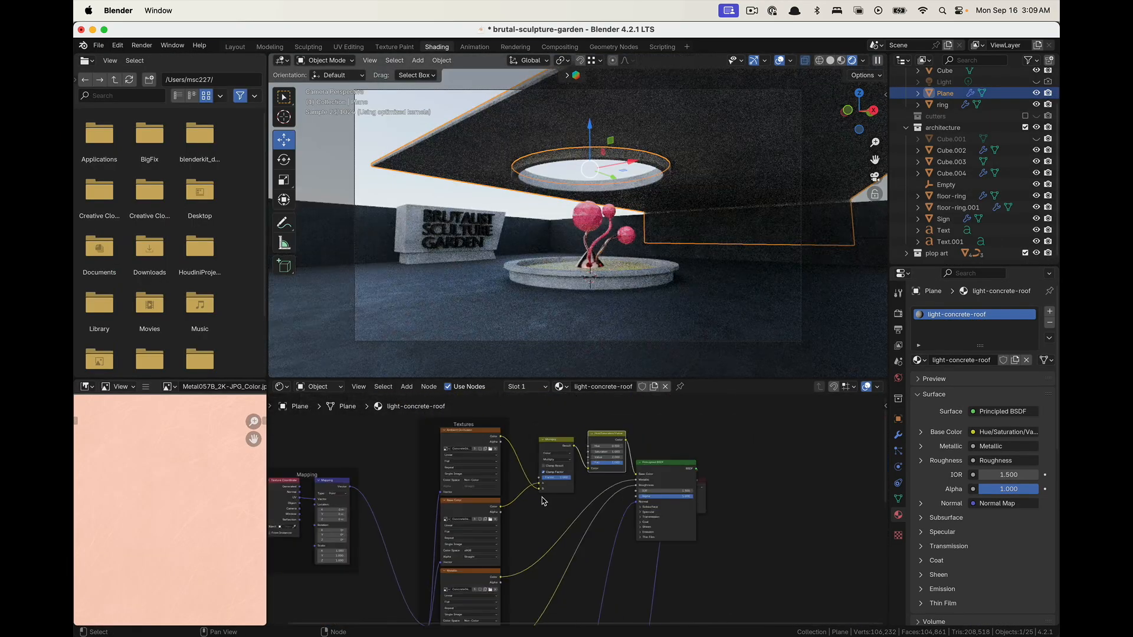
pyautogui.moveTo(550, 518); pyautogui.dragTo(714, 481, button='middle')
pyautogui.scroll(4, 519, 490)
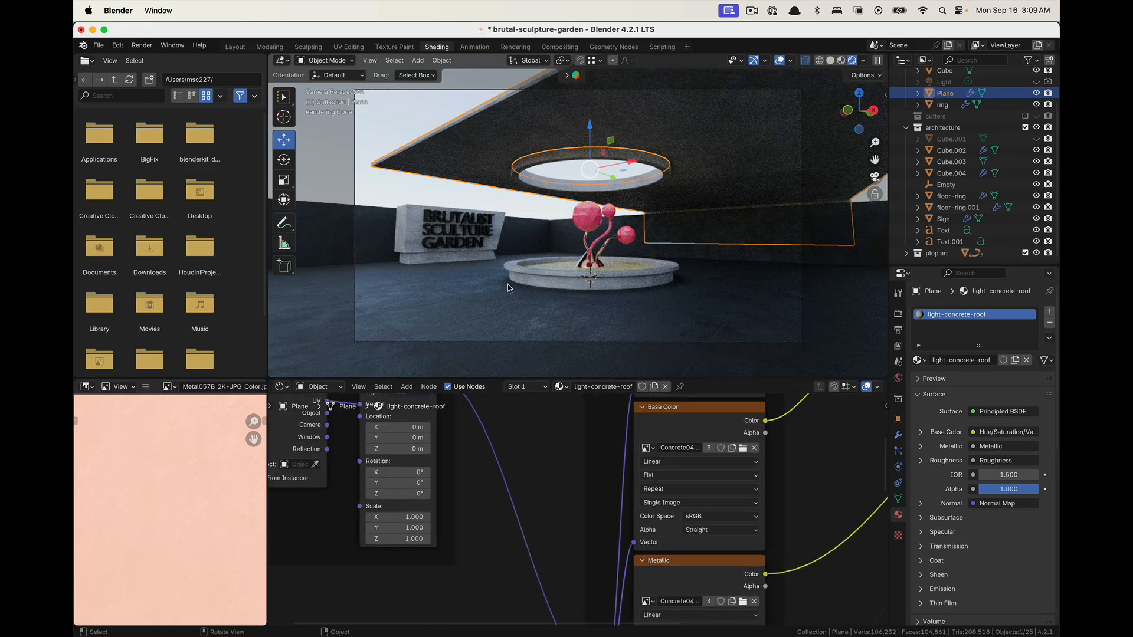
# Try Generated texture coordinates as the Vector input of the roof material's Mapping node
pyautogui.click(875, 176)
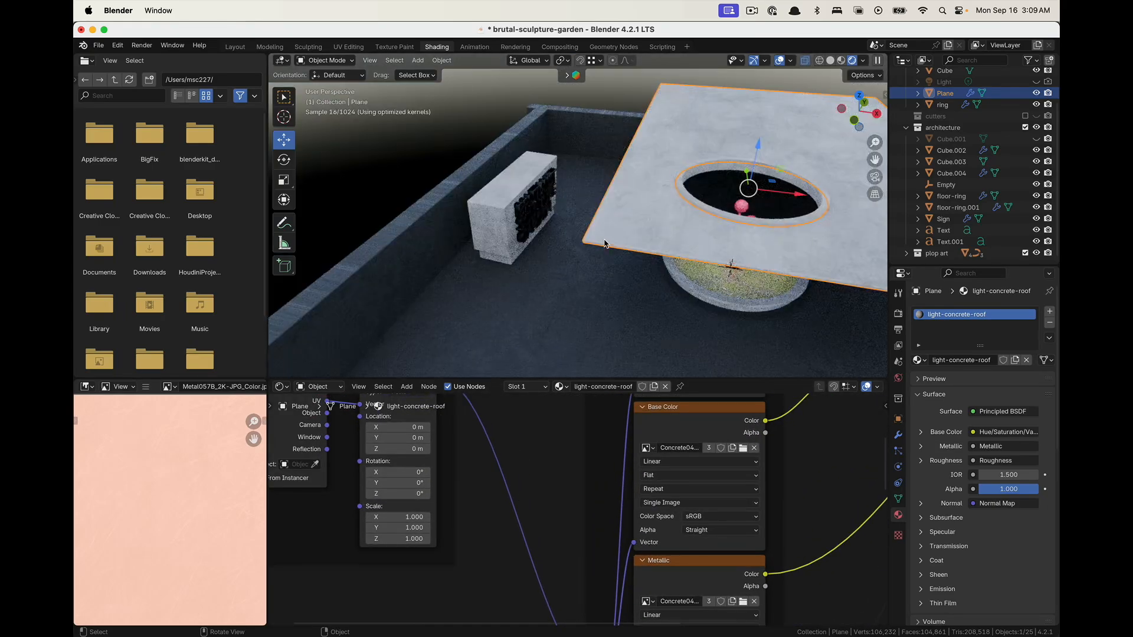
pyautogui.moveTo(608, 245); pyautogui.dragTo(765, 231, button='middle')
pyautogui.moveTo(440, 446); pyautogui.dragTo(537, 499, button='middle')
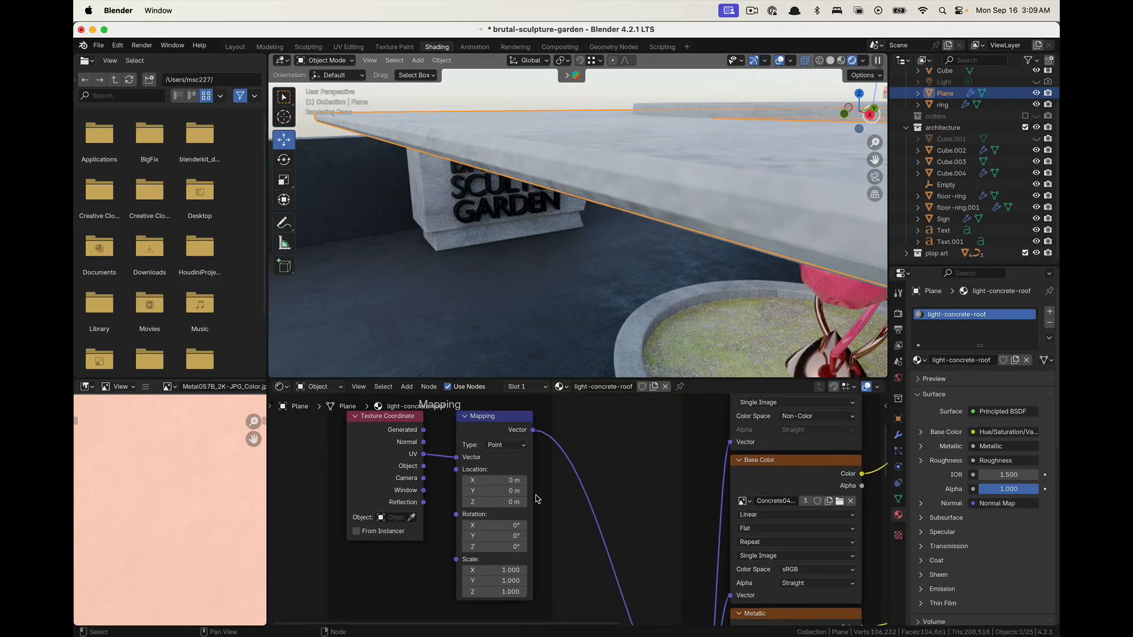
pyautogui.moveTo(424, 442); pyautogui.dragTo(457, 457)
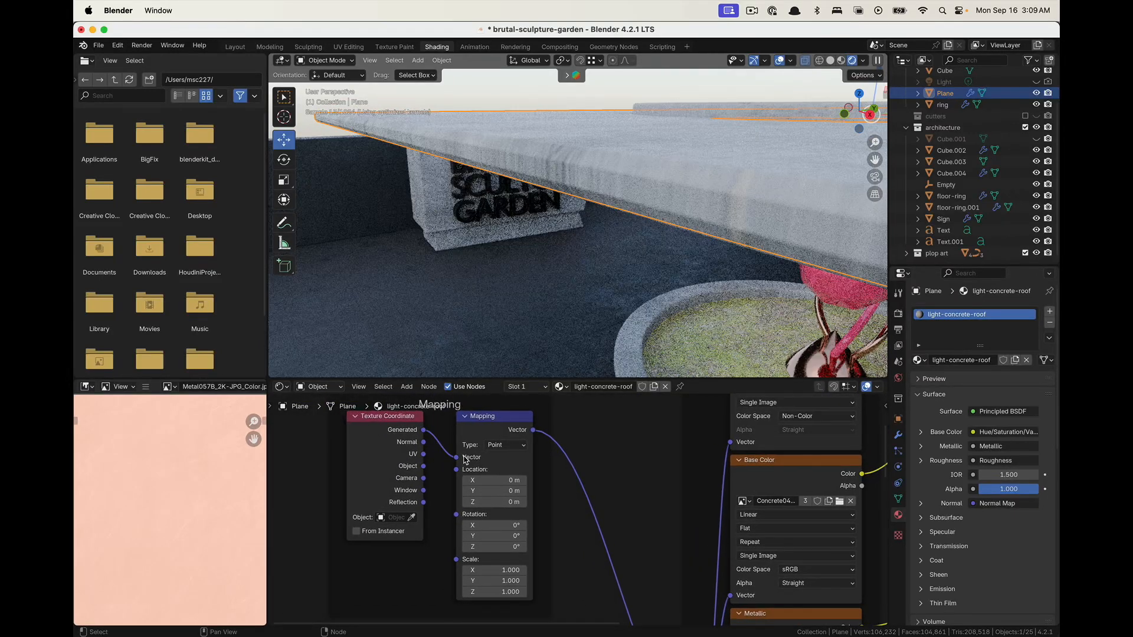
# Examine the concrete texture on the slab's top and underside, and review the roof material's displacement settings and node
pyautogui.moveTo(683, 242); pyautogui.dragTo(501, 160, button='middle')
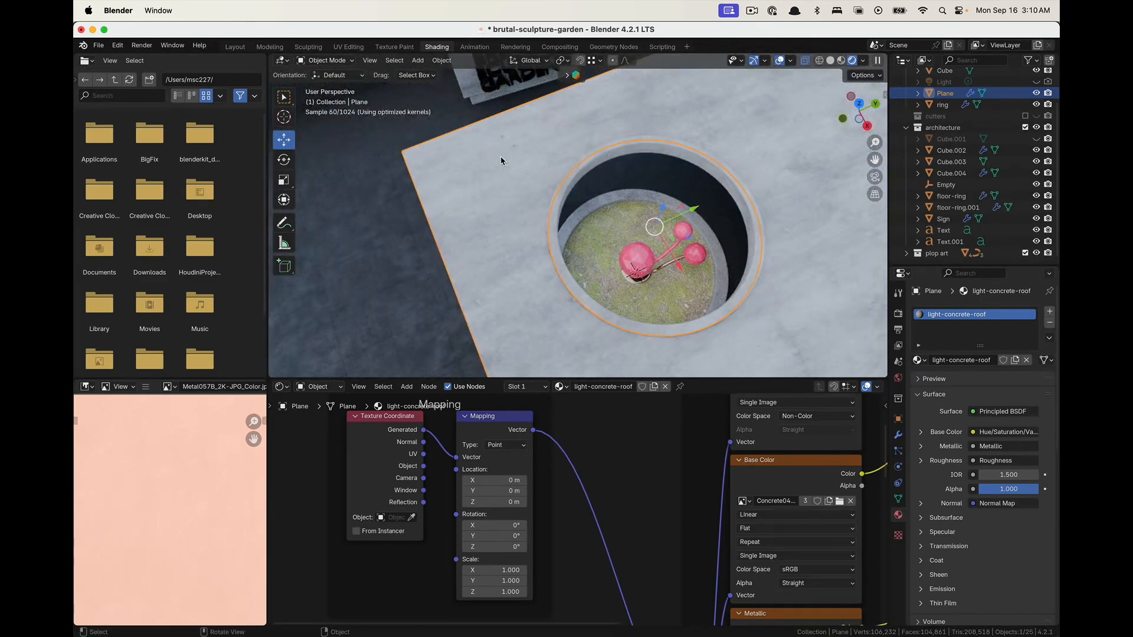
pyautogui.scroll(-5, 688, 251)
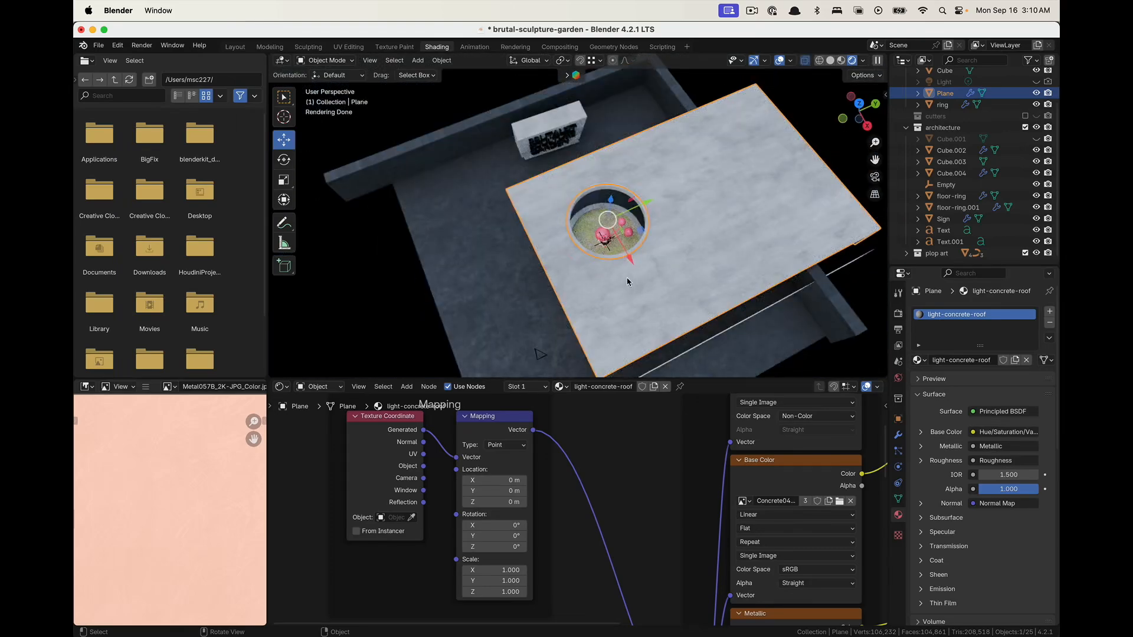
pyautogui.scroll(3, 628, 282)
pyautogui.moveTo(624, 303); pyautogui.dragTo(818, 335, button='middle')
pyautogui.scroll(-10, 924, 575)
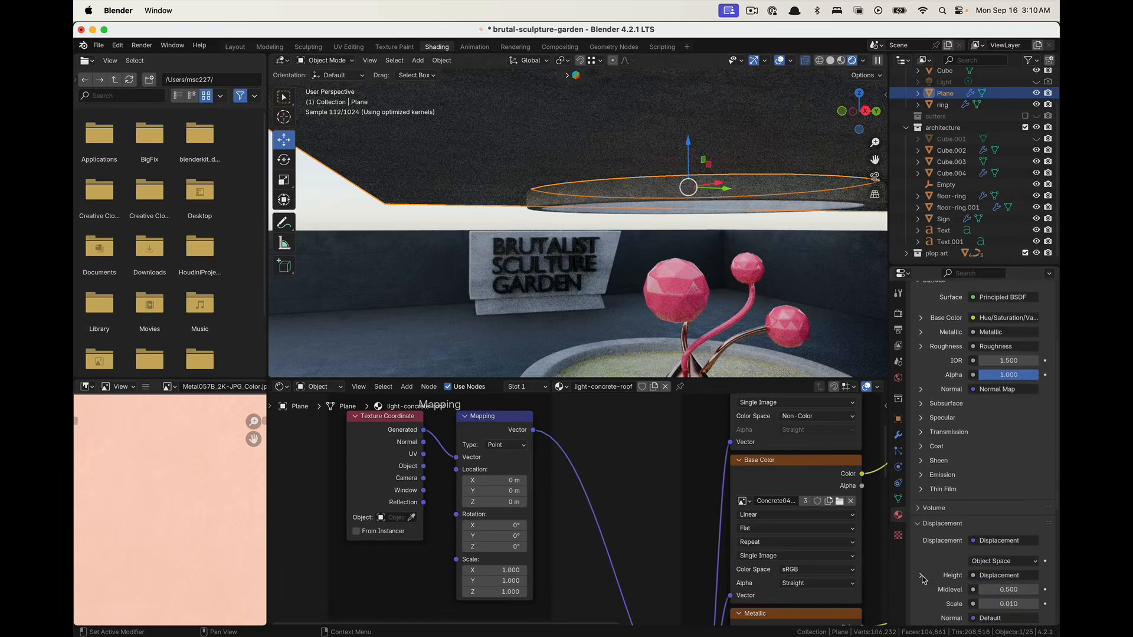
pyautogui.scroll(-3, 929, 520)
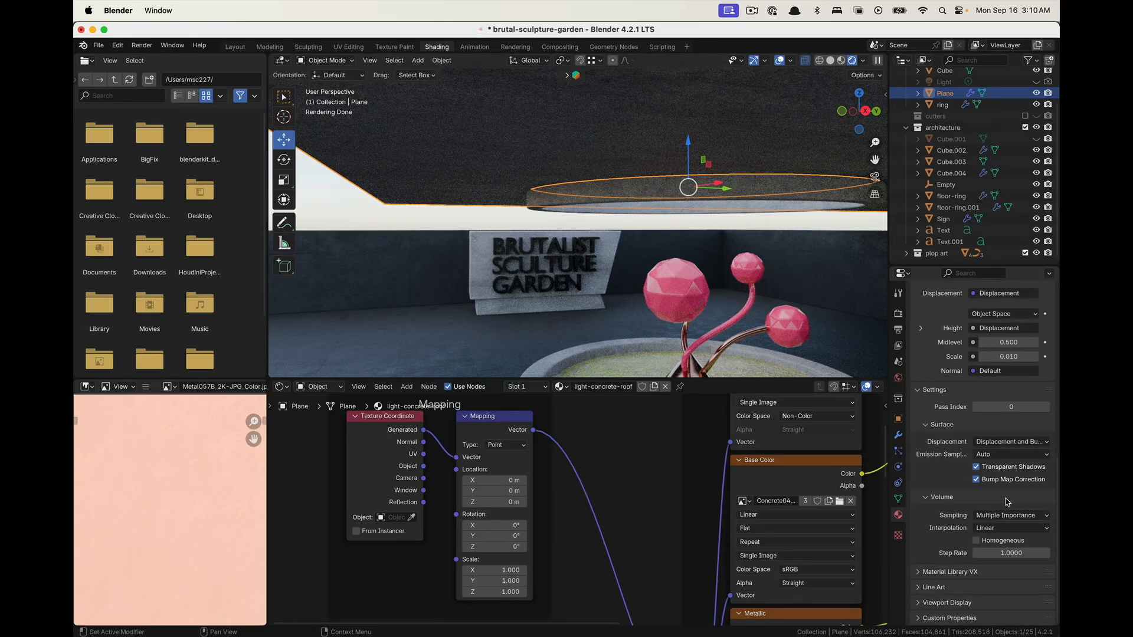
pyautogui.scroll(-6, 708, 511)
pyautogui.moveTo(838, 542); pyautogui.dragTo(620, 473, button='middle')
pyautogui.scroll(3, 720, 562)
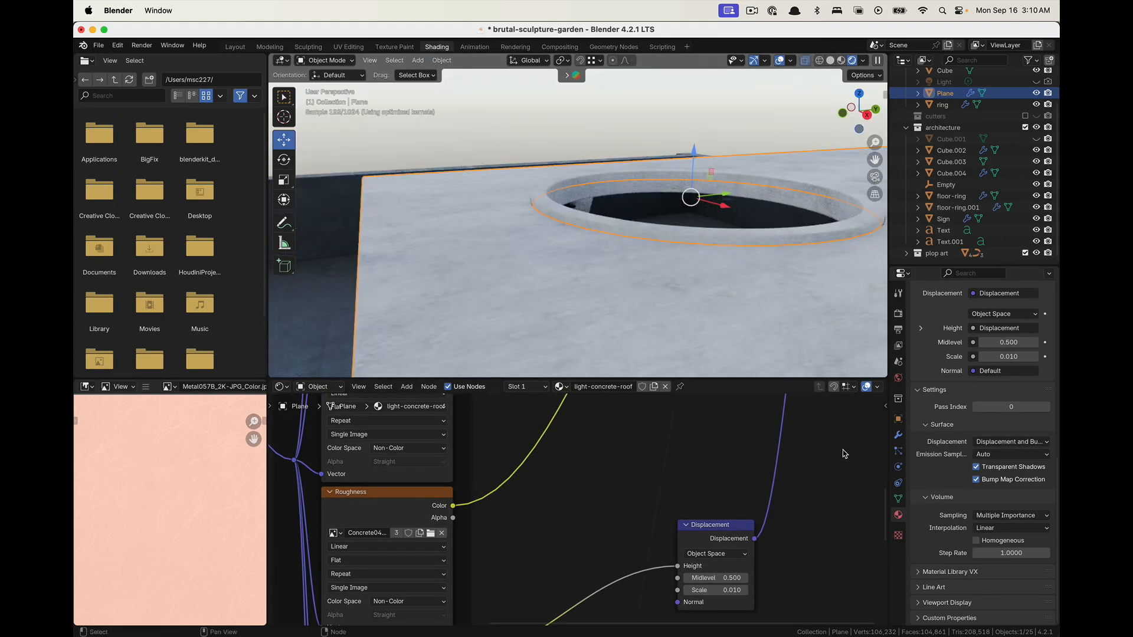
pyautogui.scroll(10, 946, 423)
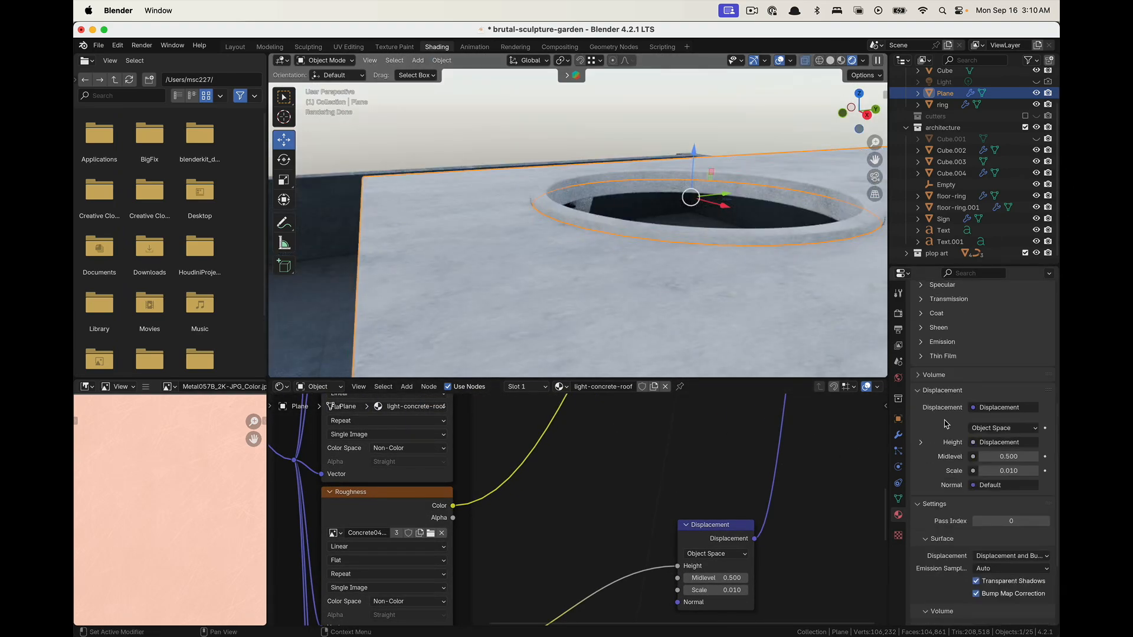
# Add a Subdivision Surface modifier to the roof slab and enable Adaptive Subdivision on it
pyautogui.click(898, 435)
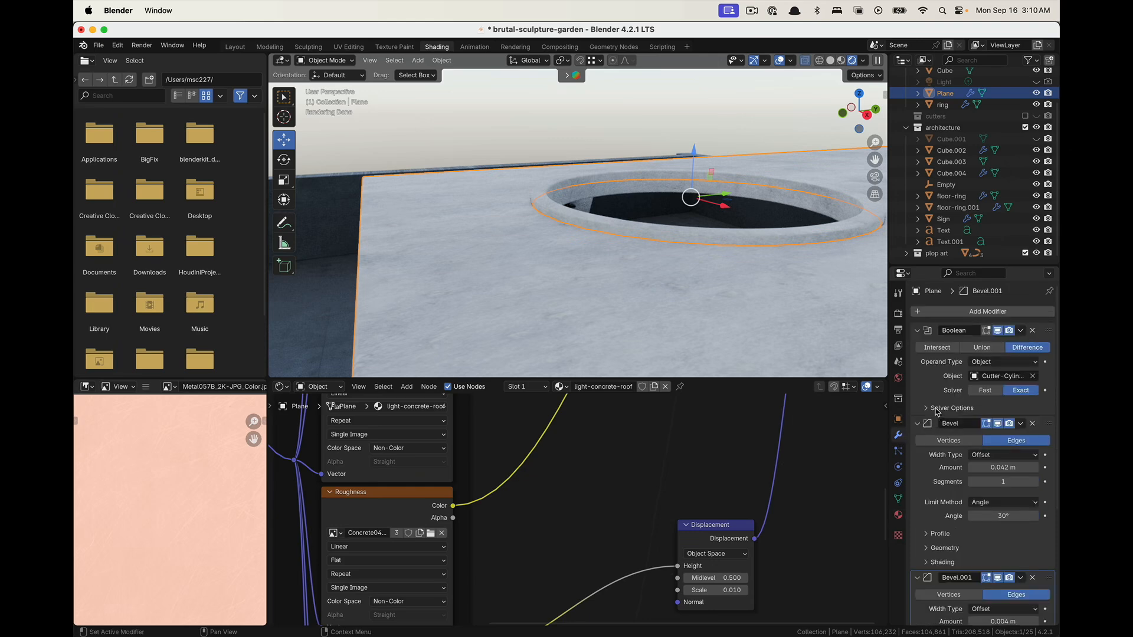
pyautogui.scroll(-6, 938, 412)
pyautogui.scroll(6, 943, 467)
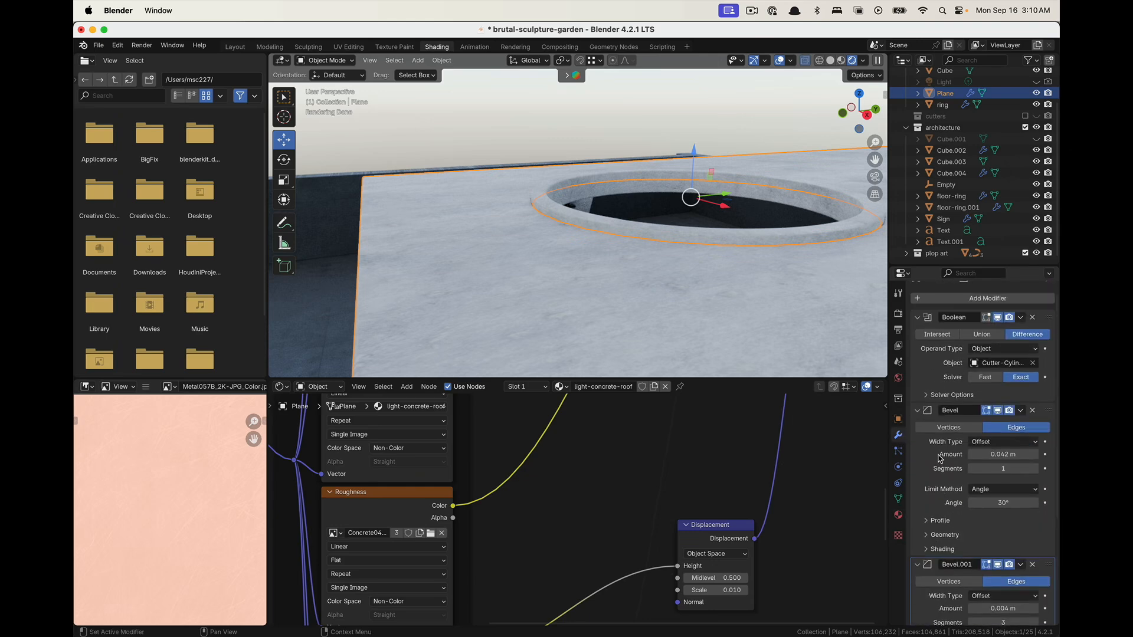
pyautogui.click(940, 310)
pyautogui.moveTo(939, 304)
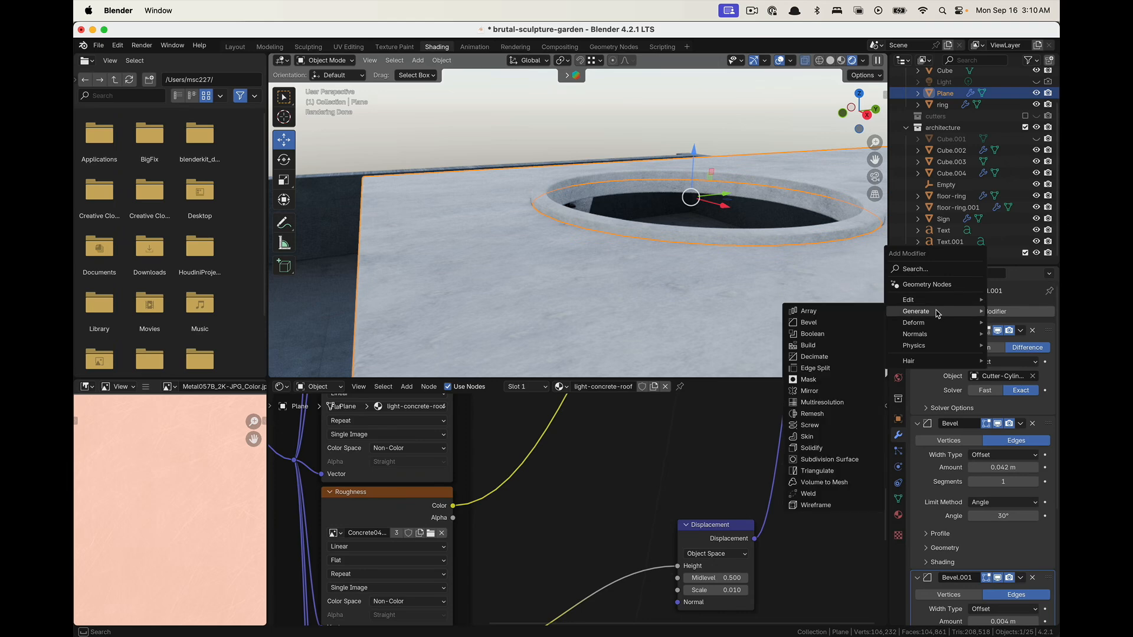
pyautogui.click(858, 463)
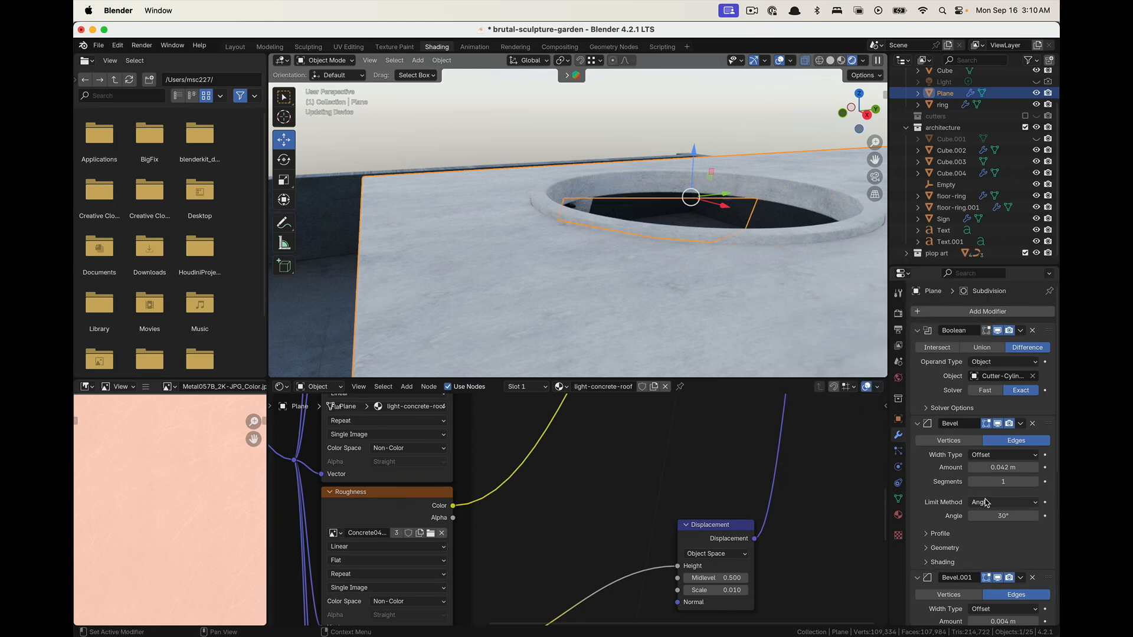
pyautogui.scroll(-10, 945, 534)
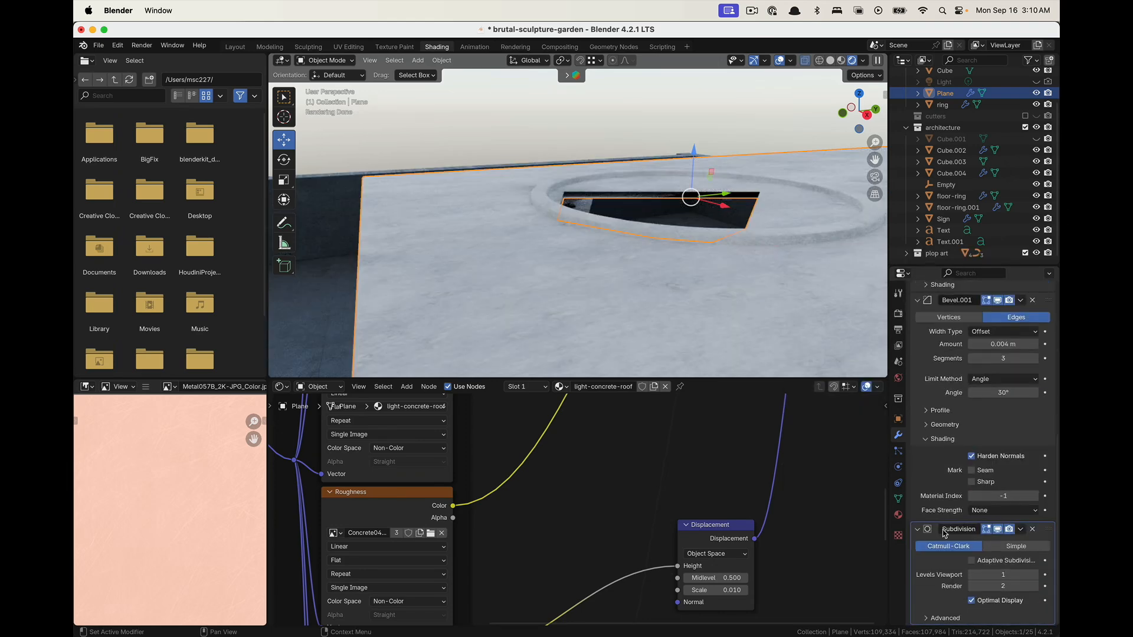
pyautogui.click(971, 561)
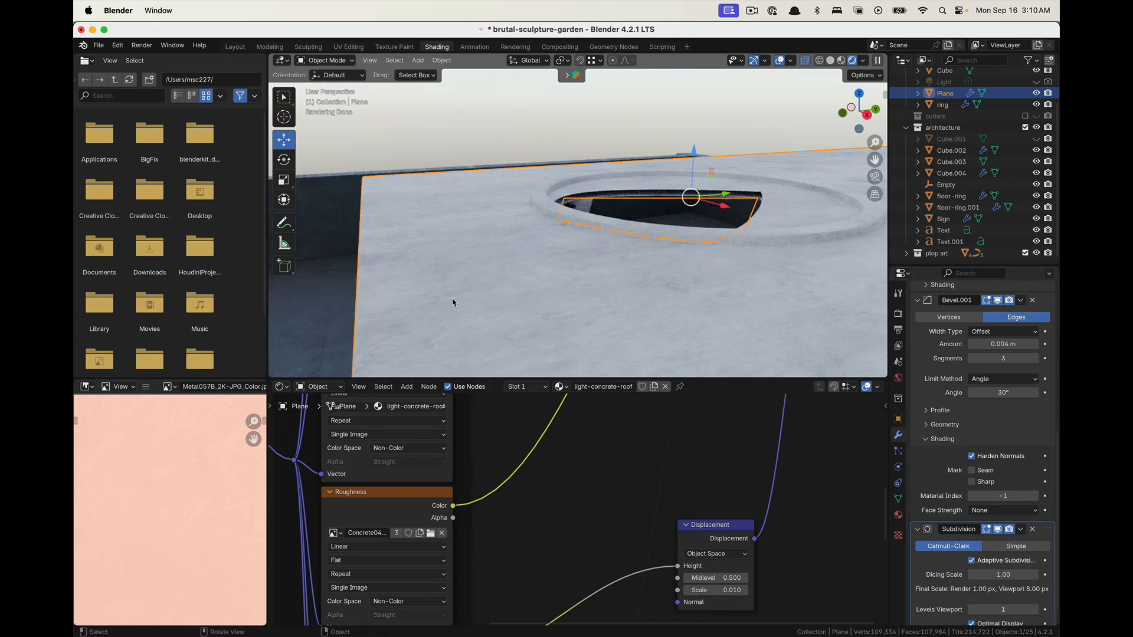
# Reconnect the UV output of the Texture Coordinate node to the Mapping node's Vector input
pyautogui.moveTo(455, 299)
pyautogui.mouseDown(button='middle')
pyautogui.moveTo(459, 174)
pyautogui.moveTo(492, 197)
pyautogui.mouseUp(button='middle')
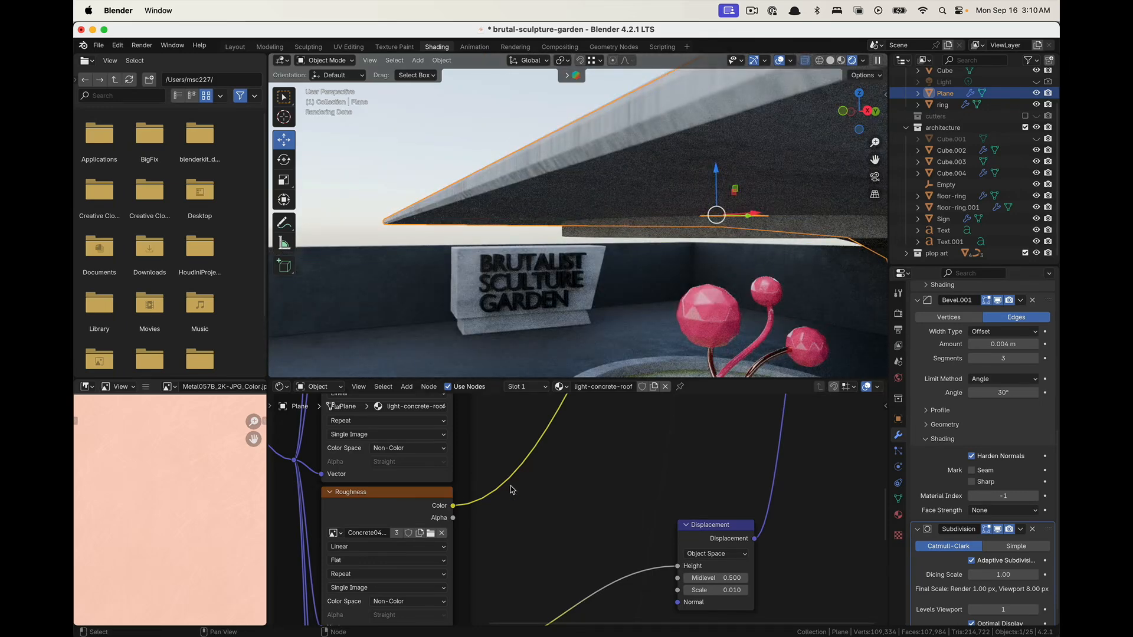
pyautogui.moveTo(511, 489); pyautogui.dragTo(702, 541, button='middle')
pyautogui.moveTo(454, 482)
pyautogui.mouseDown(button='middle')
pyautogui.moveTo(529, 594)
pyautogui.moveTo(566, 613)
pyautogui.mouseUp(button='middle')
pyautogui.moveTo(567, 515); pyautogui.dragTo(596, 569, button='middle')
pyautogui.moveTo(399, 434); pyautogui.dragTo(444, 476, button='middle')
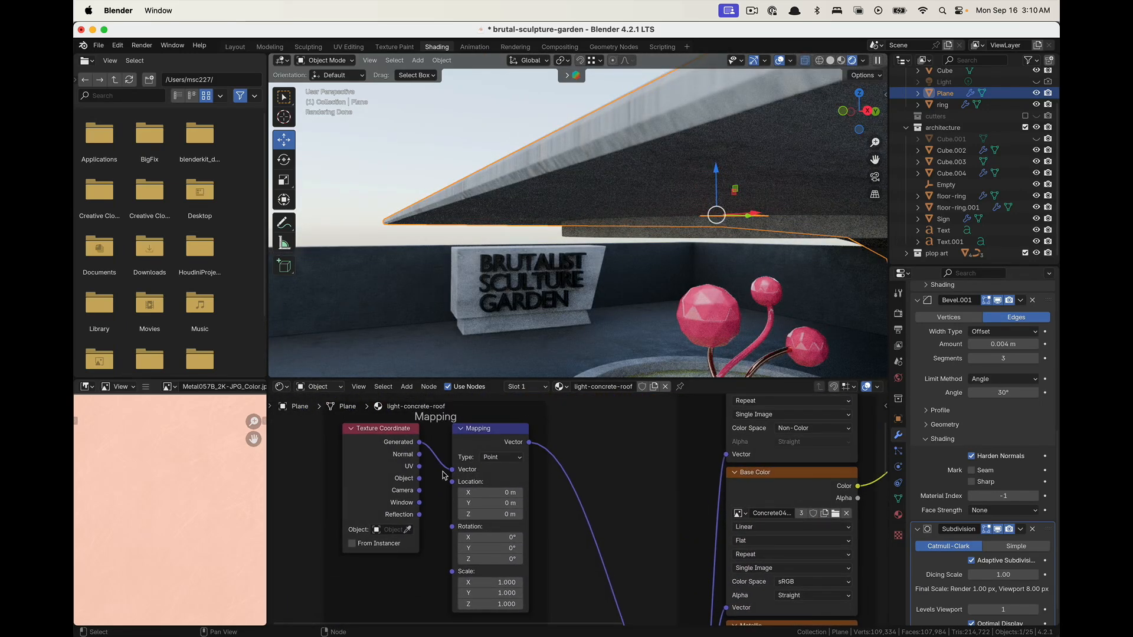
pyautogui.moveTo(415, 469); pyautogui.dragTo(452, 469)
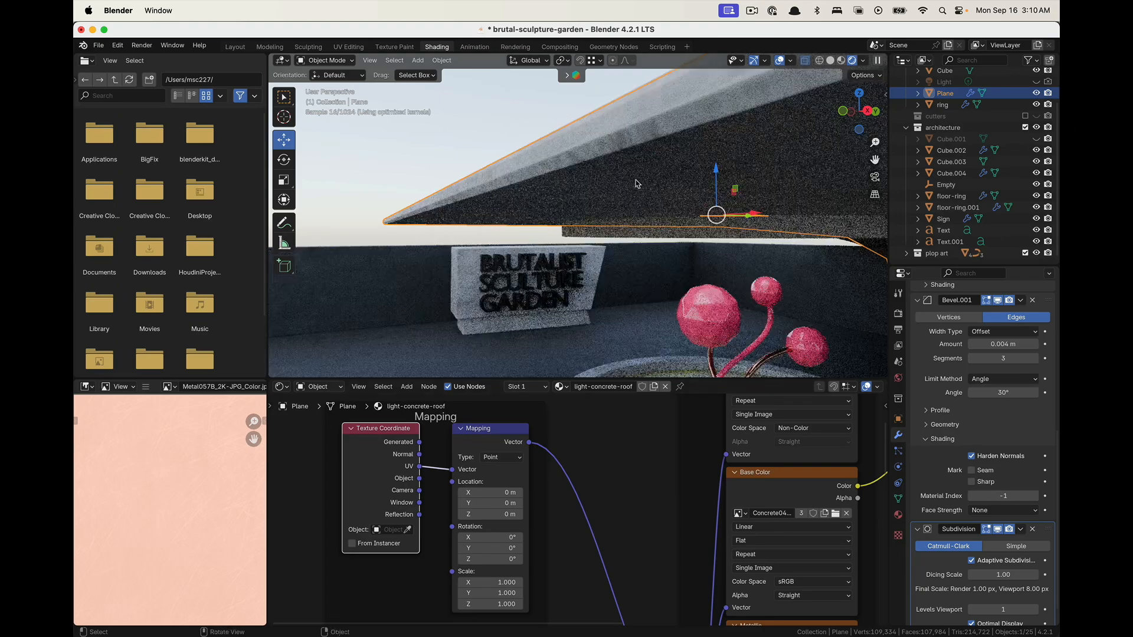
# Check the roof opening in camera view with the slab's Subdivision modifier hidden and shown, and set the modifier to Simple
pyautogui.scroll(-5, 647, 174)
pyautogui.moveTo(647, 174); pyautogui.dragTo(676, 188, button='middle')
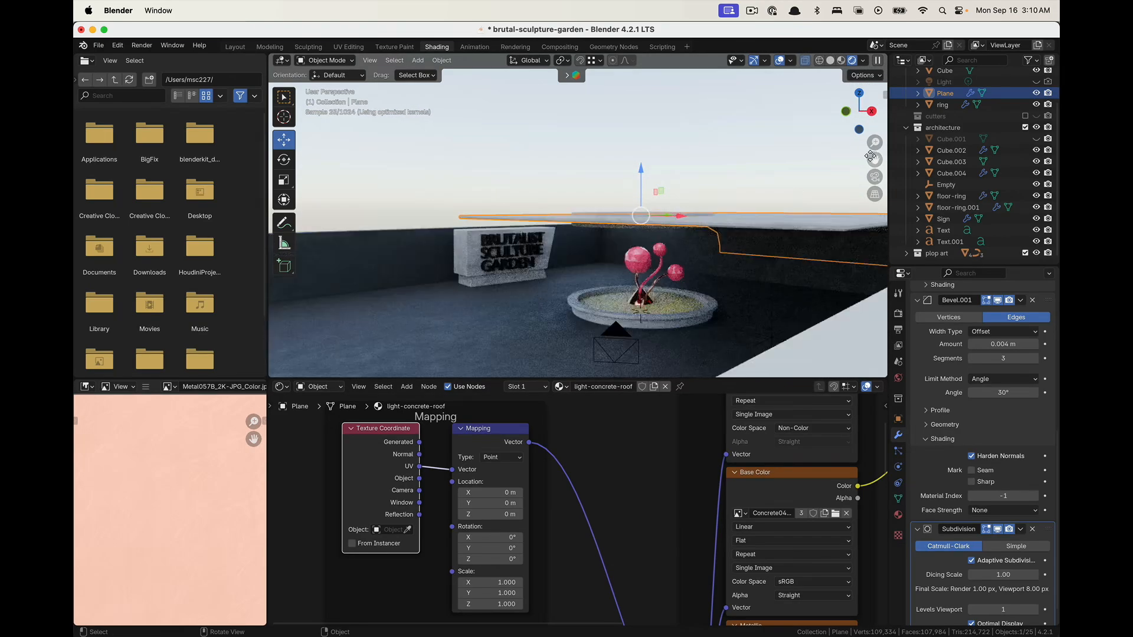
pyautogui.click(875, 177)
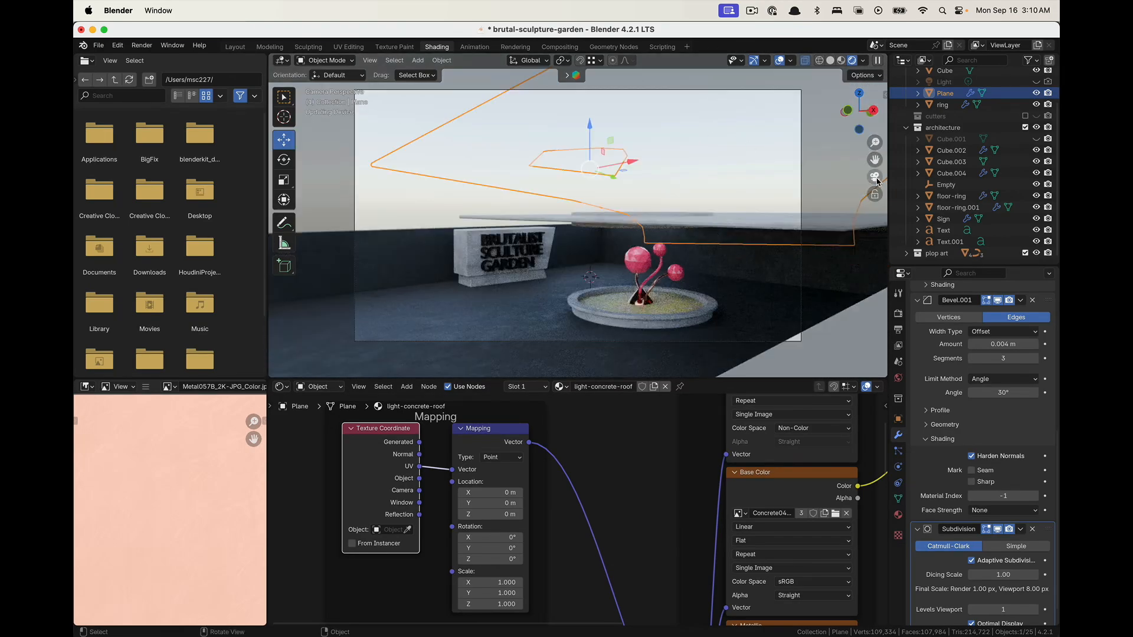
pyautogui.click(374, 145)
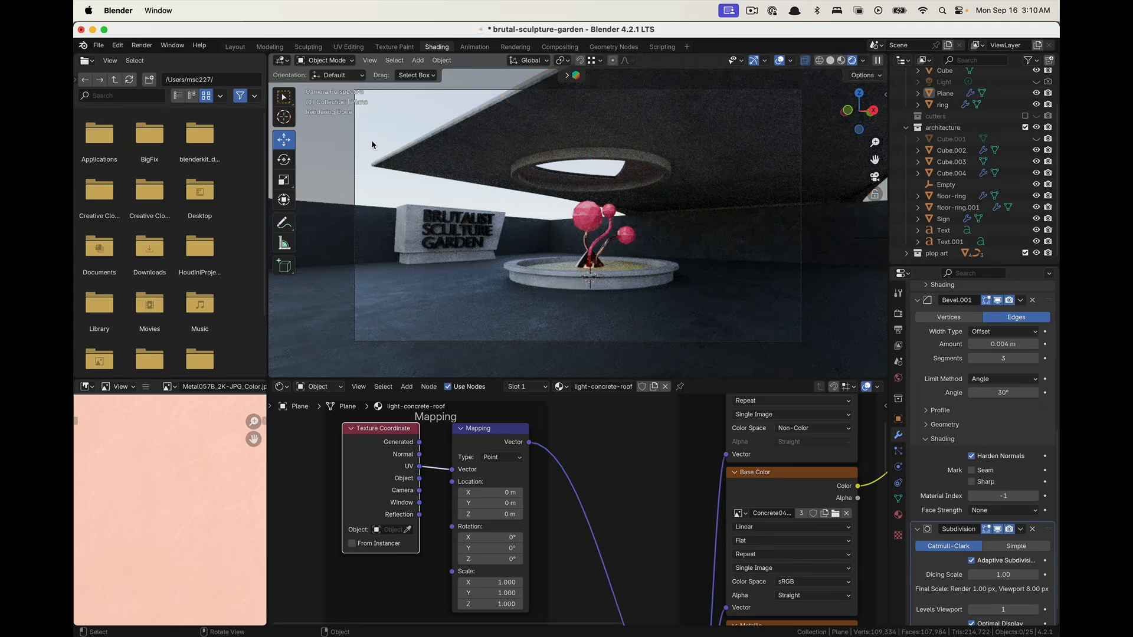
pyautogui.click(534, 140)
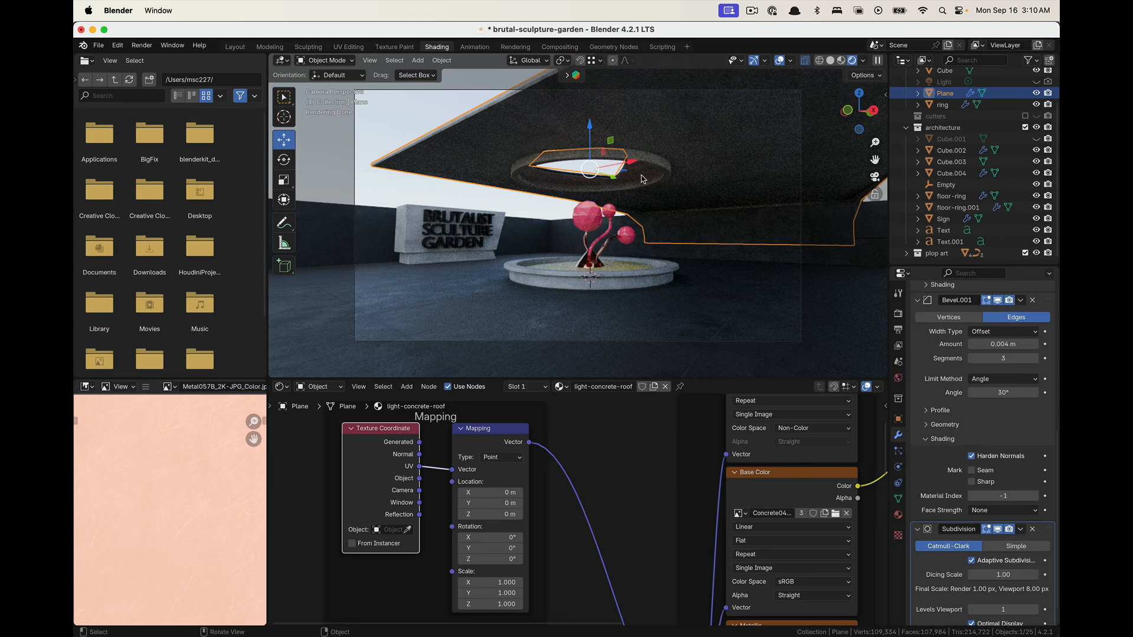
pyautogui.scroll(-1, 943, 482)
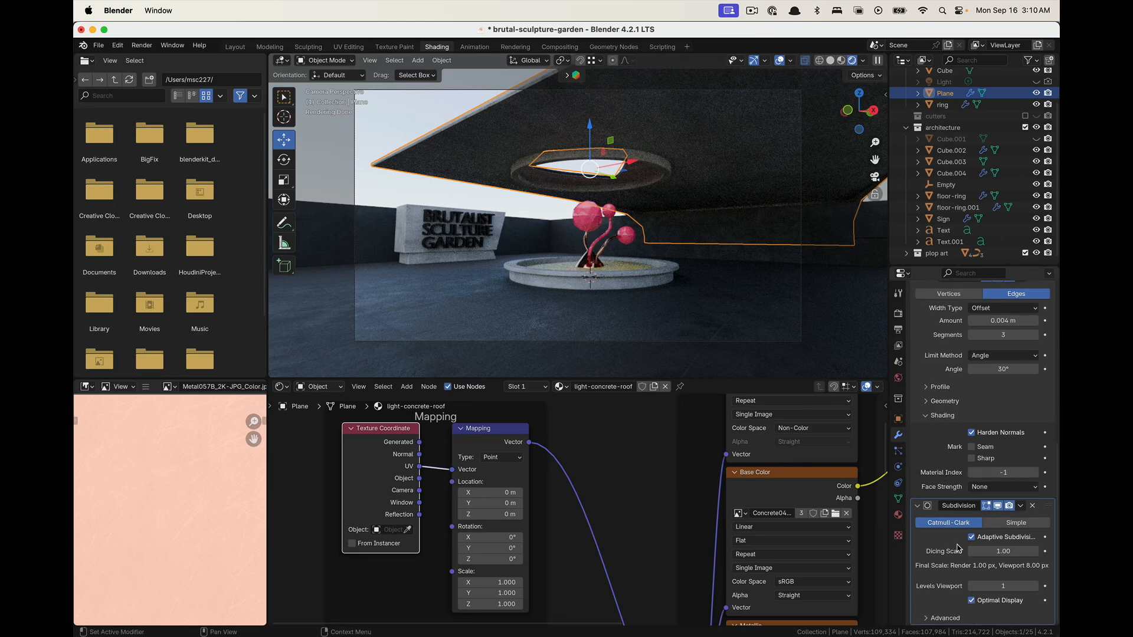
pyautogui.click(1000, 507)
pyautogui.click(1001, 507)
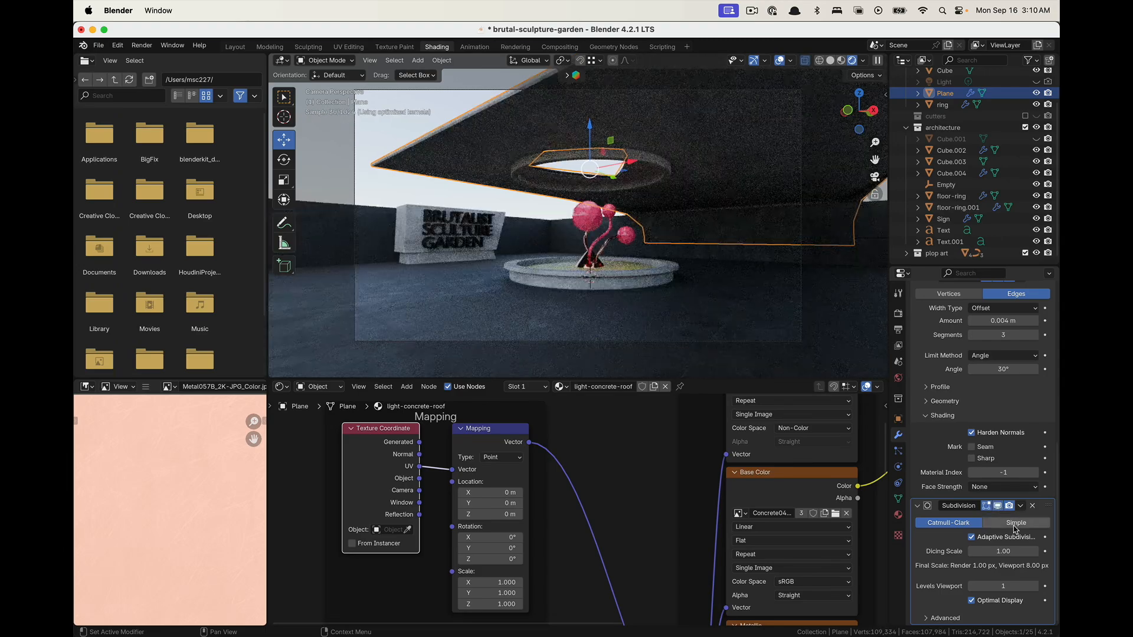
pyautogui.click(1015, 526)
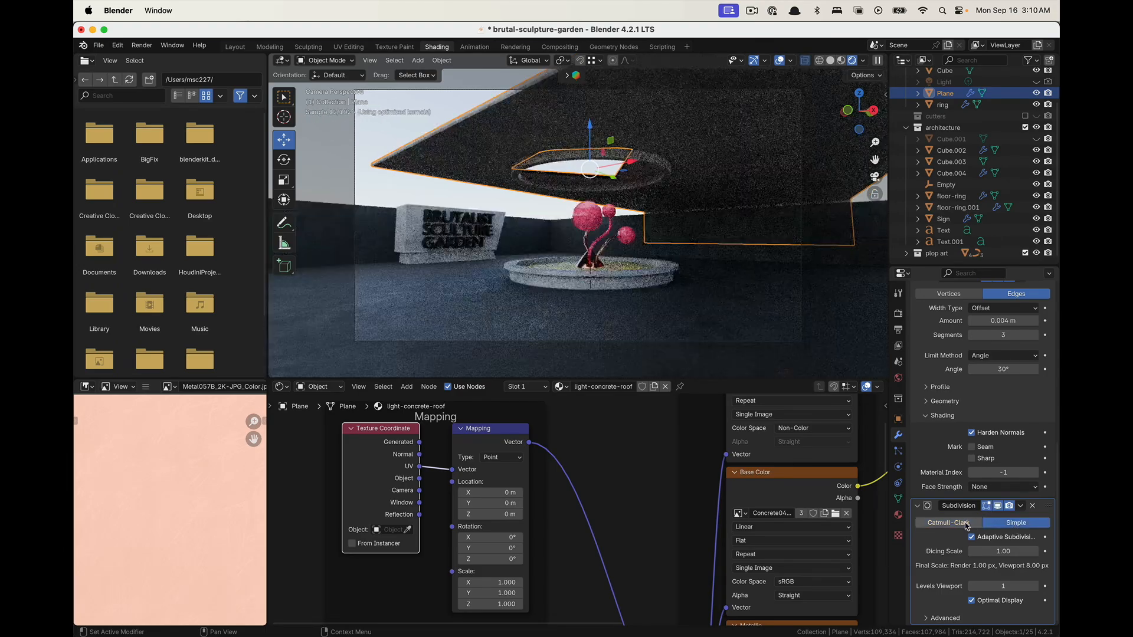
# Undo the Subdivision modifier's Simple setting and move the roof slab's Boolean modifier below both Bevel modifiers
pyautogui.press('super+z')
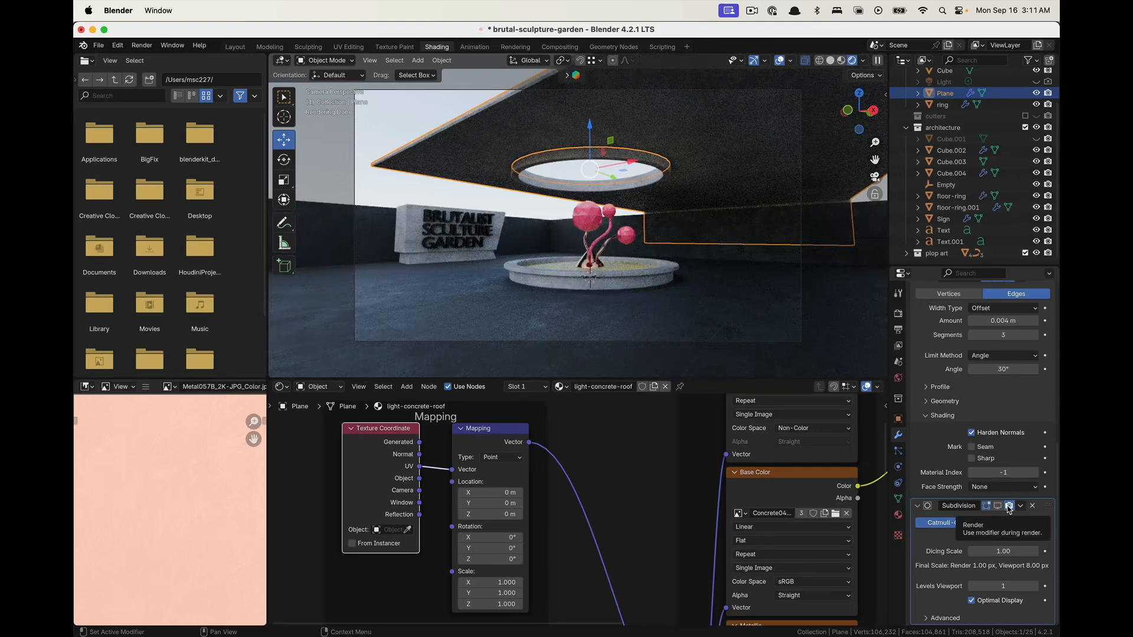
pyautogui.scroll(5, 930, 457)
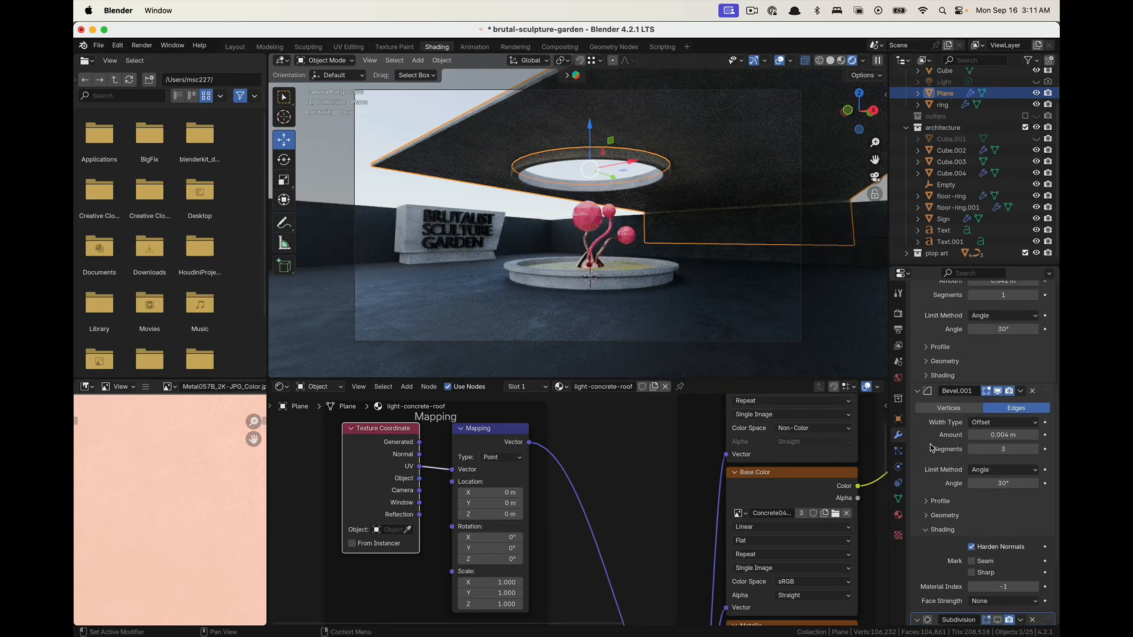
pyautogui.scroll(8, 936, 460)
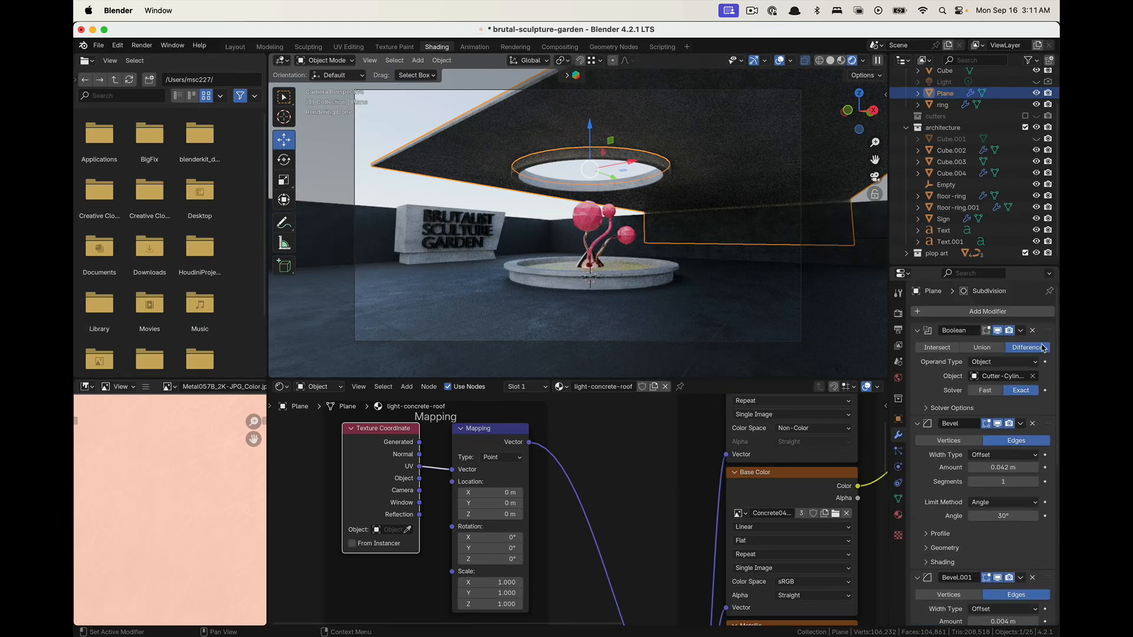
pyautogui.moveTo(1049, 330); pyautogui.dragTo(1048, 559)
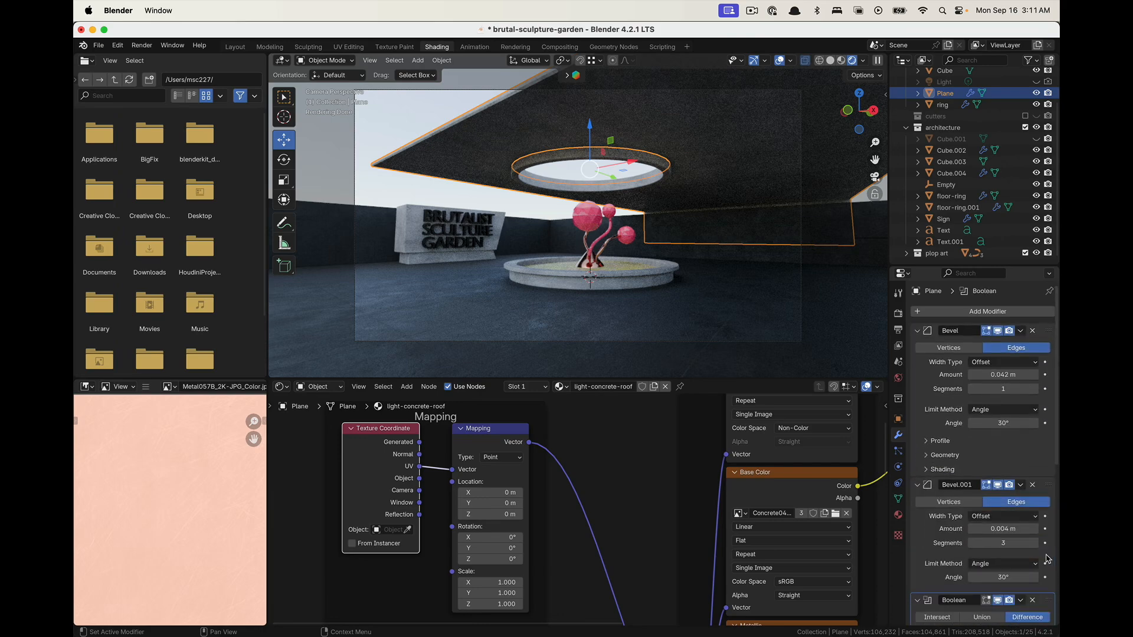
# Try the Boolean modifier below the Subdivision modifier, and return it to just above Subdivision
pyautogui.scroll(-8, 1044, 531)
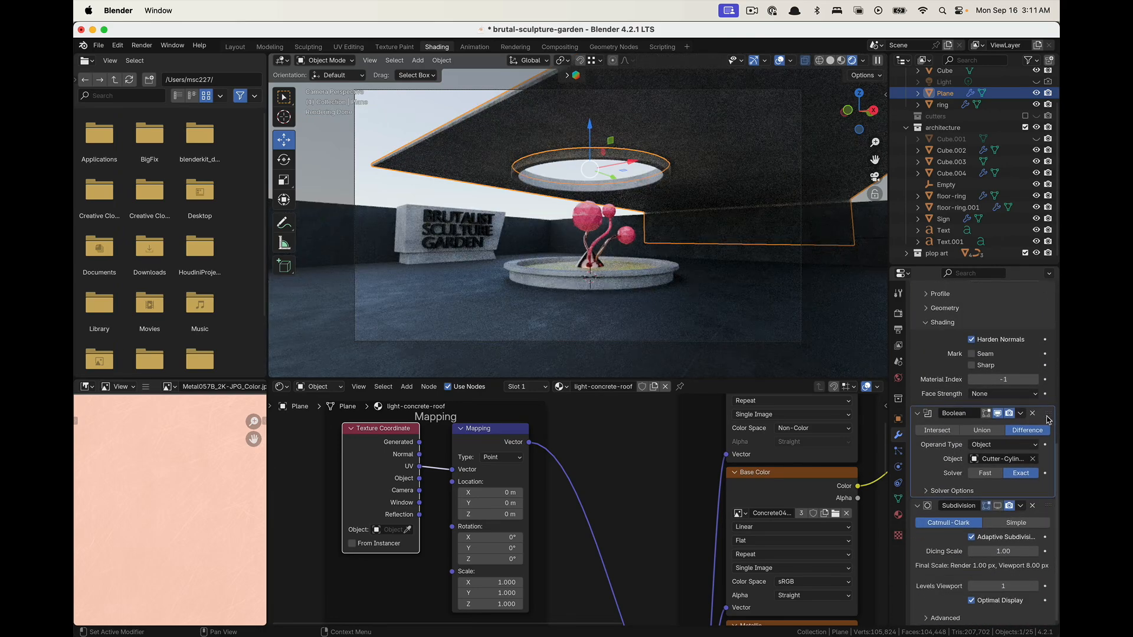
pyautogui.moveTo(1044, 416); pyautogui.dragTo(1051, 502)
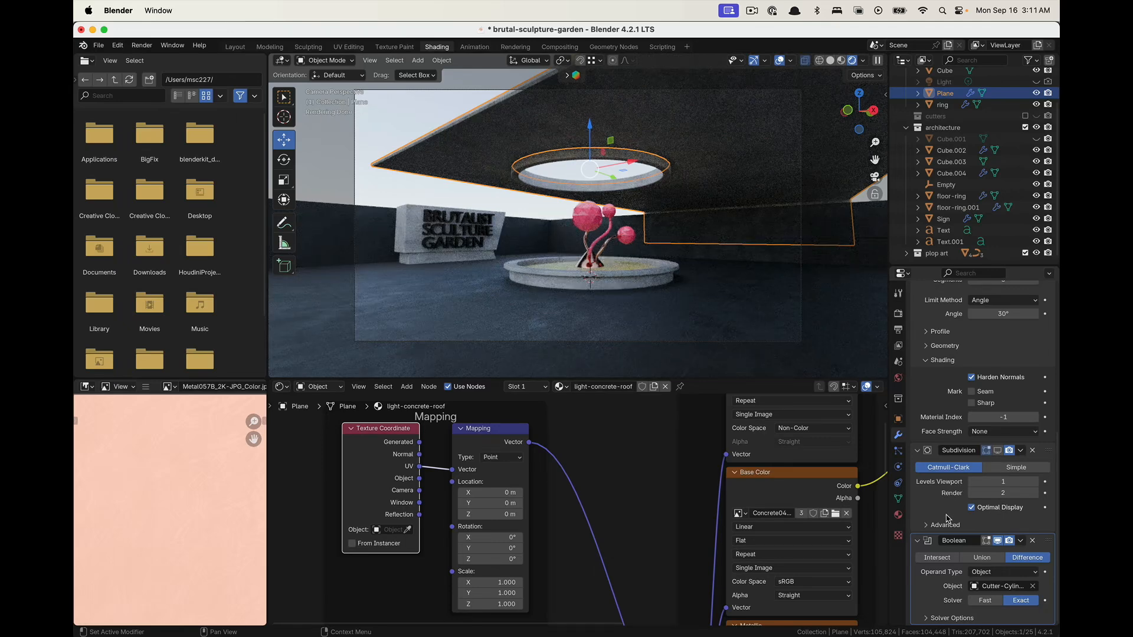
pyautogui.scroll(1, 948, 498)
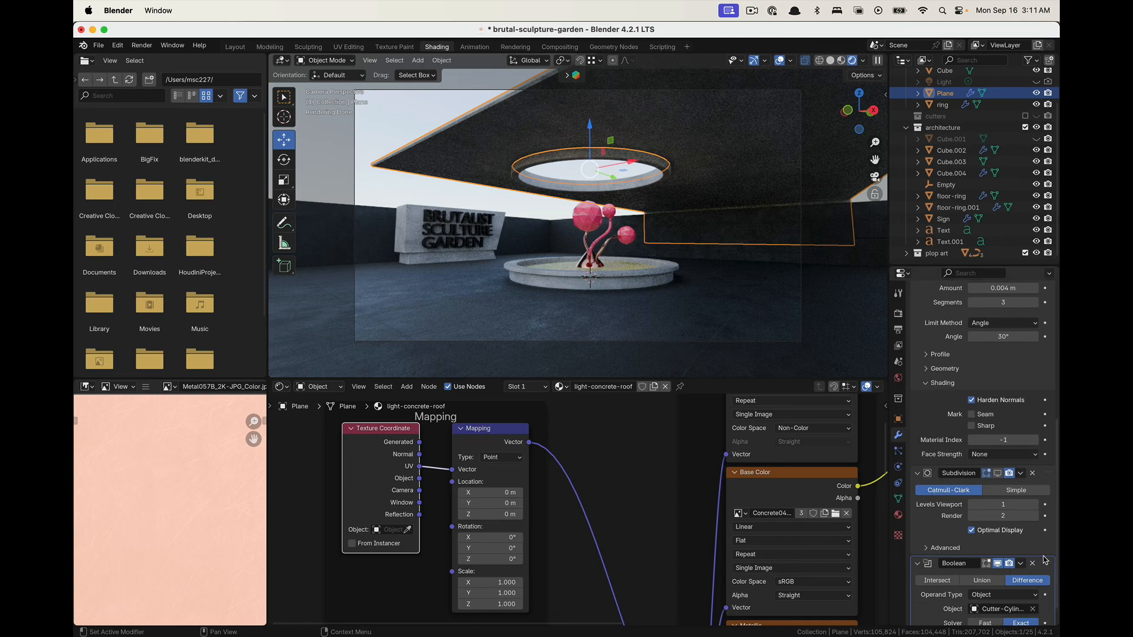
pyautogui.moveTo(1048, 563); pyautogui.dragTo(1034, 522)
pyautogui.scroll(-3, 968, 524)
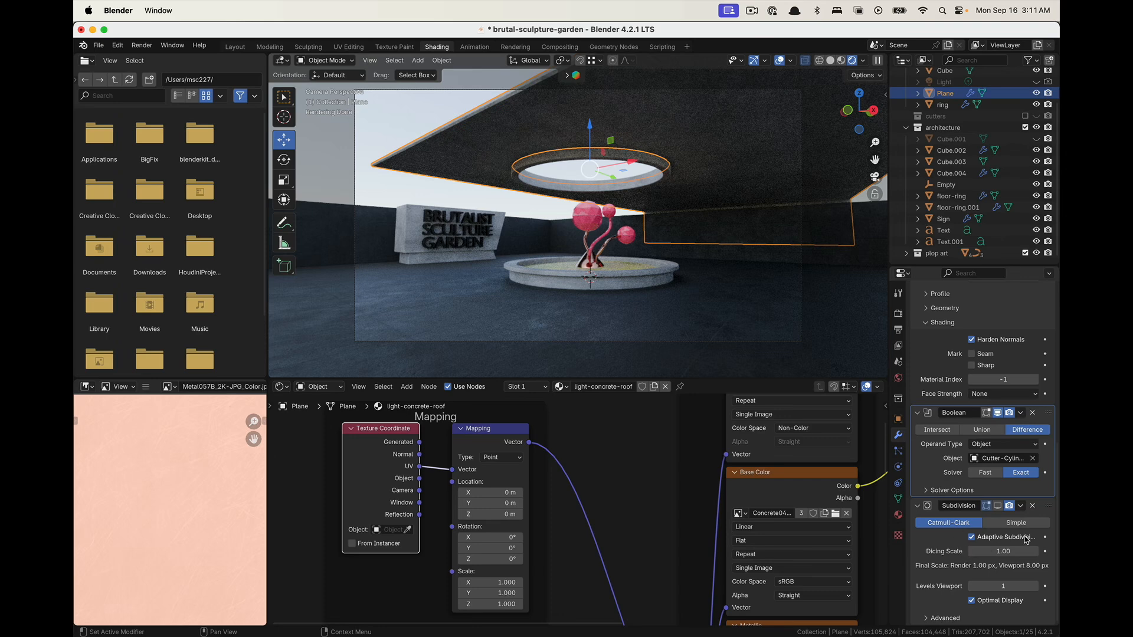
# Compare the roof opening in camera view with the slab's Subdivision modifier shown and hidden in the viewport
pyautogui.scroll(6, 992, 448)
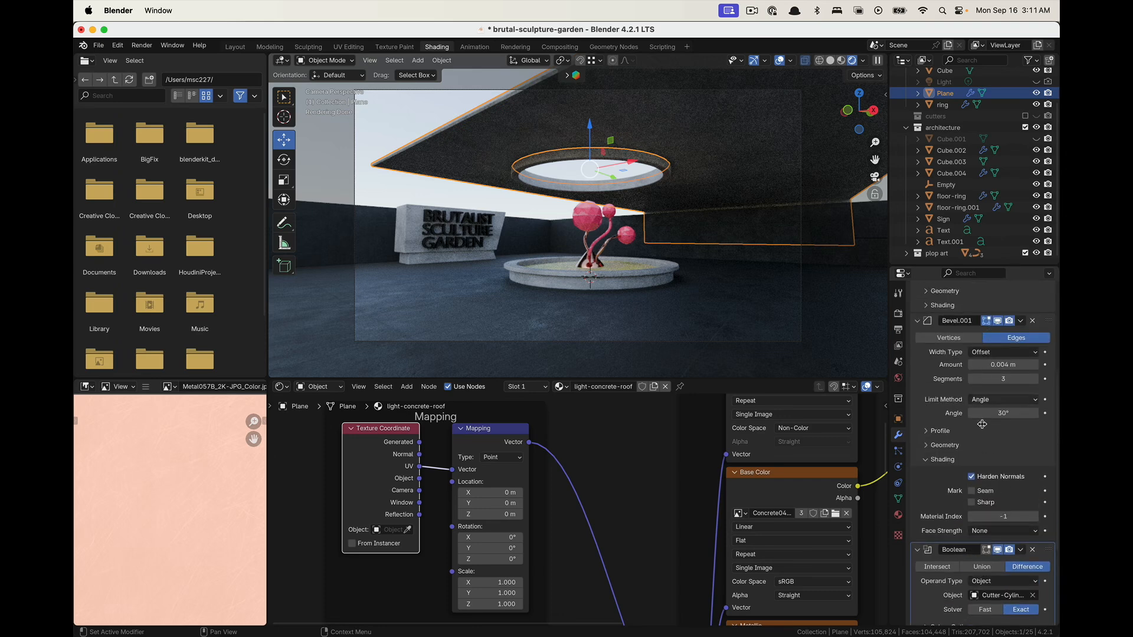
pyautogui.scroll(-6, 982, 424)
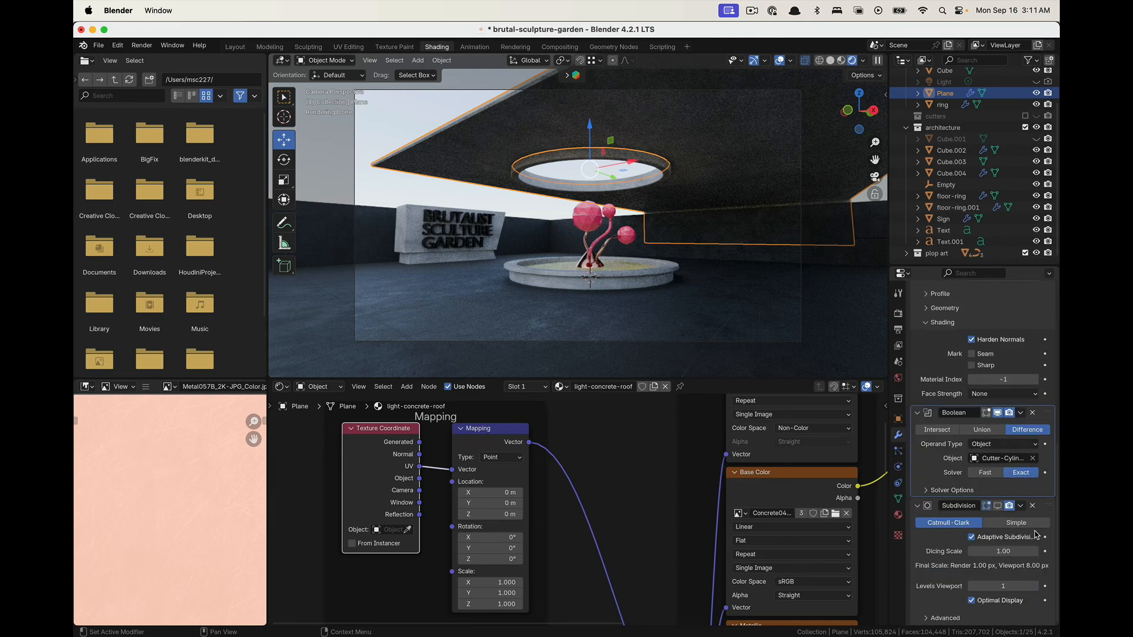
pyautogui.click(997, 507)
pyautogui.click(999, 508)
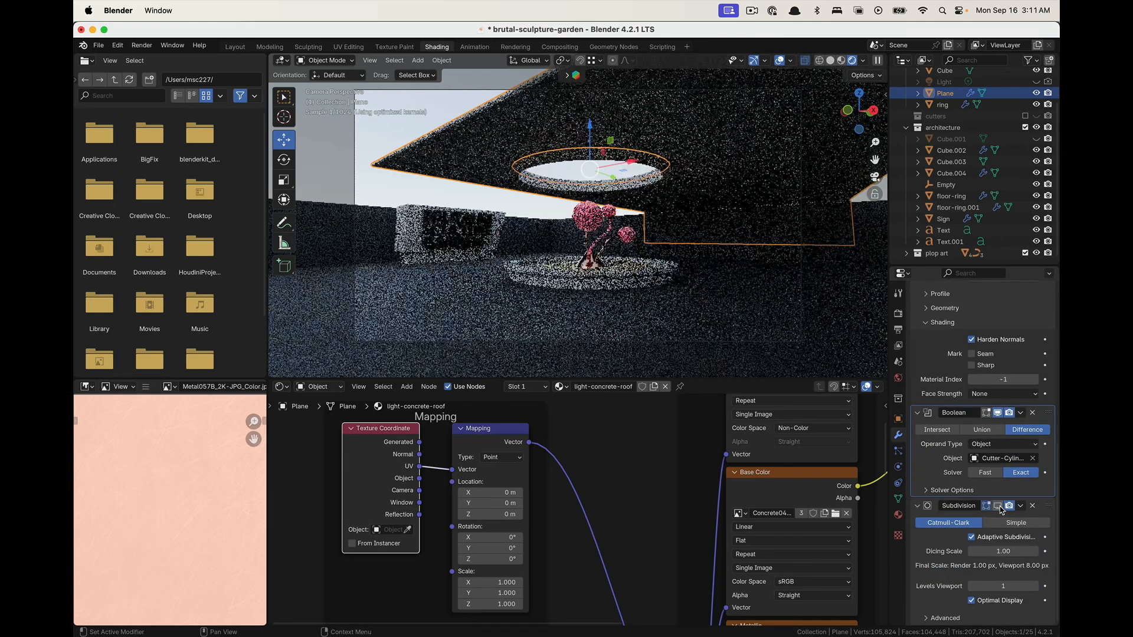
pyautogui.click(997, 506)
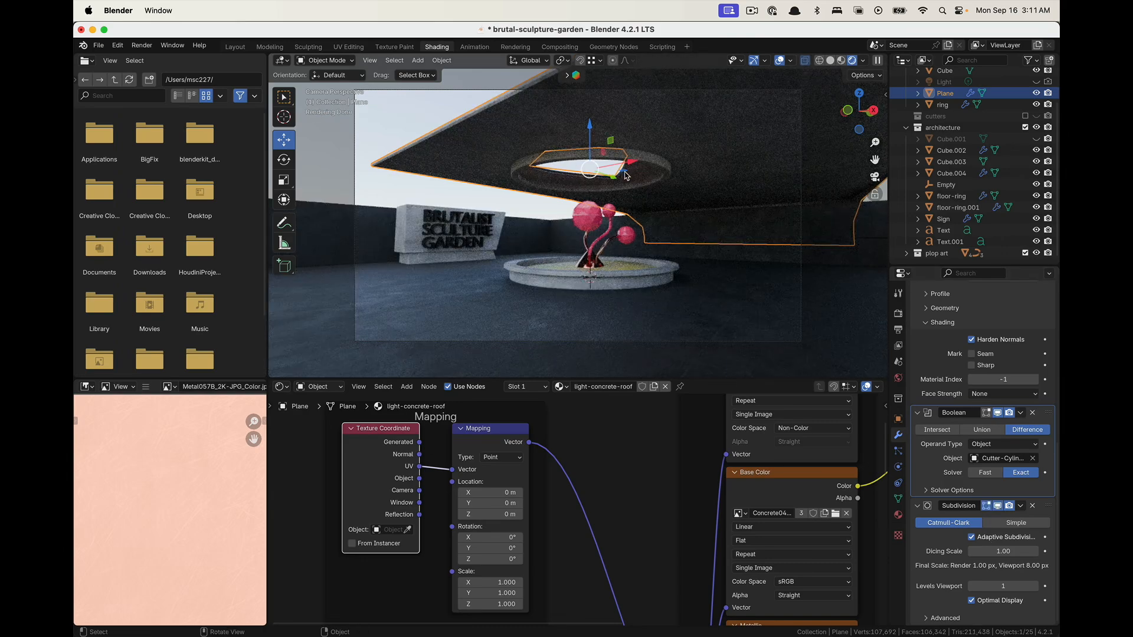
pyautogui.click(999, 508)
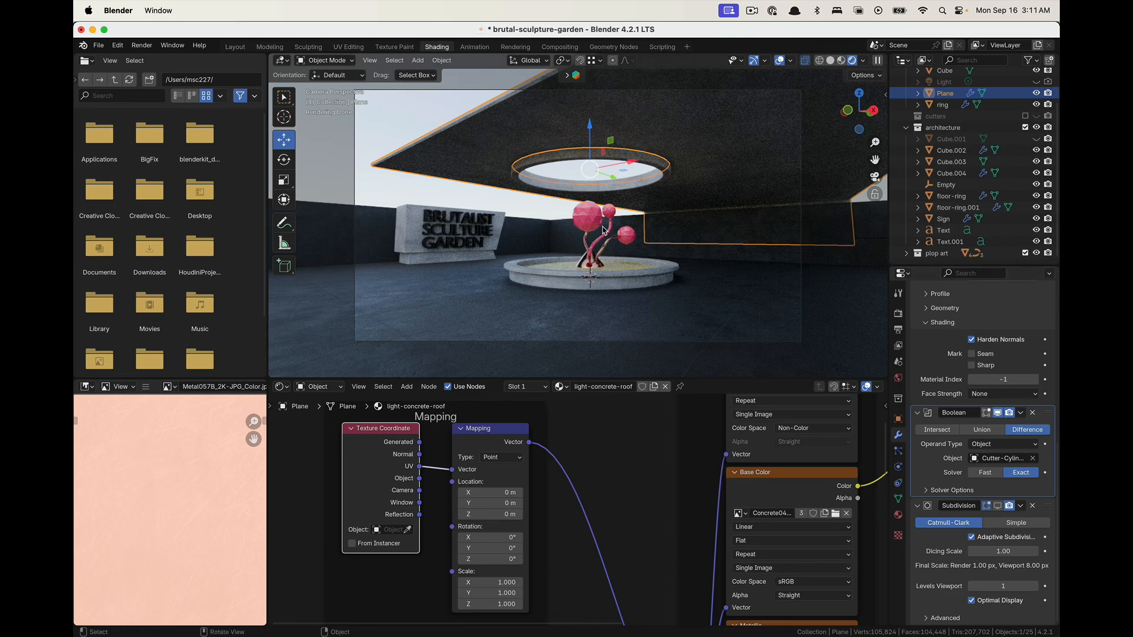
# Turn off Adaptive Subdivision on the roof slab's Subdivision modifier and collapse the modifier
pyautogui.click(875, 177)
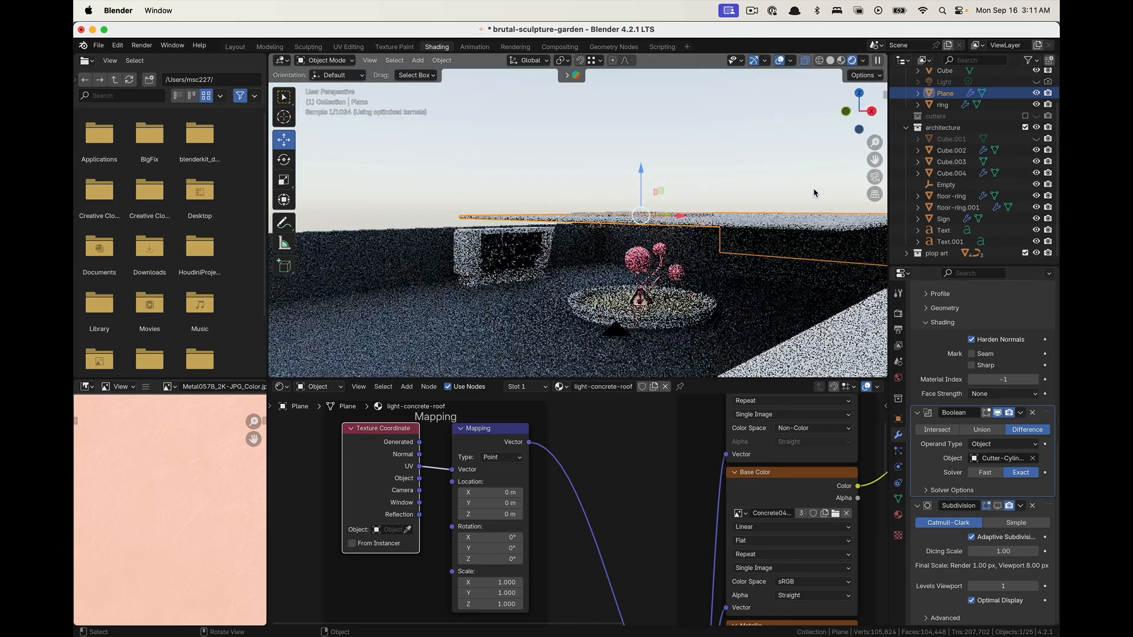
pyautogui.moveTo(815, 189); pyautogui.dragTo(648, 264, button='middle')
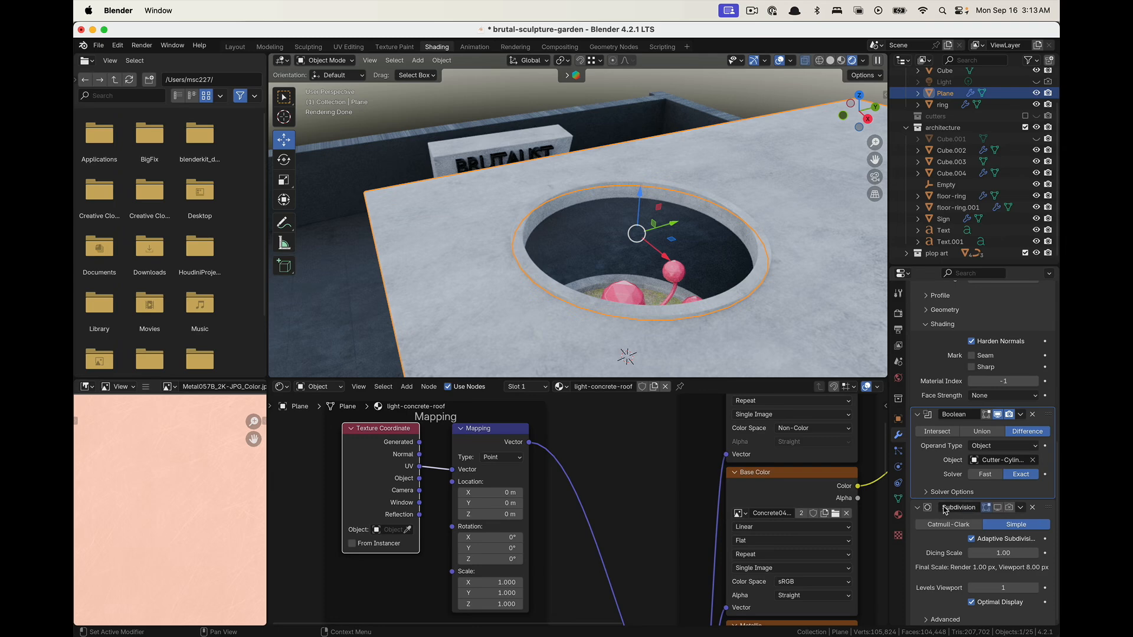
pyautogui.click(973, 539)
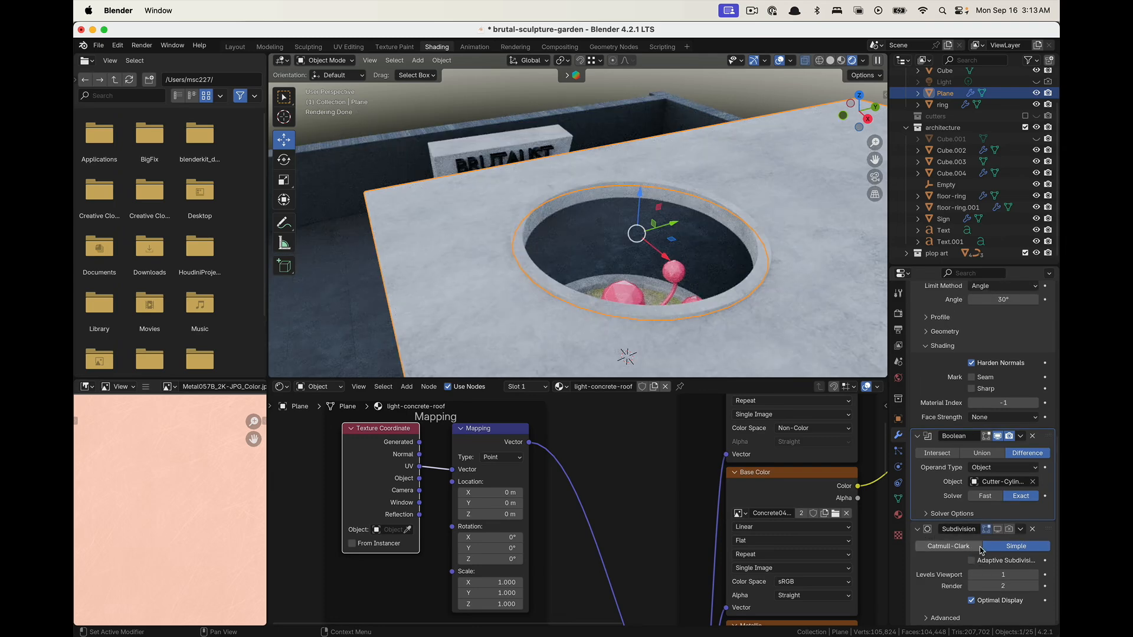
pyautogui.click(918, 529)
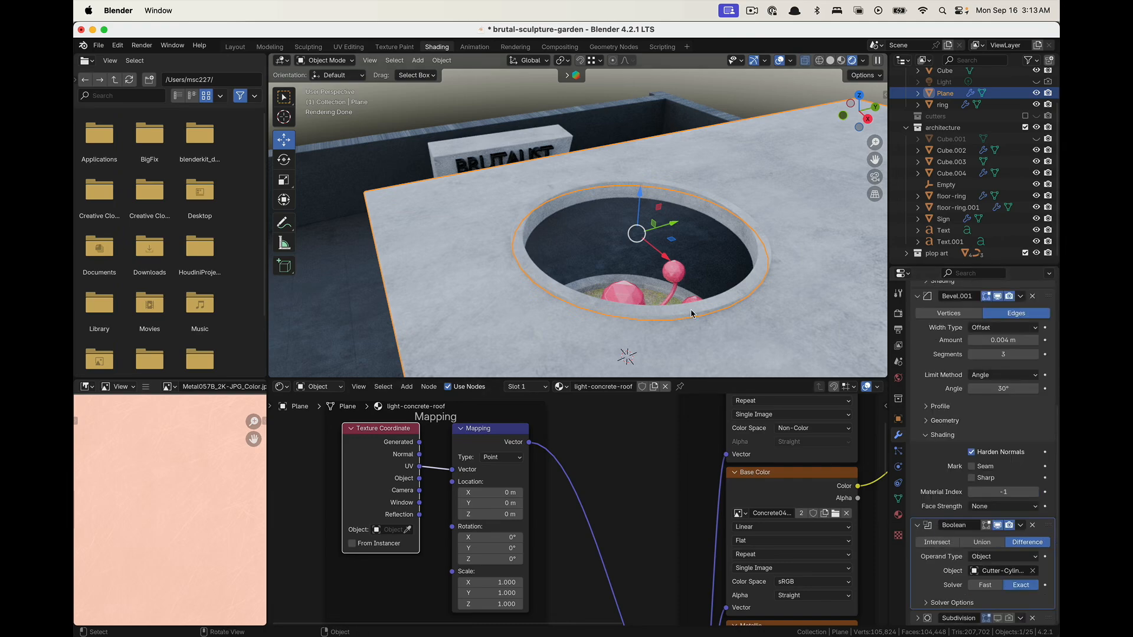
# Deselect the roof slab, inspect its circular opening from below, and return to the camera view
pyautogui.click(457, 116)
pyautogui.moveTo(560, 284); pyautogui.dragTo(591, 225, button='middle')
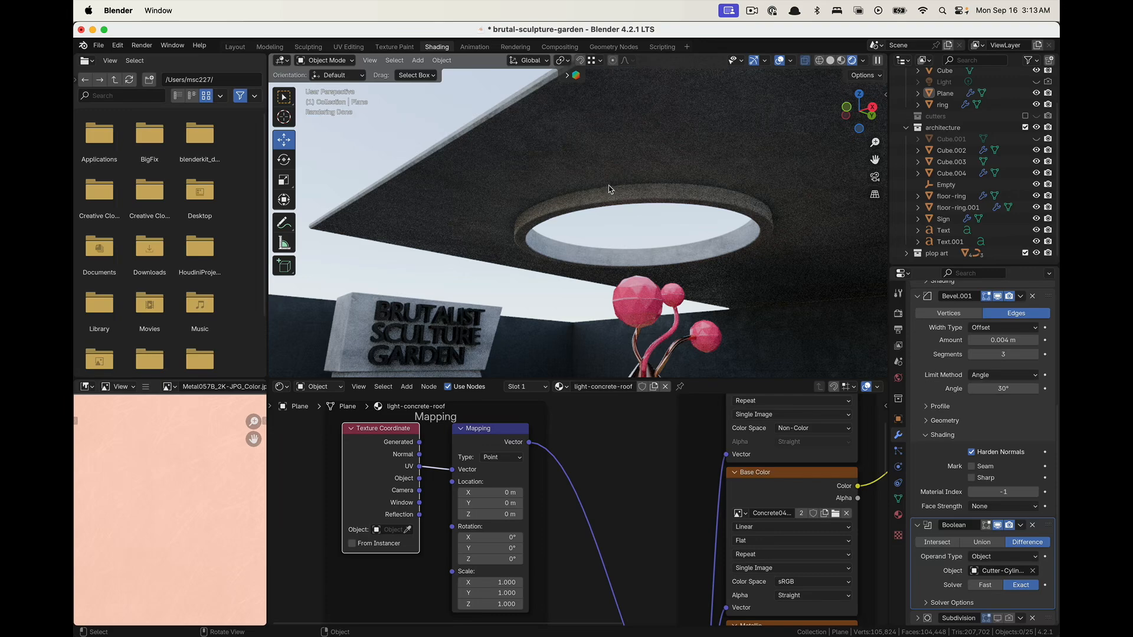
pyautogui.moveTo(466, 216); pyautogui.dragTo(548, 185, button='middle')
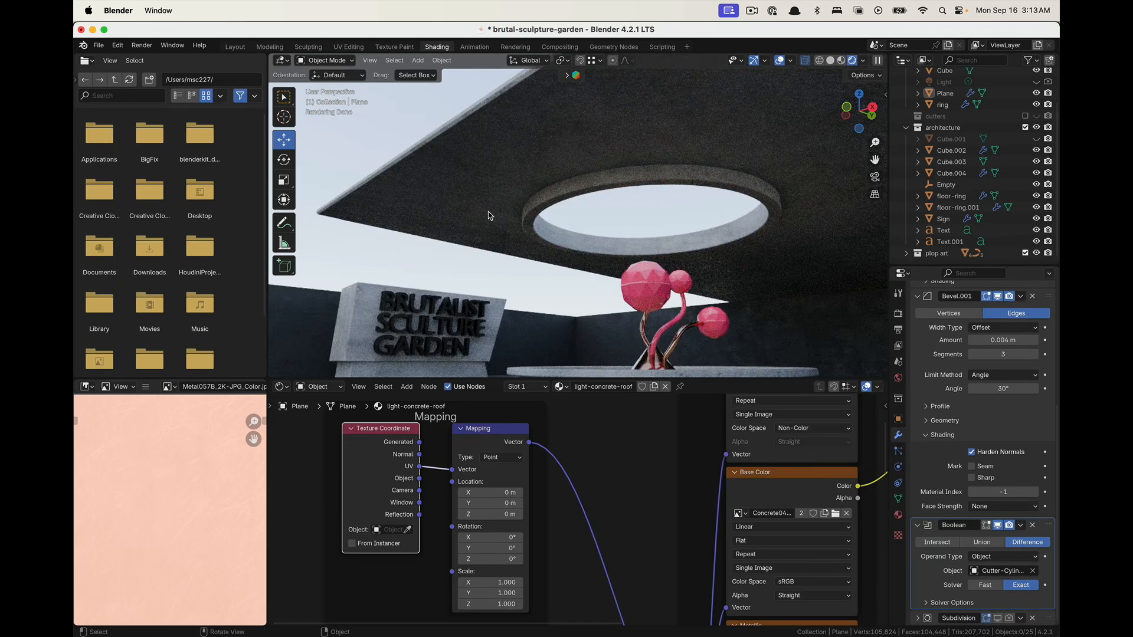
pyautogui.press('KP_0')
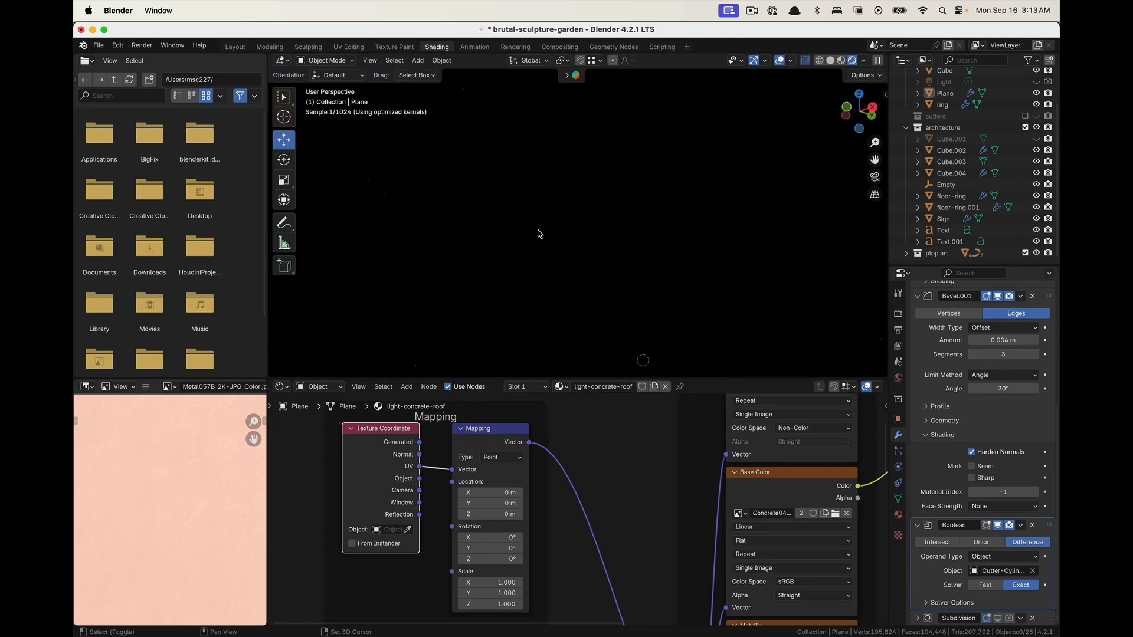
# Switch the shader nodes to the World and enable Sun Disc on the Sky Texture node
pyautogui.click(321, 387)
pyautogui.click(321, 427)
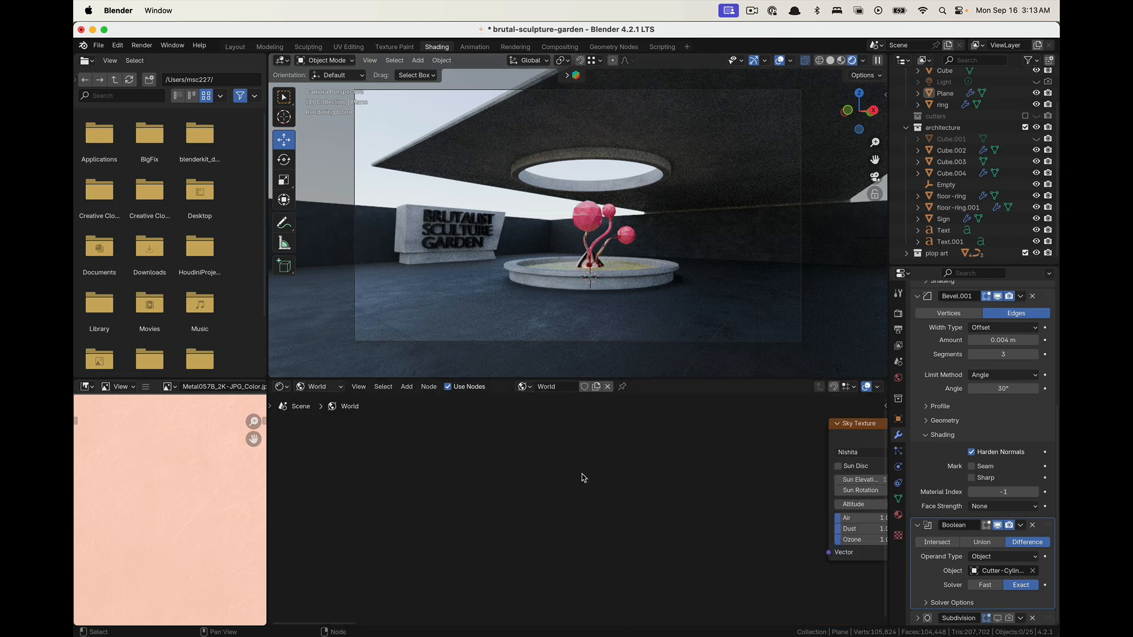
pyautogui.press('Home')
pyautogui.scroll(5, 592, 500)
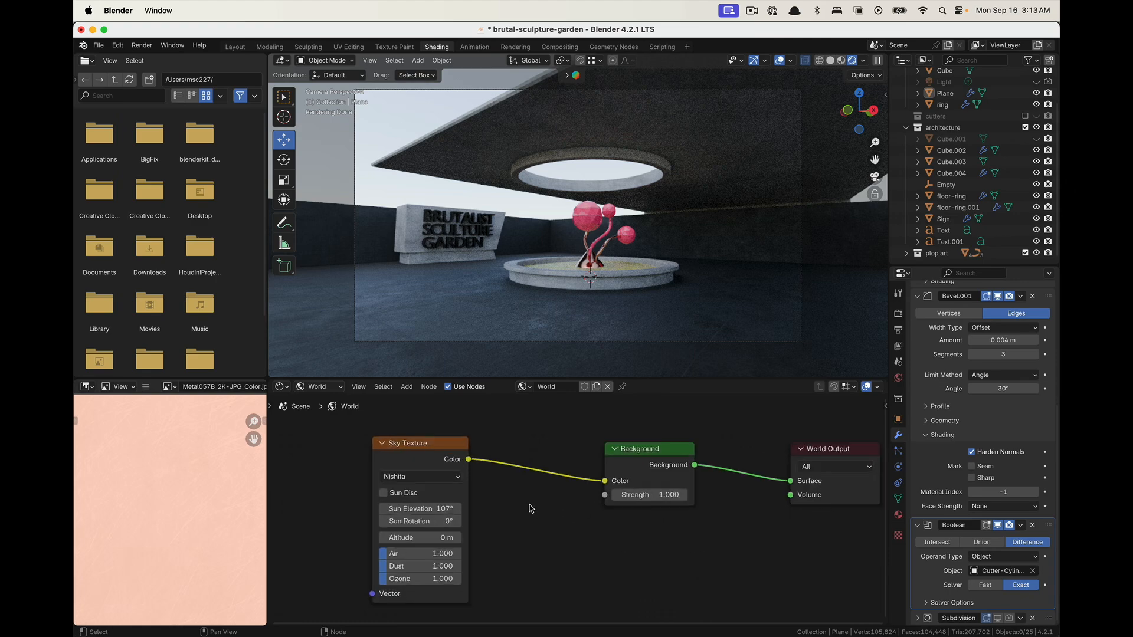
pyautogui.click(352, 490)
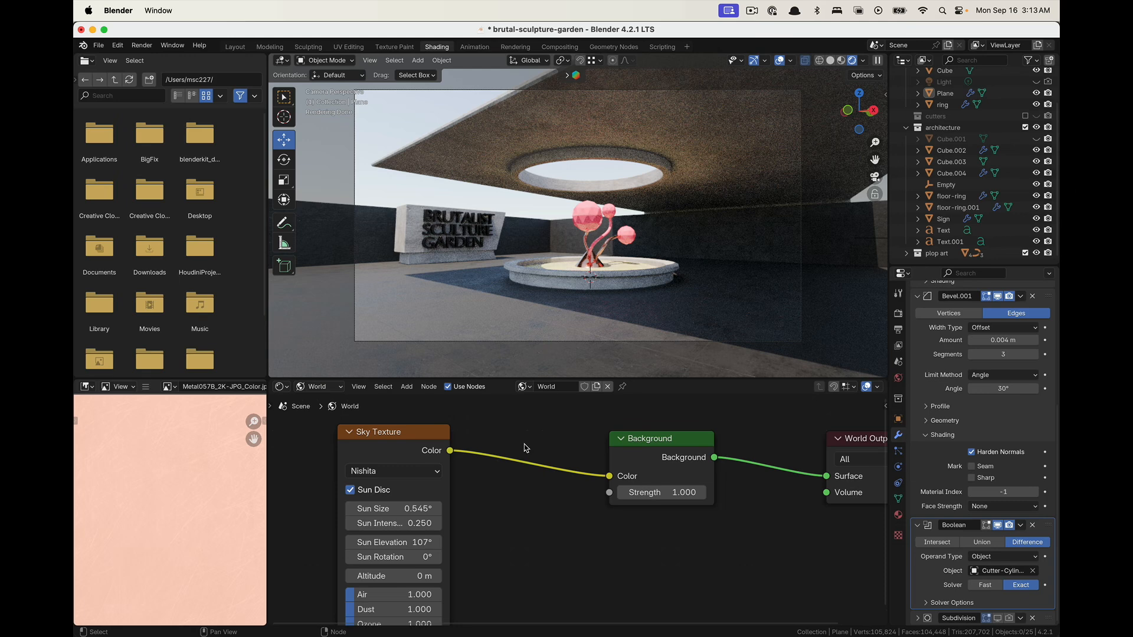
# Set the Sky Texture's Sun Rotation to 205° and its Sun Elevation to 135°
pyautogui.click(608, 233)
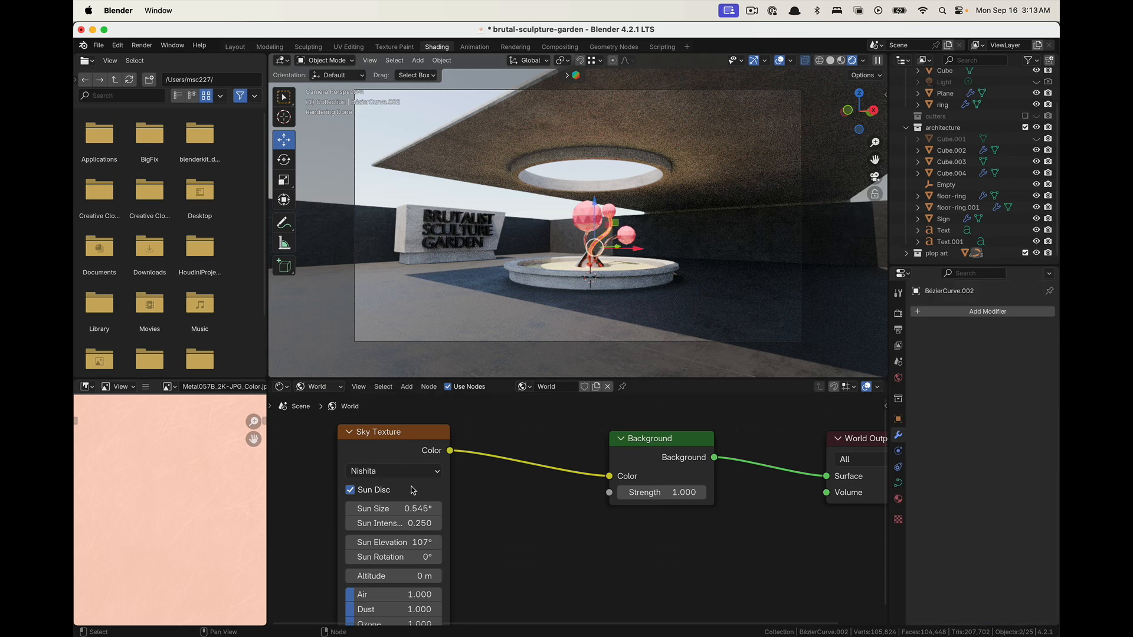
pyautogui.moveTo(394, 557)
pyautogui.mouseDown()
pyautogui.moveTo(460, 558)
pyautogui.moveTo(413, 558)
pyautogui.mouseUp()
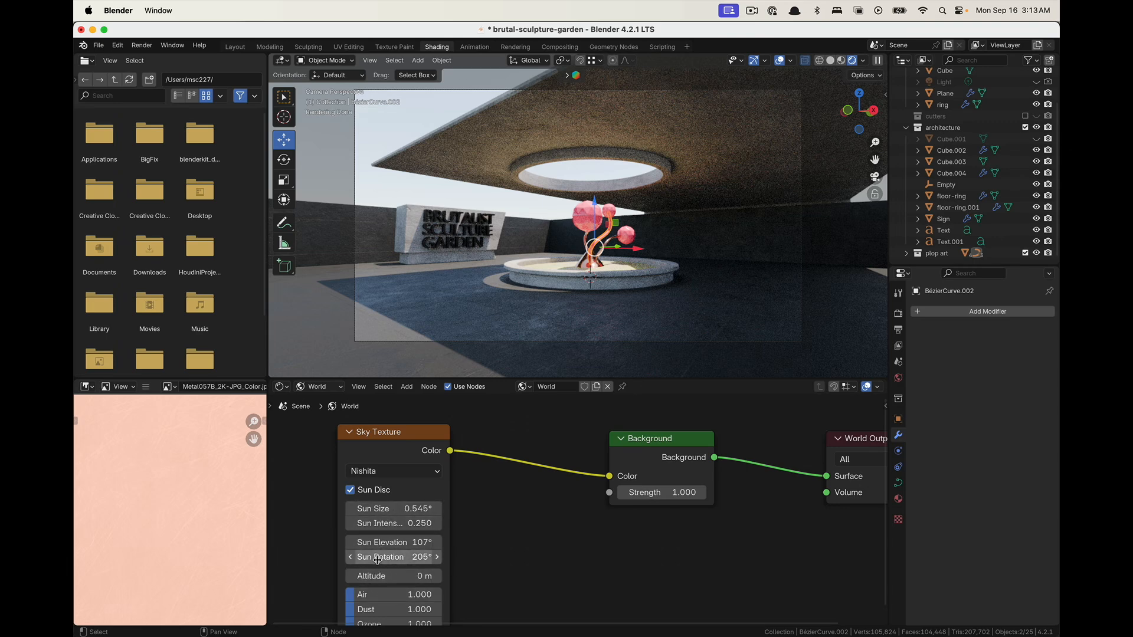
pyautogui.moveTo(382, 542); pyautogui.dragTo(422, 542)
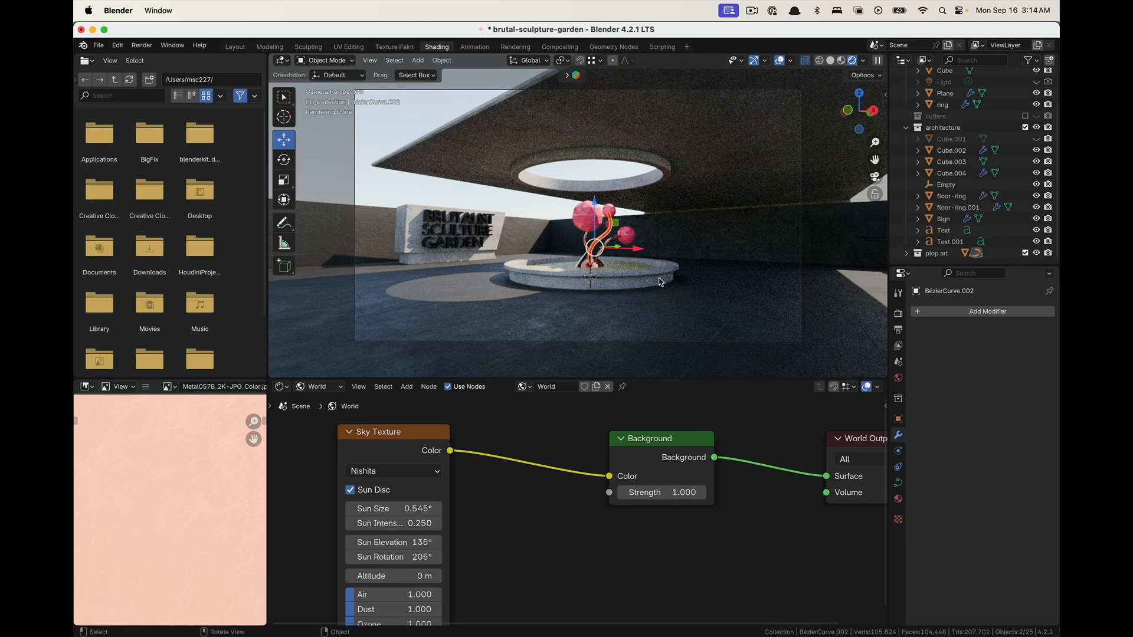
# Replace the pink-plastic material on the sculpture's curved stem with brass, deselect it, and save the file
pyautogui.hotkey('alt', 'a')
pyautogui.click(609, 226)
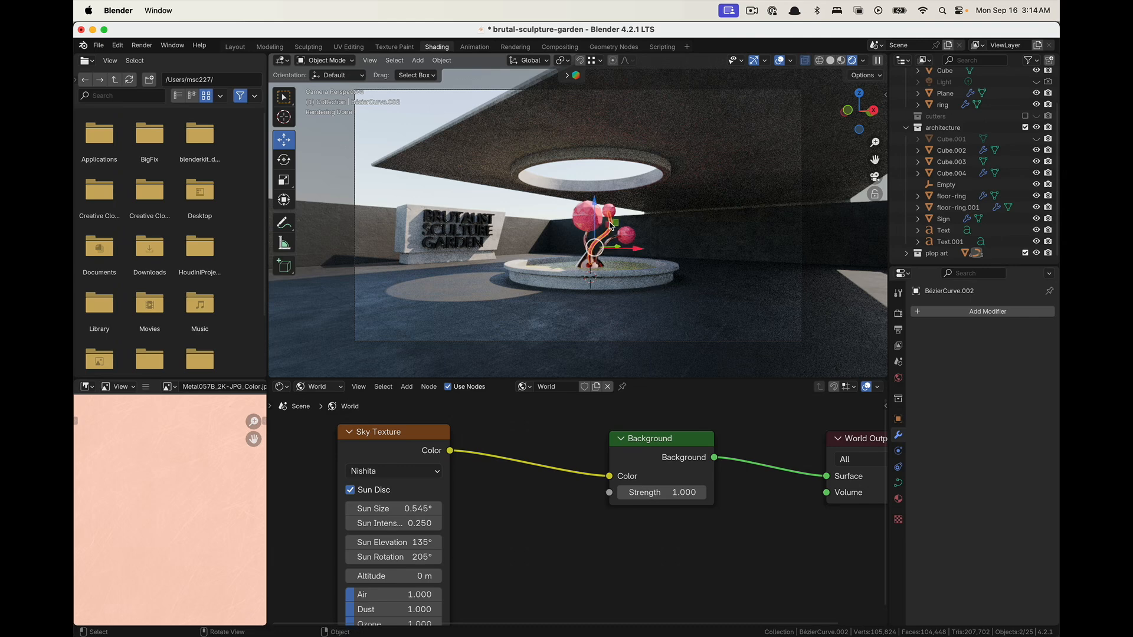
pyautogui.click(898, 499)
pyautogui.click(919, 360)
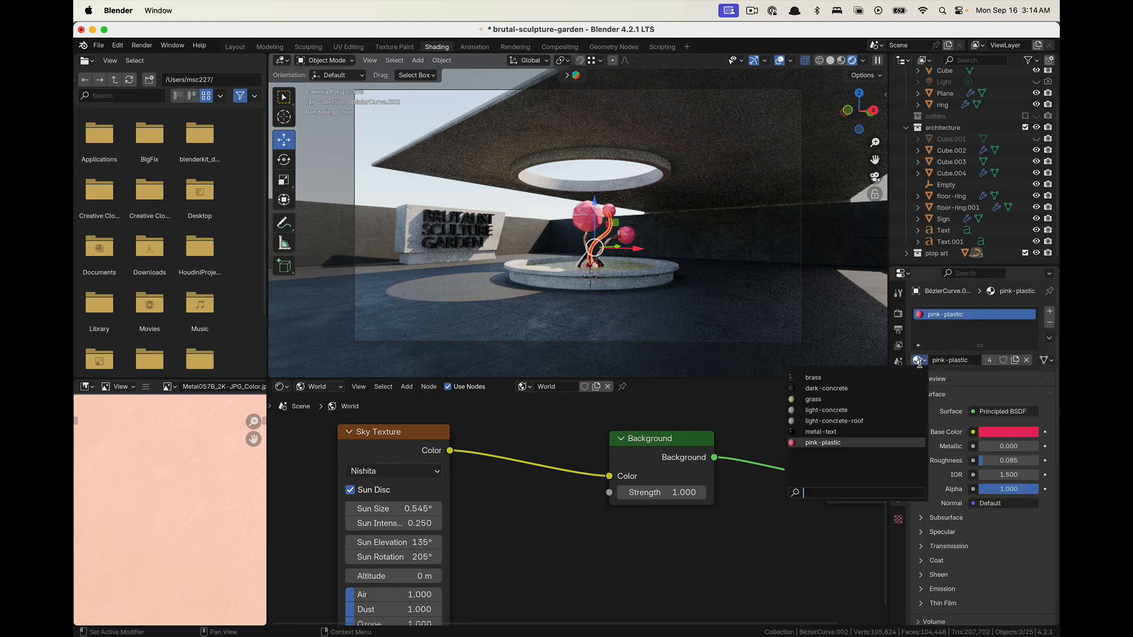
pyautogui.click(829, 373)
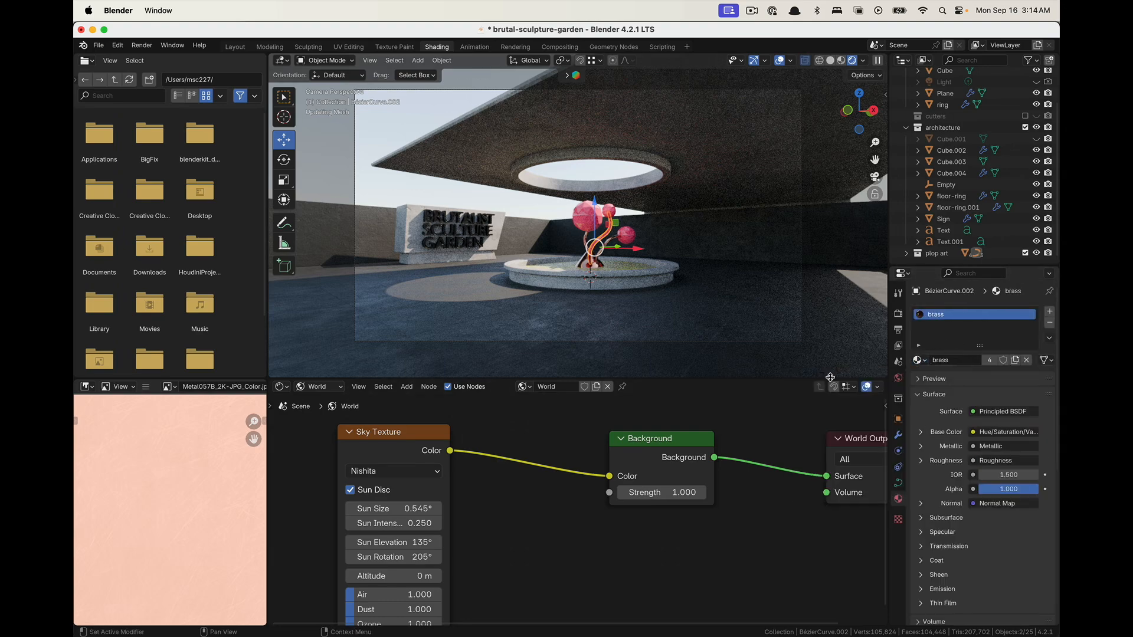
pyautogui.click(732, 267)
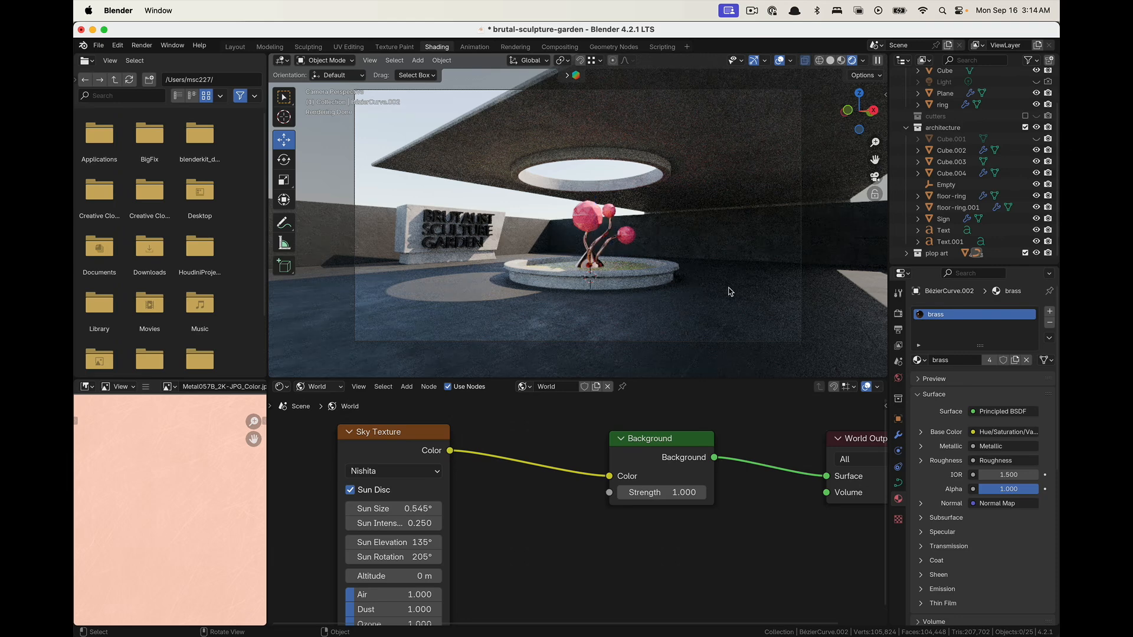
pyautogui.press('super+s')
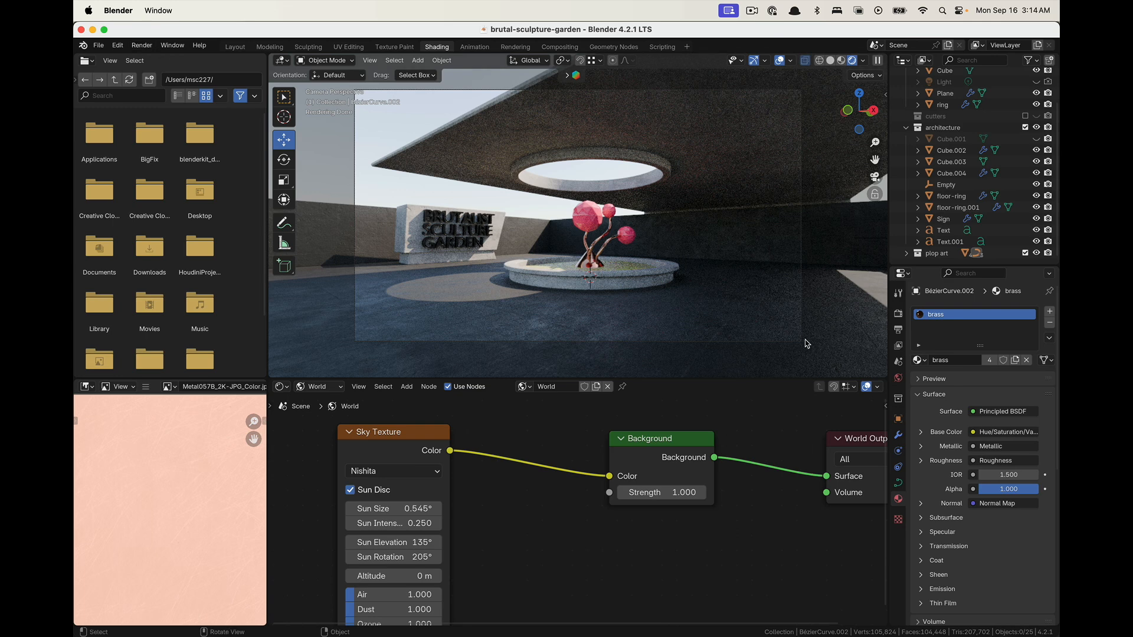
# Set the output resolution percentage to 200% for the 1920 × 1080 px render
pyautogui.click(900, 316)
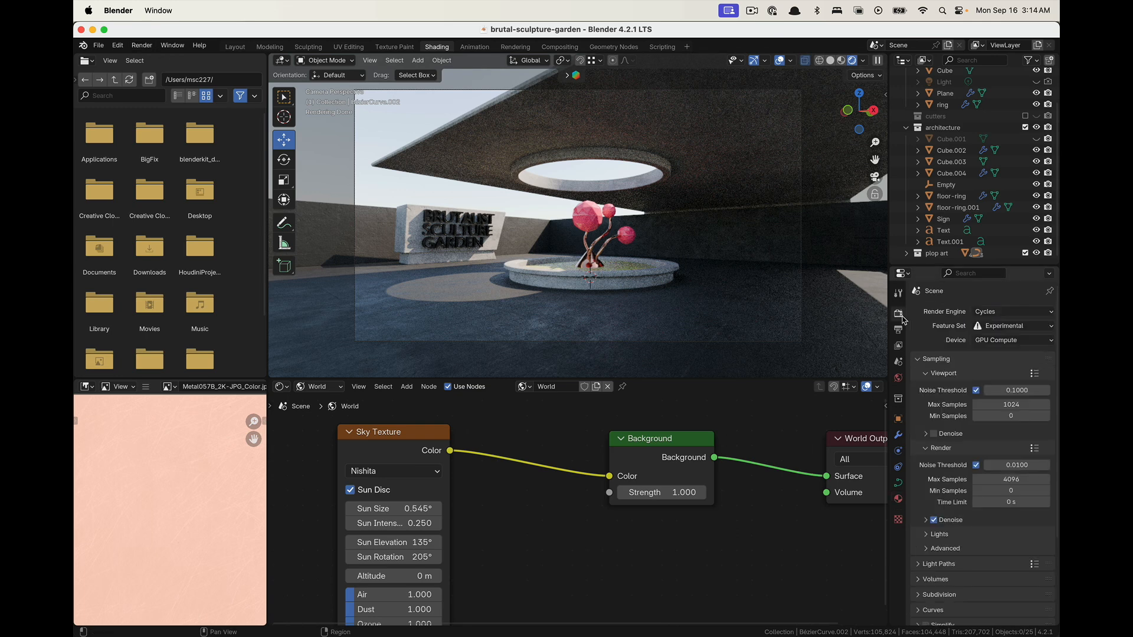
pyautogui.click(898, 330)
pyautogui.scroll(-3, 944, 457)
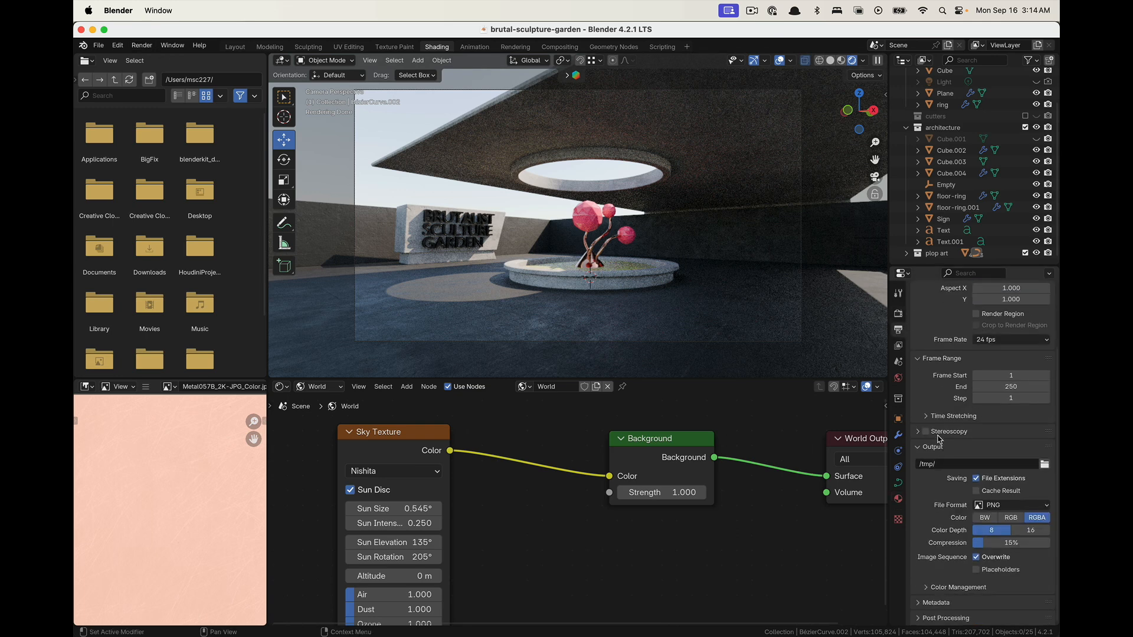
pyautogui.scroll(3, 943, 475)
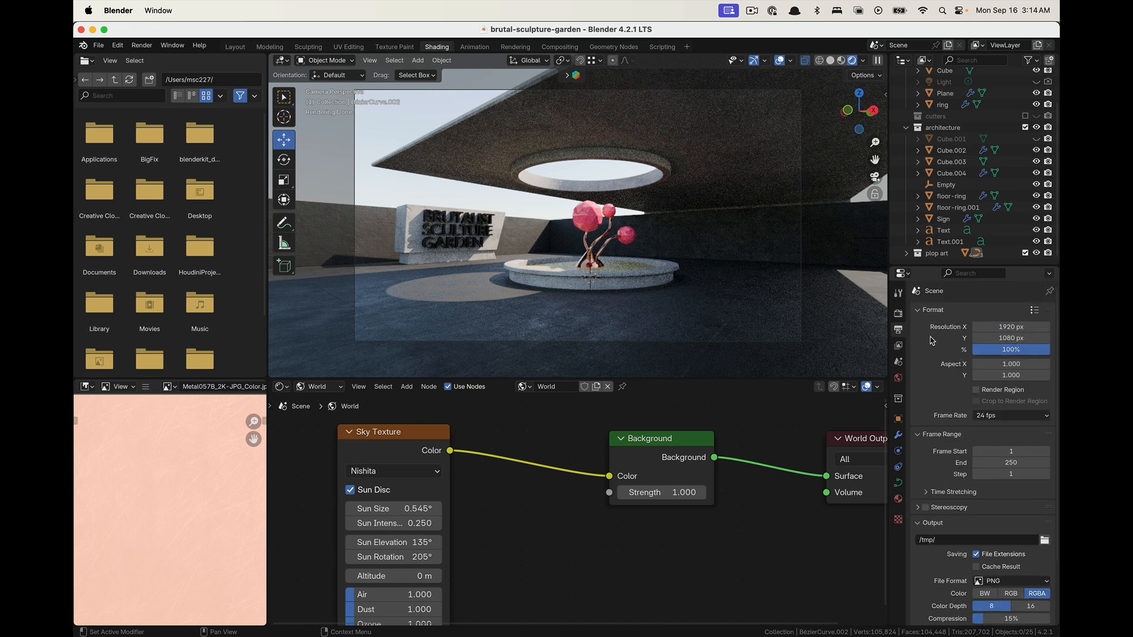
pyautogui.click(1011, 348)
pyautogui.write('200')
pyautogui.press('Return')
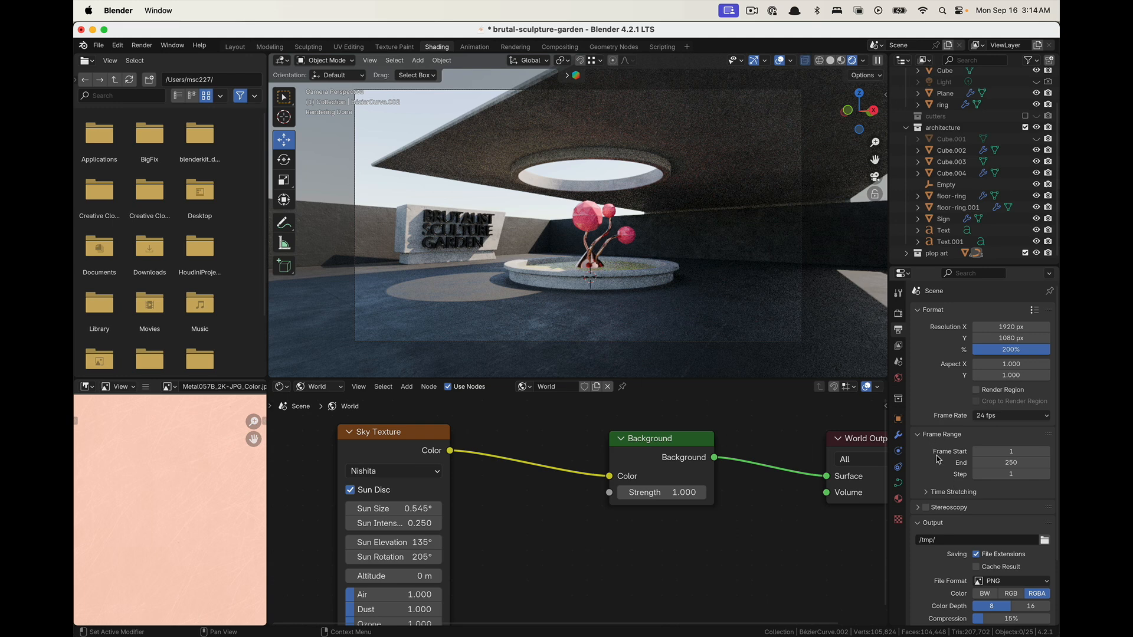
# Set the render output's file format to OpenEXR with Float (Half) color depth
pyautogui.scroll(-5, 939, 459)
pyautogui.click(1033, 506)
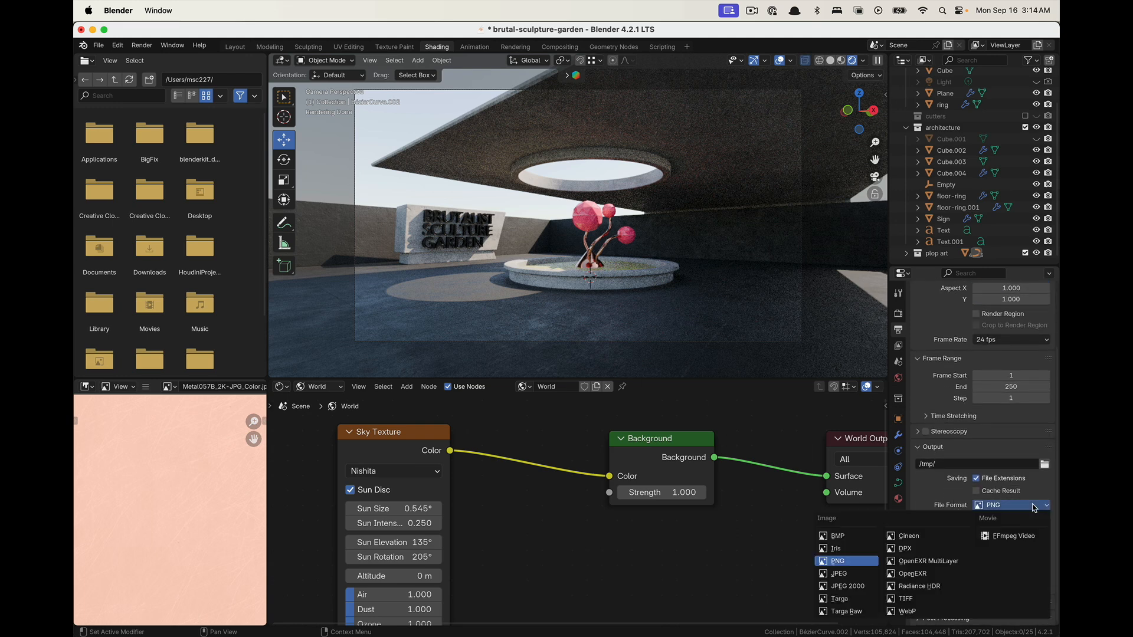
pyautogui.click(941, 581)
pyautogui.scroll(-1, 944, 522)
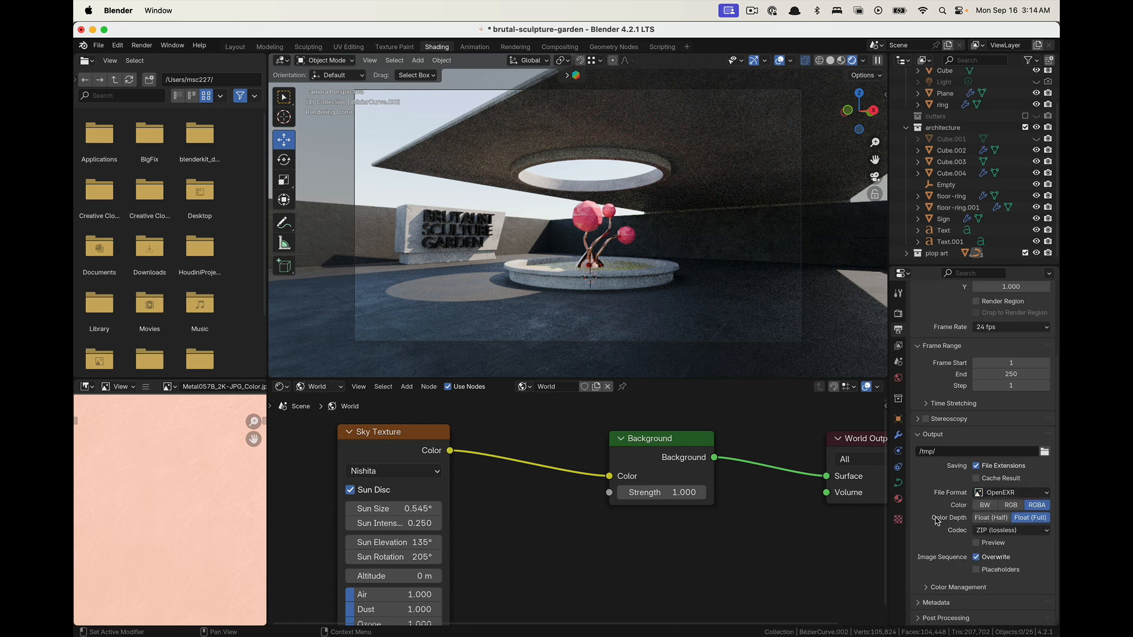
pyautogui.click(992, 518)
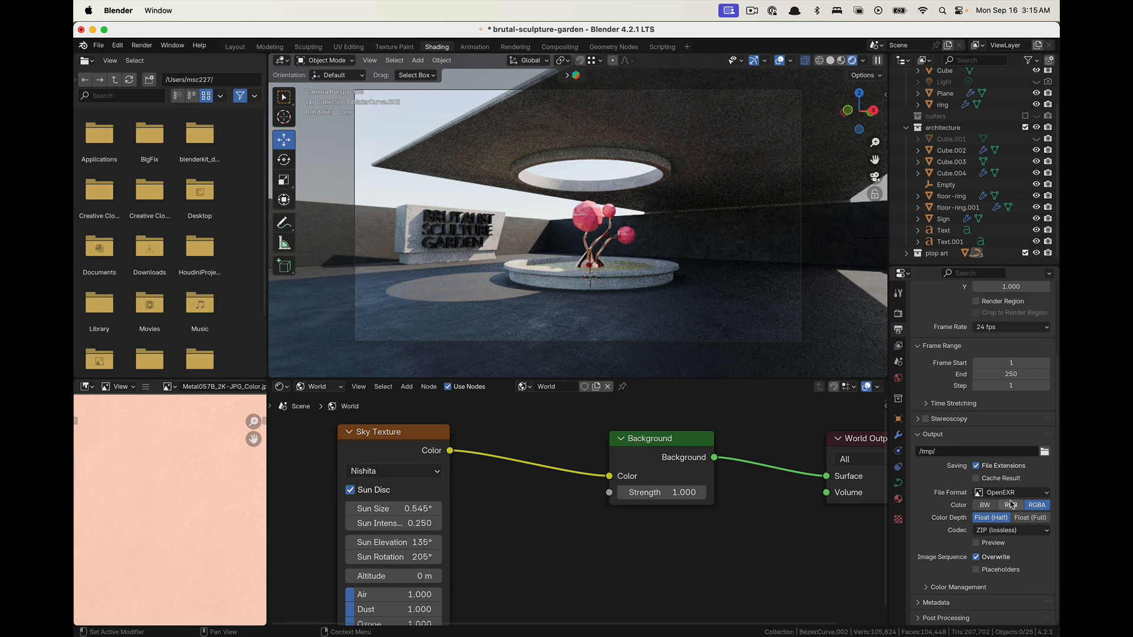
# Examine the Cycles render sampling settings and expand the render Denoise options
pyautogui.click(144, 50)
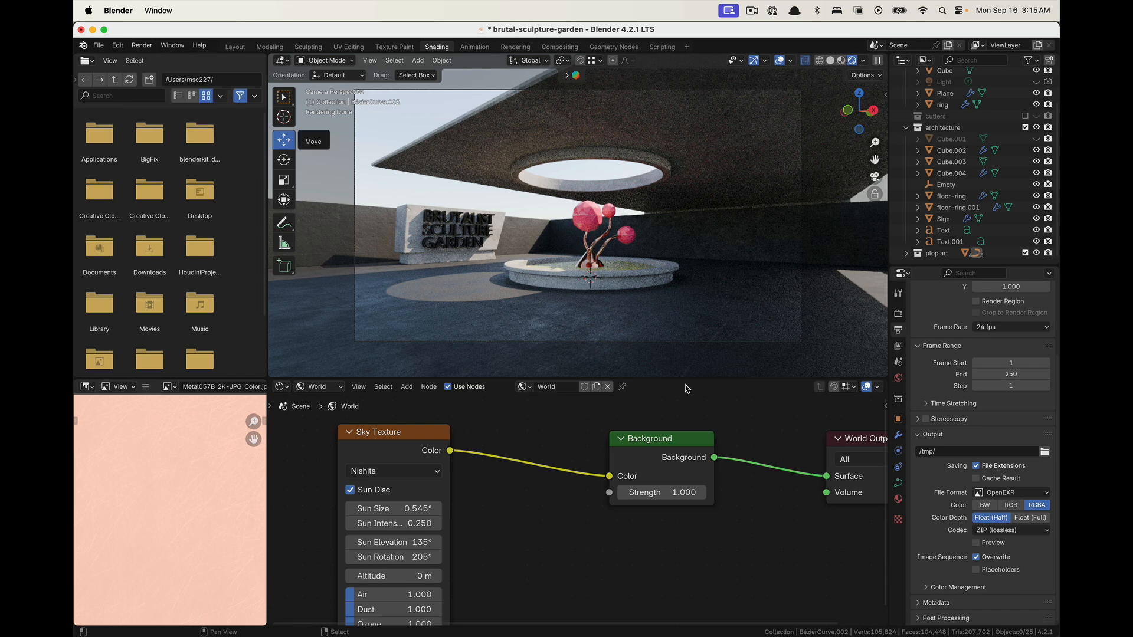
pyautogui.click(142, 46)
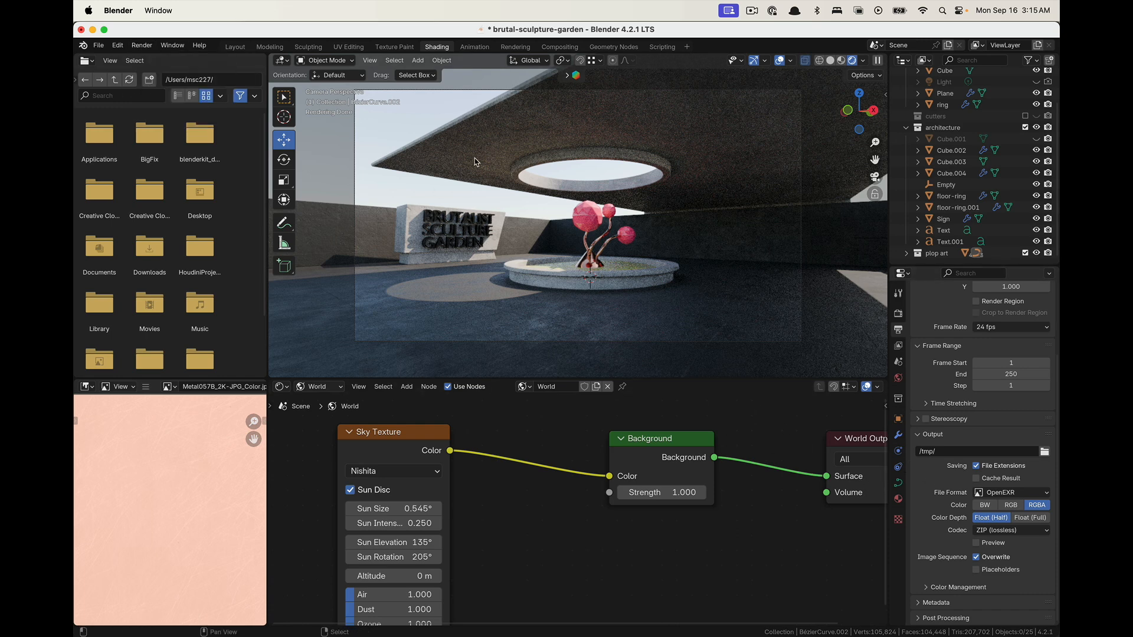
pyautogui.click(898, 313)
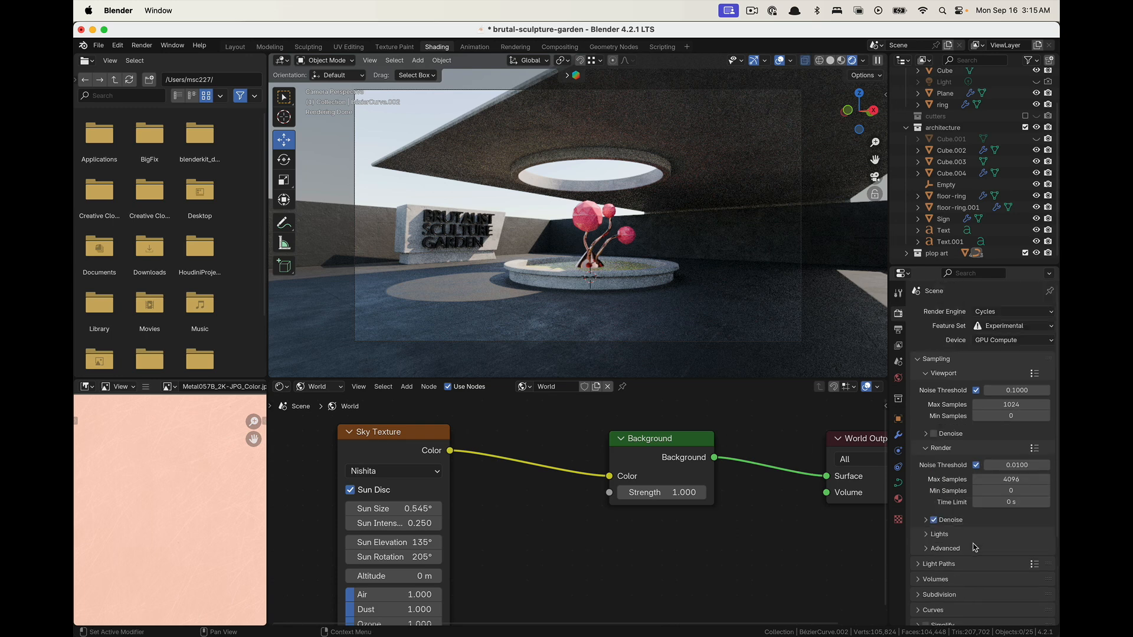
pyautogui.scroll(4, 976, 528)
pyautogui.scroll(-3, 944, 488)
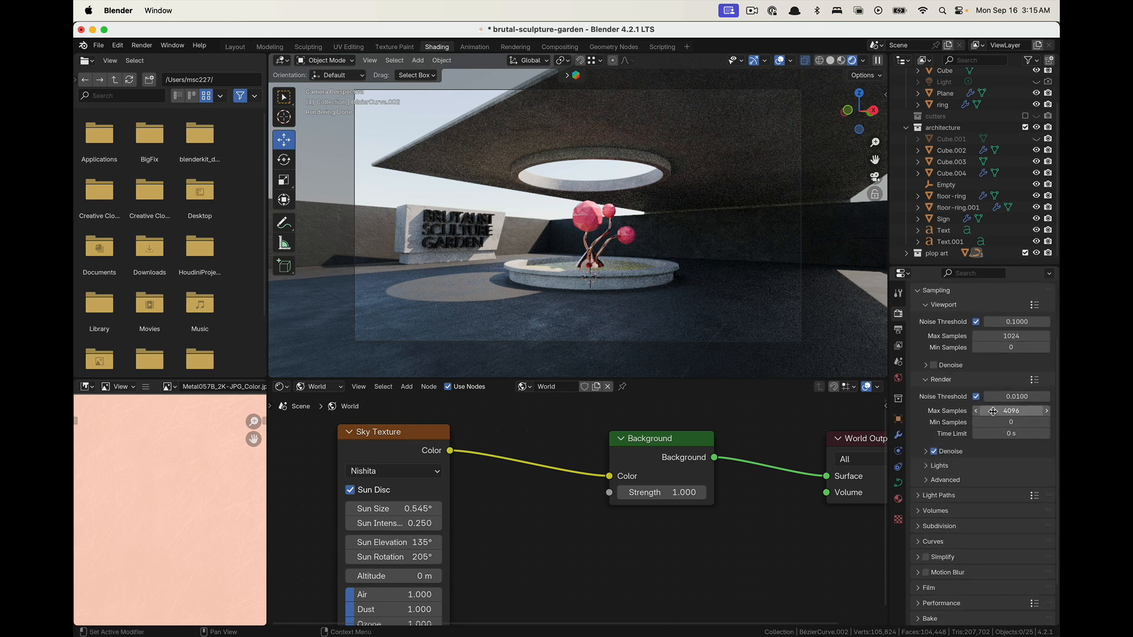
pyautogui.scroll(3, 939, 426)
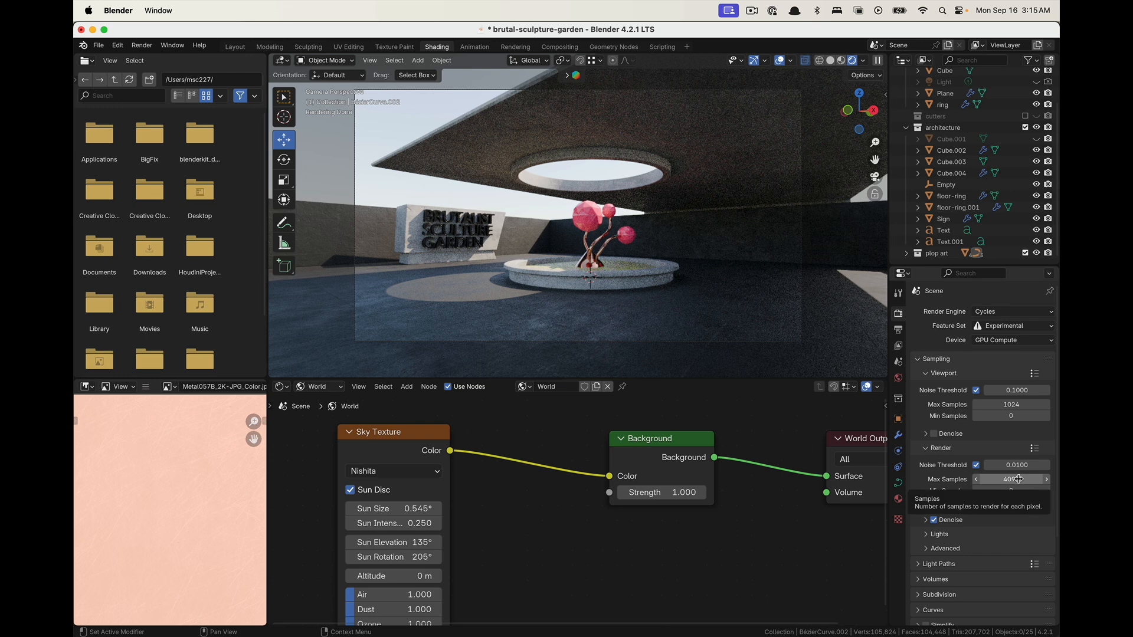
pyautogui.scroll(-3, 926, 493)
pyautogui.scroll(-1, 926, 493)
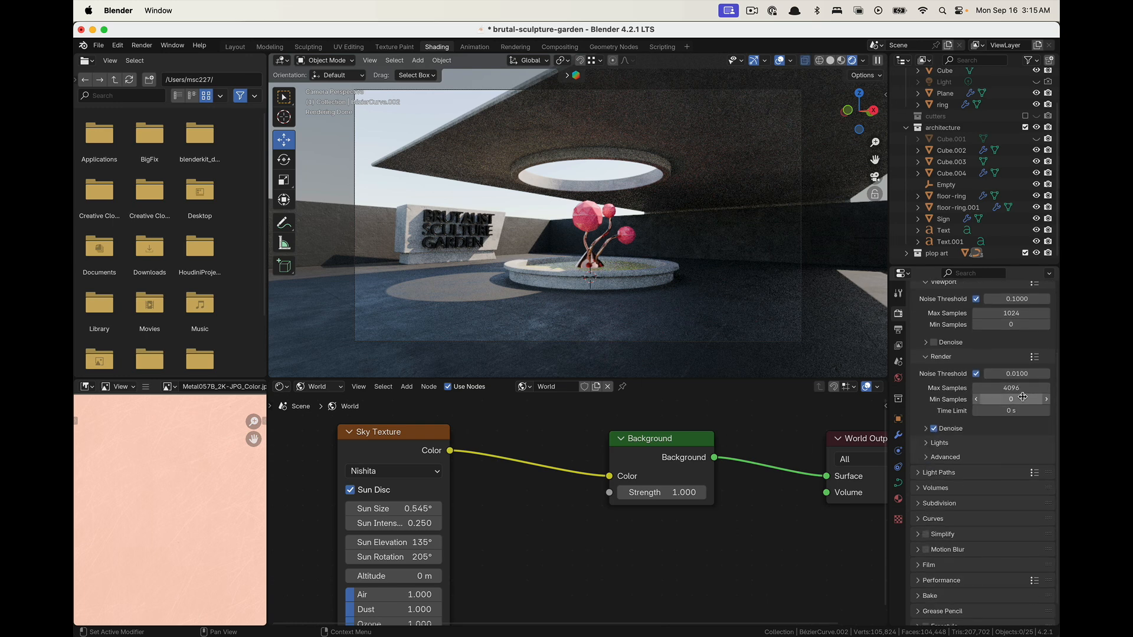
pyautogui.click(926, 429)
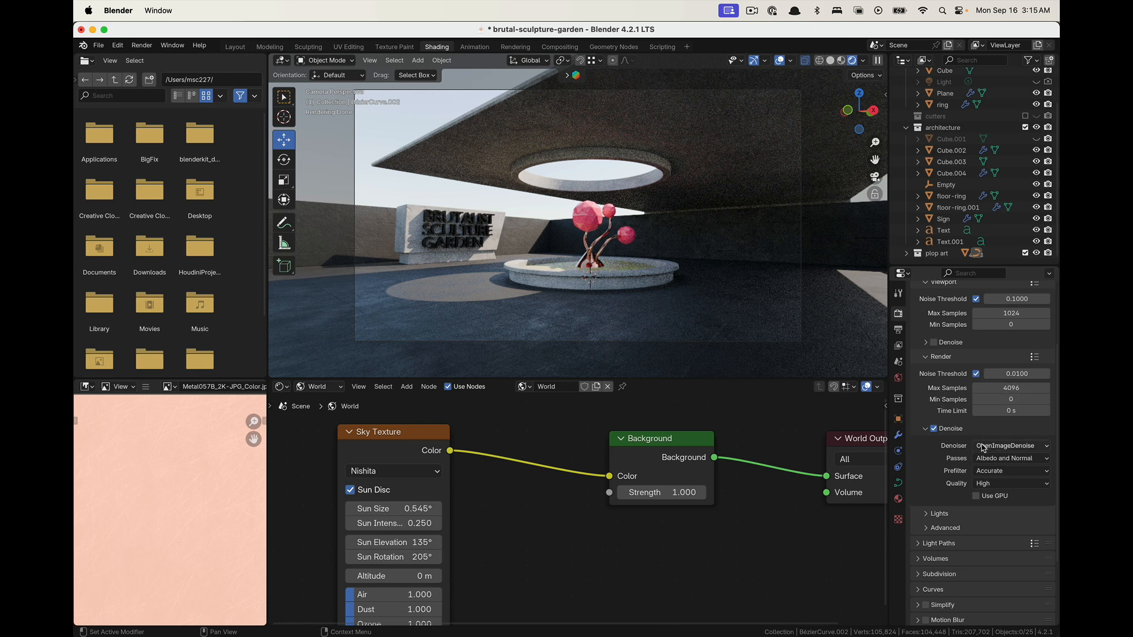
# Render the still image and move the render window away from the corner of the screen
pyautogui.click(141, 47)
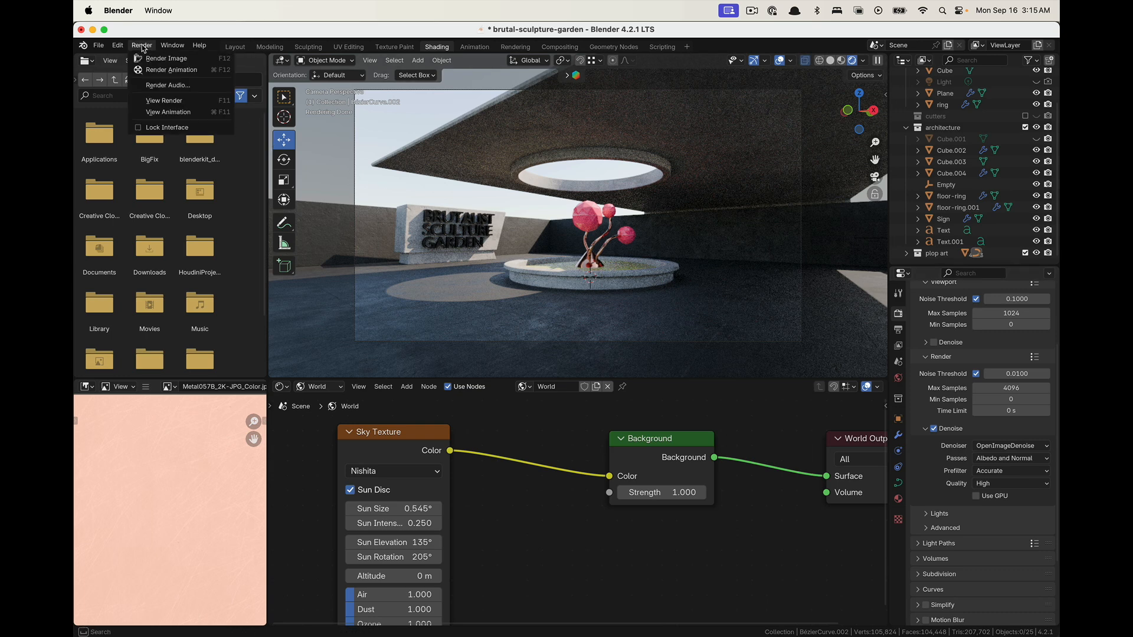
pyautogui.click(175, 61)
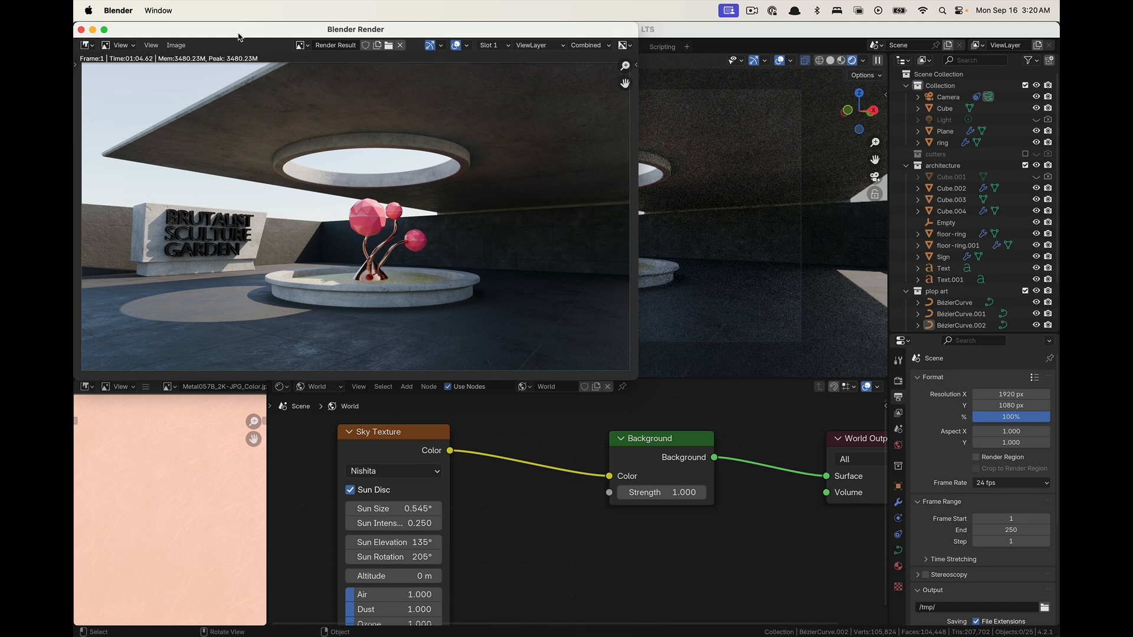
pyautogui.moveTo(238, 37); pyautogui.dragTo(373, 107)
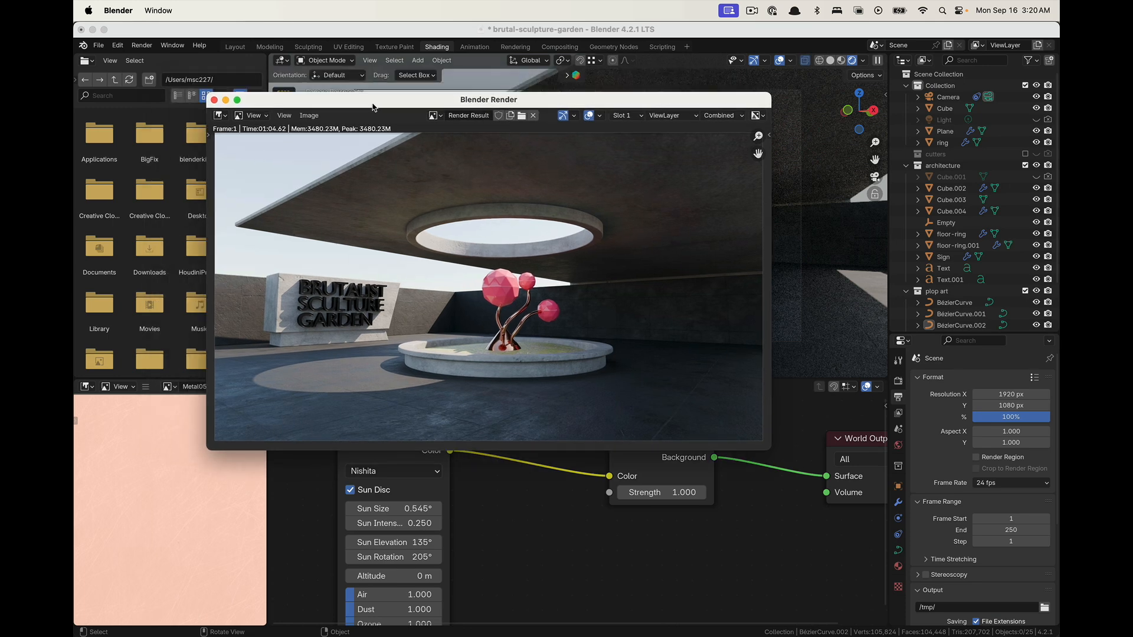
# Save the rendered image as sculpture-garden.exr in the exercises folder, using OpenEXR with RGBA and Float (Half)
pyautogui.click(309, 115)
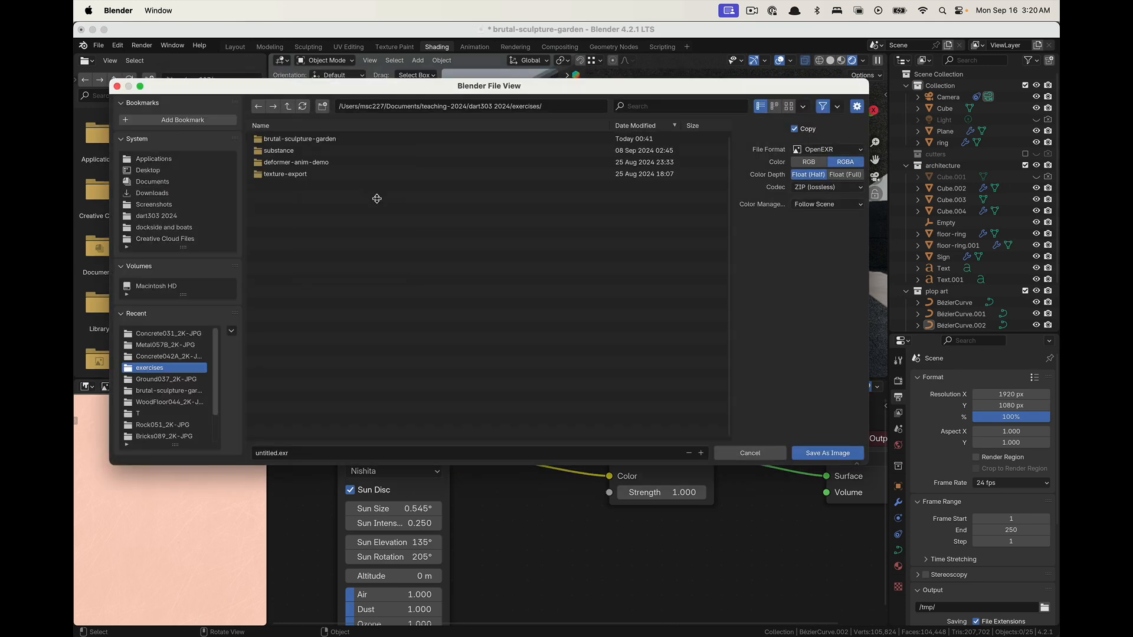
pyautogui.click(328, 193)
pyautogui.click(264, 453)
pyautogui.write('sculpture-garde')
pyautogui.click(822, 453)
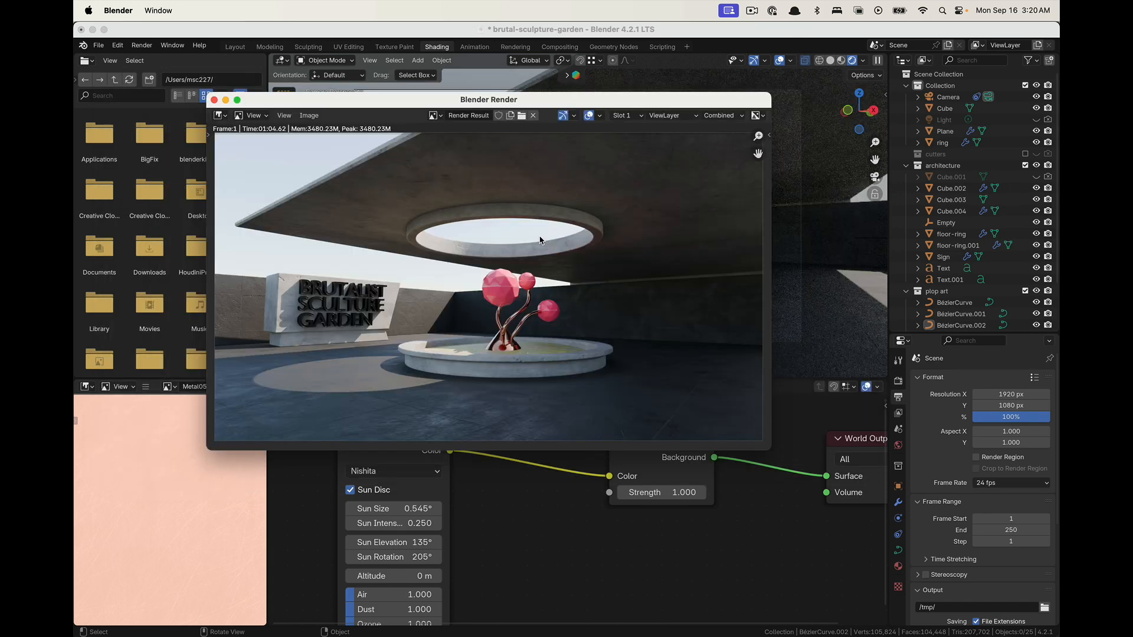
# Switch to Finder, locate sculpture-garden.exr in the exercises folder, and open it in Photoshop with alpha channel data as transparency
pyautogui.moveTo(262, 619)
pyautogui.click(122, 614)
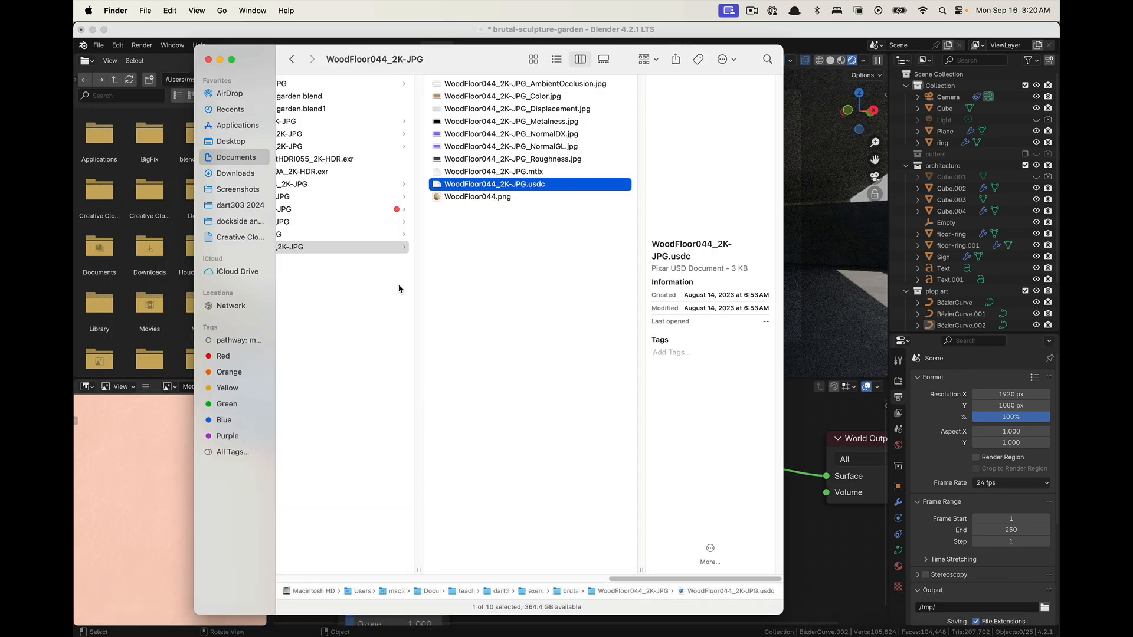
pyautogui.hscroll(-10, 342, 315)
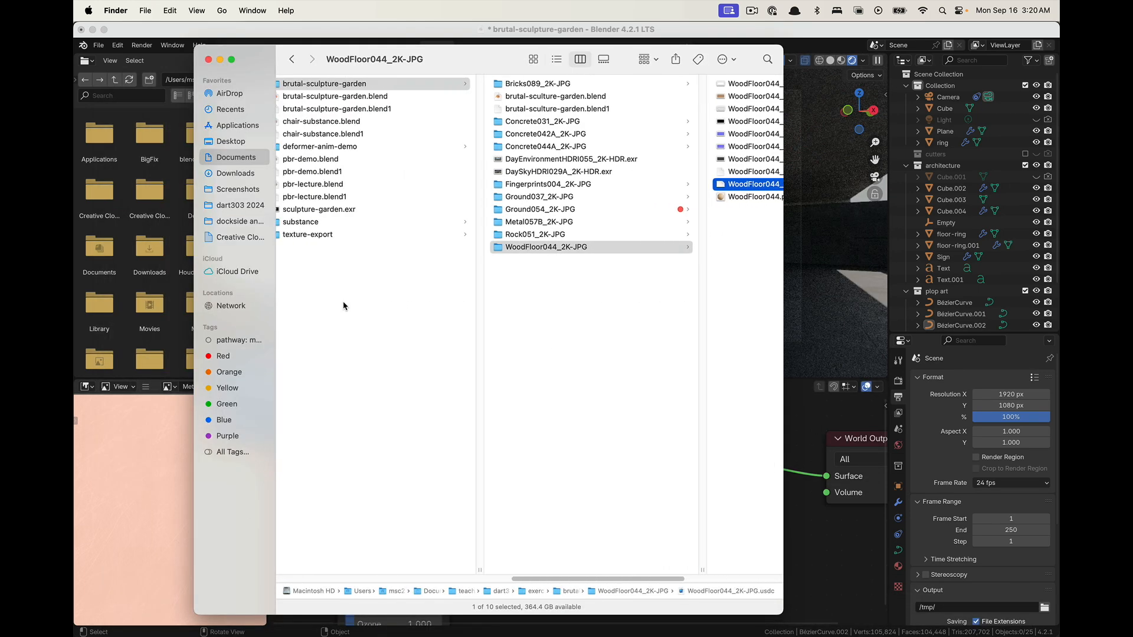
pyautogui.click(355, 209)
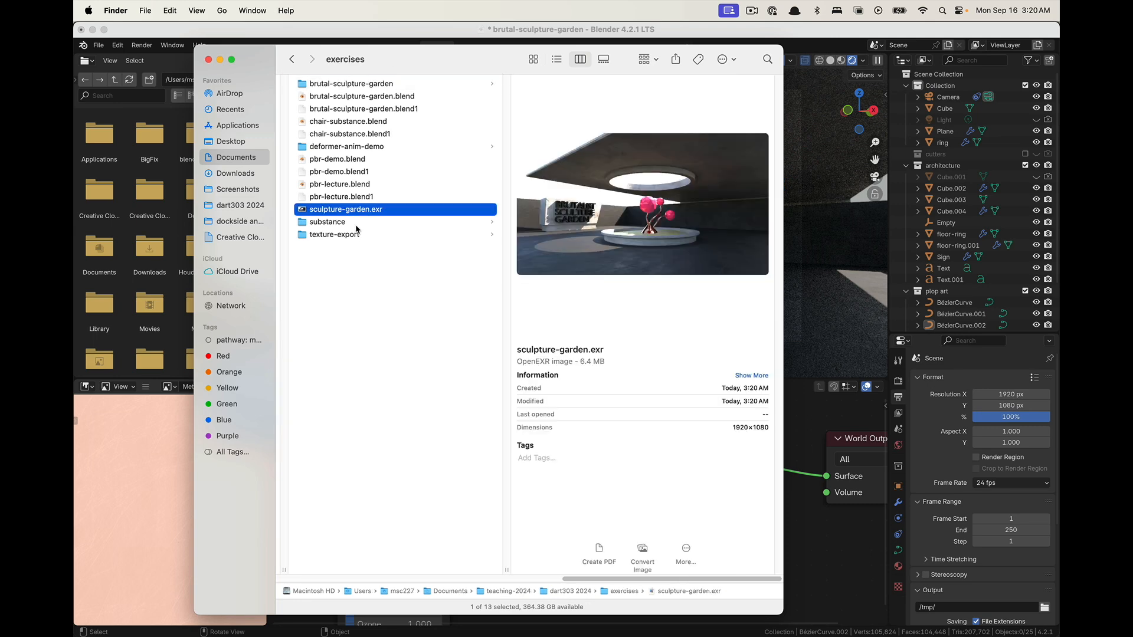
pyautogui.moveTo(357, 214)
pyautogui.mouseDown()
pyautogui.moveTo(410, 265)
pyautogui.moveTo(397, 634)
pyautogui.moveTo(392, 618)
pyautogui.mouseUp()
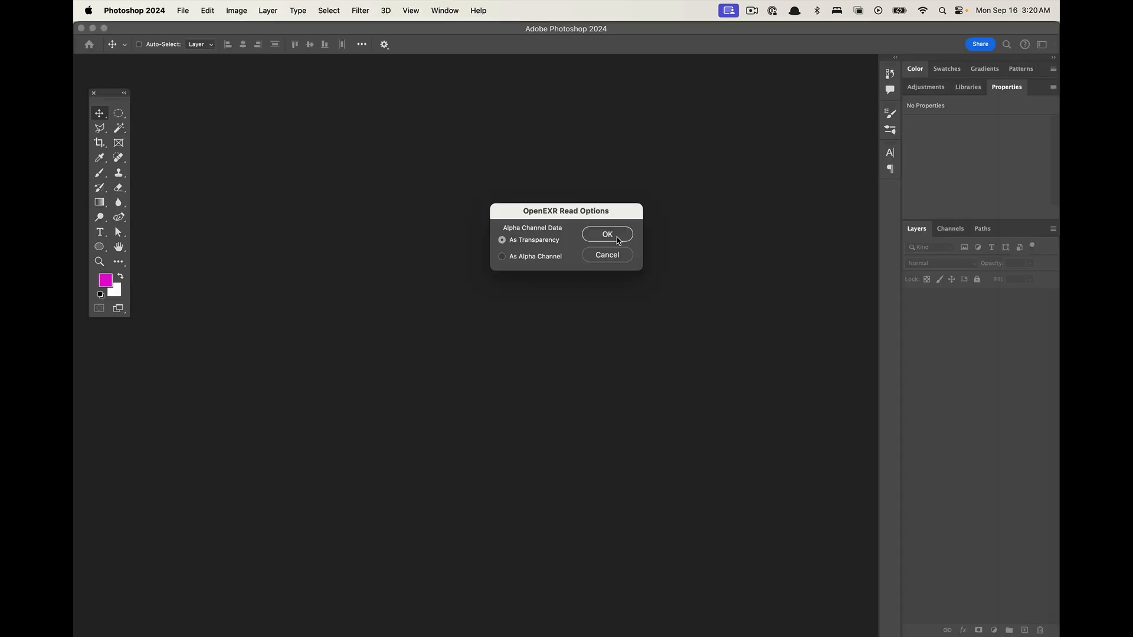
pyautogui.press('Return')
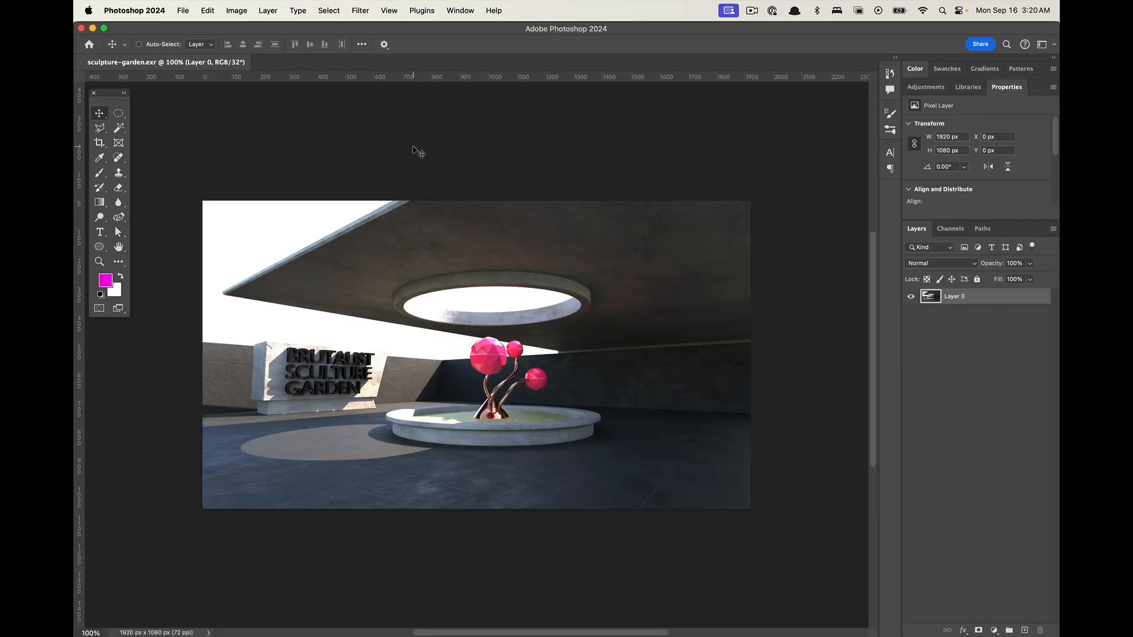
# Preview an Exposure adjustment on the render at -3.25, +3.74 and -0.16, and discard it
pyautogui.scroll(3, 737, 272)
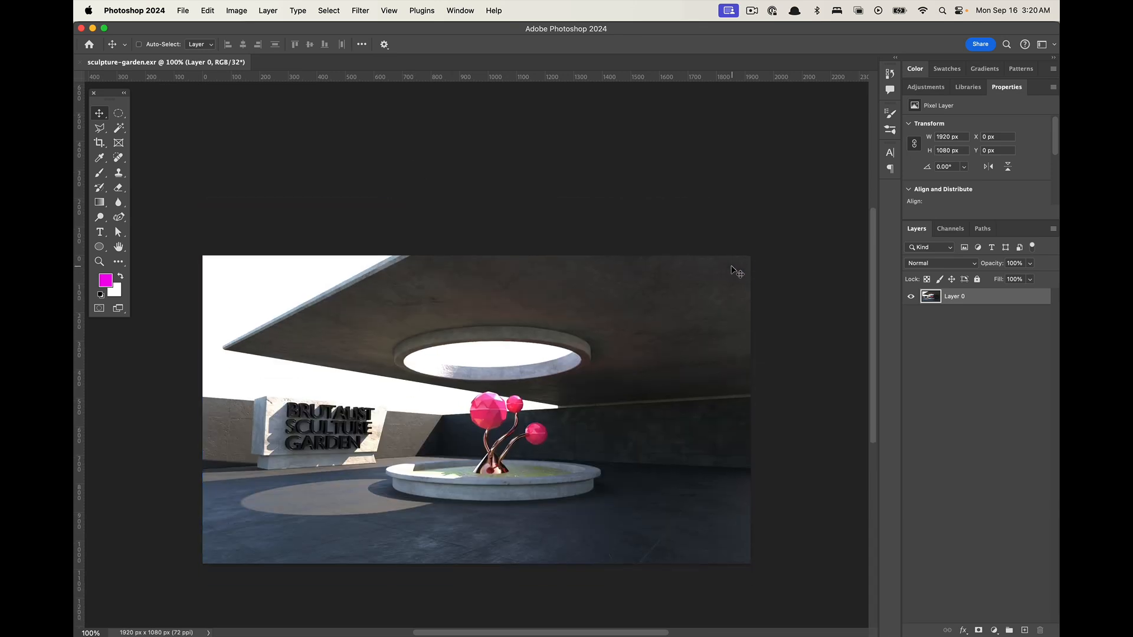
pyautogui.click(236, 11)
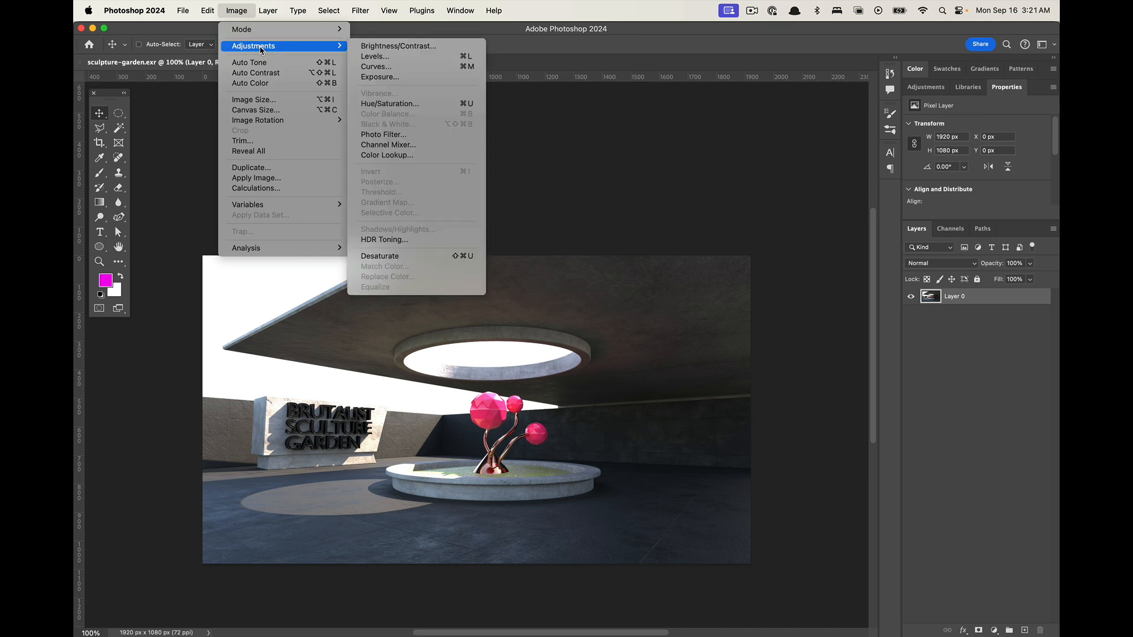
pyautogui.moveTo(254, 29)
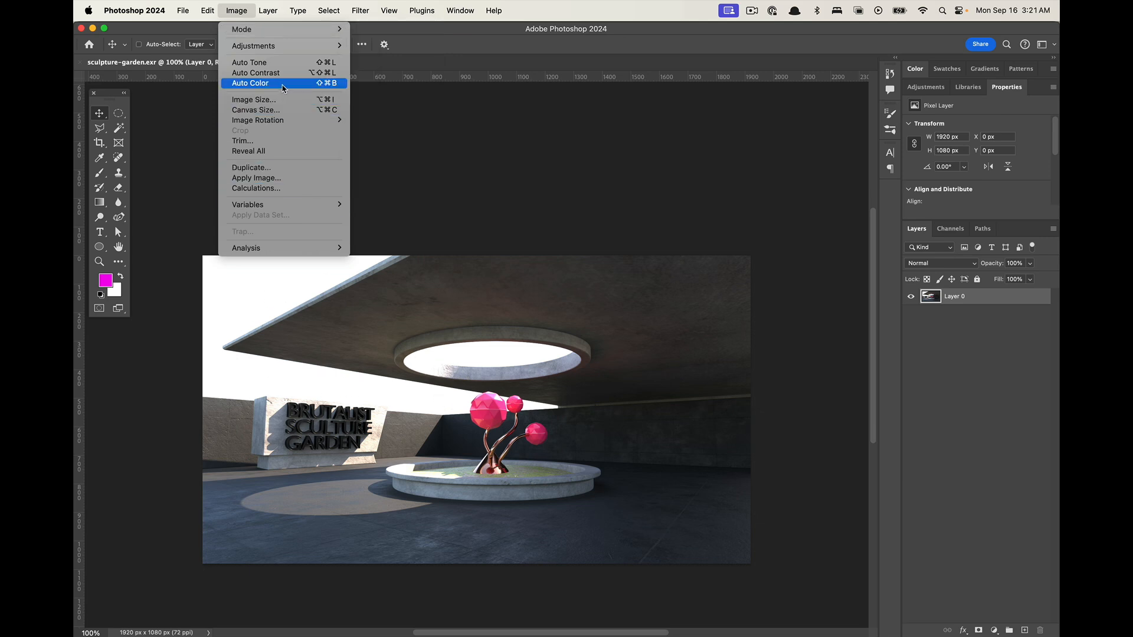
pyautogui.moveTo(272, 47)
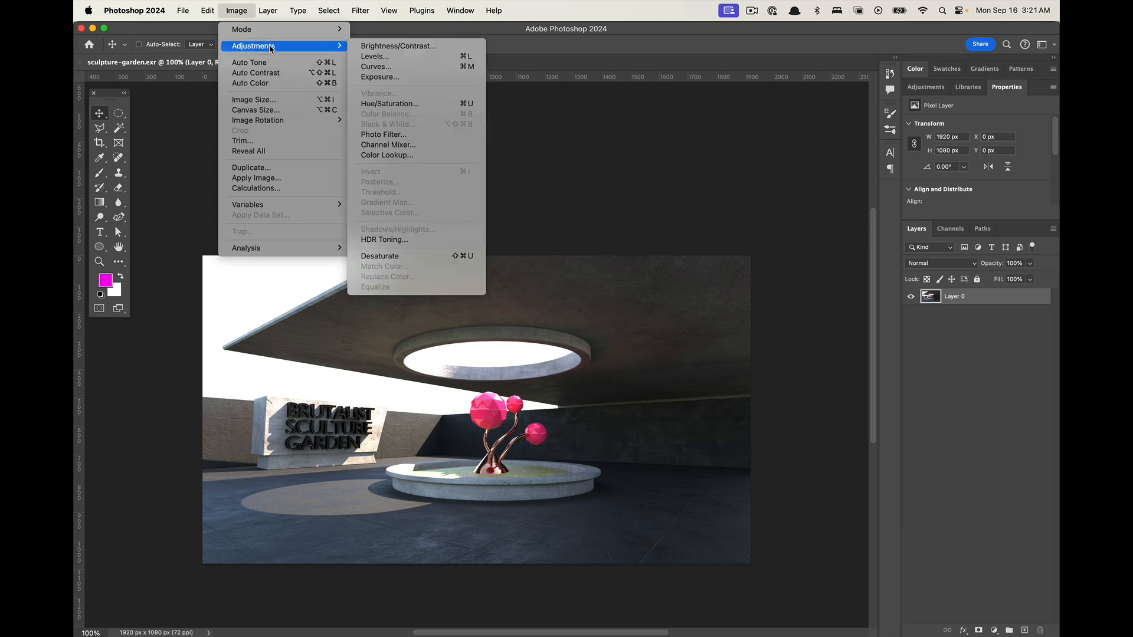
pyautogui.click(413, 77)
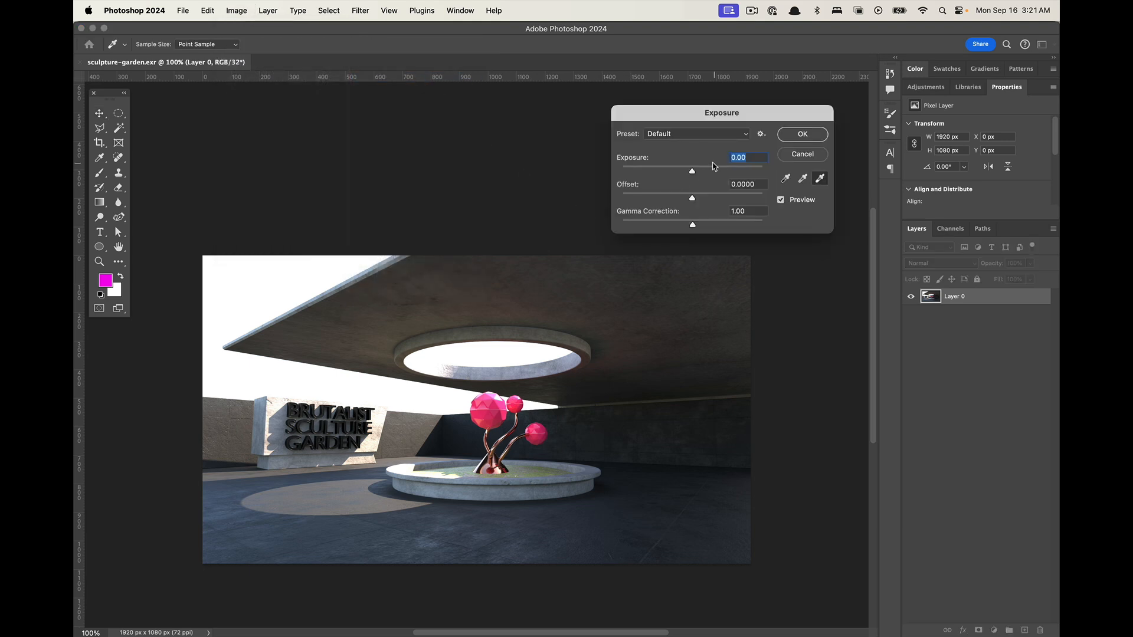
pyautogui.moveTo(692, 171); pyautogui.dragTo(658, 172)
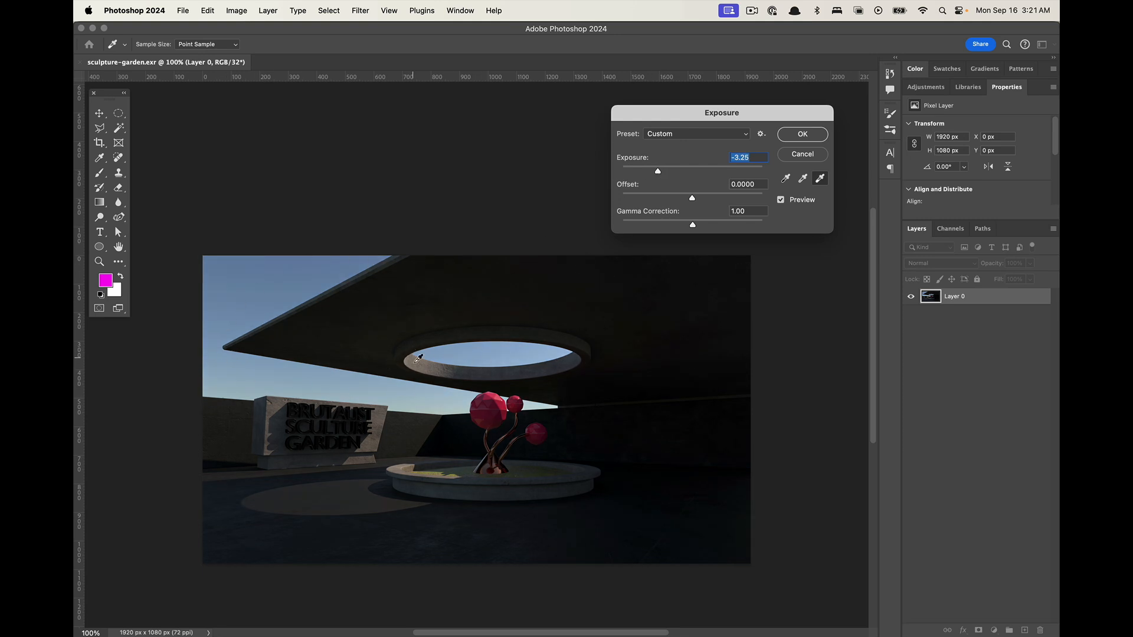
pyautogui.moveTo(659, 172); pyautogui.dragTo(732, 173)
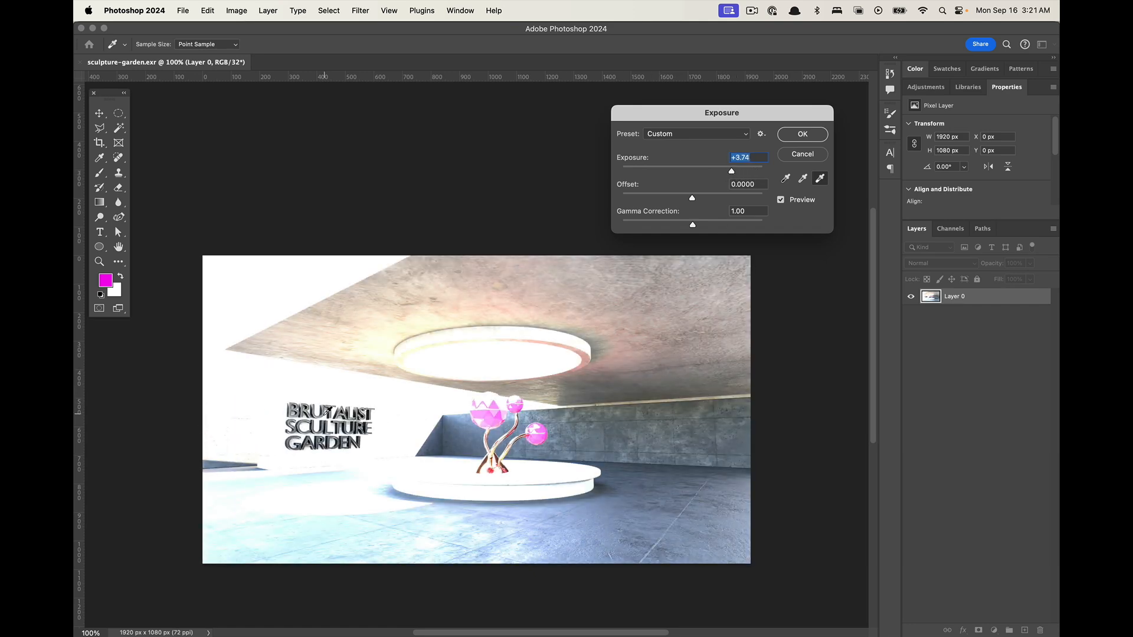
pyautogui.moveTo(731, 172); pyautogui.dragTo(699, 191)
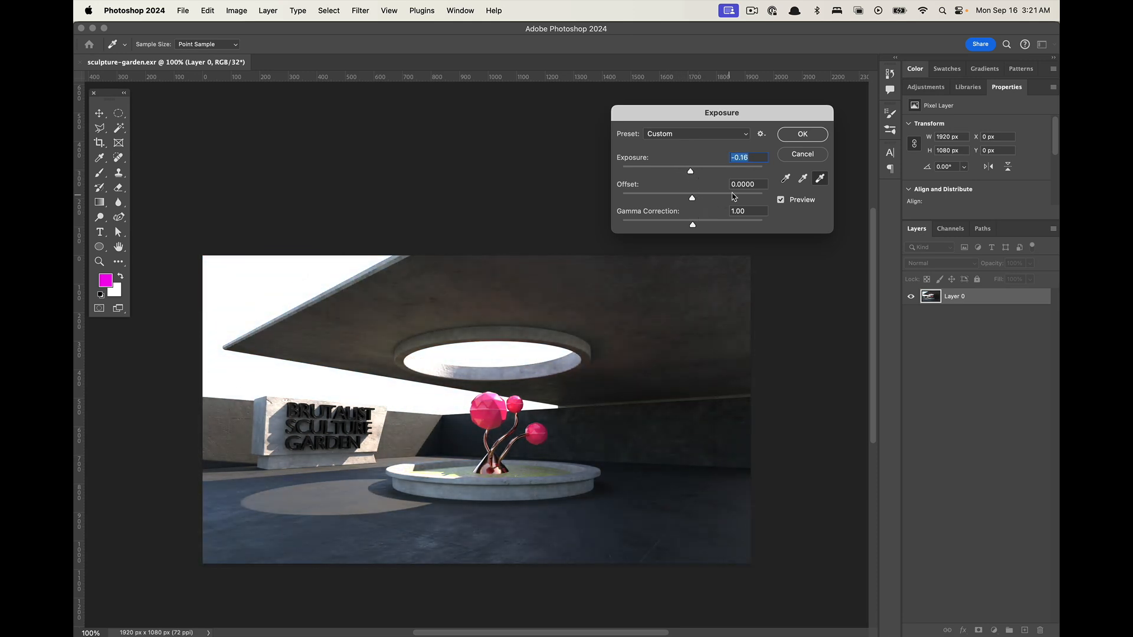
pyautogui.click(819, 157)
# Start HDR Toning on the render and agree to flatten the document
pyautogui.click(233, 10)
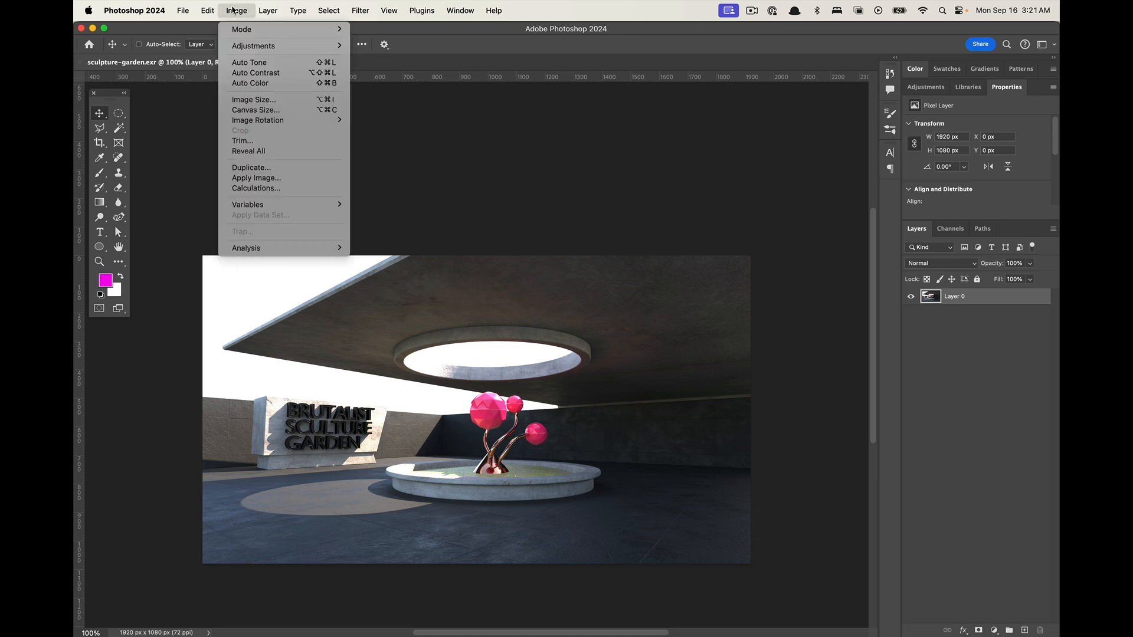
pyautogui.moveTo(259, 47)
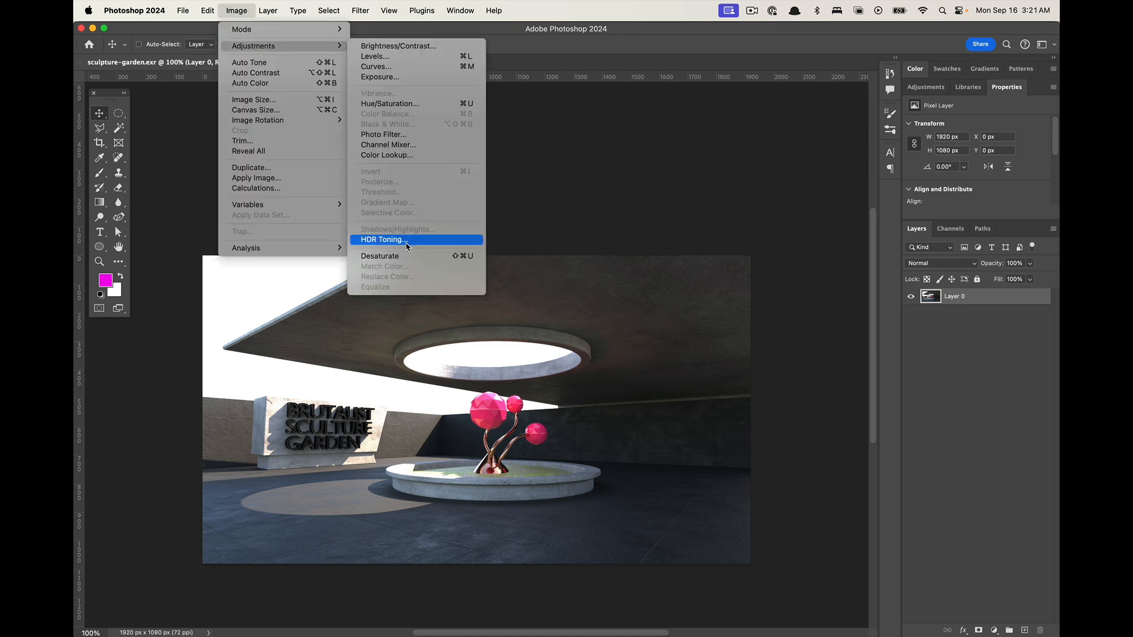
pyautogui.click(384, 240)
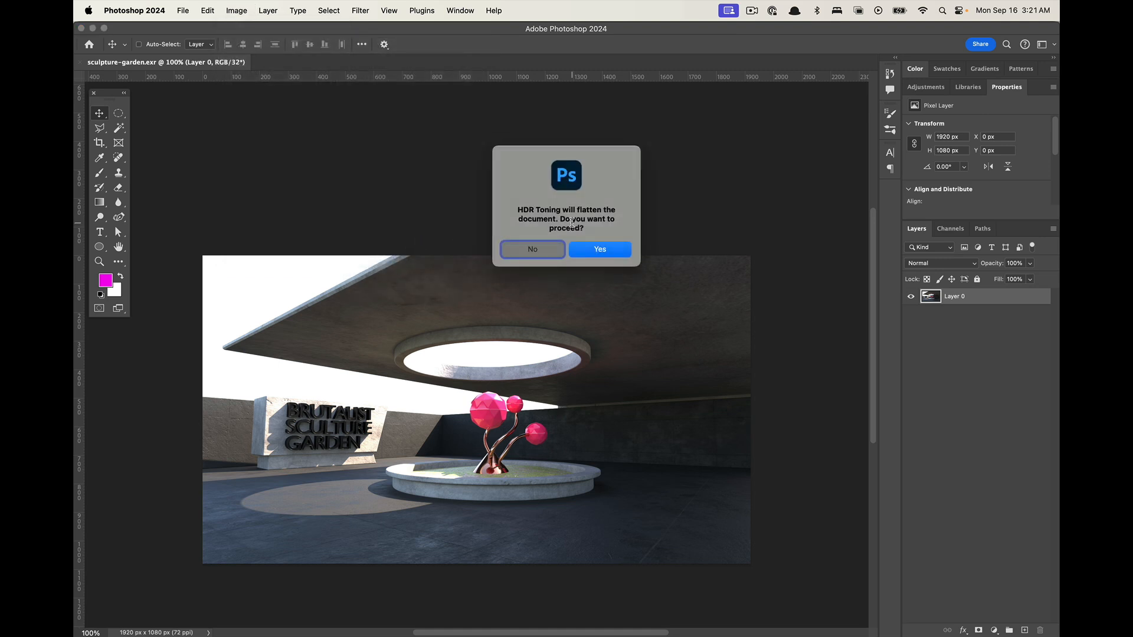
pyautogui.click(602, 253)
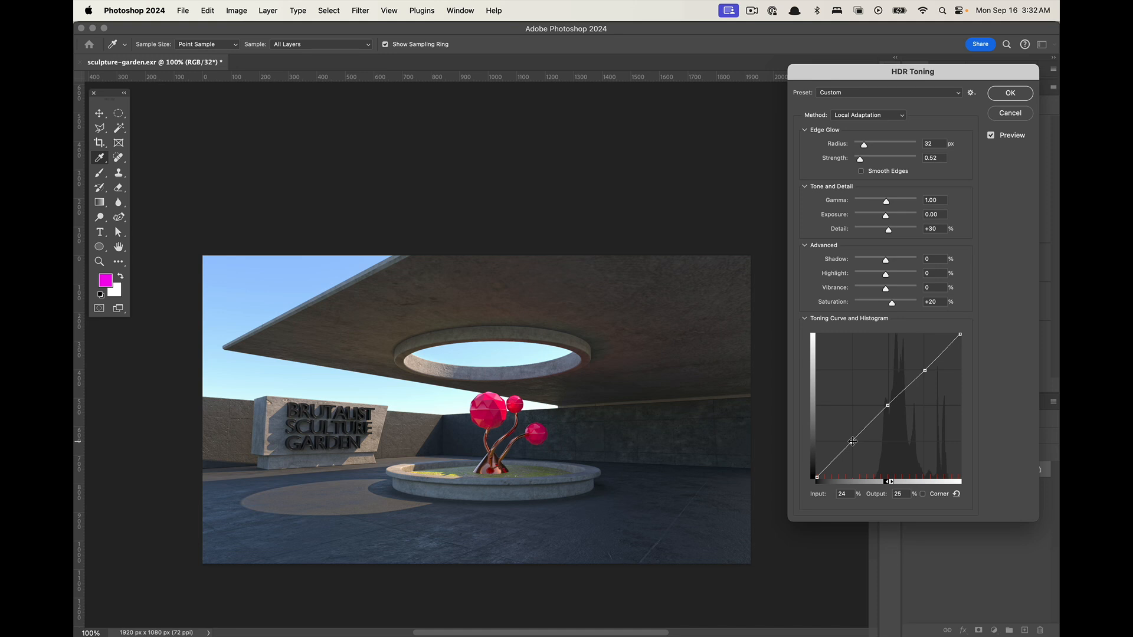
# Reshape the toning curve with deeper shadows and lifted highlights, including a point at 41% input and 18% output, and apply HDR Toning
pyautogui.moveTo(852, 442); pyautogui.dragTo(852, 457)
pyautogui.moveTo(925, 370); pyautogui.dragTo(925, 355)
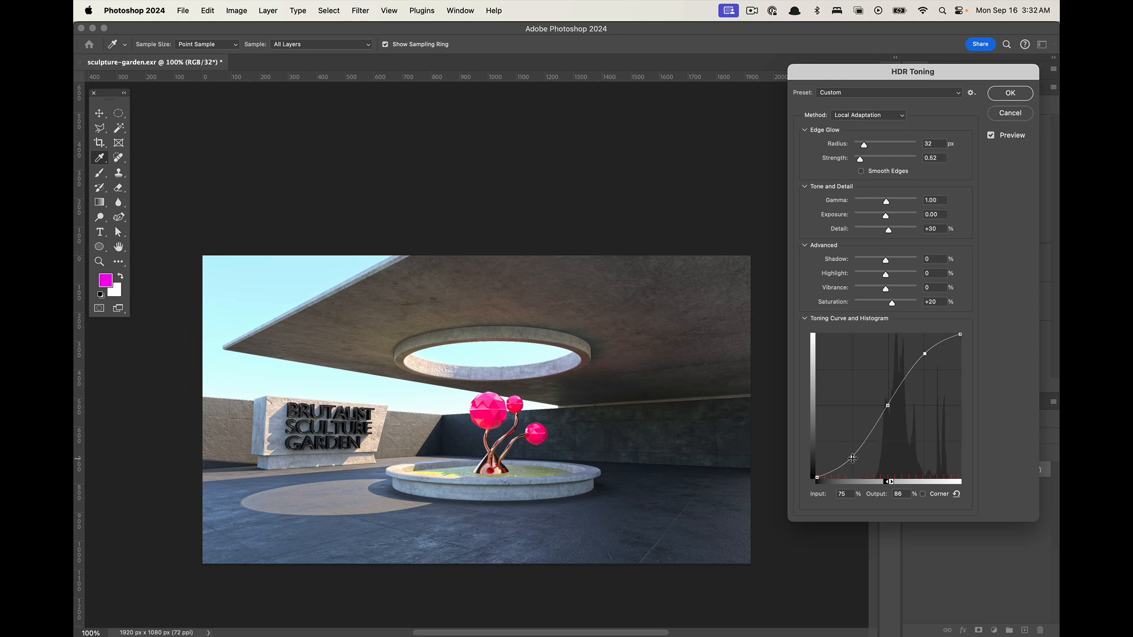
pyautogui.moveTo(853, 459); pyautogui.dragTo(807, 482)
pyautogui.moveTo(889, 406); pyautogui.dragTo(888, 407)
pyautogui.moveTo(888, 407); pyautogui.dragTo(891, 416)
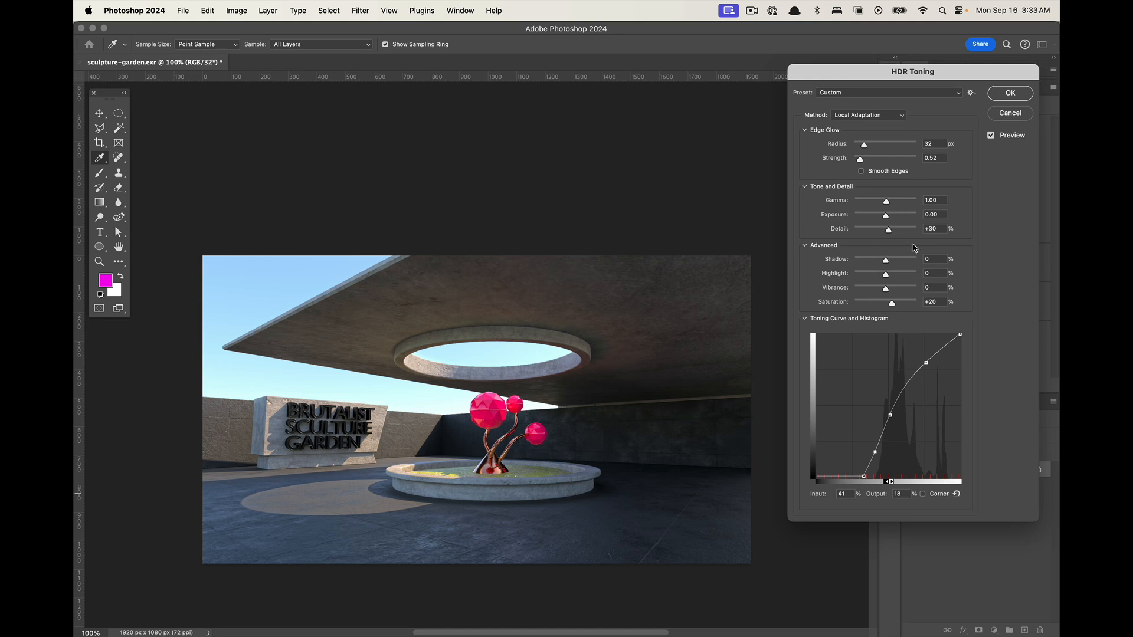
pyautogui.click(1011, 95)
pyautogui.press('v')
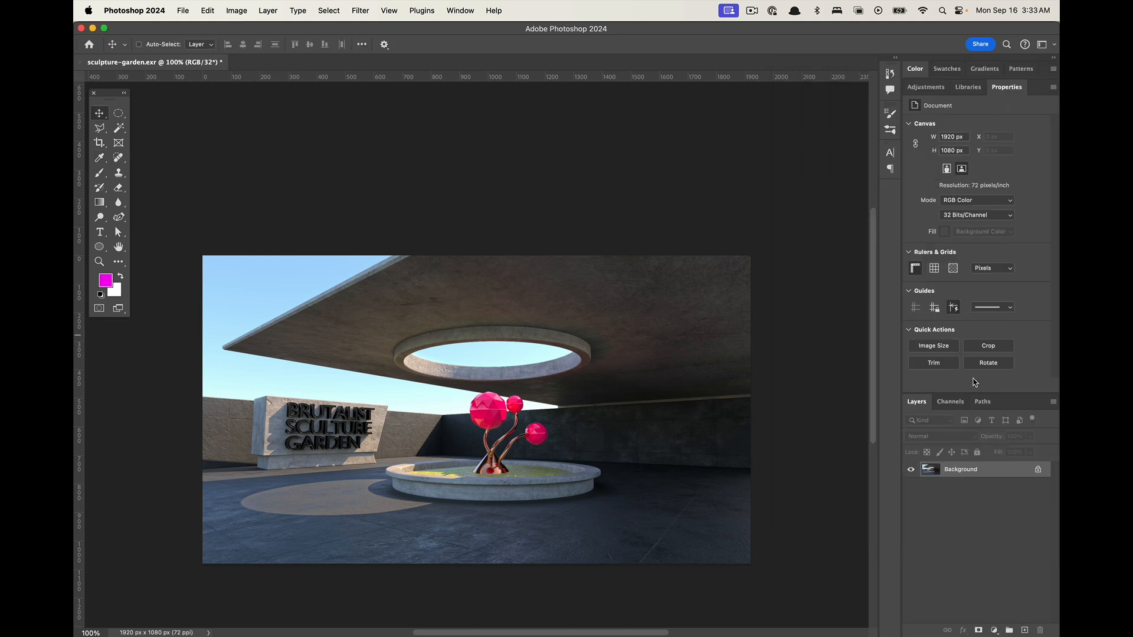
# Add a Color Lookup adjustment layer above the render, using the Kodak 5218 Kodak 2383 (by Adobe) 3D LUT
pyautogui.click(1009, 630)
pyautogui.click(999, 631)
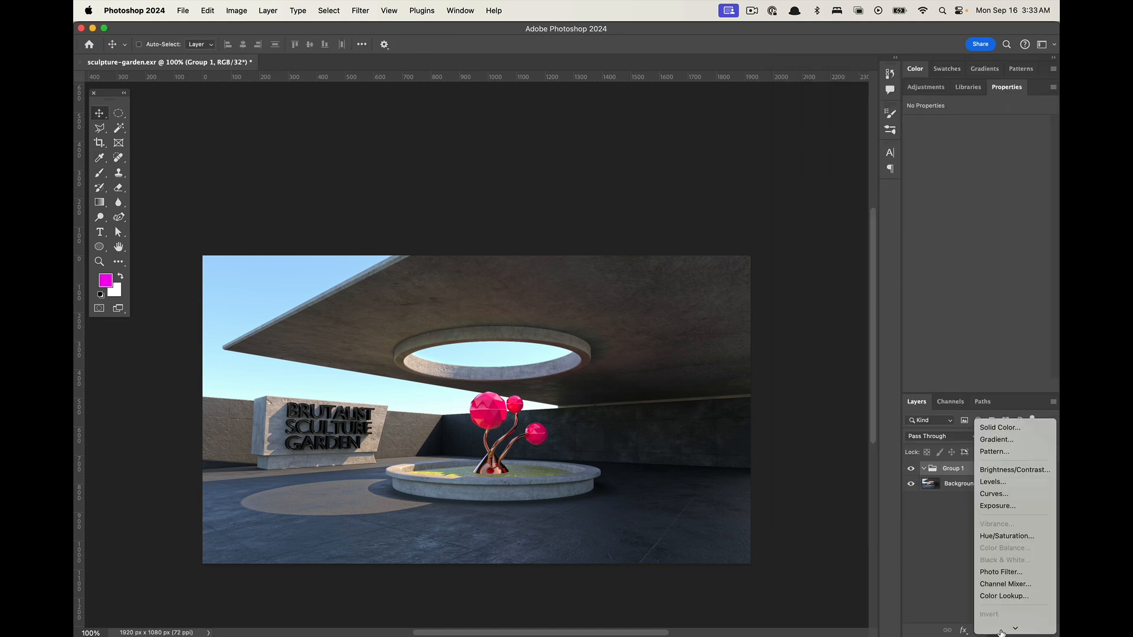
pyautogui.click(950, 593)
pyautogui.click(999, 631)
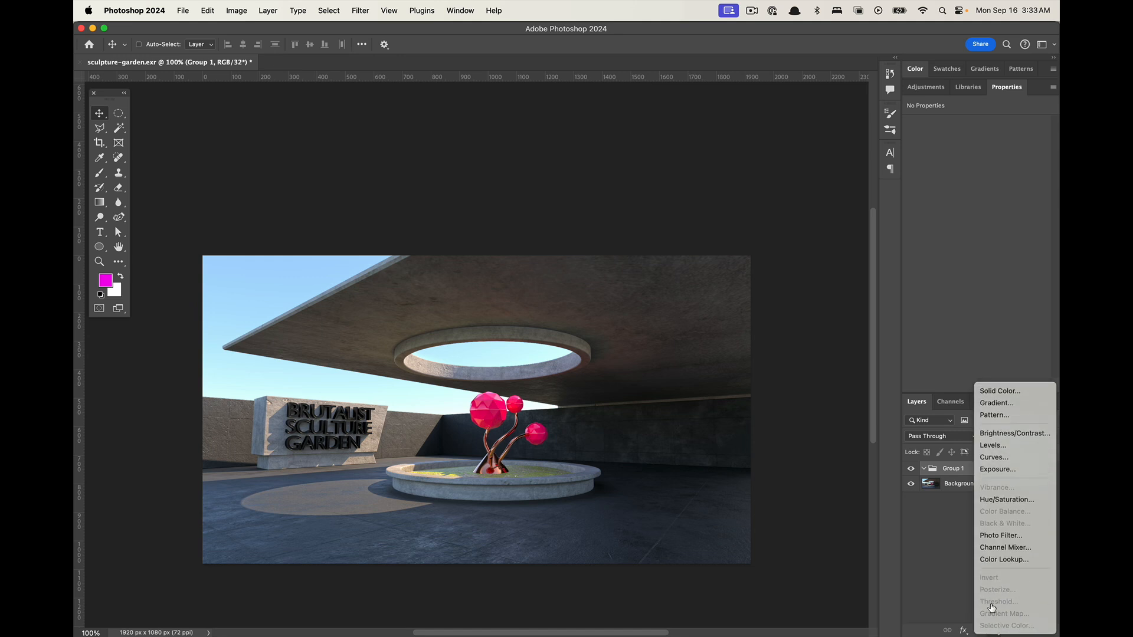
pyautogui.click(1020, 561)
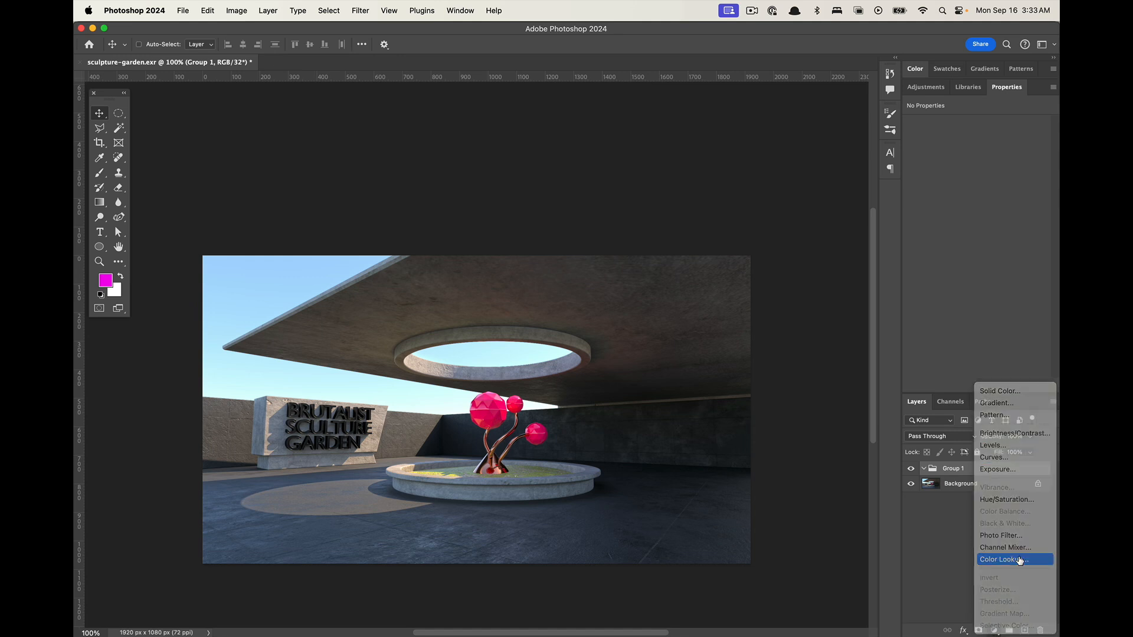
pyautogui.click(1002, 131)
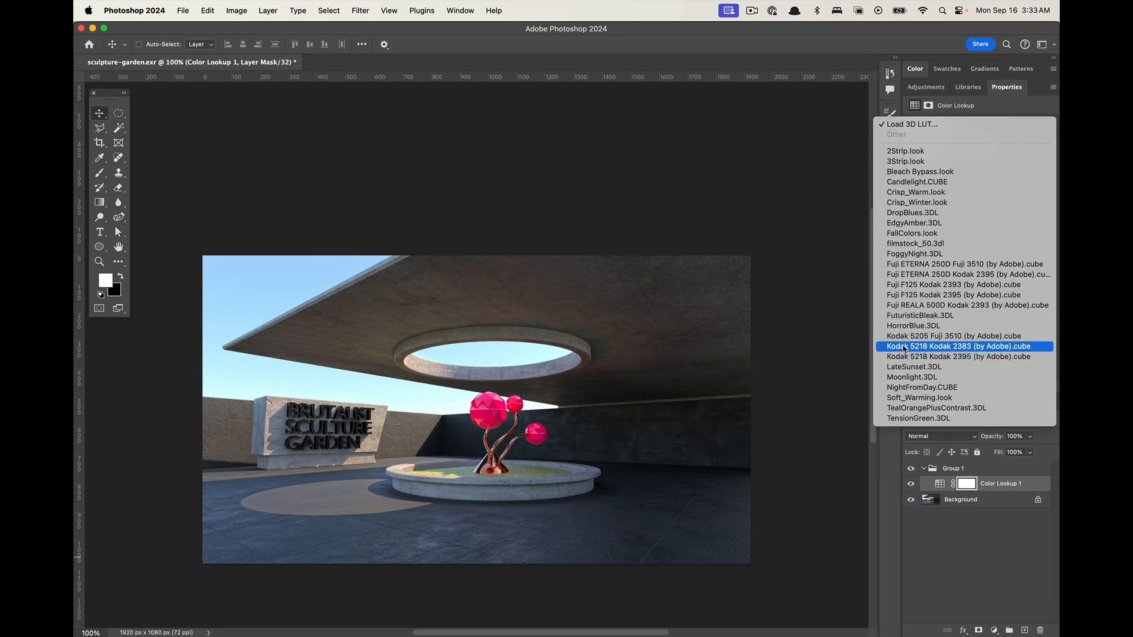
pyautogui.click(962, 347)
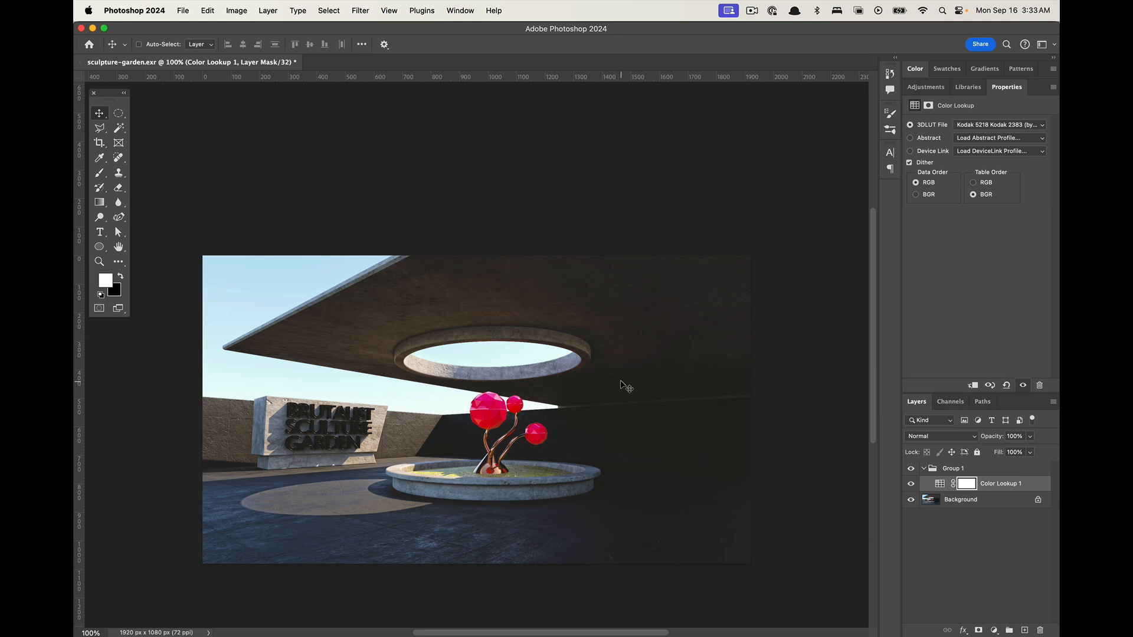
# Delete only the group around the Color Lookup layer, keeping the adjustment, and leave no layer selected
pyautogui.click(993, 472)
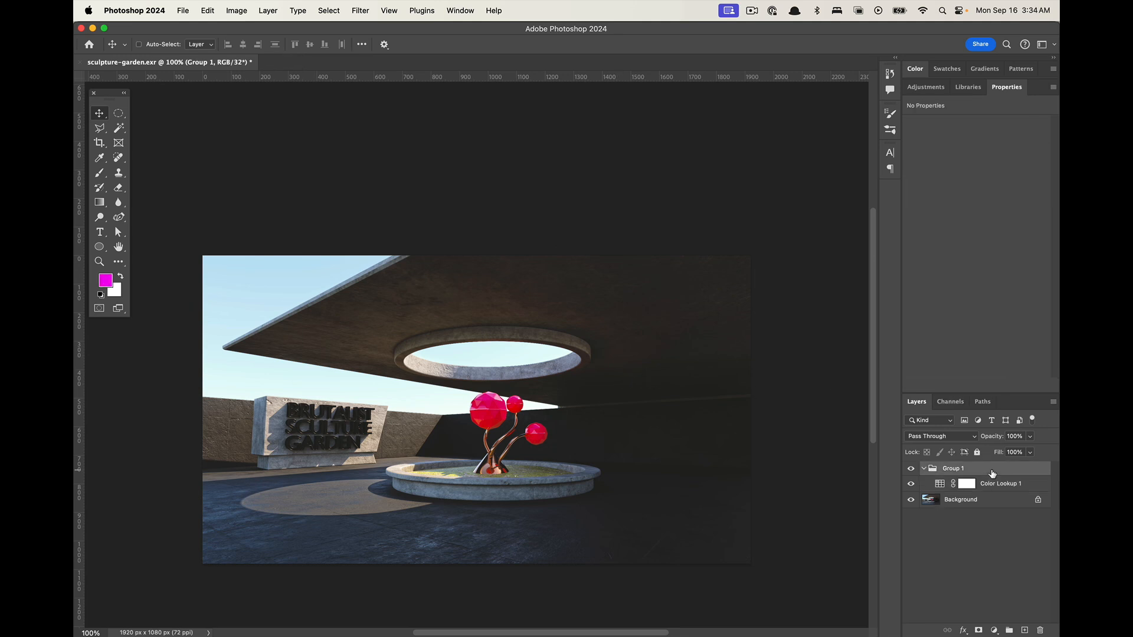
pyautogui.click(1040, 631)
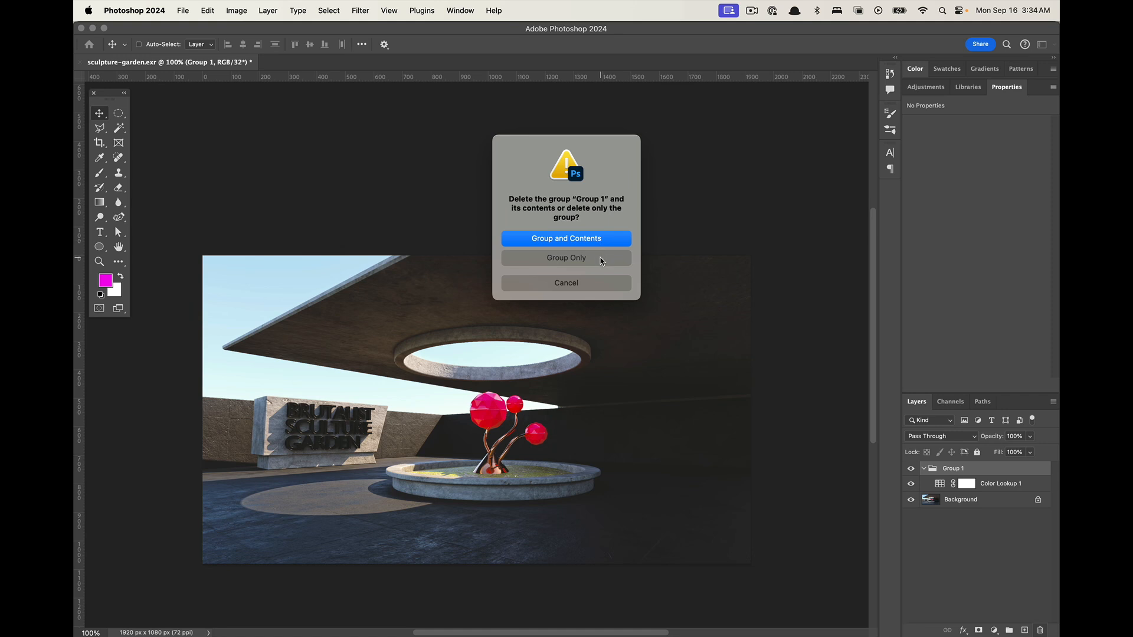
pyautogui.click(602, 262)
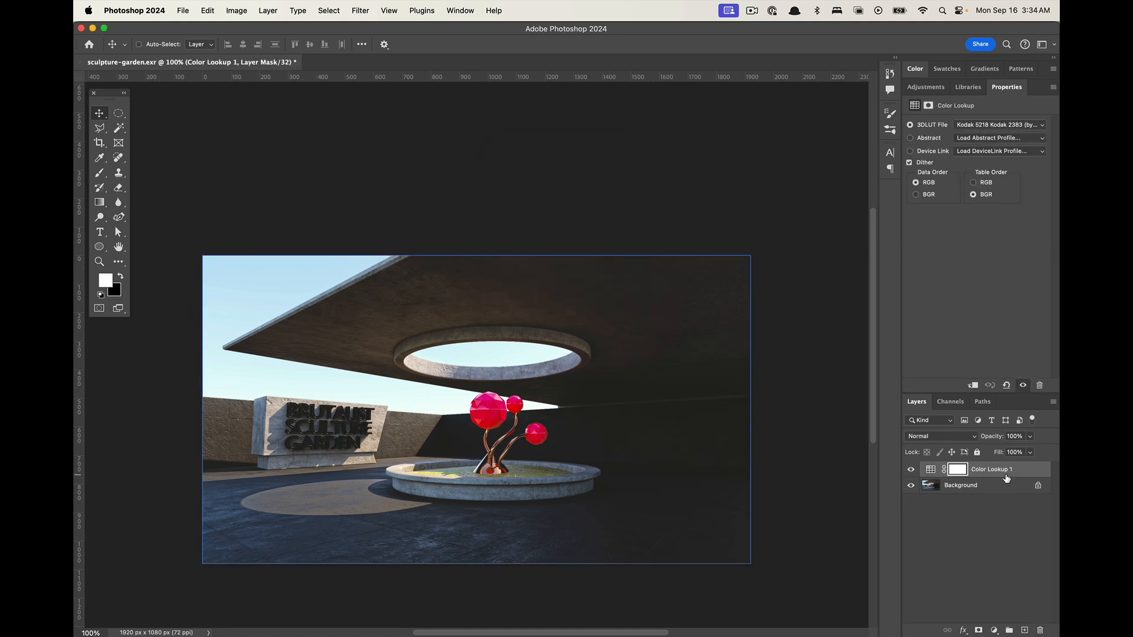
pyautogui.click(1001, 506)
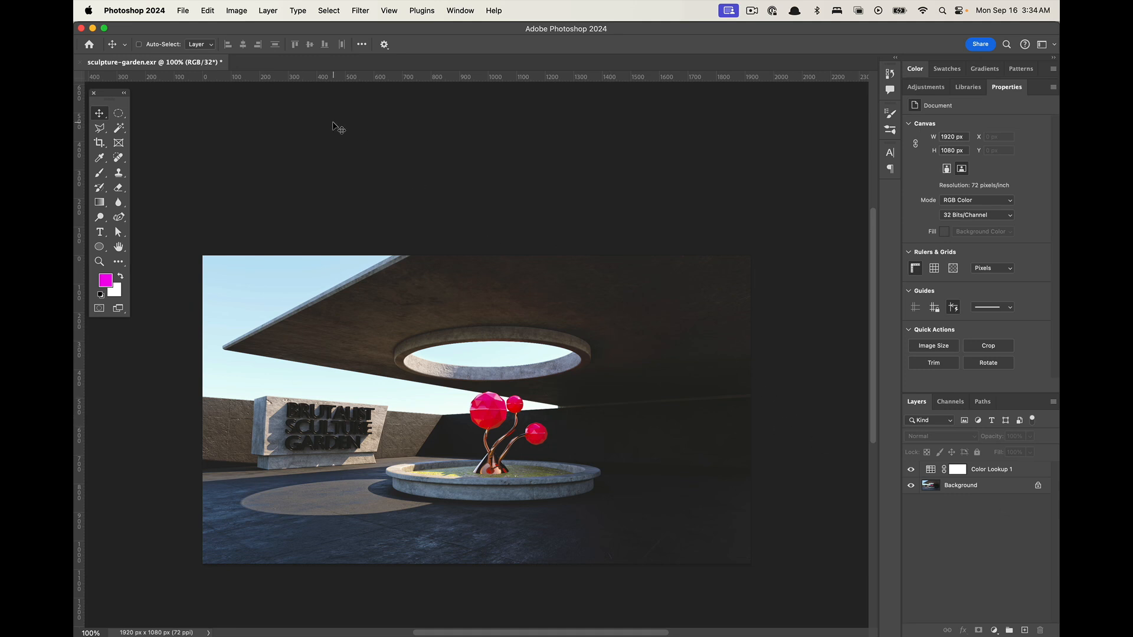
# Try a new layer filled with black over the image, and delete it
pyautogui.click(359, 11)
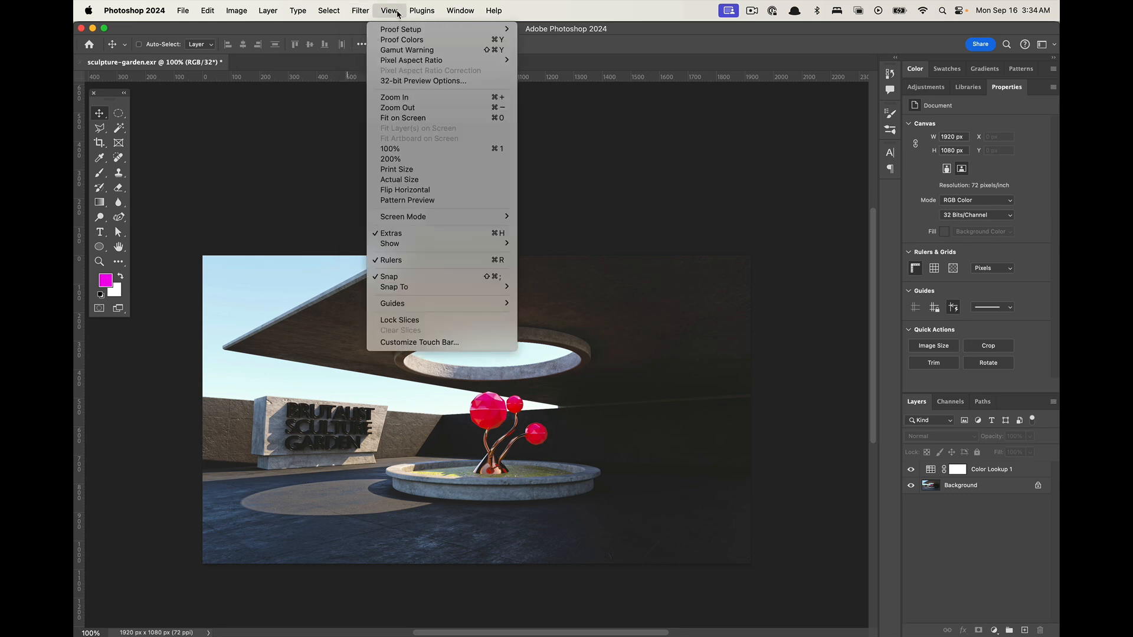
pyautogui.click(399, 14)
pyautogui.click(1025, 630)
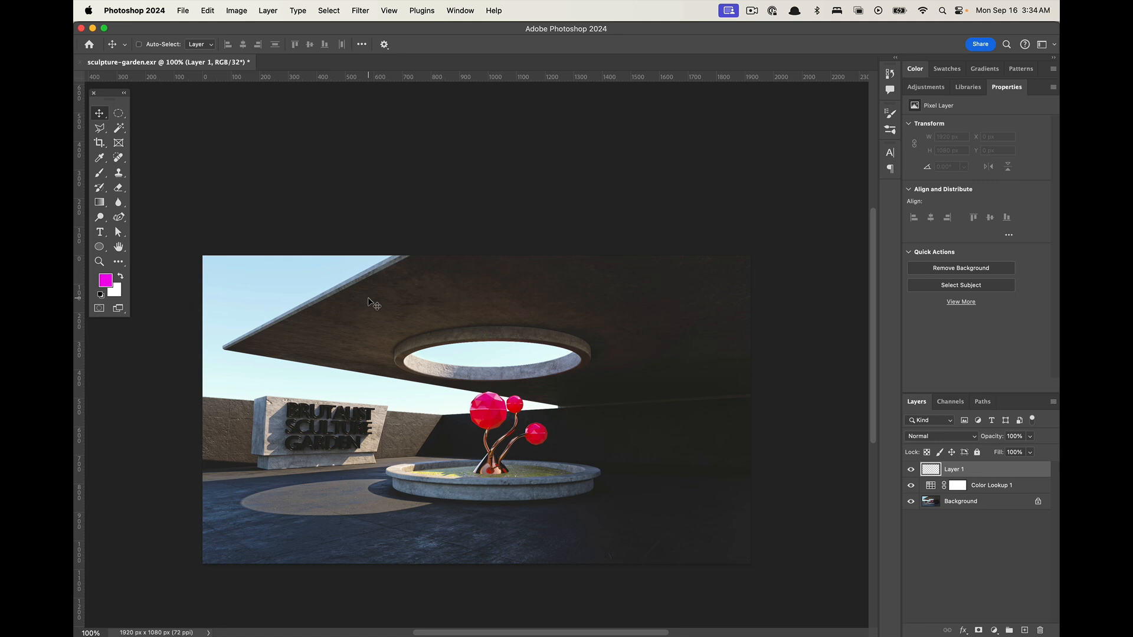
pyautogui.press('x')
pyautogui.press('d')
pyautogui.hotkey('alt', 'BackSpace')
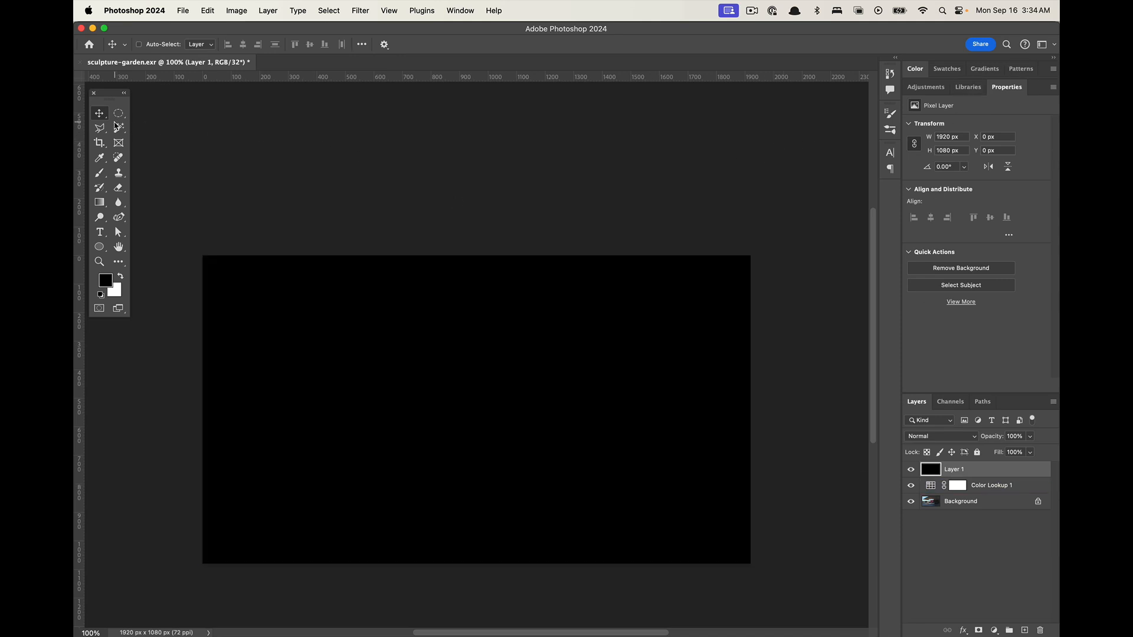
pyautogui.click(119, 114)
pyautogui.moveTo(933, 478); pyautogui.dragTo(1040, 630)
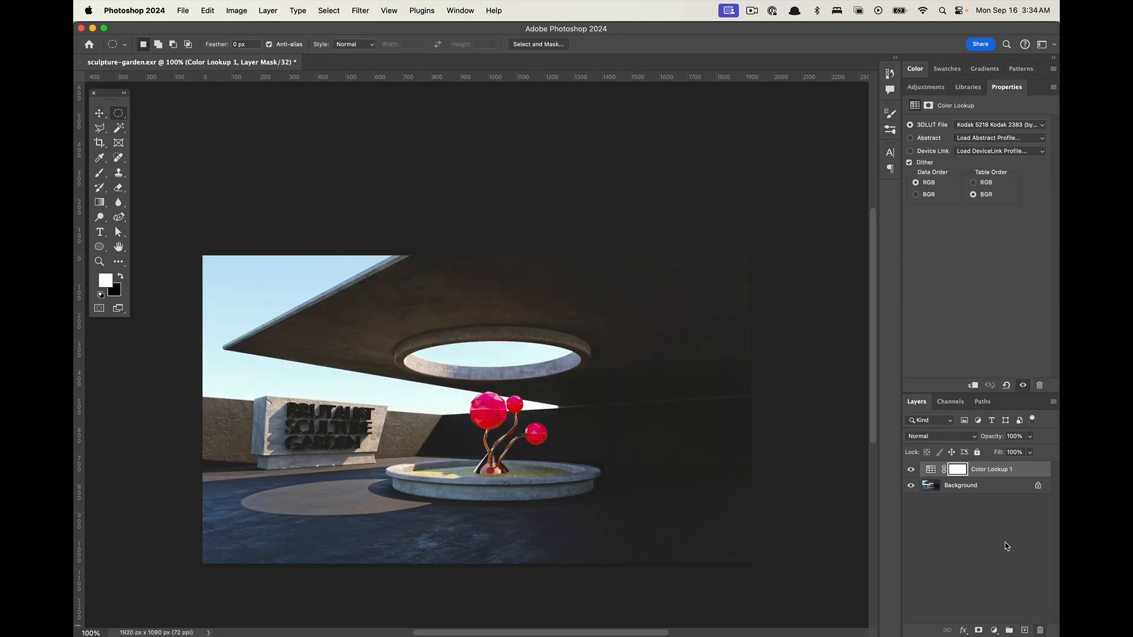
# Add a black Solid Color fill layer above the Color Lookup layer
pyautogui.click(995, 630)
pyautogui.click(1000, 451)
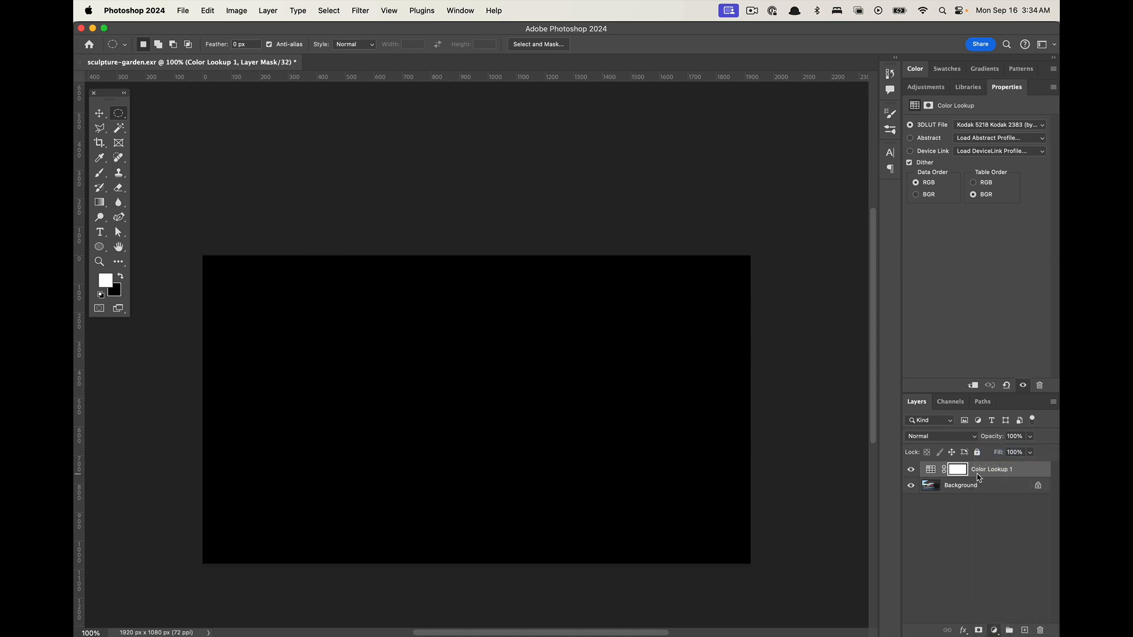
pyautogui.click(861, 291)
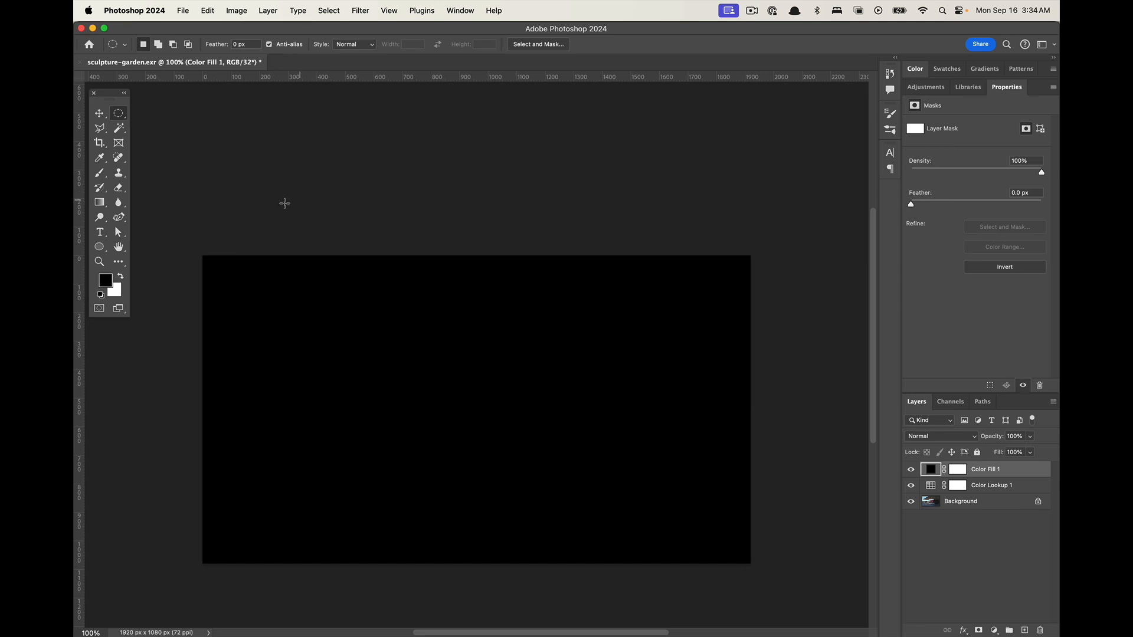
# Mask out a large ellipse spanning nearly the whole canvas on the black fill layer, and feather the mask to 195.7 px
pyautogui.click(957, 470)
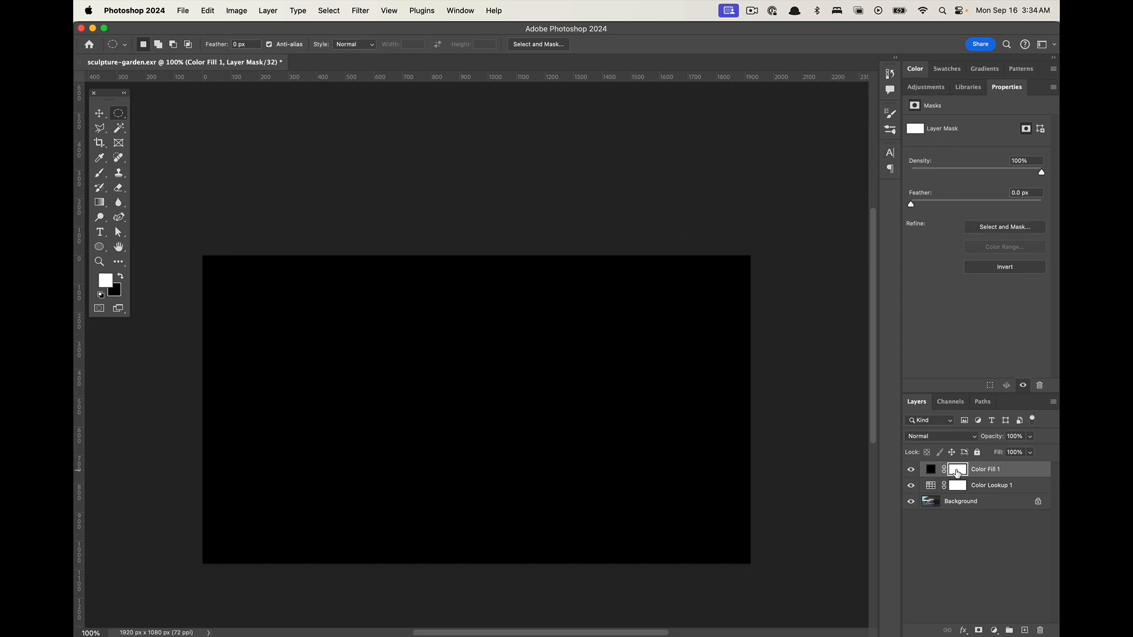
pyautogui.moveTo(208, 257); pyautogui.dragTo(745, 554)
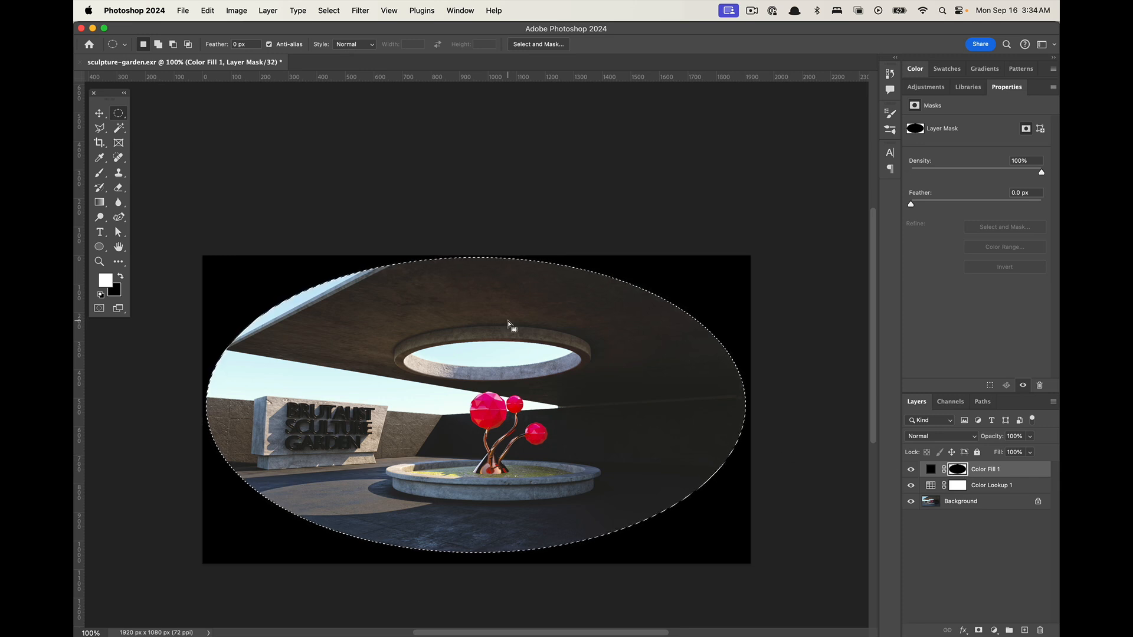
pyautogui.press('super+d')
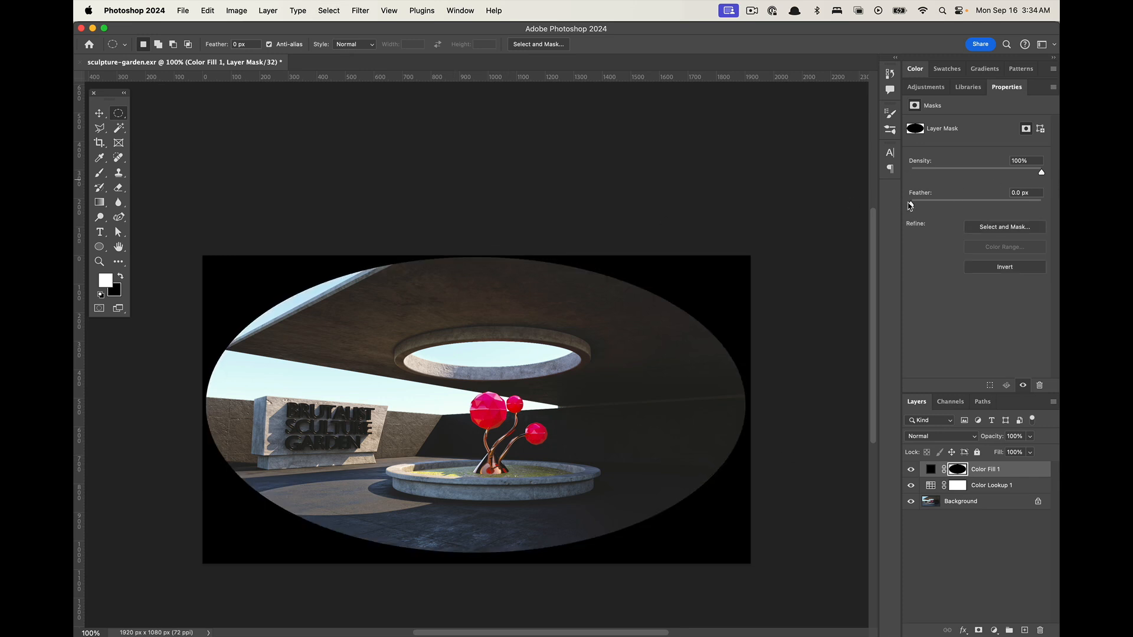
pyautogui.moveTo(910, 205); pyautogui.dragTo(1018, 206)
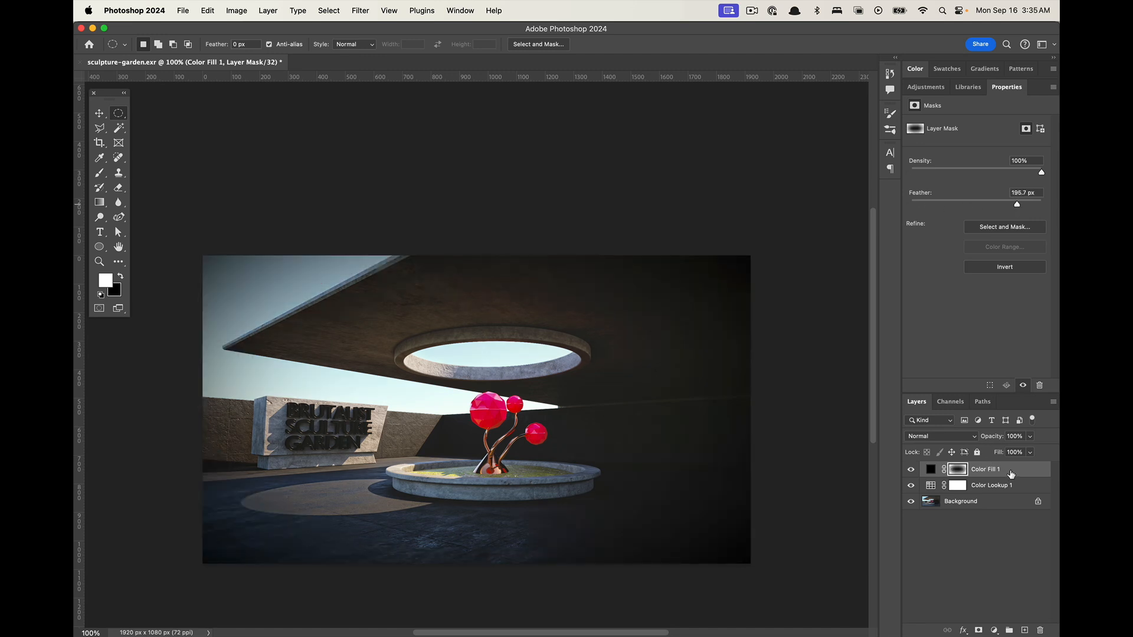
# Move the black fill layer below the Color Lookup layer and set its mask feather to 200.5 px
pyautogui.moveTo(1011, 475); pyautogui.dragTo(1022, 491)
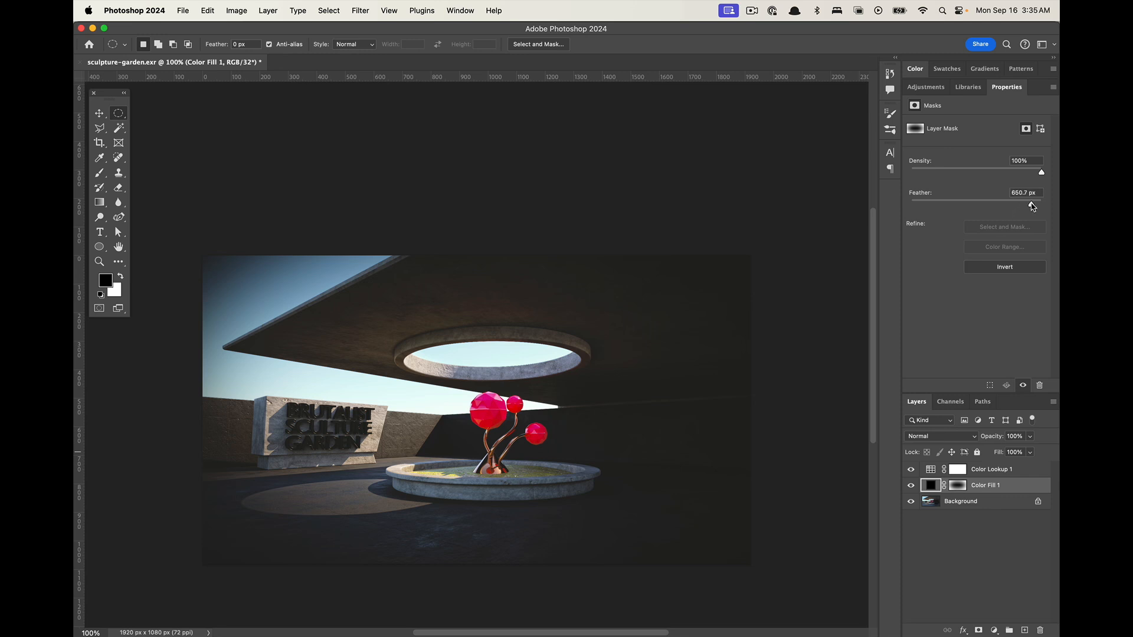
pyautogui.moveTo(1032, 206); pyautogui.dragTo(1020, 206)
# Lower the black vignette fill layer's opacity to 40% and deselect the layer
pyautogui.click(1031, 436)
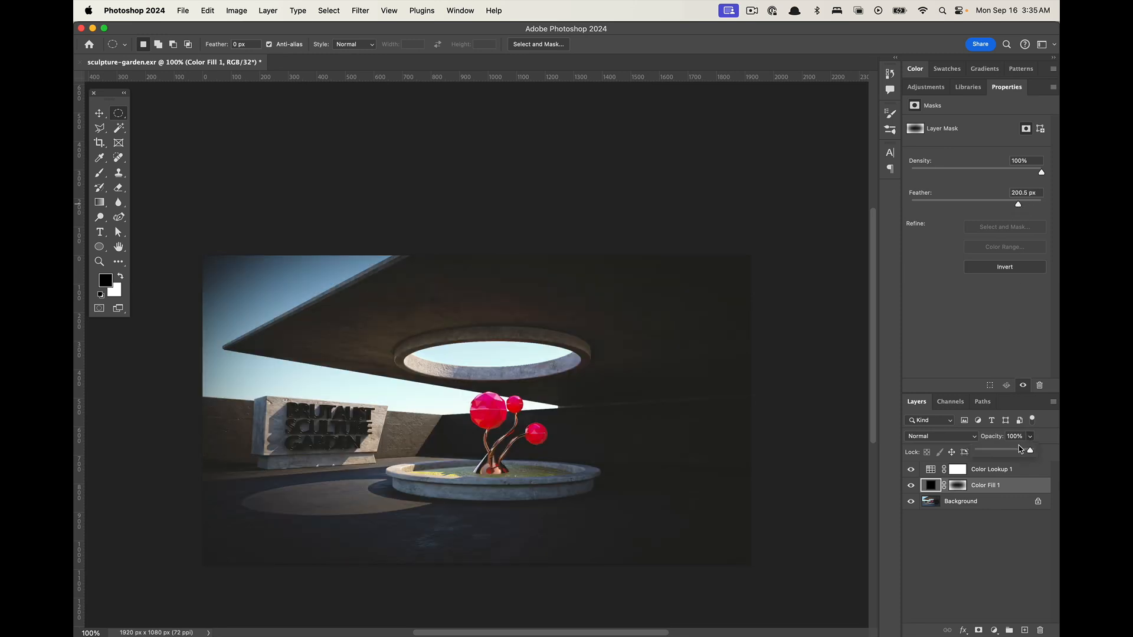
pyautogui.moveTo(1020, 450)
pyautogui.mouseDown()
pyautogui.moveTo(1001, 452)
pyautogui.moveTo(1020, 452)
pyautogui.mouseUp()
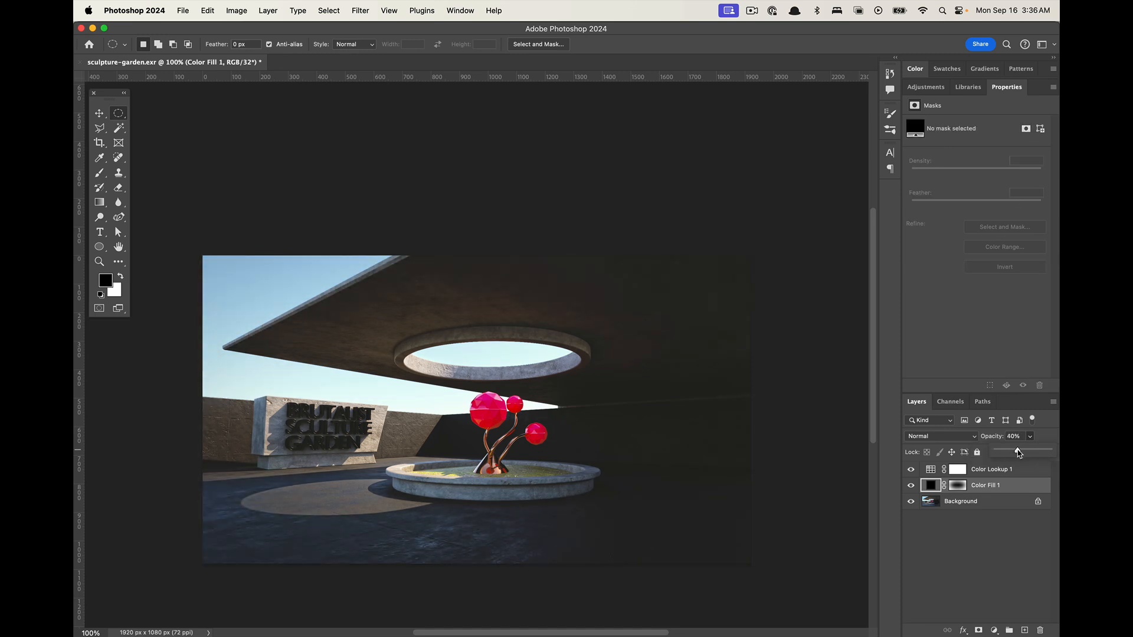
pyautogui.click(984, 547)
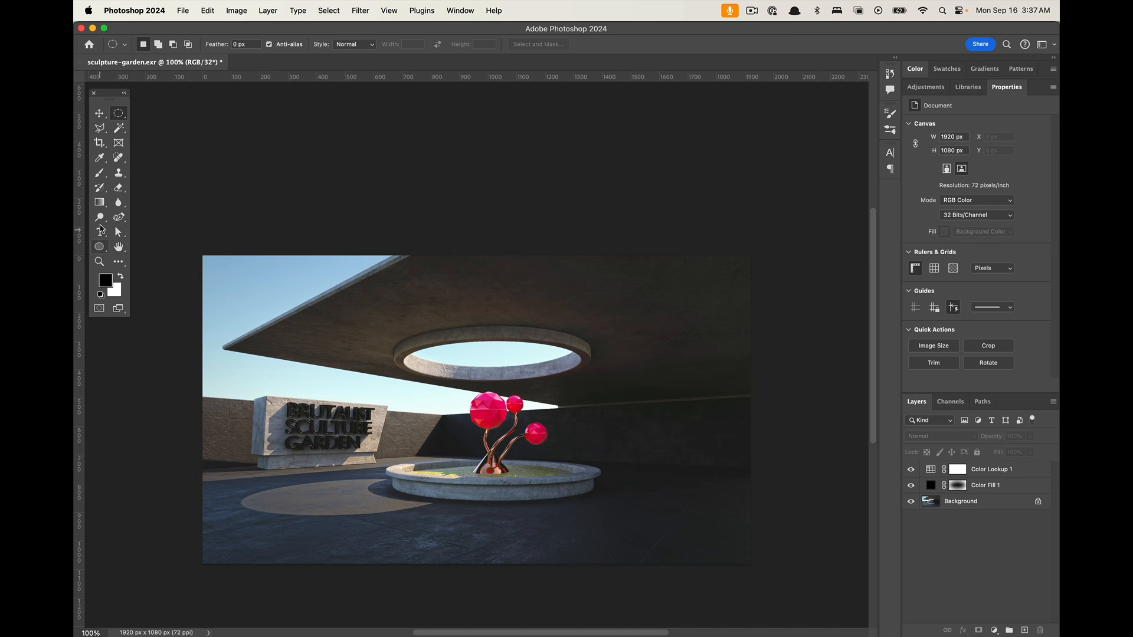
# Examine the sign's lettering and surrounding concrete in the render at 300% zoom
pyautogui.click(118, 246)
pyautogui.moveTo(286, 454); pyautogui.dragTo(588, 438)
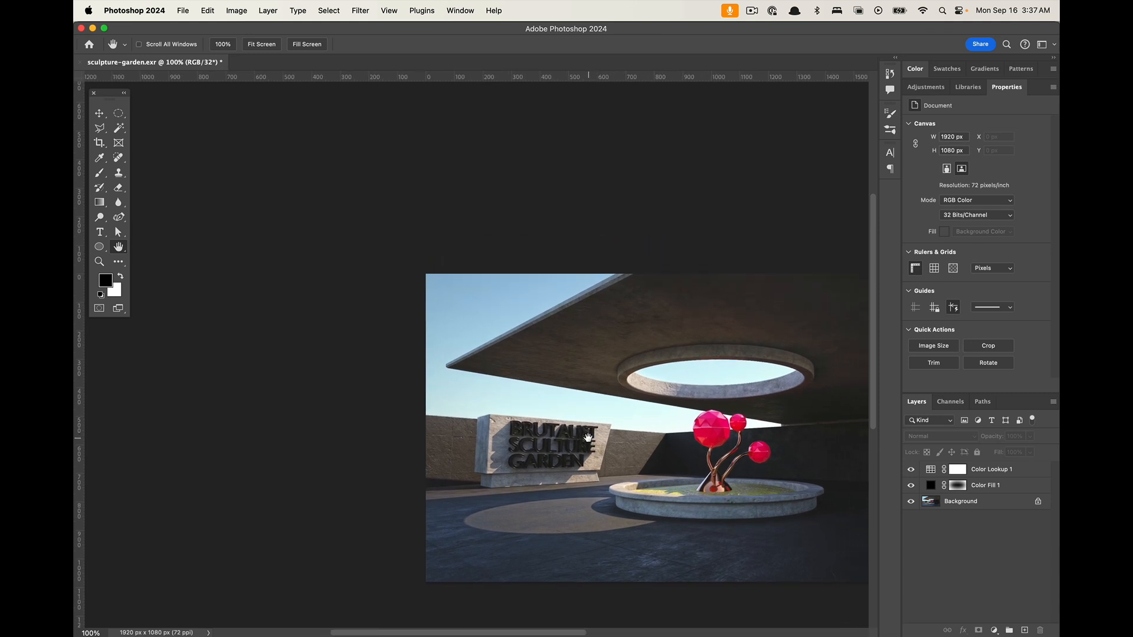
pyautogui.press('super+plus')
pyautogui.press('super+plus')
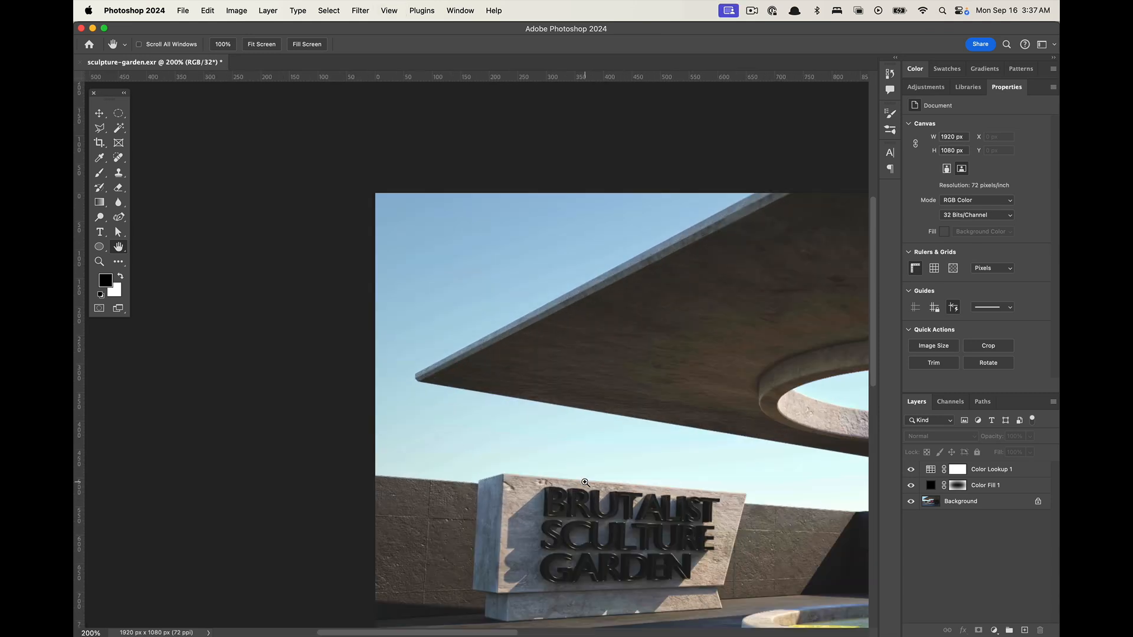
pyautogui.moveTo(567, 479); pyautogui.dragTo(435, 345)
pyautogui.moveTo(612, 521); pyautogui.dragTo(567, 494)
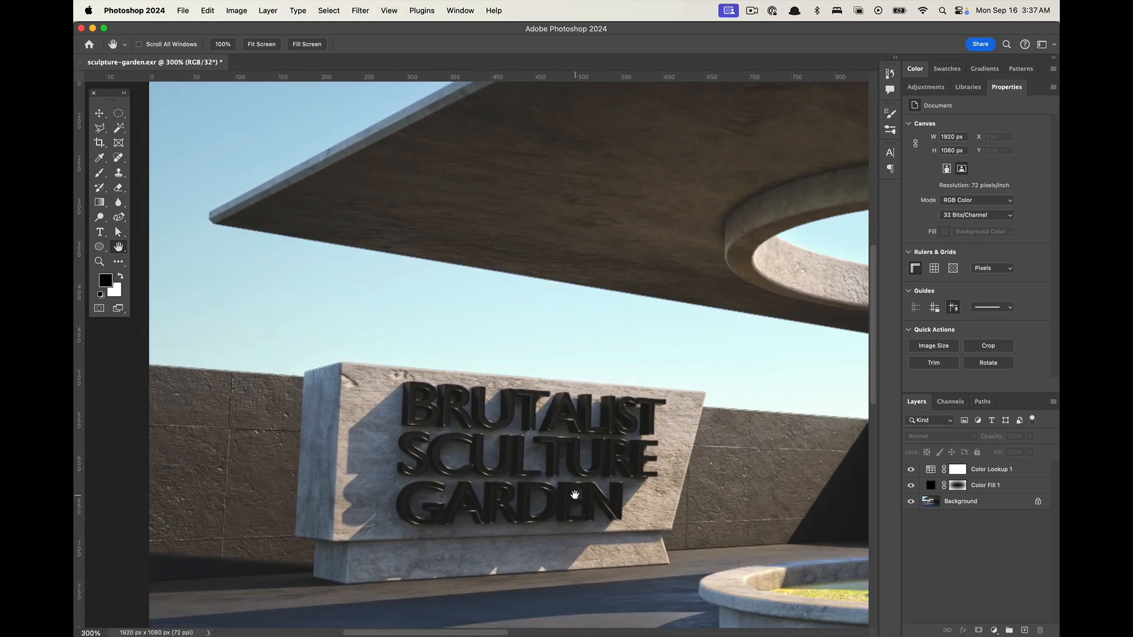
pyautogui.moveTo(492, 470); pyautogui.dragTo(239, 448)
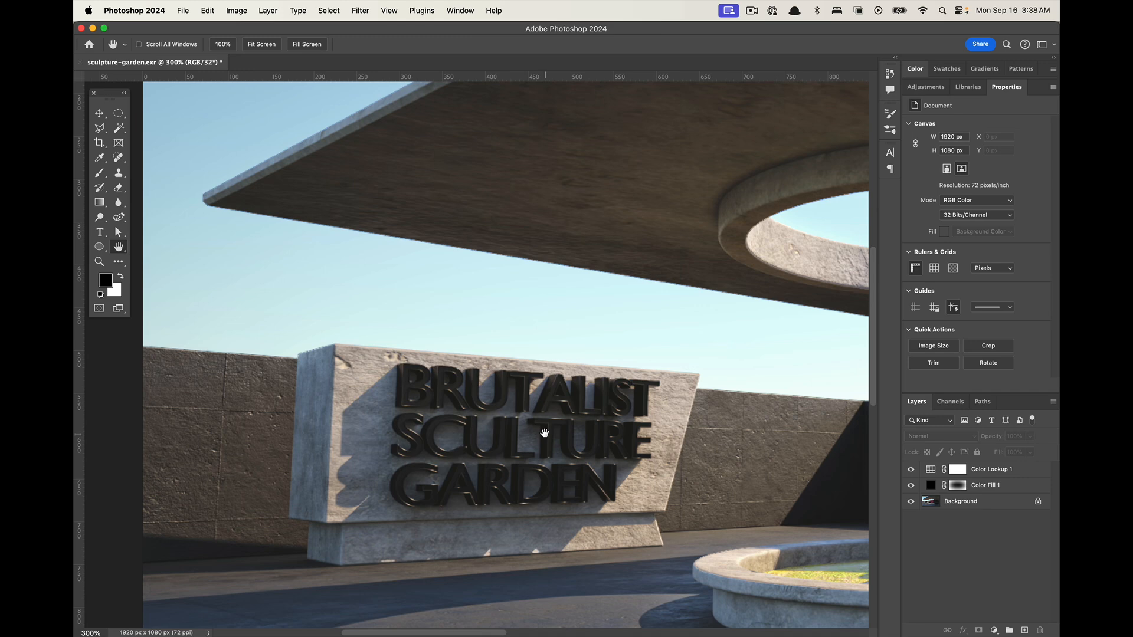
pyautogui.hscroll(5, 544, 437)
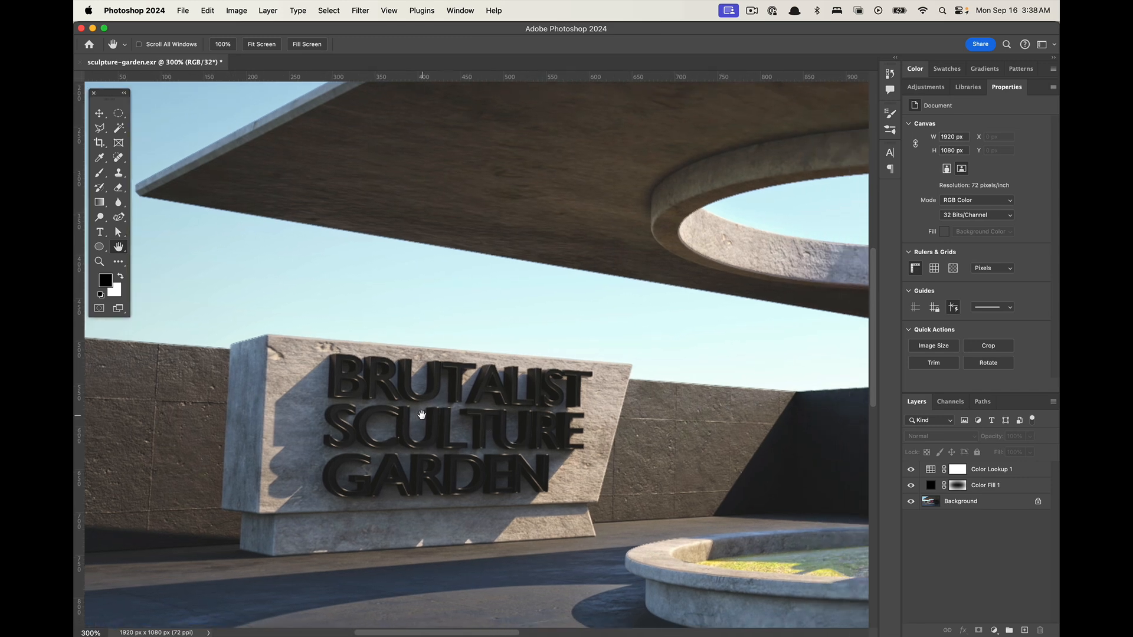
pyautogui.moveTo(540, 446)
pyautogui.mouseDown()
pyautogui.moveTo(441, 439)
pyautogui.moveTo(527, 441)
pyautogui.moveTo(527, 458)
pyautogui.moveTo(483, 453)
pyautogui.mouseUp()
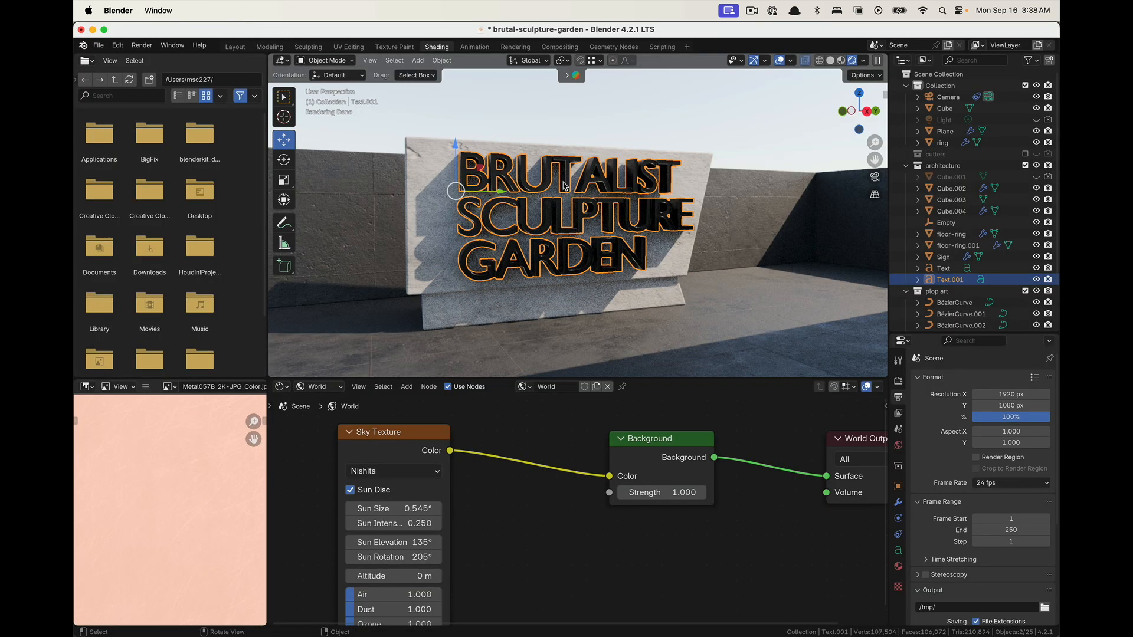
# Try scaling both sign text objects together, cancel it, and inspect the Sign block from its side
pyautogui.keyDown('ctrl'); pyautogui.click(945, 269); pyautogui.keyUp('ctrl')
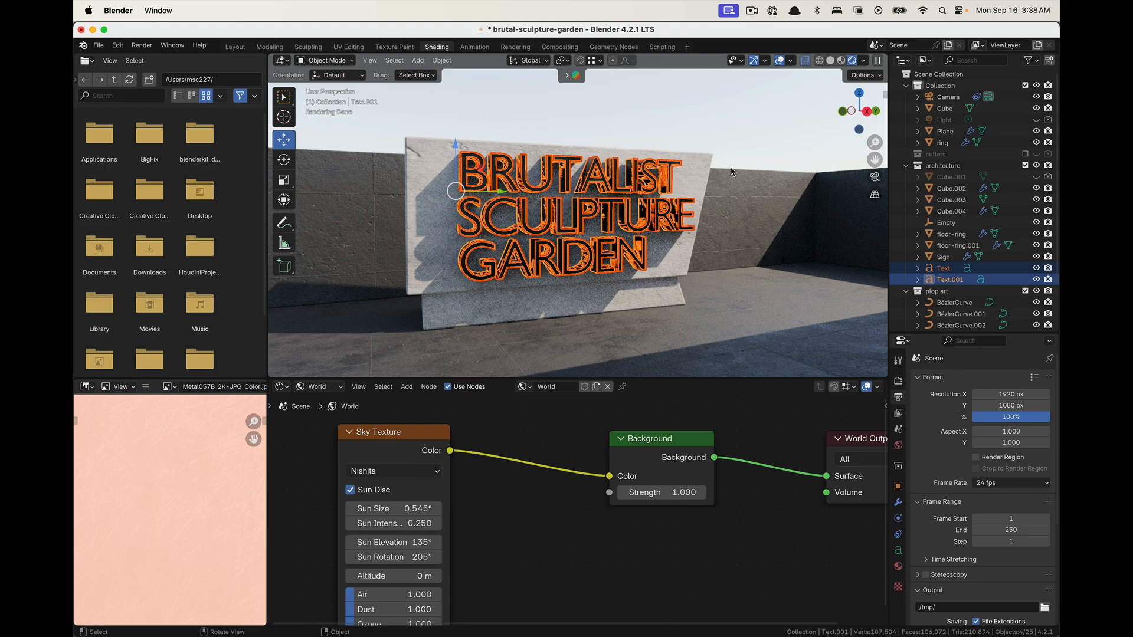
pyautogui.press('s')
pyautogui.press('Escape')
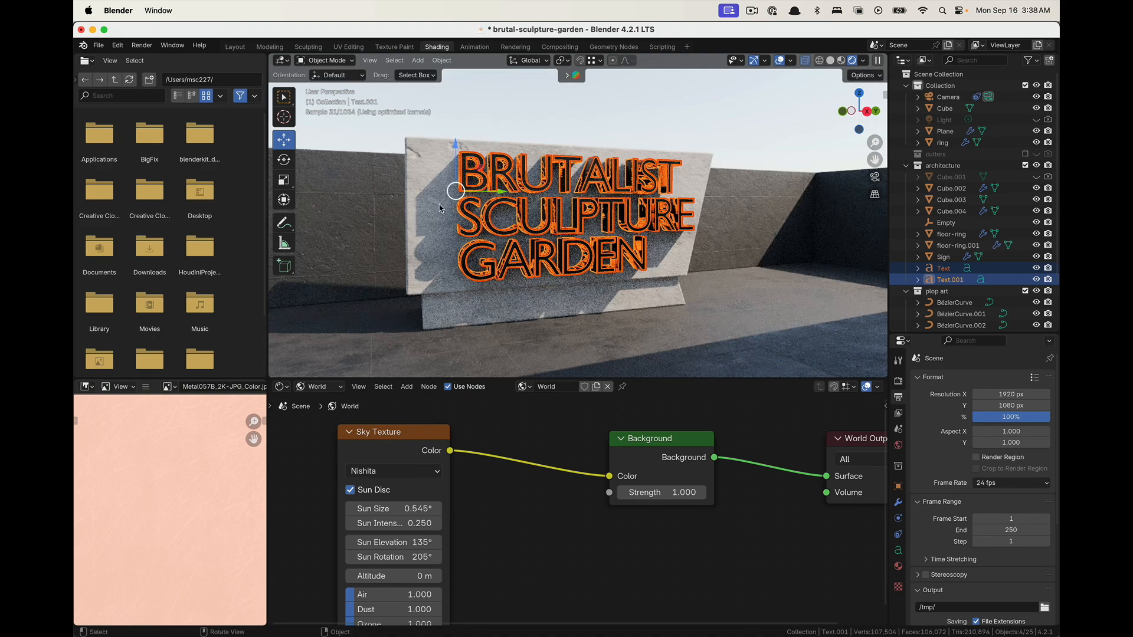
pyautogui.click(439, 209)
pyautogui.moveTo(442, 210); pyautogui.dragTo(501, 217, button='middle')
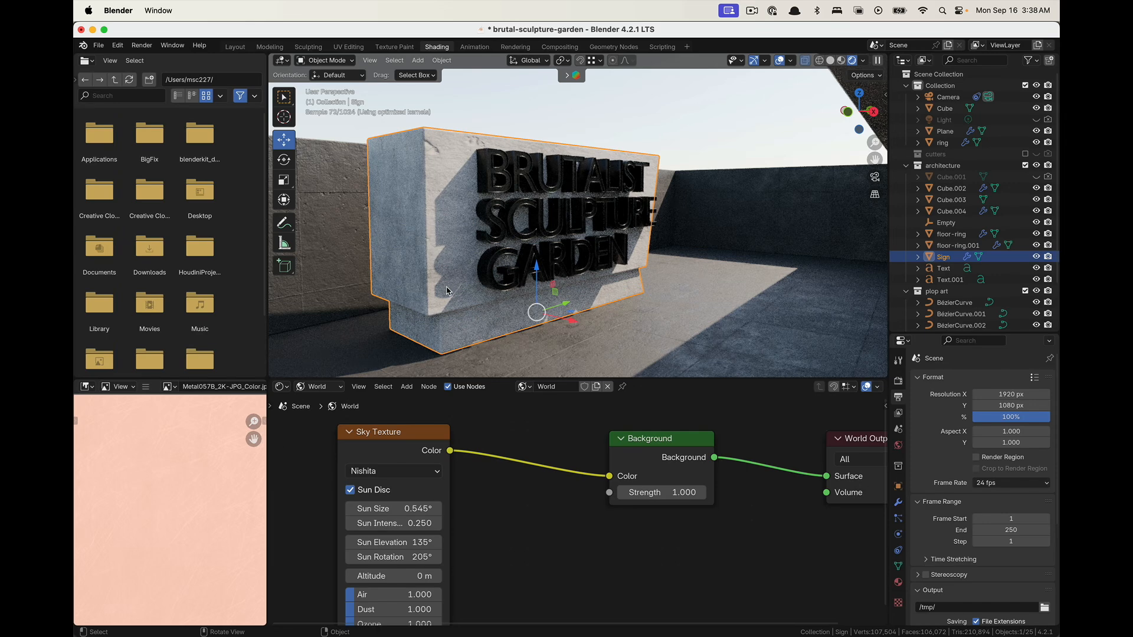
# Switch back to Photoshop and review the whole graded render at 100% zoom
pyautogui.press('super+Tab')
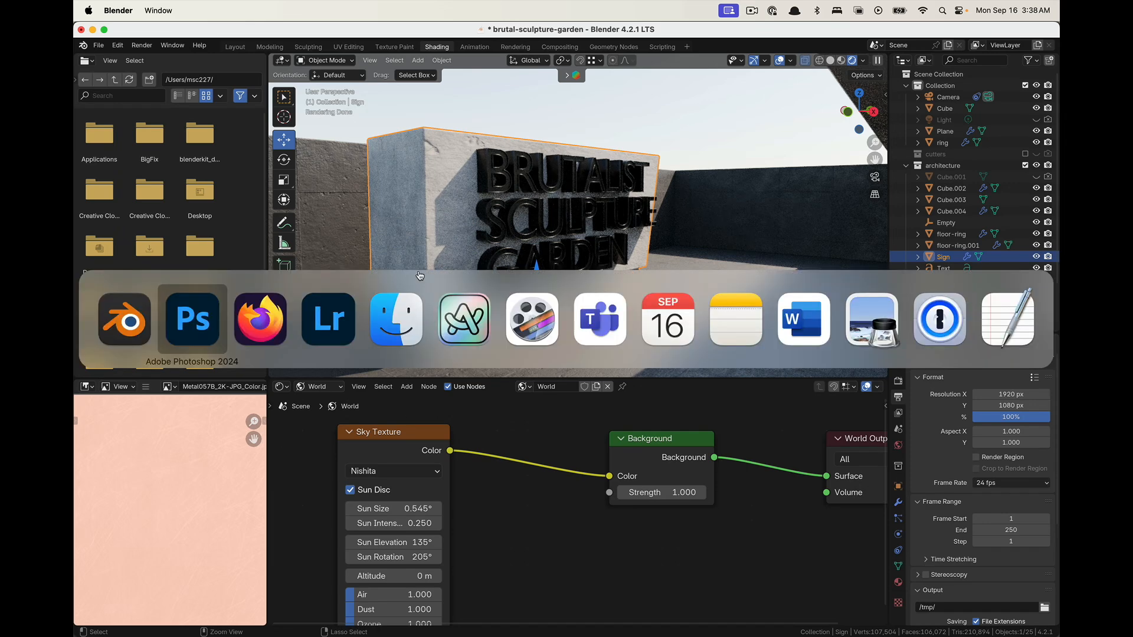
pyautogui.click(212, 326)
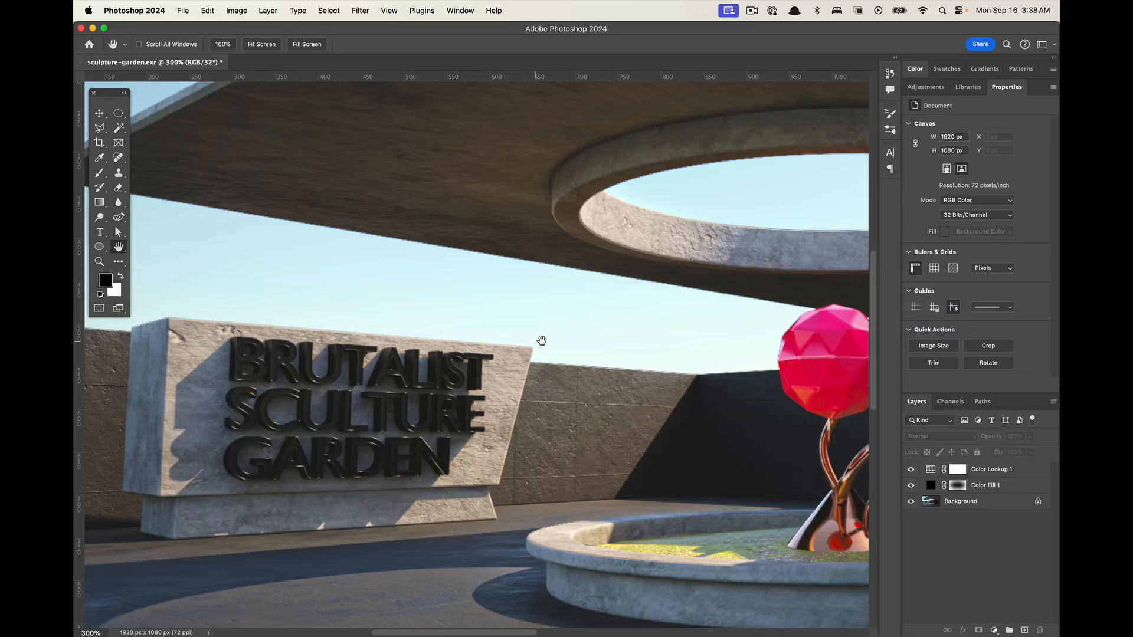
pyautogui.scroll(-8, 708, 273)
pyautogui.press('super+1')
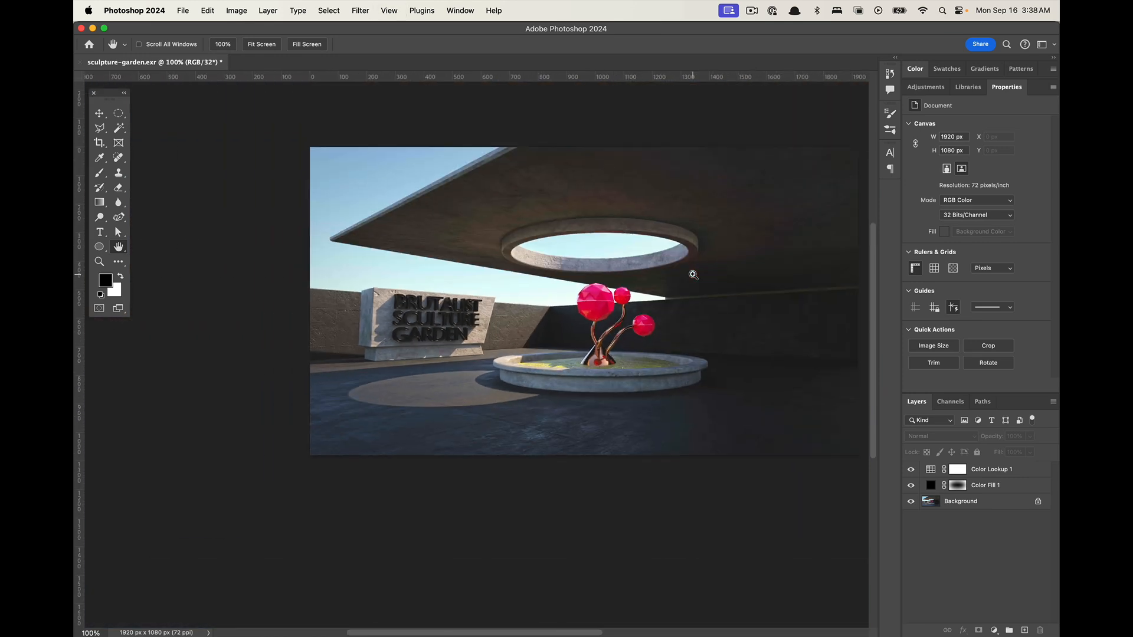
# Reframe the graded render for a last review and switch to the brutal-sculpture-garden scene in Blender
pyautogui.moveTo(692, 274); pyautogui.dragTo(538, 354)
pyautogui.click(100, 115)
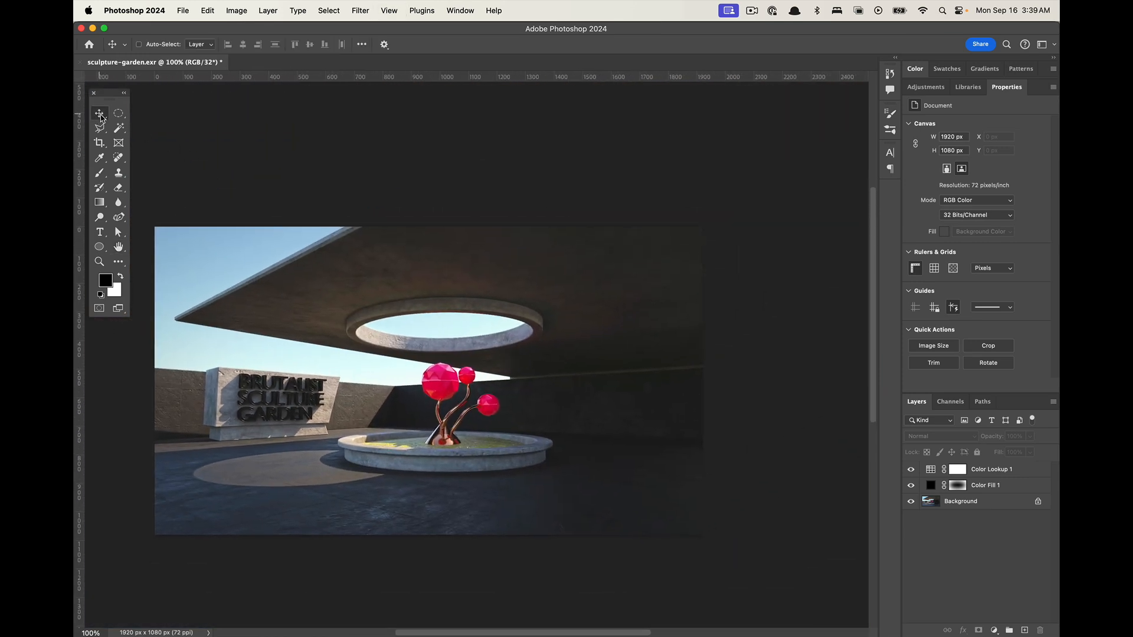
pyautogui.moveTo(374, 334); pyautogui.dragTo(401, 299)
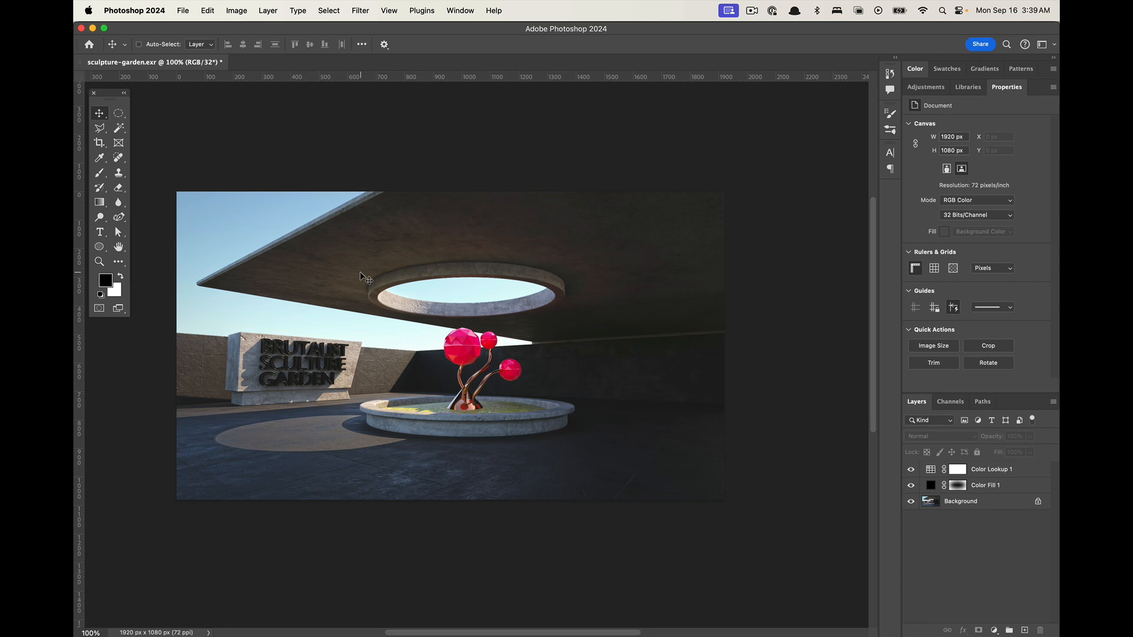
pyautogui.press('super+Tab')
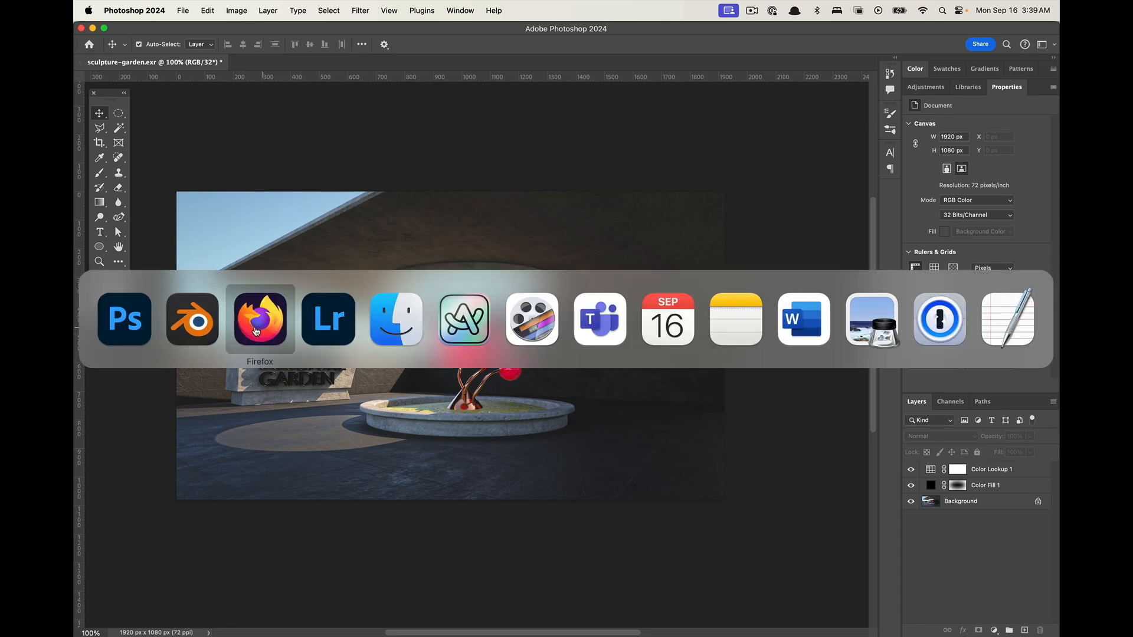
pyautogui.click(203, 330)
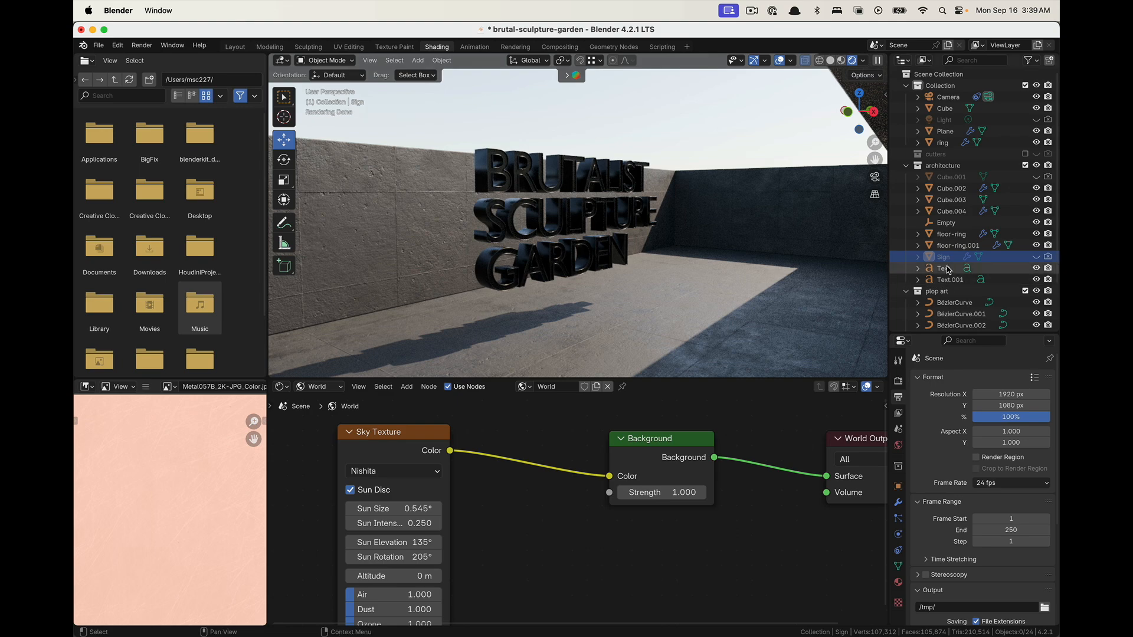
# Widen the character spacing of the Text object to about 3.72 so the sign letters spread along the wall
pyautogui.click(944, 268)
pyautogui.press('n')
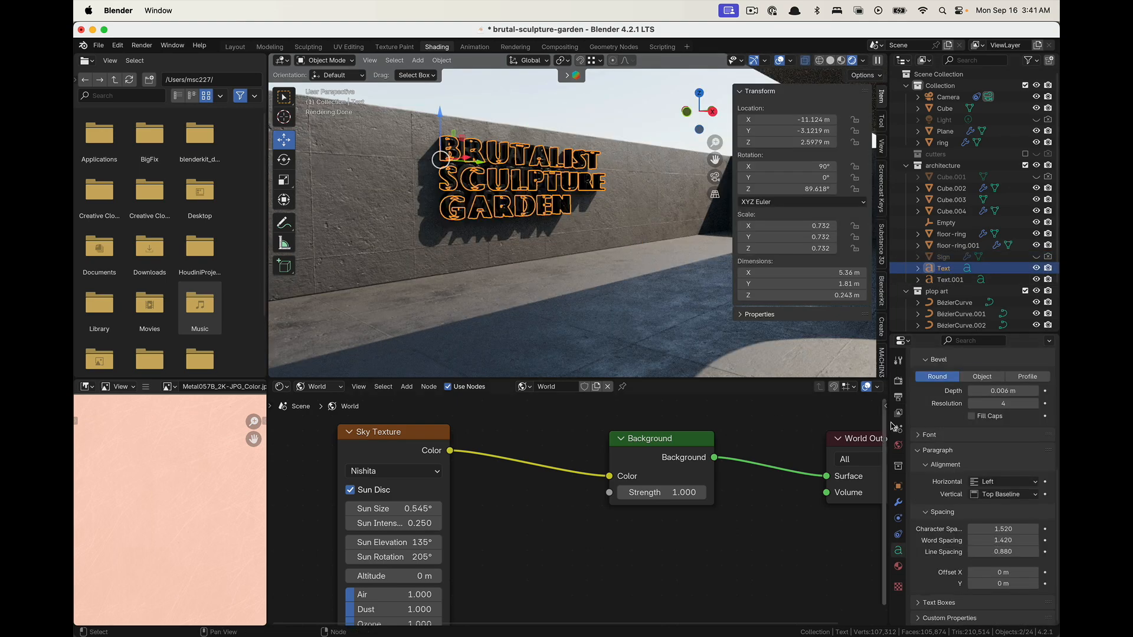
pyautogui.moveTo(1003, 530); pyautogui.dragTo(1044, 530)
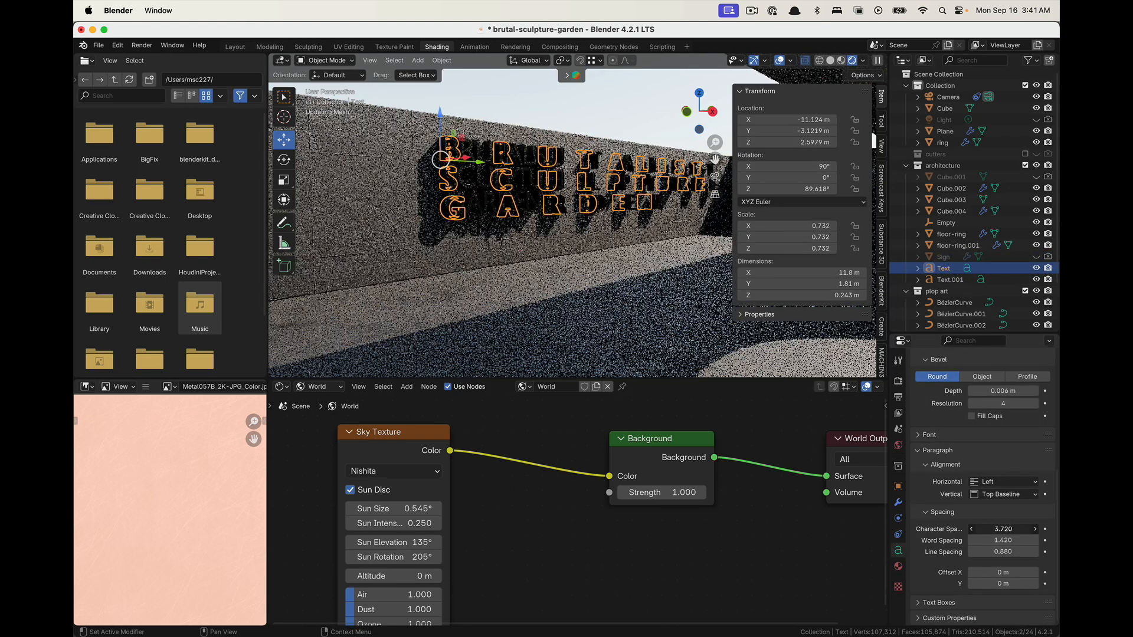
# Set the base colour of the Text.001 sign material to a light neutral grey with a Value of 0.670
pyautogui.click(1008, 473)
pyautogui.moveTo(1029, 355); pyautogui.dragTo(1029, 298)
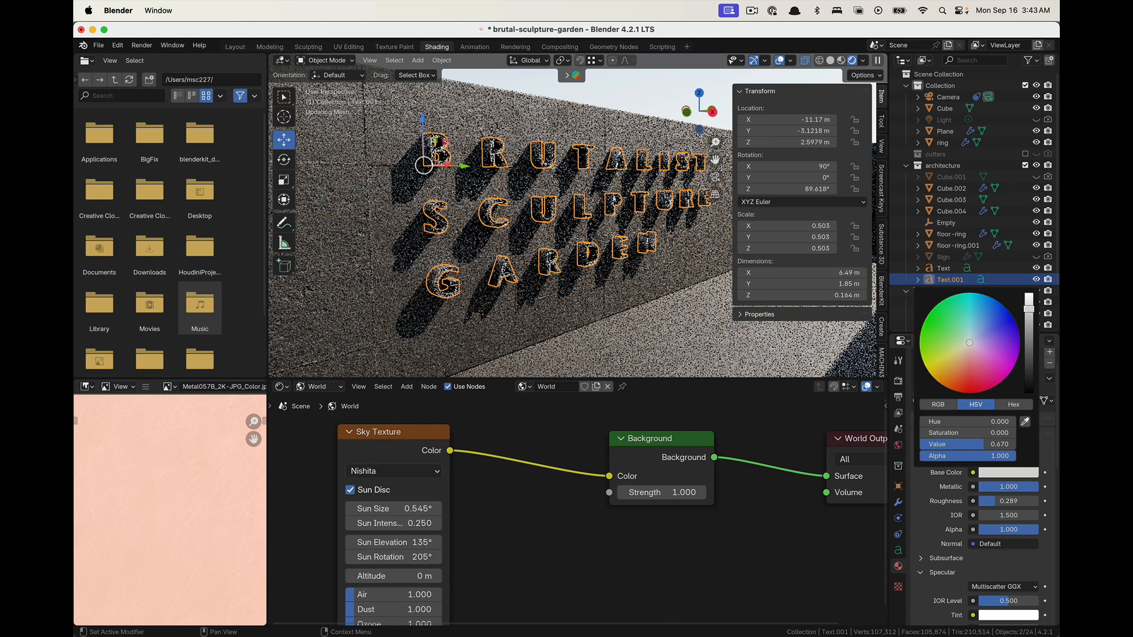
pyautogui.click(613, 286)
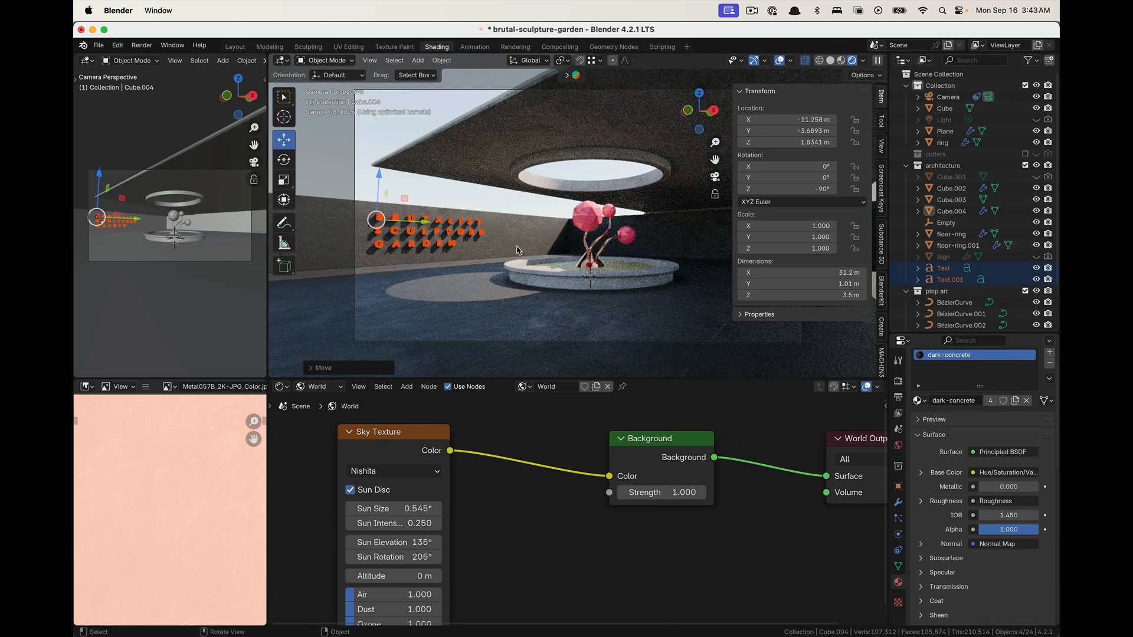
# Duplicate the concrete ring on the roof slab and place the copy diagonally behind the original opening, in top view
pyautogui.click(517, 251)
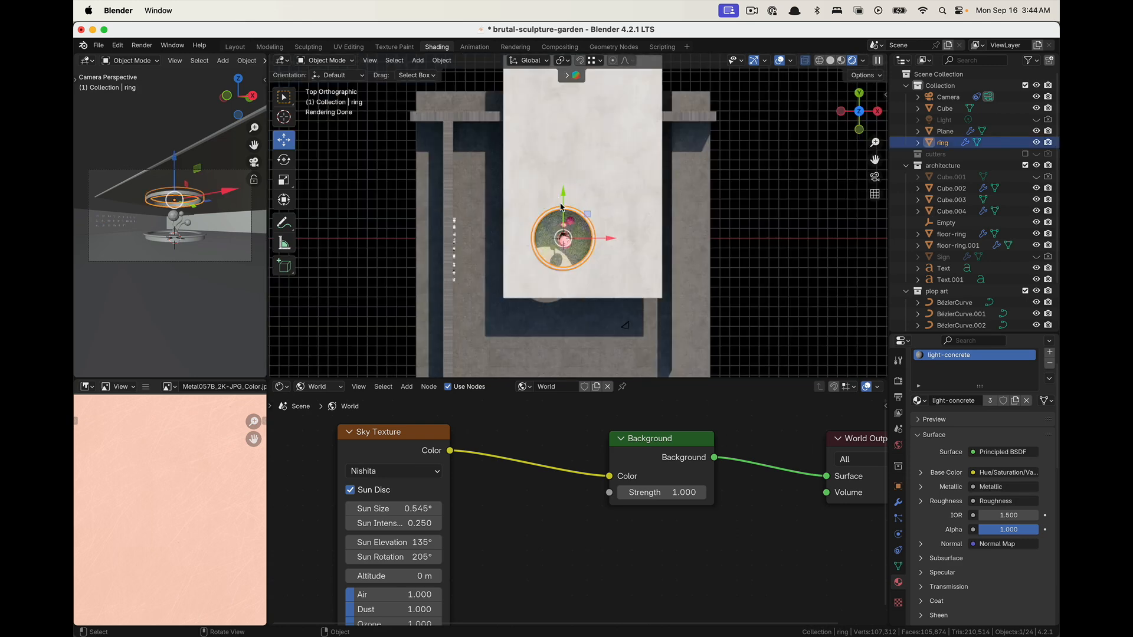
pyautogui.hotkey('shift', 'd')
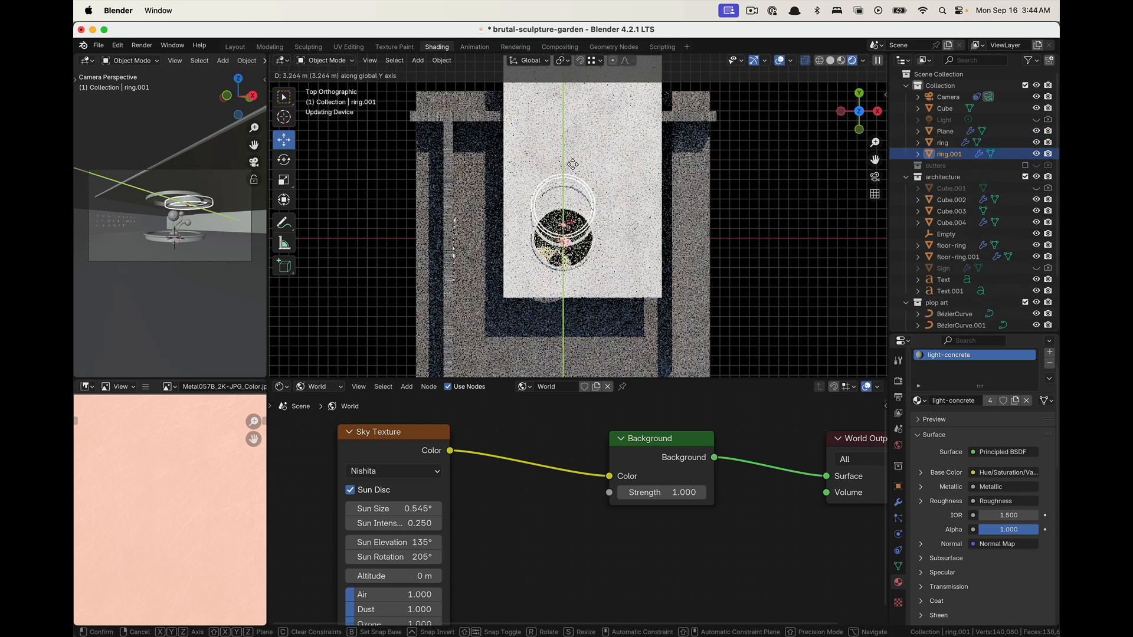
pyautogui.click(579, 93)
pyautogui.keyDown('shift'); pyautogui.moveTo(636, 138); pyautogui.dragTo(619, 229, button='middle'); pyautogui.keyUp('shift')
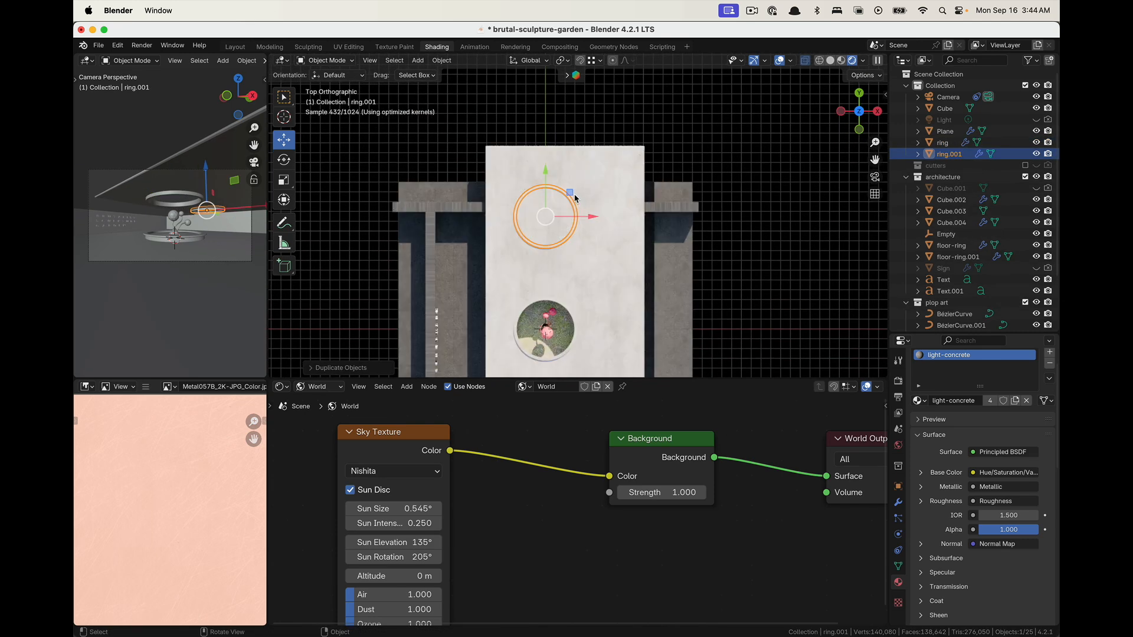
pyautogui.moveTo(572, 191); pyautogui.dragTo(621, 233)
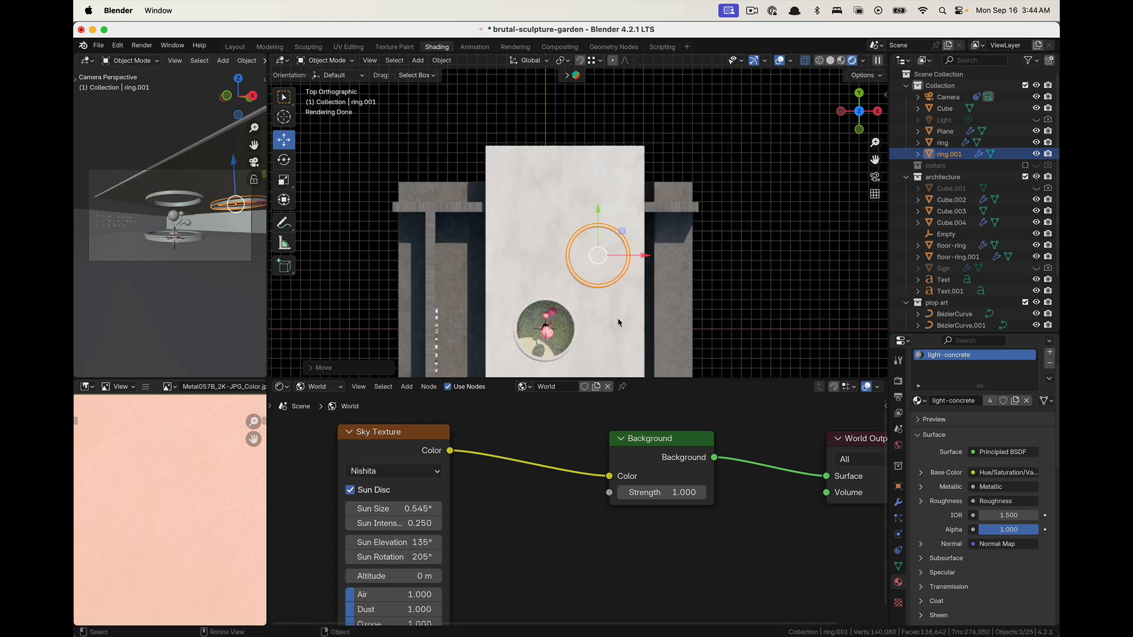
# Cut a second round opening in the roof Plane with a Difference Boolean using another cutter cylinder, and check it through the camera
pyautogui.click(970, 131)
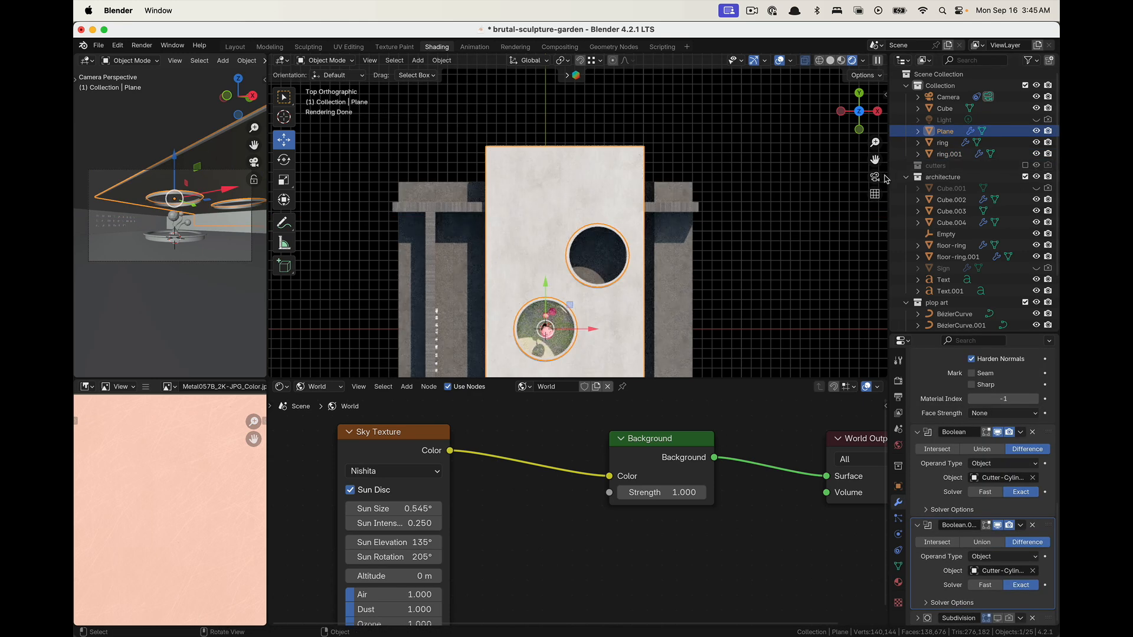
pyautogui.click(875, 177)
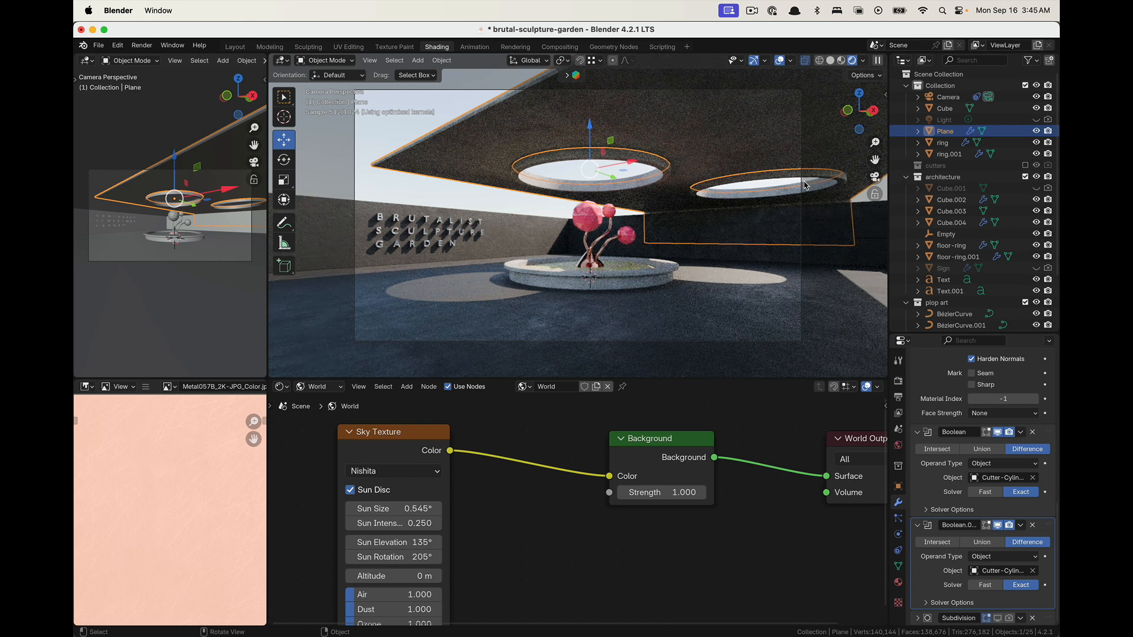
pyautogui.hotkey('alt', 'a')
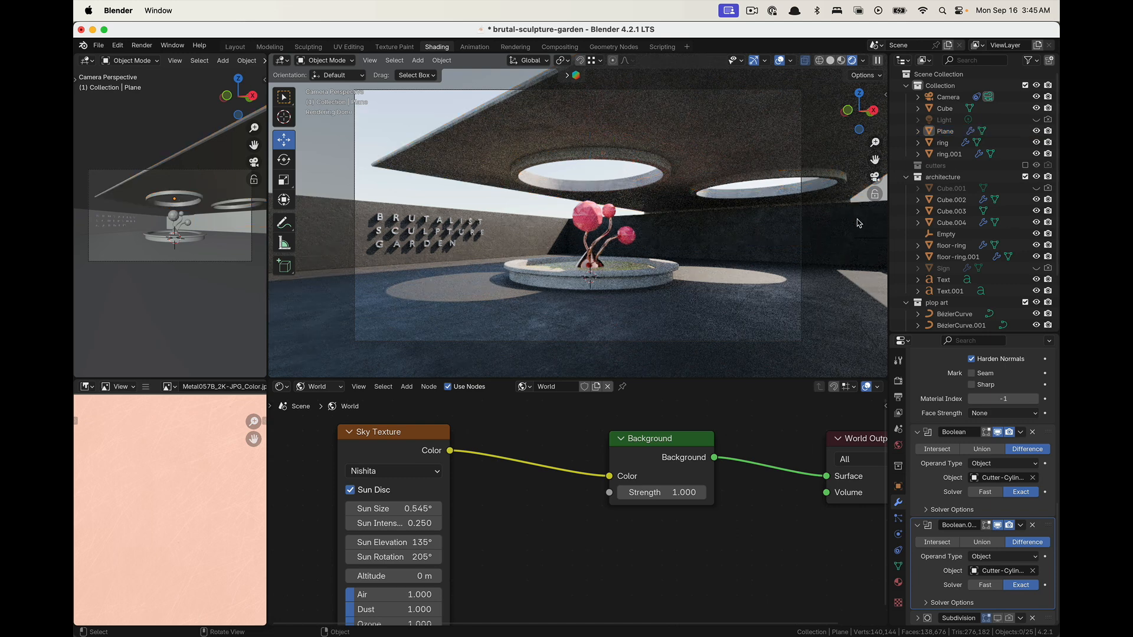
# Inspect from above how ring.001 fits around the second roof opening
pyautogui.click(875, 177)
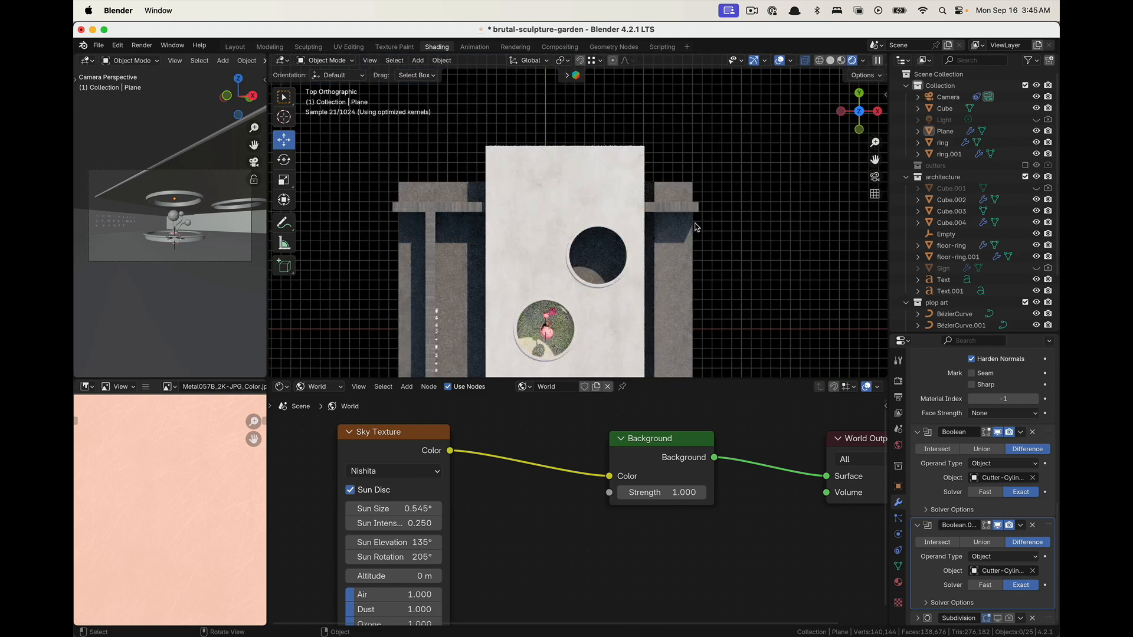
pyautogui.scroll(5, 679, 233)
pyautogui.click(624, 289)
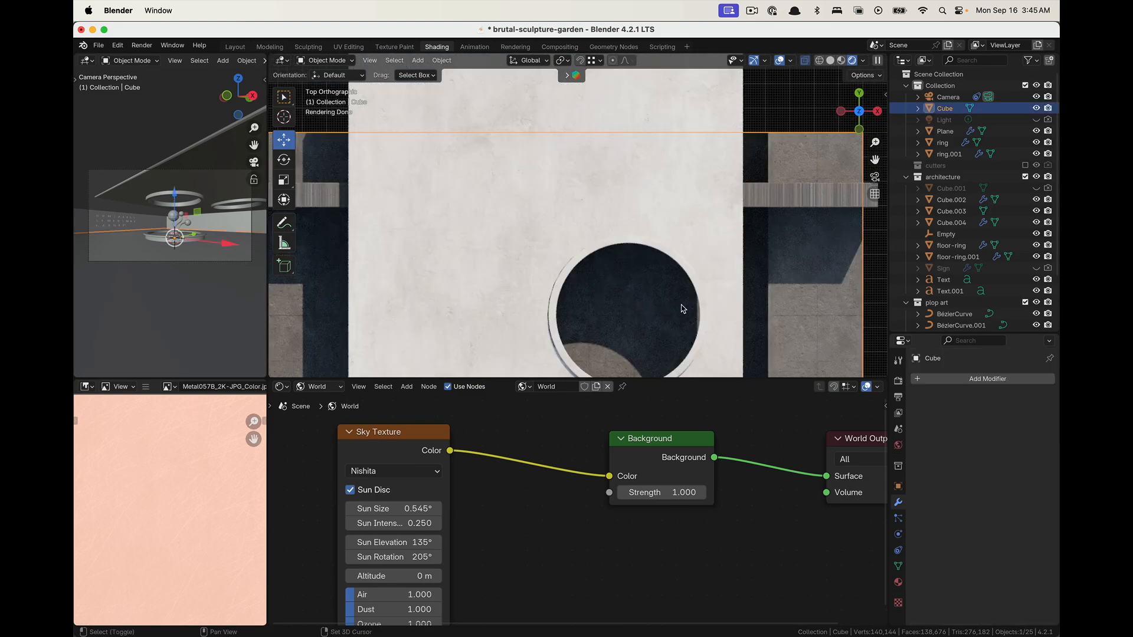
pyautogui.keyDown('shift'); pyautogui.moveTo(683, 308); pyautogui.dragTo(665, 220, button='middle'); pyautogui.keyUp('shift')
pyautogui.click(624, 222)
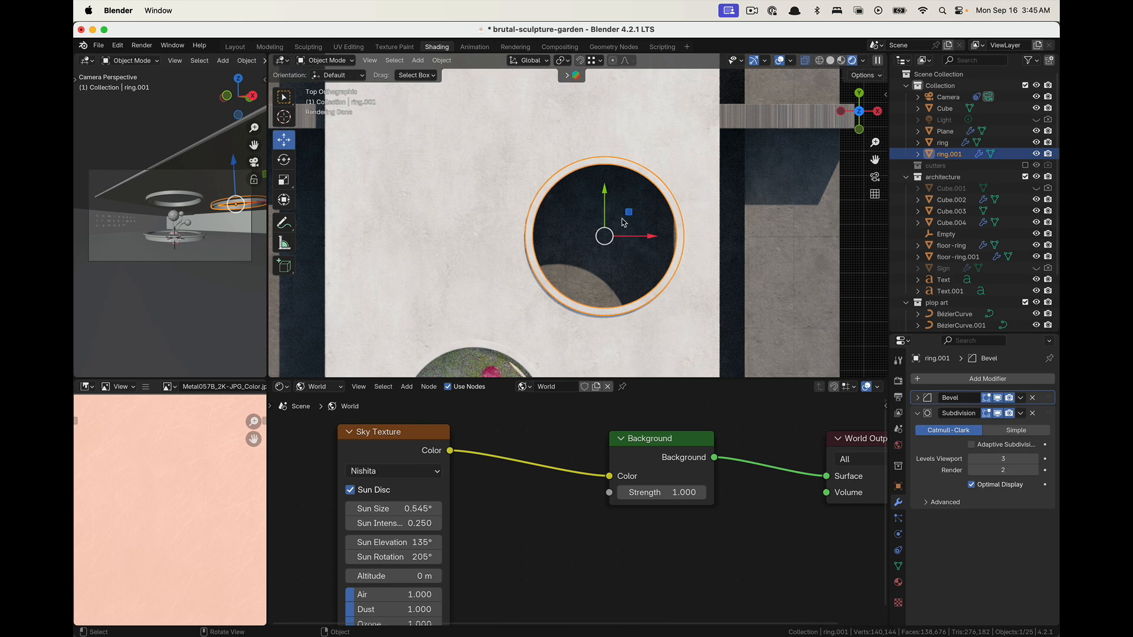
# Extend the roof Plane by moving its end face along the Y axis in Edit Mode
pyautogui.hotkey('alt', 'a')
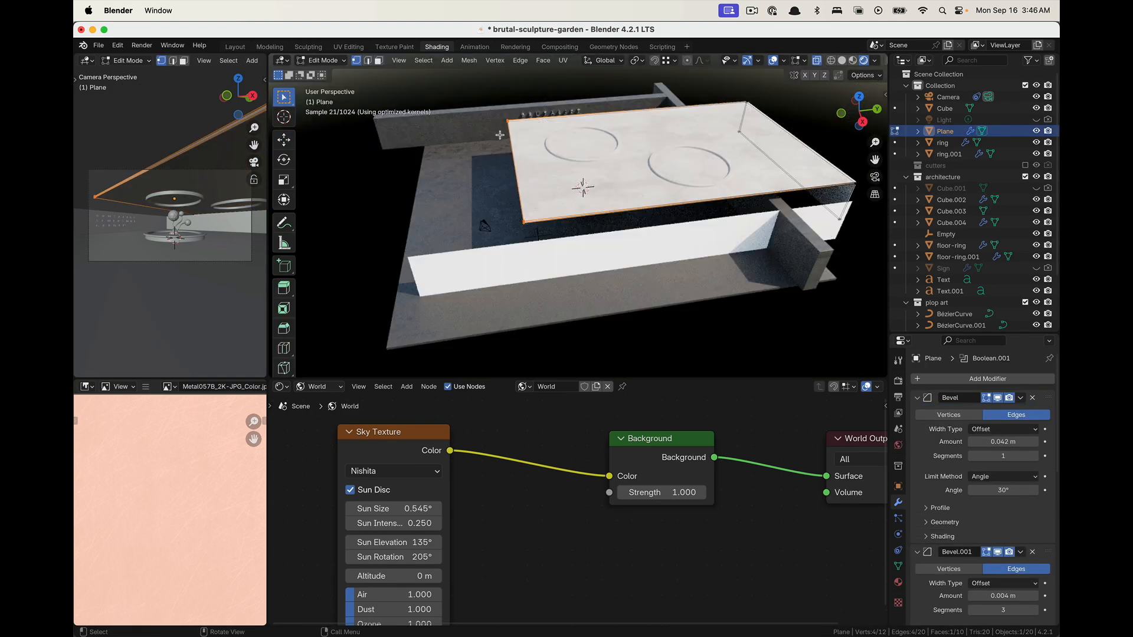
pyautogui.press('g')
pyautogui.press('y')
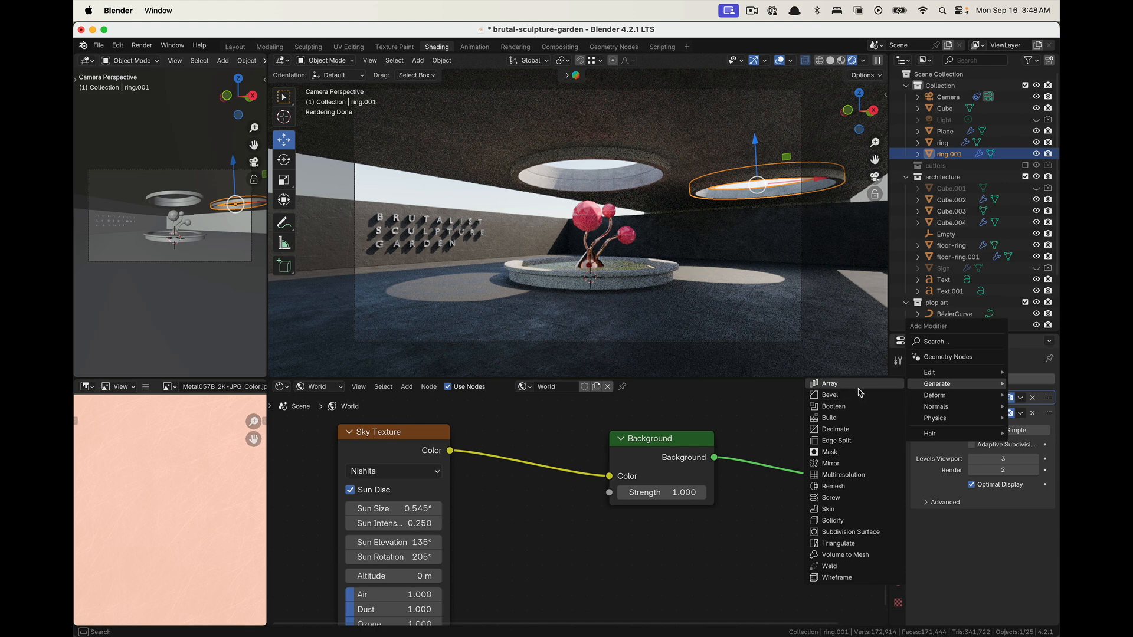
# Add an Array modifier to ring.001 with relative offset factors of X 0 and Z 1 to stack the ring vertically
pyautogui.click(858, 387)
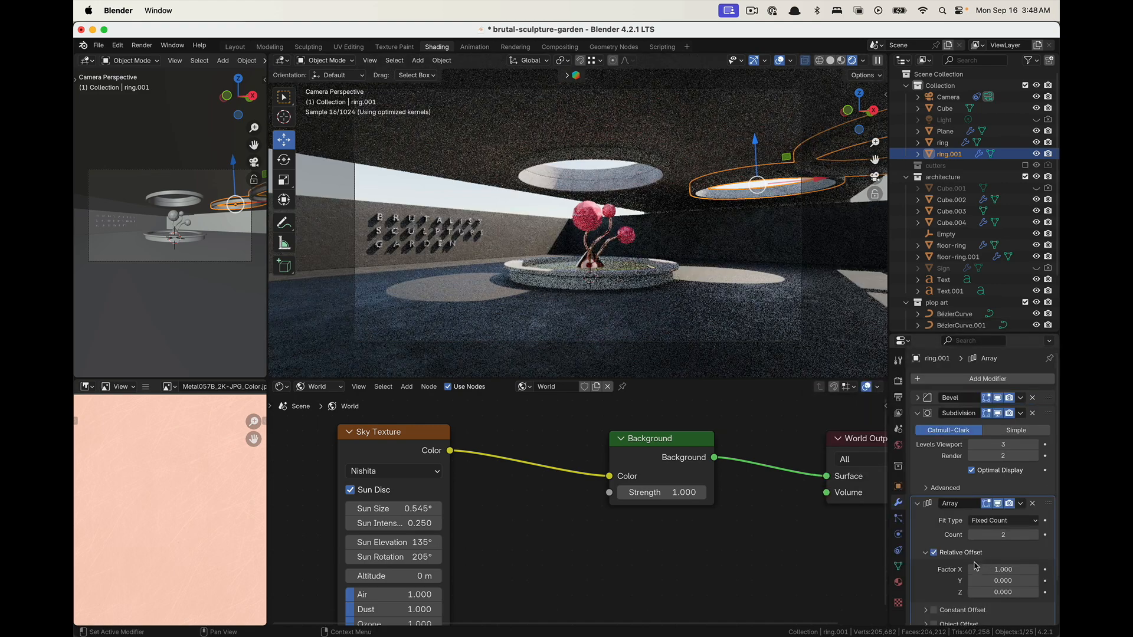
pyautogui.scroll(-2, 997, 484)
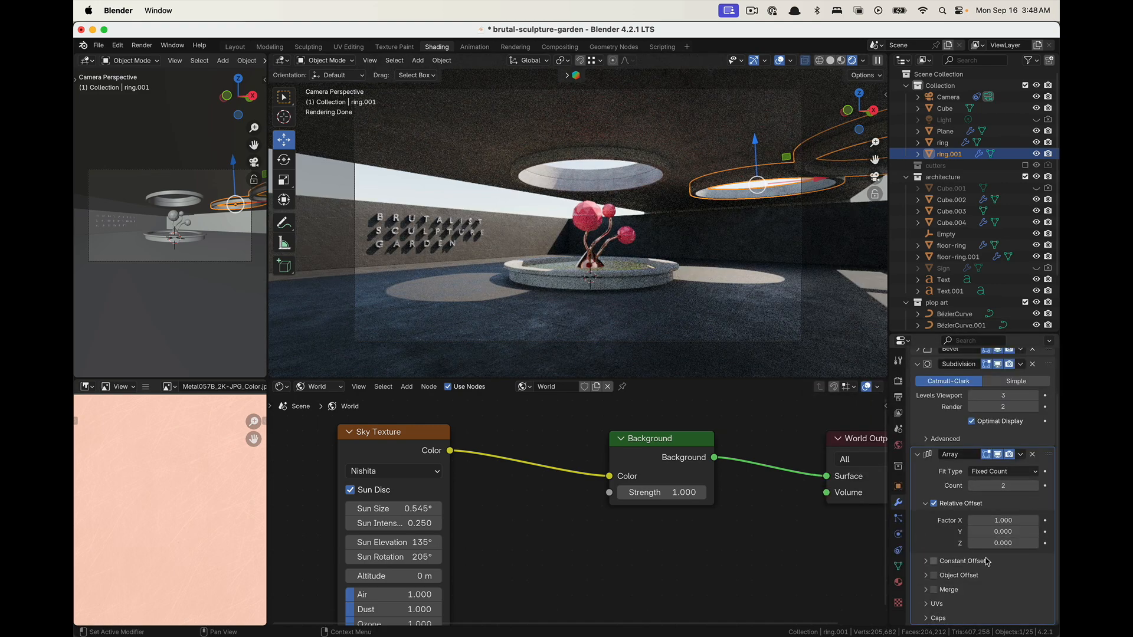
pyautogui.click(1005, 521)
pyautogui.write('0')
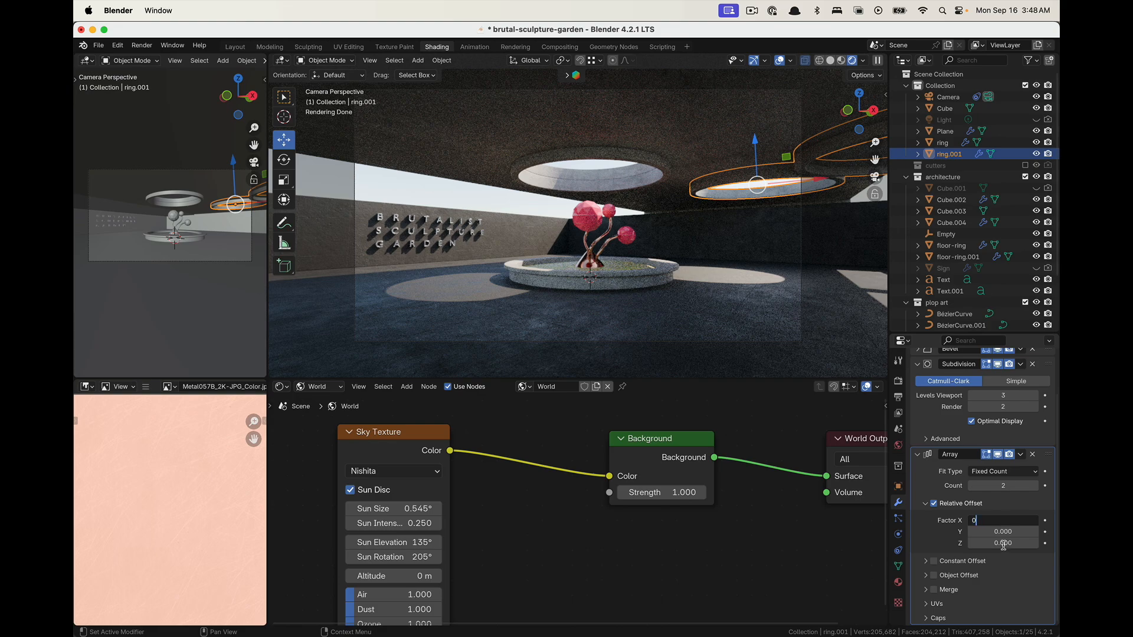
pyautogui.click(1003, 543)
pyautogui.write('1')
pyautogui.press('Return')
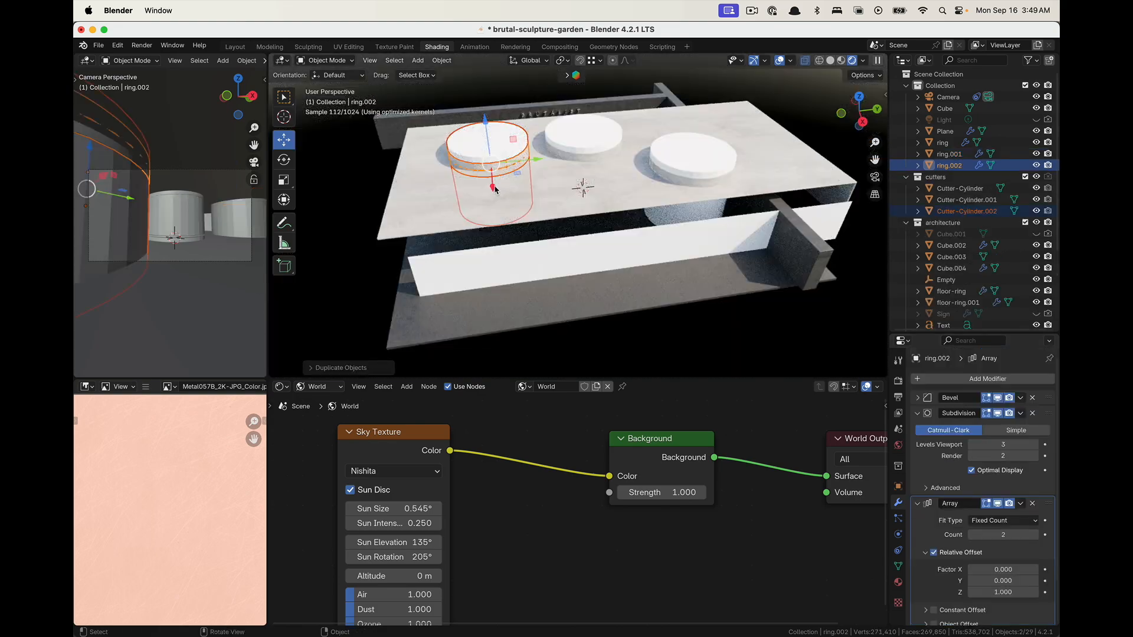
# Position ring.002 and its cutter cylinder together over the front part of the roof slab for a third opening
pyautogui.moveTo(496, 190); pyautogui.dragTo(489, 223)
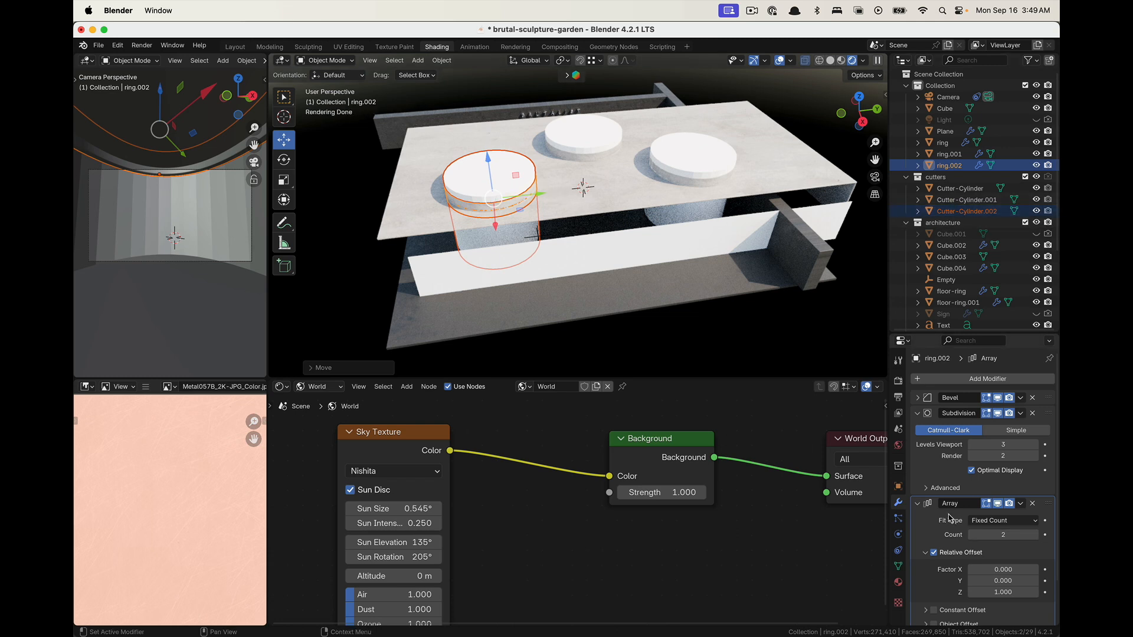
pyautogui.scroll(-2, 950, 520)
pyautogui.click(623, 197)
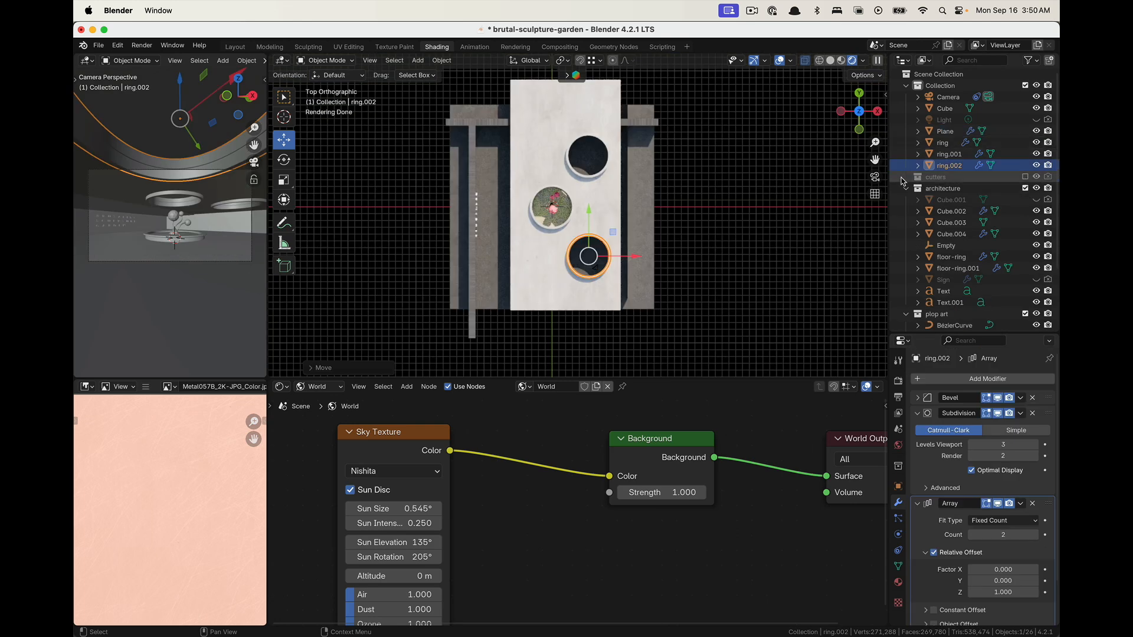
pyautogui.click(1025, 177)
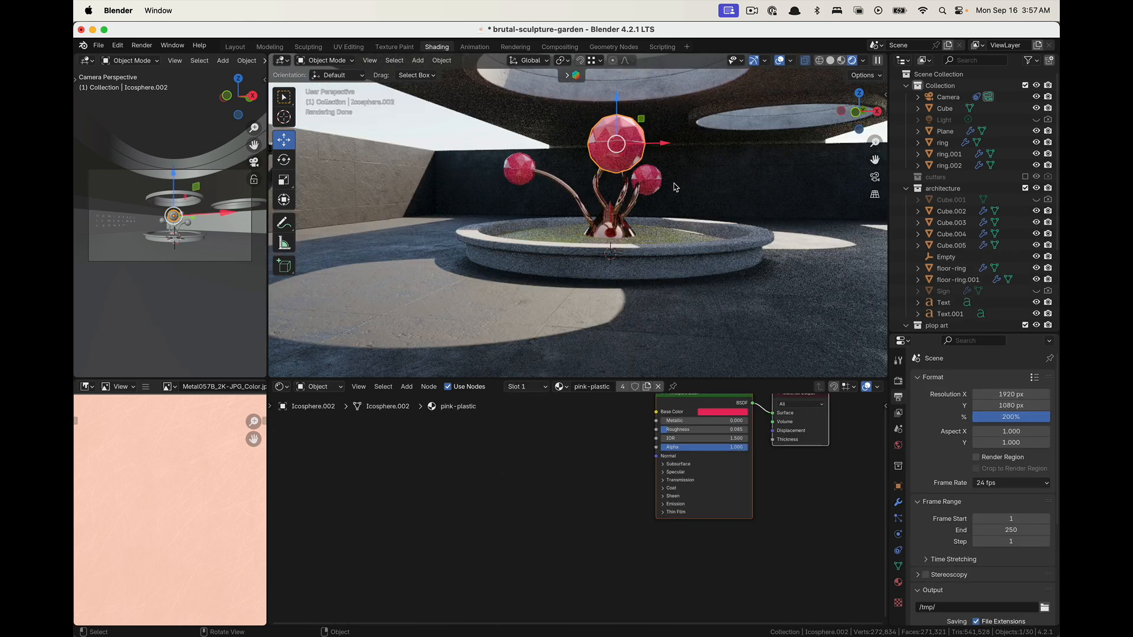
# Duplicate the sculpture's large pink sphere along the X axis and extrude the brass BézierCurve.004 that runs from a sphere through the roof opening
pyautogui.hotkey('shift', 'd')
pyautogui.press('KP_7')
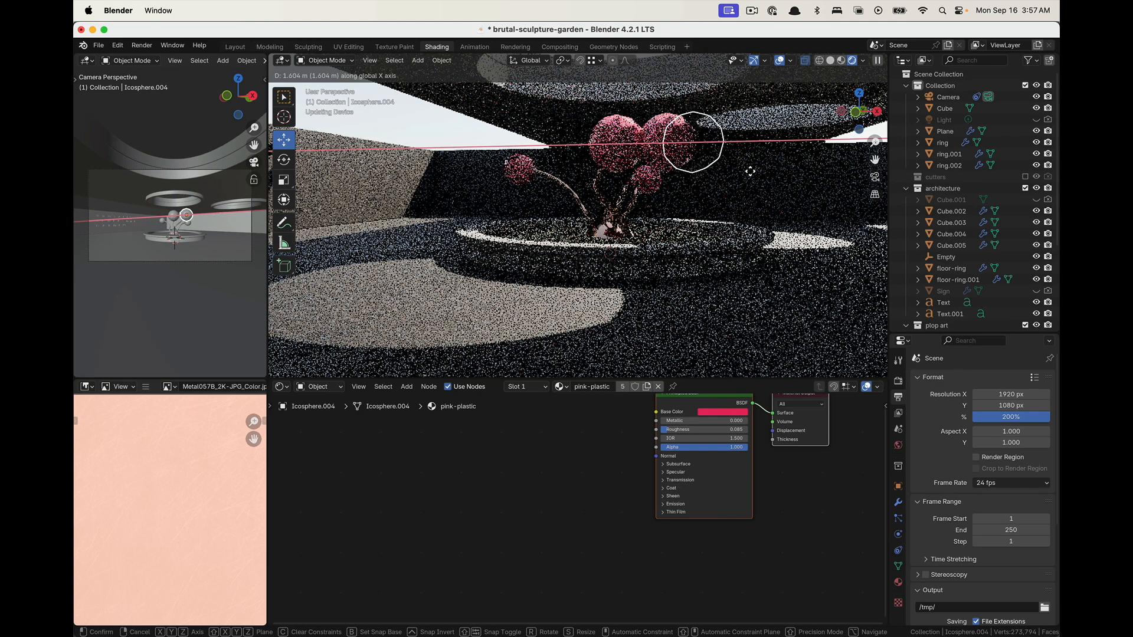
pyautogui.click(675, 107)
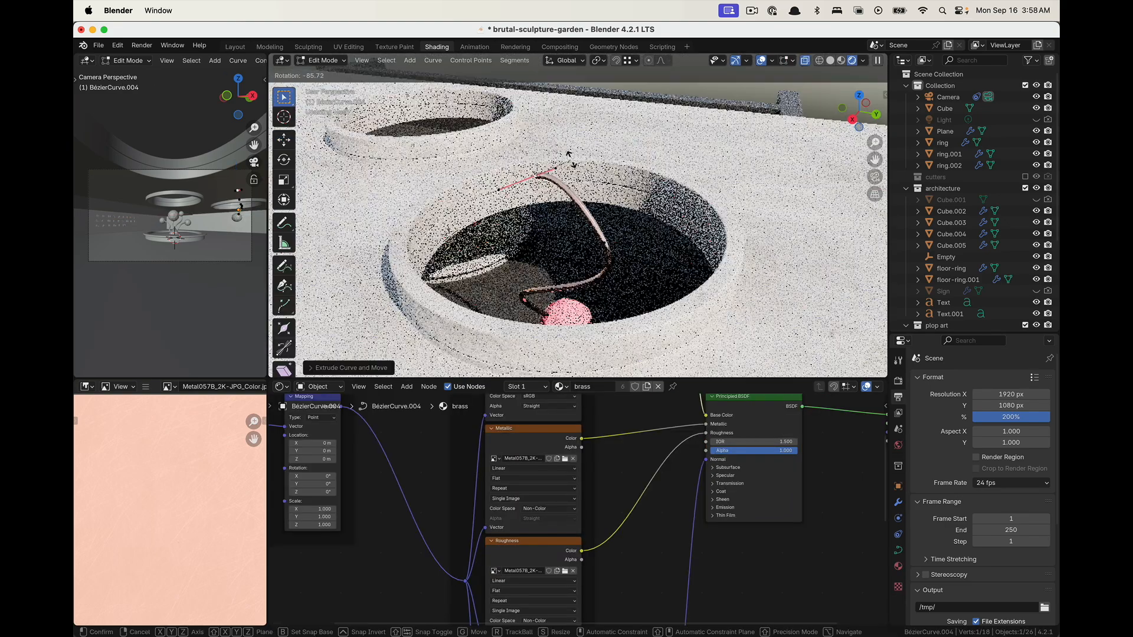
pyautogui.press('e')
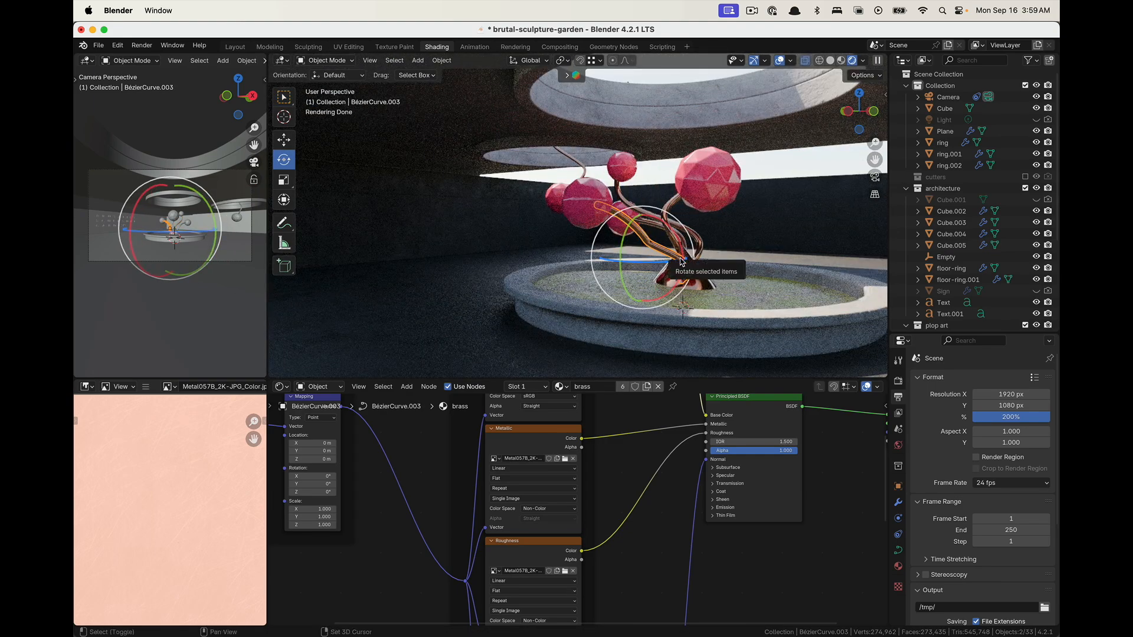
# Duplicate a brass branch curve of the sculpture and move and rotate its end point up through the central roof opening
pyautogui.hotkey('shift', 'd')
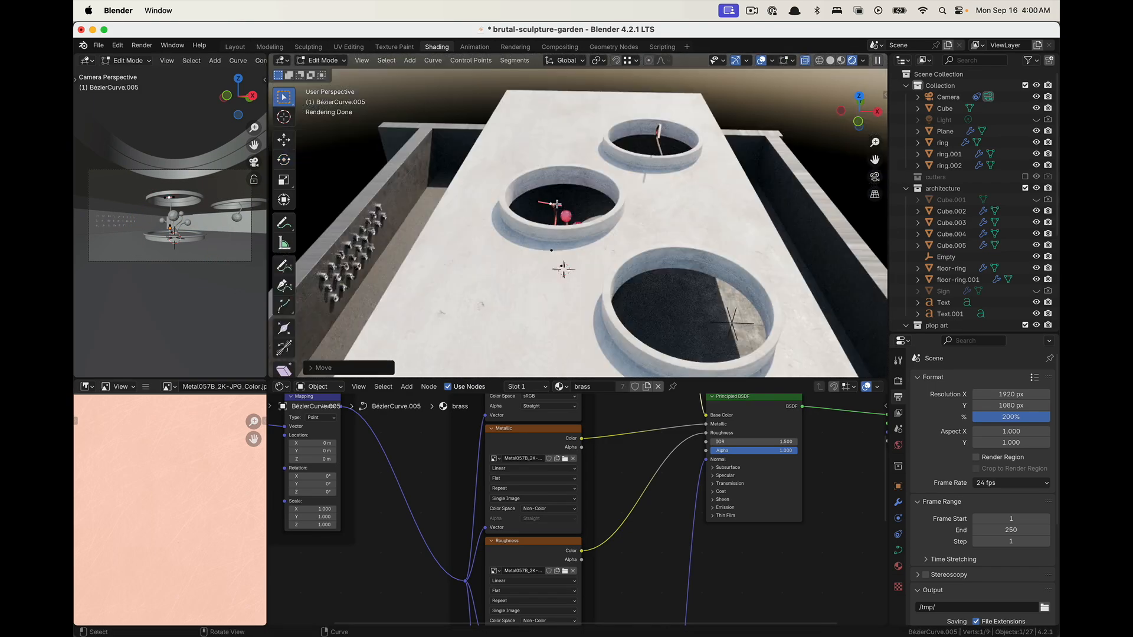
pyautogui.moveTo(570, 203); pyautogui.dragTo(524, 187, button='middle')
pyautogui.scroll(4, 519, 184)
pyautogui.press('g')
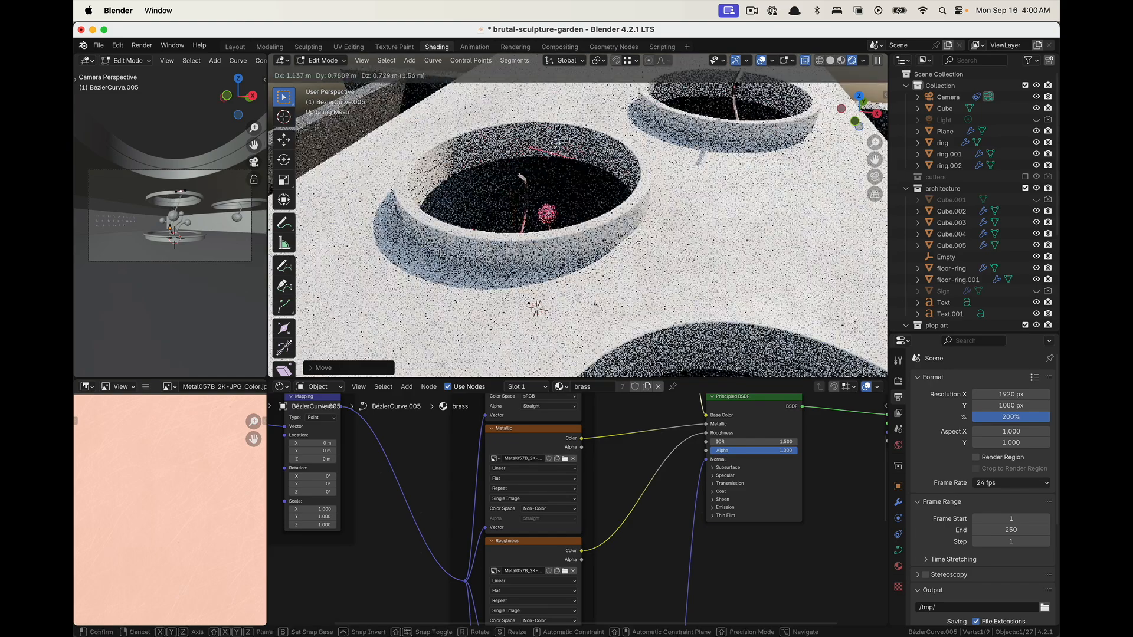
pyautogui.click(616, 127)
pyautogui.press('r')
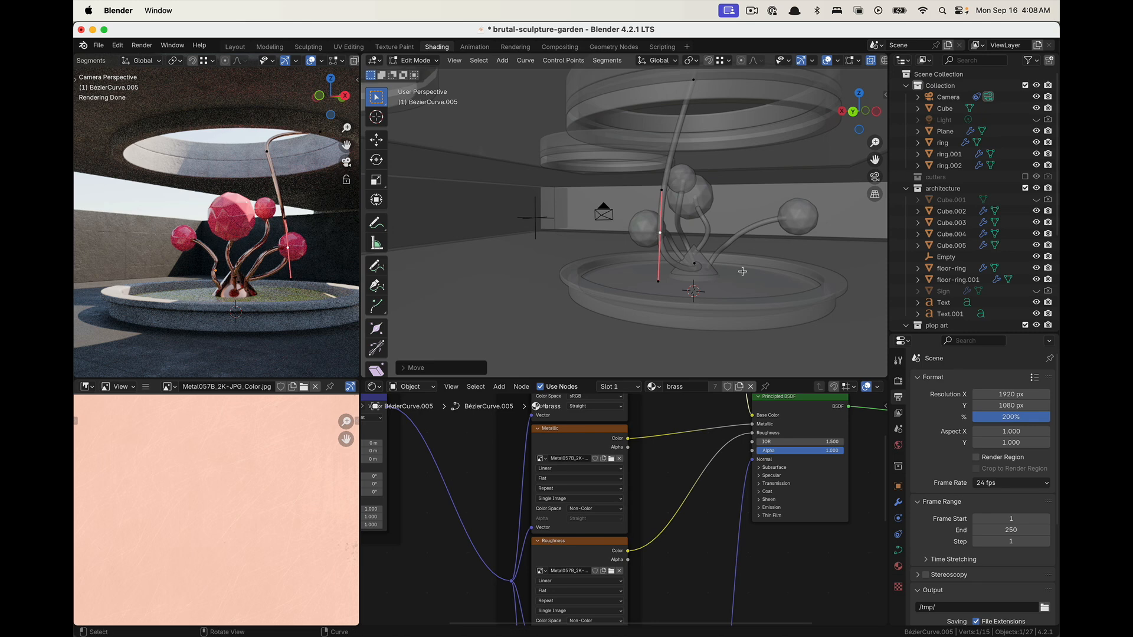
# Bend the lower end of brass BézierCurve.005 into the sculpture's base and save the scene file
pyautogui.click(745, 276)
pyautogui.press('super+s')
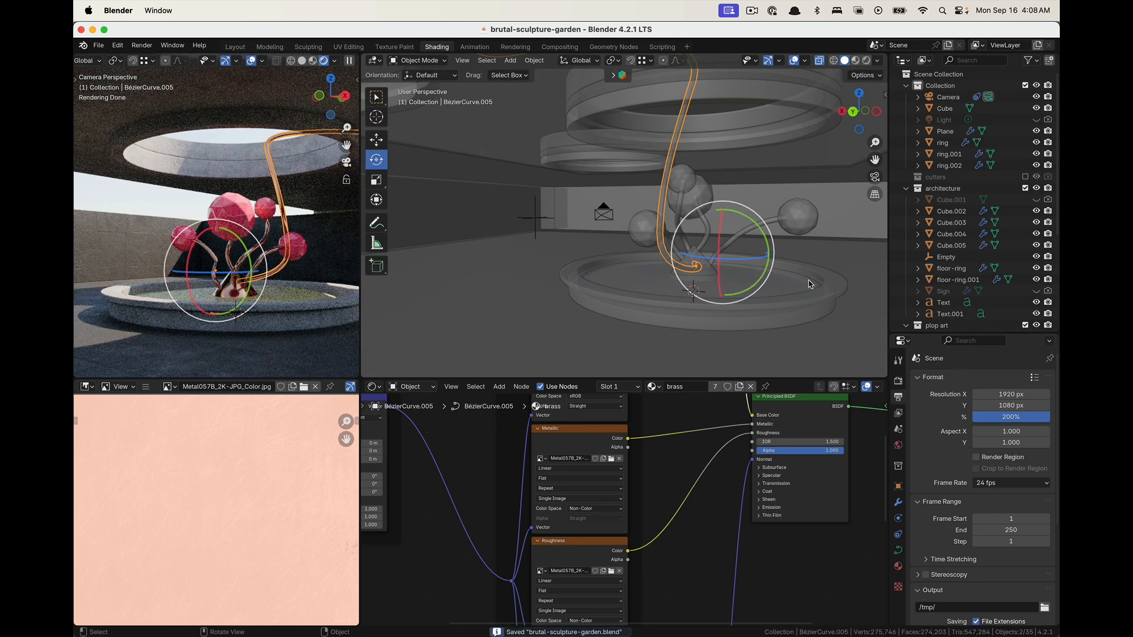
pyautogui.moveTo(745, 275)
pyautogui.mouseDown(button='middle')
pyautogui.moveTo(726, 299)
pyautogui.moveTo(652, 283)
pyautogui.mouseUp(button='middle')
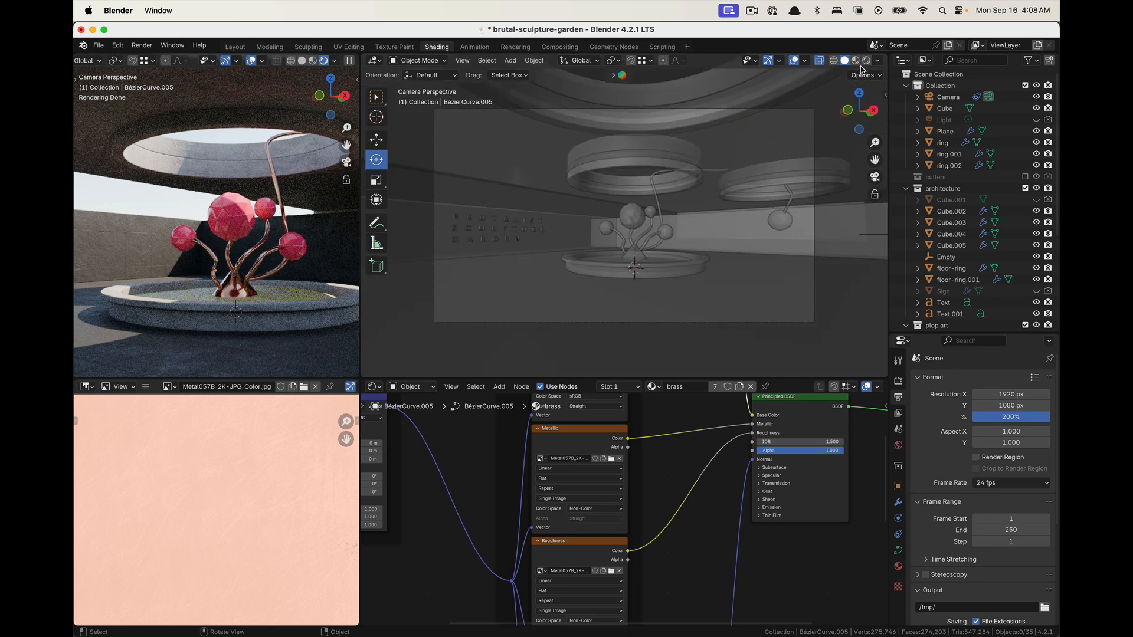
# Preview the camera view with rendered shading, save the scene file and render the final image
pyautogui.click(866, 61)
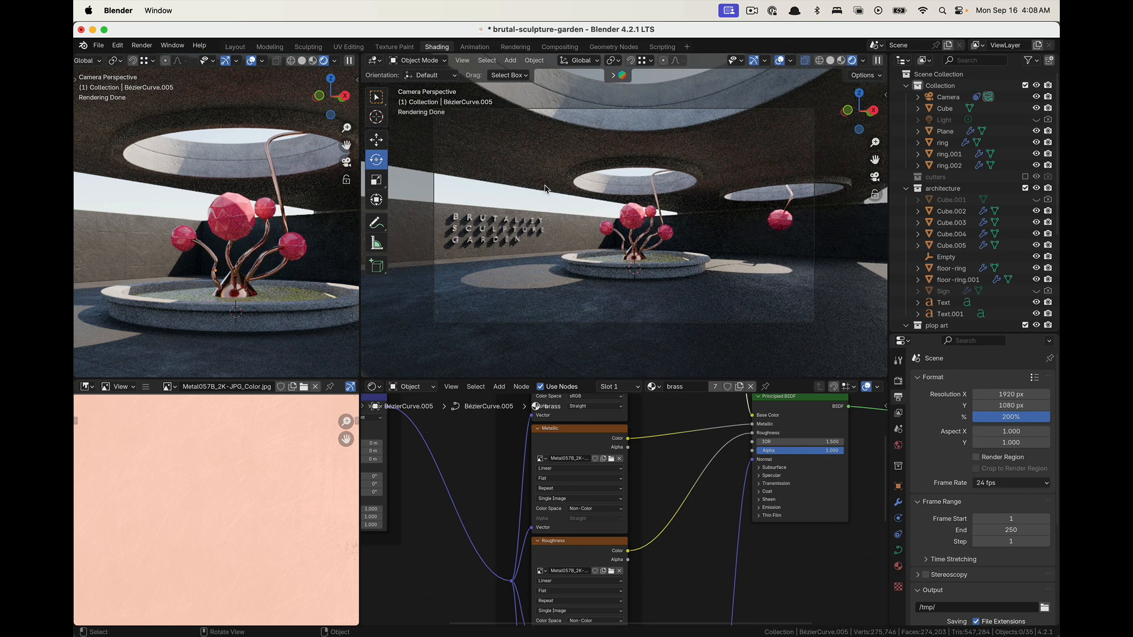
pyautogui.press('super+s')
pyautogui.click(141, 46)
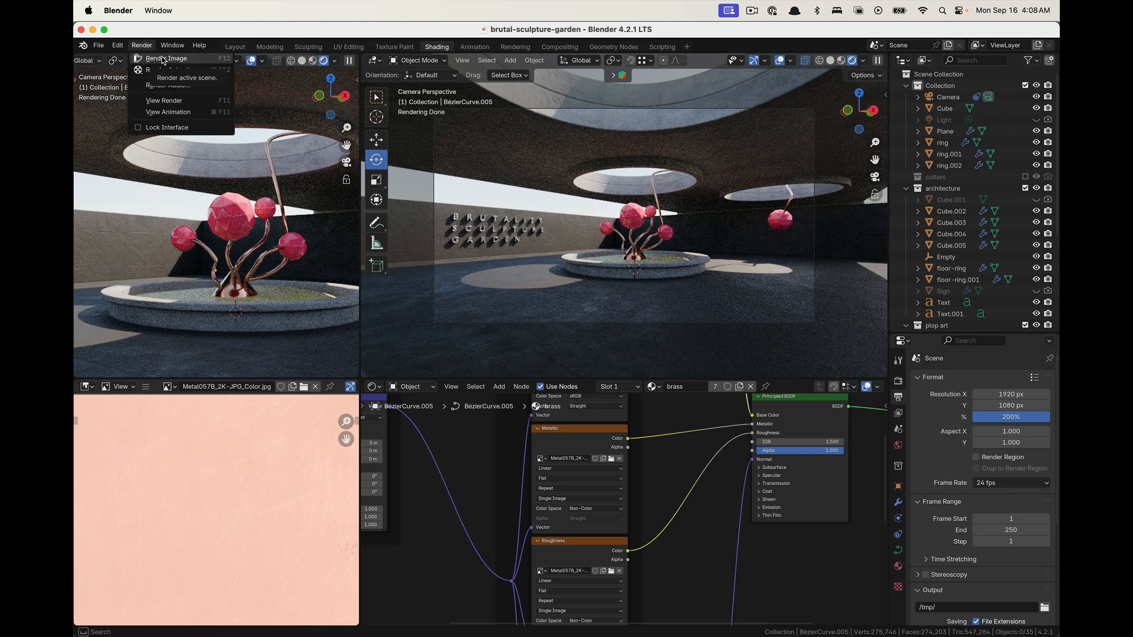
pyautogui.click(162, 59)
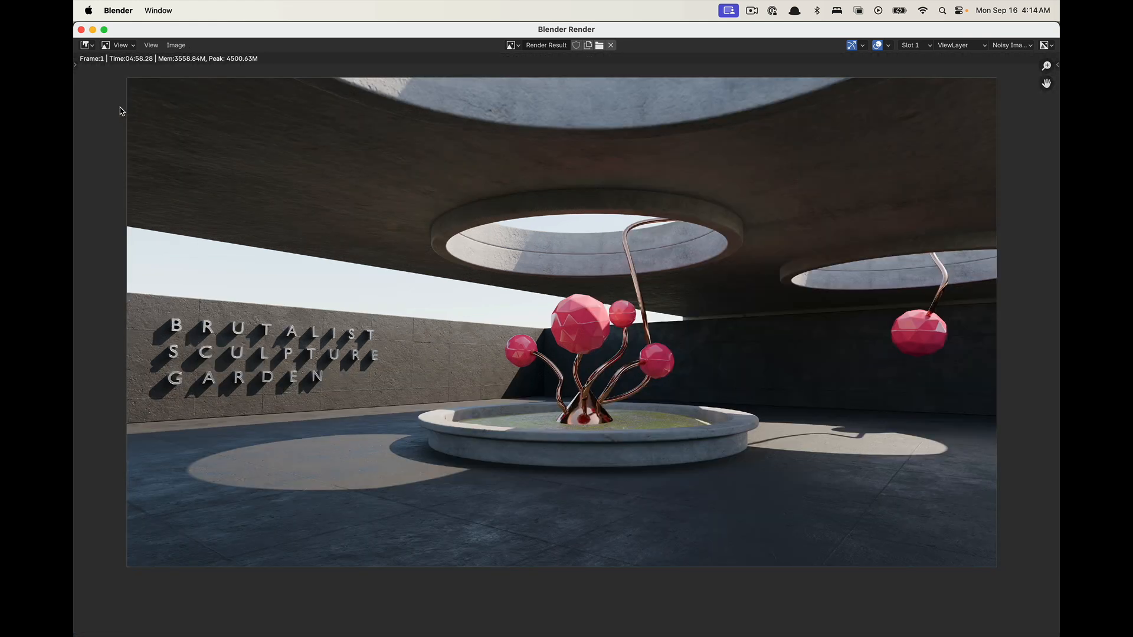
# Save the finished render as the OpenEXR image sculpture-garden1.exr in the exercises folder
pyautogui.click(177, 46)
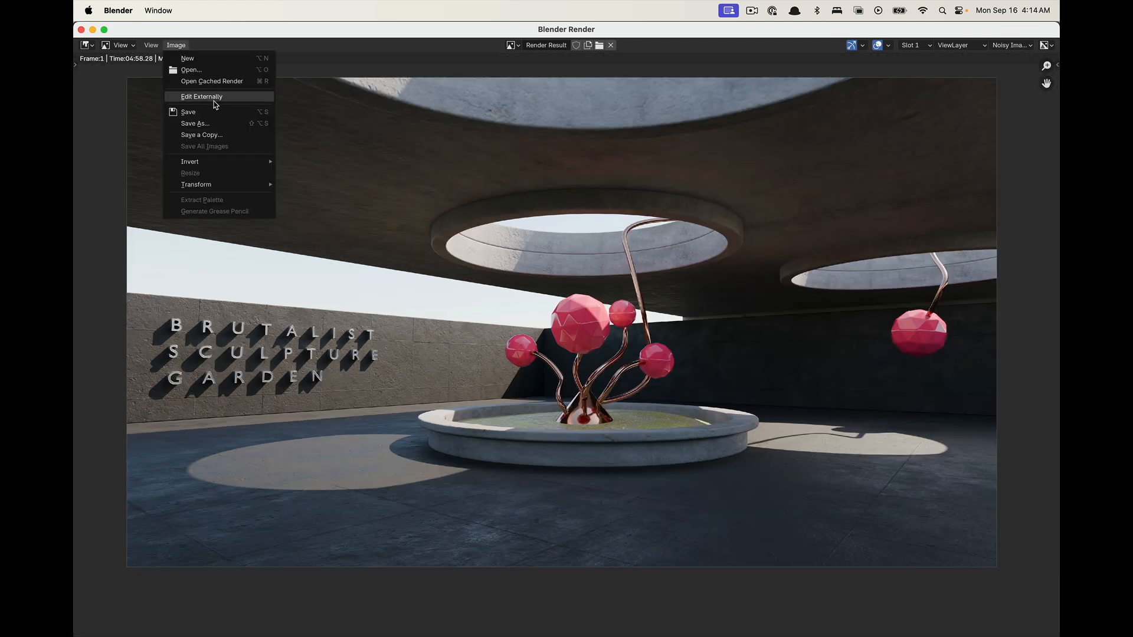
pyautogui.click(222, 123)
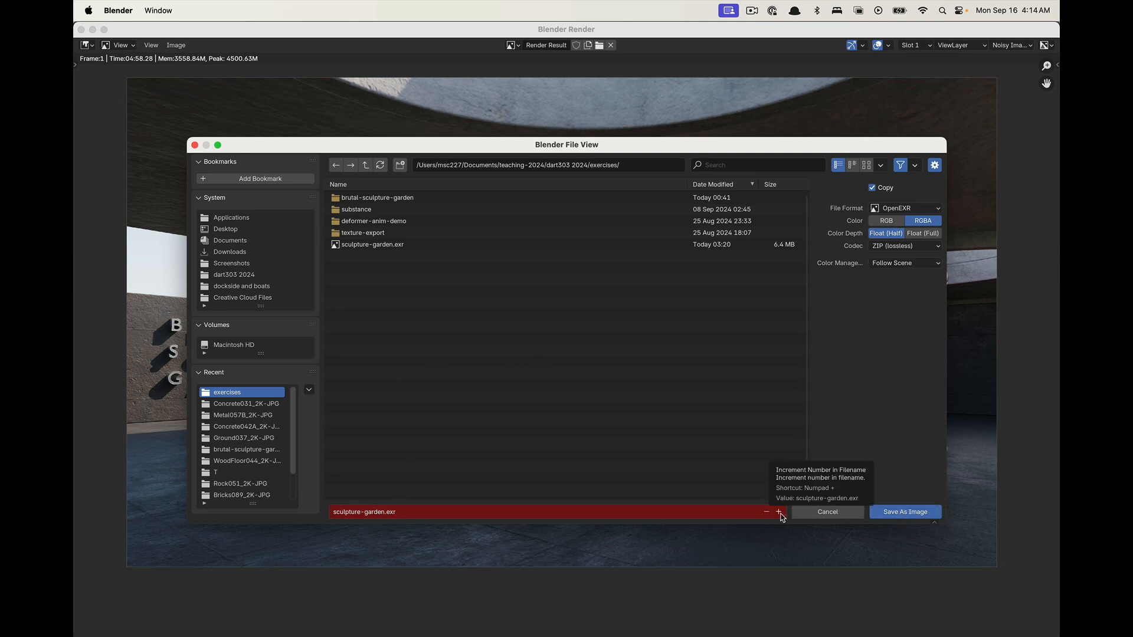
pyautogui.click(778, 512)
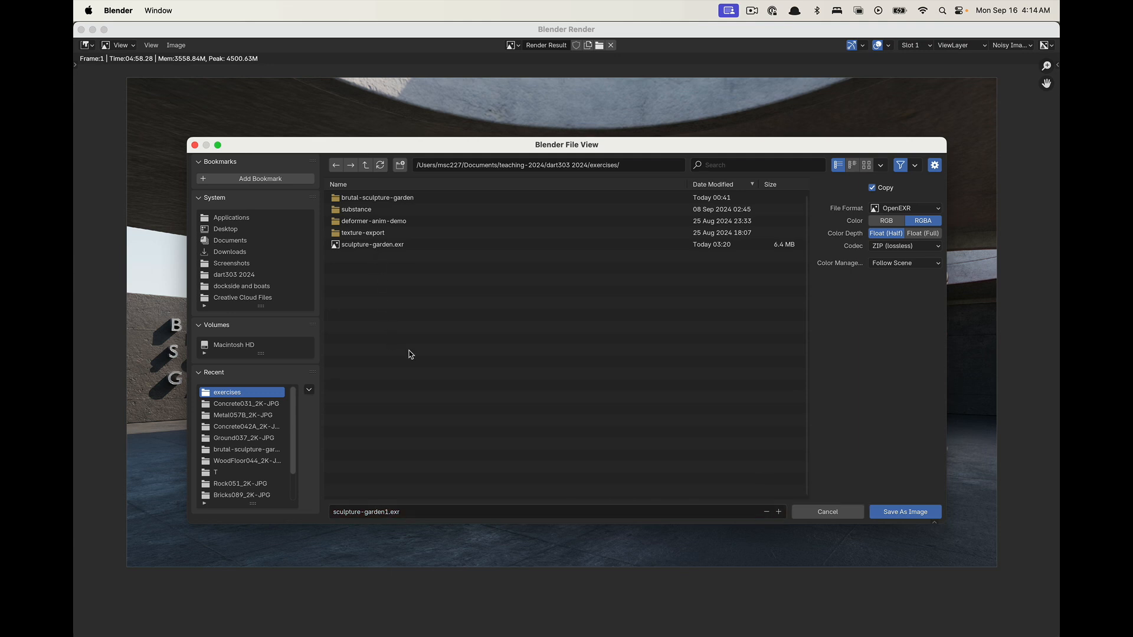
pyautogui.click(914, 511)
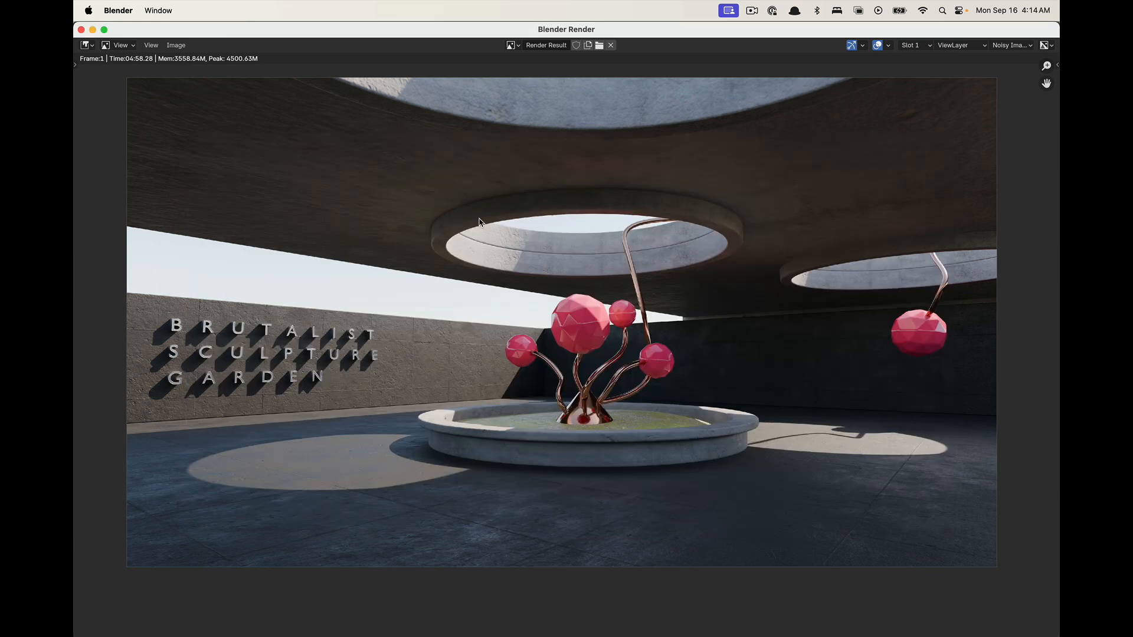
# Switch to Photoshop and open sculpture-garden1.exr from the exercises folder with the alpha channel read as transparency
pyautogui.press('super+Tab')
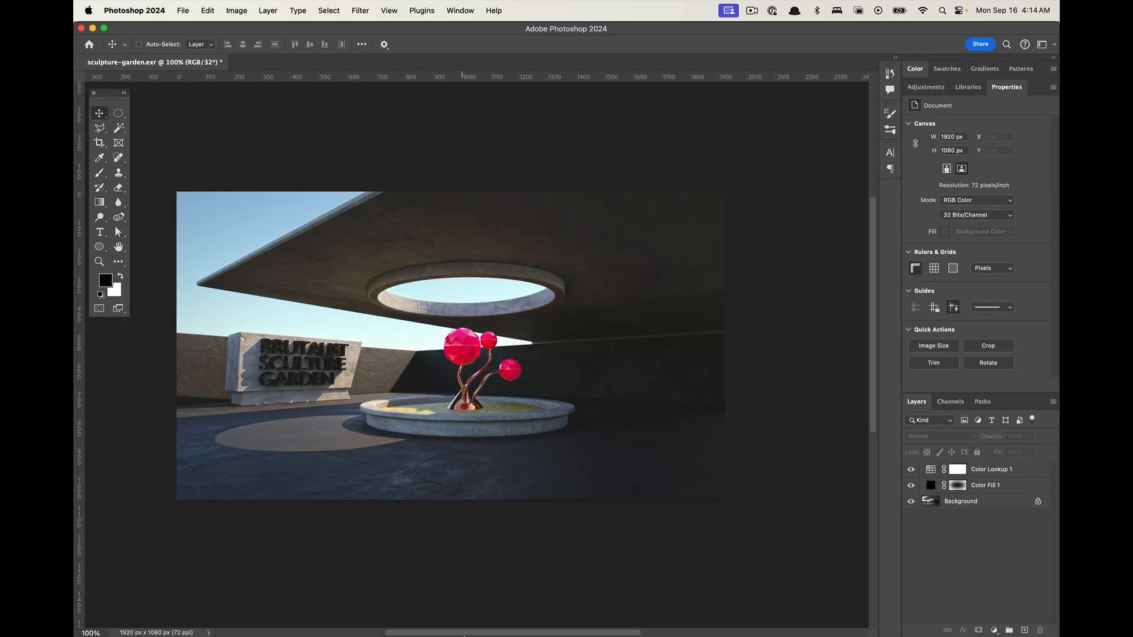
pyautogui.moveTo(424, 620)
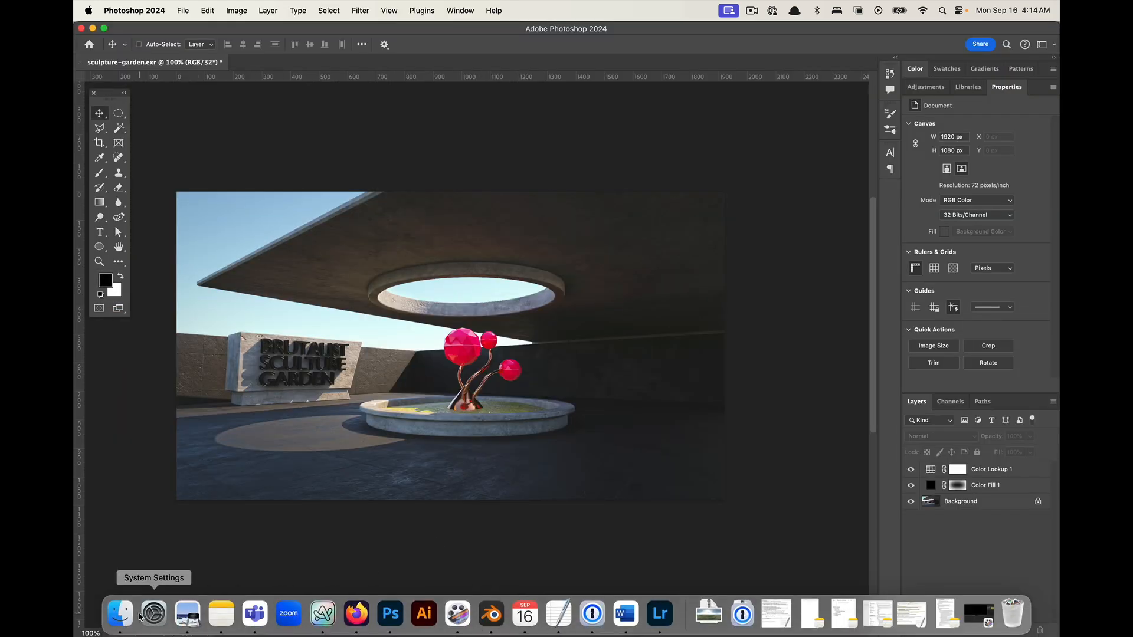
pyautogui.click(120, 614)
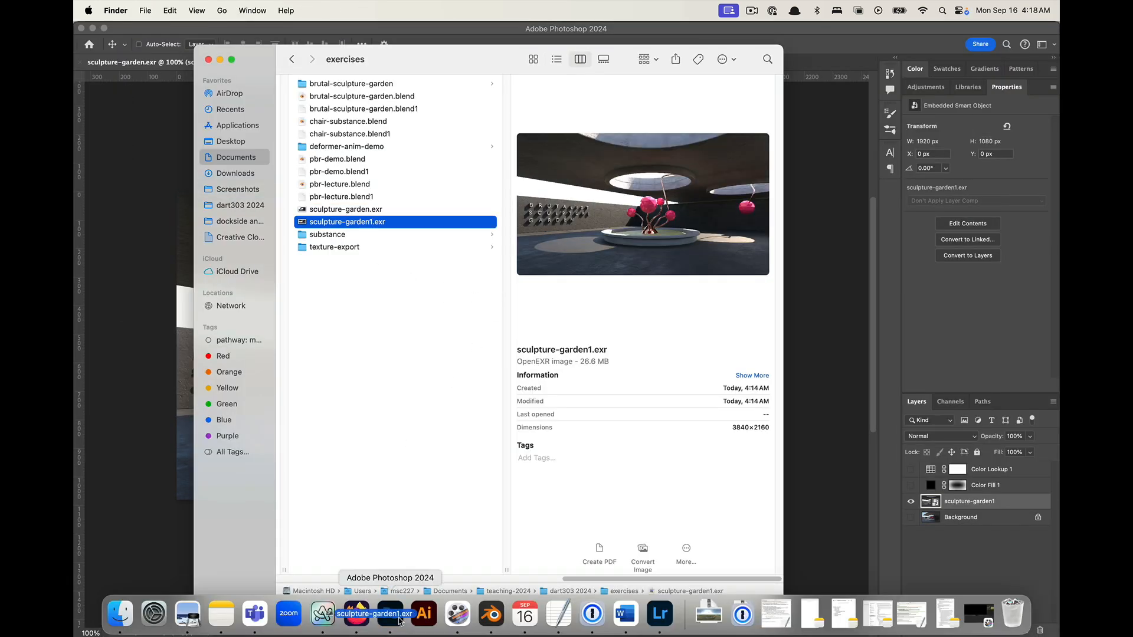
pyautogui.click(392, 617)
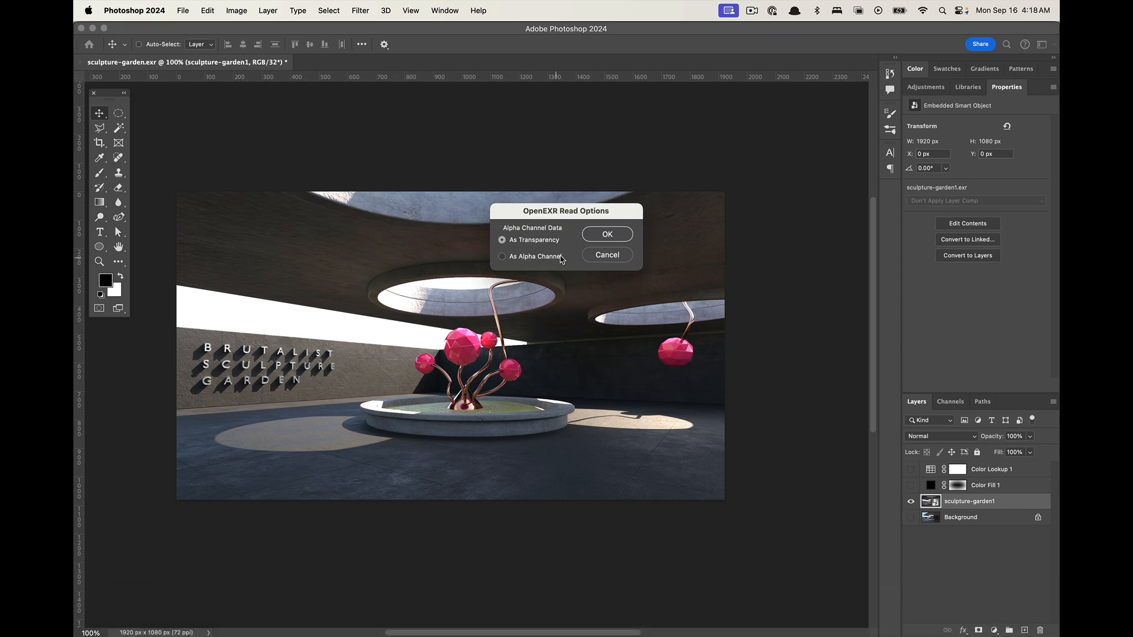
pyautogui.click(607, 234)
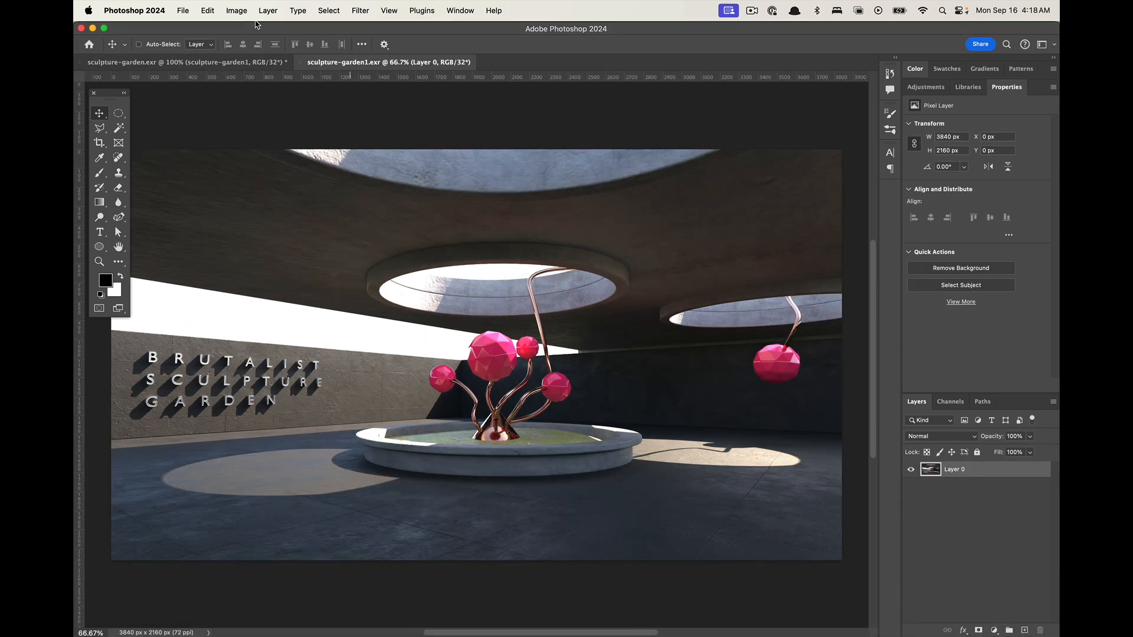
# Start HDR Toning on the render and add shadow, midtone and highlight points to the toning curve
pyautogui.click(236, 11)
pyautogui.click(242, 15)
pyautogui.click(236, 11)
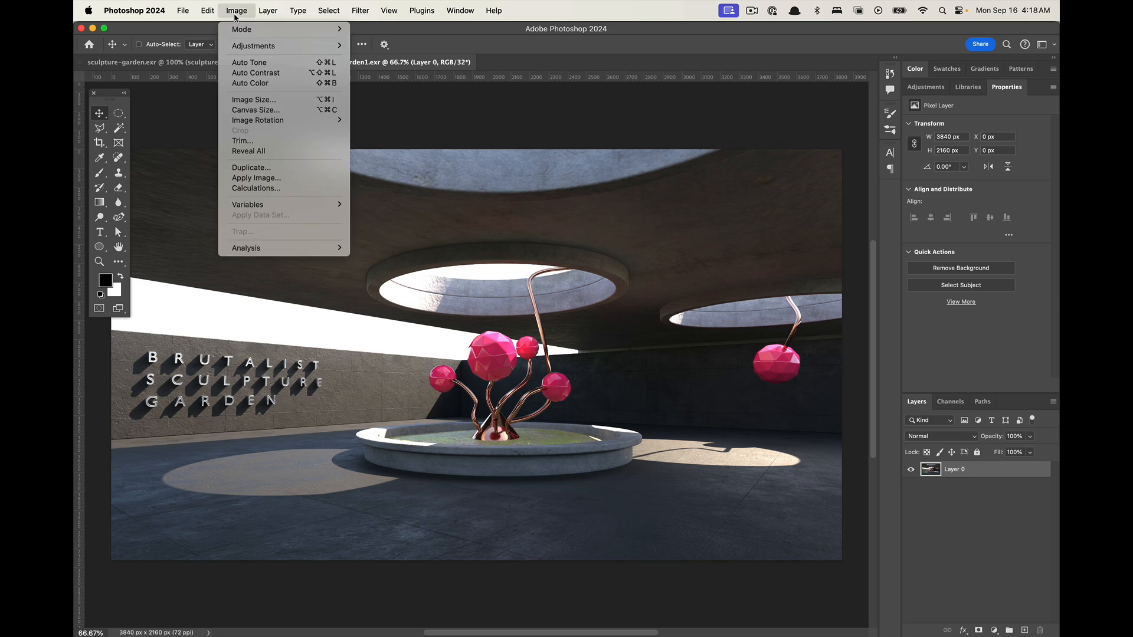
pyautogui.moveTo(264, 51)
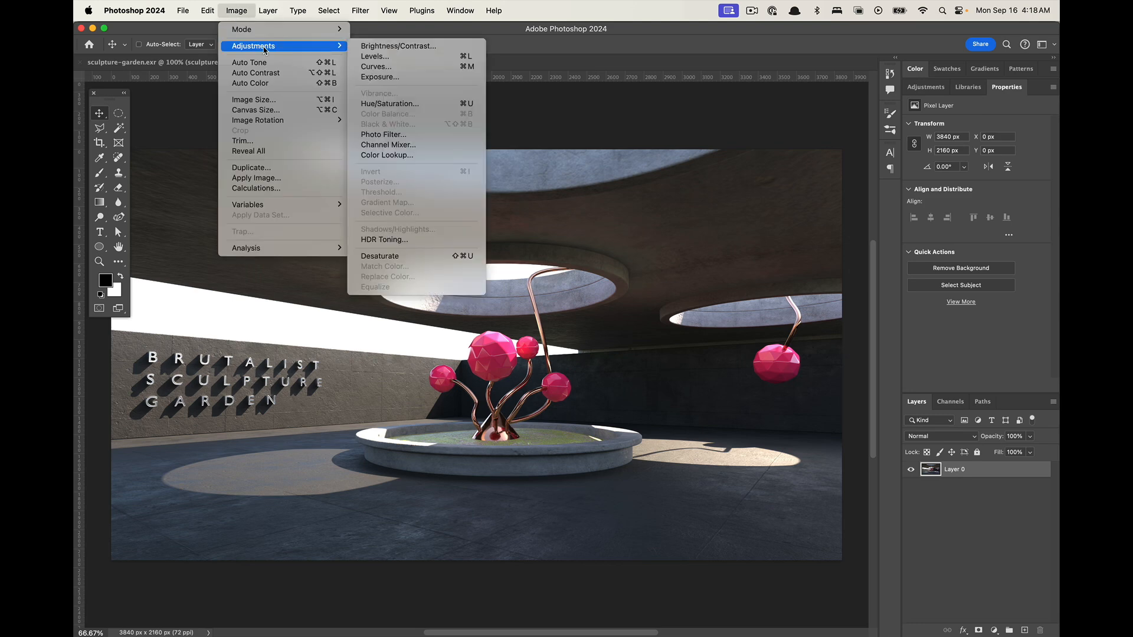
pyautogui.click(384, 239)
pyautogui.click(606, 250)
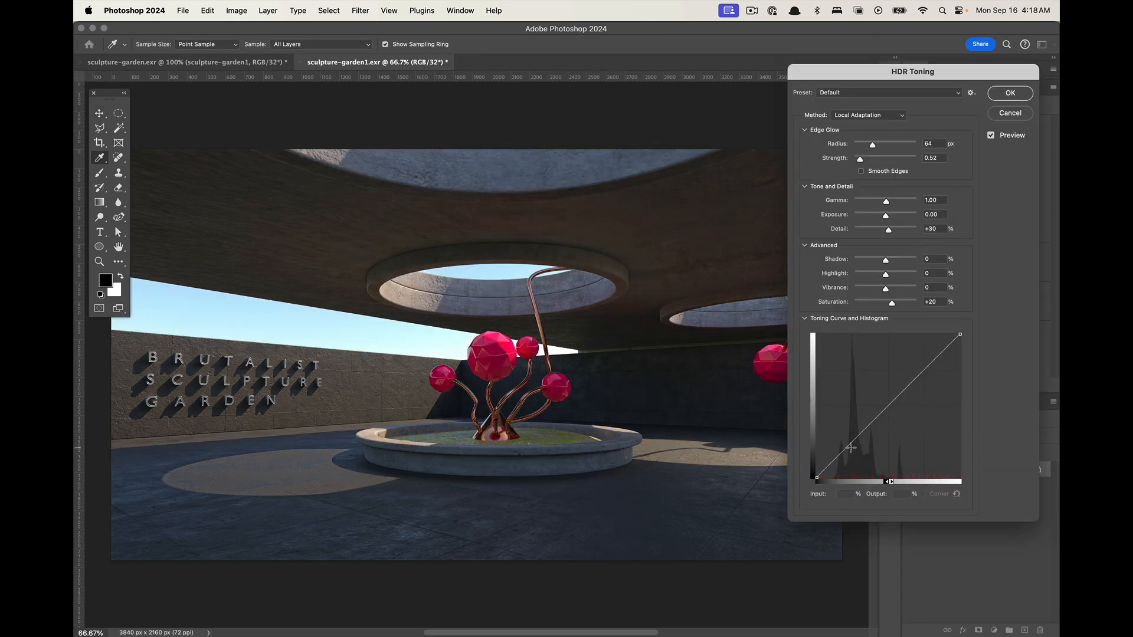
pyautogui.click(886, 407)
pyautogui.click(850, 445)
pyautogui.click(924, 369)
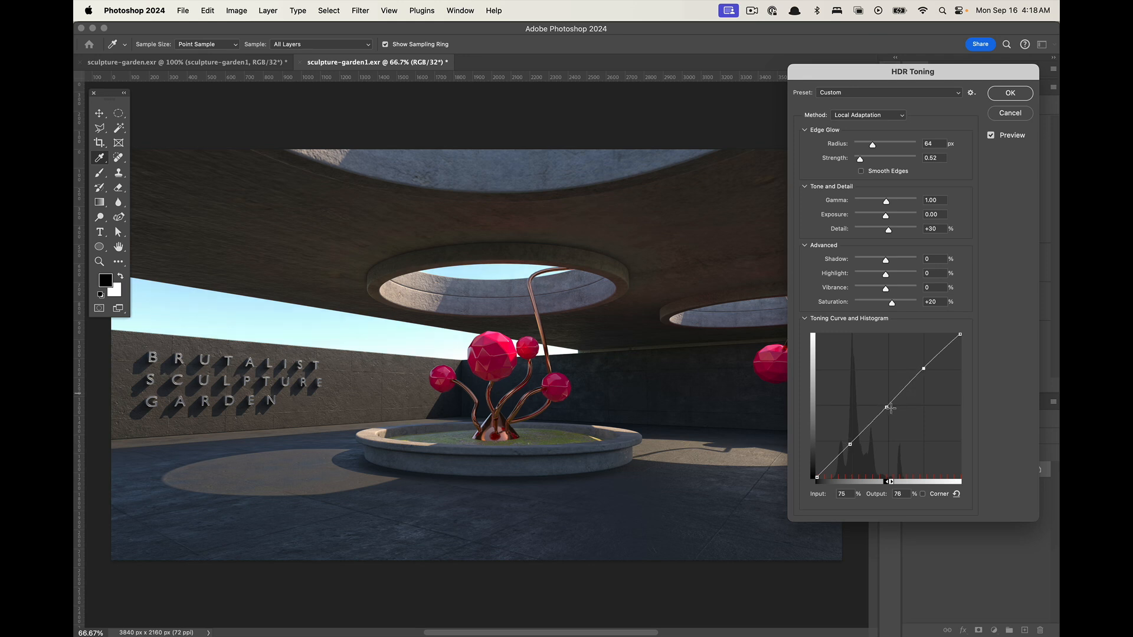
# Lower the toning curve's highlight point, raise the midpoint to 57% output and move the black point to 8% input
pyautogui.moveTo(887, 408); pyautogui.dragTo(946, 457)
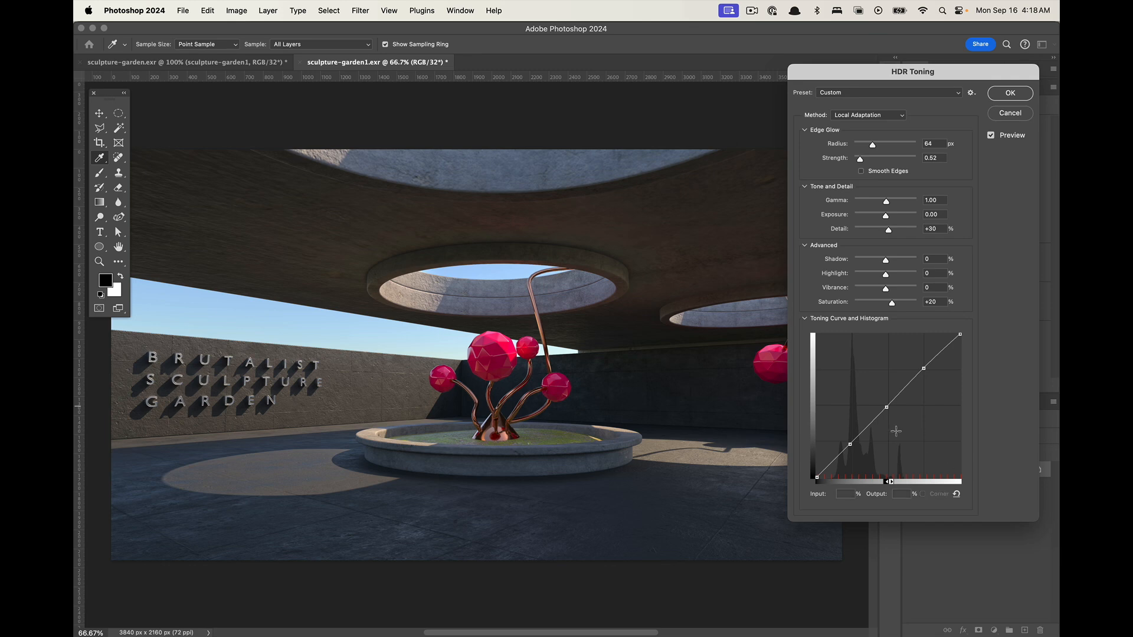
pyautogui.moveTo(887, 409); pyautogui.dragTo(888, 406)
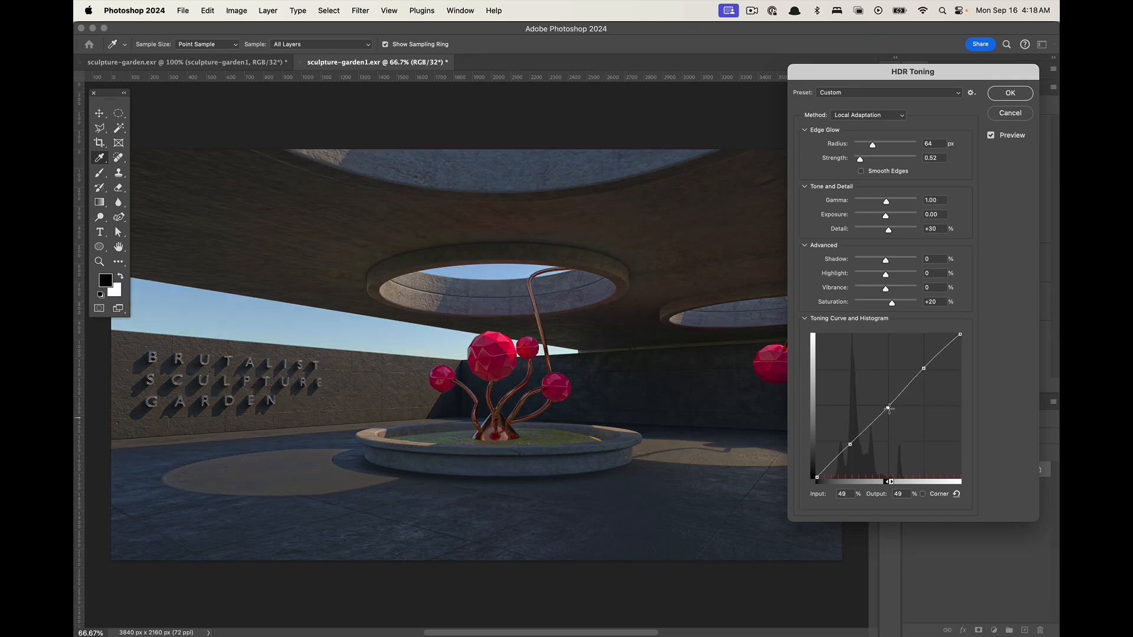
pyautogui.moveTo(850, 444); pyautogui.dragTo(851, 441)
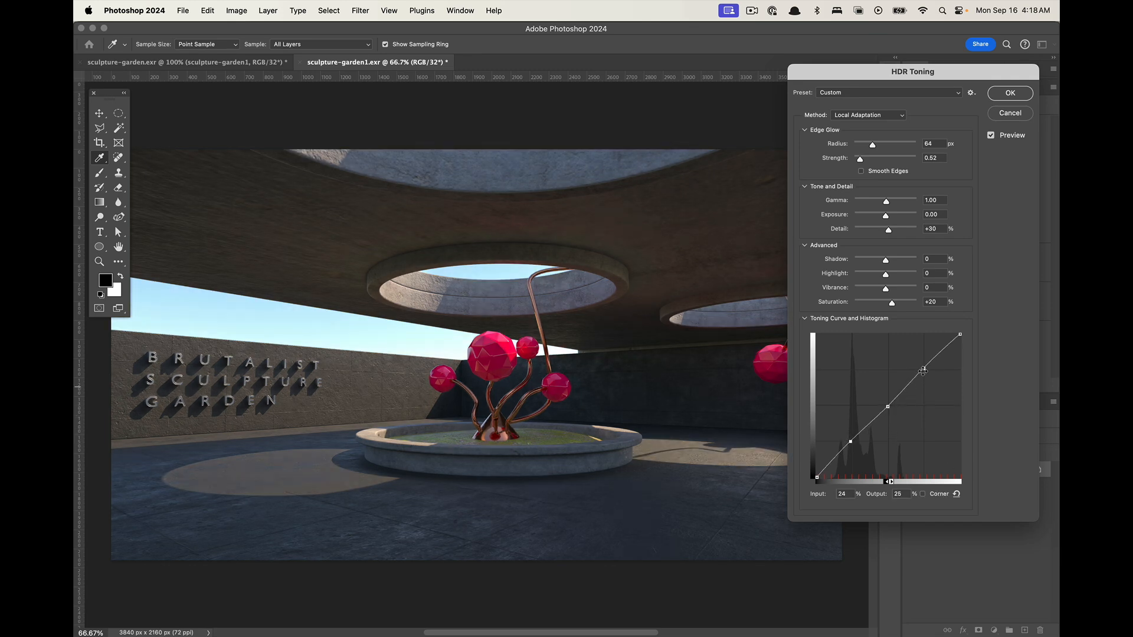
pyautogui.moveTo(923, 369); pyautogui.dragTo(924, 392)
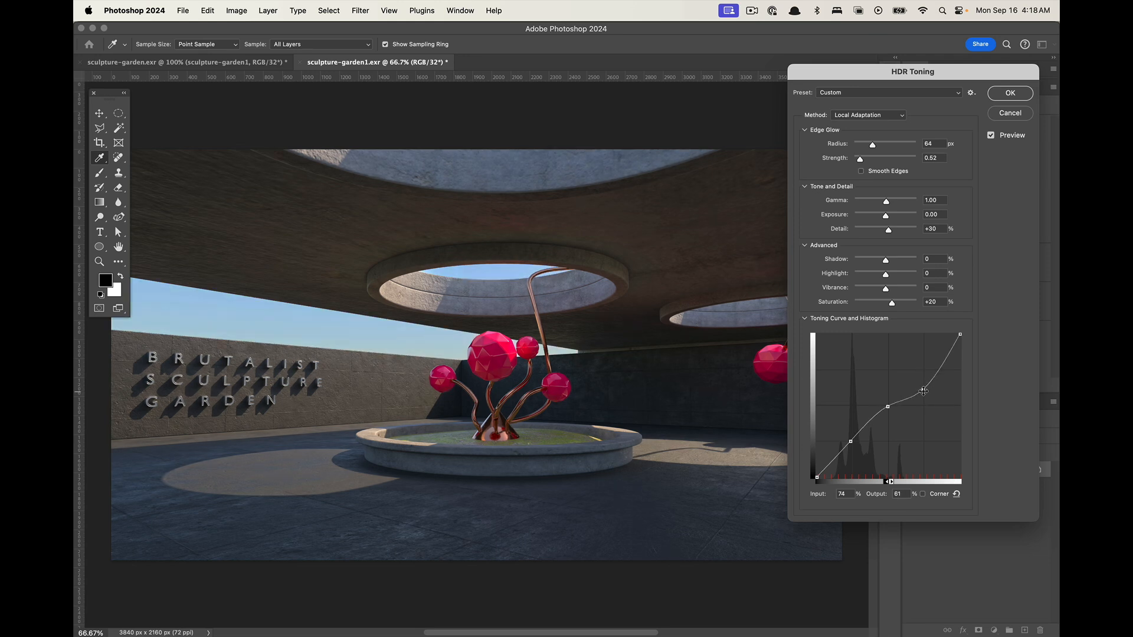
pyautogui.moveTo(888, 406); pyautogui.dragTo(890, 397)
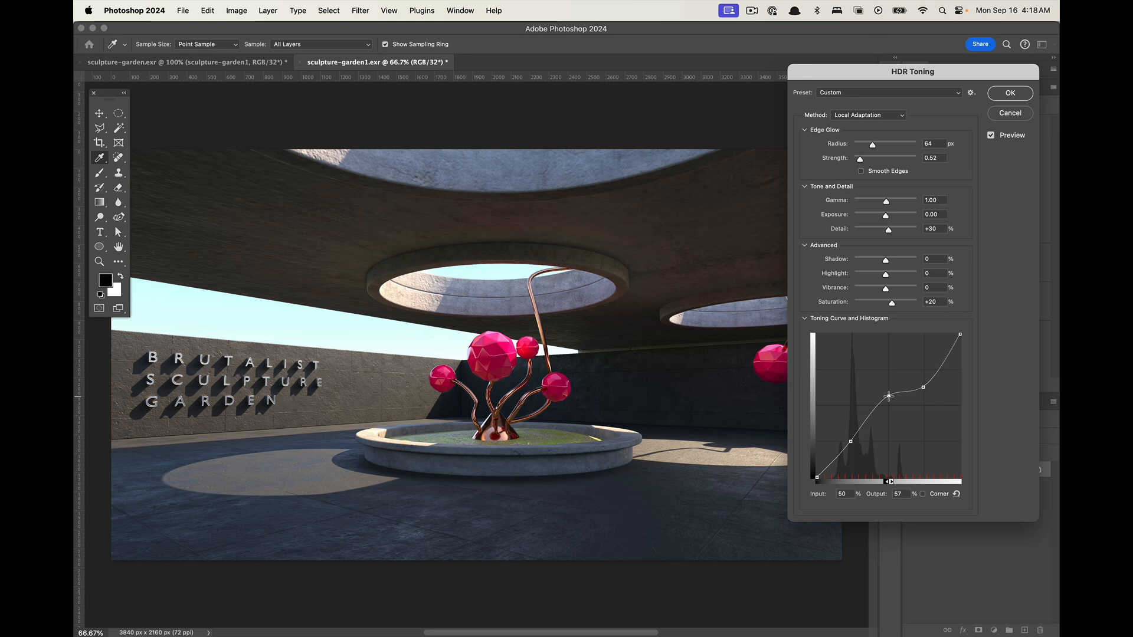
pyautogui.moveTo(851, 442); pyautogui.dragTo(851, 445)
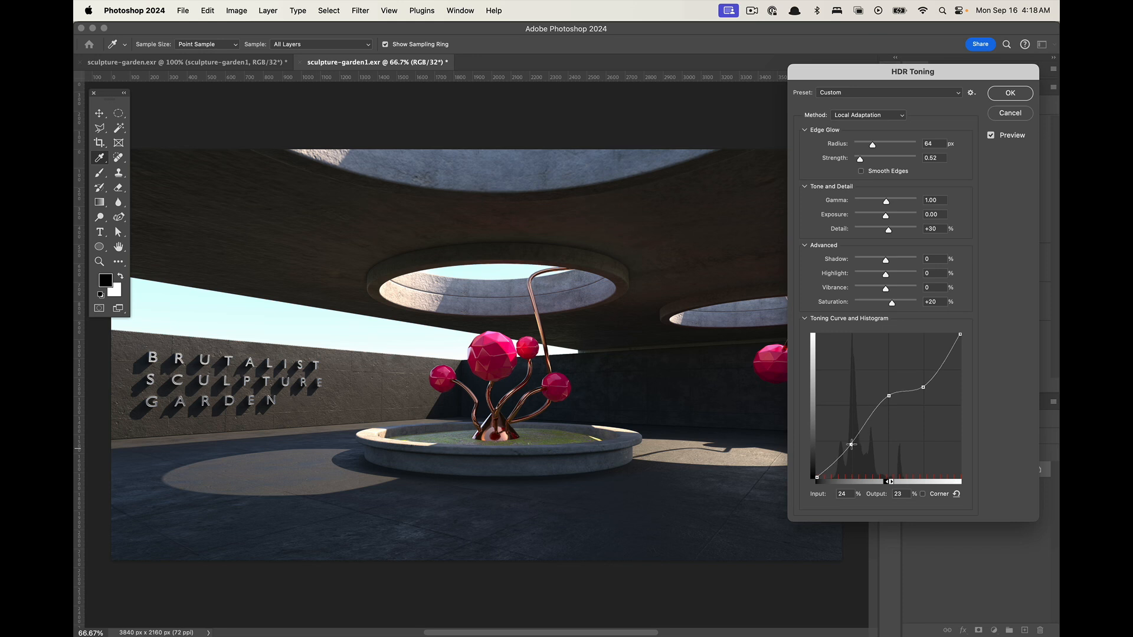
pyautogui.moveTo(819, 479); pyautogui.dragTo(827, 477)
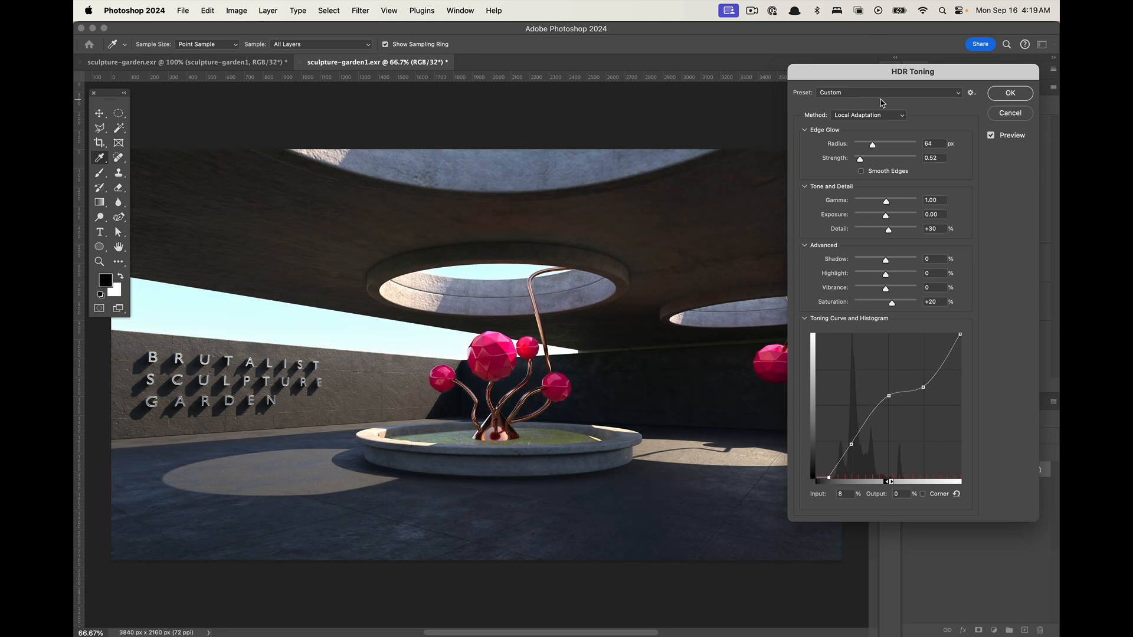
# Uncover the whole image behind the HDR Toning dialog and raise the curve's shadow point to 26% output
pyautogui.moveTo(894, 76); pyautogui.dragTo(945, 142)
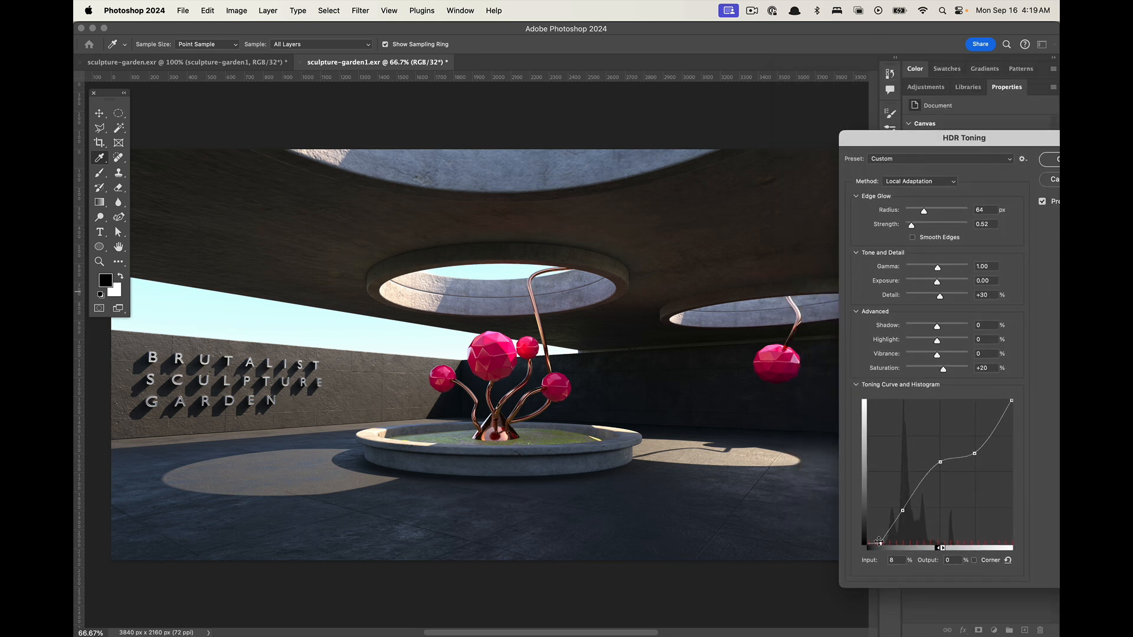
pyautogui.moveTo(879, 541)
pyautogui.mouseDown()
pyautogui.moveTo(857, 545)
pyautogui.moveTo(877, 546)
pyautogui.mouseUp()
pyautogui.moveTo(902, 512); pyautogui.dragTo(903, 504)
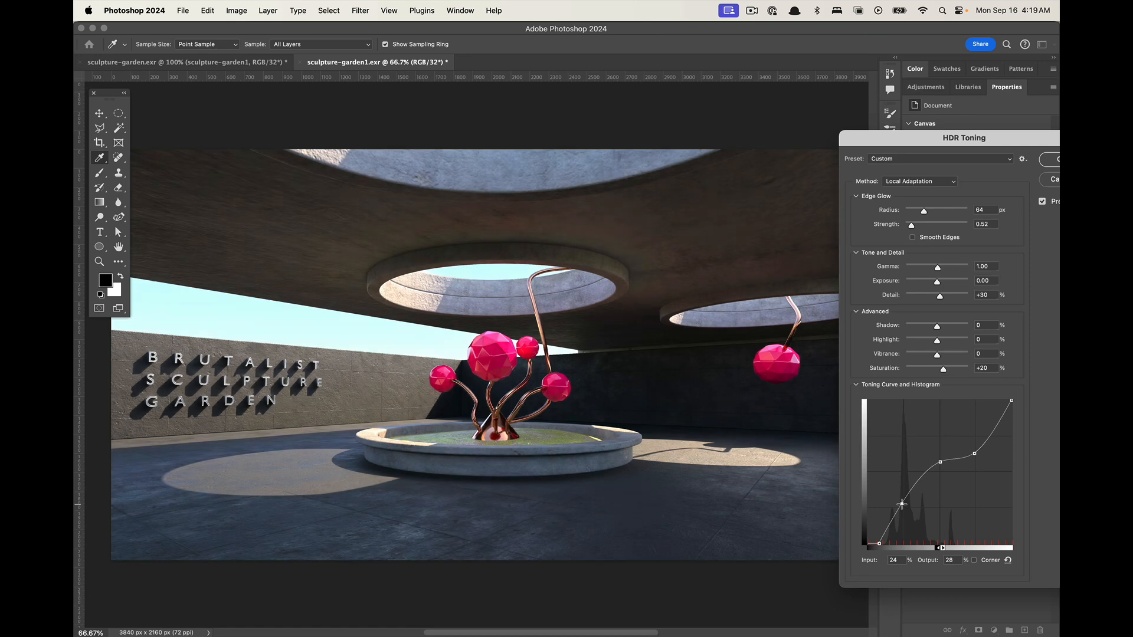
pyautogui.moveTo(902, 504); pyautogui.dragTo(903, 506)
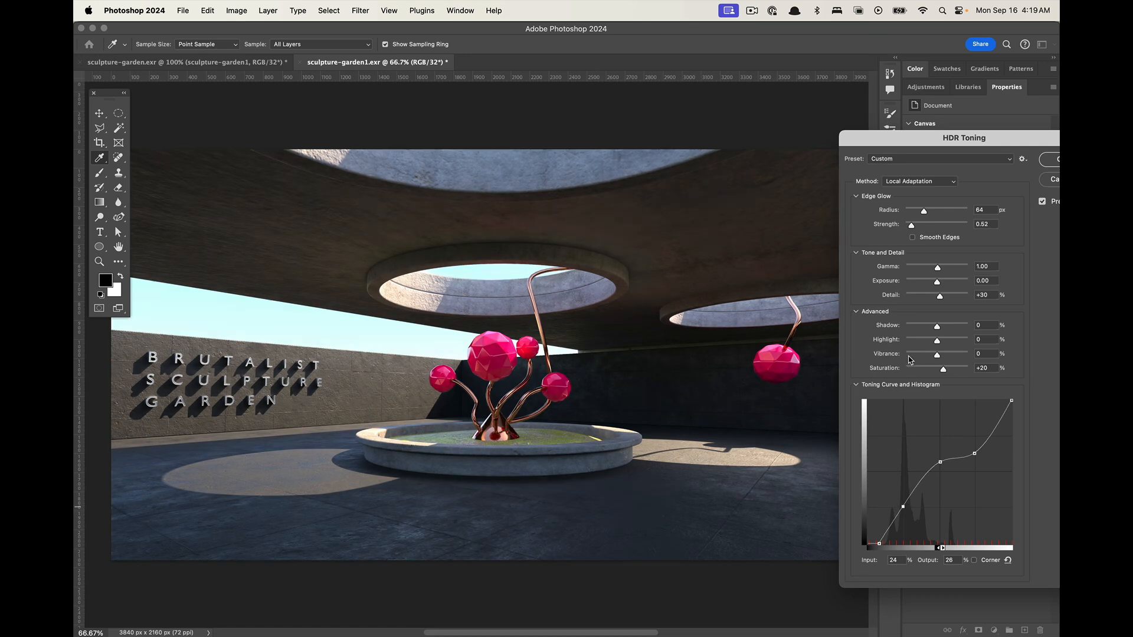
pyautogui.moveTo(959, 142); pyautogui.dragTo(924, 135)
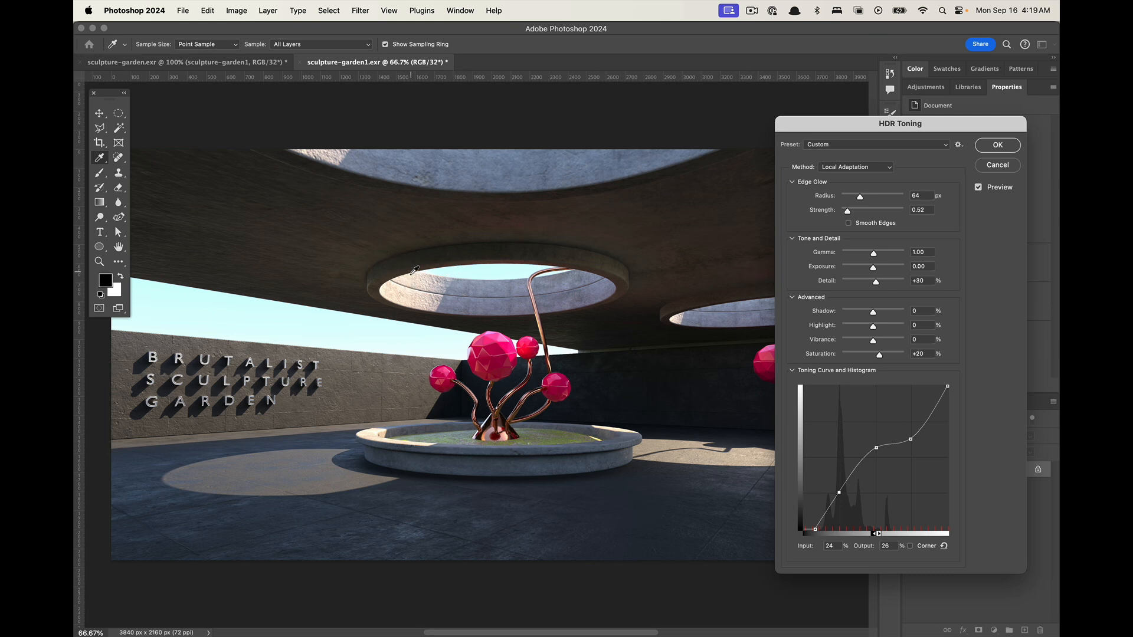
# Fine-tune the toning curve's black point and apply the HDR Toning to the render
pyautogui.click(913, 438)
pyautogui.click(804, 528)
pyautogui.moveTo(806, 528); pyautogui.dragTo(814, 528)
pyautogui.moveTo(812, 529)
pyautogui.mouseDown()
pyautogui.moveTo(812, 519)
pyautogui.moveTo(812, 530)
pyautogui.mouseUp()
pyautogui.click(997, 145)
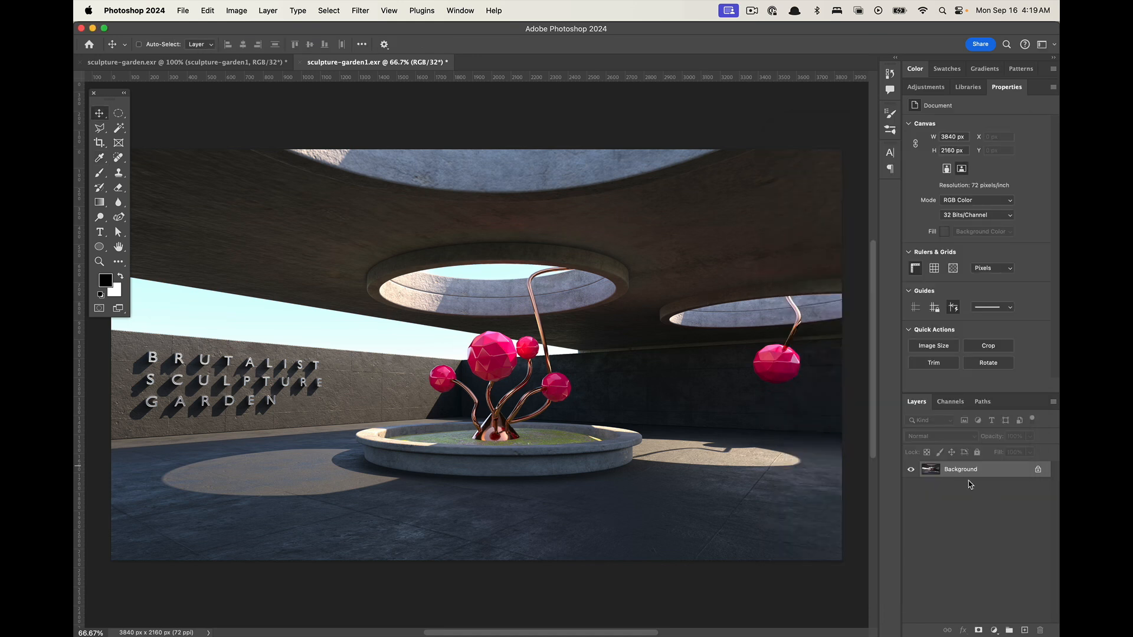
# Float the toned sculpture-garden1.exr document and try copying its Background into sculpture-garden.exr as a new layer
pyautogui.moveTo(337, 65)
pyautogui.mouseDown()
pyautogui.moveTo(530, 145)
pyautogui.moveTo(413, 276)
pyautogui.moveTo(422, 479)
pyautogui.moveTo(411, 534)
pyautogui.mouseUp()
pyautogui.moveTo(934, 473); pyautogui.dragTo(594, 343)
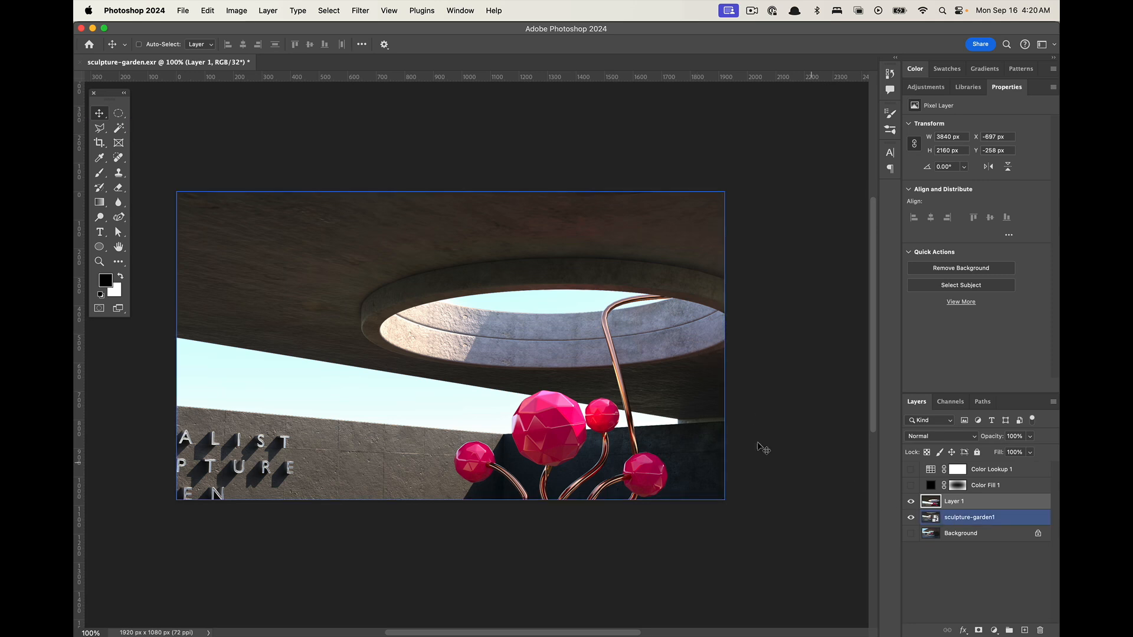
pyautogui.press('super+z')
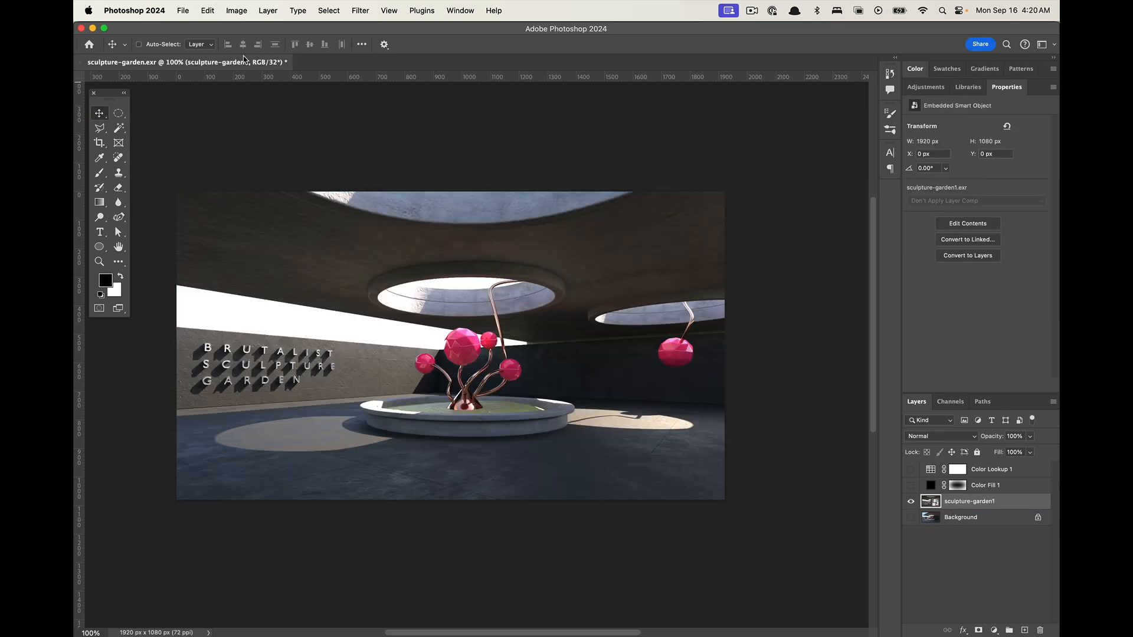
# Float sculpture-garden.exr as well and arrange both document windows so they overlap with sculpture-garden.exr in front
pyautogui.moveTo(187, 62); pyautogui.dragTo(462, 148)
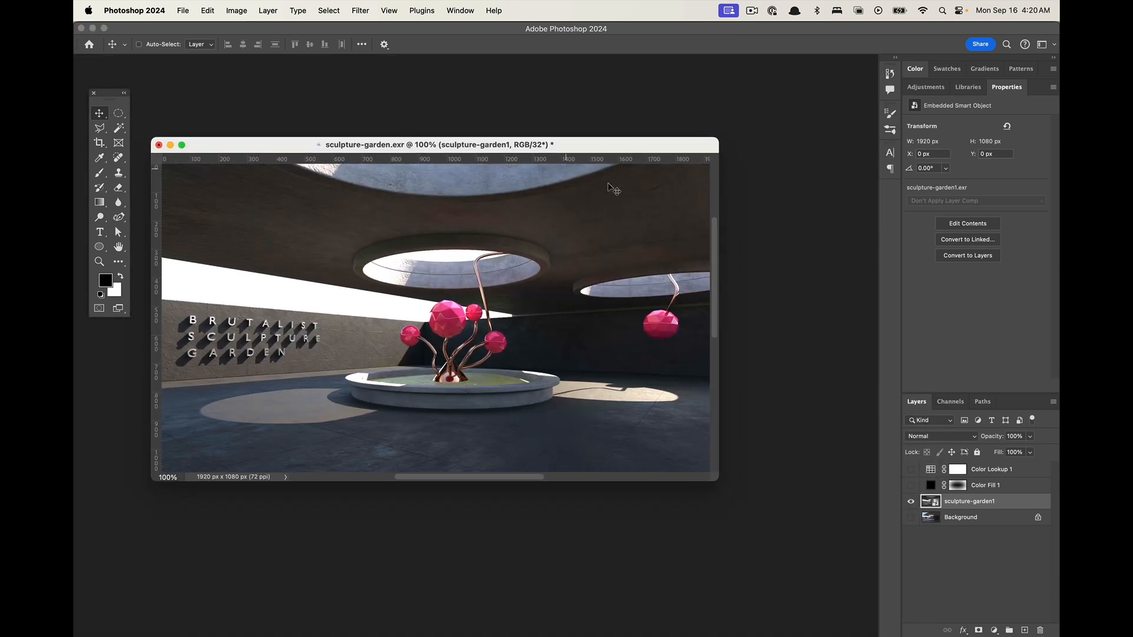
pyautogui.press('super+Tab')
pyautogui.press('super+Tab')
pyautogui.press('super+grave')
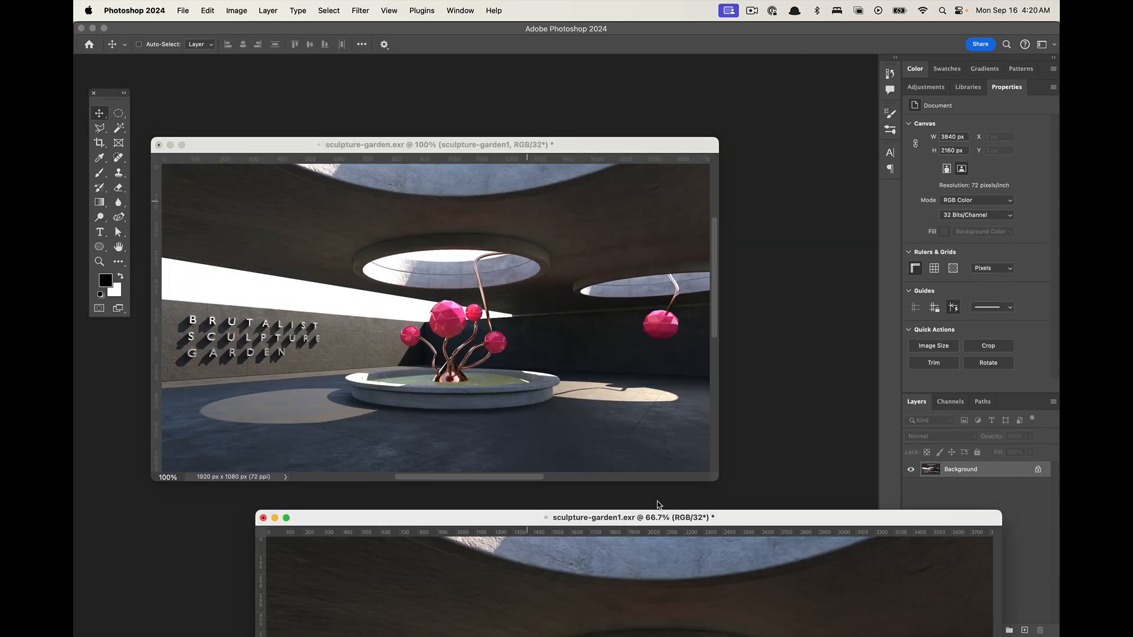
pyautogui.moveTo(659, 515)
pyautogui.mouseDown()
pyautogui.moveTo(620, 267)
pyautogui.moveTo(641, 147)
pyautogui.mouseUp()
pyautogui.moveTo(214, 140); pyautogui.dragTo(128, 111)
pyautogui.moveTo(759, 152)
pyautogui.mouseDown()
pyautogui.moveTo(612, 86)
pyautogui.moveTo(585, 203)
pyautogui.mouseUp()
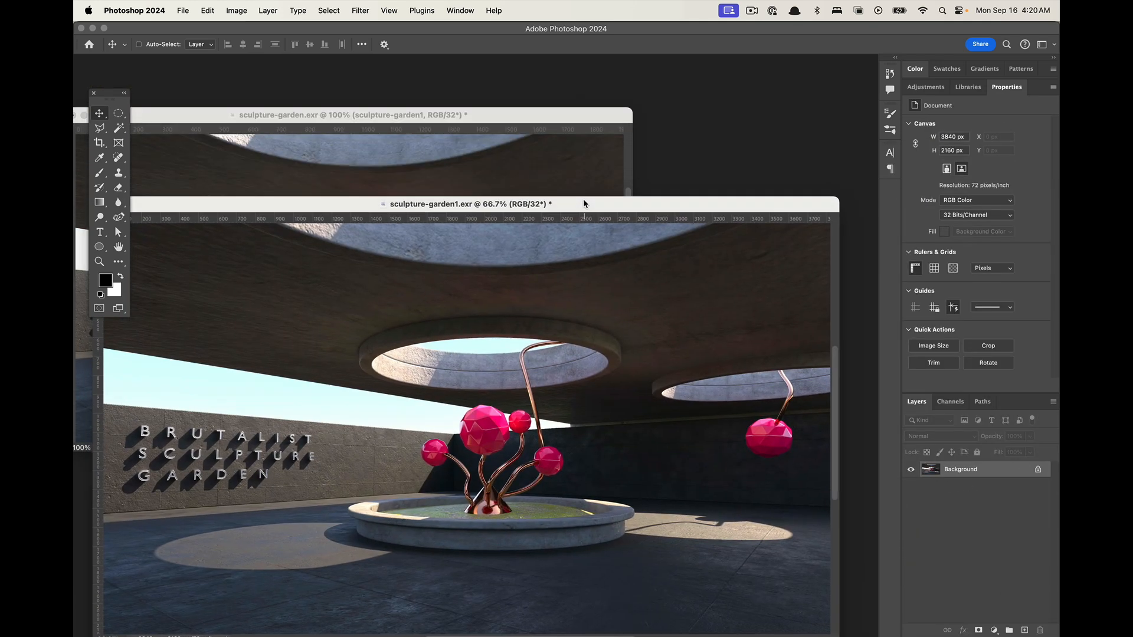
pyautogui.moveTo(532, 113); pyautogui.dragTo(618, 75)
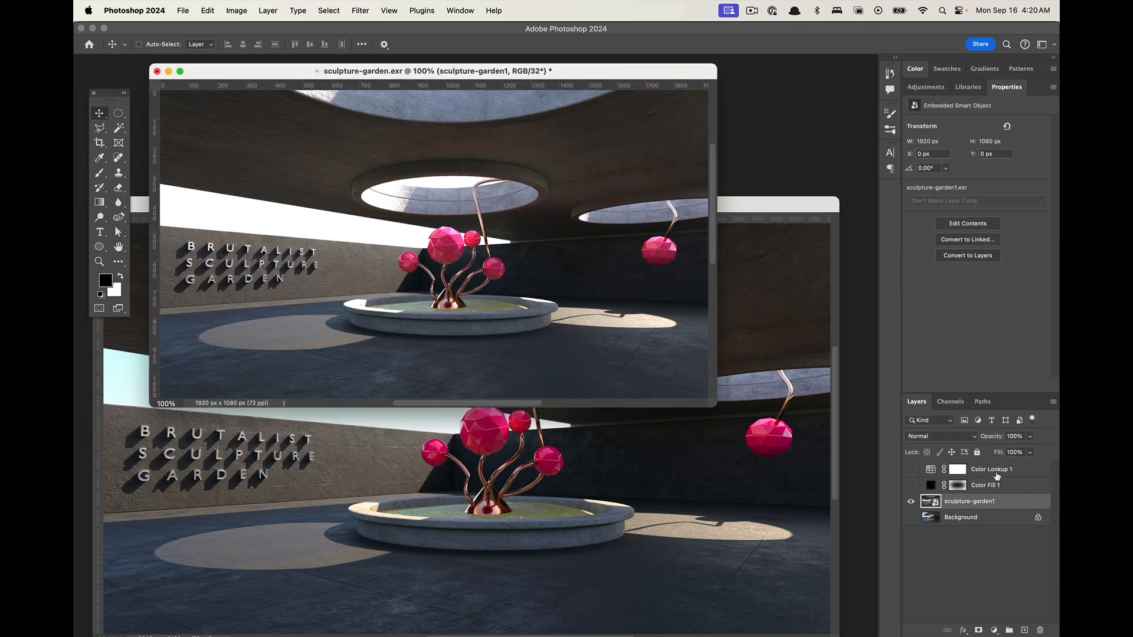
# Show the Color Lookup 1 and Color Fill 1 layers and copy both into the sculpture-garden1.exr document
pyautogui.moveTo(911, 487); pyautogui.dragTo(910, 473)
pyautogui.click(992, 485)
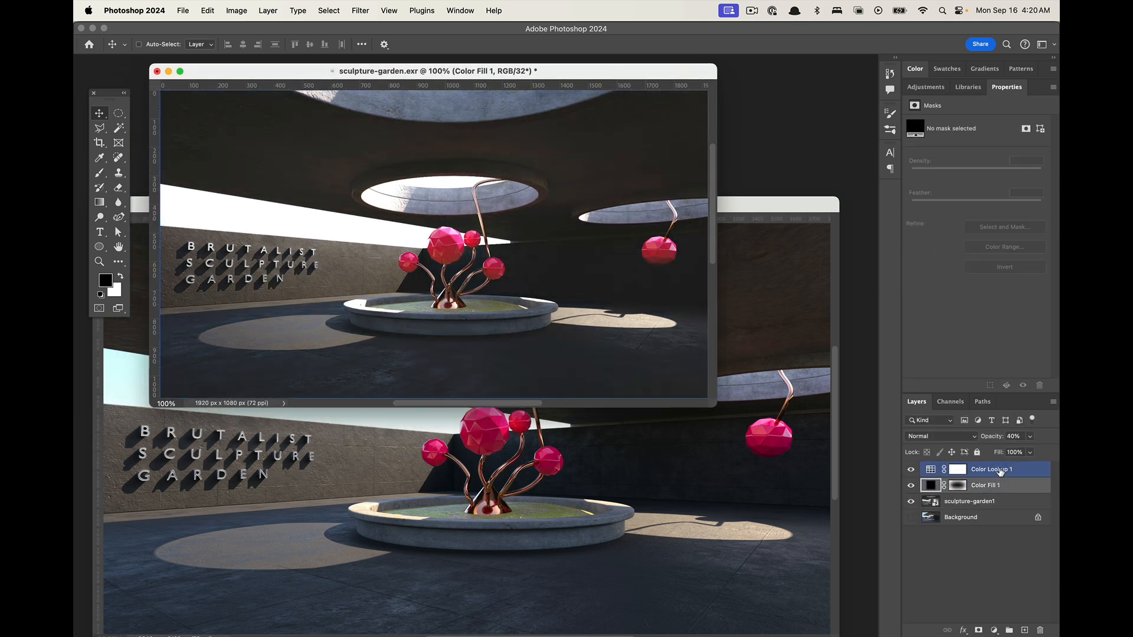
pyautogui.click(991, 469)
pyautogui.keyDown('shift'); pyautogui.click(992, 486); pyautogui.keyUp('shift')
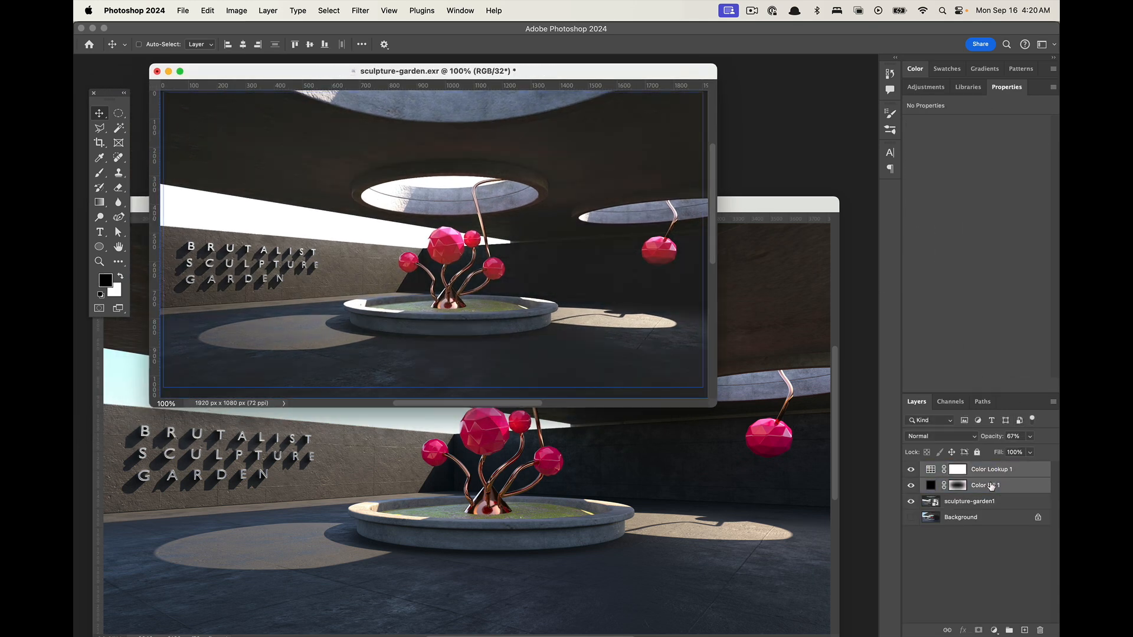
pyautogui.moveTo(992, 486)
pyautogui.mouseDown()
pyautogui.moveTo(762, 466)
pyautogui.moveTo(679, 202)
pyautogui.moveTo(769, 109)
pyautogui.mouseUp()
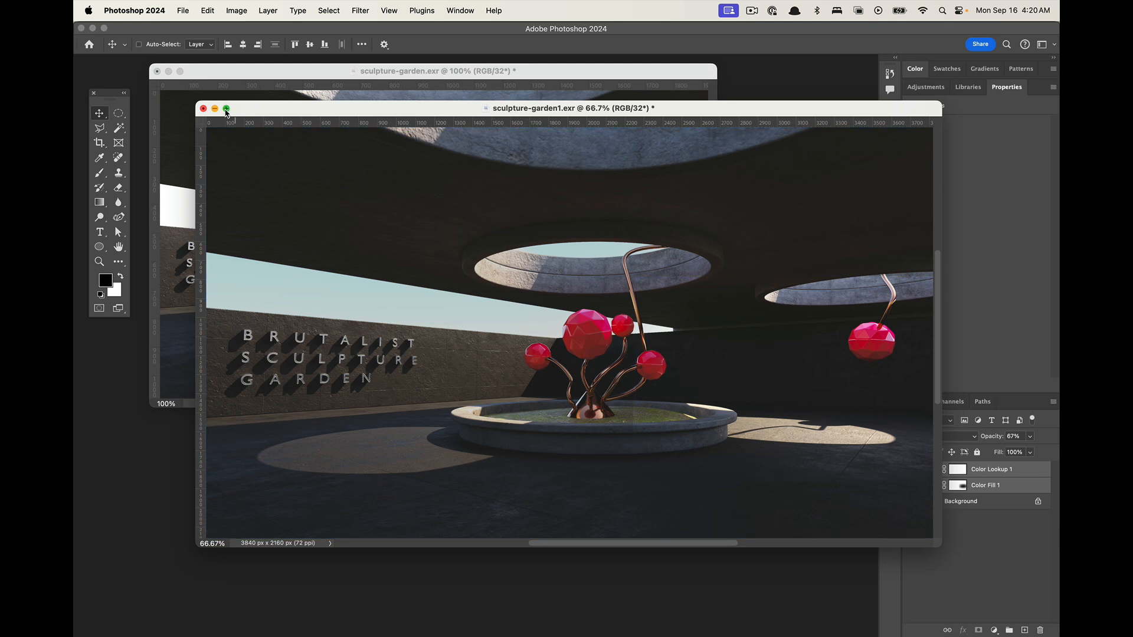
# Display sculpture-garden1.exr in full screen mode with the menu bar and reset the Color Fill 1 mask to solid white
pyautogui.click(118, 309)
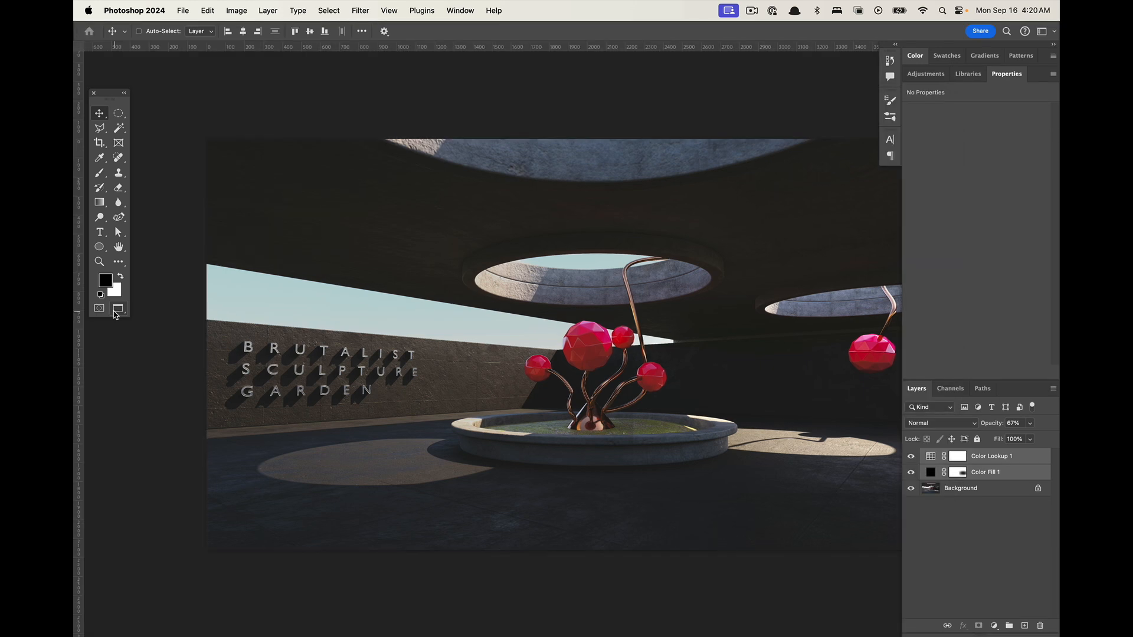
pyautogui.moveTo(688, 329); pyautogui.dragTo(615, 354)
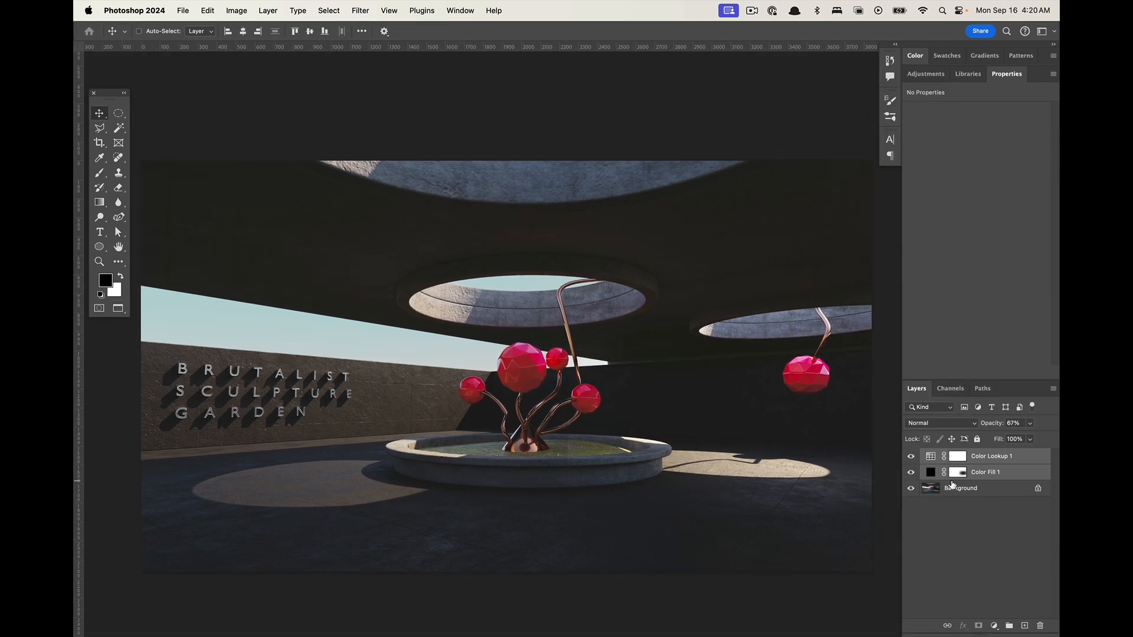
pyautogui.click(956, 472)
pyautogui.keyDown('super'); pyautogui.click(956, 472); pyautogui.keyUp('super')
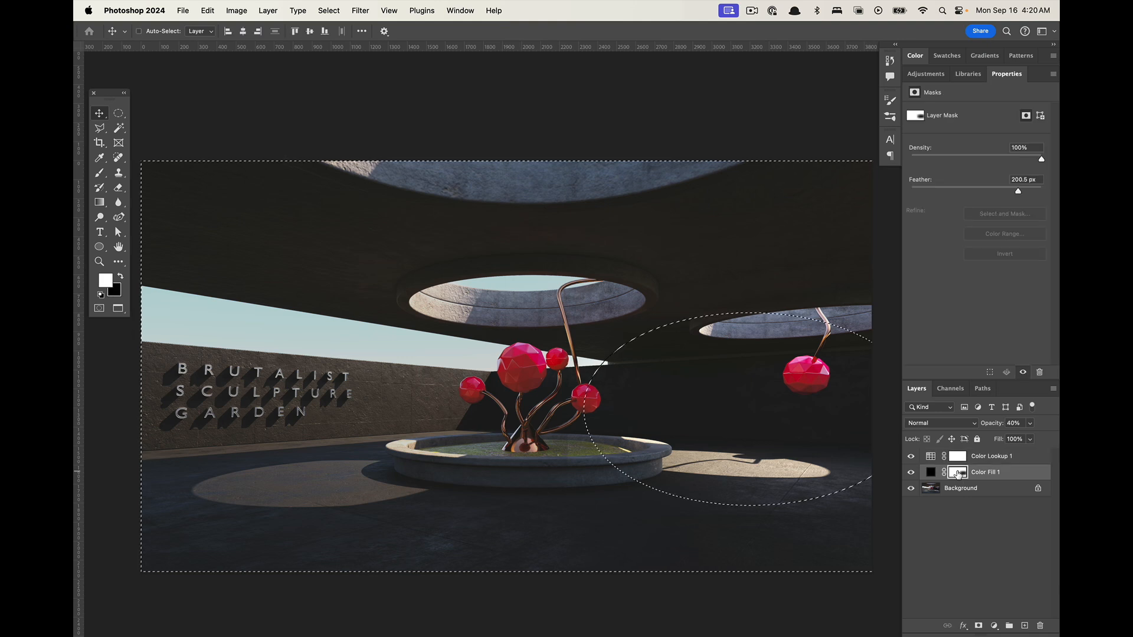
pyautogui.scroll(-1, 723, 399)
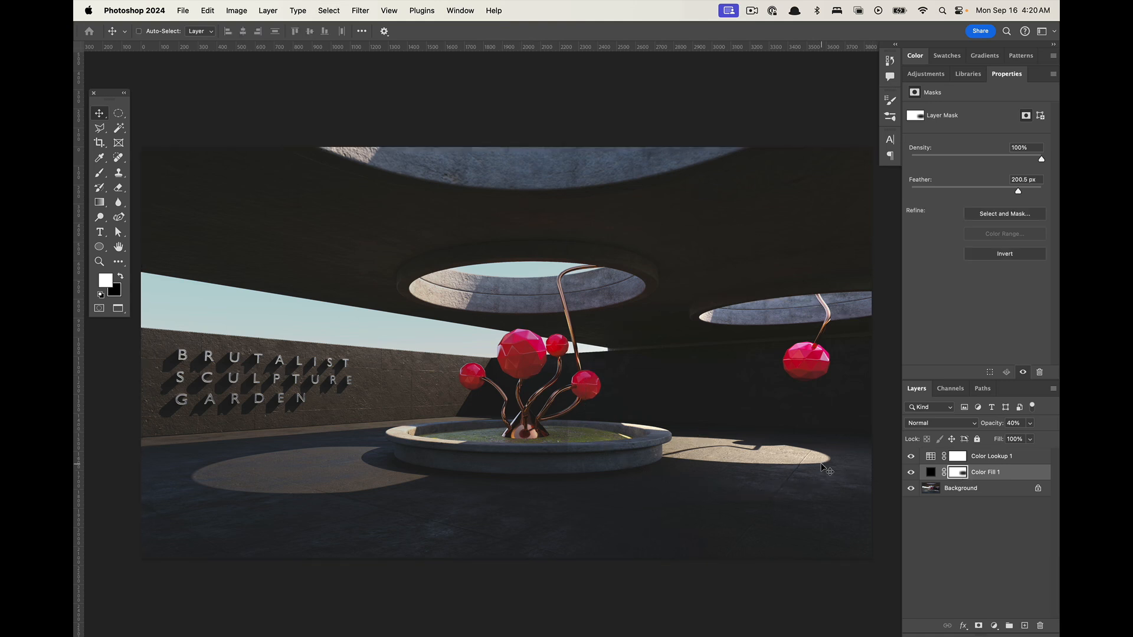
pyautogui.press('super+d')
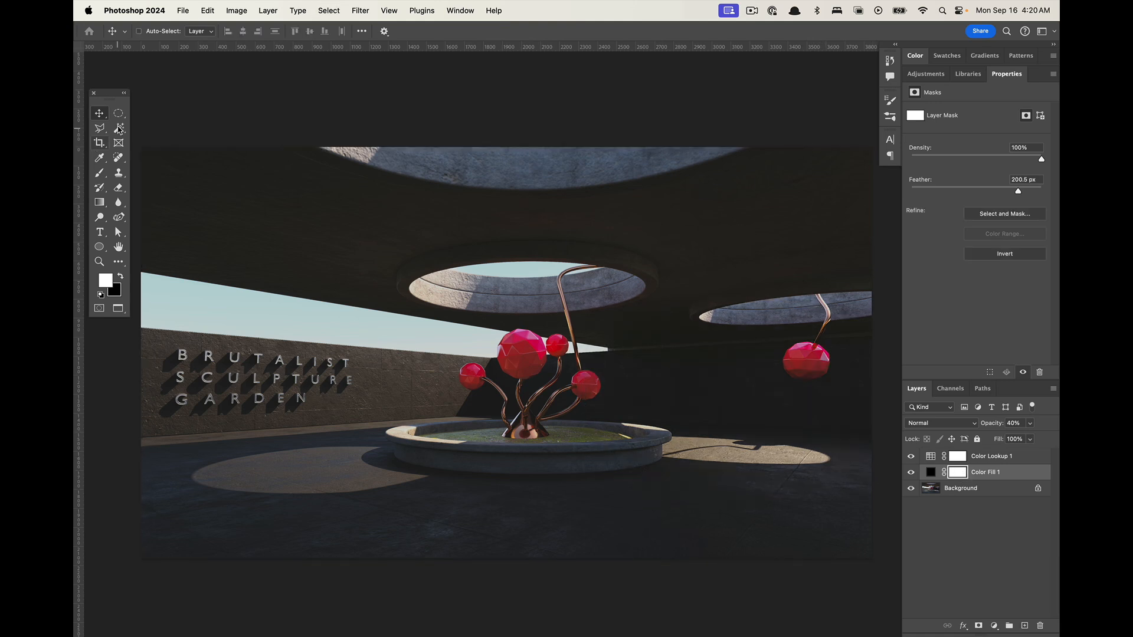
# Clear an ellipse spanning nearly the whole image from the Color Fill 1 mask and set that layer's opacity to 82%
pyautogui.click(118, 113)
pyautogui.moveTo(151, 152); pyautogui.dragTo(869, 549)
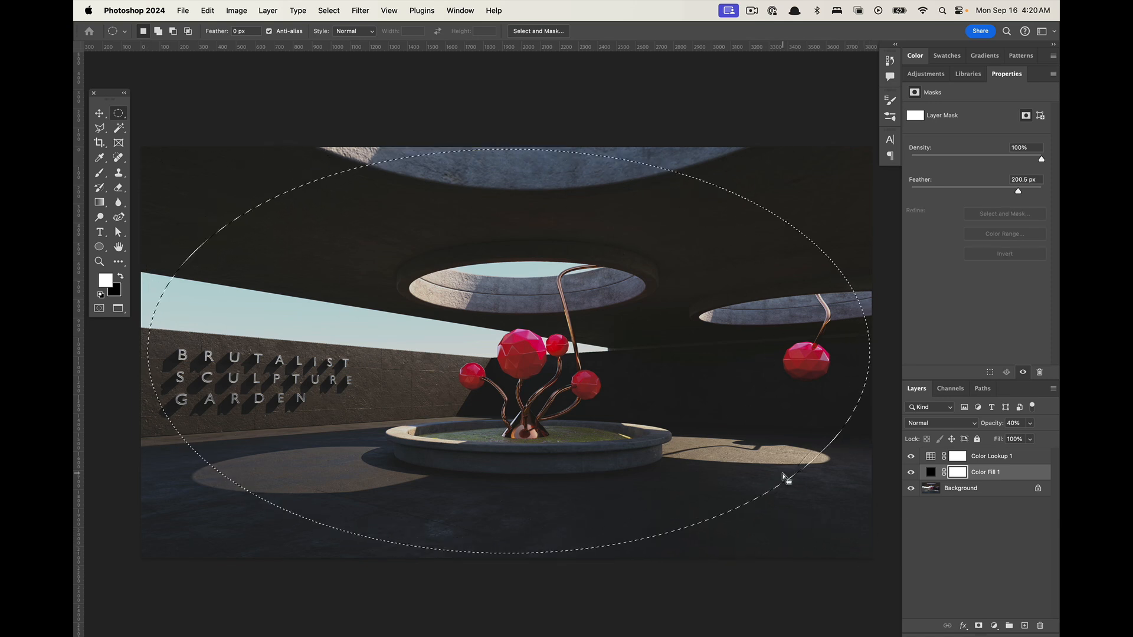
pyautogui.press('BackSpace')
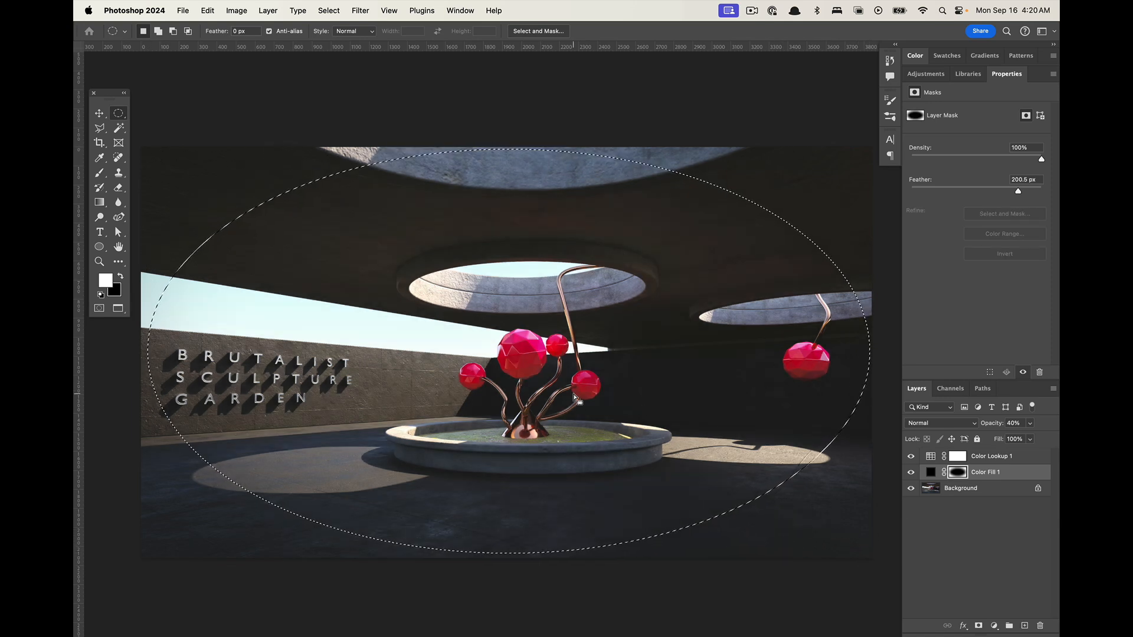
pyautogui.press('super+d')
pyautogui.click(1030, 423)
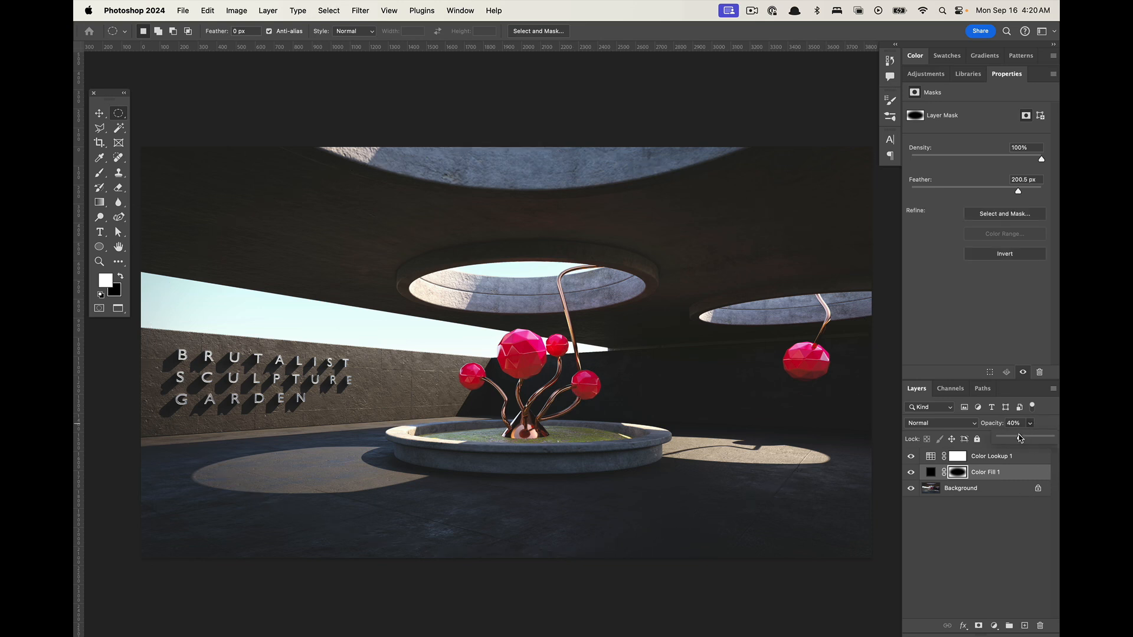
pyautogui.moveTo(1020, 437); pyautogui.dragTo(1043, 443)
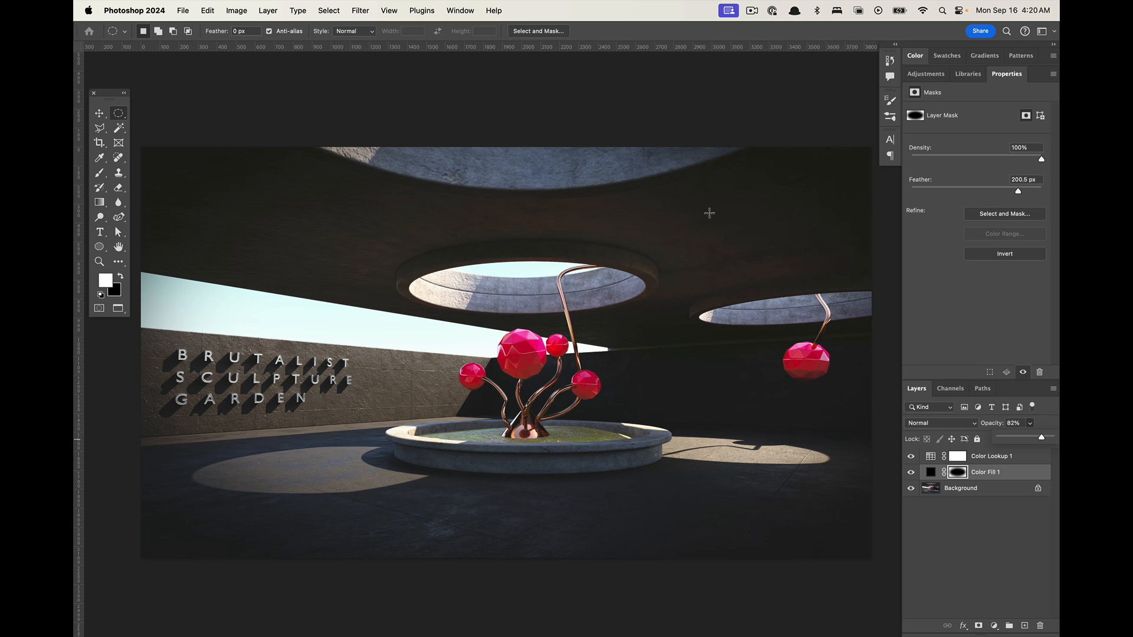
# Add a new layer above Color Lookup 1 and fill it with white using the default colors
pyautogui.click(1005, 461)
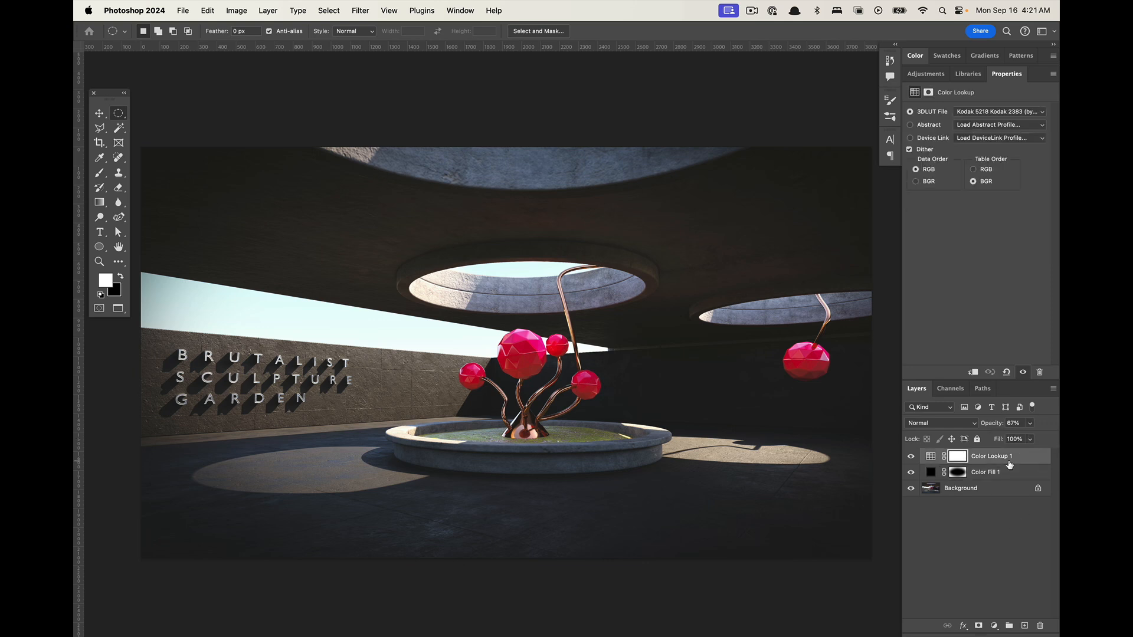
pyautogui.click(1026, 626)
pyautogui.press('d')
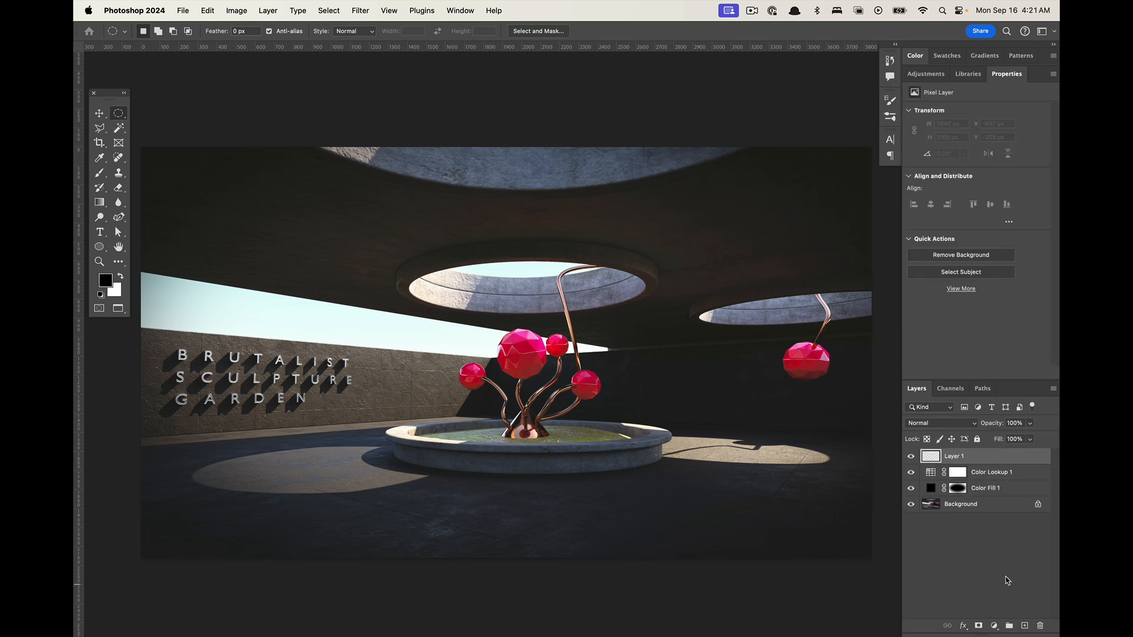
pyautogui.click(359, 11)
pyautogui.click(359, 12)
pyautogui.press('super+BackSpace')
# Apply the Add Noise filter to the white layer with an amount of 150.65% and Uniform distribution
pyautogui.click(359, 6)
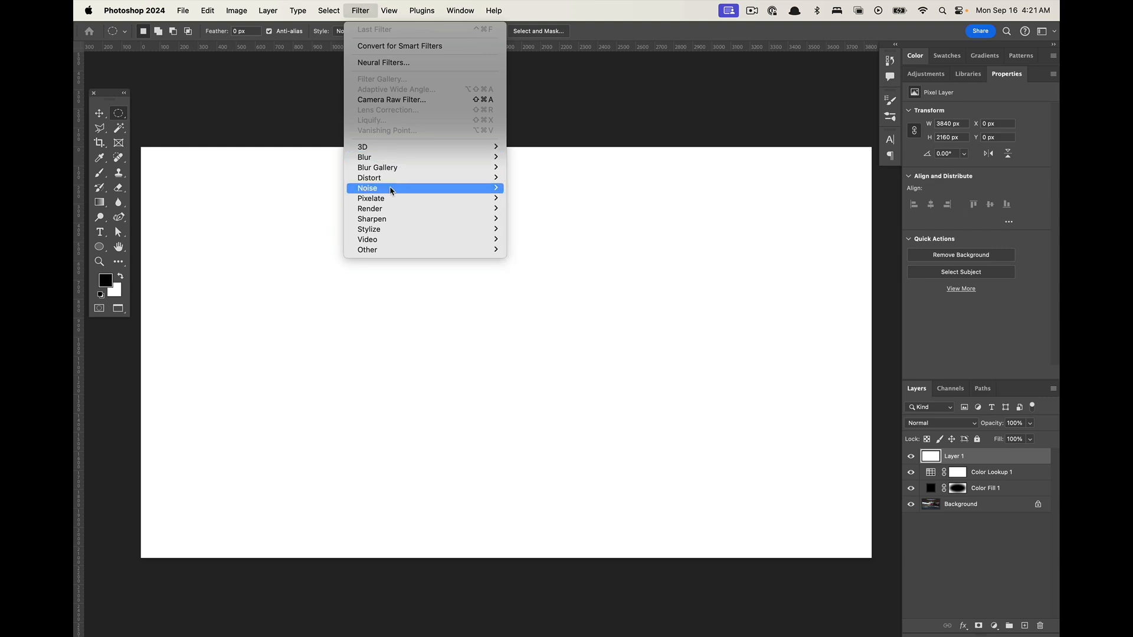
pyautogui.moveTo(459, 192)
pyautogui.click(528, 188)
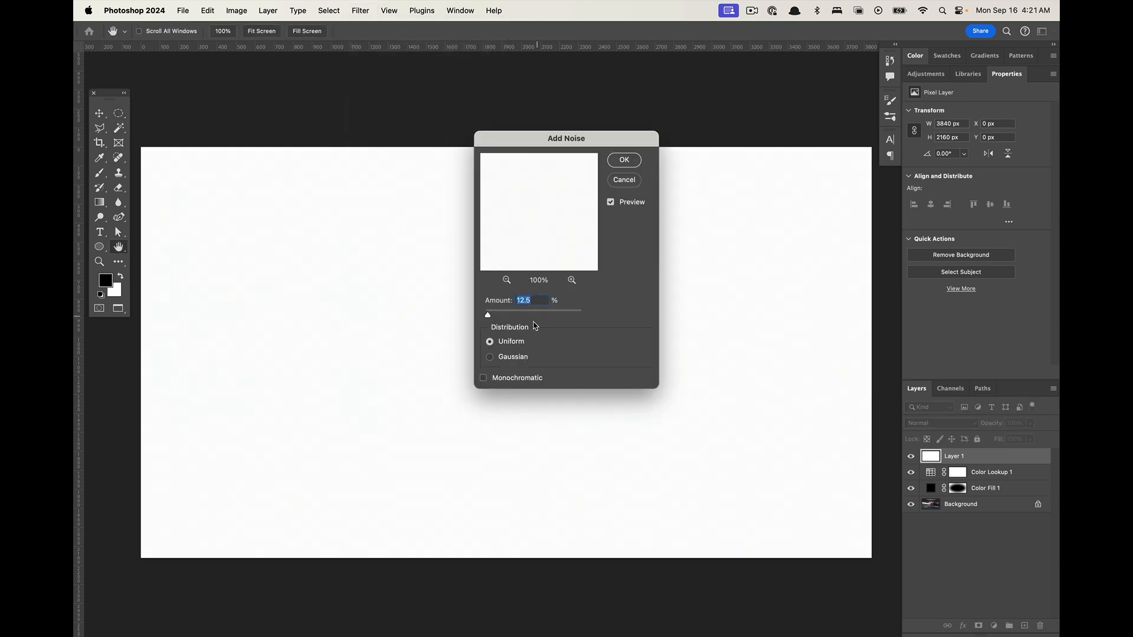
pyautogui.moveTo(487, 316); pyautogui.dragTo(521, 317)
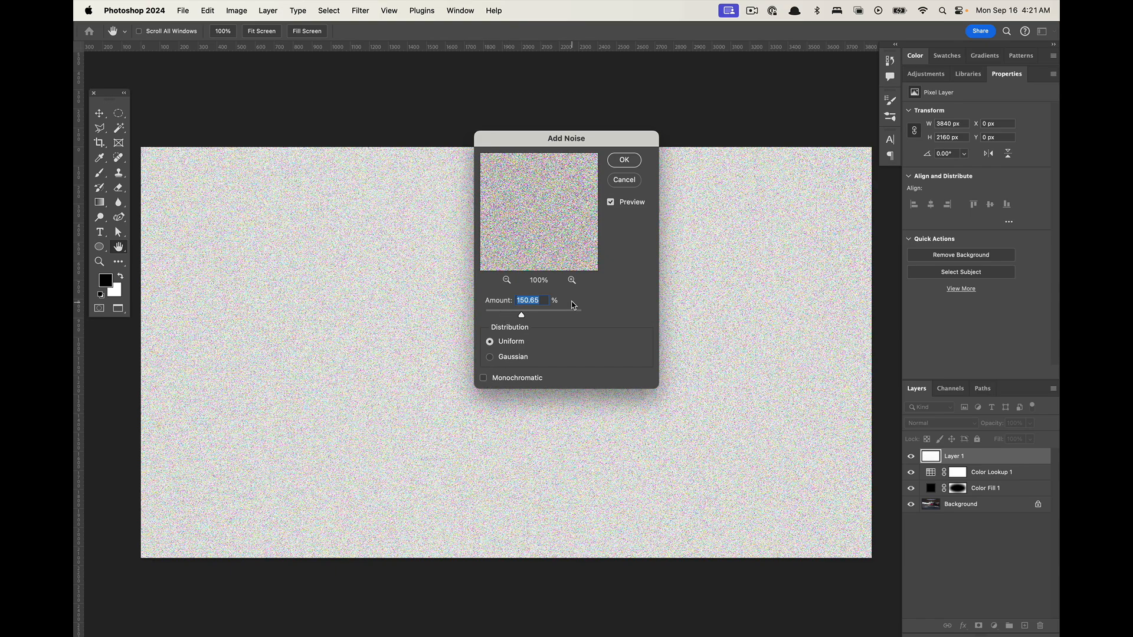
pyautogui.click(620, 161)
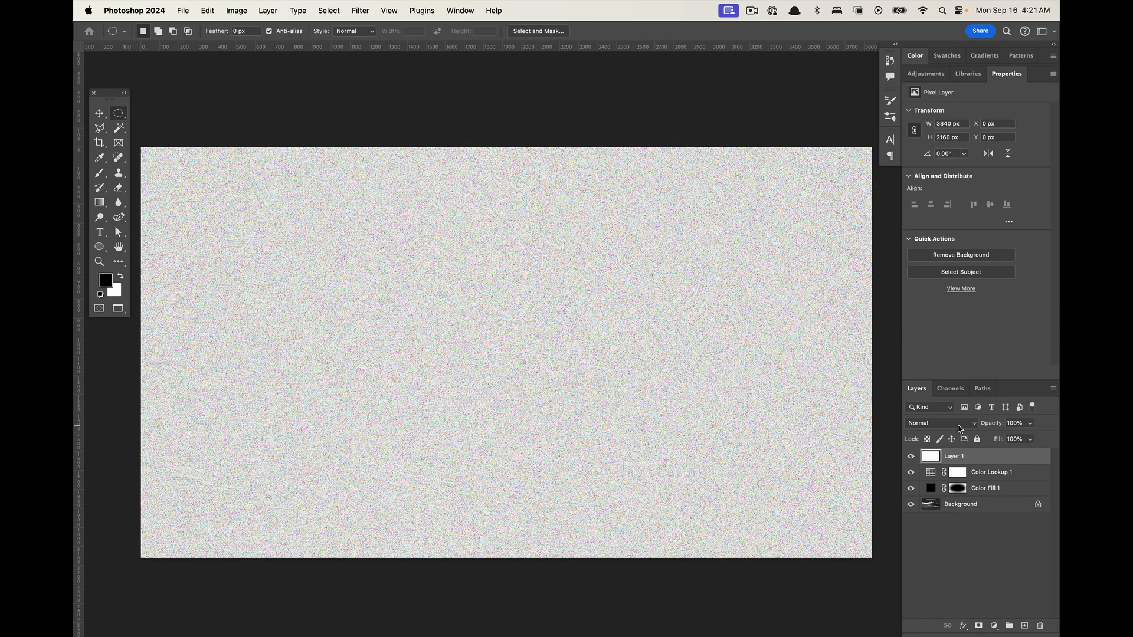
# Set the noise layer's blend mode to Multiply and place it between Color Fill 1 and Background
pyautogui.click(974, 424)
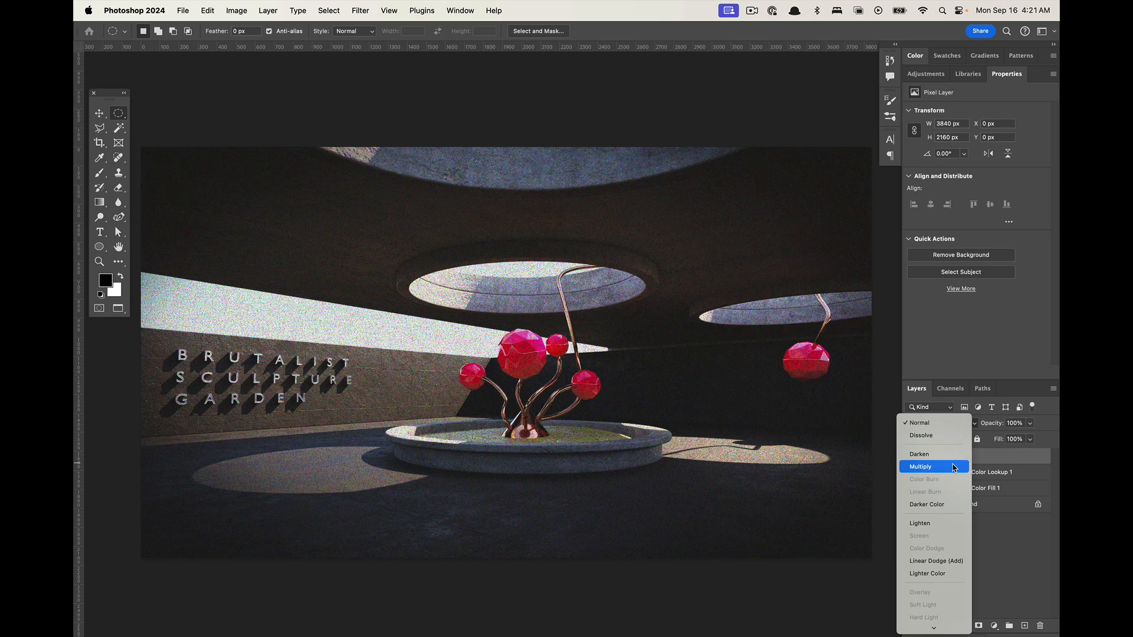
pyautogui.click(958, 467)
pyautogui.moveTo(974, 458); pyautogui.dragTo(976, 497)
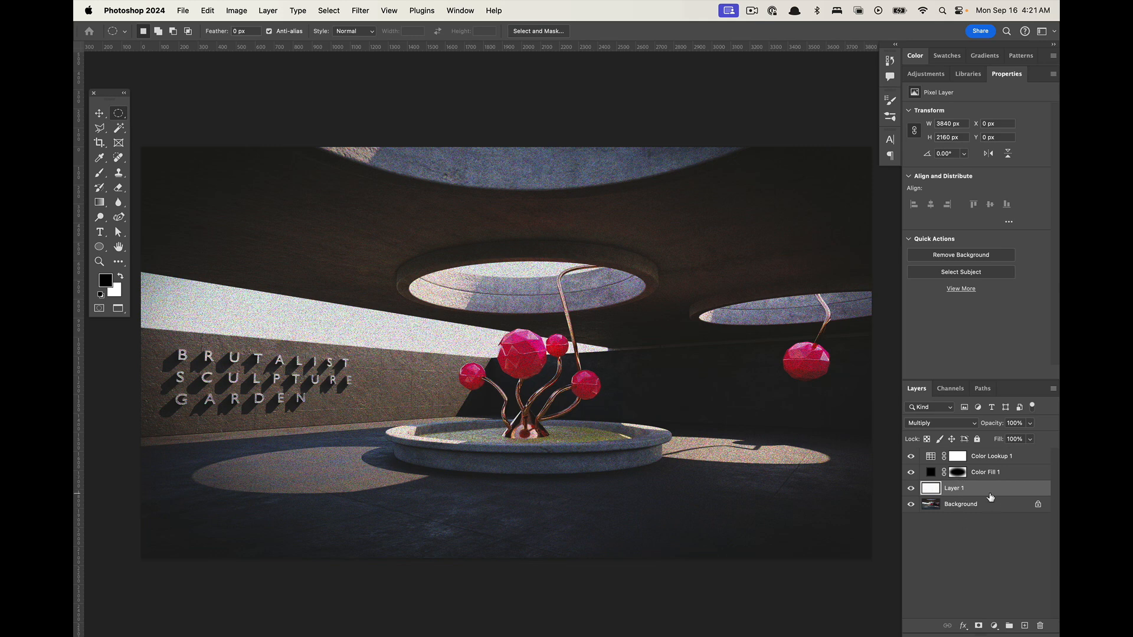
# Try several opacities for the noise layer, check the grain on the sculpture up close, and set the opacity to 17%
pyautogui.click(1030, 423)
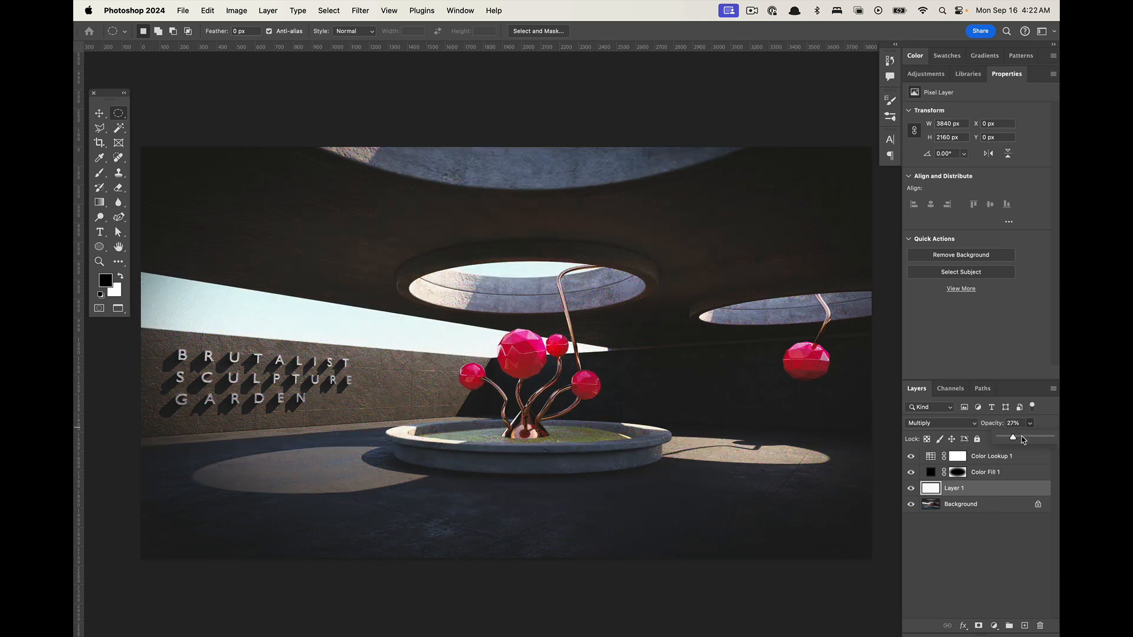
pyautogui.moveTo(1031, 438); pyautogui.dragTo(1055, 438)
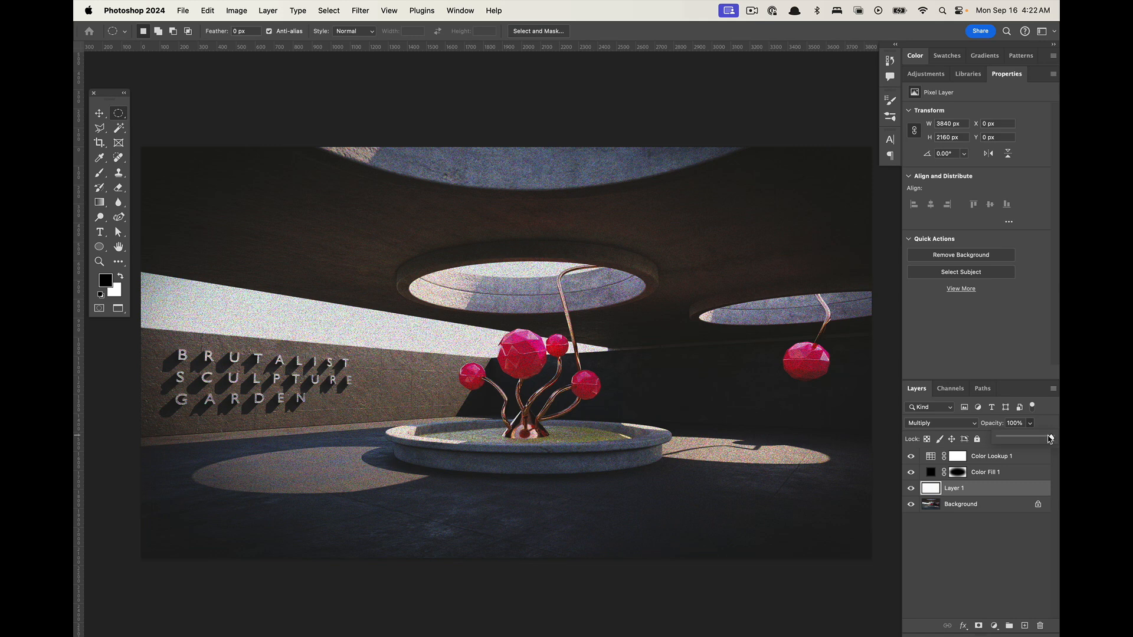
pyautogui.click(1021, 438)
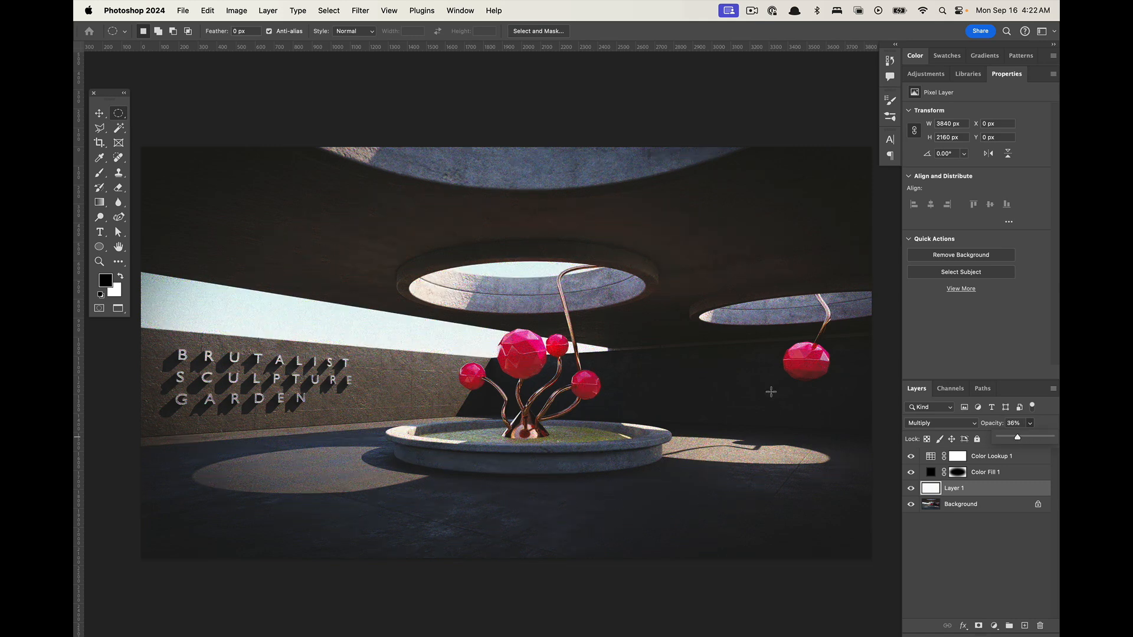
pyautogui.keyDown('alt'); pyautogui.scroll(6, 489, 337); pyautogui.keyUp('alt')
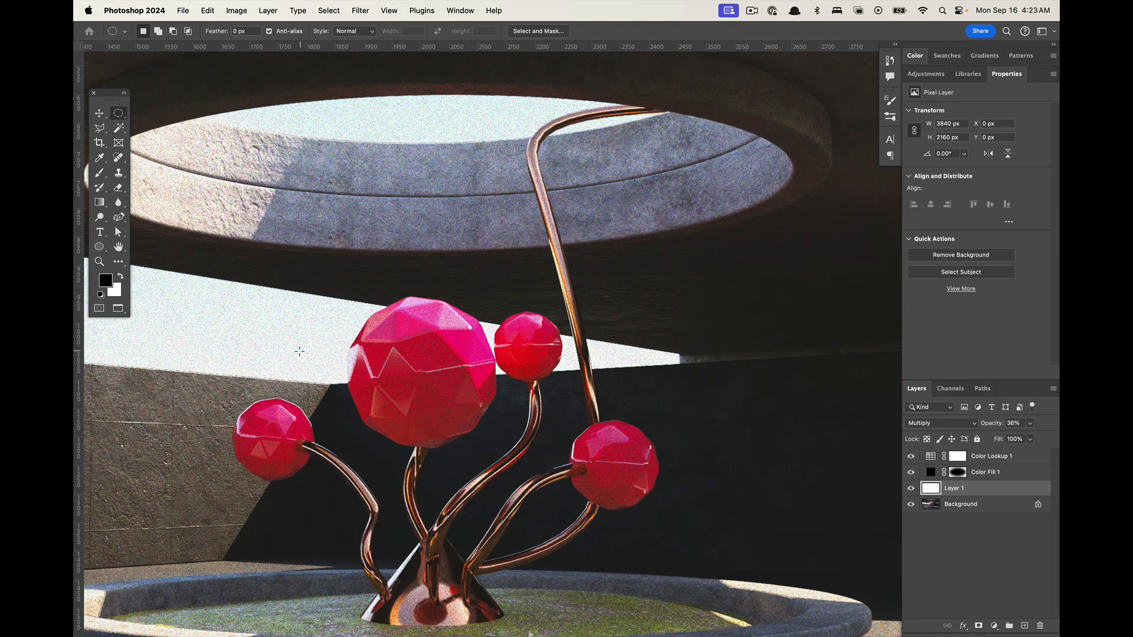
pyautogui.hscroll(-5, 383, 360)
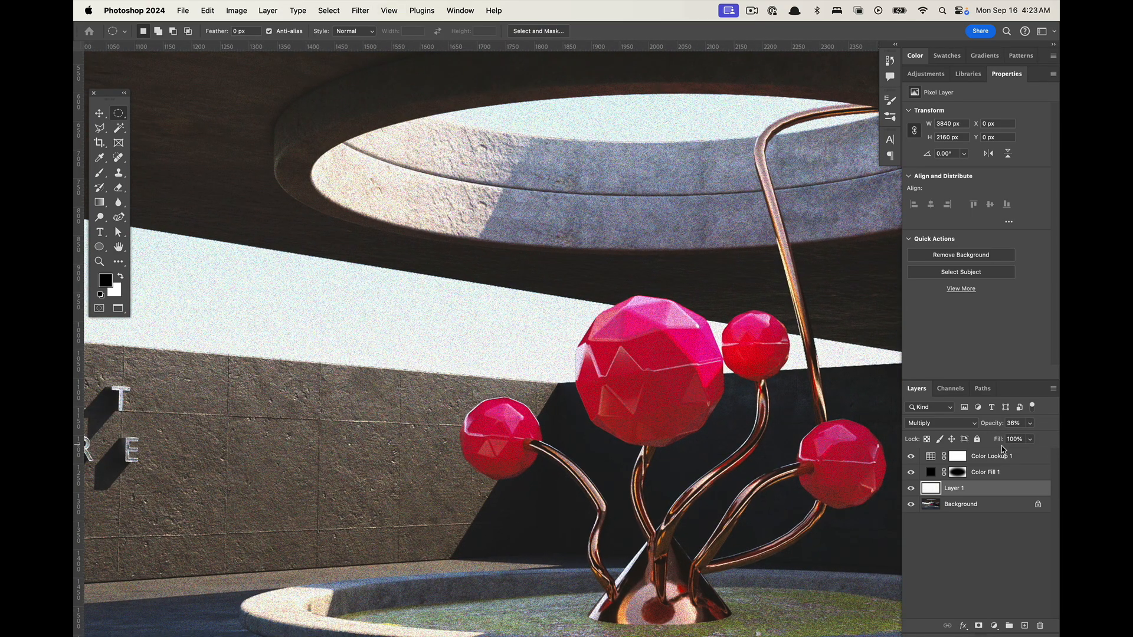
pyautogui.click(1029, 424)
pyautogui.moveTo(1017, 438); pyautogui.dragTo(1009, 439)
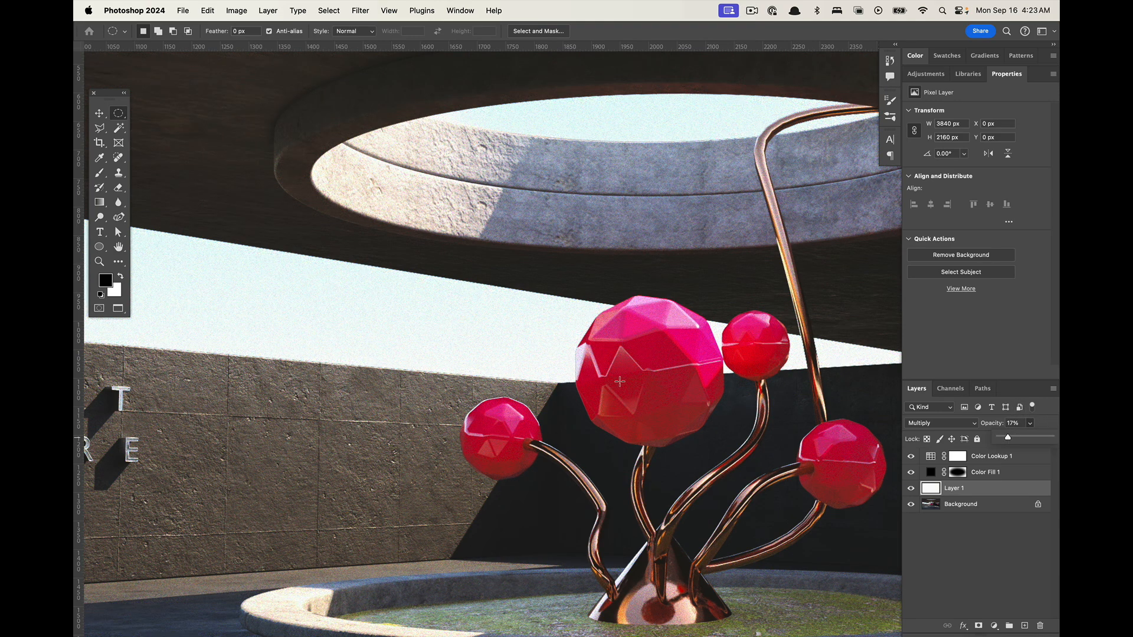
pyautogui.press('super+minus')
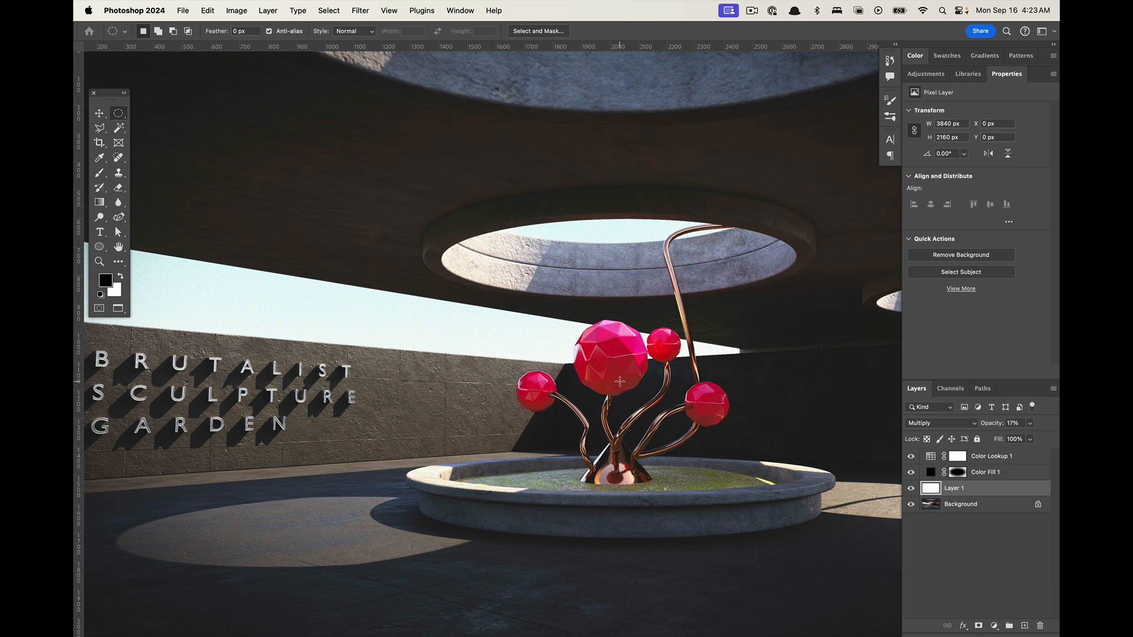
pyautogui.press('super+minus')
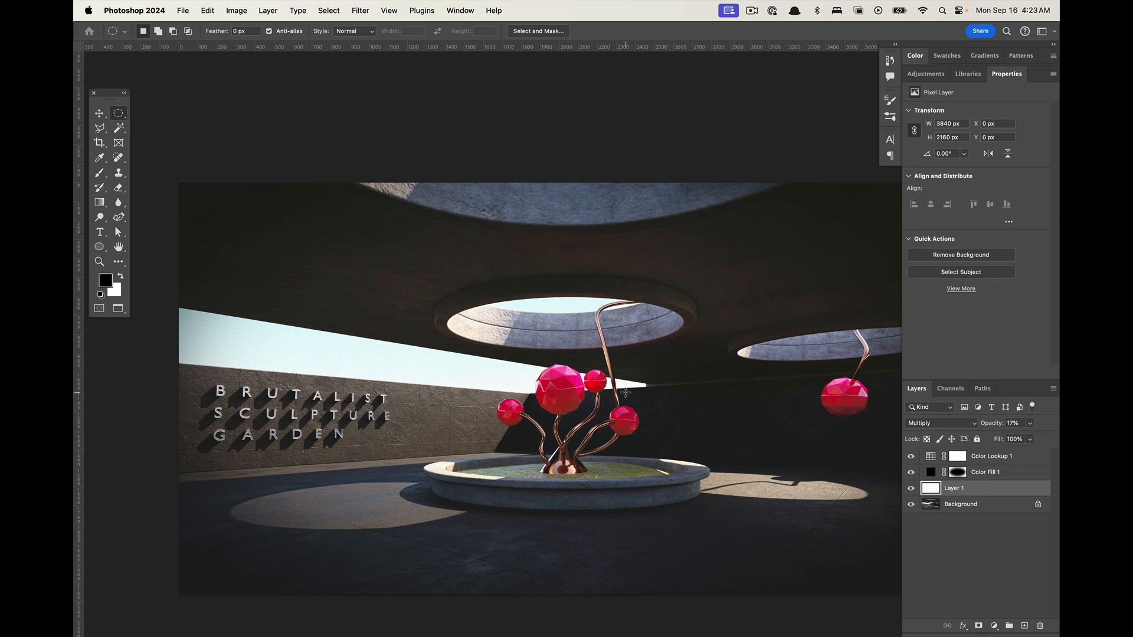
pyautogui.hscroll(5, 626, 393)
pyautogui.hscroll(-2, 626, 393)
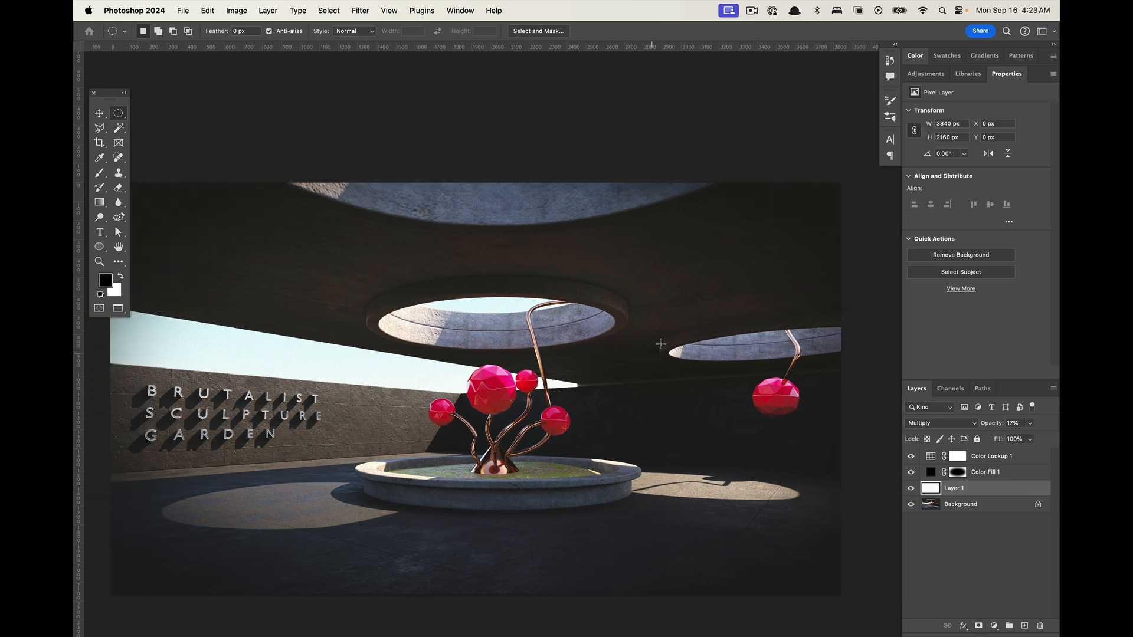
# Quick export the graded image as a PNG named sculpture-garden in the exercises folder
pyautogui.click(184, 10)
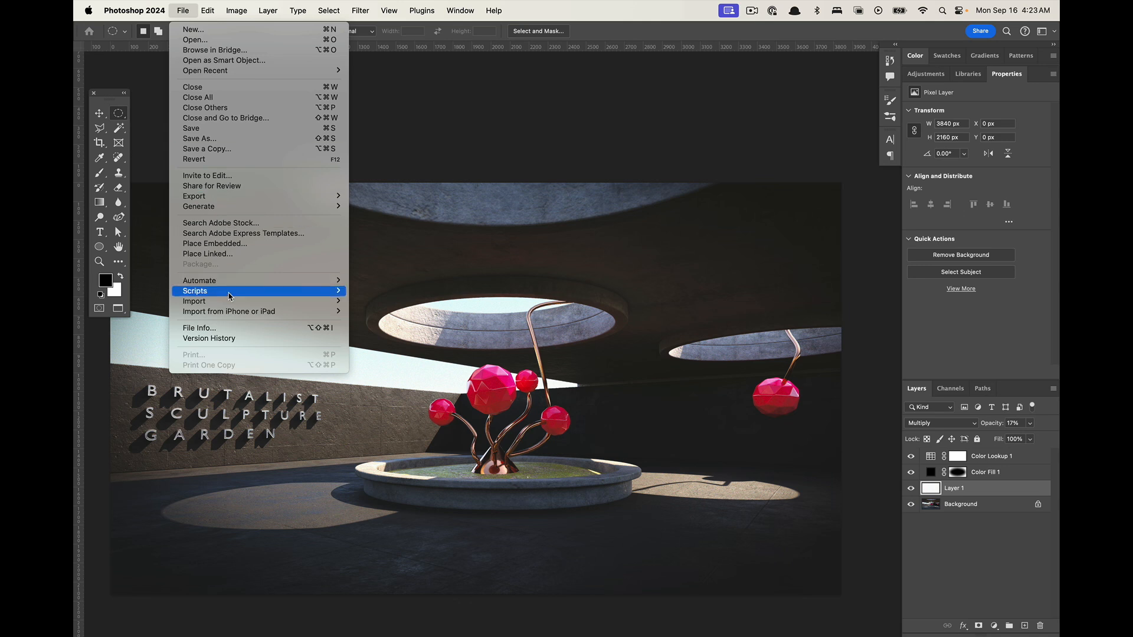
pyautogui.moveTo(260, 196)
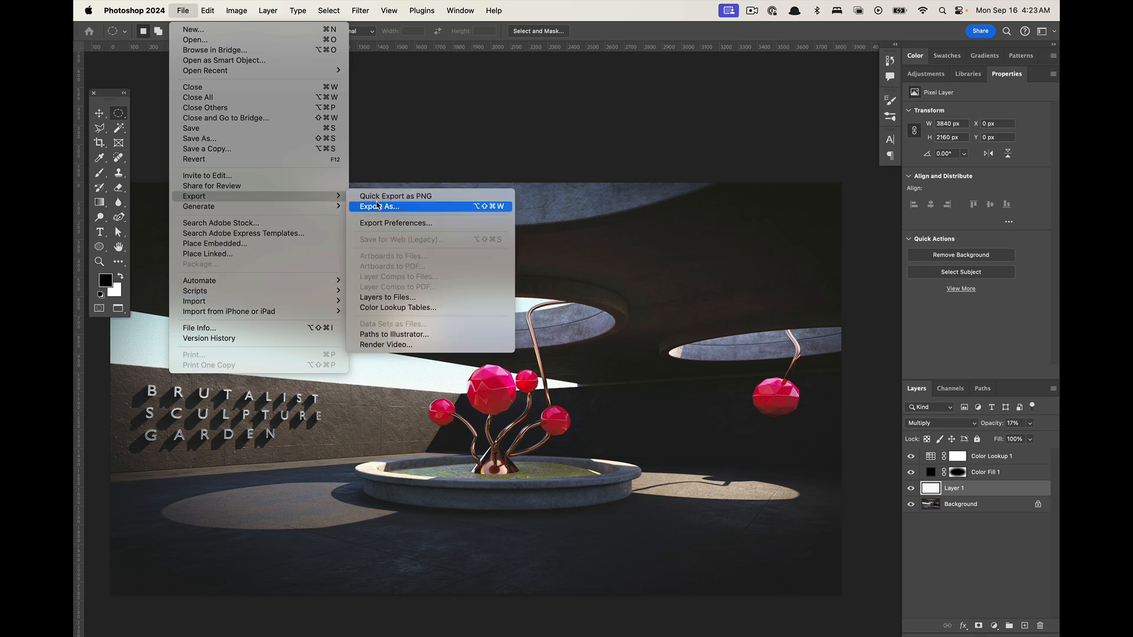
pyautogui.click(423, 196)
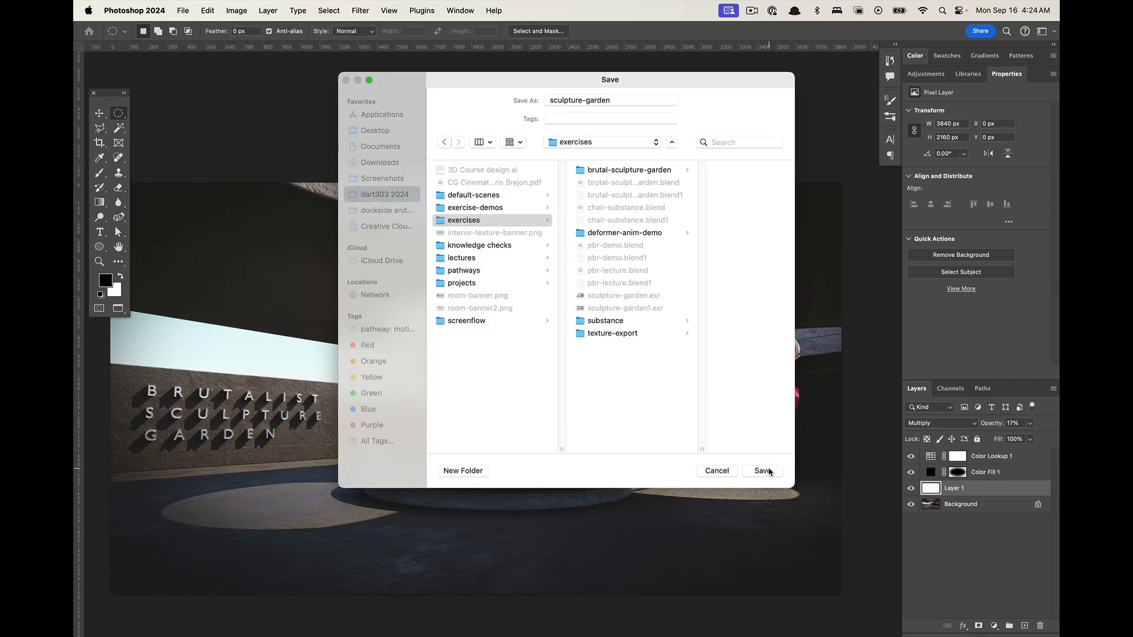
pyautogui.click(769, 470)
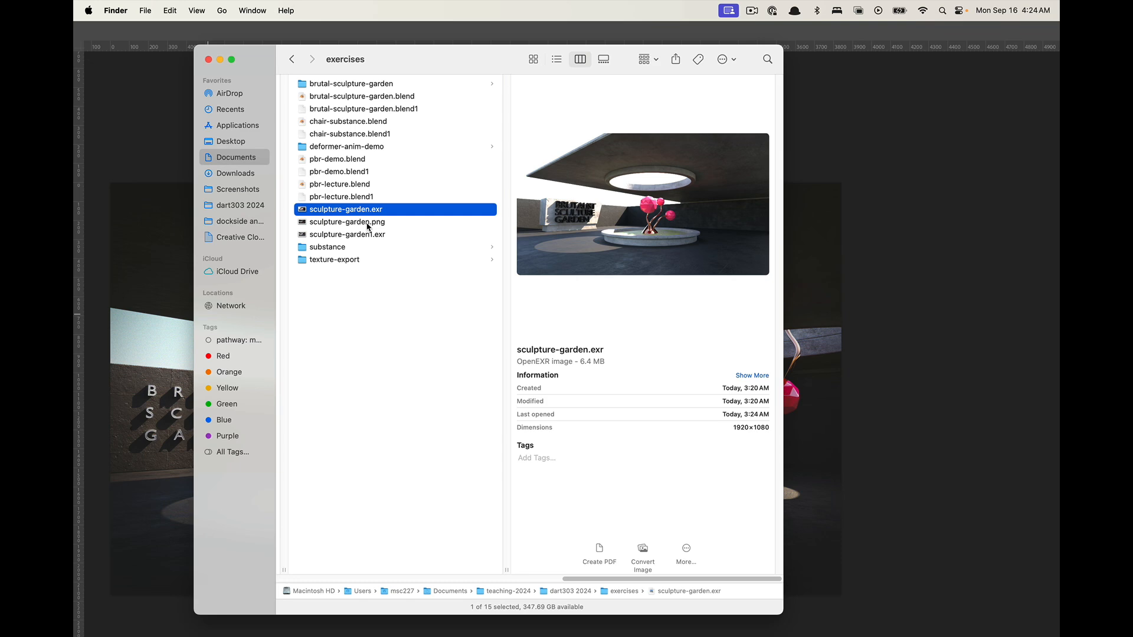
# Switch to Finder and preview the earlier render sculpture-garden.exr in the exercises folder with Quick Look
pyautogui.press('space')
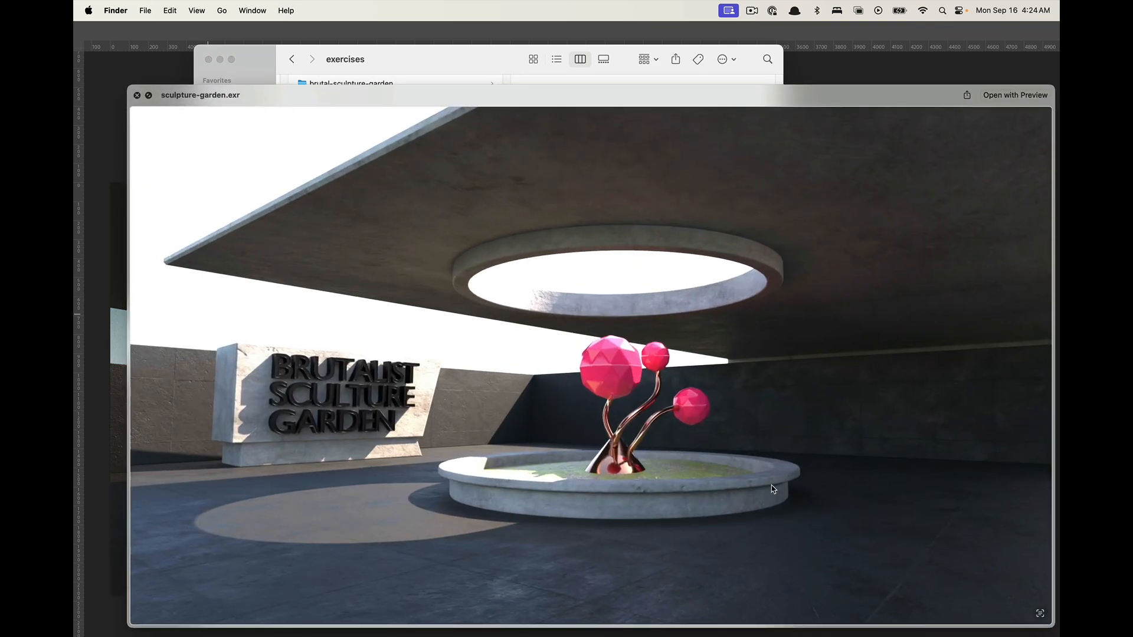
pyautogui.press('space')
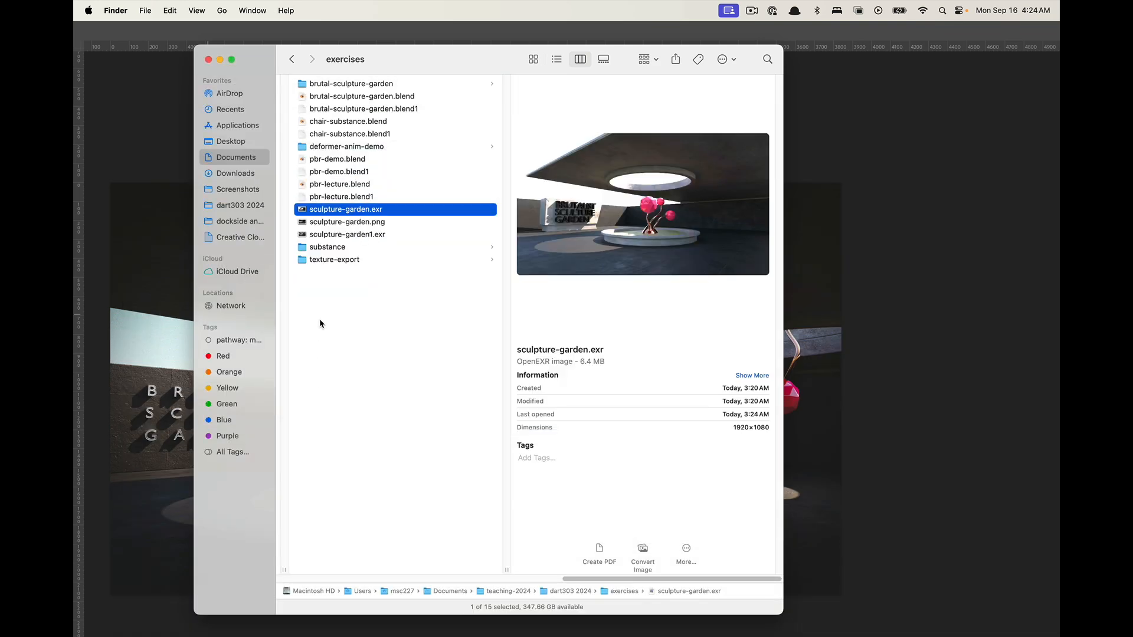
# Preview sculpture-garden1.exr and sculpture-garden.png with Quick Look to compare the raw render with the graded image
pyautogui.click(341, 236)
pyautogui.press('space')
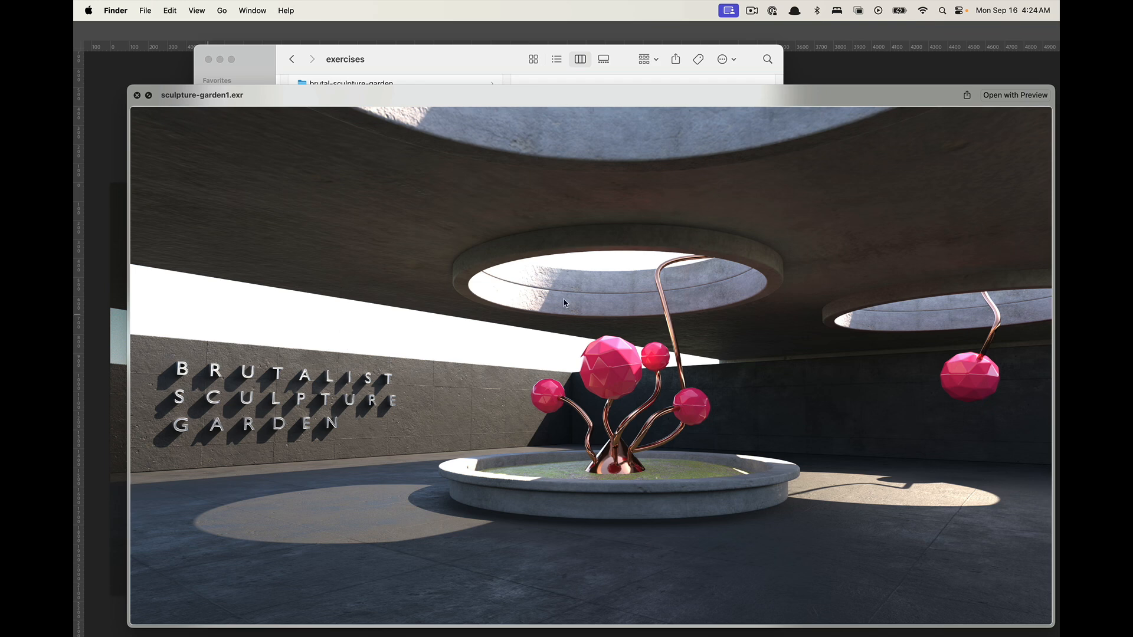
pyautogui.press('space')
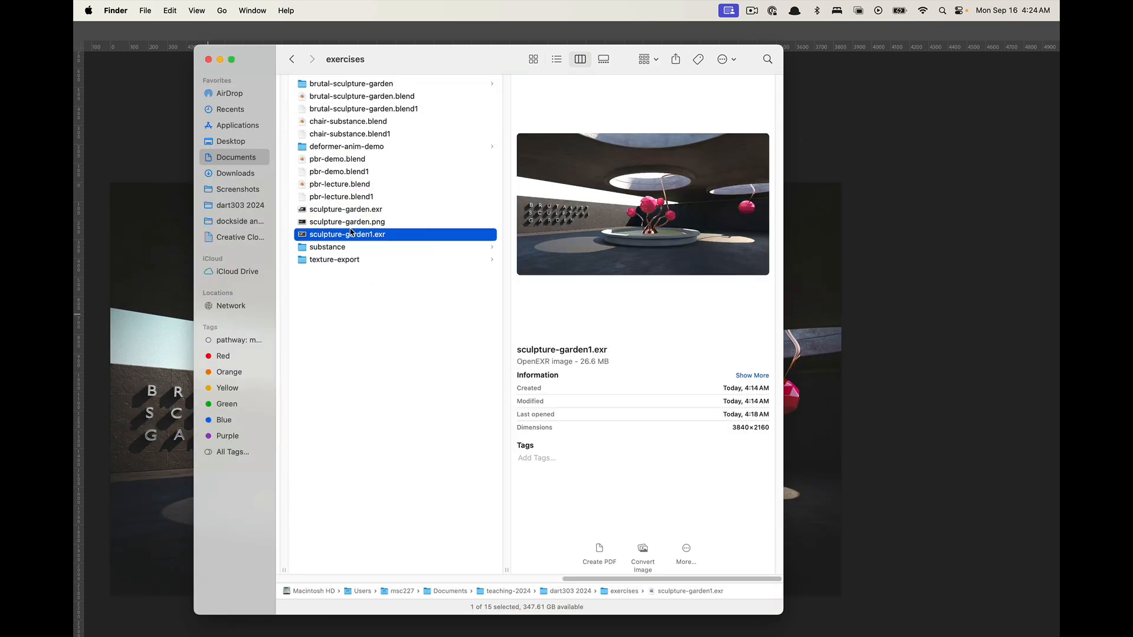
pyautogui.click(350, 223)
pyautogui.press('space')
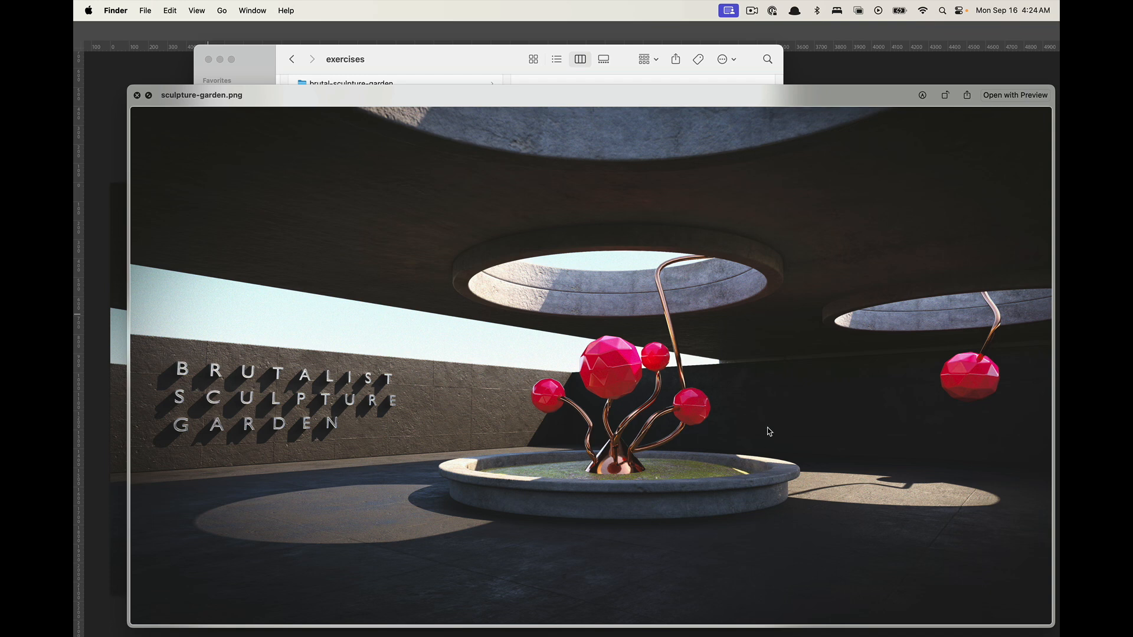
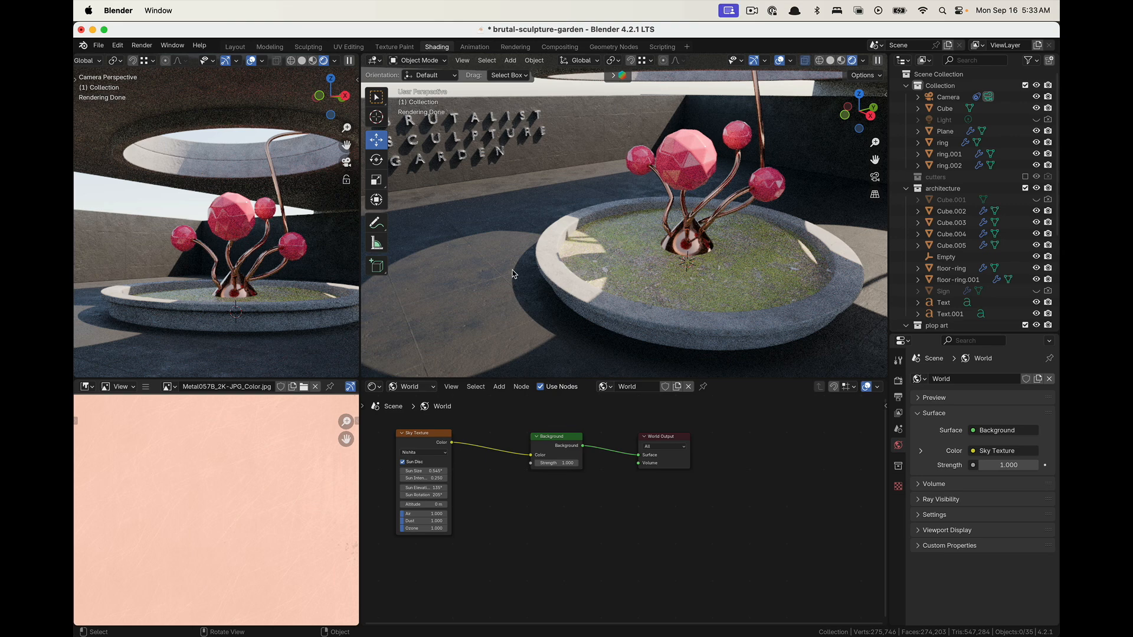
# Switch to Blender, duplicate the world's Sky Texture node below the original, and connect the copy's Color output to the Background node's Color
pyautogui.moveTo(561, 254); pyautogui.dragTo(596, 250, button='middle')
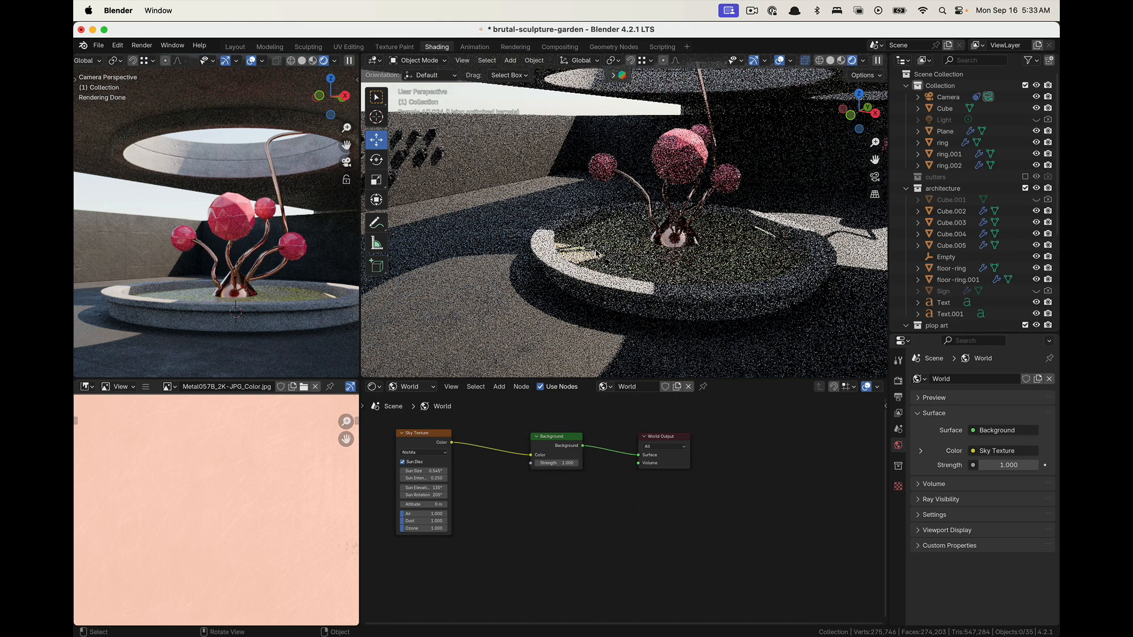
pyautogui.click(424, 432)
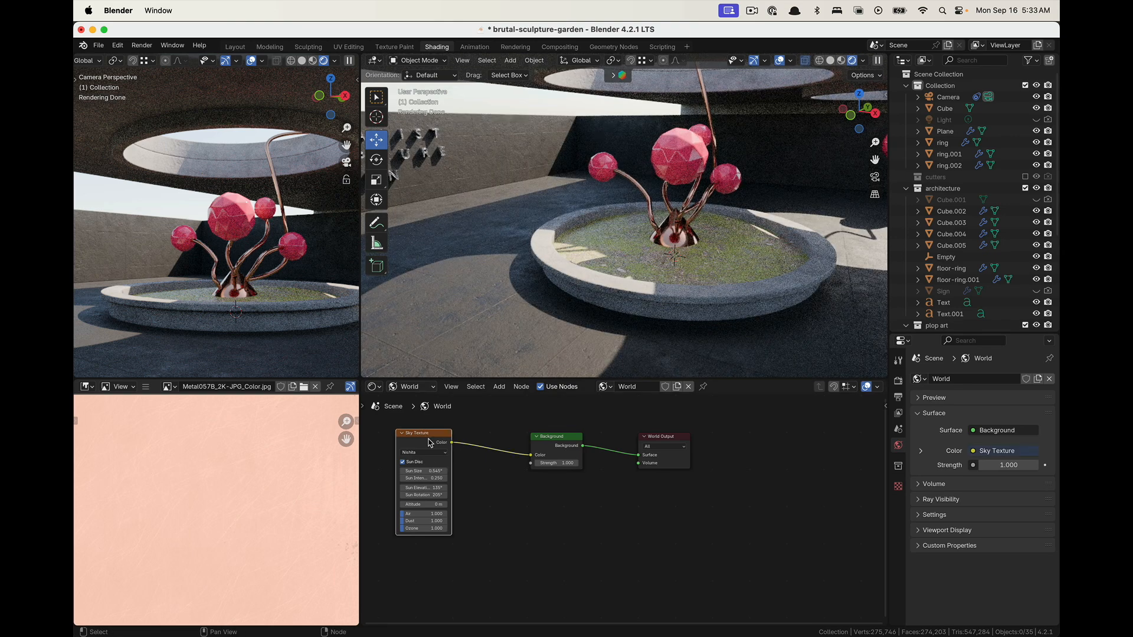
pyautogui.hotkey('shift', 'd')
pyautogui.click(429, 554)
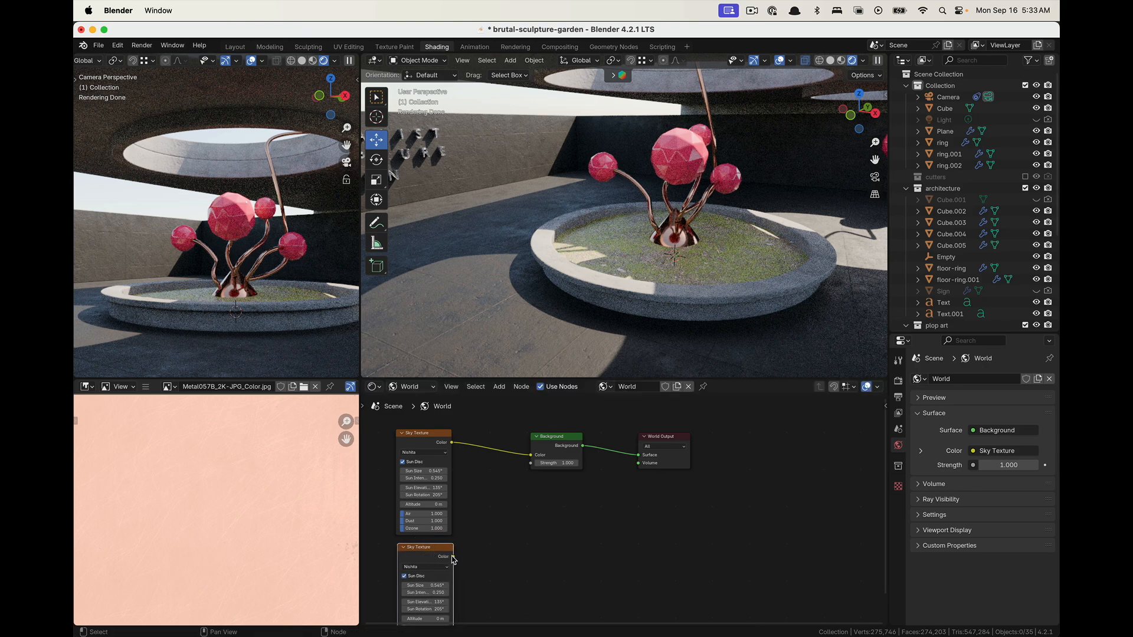
pyautogui.moveTo(454, 560); pyautogui.dragTo(531, 455)
# Set the duplicated Sky Texture node's Sun Elevation to 178° for low dusk light
pyautogui.moveTo(549, 544); pyautogui.dragTo(638, 445, button='middle')
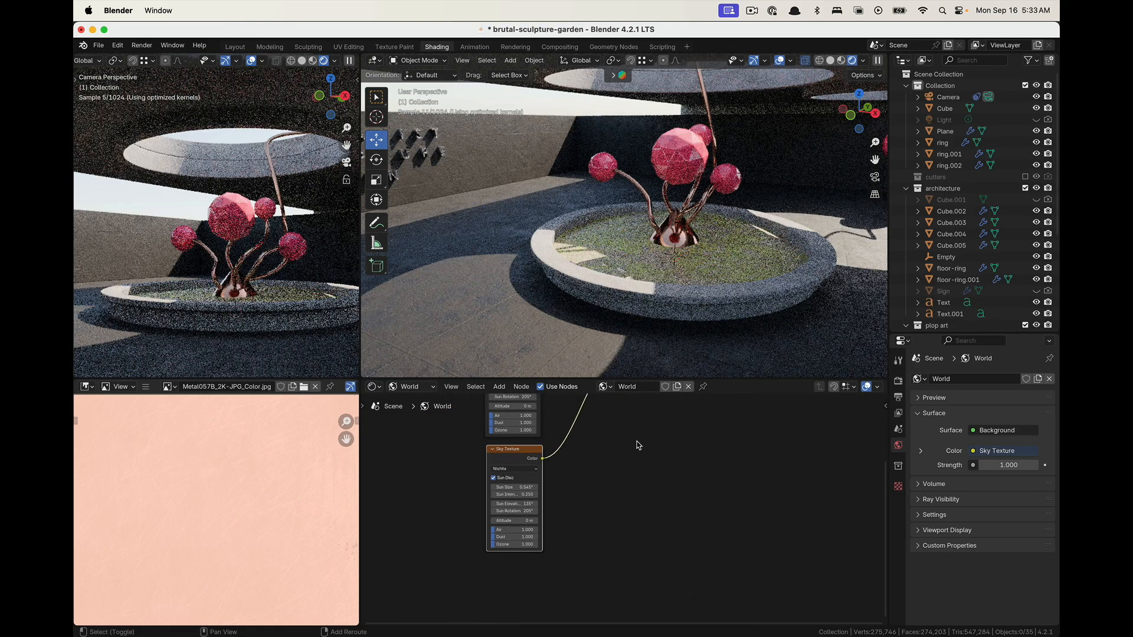
pyautogui.scroll(4, 590, 484)
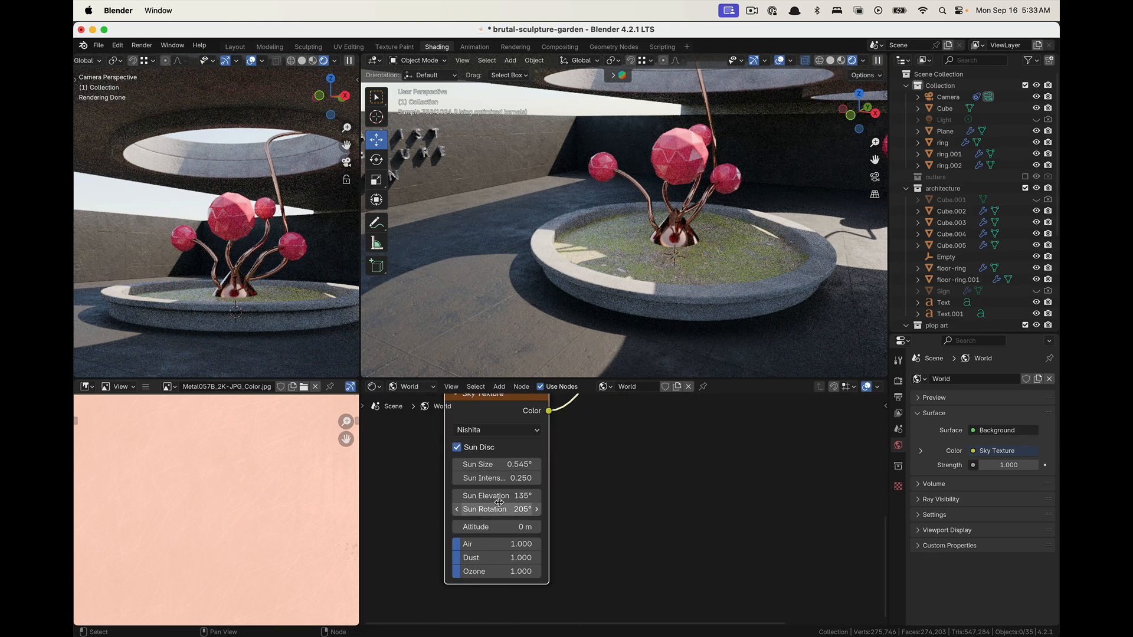
pyautogui.moveTo(498, 495)
pyautogui.mouseDown()
pyautogui.moveTo(407, 496)
pyautogui.moveTo(583, 495)
pyautogui.moveTo(502, 498)
pyautogui.mouseUp()
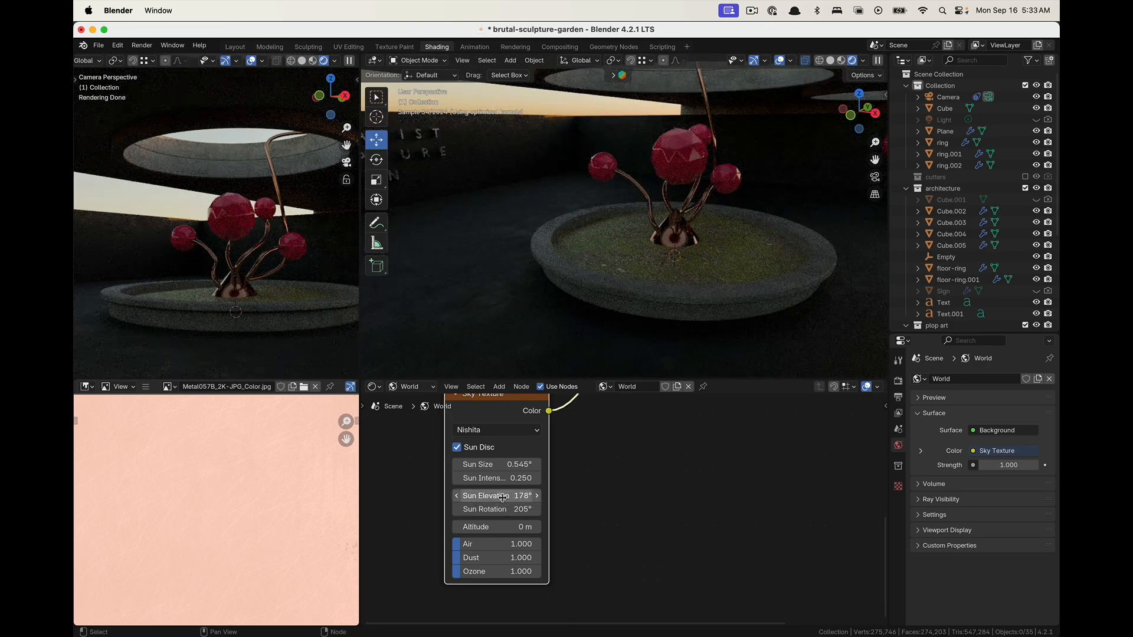
# Check the dusk lighting through the scene camera and set the duplicated Sky Texture's Sun Intensity to 1
pyautogui.moveTo(779, 221); pyautogui.dragTo(770, 251, button='middle')
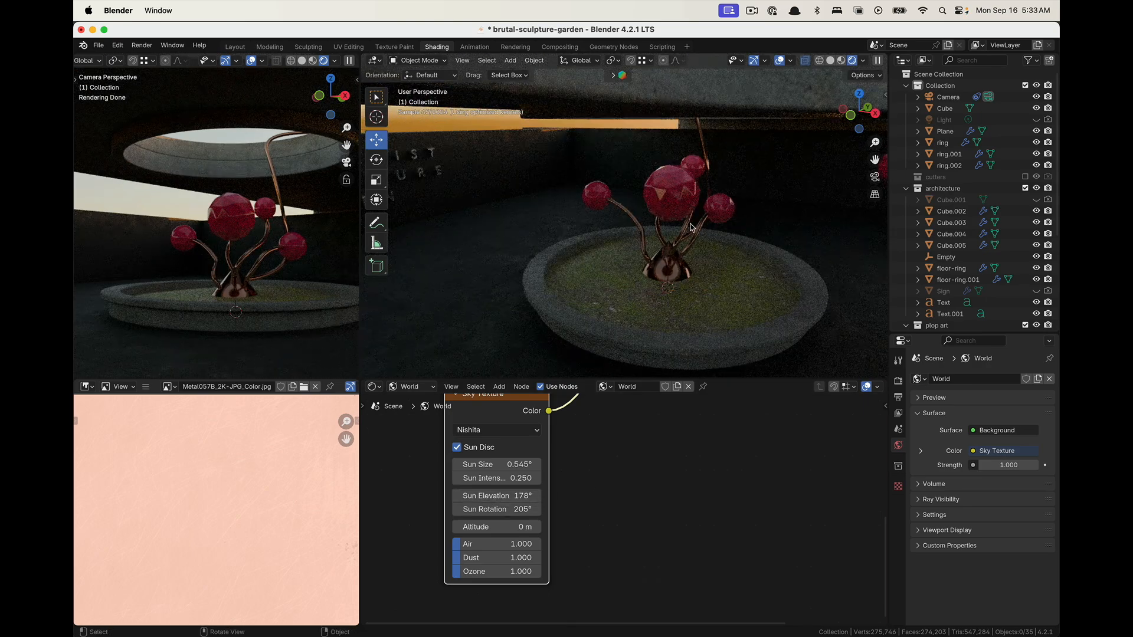
pyautogui.scroll(-5, 691, 228)
pyautogui.click(875, 177)
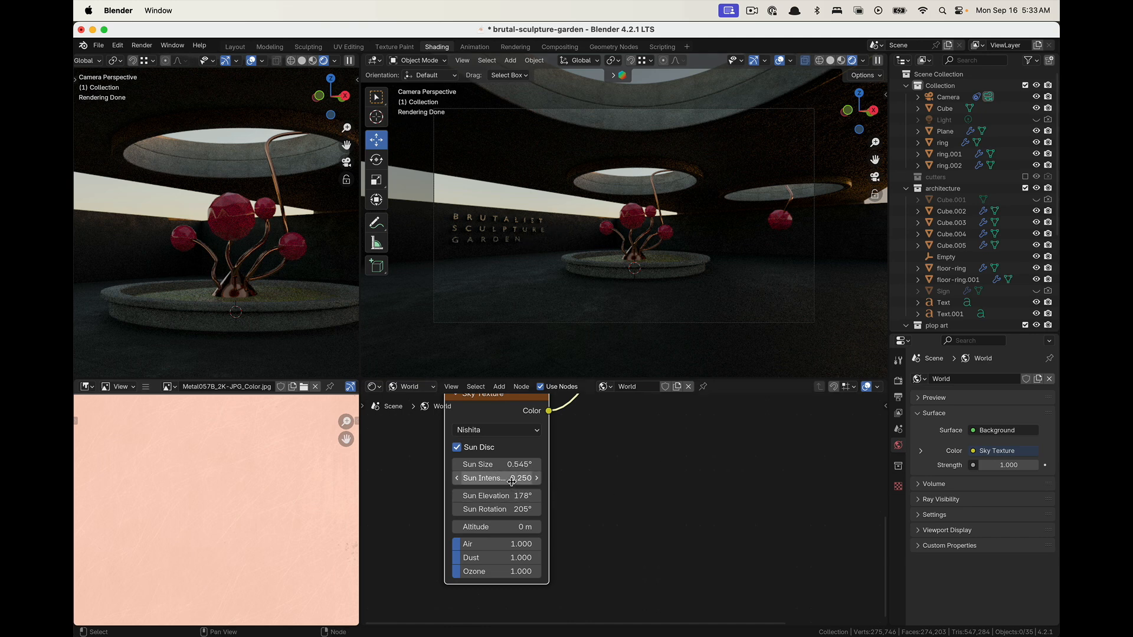
pyautogui.moveTo(510, 481); pyautogui.dragTo(526, 481)
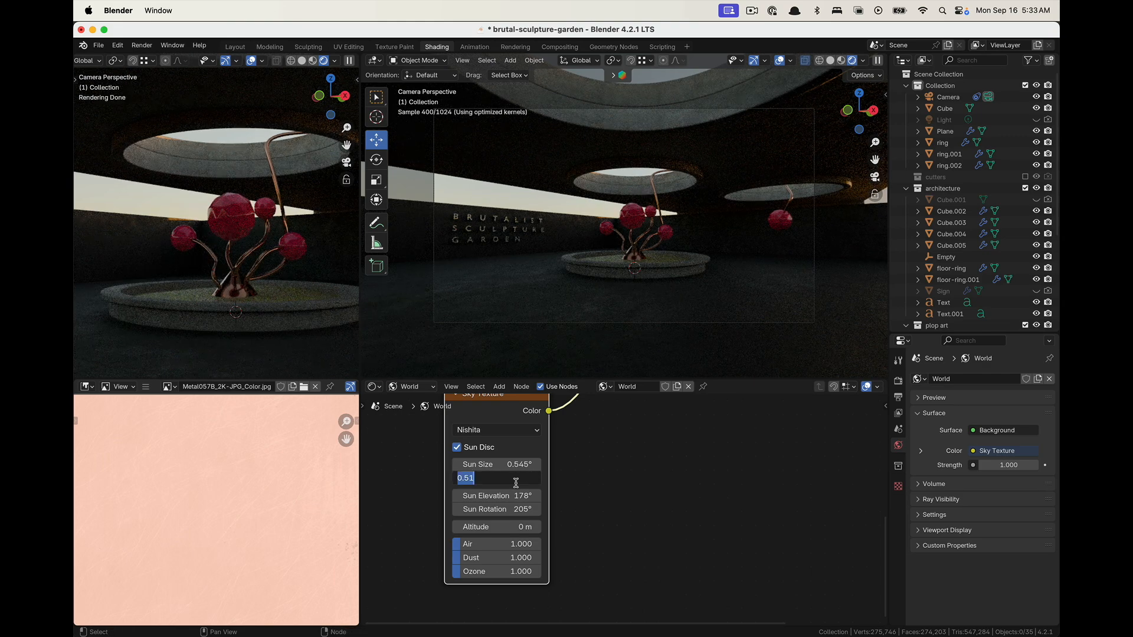
pyautogui.write('1')
pyautogui.press('Return')
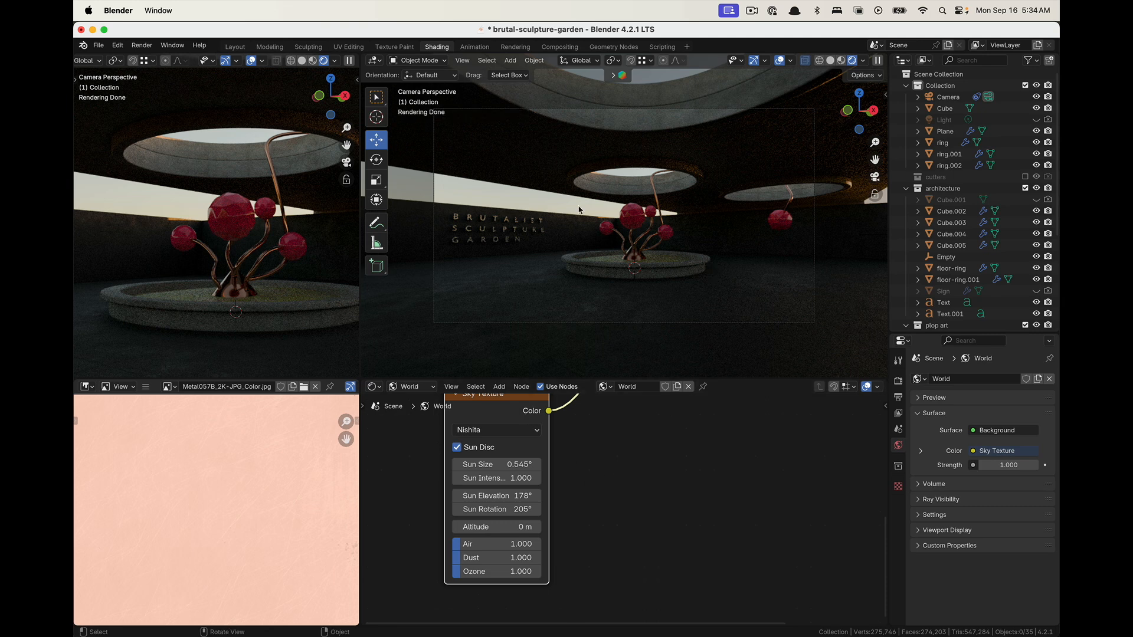
# Add a spot light at the base of the sculpture in the fountain
pyautogui.click(874, 180)
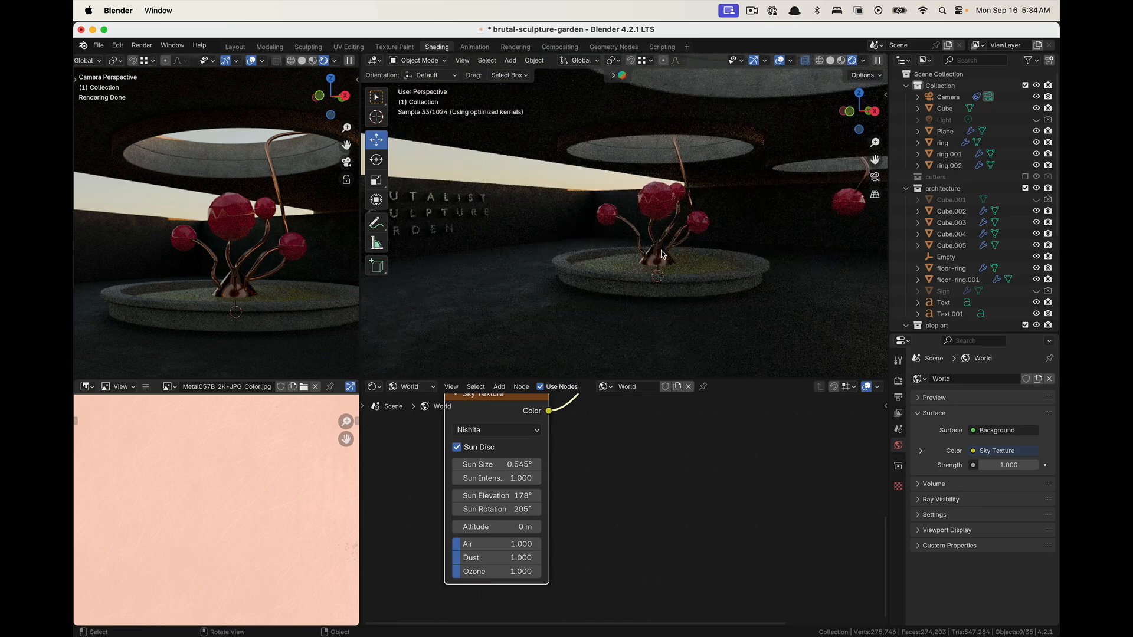
pyautogui.click(663, 254)
pyautogui.press('q')
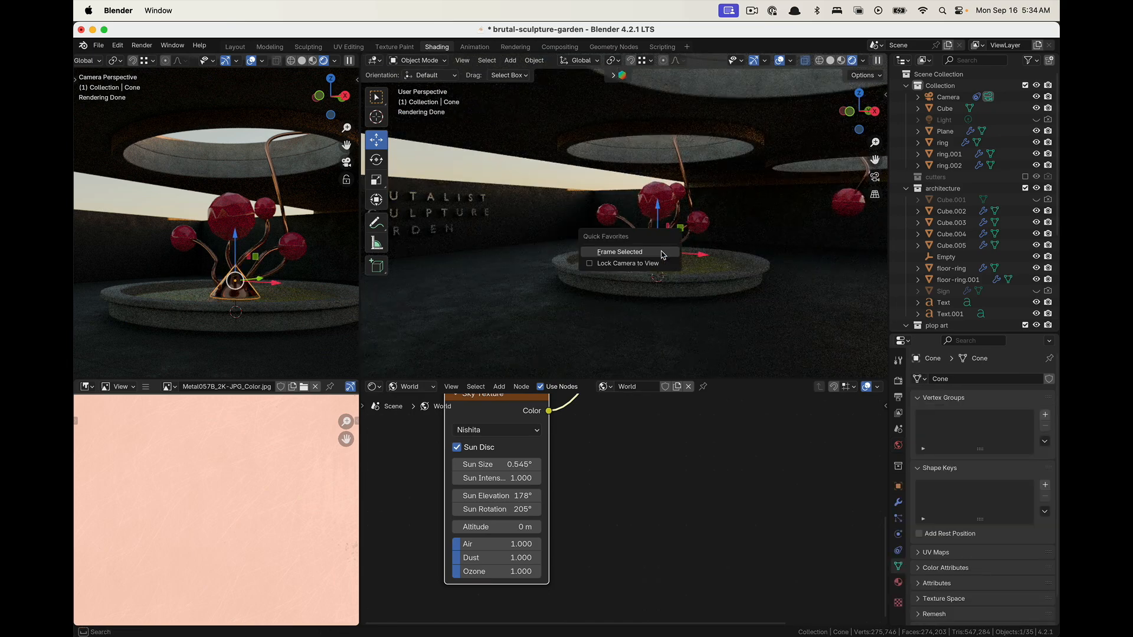
pyautogui.click(662, 252)
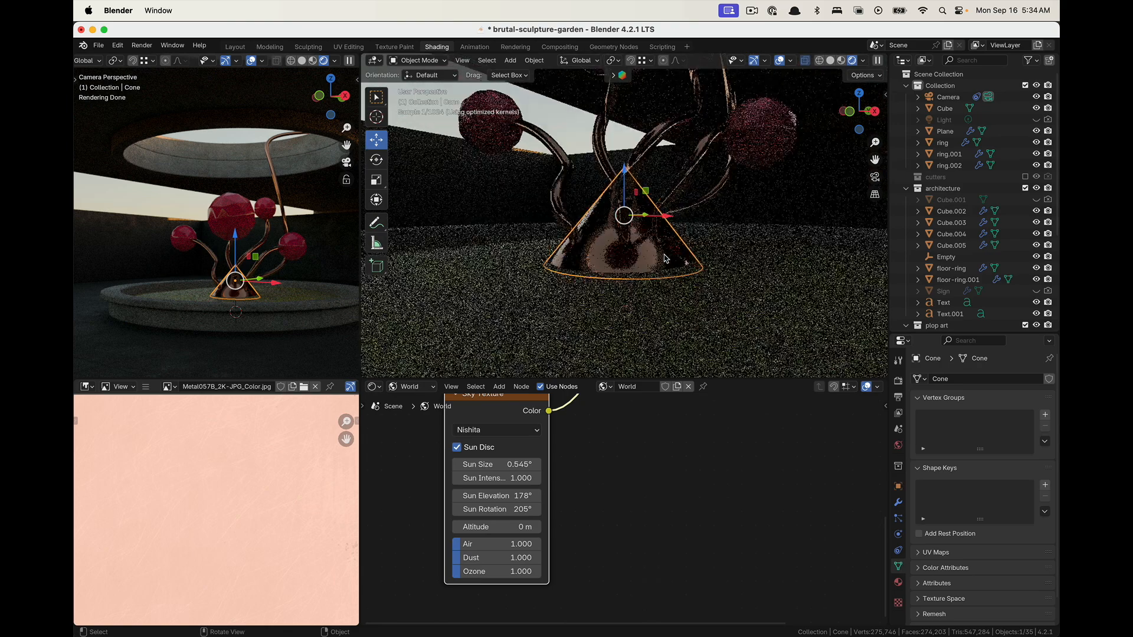
pyautogui.moveTo(606, 193); pyautogui.dragTo(627, 256, button='middle')
pyautogui.scroll(2, 628, 256)
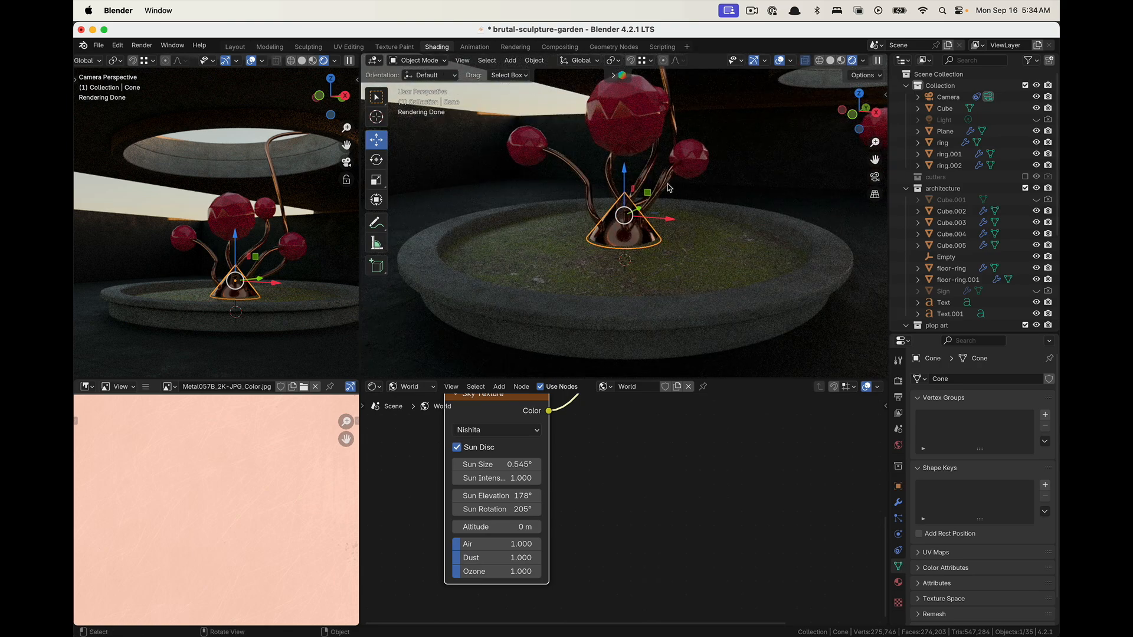
pyautogui.hotkey('alt', 'a')
pyautogui.moveTo(666, 267); pyautogui.dragTo(630, 254, button='middle')
pyautogui.hotkey('shift', 'a')
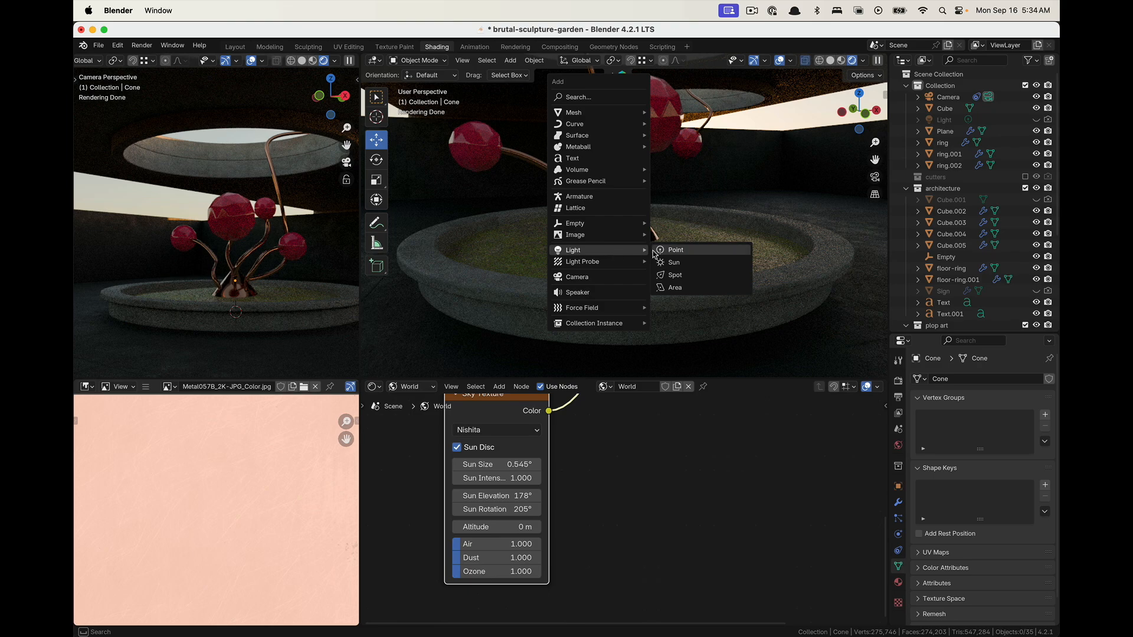
pyautogui.click(676, 275)
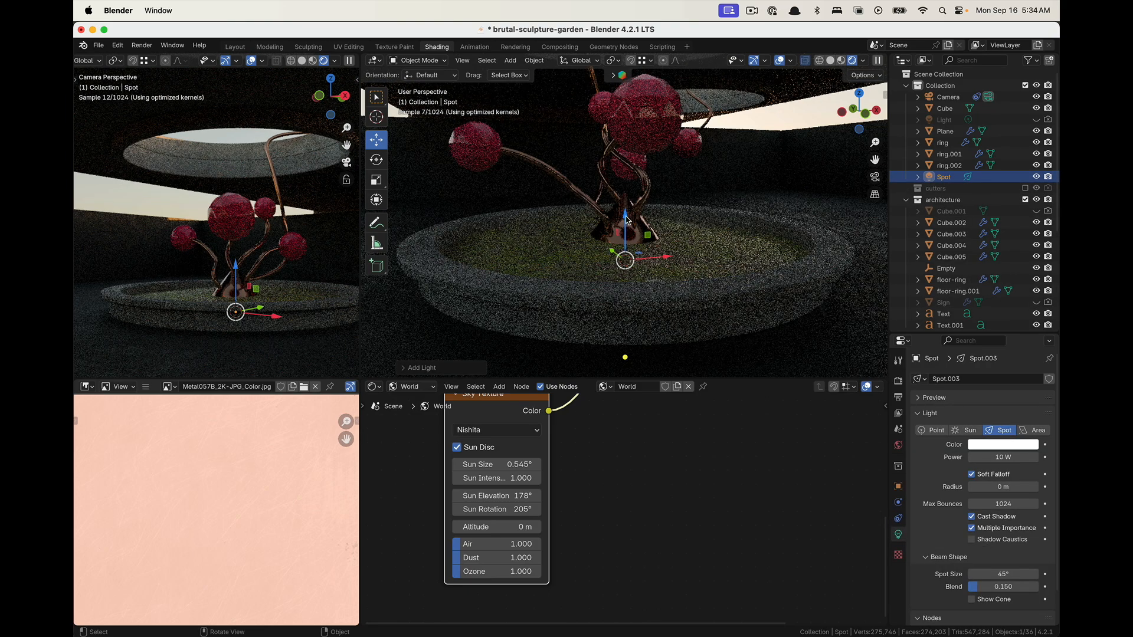
# Move the spot light beside the sculpture's base and raise it above the fountain basin
pyautogui.press('g')
pyautogui.press('z')
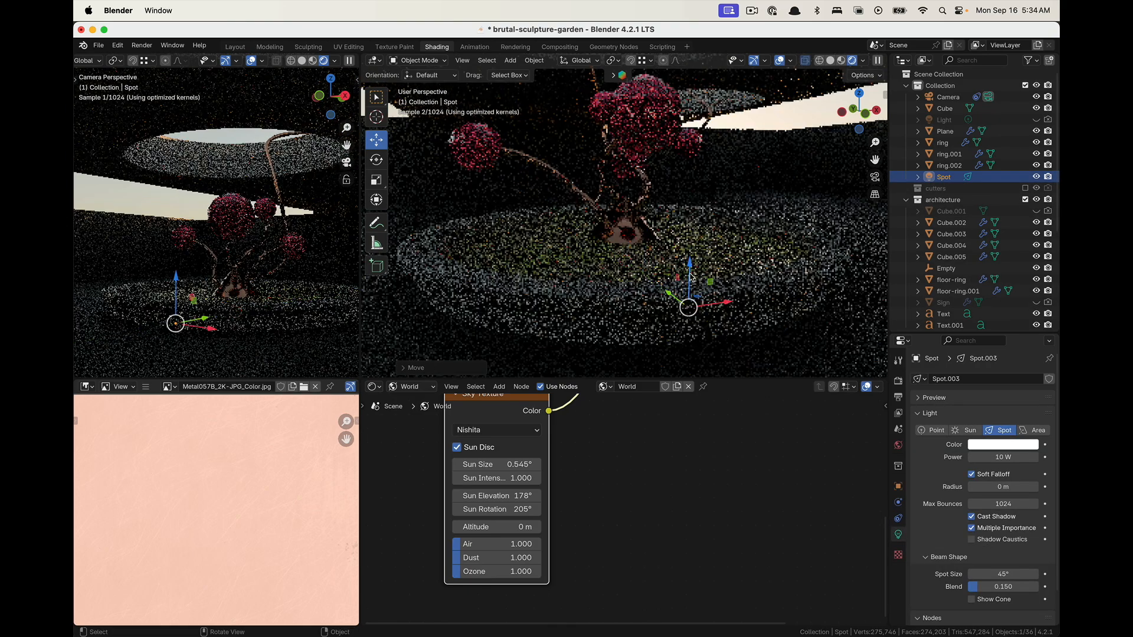
pyautogui.click(664, 191)
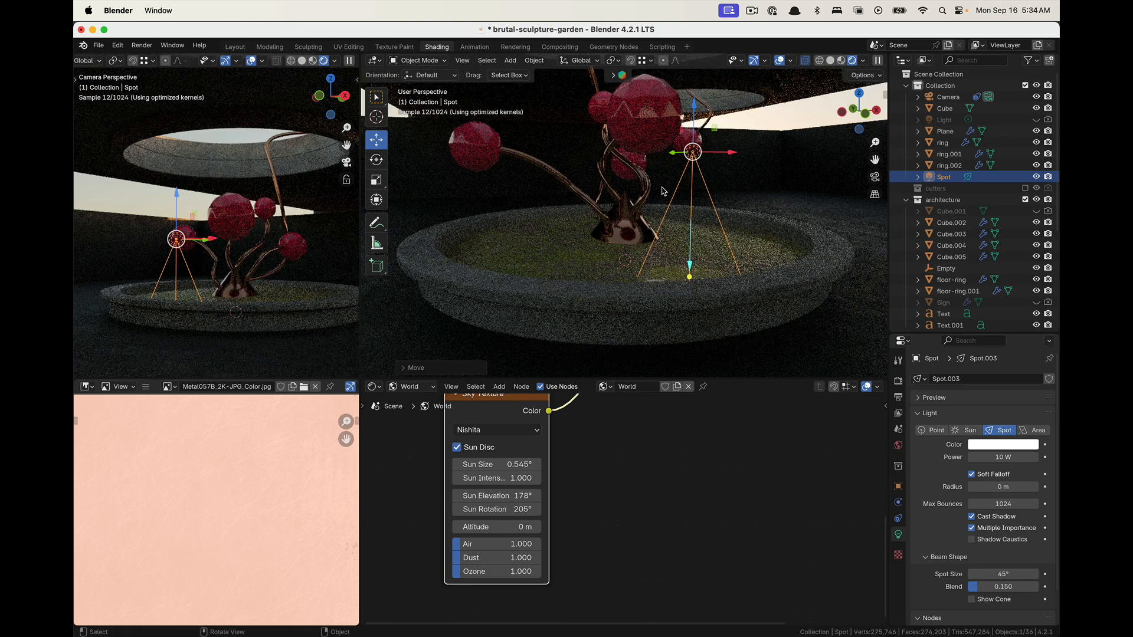
# Rotate the spot light to aim upward at the sculpture's spheres and lower it to the surface of the fountain basin
pyautogui.click(378, 160)
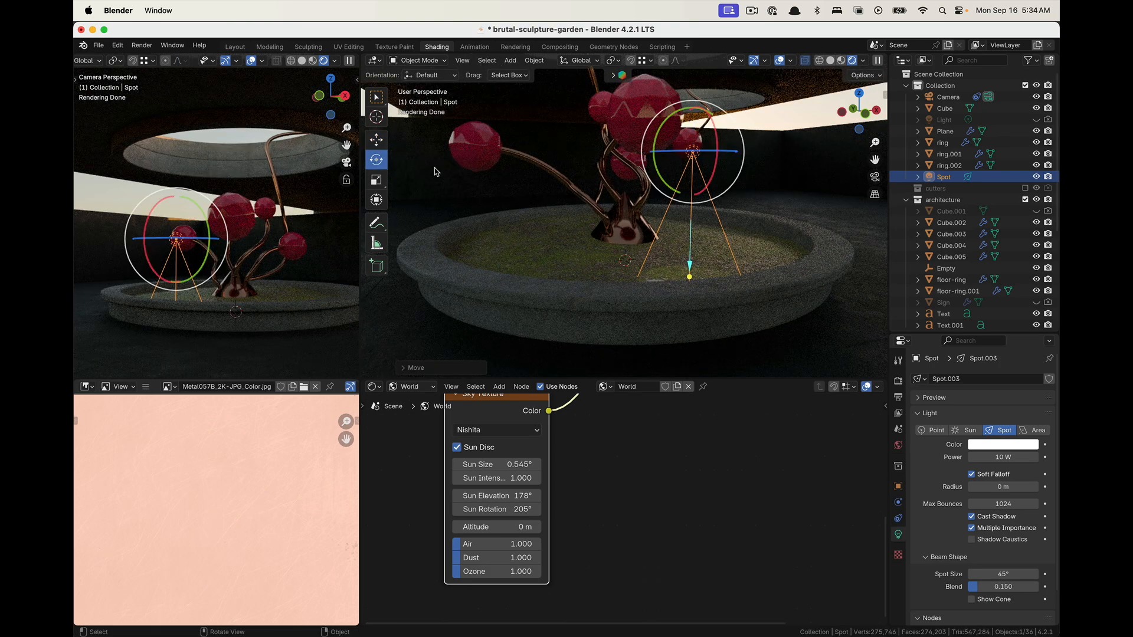
pyautogui.moveTo(673, 171); pyautogui.dragTo(767, 169, button='middle')
pyautogui.moveTo(765, 170); pyautogui.dragTo(757, 258)
pyautogui.click(376, 140)
pyautogui.moveTo(757, 258); pyautogui.dragTo(706, 293, button='middle')
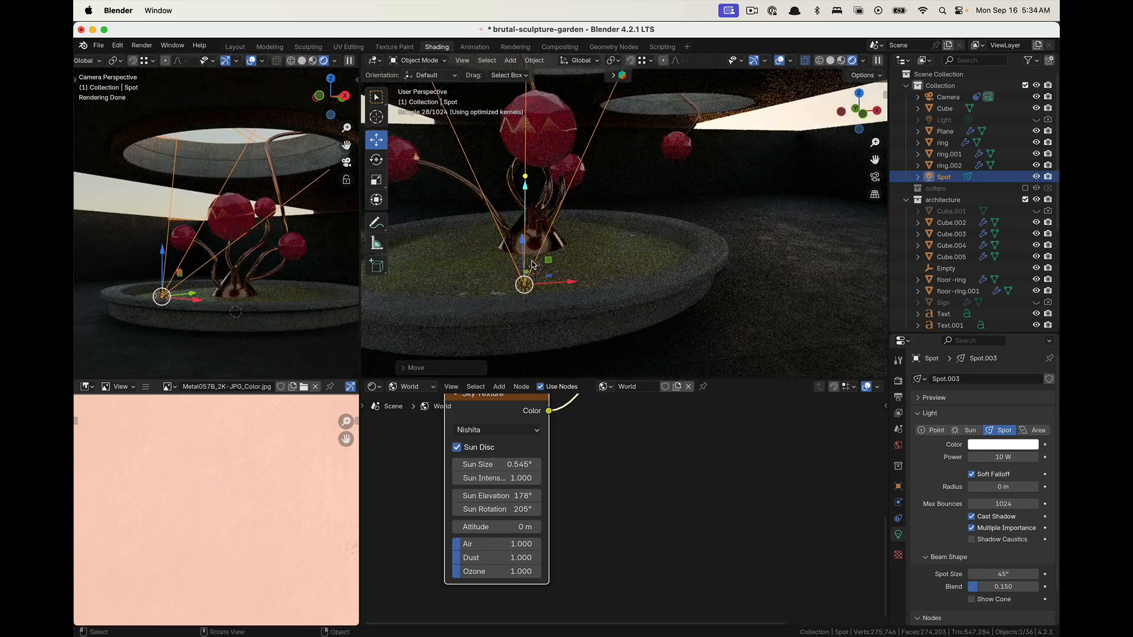
pyautogui.scroll(2, 526, 283)
pyautogui.keyDown('shift'); pyautogui.moveTo(484, 316); pyautogui.dragTo(621, 298, button='middle'); pyautogui.keyUp('shift')
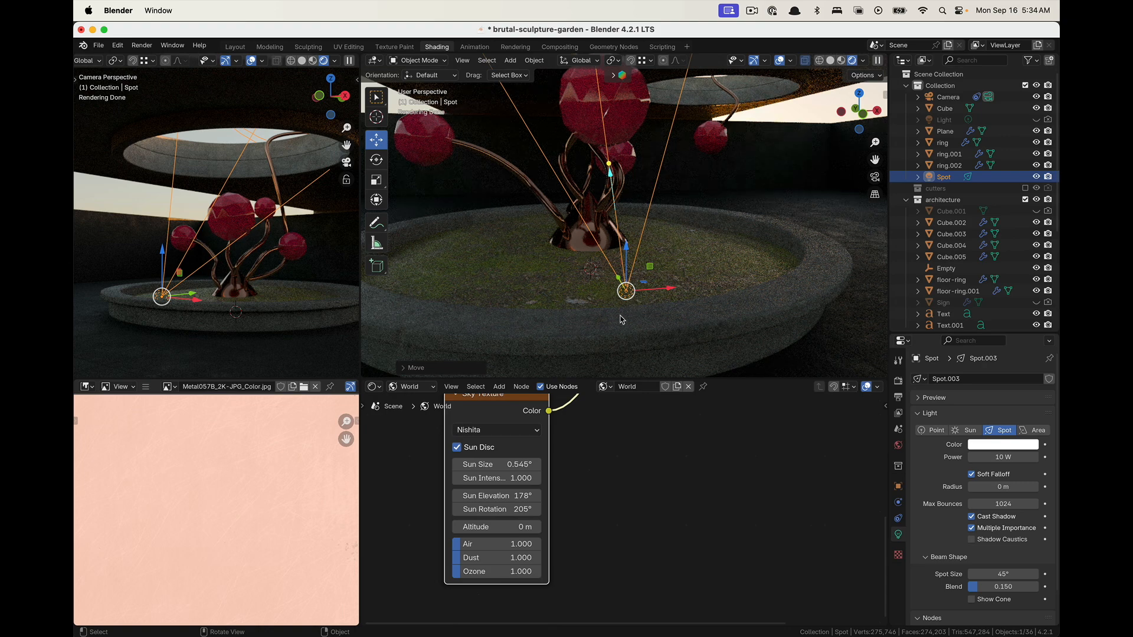
pyautogui.moveTo(594, 245)
pyautogui.mouseDown(button='middle')
pyautogui.moveTo(655, 253)
pyautogui.moveTo(620, 245)
pyautogui.moveTo(626, 283)
pyautogui.mouseUp(button='middle')
# Set the spot light's power to 300 W and its color to a warm light orange
pyautogui.click(996, 459)
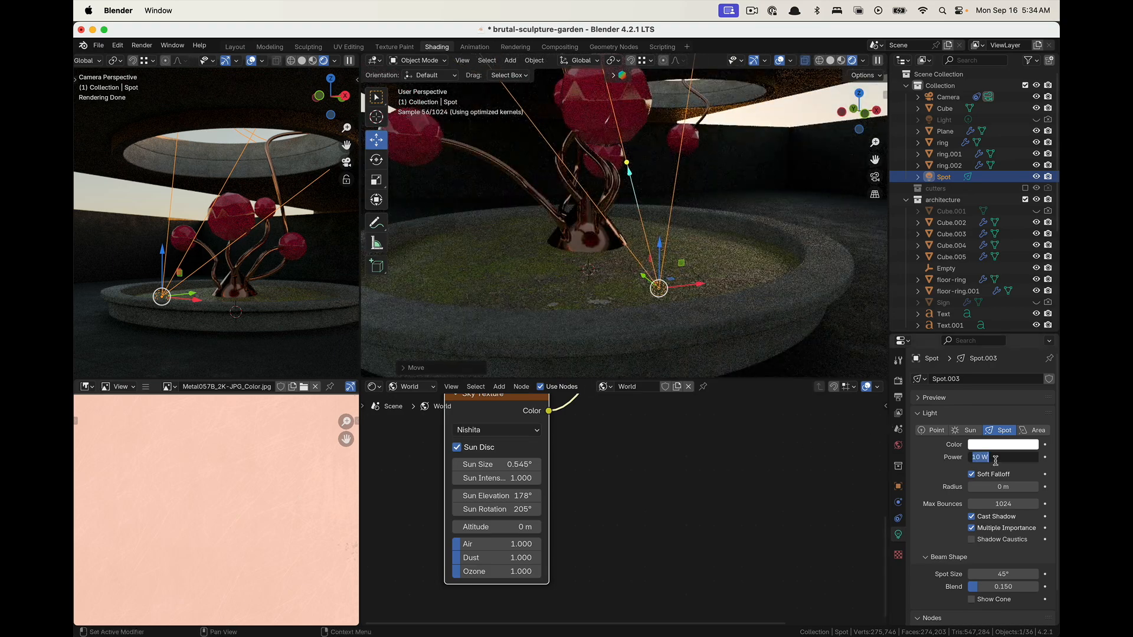
pyautogui.write('300')
pyautogui.press('Return')
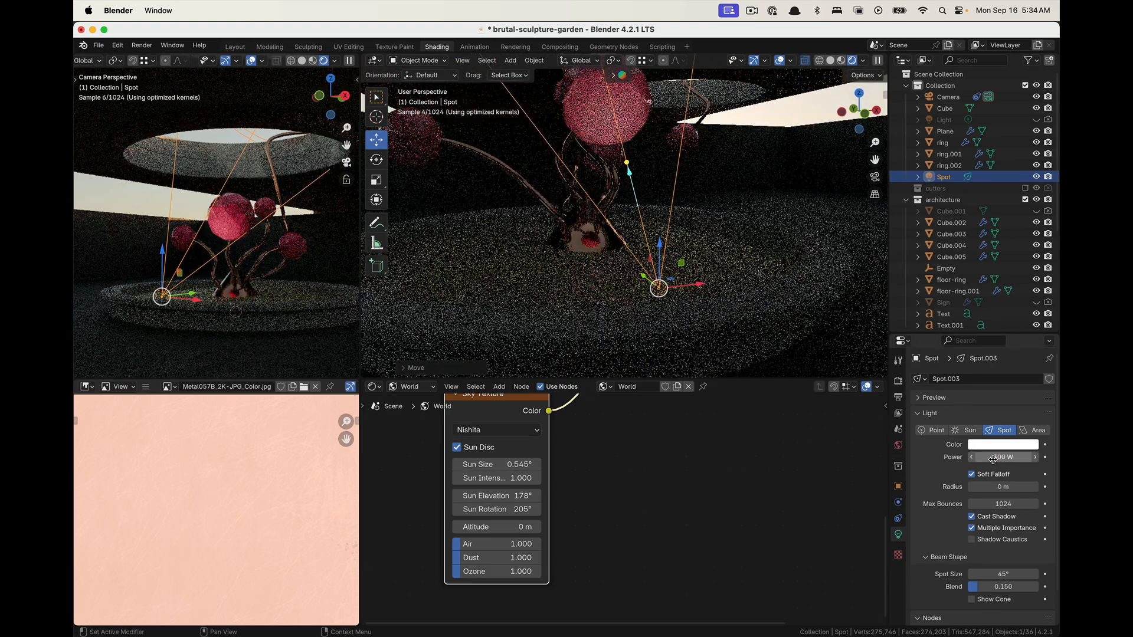
pyautogui.click(996, 444)
pyautogui.click(951, 340)
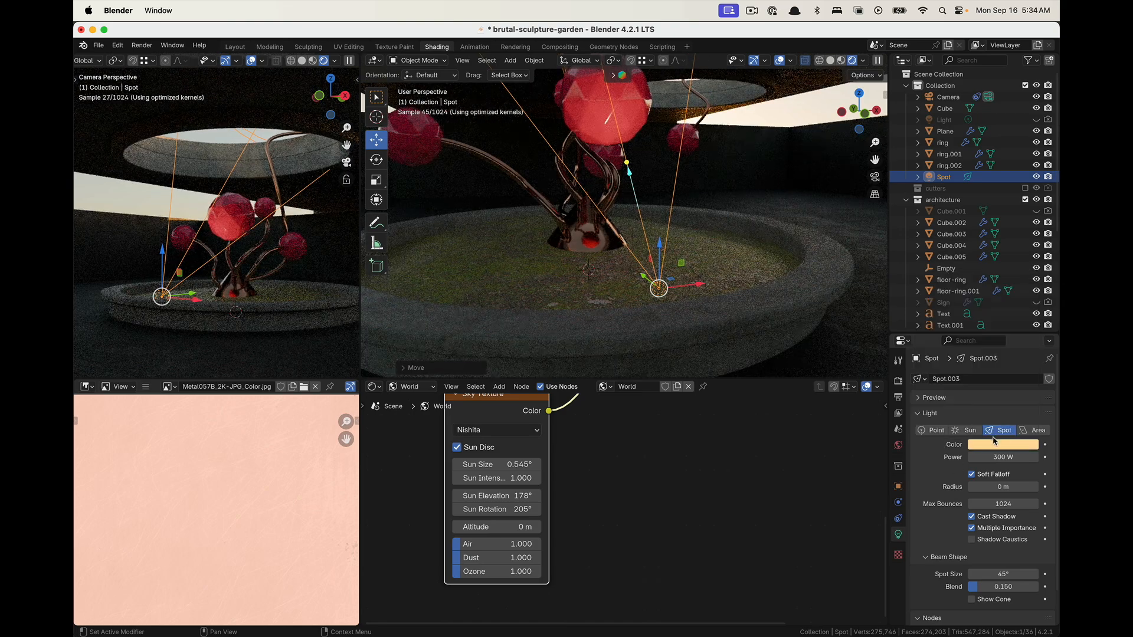
pyautogui.press('g')
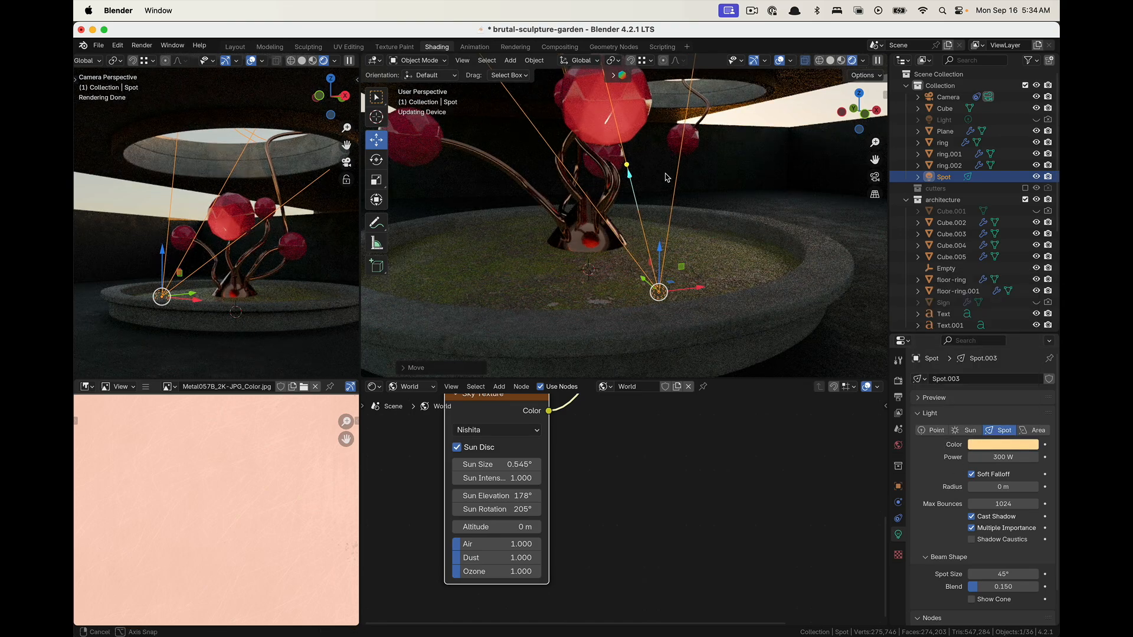
pyautogui.moveTo(534, 305); pyautogui.dragTo(551, 304, button='middle')
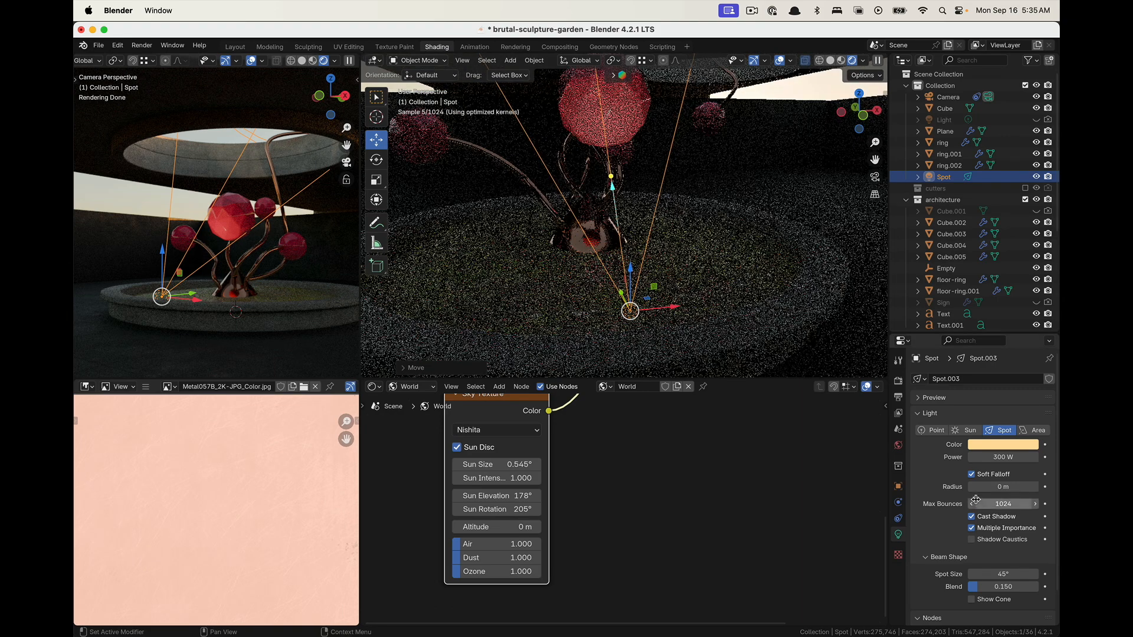
pyautogui.scroll(-2, 926, 499)
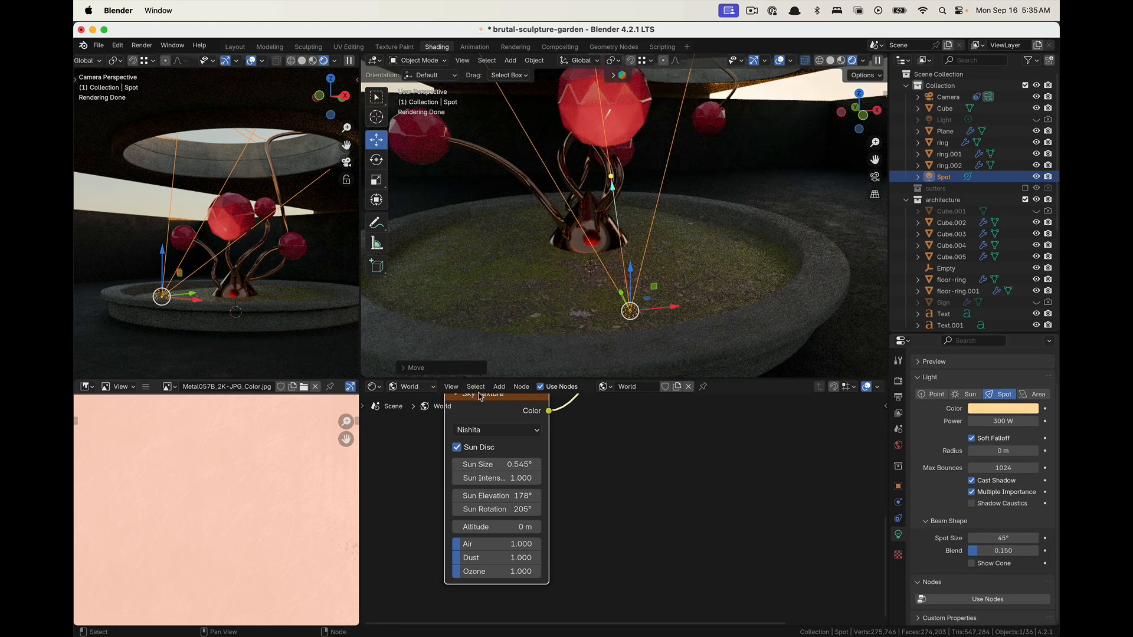
pyautogui.moveTo(623, 436); pyautogui.dragTo(589, 483, button='middle')
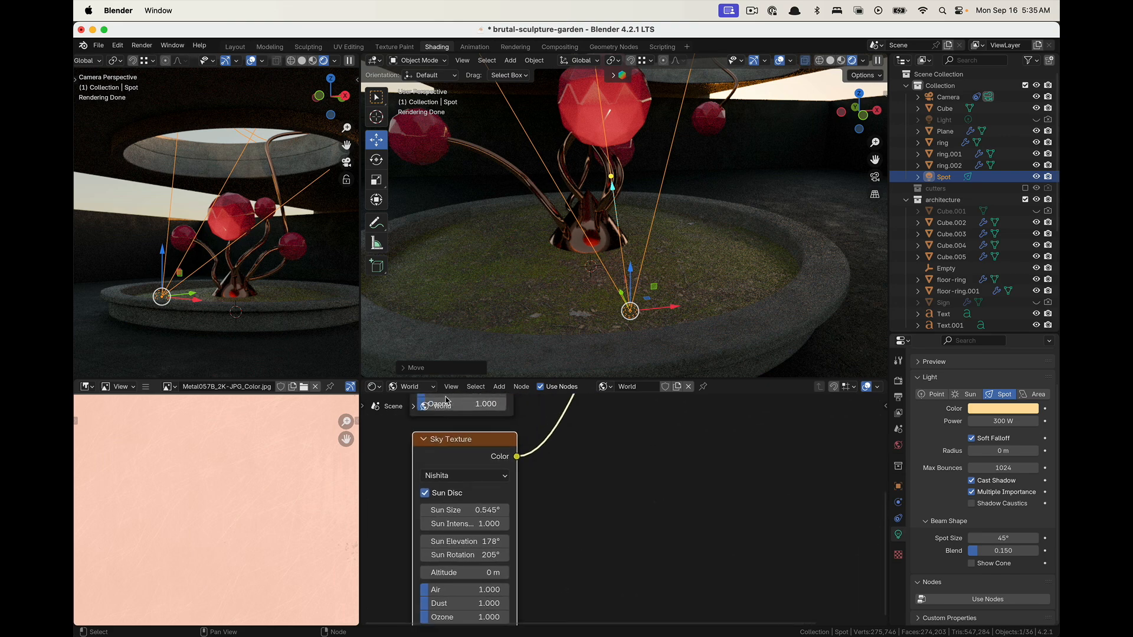
# Enable shader nodes for the selected spot light and switch the node editor from world to object shading
pyautogui.click(982, 601)
pyautogui.scroll(-2, 983, 602)
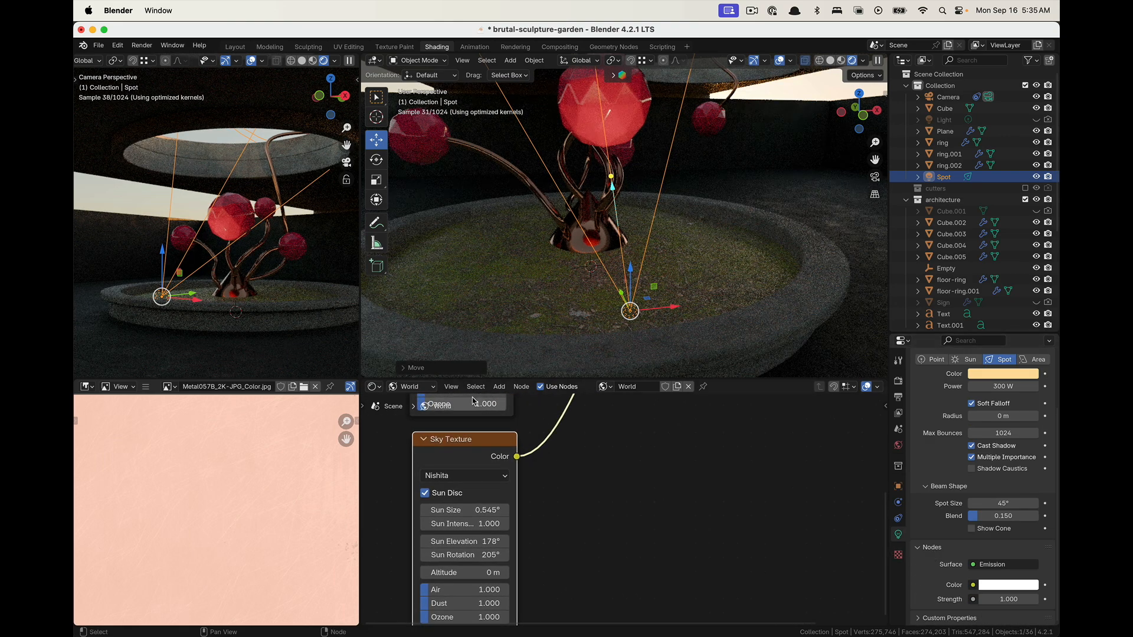
pyautogui.click(417, 386)
pyautogui.click(419, 412)
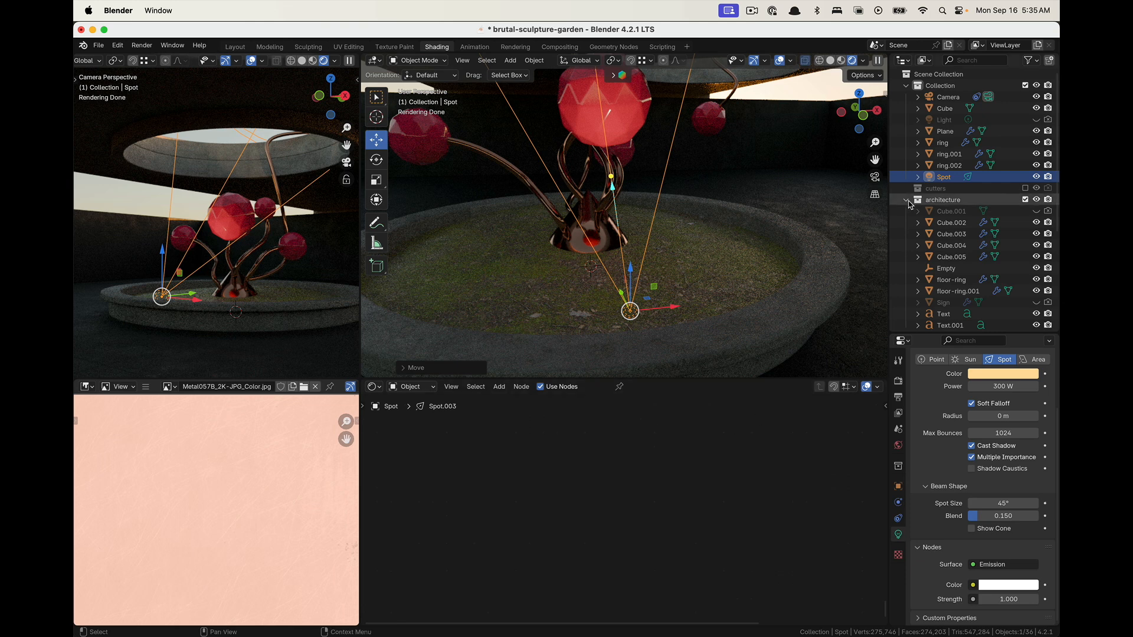
pyautogui.press('Home')
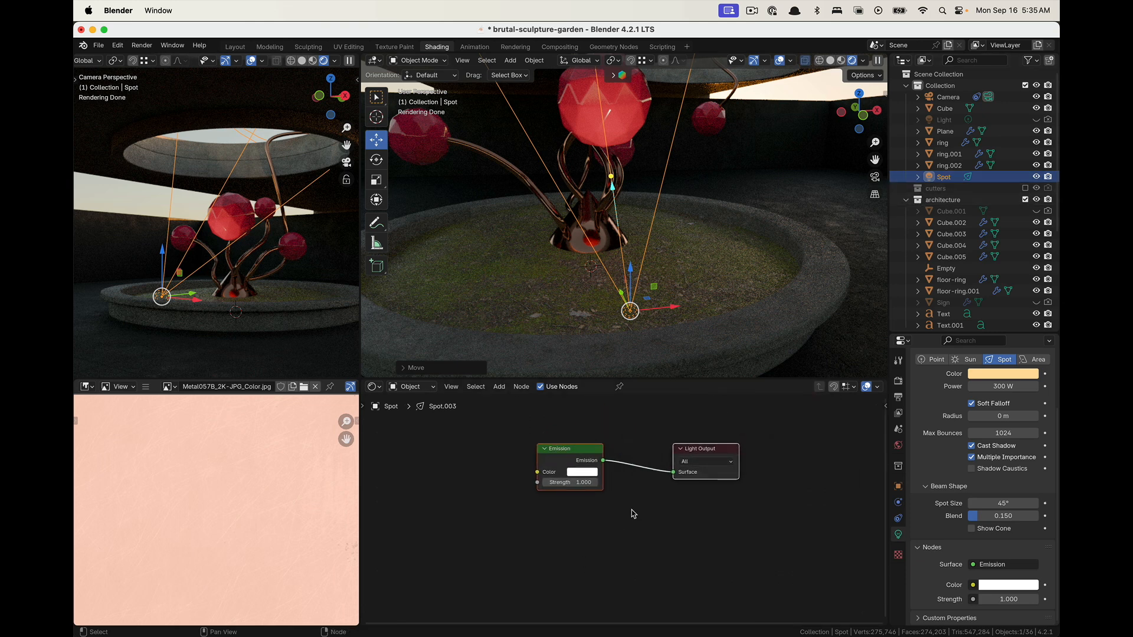
pyautogui.scroll(3, 654, 495)
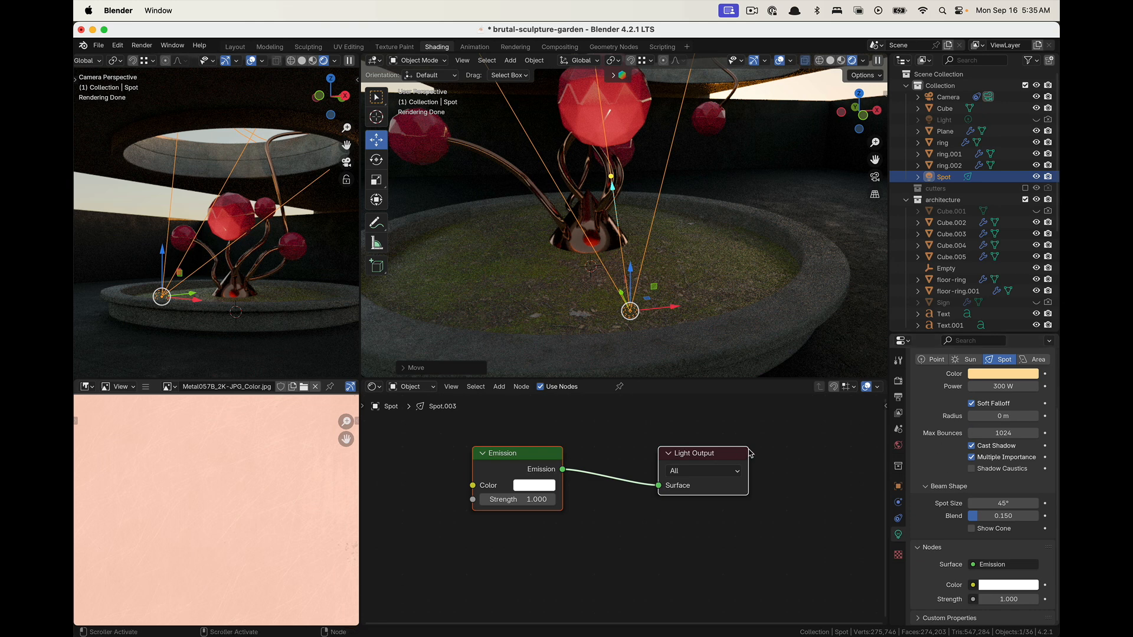
# Add a Blackbody node to the spot light's tree and connect its colour output to the Emission colour
pyautogui.hscroll(-5, 566, 458)
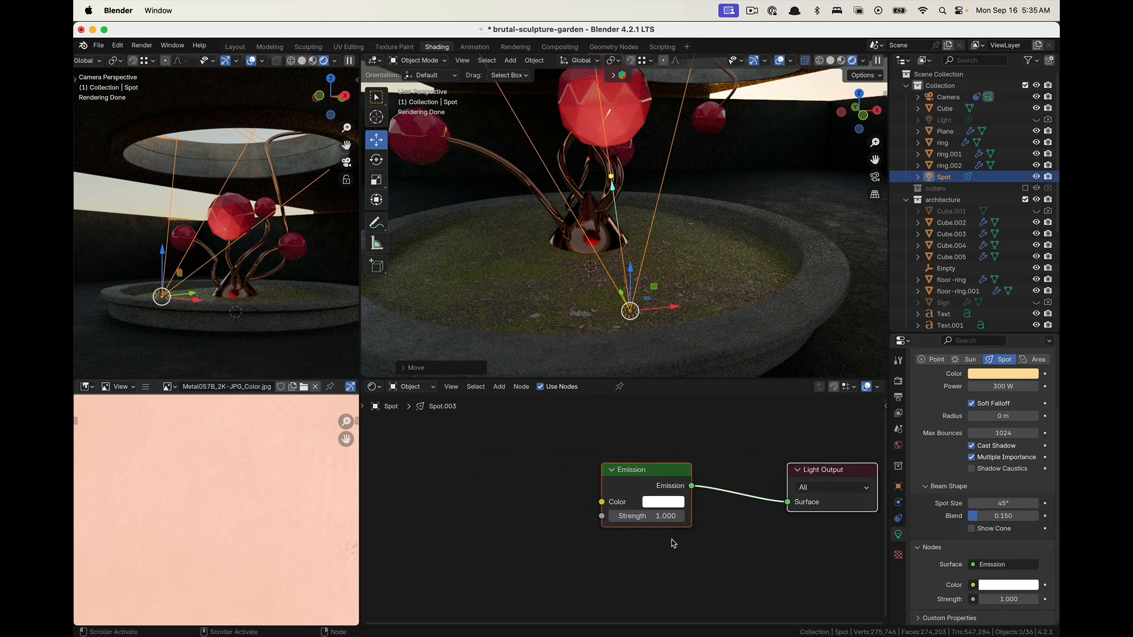
pyautogui.hscroll(-3, 555, 490)
pyautogui.hotkey('shift', 'a')
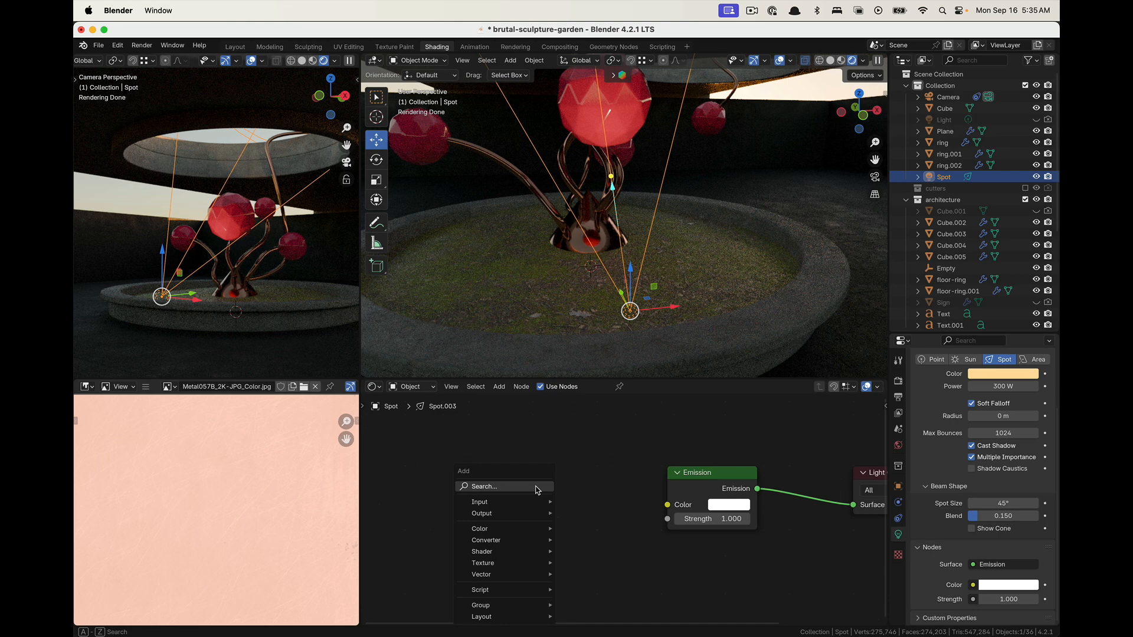
pyautogui.click(537, 489)
pyautogui.write('black')
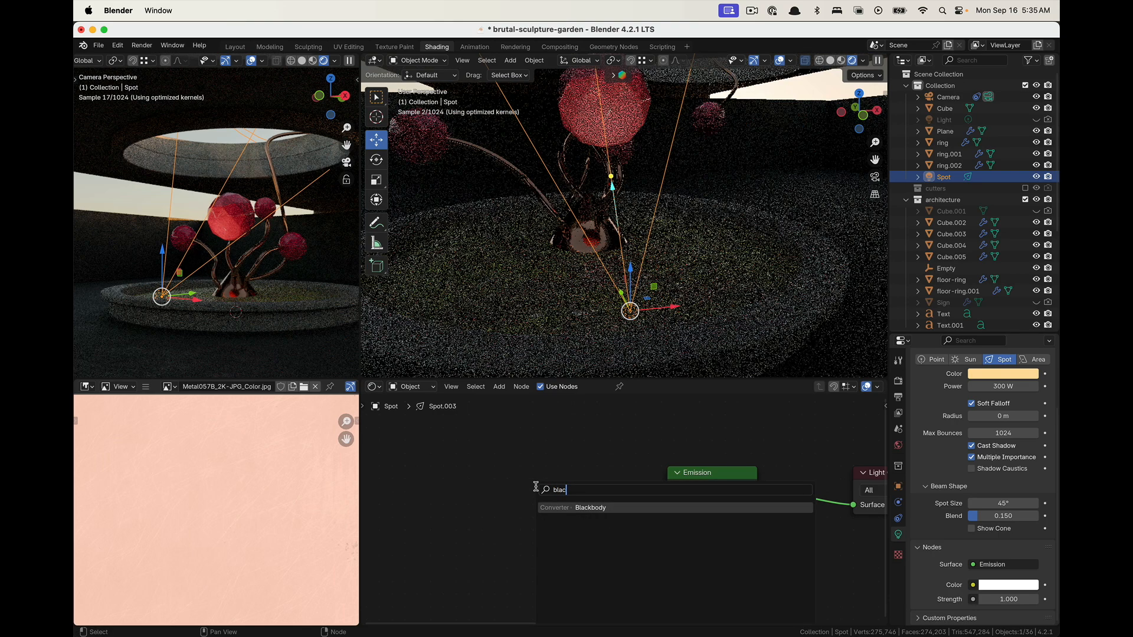
pyautogui.press('Return')
pyautogui.click(474, 485)
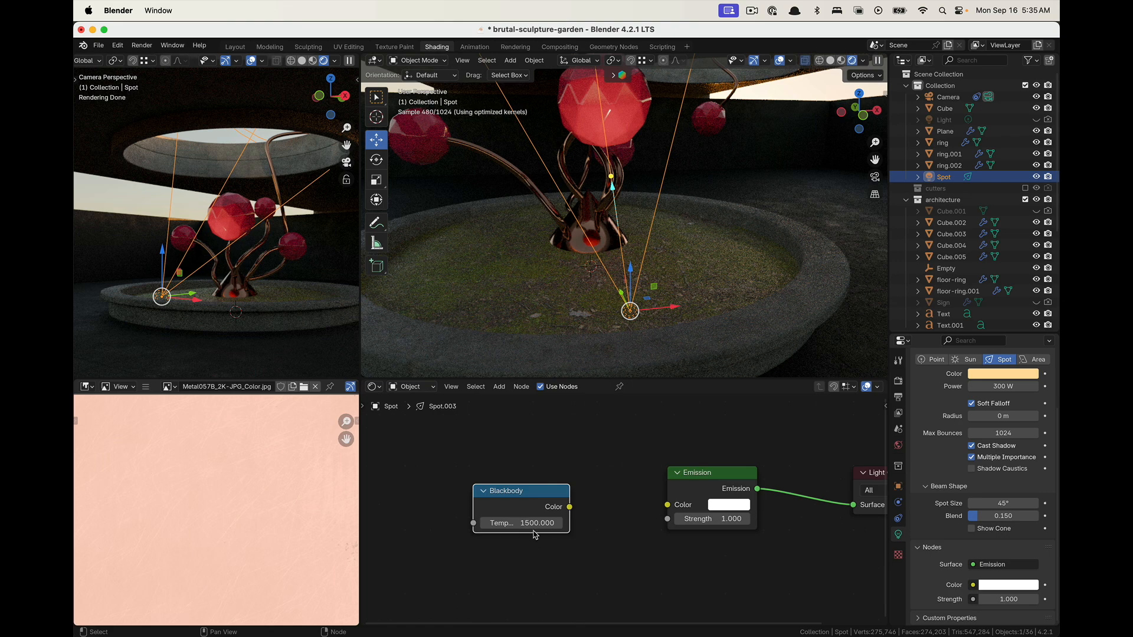
pyautogui.moveTo(570, 507); pyautogui.dragTo(667, 505)
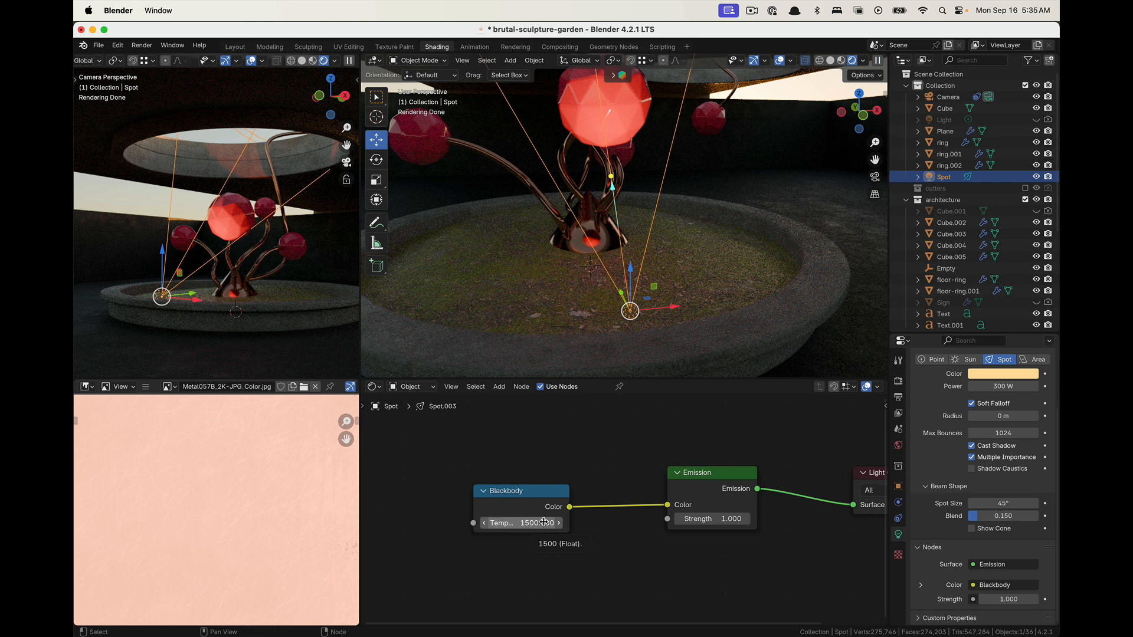
# Set the Blackbody node's temperature to 3700
pyautogui.moveTo(522, 523); pyautogui.dragTo(534, 513)
pyautogui.click(541, 514)
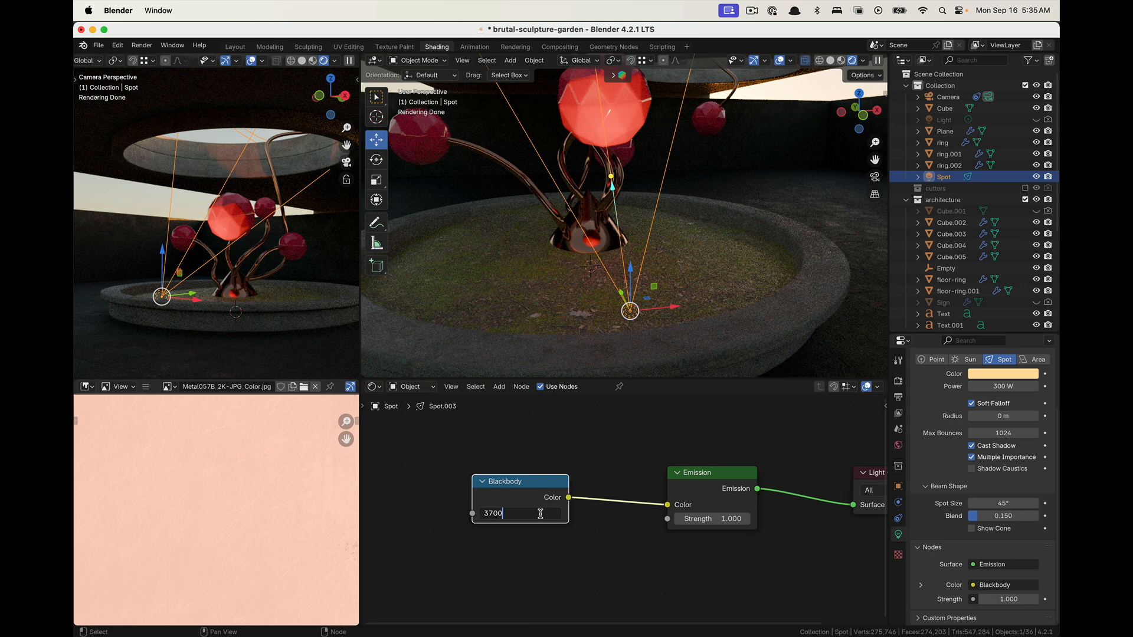
pyautogui.write('3700')
pyautogui.press('Return')
pyautogui.click(540, 514)
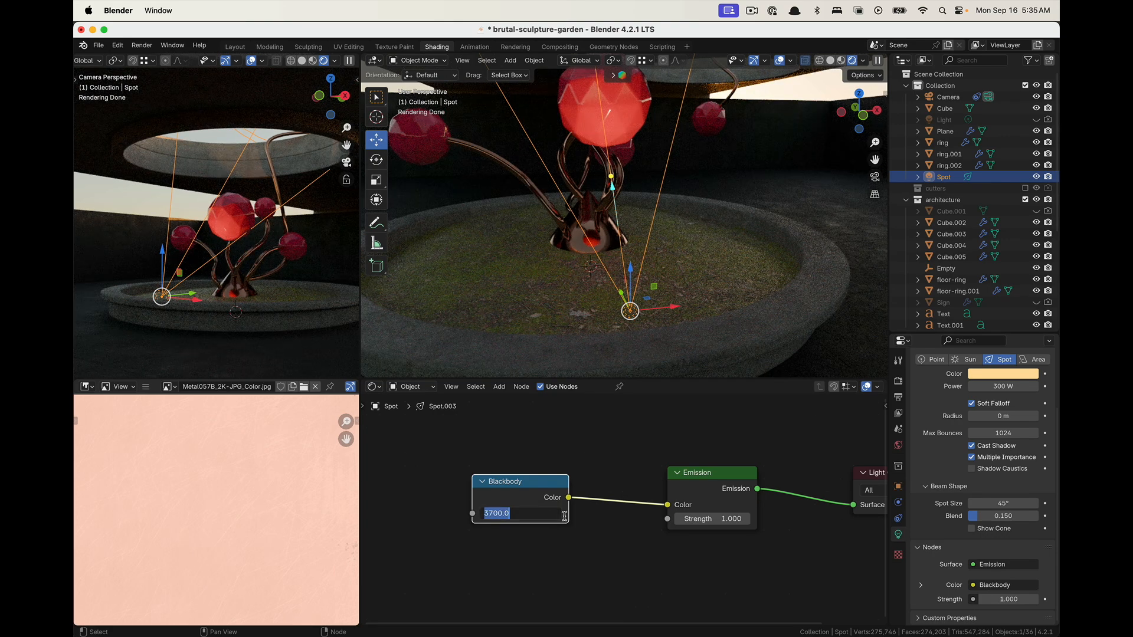
pyautogui.click(603, 520)
pyautogui.moveTo(602, 521); pyautogui.dragTo(590, 551, button='middle')
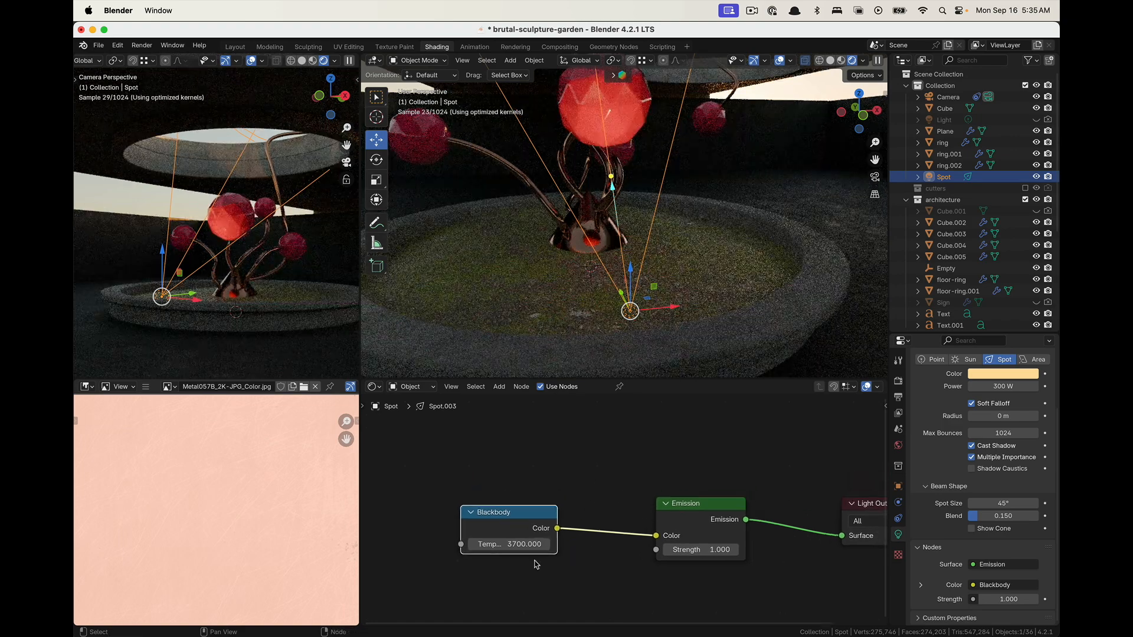
# Set the Blackbody temperature to 2700 and the Emission strength to 2
pyautogui.click(504, 545)
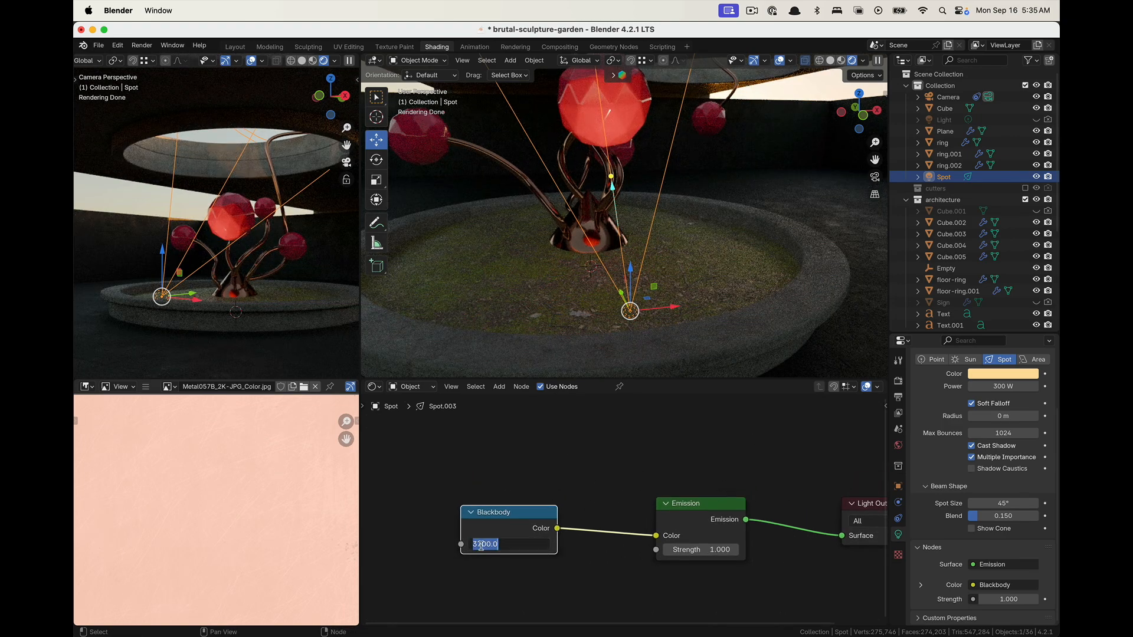
pyautogui.write('2')
pyautogui.press('Return')
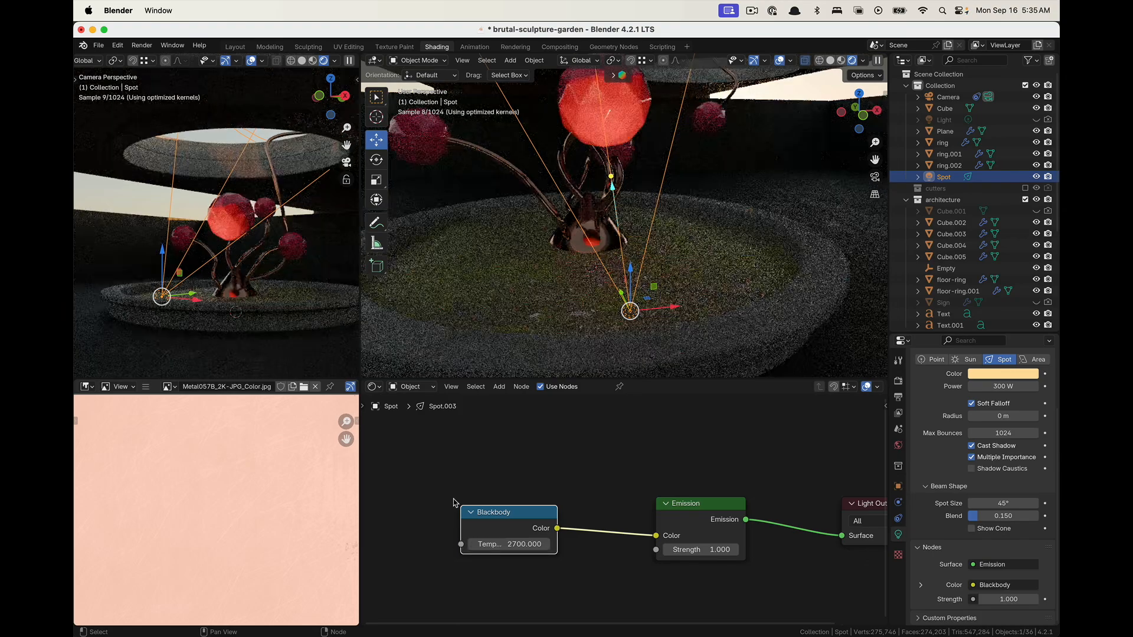
pyautogui.click(699, 556)
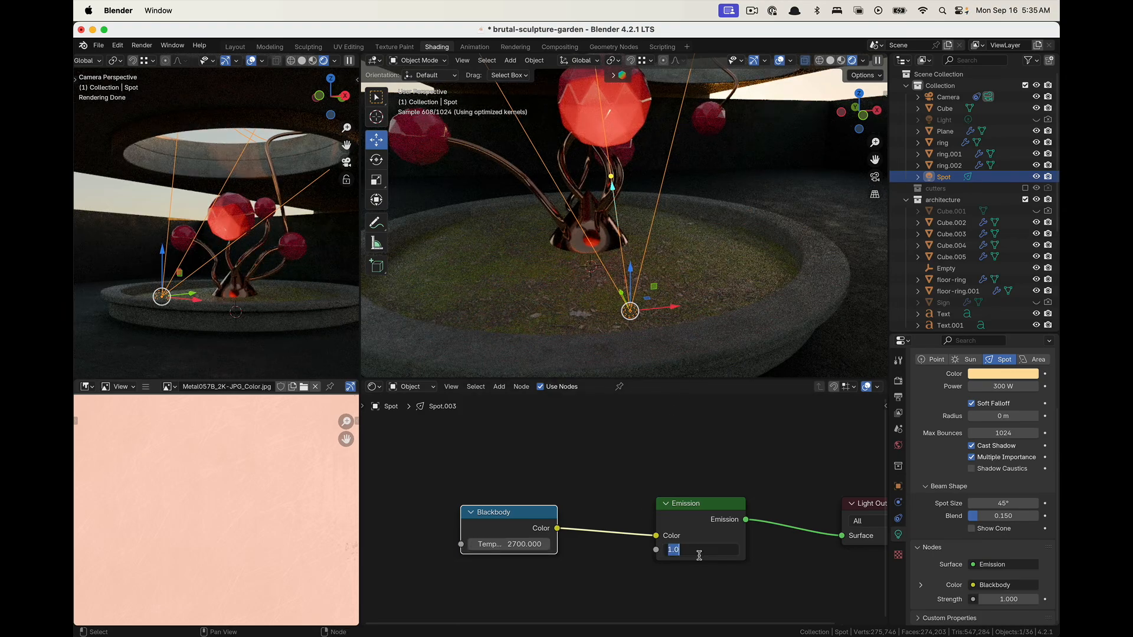
pyautogui.write('2')
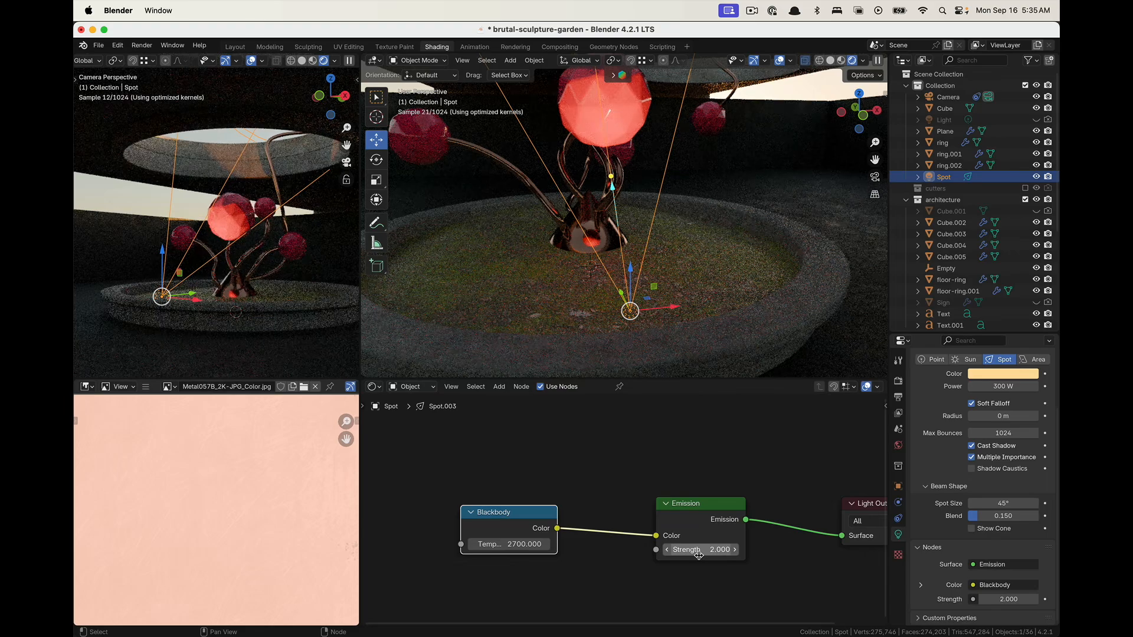
pyautogui.press('Return')
# Increase the spot light's radius to 1.74 m
pyautogui.moveTo(686, 235); pyautogui.dragTo(686, 266, button='middle')
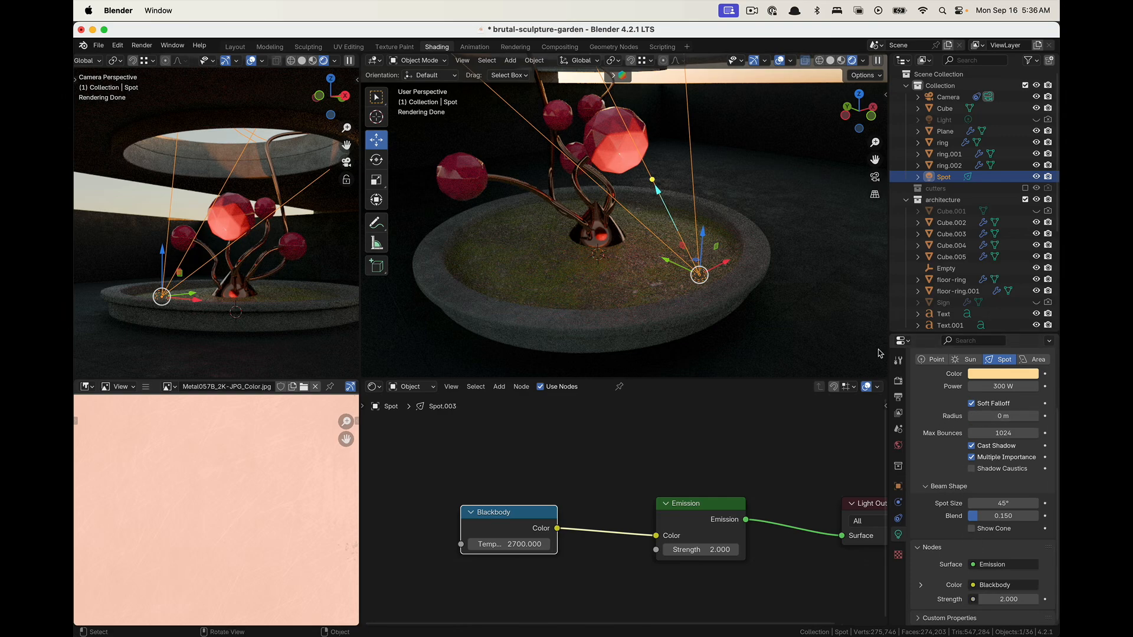
pyautogui.moveTo(982, 417); pyautogui.dragTo(1063, 416)
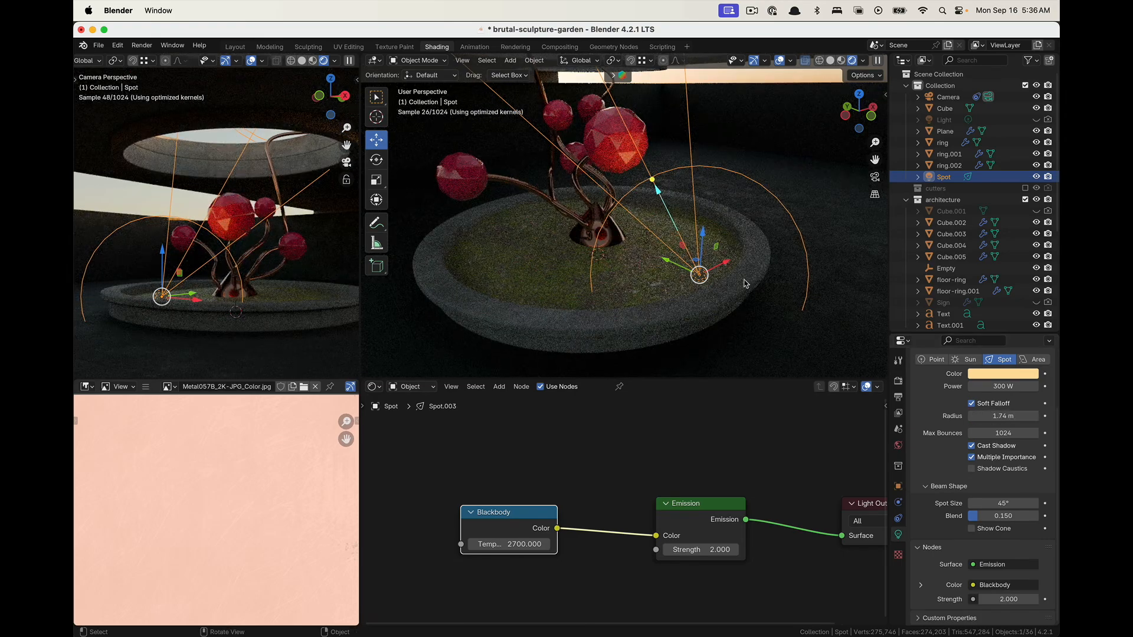
pyautogui.moveTo(746, 283); pyautogui.dragTo(682, 276, button='middle')
pyautogui.moveTo(611, 173); pyautogui.dragTo(686, 252, button='middle')
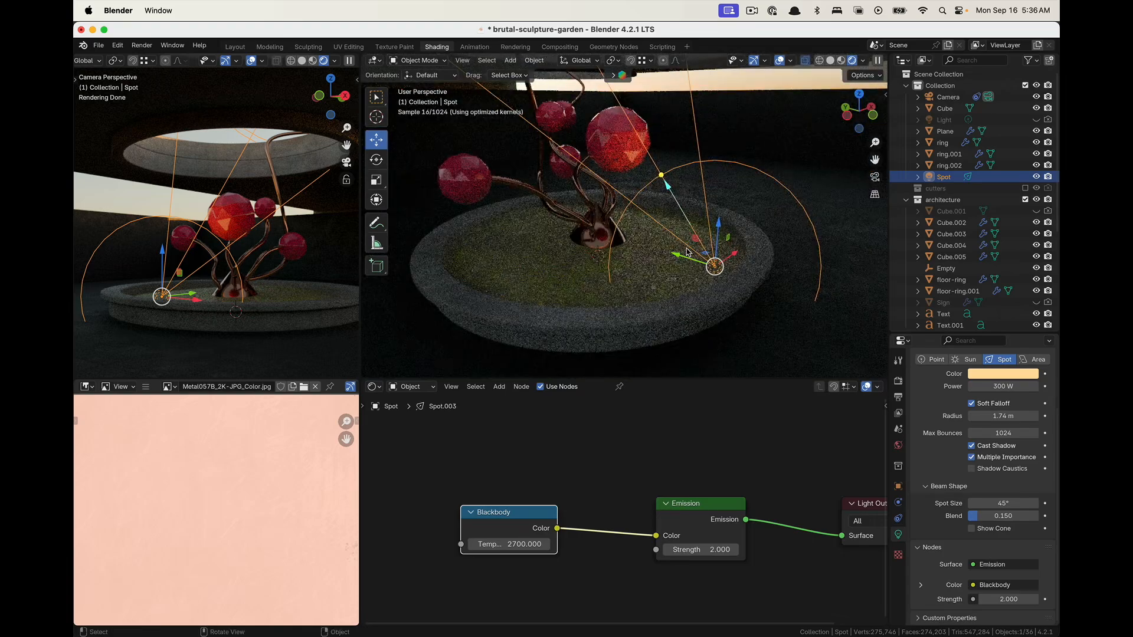
# Duplicate the spot light and move the copy along the inner rim to another side of the sculpture's planter
pyautogui.hotkey('shift', 'd')
pyautogui.press('y')
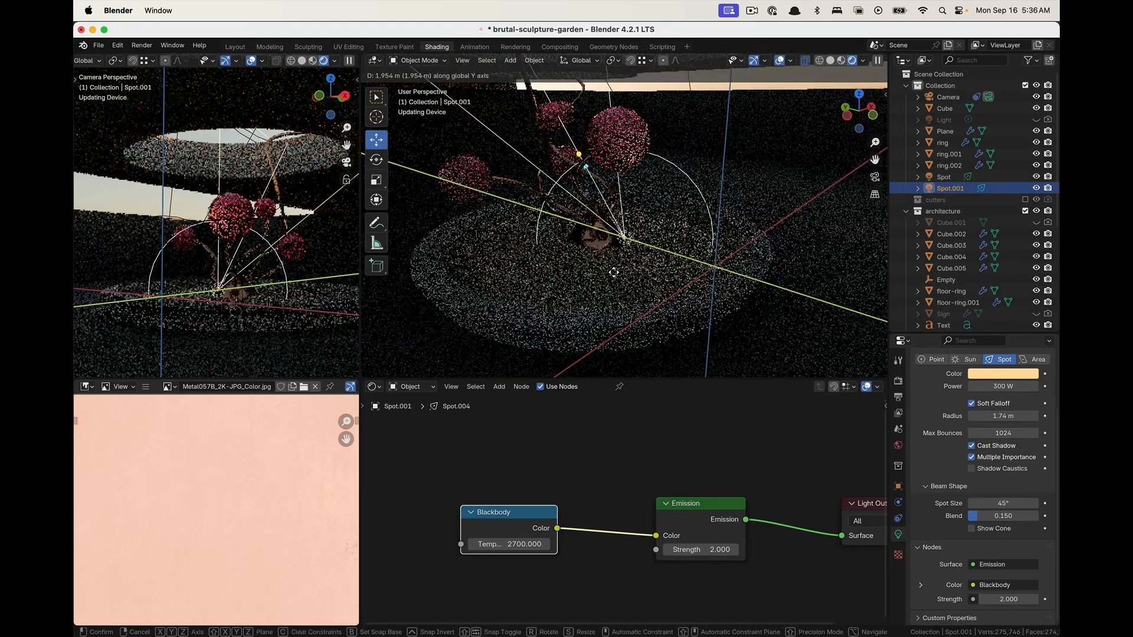
pyautogui.click(704, 259)
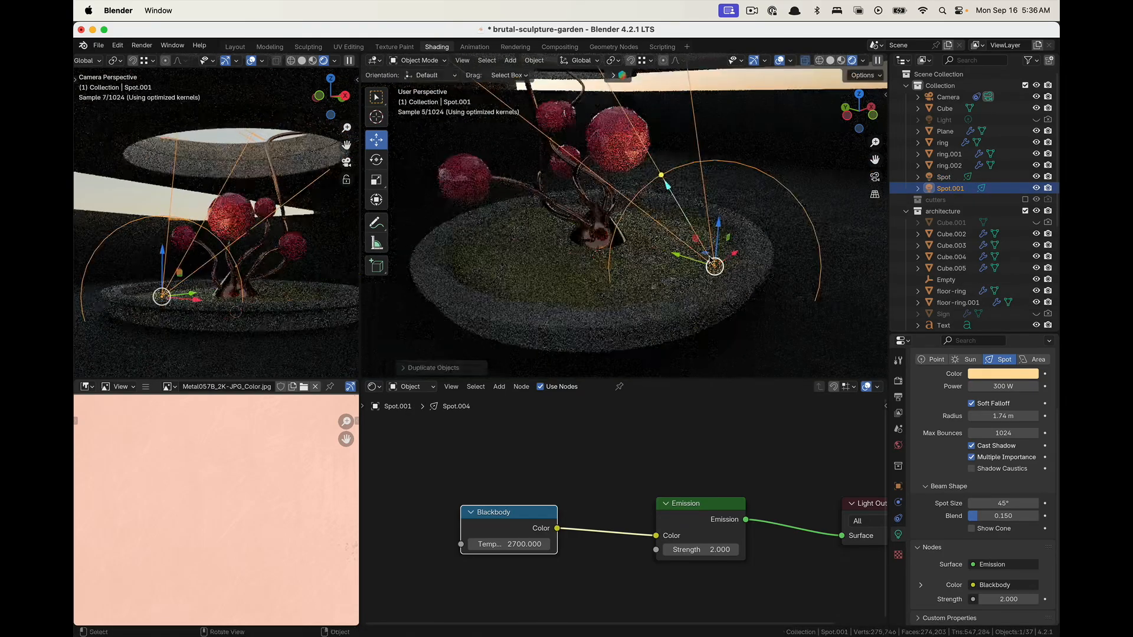
pyautogui.scroll(3, 705, 256)
pyautogui.keyDown('shift'); pyautogui.moveTo(705, 256); pyautogui.dragTo(706, 217, button='middle'); pyautogui.keyUp('shift')
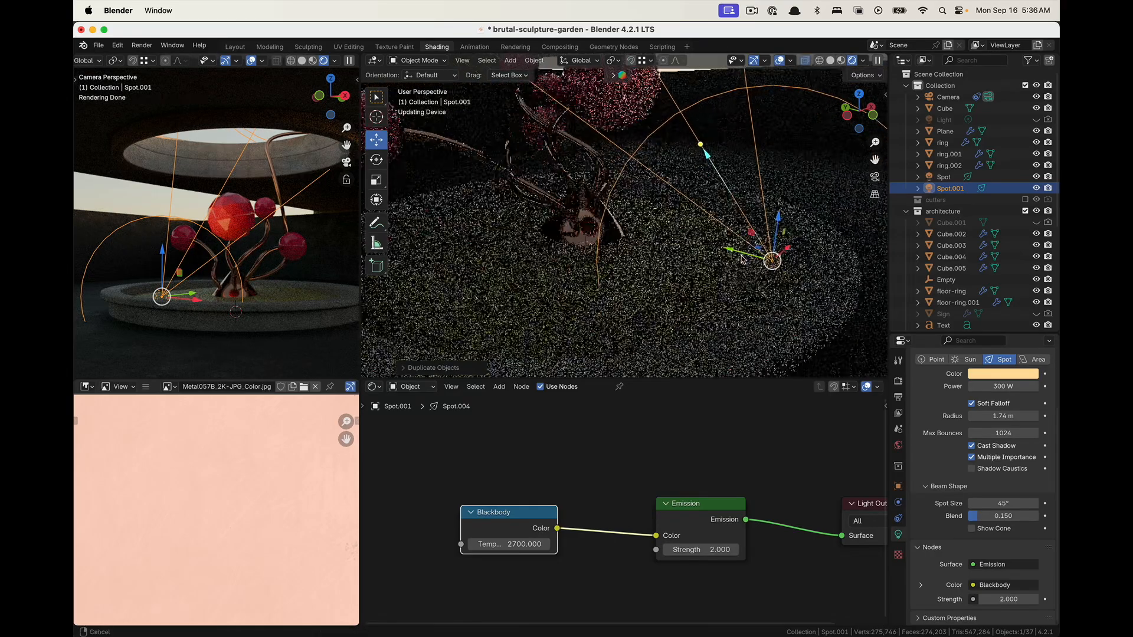
pyautogui.moveTo(752, 249); pyautogui.dragTo(439, 308)
# Rotate the duplicated spot light about the global Z axis to turn its beam toward the sculpture
pyautogui.moveTo(505, 294)
pyautogui.mouseDown(button='middle')
pyautogui.moveTo(614, 266)
pyautogui.moveTo(623, 298)
pyautogui.mouseUp(button='middle')
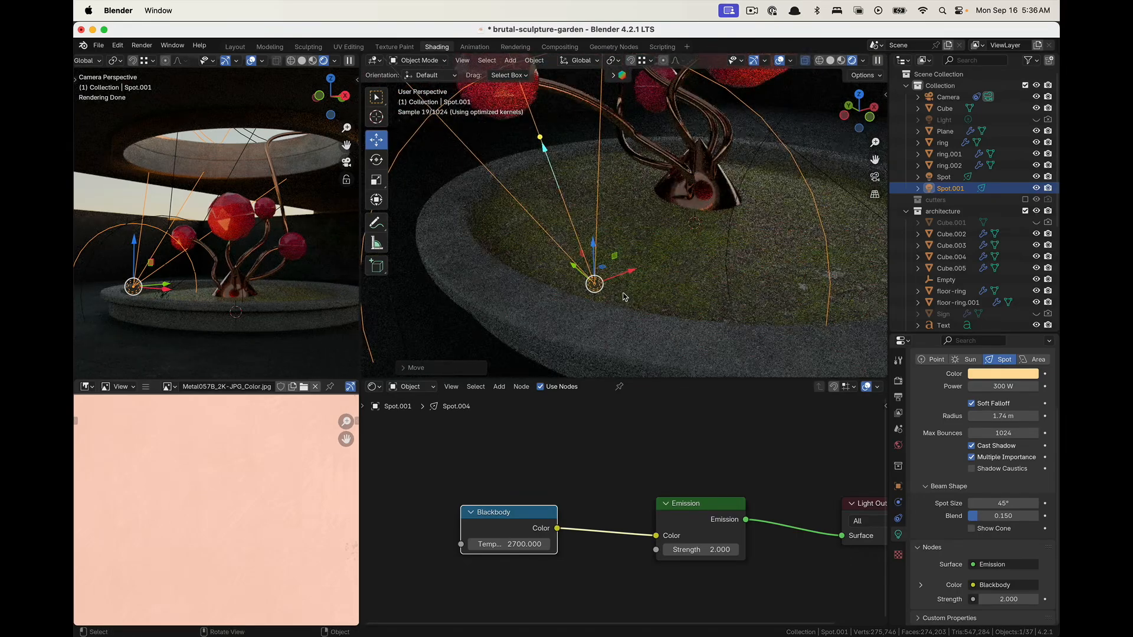
pyautogui.press('r')
pyautogui.press('z')
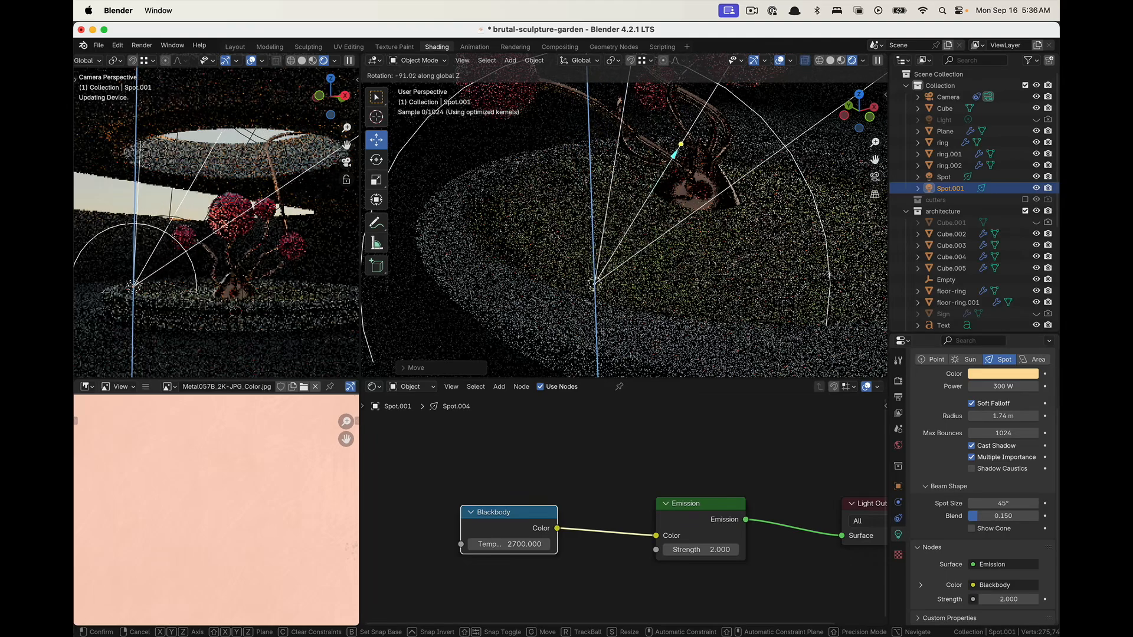
pyautogui.click(677, 4)
pyautogui.scroll(-5, 675, 200)
pyautogui.moveTo(675, 201); pyautogui.dragTo(671, 238, button='middle')
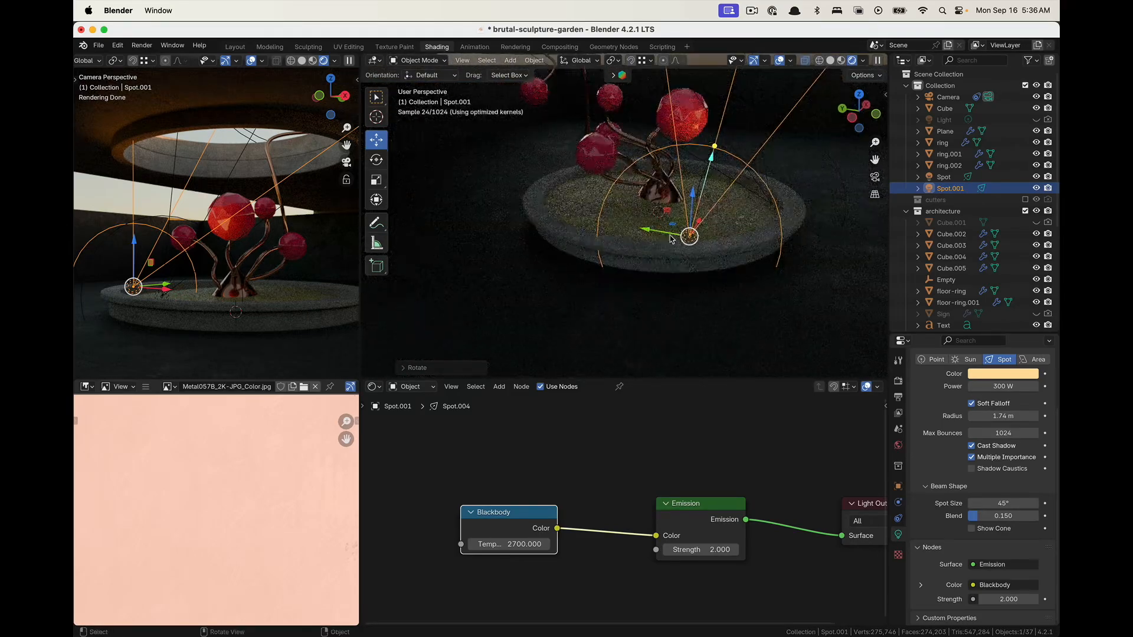
pyautogui.press('r')
pyautogui.press('z')
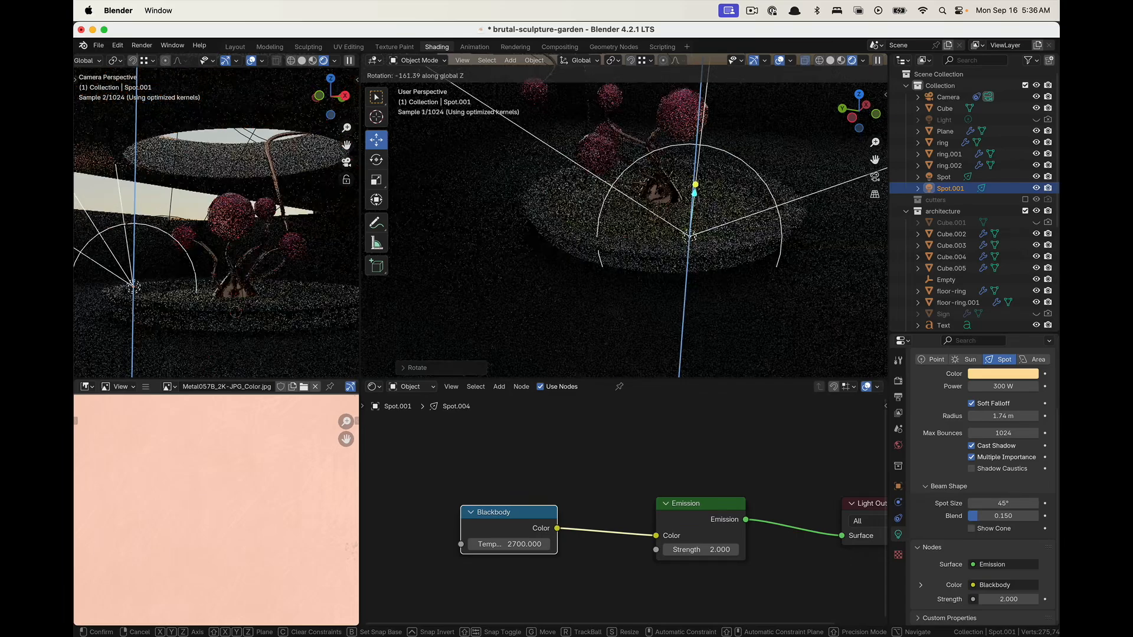
pyautogui.click(633, 166)
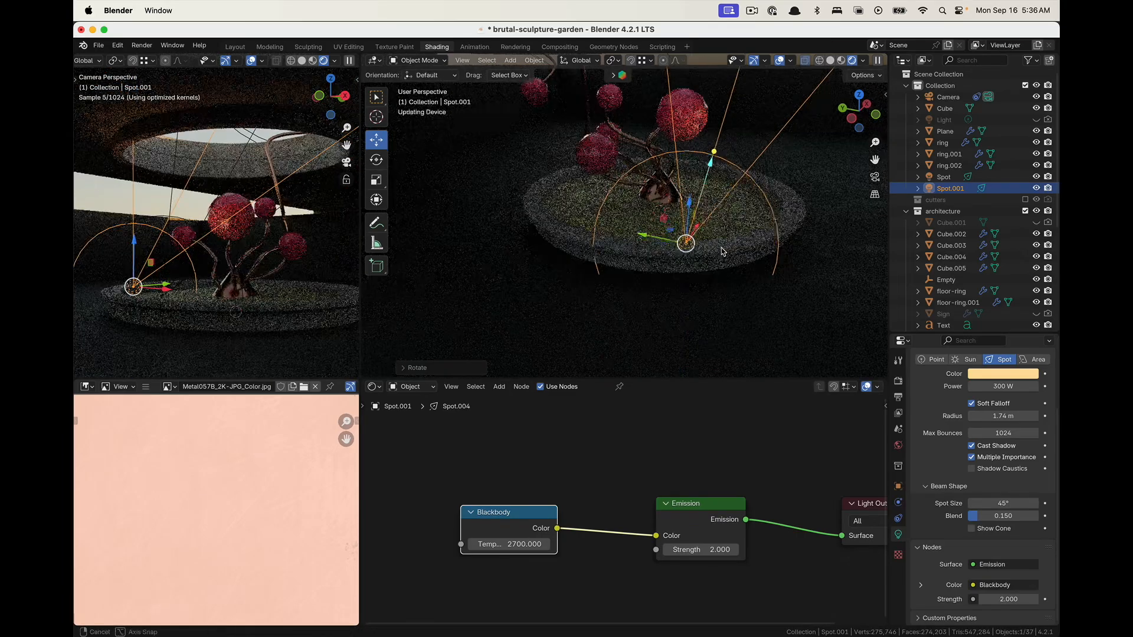
# In a see-through top view, rotate Spot.001 counterclockwise to aim its beam at the centre of the sculpture
pyautogui.moveTo(718, 239); pyautogui.dragTo(799, 56, button='middle')
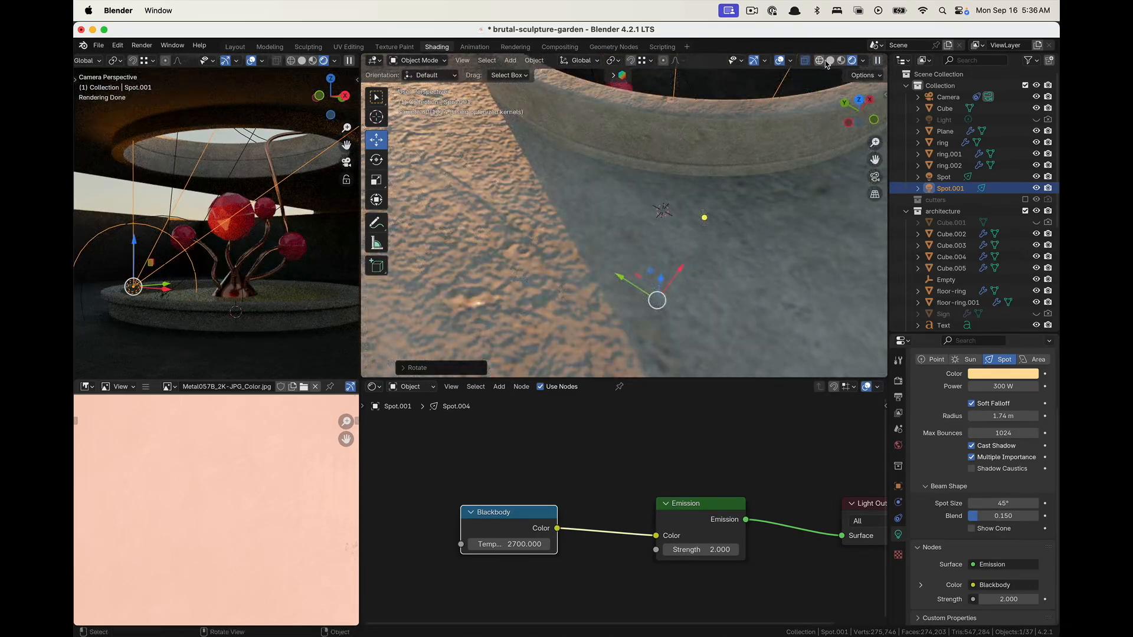
pyautogui.click(829, 60)
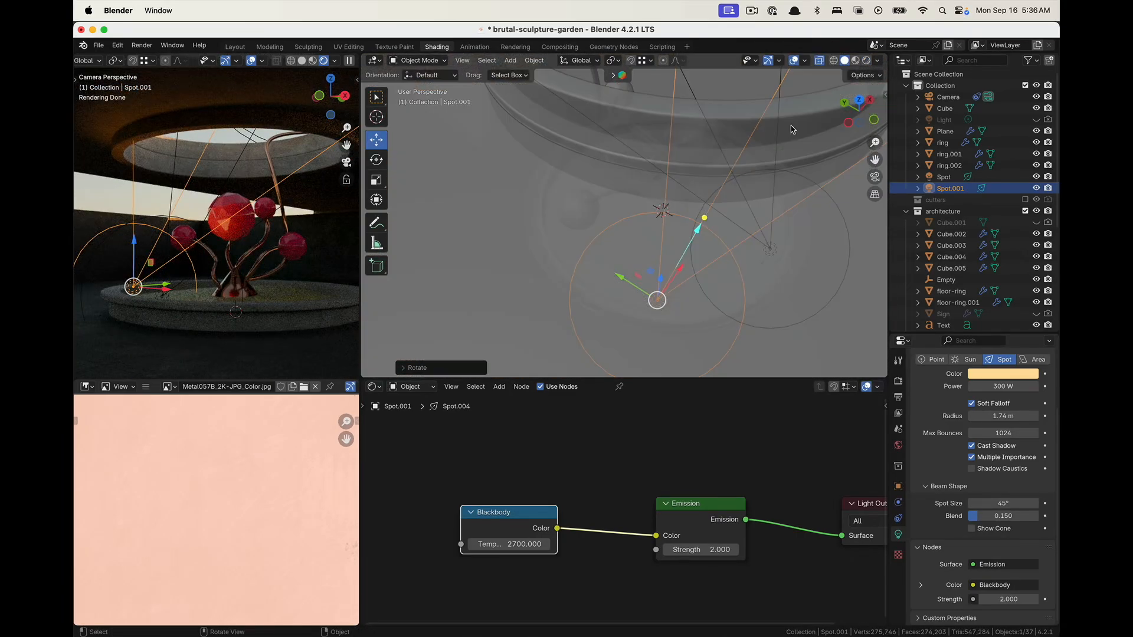
pyautogui.click(859, 100)
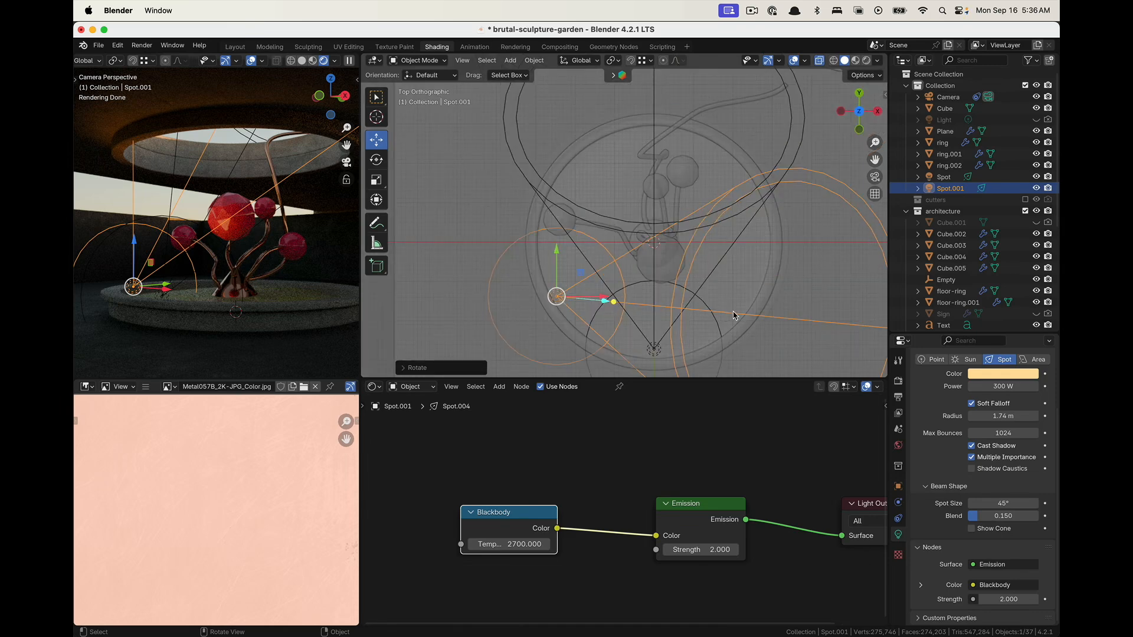
pyautogui.scroll(-4, 706, 209)
pyautogui.press('r')
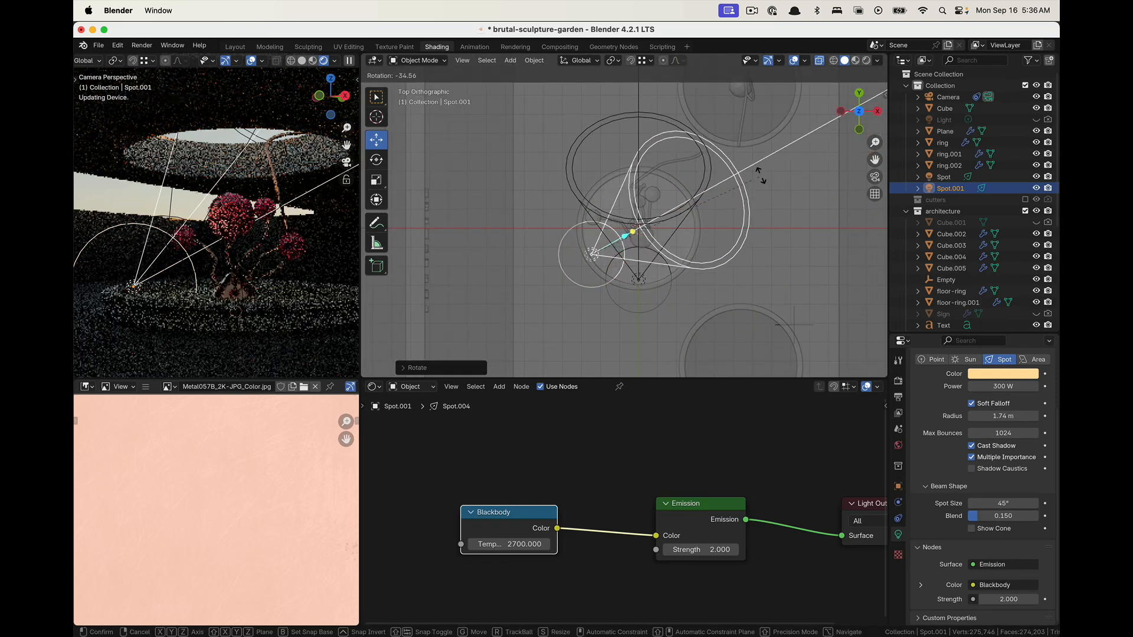
pyautogui.click(756, 164)
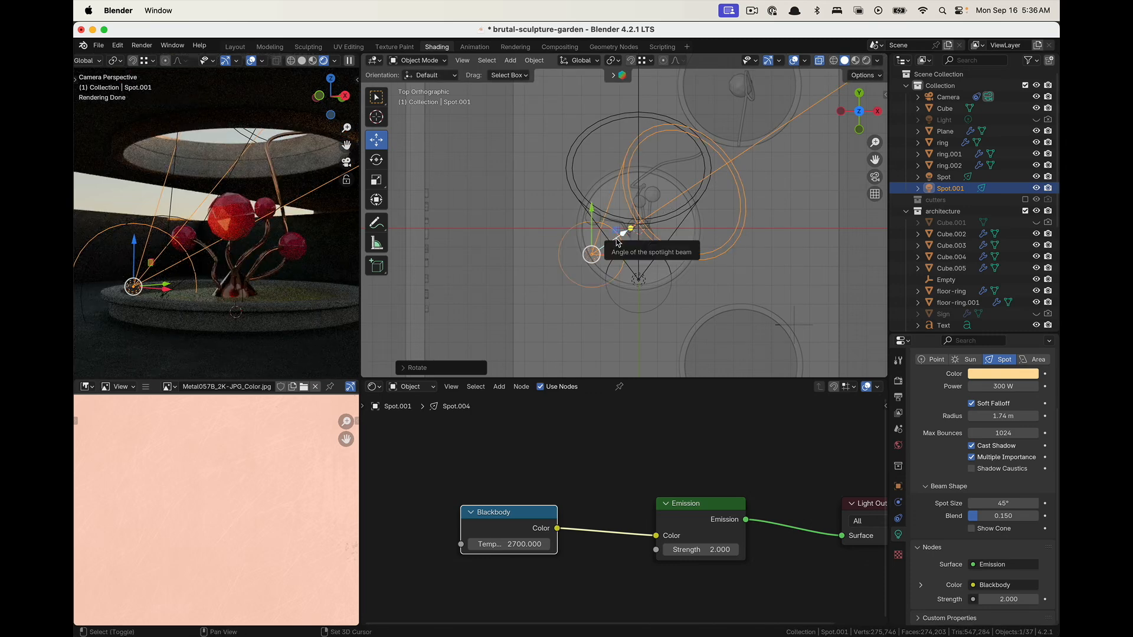
# Duplicate Spot.001 about 5 m across the planter to the opposite rim and rotate the copy about Z toward the sculpture
pyautogui.hotkey('shift', 'd')
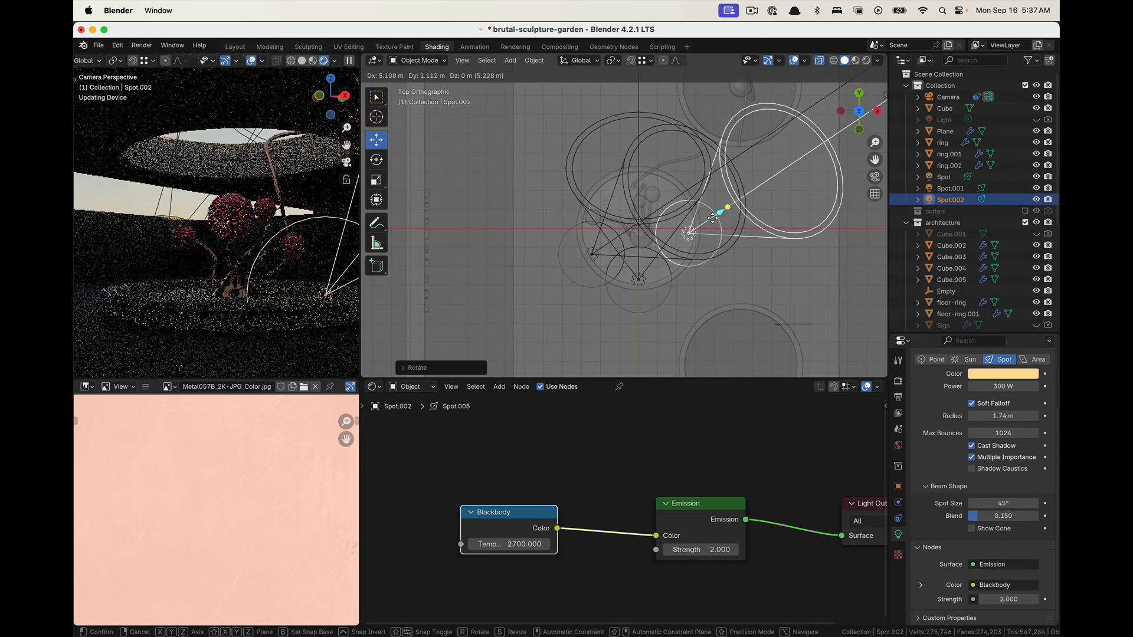
pyautogui.click(714, 224)
pyautogui.press('r')
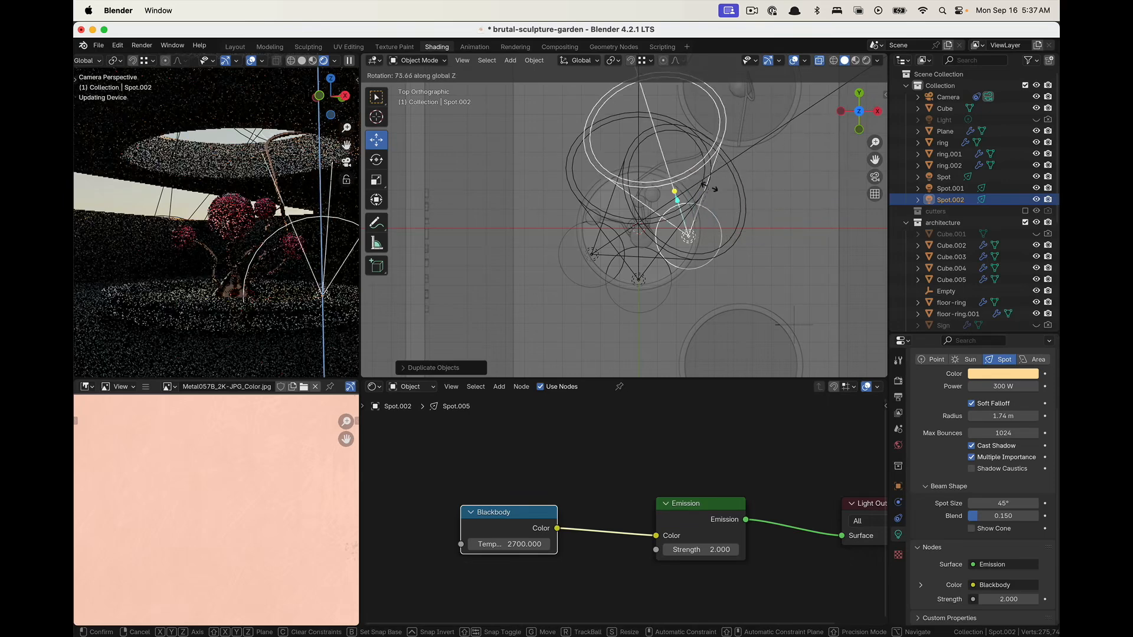
pyautogui.click(692, 250)
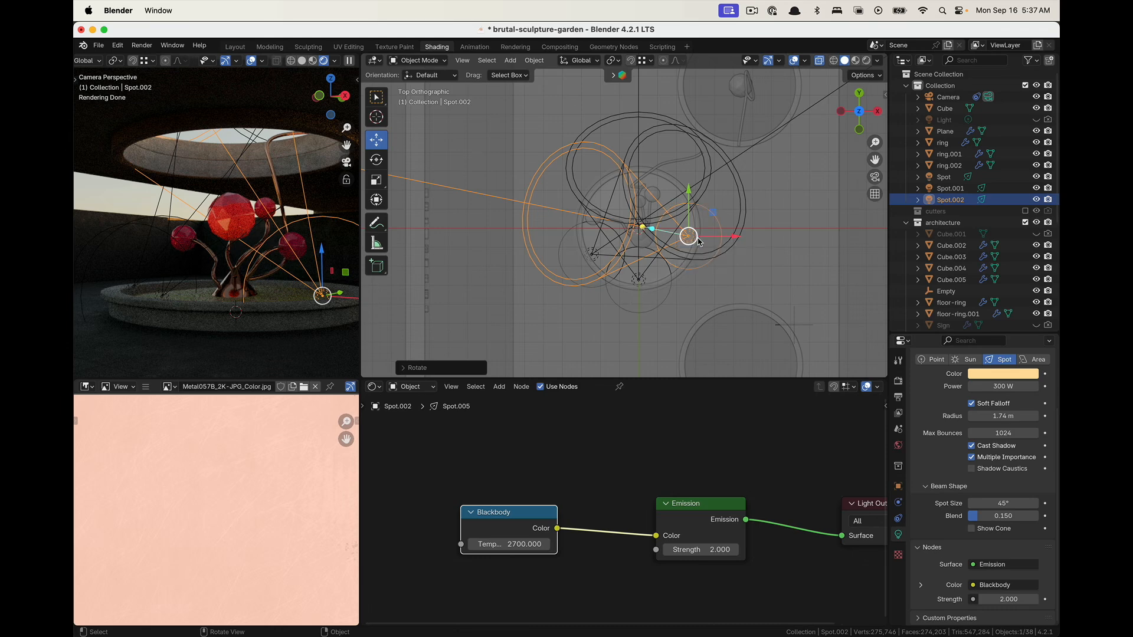
# Duplicate Spot.002 to the planter's remaining far side and rotate the copy in top view to aim it at the sculpture's centre
pyautogui.hotkey('shift', 'd')
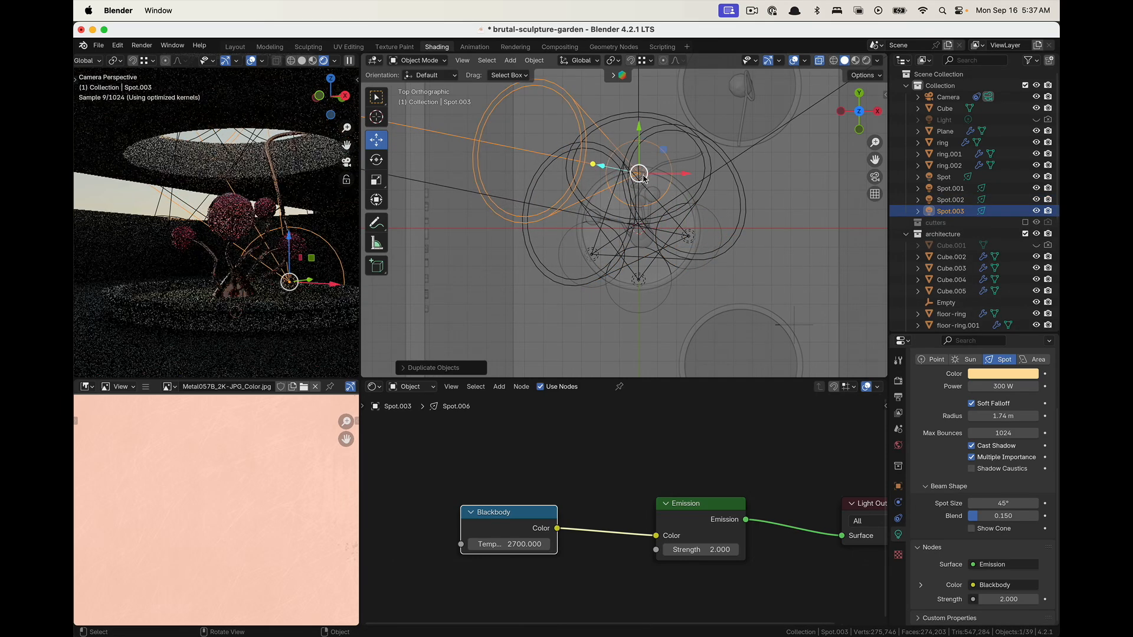
pyautogui.click(651, 178)
pyautogui.press('r')
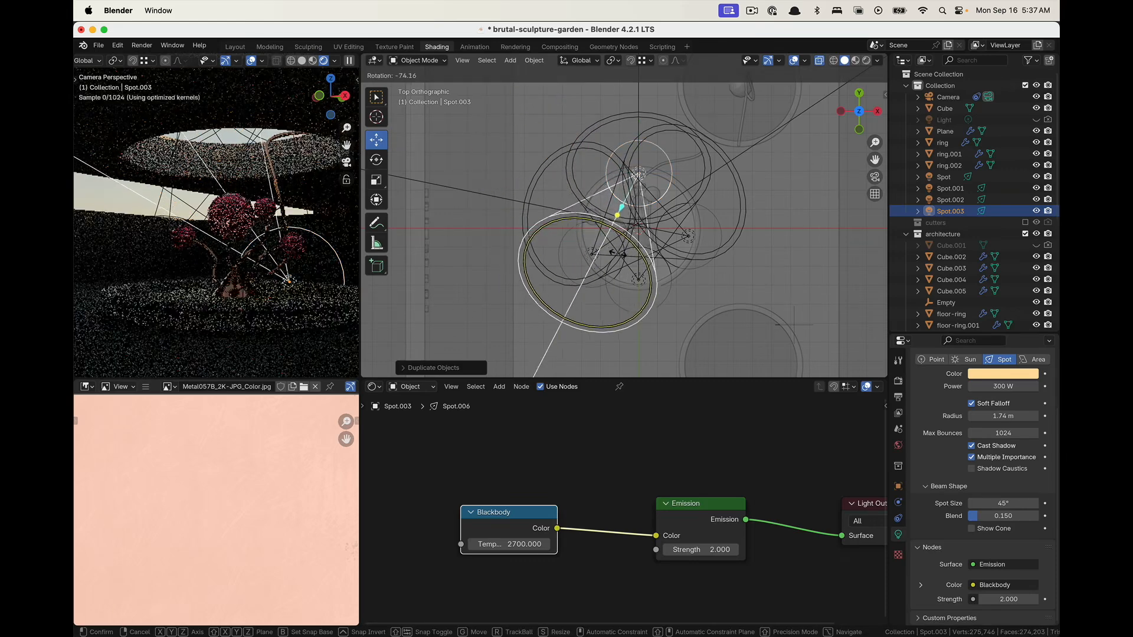
pyautogui.click(717, 258)
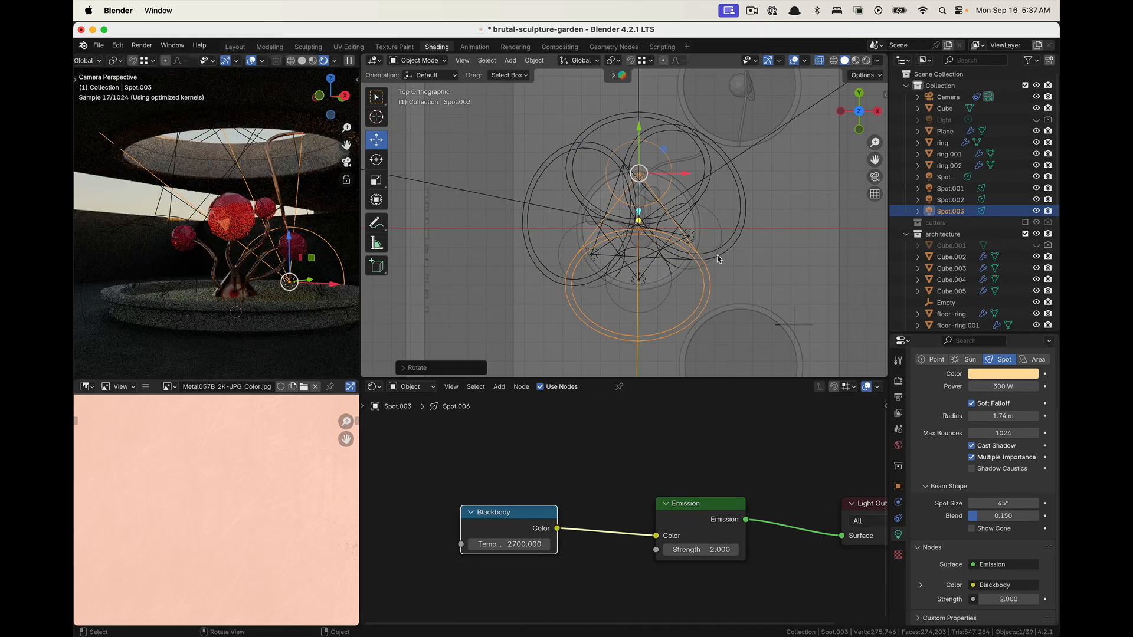
pyautogui.moveTo(702, 228)
pyautogui.mouseDown(button='middle')
pyautogui.moveTo(715, 102)
pyautogui.moveTo(659, 251)
pyautogui.moveTo(720, 215)
pyautogui.mouseUp(button='middle')
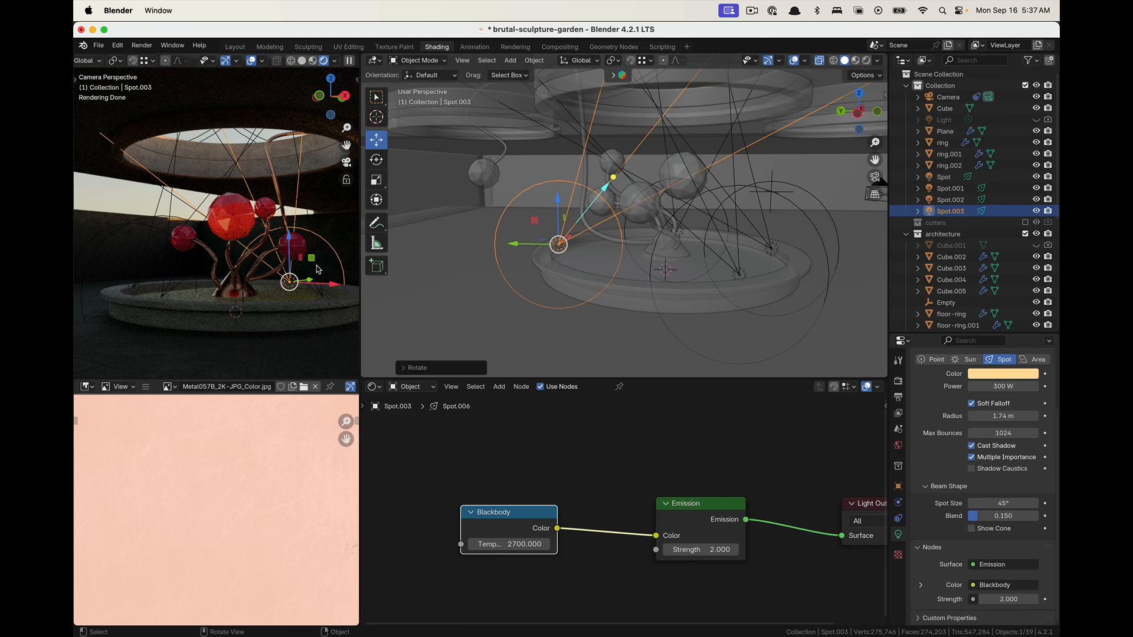
# Widen the camera viewport and reset its camera view so the whole brutalist garden shot fits in the frame
pyautogui.moveTo(359, 241); pyautogui.dragTo(479, 242)
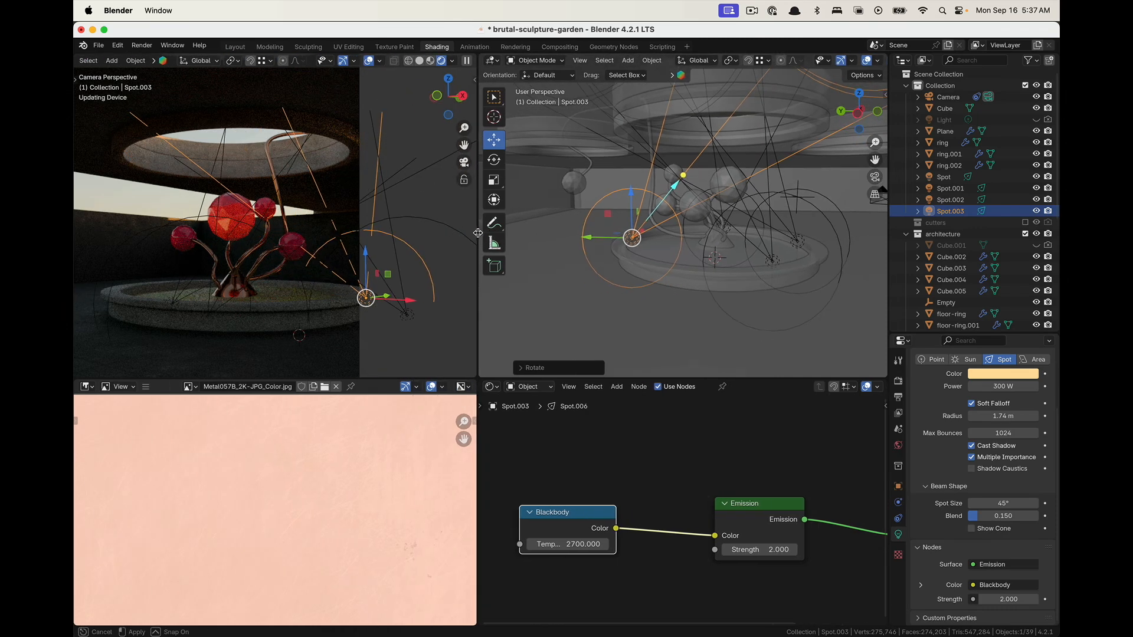
pyautogui.click(466, 162)
pyautogui.click(466, 162)
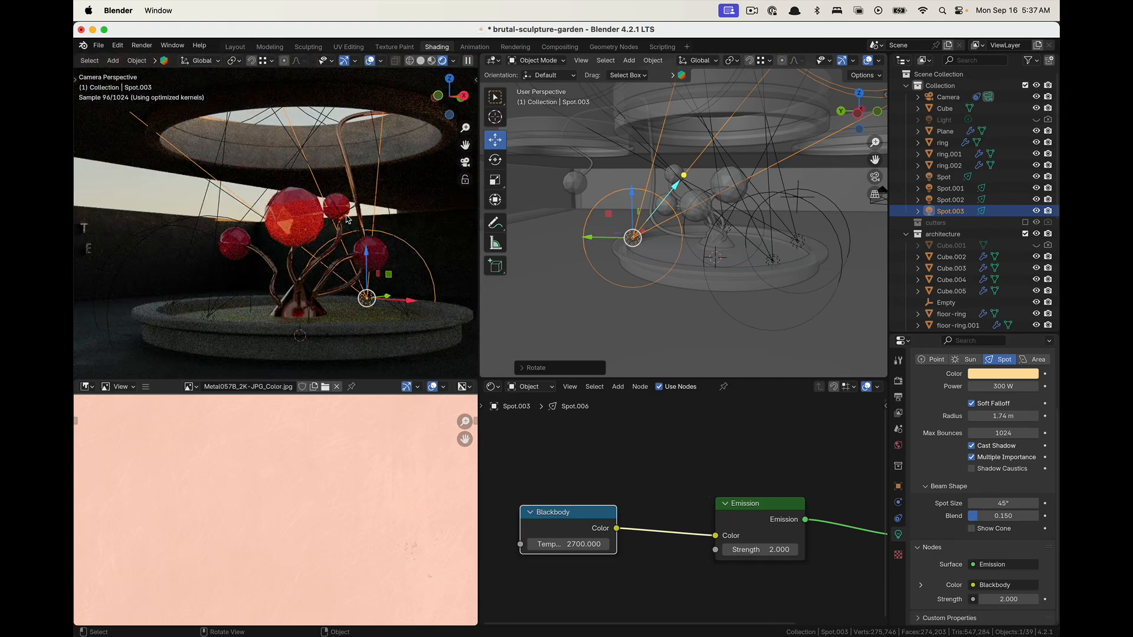
pyautogui.scroll(-5, 347, 220)
pyautogui.scroll(1, 347, 220)
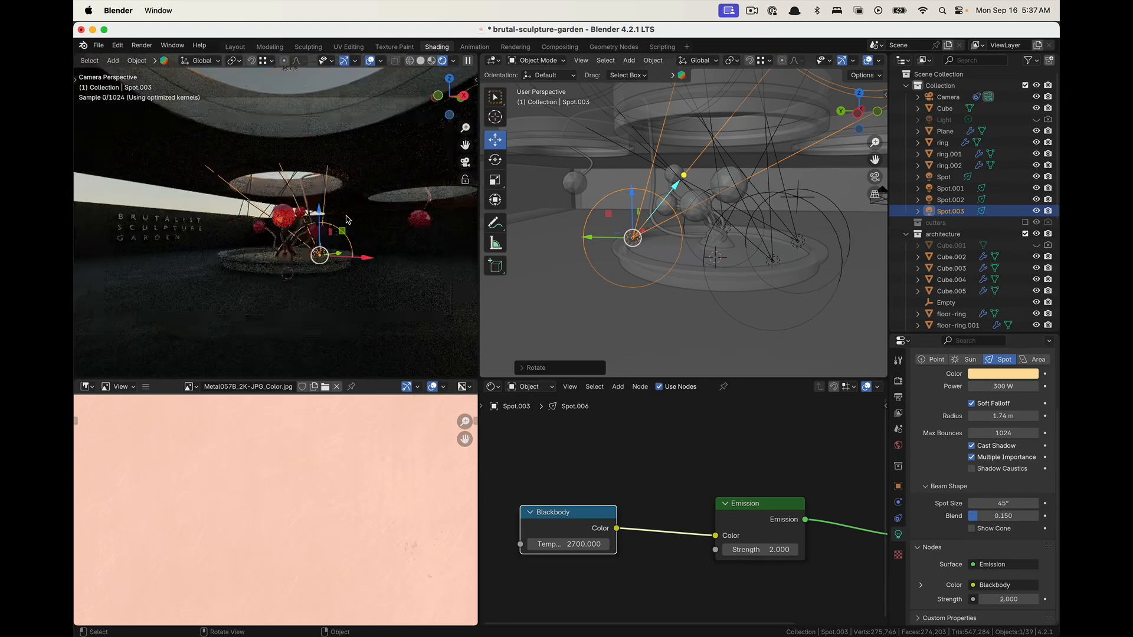
pyautogui.scroll(1, 347, 220)
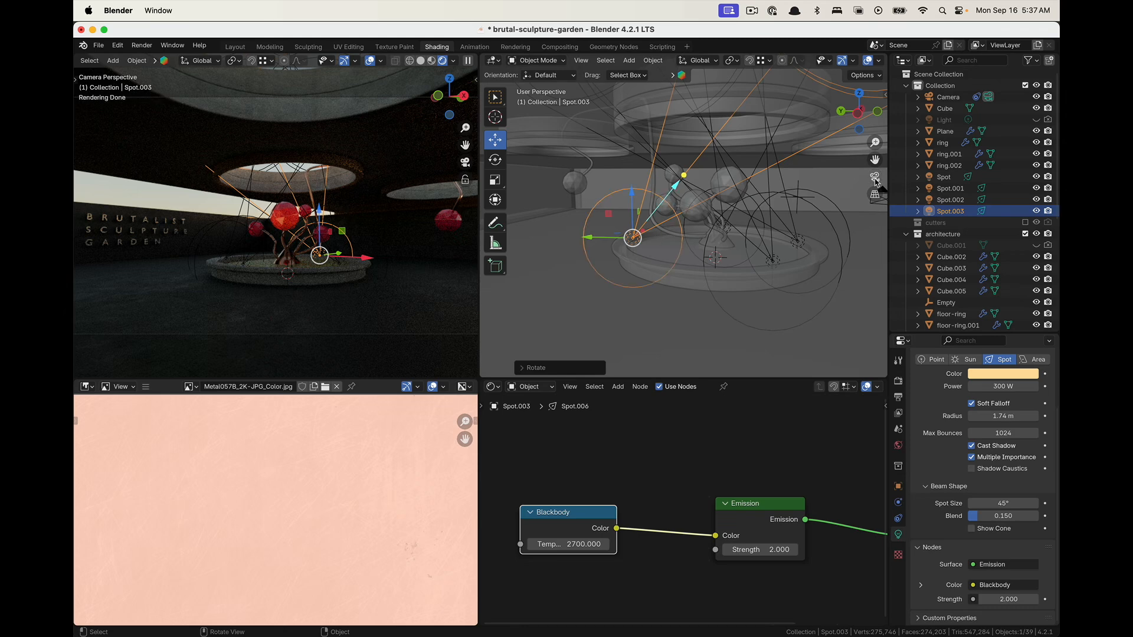
# Activate the Rotate tool and try turning Spot.003 about the global Z axis
pyautogui.scroll(3, 618, 258)
pyautogui.moveTo(626, 255); pyautogui.dragTo(783, 246, button='middle')
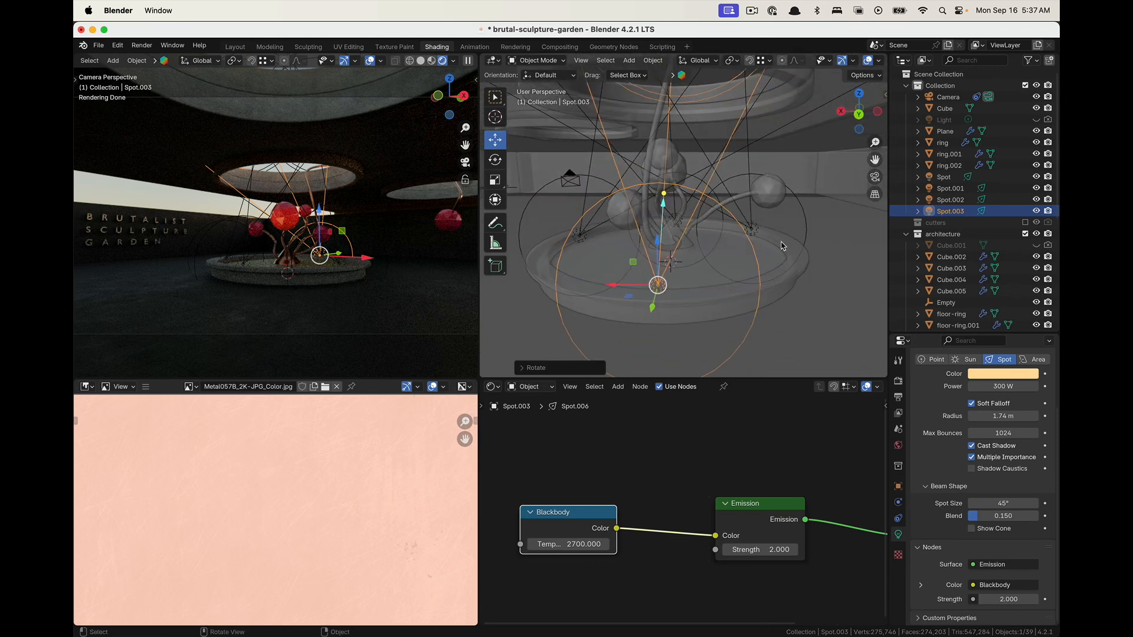
pyautogui.click(492, 162)
pyautogui.moveTo(636, 304); pyautogui.dragTo(654, 308)
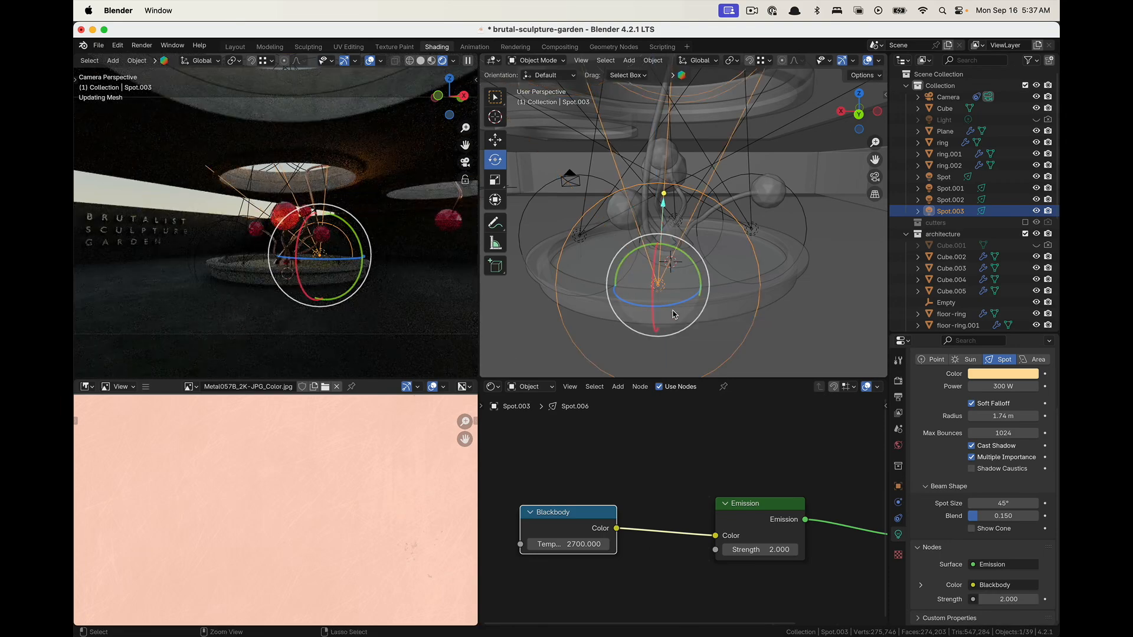
pyautogui.click(260, 231)
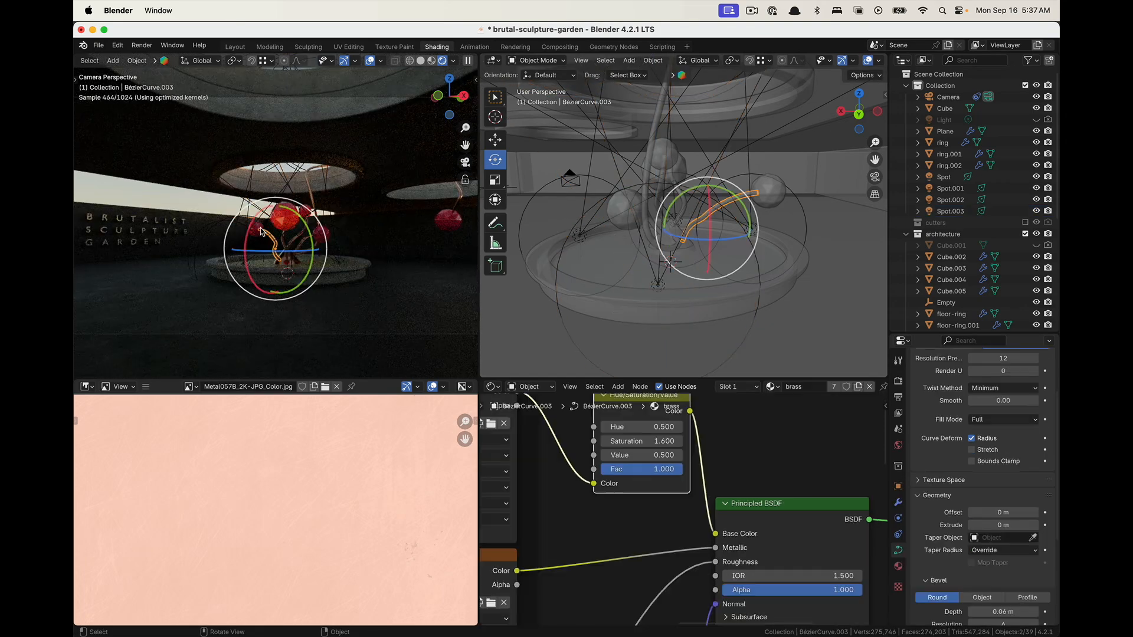
# Rotate Spot.001 about the global Z axis and tilt its beam lower toward the sculpture's spheres
pyautogui.moveTo(836, 305)
pyautogui.mouseDown(button='middle')
pyautogui.moveTo(797, 282)
pyautogui.moveTo(779, 295)
pyautogui.mouseUp(button='middle')
pyautogui.click(817, 306)
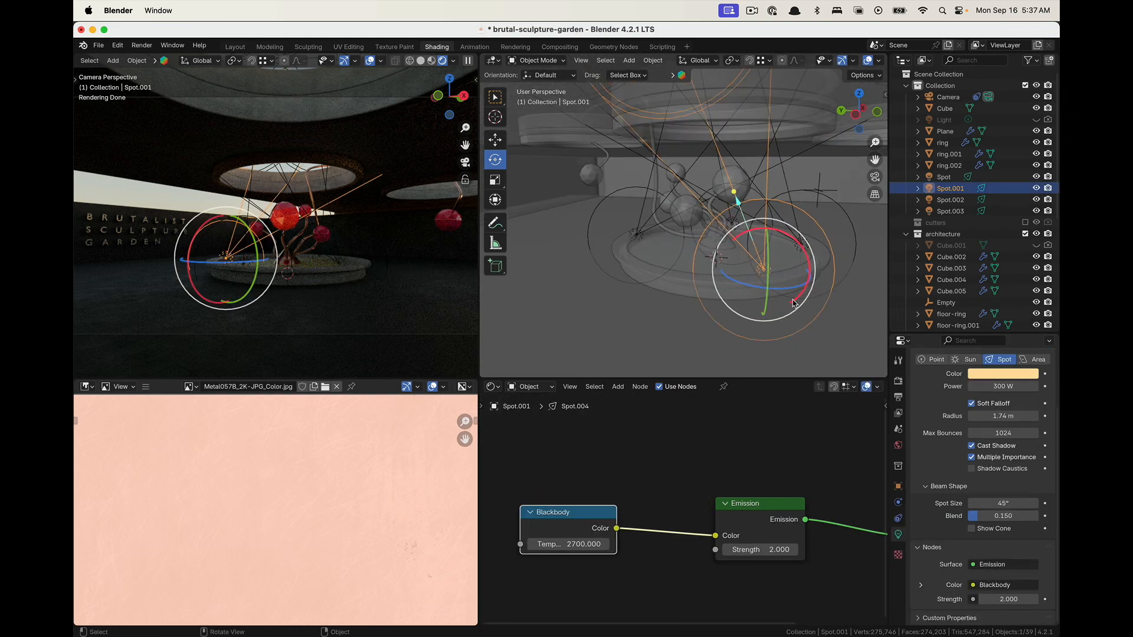
pyautogui.moveTo(757, 288); pyautogui.dragTo(790, 290)
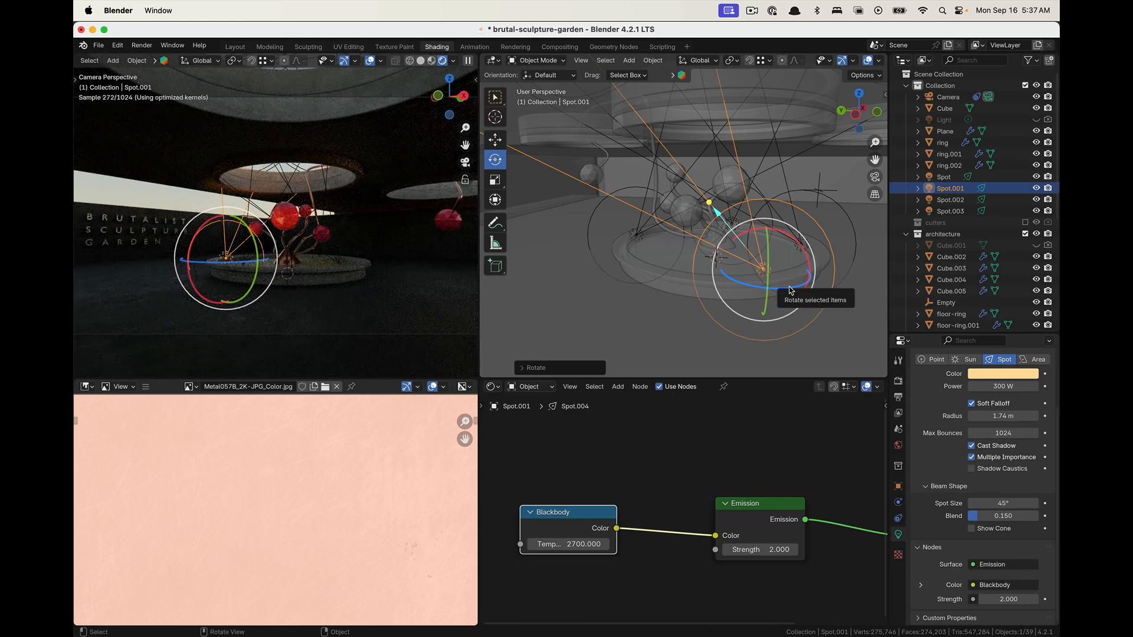
pyautogui.moveTo(789, 287); pyautogui.dragTo(773, 206, button='middle')
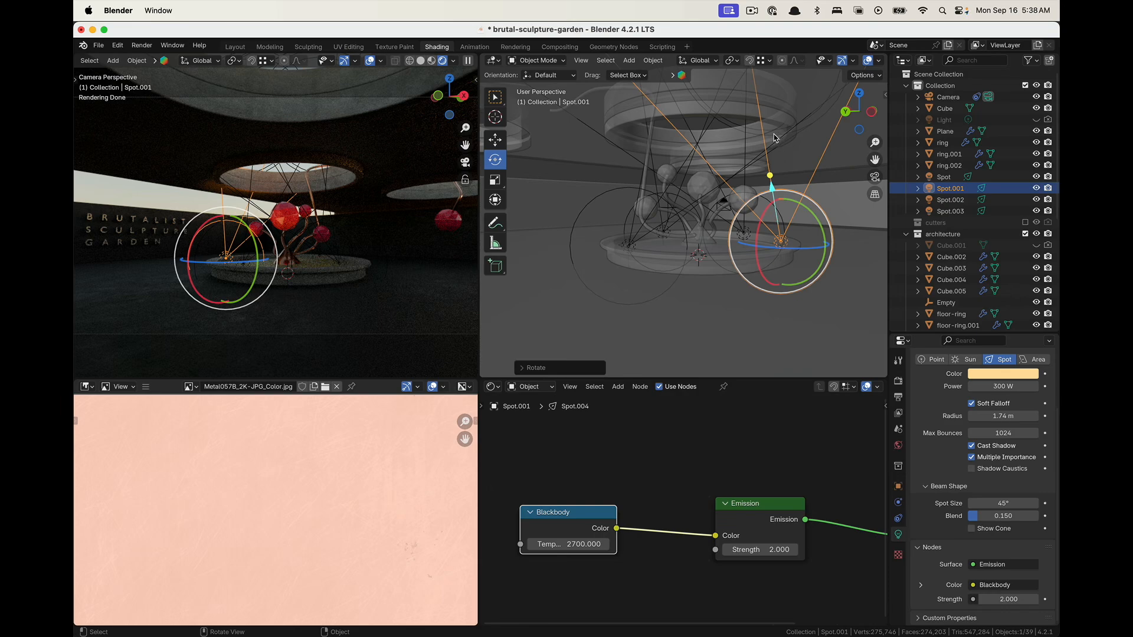
pyautogui.press('r')
pyautogui.click(736, 147)
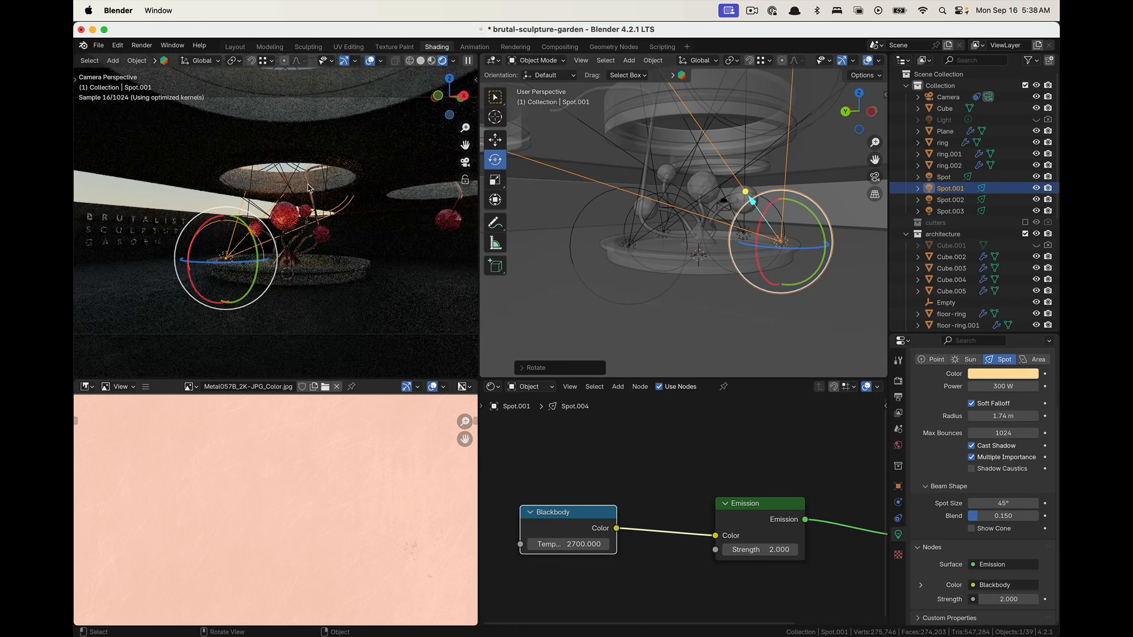
# Rotate Spot.003 by a few degrees in a side view to tilt its beam lower toward the sculpture, and clear the selection
pyautogui.moveTo(726, 284); pyautogui.dragTo(882, 272, button='middle')
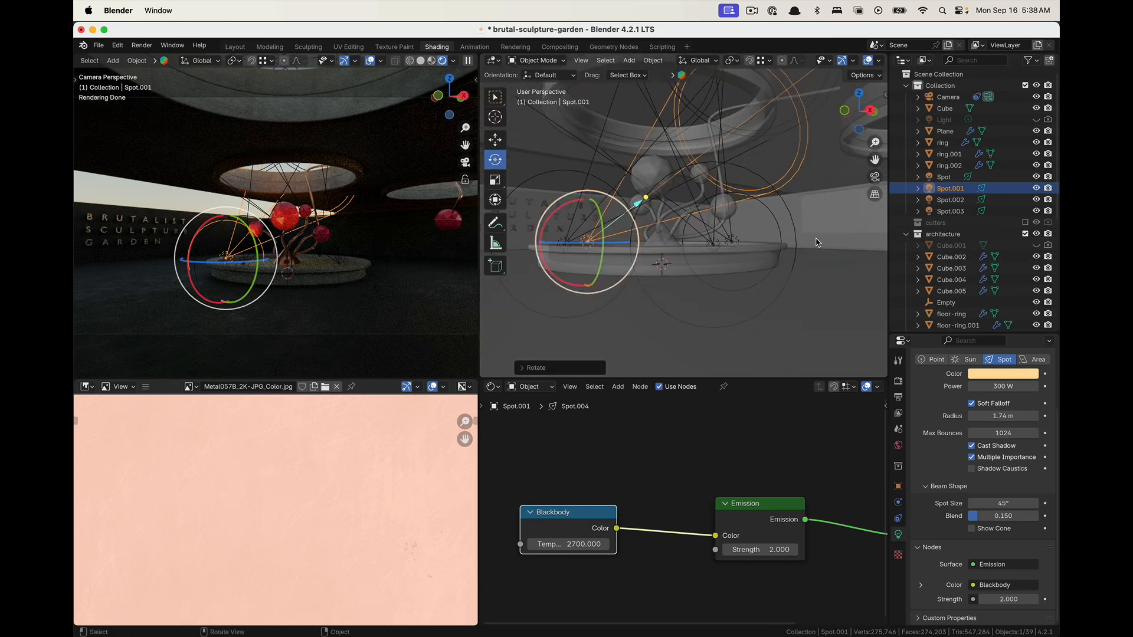
pyautogui.moveTo(826, 227); pyautogui.dragTo(727, 222, button='middle')
pyautogui.click(732, 240)
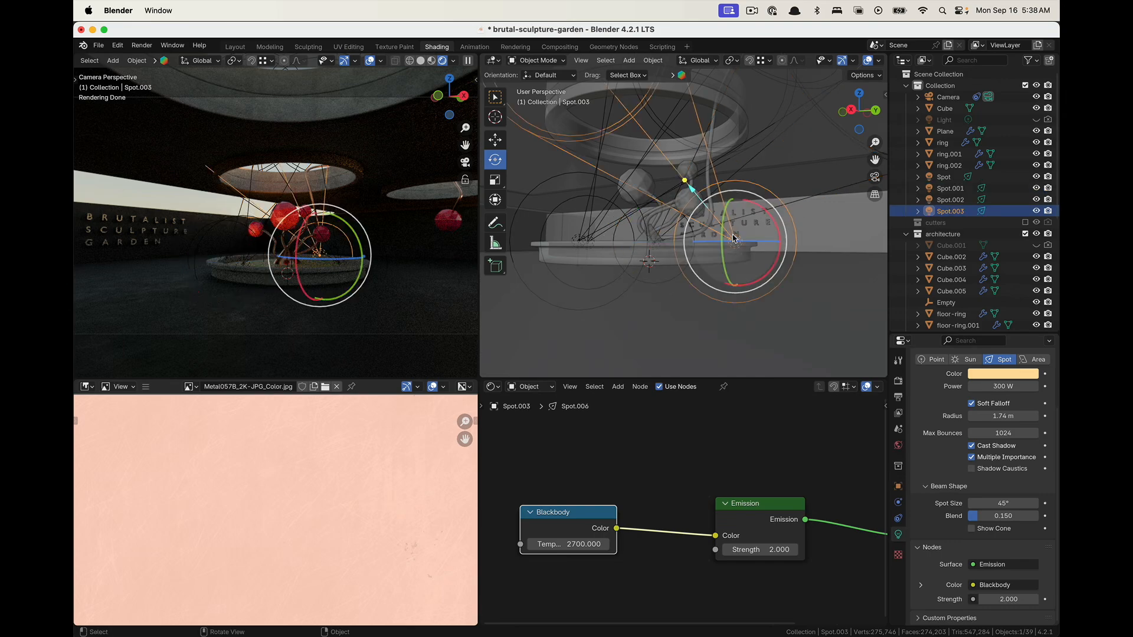
pyautogui.press('r')
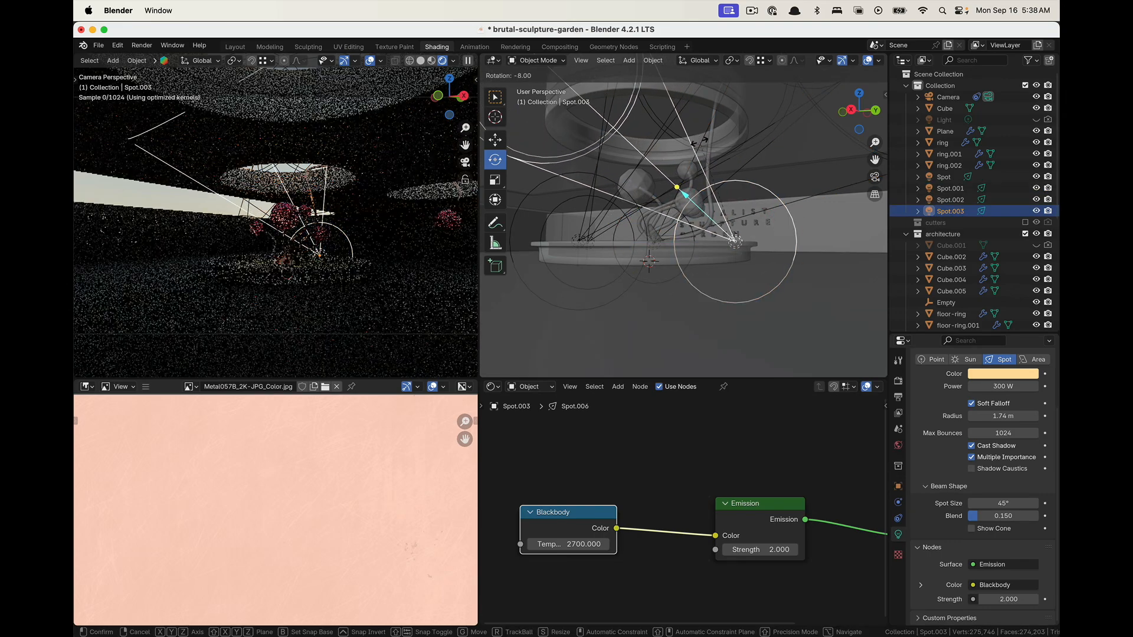
pyautogui.click(628, 186)
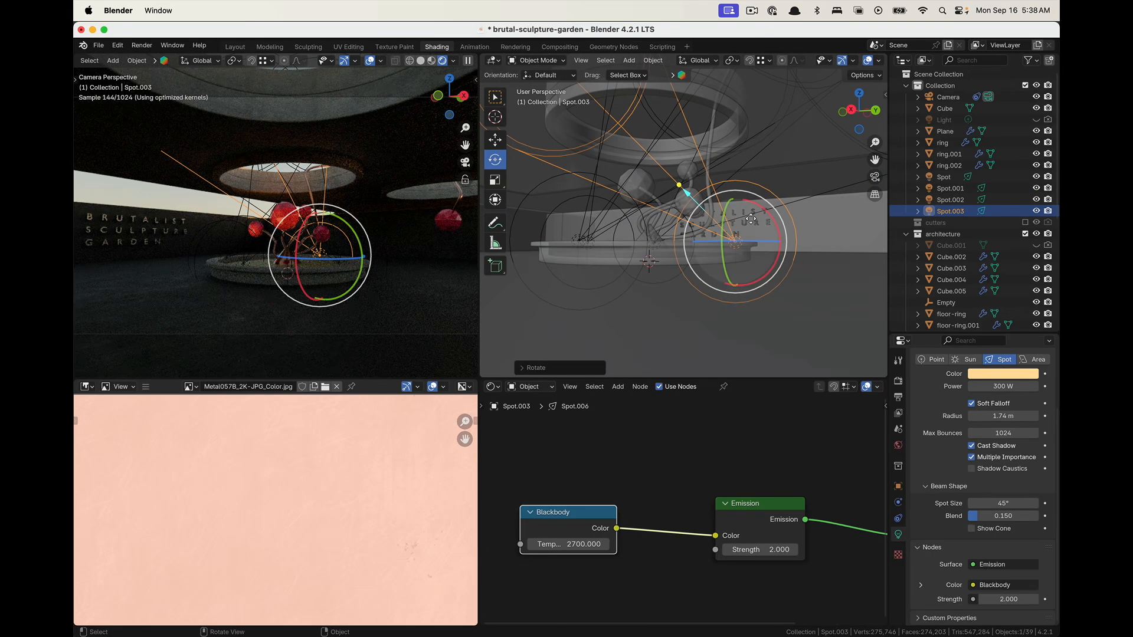
pyautogui.click(756, 295)
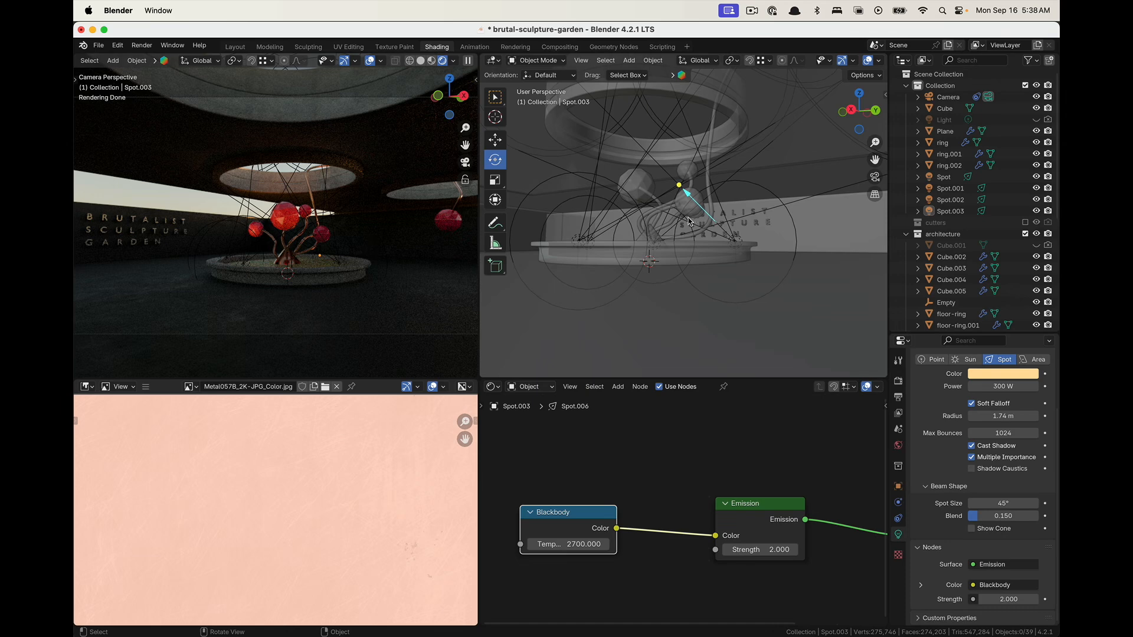
# Identify the small sphere nearest Spot.003 and rotate that light about the global Z axis to aim at it
pyautogui.click(324, 237)
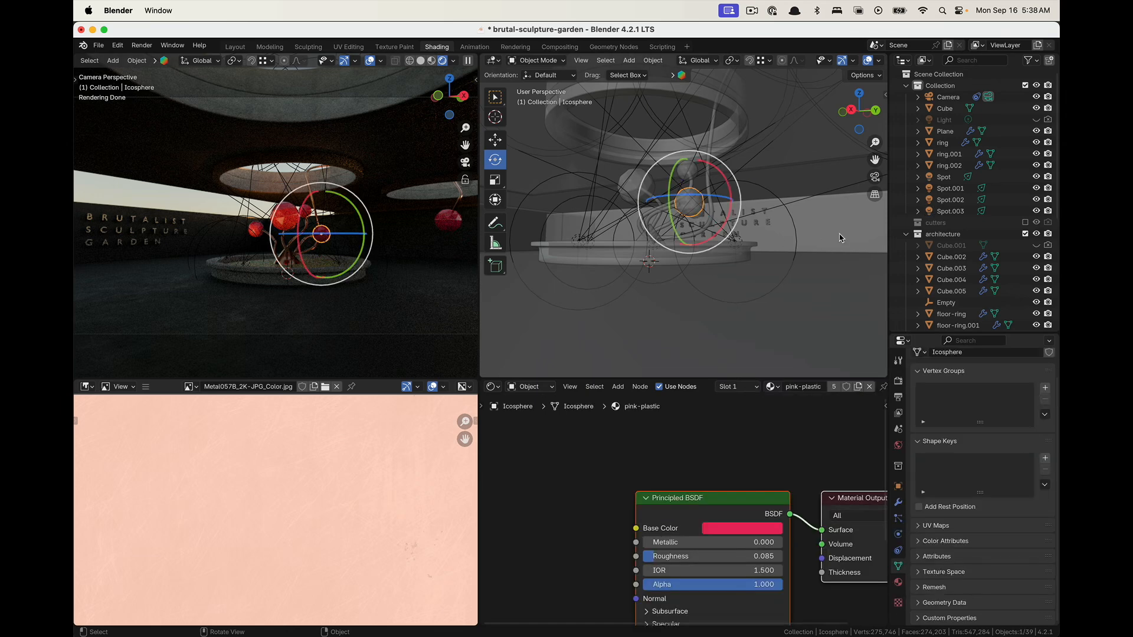
pyautogui.moveTo(840, 238); pyautogui.dragTo(687, 265, button='middle')
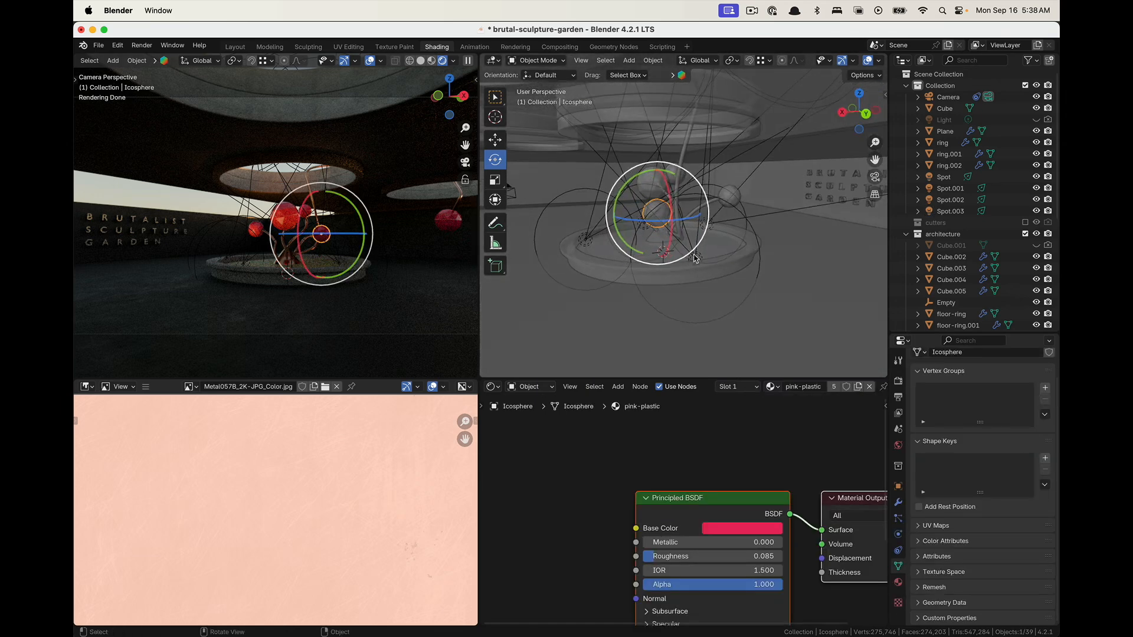
pyautogui.click(696, 257)
pyautogui.moveTo(682, 270); pyautogui.dragTo(694, 274)
pyautogui.moveTo(694, 273); pyautogui.dragTo(522, 272, button='middle')
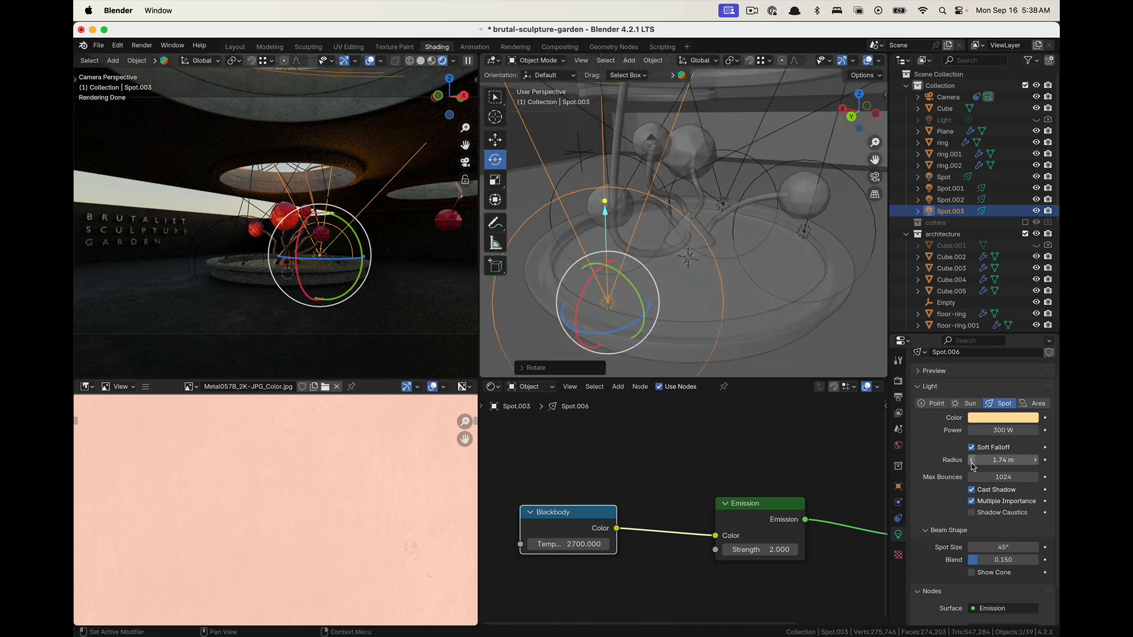
# Set Spot.003's power to 84.8 W and its Emission strength to 1.000
pyautogui.moveTo(1004, 430); pyautogui.dragTo(1001, 430)
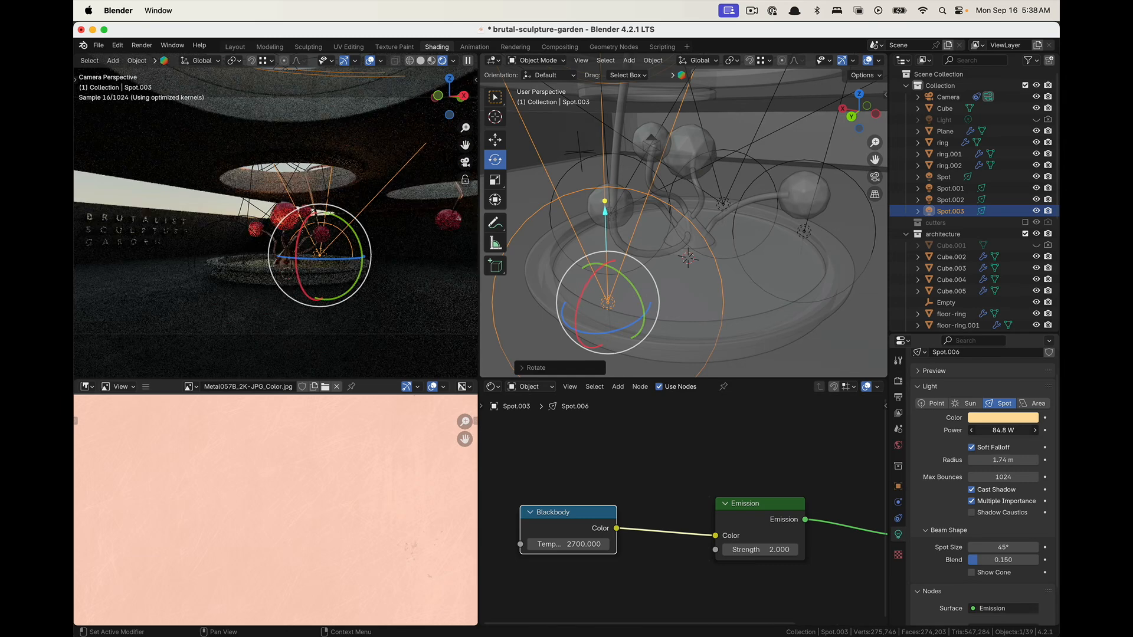
pyautogui.moveTo(656, 545); pyautogui.dragTo(684, 482, button='middle')
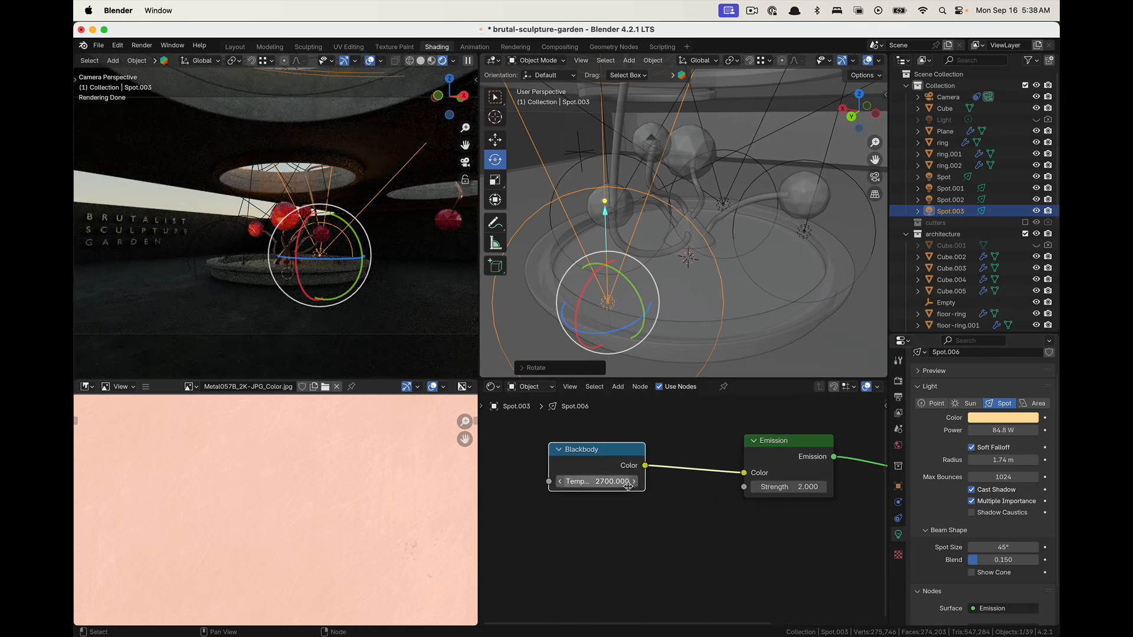
pyautogui.moveTo(813, 489); pyautogui.dragTo(802, 489)
pyautogui.click(815, 489)
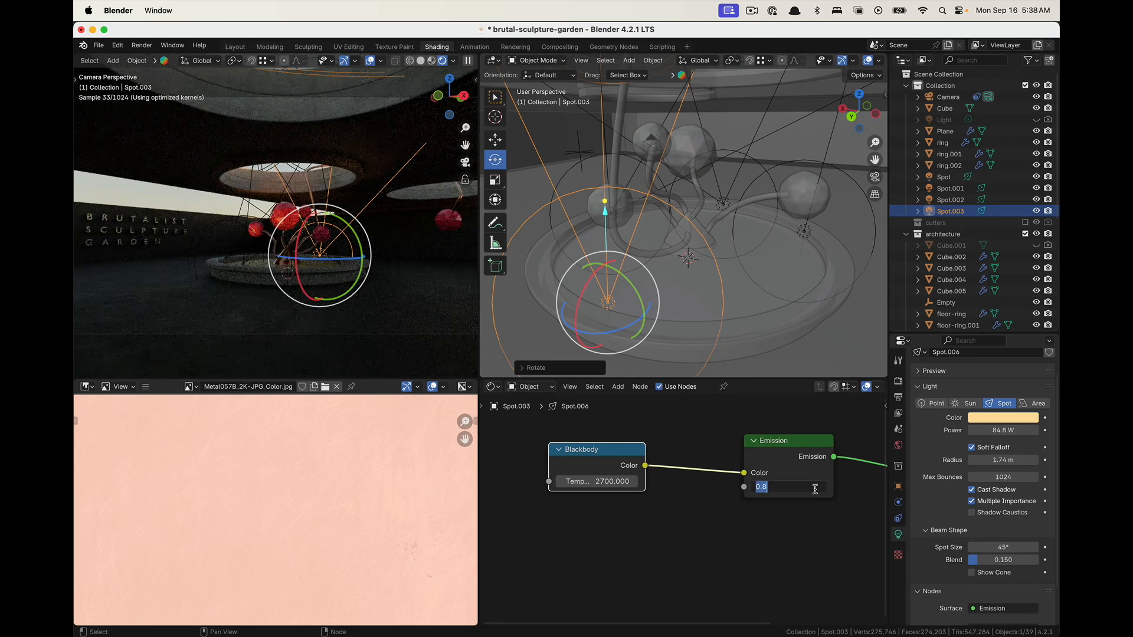
pyautogui.press('Return')
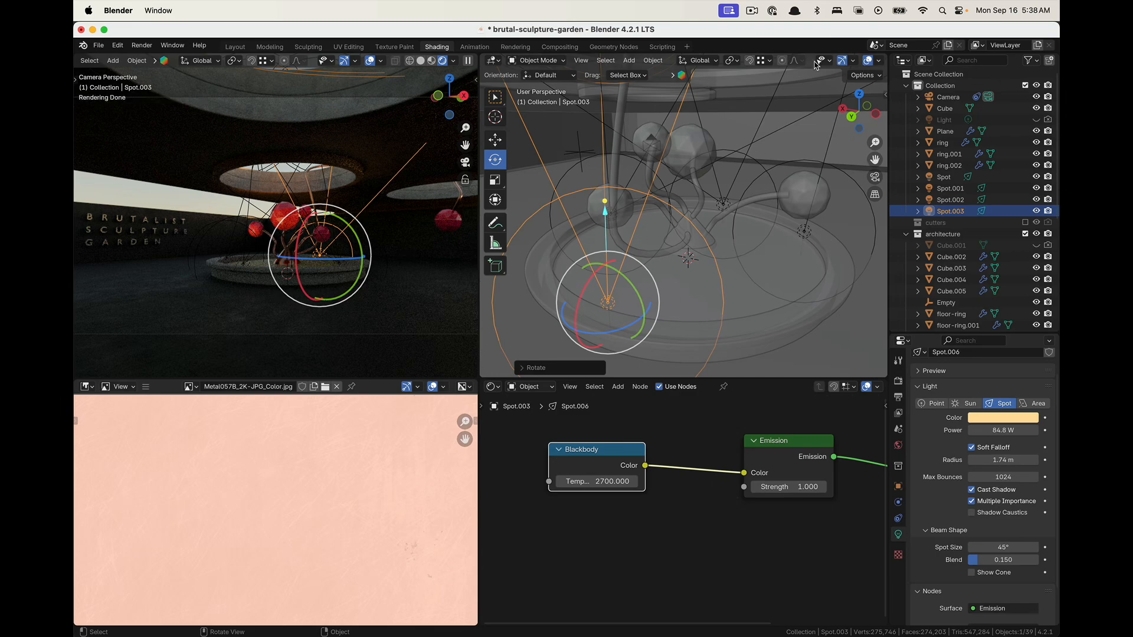
# Show the working viewport in rendered shading with the whole planter in sight
pyautogui.scroll(-3, 815, 65)
pyautogui.click(866, 62)
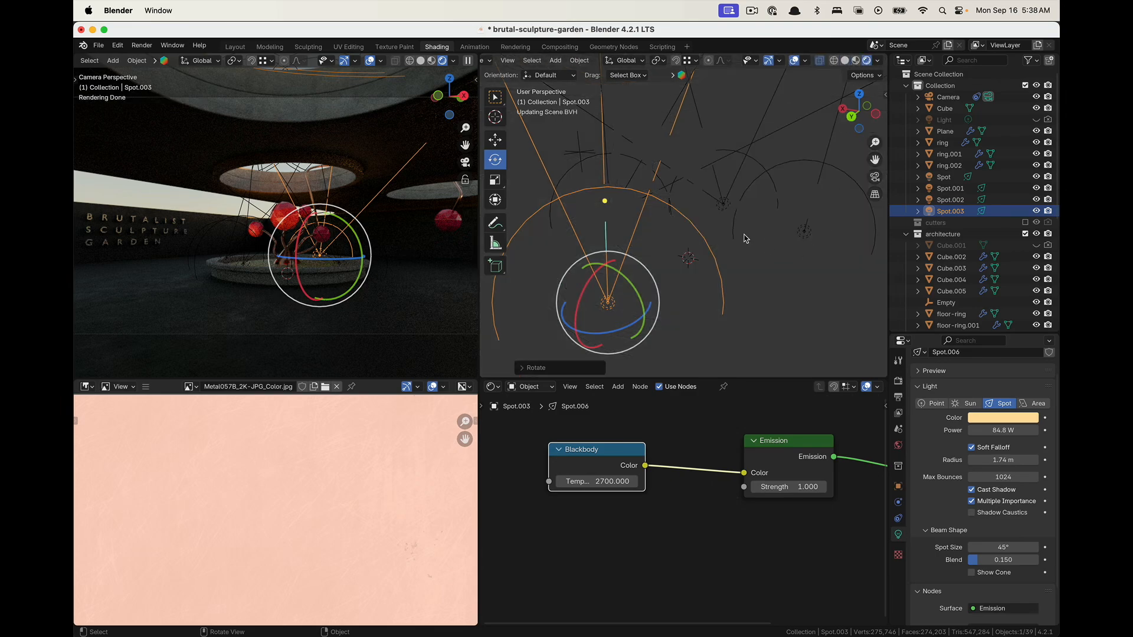
pyautogui.scroll(-4, 744, 238)
pyautogui.moveTo(745, 239); pyautogui.dragTo(759, 240, button='middle')
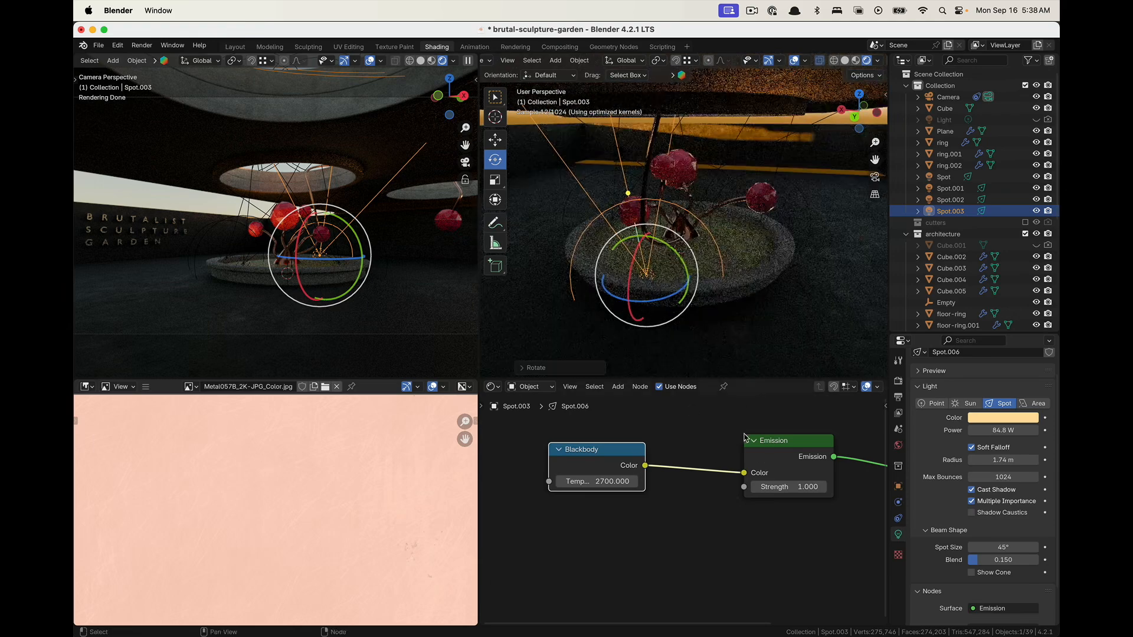
# Move the Blackbody node closer to the Emission node in Spot.003's node tree
pyautogui.scroll(-2, 660, 533)
pyautogui.moveTo(660, 534); pyautogui.dragTo(734, 514, button='middle')
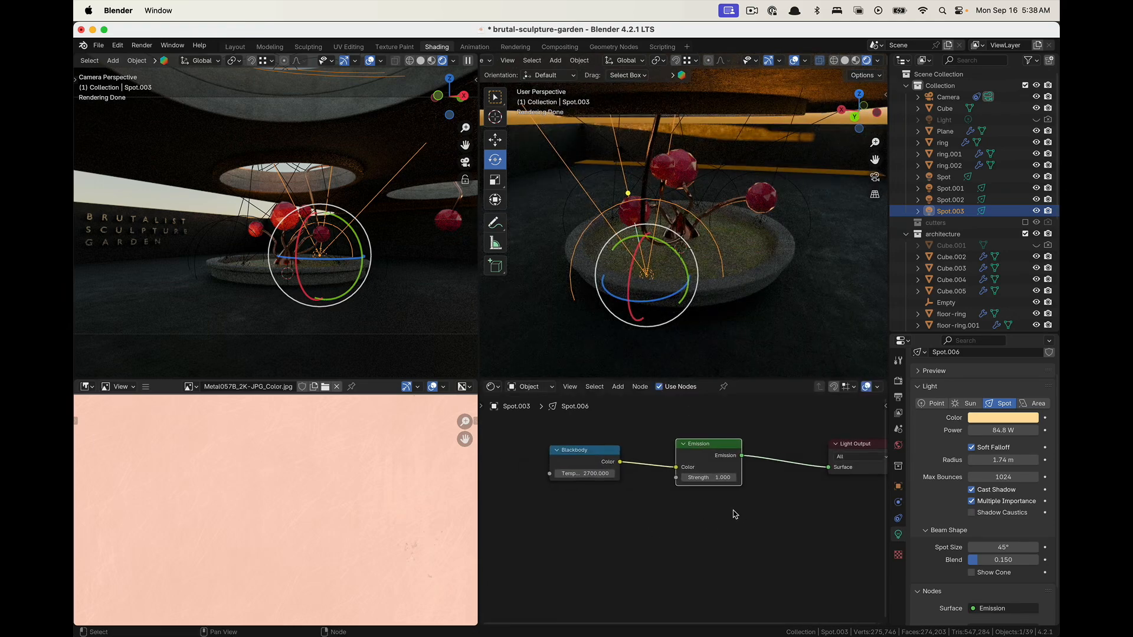
pyautogui.moveTo(603, 458); pyautogui.dragTo(631, 459)
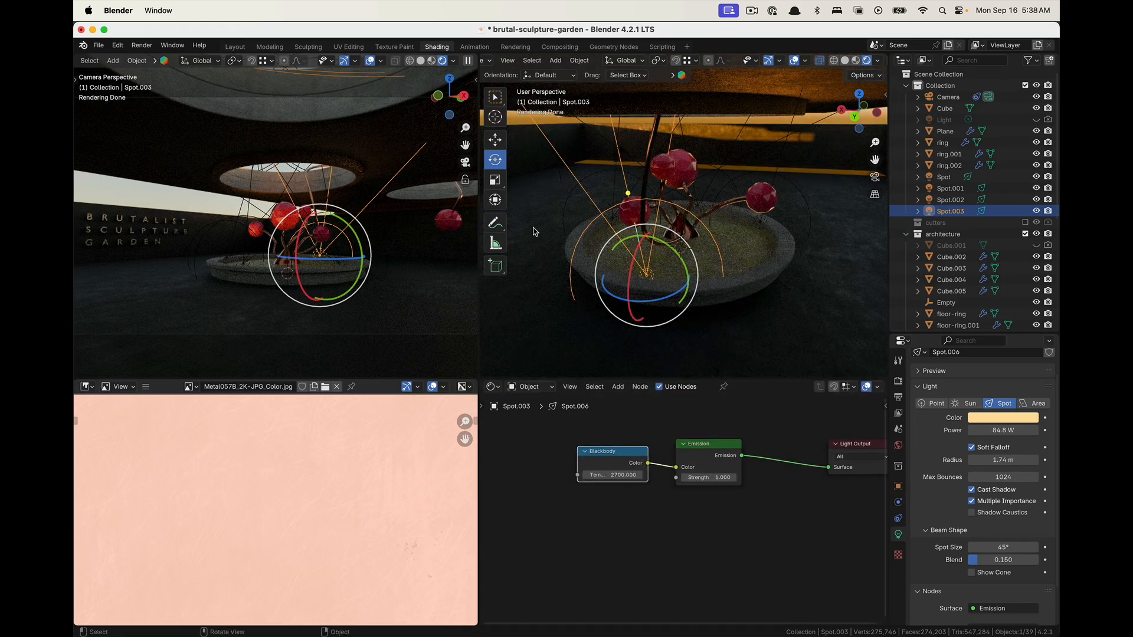
# Move Spot.003 a short way across the planter and rotate it so its beam points up at the nearest small sphere
pyautogui.moveTo(534, 231); pyautogui.dragTo(713, 325, button='middle')
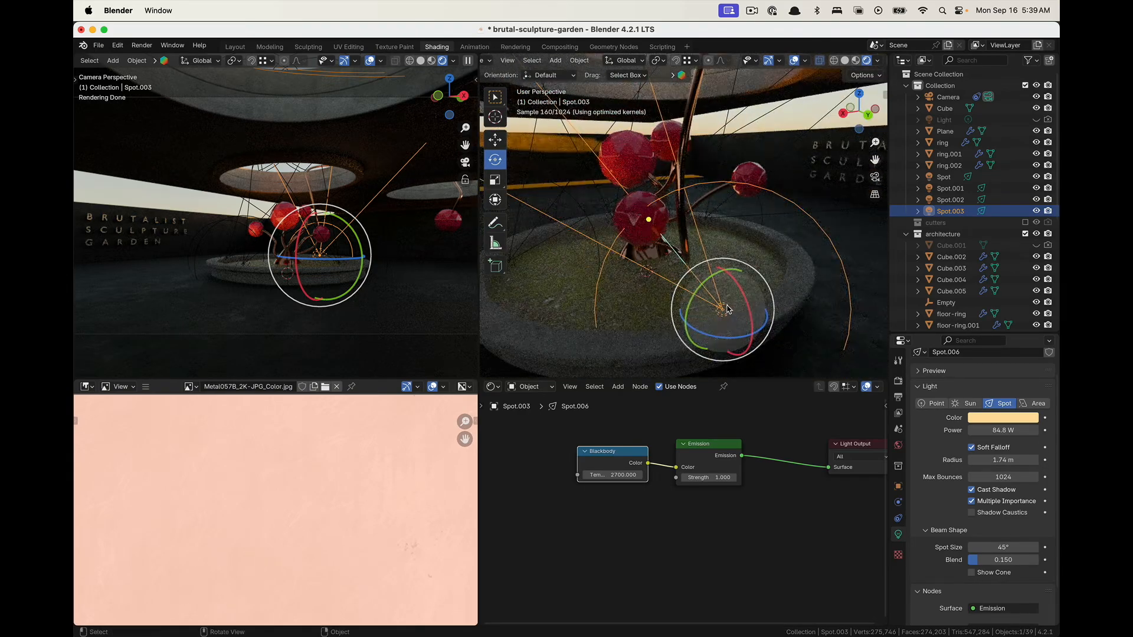
pyautogui.press('g')
pyautogui.click(660, 282)
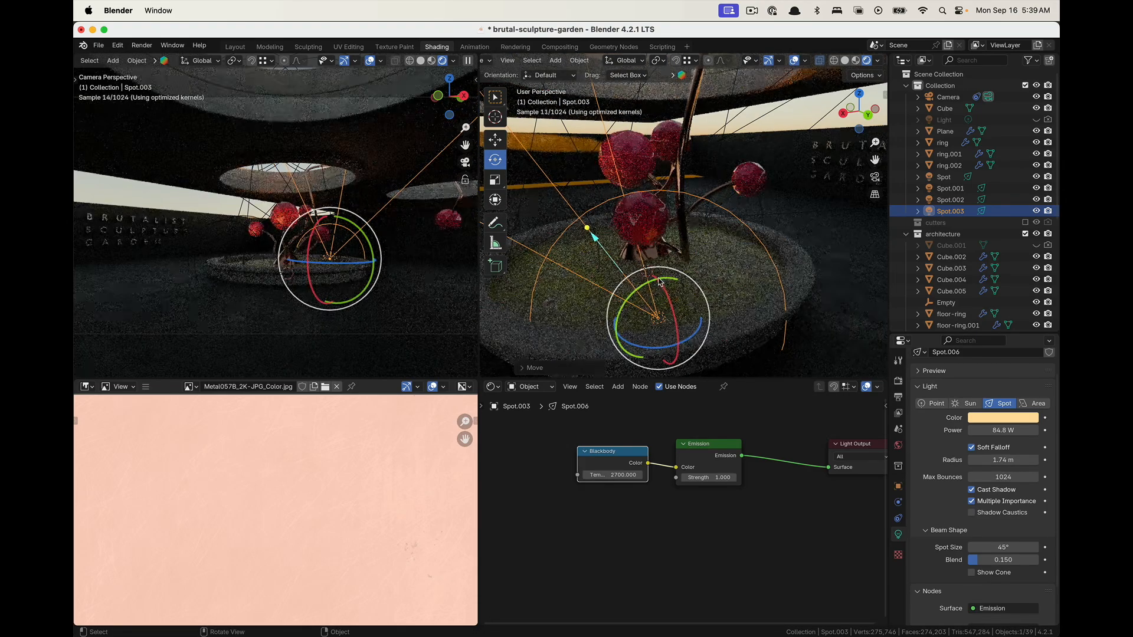
pyautogui.moveTo(652, 269); pyautogui.dragTo(679, 260)
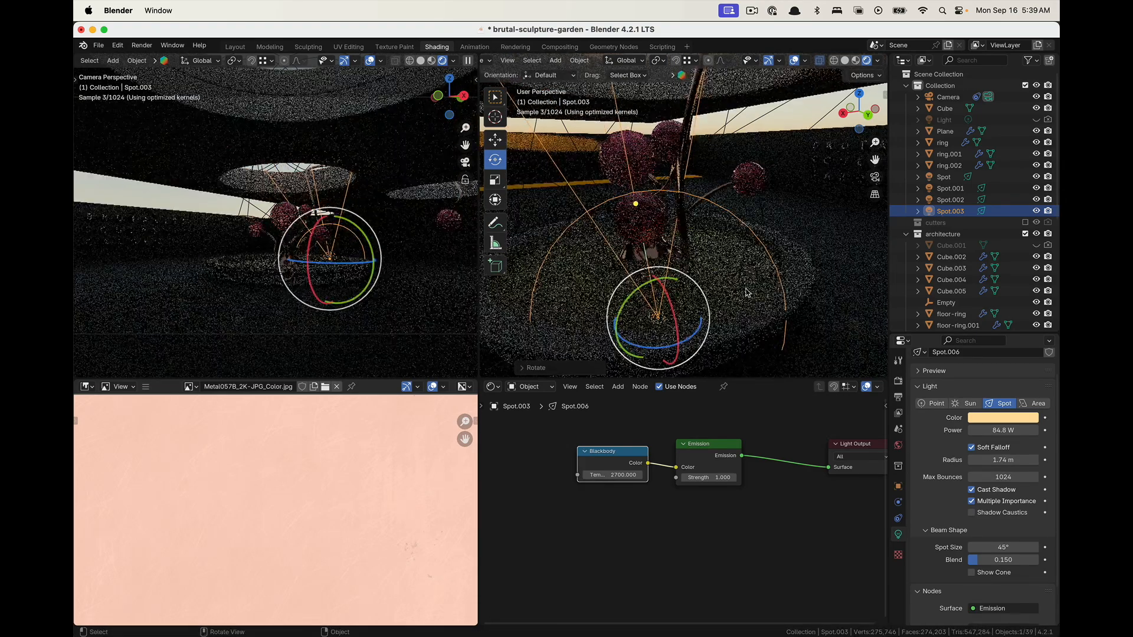
pyautogui.moveTo(688, 274); pyautogui.dragTo(678, 215, button='middle')
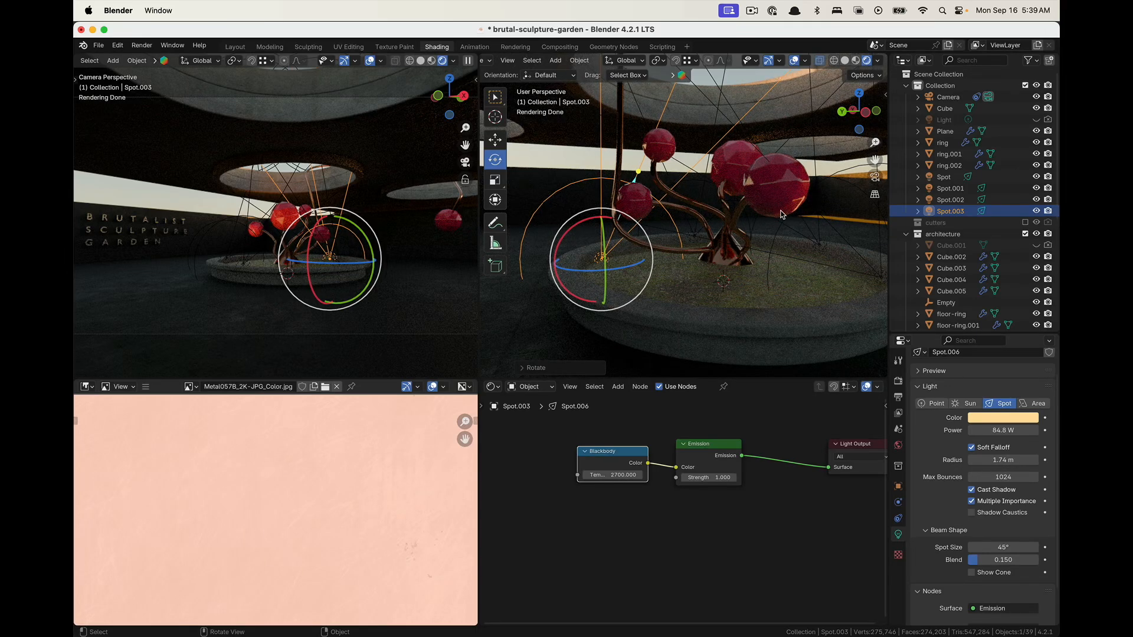
# Set the Emission strength of Spot.003 to 2.000 in its node tree
pyautogui.hotkey('alt', 'a')
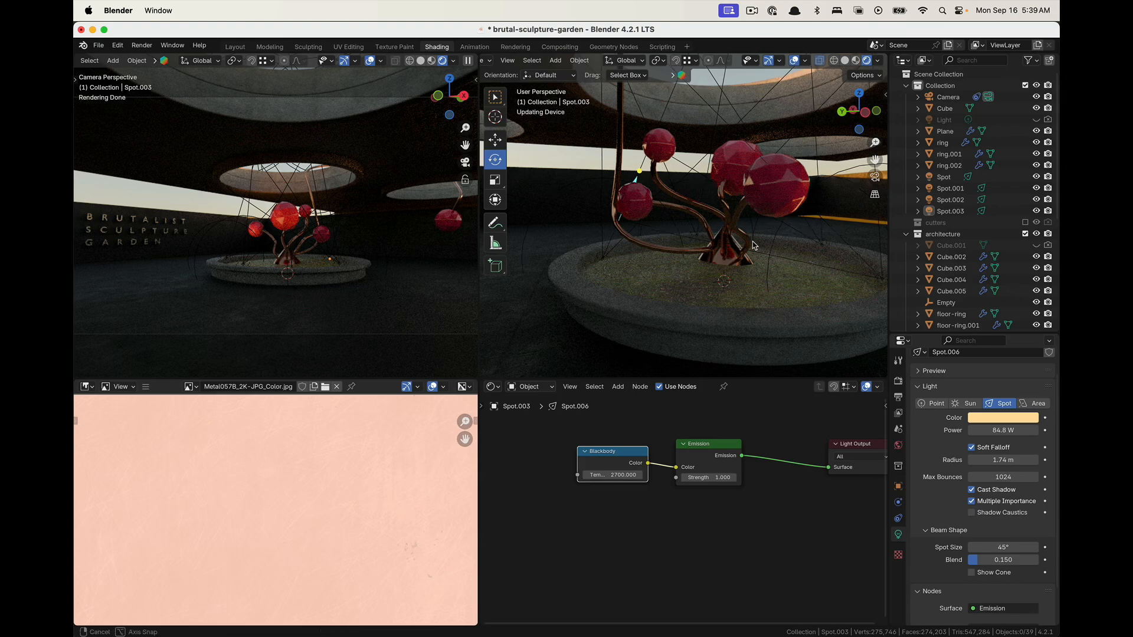
pyautogui.scroll(-5, 787, 234)
pyautogui.moveTo(795, 250); pyautogui.dragTo(701, 234, button='middle')
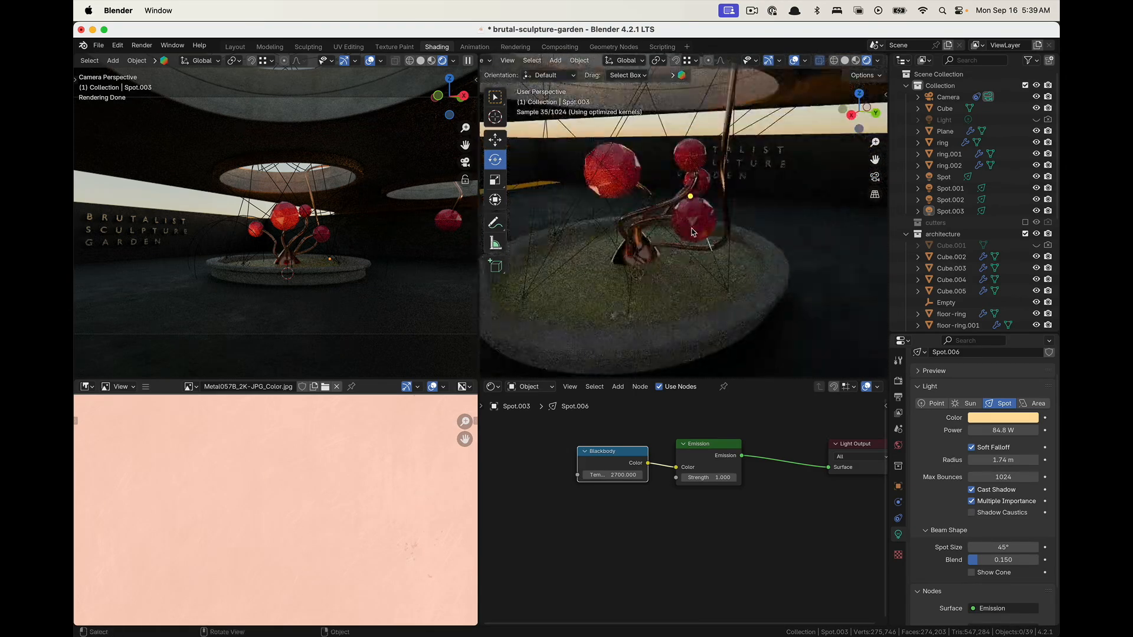
pyautogui.click(727, 288)
pyautogui.moveTo(728, 289); pyautogui.dragTo(691, 280, button='middle')
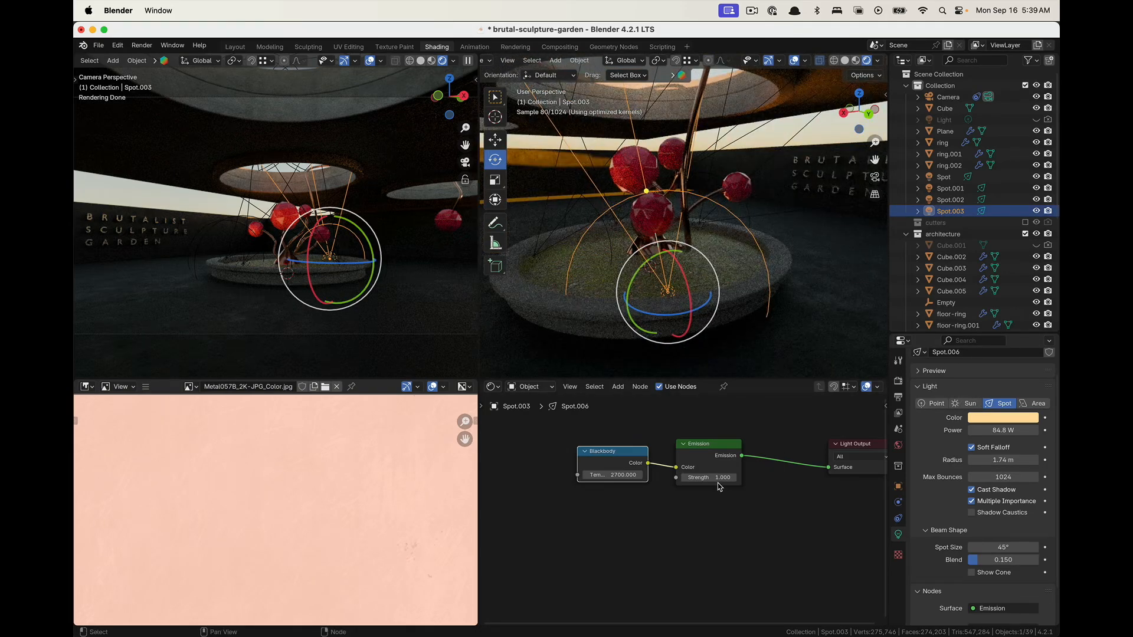
pyautogui.write('2')
pyautogui.press('Return')
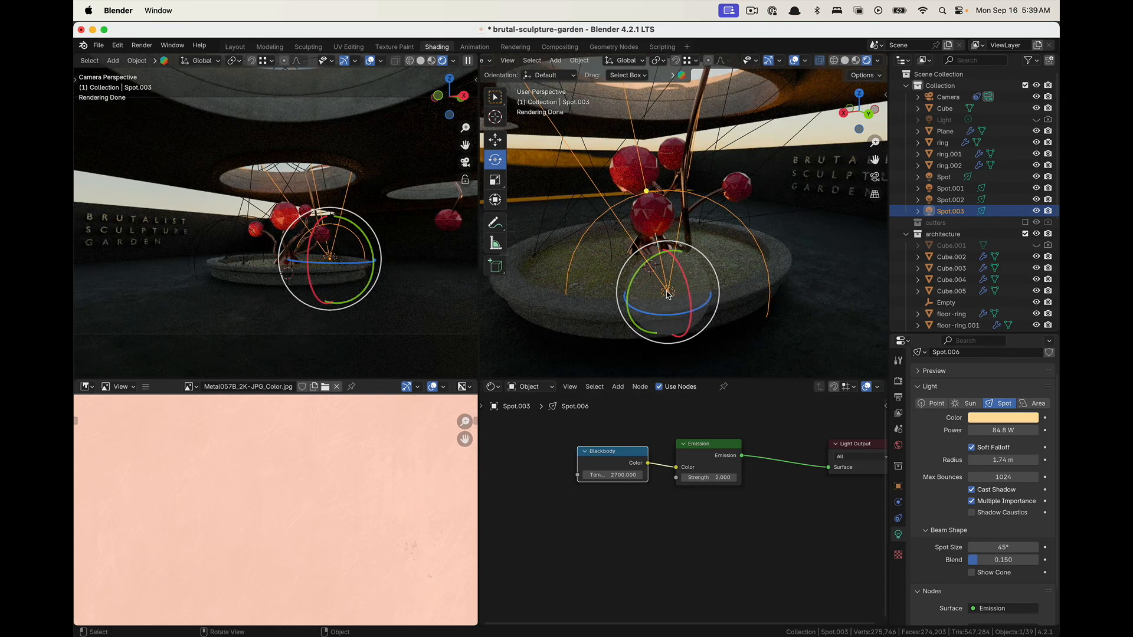
# Move Spot.003 about 0.4 m across the planter and rotate it about 13° so its beam points at the nearest small sphere
pyautogui.press('g')
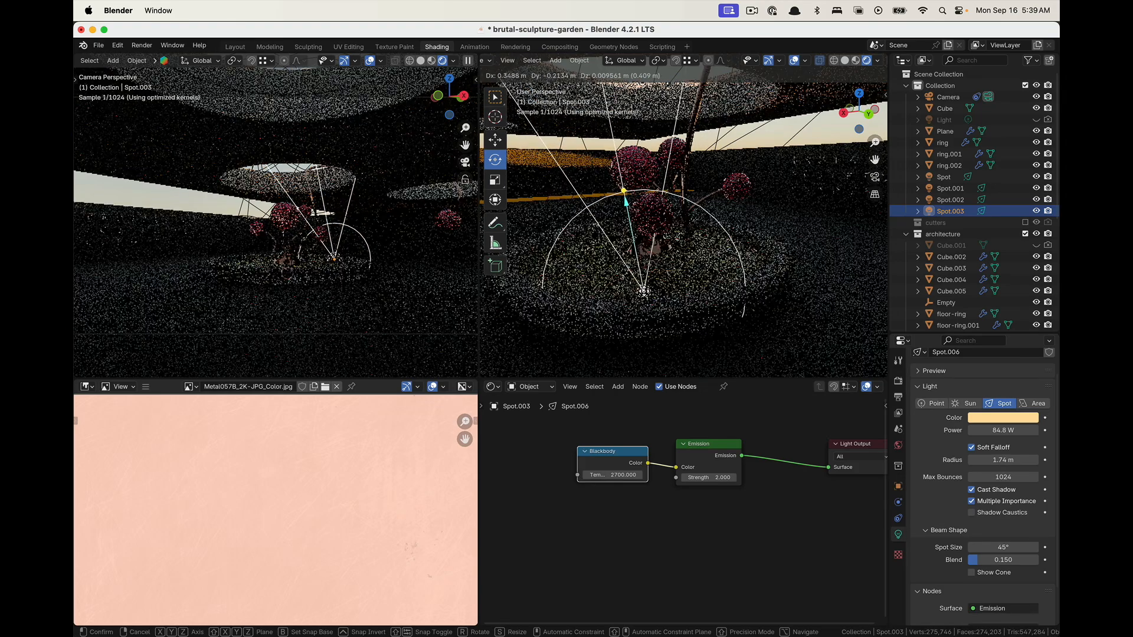
pyautogui.click(643, 291)
pyautogui.press('r')
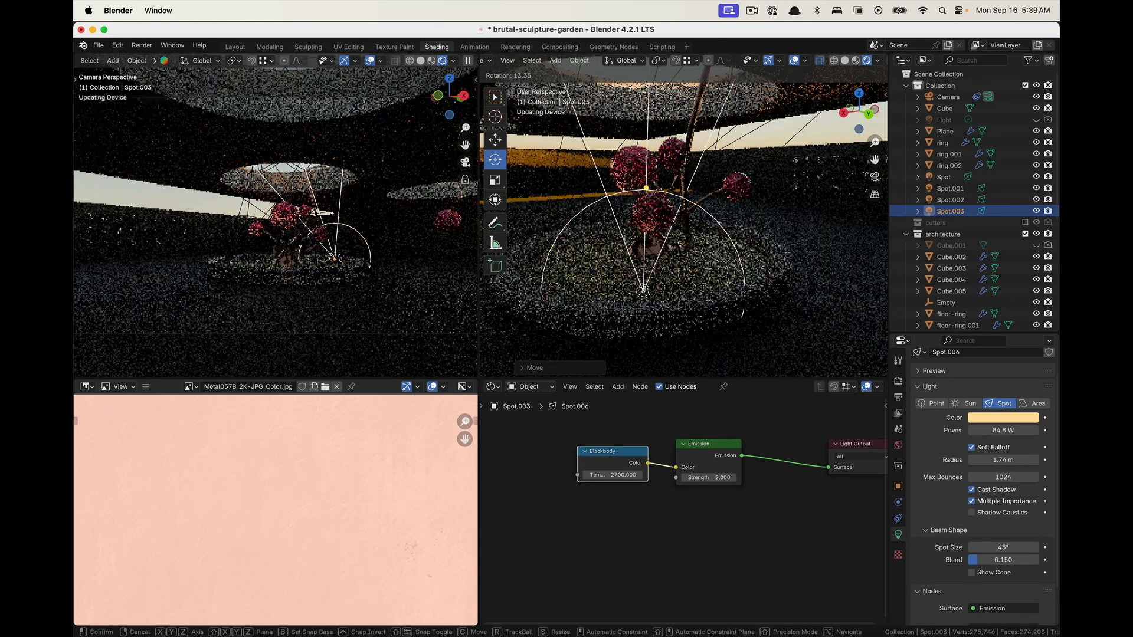
pyautogui.click(742, 245)
pyautogui.hotkey('alt', 'a')
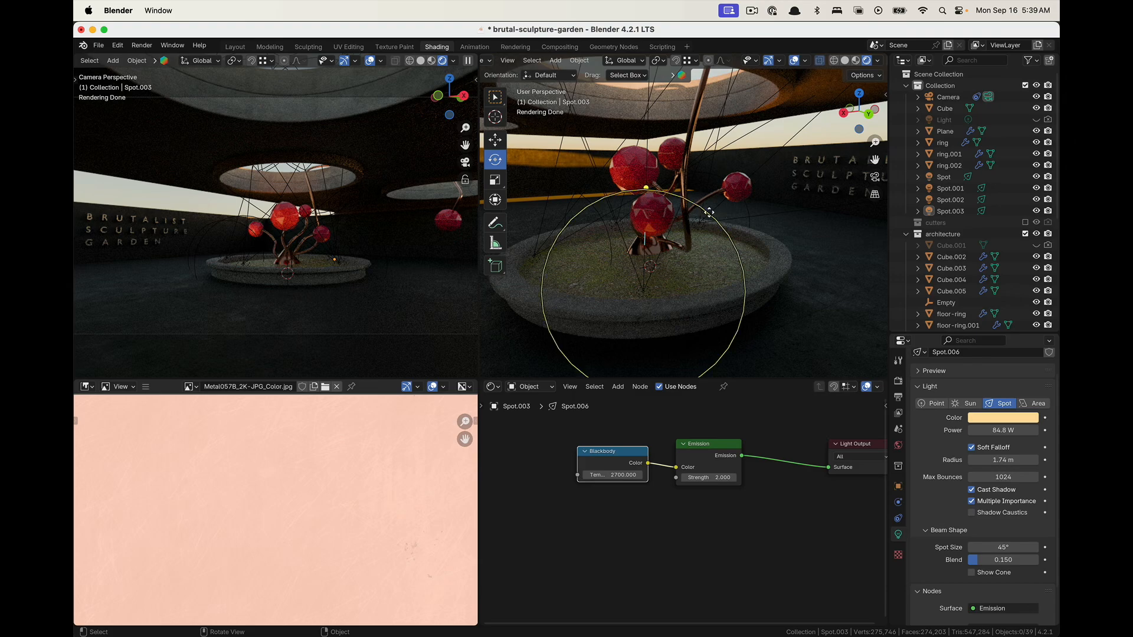
# Show the working viewport in solid shading and add a mesh circle to the scene
pyautogui.scroll(-3, 655, 231)
pyautogui.moveTo(655, 239); pyautogui.dragTo(739, 182, button='middle')
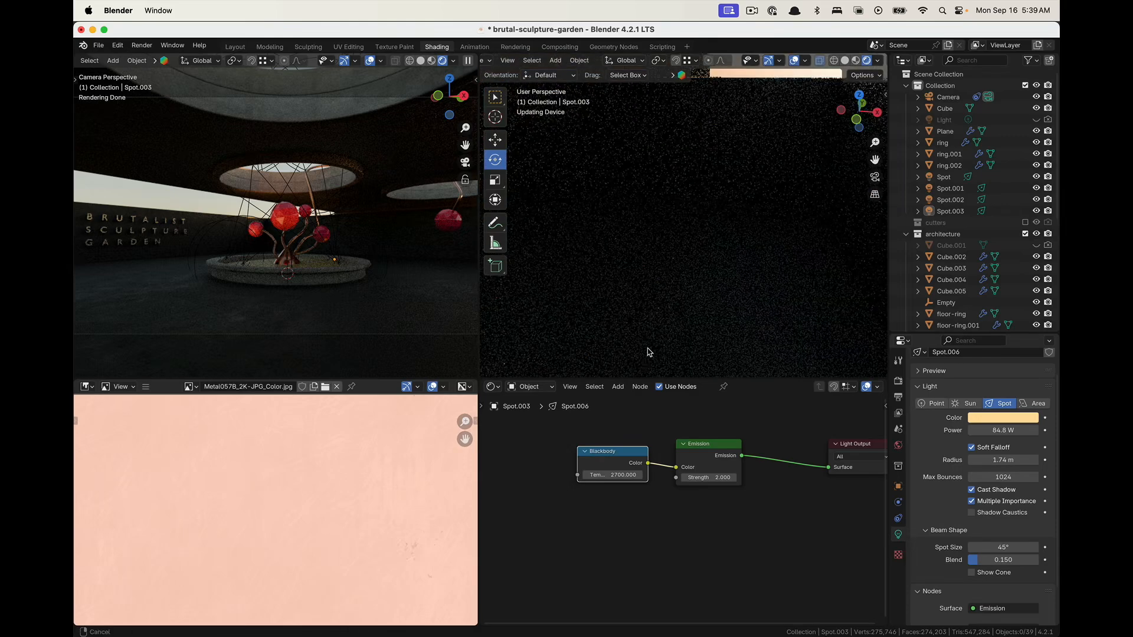
pyautogui.click(729, 242)
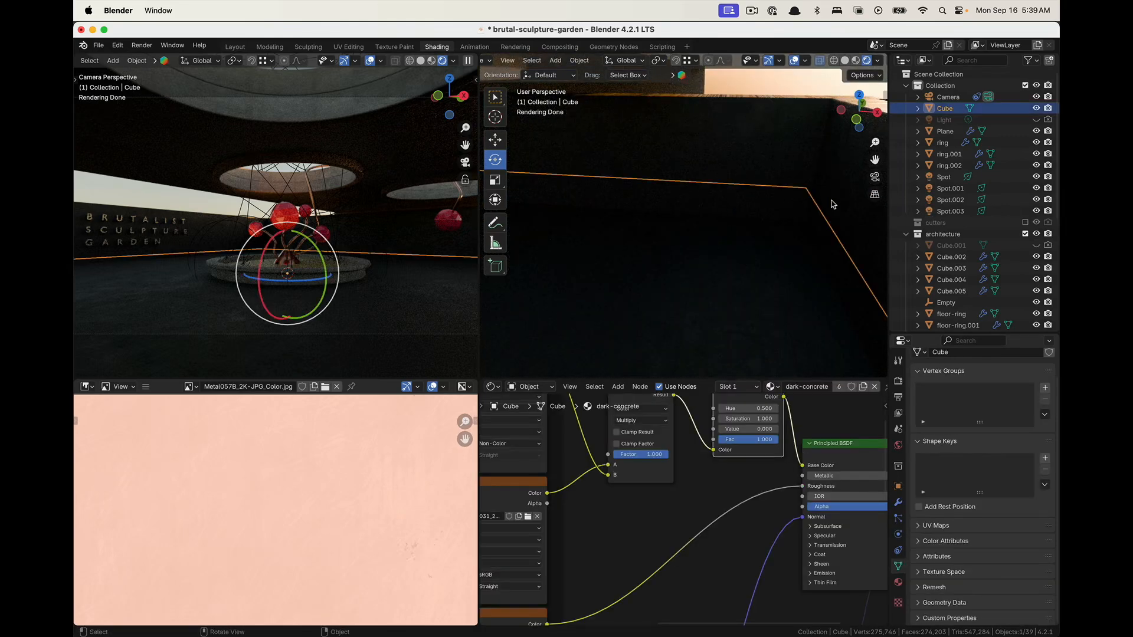
pyautogui.moveTo(629, 192); pyautogui.dragTo(725, 252, button='middle')
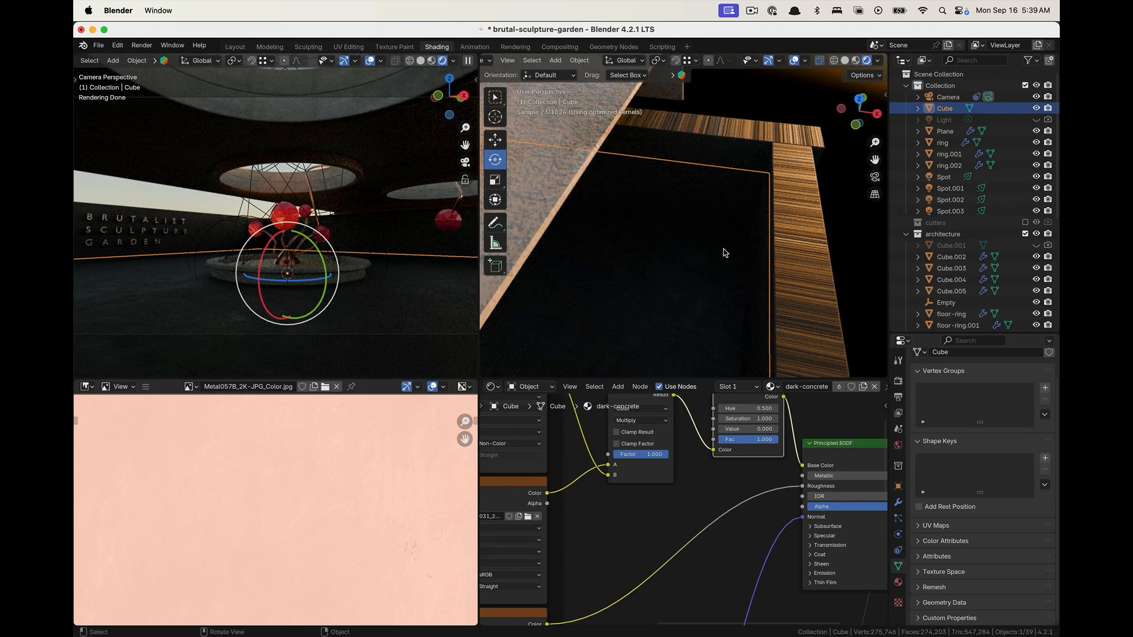
pyautogui.click(844, 60)
pyautogui.hotkey('shift', 'a')
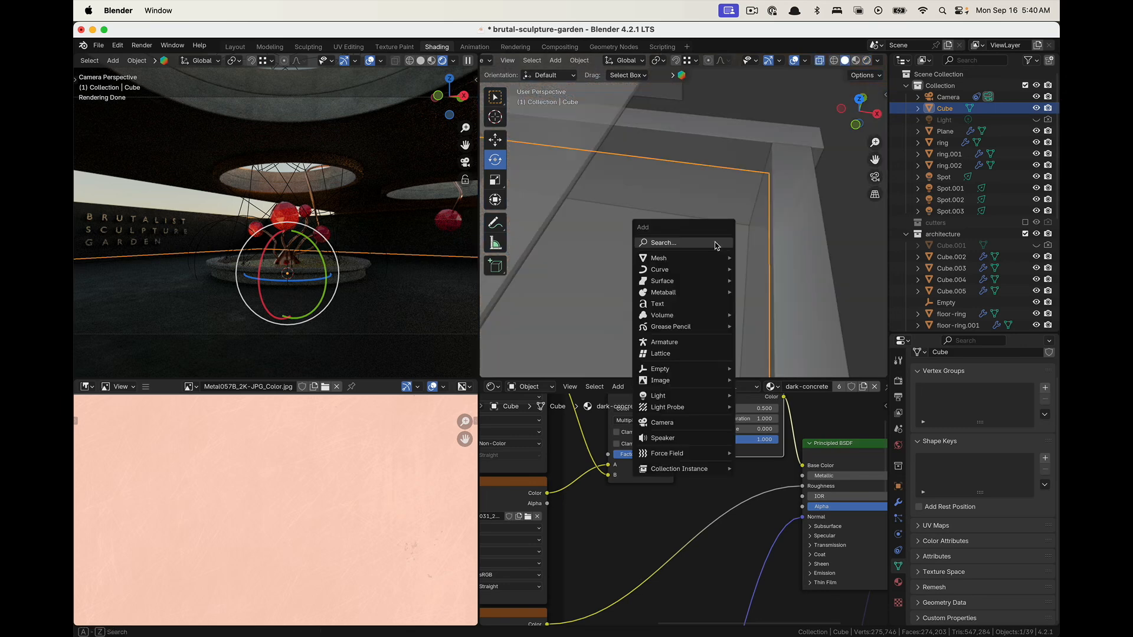
pyautogui.moveTo(707, 264)
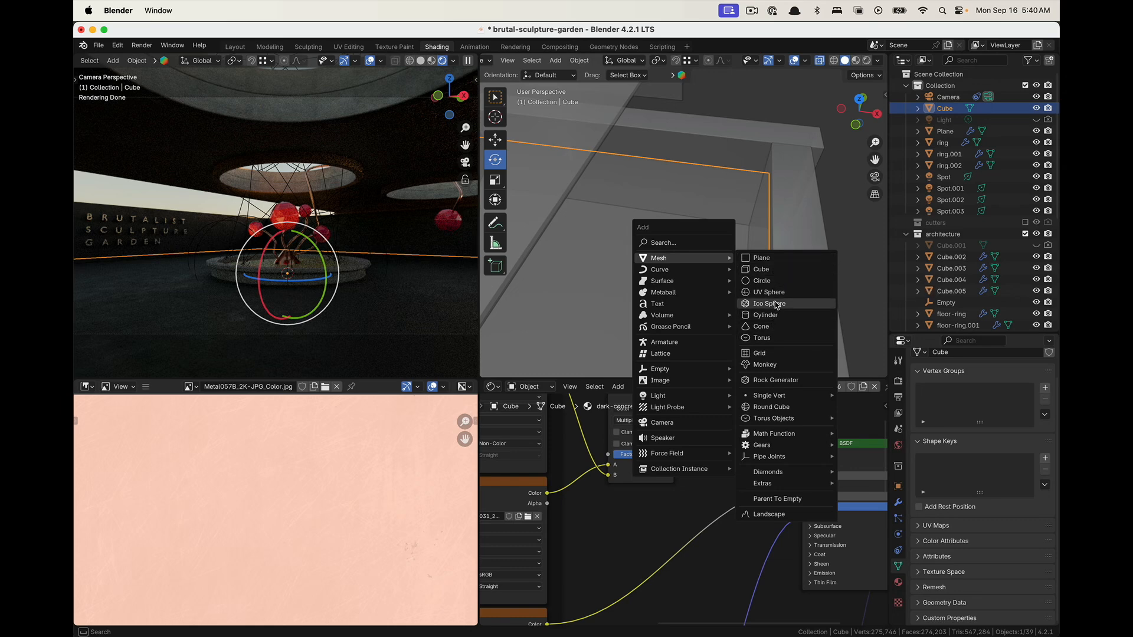
pyautogui.click(776, 283)
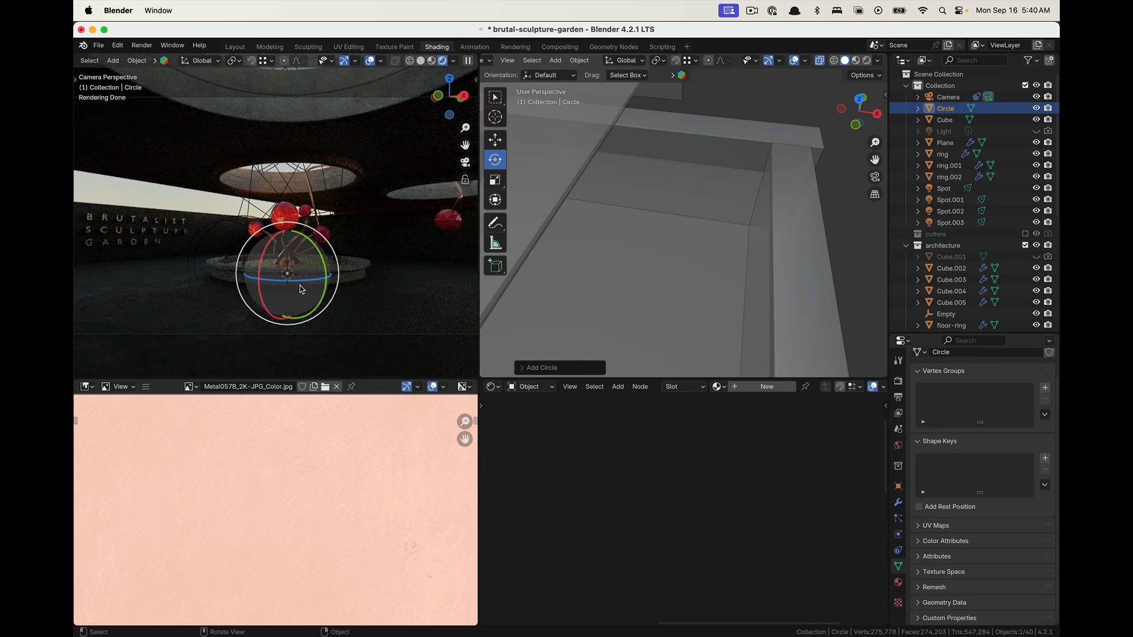
# Move the circle about 4.9 m along X, and from there freely up and over the strip beside the outer wall
pyautogui.press('g')
pyautogui.press('x')
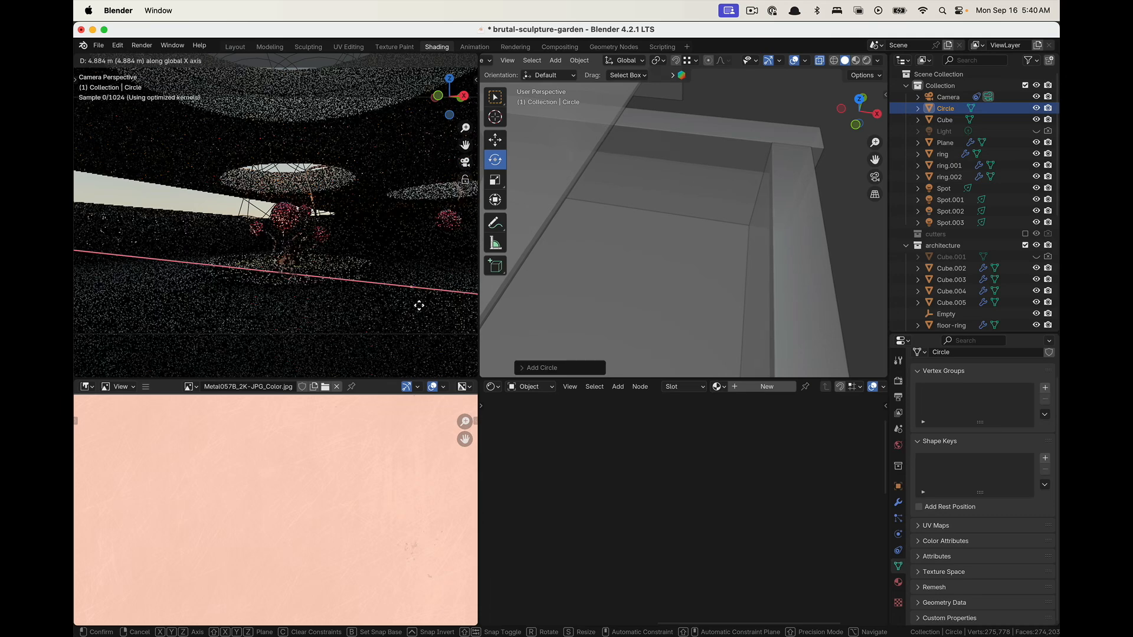
pyautogui.click(419, 305)
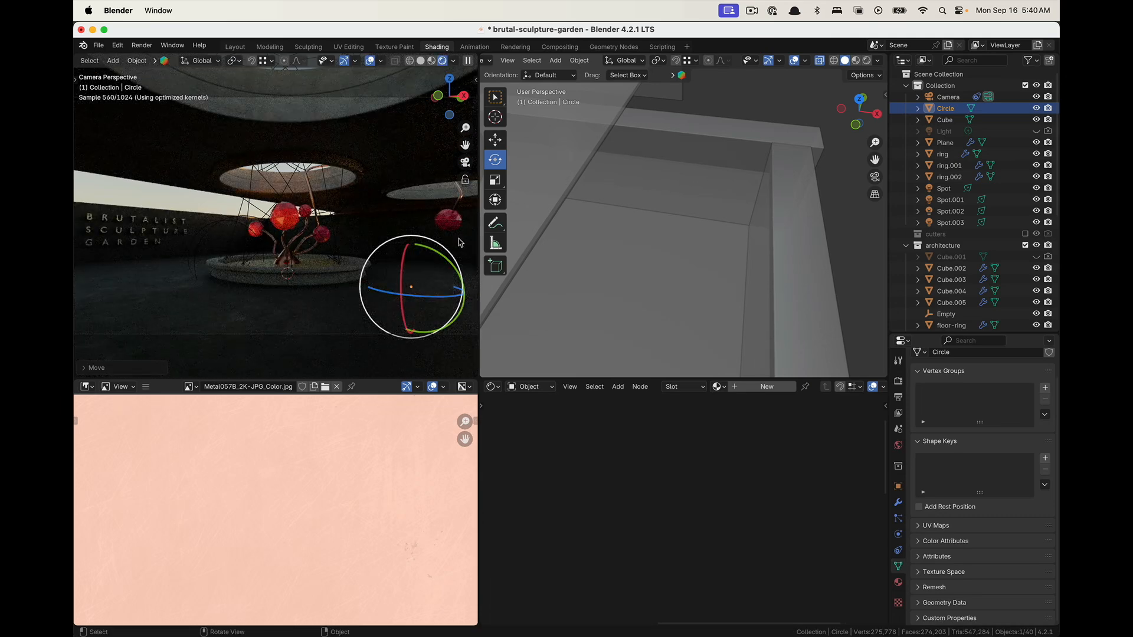
pyautogui.scroll(-6, 711, 260)
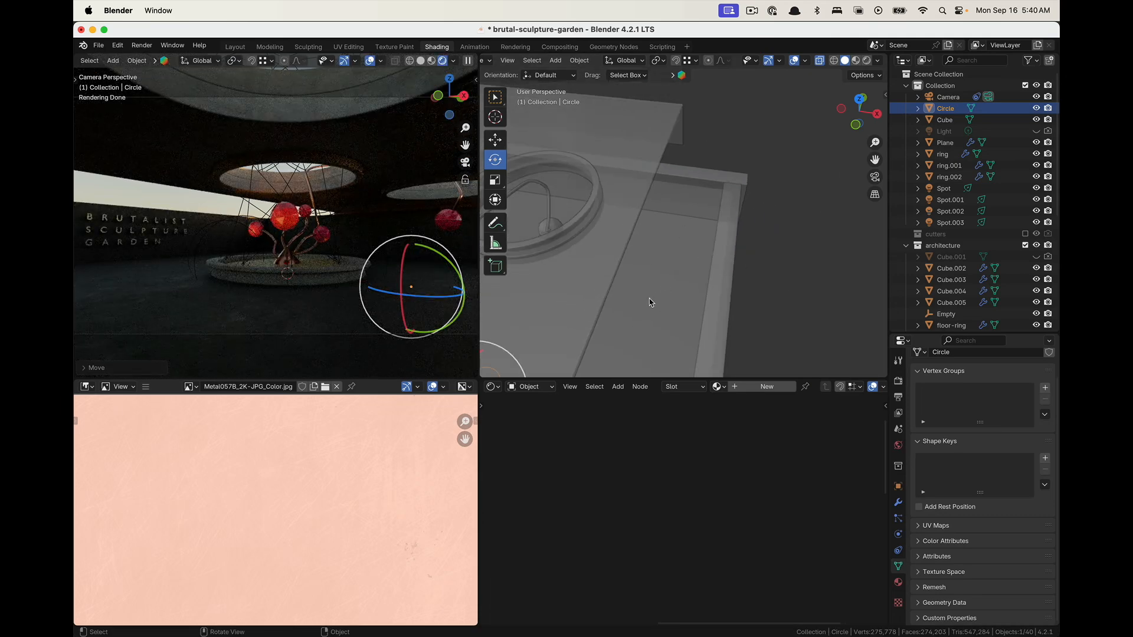
pyautogui.press('g')
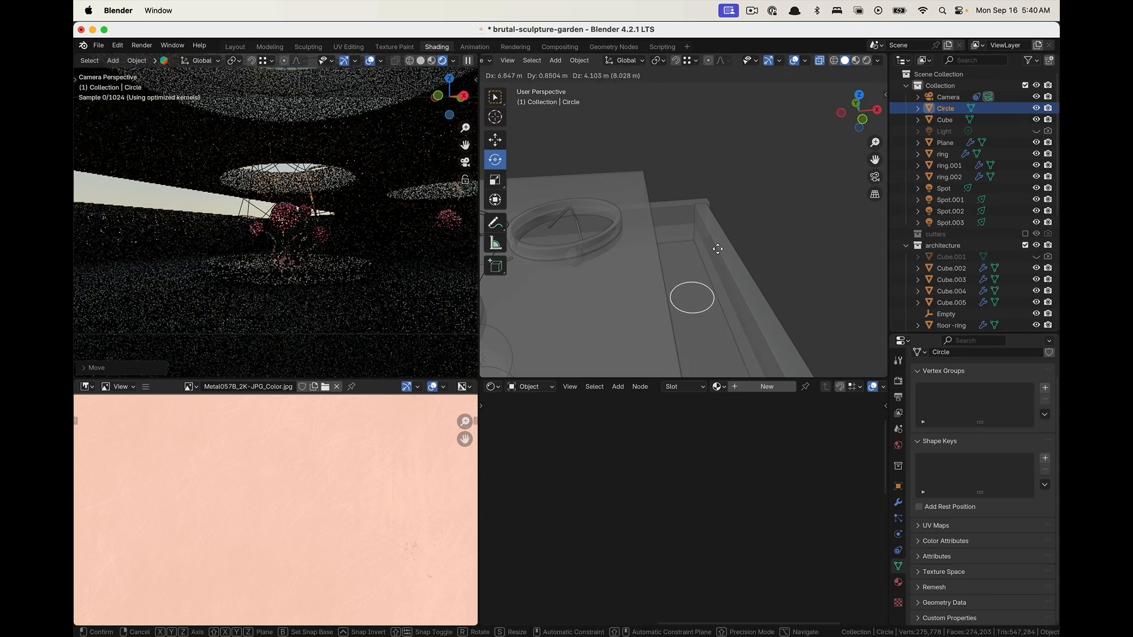
pyautogui.click(767, 203)
pyautogui.moveTo(774, 260); pyautogui.dragTo(652, 280, button='middle')
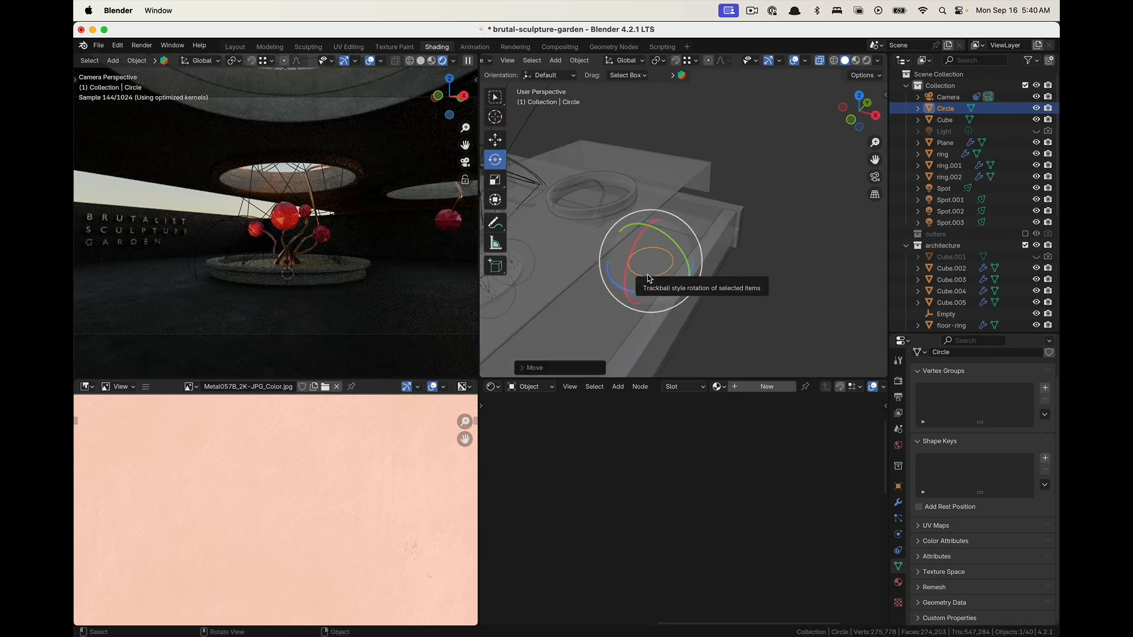
pyautogui.moveTo(648, 278); pyautogui.dragTo(662, 284)
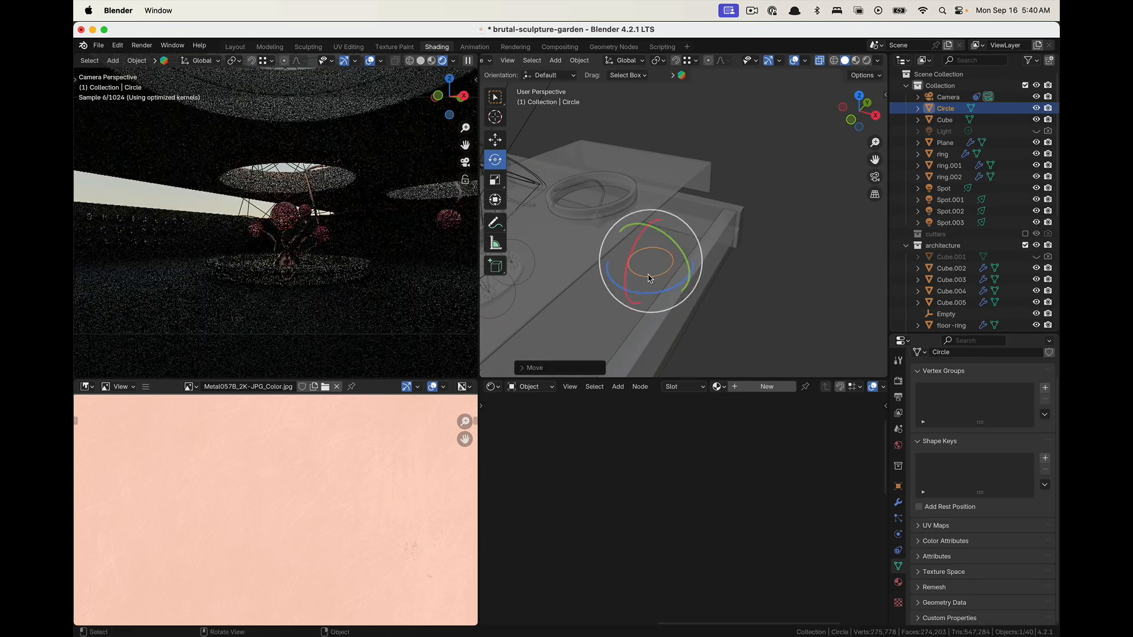
# Fill the circle with a single face in Edit Mode and show its material settings
pyautogui.press('Tab')
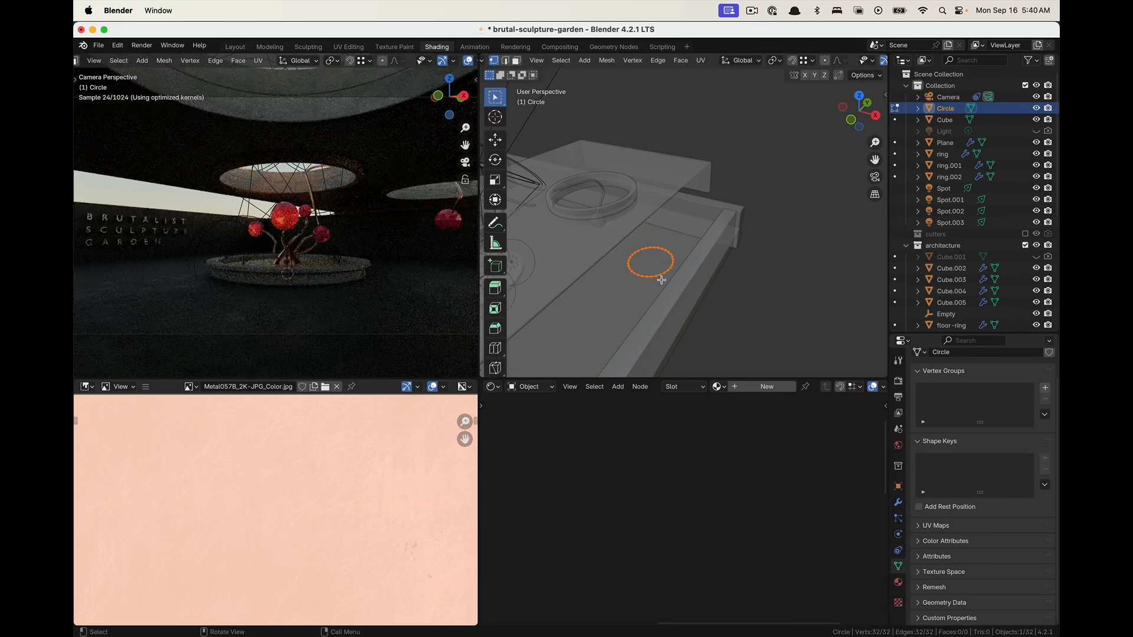
pyautogui.press('f')
pyautogui.scroll(4, 661, 280)
pyautogui.keyDown('shift'); pyautogui.moveTo(650, 308); pyautogui.dragTo(697, 252, button='middle'); pyautogui.keyUp('shift')
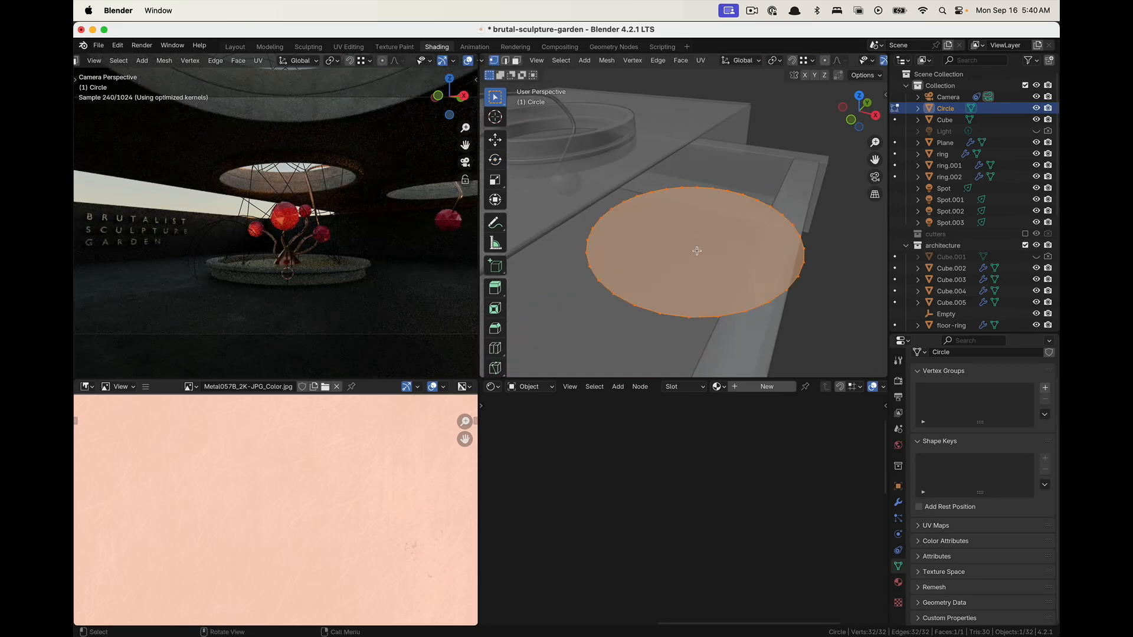
pyautogui.click(900, 584)
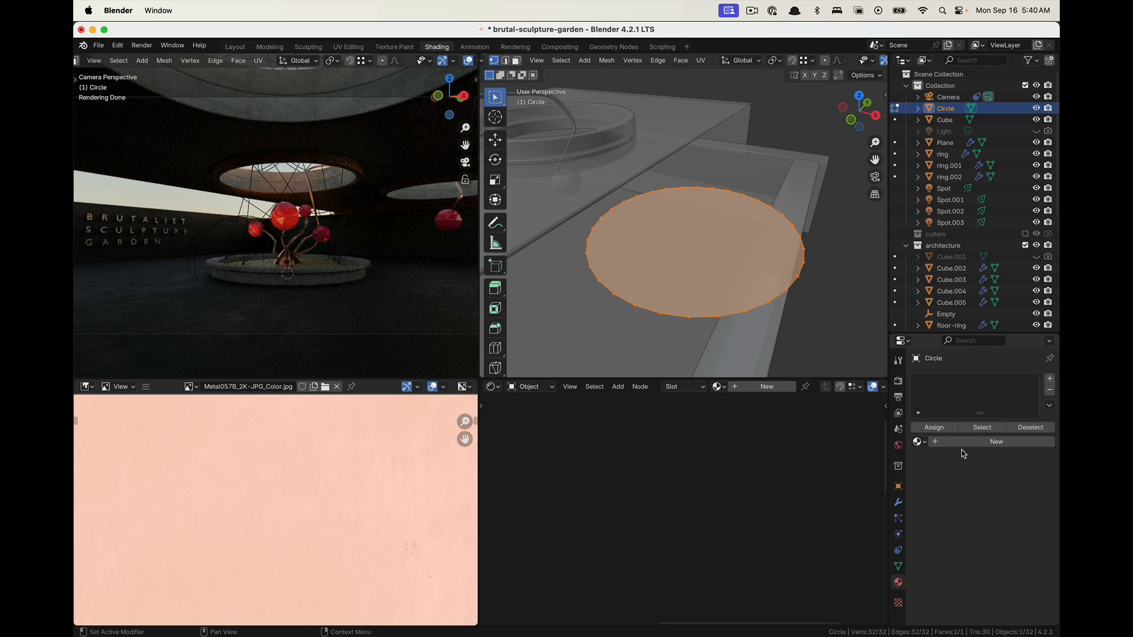
# Extrude the disc's face slightly upward, then extrude it again and scale the new face outward into a flared rim
pyautogui.scroll(-4, 673, 304)
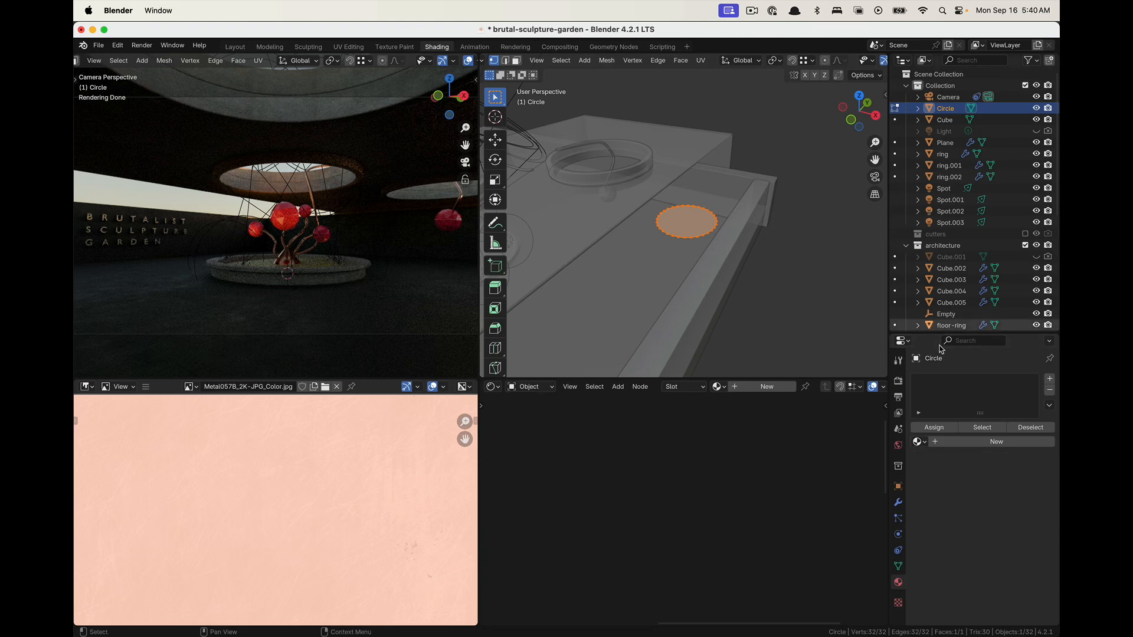
pyautogui.scroll(4, 713, 217)
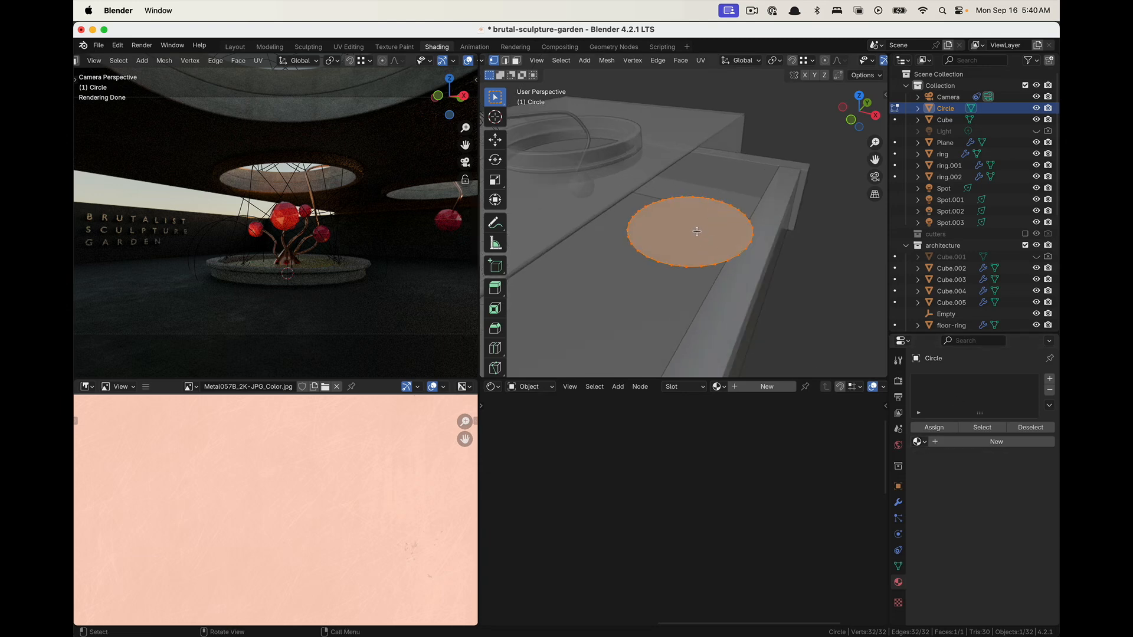
pyautogui.press('e')
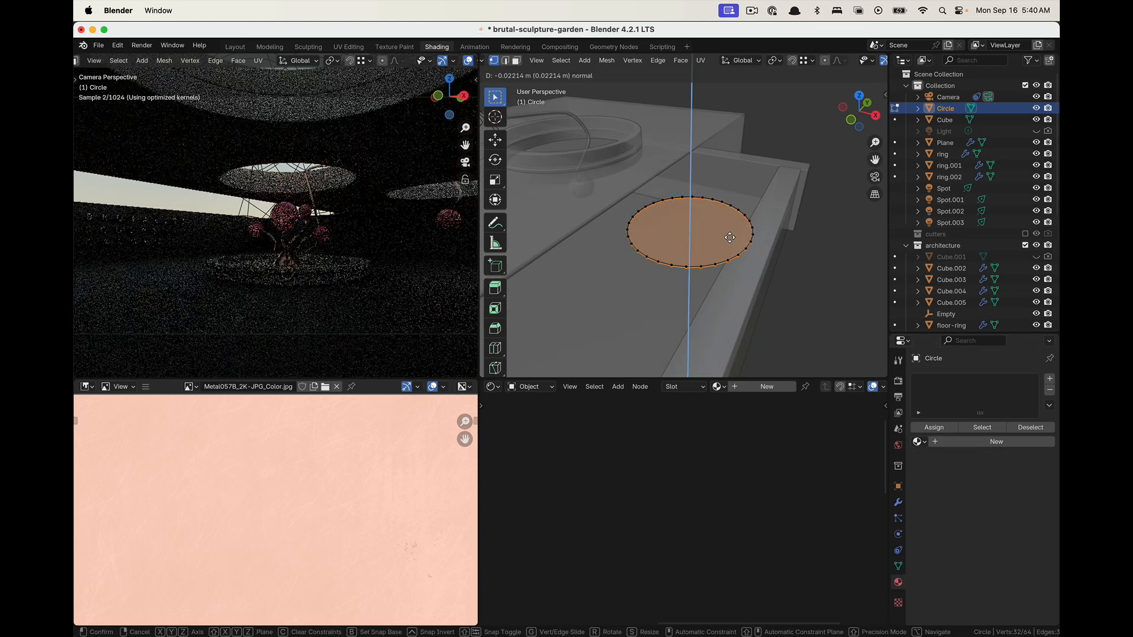
pyautogui.click(728, 232)
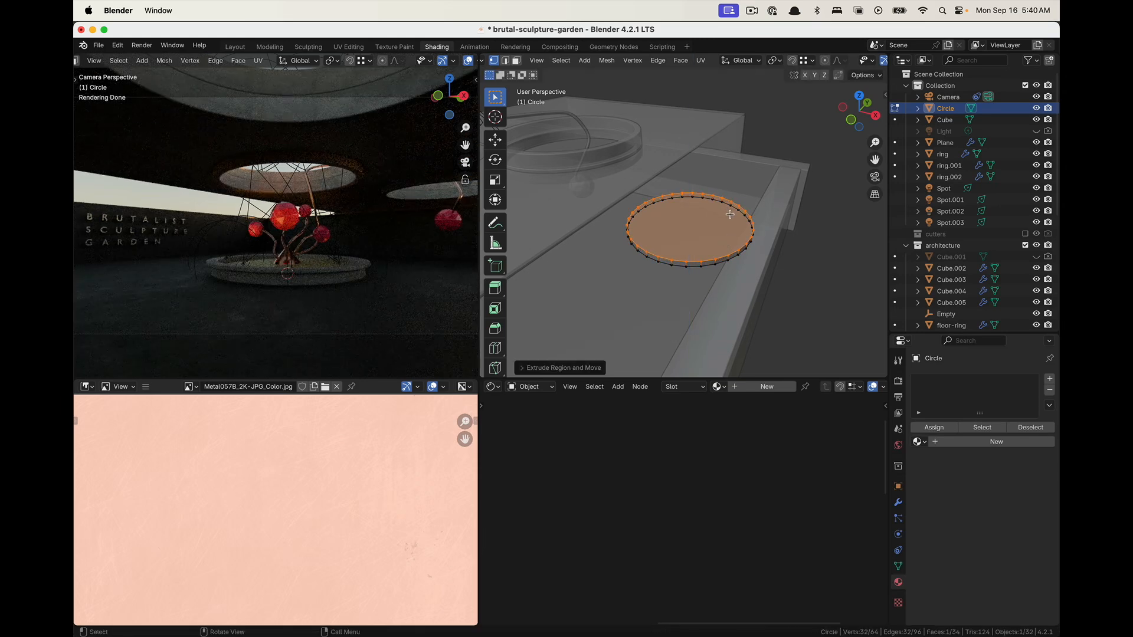
pyautogui.press('e')
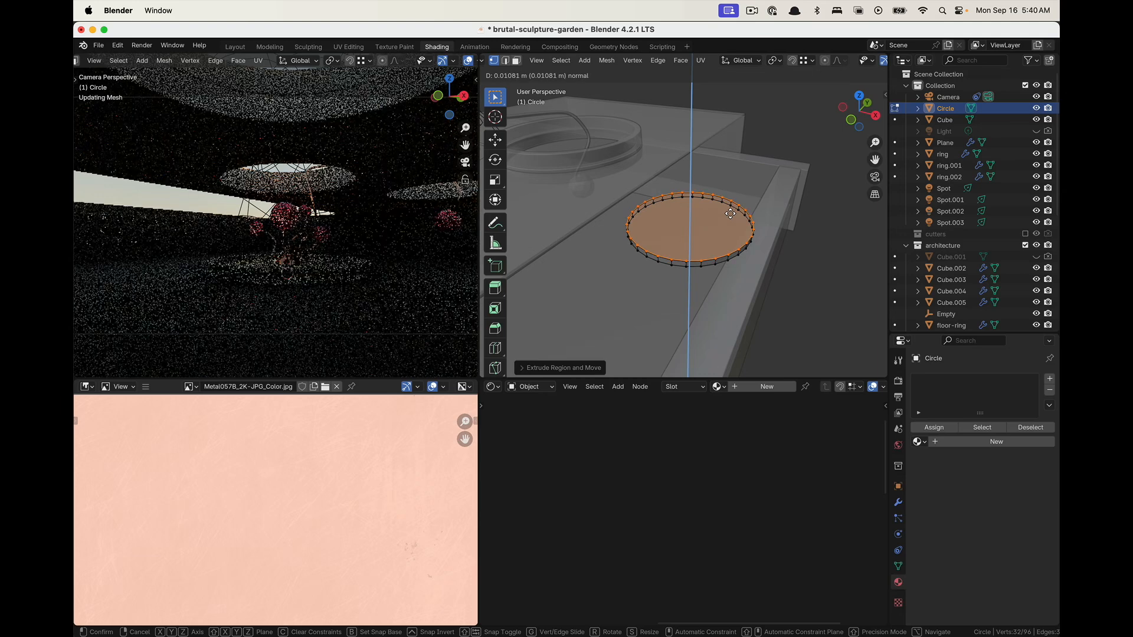
pyautogui.press('s')
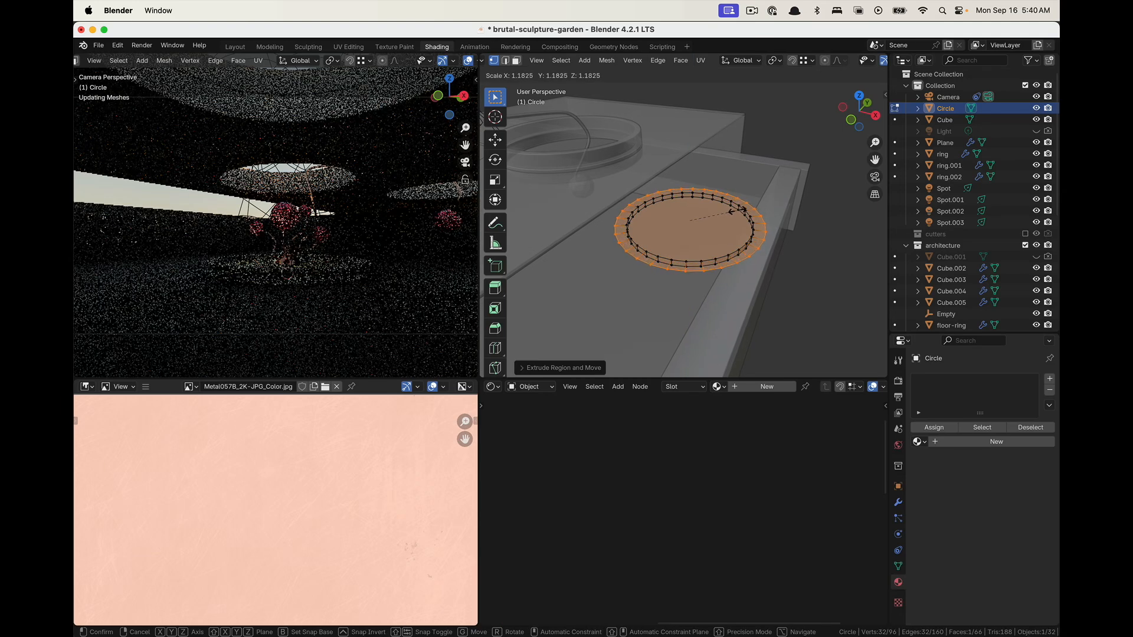
pyautogui.click(730, 211)
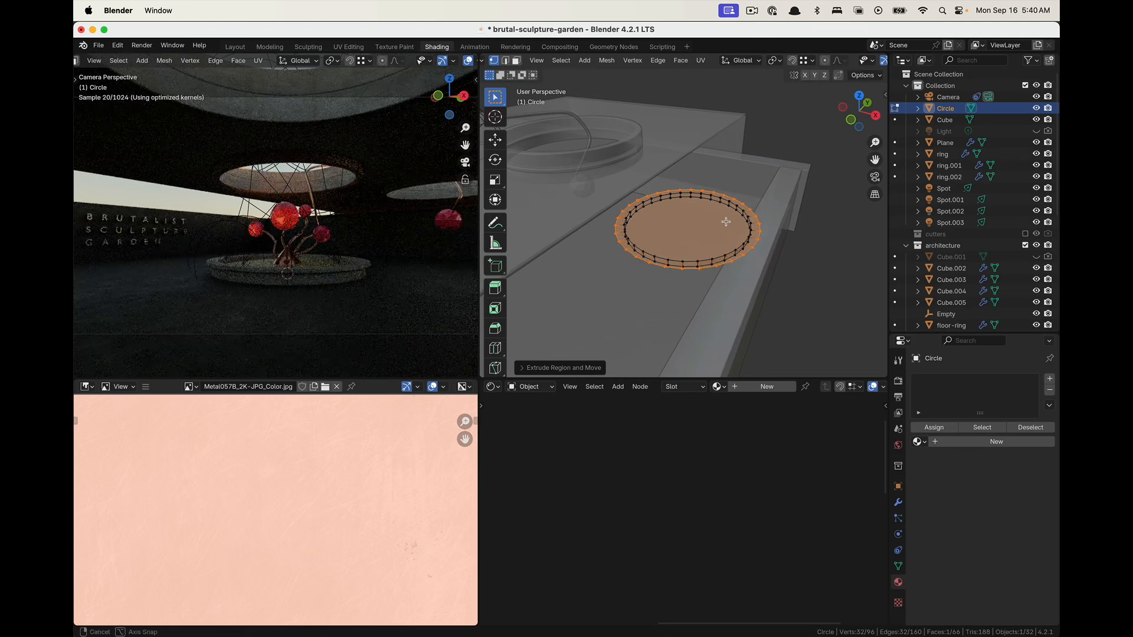
pyautogui.moveTo(730, 211); pyautogui.dragTo(725, 199, button='middle')
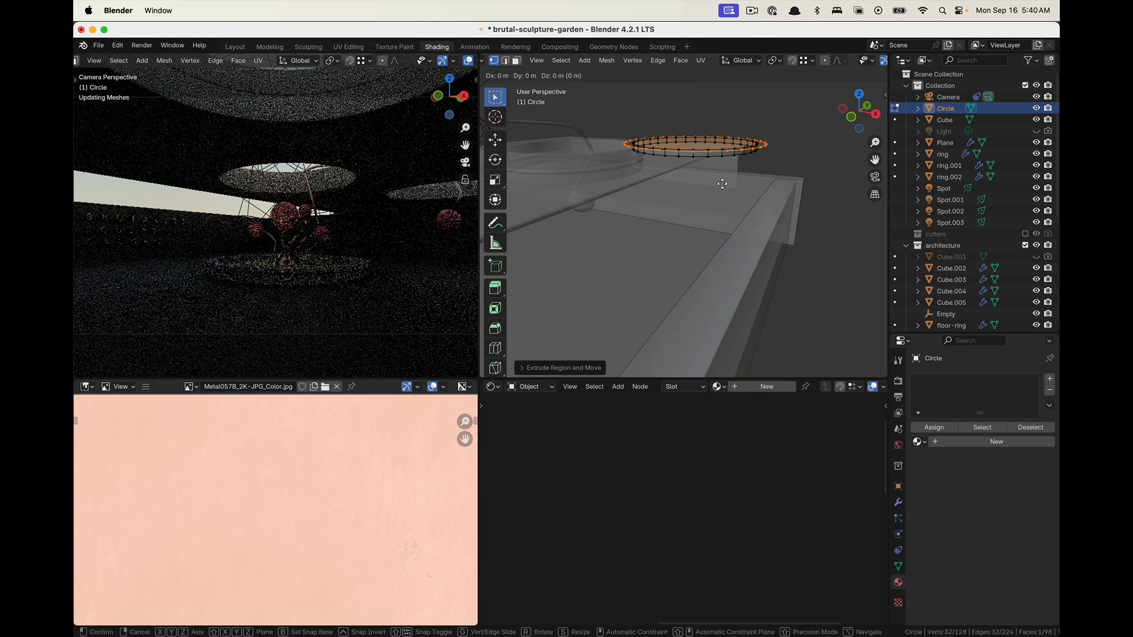
pyautogui.press('e')
pyautogui.click(724, 191)
pyautogui.moveTo(724, 191); pyautogui.dragTo(629, 242, button='middle')
pyautogui.press('super+z')
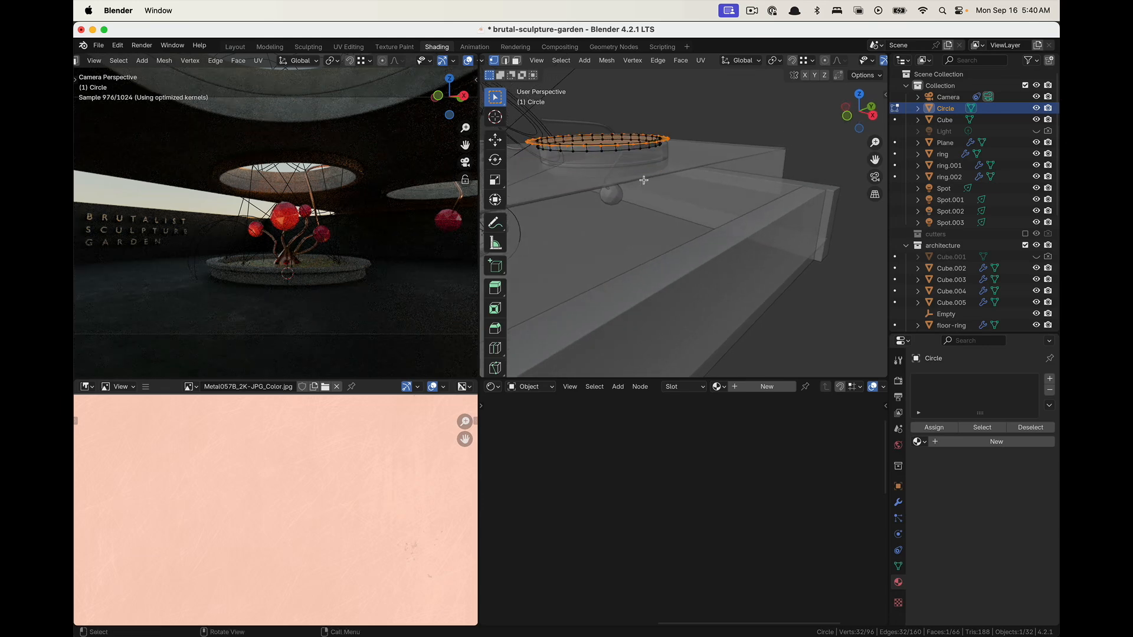
pyautogui.press('g')
pyautogui.press('z')
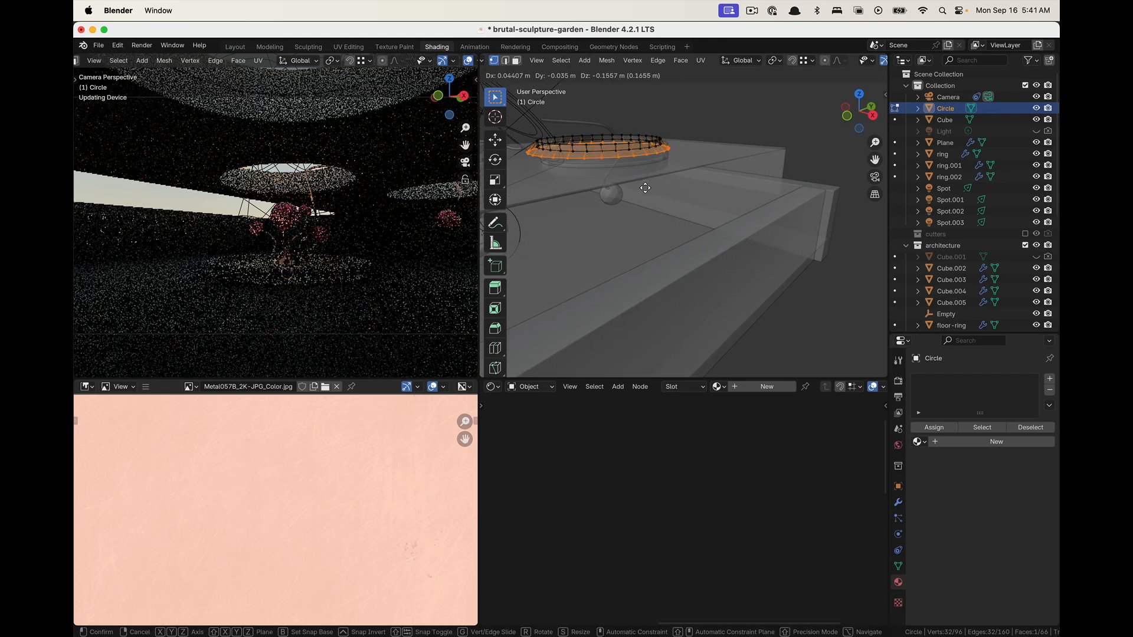
pyautogui.rightClick(645, 187)
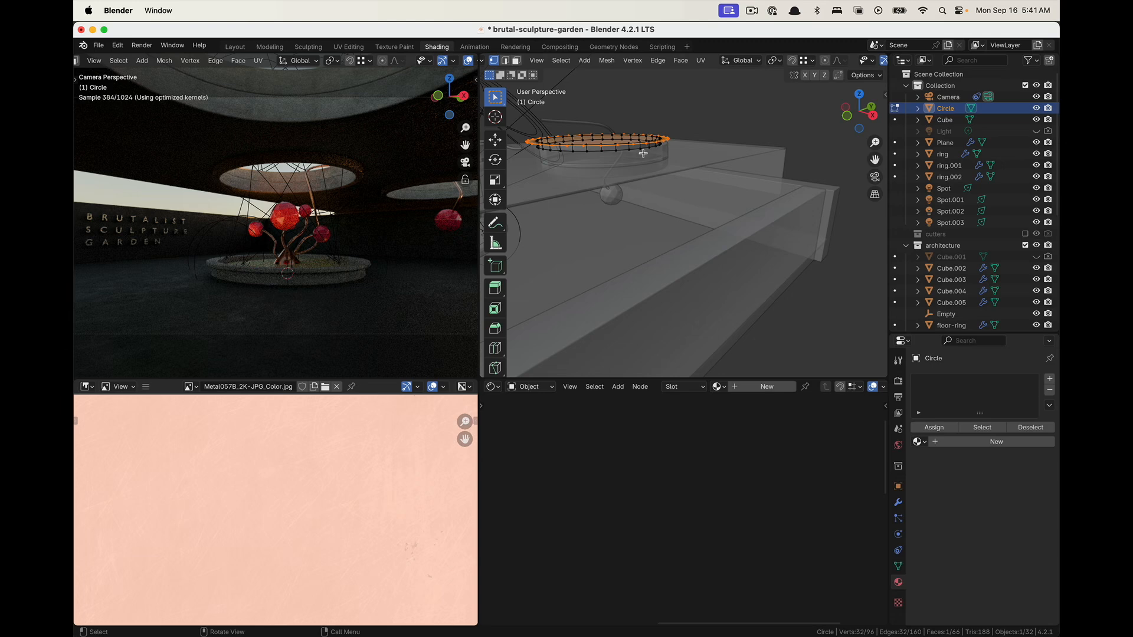
# Extrude the flared rim's selected face about 0.06 m downward along Z to give the rim an outer wall
pyautogui.scroll(1, 642, 154)
pyautogui.keyDown('shift'); pyautogui.moveTo(632, 154); pyautogui.dragTo(673, 167, button='middle'); pyautogui.keyUp('shift')
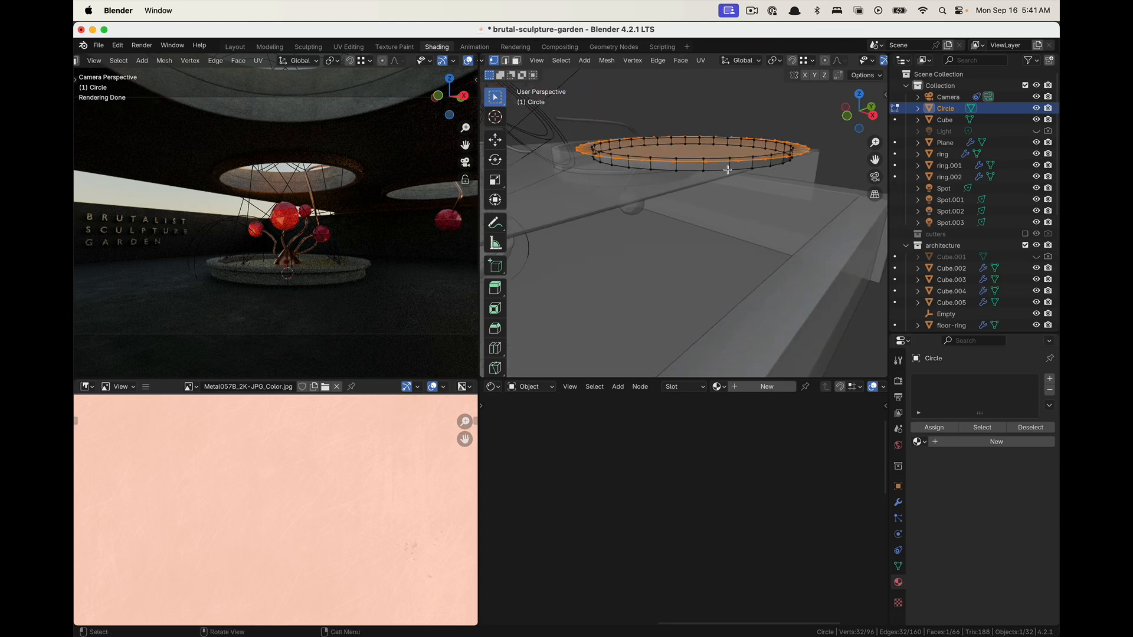
pyautogui.press('e')
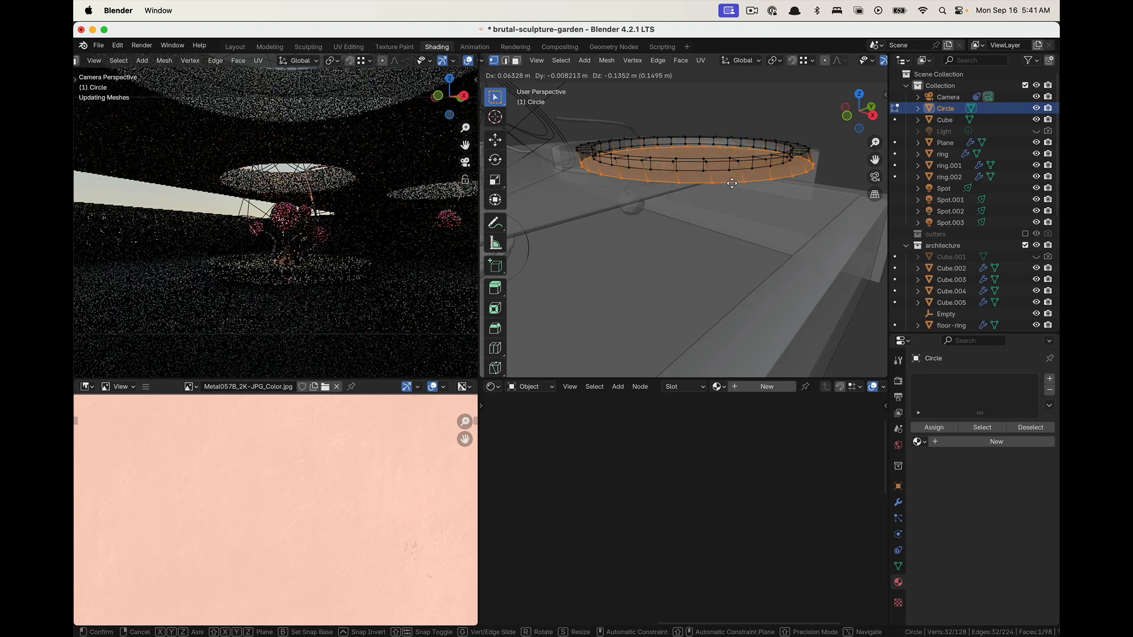
pyautogui.press('z')
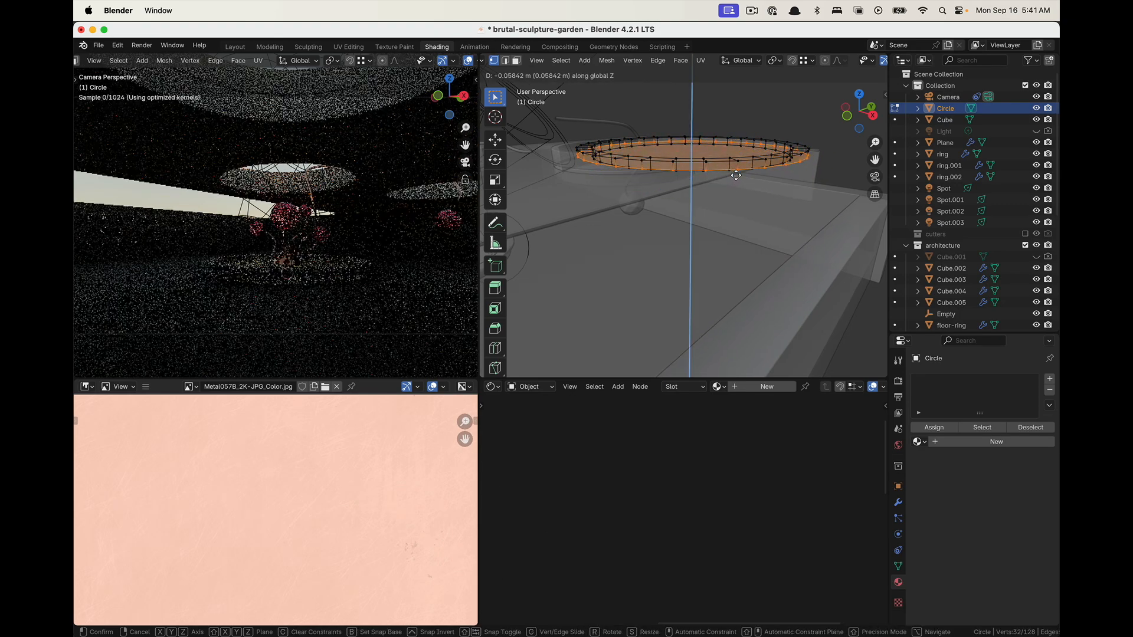
pyautogui.click(736, 176)
pyautogui.moveTo(736, 176); pyautogui.dragTo(677, 210, button='middle')
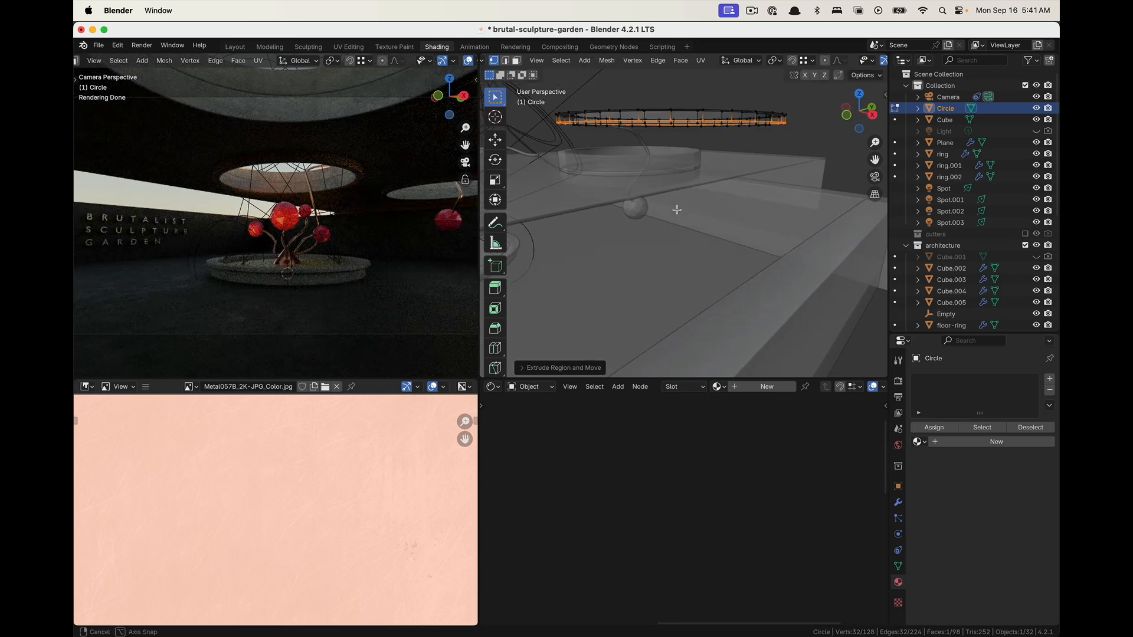
# Adjust the newly extruded face's height along Z to set the depth of the outer wall, and leave Edit Mode
pyautogui.press('g')
pyautogui.press('z')
pyautogui.click(728, 141)
pyautogui.moveTo(729, 142); pyautogui.dragTo(737, 236, button='middle')
pyautogui.press('g')
pyautogui.press('z')
pyautogui.click(724, 160)
pyautogui.press('Tab')
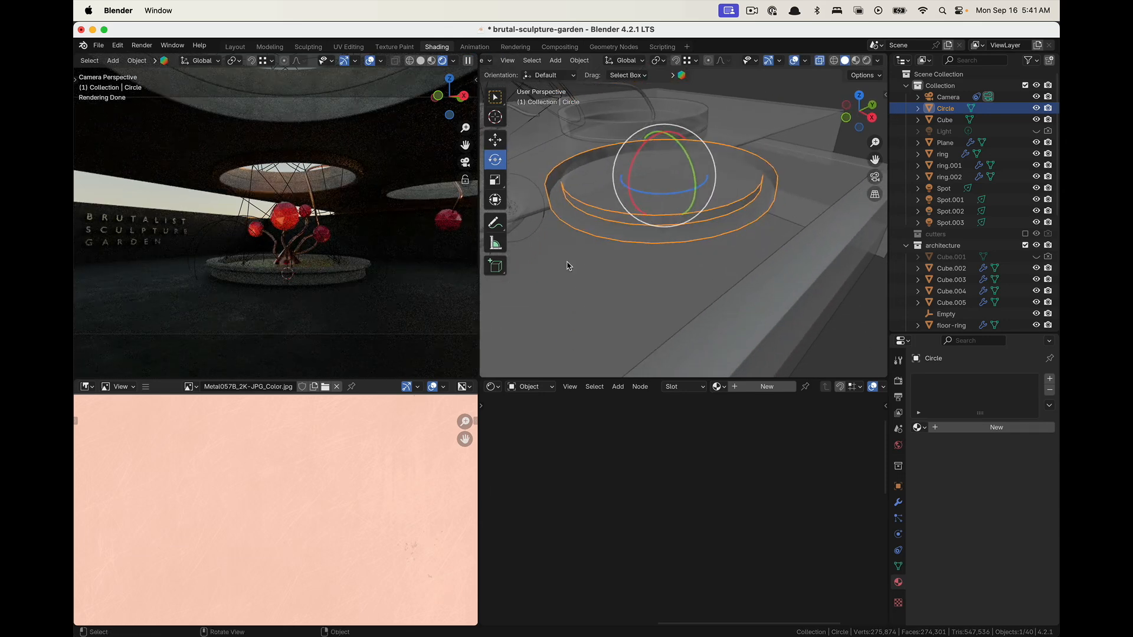
# Give the circle object a new material with a black base color and Metallic set to 1.000
pyautogui.click(934, 429)
pyautogui.click(1009, 499)
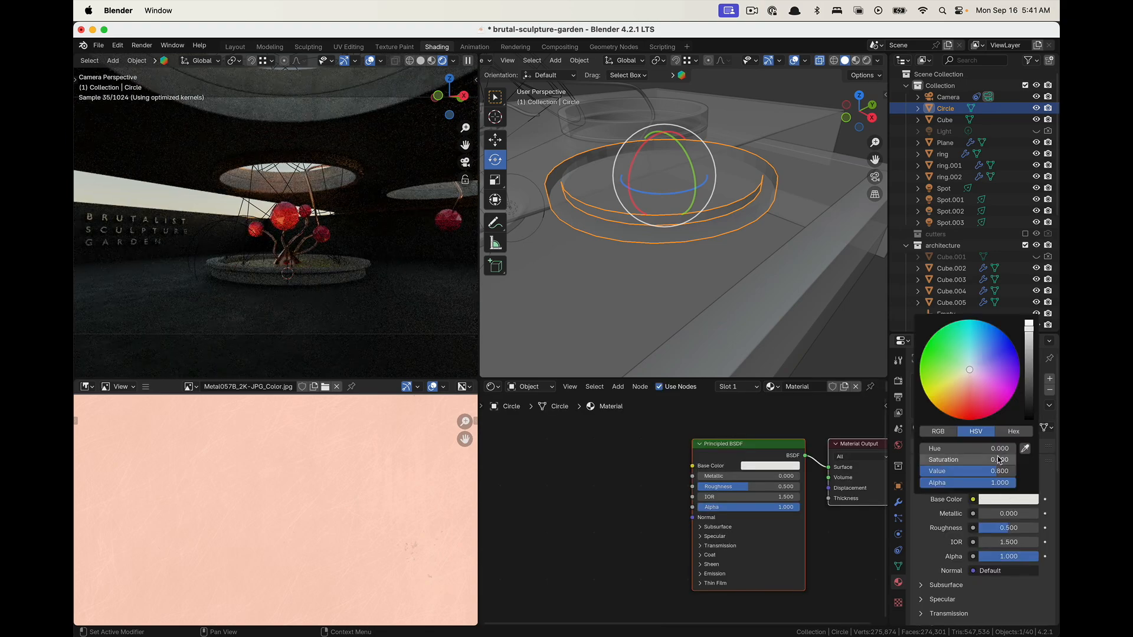
pyautogui.moveTo(1029, 324); pyautogui.dragTo(1029, 407)
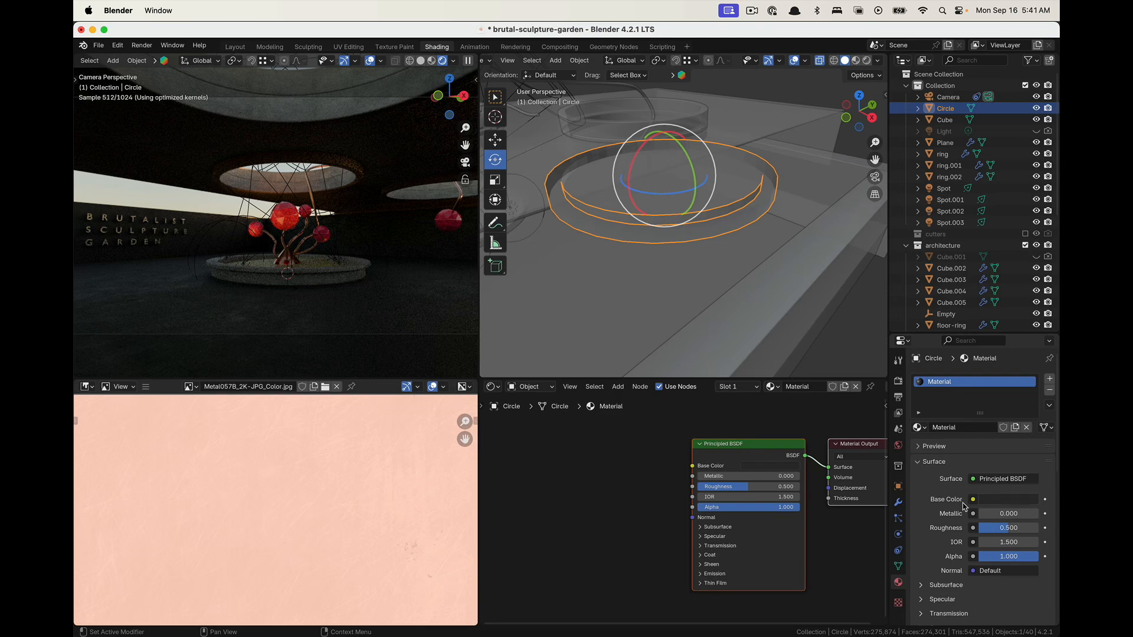
pyautogui.moveTo(991, 514); pyautogui.dragTo(1039, 513)
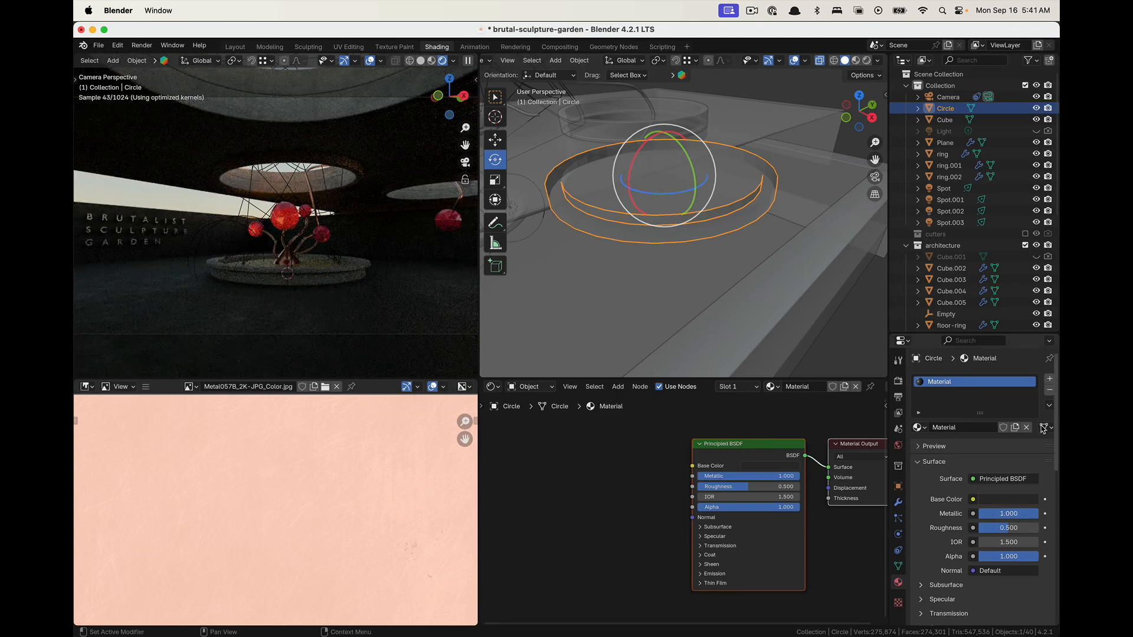
# Add a second material slot to the circle with a new material that uses the Emission surface shader
pyautogui.click(1050, 378)
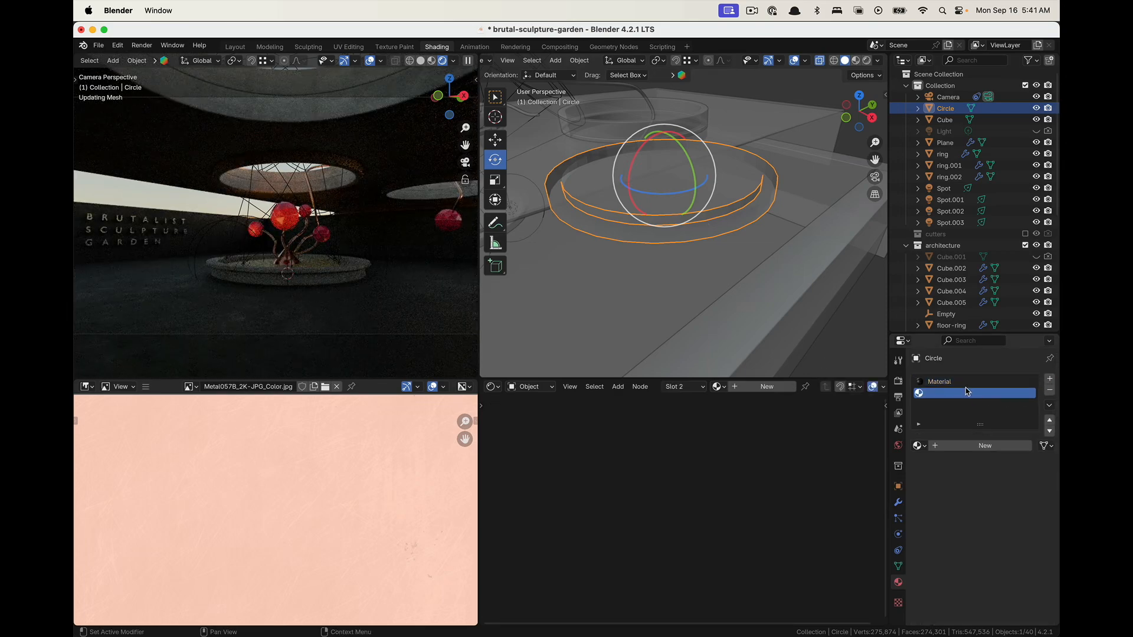
pyautogui.click(970, 446)
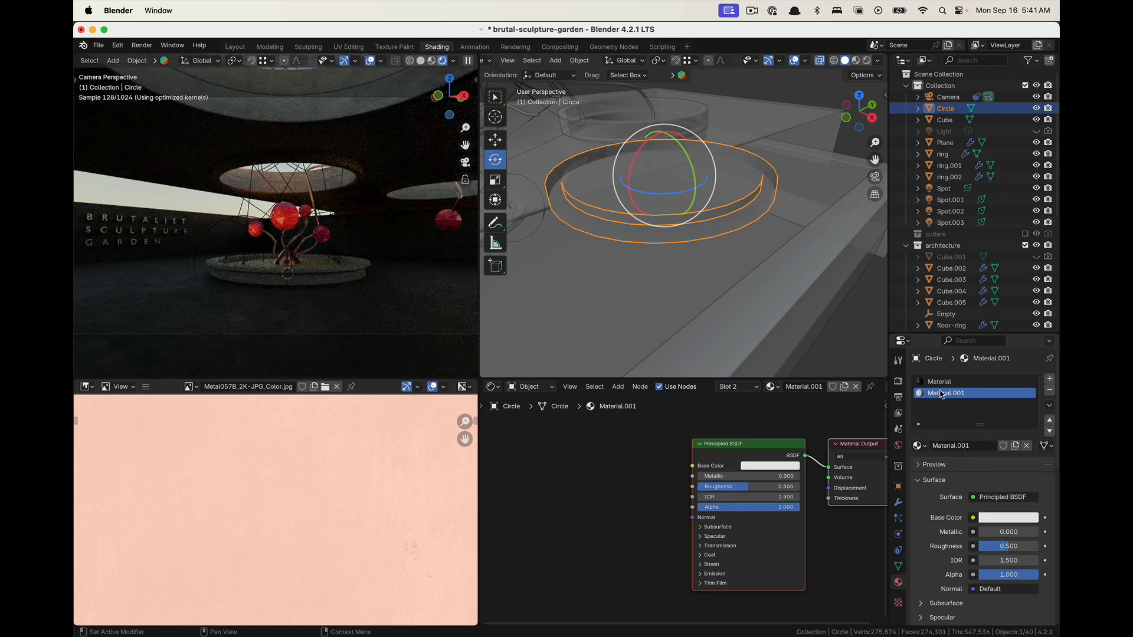
pyautogui.click(998, 499)
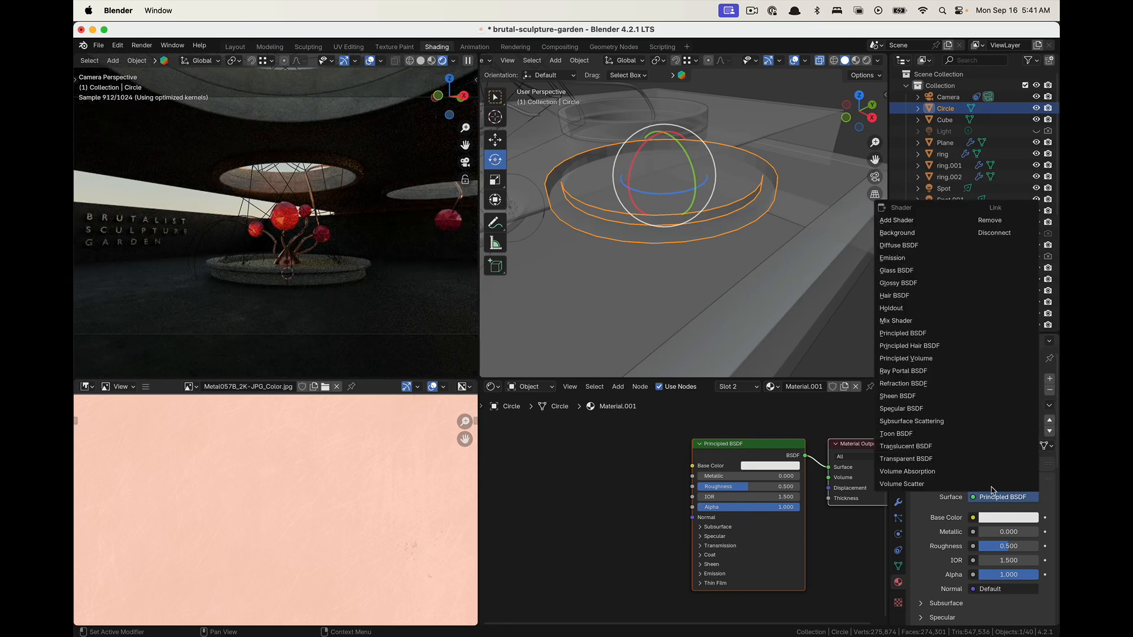
pyautogui.click(893, 259)
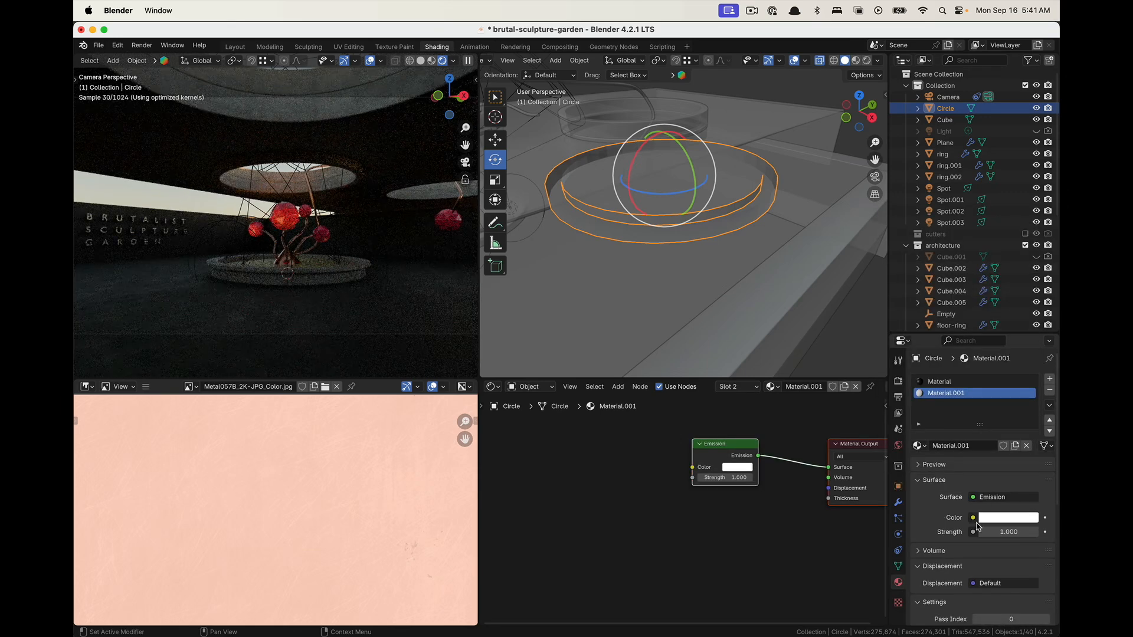
# Add a Blackbody node before the Emission shader and connect it to the Emission color
pyautogui.hotkey('shift', 'a')
pyautogui.click(658, 459)
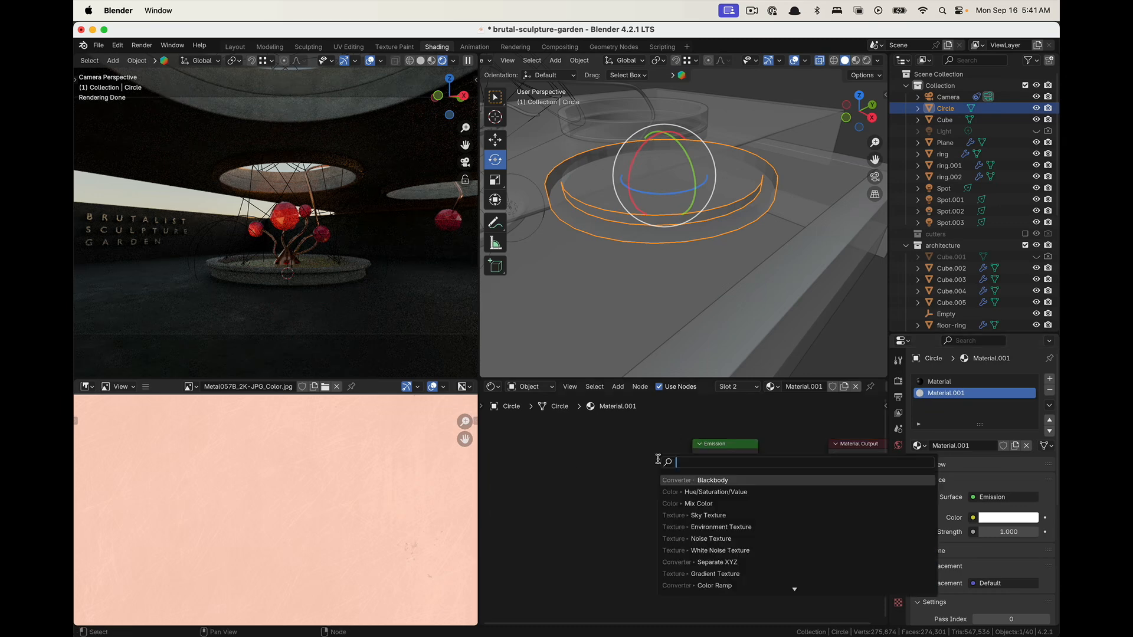
pyautogui.write('bla')
pyautogui.press('Return')
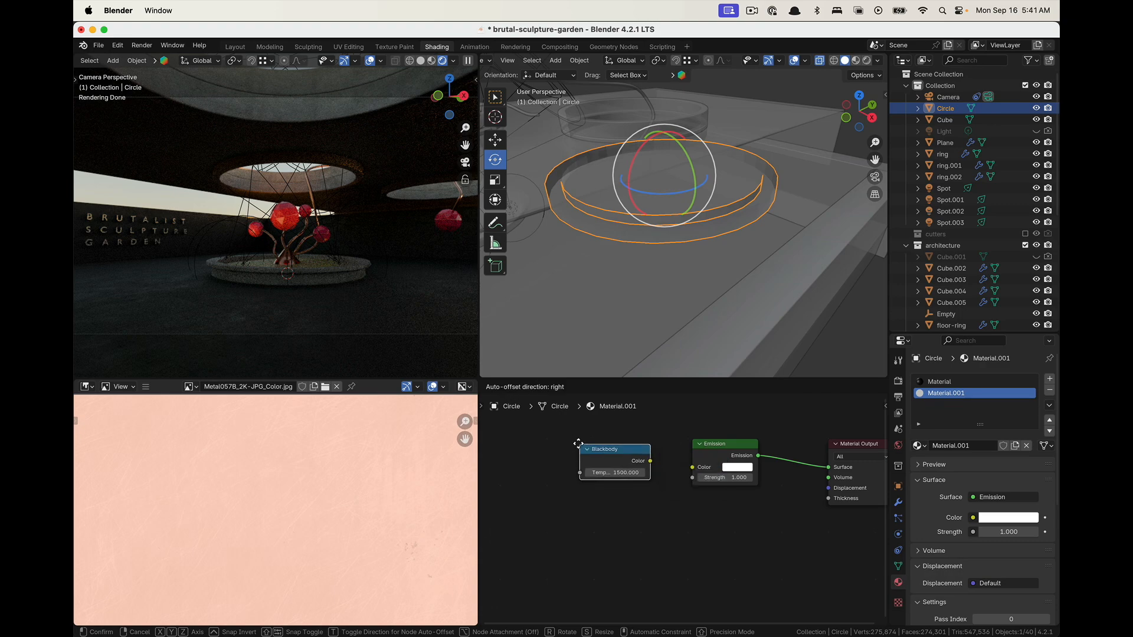
pyautogui.click(570, 445)
pyautogui.moveTo(691, 472); pyautogui.dragTo(693, 468)
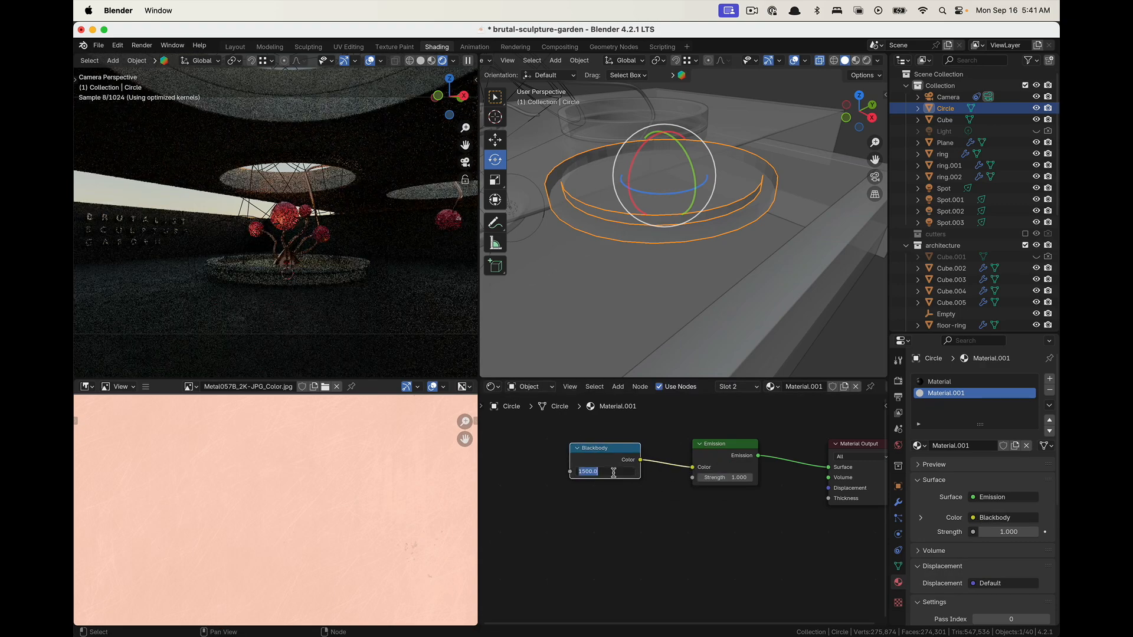
# Set the Blackbody temperature to 2700 and the Emission strength to 4
pyautogui.click(614, 472)
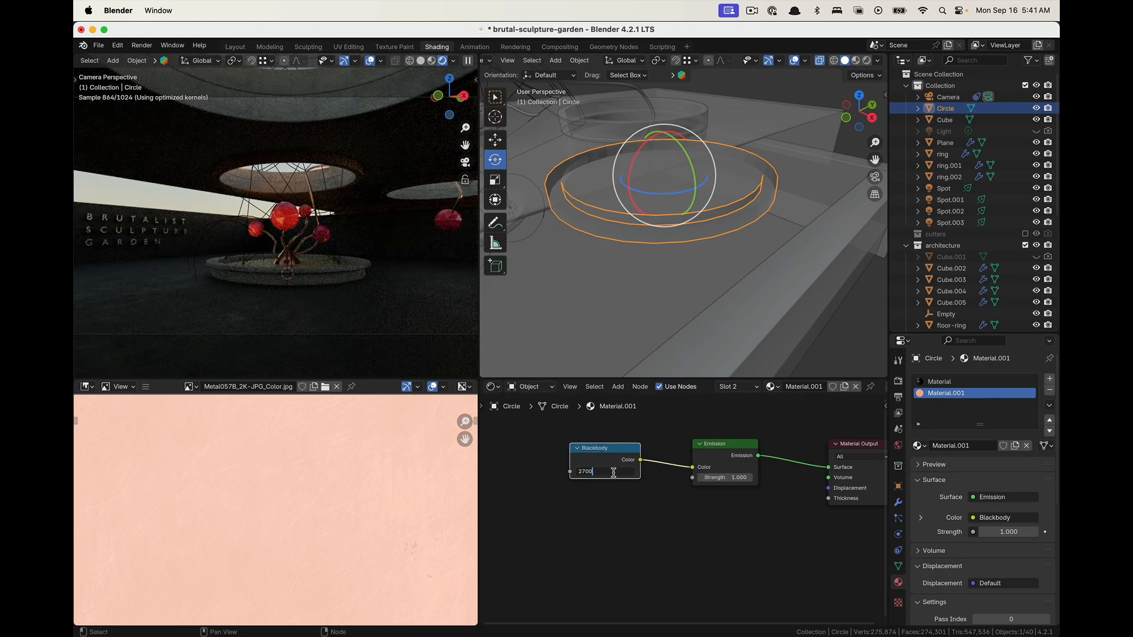
pyautogui.write('2700')
pyautogui.press('Return')
pyautogui.click(721, 475)
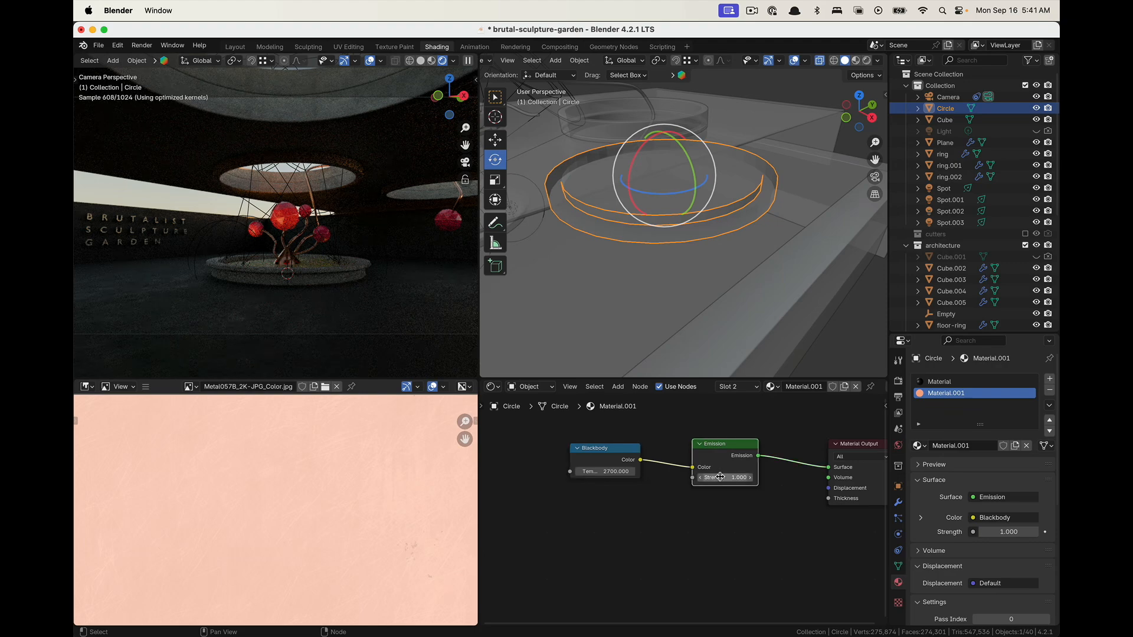
pyautogui.write('4')
pyautogui.press('Return')
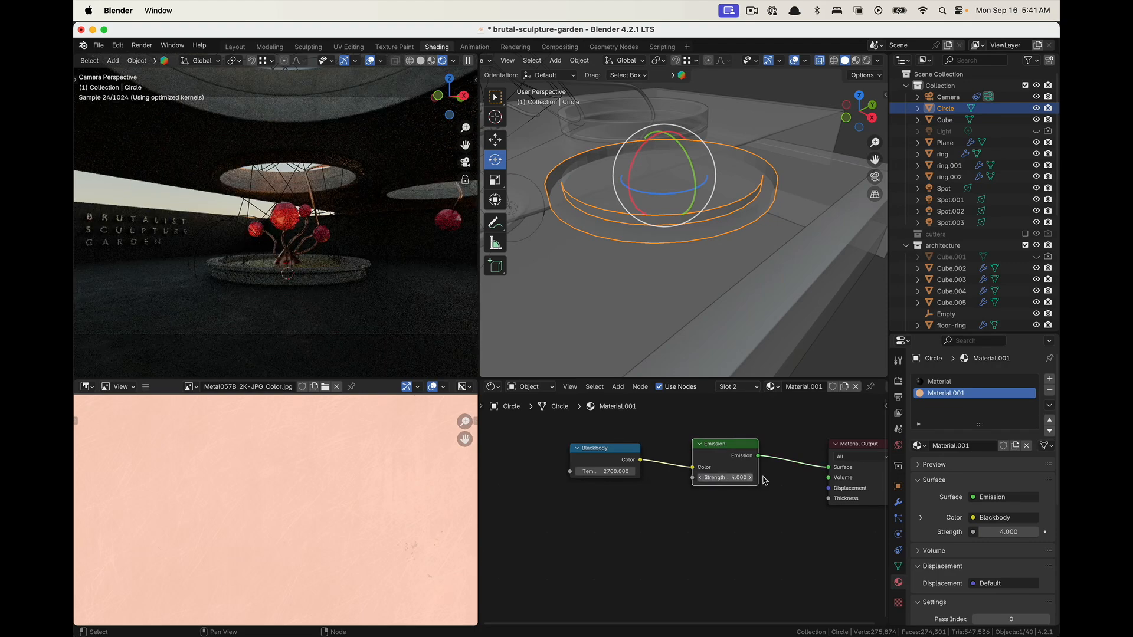
# Assign the emission material Material.001 to the disc's large inner face in Edit Mode, and return to Object Mode
pyautogui.press('Tab')
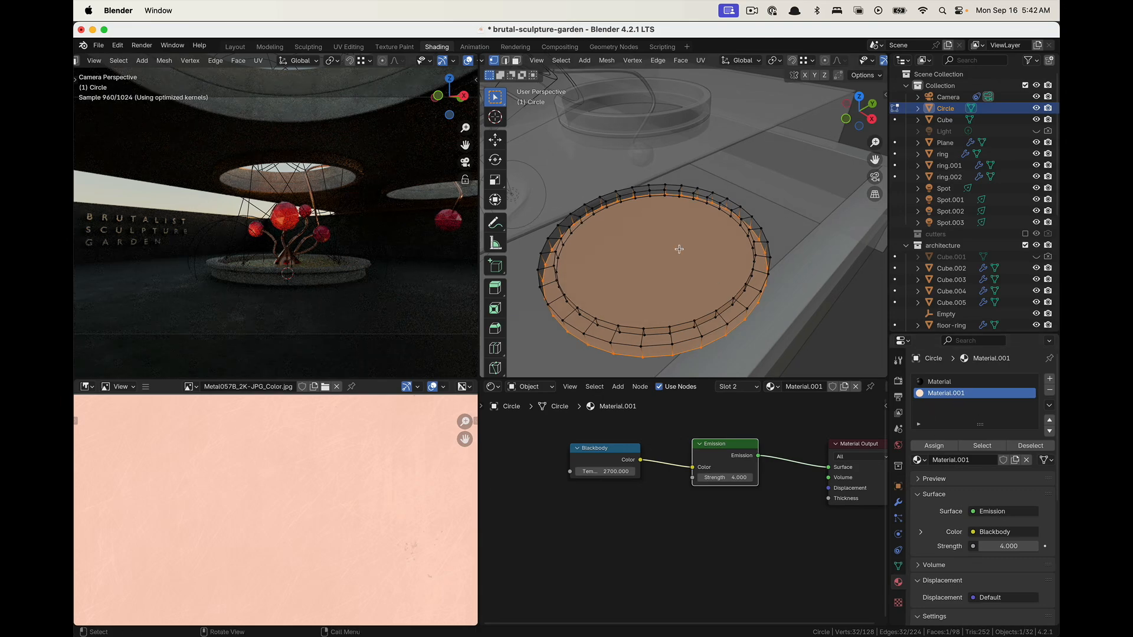
pyautogui.click(679, 249)
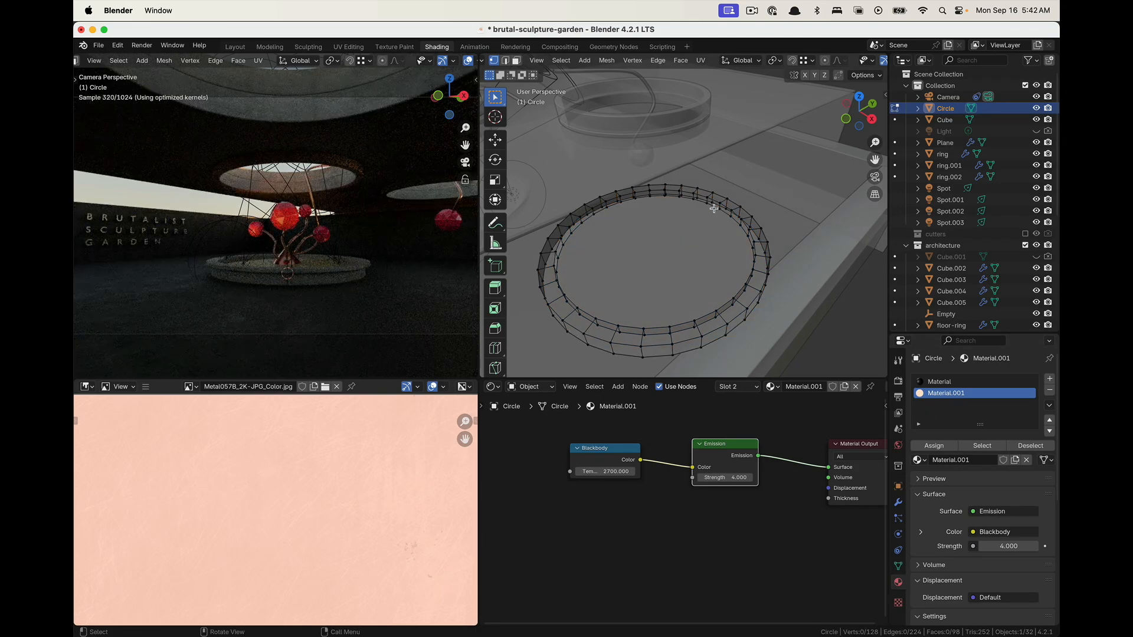
pyautogui.press('2')
pyautogui.click(657, 249)
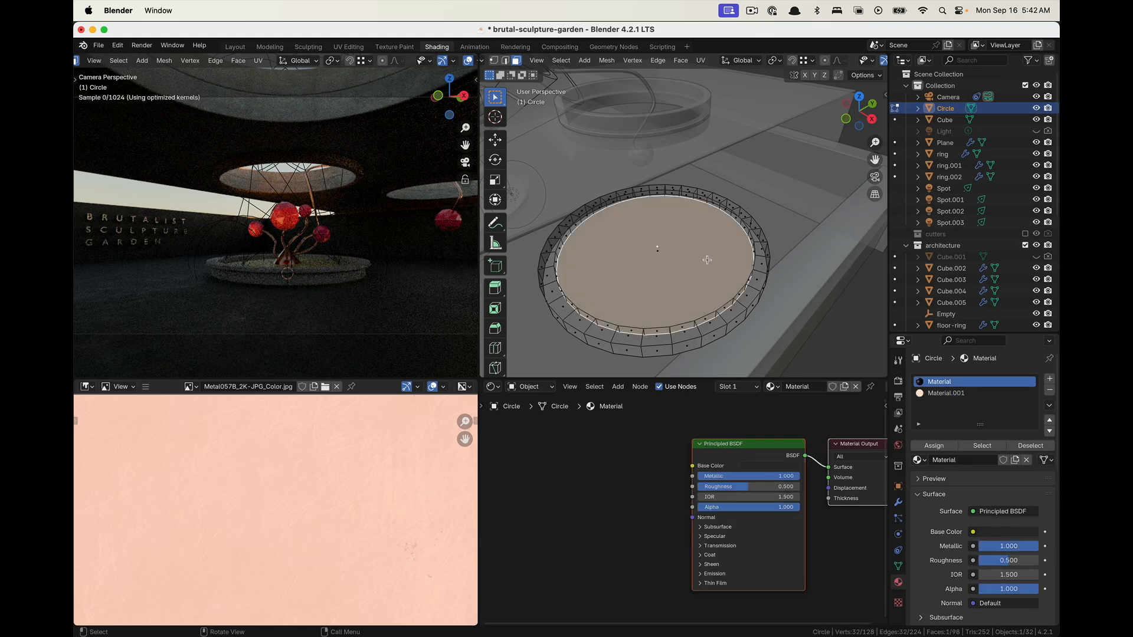
pyautogui.moveTo(658, 249); pyautogui.dragTo(668, 272, button='middle')
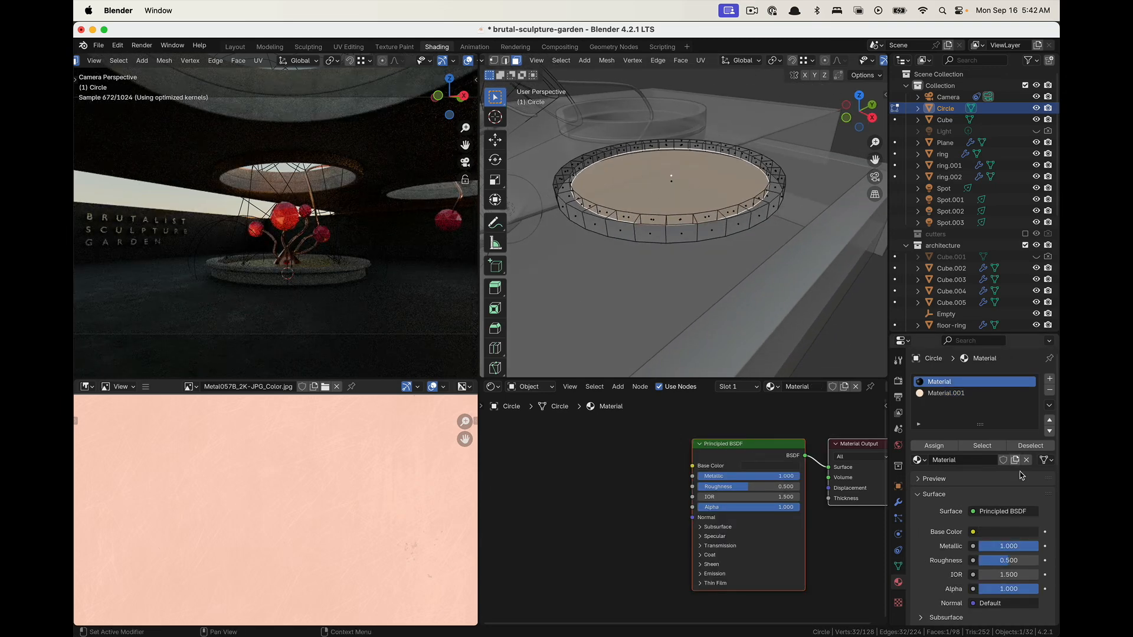
pyautogui.click(958, 394)
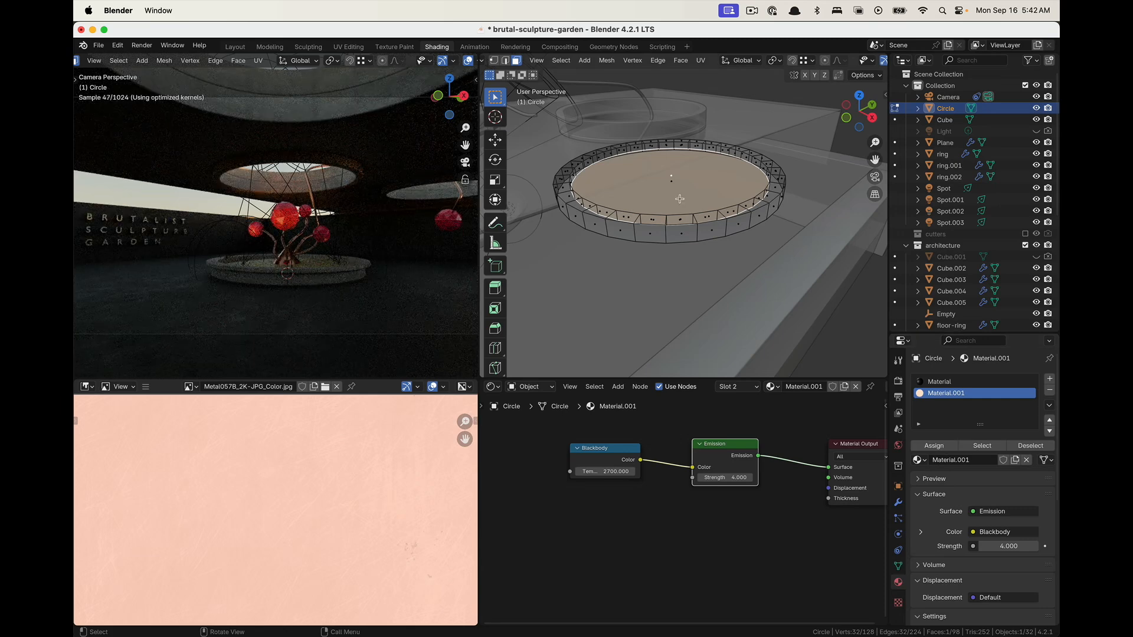
pyautogui.press('Tab')
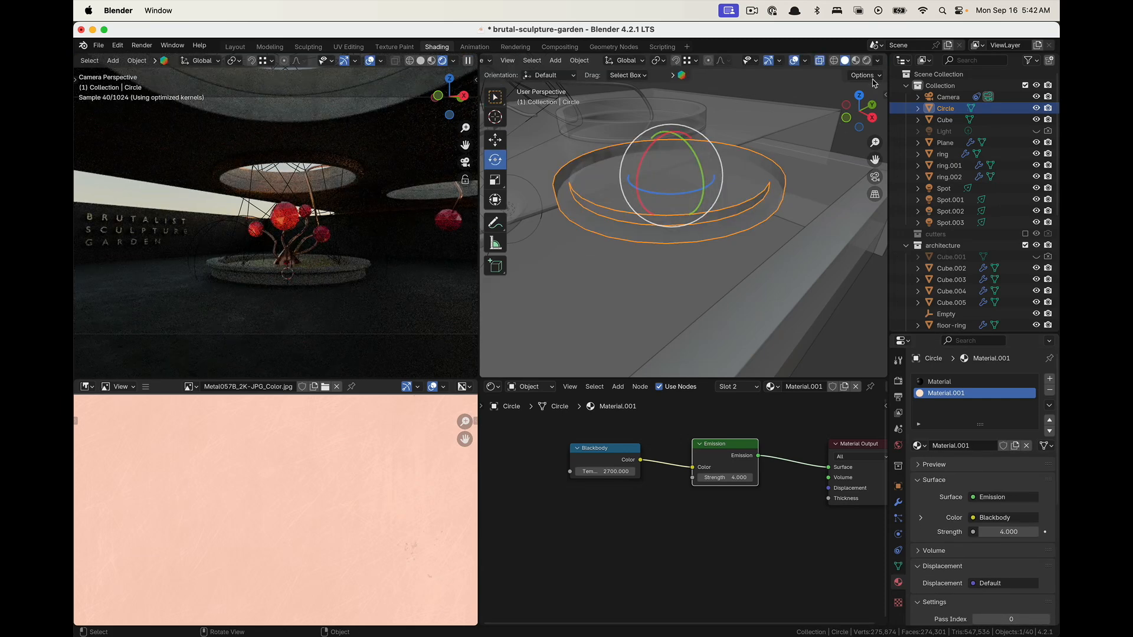
# Show the working viewport in rendered shading and inspect the glowing disc and its dark rim
pyautogui.click(866, 61)
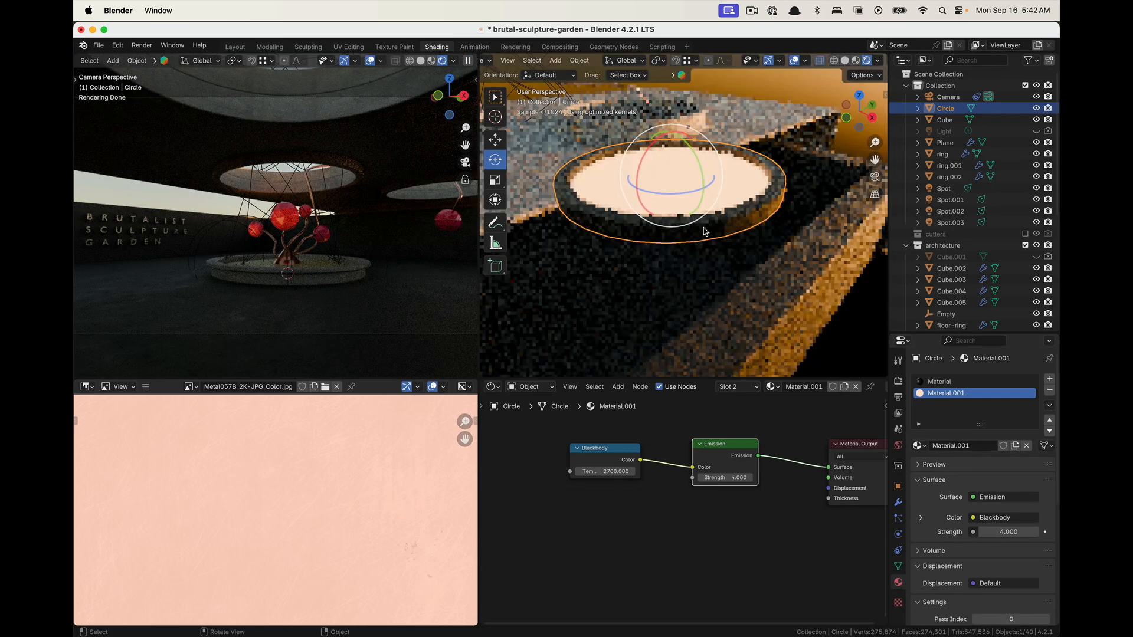
pyautogui.moveTo(703, 236); pyautogui.dragTo(718, 248, button='middle')
pyautogui.scroll(-6, 715, 251)
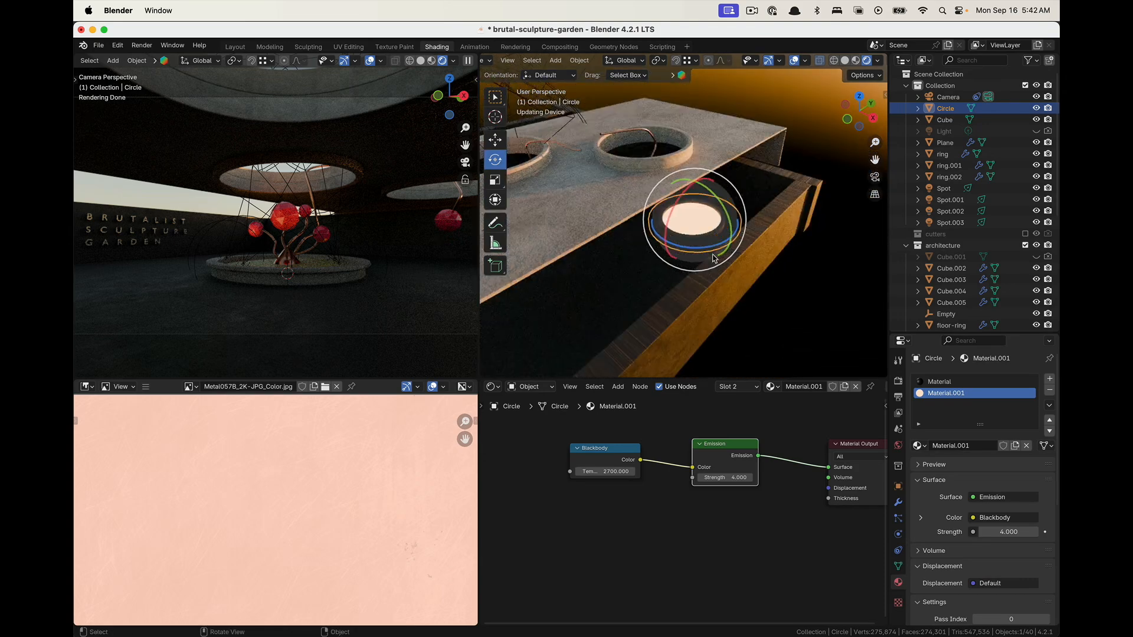
pyautogui.scroll(6, 712, 257)
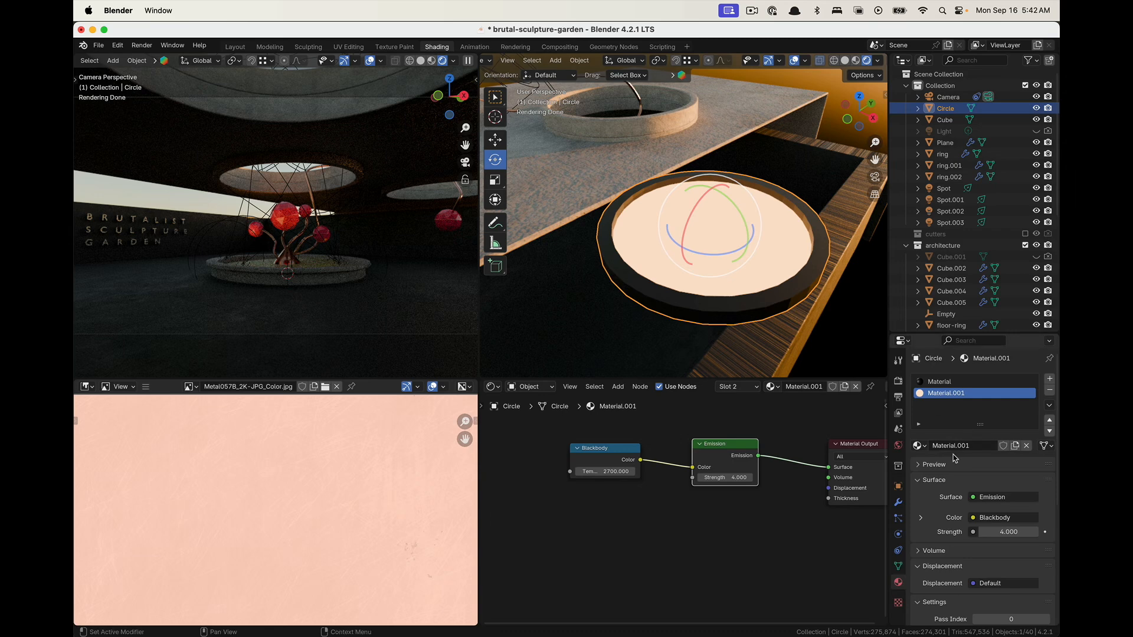
# Shade the circle object smooth, and apply Shade Auto Smooth to it
pyautogui.click(899, 503)
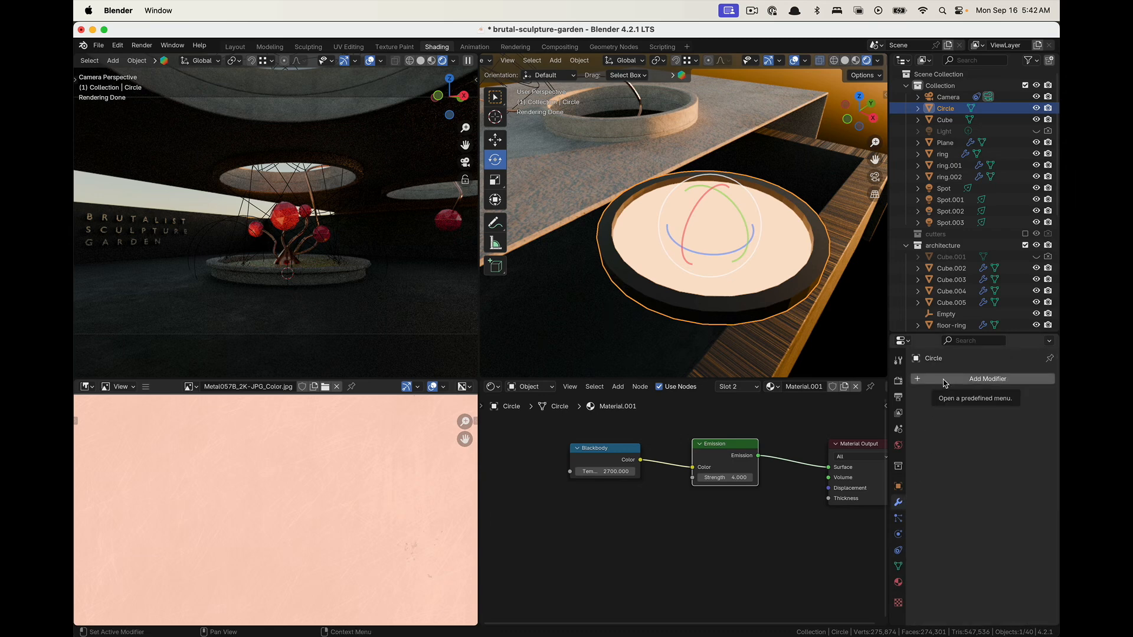
pyautogui.rightClick(775, 305)
pyautogui.click(775, 305)
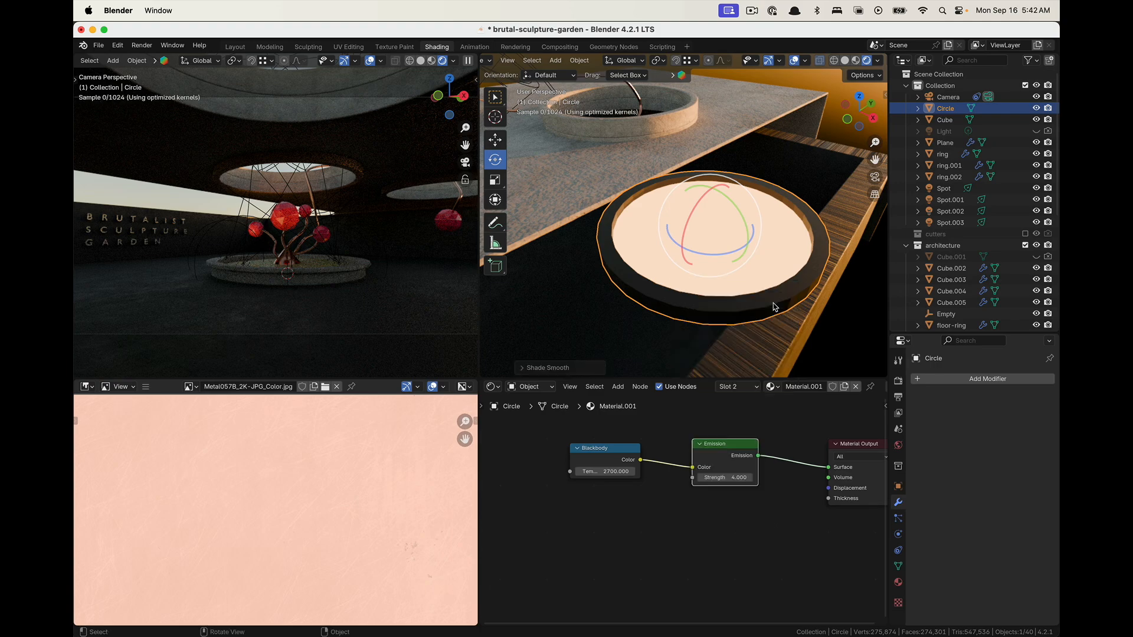
pyautogui.rightClick(779, 309)
pyautogui.click(764, 318)
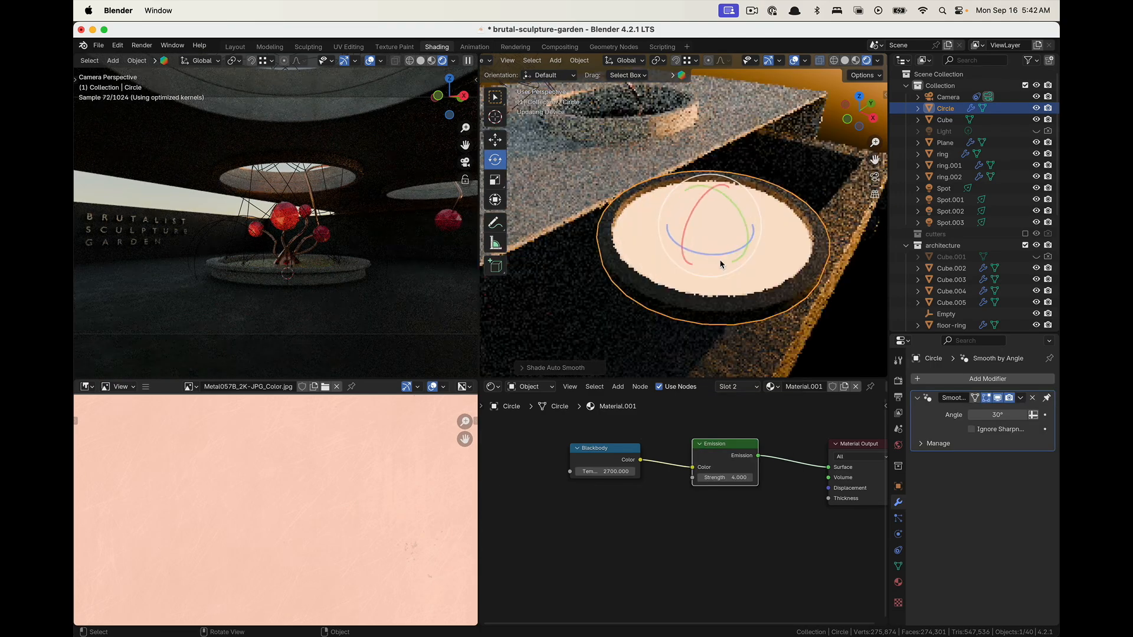
pyautogui.click(994, 379)
pyautogui.moveTo(993, 379)
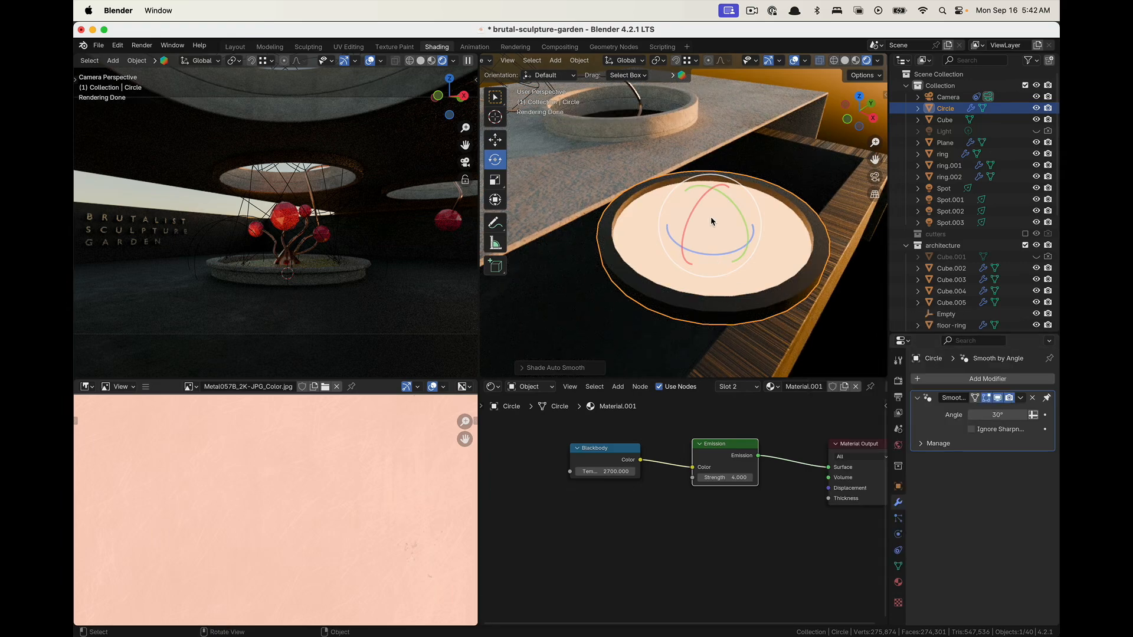
# Move the glowing disc freely about 5.7 m, down into the dark area between the concrete slab and the wooden strip
pyautogui.moveTo(711, 217); pyautogui.dragTo(760, 256)
pyautogui.scroll(-6, 759, 256)
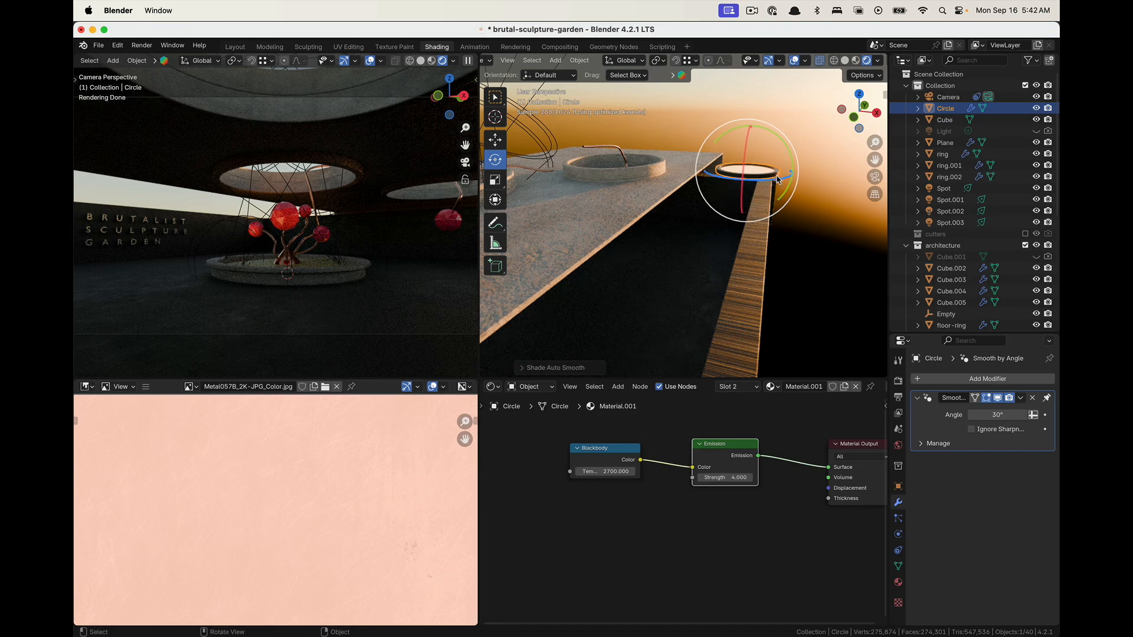
pyautogui.press('g')
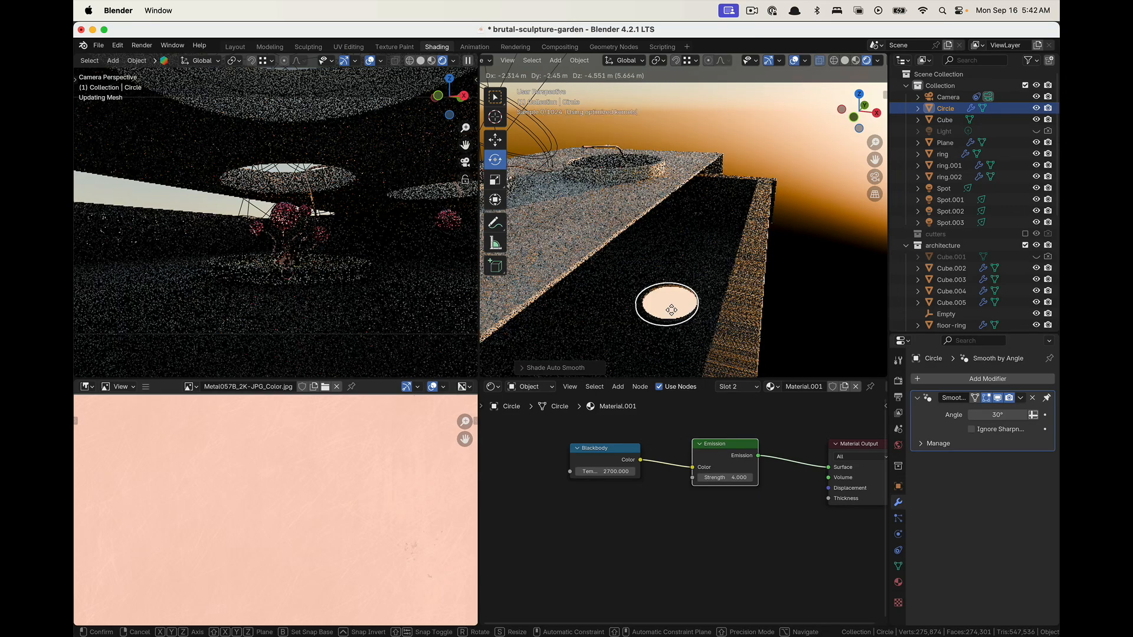
pyautogui.click(675, 312)
# Enable snapping in the working viewport with Face as the snap target
pyautogui.click(676, 61)
pyautogui.click(687, 61)
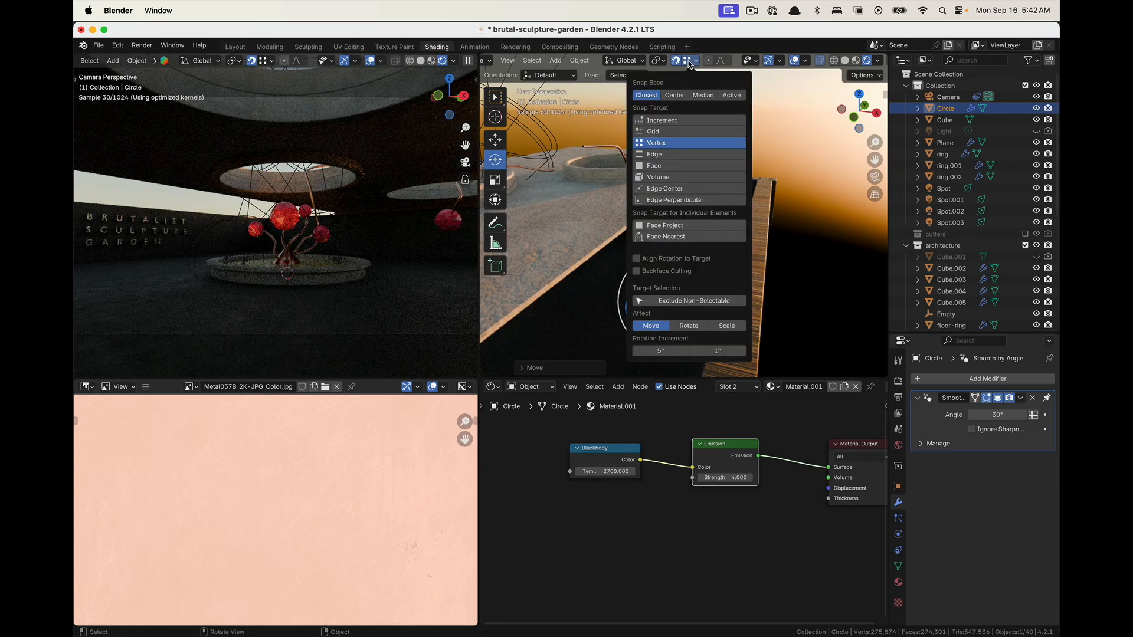
pyautogui.click(669, 166)
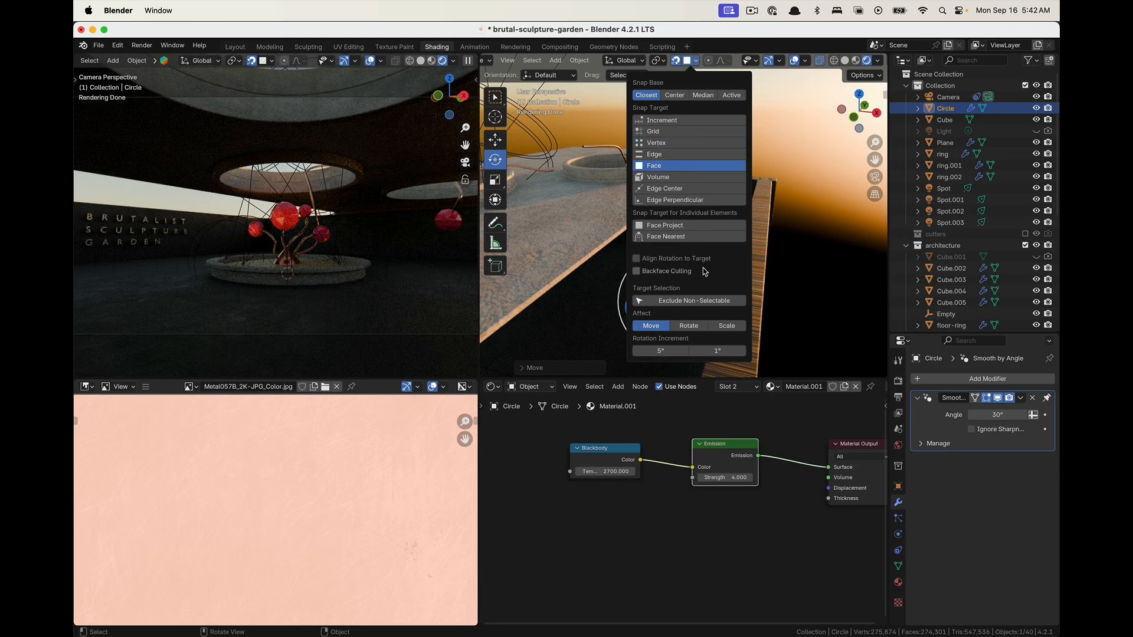
# Move the glowing disc down so it snaps onto the dark floor below
pyautogui.moveTo(721, 277); pyautogui.dragTo(742, 244, button='middle')
pyautogui.press('g')
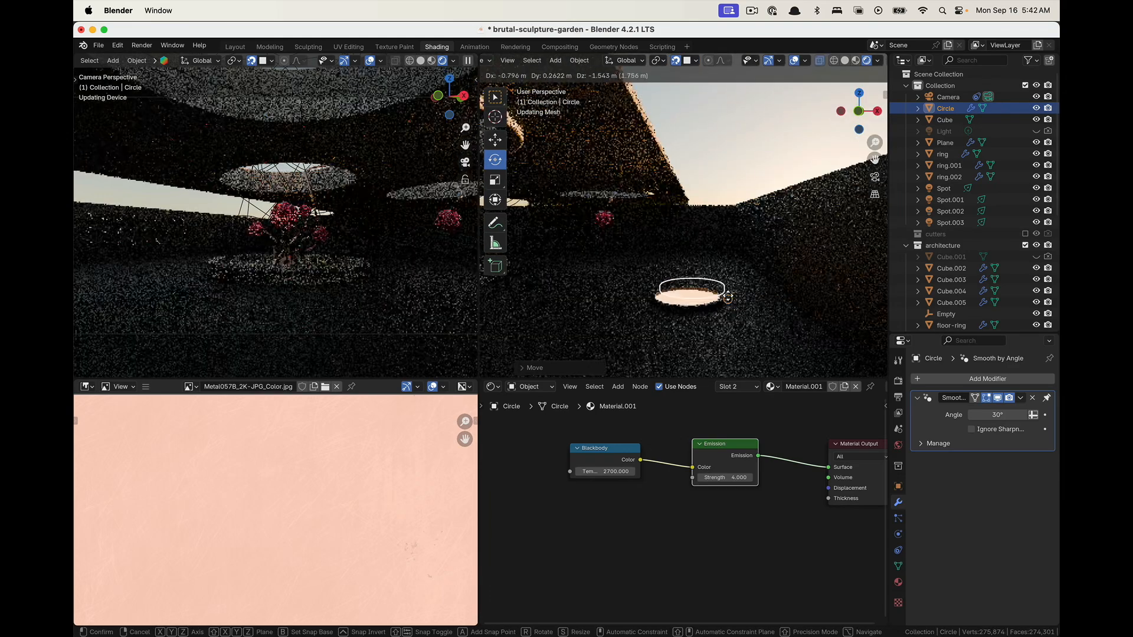
pyautogui.click(726, 278)
pyautogui.scroll(-3, 741, 259)
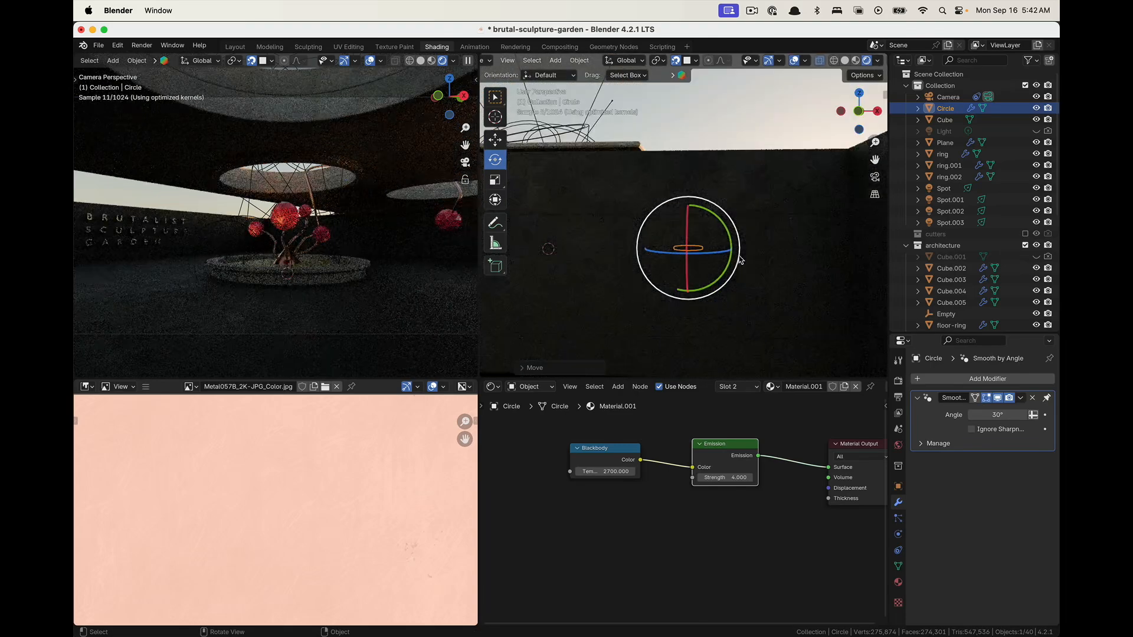
# From the top view, move the disc along the gap between the concrete slab and the wooden wall, toward the far end
pyautogui.click(859, 93)
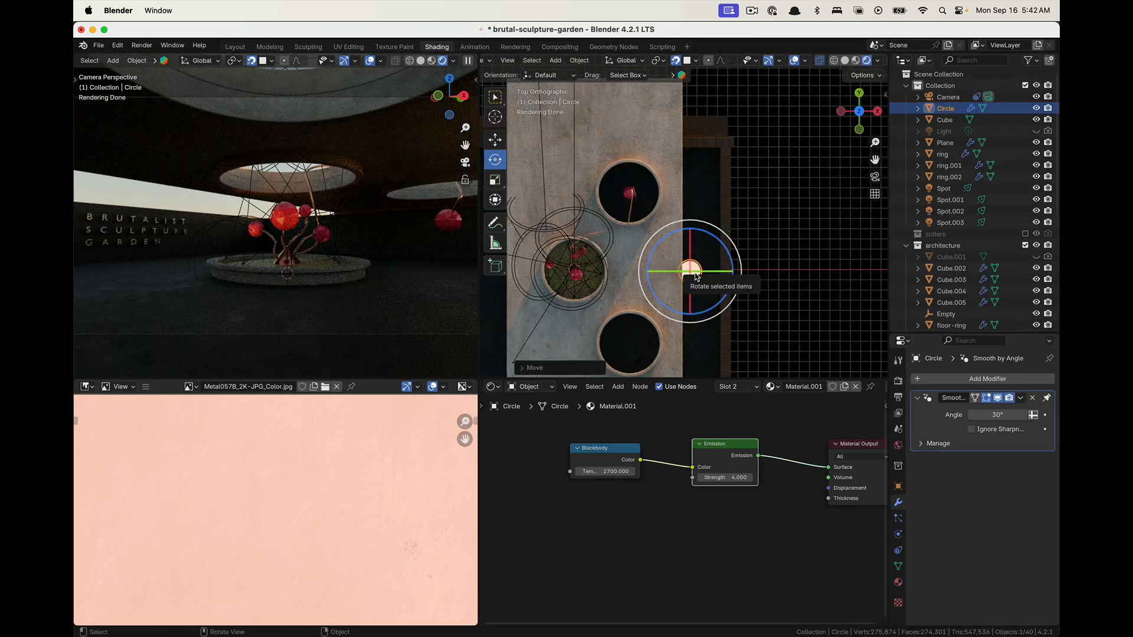
pyautogui.press('g')
pyautogui.click(714, 165)
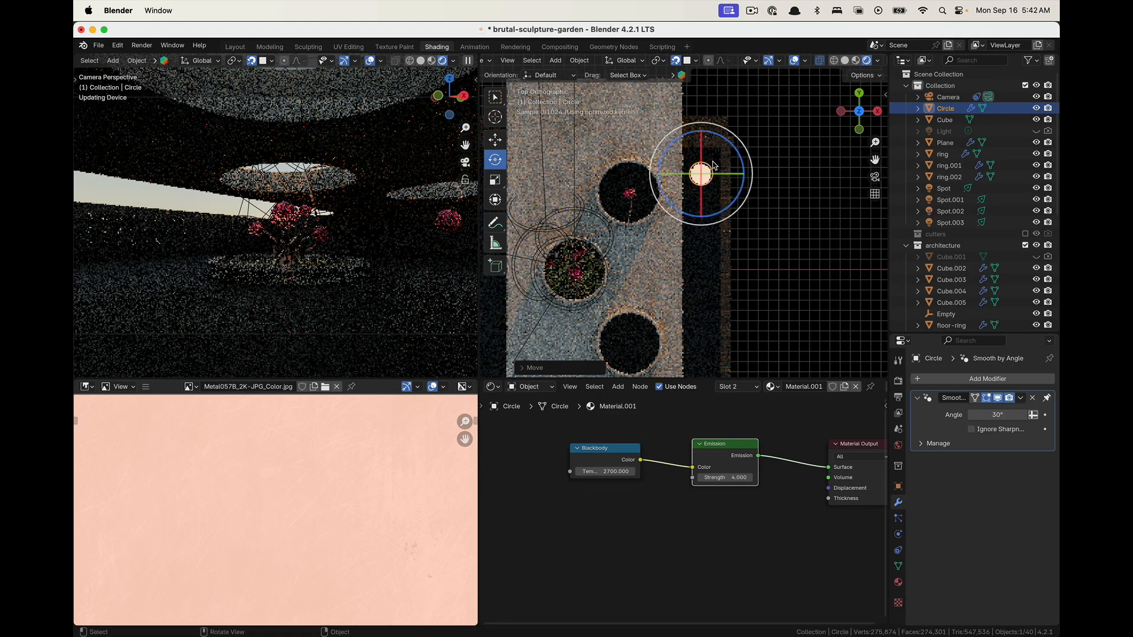
pyautogui.moveTo(714, 165); pyautogui.dragTo(789, 291, button='middle')
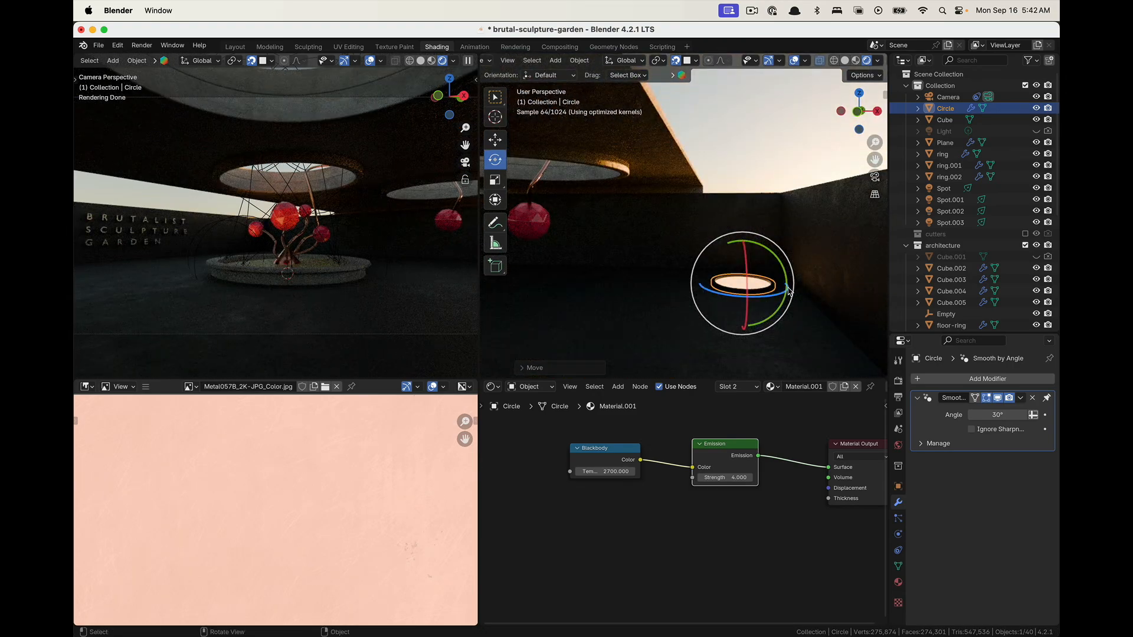
# Scale the disc down to about a quarter of its size and move it about 2.4 m into the inner wall corner
pyautogui.press('s')
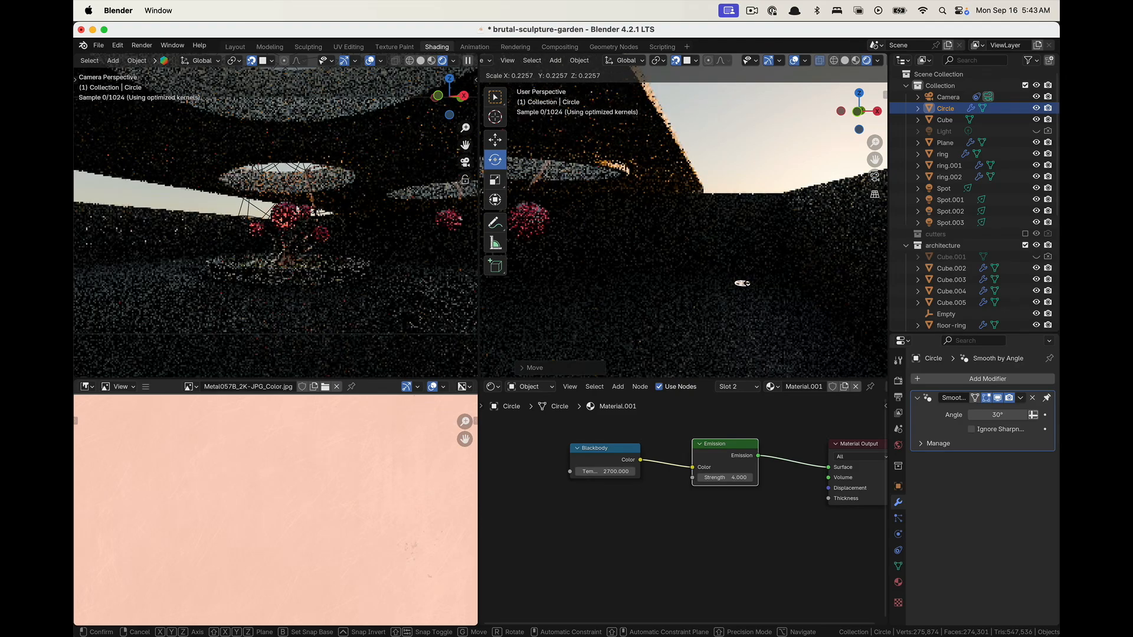
pyautogui.press('Return')
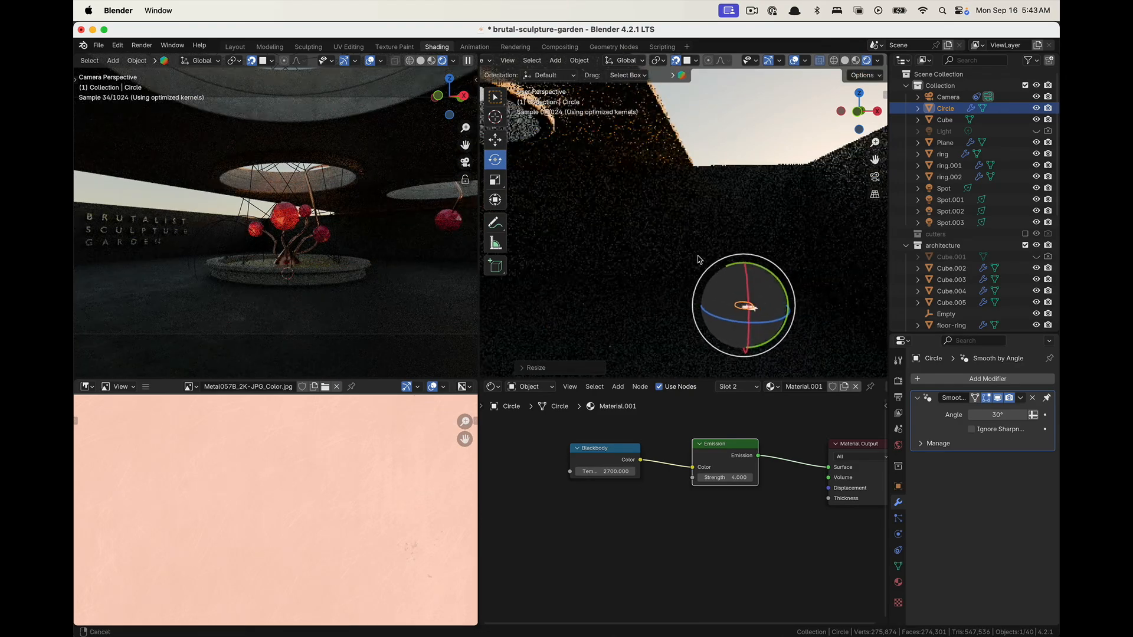
pyautogui.moveTo(700, 260); pyautogui.dragTo(657, 351, button='middle')
pyautogui.click(859, 97)
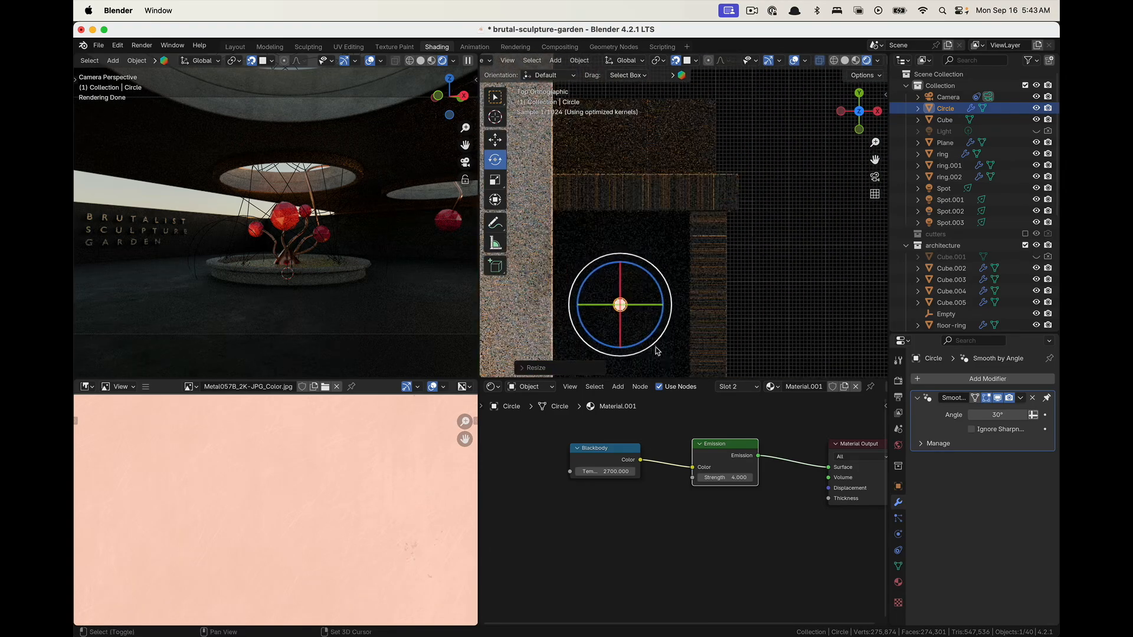
pyautogui.press('g')
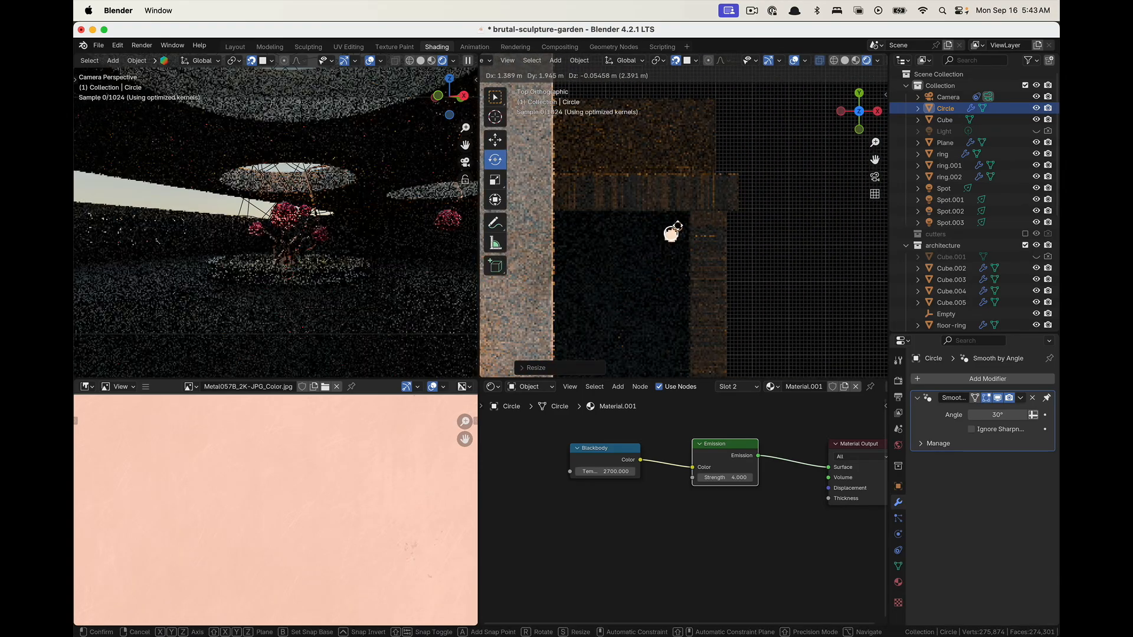
pyautogui.click(680, 225)
# Apply the small disc's object transform and add an Array modifier to it
pyautogui.moveTo(685, 239); pyautogui.dragTo(738, 232, button='middle')
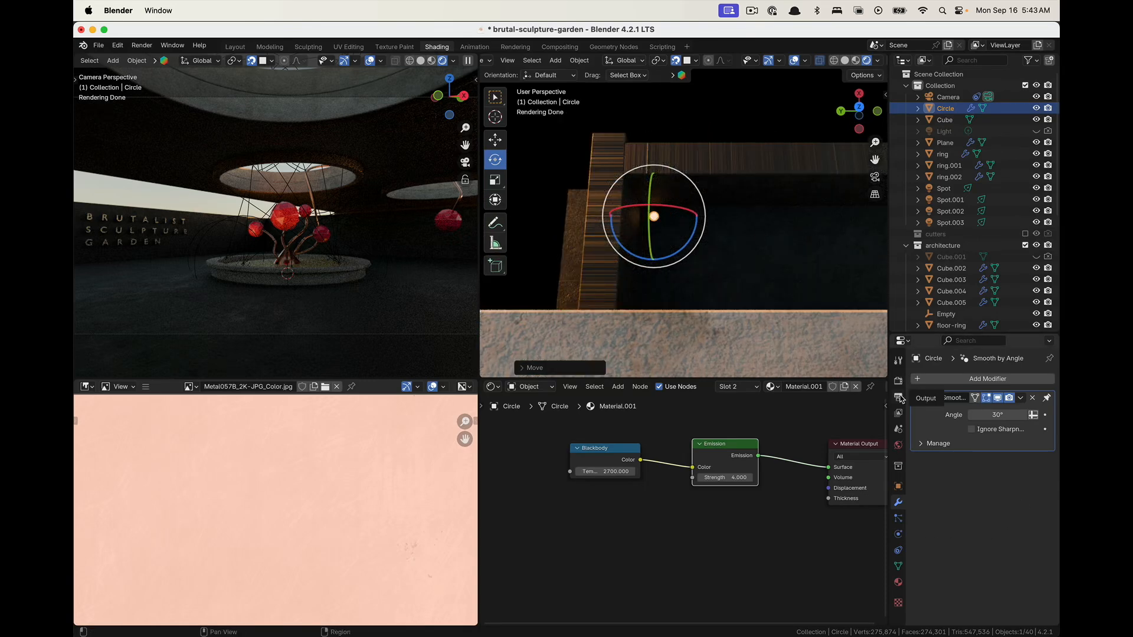
pyautogui.hotkey('ctrl', 'a')
pyautogui.click(728, 230)
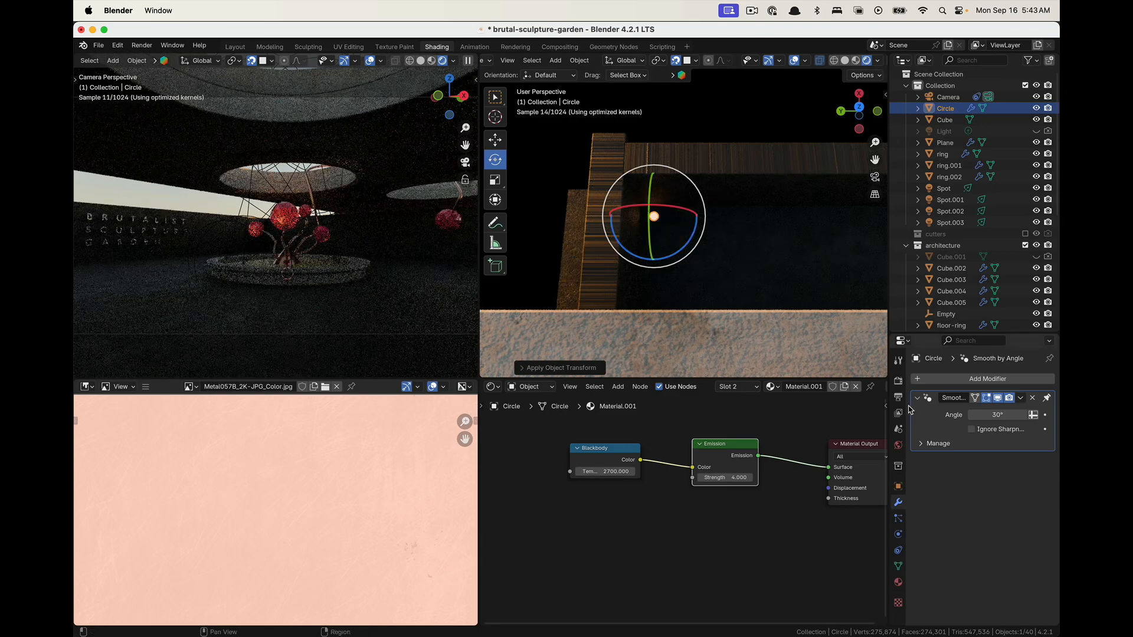
pyautogui.moveTo(734, 266); pyautogui.dragTo(703, 253, button='middle')
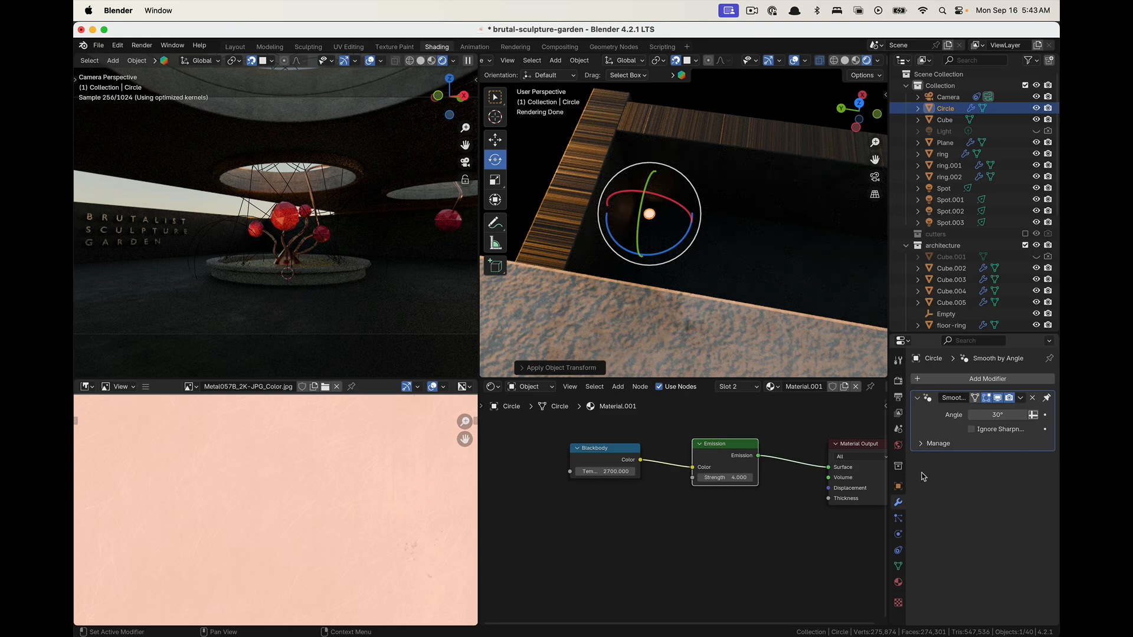
pyautogui.click(968, 381)
pyautogui.moveTo(969, 382)
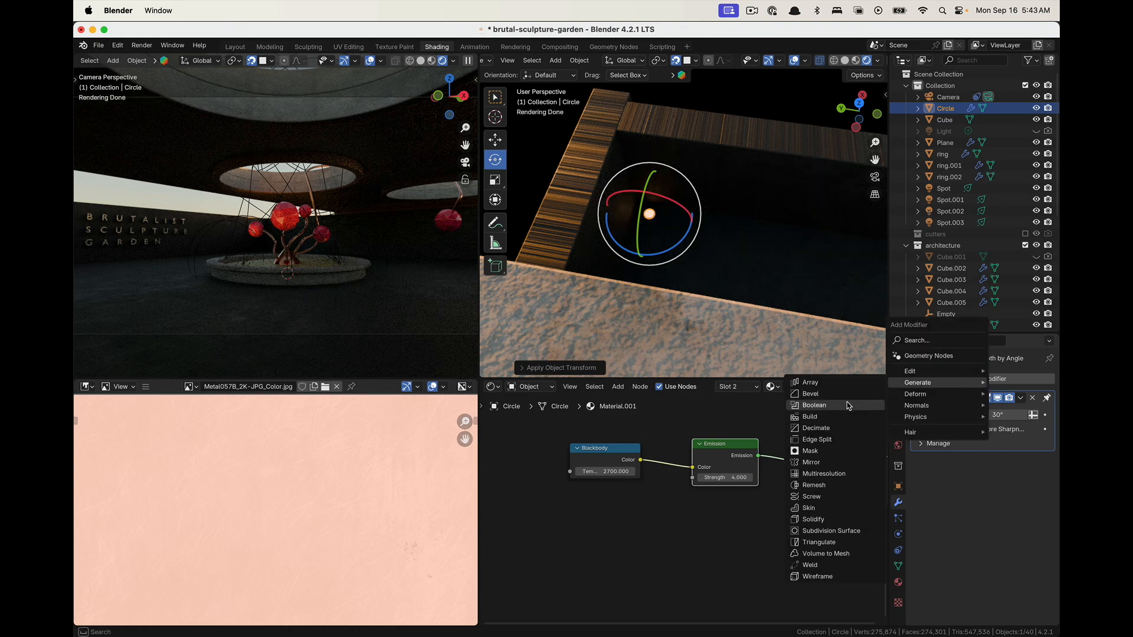
pyautogui.click(838, 383)
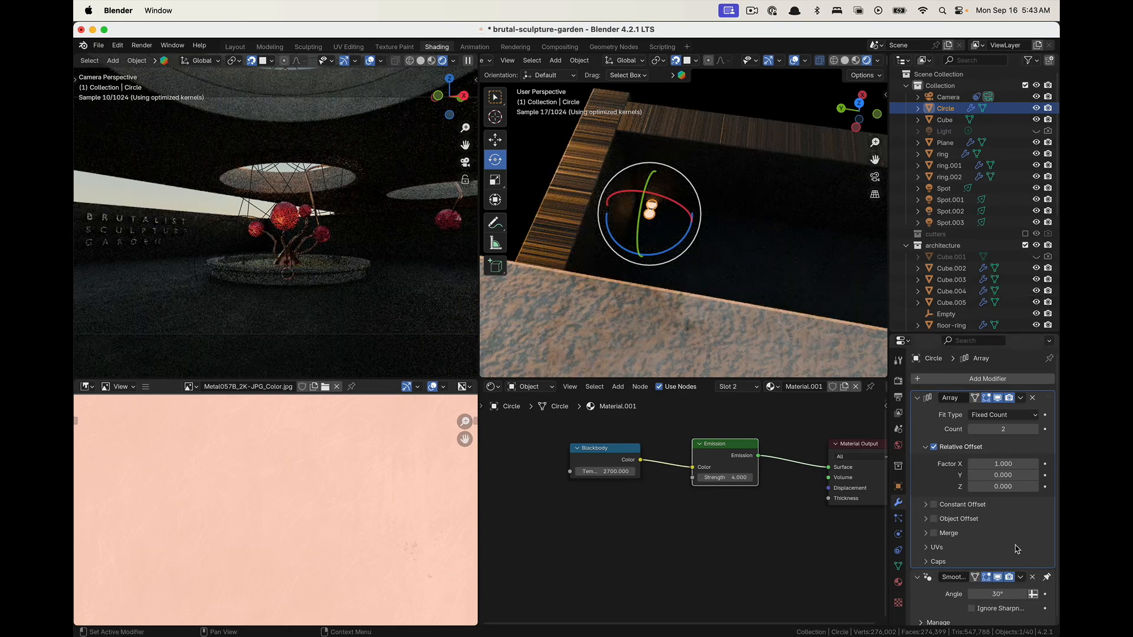
# Set the array's relative offset to 0 in X and -4 in Y, spacing the discs along the wall
pyautogui.click(1003, 464)
pyautogui.write('0')
pyautogui.press('Return')
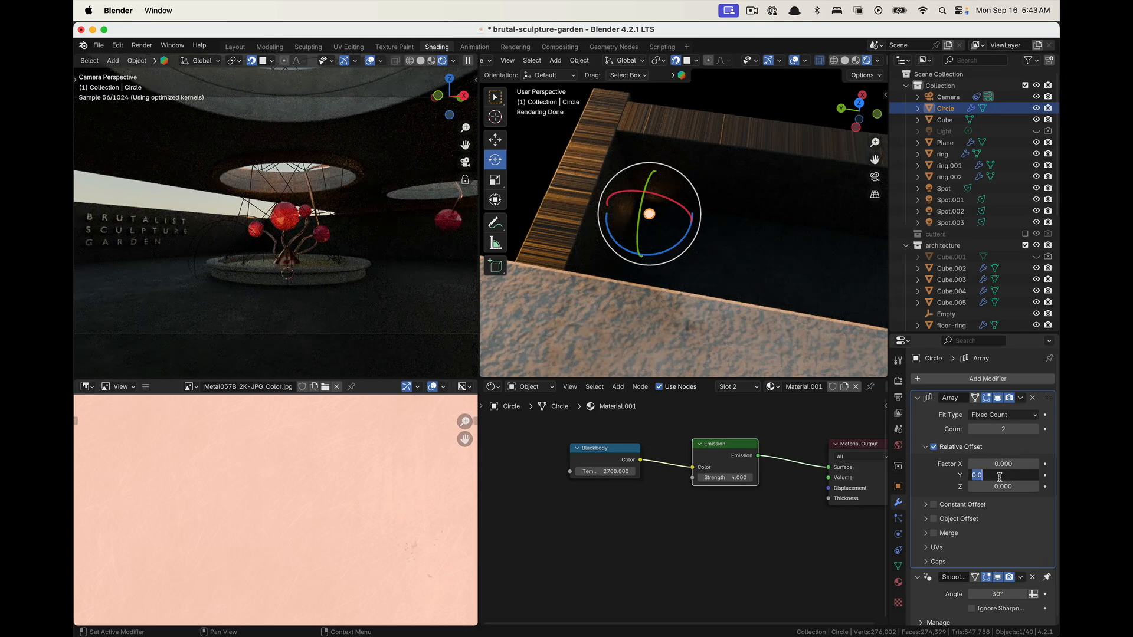
pyautogui.press('Return')
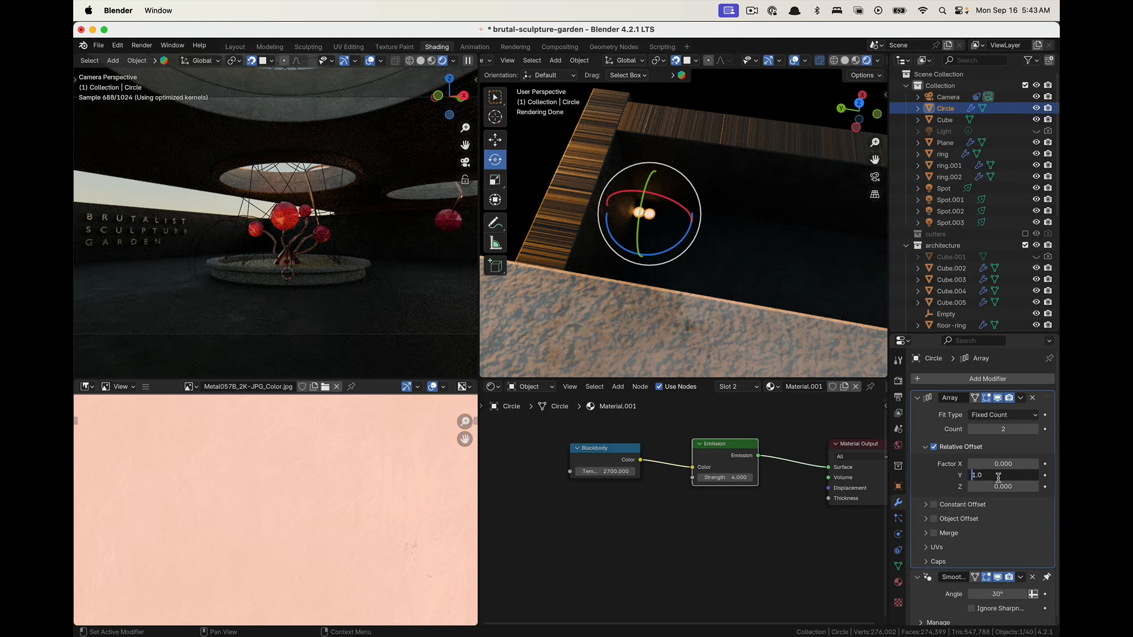
pyautogui.write('-')
pyautogui.press('Return')
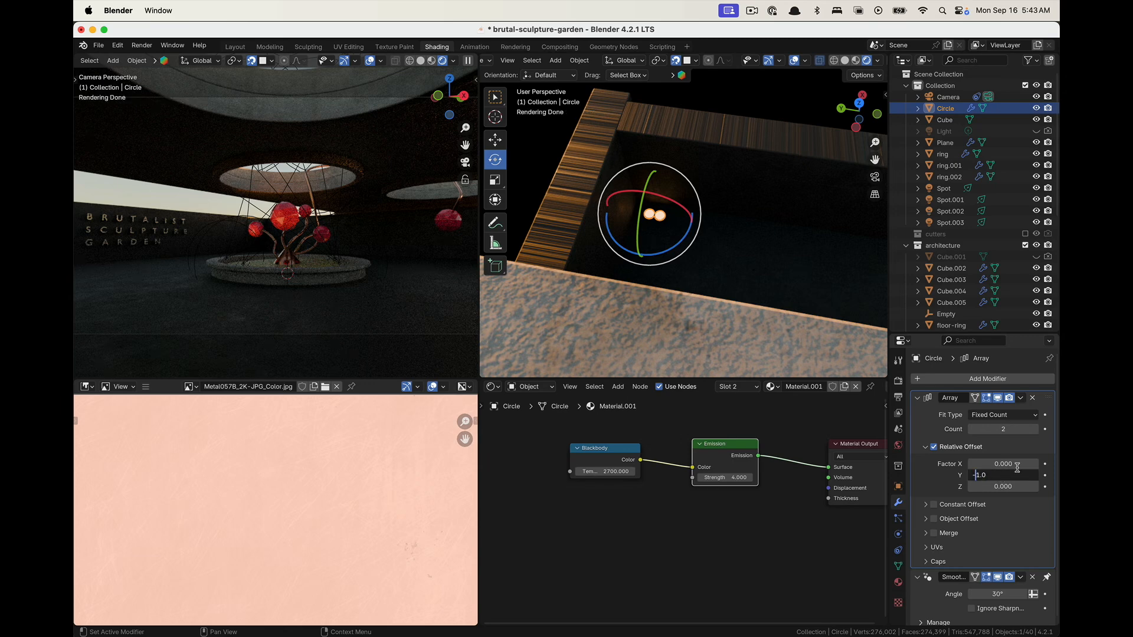
pyautogui.press('Return')
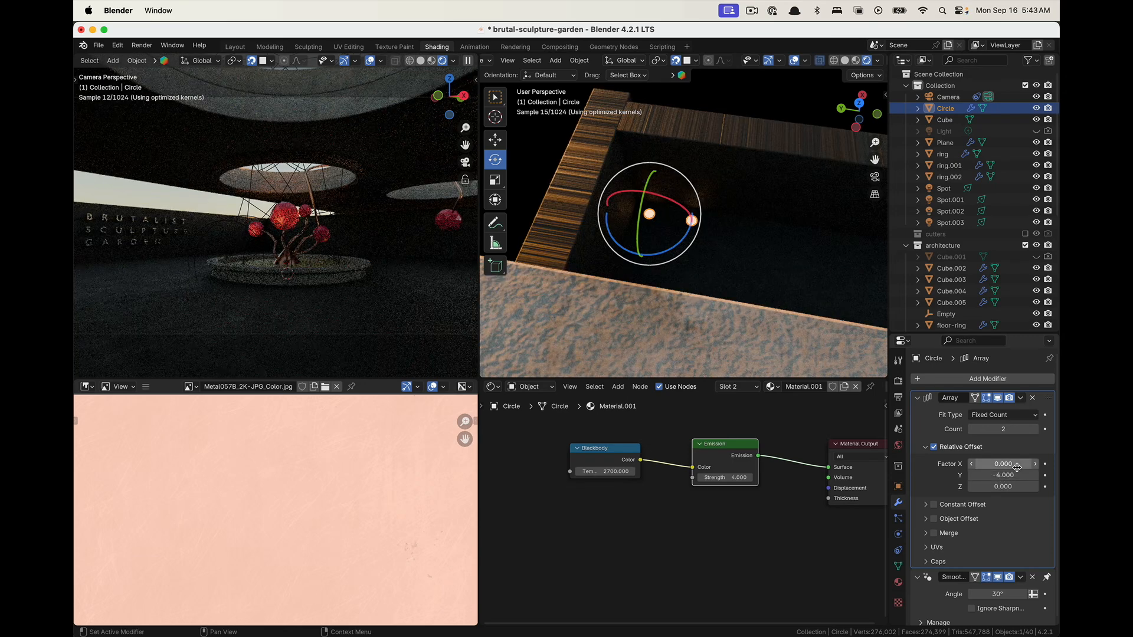
# Set the array count to 20 so the row of lights runs the full length of the wall
pyautogui.click(1035, 430)
pyautogui.click(1035, 429)
pyautogui.click(1035, 429)
pyautogui.click(1034, 429)
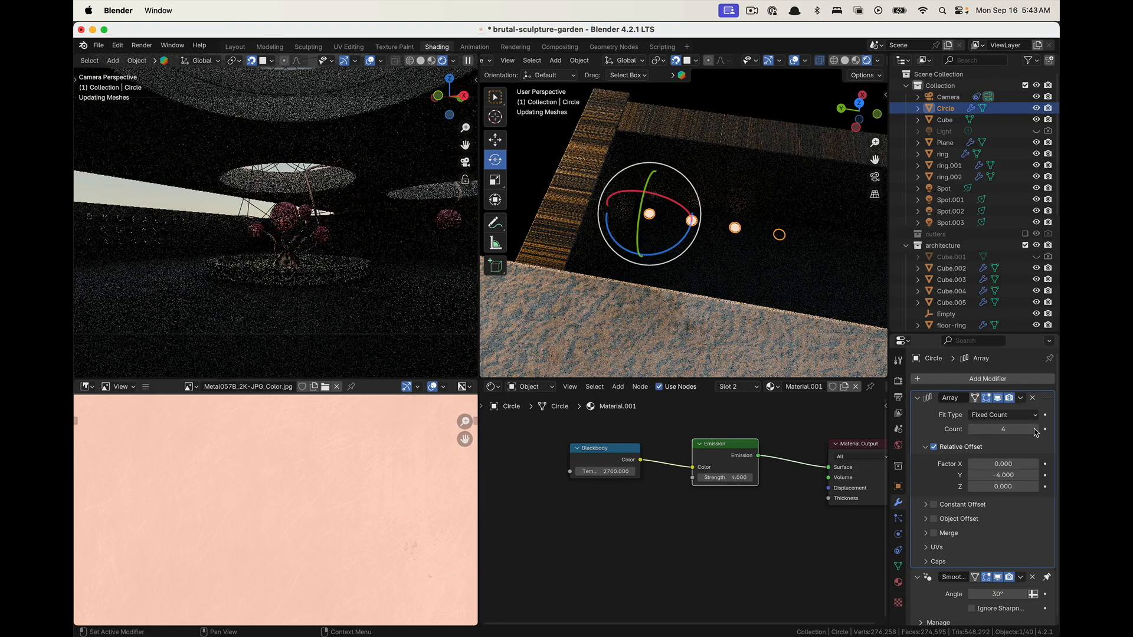
pyautogui.click(1035, 429)
pyautogui.click(1035, 430)
pyautogui.click(1035, 429)
pyautogui.scroll(-5, 785, 306)
pyautogui.moveTo(735, 296); pyautogui.dragTo(876, 301, button='middle')
pyautogui.click(1034, 432)
pyautogui.click(1034, 431)
pyautogui.click(1035, 431)
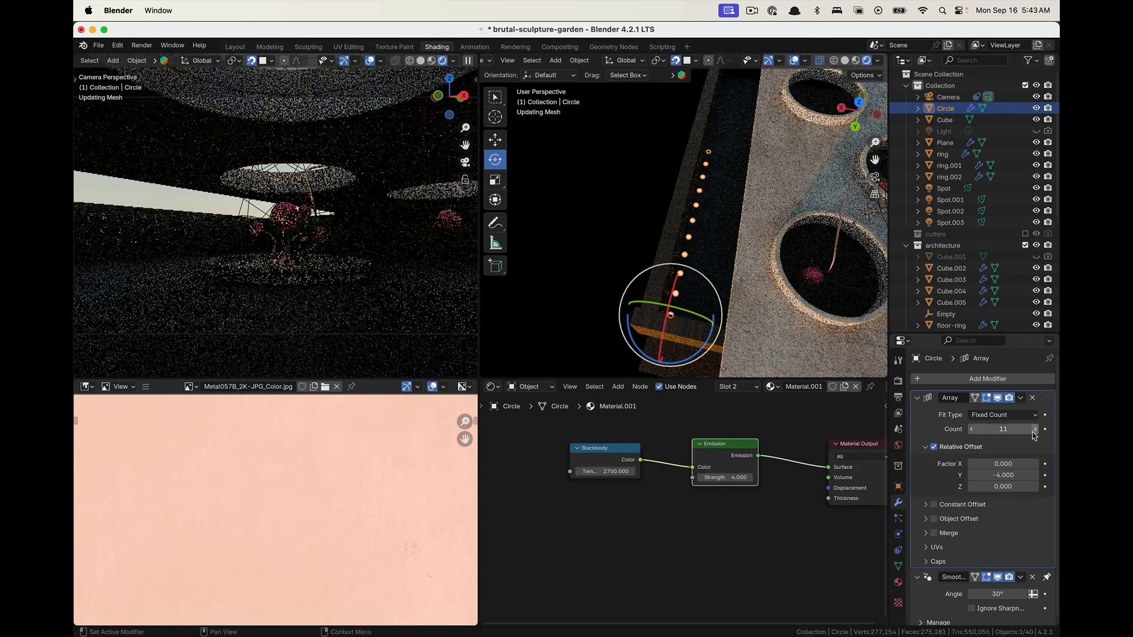
pyautogui.click(1034, 432)
pyautogui.click(1034, 431)
pyautogui.click(1034, 431)
pyautogui.click(1034, 431)
pyautogui.click(1034, 431)
pyautogui.moveTo(874, 302); pyautogui.dragTo(691, 296, button='middle')
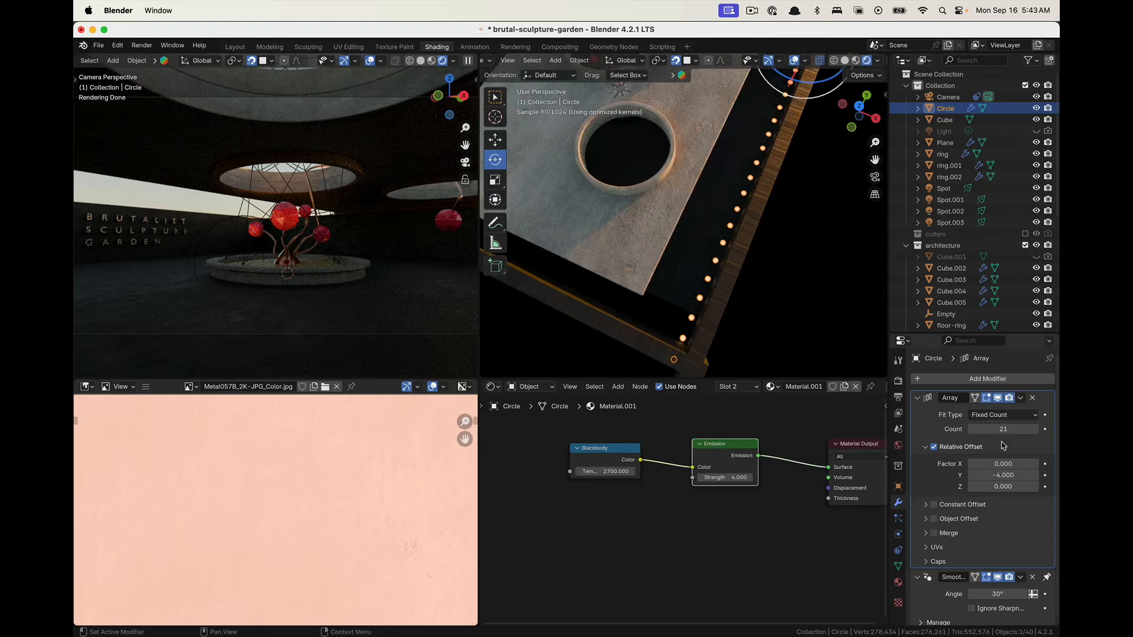
pyautogui.click(971, 429)
pyautogui.moveTo(664, 248); pyautogui.dragTo(802, 195, button='middle')
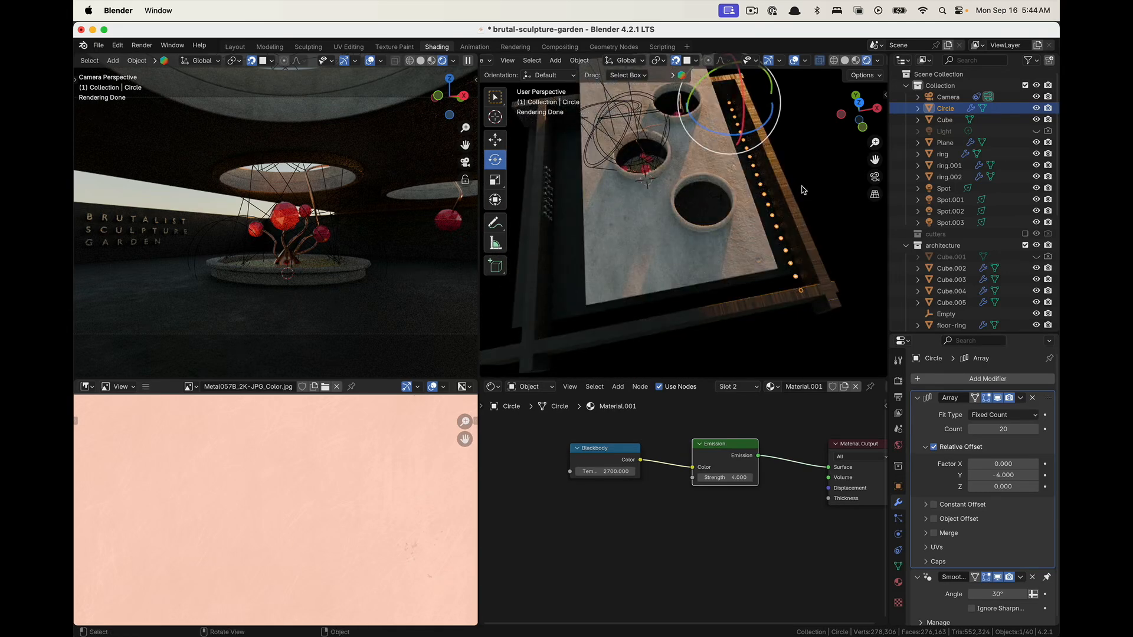
# Duplicate the row of lights and move the copy about -23.9 m along X to the opposite side of the slab
pyautogui.hotkey('shift', 'd')
pyautogui.press('x')
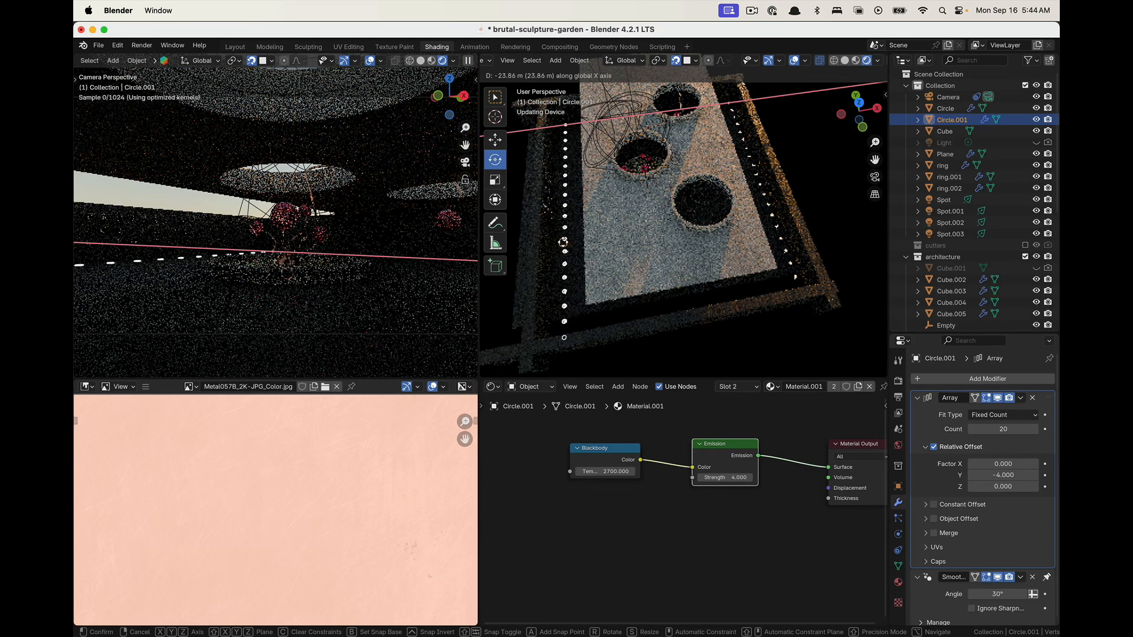
pyautogui.click(564, 244)
# Move the duplicated row of lights along X past the lettering toward the outer wall, and check it deselected in the camera view
pyautogui.click(858, 104)
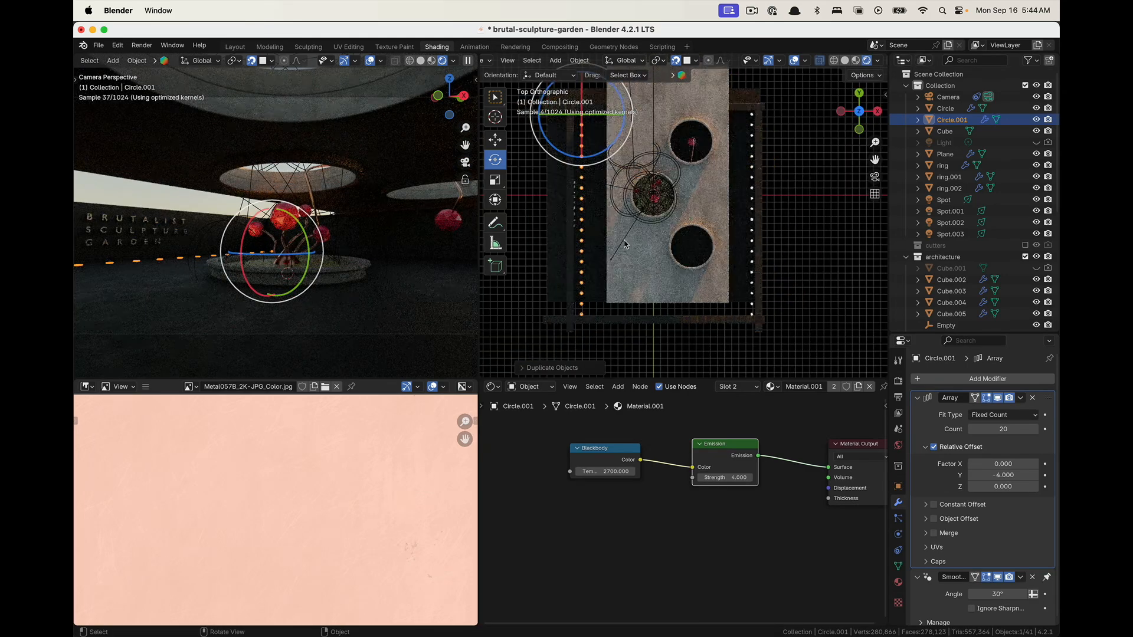
pyautogui.keyDown('shift'); pyautogui.moveTo(649, 224); pyautogui.dragTo(703, 266, button='middle'); pyautogui.keyUp('shift')
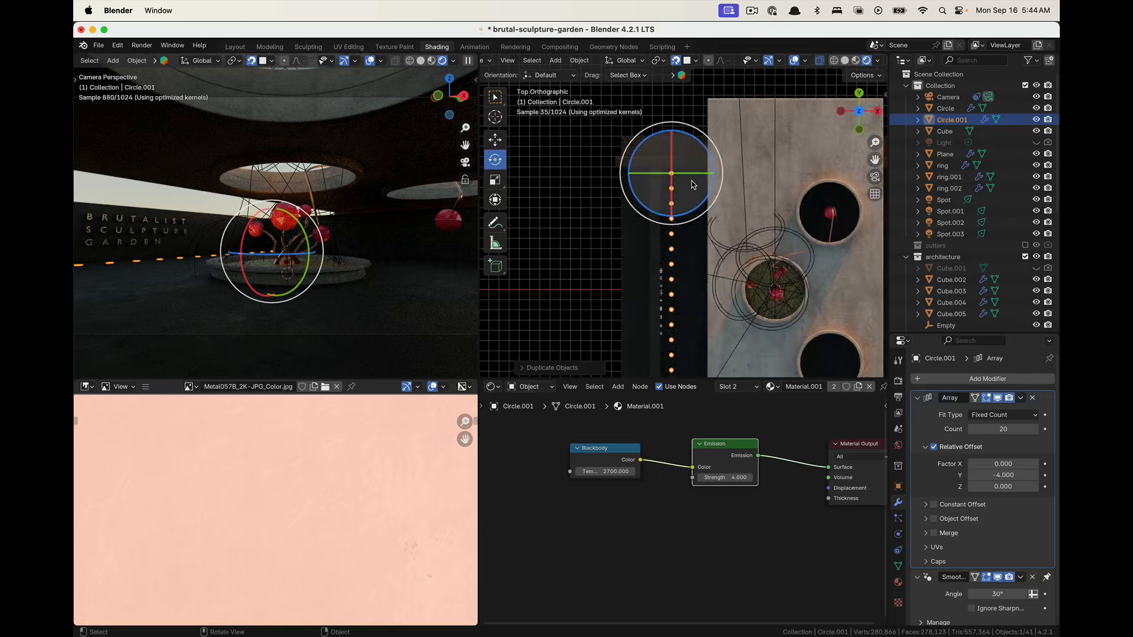
pyautogui.scroll(3, 683, 207)
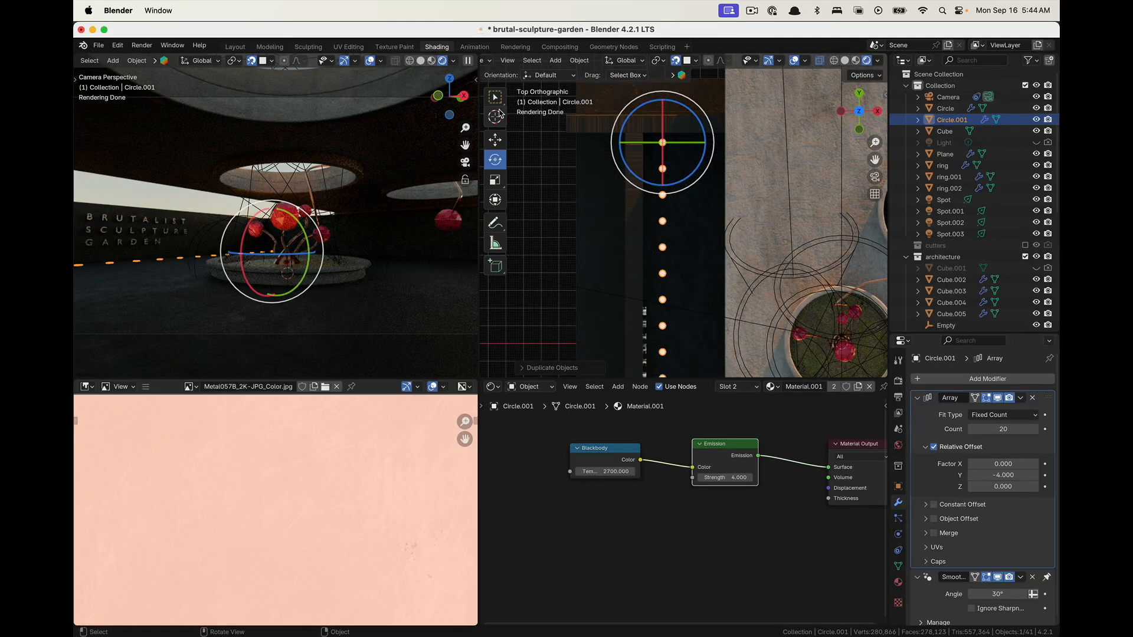
pyautogui.click(496, 140)
pyautogui.moveTo(709, 144); pyautogui.dragTo(651, 146)
pyautogui.scroll(-4, 693, 273)
pyautogui.keyDown('shift'); pyautogui.moveTo(795, 305); pyautogui.dragTo(802, 195, button='middle'); pyautogui.keyUp('shift')
pyautogui.click(874, 177)
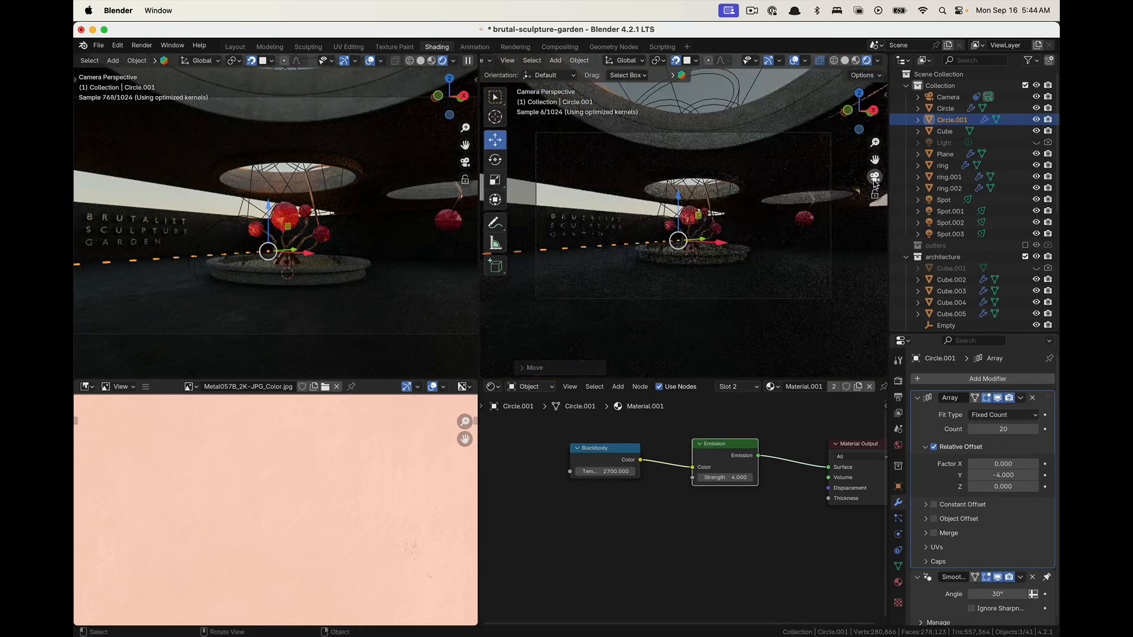
pyautogui.click(700, 220)
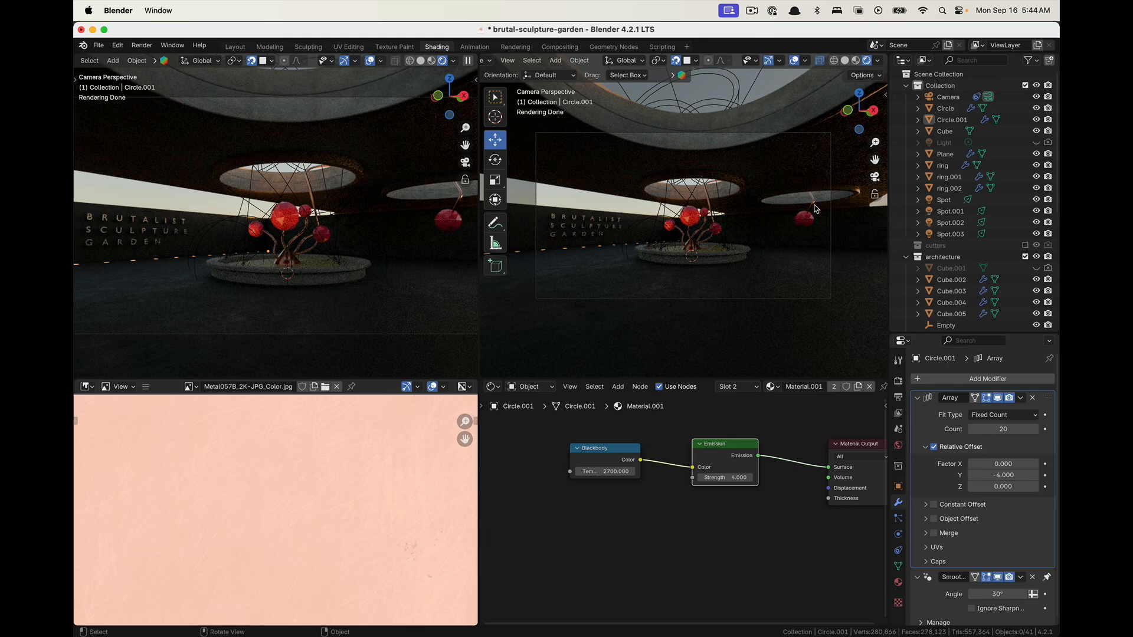
# Select the duplicated row of lights and set the Emission strength of its glowing material to 20
pyautogui.click(876, 179)
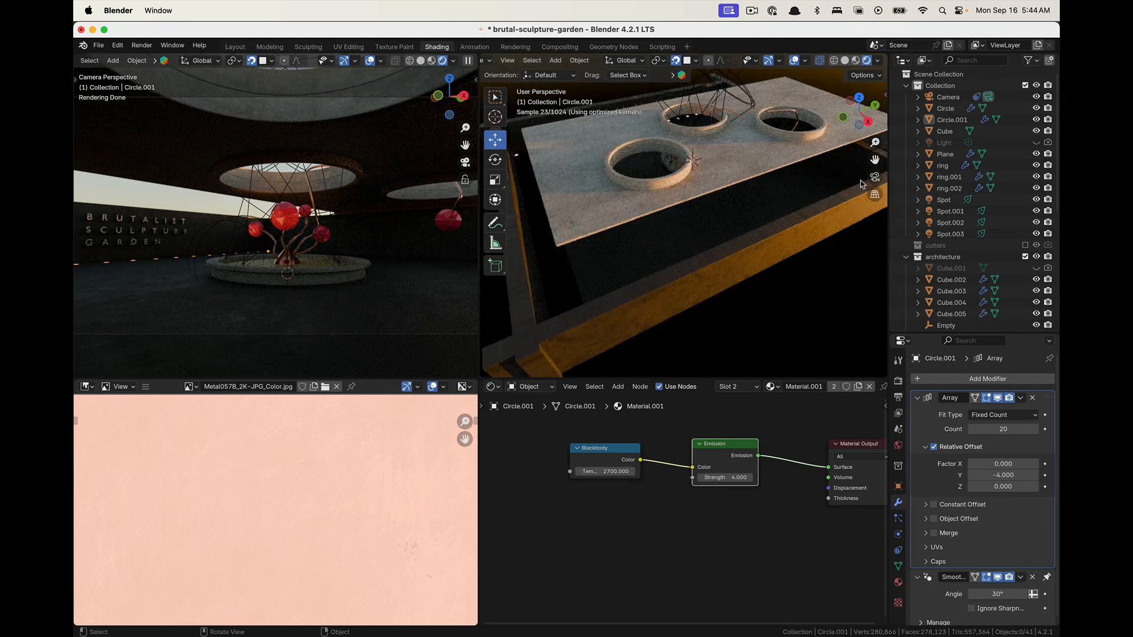
pyautogui.moveTo(654, 205); pyautogui.dragTo(789, 249, button='middle')
pyautogui.scroll(5, 567, 233)
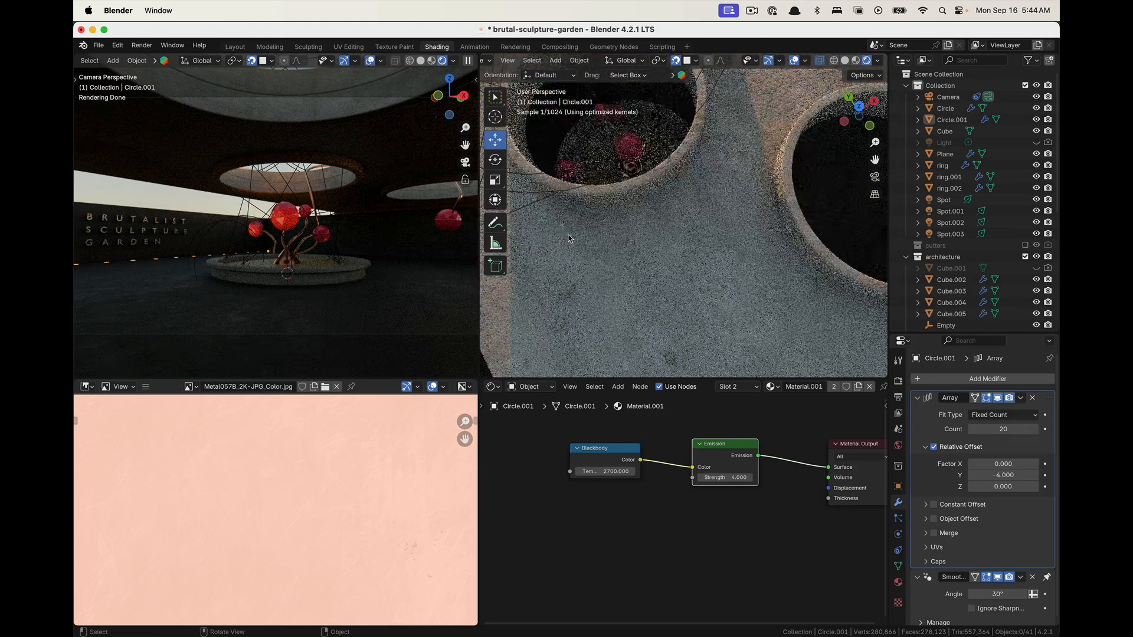
pyautogui.keyDown('shift'); pyautogui.moveTo(567, 234); pyautogui.dragTo(646, 188, button='middle'); pyautogui.keyUp('shift')
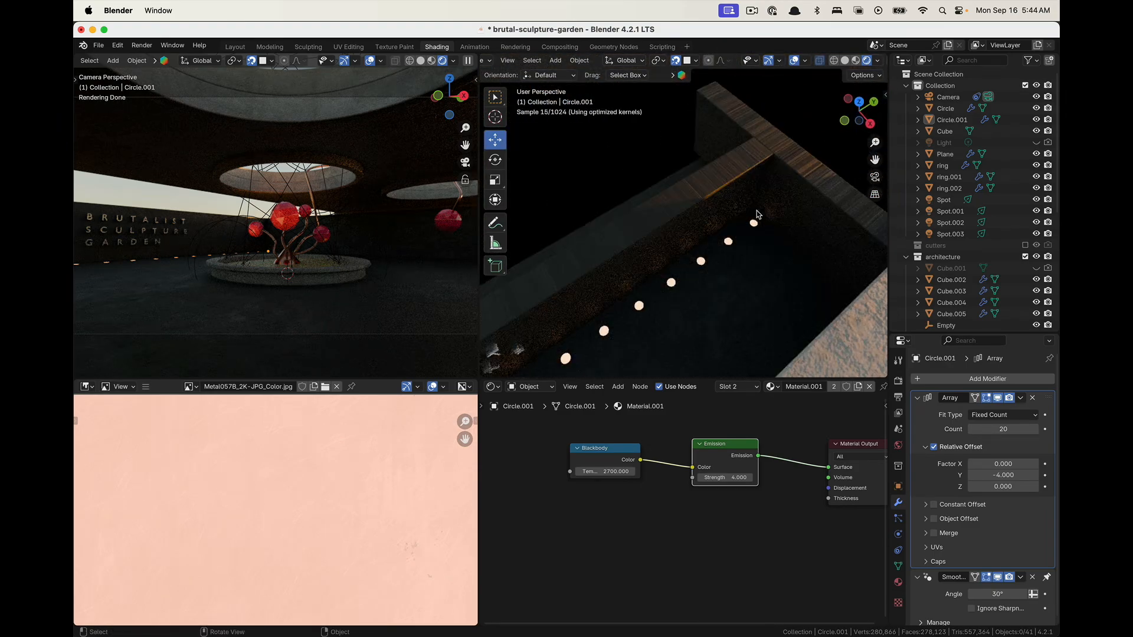
pyautogui.click(755, 223)
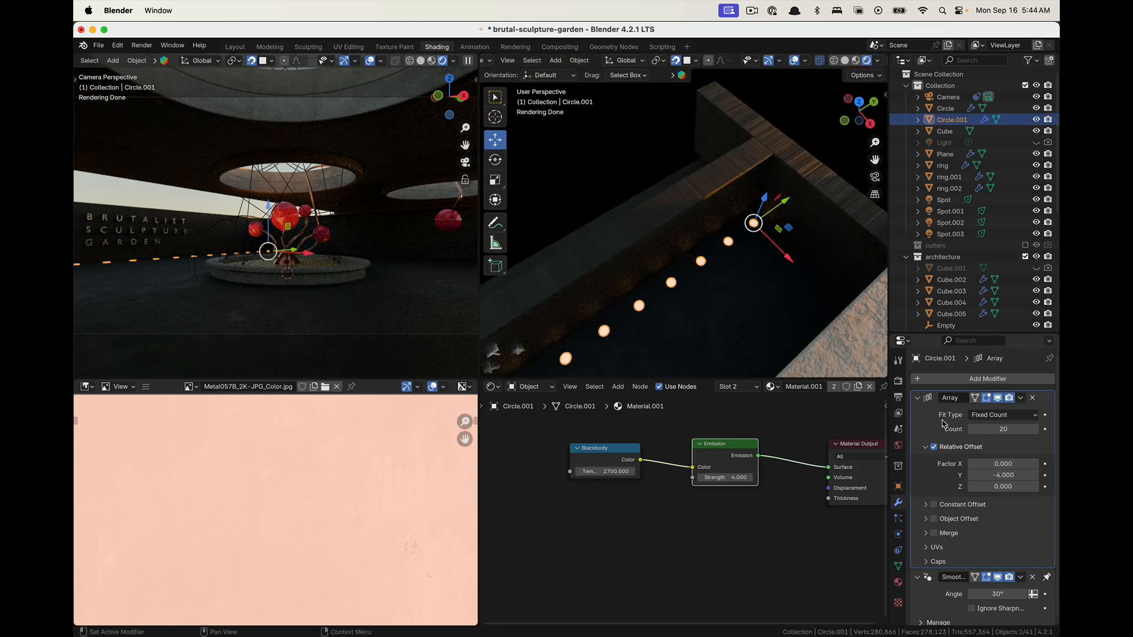
pyautogui.click(899, 583)
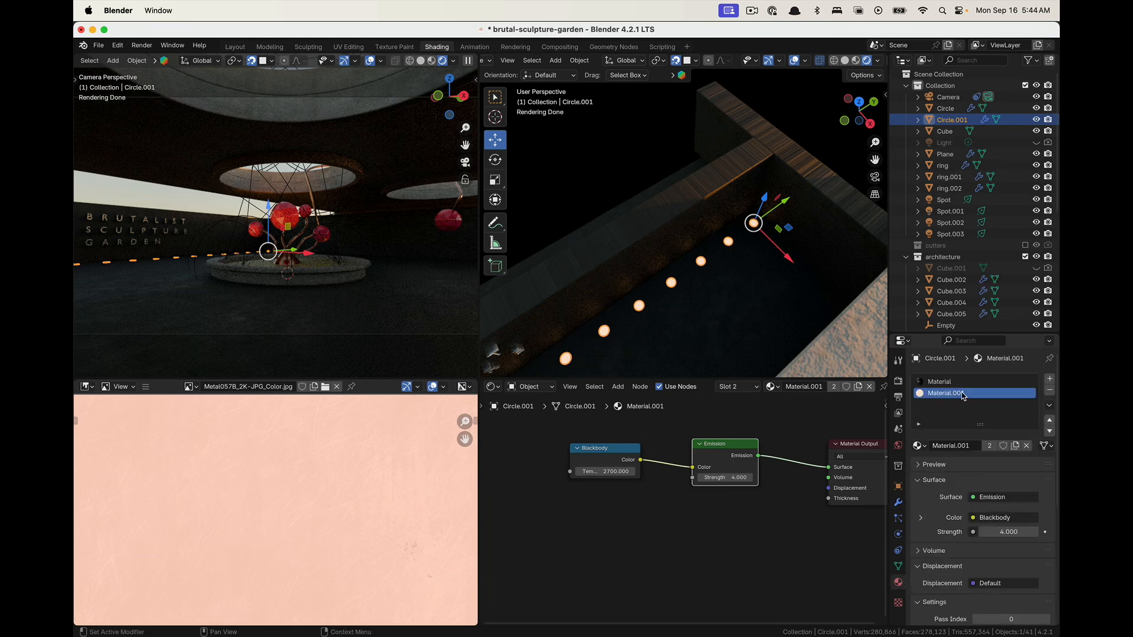
pyautogui.scroll(3, 680, 494)
pyautogui.click(742, 464)
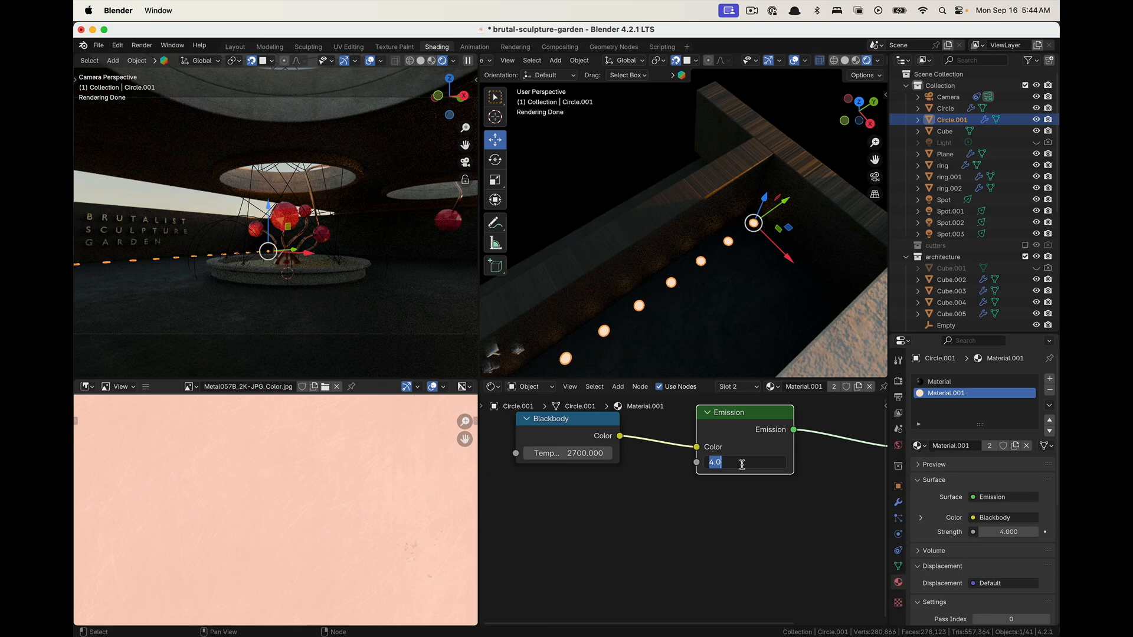
pyautogui.write('20')
pyautogui.press('Return')
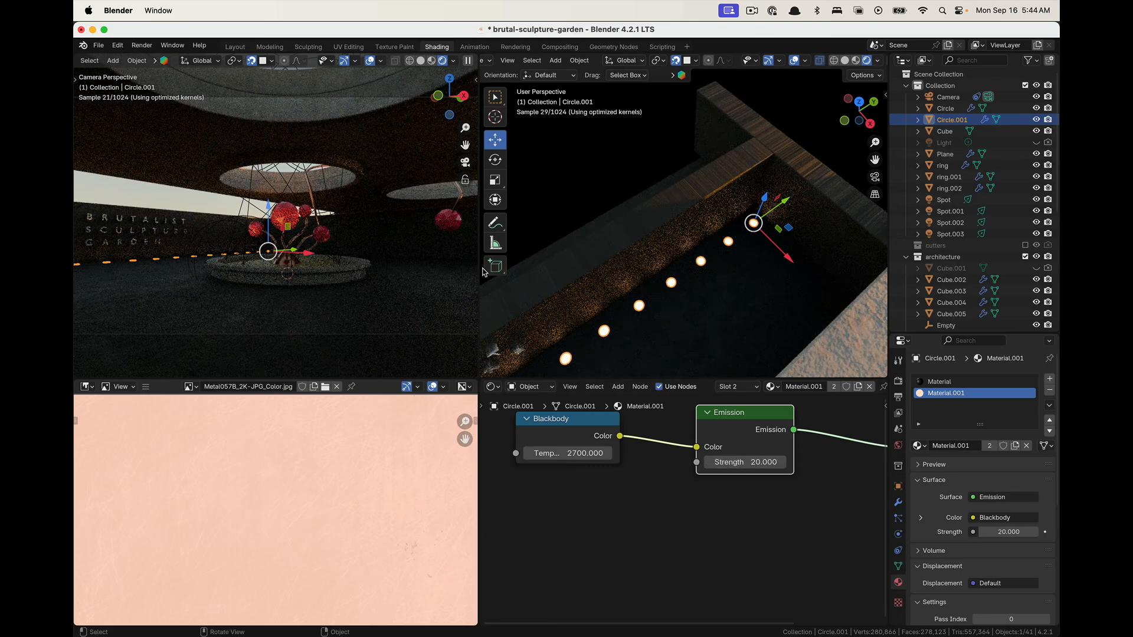
# Examine the floor lamps up close in the rendered view, including the corner lamp deselected, to judge the glow on the surrounding walls
pyautogui.scroll(5, 629, 326)
pyautogui.moveTo(629, 326); pyautogui.dragTo(712, 212, button='middle')
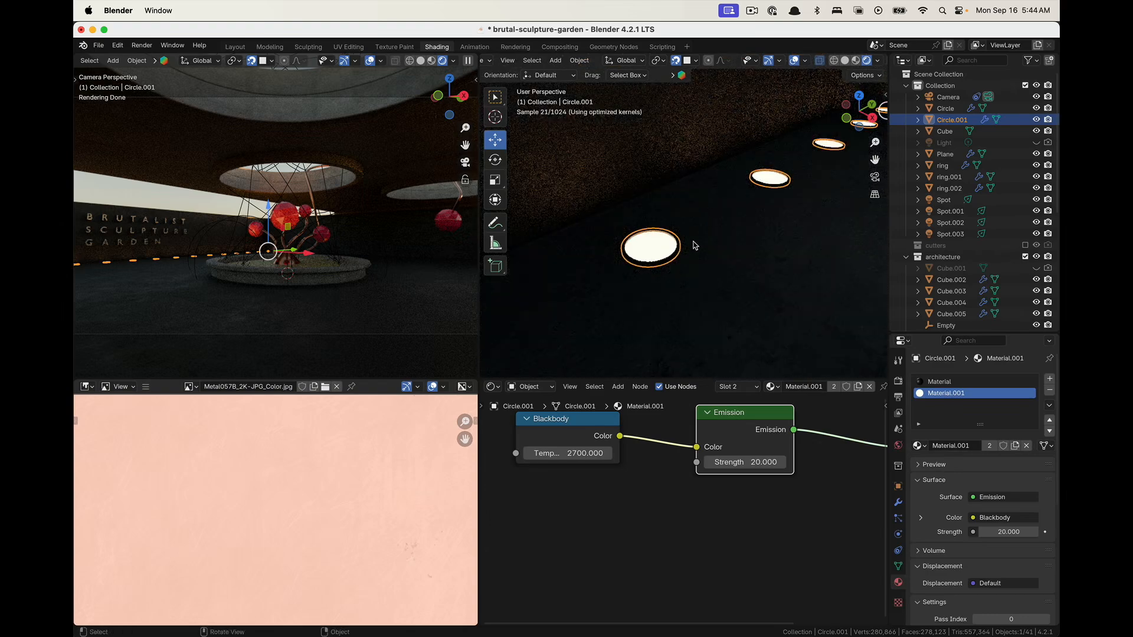
pyautogui.scroll(5, 693, 247)
pyautogui.scroll(-5, 693, 247)
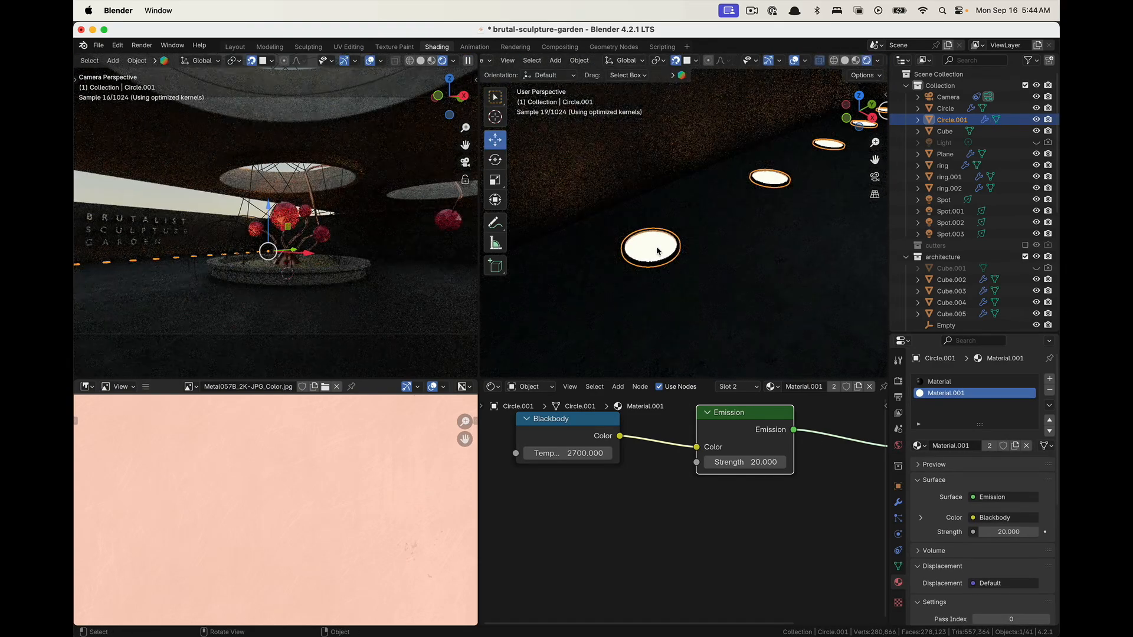
pyautogui.scroll(5, 658, 251)
pyautogui.scroll(-5, 658, 251)
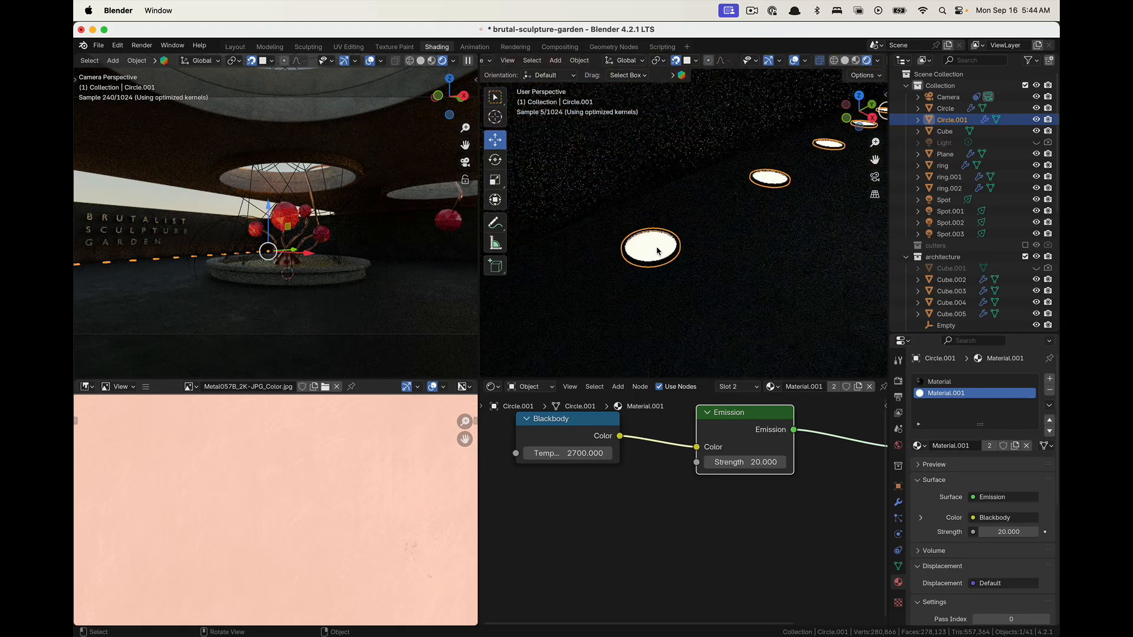
pyautogui.keyDown('shift'); pyautogui.moveTo(792, 196); pyautogui.dragTo(660, 256, button='middle'); pyautogui.keyUp('shift')
pyautogui.scroll(4, 660, 256)
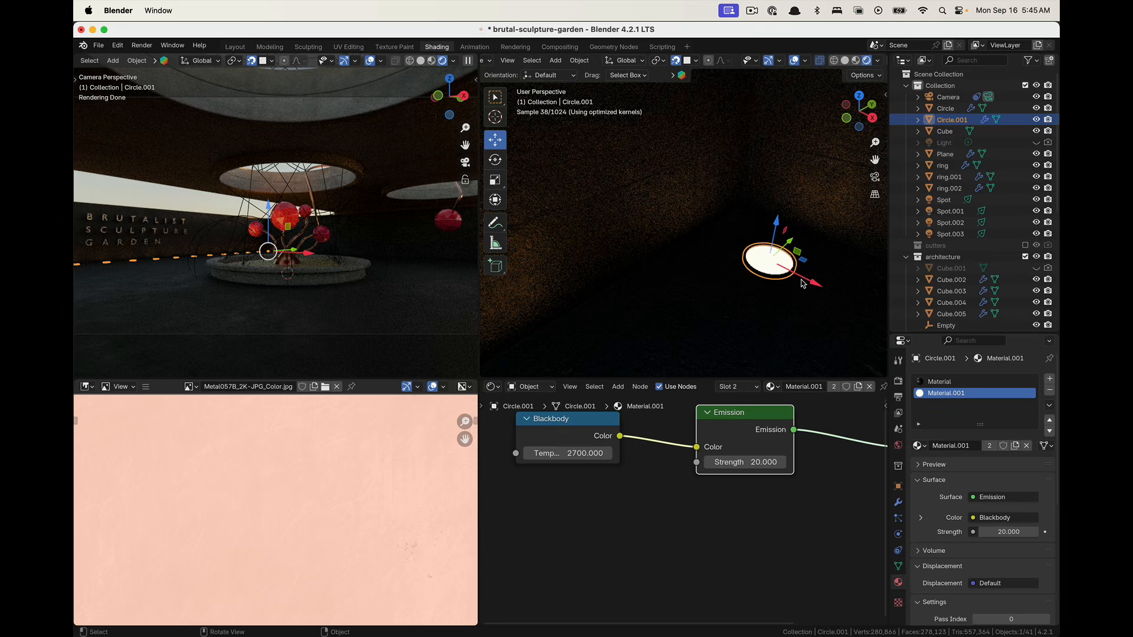
pyautogui.hotkey('alt', 'a')
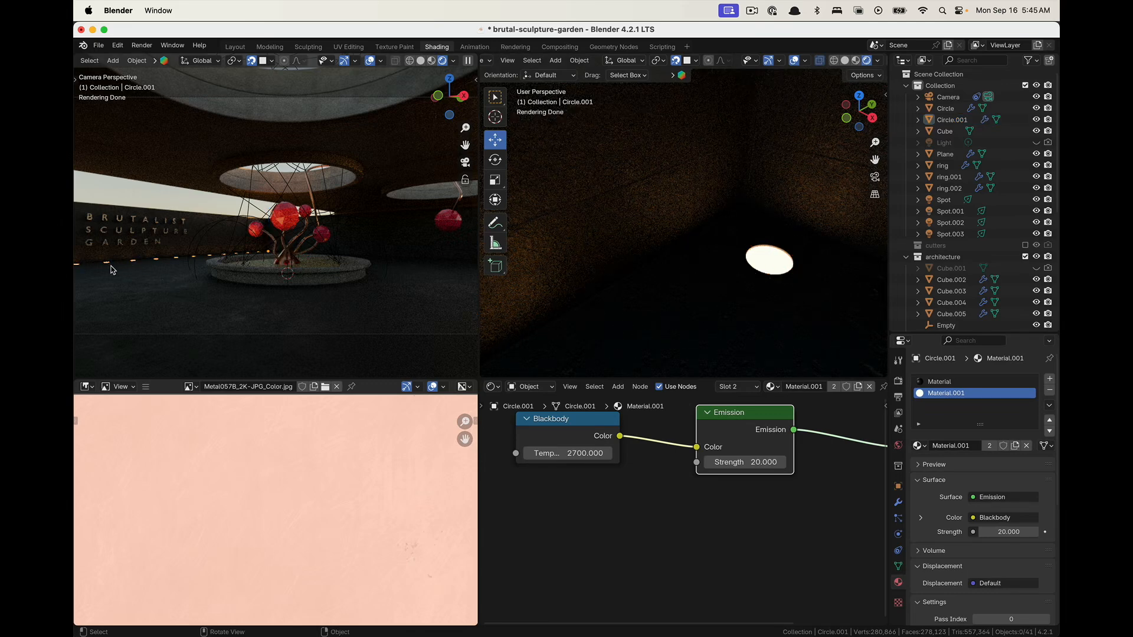
pyautogui.keyDown('shift'); pyautogui.moveTo(653, 276); pyautogui.dragTo(582, 276, button='middle'); pyautogui.keyUp('shift')
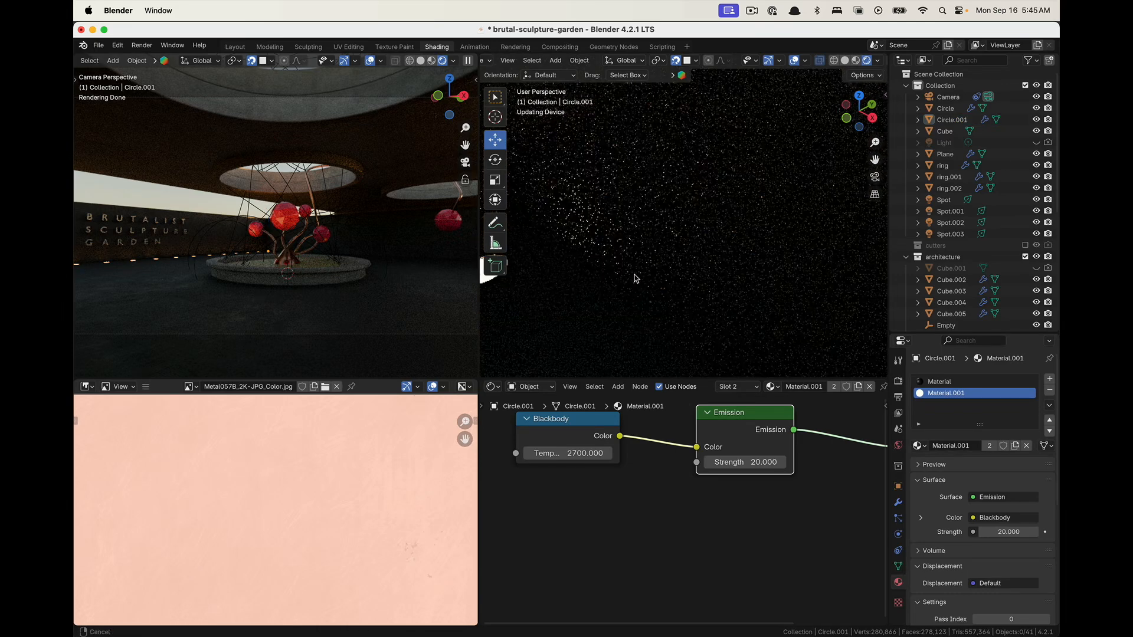
# Select the row of lights beside the lettering and scale the lamp's glowing inner disc down to about three quarters in mesh editing
pyautogui.click(661, 276)
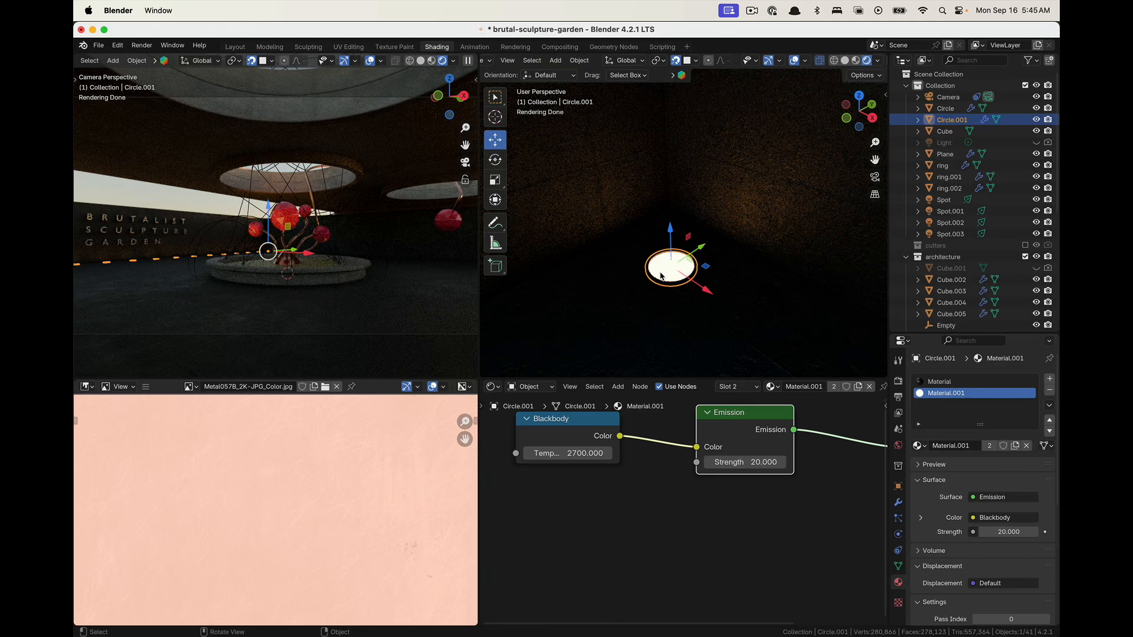
pyautogui.moveTo(701, 267); pyautogui.dragTo(697, 268)
pyautogui.press('Tab')
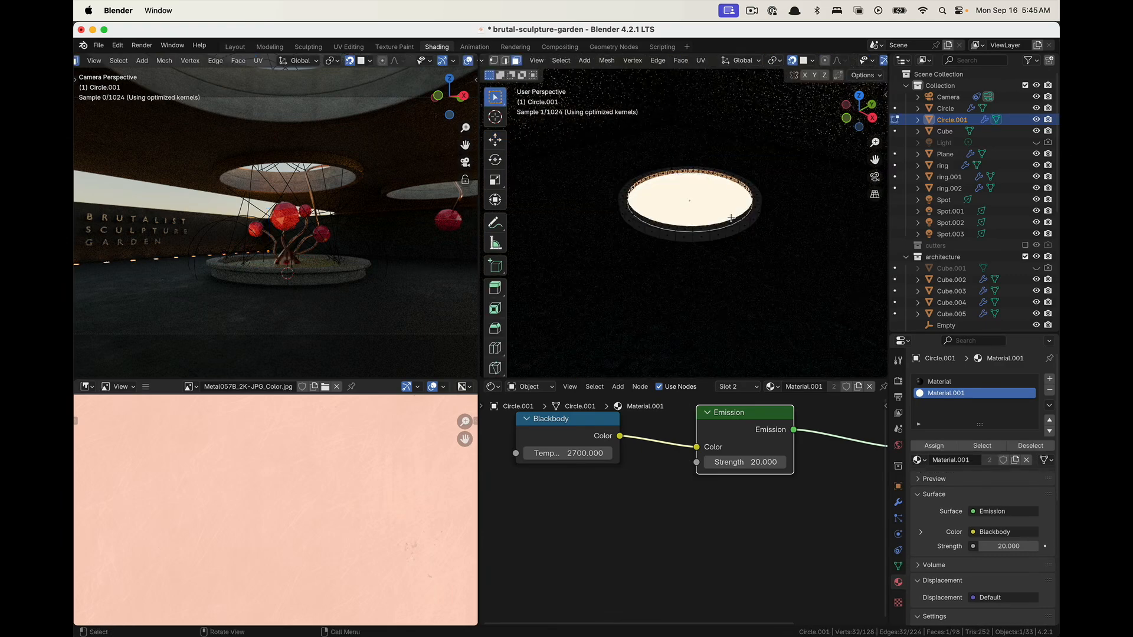
pyautogui.keyDown('alt'); pyautogui.keyDown('shift'); pyautogui.click(715, 175); pyautogui.keyUp('shift'); pyautogui.keyUp('alt')
pyautogui.keyDown('alt'); pyautogui.click(715, 175); pyautogui.keyUp('alt')
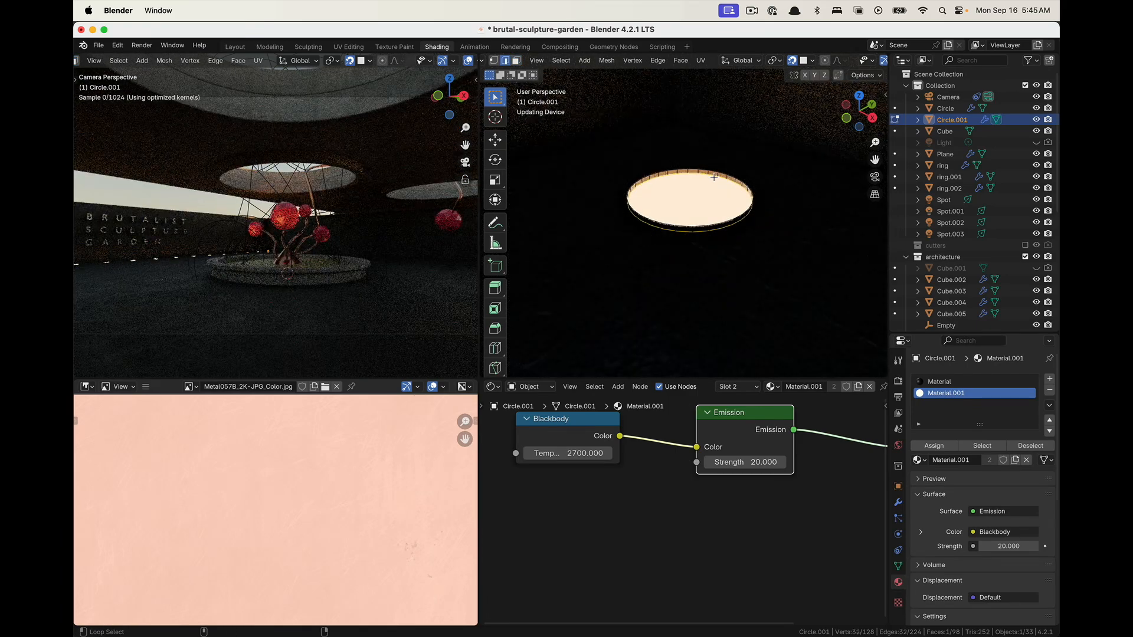
pyautogui.press('s')
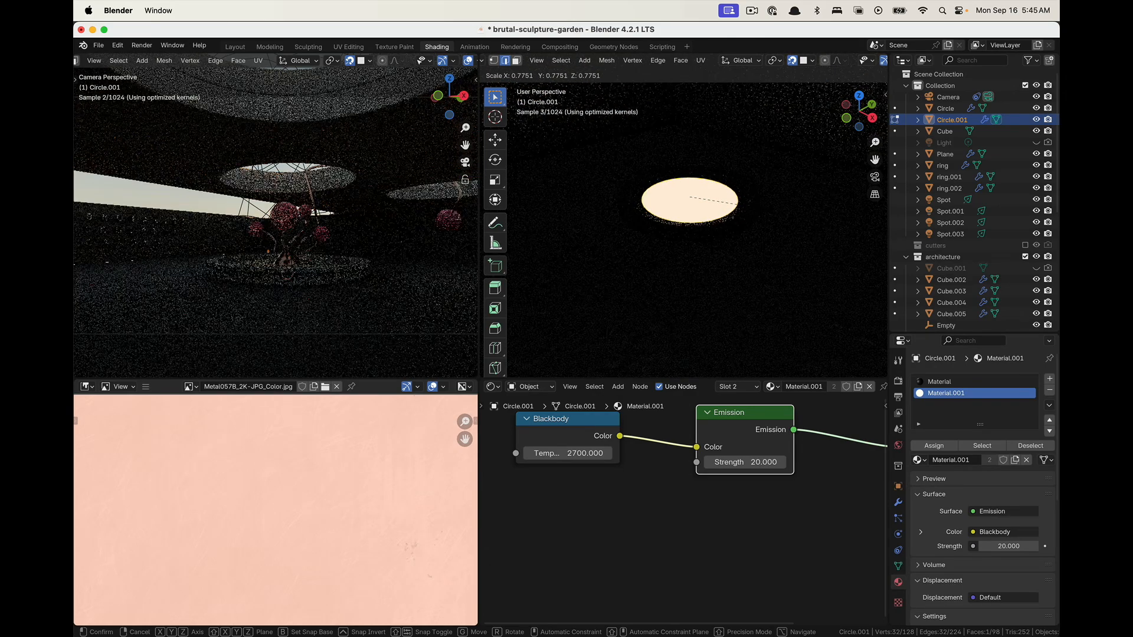
pyautogui.click(736, 204)
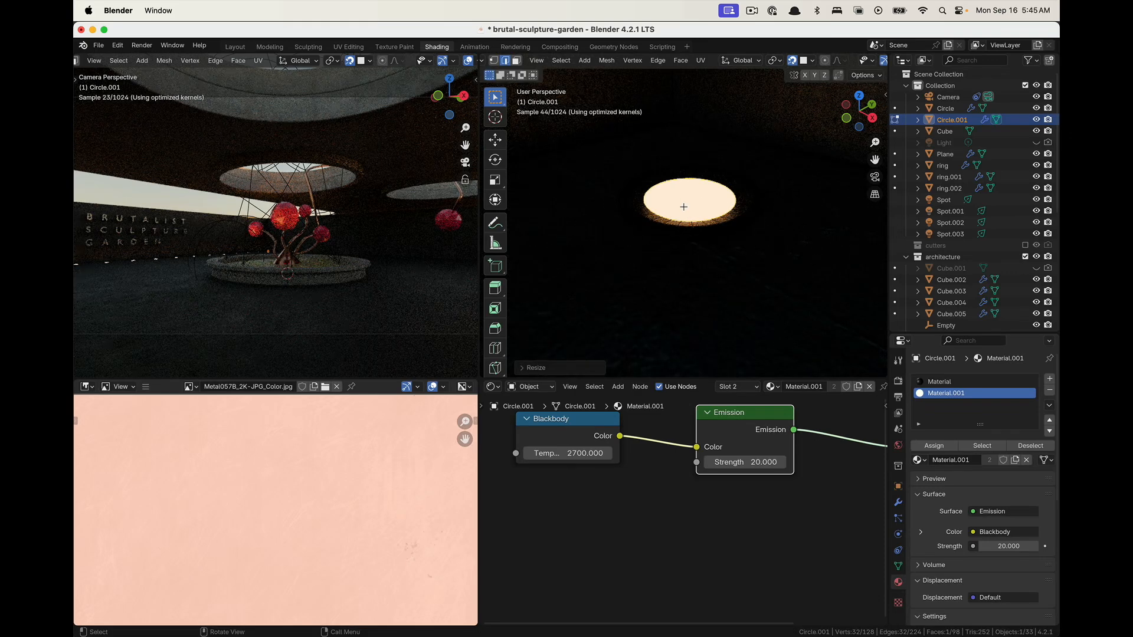
pyautogui.press('Tab')
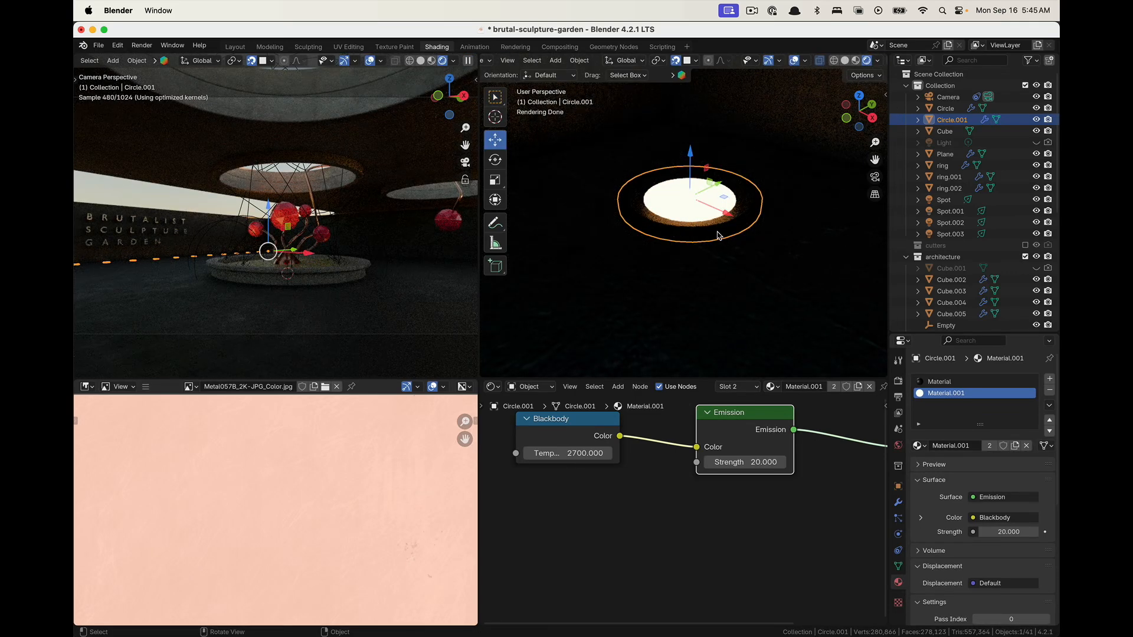
# In solid view, scale the lamp's outer lower rim loop up by about 1.2, and return to object mode with rendered shading
pyautogui.click(897, 502)
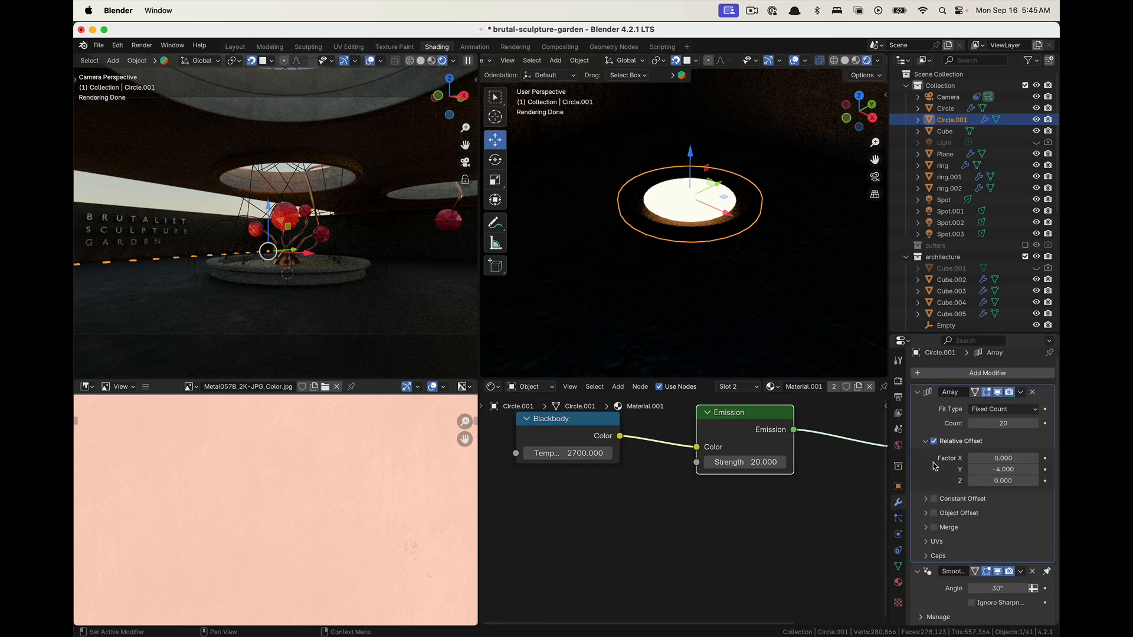
pyautogui.click(919, 399)
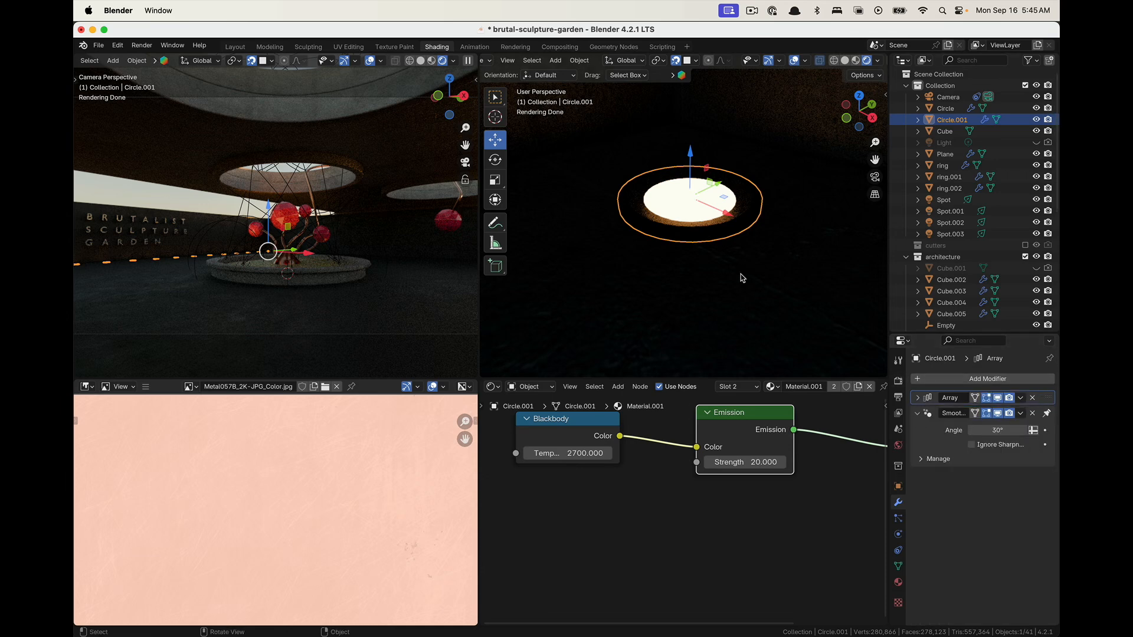
pyautogui.press('Tab')
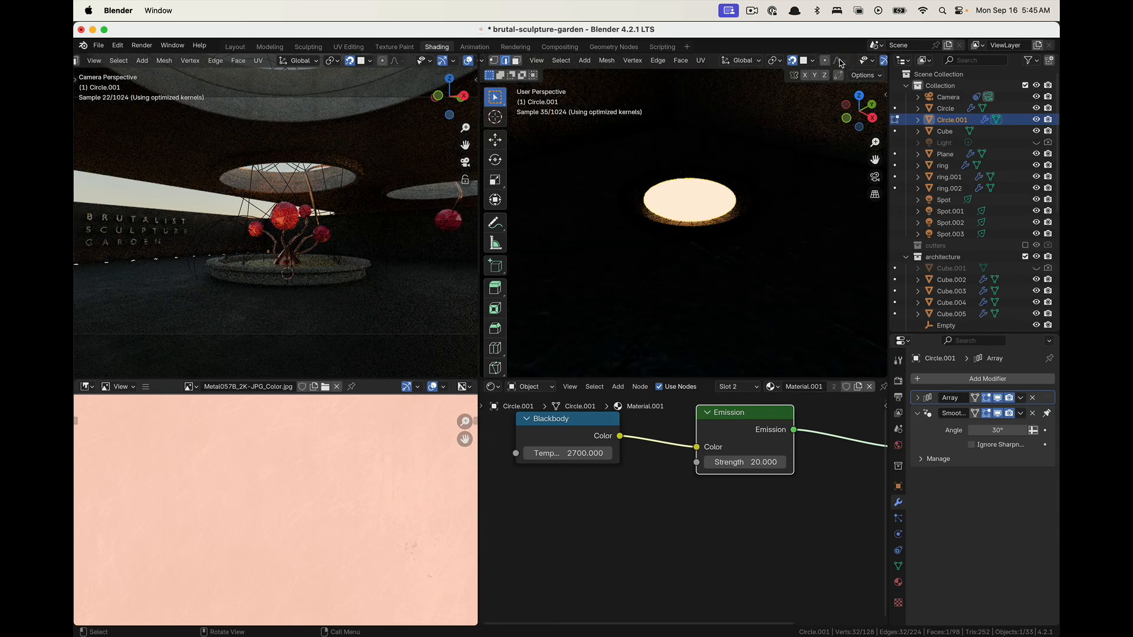
pyautogui.scroll(-5, 848, 64)
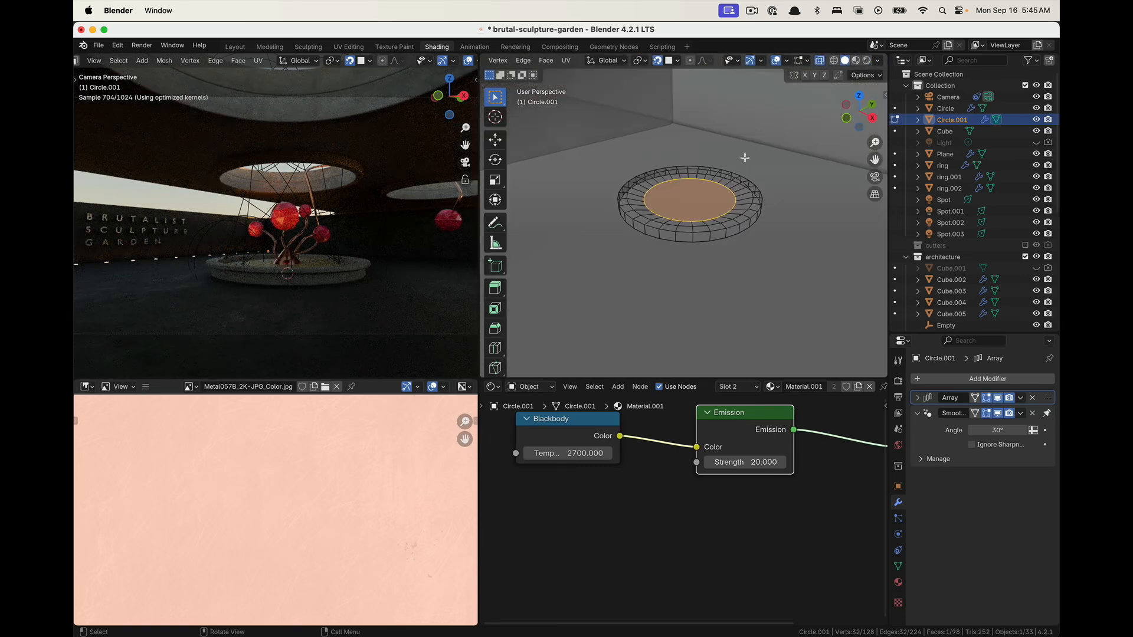
pyautogui.click(845, 60)
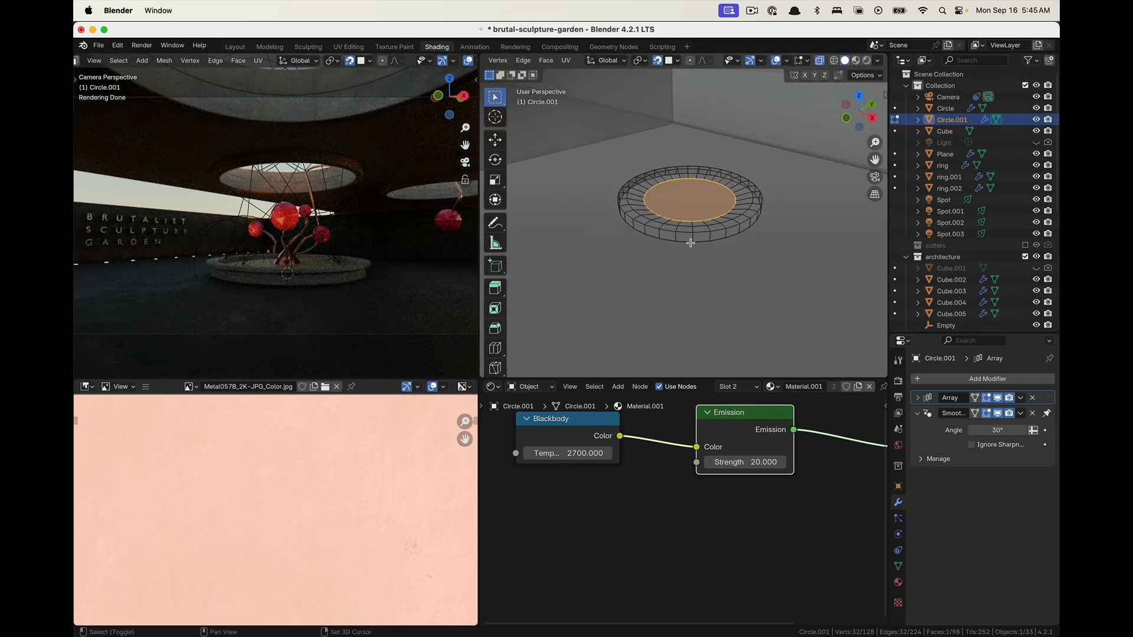
pyautogui.keyDown('shift'); pyautogui.click(690, 243); pyautogui.keyUp('shift')
pyautogui.hotkey('alt', 'a')
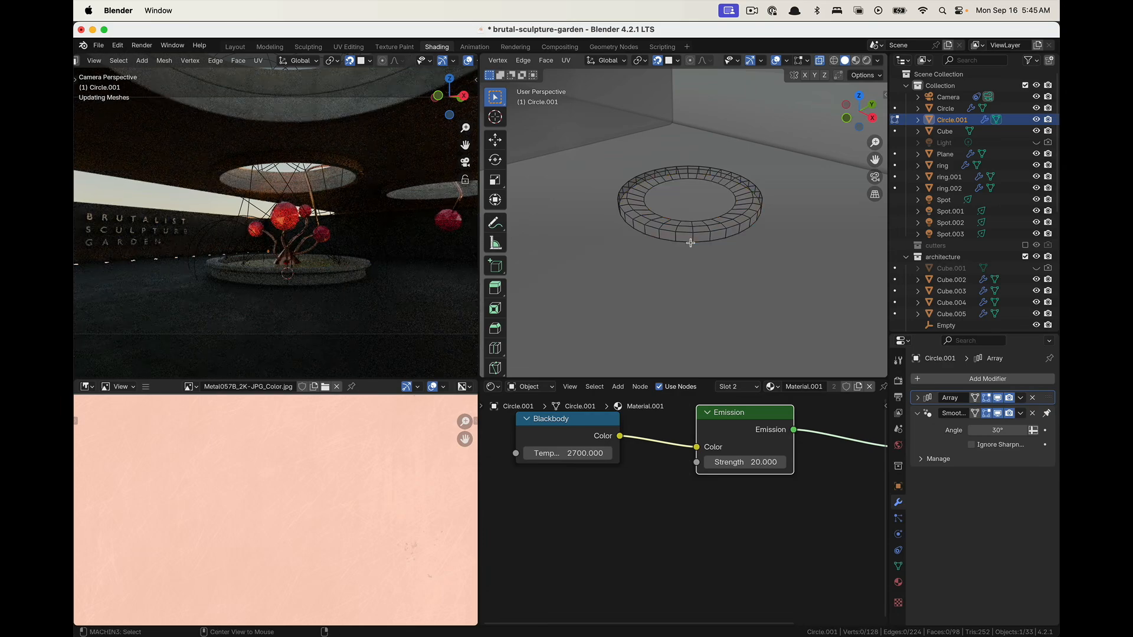
pyautogui.keyDown('alt'); pyautogui.click(690, 242); pyautogui.keyUp('alt')
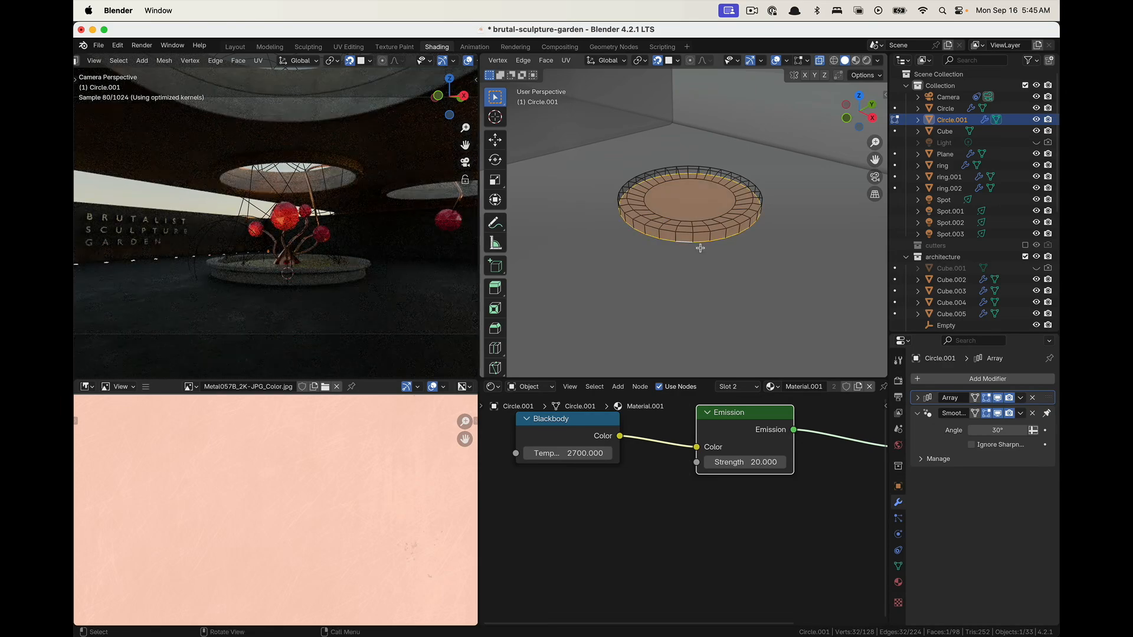
pyautogui.press('s')
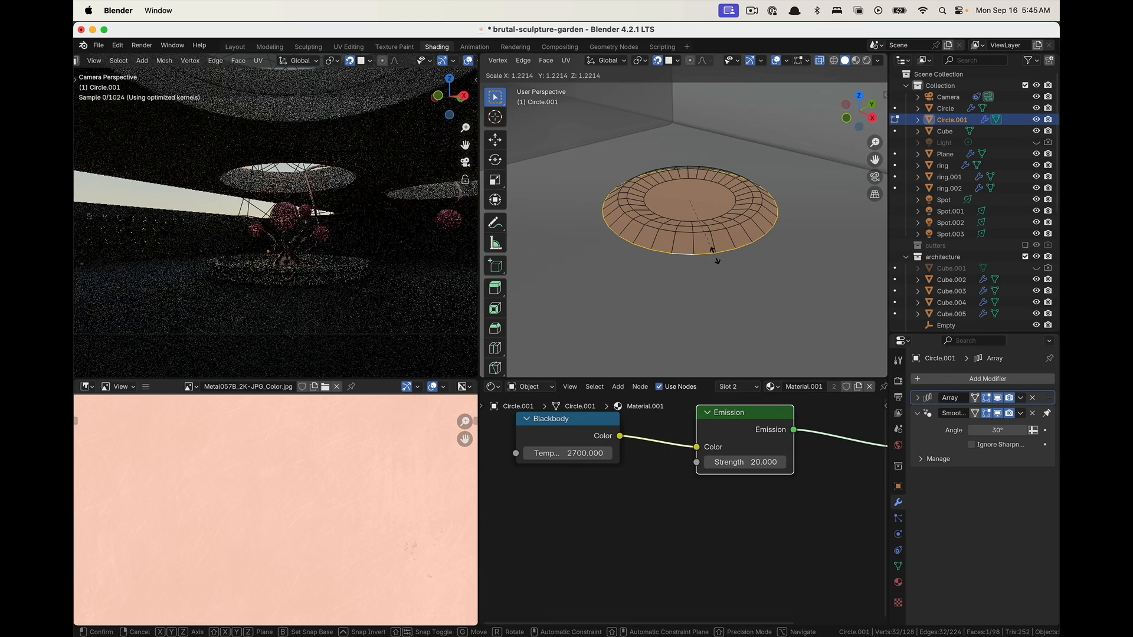
pyautogui.click(719, 256)
pyautogui.press('Tab')
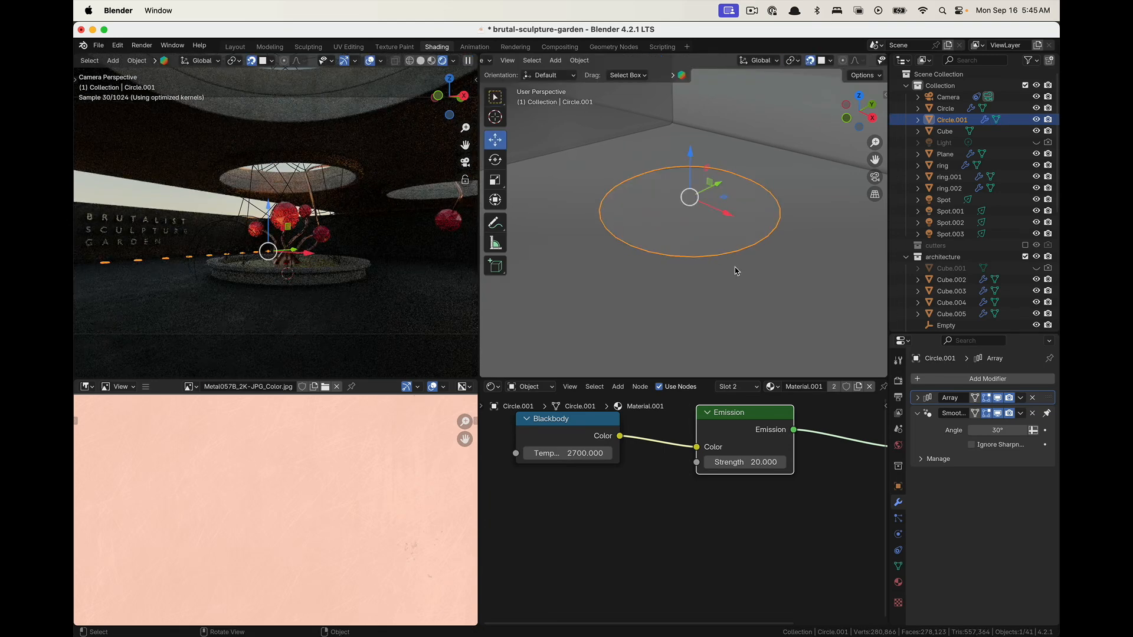
pyautogui.hotkey('alt', 'a')
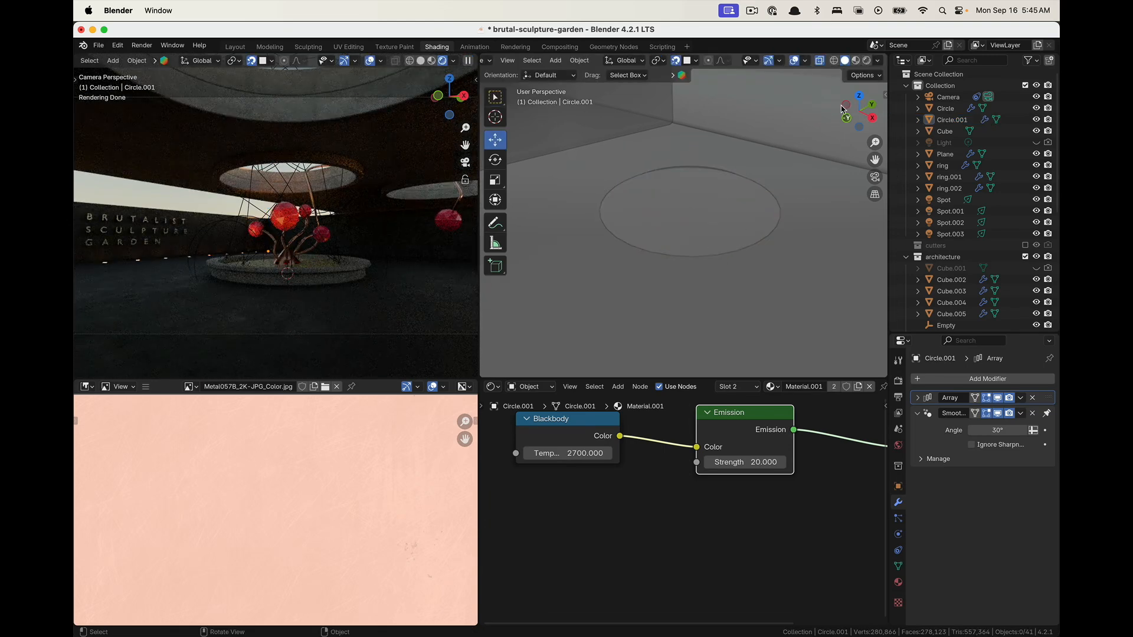
pyautogui.click(866, 60)
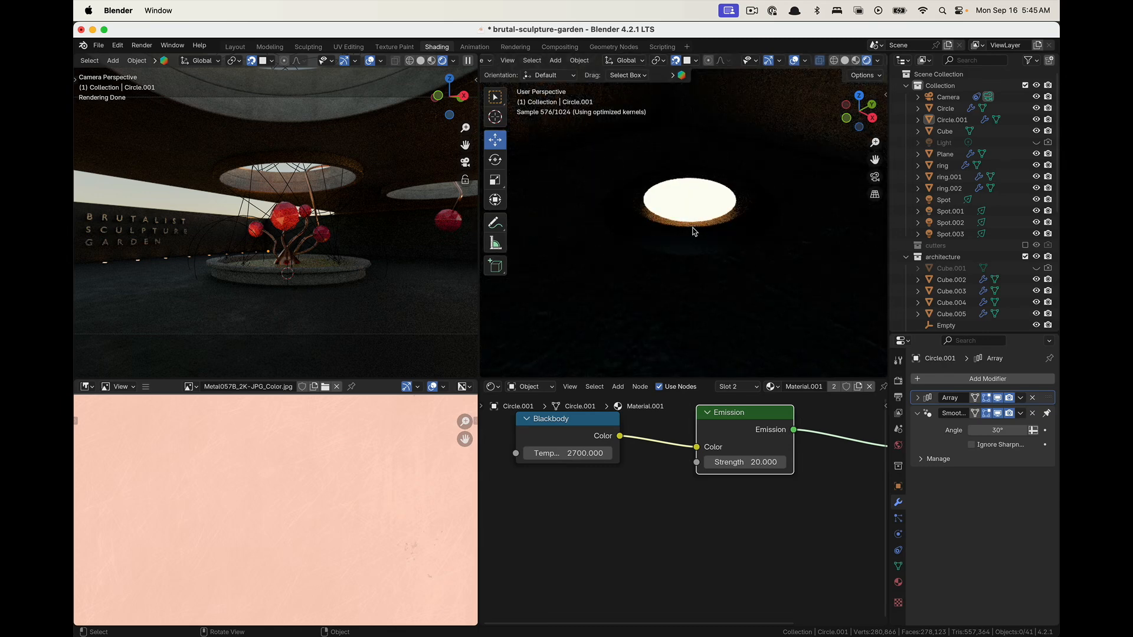
# Delete the old row of lights along the wall opposite the lettering
pyautogui.scroll(-10, 702, 239)
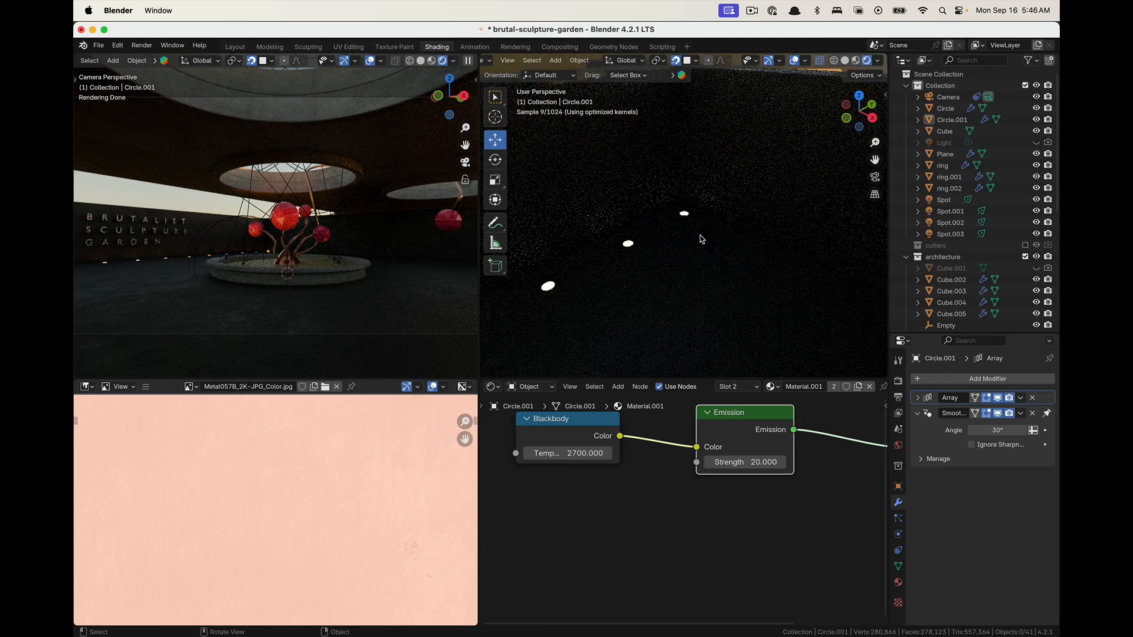
pyautogui.scroll(-12, 700, 242)
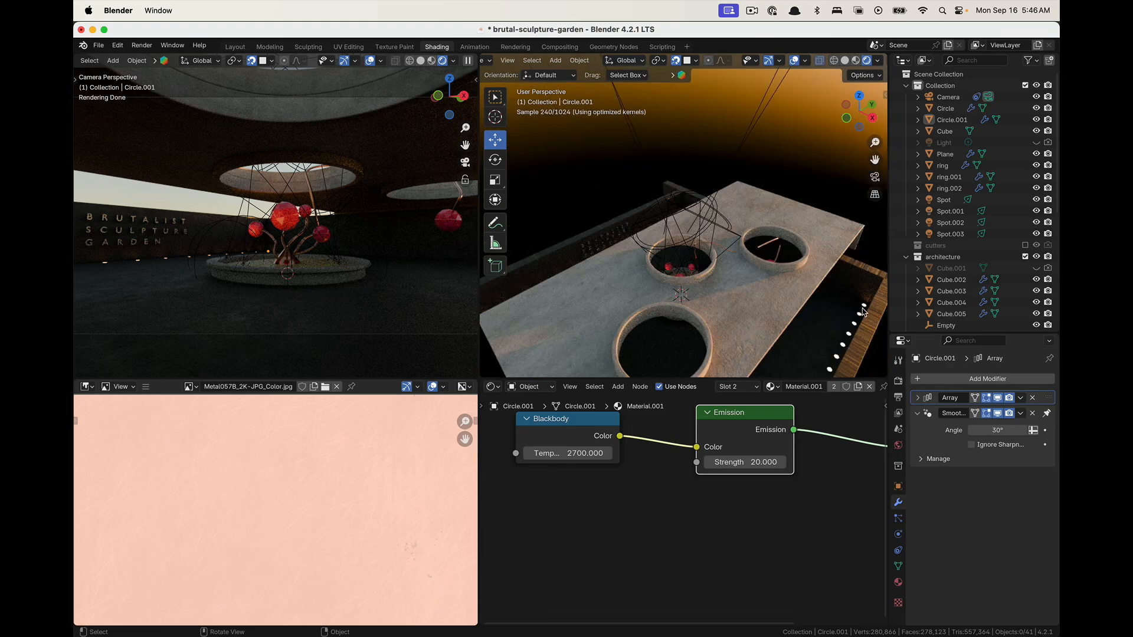
pyautogui.click(863, 312)
pyautogui.moveTo(844, 325); pyautogui.dragTo(753, 258, button='middle')
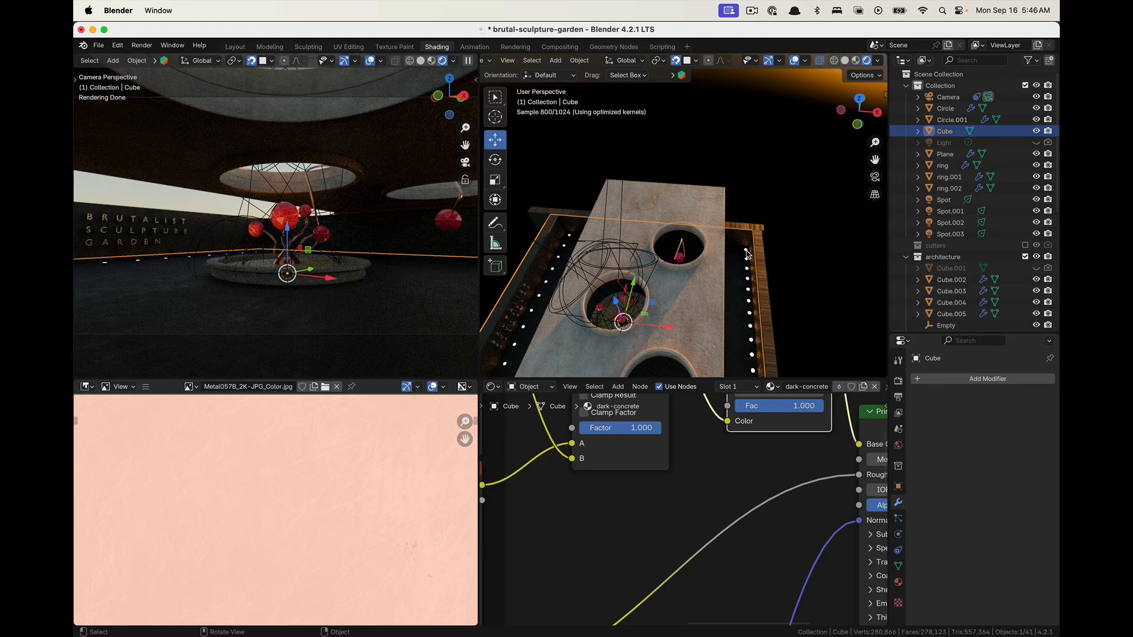
pyautogui.scroll(6, 784, 253)
pyautogui.keyDown('shift'); pyautogui.moveTo(783, 253); pyautogui.dragTo(696, 236, button='middle'); pyautogui.keyUp('shift')
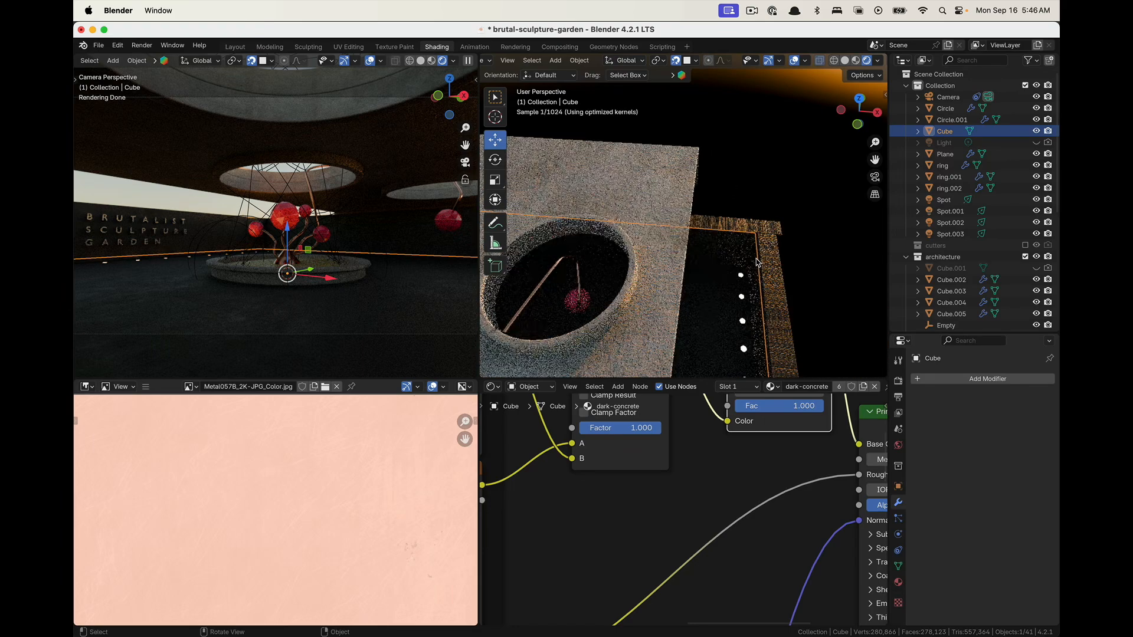
pyautogui.click(741, 278)
pyautogui.press('x')
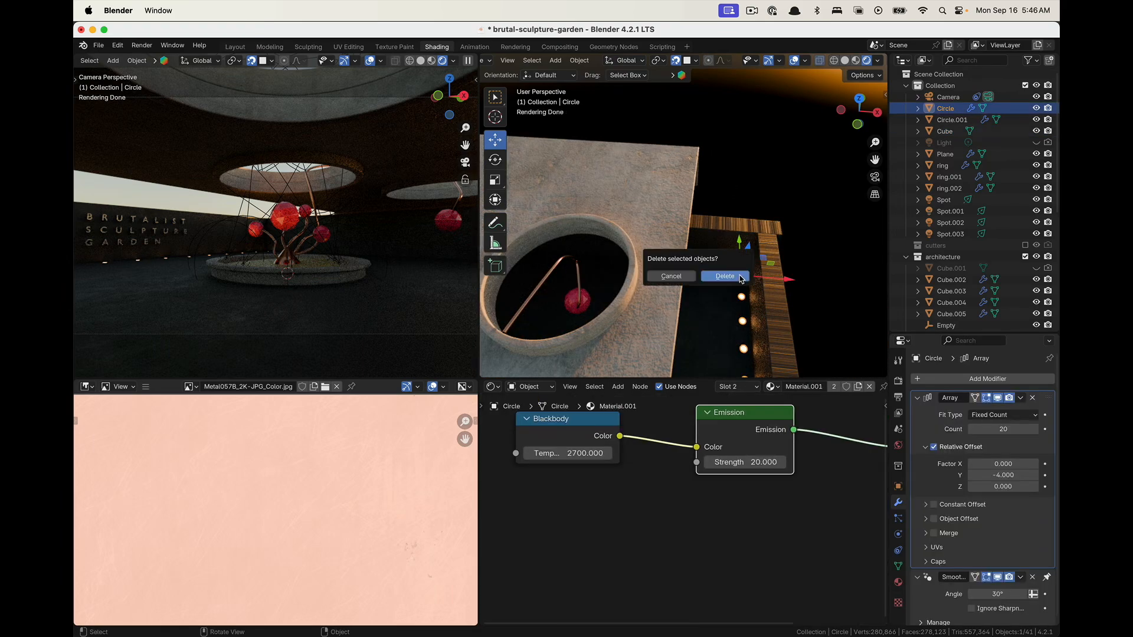
pyautogui.click(726, 273)
# Duplicate the edited row of lights beside the lettering wall and place the copy toward the slab
pyautogui.scroll(-5, 637, 289)
pyautogui.moveTo(637, 289); pyautogui.dragTo(661, 254, button='middle')
pyautogui.click(590, 221)
pyautogui.click(647, 252)
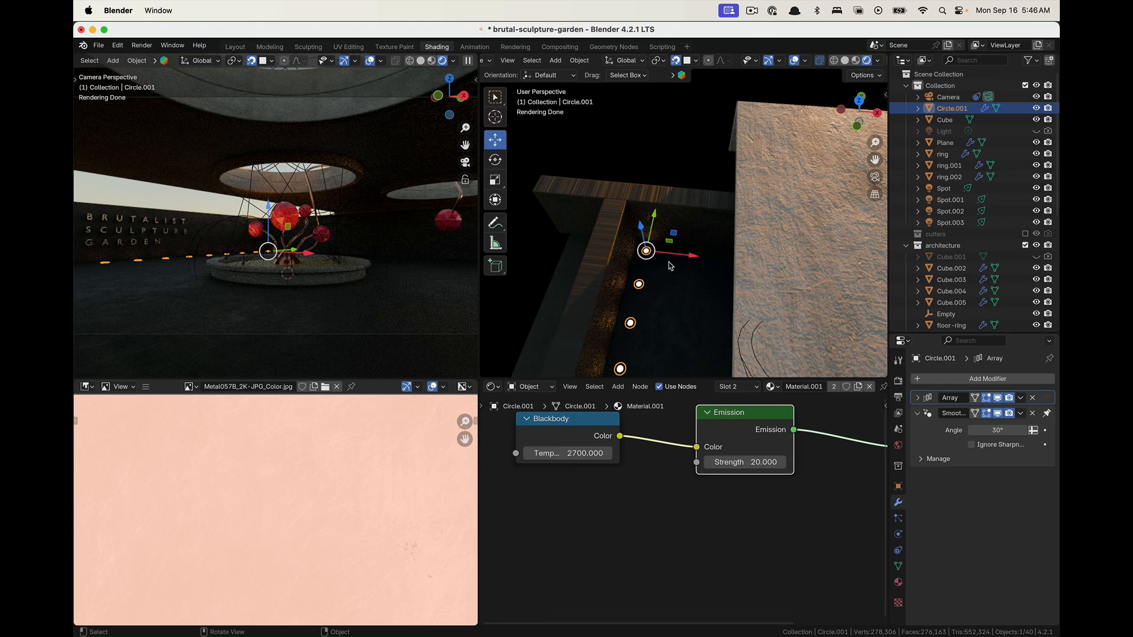
pyautogui.hotkey('shift', 'd')
pyautogui.click(714, 274)
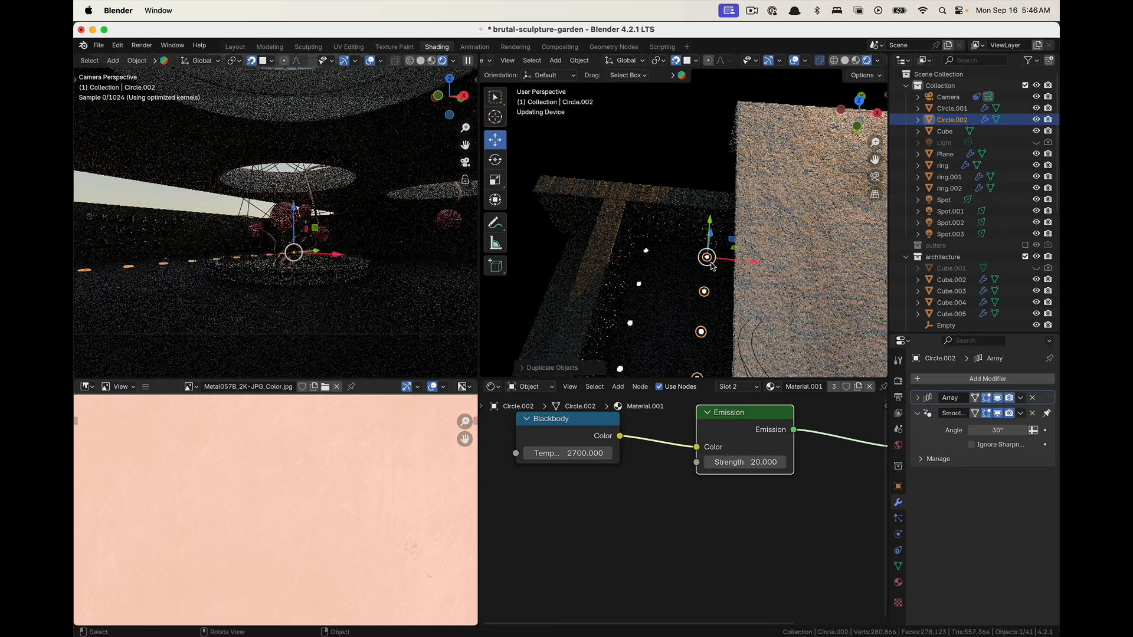
# Rotate the duplicated row 90 degrees about Z and move it into line with the end wall
pyautogui.write('rz')
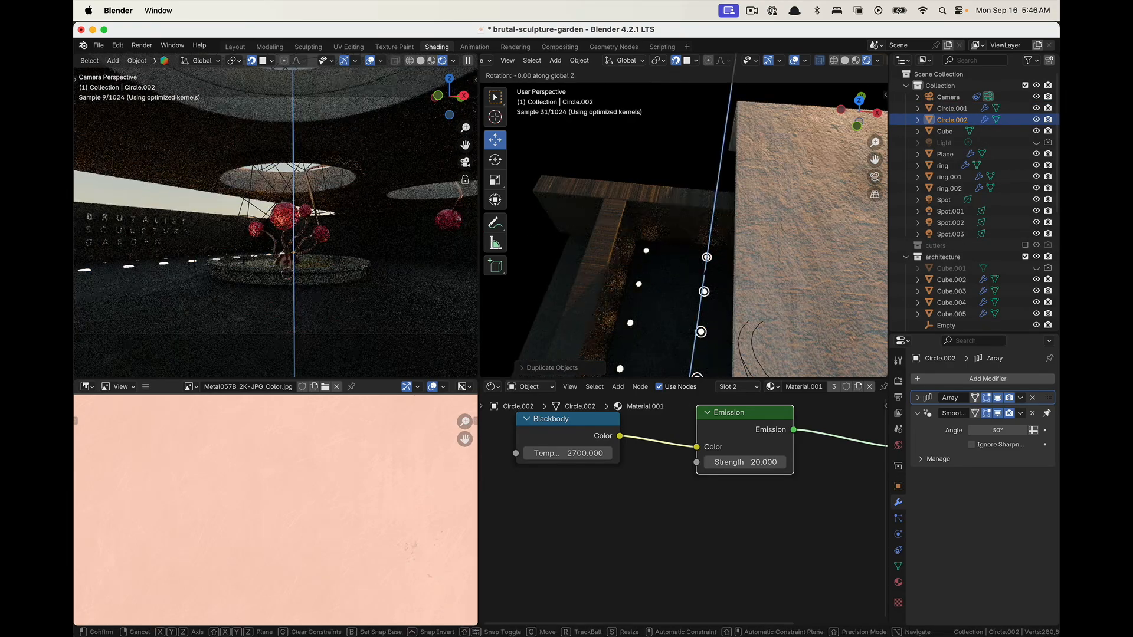
pyautogui.write('90')
pyautogui.press('Return')
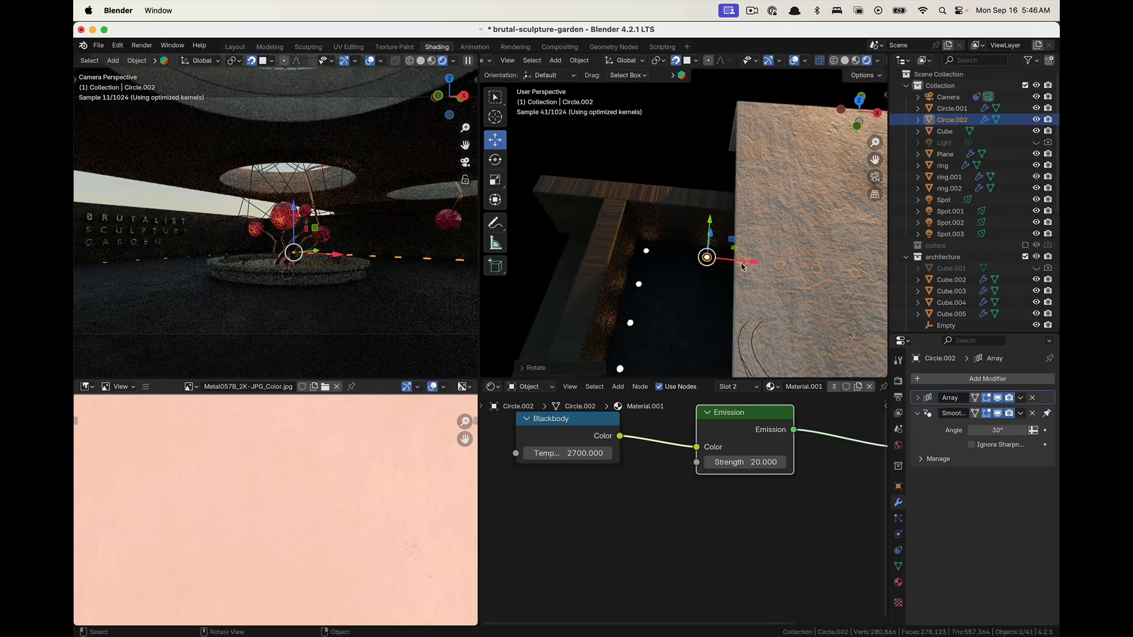
pyautogui.moveTo(753, 267); pyautogui.dragTo(684, 260)
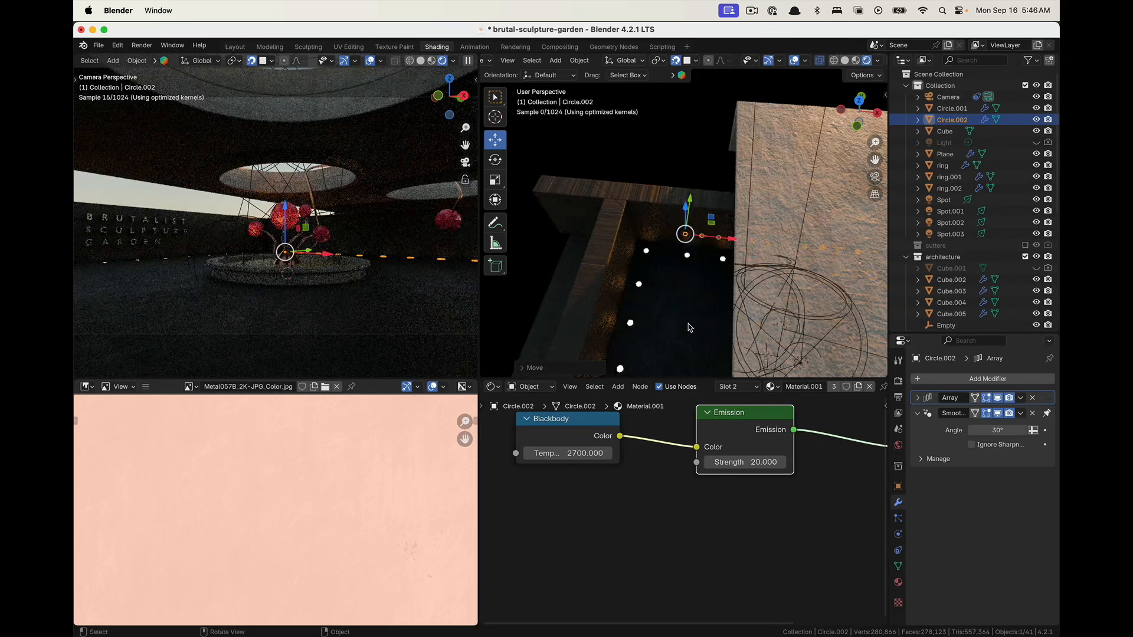
# Reduce the array count of the row of lights along the end wall to 10, checking it through the camera, and deselect it
pyautogui.moveTo(685, 260); pyautogui.dragTo(785, 278, button='middle')
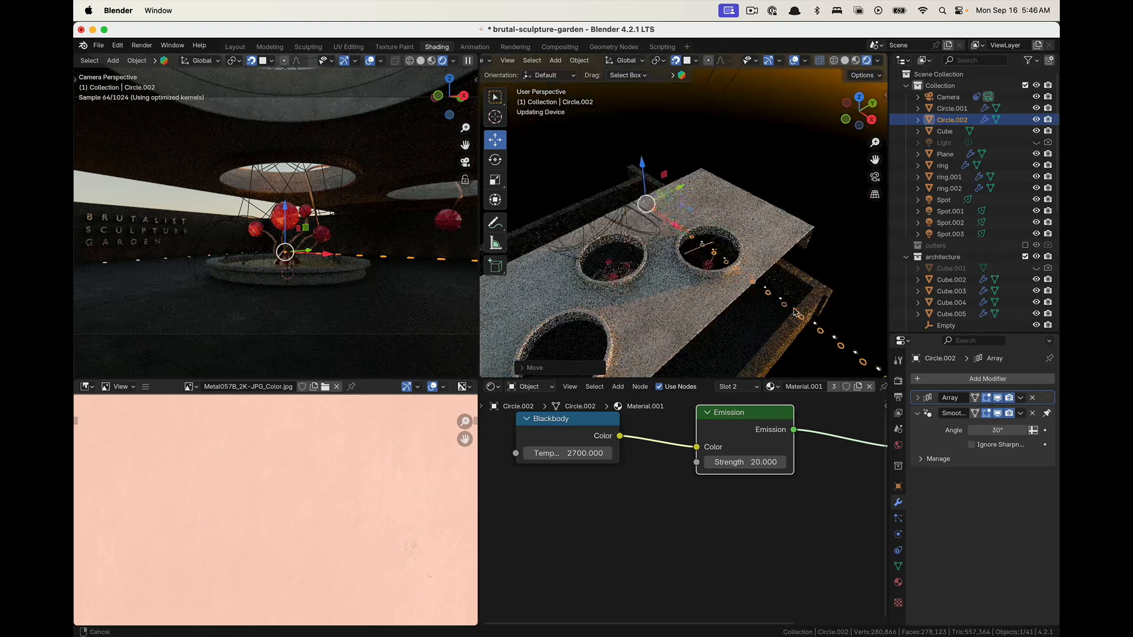
pyautogui.click(918, 398)
pyautogui.click(971, 429)
pyautogui.click(971, 429)
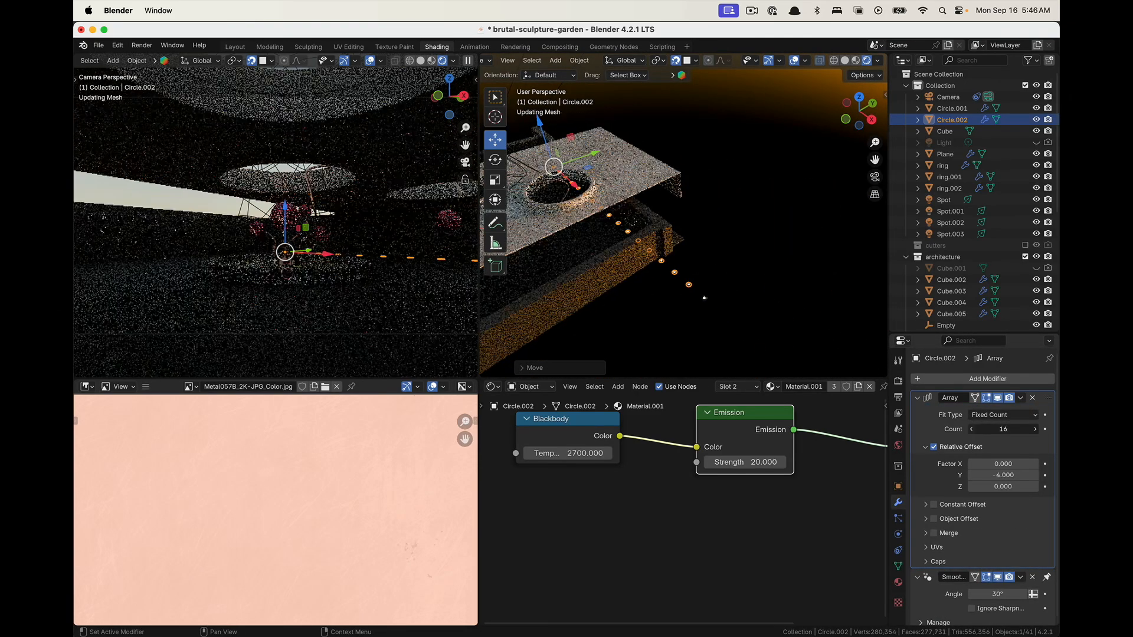
pyautogui.moveTo(972, 429); pyautogui.dragTo(957, 429)
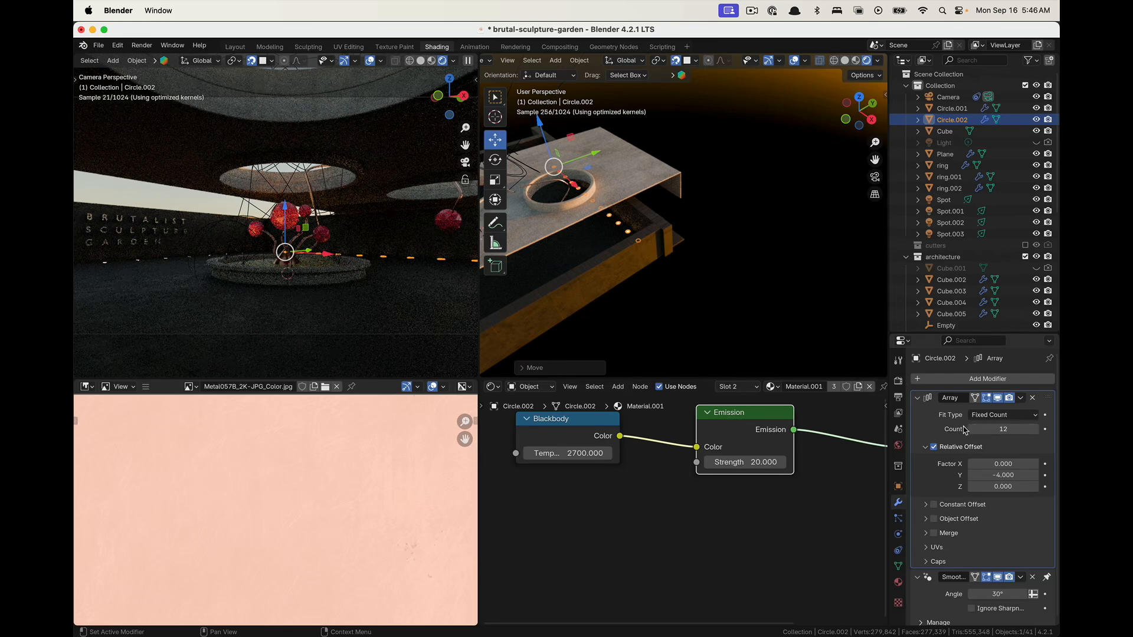
pyautogui.click(875, 177)
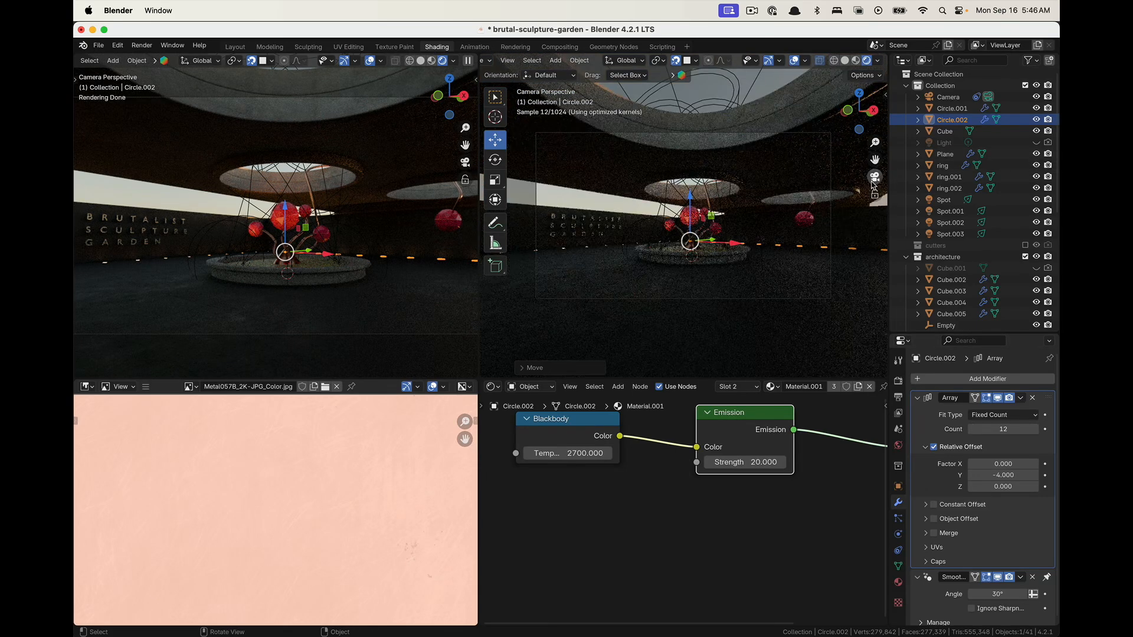
pyautogui.click(972, 430)
pyautogui.click(971, 429)
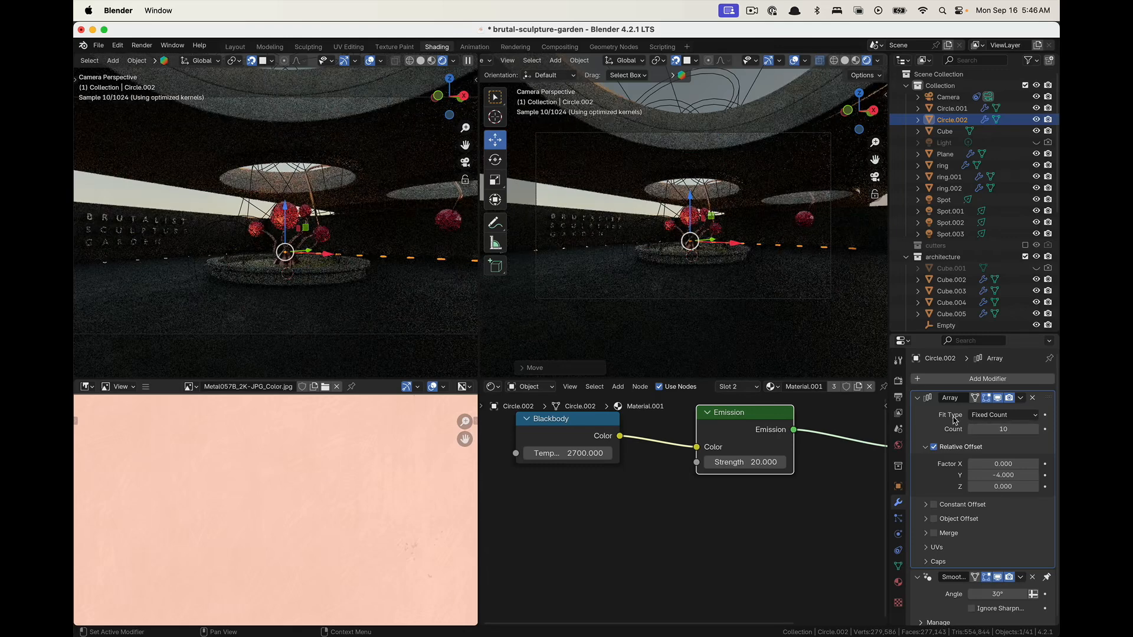
pyautogui.click(831, 293)
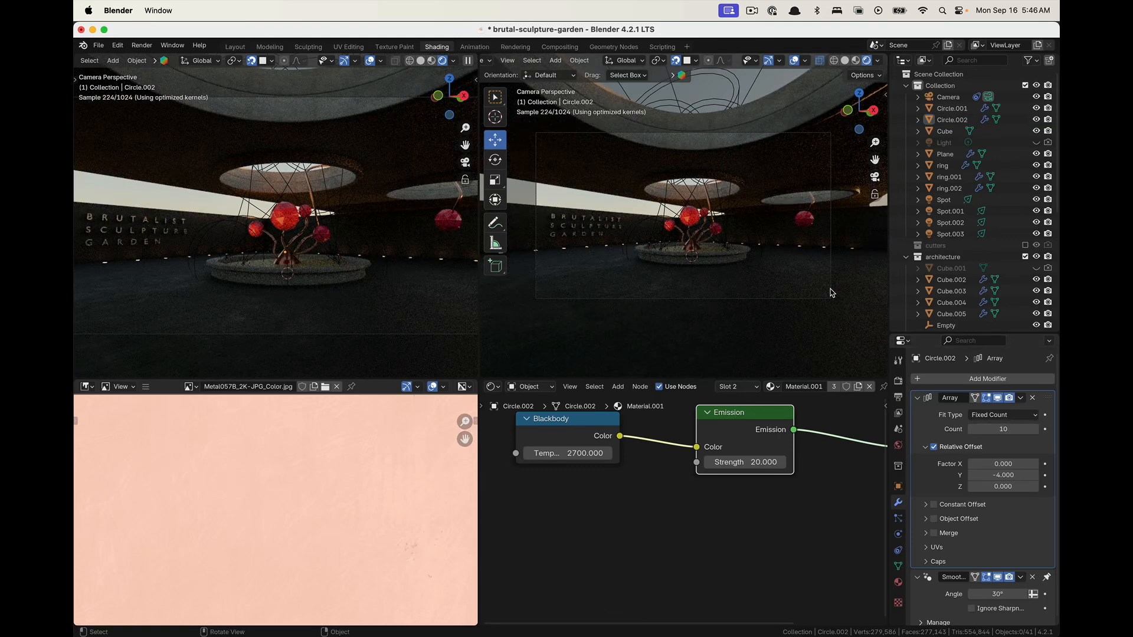
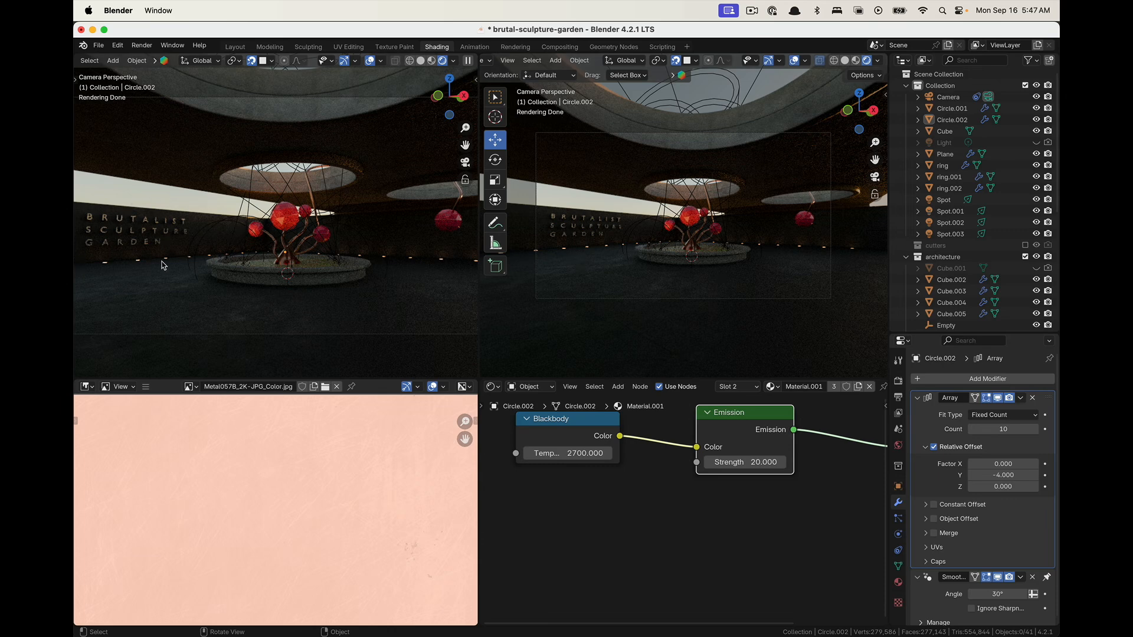
# Set the output resolution scale to 50%
pyautogui.click(141, 47)
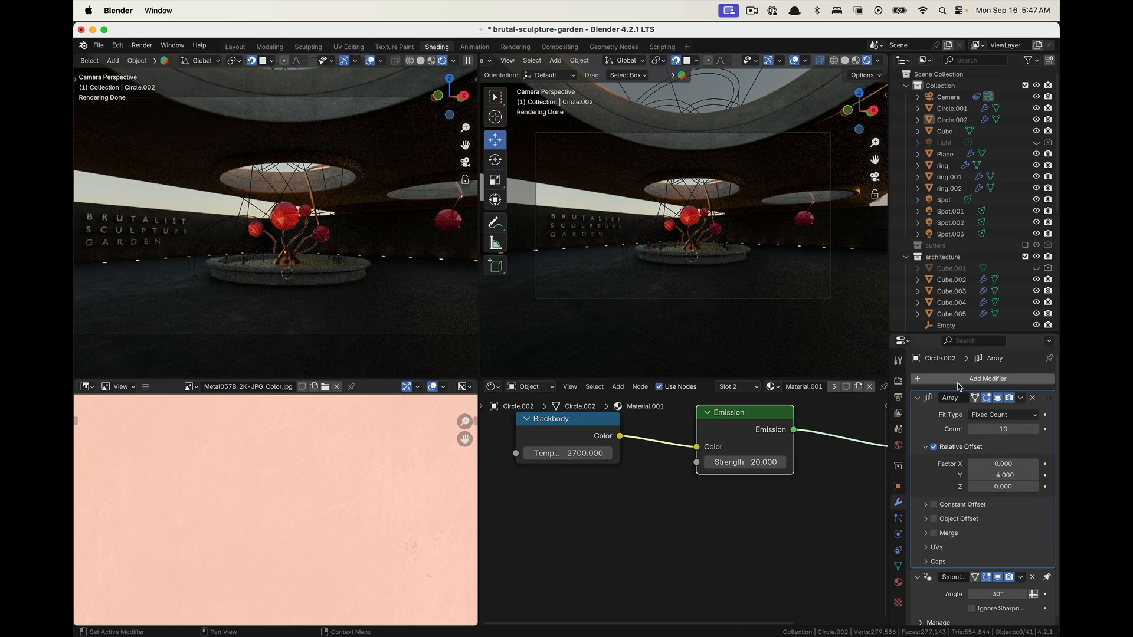
pyautogui.click(899, 381)
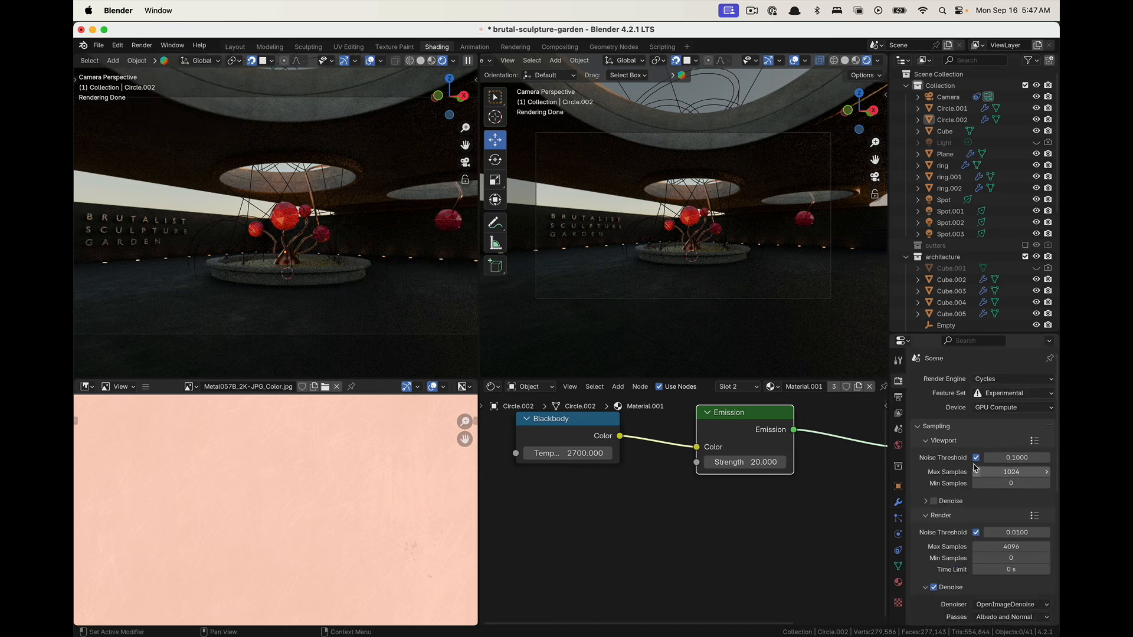
pyautogui.scroll(-2, 944, 483)
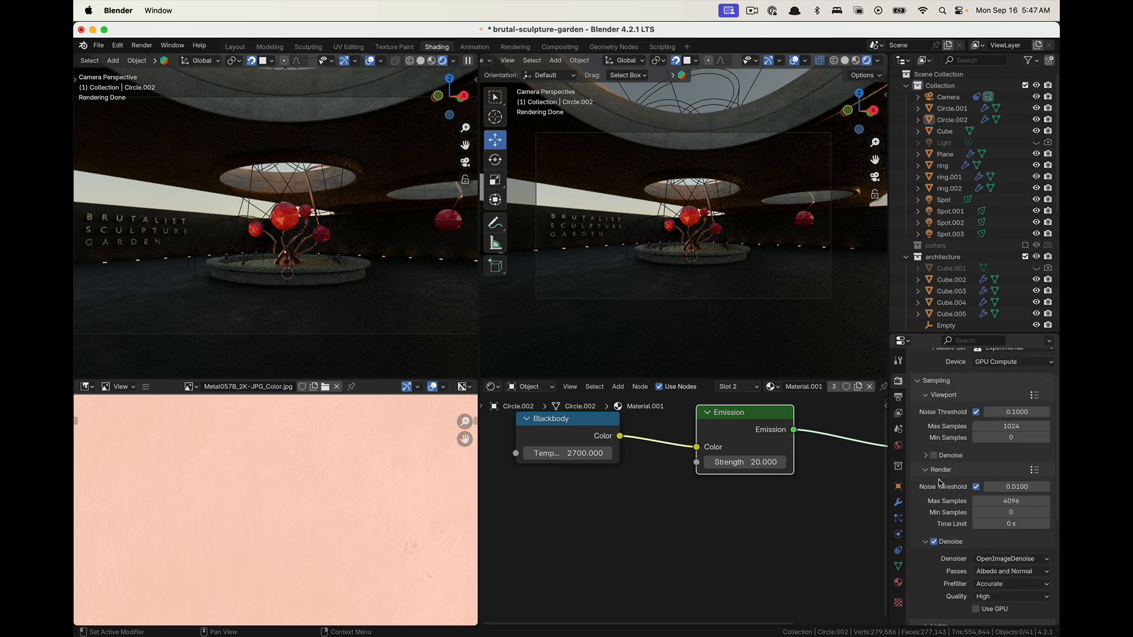
pyautogui.click(898, 397)
pyautogui.scroll(2, 967, 401)
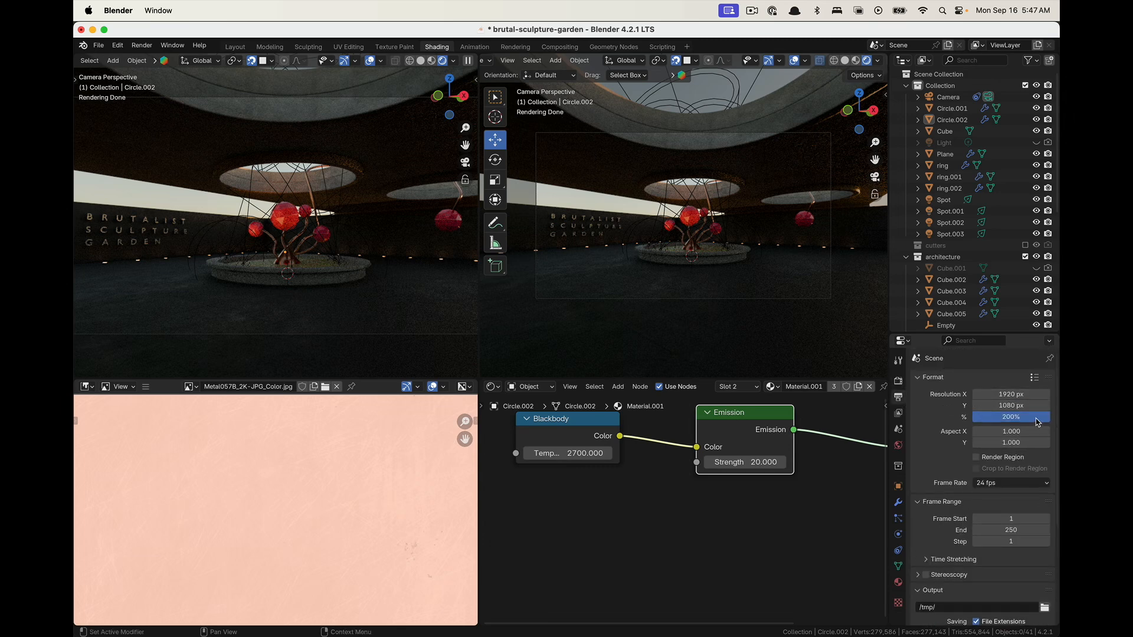
pyautogui.click(1035, 420)
pyautogui.write('5')
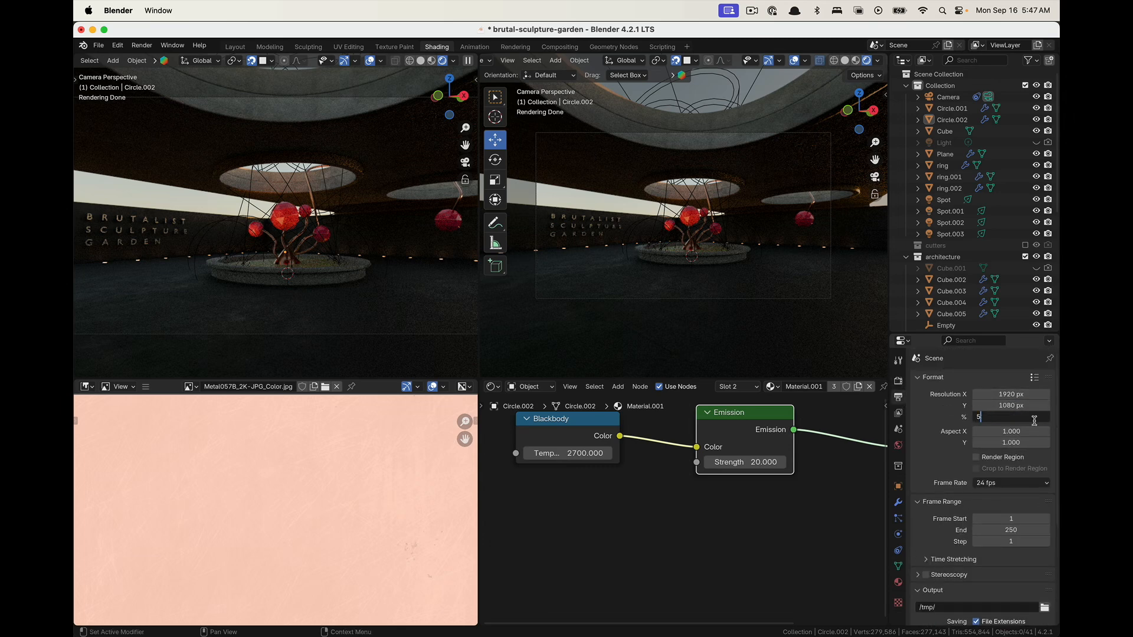
pyautogui.write('0')
pyautogui.press('Return')
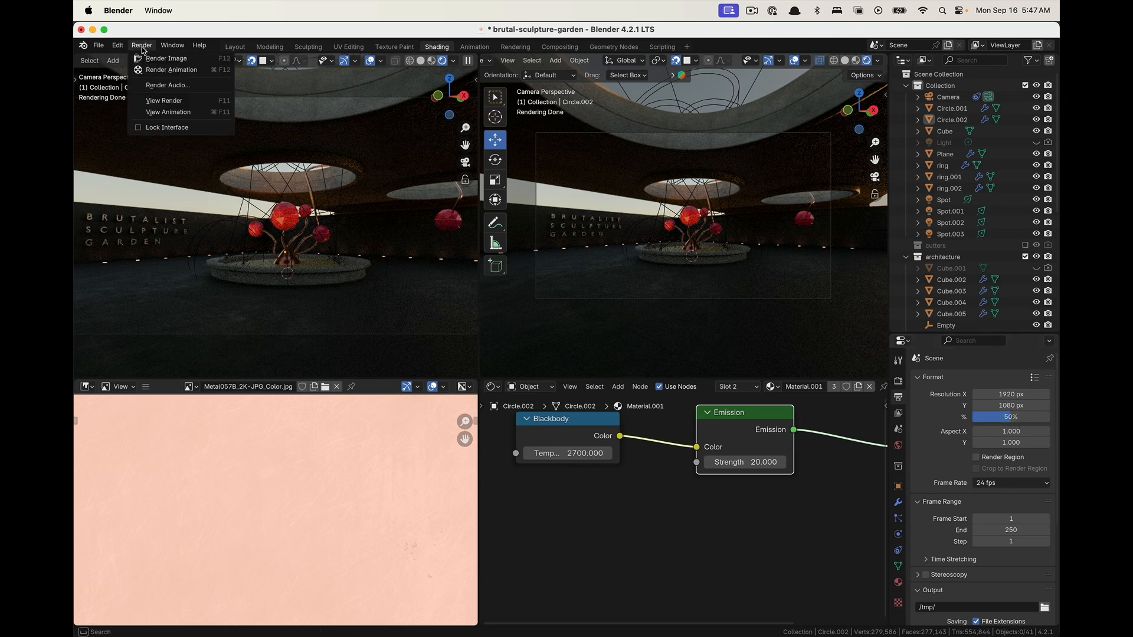
# Render a test image, enlarge the render window to examine the lighting, and close it
pyautogui.click(183, 59)
pyautogui.moveTo(180, 28); pyautogui.dragTo(445, 166)
pyautogui.moveTo(625, 362); pyautogui.dragTo(873, 544)
pyautogui.scroll(5, 717, 456)
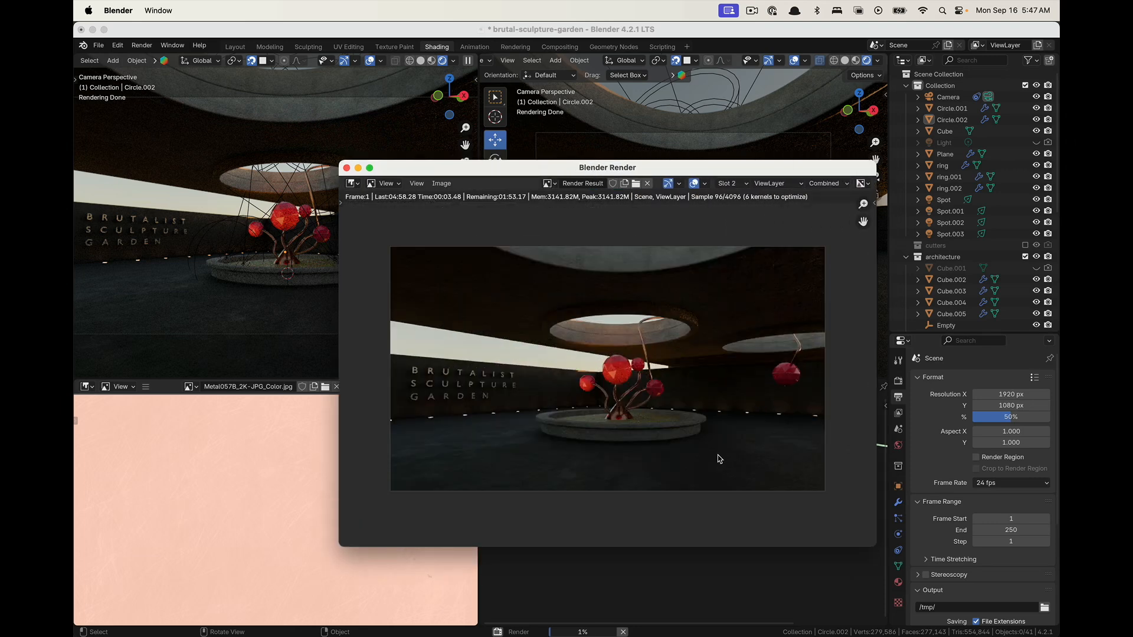
pyautogui.scroll(-3, 699, 446)
pyautogui.press('Escape')
pyautogui.press('Escape')
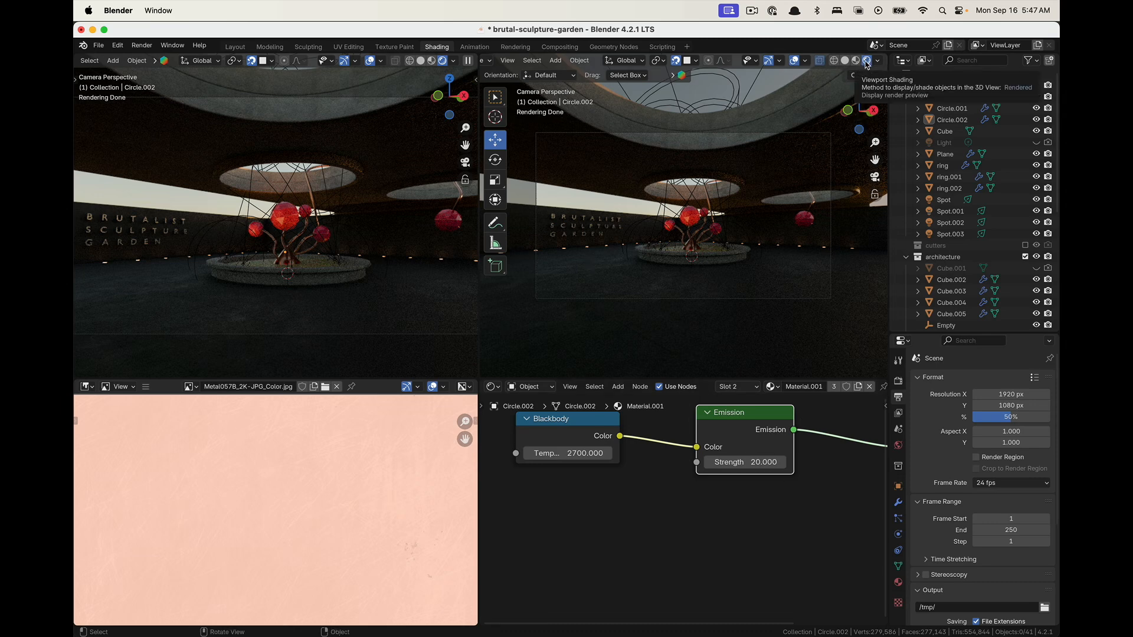
# Select the row of lights below the lettering and set its material's emission strength to 40
pyautogui.click(875, 178)
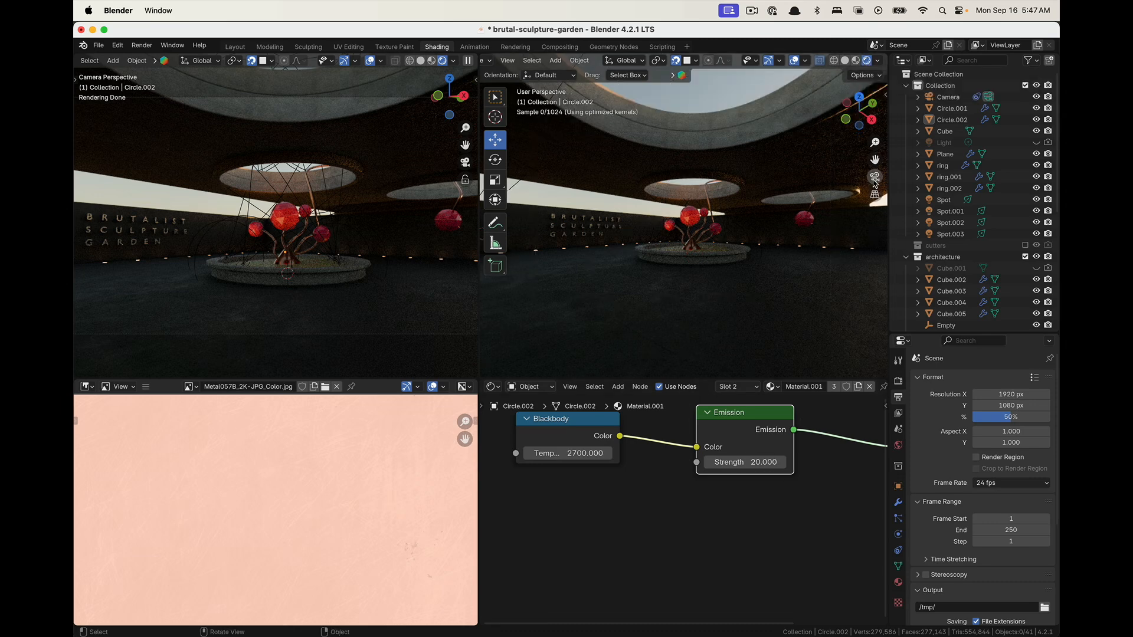
pyautogui.keyDown('shift'); pyautogui.moveTo(579, 264); pyautogui.dragTo(739, 290, button='middle'); pyautogui.keyUp('shift')
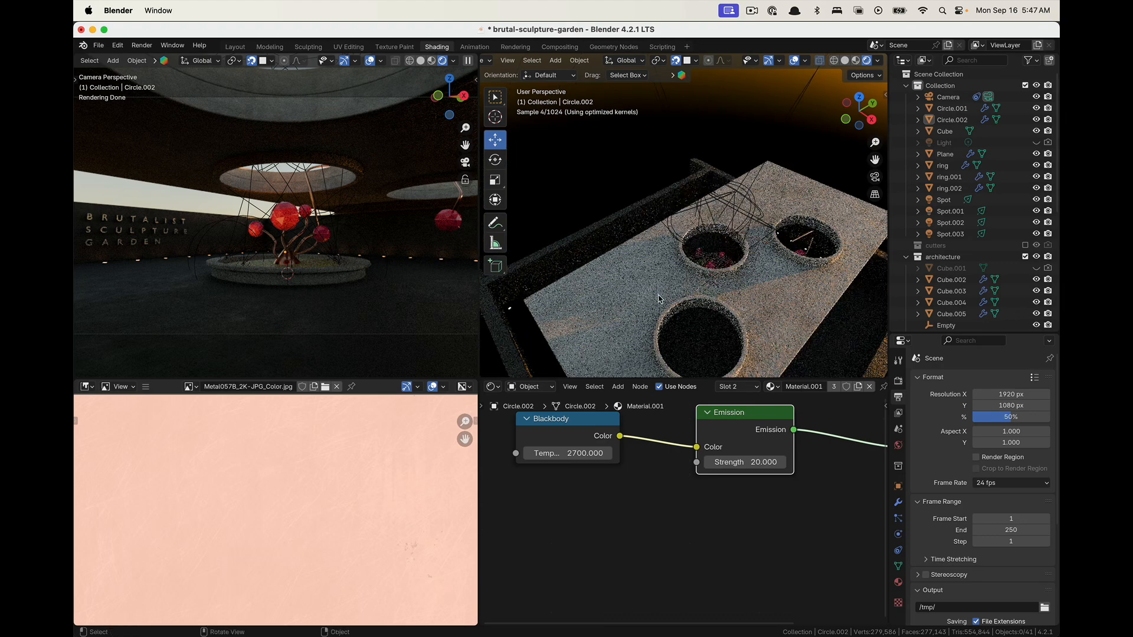
pyautogui.scroll(5, 614, 293)
pyautogui.keyDown('shift'); pyautogui.moveTo(612, 293); pyautogui.dragTo(703, 278, button='middle'); pyautogui.keyUp('shift')
pyautogui.scroll(8, 698, 281)
pyautogui.keyDown('shift'); pyautogui.moveTo(745, 210); pyautogui.dragTo(701, 224, button='middle'); pyautogui.keyUp('shift')
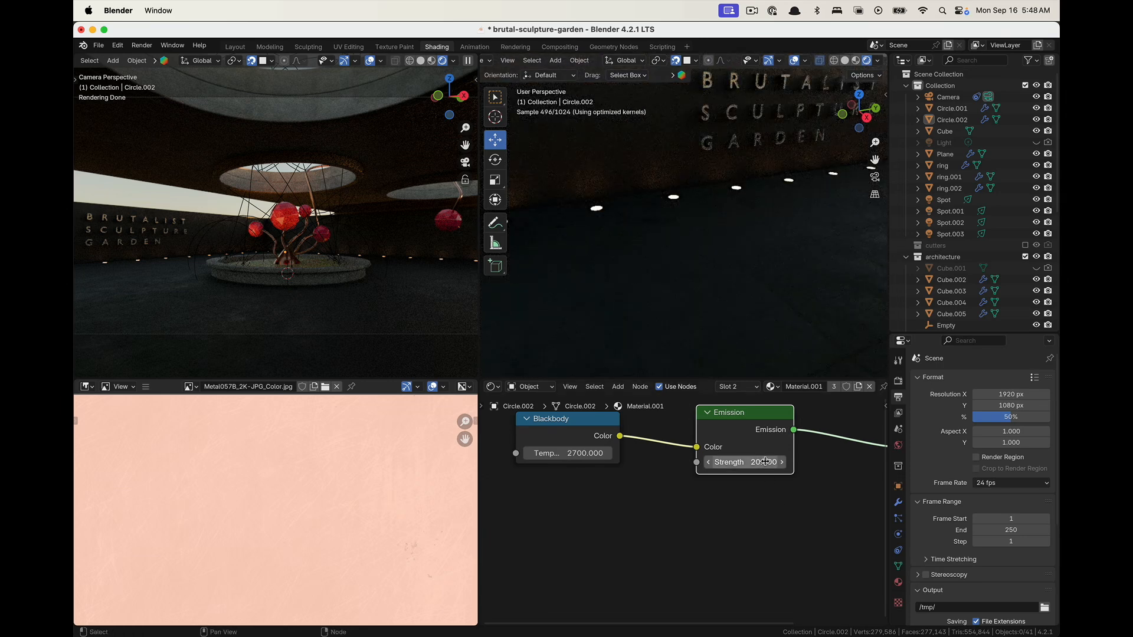
pyautogui.click(792, 182)
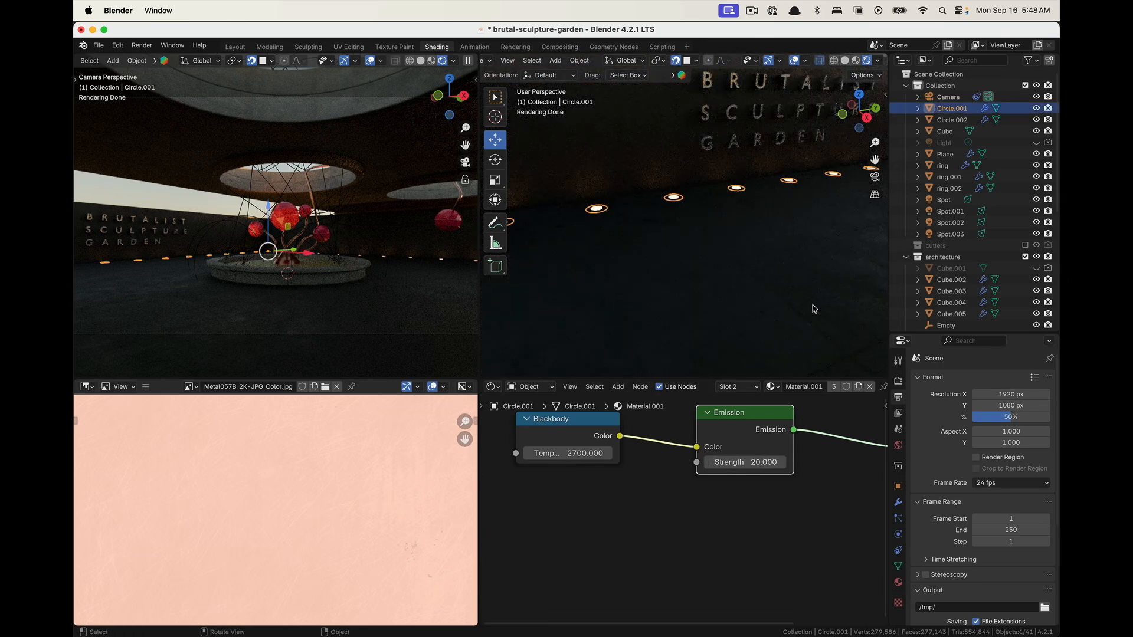
pyautogui.doubleClick(768, 462)
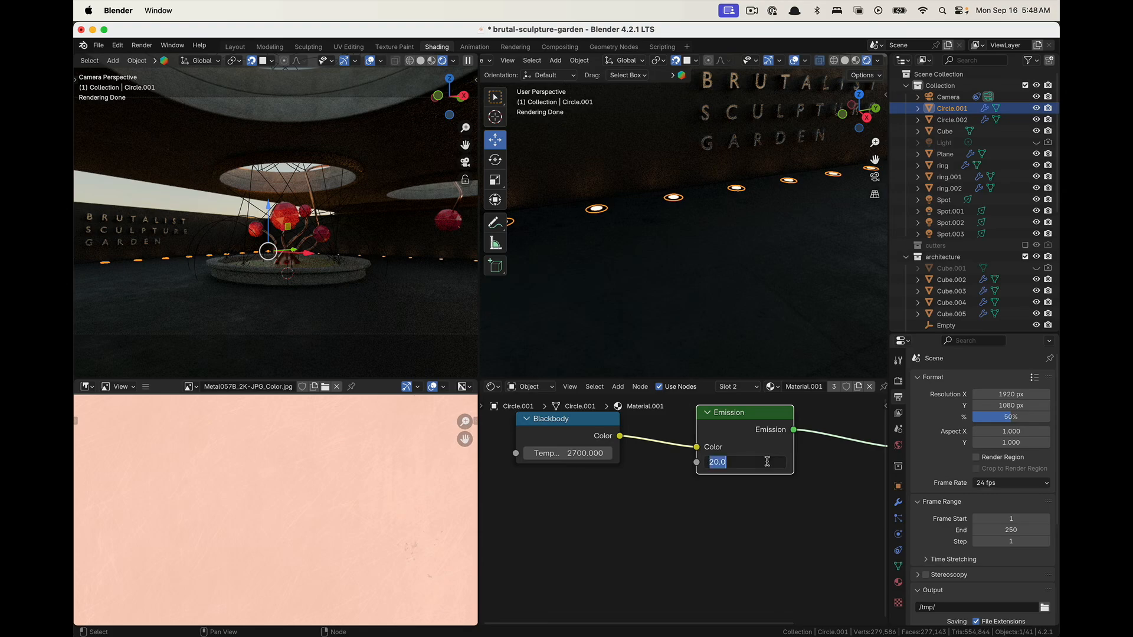
pyautogui.write('40')
pyautogui.press('Return')
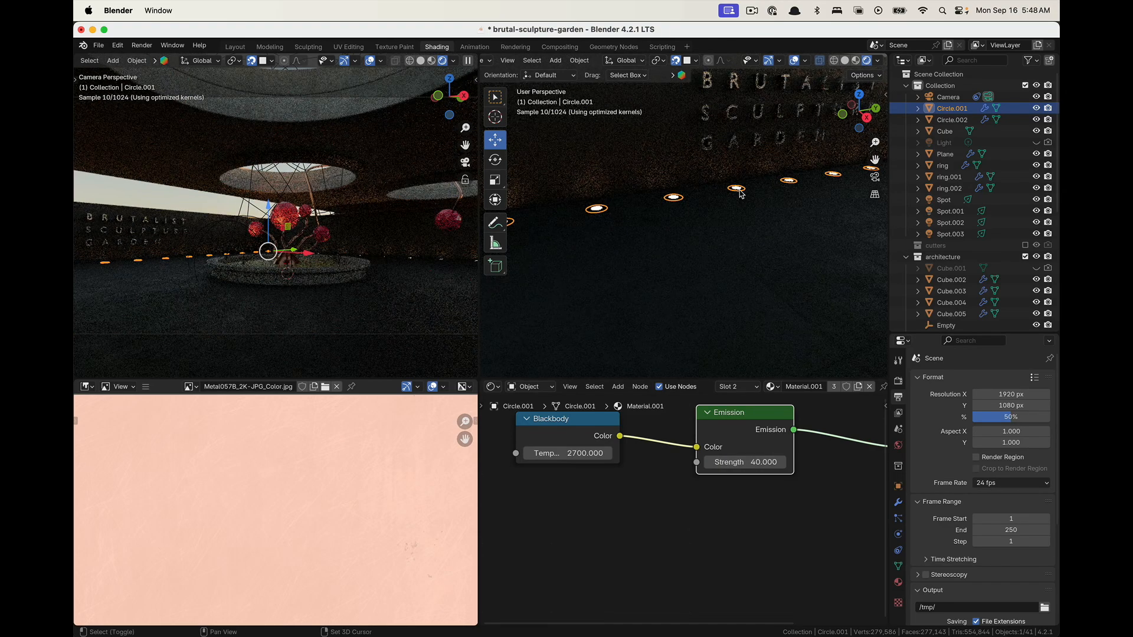
# Select the end-wall row and the lettering-wall row in turn to compare their emission strength
pyautogui.keyDown('shift'); pyautogui.moveTo(697, 236); pyautogui.dragTo(741, 213, button='middle'); pyautogui.keyUp('shift')
pyautogui.scroll(5, 664, 199)
pyautogui.scroll(-8, 664, 200)
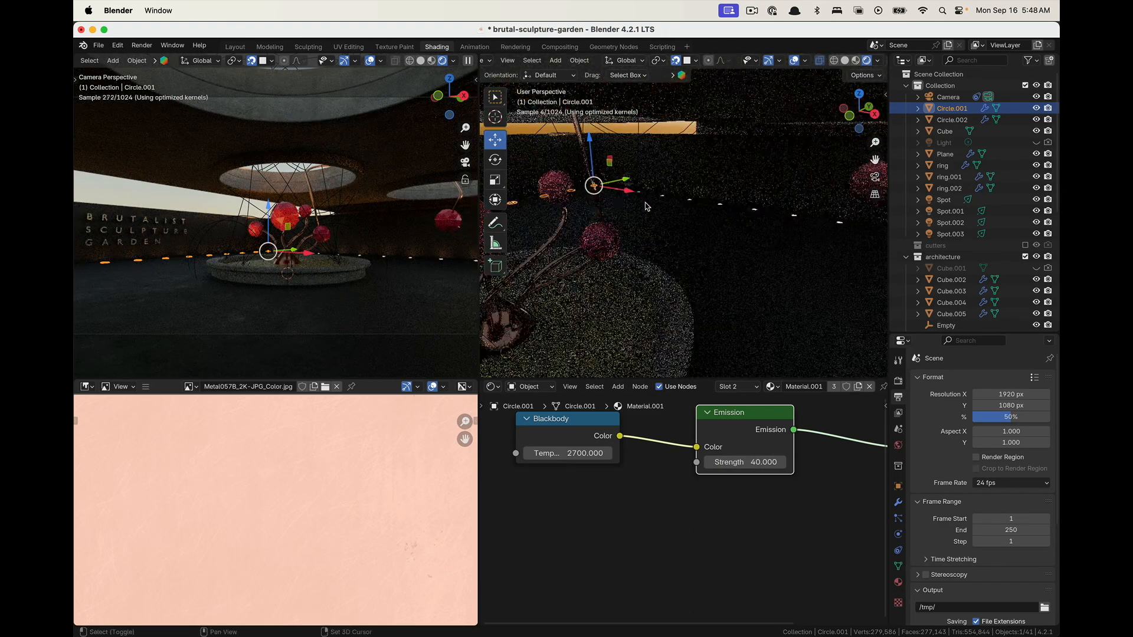
pyautogui.click(755, 213)
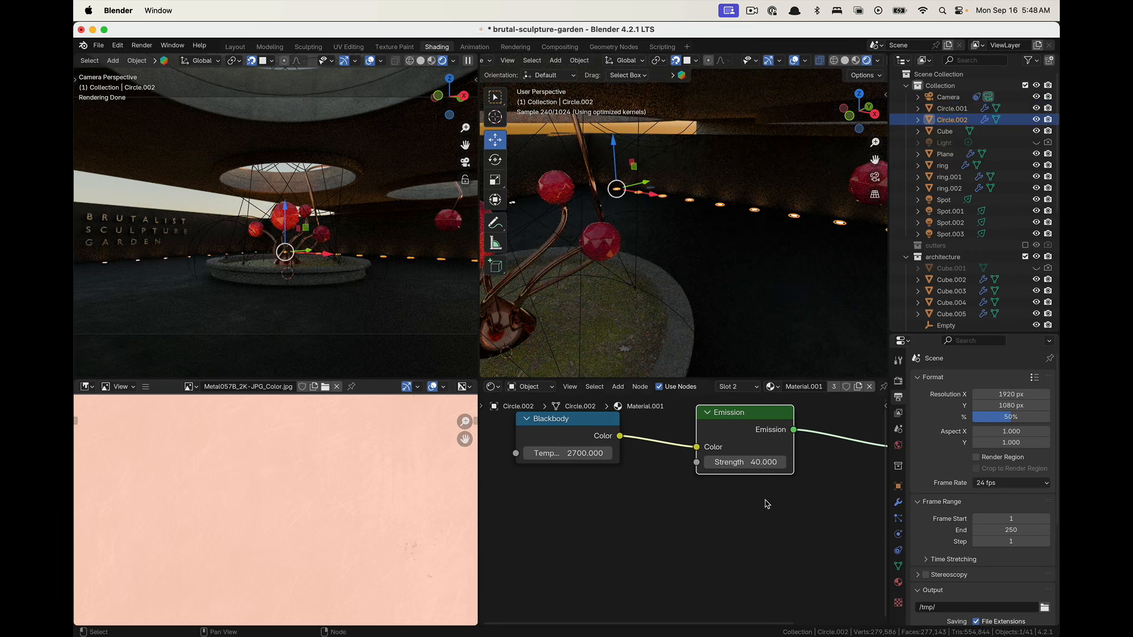
pyautogui.click(515, 207)
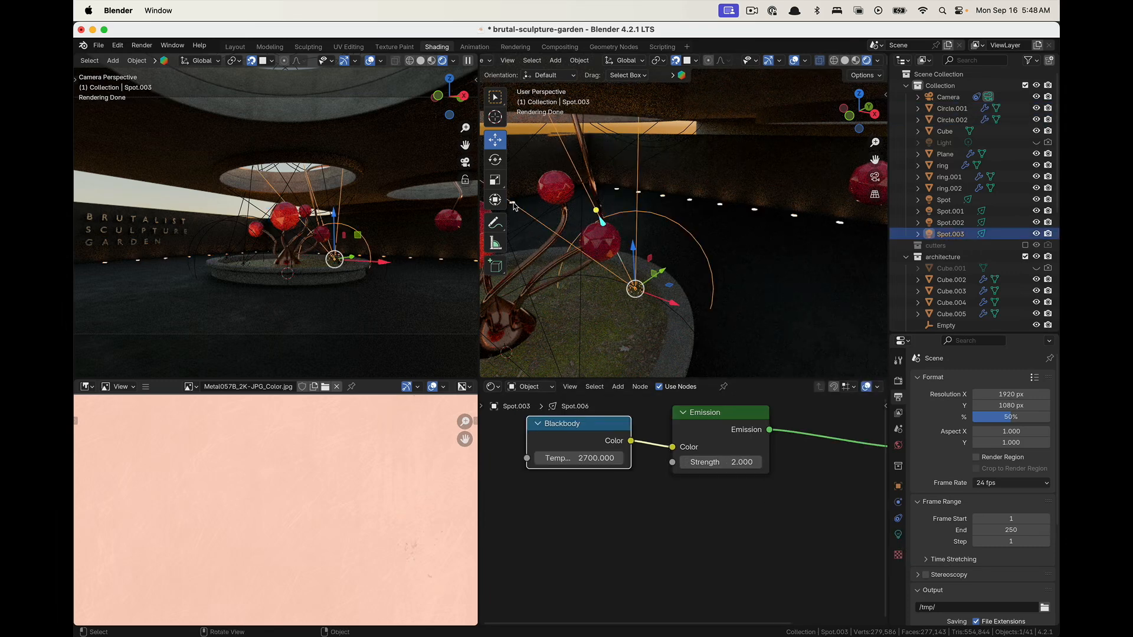
pyautogui.keyDown('shift'); pyautogui.moveTo(525, 204); pyautogui.dragTo(636, 196, button='middle'); pyautogui.keyUp('shift')
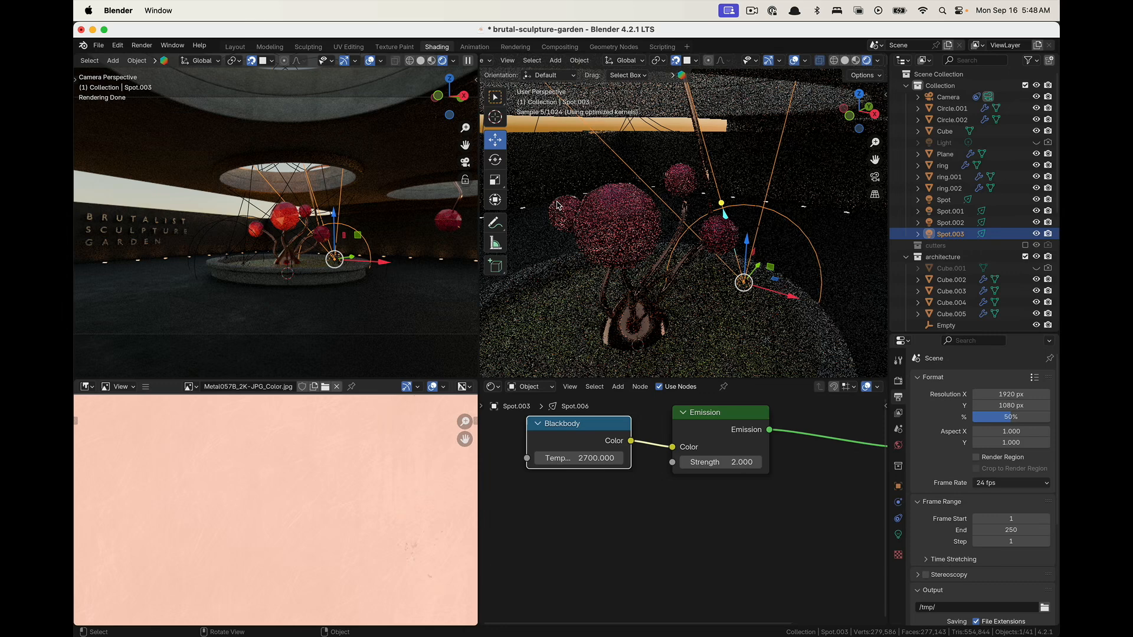
pyautogui.click(524, 209)
pyautogui.click(525, 210)
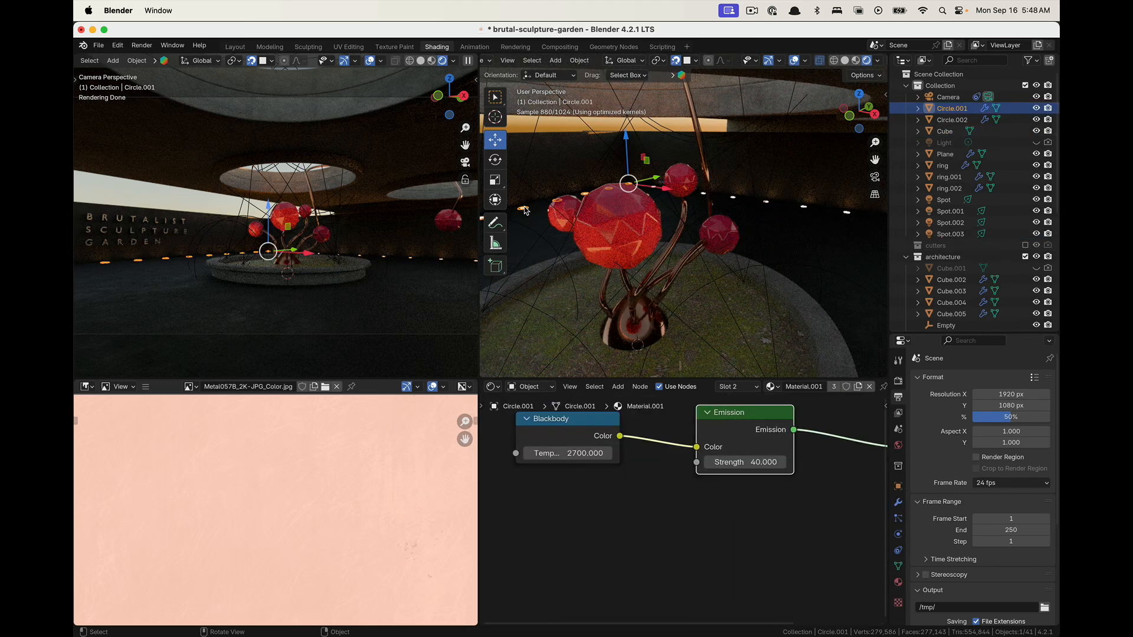
# Set the emission strength of the end-wall lights to 60 and check the strength on the lettering-wall row
pyautogui.click(767, 205)
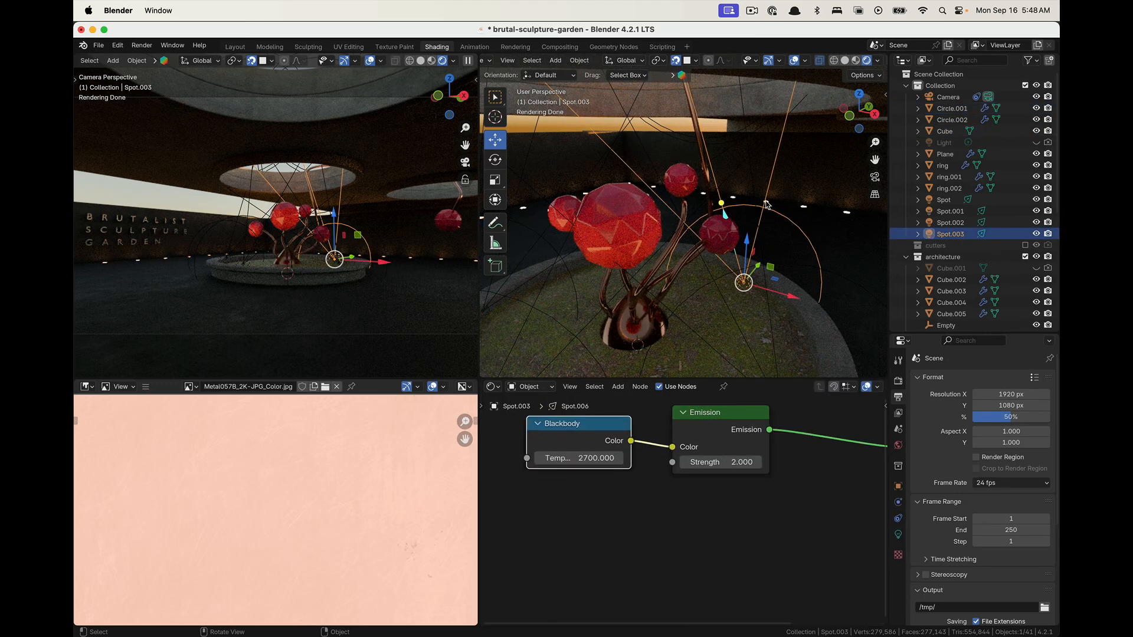
pyautogui.click(806, 208)
pyautogui.click(762, 460)
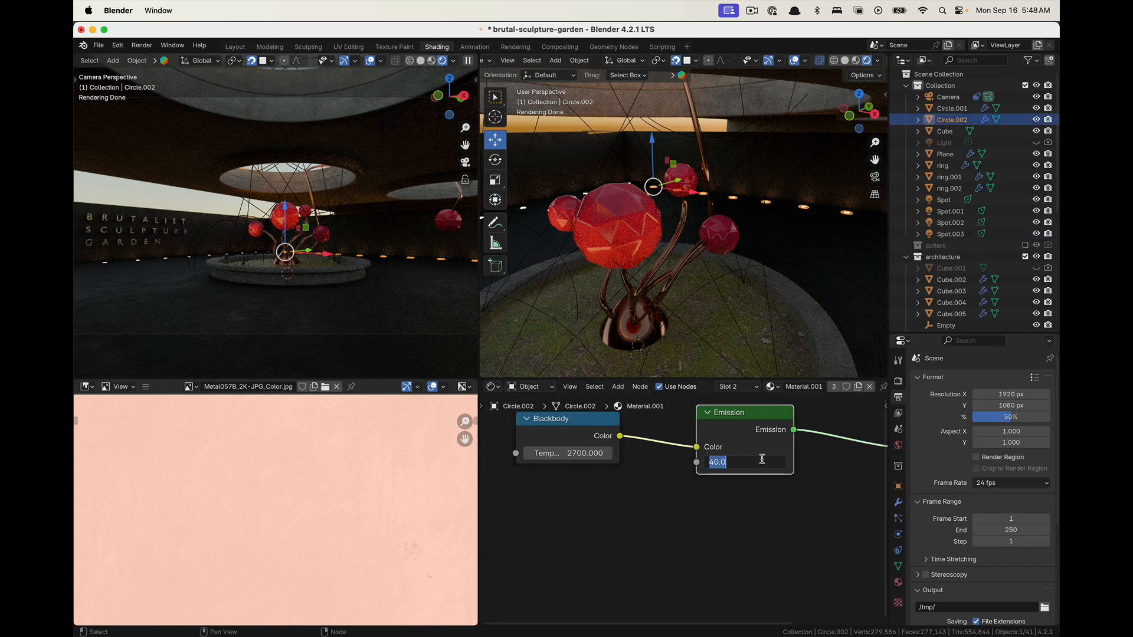
pyautogui.write('60')
pyautogui.press('Return')
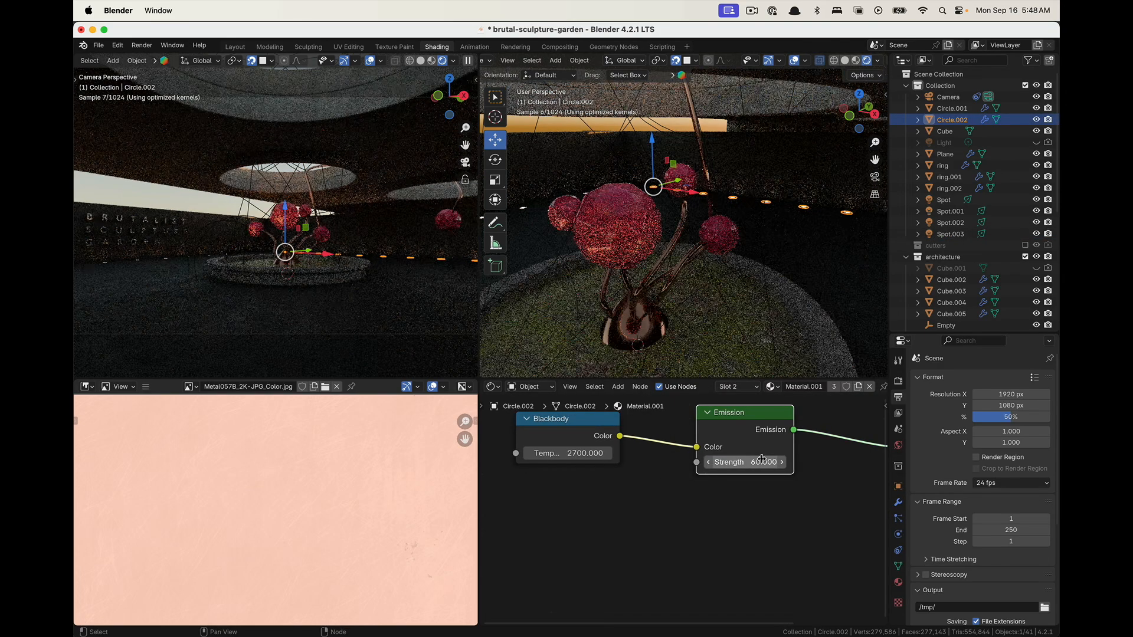
pyautogui.click(523, 211)
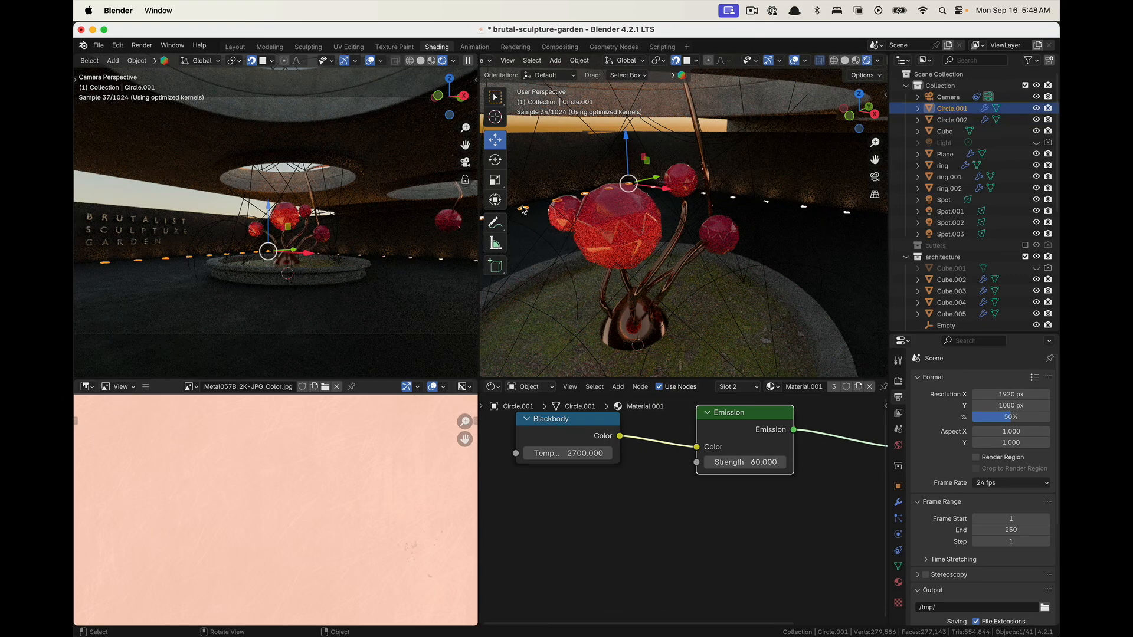
pyautogui.click(761, 461)
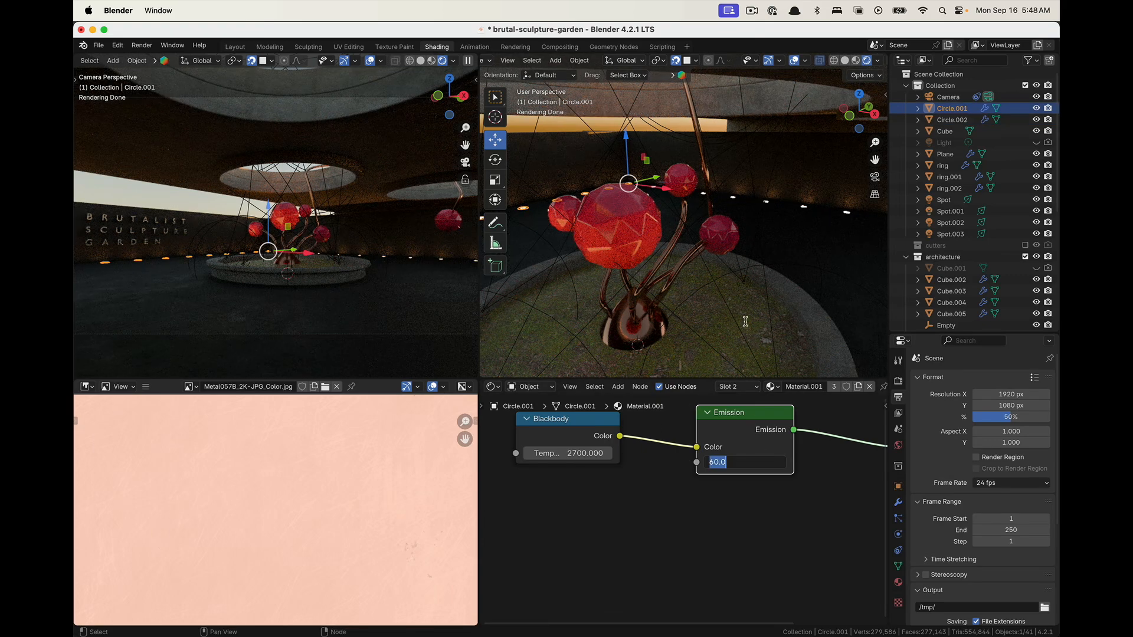
pyautogui.press('Return')
# Select the row of lights along the lettering wall and set its Array modifier count to 16
pyautogui.scroll(-10, 797, 259)
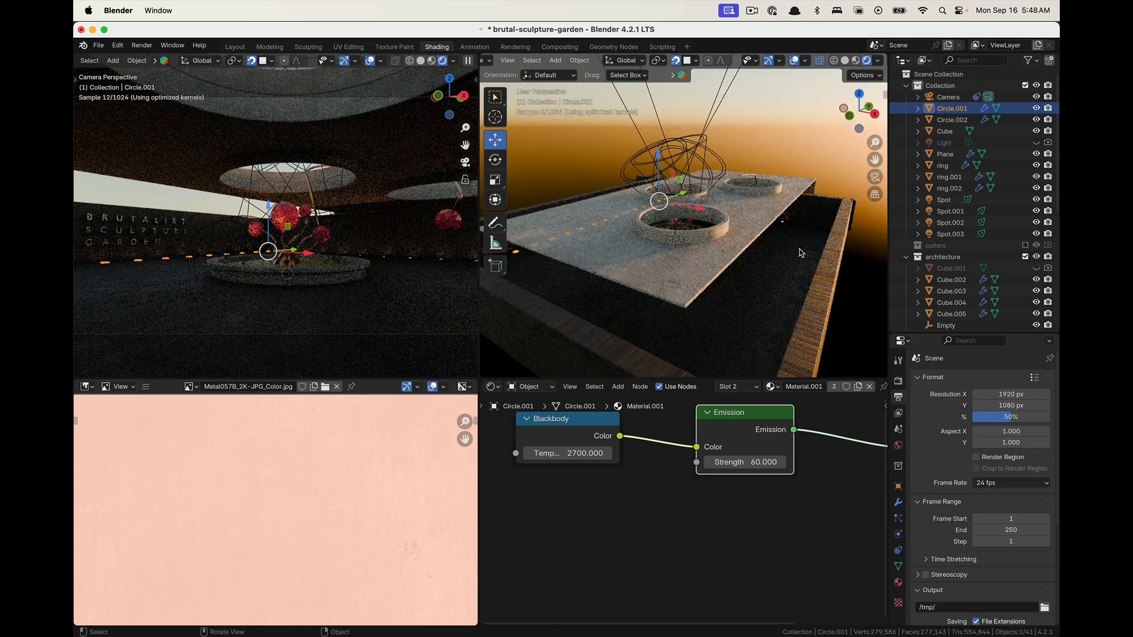
pyautogui.click(806, 180)
pyautogui.moveTo(806, 181); pyautogui.dragTo(643, 245, button='middle')
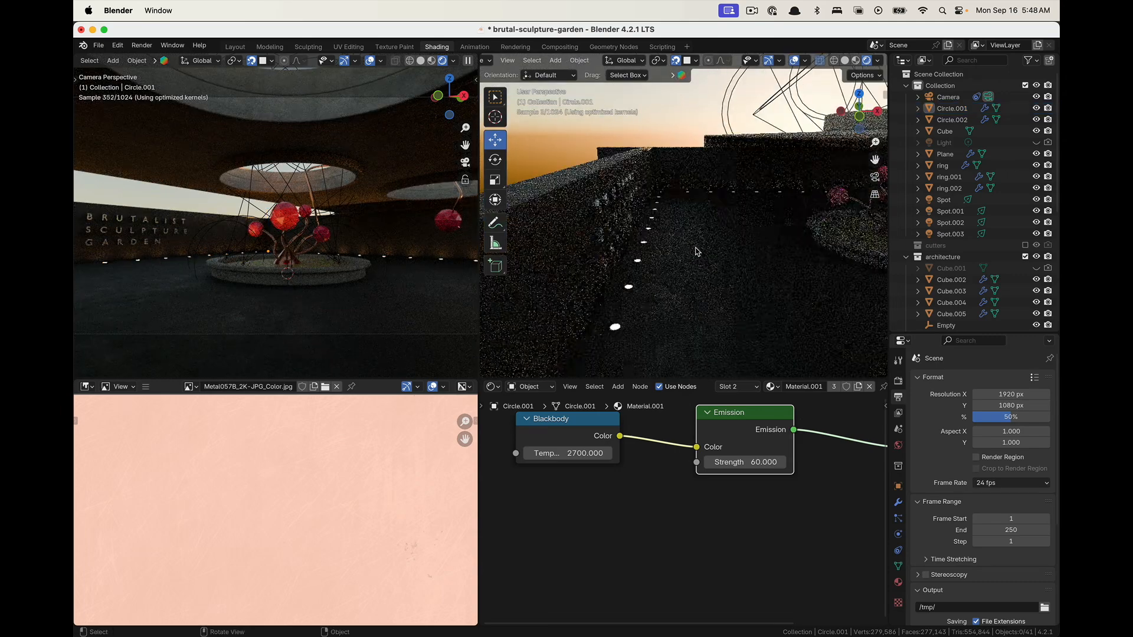
pyautogui.click(643, 244)
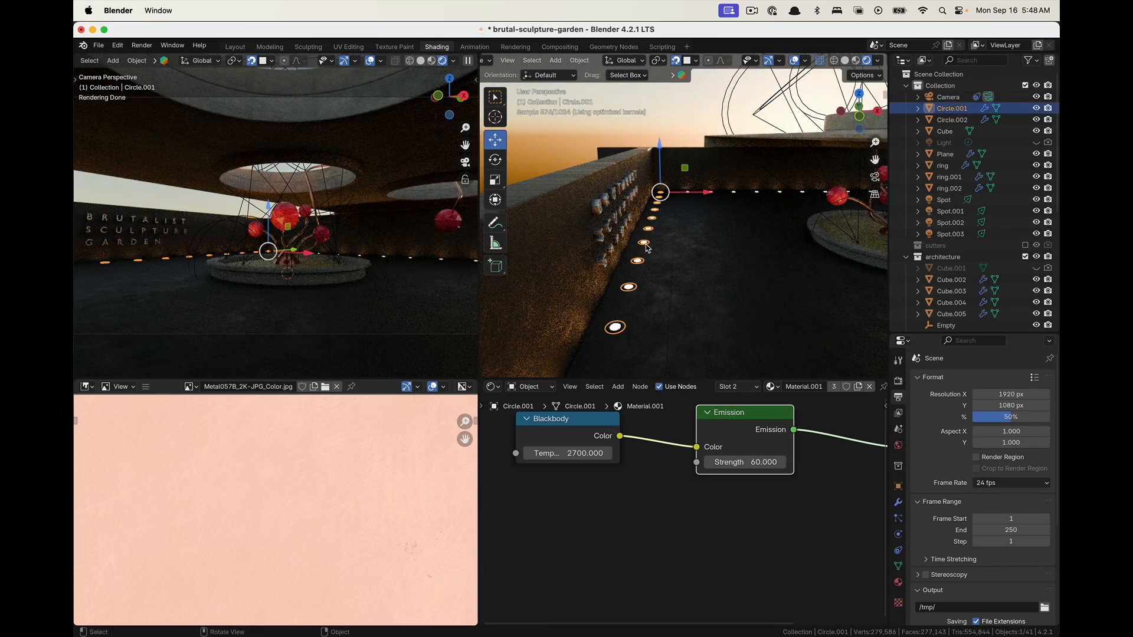
pyautogui.scroll(-10, 713, 293)
pyautogui.moveTo(714, 293); pyautogui.dragTo(683, 303, button='middle')
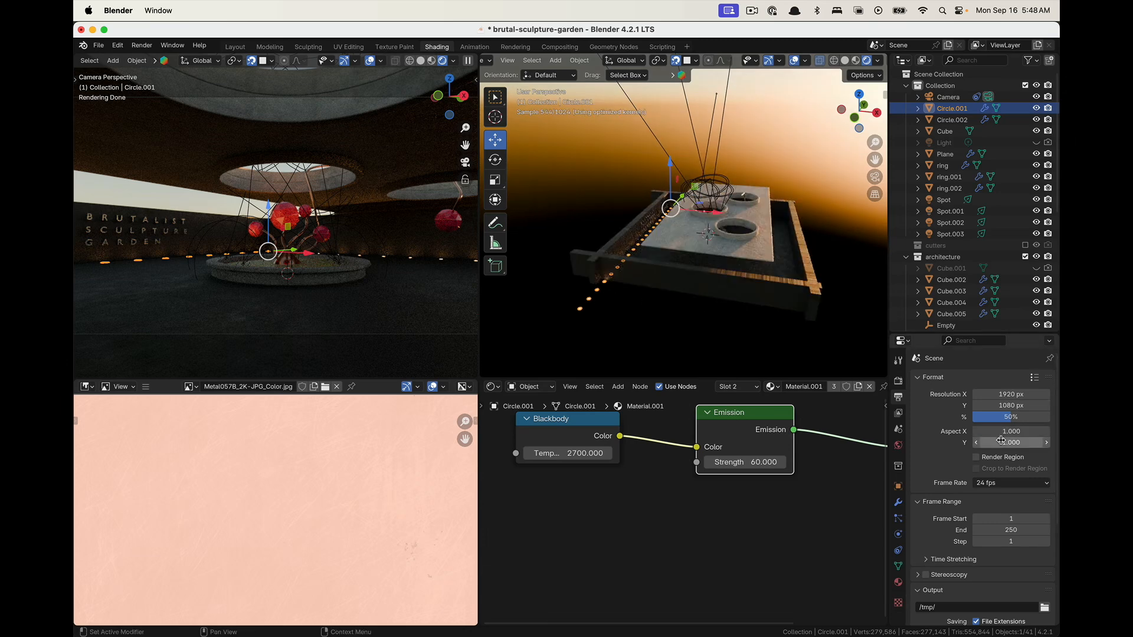
pyautogui.click(898, 504)
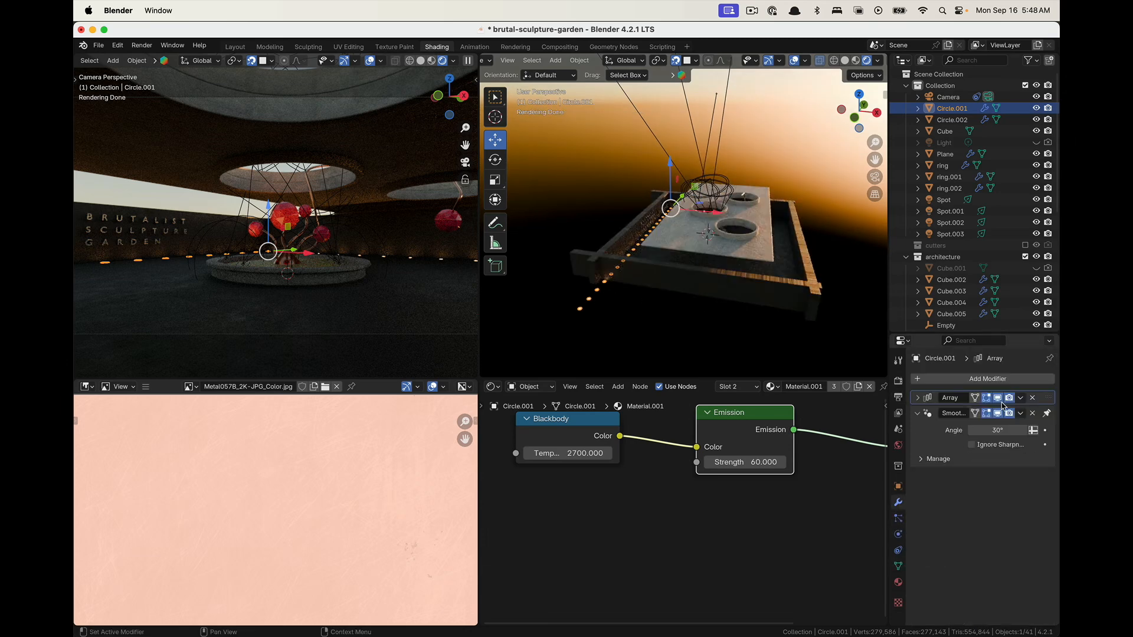
pyautogui.click(920, 399)
pyautogui.click(974, 431)
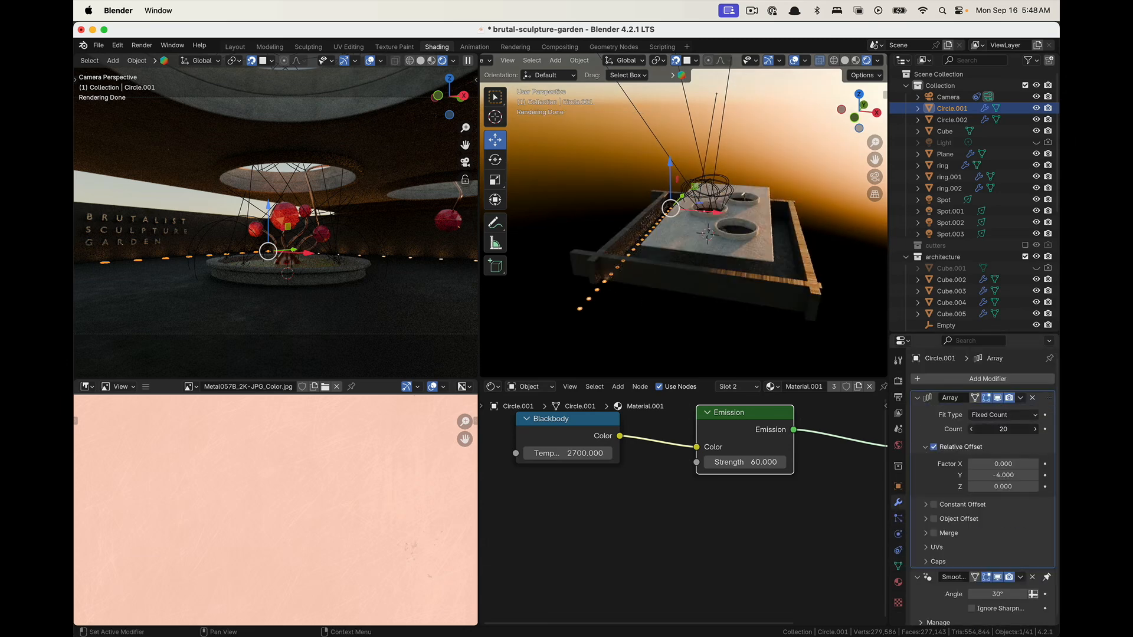
pyautogui.click(975, 431)
pyautogui.click(975, 432)
pyautogui.click(975, 432)
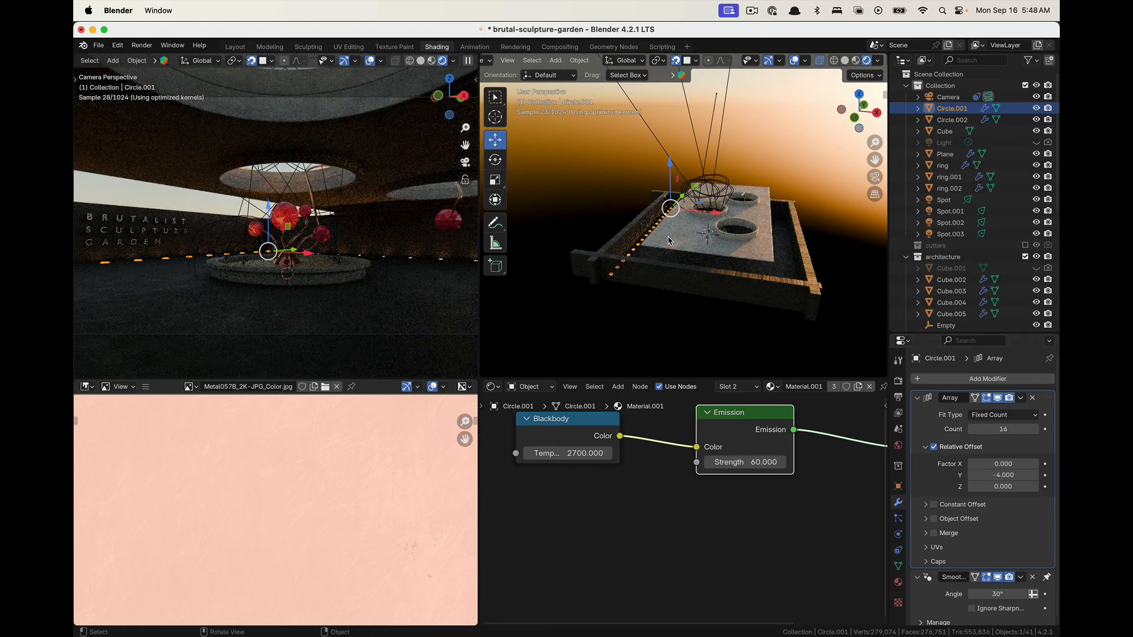
# Clear the selection and examine how the two rows of lights meet in the corner of the walls
pyautogui.moveTo(671, 242); pyautogui.dragTo(682, 263, button='middle')
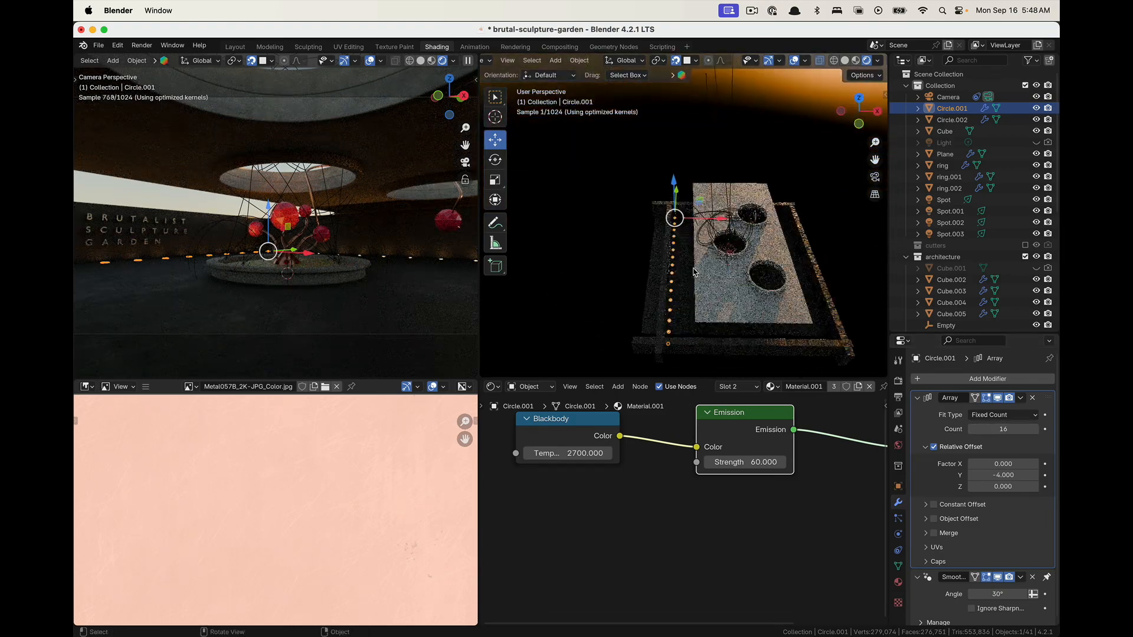
pyautogui.scroll(5, 685, 264)
pyautogui.hotkey('alt', 'a')
pyautogui.scroll(5, 688, 264)
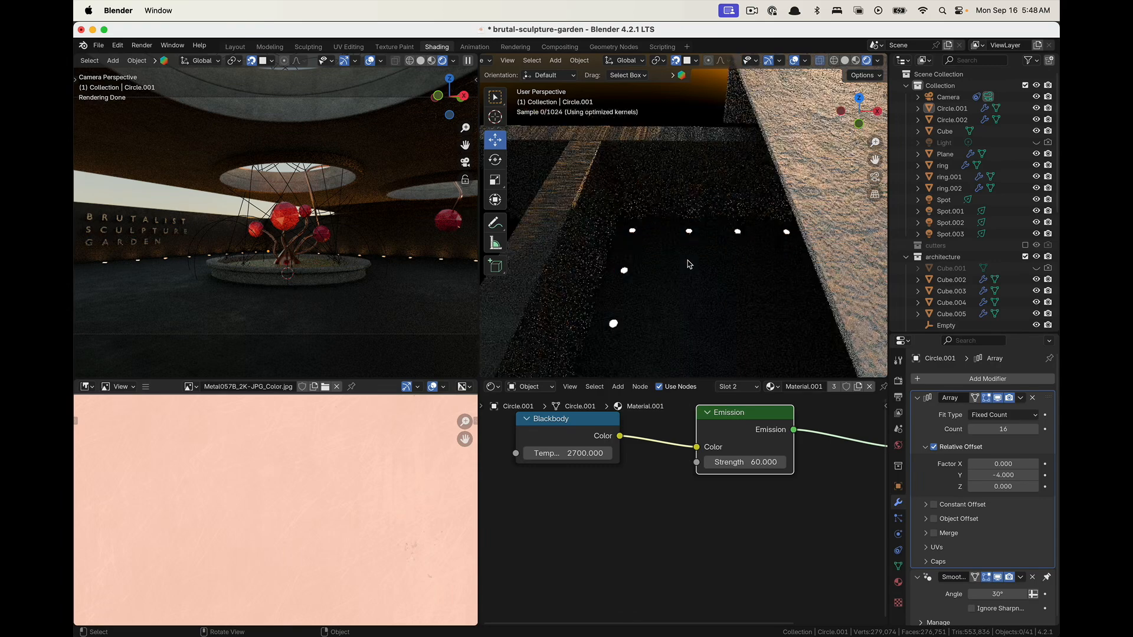
pyautogui.click(876, 178)
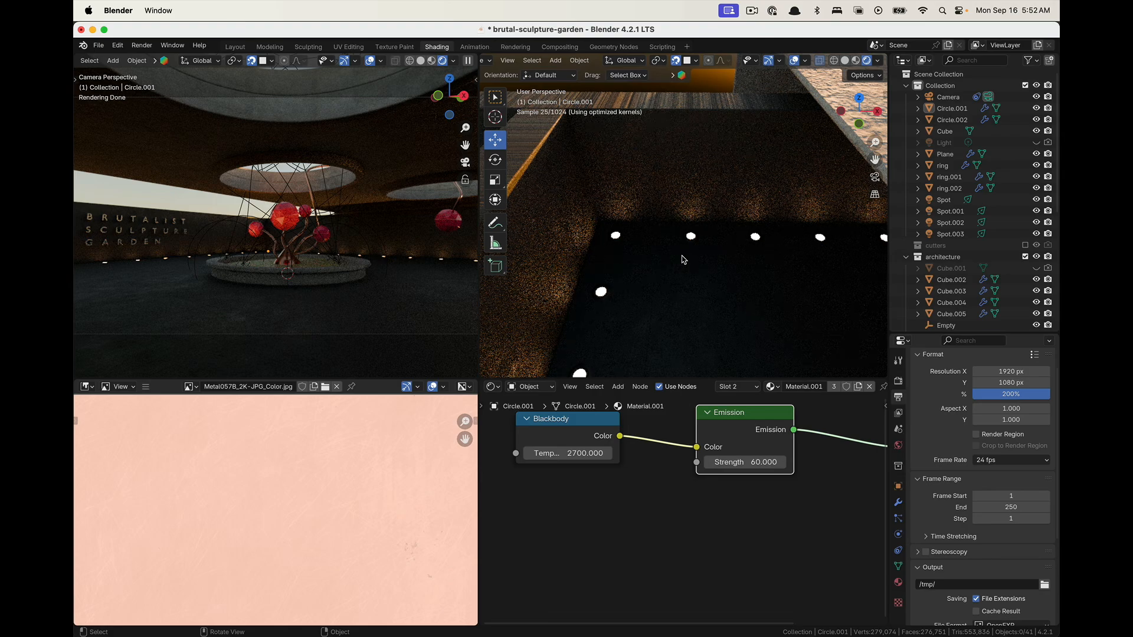
# Select the concrete ring around the central sculpture, frame it in the view, and enter Edit Mode on it
pyautogui.moveTo(709, 265); pyautogui.dragTo(656, 195, button='middle')
pyautogui.click(658, 269)
pyautogui.press('q')
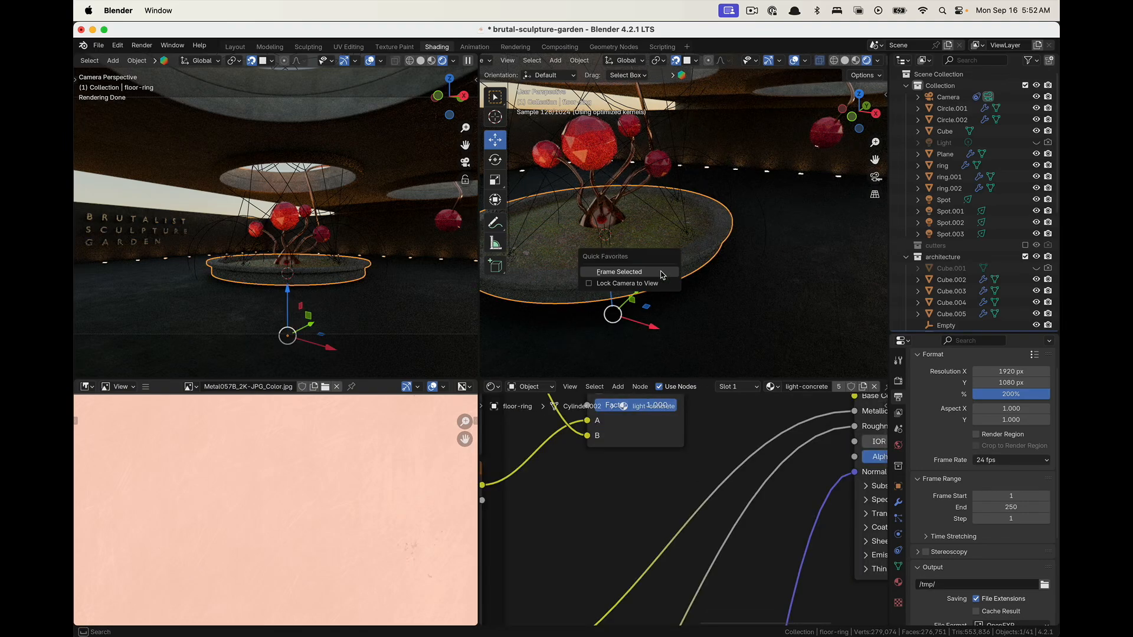
pyautogui.click(661, 275)
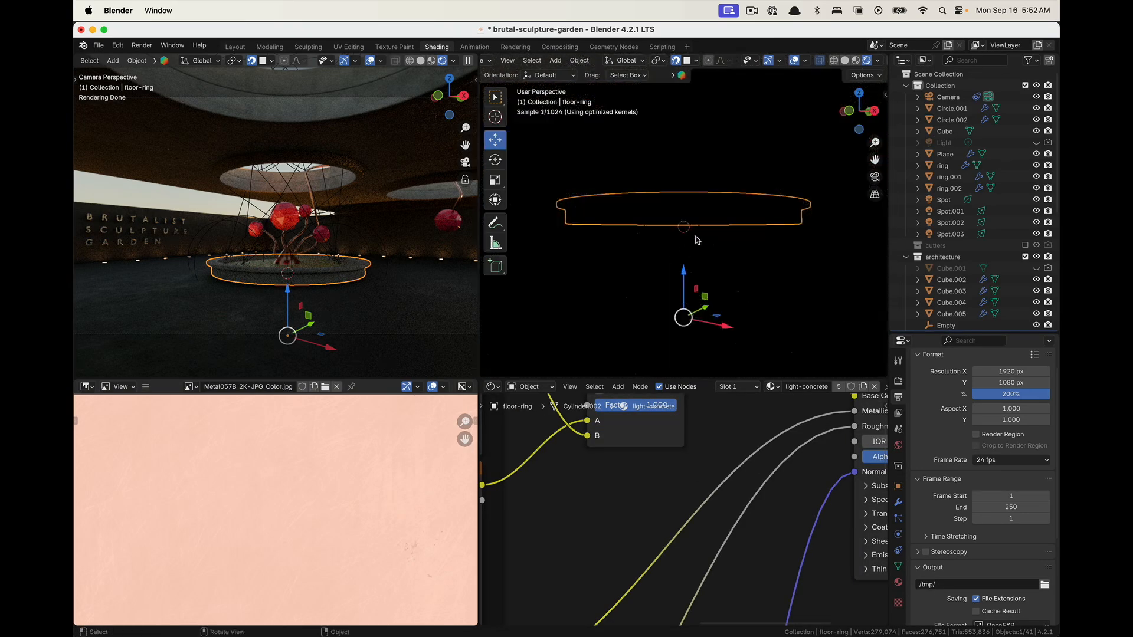
pyautogui.scroll(4, 718, 210)
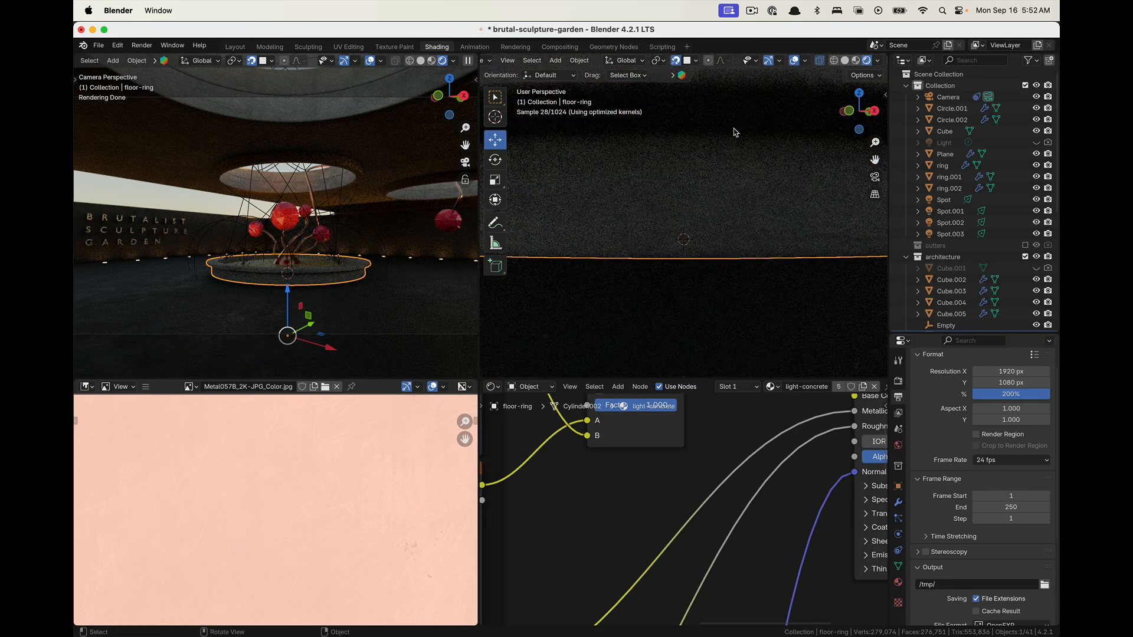
pyautogui.press('Tab')
pyautogui.moveTo(755, 100)
pyautogui.mouseDown(button='middle')
pyautogui.moveTo(753, 173)
pyautogui.moveTo(838, 70)
pyautogui.mouseUp(button='middle')
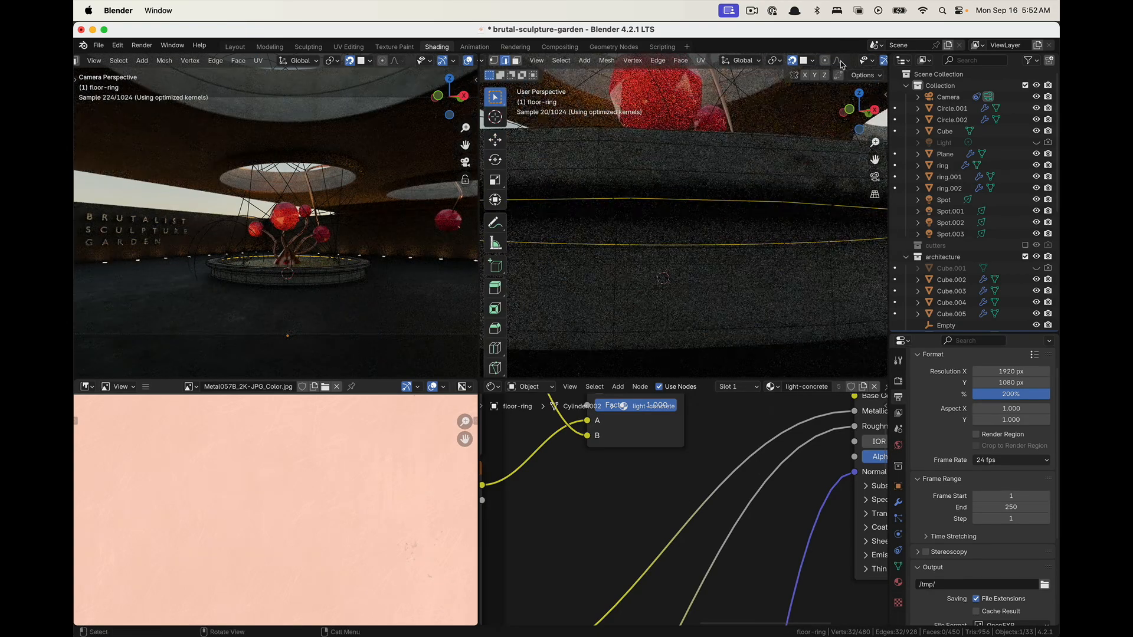
# Switch the working viewport to solid shading with X-ray and maximize it to show the ring's underside
pyautogui.scroll(-5, 843, 63)
pyautogui.click(846, 61)
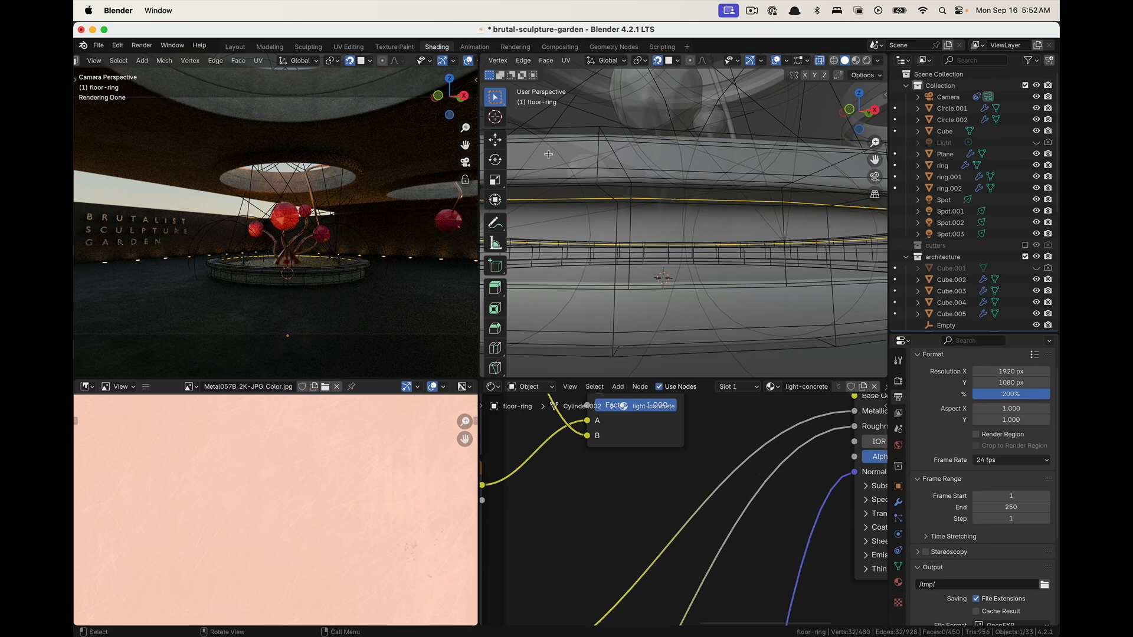
pyautogui.hotkey('ctrl', 'space')
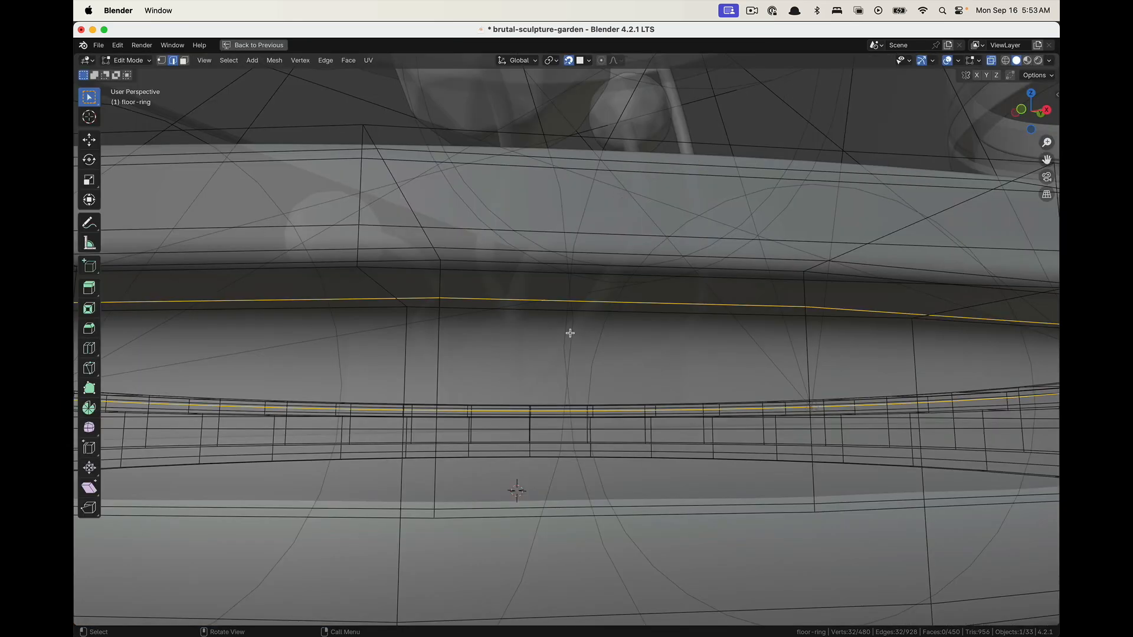
pyautogui.scroll(-8, 575, 318)
pyautogui.scroll(-5, 636, 302)
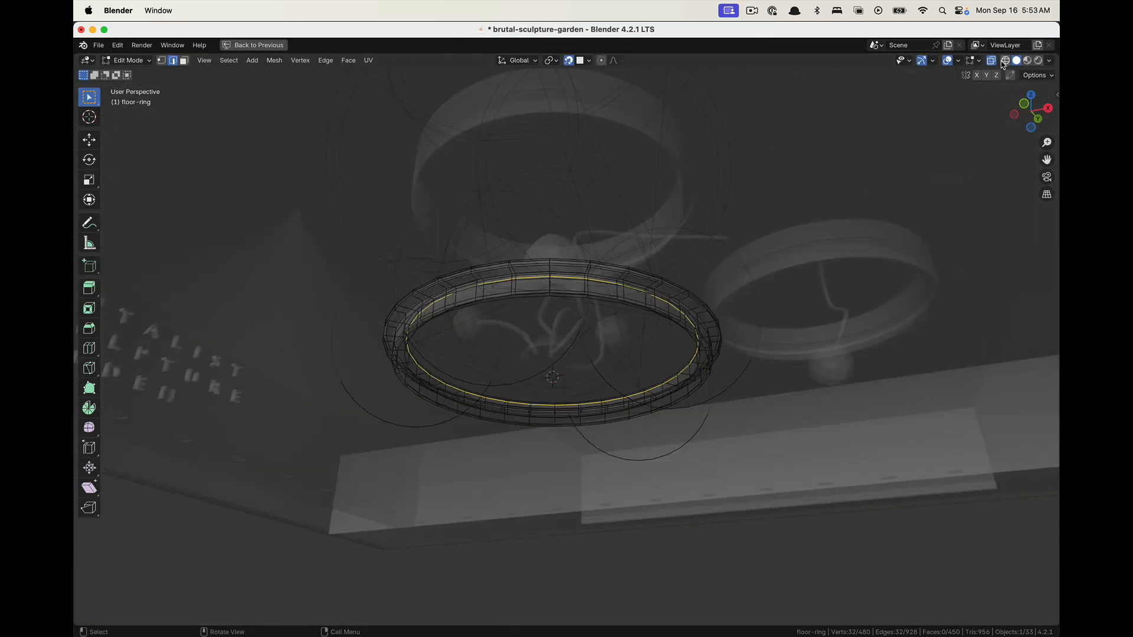
pyautogui.moveTo(782, 170); pyautogui.dragTo(679, 293, button='middle')
pyautogui.scroll(4, 713, 258)
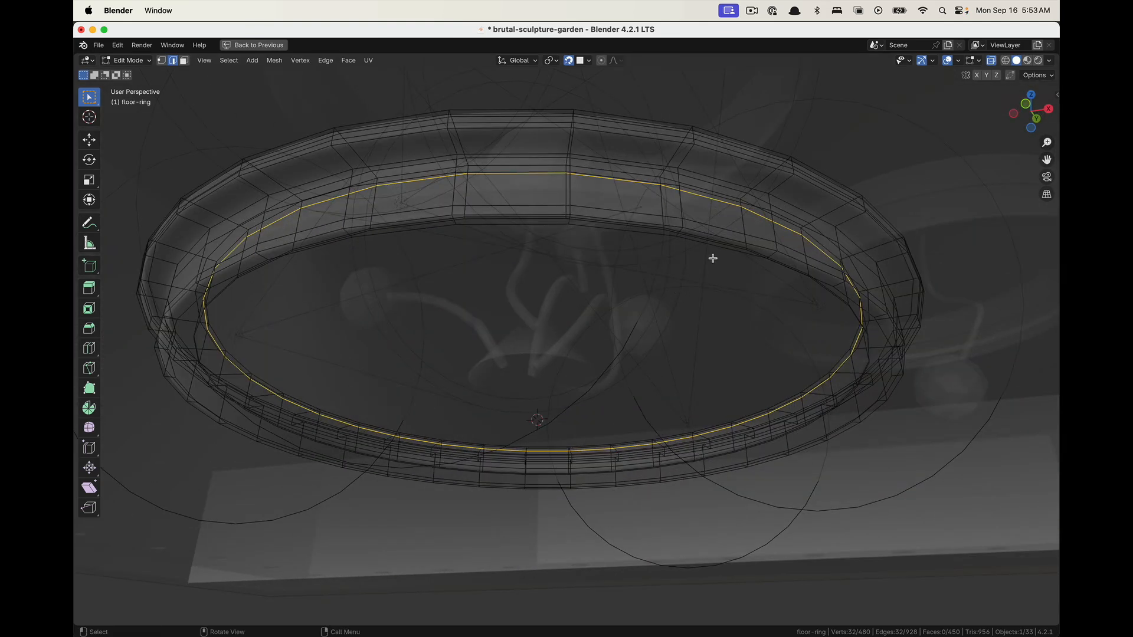
# Cut two edge loops around the underside of the ring's outer overhang
pyautogui.click(449, 139)
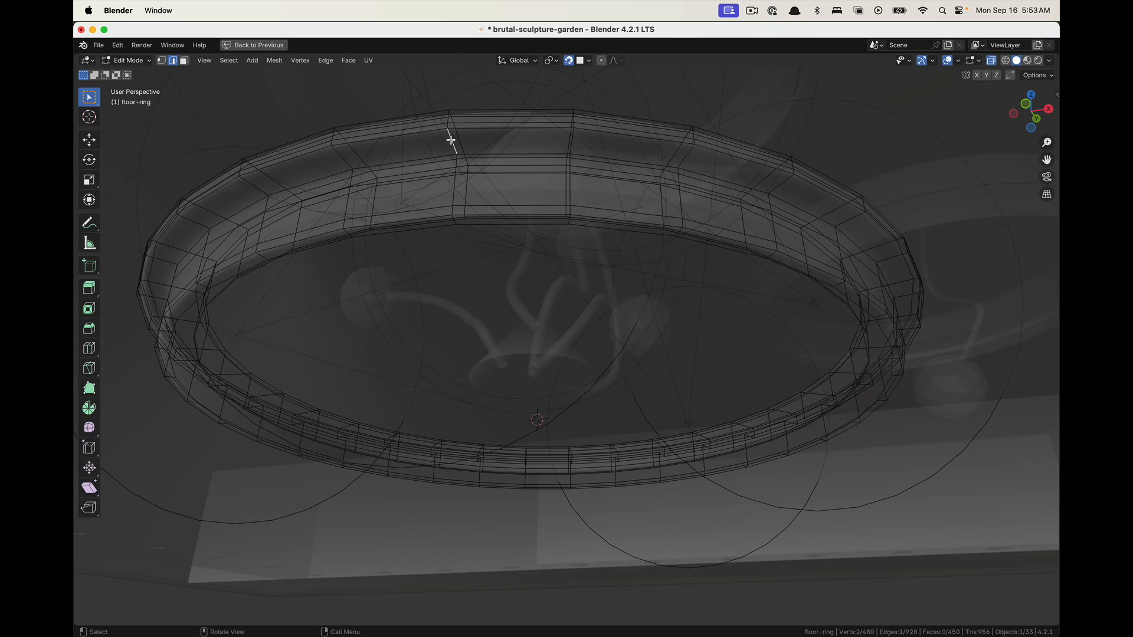
pyautogui.hotkey('ctrl', 'r')
pyautogui.scroll(1, 451, 140)
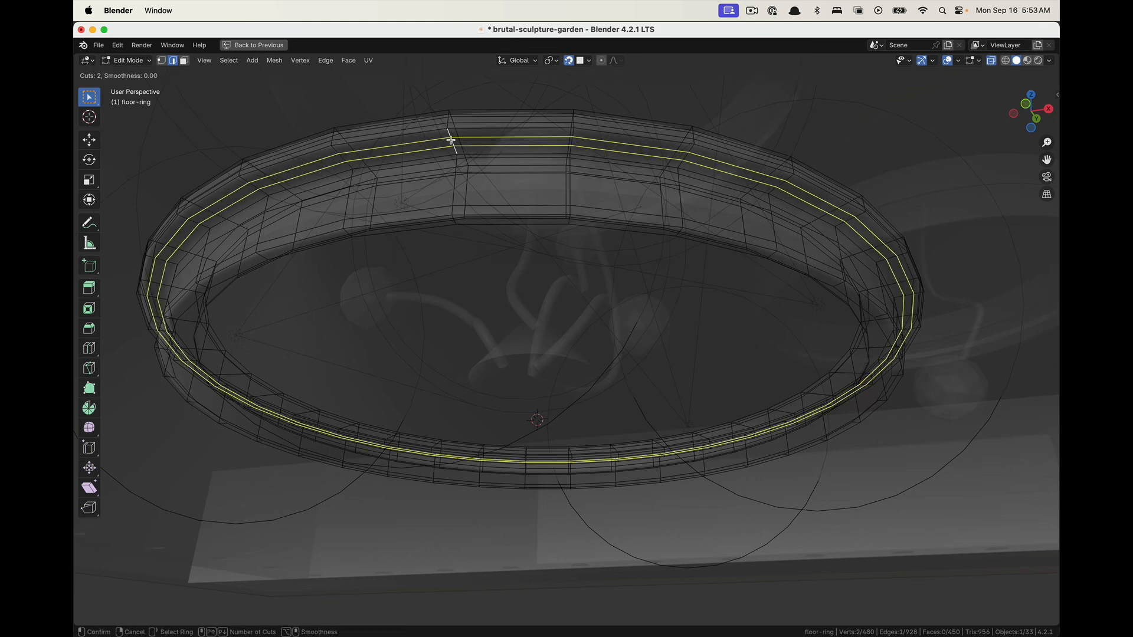
pyautogui.click(451, 140)
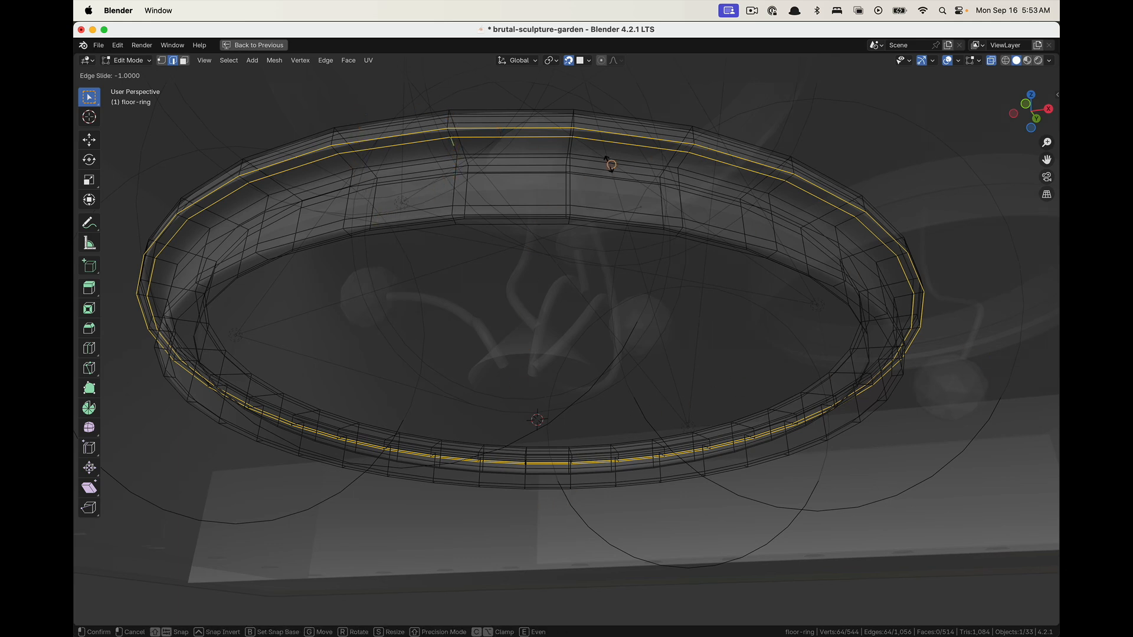
pyautogui.click(756, 187)
pyautogui.moveTo(470, 152); pyautogui.dragTo(323, 176, button='middle')
pyautogui.scroll(1, 362, 188)
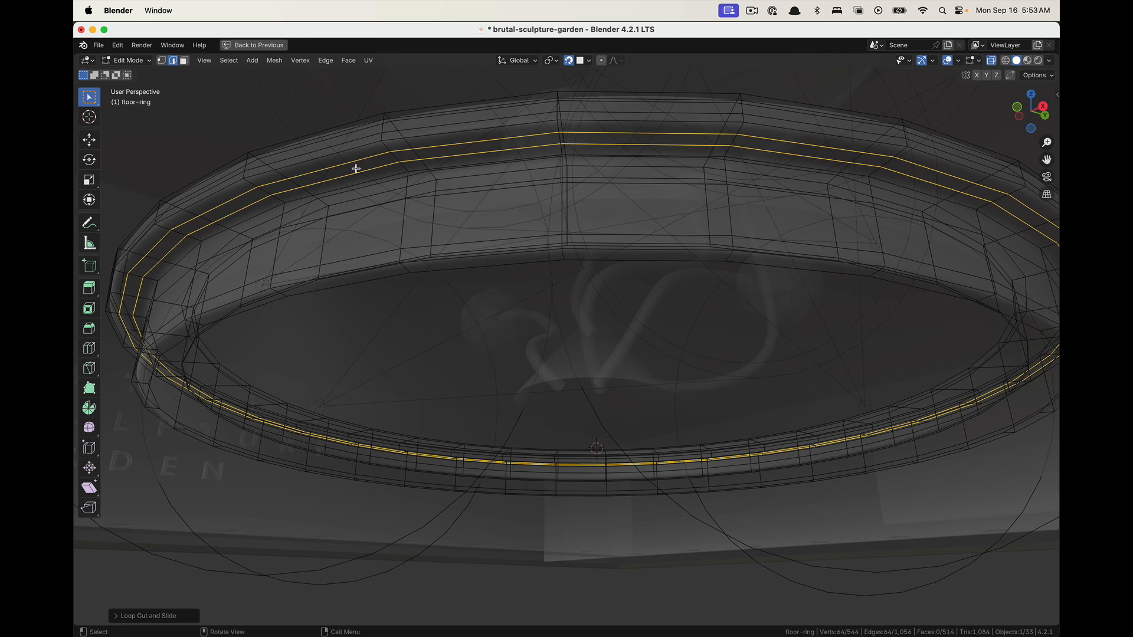
# Select the narrow face loop between the two new edge loops and extrude it in place without any offset
pyautogui.press('3')
pyautogui.keyDown('alt'); pyautogui.click(393, 157); pyautogui.keyUp('alt')
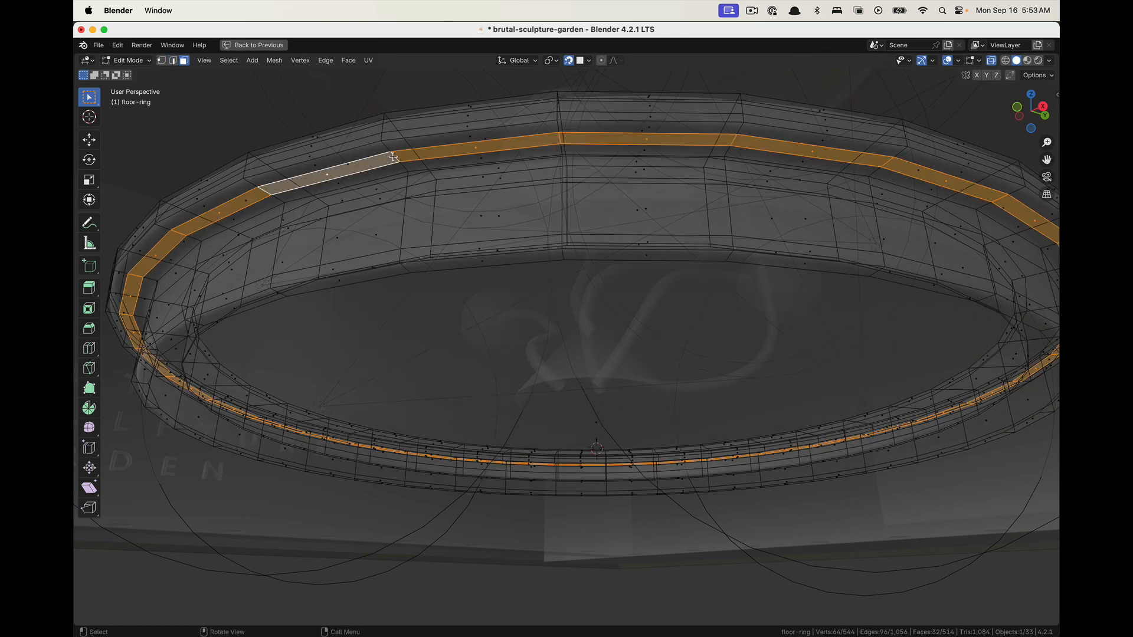
pyautogui.press('e')
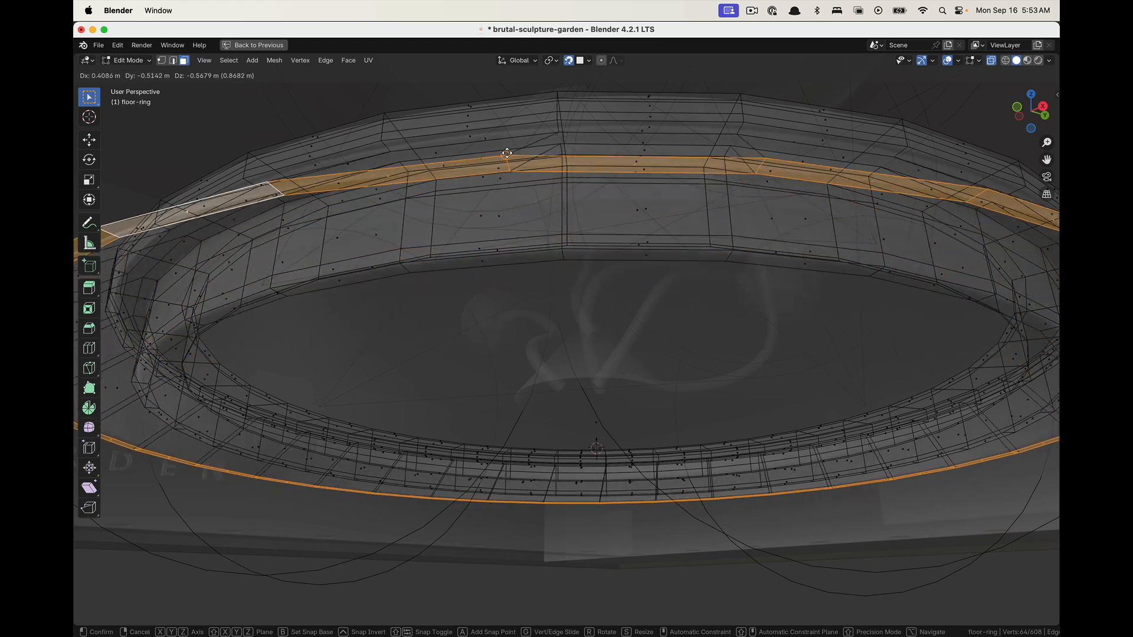
pyautogui.press('y')
pyautogui.press('x')
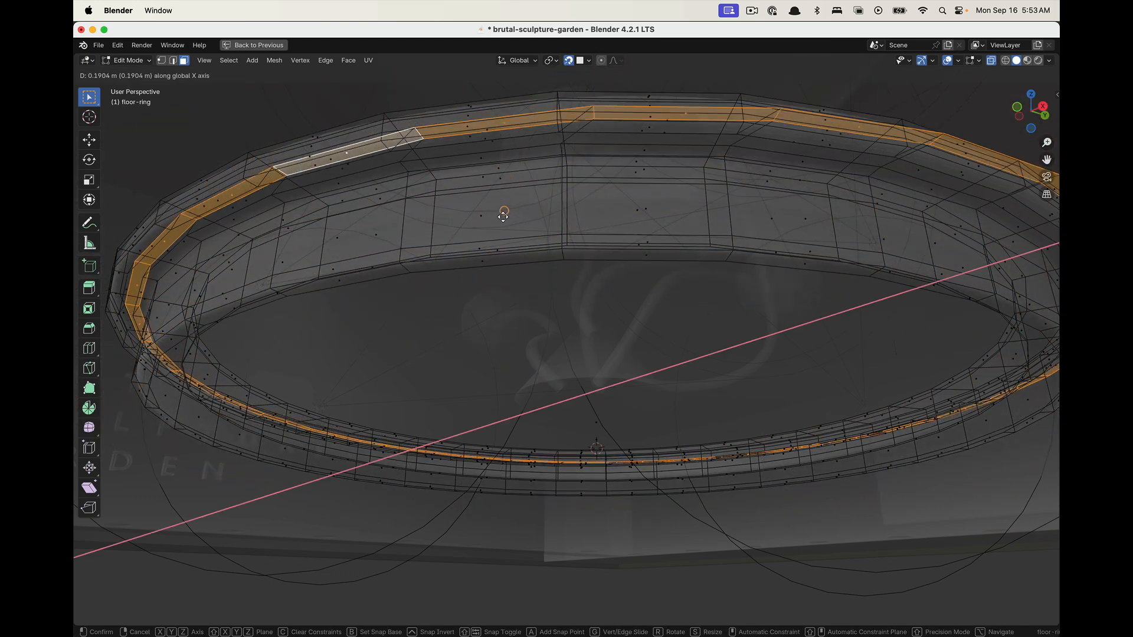
pyautogui.middleClick(461, 255)
pyautogui.moveTo(461, 255); pyautogui.dragTo(463, 247, button='middle')
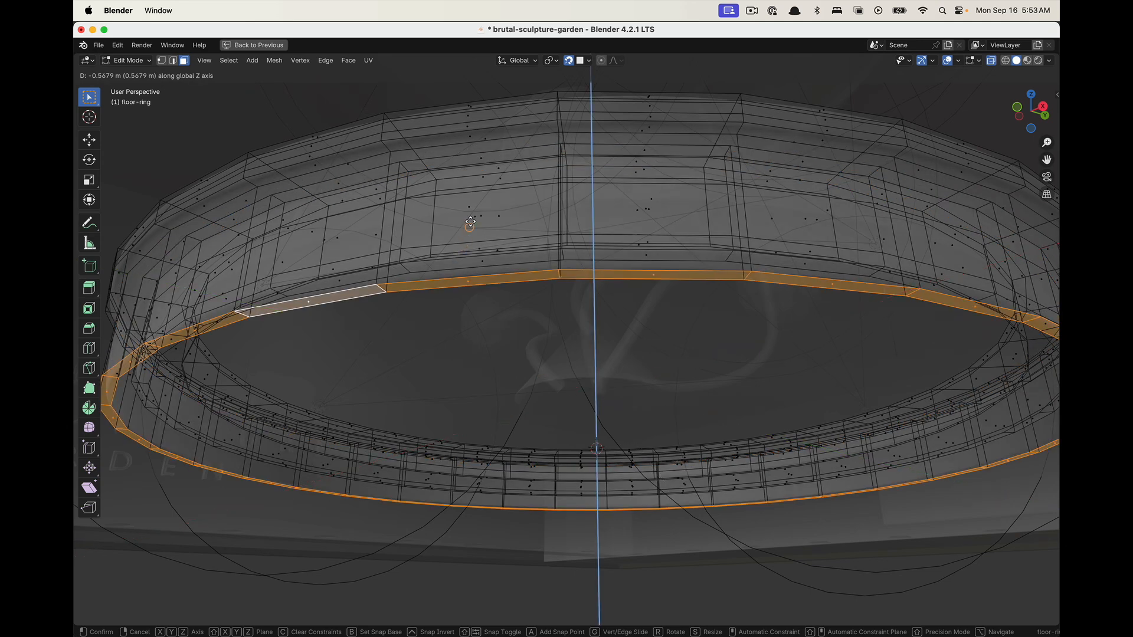
pyautogui.press('Escape')
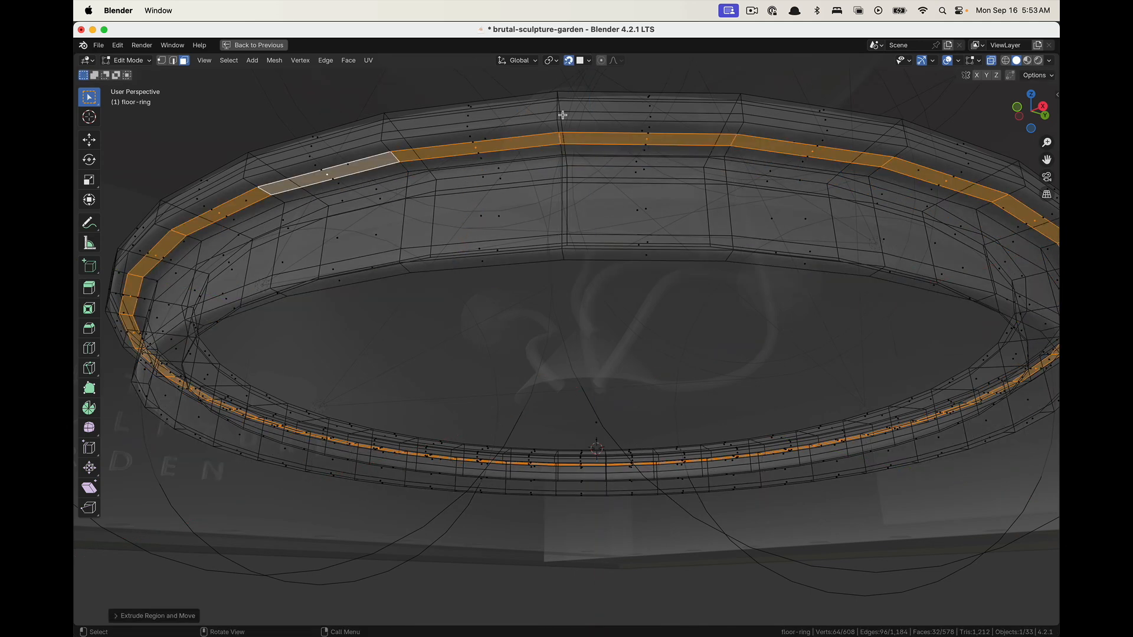
# Turn off snapping and move the extruded face loop up about 0.01 m along the Z axis
pyautogui.click(570, 62)
pyautogui.press('g')
pyautogui.press('z')
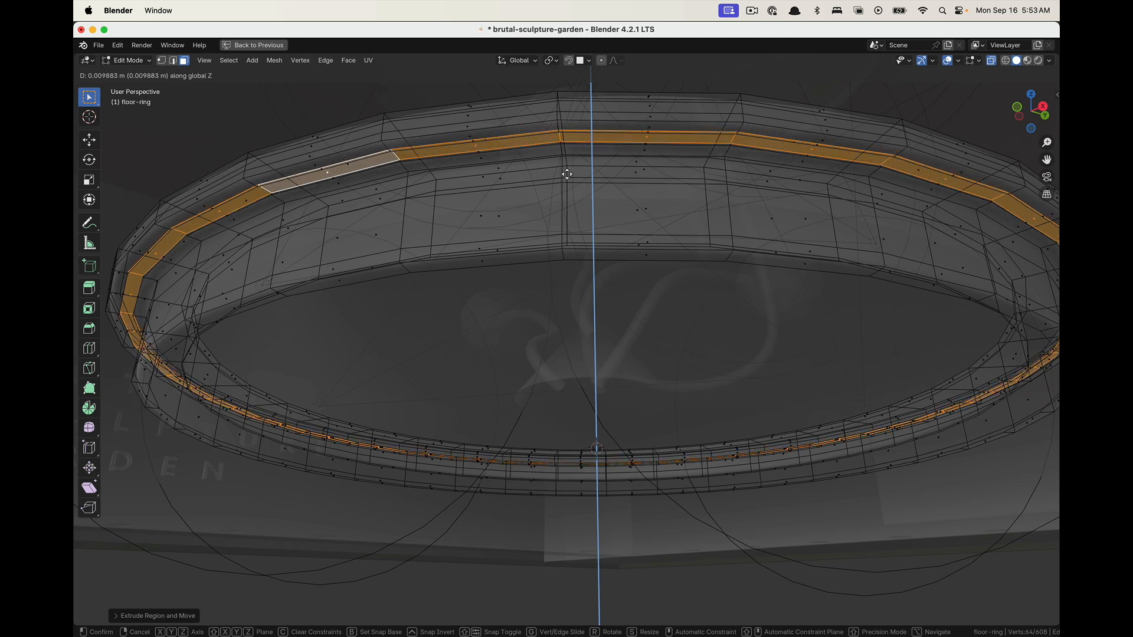
pyautogui.click(566, 173)
# Extrude the face loop once more and raise it by about 0.009 m to deepen the groove
pyautogui.press('g')
pyautogui.press('z')
pyautogui.press('z')
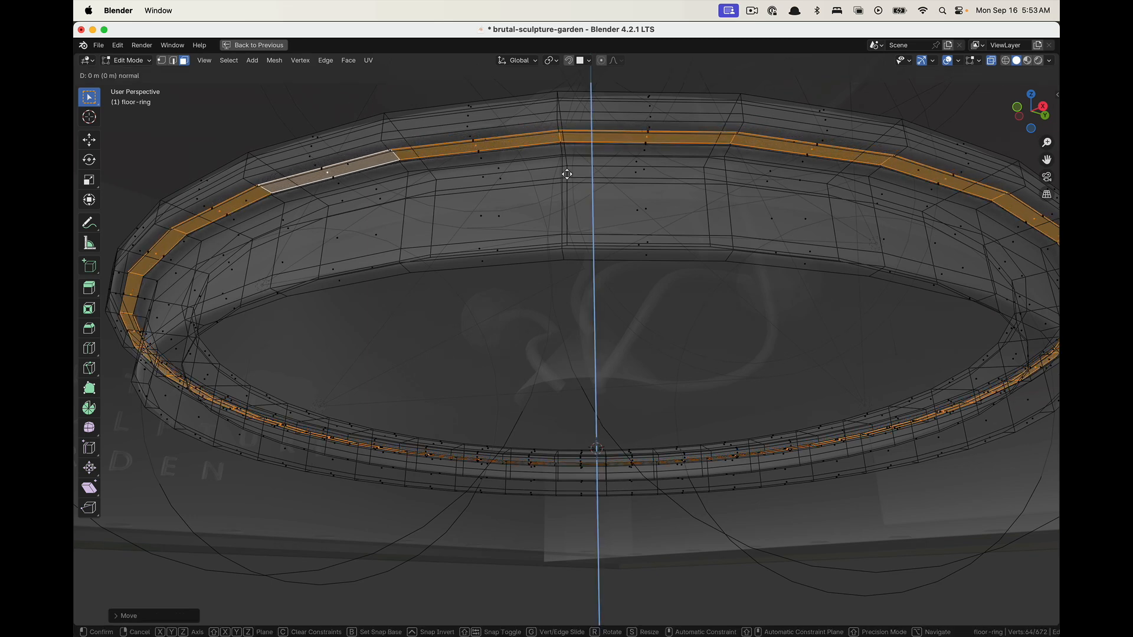
pyautogui.press('z')
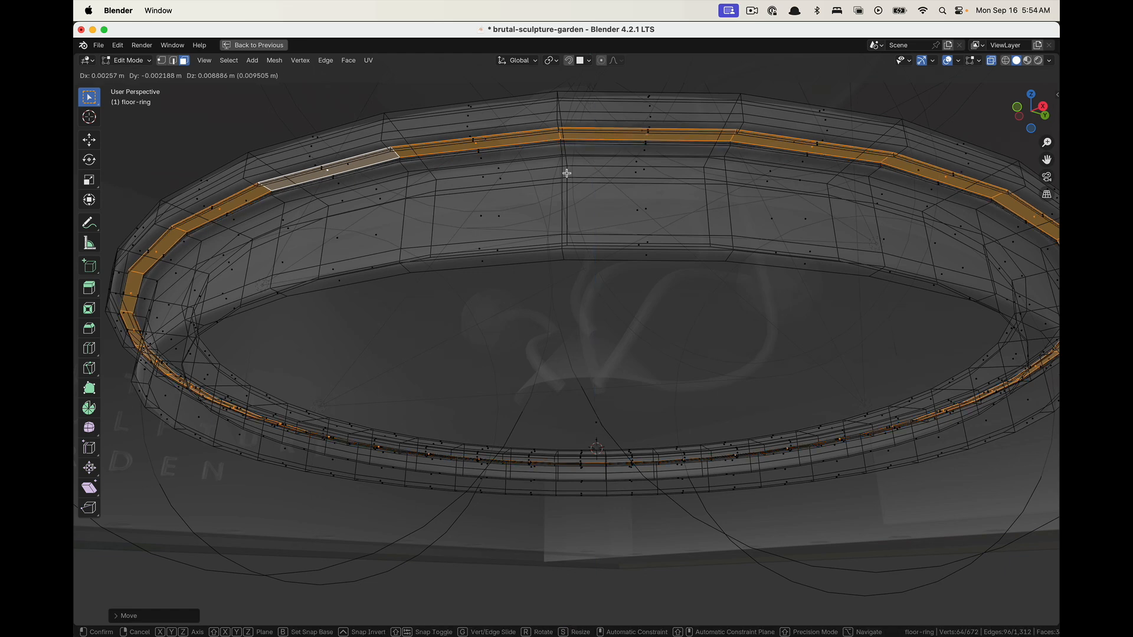
pyautogui.press('Escape')
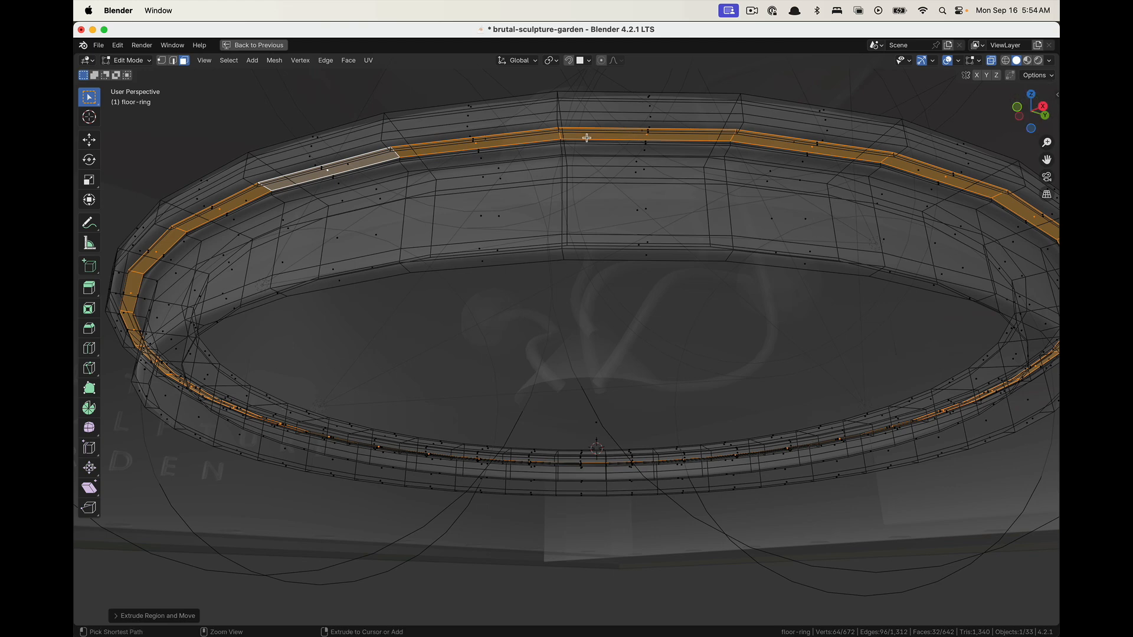
# Restore the full workspace layout and add a second, empty material slot to the floor ring
pyautogui.hotkey('ctrl', 'space')
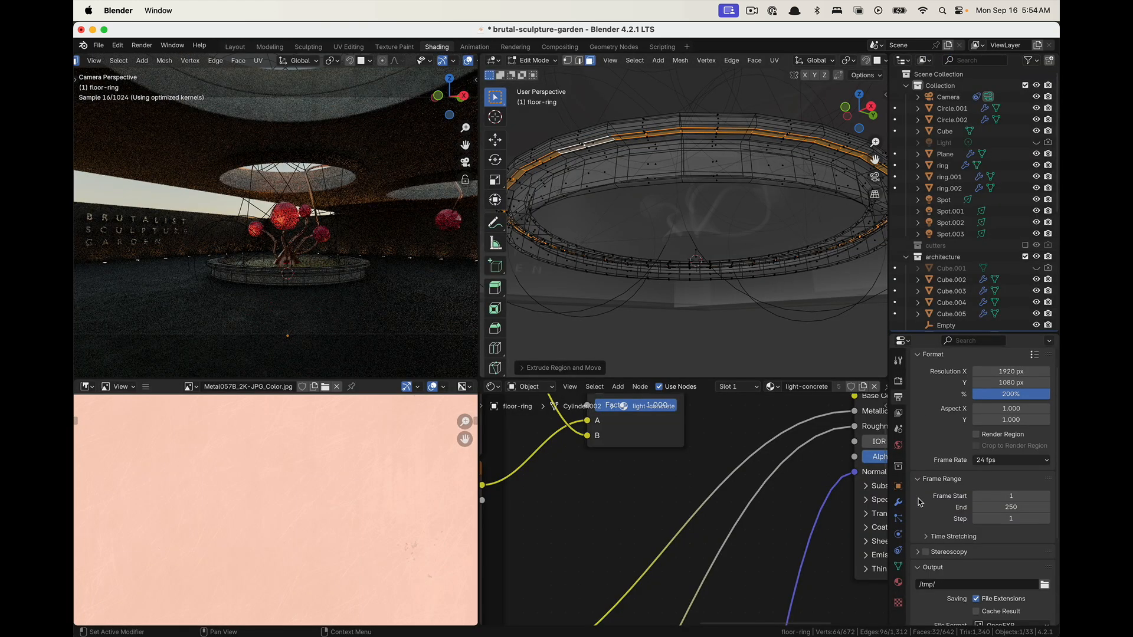
pyautogui.scroll(-5, 933, 534)
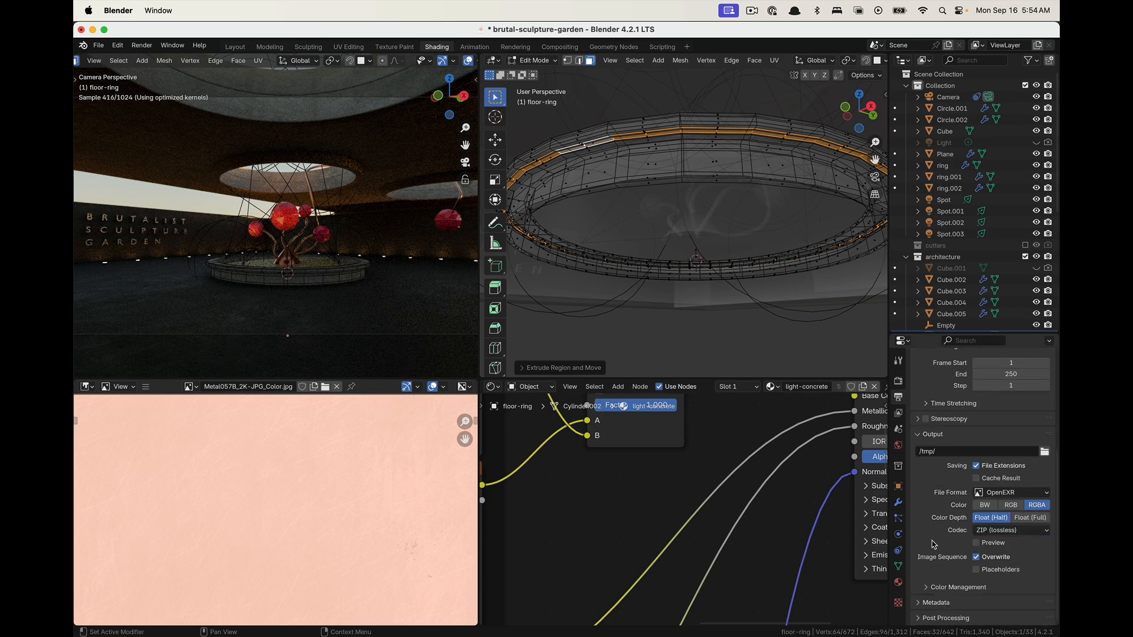
pyautogui.click(899, 582)
pyautogui.scroll(6, 952, 407)
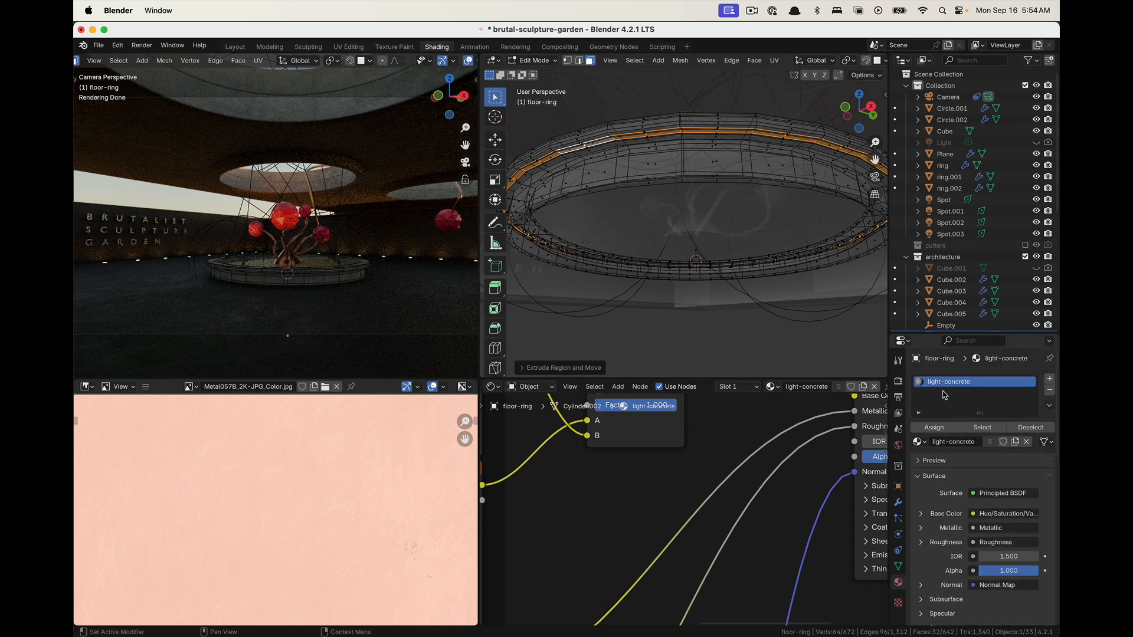
pyautogui.click(1050, 379)
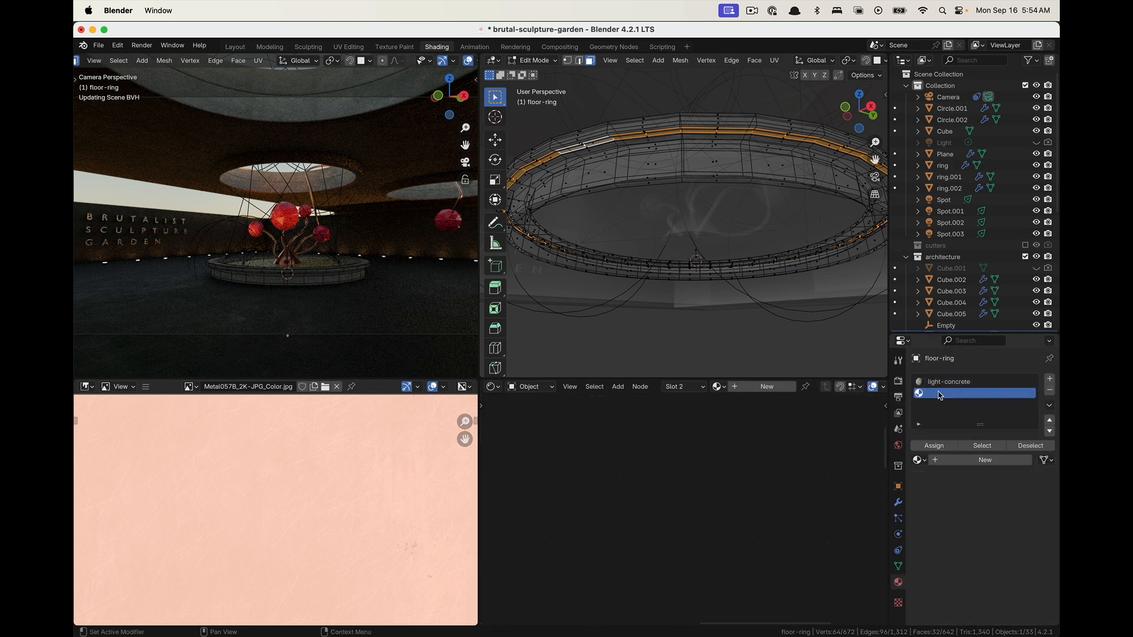
# Put the existing Material.001 into the floor ring's empty second slot and rename it emissive
pyautogui.click(919, 460)
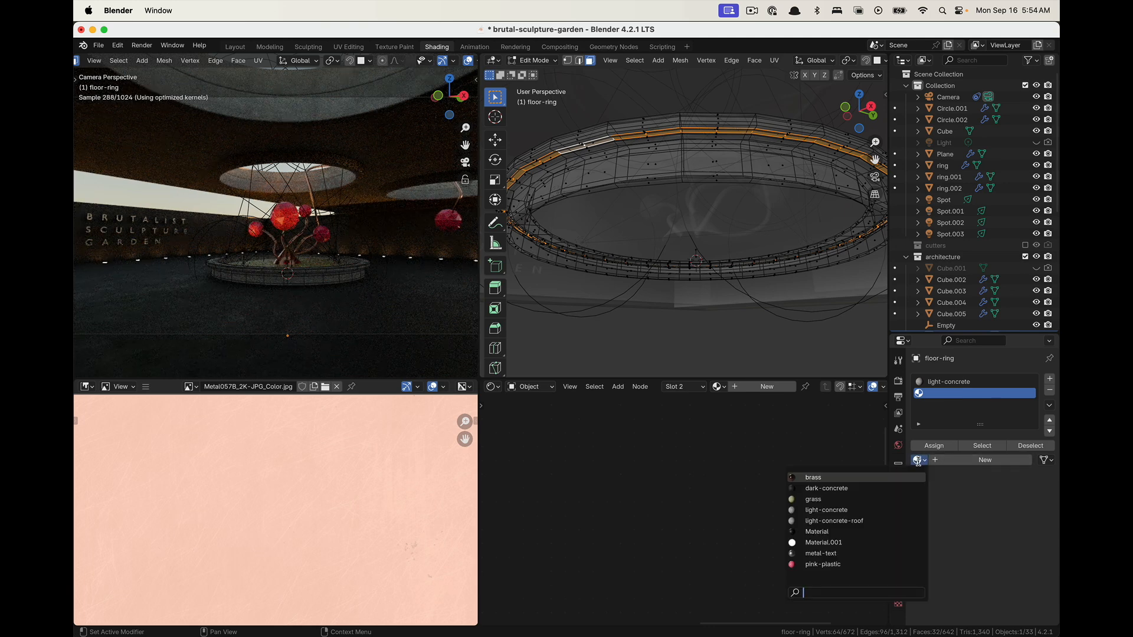
pyautogui.click(895, 540)
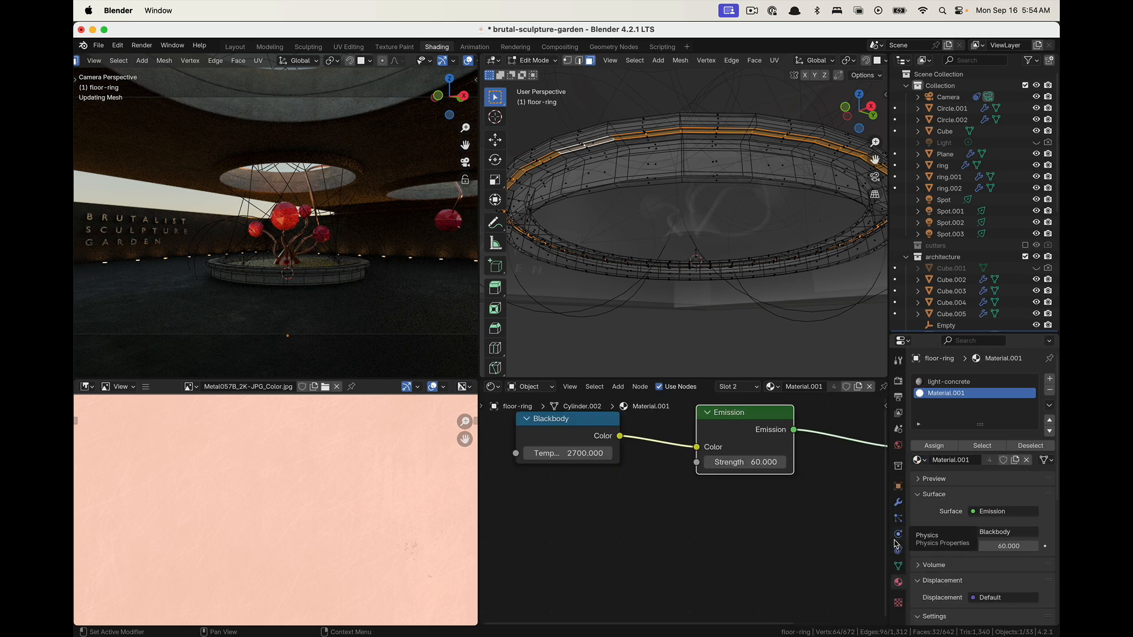
pyautogui.doubleClick(955, 393)
pyautogui.write('e')
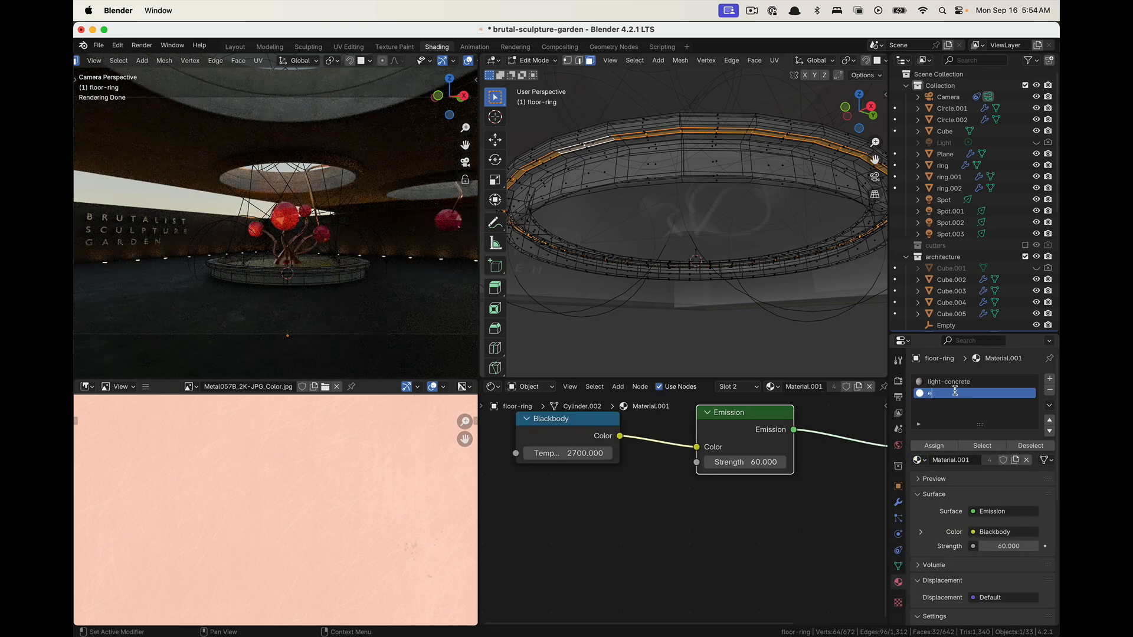
pyautogui.write('missive')
pyautogui.press('Return')
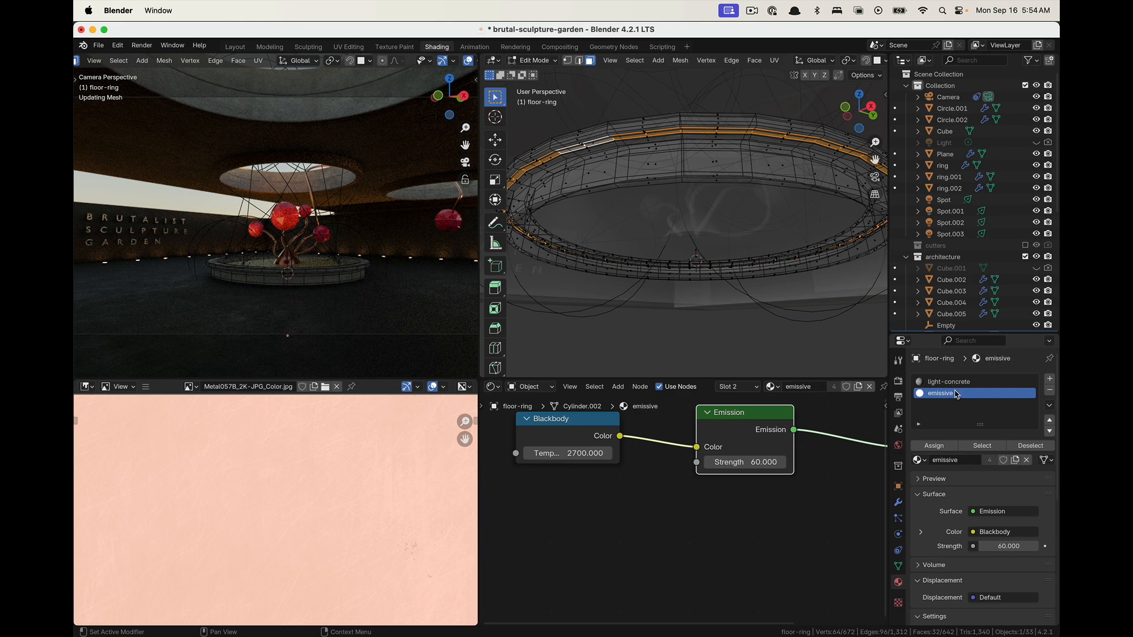
# Assign the emissive material to the selected groove faces, leave Edit Mode, deselect everything and view the scene through the camera
pyautogui.click(927, 444)
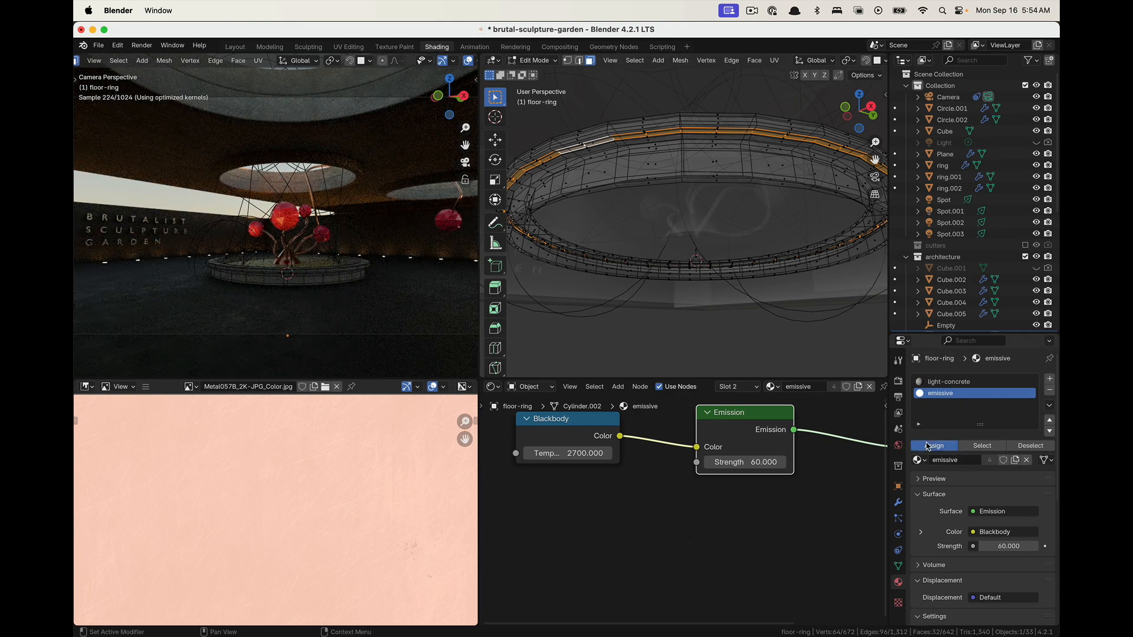
pyautogui.press('Tab')
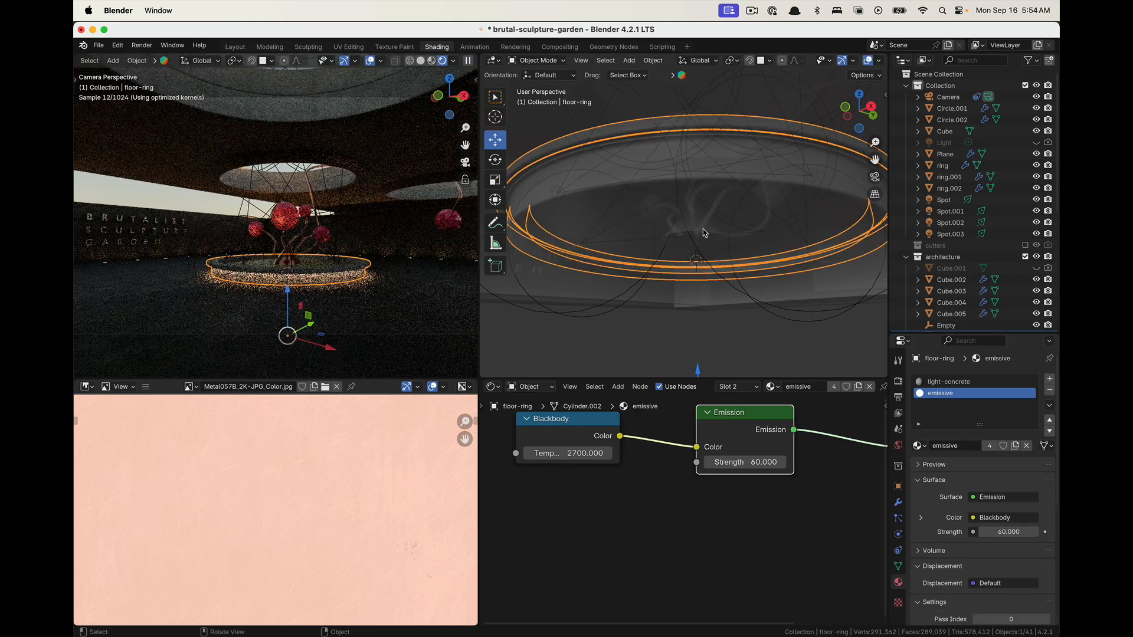
pyautogui.hotkey('alt', 'a')
pyautogui.hscroll(3, 833, 61)
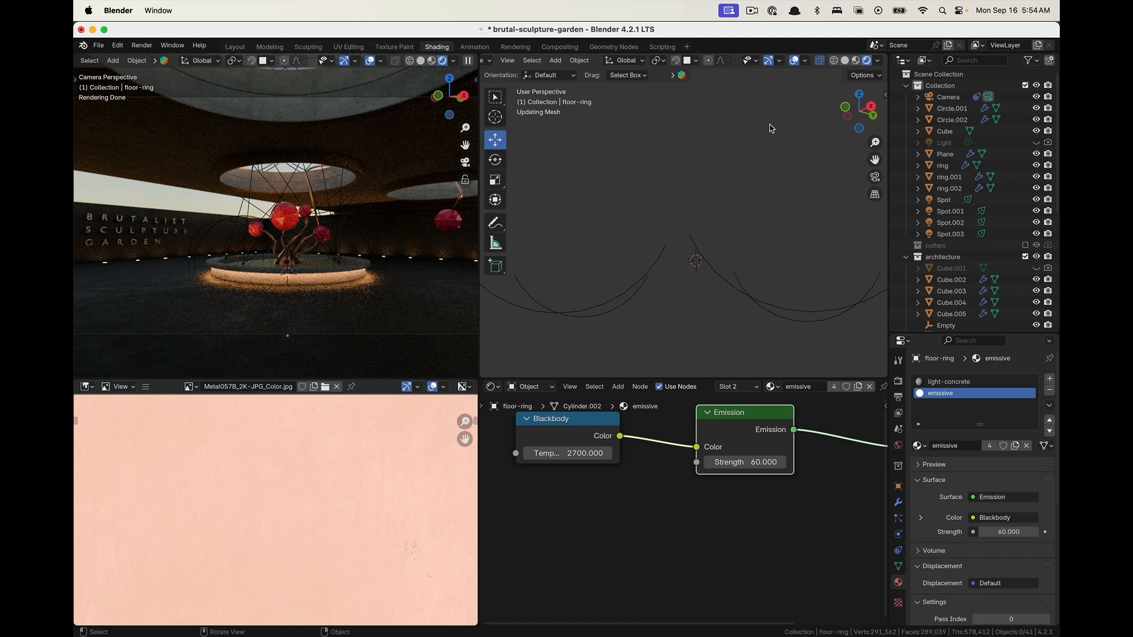
pyautogui.click(875, 177)
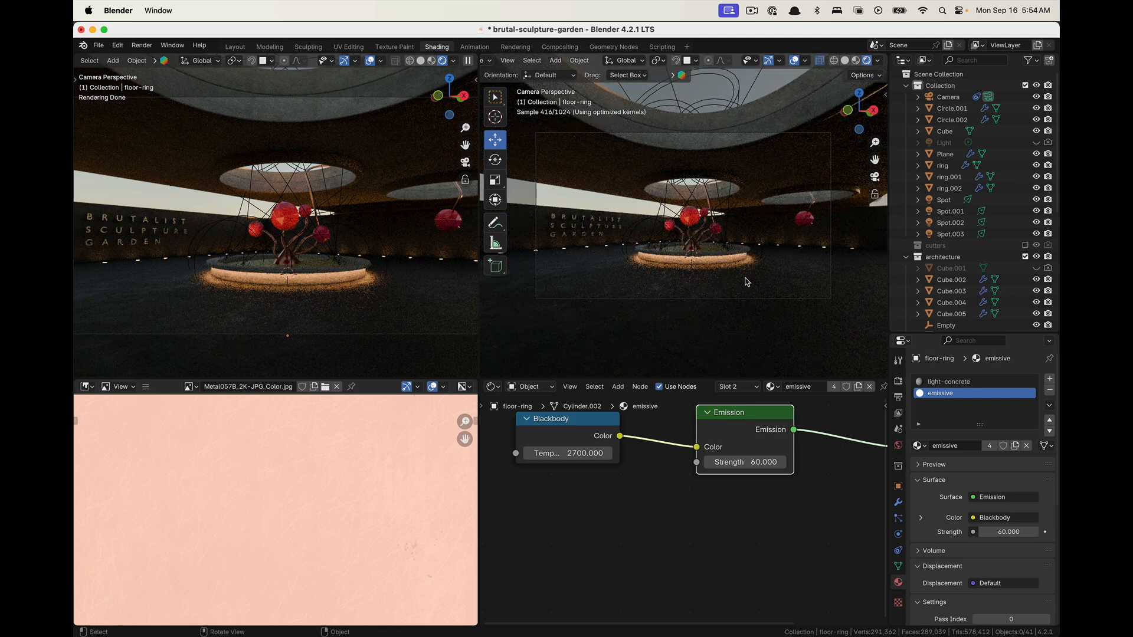
# Make the floor ring's emissive material a single-user copy and rename it emissive 2
pyautogui.click(991, 448)
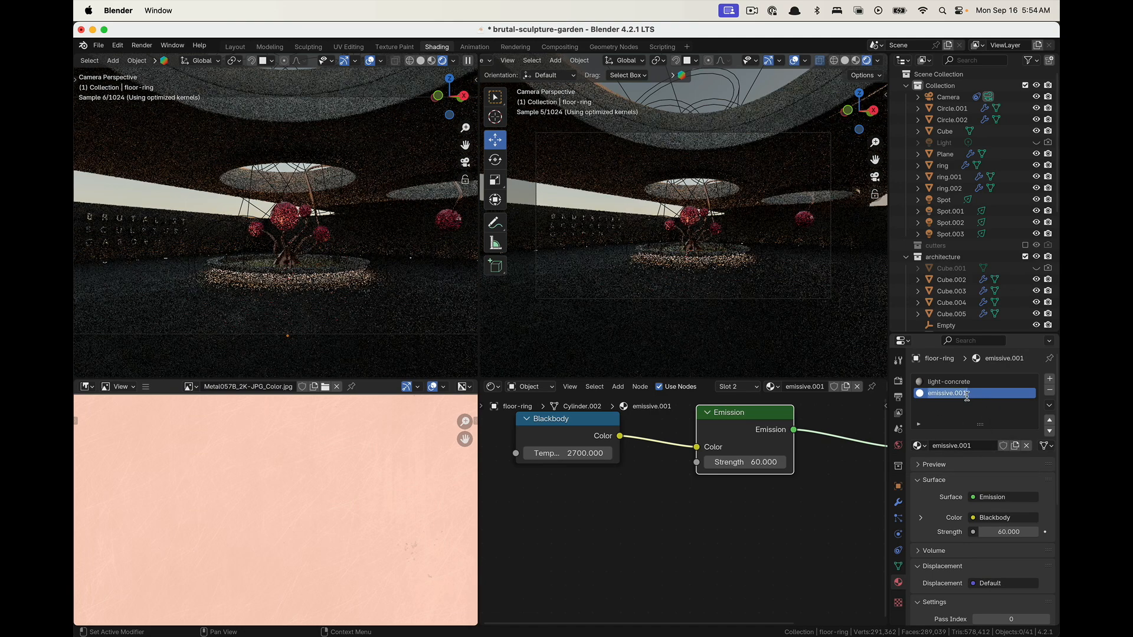
pyautogui.moveTo(954, 395); pyautogui.dragTo(997, 396)
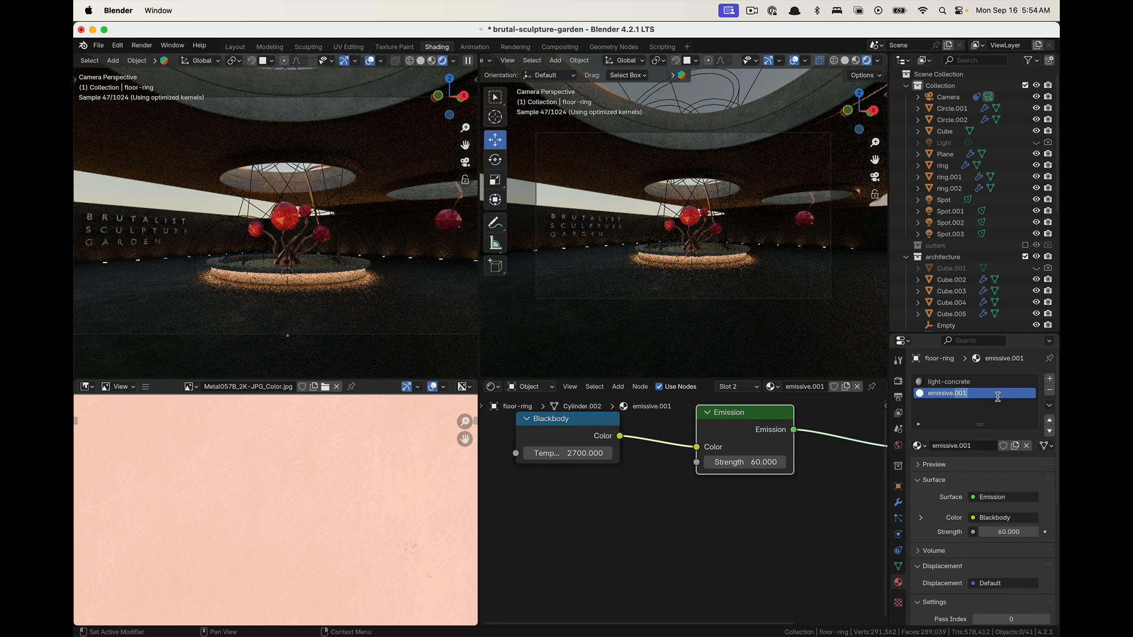
pyautogui.press('BackSpace')
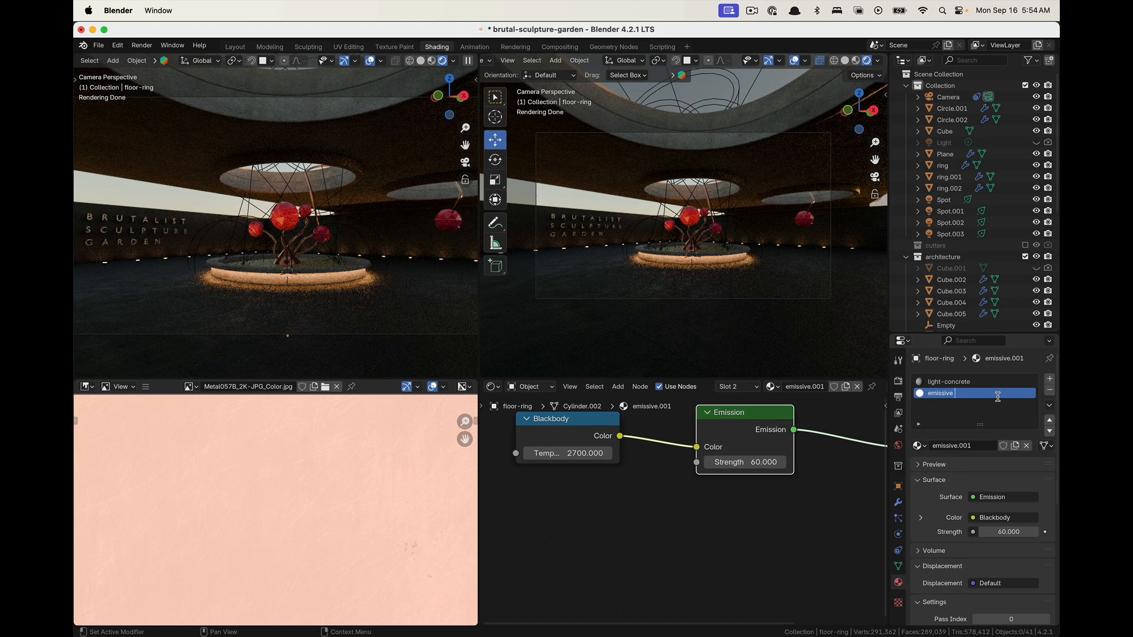
pyautogui.press('Return')
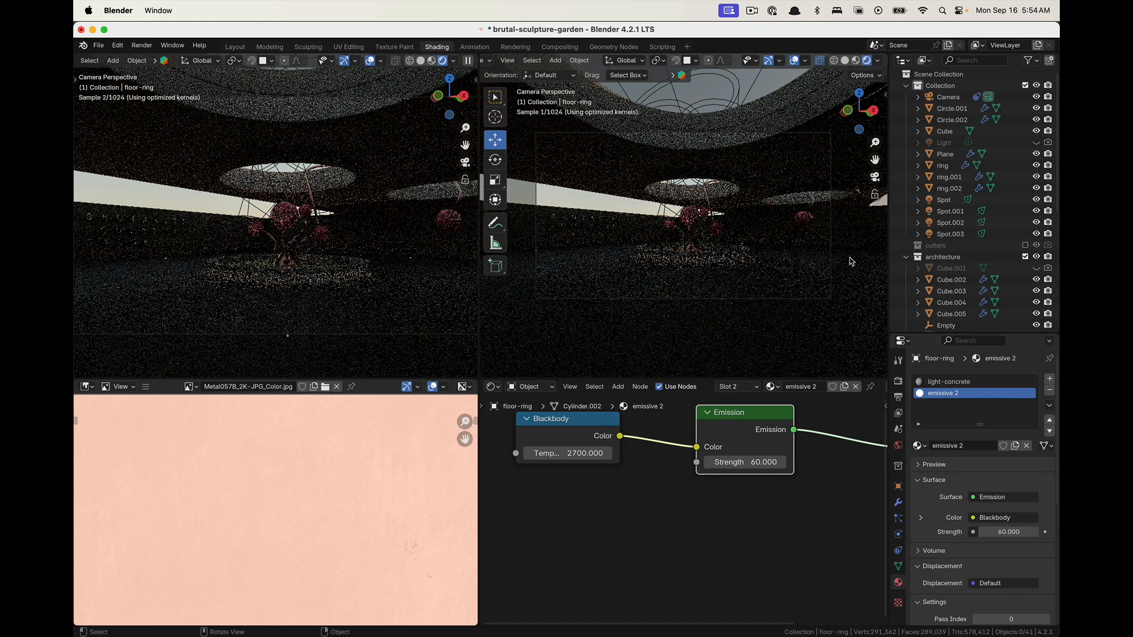
# Try an Emission strength of 10 on emissive 2, set it to 5, and check the camera view maximized
pyautogui.click(749, 462)
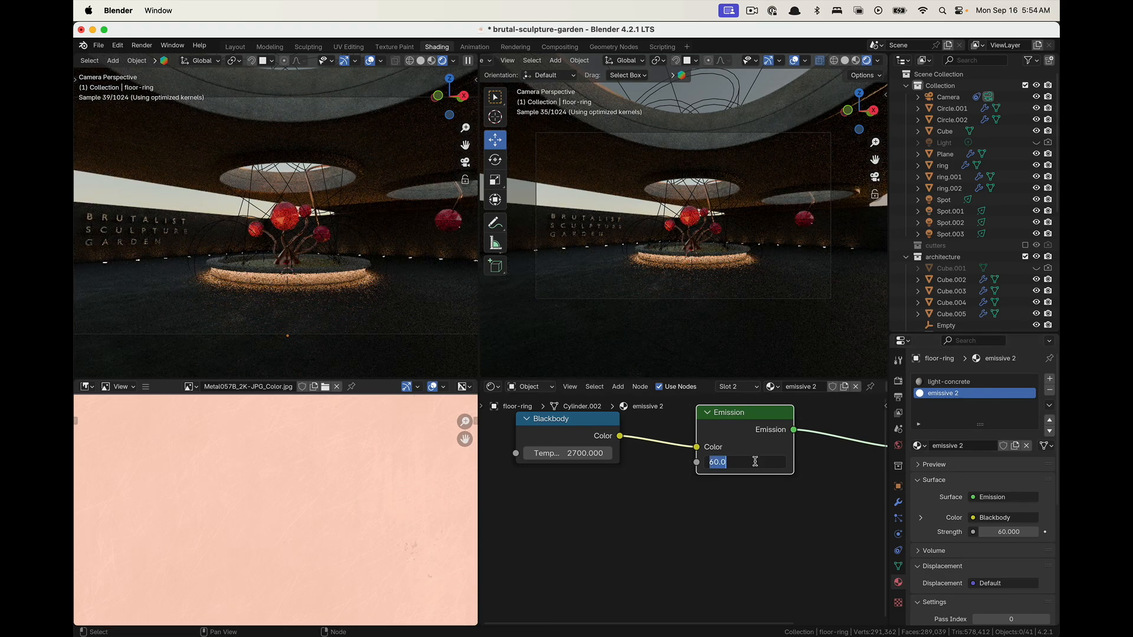
pyautogui.write('10')
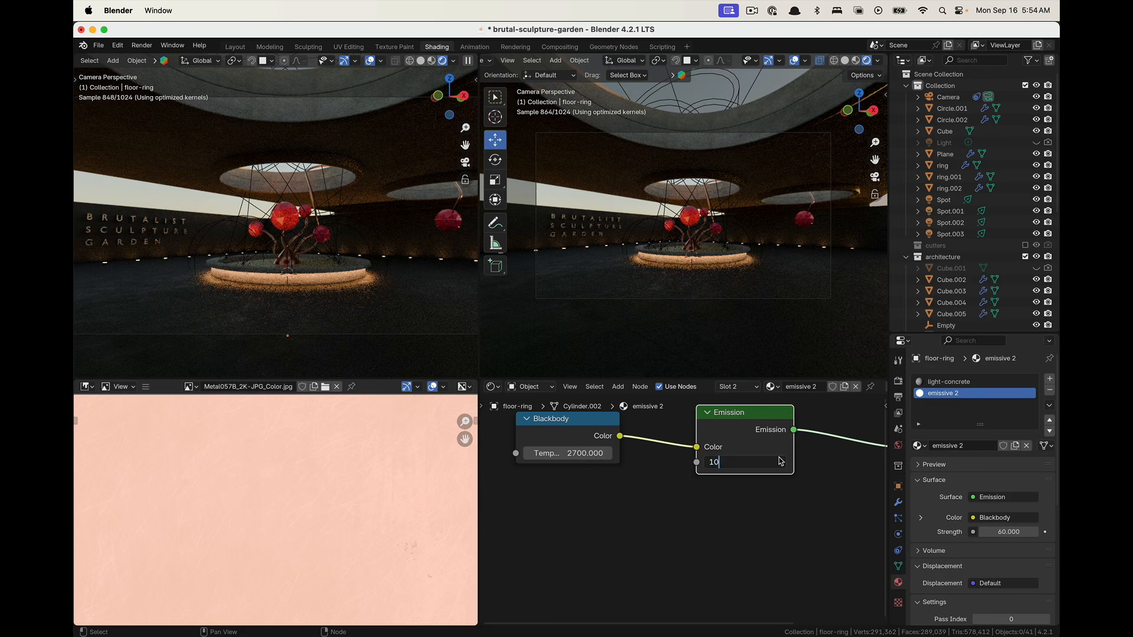
pyautogui.press('Return')
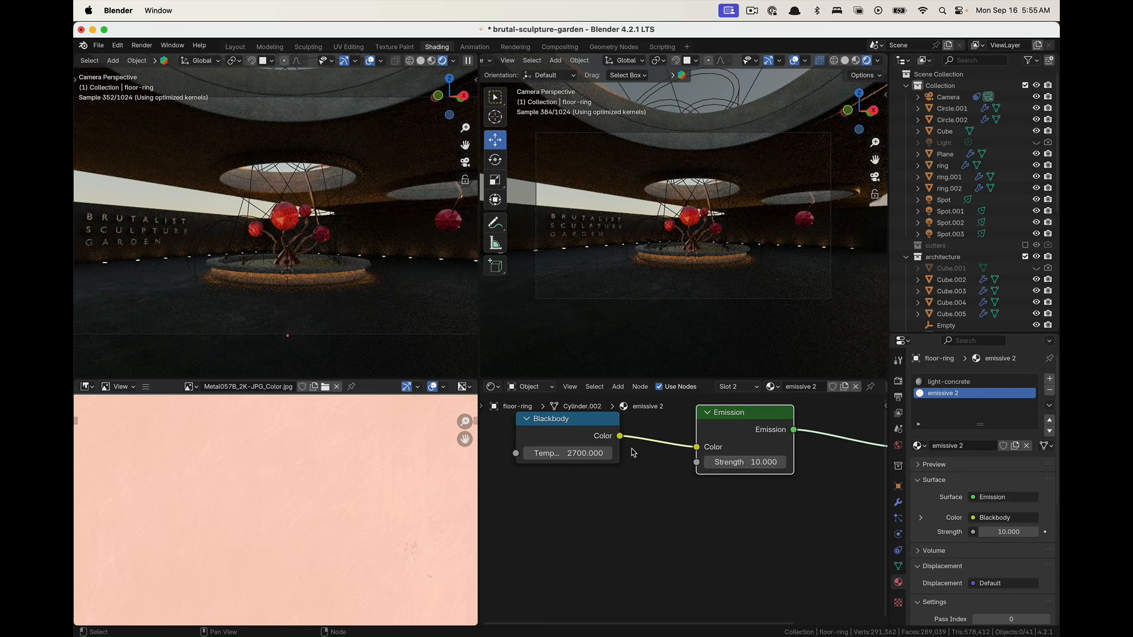
pyautogui.click(745, 462)
pyautogui.write('5')
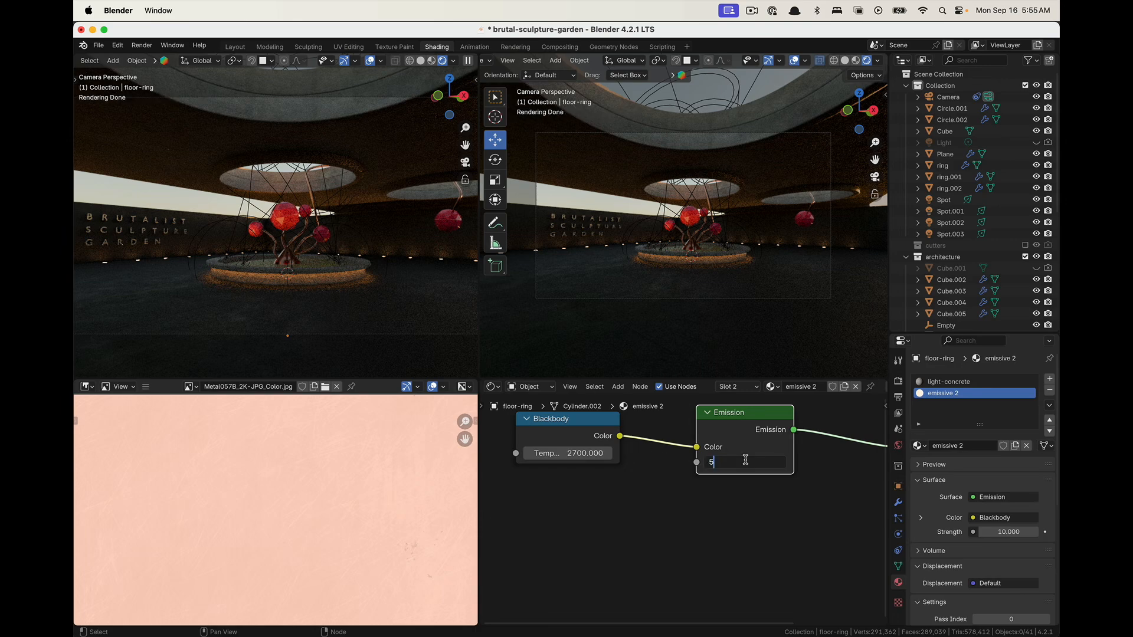
pyautogui.press('Return')
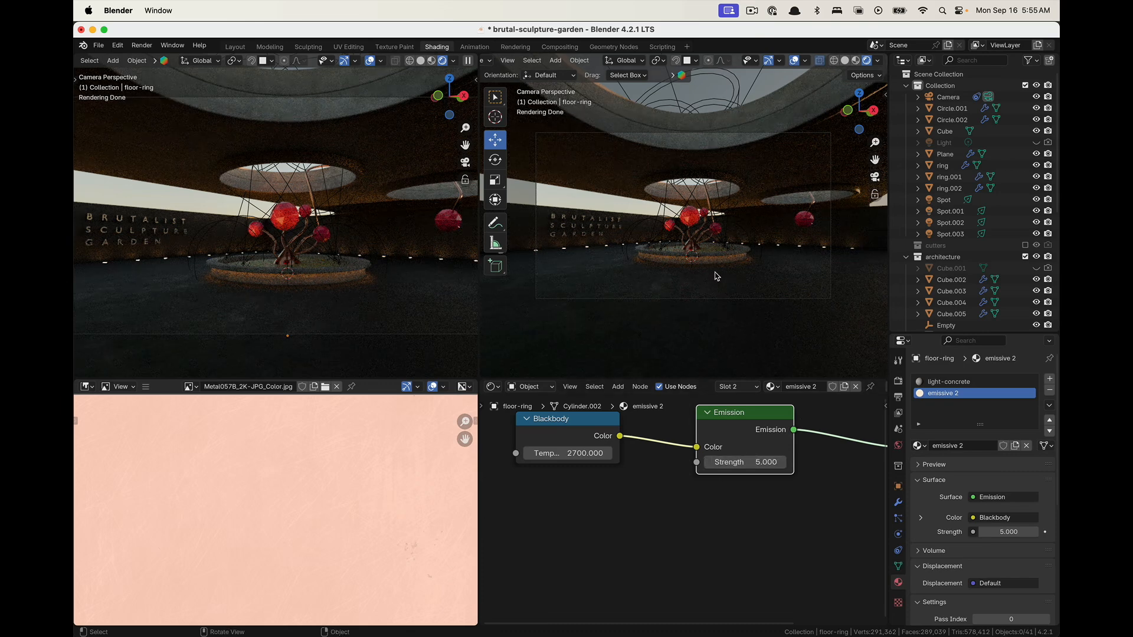
pyautogui.hotkey('ctrl', 'space')
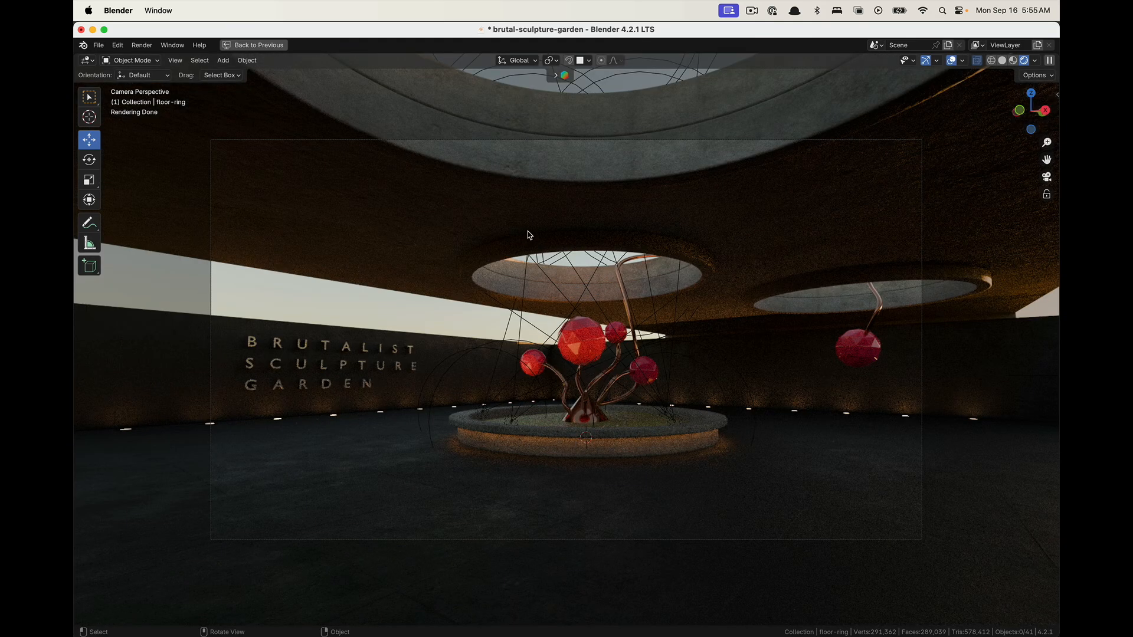
pyautogui.hotkey('ctrl', 'space')
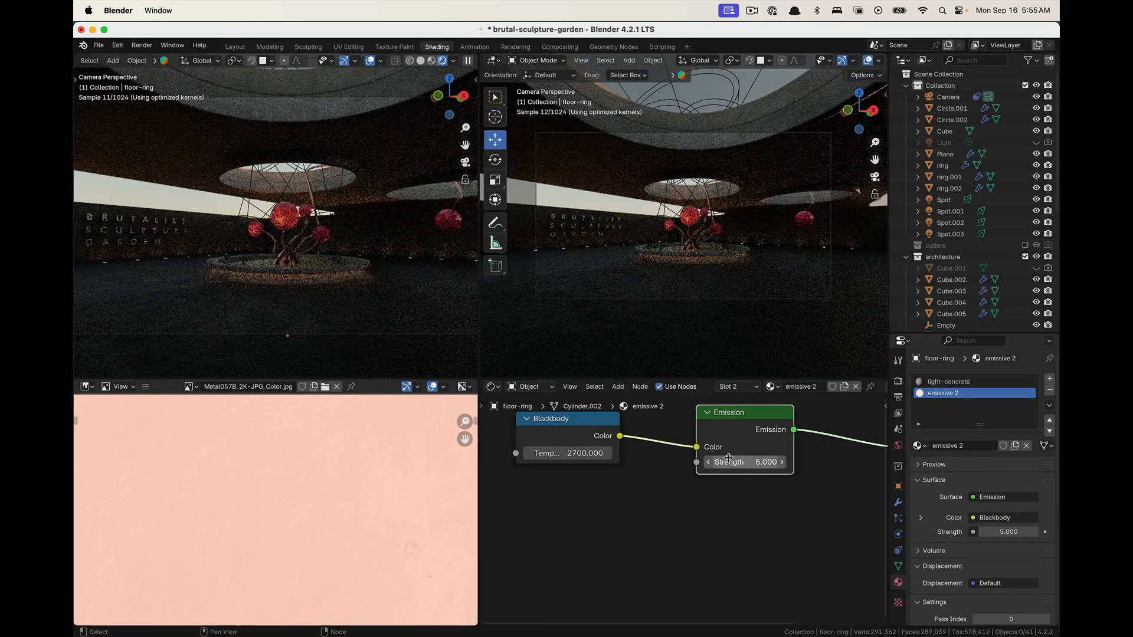
# Try a Blackbody temperature of 3000 on emissive 2 and settle on 3500
pyautogui.click(607, 459)
pyautogui.write('3000')
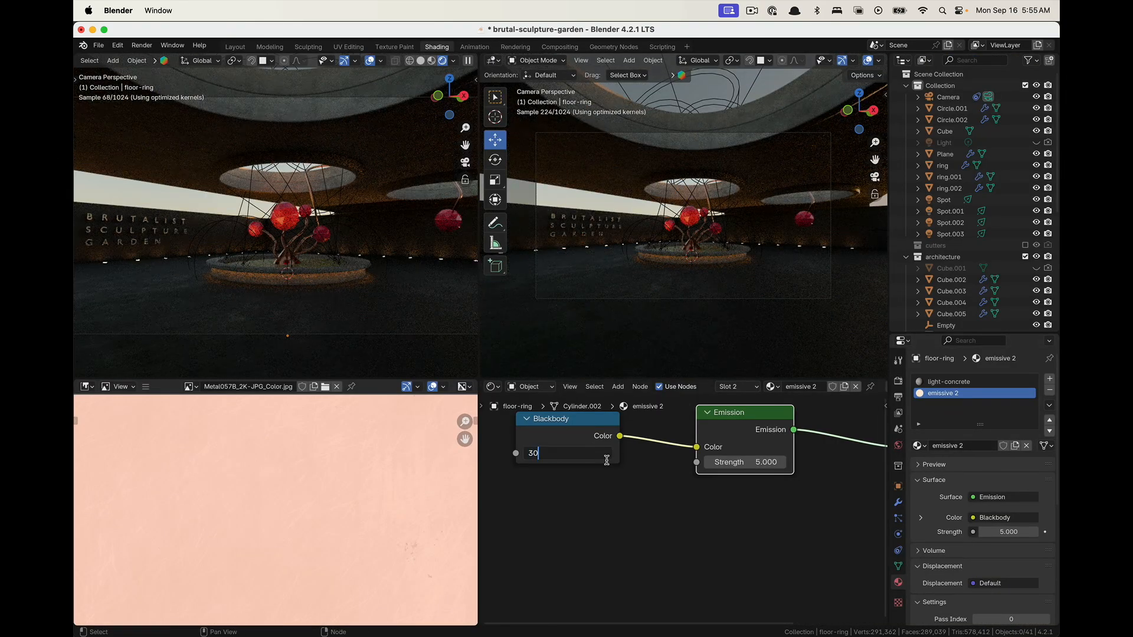
pyautogui.press('Return')
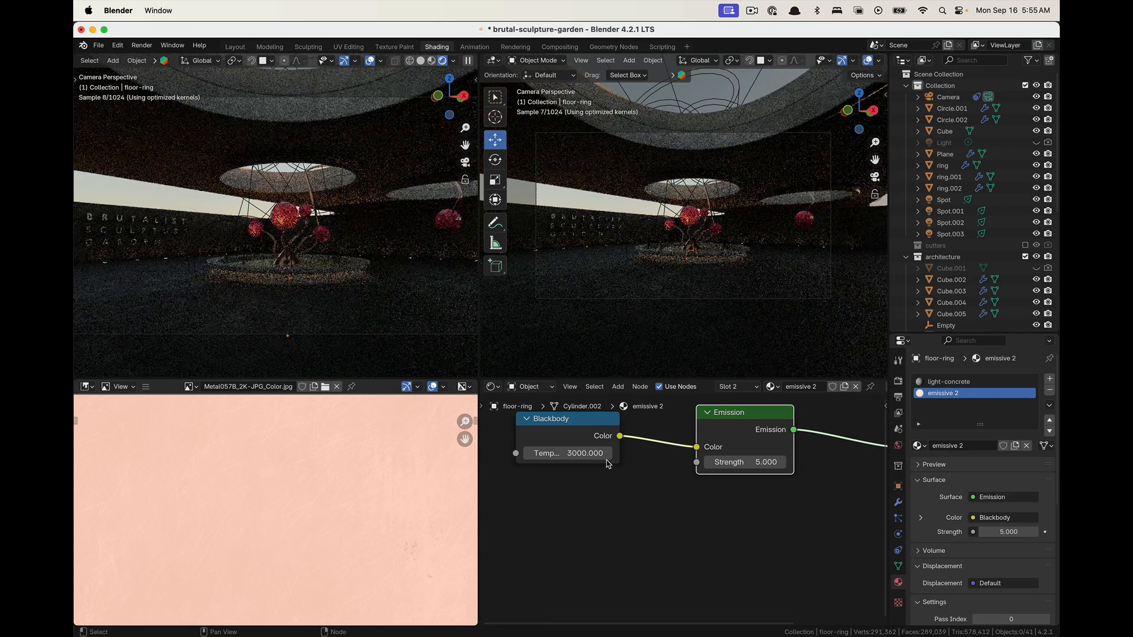
pyautogui.click(575, 457)
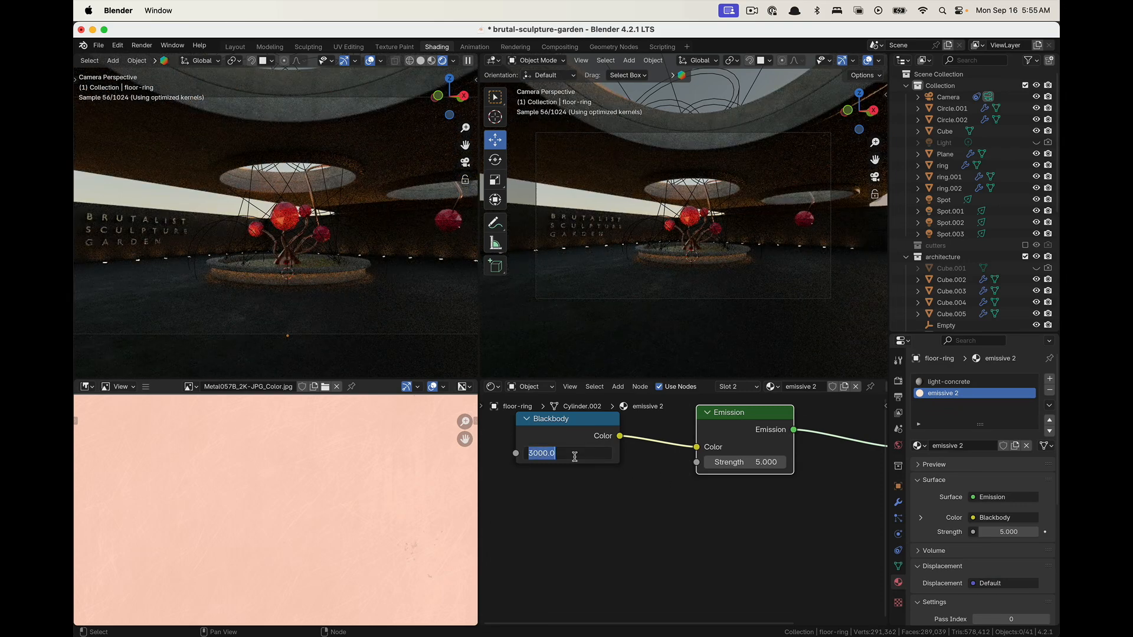
pyautogui.write('3500')
pyautogui.press('Return')
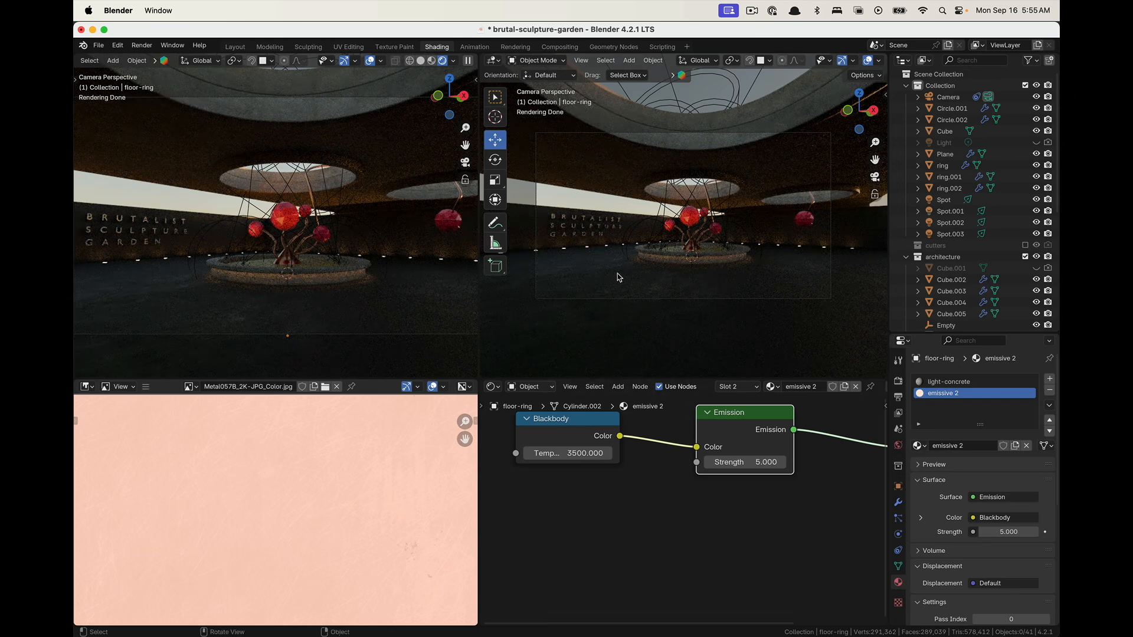
# Render the still image and save it as the OpenEXR file sculpture-garden2.exr in the exercises folder
pyautogui.click(142, 46)
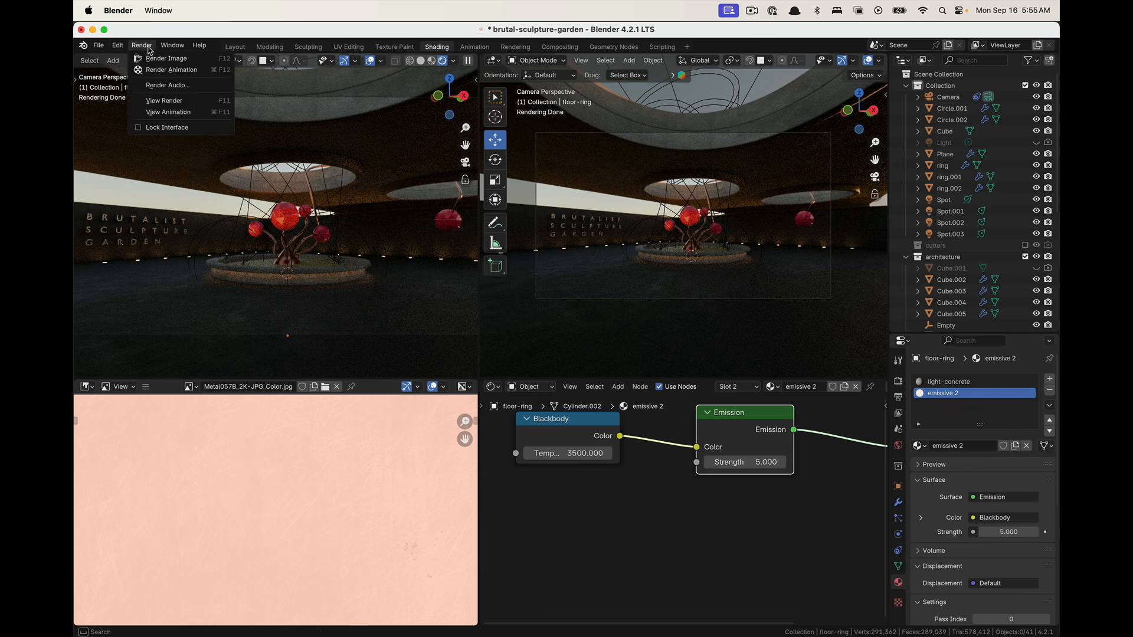
pyautogui.click(168, 64)
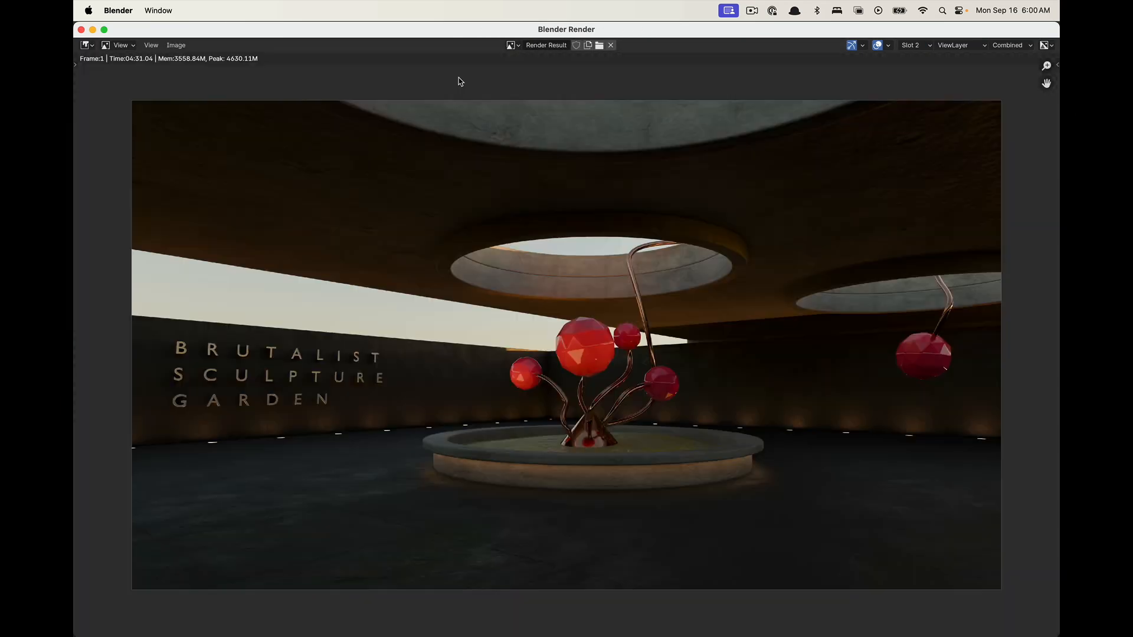
pyautogui.click(177, 47)
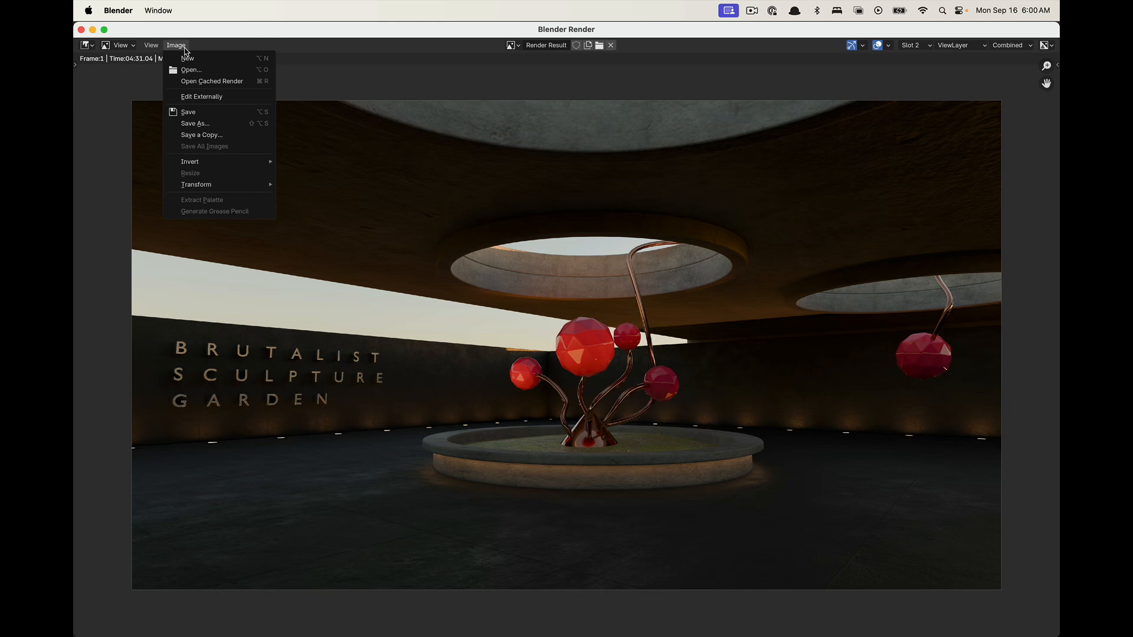
pyautogui.click(218, 127)
pyautogui.click(383, 260)
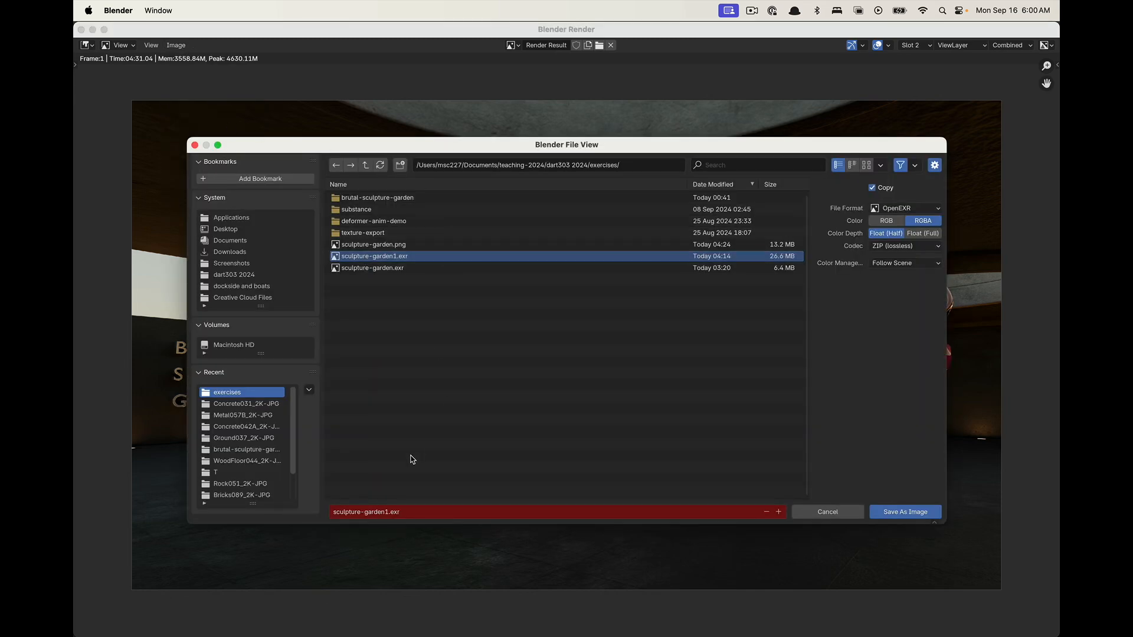
pyautogui.click(388, 512)
pyautogui.click(388, 512)
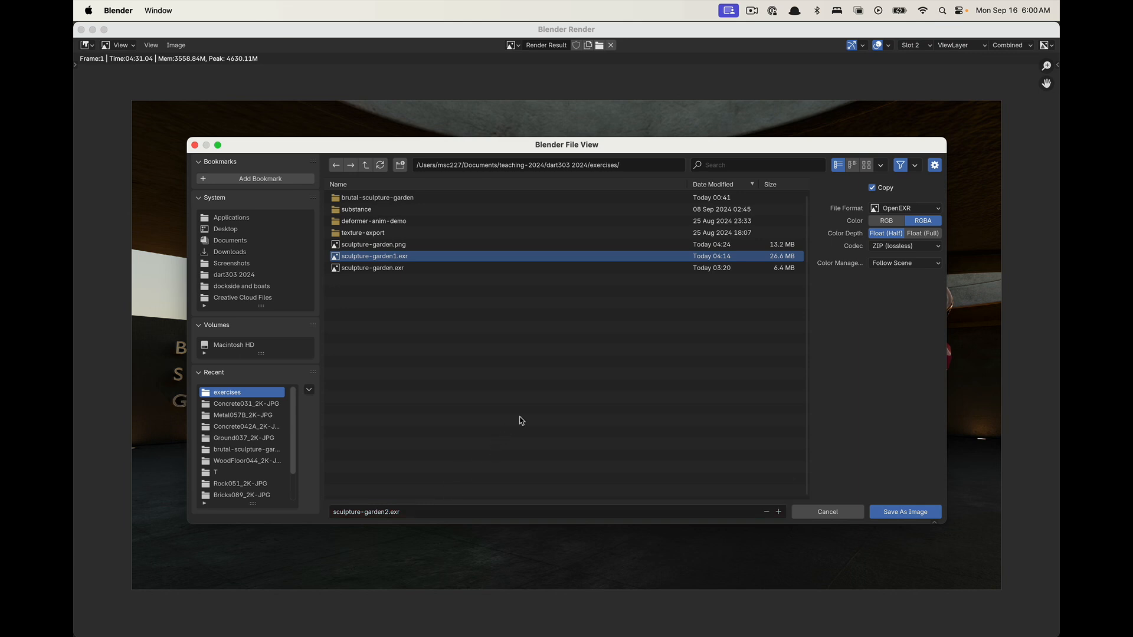
pyautogui.click(905, 512)
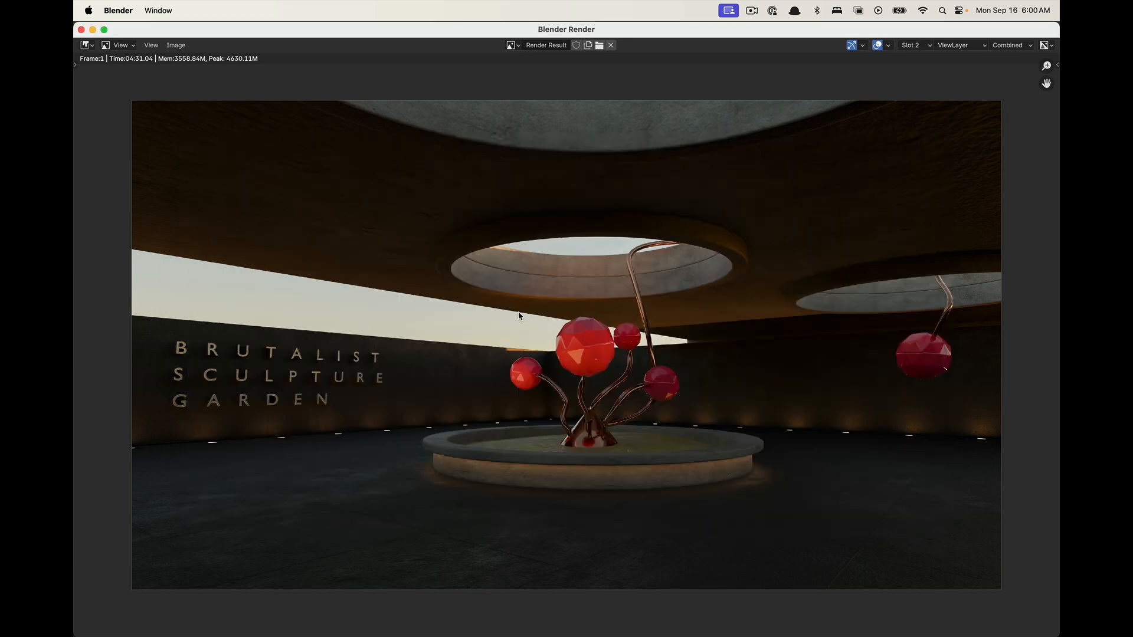
# Switch to Finder and open sculpture-garden2.exr in Photoshop
pyautogui.press('super+Tab')
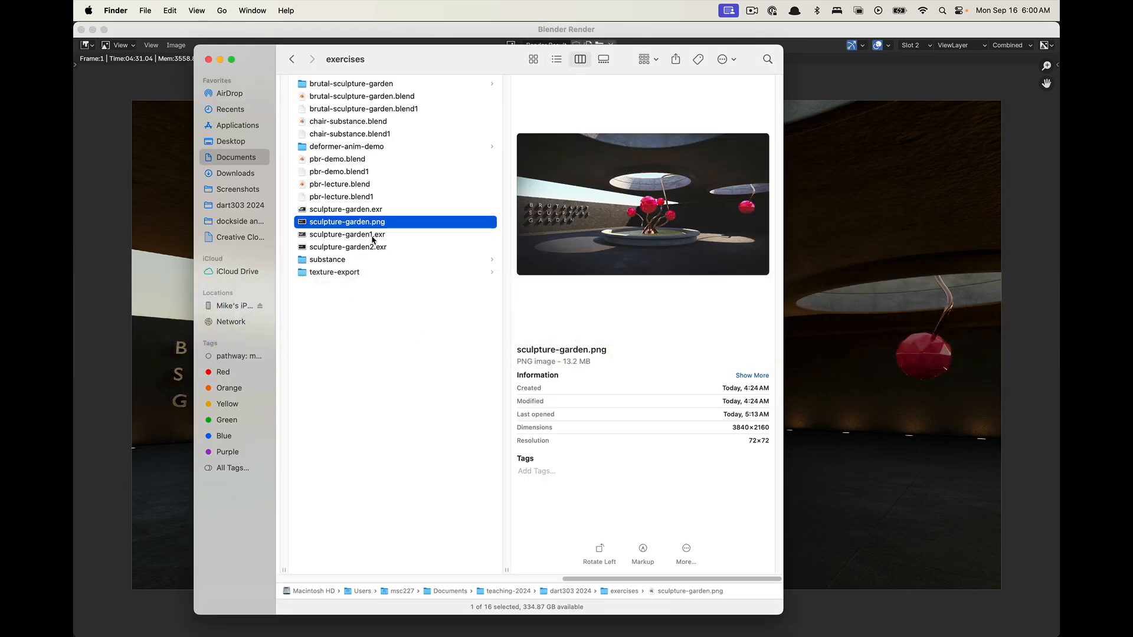
pyautogui.moveTo(368, 249)
pyautogui.mouseDown()
pyautogui.moveTo(524, 413)
pyautogui.moveTo(531, 635)
pyautogui.moveTo(511, 618)
pyautogui.moveTo(391, 615)
pyautogui.mouseUp()
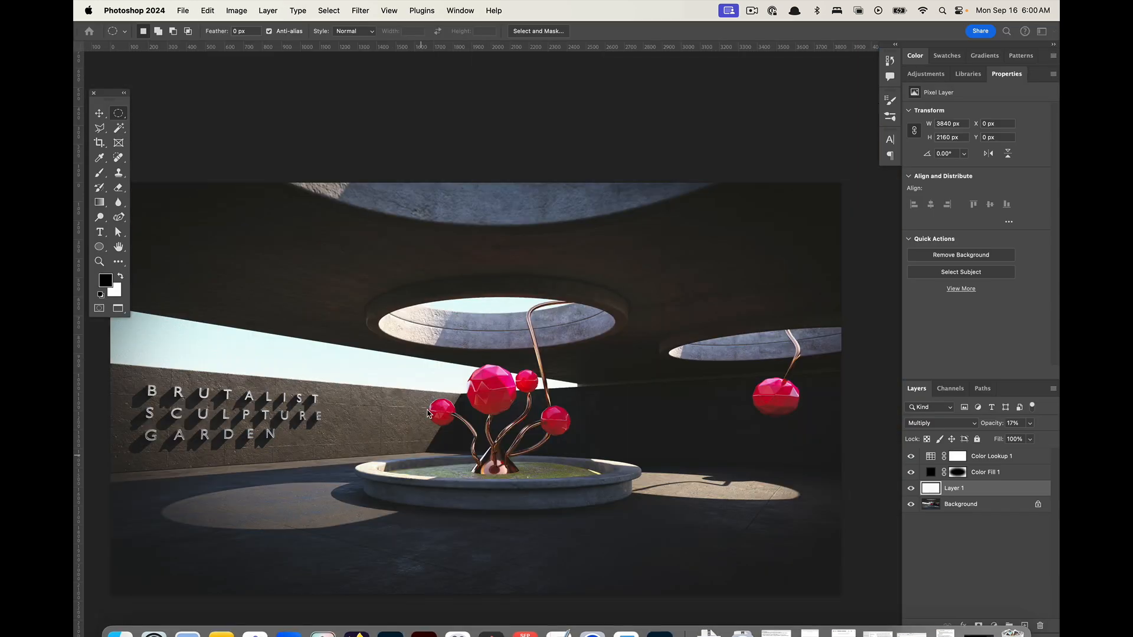
pyautogui.click(590, 237)
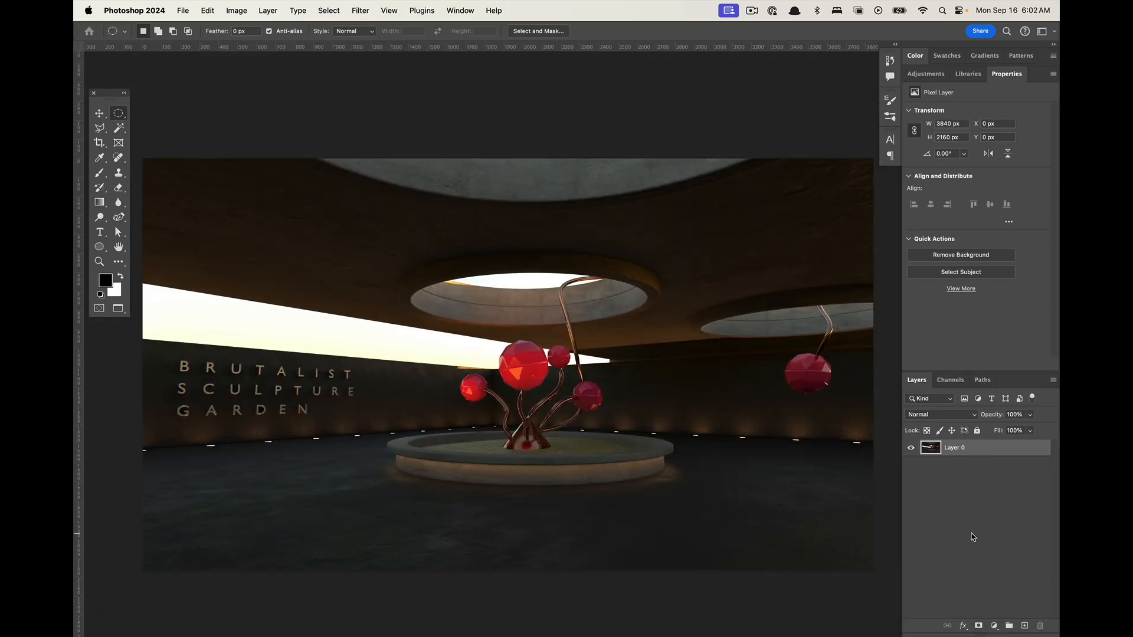
# Start HDR Toning on the flattened image with strength 0.35, shadow -6, highlight +17, saturation +5 and a darkened toning curve
pyautogui.click(238, 11)
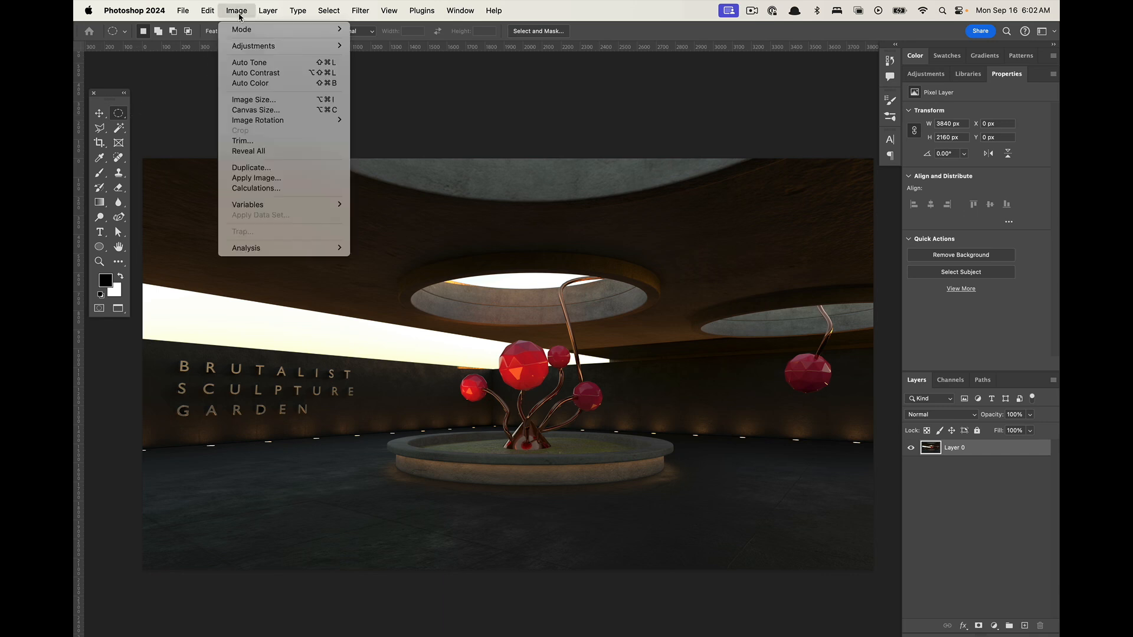
pyautogui.moveTo(266, 47)
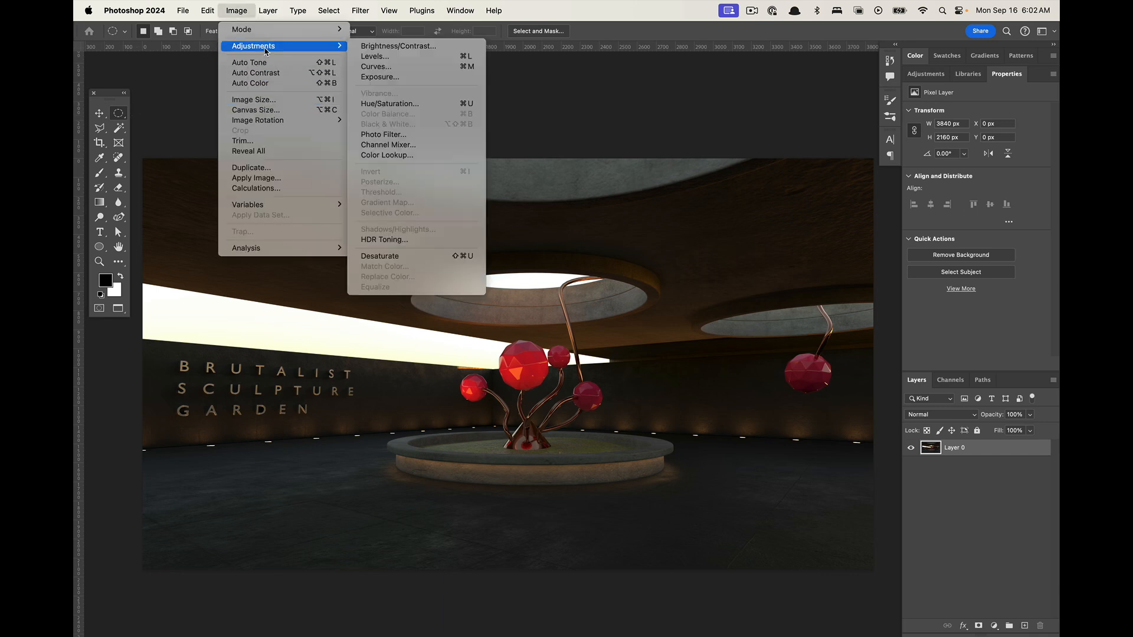
pyautogui.click(407, 240)
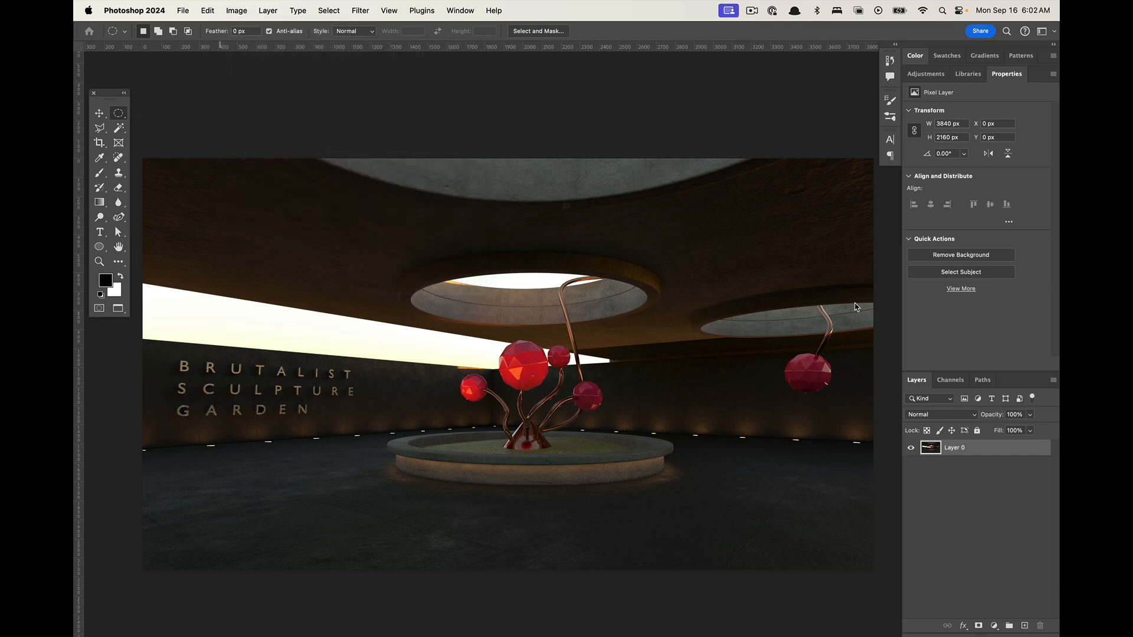
pyautogui.click(598, 250)
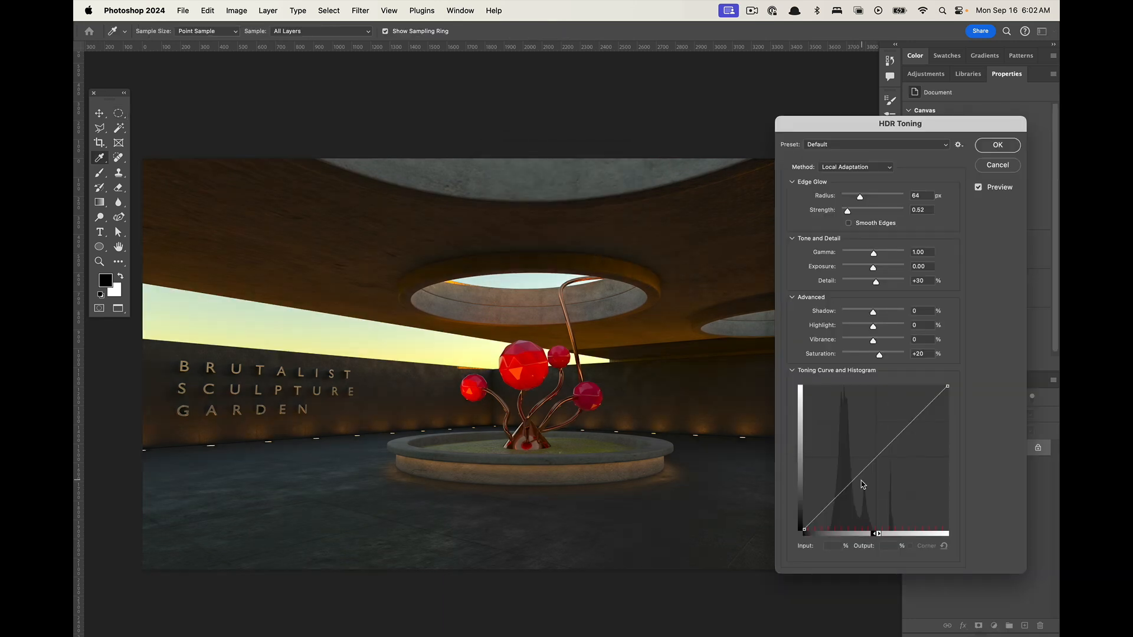
pyautogui.moveTo(801, 533); pyautogui.dragTo(828, 530)
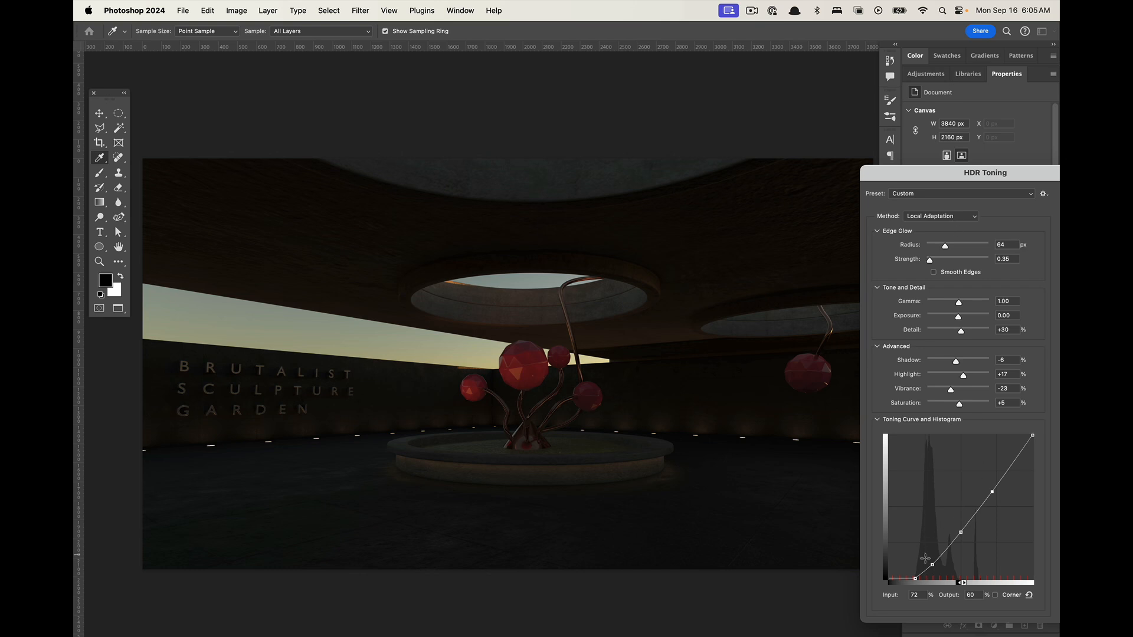
# Reshape the toning curve's shadows and midtones, set Vibrance to -8, and apply the HDR toning
pyautogui.moveTo(914, 579); pyautogui.dragTo(963, 523)
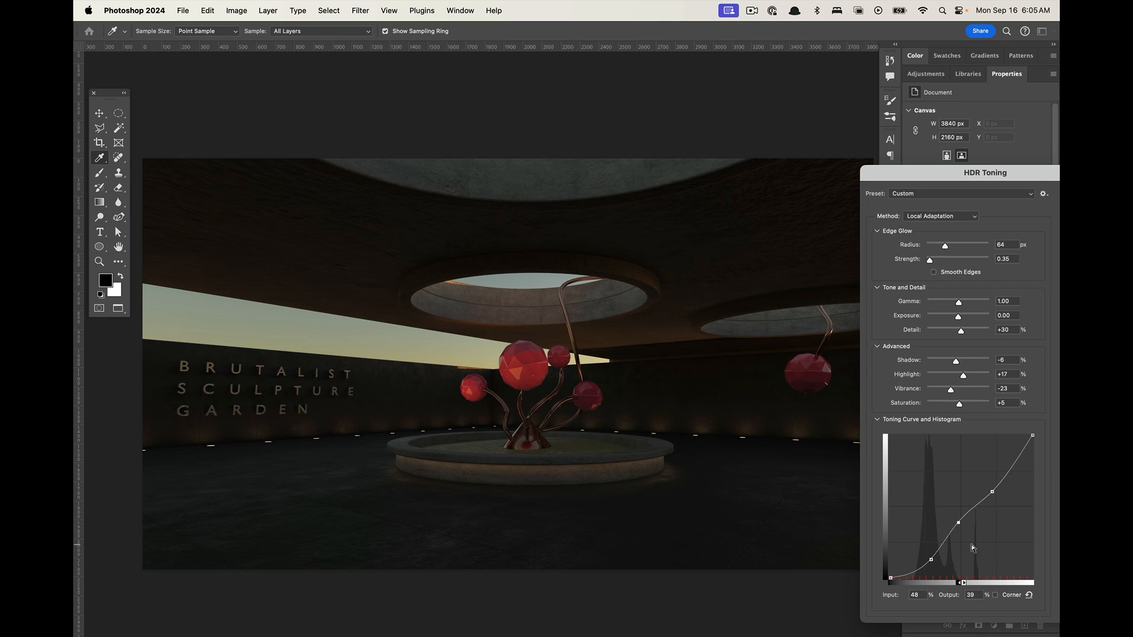
pyautogui.moveTo(951, 390); pyautogui.dragTo(955, 391)
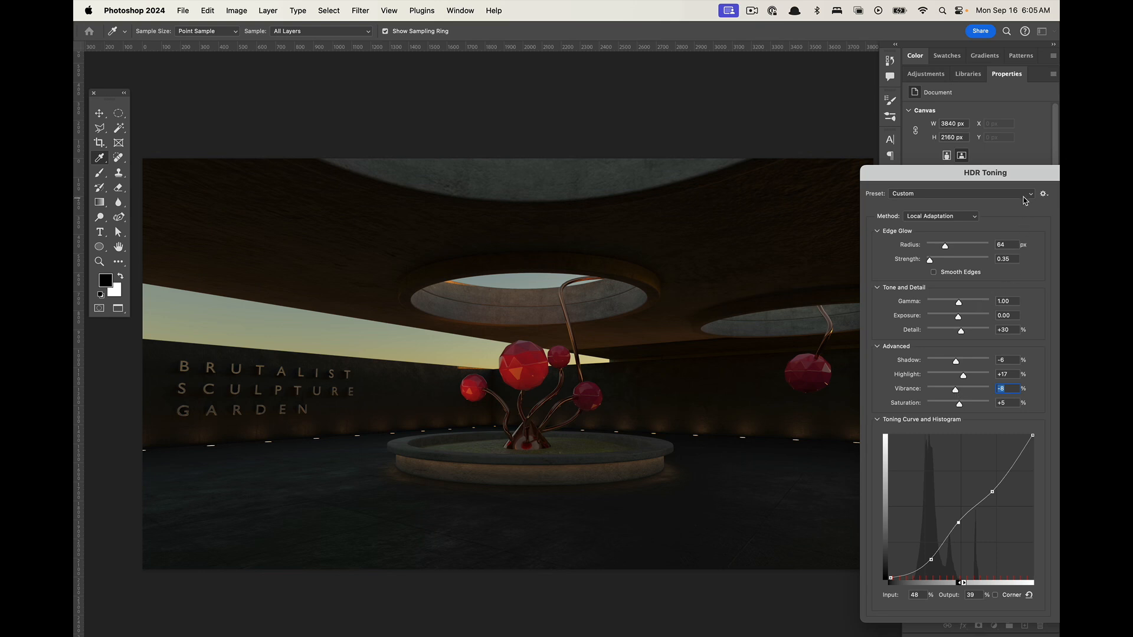
pyautogui.moveTo(1002, 183); pyautogui.dragTo(876, 181)
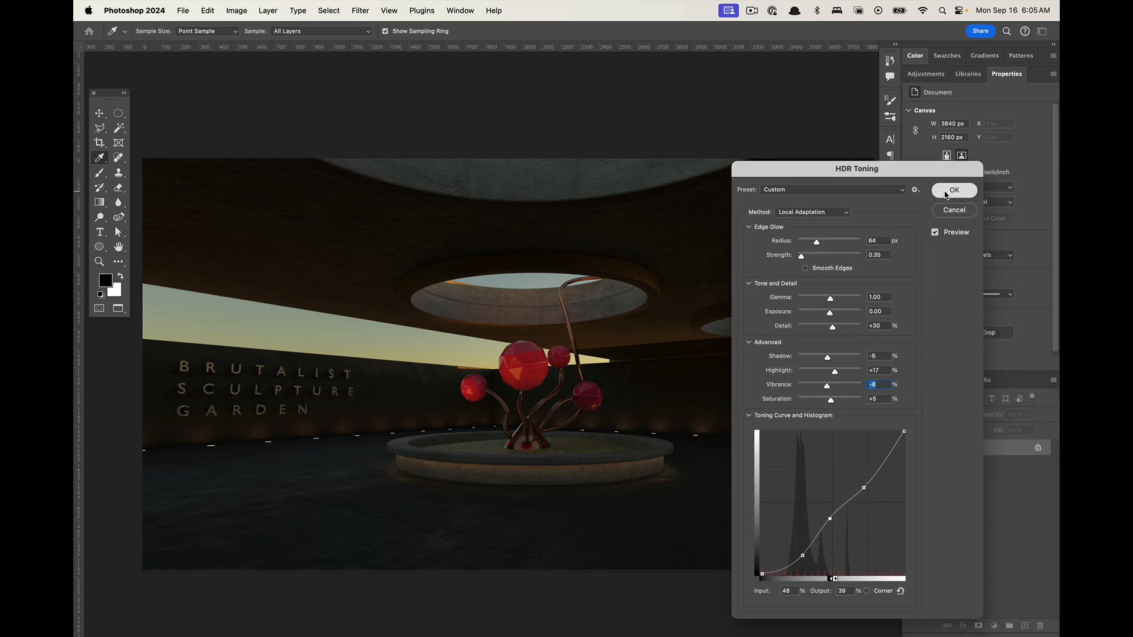
pyautogui.click(952, 188)
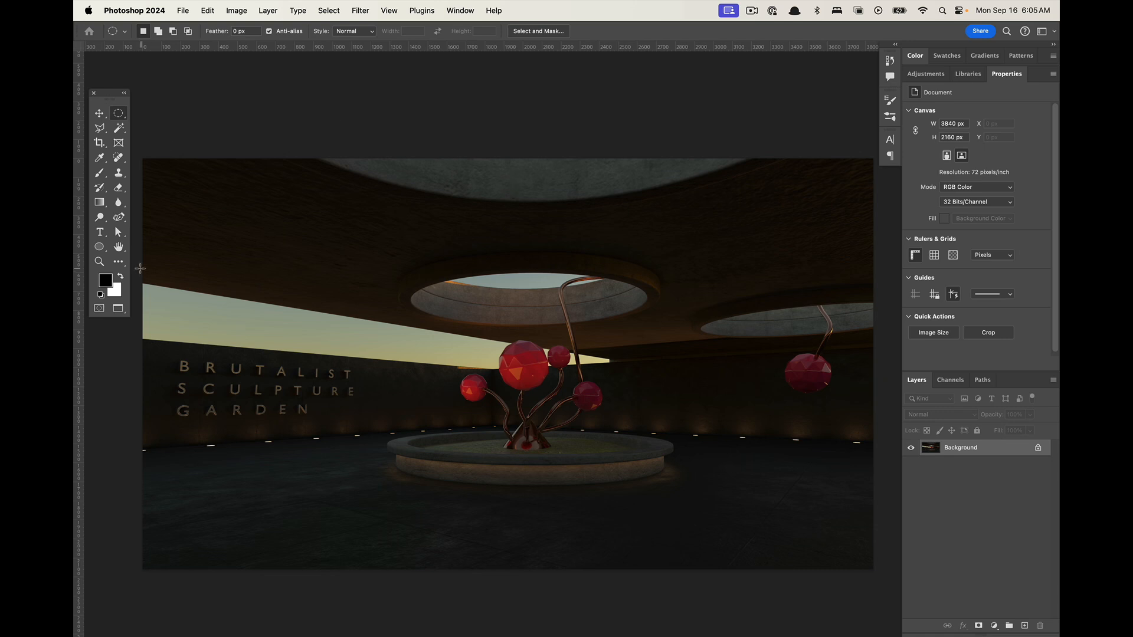
# Float the open documents and arrange their windows so sculpture-garden1.exr is in front with sculpture-garden2.exr showing beside it
pyautogui.click(119, 311)
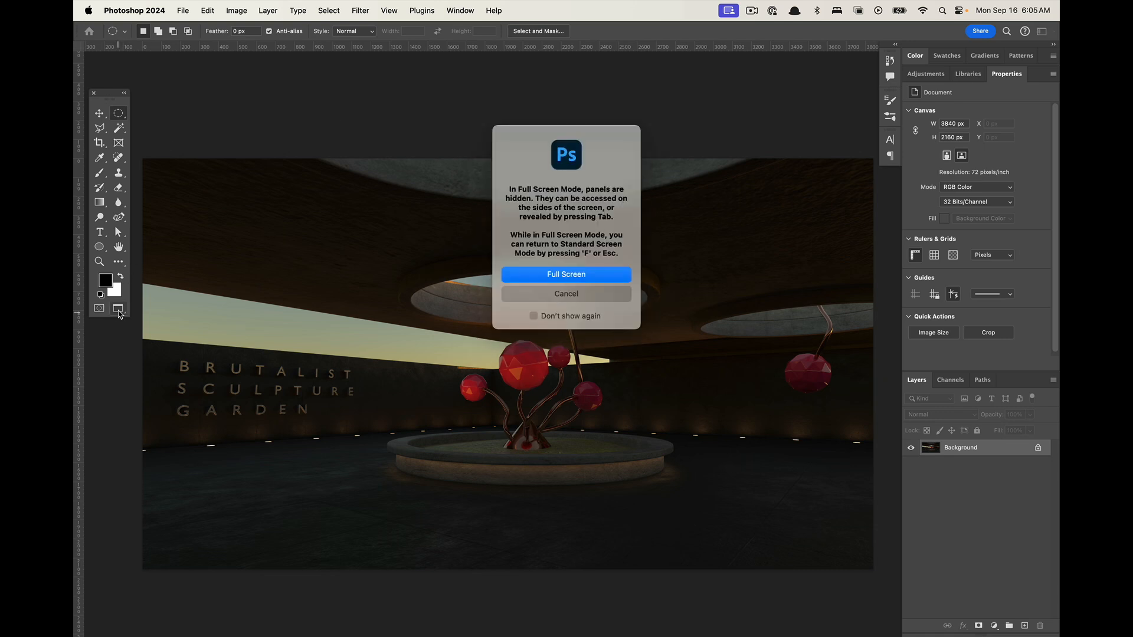
pyautogui.click(534, 276)
pyautogui.press('Escape')
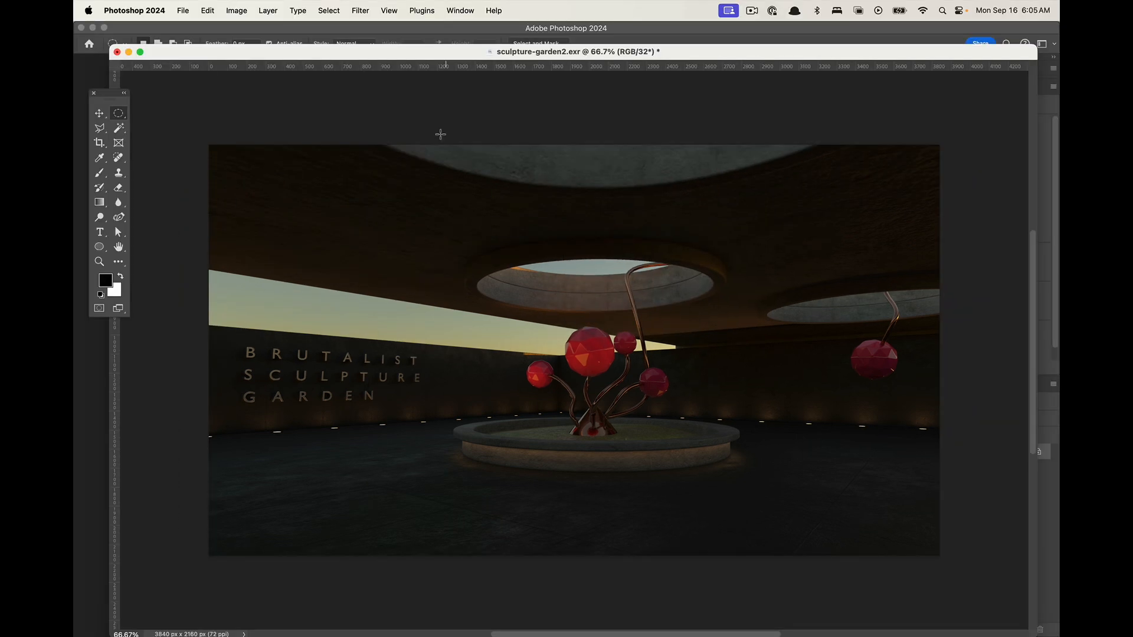
pyautogui.moveTo(112, 46)
pyautogui.mouseDown()
pyautogui.moveTo(153, 67)
pyautogui.moveTo(261, 274)
pyautogui.mouseUp()
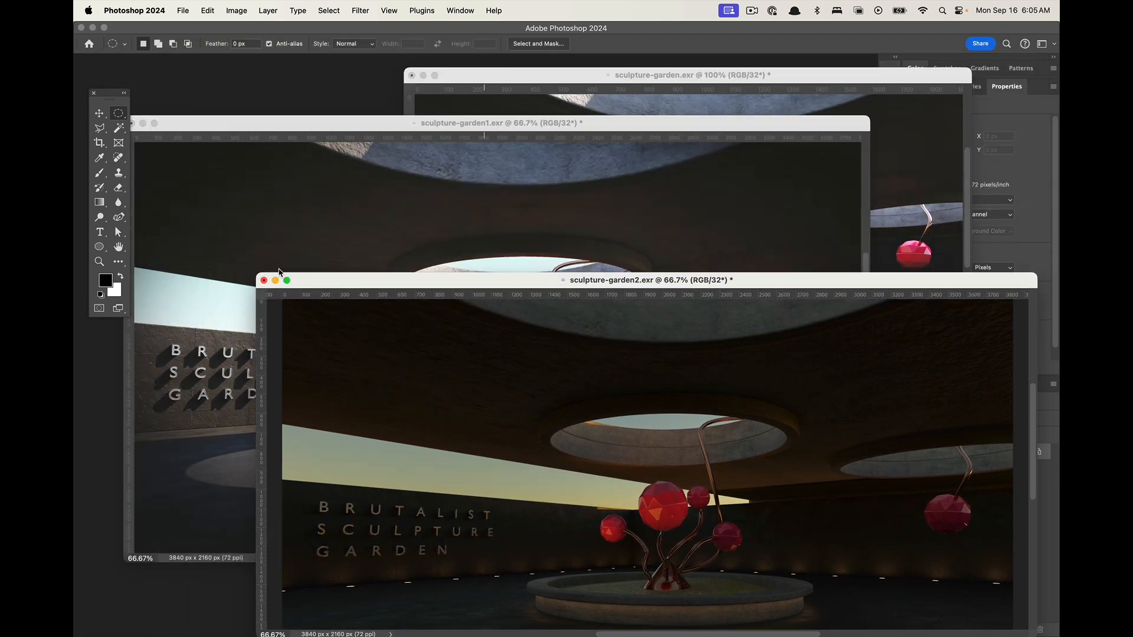
pyautogui.click(444, 258)
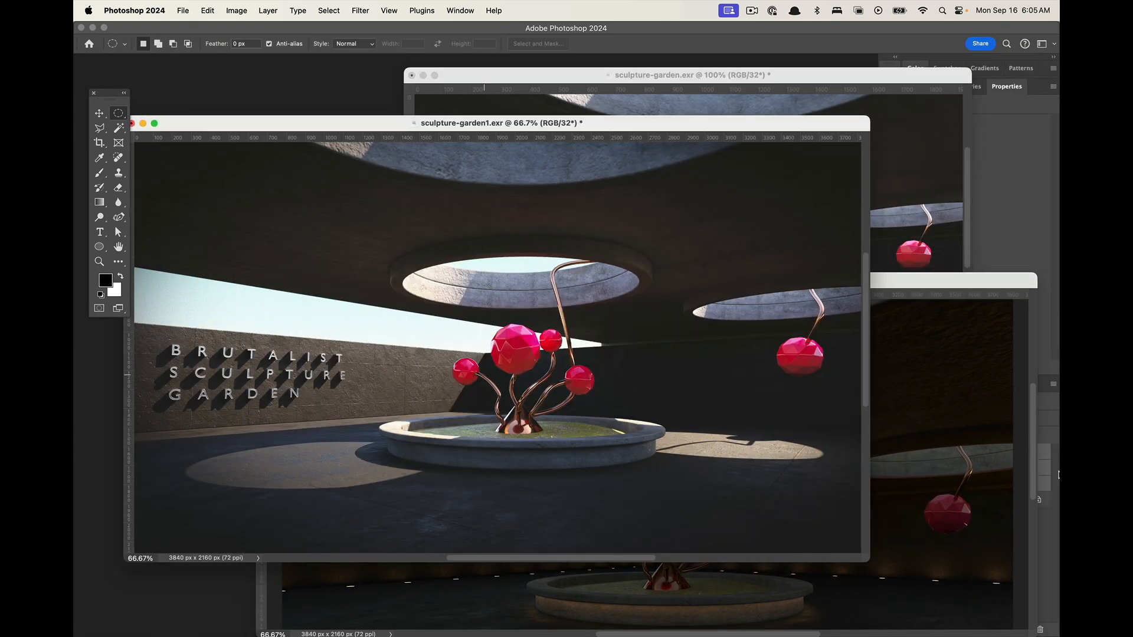
pyautogui.moveTo(961, 281)
pyautogui.mouseDown()
pyautogui.moveTo(706, 268)
pyautogui.moveTo(743, 274)
pyautogui.mouseUp()
pyautogui.click(845, 332)
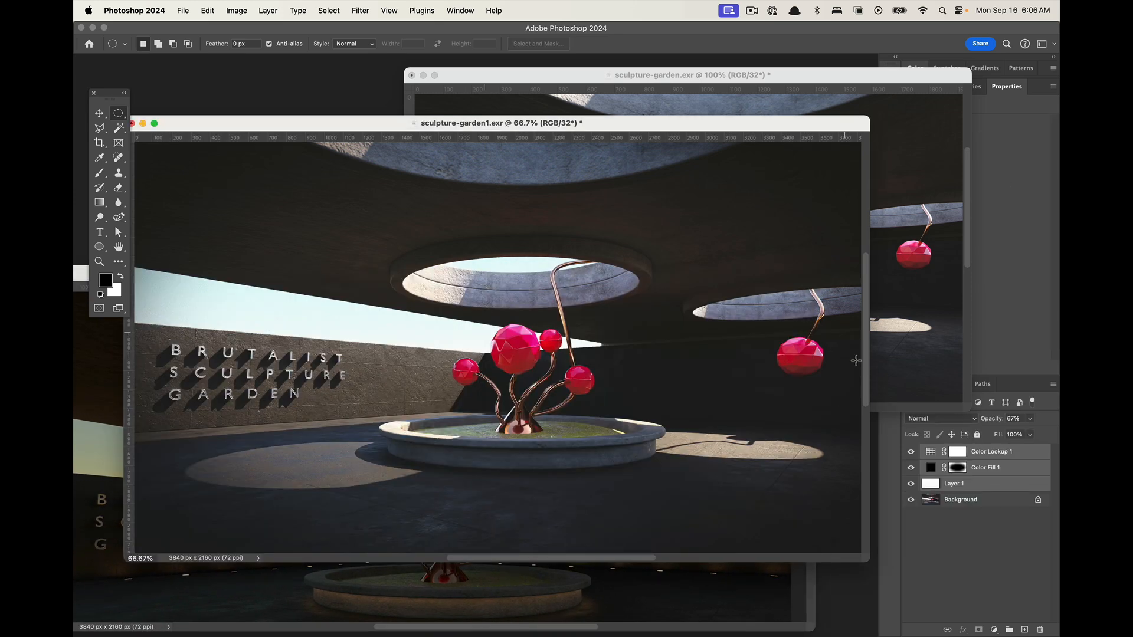
# Copy Color Lookup 1, Color Fill 1 and Layer 1 from sculpture-garden1.exr into sculpture-garden2.exr and reposition that window
pyautogui.moveTo(985, 485)
pyautogui.mouseDown()
pyautogui.moveTo(755, 566)
pyautogui.moveTo(532, 564)
pyautogui.moveTo(549, 591)
pyautogui.mouseUp()
pyautogui.moveTo(610, 280); pyautogui.dragTo(623, 140)
pyautogui.moveTo(908, 499)
pyautogui.mouseDown()
pyautogui.moveTo(933, 531)
pyautogui.moveTo(935, 609)
pyautogui.mouseUp()
# Rebuild the Color Fill 1 mask as an inverted white ellipse about 3816 by 2125 px and adjust the layer's opacity
pyautogui.click(985, 459)
pyautogui.click(986, 466)
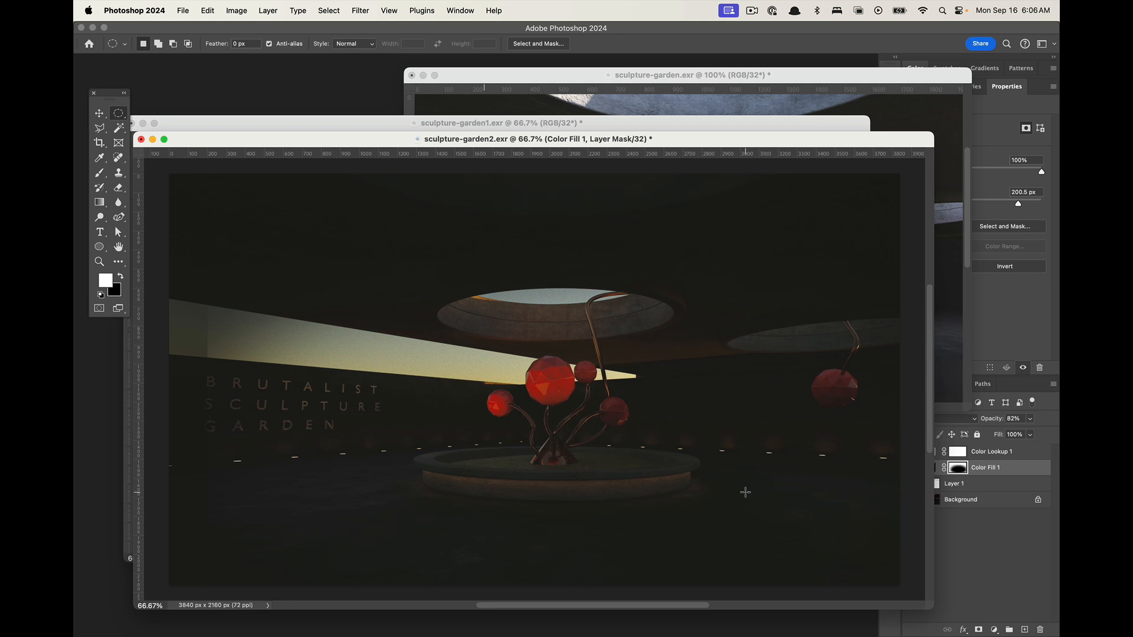
pyautogui.press('g')
pyautogui.moveTo(172, 176); pyautogui.dragTo(897, 580)
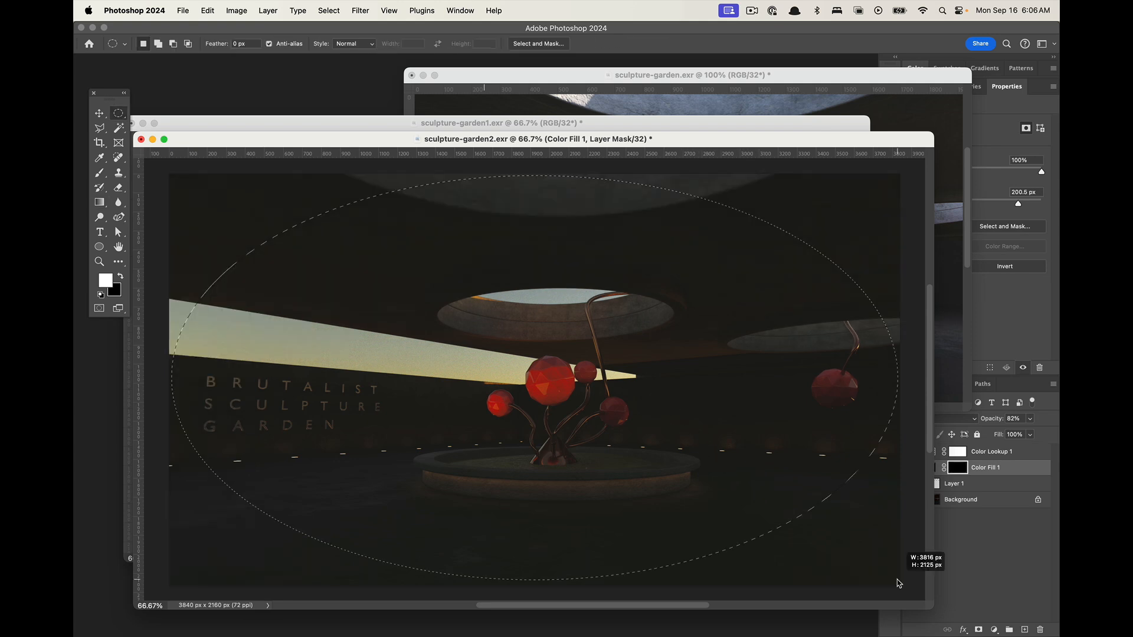
pyautogui.hotkey('alt', 'BackSpace')
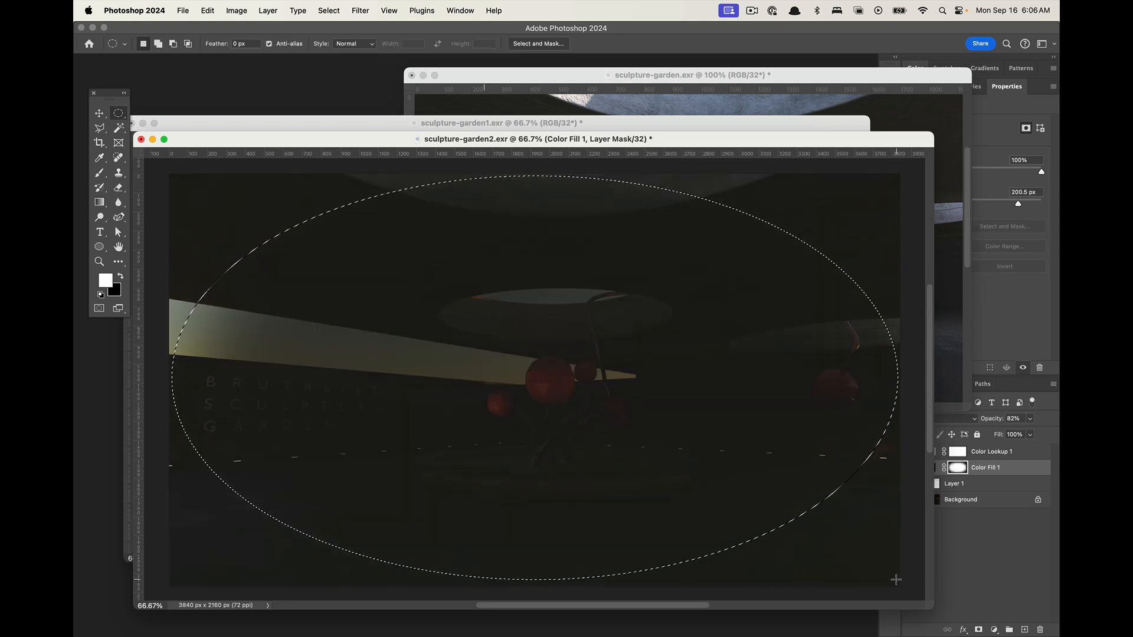
pyautogui.press('super+i')
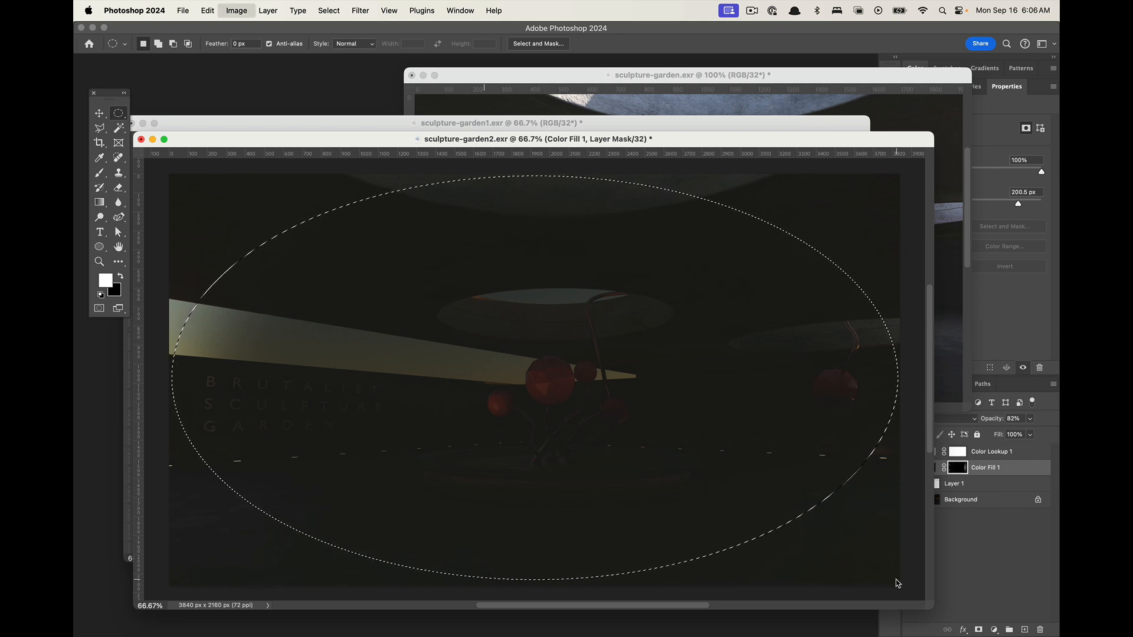
pyautogui.press('super+z')
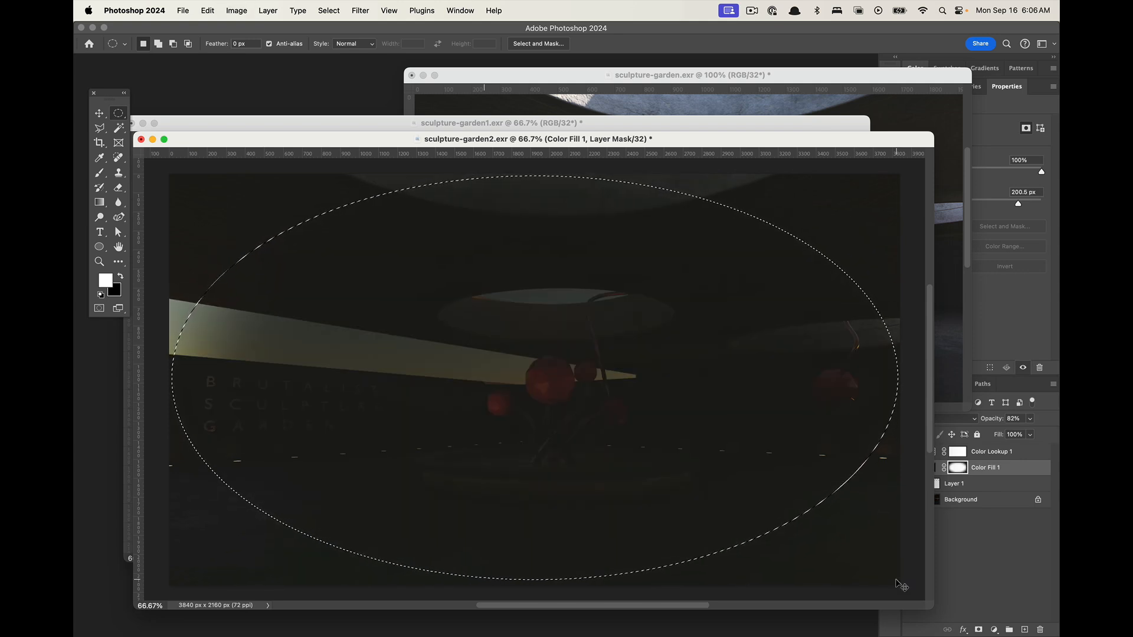
pyautogui.press('super+d')
pyautogui.press('super+i')
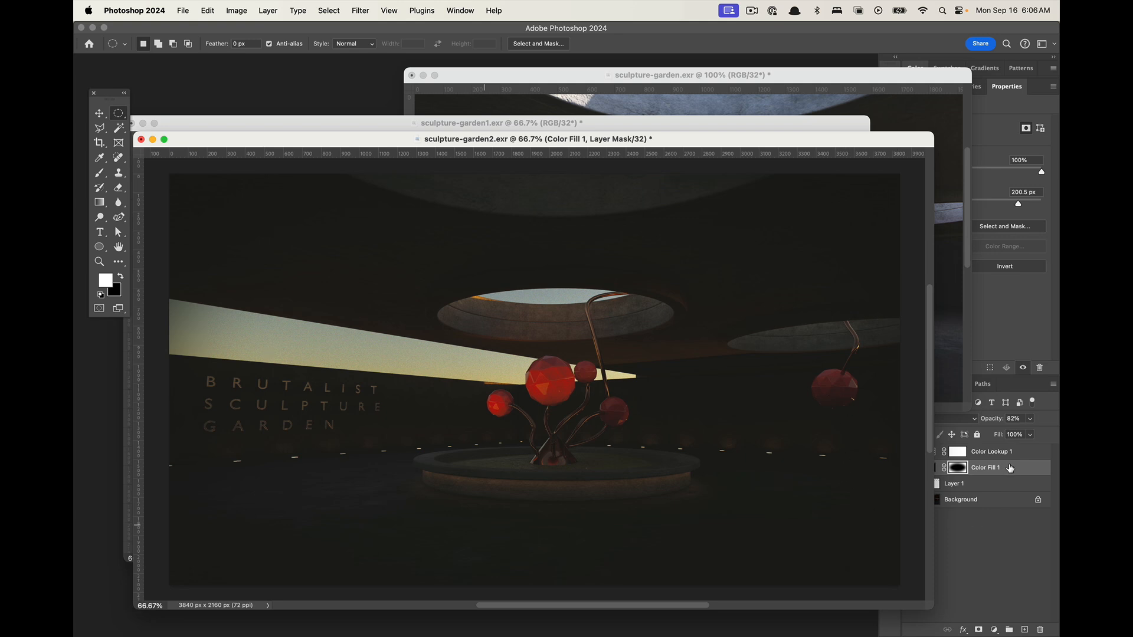
pyautogui.click(1009, 467)
pyautogui.moveTo(1030, 419); pyautogui.dragTo(989, 435)
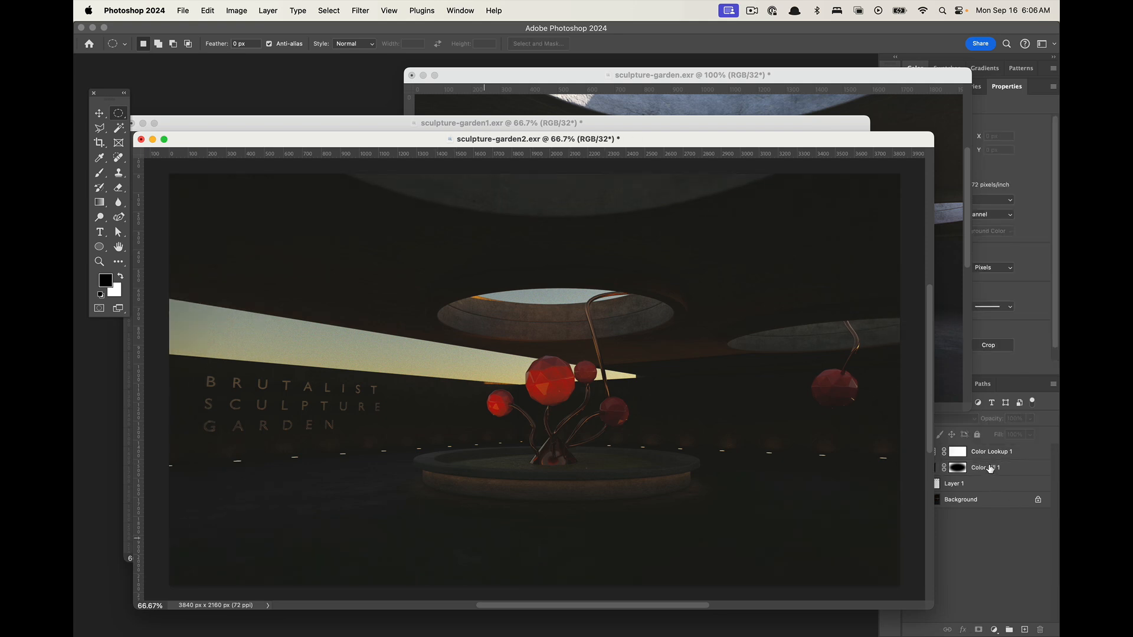
# Return sculpture-garden2.exr to the docked document view and hide the Color Lookup 1 layer
pyautogui.click(953, 451)
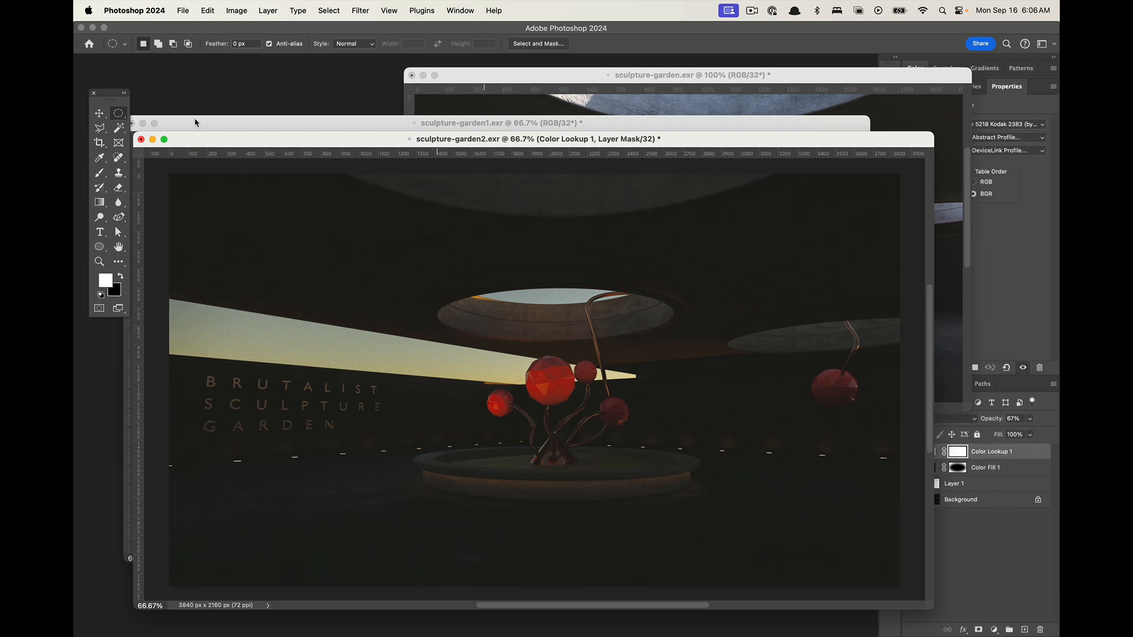
pyautogui.click(120, 311)
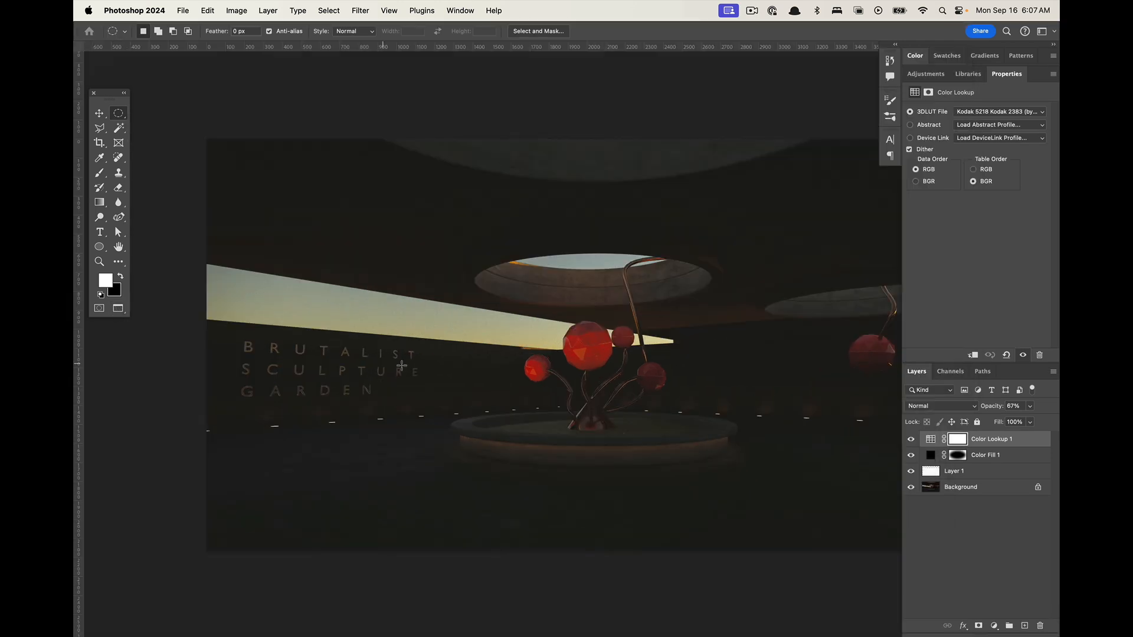
pyautogui.click(911, 440)
pyautogui.click(979, 560)
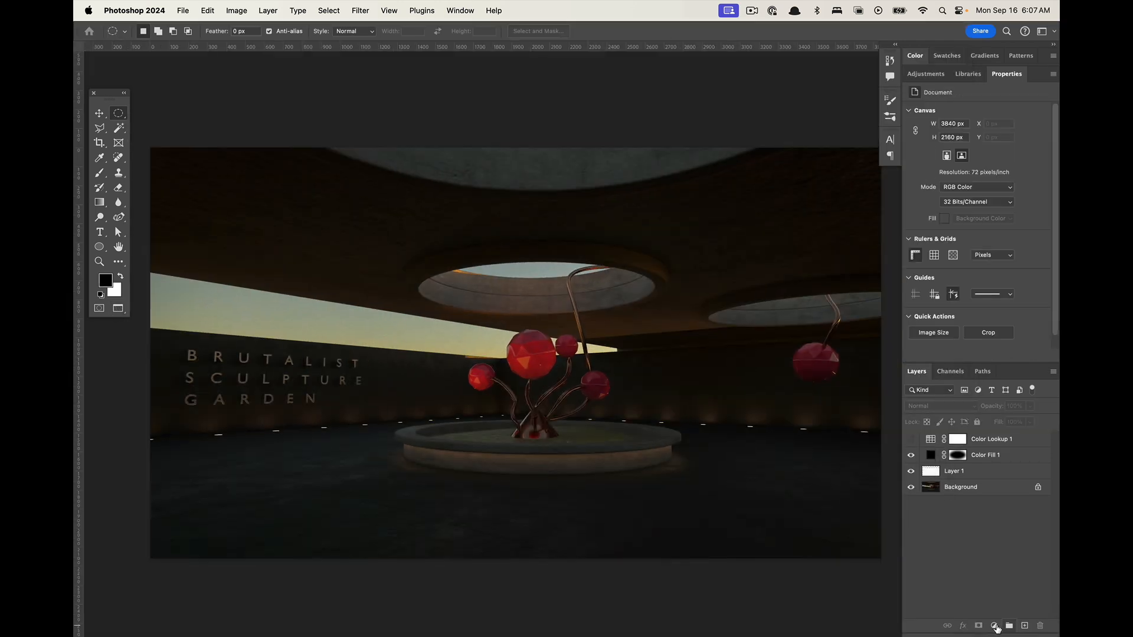
# Add a new Color Lookup adjustment layer and set its 3D LUT to TealOrangePlusContrast.3DL
pyautogui.click(995, 626)
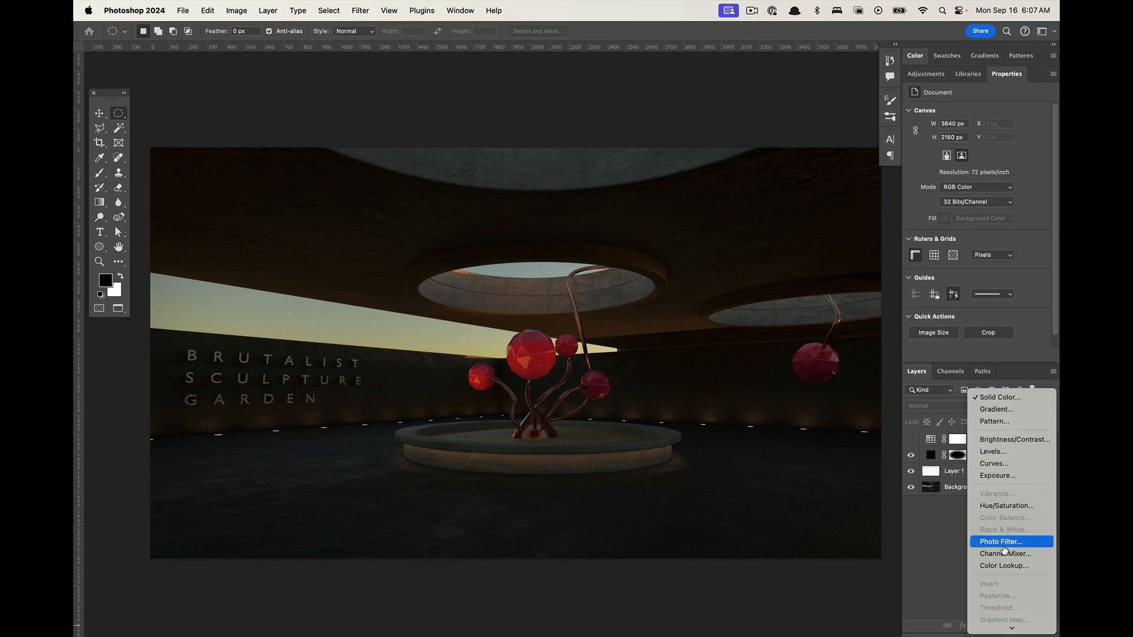
pyautogui.scroll(-1, 1005, 550)
pyautogui.click(1005, 559)
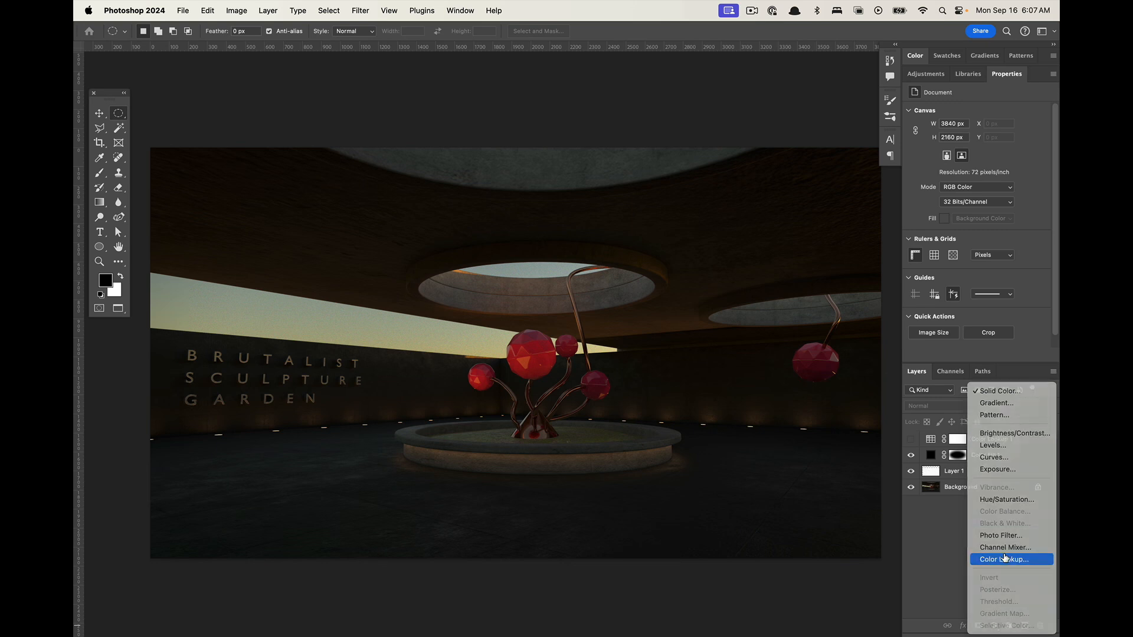
pyautogui.click(1008, 110)
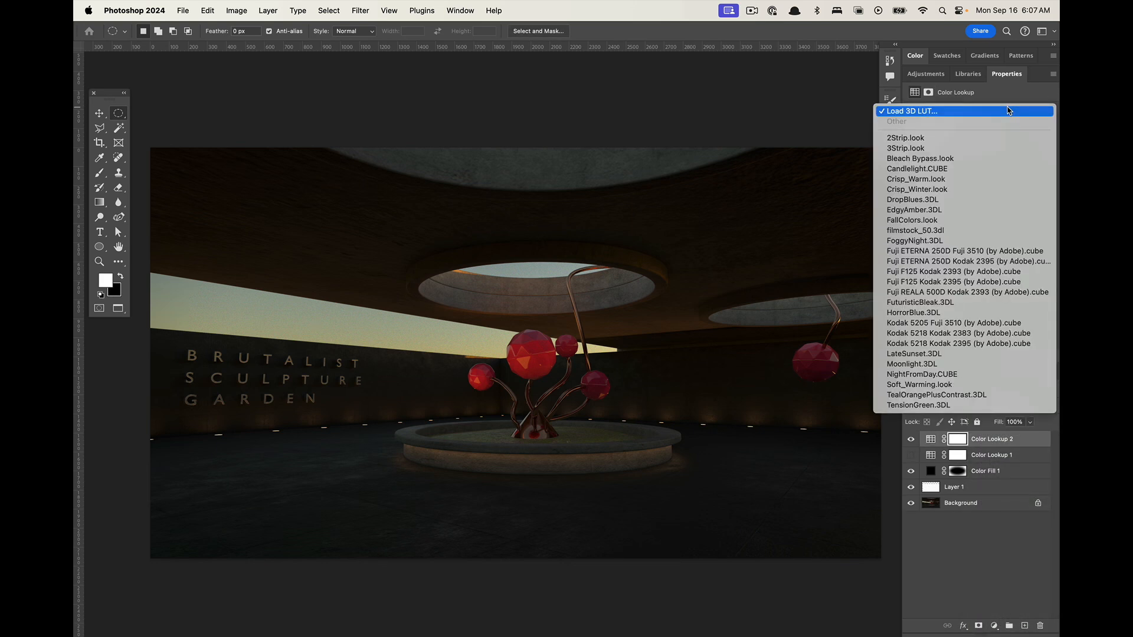
pyautogui.click(1010, 241)
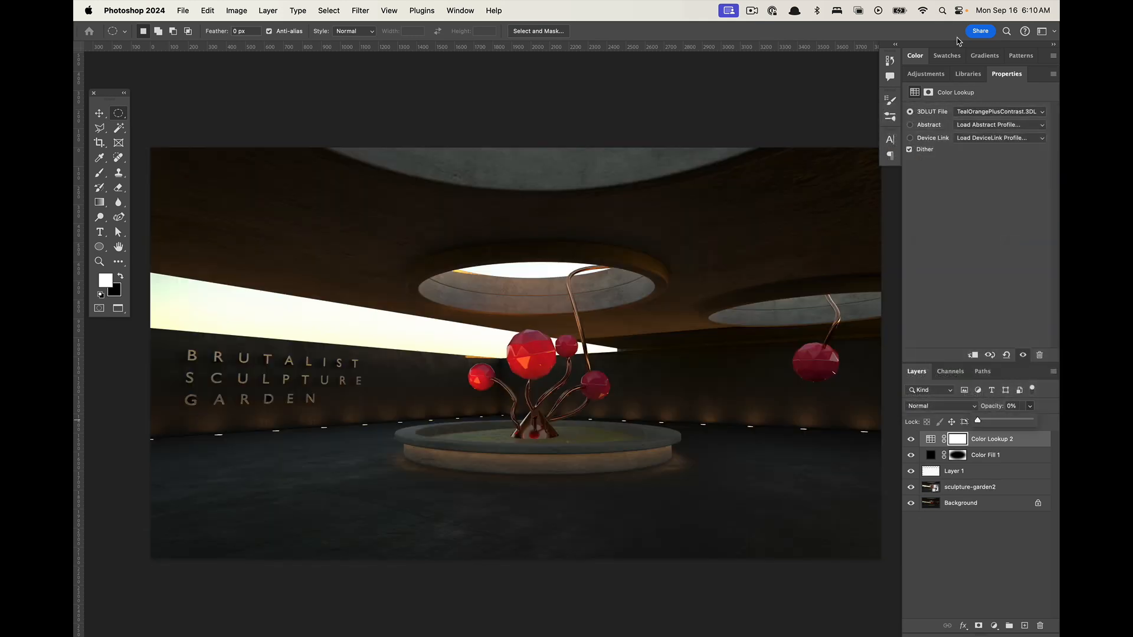
# Review the 3D LUT choices for Color Lookup 2 and raise the layer's opacity from zero for a subtle grade
pyautogui.click(984, 113)
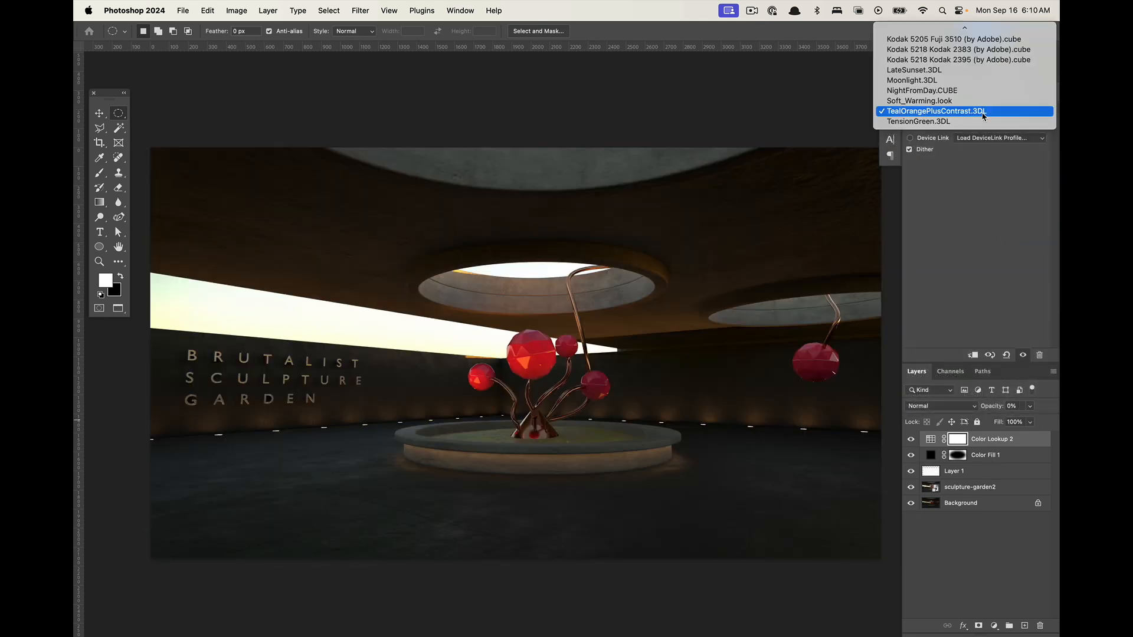
pyautogui.click(1020, 235)
pyautogui.click(1027, 410)
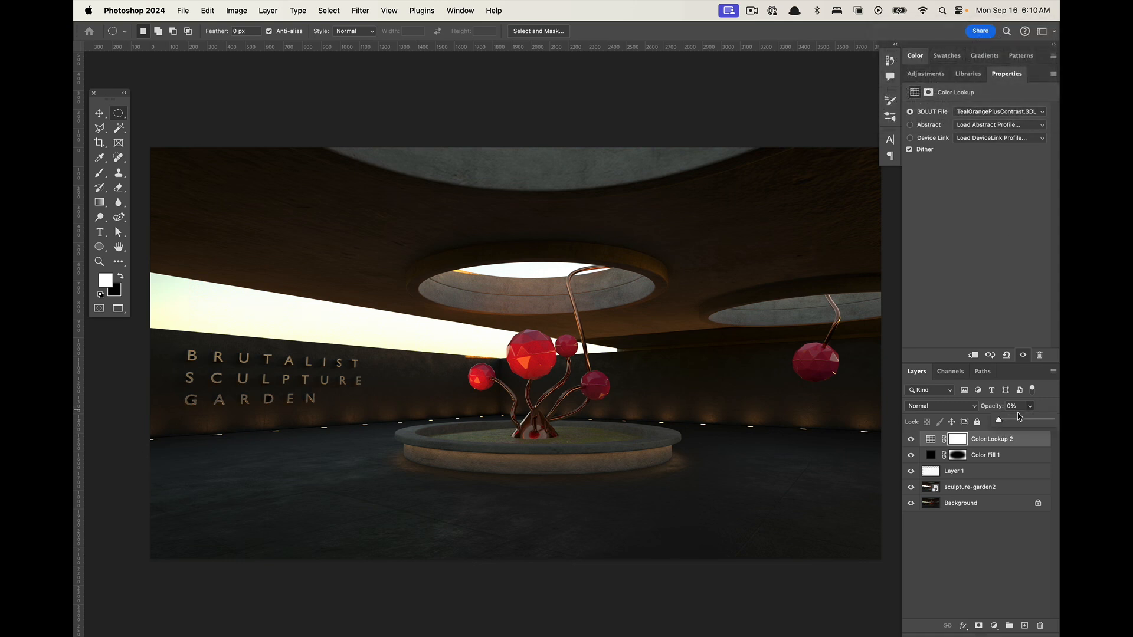
pyautogui.moveTo(1003, 421); pyautogui.dragTo(1003, 423)
pyautogui.moveTo(1003, 421); pyautogui.dragTo(1005, 423)
pyautogui.click(971, 542)
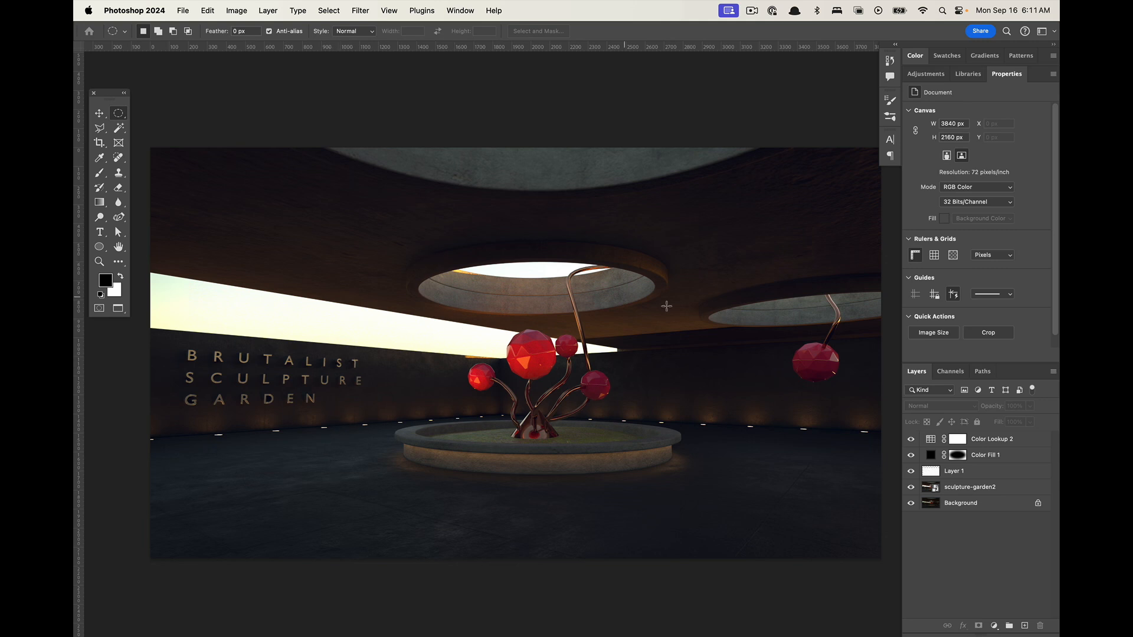
# Hide Layer 1 and quick-export the image as a PNG named sculpture-garden-night in the exercises folder
pyautogui.click(926, 472)
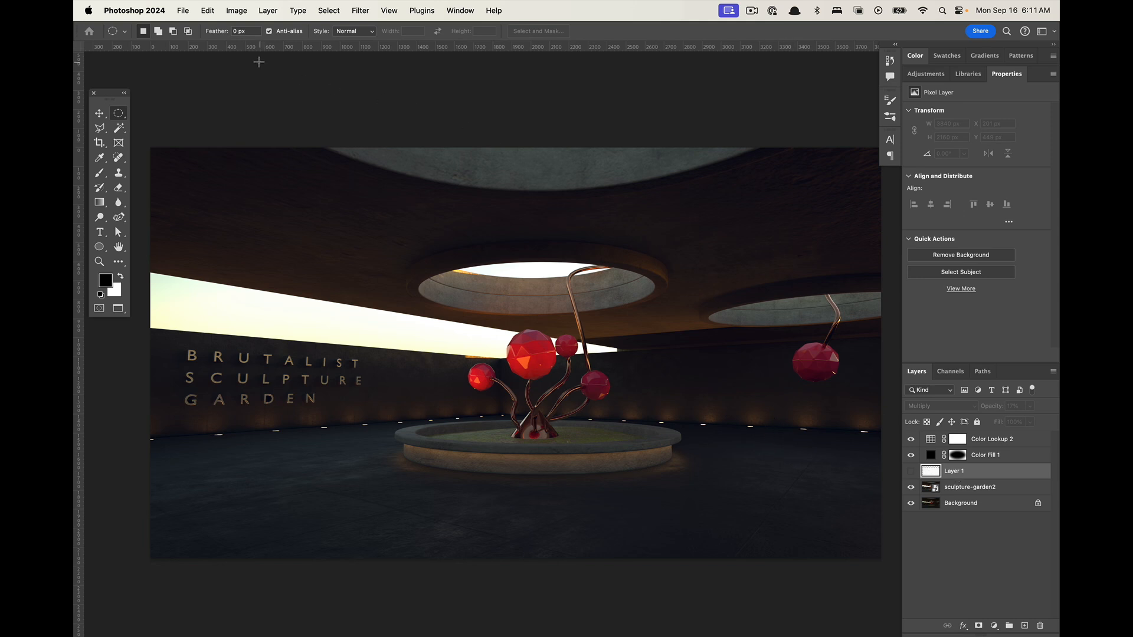
pyautogui.click(184, 12)
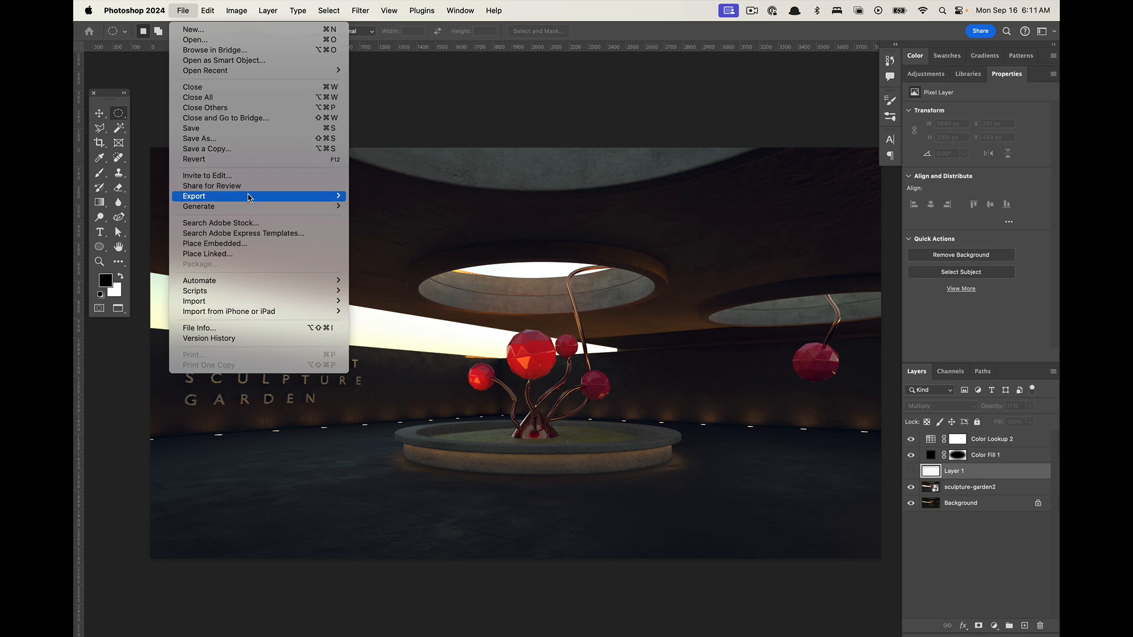
pyautogui.click(409, 199)
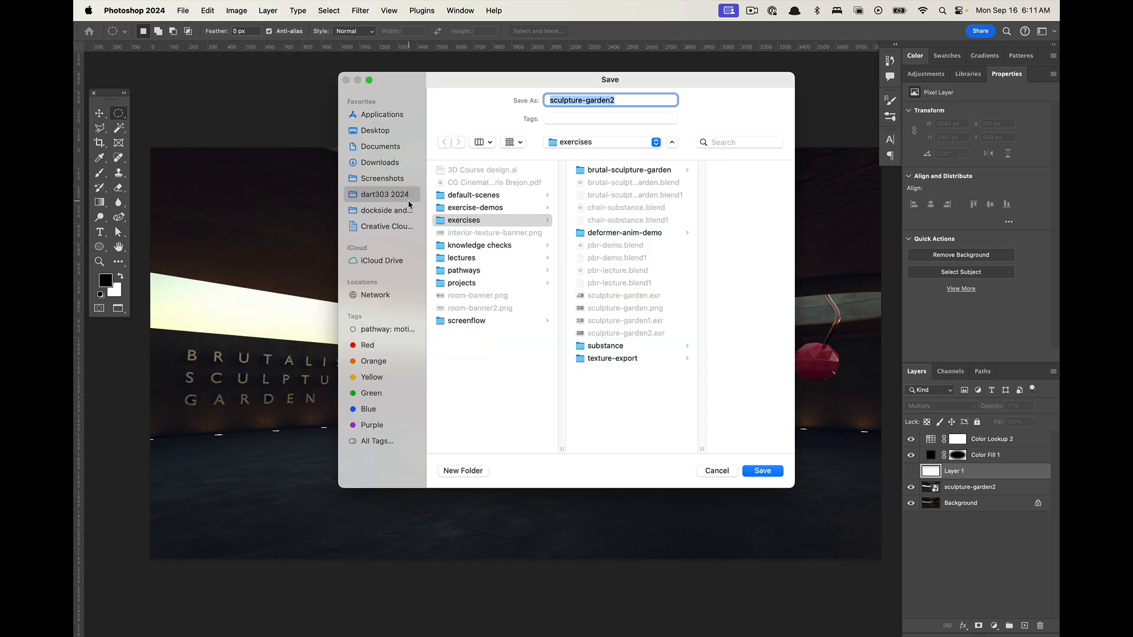
pyautogui.click(623, 100)
pyautogui.press('BackSpace')
pyautogui.write('-night')
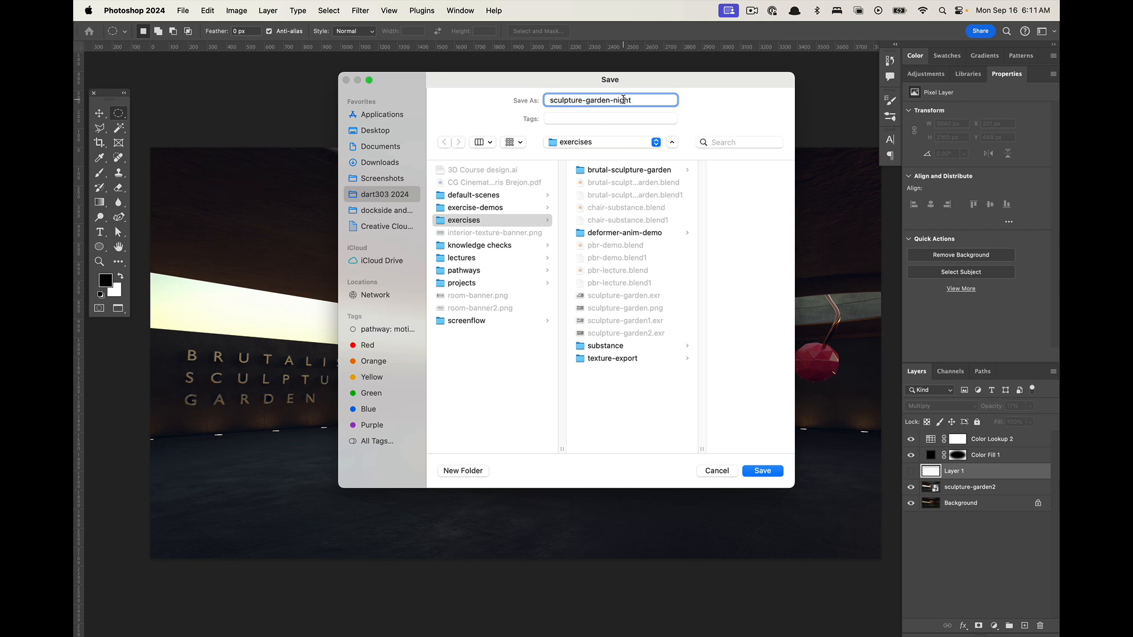
pyautogui.click(610, 396)
pyautogui.click(764, 471)
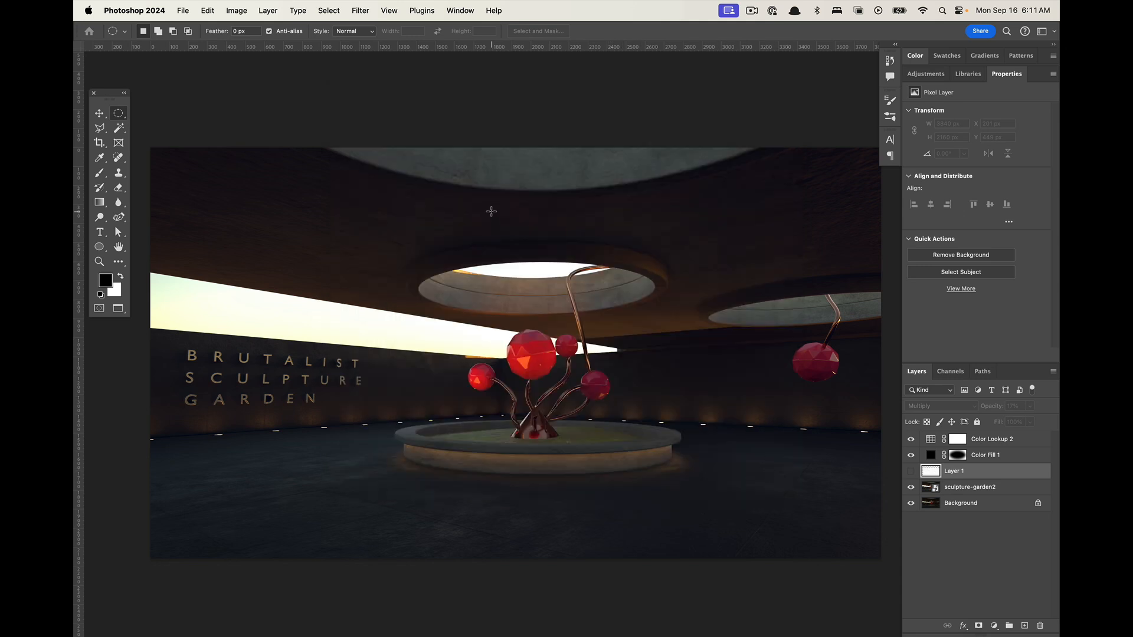
# Switch to Finder and compare sculpture-garden-night.png with the daytime sculpture-garden.png in a full-screen slideshow in Preview
pyautogui.press('super+Tab')
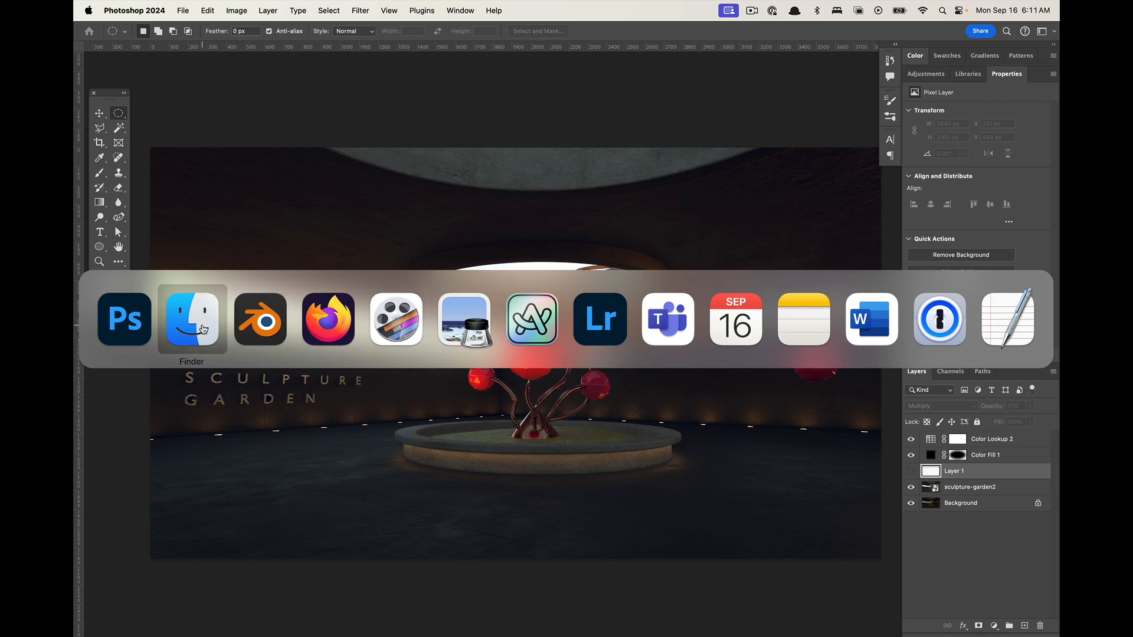
pyautogui.click(203, 329)
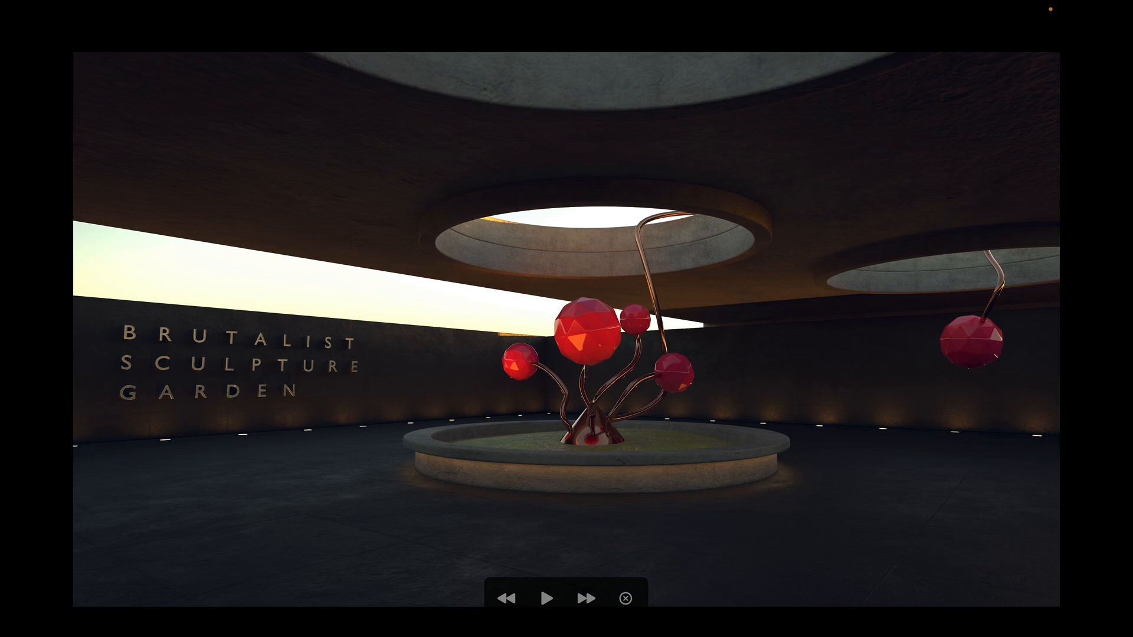
pyautogui.press('Right')
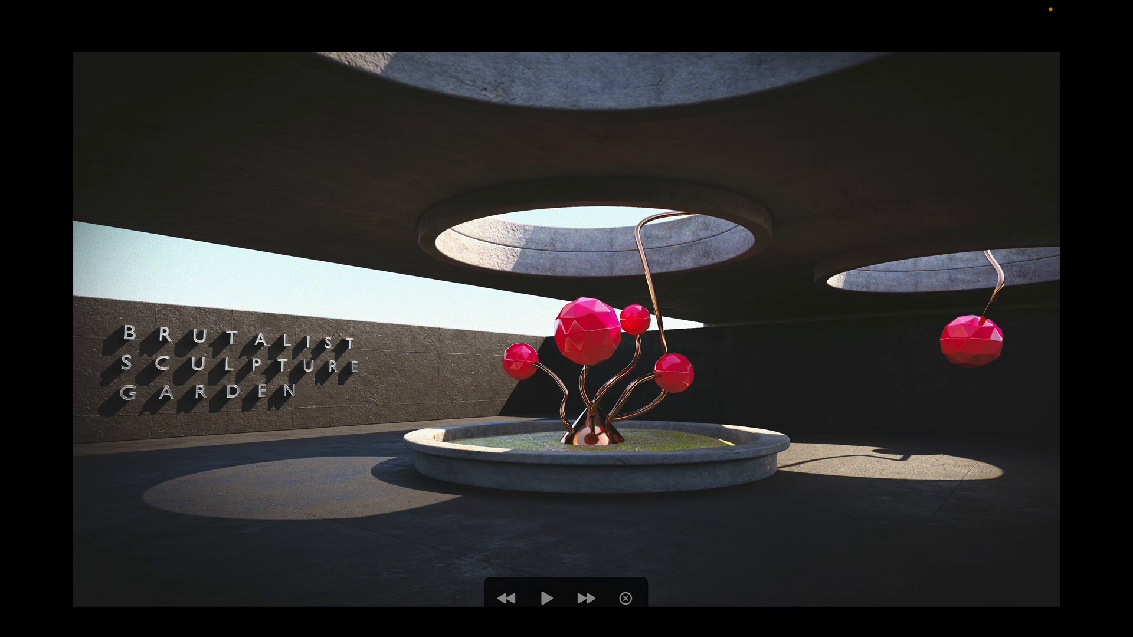
pyautogui.press('Right')
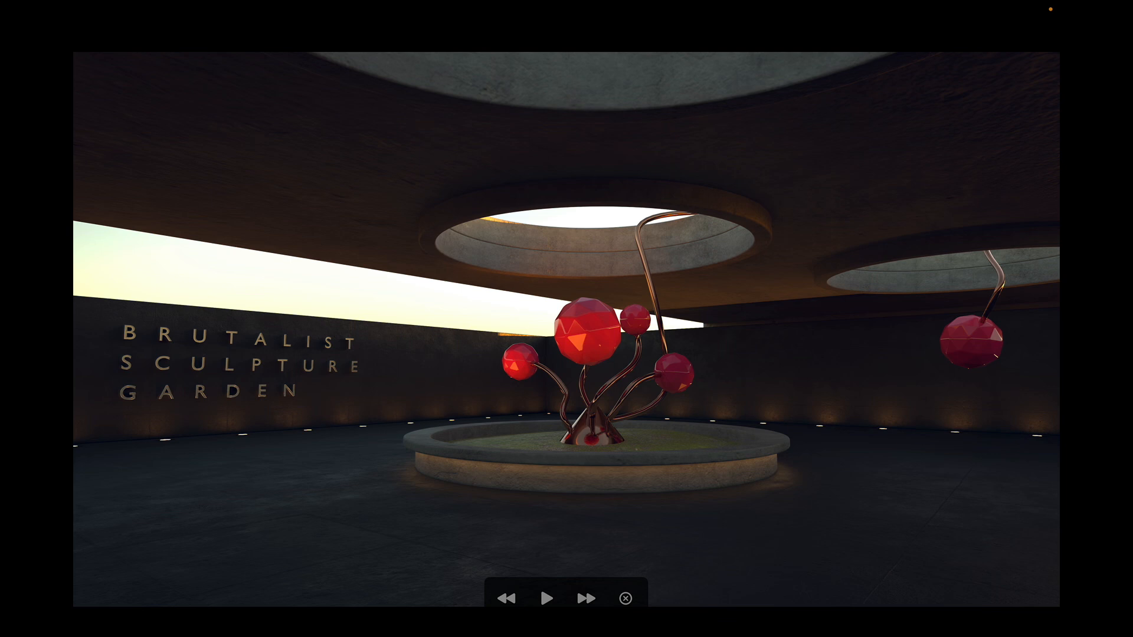
pyautogui.press('Escape')
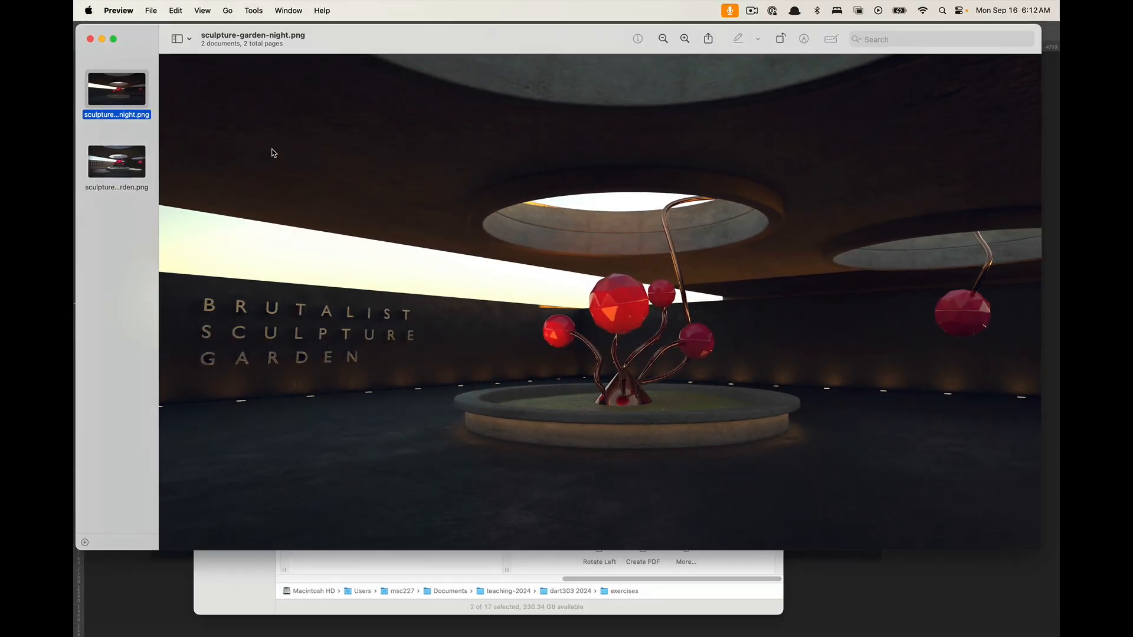
pyautogui.click(756, 12)
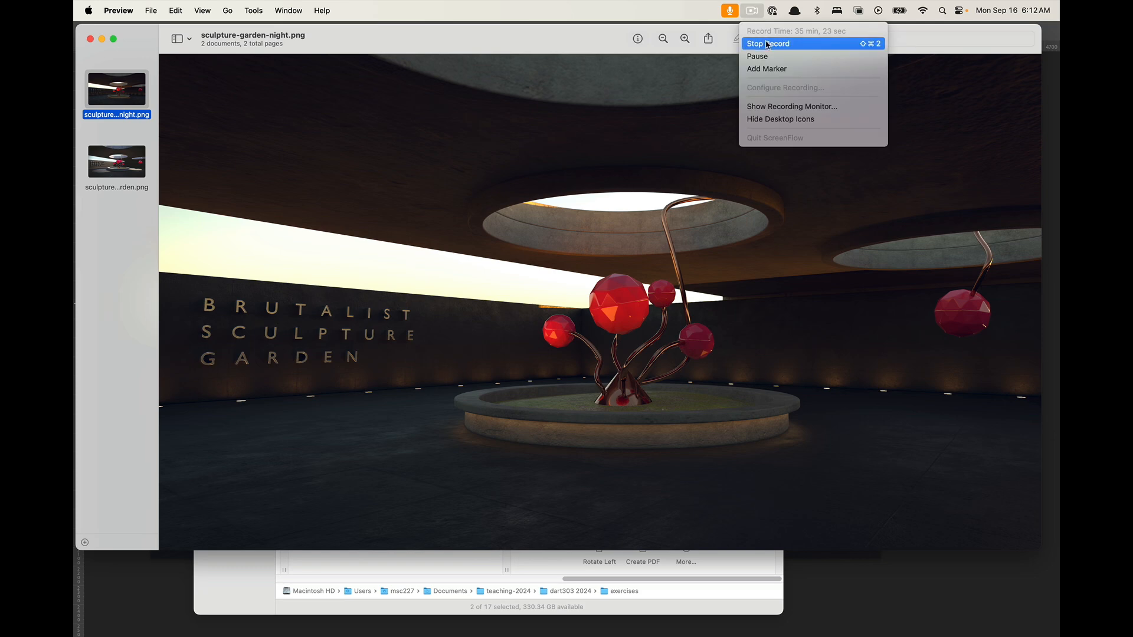
pyautogui.click(766, 42)
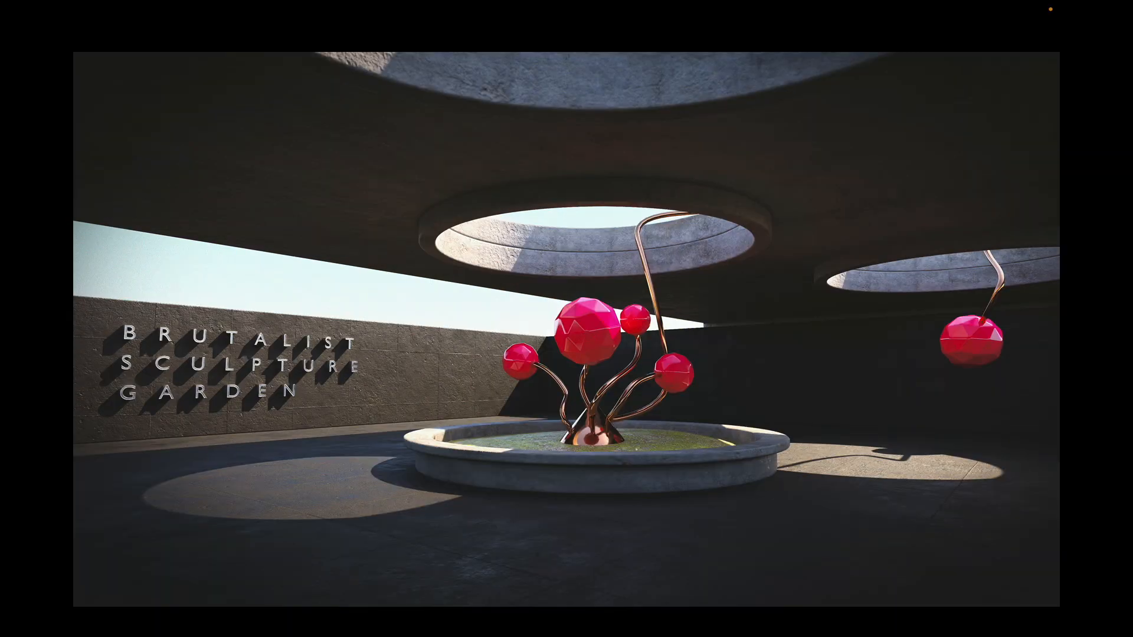